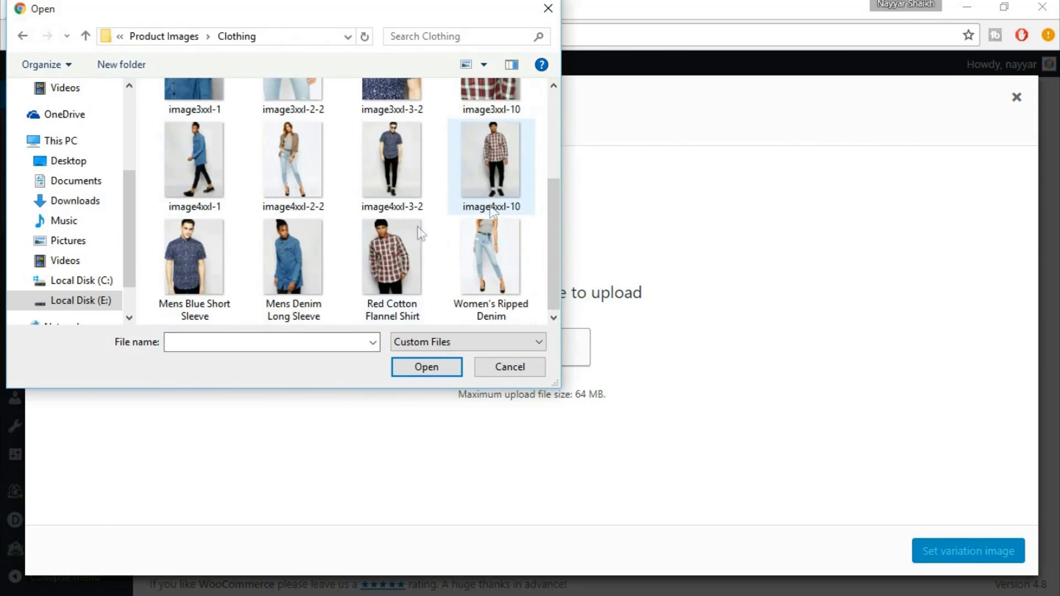
Upload the Red Cotton Flannel Shirt image and set it as the Red variation's image
left_click(386, 250)
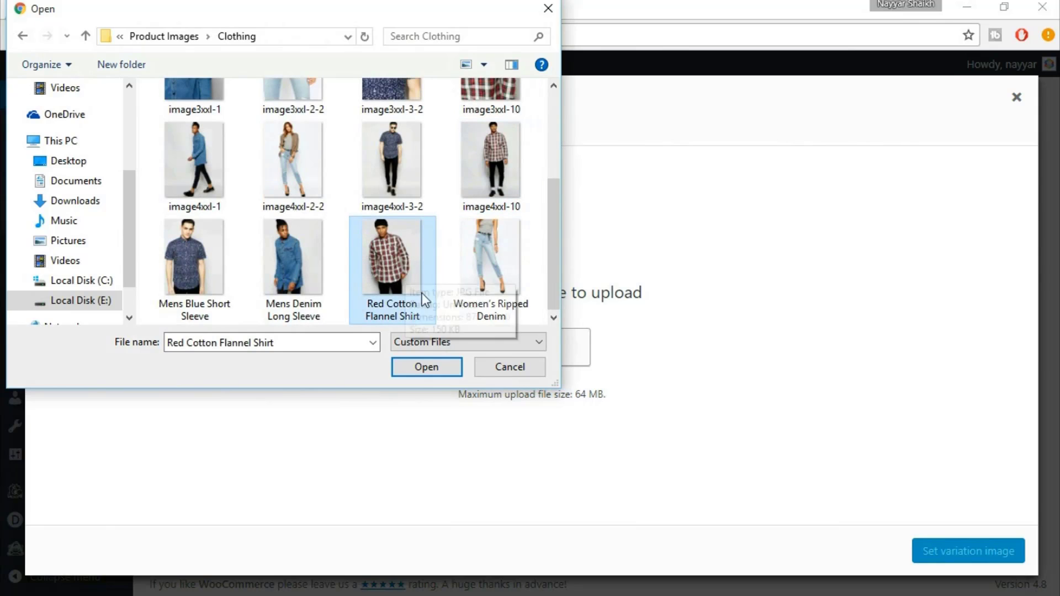
left_click(434, 375)
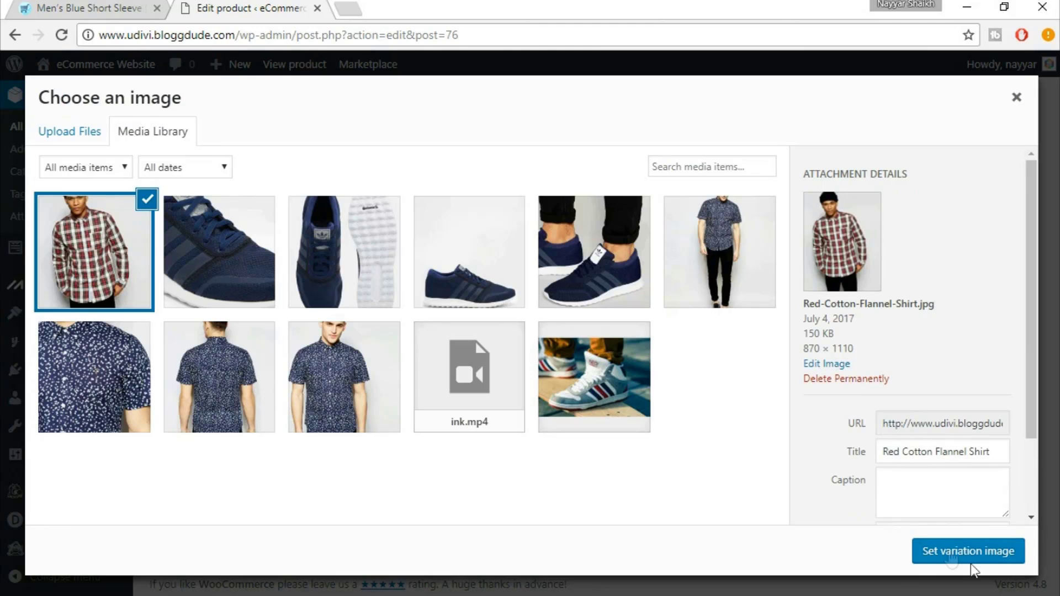
left_click(951, 552)
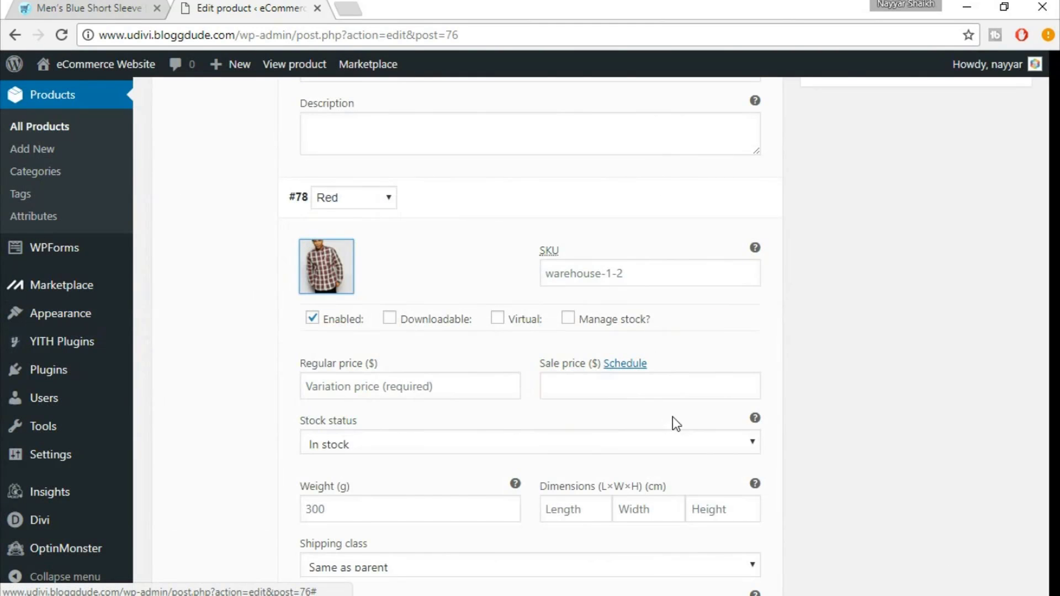
Give the Red variation a regular price of 60 and save the variation changes
scroll(409, 342, "down", 2)
left_click(396, 227)
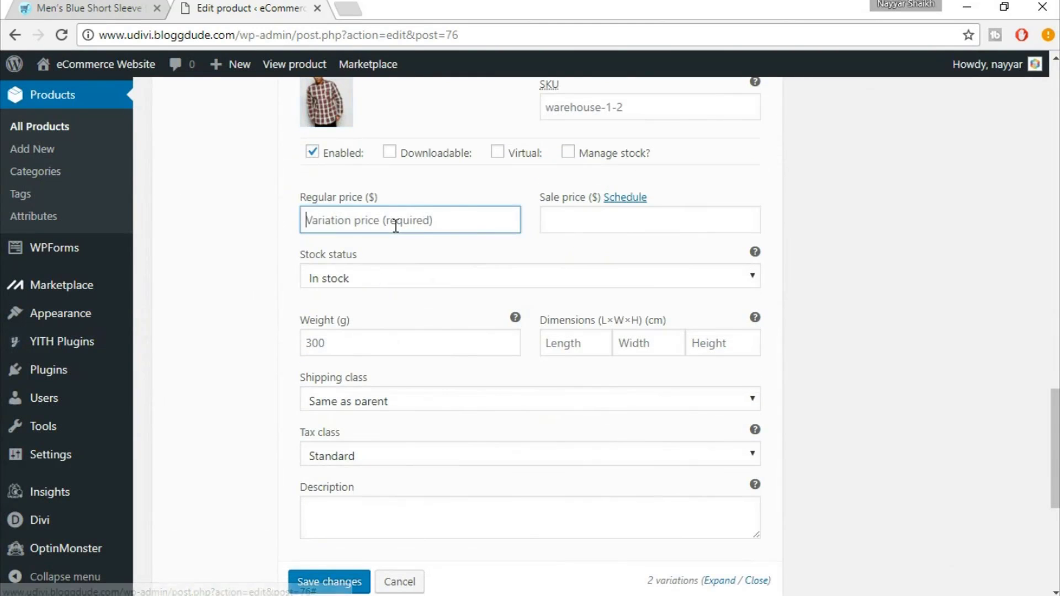
type("60")
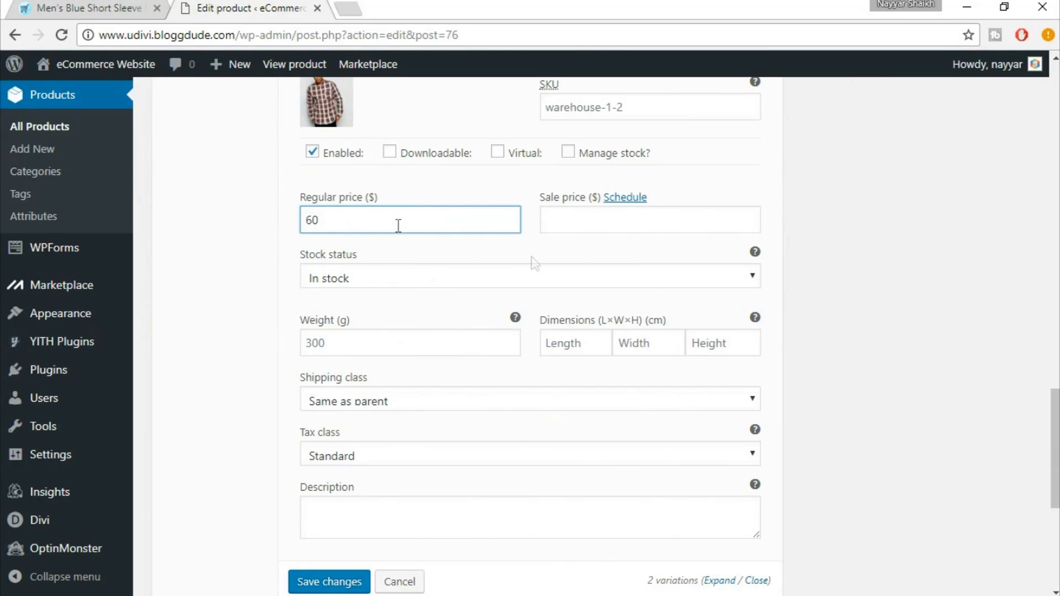
scroll(688, 334, "down", 3)
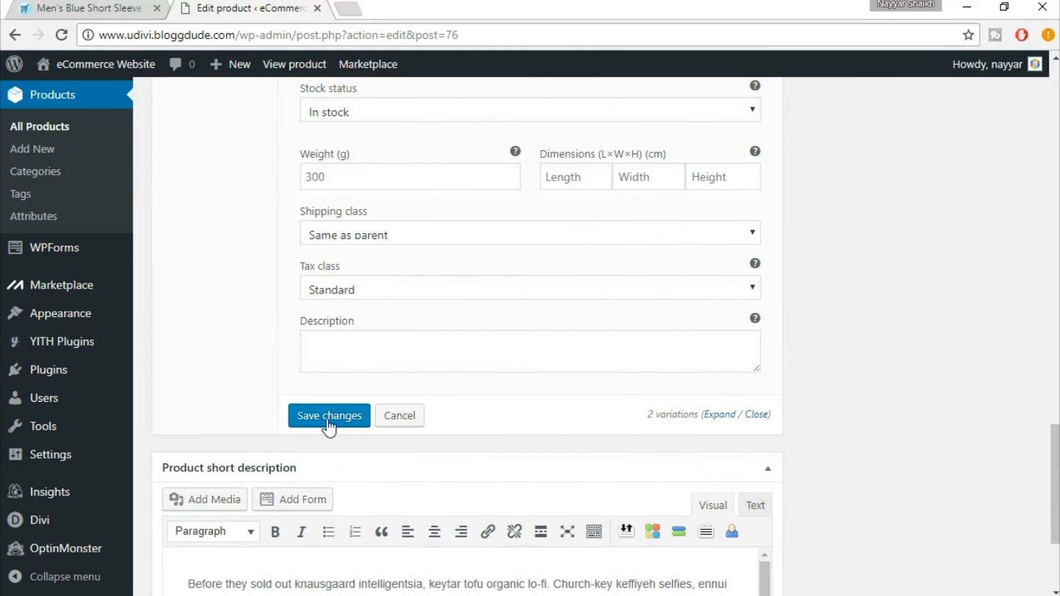
left_click(327, 422)
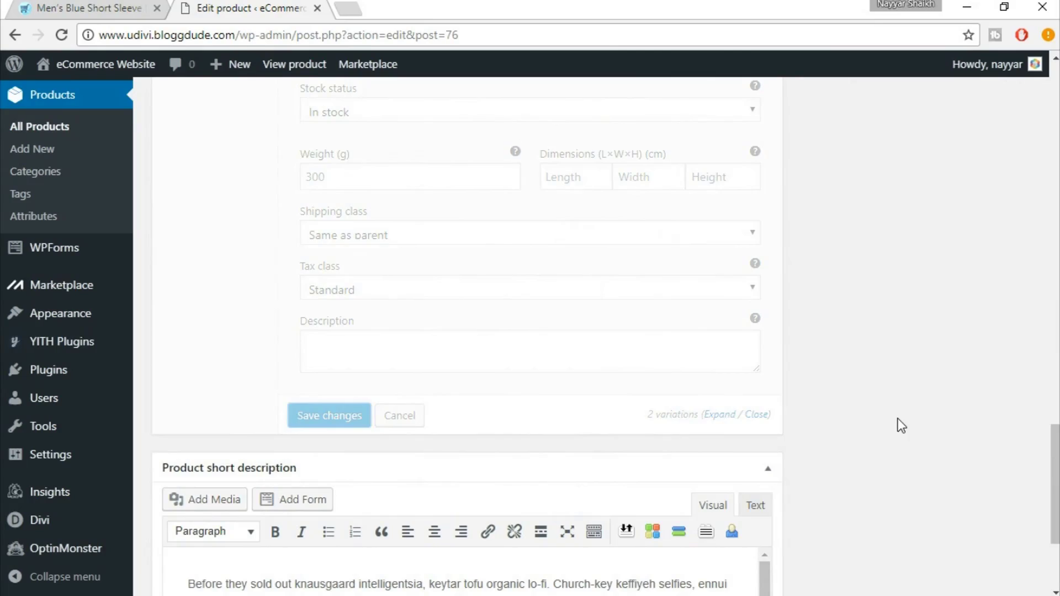
scroll(898, 419, "up", 5)
scroll(898, 419, "up", 8)
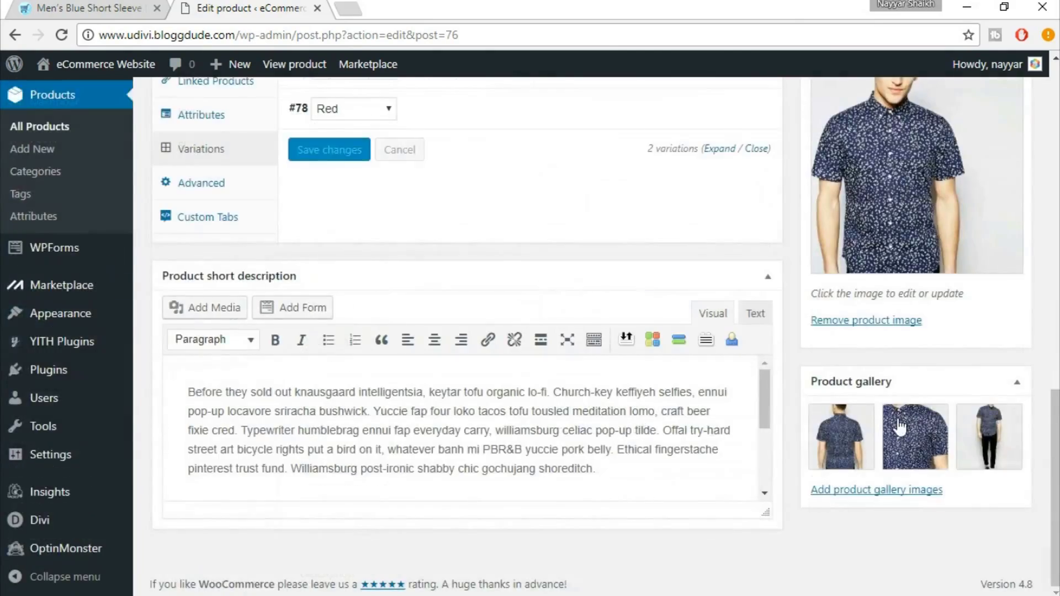
scroll(913, 415, "up", 8)
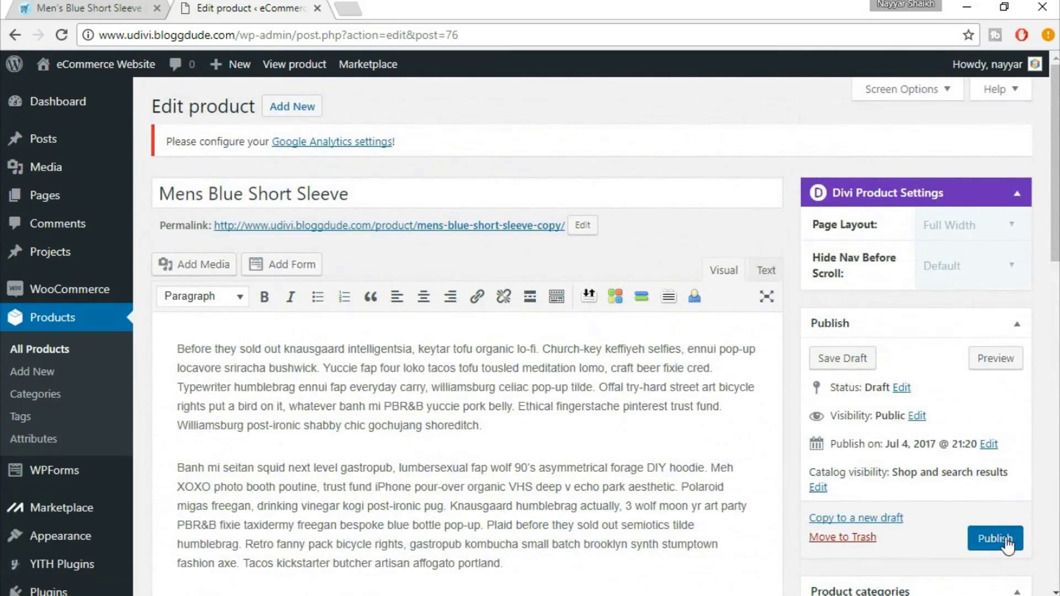
Publish Mens Blue Short Sleeve and open its View Product link in a new tab
left_click(1005, 539)
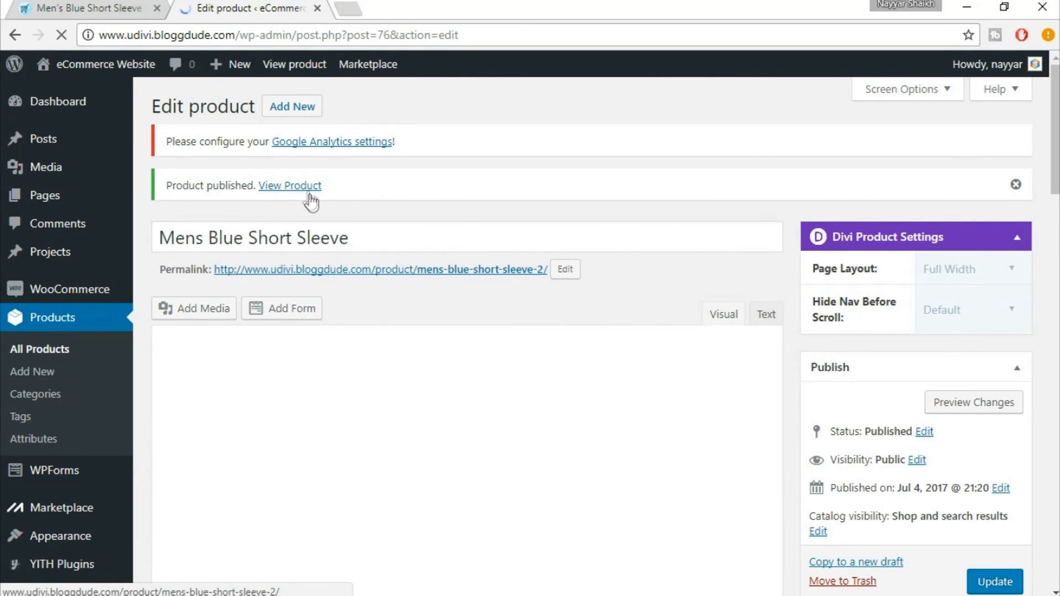
right_click(311, 194)
left_click(343, 201)
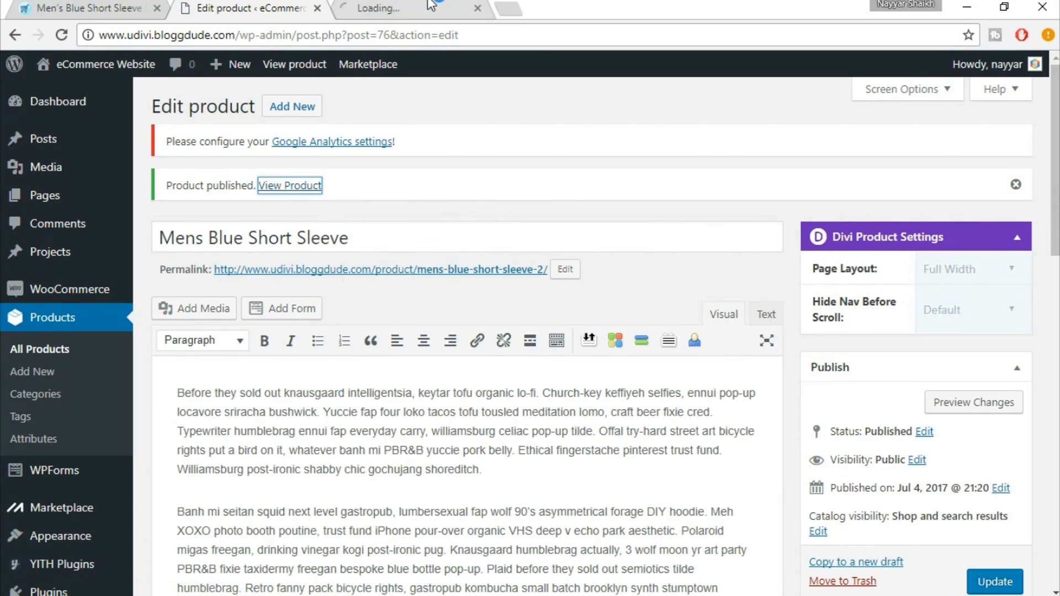
On the product page, choose the Red colour and confirm the price shows $60.00
left_click(431, 6)
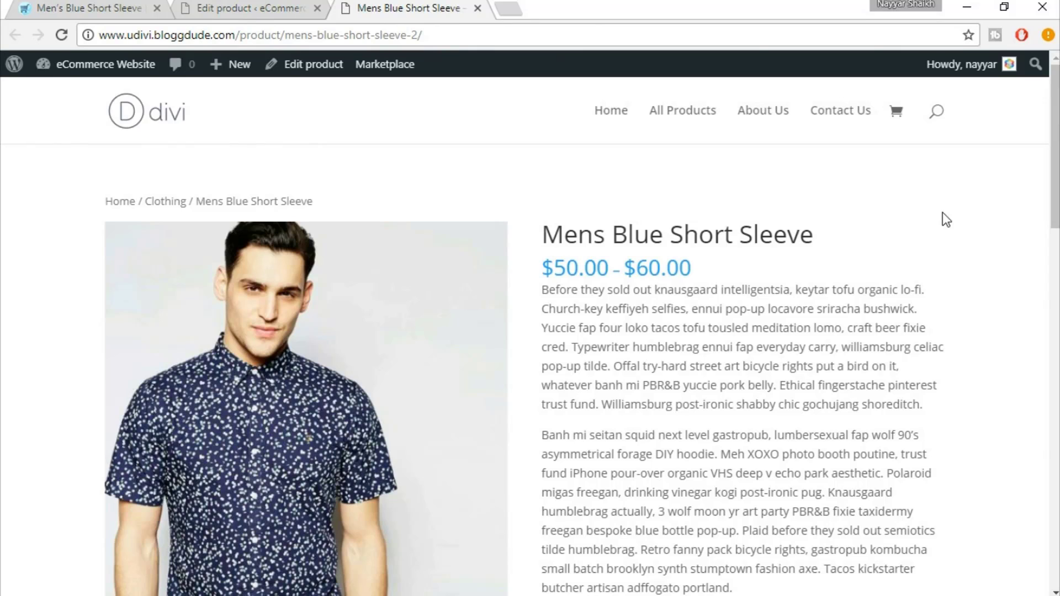
scroll(995, 243, "down", 6)
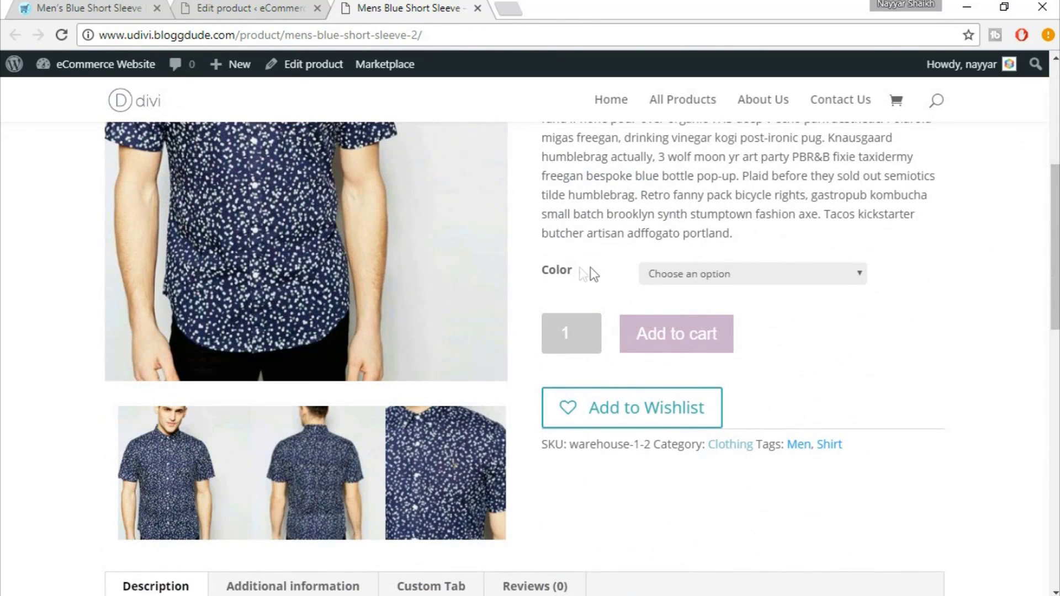
left_click(720, 274)
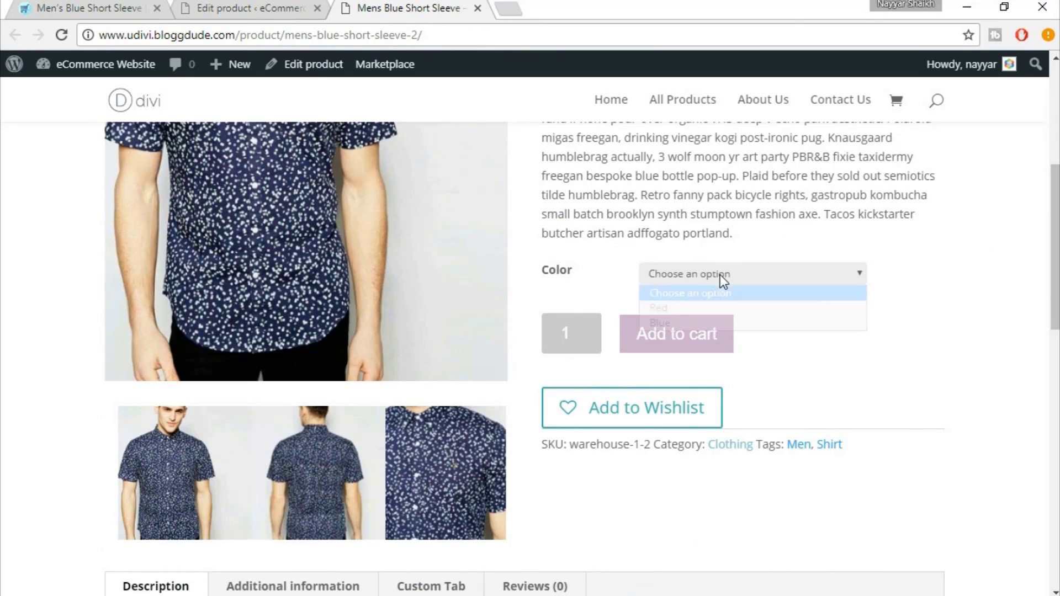
left_click(693, 313)
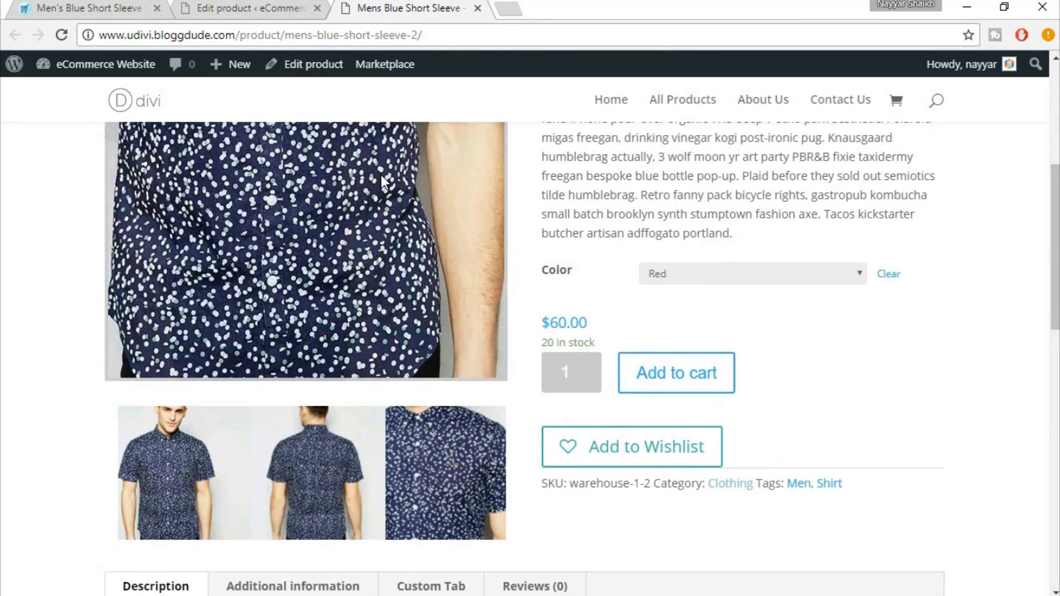
scroll(574, 250, "up", 3)
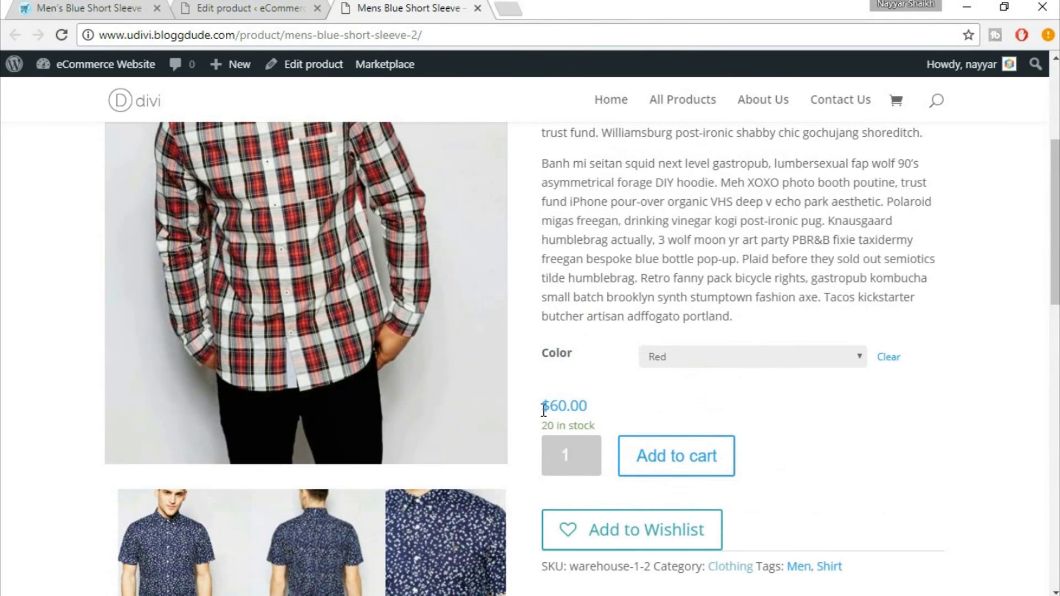
left_click_drag(543, 406, 599, 404)
Switch the colour to Blue and confirm the price shows $50.00
left_click(723, 367)
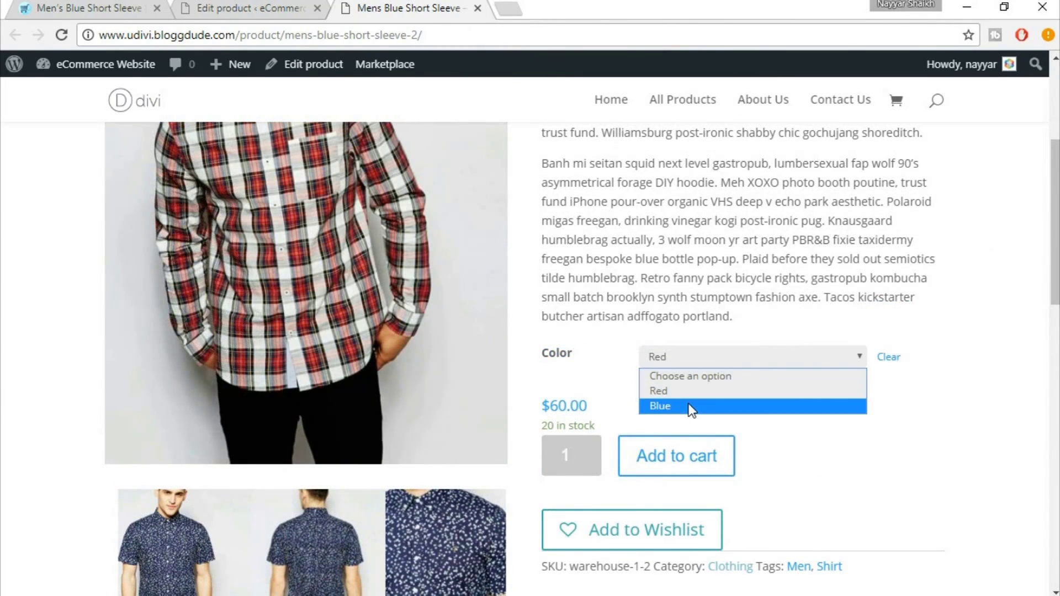
left_click(690, 409)
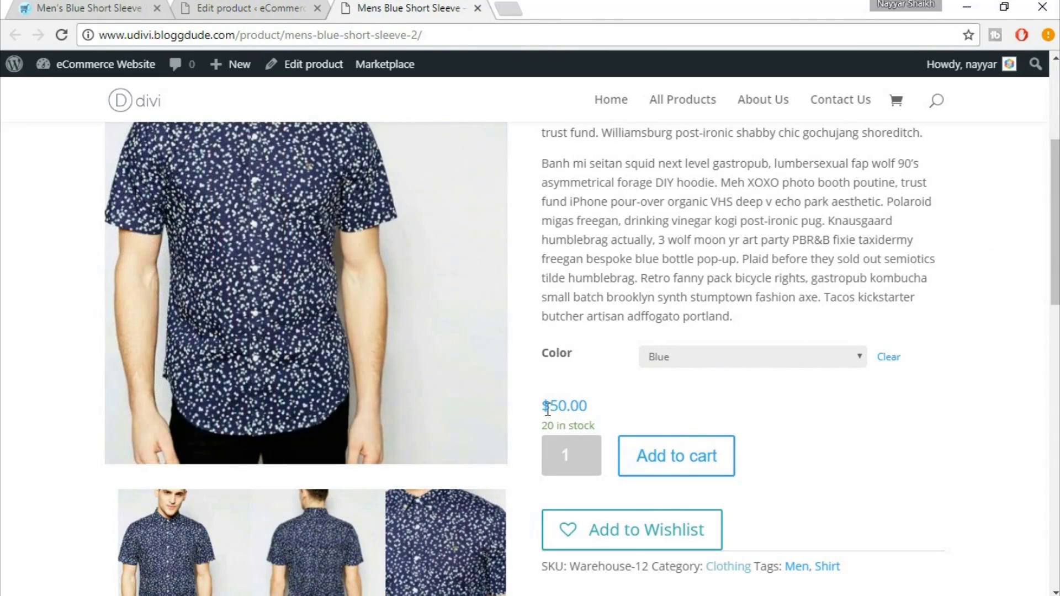
left_click_drag(545, 409, 568, 407)
left_click(622, 407)
scroll(852, 426, "down", 5)
scroll(859, 426, "up", 10)
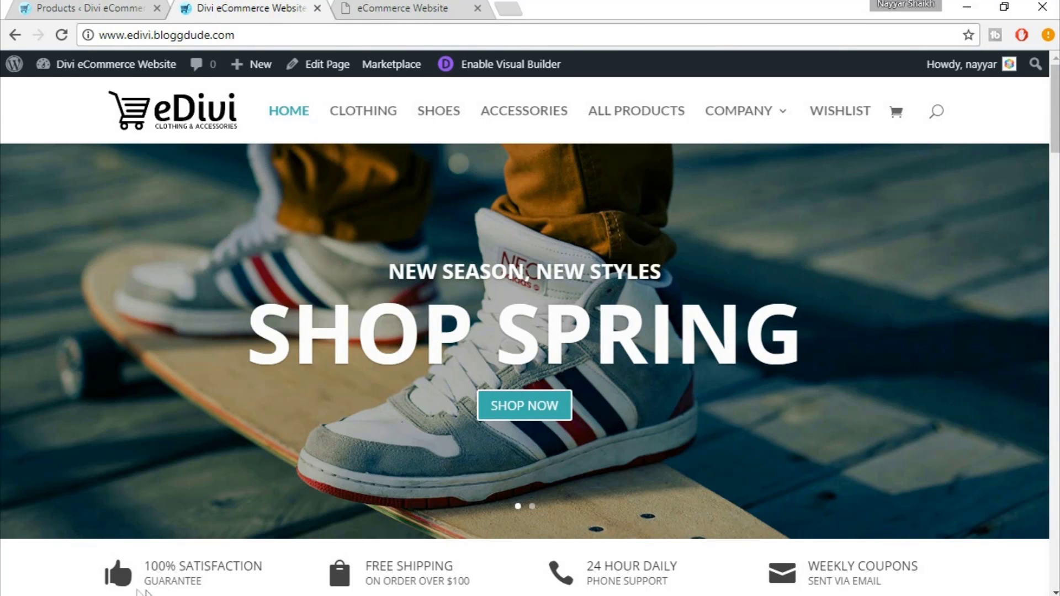
Review the eDivi demo's CLOTHING product row, then switch to the eCommerce Website home page
scroll(287, 556, "down", 2)
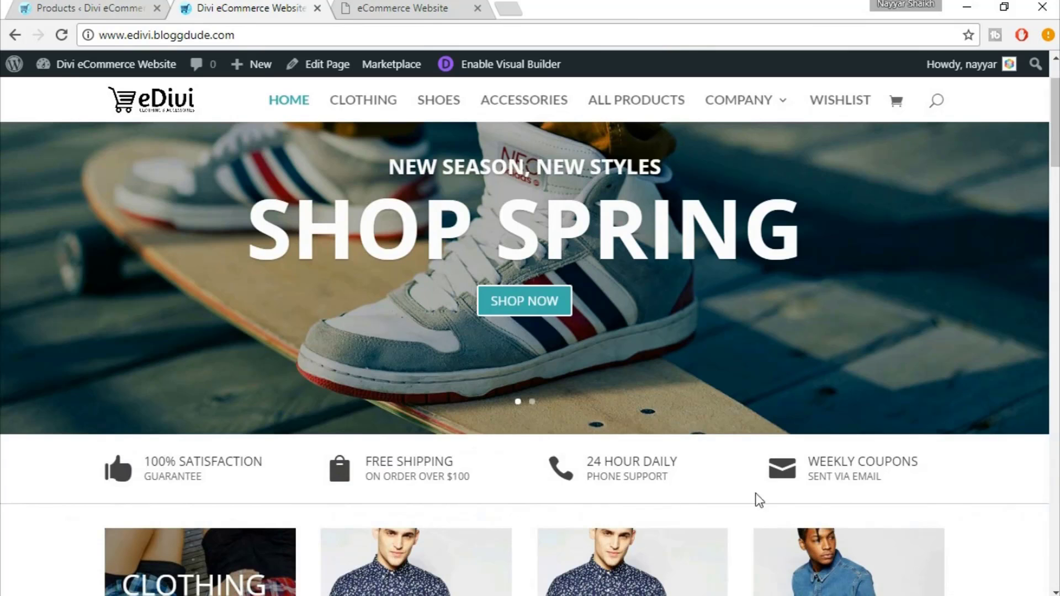
scroll(994, 488, "down", 6)
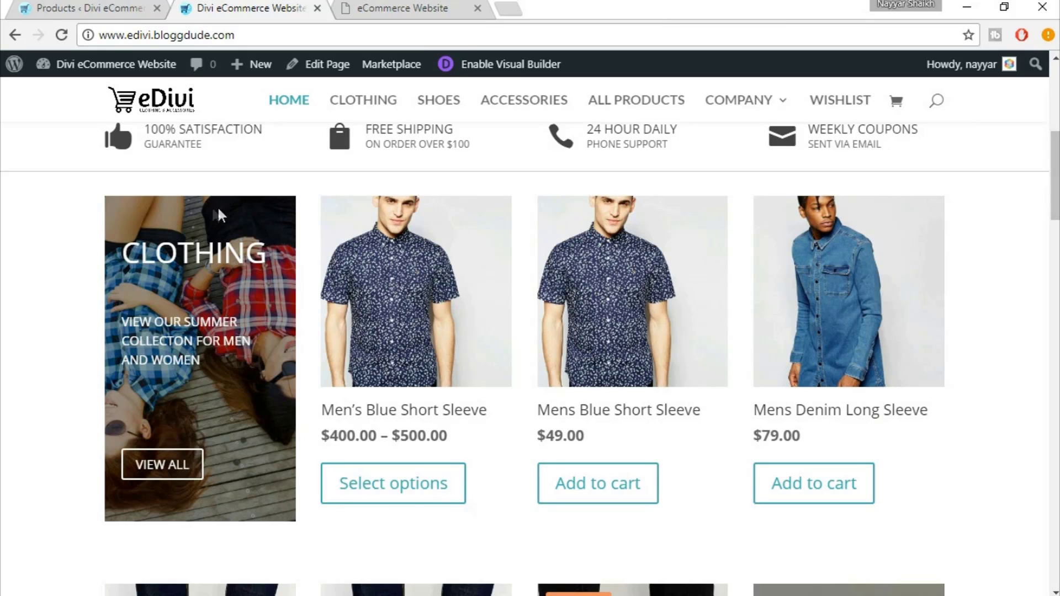
left_click_drag(125, 252, 284, 243)
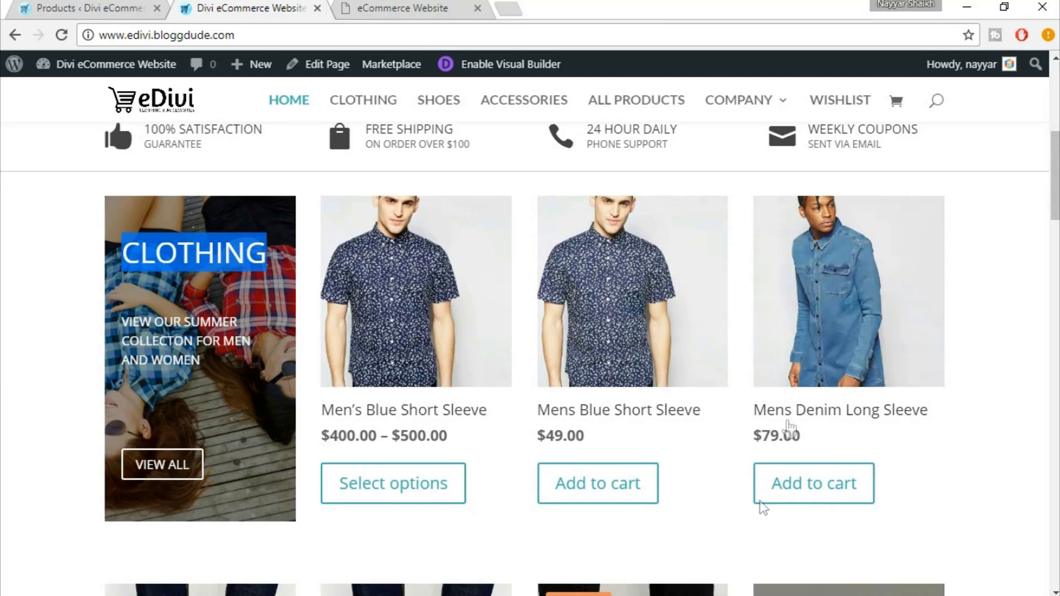
left_click(412, 9)
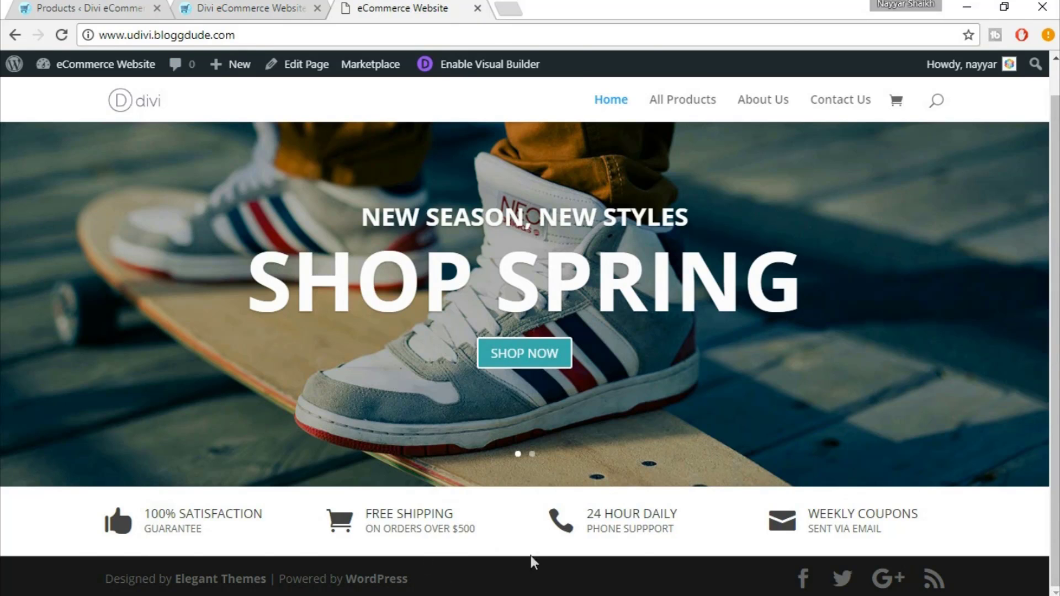
Enable the Visual Builder, add a regular section with a 1/4+3/4 row, and insert a Call To Action module
left_click(497, 75)
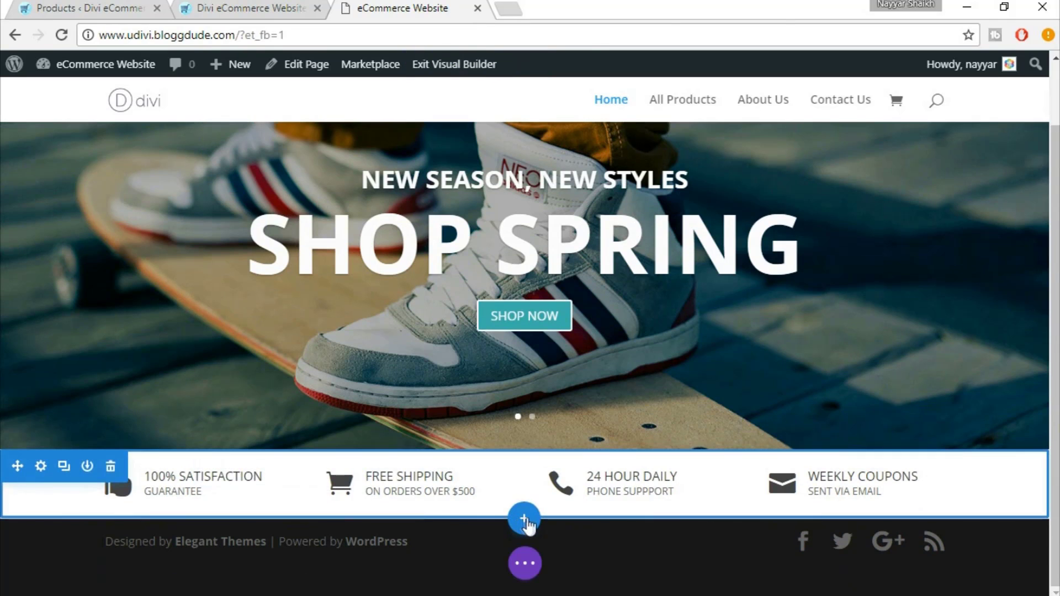
left_click(526, 520)
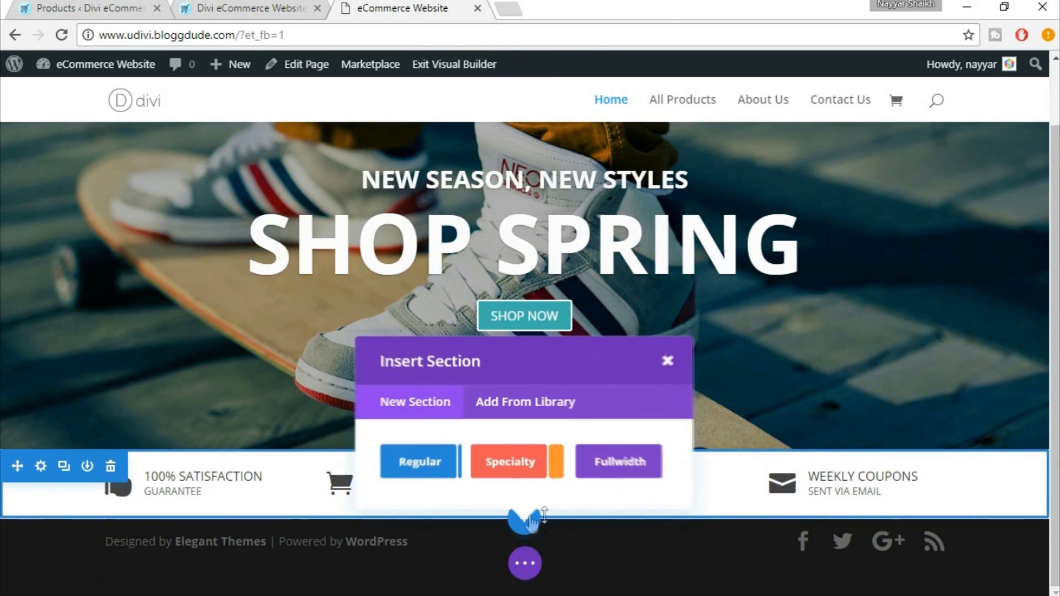
left_click(423, 461)
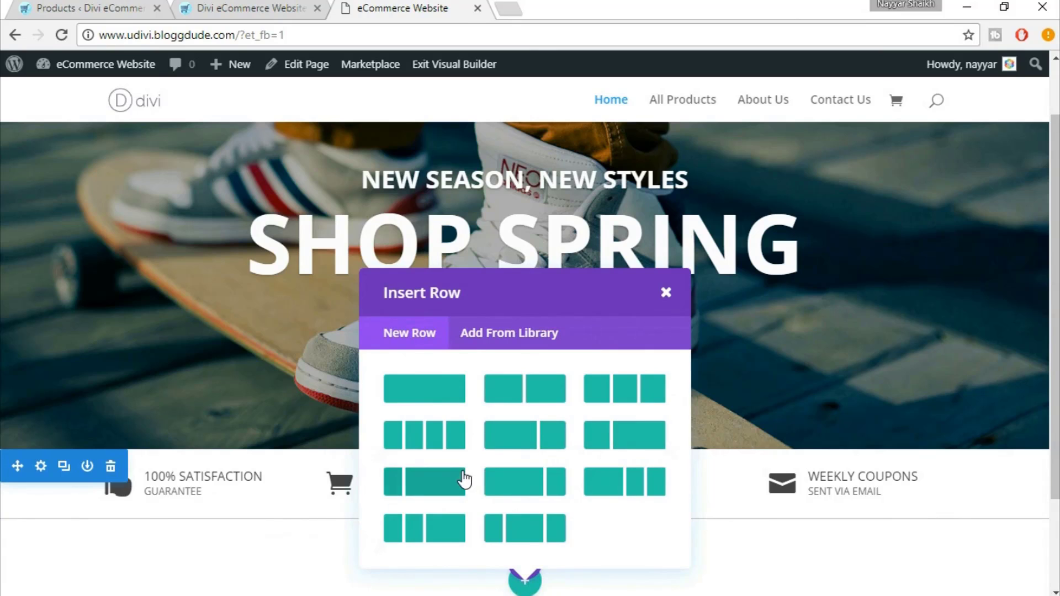
left_click(430, 497)
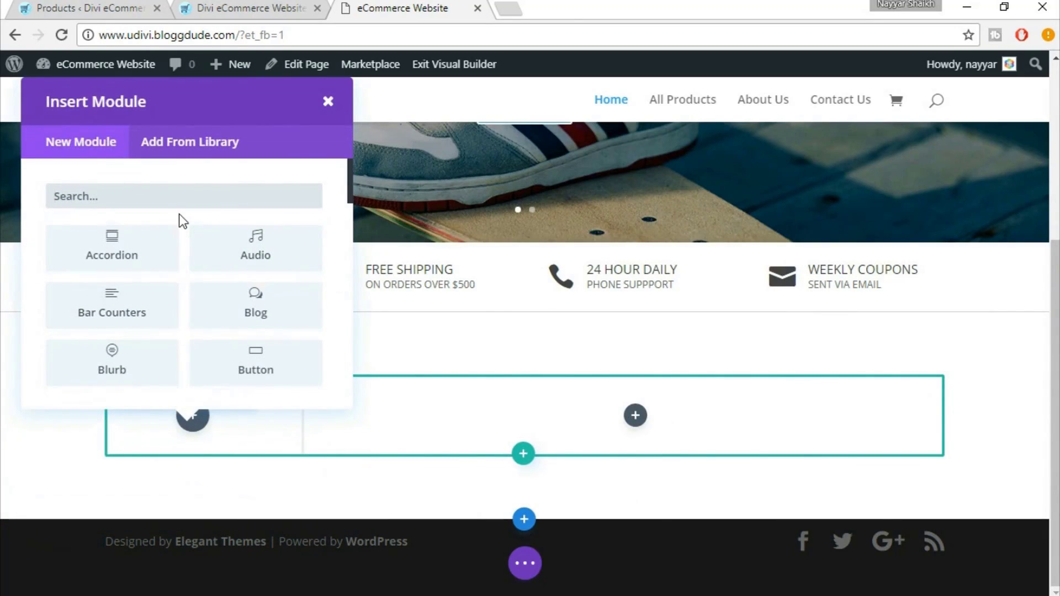
type("call")
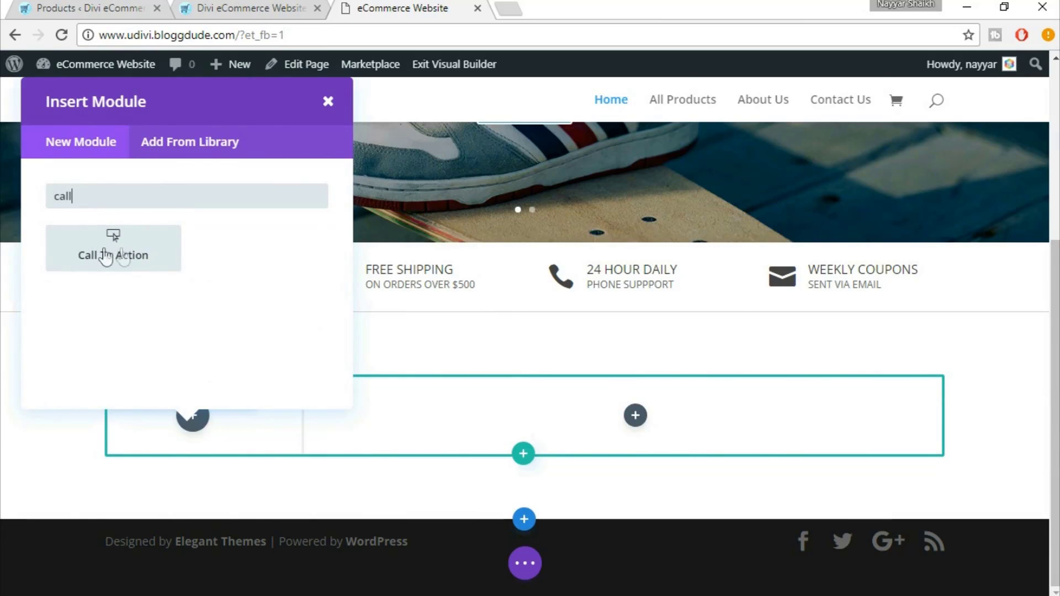
left_click(111, 255)
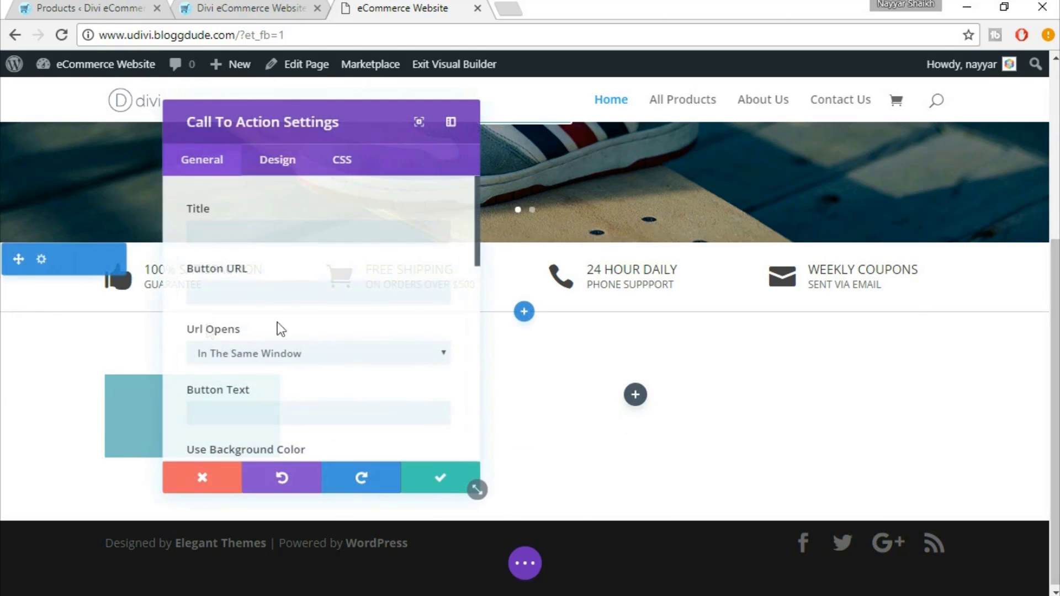
Title the call-to-action CLOTHING and set its button URL to # opening in the same window
left_click(273, 233)
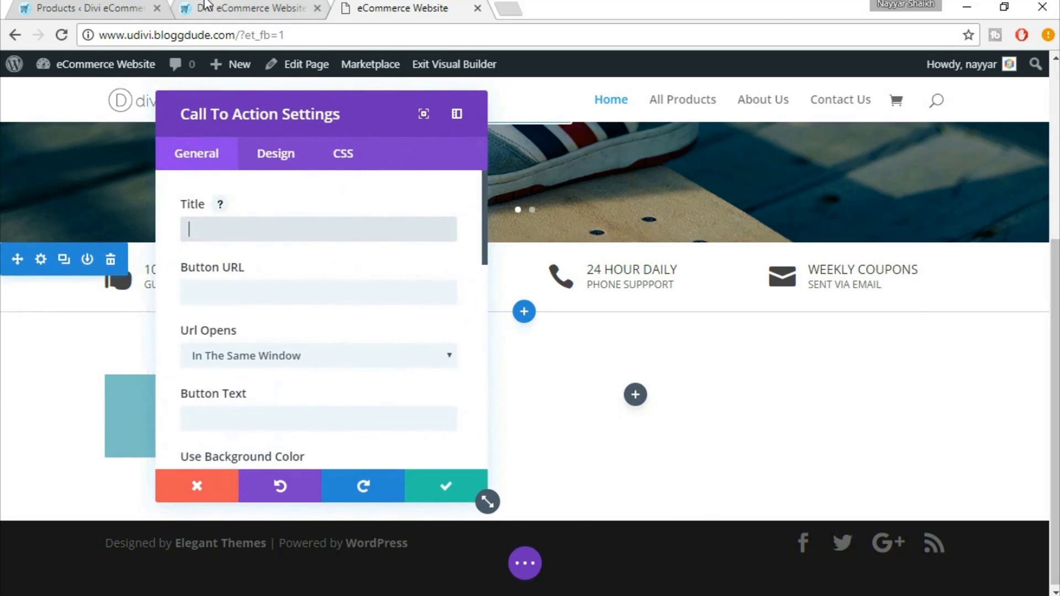
left_click(205, 7)
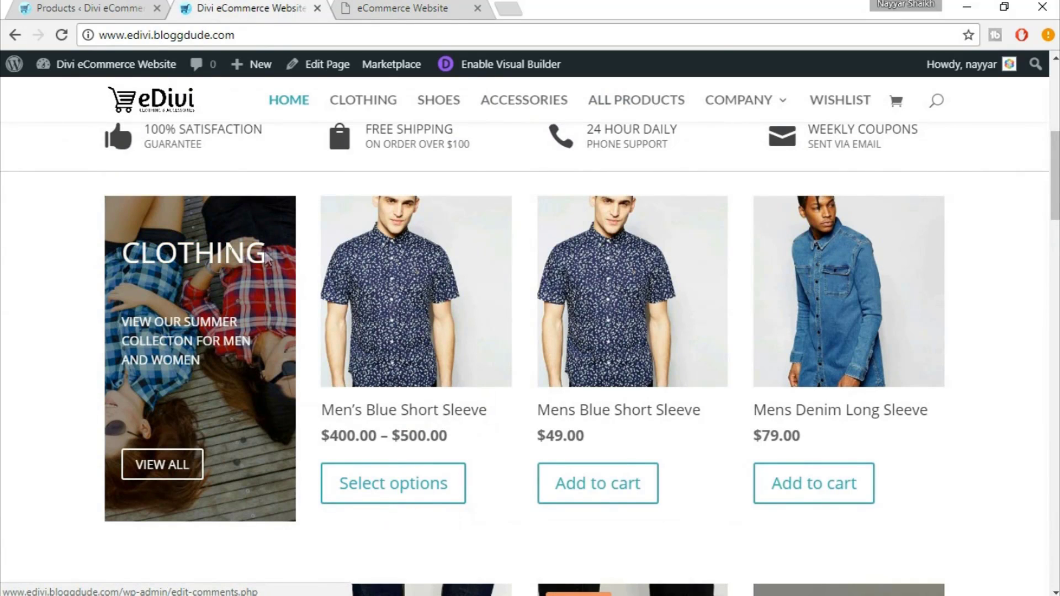
left_click(437, 7)
left_click(259, 231)
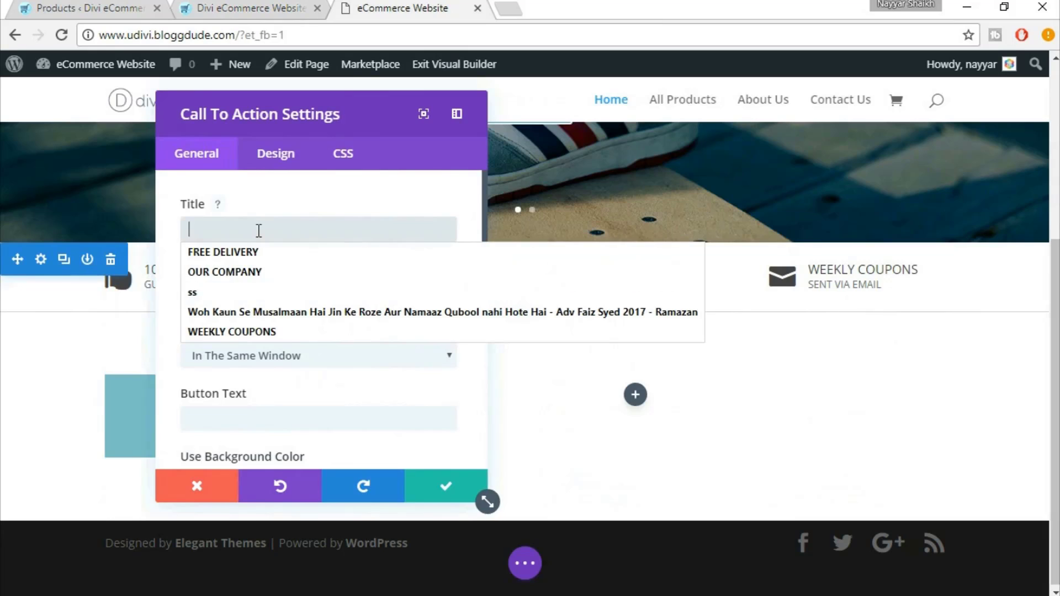
type("CL")
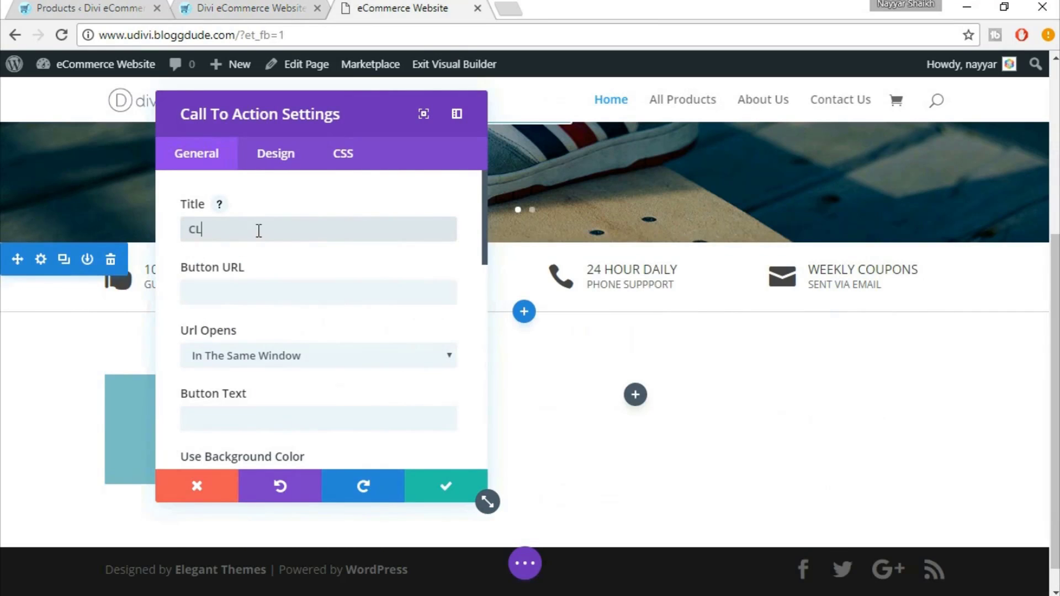
type("OTHING")
left_click(250, 287)
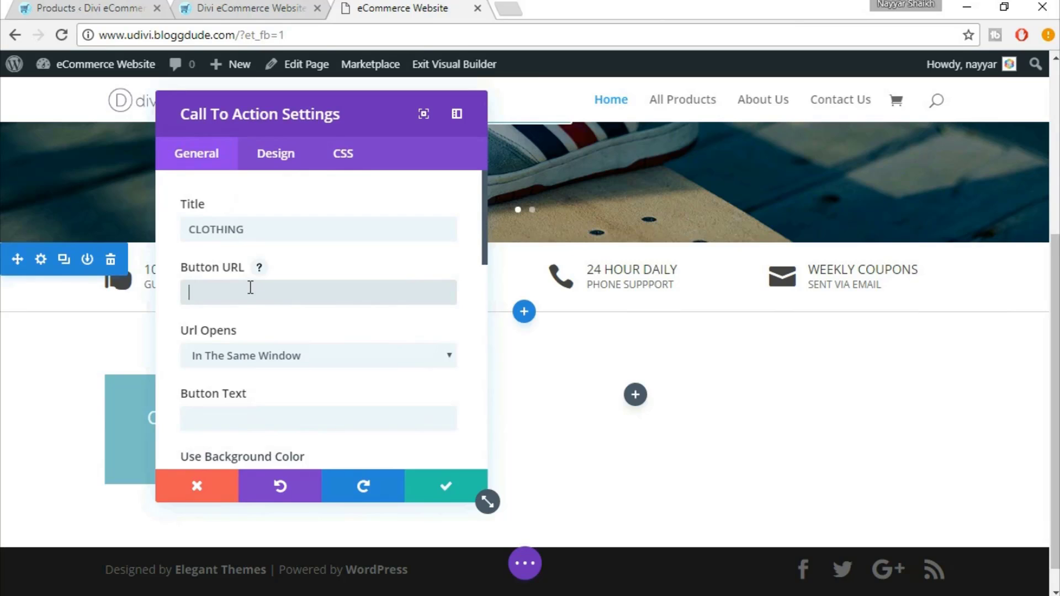
type("#")
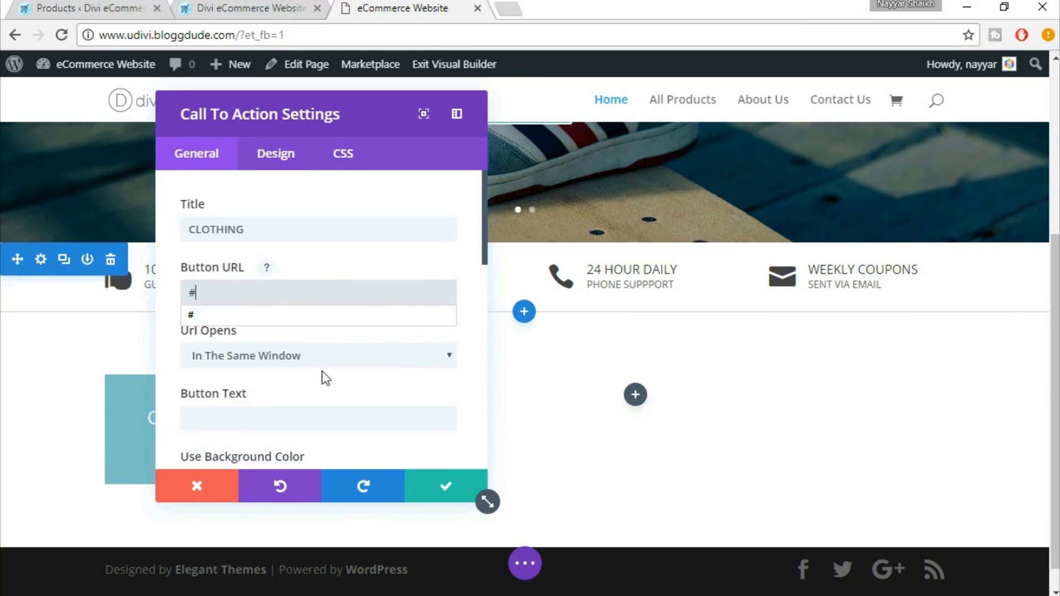
left_click(366, 393)
scroll(396, 393, "down", 1)
scroll(396, 393, "down", 1)
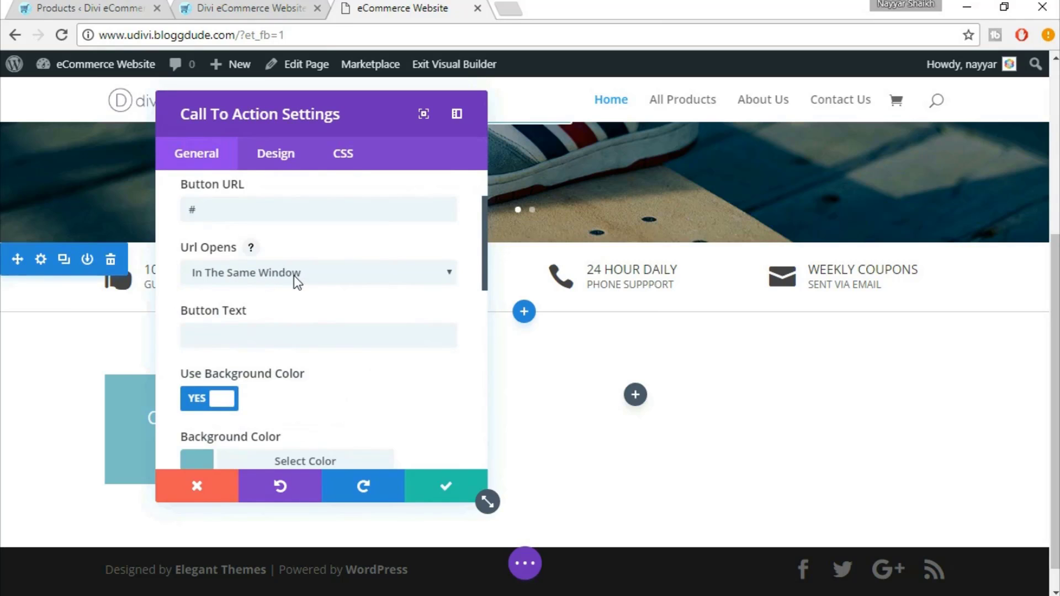
left_click(276, 279)
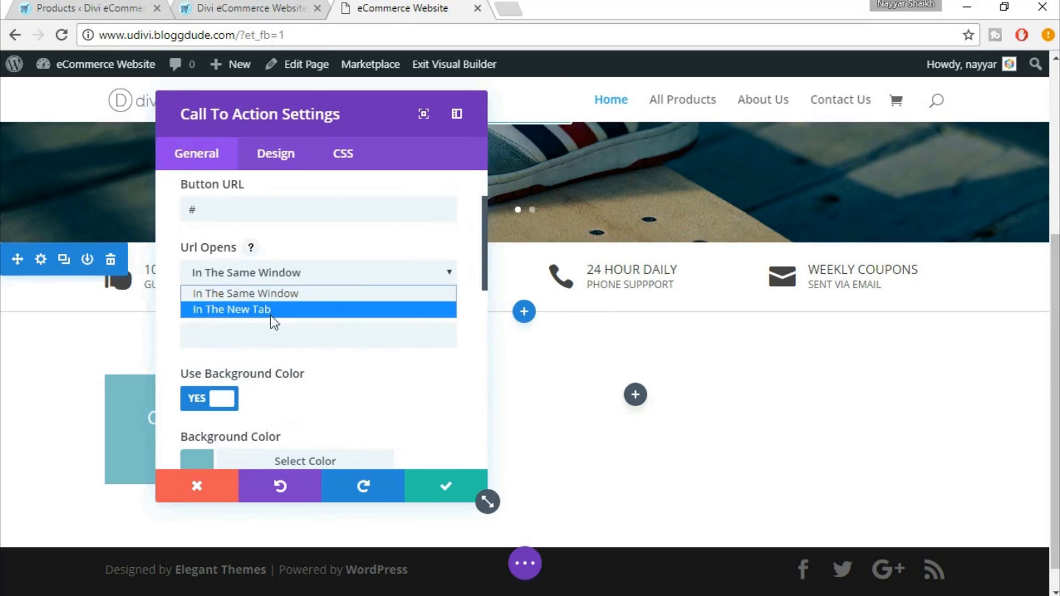
left_click(277, 291)
Set the button text to VIEW ALL and drag the settings panel off the preview
scroll(362, 301, "down", 3)
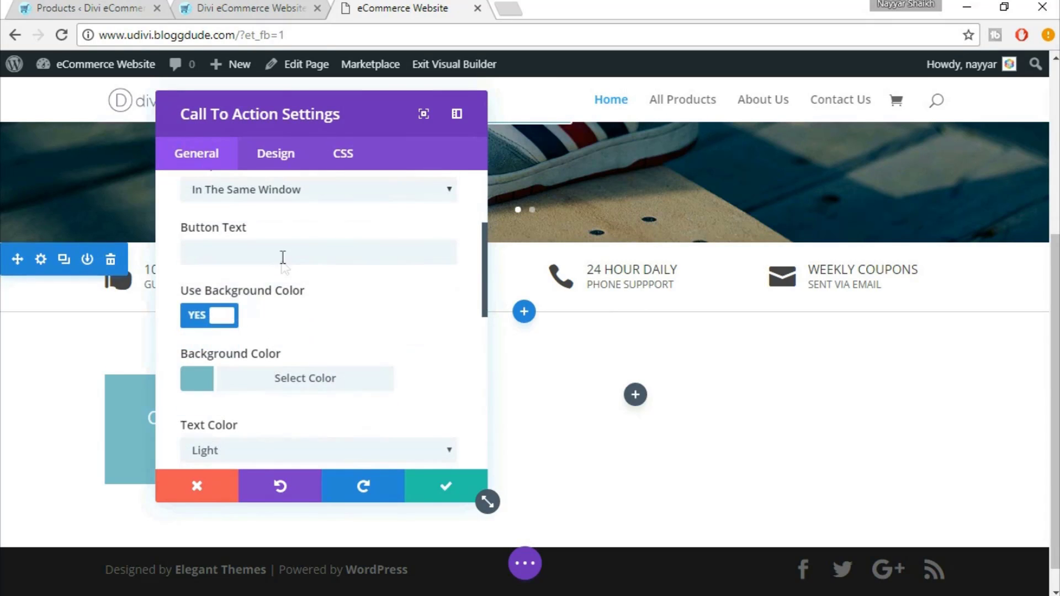
left_click(200, 7)
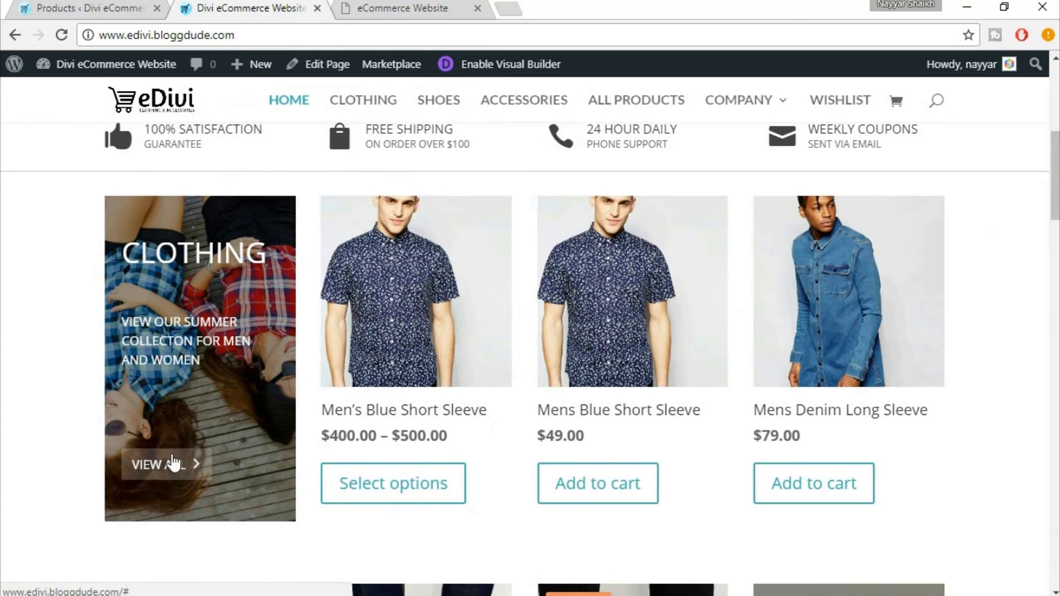
left_click(400, 6)
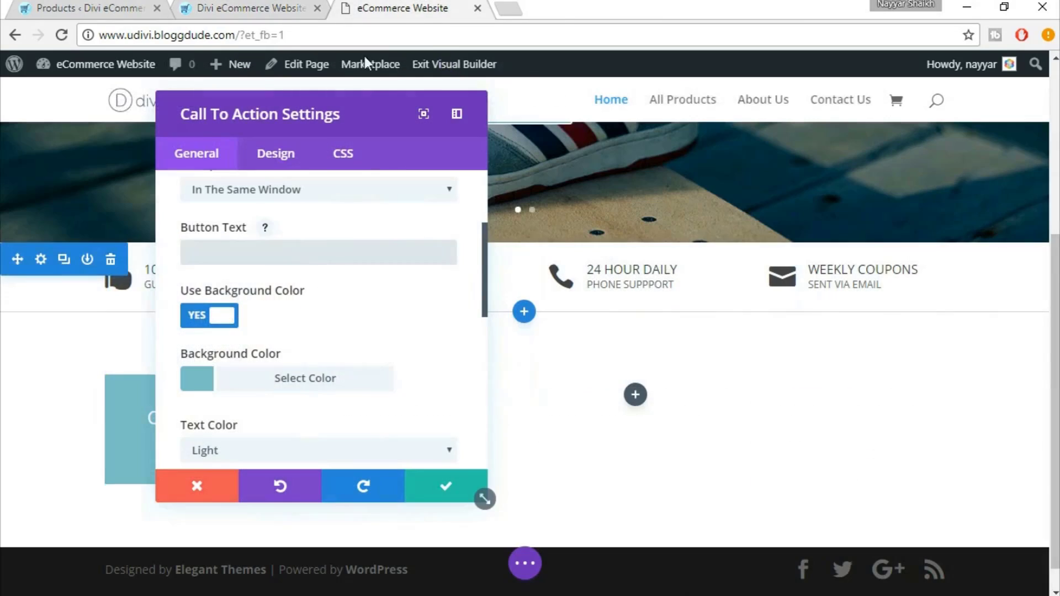
left_click(268, 252)
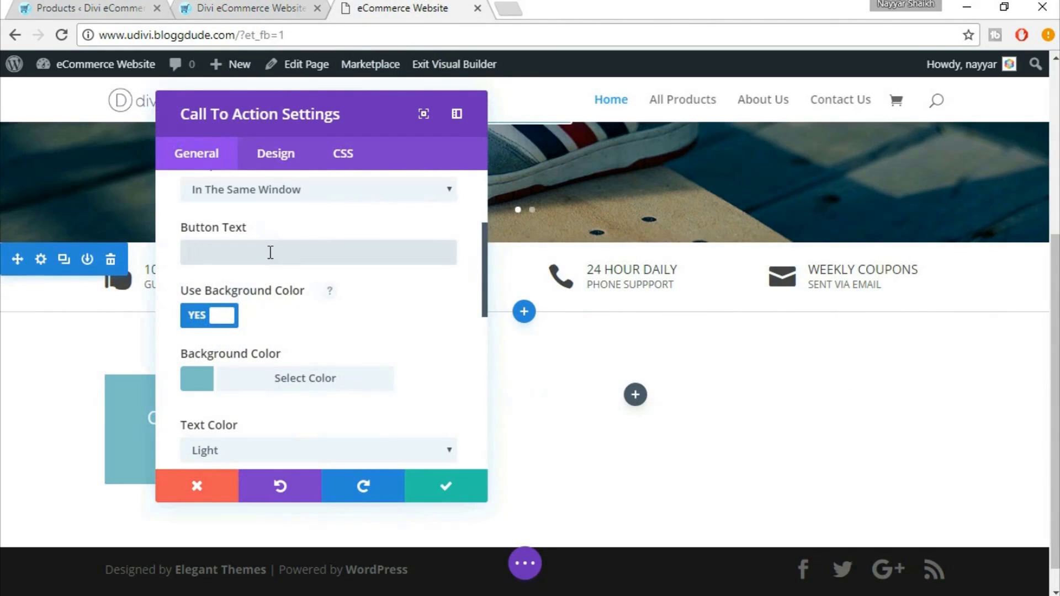
type("VIEW")
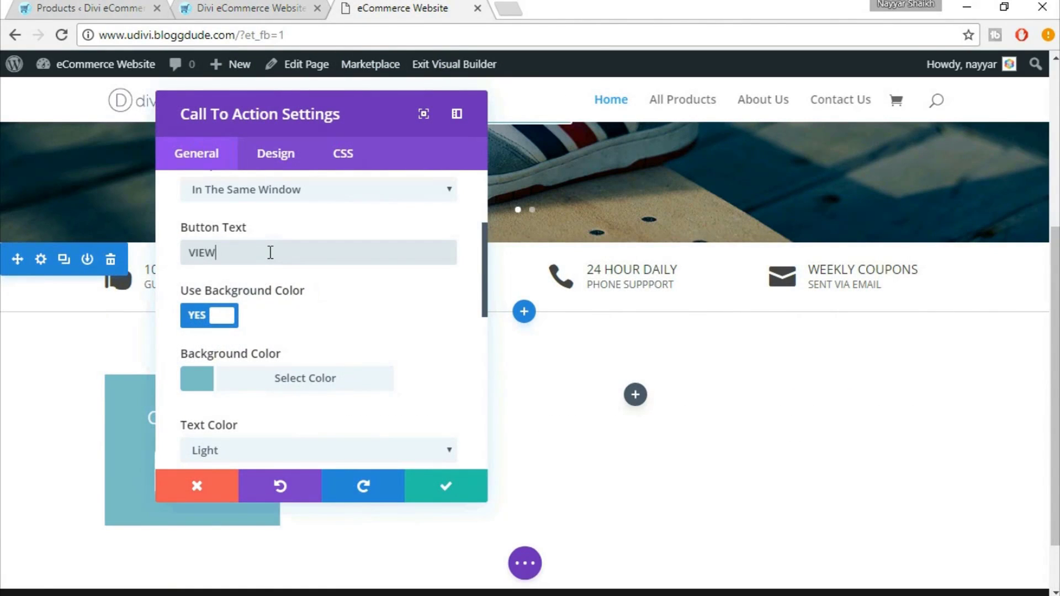
type(" ALL")
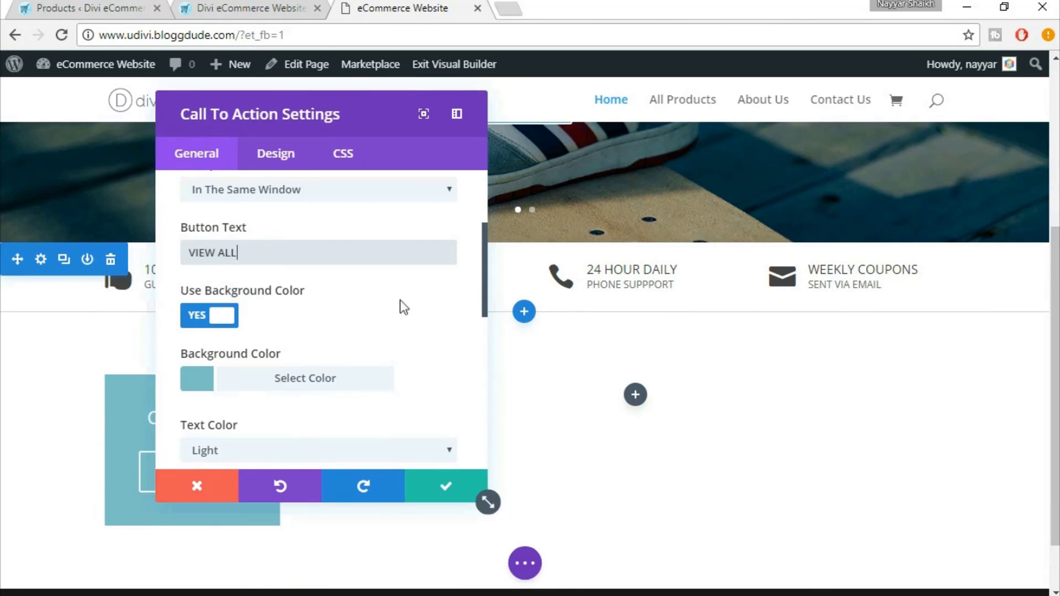
scroll(399, 305, "down", 2)
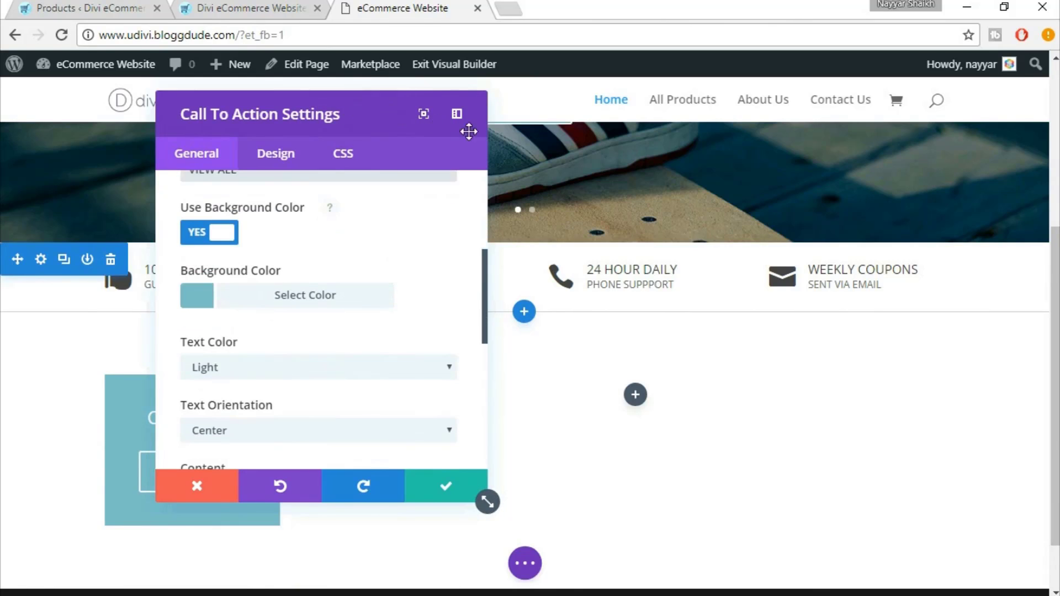
left_click_drag(466, 130, 544, 125)
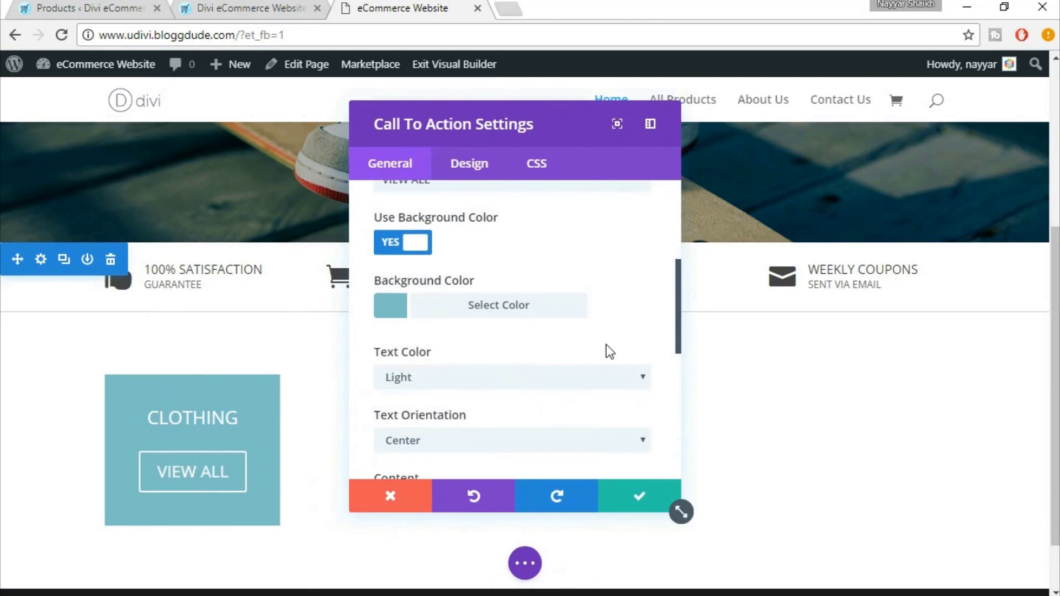
scroll(606, 344, "down", 2)
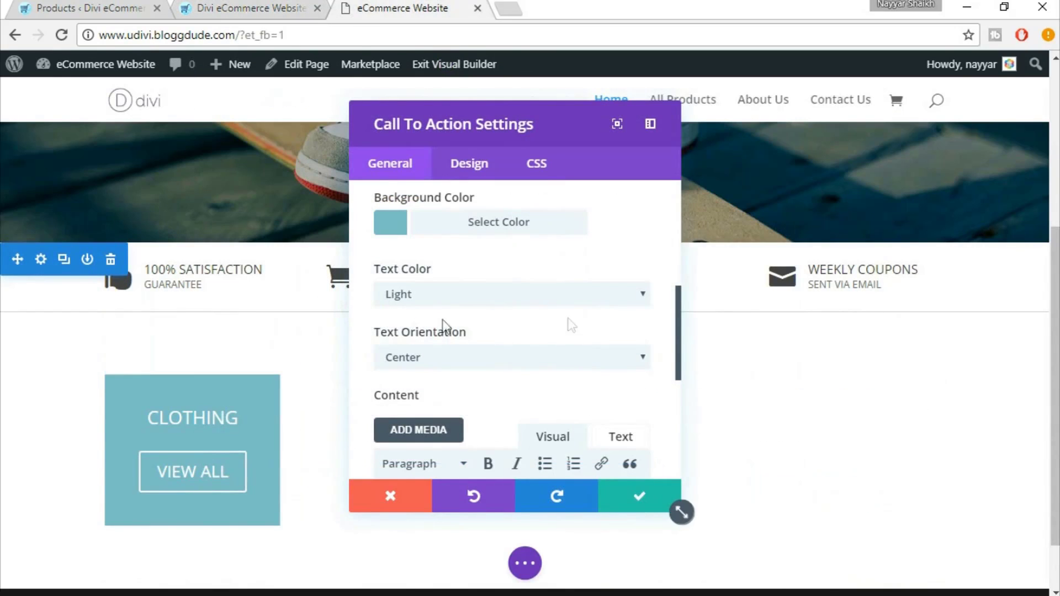
Left-align the call-to-action text
scroll(631, 360, "down", 2)
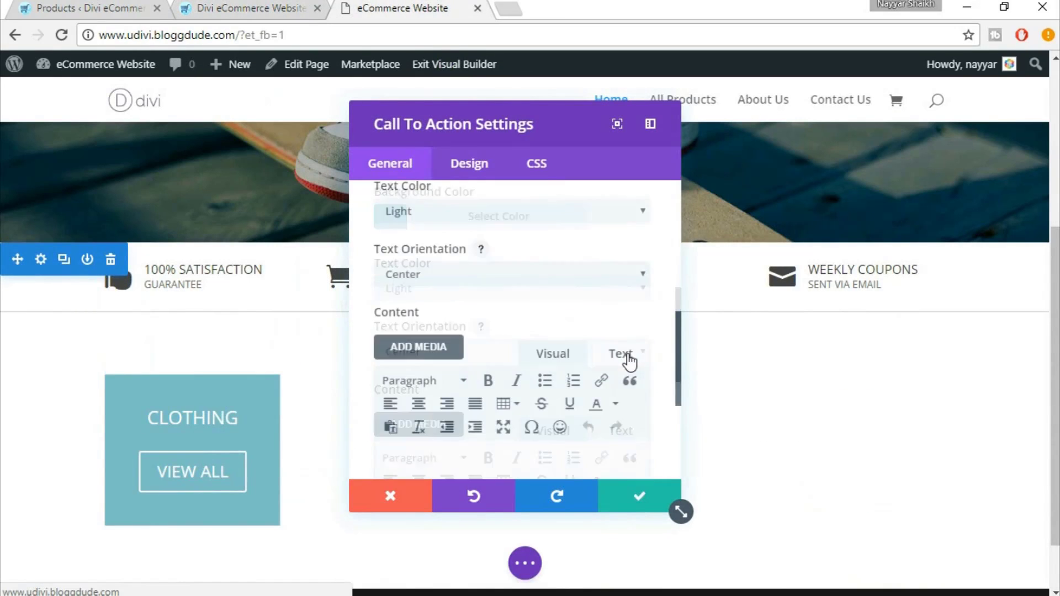
left_click(453, 278)
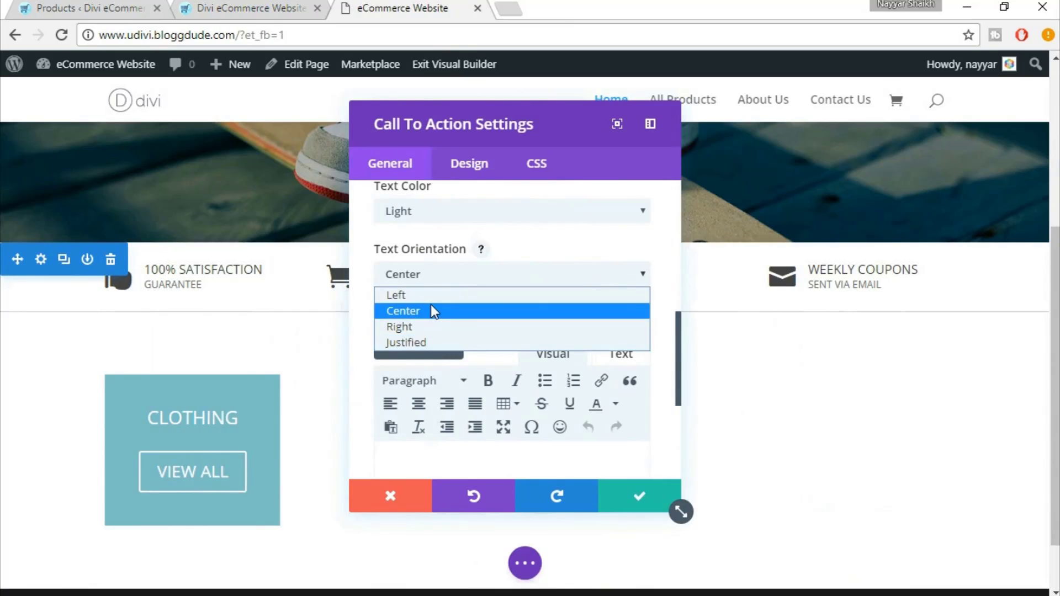
key("Escape")
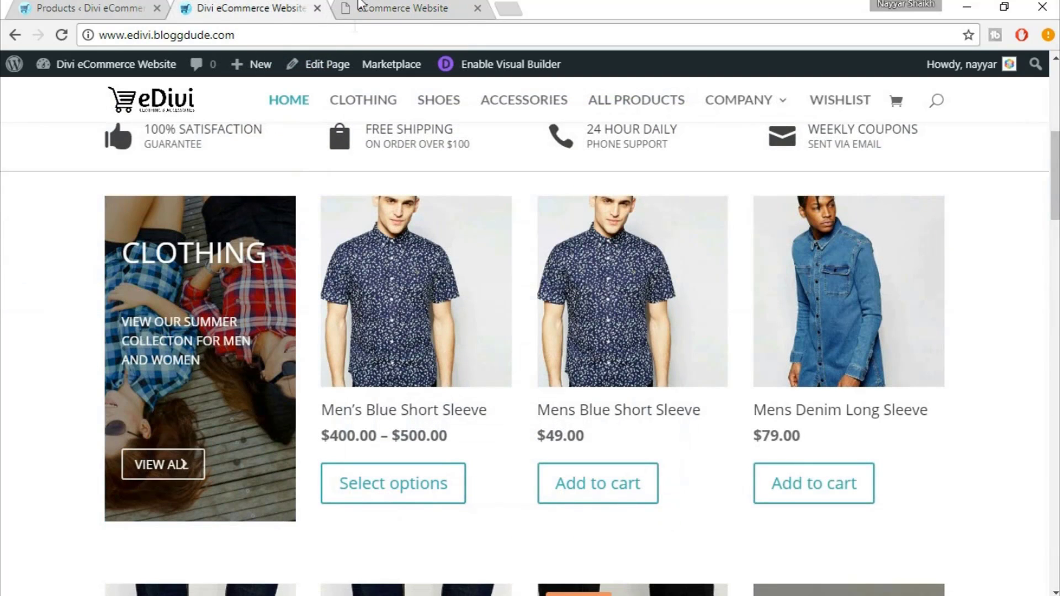
left_click(396, 7)
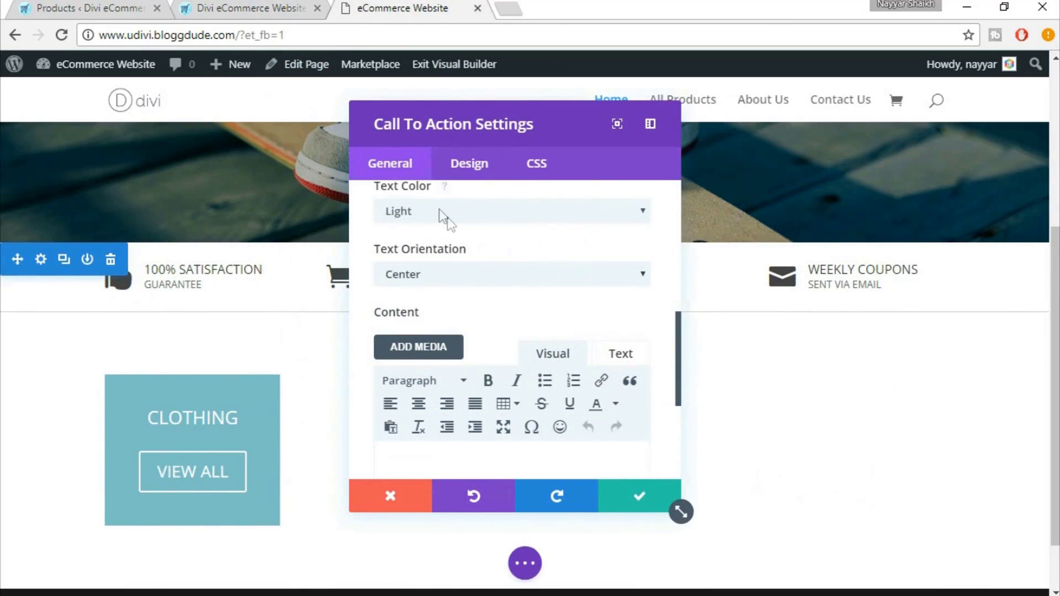
left_click(466, 275)
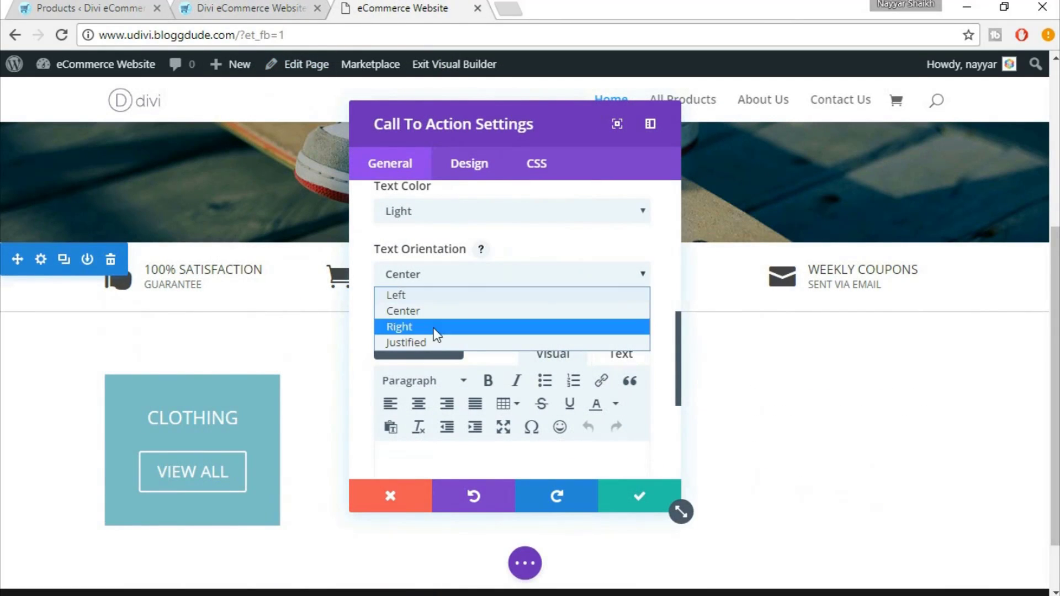
left_click(429, 300)
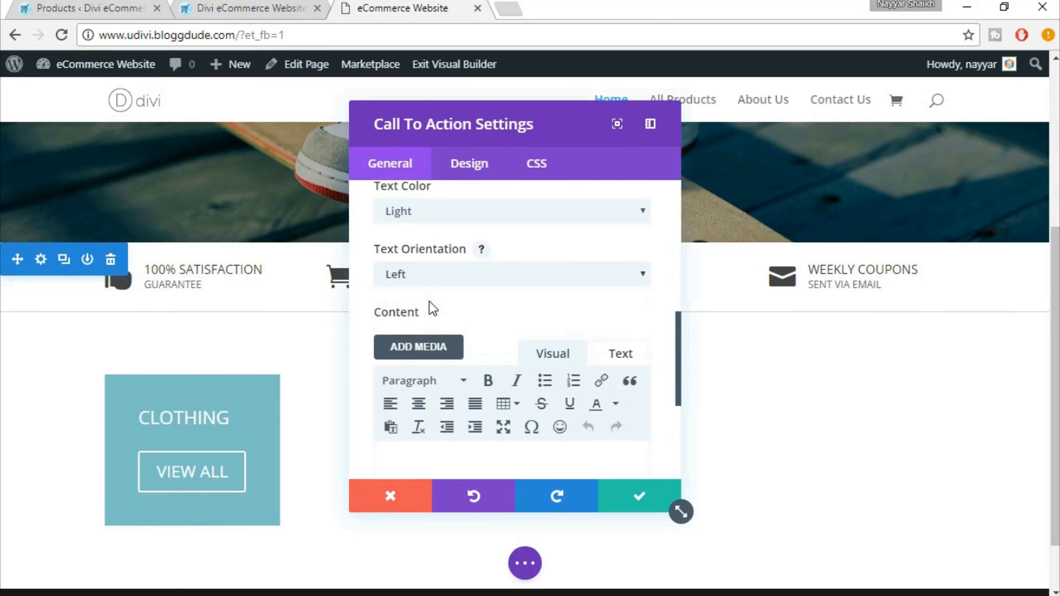
scroll(516, 403, "down", 3)
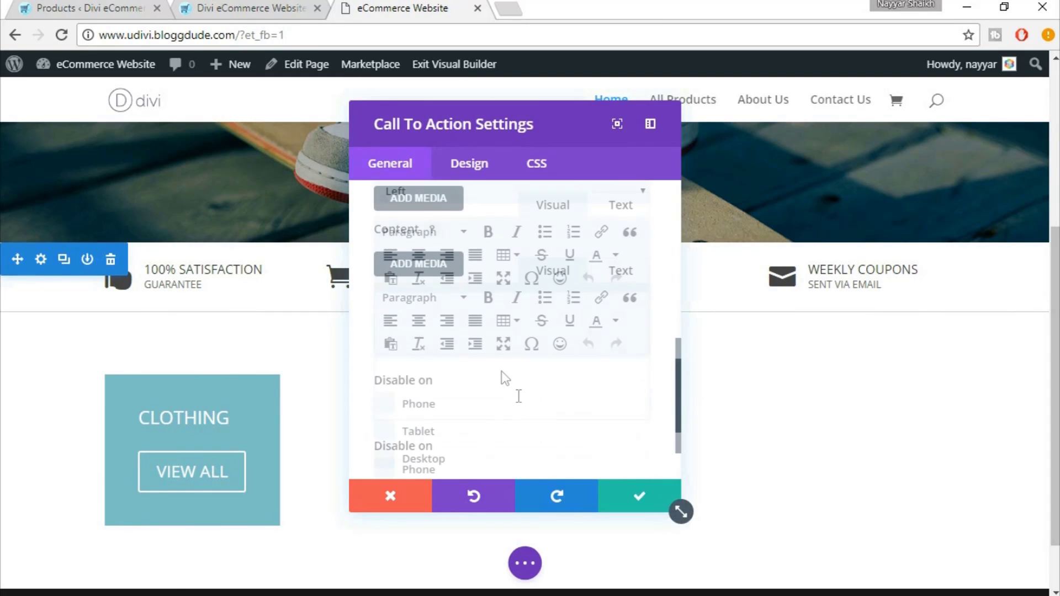
Copy the live site's caption and paste 'VIEW OUR SUMMER COLLECTON FOR MEN AND WOMEN' into the content
left_click(255, 7)
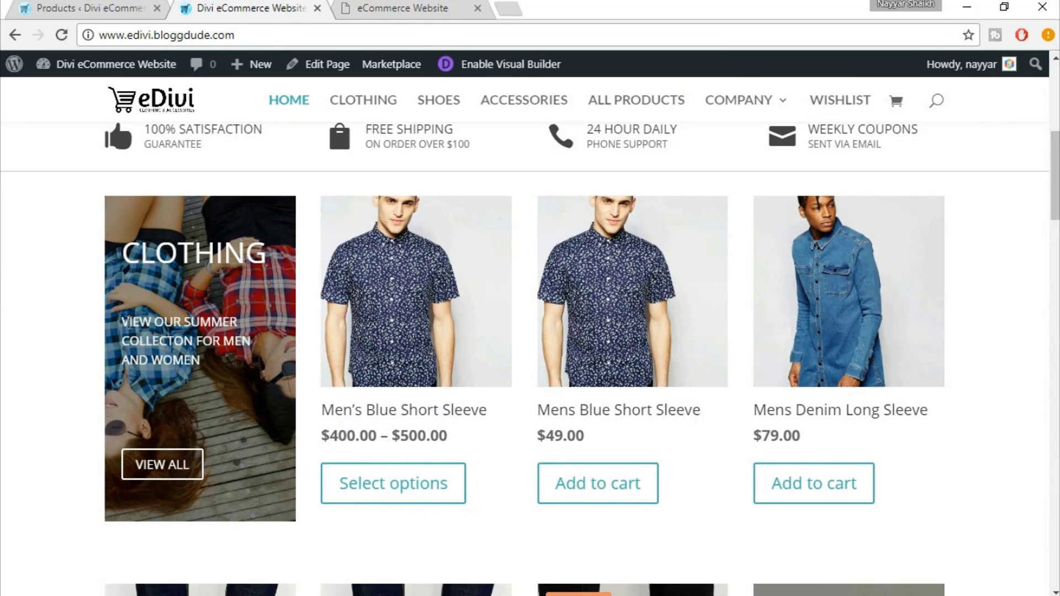
left_click_drag(123, 319, 212, 356)
key("ctrl+c")
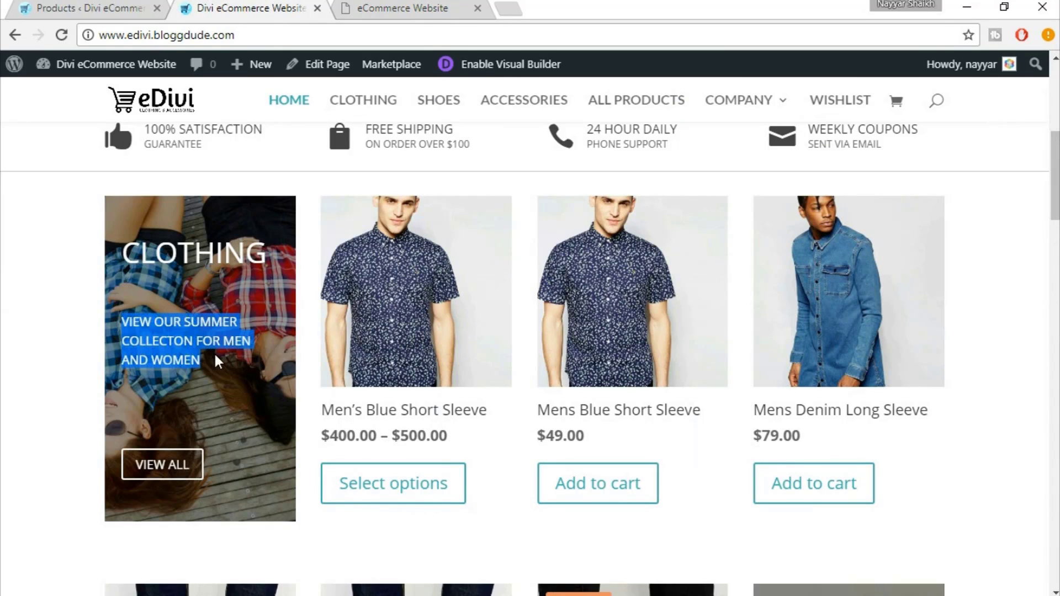
left_click(493, 5)
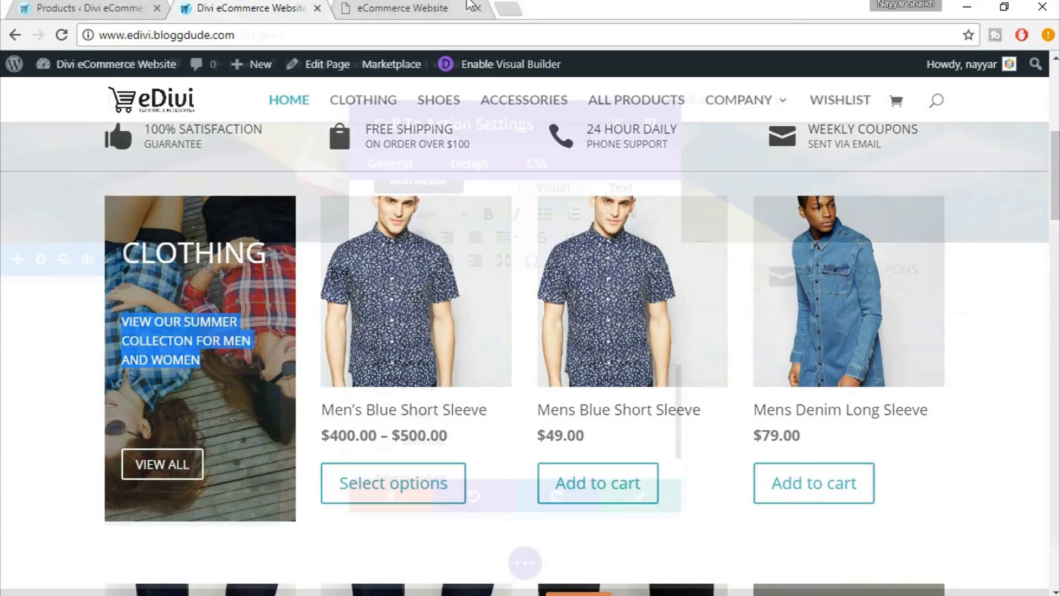
left_click(629, 194)
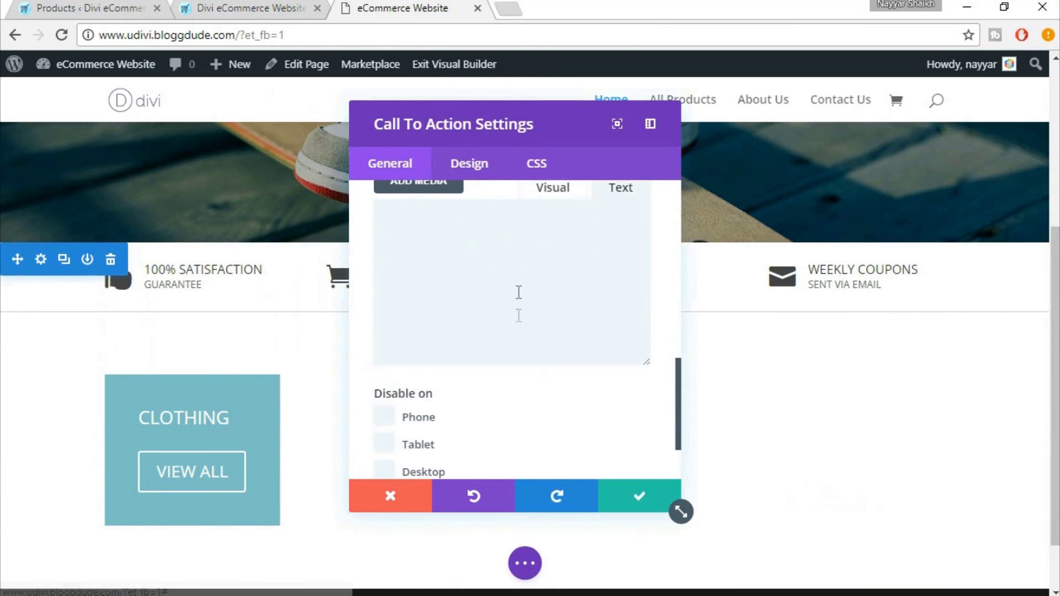
left_click(520, 293)
key("ctrl+v")
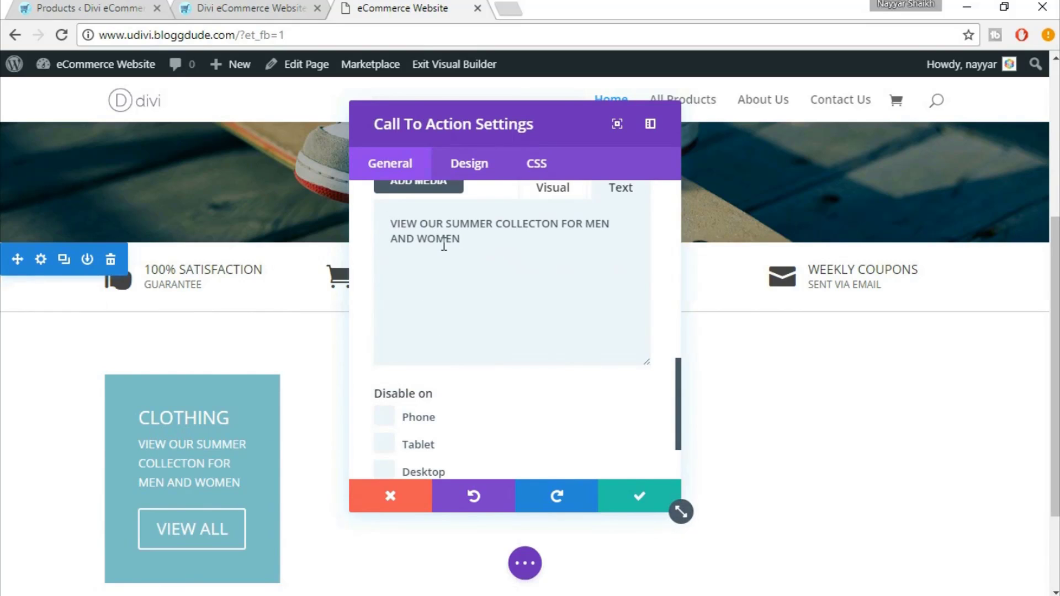
left_click(552, 173)
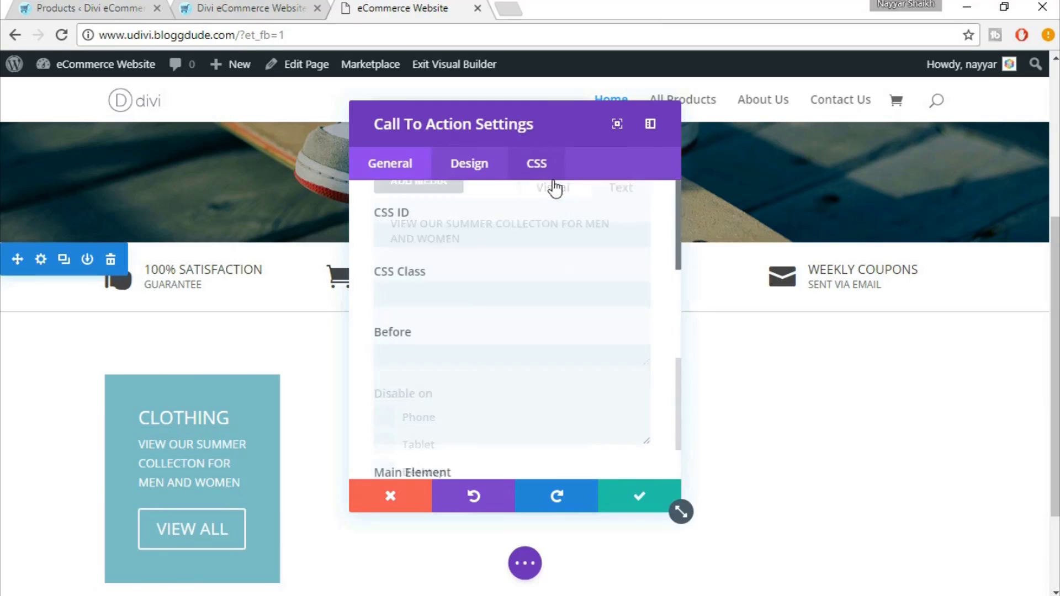
left_click(402, 166)
left_click(556, 194)
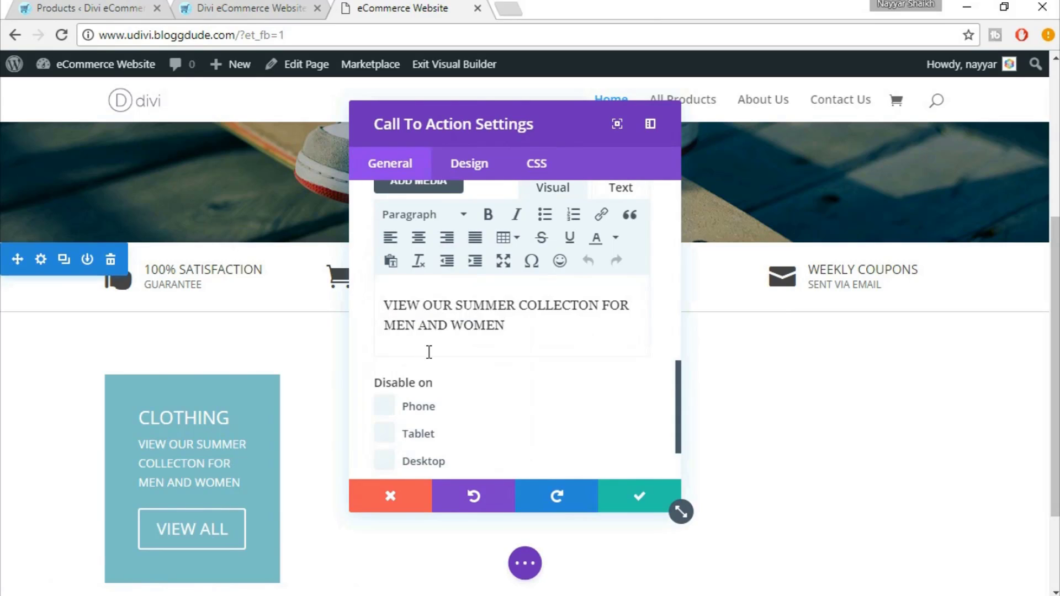
Add empty lines above and below the caption to push VIEW ALL down
key("Return")
key("Return")
scroll(432, 353, "down", 1)
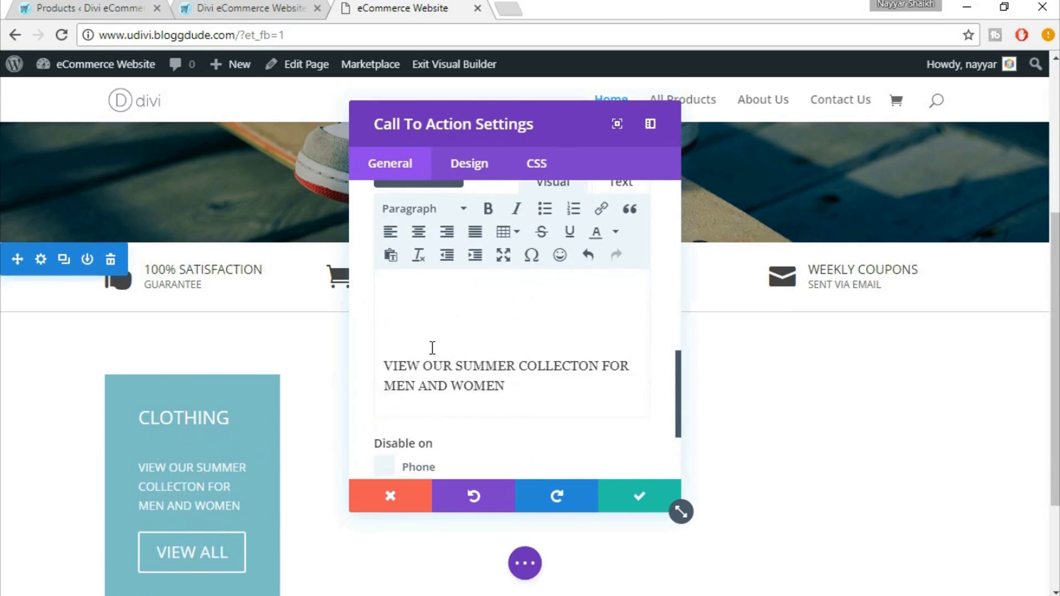
key("Return")
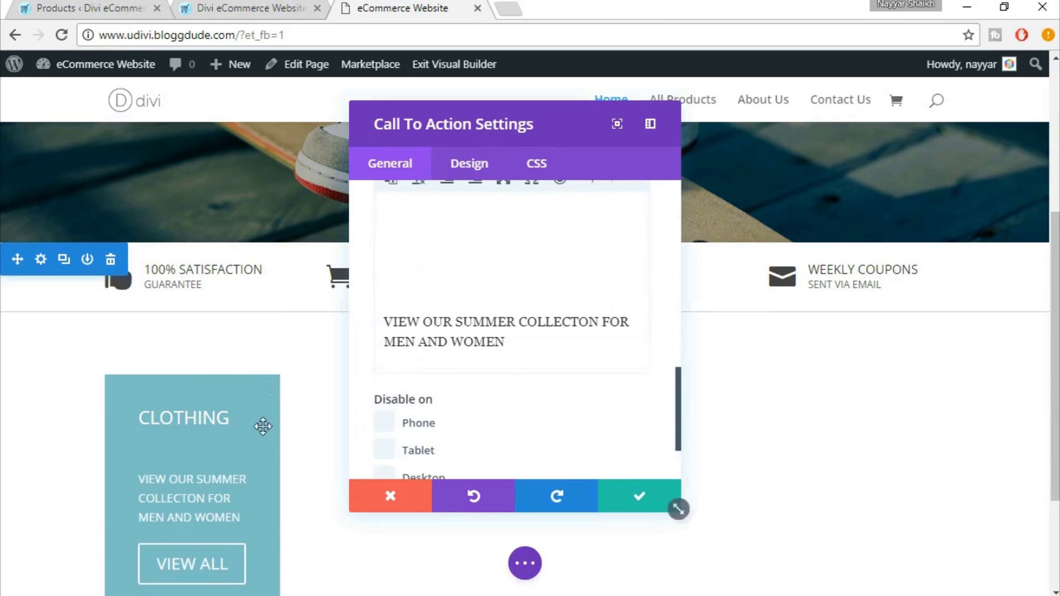
scroll(261, 443, "down", 1)
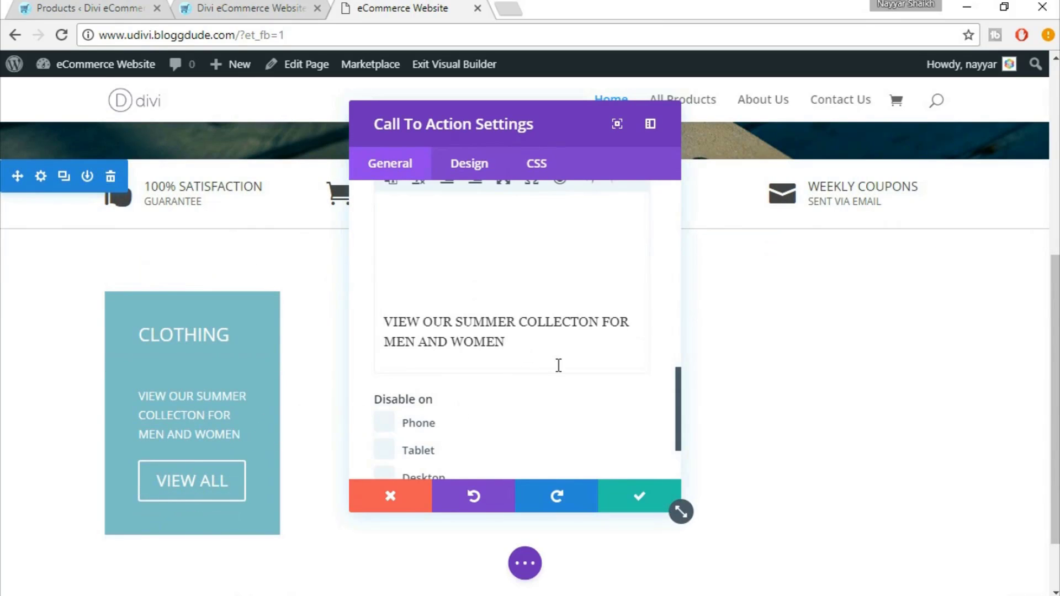
key("Return")
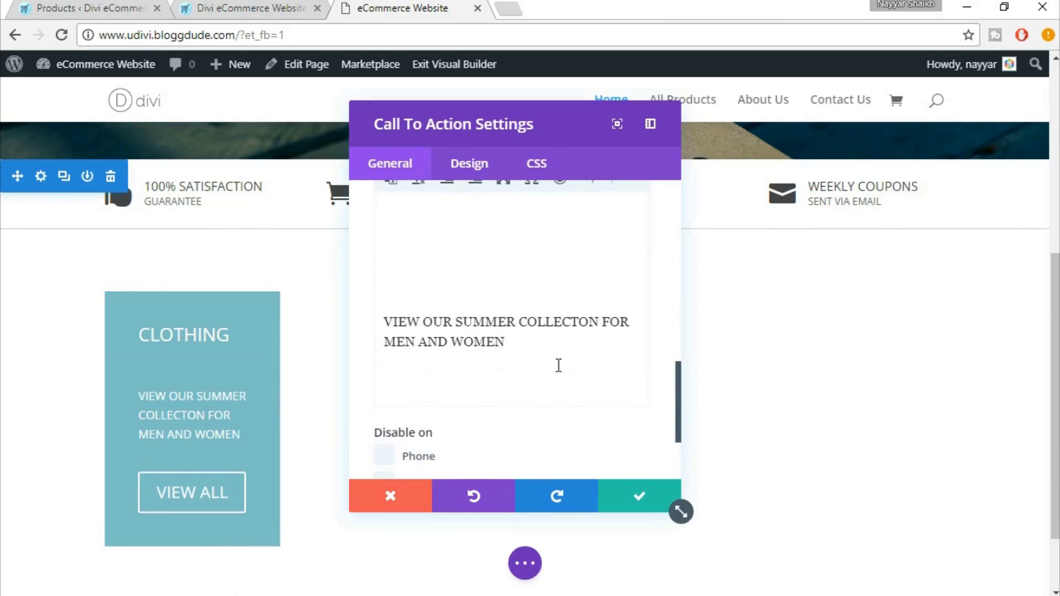
key("Return")
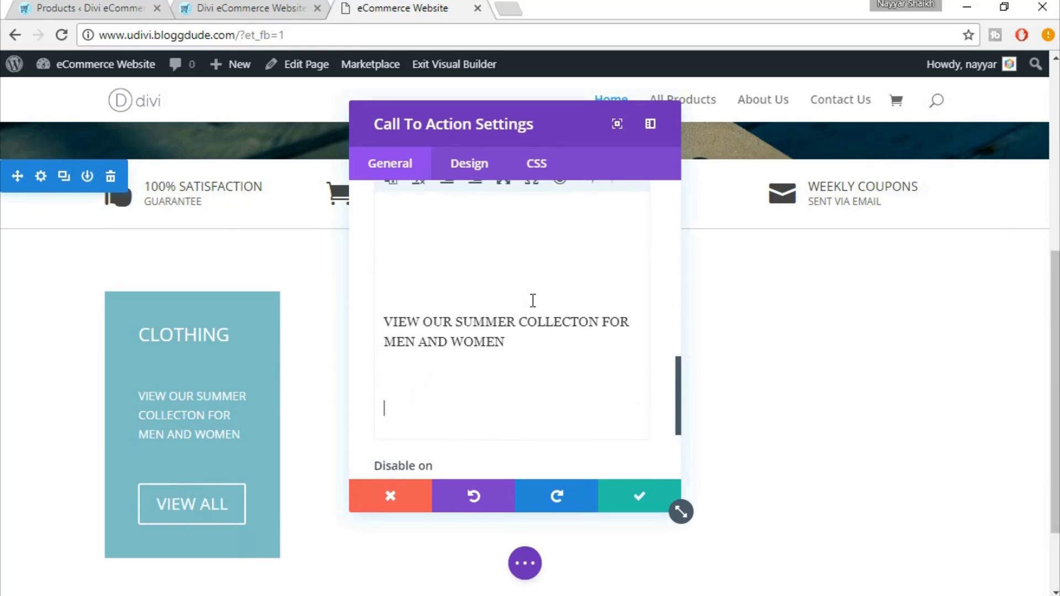
scroll(533, 300, "down", 3)
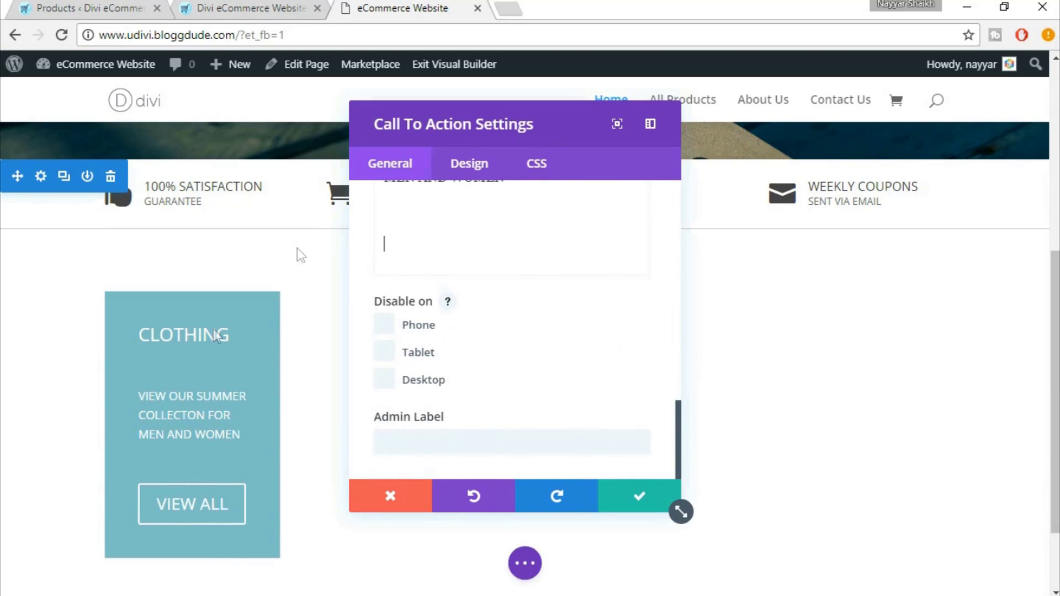
After comparing with the eDivi demo, set Use Background Color to NO for the Clothing box
left_click(249, 7)
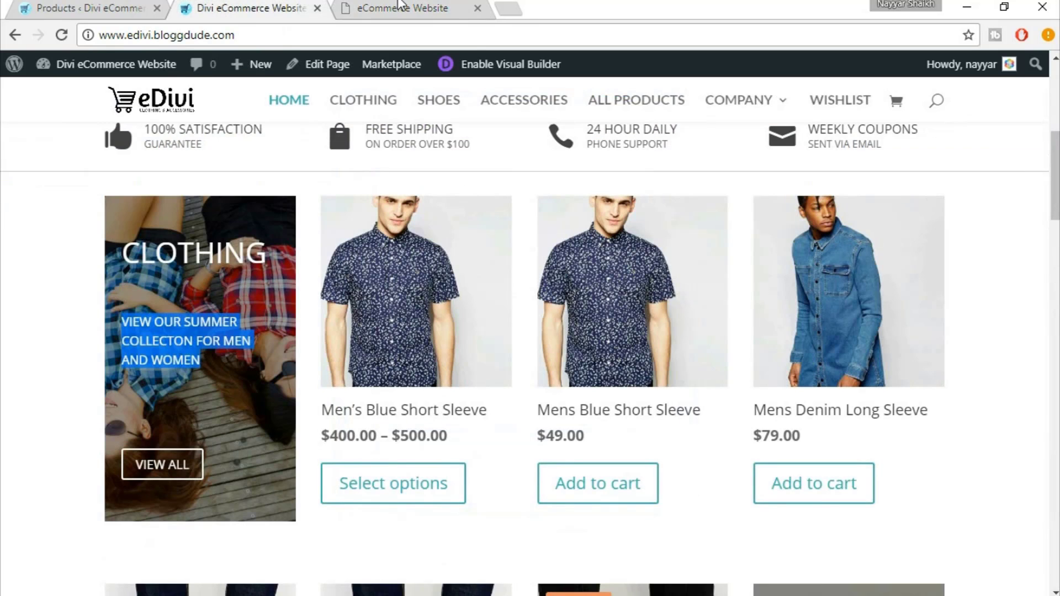
left_click(399, 6)
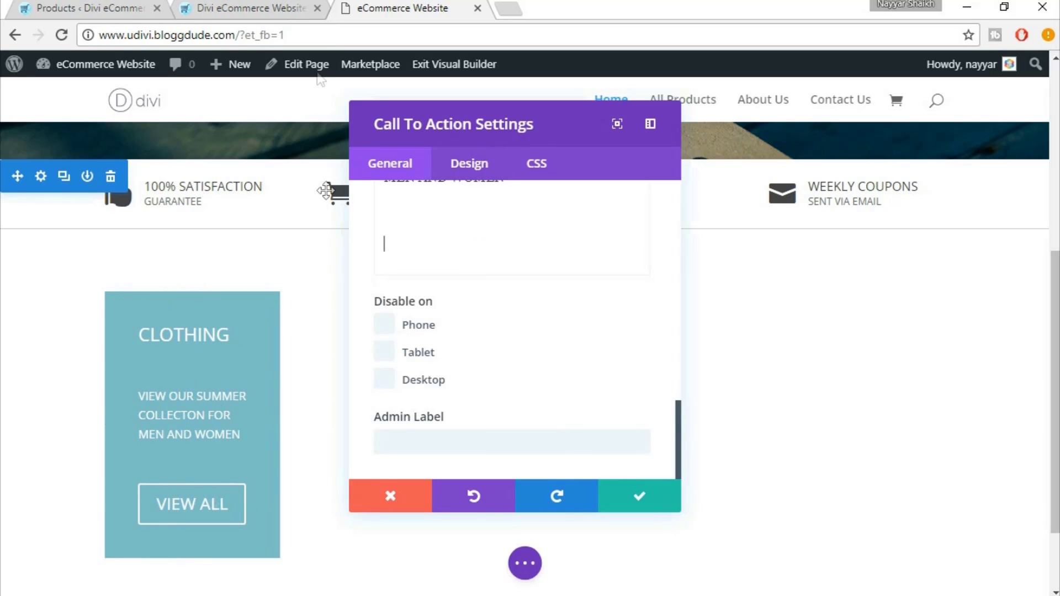
left_click(212, 5)
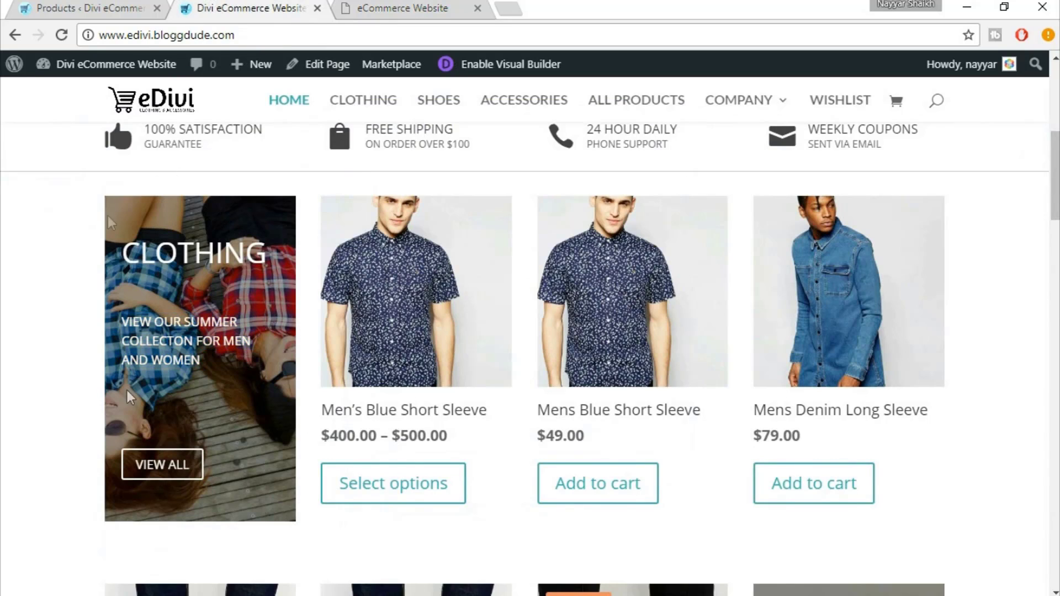
left_click(380, 6)
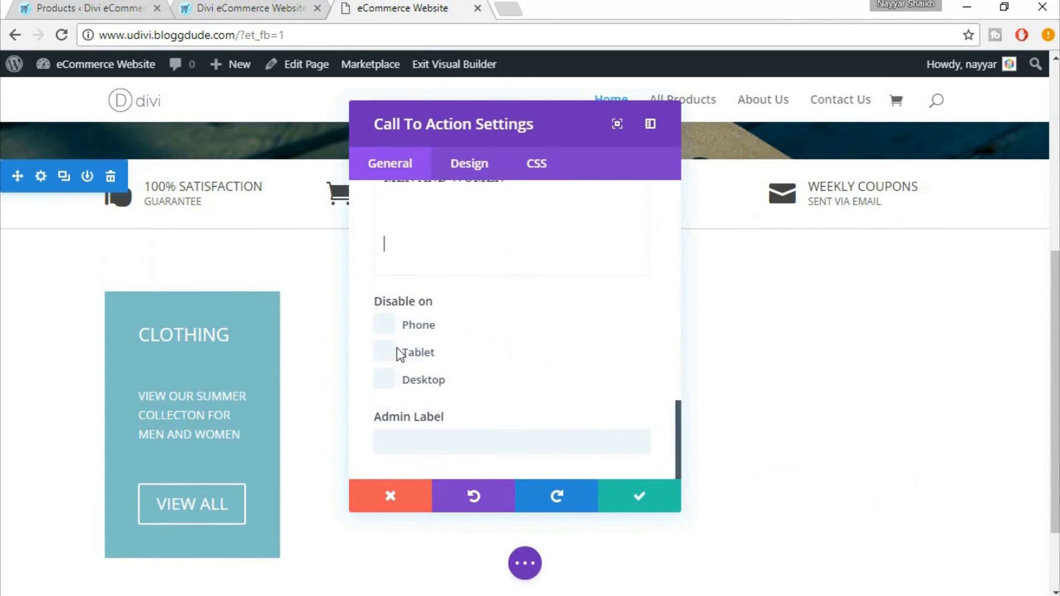
scroll(597, 382, "up", 3)
scroll(597, 380, "up", 2)
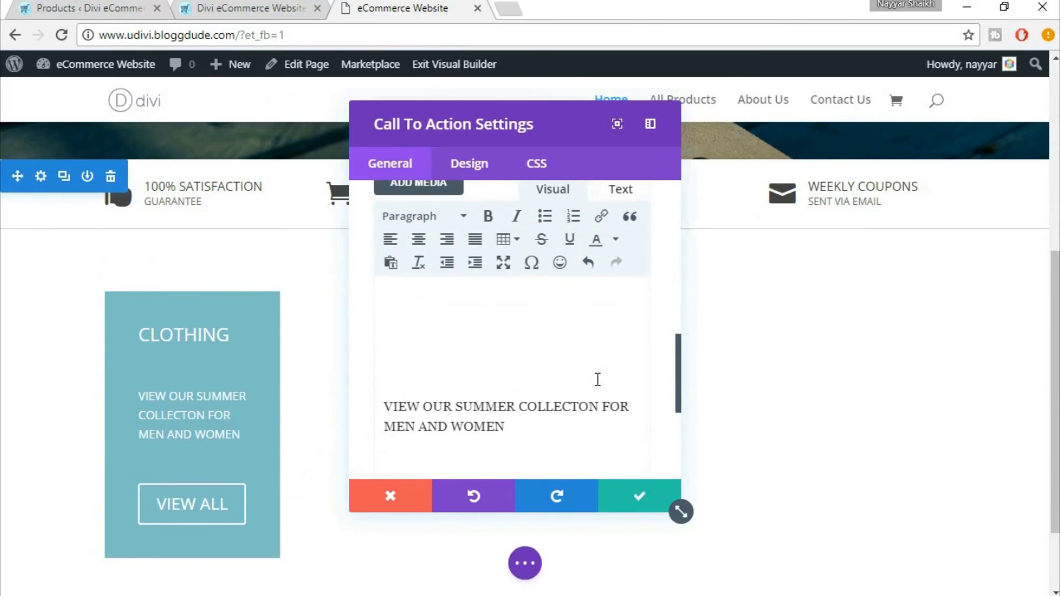
scroll(597, 379, "up", 6)
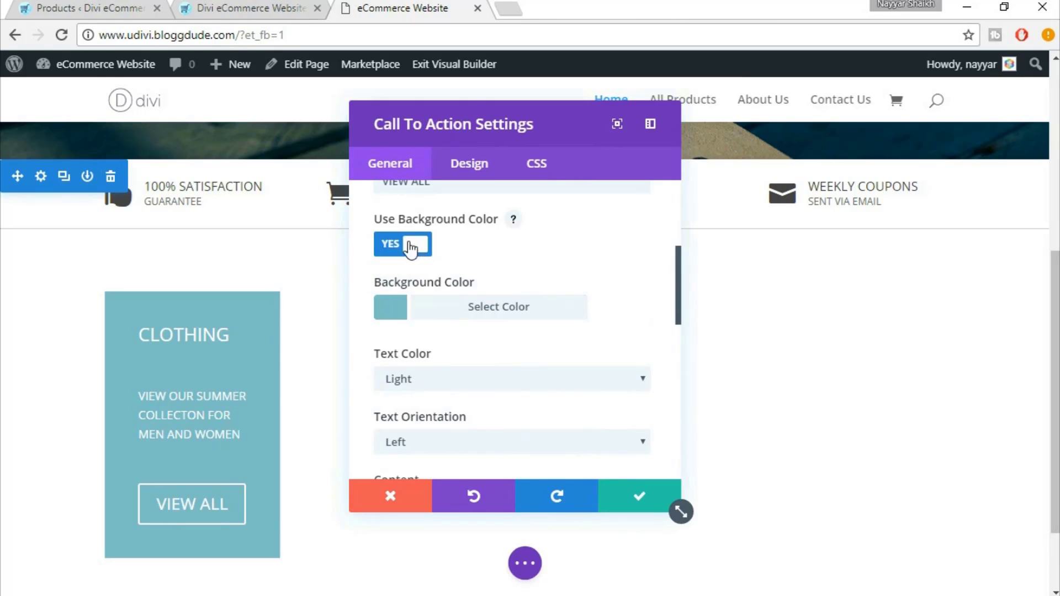
left_click(410, 248)
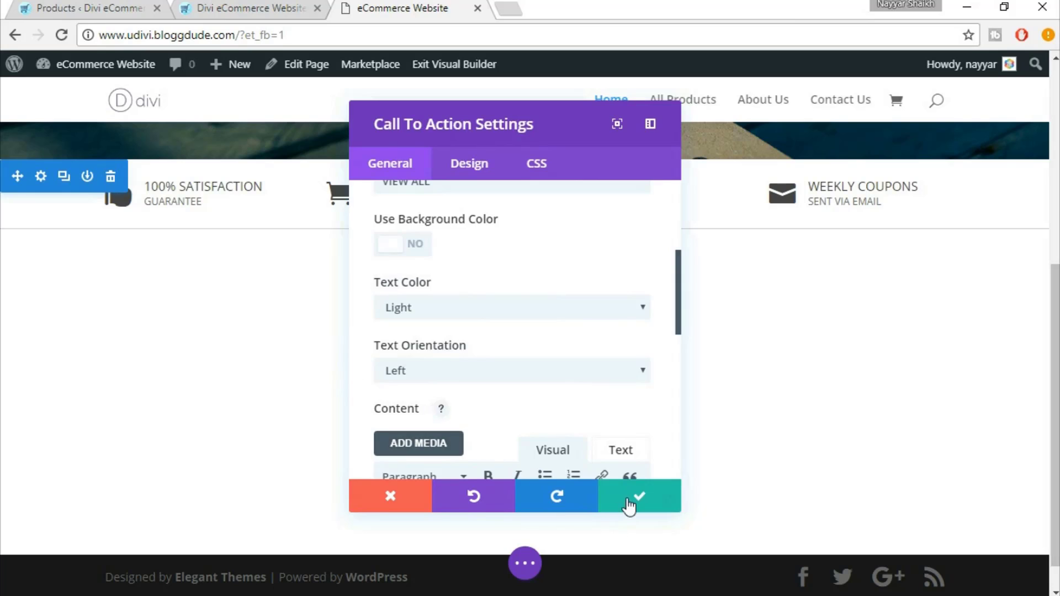
Save the Call To Action module and open the Clothing row's Design settings
left_click(629, 504)
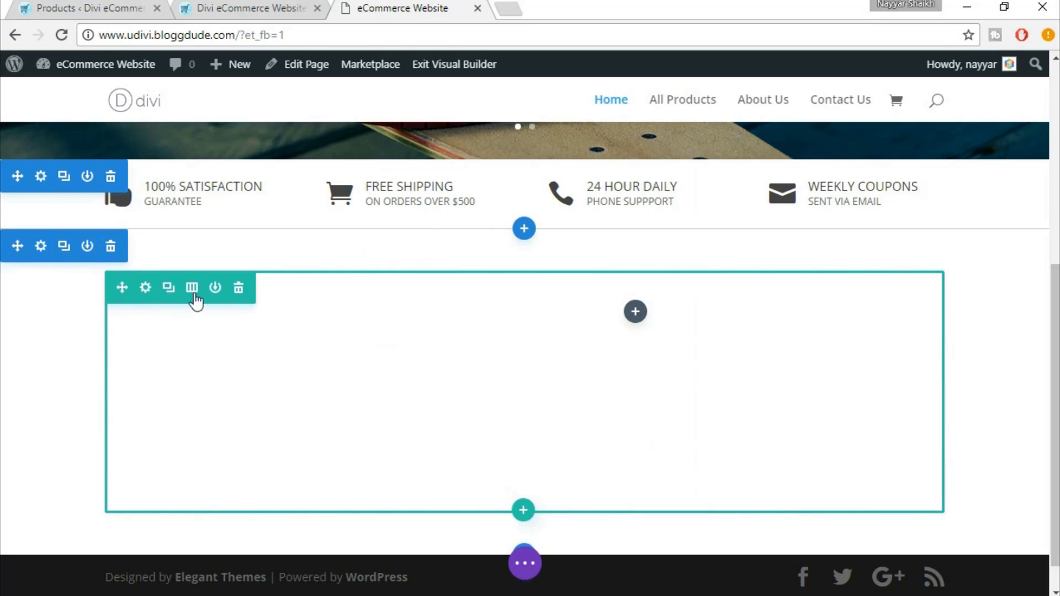
left_click(146, 292)
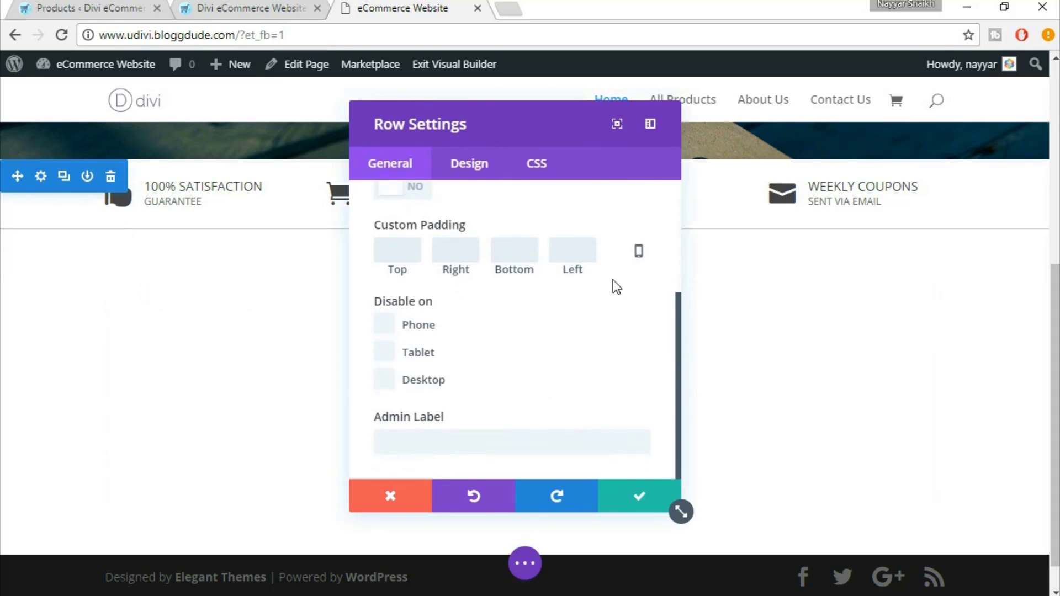
scroll(613, 291, "up", 3)
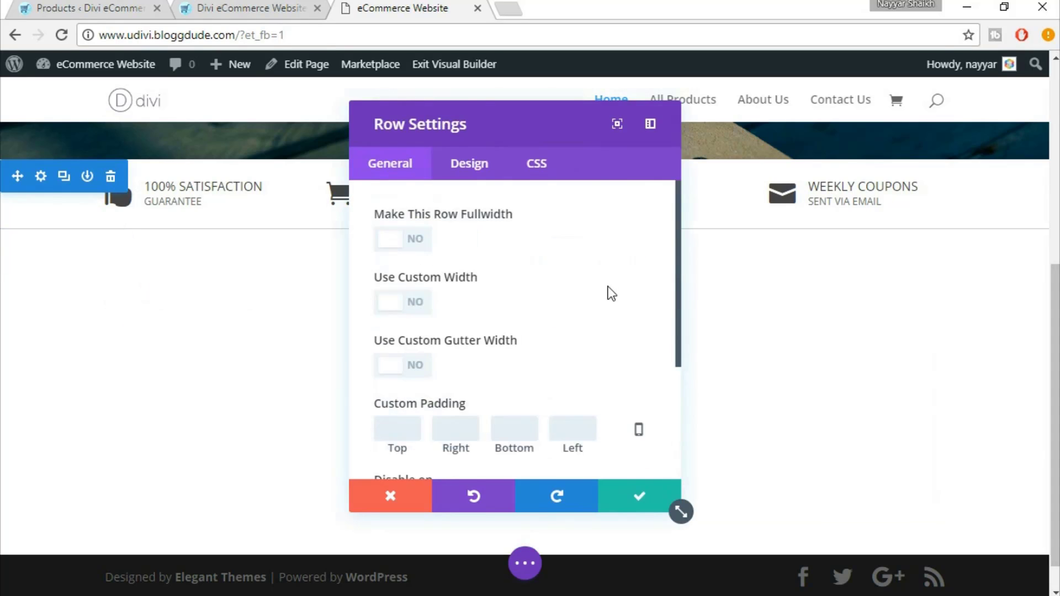
left_click(478, 163)
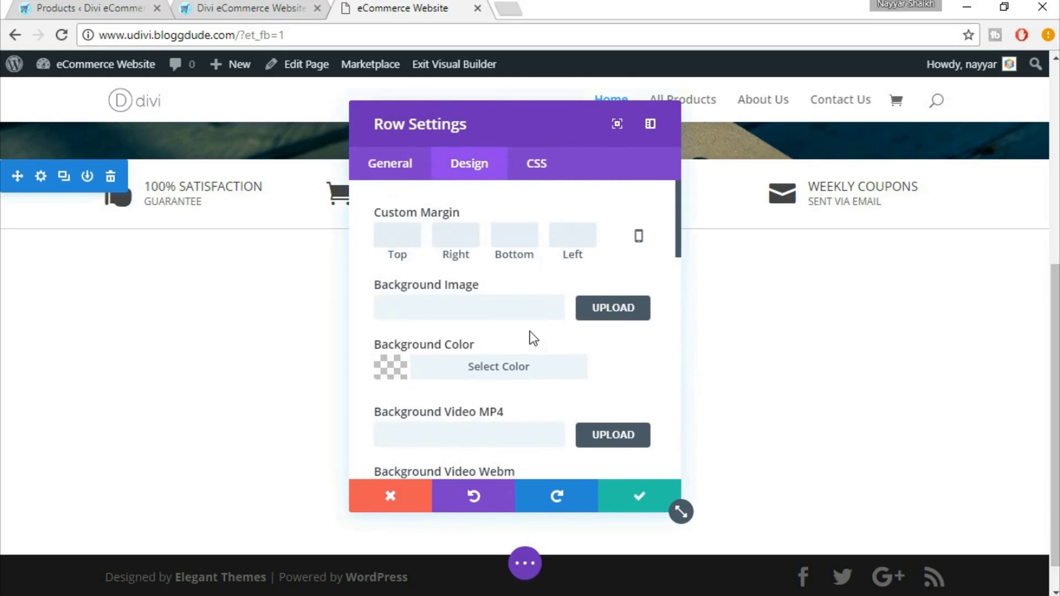
scroll(617, 324, "down", 7)
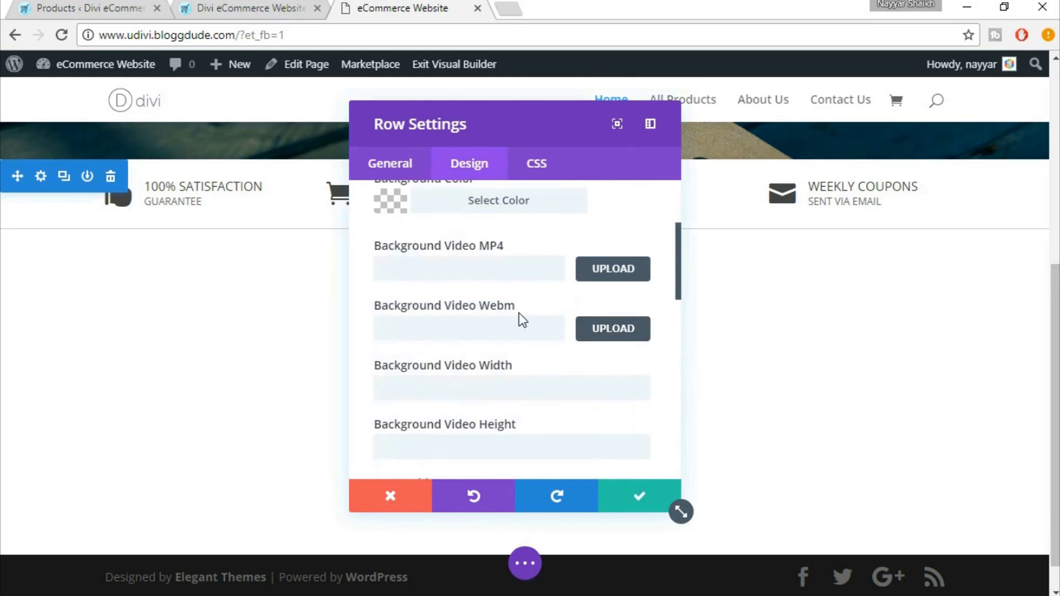
scroll(553, 326, "down", 3)
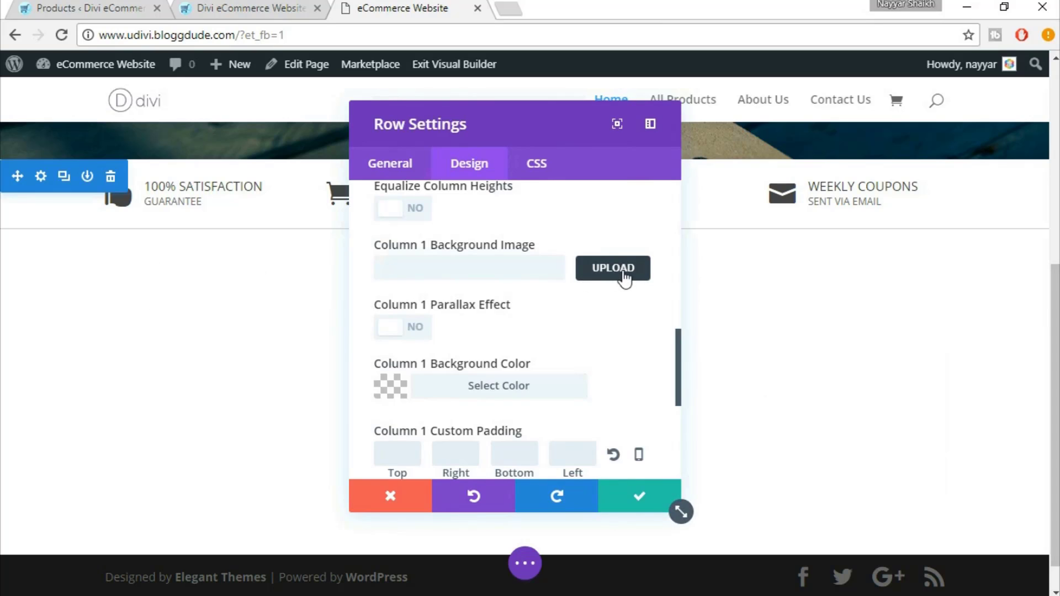
Upload clothing-5 from the Divi Ecomm Images/Media folder as Column 1's background image
left_click(623, 273)
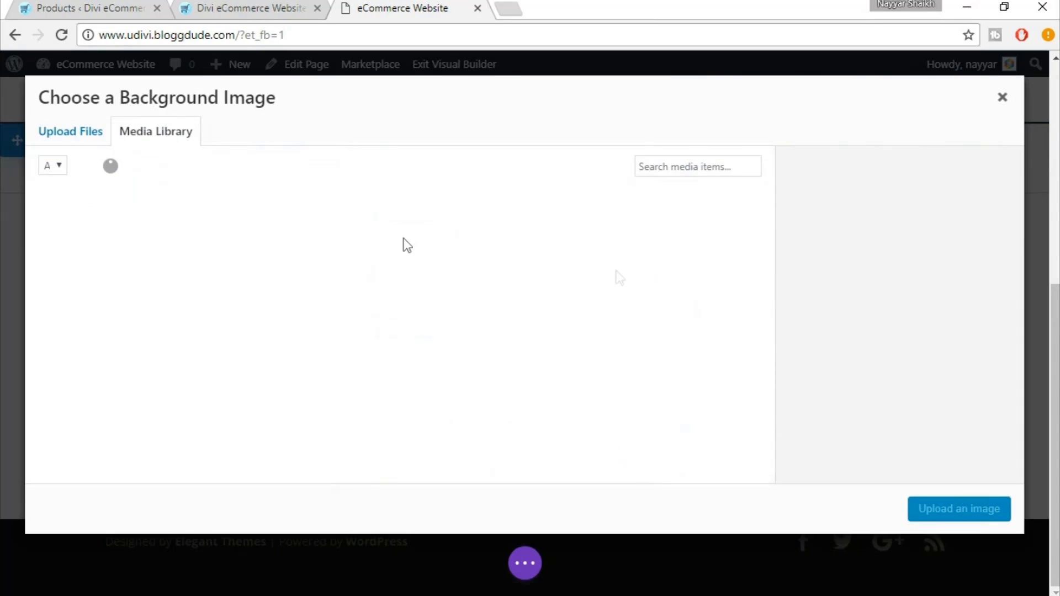
left_click(76, 133)
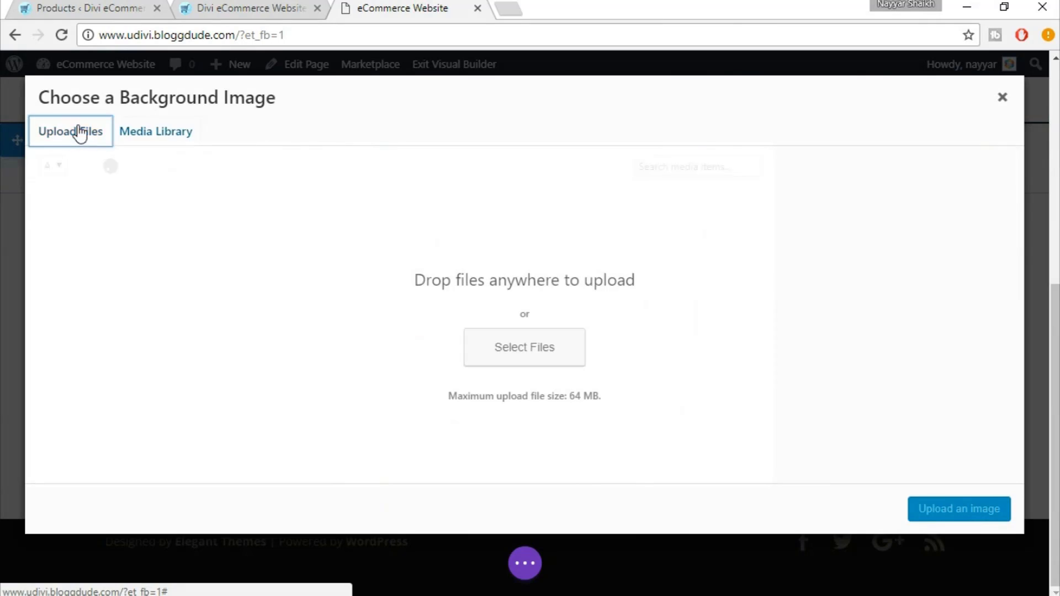
left_click(495, 344)
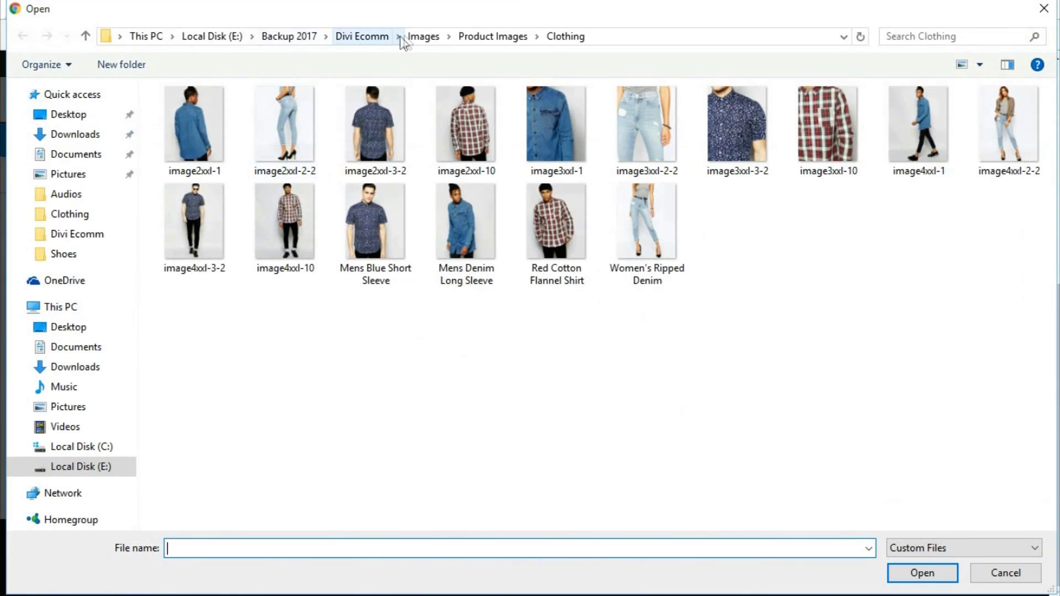
left_click(377, 37)
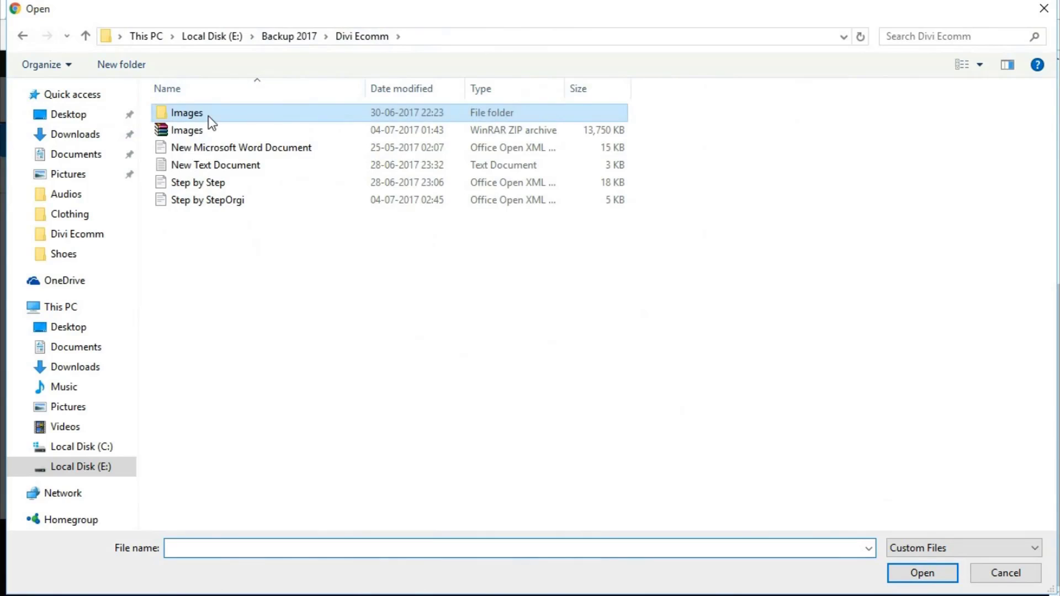
double_click(208, 116)
double_click(207, 117)
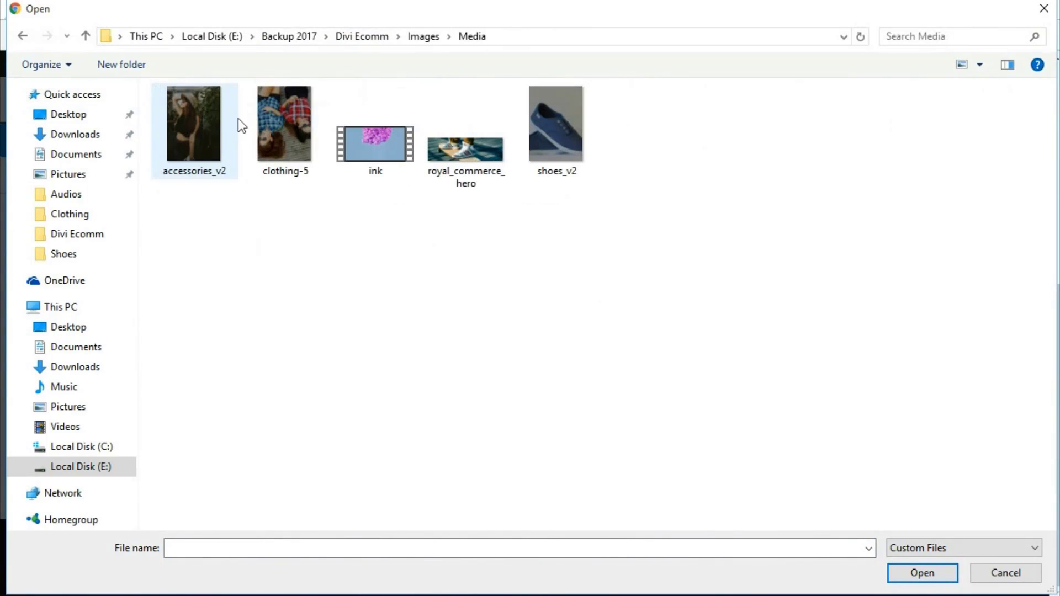
left_click(271, 122)
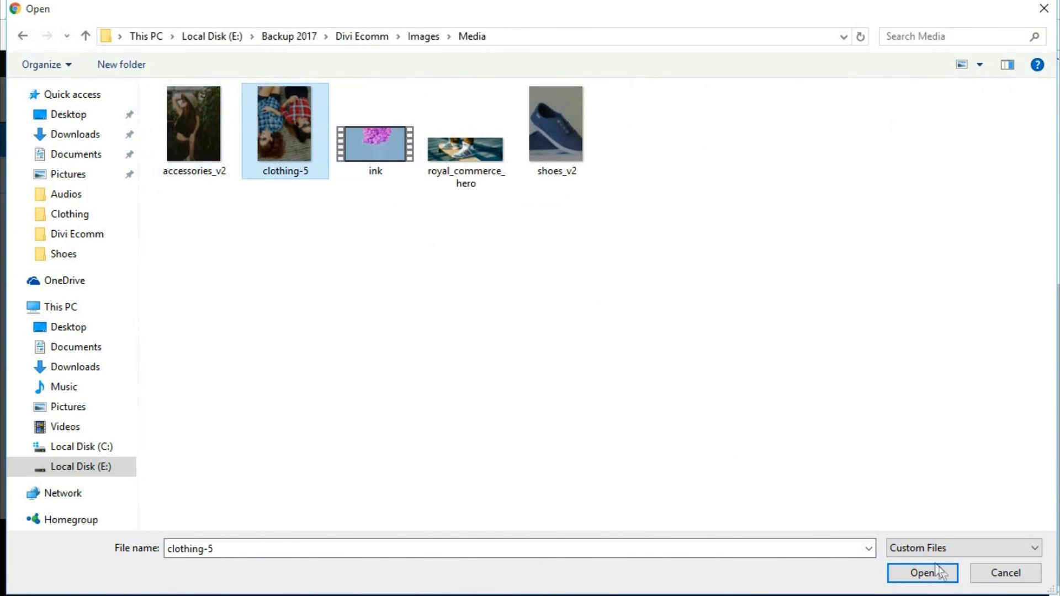
left_click(903, 573)
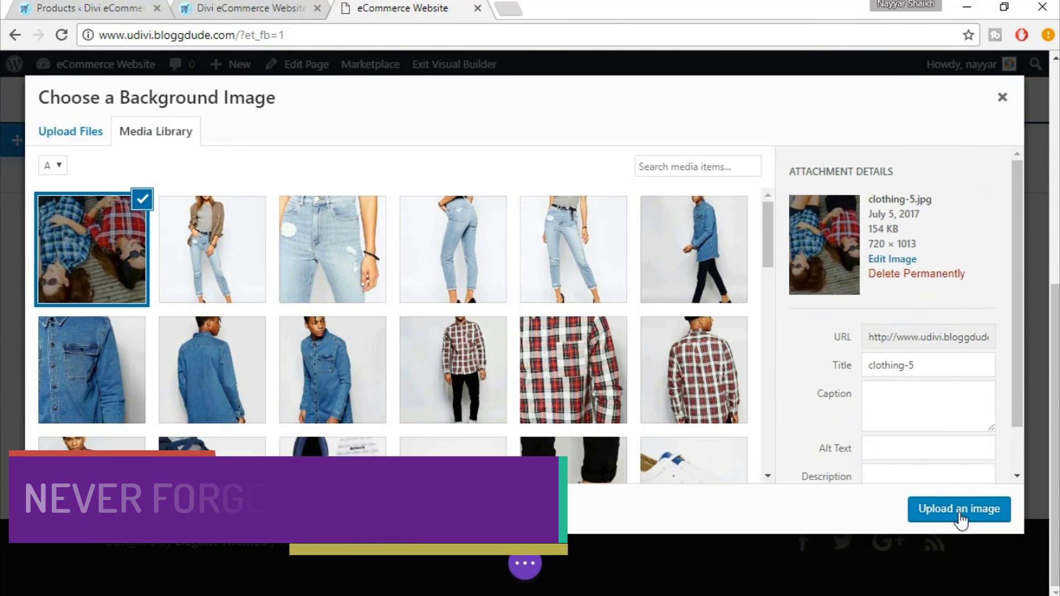
left_click(958, 510)
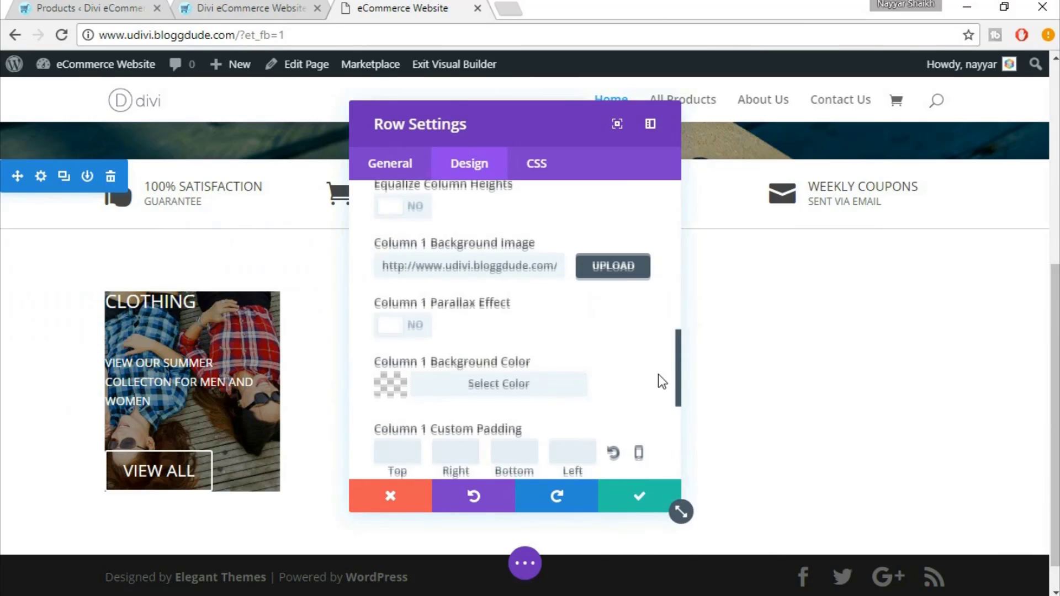
scroll(657, 378, "down", 3)
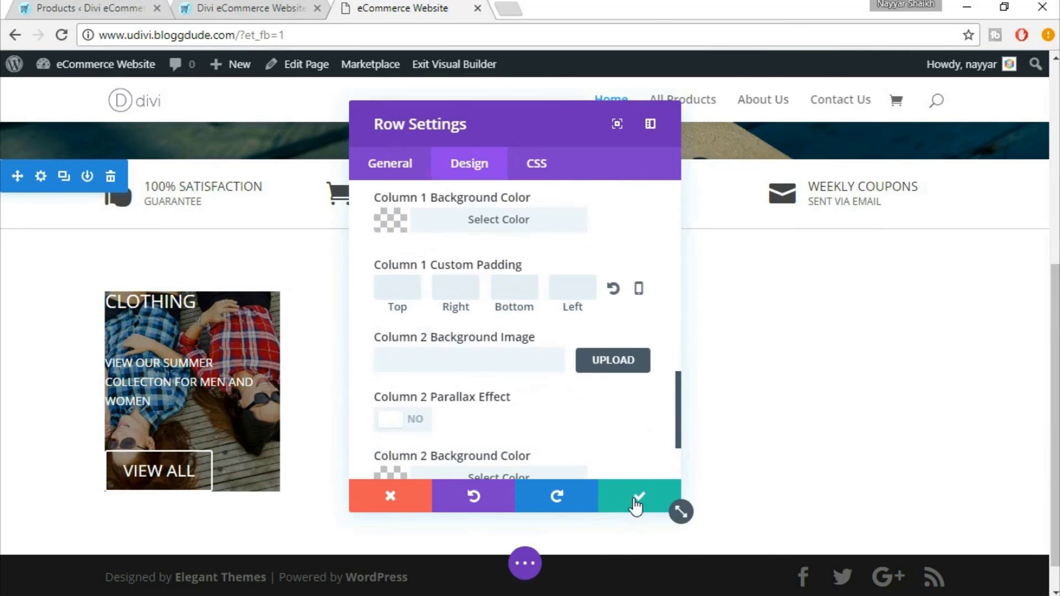
Save Row Settings, check the eDivi demo, and reopen the Clothing Call To Action Settings
left_click(639, 500)
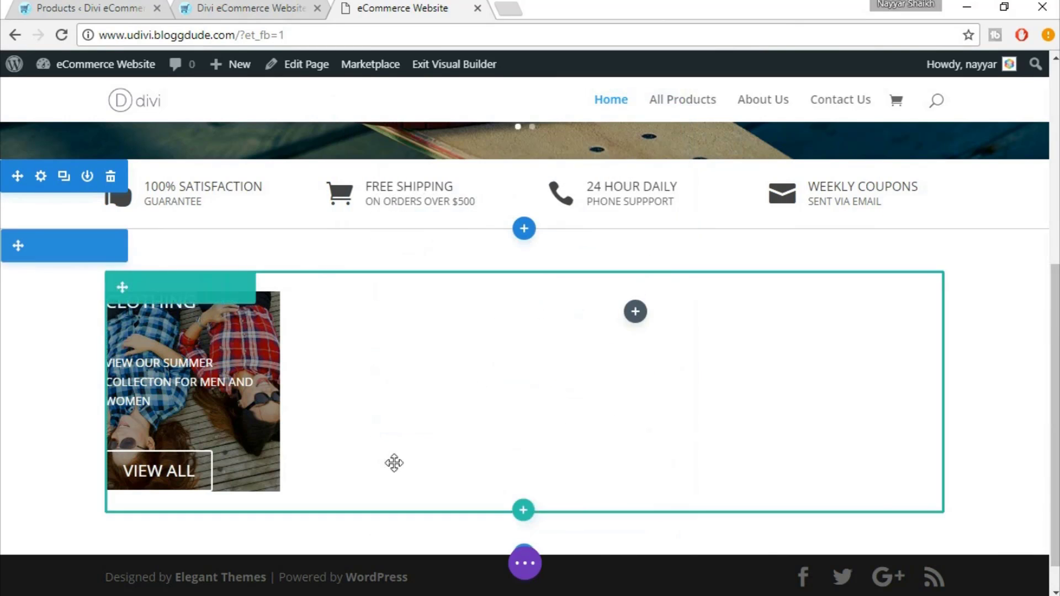
left_click(303, 7)
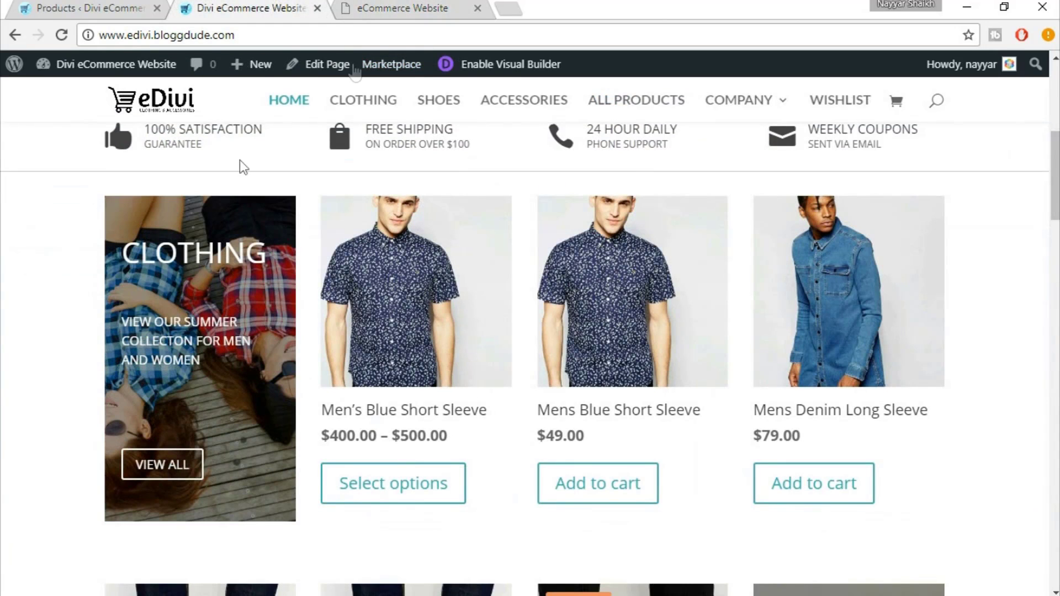
left_click(436, 8)
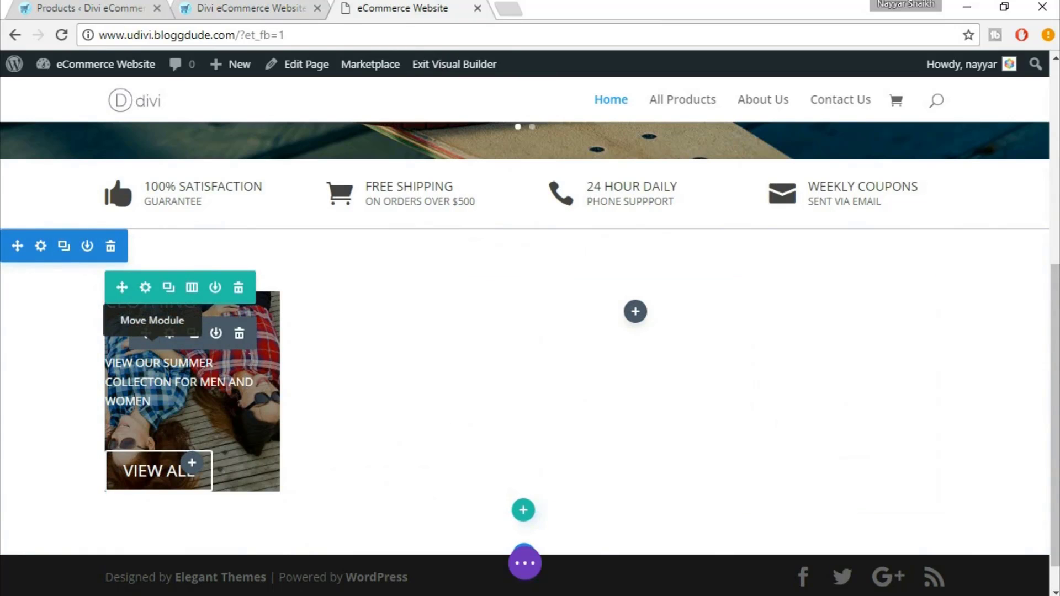
left_click(169, 334)
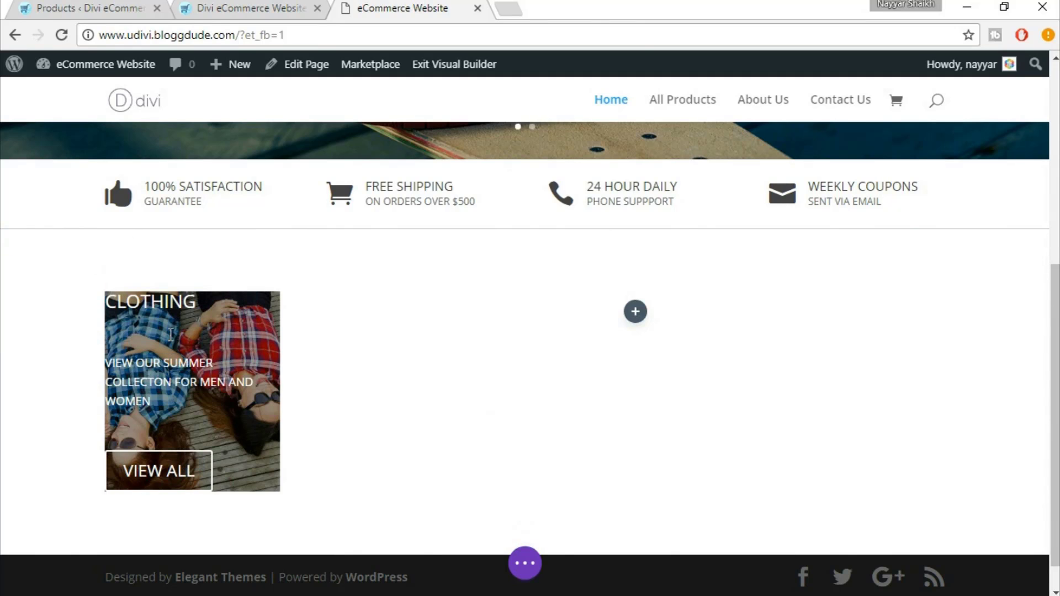
scroll(643, 332, "down", 15)
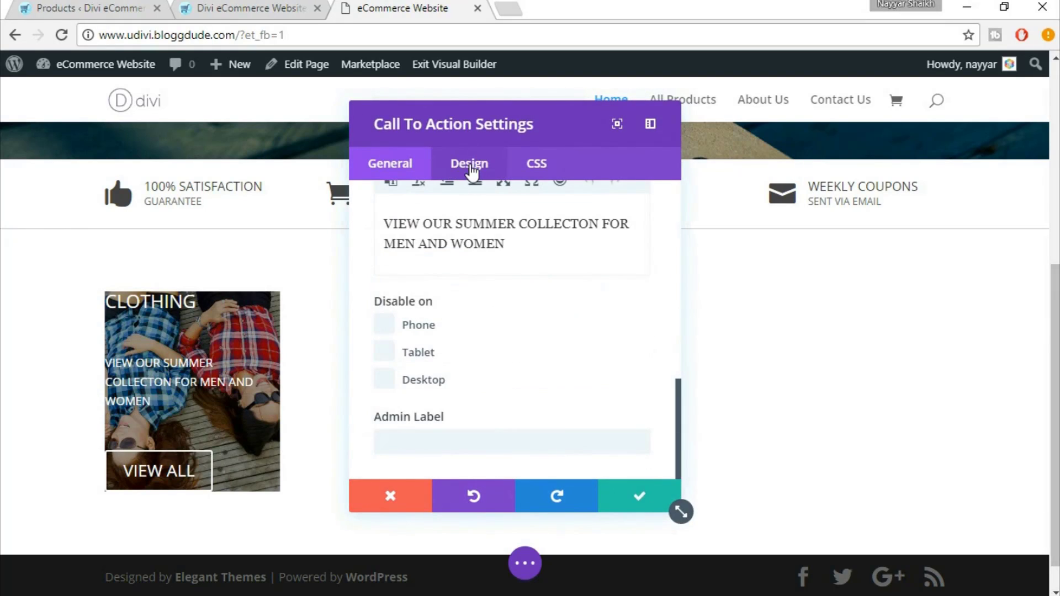
In the Design tab, set the Clothing heading font size to 35px and body text to 15px
left_click(471, 166)
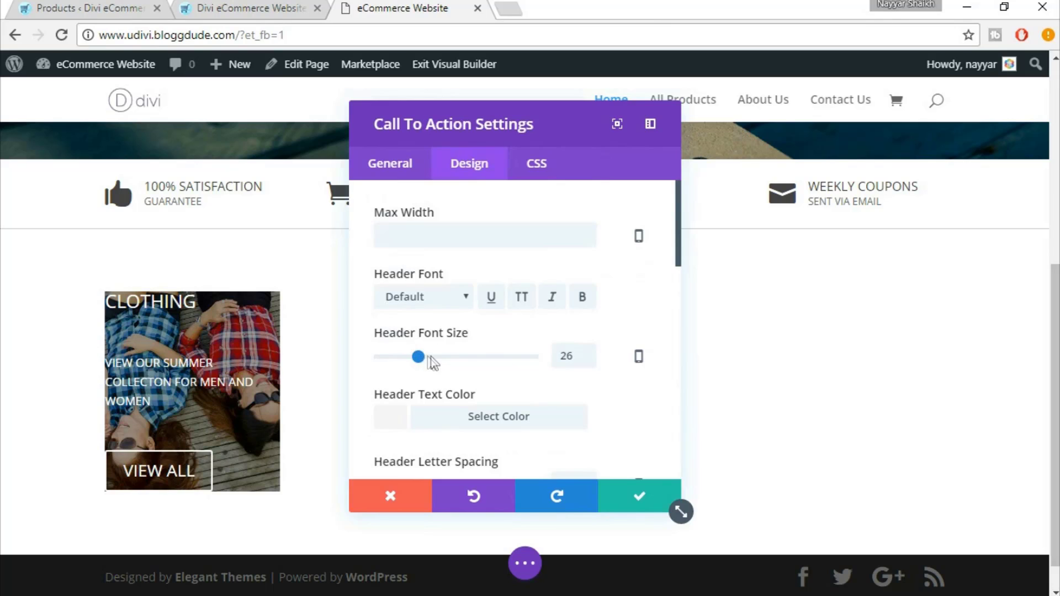
mouse_move(429, 356)
left_mouse_down()
mouse_move(452, 362)
mouse_move(438, 358)
left_mouse_up()
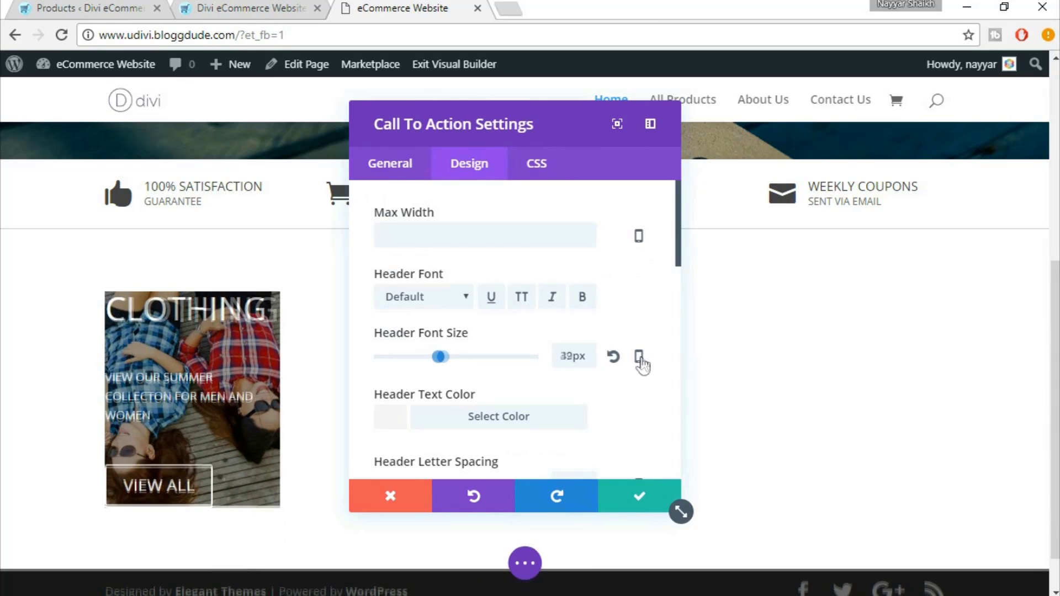
double_click(571, 356)
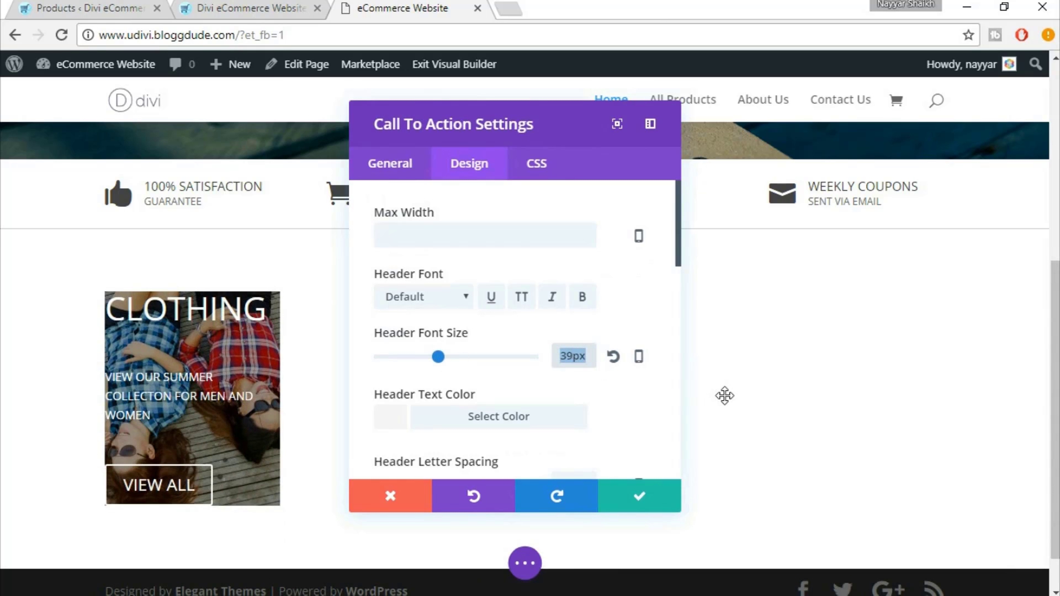
type("35")
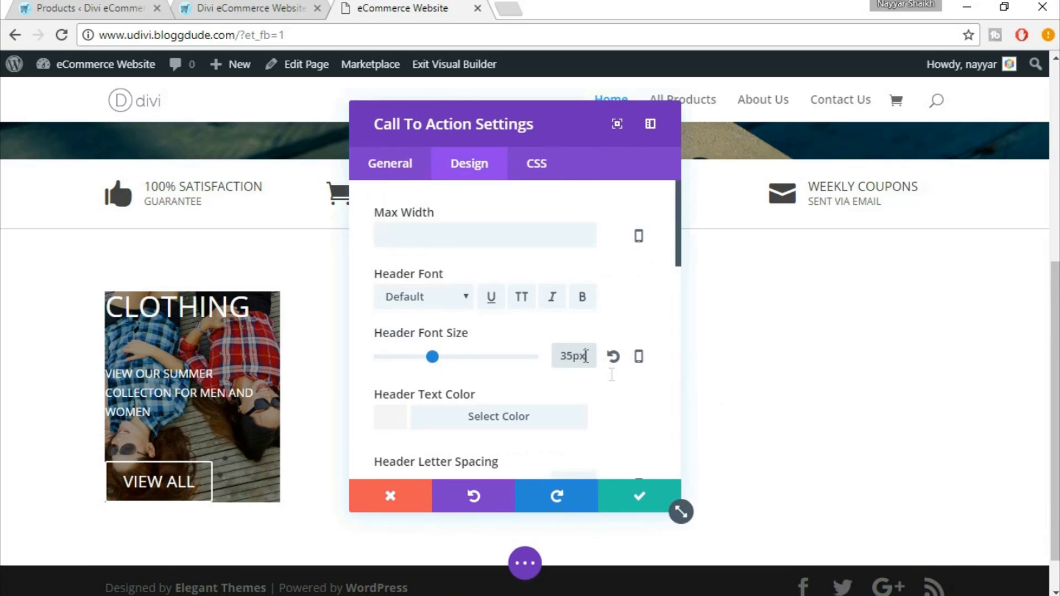
scroll(649, 412, "down", 3)
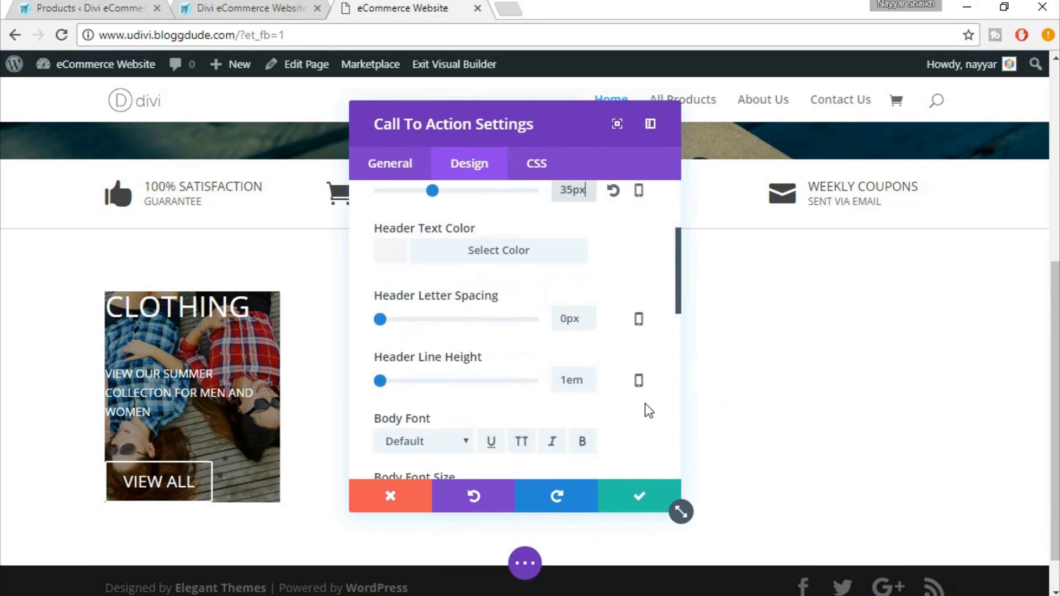
scroll(649, 411, "down", 3)
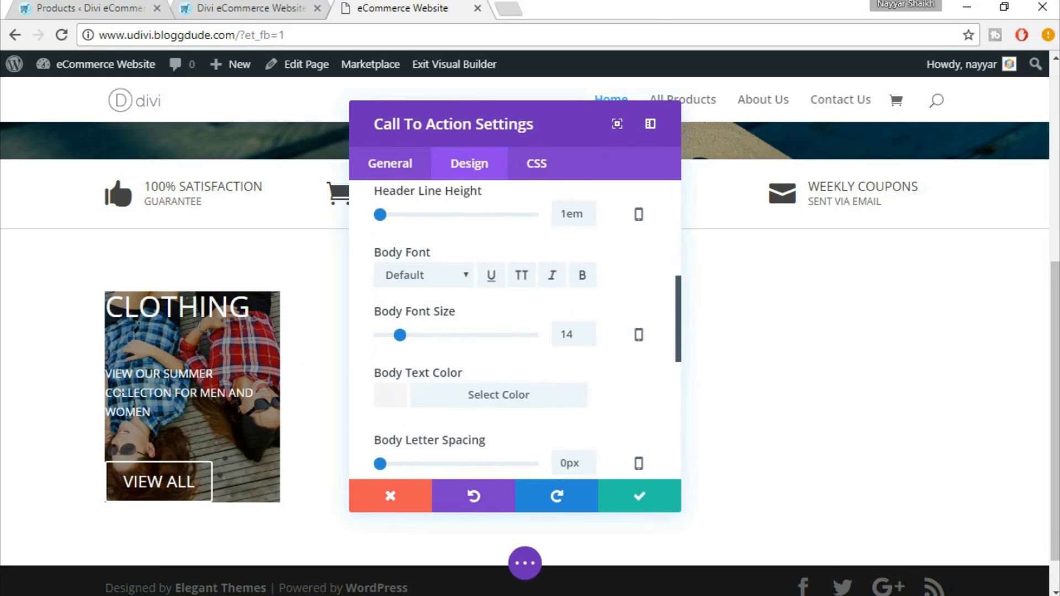
double_click(572, 338)
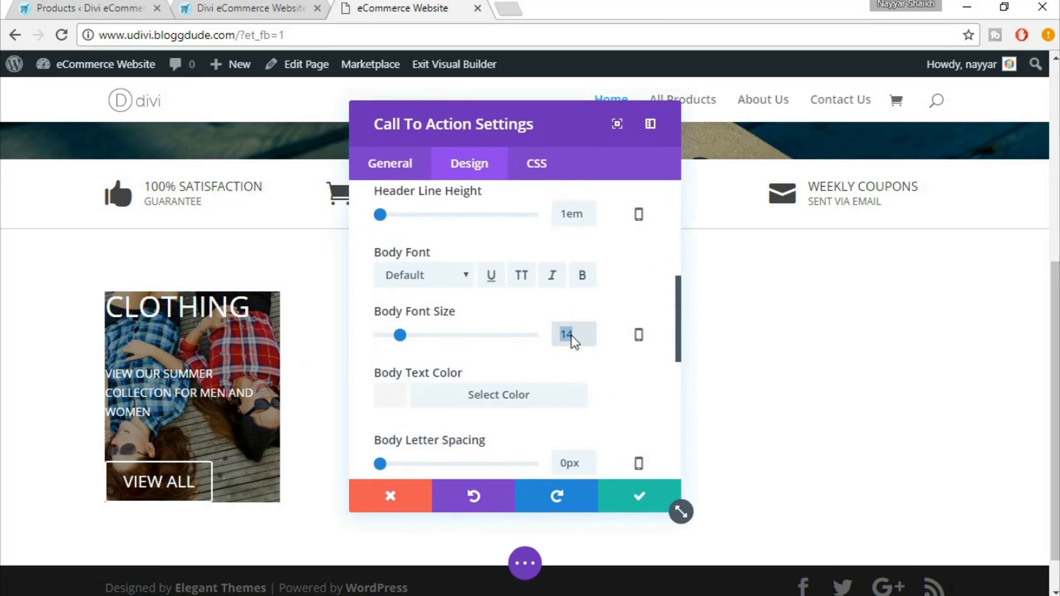
type("15px")
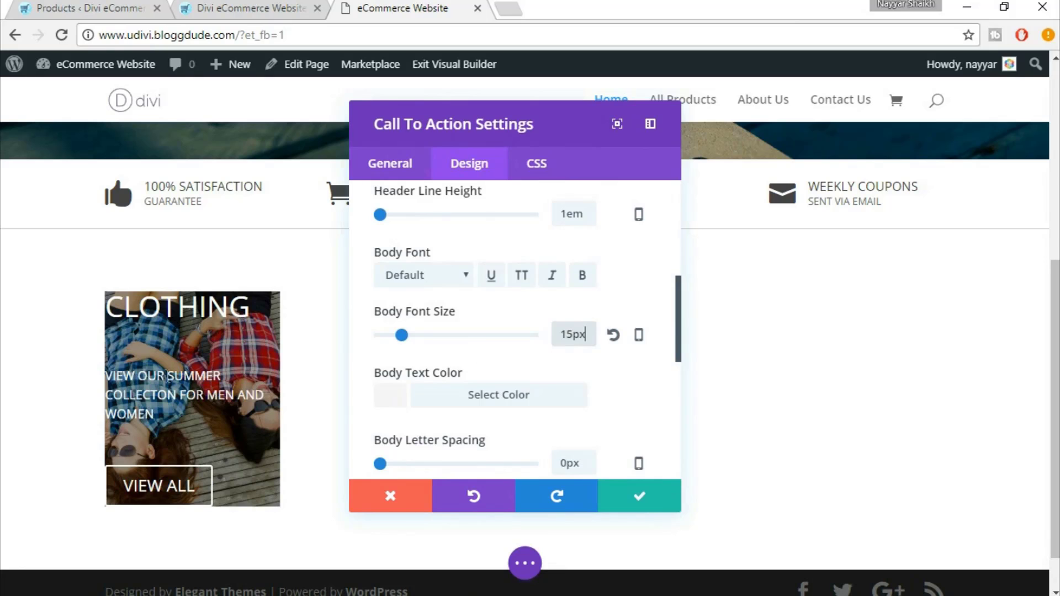
scroll(620, 403, "down", 3)
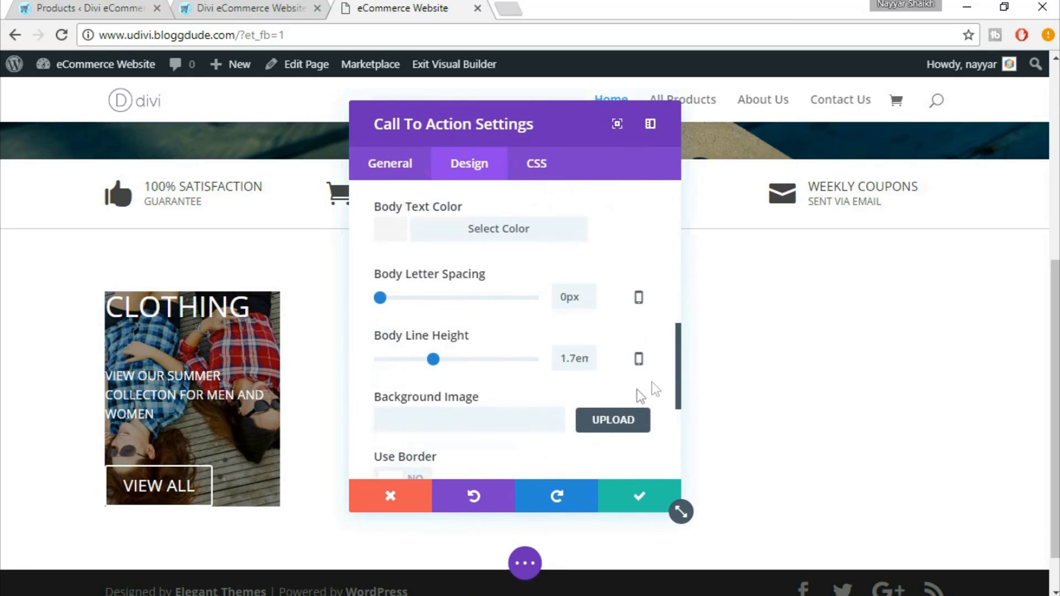
scroll(652, 382, "down", 1)
scroll(652, 382, "down", 3)
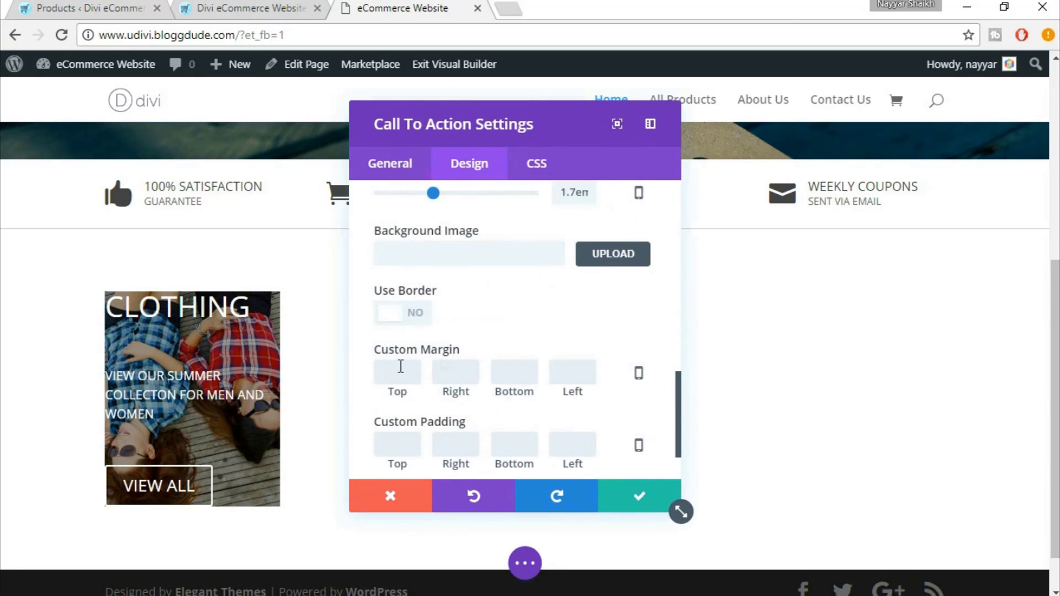
scroll(462, 390, "down", 1)
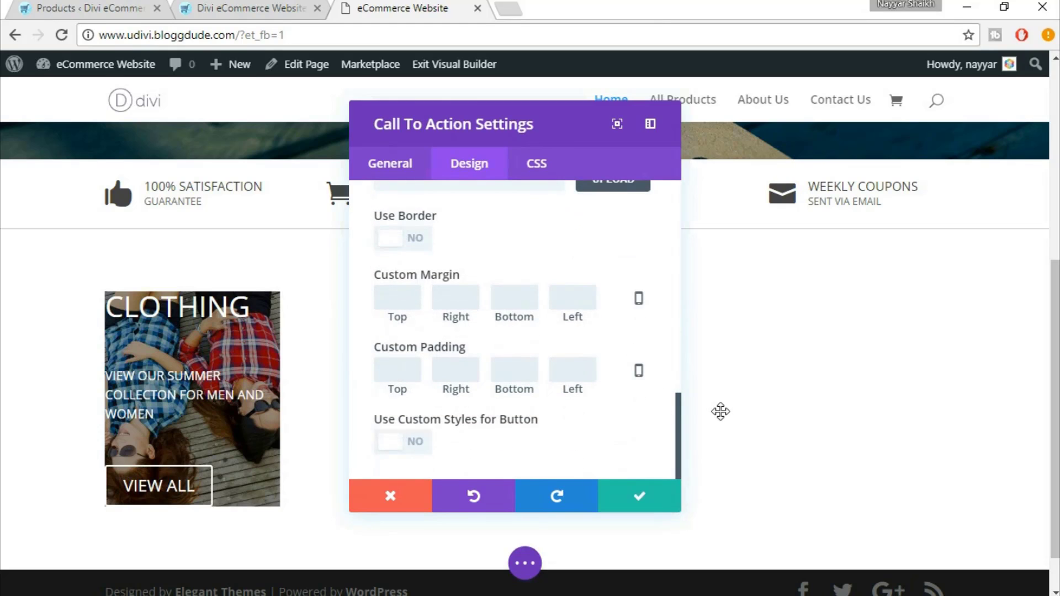
Pad the call-to-action 50px top/bottom and 20px left/right, and turn on custom button styles
type("50")
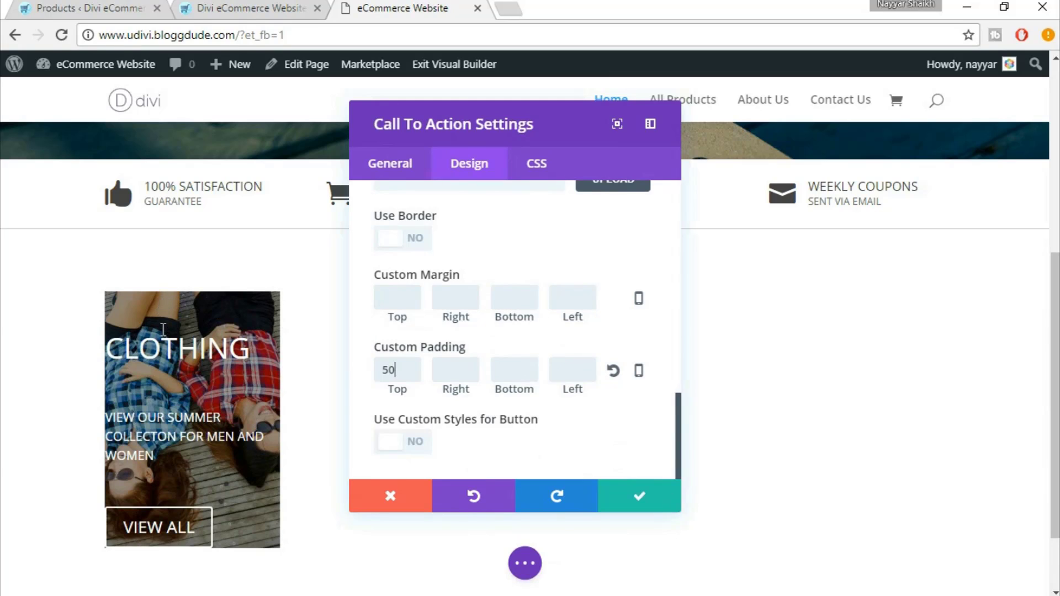
left_click(462, 369)
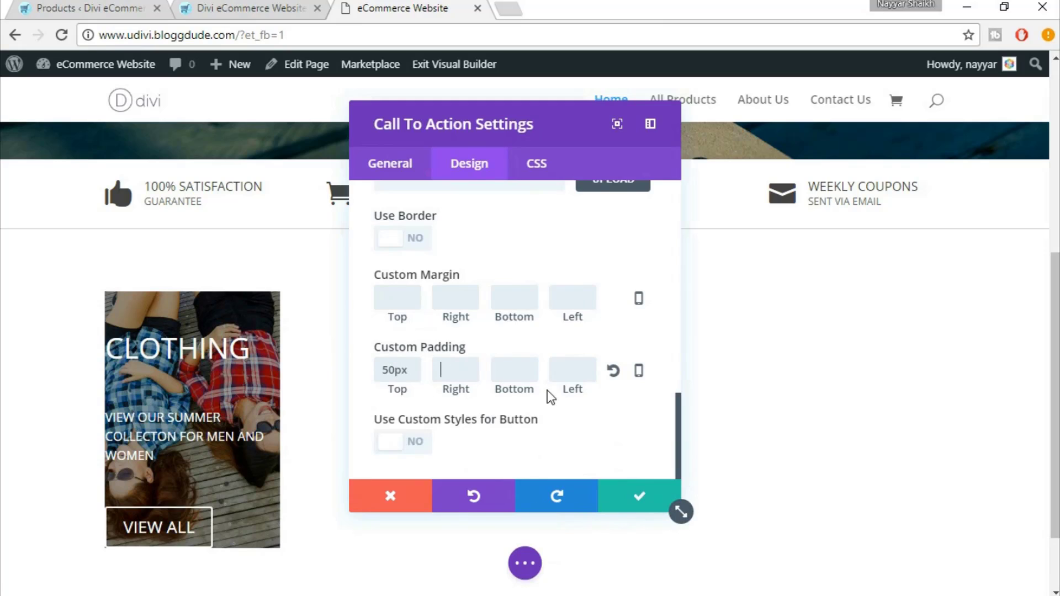
type("20")
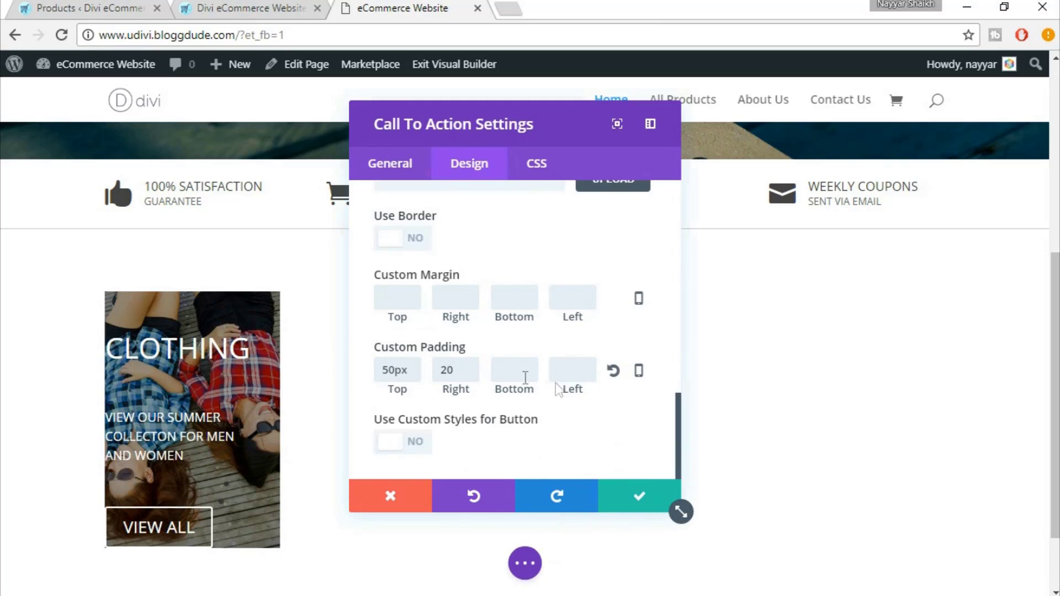
left_click(525, 376)
type("50")
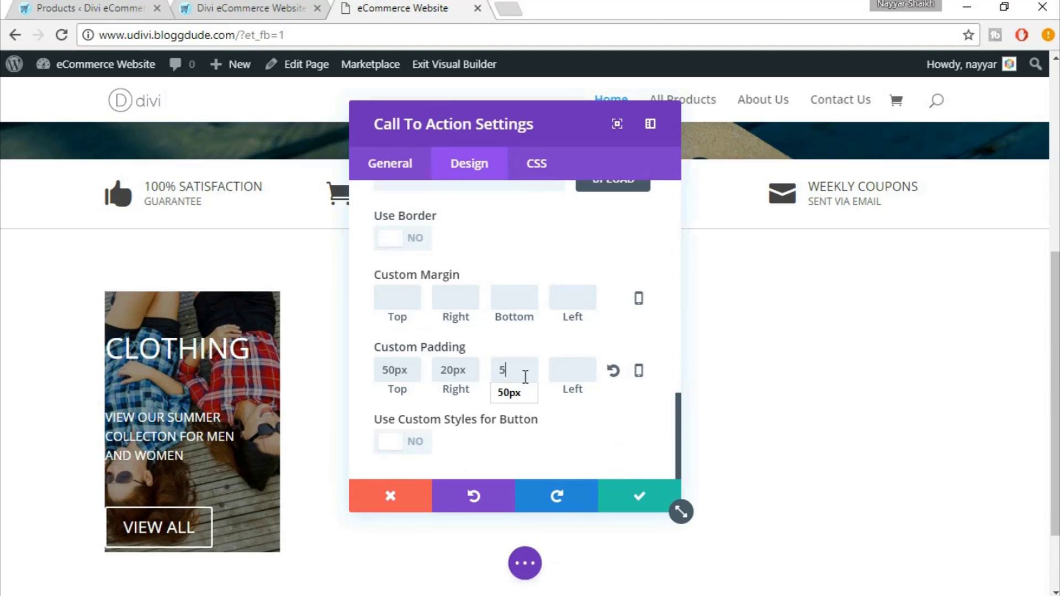
left_click(574, 369)
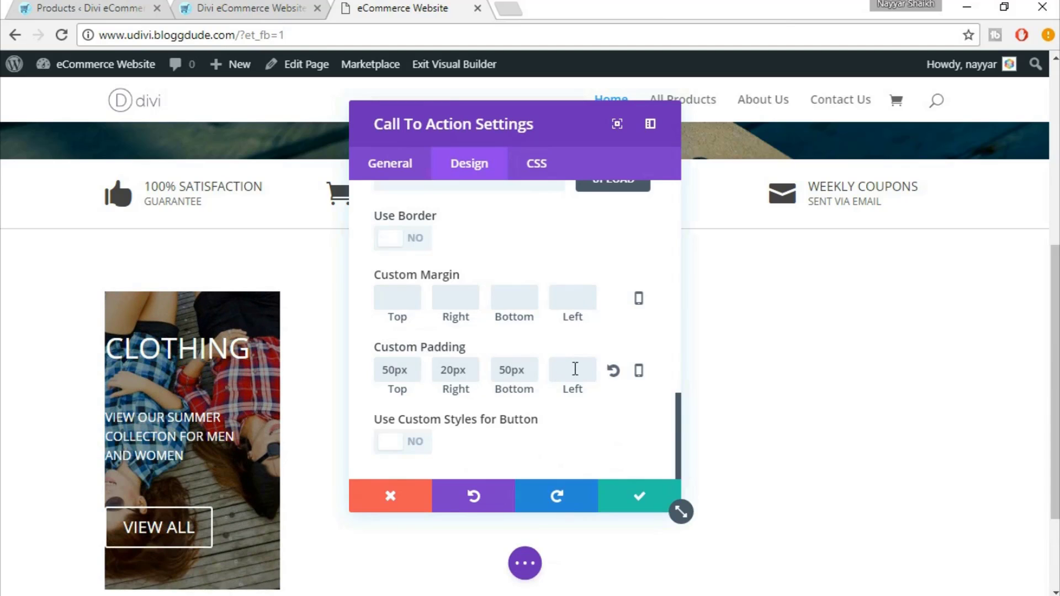
type("20")
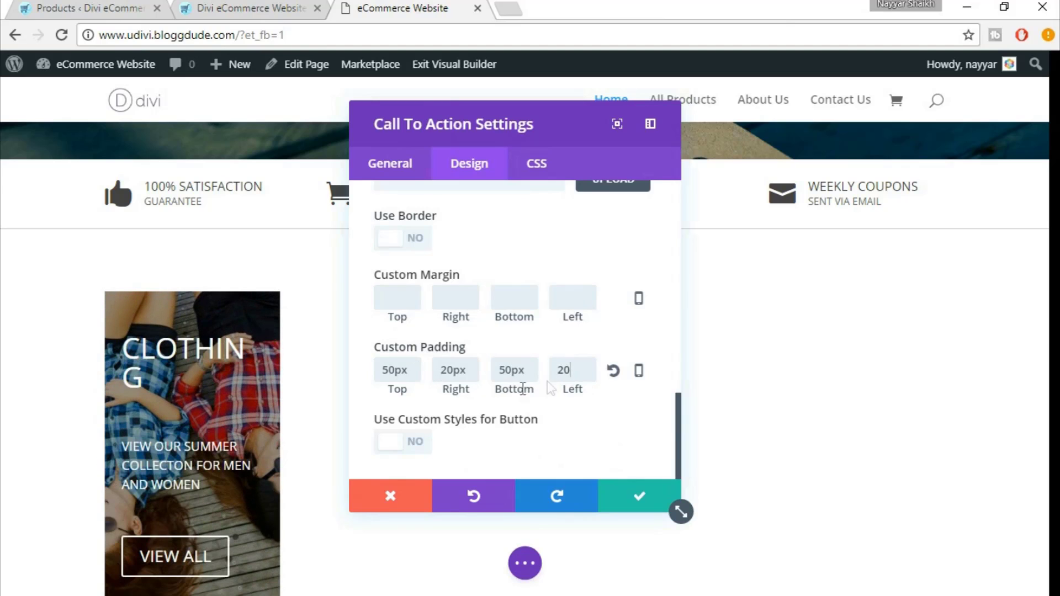
left_click(625, 411)
left_click(409, 442)
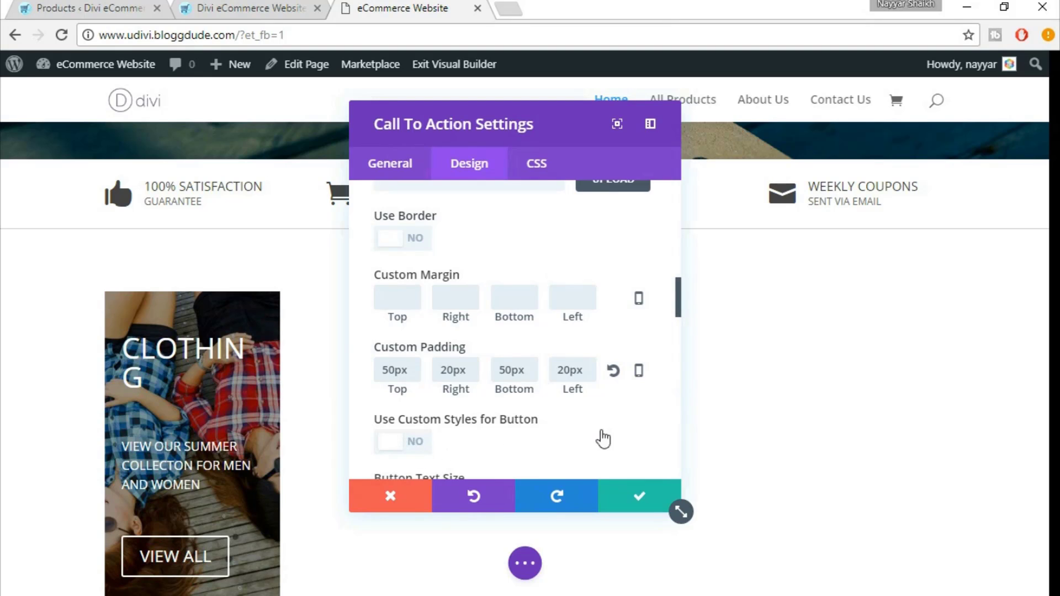
Scroll to the button settings and compare them with the eDivi demo's clothing row
scroll(604, 426, "down", 2)
scroll(629, 422, "down", 2)
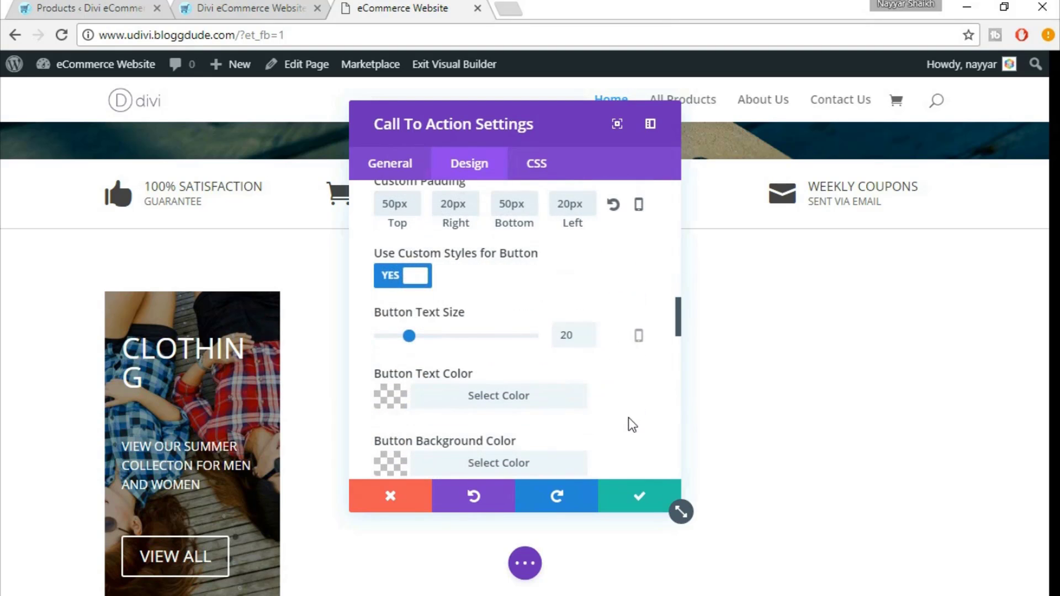
scroll(189, 488, "down", 2)
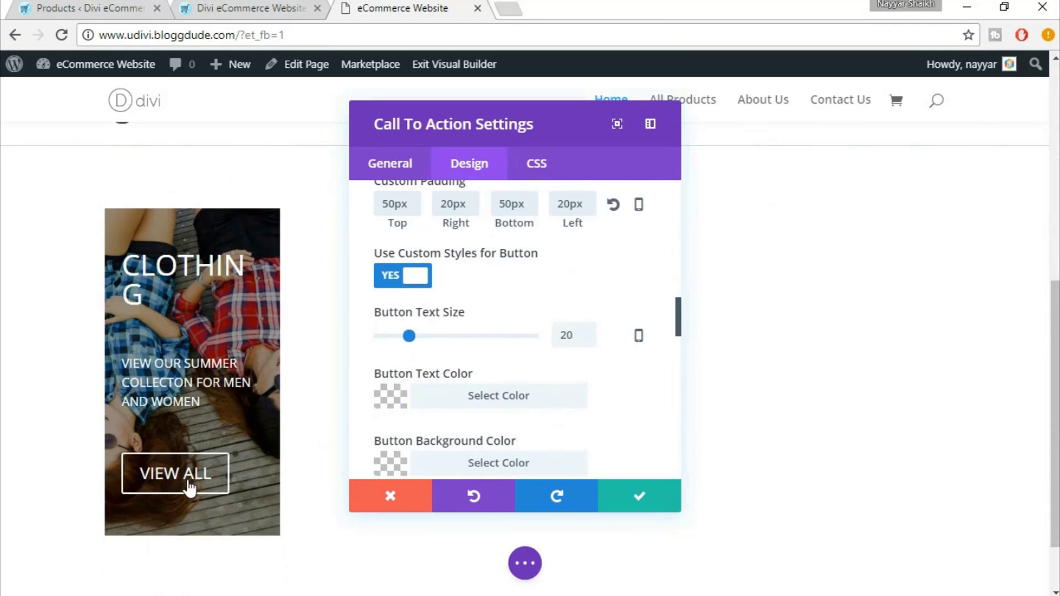
left_click(281, 6)
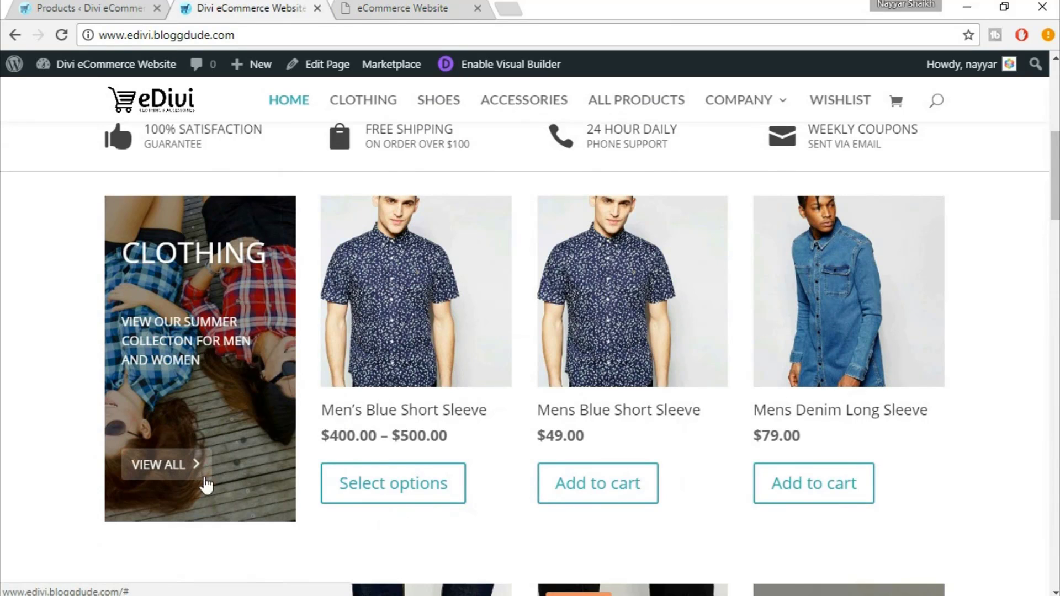
left_click(431, 4)
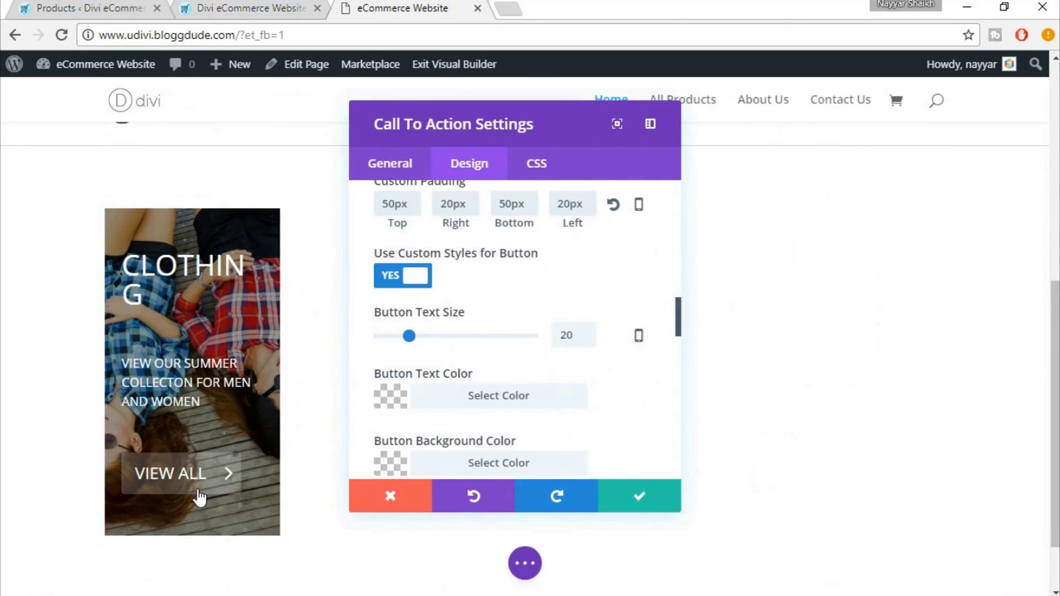
Set the button text size to 15px and review the button icon and hover settings
double_click(573, 330)
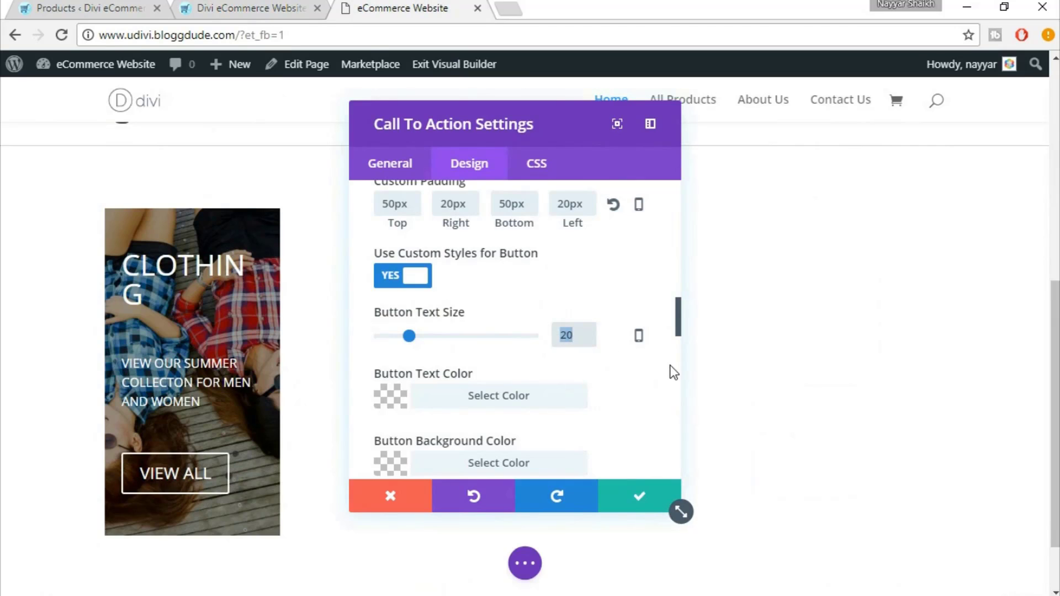
key("Down")
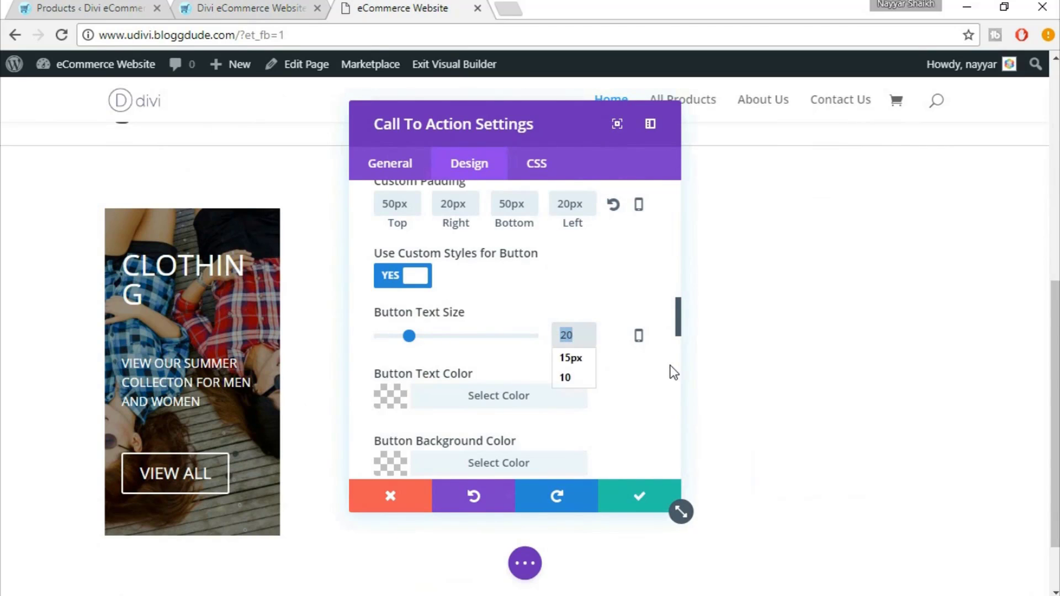
type("18px")
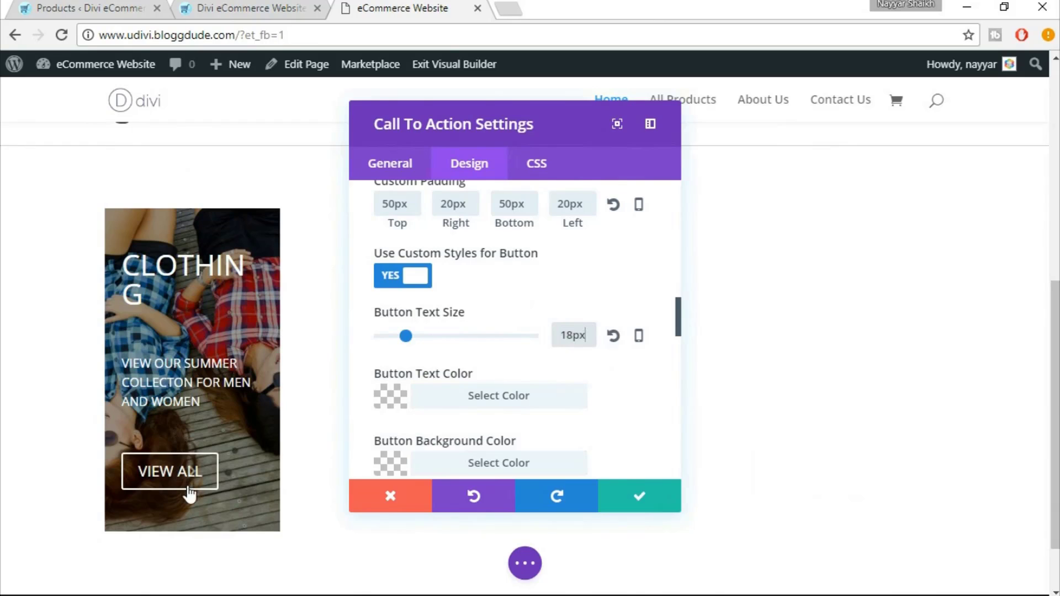
double_click(569, 334)
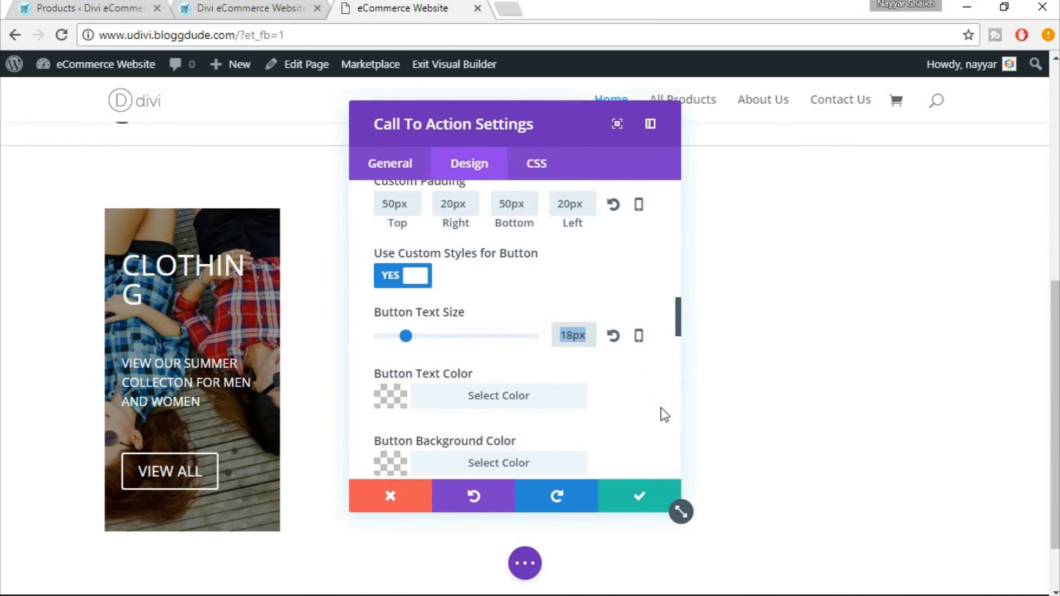
type("15px")
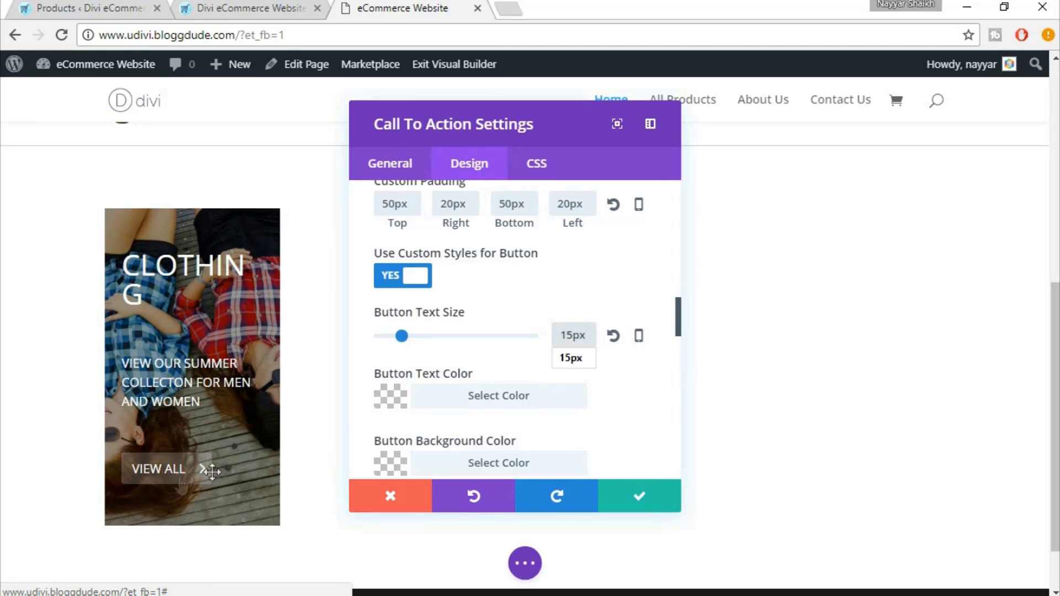
left_click(622, 407)
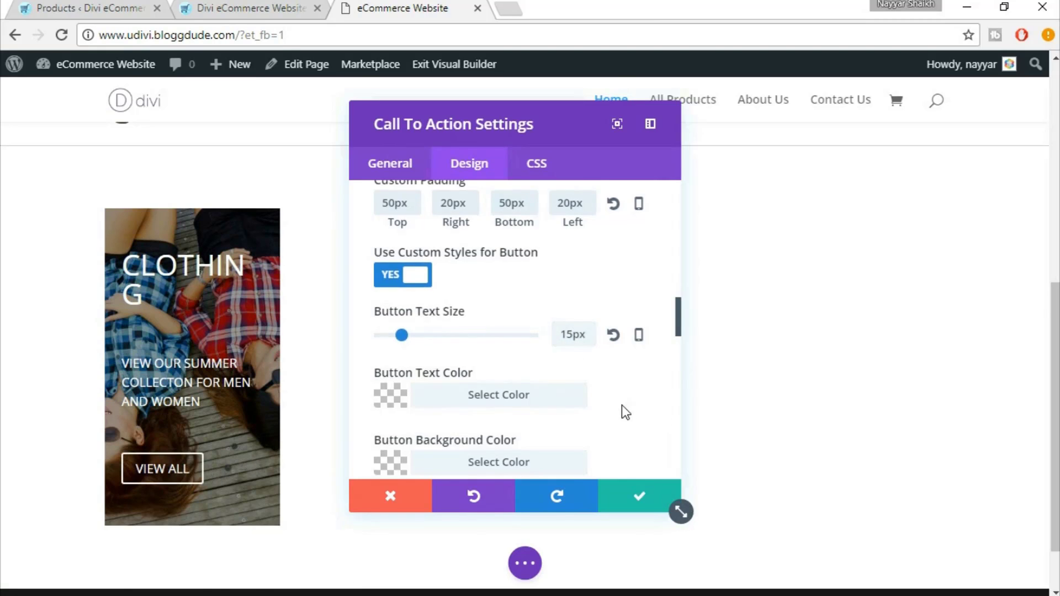
scroll(622, 405, "down", 6)
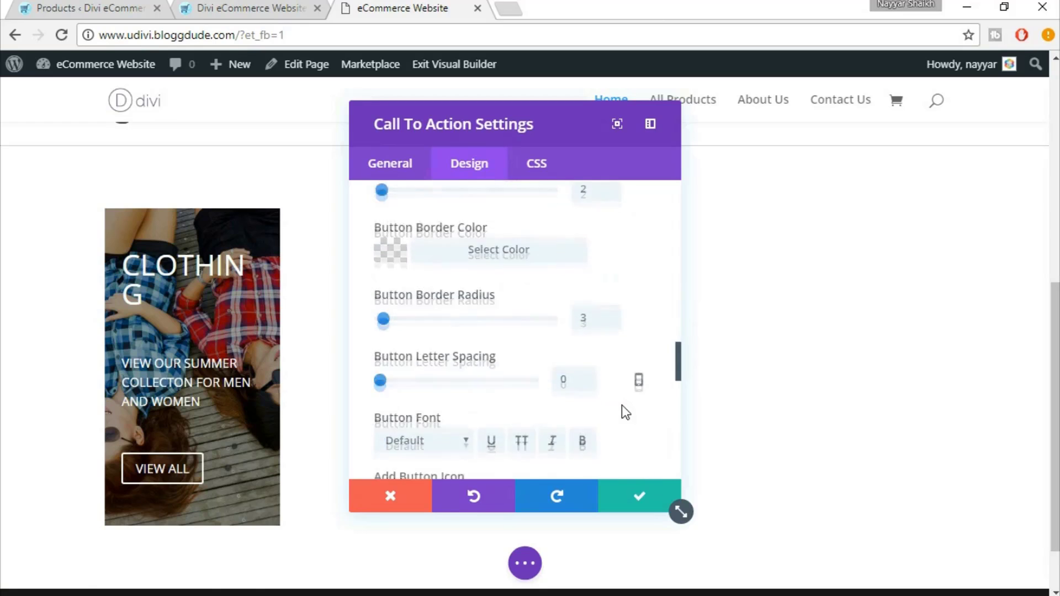
scroll(622, 405, "down", 10)
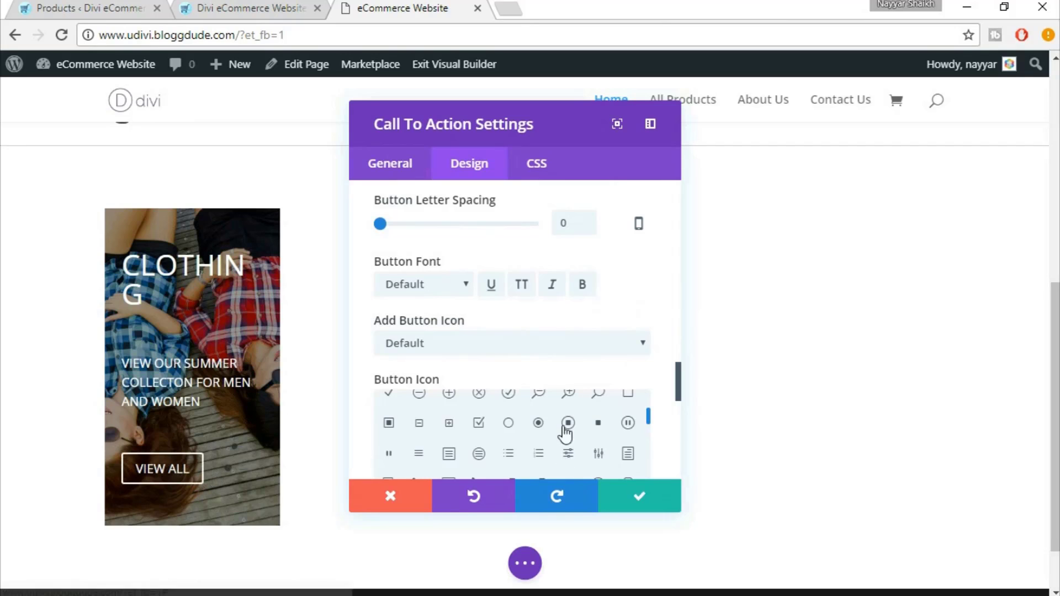
scroll(666, 428, "down", 2)
scroll(663, 422, "down", 3)
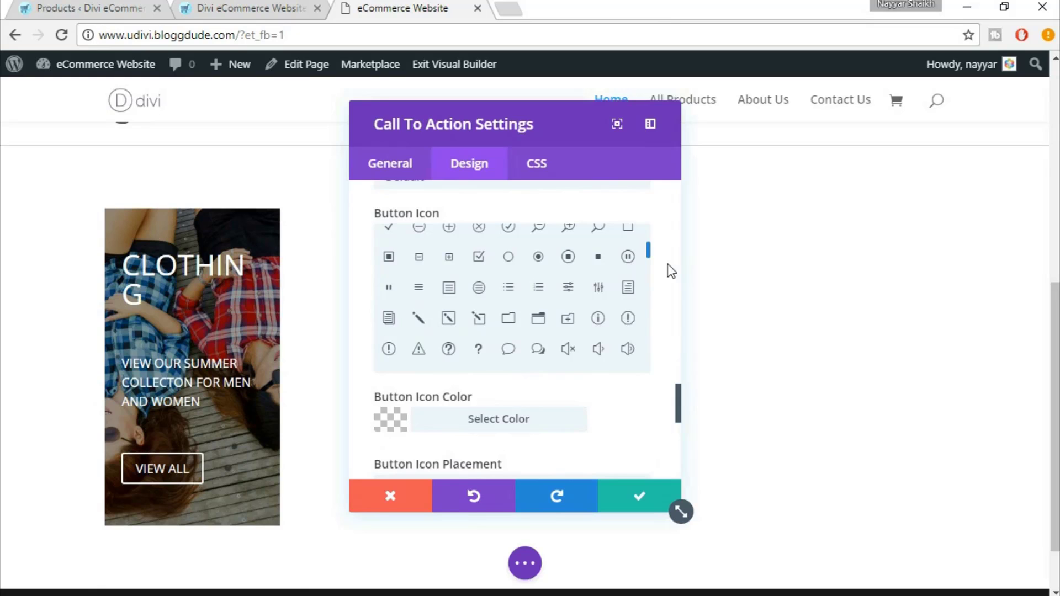
scroll(659, 294, "down", 3)
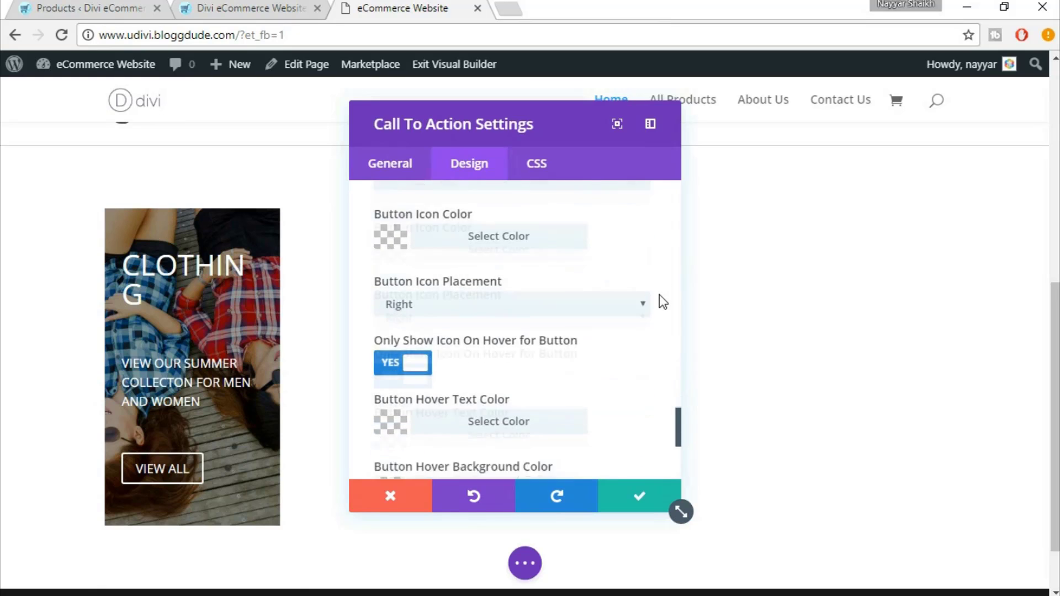
scroll(656, 364, "down", 3)
scroll(655, 361, "down", 2)
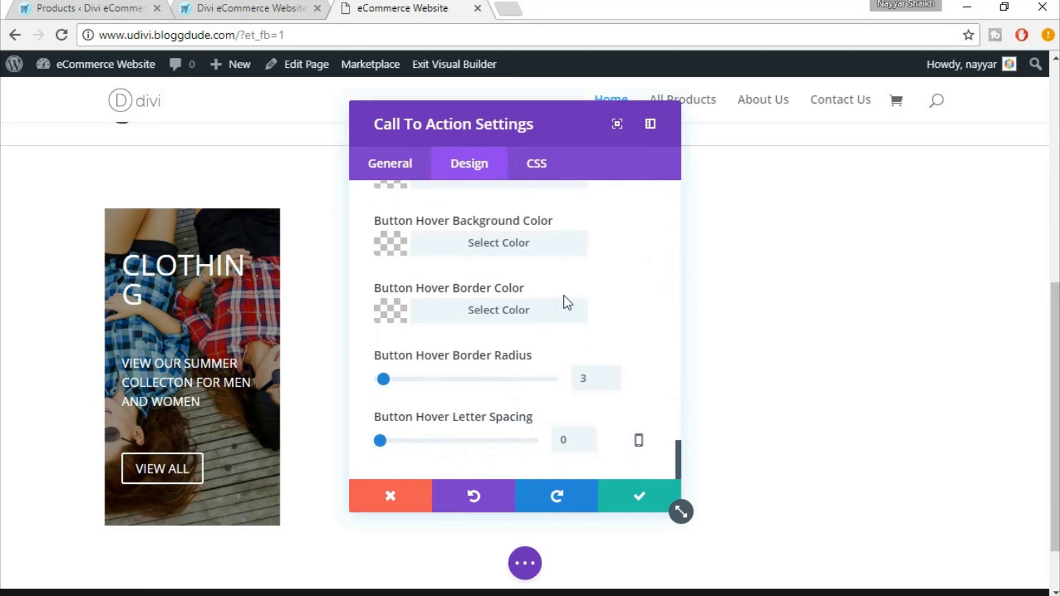
Check the eDivi demo's clothing row again before going back to the builder
left_click(242, 5)
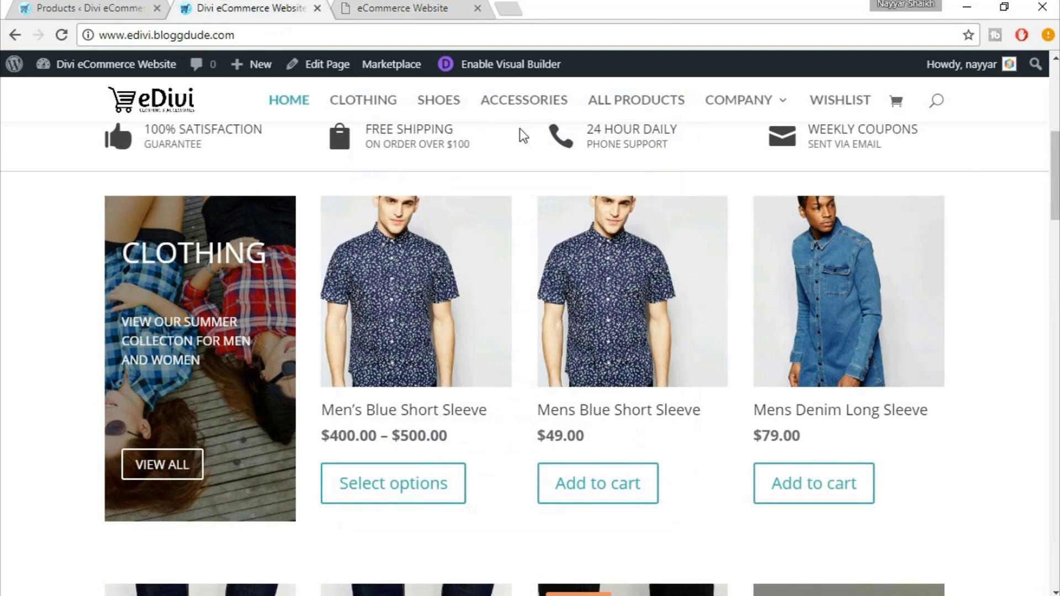
scroll(653, 280, "up", 5)
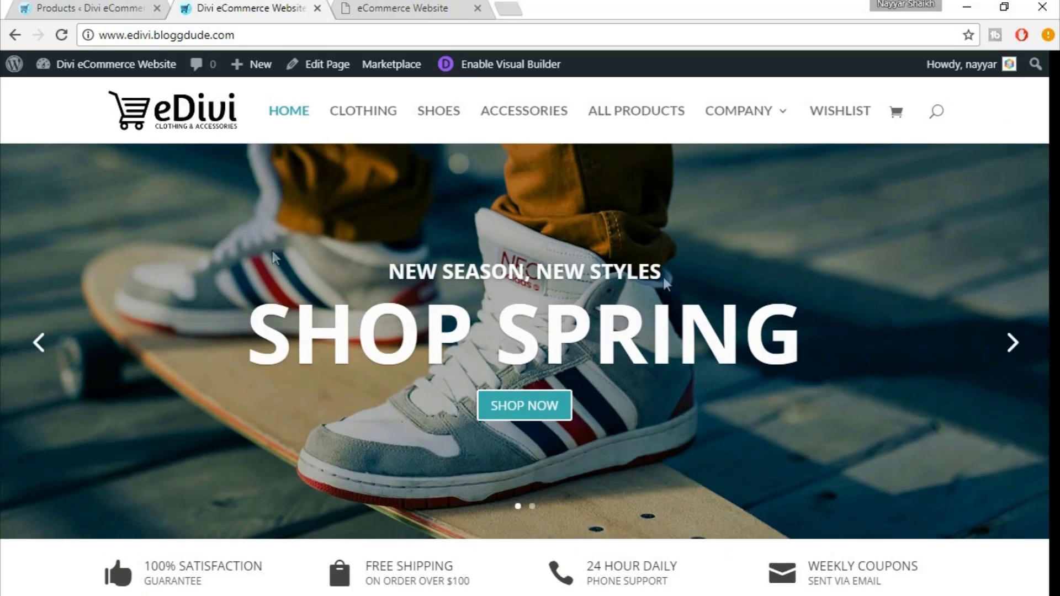
scroll(780, 420, "down", 10)
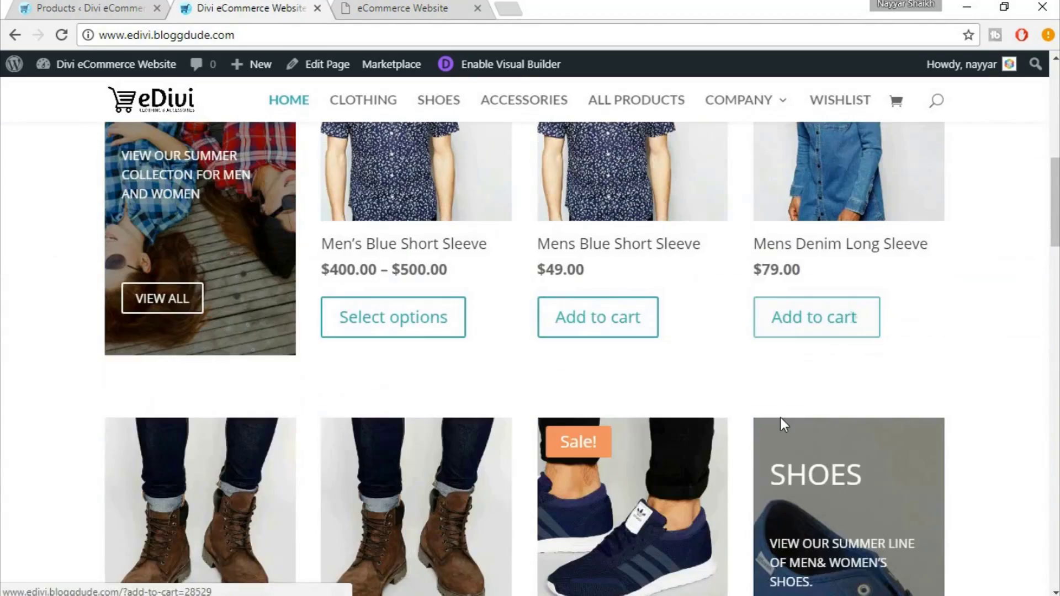
scroll(784, 425, "up", 3)
scroll(883, 398, "down", 1)
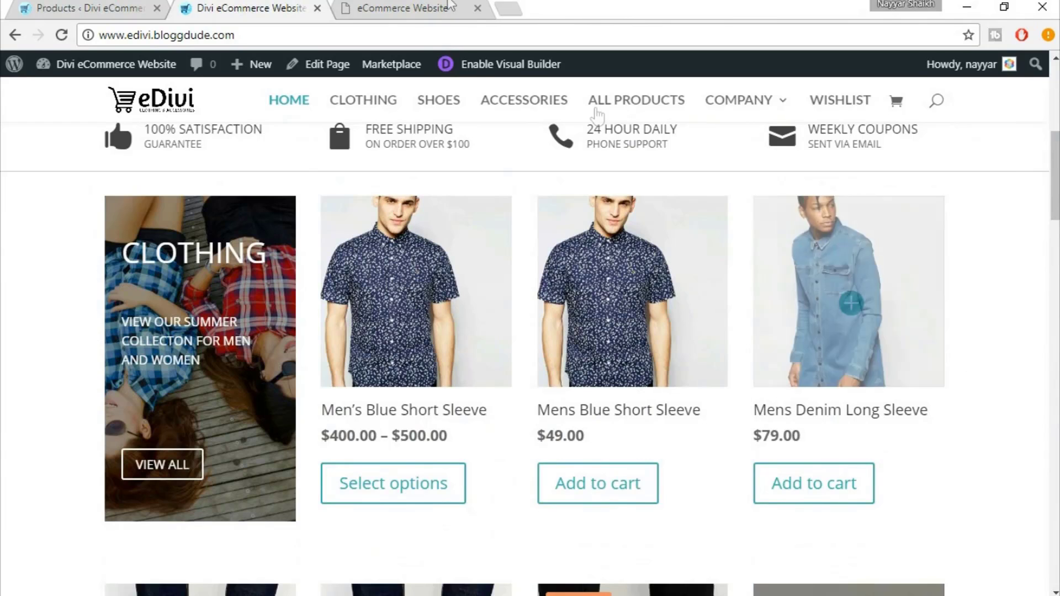
left_click(436, 8)
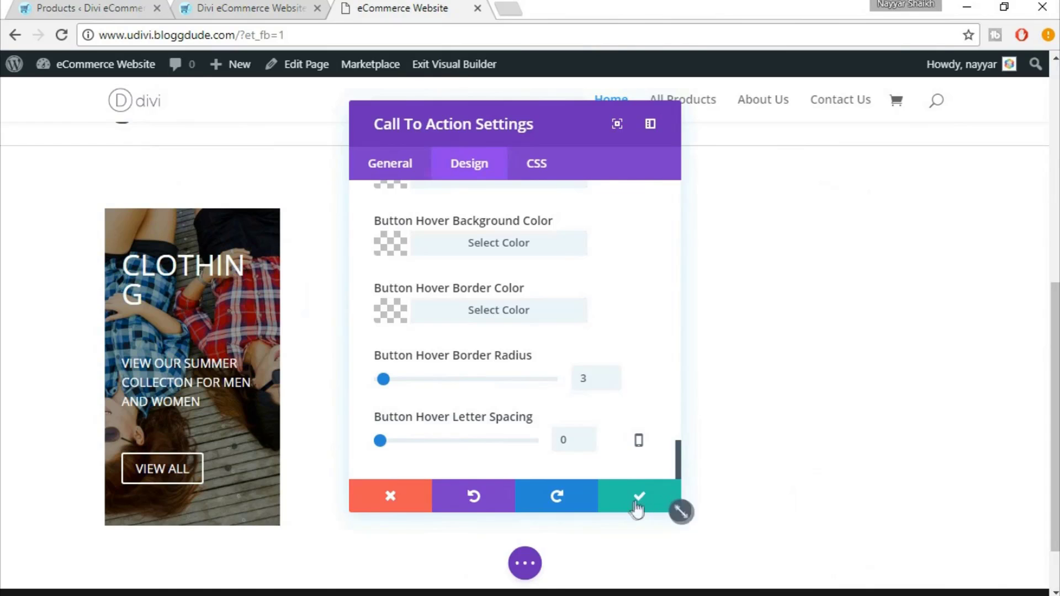
Save the call-to-action and insert a Shop module into the empty column
left_click(612, 499)
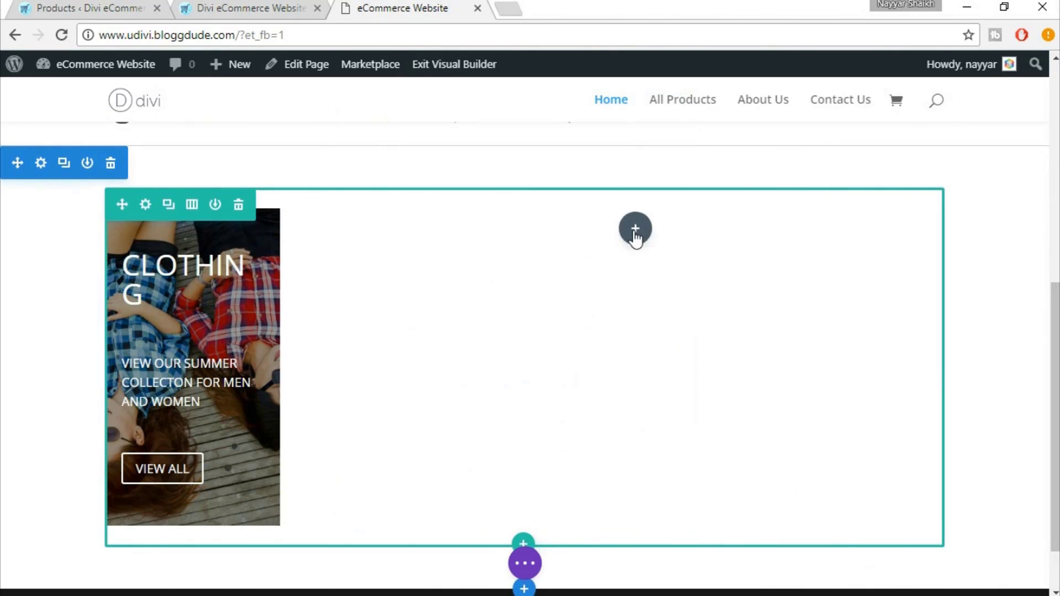
left_click(209, 8)
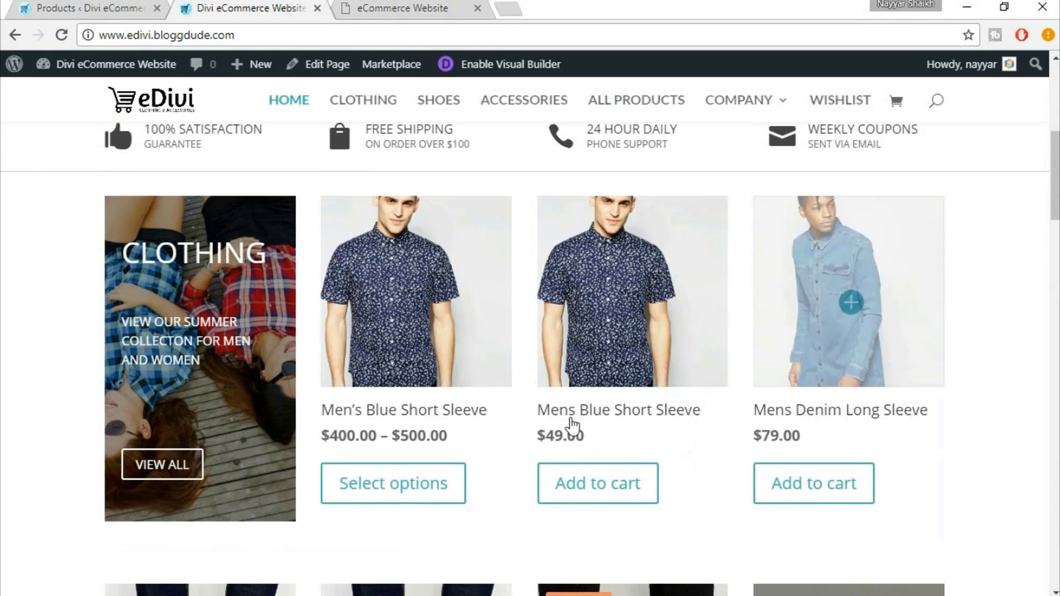
left_click(395, 6)
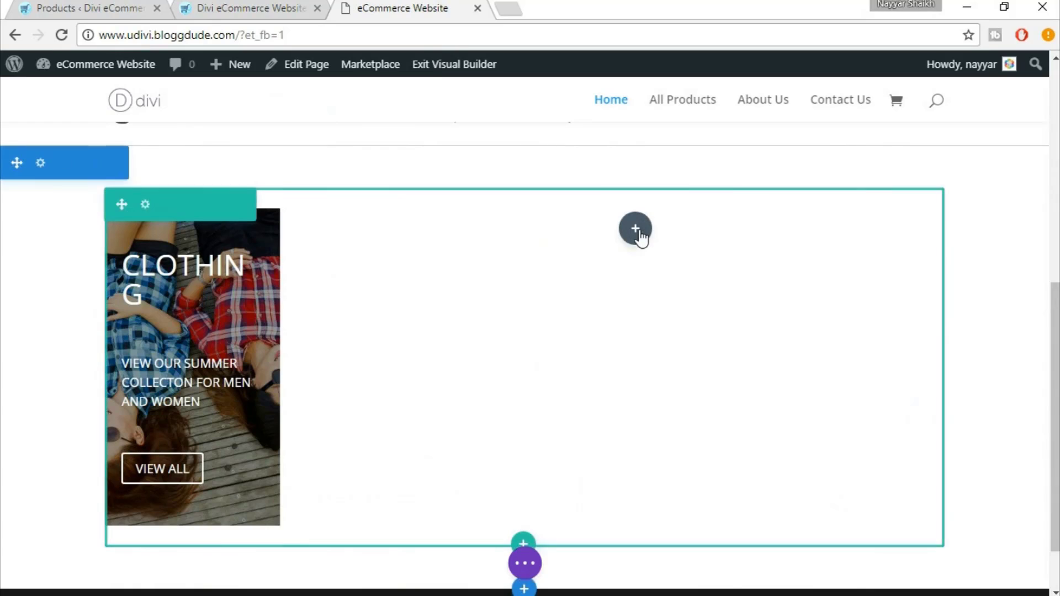
left_click(635, 229)
type("SHOP")
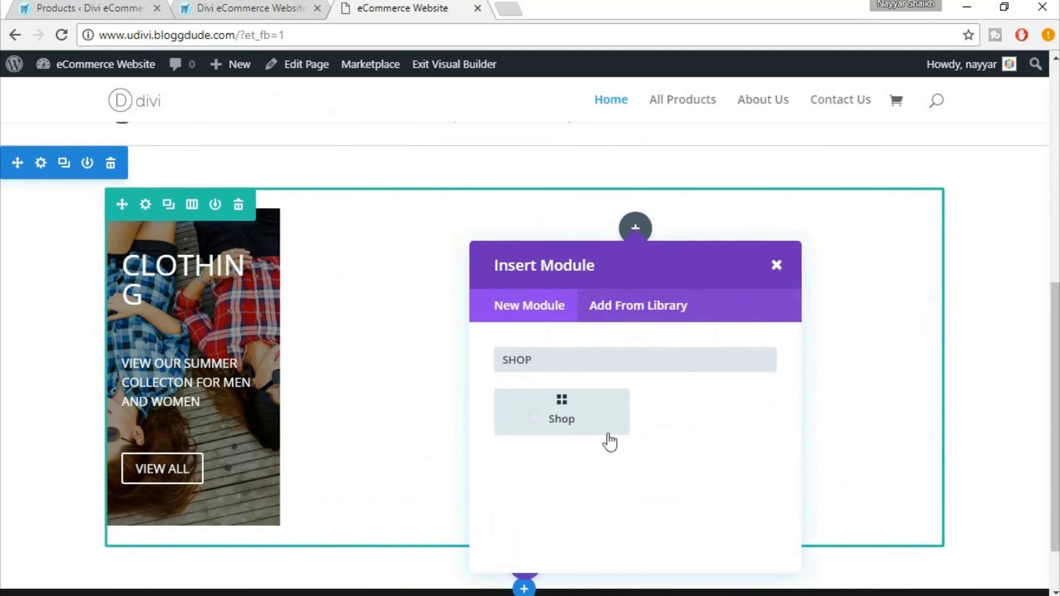
left_click(558, 421)
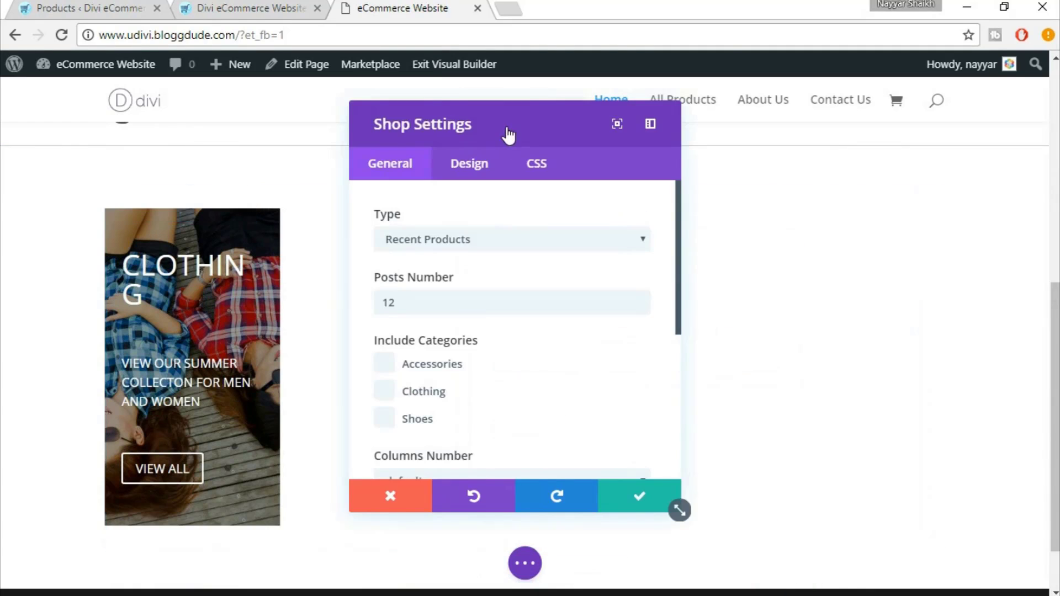
Set the Shop to Product Category type showing 3 products from Clothing
left_click_drag(771, 134, 837, 132)
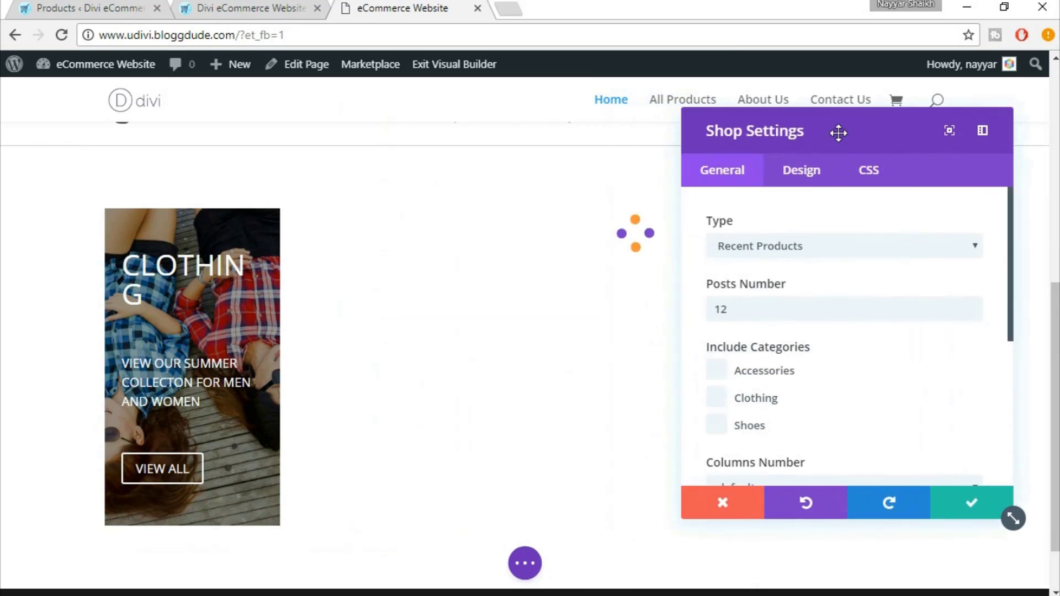
left_click(776, 244)
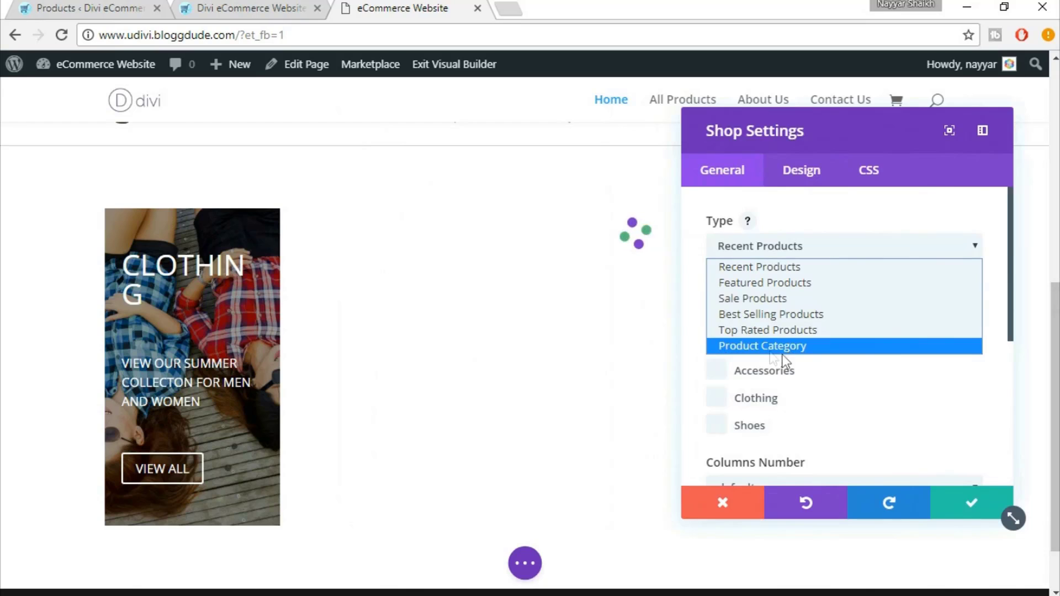
left_click(762, 348)
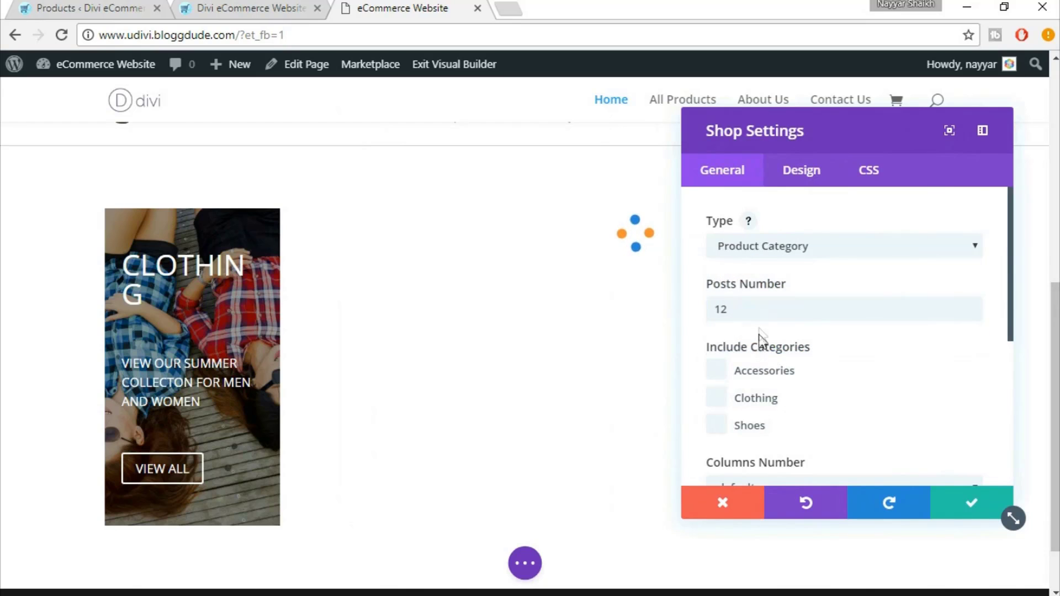
left_click(750, 311)
key("ctrl+a")
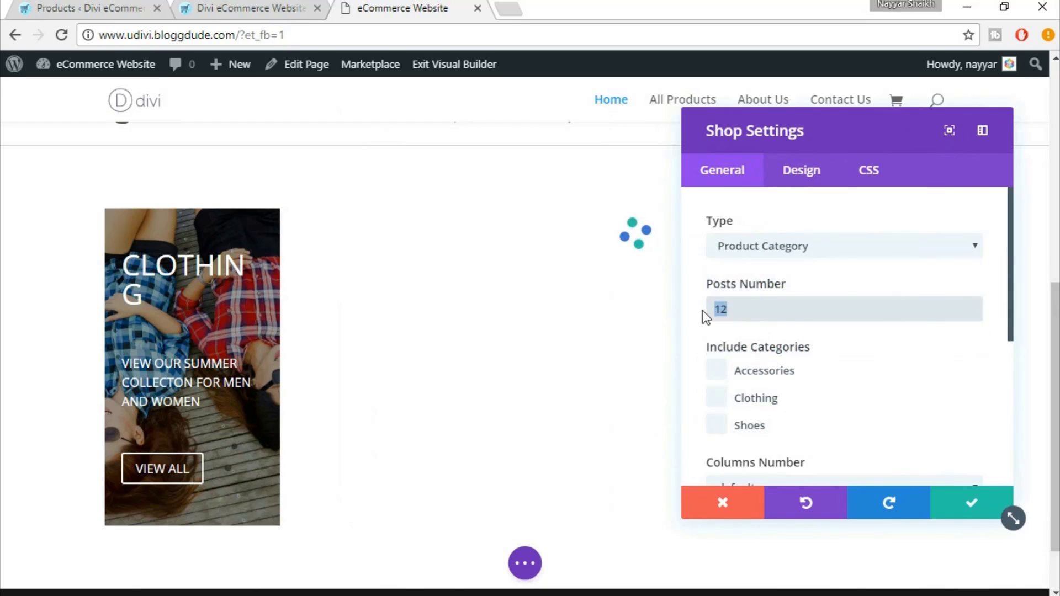
type("3")
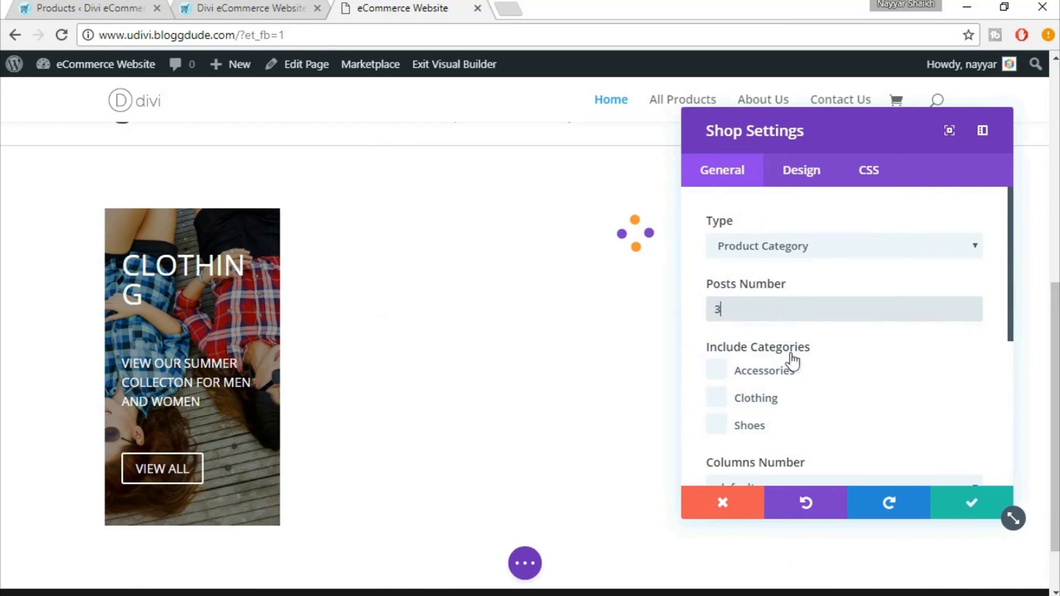
left_click(787, 369)
left_click(772, 372)
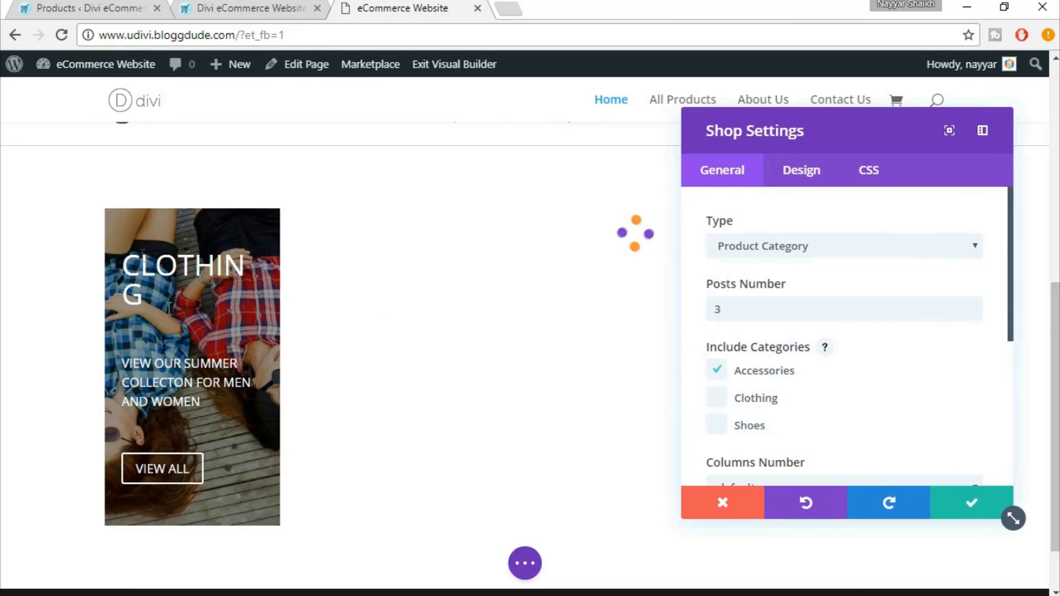
left_click(723, 406)
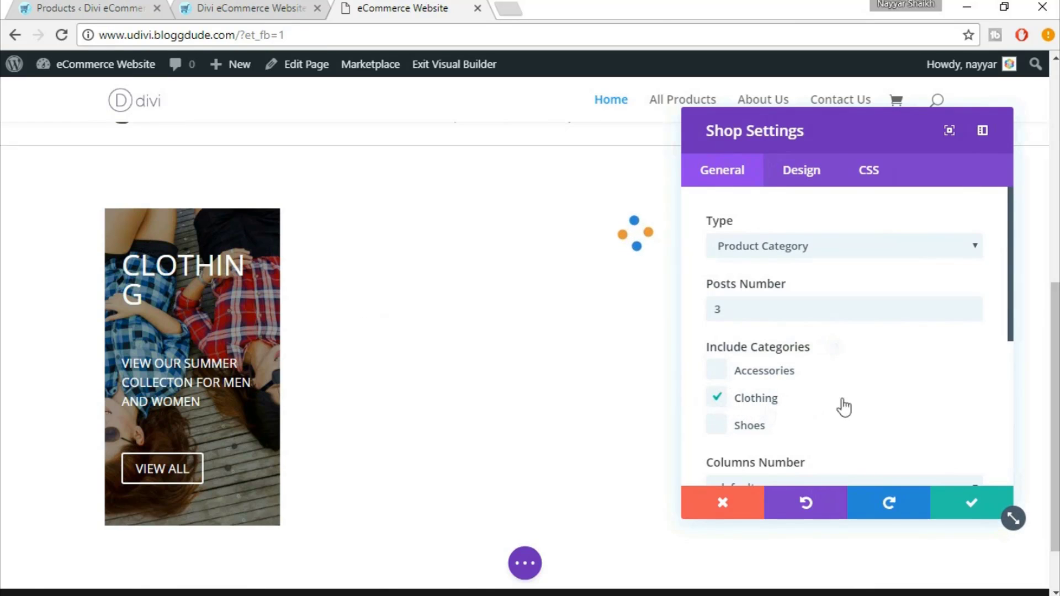
Compare the new Clothing shop listing with the eDivi demo page
scroll(883, 400, "down", 3)
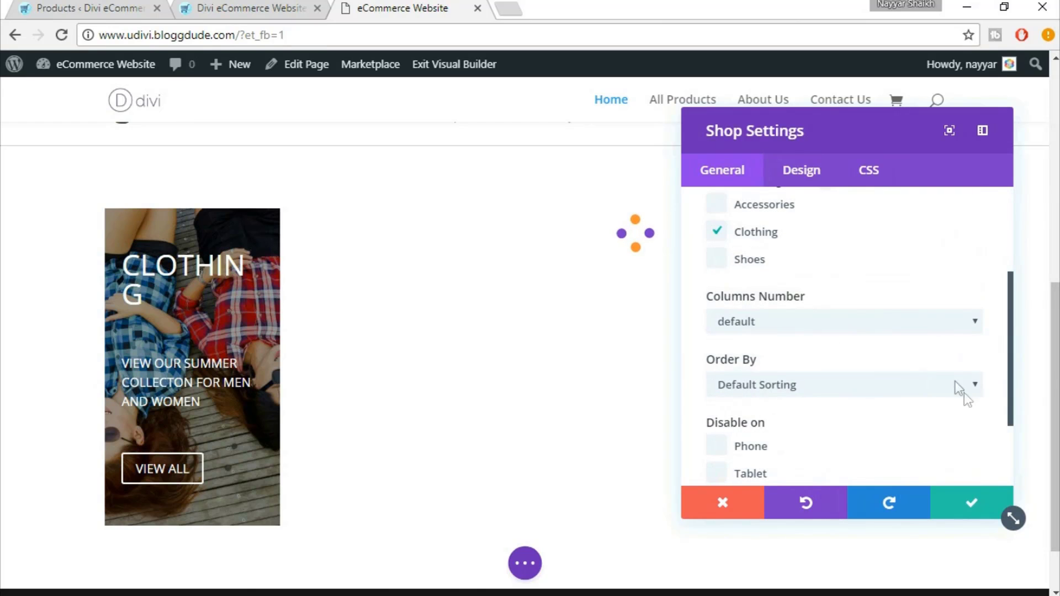
scroll(973, 407, "down", 2)
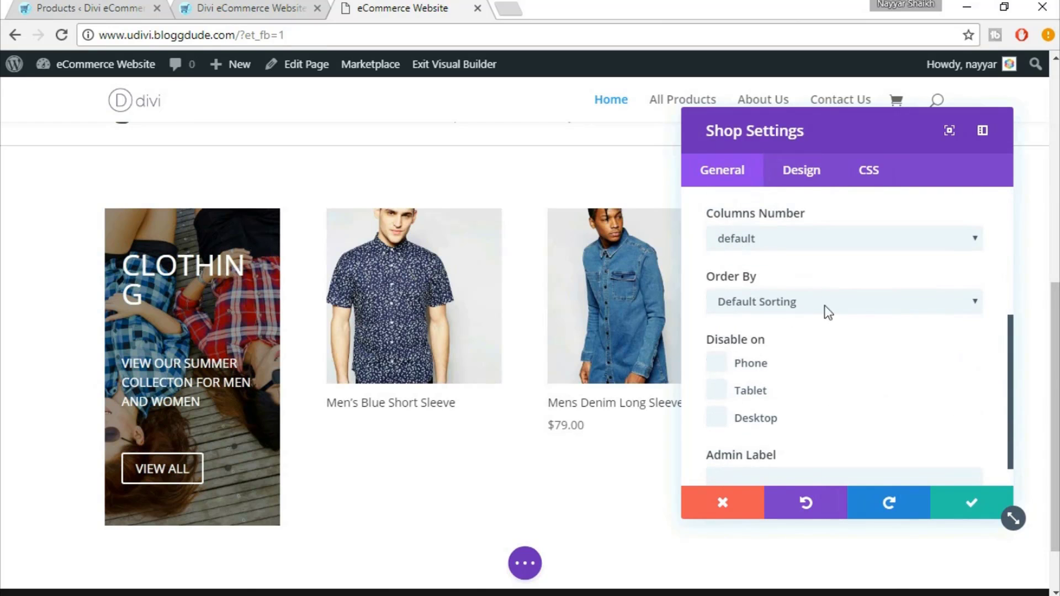
scroll(909, 408, "up", 5)
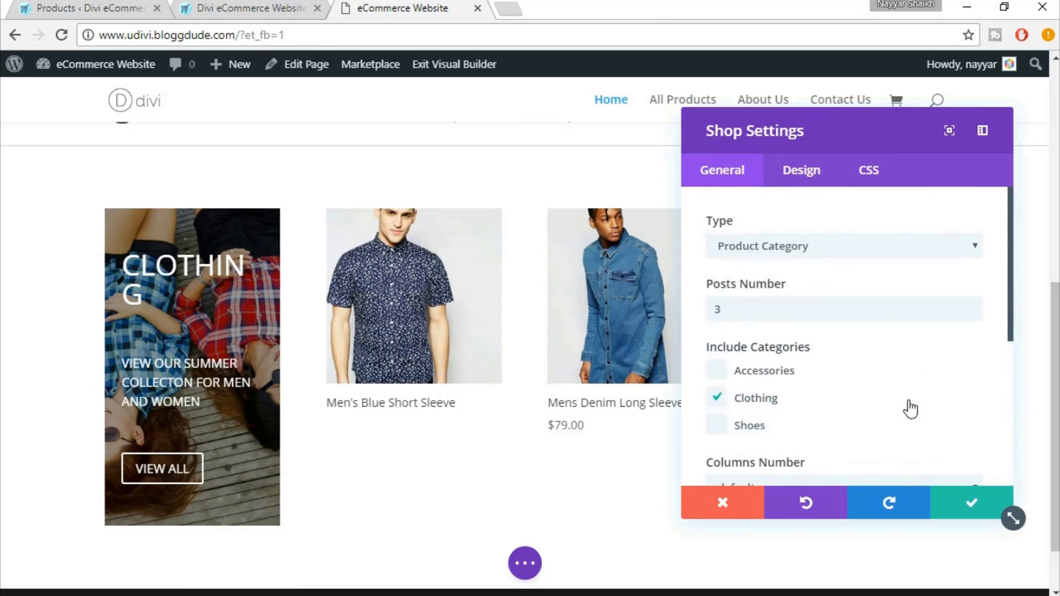
left_click(282, 7)
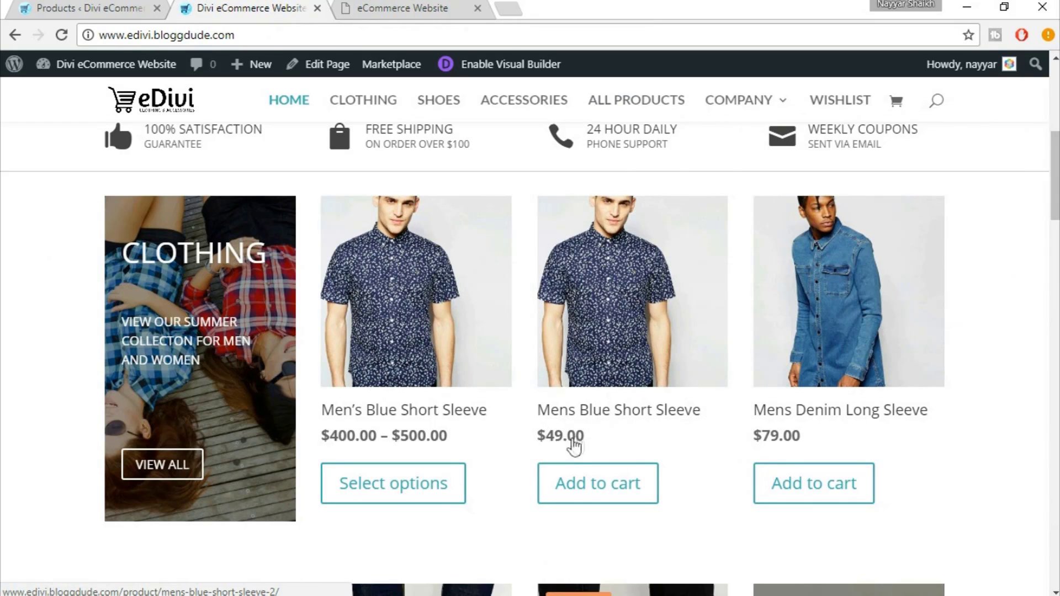
Set the shop's product title font size to 18px in the Design tab
left_click(415, 7)
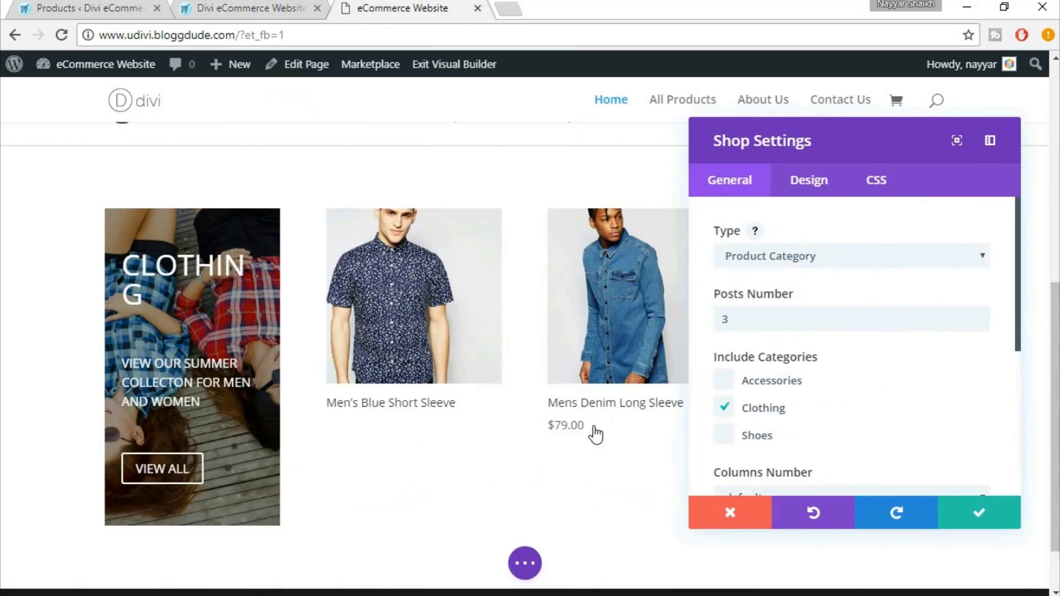
left_click(794, 194)
scroll(969, 306, "down", 2)
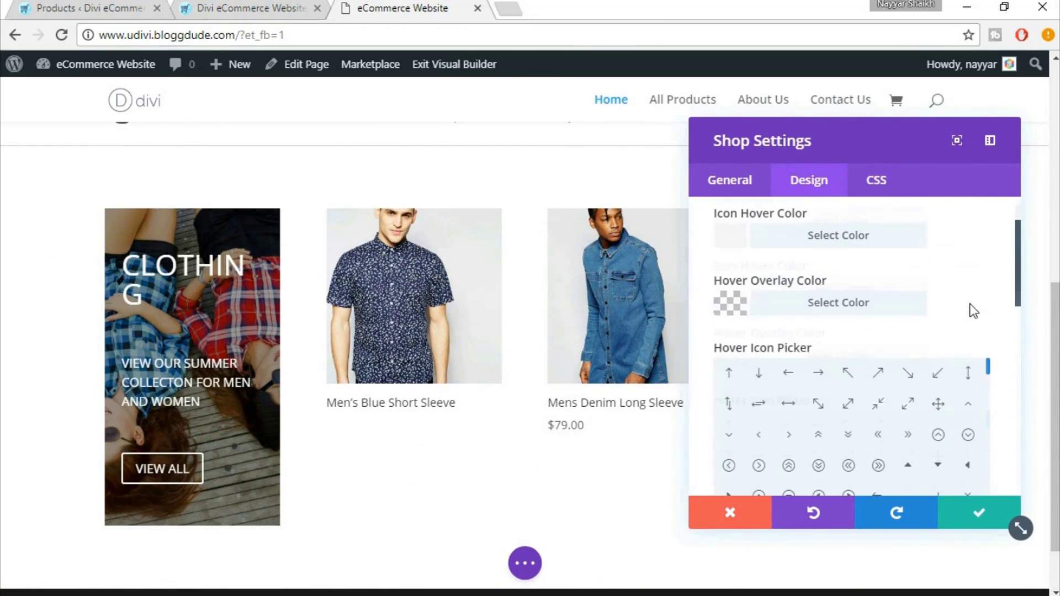
scroll(974, 315, "down", 5)
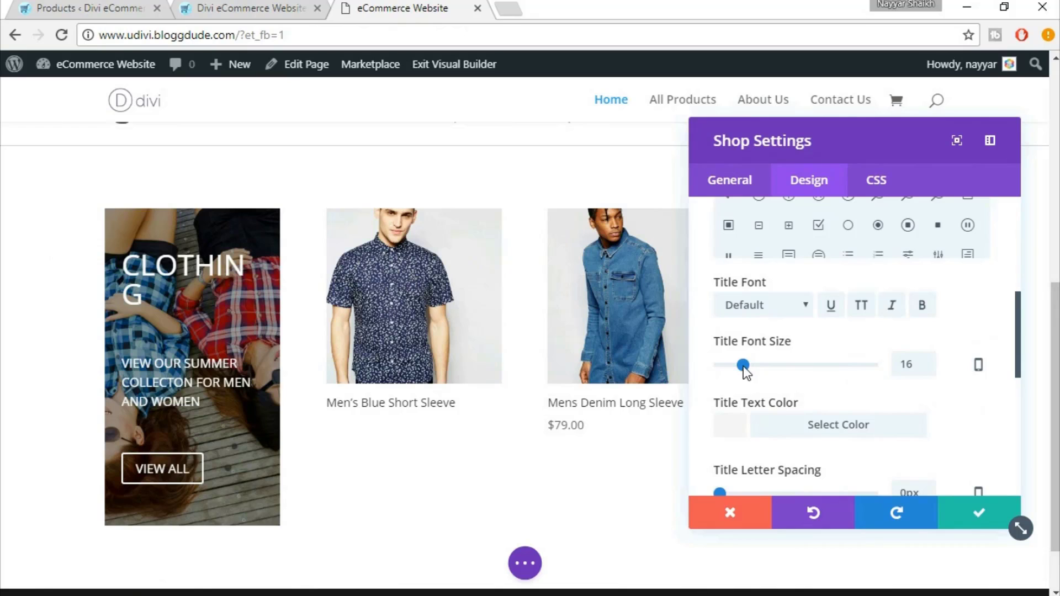
left_click(767, 365)
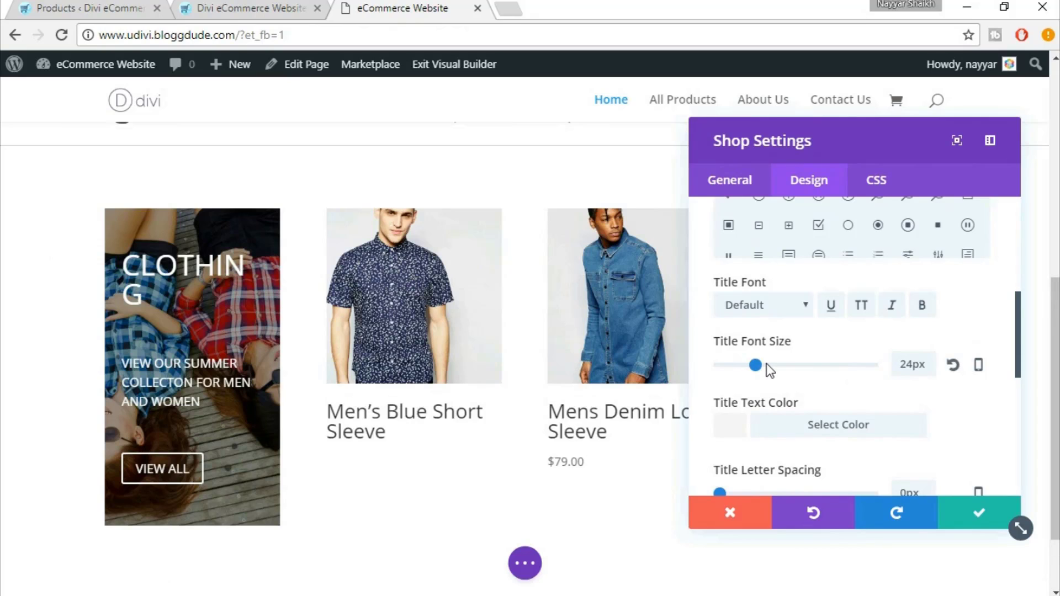
double_click(900, 365)
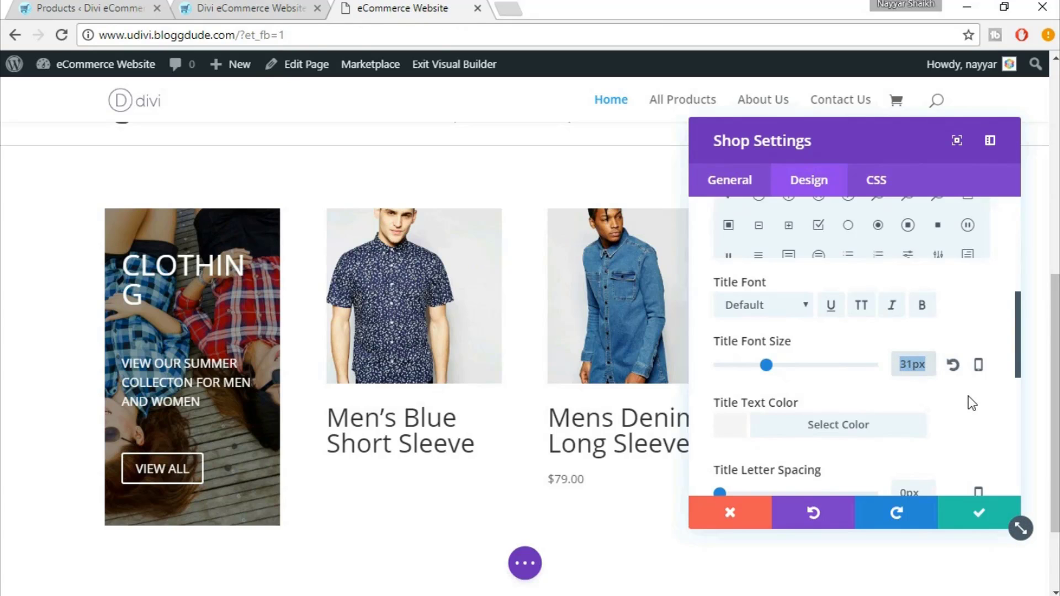
type("18px")
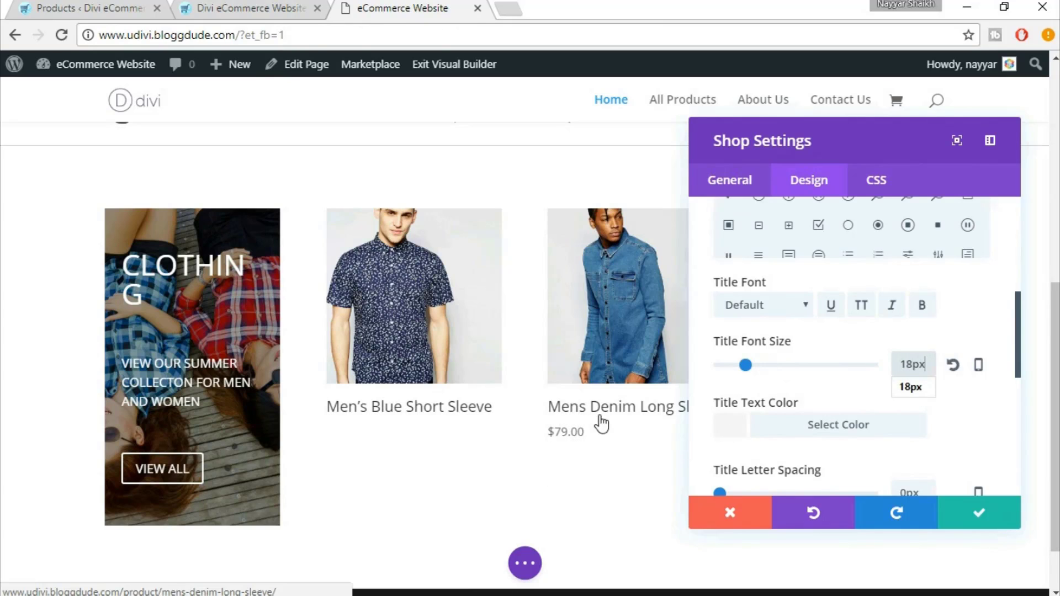
Make the product prices 18px and bold
scroll(946, 425, "down", 2)
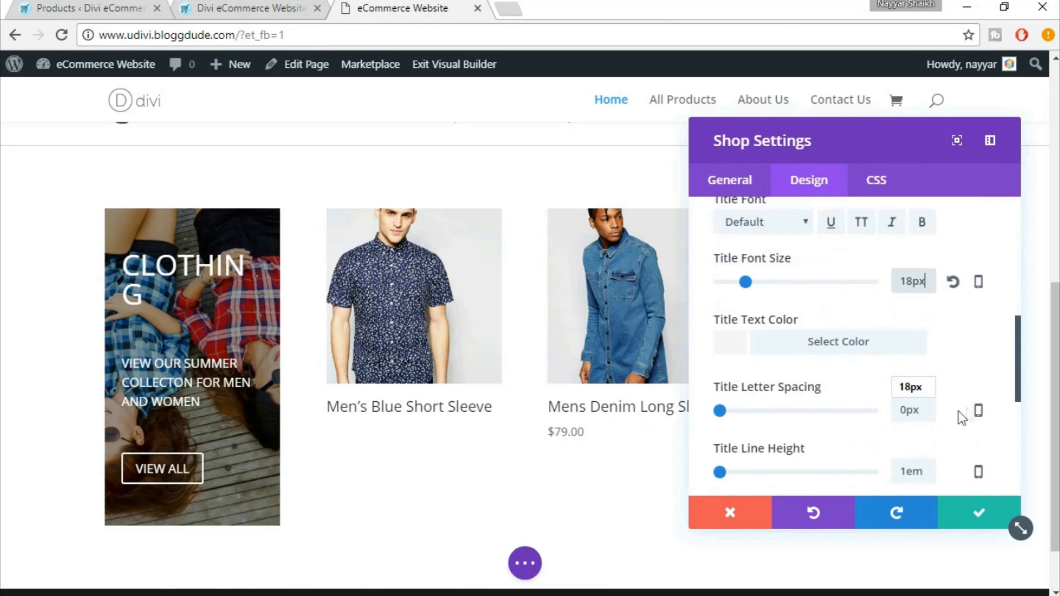
scroll(982, 347, "down", 5)
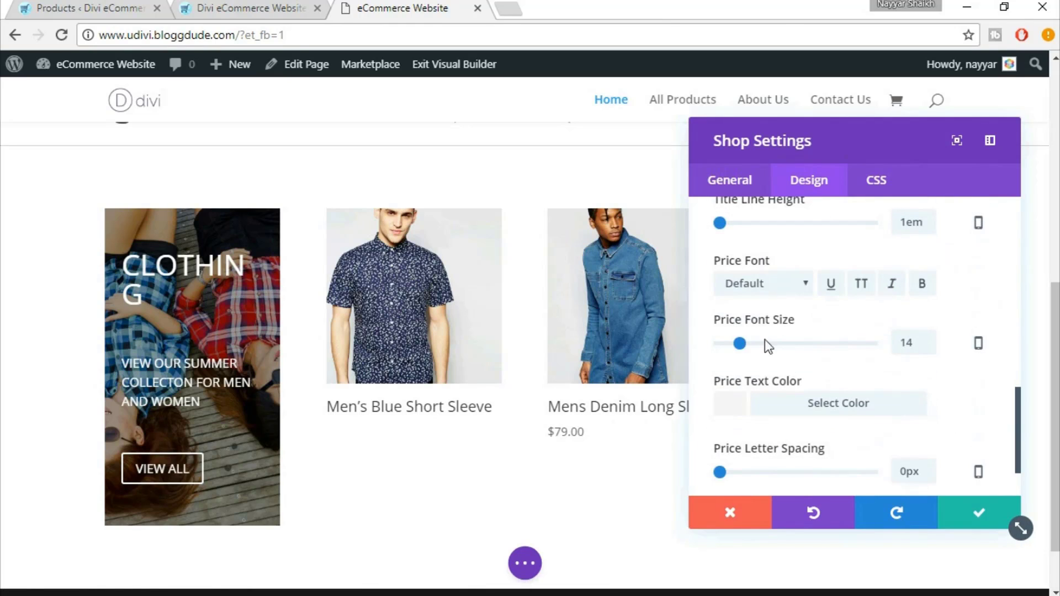
double_click(917, 352)
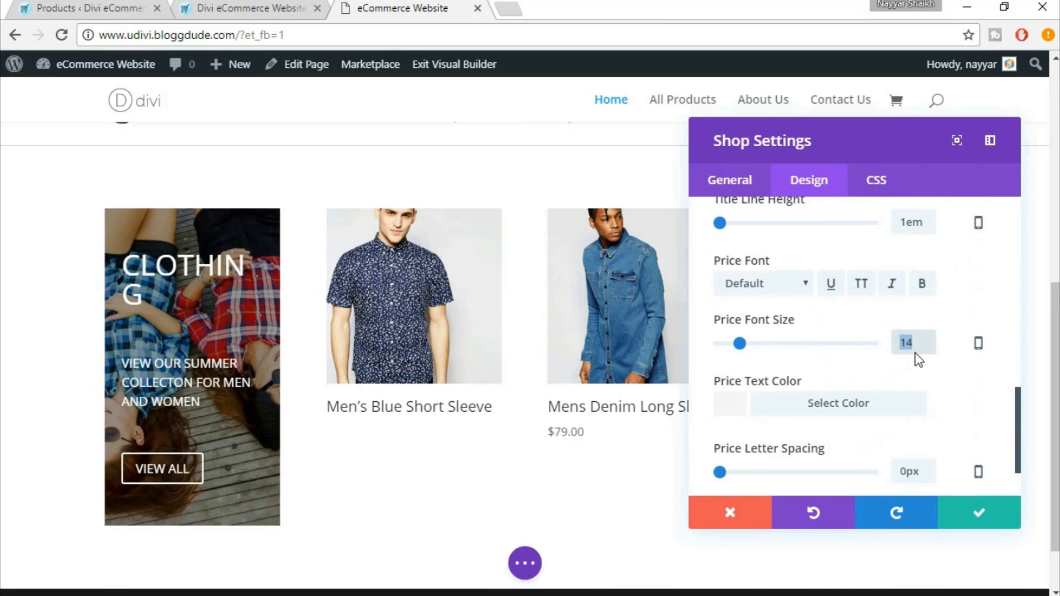
type("18")
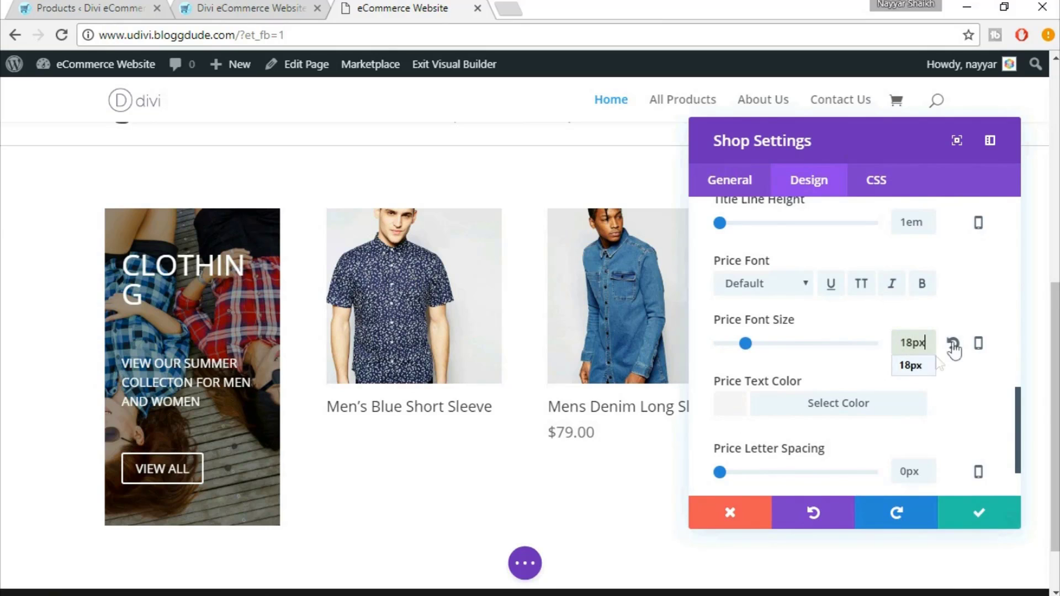
left_click(922, 289)
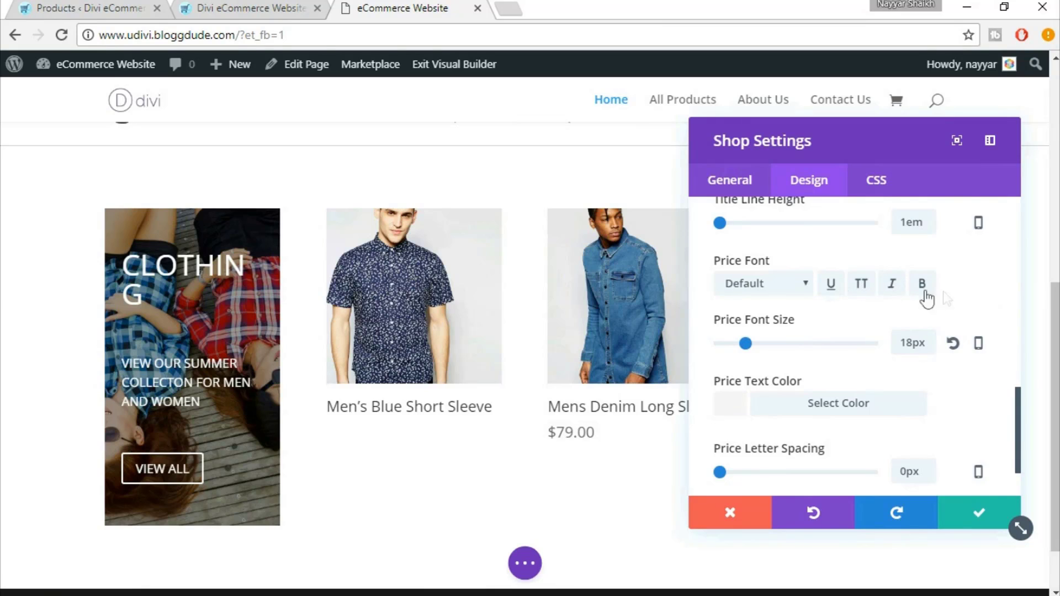
left_click(922, 286)
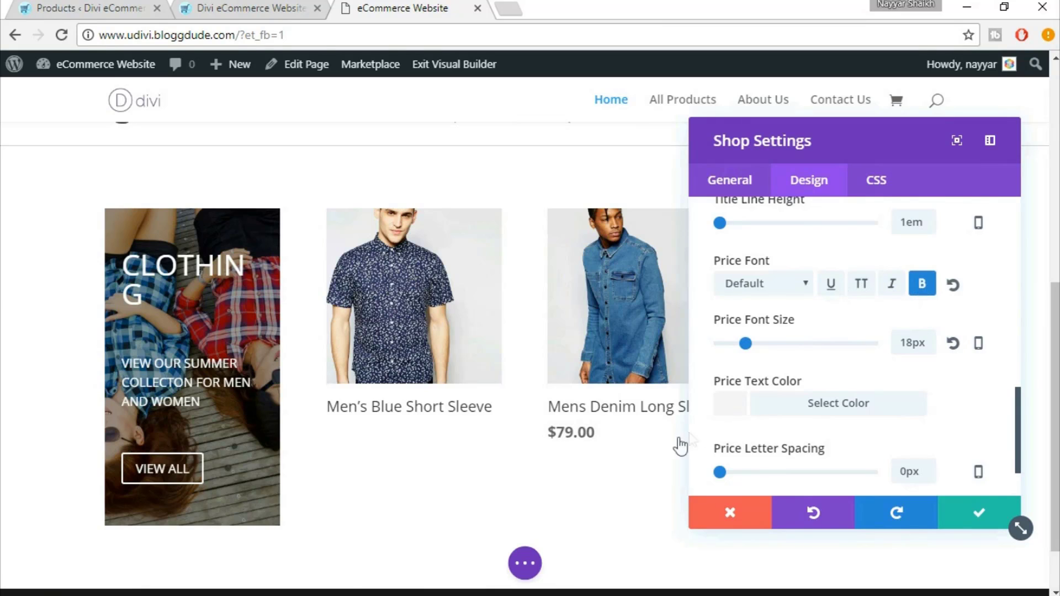
Compare with the eDivi demo and save the shop module's settings
left_click(226, 7)
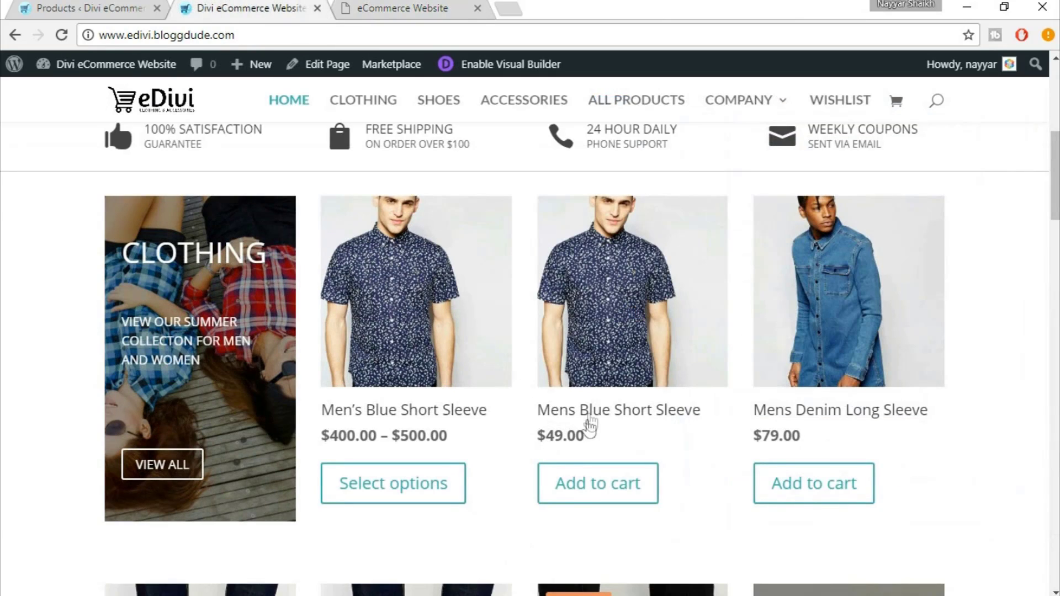
left_click(363, 6)
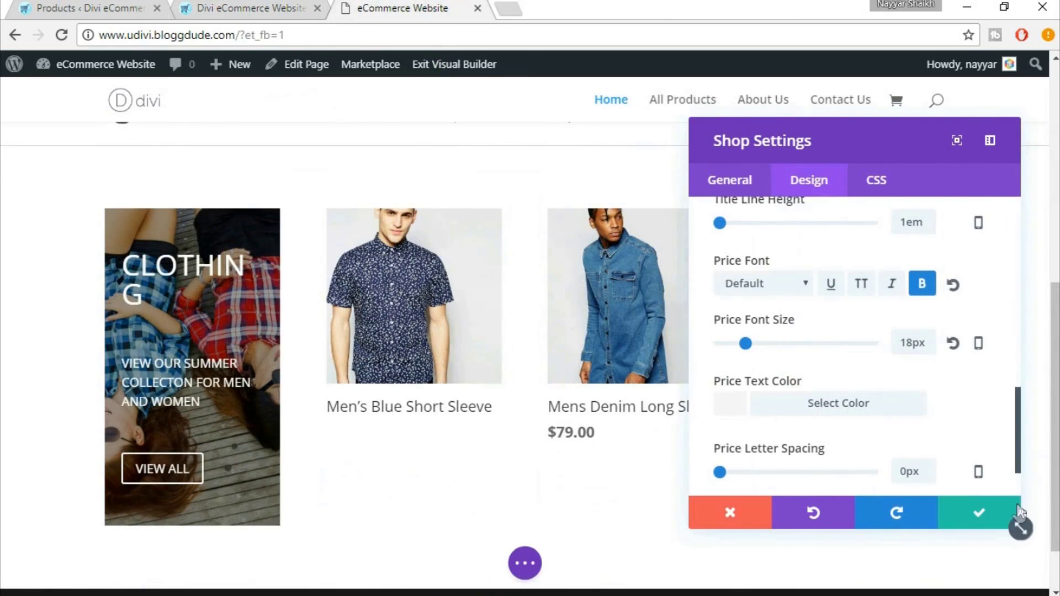
left_click(987, 515)
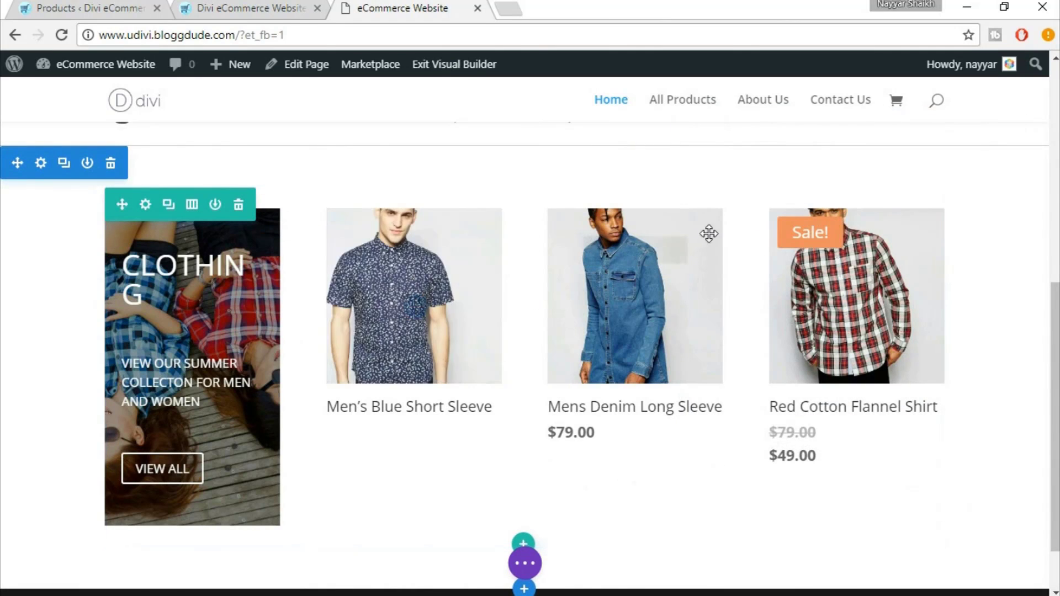
left_click(259, 5)
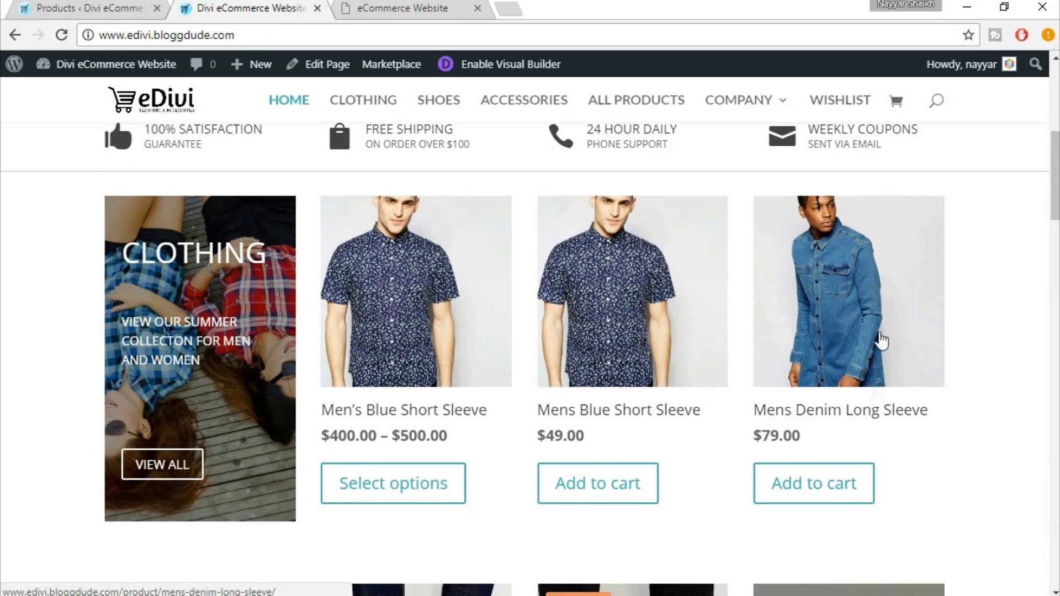
left_click(403, 8)
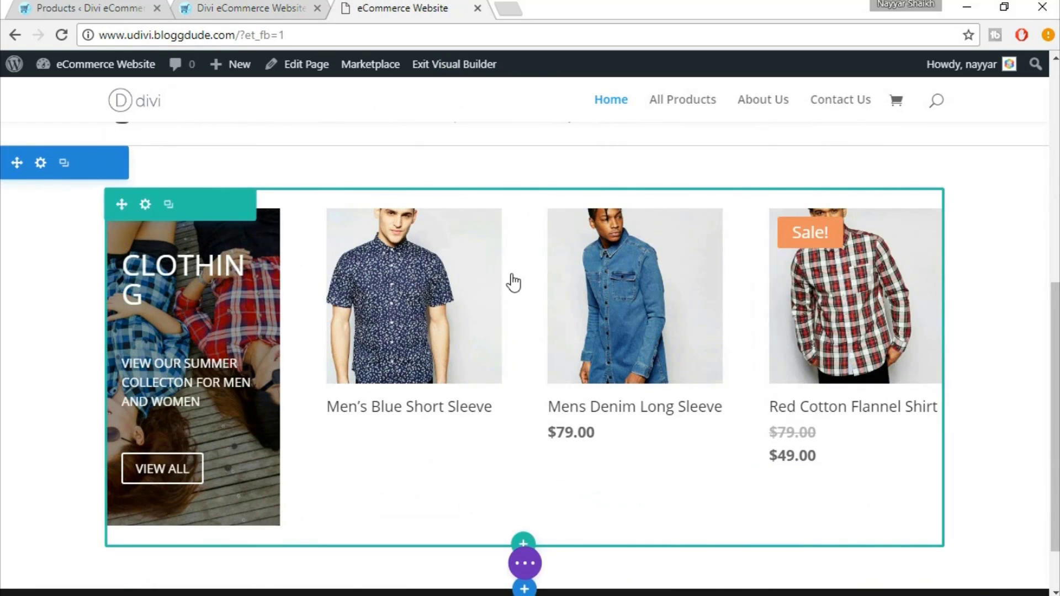
Enable a custom gutter width of 2 on the Clothing row and save the row settings
left_click(145, 205)
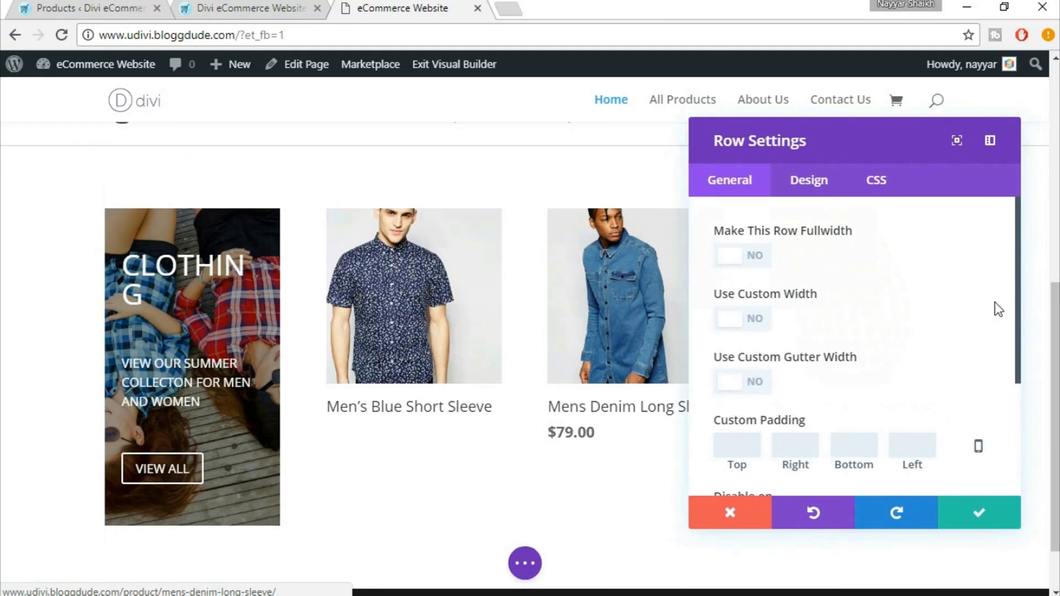
scroll(943, 309, "down", 2)
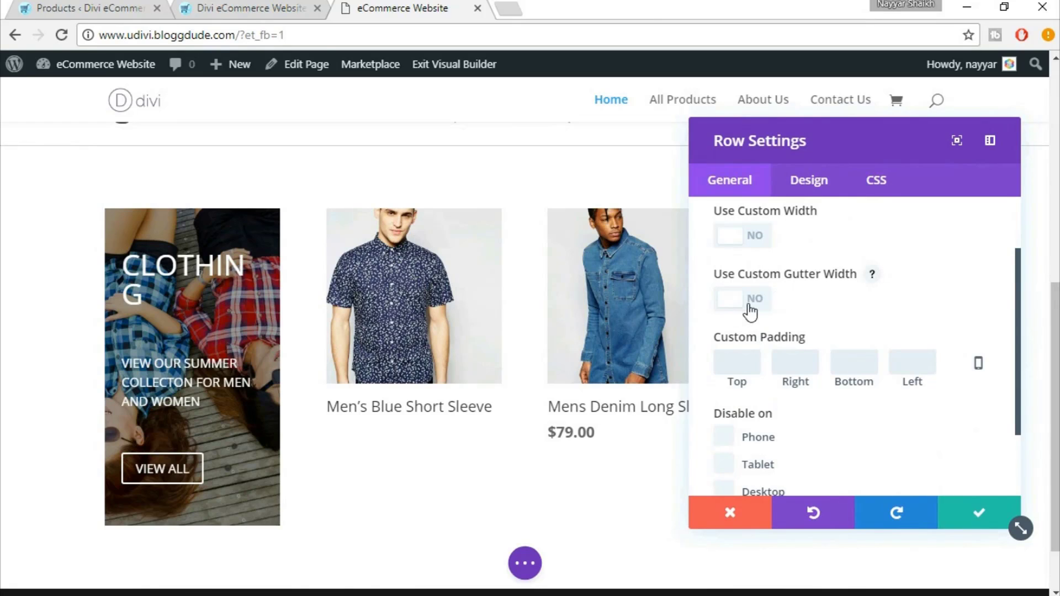
left_click(749, 307)
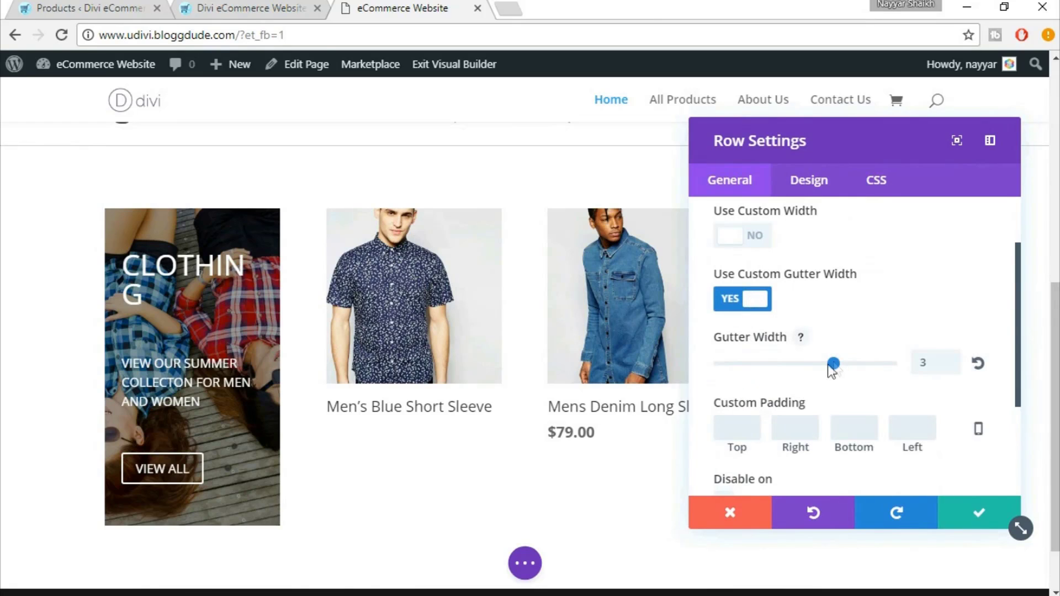
left_click(794, 369)
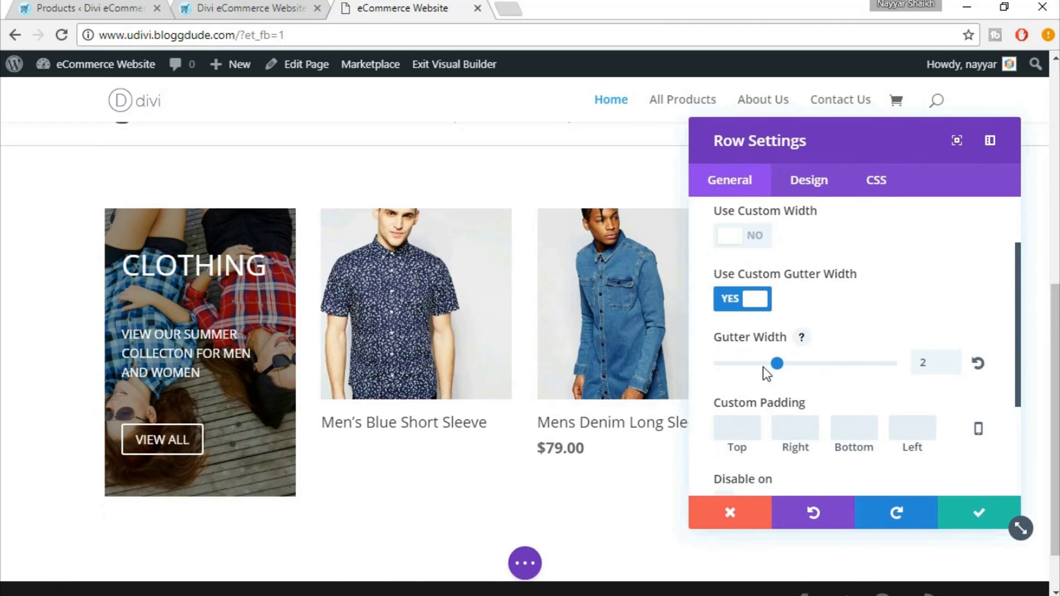
left_click(716, 367)
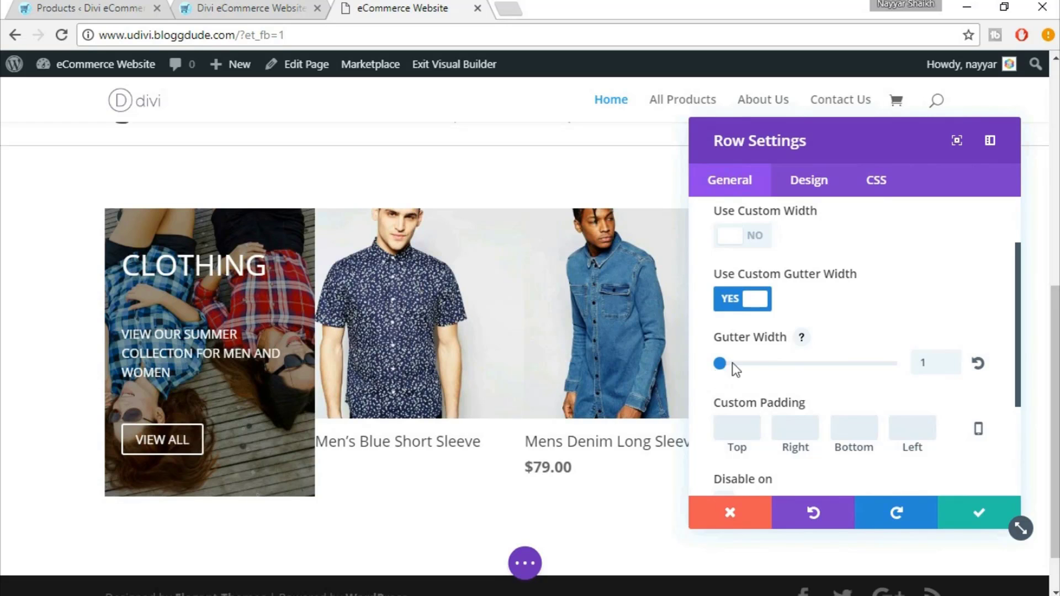
left_click(776, 366)
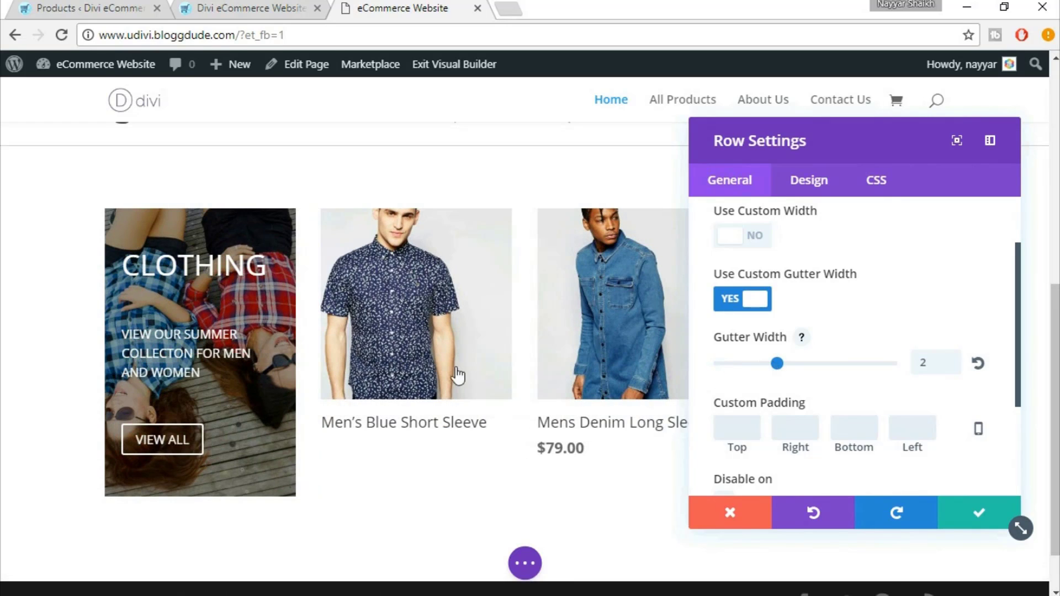
scroll(611, 359, "down", 1)
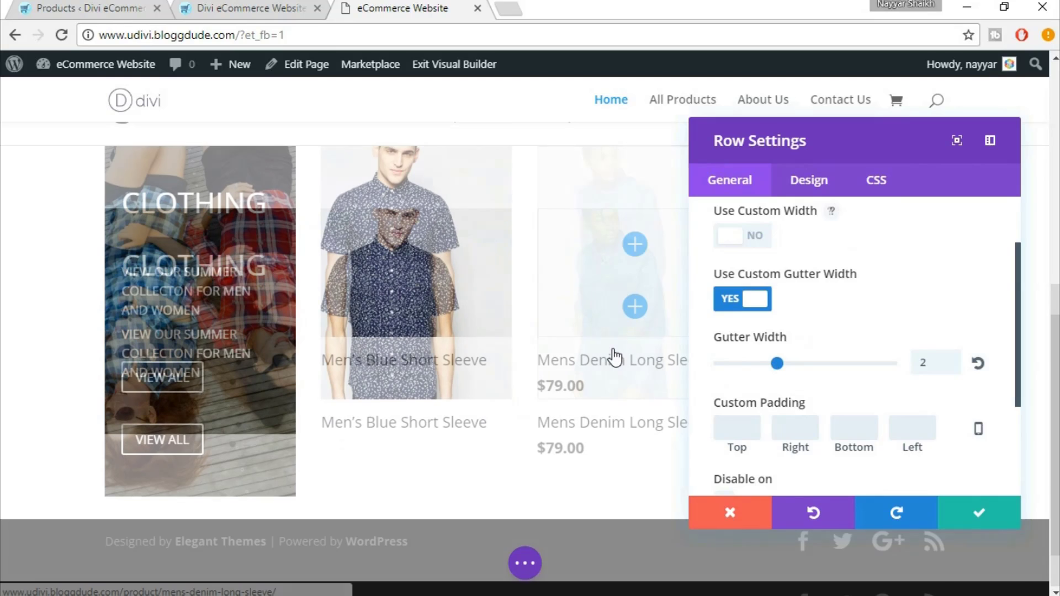
scroll(243, 332, "up", 3)
scroll(243, 333, "down", 2)
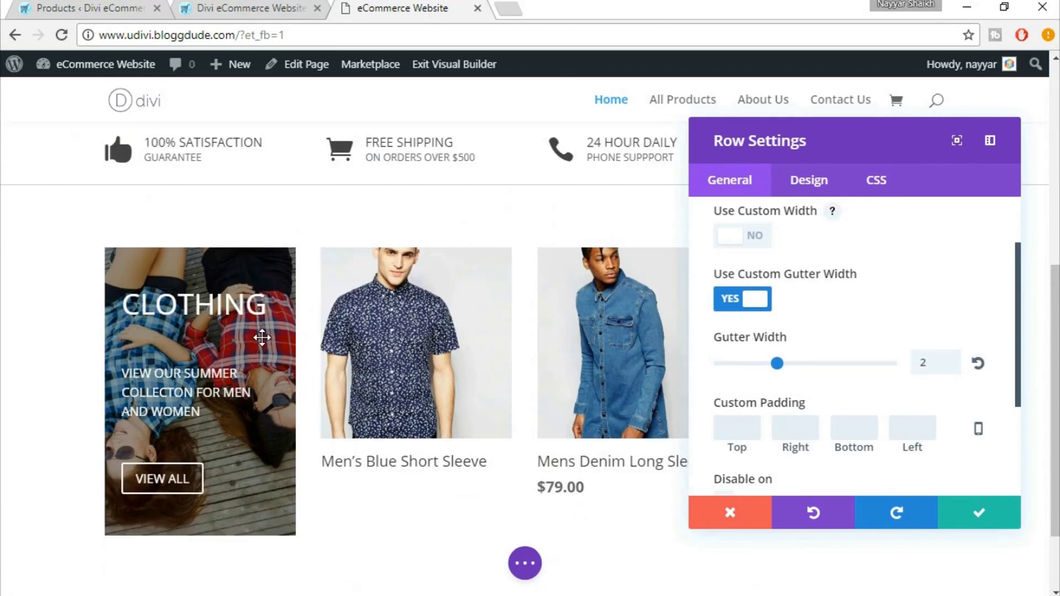
left_click(978, 512)
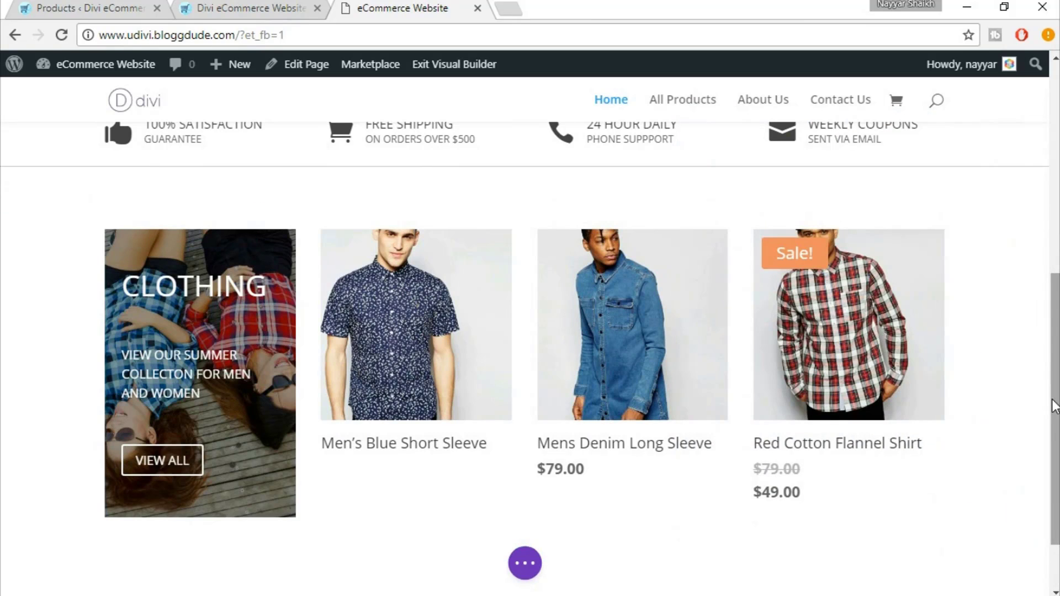
left_click(253, 6)
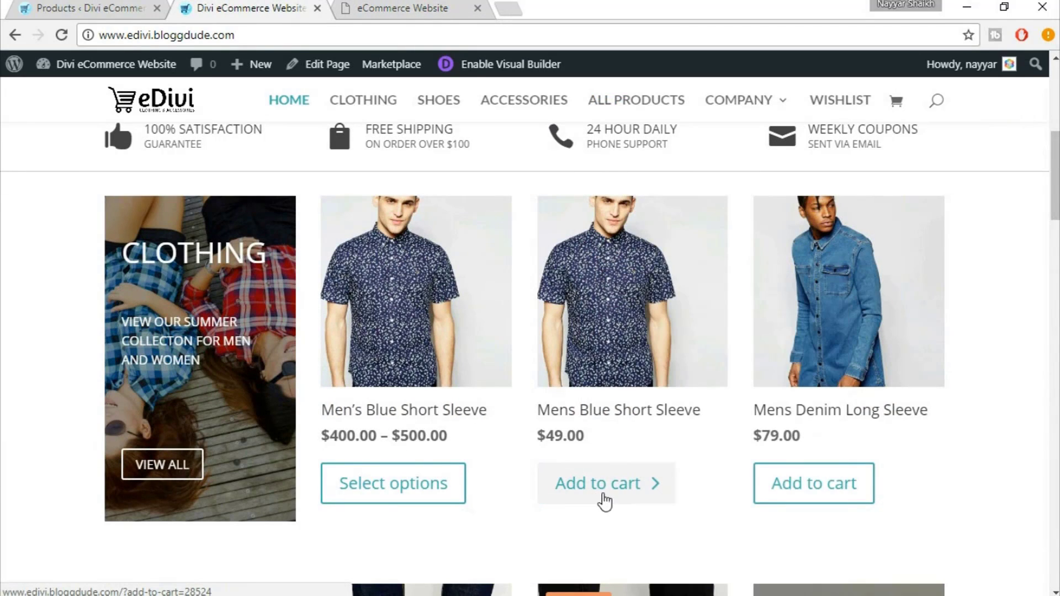
Compare the eDivi demo's product rows, down to the shoes row, with the rebuilt page
left_click(404, 8)
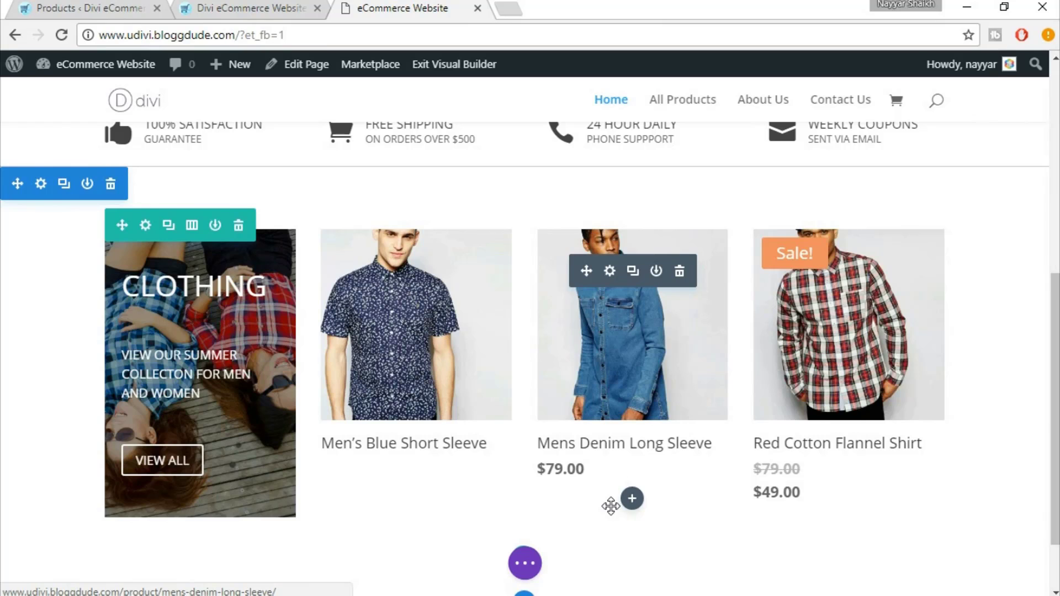
left_click(249, 8)
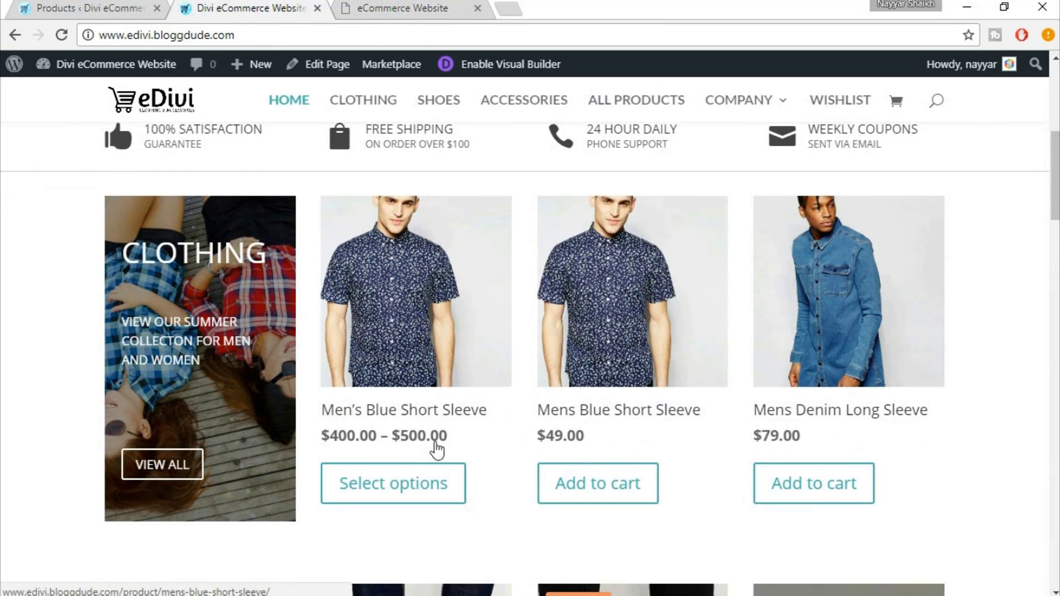
scroll(506, 450, "down", 7)
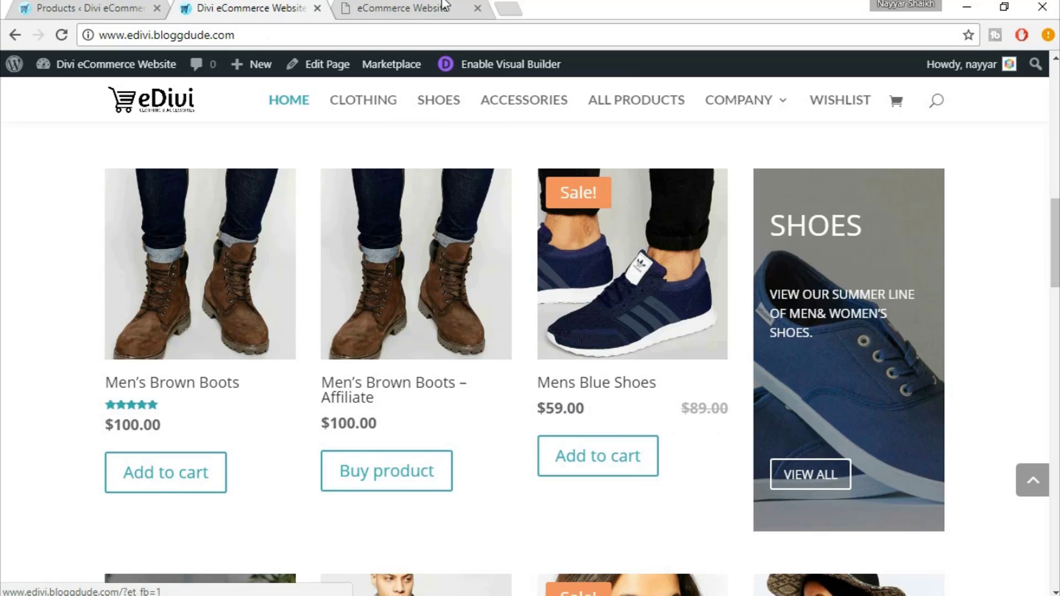
left_click(479, 15)
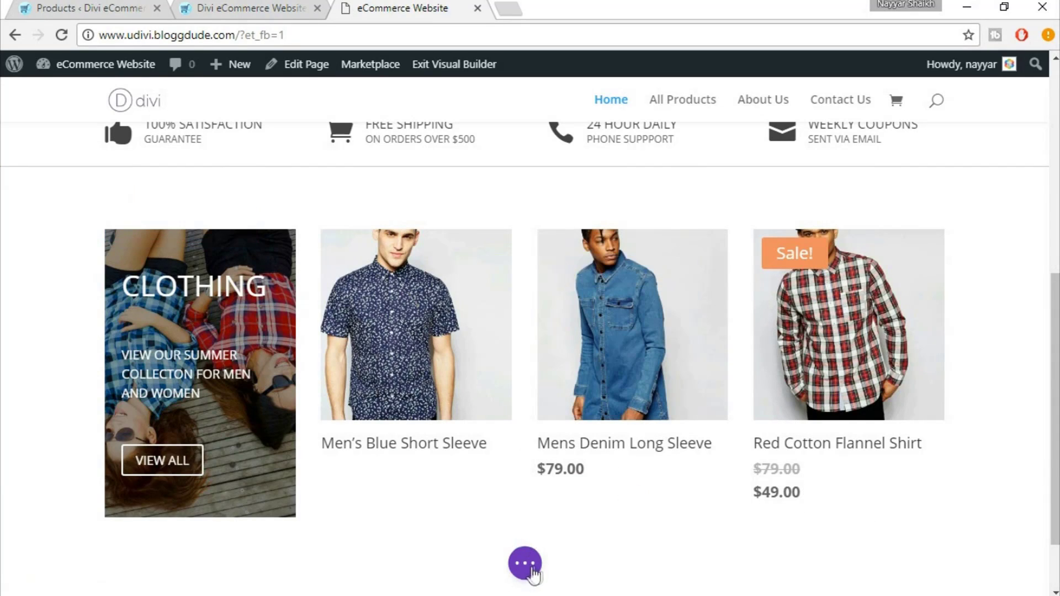
Save the whole page from the builder options bar, then switch to the Notepad CSS notes
scroll(736, 391, "down", 2)
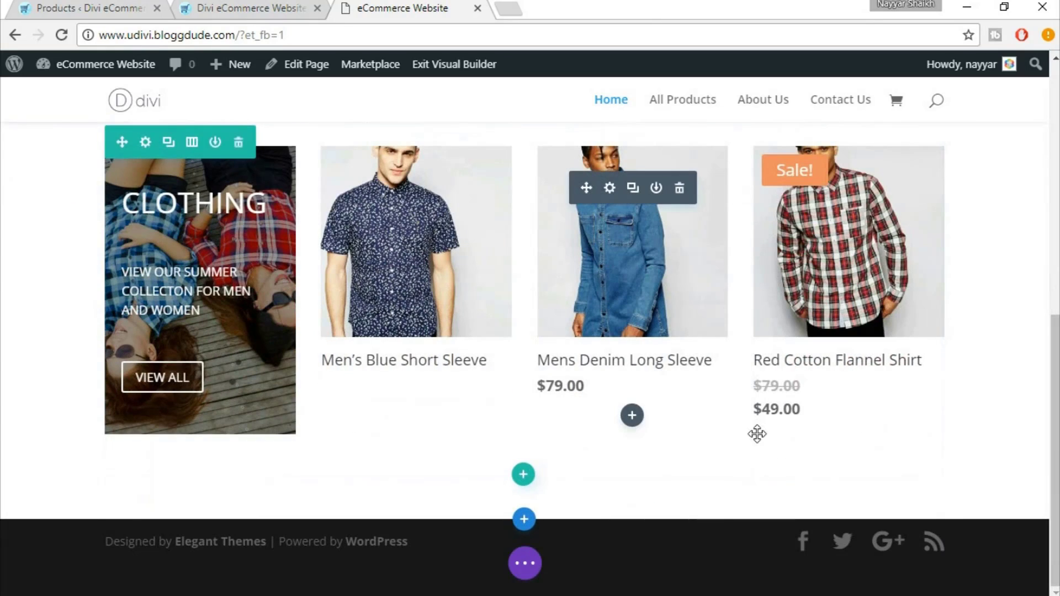
left_click(523, 565)
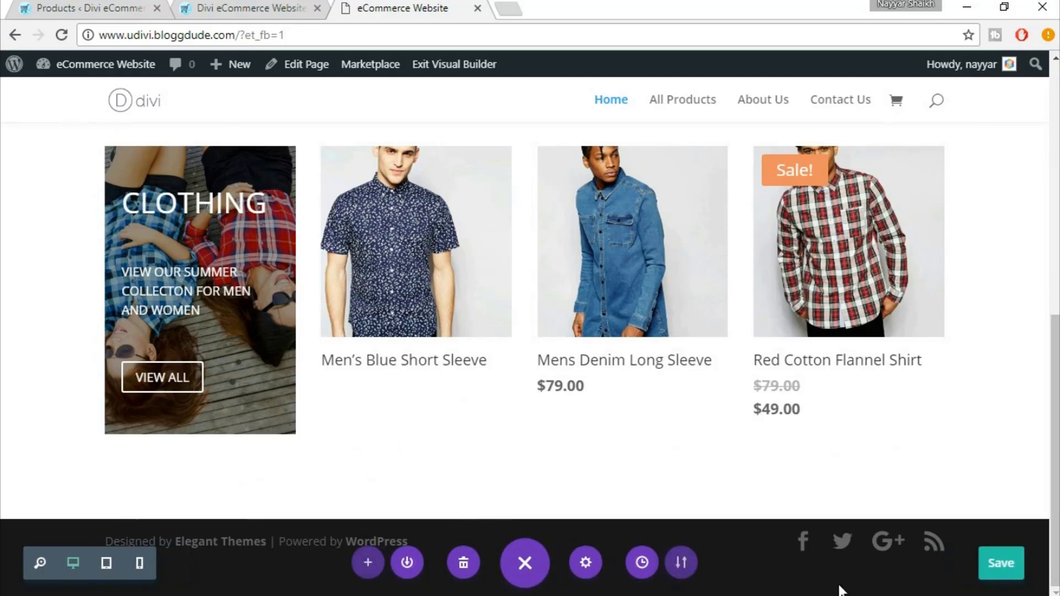
left_click(989, 569)
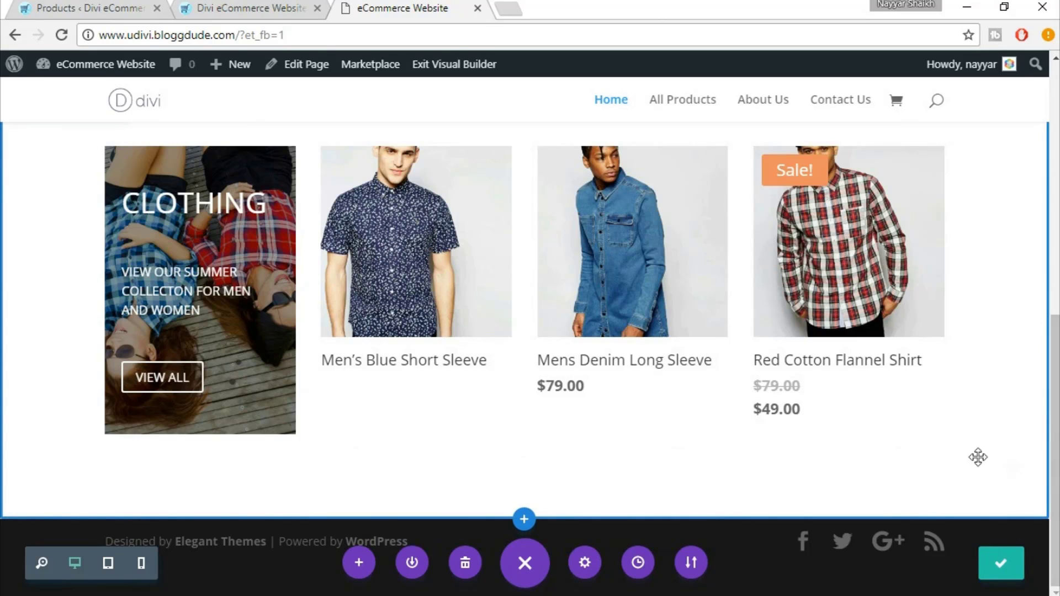
scroll(1034, 410, "up", 1)
scroll(1034, 410, "up", 2)
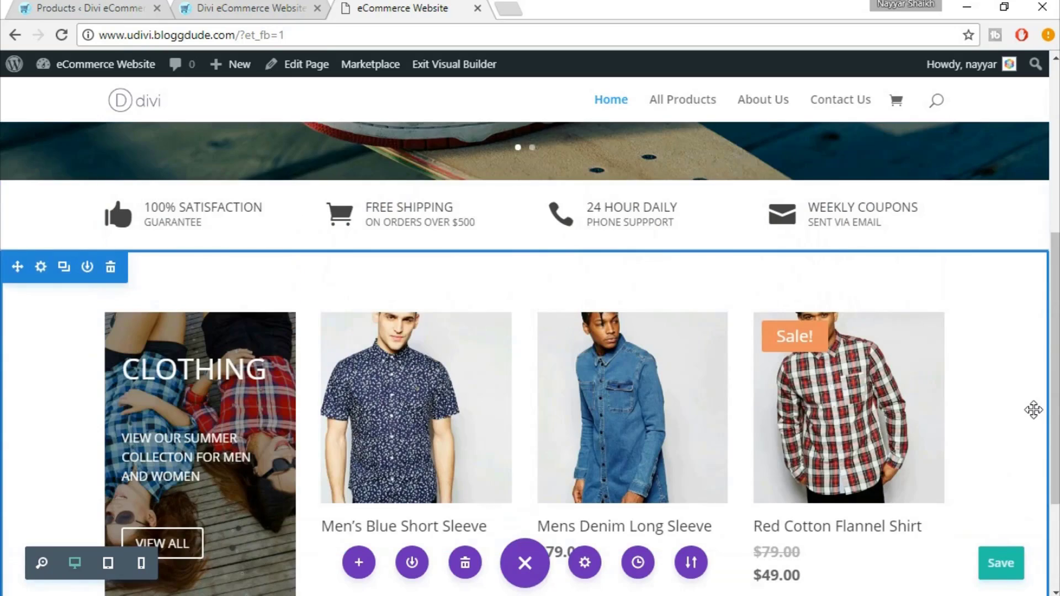
scroll(1034, 413, "down", 1)
key("alt+Tab")
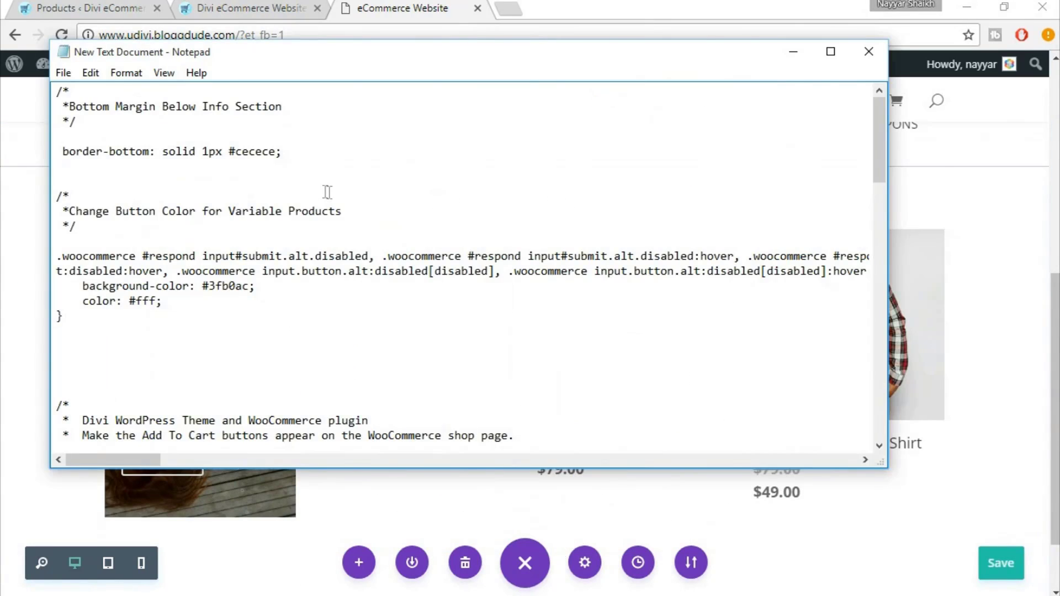
Select the border-bottom rule in the notes, then set Notepad aside to view the page
scroll(512, 263, "down", 7)
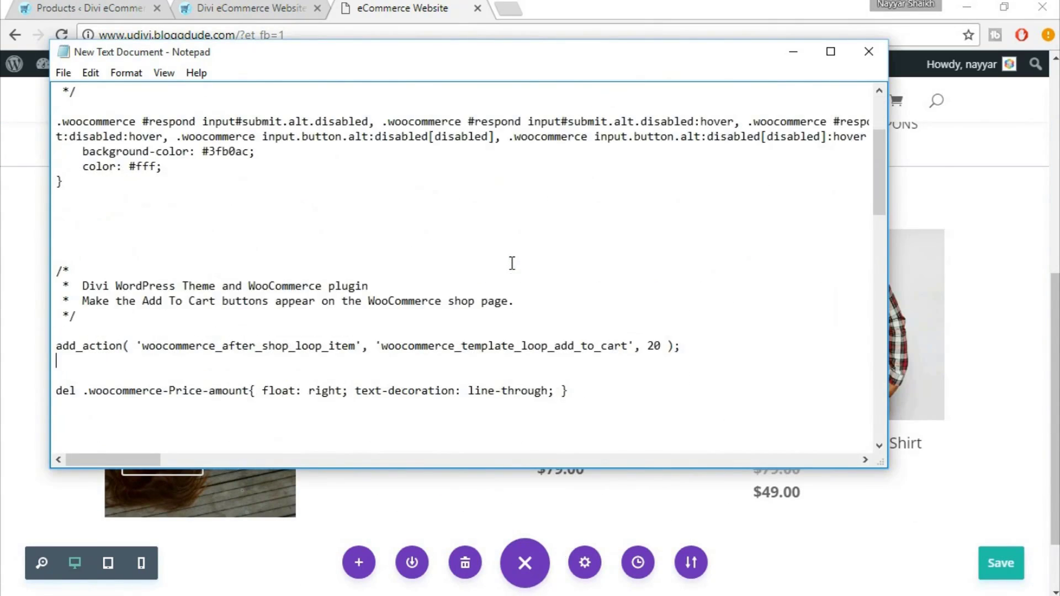
scroll(514, 290, "up", 7)
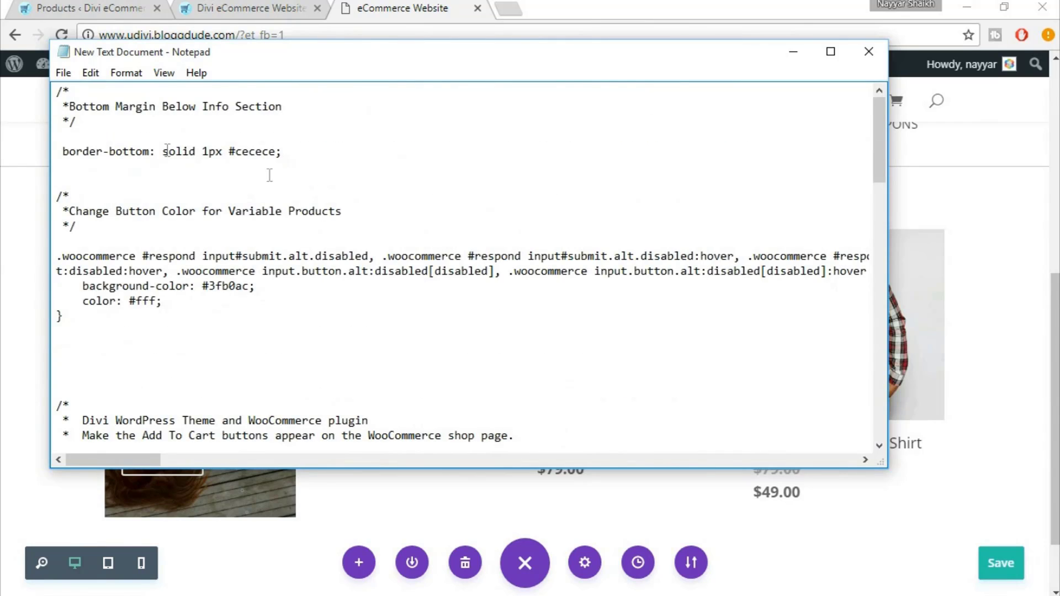
left_click_drag(65, 152, 276, 152)
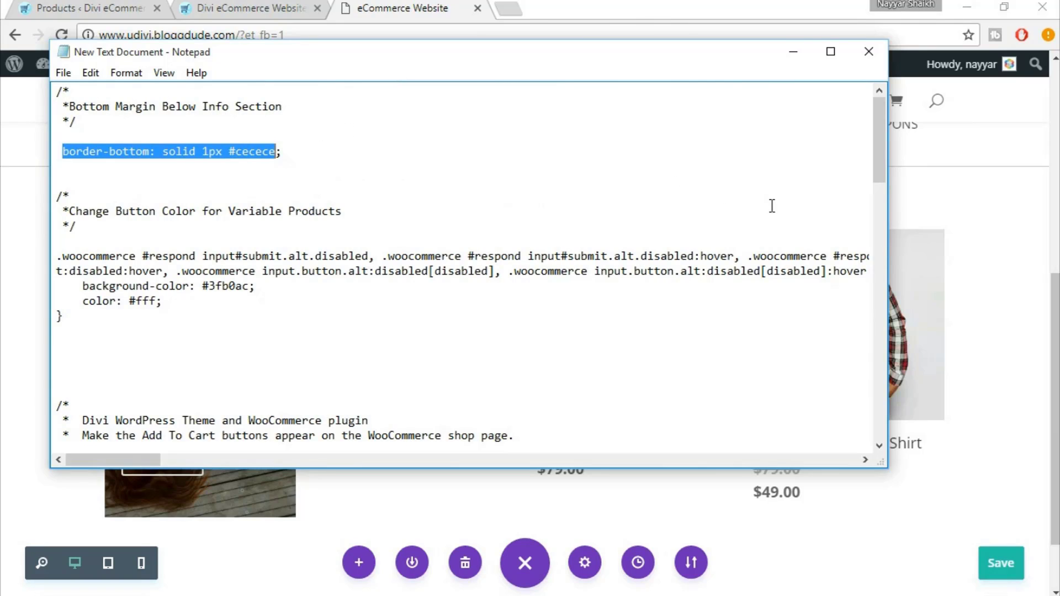
left_click(868, 52)
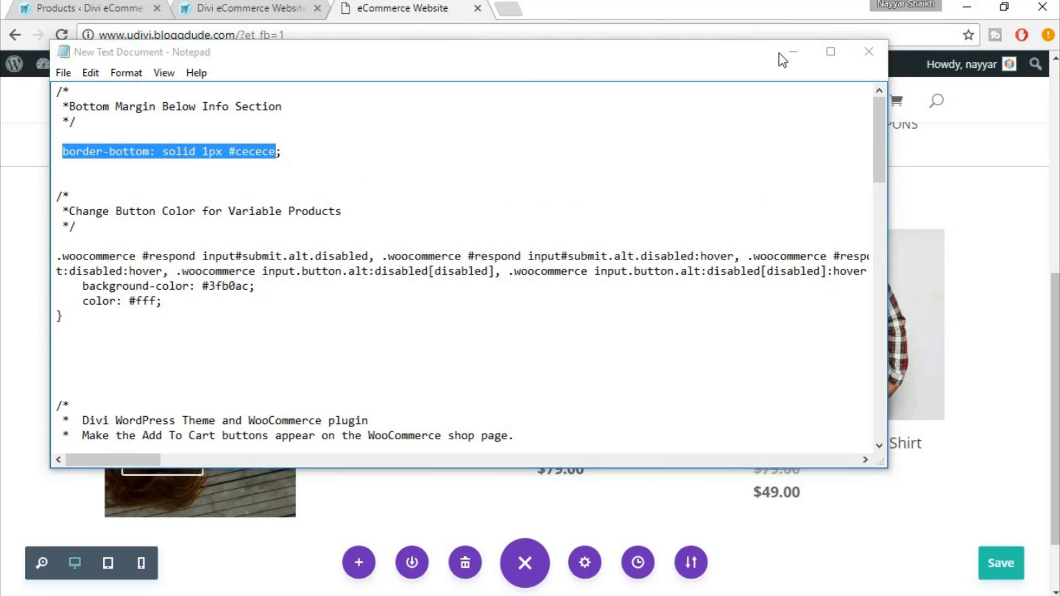
scroll(488, 339, "up", 3)
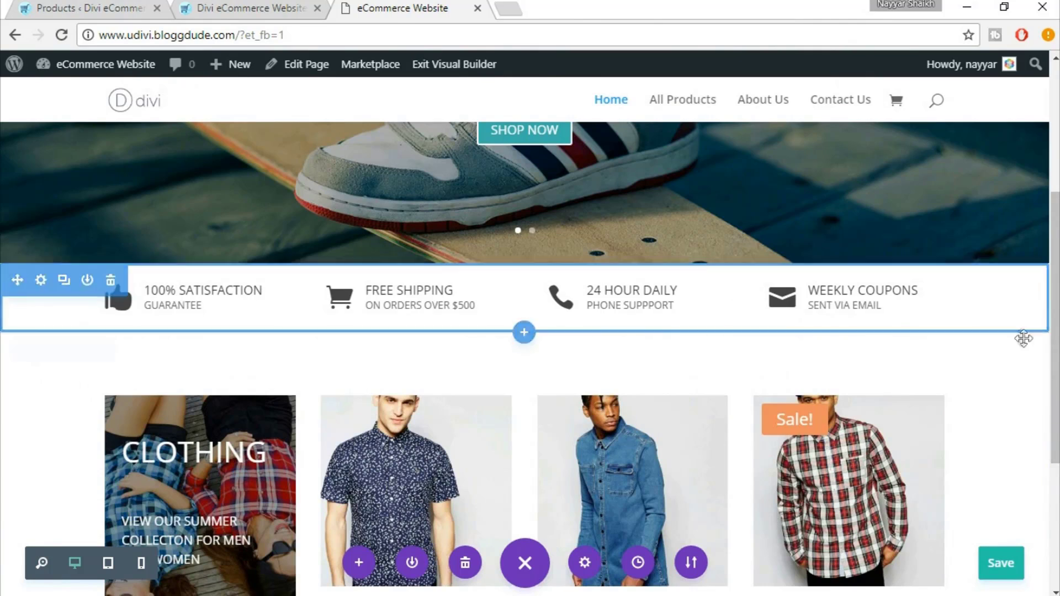
scroll(954, 431, "down", 5)
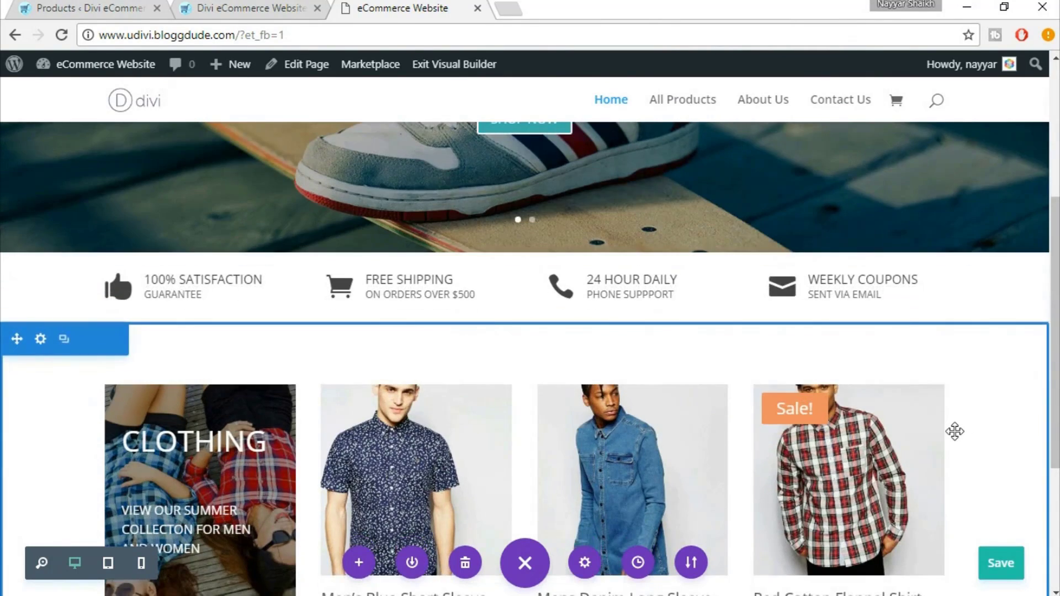
Copy the add_action line that adds Add to Cart buttons to the shop page
key("alt+Tab")
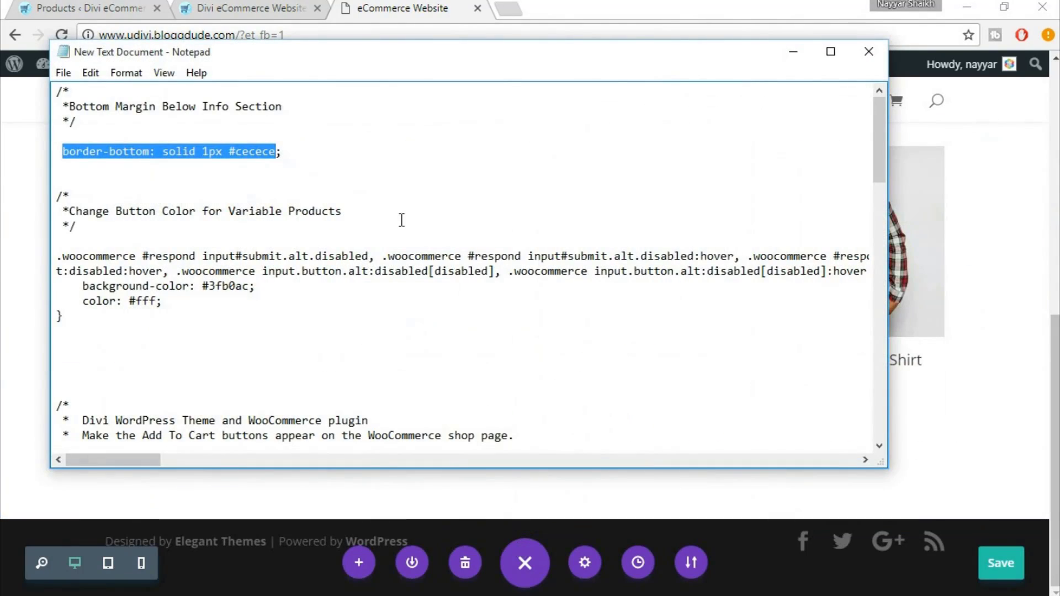
scroll(390, 327, "down", 1)
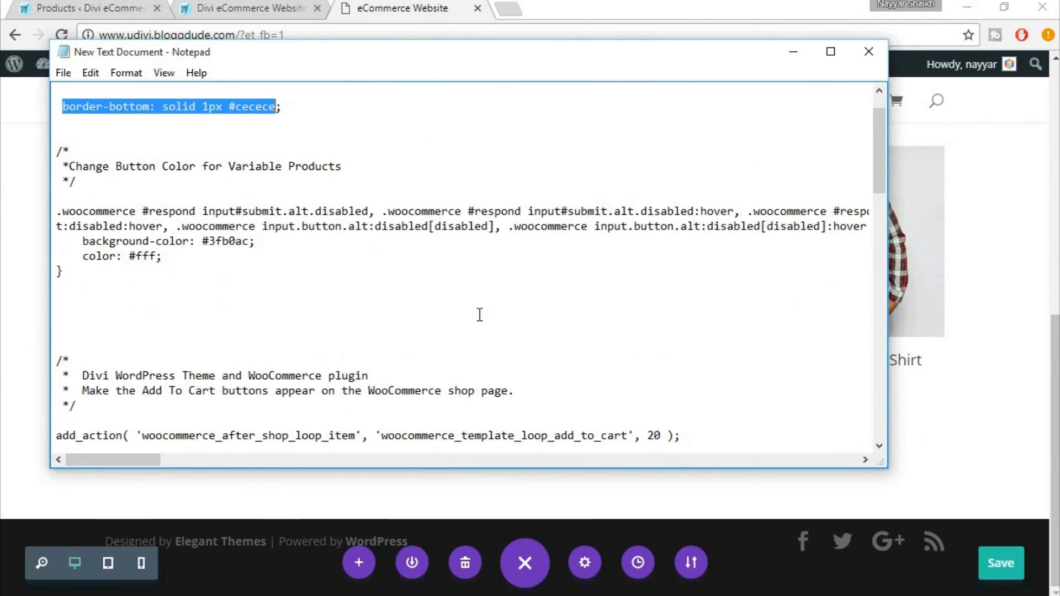
scroll(480, 306, "down", 2)
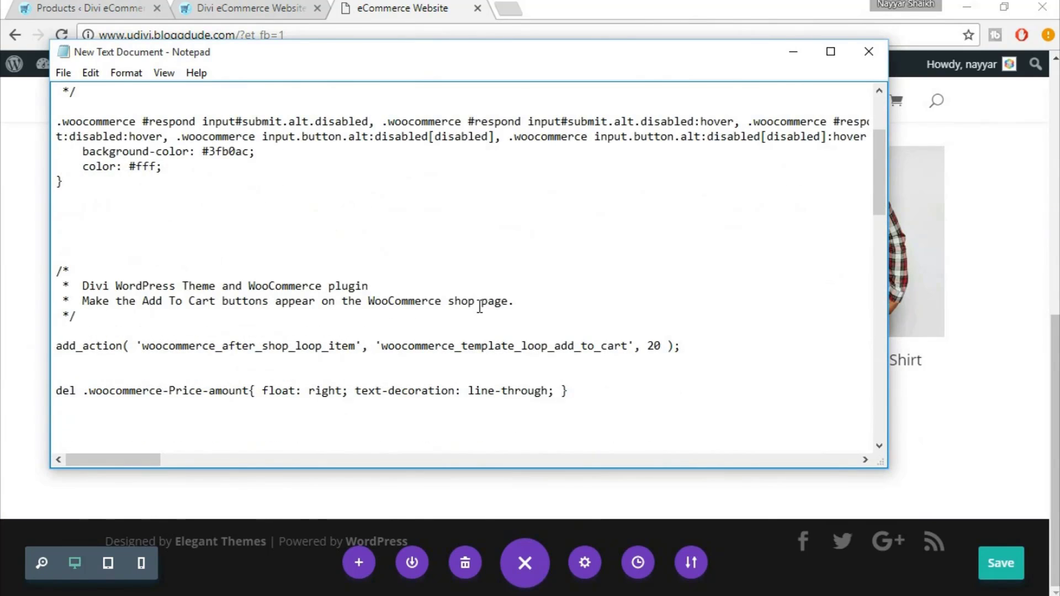
scroll(479, 306, "down", 1)
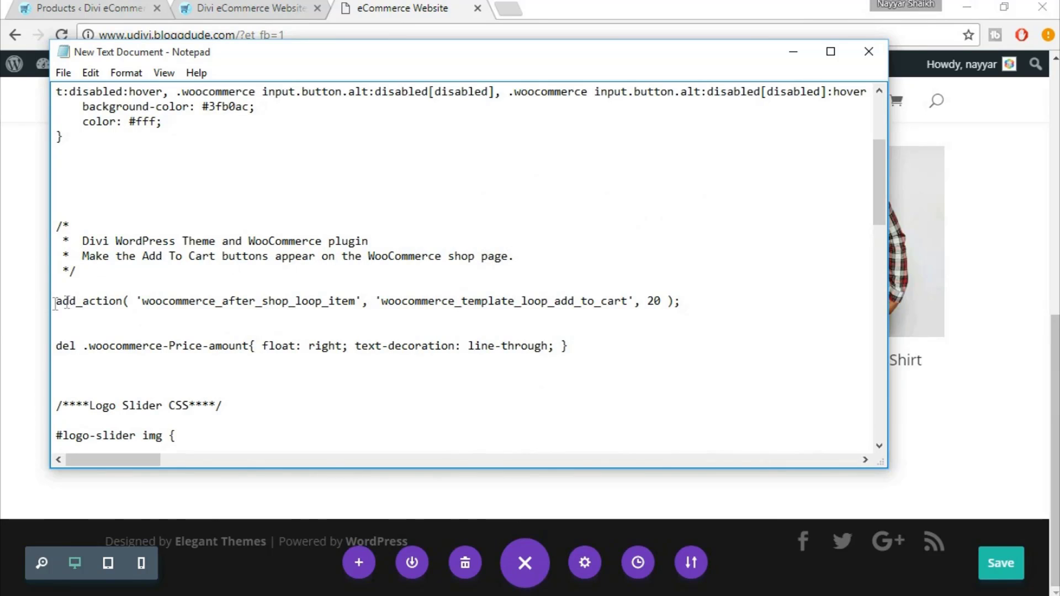
left_click_drag(55, 302, 698, 312)
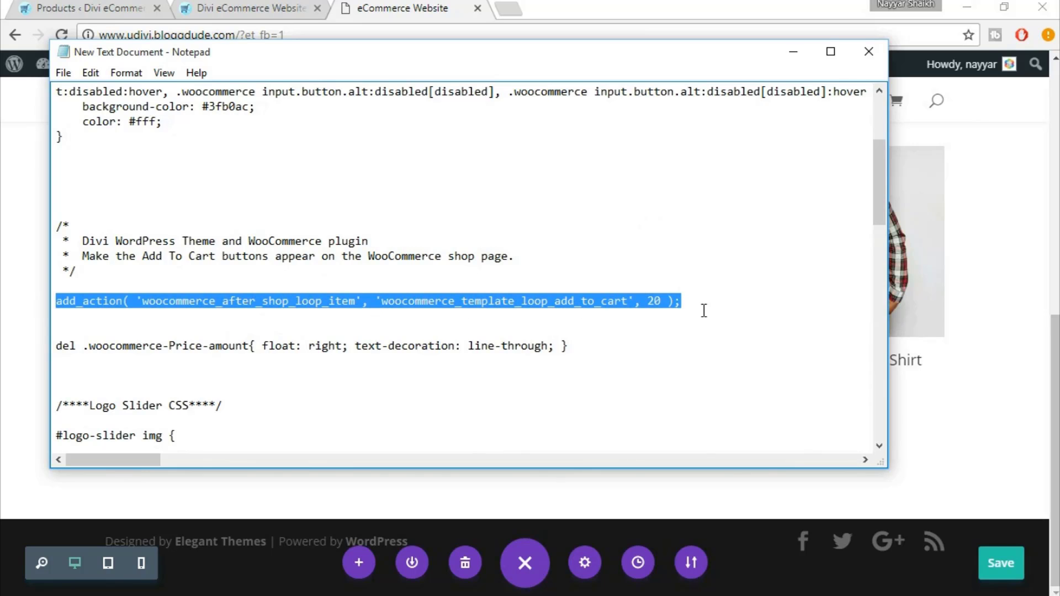
left_click(442, 595)
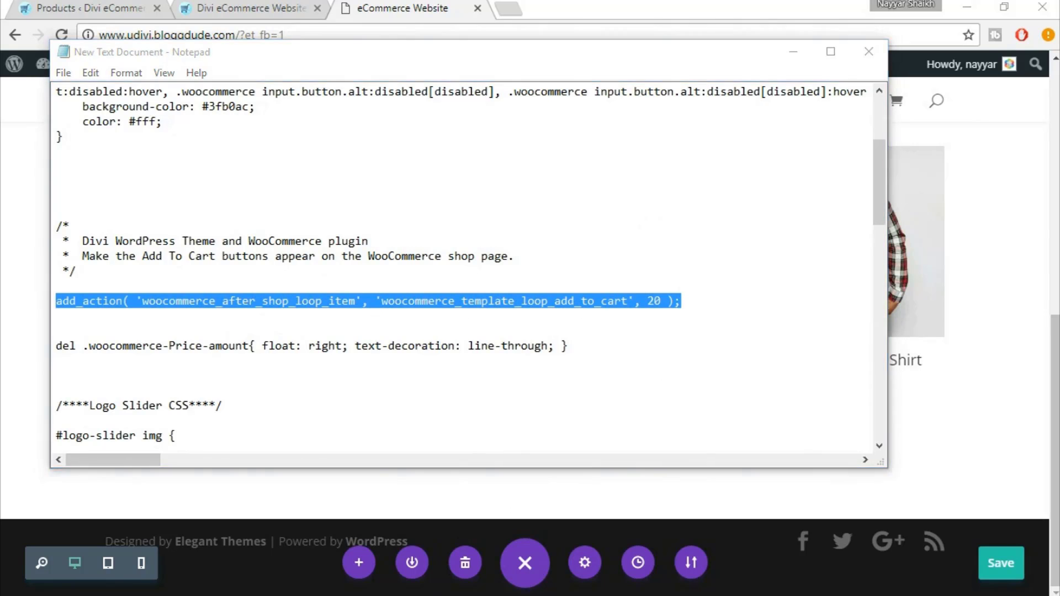
scroll(459, 232, "up", 3)
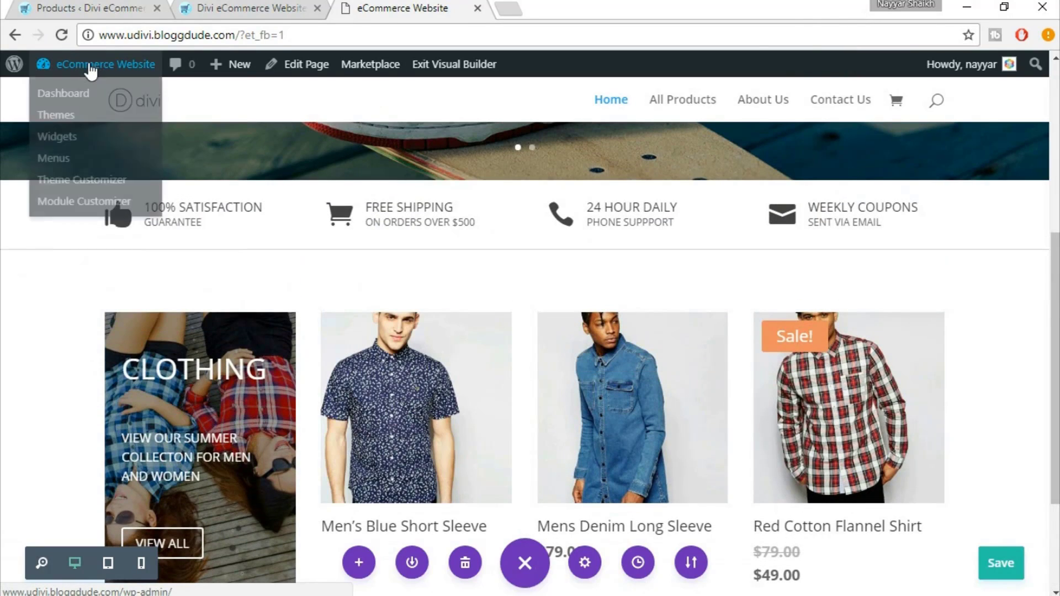
Open the WordPress Dashboard in a new tab and head to Appearance > Editor
right_click(90, 64)
right_click(65, 94)
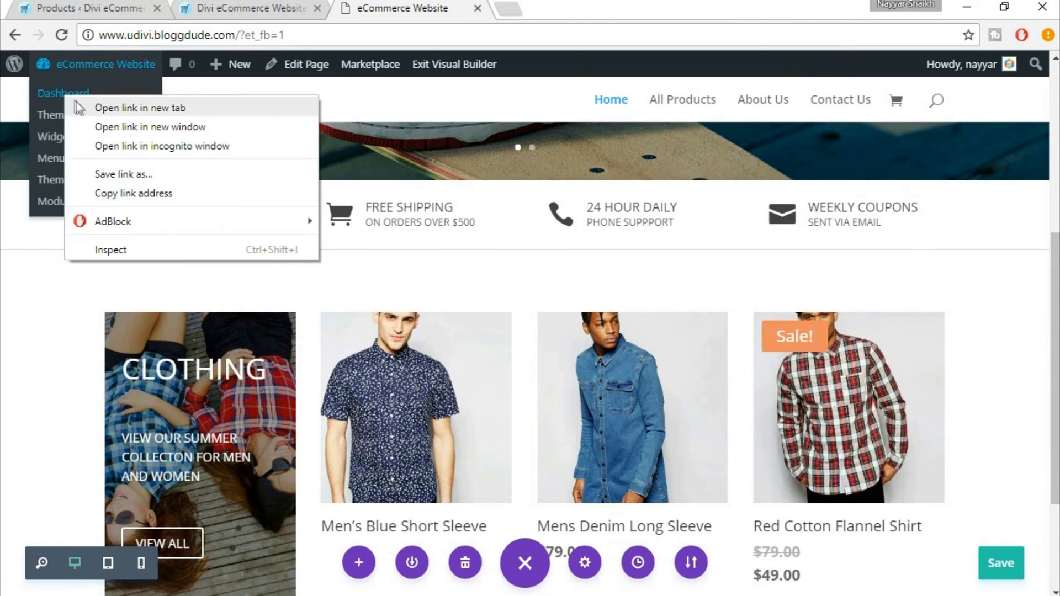
left_click(114, 107)
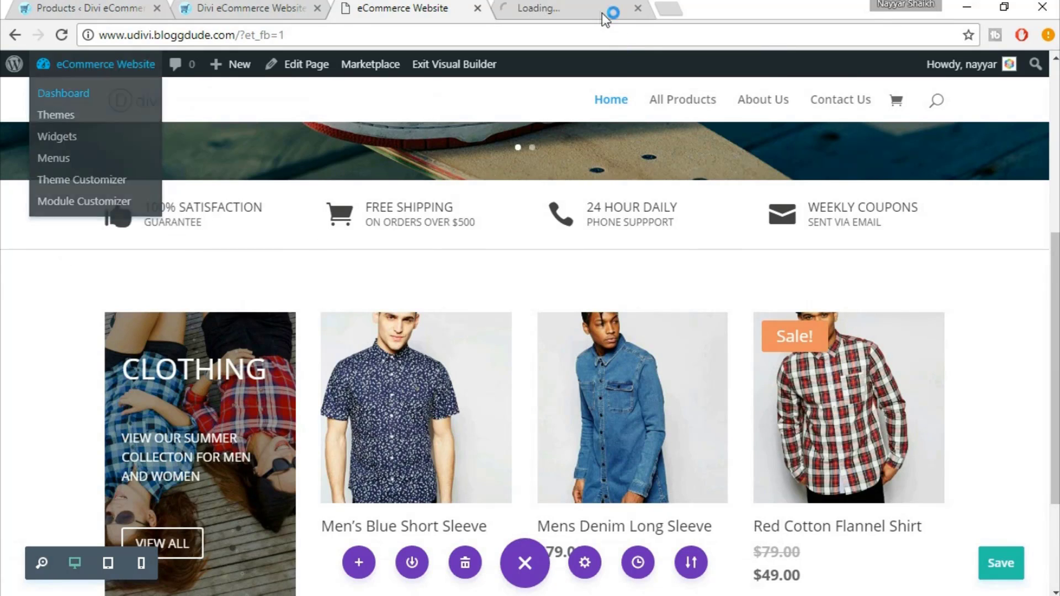
left_click(602, 12)
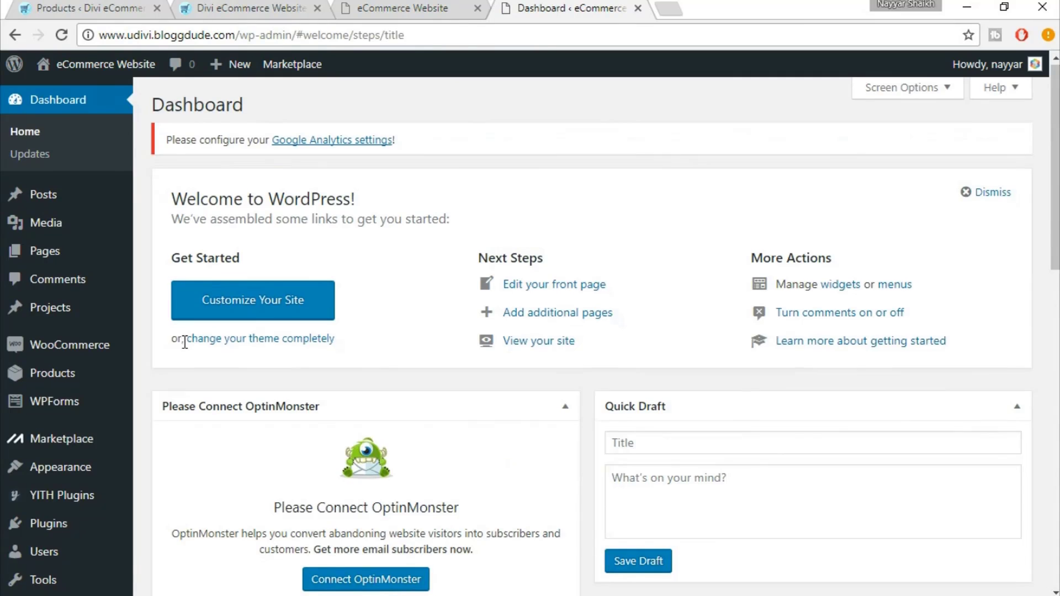
scroll(185, 340, "down", 1)
scroll(184, 342, "down", 1)
mouse_move(71, 315)
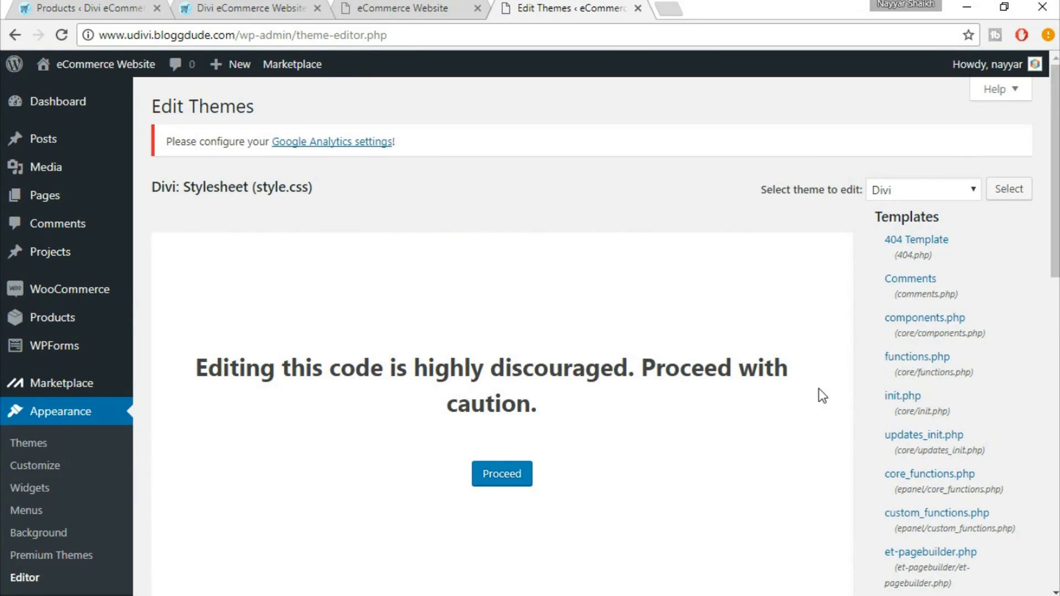
Get past the code-editing caution, look over Divi's style.css, then open functions.php
left_click(519, 473)
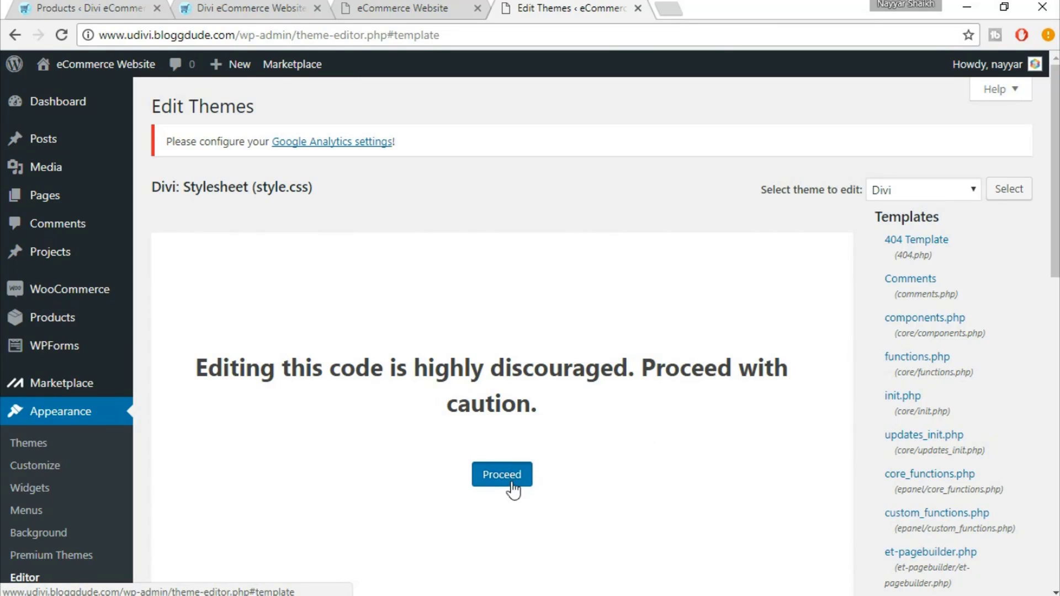
left_click(513, 489)
scroll(554, 462, "down", 5)
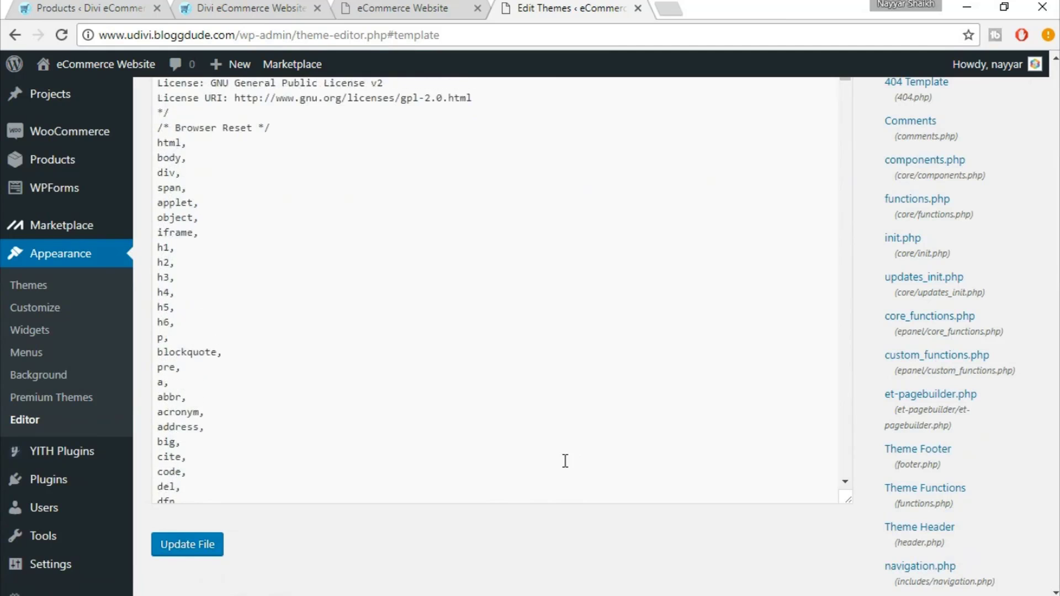
scroll(565, 461, "up", 5)
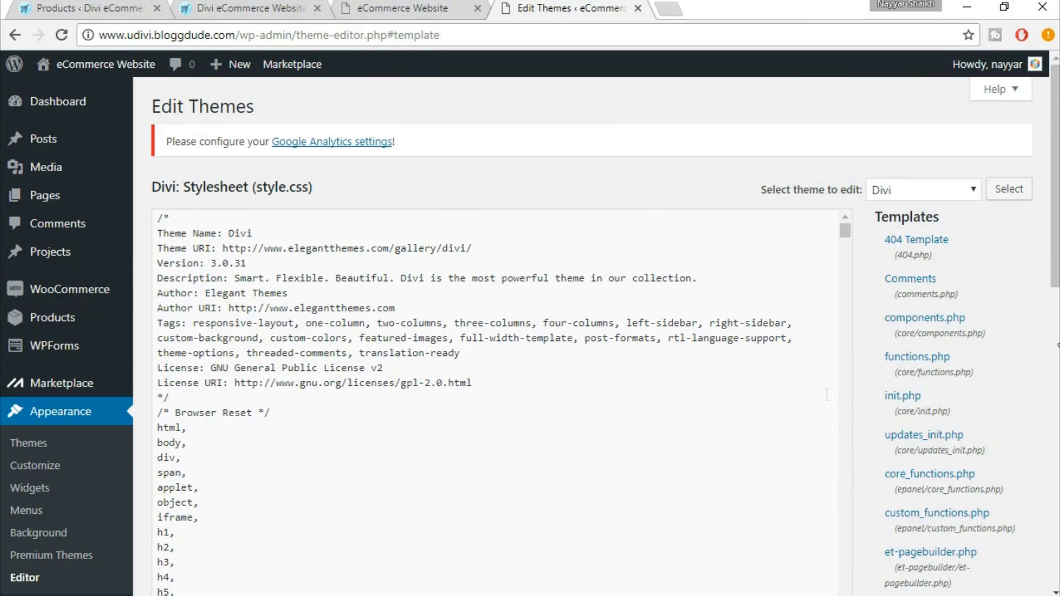
scroll(826, 395, "down", 1)
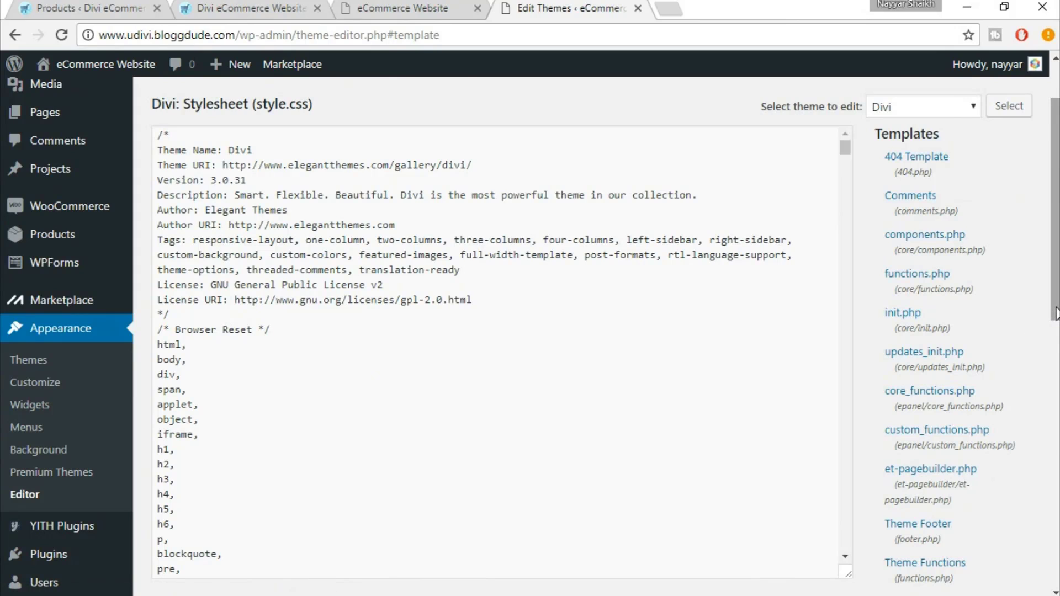
left_click(931, 285)
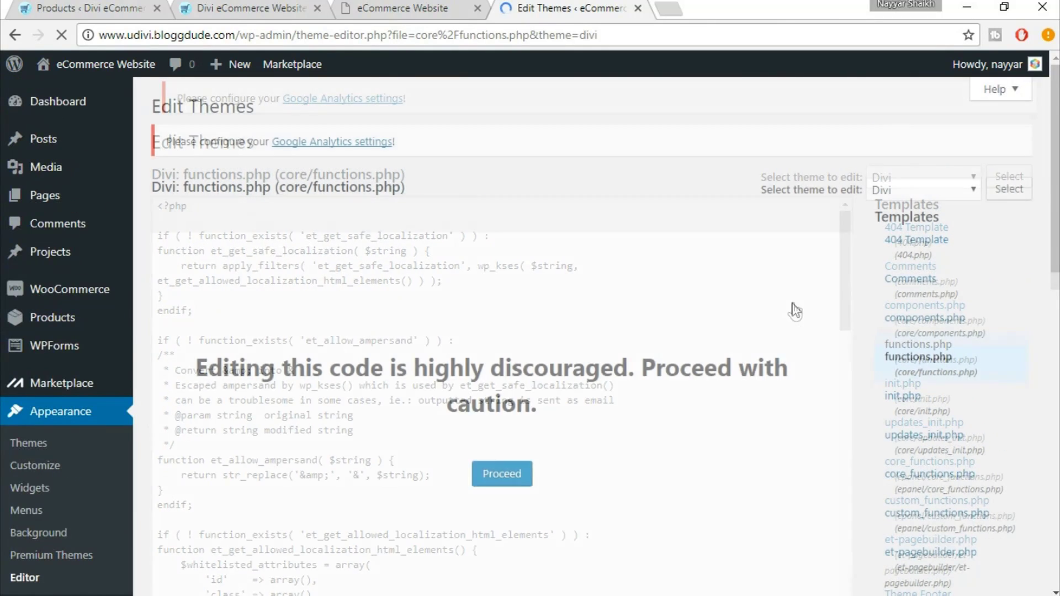
Append the copied Add to Cart add_action line to the end of functions.php and save it
left_click(496, 478)
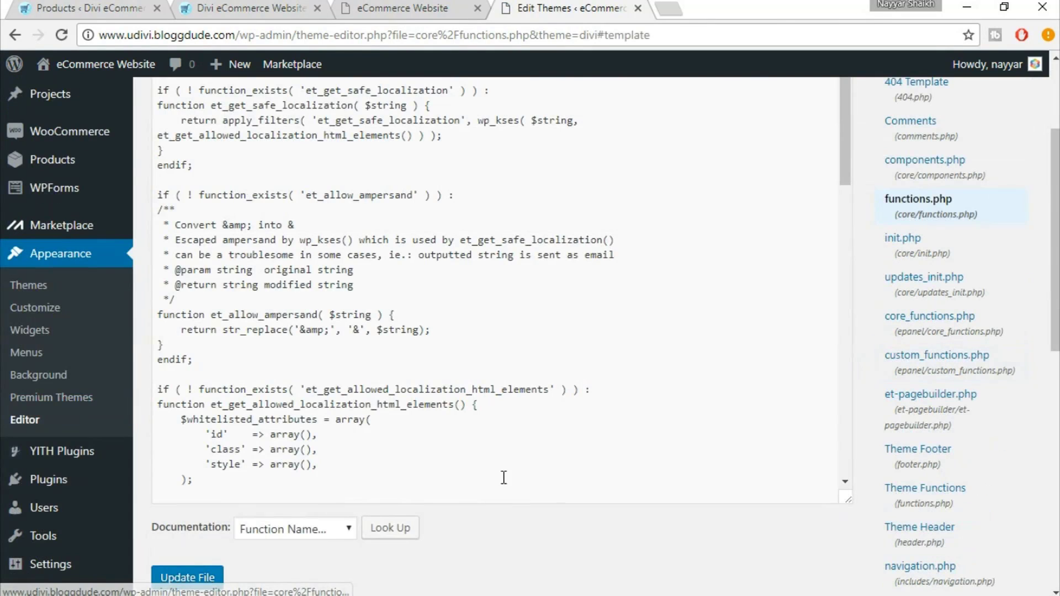
scroll(839, 215, "down", 20)
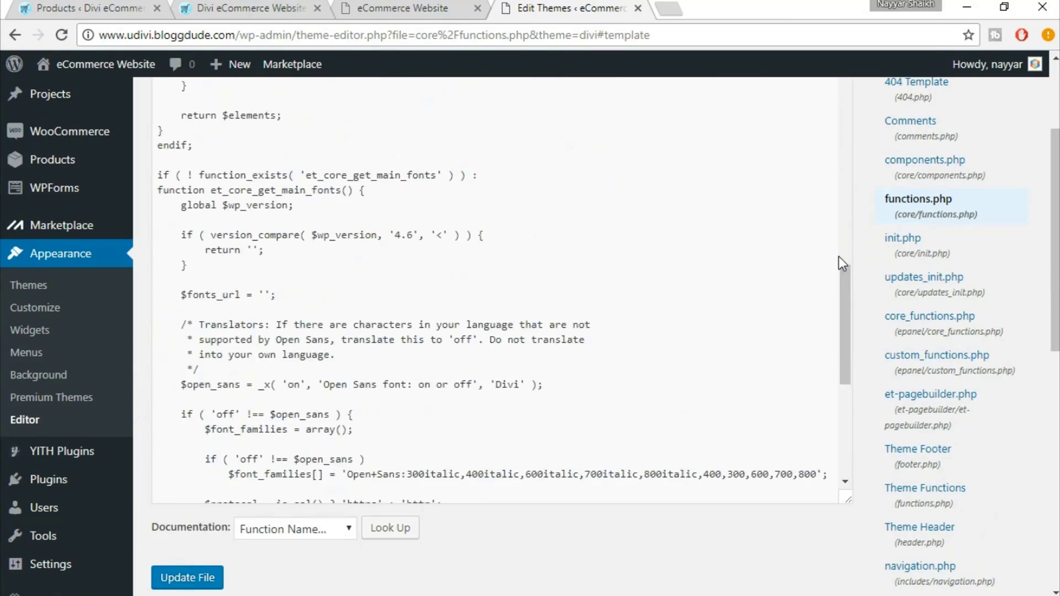
scroll(188, 405, "down", 2)
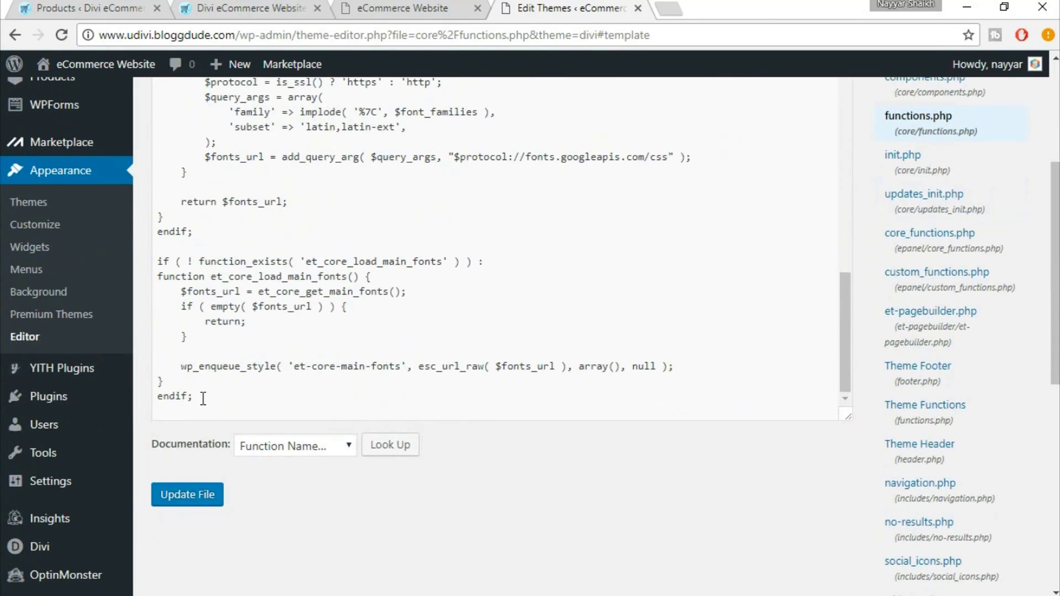
left_click(203, 399)
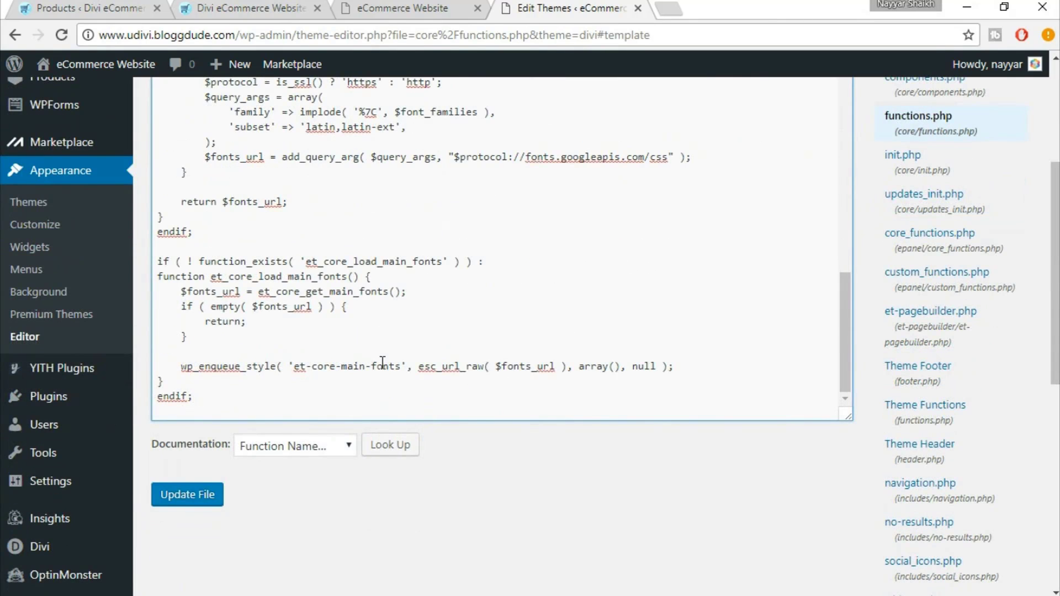
scroll(382, 362, "down", 1)
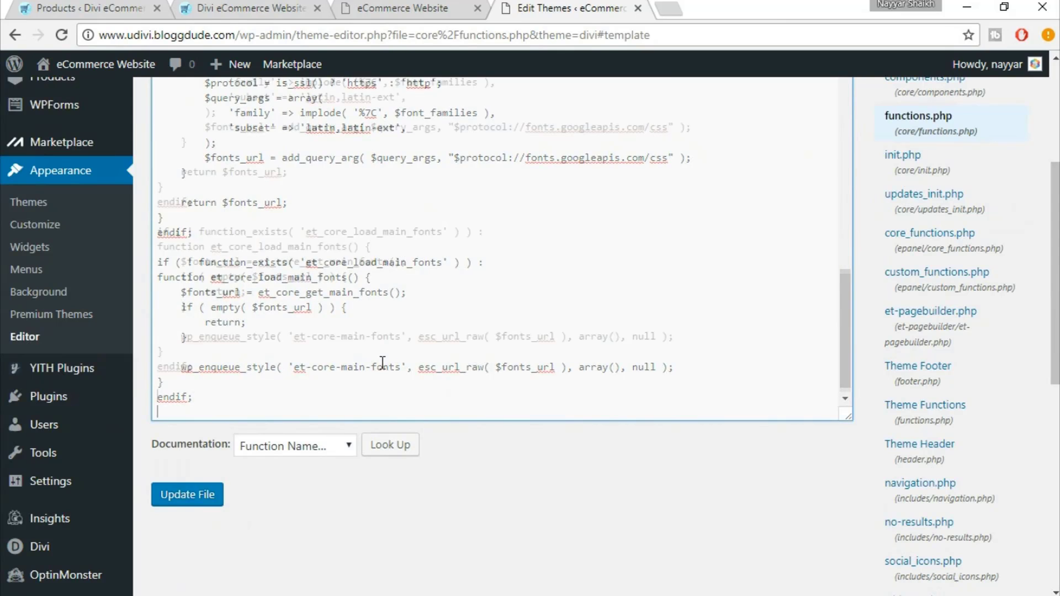
key("alt+Tab")
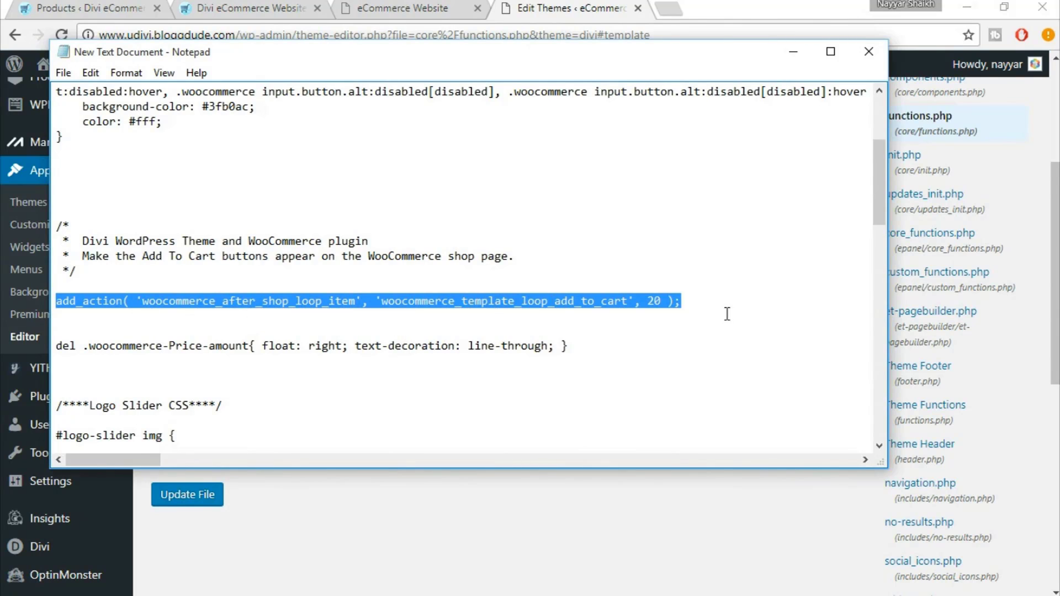
key("alt+Tab")
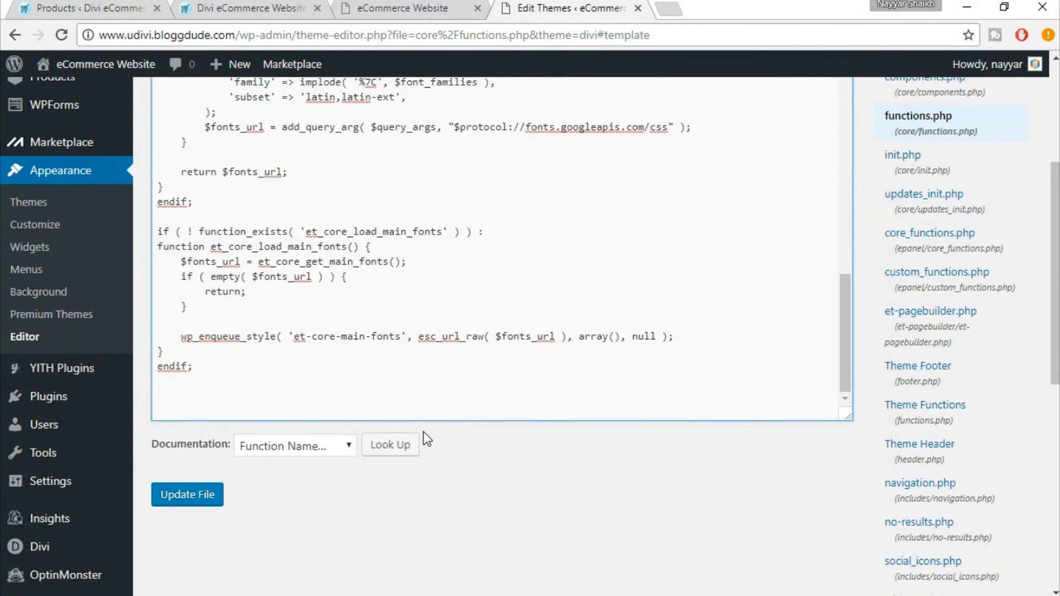
type("add_action( 'woocommerce_after_shop_loop_item', 'woocommerce_template_loop_add_to_cart', 20 );")
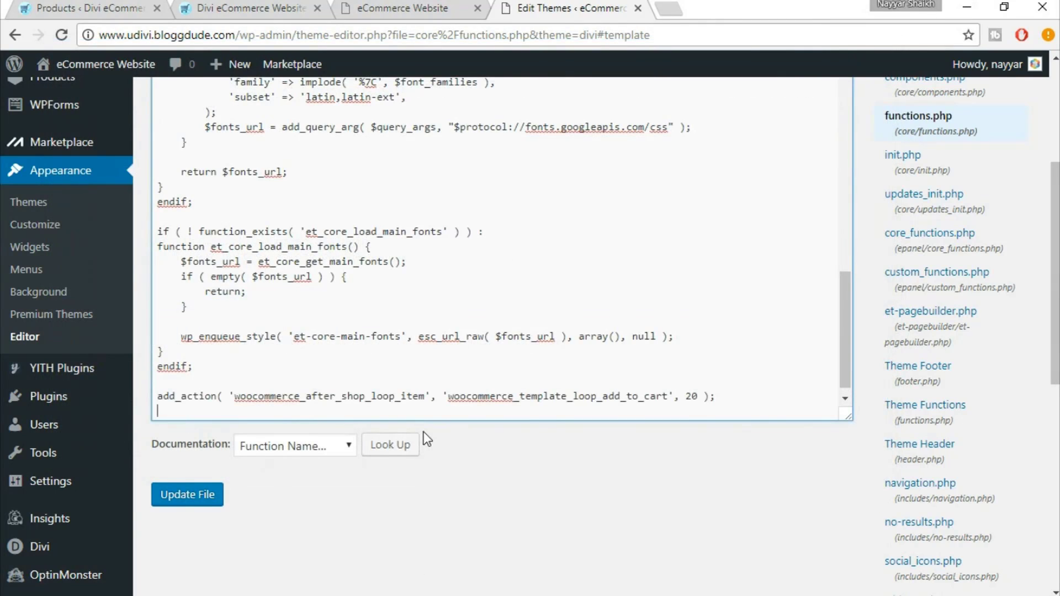
left_click(194, 495)
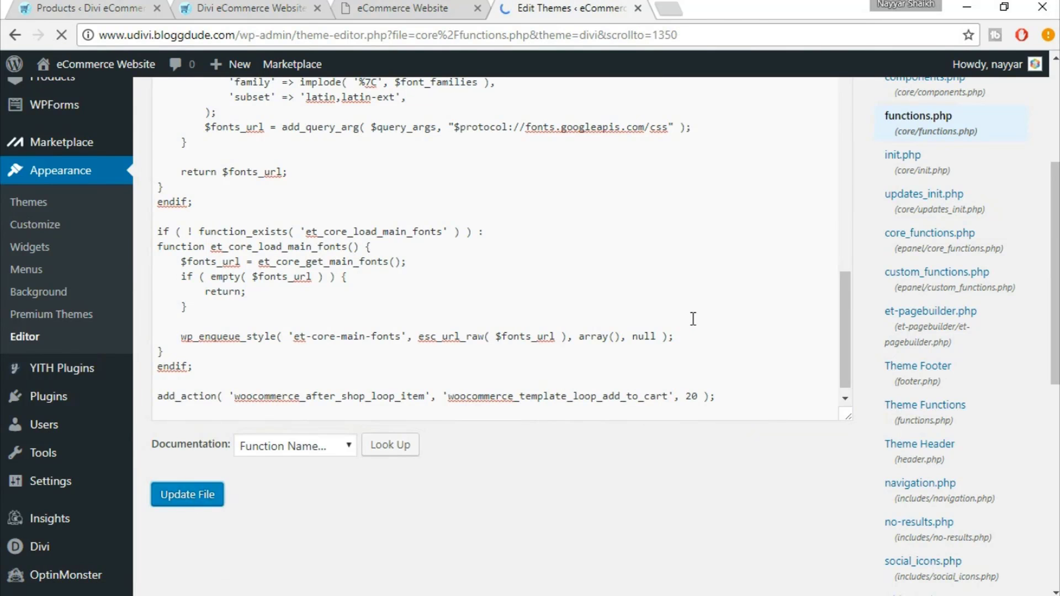
Reload the homepage to confirm Add to cart buttons appear under the Clothing tiles
left_click(391, 6)
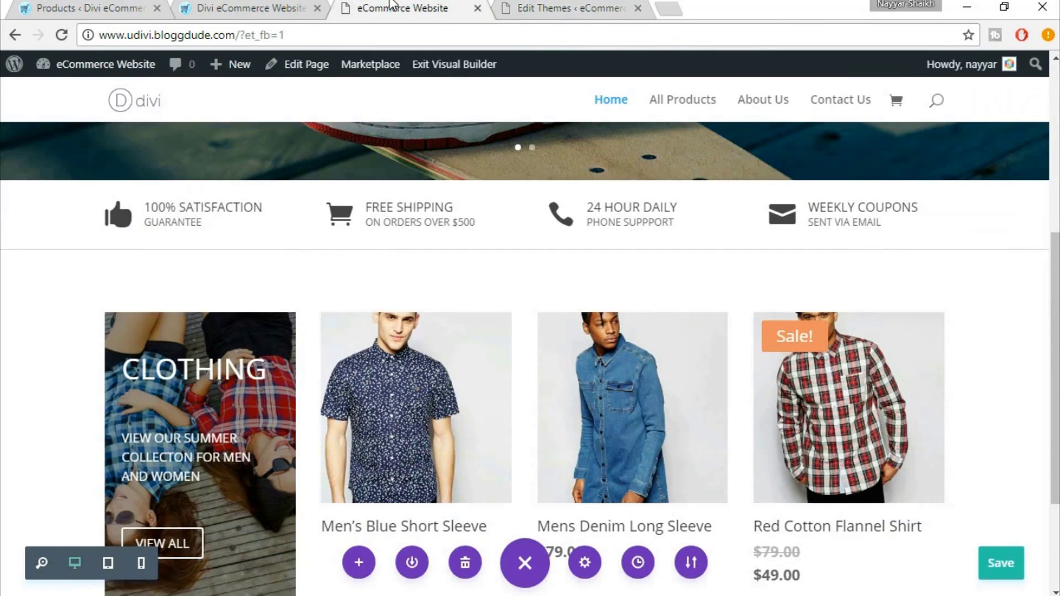
scroll(948, 313, "down", 3)
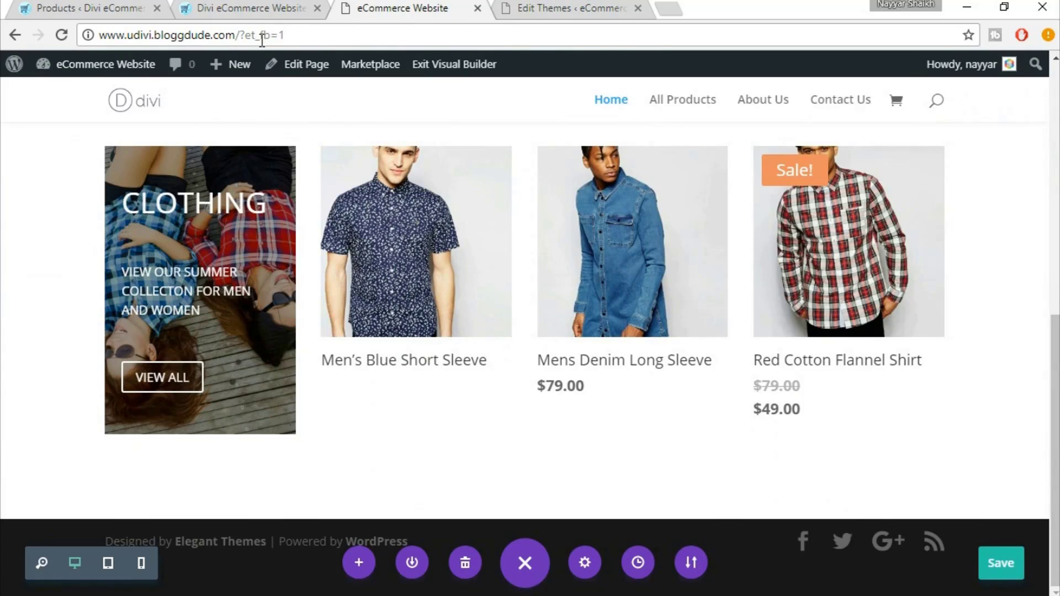
left_click(61, 36)
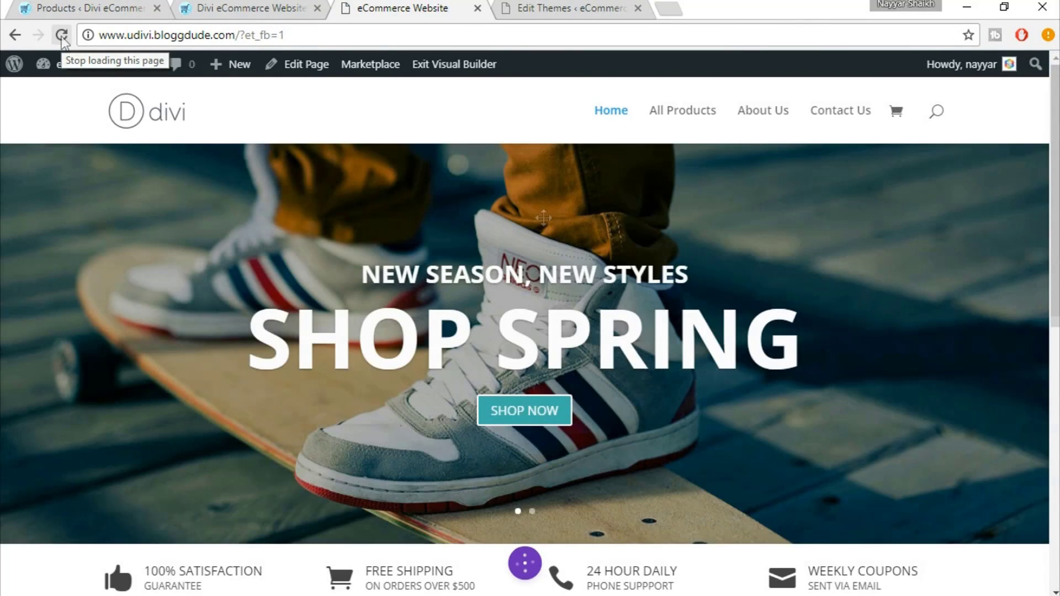
scroll(598, 256, "down", 10)
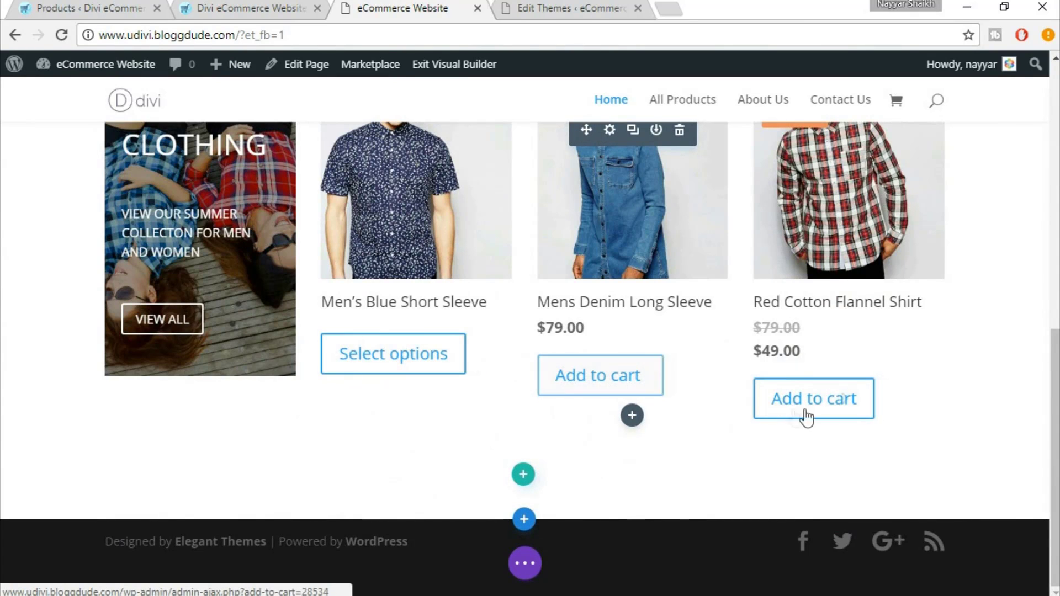
scroll(853, 401, "up", 2)
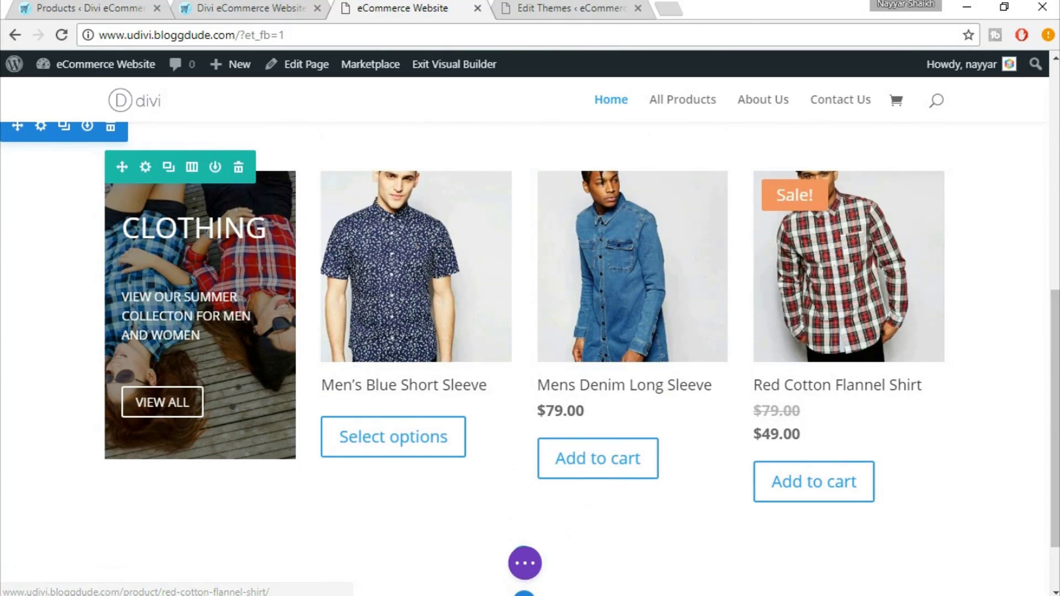
left_click(509, 595)
Copy the del .woocommerce-Price-amount CSS rule from the Notepad snippets
left_click(509, 595)
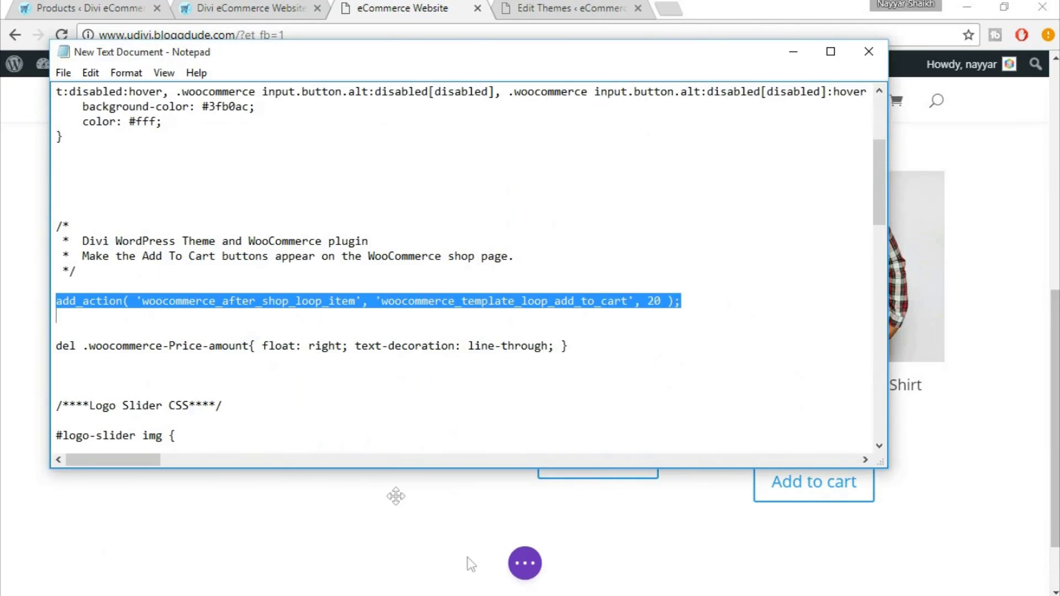
left_click_drag(56, 345, 614, 347)
key("ctrl+c")
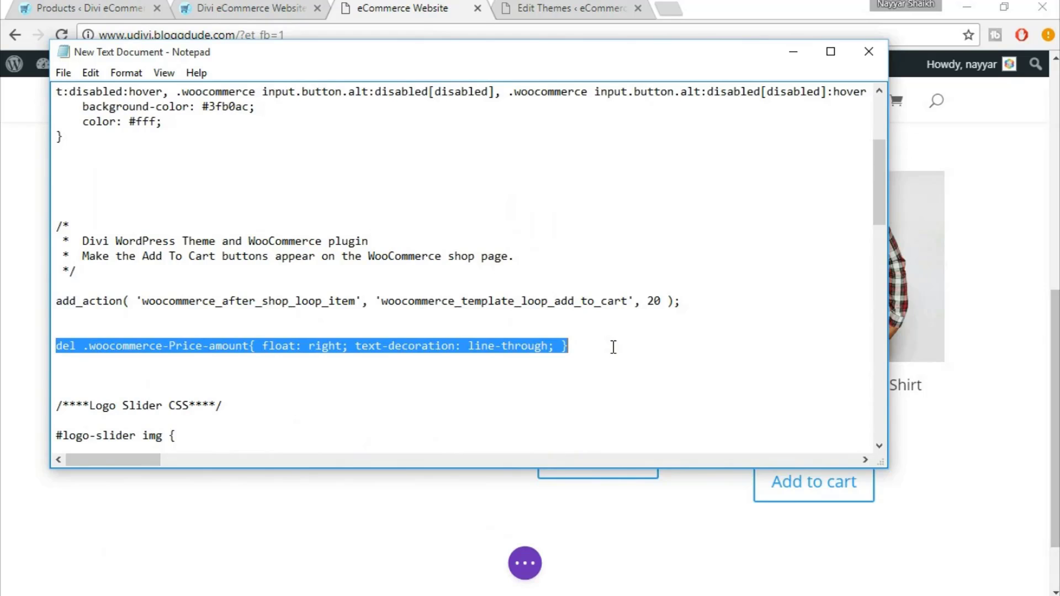
left_click(1054, 402)
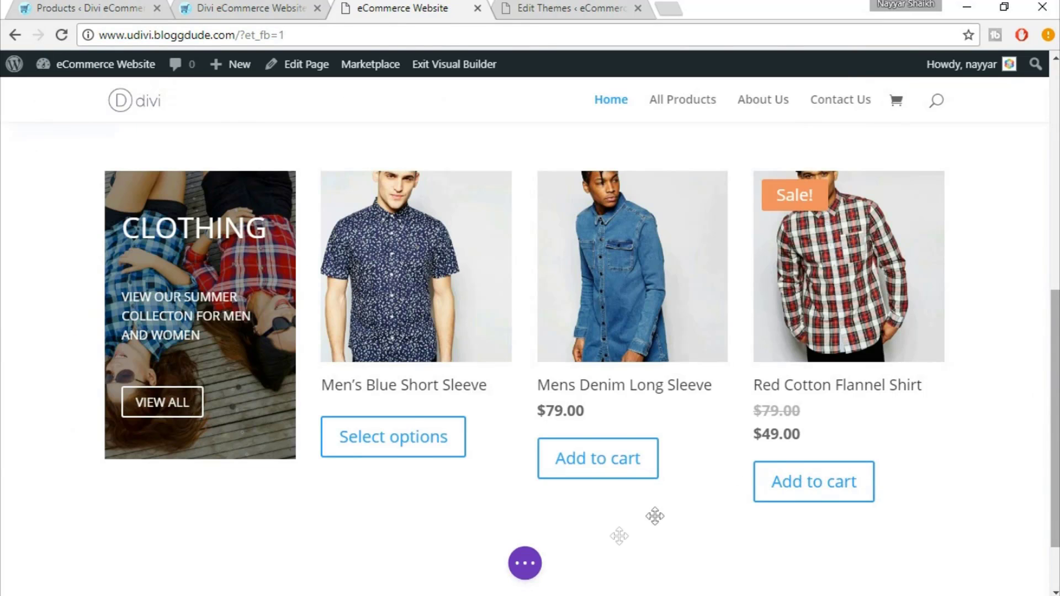
Paste the rule into Divi's page Custom CSS and apply it, floating the old price right
left_click(527, 566)
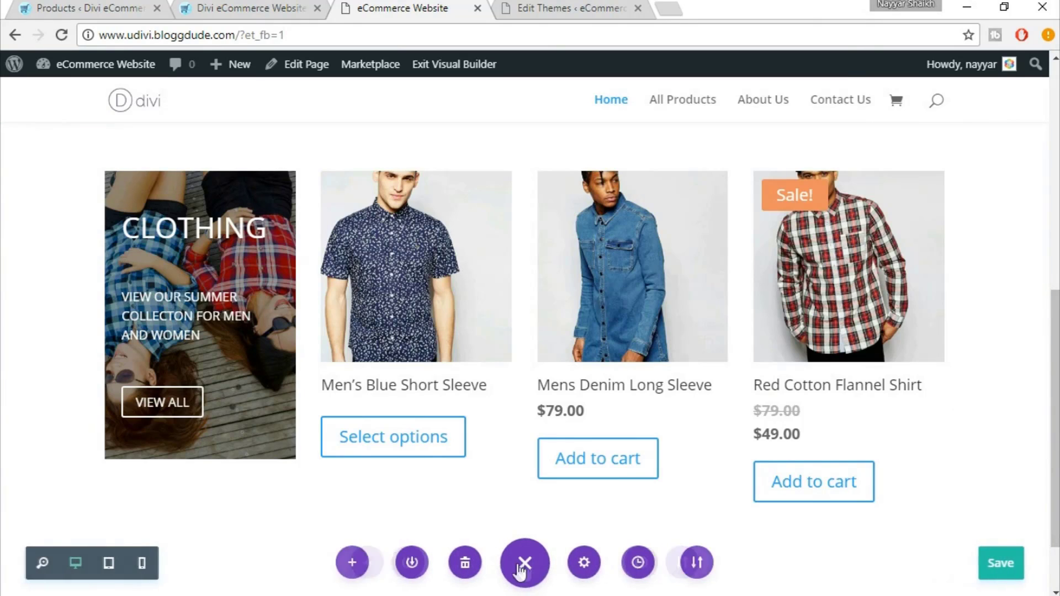
left_click(587, 564)
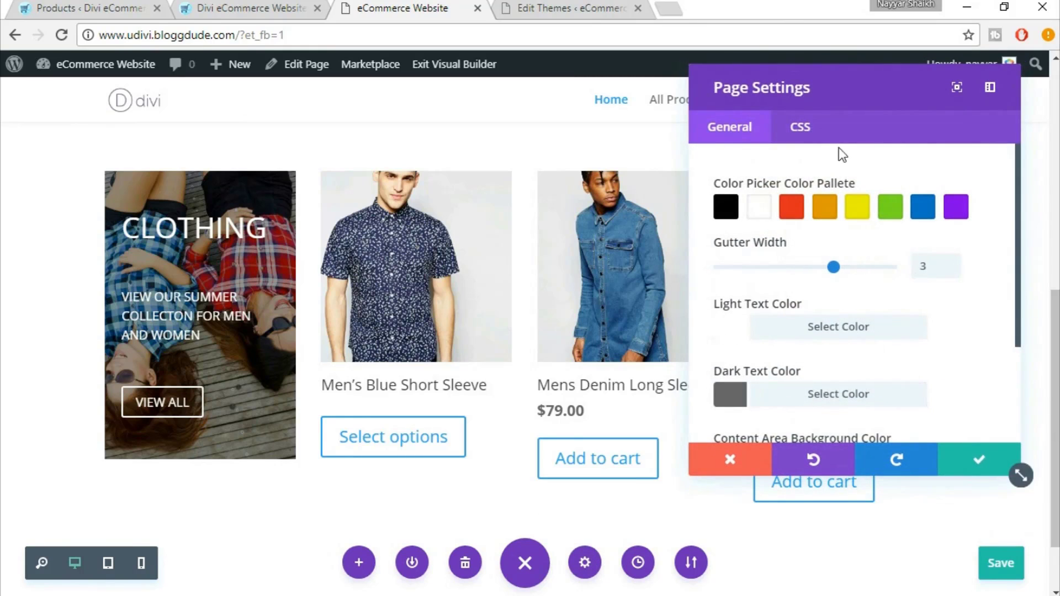
left_click(804, 126)
left_click_drag(864, 84, 238, 97)
left_click(246, 229)
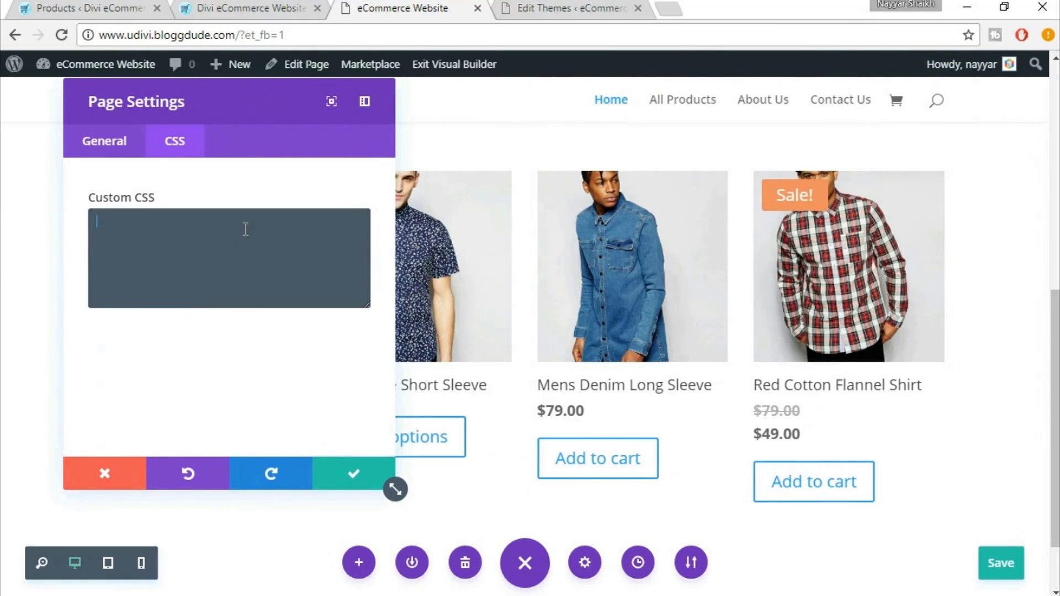
key("ctrl+v")
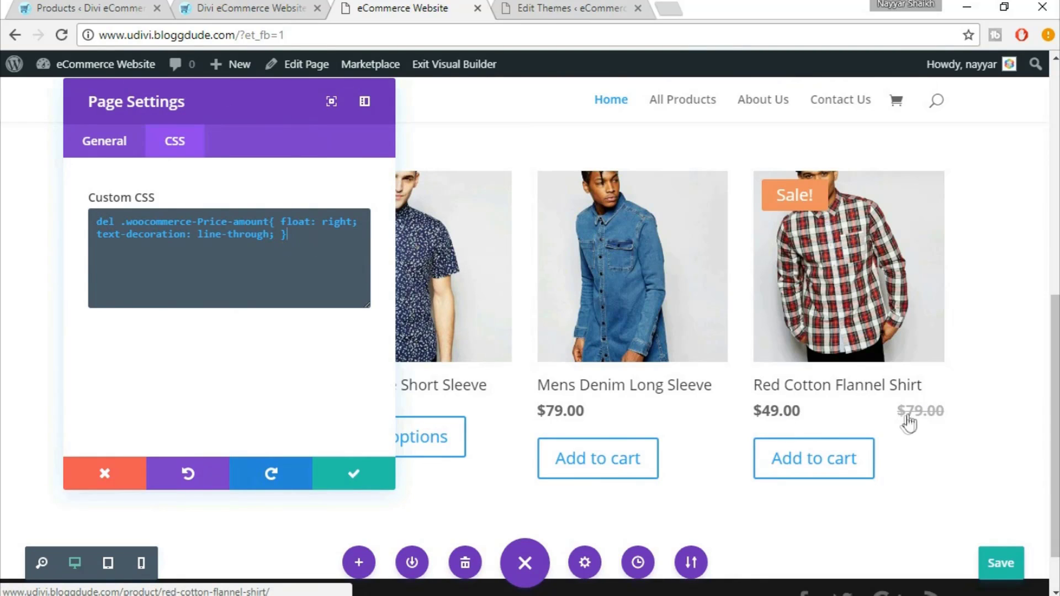
left_click(350, 473)
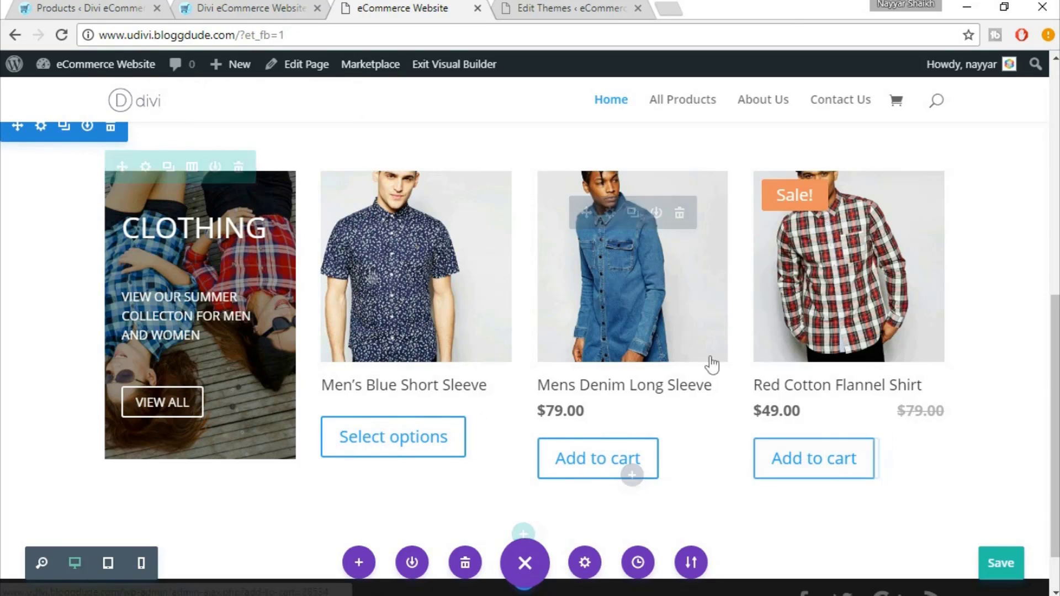
scroll(972, 450, "up", 2)
scroll(779, 452, "up", 8)
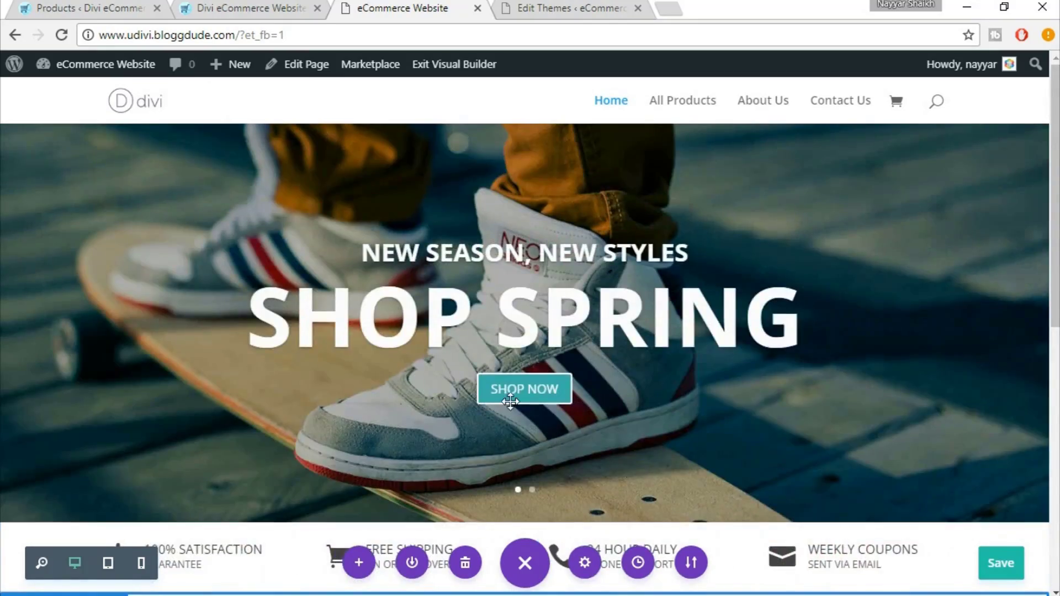
scroll(690, 433, "down", 10)
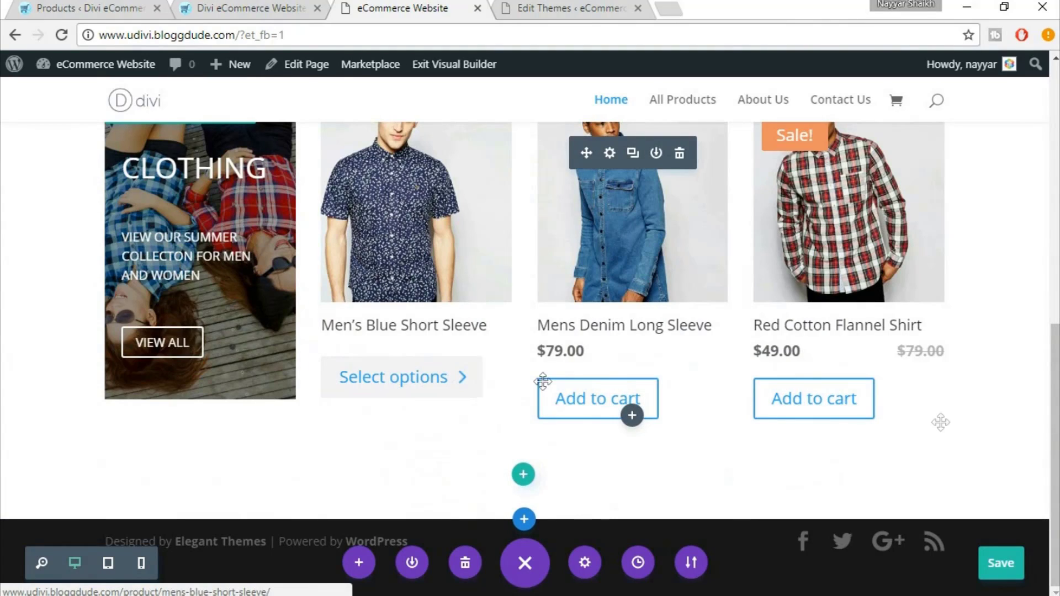
scroll(944, 432, "up", 3)
scroll(943, 432, "down", 3)
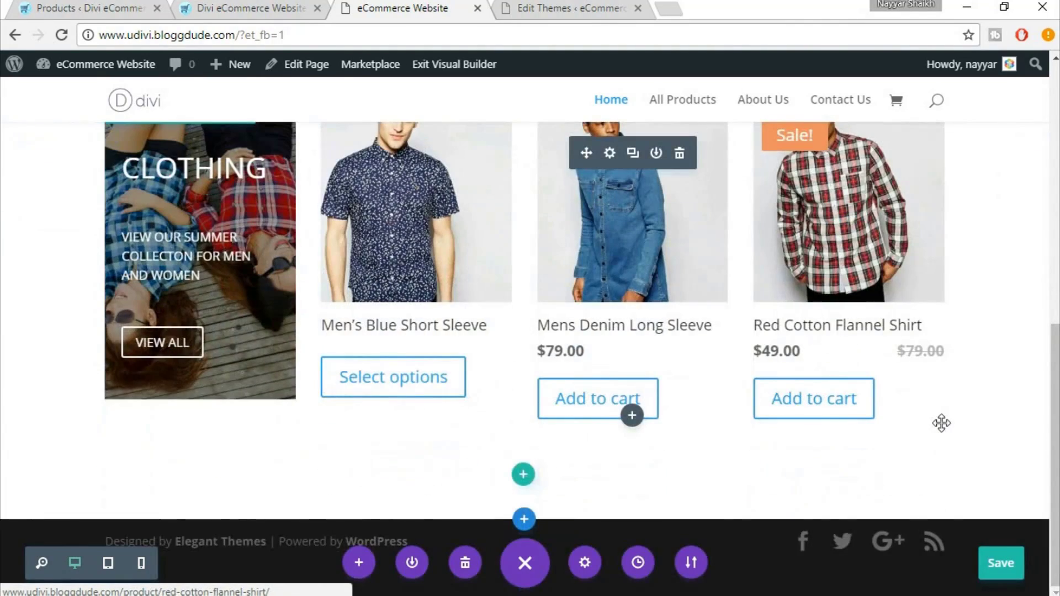
scroll(942, 425, "up", 2)
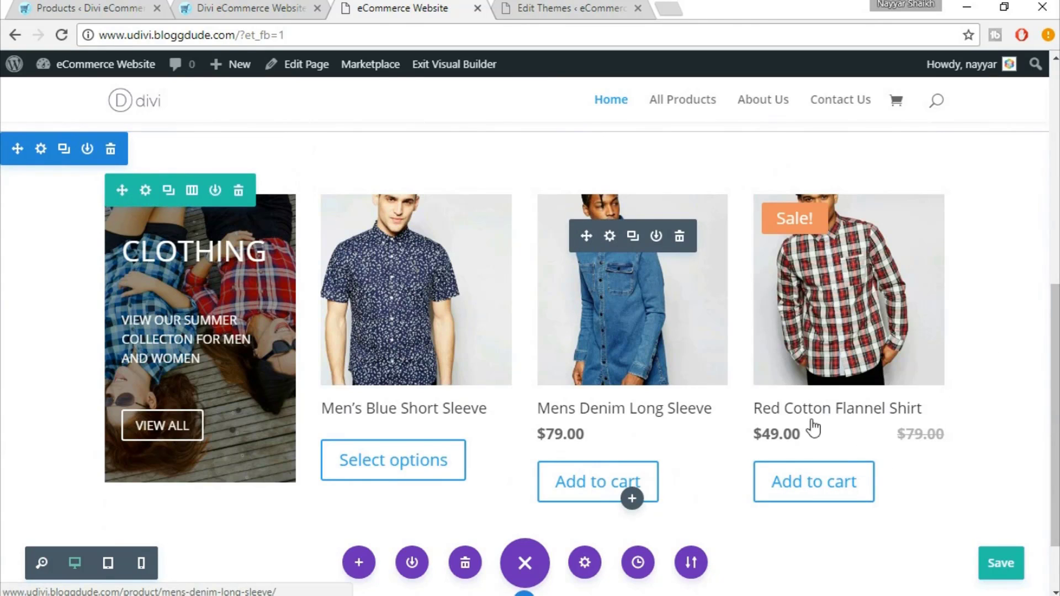
scroll(827, 431, "down", 2)
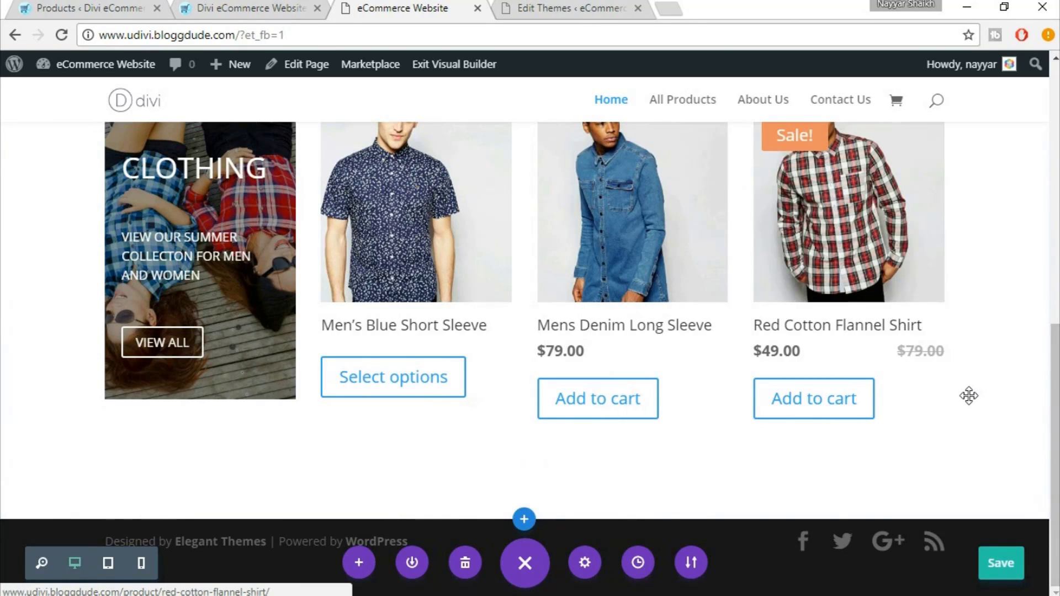
scroll(969, 396, "up", 1)
scroll(969, 396, "up", 1)
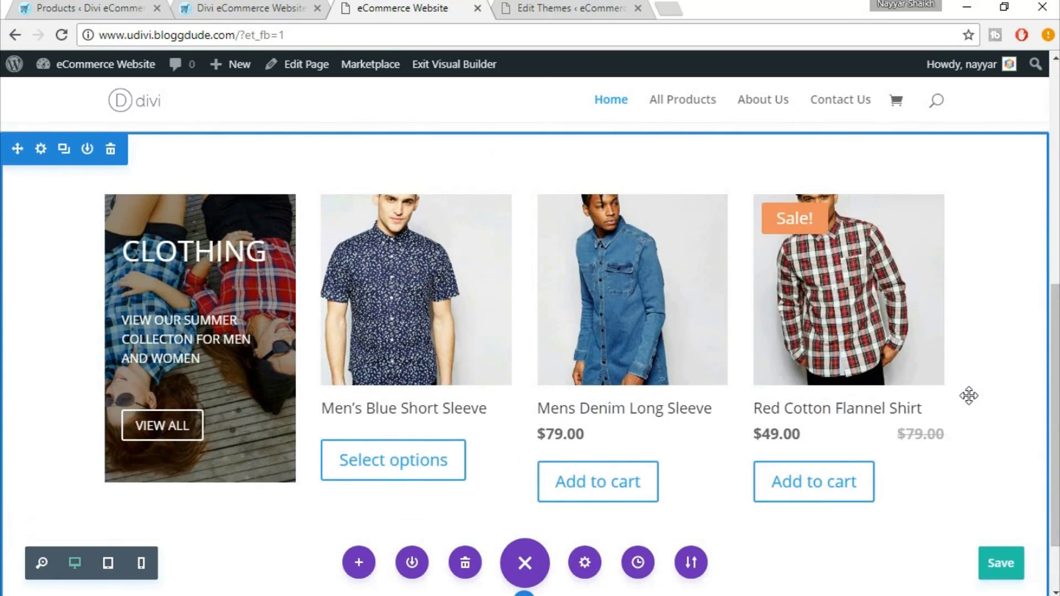
Scroll through the eDivi demo shop to compare its layout
left_click(174, 13)
scroll(595, 237, "down", 4)
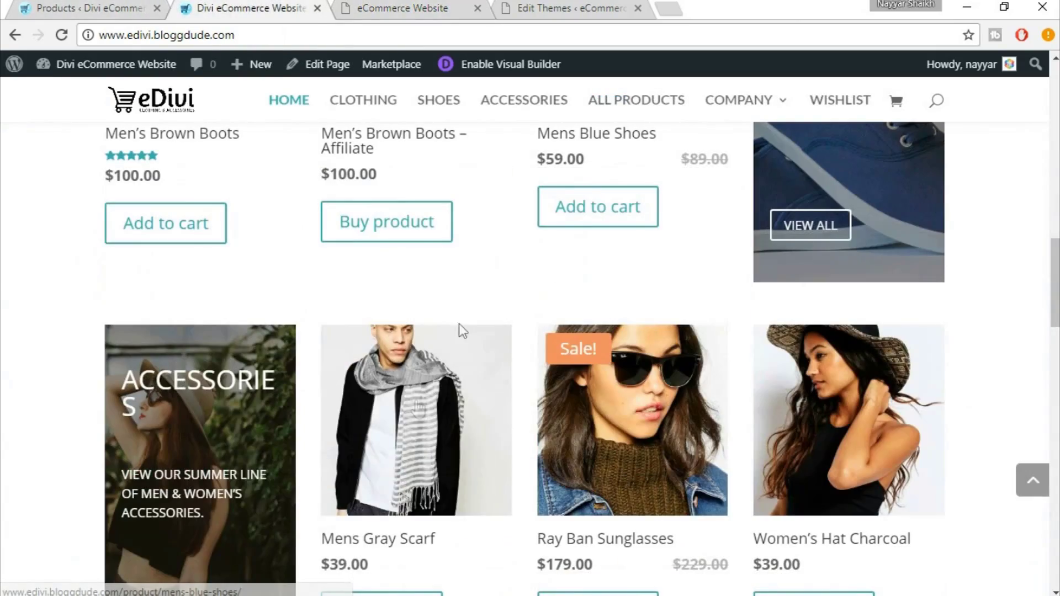
scroll(721, 405, "down", 3)
scroll(717, 404, "down", 2)
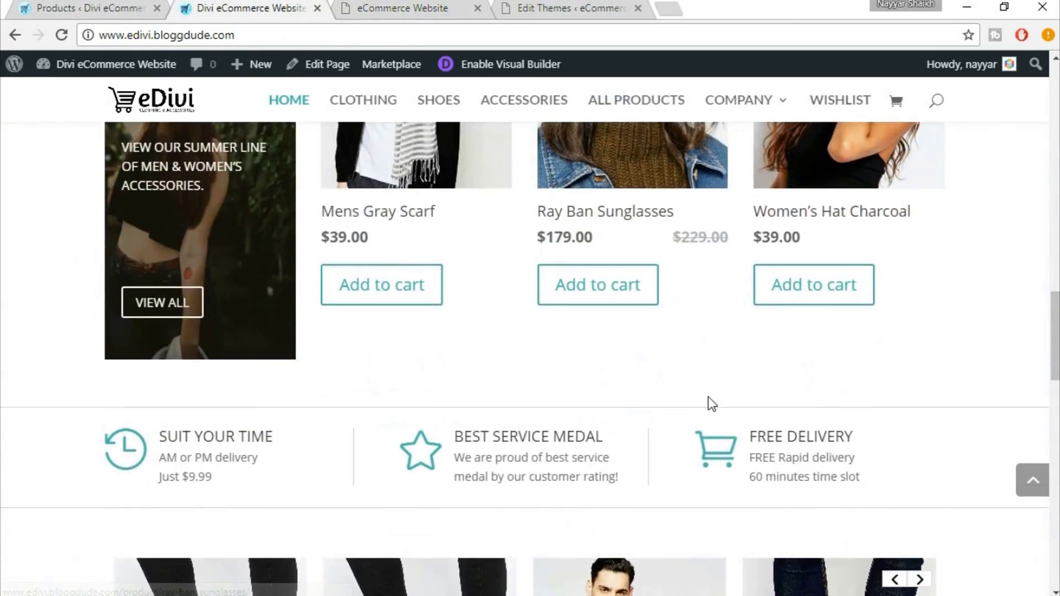
scroll(710, 403, "up", 9)
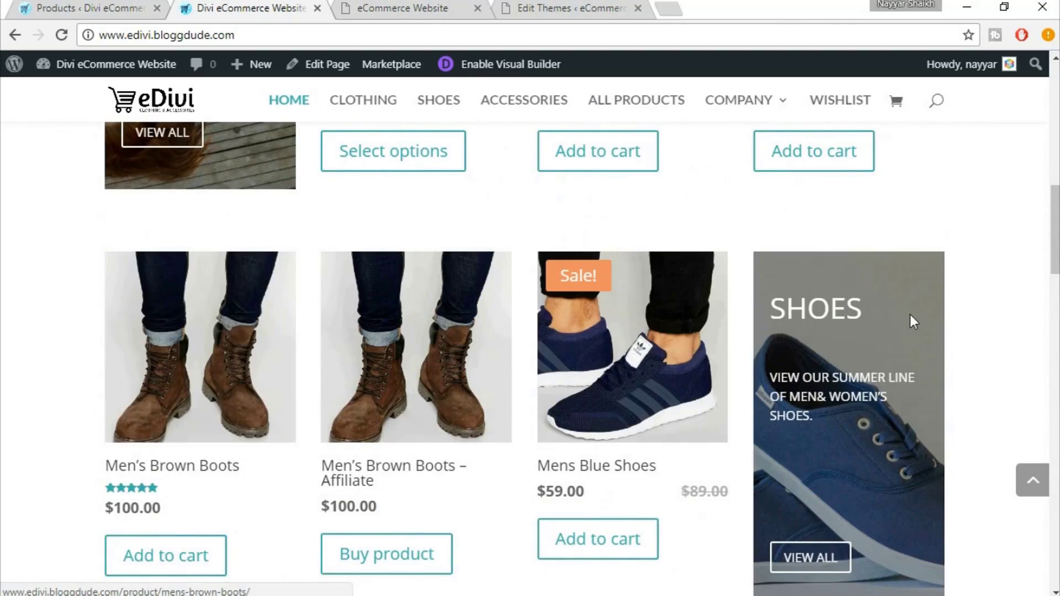
scroll(751, 376, "down", 3)
scroll(759, 383, "down", 4)
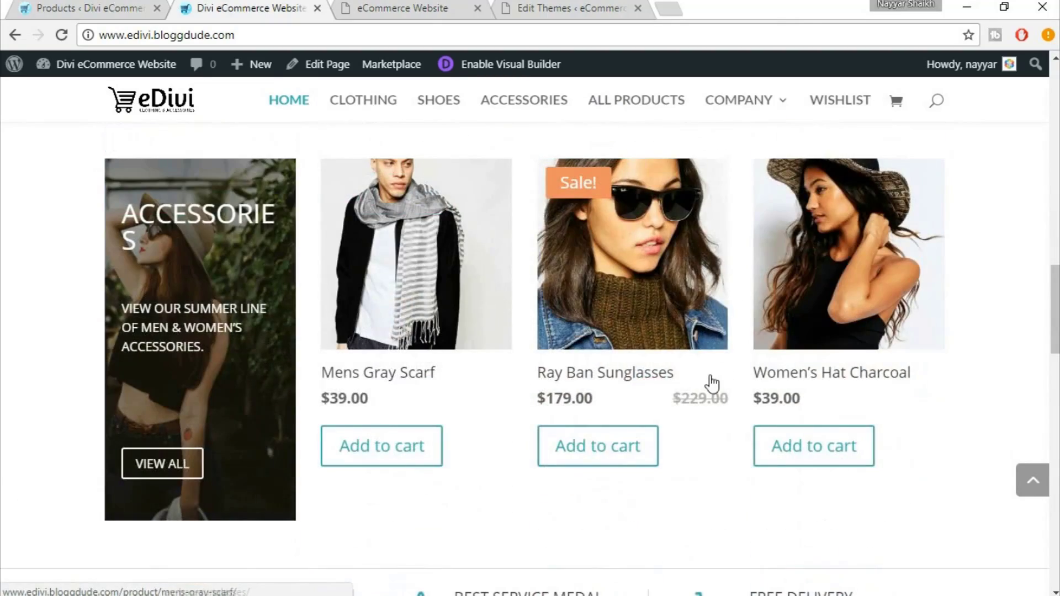
scroll(710, 381, "up", 2)
Back in the builder, insert a new row below the Clothing products
left_click(590, 6)
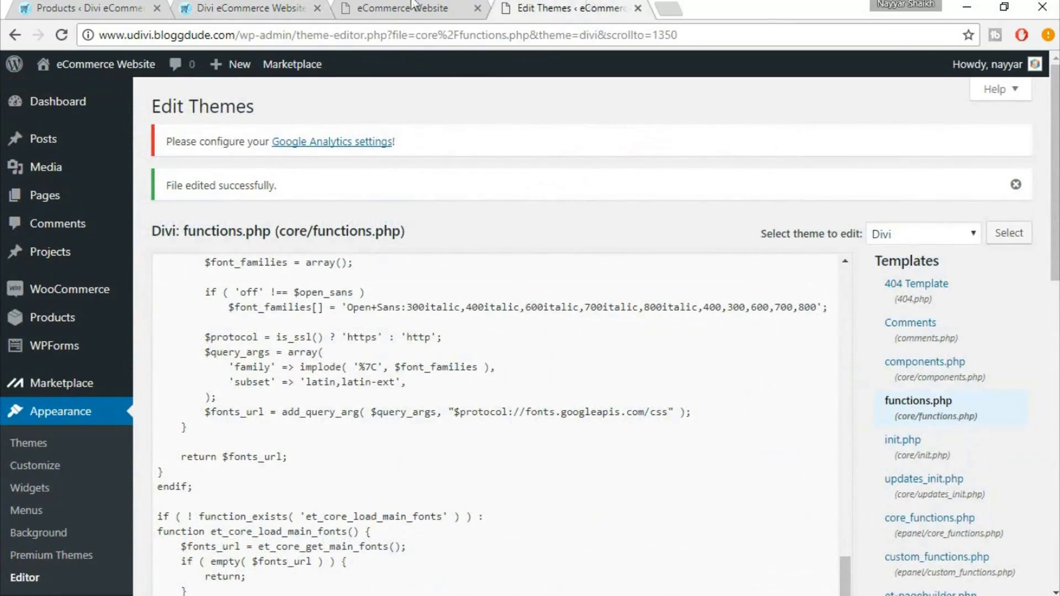
left_click(377, 6)
scroll(810, 291, "down", 2)
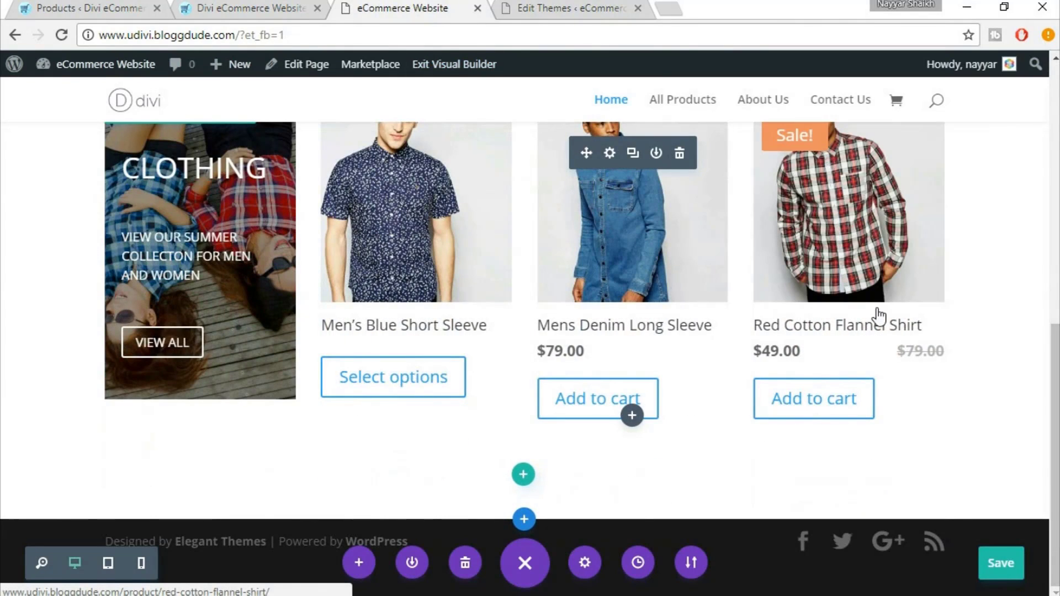
left_click(523, 476)
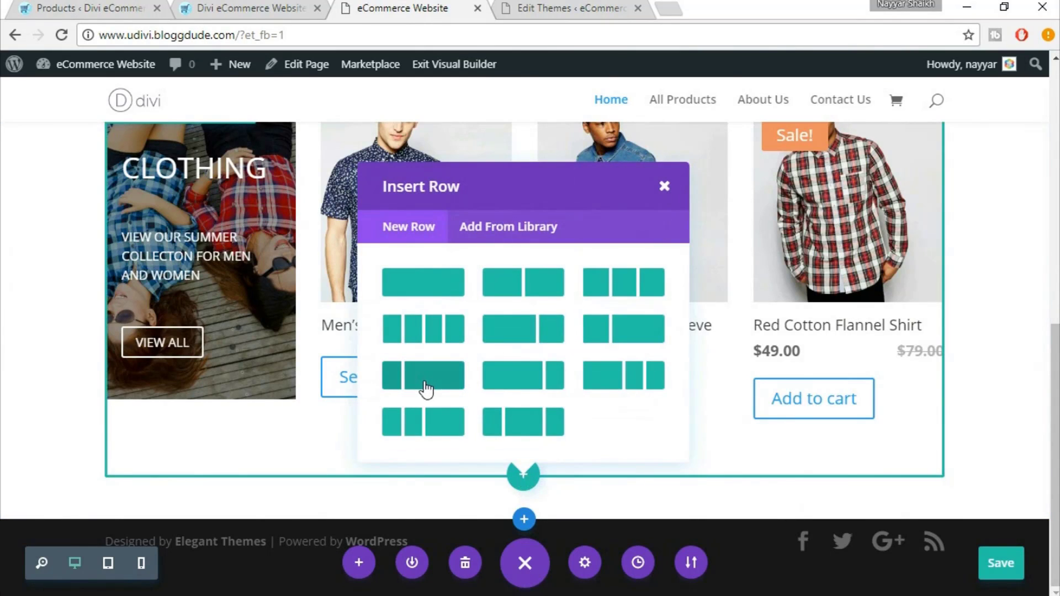
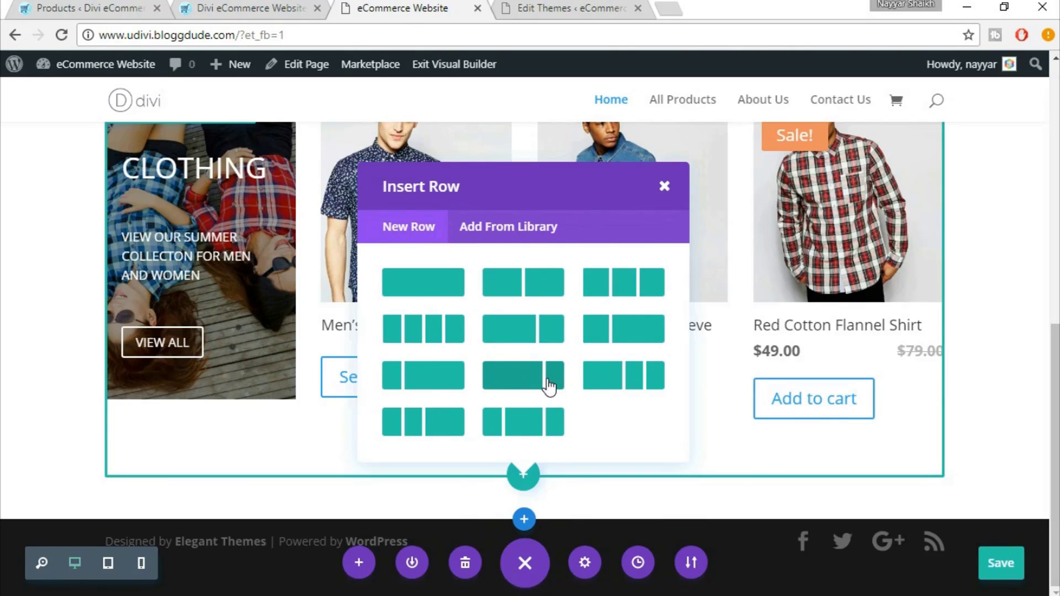
Add a 2/3 + 1/3 column row and insert a Shop module into its wide column
left_click(514, 381)
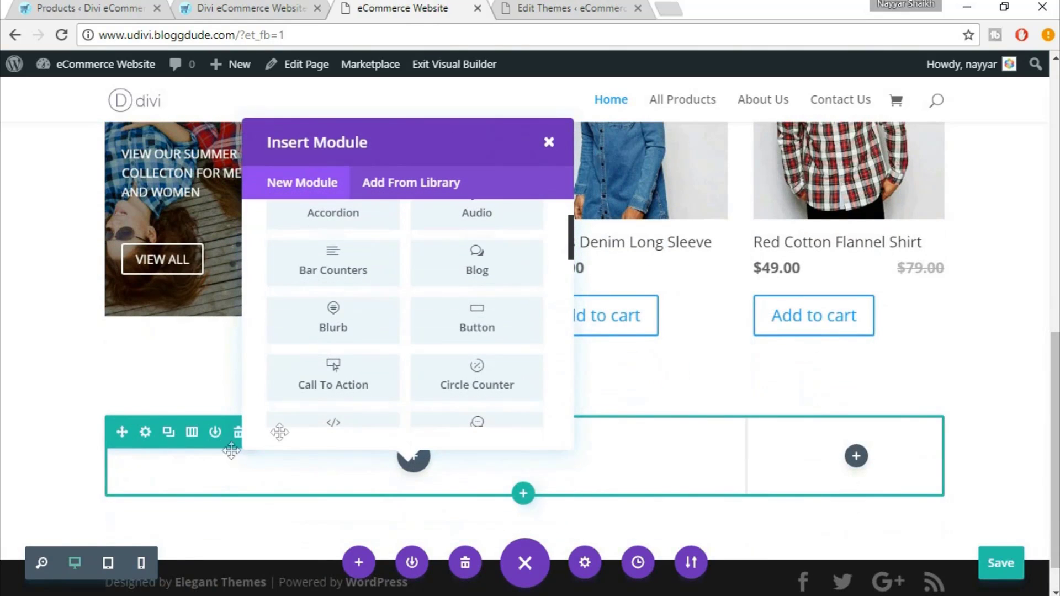
scroll(490, 333, "up", 1)
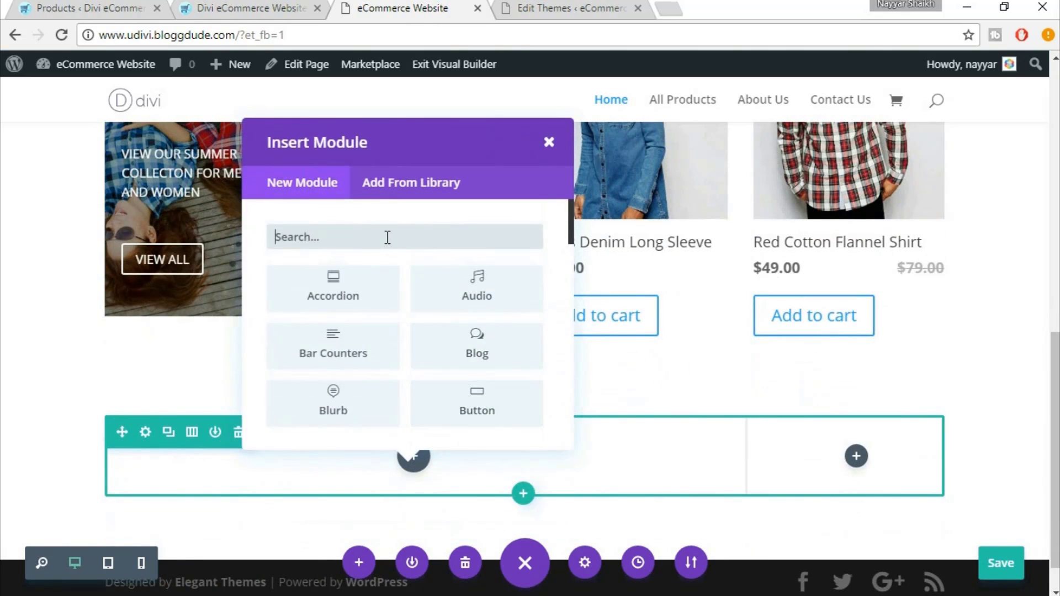
left_click(387, 238)
type("SHO")
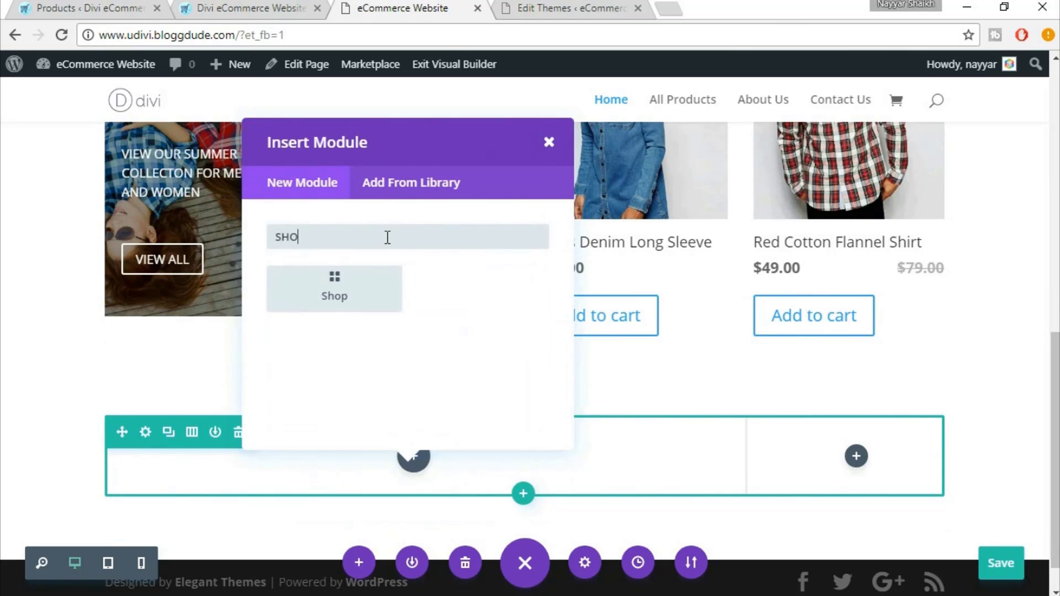
type("P")
left_click(348, 301)
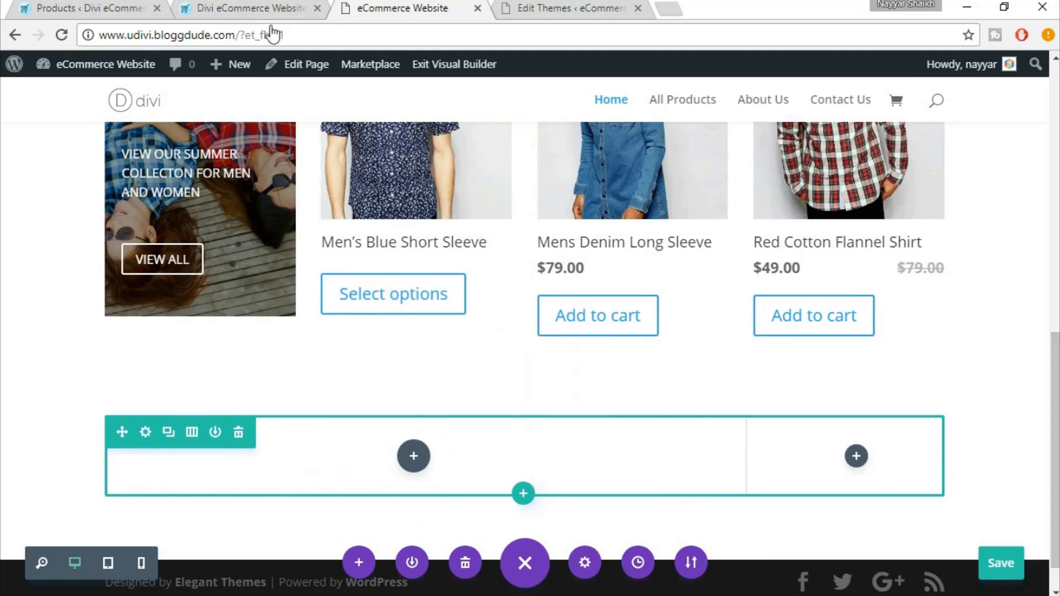
Check the live eDivi site for reference, then come back to the builder
left_click(209, 5)
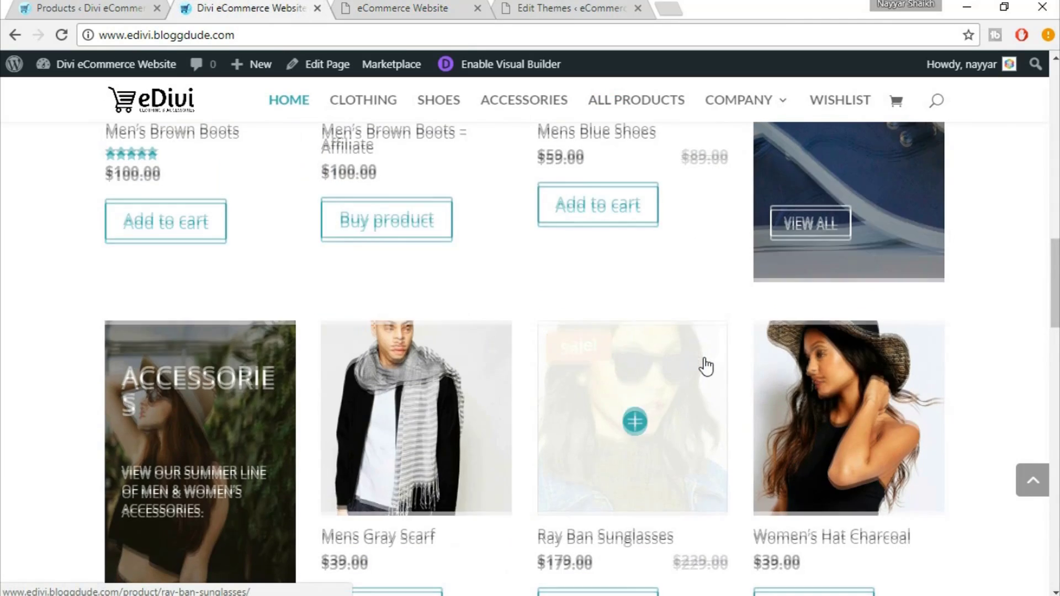
scroll(706, 366, "up", 6)
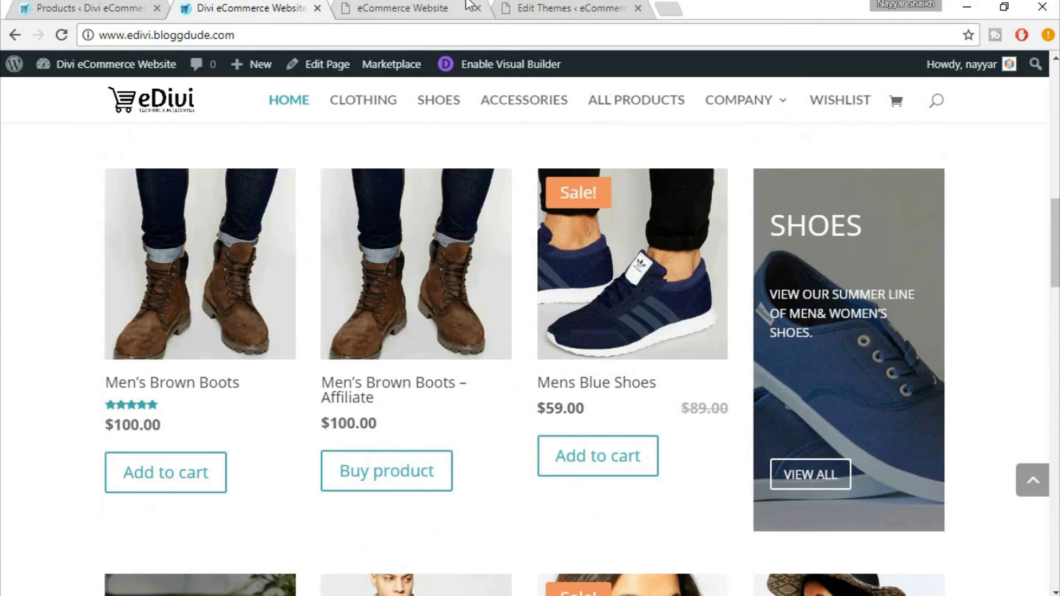
left_click(468, 7)
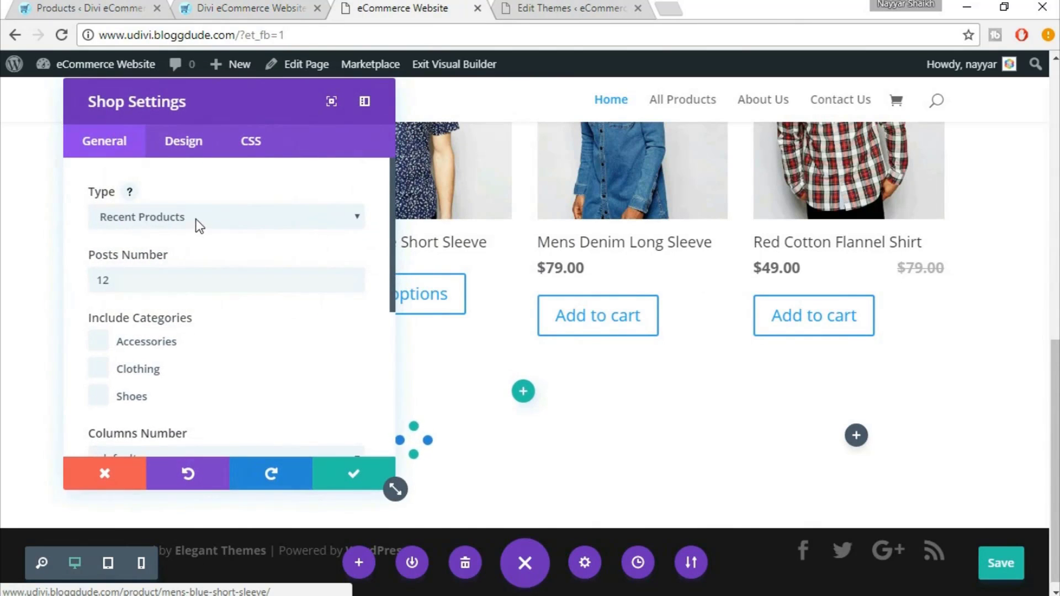
Set the Shop to Product Category type, 3 posts, Shoes category only, and save
left_click(188, 218)
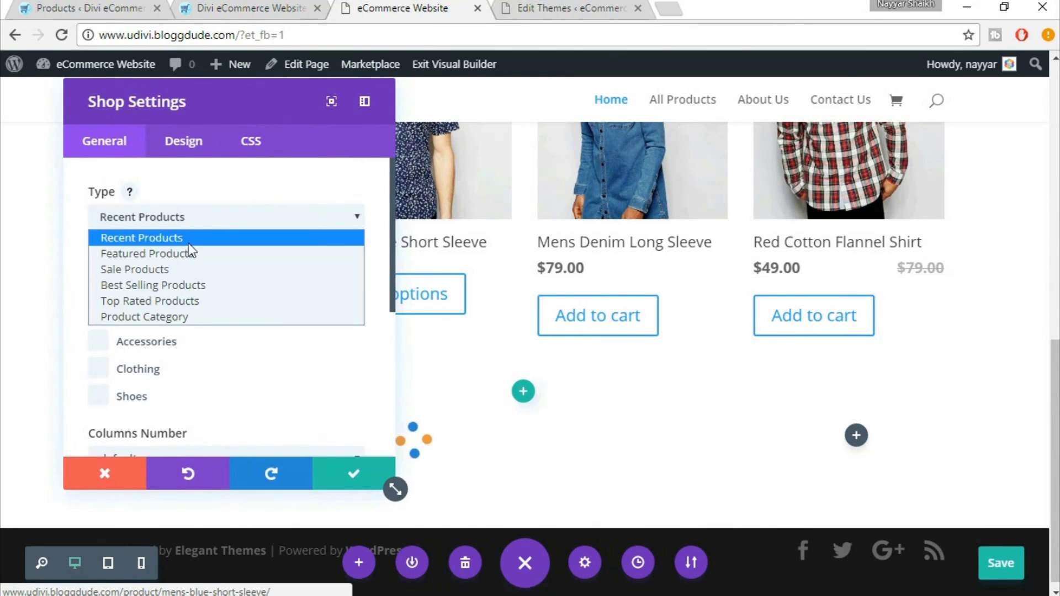
left_click(176, 317)
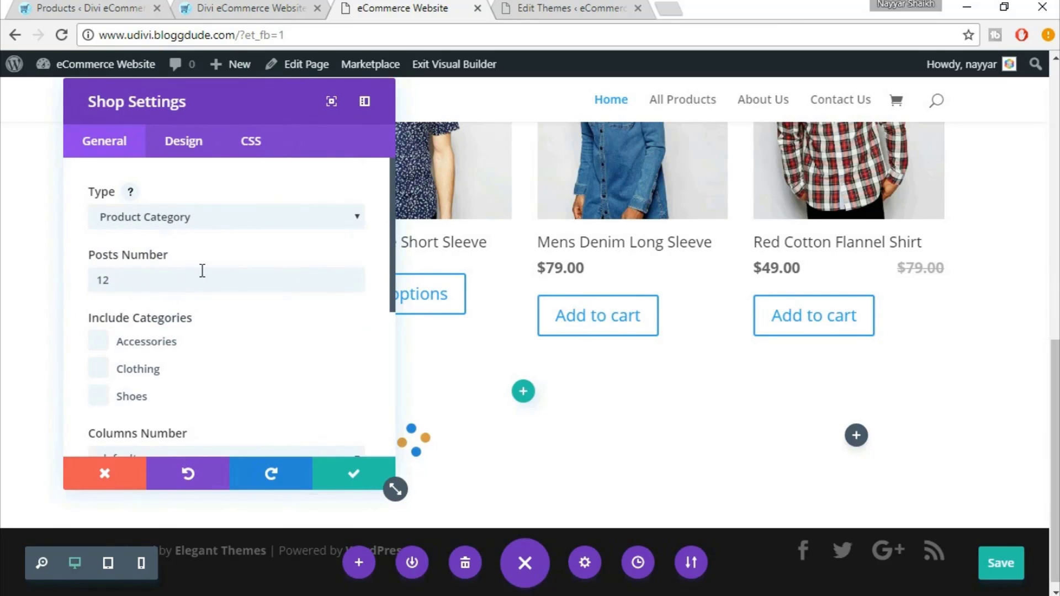
left_click(168, 280)
left_click_drag(168, 280, 86, 277)
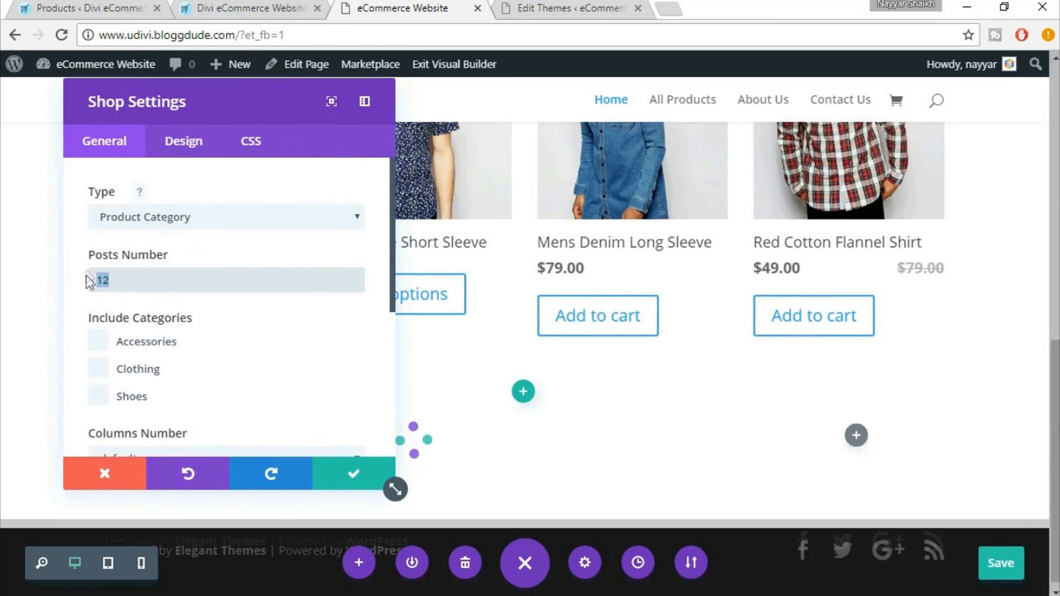
type("3")
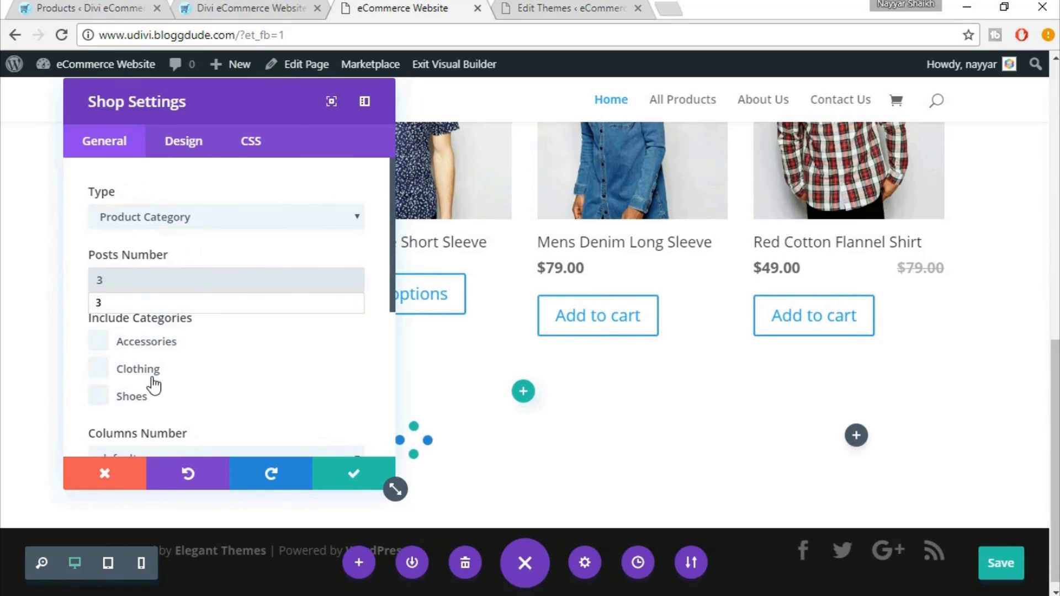
left_click(139, 406)
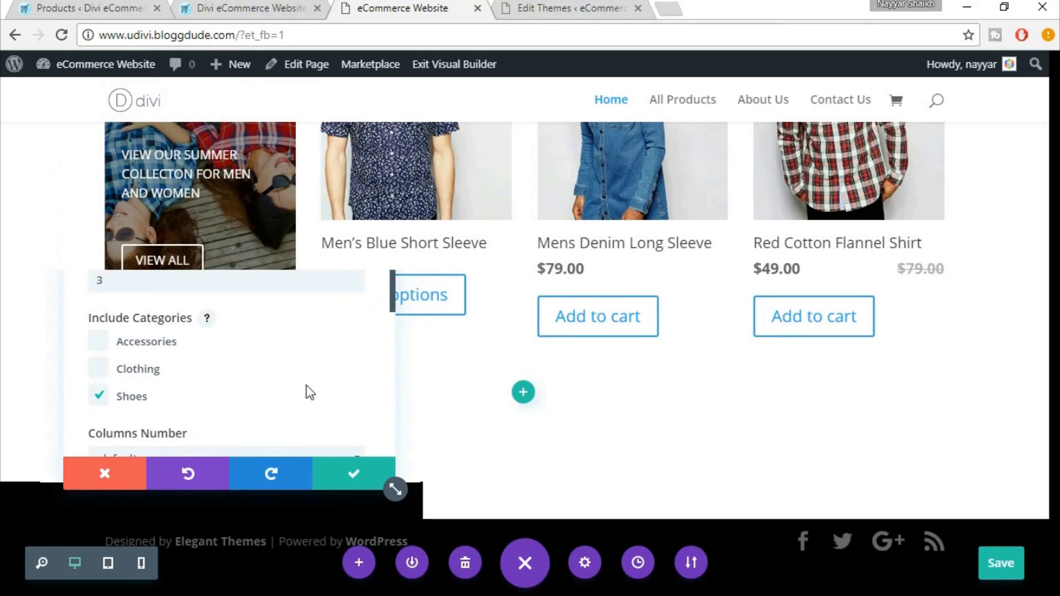
left_click(353, 478)
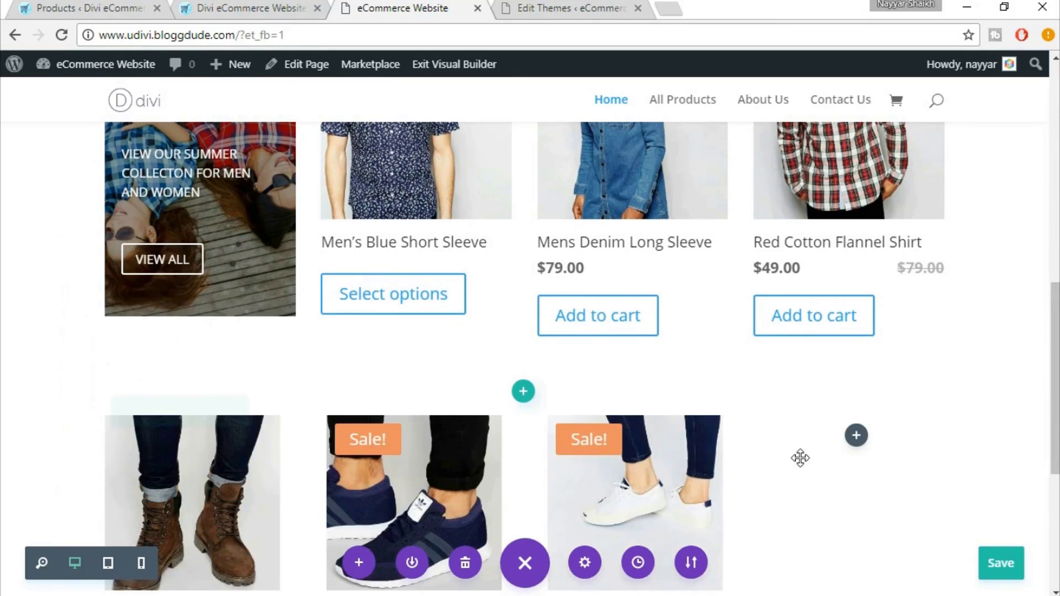
scroll(800, 456, "down", 3)
scroll(616, 437, "down", 2)
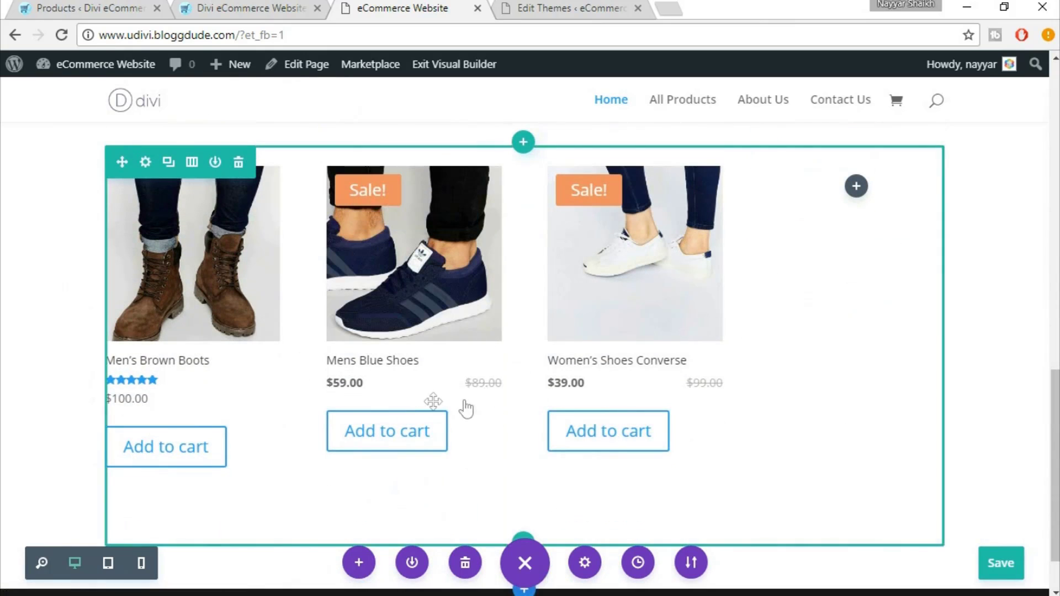
scroll(430, 402, "up", 2)
scroll(430, 402, "up", 3)
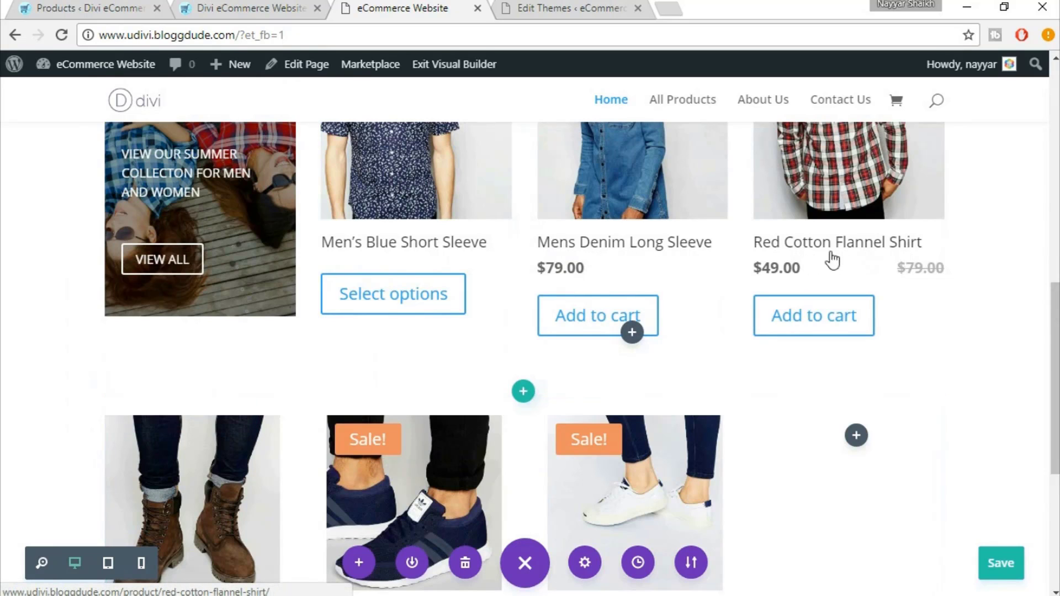
scroll(858, 281, "down", 1)
scroll(813, 316, "down", 6)
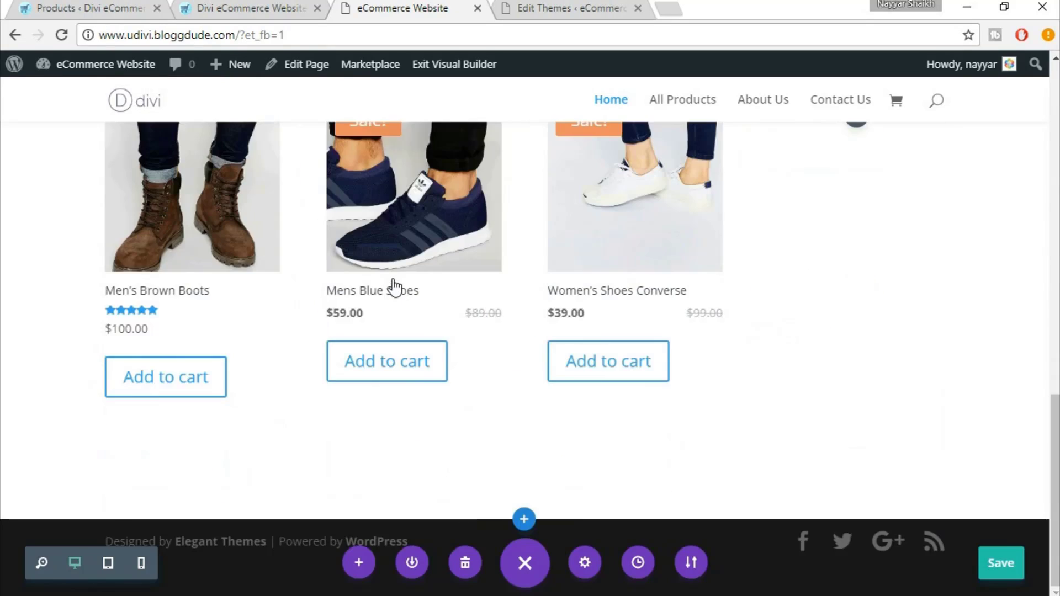
scroll(392, 290, "up", 3)
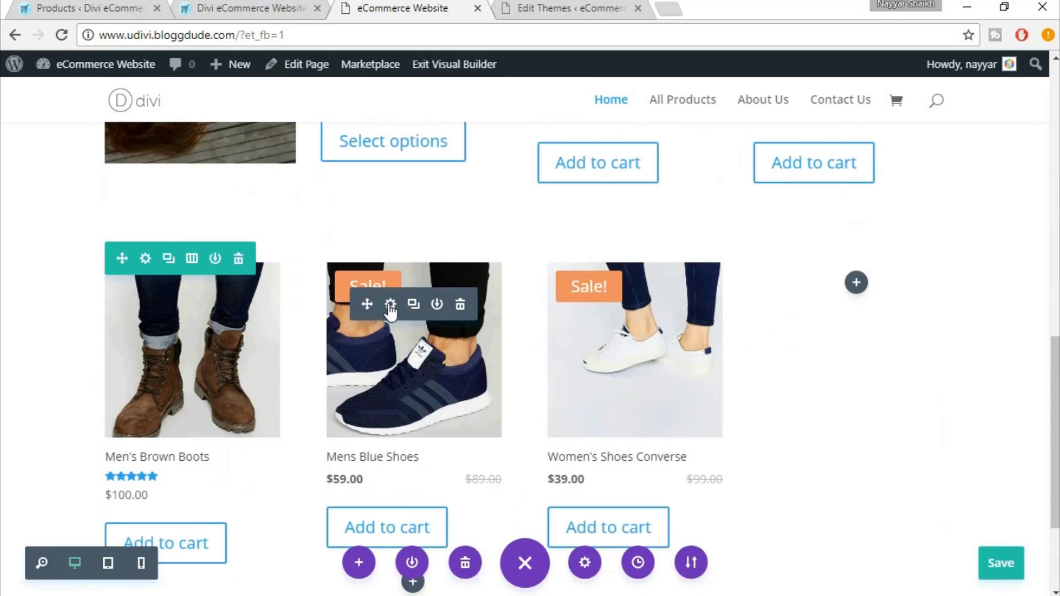
In the Shop module's Design settings, set the title font size to 18px
left_click(390, 307)
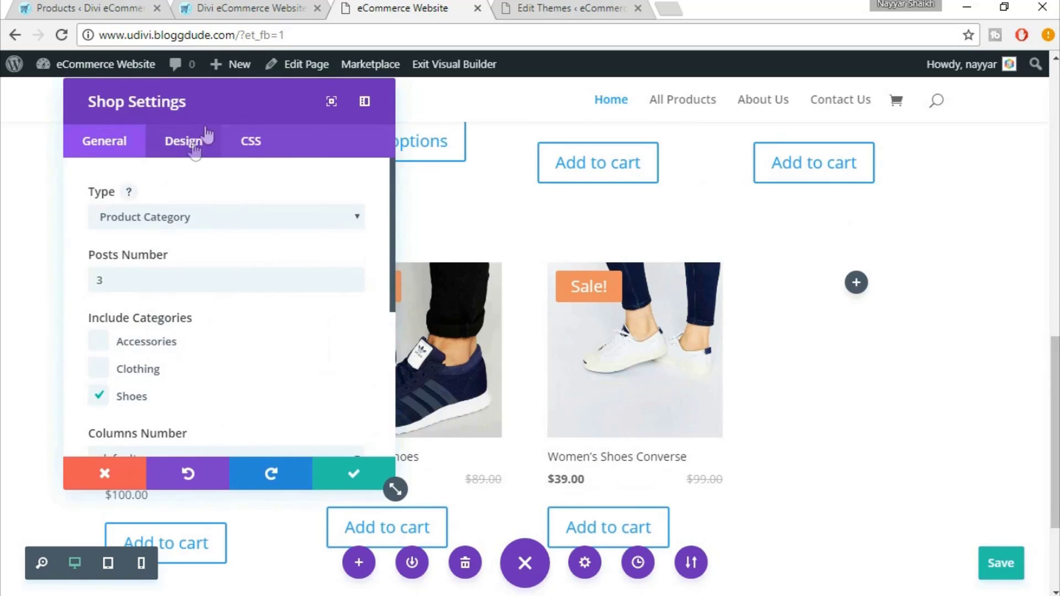
left_click(199, 140)
left_click_drag(211, 105, 704, 142)
scroll(343, 374, "down", 3)
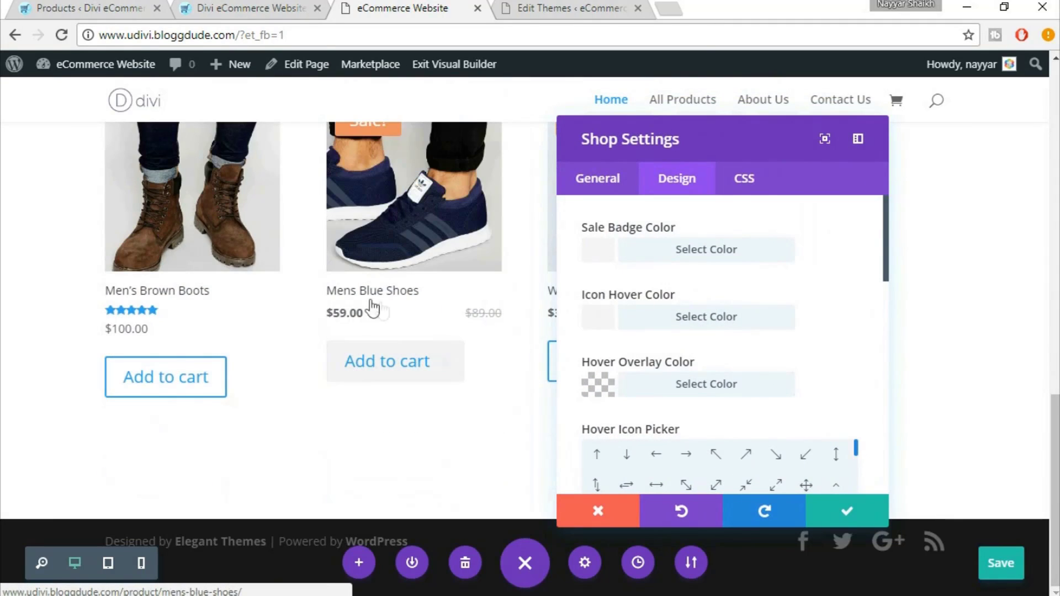
scroll(826, 296, "down", 5)
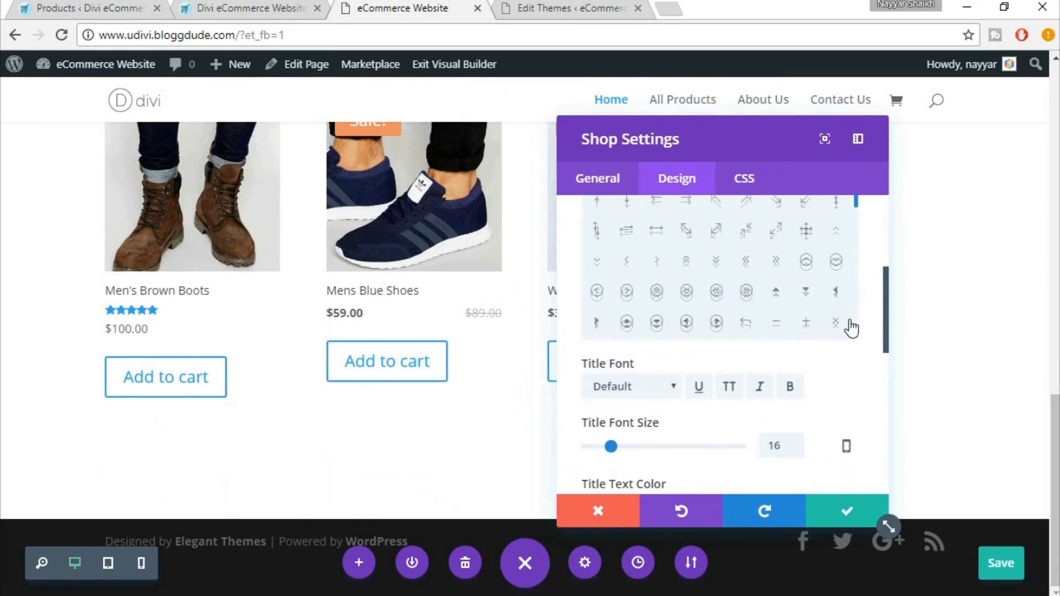
scroll(837, 423, "down", 2)
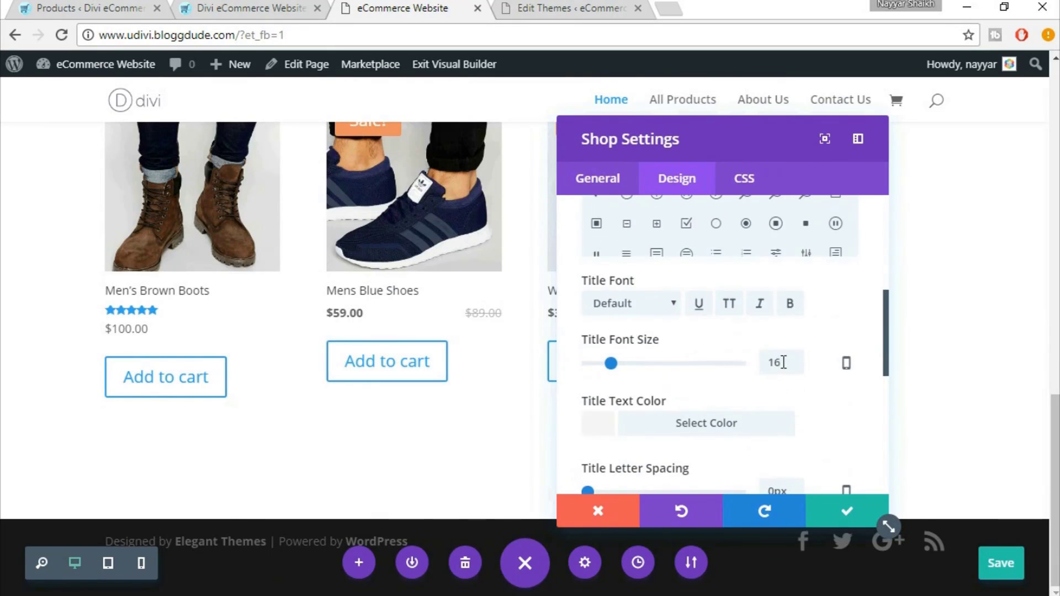
left_click_drag(788, 362, 759, 369)
type("18px")
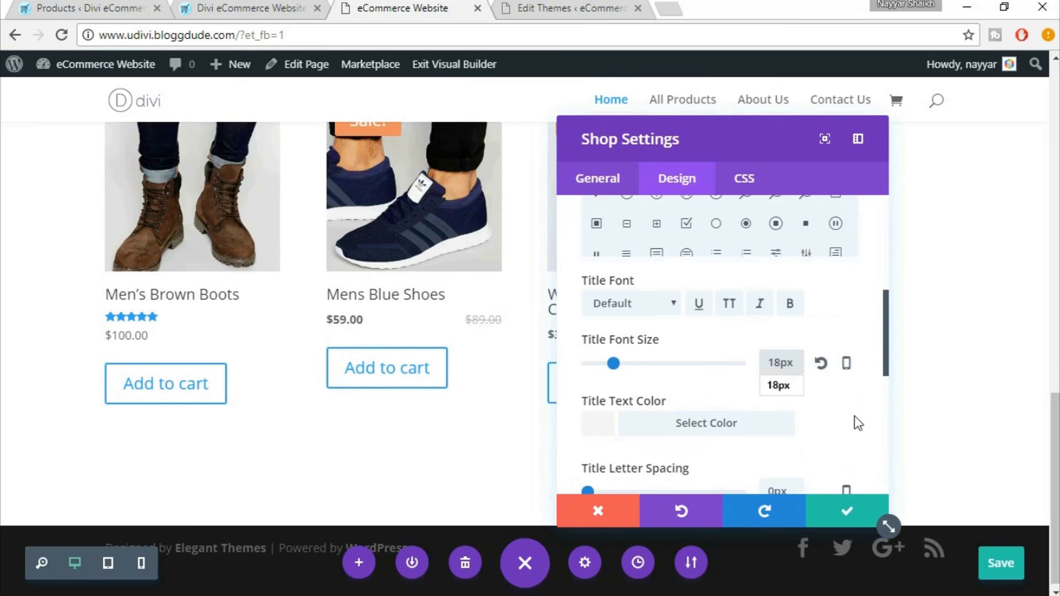
Make the price font bold at 18px and save the module
scroll(864, 397, "down", 2)
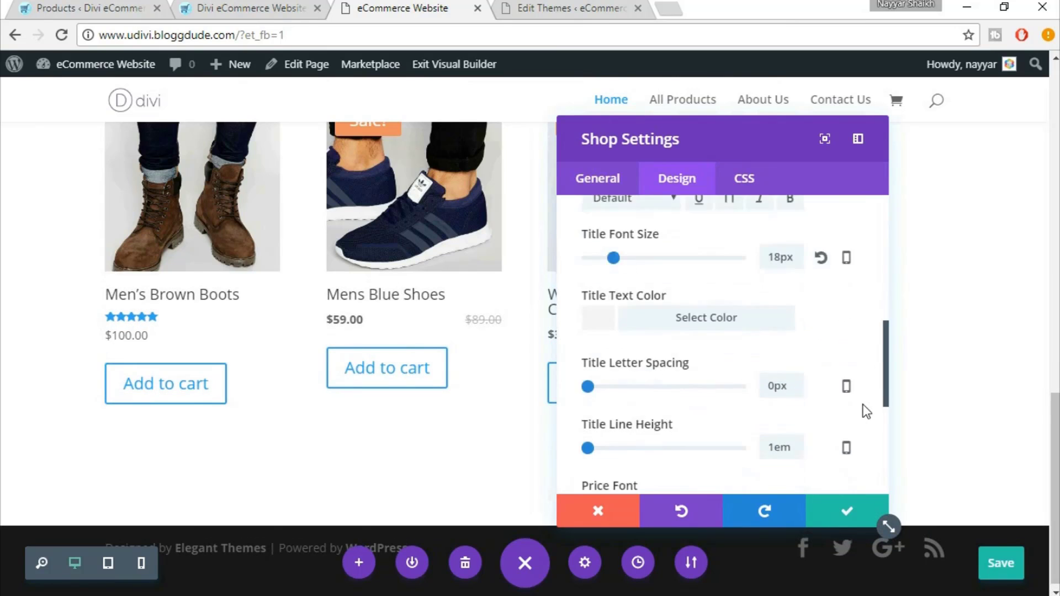
scroll(866, 411, "down", 4)
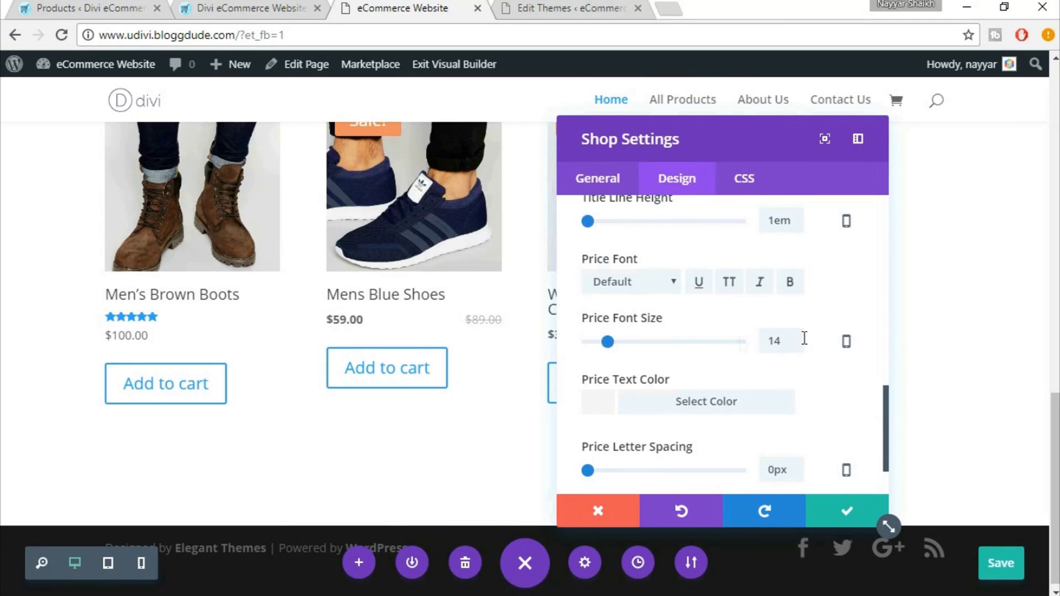
double_click(774, 343)
type("18px")
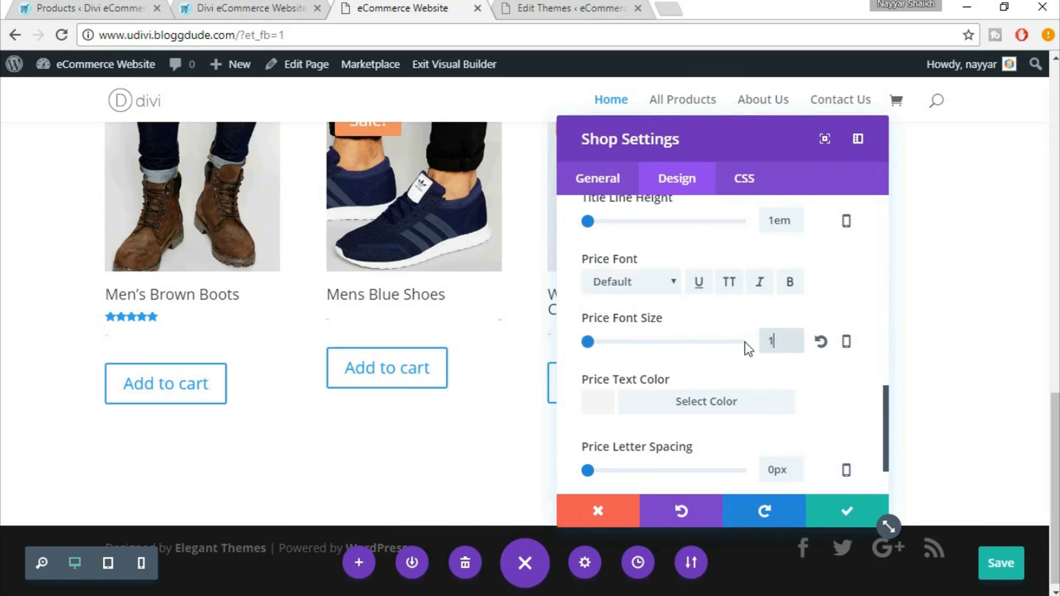
left_click(791, 284)
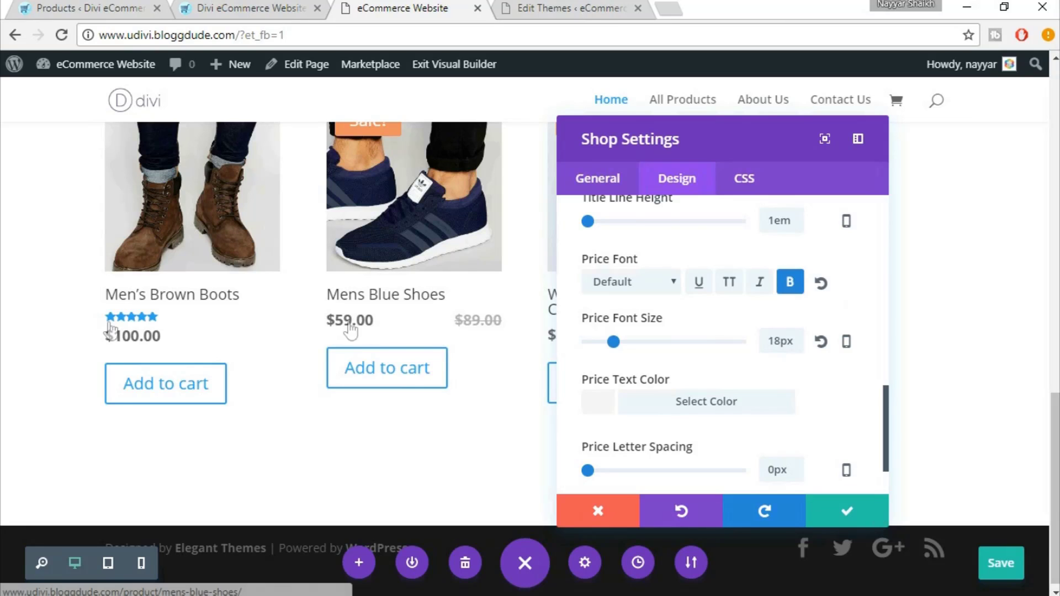
left_click(858, 512)
scroll(851, 509, "up", 4)
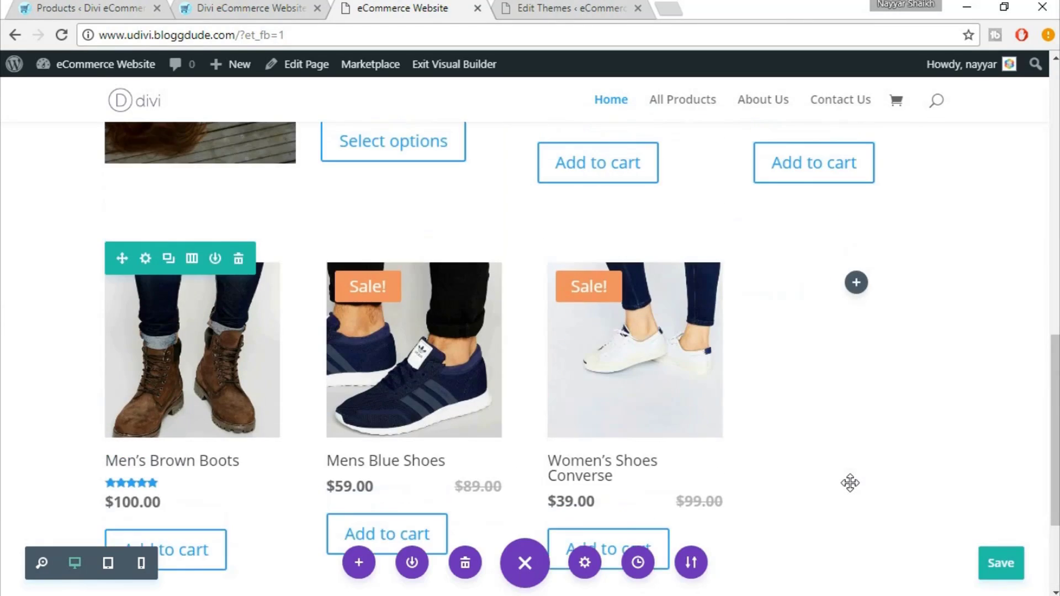
scroll(853, 479, "down", 2)
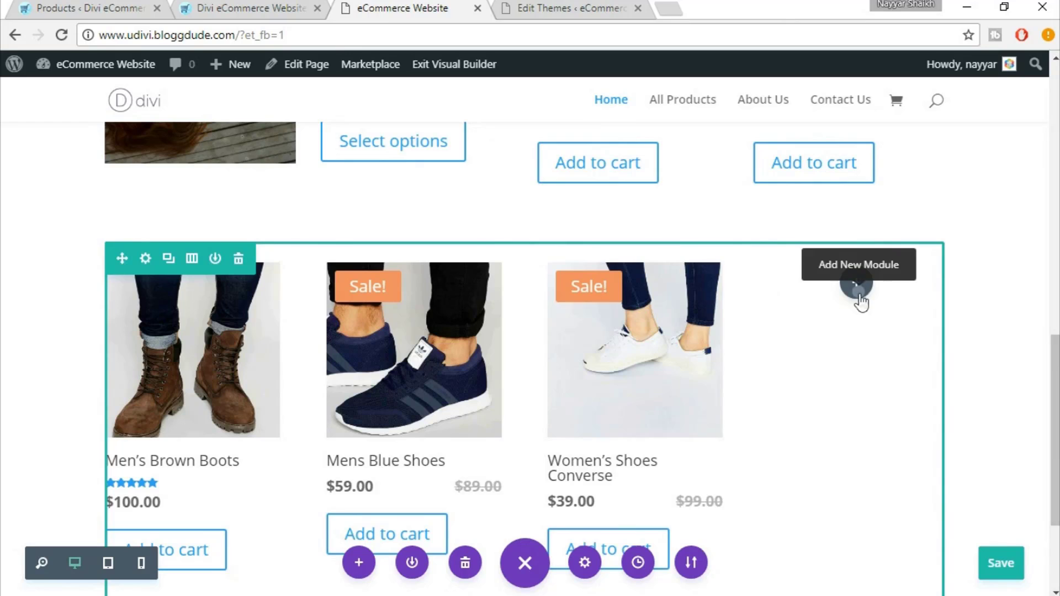
Insert a Call To Action module into the empty narrow column
left_click(857, 284)
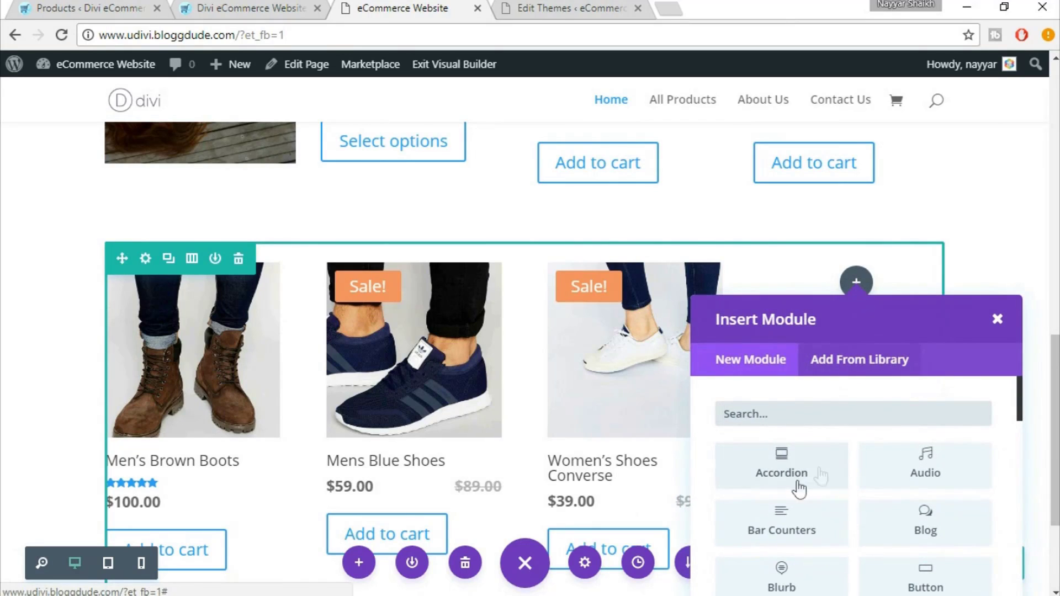
type("CA")
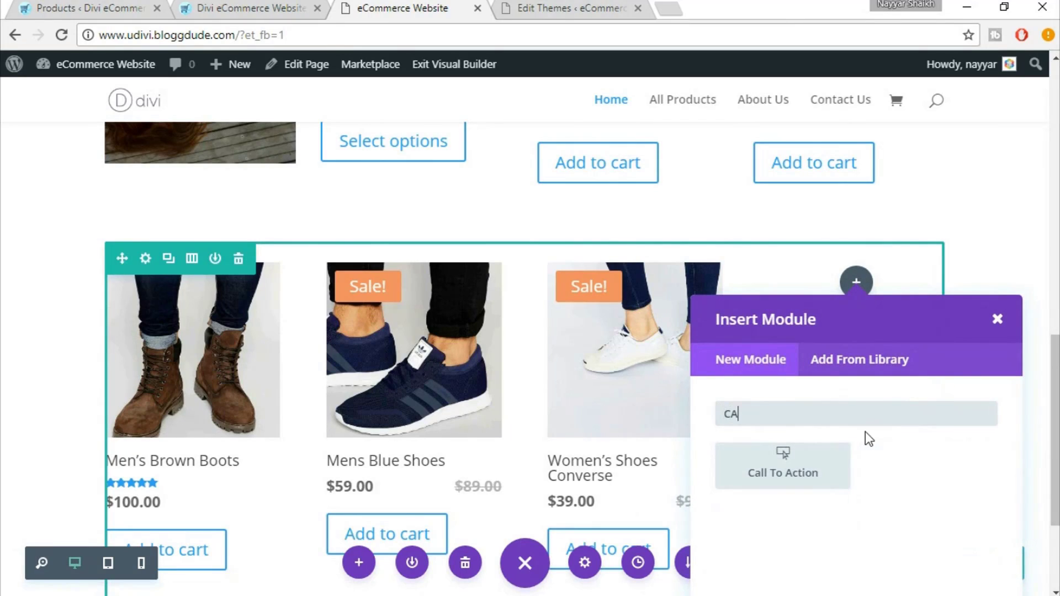
type("LL")
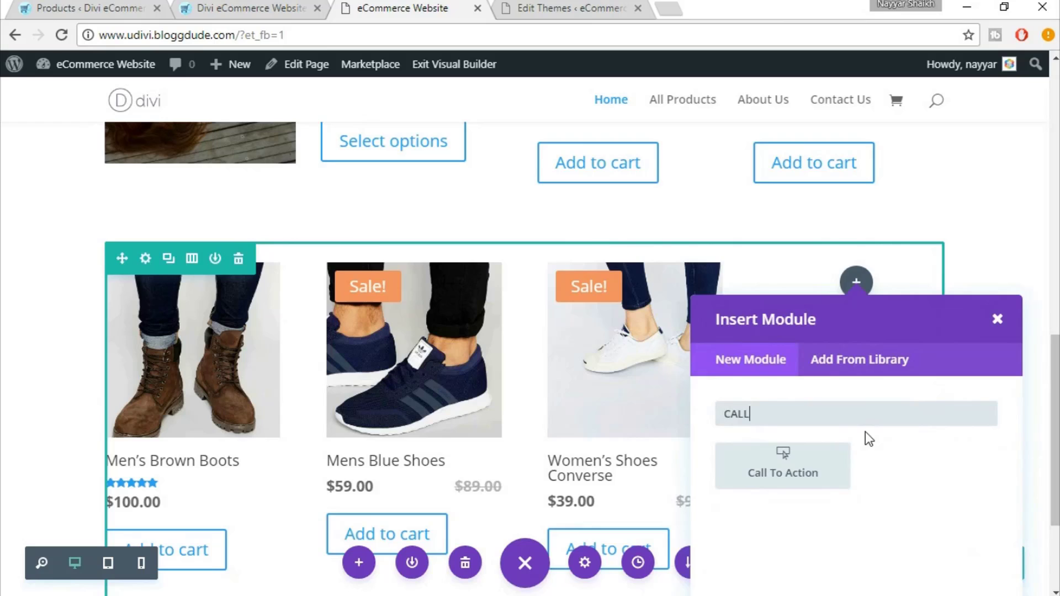
left_click(781, 473)
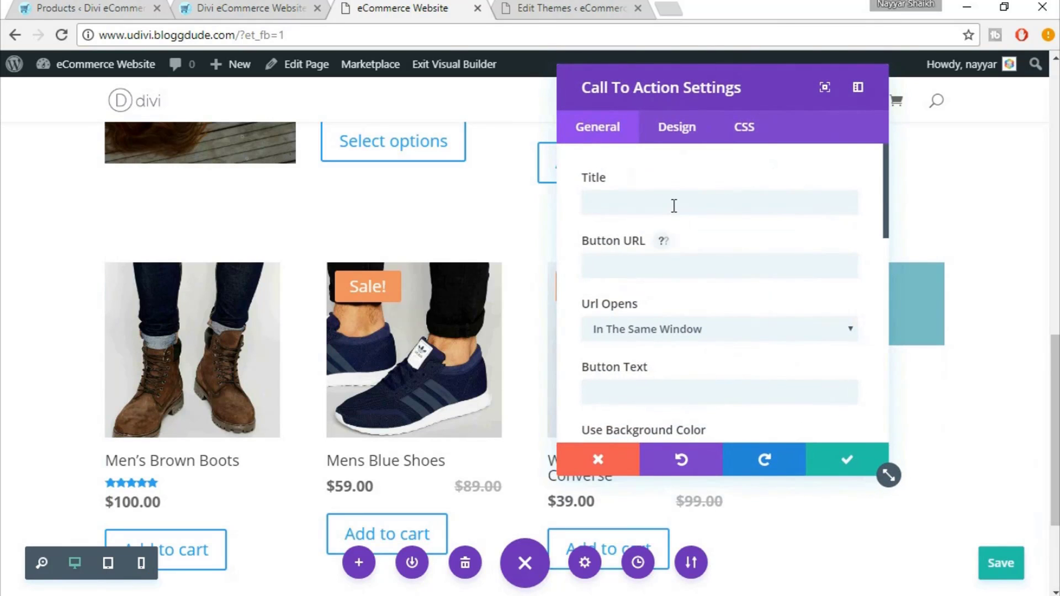
Title the call-to-action SHOES and set its button URL to #
left_click(219, 8)
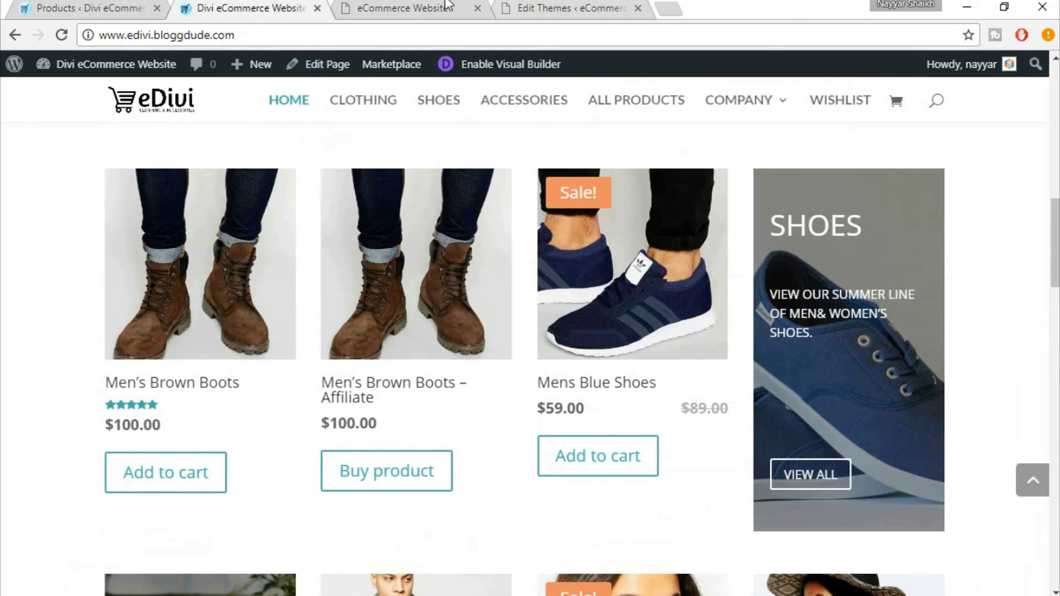
left_click(447, 7)
type("s")
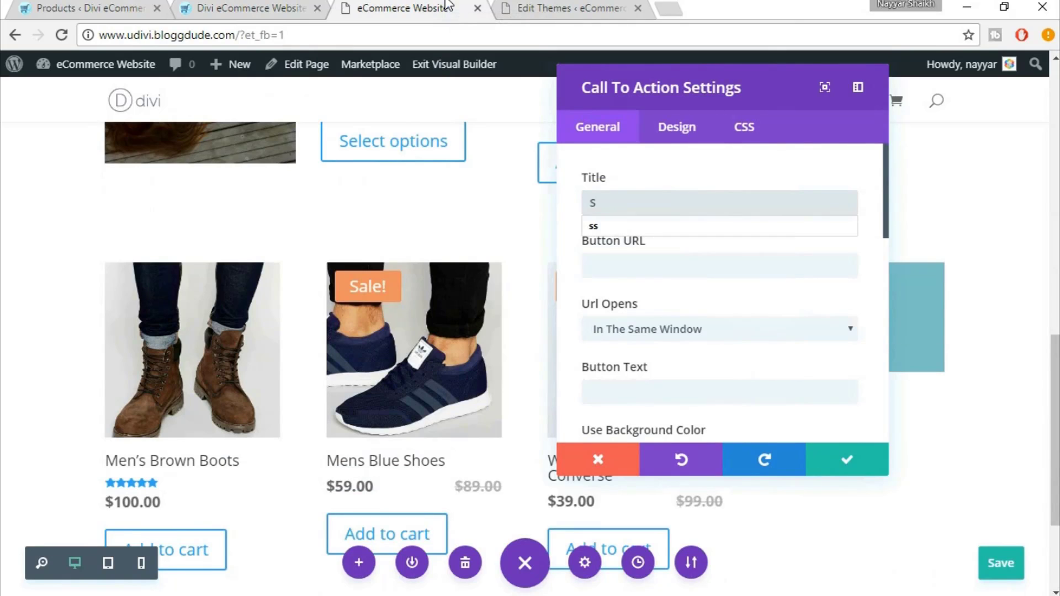
type("HOES")
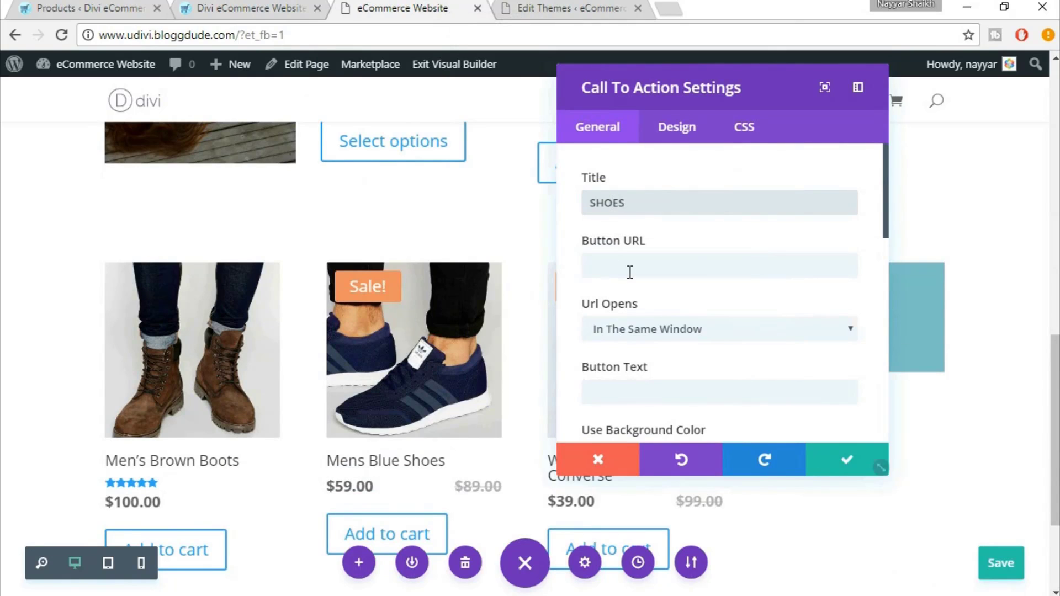
left_click(611, 264)
left_click(618, 287)
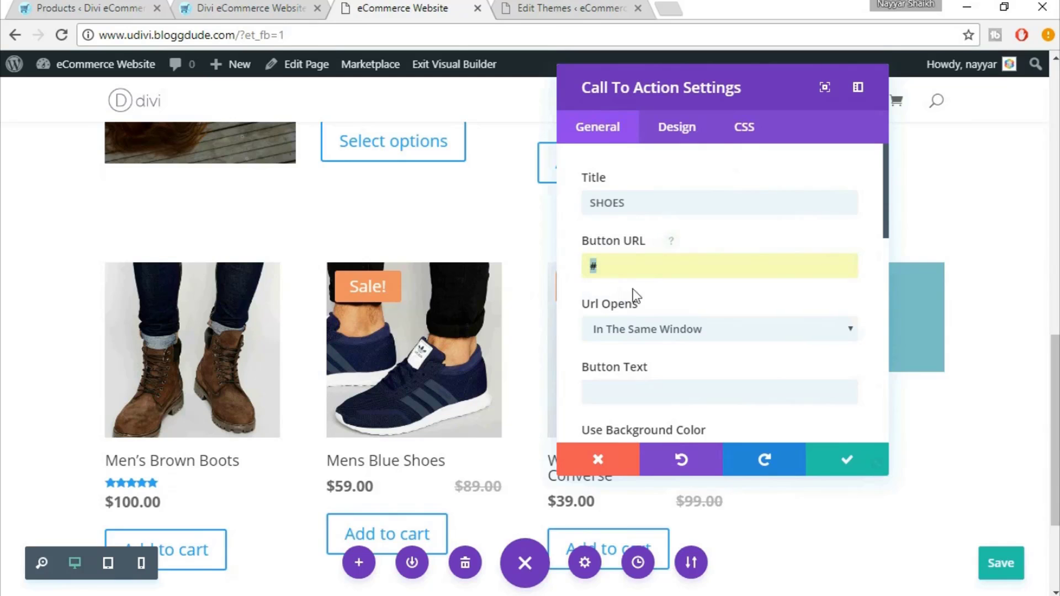
scroll(715, 293, "down", 3)
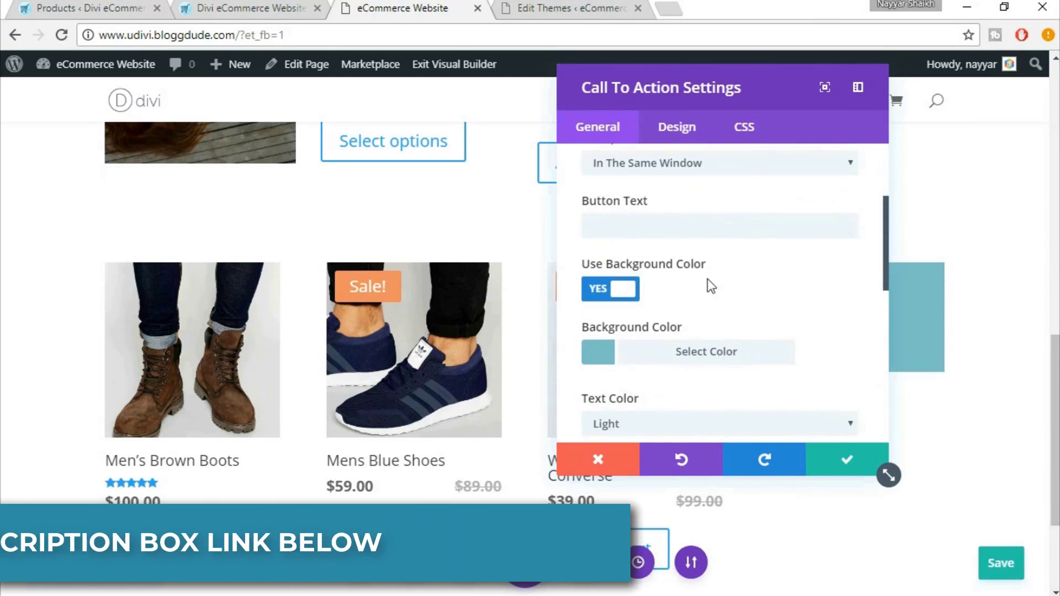
Set the button text to VIEW ALL, matching the live banner
left_click(714, 228)
left_click(255, 6)
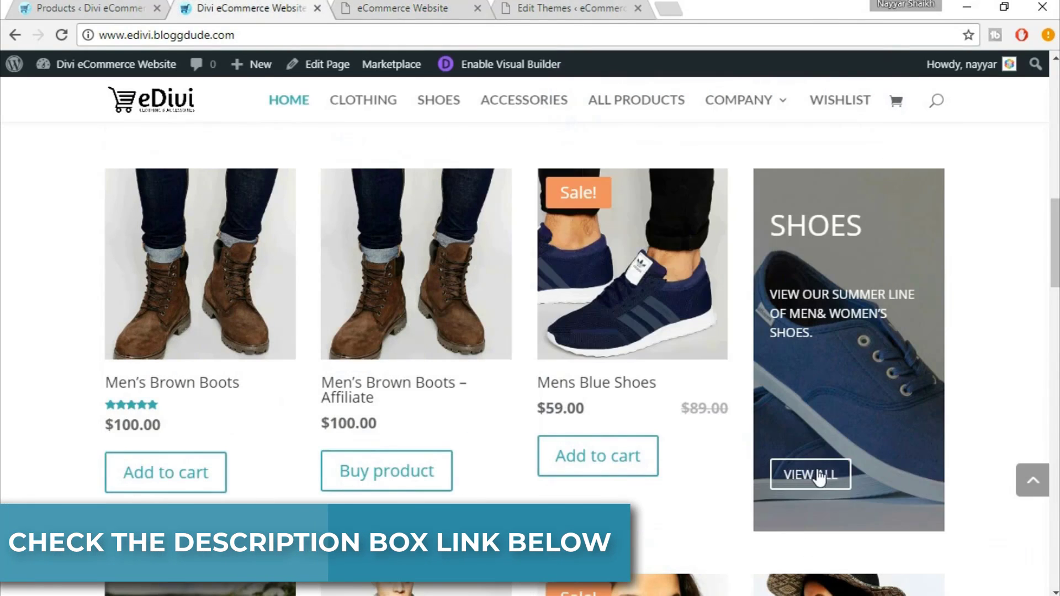
left_click(390, 7)
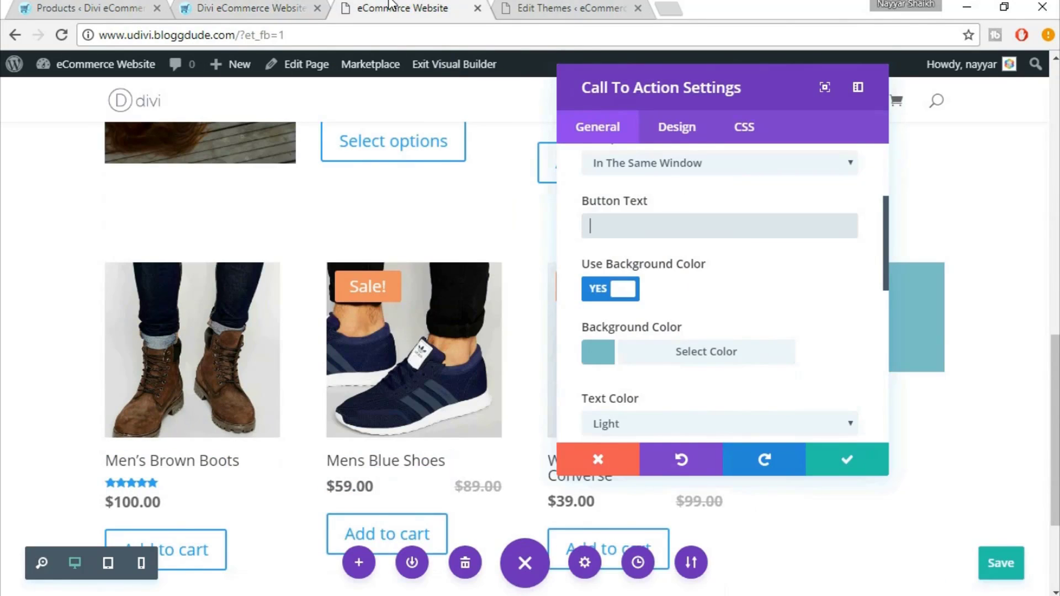
type("VIEW ")
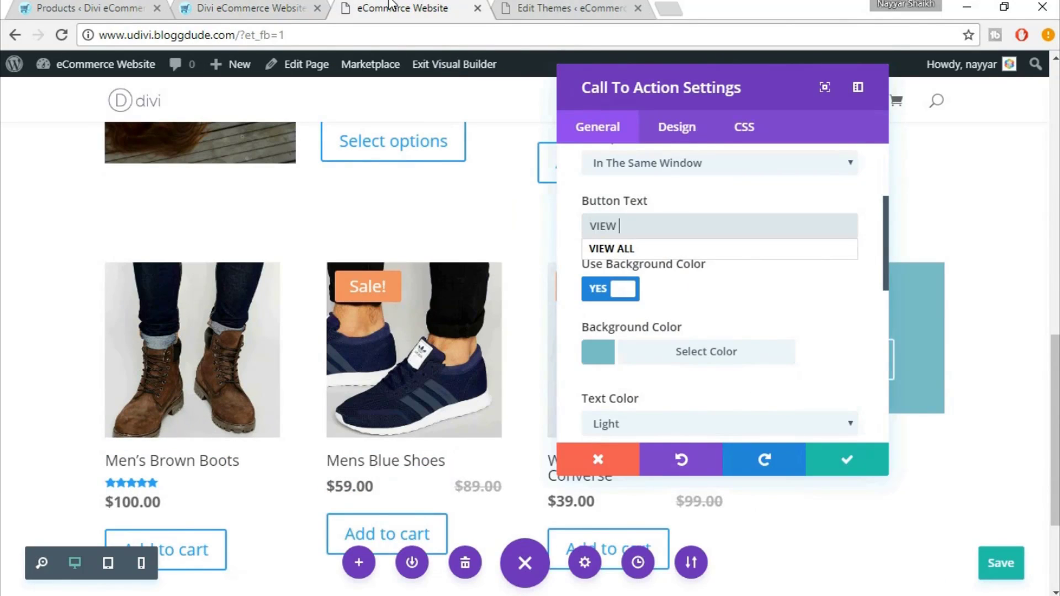
type("ALL")
left_click(734, 317)
Set the call-to-action's text orientation to Left
scroll(807, 296, "down", 3)
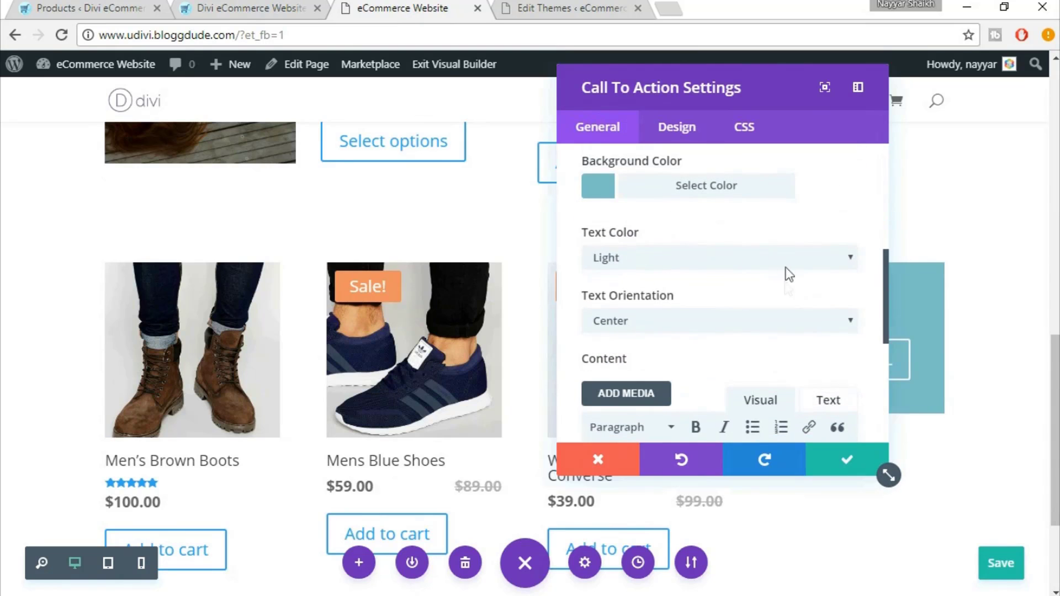
left_click(251, 9)
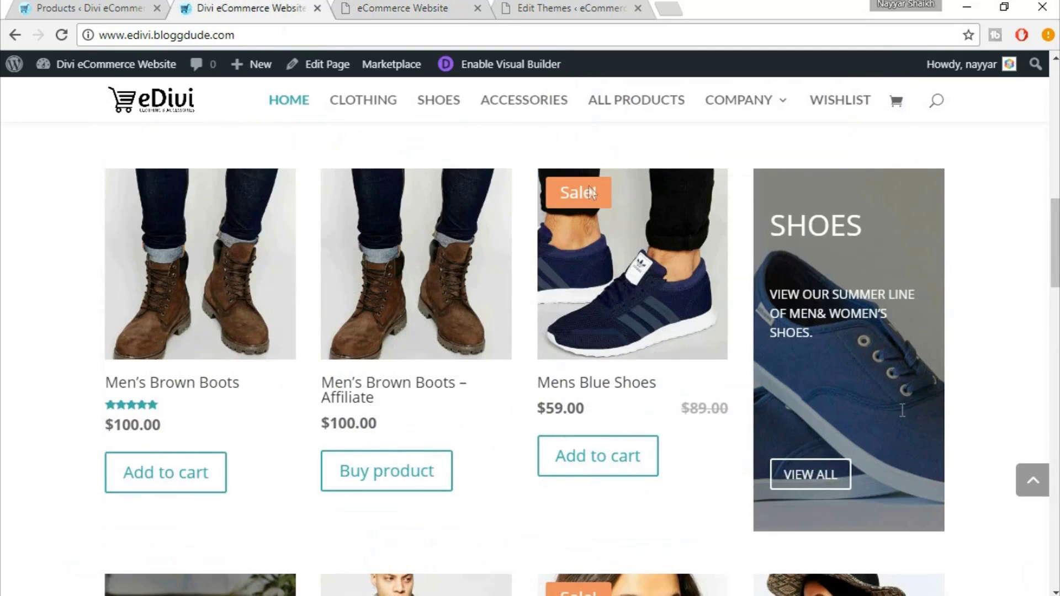
left_click(379, 6)
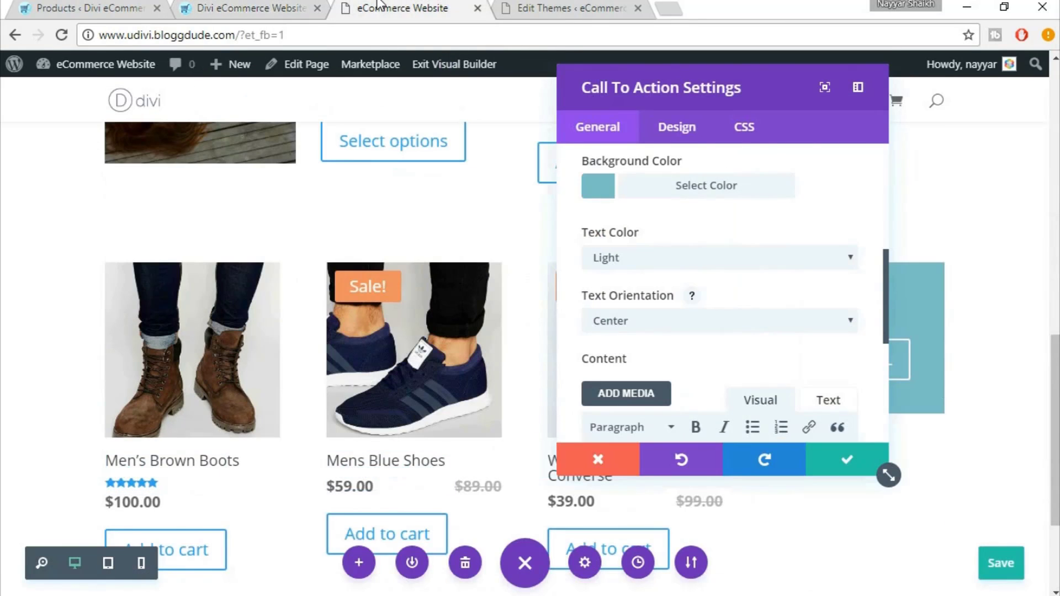
left_click(685, 325)
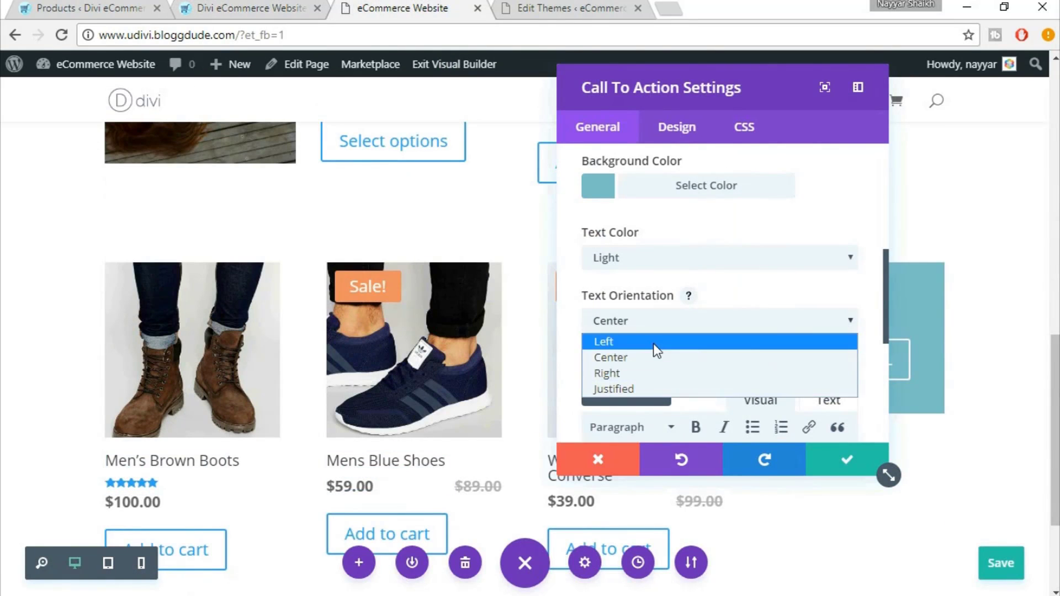
left_click(654, 343)
left_click_drag(740, 87, 430, 115)
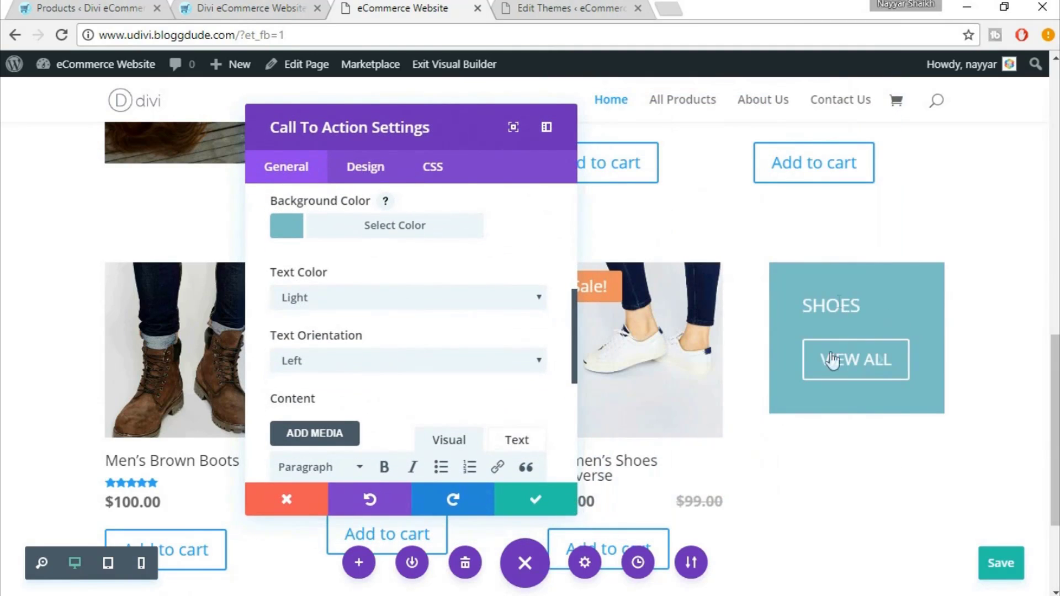
Paste the summer-line caption from the live banner into the Content field
scroll(468, 380, "down", 5)
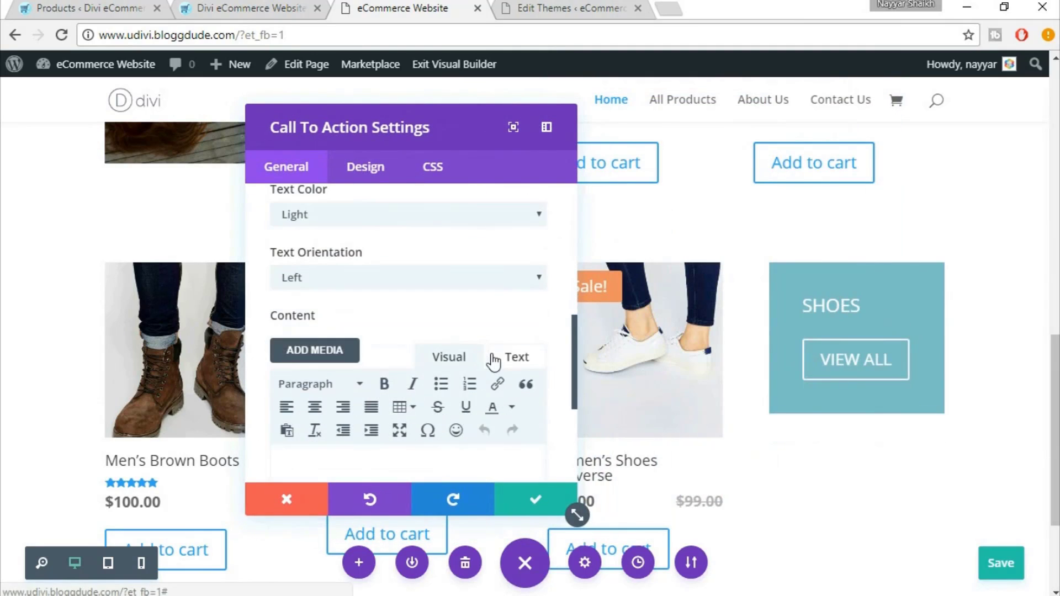
left_click(414, 291)
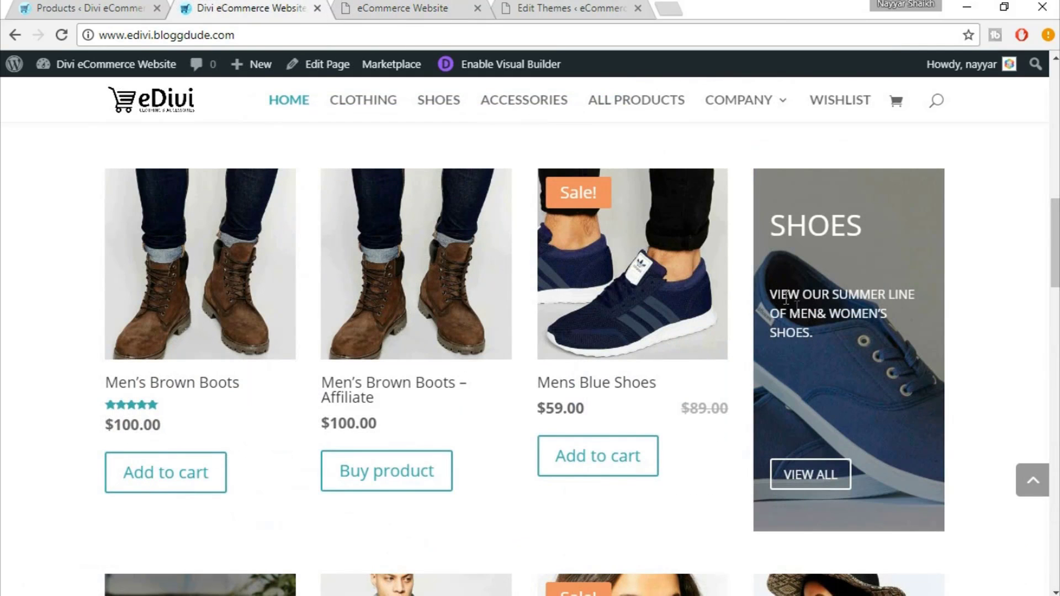
left_click_drag(770, 294, 822, 330)
key("ctrl+c")
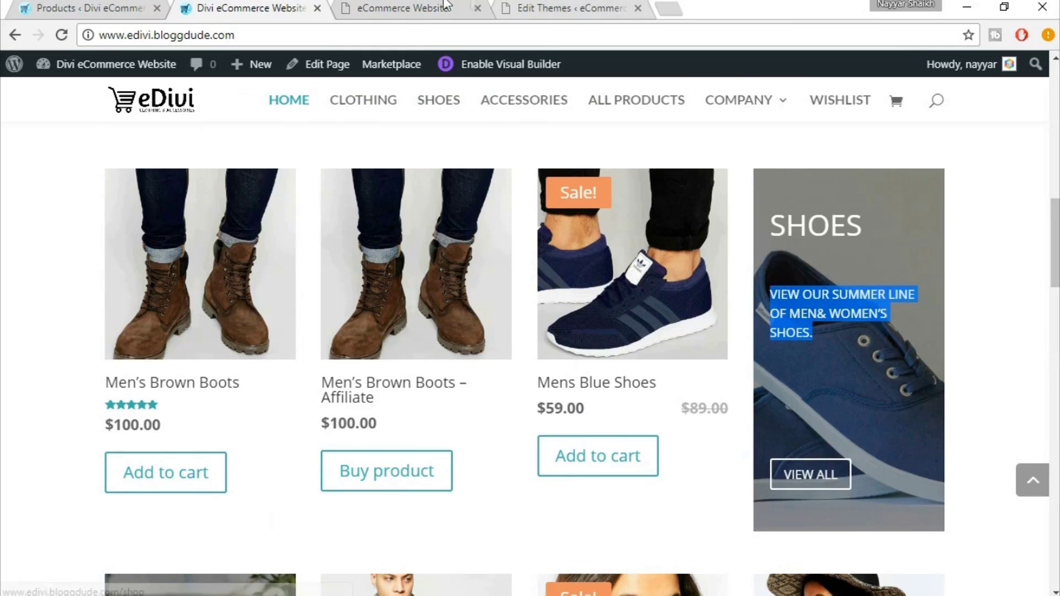
left_click(402, 8)
left_click(532, 192)
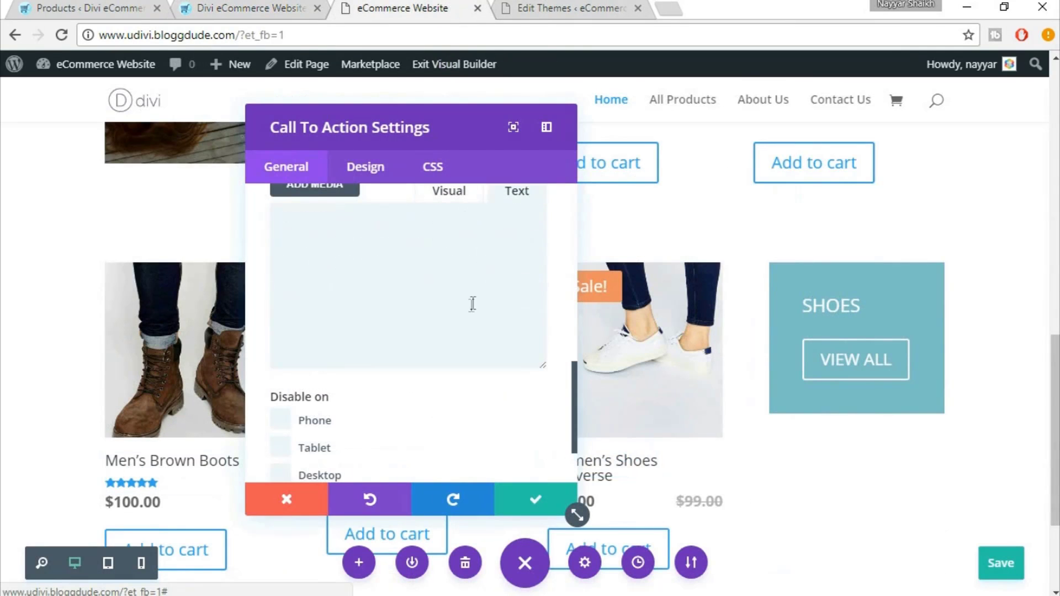
key("ctrl+v")
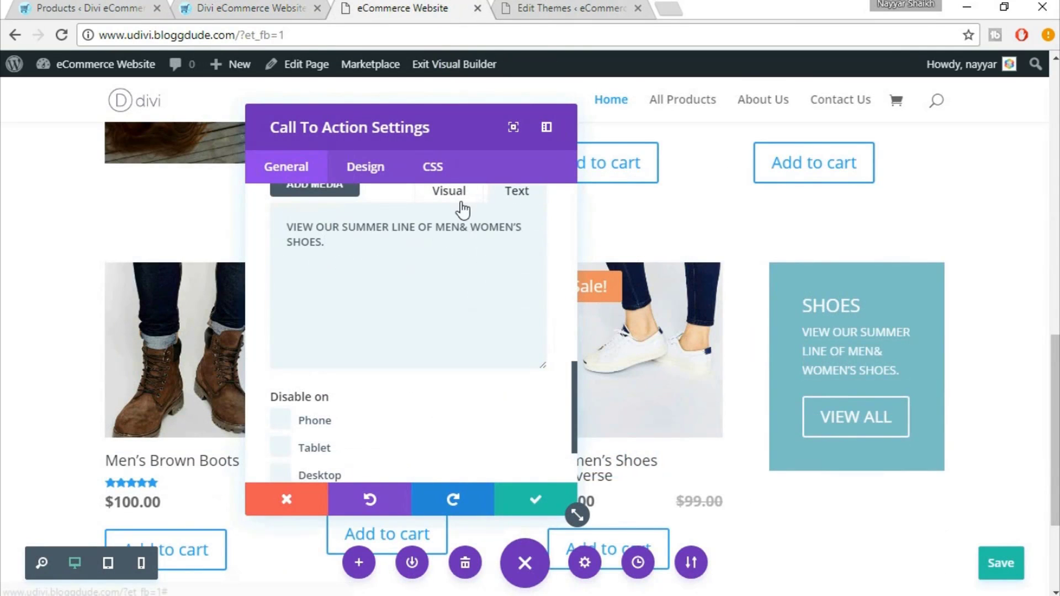
left_click(449, 191)
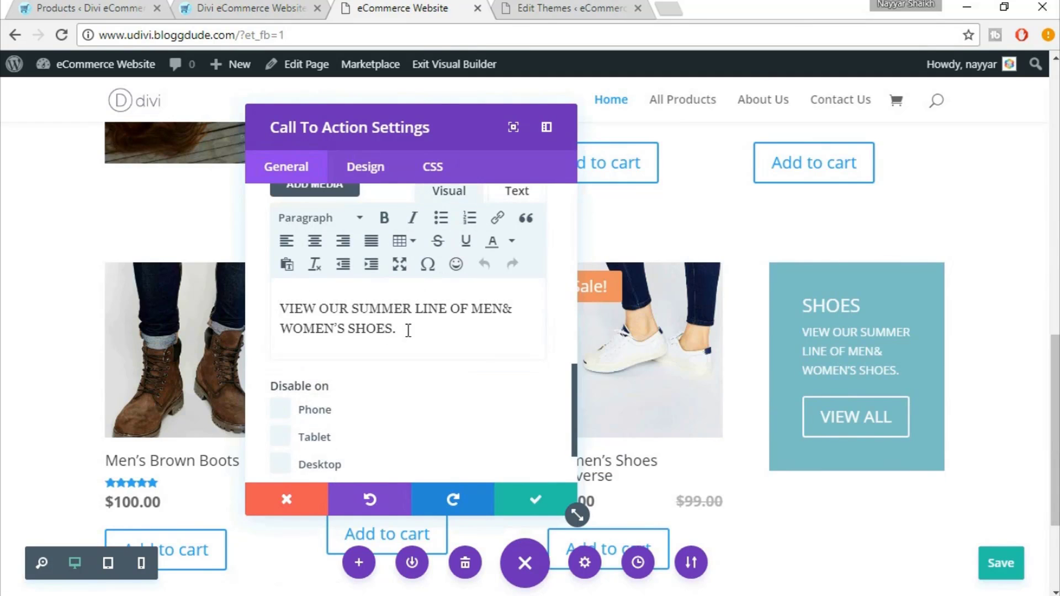
Add two blank lines above and two below the caption
key("Return")
key("Return")
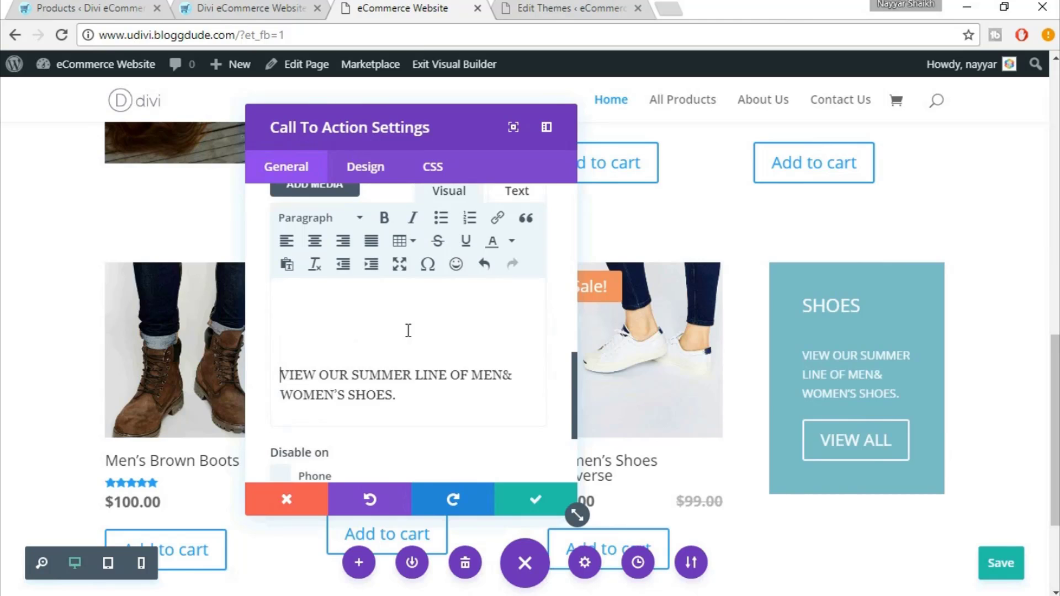
key("Return")
left_click(427, 429)
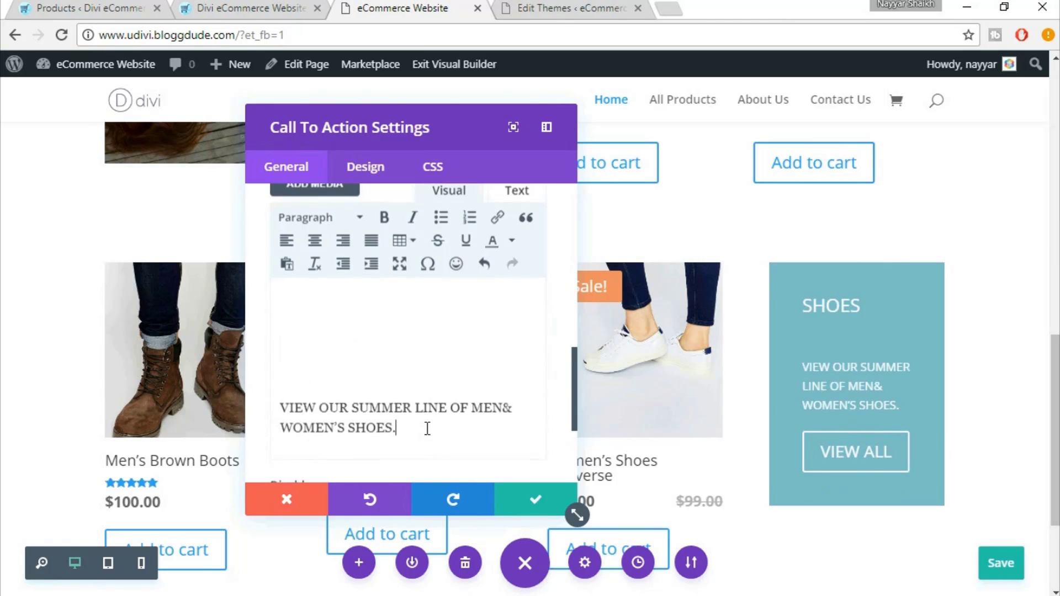
scroll(432, 419, "down", 3)
key("Return")
key("Return")
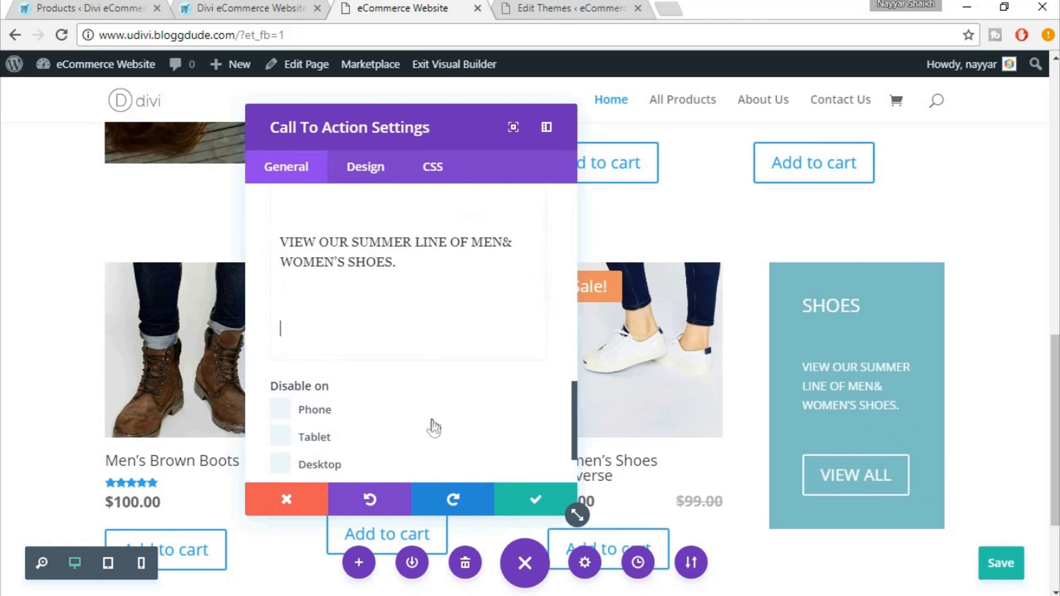
key("Return")
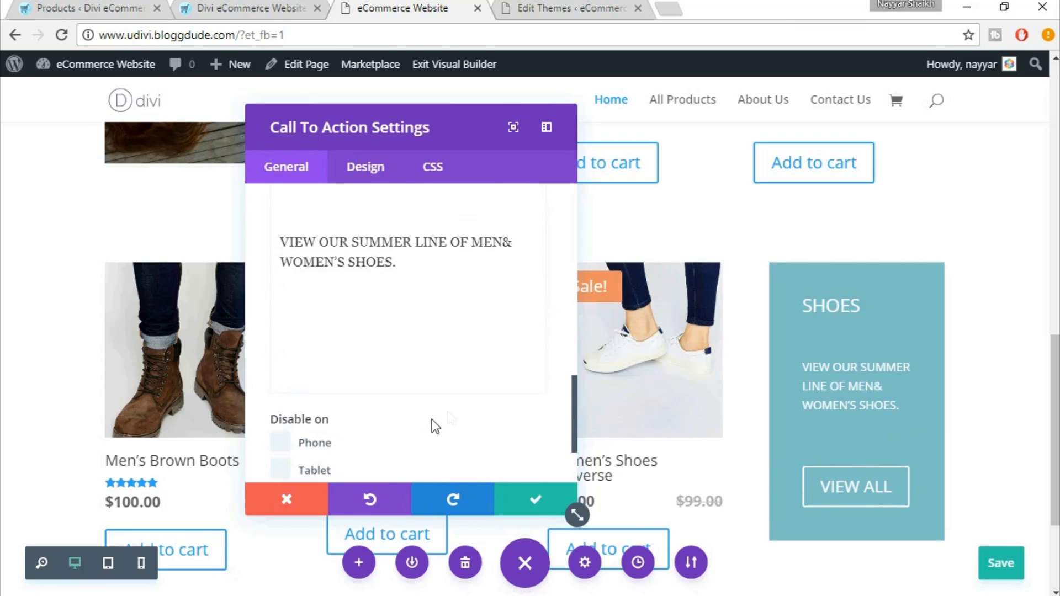
scroll(504, 345, "up", 3)
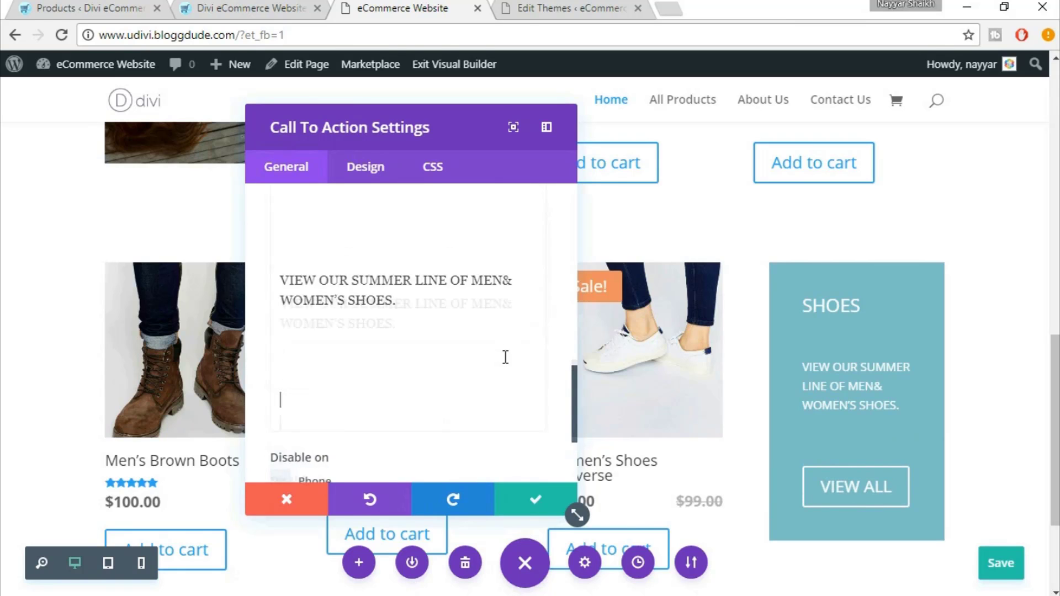
scroll(794, 367, "up", 5)
scroll(884, 392, "down", 5)
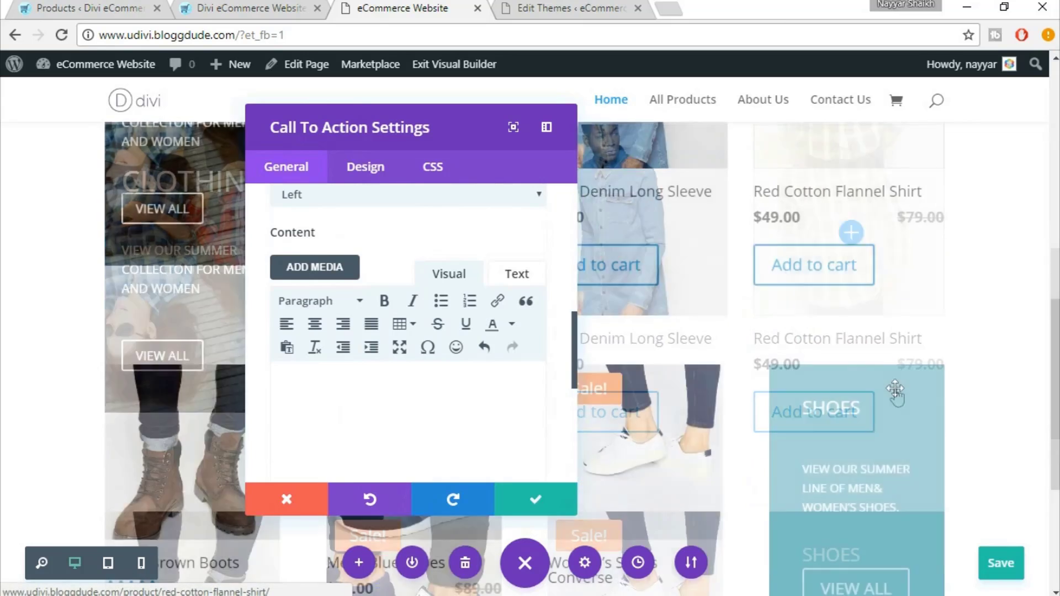
Set the call-to-action heading font size to 35 and body font size to 15
left_click(365, 166)
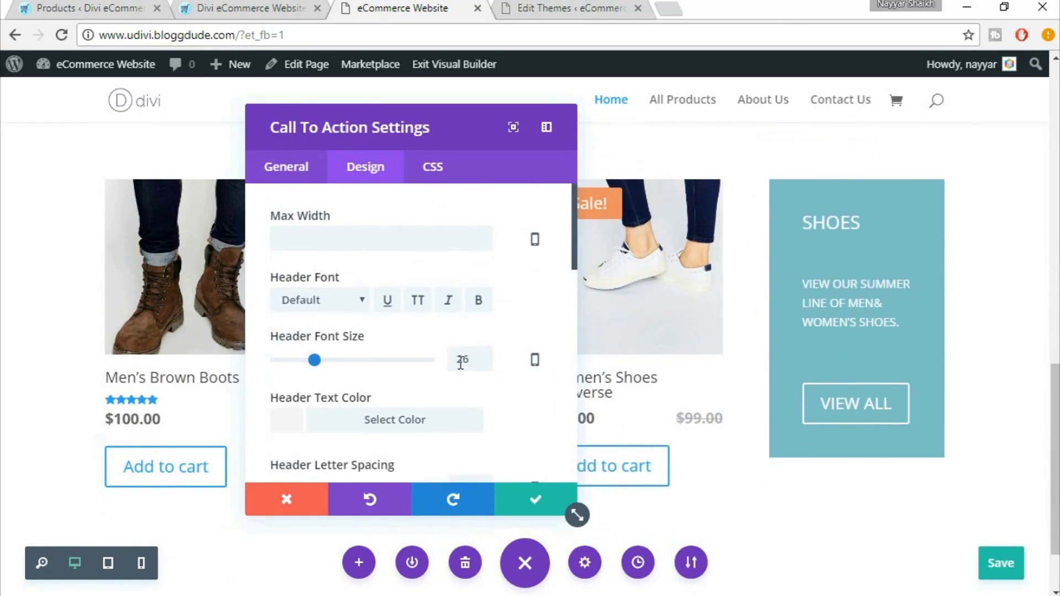
double_click(460, 362)
type("35")
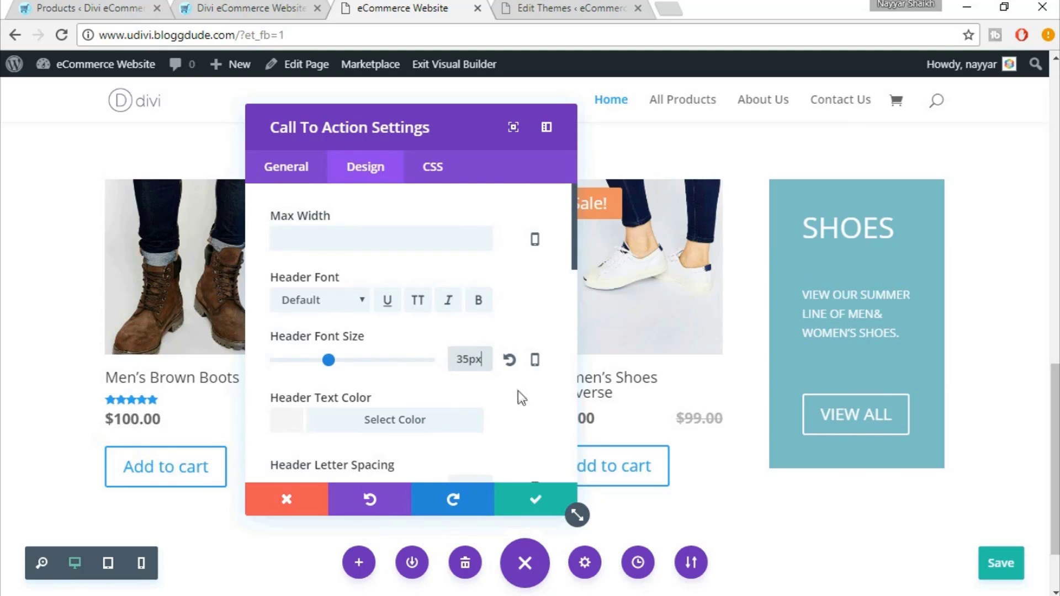
scroll(519, 393, "down", 2)
scroll(520, 395, "down", 4)
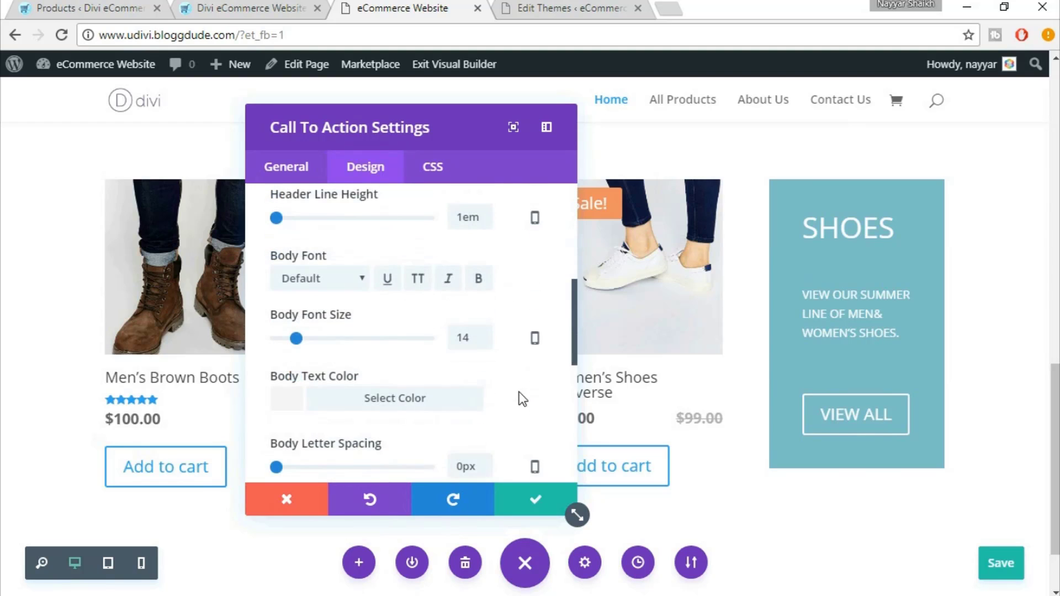
left_click_drag(472, 336, 457, 335)
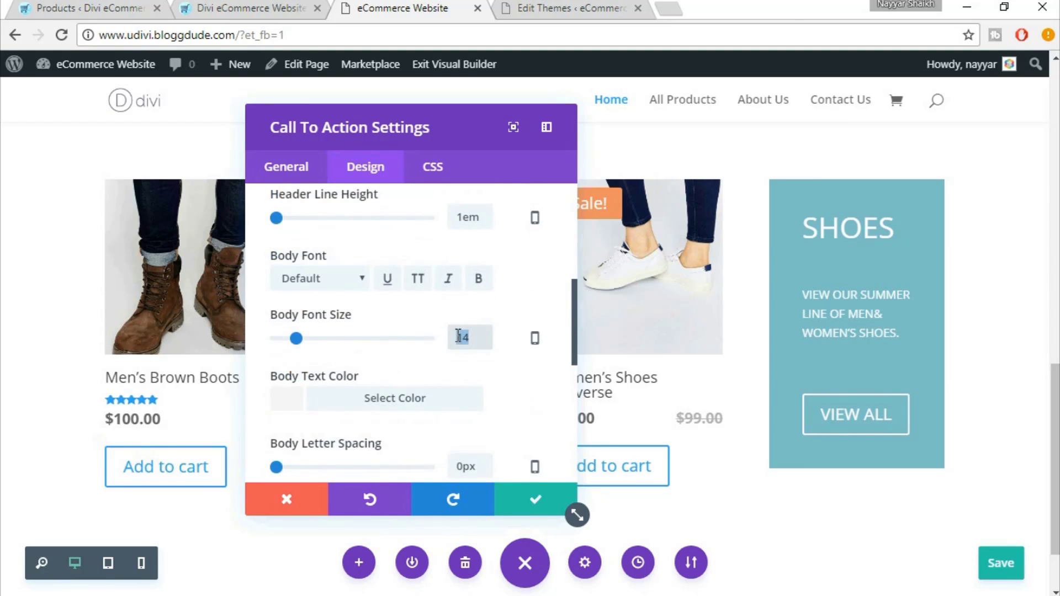
type("156")
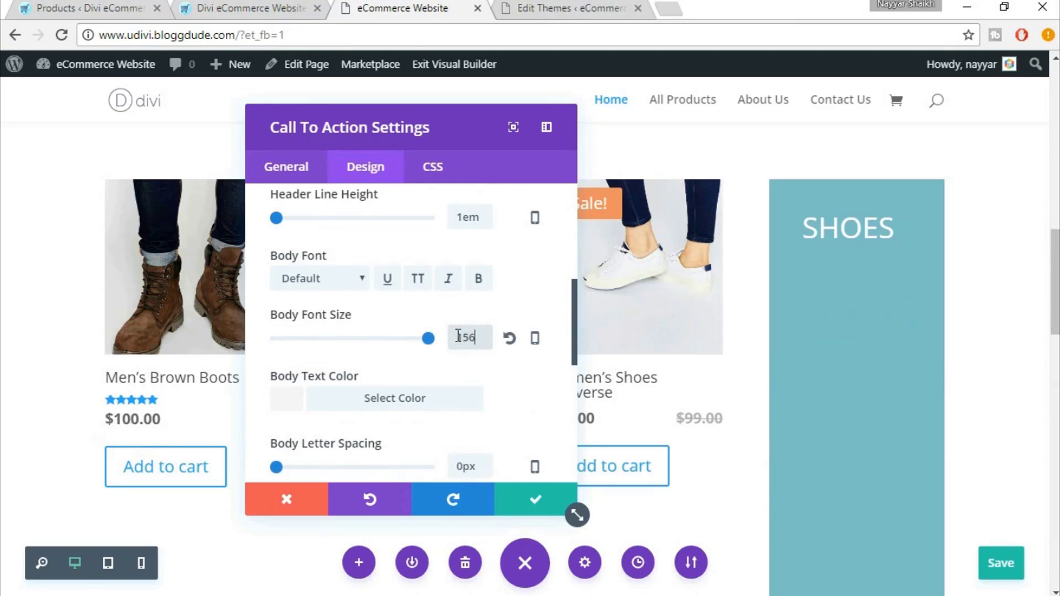
type("px")
double_click(457, 335)
type("15")
Enter custom padding of 50px top and bottom, 20px left and right
scroll(535, 418, "down", 6)
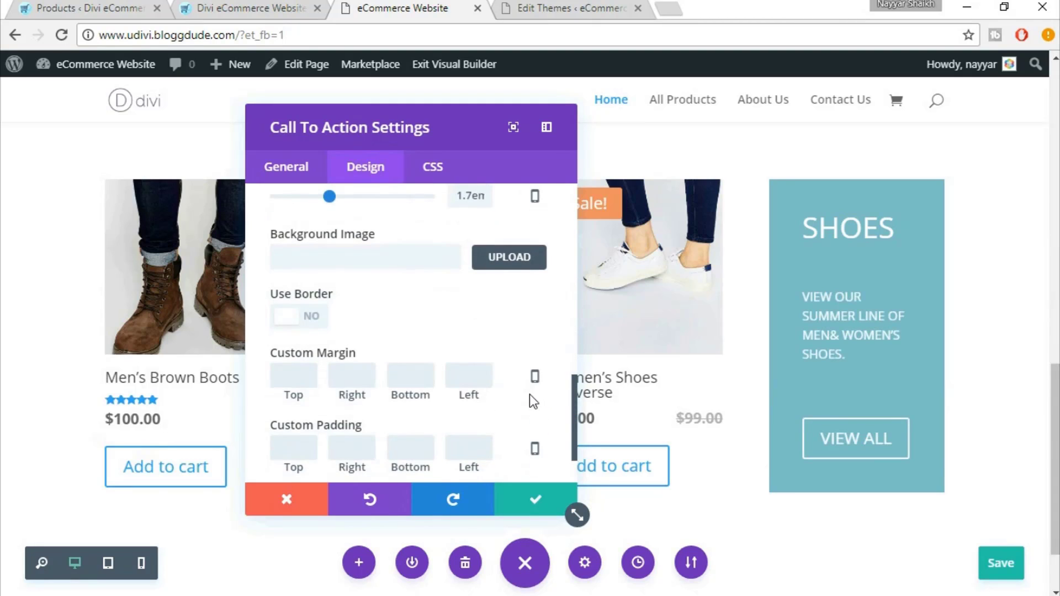
scroll(296, 378, "down", 1)
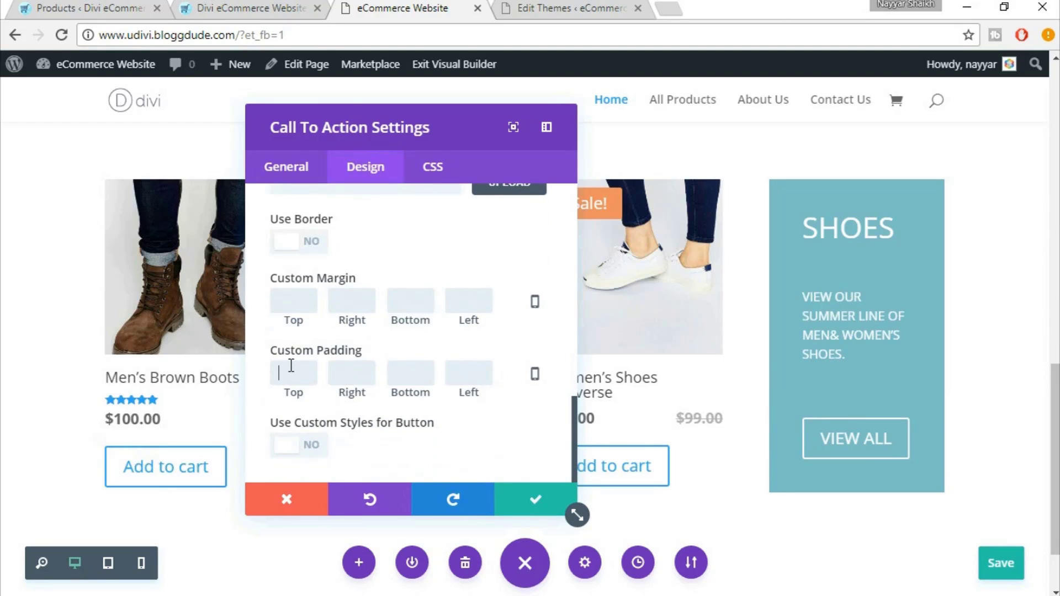
type("50")
key("Tab")
type("20")
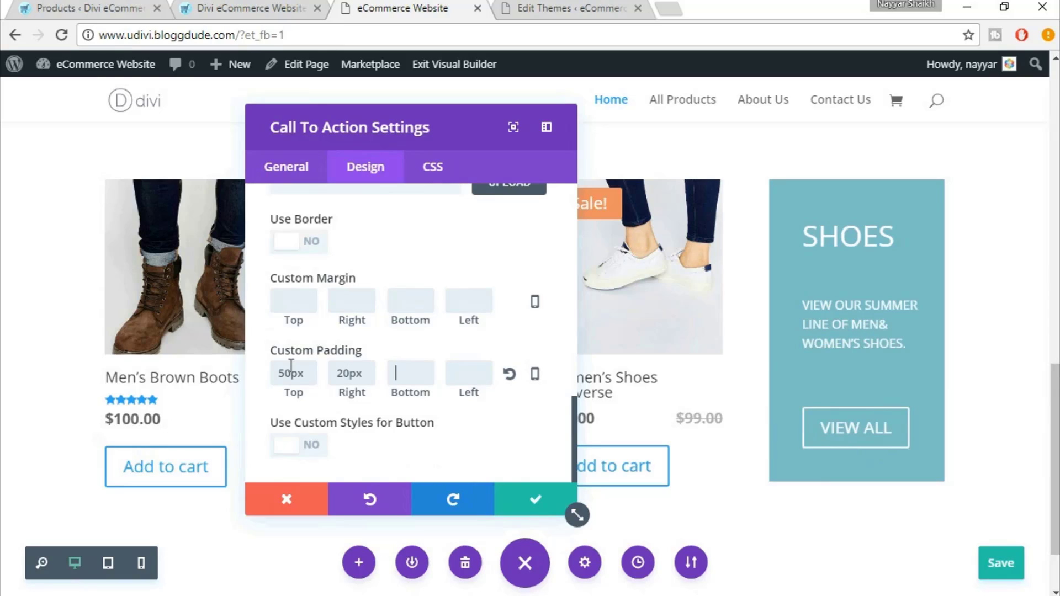
type("50")
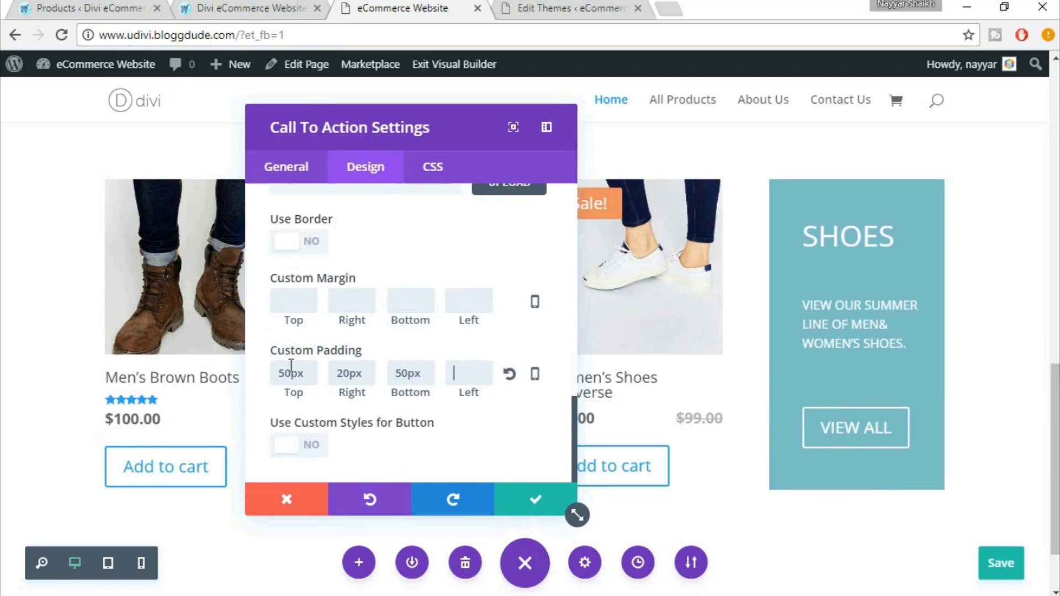
type("20")
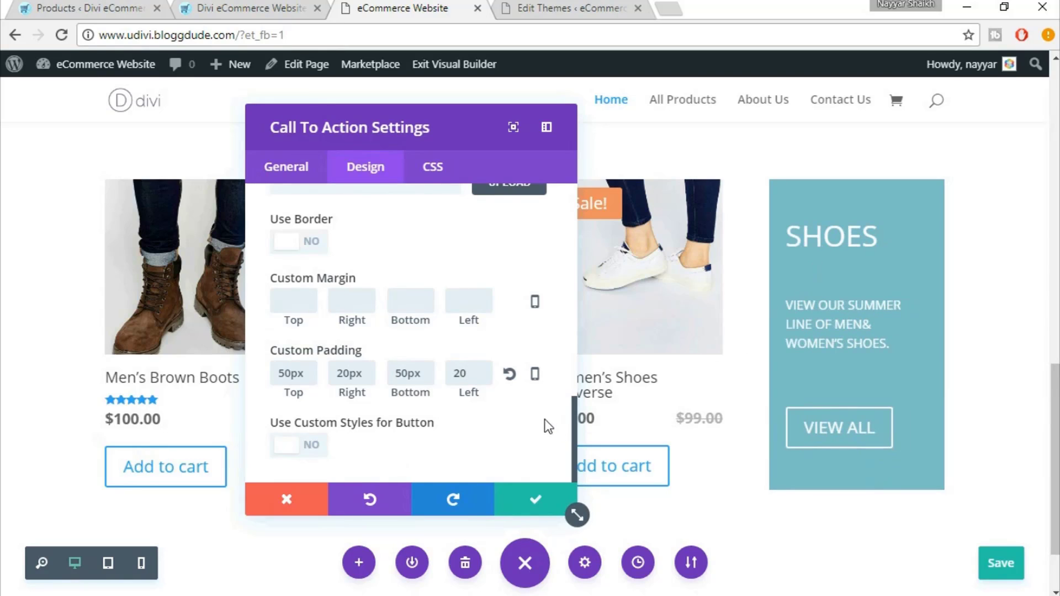
Enable custom button styles and set the VIEW ALL button text size to 15px
left_click(307, 455)
scroll(496, 429, "down", 3)
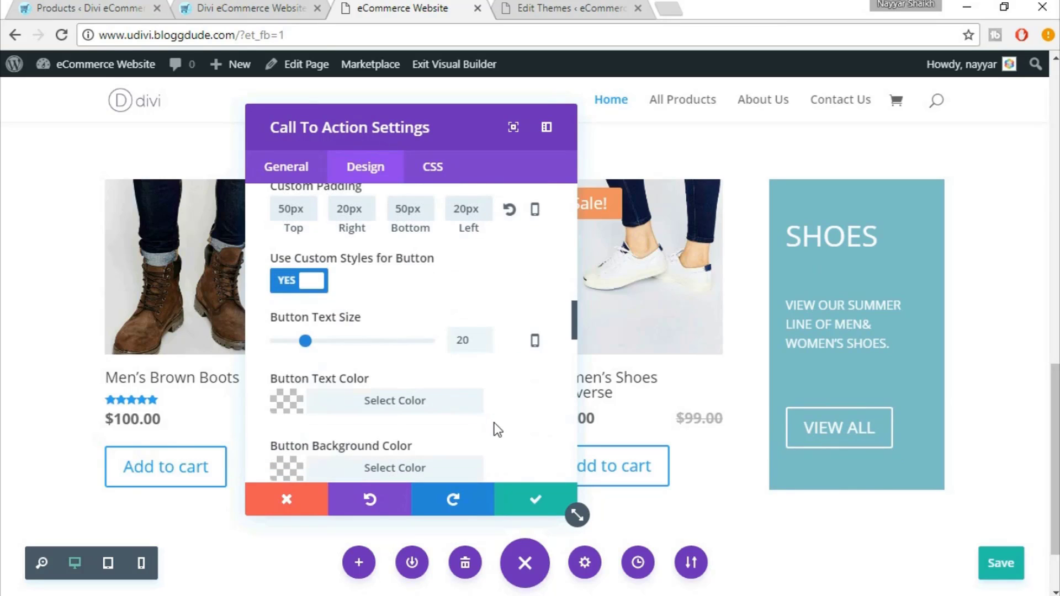
double_click(467, 344)
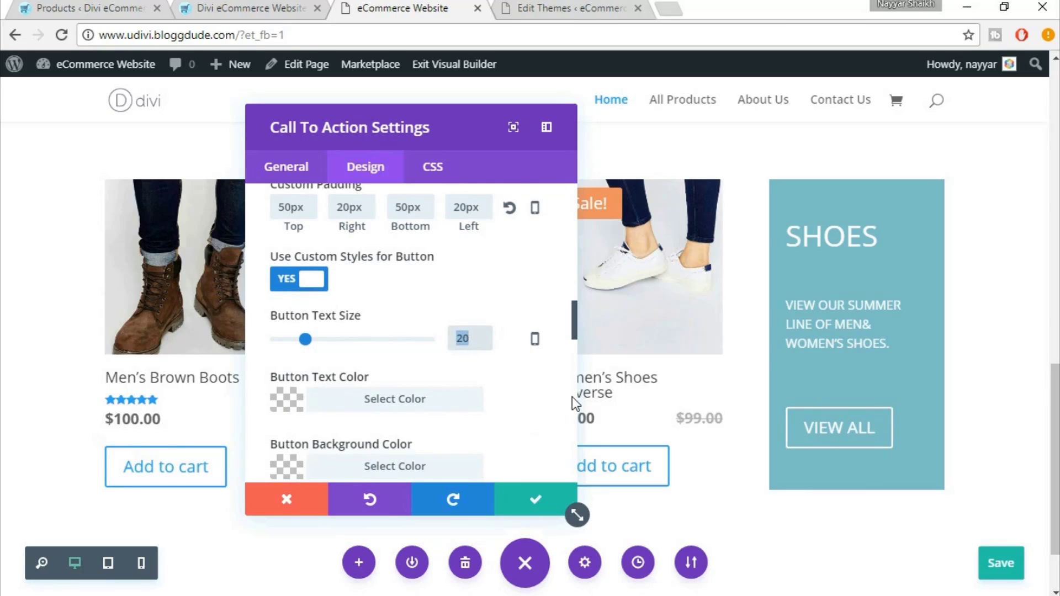
type("15px")
scroll(516, 409, "down", 5)
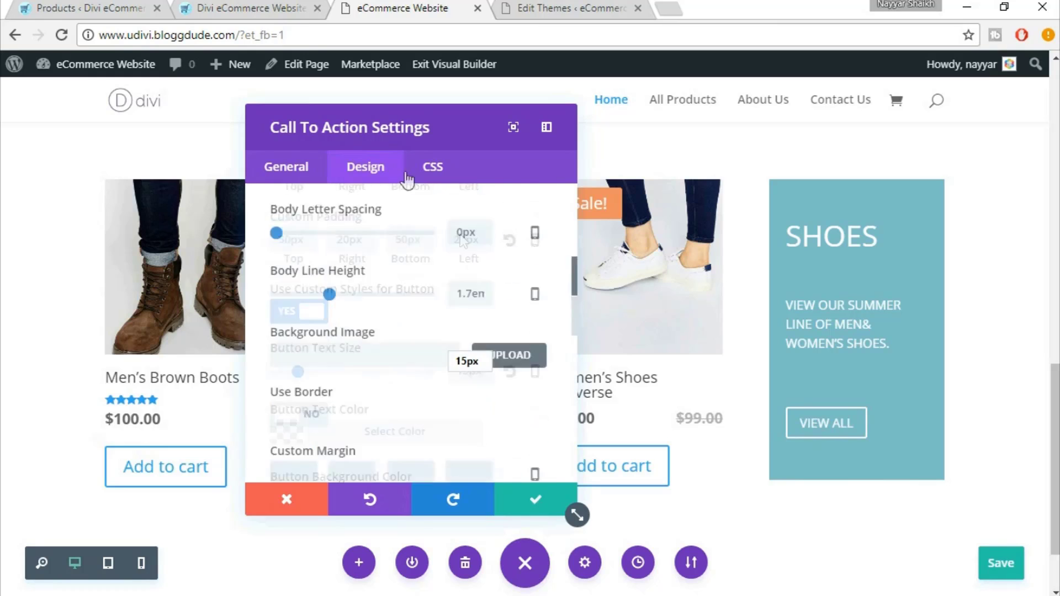
Turn off the block's background colour and save the call-to-action
left_click(284, 180)
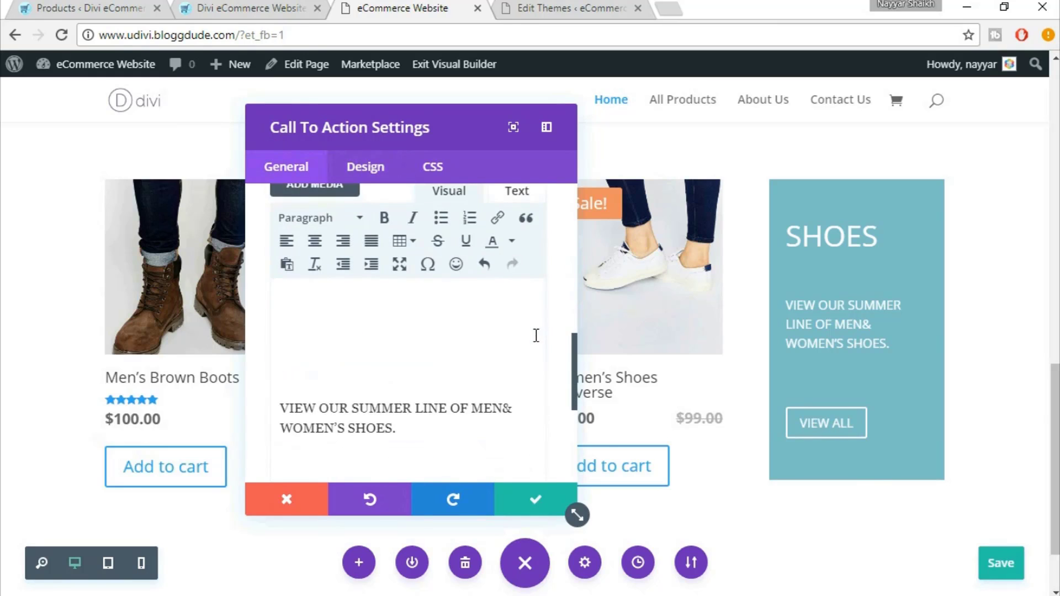
scroll(535, 333, "up", 5)
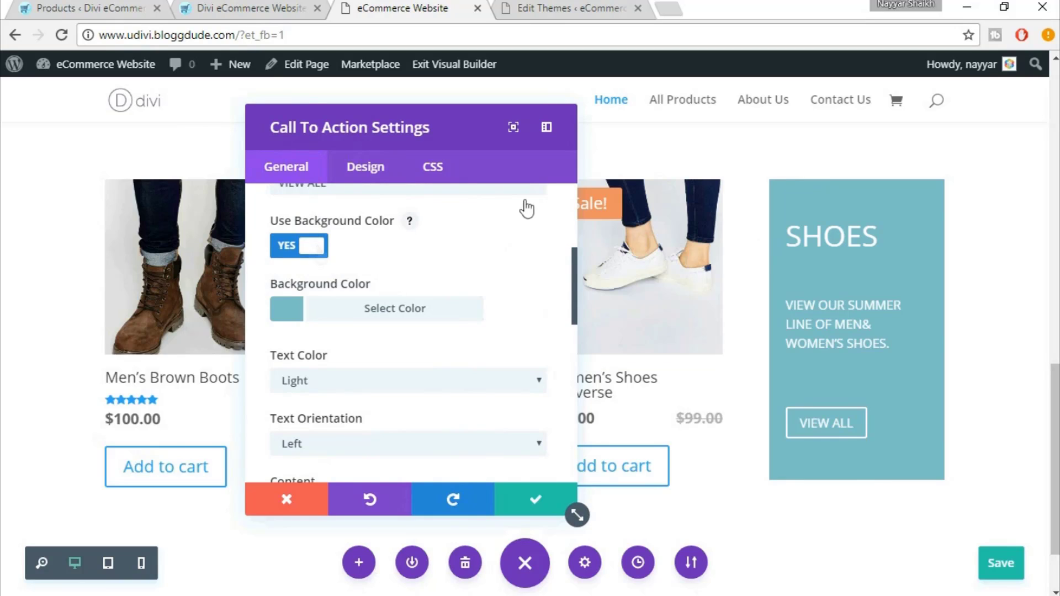
left_click(320, 244)
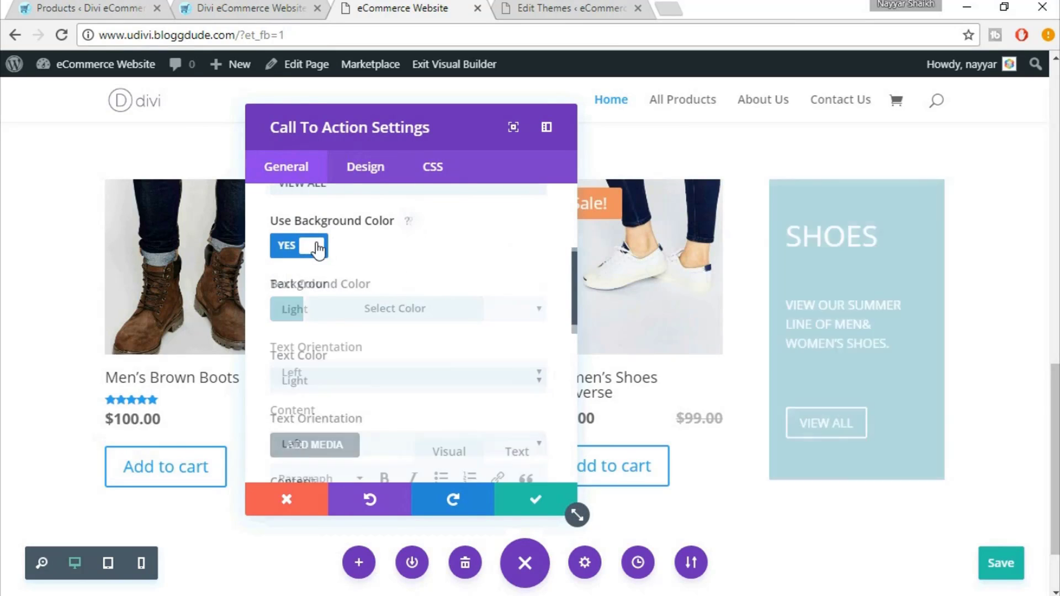
left_click(538, 502)
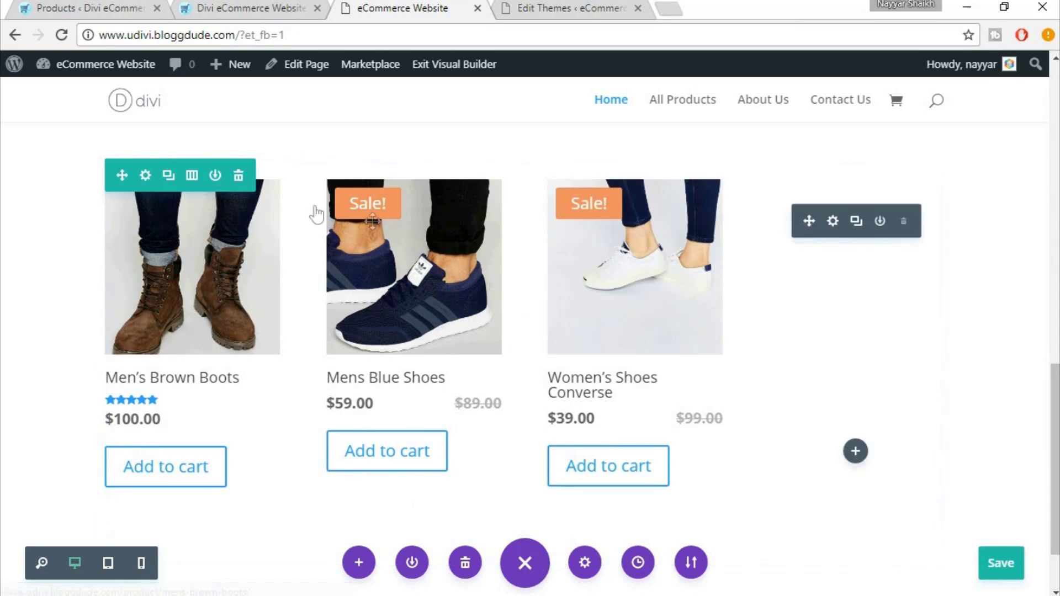
Upload shoes_v2 and set it as Column 2's background image in the row's Design settings
left_click(148, 175)
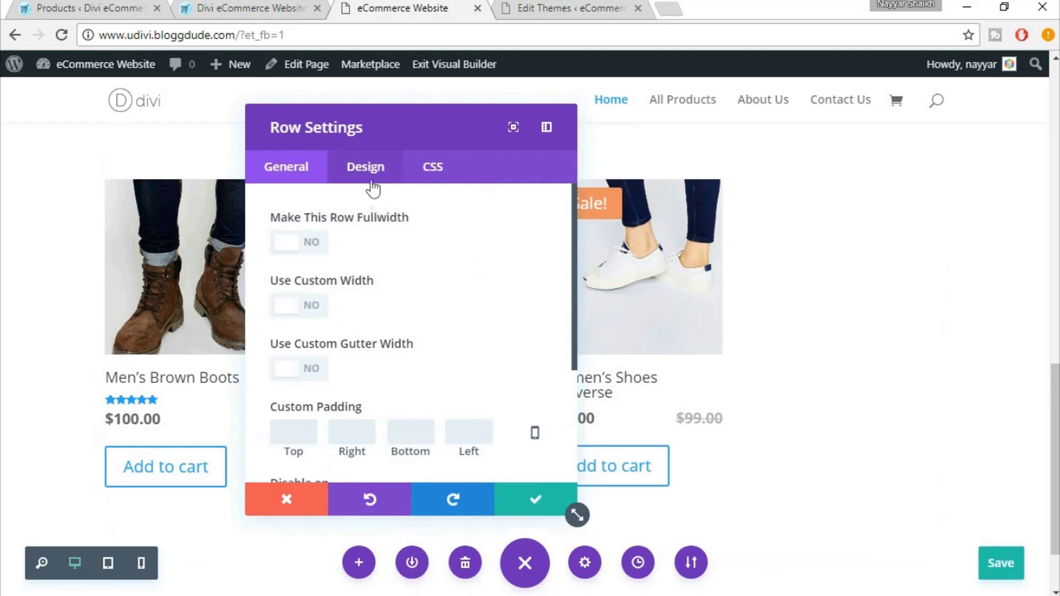
scroll(446, 326, "down", 3)
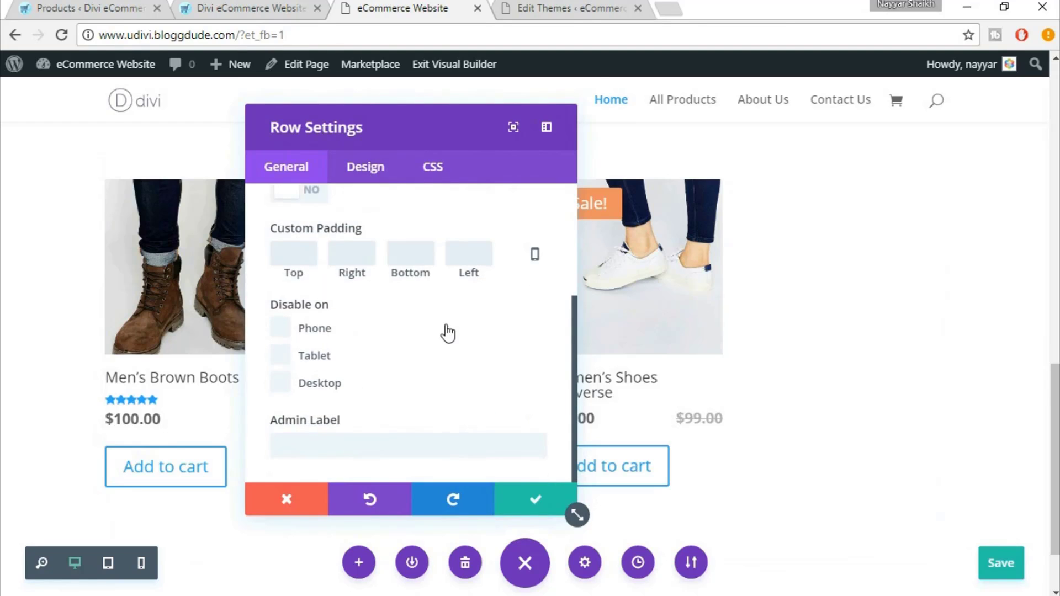
left_click(380, 169)
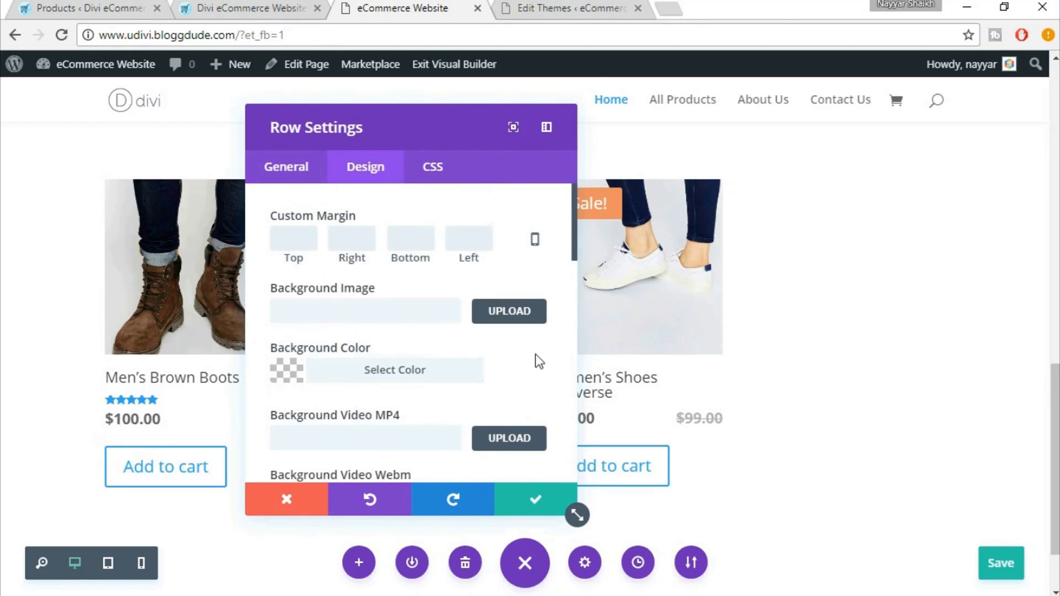
scroll(539, 362, "down", 10)
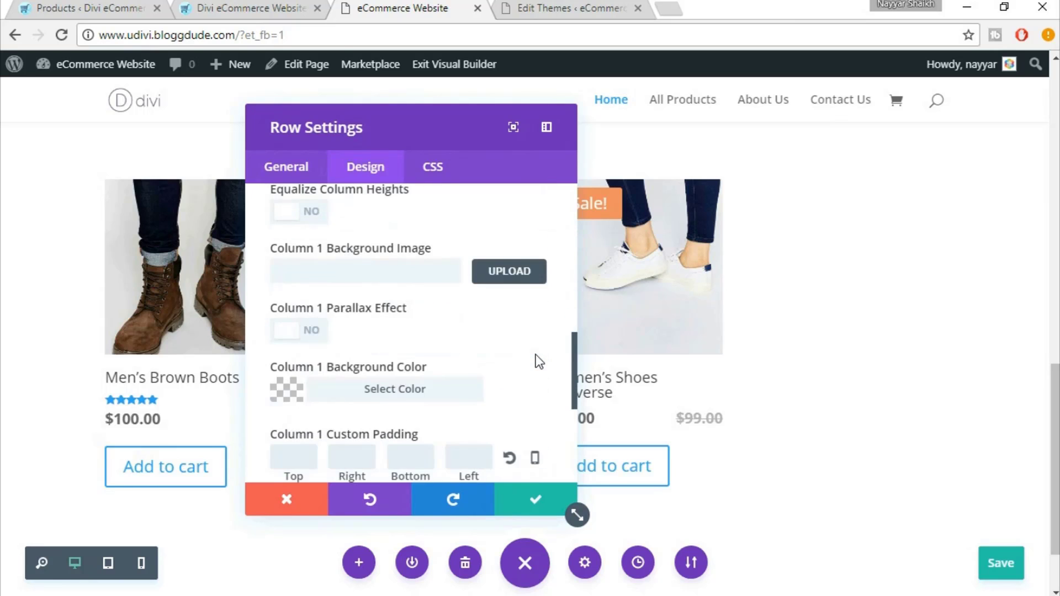
scroll(536, 357, "down", 5)
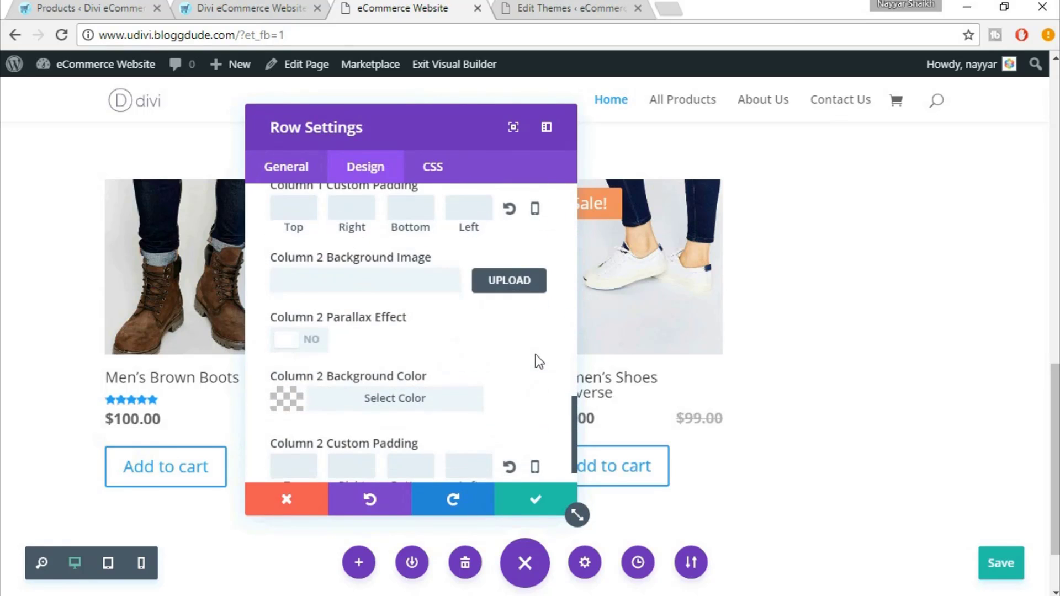
scroll(407, 351, "down", 1)
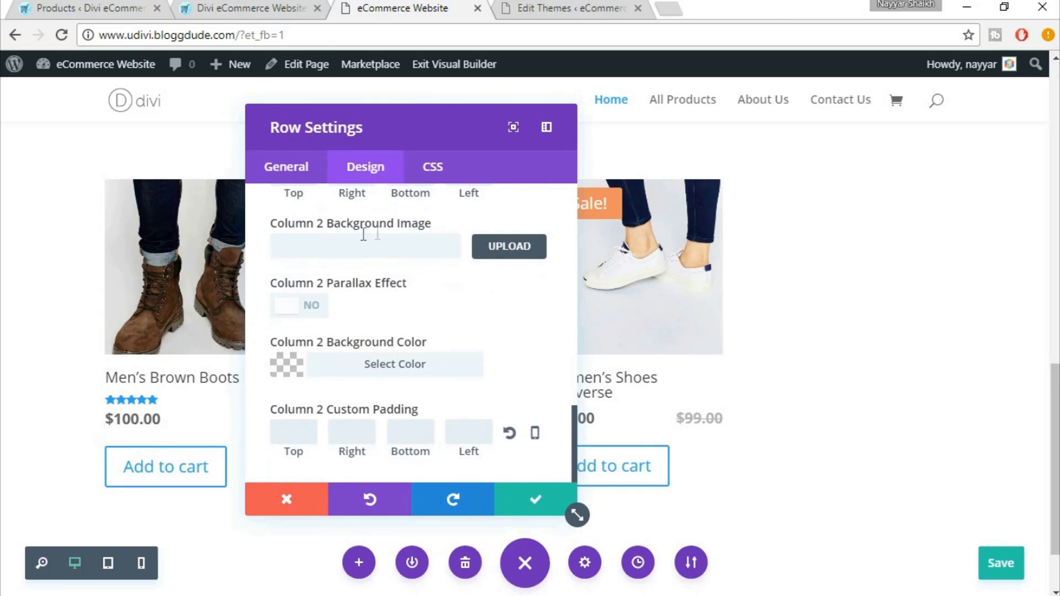
left_click(503, 255)
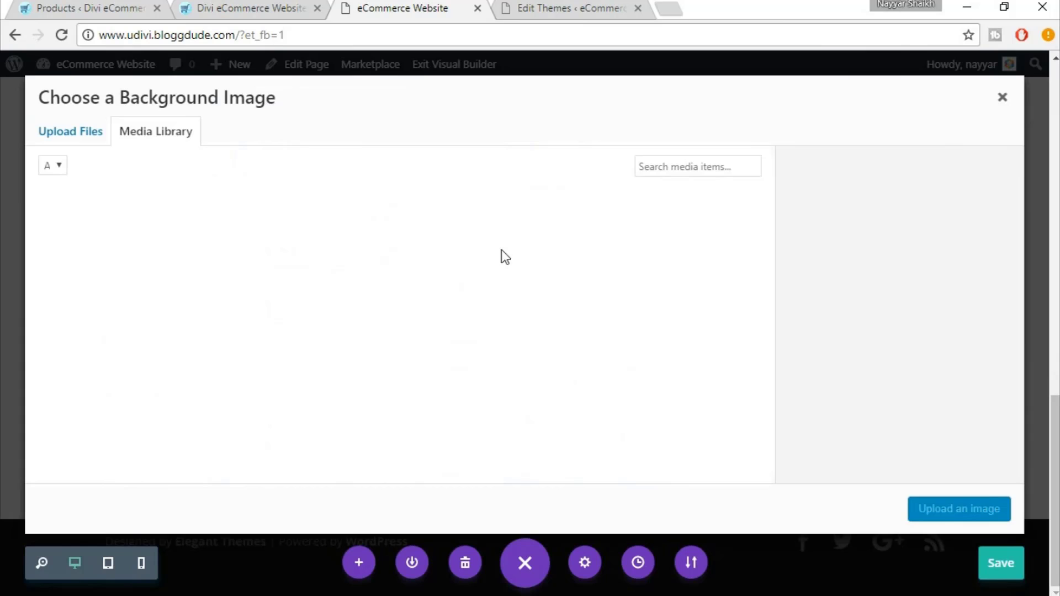
left_click(96, 142)
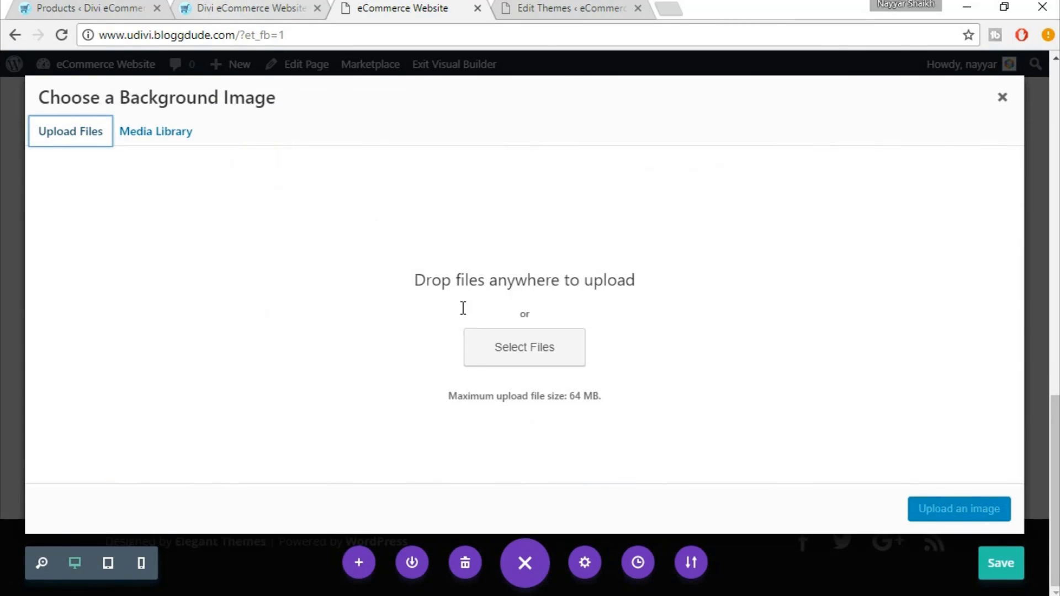
left_click(475, 355)
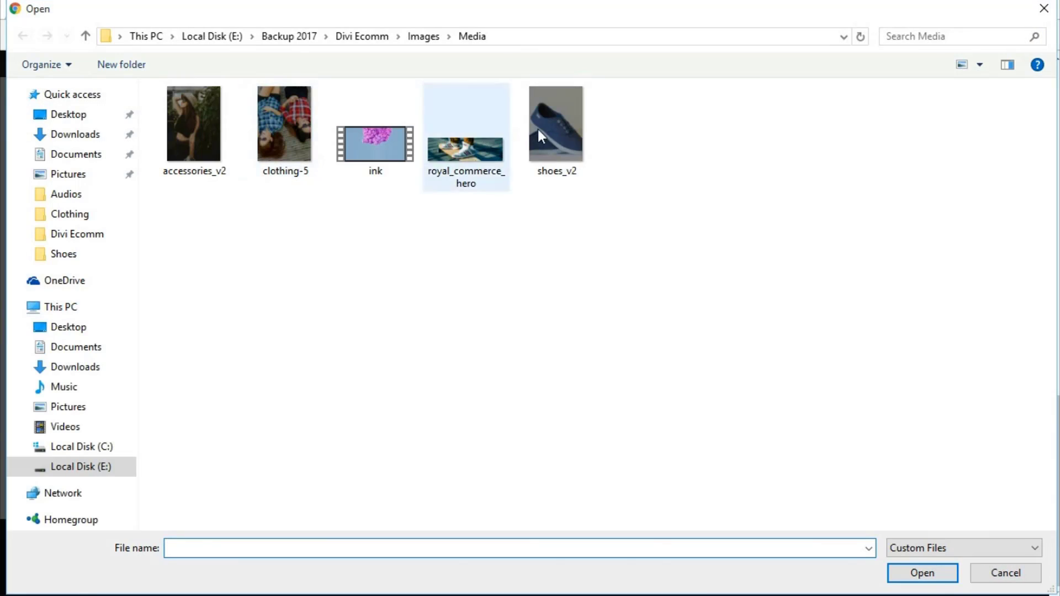
left_click(549, 136)
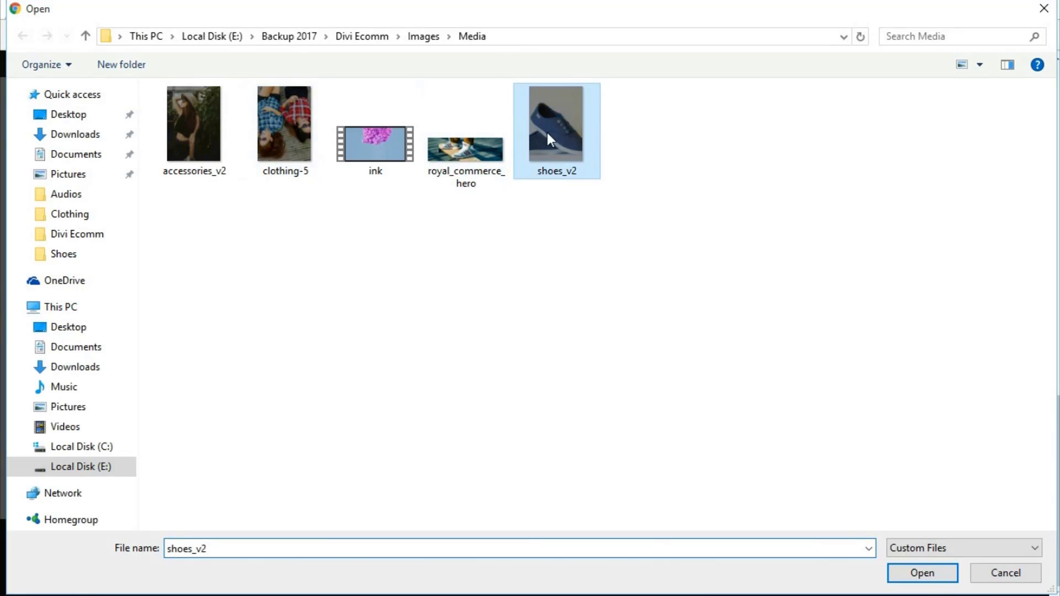
left_click(928, 574)
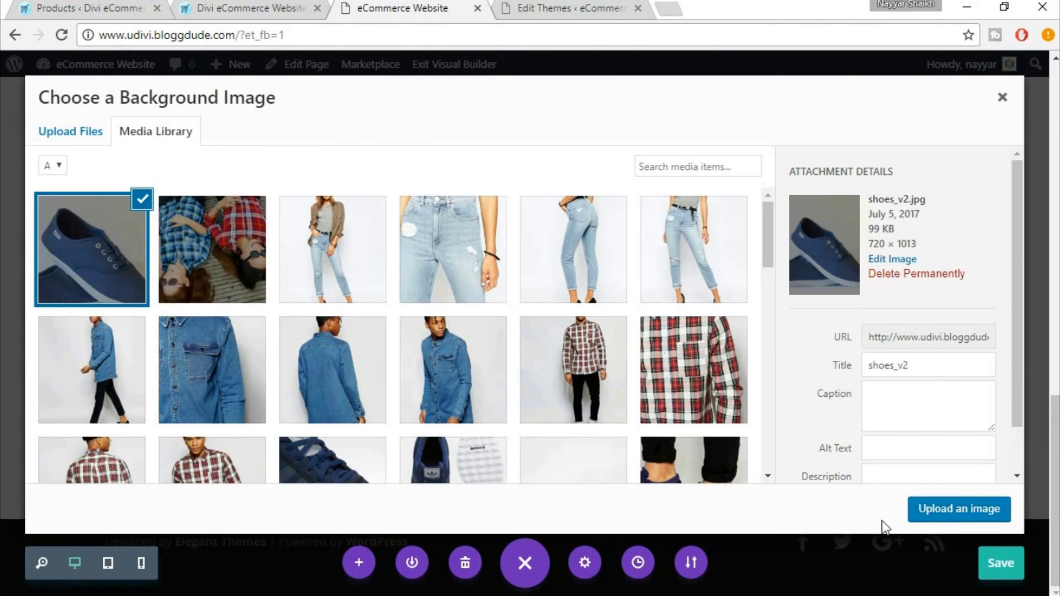
left_click(976, 513)
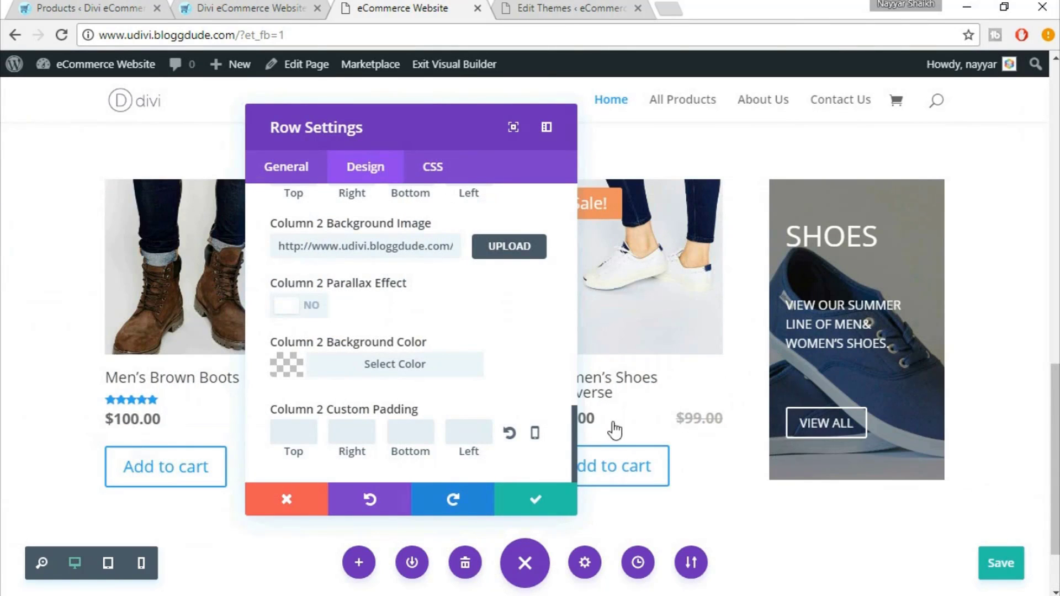
Enable a custom gutter width of 2 on the shoe row and save it
scroll(466, 382, "up", 6)
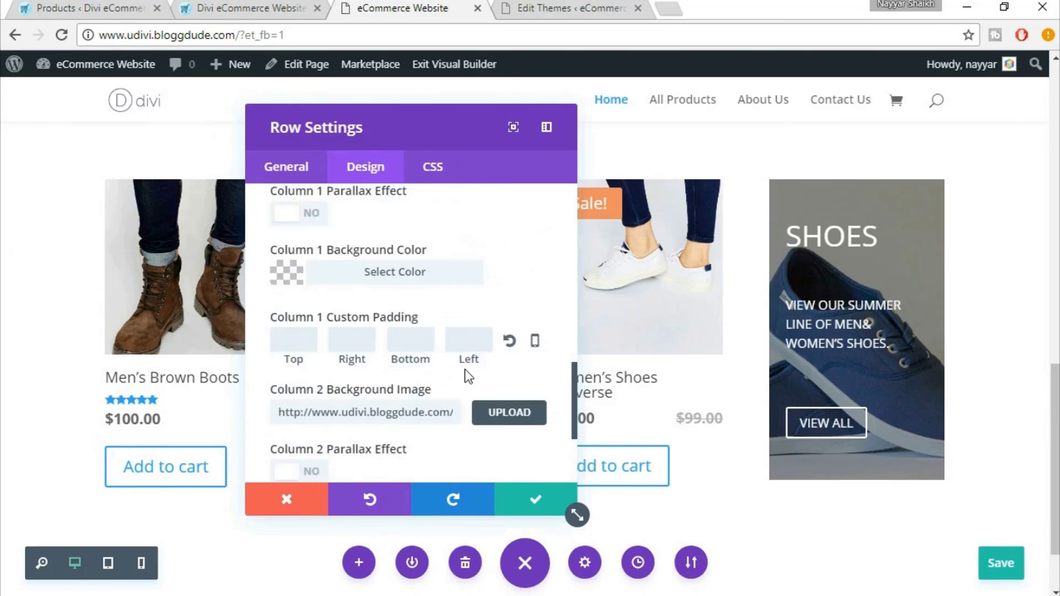
left_click(286, 169)
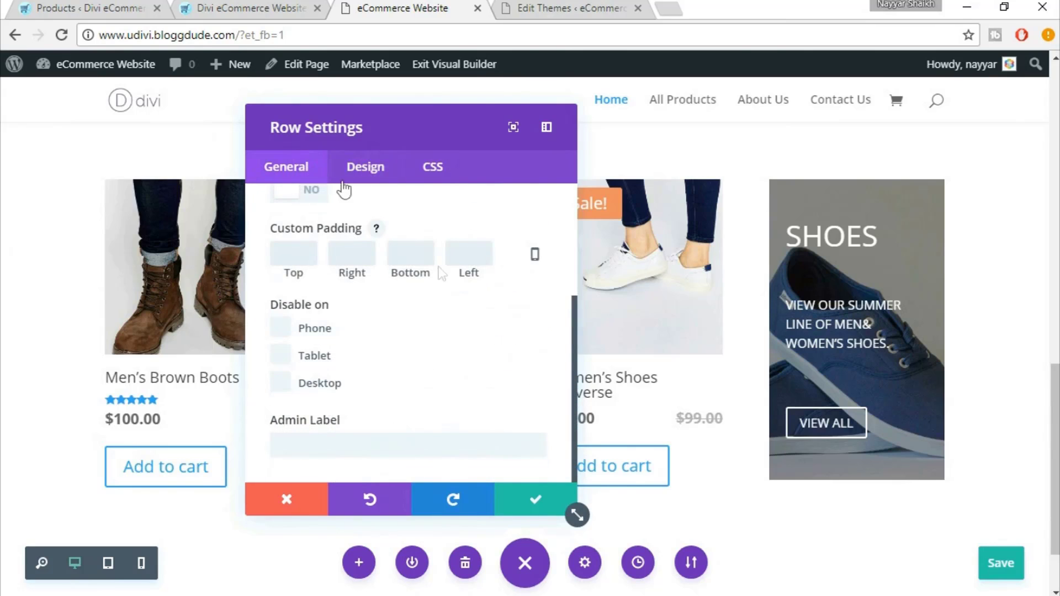
scroll(473, 331, "up", 3)
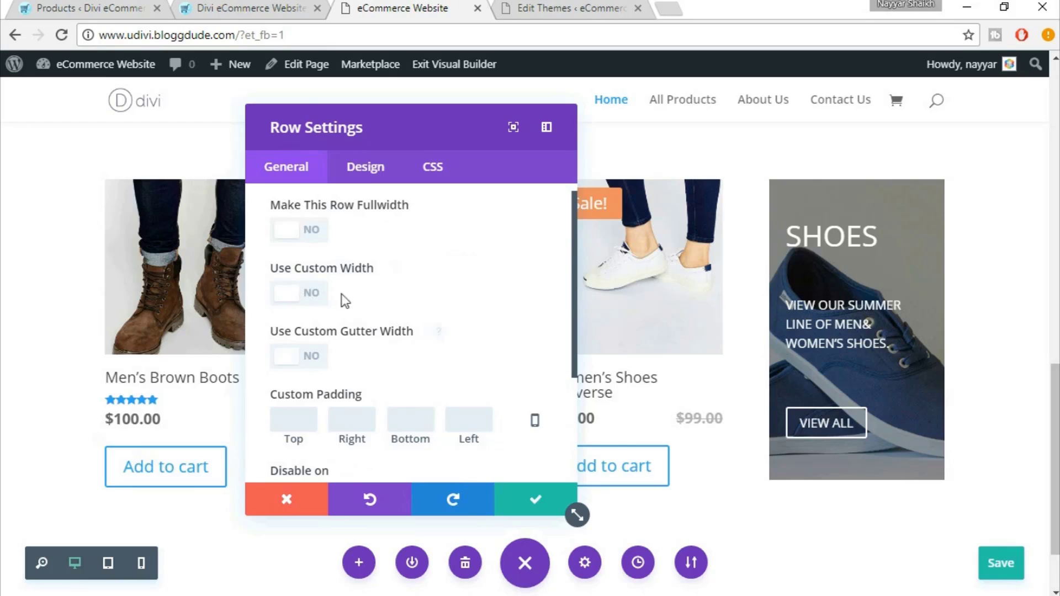
left_click(299, 356)
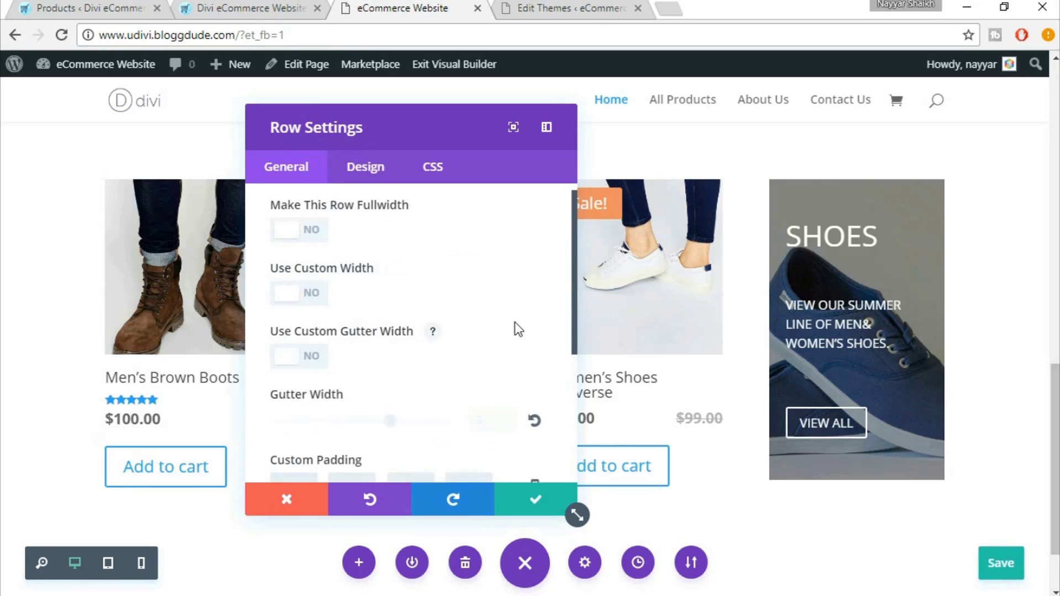
scroll(514, 322, "down", 1)
left_click_drag(486, 341, 465, 341)
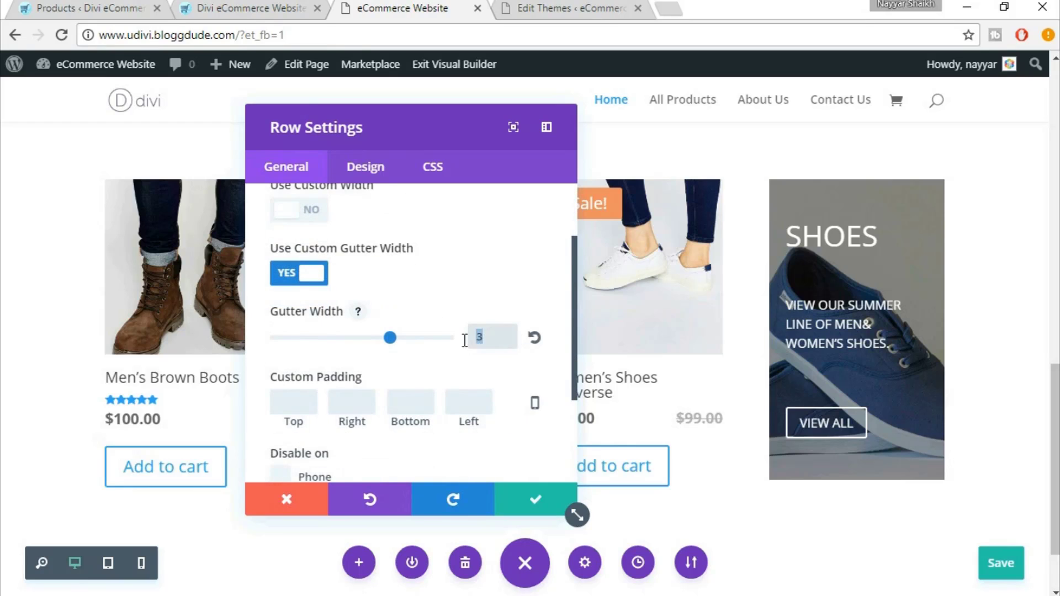
type("2")
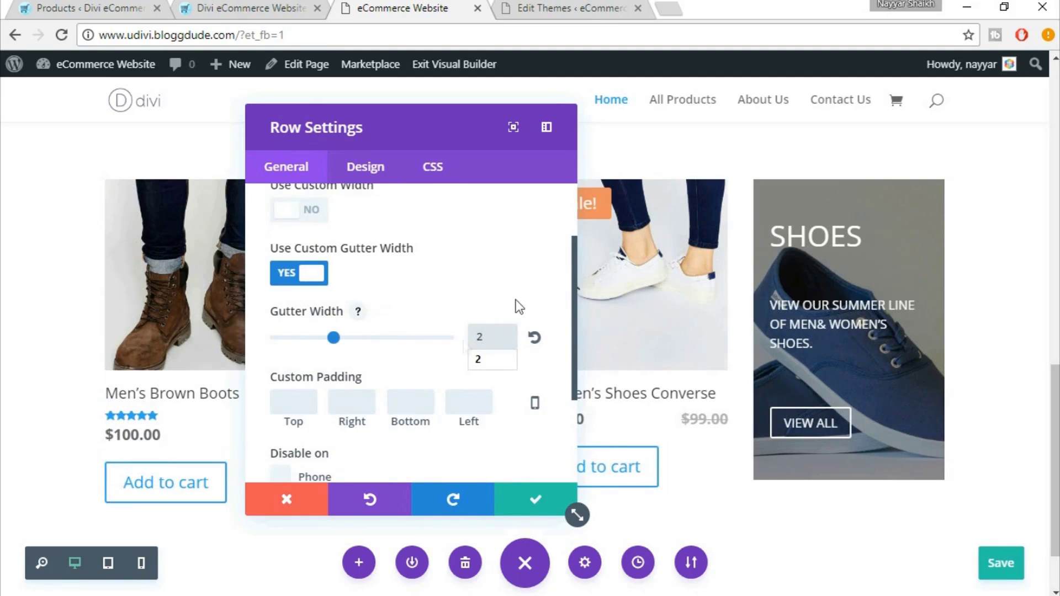
left_click(534, 505)
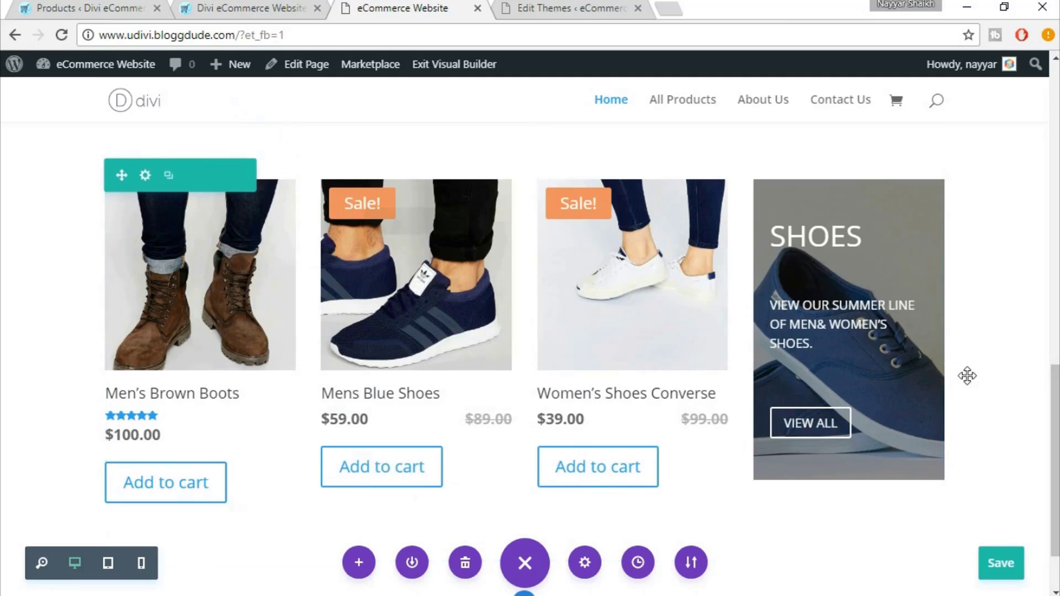
scroll(966, 375, "down", 2)
scroll(967, 374, "up", 7)
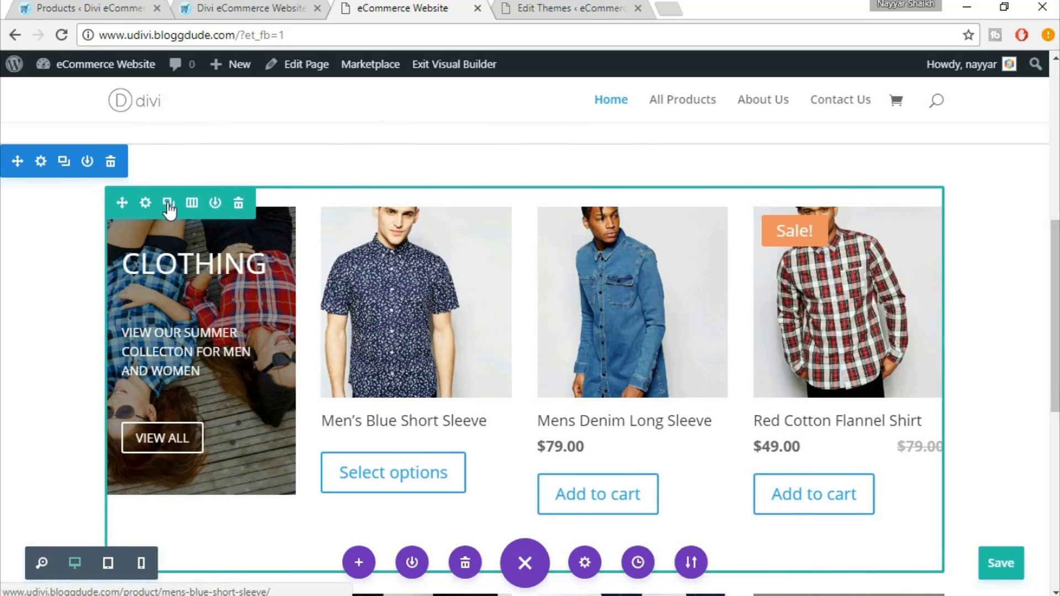
Drag the Clothing product row below the shoes row
scroll(272, 249, "down", 5)
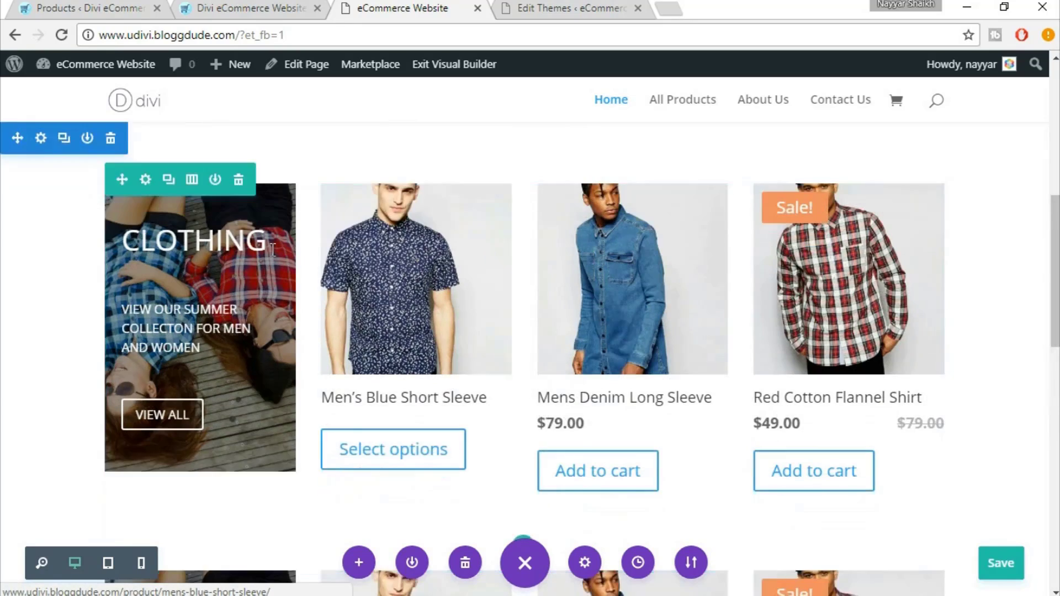
scroll(433, 403, "up", 5)
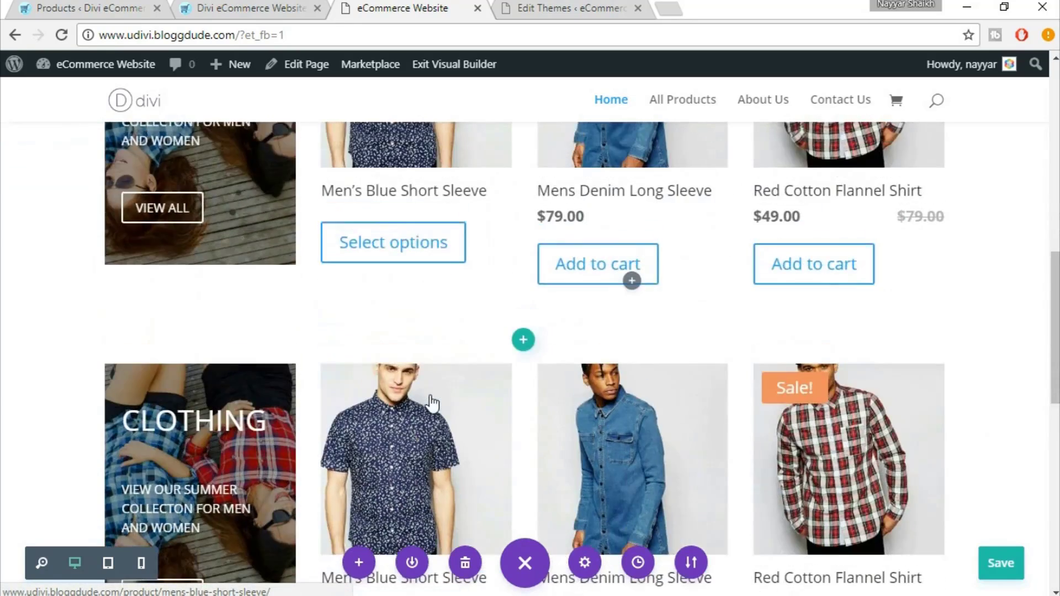
scroll(450, 307, "down", 5)
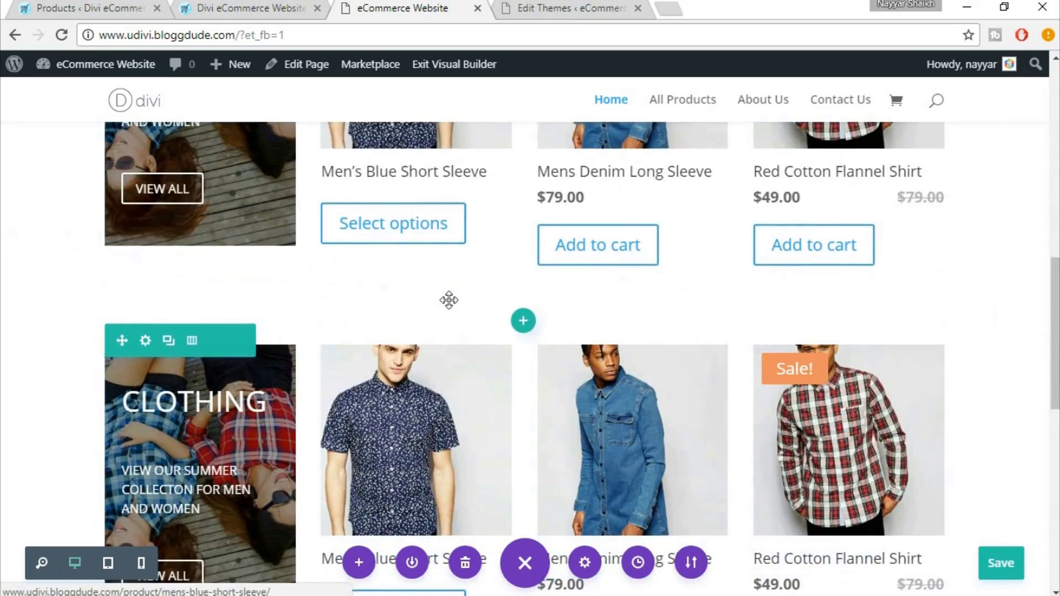
scroll(450, 301, "down", 2)
left_click_drag(118, 249, 114, 464)
scroll(515, 327, "down", 2)
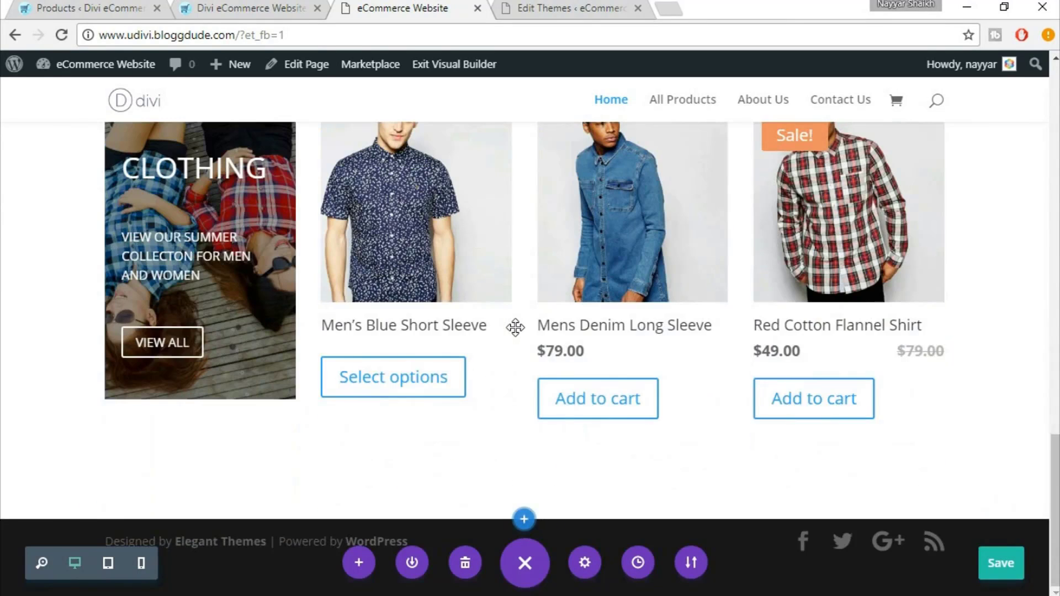
scroll(515, 327, "up", 1)
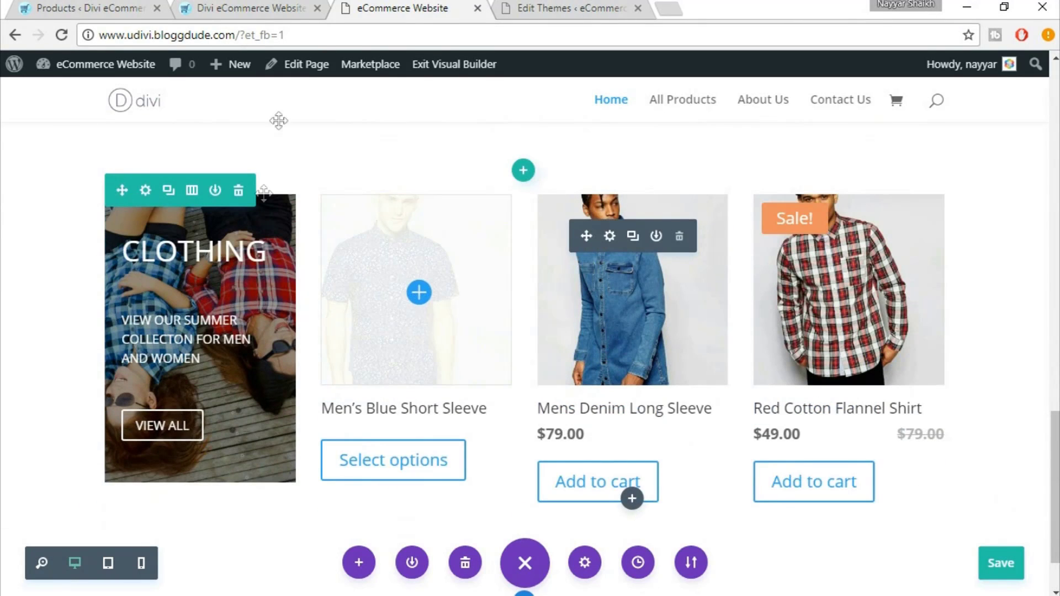
Scroll the live eDivi site to its ACCESSORIES row for reference
left_click(275, 6)
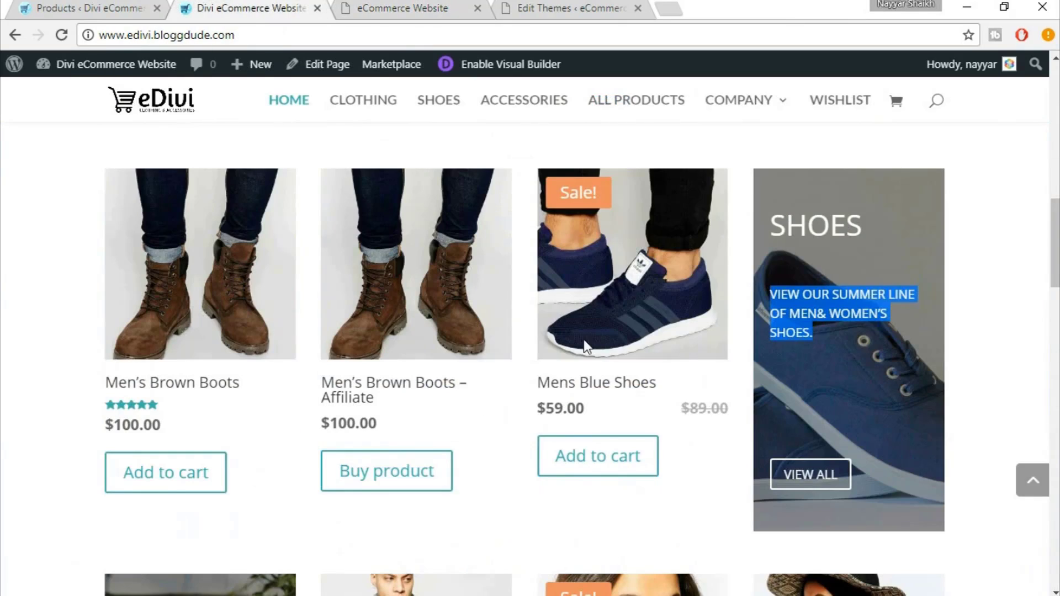
scroll(665, 362, "down", 6)
scroll(664, 371, "down", 2)
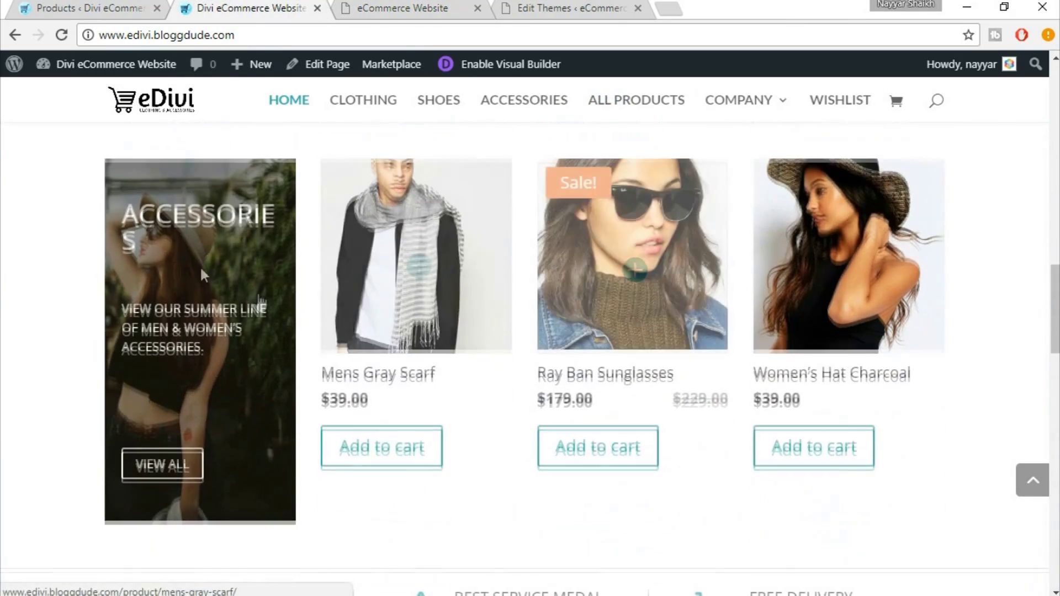
Retitle the last row's CLOTHING banner to ACCESSORIES
left_click(392, 5)
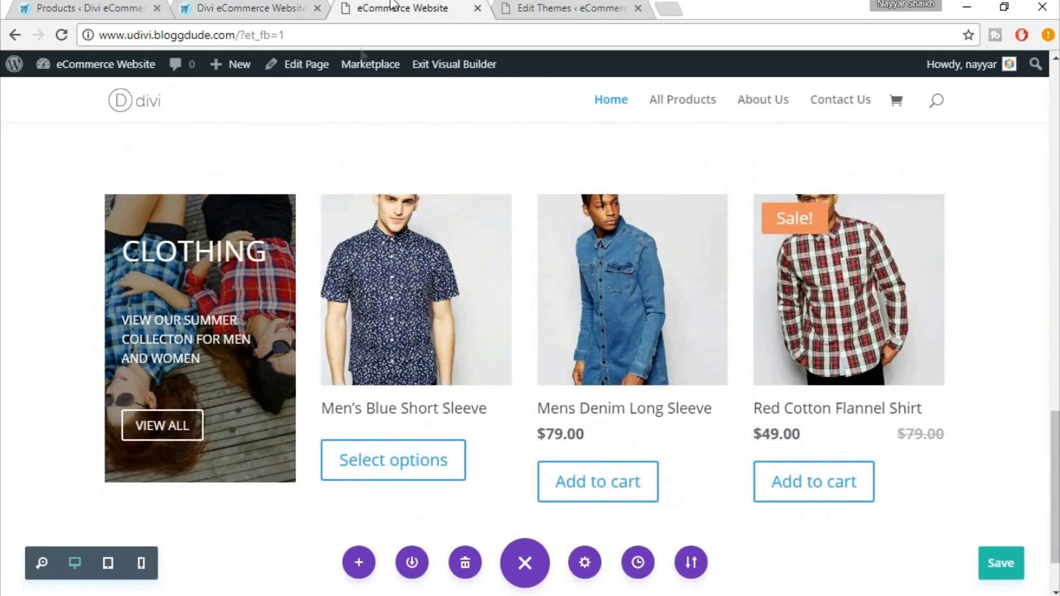
mouse_move(177, 240)
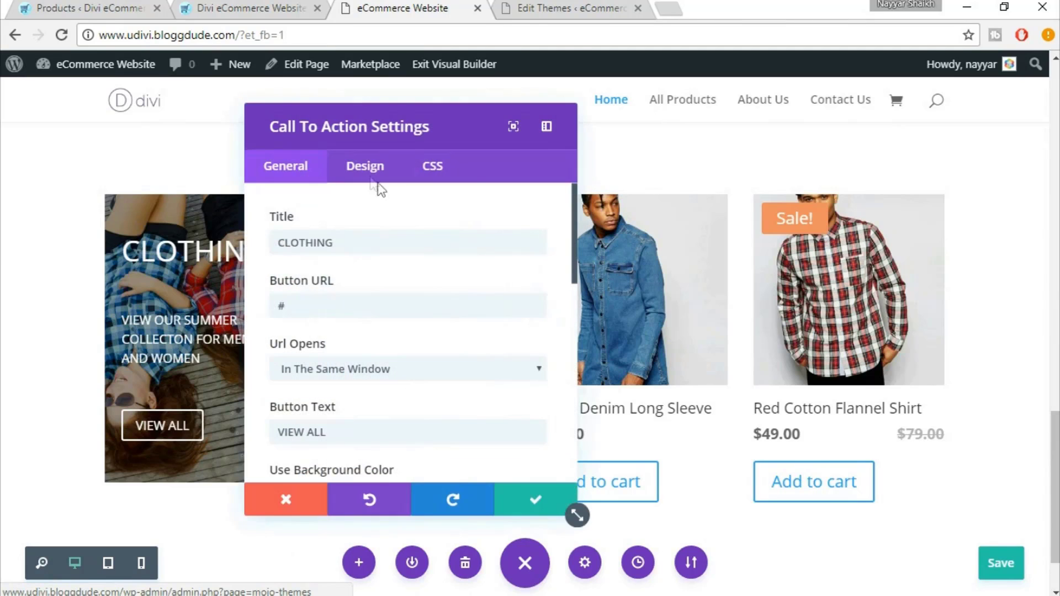
double_click(363, 236)
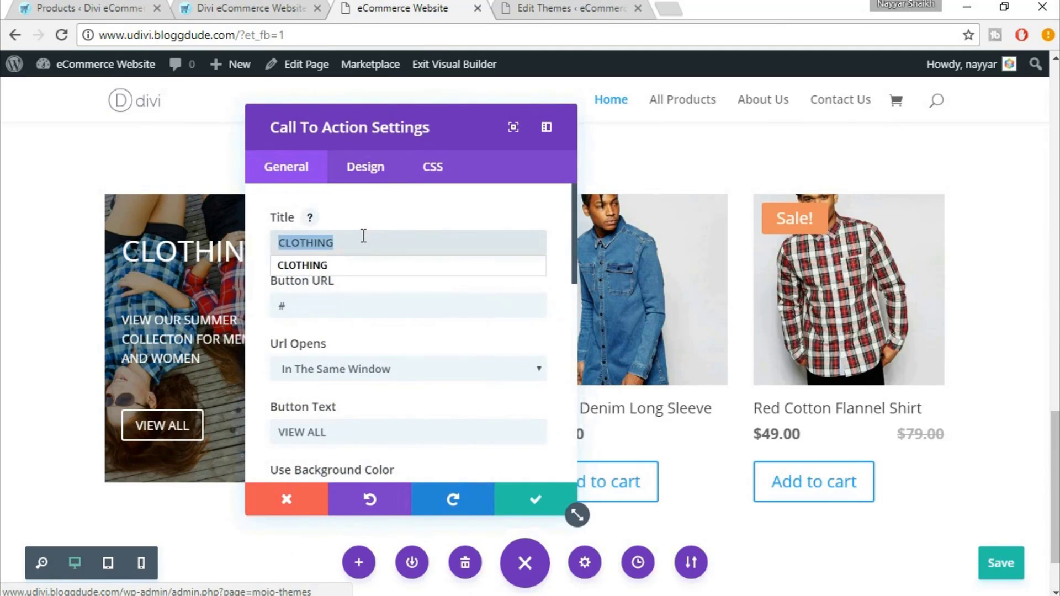
type("A")
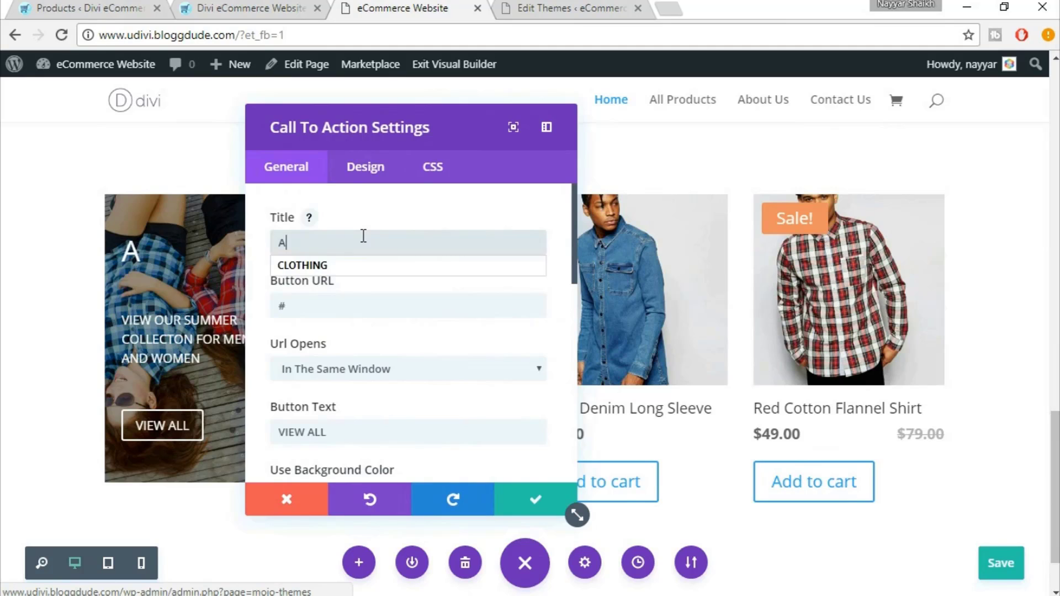
type("CCE")
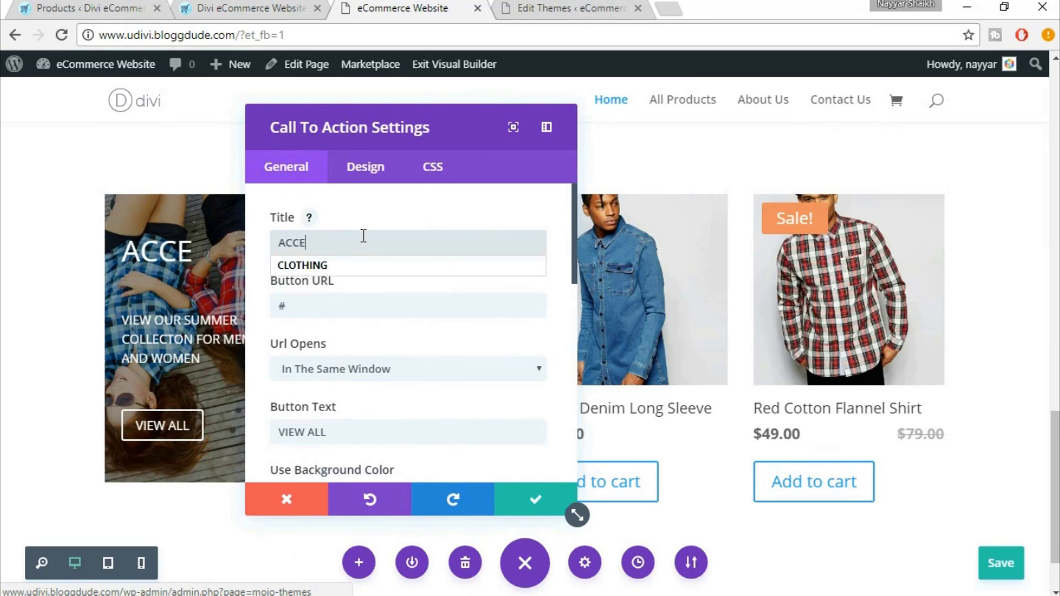
type("SSORIES")
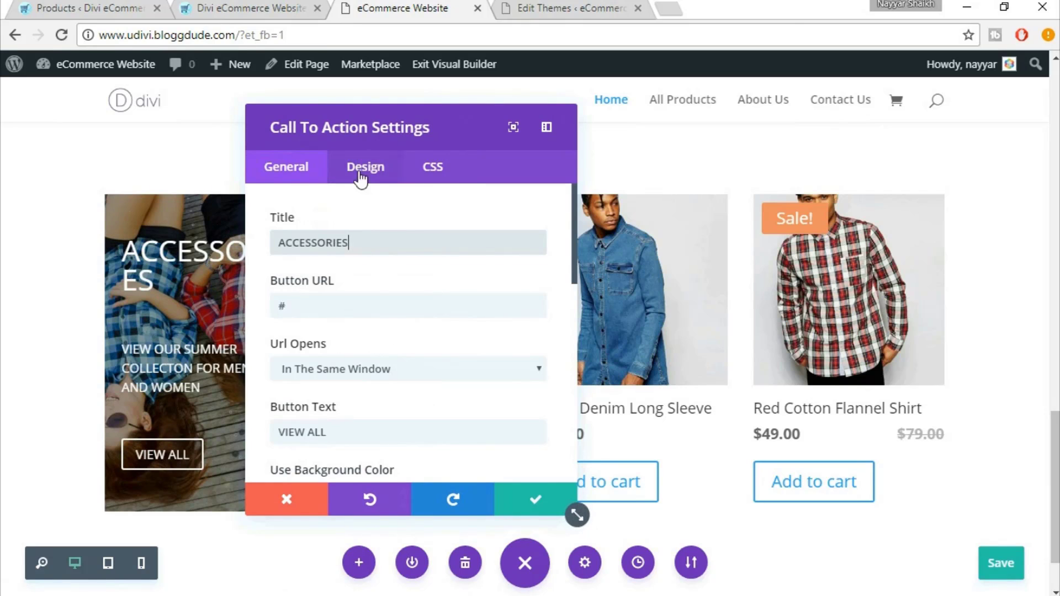
Set the banner's header font size to 30px and save
left_click_drag(476, 130, 649, 143)
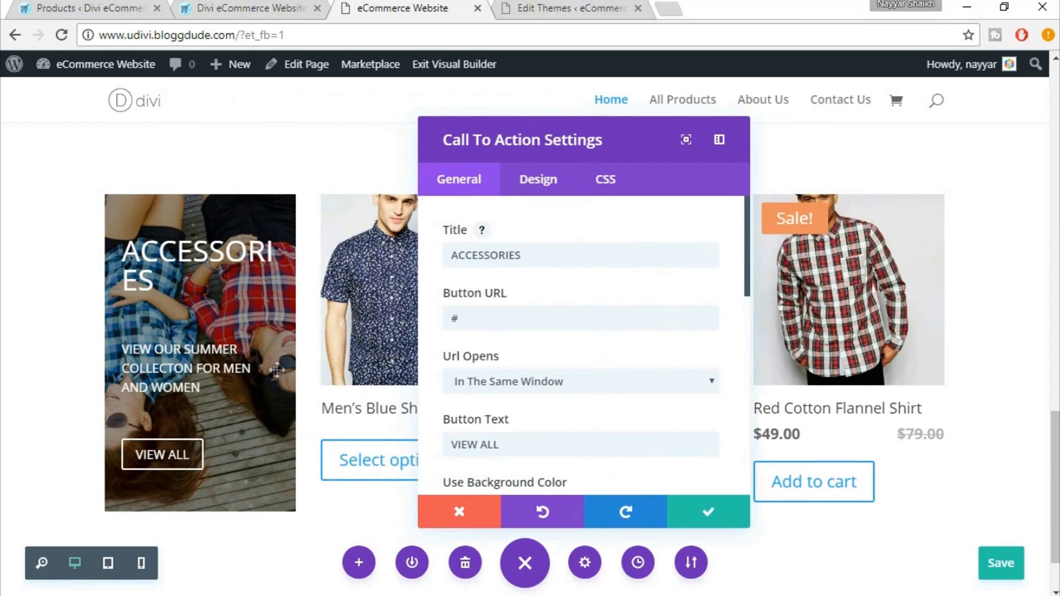
left_click(538, 191)
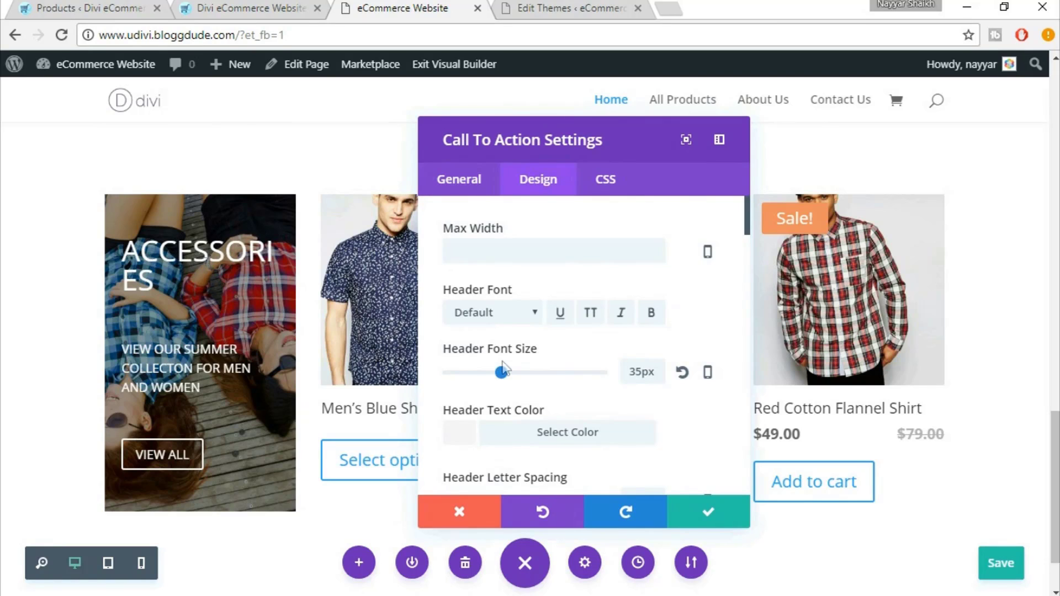
double_click(632, 367)
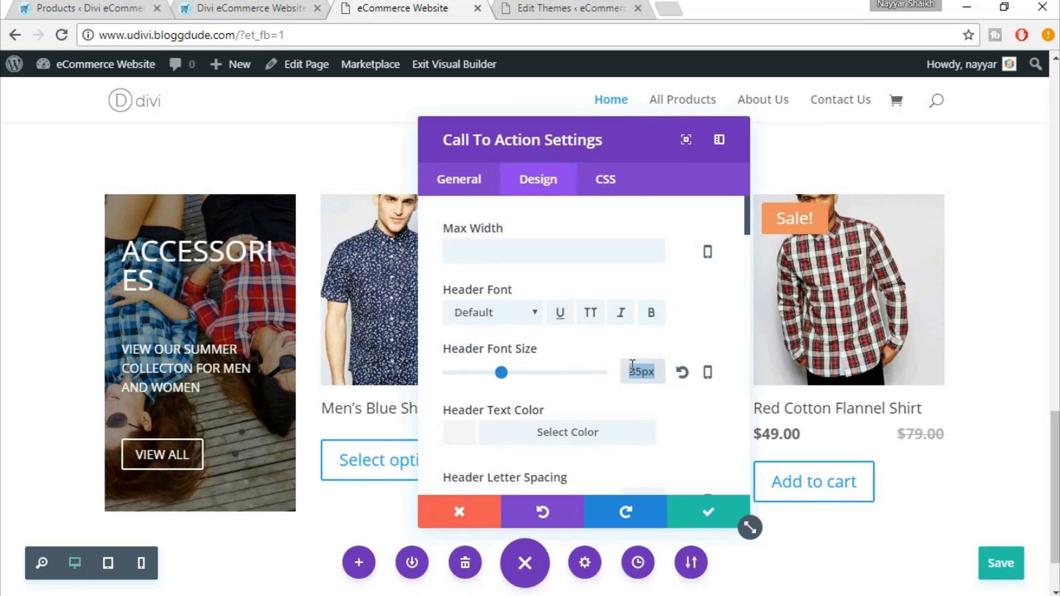
type("30px")
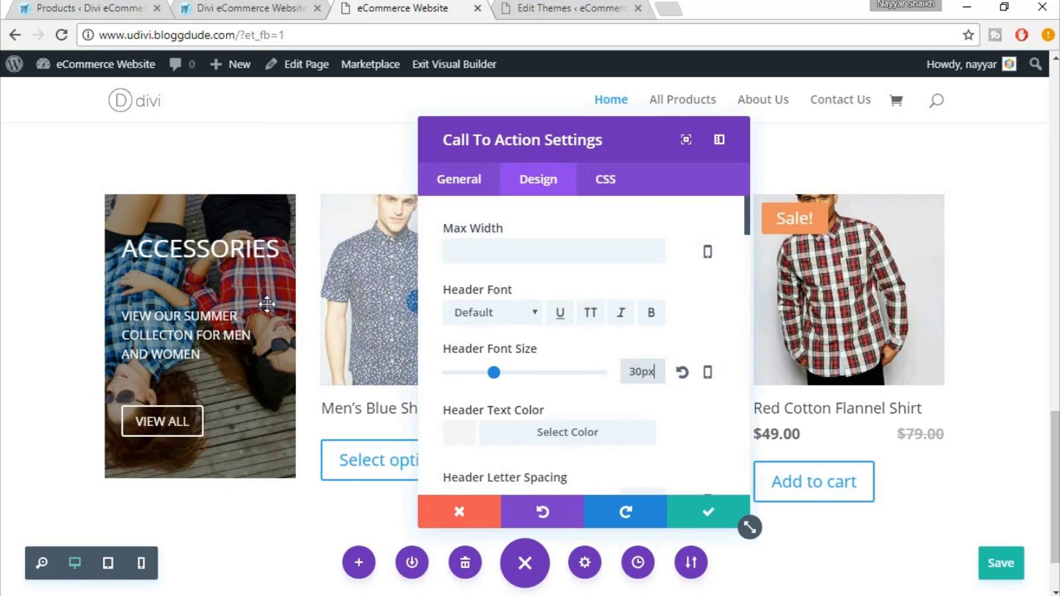
left_click(710, 525)
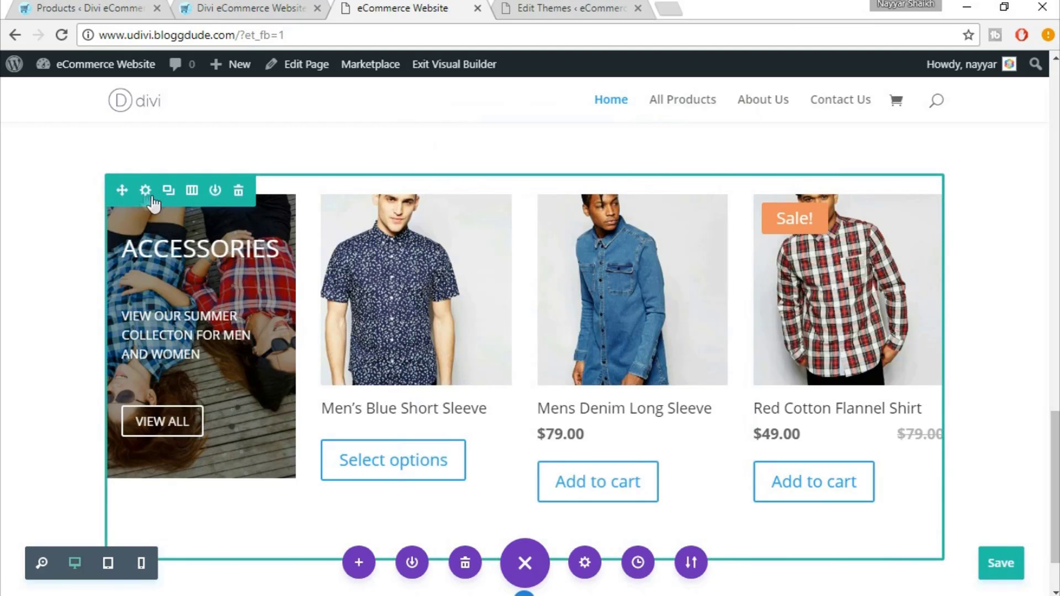
In the banner row's Design settings, upload the clothing-5 image as Column 1's background
left_click(145, 190)
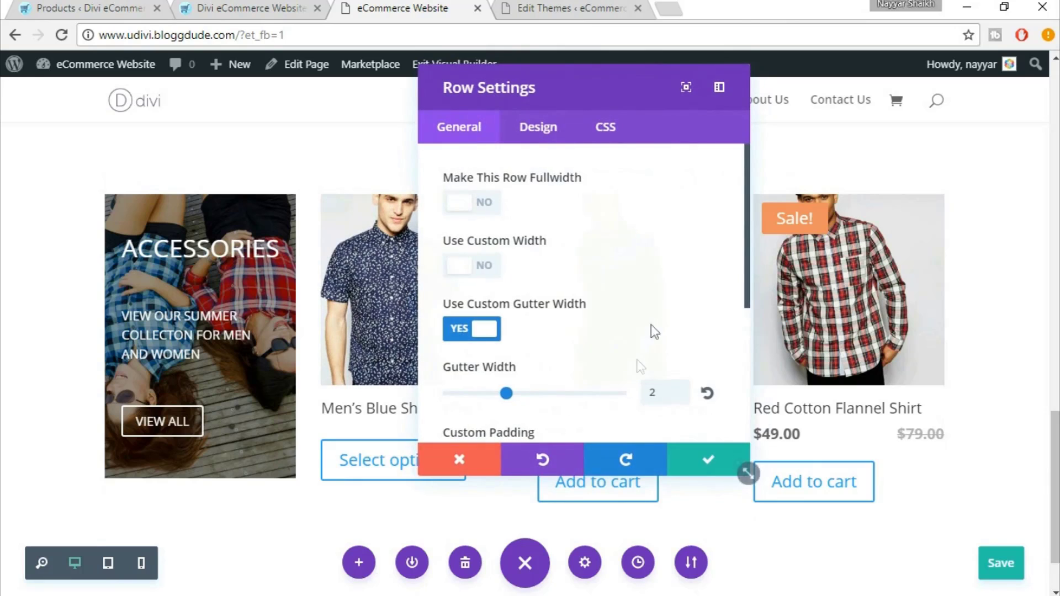
scroll(698, 282, "down", 3)
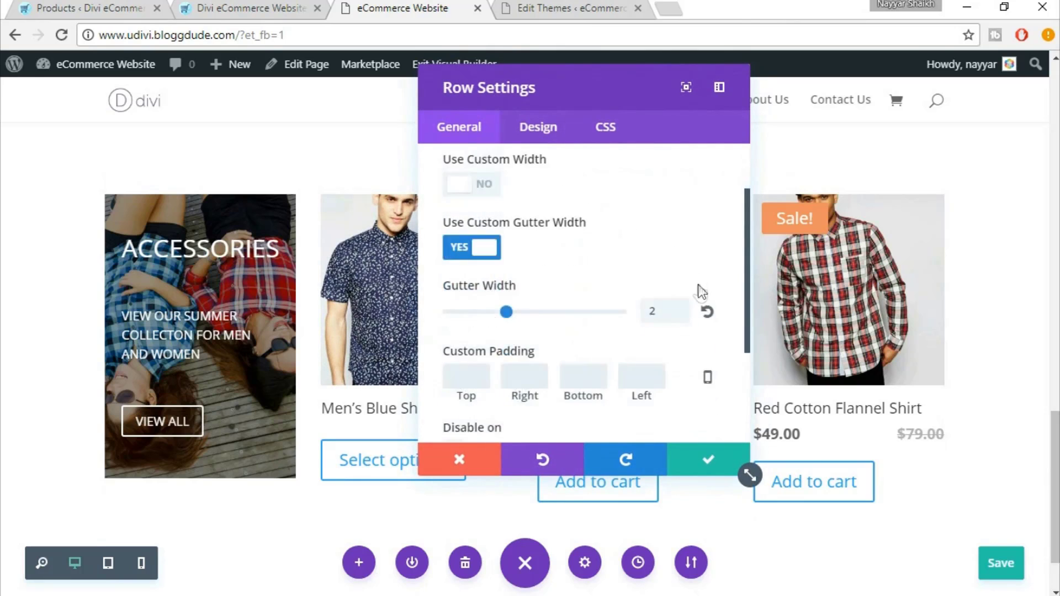
left_click(547, 132)
scroll(719, 273, "down", 6)
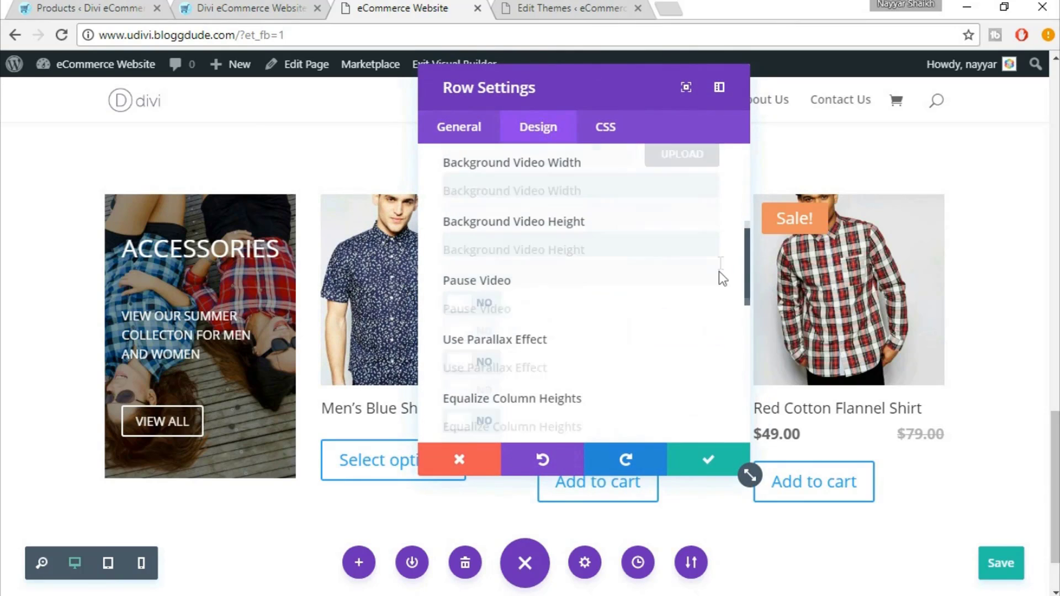
scroll(720, 301, "down", 6)
scroll(717, 301, "up", 2)
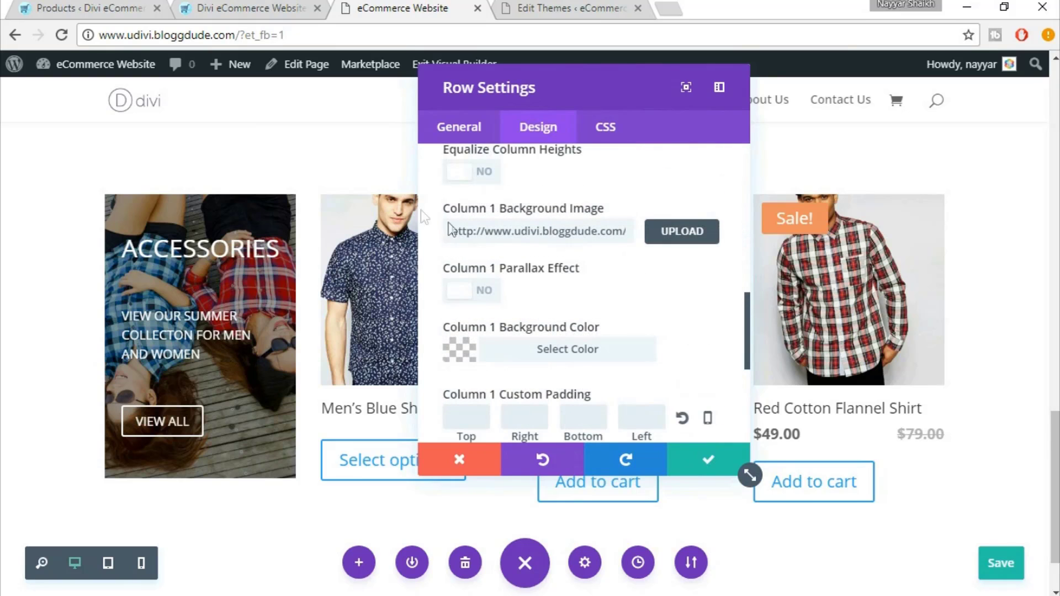
left_click(663, 243)
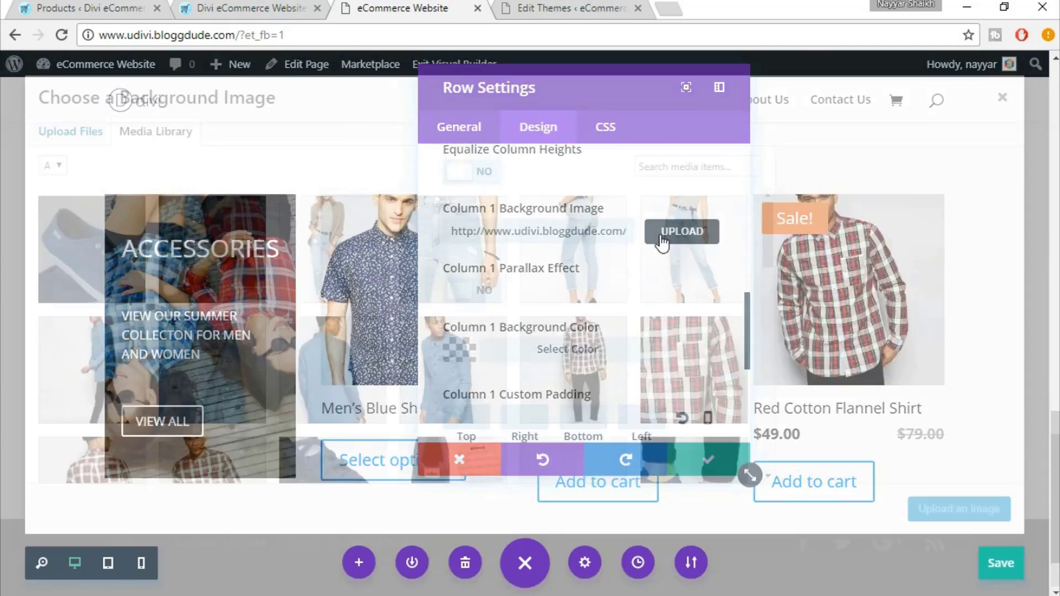
left_click(64, 135)
left_click(539, 349)
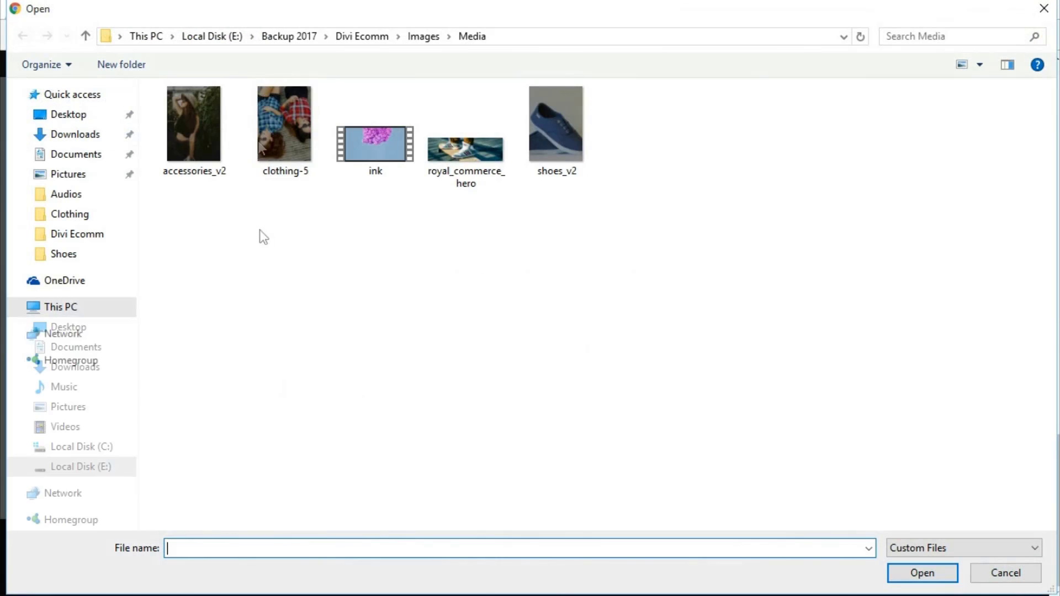
left_click(264, 133)
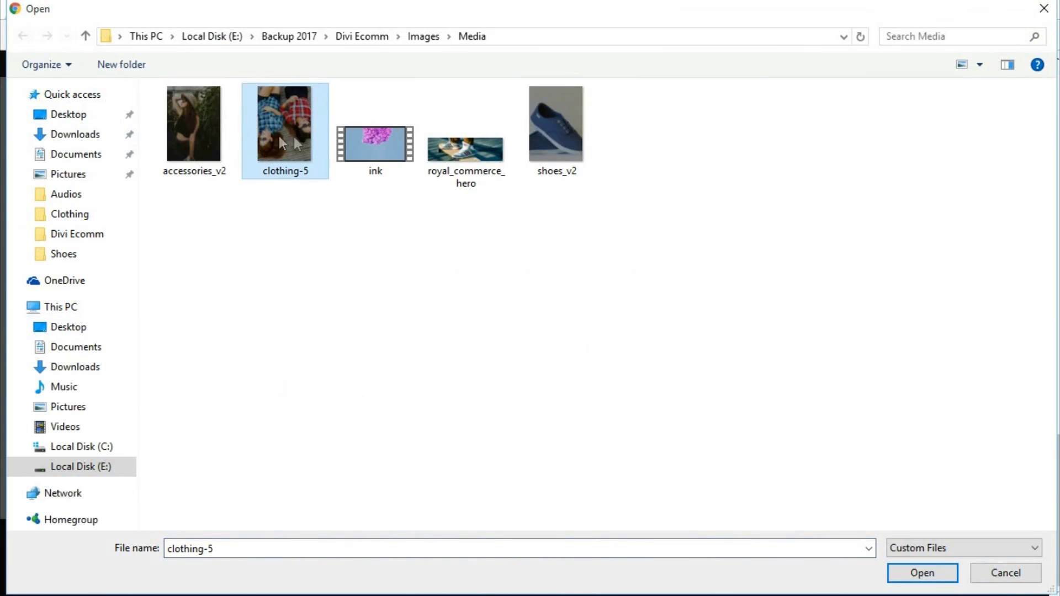
left_click(918, 577)
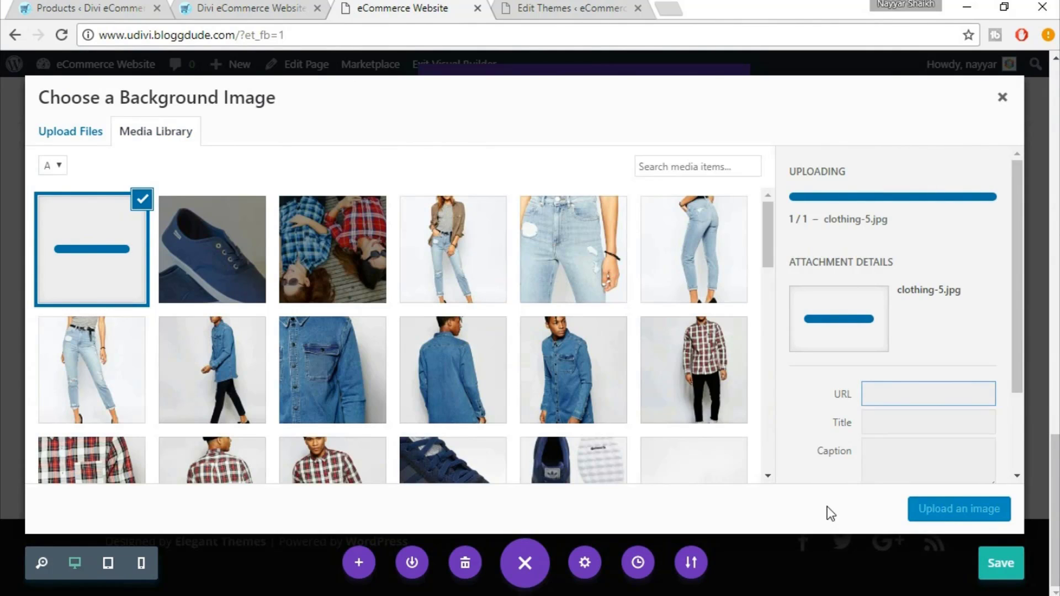
Upload accessories_v2 instead, set it as Column 1's background, and confirm the row change
left_click(276, 7)
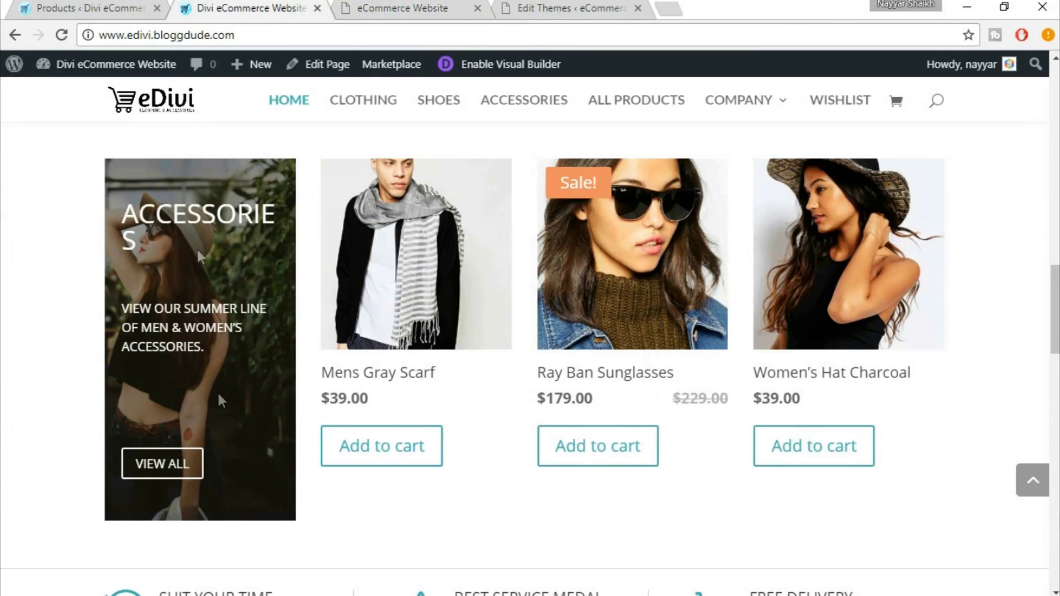
left_click(358, 6)
left_click(51, 131)
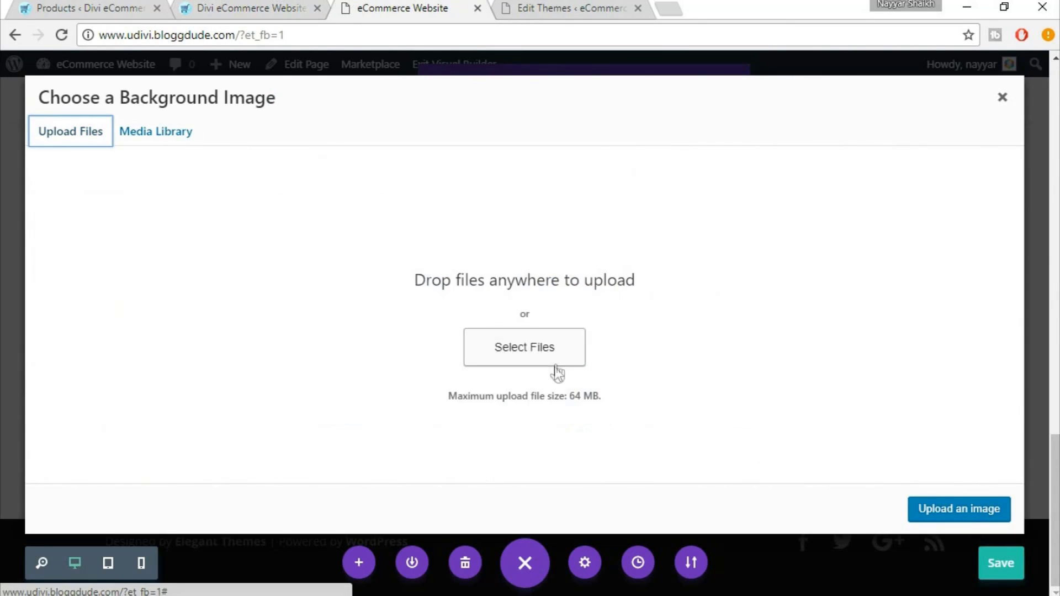
left_click(528, 346)
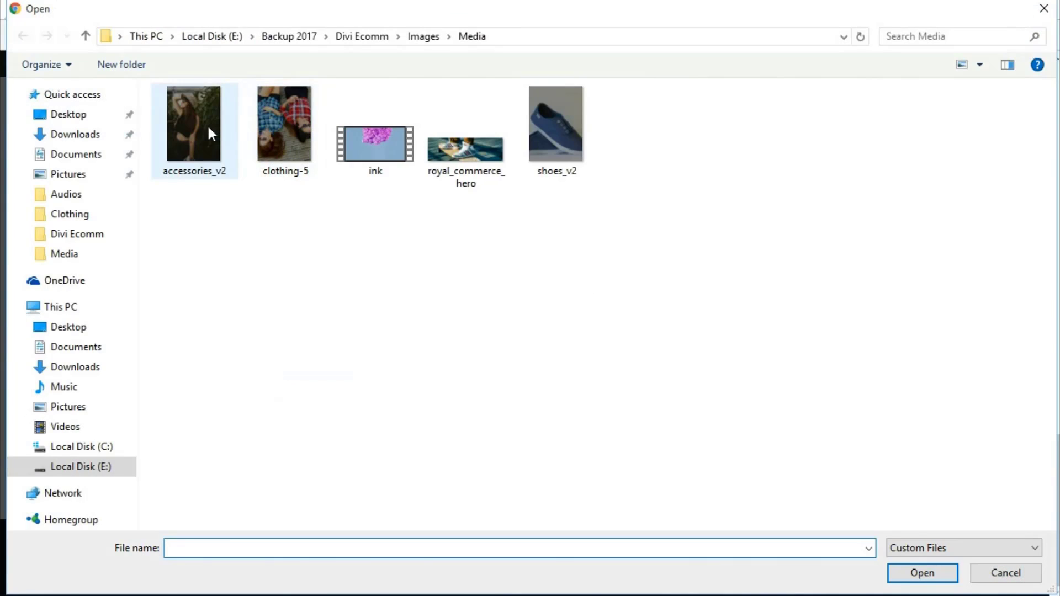
left_click(209, 141)
left_click(906, 577)
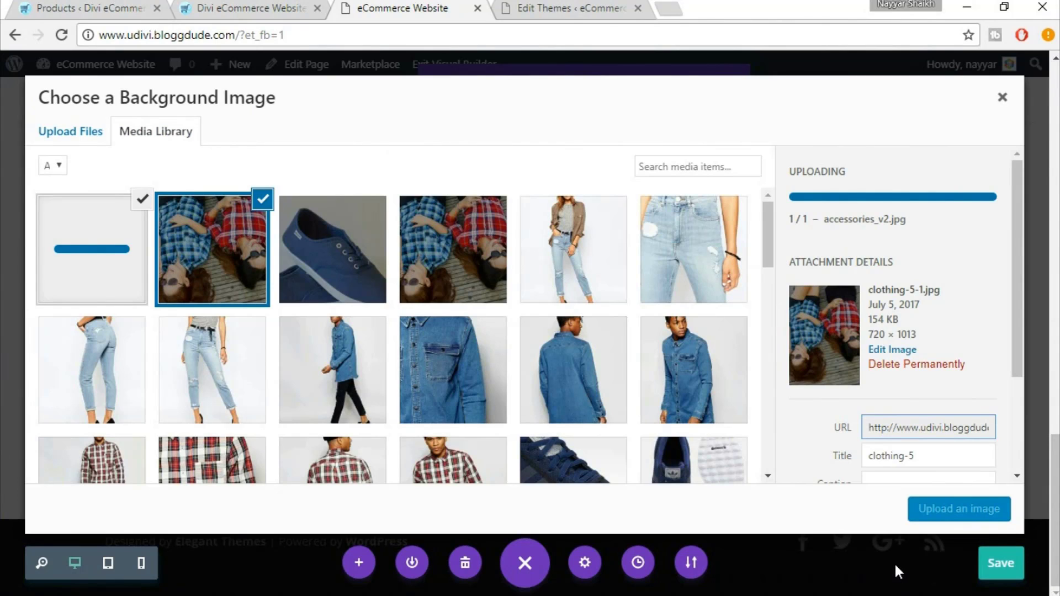
left_click(937, 508)
left_click(699, 457)
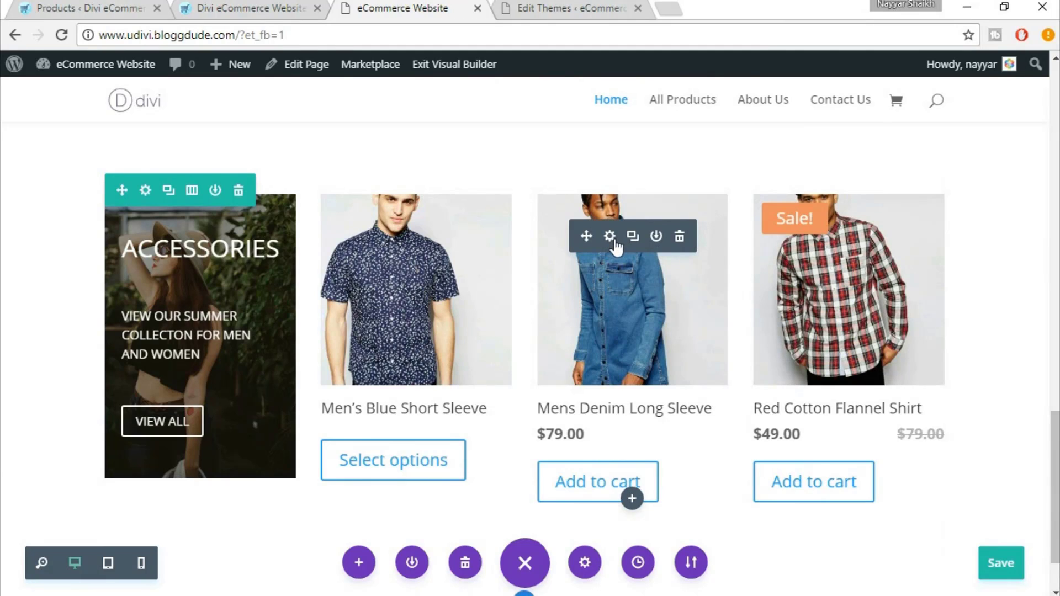
Change the shop module's included category from Clothing to Accessories and save it
left_click(610, 237)
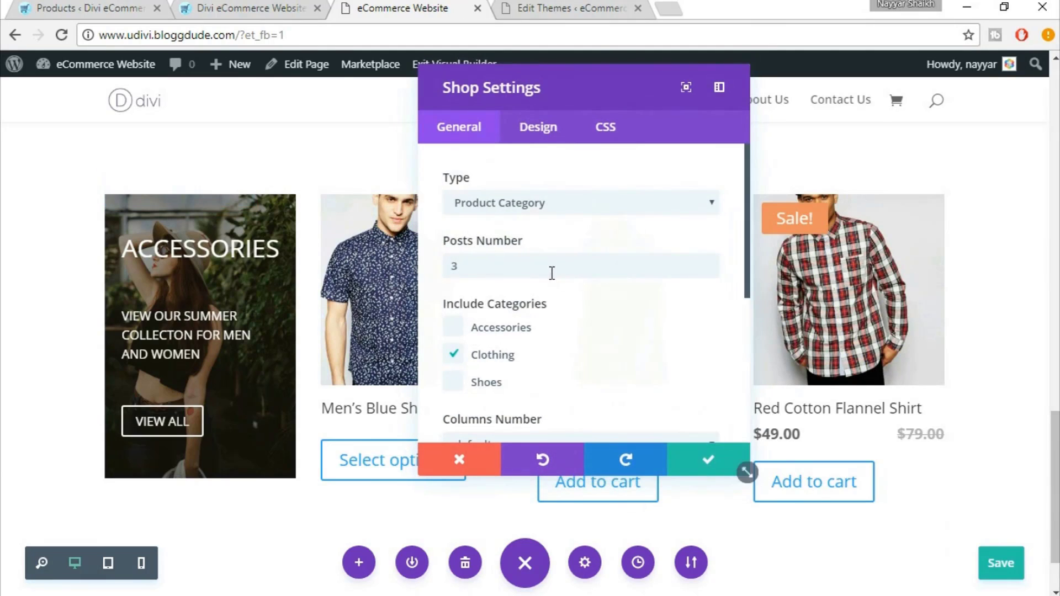
scroll(551, 326, "down", 2)
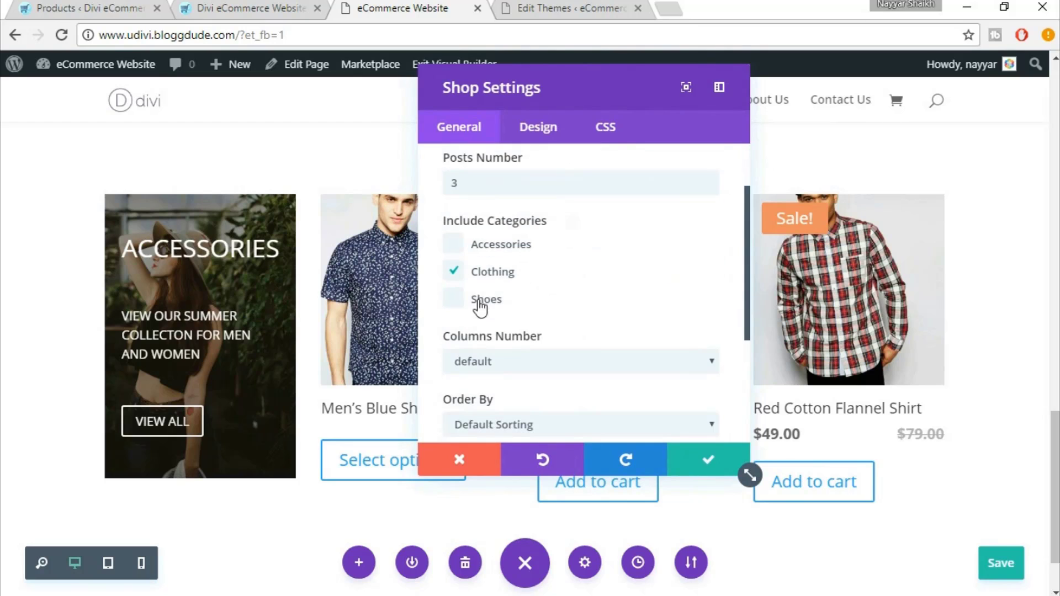
left_click(488, 245)
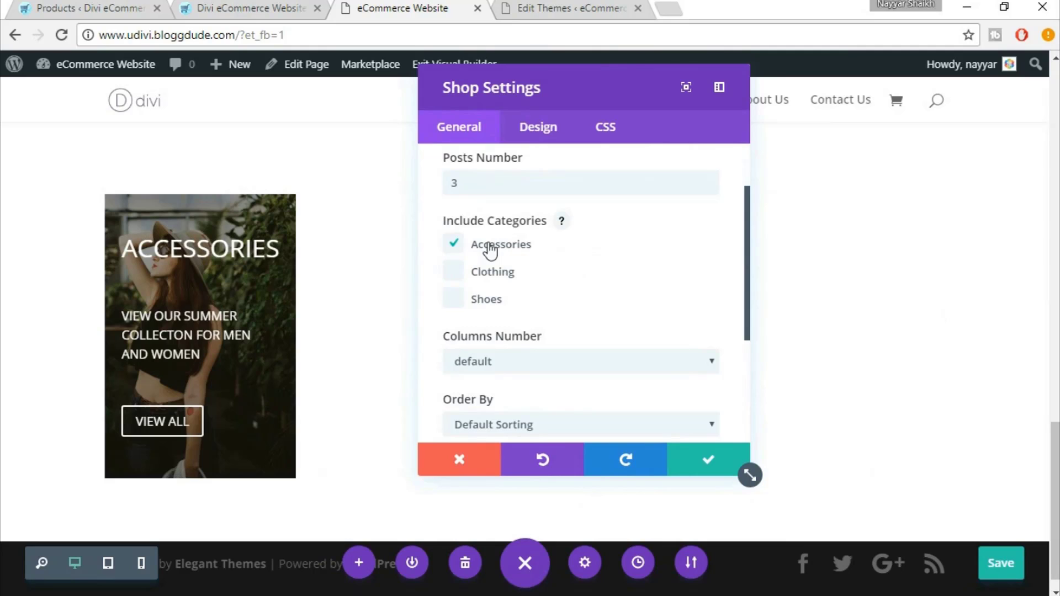
left_click(706, 462)
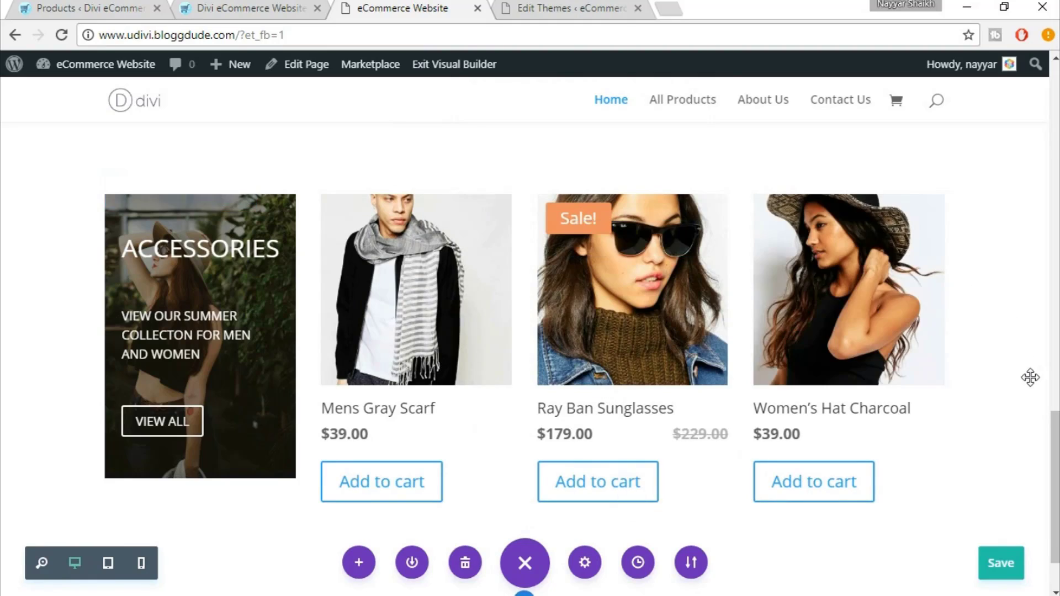
scroll(1031, 378, "up", 13)
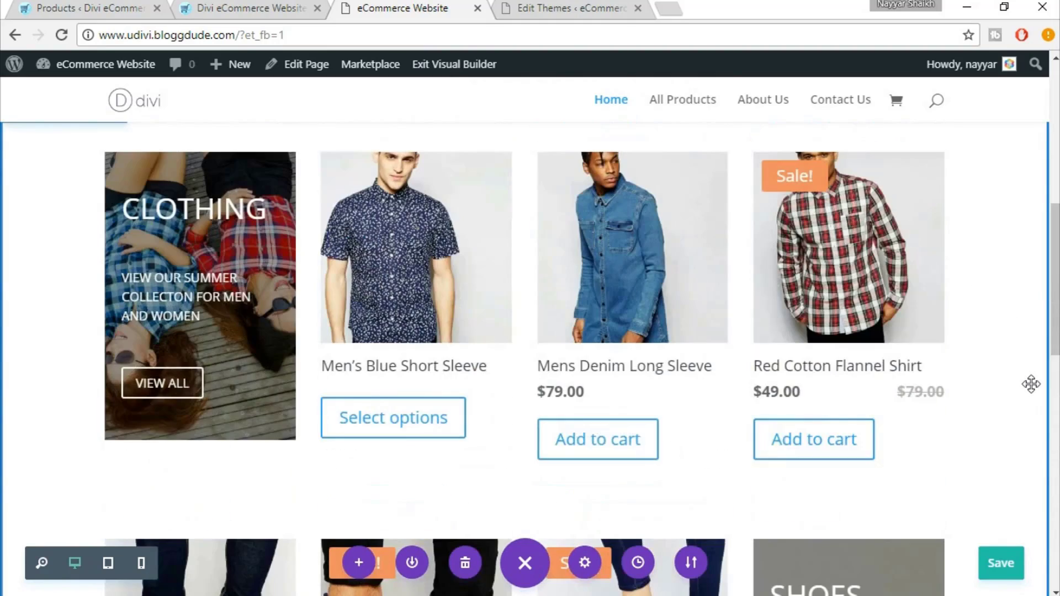
scroll(1030, 383, "up", 3)
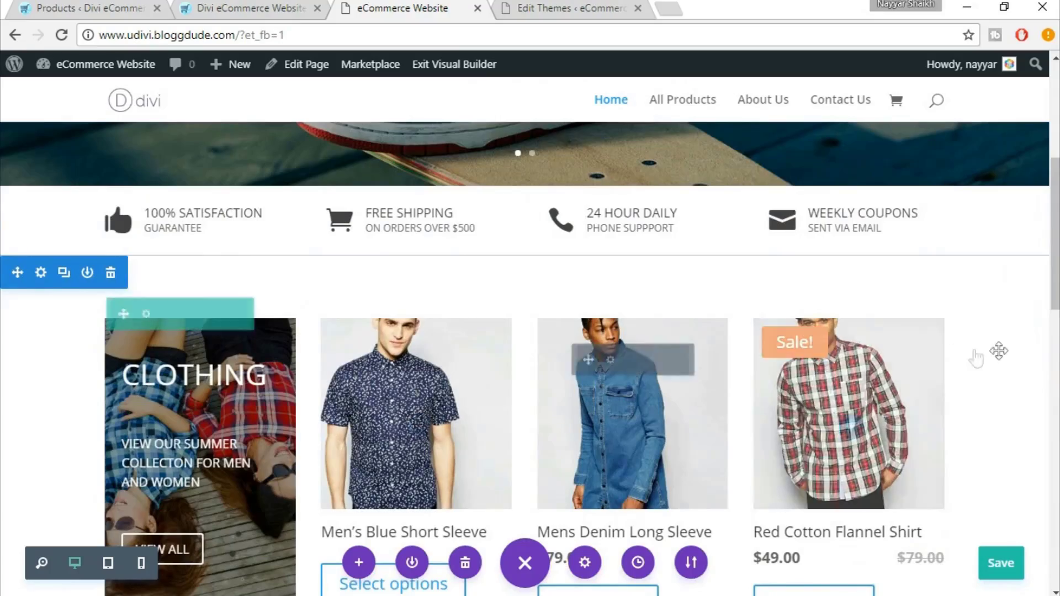
left_click_drag(1055, 255, 1055, 359)
scroll(901, 242, "down", 8)
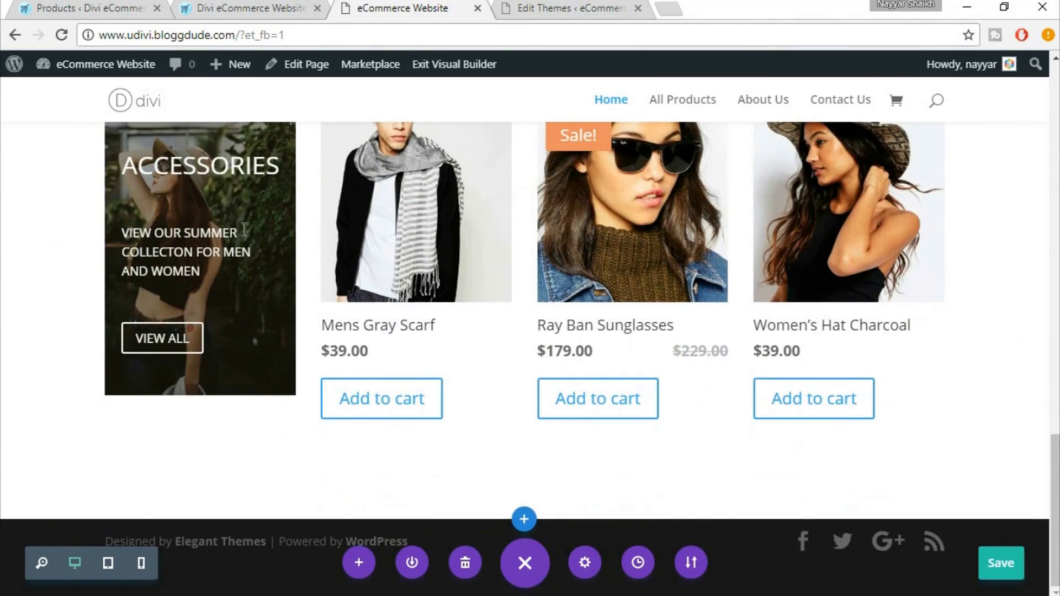
scroll(216, 182, "up", 1)
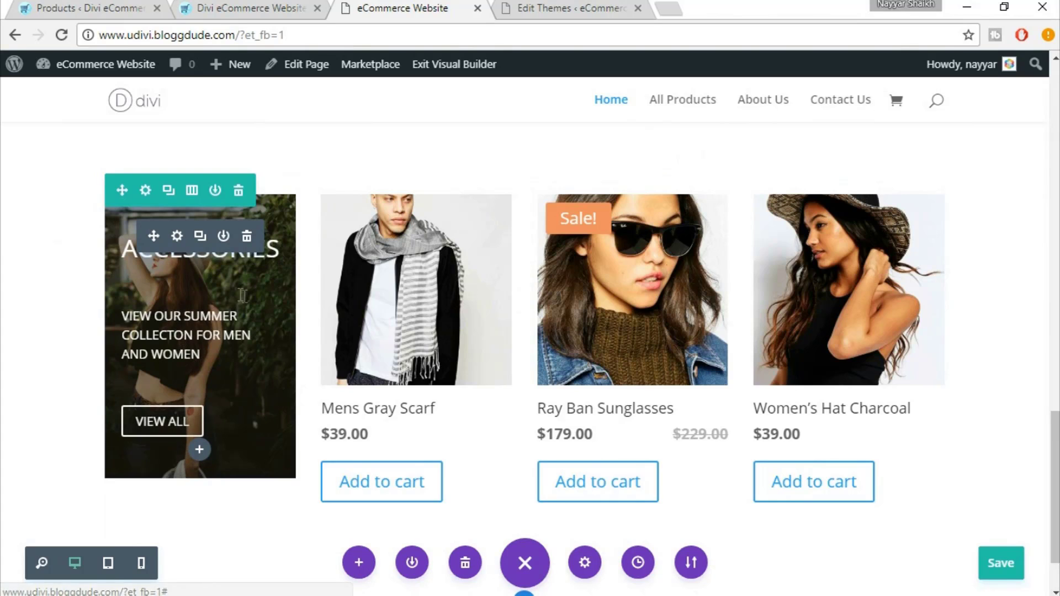
key("ctrl+shift+Tab")
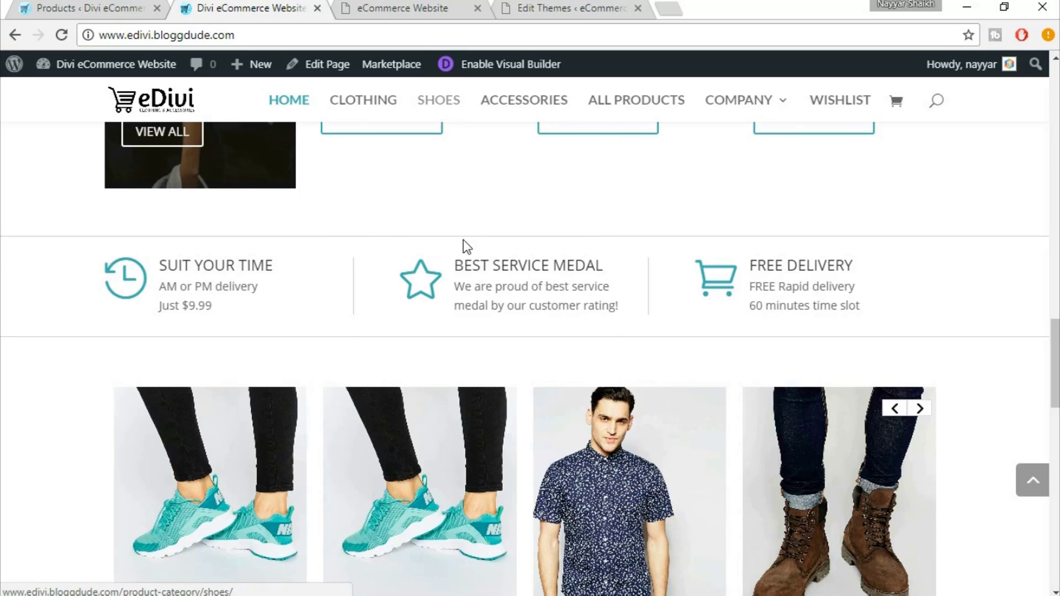
Add a new regular section below the Accessories products
left_click(424, 5)
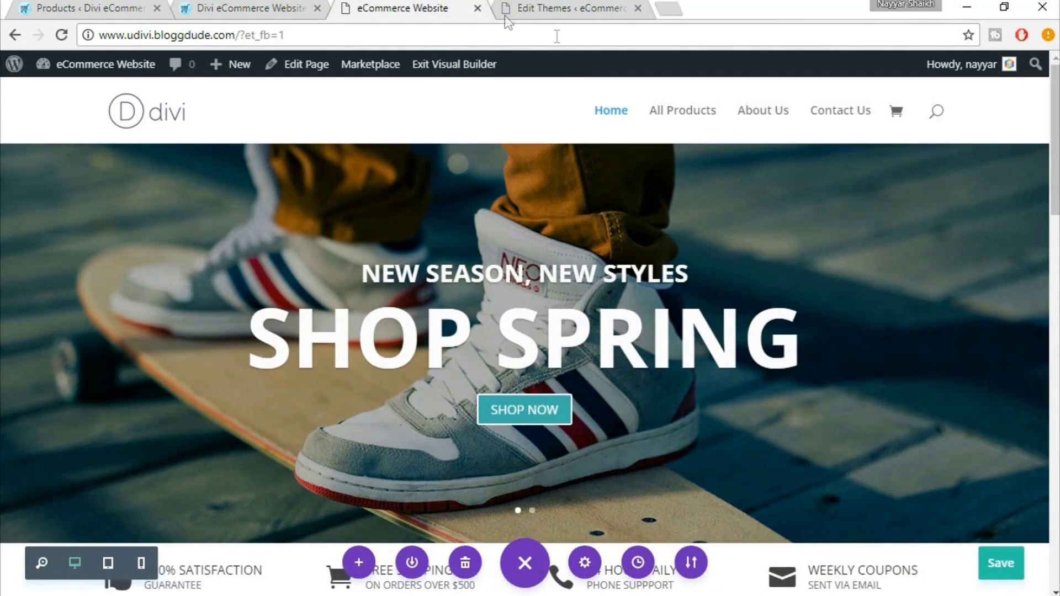
scroll(703, 241, "down", 1)
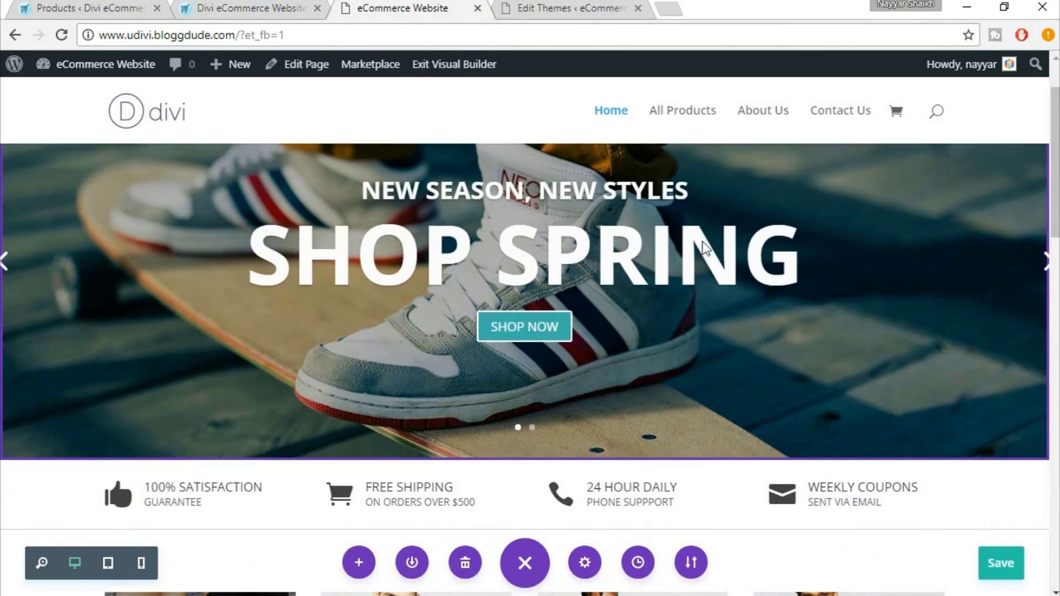
scroll(708, 274, "down", 7)
scroll(421, 77, "up", 3)
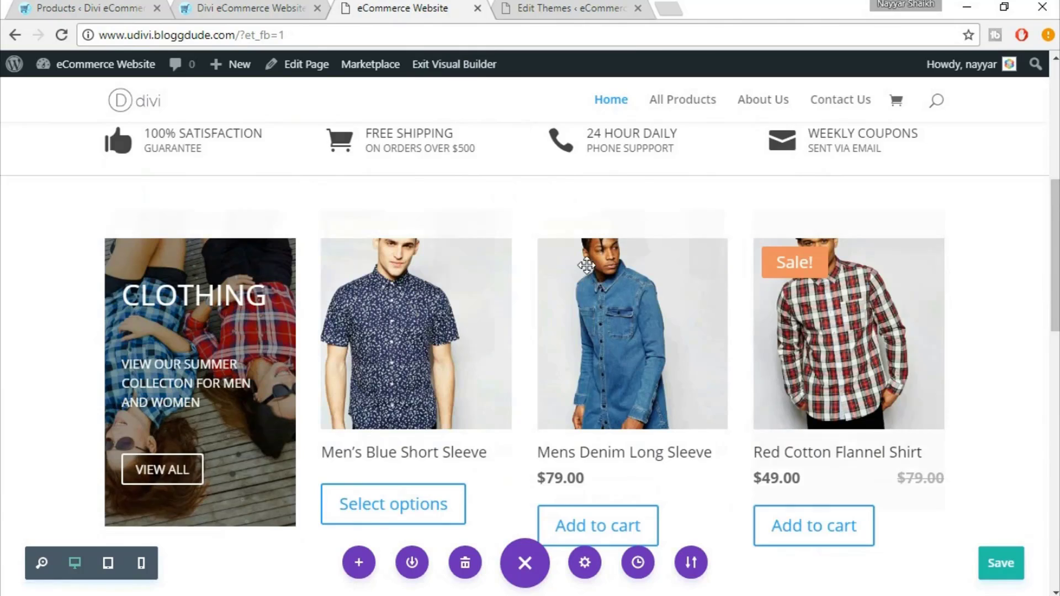
scroll(589, 274, "down", 10)
scroll(590, 273, "down", 5)
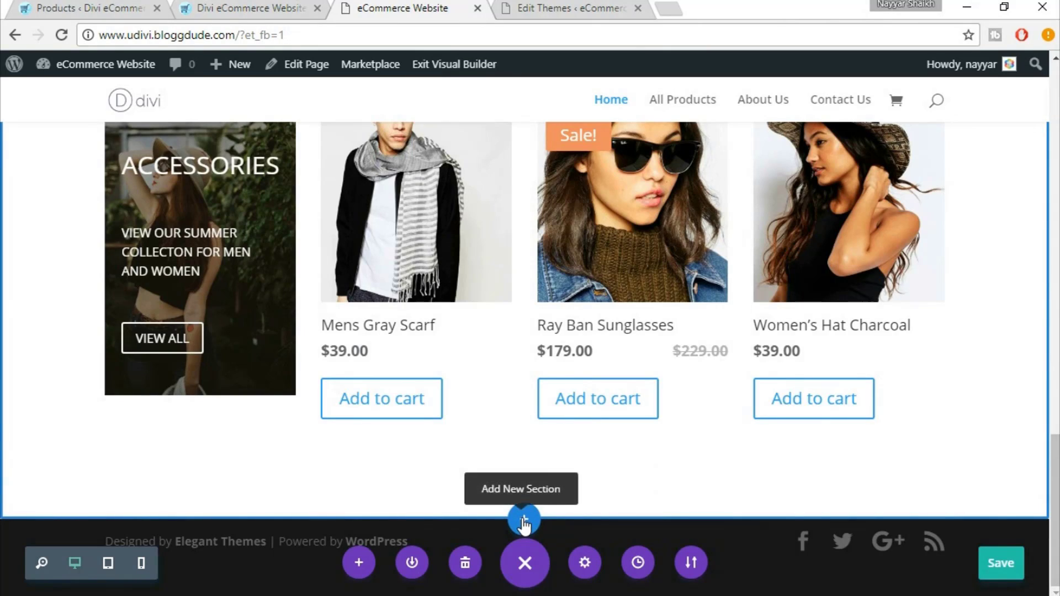
left_click(524, 520)
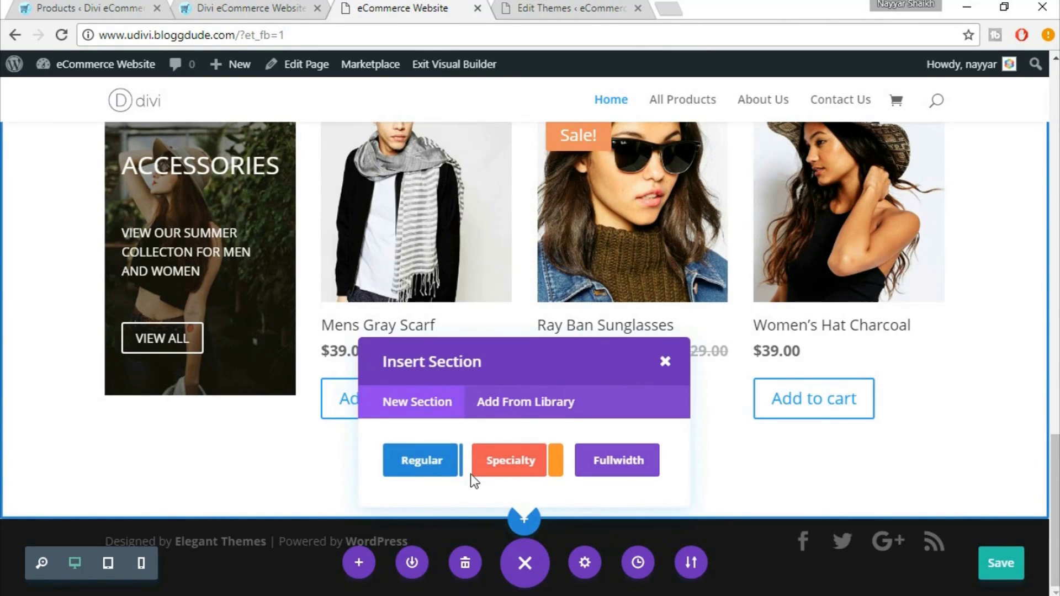
left_click(421, 473)
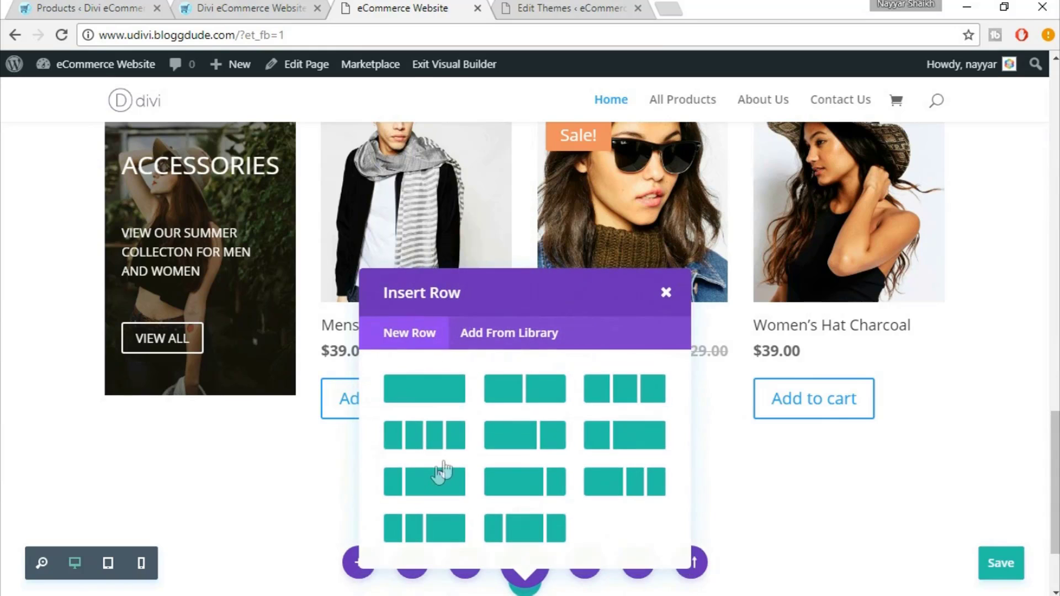
left_click(292, 7)
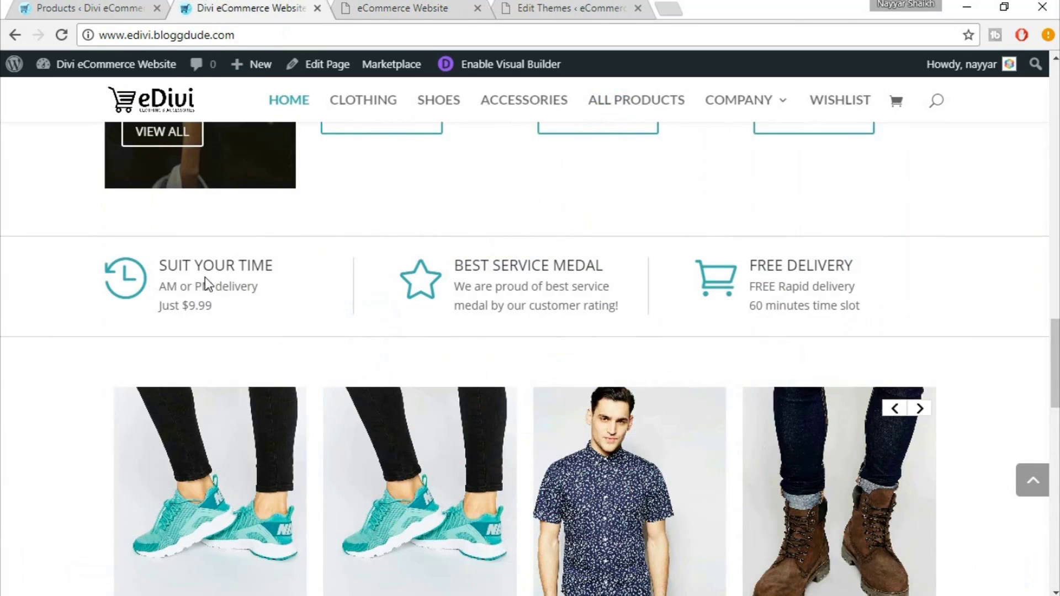
left_click(370, 6)
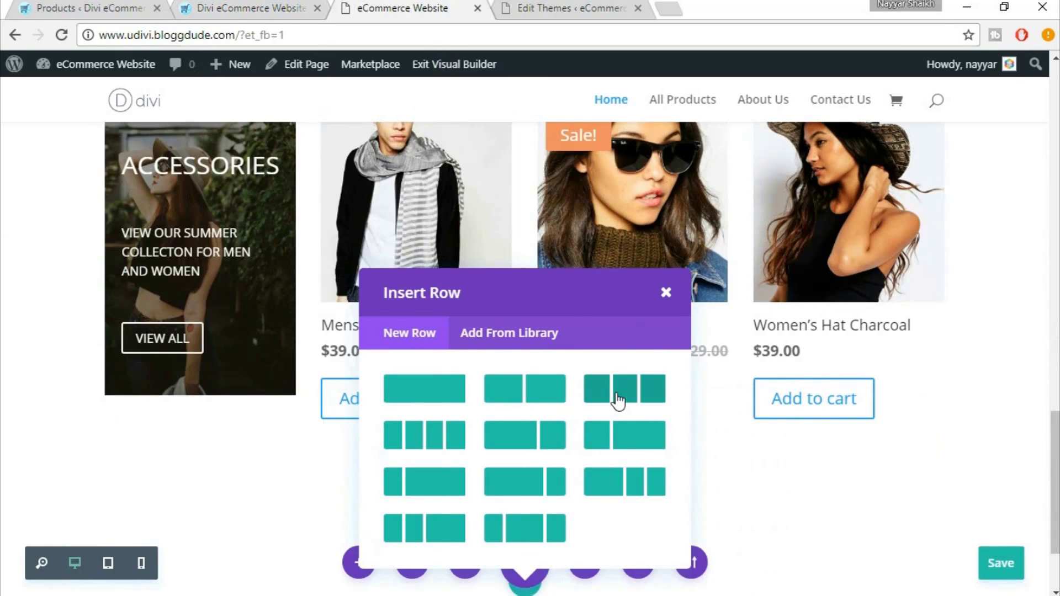
Give the new row three equal columns and insert a Blurb into the first column
left_click(618, 401)
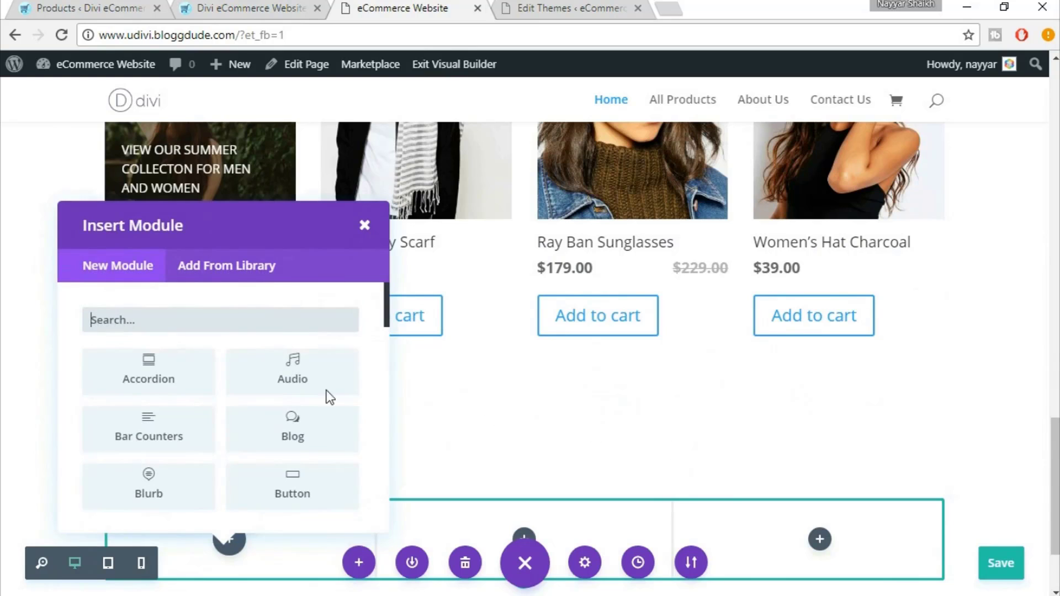
left_click(209, 7)
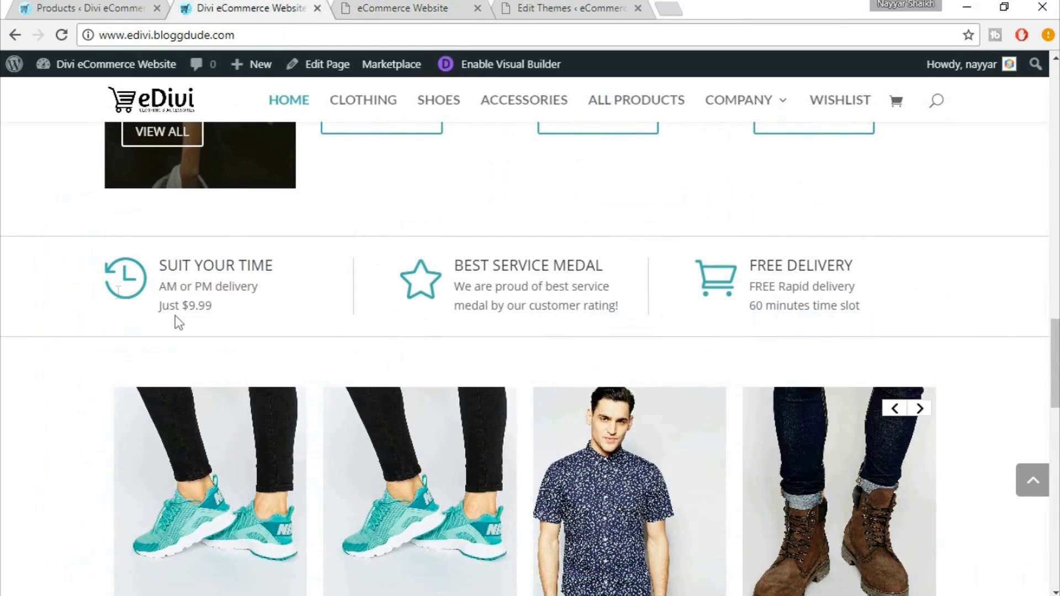
left_click(396, 17)
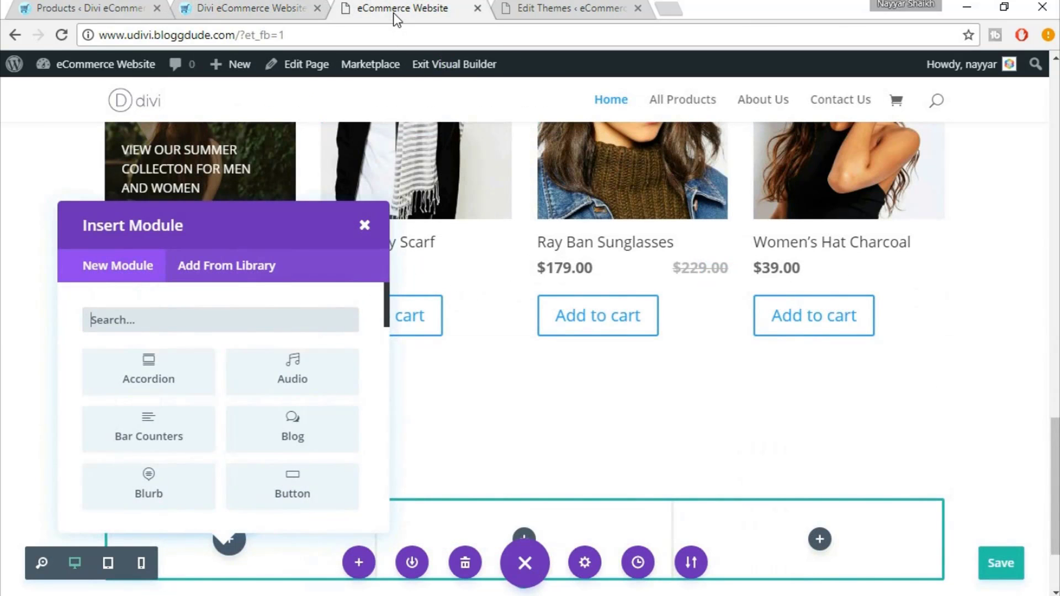
type("blurb")
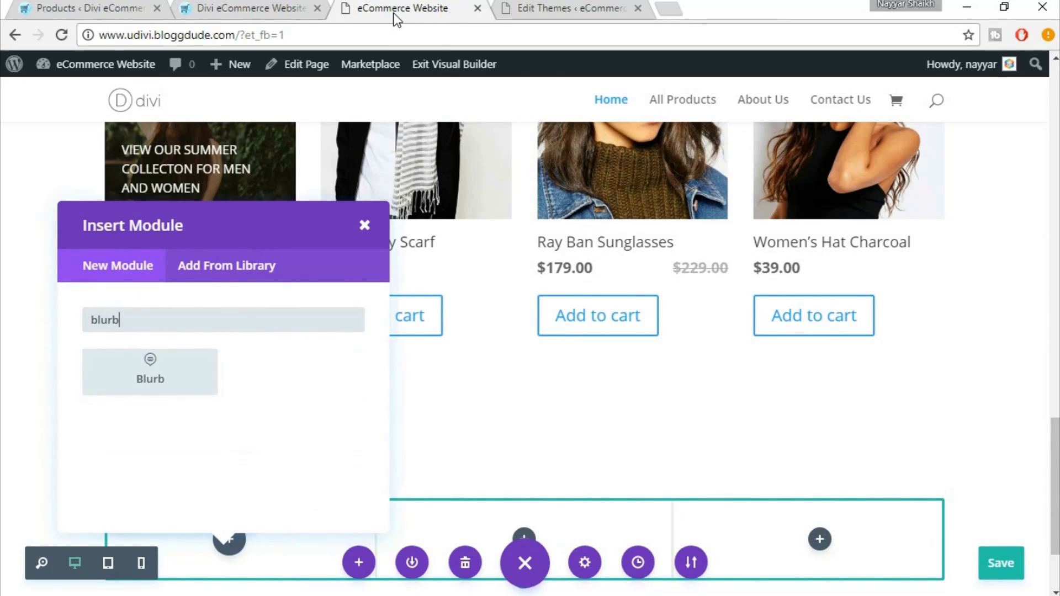
left_click(175, 362)
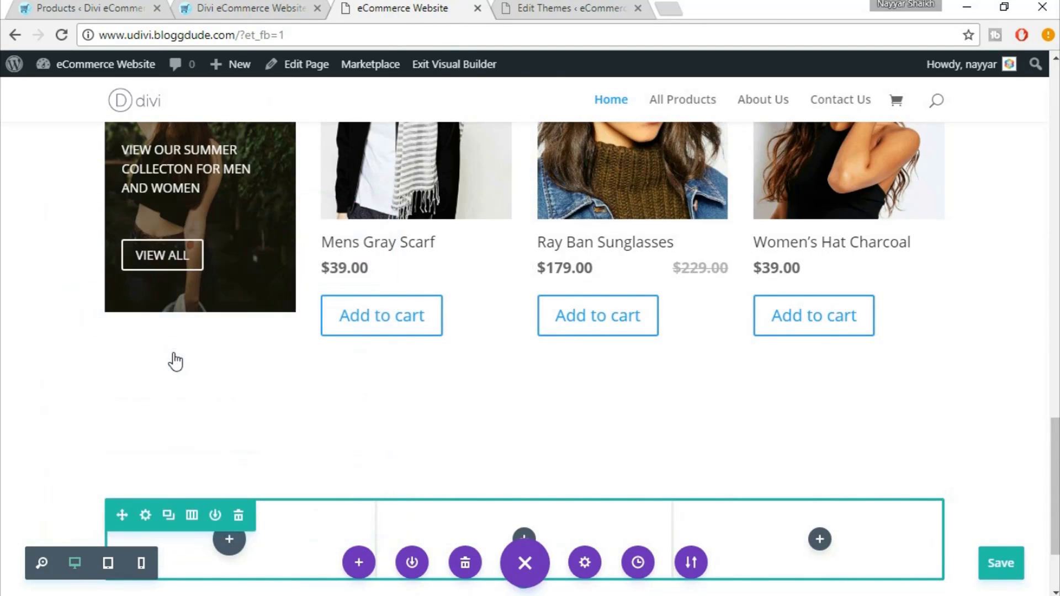
scroll(484, 347, "down", 2)
Set the new blurb's title to SUIT YOUR TIME
left_click(484, 347)
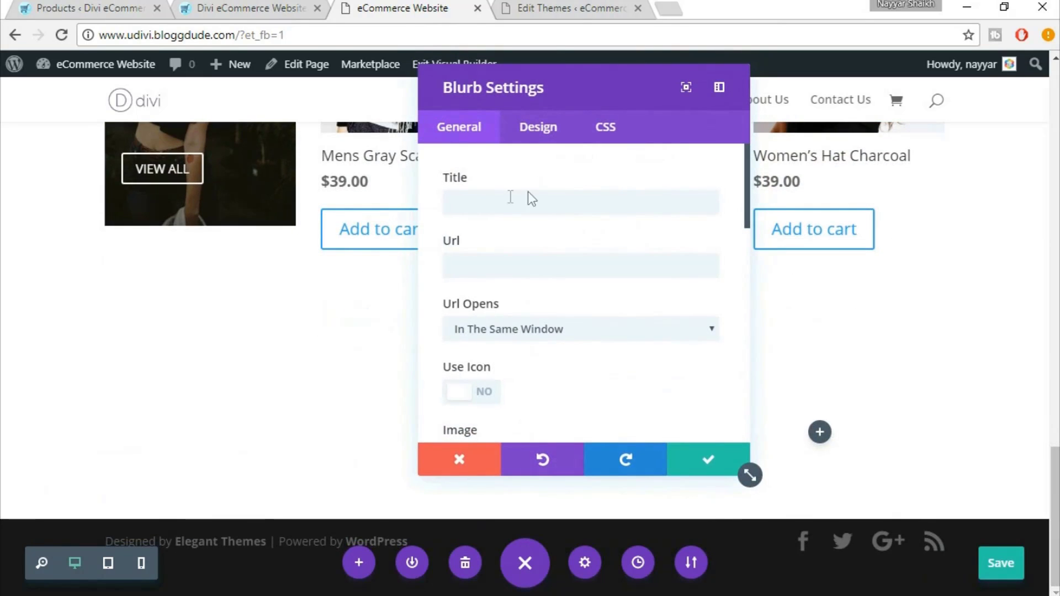
left_click(205, 7)
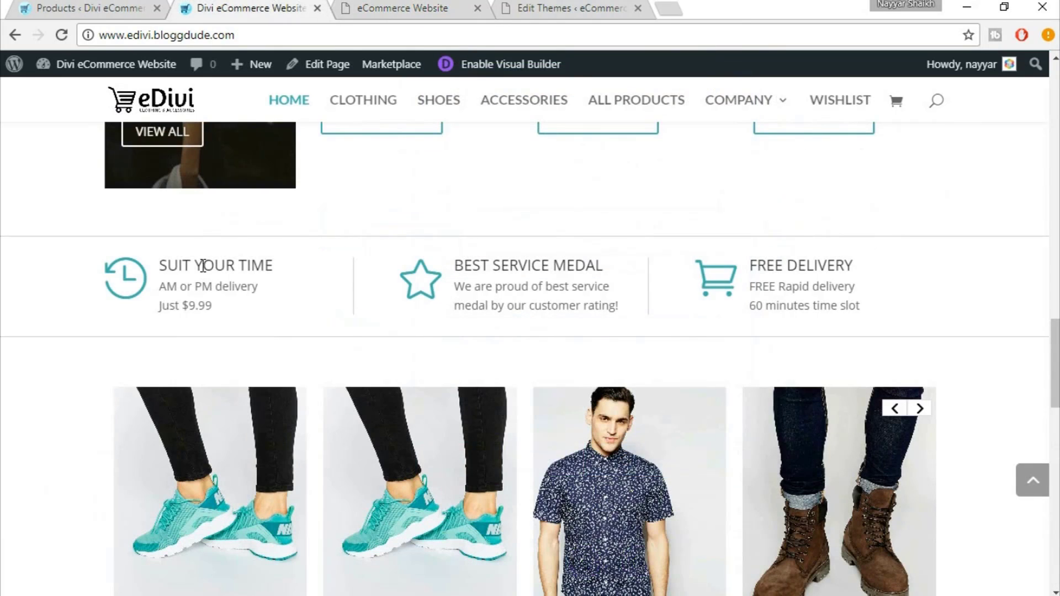
left_click(362, 7)
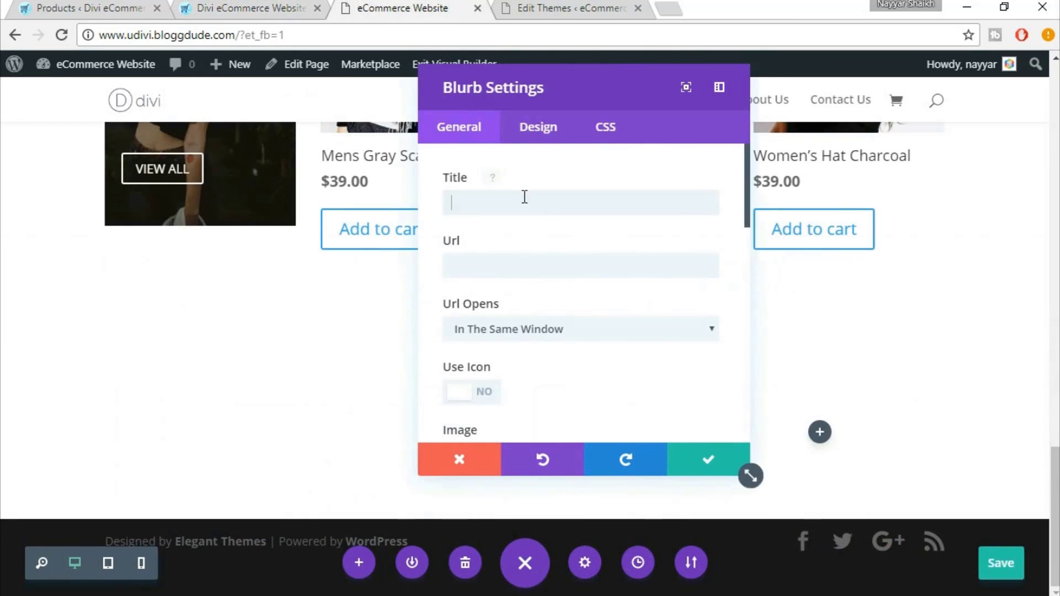
left_click(525, 197)
type("s")
key("BackSpace")
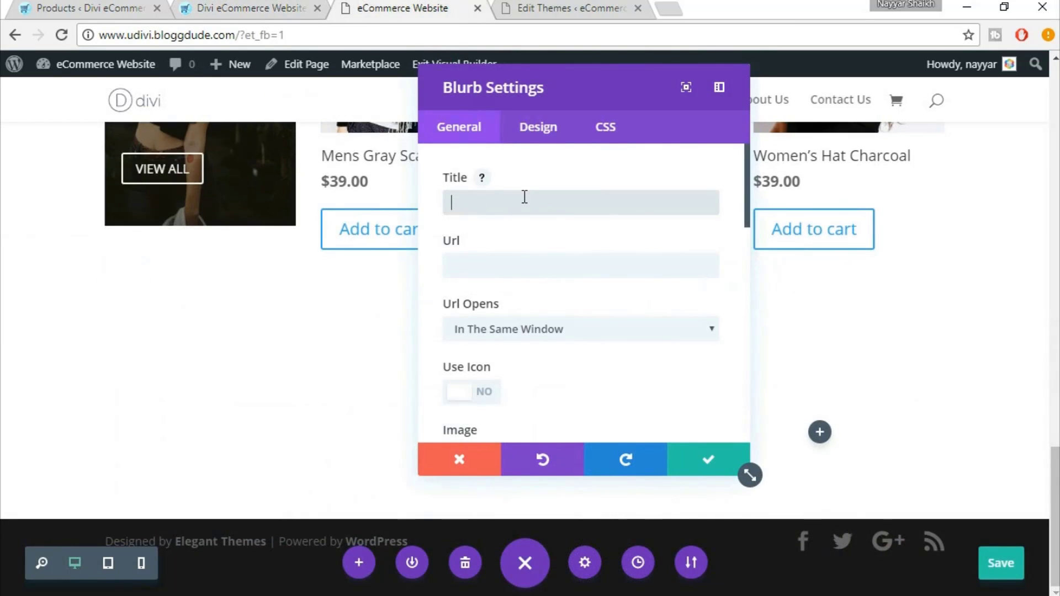
type("SUI")
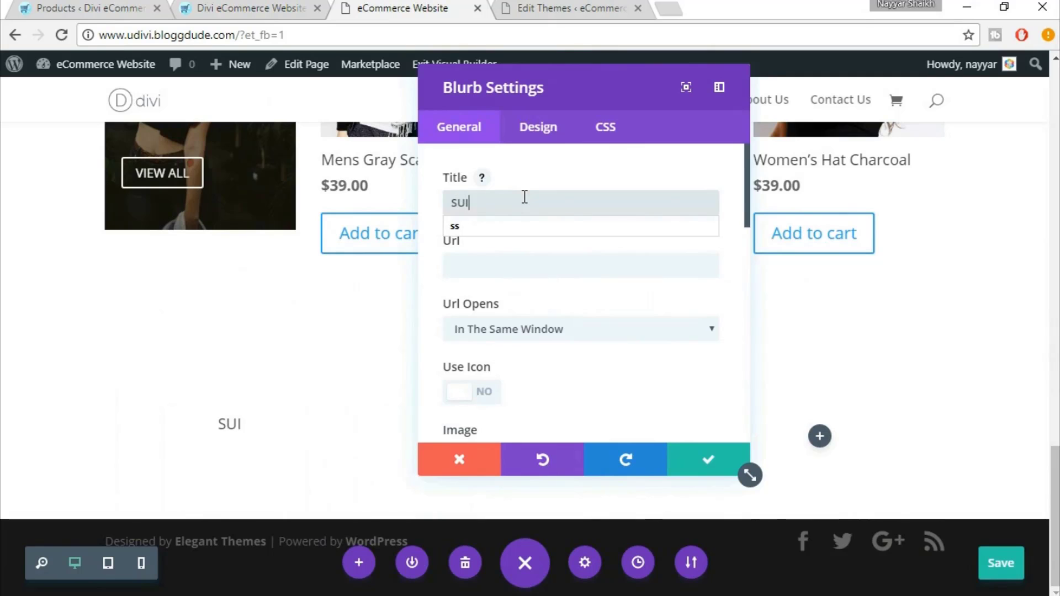
type("T YOUR ")
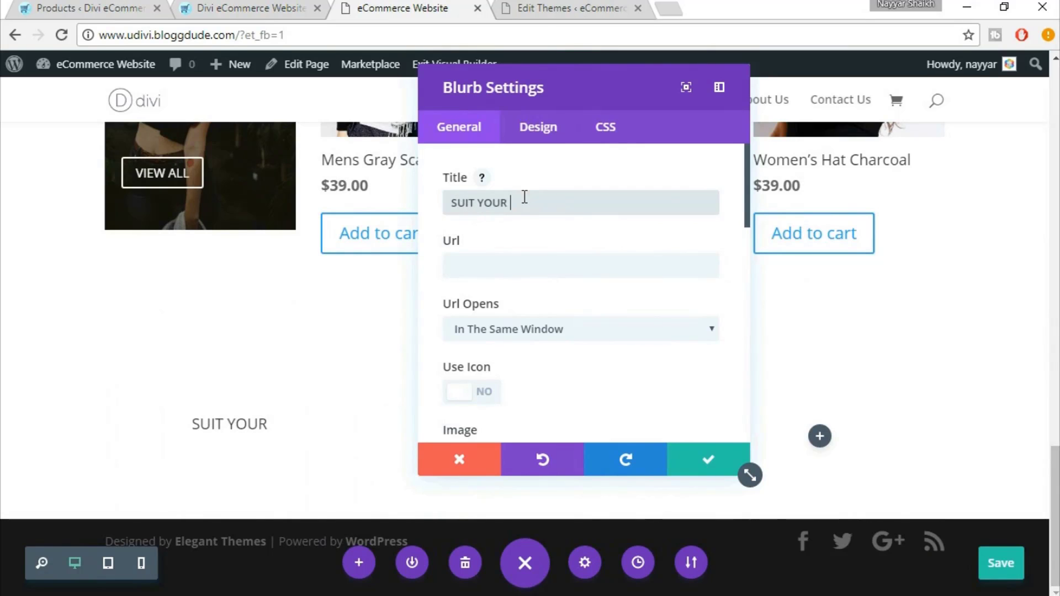
type("TIME")
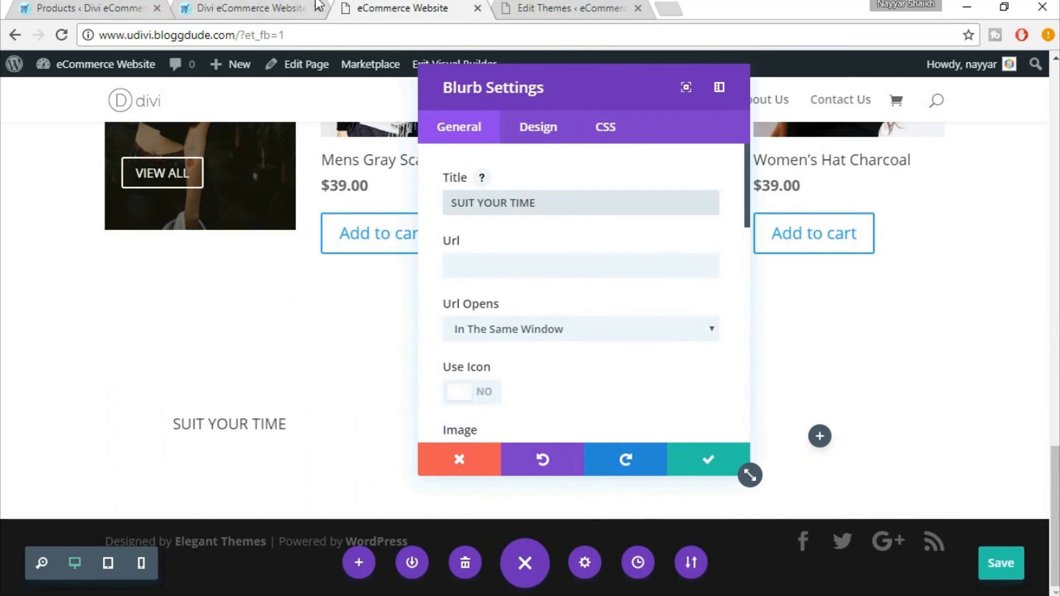
Select the reference blurb's description, turn on Use Icon, and compare with the eDivi site
left_click(255, 5)
left_click_drag(158, 286, 223, 315)
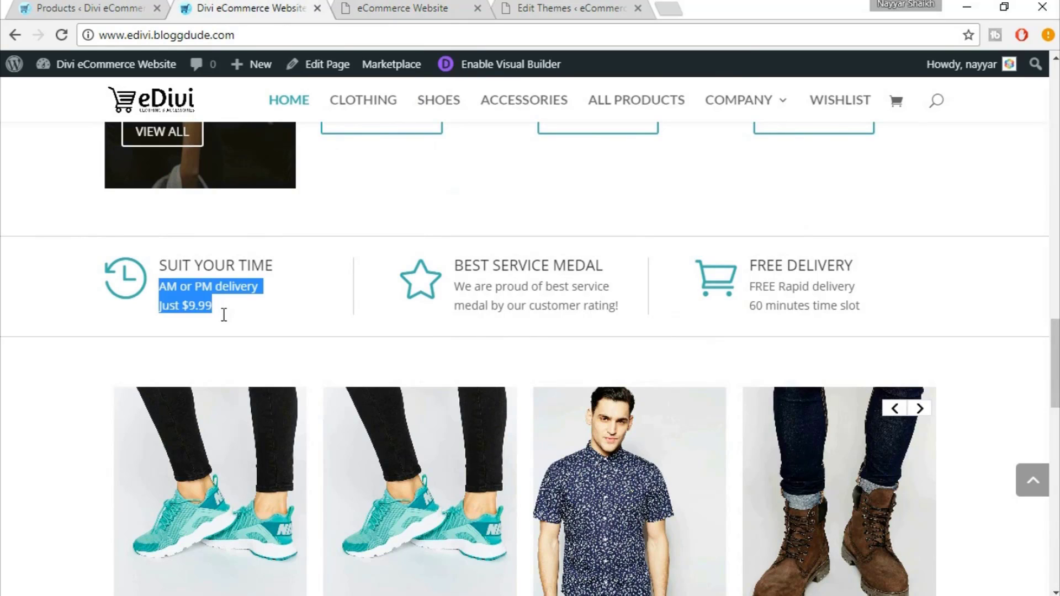
left_click(369, 7)
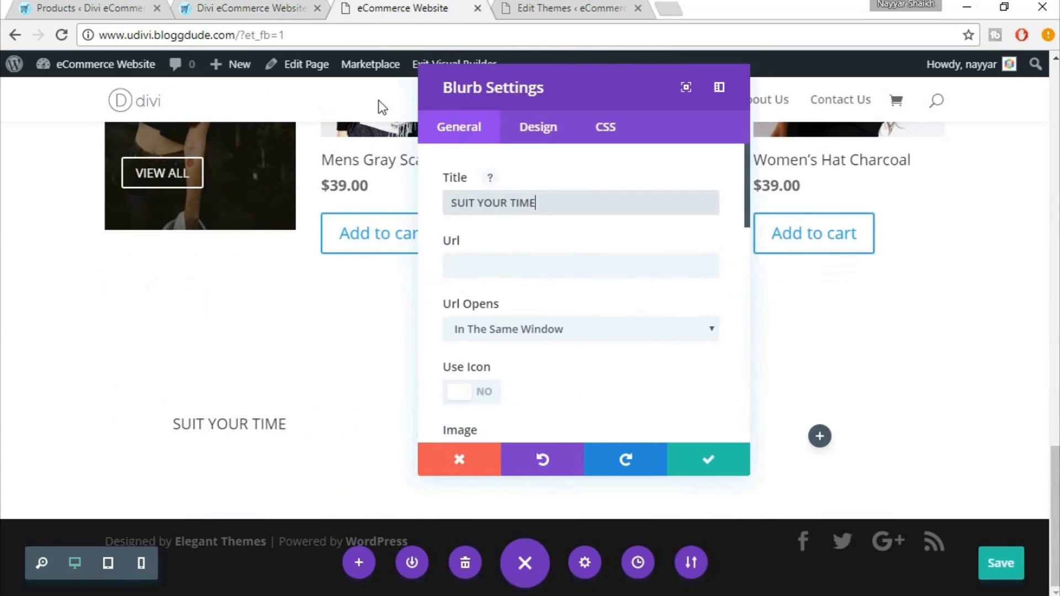
left_click(535, 263)
left_click(217, 9)
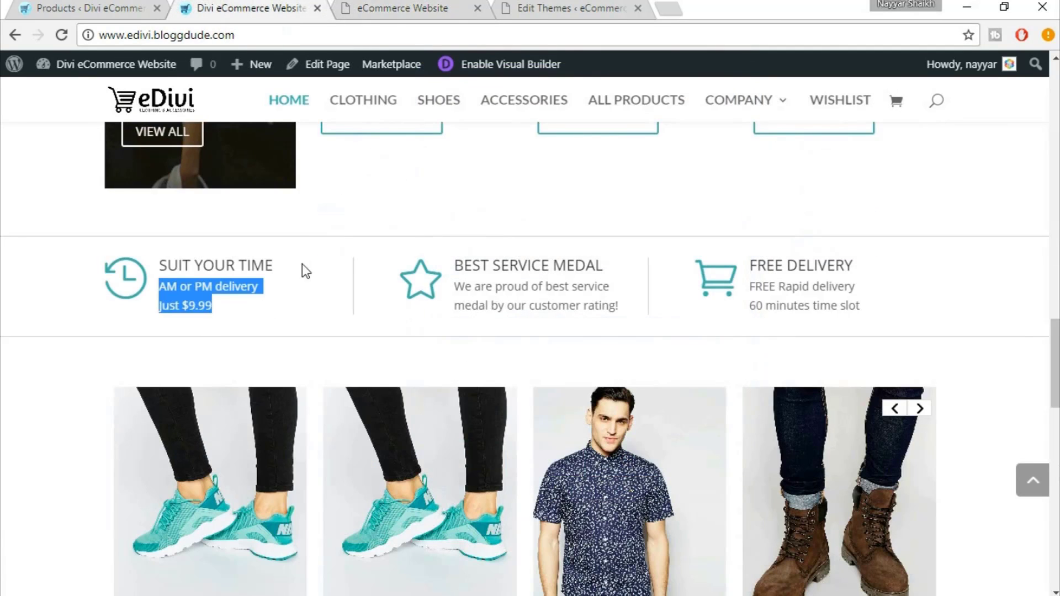
left_click(373, 7)
scroll(629, 329, "down", 2)
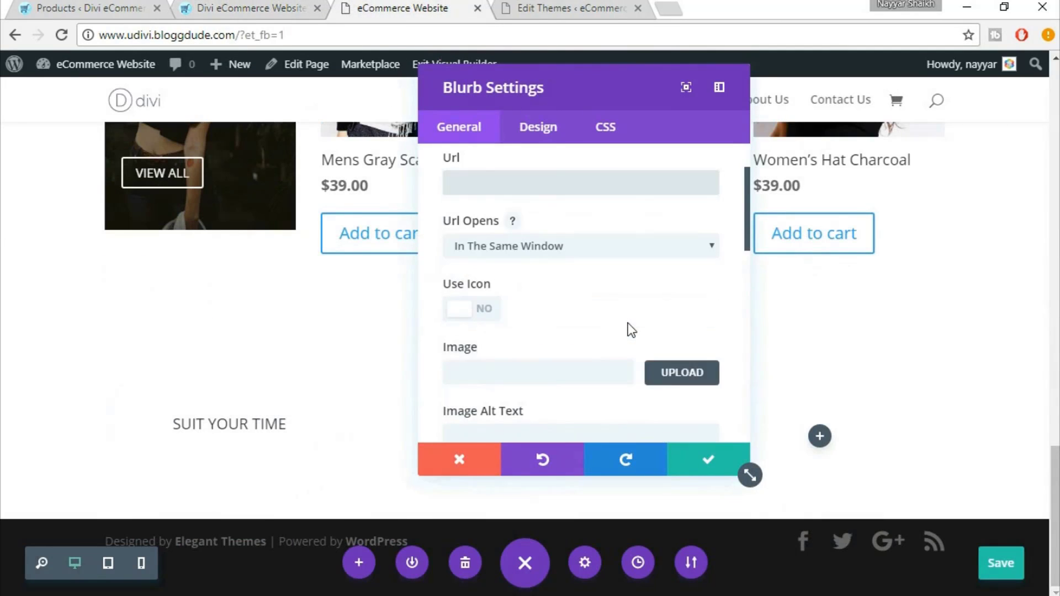
left_click(489, 312)
scroll(624, 318, "down", 2)
left_click(281, 7)
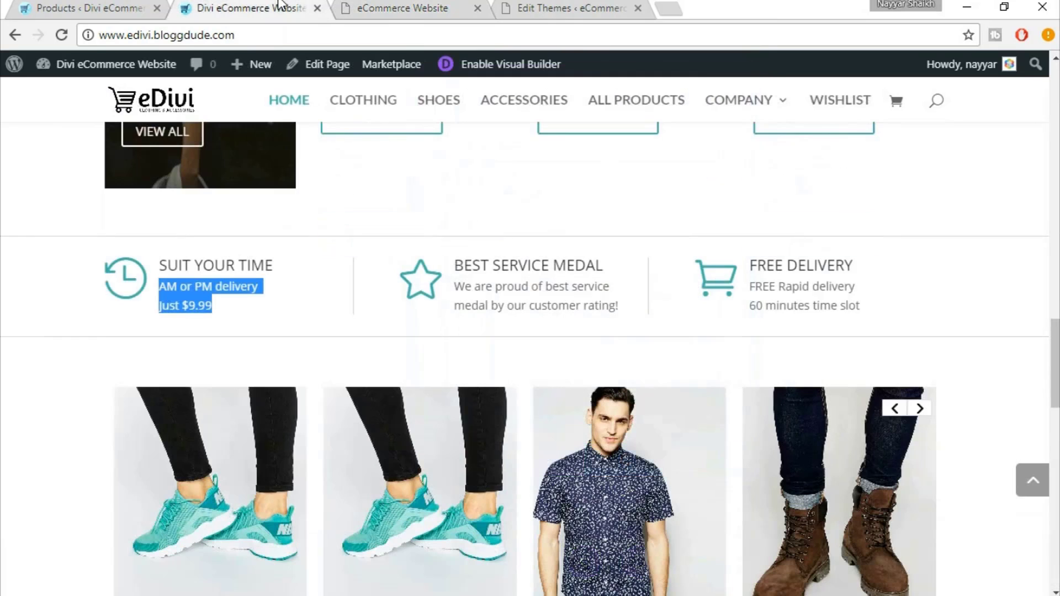
left_click(132, 287)
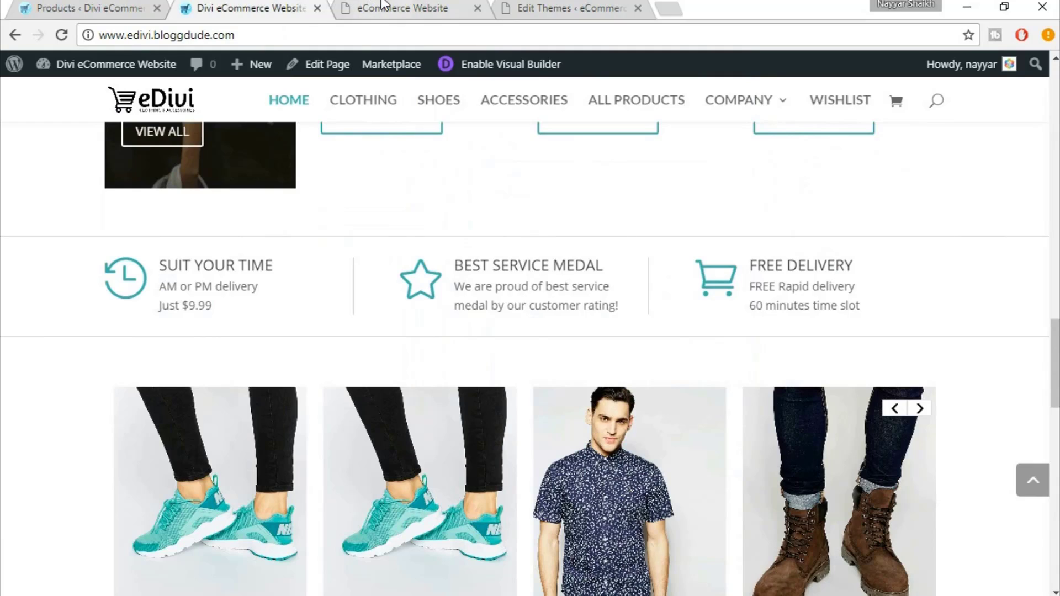
Choose the clock icon for the SUIT YOUR TIME blurb
left_click(384, 6)
scroll(721, 335, "down", 1)
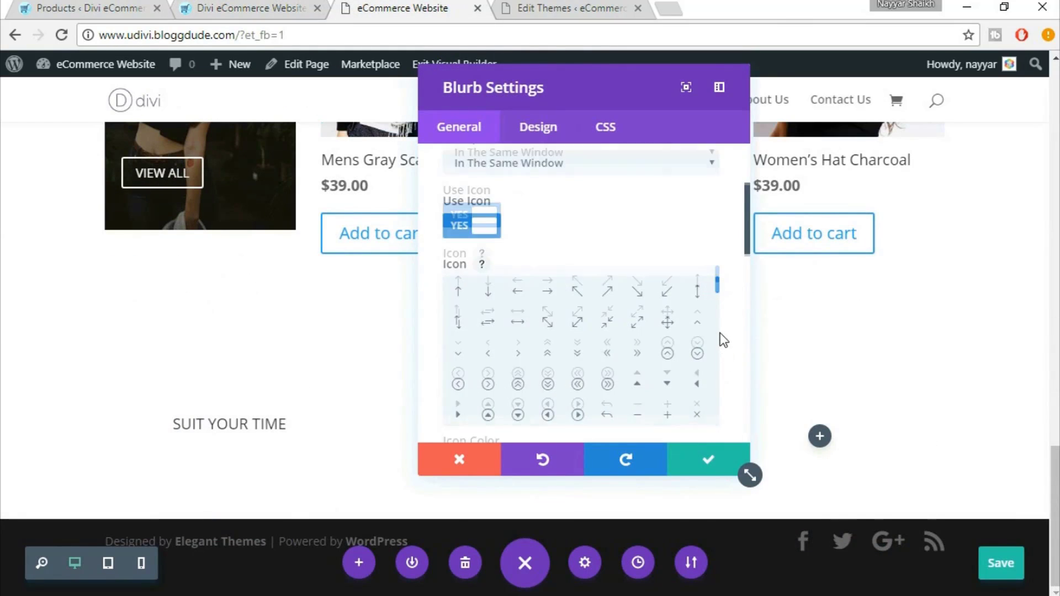
scroll(720, 333, "down", 2)
scroll(721, 339, "up", 3)
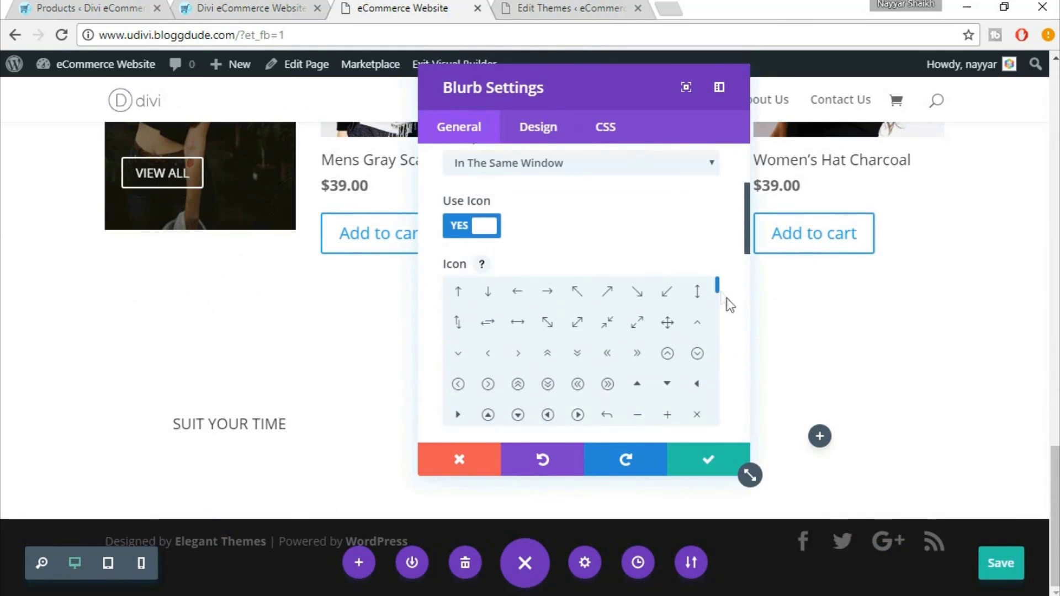
scroll(728, 303, "down", 2)
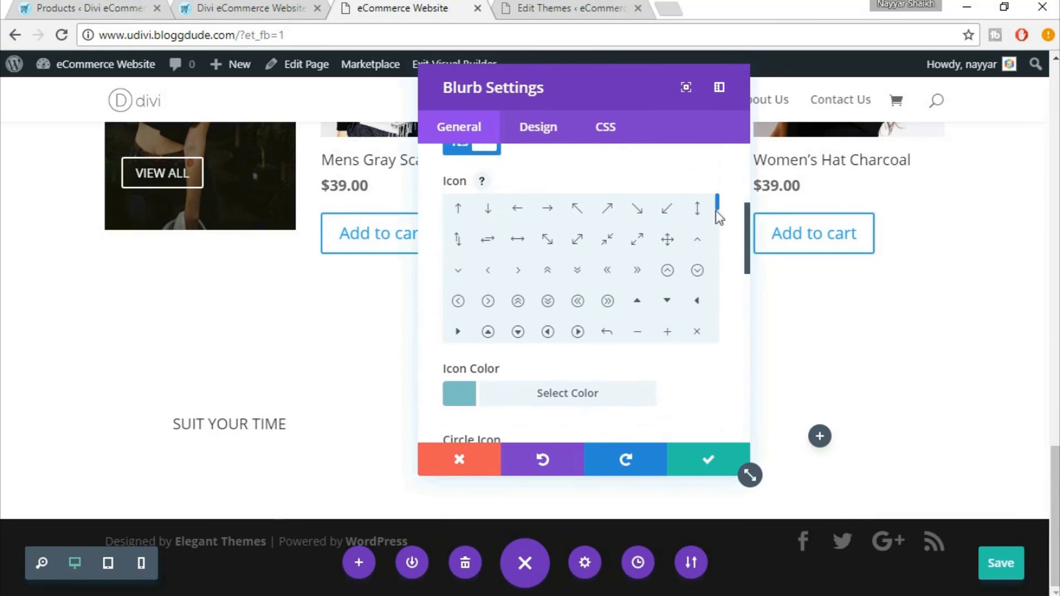
scroll(716, 212, "down", 5)
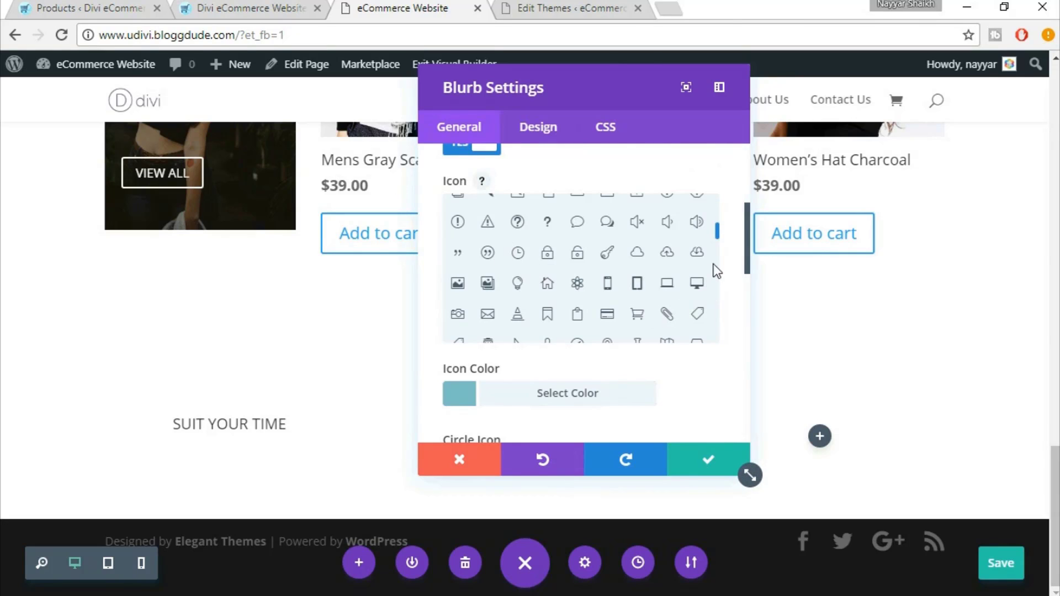
scroll(634, 276, "down", 2)
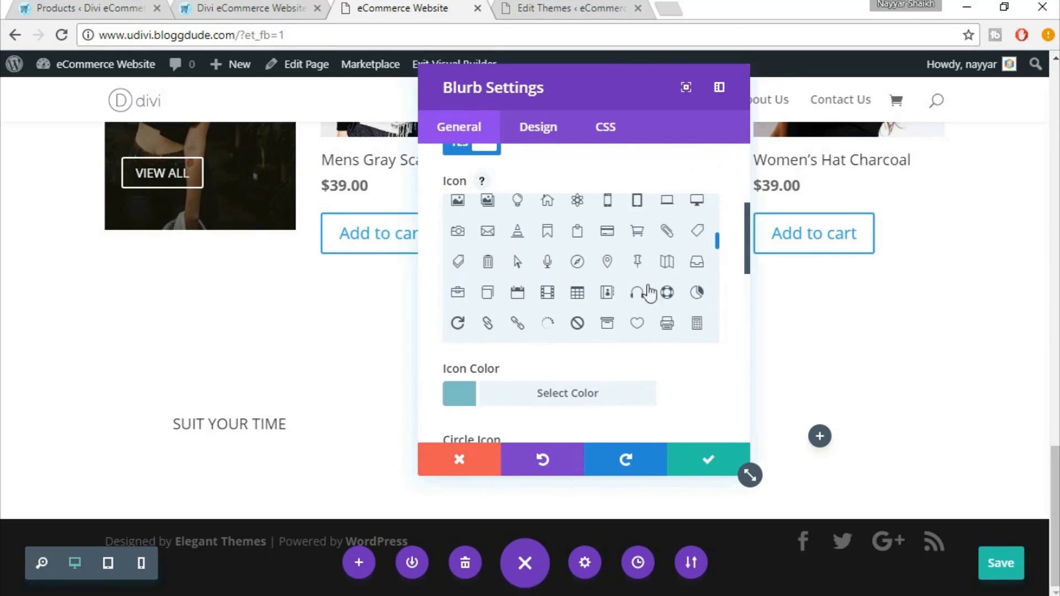
scroll(500, 303, "down", 5)
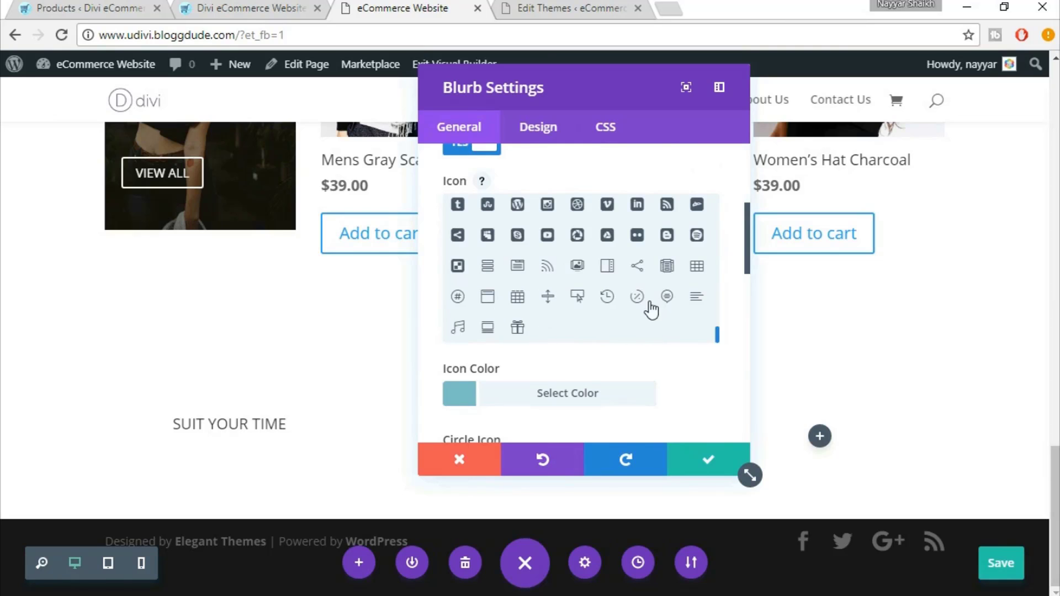
left_click(607, 298)
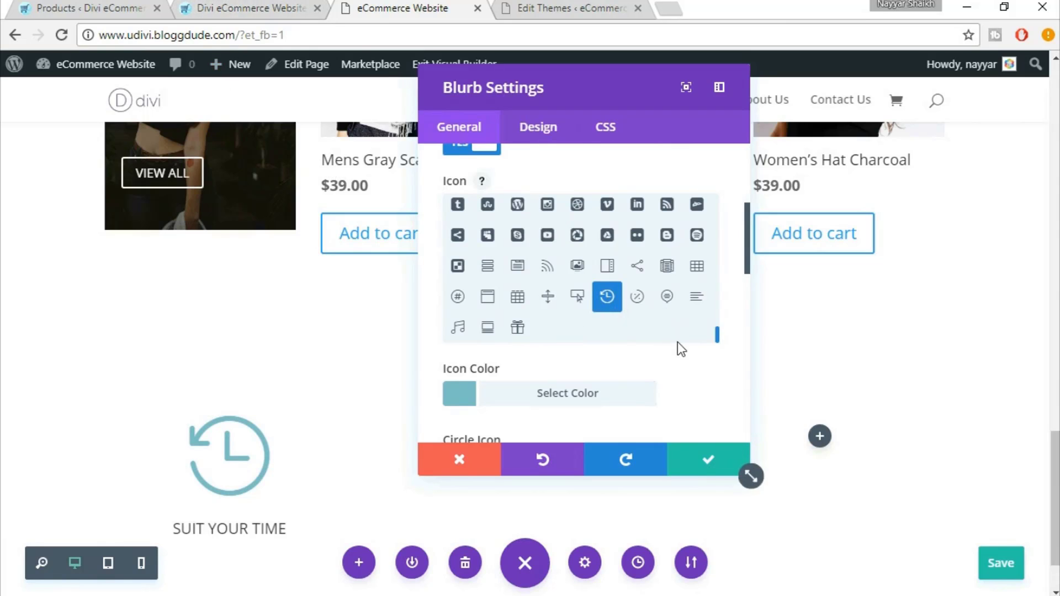
Set the icon colour to teal #3FB0AC
scroll(680, 348, "down", 3)
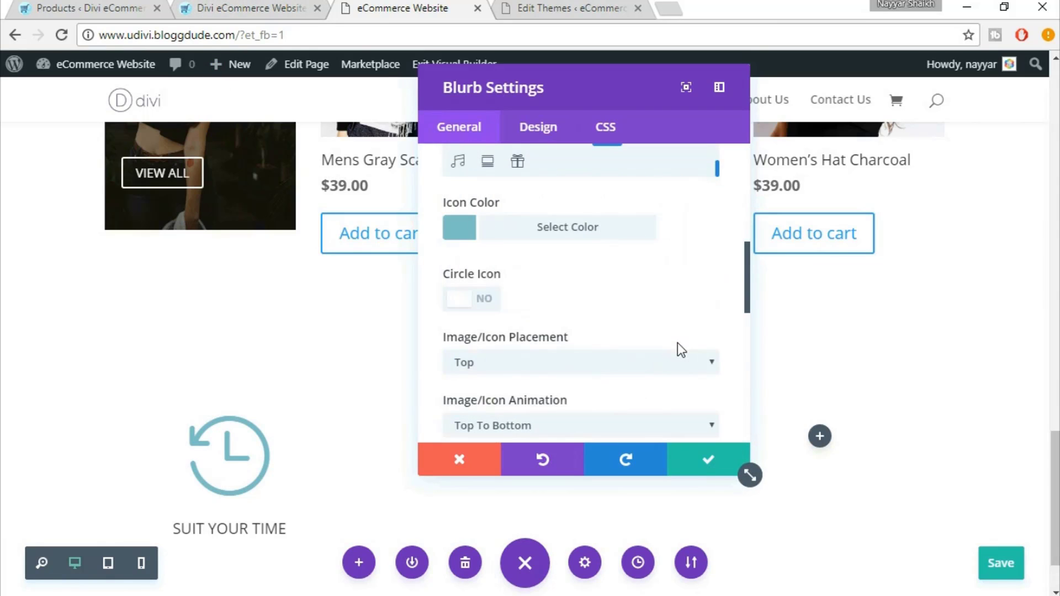
left_click(524, 236)
left_click(516, 264)
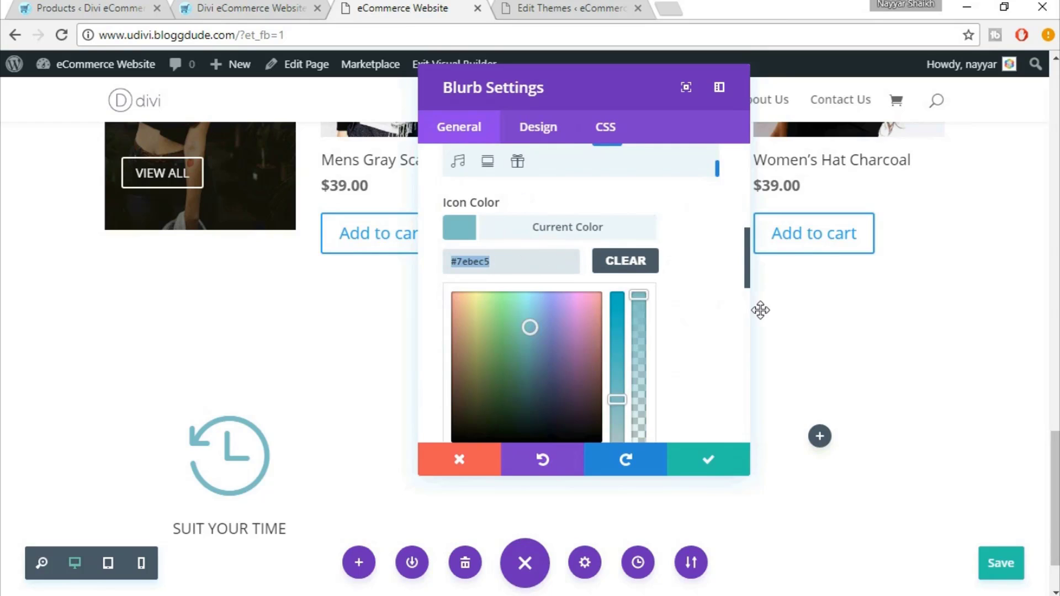
type("#7EBEC5")
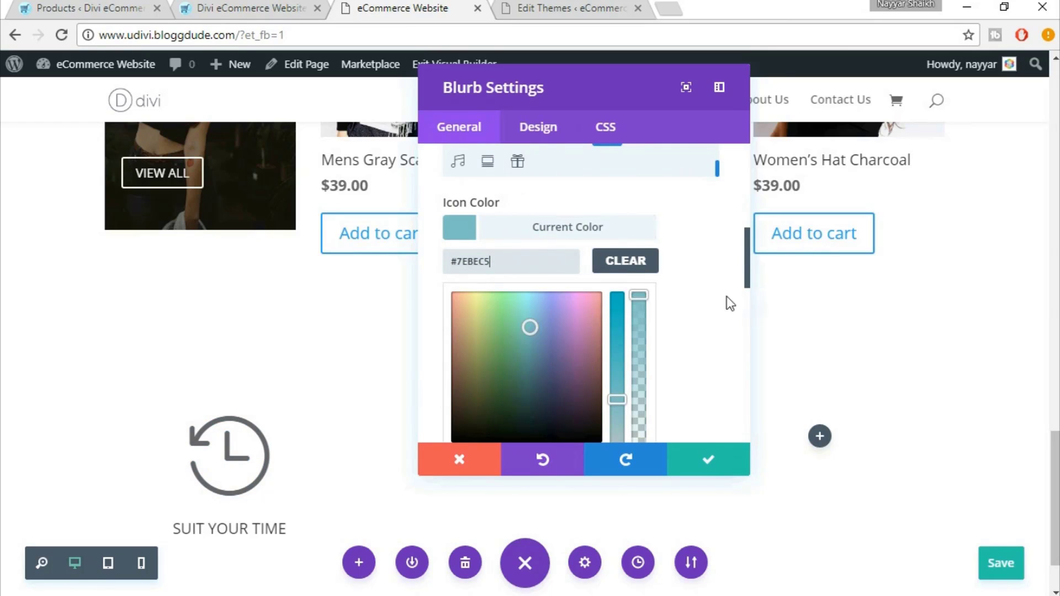
left_click(472, 259)
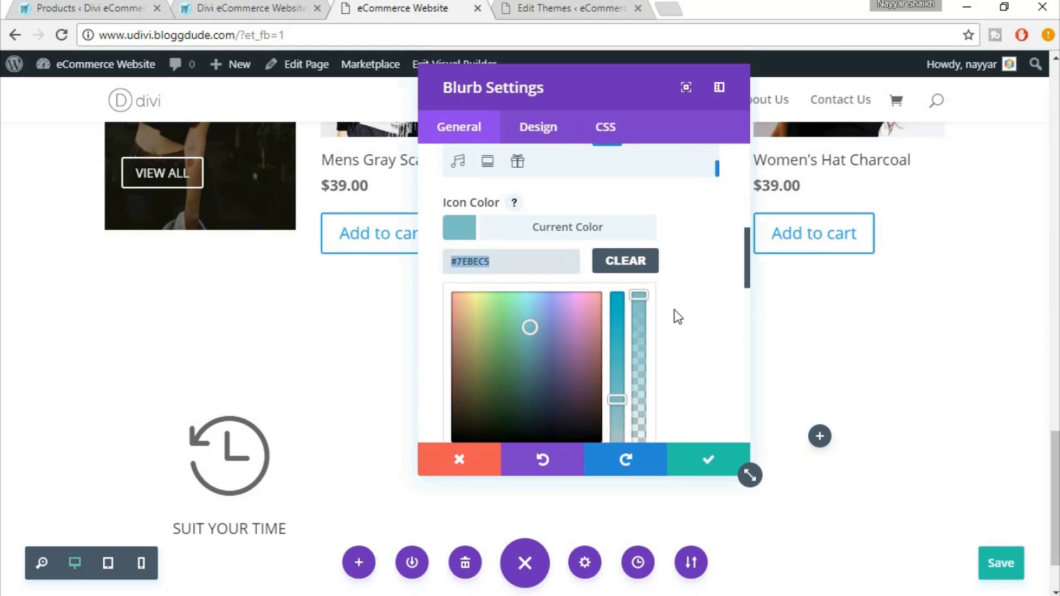
type("#3FB0AC")
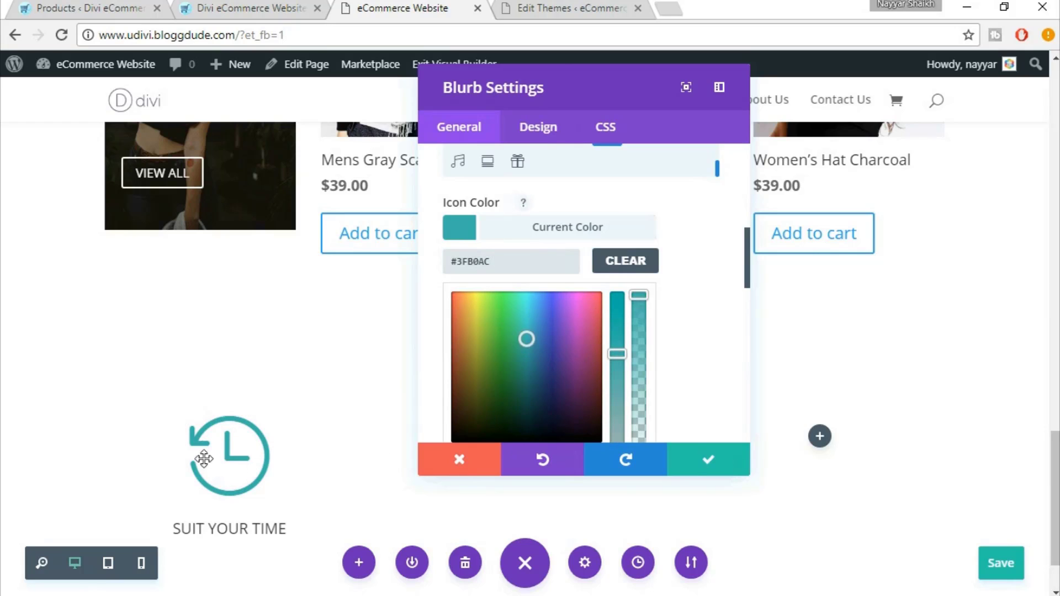
left_click(603, 232)
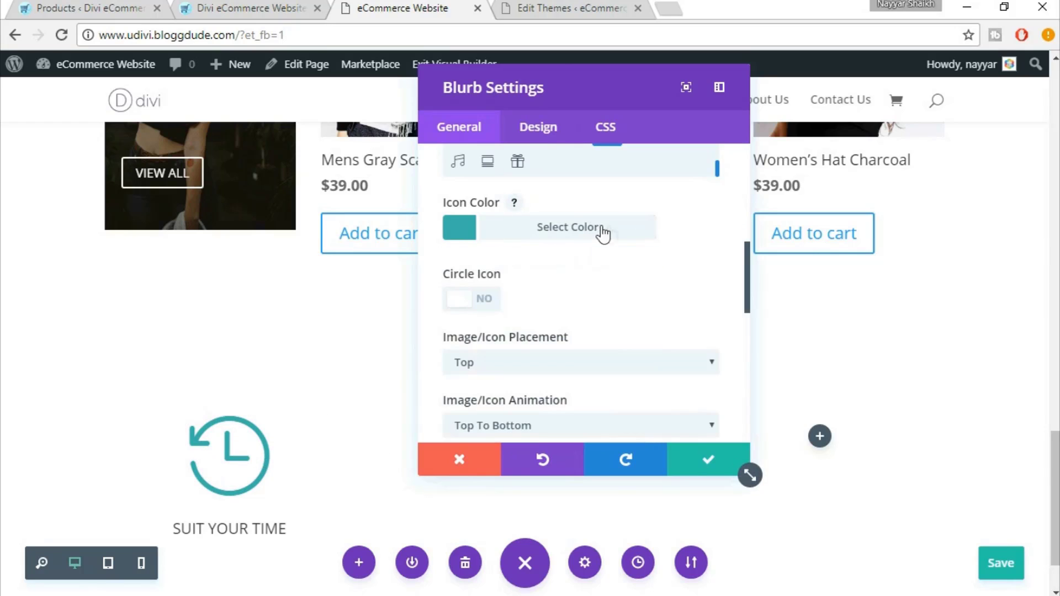
scroll(681, 271, "down", 2)
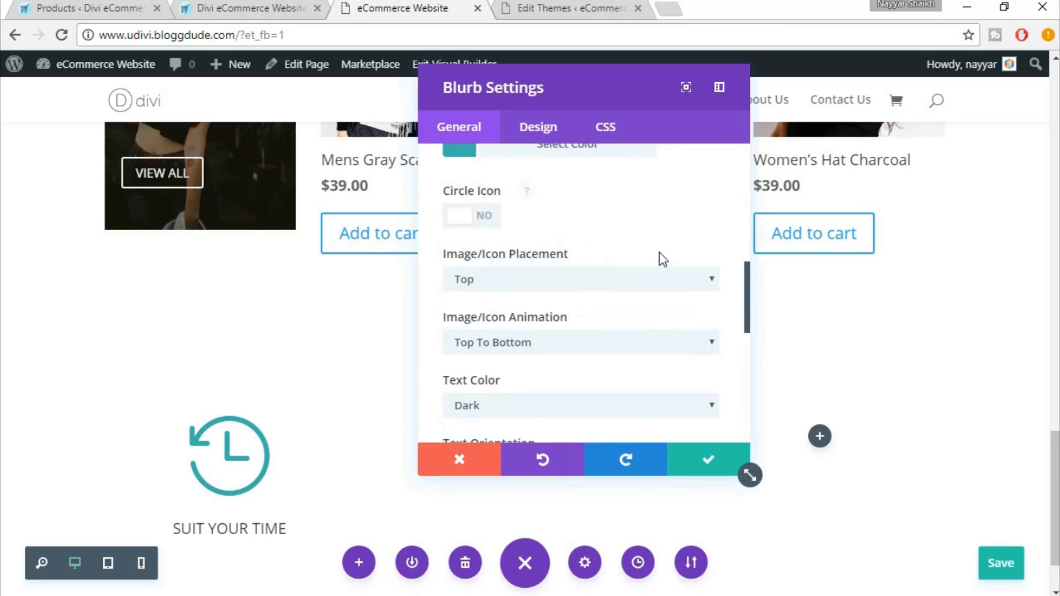
scroll(700, 276, "down", 2)
Place the icon left of the title and set its animation to Left To Right
left_click(527, 198)
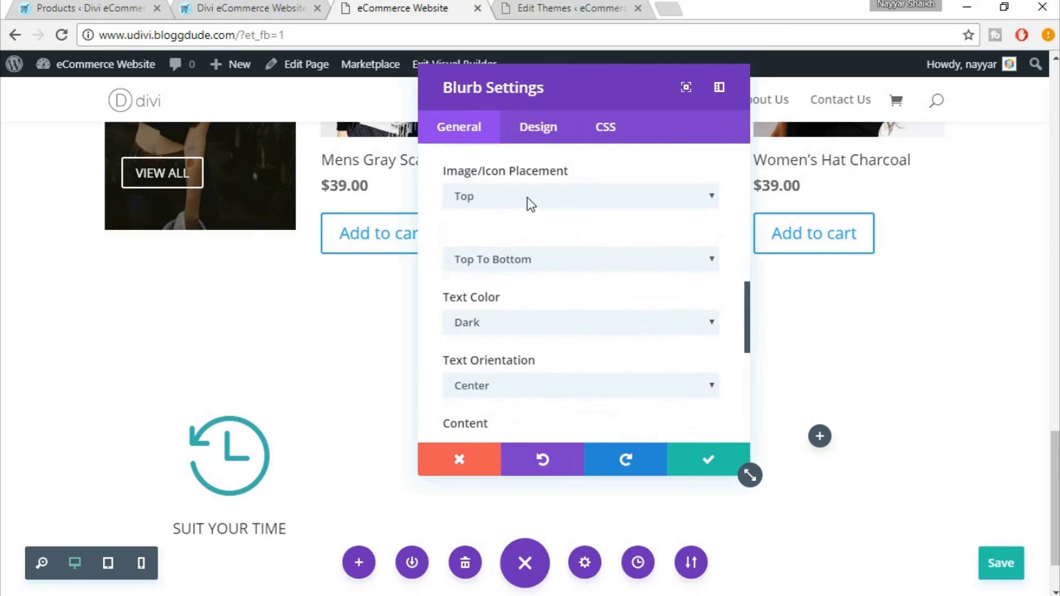
left_click(514, 235)
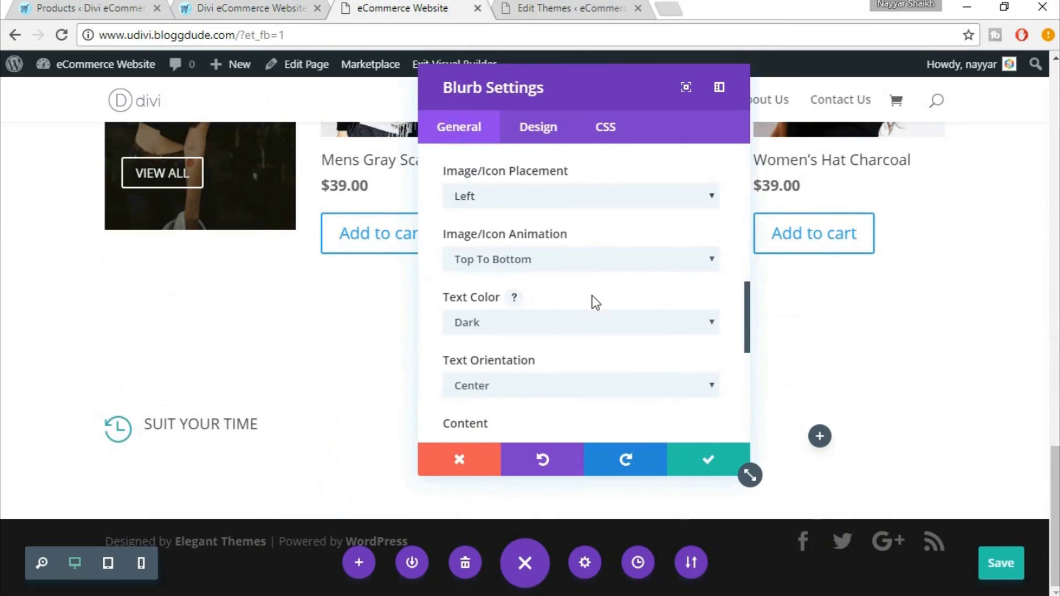
left_click(554, 259)
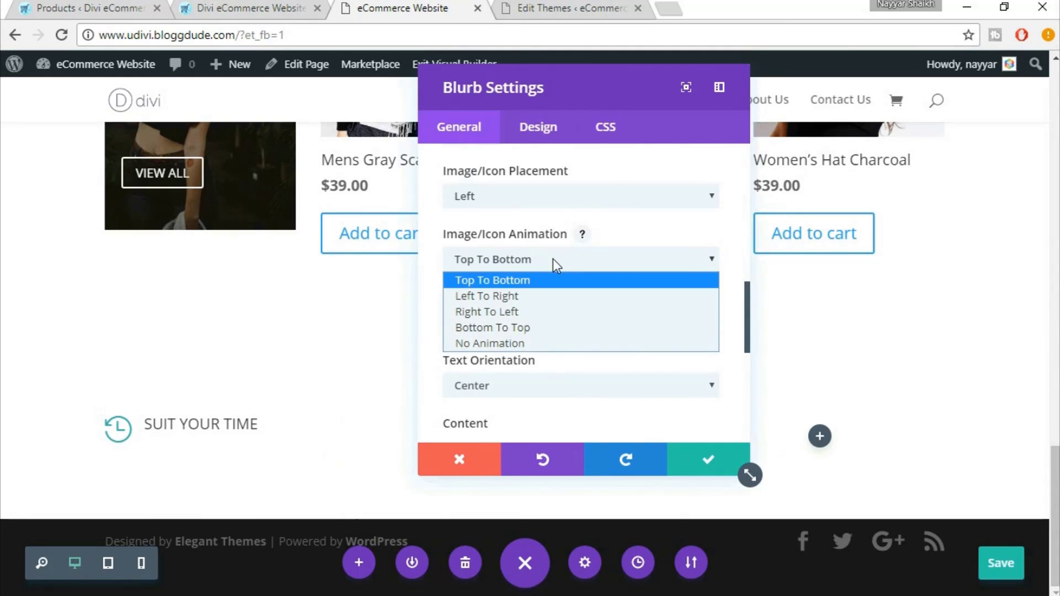
left_click(531, 298)
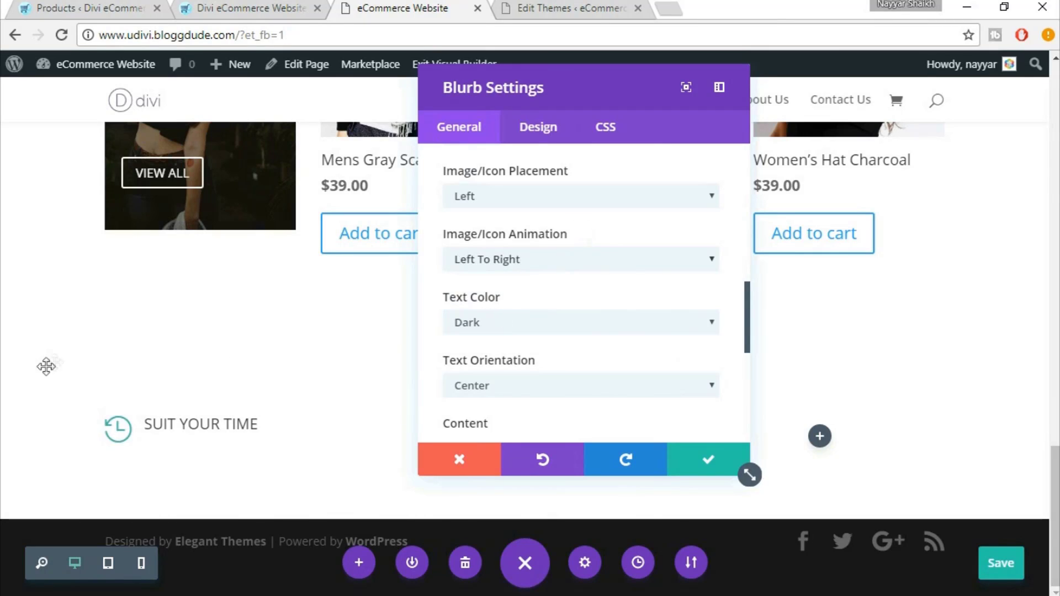
left_click(534, 269)
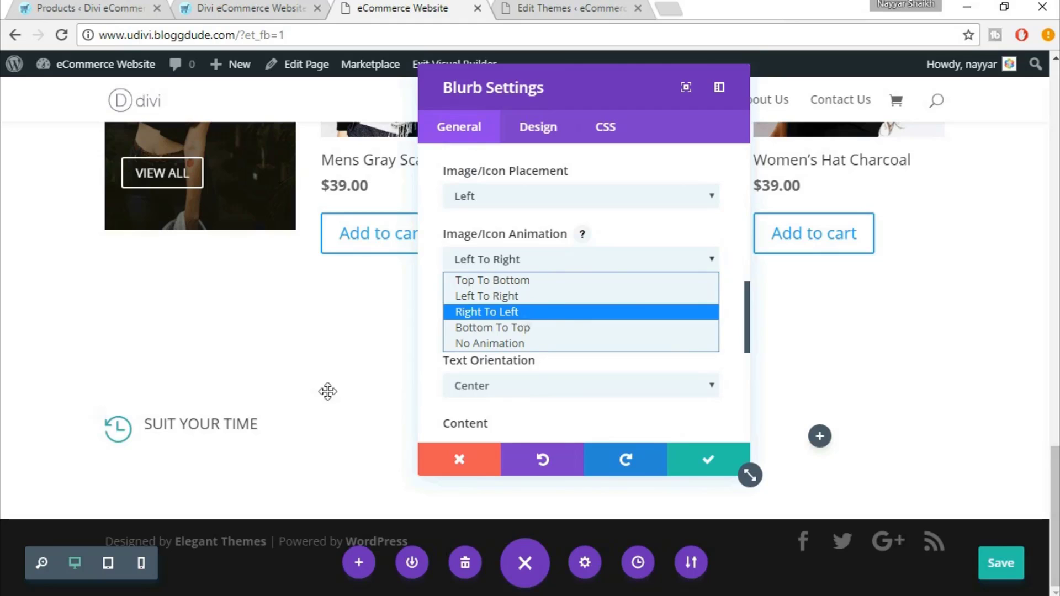
left_click(529, 327)
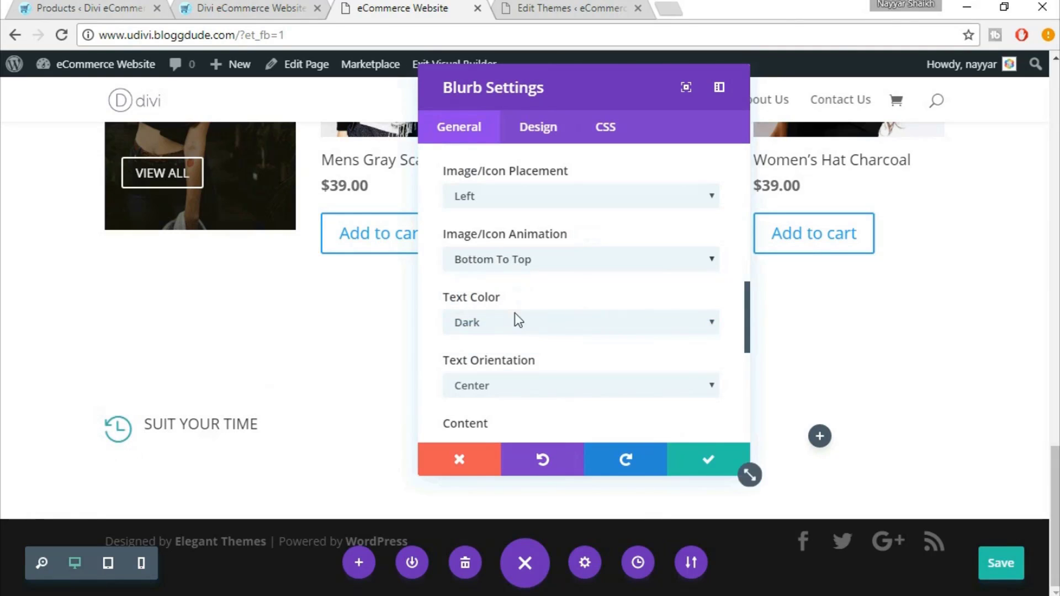
left_click(475, 259)
left_click(494, 299)
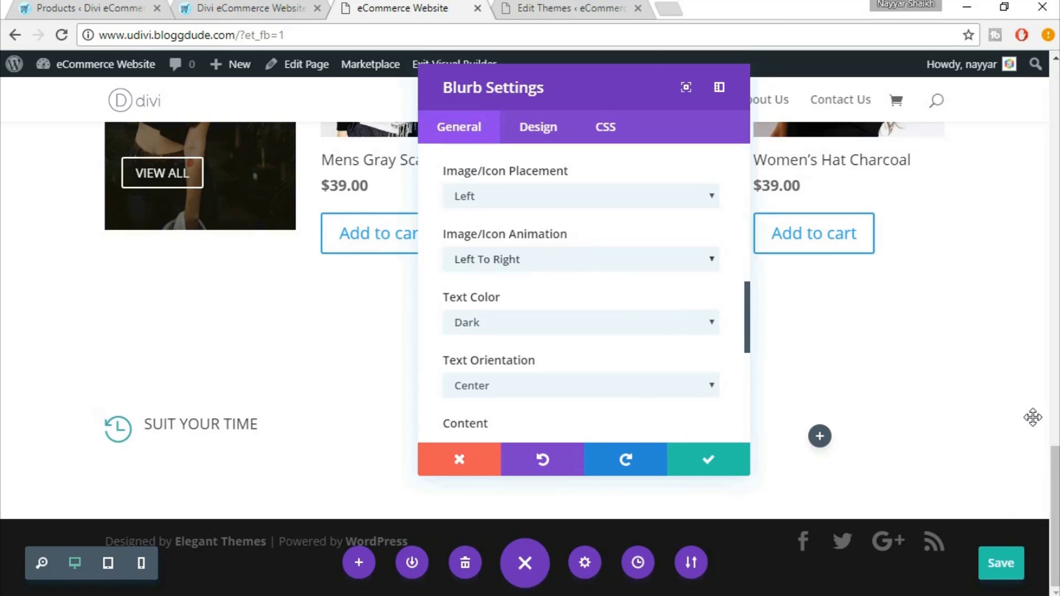
mouse_move(613, 294)
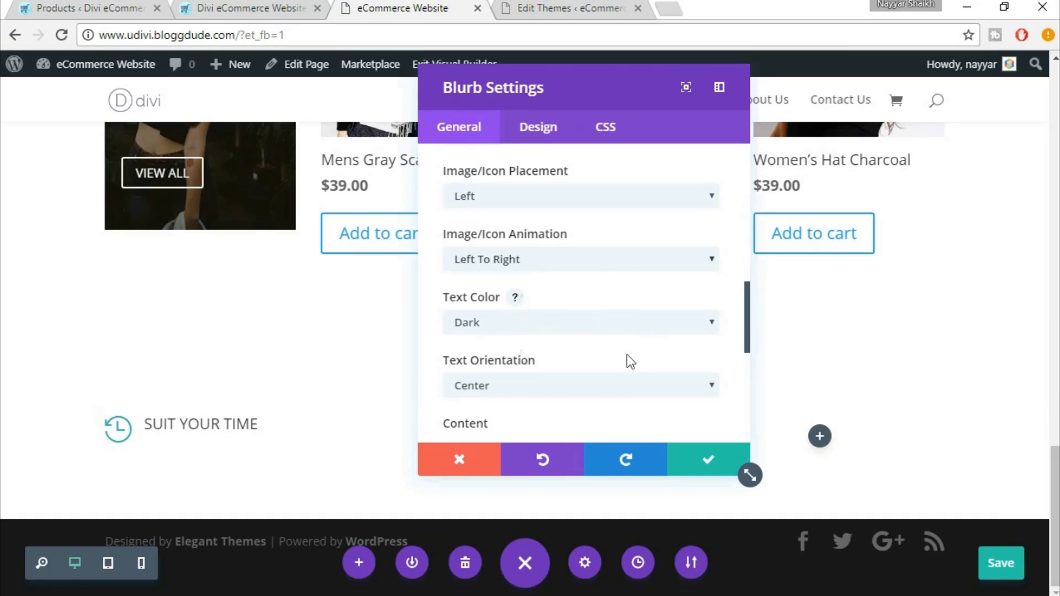
scroll(638, 362, "down", 3)
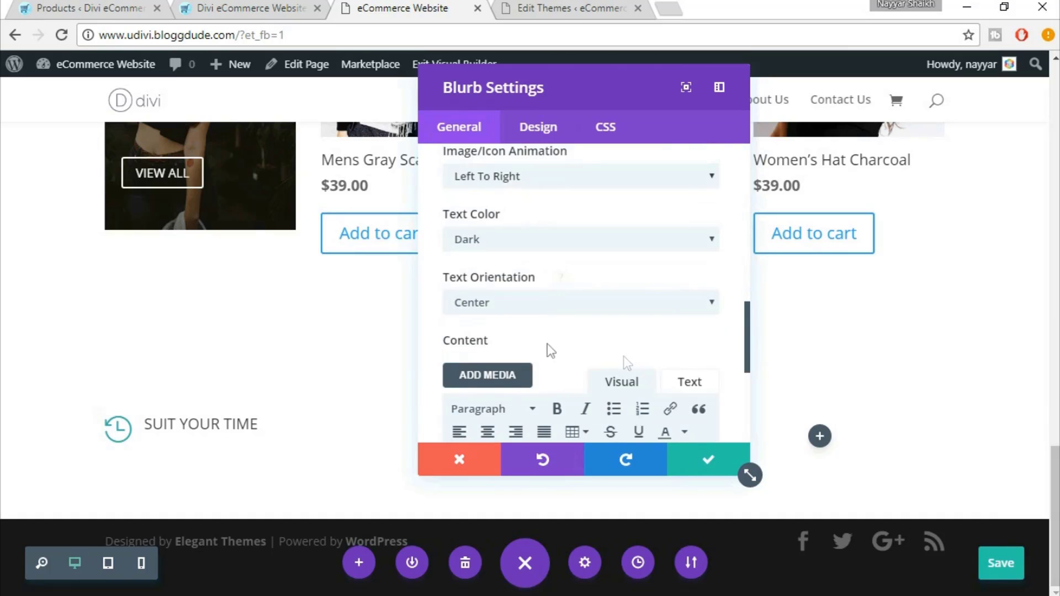
Paste the live site's 'AM or PM delivery Just $9.99' text into the blurb's body content
left_click(221, 8)
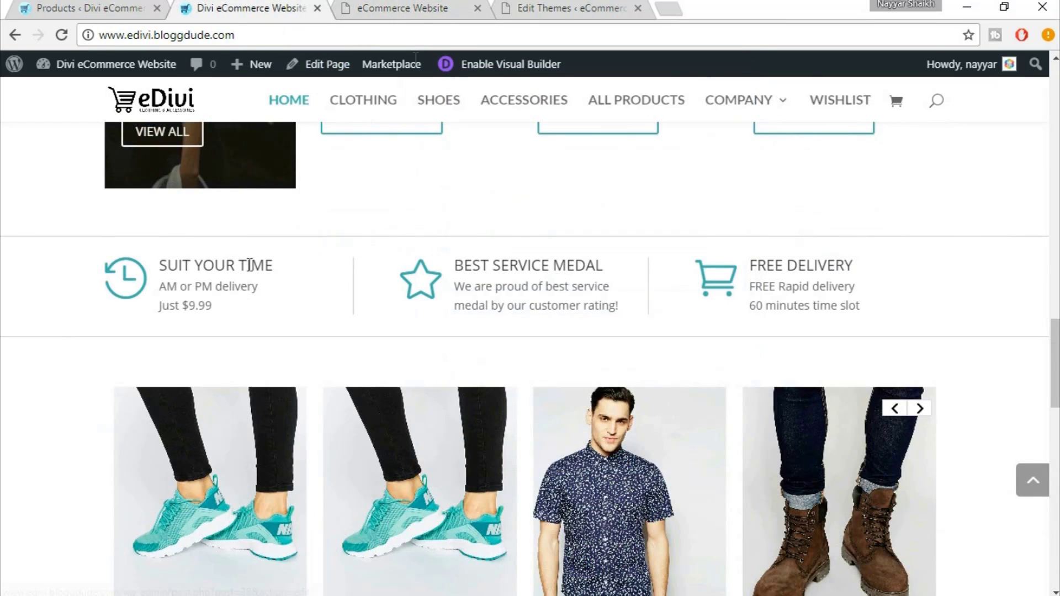
left_click(409, 9)
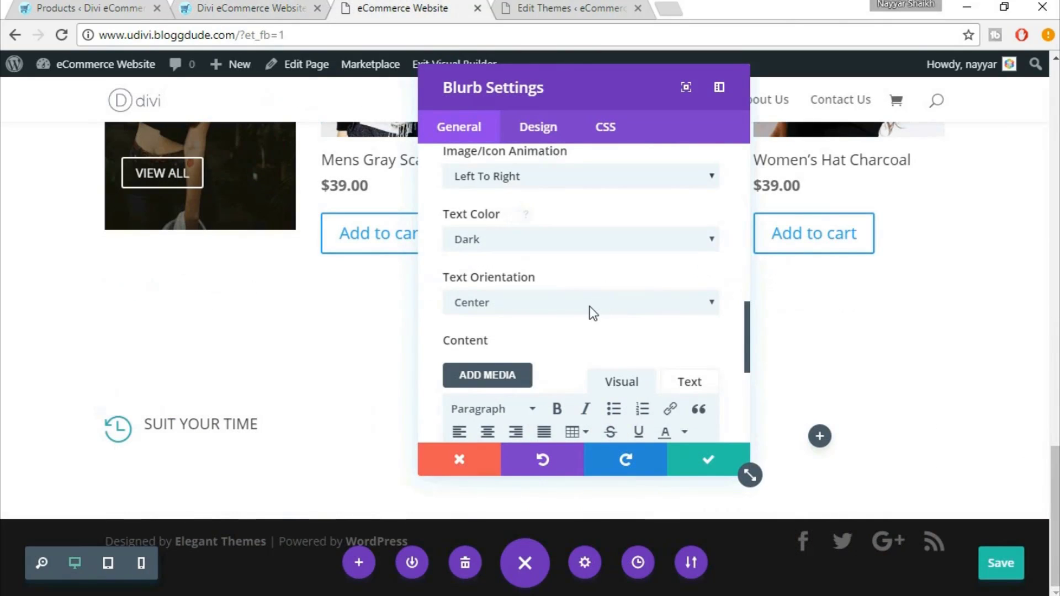
scroll(593, 313, "down", 2)
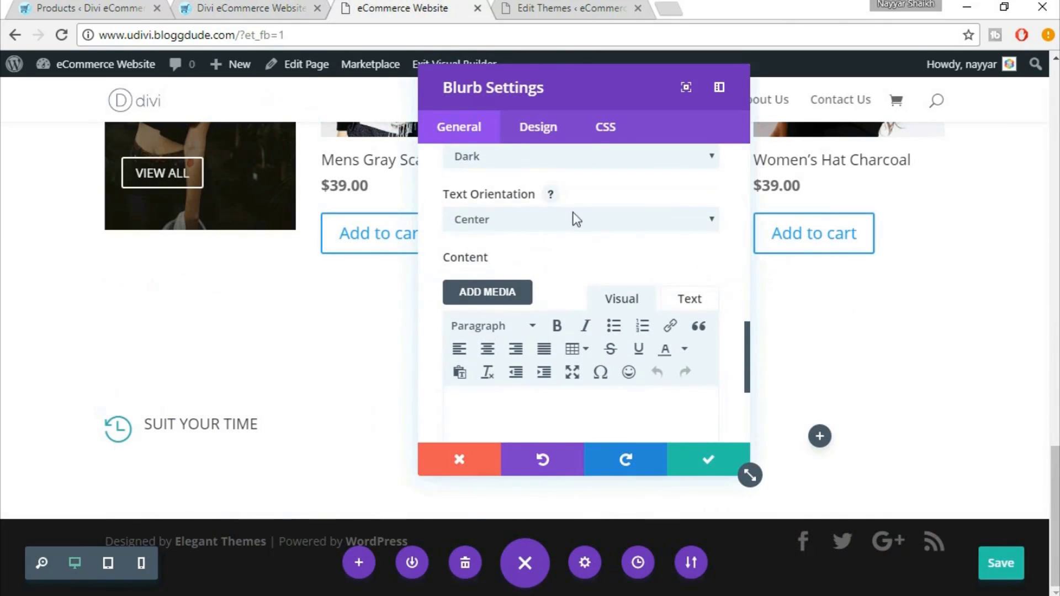
scroll(600, 254, "down", 2)
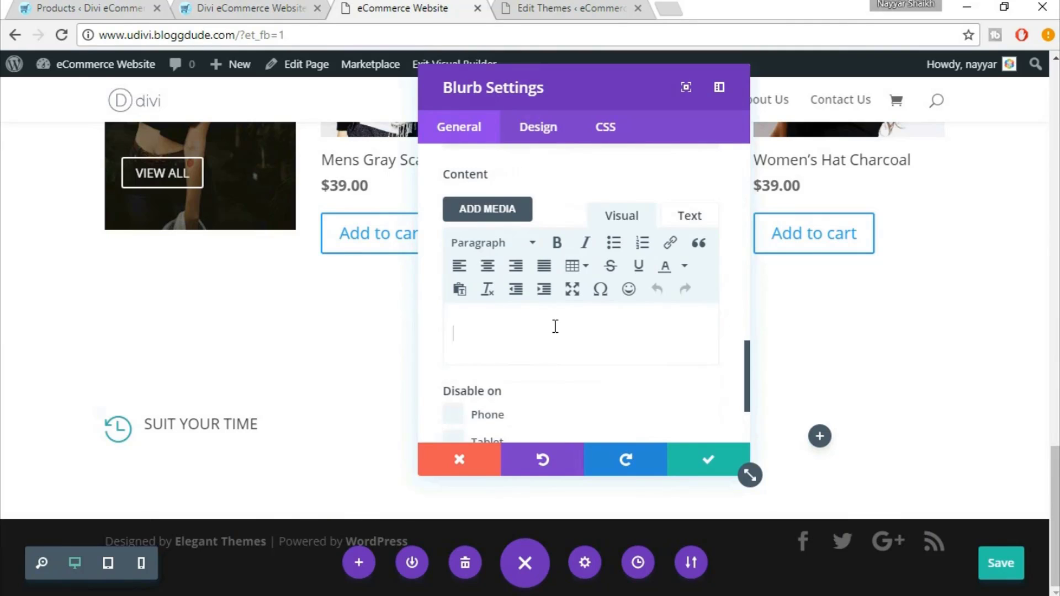
key("ctrl+shift+Tab")
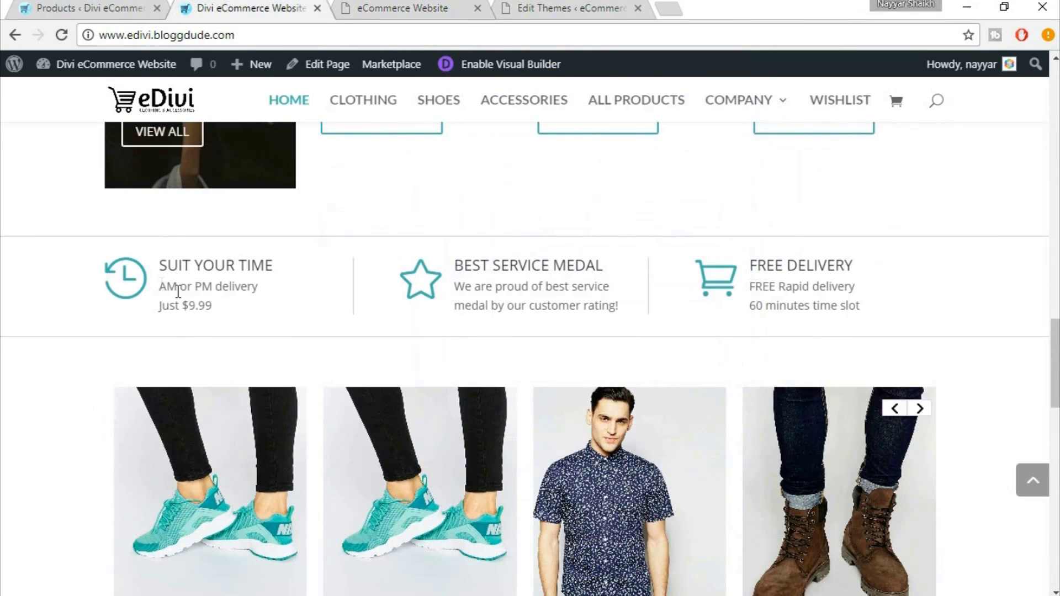
left_click_drag(159, 286, 232, 313)
key("ctrl+c")
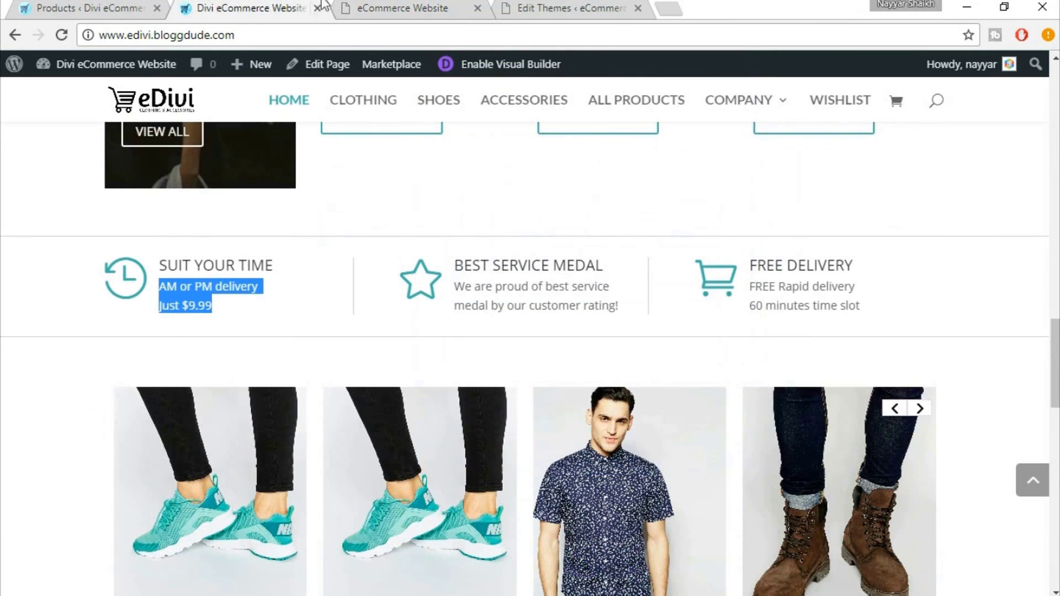
left_click(377, 6)
left_click(691, 217)
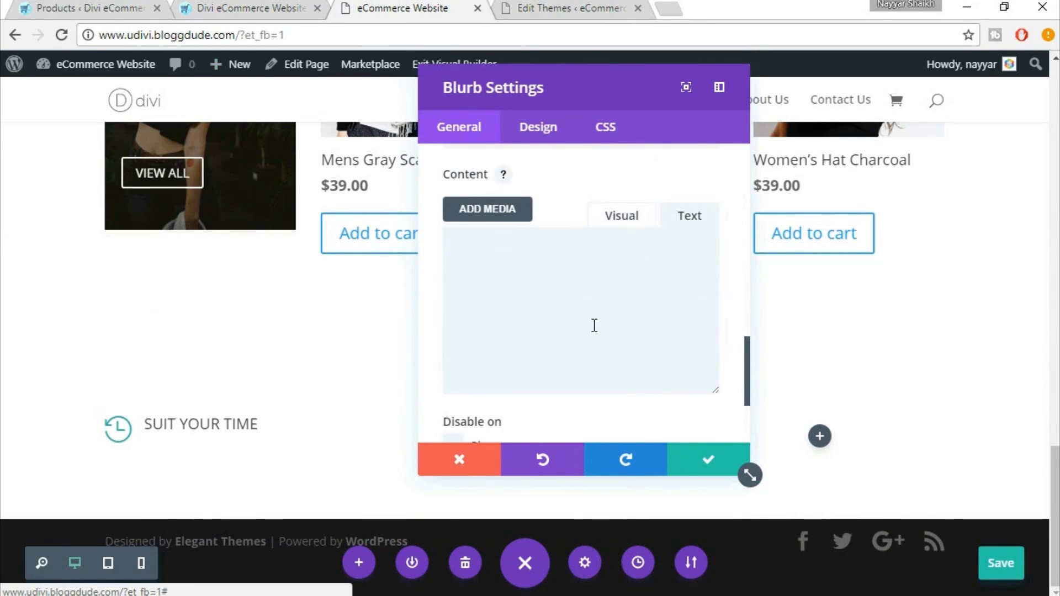
left_click(595, 325)
key("ctrl+v")
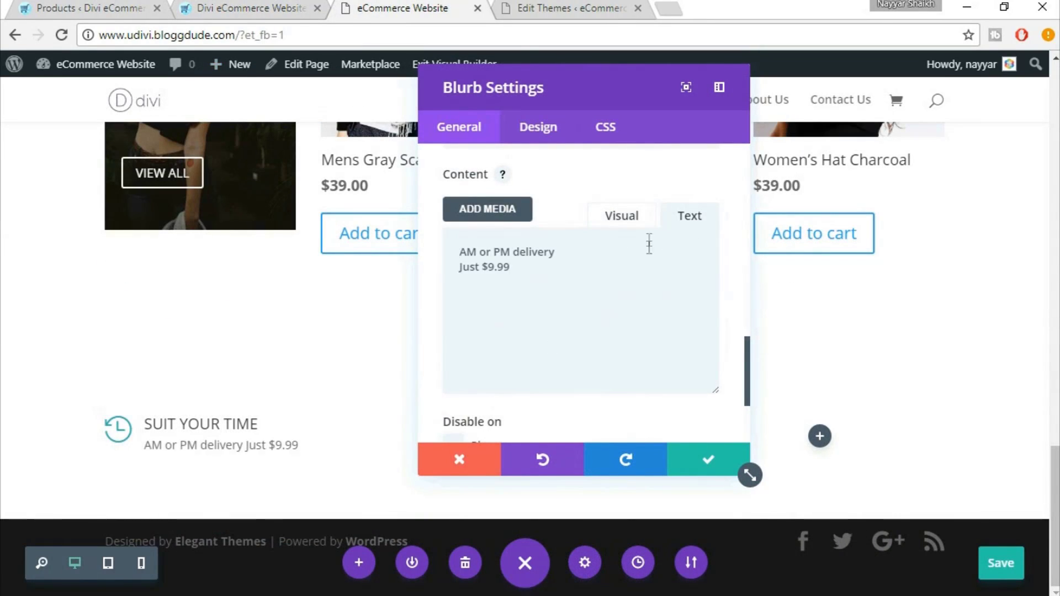
left_click(635, 221)
left_click(635, 227)
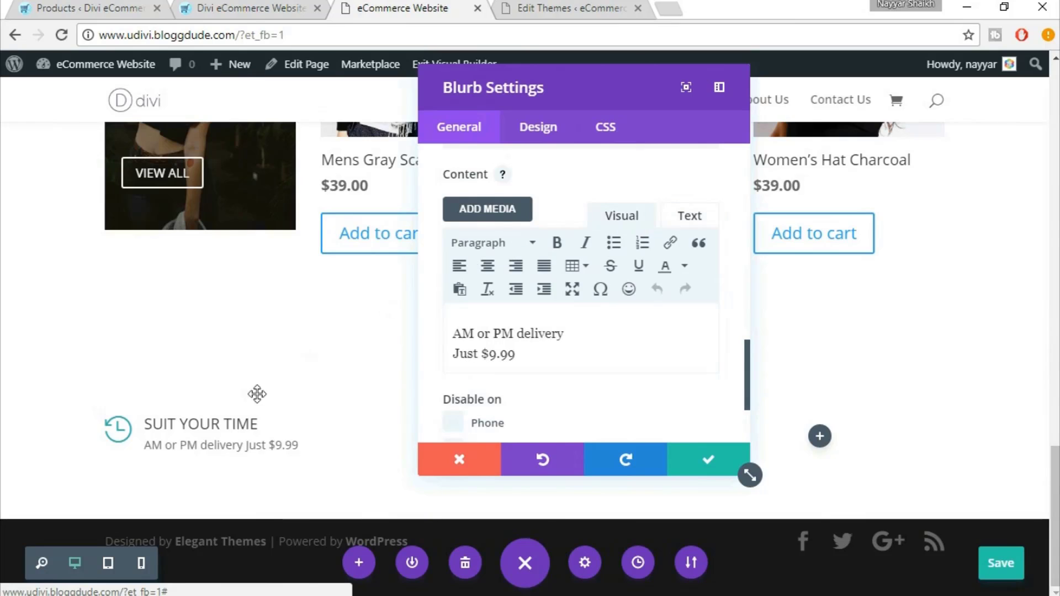
left_click(535, 136)
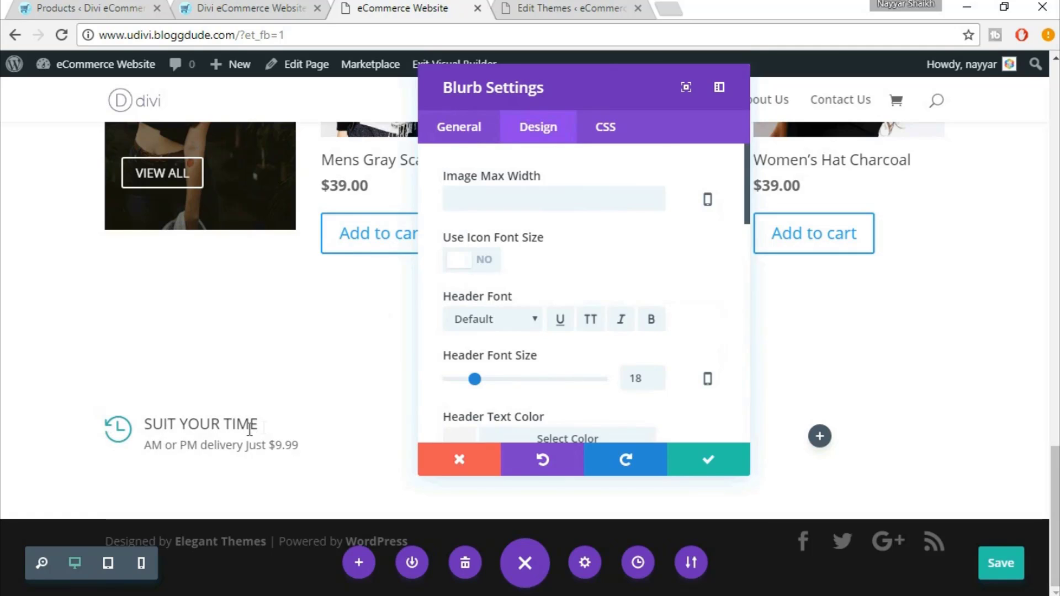
Turn on a custom icon font size and enlarge the clock icon to 60px
left_click(488, 267)
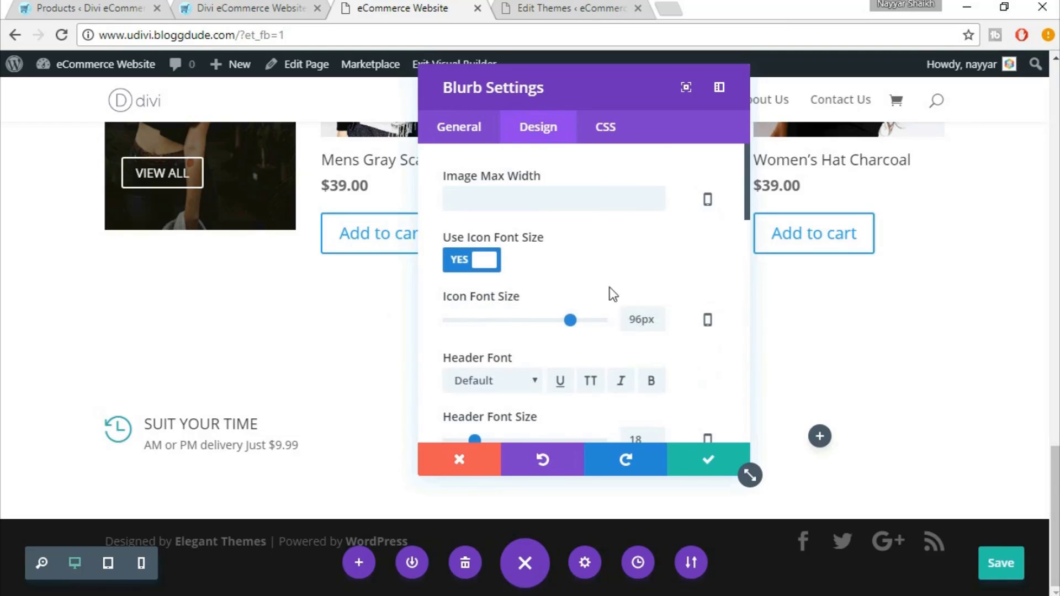
double_click(639, 320)
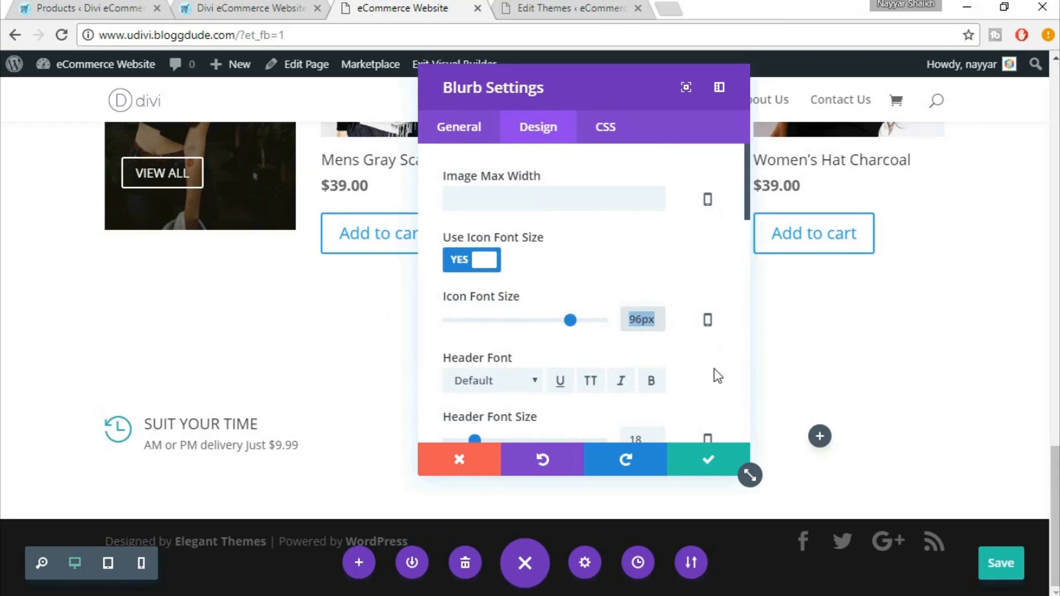
type("50")
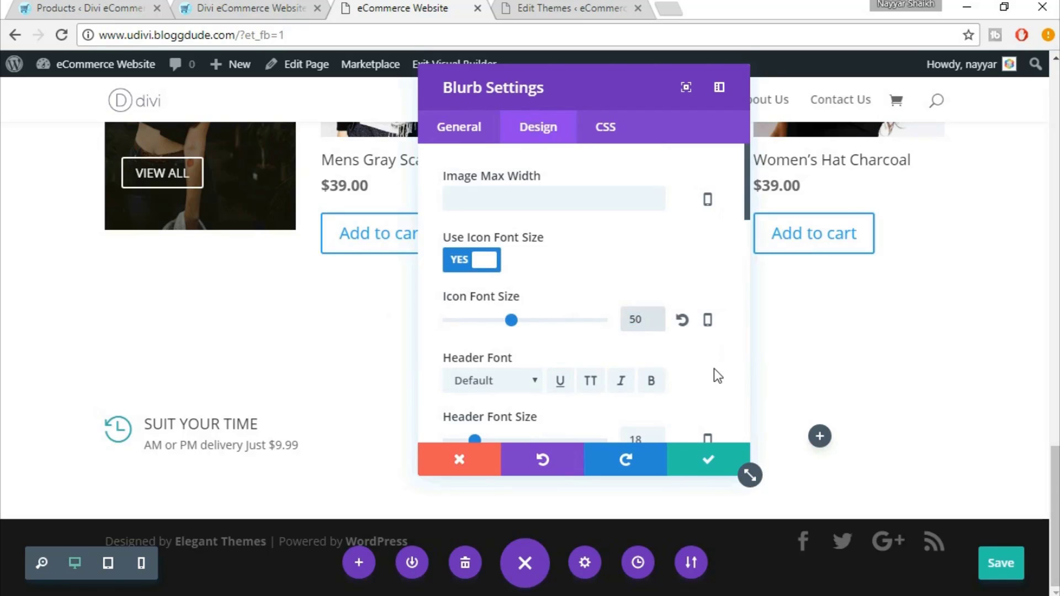
left_click(274, 6)
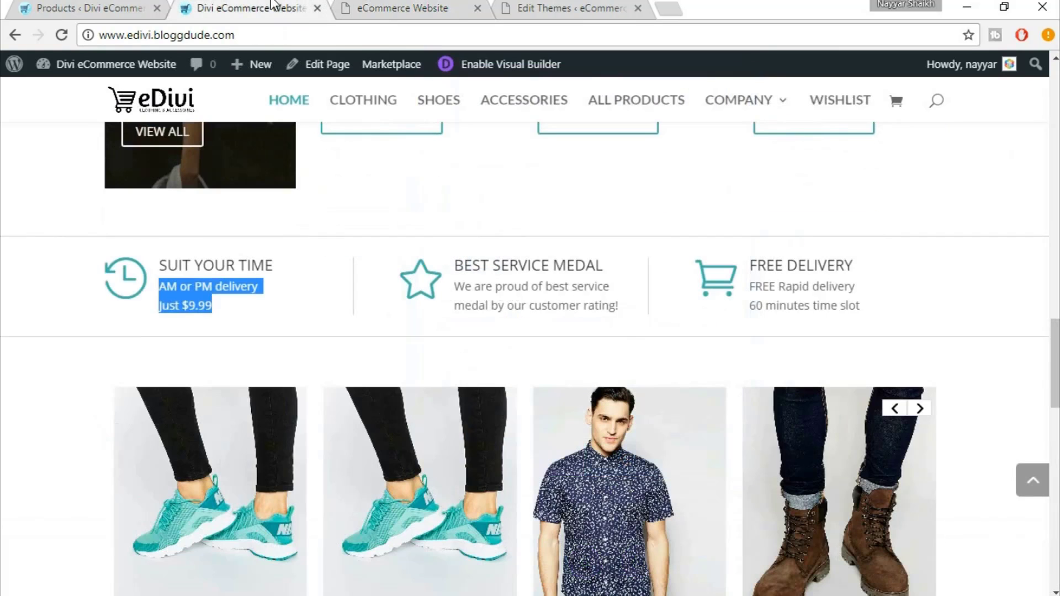
left_click(136, 278)
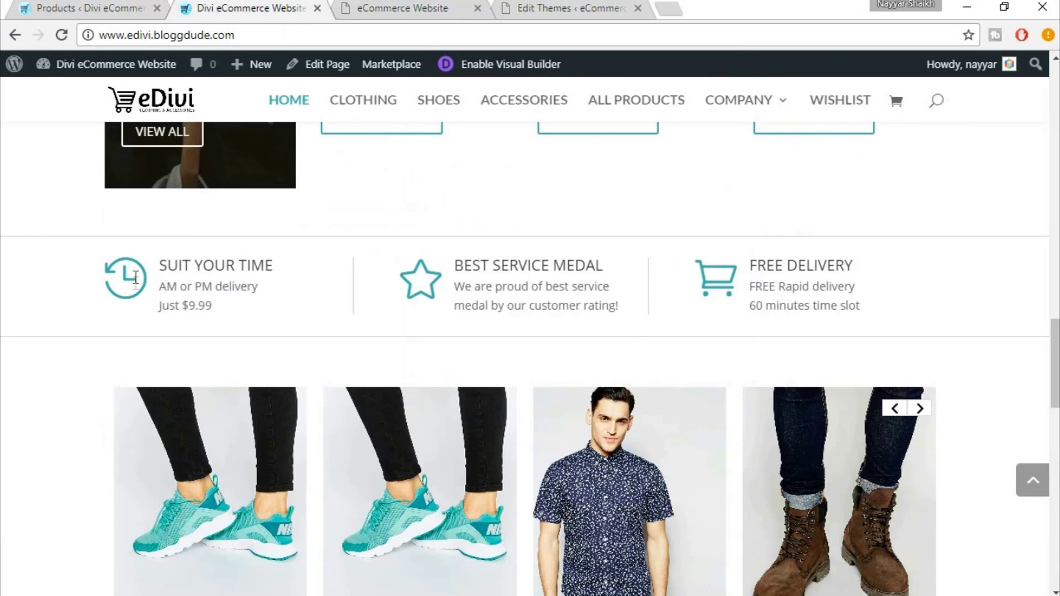
left_click(463, 7)
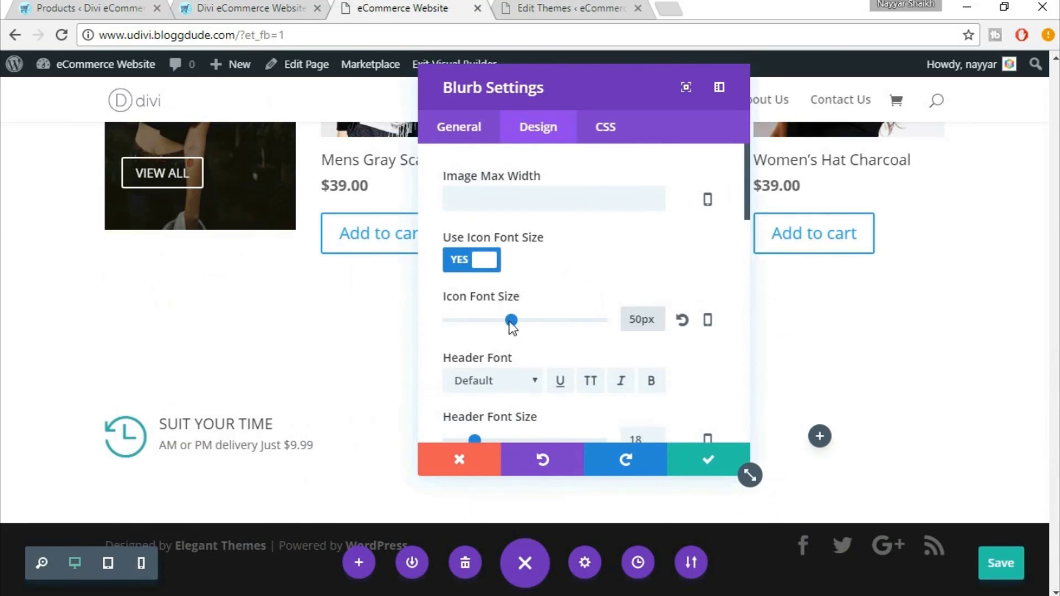
left_click_drag(518, 323, 524, 322)
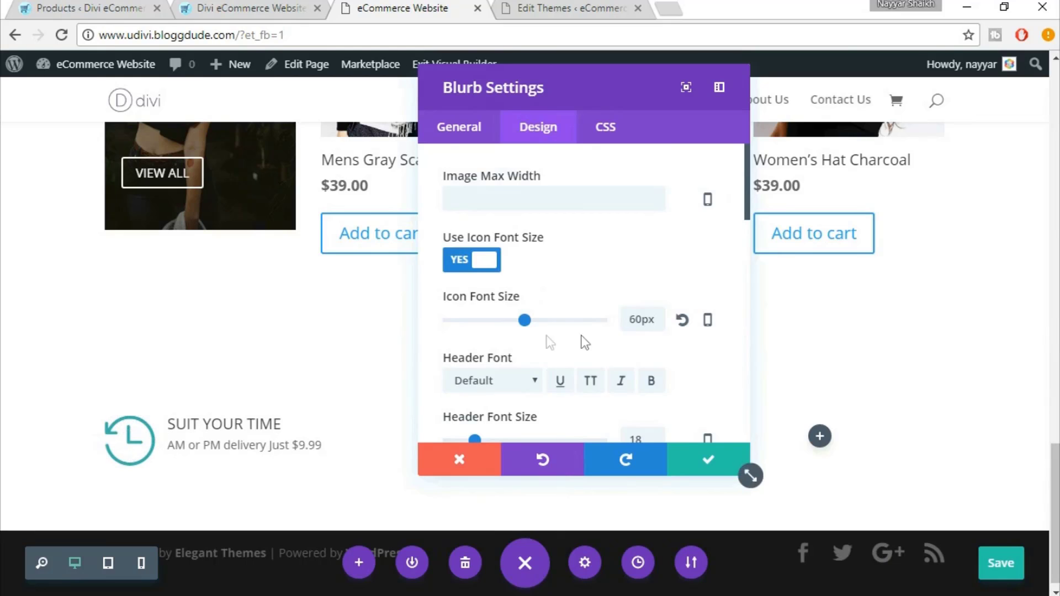
scroll(297, 430, "down", 1)
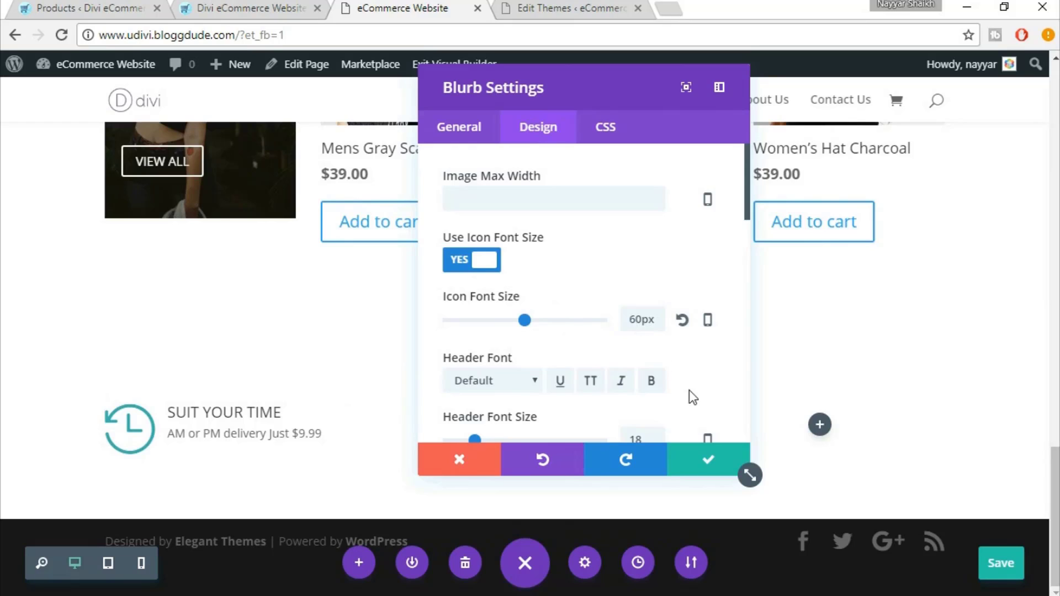
scroll(690, 390, "down", 1)
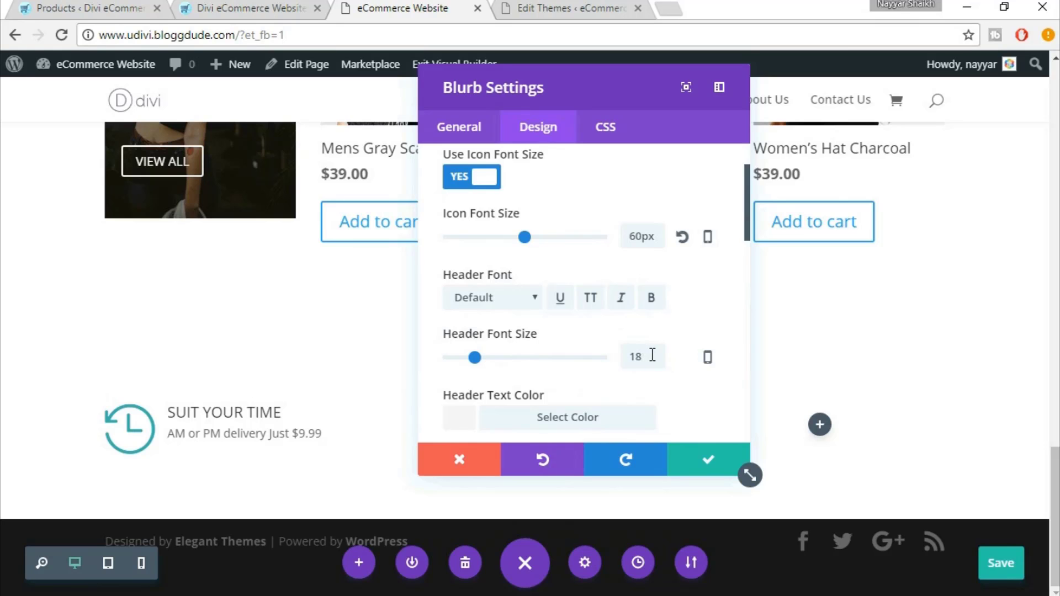
left_click(283, 4)
left_click(377, 4)
scroll(703, 371, "down", 3)
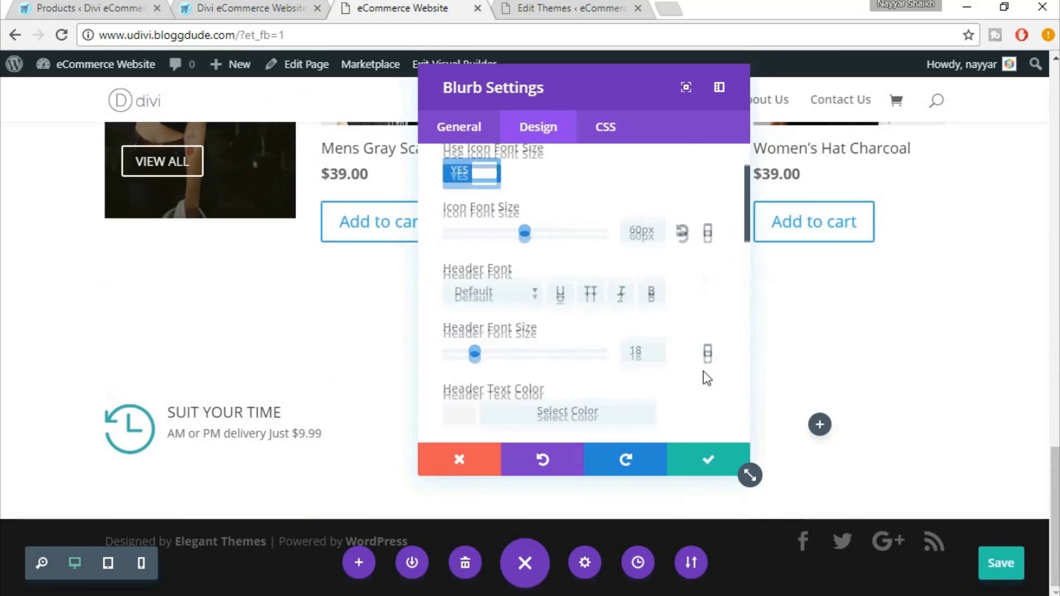
scroll(704, 371, "down", 2)
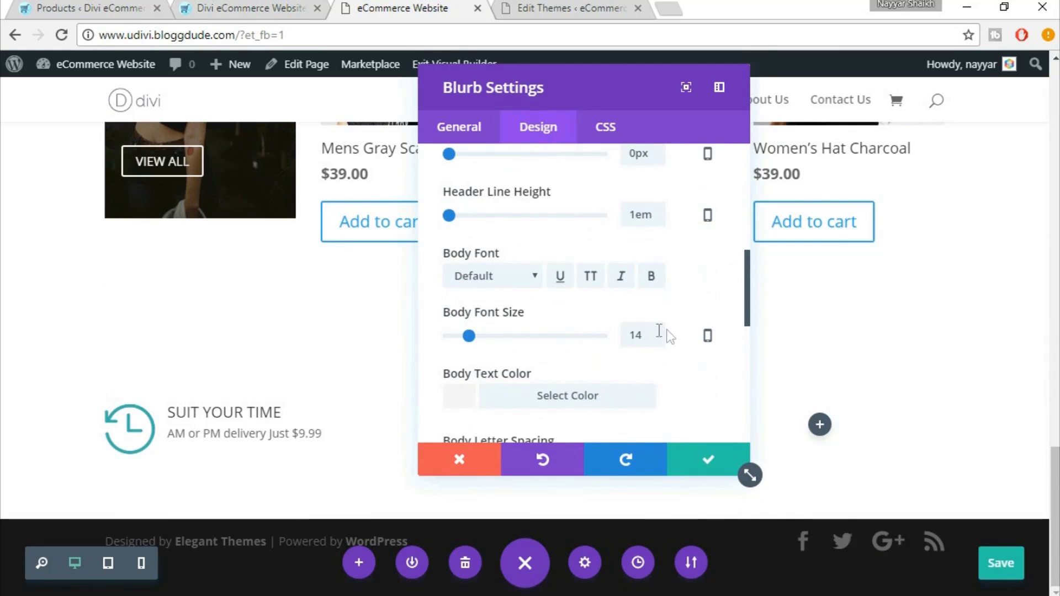
left_click(630, 337)
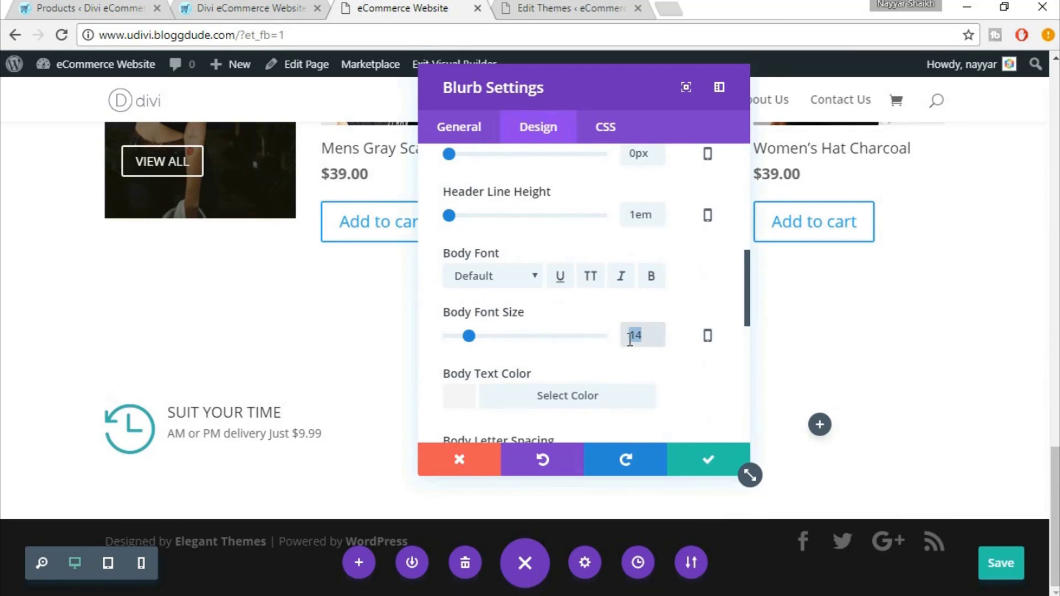
scroll(665, 337, "up", 3)
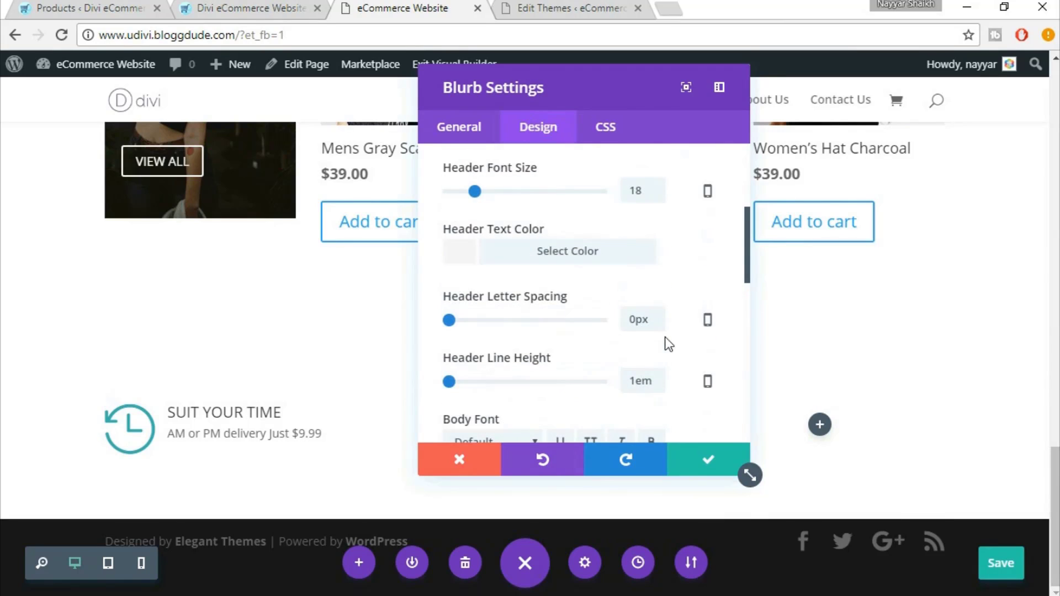
scroll(647, 193, "down", 4)
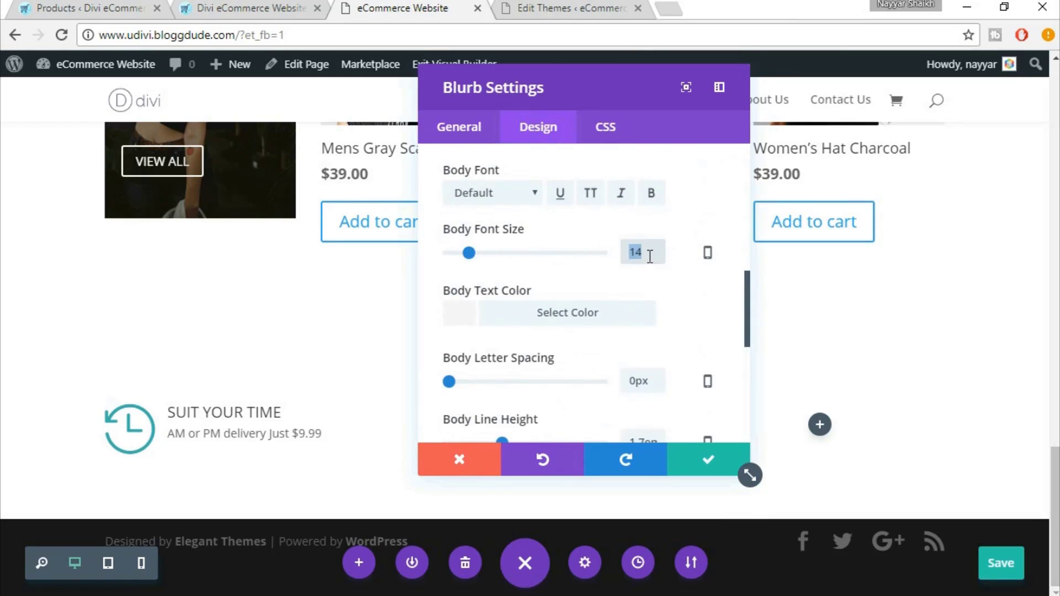
type("16")
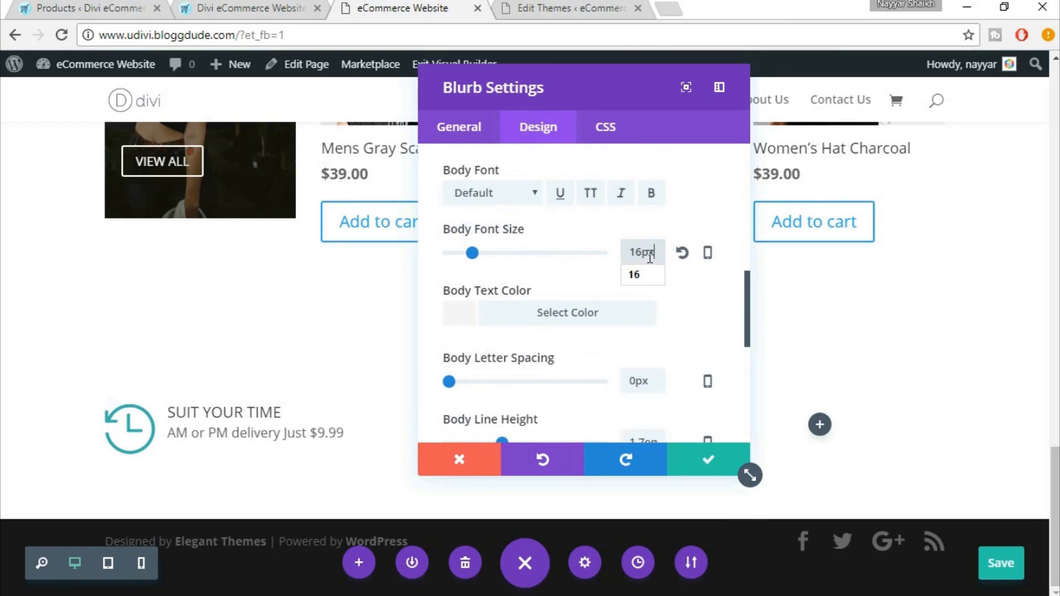
double_click(652, 254)
type("18")
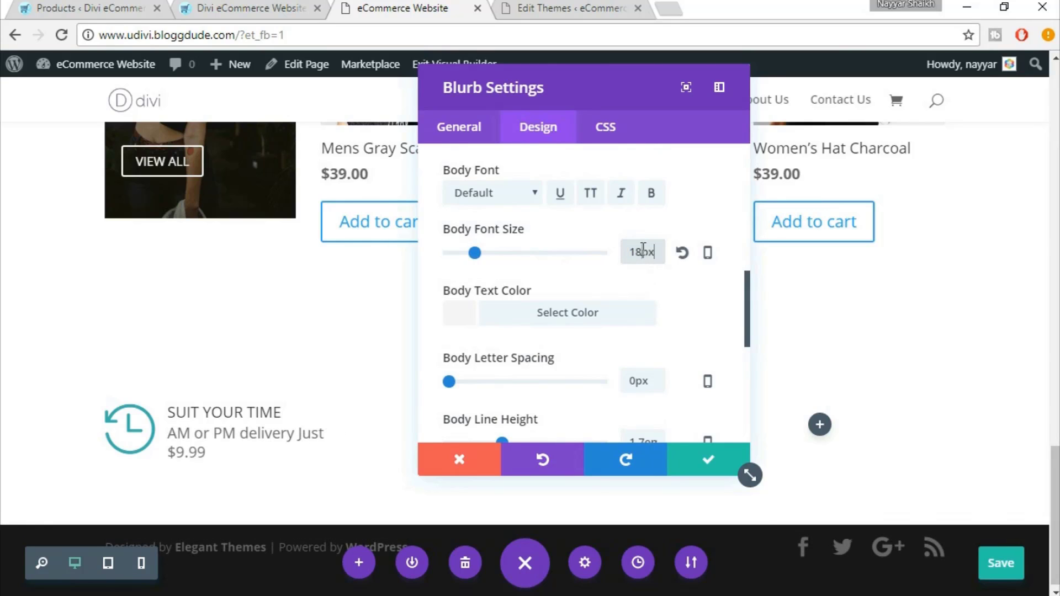
type("14")
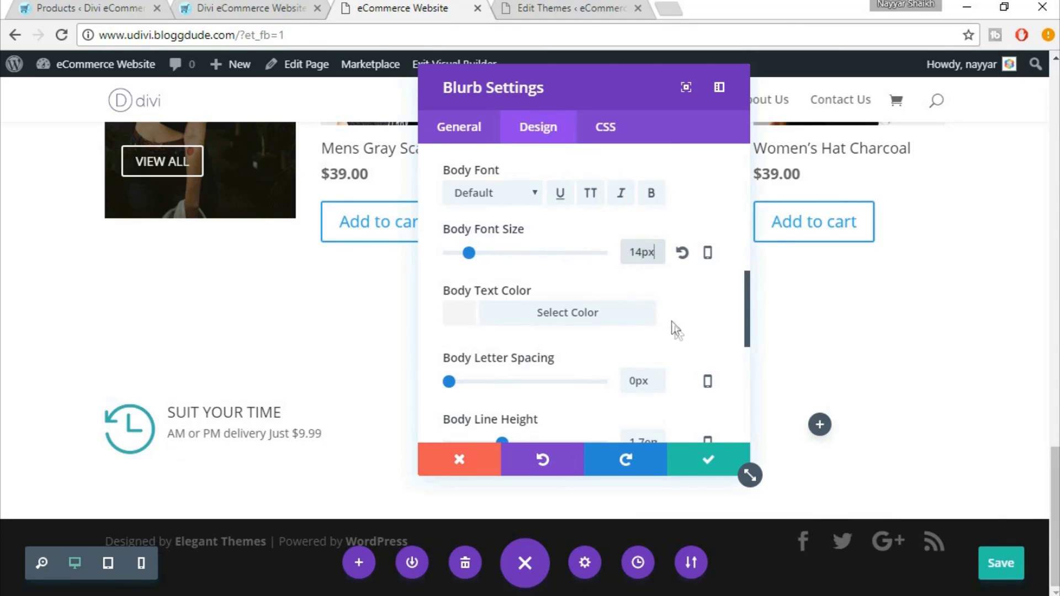
scroll(681, 360, "down", 5)
scroll(683, 360, "down", 3)
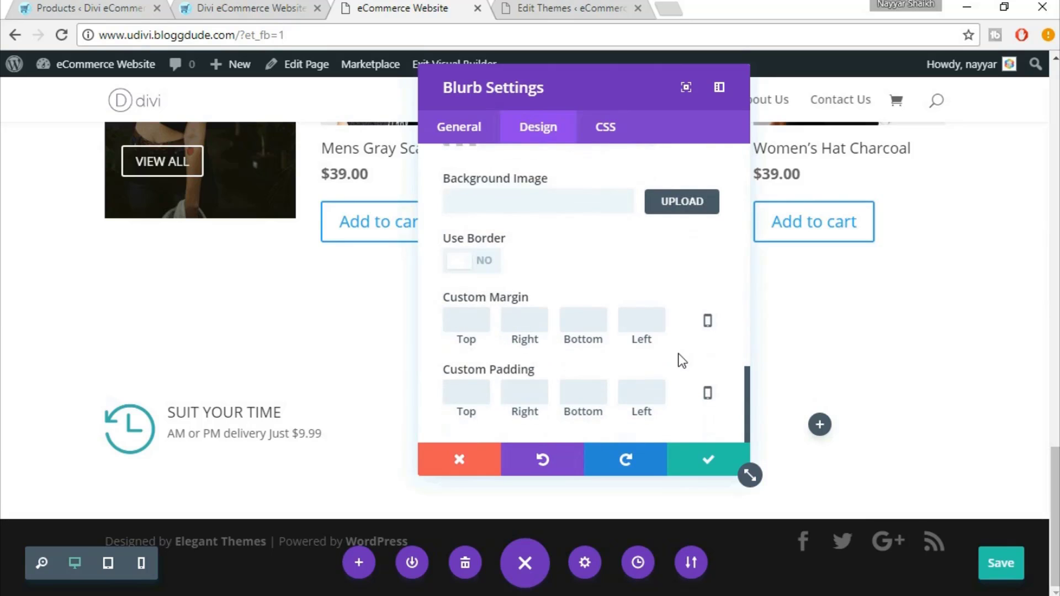
scroll(676, 356, "up", 5)
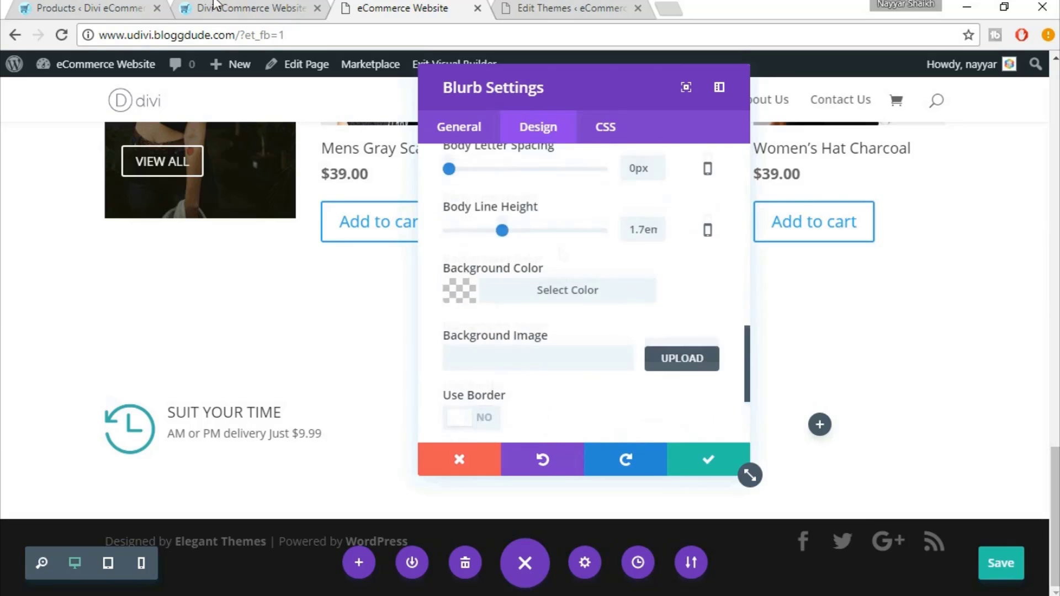
left_click(313, 6)
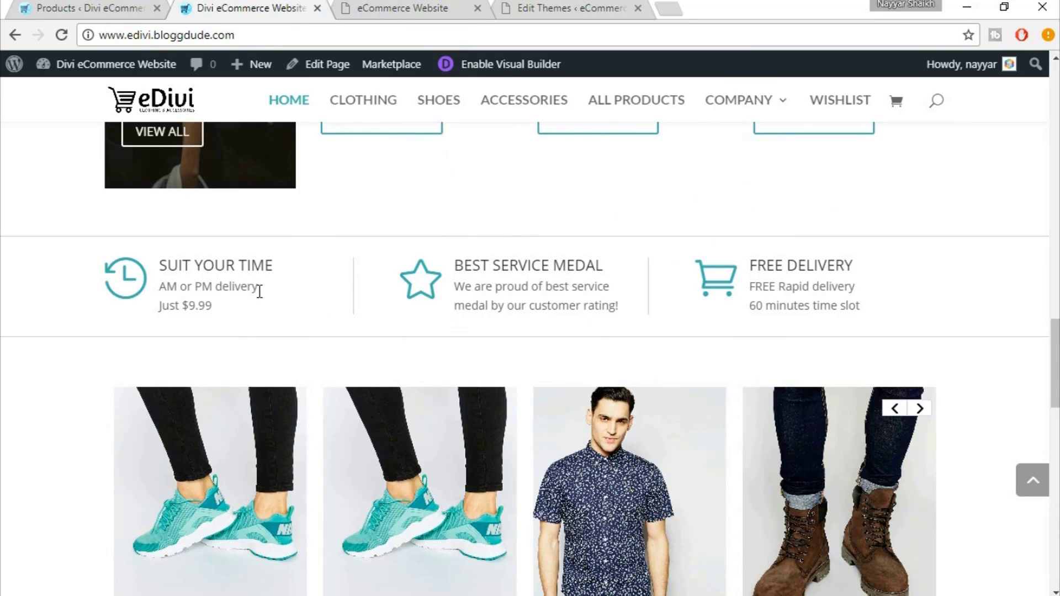
Move 'Just $9.99' onto its own line below 'AM or PM delivery' and save the blurb
left_click(458, 8)
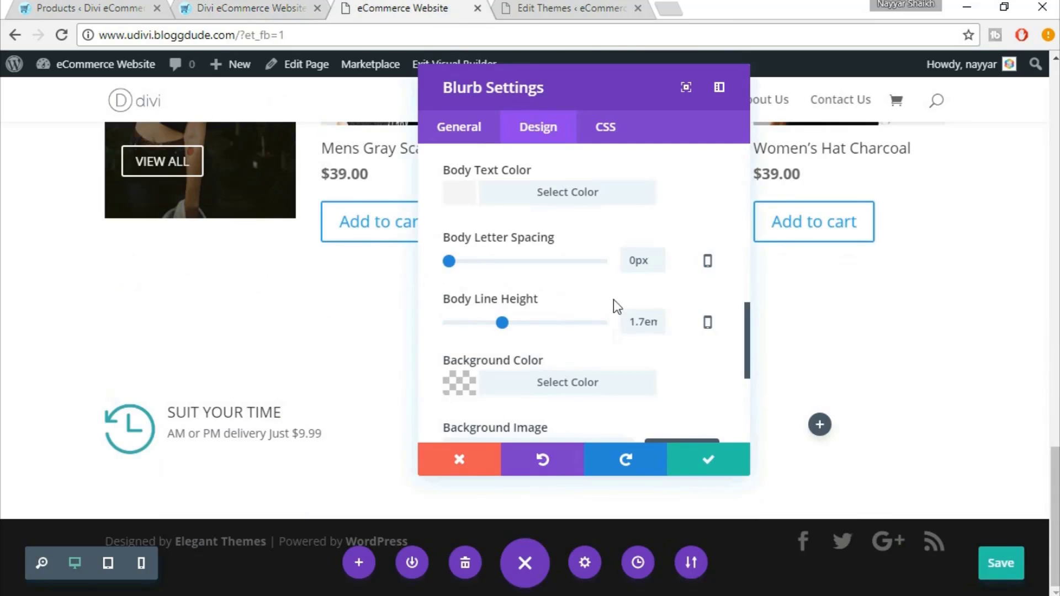
left_click(493, 130)
scroll(677, 379, "down", 3)
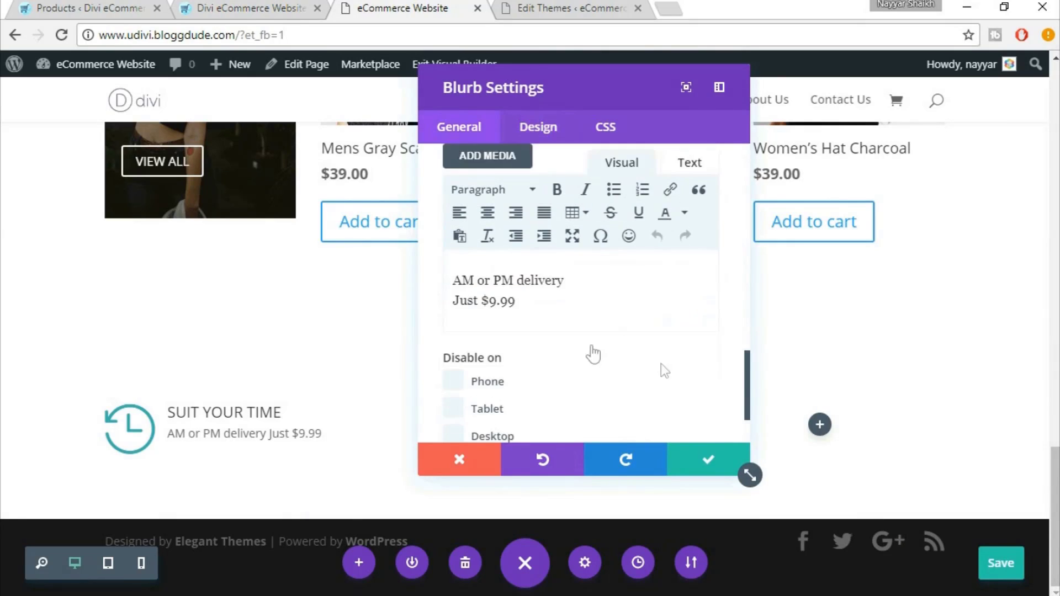
scroll(635, 315, "up", 2)
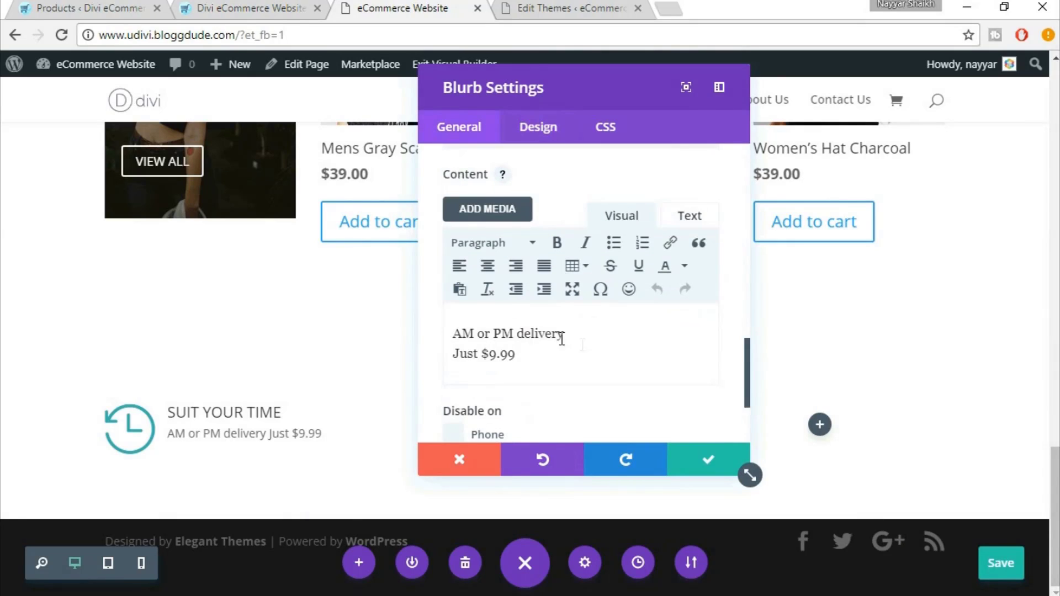
key("Return")
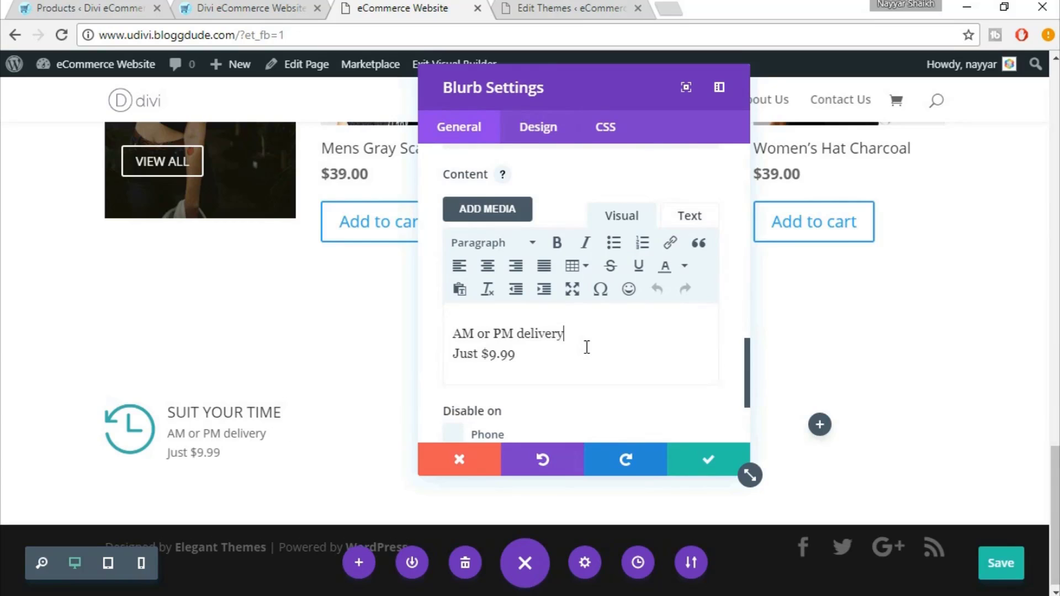
key("BackSpace")
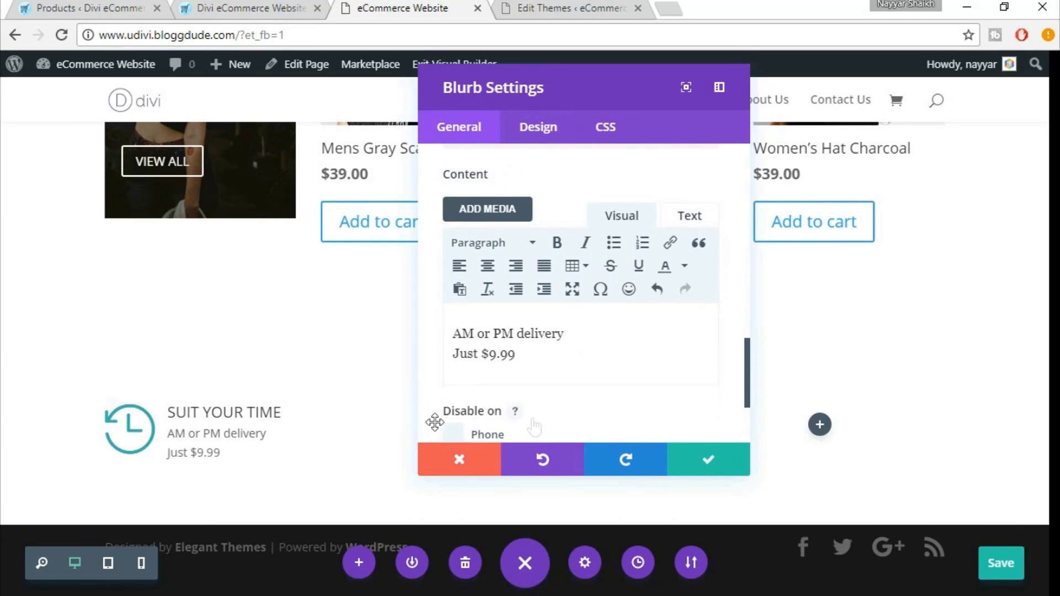
left_click(226, 5)
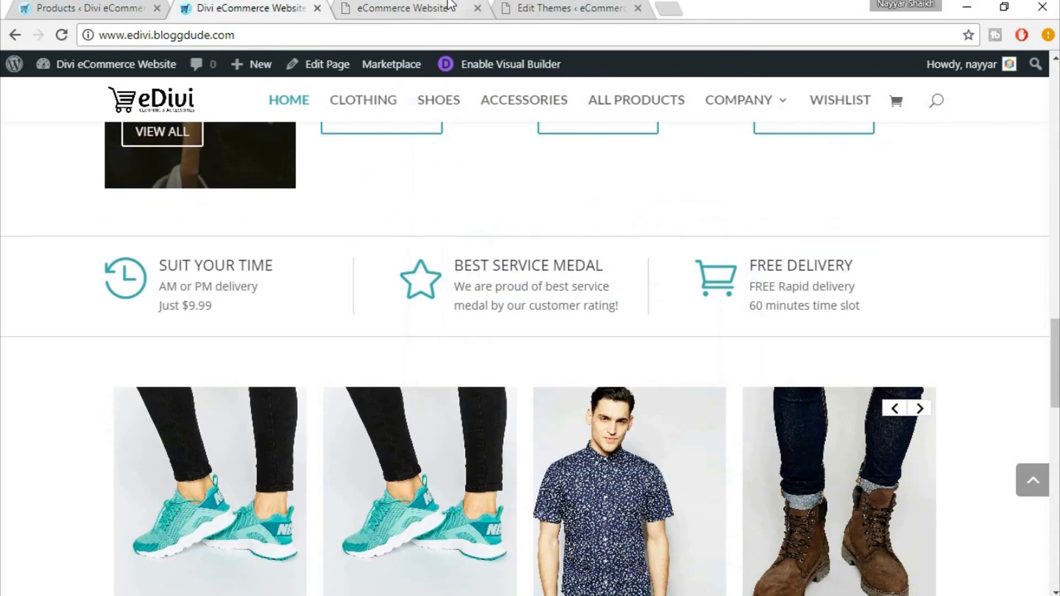
left_click(450, 6)
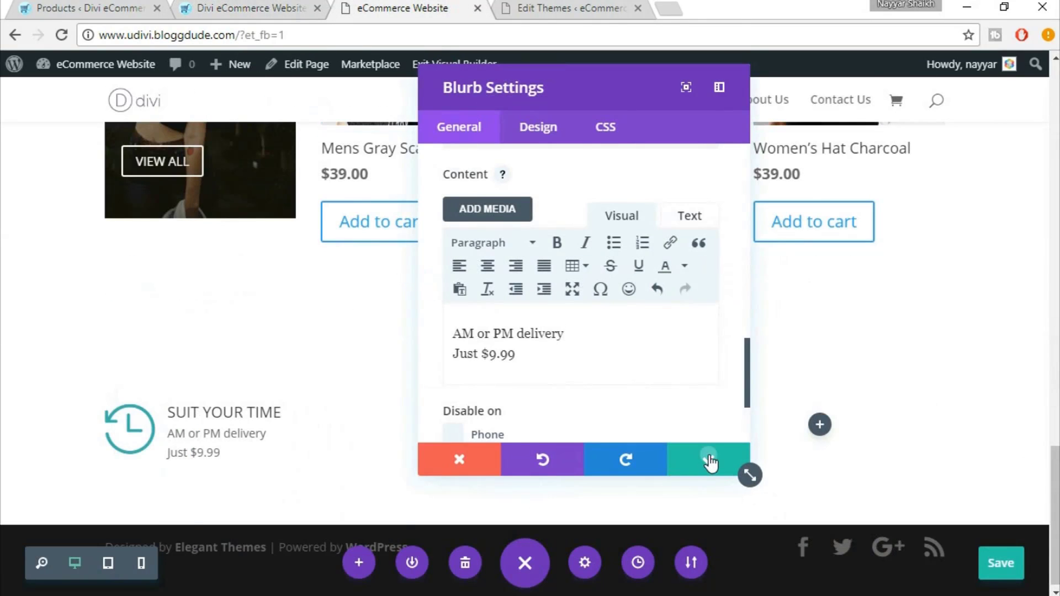
left_click(709, 460)
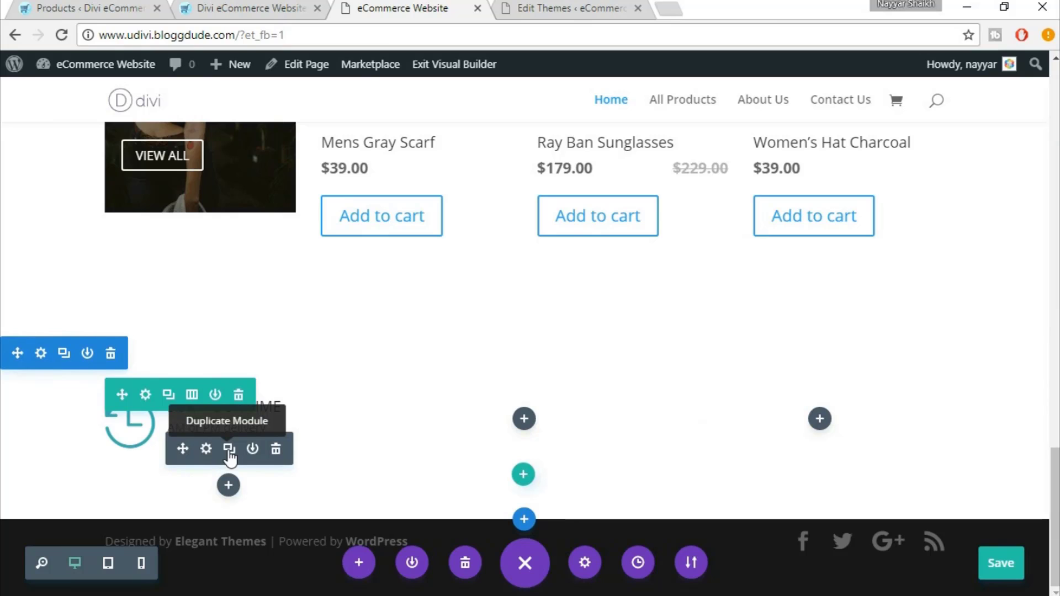
Duplicate the Suit Your Time blurb into the middle column and bring its settings into view
left_click(230, 457)
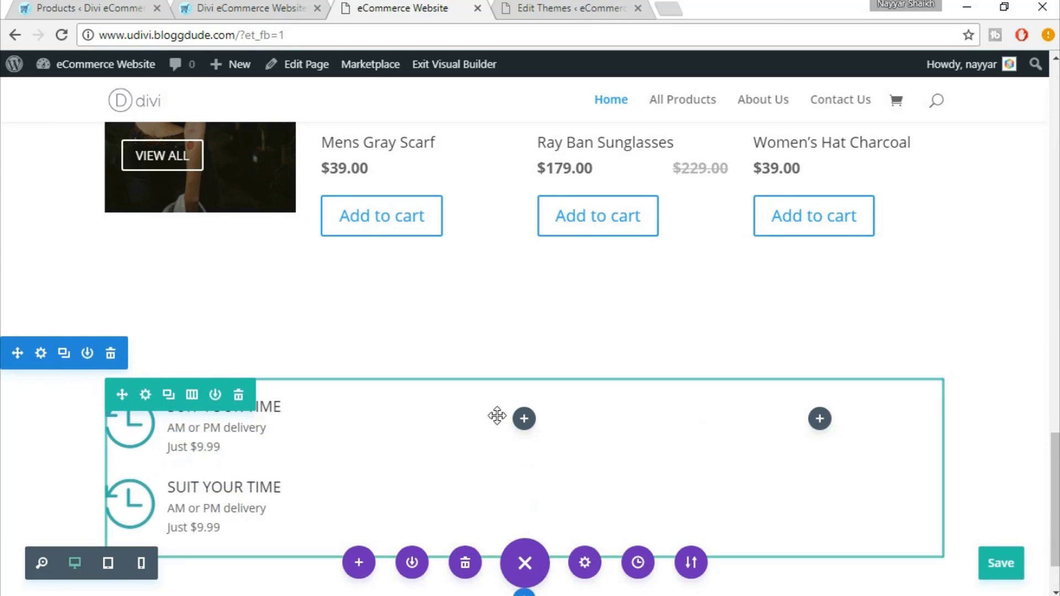
left_click_drag(516, 414, 525, 418)
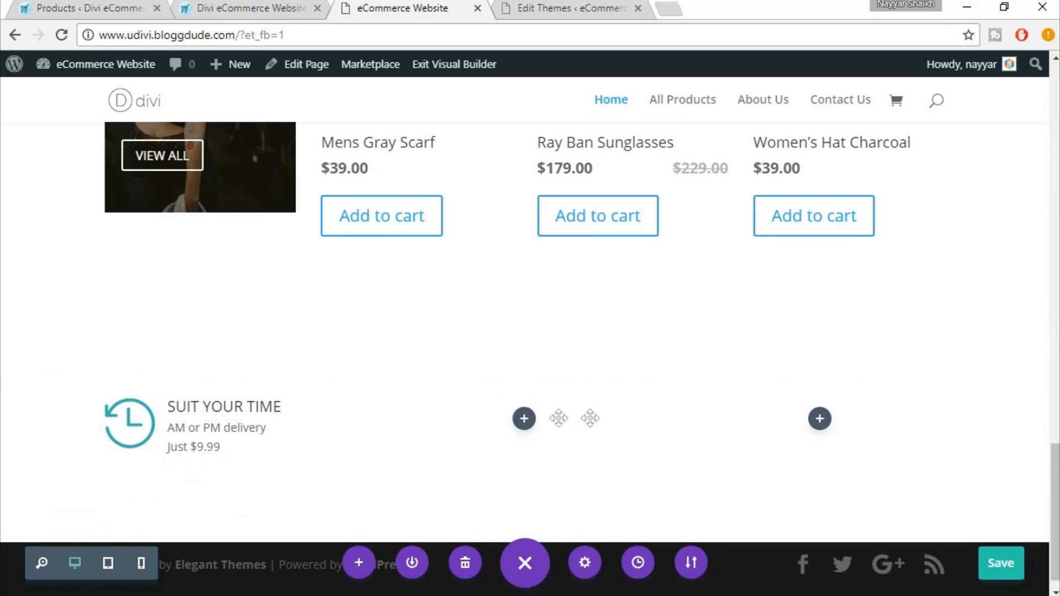
left_click_drag(635, 411, 459, 420)
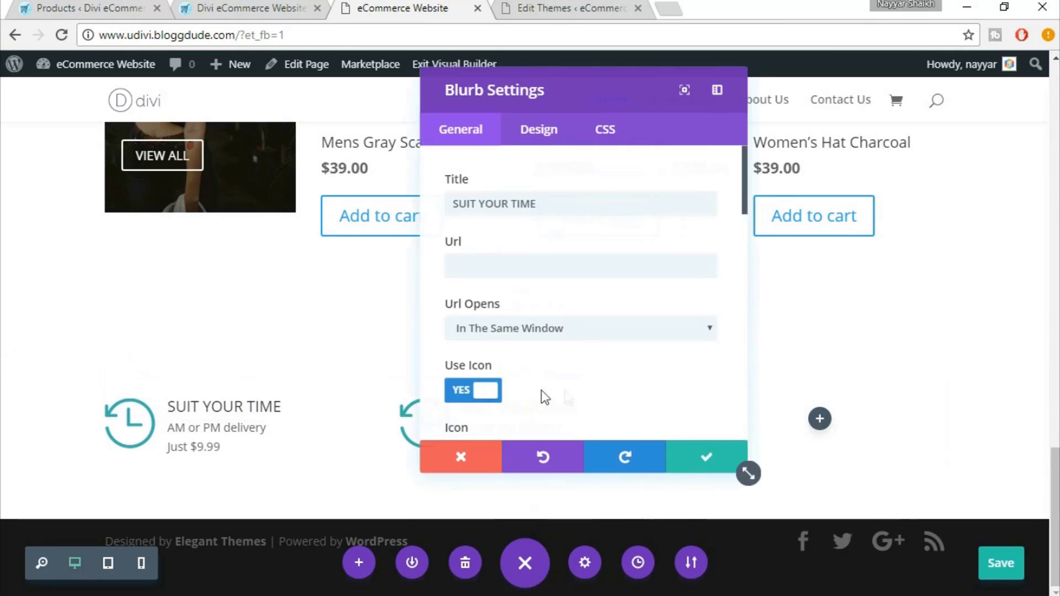
left_click_drag(649, 91, 764, 107)
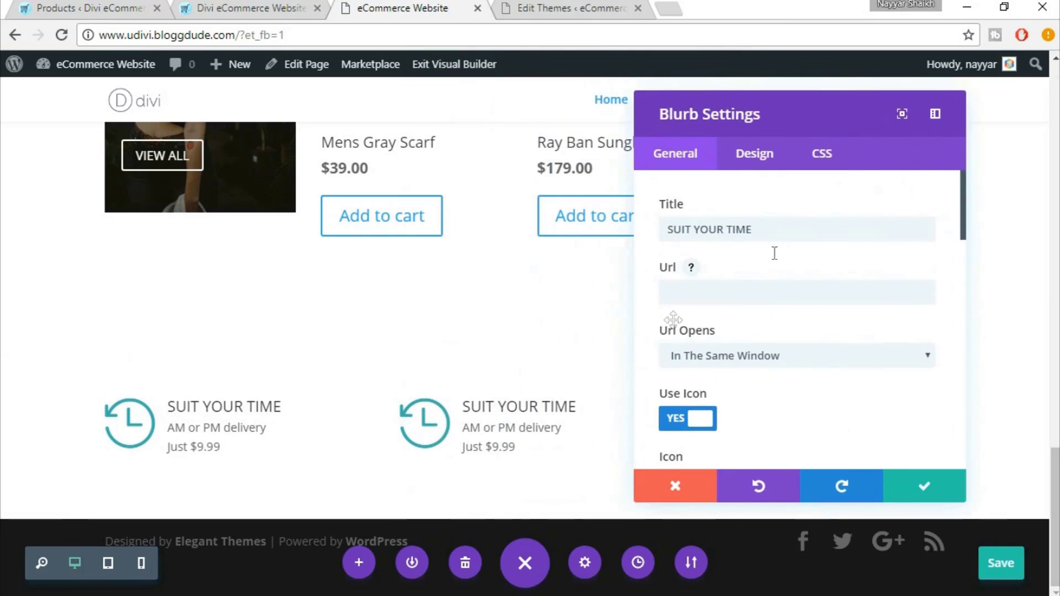
Replace the middle blurb's title with BEST SERVICE MEDAL copied from the live eDivi site
left_click(228, 7)
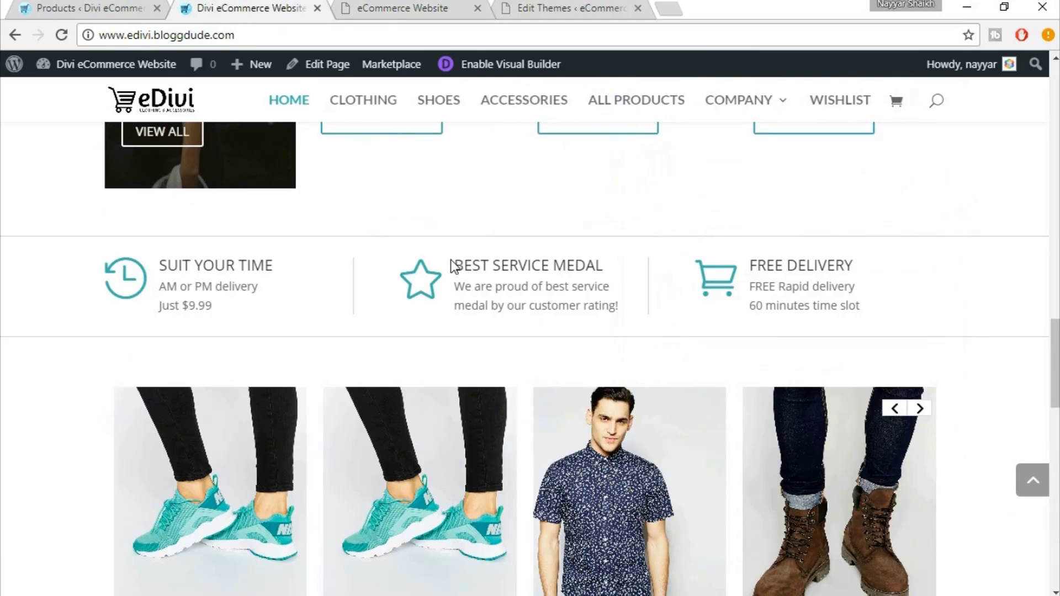
left_click_drag(450, 260, 606, 266)
key("ctrl+c")
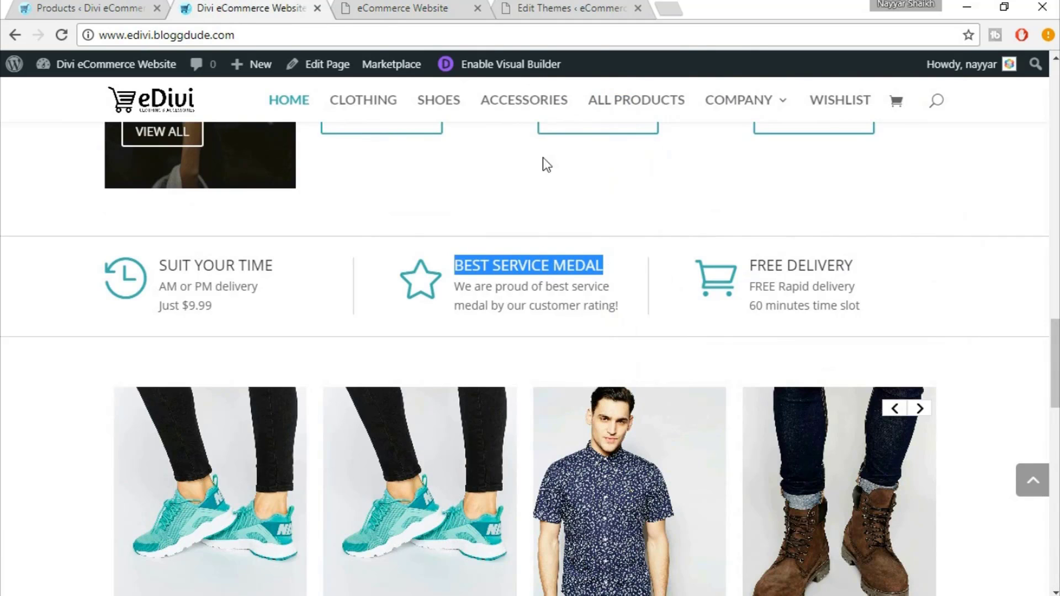
left_click(393, 8)
triple_click(728, 230)
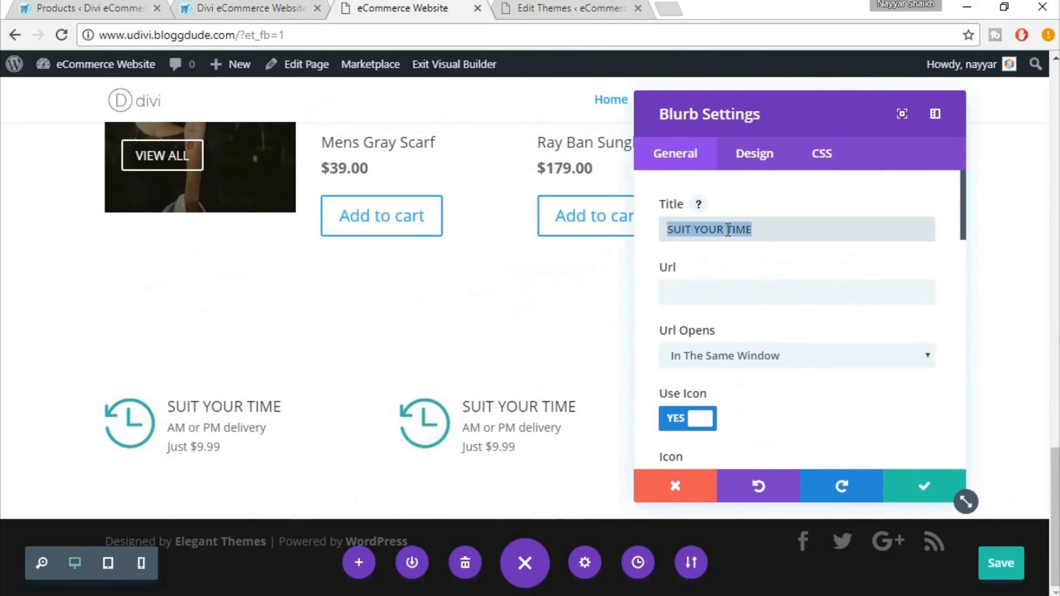
key("ctrl+v")
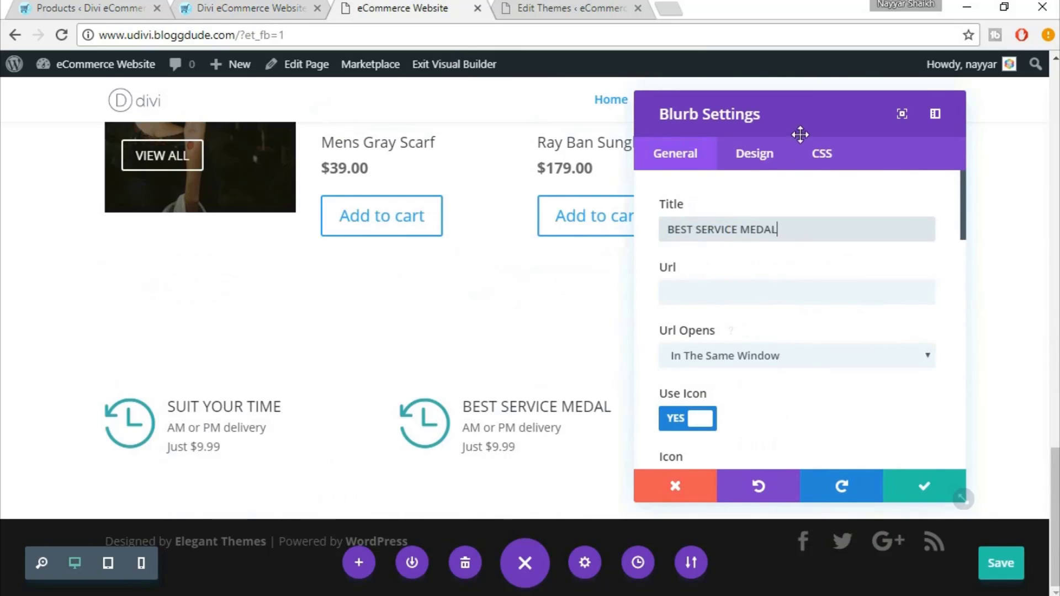
Choose the outline star from the blurb's Icon grid, matching the live site's icon
mouse_move(800, 135)
left_mouse_down()
mouse_move(811, 124)
mouse_move(815, 134)
left_mouse_up()
scroll(871, 343, "down", 3)
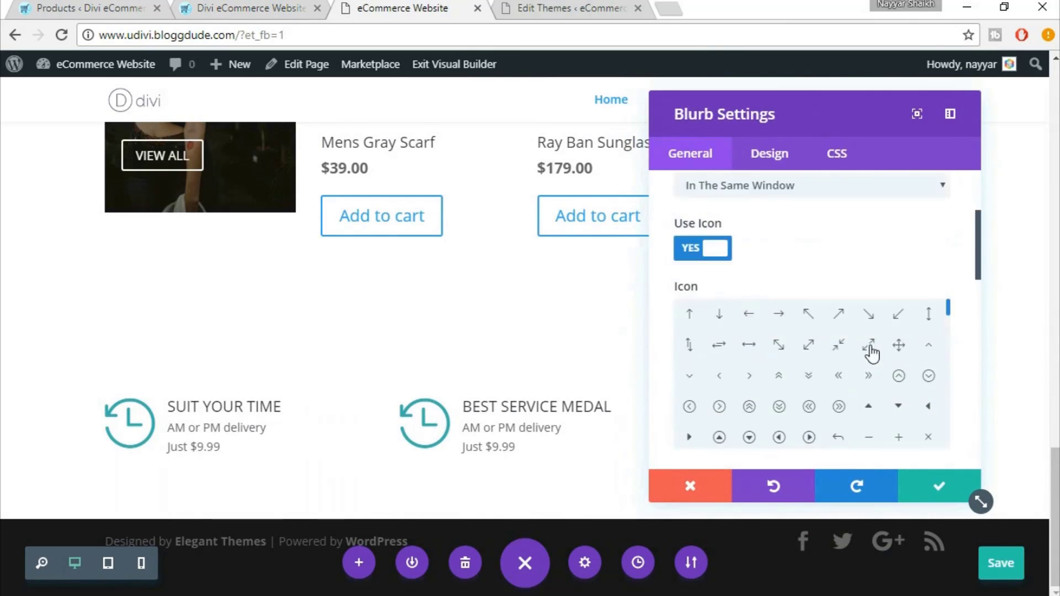
scroll(871, 353, "down", 6)
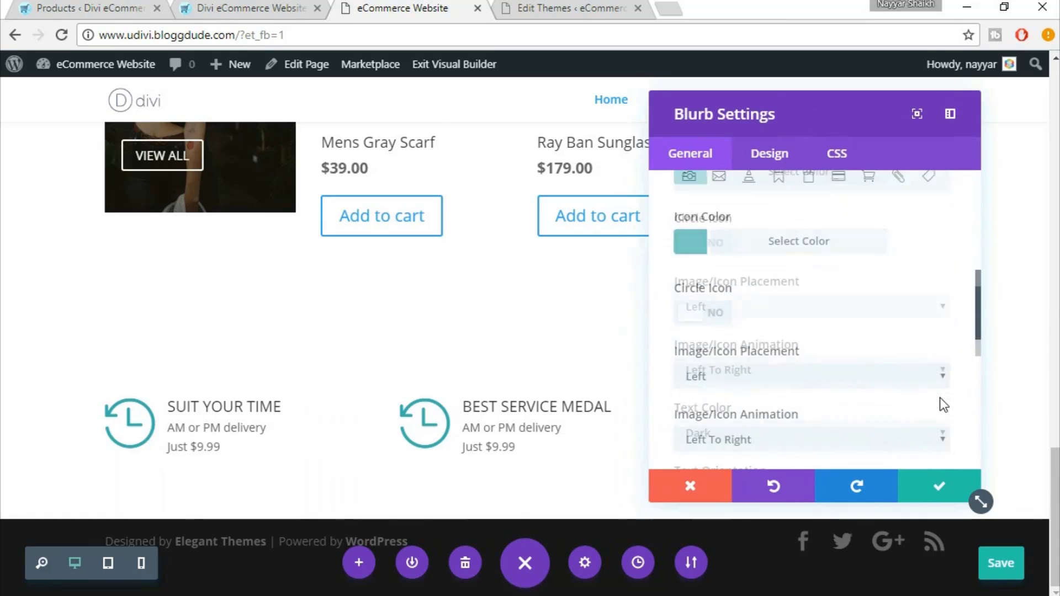
scroll(942, 404, "up", 5)
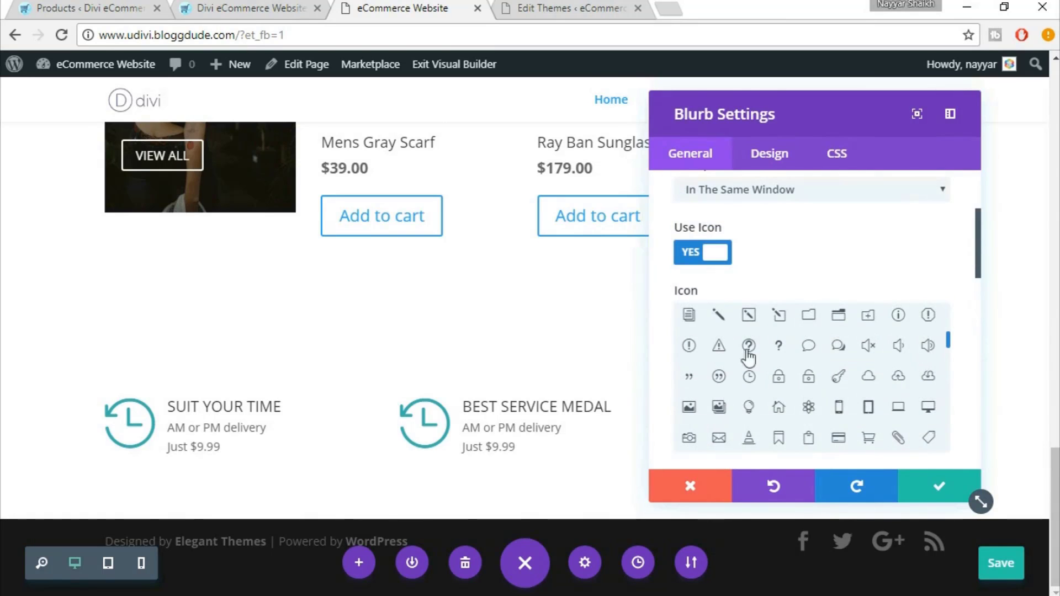
scroll(949, 335, "down", 1)
left_click(310, 5)
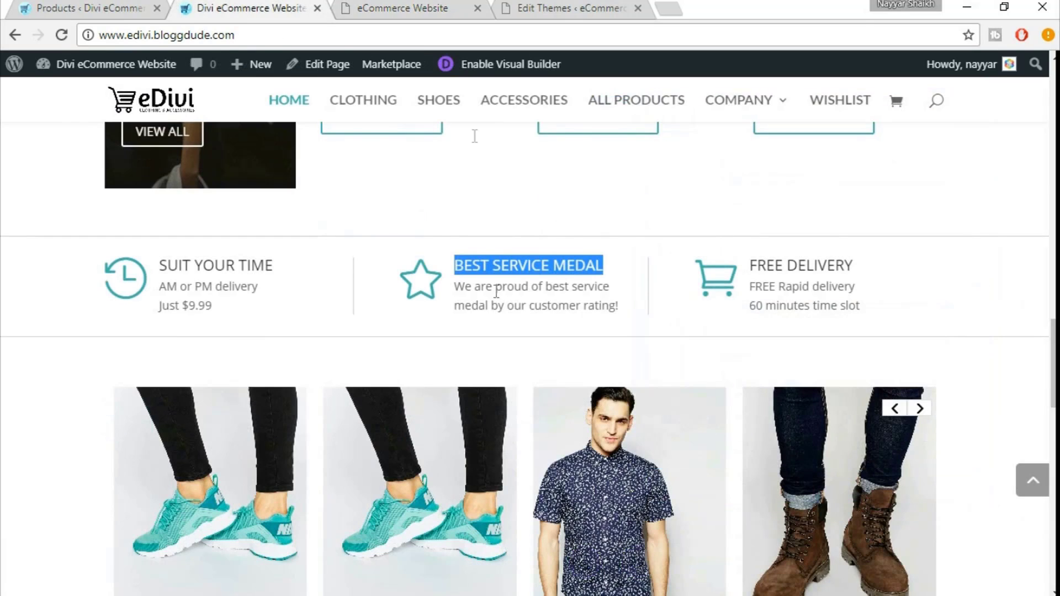
left_click(436, 7)
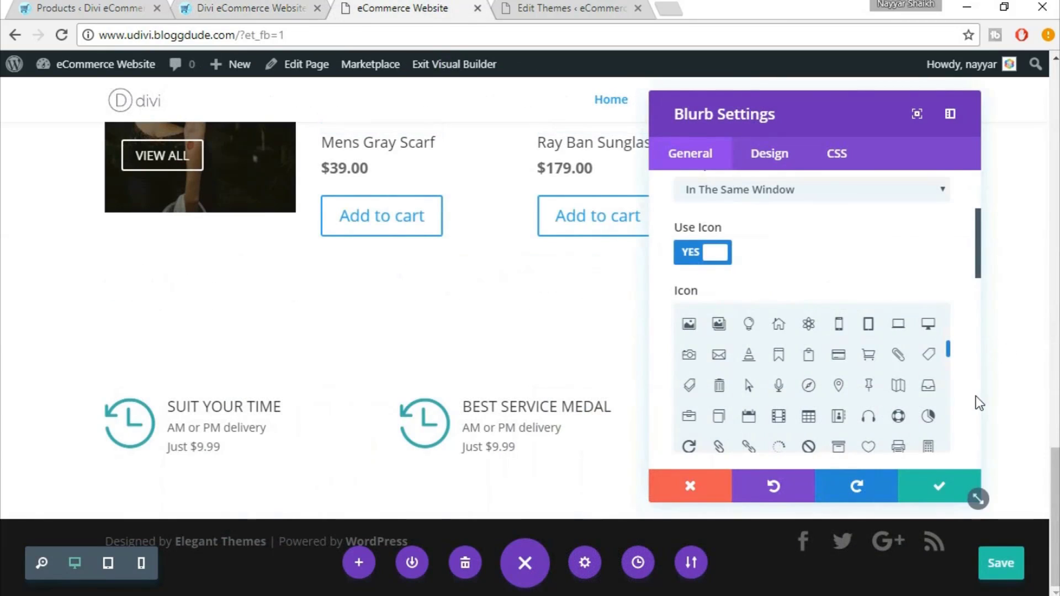
scroll(976, 396, "down", 2)
scroll(917, 315, "down", 5)
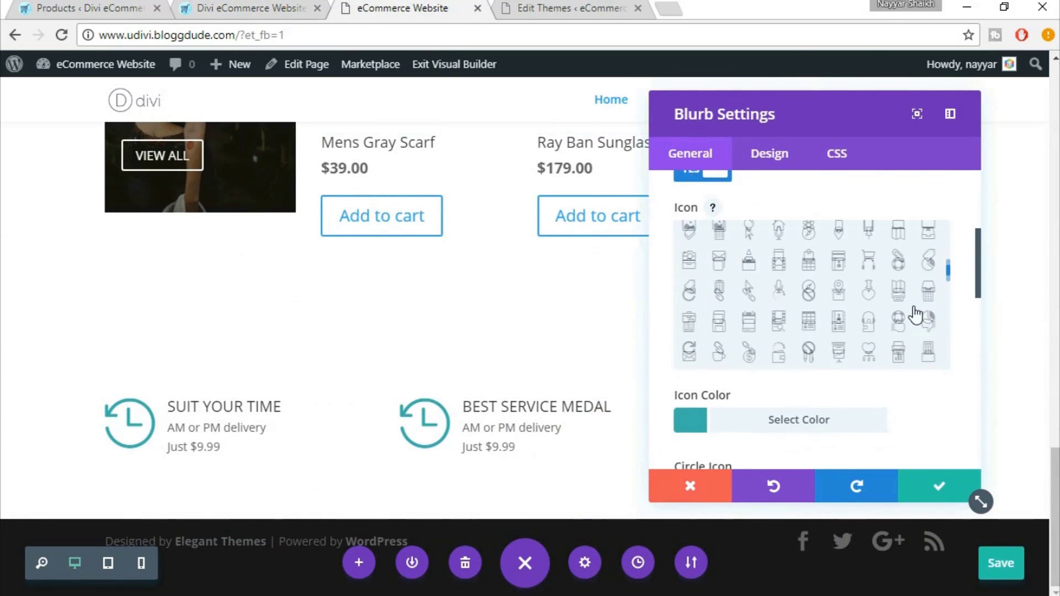
scroll(916, 315, "down", 10)
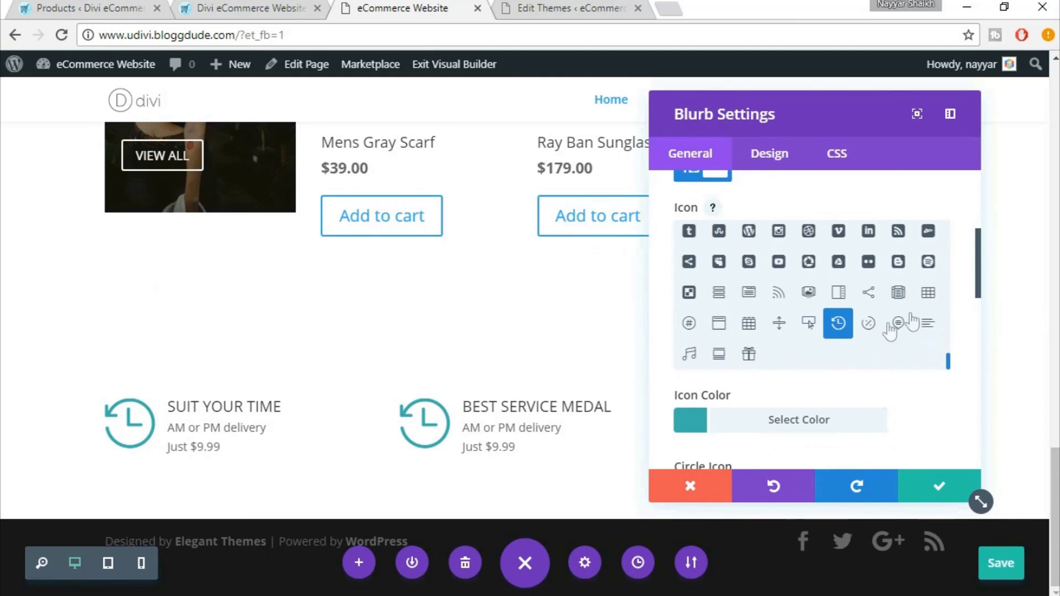
scroll(906, 328, "up", 6)
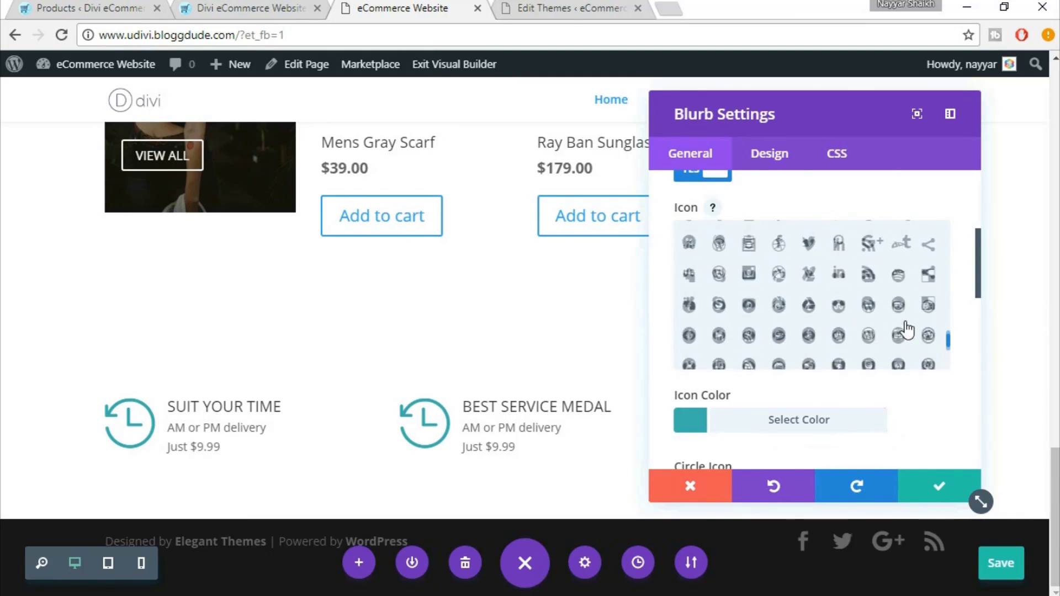
scroll(906, 327, "up", 5)
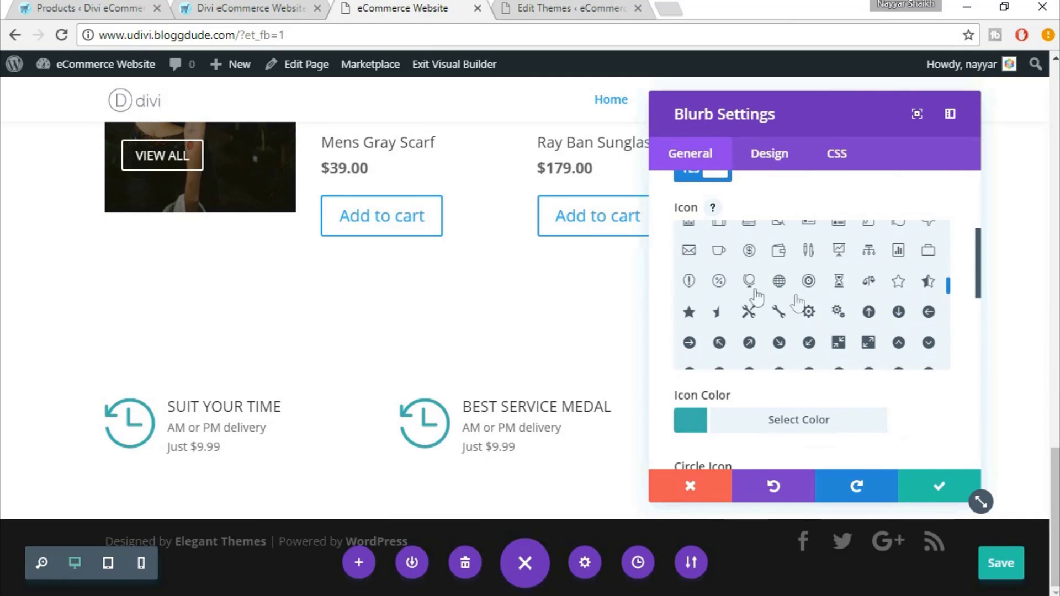
left_click(900, 282)
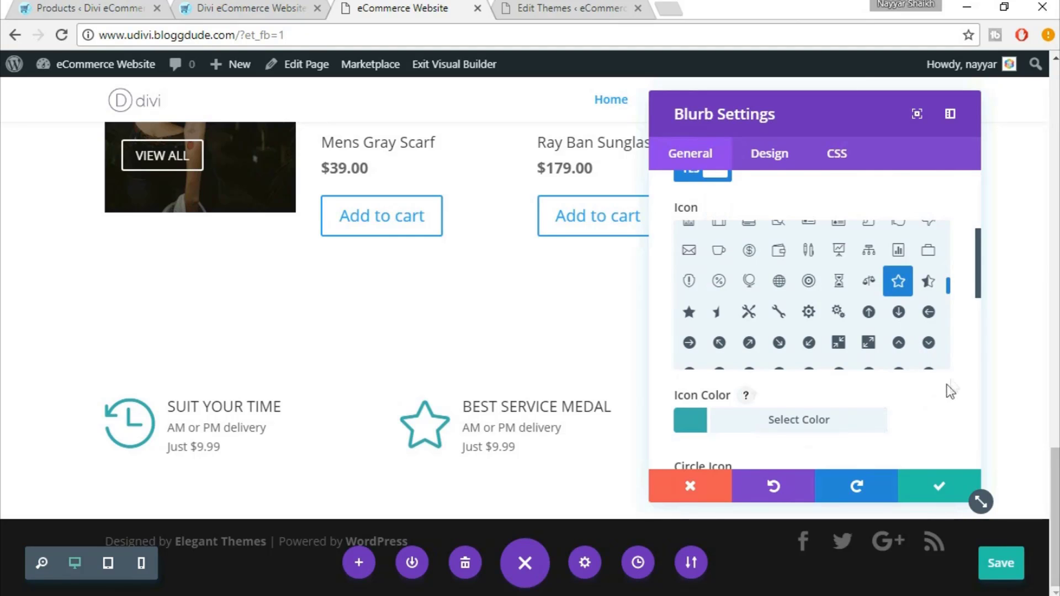
scroll(968, 369, "down", 6)
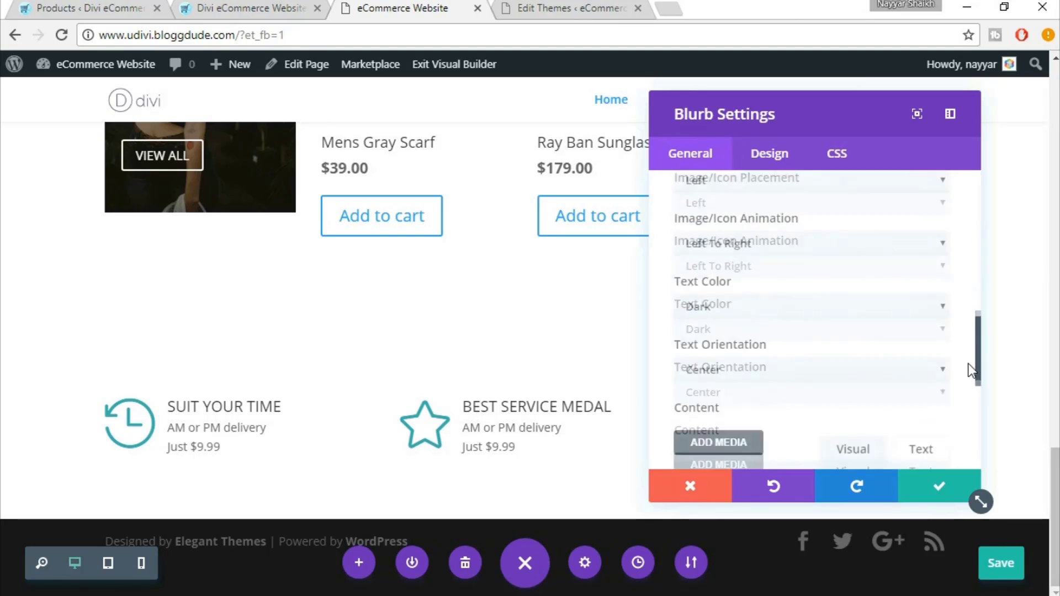
scroll(969, 363, "down", 4)
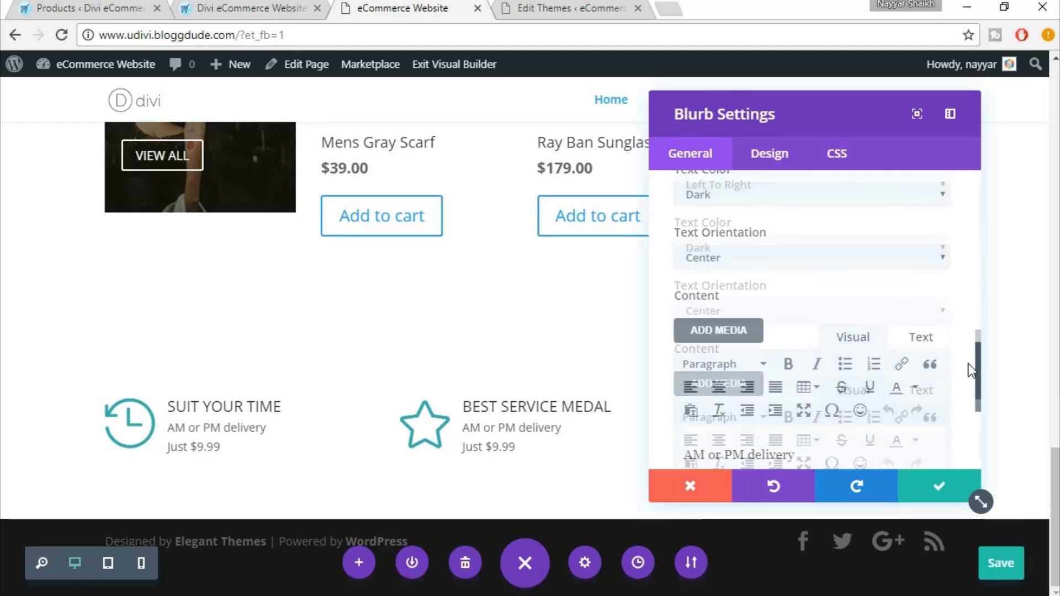
Replace the blurb description with the customer-rating medal text copied from the live site
left_click(281, 5)
left_click_drag(455, 285, 630, 310)
key("ctrl+c")
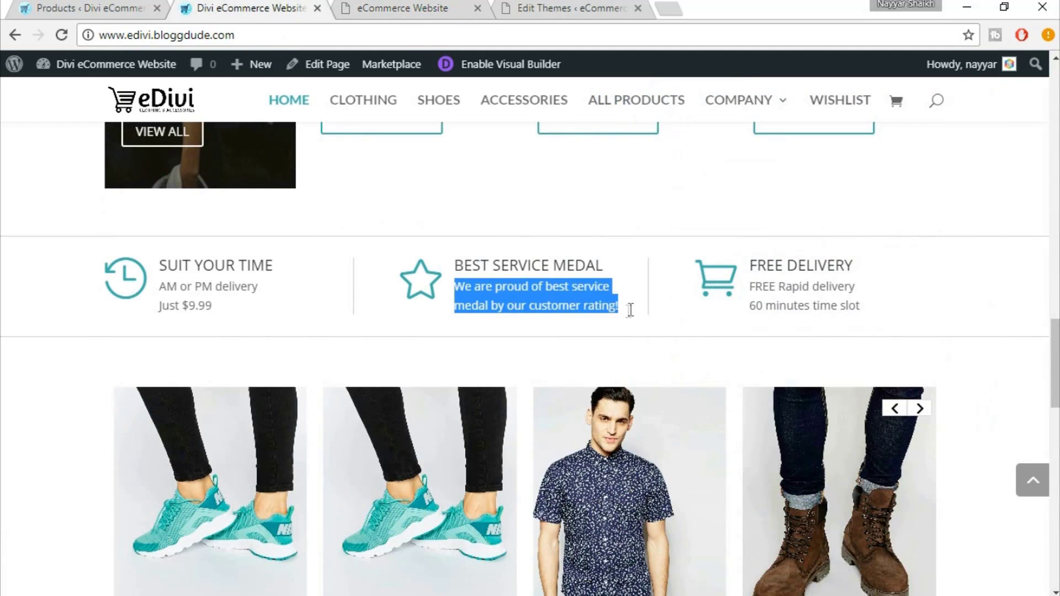
left_click(353, 6)
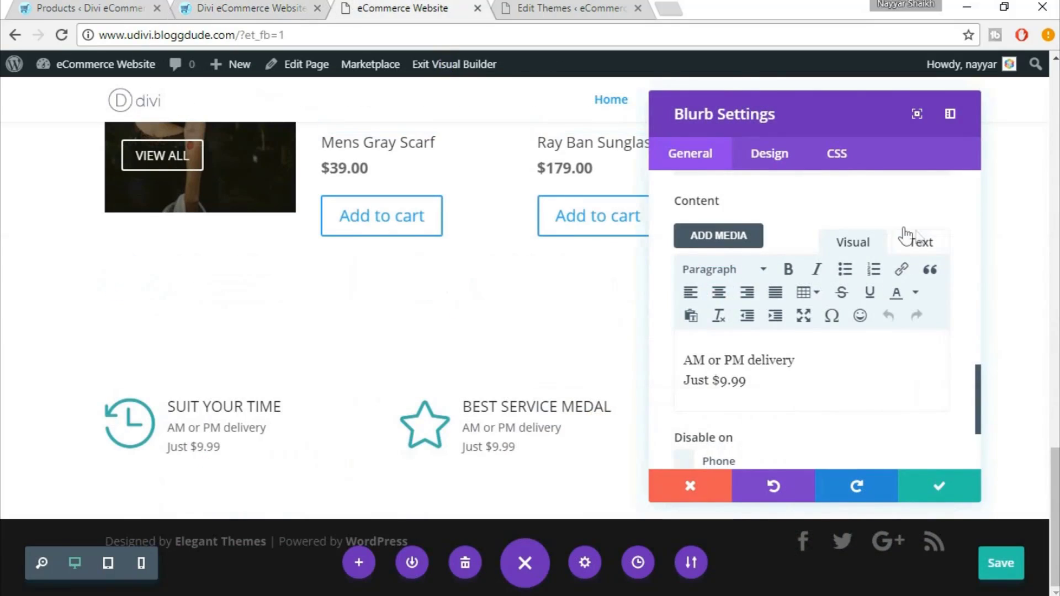
left_click(926, 244)
key("ctrl+a")
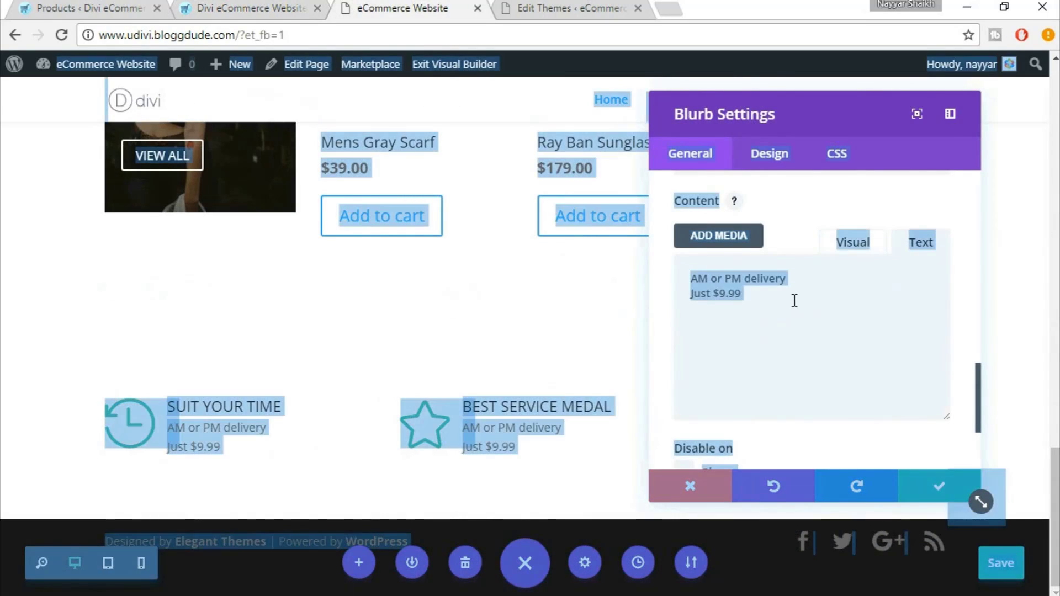
triple_click(794, 301)
key("ctrl+a")
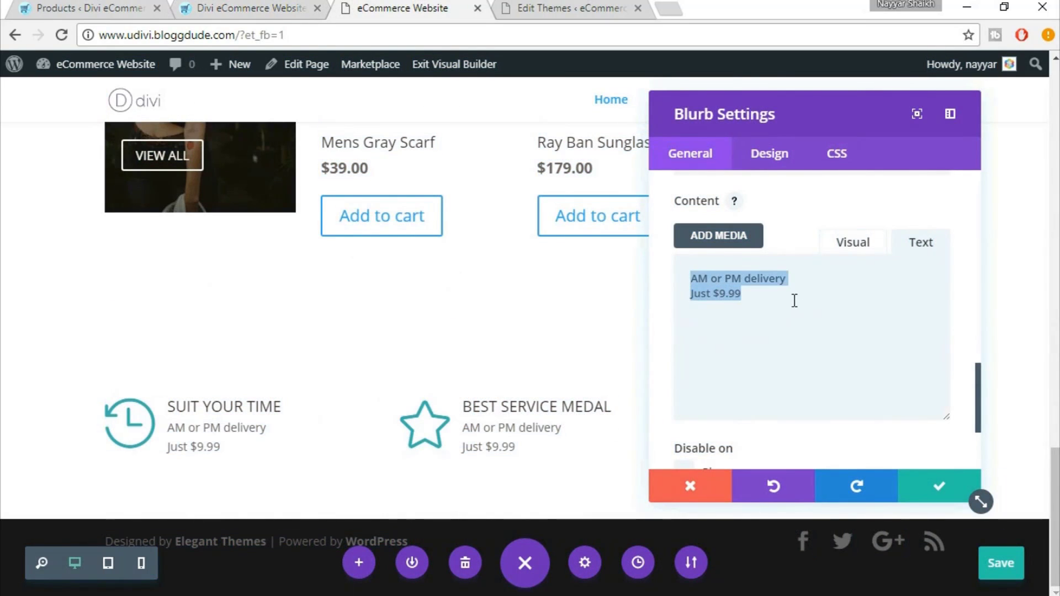
key("ctrl+v")
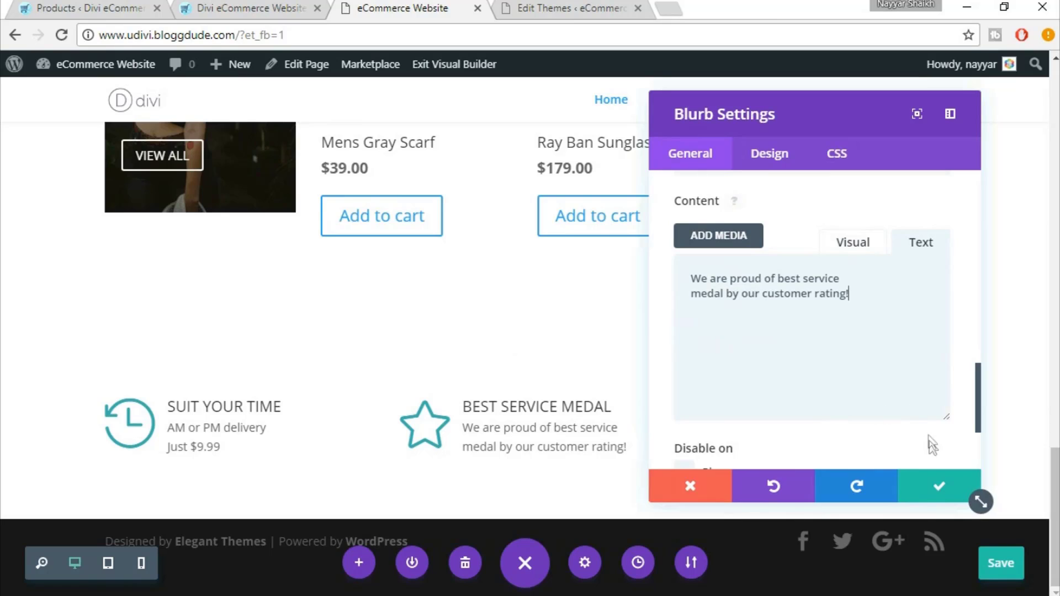
Save the Best Service Medal blurb, duplicate it, and move the copy into the third column
left_click(933, 486)
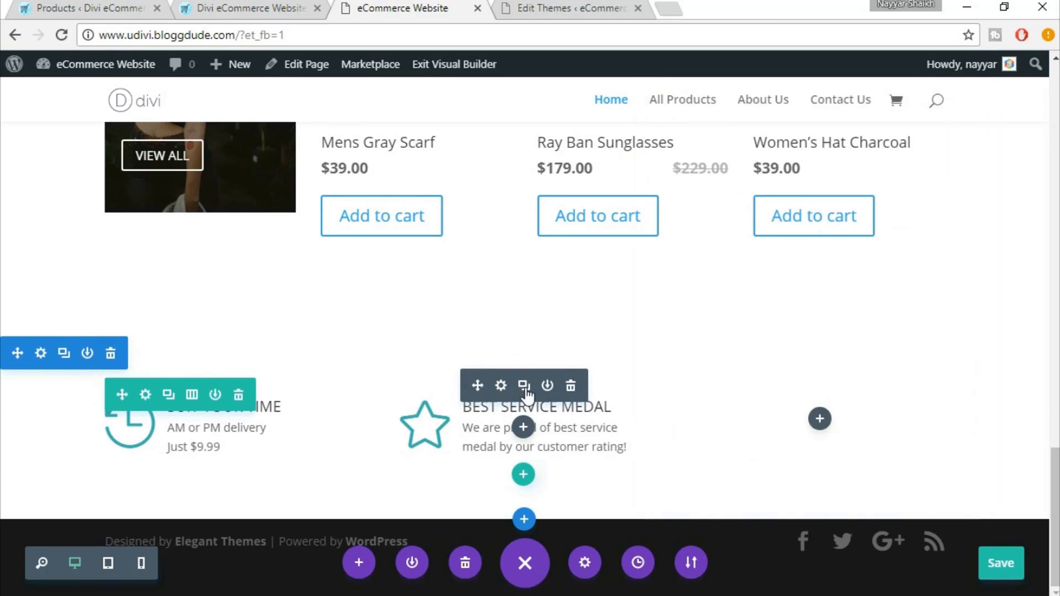
left_click(524, 387)
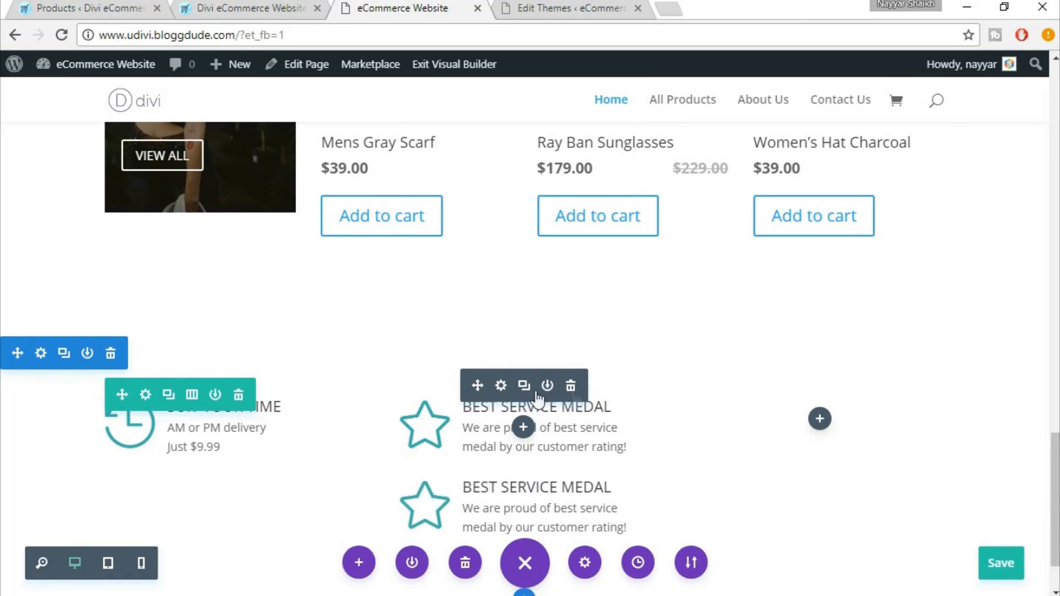
left_click_drag(755, 407, 843, 417)
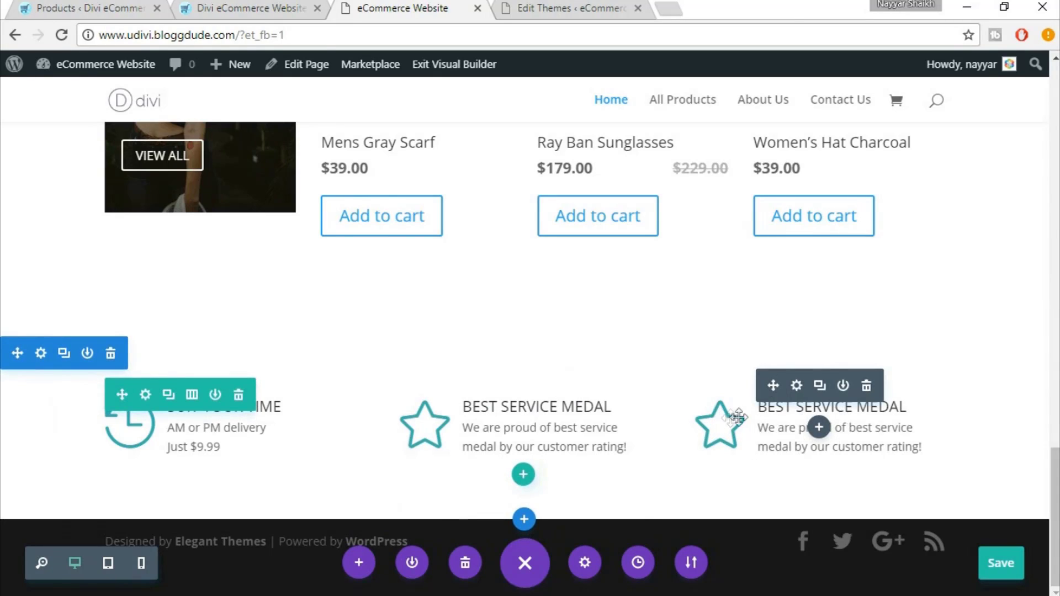
Open the third-column blurb's settings and copy the FREE DELIVERY heading from the live site
left_click(796, 387)
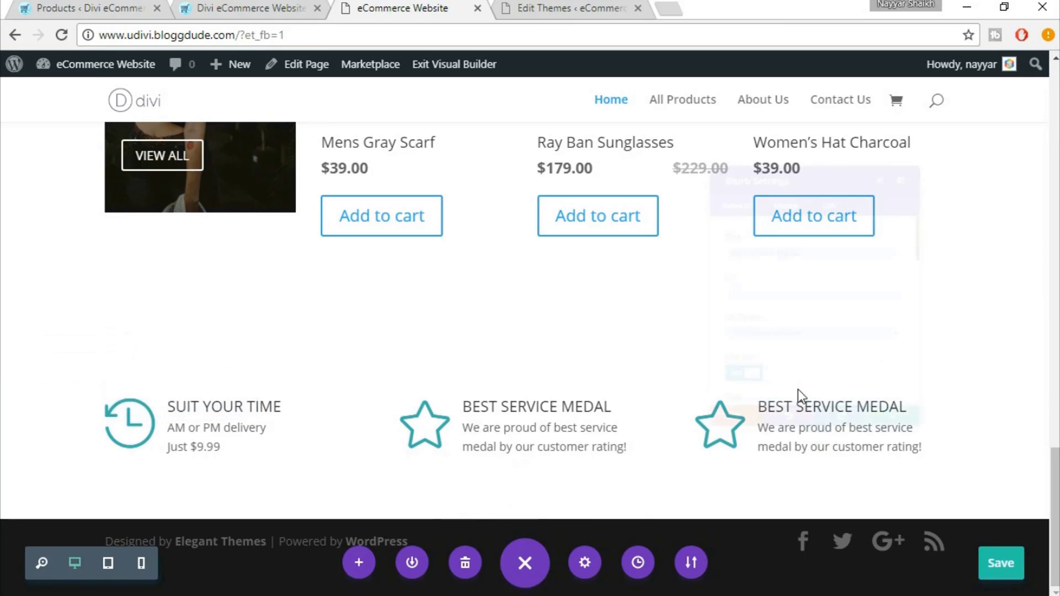
left_click(251, 7)
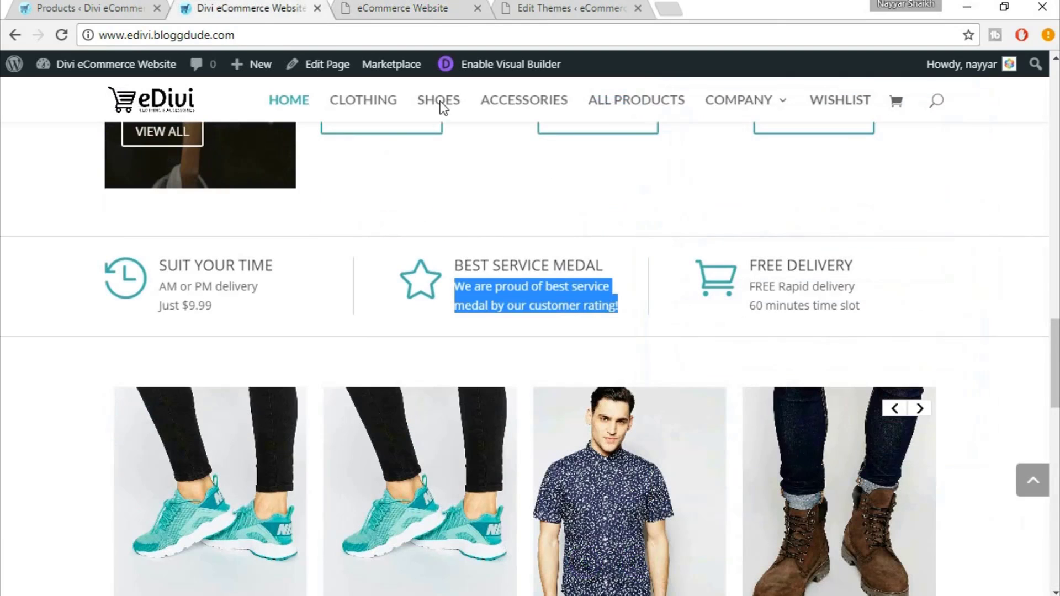
left_click_drag(864, 264, 864, 264)
key("ctrl+c")
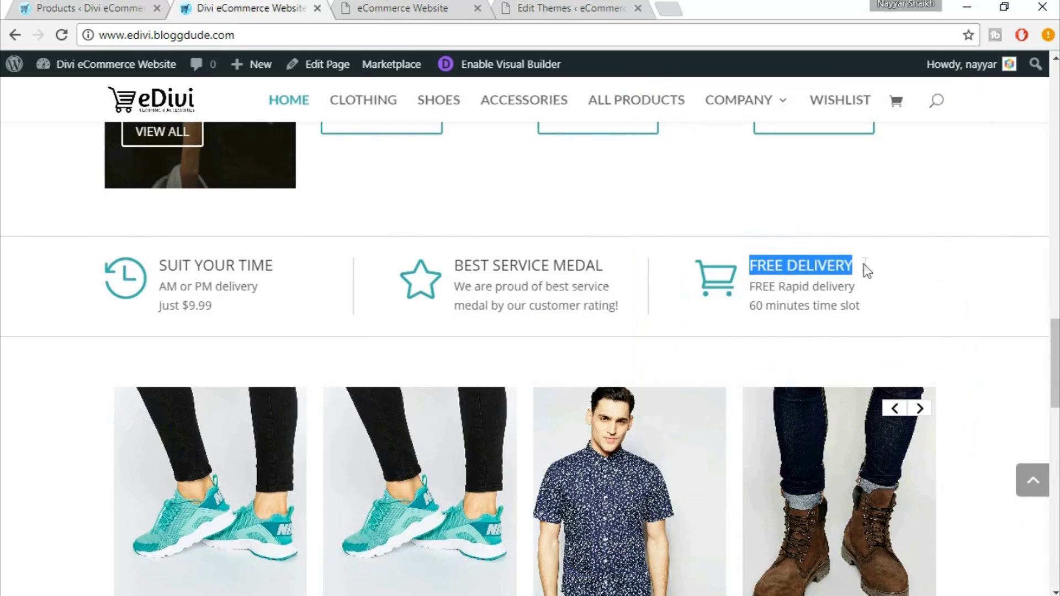
Set the third blurb's title to FREE DELIVERY and park the settings panel on the left
left_click(407, 7)
triple_click(779, 228)
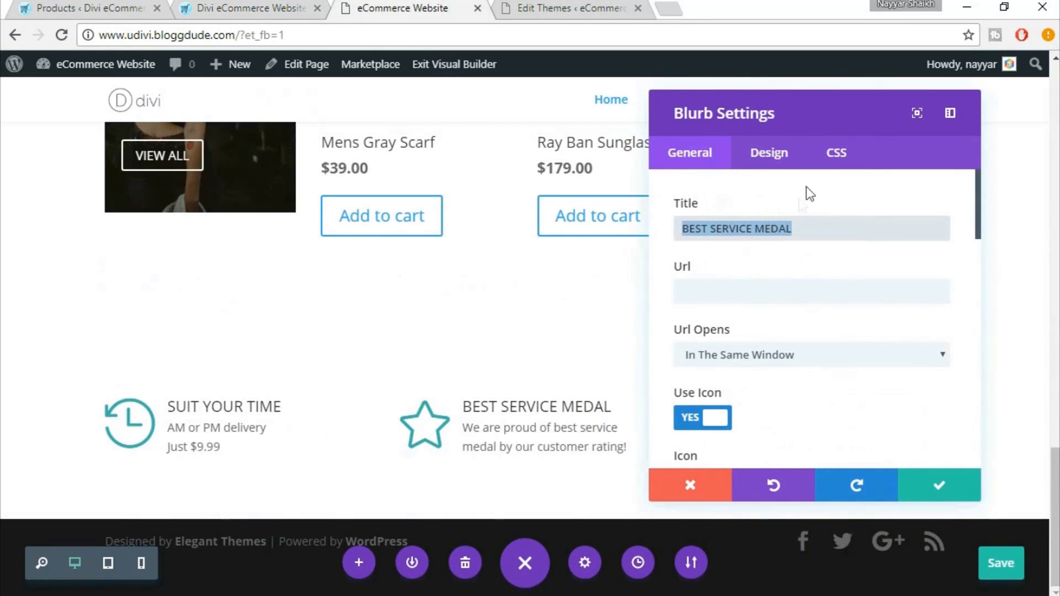
key("ctrl+v")
left_click_drag(714, 119, 579, 126)
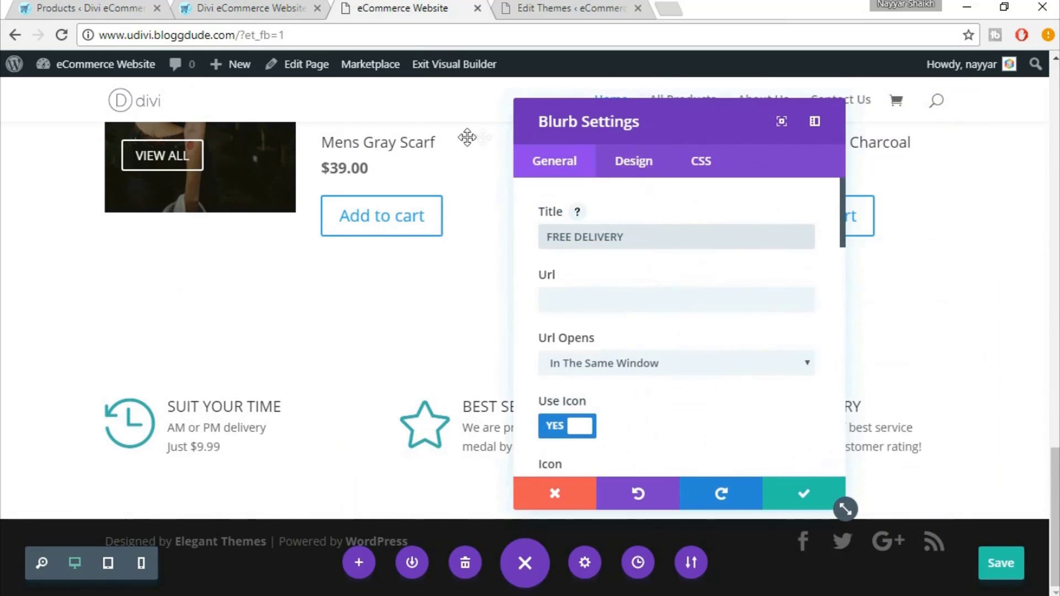
left_click_drag(467, 137, 387, 127)
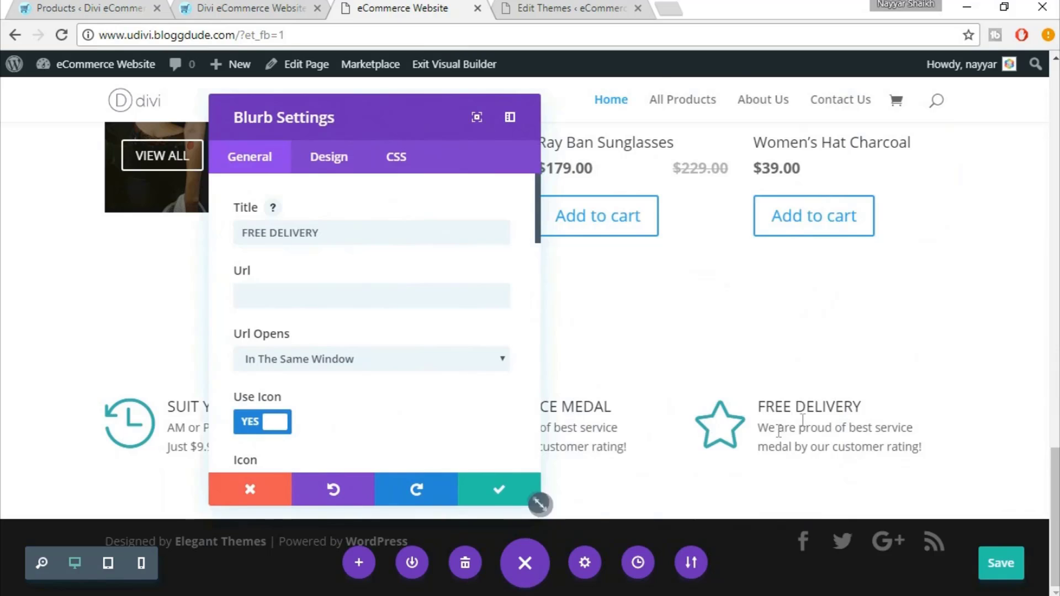
Choose the shopping-cart icon for the Free Delivery blurb
scroll(521, 384, "down", 5)
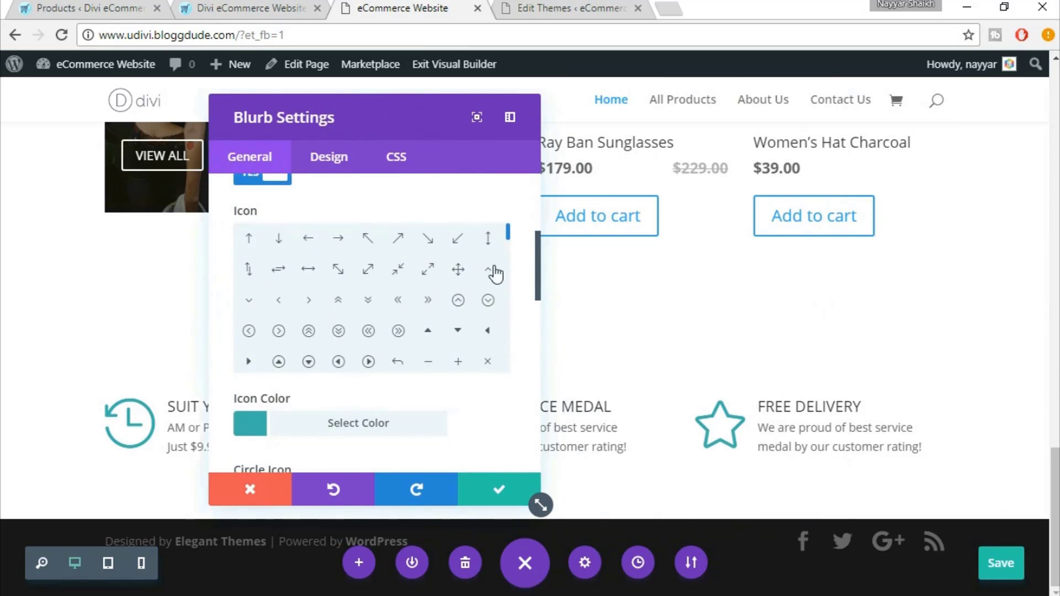
scroll(495, 287, "down", 5)
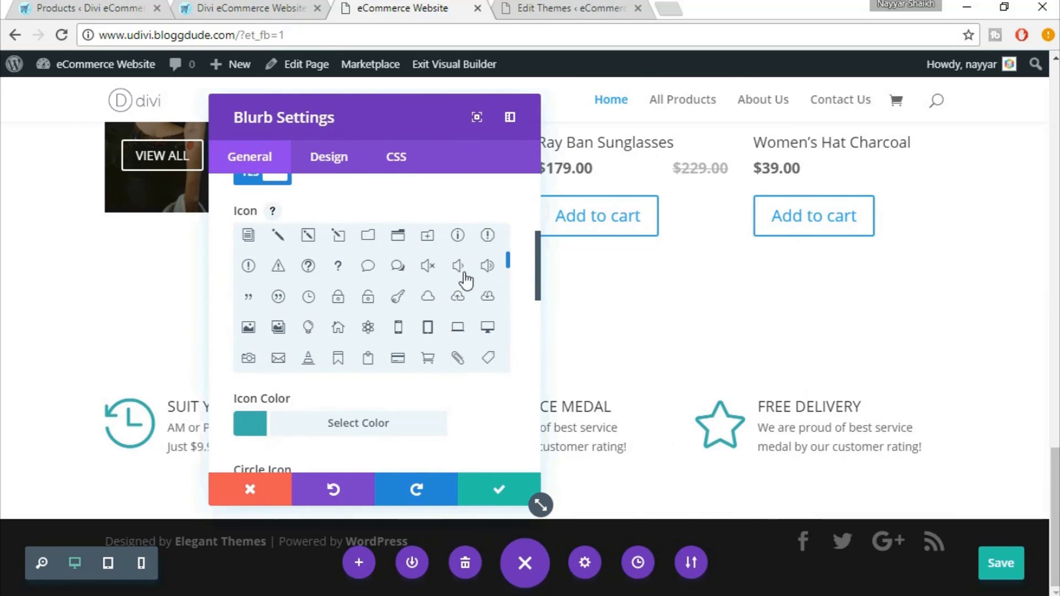
scroll(464, 279, "down", 3)
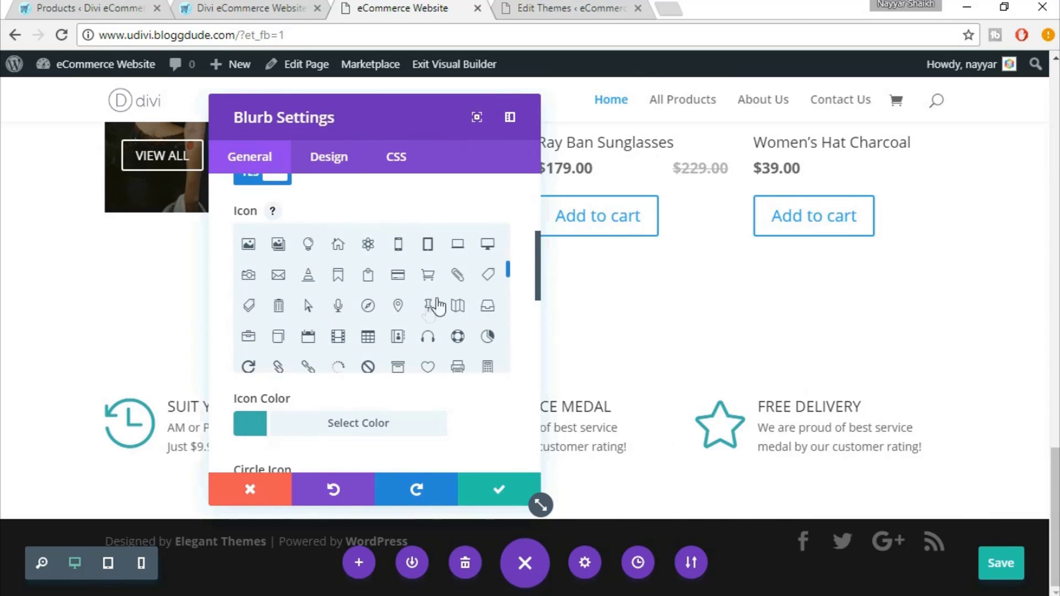
scroll(365, 314, "down", 3)
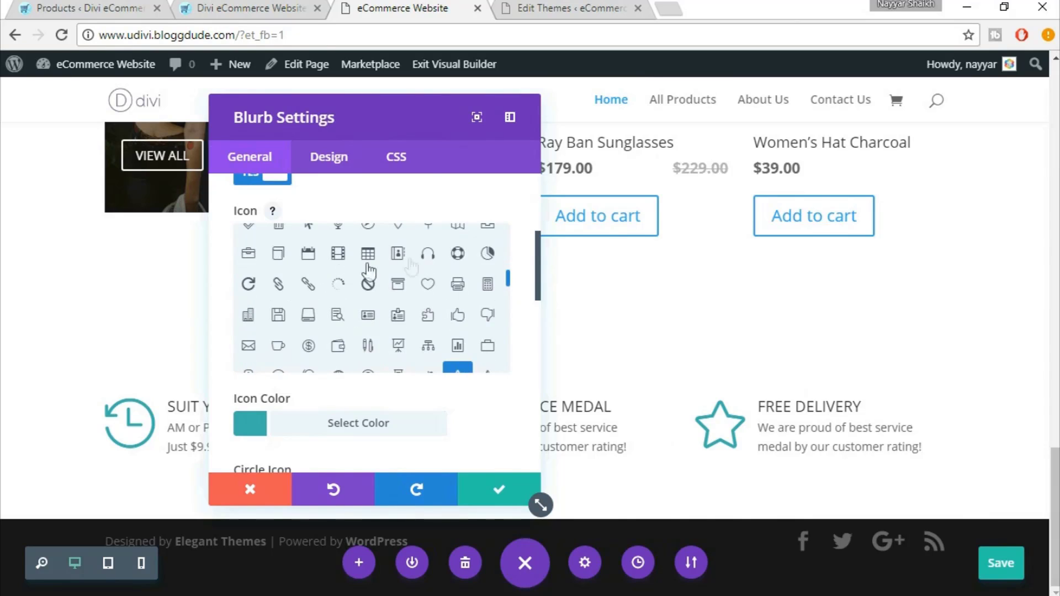
scroll(479, 301, "down", 3)
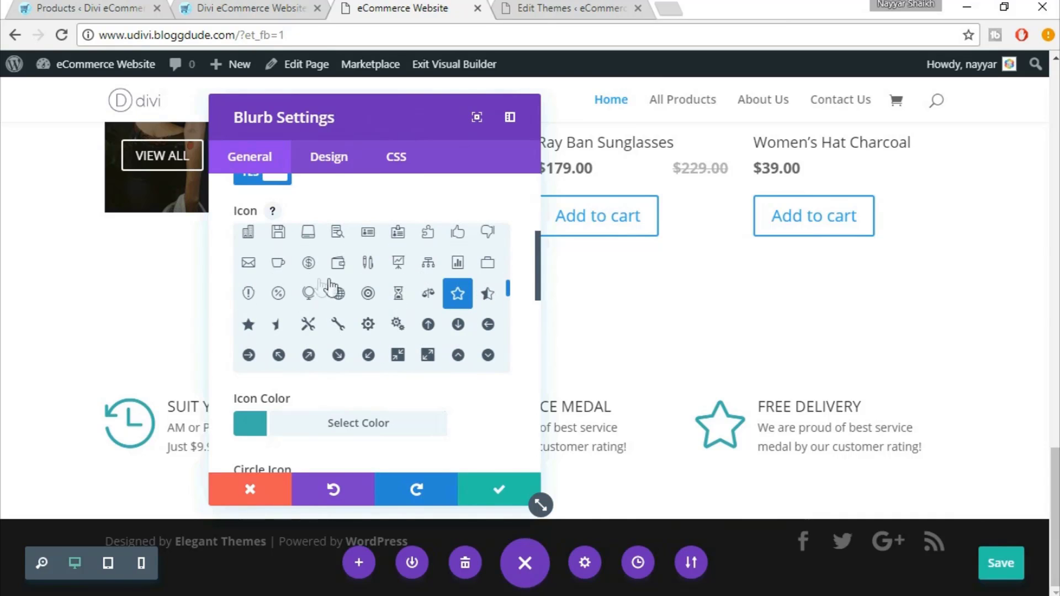
scroll(331, 293, "up", 3)
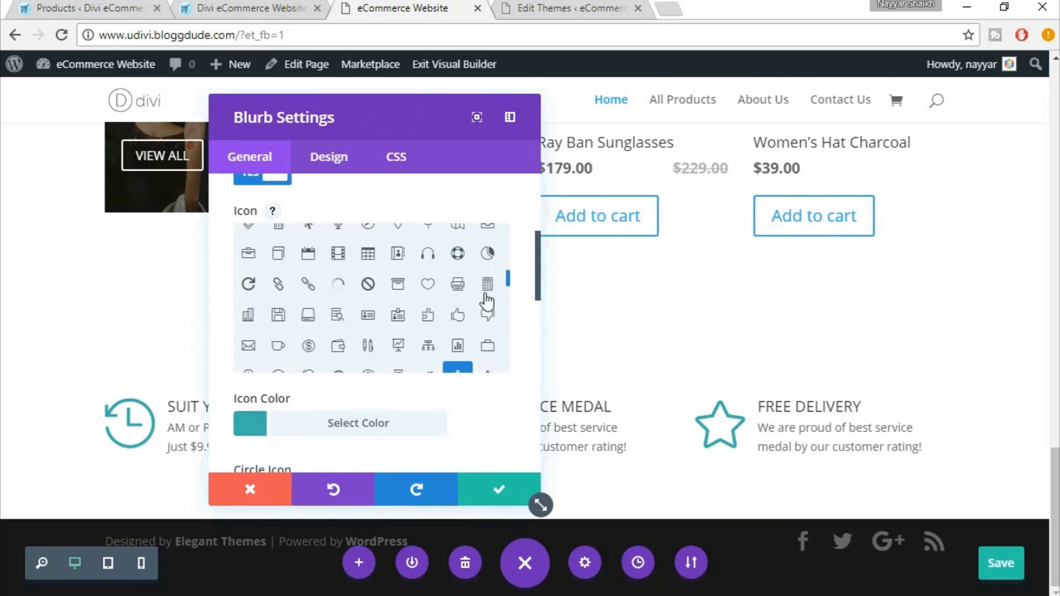
scroll(488, 301, "up", 2)
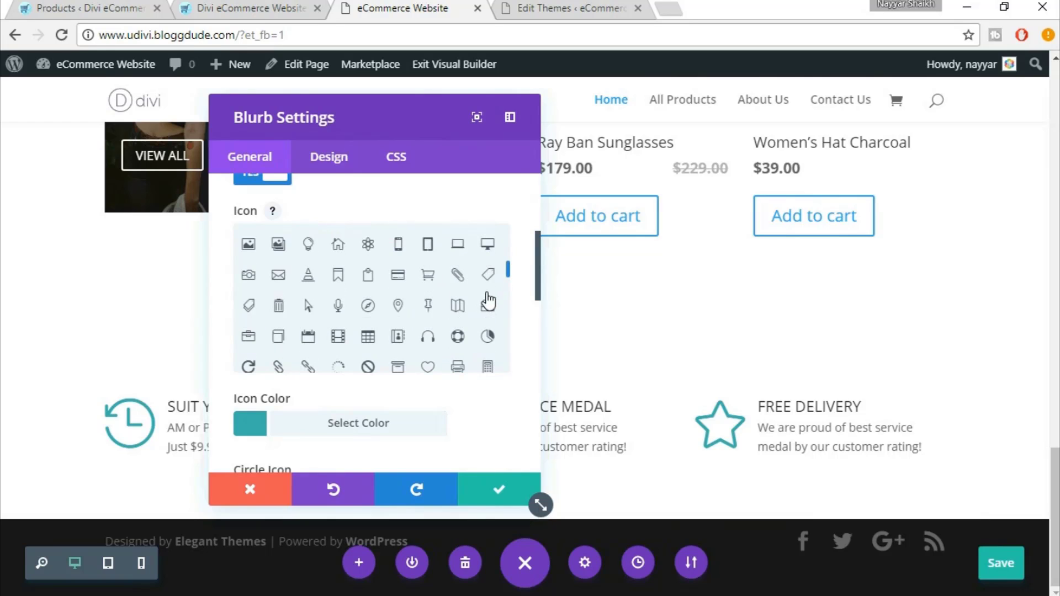
left_click(430, 276)
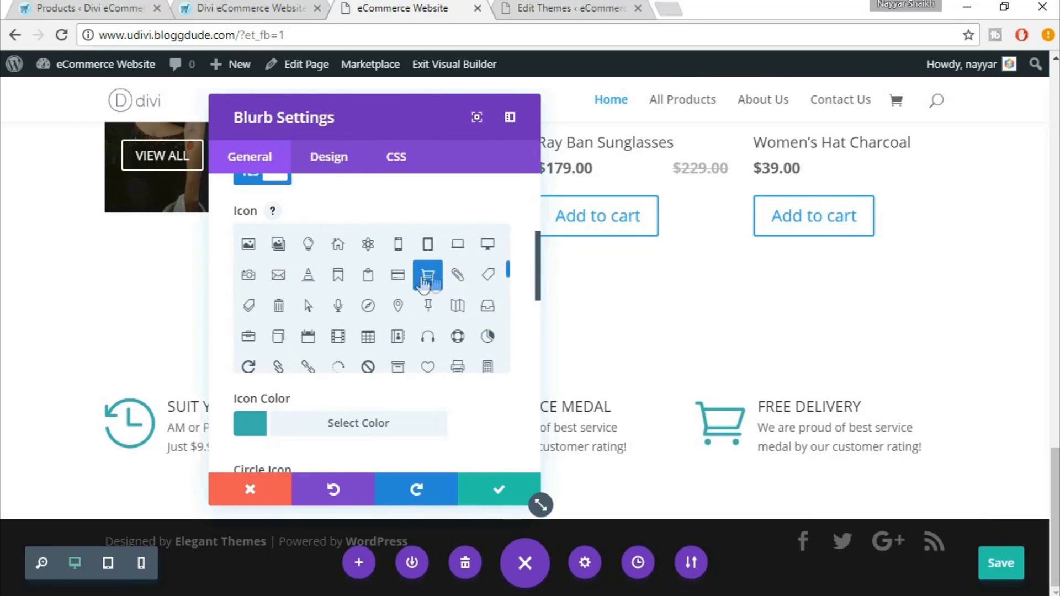
scroll(394, 296, "down", 10)
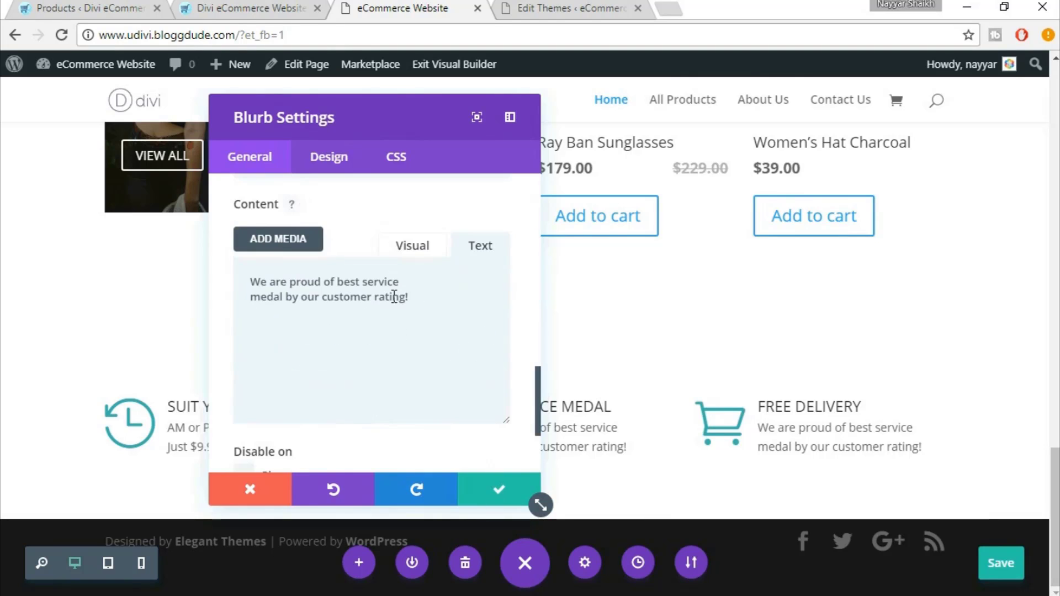
Replace the description with 'FREE Rapid delivery 60 minutes time slot' and save the blurb
left_click(254, 7)
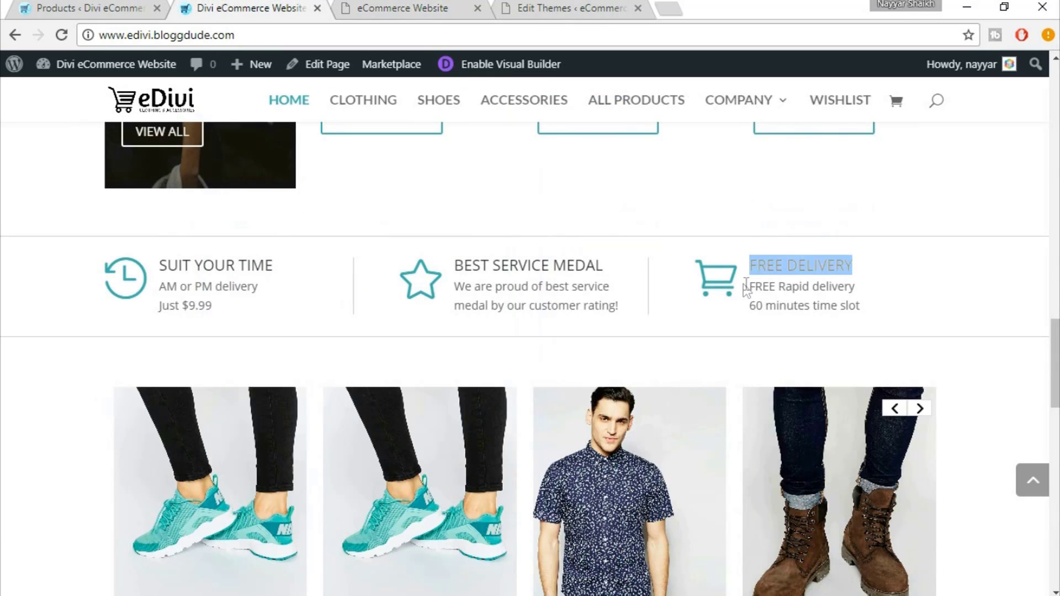
left_click_drag(749, 282, 889, 309)
key("ctrl+c")
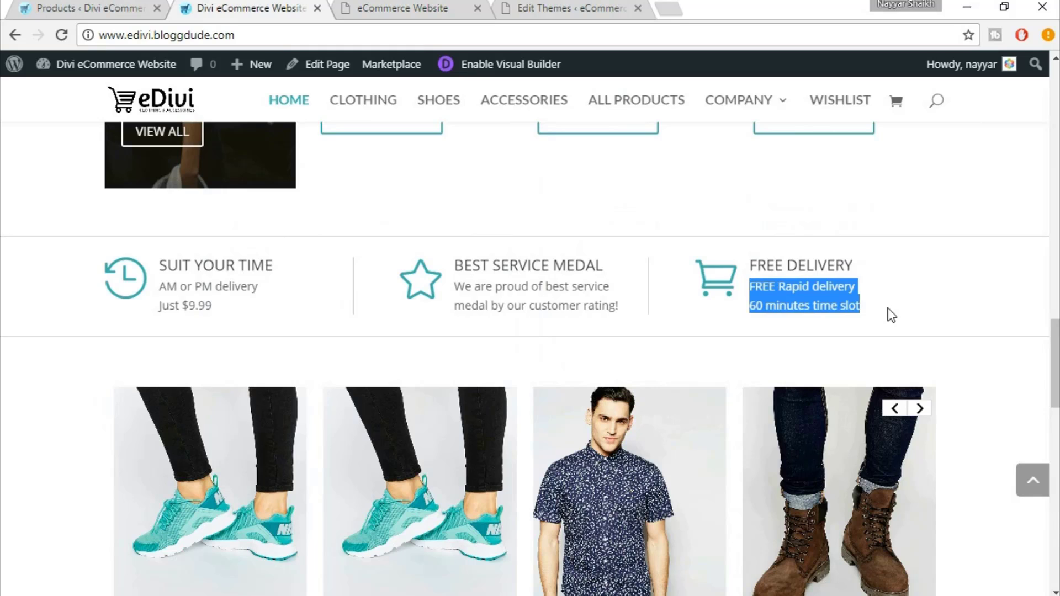
left_click(434, 7)
key("ctrl+a")
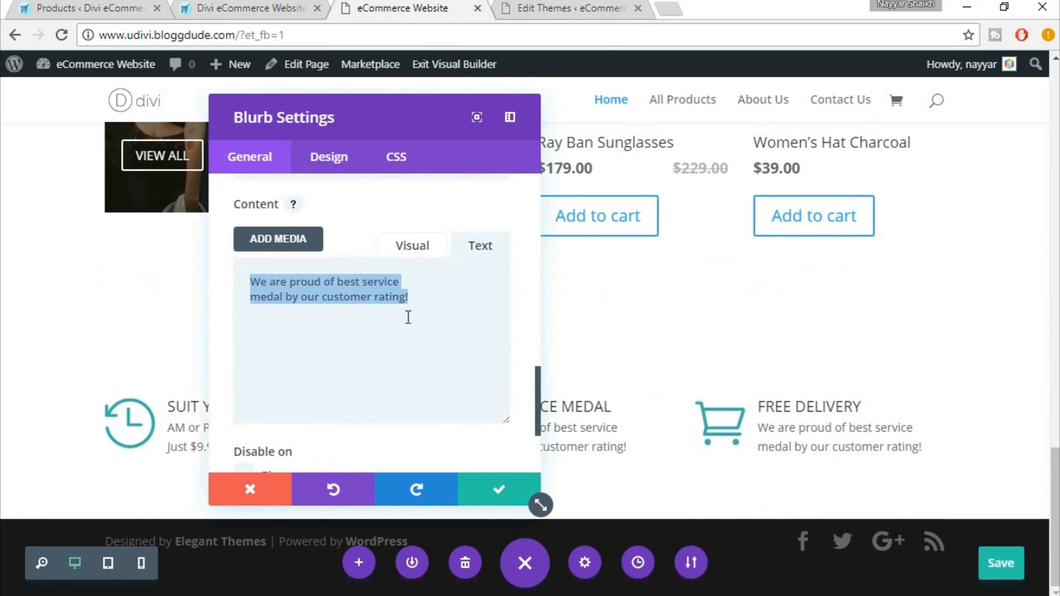
key("ctrl+v")
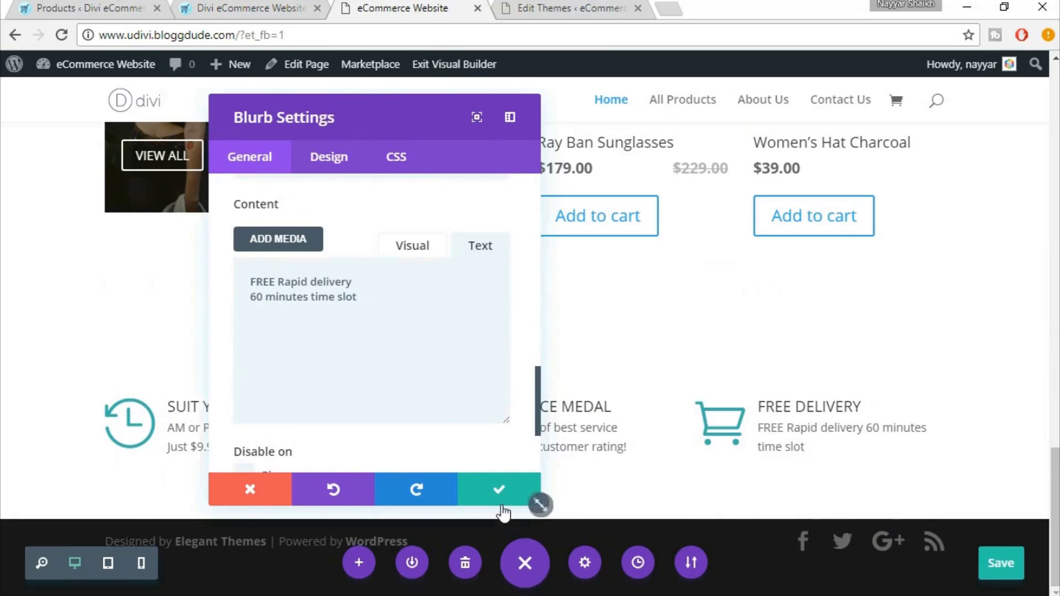
left_click(501, 503)
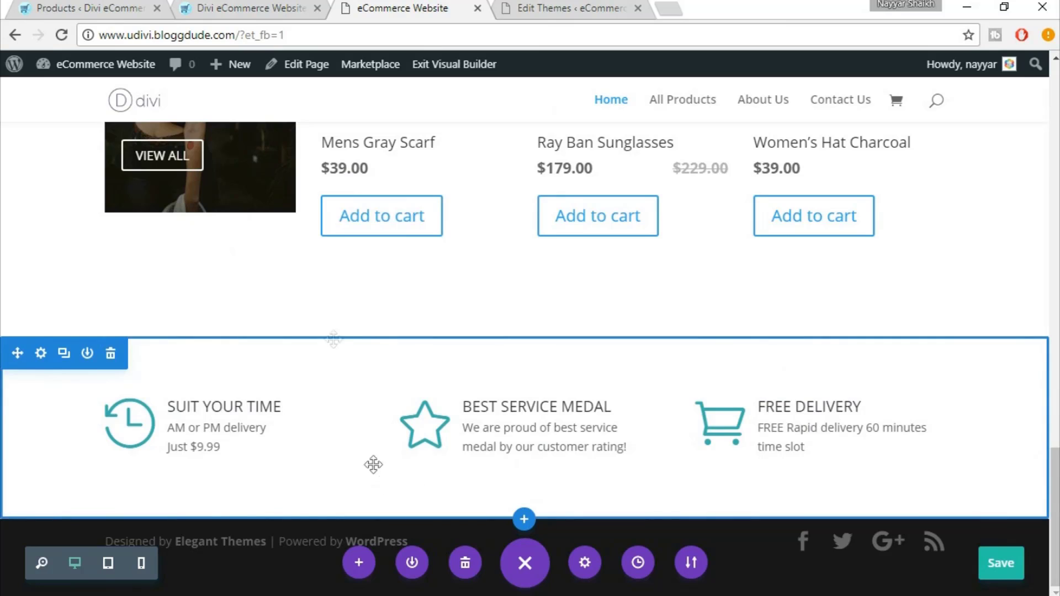
Open the blurb section's CSS settings at Main Element and bring up the Notepad CSS snippets
left_click(220, 6)
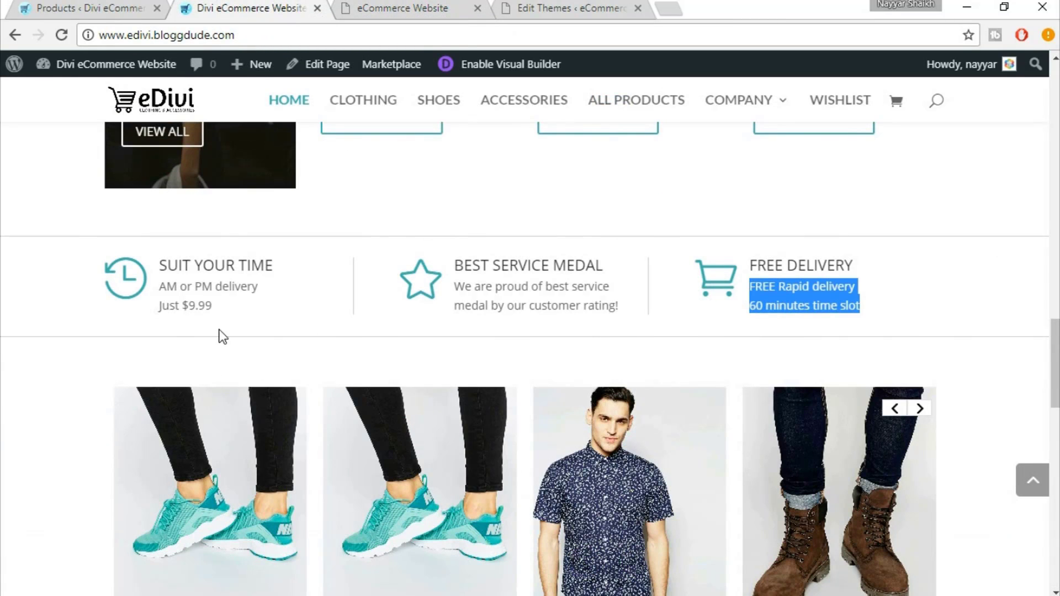
left_click(251, 308)
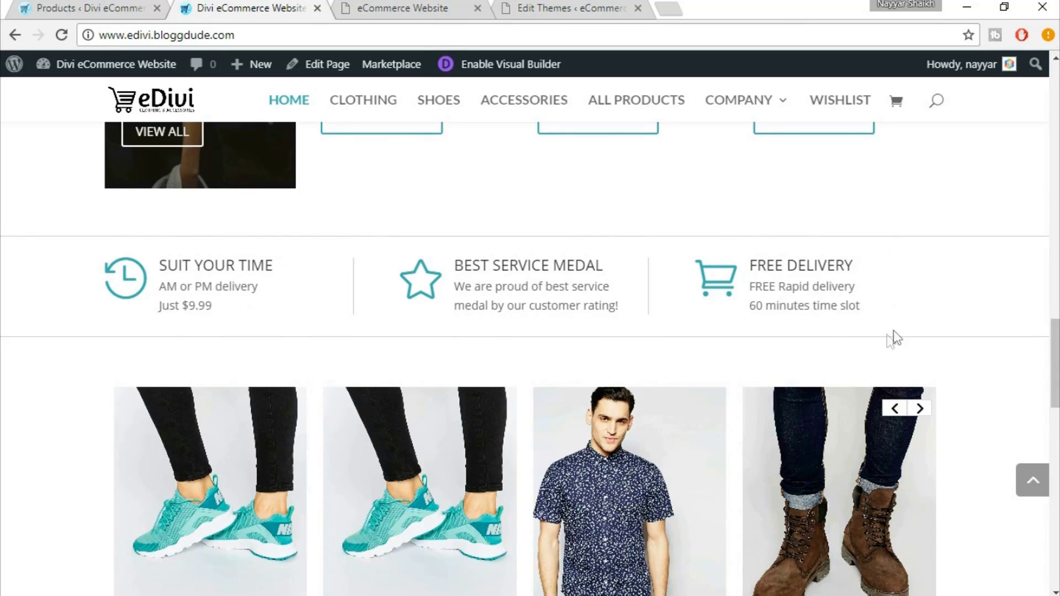
left_click(430, 9)
mouse_move(936, 382)
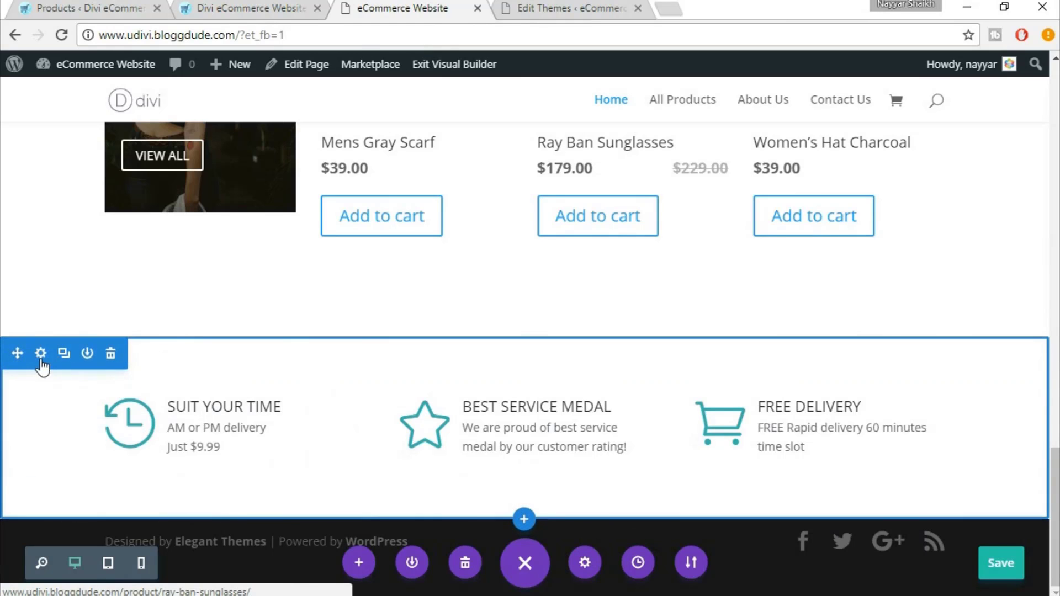
left_click(42, 355)
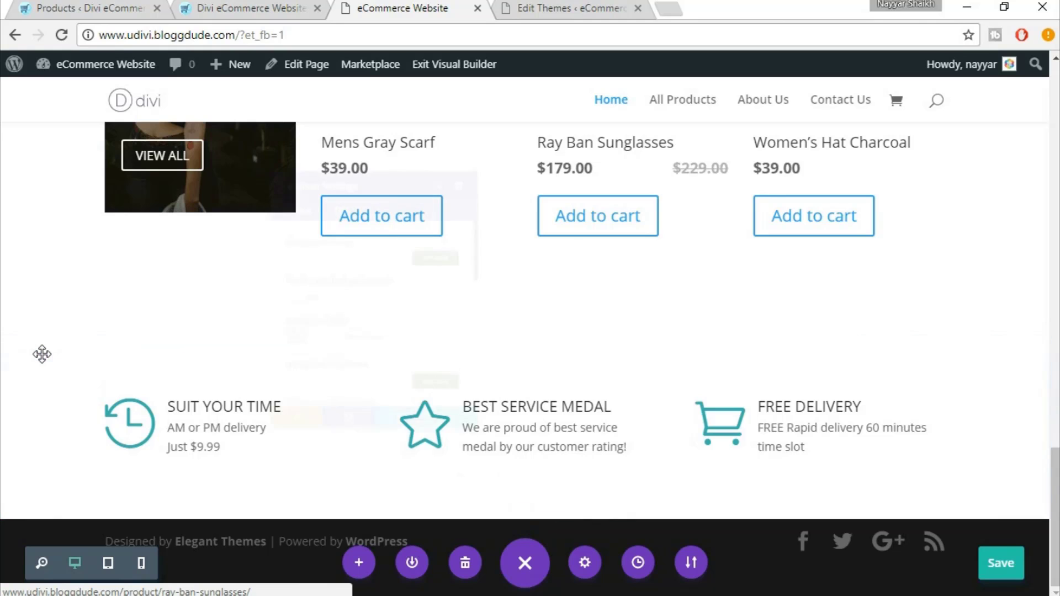
left_click(318, 166)
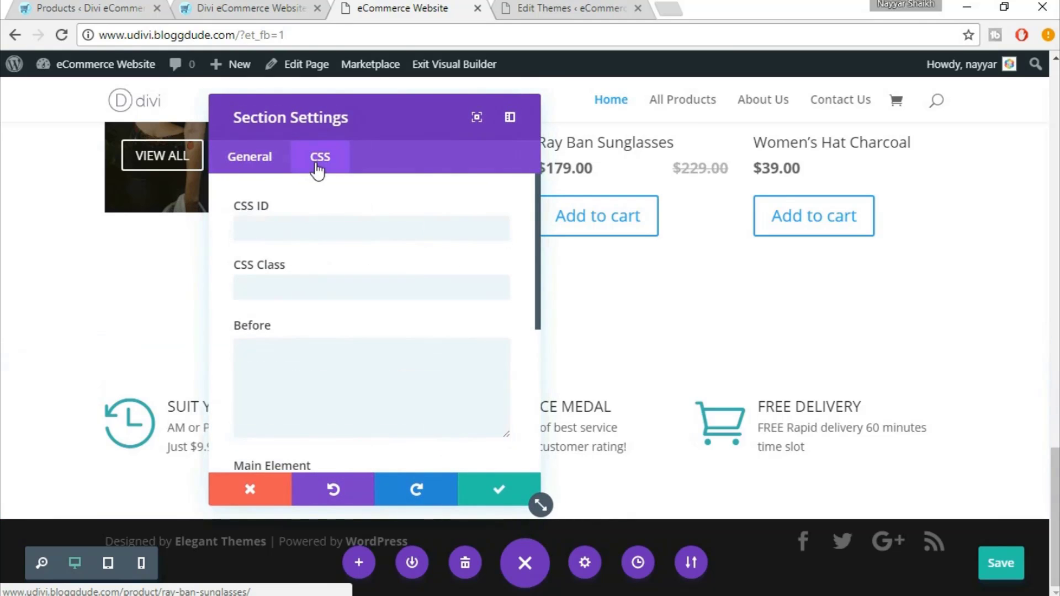
scroll(387, 323, "down", 5)
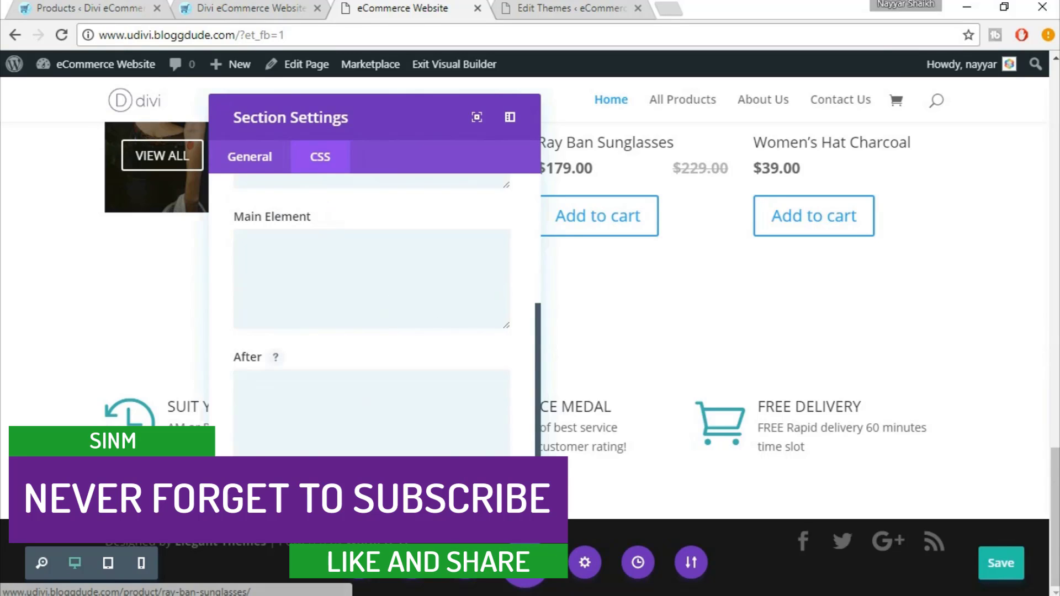
key("alt+Tab")
Find the Info Box Section Border snippet and select its solid 1px #cecece border-bottom and border-top rules
scroll(546, 336, "up", 3)
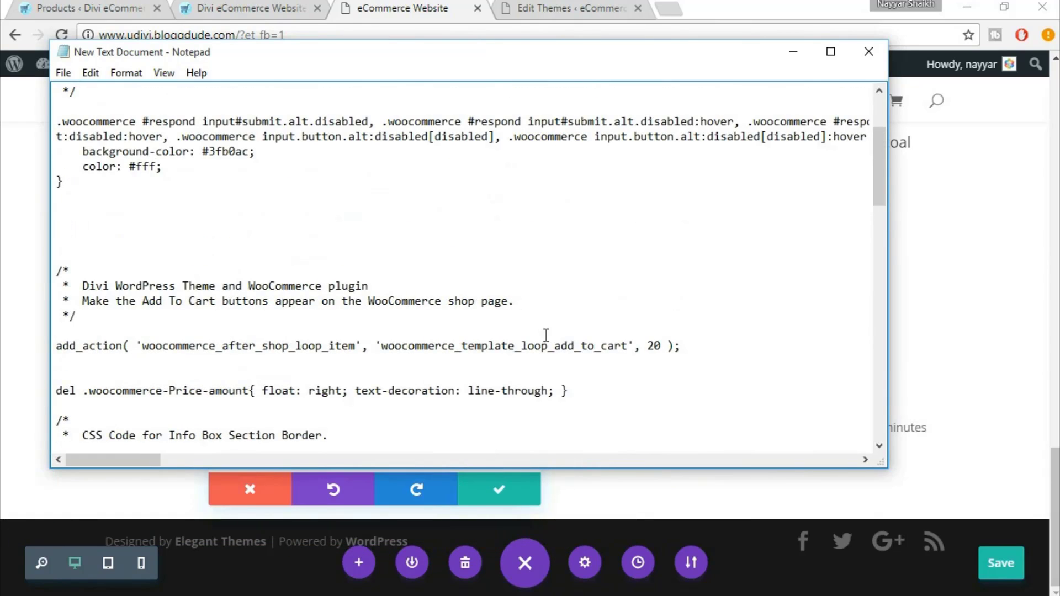
scroll(546, 335, "down", 3)
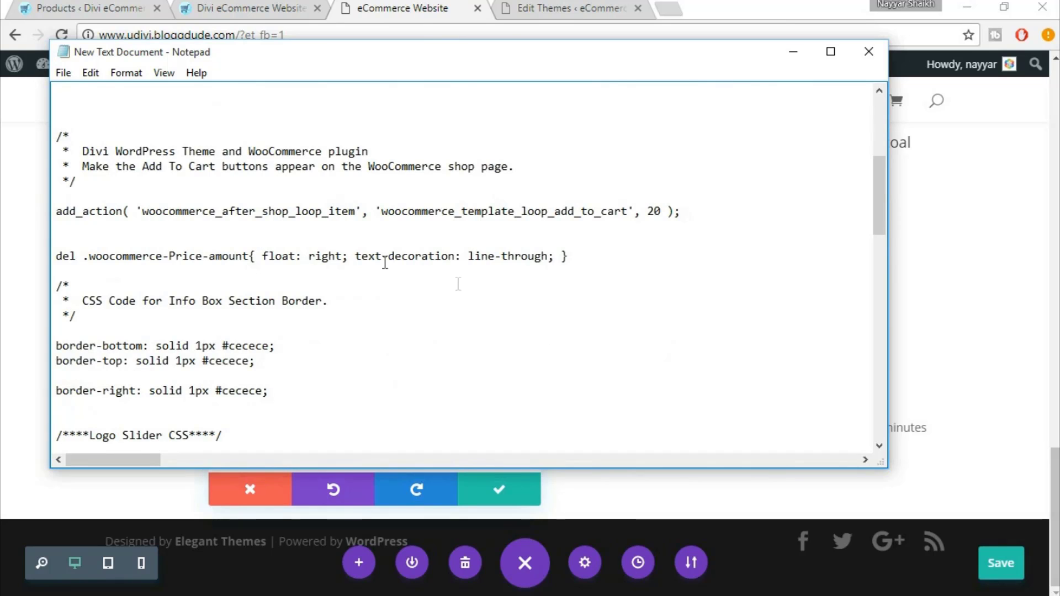
scroll(478, 296, "down", 1)
left_click_drag(57, 241, 187, 272)
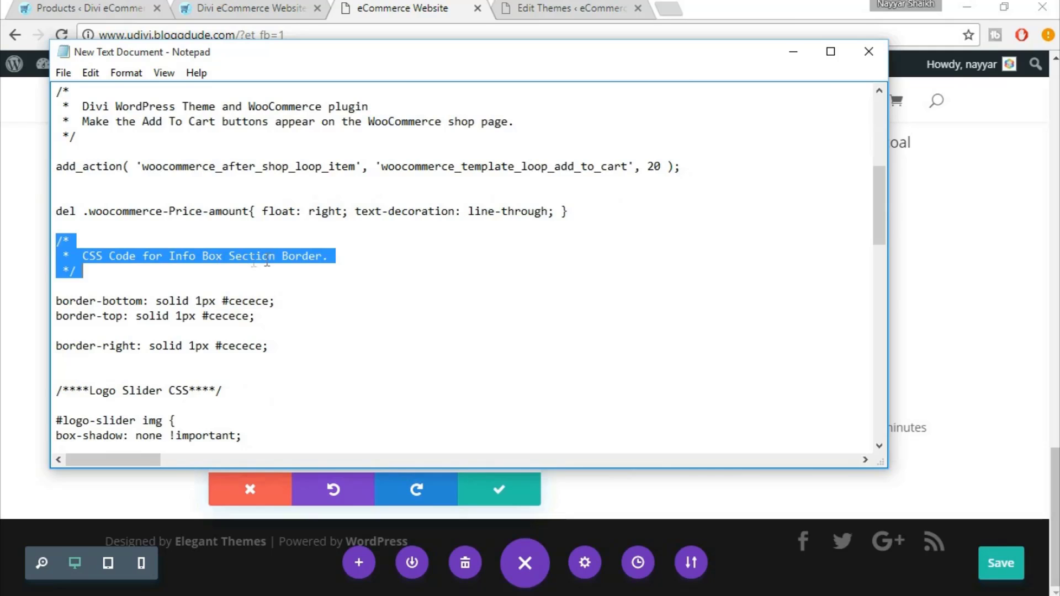
left_click(100, 291)
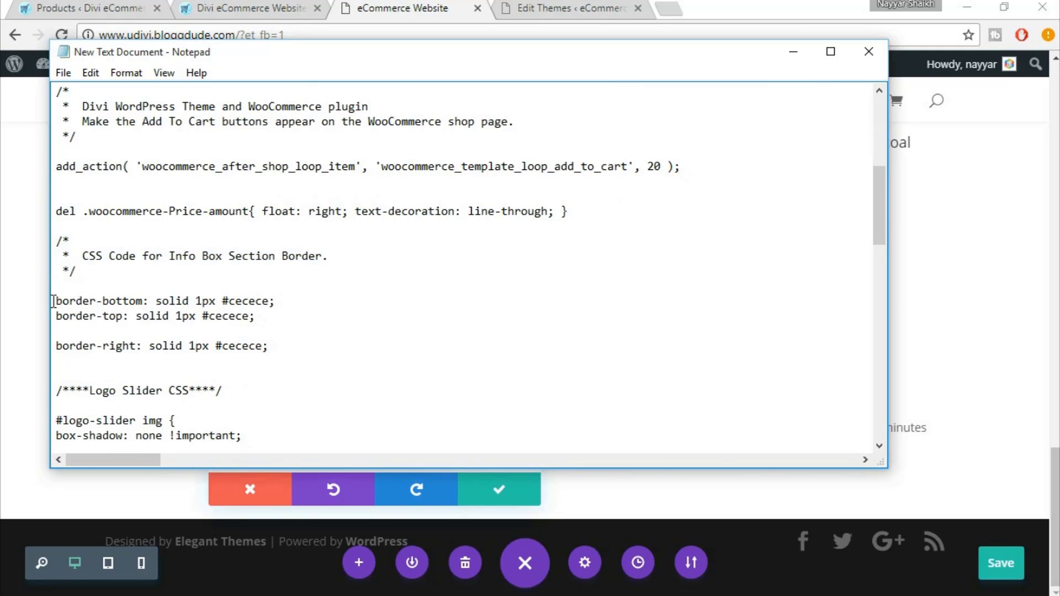
left_click_drag(53, 301, 266, 316)
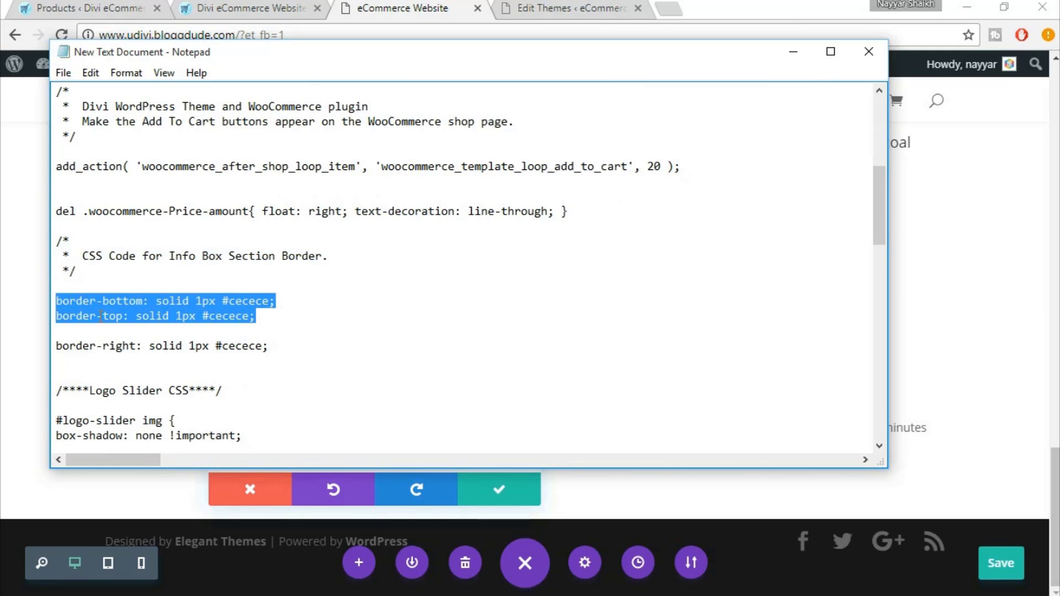
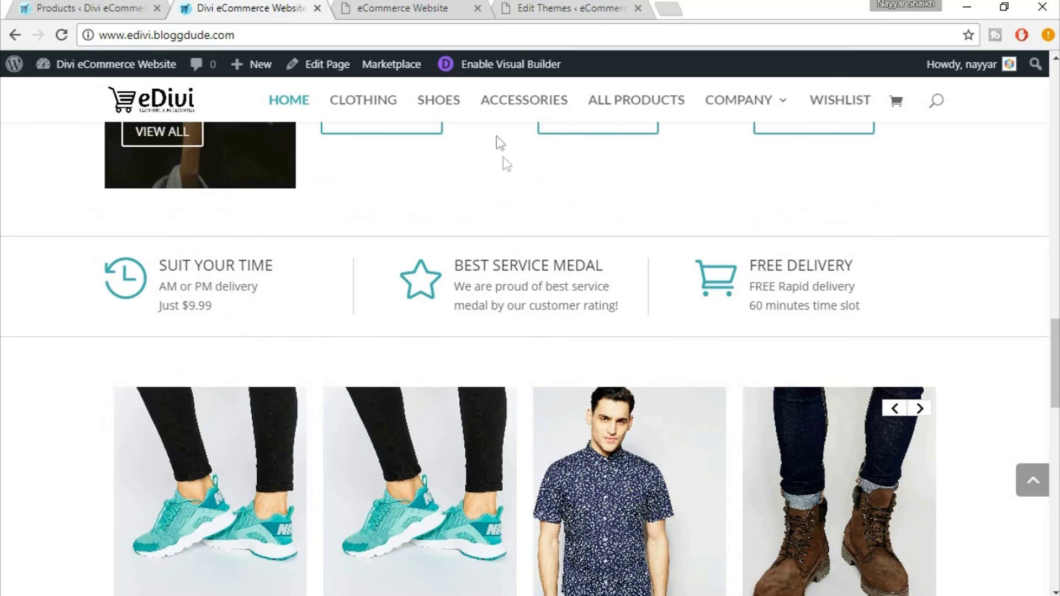
Paste the solid 1px #cecece border-top and border-bottom rules into the section's Main Element CSS and save
left_click(395, 8)
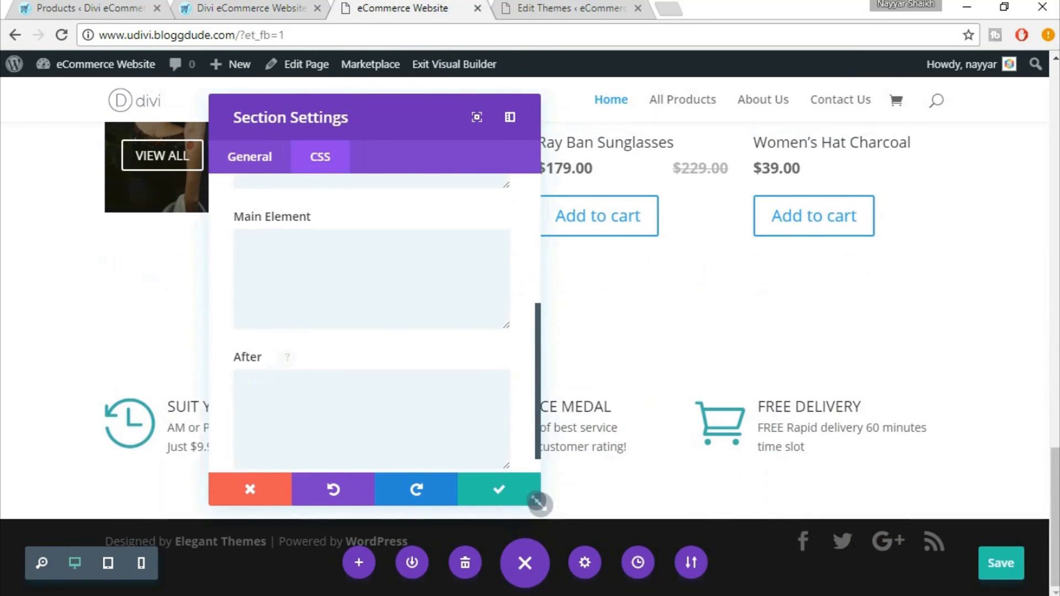
key("alt+Tab")
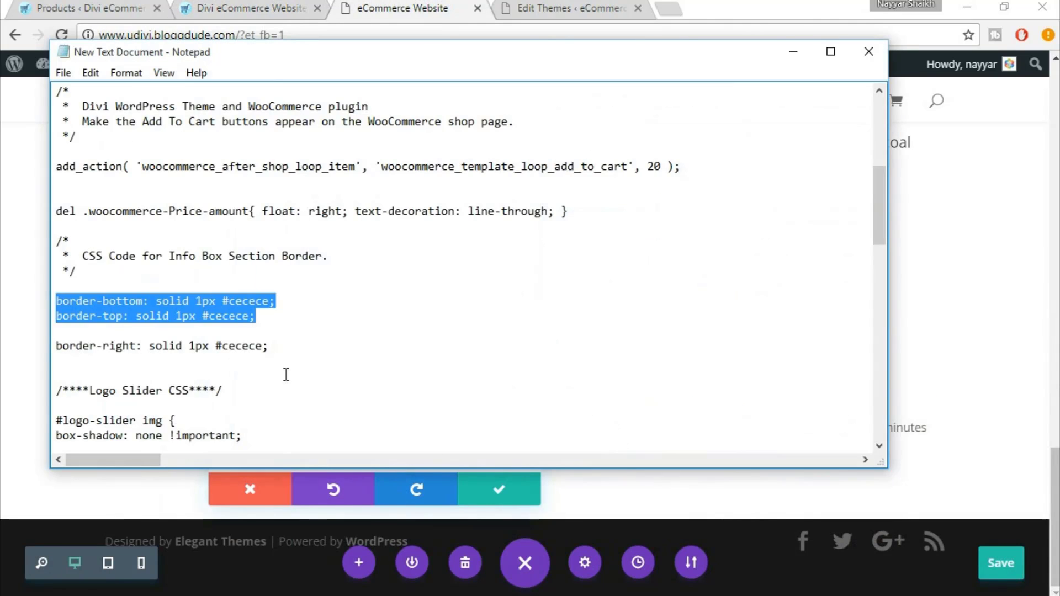
key("alt+Tab")
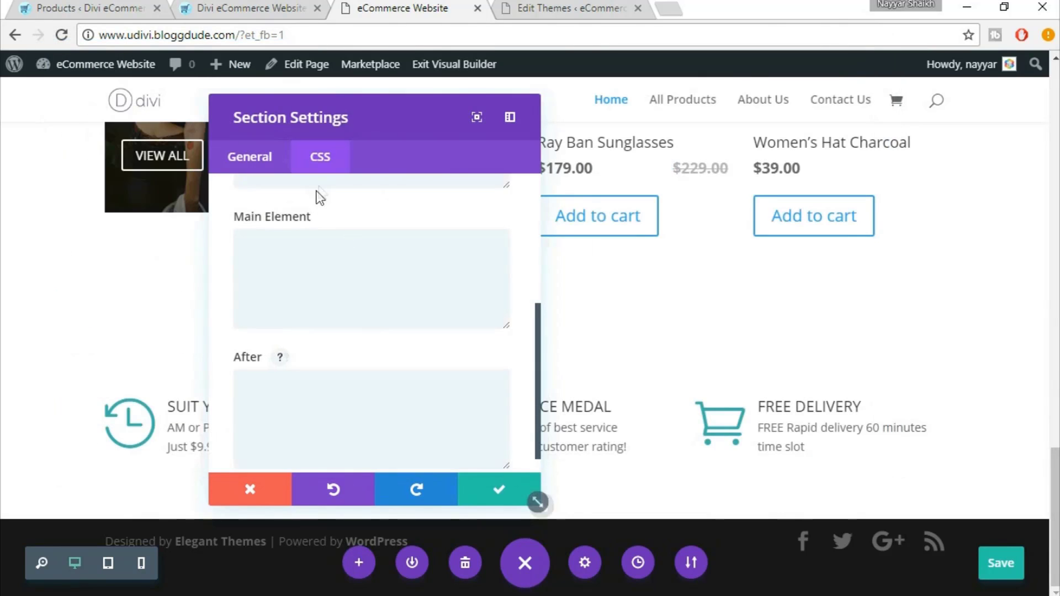
left_click(268, 242)
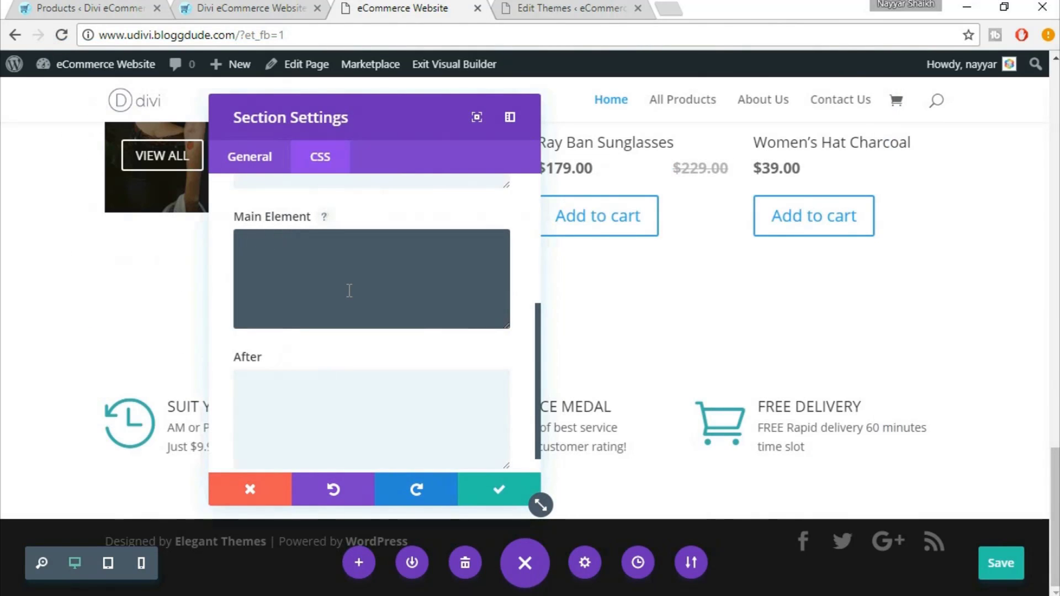
type("border-bottom: solid 1px #cecece; border-top: solid 1px #cecece;")
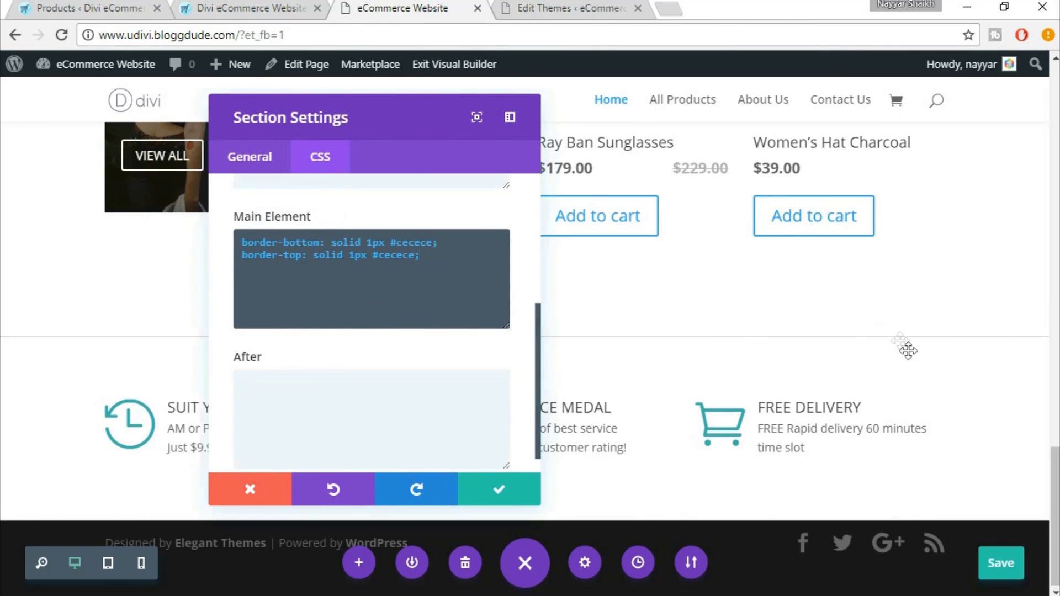
left_click(502, 494)
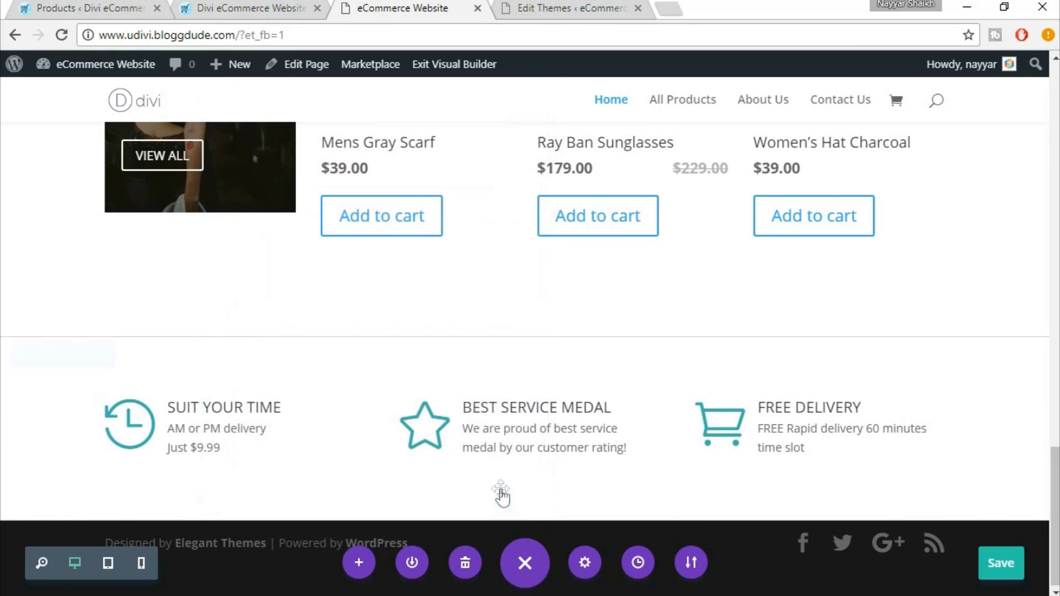
Compare the bordered info-box section against the live reference site
left_click(225, 7)
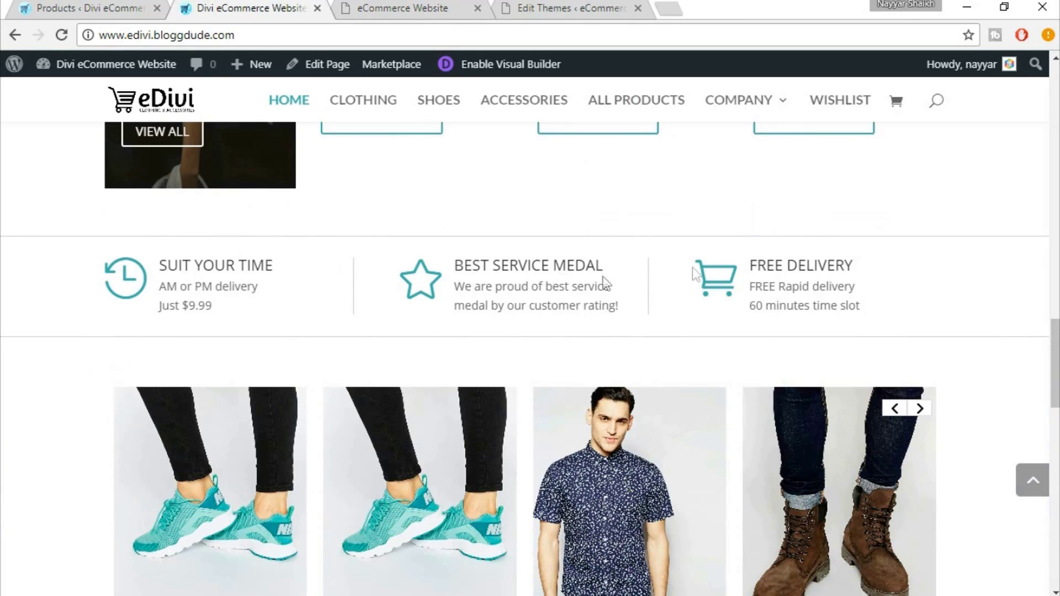
left_click(372, 6)
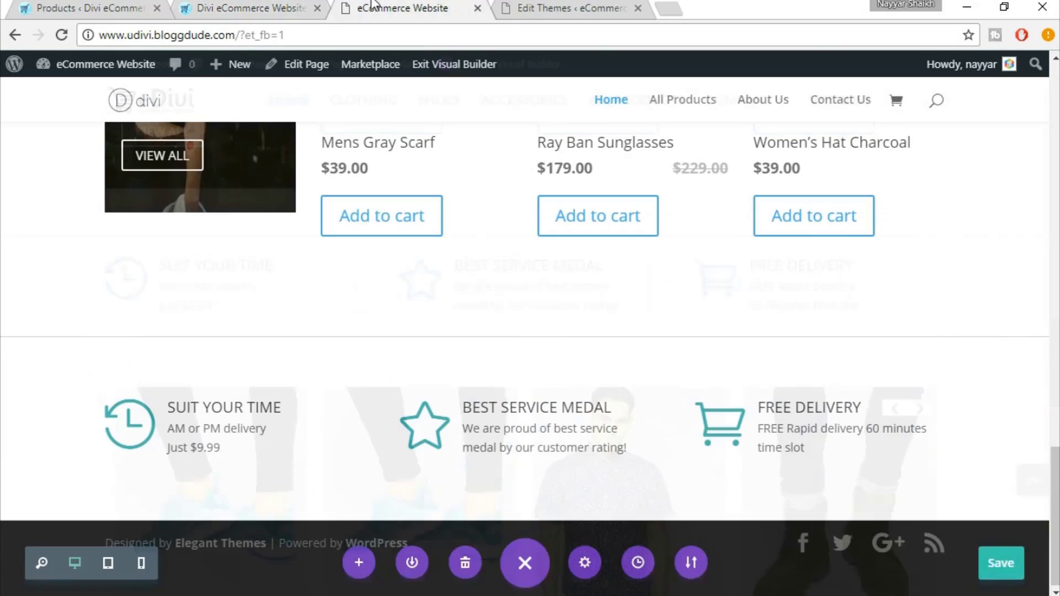
mouse_move(172, 411)
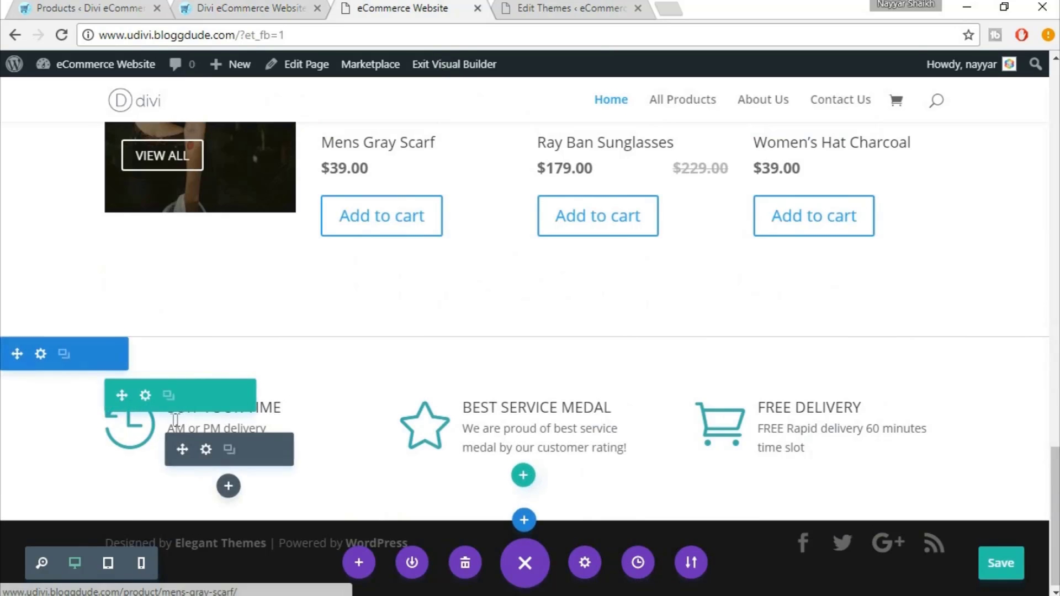
Give the Suit Your Time blurb a 'border-right: solid 1px #cecece' divider in its Main Element CSS
left_click(206, 450)
key("alt+Tab")
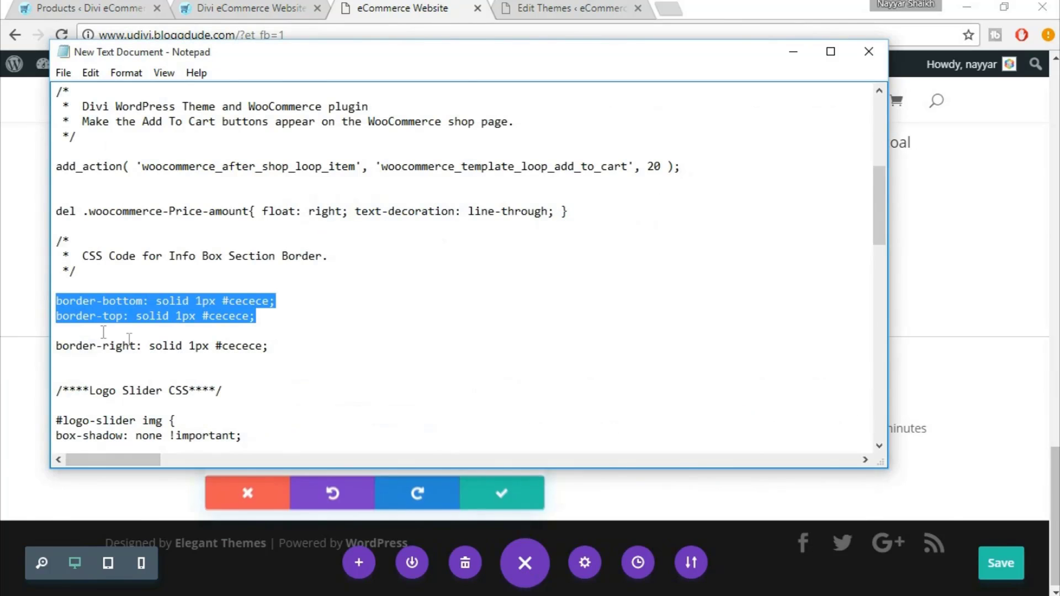
left_click_drag(57, 347, 277, 348)
key("ctrl+c")
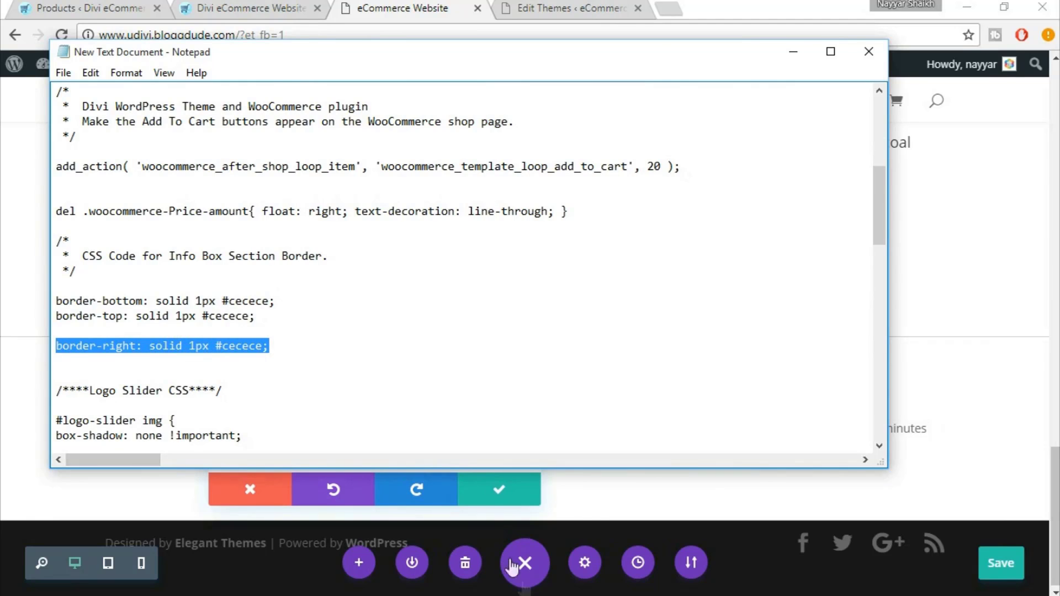
key("alt+Tab")
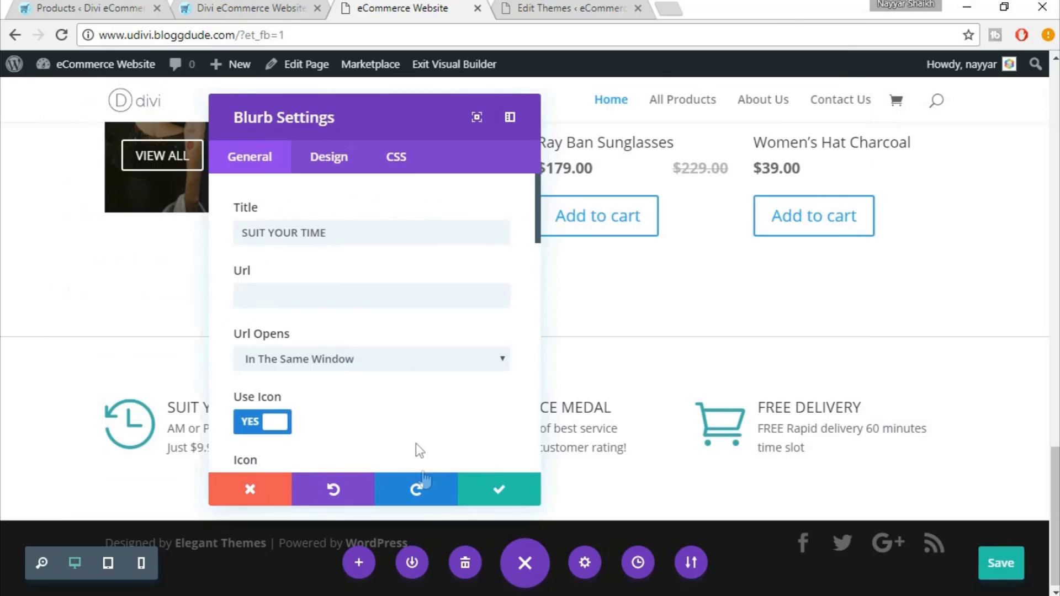
left_click(408, 164)
left_click(336, 364)
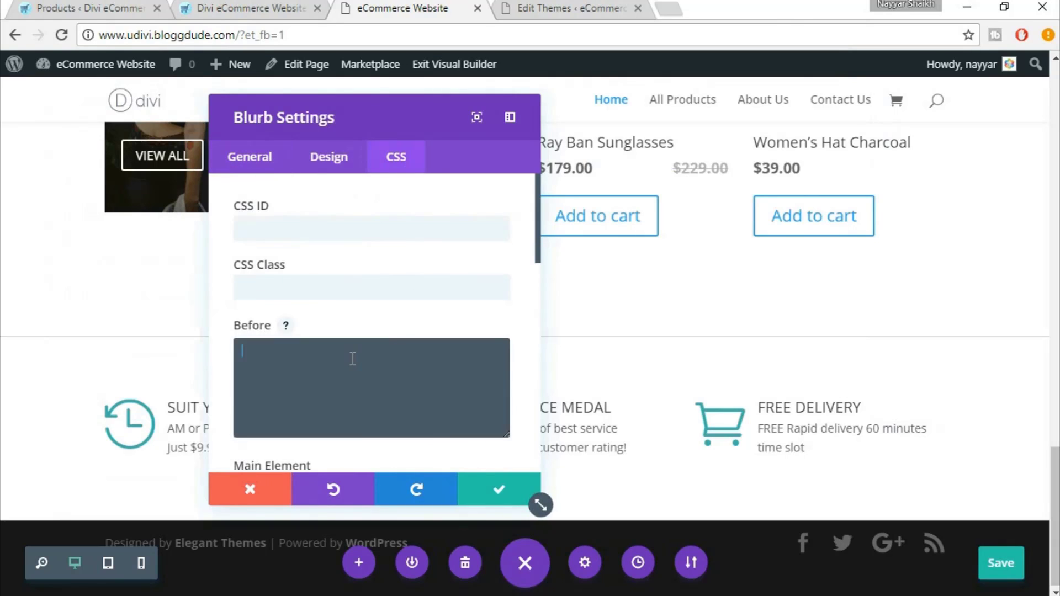
scroll(350, 363, "down", 3)
left_click(338, 369)
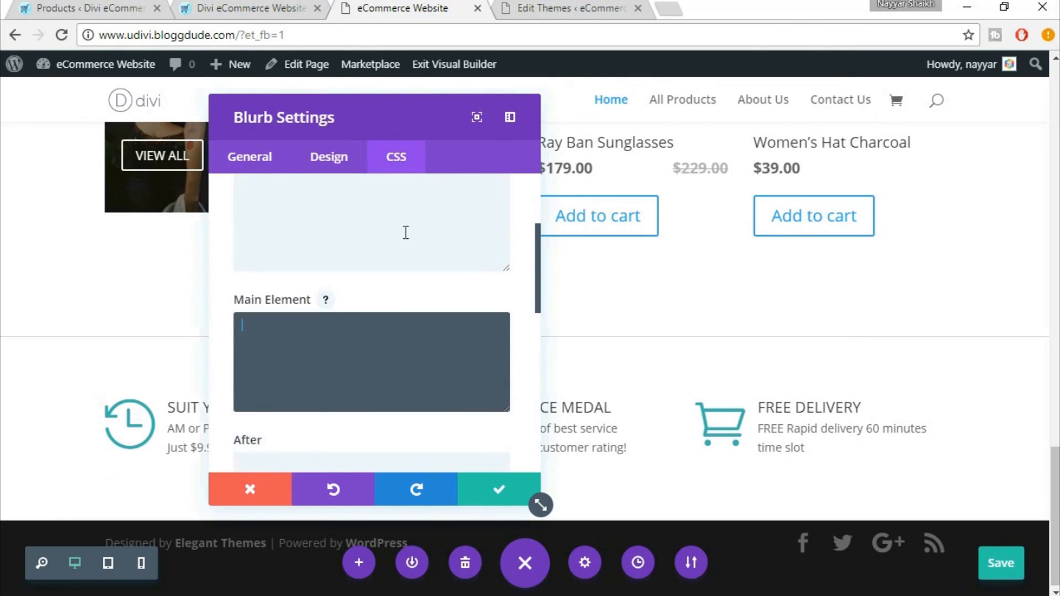
key("ctrl+v")
left_click_drag(417, 127, 794, 103)
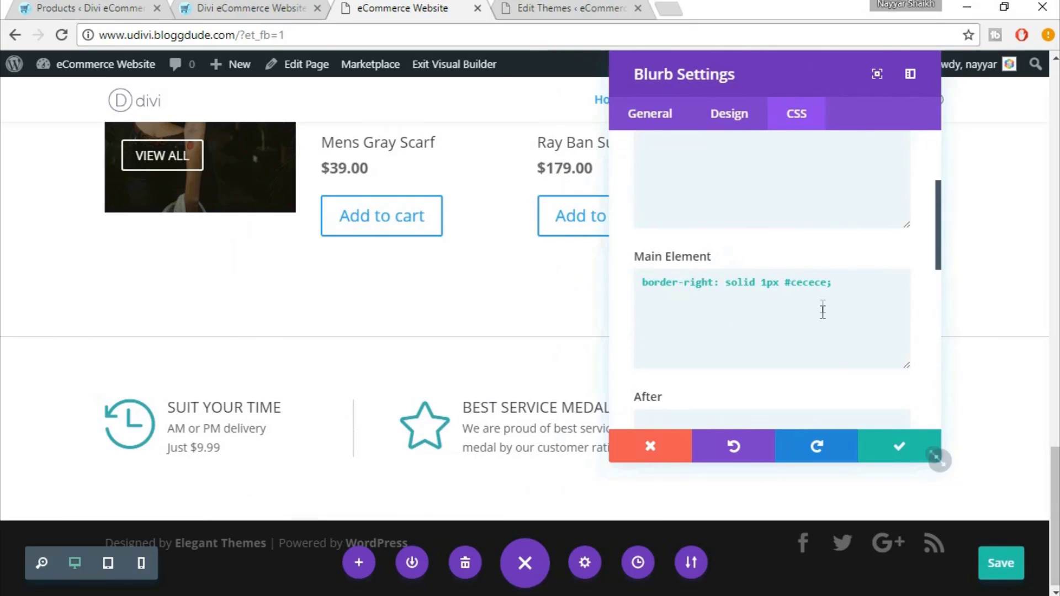
left_click_drag(791, 284, 823, 287)
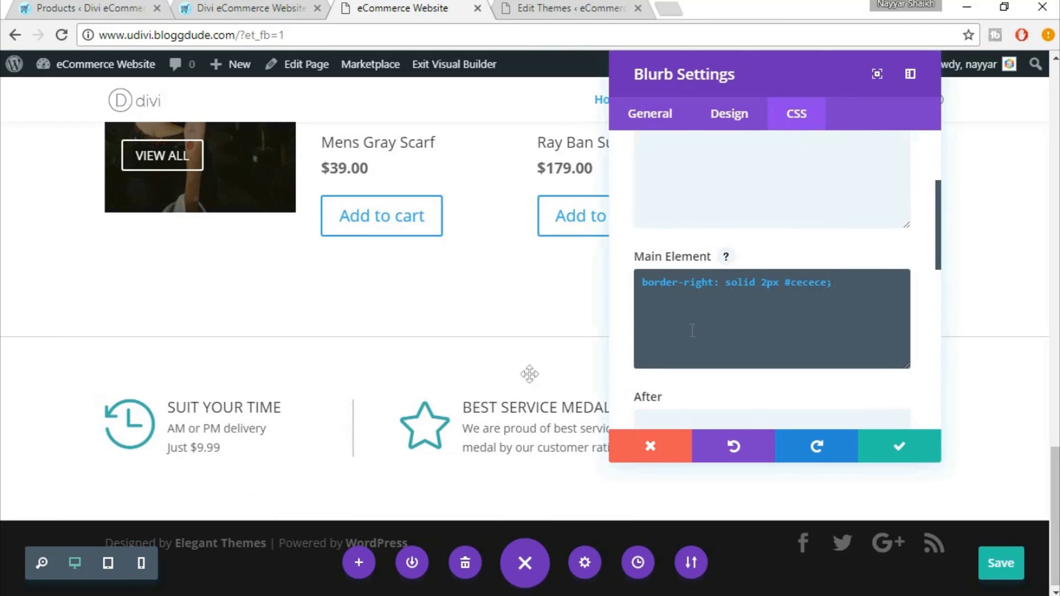
type("0")
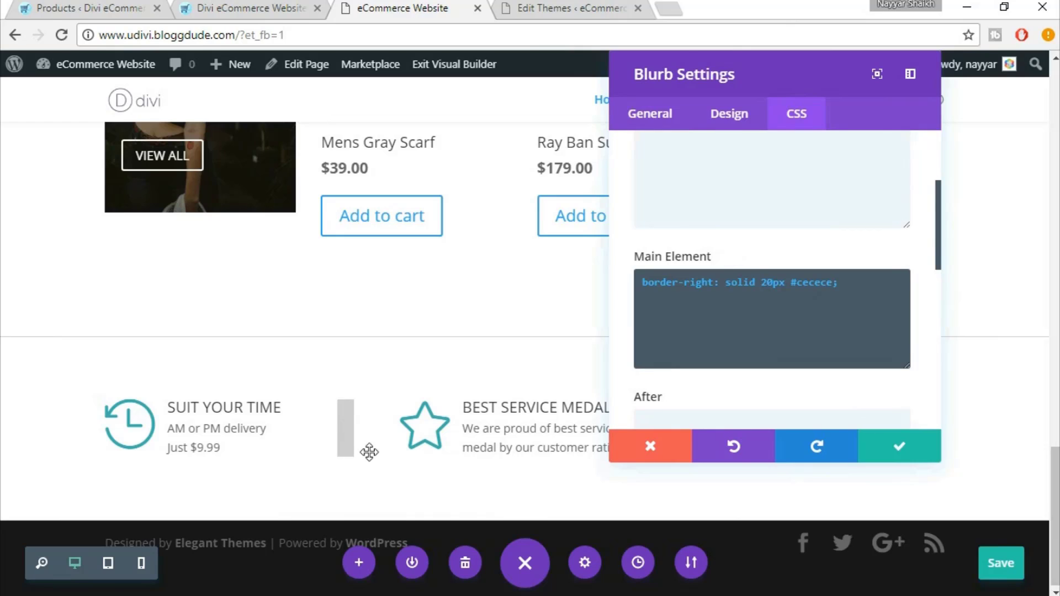
key("BackSpace")
key("BackSpace")
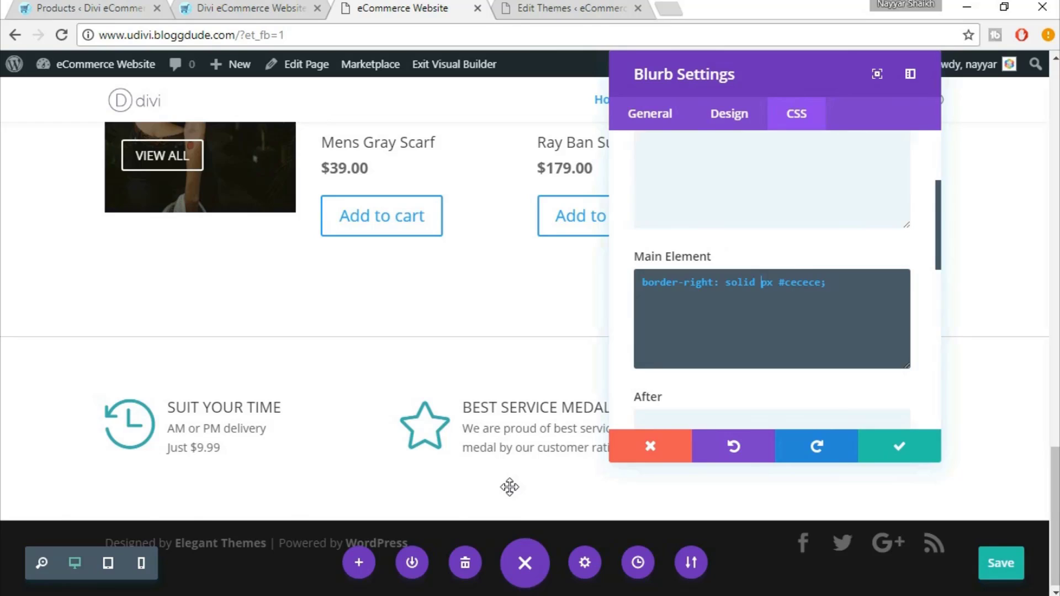
type("1")
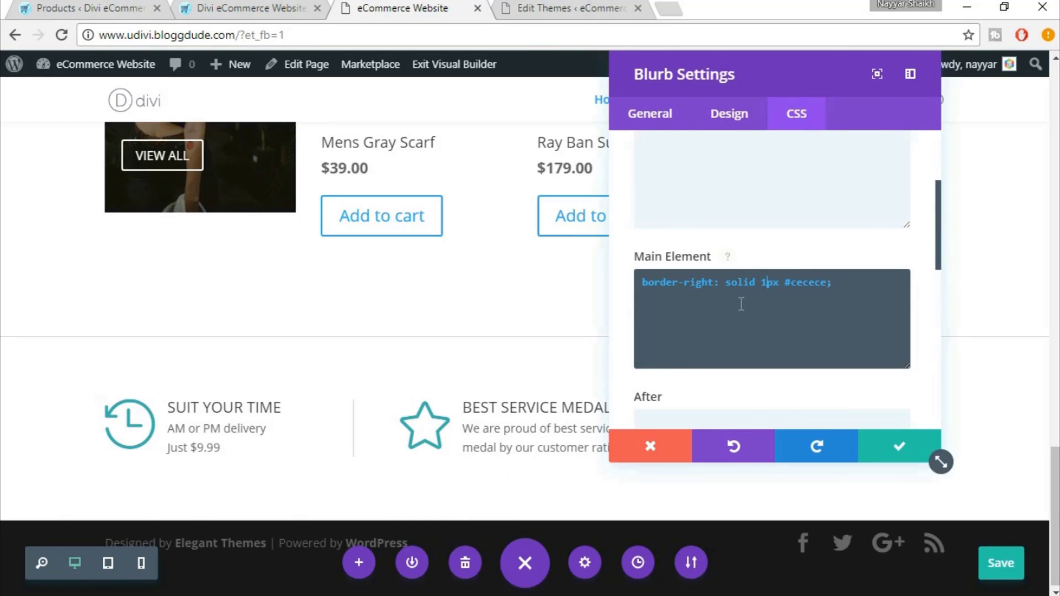
left_click(899, 447)
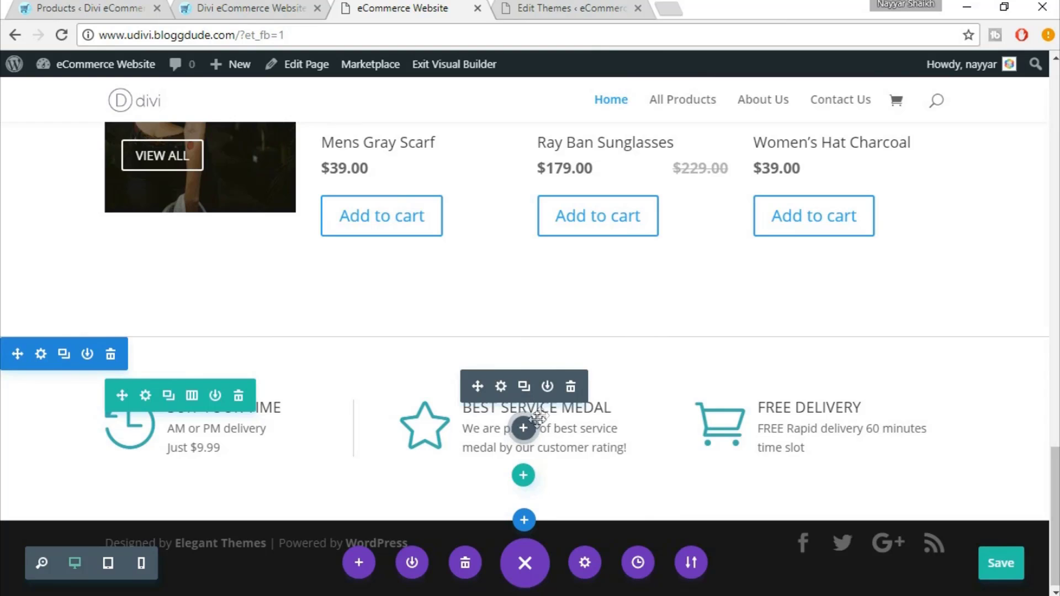
Add the same 1px #cecece right border to the Best Service Medal blurb
left_click(503, 384)
left_click(797, 154)
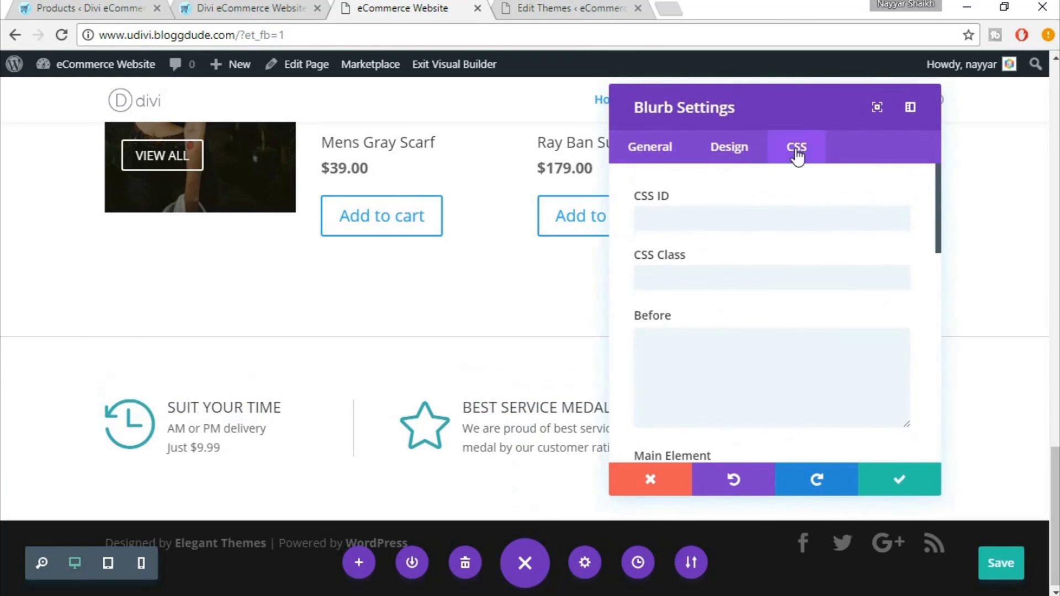
scroll(752, 348, "down", 5)
left_click(728, 284)
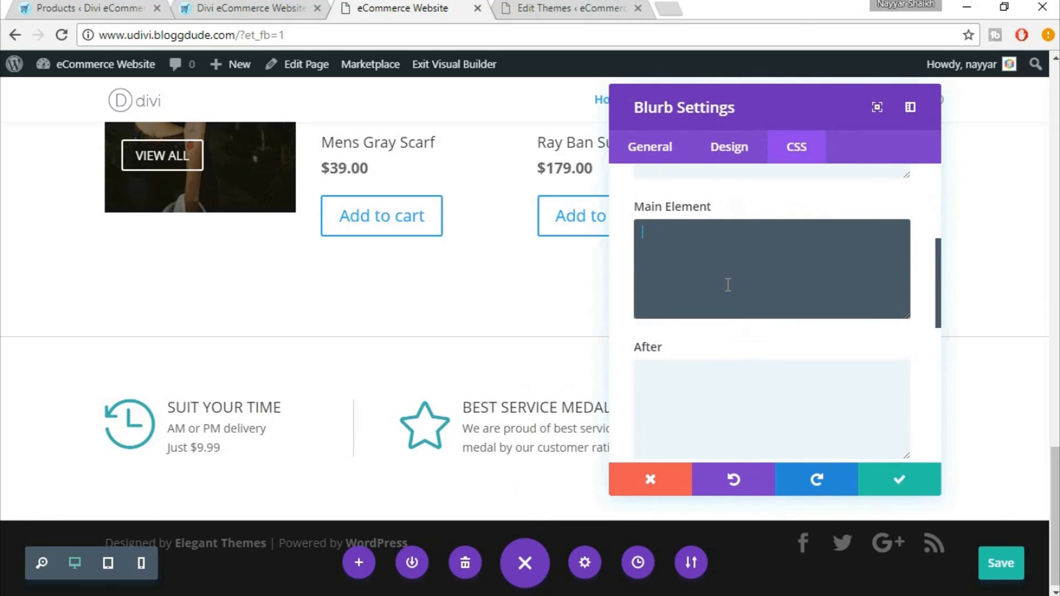
key("ctrl+v")
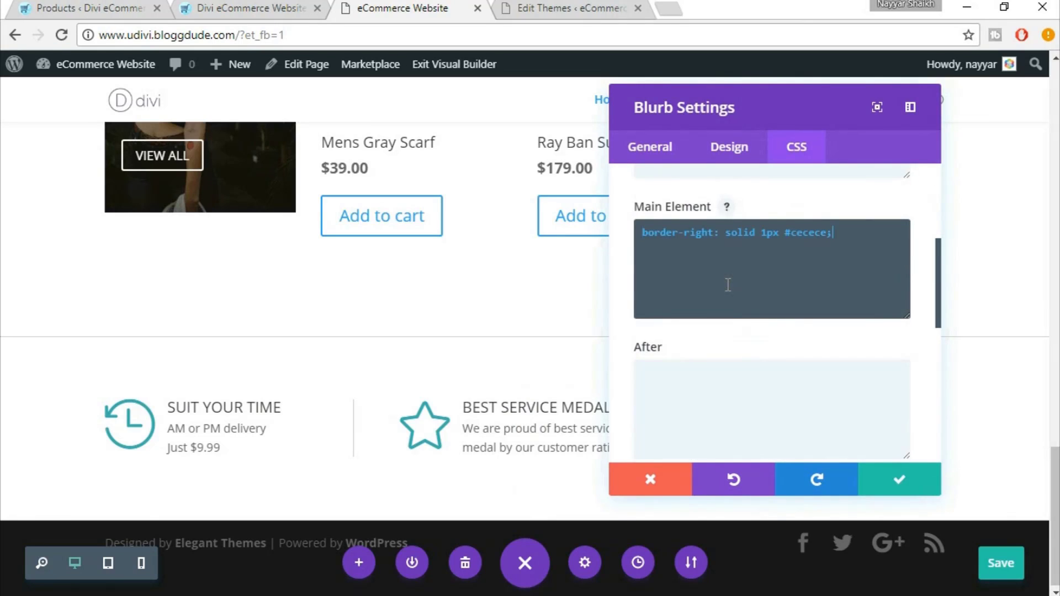
left_click(895, 478)
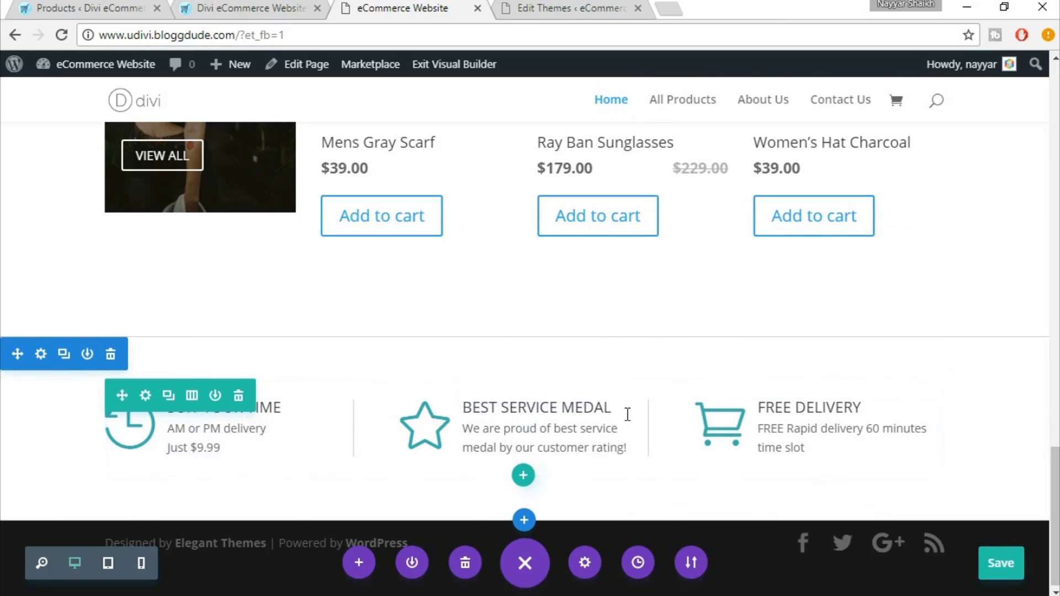
Compare with the live site and drag the info-box section's top and bottom padding smaller
left_click(264, 8)
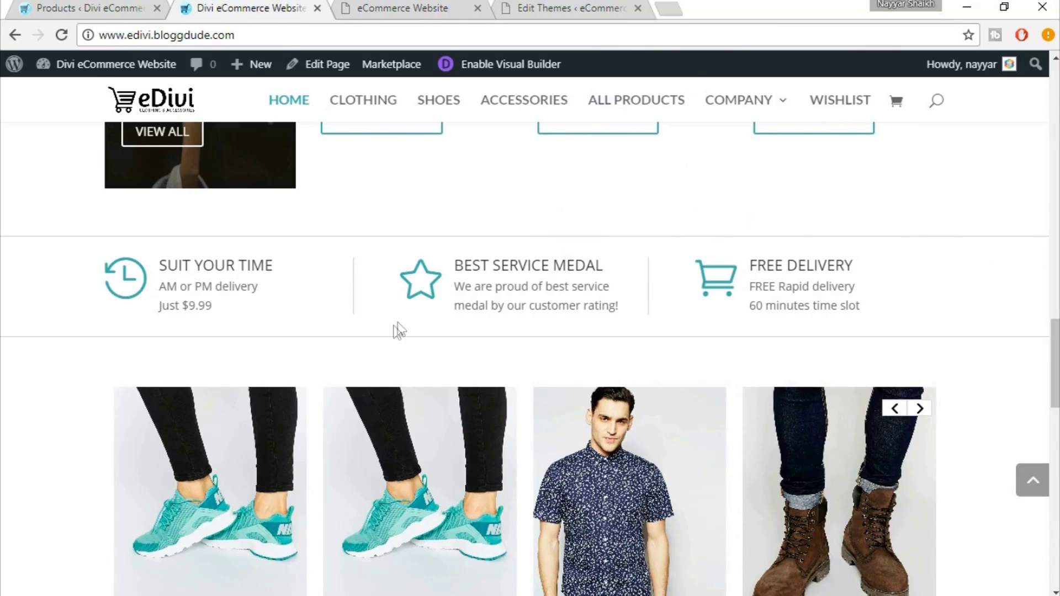
left_click(475, 7)
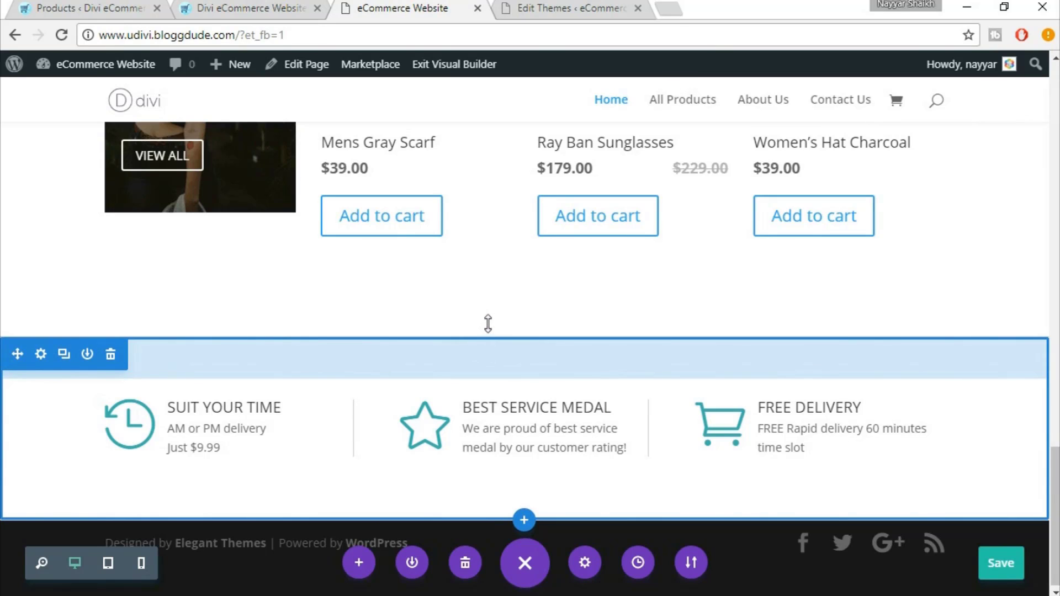
left_click_drag(488, 323, 488, 317)
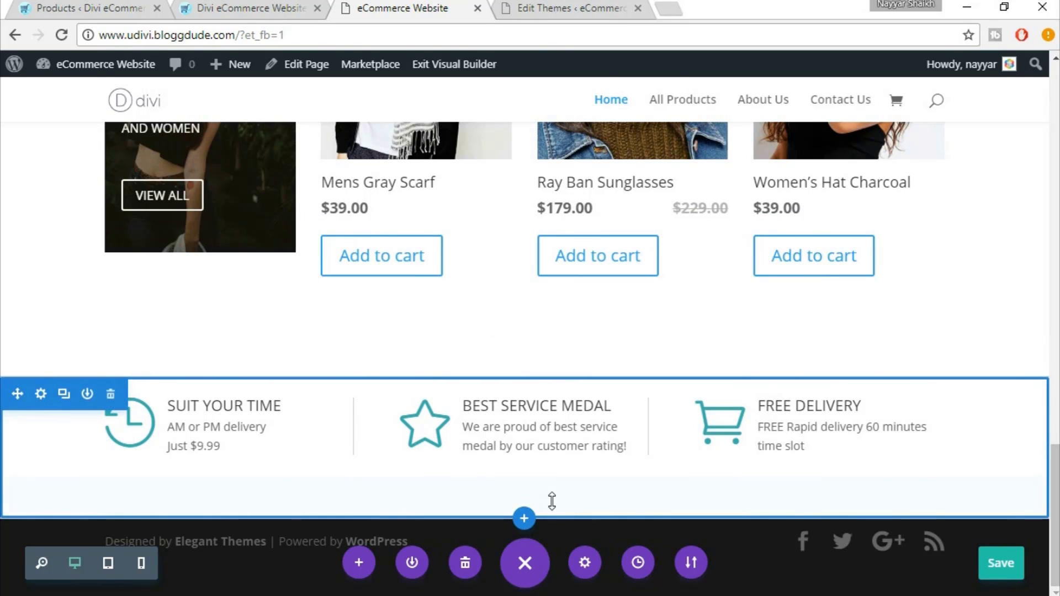
left_click_drag(551, 501, 572, 426)
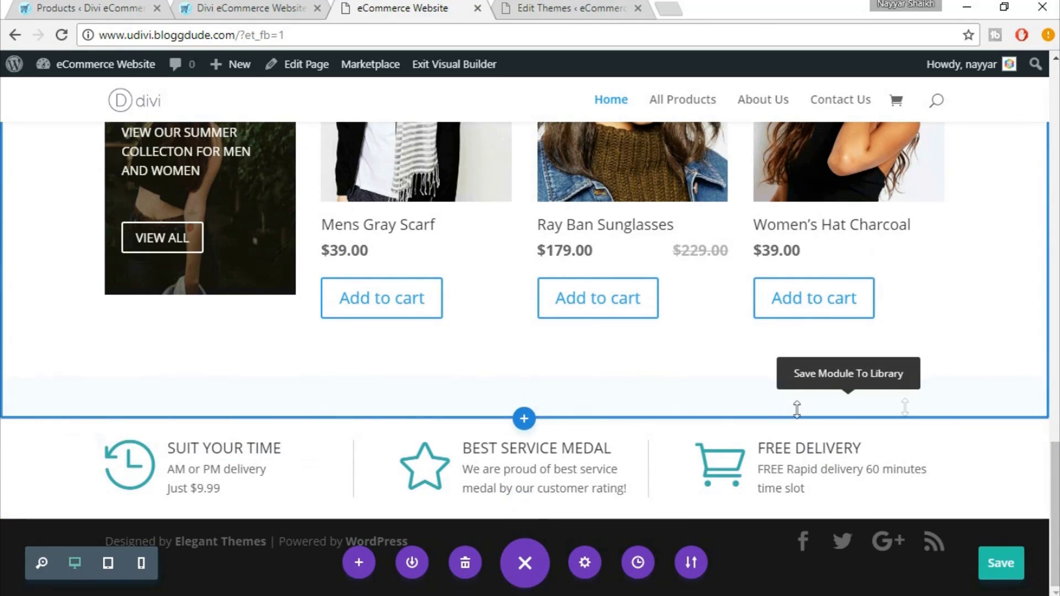
scroll(990, 319, "up", 3)
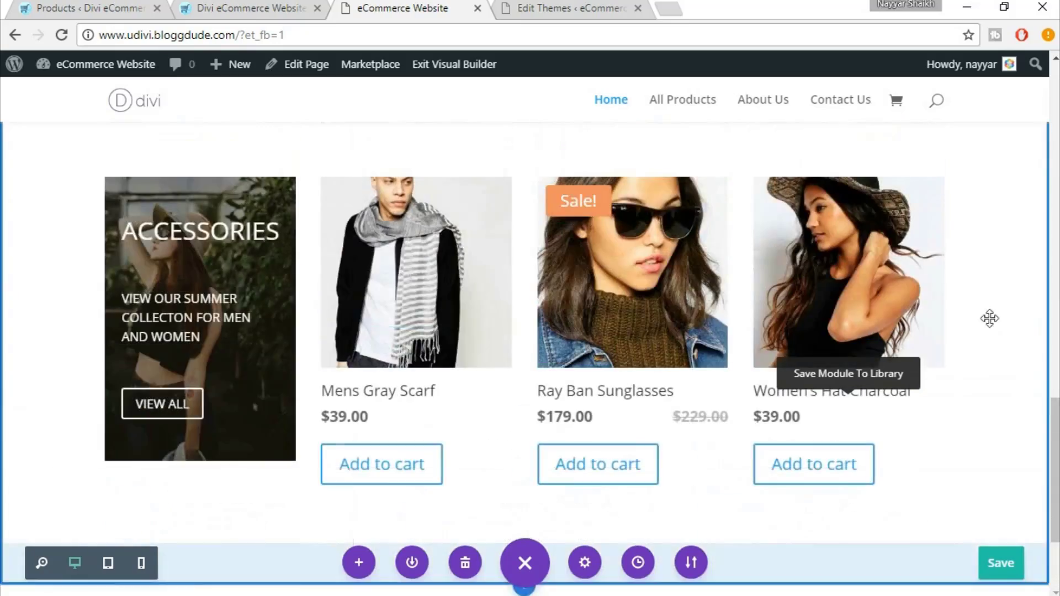
scroll(989, 319, "up", 12)
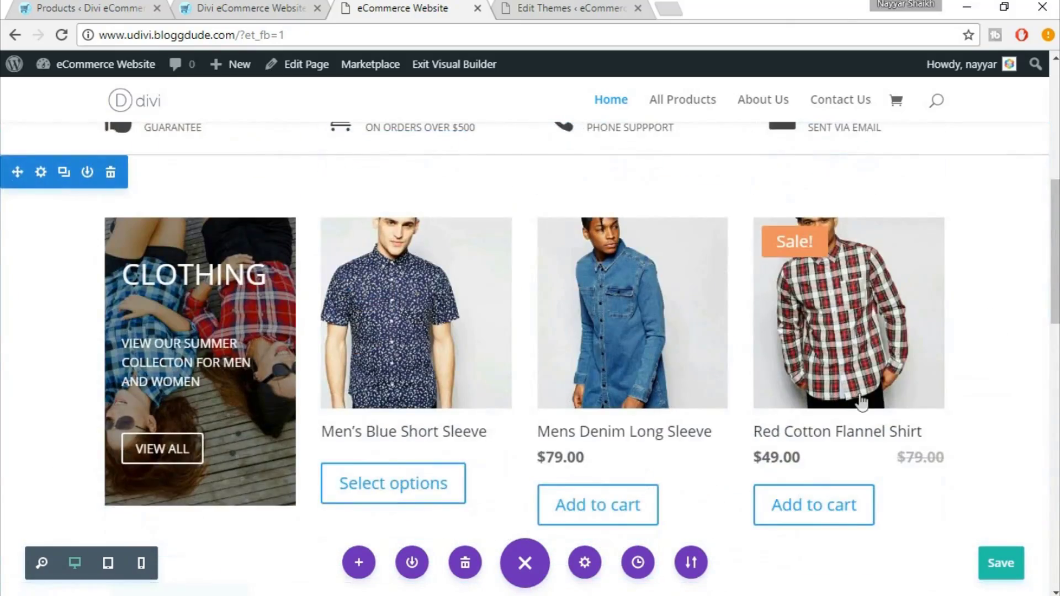
scroll(861, 402, "down", 10)
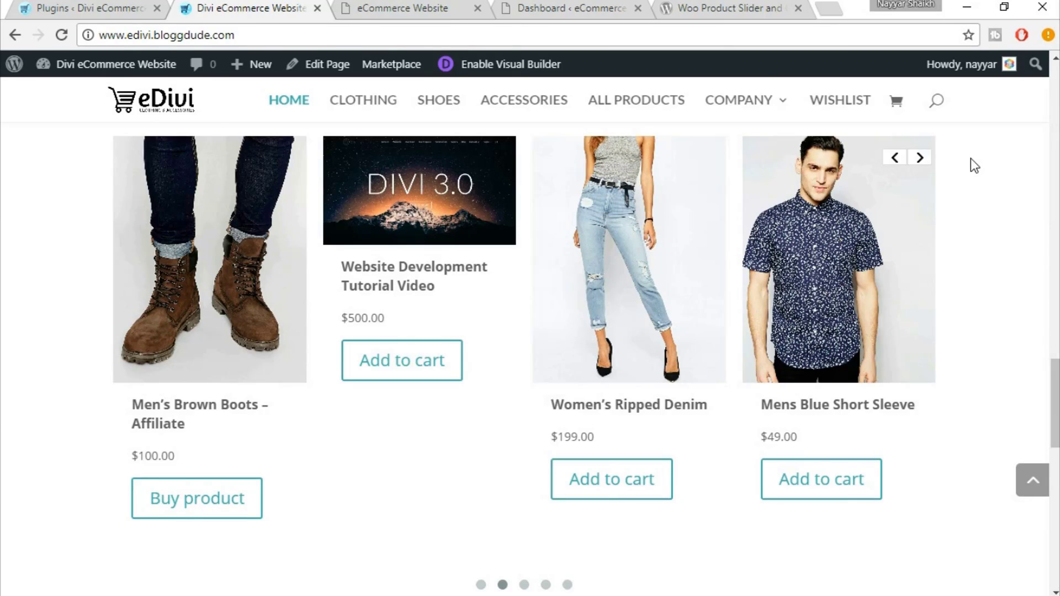
Go to Plugins > Add New in the WordPress dashboard
left_click(581, 9)
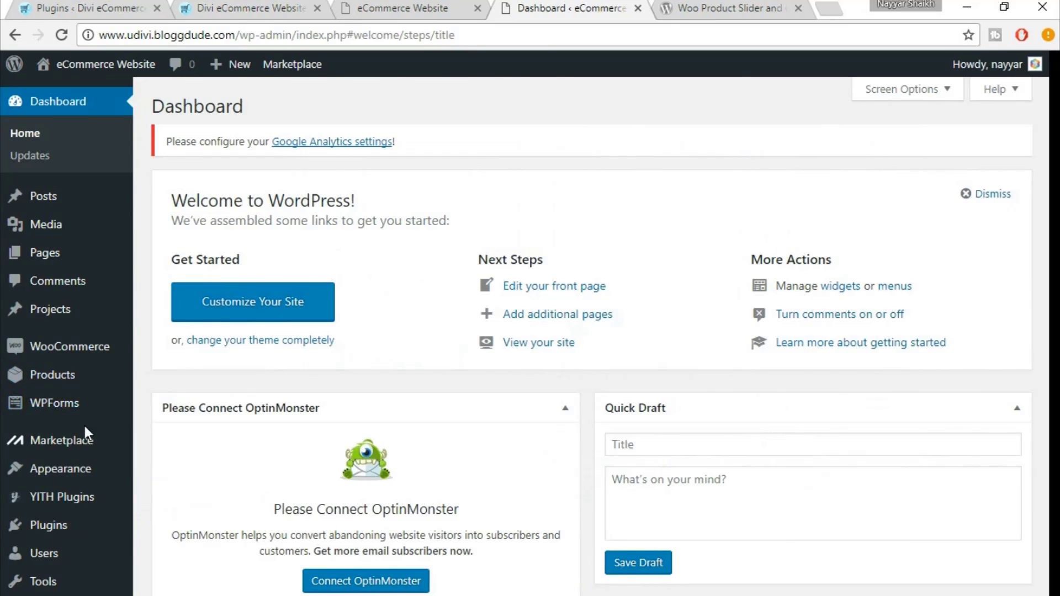
scroll(84, 423, "down", 3)
mouse_move(50, 376)
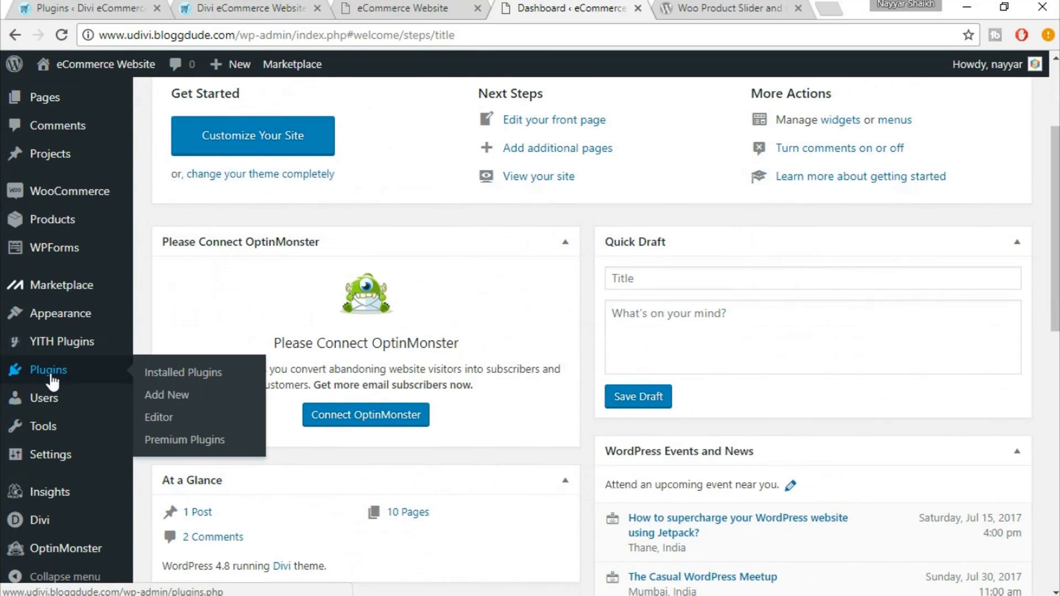
left_click(180, 397)
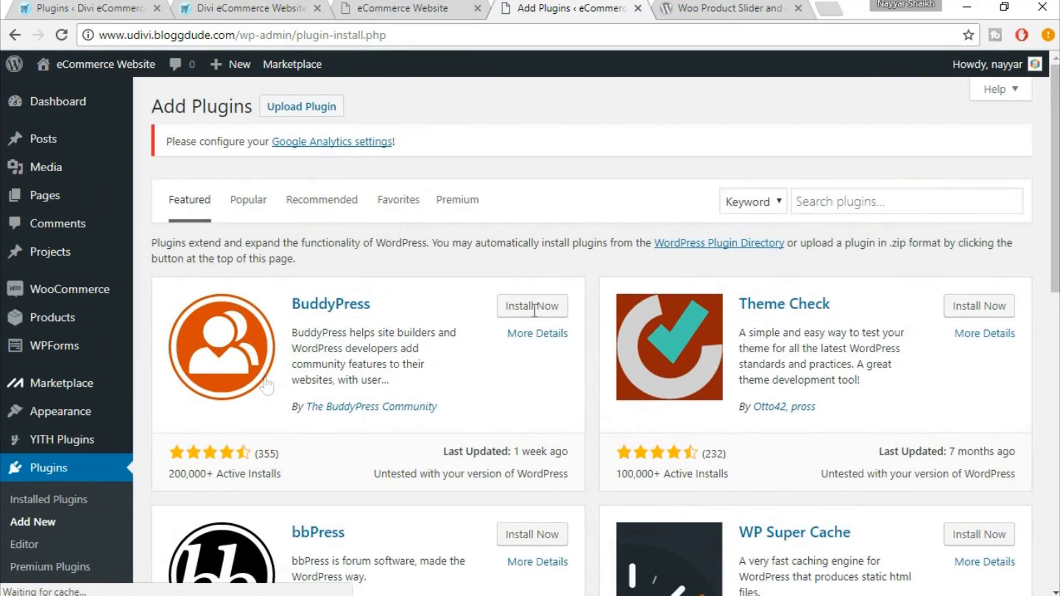
Search for 'Woocommerce Products Slider', install it and activate it
left_click(889, 194)
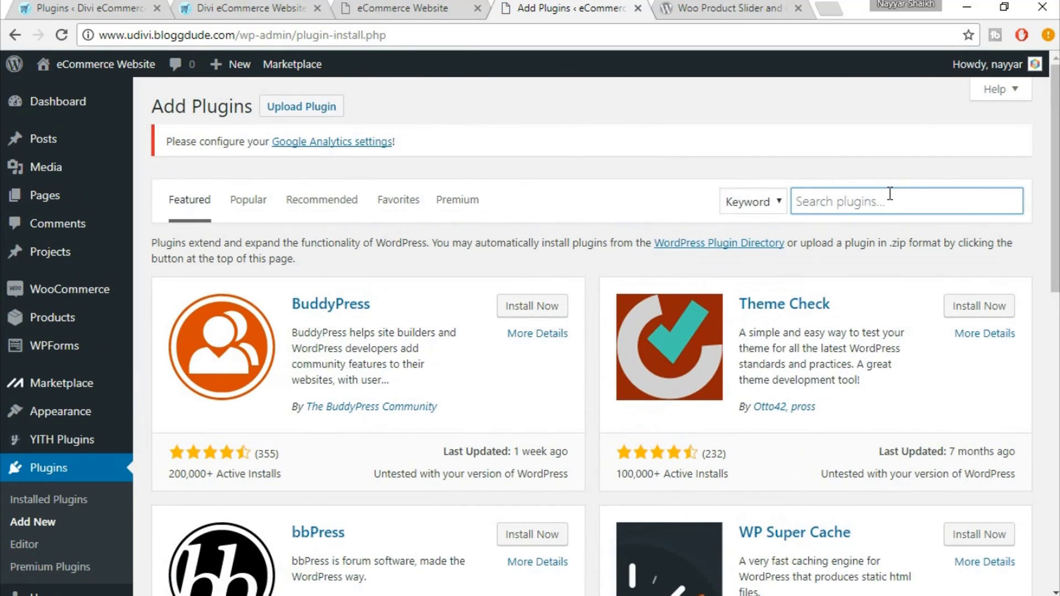
type("Woocommerce Products Slider")
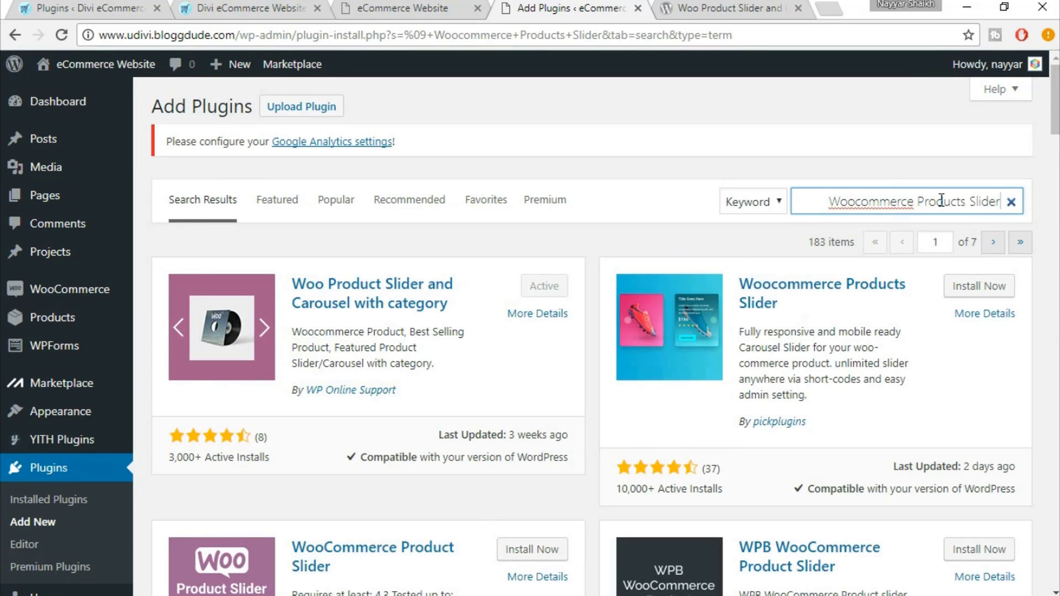
scroll(998, 273, "down", 1)
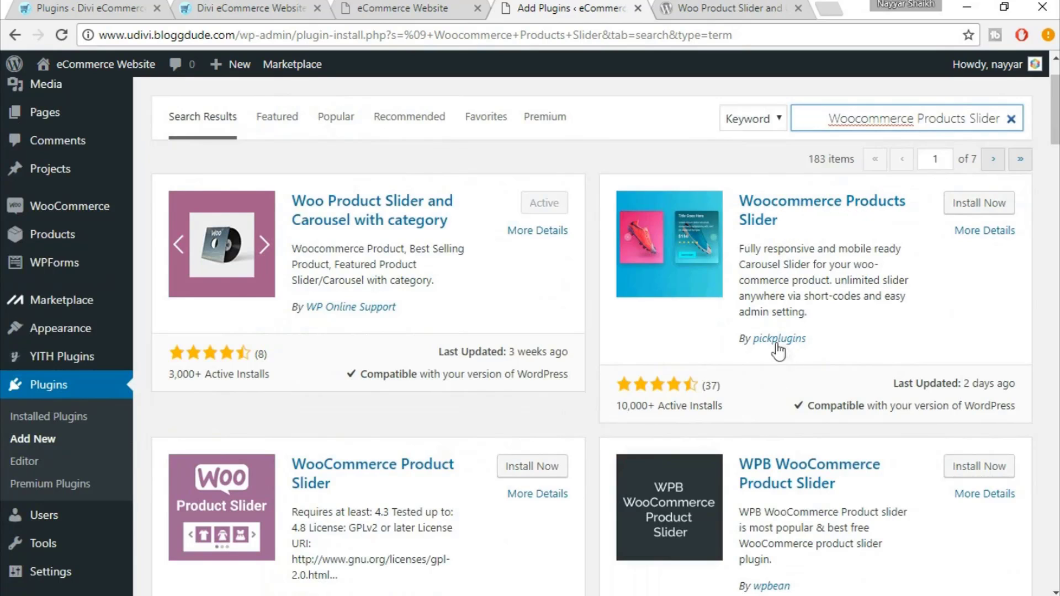
left_click(979, 205)
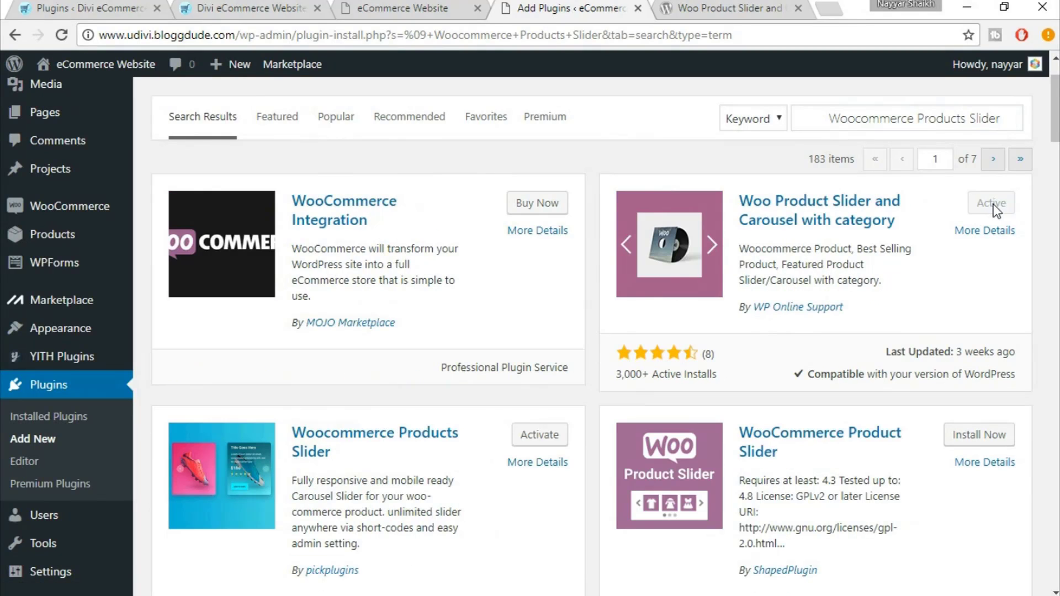
left_click(994, 204)
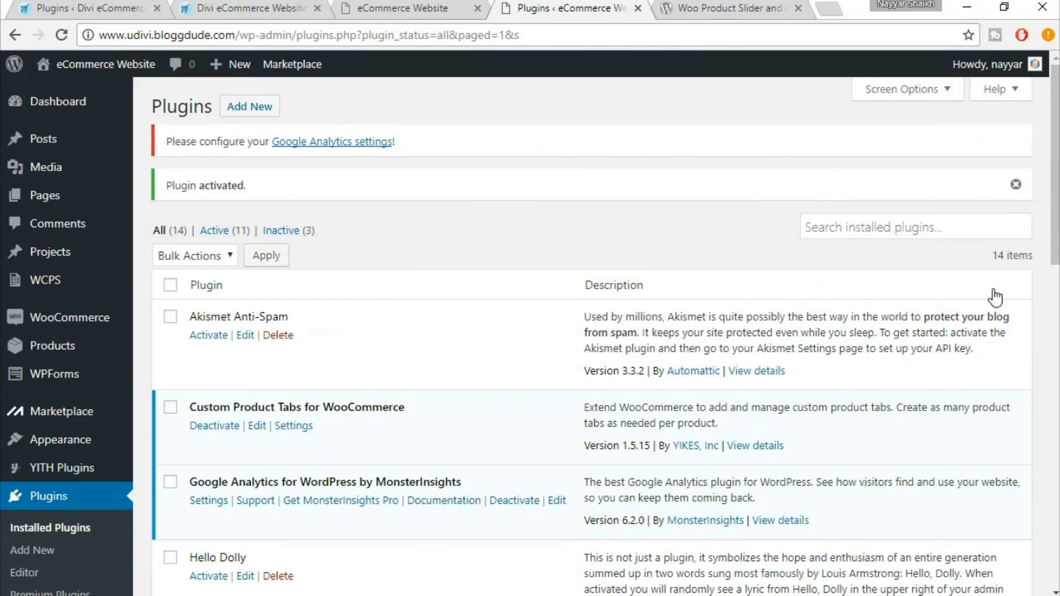
Create a new WCPS product slider and select its shortcode
mouse_move(42, 282)
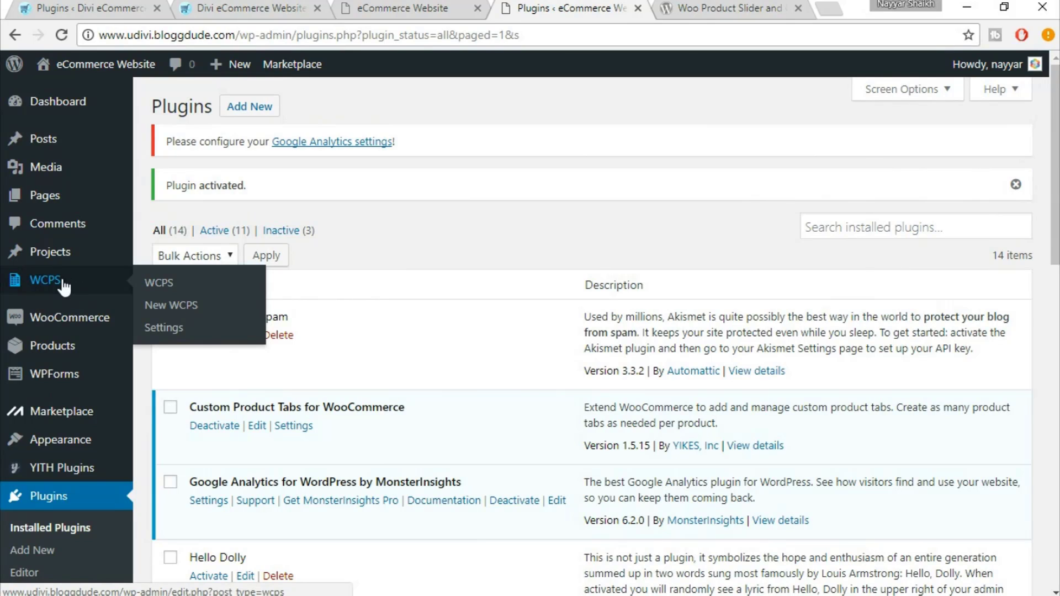
left_click(173, 304)
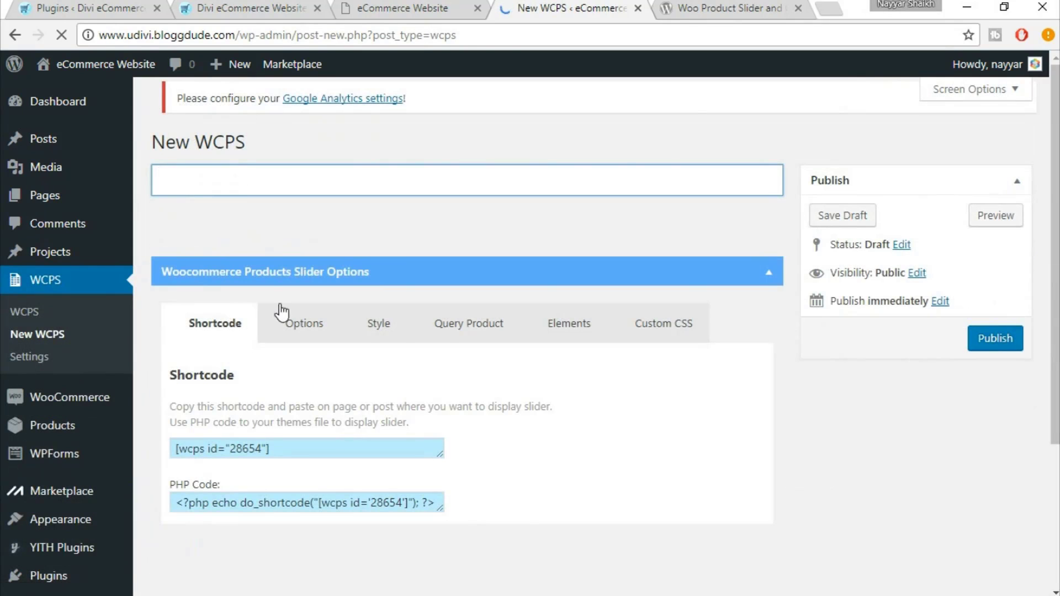
scroll(432, 349, "down", 2)
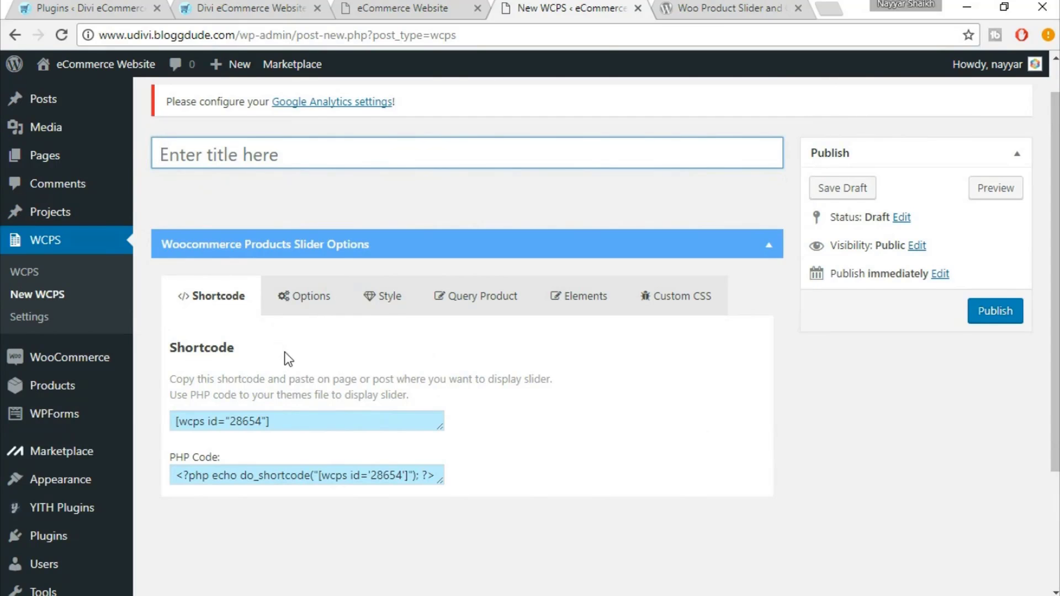
scroll(284, 353, "down", 2)
left_click_drag(270, 337, 175, 334)
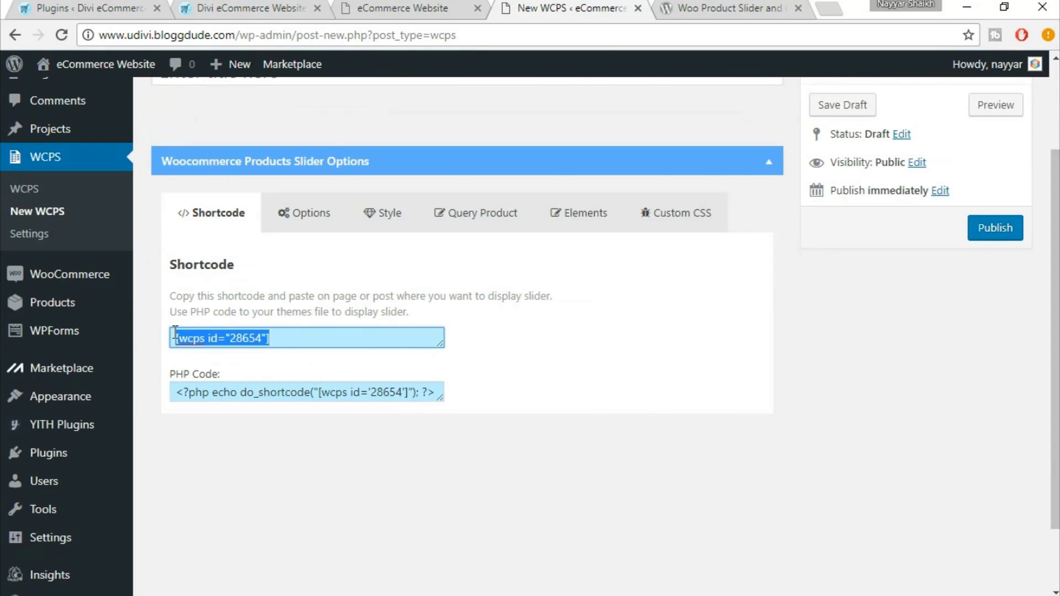
left_click(274, 314)
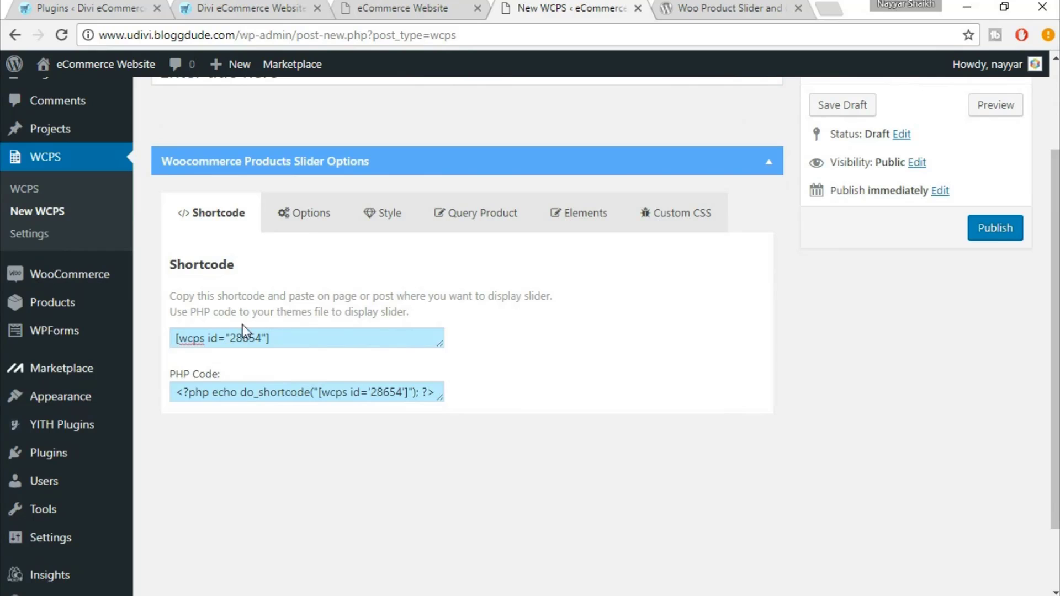
In the slider options, change the In Desktop column count from 3 to 4
left_click(307, 221)
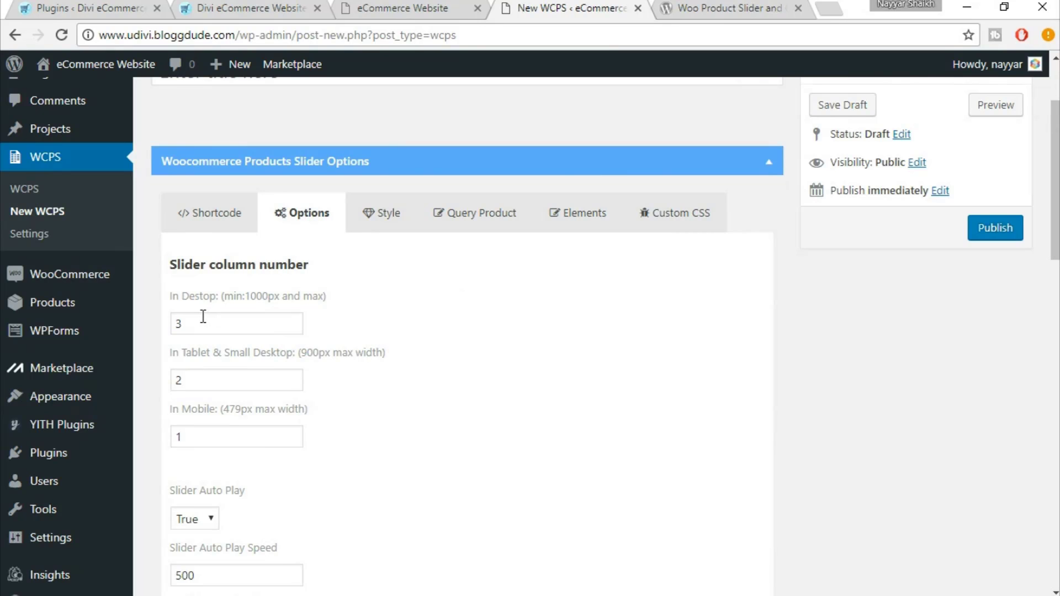
left_click(249, 7)
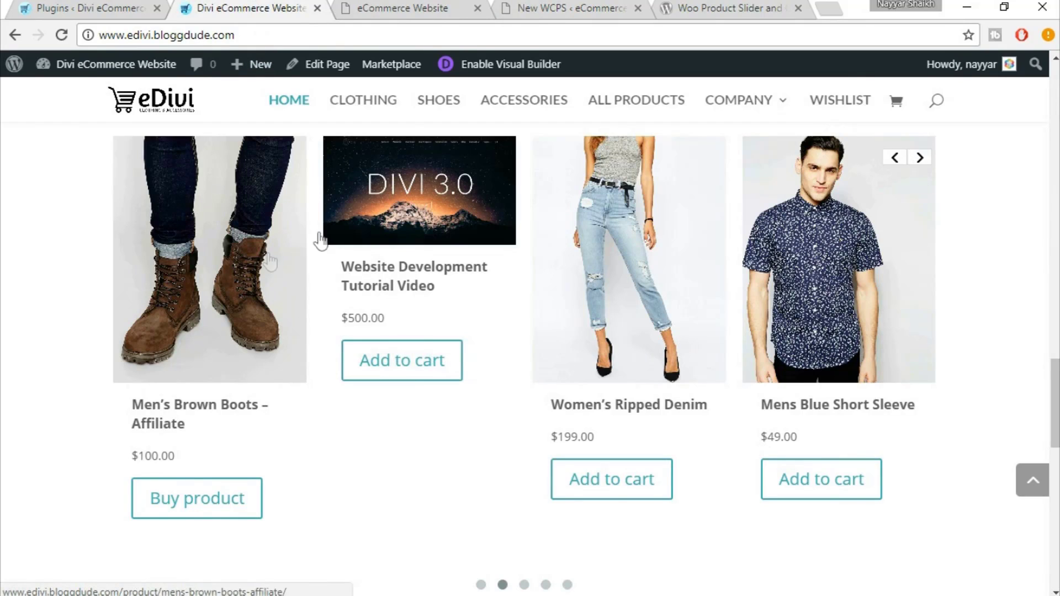
left_click(559, 6)
left_click_drag(206, 325, 157, 322)
type("4")
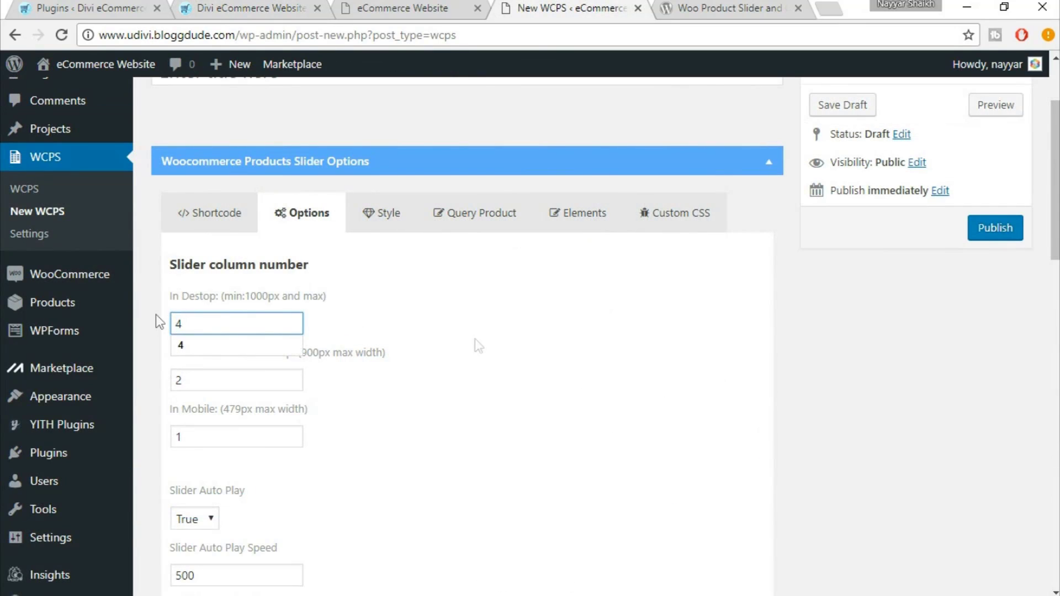
left_click(554, 365)
Review the remaining slider options, keeping Slider Auto Play at True
scroll(554, 365, "down", 2)
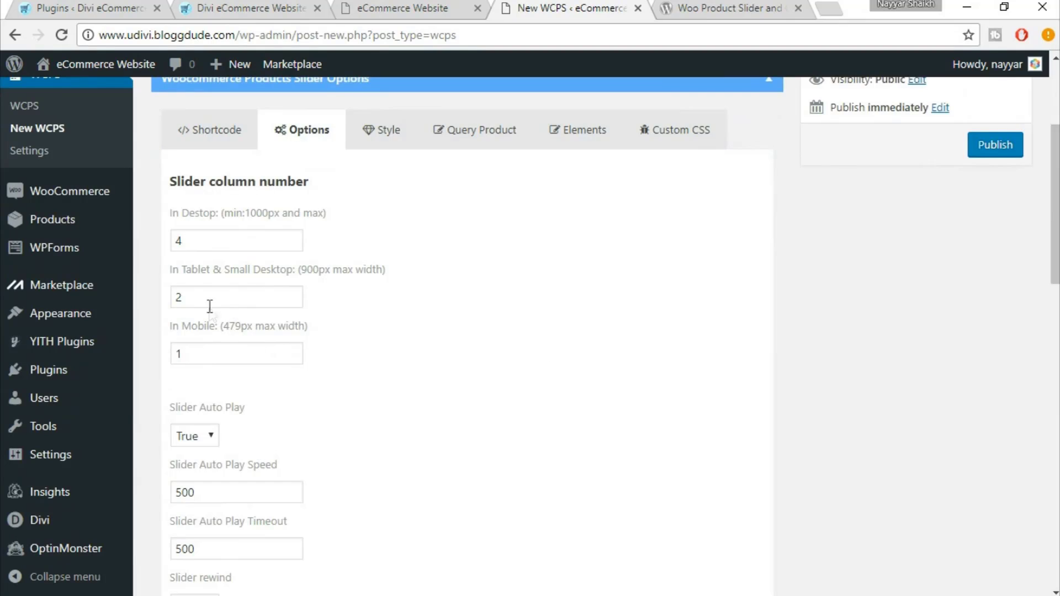
scroll(557, 359, "down", 3)
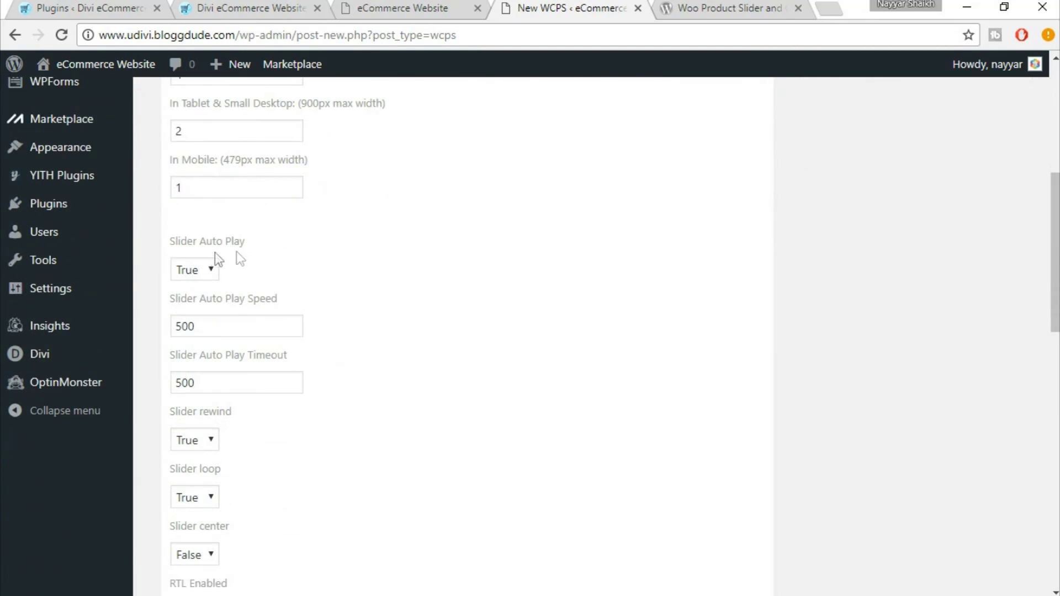
left_click(213, 276)
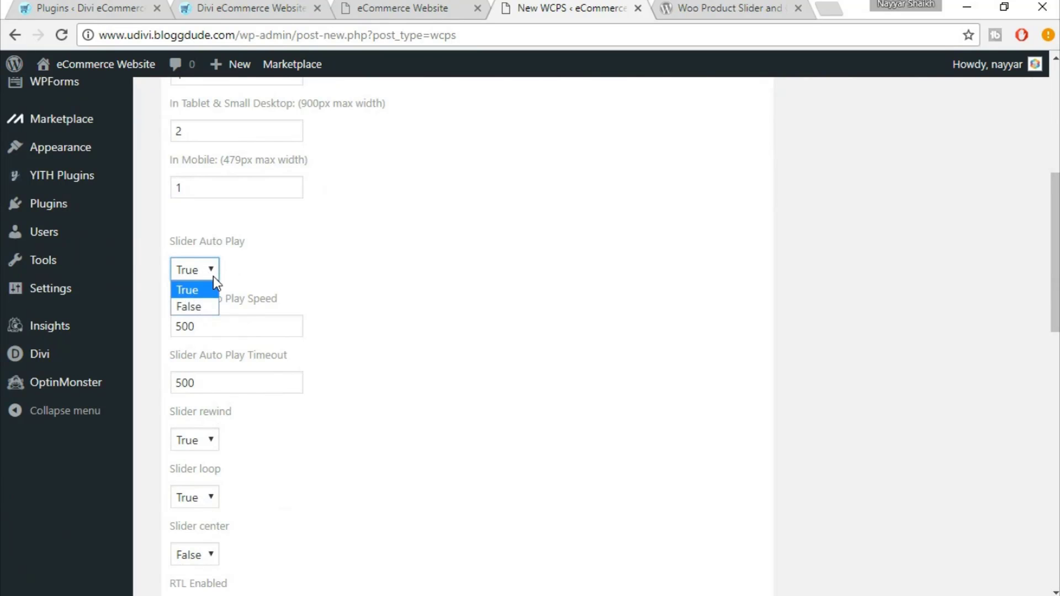
left_click(213, 277)
left_click(209, 277)
left_click(253, 268)
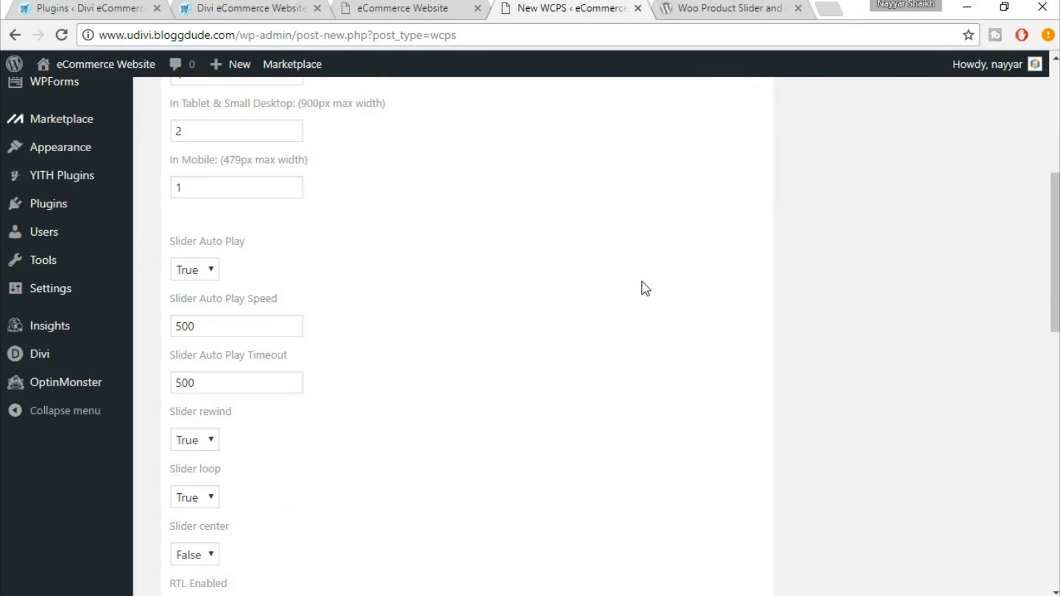
scroll(405, 255, "down", 1)
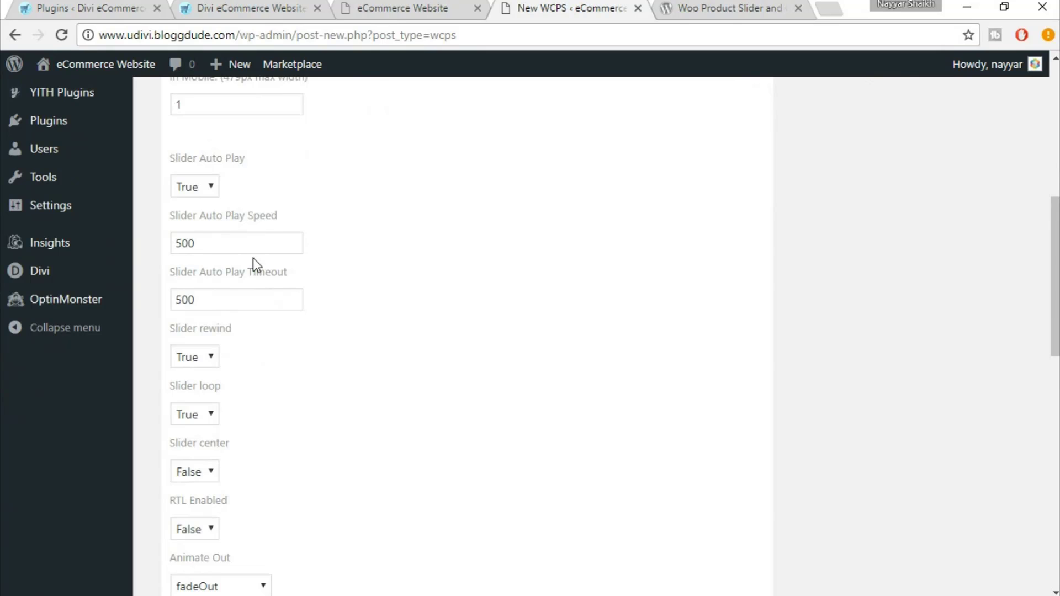
scroll(252, 254, "down", 1)
scroll(247, 272, "down", 1)
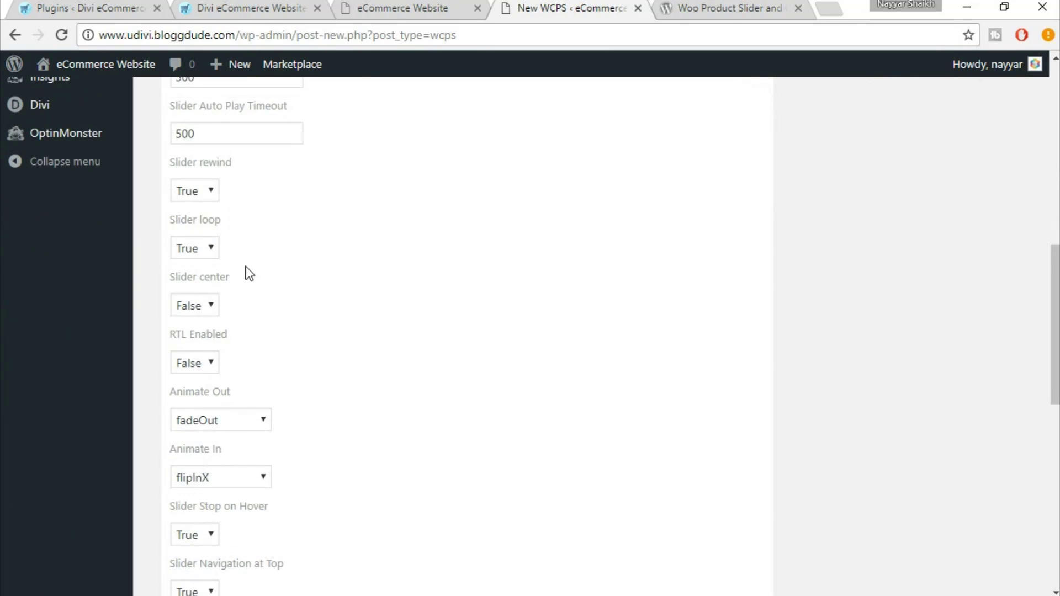
scroll(246, 272, "down", 2)
scroll(342, 313, "down", 5)
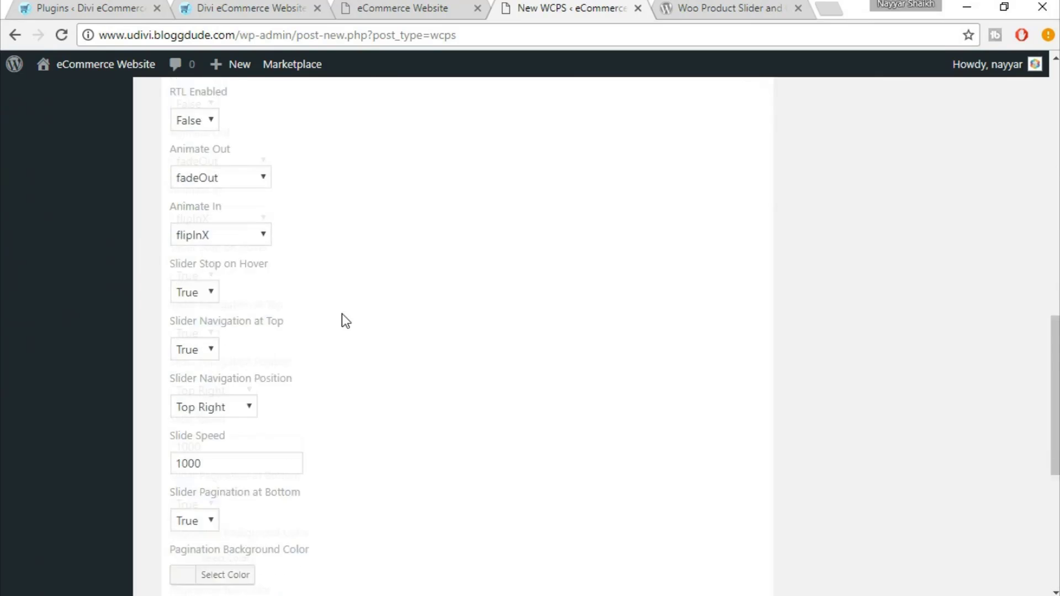
scroll(438, 365, "down", 2)
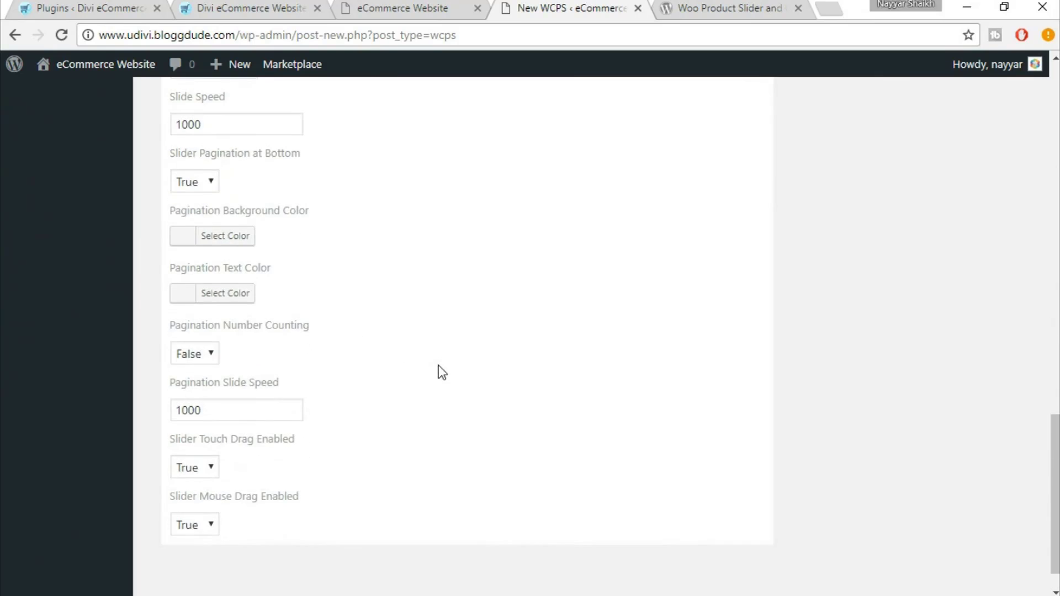
scroll(439, 372, "up", 7)
scroll(439, 373, "up", 10)
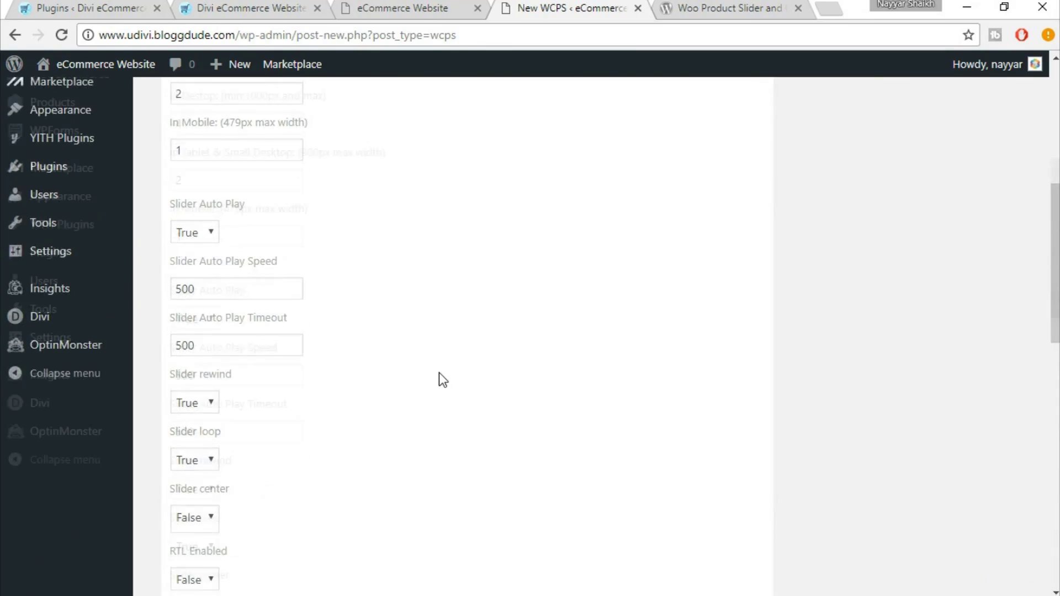
left_click(385, 269)
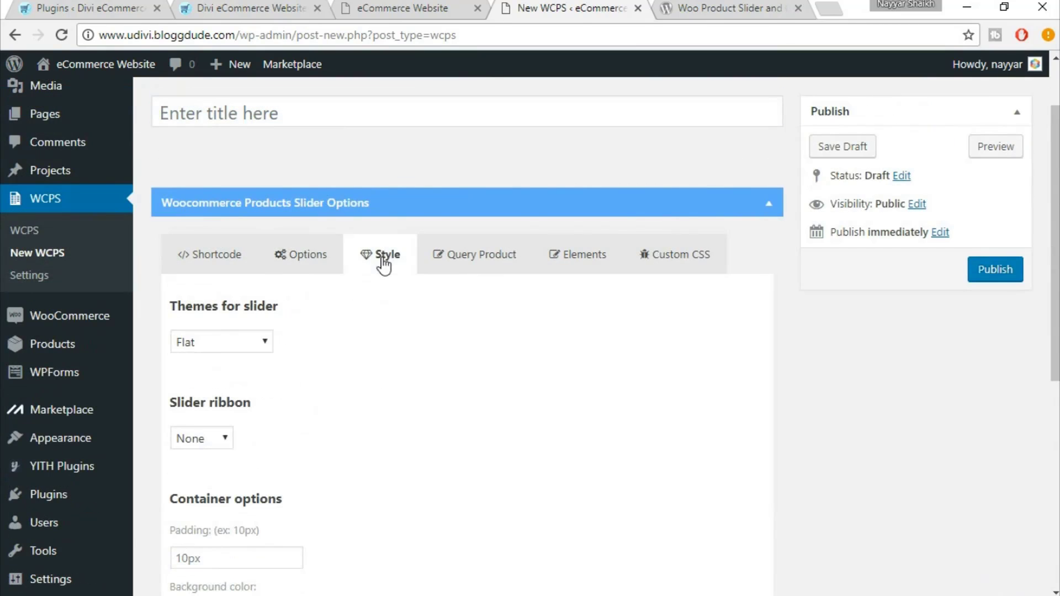
scroll(588, 362, "down", 2)
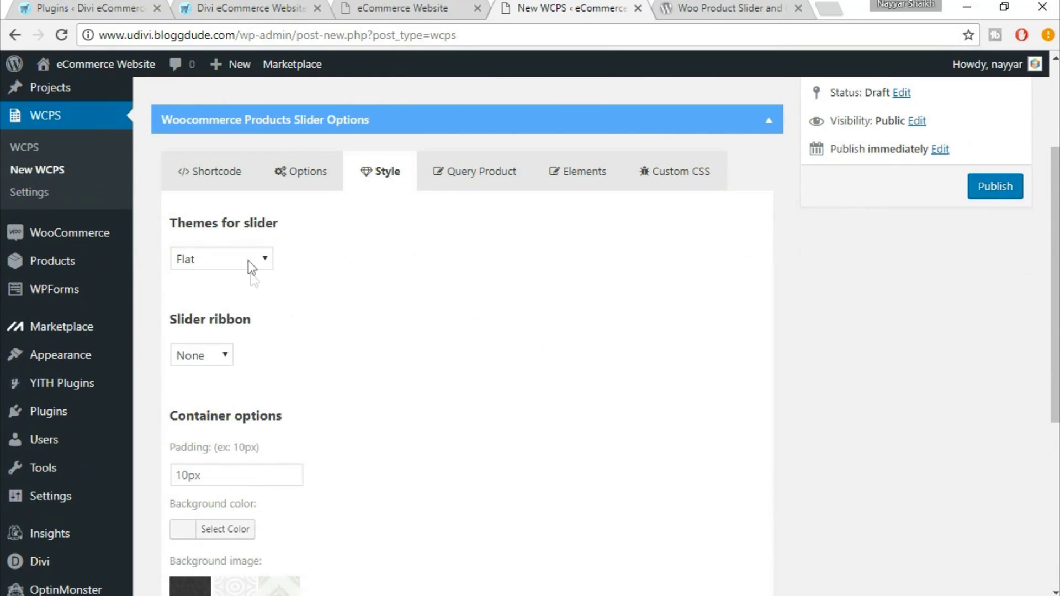
left_click(252, 258)
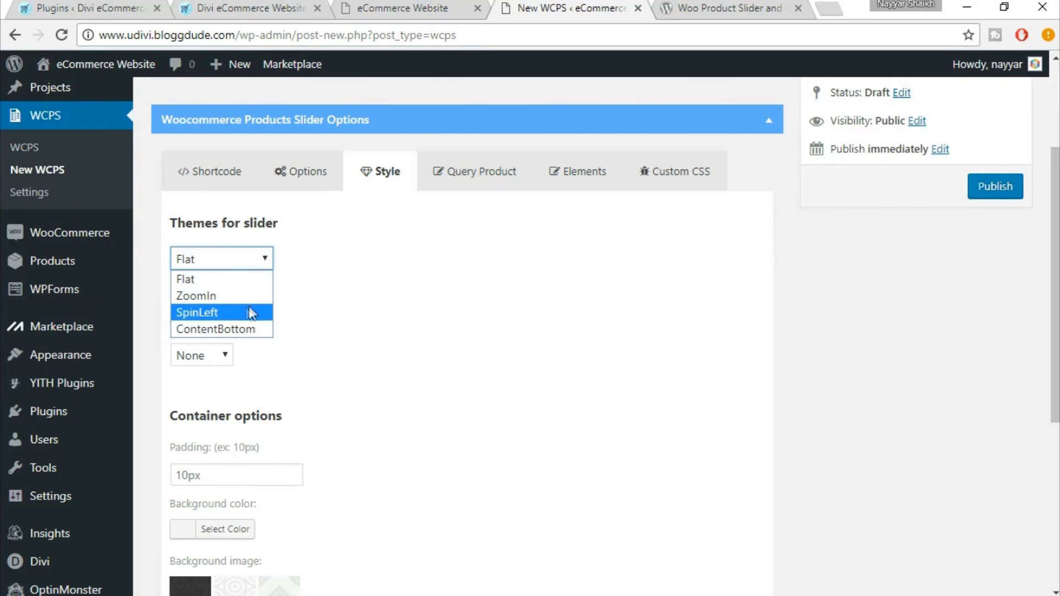
left_click(388, 296)
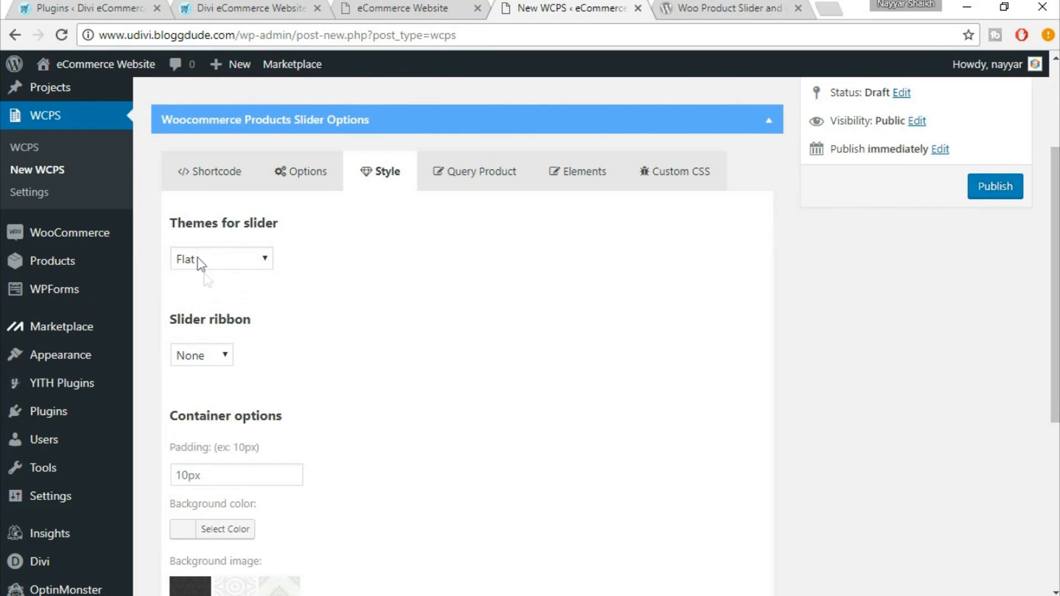
scroll(491, 344, "down", 3)
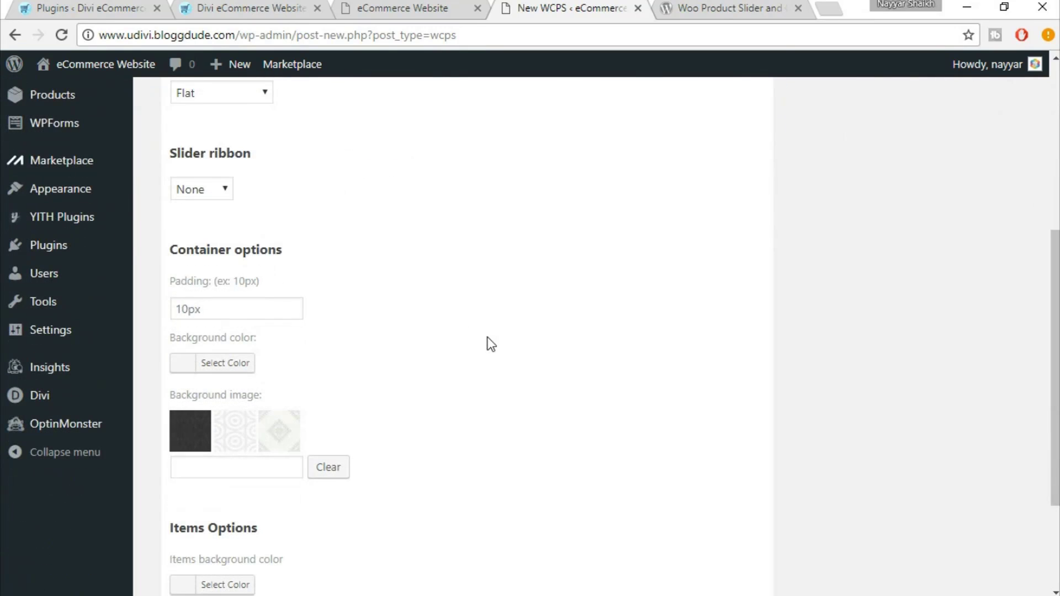
scroll(491, 344, "down", 2)
scroll(488, 343, "down", 2)
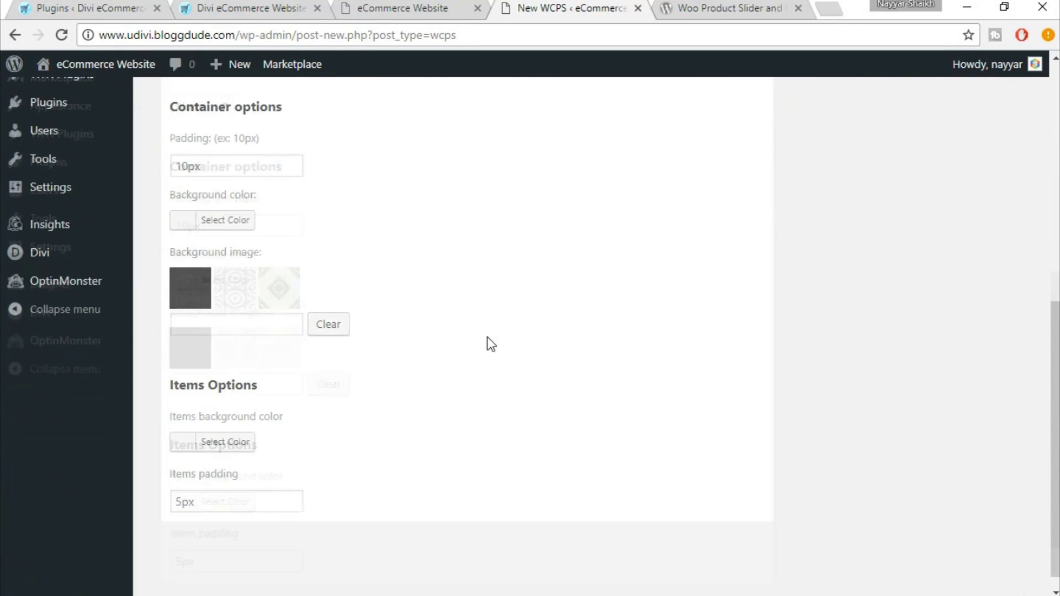
scroll(498, 282, "up", 2)
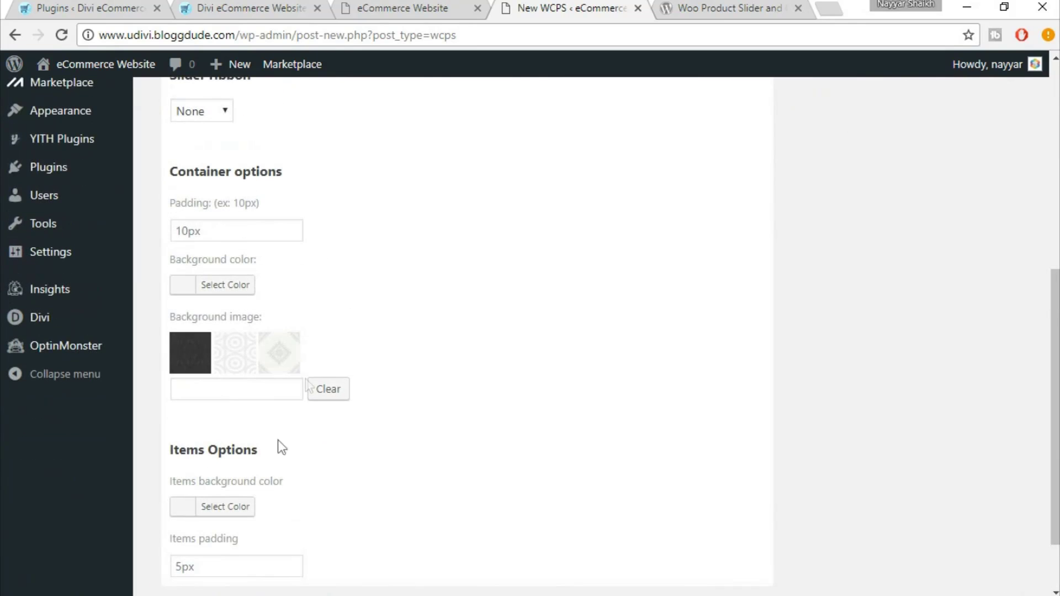
scroll(259, 361, "up", 3)
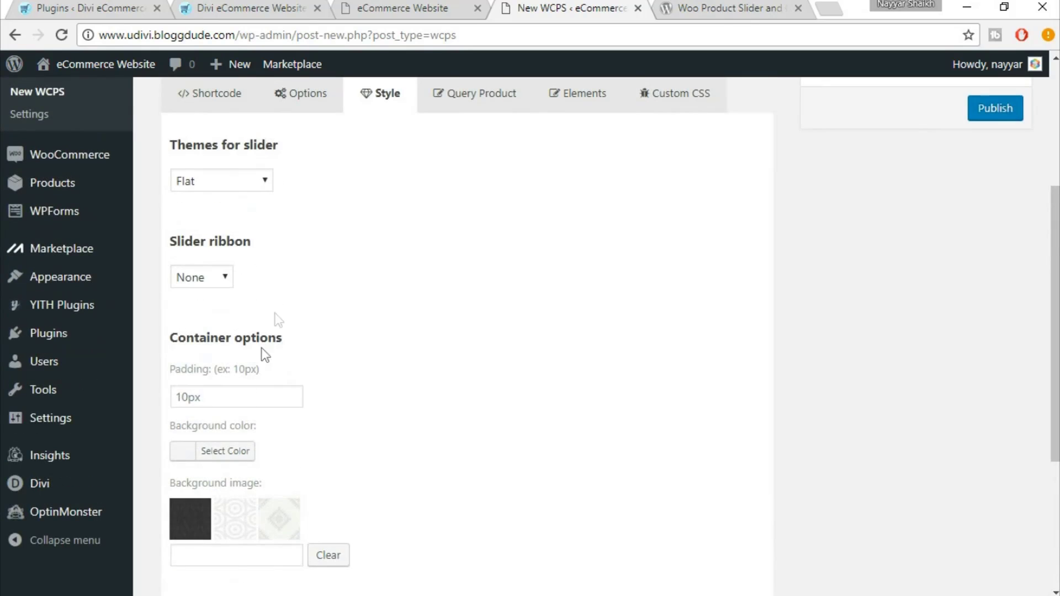
scroll(389, 273, "down", 2)
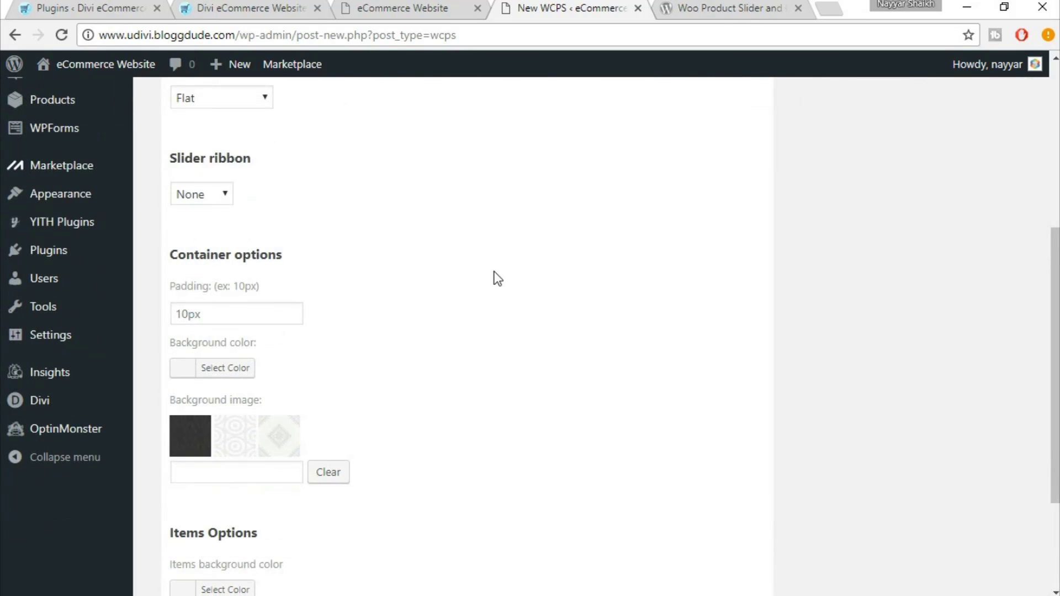
scroll(506, 337, "down", 2)
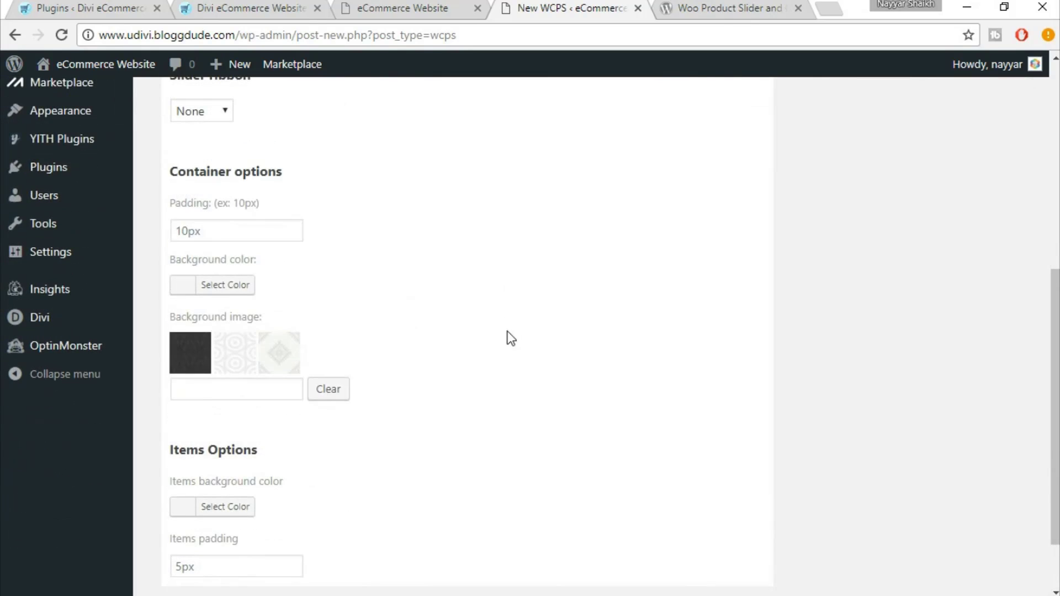
scroll(407, 338, "up", 8)
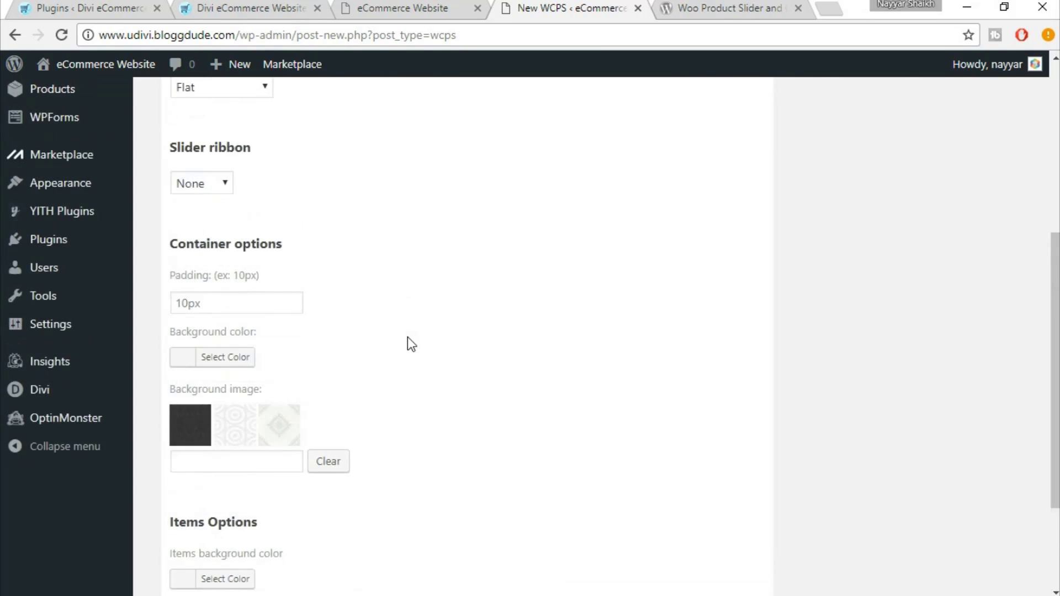
Open the Query Product tab, then the Elements tab listing the slider item elements
left_click(461, 273)
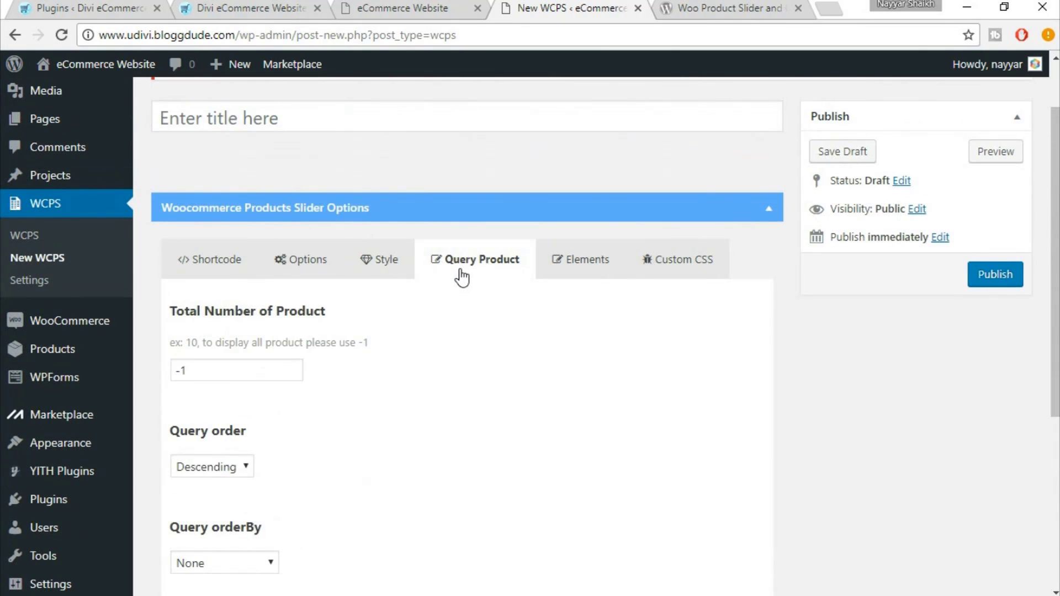
scroll(463, 332, "down", 2)
scroll(500, 310, "up", 2)
left_click(583, 264)
scroll(611, 313, "down", 2)
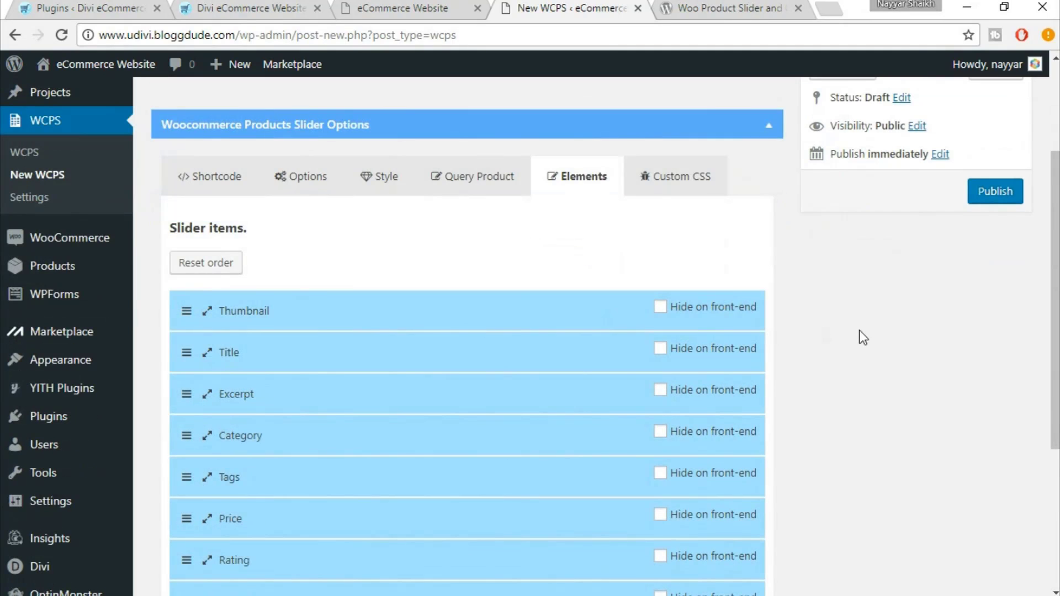
scroll(859, 332, "down", 2)
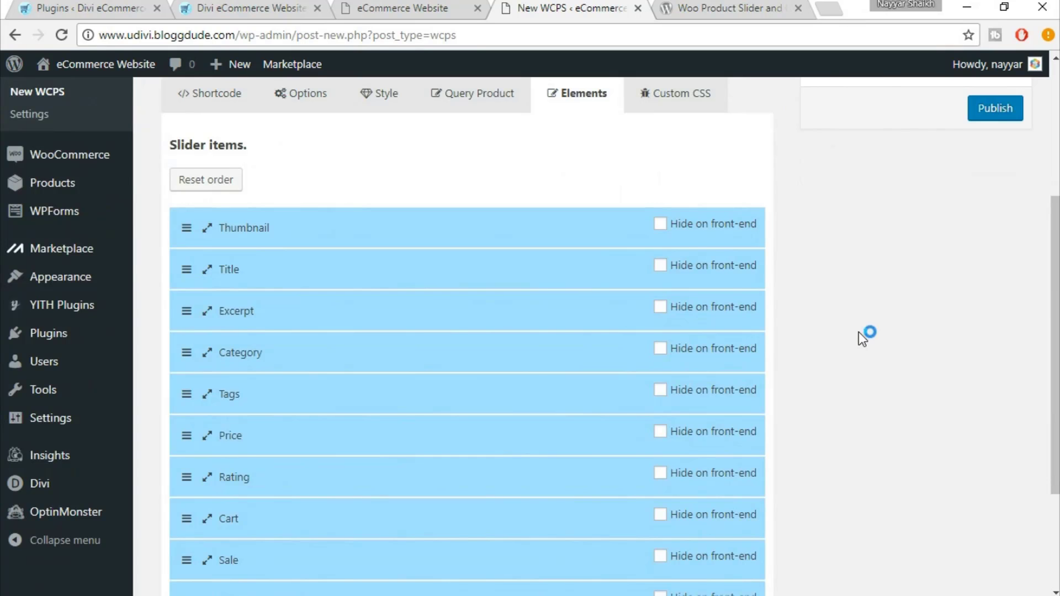
Compare the element list with the storefront slider, toggling the Thumbnail's Hide on front-end box
left_click(260, 7)
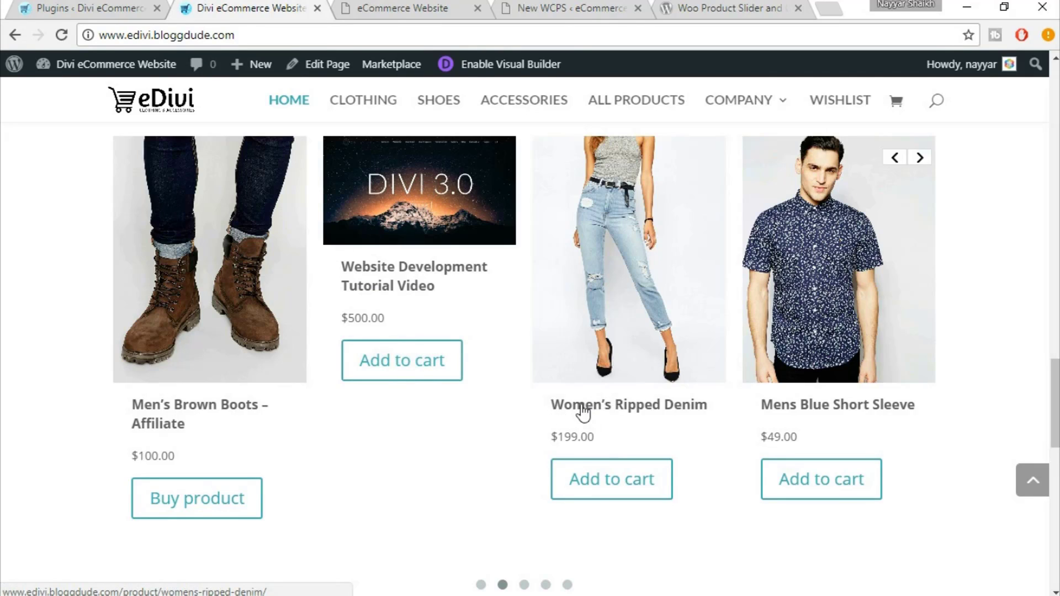
left_click(428, 8)
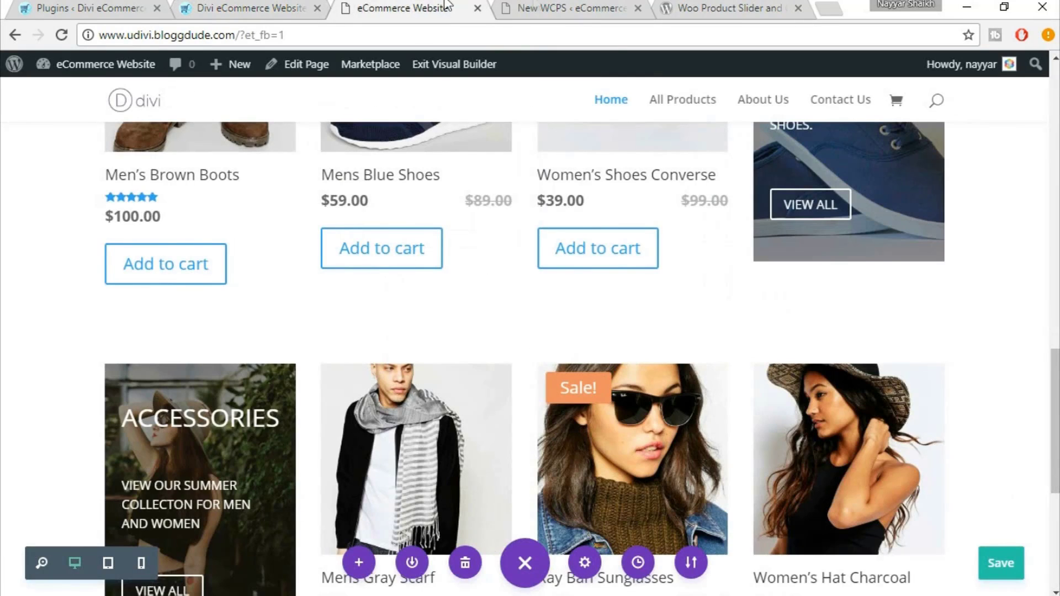
left_click(537, 4)
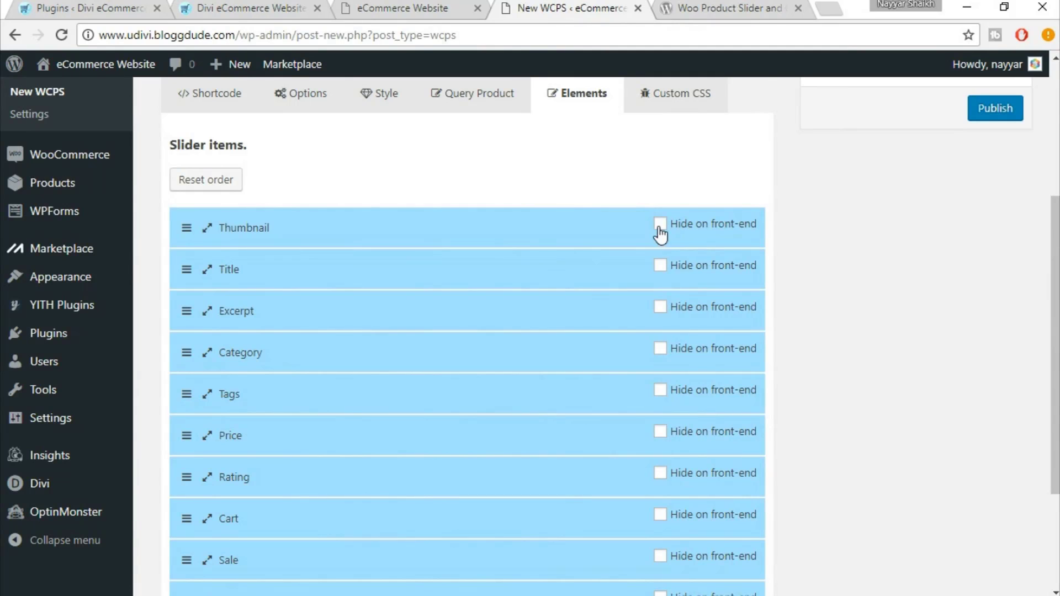
left_click(660, 233)
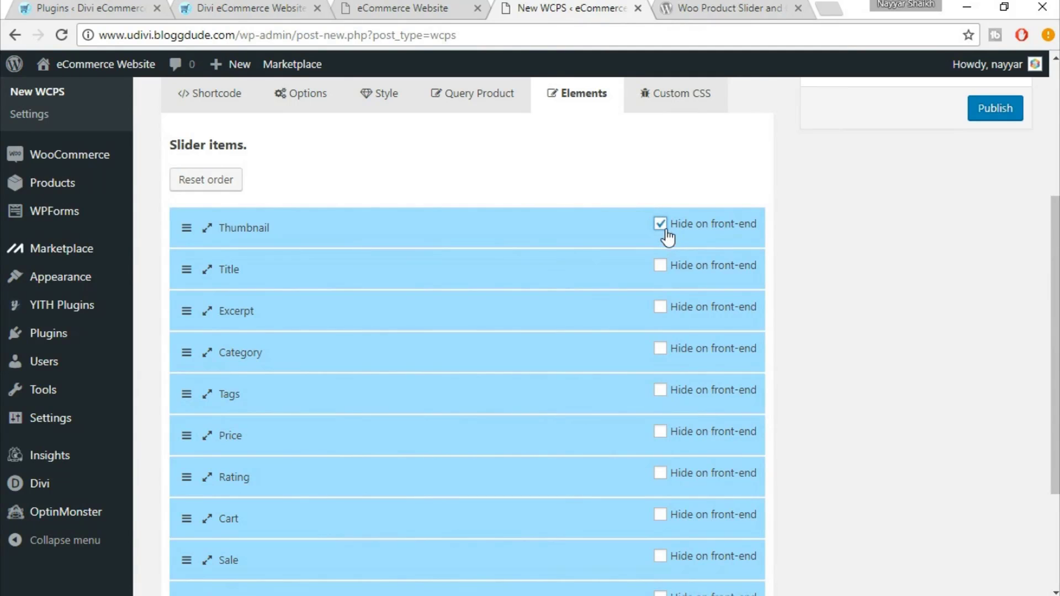
left_click(305, 7)
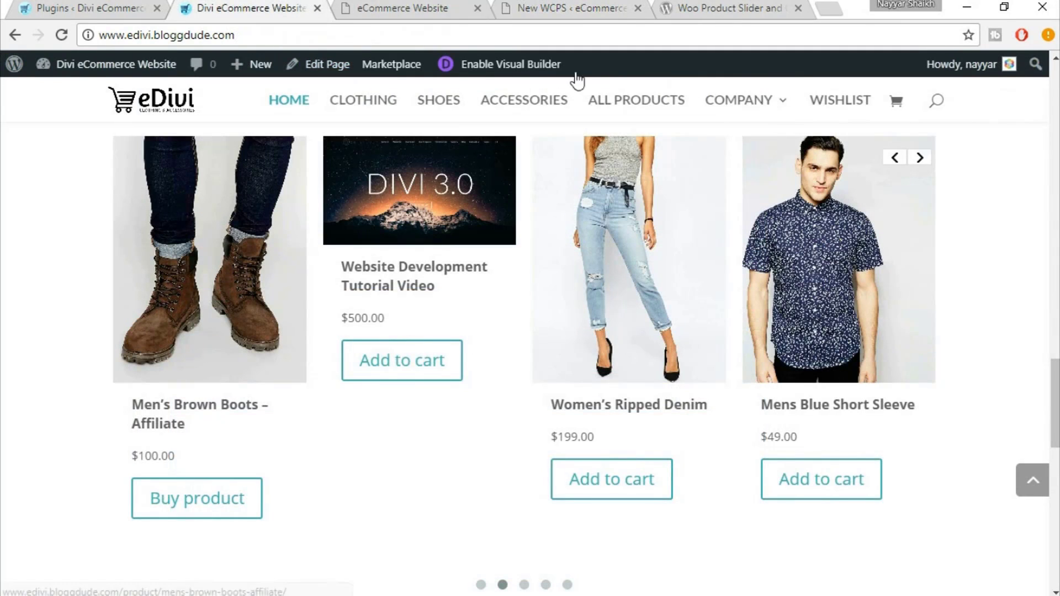
left_click(580, 7)
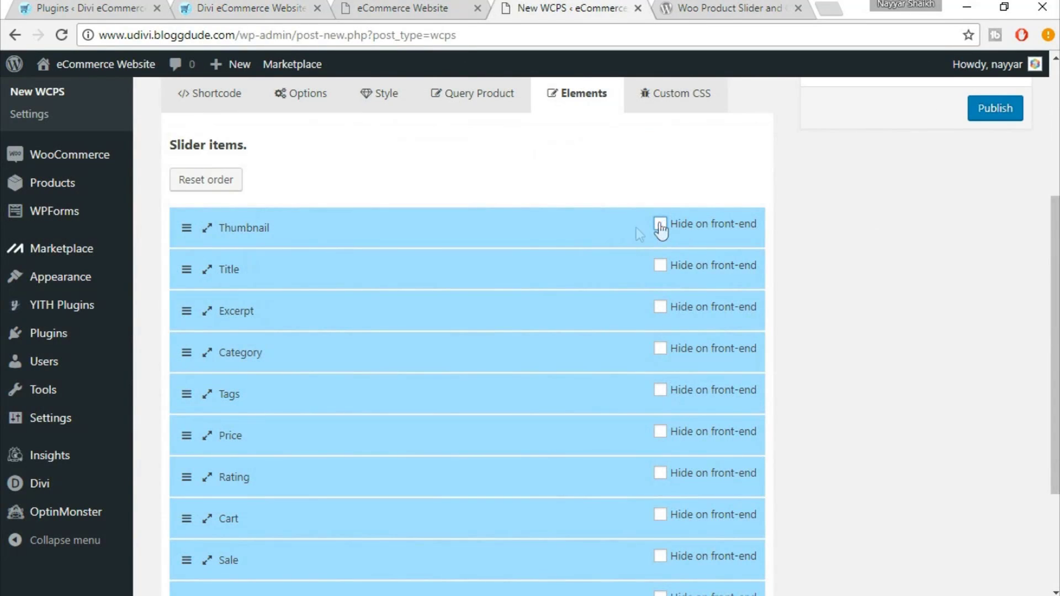
Change the Thumbnail element's Slider Thumbnail Size from Large to Full
left_click(208, 231)
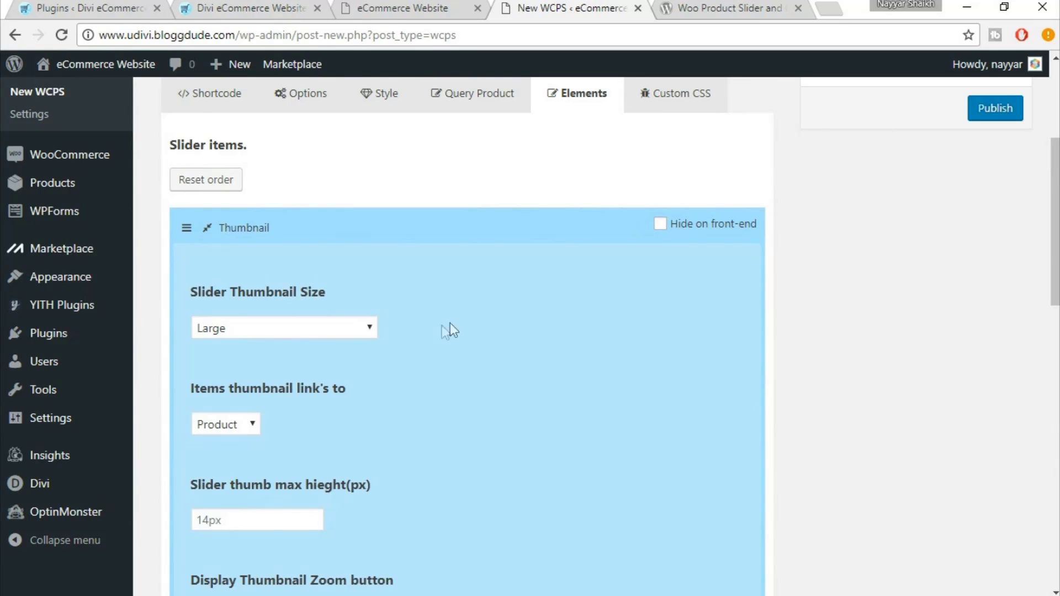
scroll(411, 343, "down", 2)
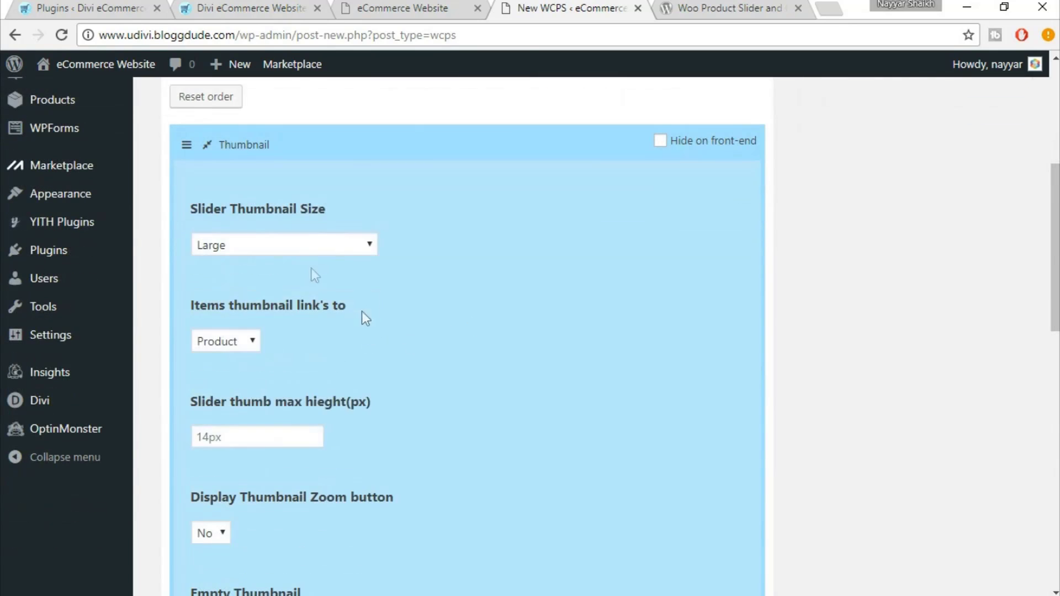
left_click(307, 247)
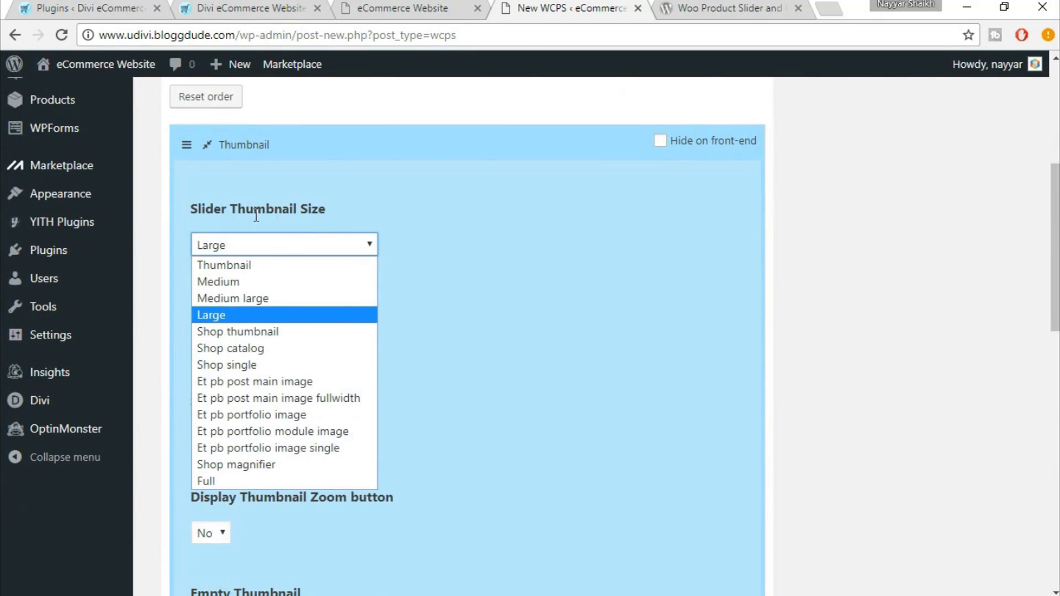
left_click(260, 480)
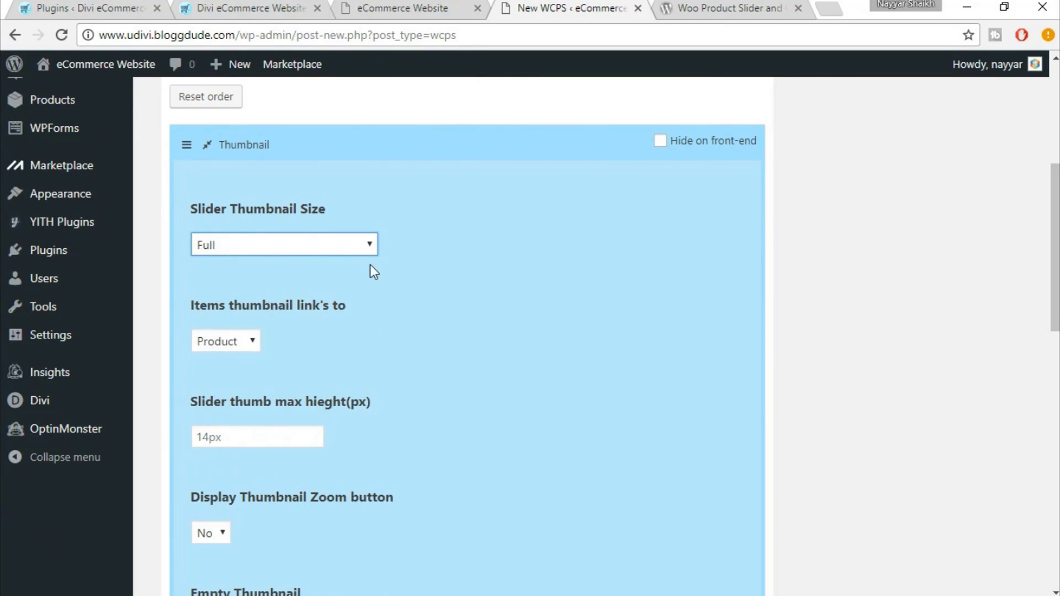
left_click(207, 145)
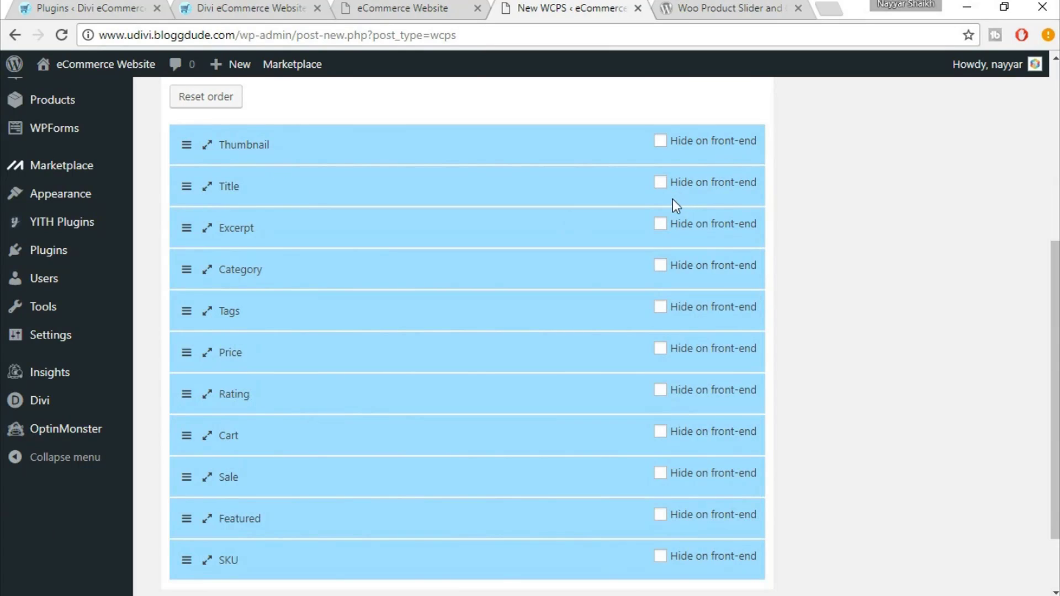
Tick Hide on front-end for Excerpt, Featured and SKU after checking the storefront slider
left_click(661, 225)
left_click(260, 14)
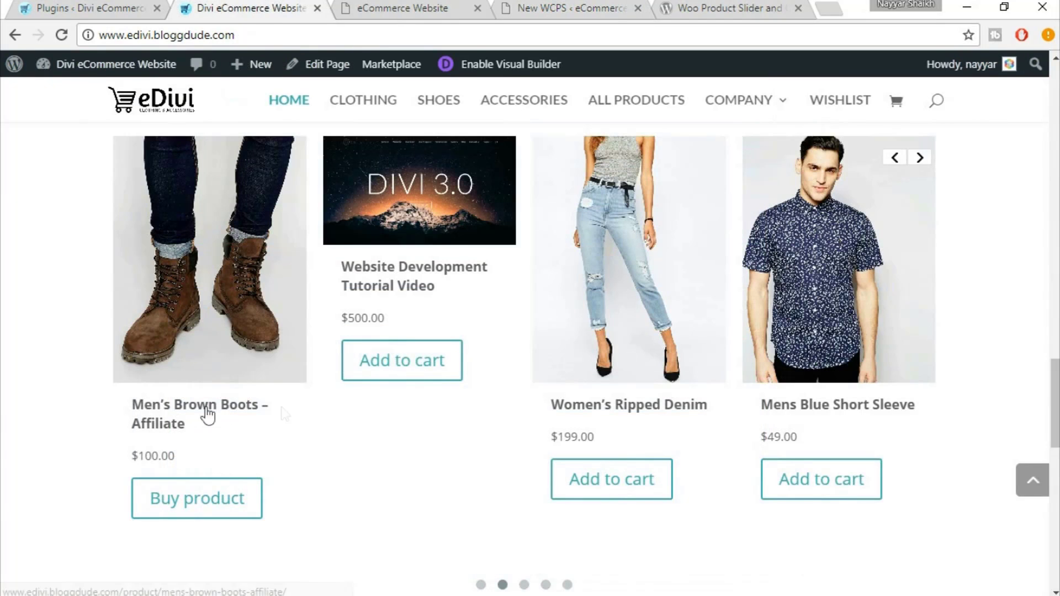
left_click(481, 7)
left_click(545, 6)
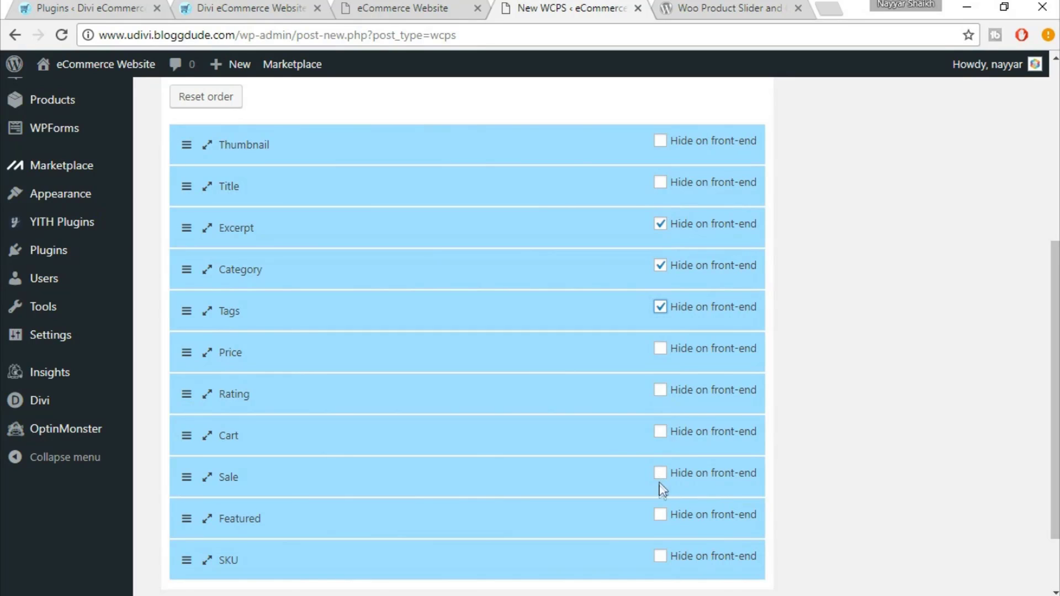
left_click(665, 517)
left_click(662, 559)
scroll(836, 478, "down", 2)
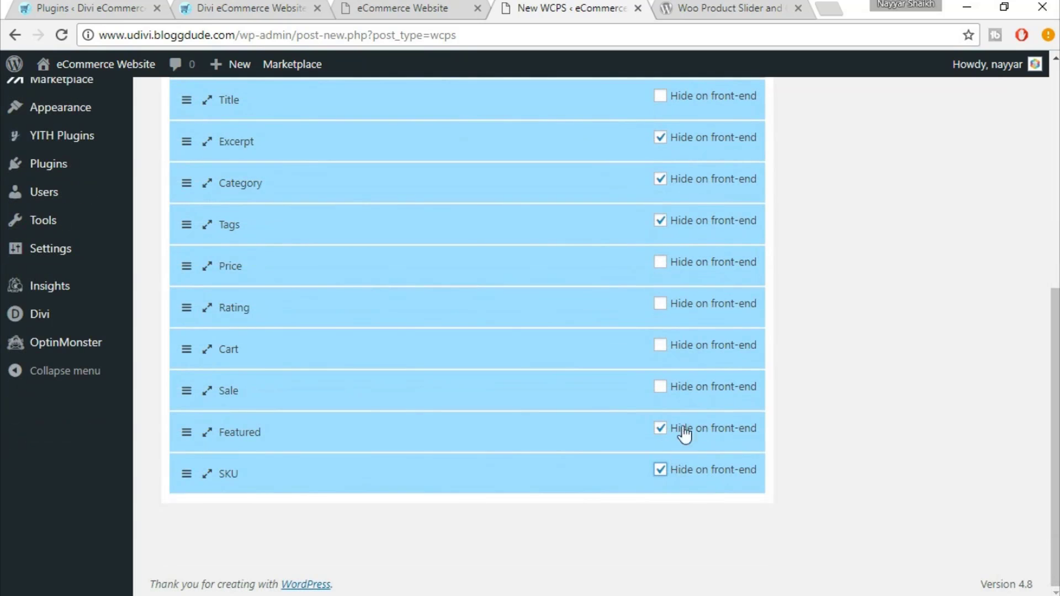
scroll(734, 439, "up", 2)
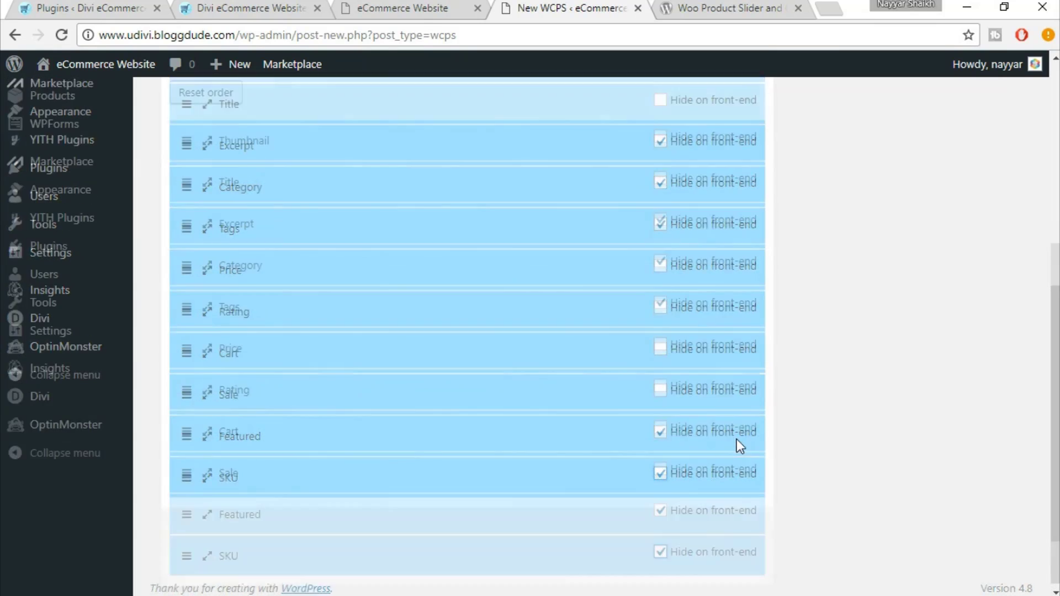
Expand the Cart element's settings to review them, then collapse it
left_click(208, 434)
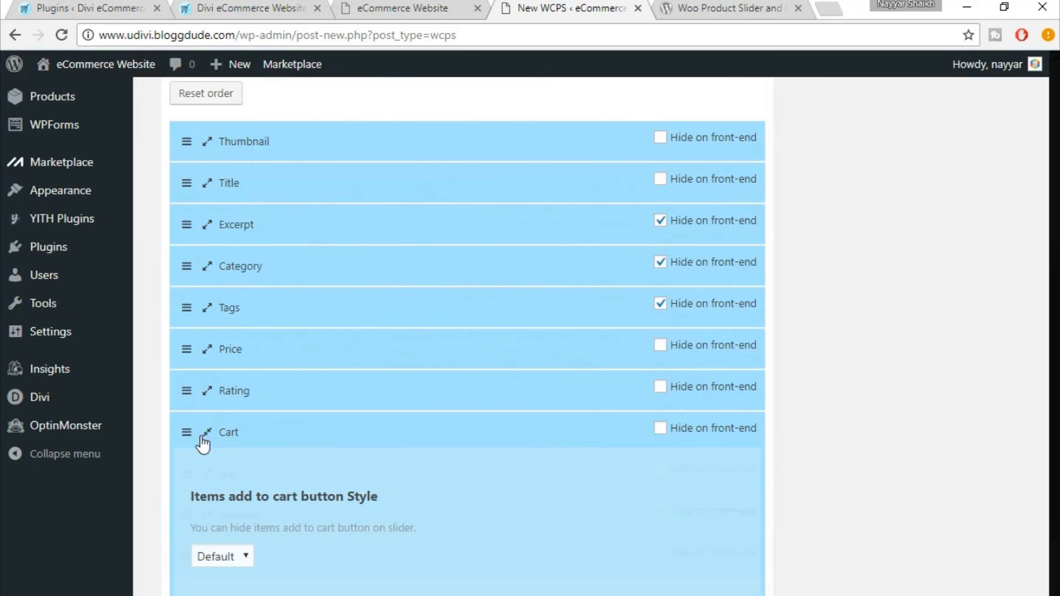
scroll(369, 422, "down", 3)
scroll(262, 516, "down", 3)
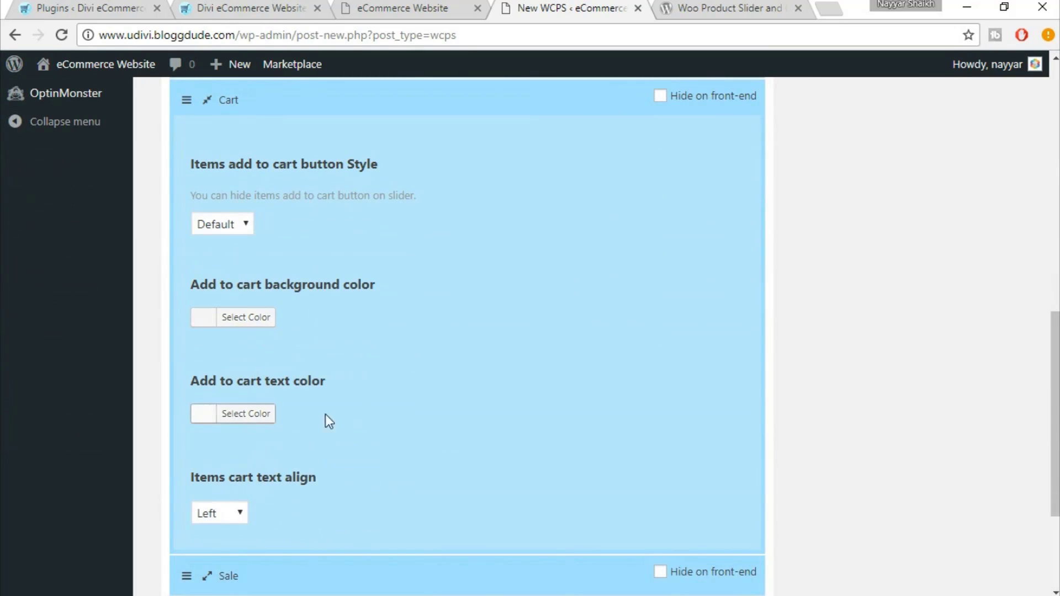
scroll(363, 413, "down", 2)
scroll(321, 408, "up", 3)
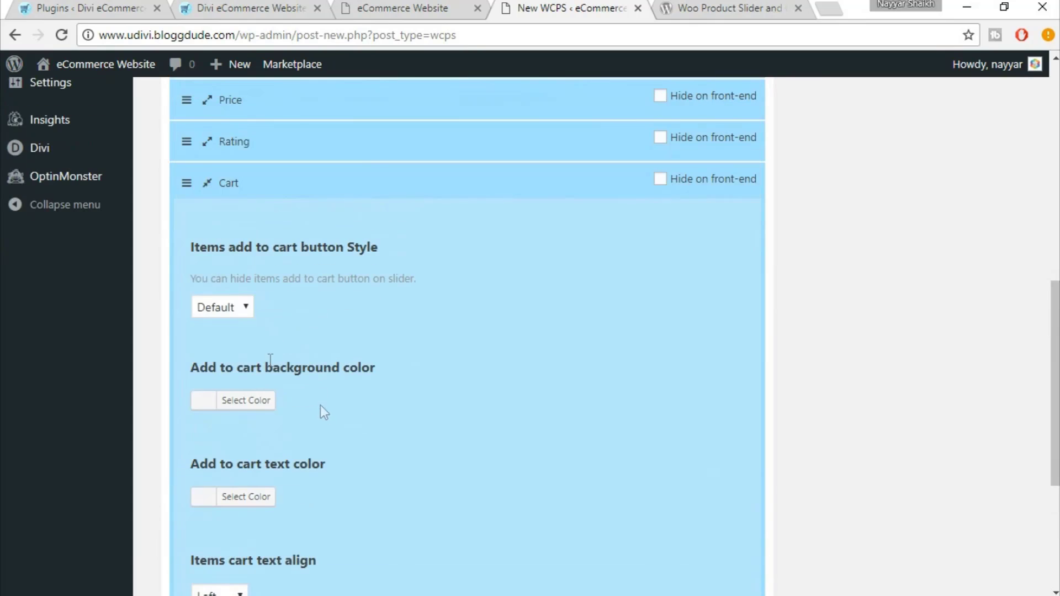
left_click(206, 187)
scroll(924, 334, "up", 5)
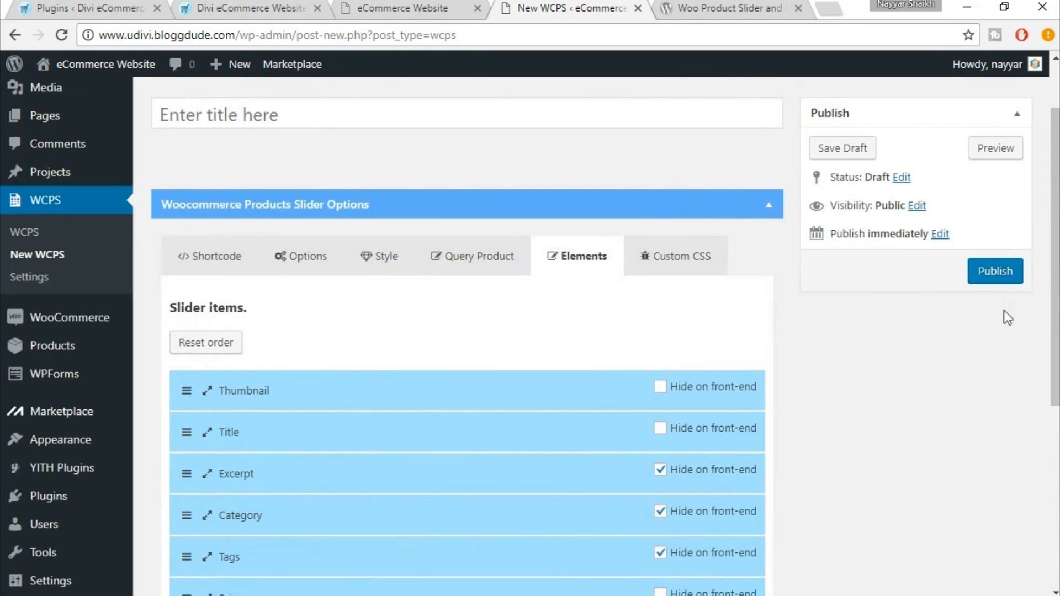
Publish the slider, select its [wcps id="28654"] shortcode, and return to the Divi builder
left_click(980, 271)
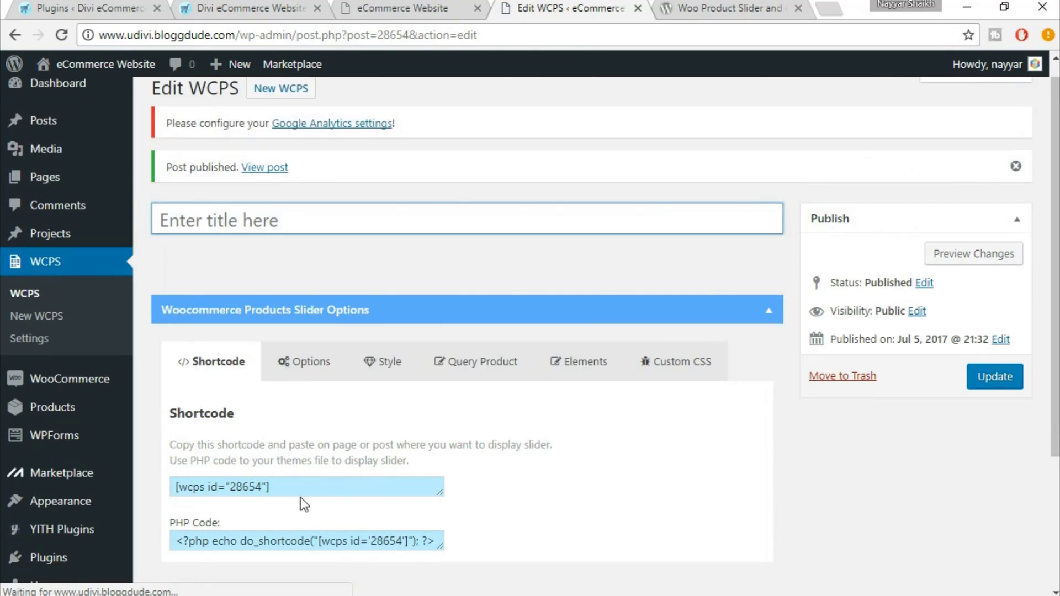
scroll(304, 505, "down", 1)
left_click_drag(311, 419, 162, 402)
key("ctrl+c")
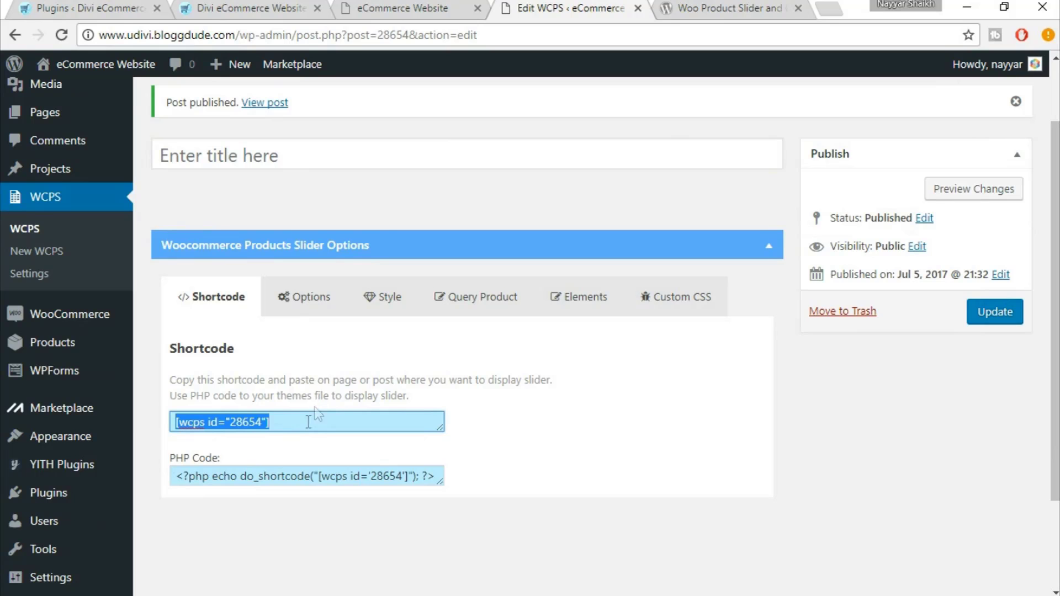
left_click(427, 4)
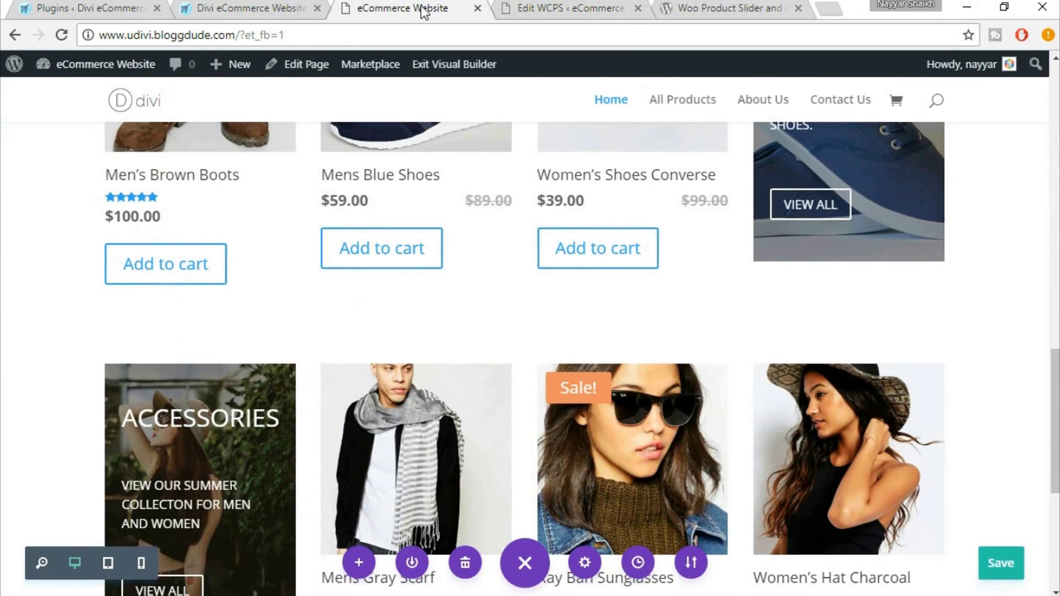
Add a regular section with a single-column row below the delivery features
scroll(583, 306, "down", 6)
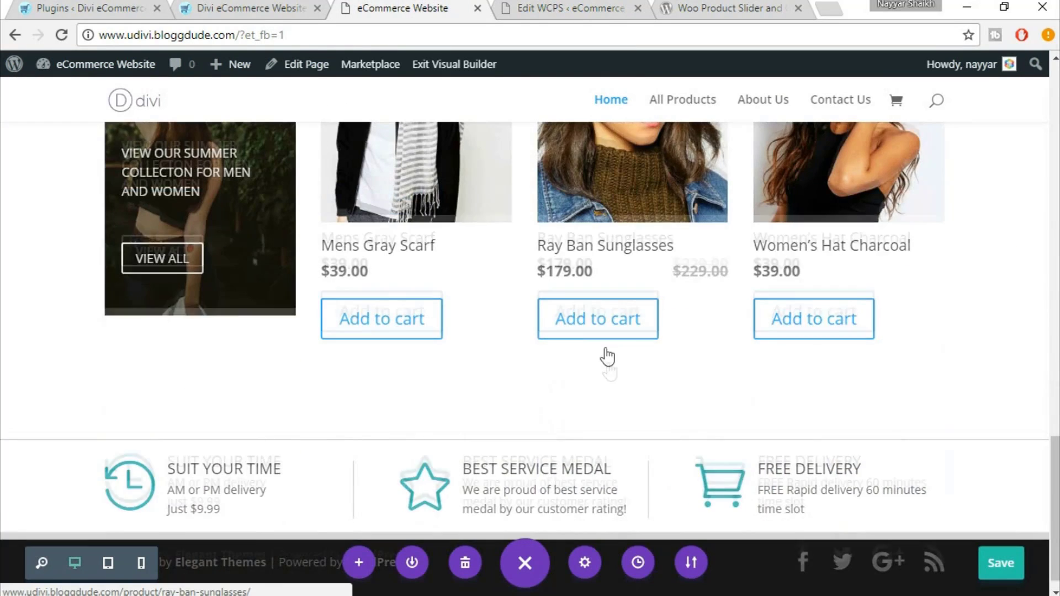
mouse_move(522, 519)
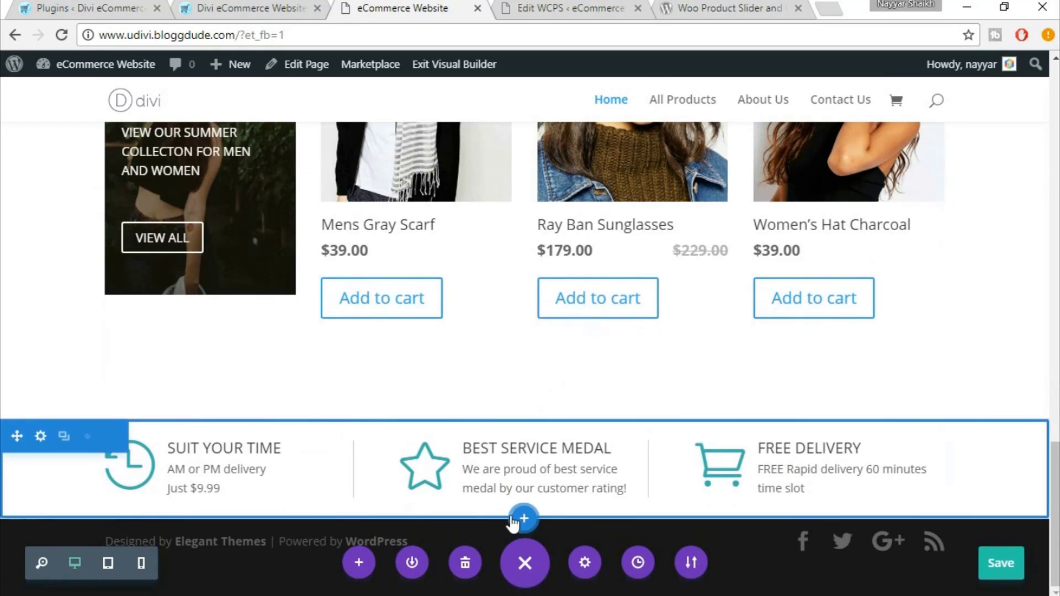
left_click(524, 522)
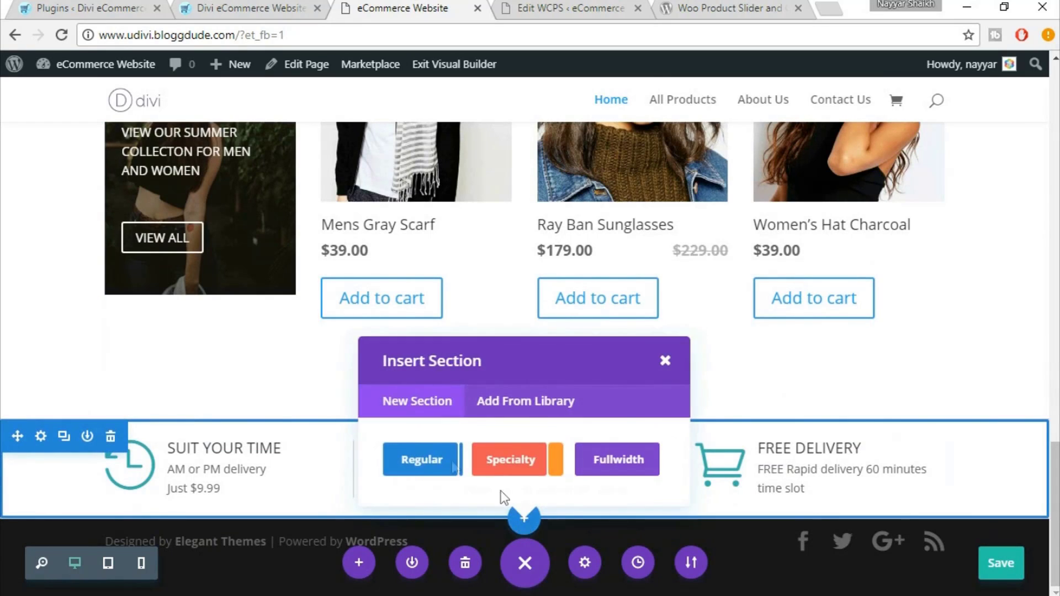
left_click(418, 468)
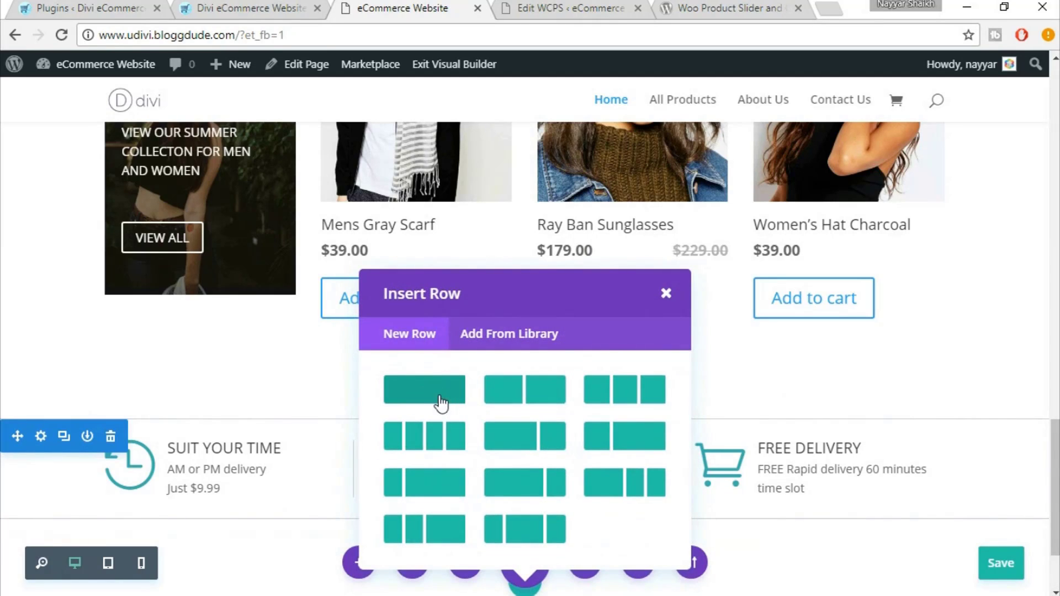
left_click(437, 405)
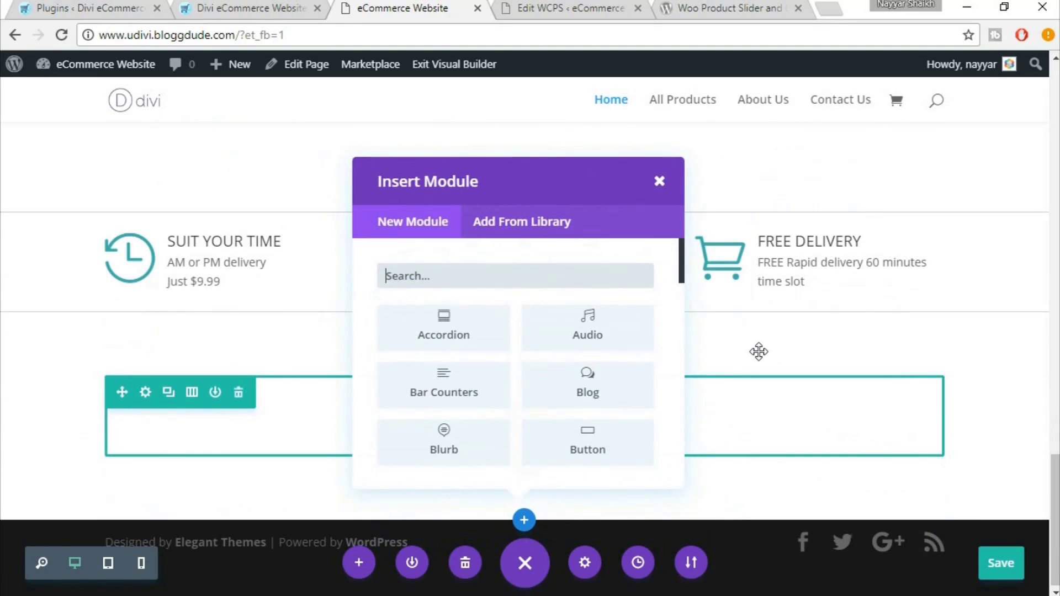
Insert a Text module containing the [wcps id="28654"] shortcode and save it
type("tex")
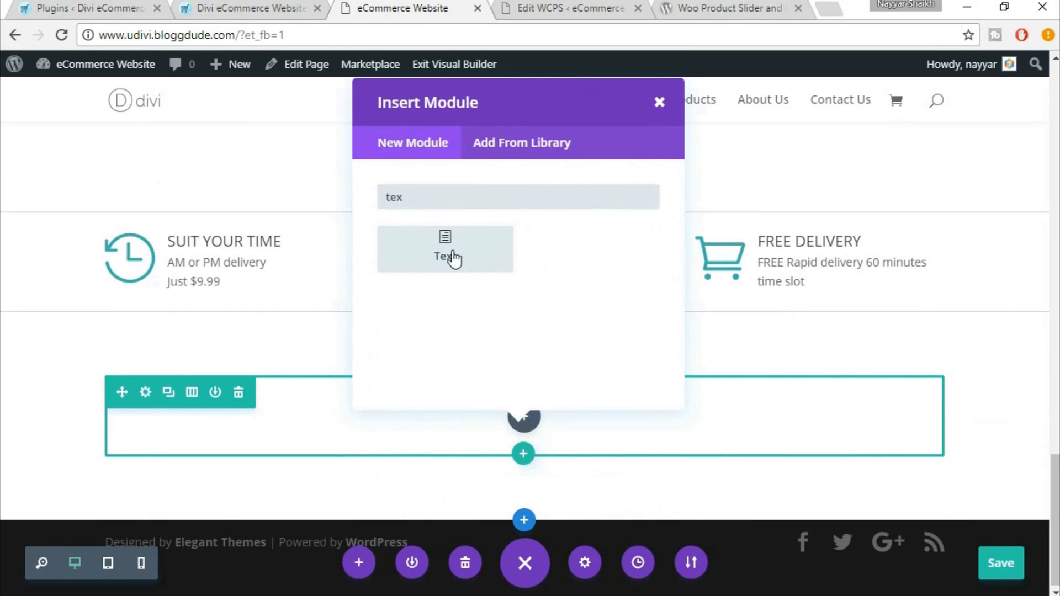
left_click(454, 258)
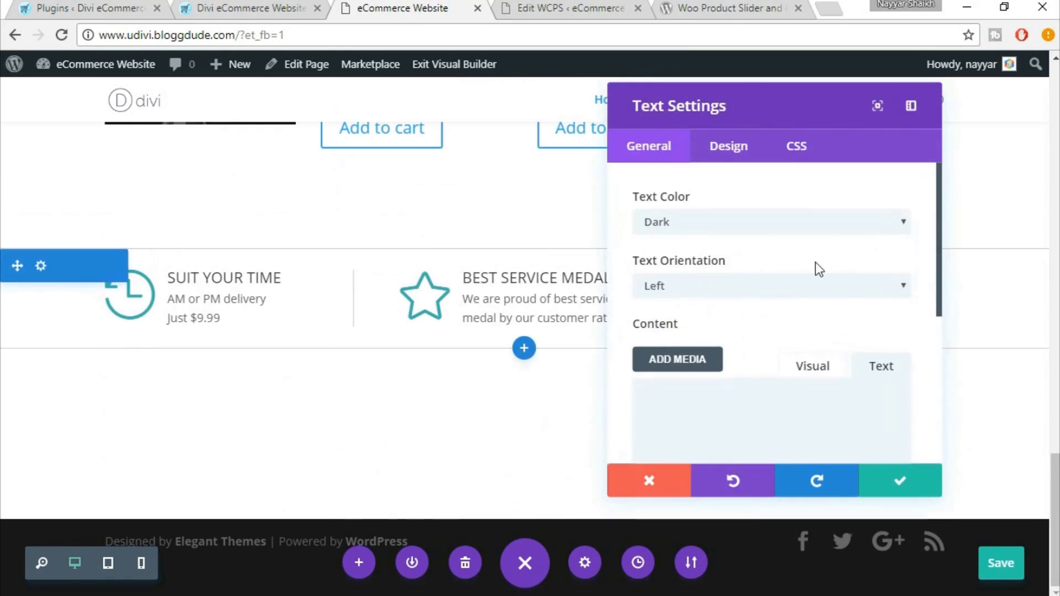
scroll(813, 307, "down", 3)
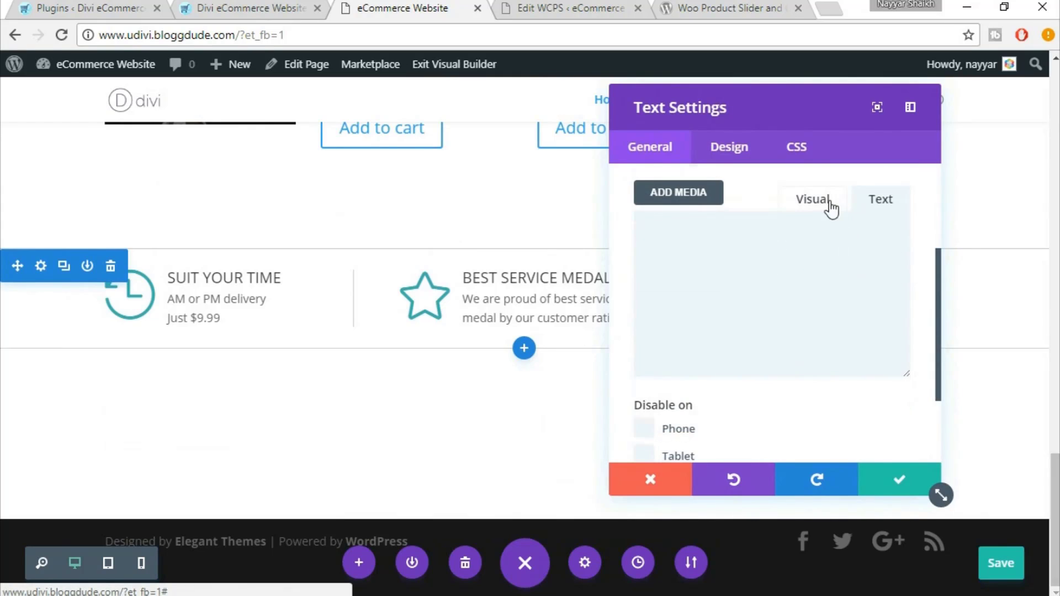
left_click(813, 204)
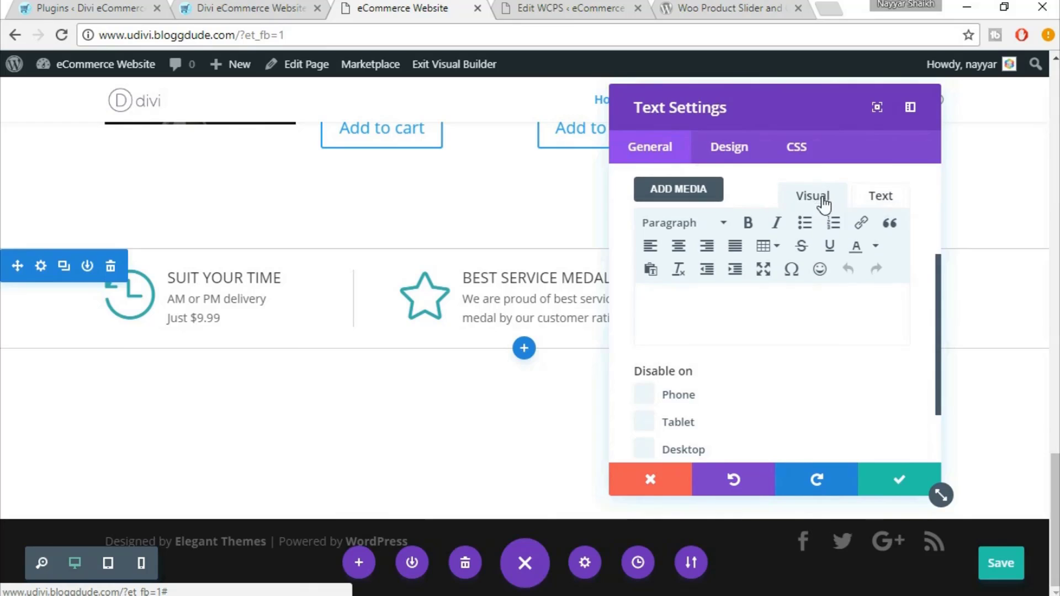
scroll(806, 239, "down", 2)
left_click(806, 237)
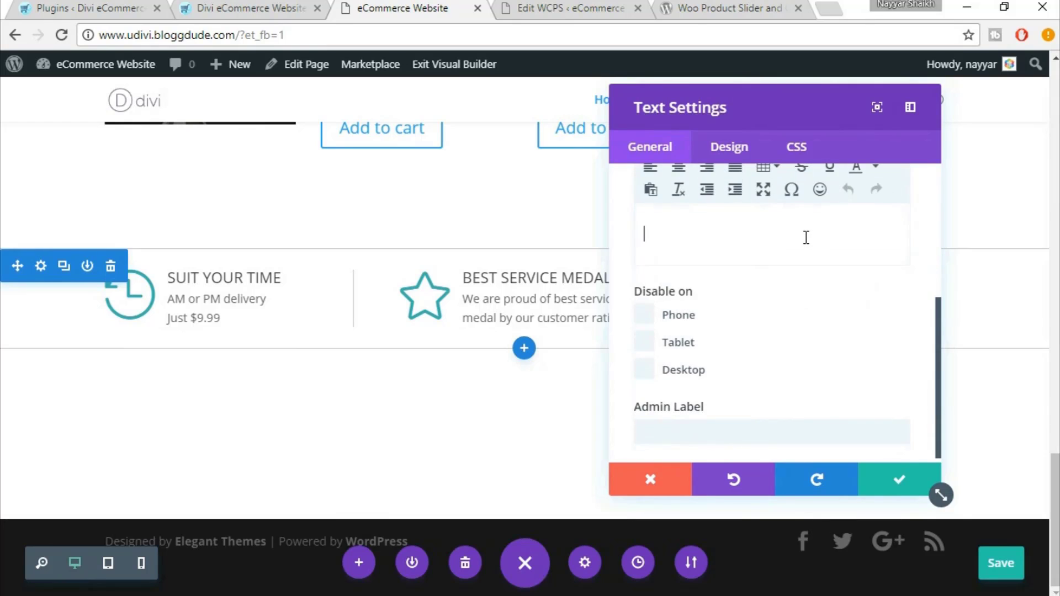
key("ctrl+v")
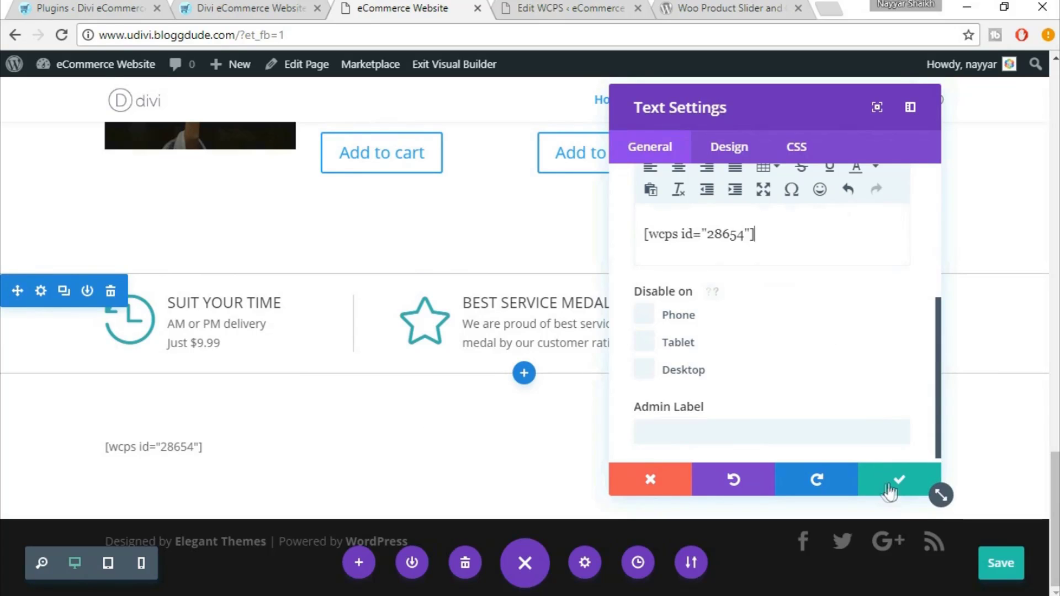
left_click(890, 491)
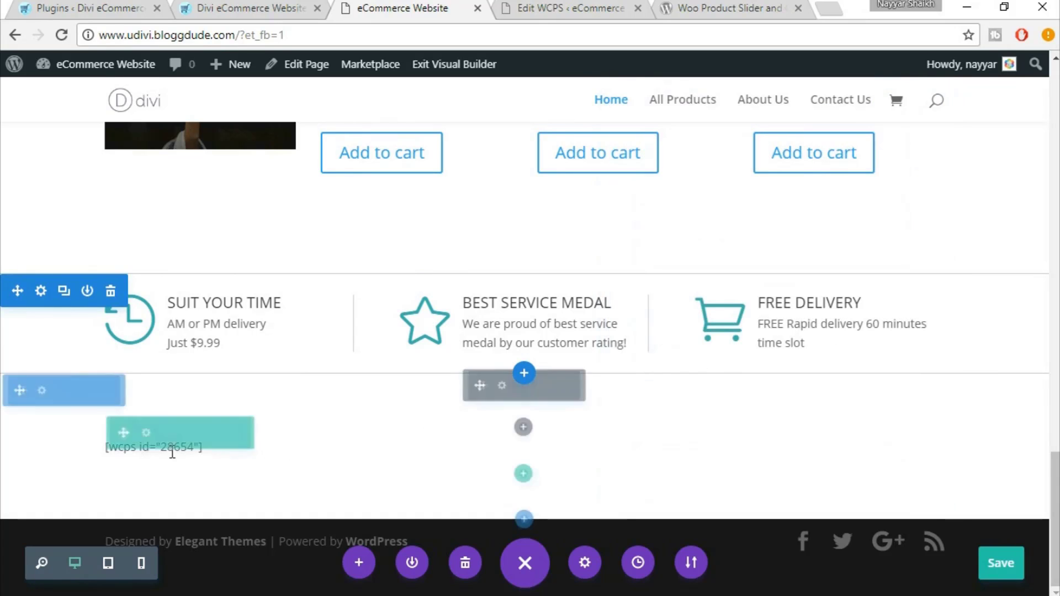
Save and reload the homepage, then scroll through to confirm the WCPS product slider renders product cards
left_click(1001, 564)
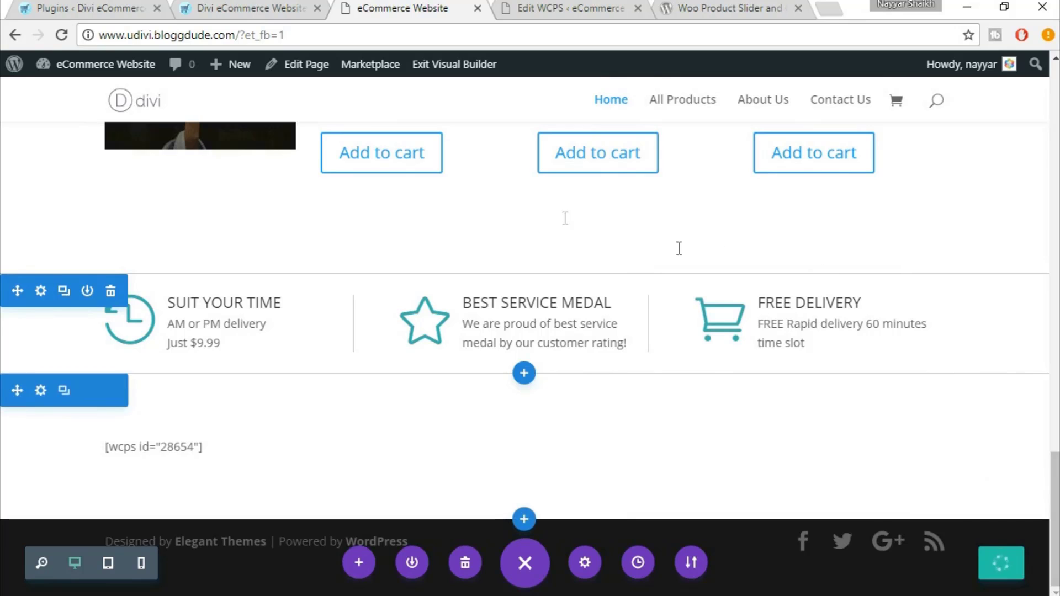
left_click(61, 35)
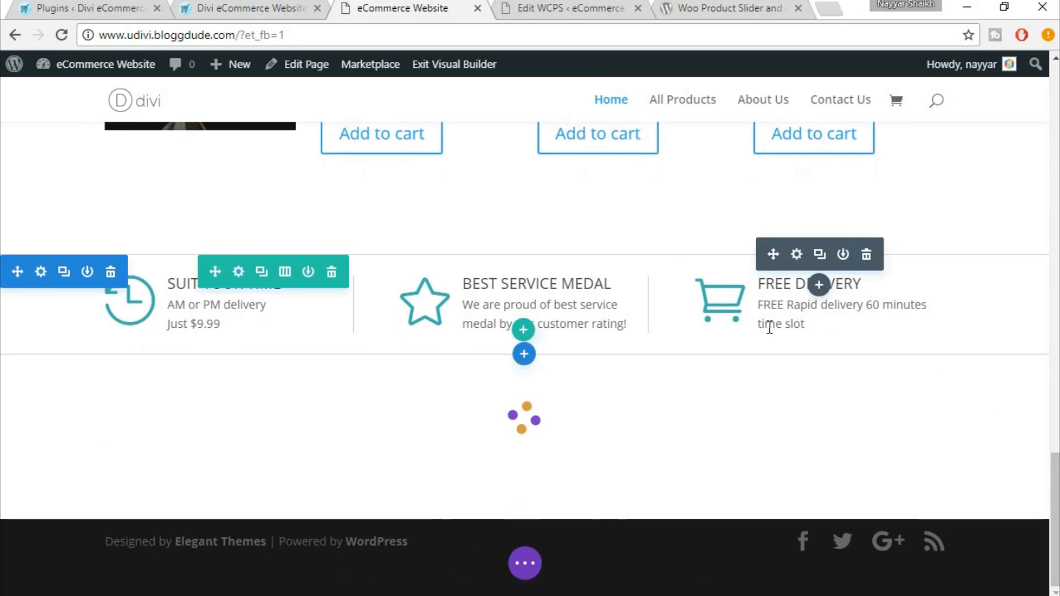
scroll(833, 338, "down", 7)
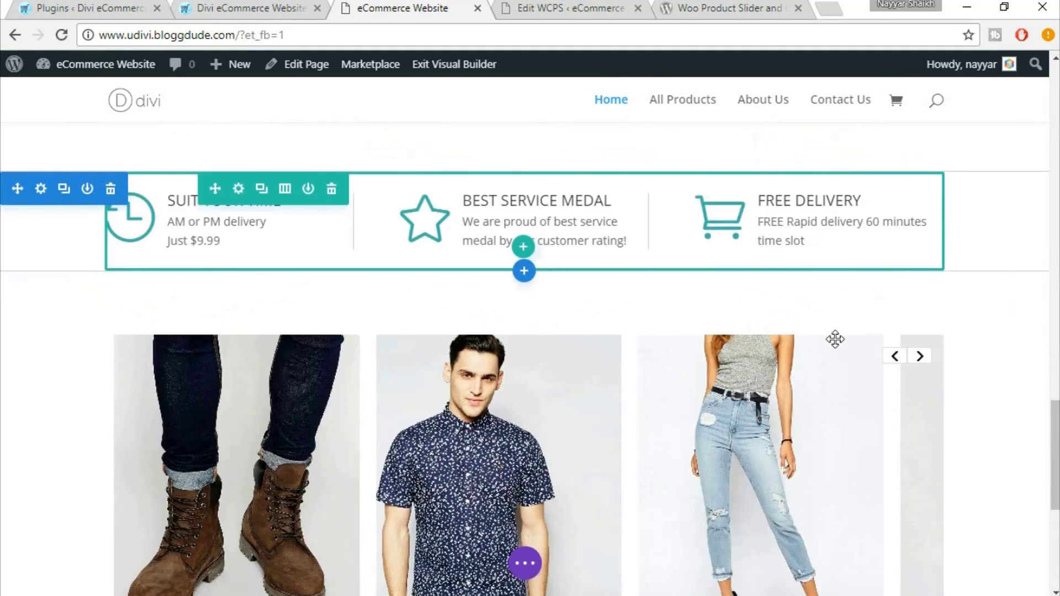
scroll(757, 339, "up", 2)
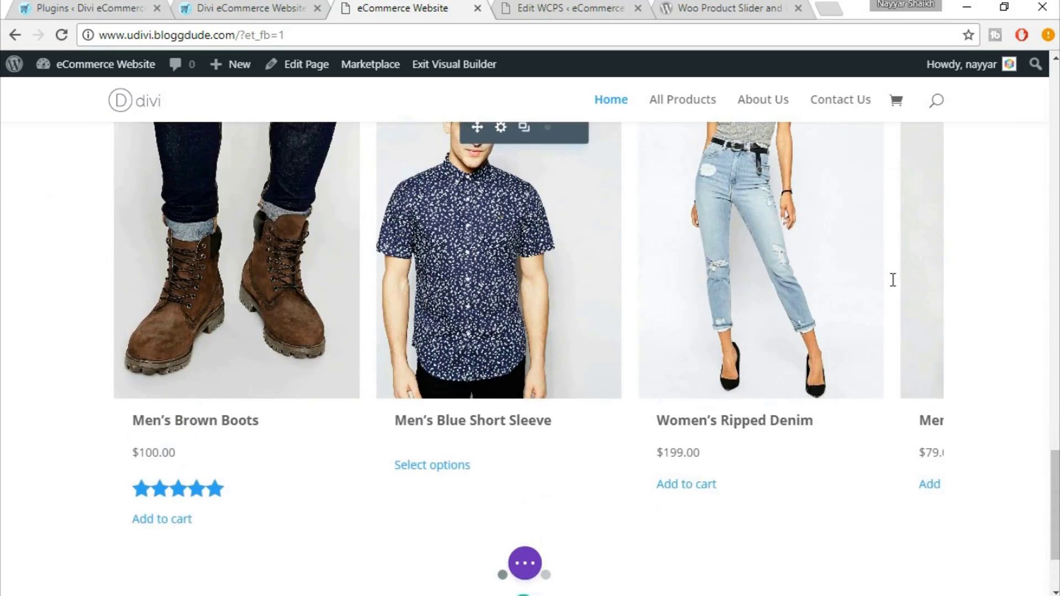
scroll(892, 286, "up", 4)
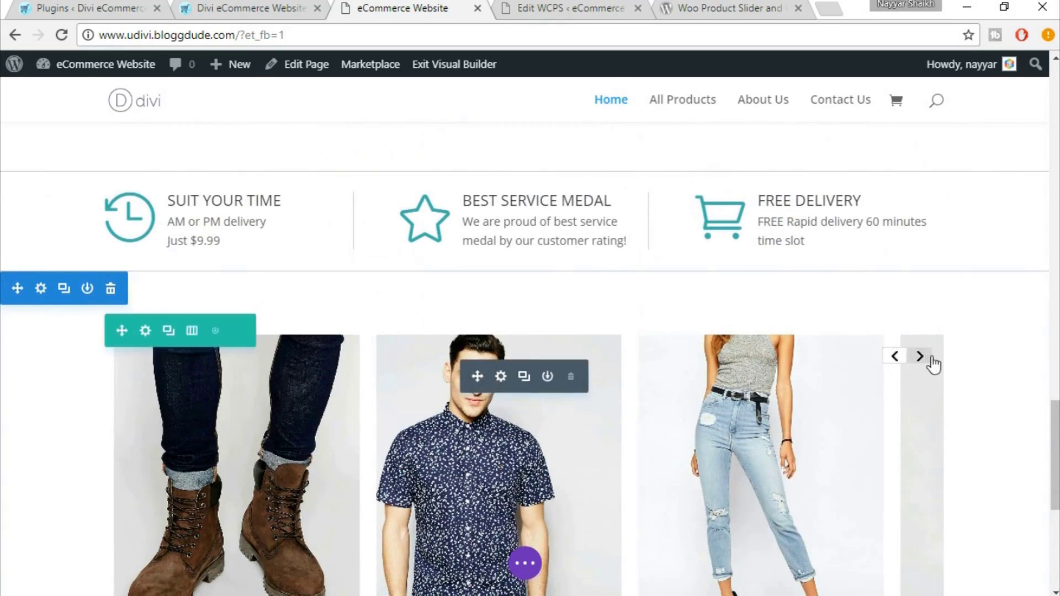
scroll(932, 362, "down", 3)
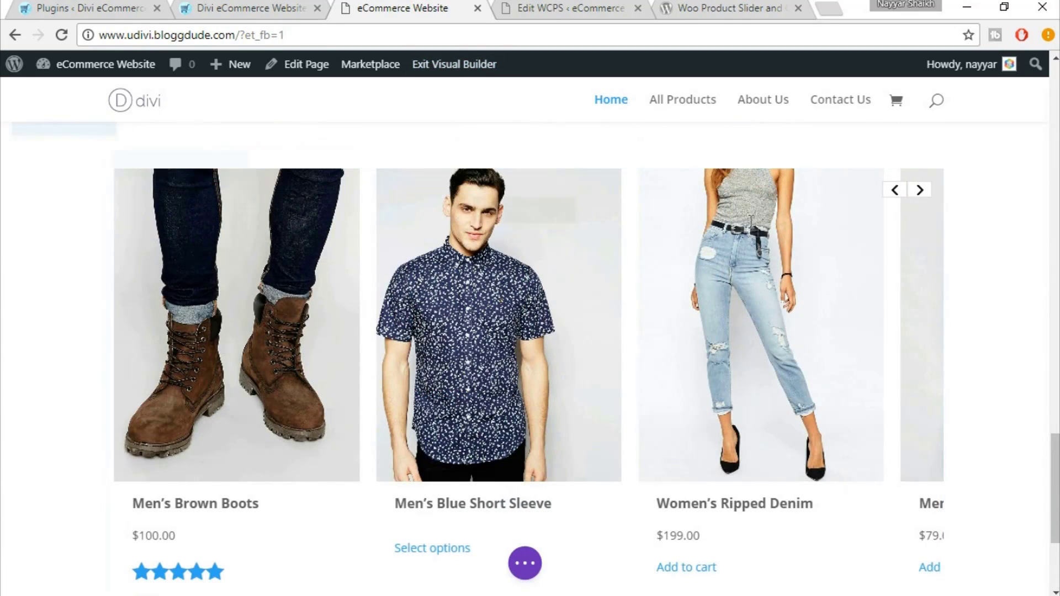
scroll(977, 304, "down", 4)
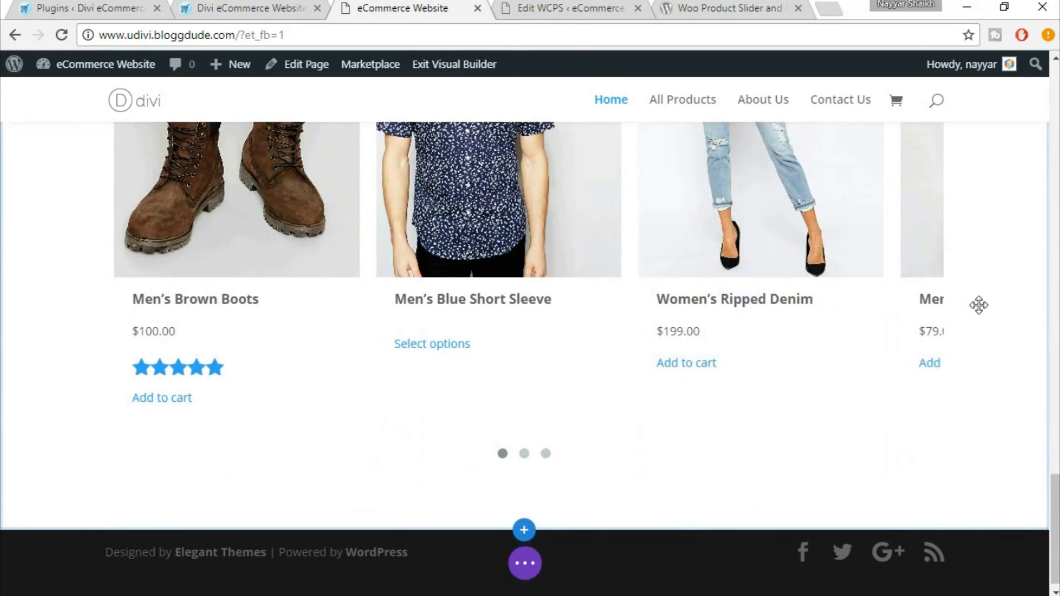
scroll(713, 354, "up", 3)
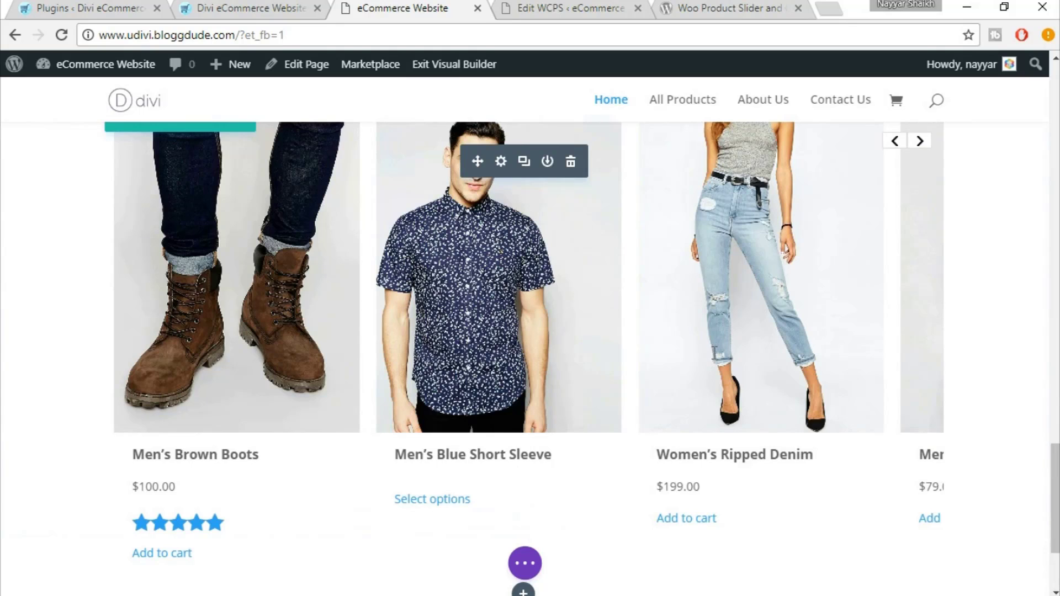
scroll(751, 260, "up", 3)
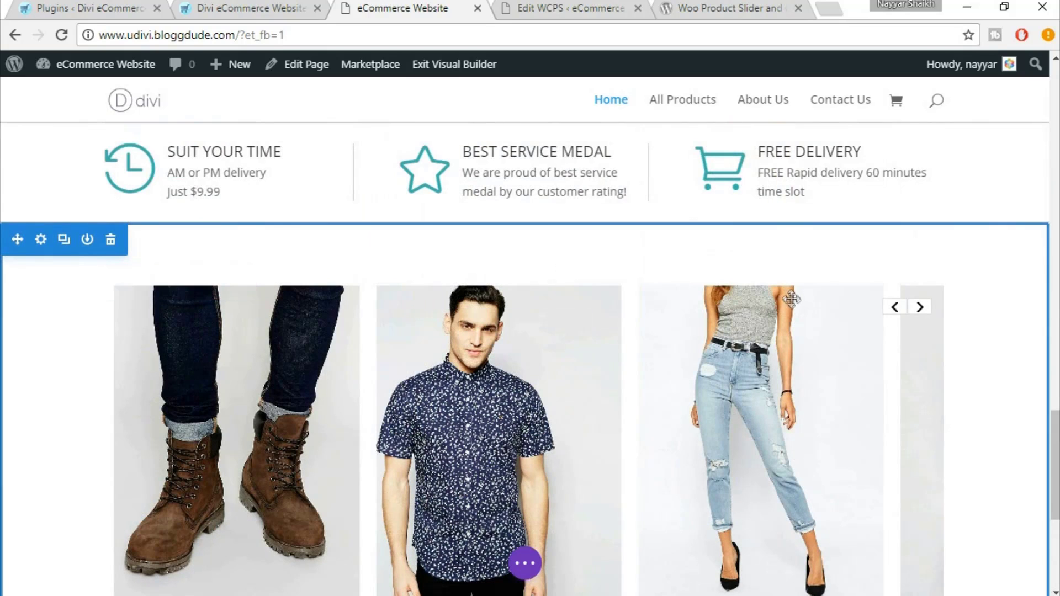
scroll(787, 300, "down", 2)
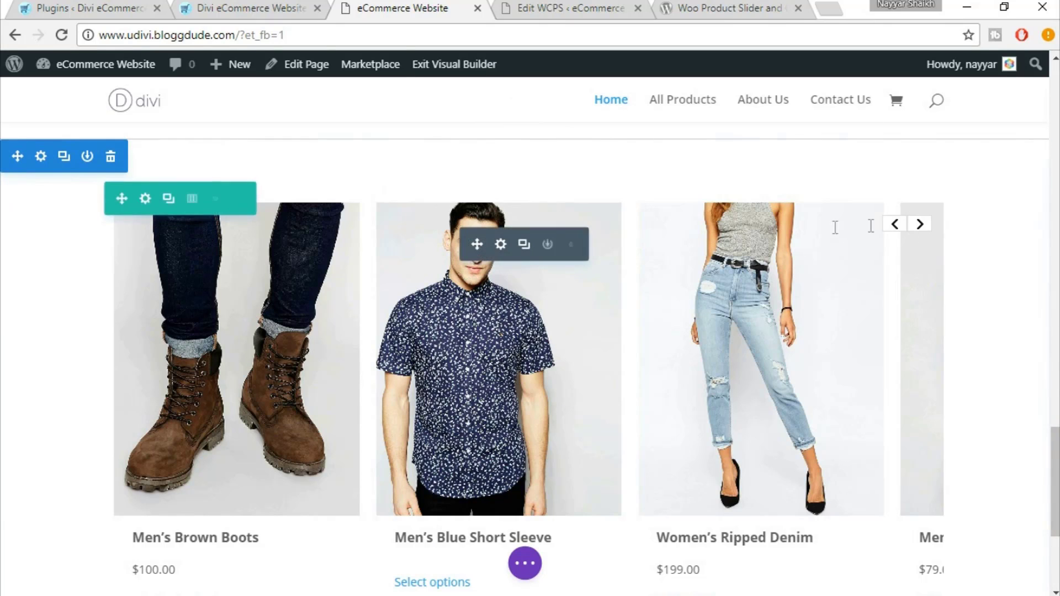
scroll(1014, 325, "down", 3)
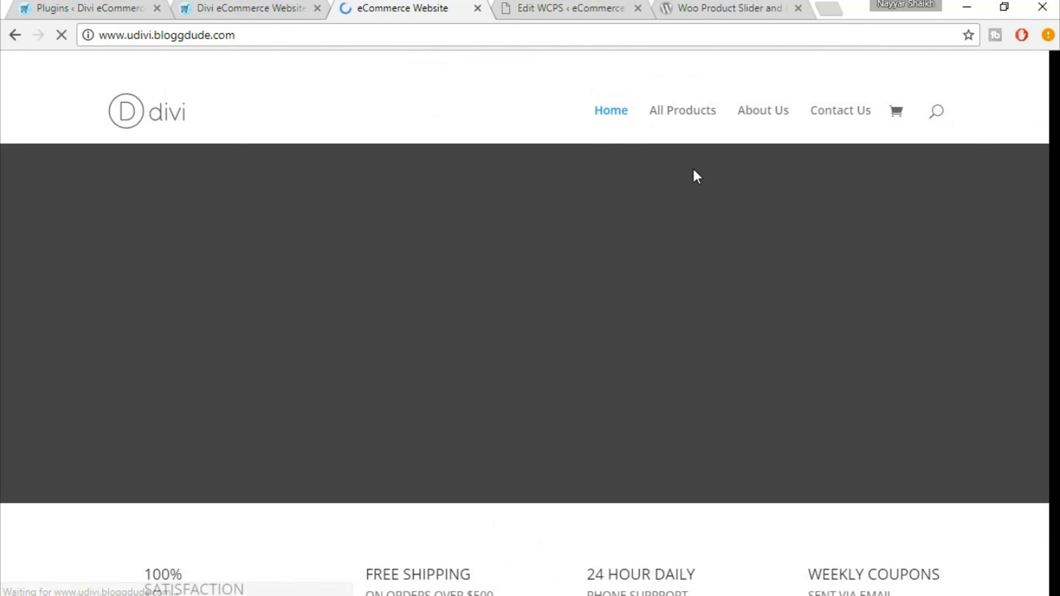
scroll(917, 239, "down", 10)
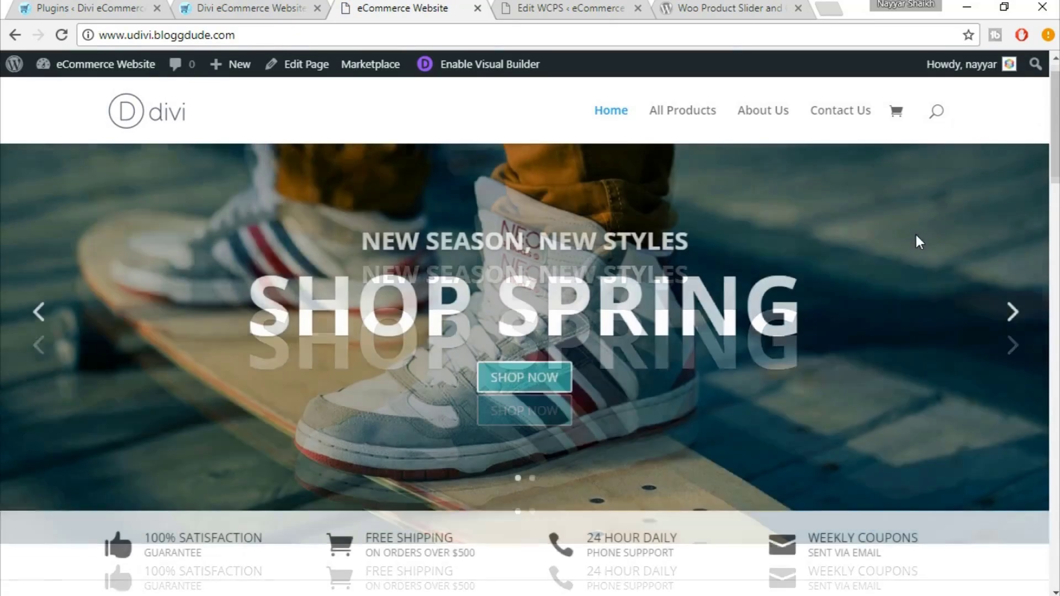
scroll(552, 314, "up", 10)
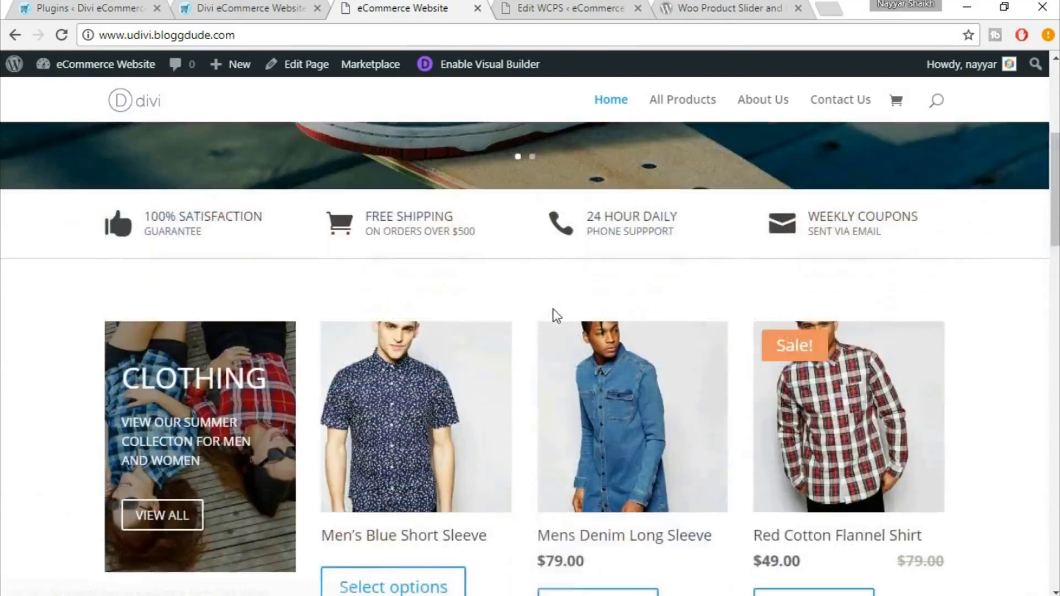
scroll(492, 331, "down", 3)
scroll(494, 330, "down", 2)
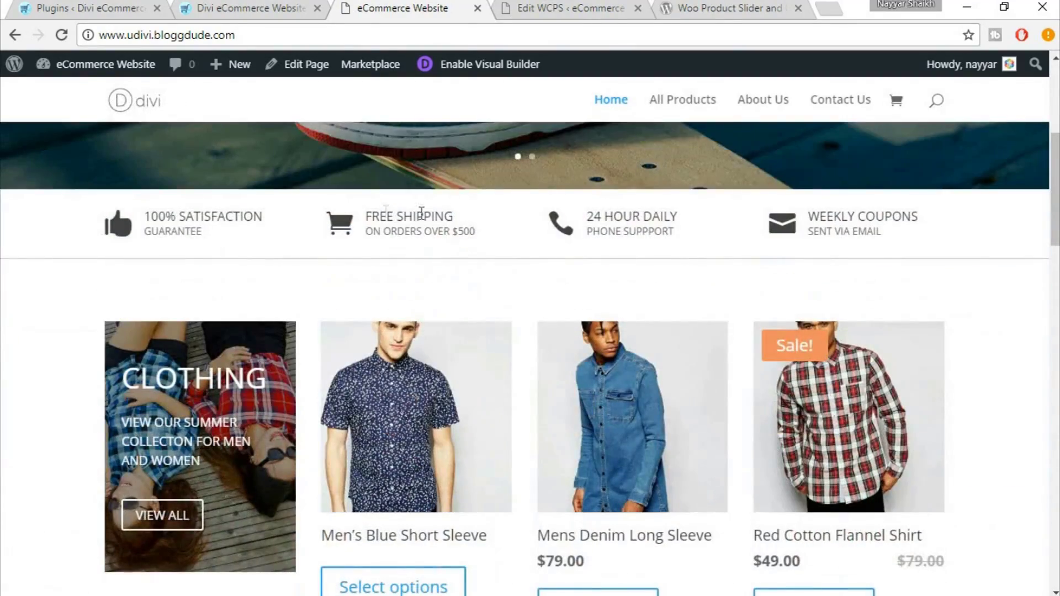
scroll(875, 300, "down", 3)
scroll(470, 307, "down", 6)
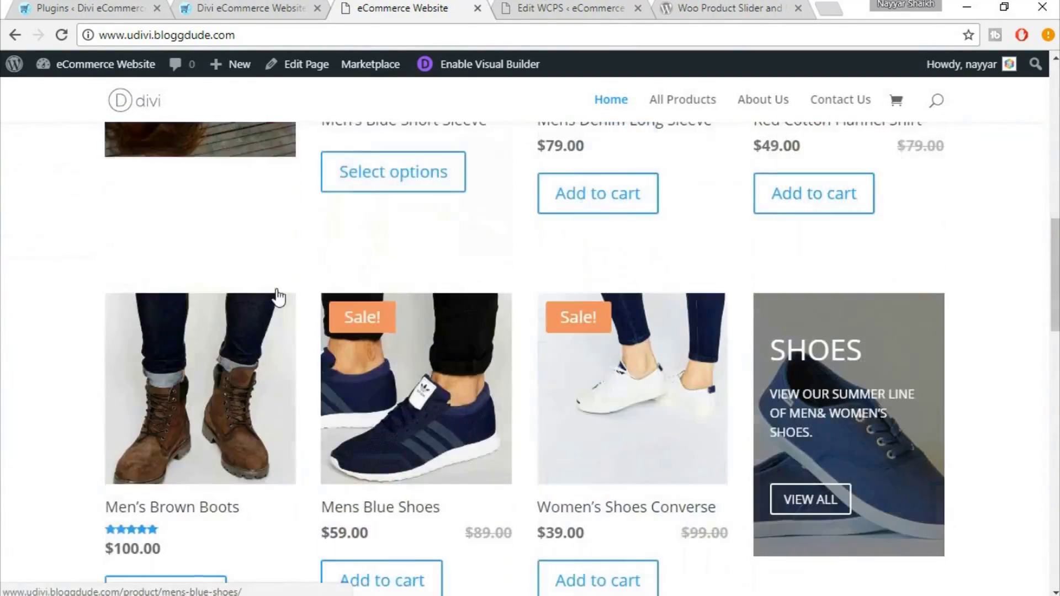
scroll(880, 338, "down", 4)
scroll(879, 345, "down", 3)
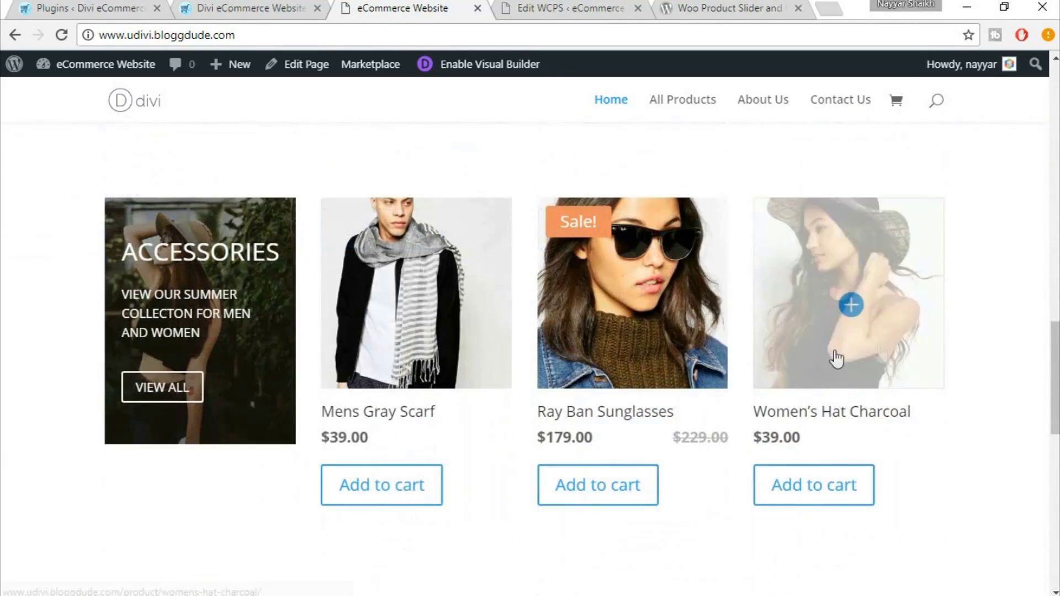
scroll(572, 324, "down", 4)
scroll(576, 326, "down", 2)
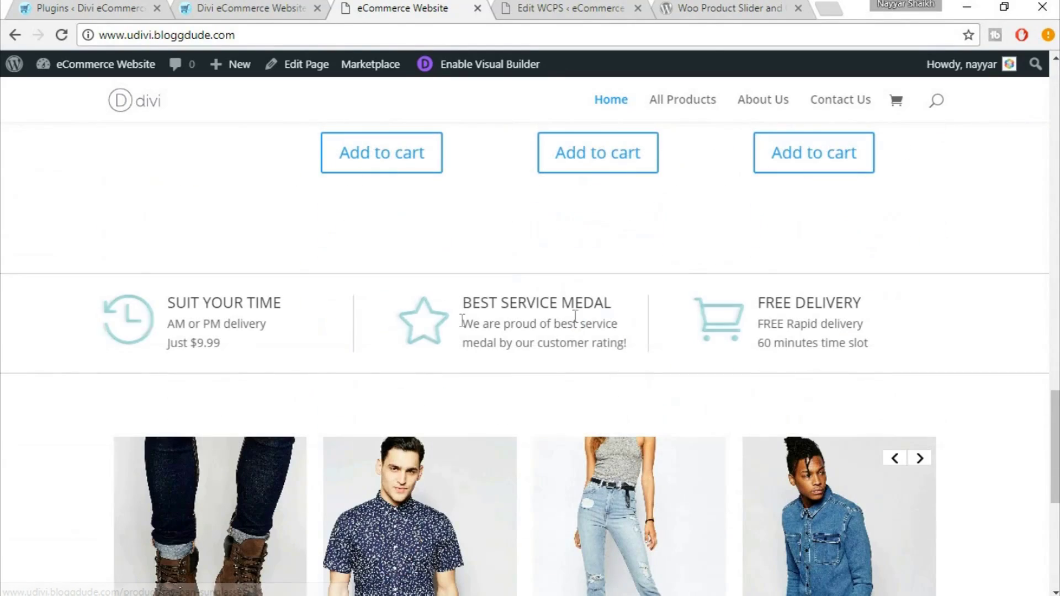
scroll(742, 318, "down", 3)
scroll(740, 315, "down", 2)
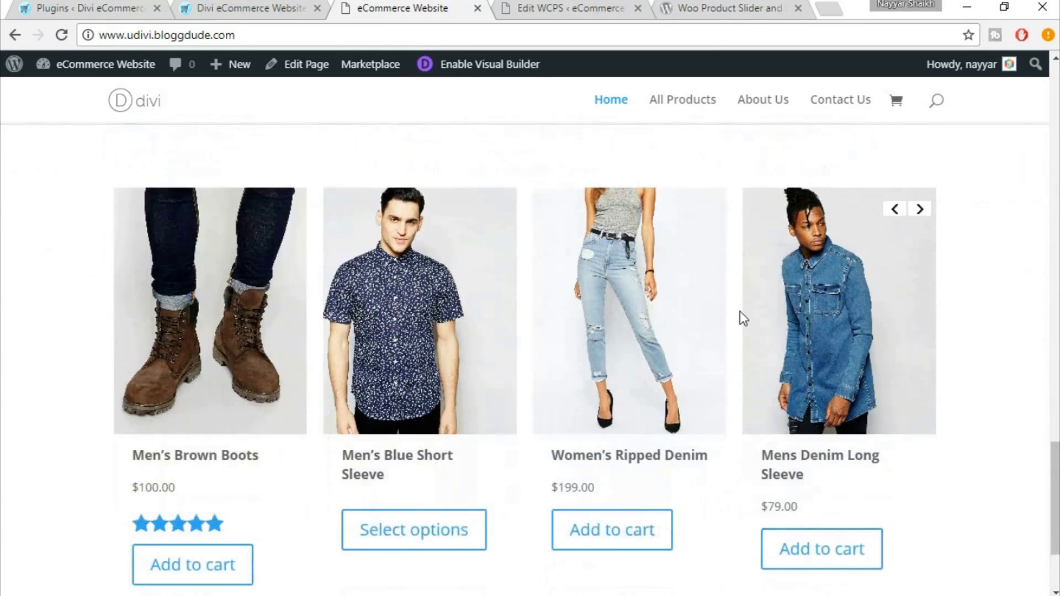
scroll(662, 305, "down", 1)
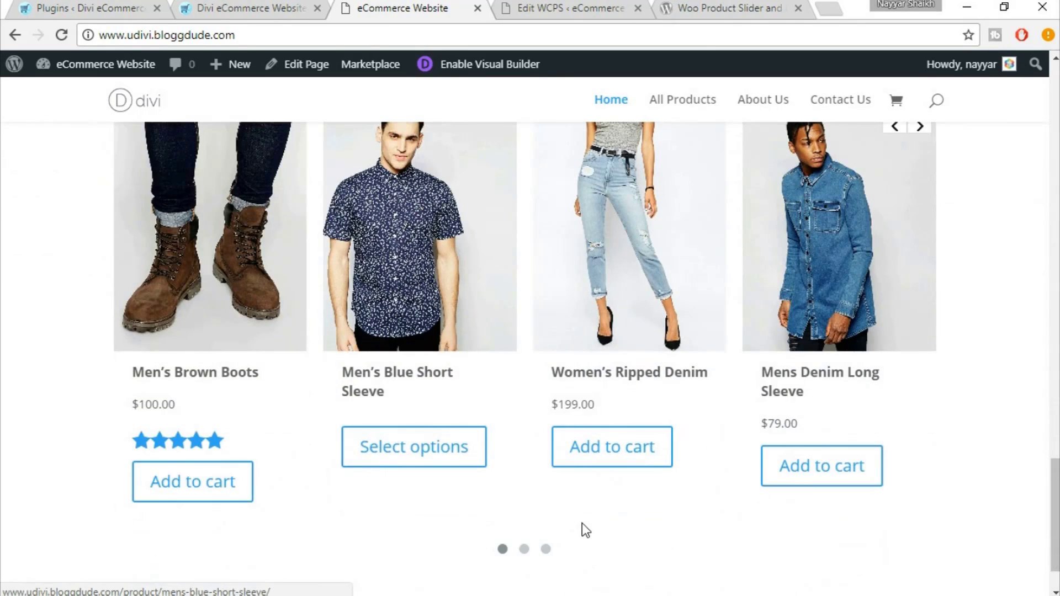
scroll(582, 526, "up", 4)
left_click(920, 376)
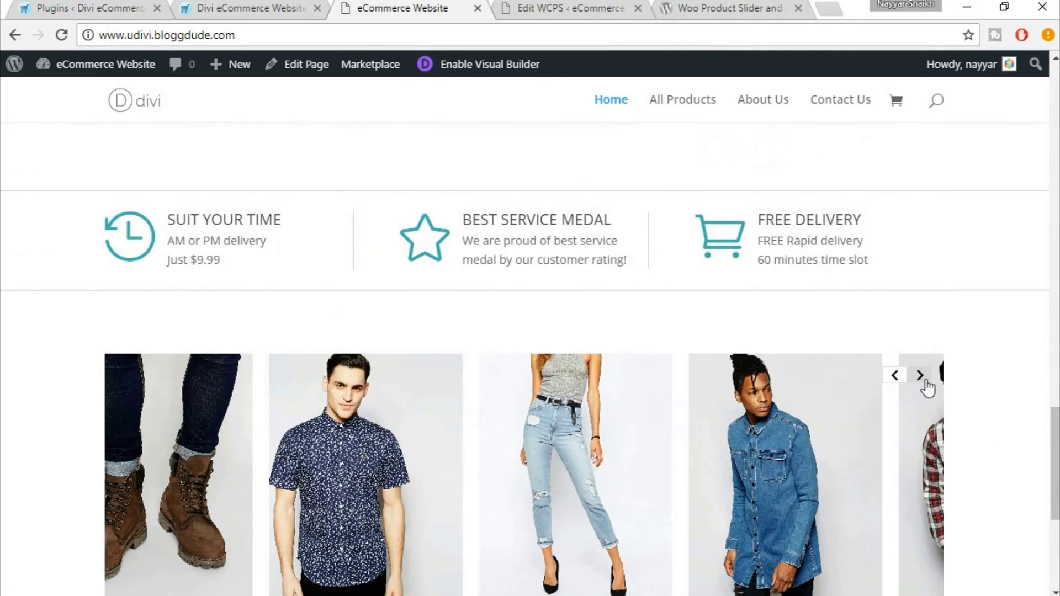
scroll(961, 399, "down", 4)
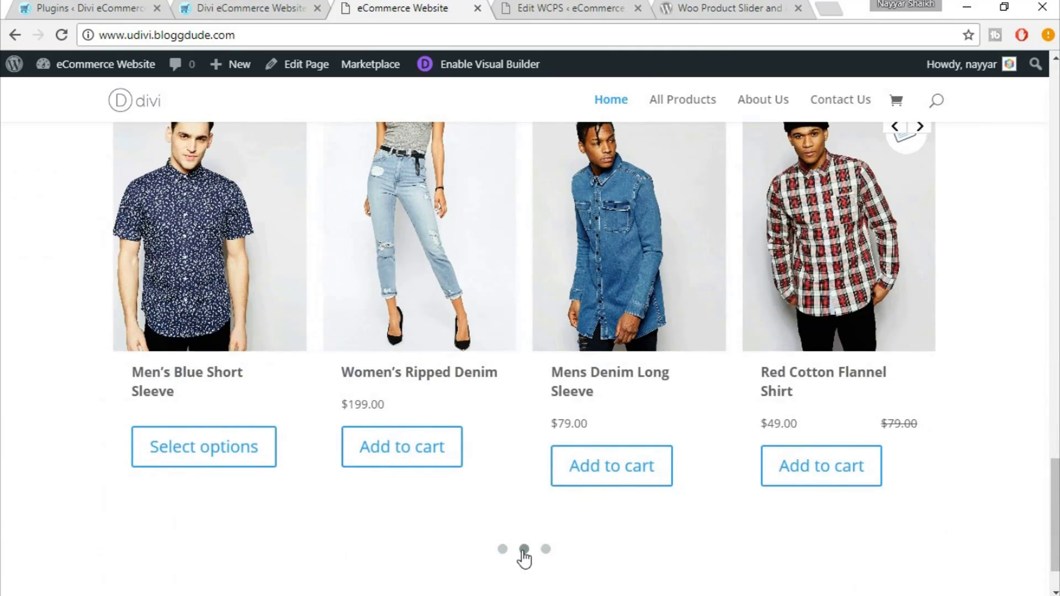
left_click(545, 550)
scroll(890, 512, "up", 5)
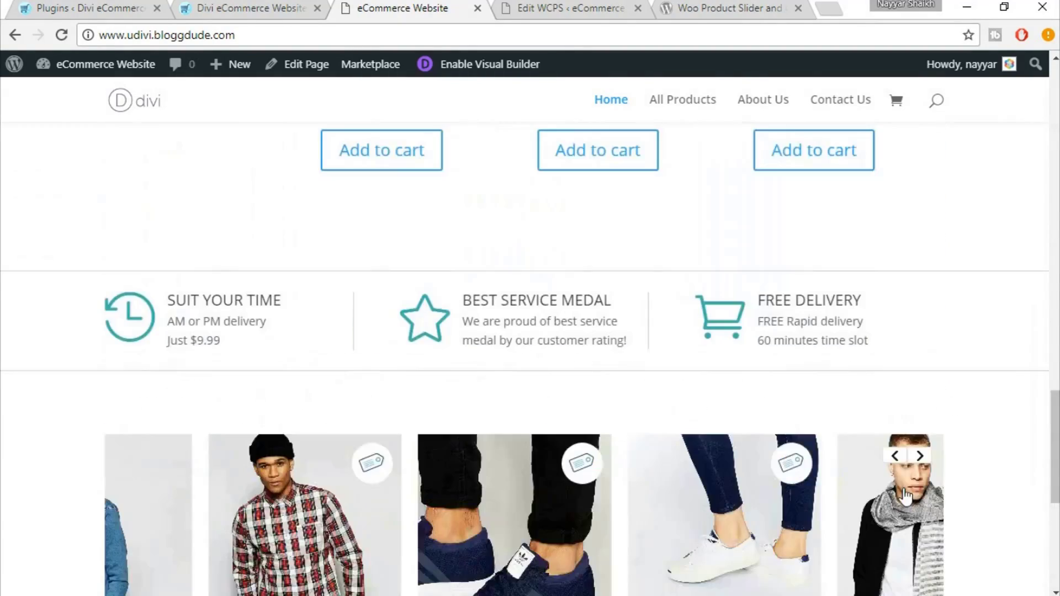
scroll(933, 437, "down", 1)
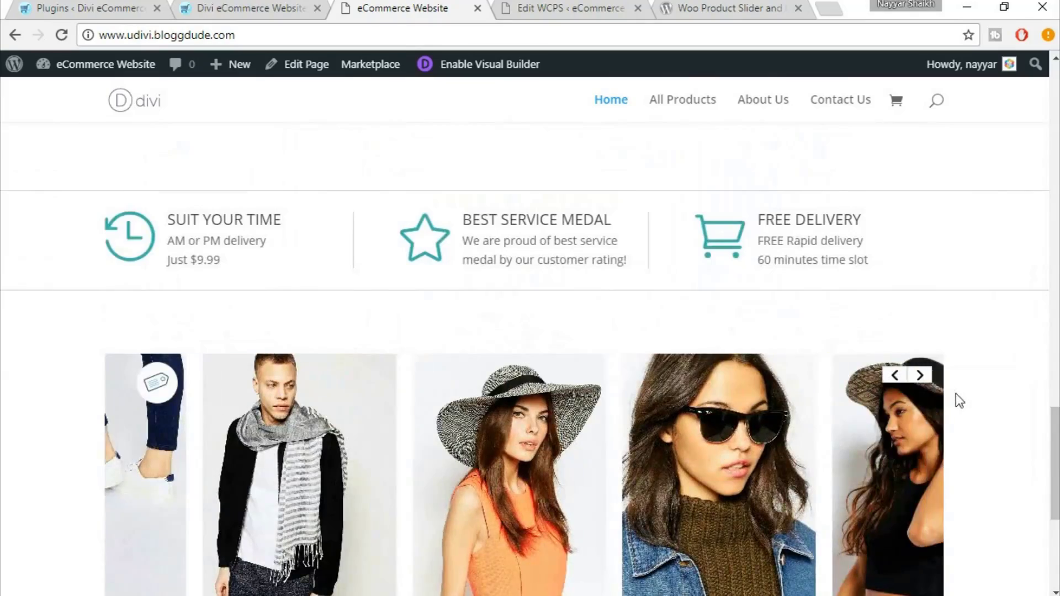
scroll(956, 393, "down", 4)
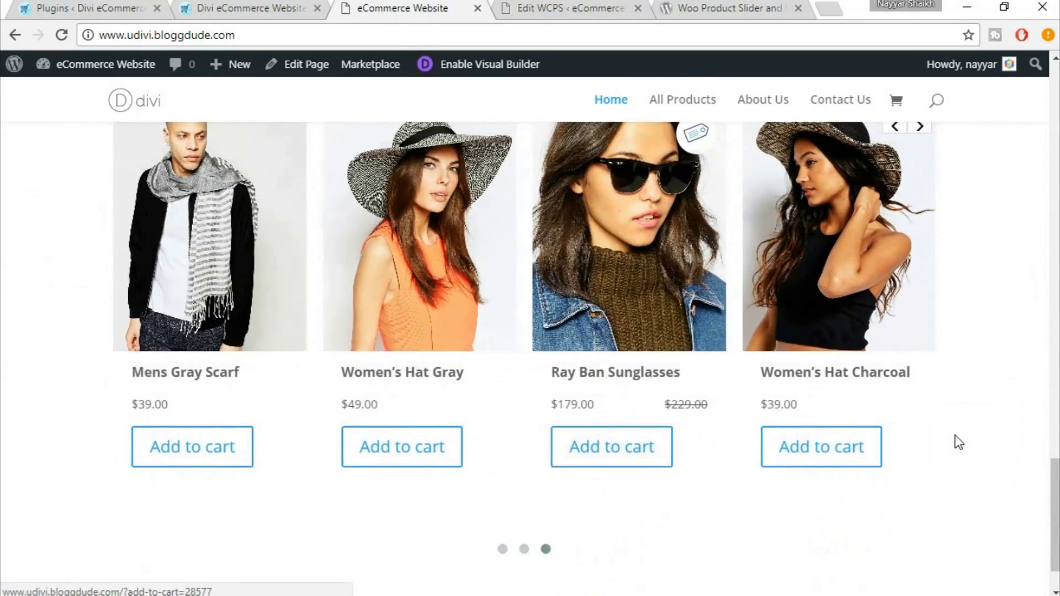
scroll(959, 442, "down", 1)
scroll(948, 437, "up", 3)
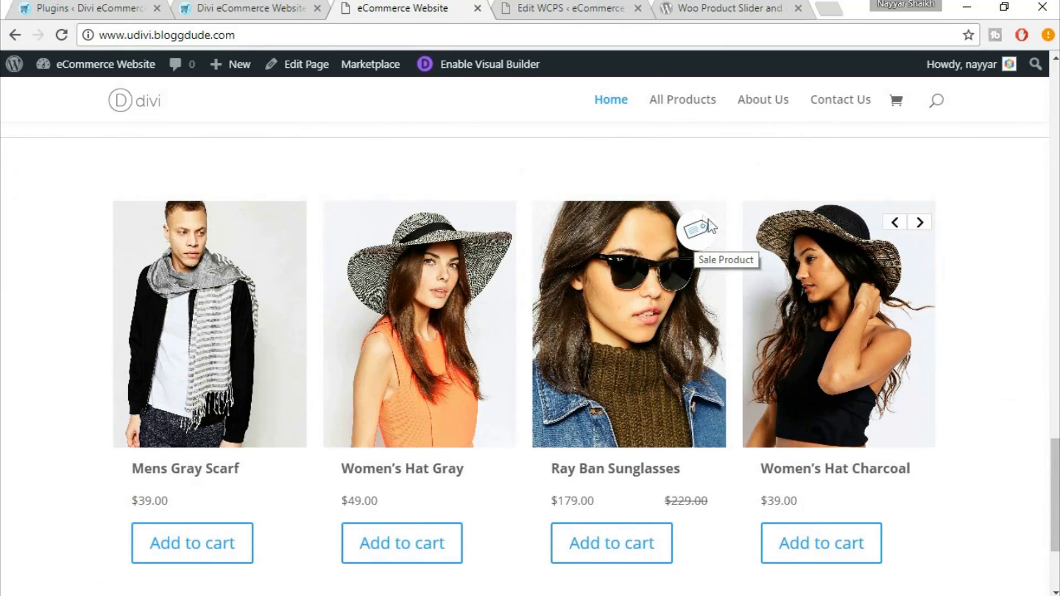
mouse_move(704, 233)
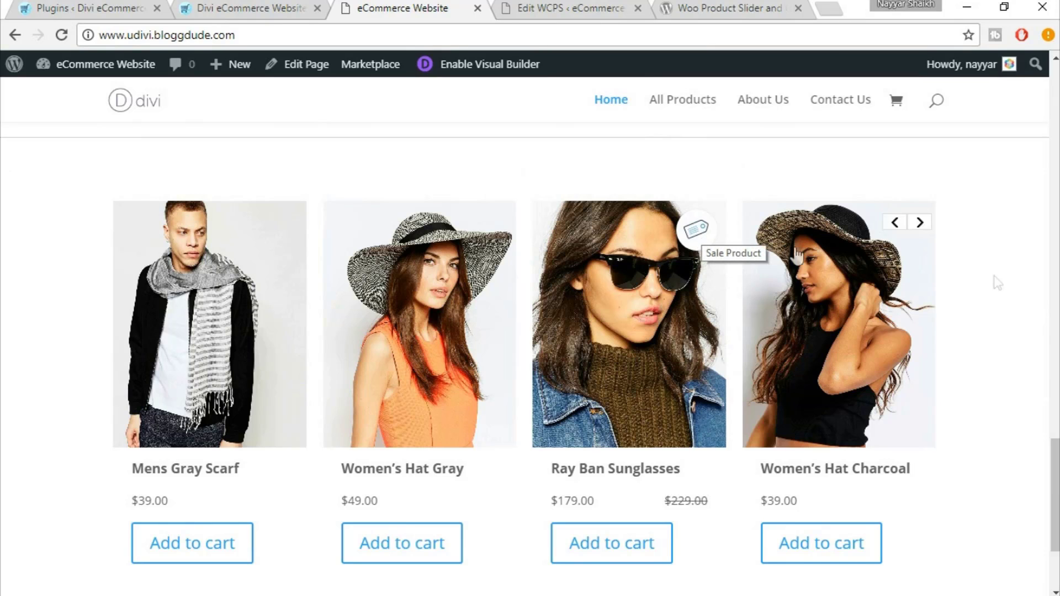
scroll(530, 331, "down", 2)
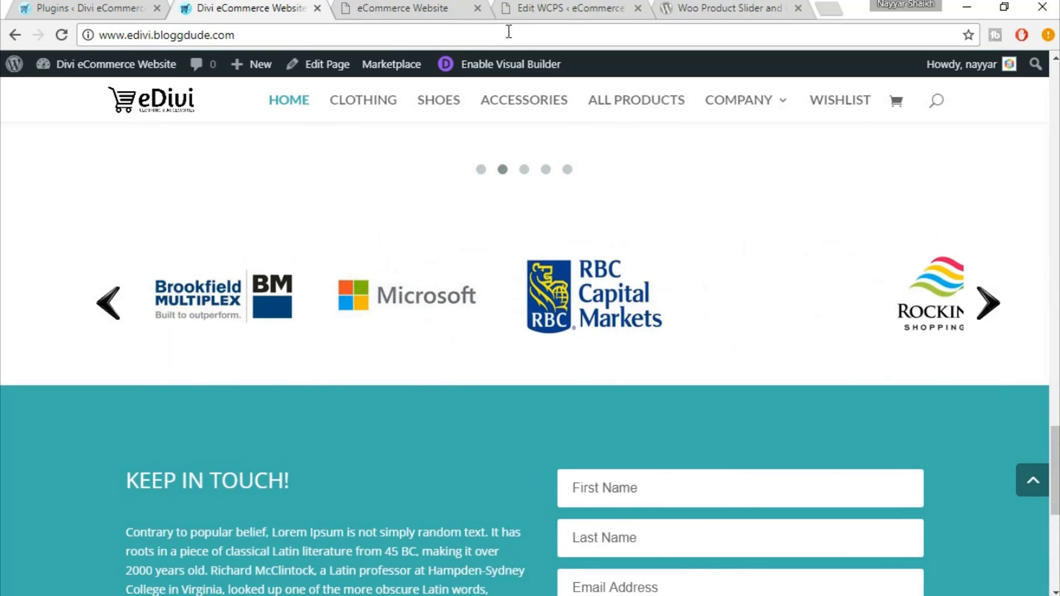
left_click(463, 6)
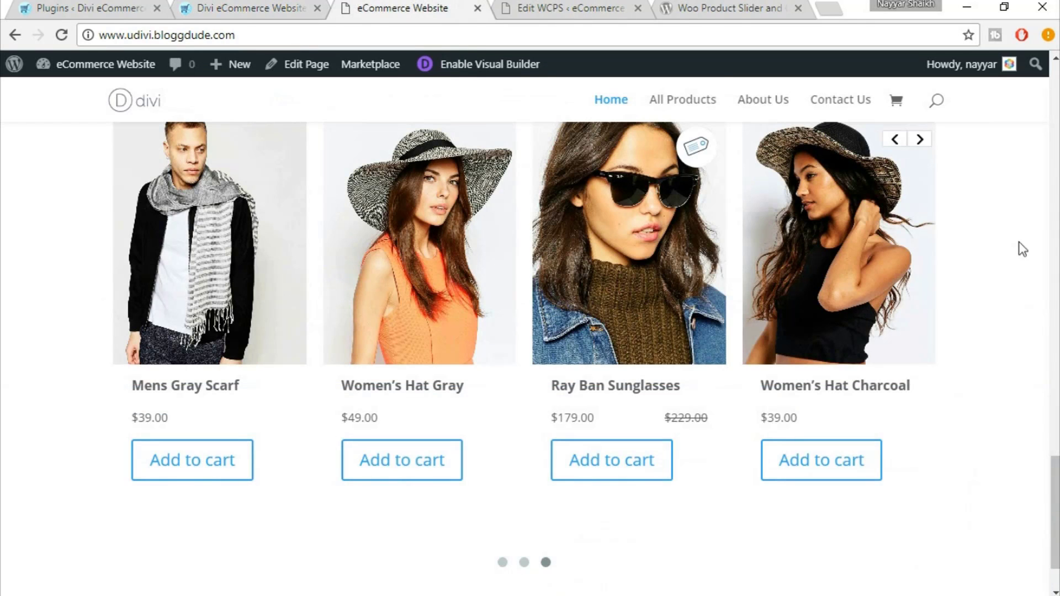
scroll(1020, 246, "up", 10)
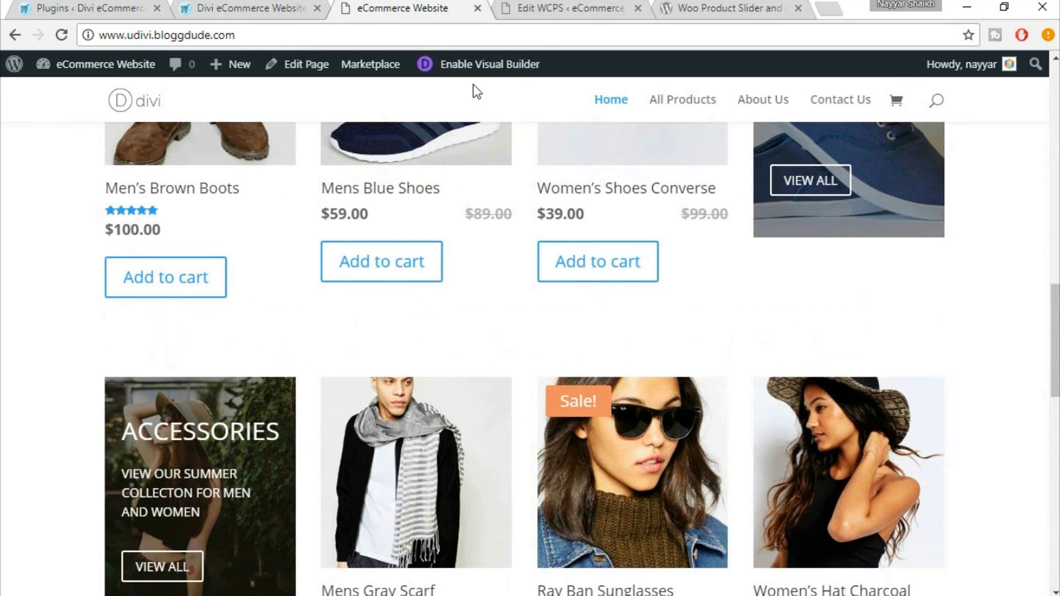
In the visual builder, add a Regular section with a one-column row below the product slider
left_click(504, 63)
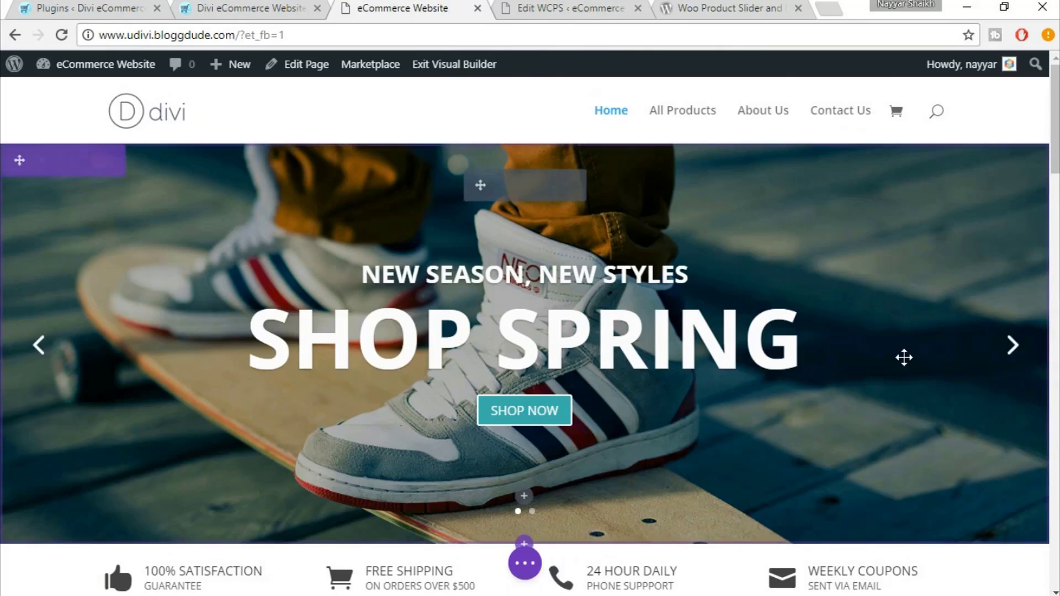
scroll(904, 358, "down", 9)
scroll(904, 358, "down", 10)
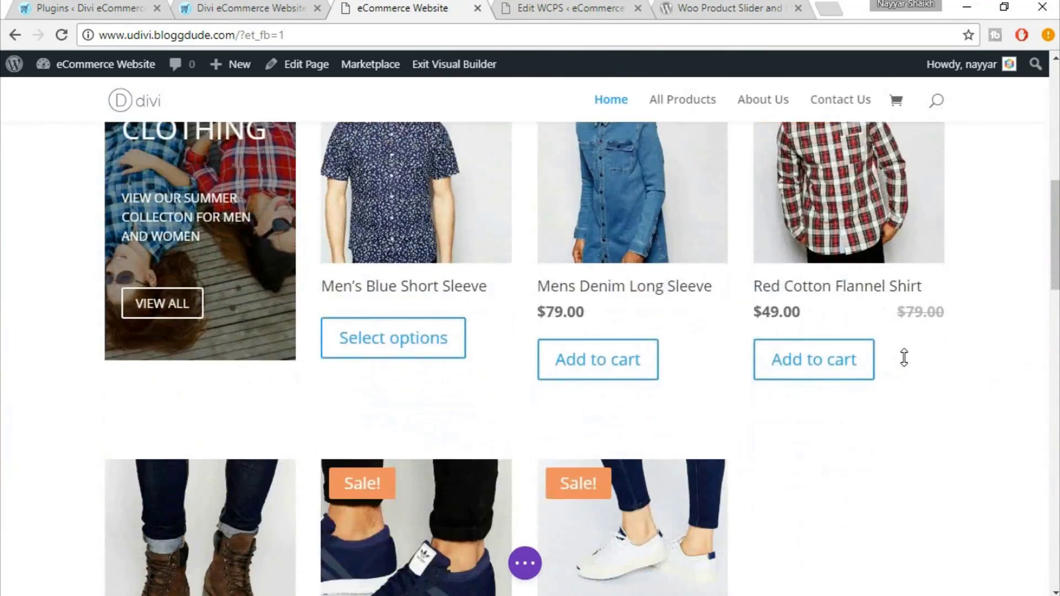
scroll(904, 358, "down", 3)
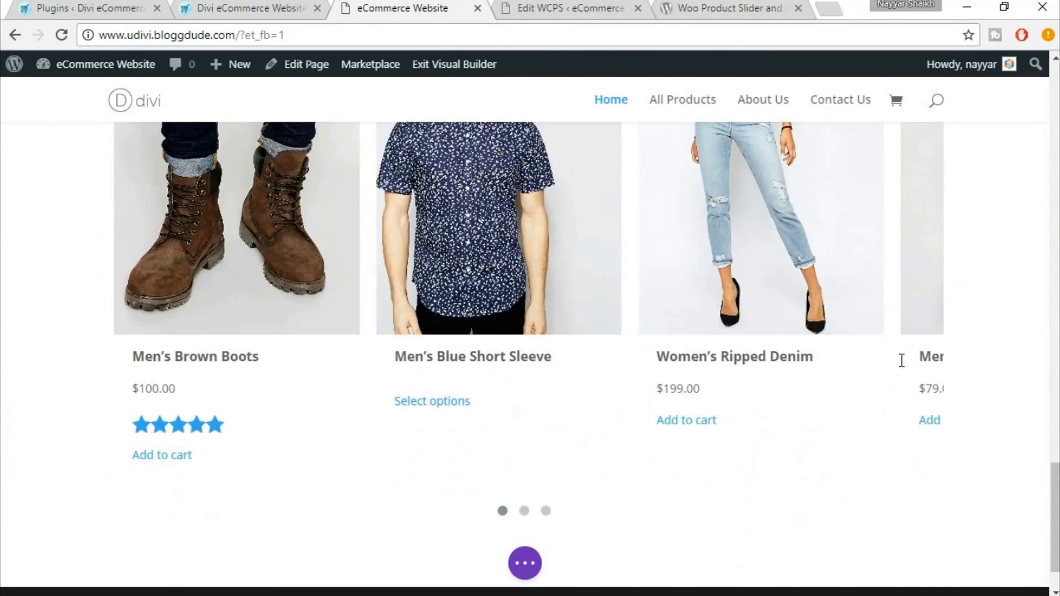
mouse_move(526, 522)
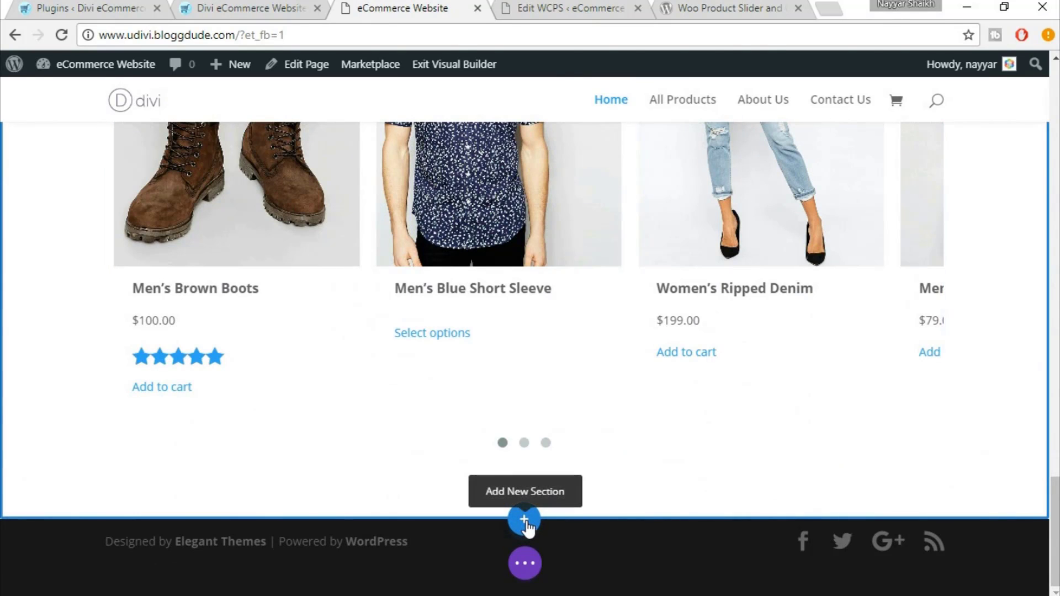
left_click(525, 521)
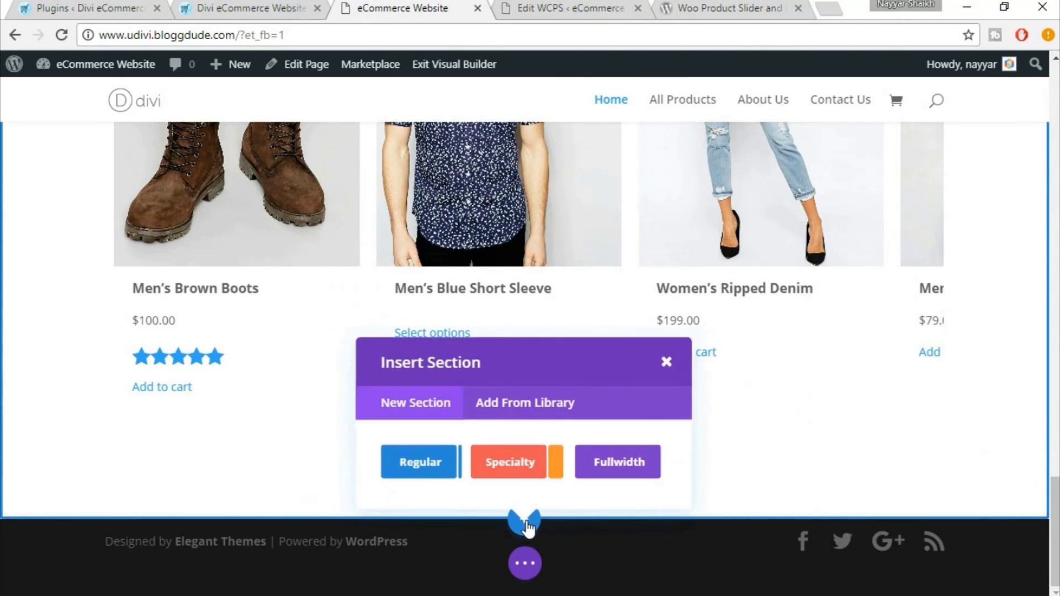
left_click(419, 465)
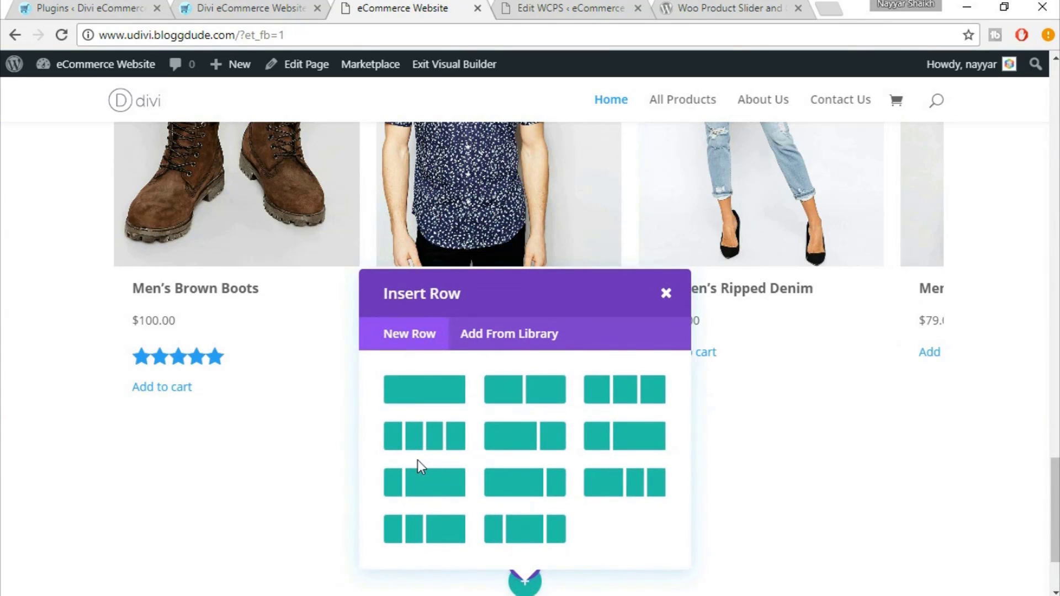
left_click(437, 394)
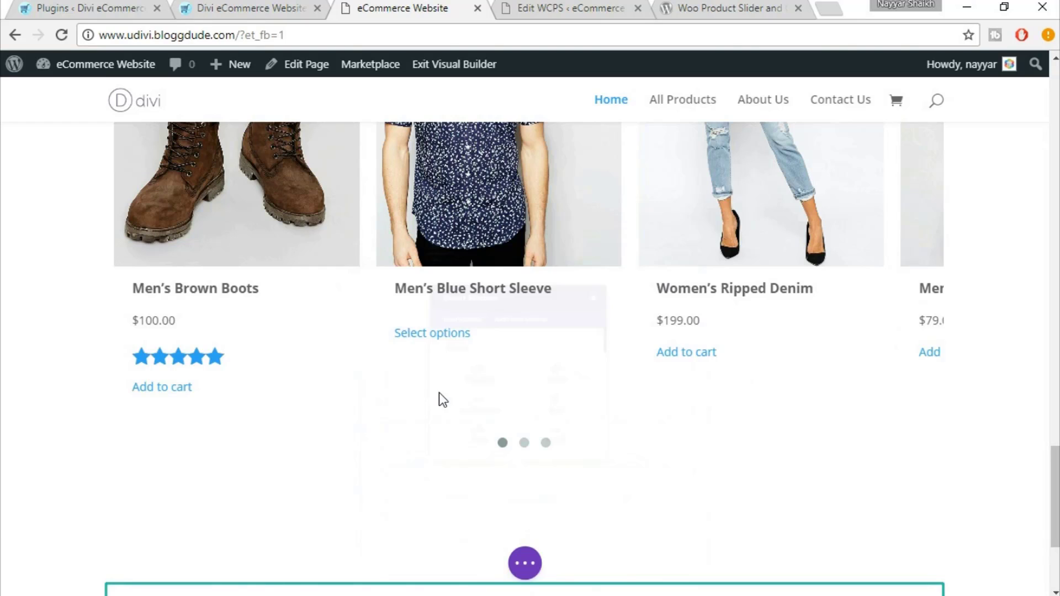
Insert a Text module reading 'Text' into the new row and save it
scroll(439, 392, "down", 3)
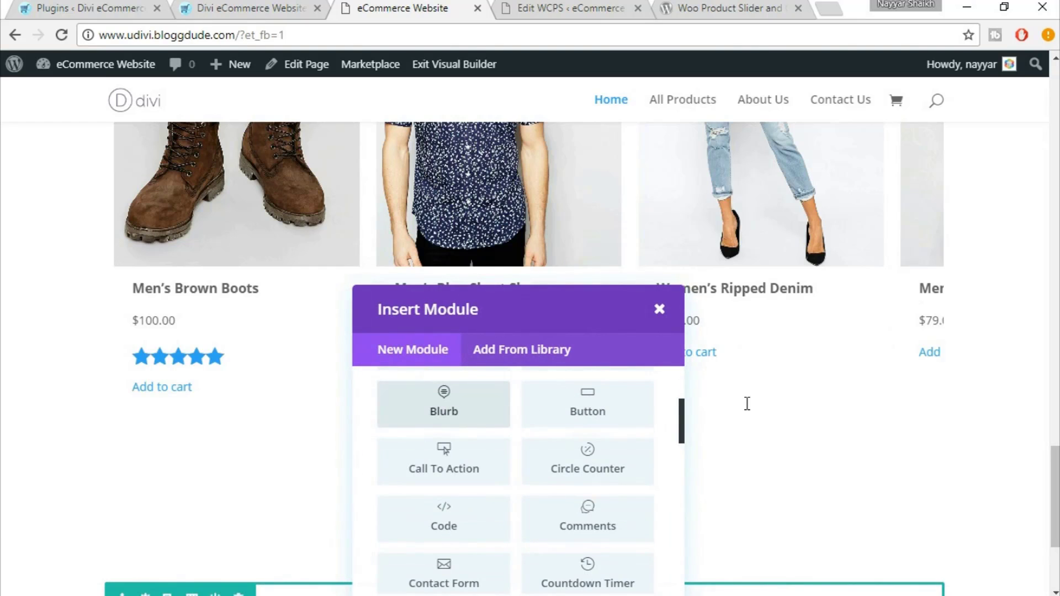
type("text")
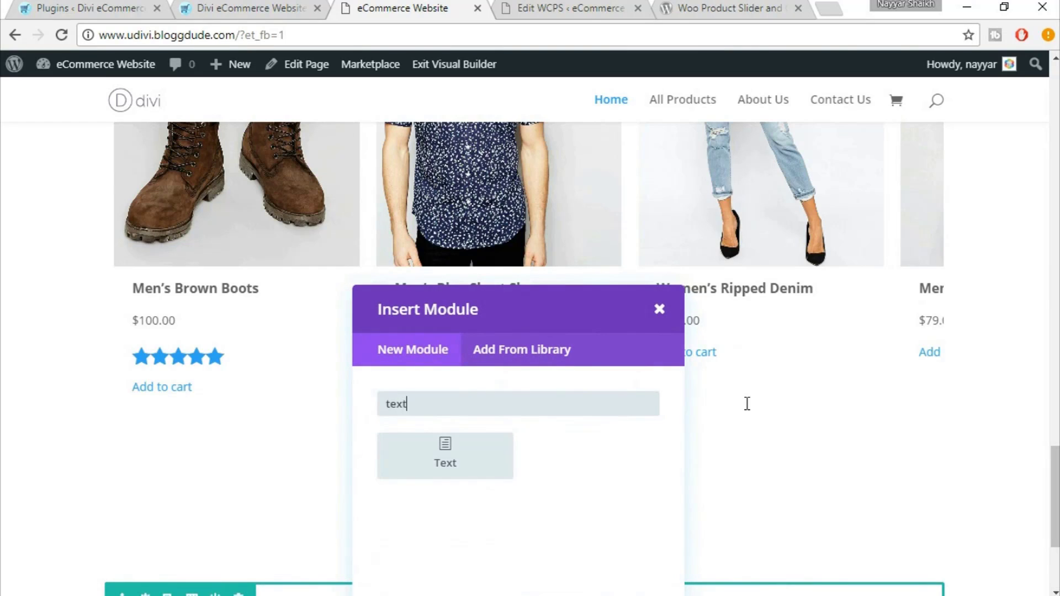
left_click(473, 459)
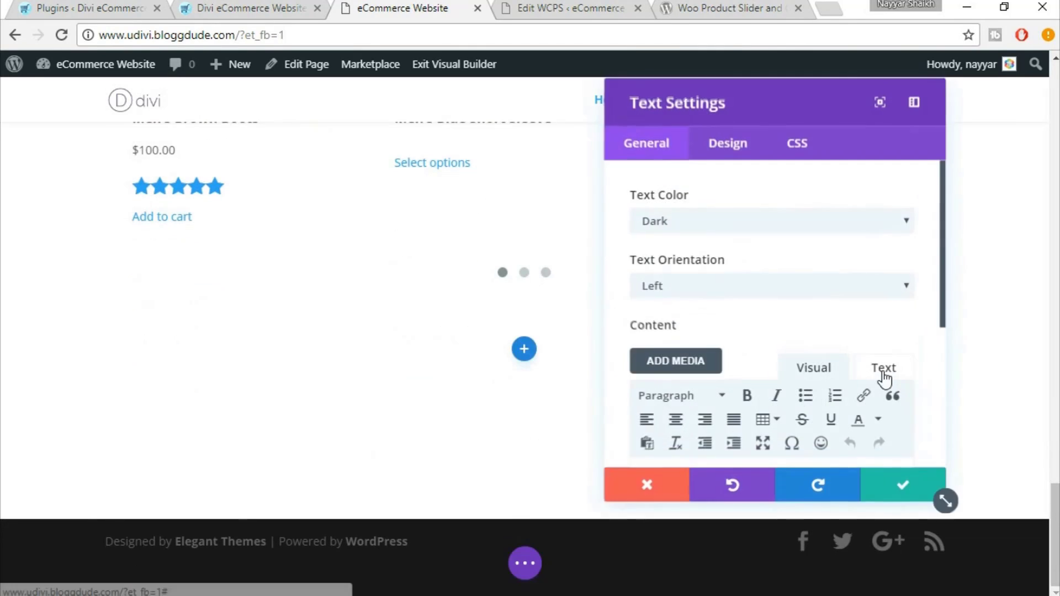
scroll(881, 376, "down", 5)
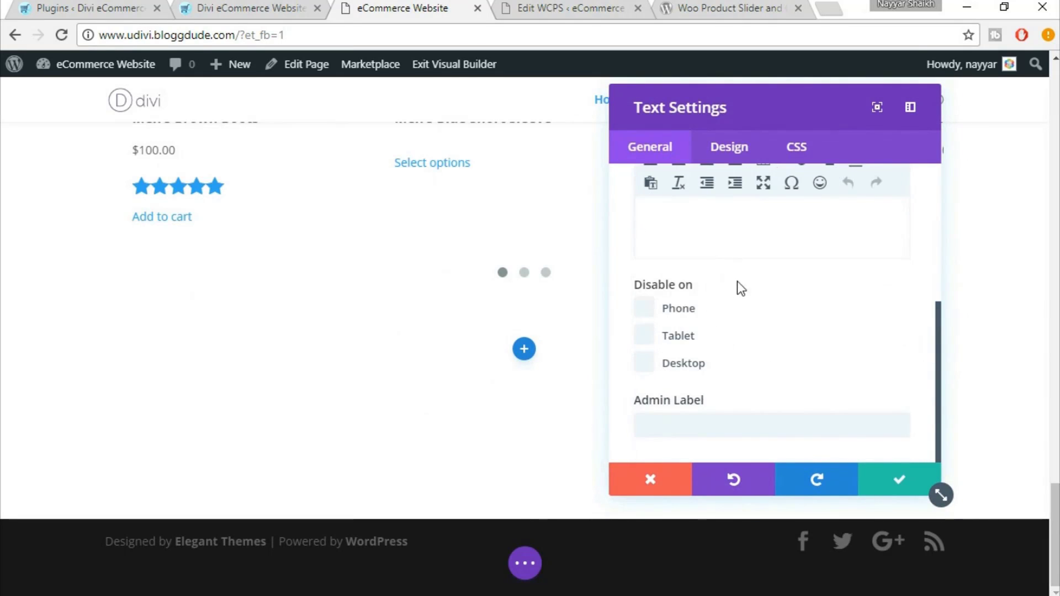
scroll(740, 287, "up", 2)
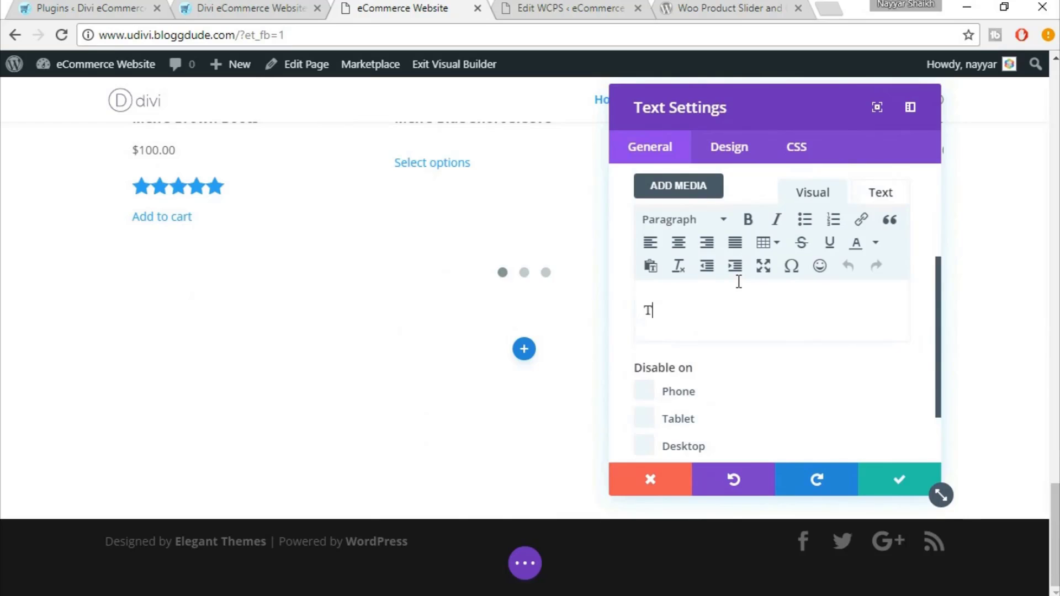
type("ex")
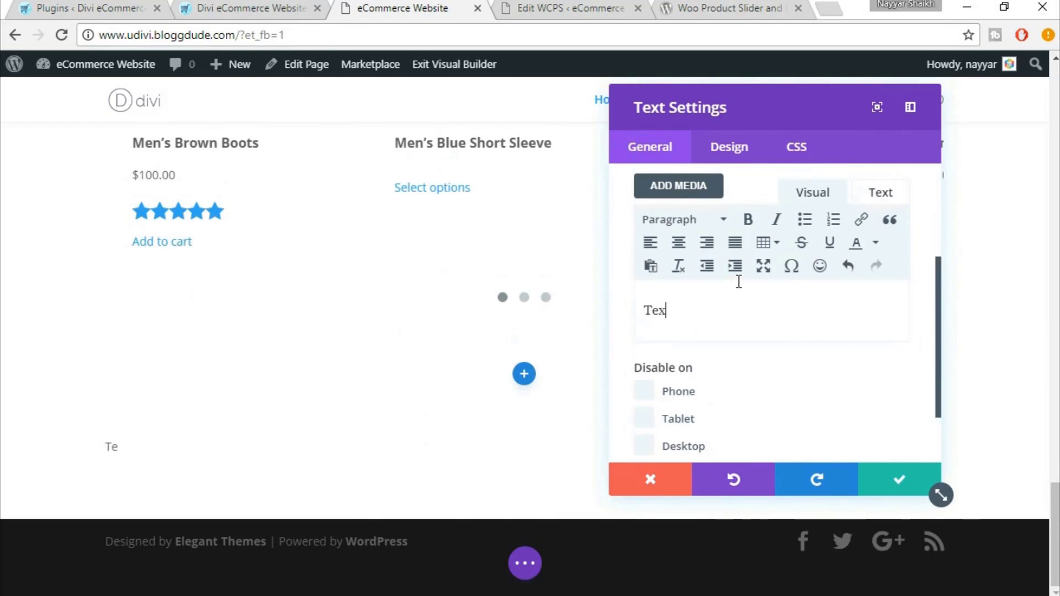
type("t")
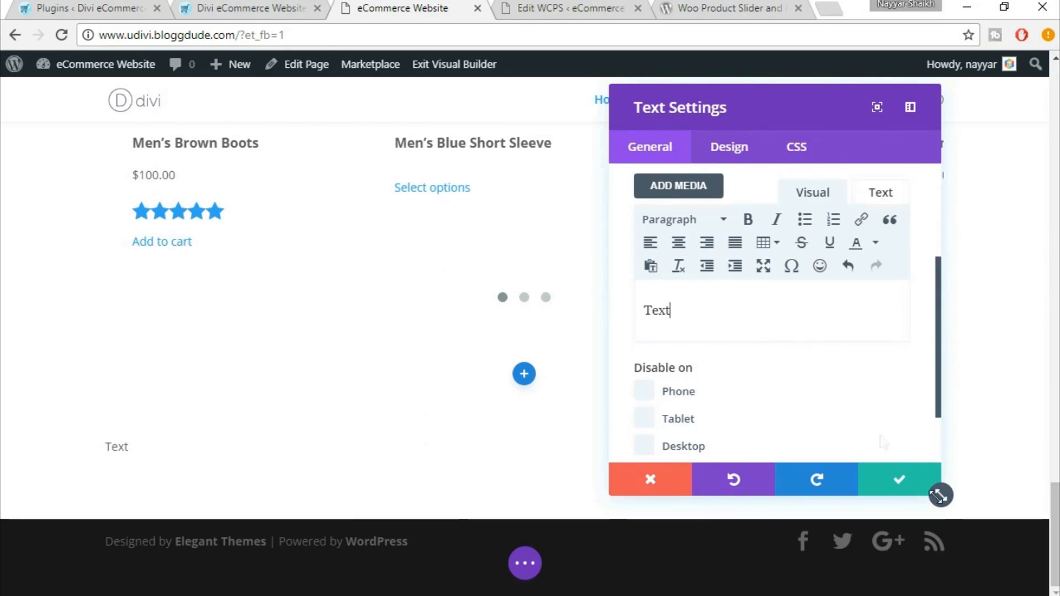
left_click(896, 486)
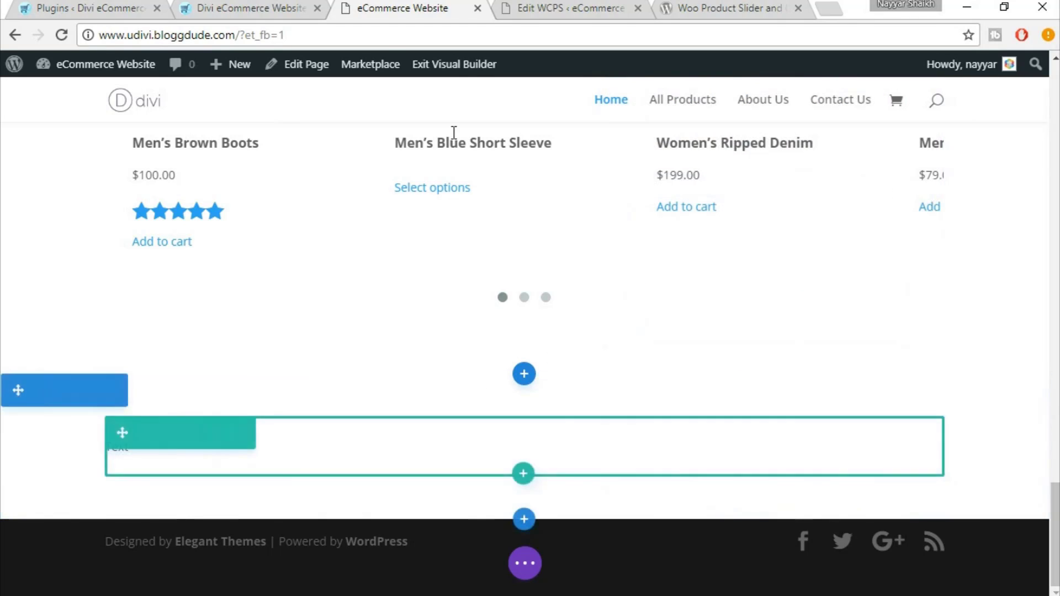
Go from the WCPS edit page to the Plugins > Add New page
left_click(533, 6)
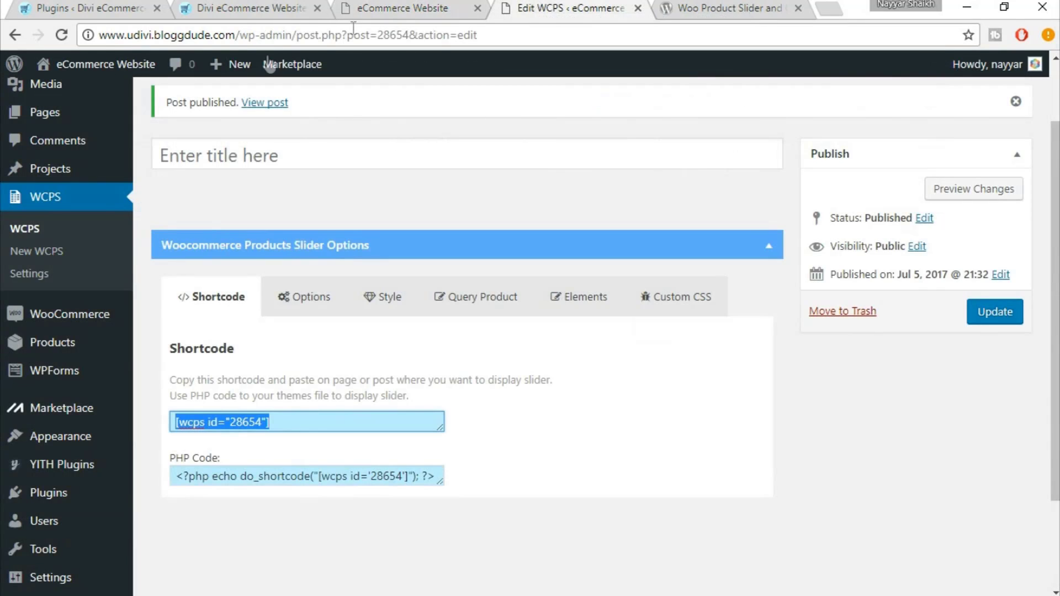
scroll(332, 229, "up", 2)
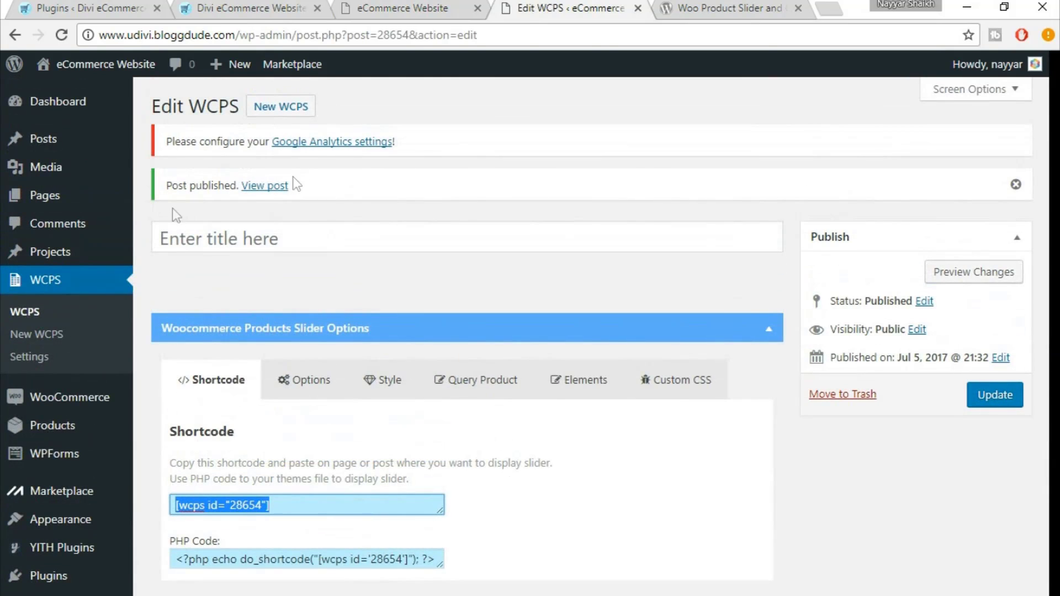
mouse_move(80, 425)
scroll(80, 426, "down", 3)
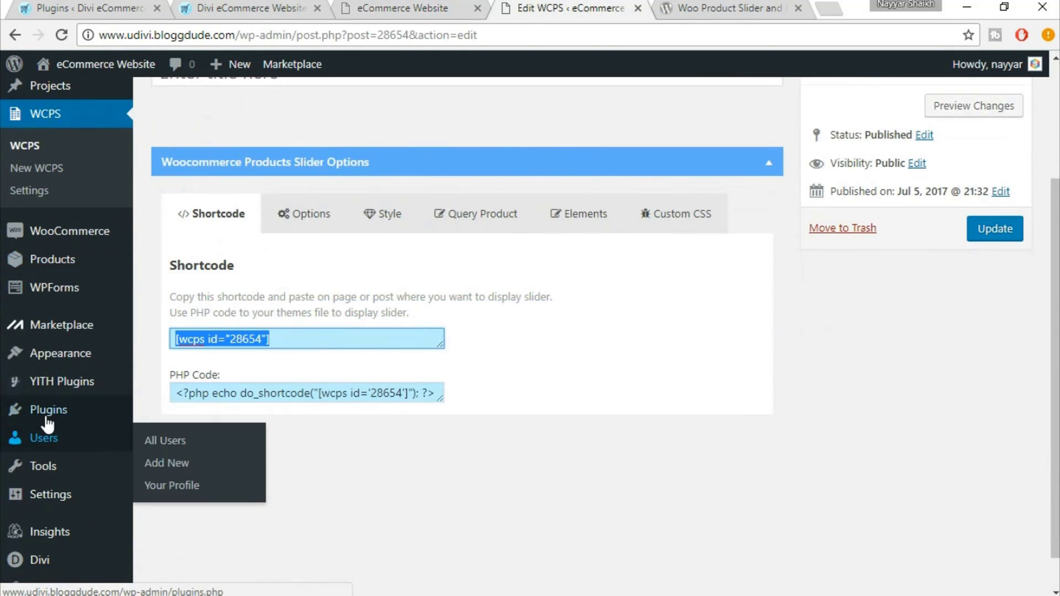
mouse_move(16, 417)
left_click(167, 436)
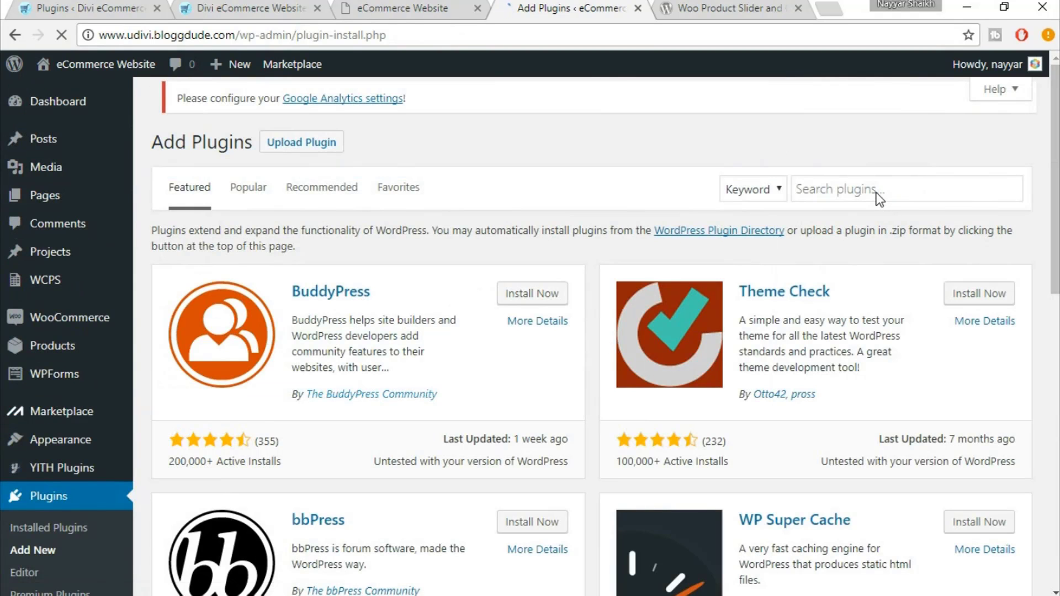
Search for 'logo slider' and install the Logo Slider plugin by EnigmaWeb
left_click(877, 193)
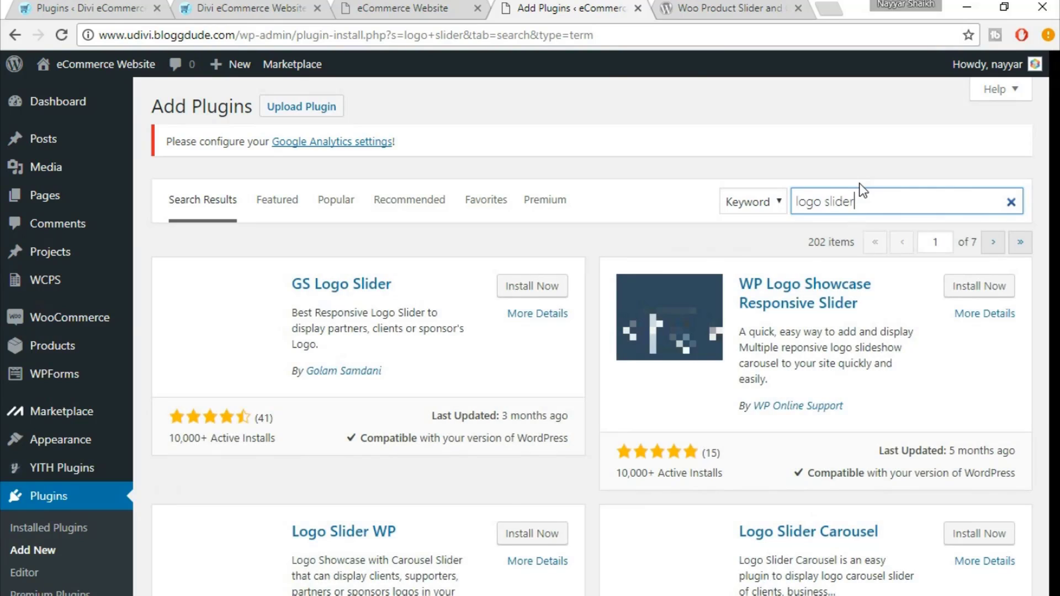
scroll(1020, 312, "down", 4)
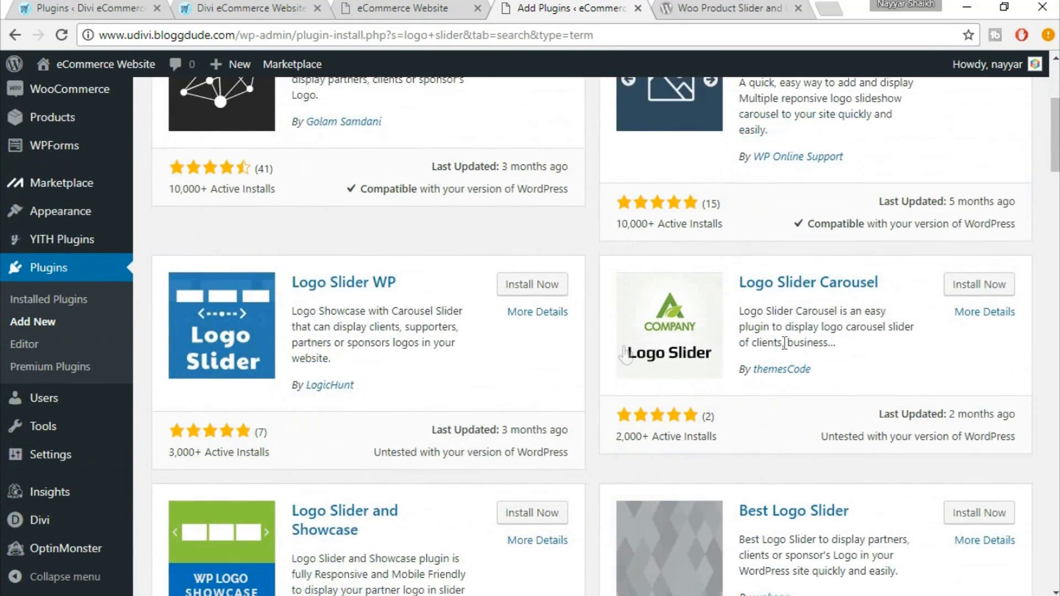
scroll(626, 355, "down", 3)
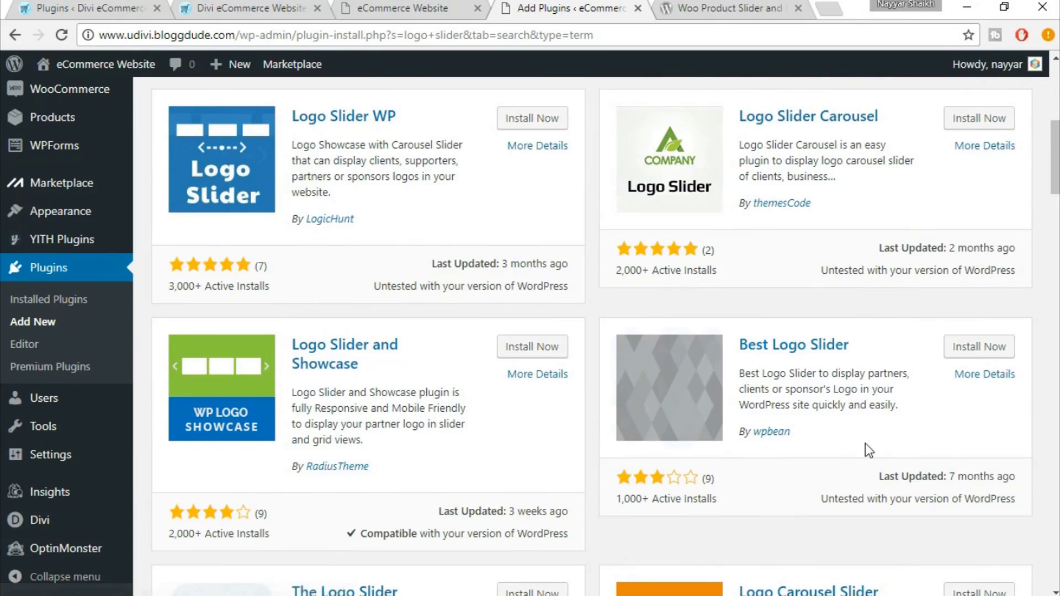
scroll(866, 443, "down", 4)
scroll(353, 422, "down", 3)
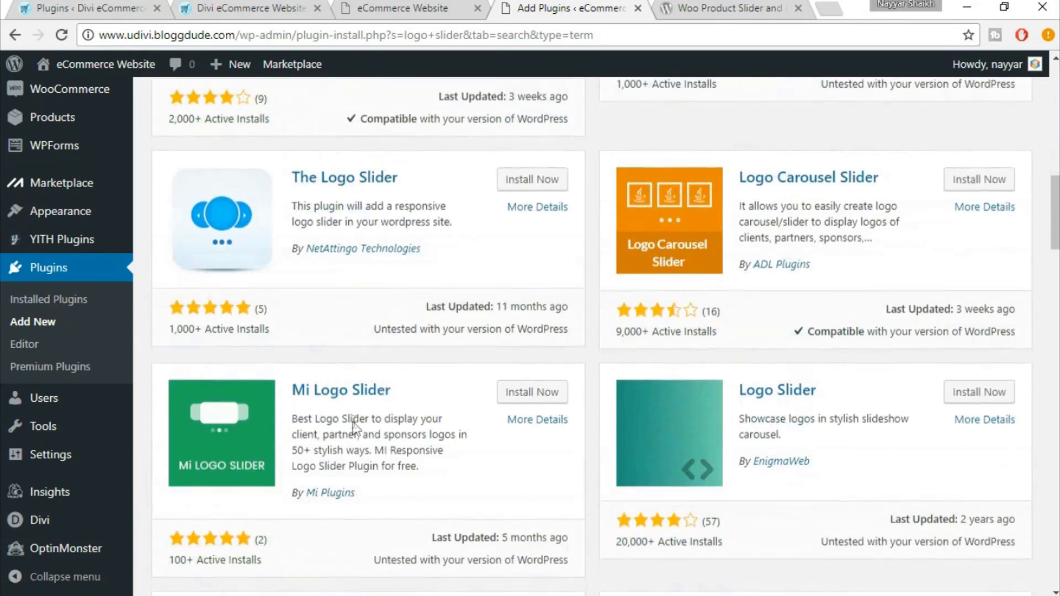
scroll(814, 484, "down", 1)
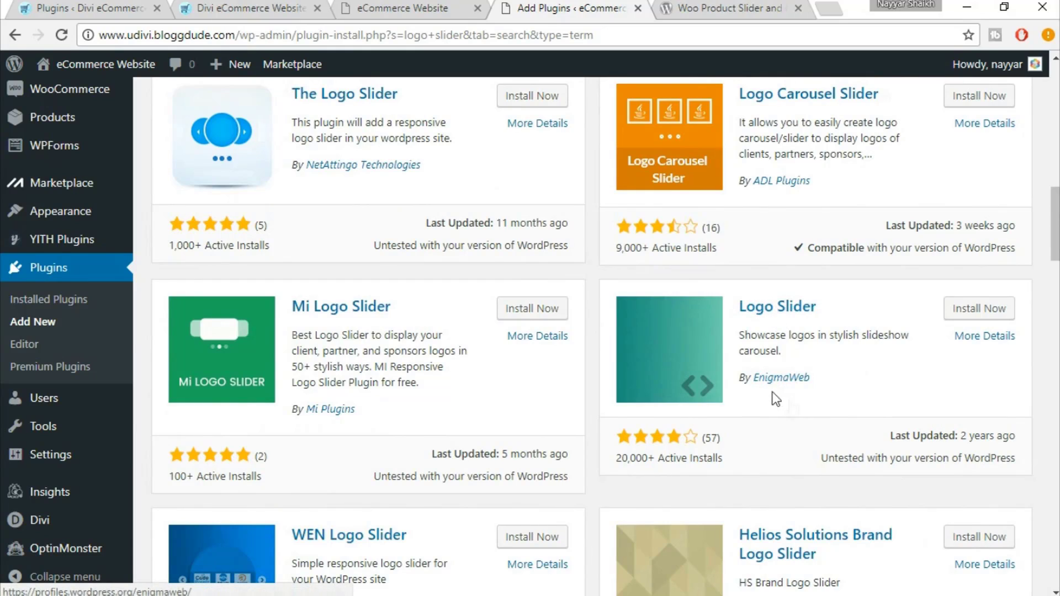
left_click(981, 315)
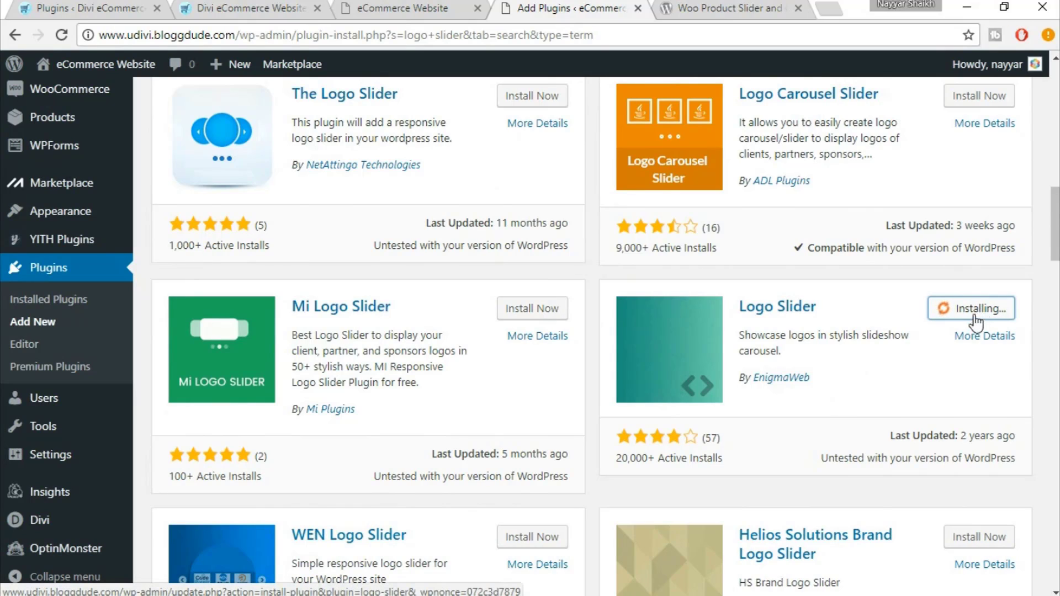
Activate Logo Slider and bring up its LogoSlider Images settings page, glancing at the live site
left_click(986, 313)
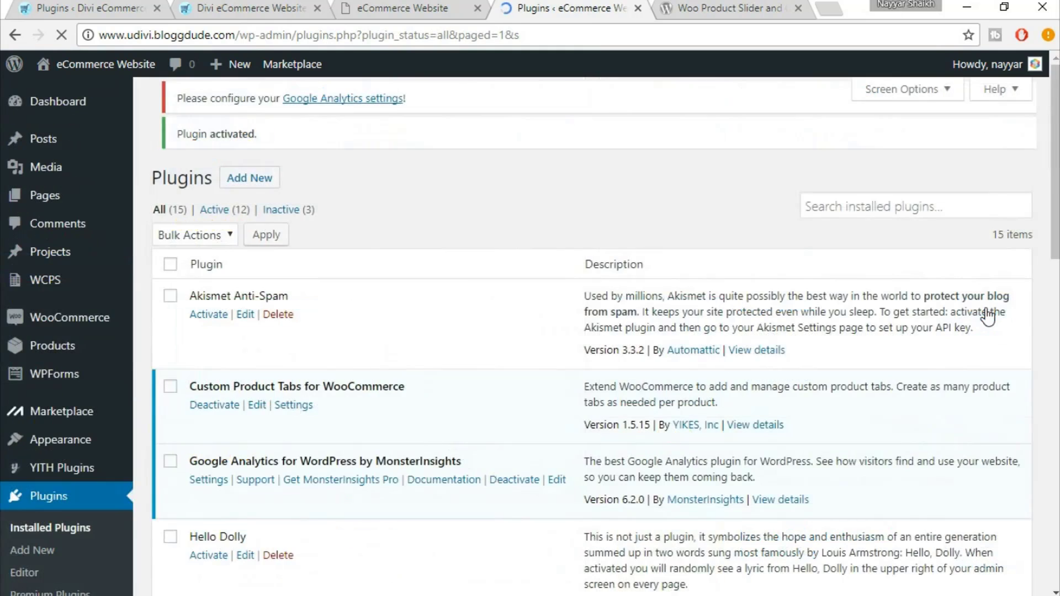
scroll(17, 445, "down", 10)
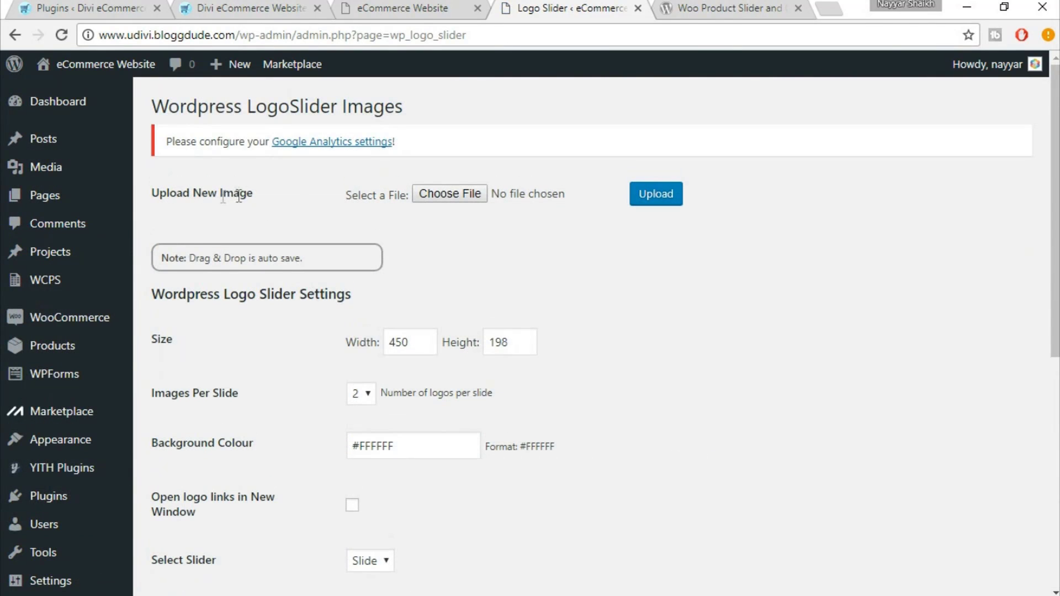
left_click(221, 7)
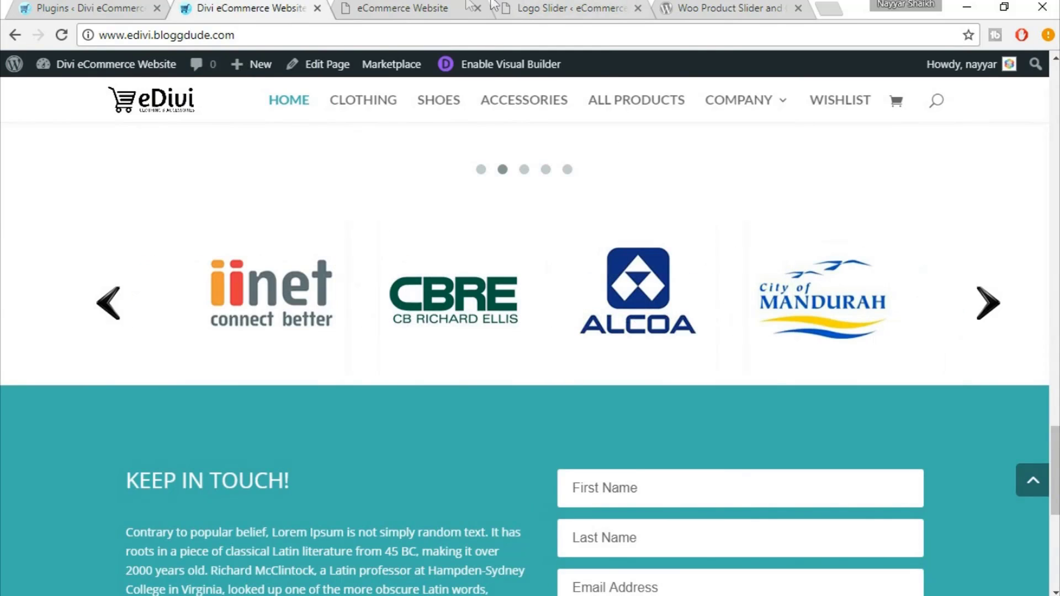
left_click(434, 5)
left_click(530, 5)
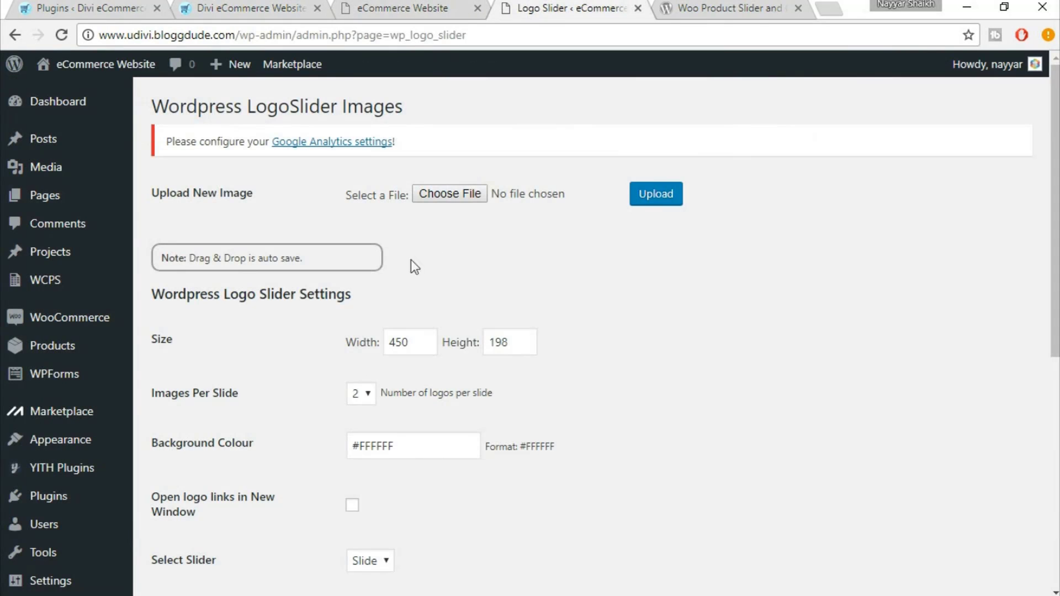
Upload logo1 and logo2 from the Backup 2017 logos folder to the slider
left_click(459, 192)
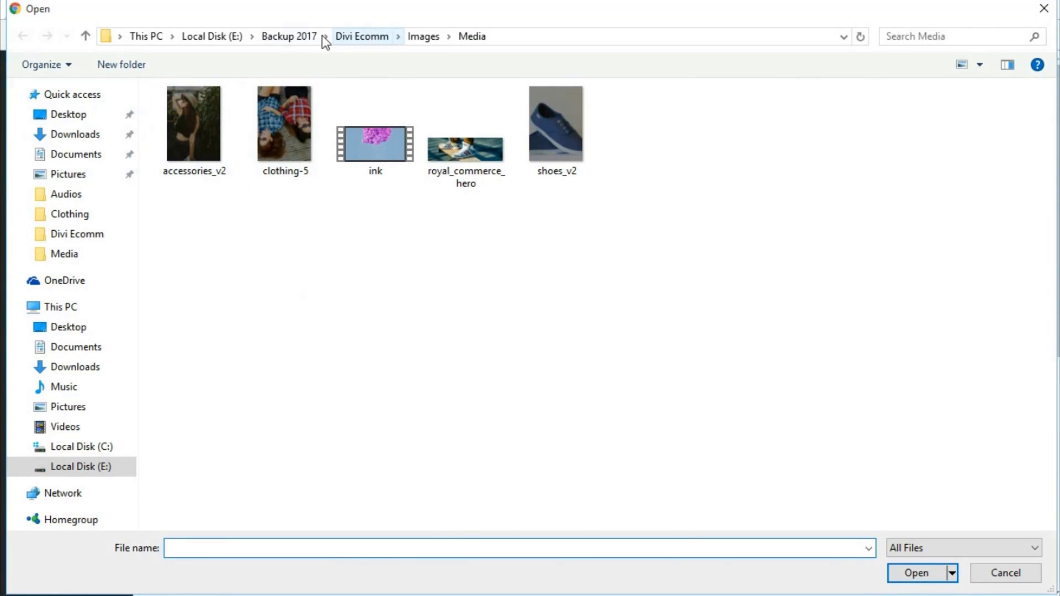
left_click(309, 35)
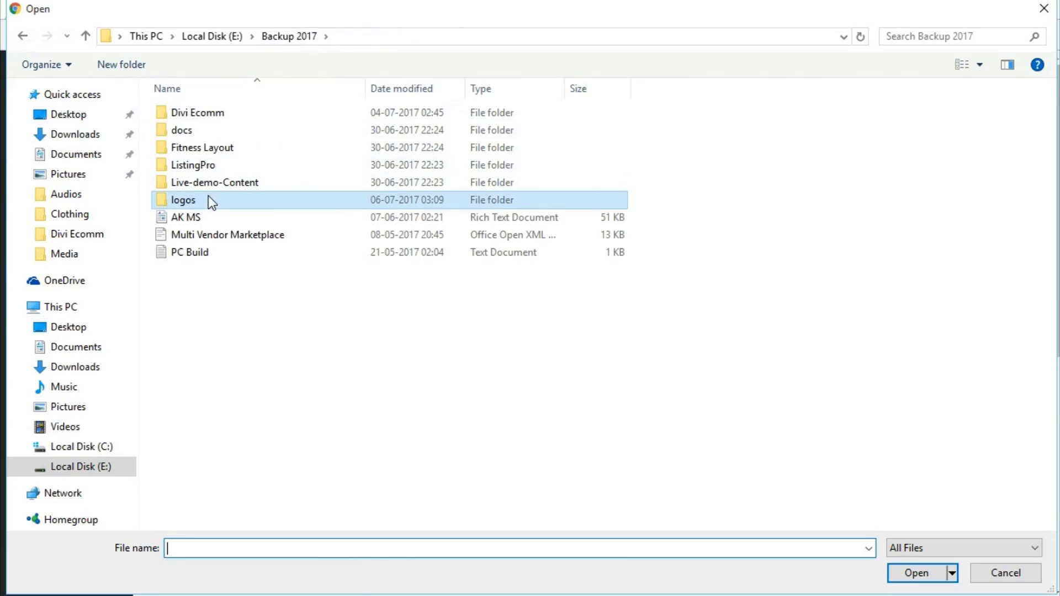
double_click(208, 196)
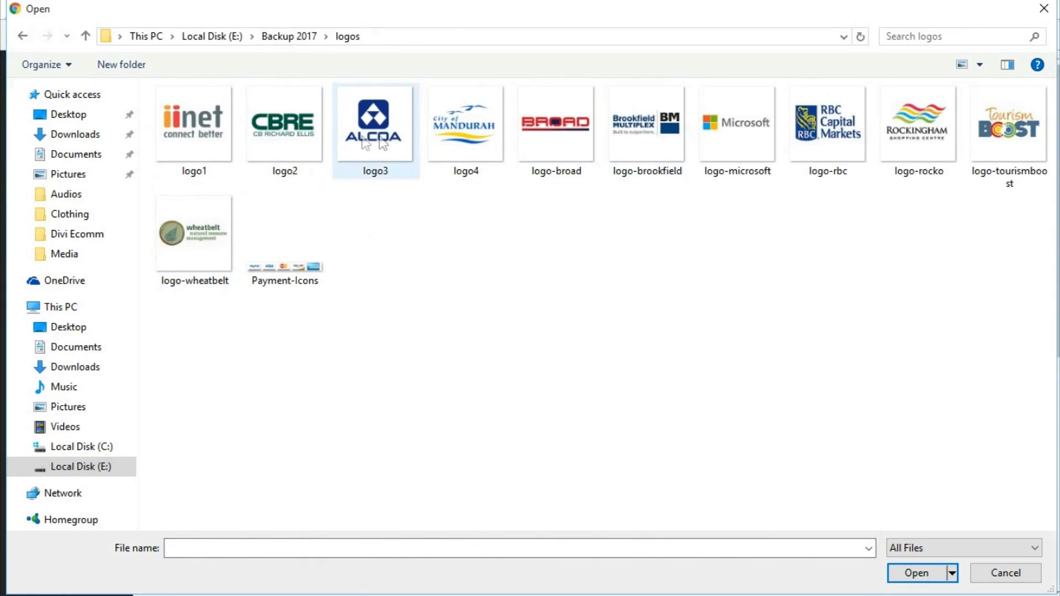
left_click(218, 142)
left_click(264, 138)
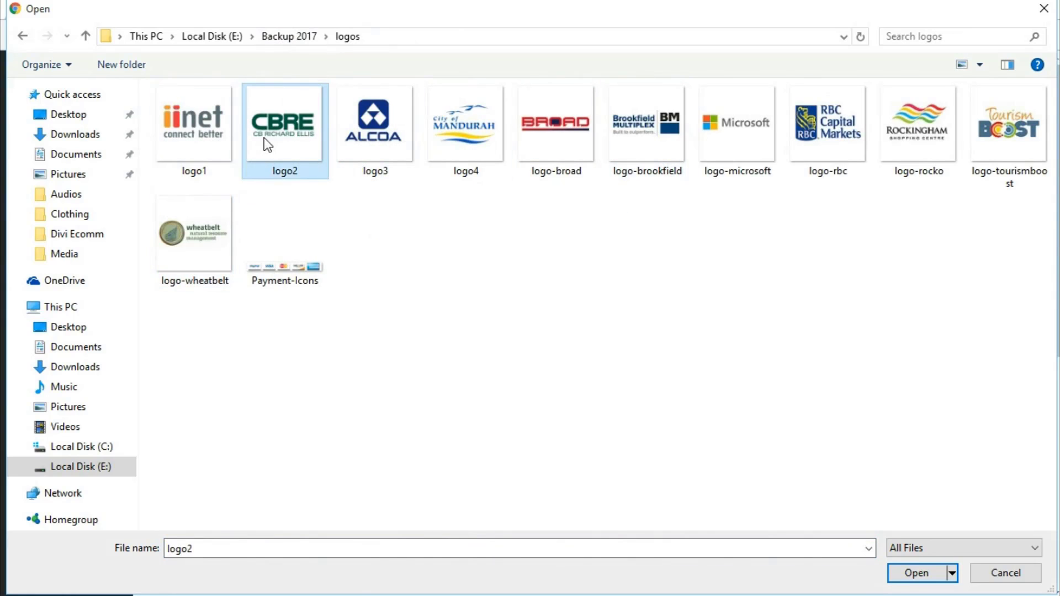
left_click(200, 143)
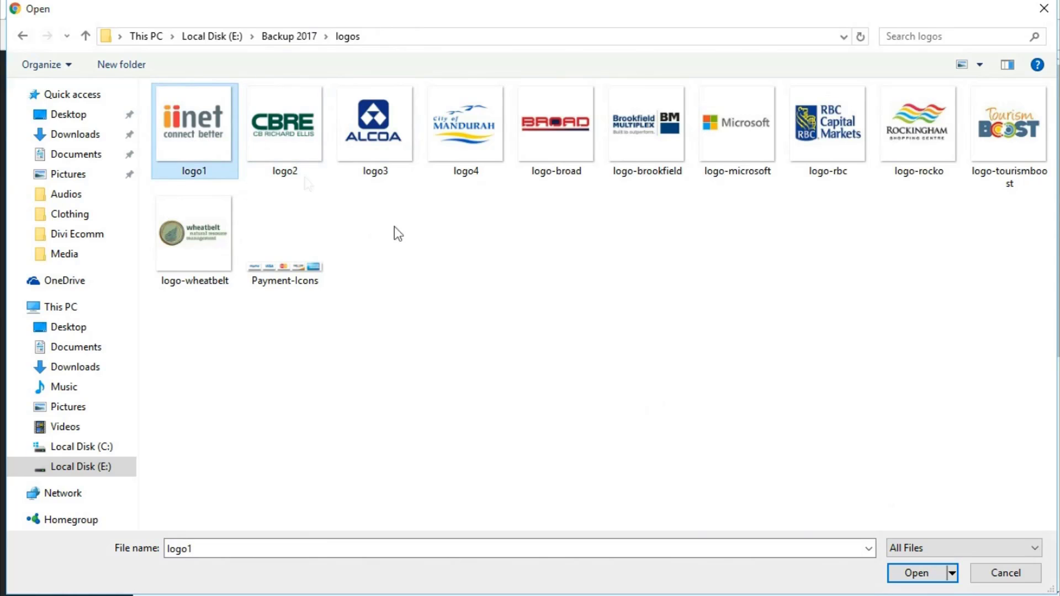
left_click(914, 575)
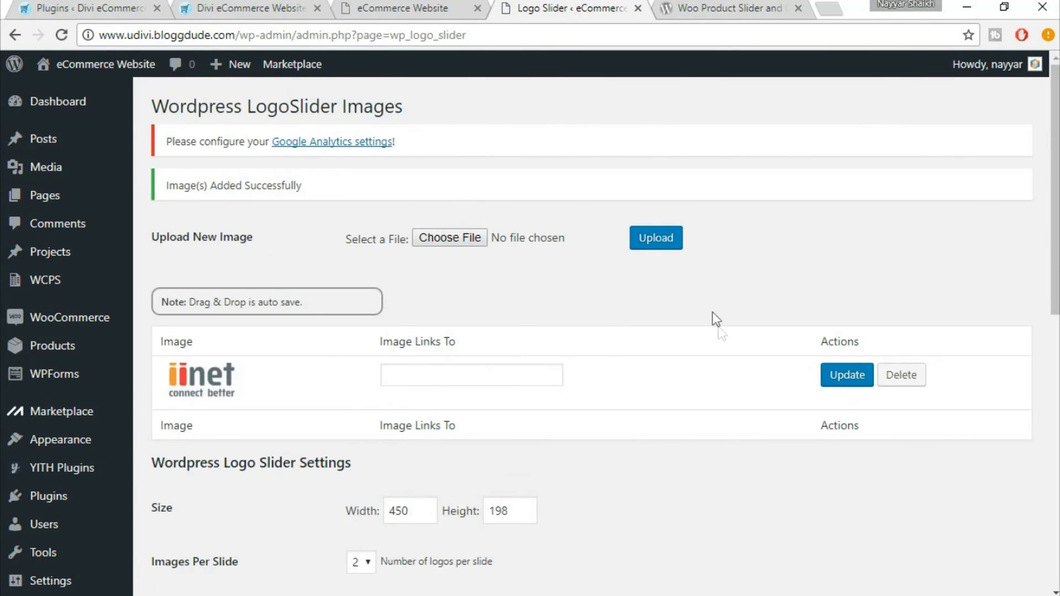
left_click(473, 242)
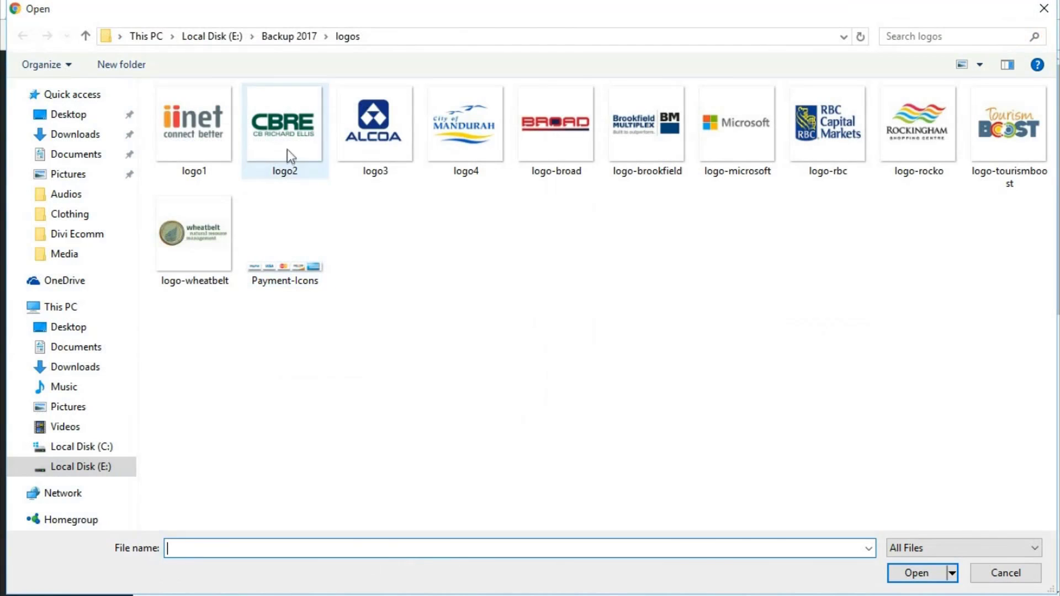
left_click(287, 149)
left_click(914, 574)
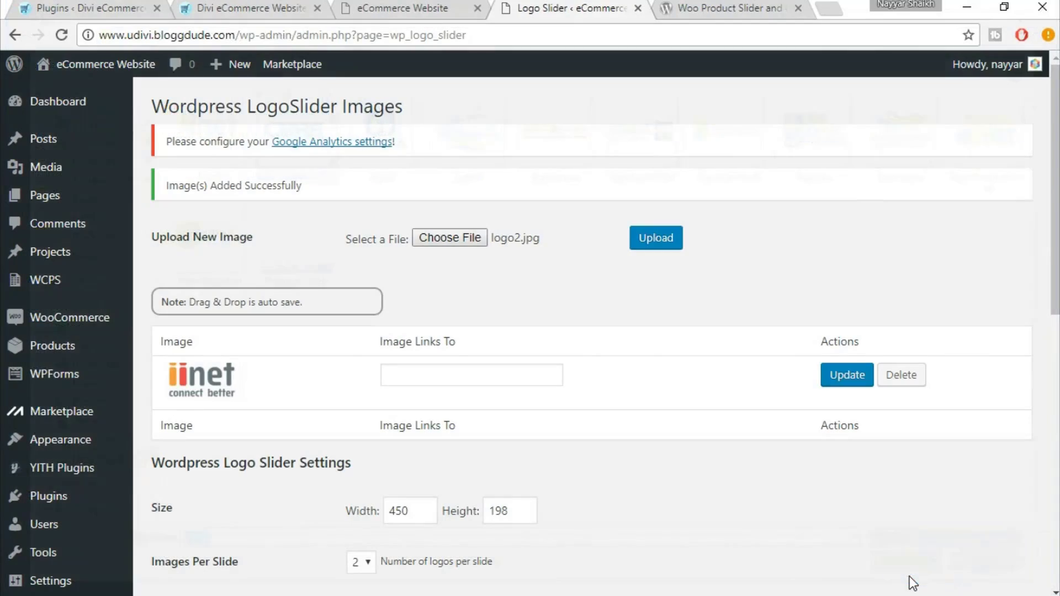
left_click(680, 244)
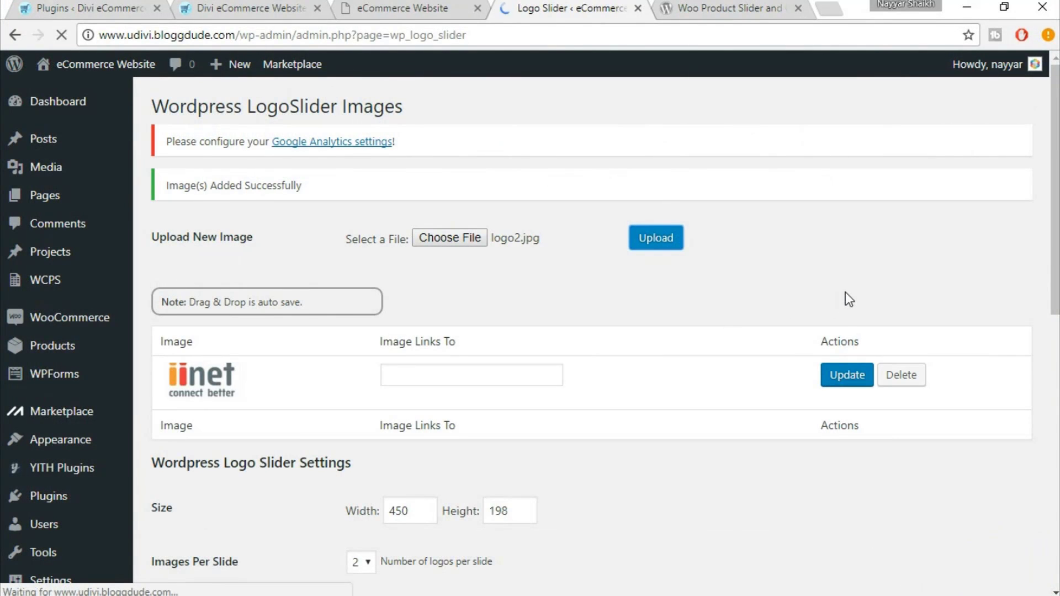
Upload logo3, logo4 and logo-broad to the slider
left_click(456, 237)
left_click(371, 131)
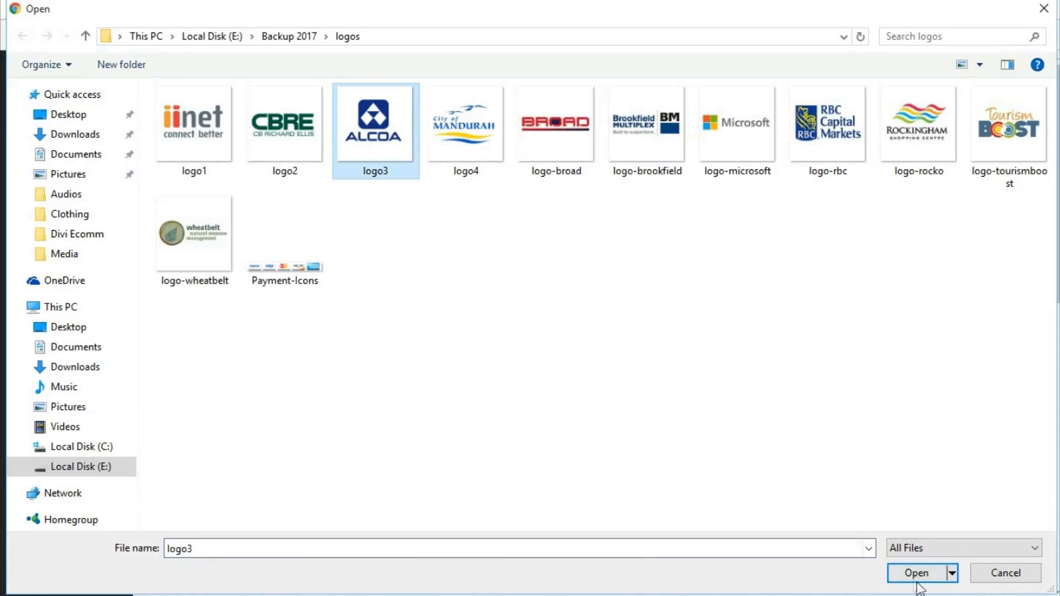
left_click(918, 572)
left_click(486, 245)
left_click(464, 132)
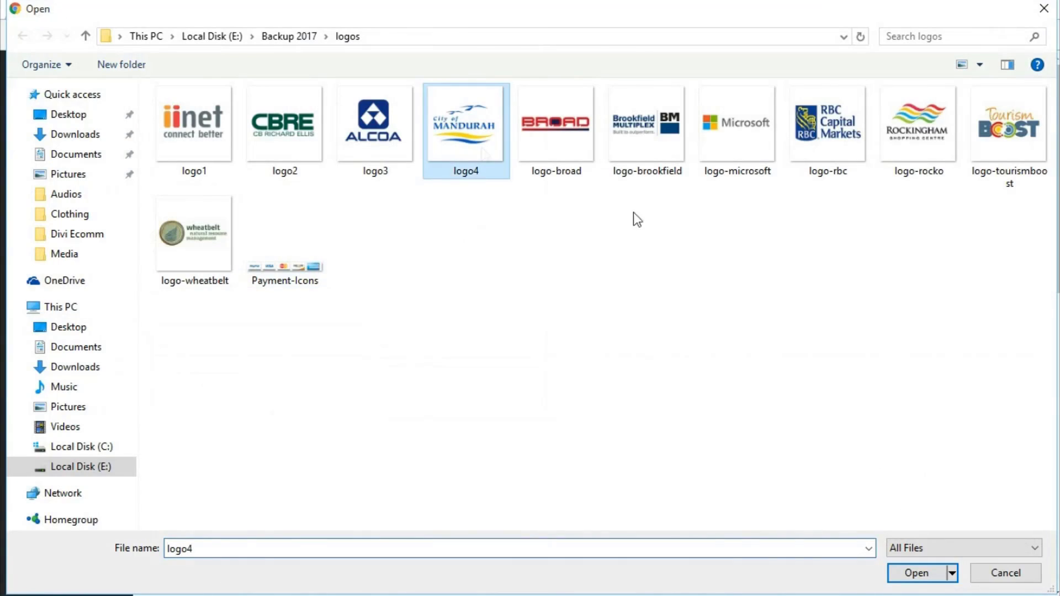
key("Return")
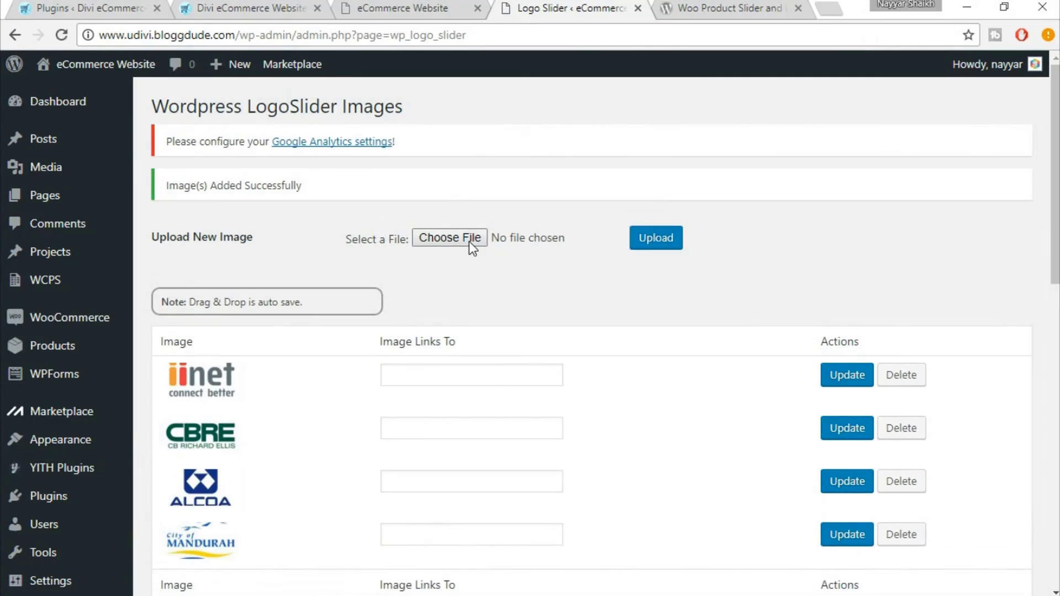
left_click(470, 243)
left_click(551, 130)
left_click(918, 572)
left_click(672, 247)
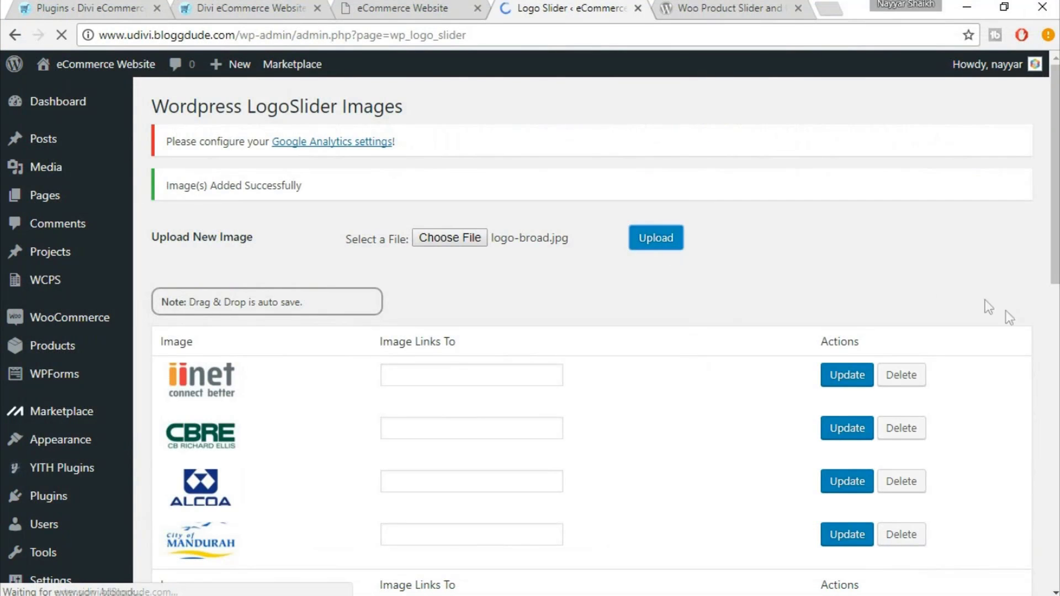
Upload logo-brookfield, logo-microsoft and logo-rbc to the slider
left_click(471, 243)
left_click(660, 118)
left_click(917, 570)
left_click(655, 234)
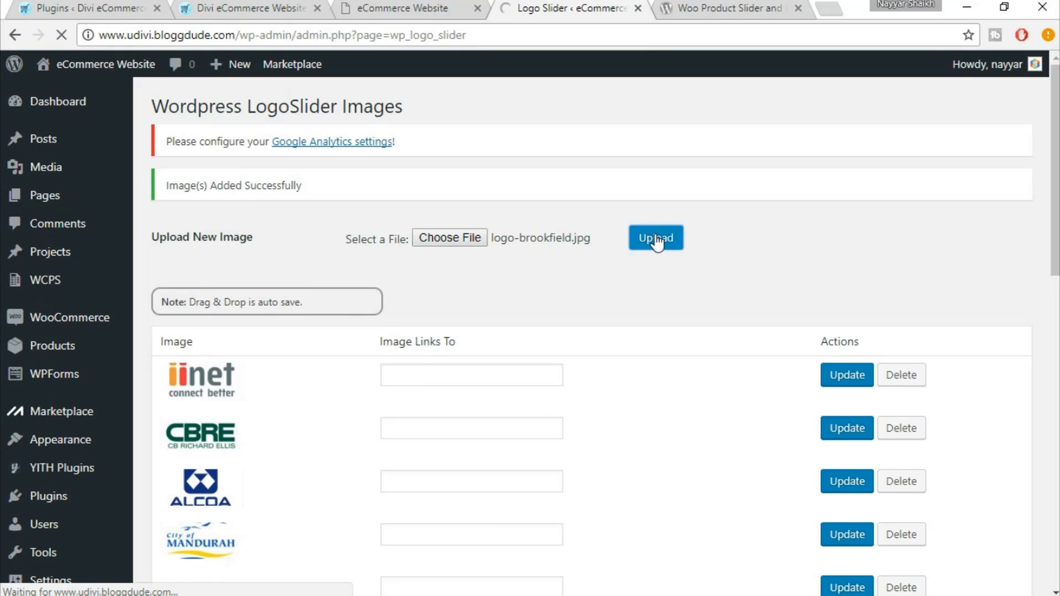
left_click(467, 237)
left_click(766, 148)
key("Return")
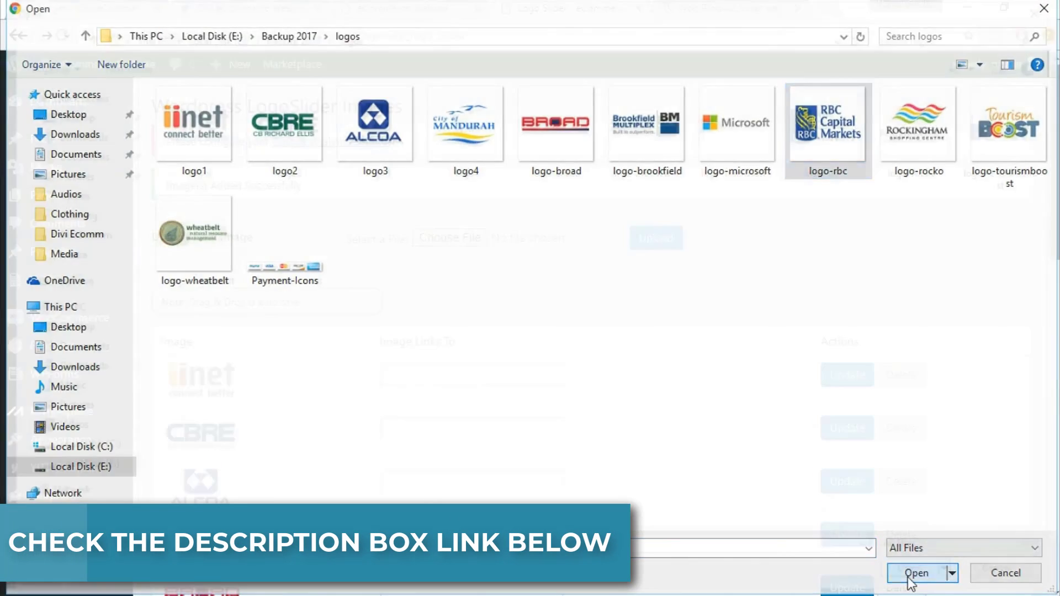
left_click(909, 571)
left_click(661, 241)
Upload logo-rocko, logo-tourismboost and logo-wheatbelt to the slider
left_click(481, 238)
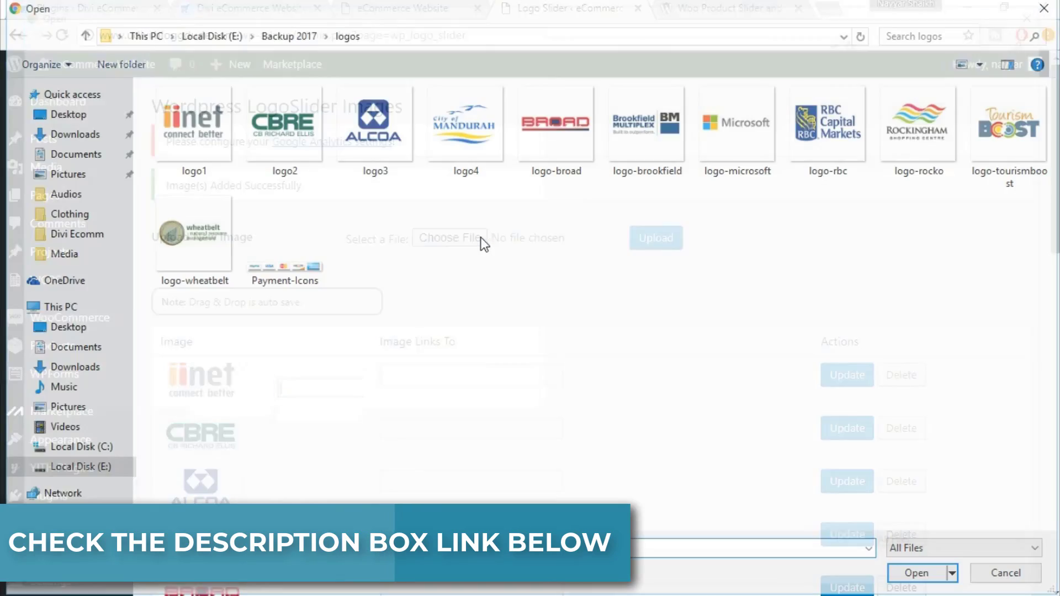
left_click(920, 136)
left_click(914, 572)
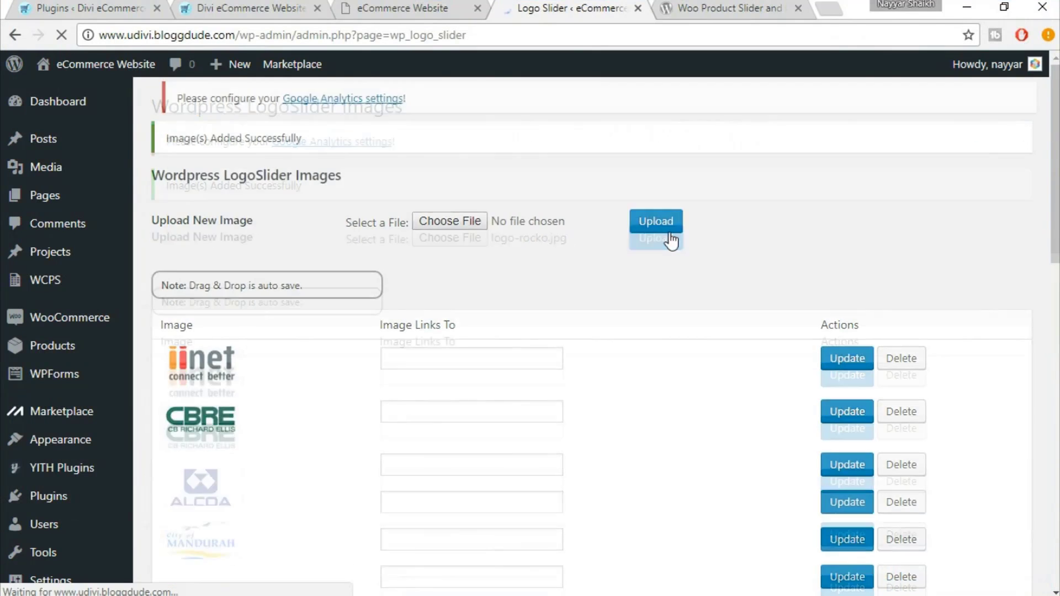
left_click(450, 238)
left_click(1006, 133)
left_click(914, 572)
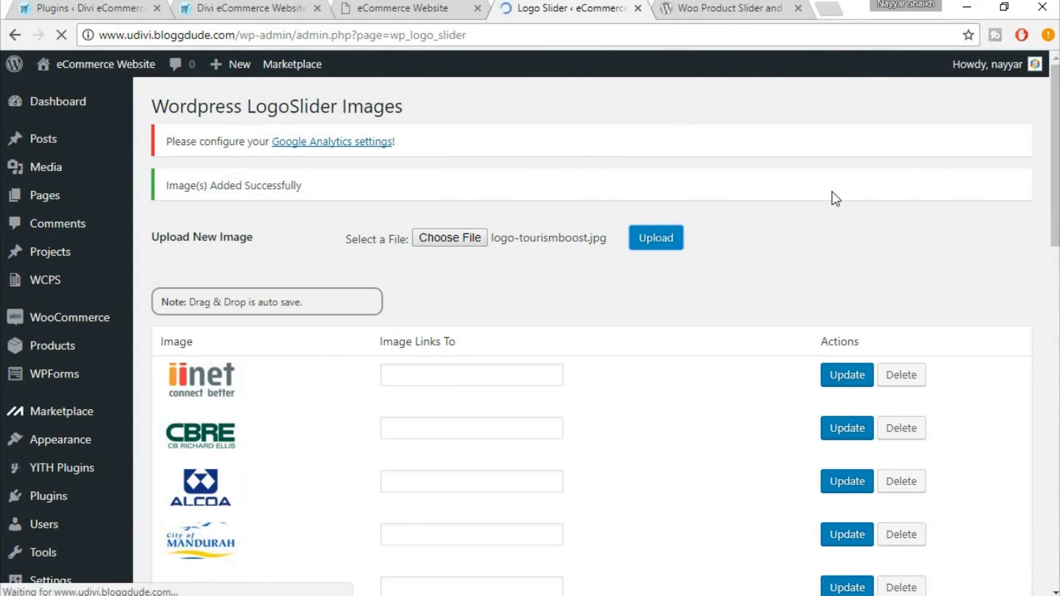
left_click(450, 238)
left_click(195, 234)
left_click(930, 574)
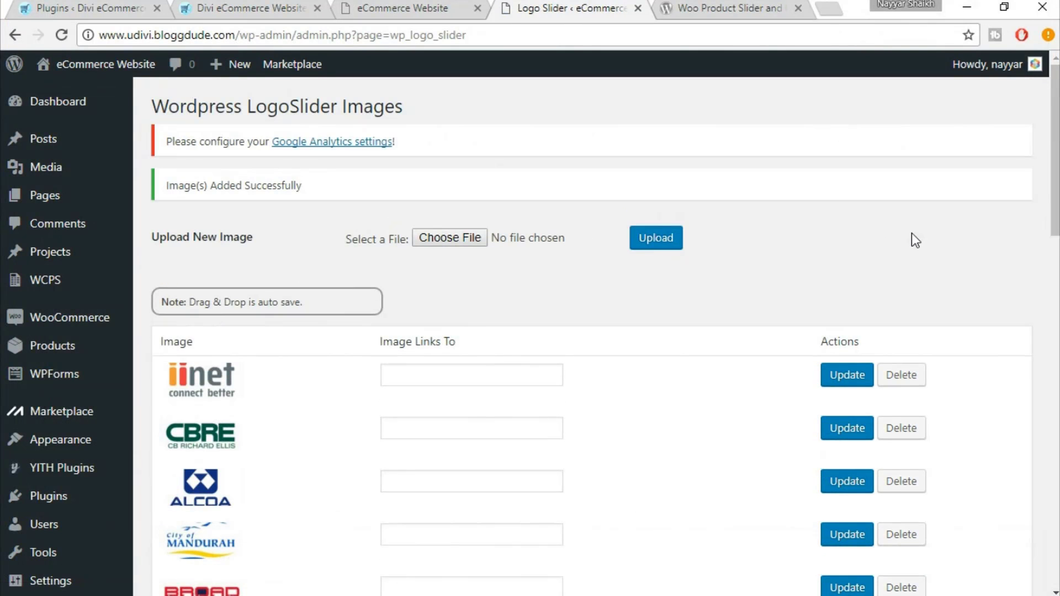
Set the slider size to 1000 × 198 with four images per slide
scroll(257, 256, "down", 6)
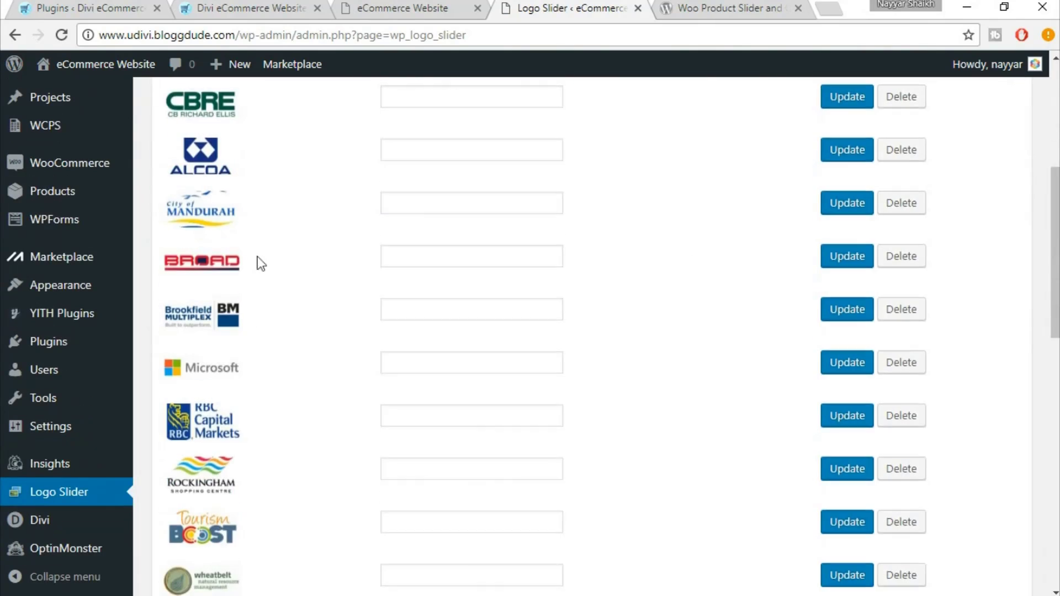
scroll(279, 298, "down", 6)
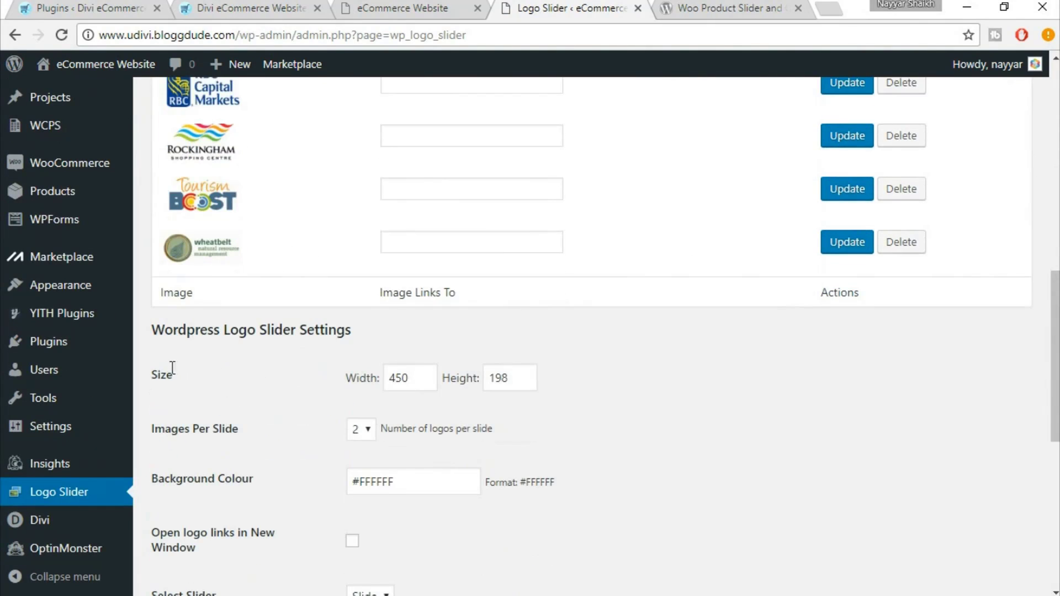
left_click_drag(405, 386, 380, 380)
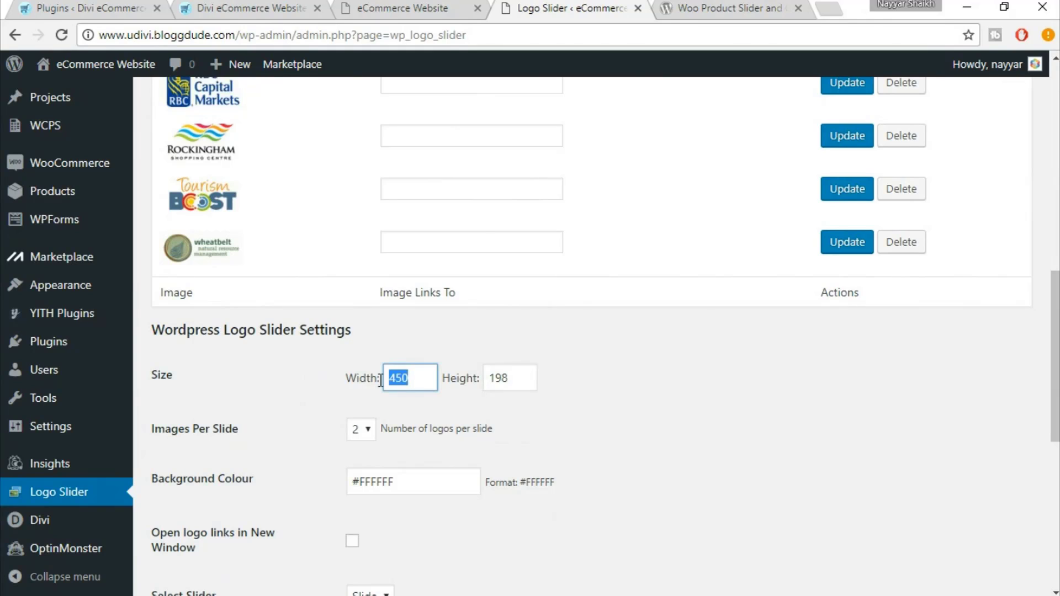
type("1000")
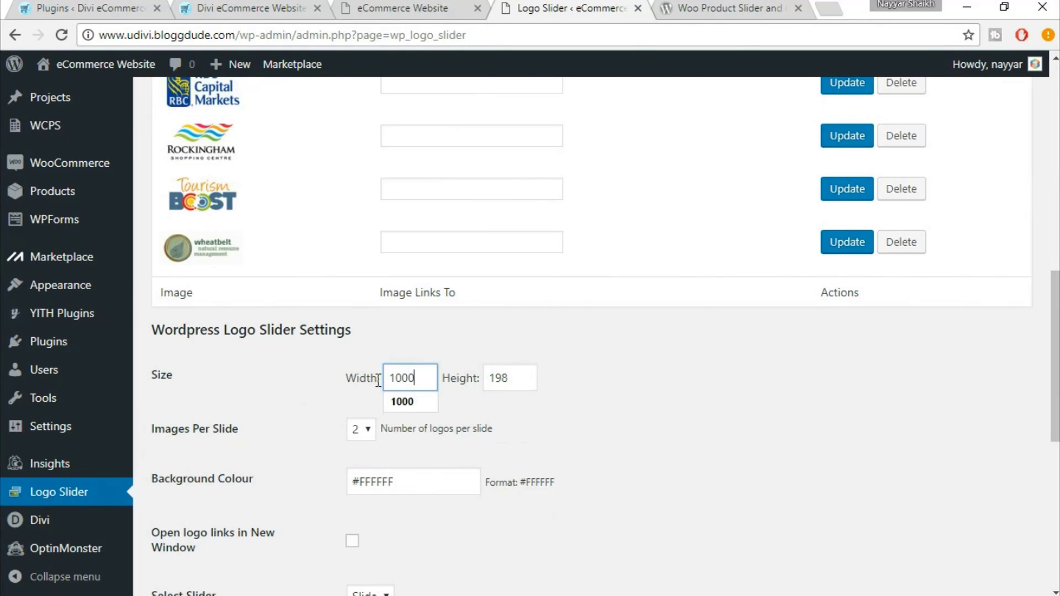
key("Tab")
type("1")
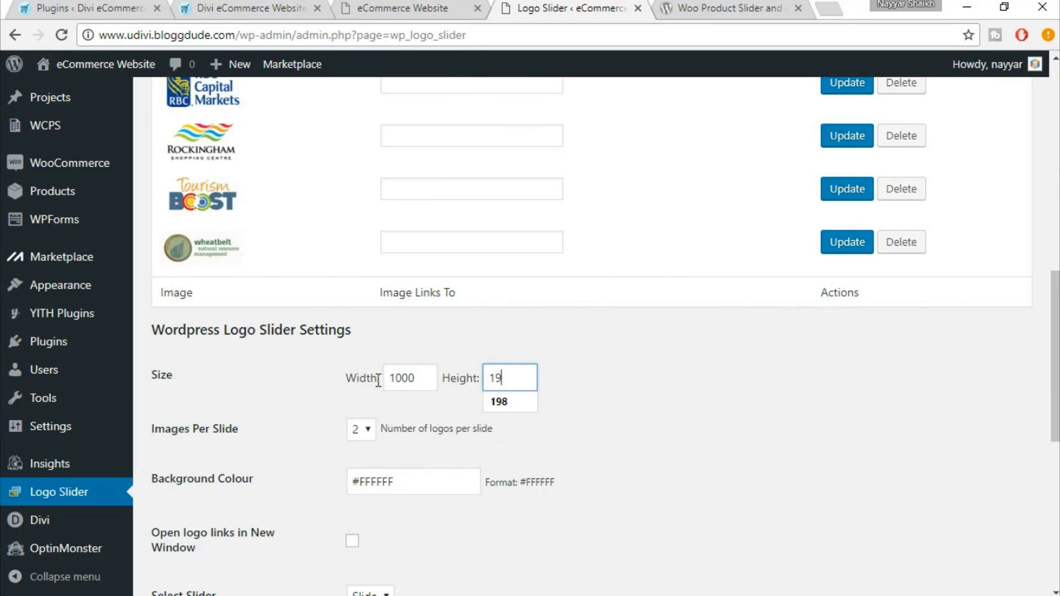
type("98")
left_click(501, 402)
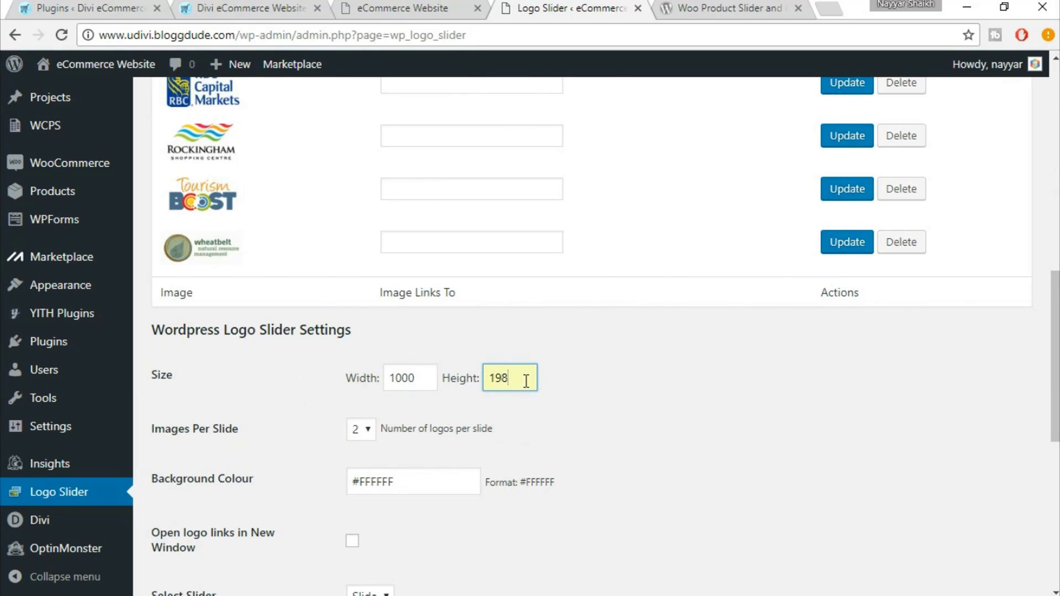
scroll(689, 400, "down", 2)
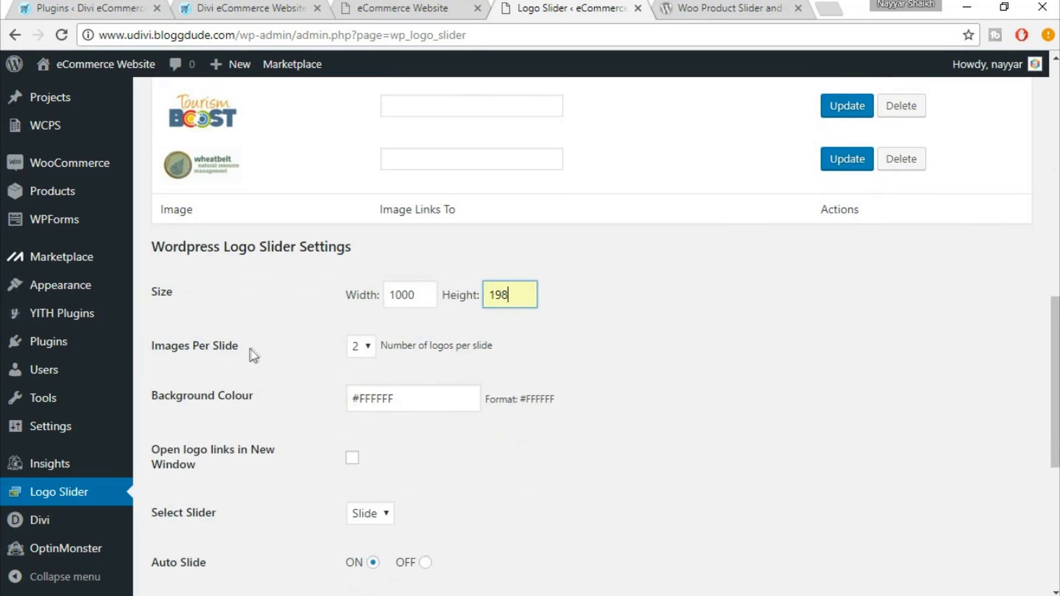
left_click(362, 346)
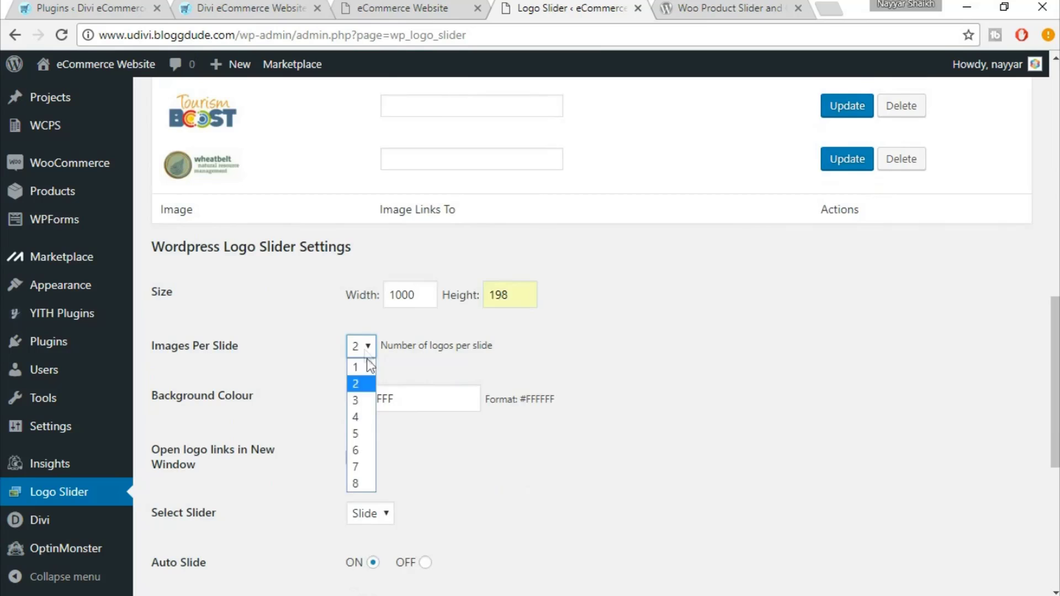
left_click(367, 412)
Compare against the reference storefront's logo carousel before continuing with the settings
scroll(694, 389, "down", 2)
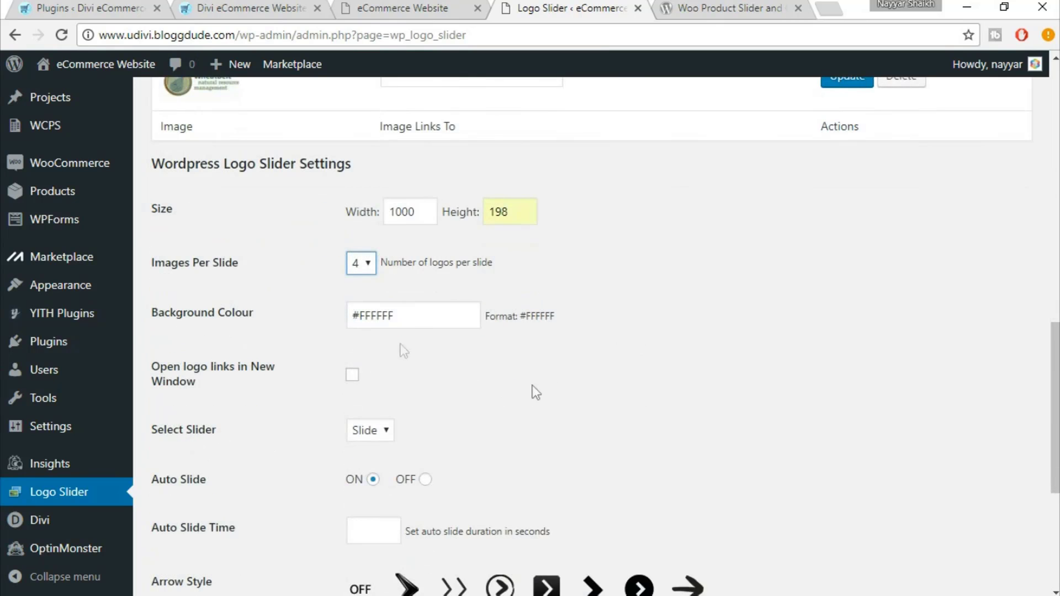
scroll(645, 370, "down", 2)
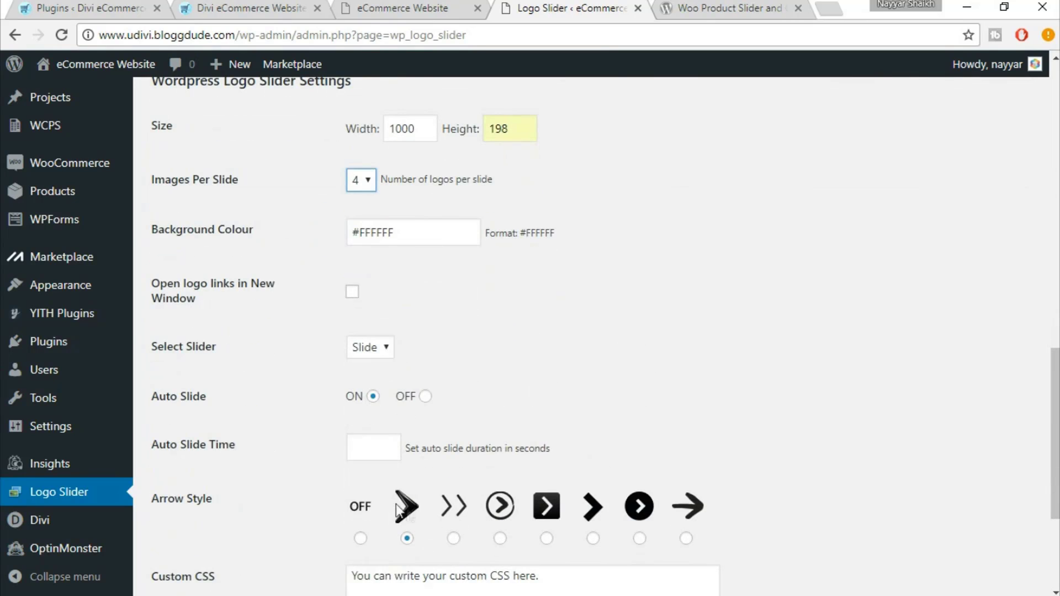
left_click(260, 7)
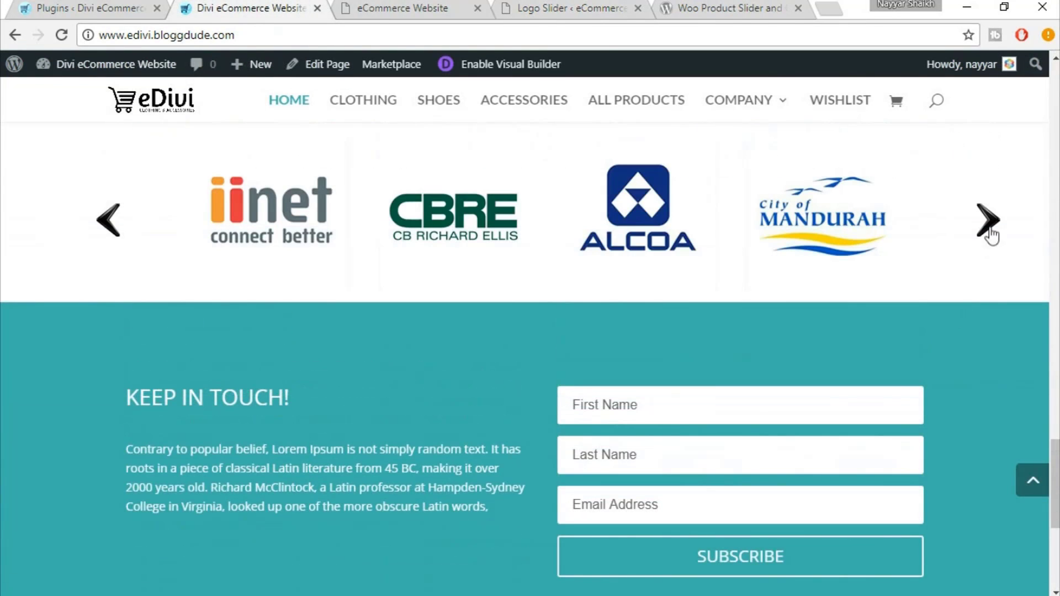
left_click(990, 233)
left_click(390, 5)
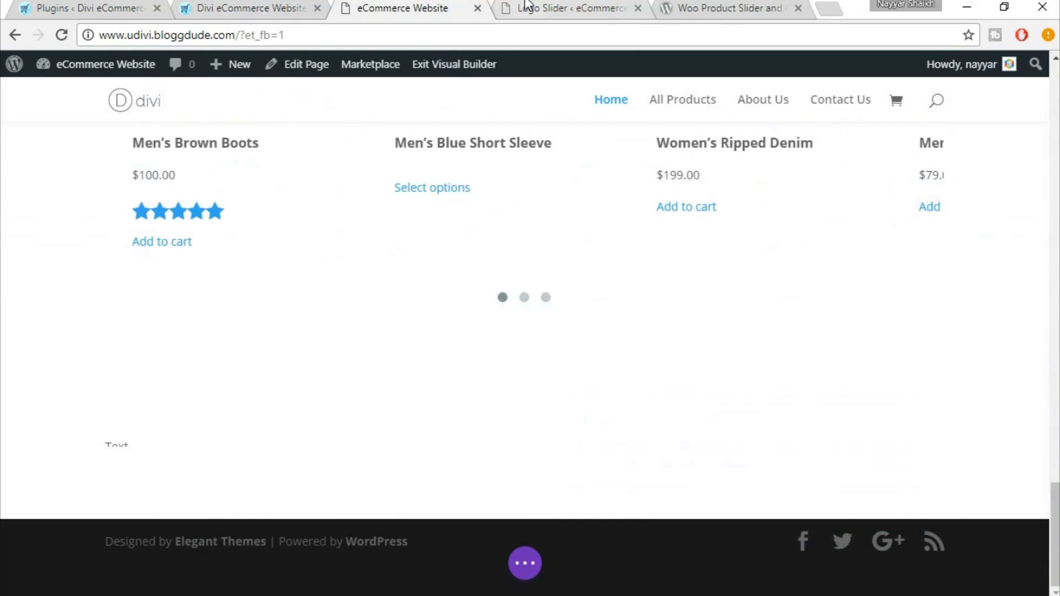
left_click(526, 7)
Set the auto-slide time to 2 seconds and save the slider settings
scroll(391, 501, "down", 1)
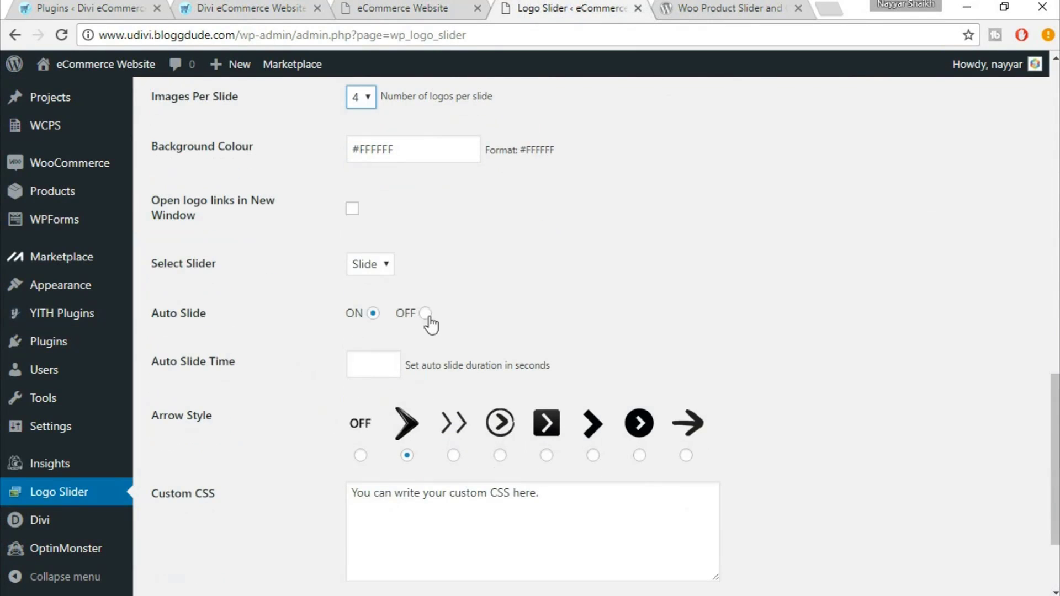
left_click(391, 372)
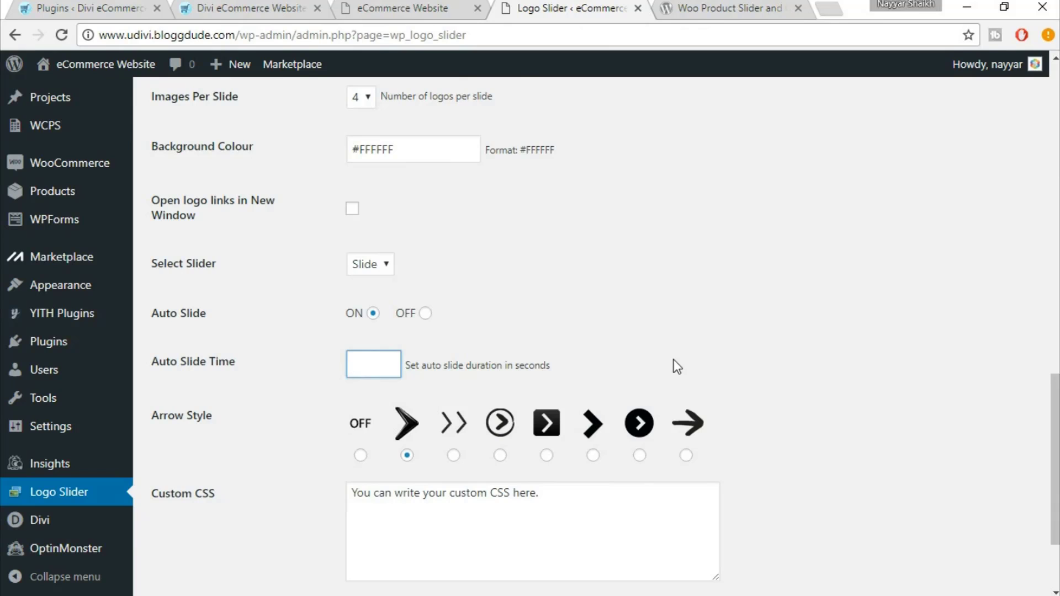
type("2")
scroll(767, 299, "down", 3)
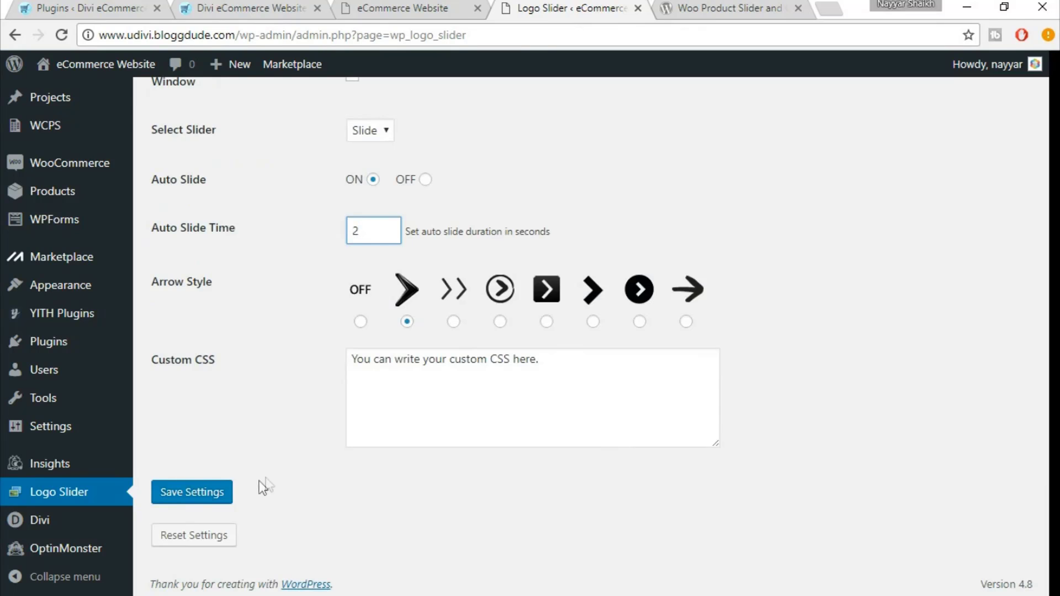
left_click(197, 502)
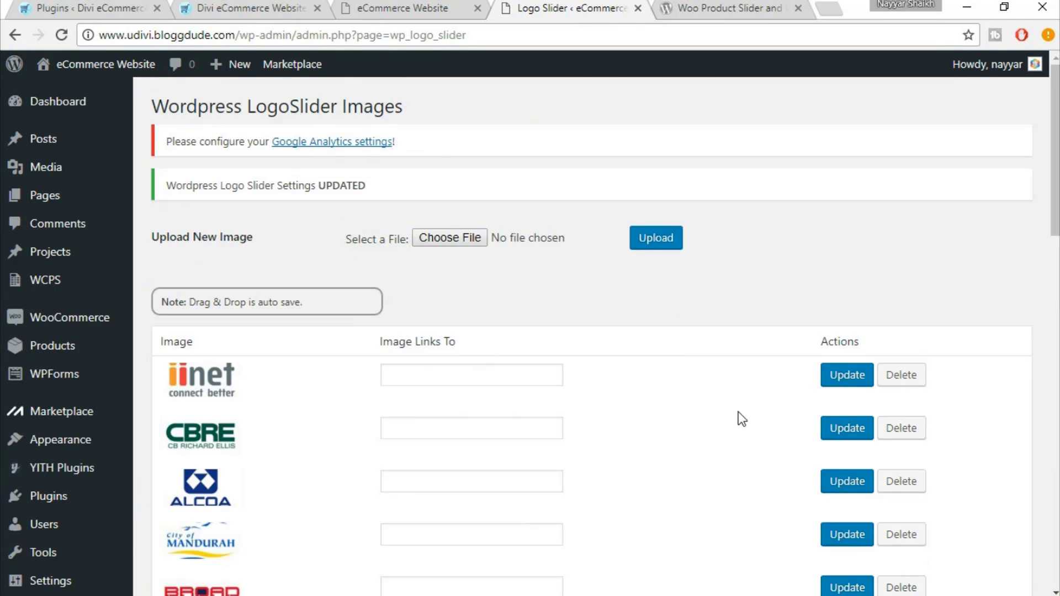
Look over the iiNet logo's link field, then return to the homepage in the Divi builder
scroll(738, 413, "down", 5)
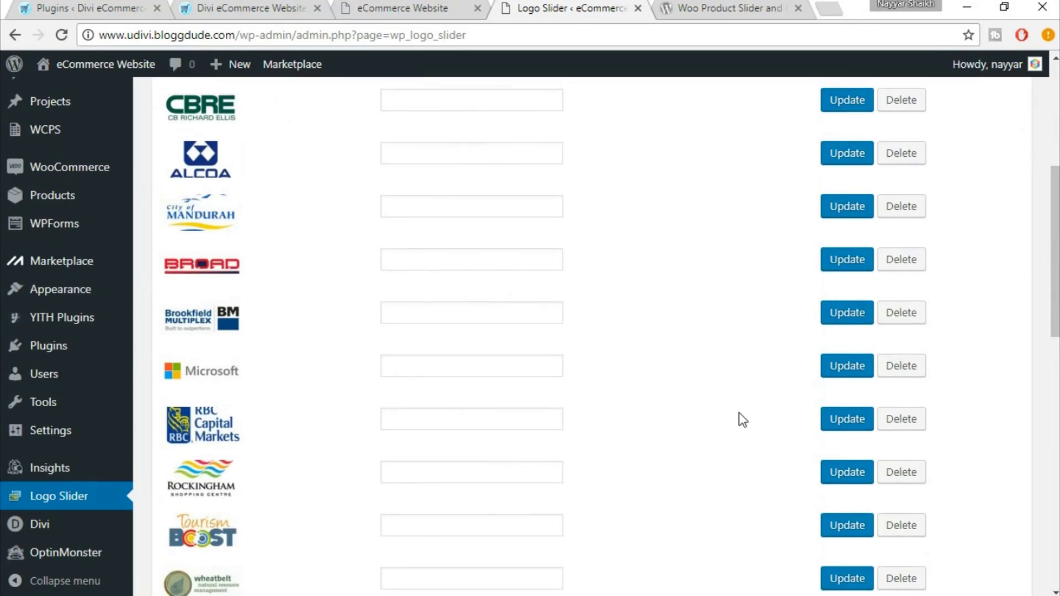
scroll(739, 413, "up", 3)
left_click(442, 294)
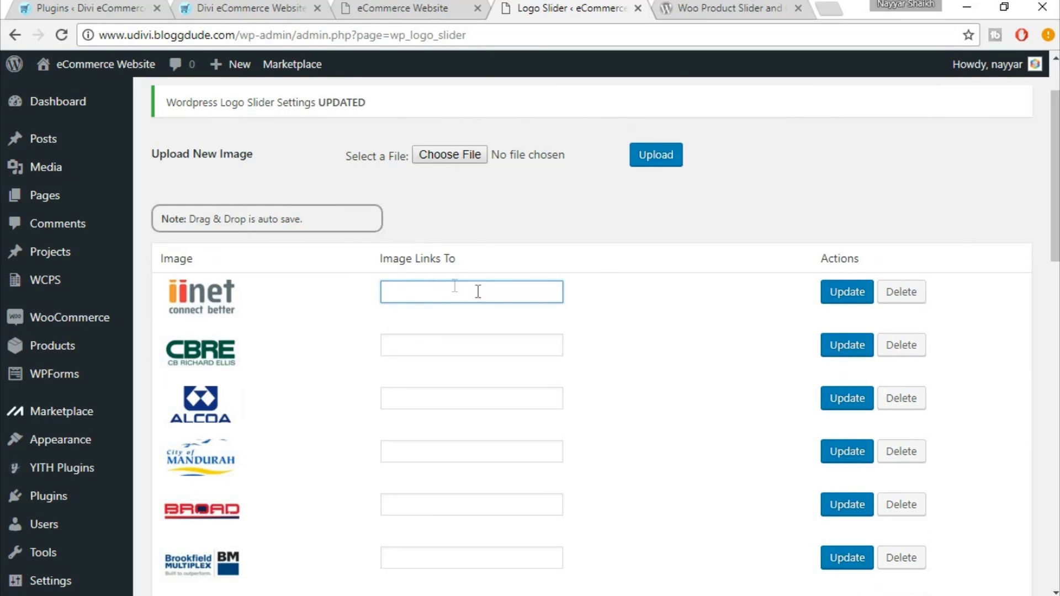
scroll(651, 368, "down", 6)
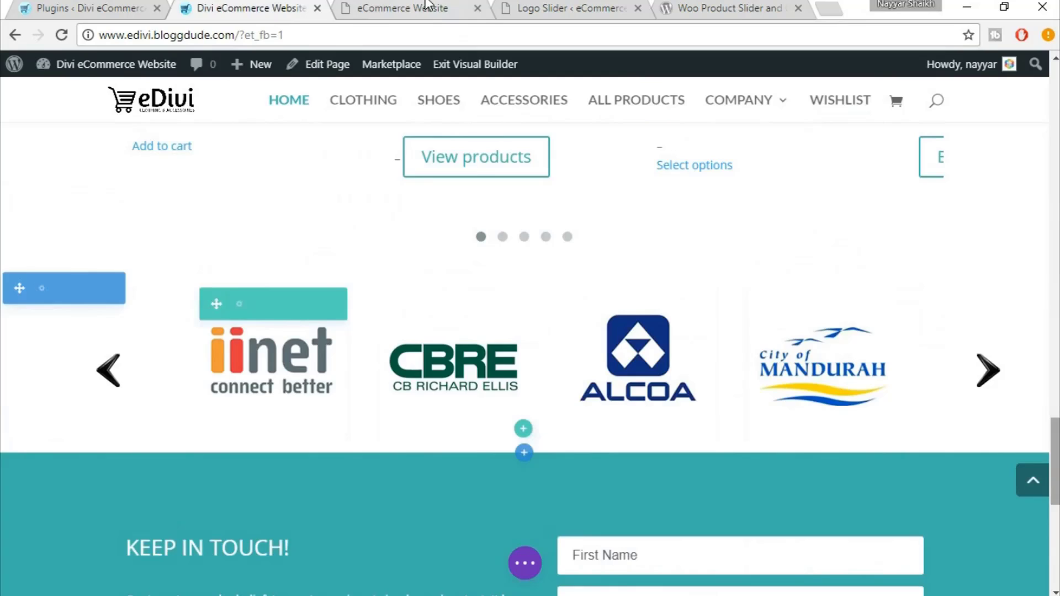
left_click(427, 6)
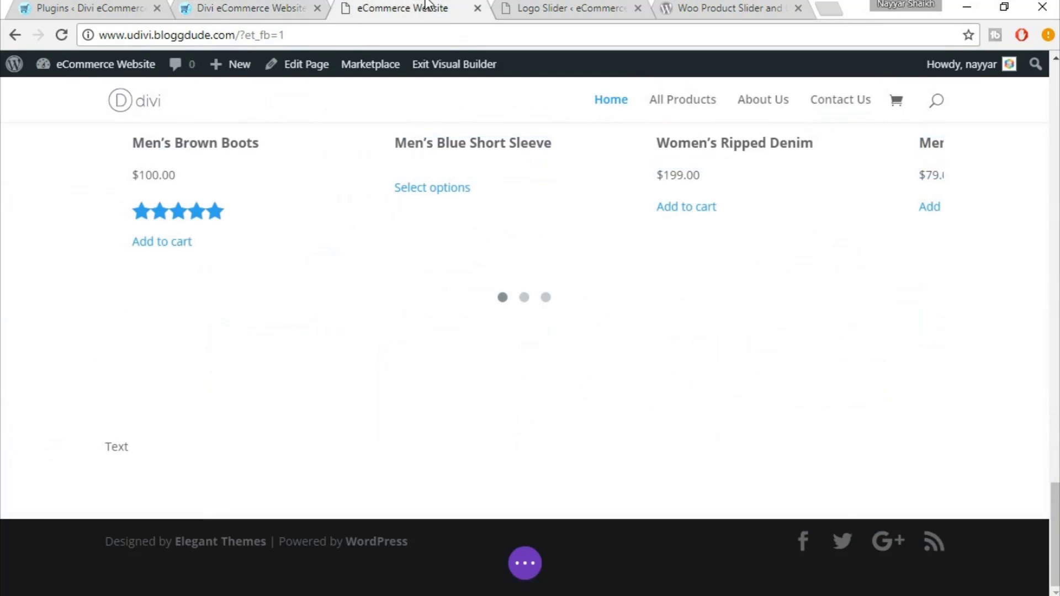
left_click(589, 6)
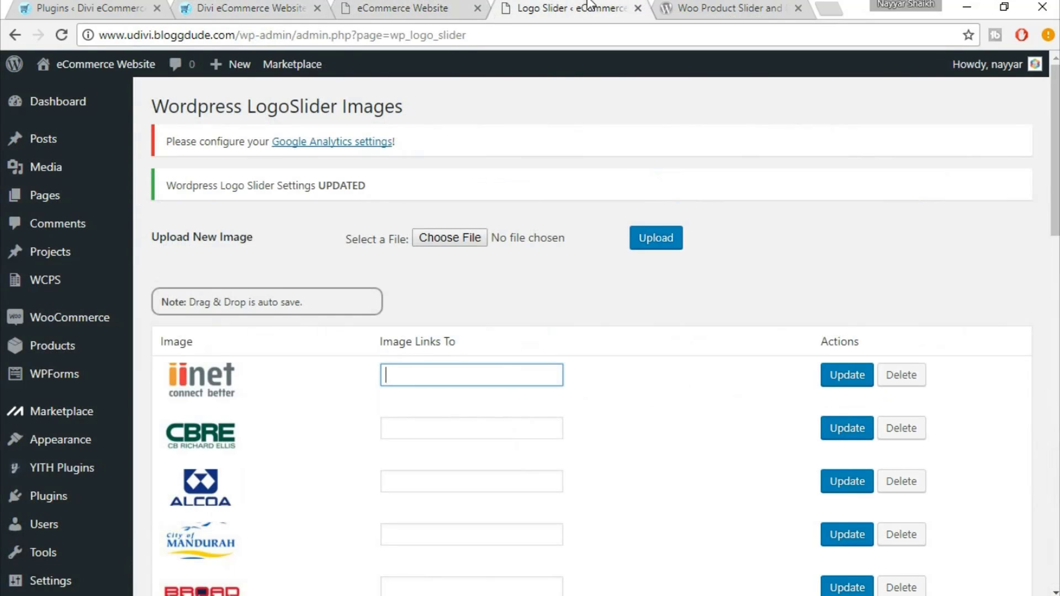
left_click(445, 7)
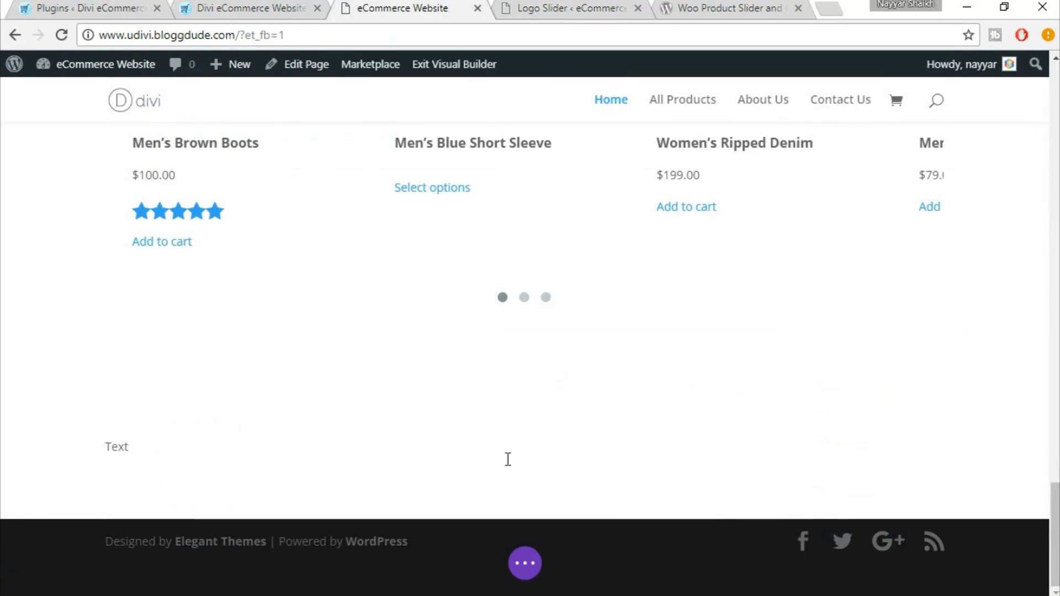
Reposition the Text module below the product slider and open its settings
mouse_move(126, 451)
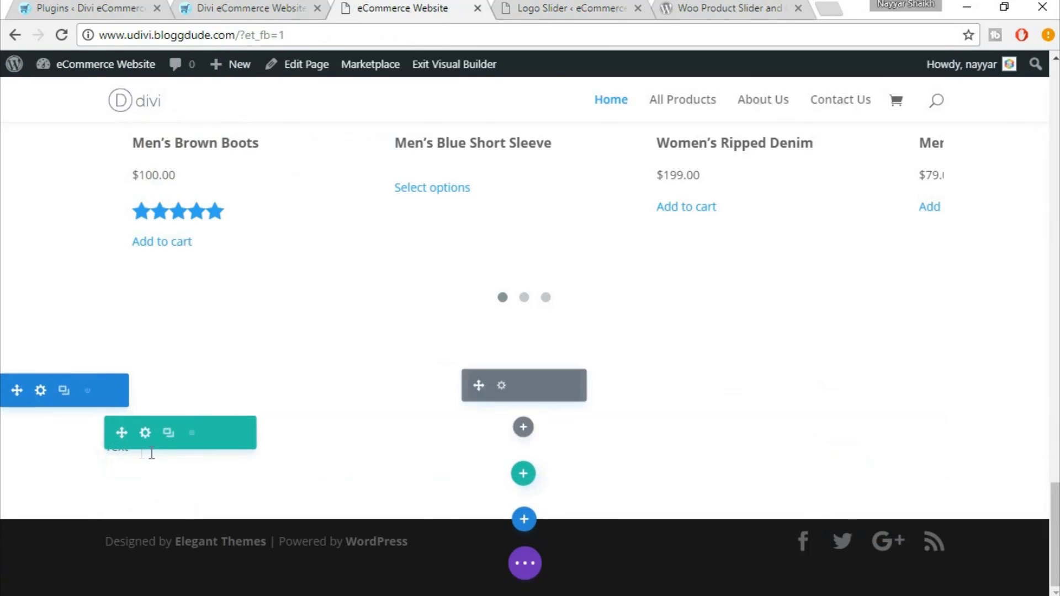
left_click_drag(170, 449, 509, 433)
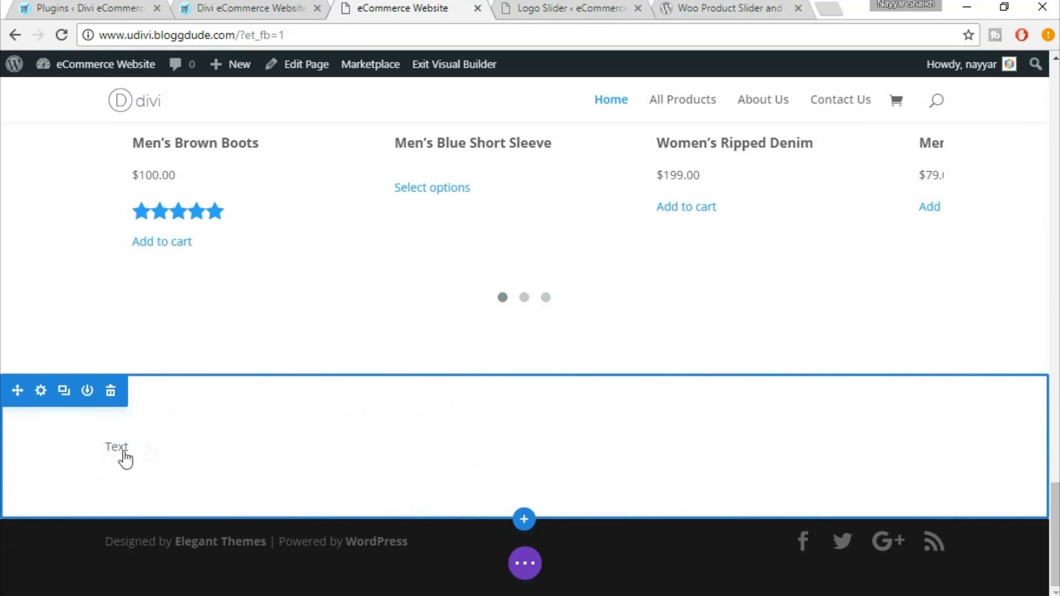
mouse_move(110, 448)
mouse_move(481, 452)
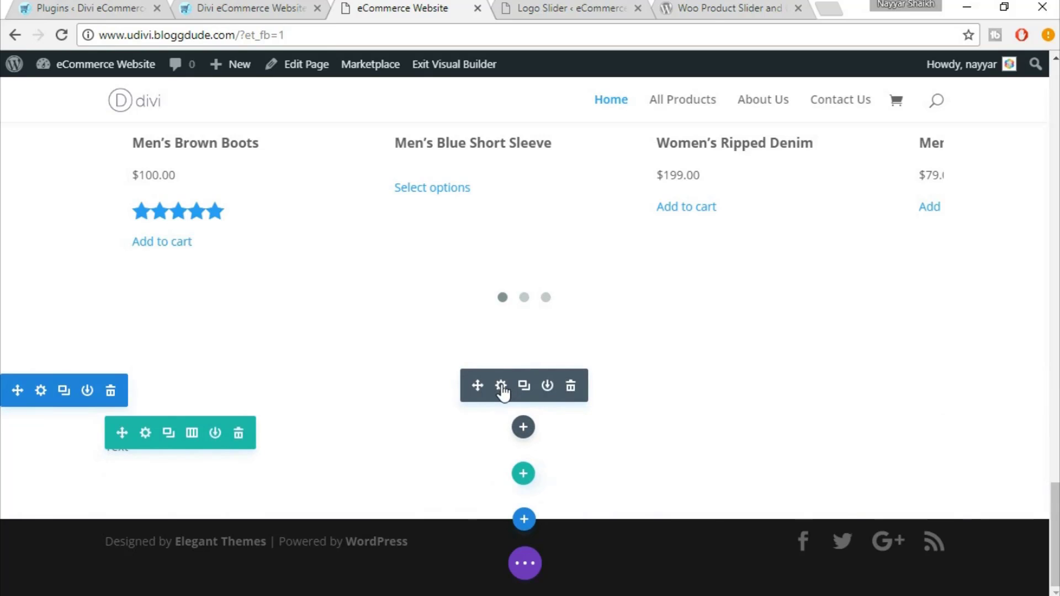
left_click(501, 386)
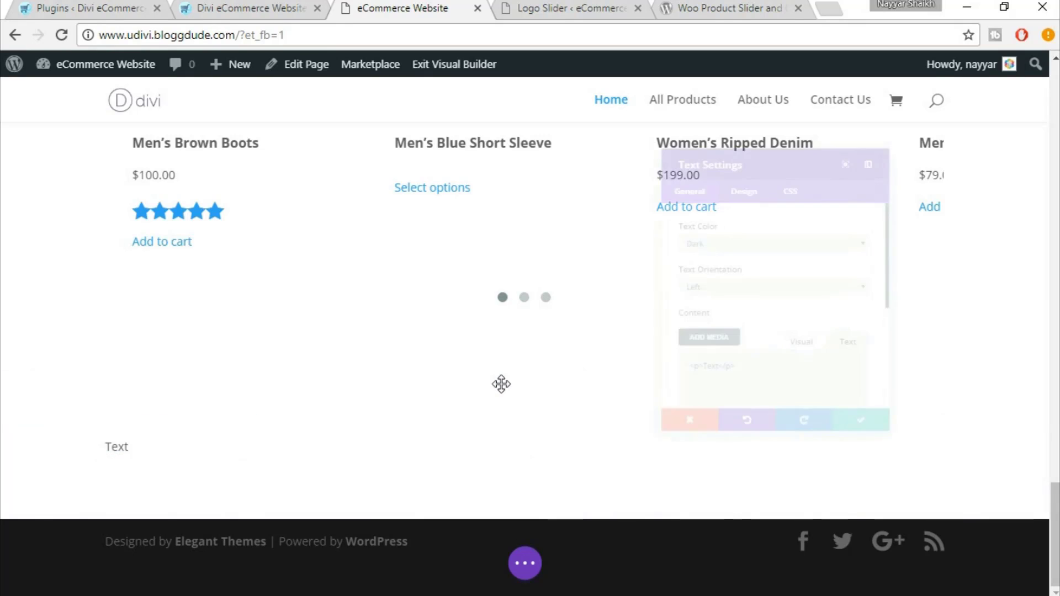
scroll(779, 342, "down", 5)
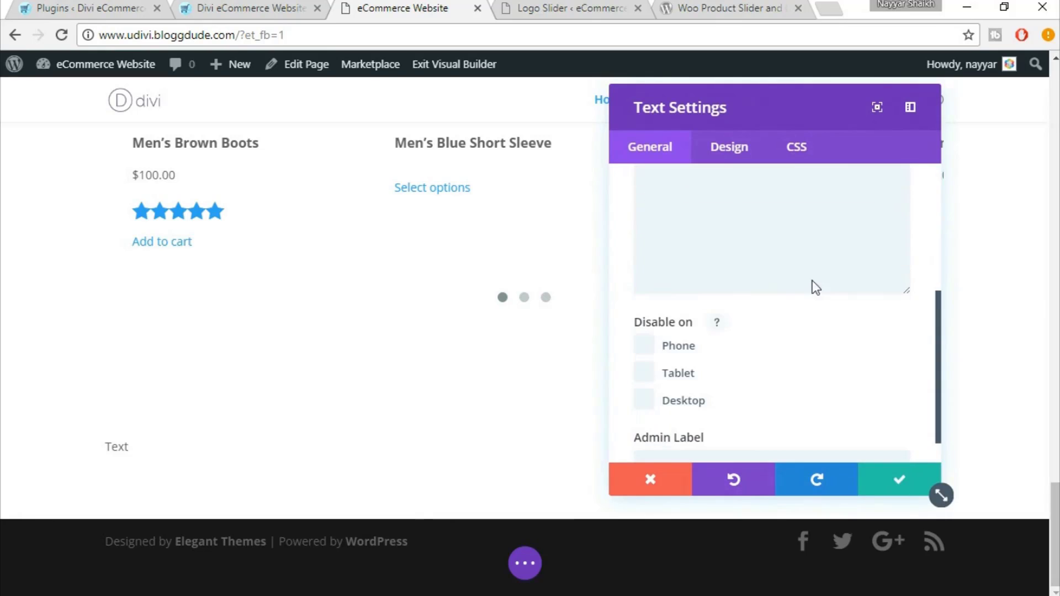
scroll(816, 307, "up", 5)
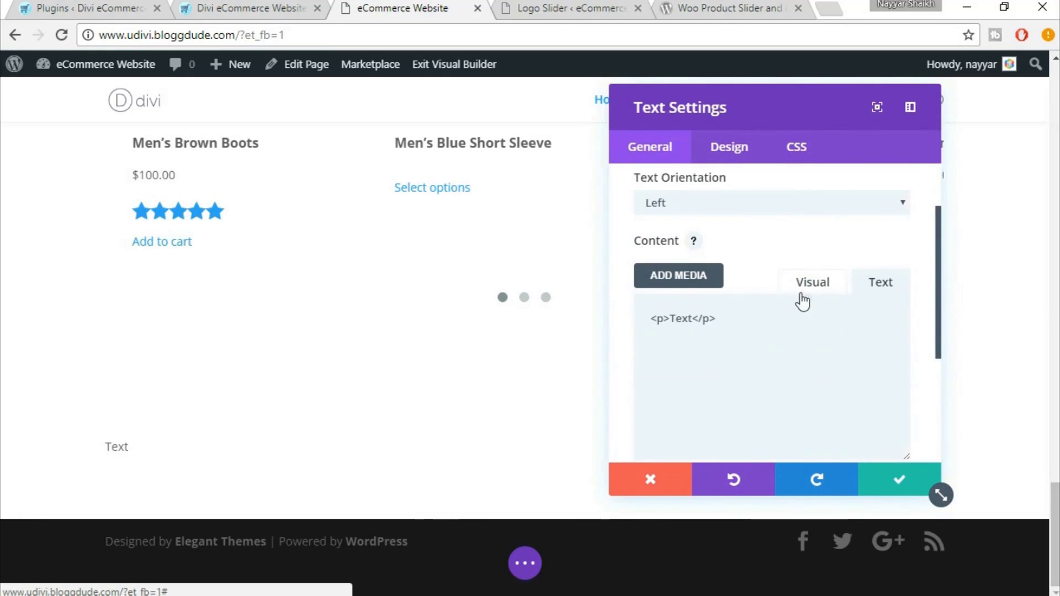
Replace the word 'Text' with a centred [logo-slider] shortcode and confirm the module
left_click(815, 283)
left_click(740, 400)
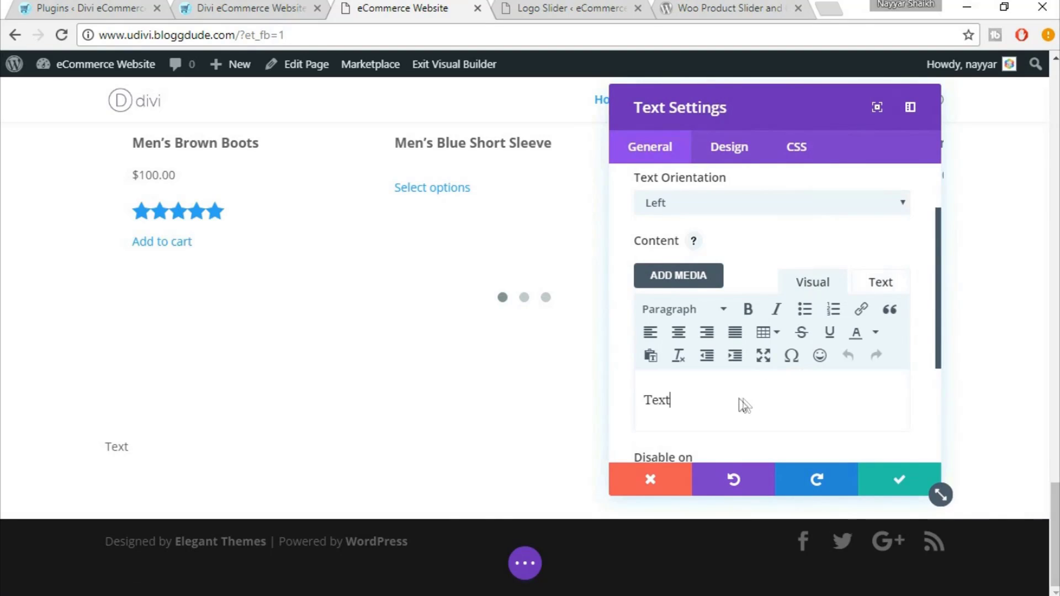
left_click_drag(699, 396, 635, 400)
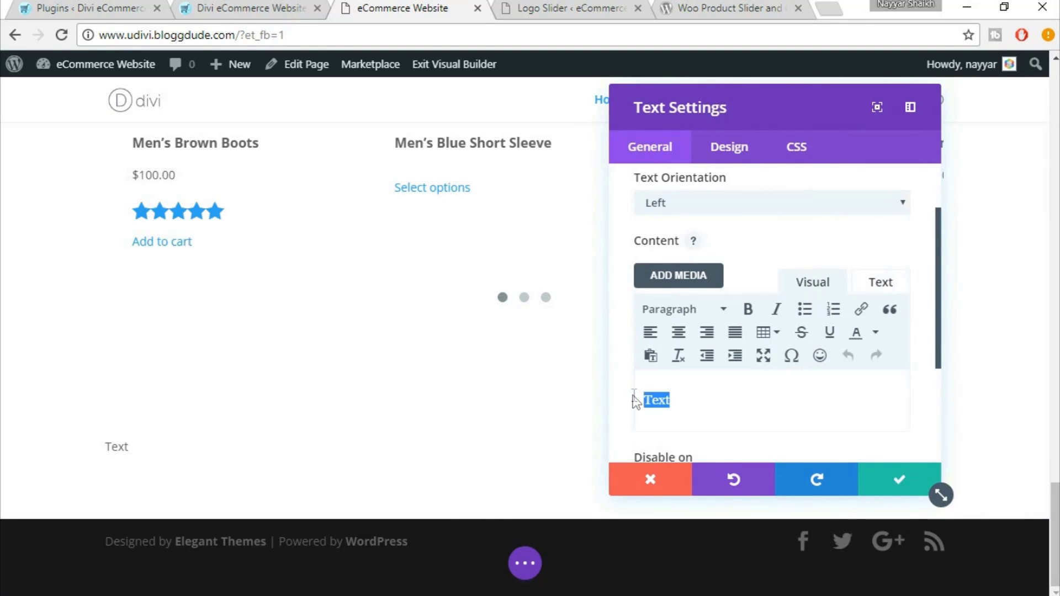
type("[logo-slider]")
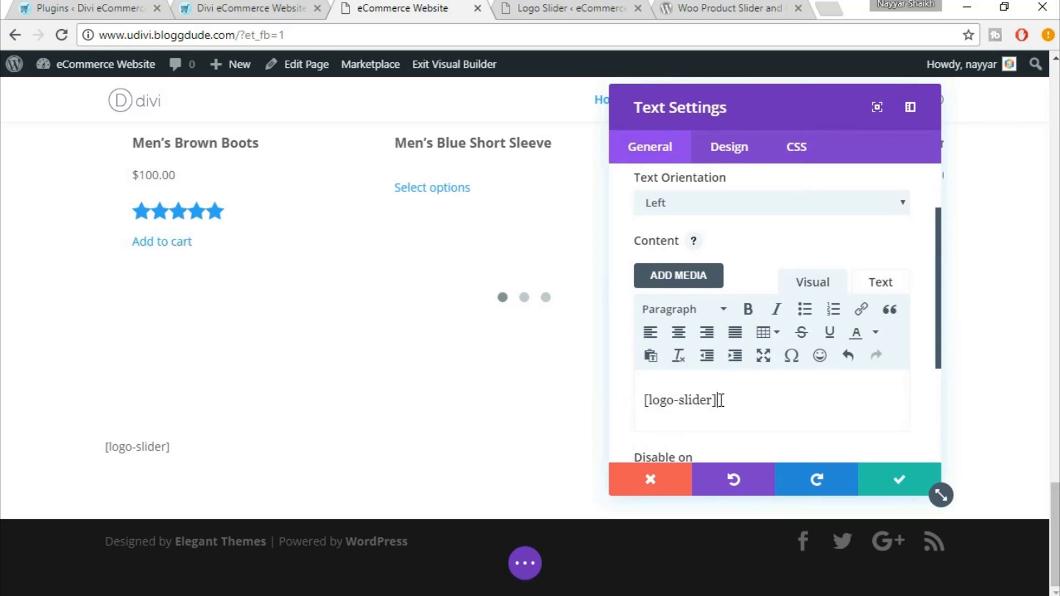
left_click_drag(721, 400, 642, 396)
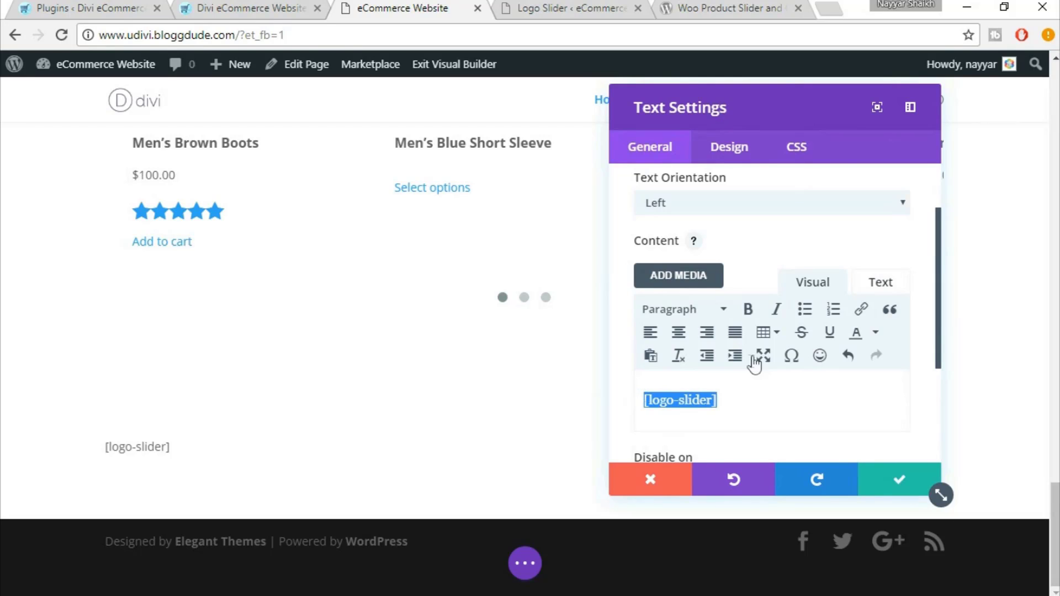
left_click(678, 343)
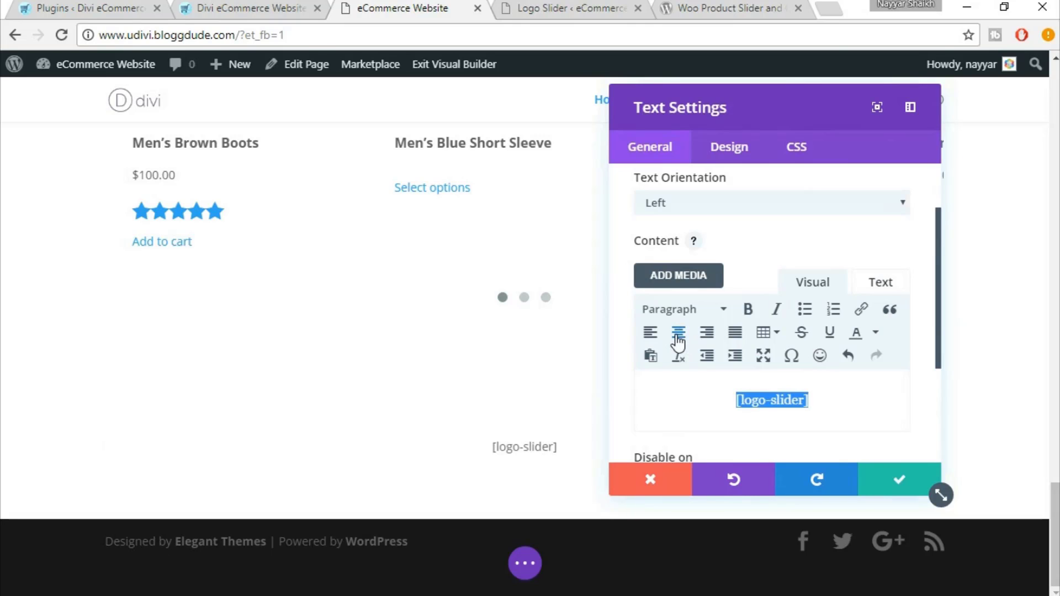
left_click(912, 484)
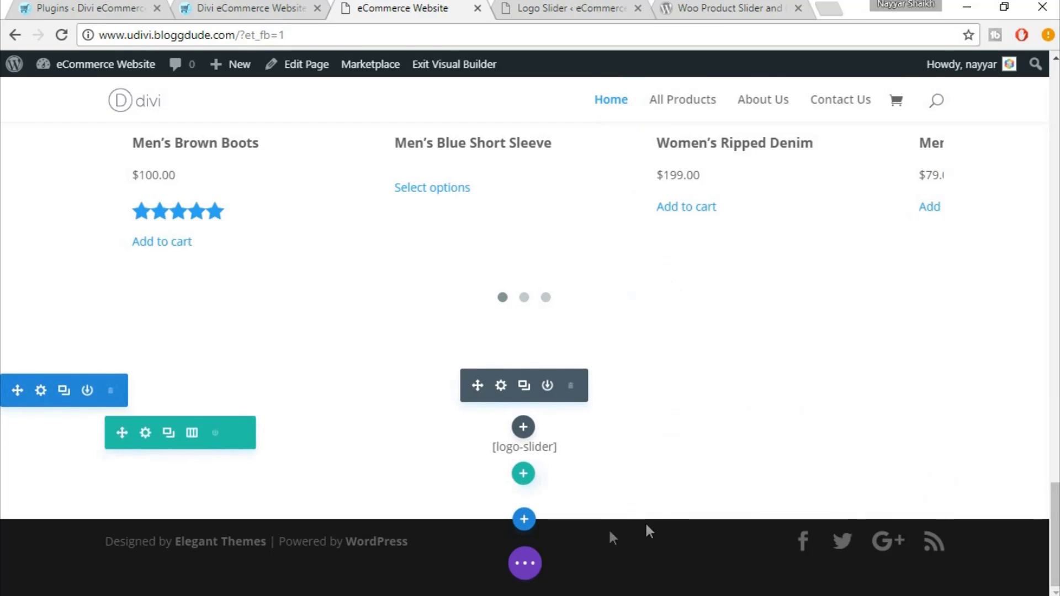
Save and reload the homepage, then scroll down to the partner logo carousel
left_click(534, 564)
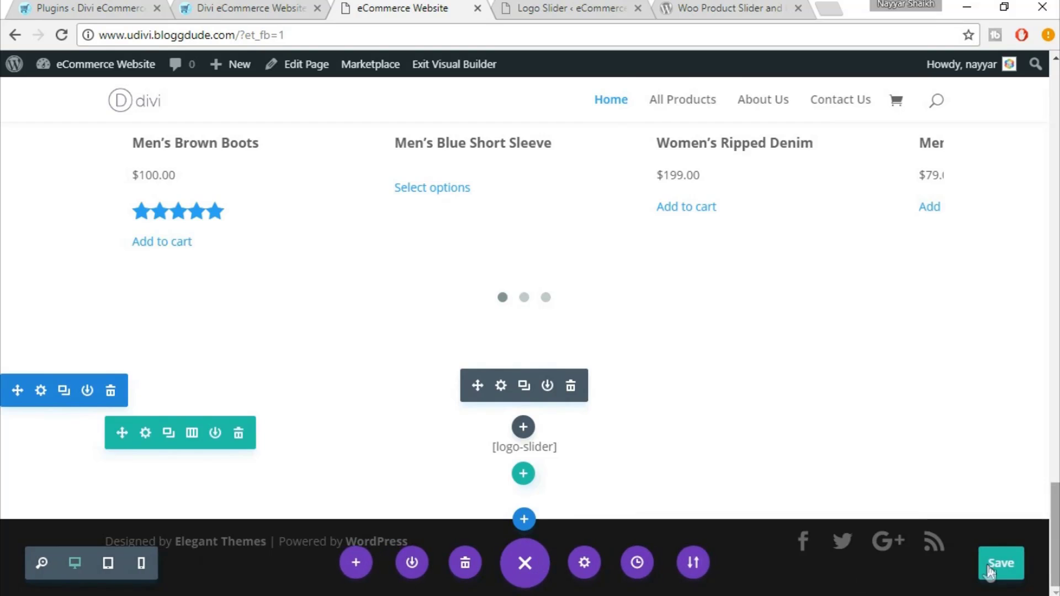
left_click(1012, 561)
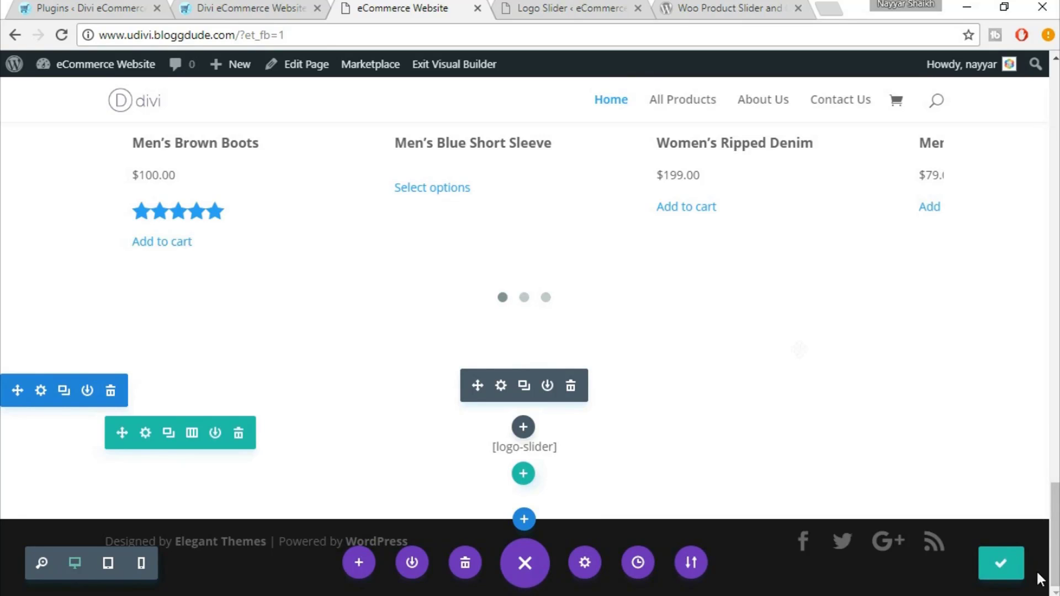
left_click(61, 35)
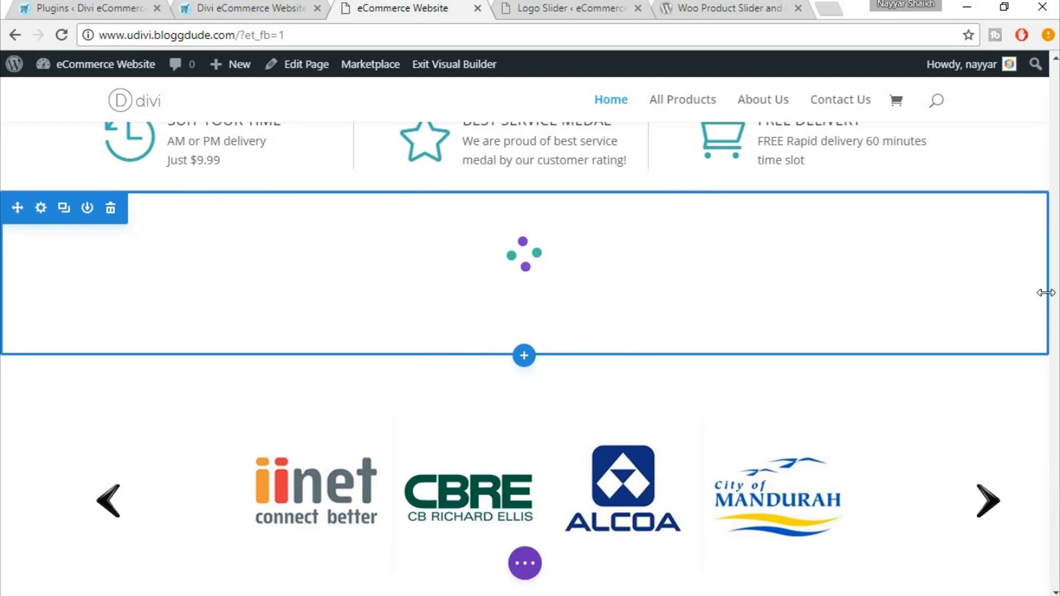
scroll(1045, 292, "down", 9)
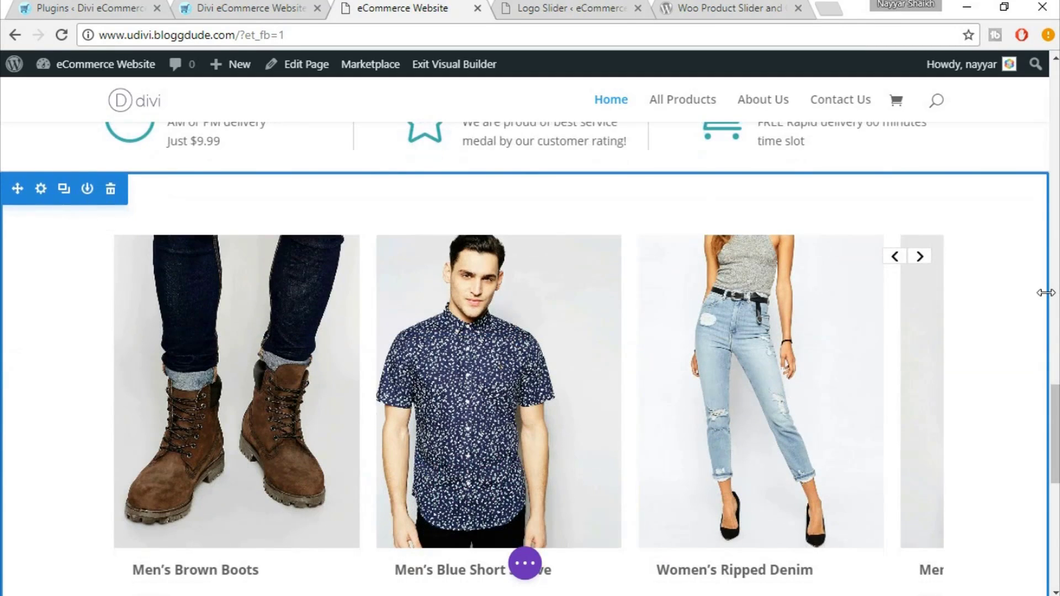
scroll(1046, 306, "down", 2)
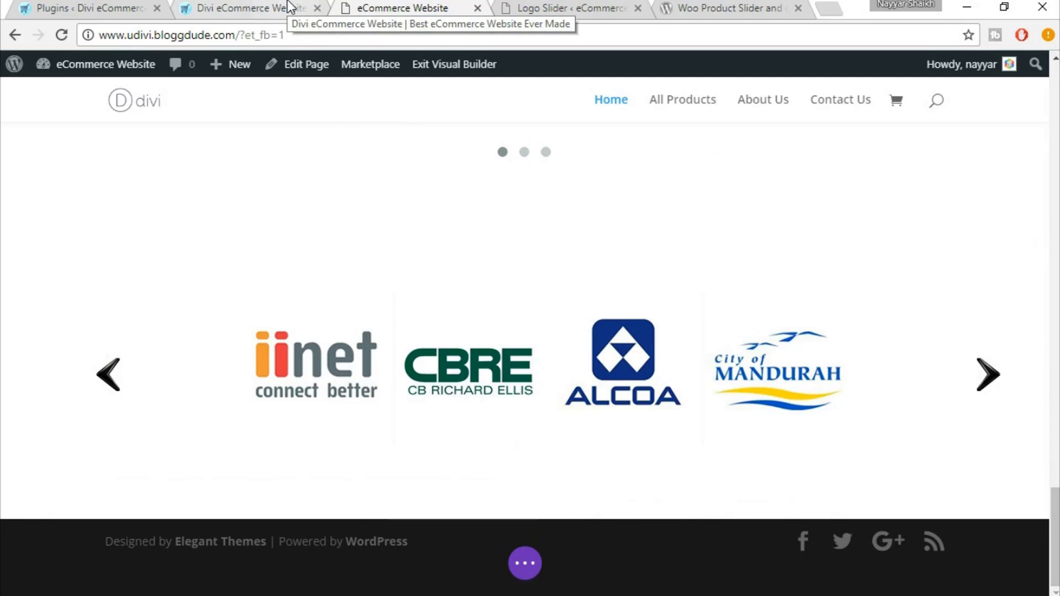
Compare the carousel with the reference site's, then bring up the Logo Slider CSS notes in Notepad
left_click(289, 6)
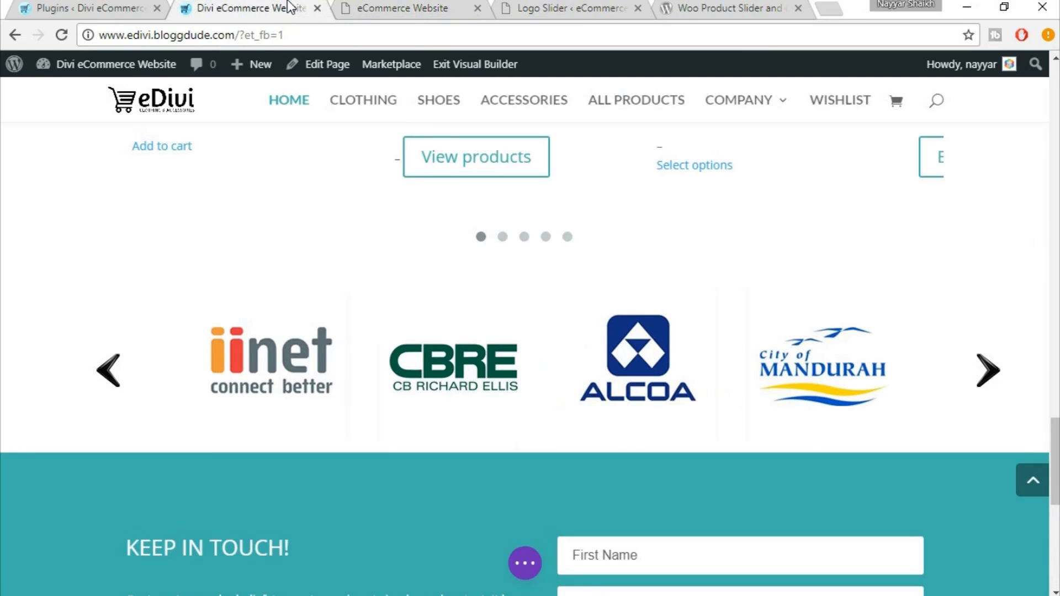
left_click(446, 6)
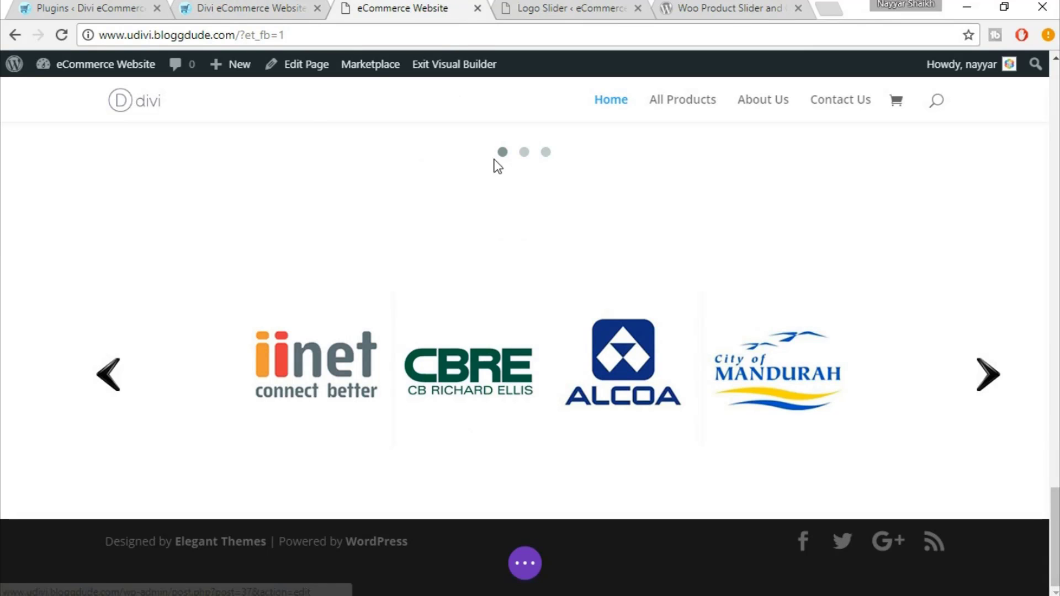
left_click(266, 6)
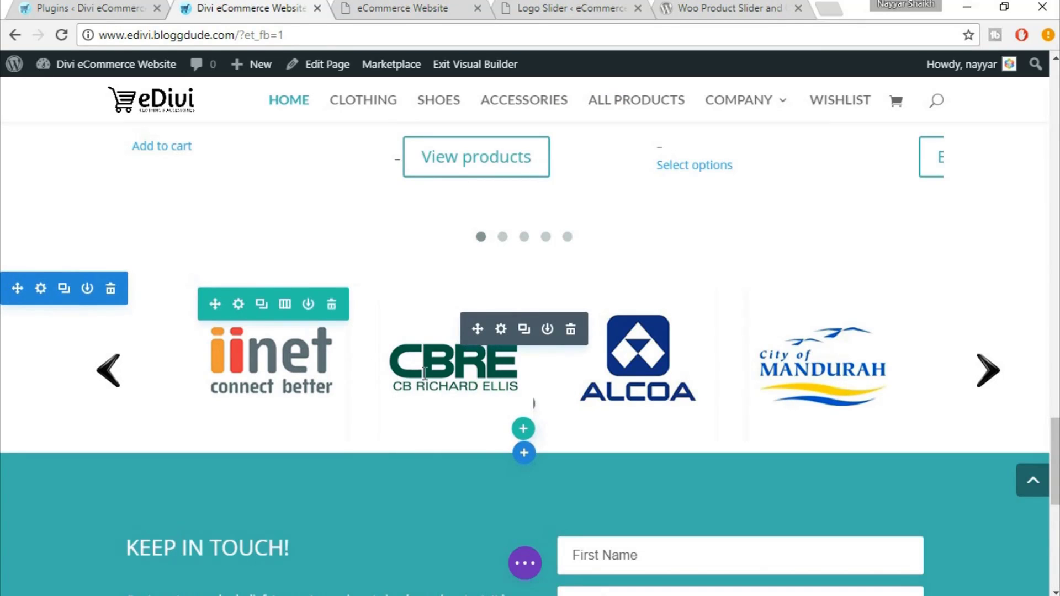
left_click(413, 8)
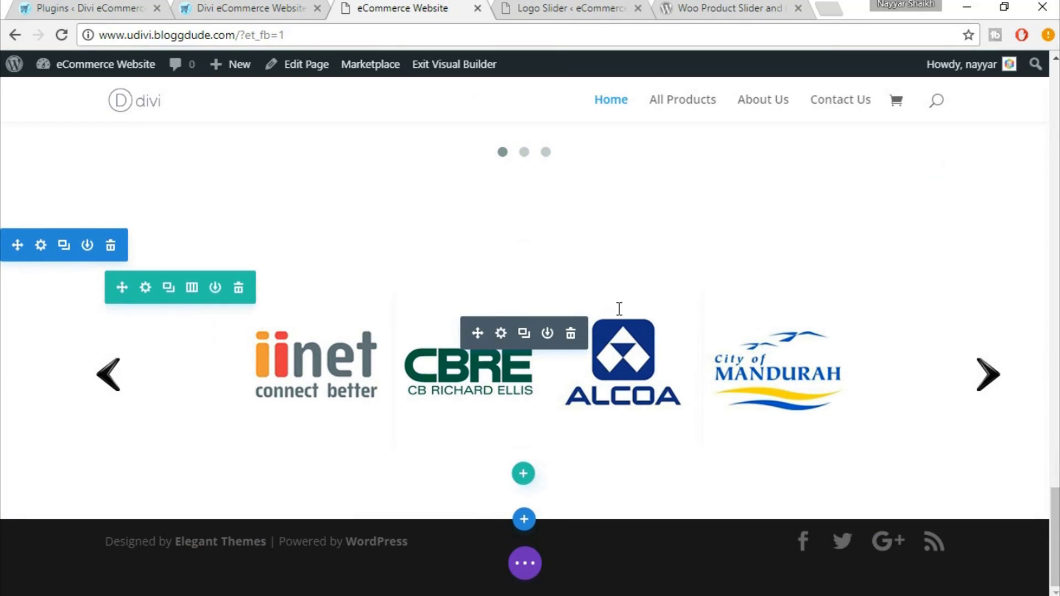
left_click(464, 595)
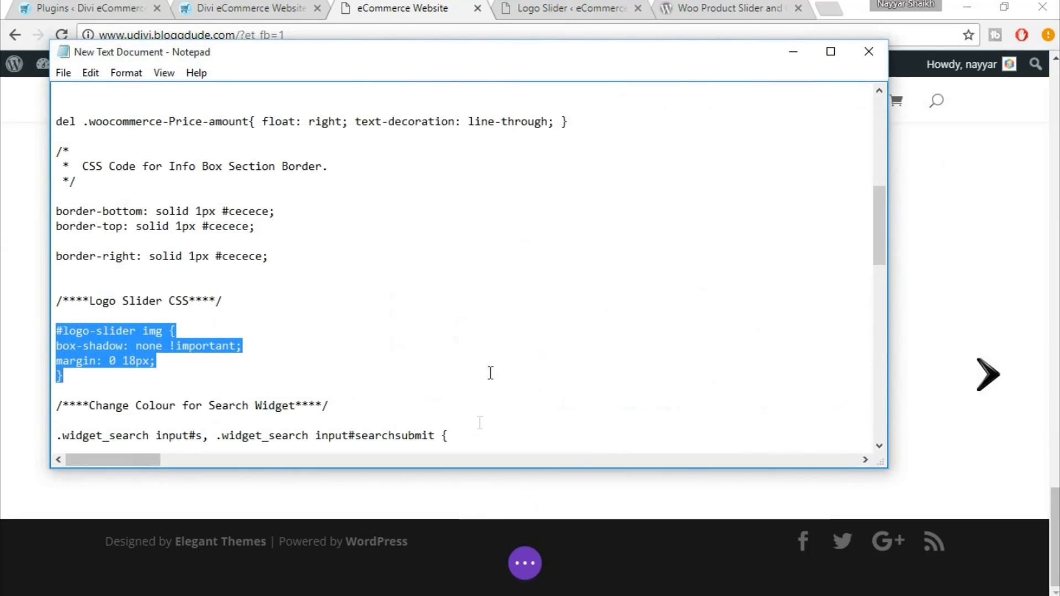
Scroll past the #logo-slider img CSS block and minimise Notepad back to the builder homepage
scroll(290, 320, "down", 1)
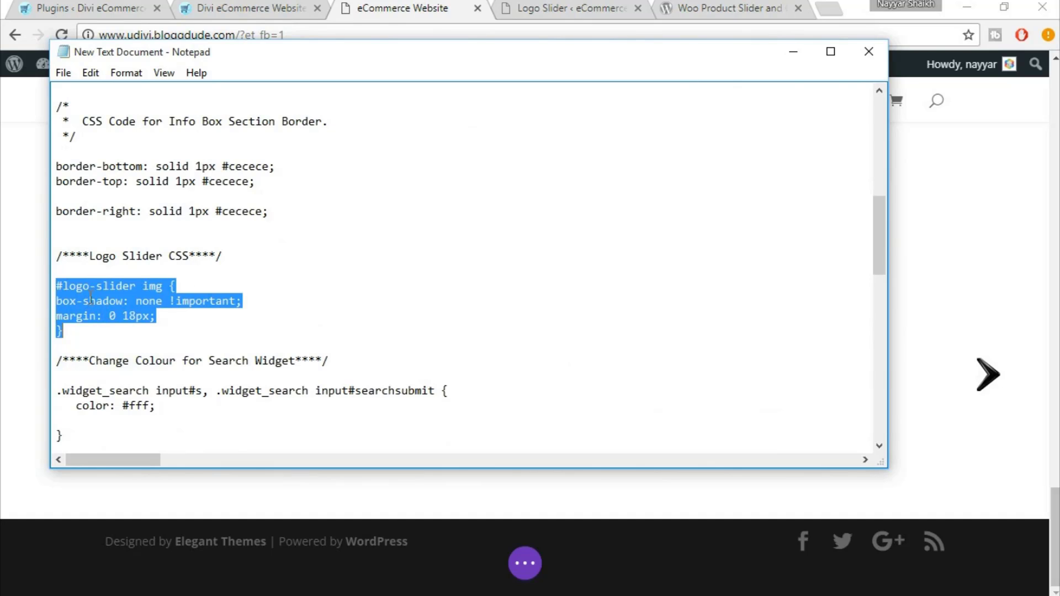
left_click(572, 595)
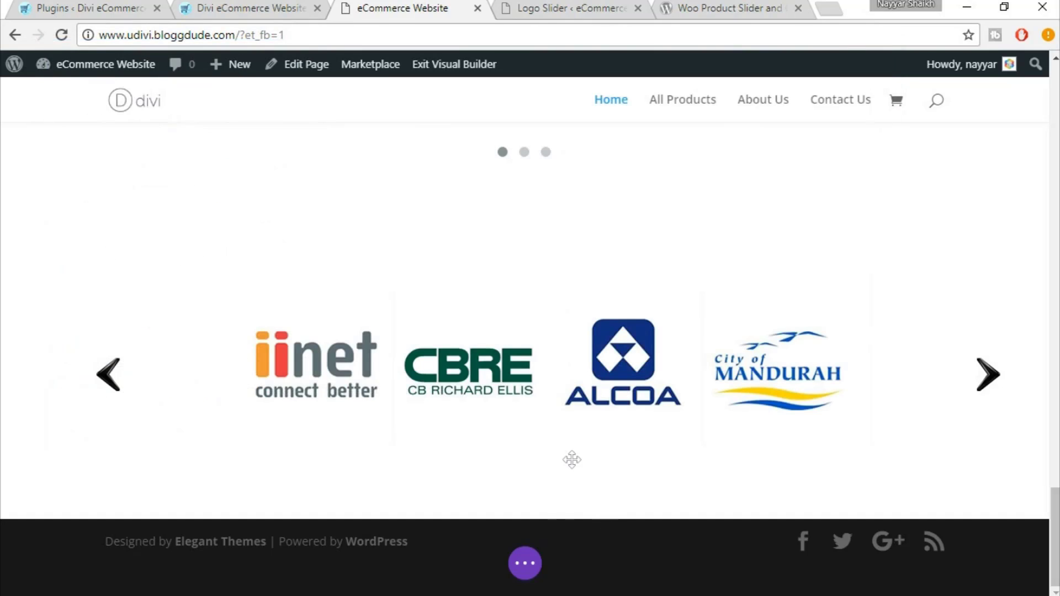
Paste '#logo-slider img' CSS (box-shadow none, margin 0 18px) into page Custom CSS and save
left_click(528, 564)
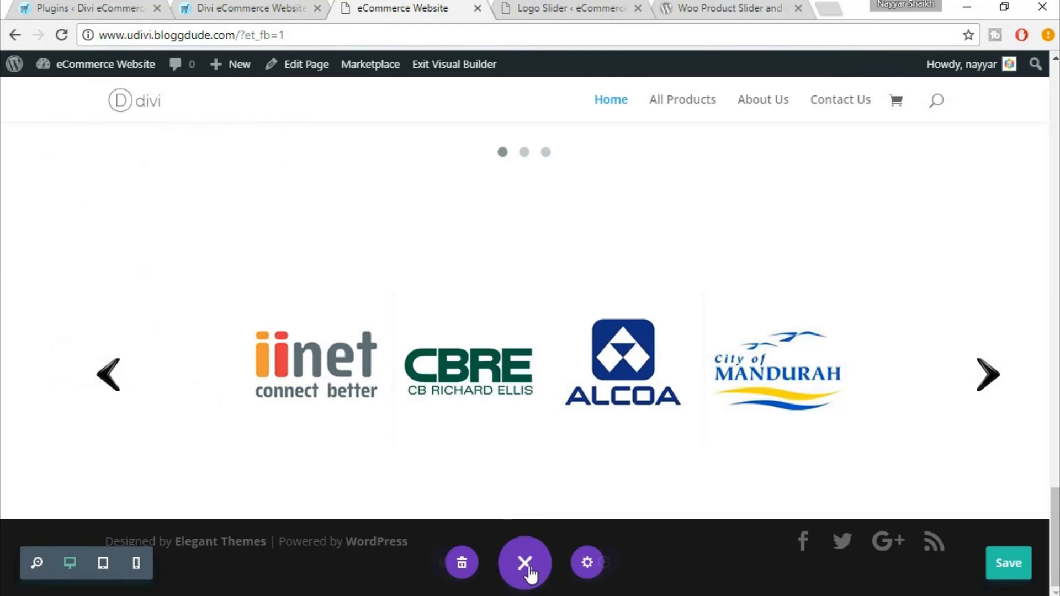
left_click(586, 566)
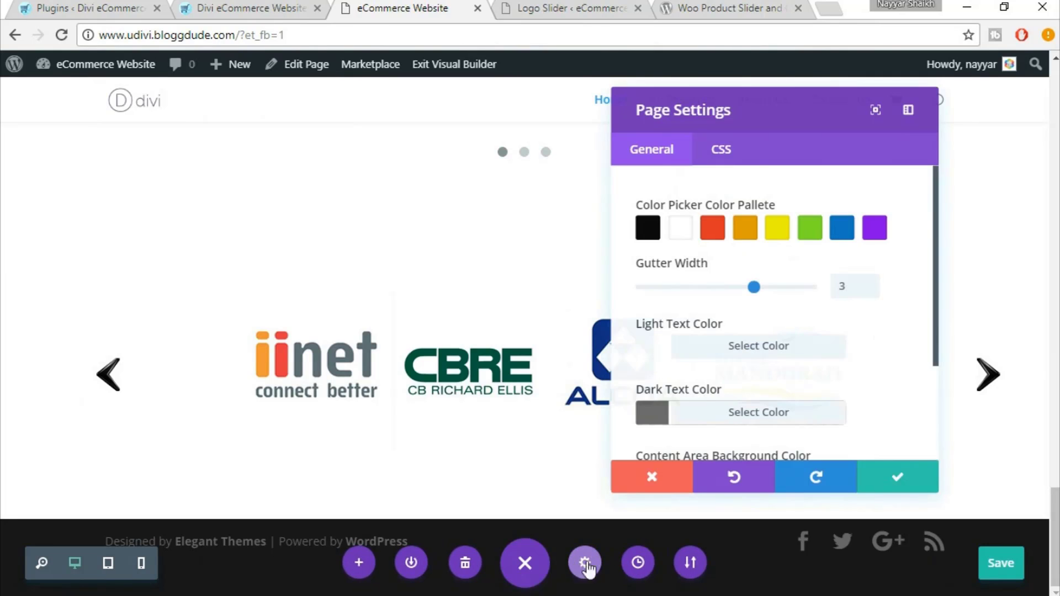
left_click(734, 145)
left_click(871, 243)
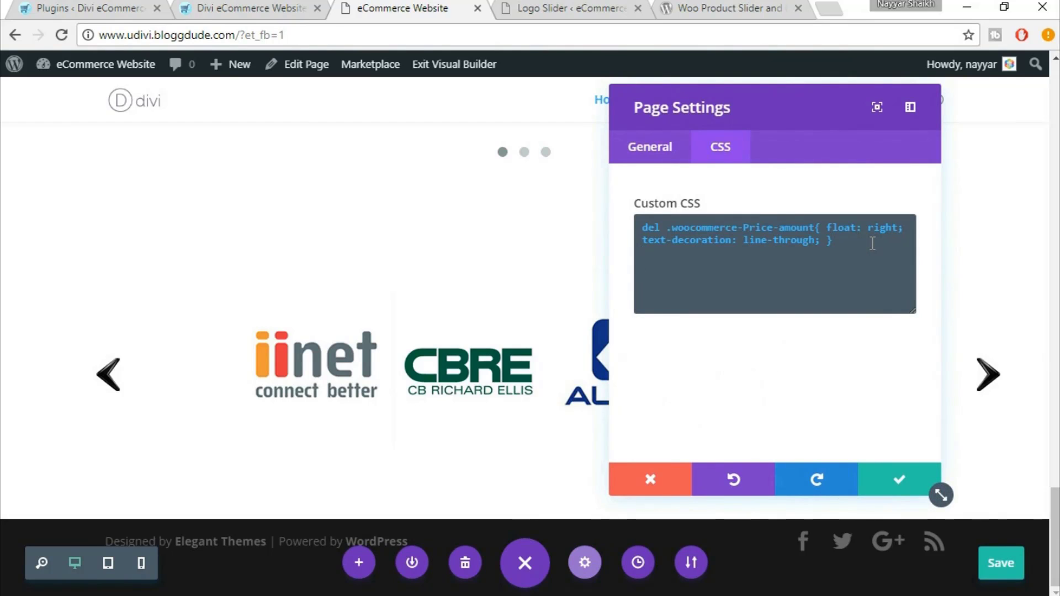
type("#logo-slider img { box-shadow: none !important; margin: 0 18px; }")
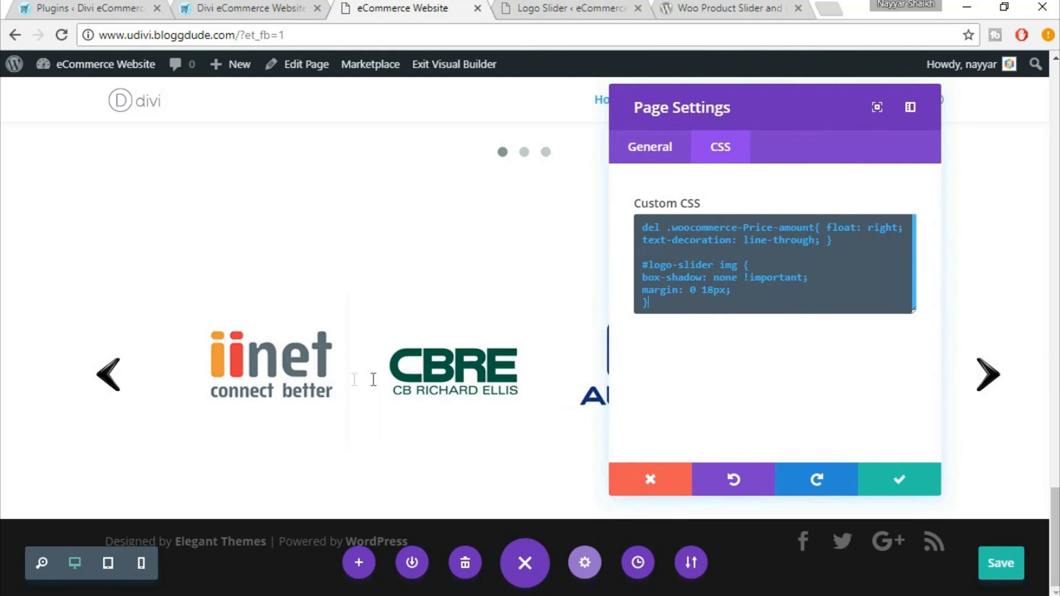
left_click(920, 485)
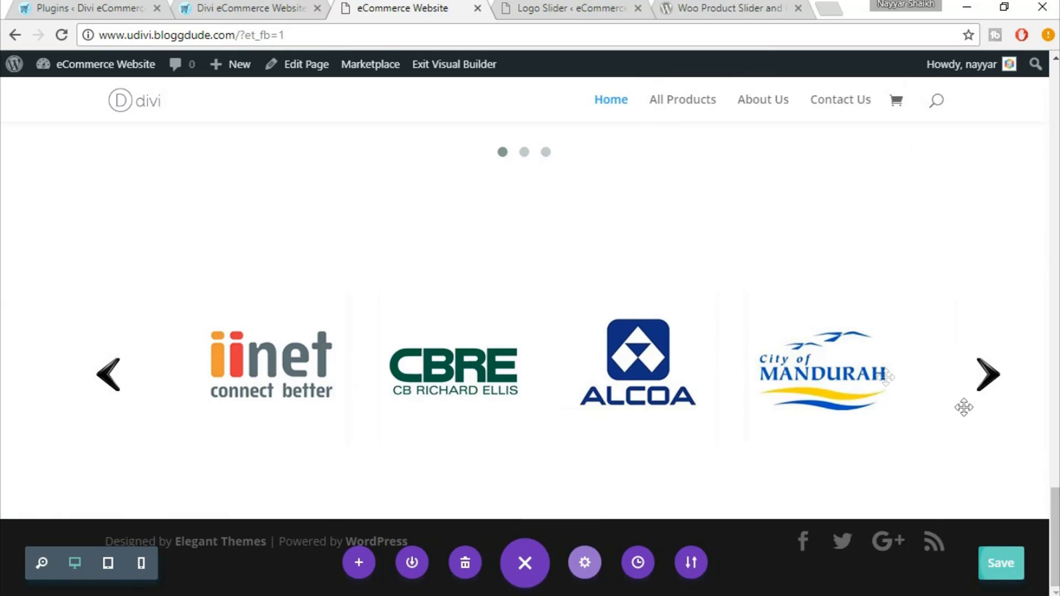
left_click(1014, 563)
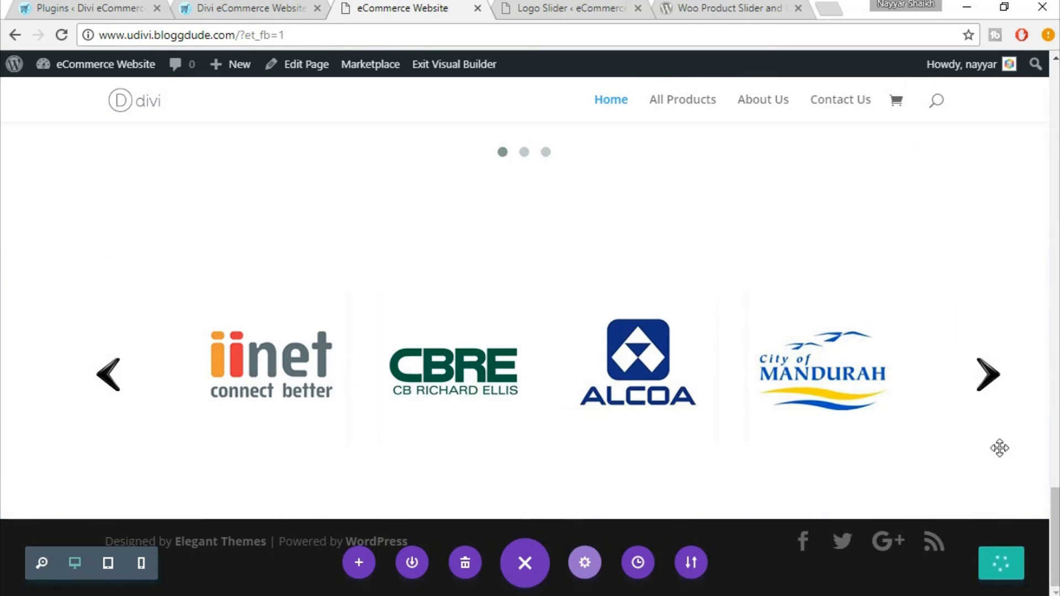
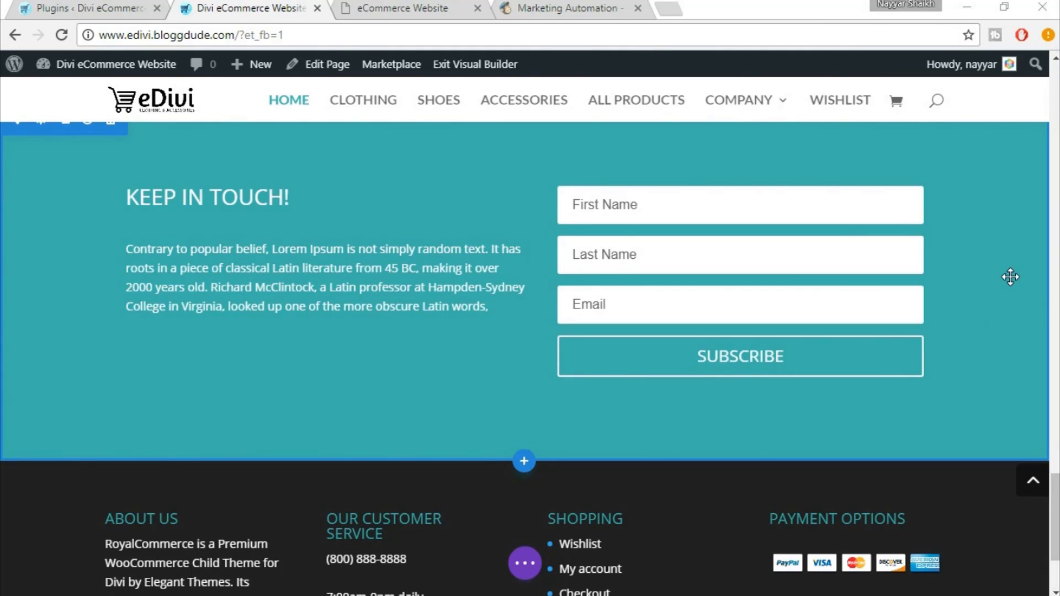
On the eCommerce Website page, insert a regular one-column section below the logo carousel holding an Email Optin module
left_click(461, 7)
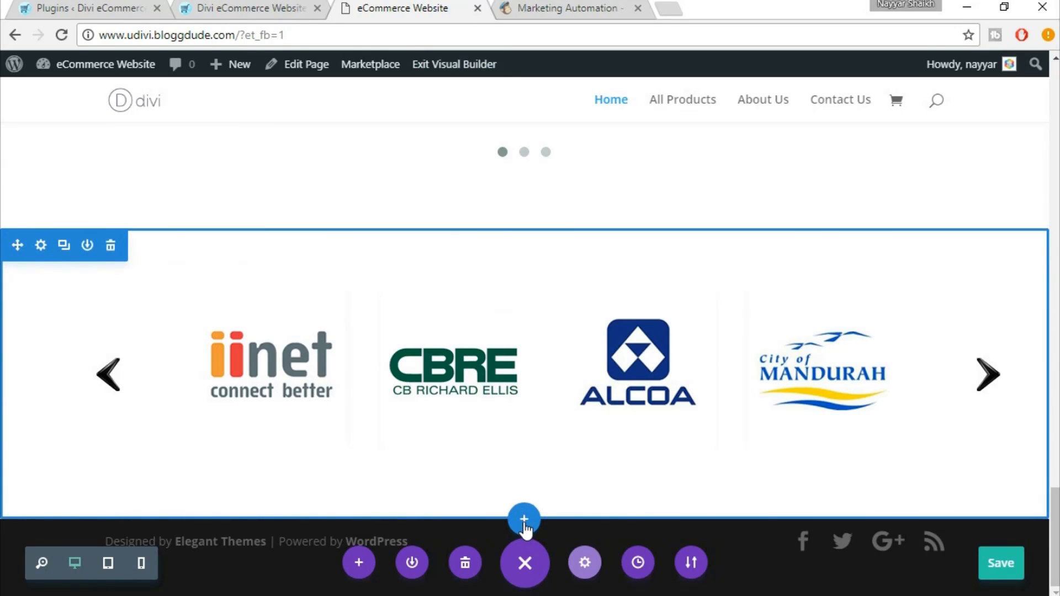
left_click(524, 525)
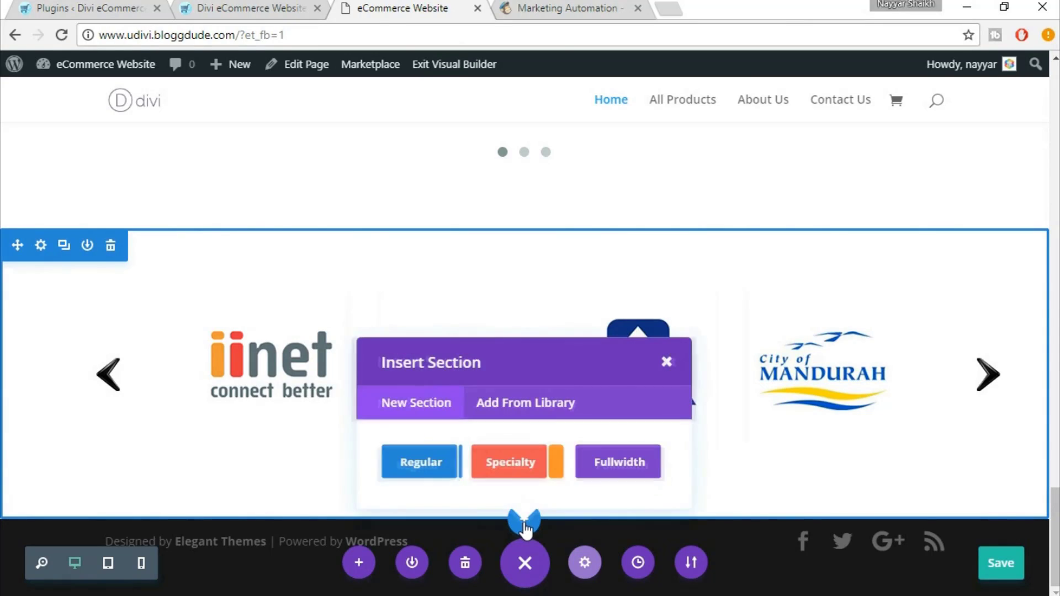
left_click(399, 470)
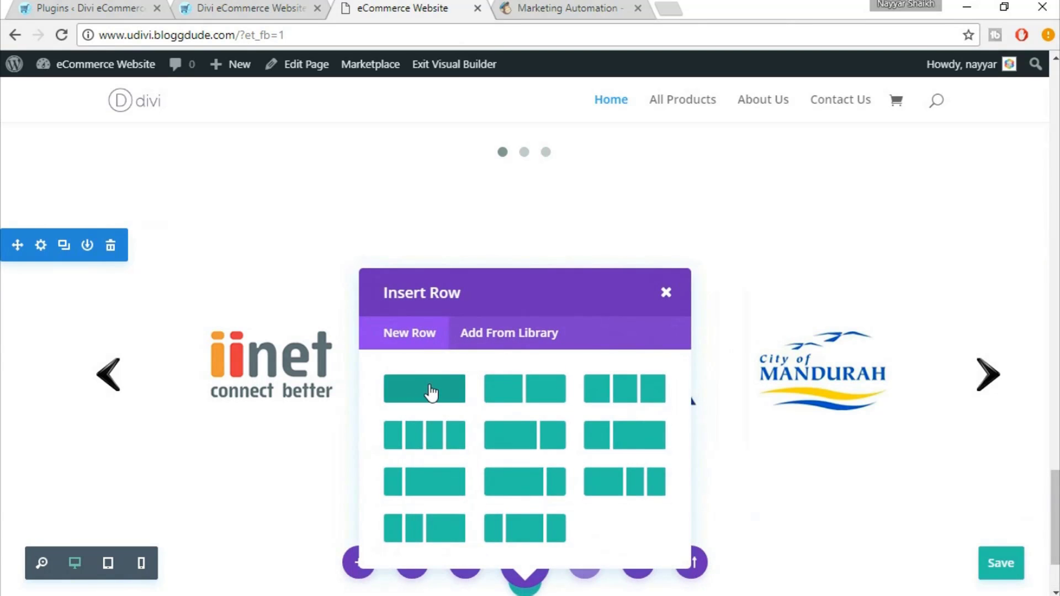
left_click(432, 393)
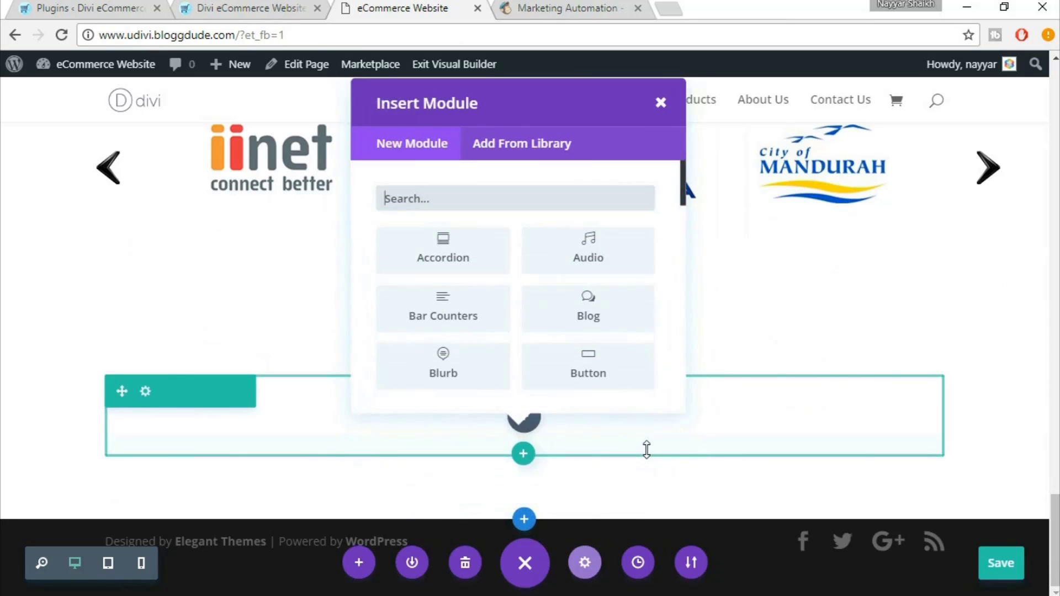
type("email")
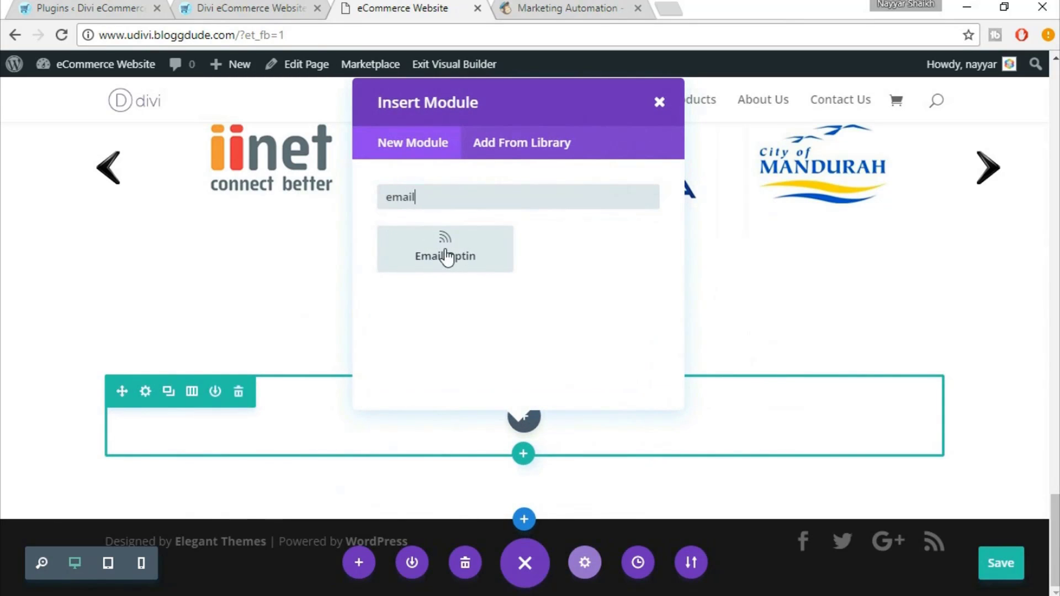
left_click(446, 257)
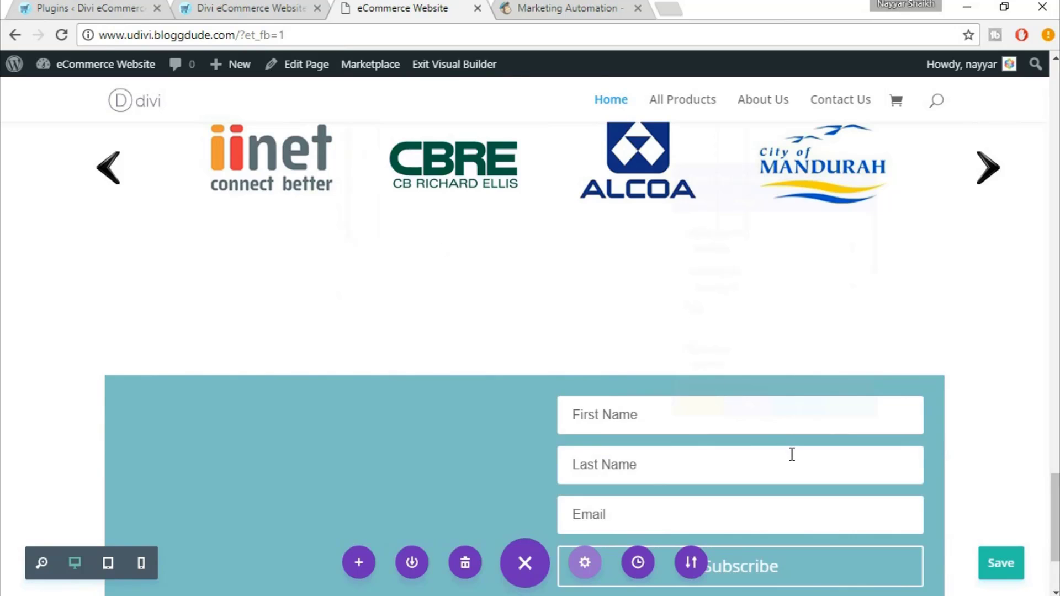
Keep MailChimp as the optin's email service provider without choosing a list
scroll(791, 454, "down", 3)
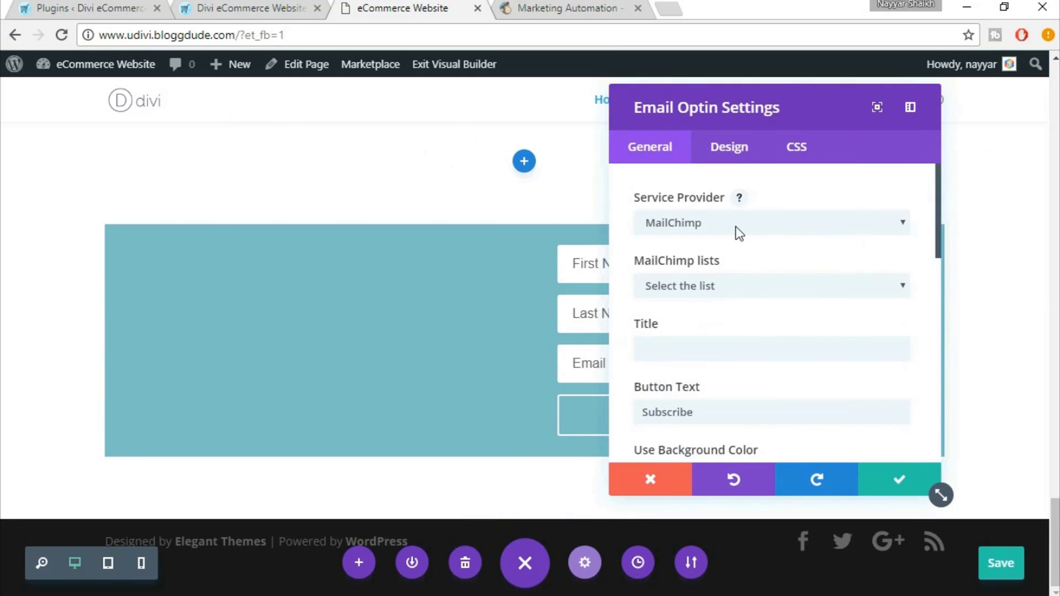
left_click(736, 226)
left_click(735, 227)
left_click(754, 287)
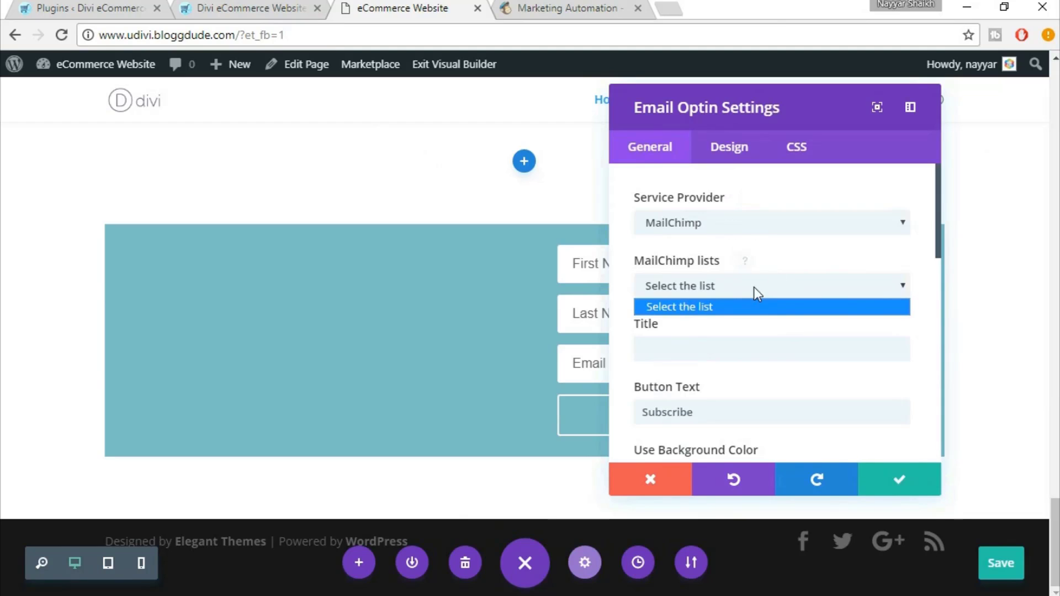
left_click(781, 257)
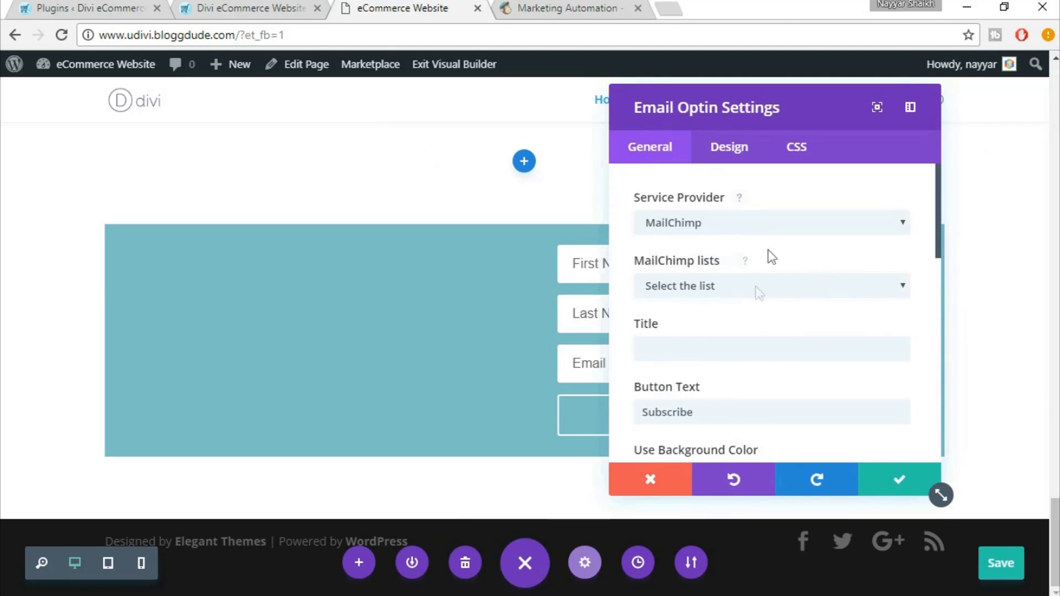
Enter 'KEEP IN TOUCH!' as the optin title, matching the reference eDivi heading
left_click(724, 357)
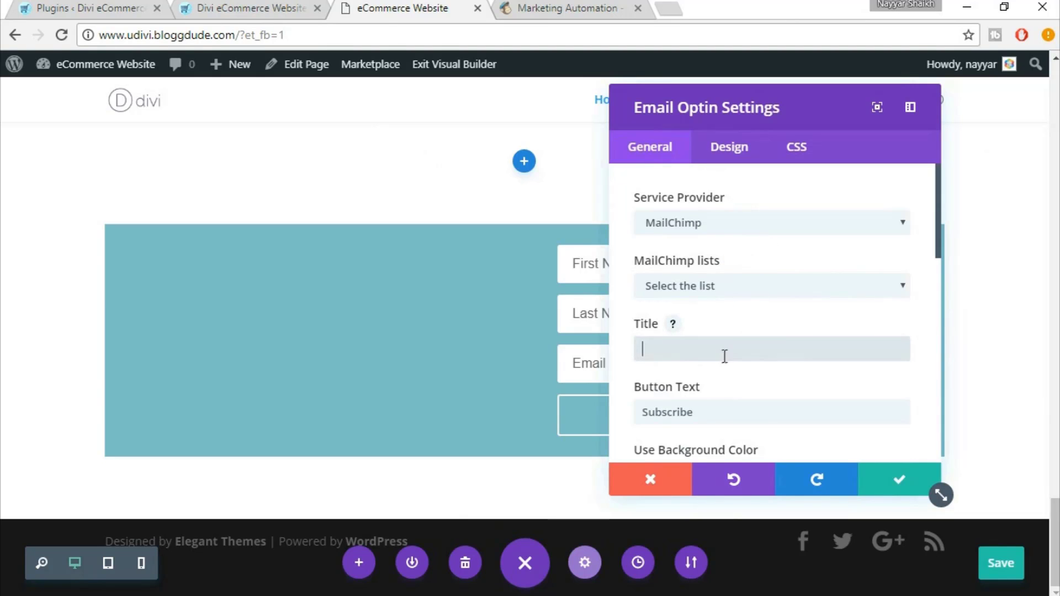
left_click(234, 7)
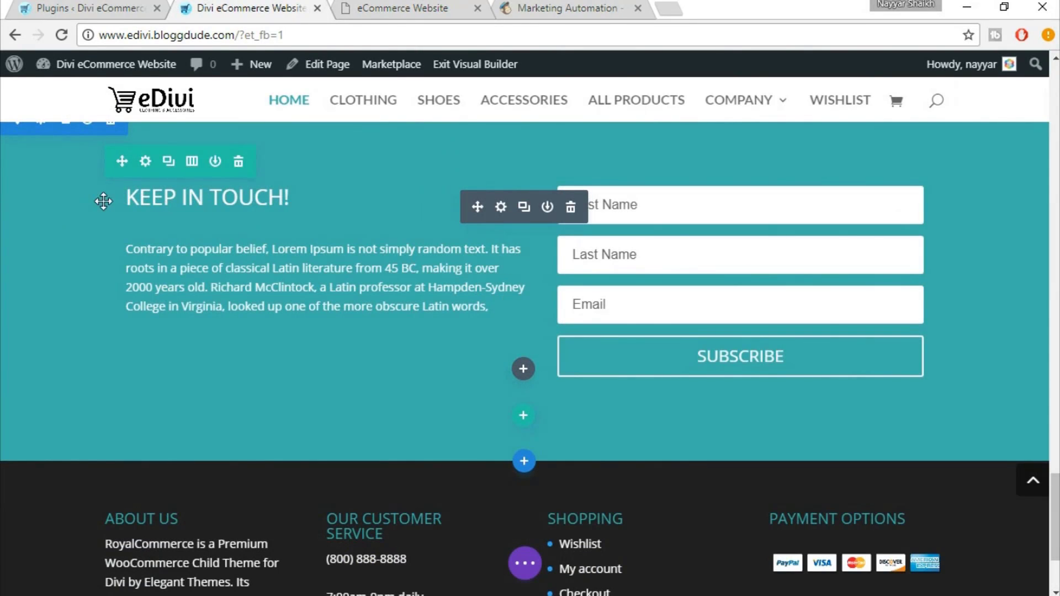
left_click(422, 7)
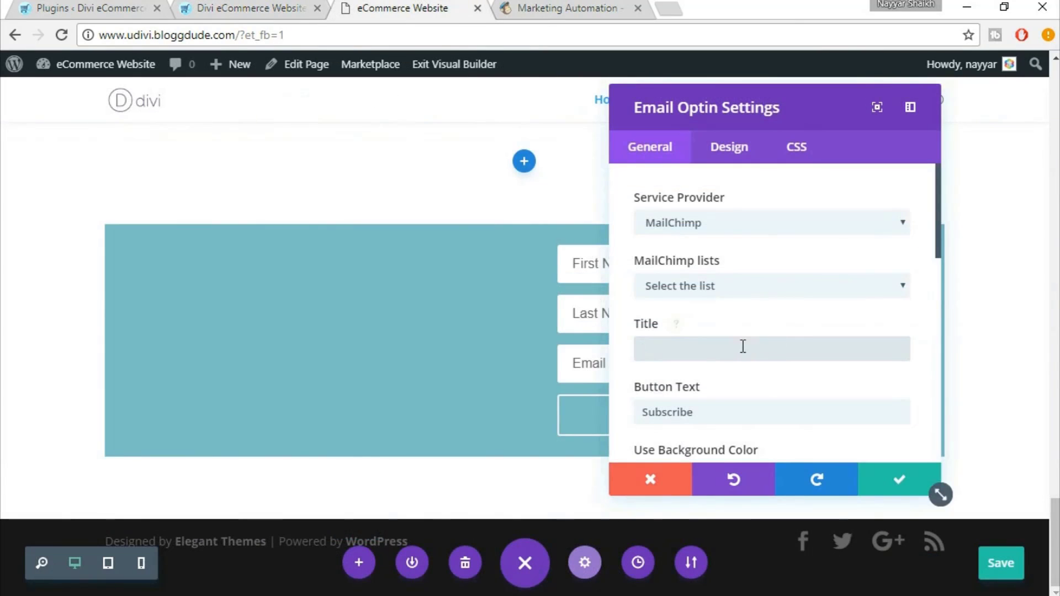
type("K")
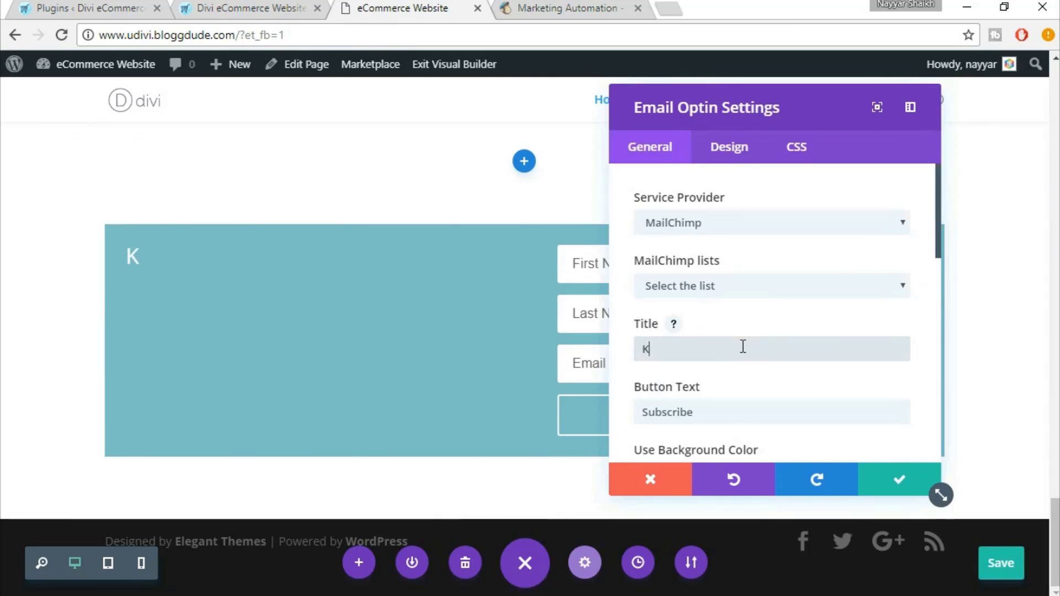
type("EEP")
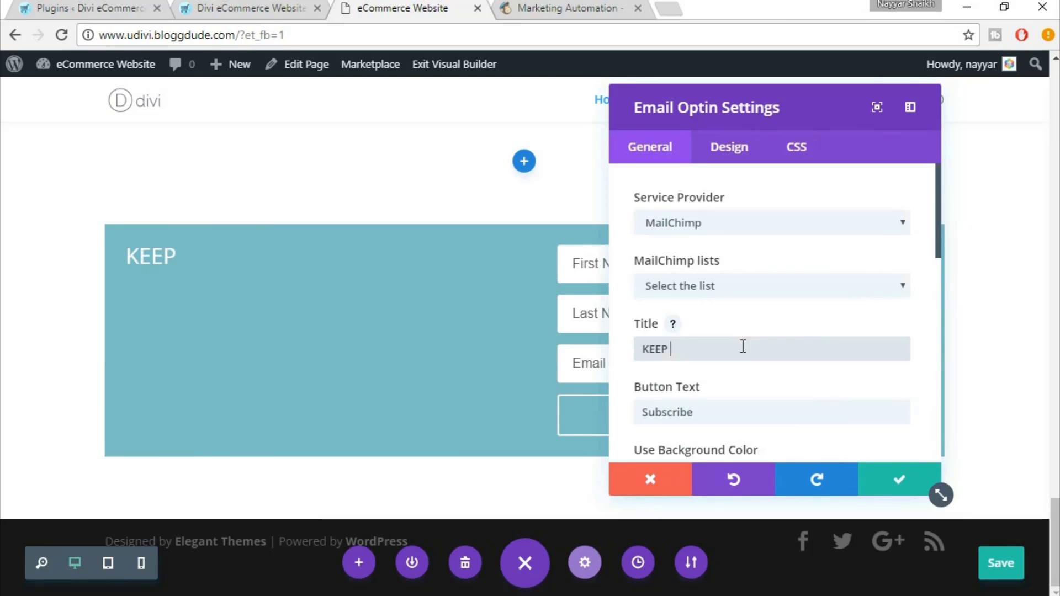
type(" IN TOUCH!")
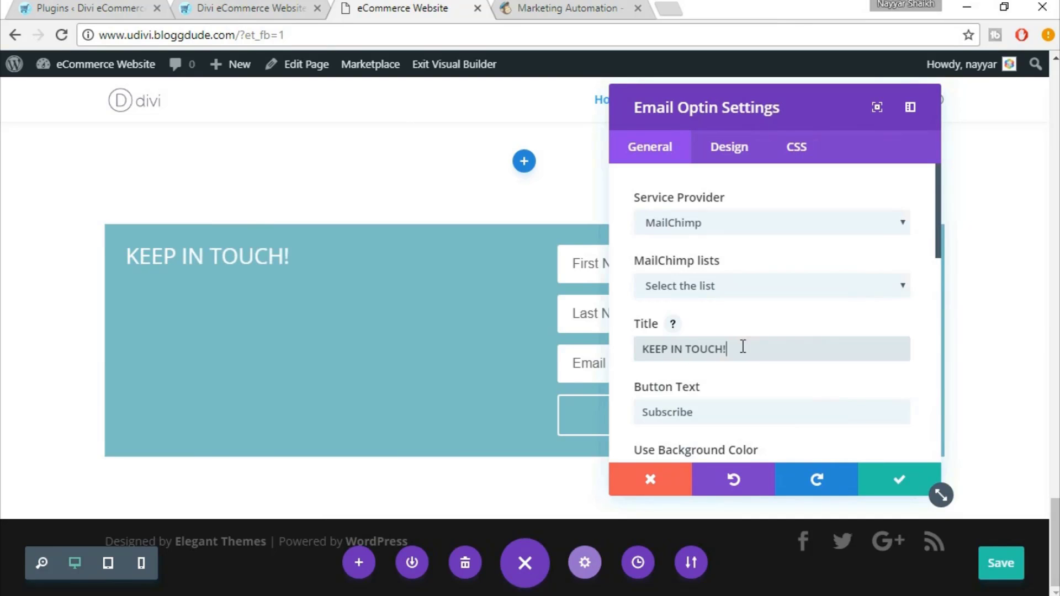
Copy the Lorem Ipsum paragraph from the reference eDivi site's optin
left_click(260, 6)
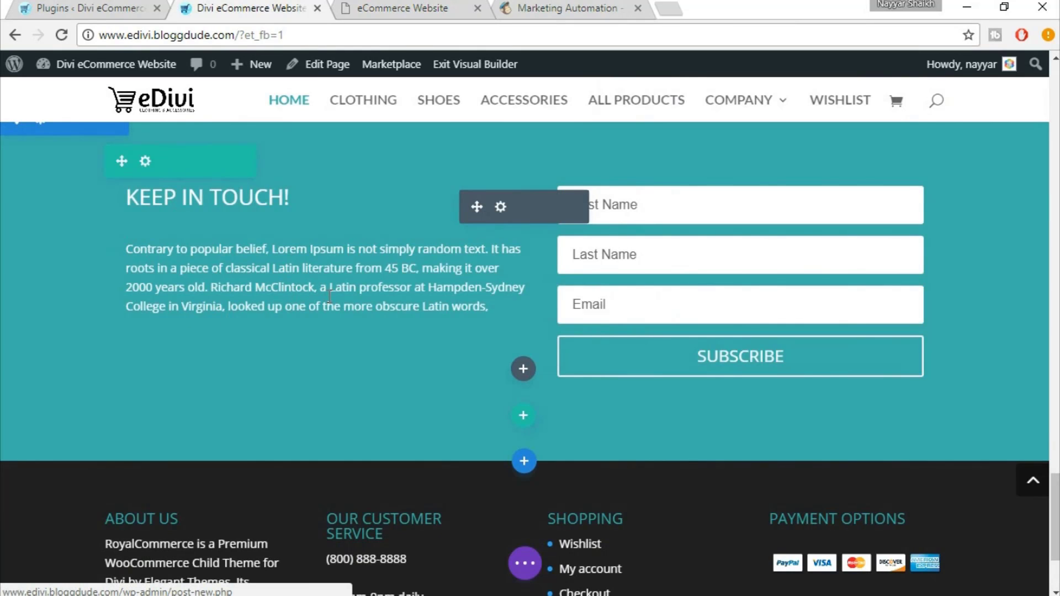
scroll(330, 281, "up", 2)
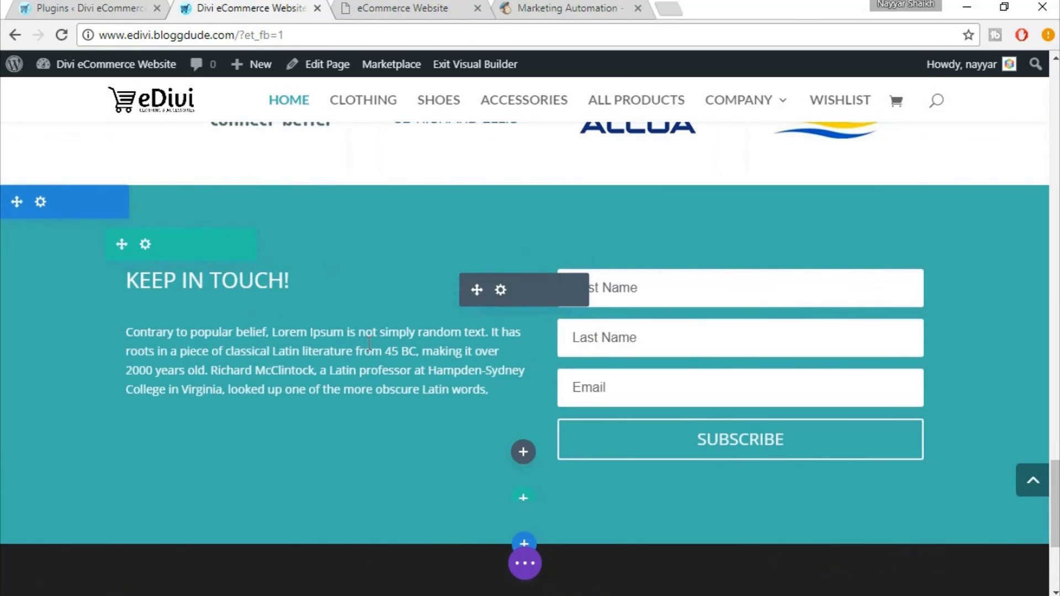
triple_click(360, 378)
key("ctrl+c")
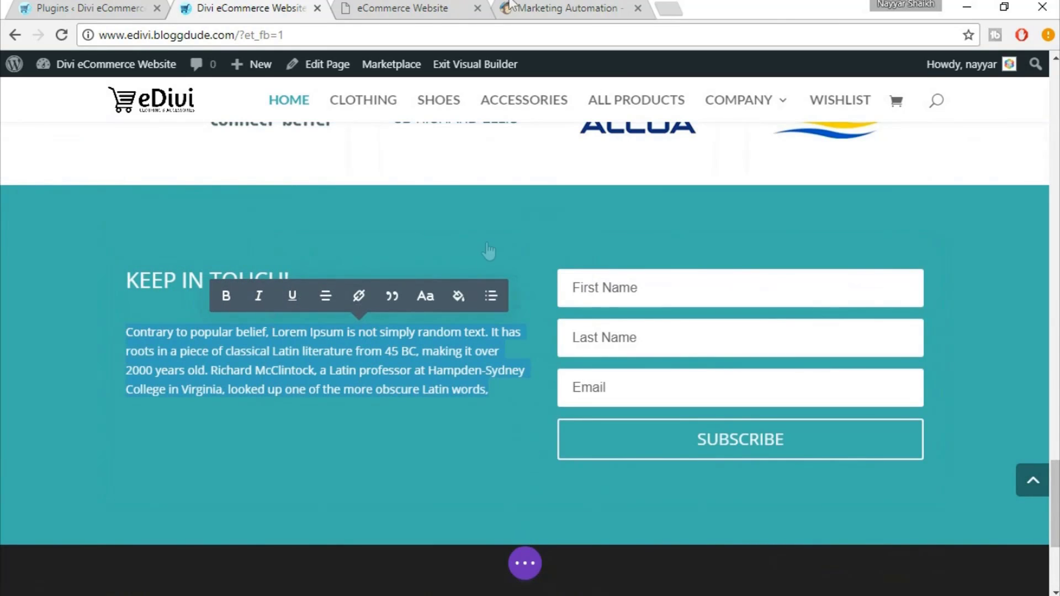
left_click(439, 7)
Paste the copied Lorem Ipsum paragraph into the optin's content in the Text editor
scroll(780, 414, "down", 2)
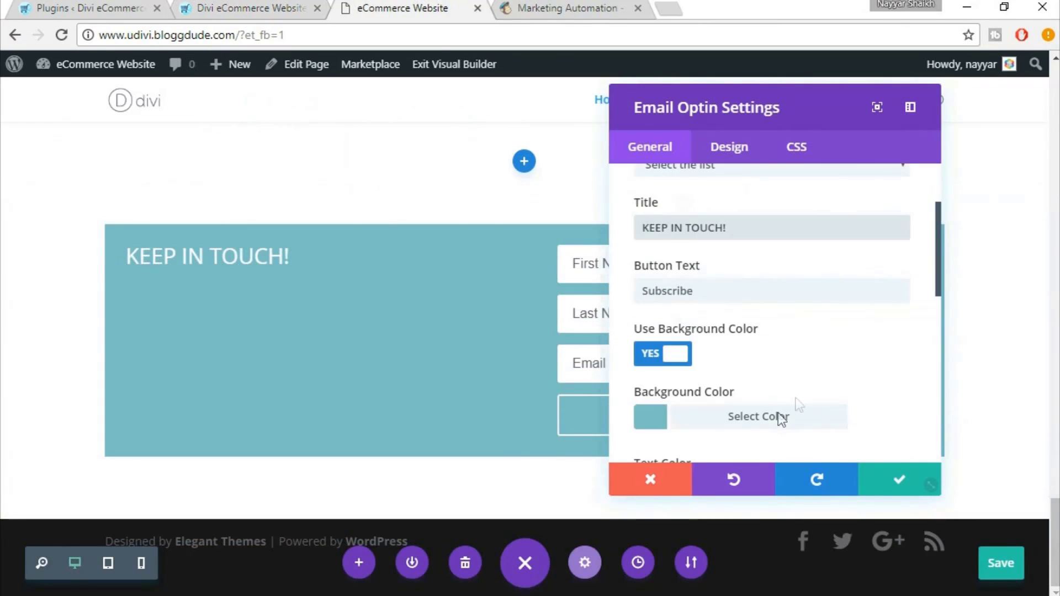
scroll(796, 409, "down", 3)
scroll(898, 380, "down", 3)
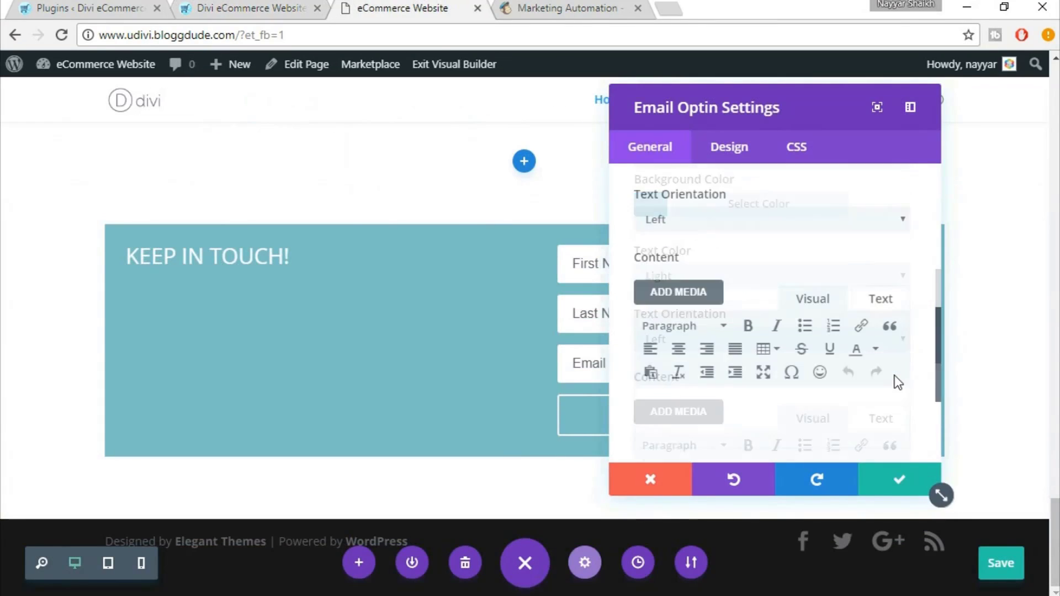
left_click(879, 254)
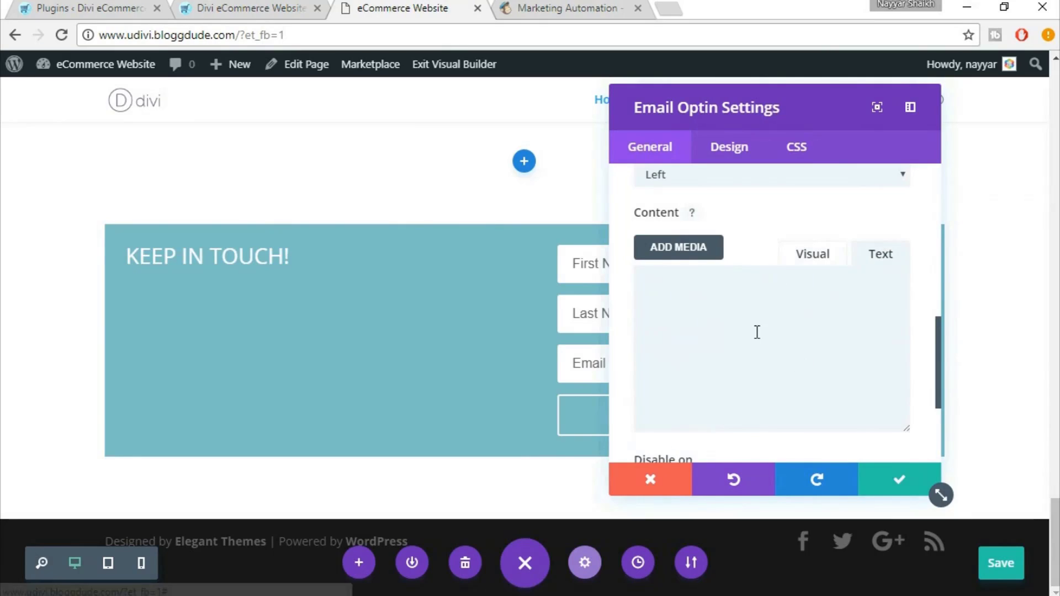
left_click(757, 332)
key("ctrl+v")
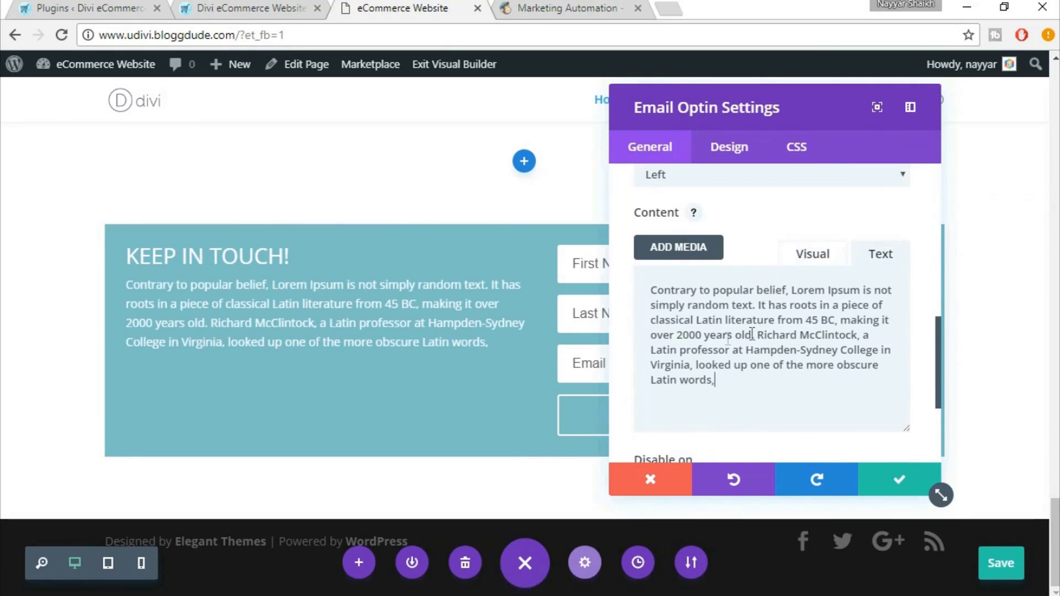
Add blank lines above the paragraph to space it below the heading
left_click(648, 295)
key("Return")
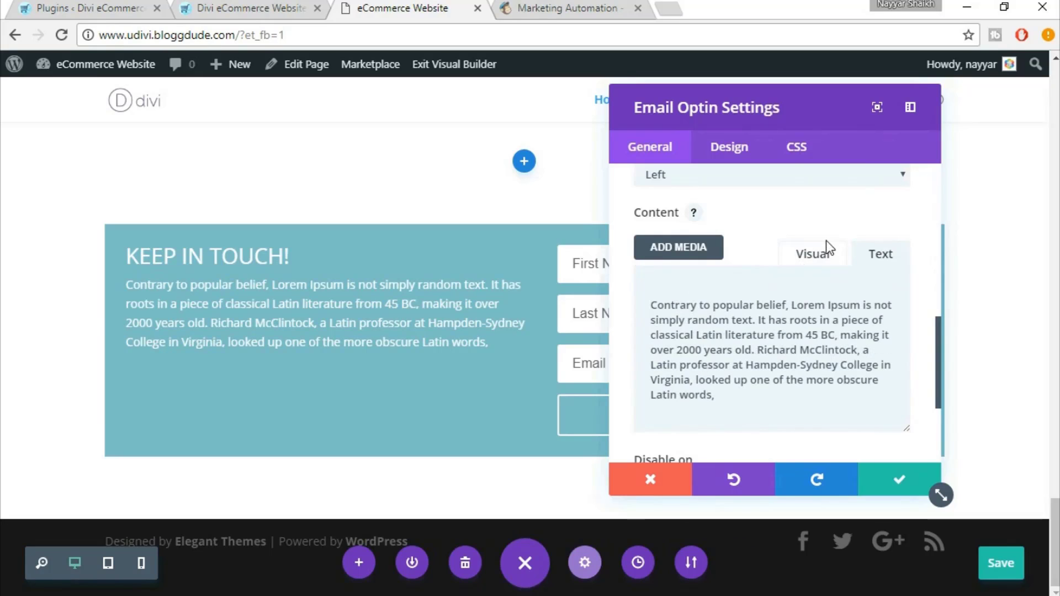
left_click(822, 259)
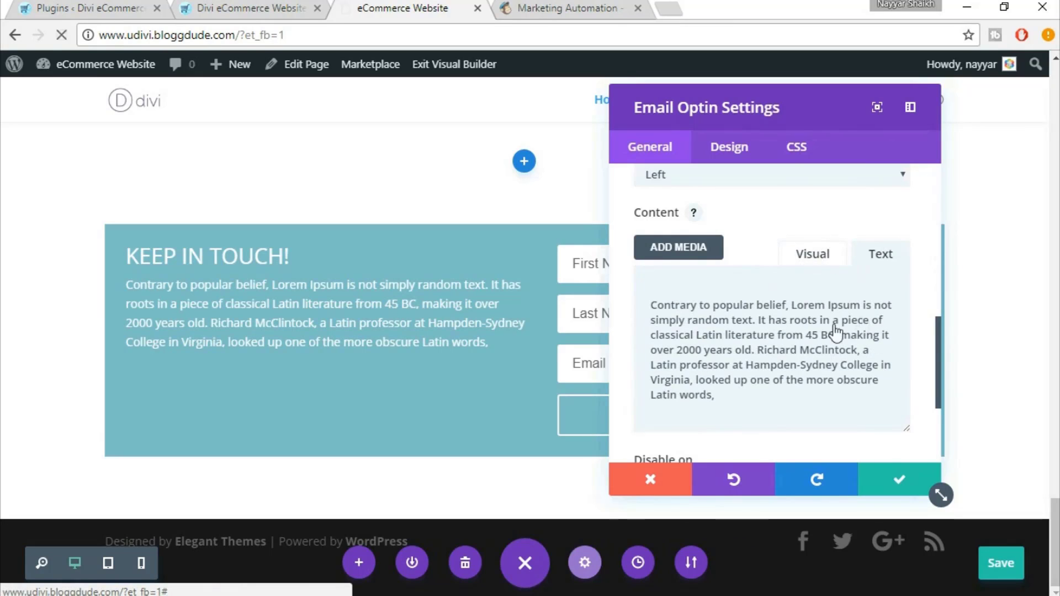
left_click(795, 266)
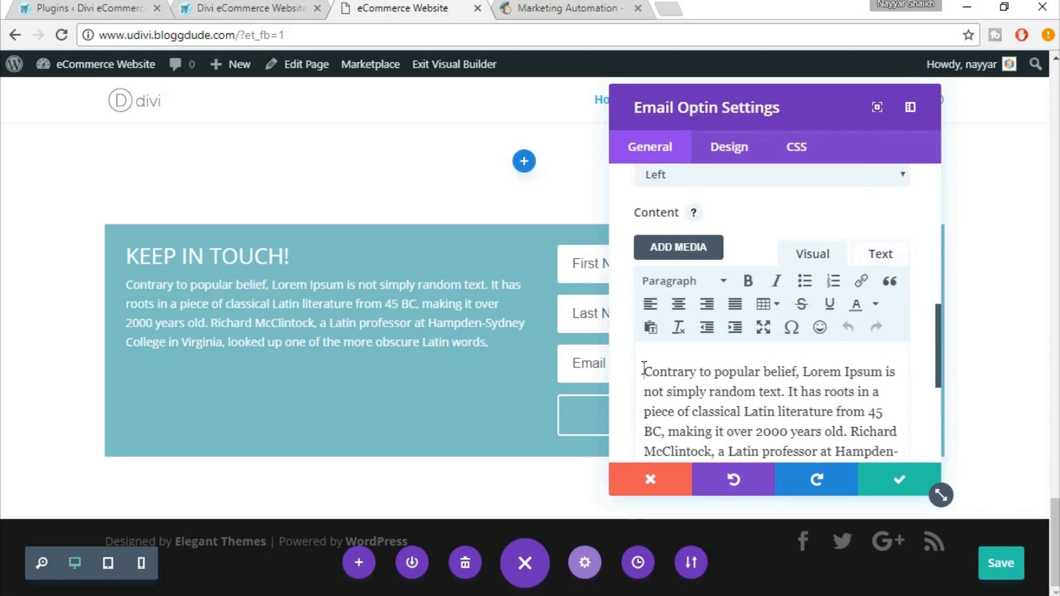
left_click(643, 370)
key("Return")
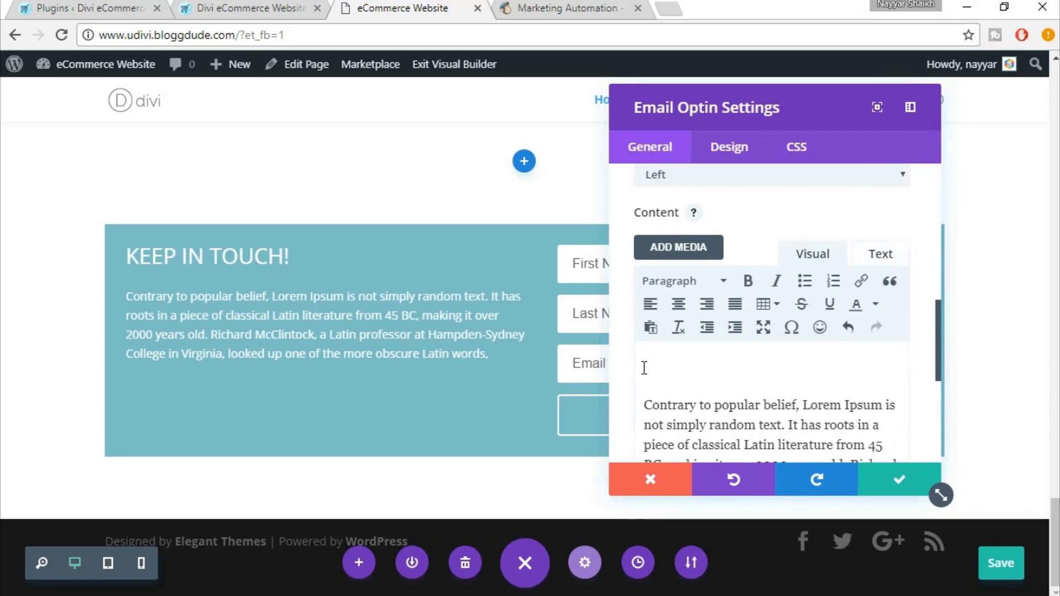
key("Return")
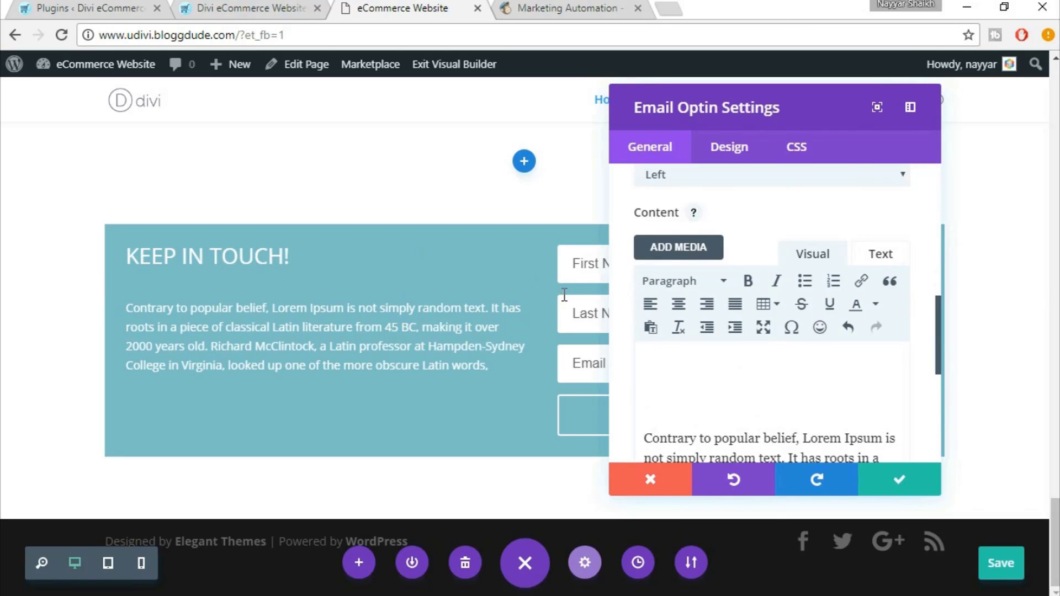
Set the optin background colour to #3FB0AC and save the module settings
left_click(238, 6)
left_click(370, 7)
scroll(828, 301, "up", 3)
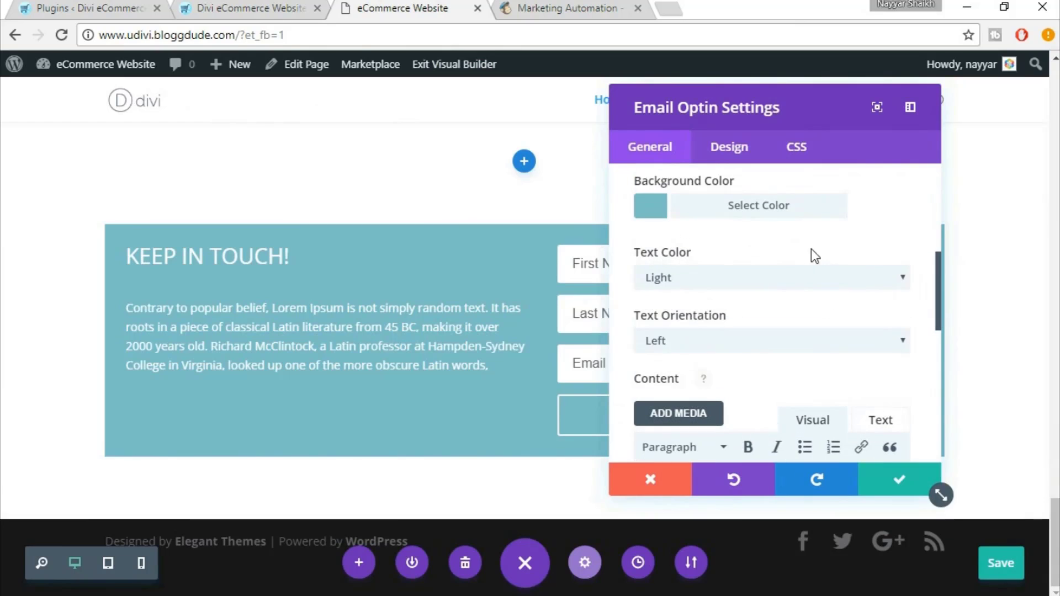
left_click(713, 210)
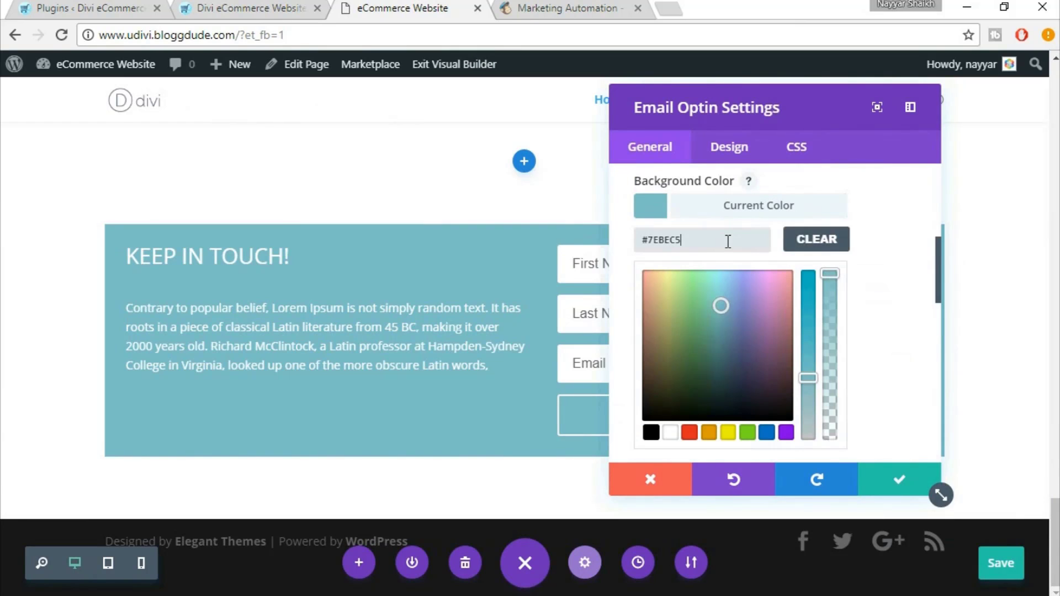
left_click_drag(703, 241, 642, 238)
type("#3FB0AC")
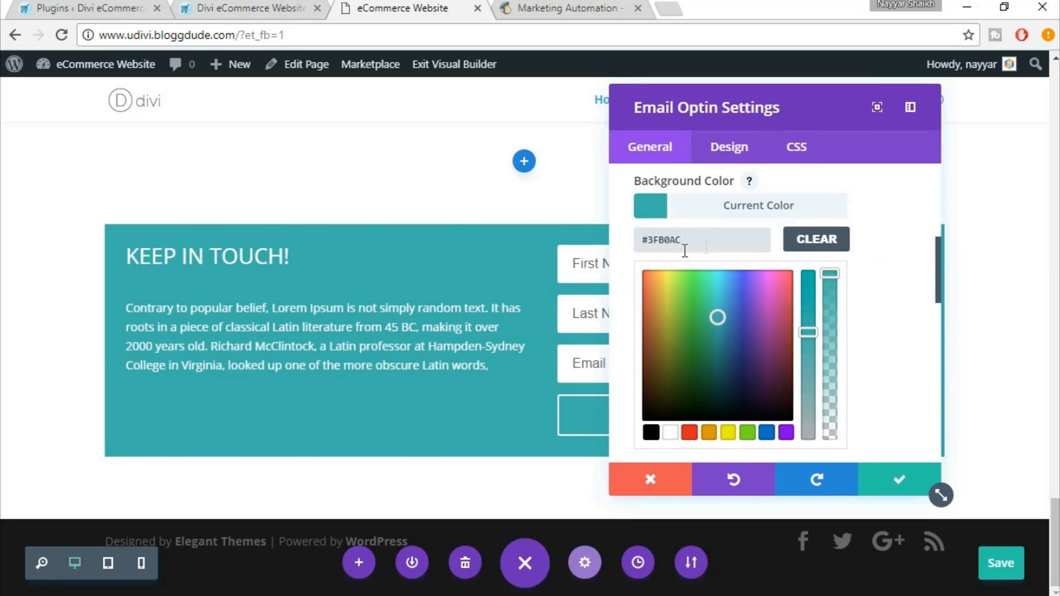
left_click(900, 480)
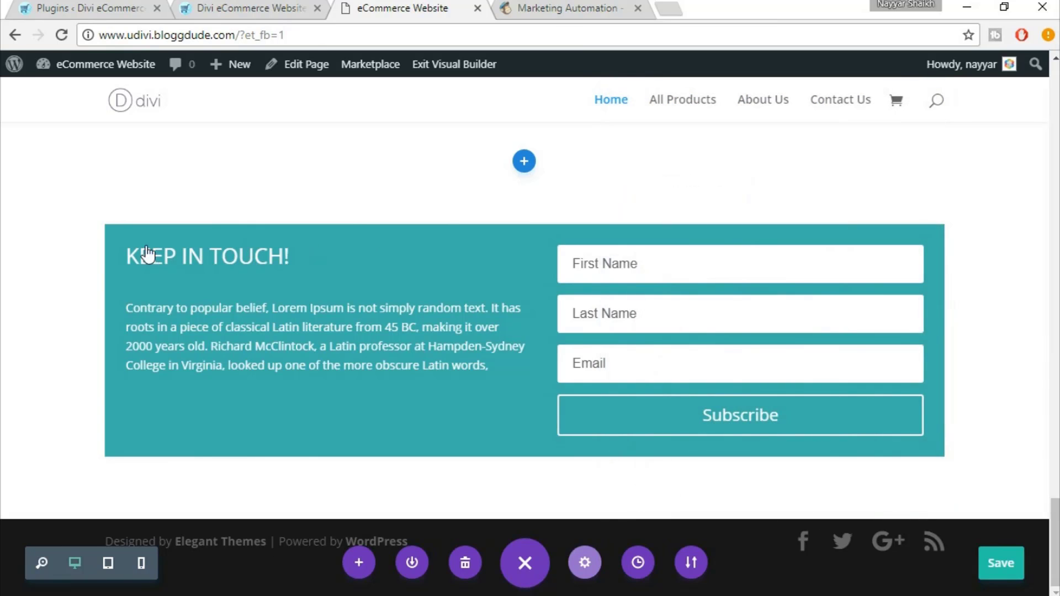
Set the Keep In Touch section's background colour to teal #3FB0AC, then switch to MailChimp
scroll(551, 265, "up", 3)
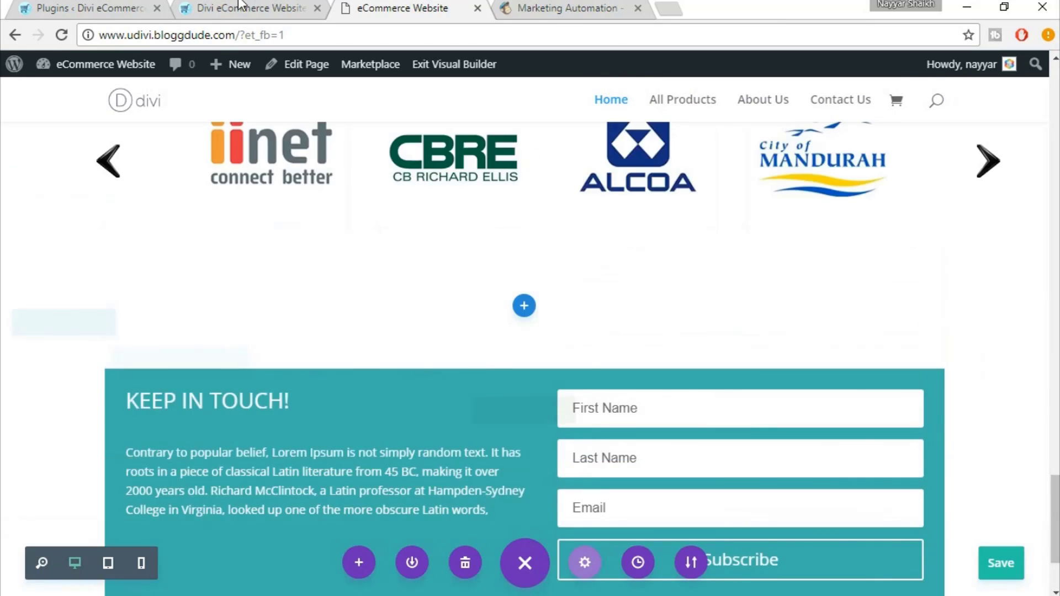
left_click(241, 7)
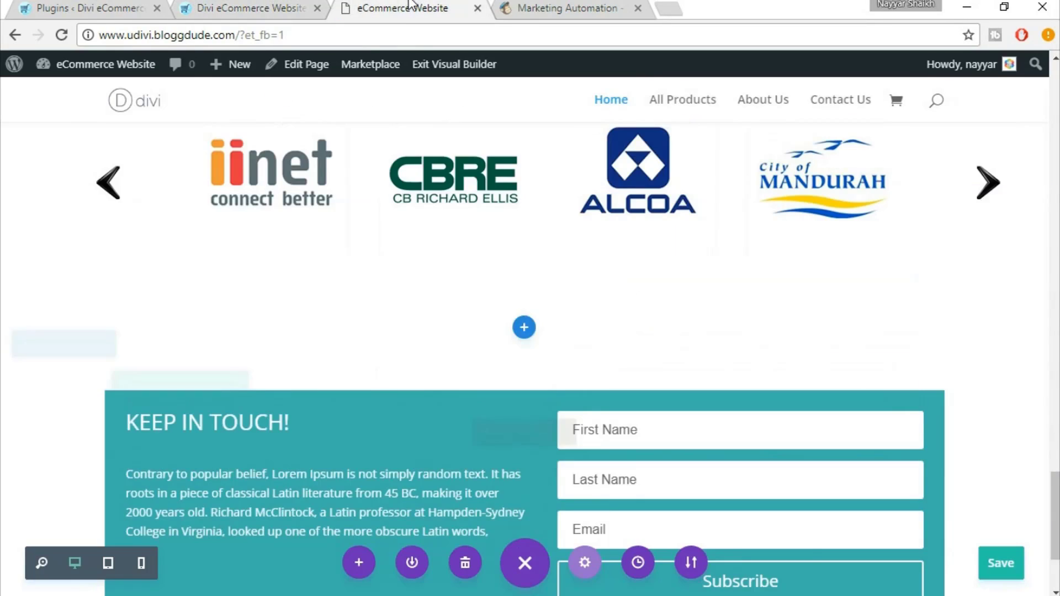
left_click(406, 8)
scroll(376, 376, "down", 4)
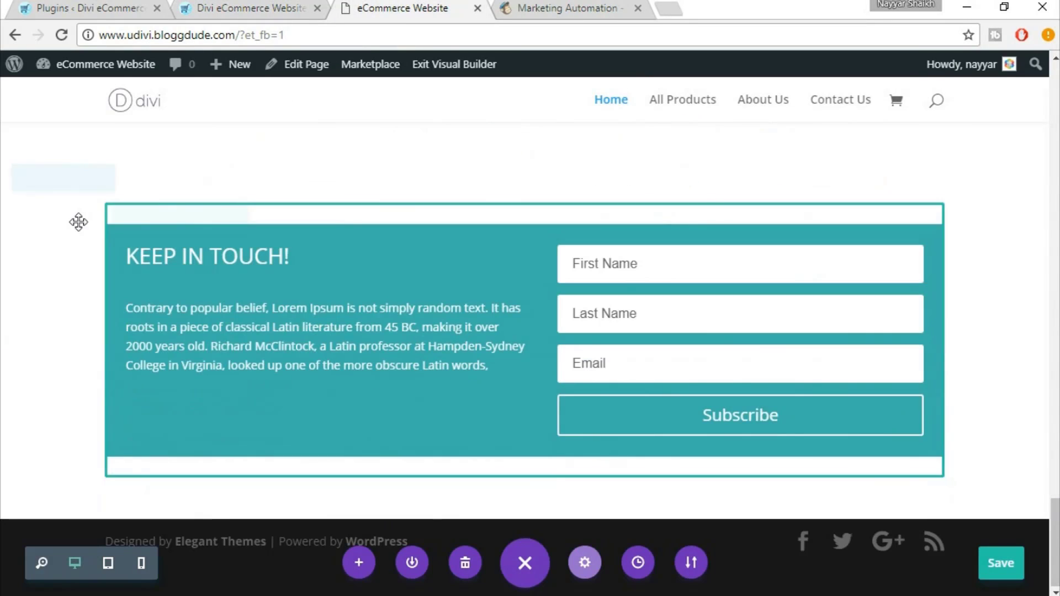
scroll(70, 211, "up", 2)
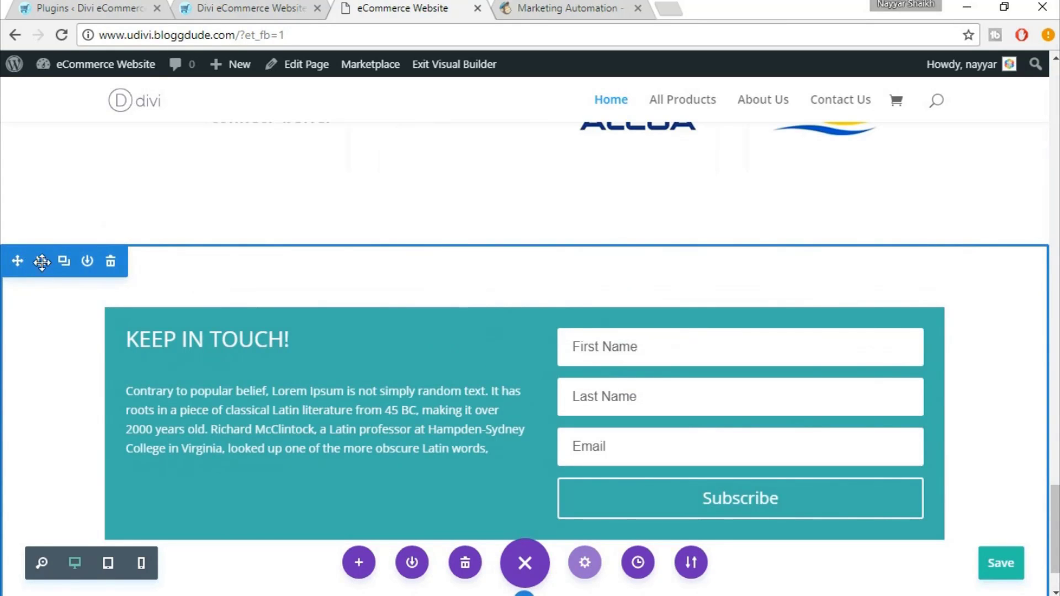
left_click(41, 264)
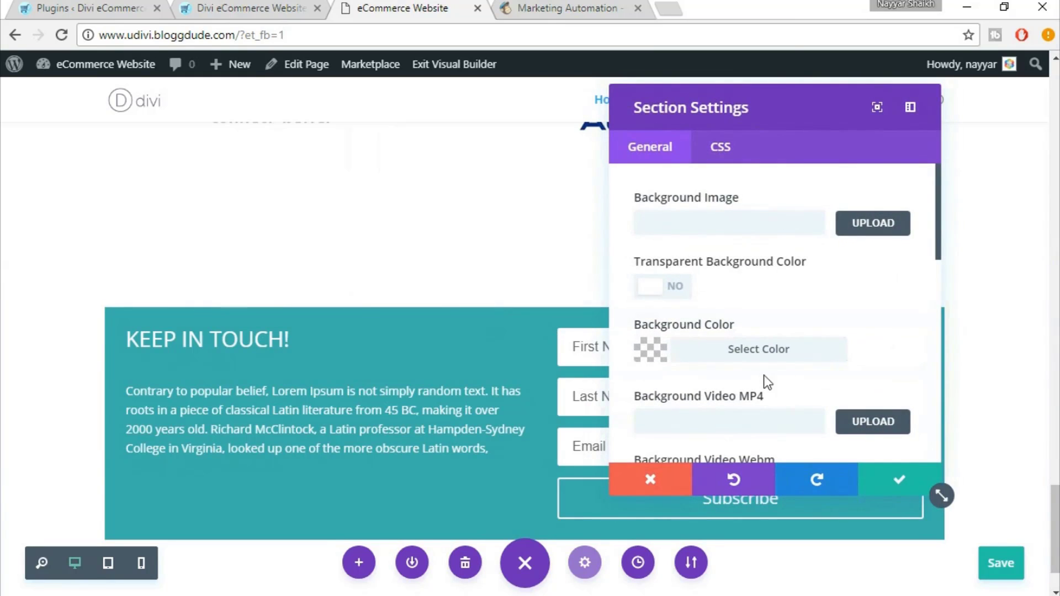
scroll(773, 304, "down", 2)
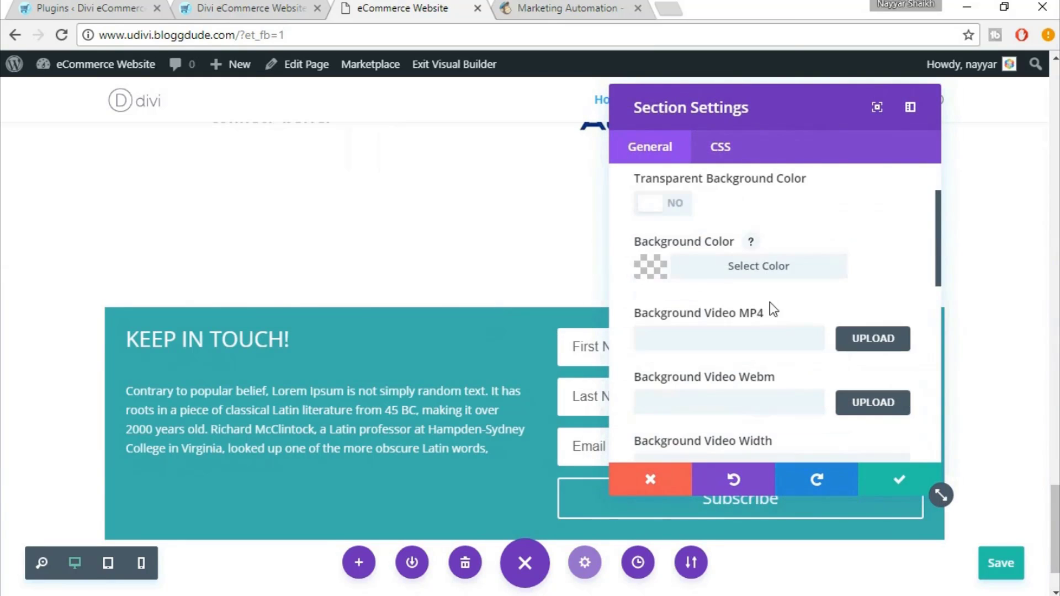
left_click(754, 266)
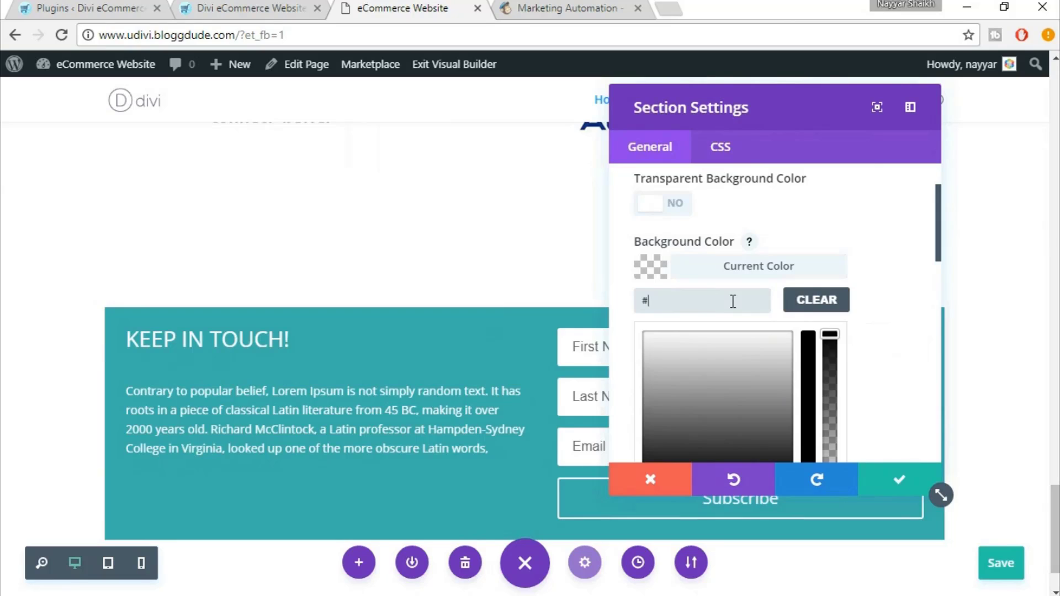
type("3F0AC")
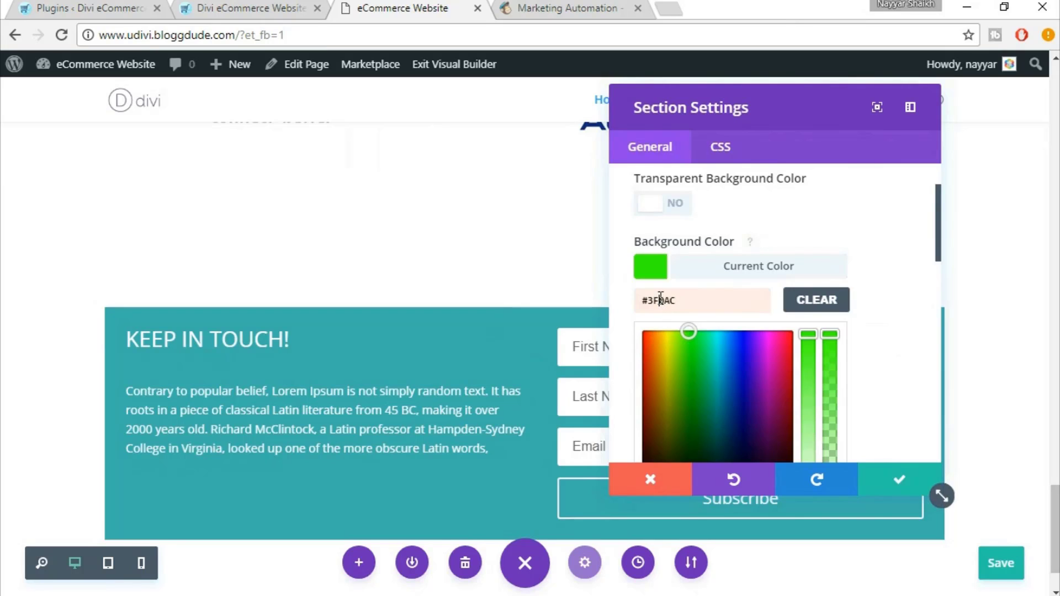
type("B")
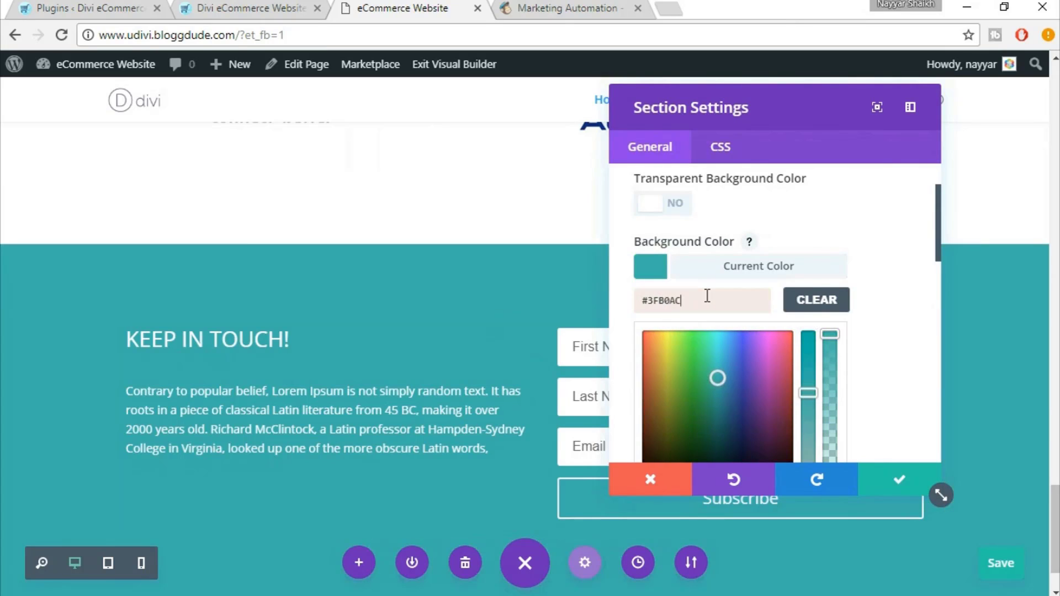
scroll(937, 407, "down", 3)
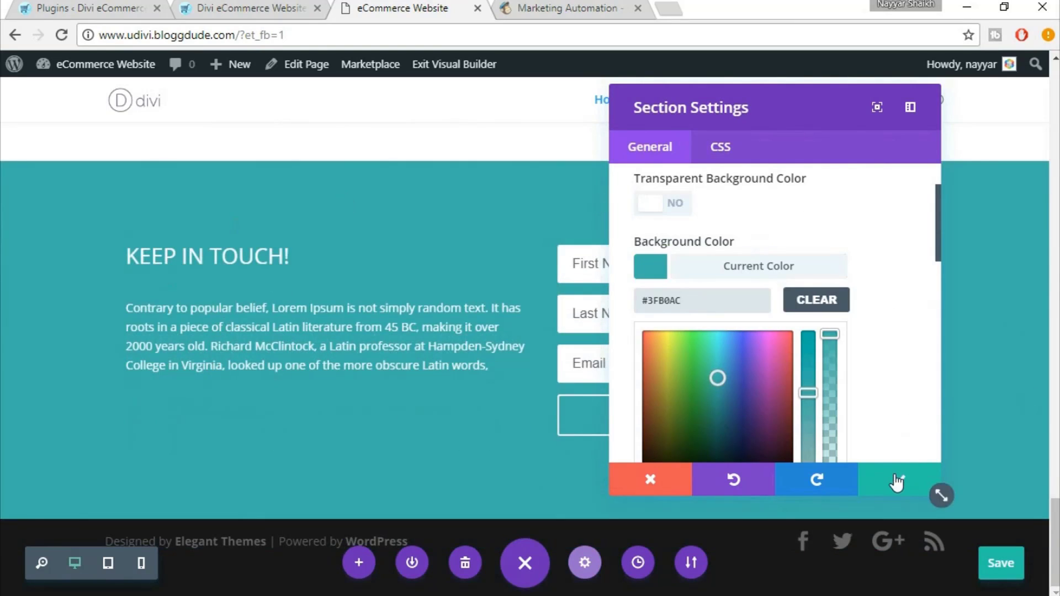
left_click(562, 6)
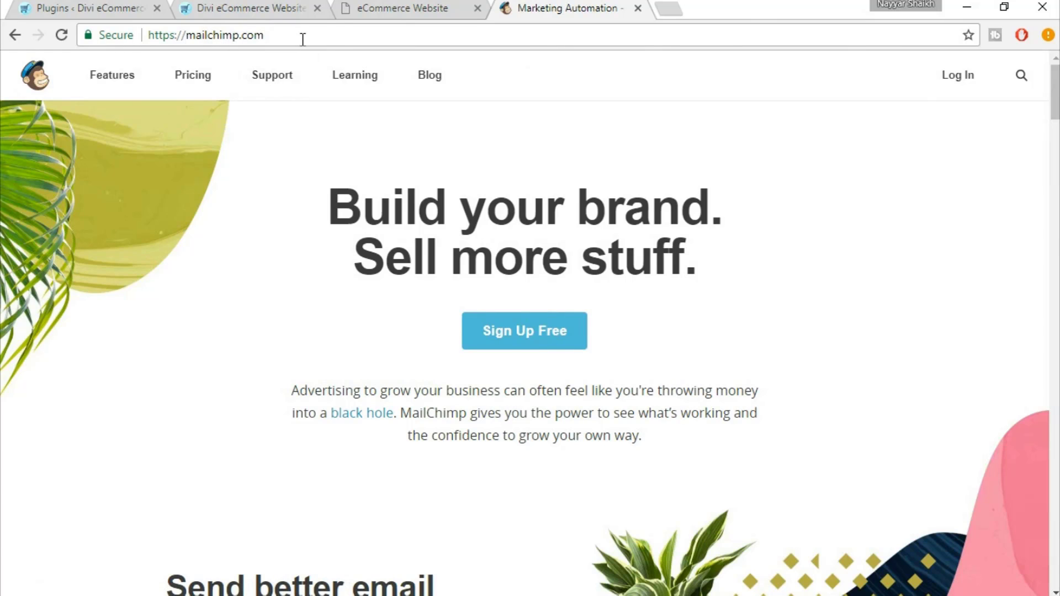
Open MailChimp's free signup form and enter the account e-mail address and a username
left_click(507, 340)
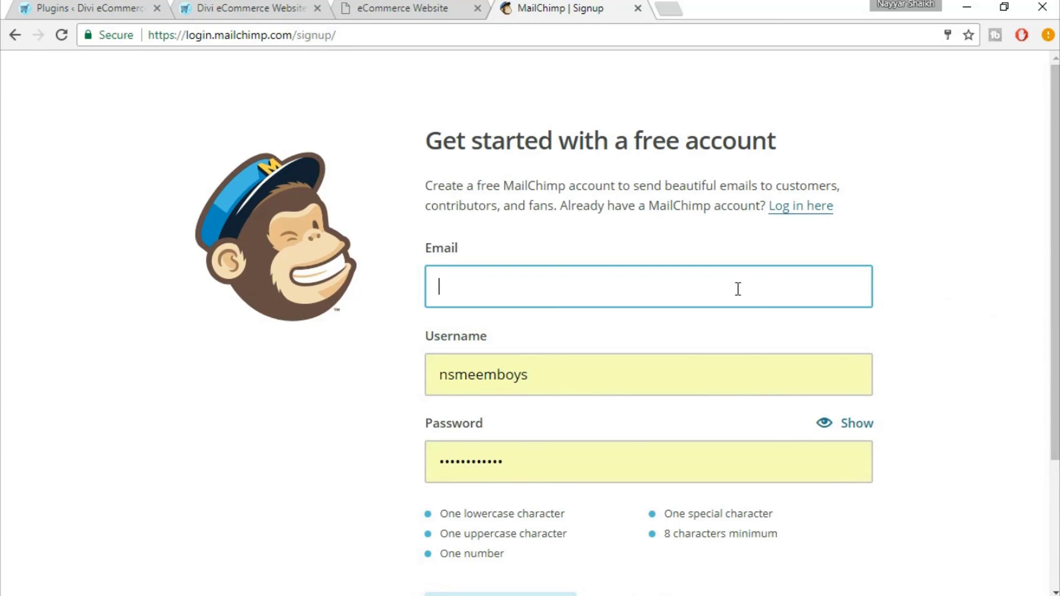
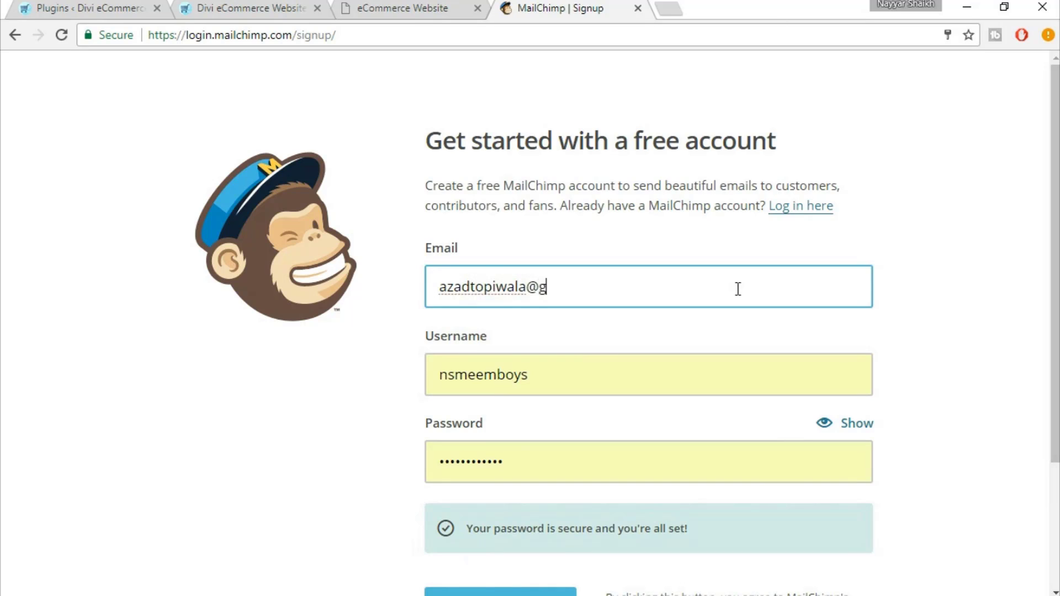
key("Tab")
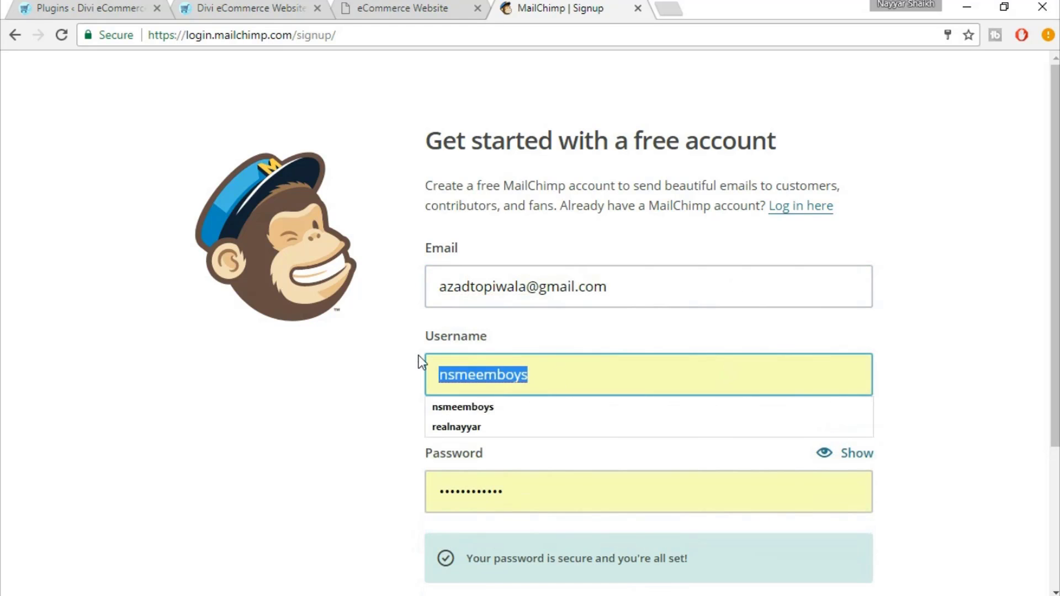
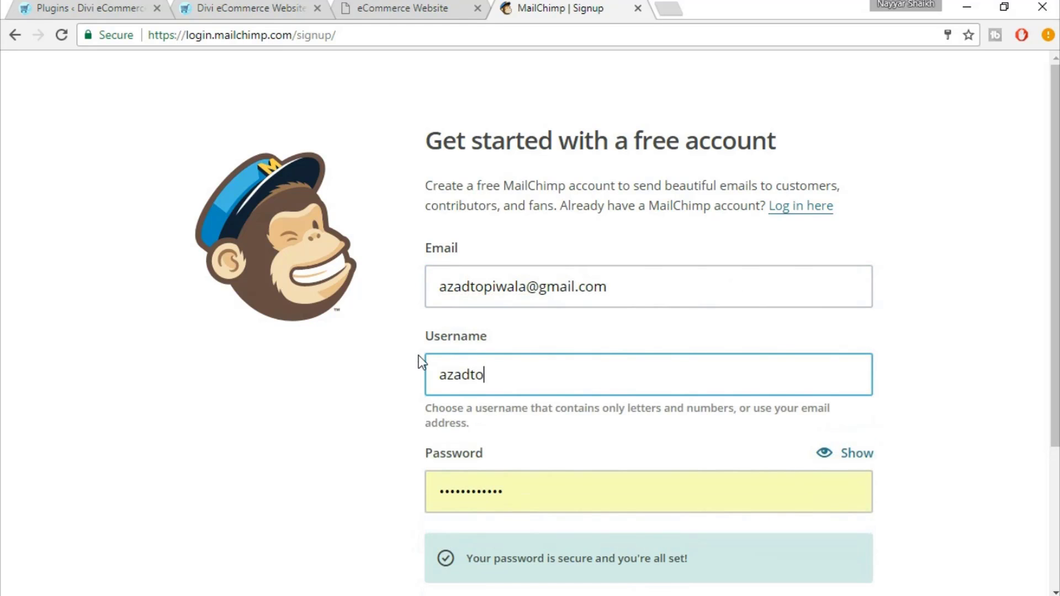
Replace the autofilled password with a new secure account password
scroll(585, 473, "down", 3)
left_click_drag(551, 331, 374, 330)
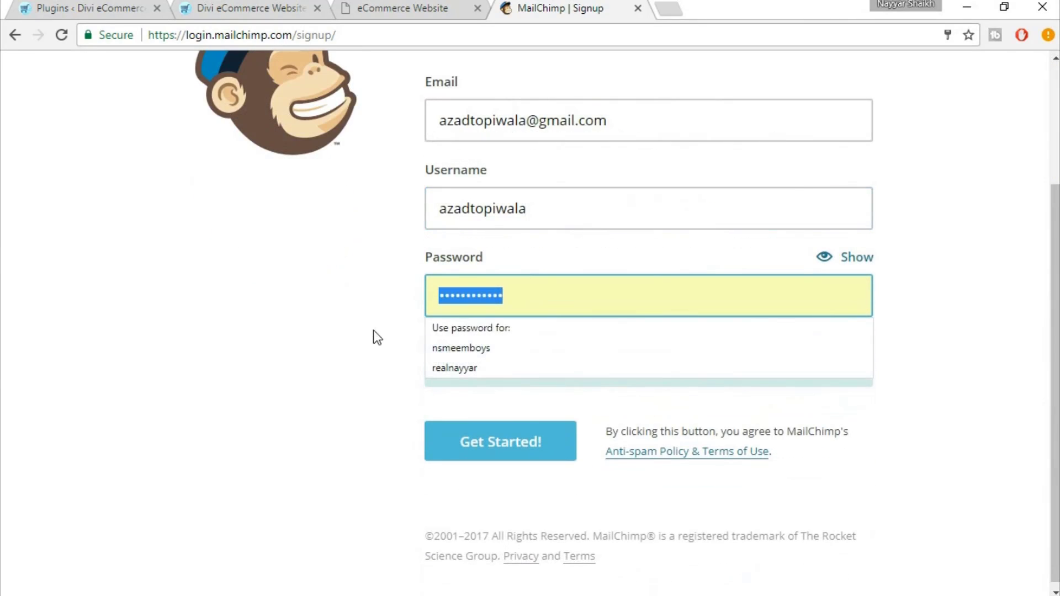
type("12345678")
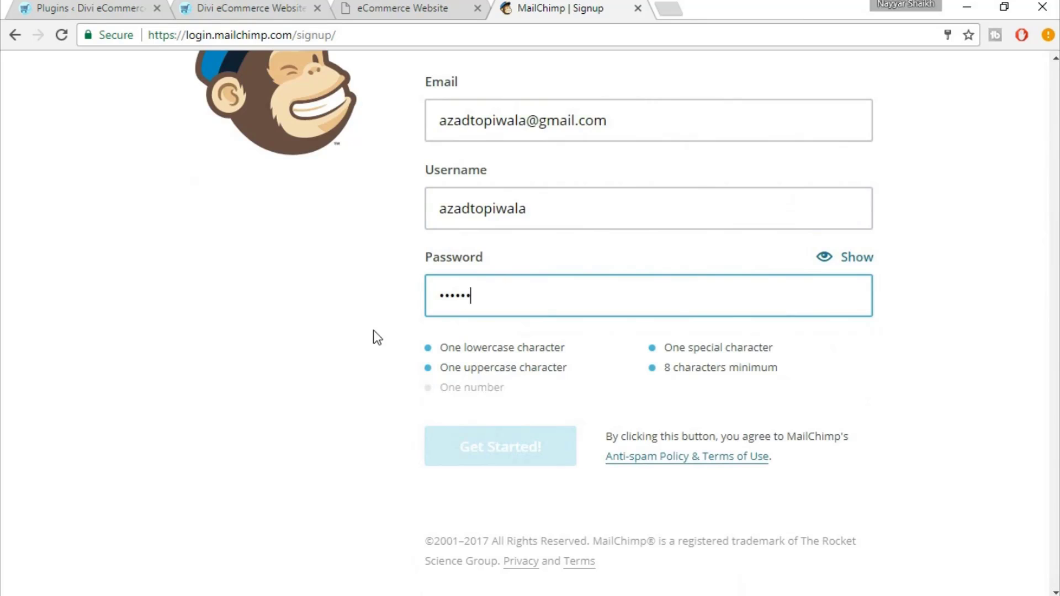
type("90")
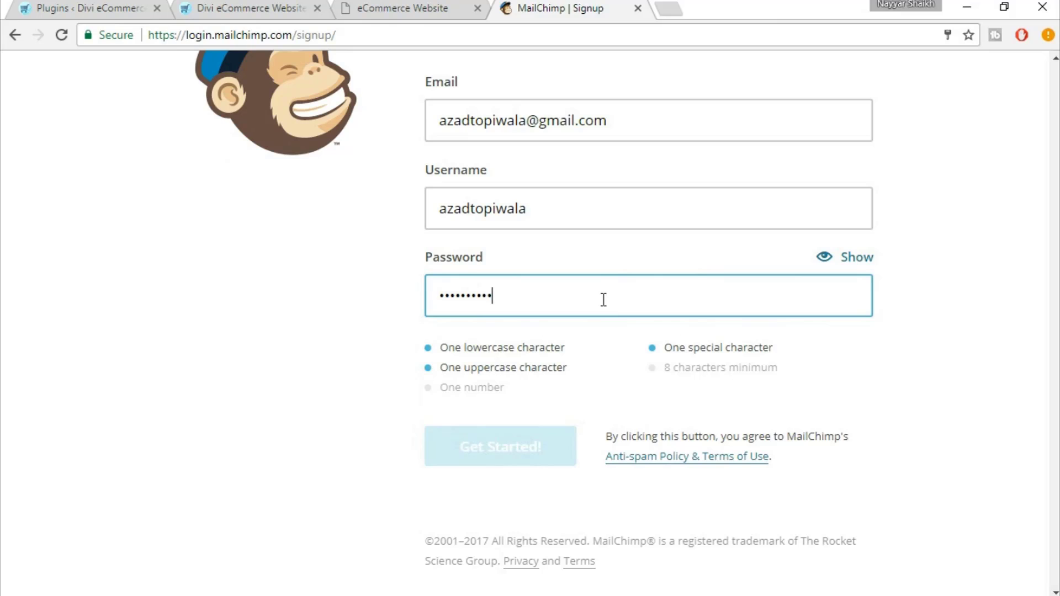
left_click_drag(603, 301, 406, 299)
type("••••••••")
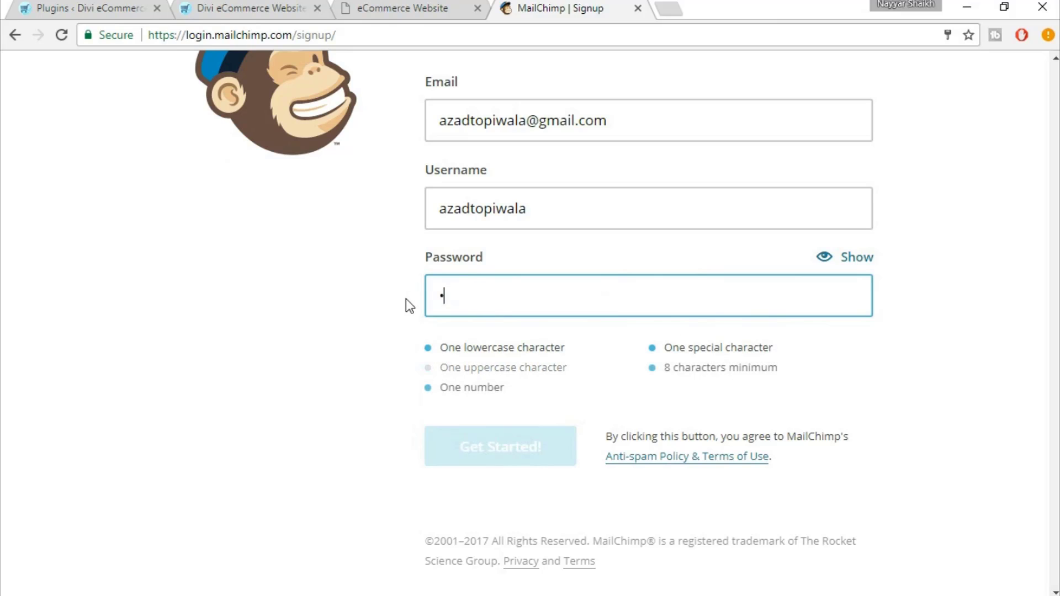
type("12")
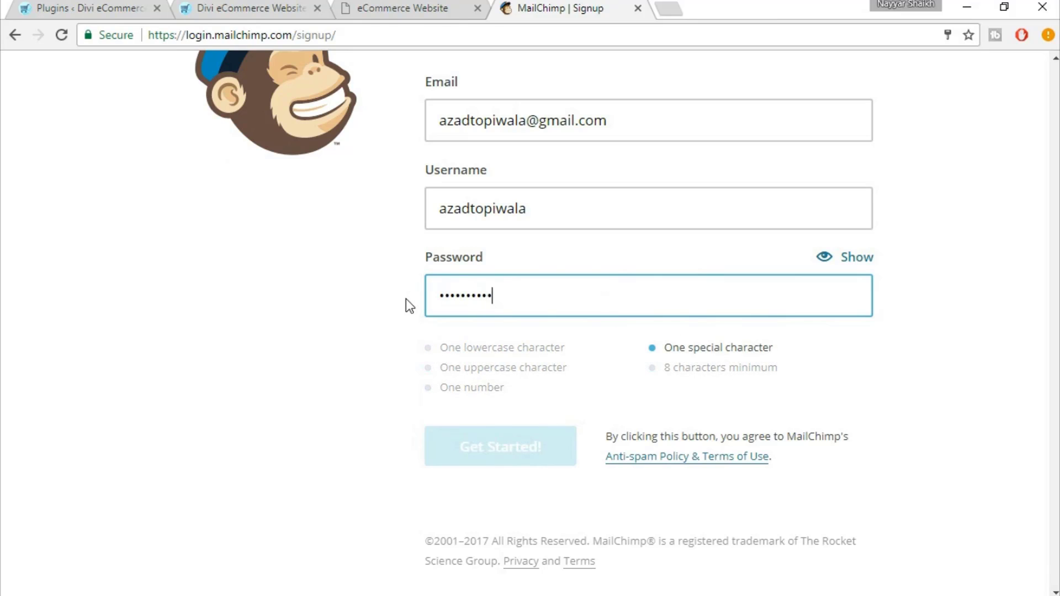
type("•")
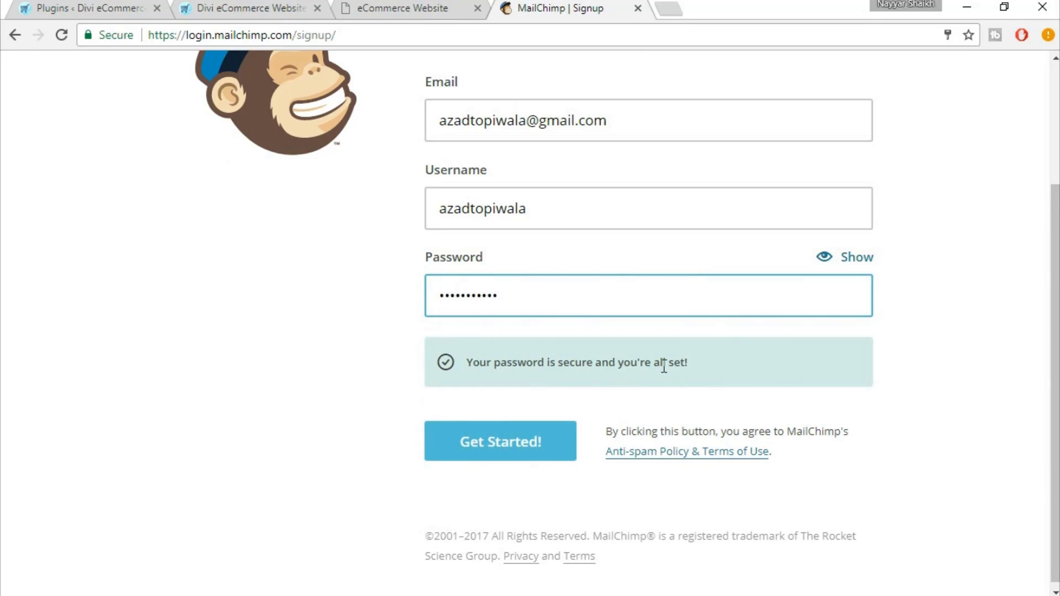
Submit the MailChimp signup, dismiss the save-password prompt, and start entering gmail in a new tab
left_click(500, 456)
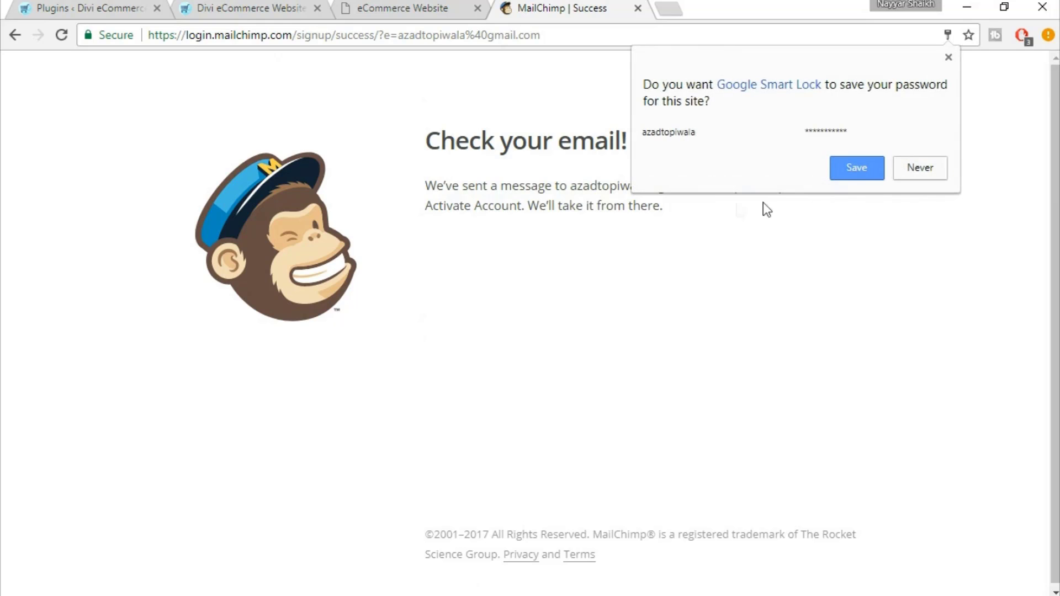
left_click(856, 169)
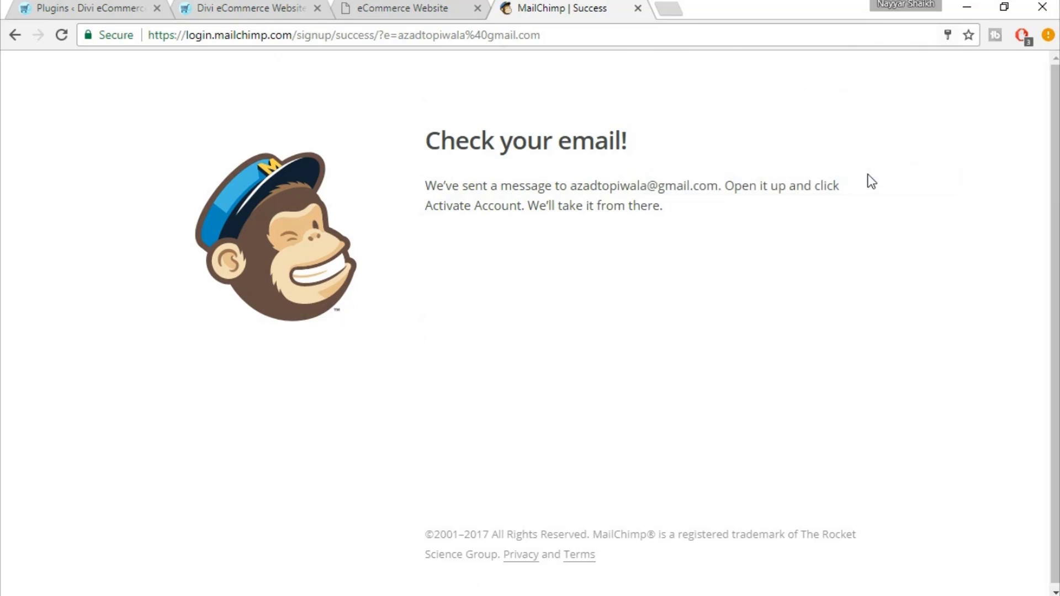
left_click(670, 9)
type("gm")
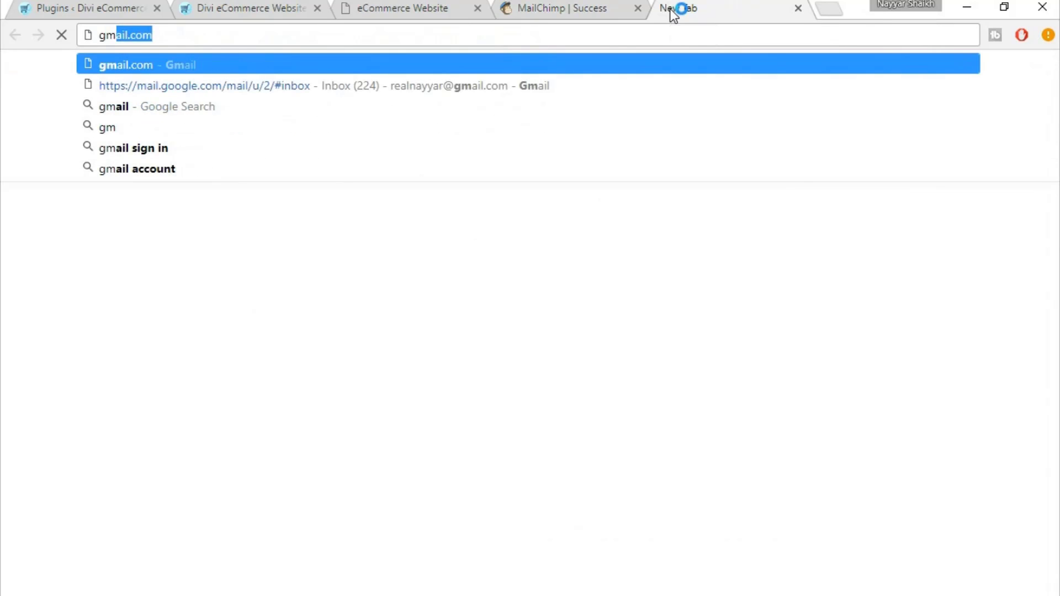
Open the Gmail inbox to reach MailChimp's activation email
left_click(526, 84)
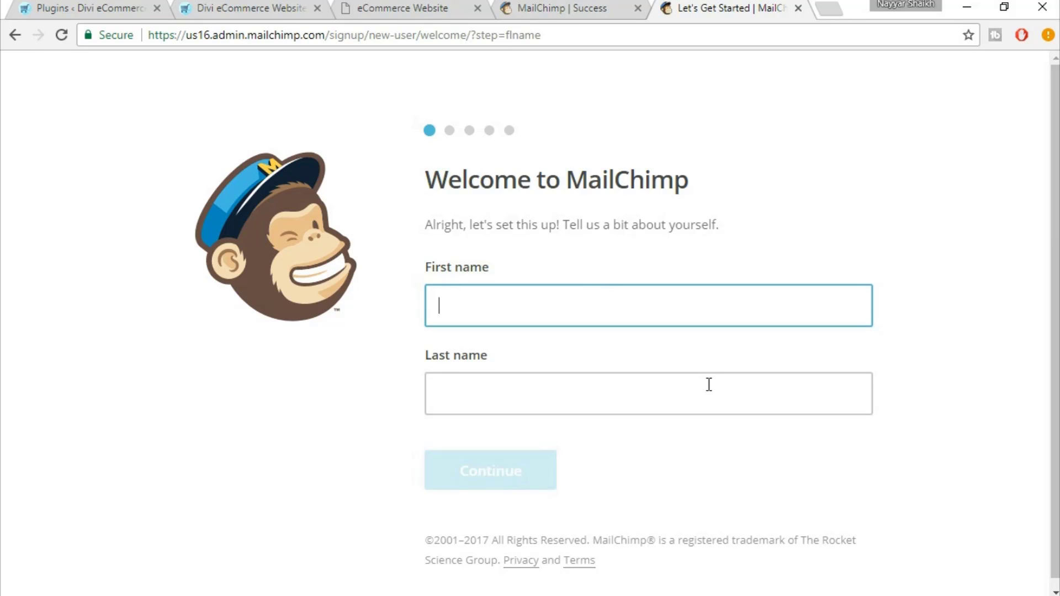
Enter the account holder's first and last name and continue
key("Tab")
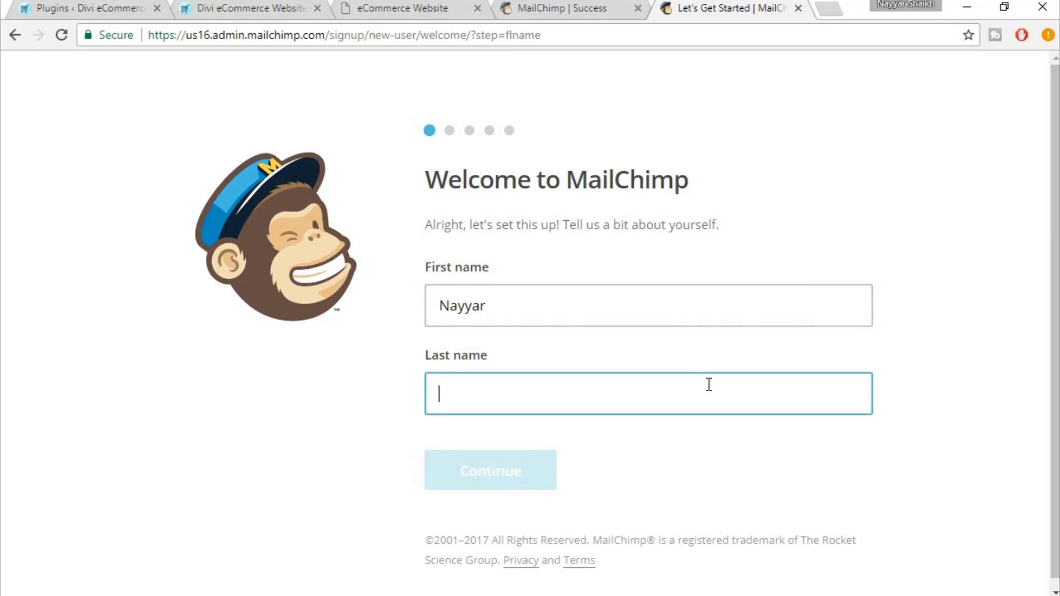
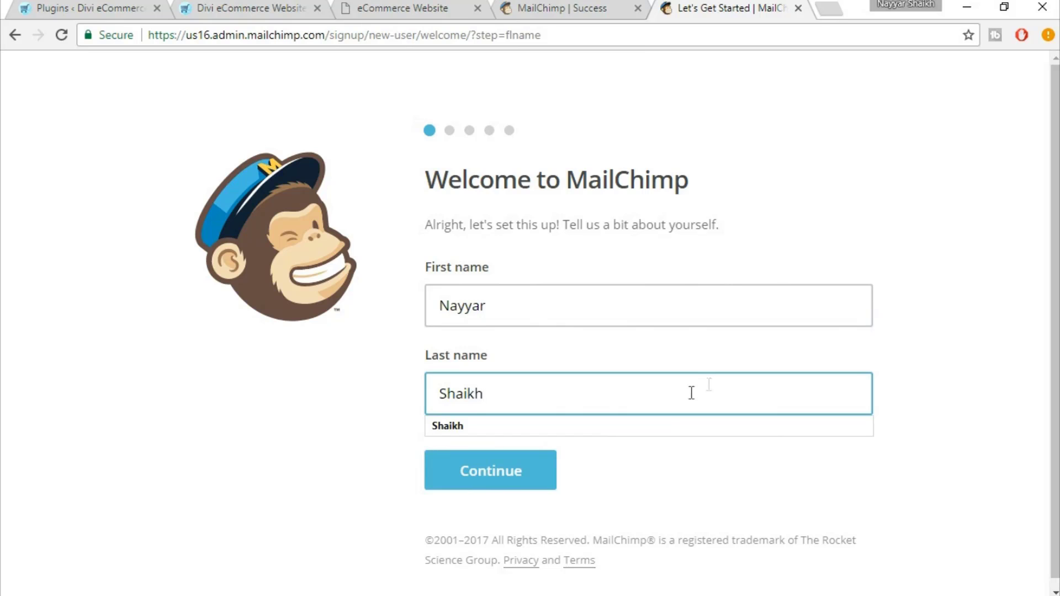
left_click(508, 485)
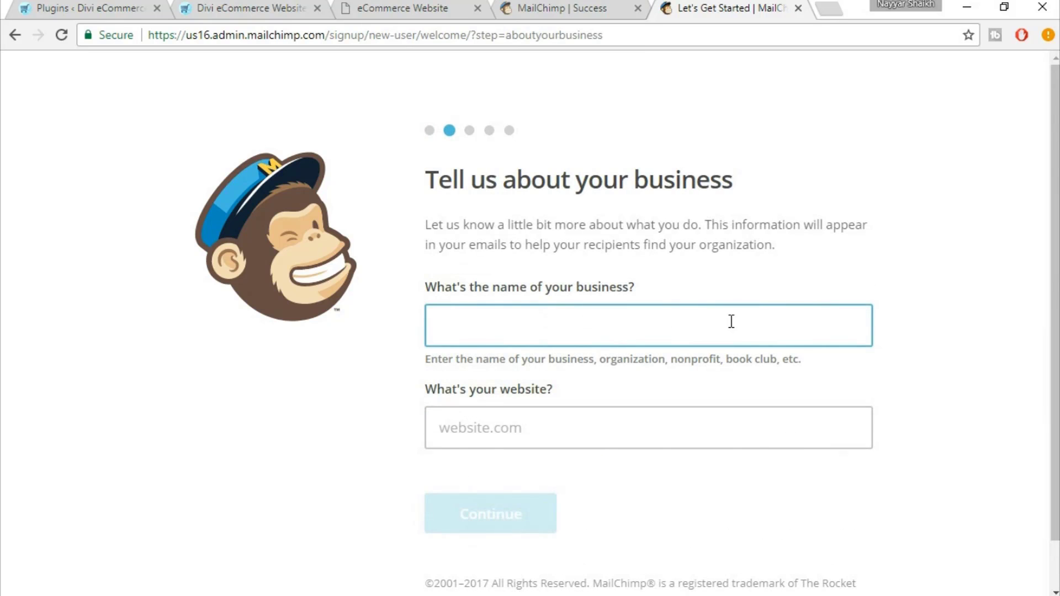
type("BloggDude")
key("Tab")
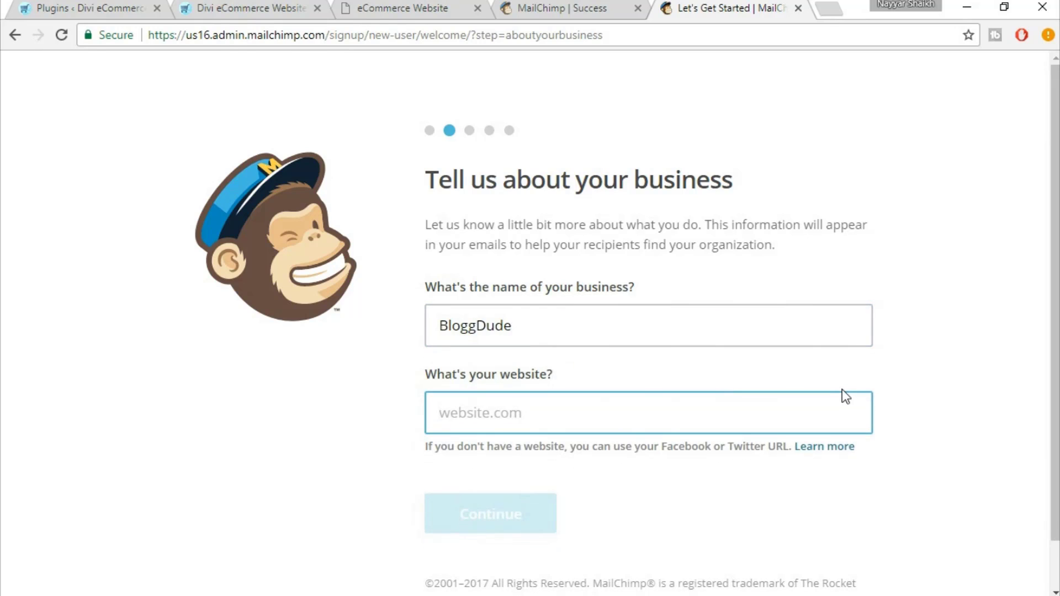
type("www.")
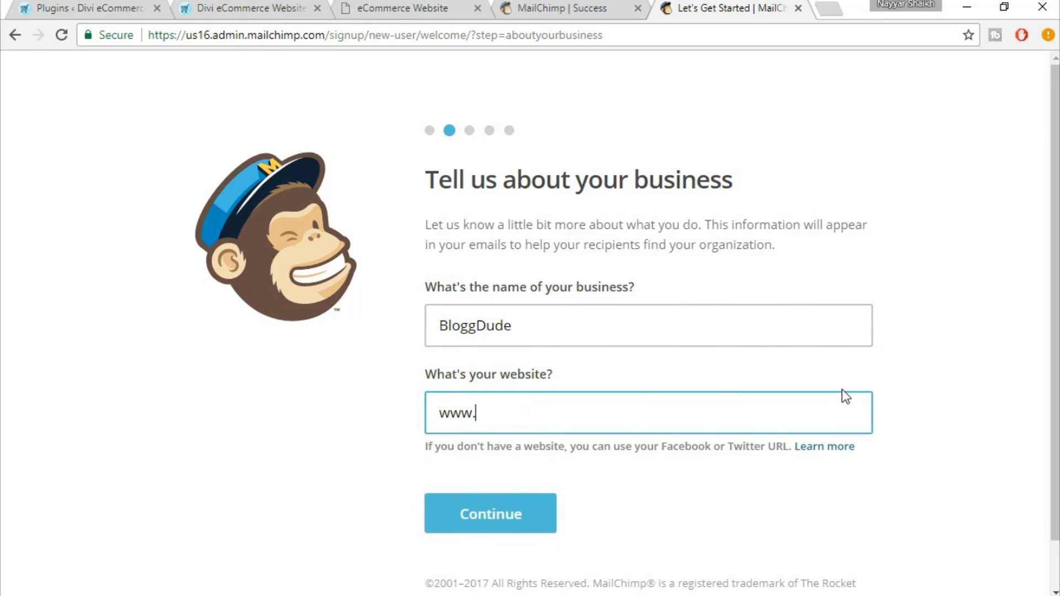
type("bloggdud")
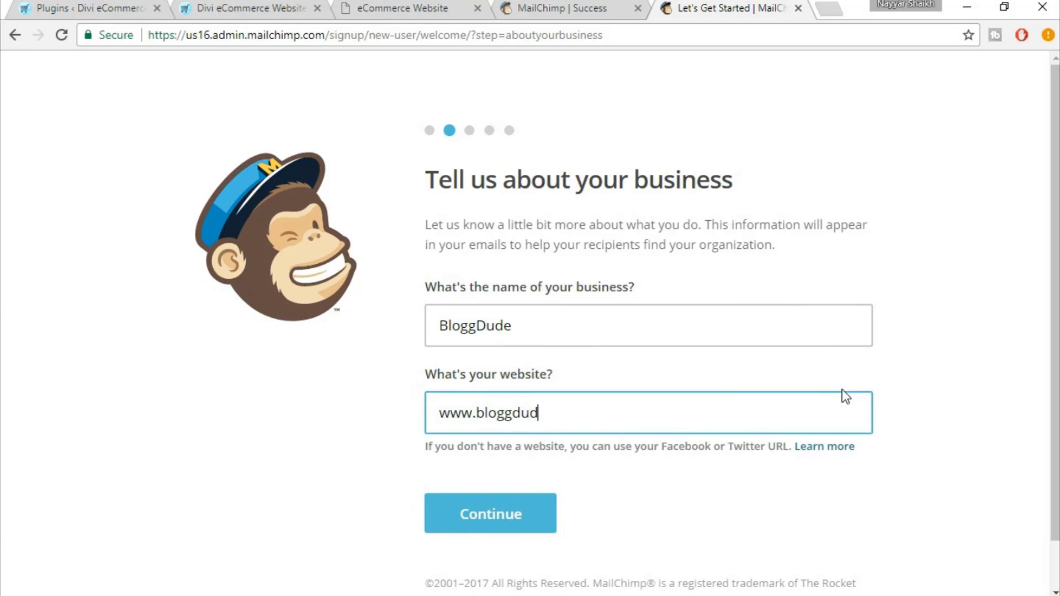
type("e.com")
left_click(542, 514)
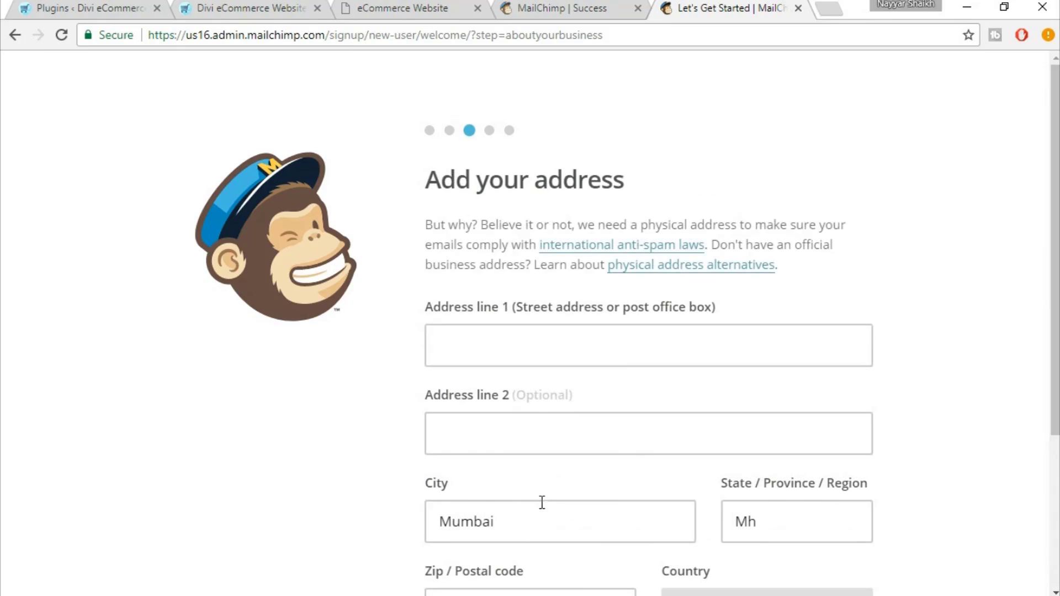
Fill in the business address from a saved autofill suggestion and continue
left_click(618, 351)
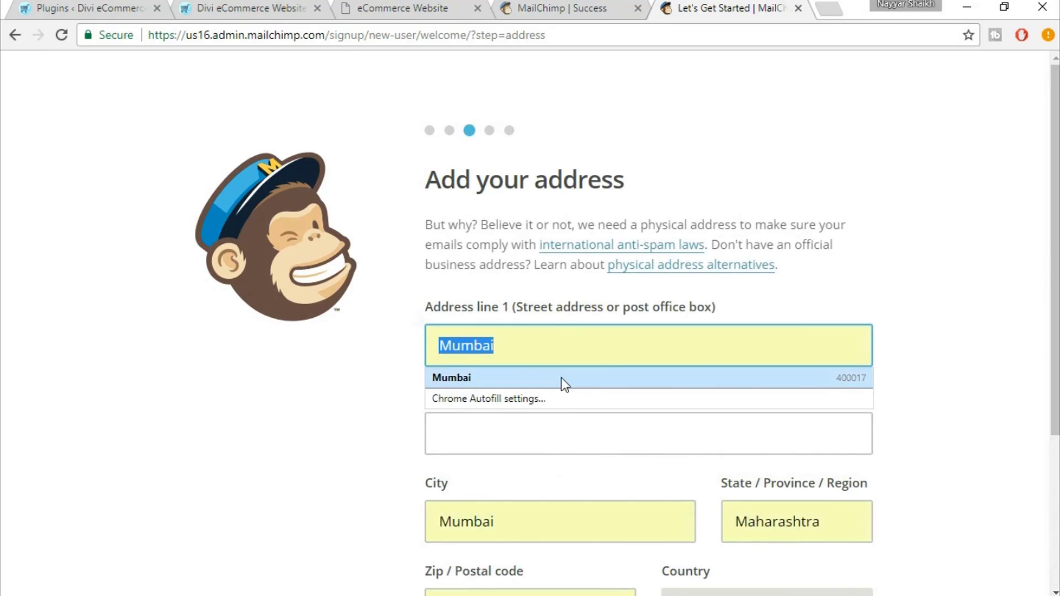
left_click(561, 377)
scroll(773, 405, "down", 3)
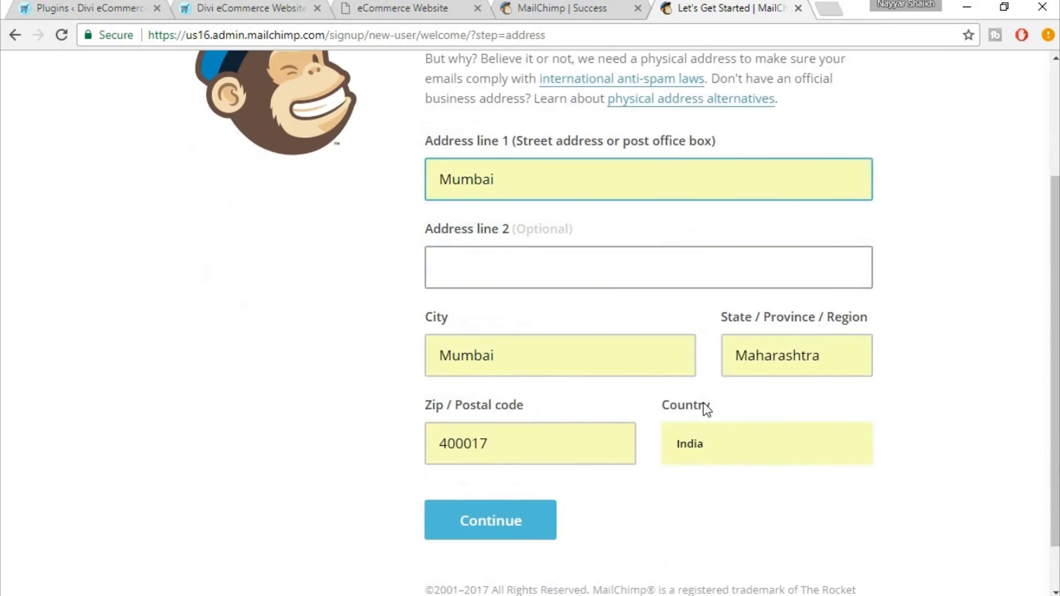
left_click(502, 523)
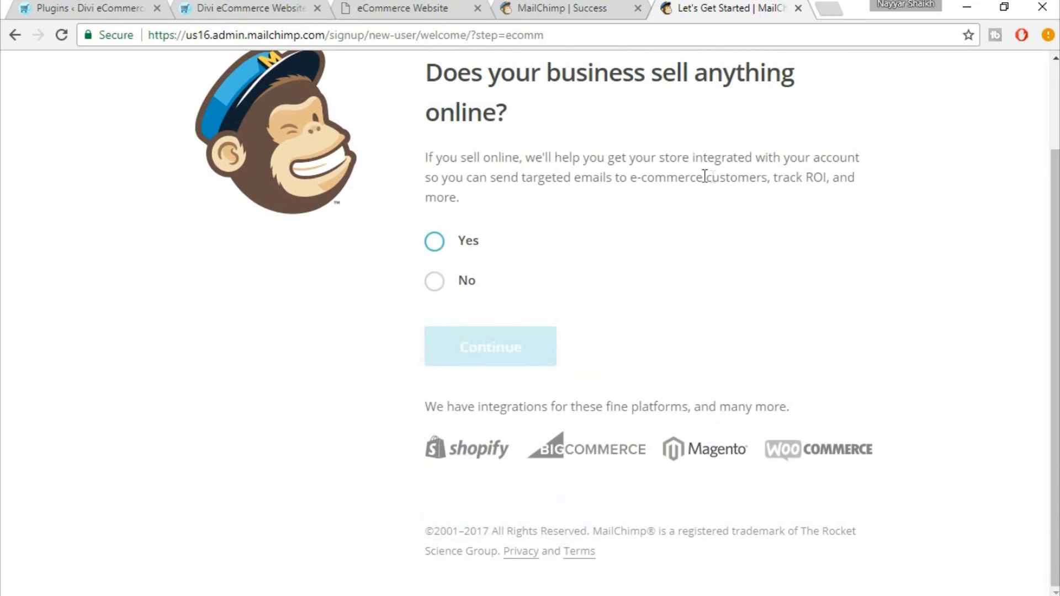
Answer Yes to selling online and continue
left_click(452, 279)
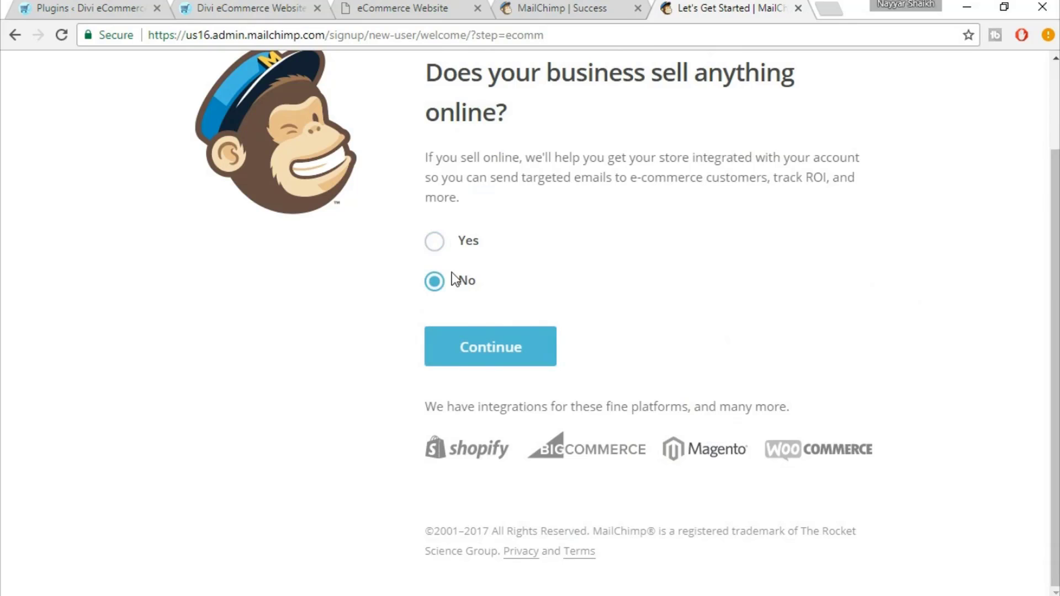
left_click(450, 244)
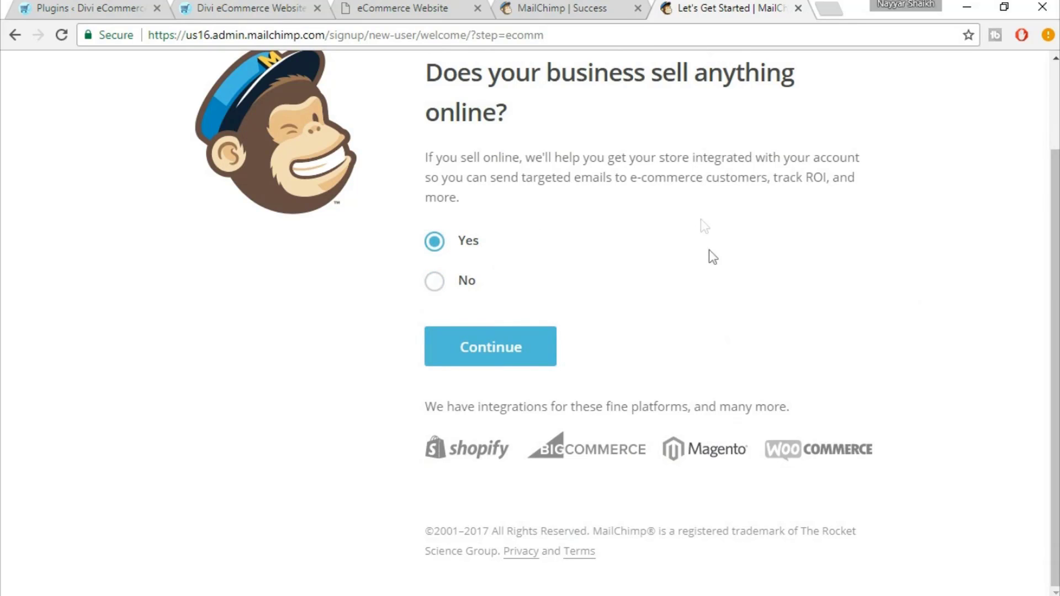
scroll(713, 257, "up", 2)
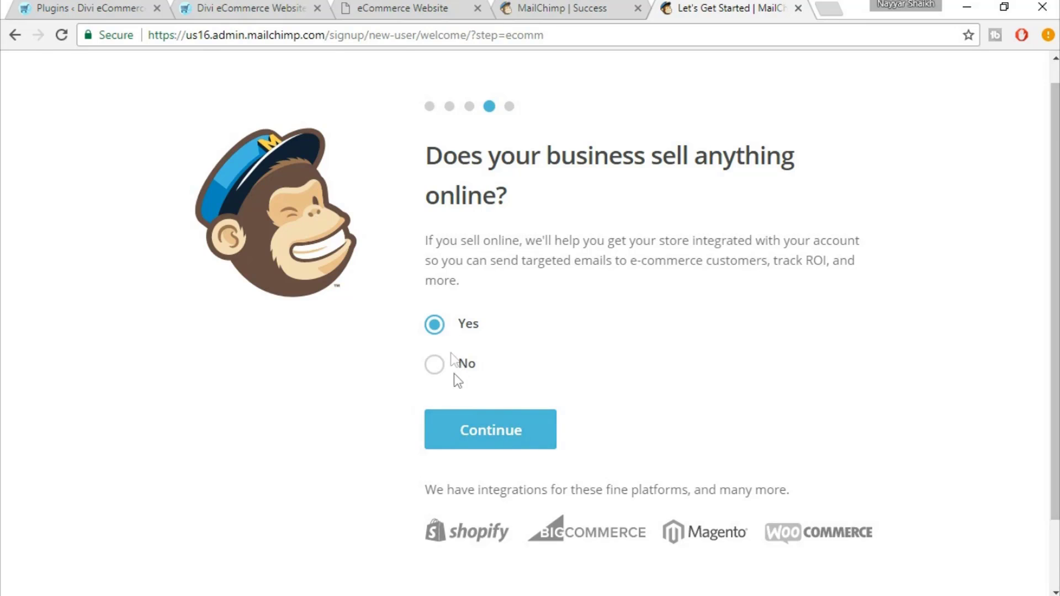
left_click(473, 444)
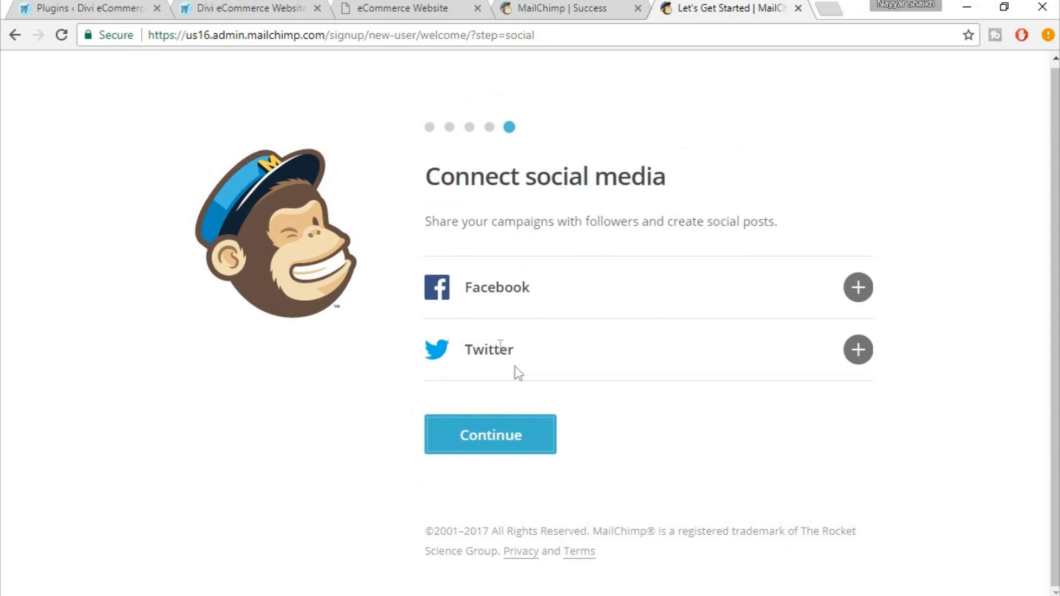
Skip social media connections, leave newsletter subscriptions unchecked, and finish setup
left_click(503, 439)
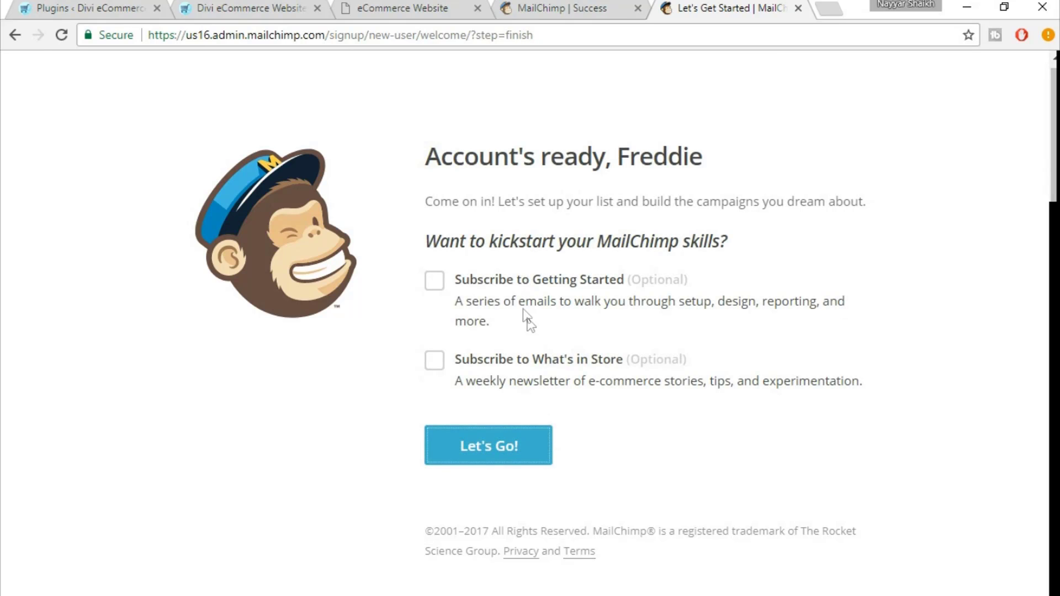
left_click(475, 280)
left_click(475, 279)
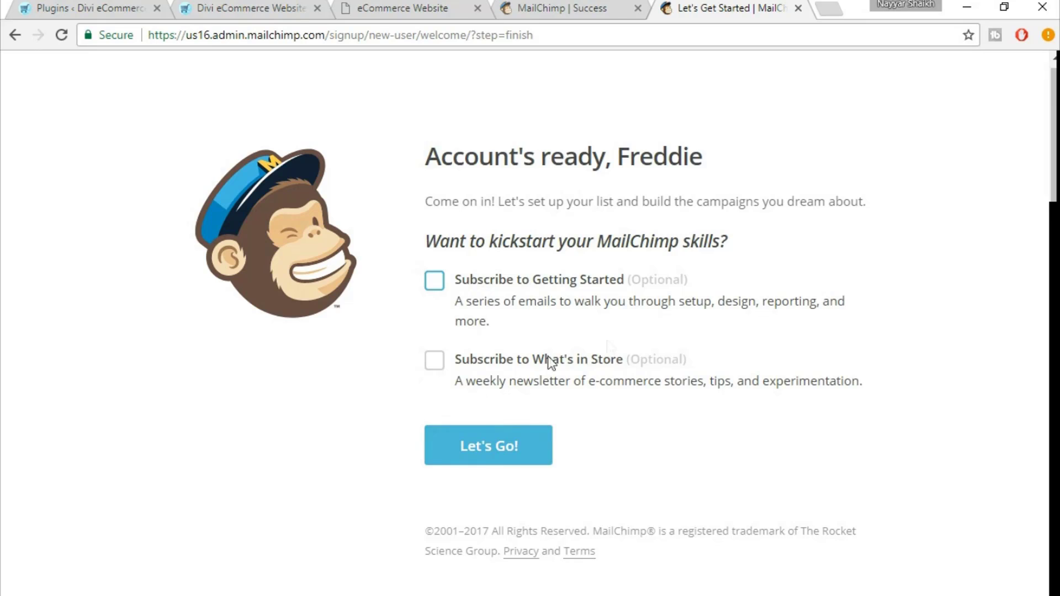
left_click(514, 450)
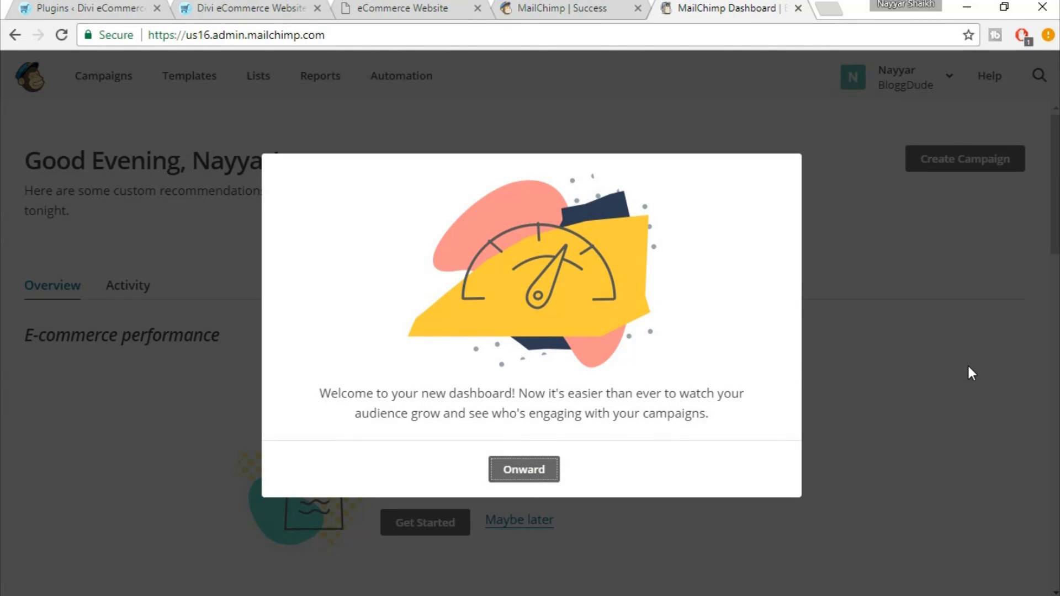
Dismiss the dashboard welcome and create a regular email campaign named 'Cam'
left_click(517, 471)
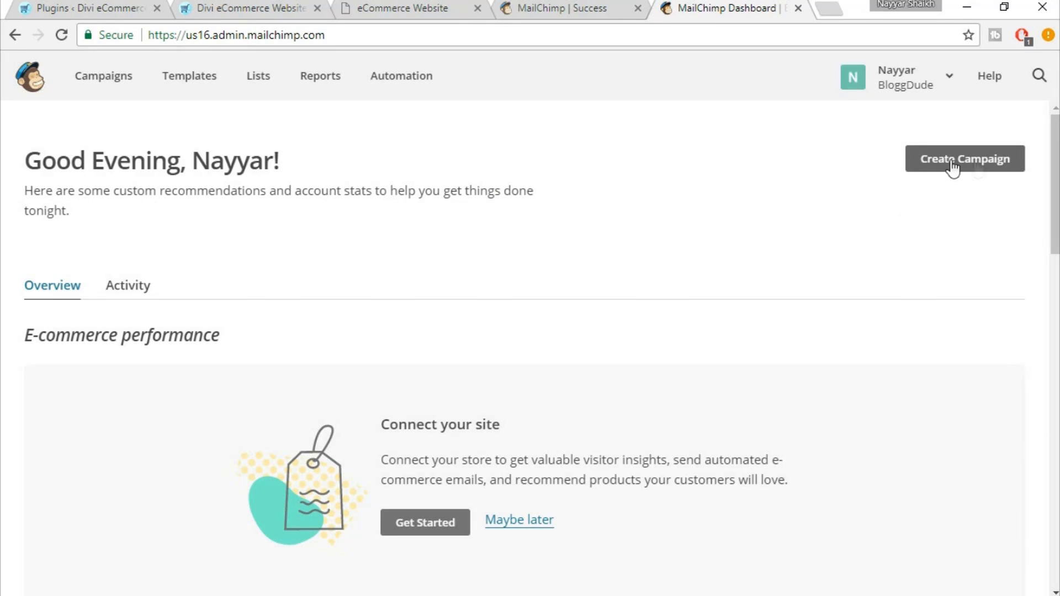
left_click(987, 166)
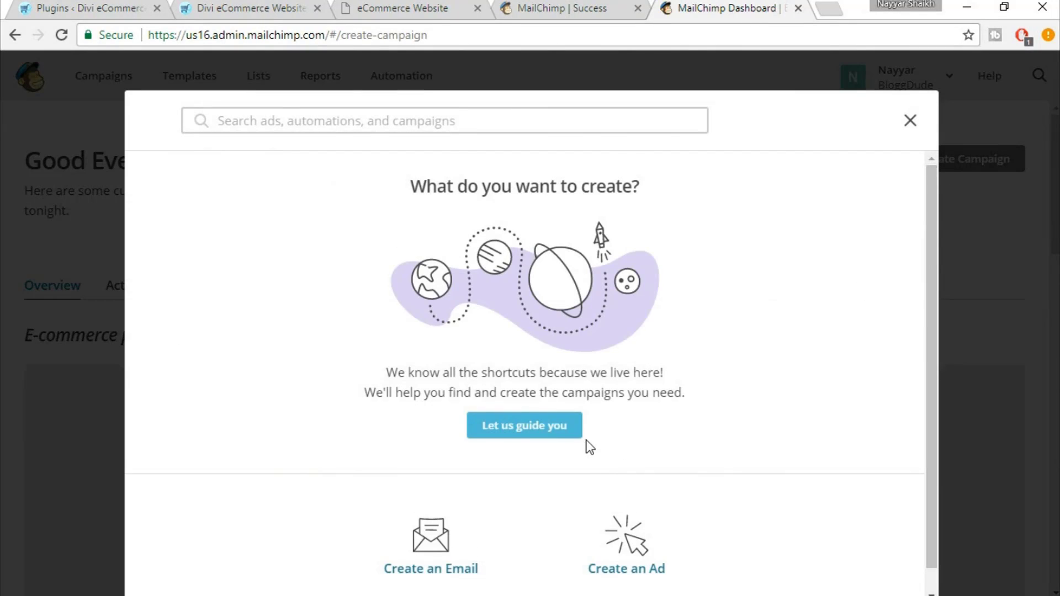
scroll(587, 441, "down", 1)
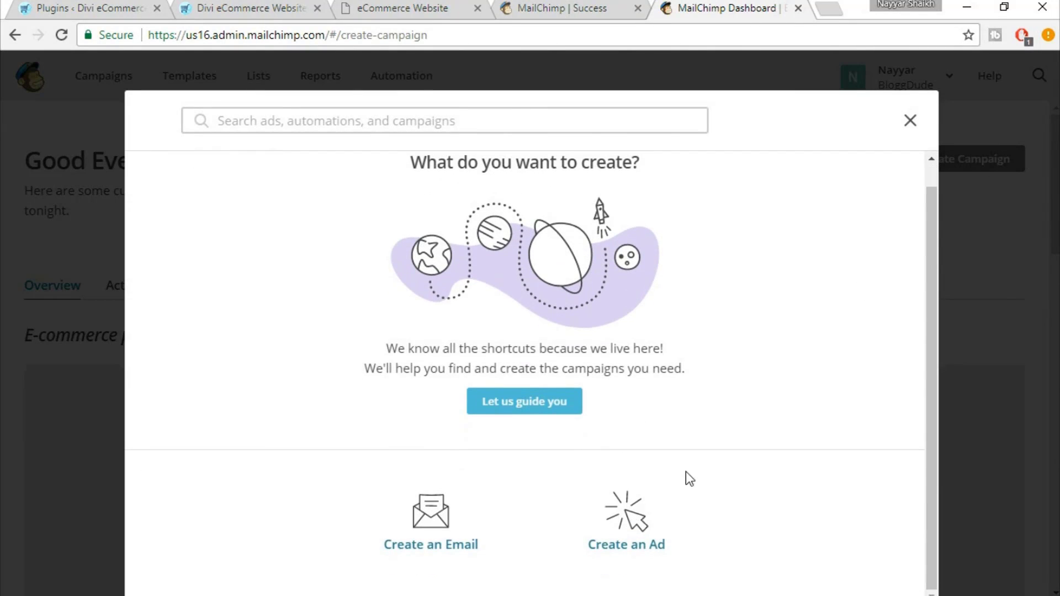
left_click(434, 539)
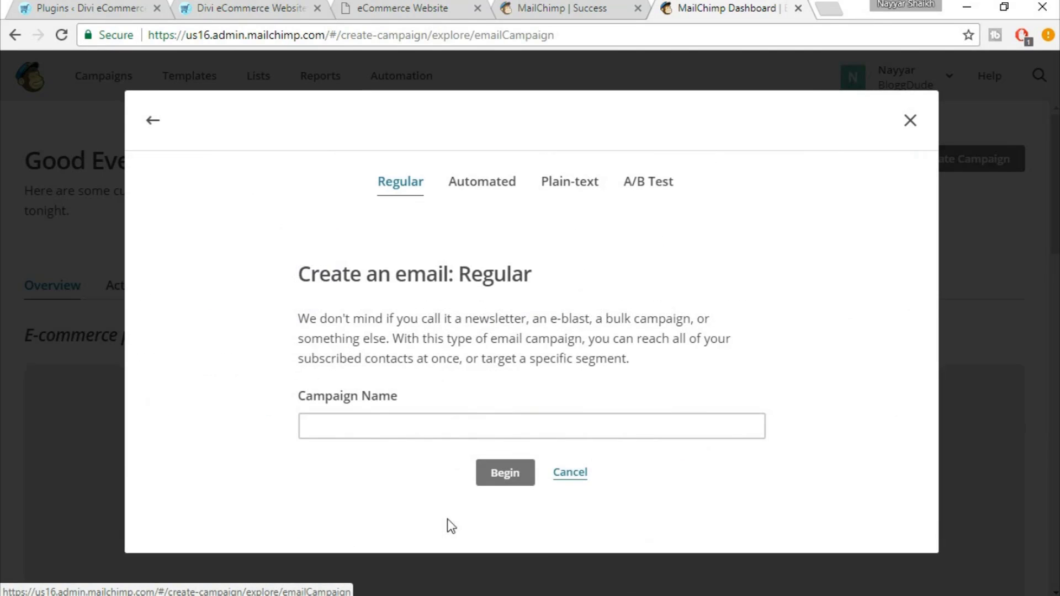
left_click(433, 430)
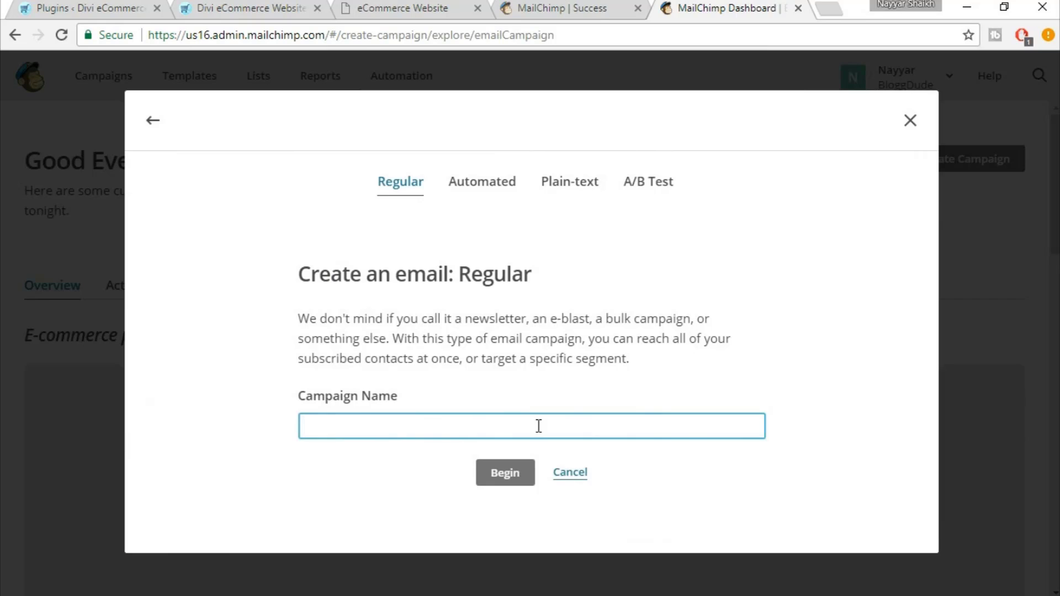
type("Cam")
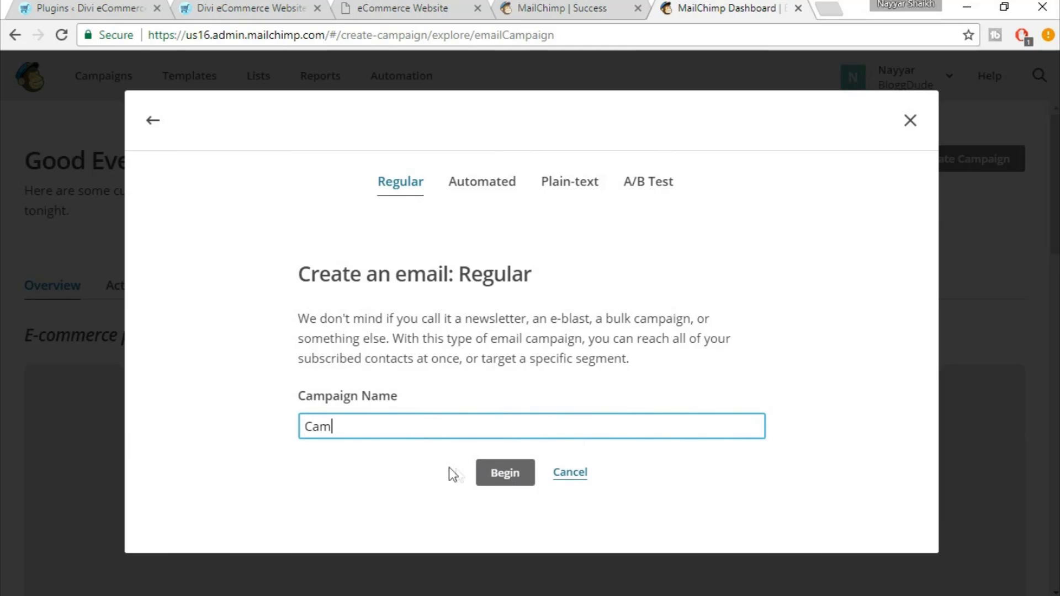
left_click(507, 473)
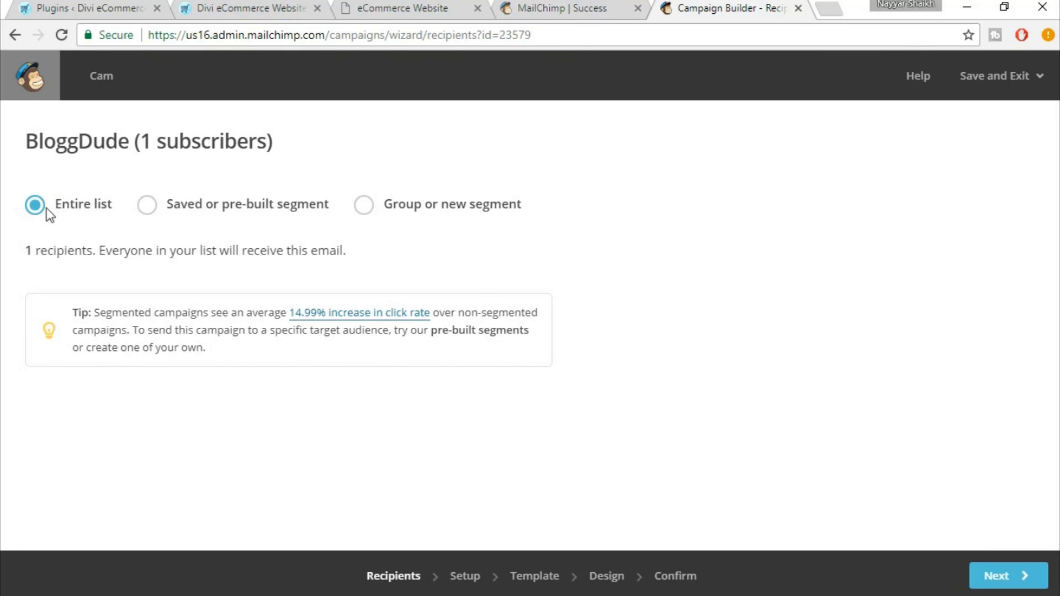
Send the campaign to the entire list and enter 'Subject' as the subject line
left_click(1006, 578)
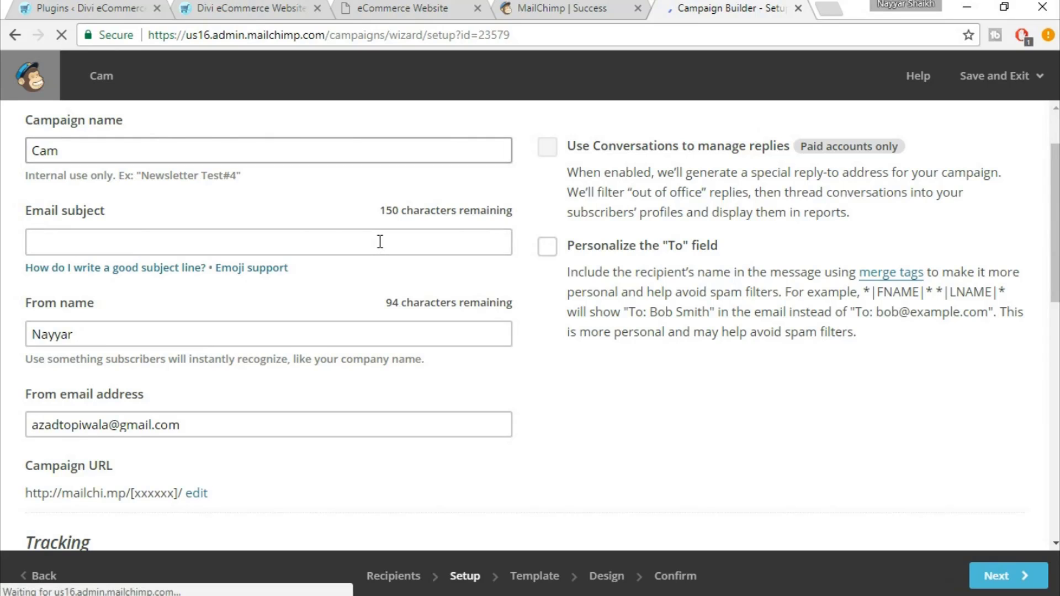
left_click(380, 241)
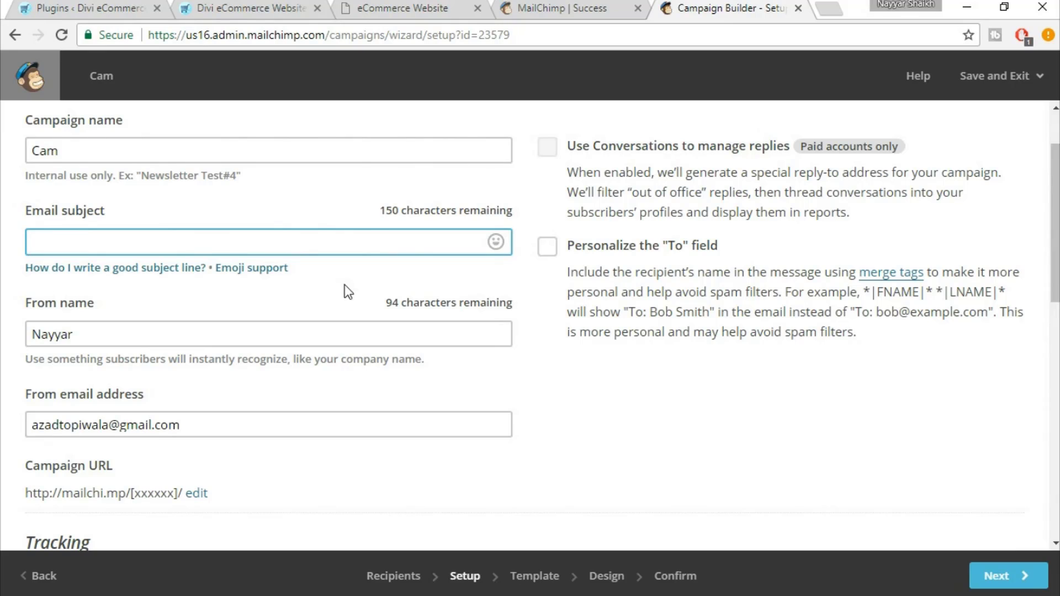
type("Subject")
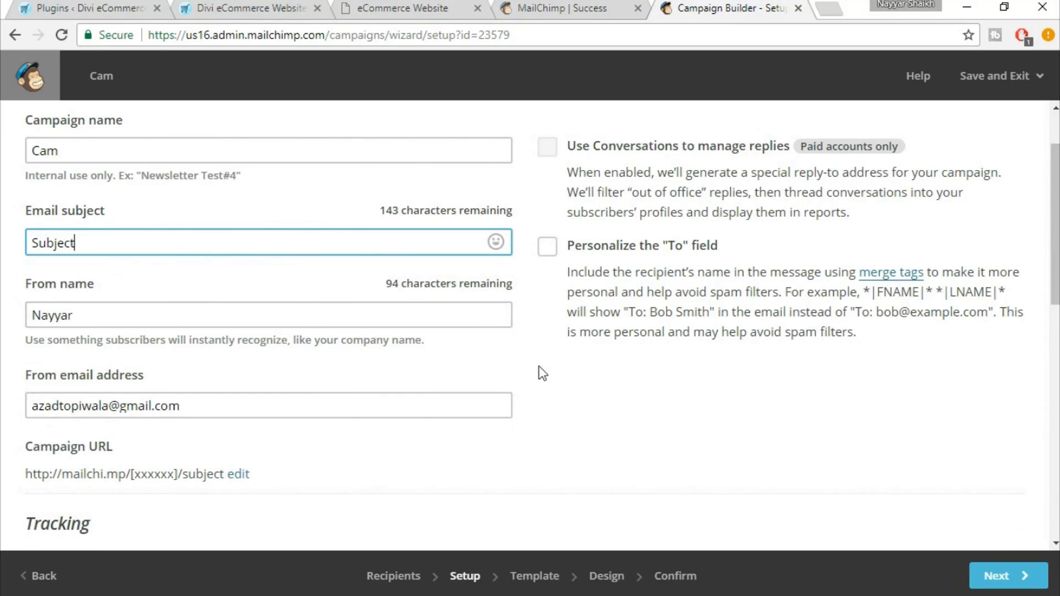
Review the Setup page's tracking and social options
scroll(539, 366, "down", 2)
scroll(591, 372, "down", 2)
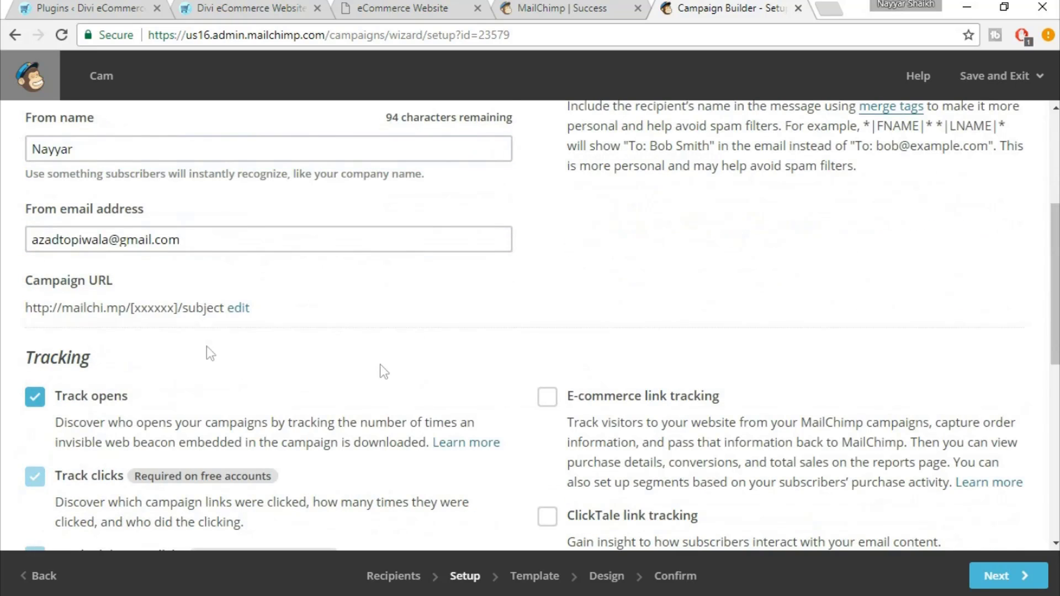
scroll(380, 365, "down", 1)
scroll(542, 379, "down", 5)
scroll(544, 380, "up", 2)
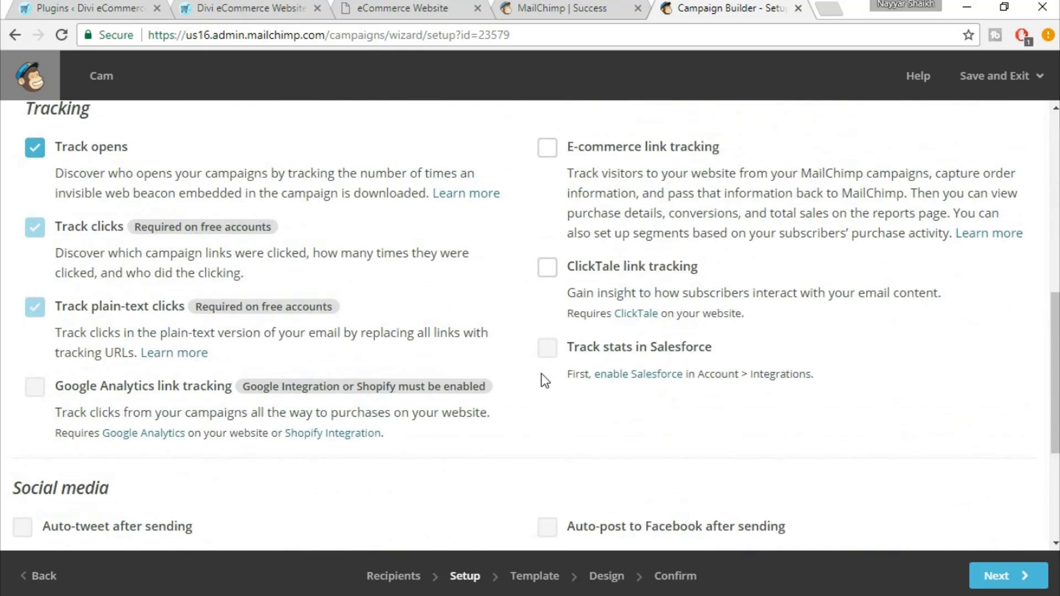
scroll(541, 374, "up", 6)
scroll(149, 344, "up", 3)
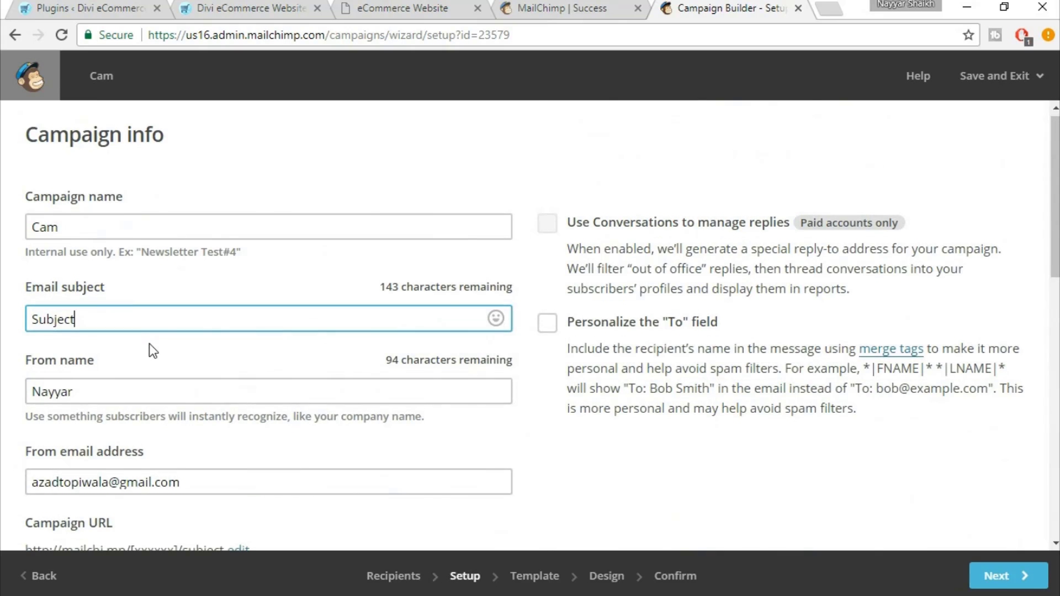
scroll(149, 344, "down", 10)
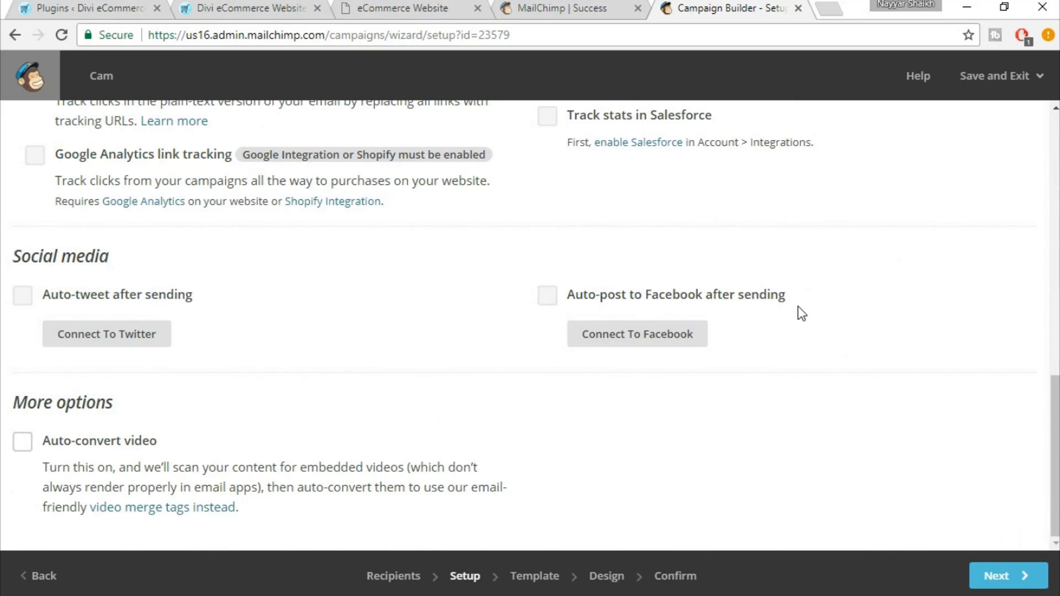
scroll(304, 409, "up", 6)
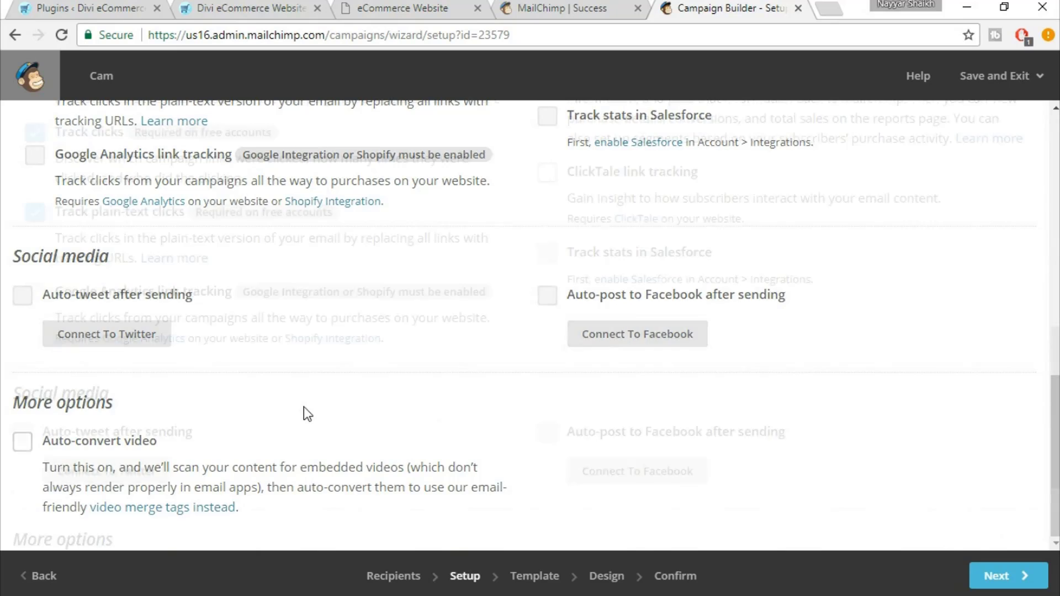
scroll(764, 333, "up", 6)
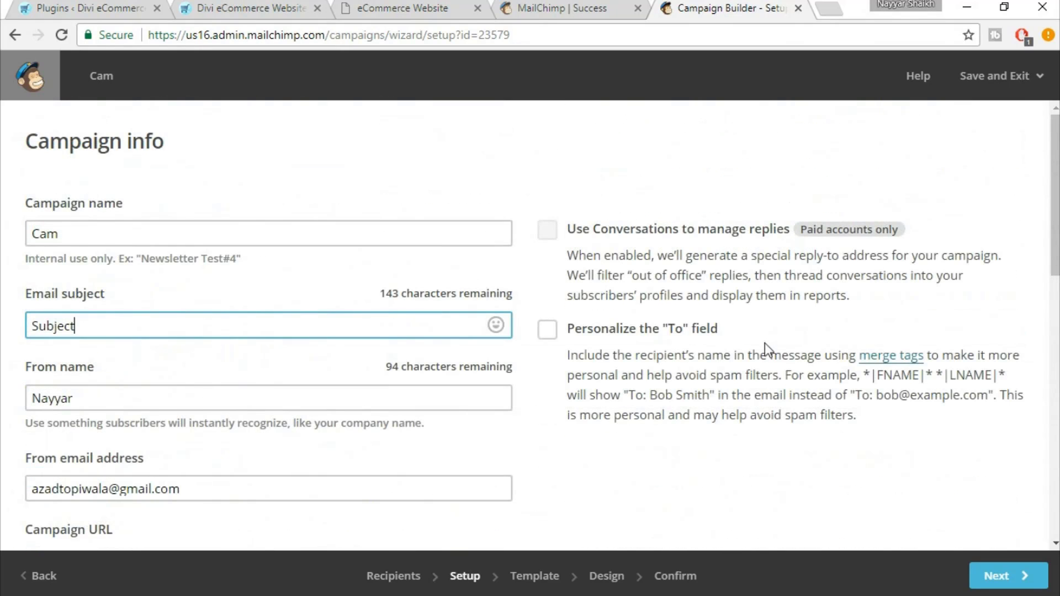
scroll(764, 343, "down", 6)
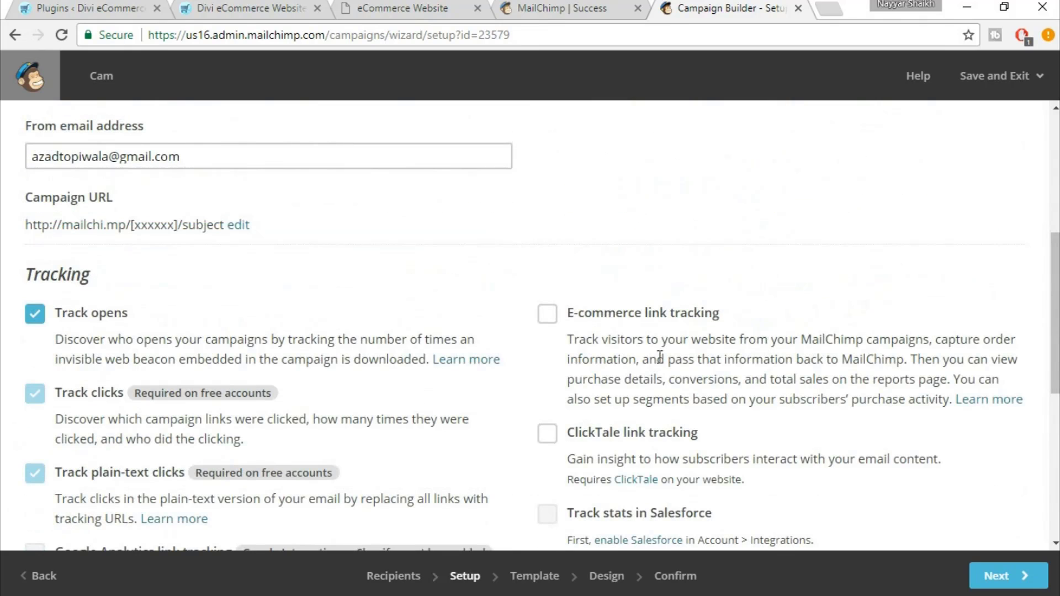
scroll(767, 373, "down", 6)
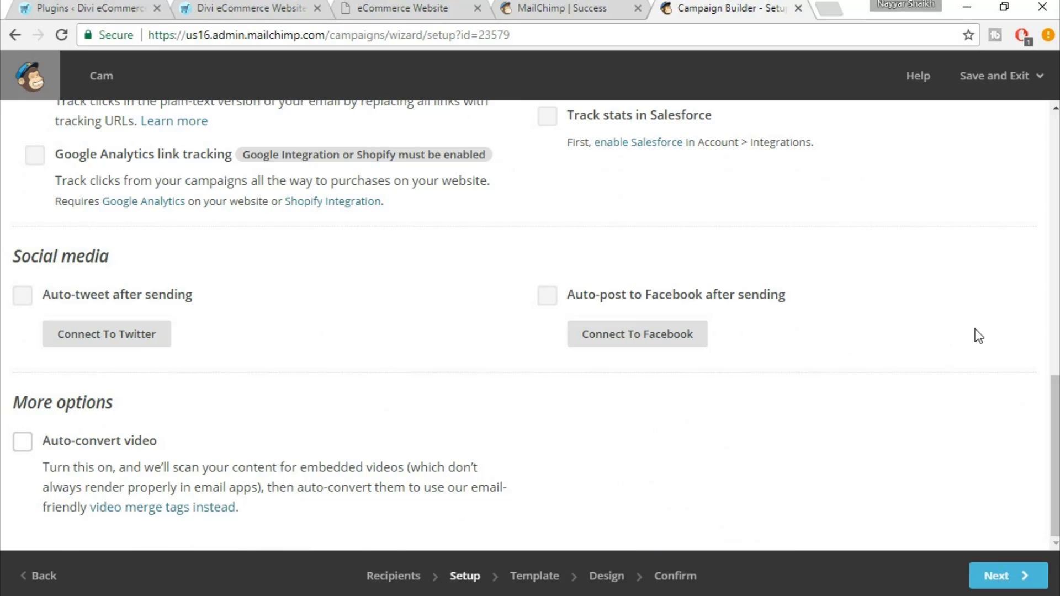
scroll(979, 336, "up", 7)
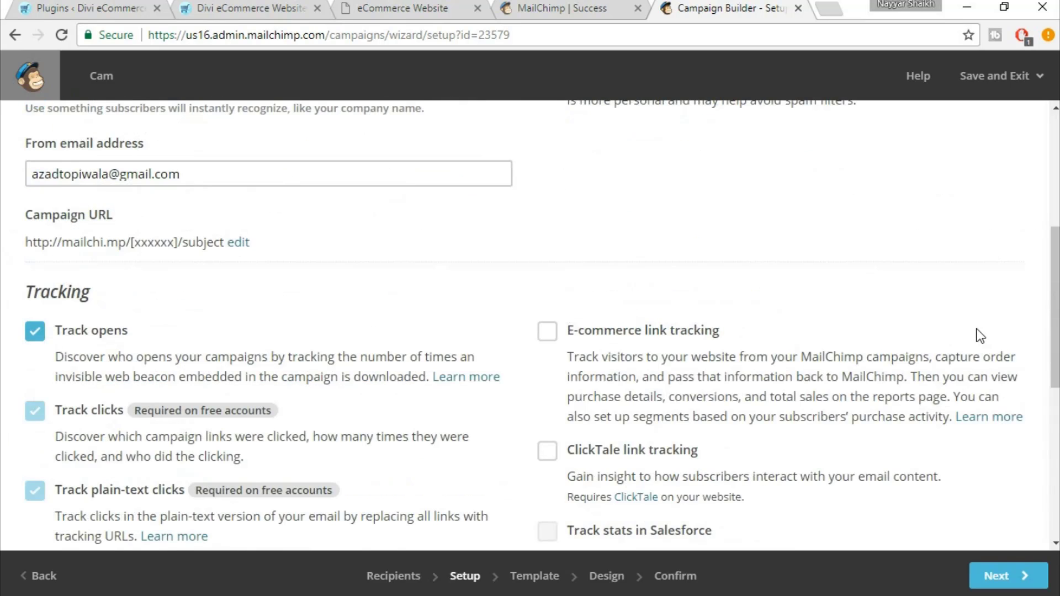
scroll(978, 336, "up", 2)
scroll(978, 336, "down", 9)
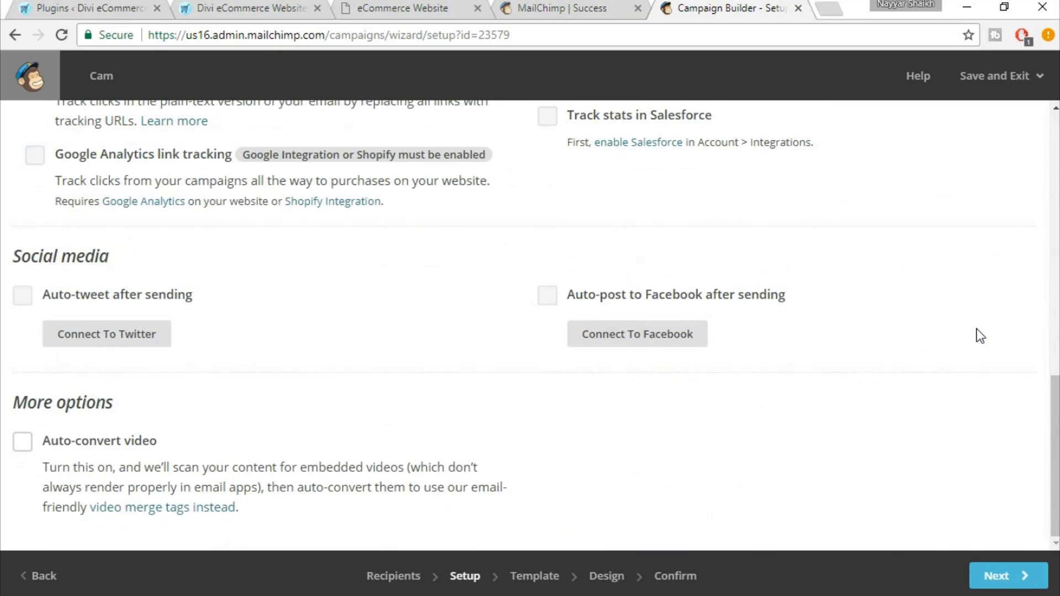
Move to the template step and choose the Basic - Sell Products layout
left_click(1044, 577)
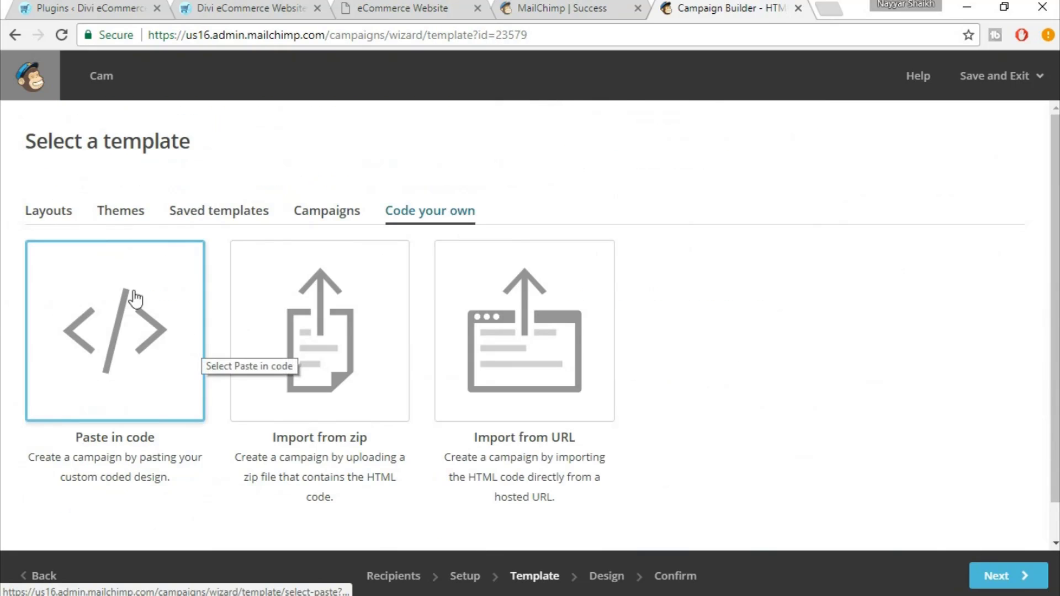
left_click(67, 208)
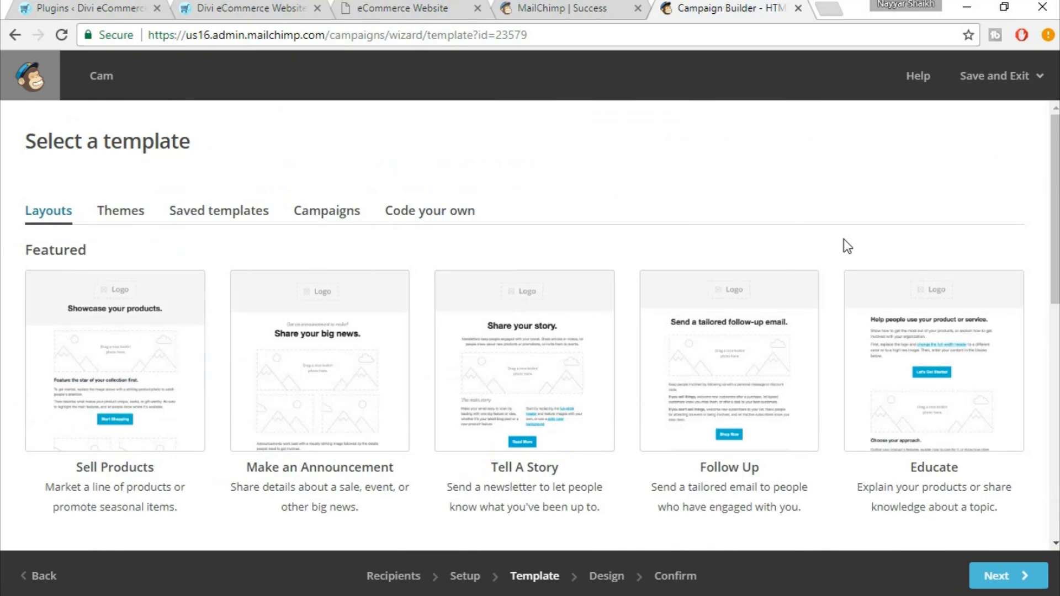
scroll(844, 240, "down", 1)
scroll(844, 240, "down", 1)
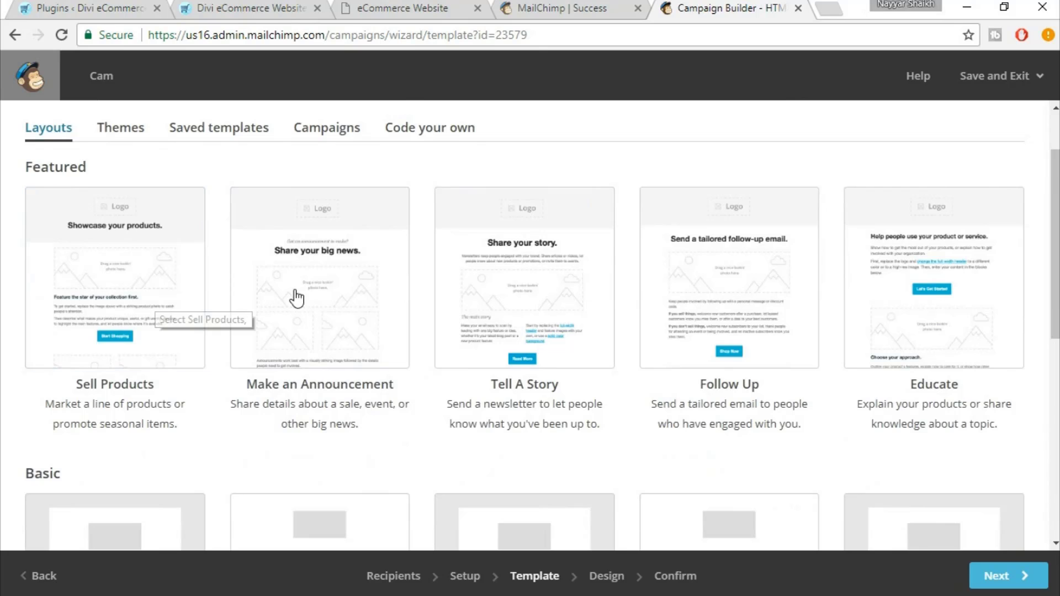
scroll(1029, 343, "down", 3)
scroll(1029, 343, "up", 3)
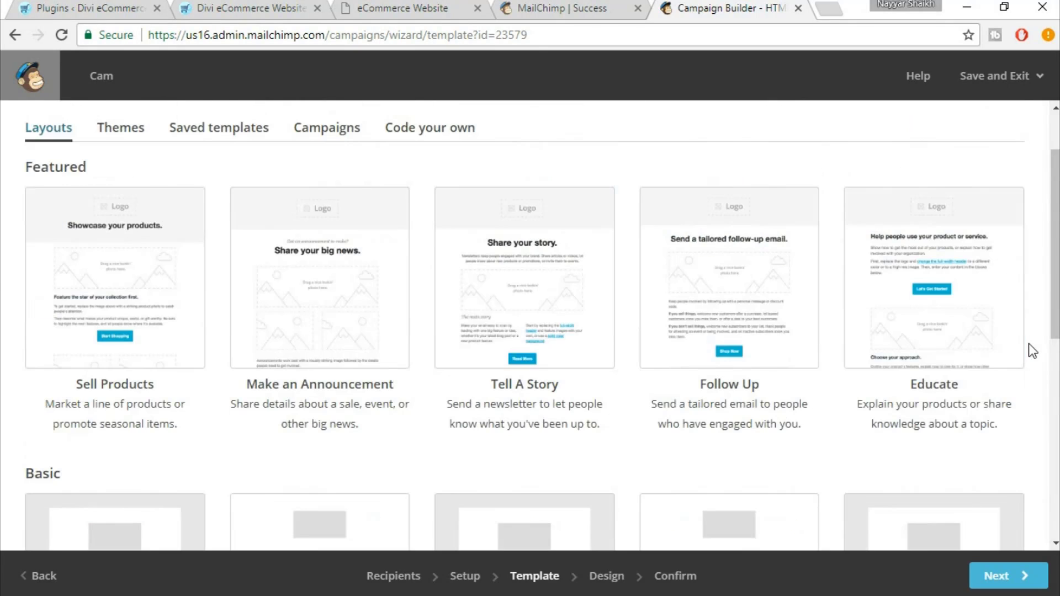
left_click(132, 259)
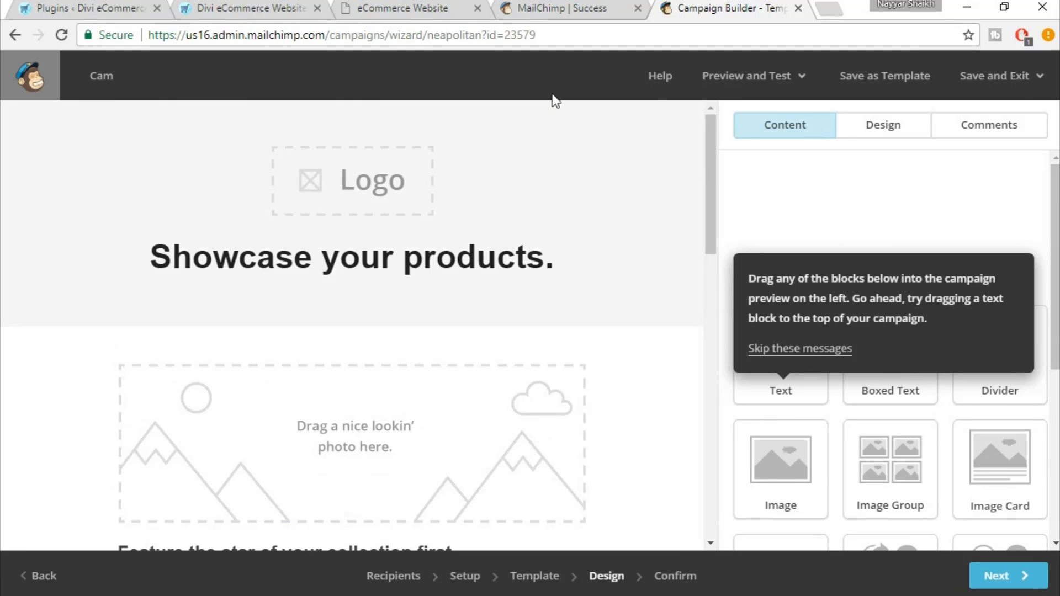
Scroll through the Sell Products design preview in the editor
mouse_move(382, 194)
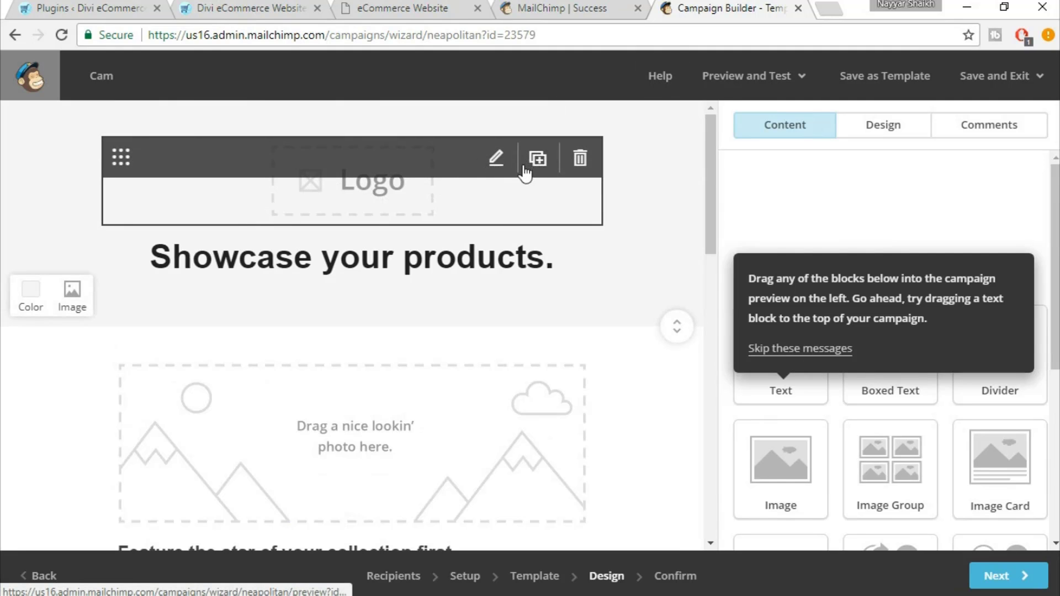
scroll(473, 440, "down", 3)
scroll(443, 352, "down", 6)
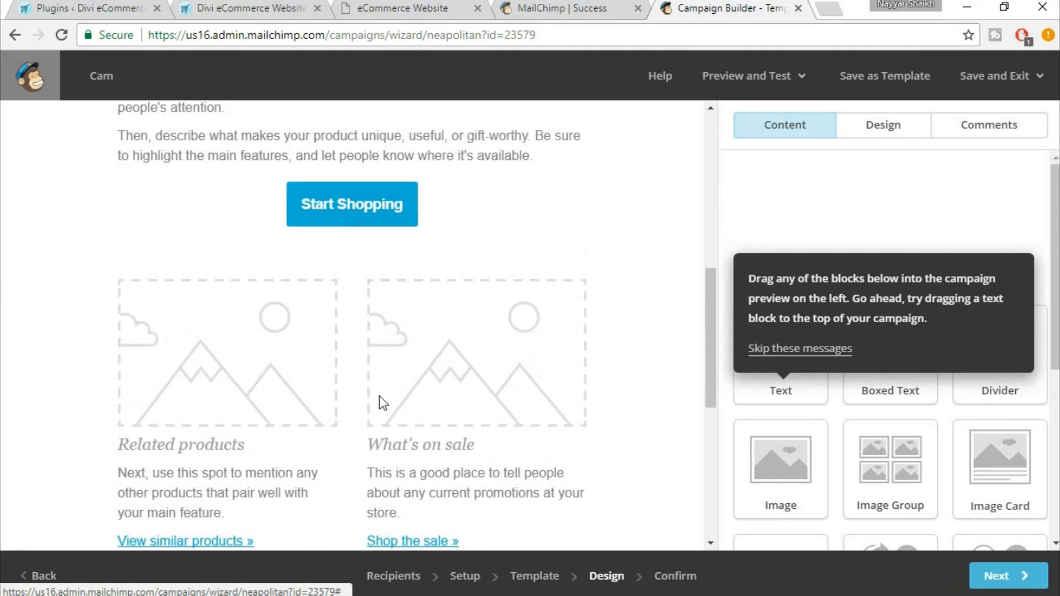
mouse_move(362, 244)
scroll(502, 271, "down", 3)
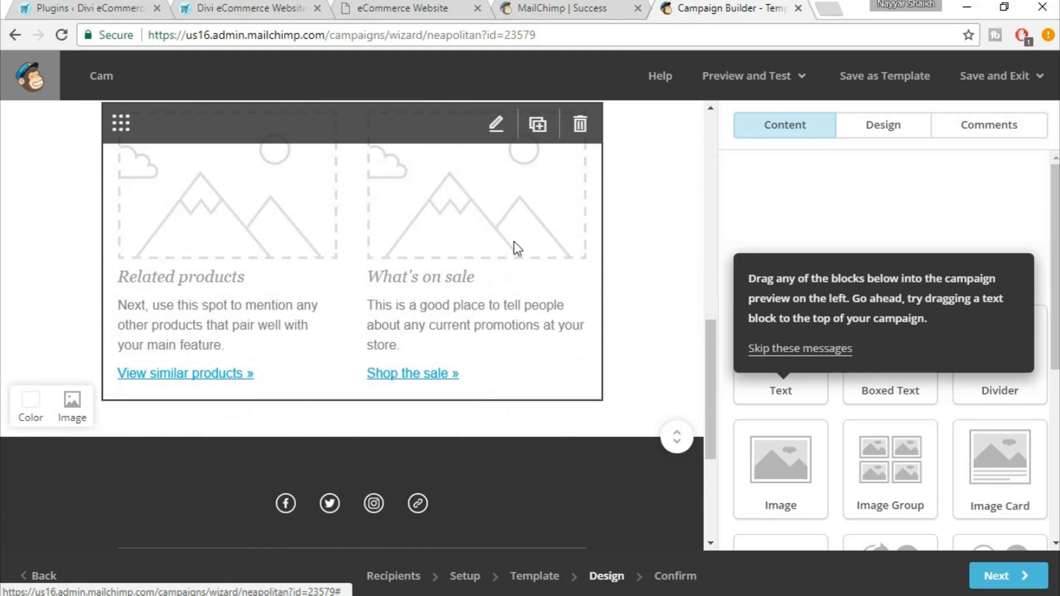
scroll(636, 371, "up", 5)
scroll(635, 372, "up", 7)
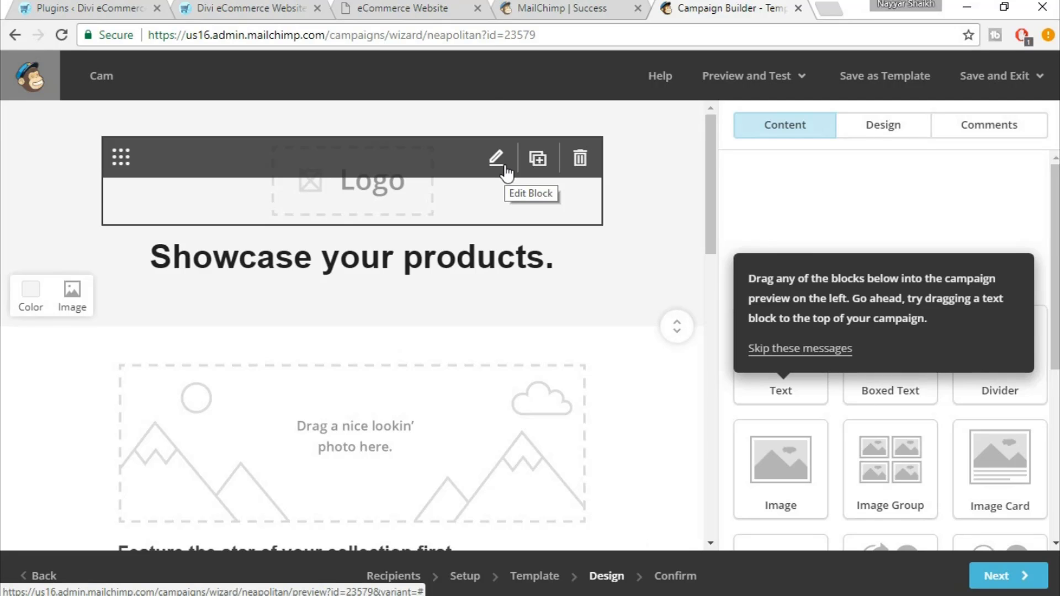
scroll(696, 304, "down", 5)
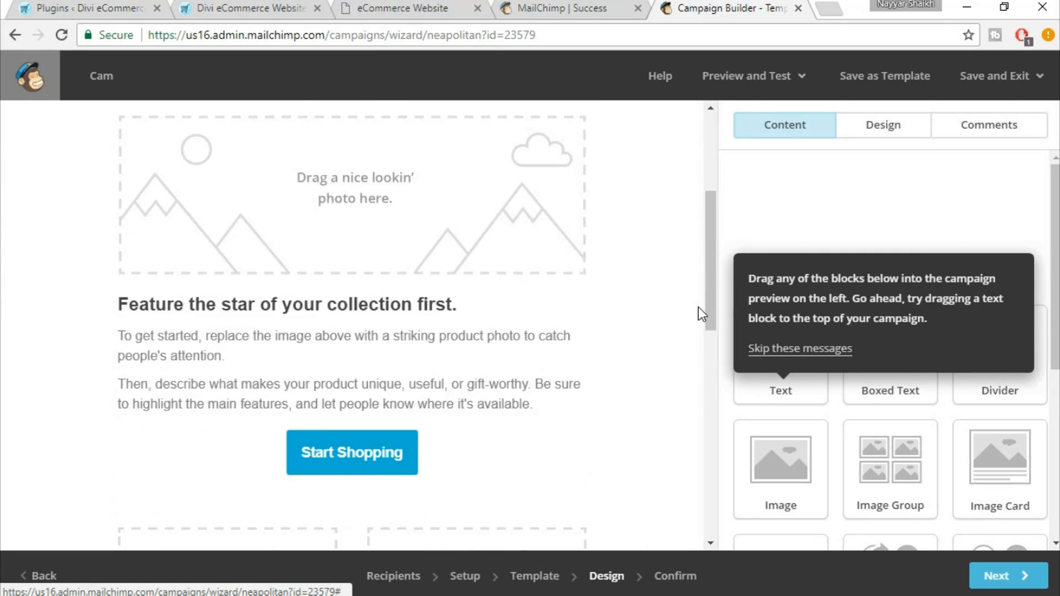
scroll(698, 313, "up", 5)
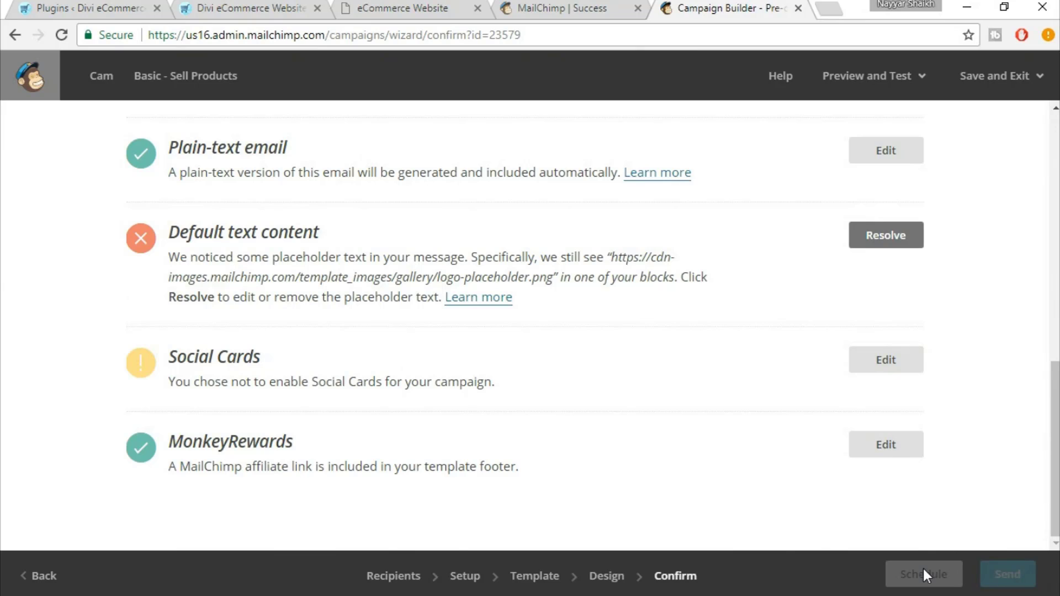
Scroll to the top of the Confirm checklist and go to the Lists page
scroll(781, 543, "up", 8)
scroll(781, 542, "up", 4)
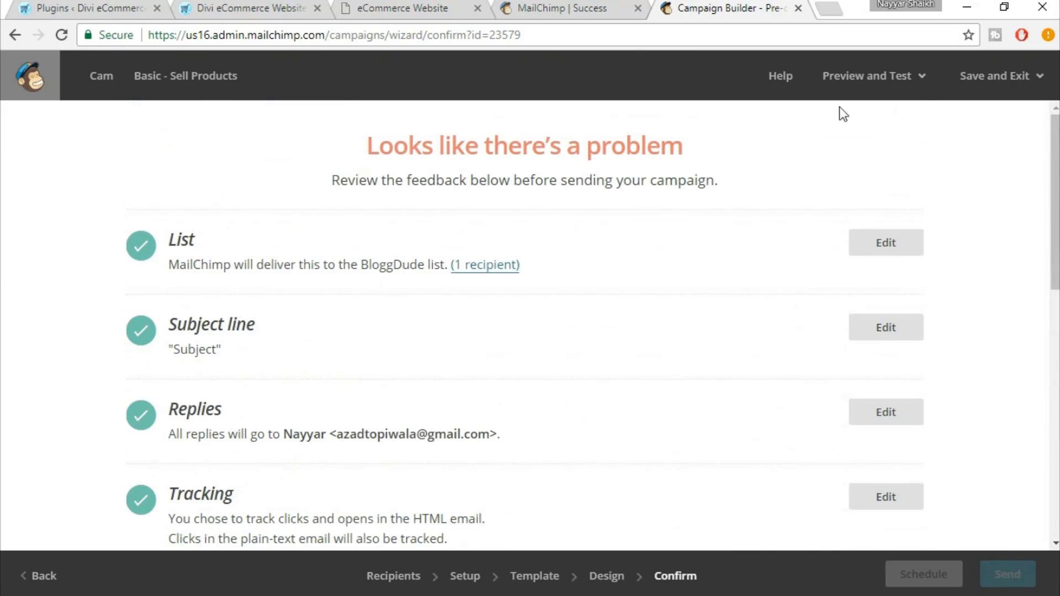
left_click(260, 79)
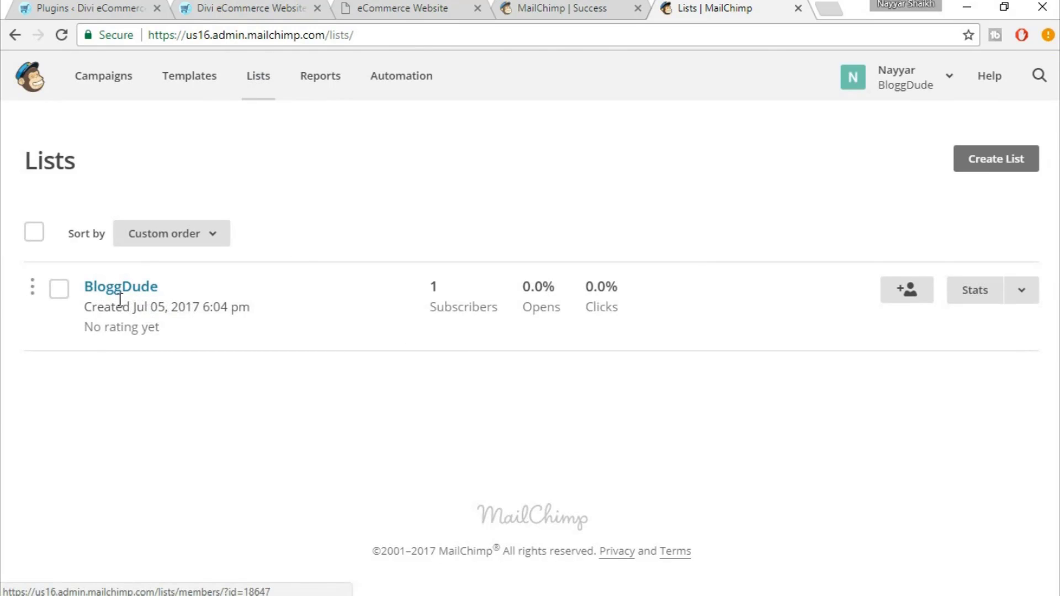
Save the homepage's subscribe section edits in the Divi builder
left_click(398, 7)
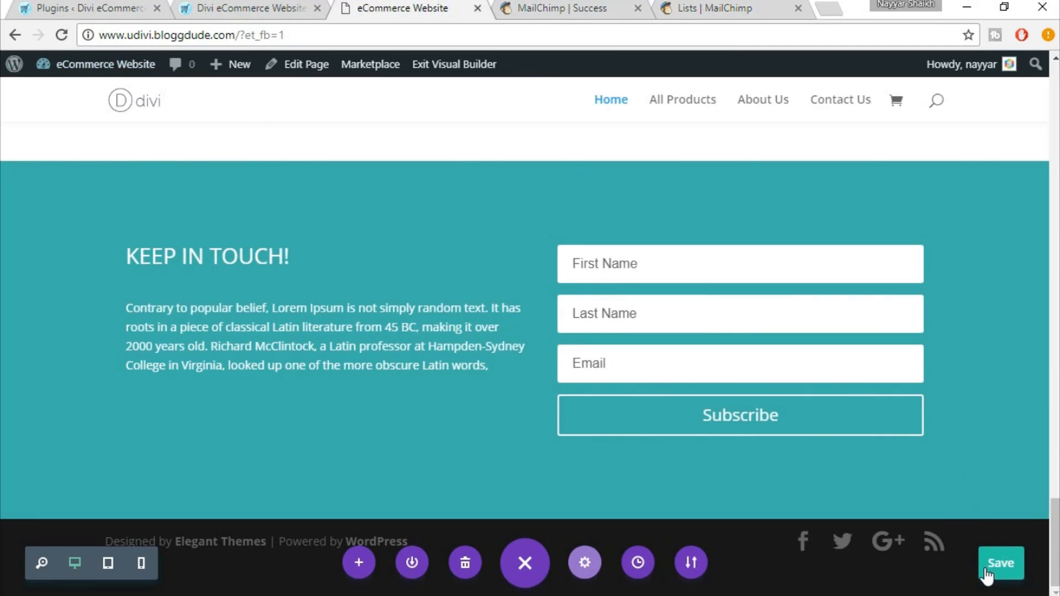
left_click(987, 576)
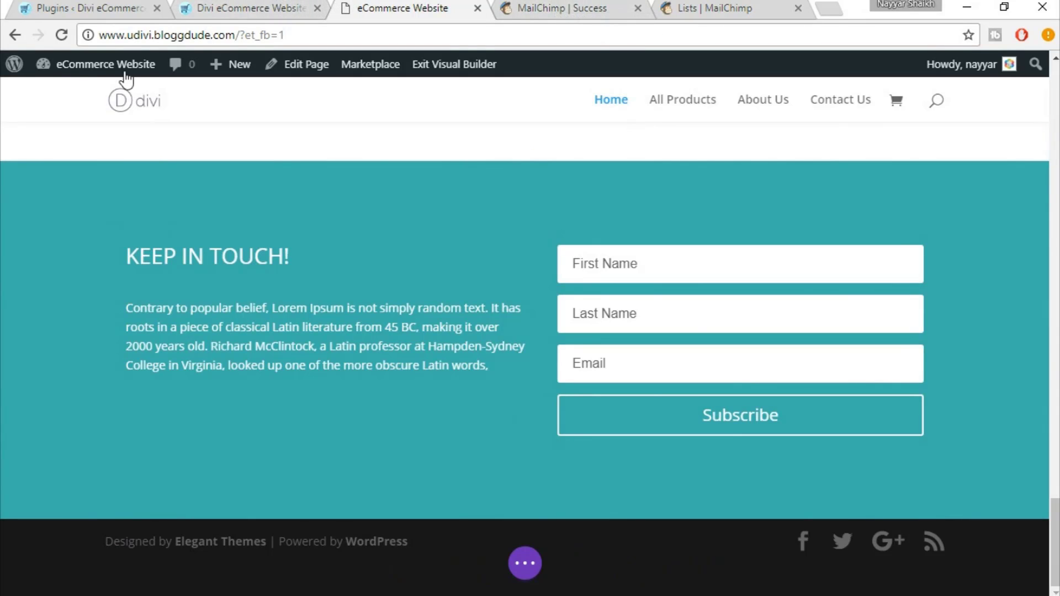
mouse_move(121, 66)
Open the WordPress Dashboard in a new tab and return to the MailChimp account
right_click(37, 100)
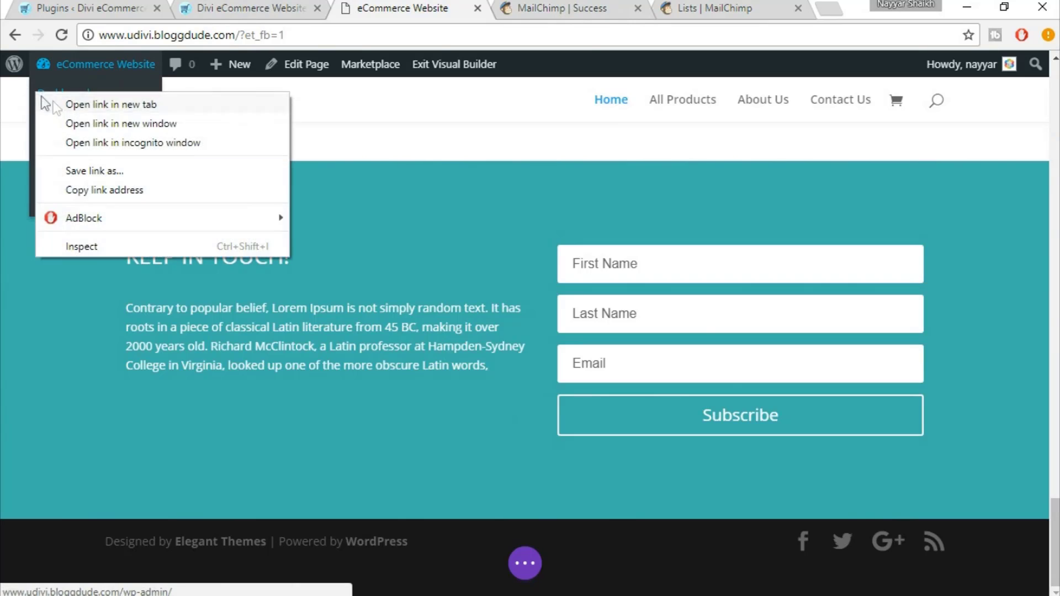
left_click(54, 103)
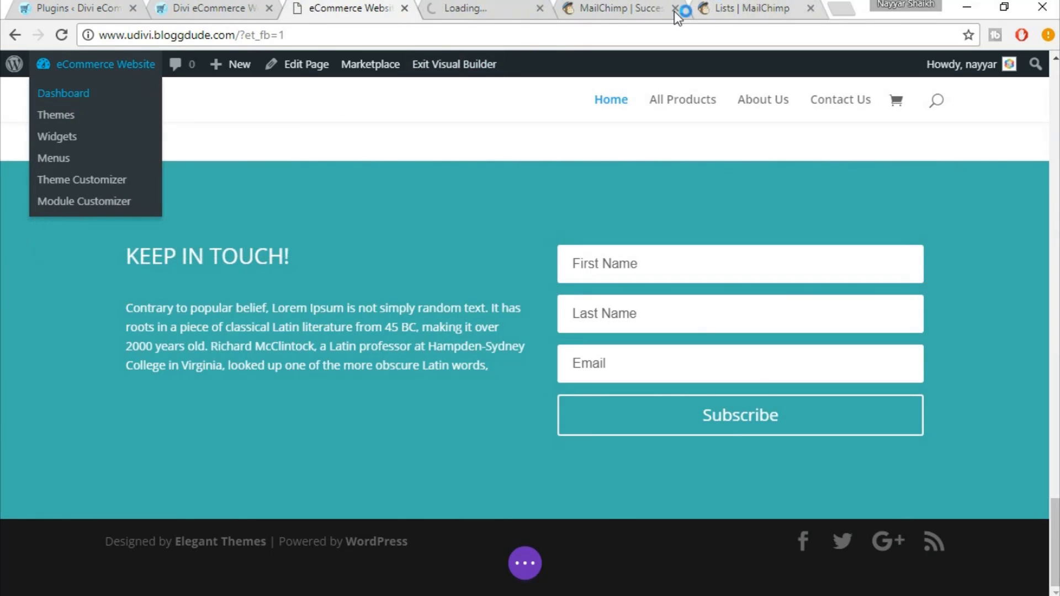
left_click(627, 12)
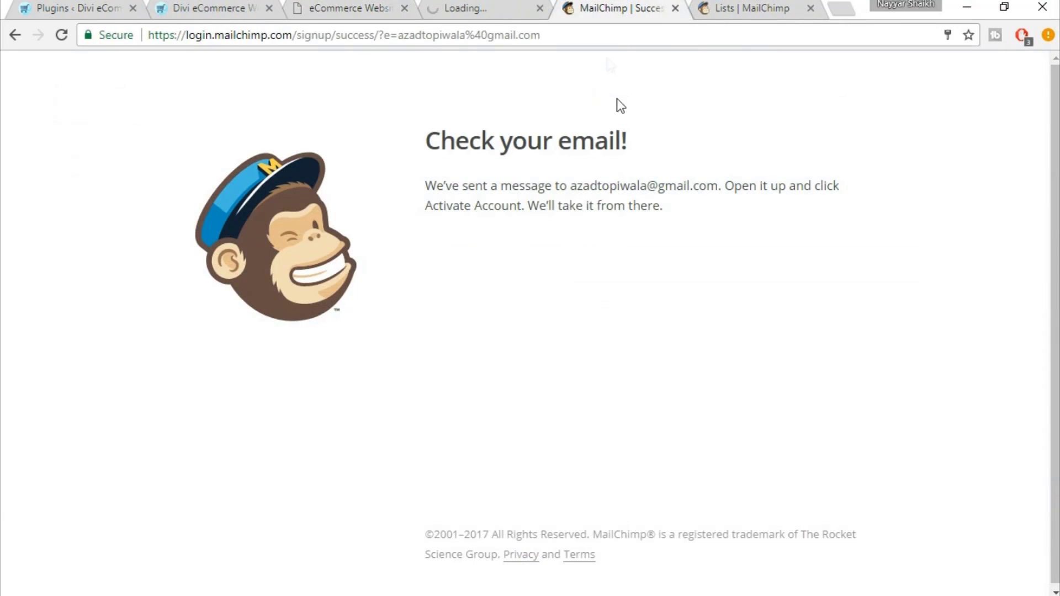
left_click(757, 8)
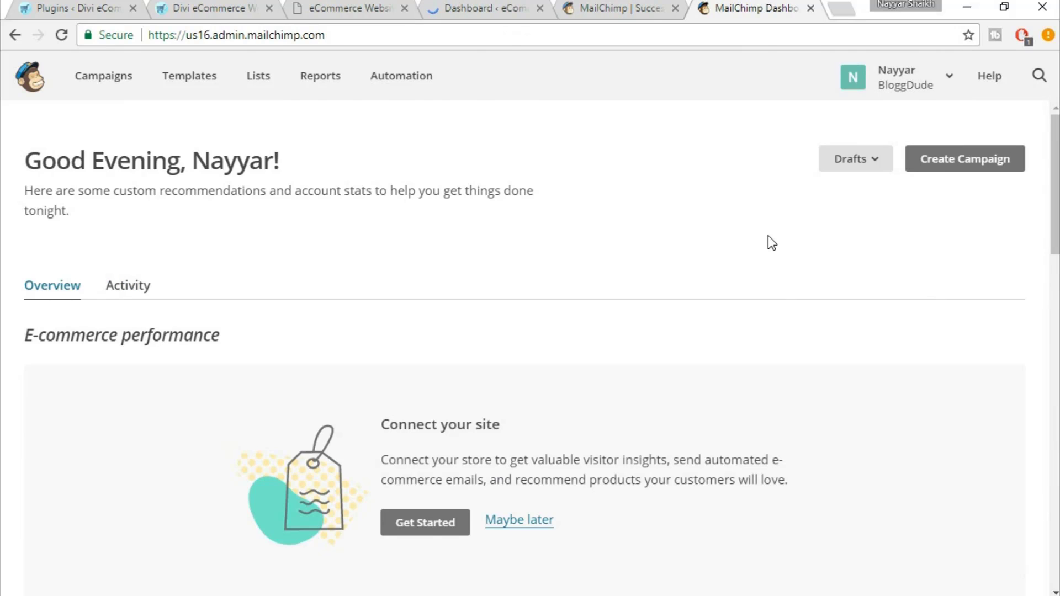
Navigate to the account's Extras > API keys page
scroll(768, 237, "down", 3)
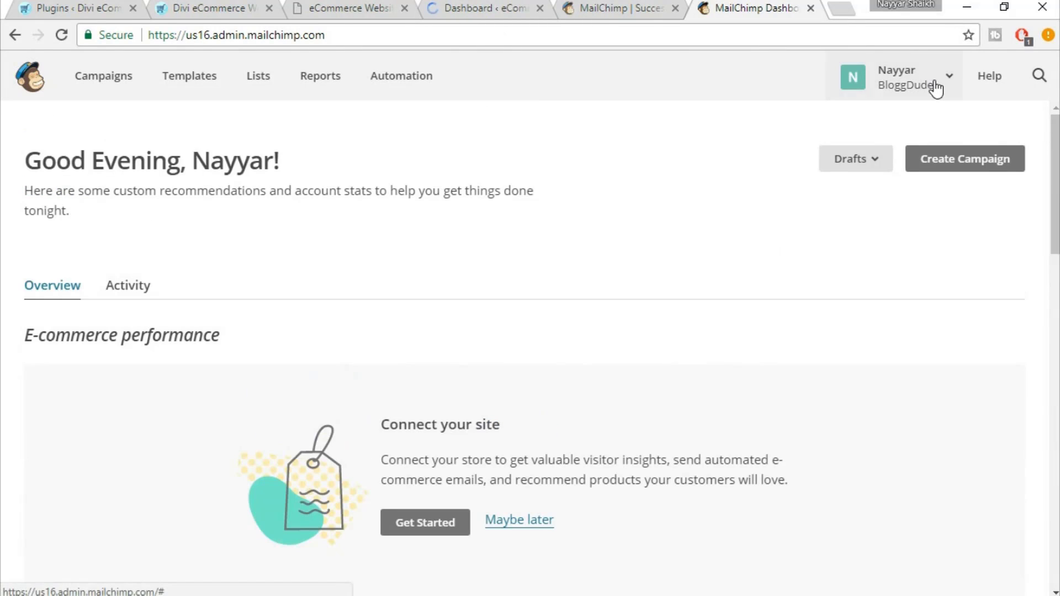
left_click(943, 87)
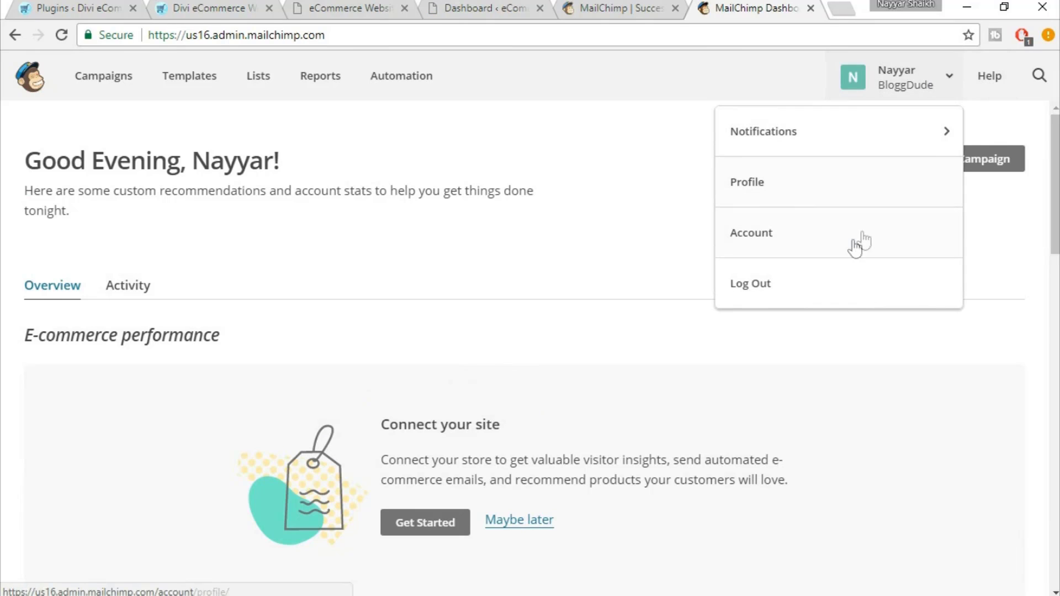
left_click(779, 191)
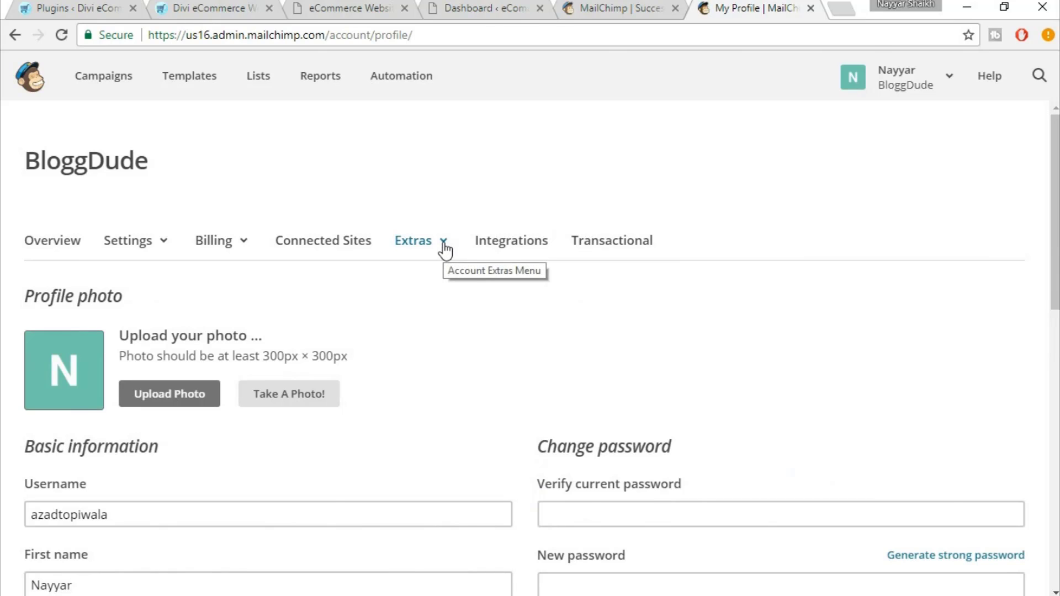
left_click(444, 247)
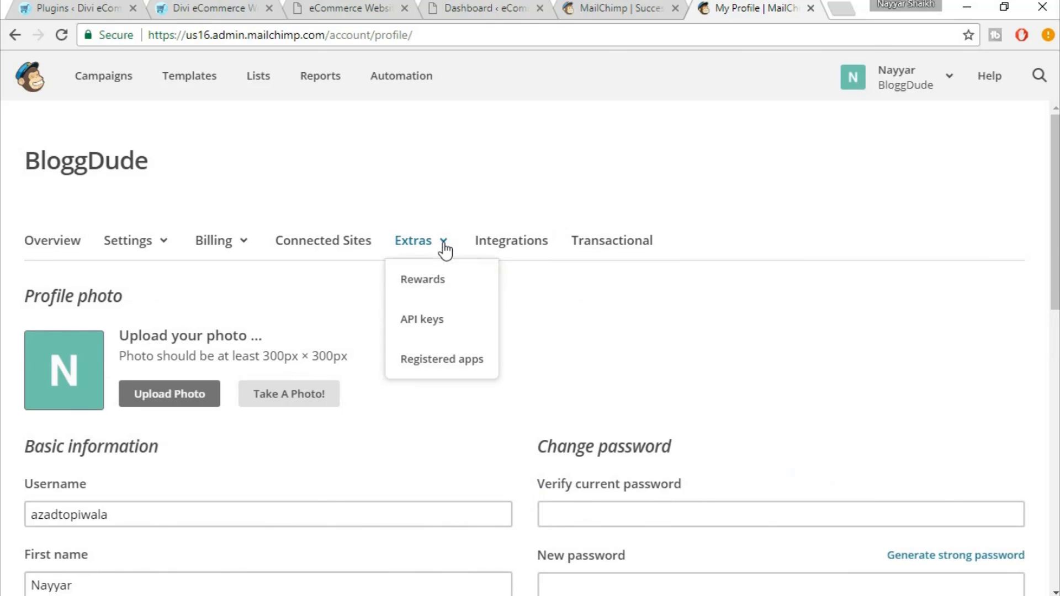
left_click(436, 329)
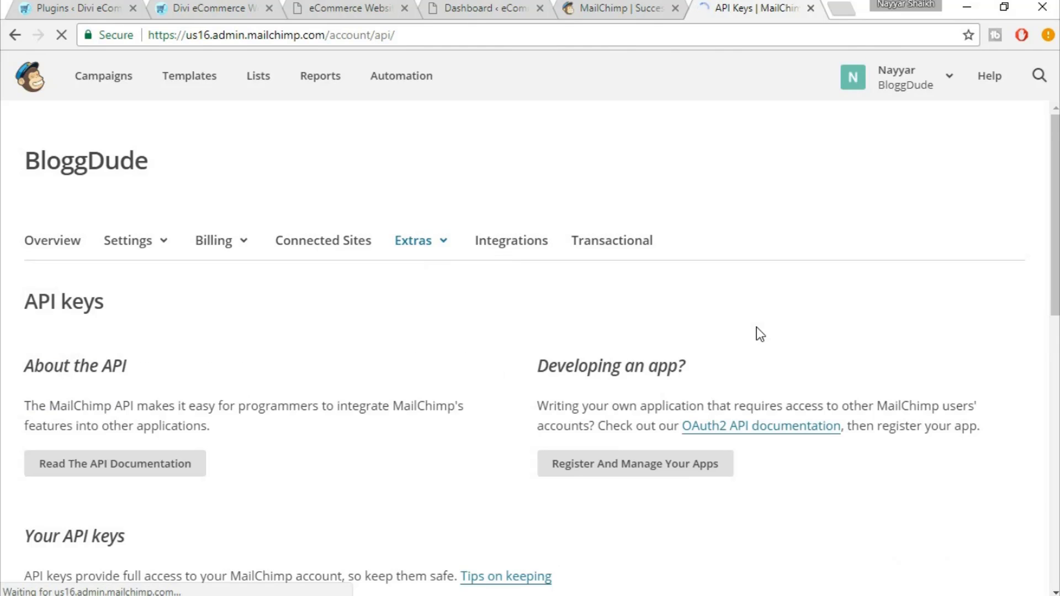
scroll(757, 331, "down", 4)
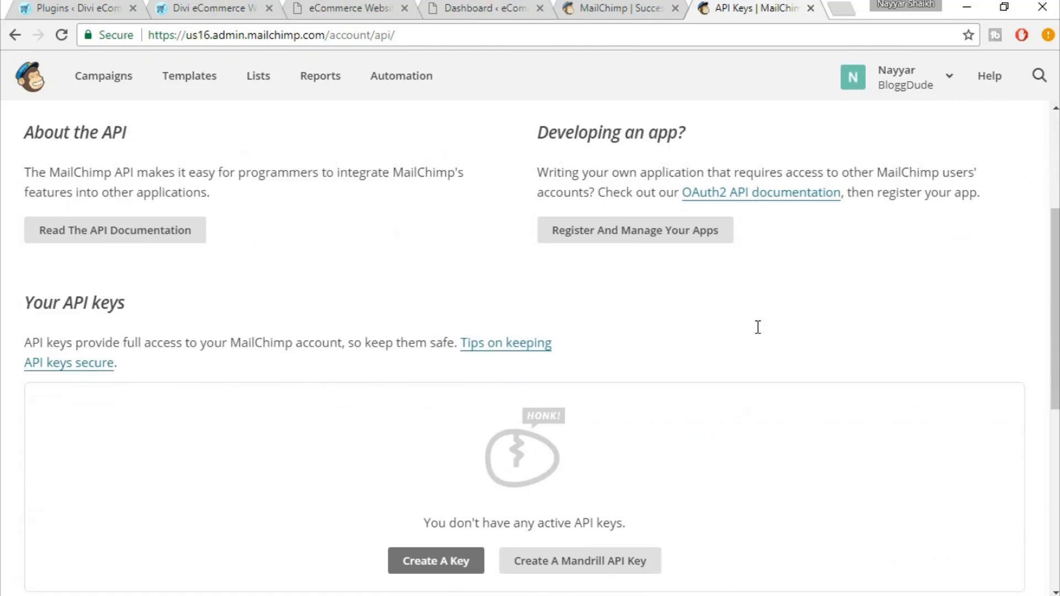
scroll(757, 328, "down", 6)
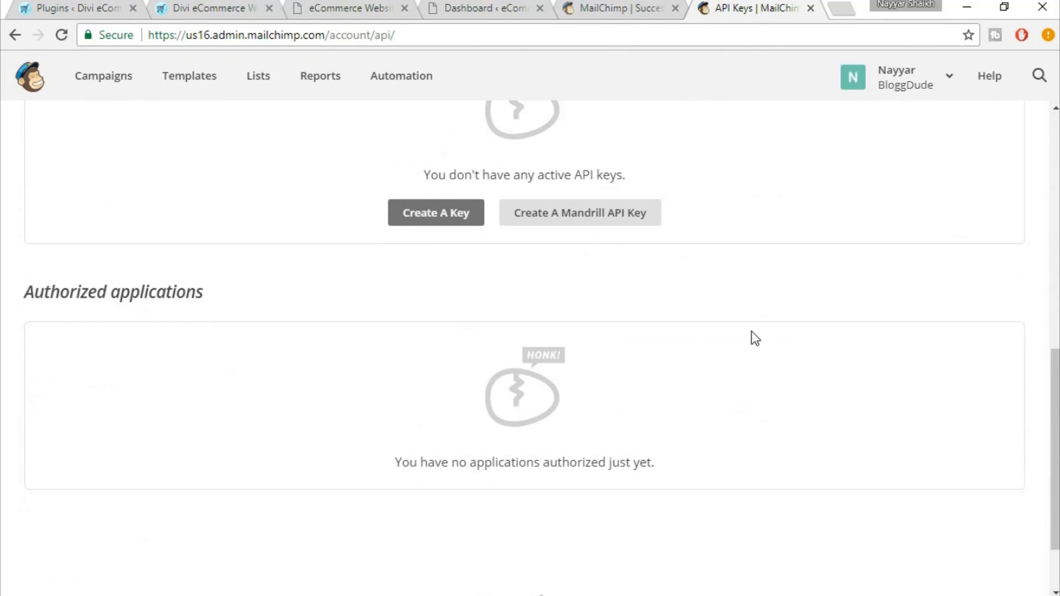
scroll(756, 338, "up", 1)
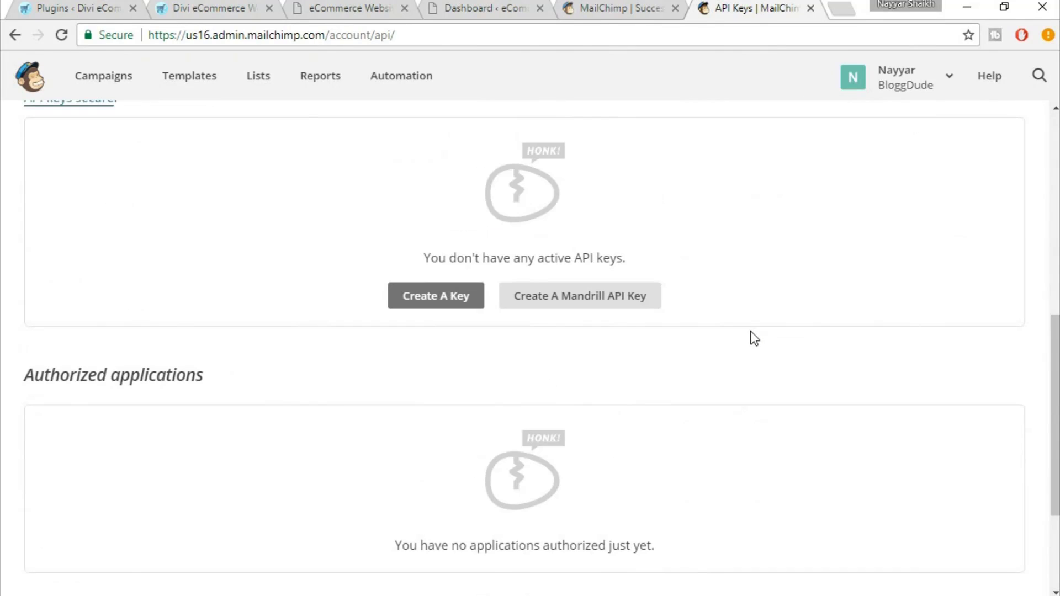
Create a new API key and select its value for copying
left_click(443, 301)
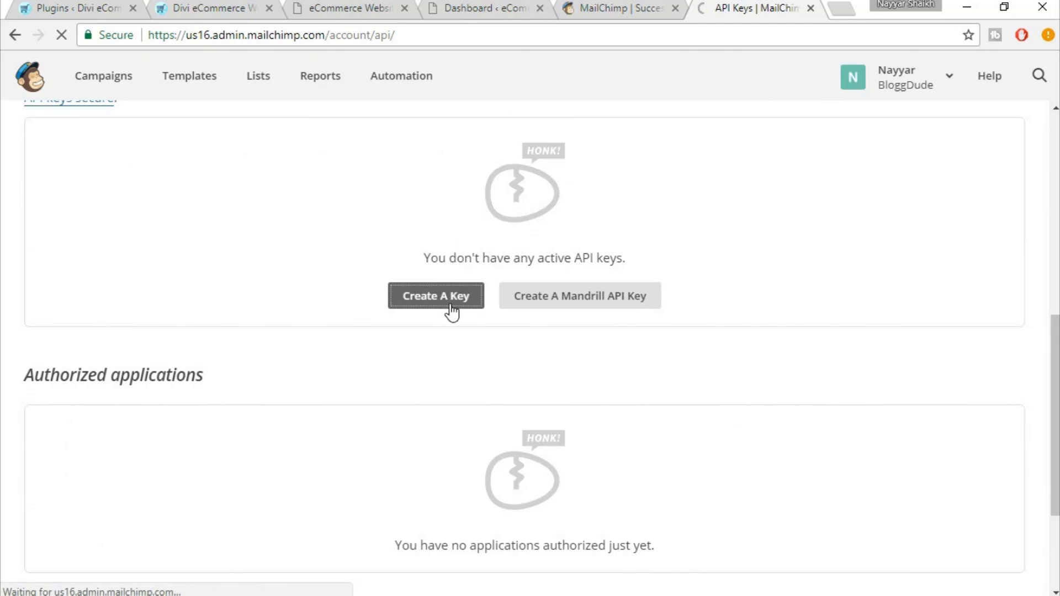
scroll(757, 343, "down", 5)
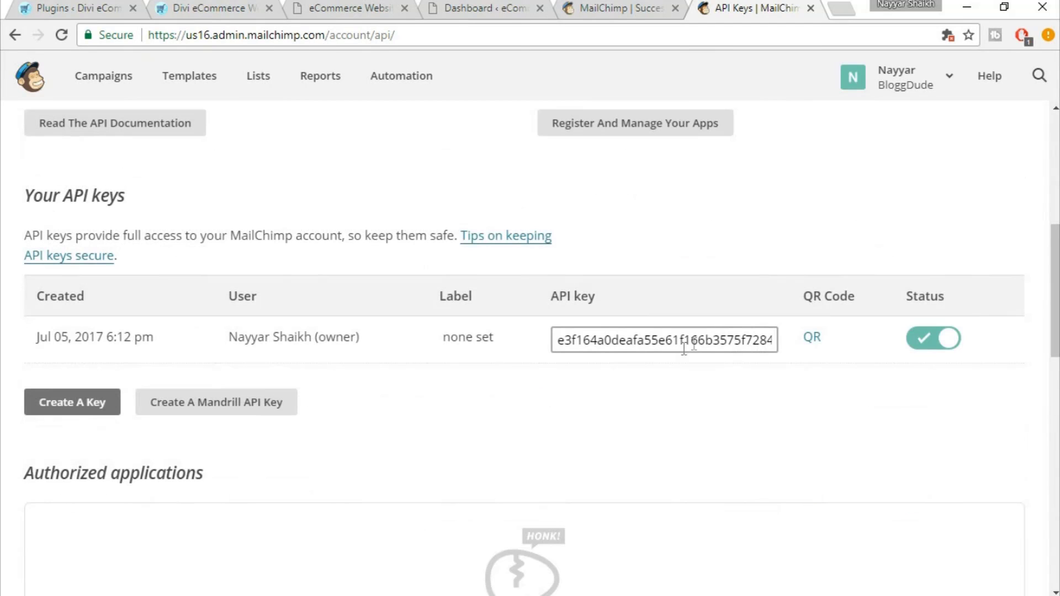
double_click(593, 345)
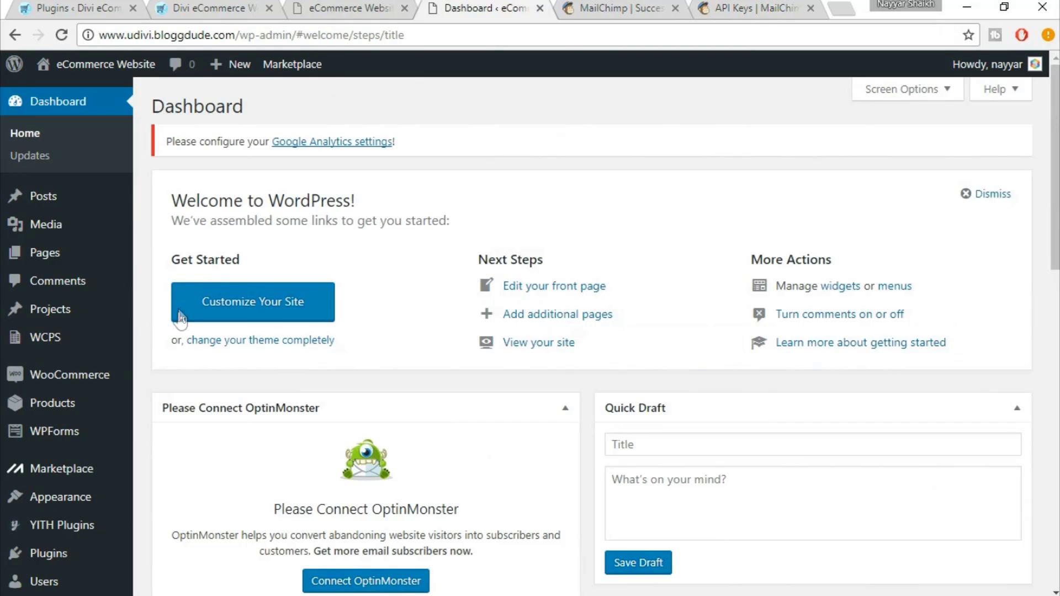
Paste the API key into the MailChimp API Key field in Divi Theme Options
scroll(179, 320, "down", 4)
mouse_move(54, 531)
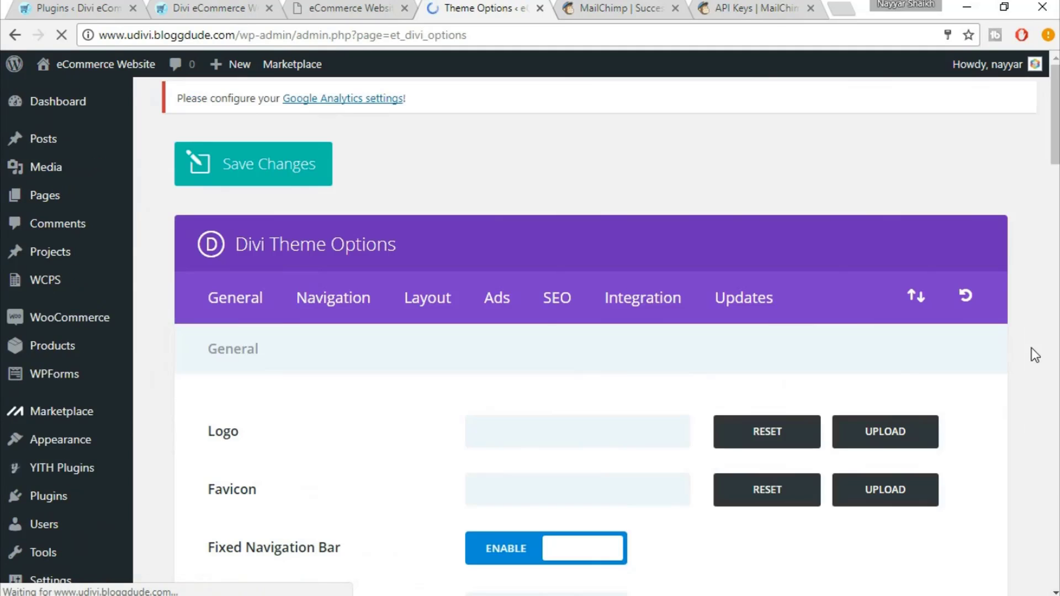
scroll(1031, 348, "down", 10)
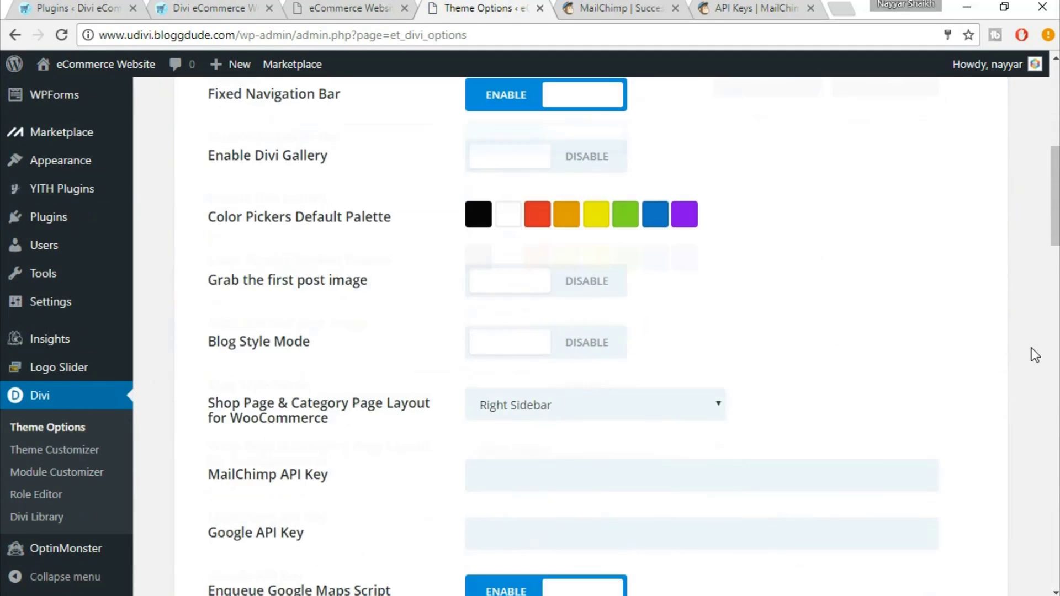
scroll(1031, 348, "down", 1)
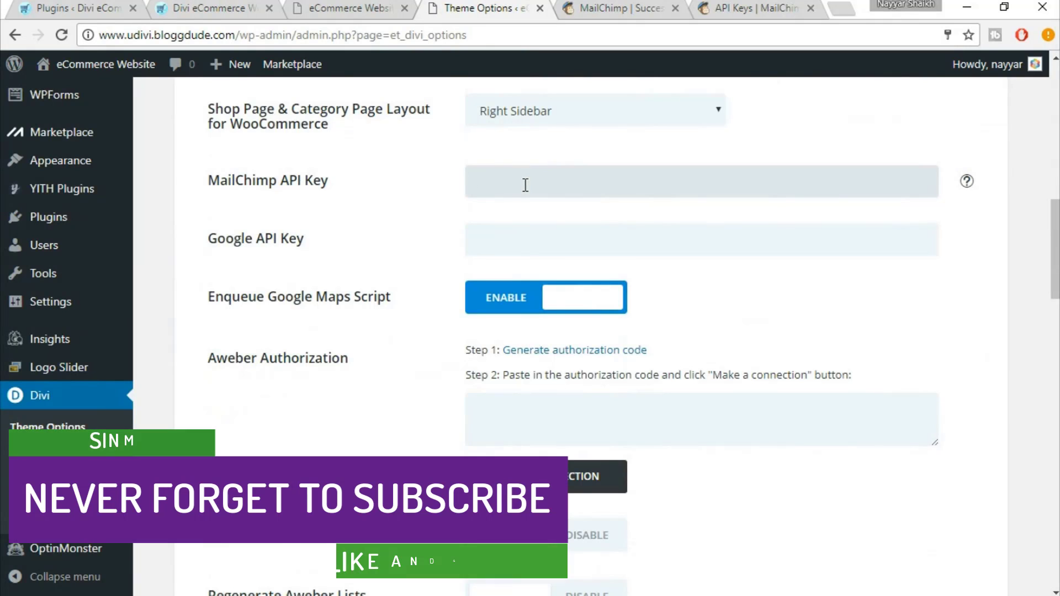
key("ctrl+v")
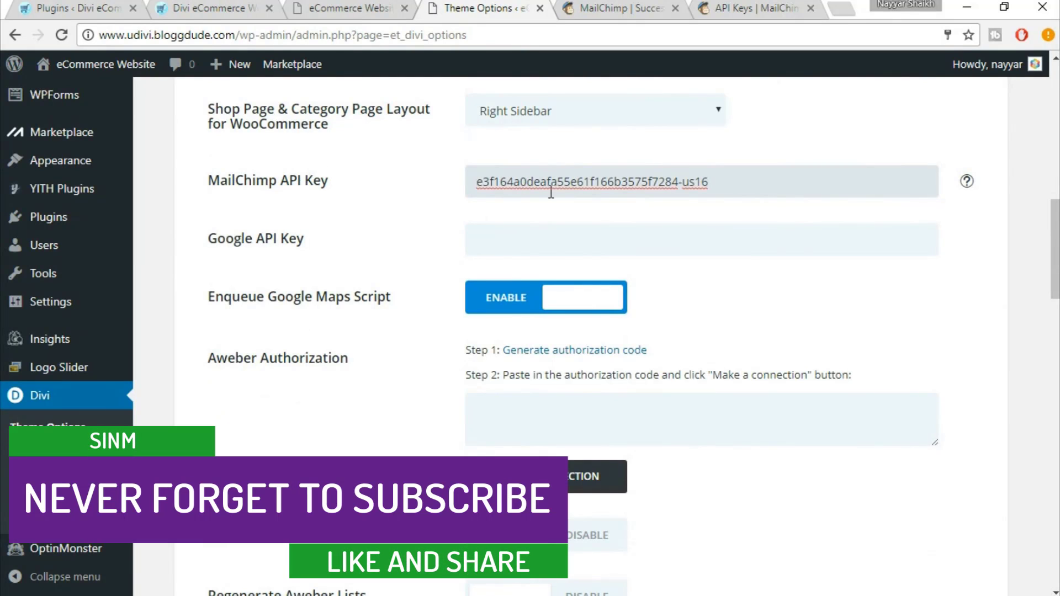
Save the Divi Theme Options changes
scroll(902, 310, "down", 7)
scroll(903, 310, "down", 18)
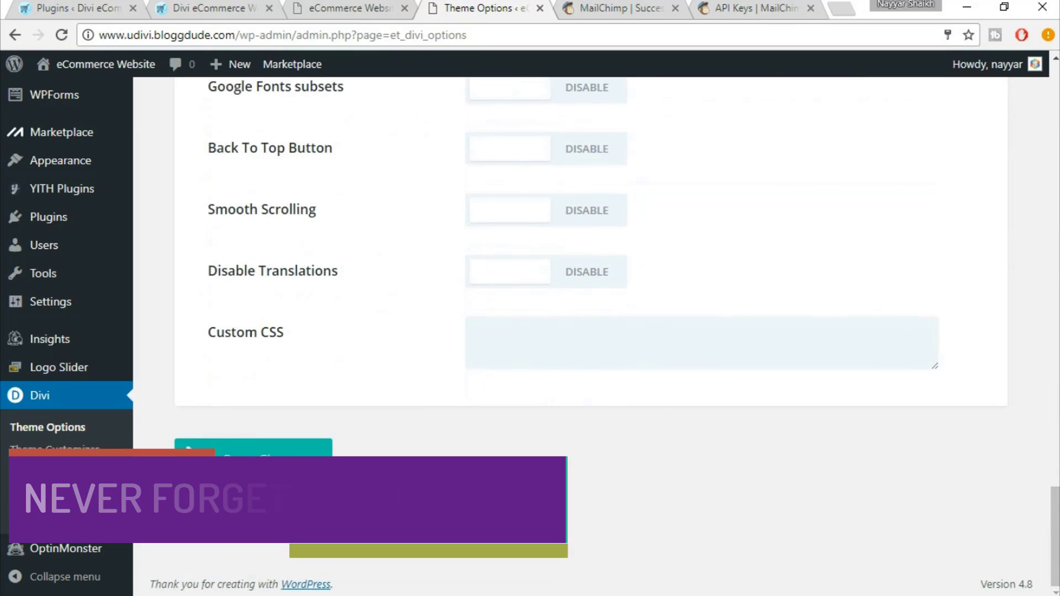
left_click(266, 475)
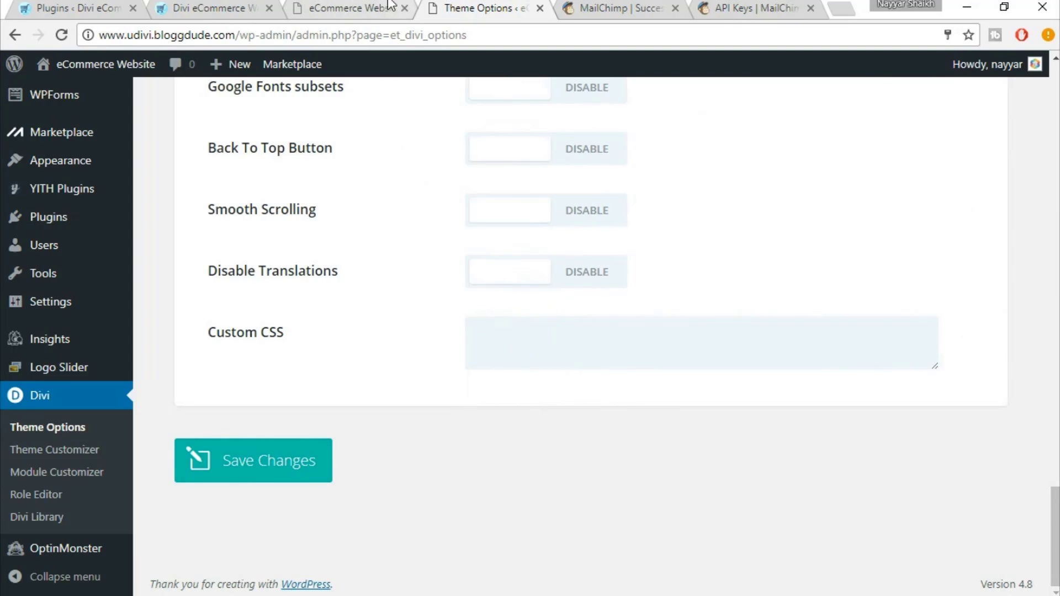
left_click(347, 7)
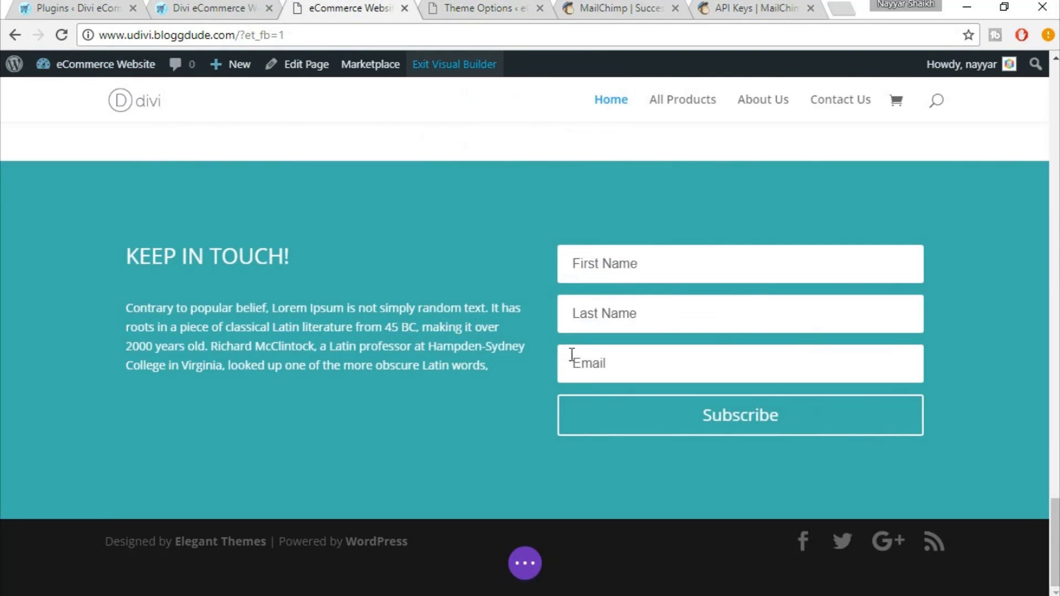
Reload the builder and set the Email Optin module's MailChimp list to BloggDude
left_click(61, 39)
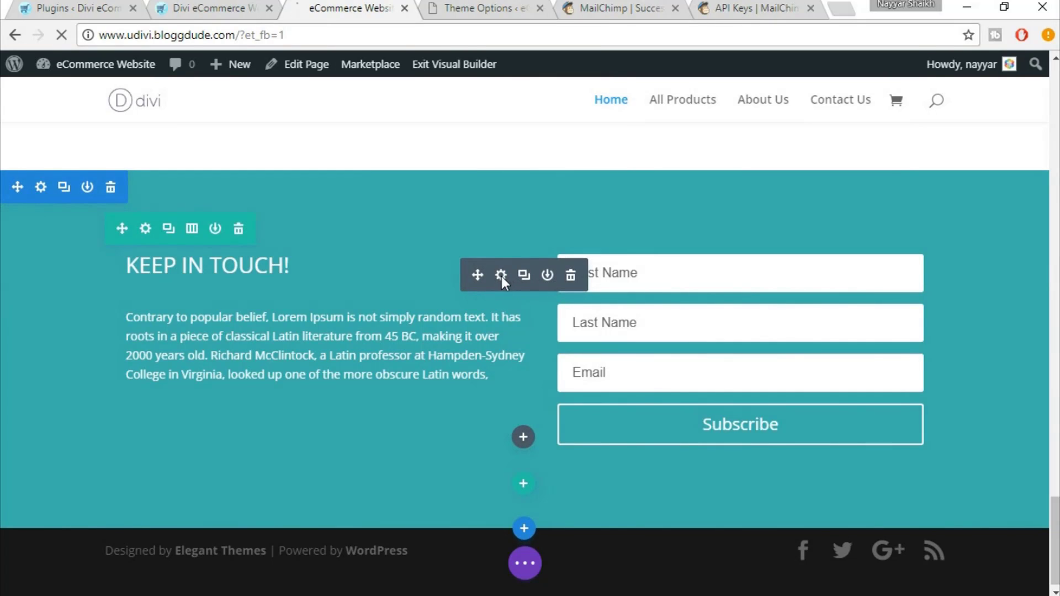
left_click(501, 276)
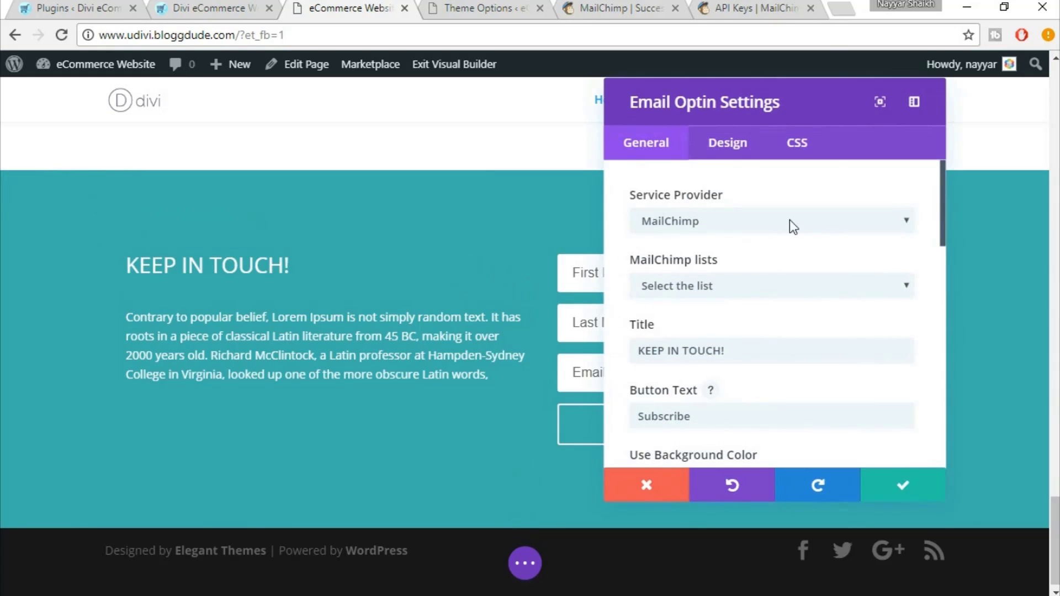
left_click(741, 290)
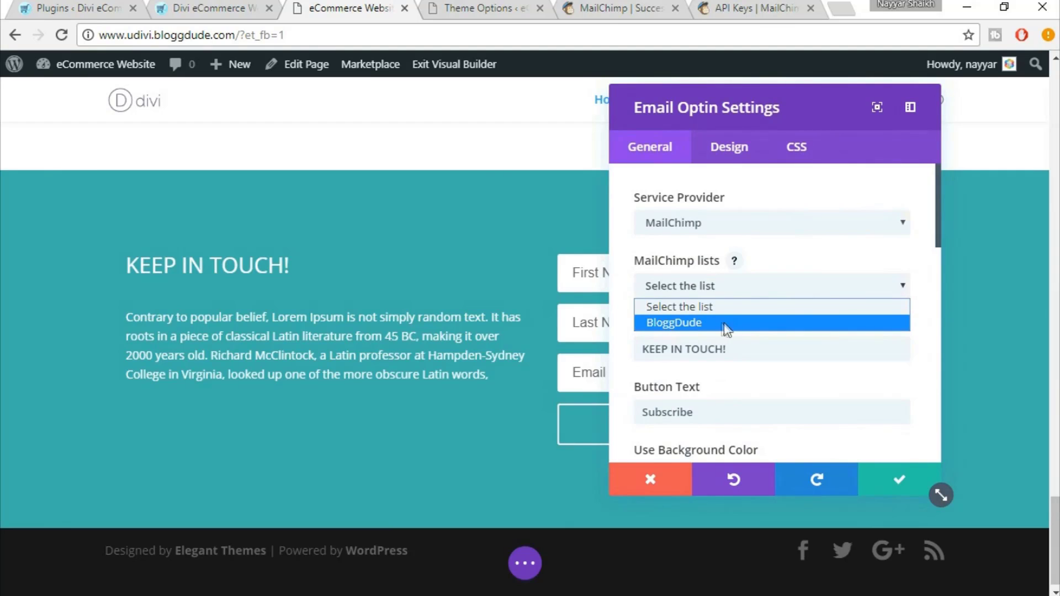
left_click(707, 320)
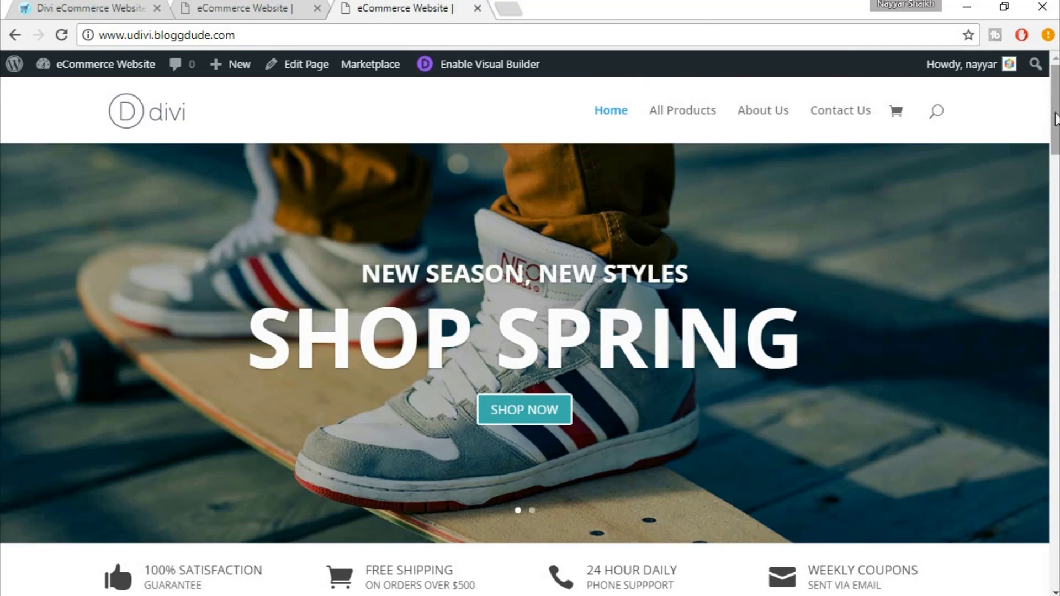
left_click_drag(1055, 118, 1054, 213)
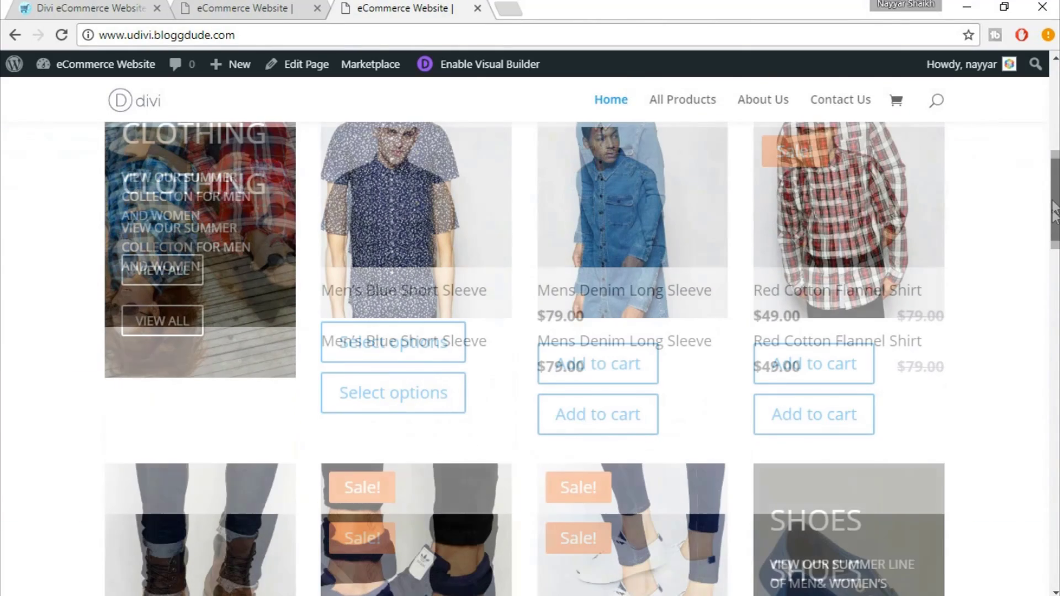
scroll(942, 369, "down", 5)
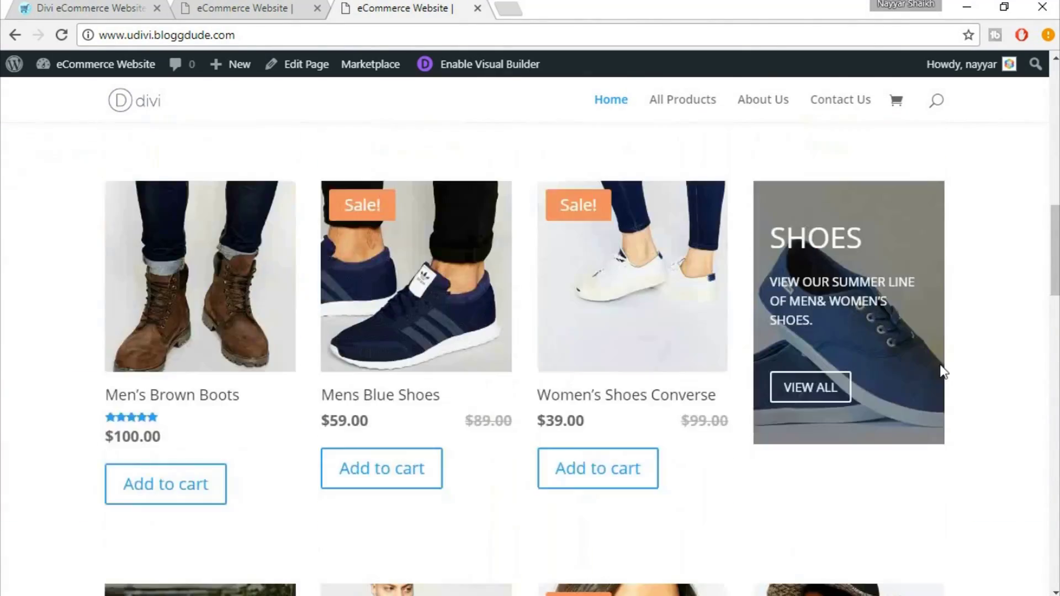
scroll(611, 355, "down", 3)
scroll(676, 361, "down", 7)
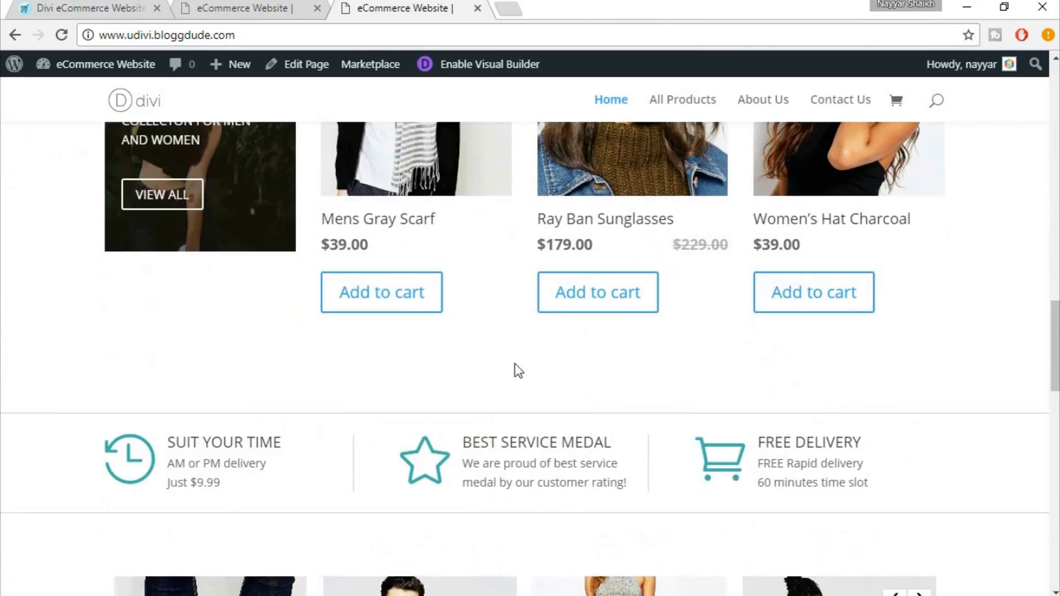
scroll(514, 365, "down", 10)
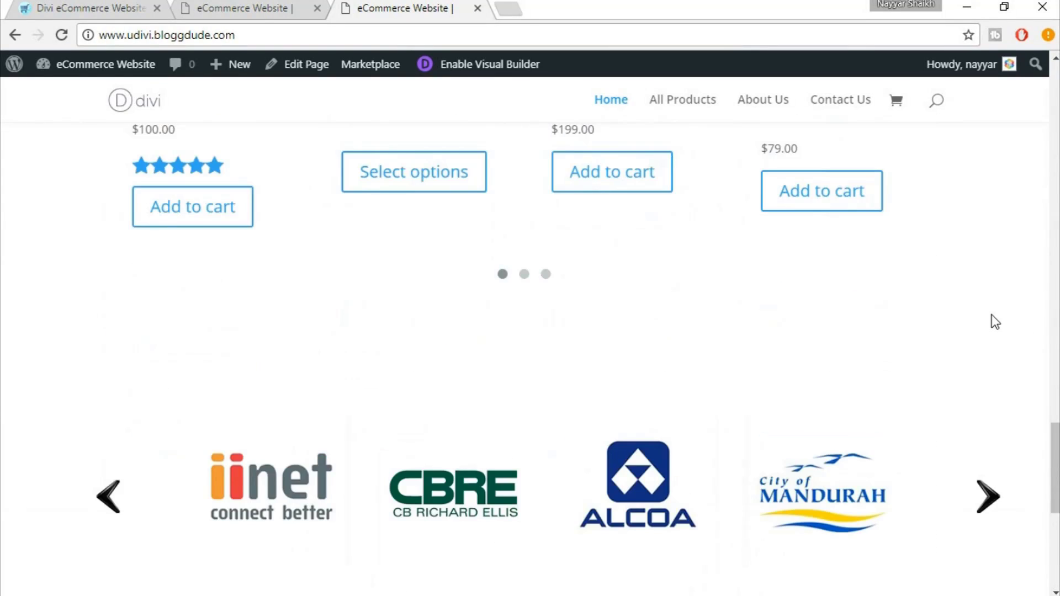
scroll(996, 322, "up", 3)
scroll(995, 322, "up", 3)
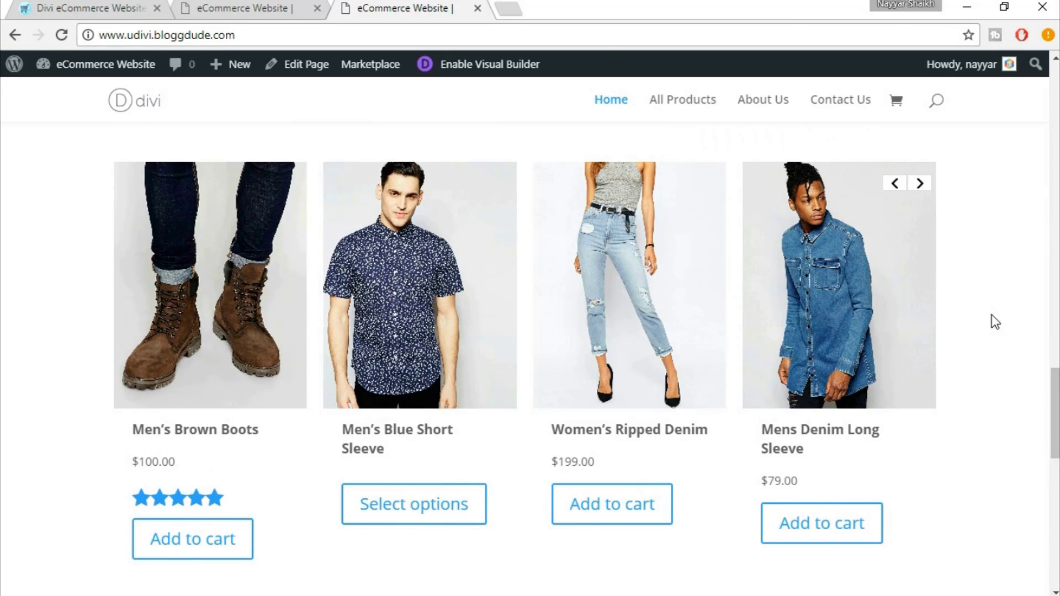
scroll(994, 336, "down", 2)
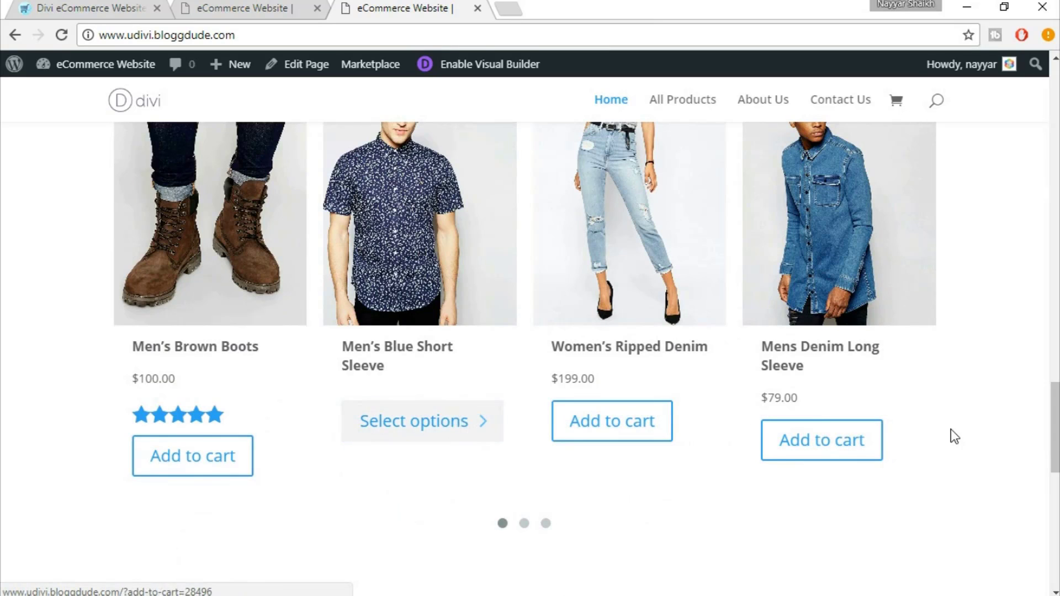
scroll(954, 436, "down", 8)
scroll(954, 436, "down", 5)
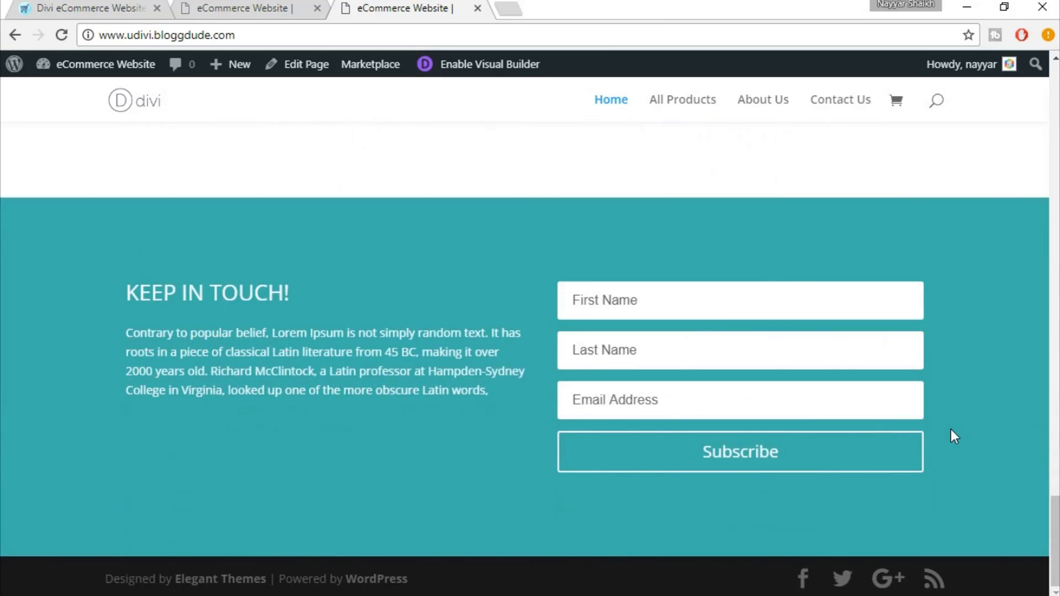
scroll(955, 437, "up", 20)
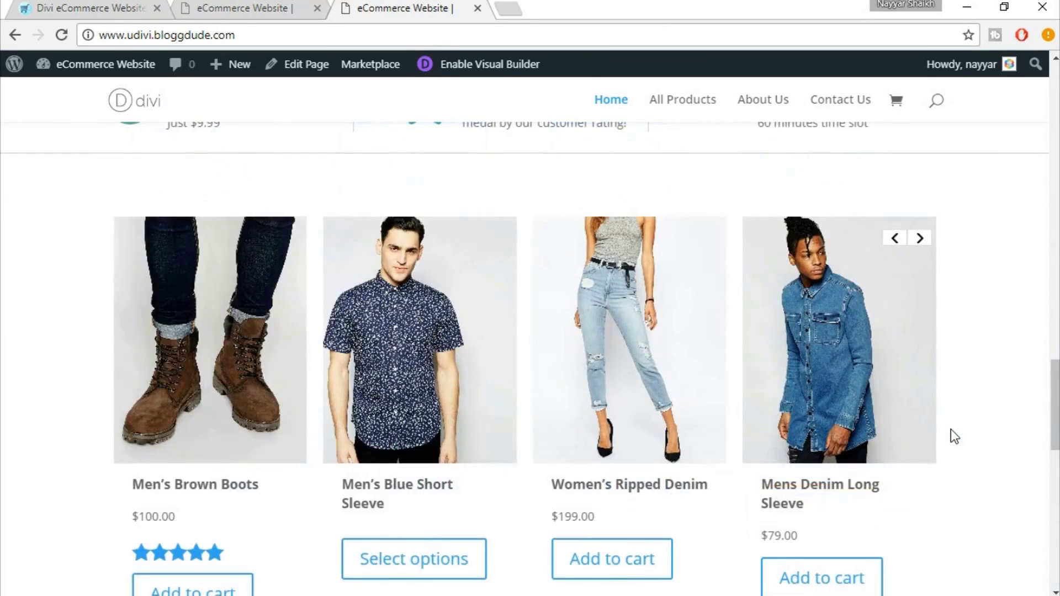
scroll(955, 436, "up", 10)
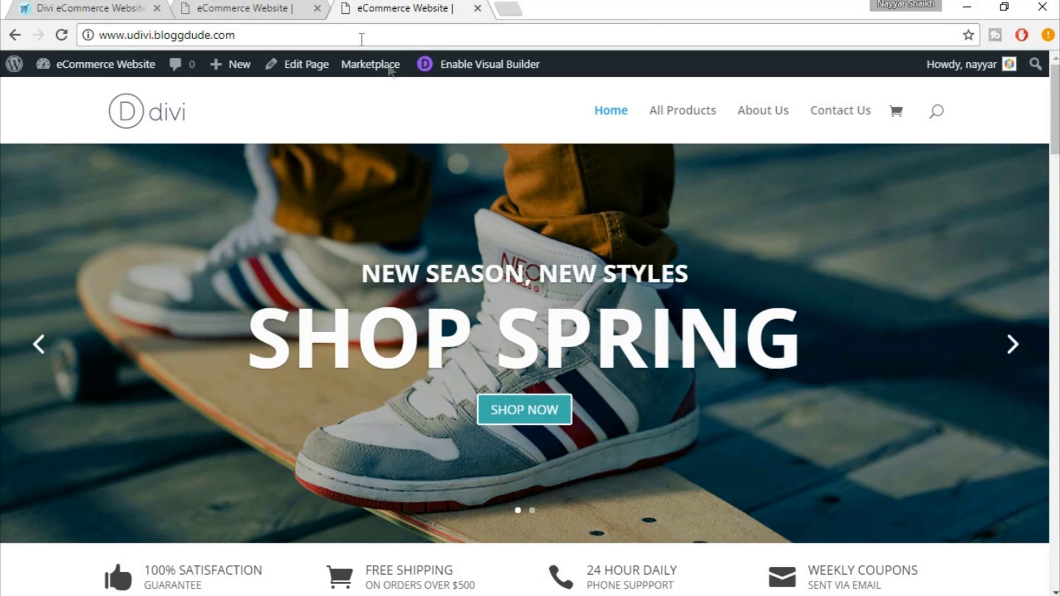
Shrink the product section's top padding by dragging its handle up
left_click(287, 8)
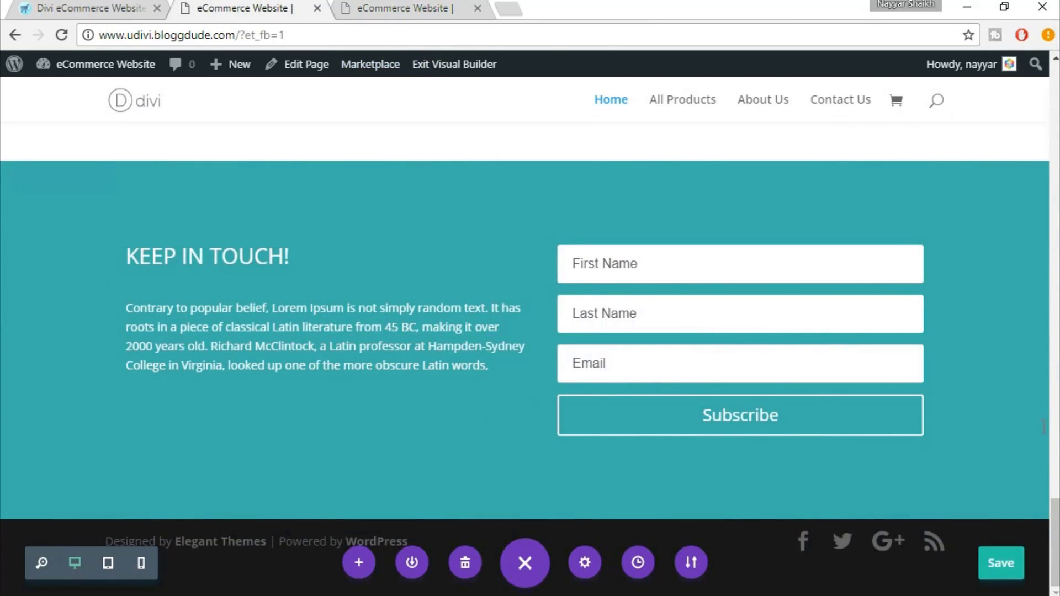
scroll(524, 359, "up", 15)
scroll(876, 118, "up", 10)
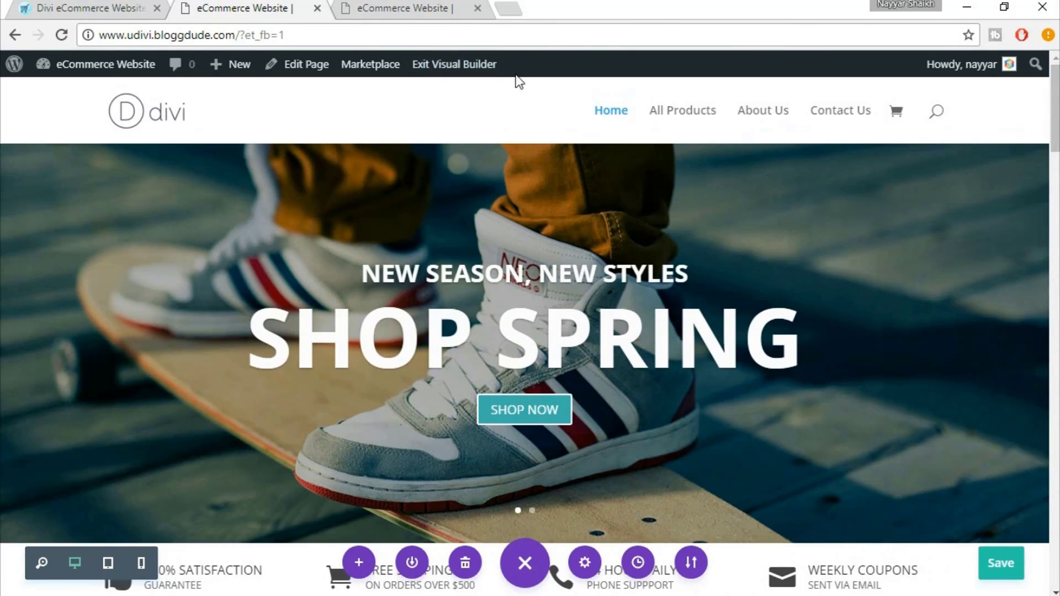
scroll(707, 268, "down", 8)
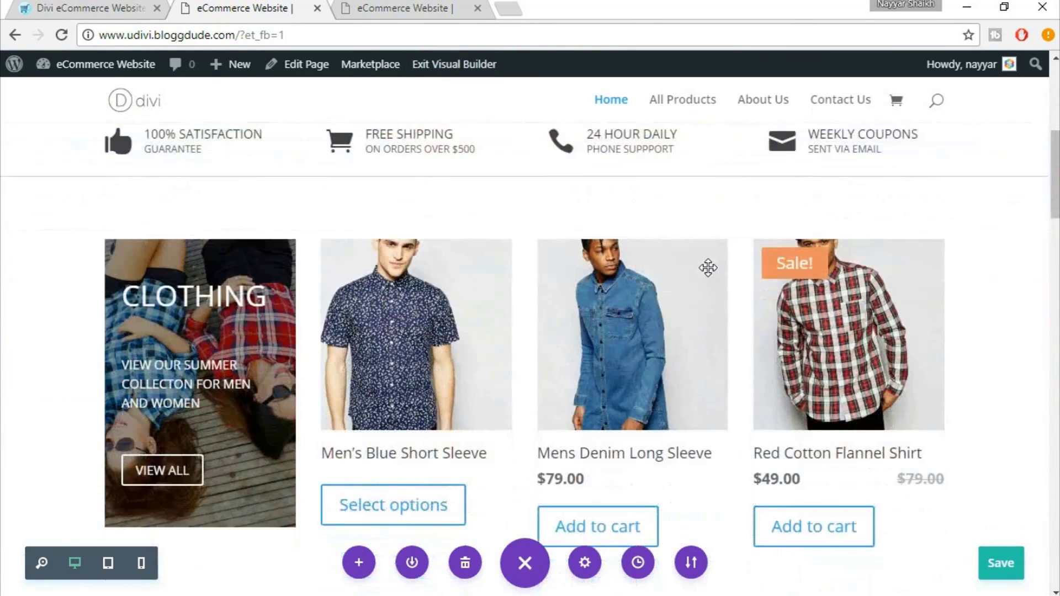
scroll(939, 208, "up", 2)
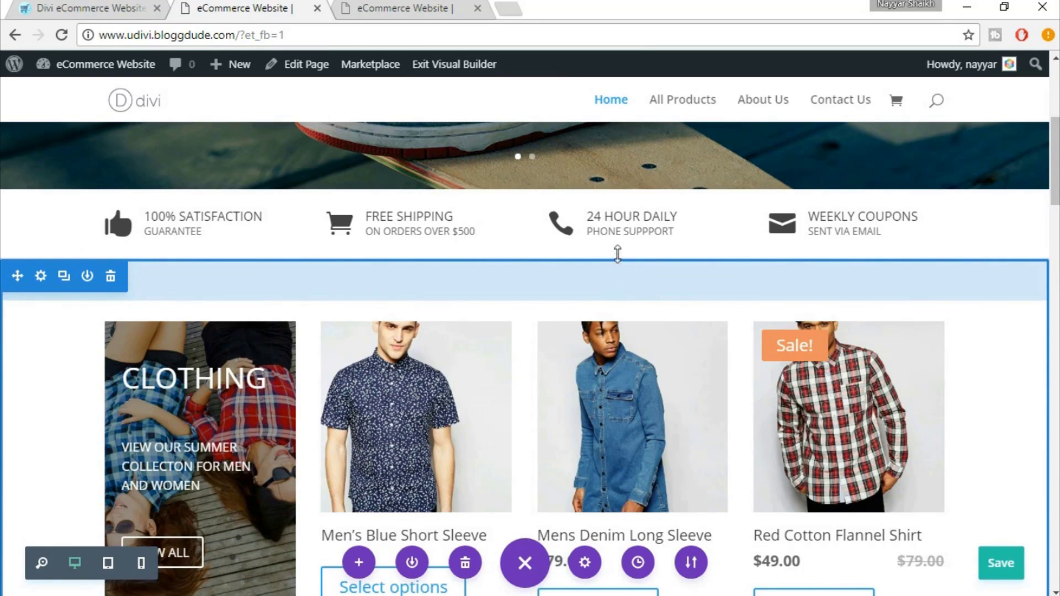
left_click_drag(617, 245, 622, 224)
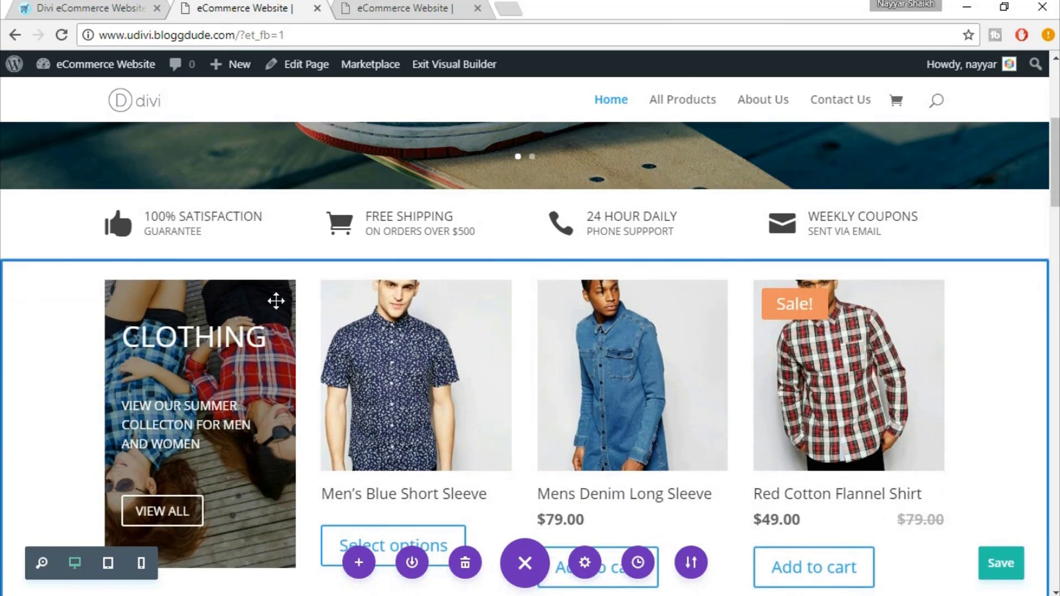
Reduce the clothing row's bottom padding and remove the shoes row's bottom padding
scroll(633, 331, "down", 5)
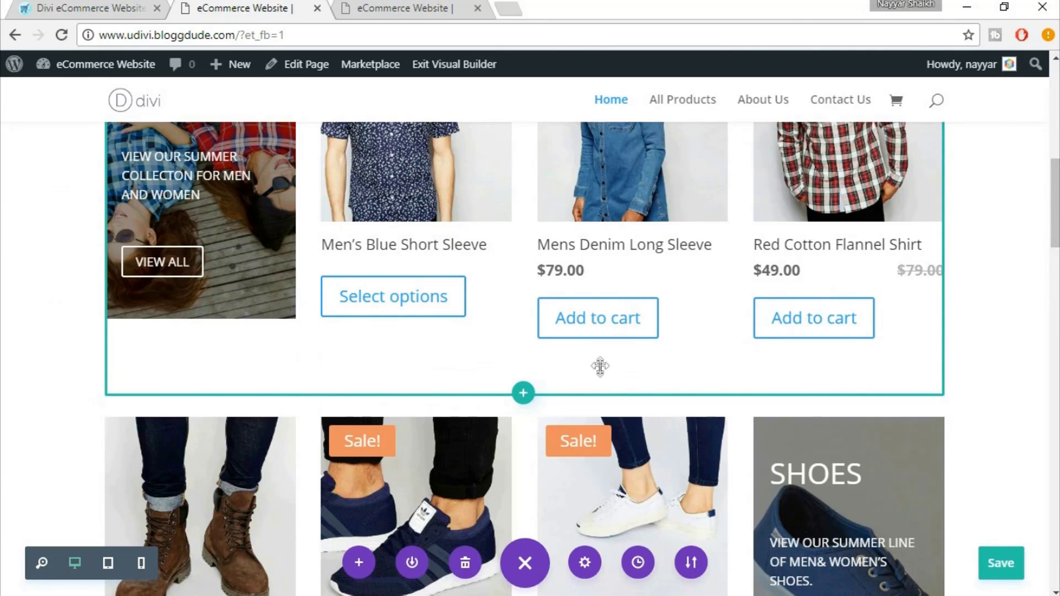
left_click_drag(600, 343, 605, 339)
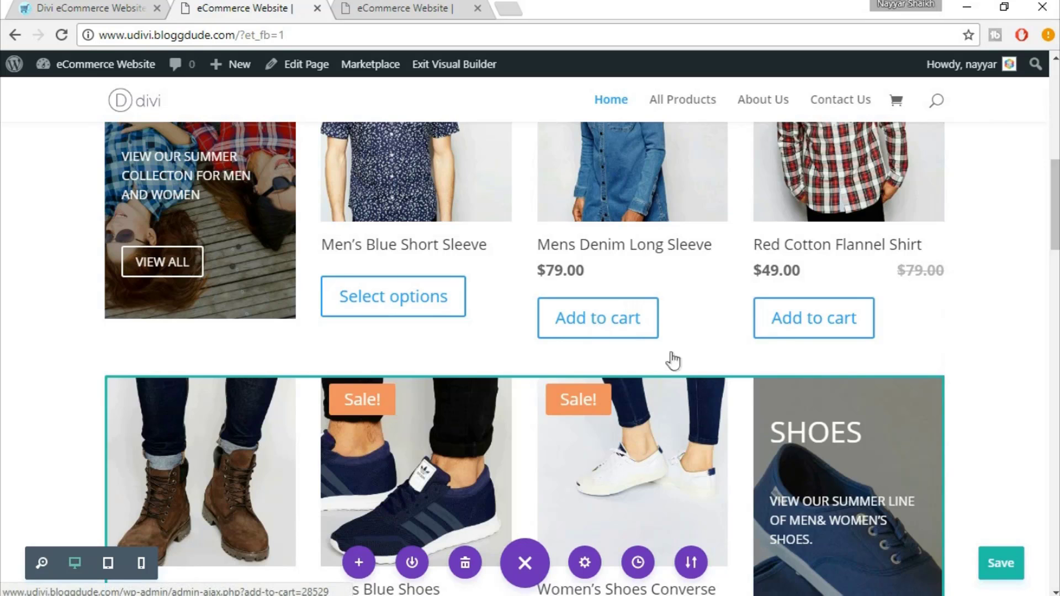
scroll(1022, 368, "down", 7)
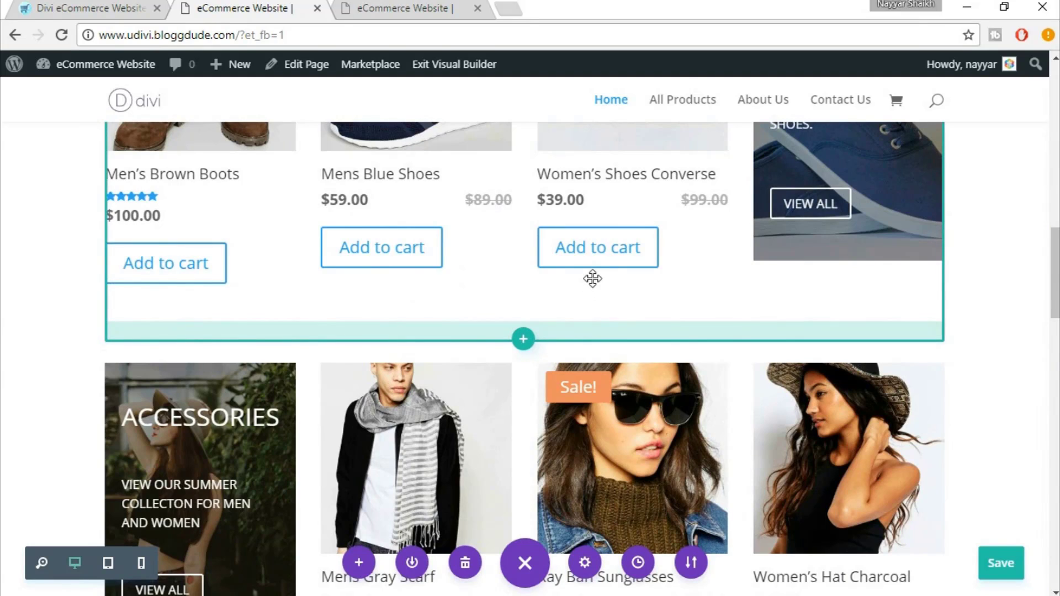
left_click_drag(594, 274, 595, 267)
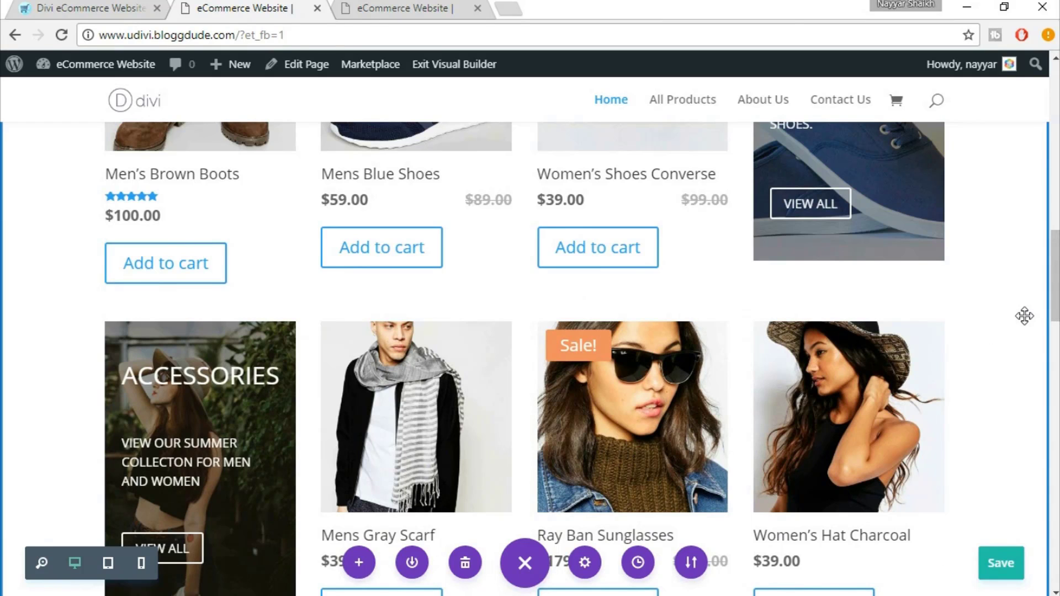
Close the gap below the product rows and remove the next section's top padding
scroll(1024, 316, "down", 7)
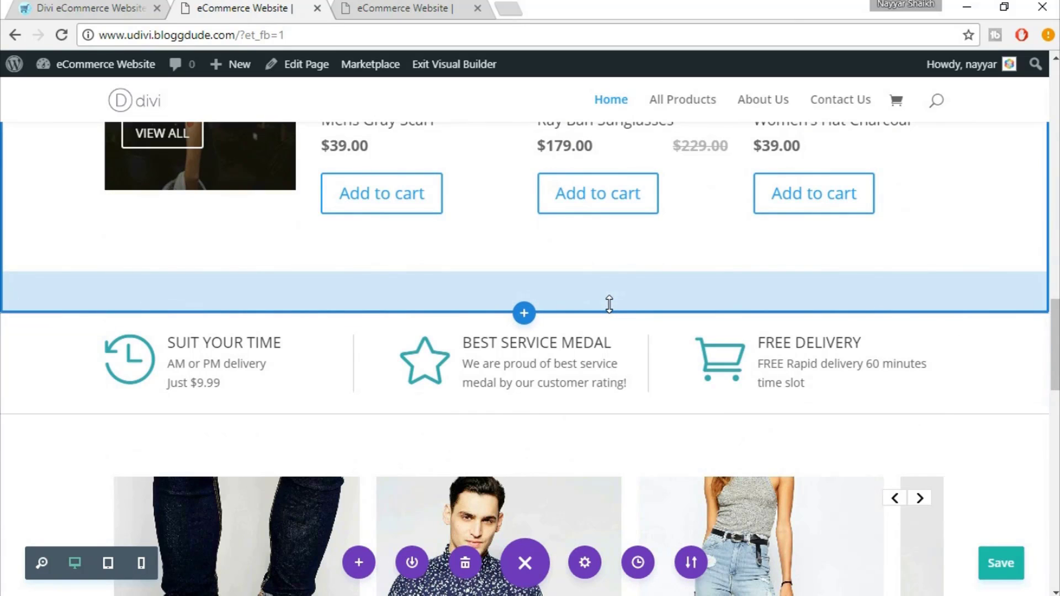
left_click_drag(613, 272, 621, 227)
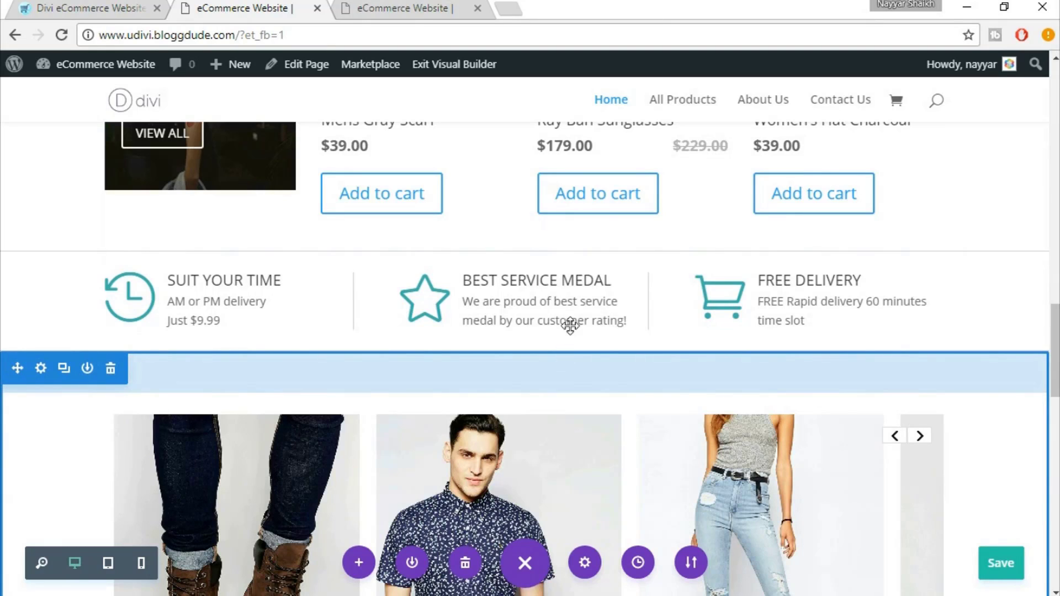
left_click_drag(583, 298, 589, 282)
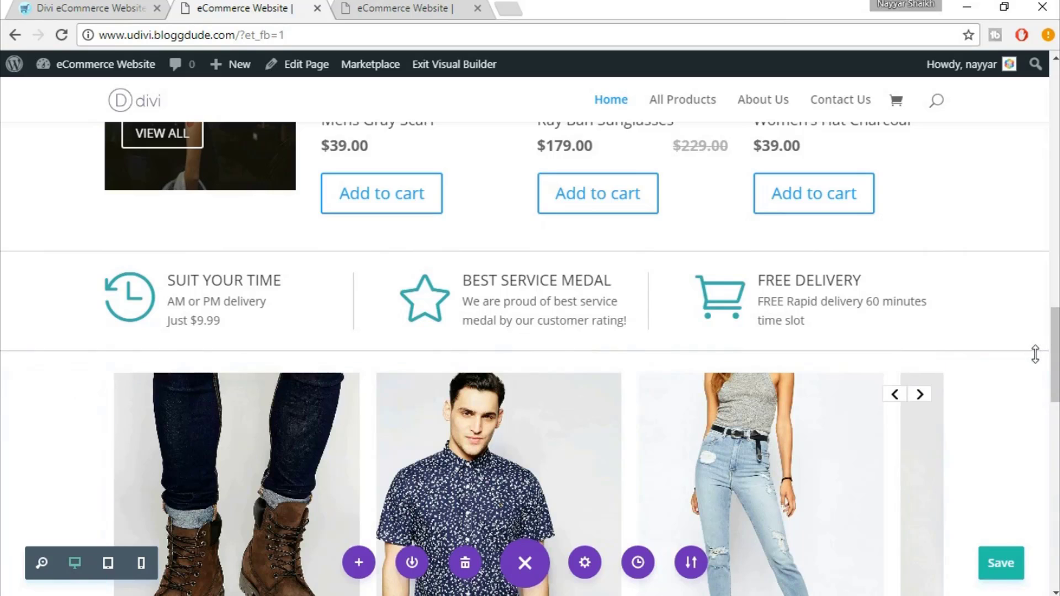
scroll(1035, 354, "down", 9)
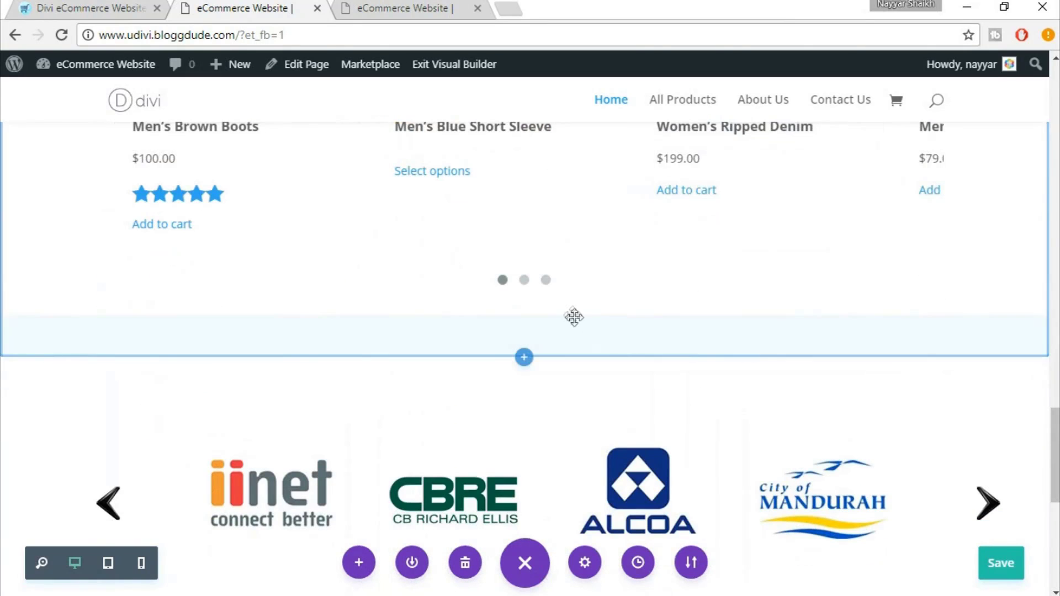
Shrink the product carousel section's bottom padding
left_click_drag(583, 333, 600, 273)
scroll(558, 348, "down", 2)
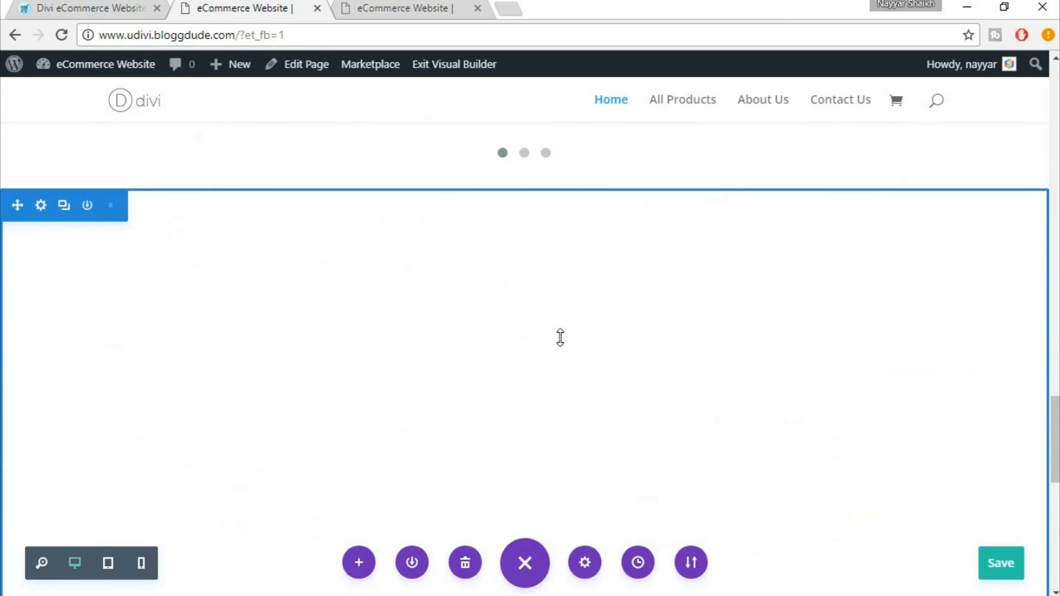
scroll(541, 303, "down", 5)
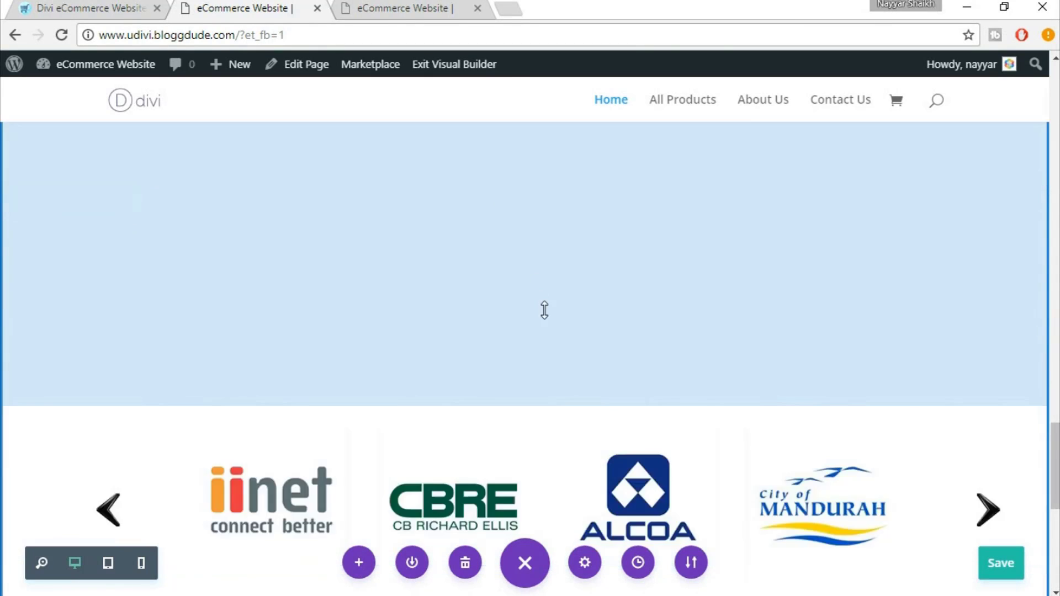
scroll(549, 343, "up", 5)
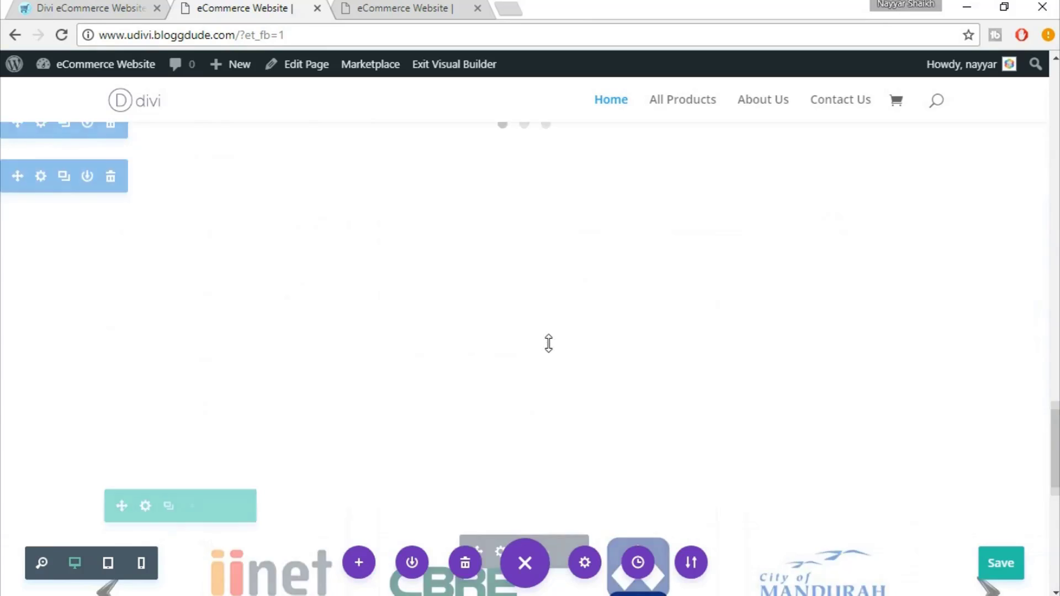
scroll(549, 343, "up", 2)
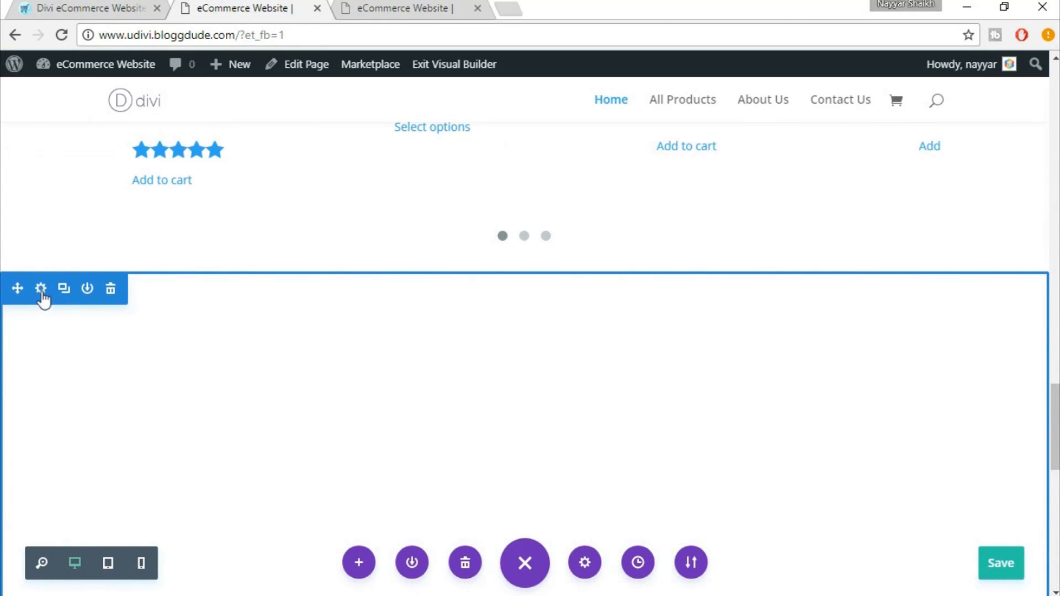
Set the client-logo section's custom top and bottom padding to 0
left_click(41, 289)
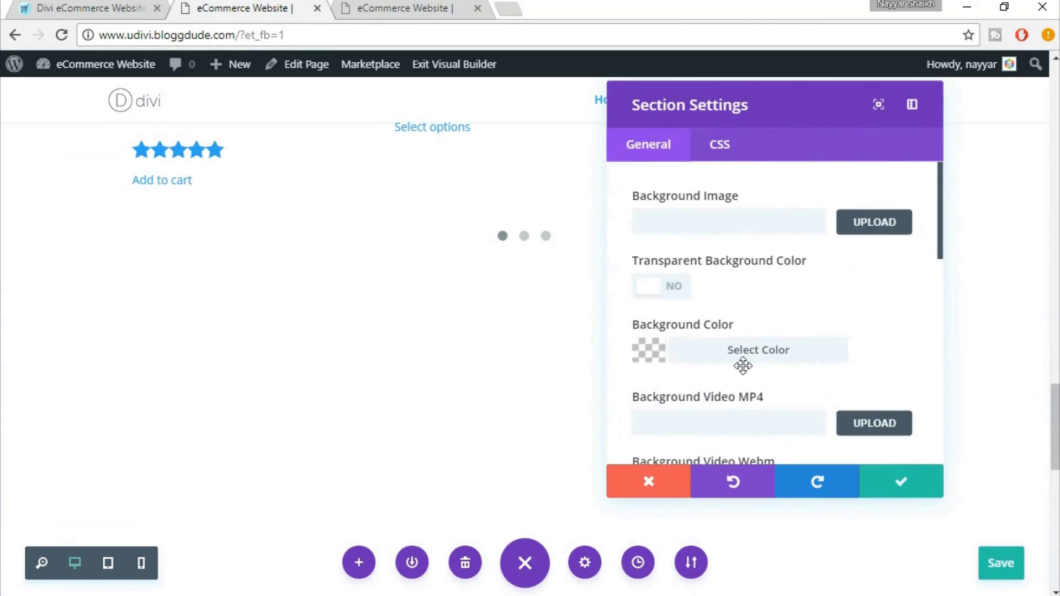
scroll(862, 386, "down", 2)
scroll(859, 368, "down", 8)
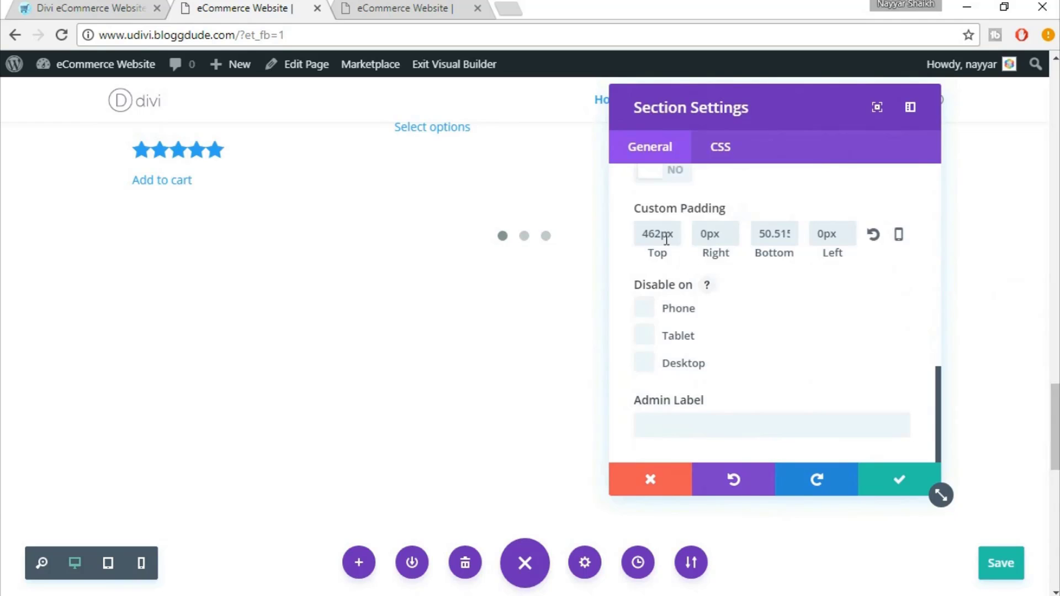
double_click(653, 239)
type("0")
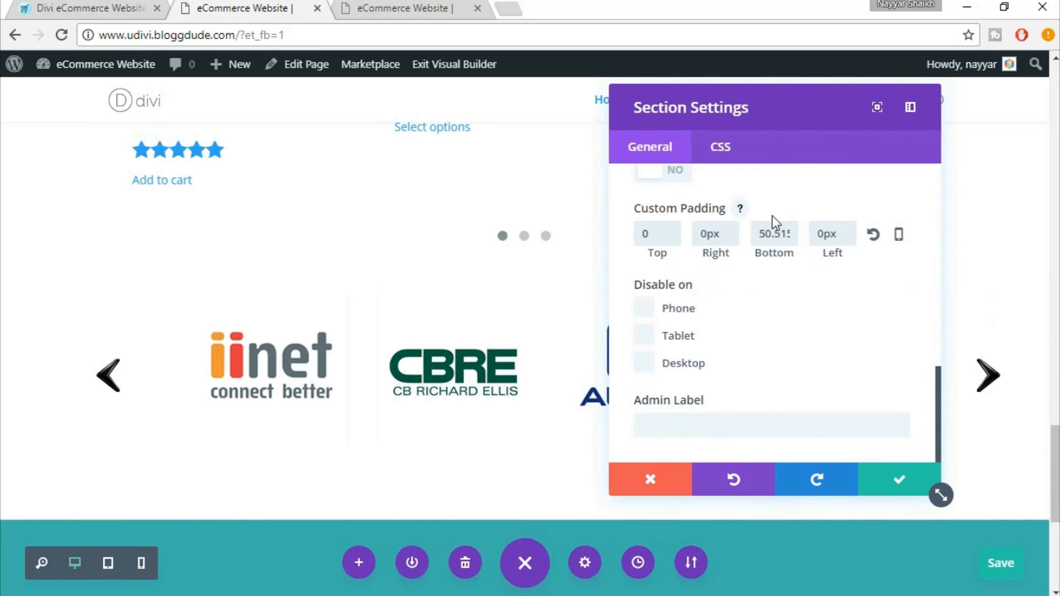
double_click(766, 234)
type("0")
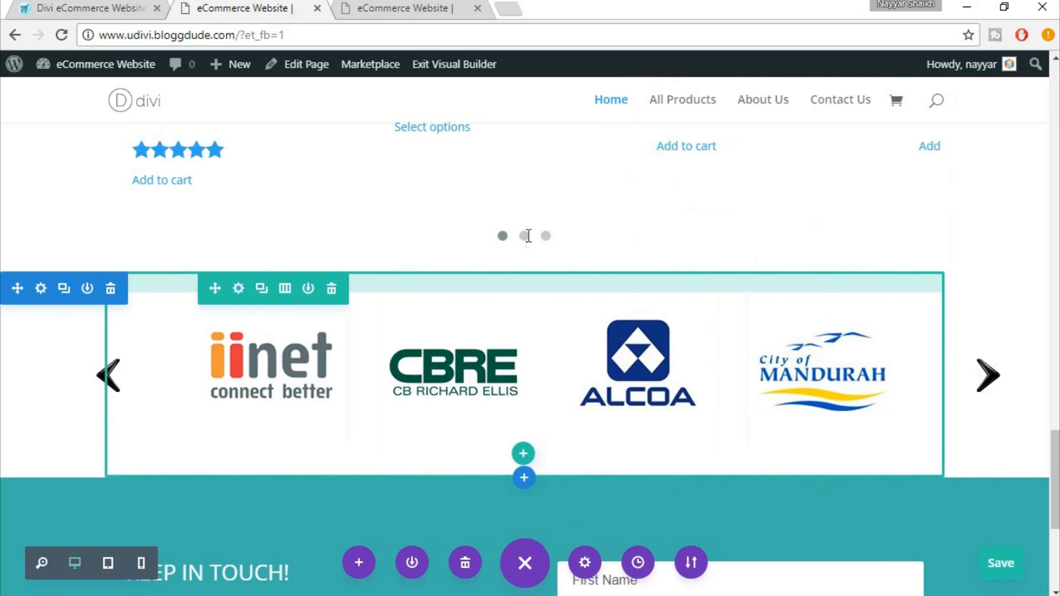
Check the trimmed layout and save the homepage
scroll(507, 428, "down", 6)
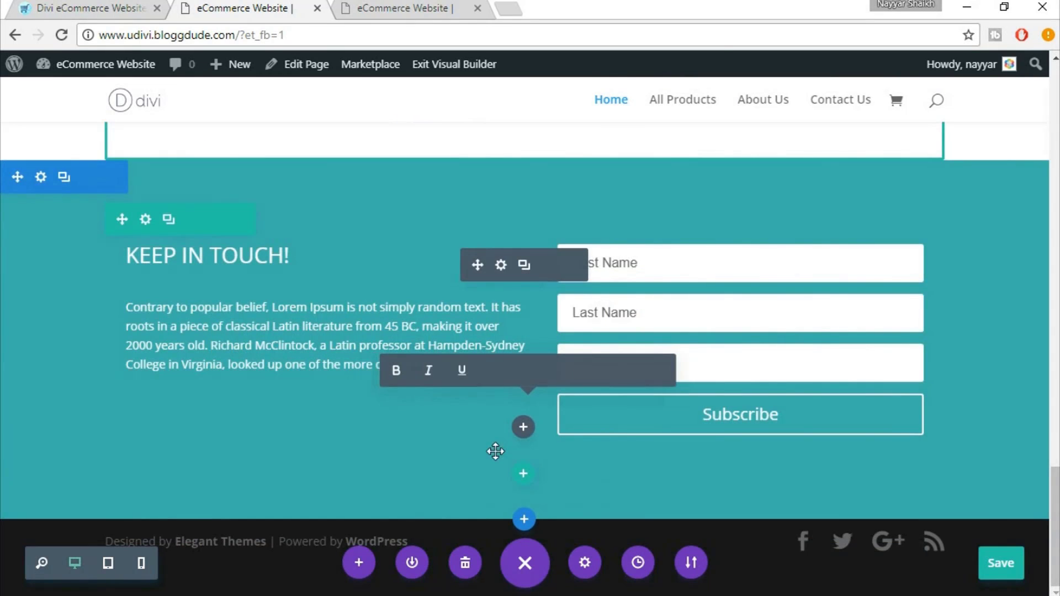
scroll(480, 308, "up", 3)
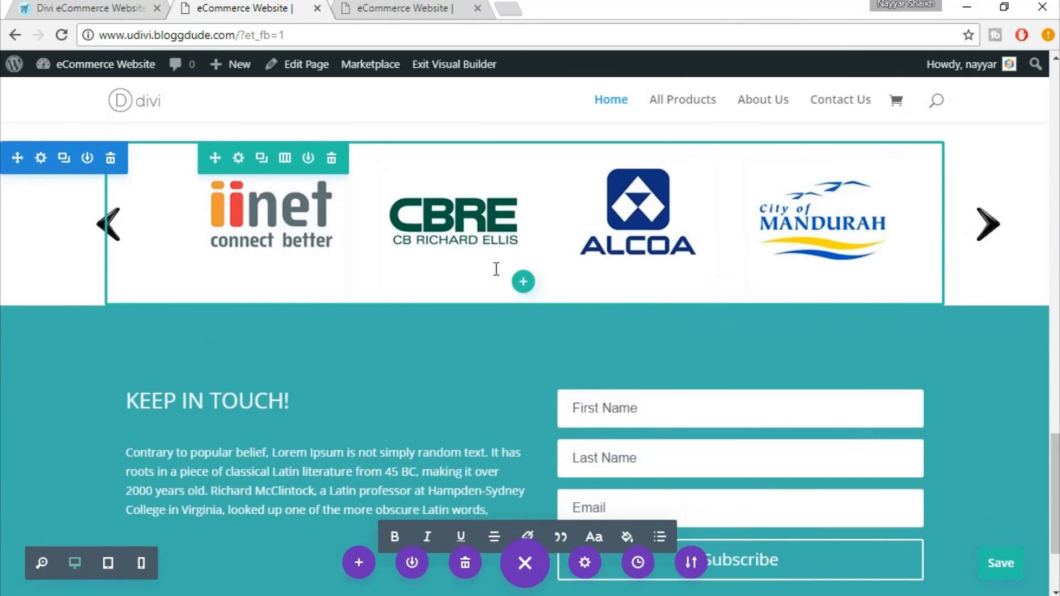
scroll(953, 346, "up", 5)
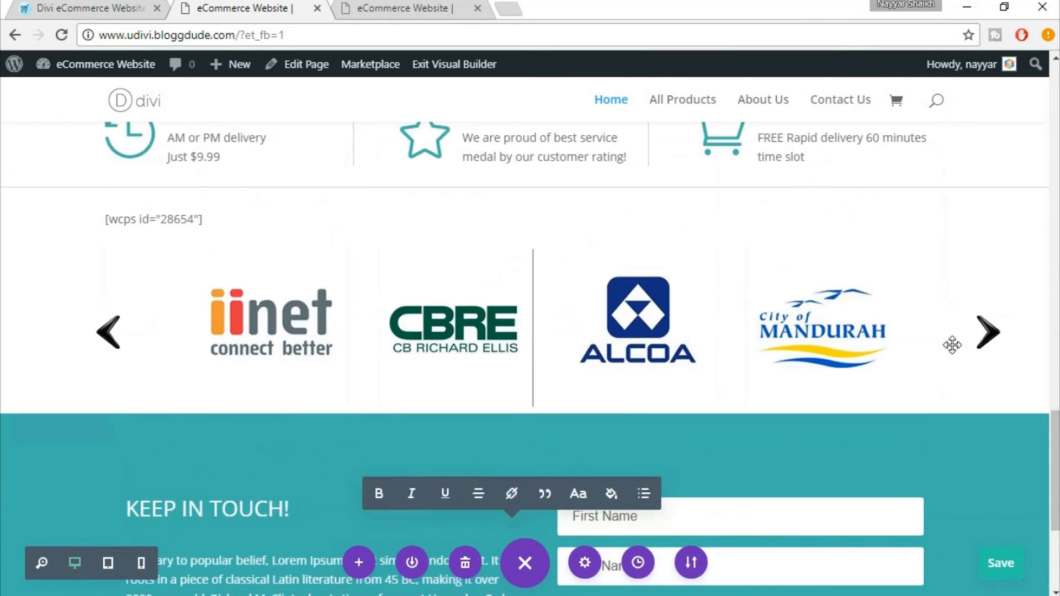
scroll(952, 345, "down", 4)
scroll(953, 345, "down", 4)
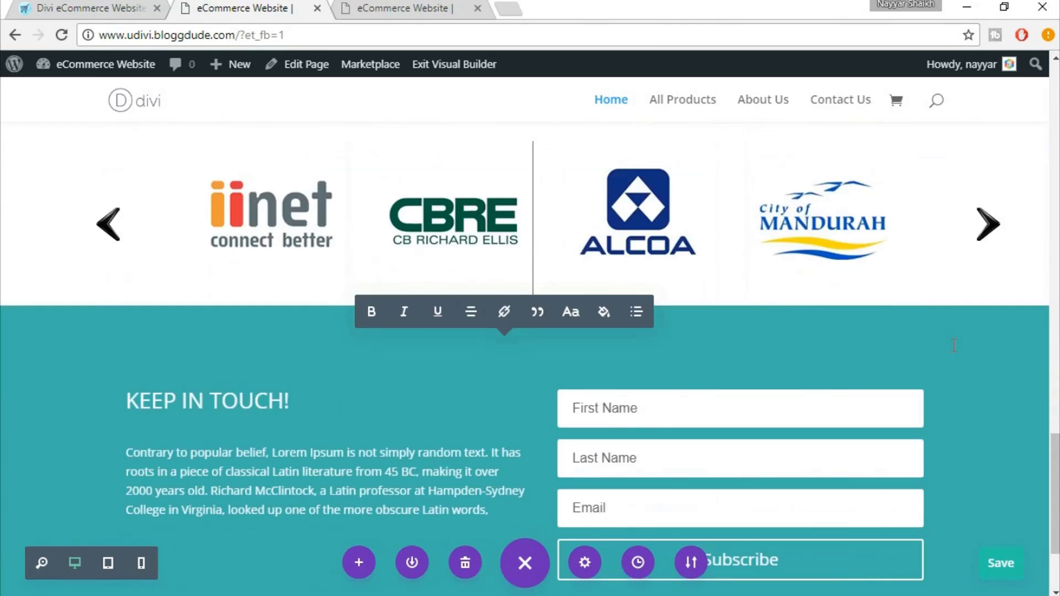
left_click(1003, 569)
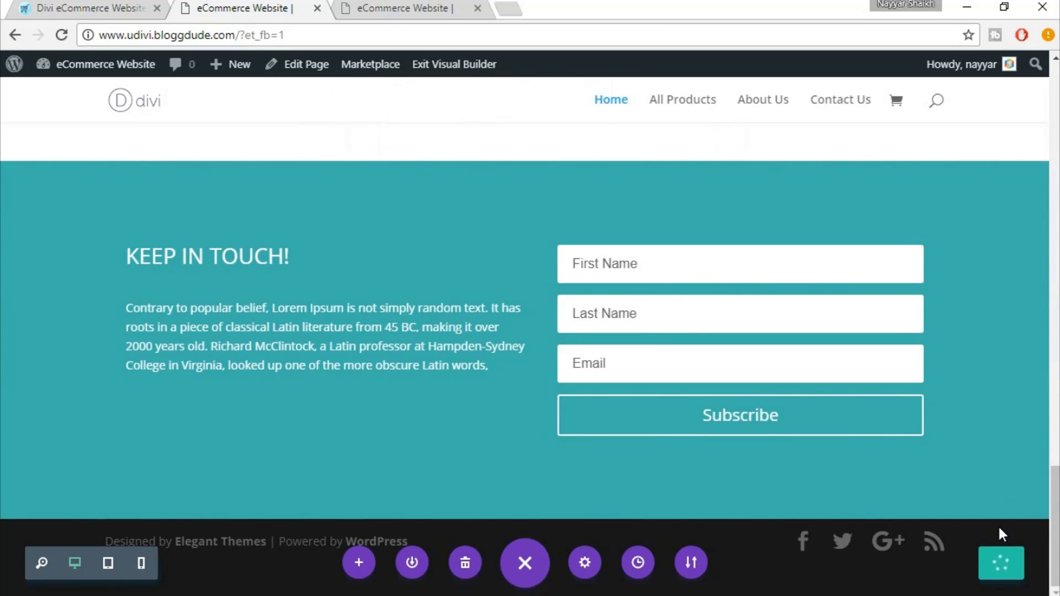
On the live homepage, right-click the Red Cotton Flannel Shirt's Add to cart button
left_click(392, 5)
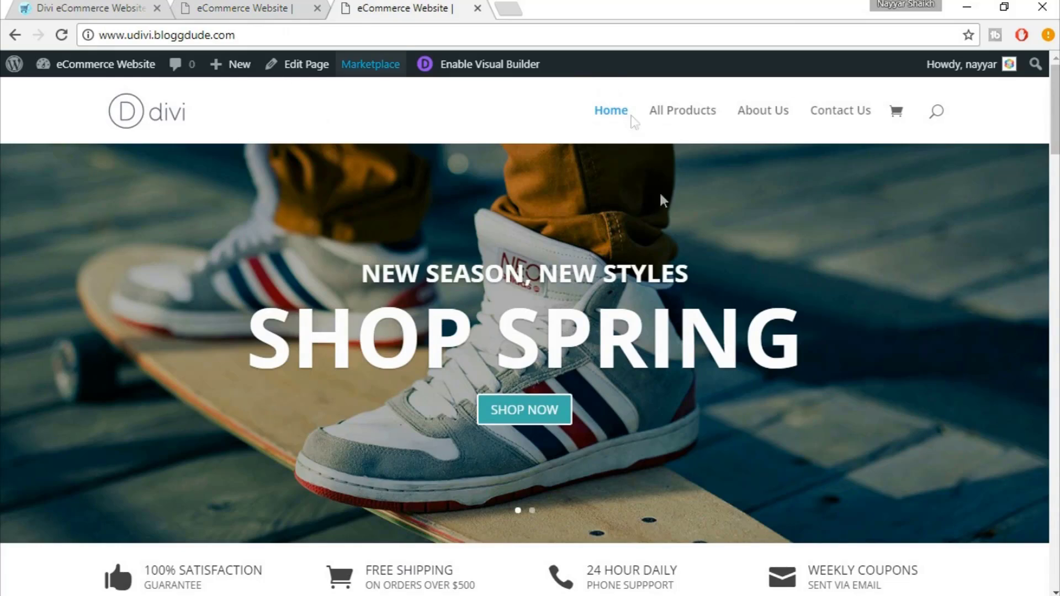
scroll(666, 205, "down", 1)
scroll(666, 204, "down", 10)
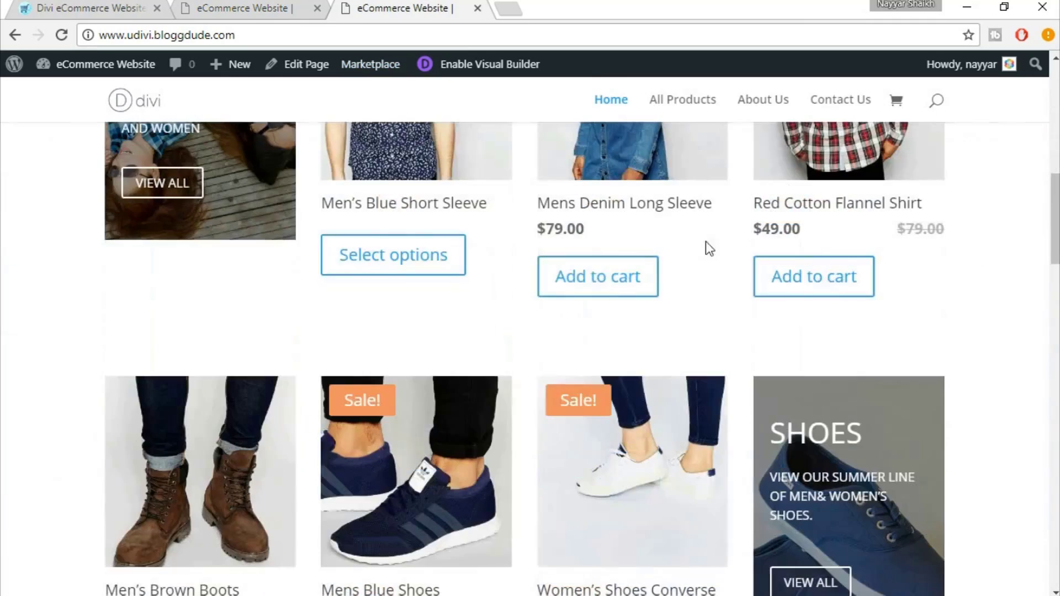
scroll(608, 293, "up", 3)
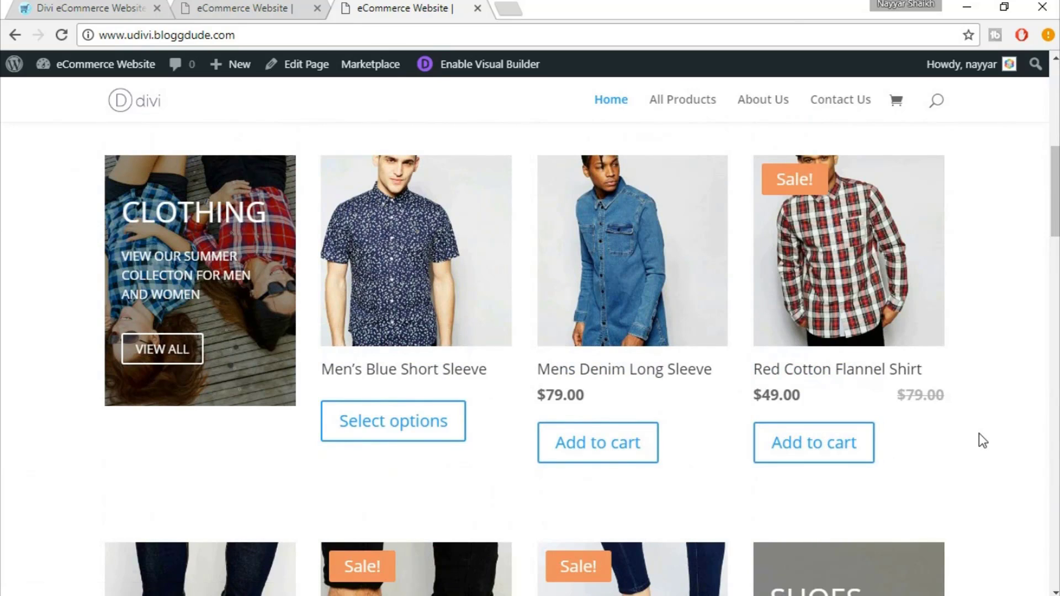
scroll(979, 434, "down", 2)
scroll(979, 433, "up", 2)
right_click(797, 442)
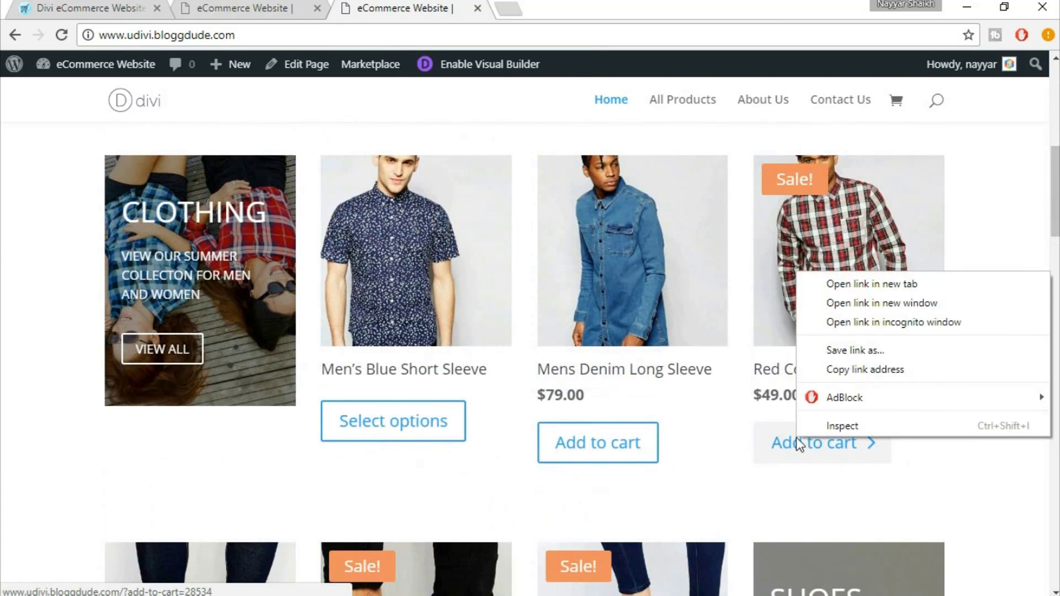
Inspect the flannel shirt's Add to cart button and scroll its styles to the h4 colour rule
left_click(853, 425)
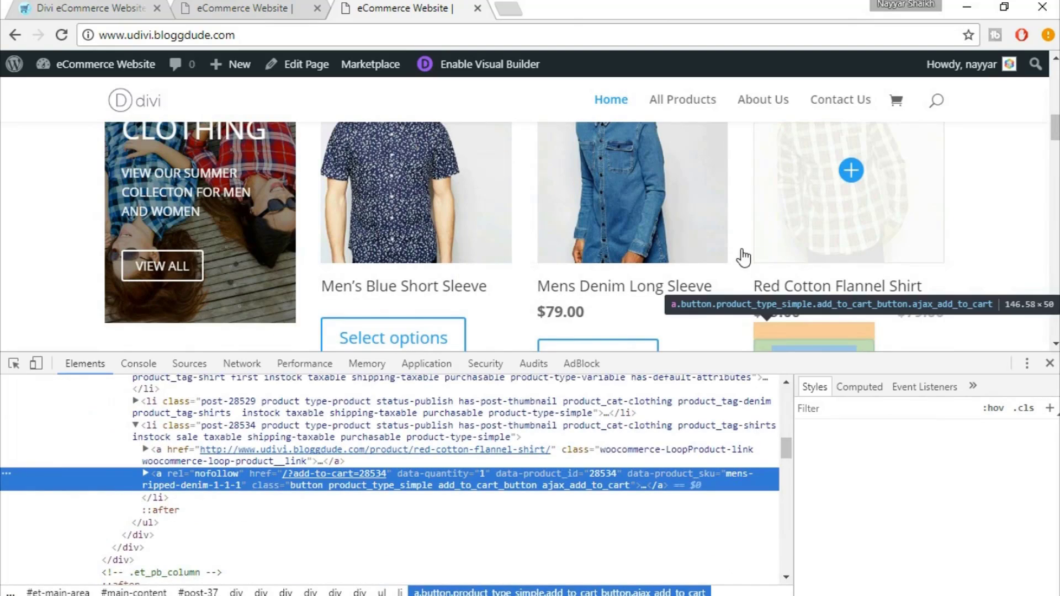
scroll(685, 252, "down", 2)
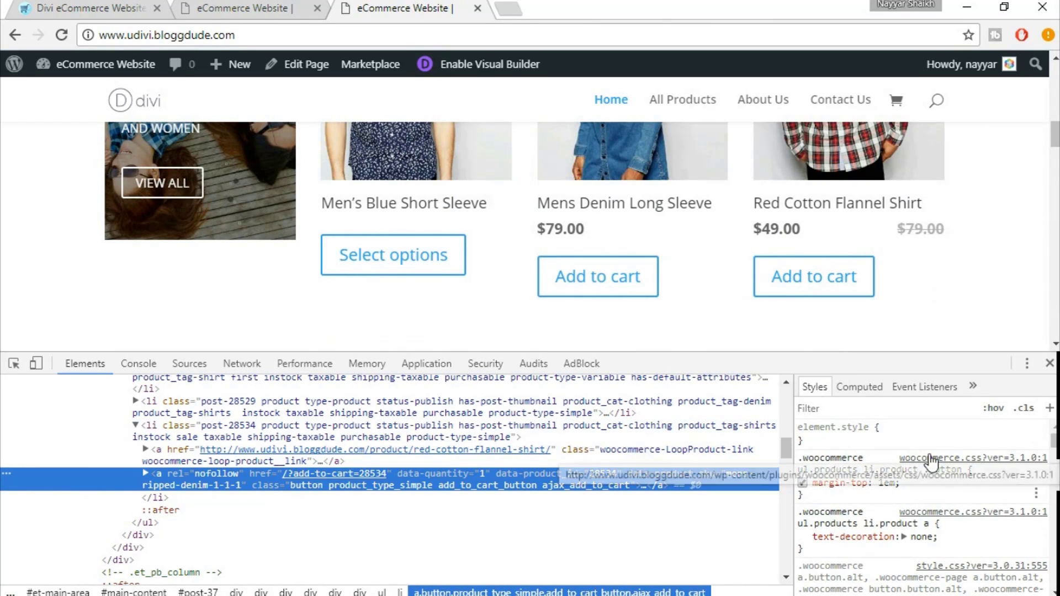
scroll(933, 480, "down", 5)
scroll(975, 496, "down", 5)
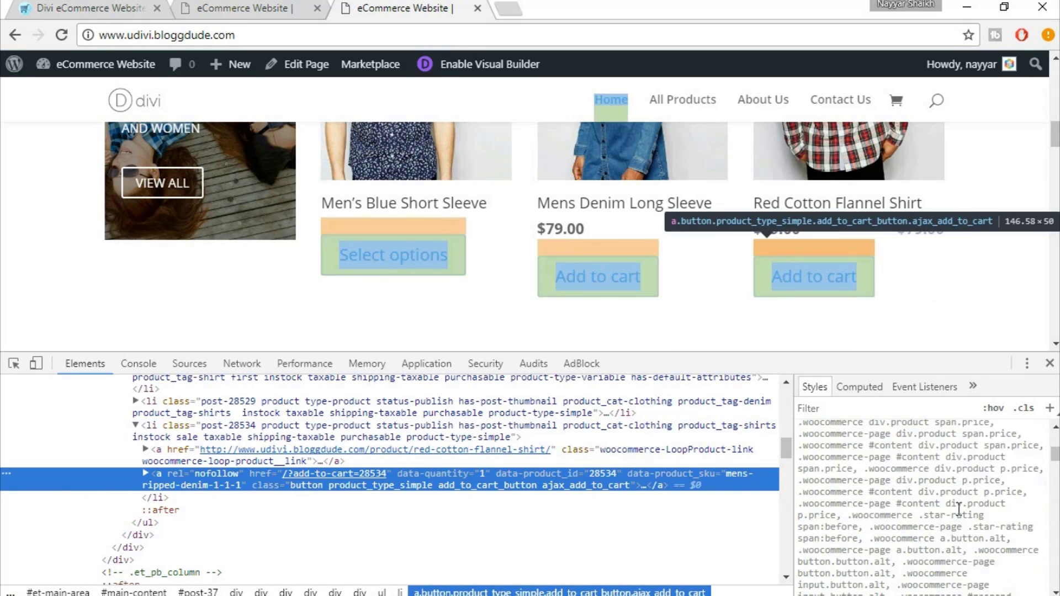
scroll(938, 502, "down", 5)
scroll(959, 508, "down", 5)
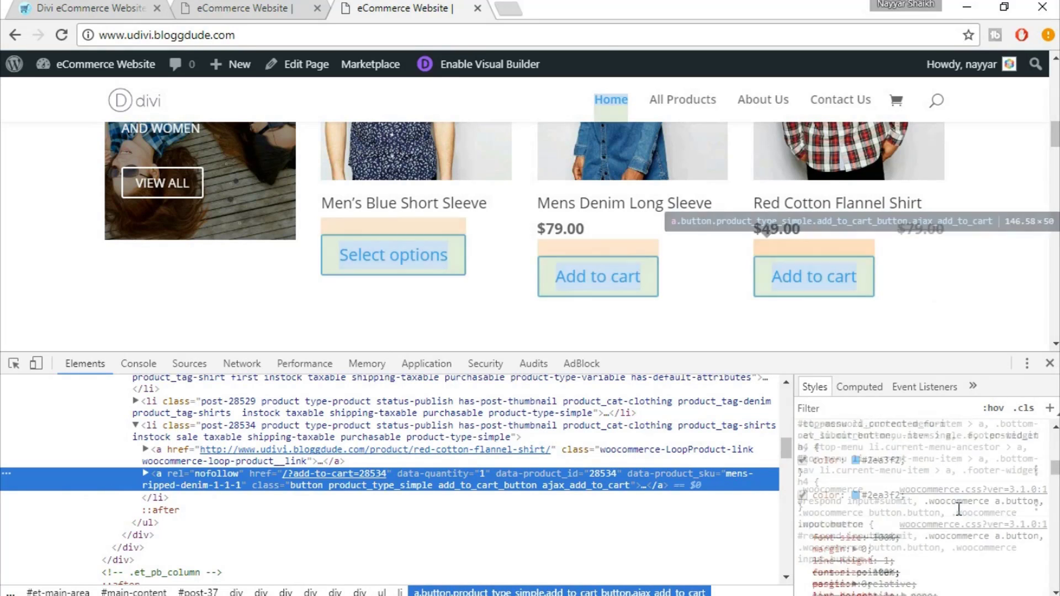
scroll(893, 485, "up", 5)
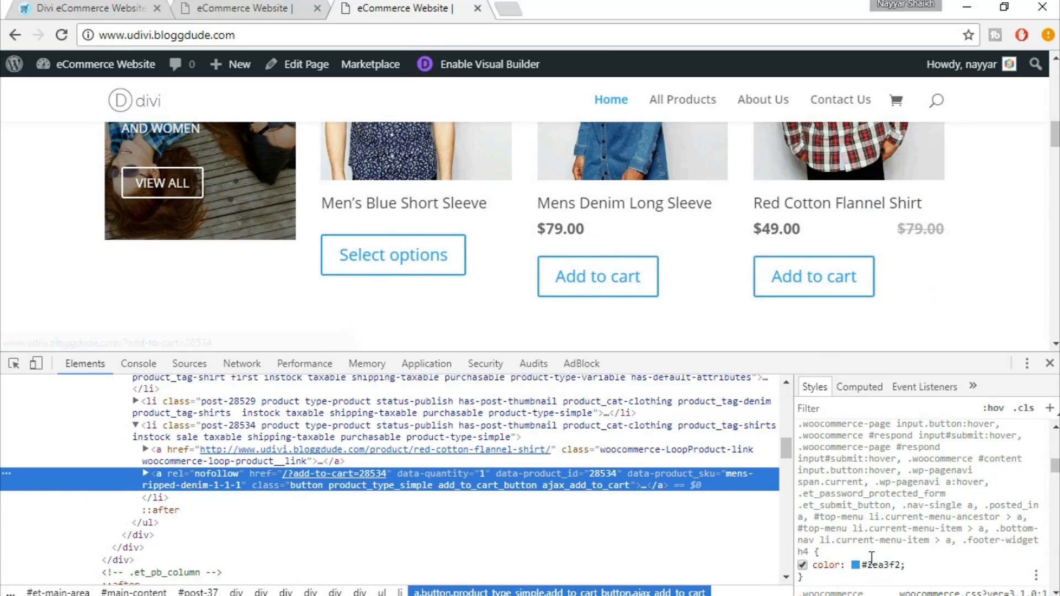
scroll(874, 550, "down", 2)
Change the h4 rule's colour from #2ea3f2 to #3fb0ac and select the whole rule for copying
left_click(875, 476)
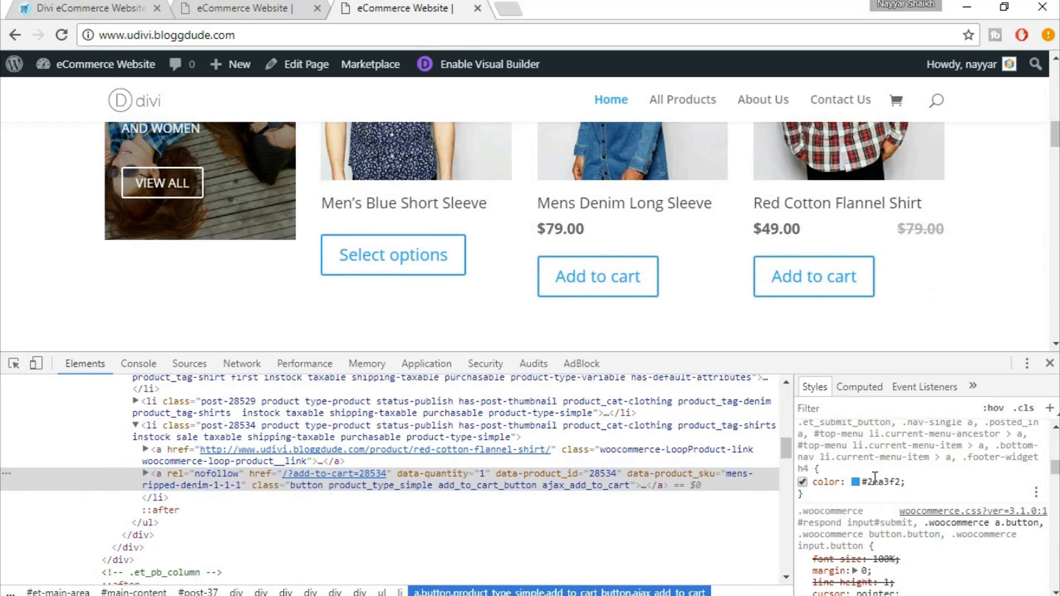
left_click(875, 476)
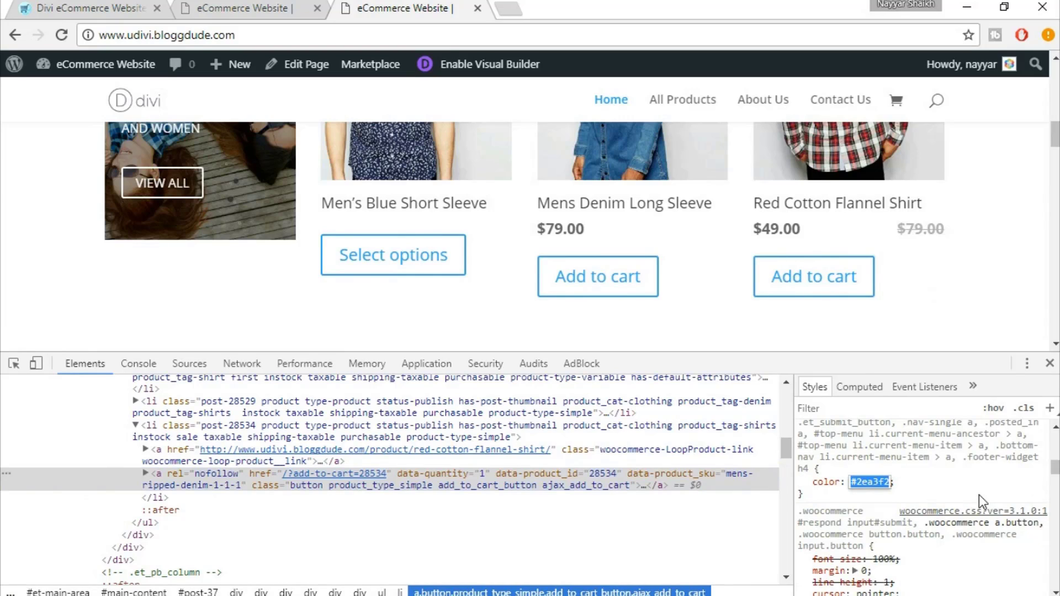
type("#3")
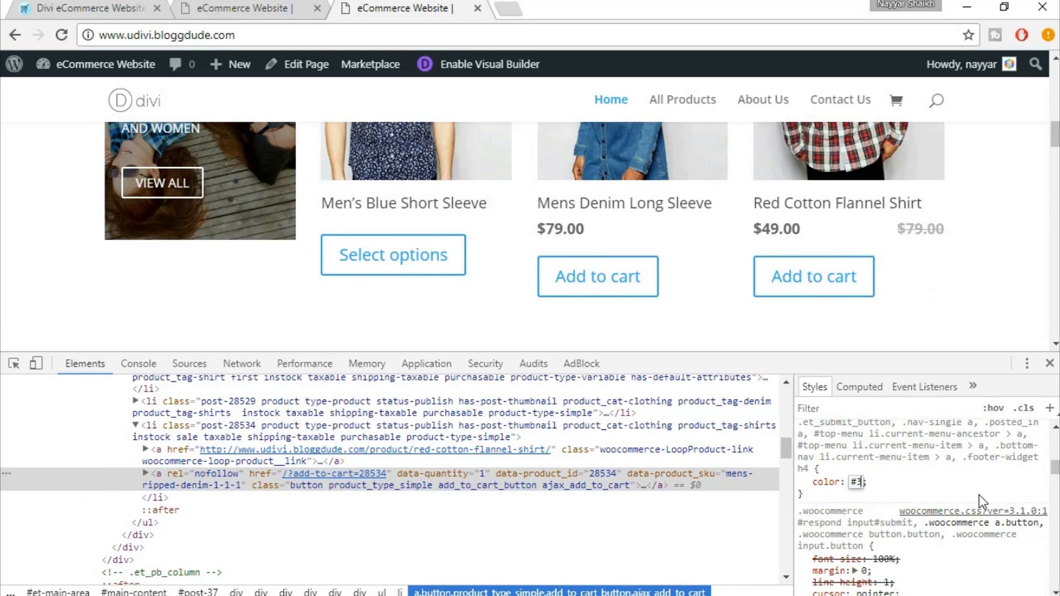
type("fb")
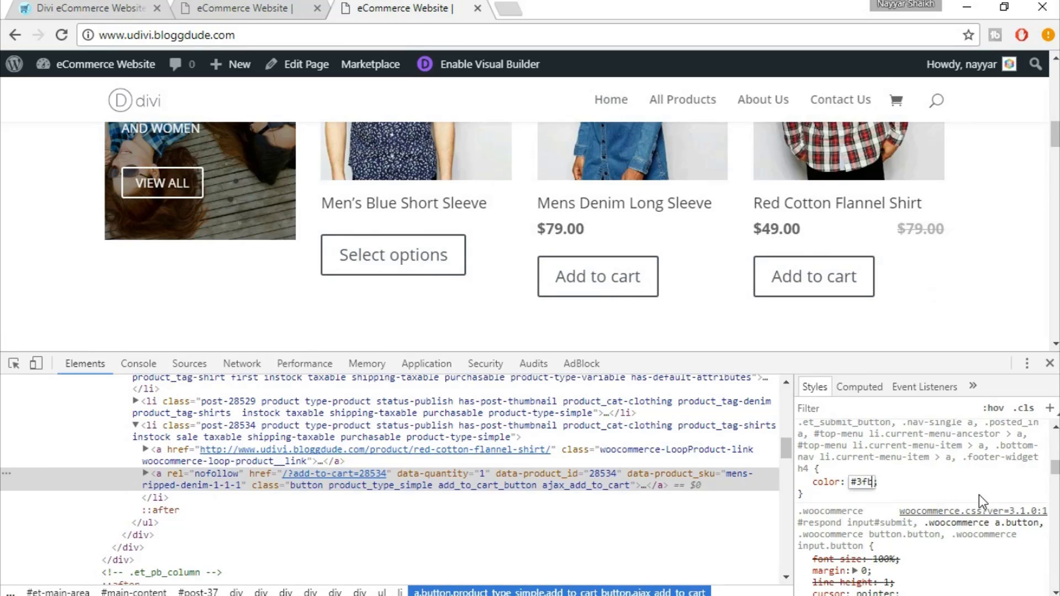
type("0add")
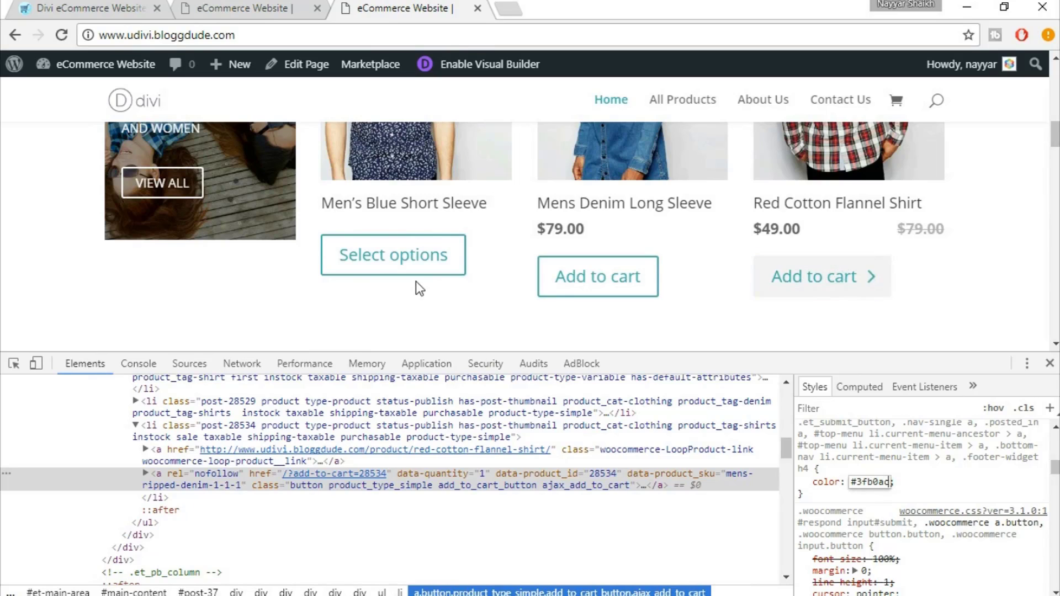
key("BackSpace")
type("d")
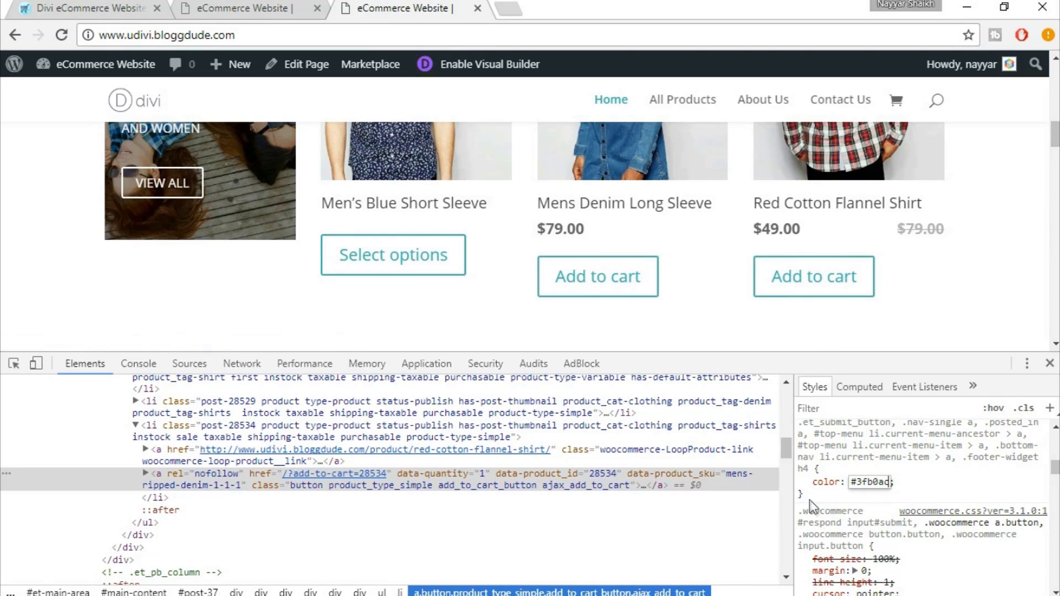
left_click_drag(784, 470, 801, 409)
left_click_drag(853, 490, 827, 484)
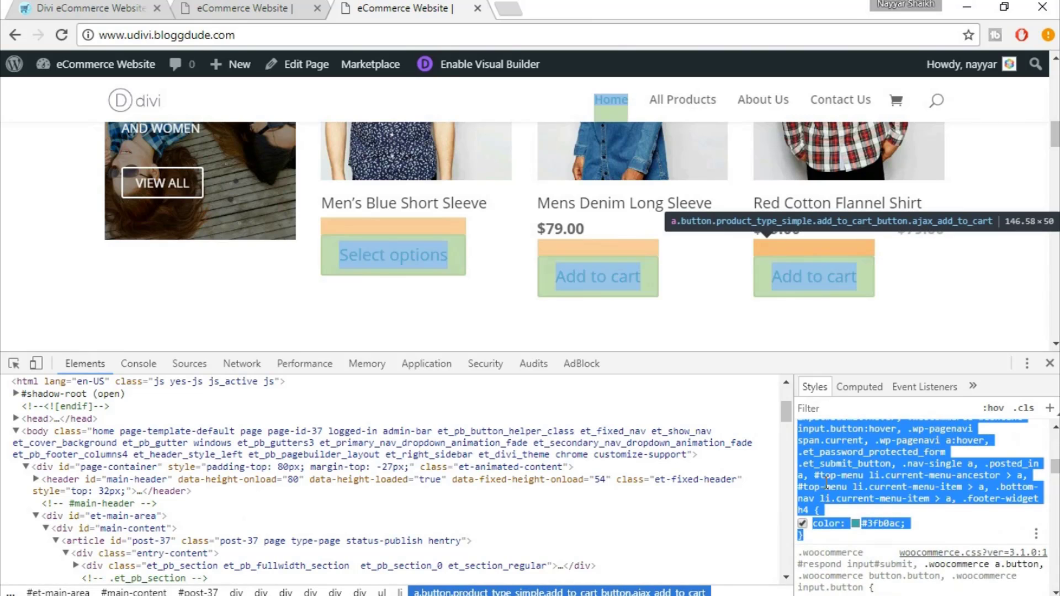
Open the WordPress Dashboard in a new tab from the homepage's admin menu
left_click(306, 7)
mouse_move(105, 65)
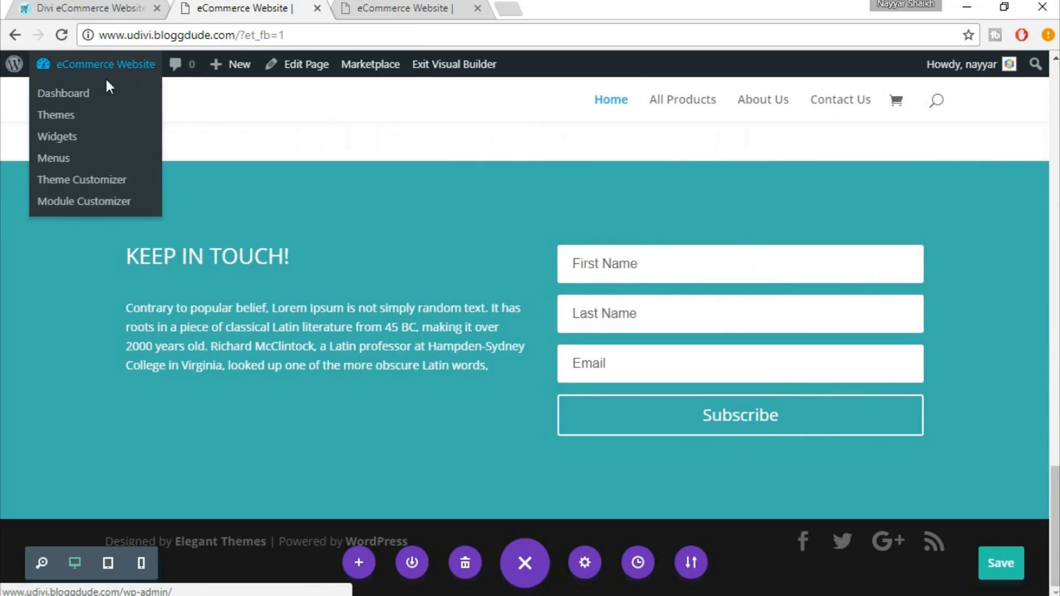
right_click(79, 105)
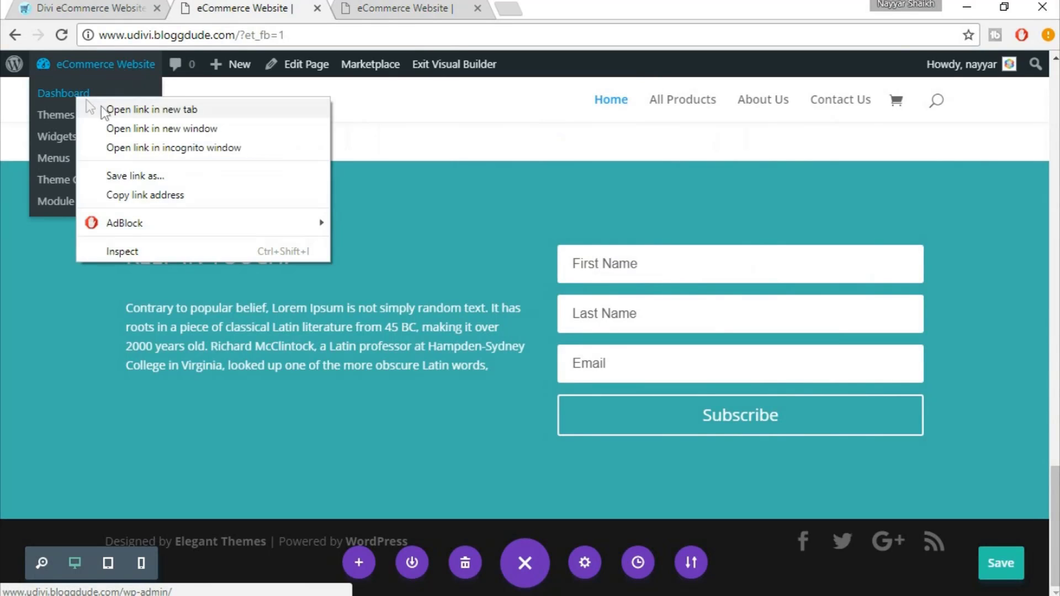
left_click(102, 107)
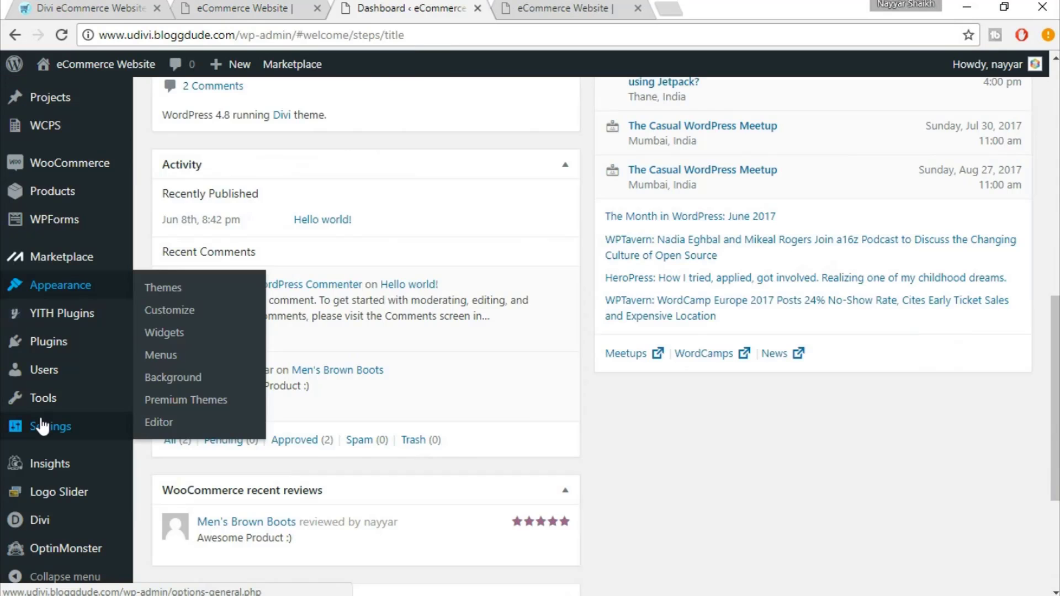
Paste the copied #3fb0ac colour rule into Divi's Custom CSS box and save the theme options
scroll(41, 426, "down", 4)
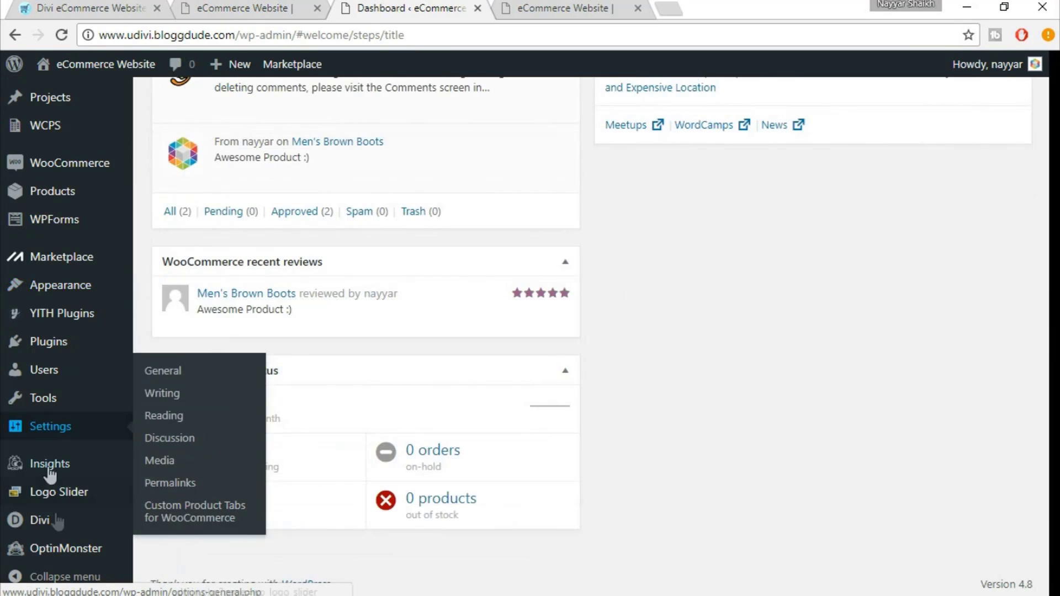
scroll(104, 540, "up", 13)
scroll(162, 513, "up", 2)
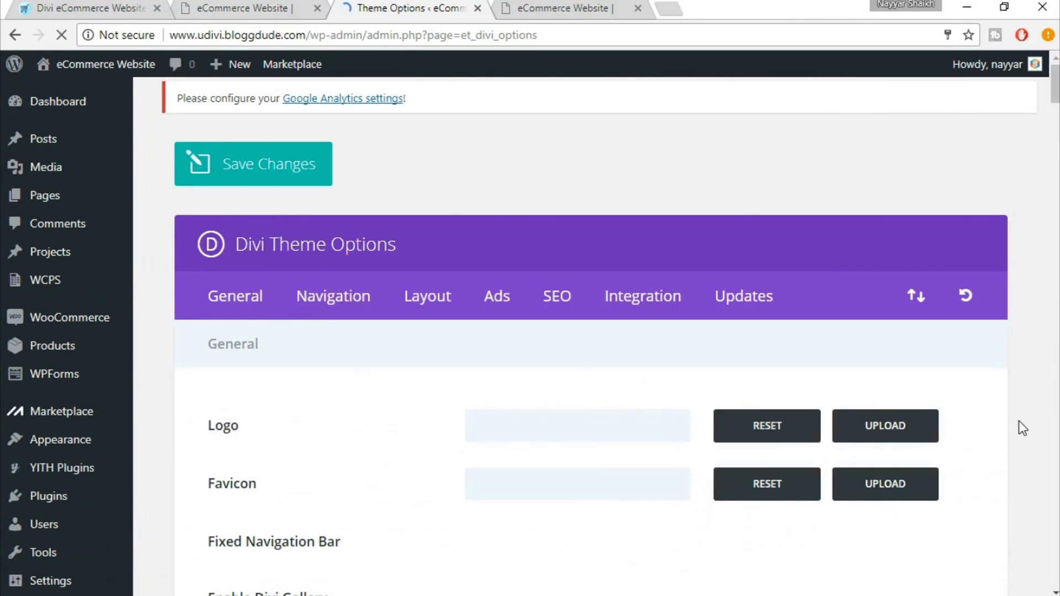
scroll(1019, 422, "down", 20)
scroll(1018, 420, "down", 9)
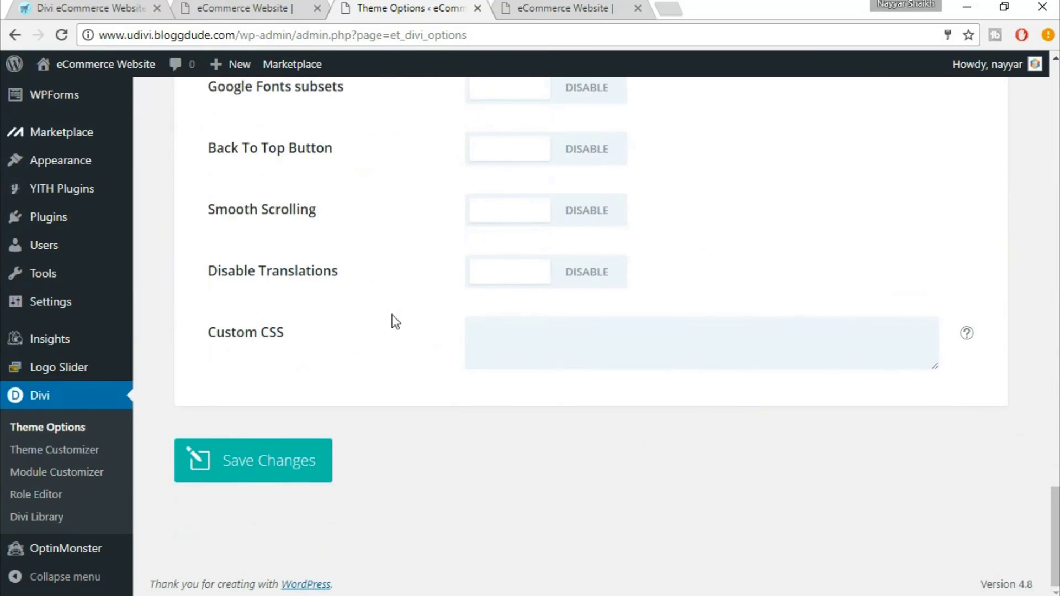
left_click(543, 335)
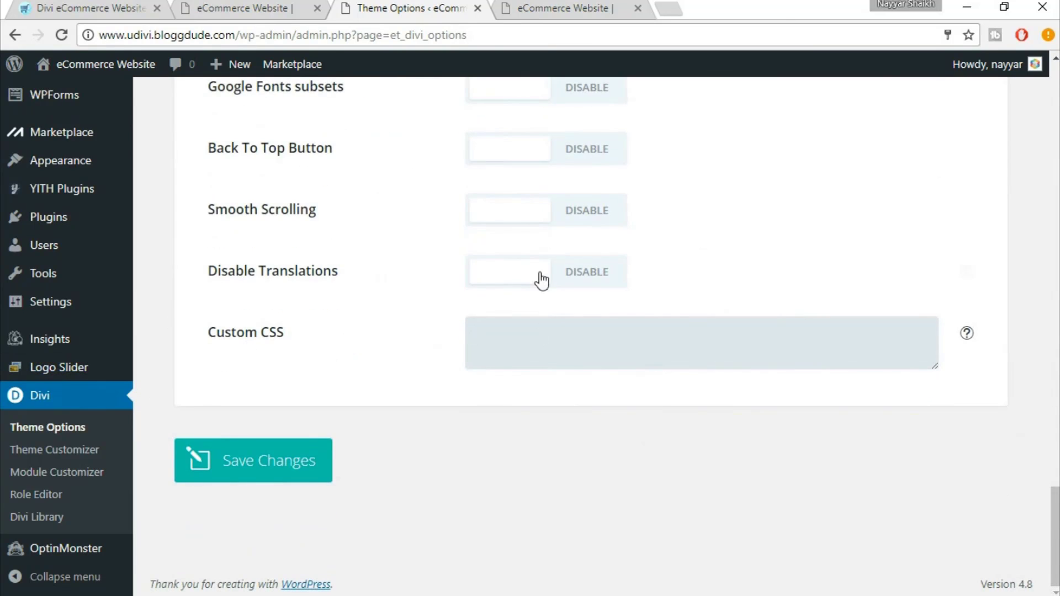
key("ctrl+v")
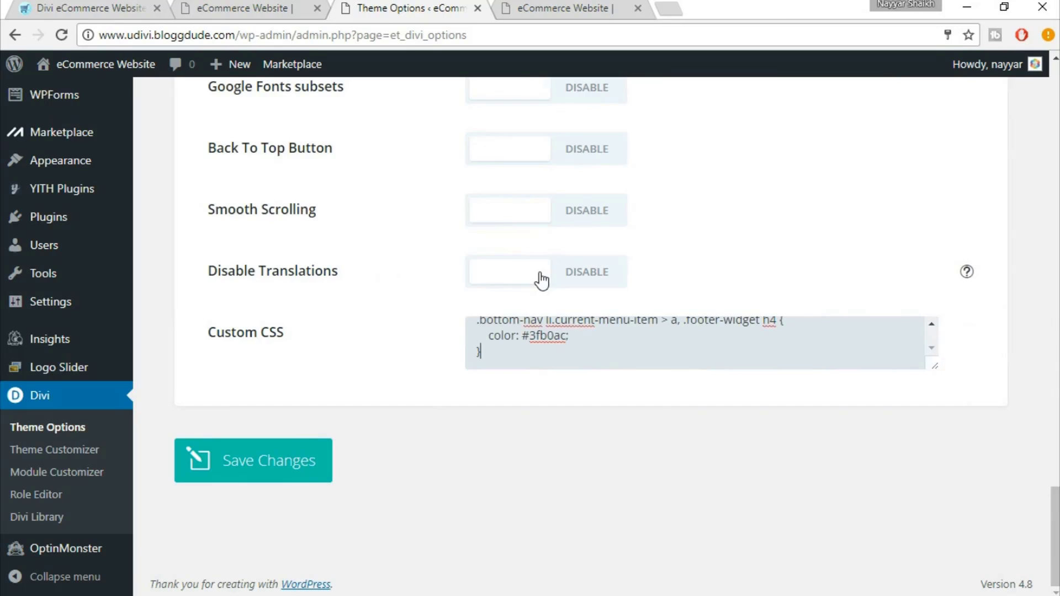
left_click(271, 469)
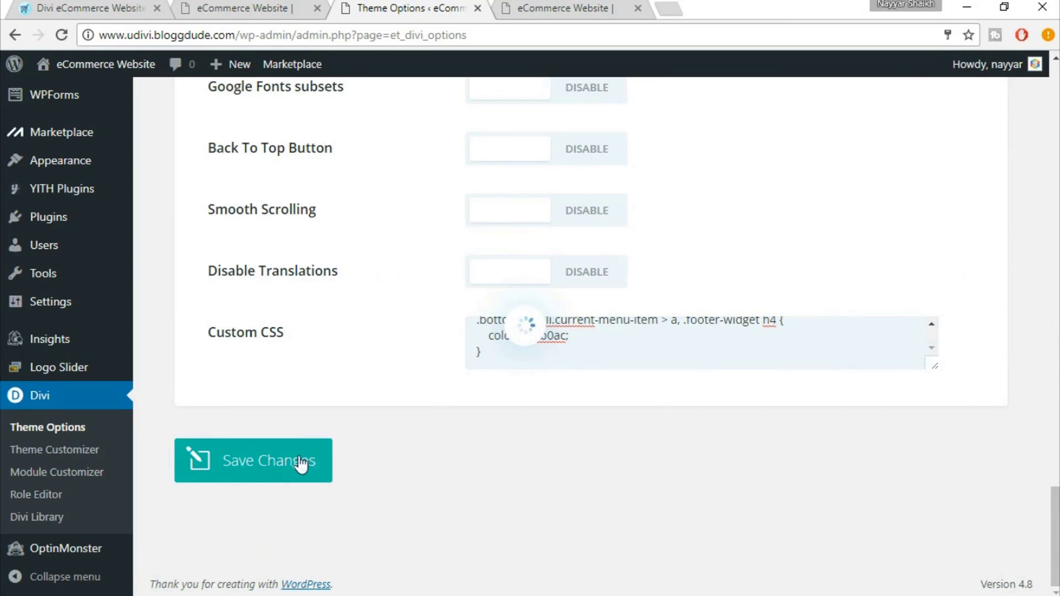
Close DevTools, reload the storefront and scroll through to check the teal shop buttons
left_click(540, 7)
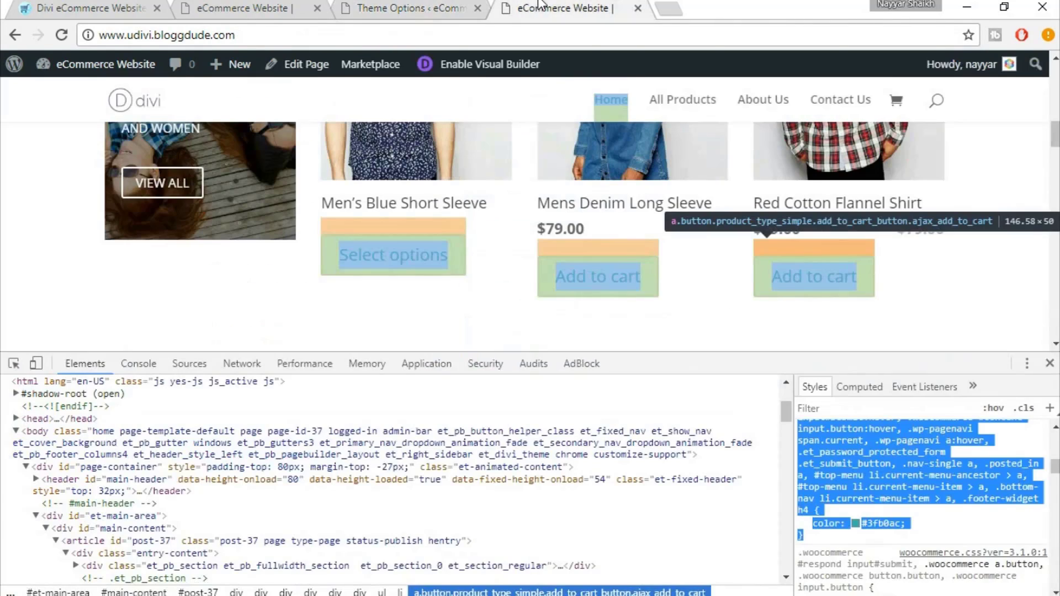
left_click(1051, 364)
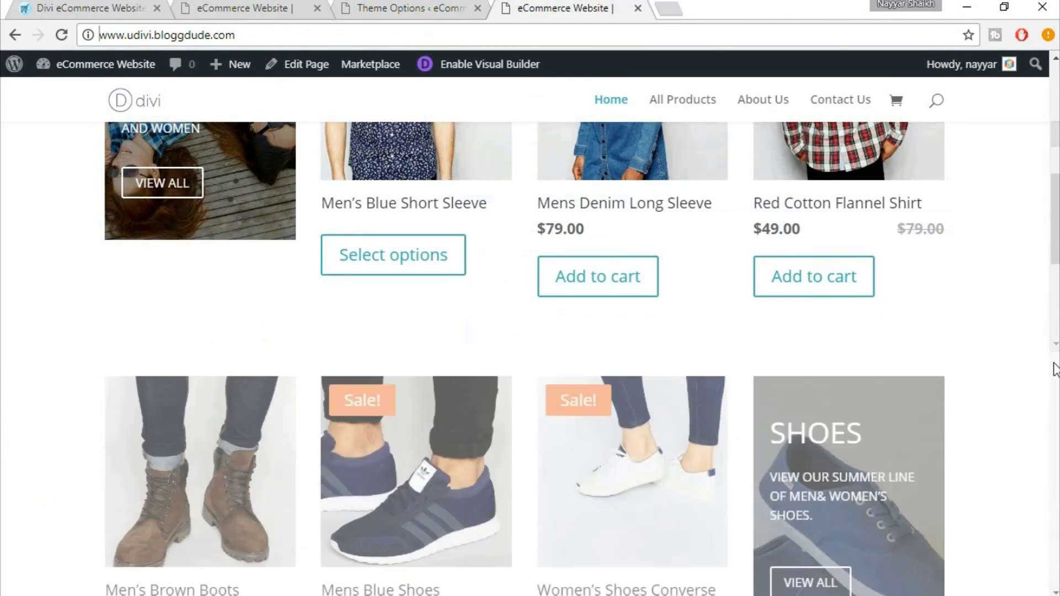
left_click(63, 36)
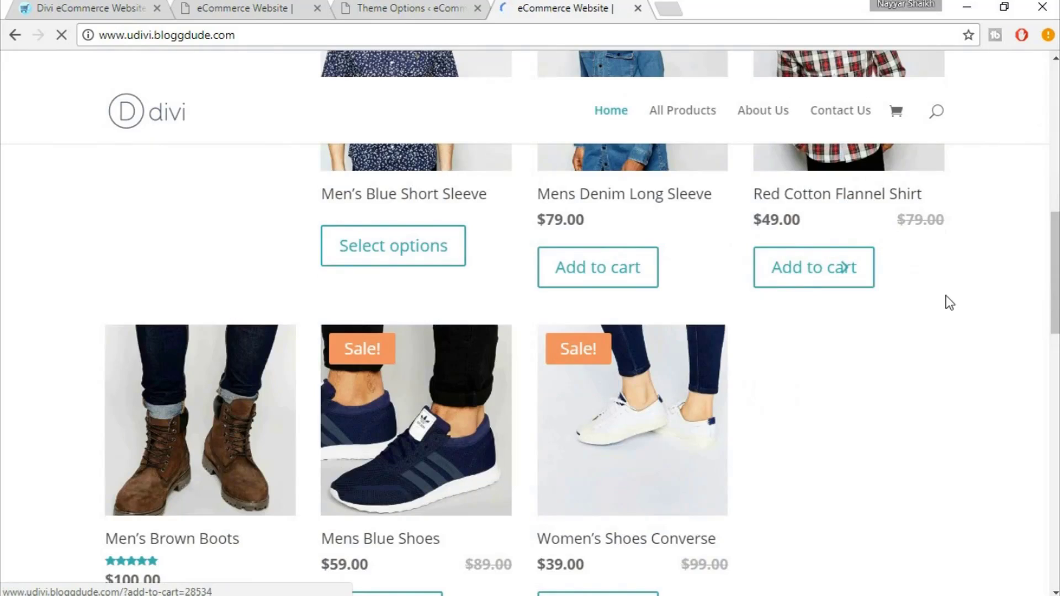
scroll(946, 296, "up", 4)
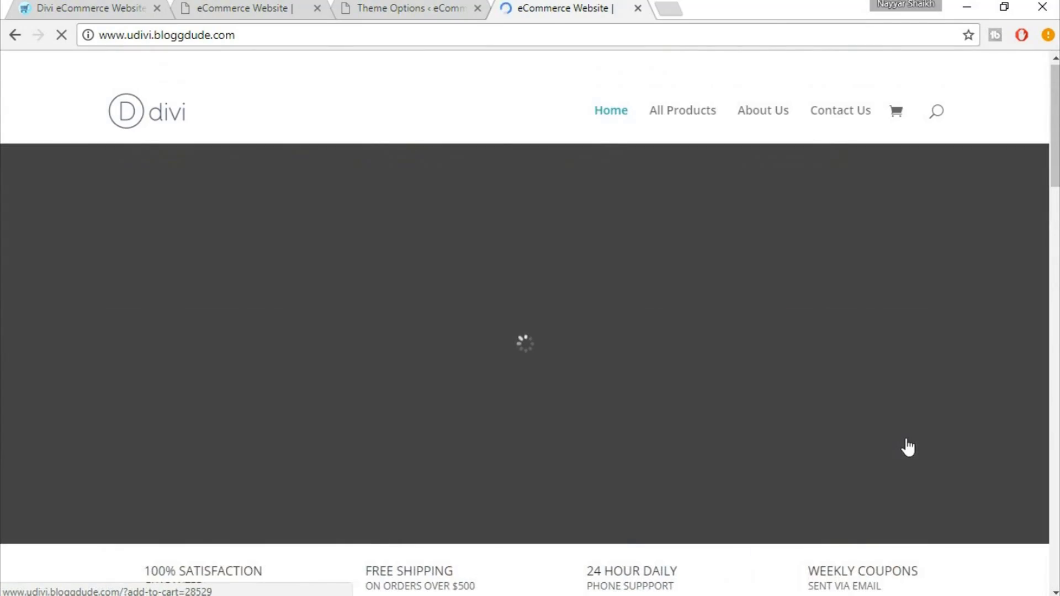
scroll(905, 442, "down", 8)
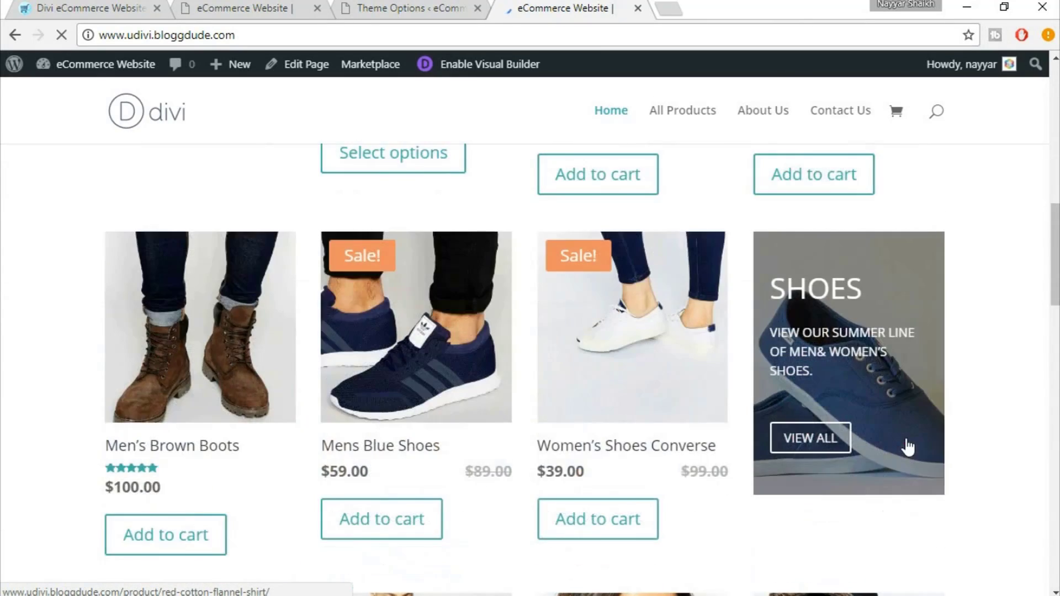
scroll(643, 455, "down", 1)
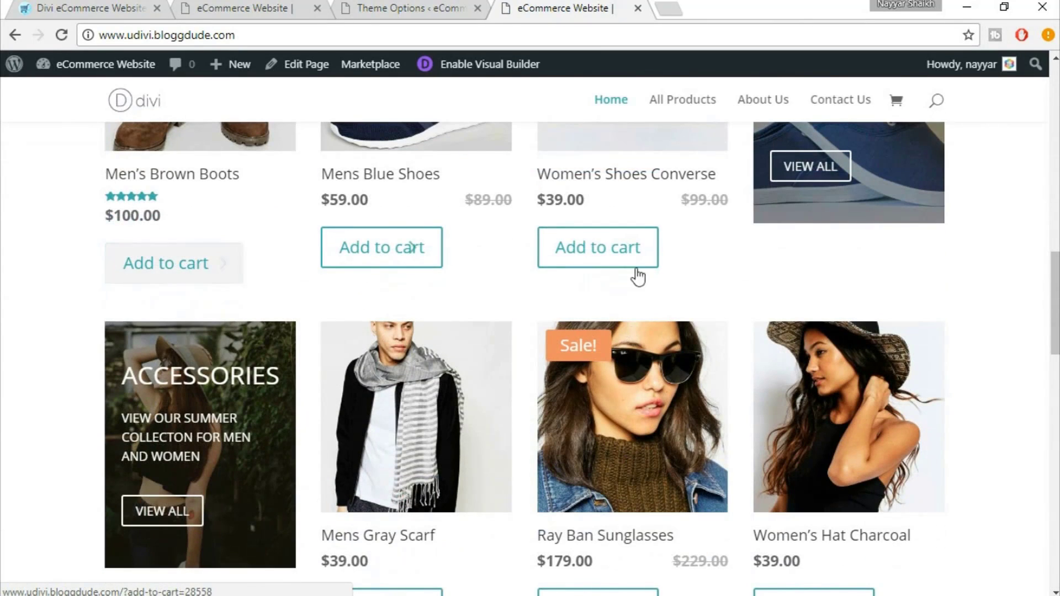
scroll(757, 304, "down", 1)
scroll(757, 304, "down", 5)
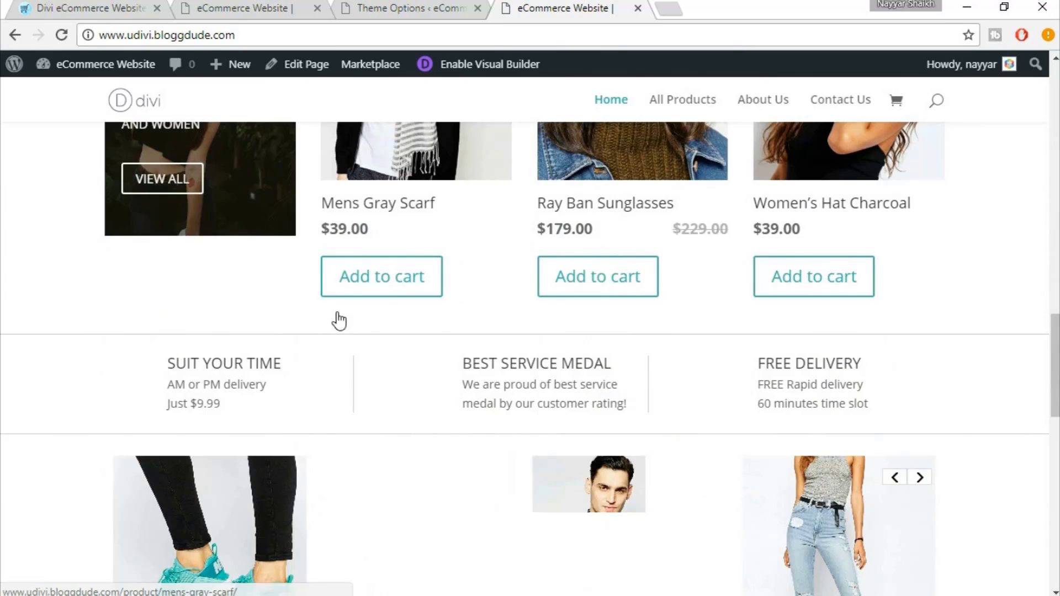
scroll(339, 320, "down", 3)
scroll(940, 346, "down", 7)
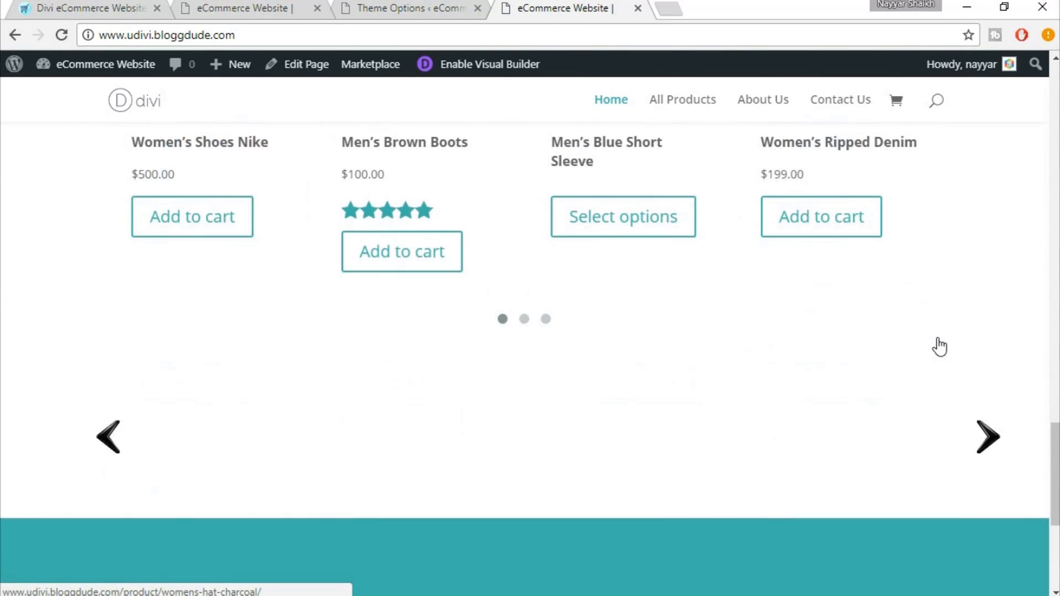
scroll(963, 352, "down", 3)
scroll(963, 352, "up", 6)
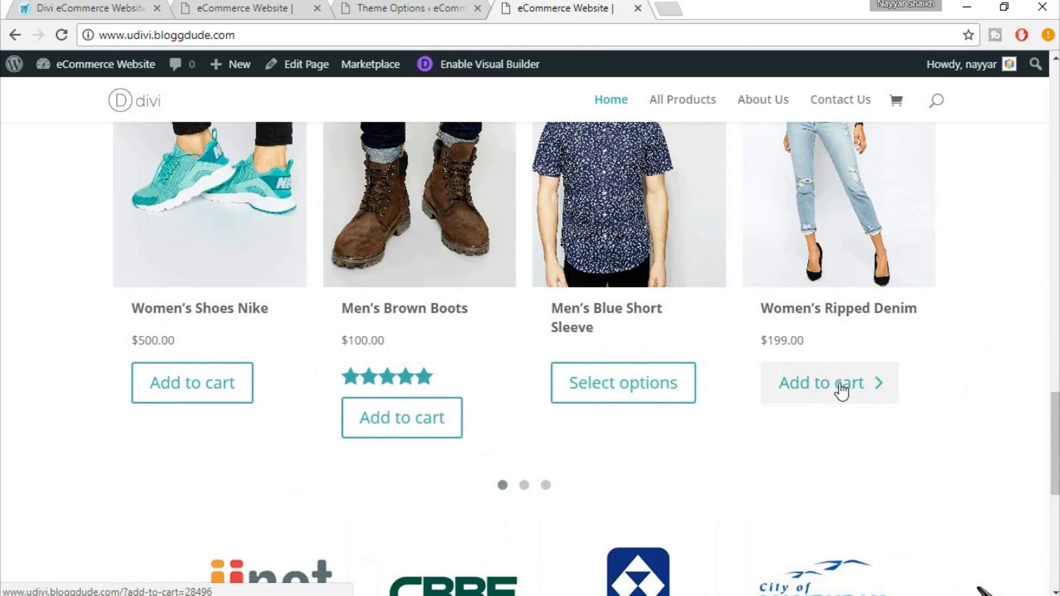
Add Women's Ripped Denim to the cart and scroll back to the top of the homepage
left_click(850, 397)
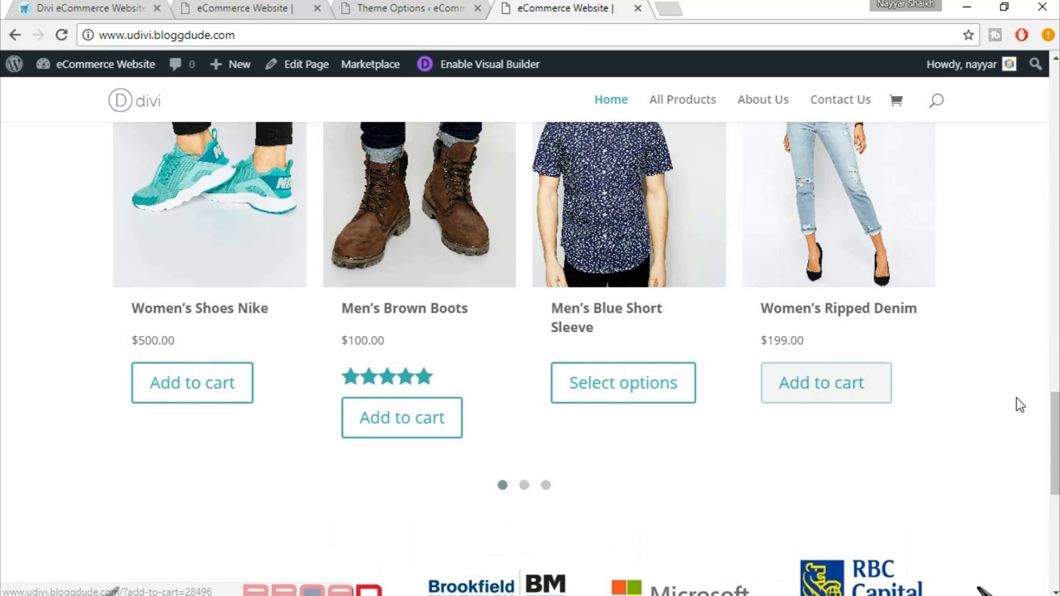
scroll(1018, 403, "down", 2)
scroll(1019, 403, "down", 5)
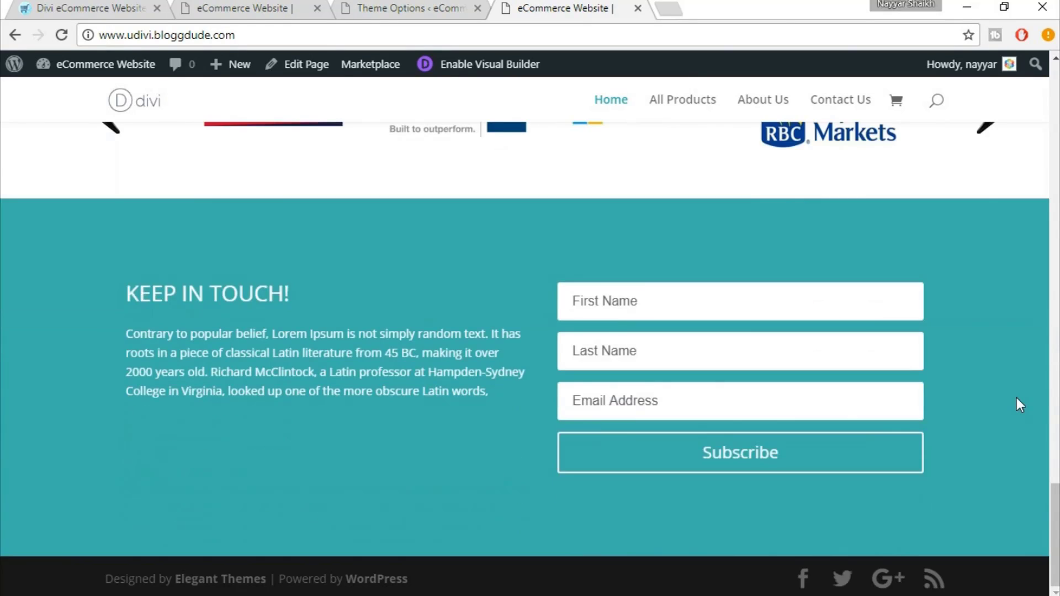
scroll(1019, 403, "up", 3)
scroll(1018, 401, "up", 10)
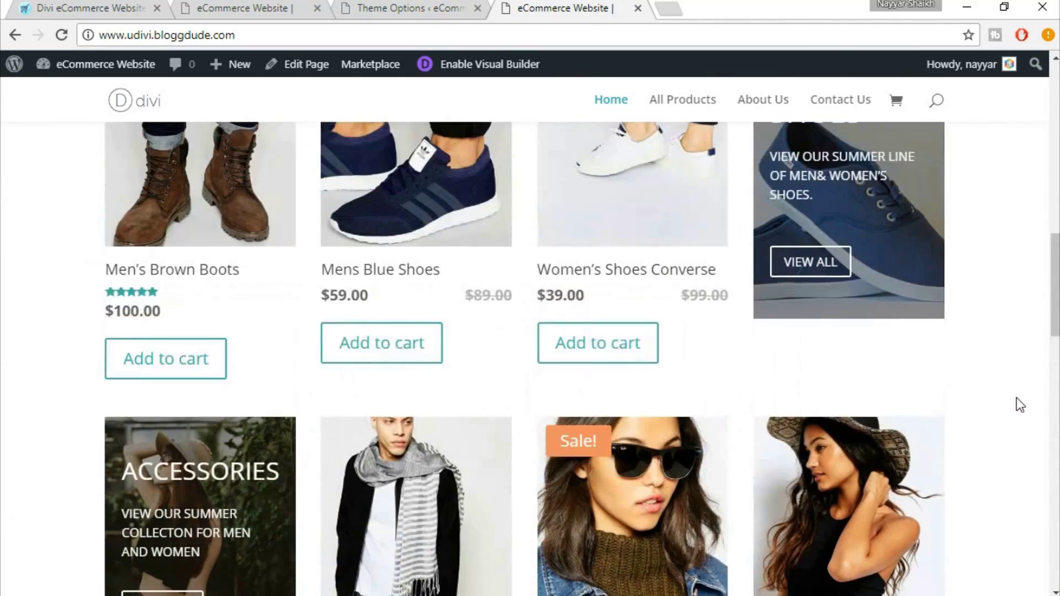
scroll(1016, 398, "up", 6)
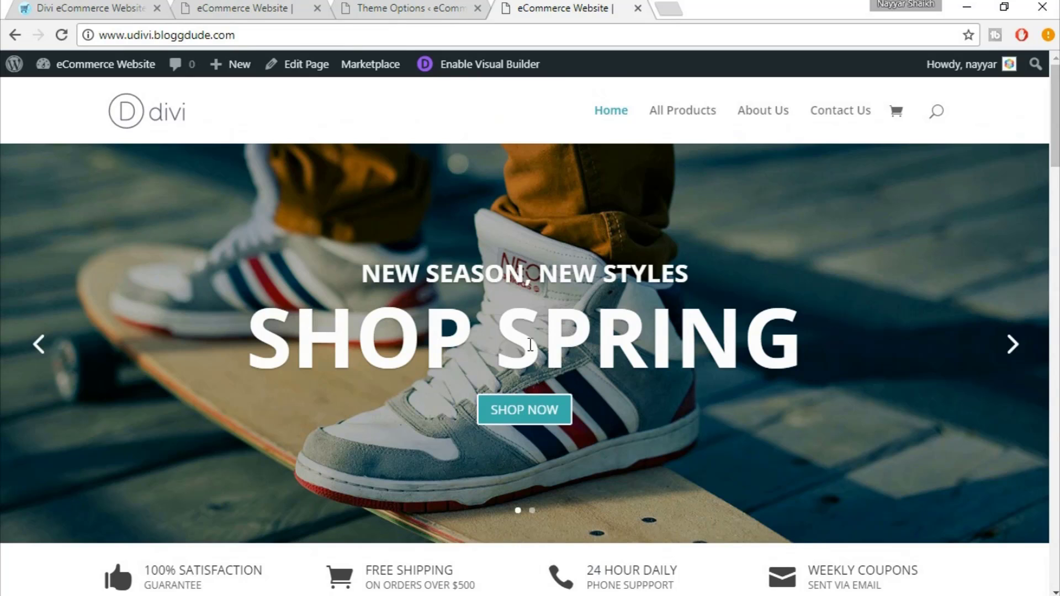
Open the Shop Spring slider's first slide in the visual builder and show its Design options
left_click(399, 5)
left_click(196, 5)
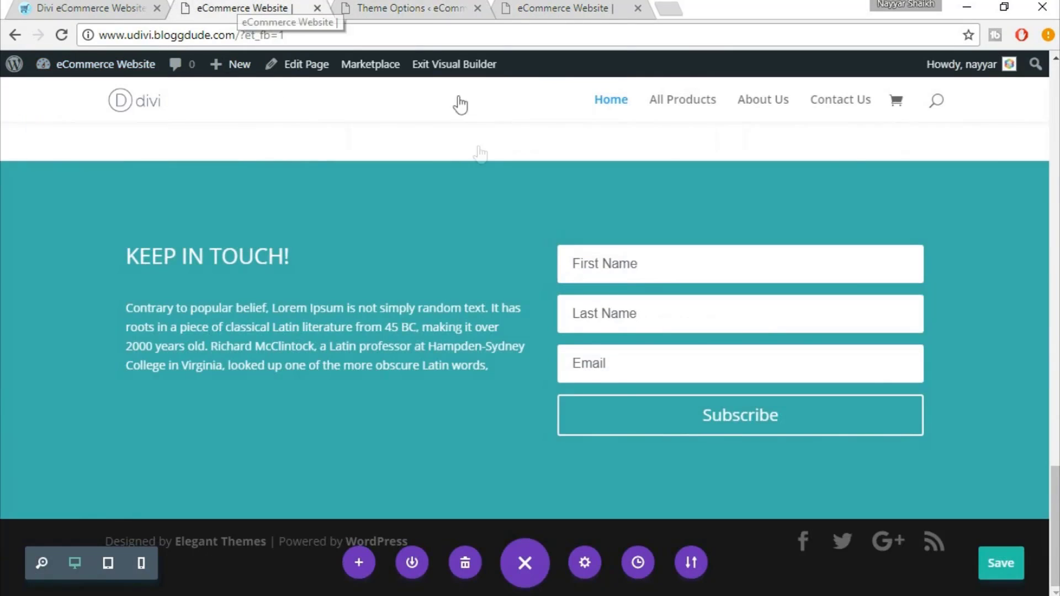
scroll(497, 248, "up", 6)
scroll(502, 266, "up", 10)
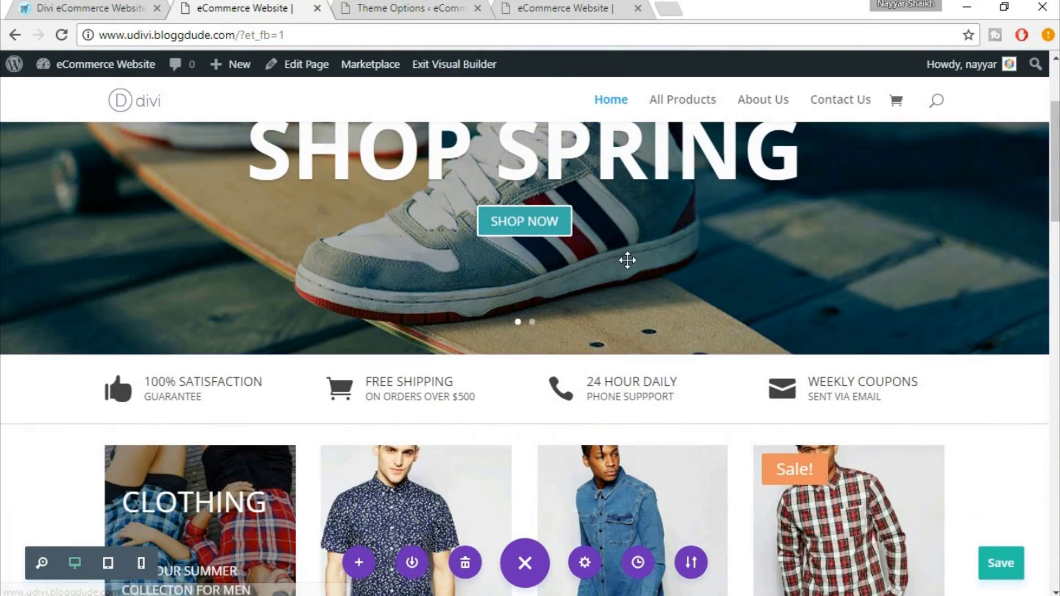
scroll(628, 260, "up", 4)
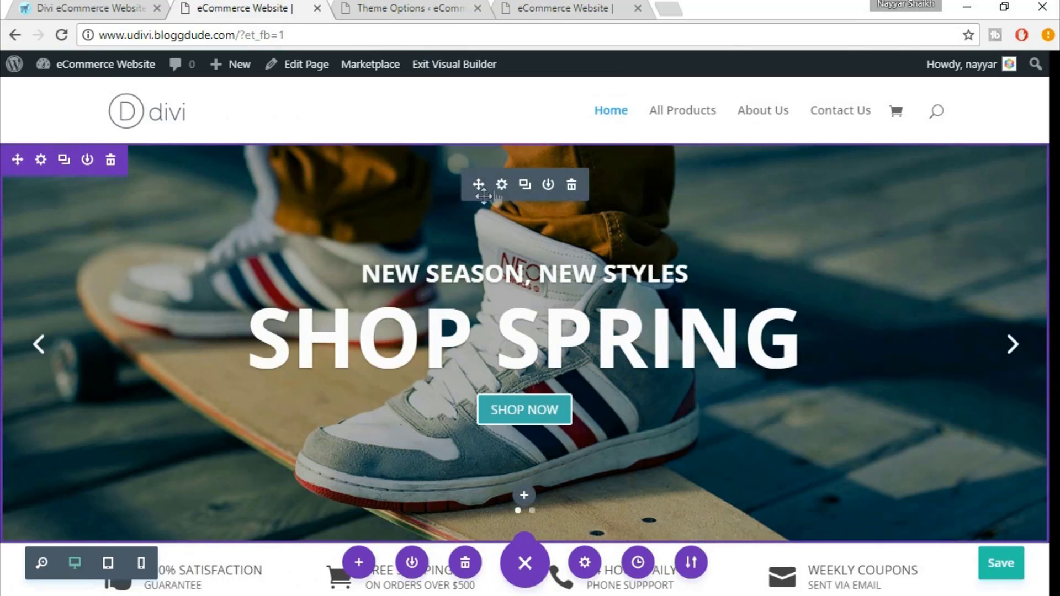
left_click(509, 185)
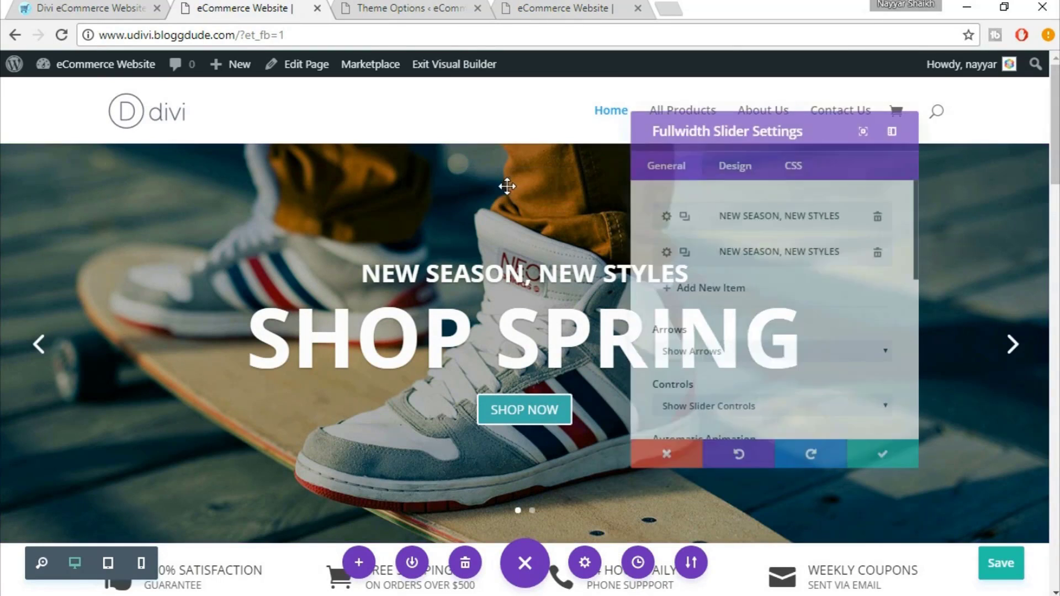
left_click(711, 202)
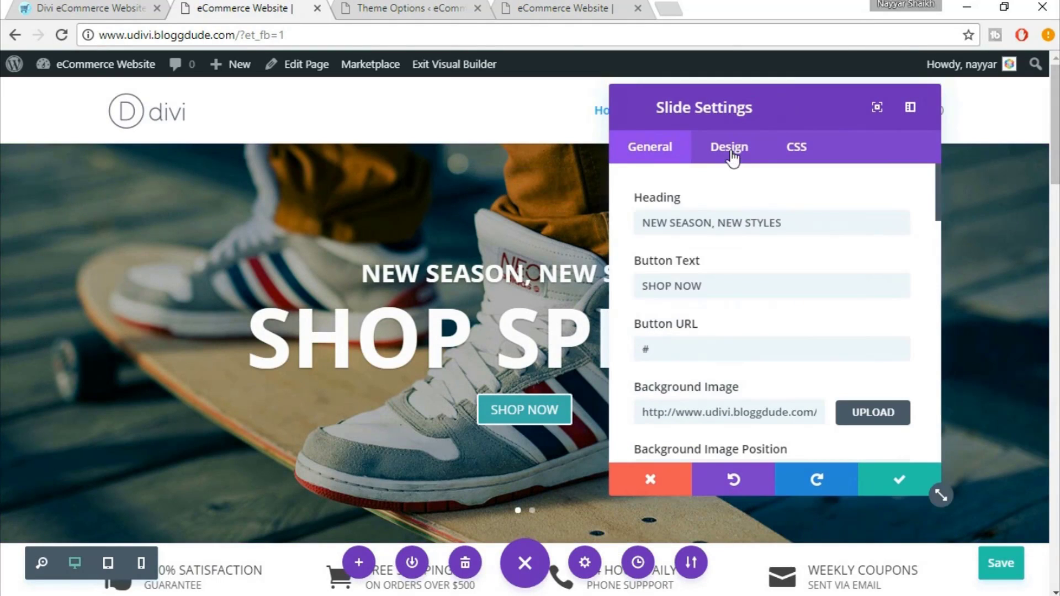
left_click(730, 148)
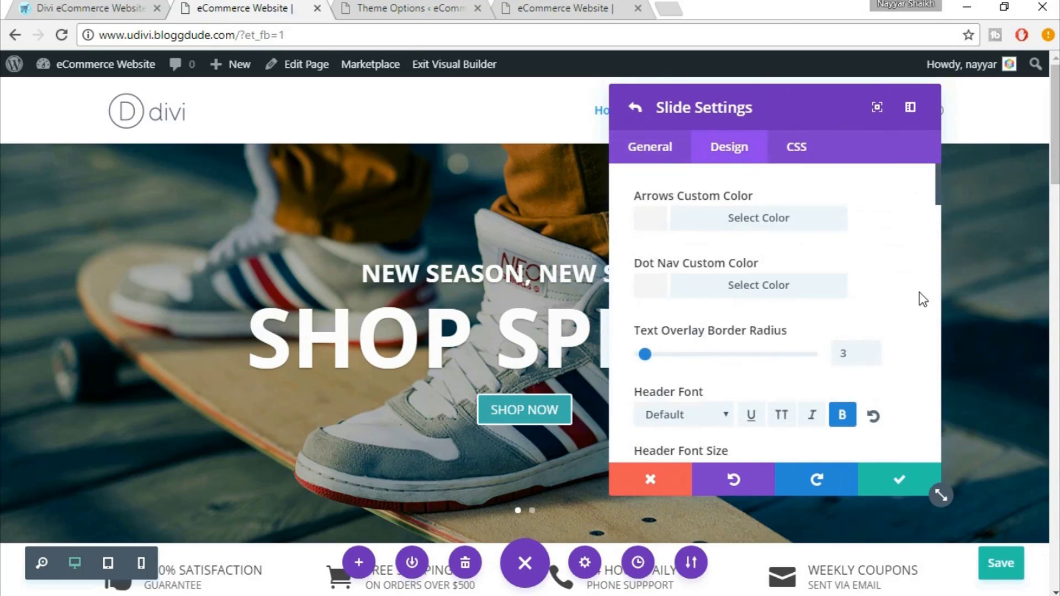
Turn on per-device settings for the slide's 30px Header Font Size
scroll(919, 292, "down", 2)
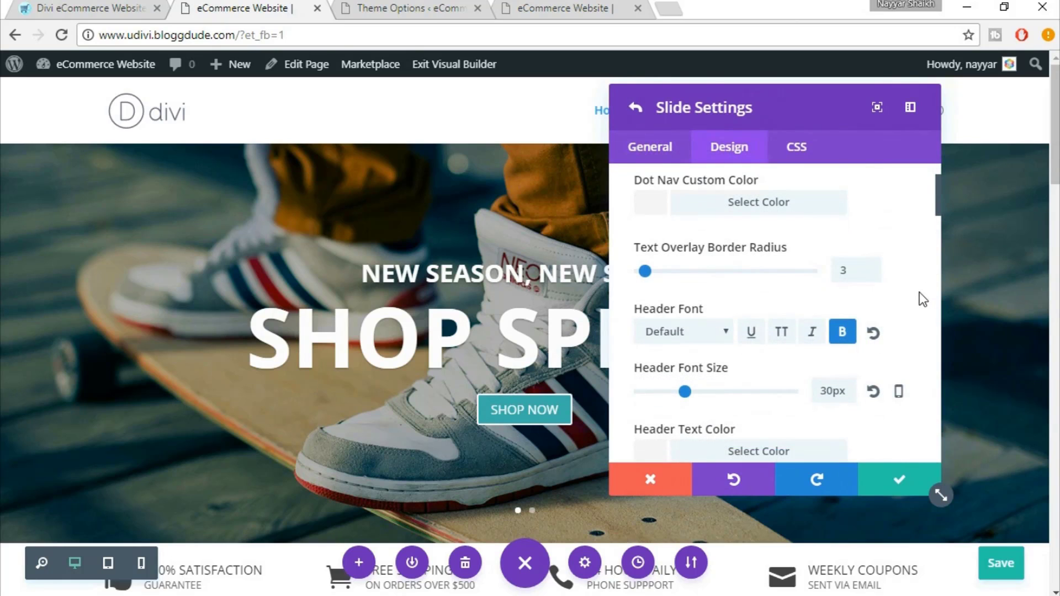
scroll(919, 292, "down", 2)
scroll(920, 292, "up", 2)
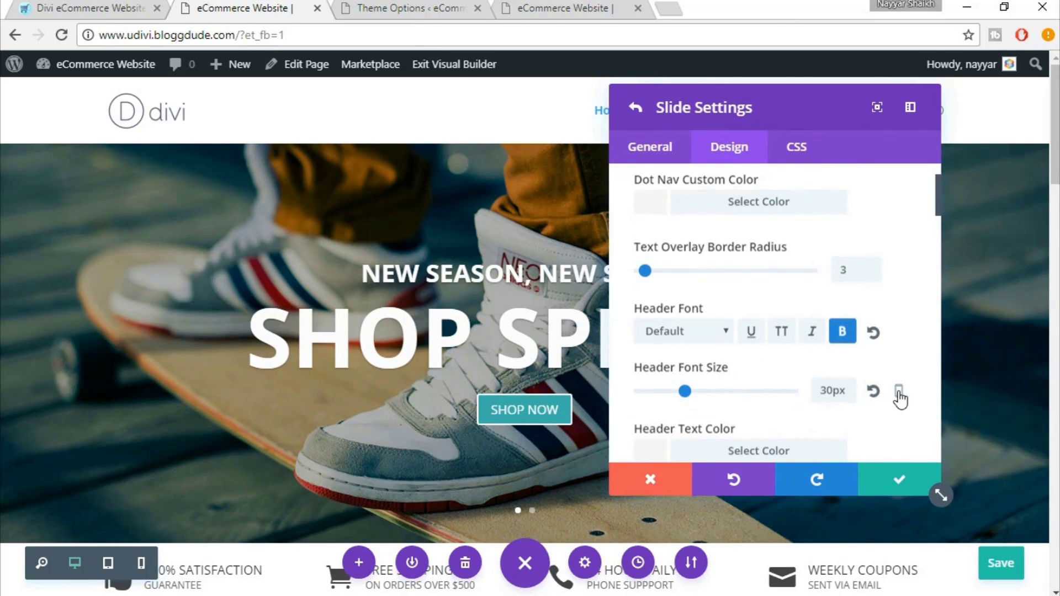
scroll(894, 334, "down", 2)
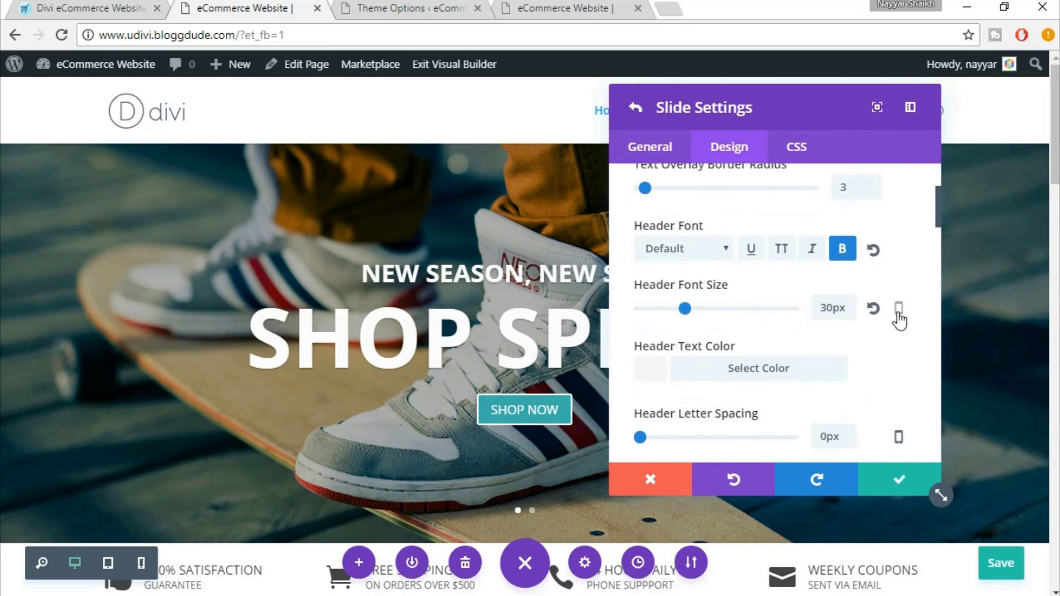
left_click(899, 312)
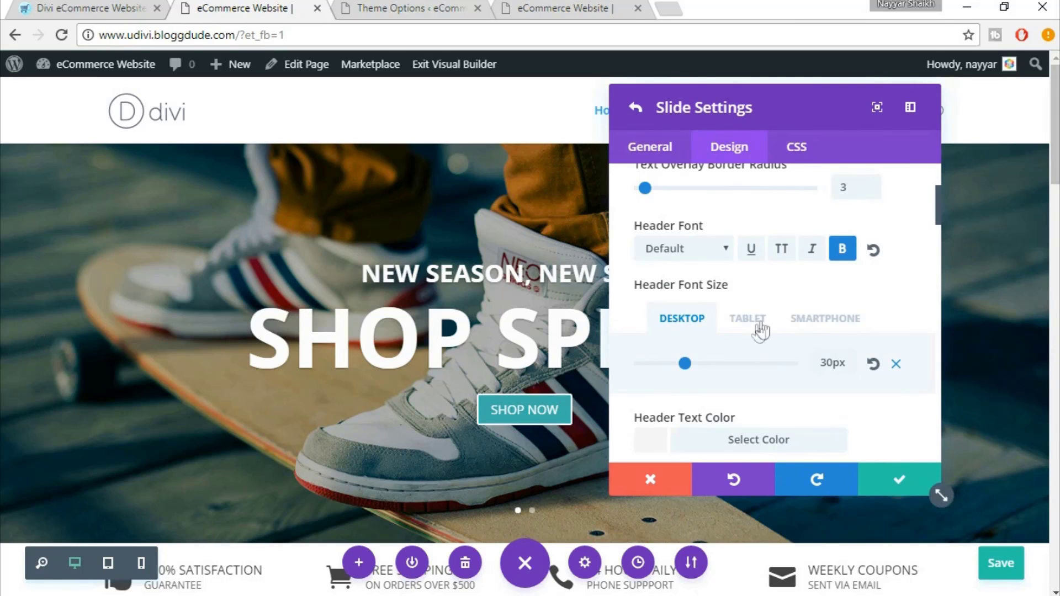
Set the slide's smartphone Header Font Size to 22px
left_click(836, 326)
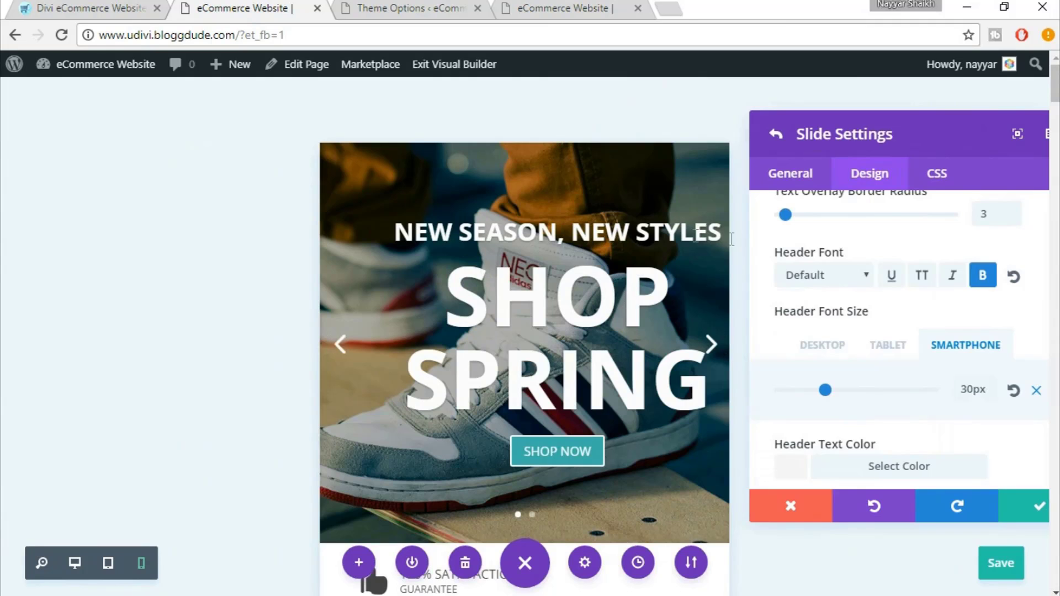
scroll(524, 360, "down", 3)
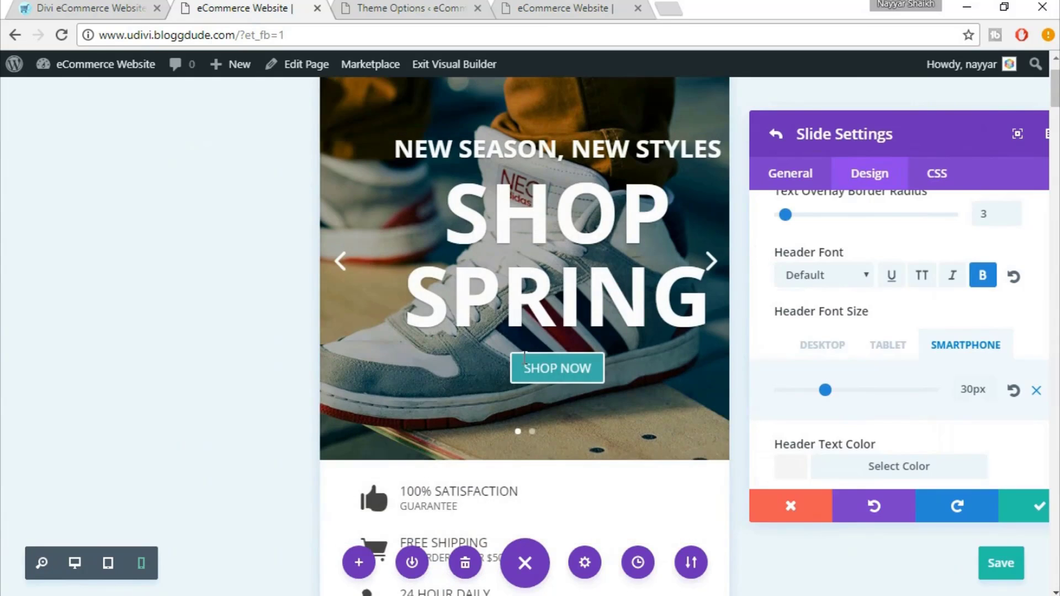
scroll(523, 359, "up", 3)
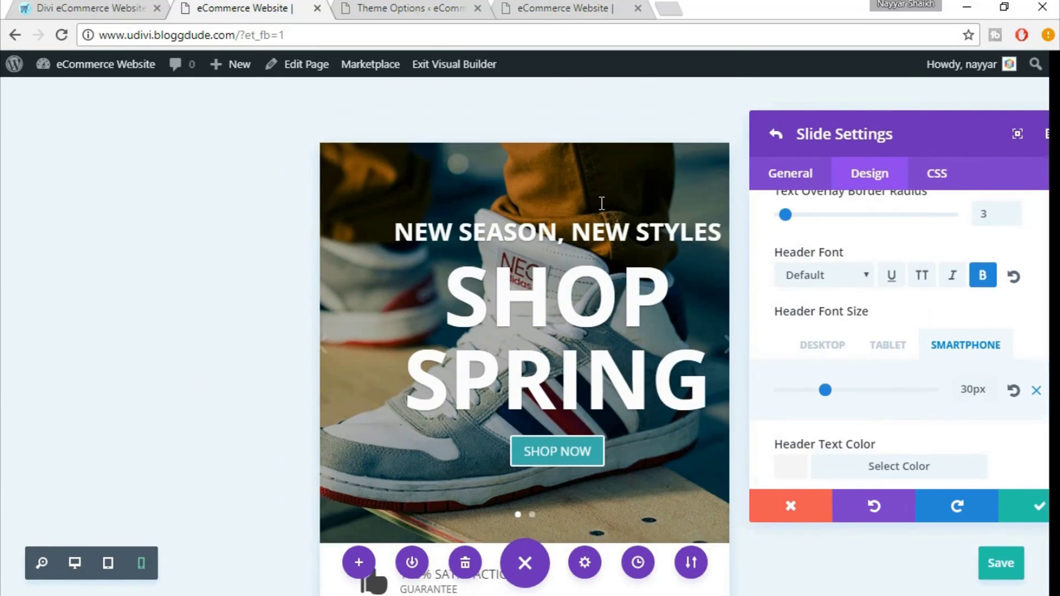
scroll(984, 291, "up", 3)
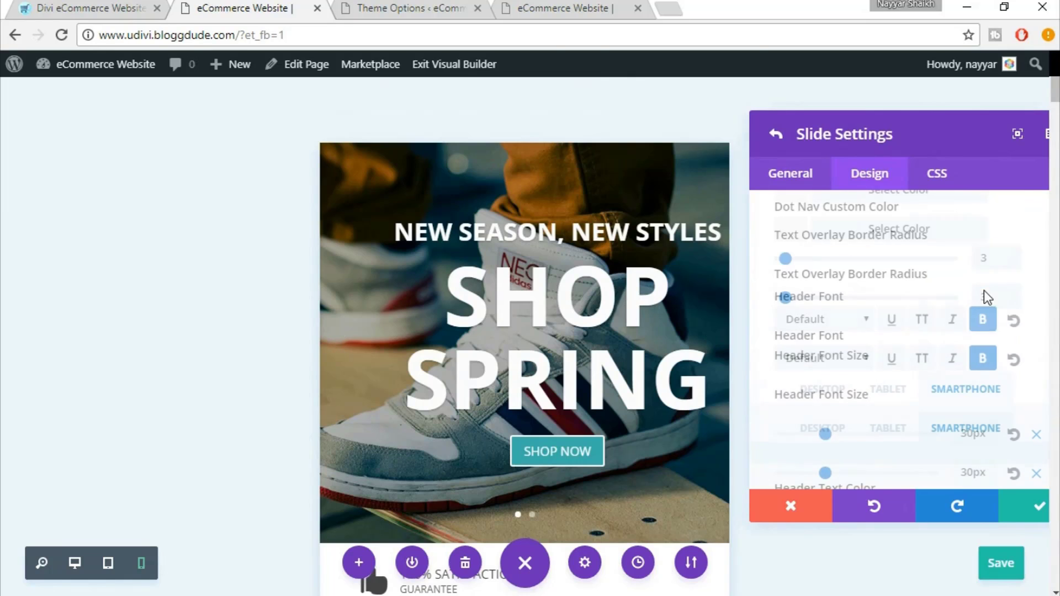
scroll(1027, 320, "down", 2)
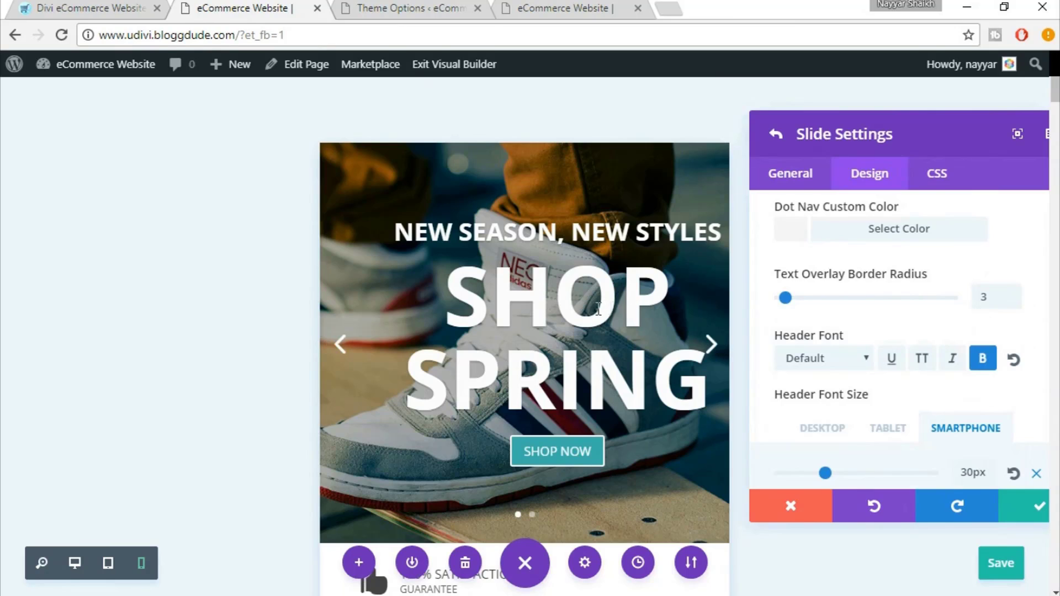
left_click(452, 298)
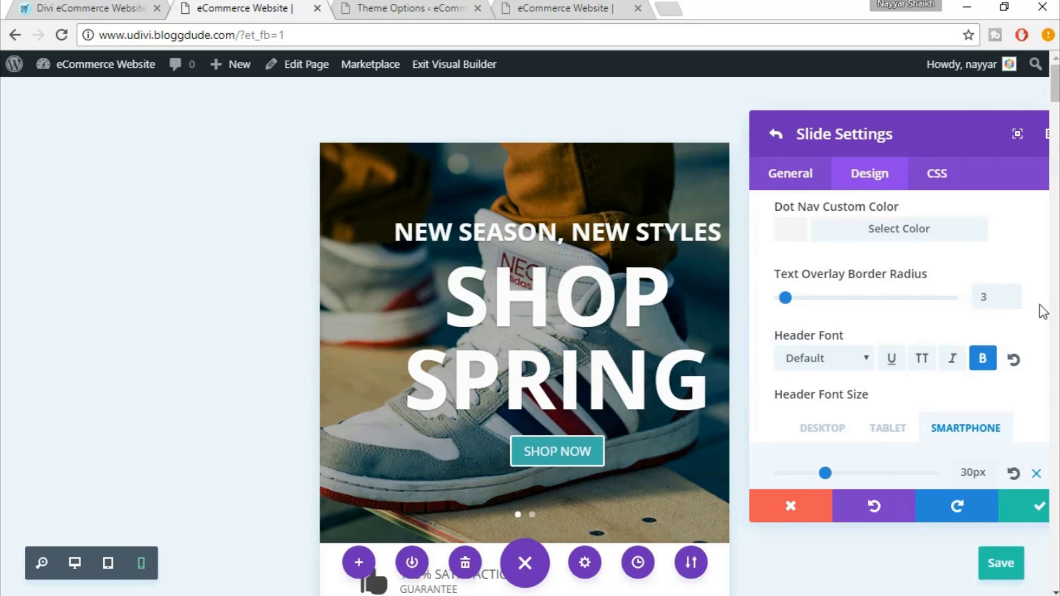
scroll(1041, 309, "down", 2)
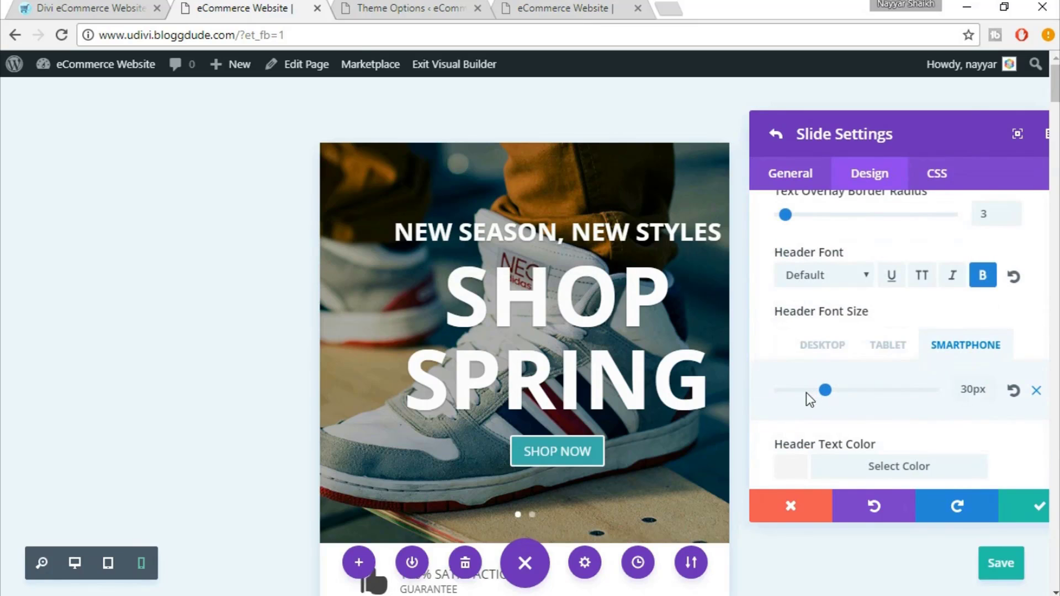
left_click_drag(806, 394, 805, 393)
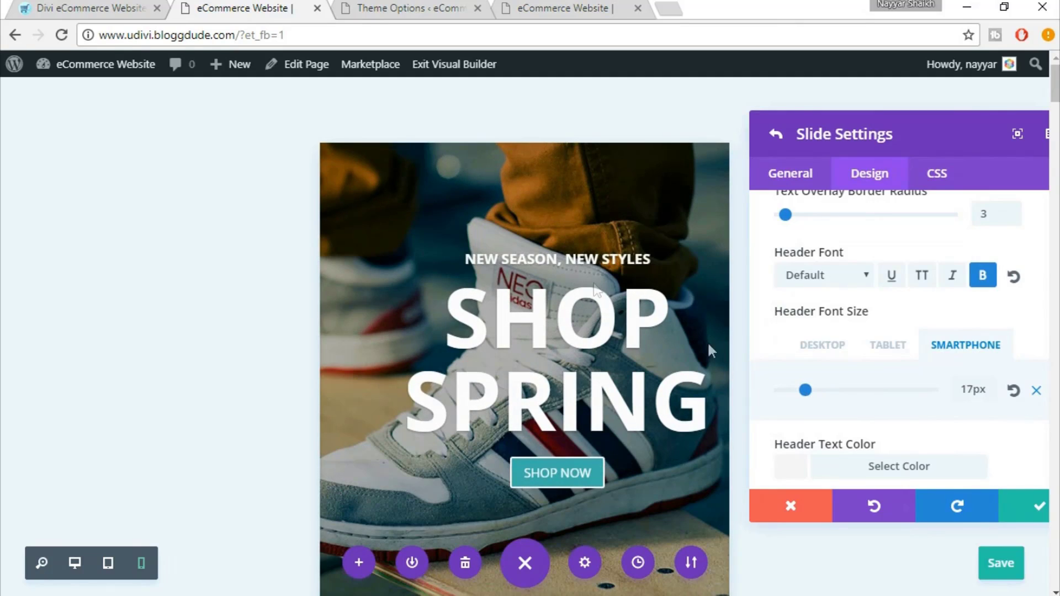
left_click(826, 391)
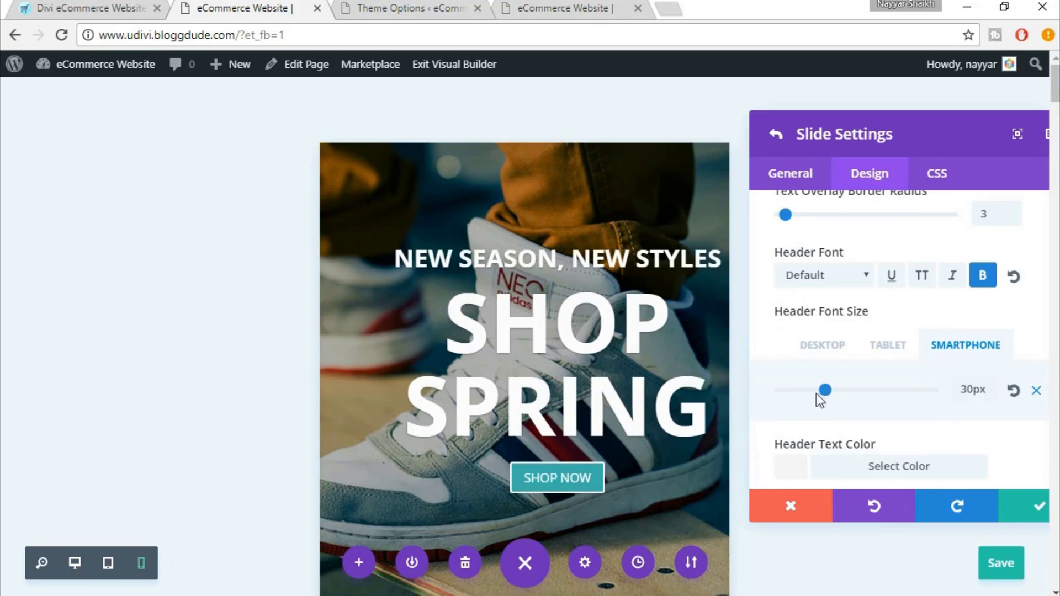
left_click(812, 391)
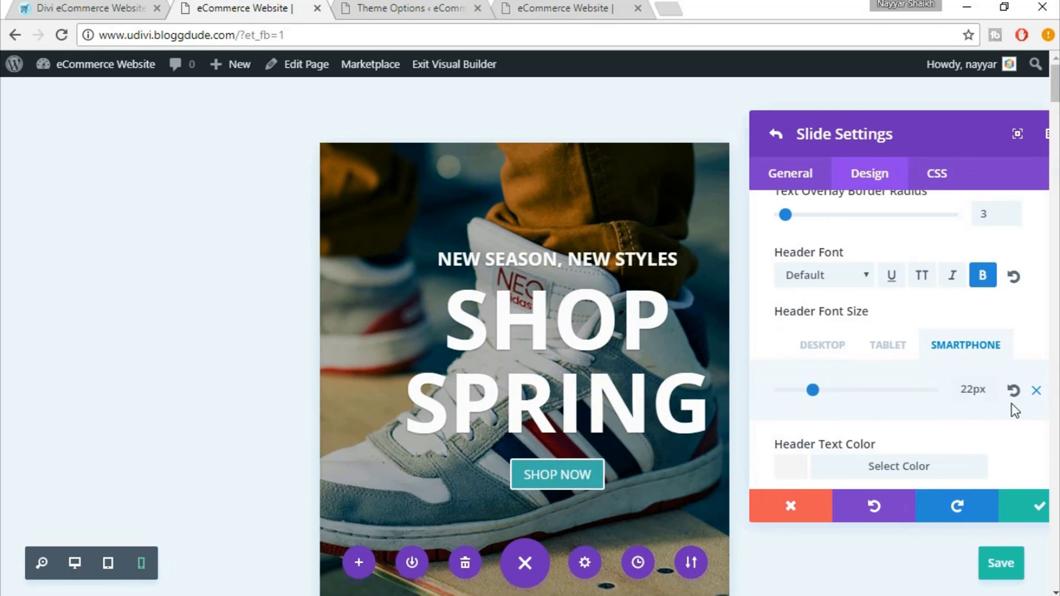
Set the slide's smartphone Body Font Size to 57px
scroll(1016, 420, "down", 5)
scroll(1013, 426, "down", 1)
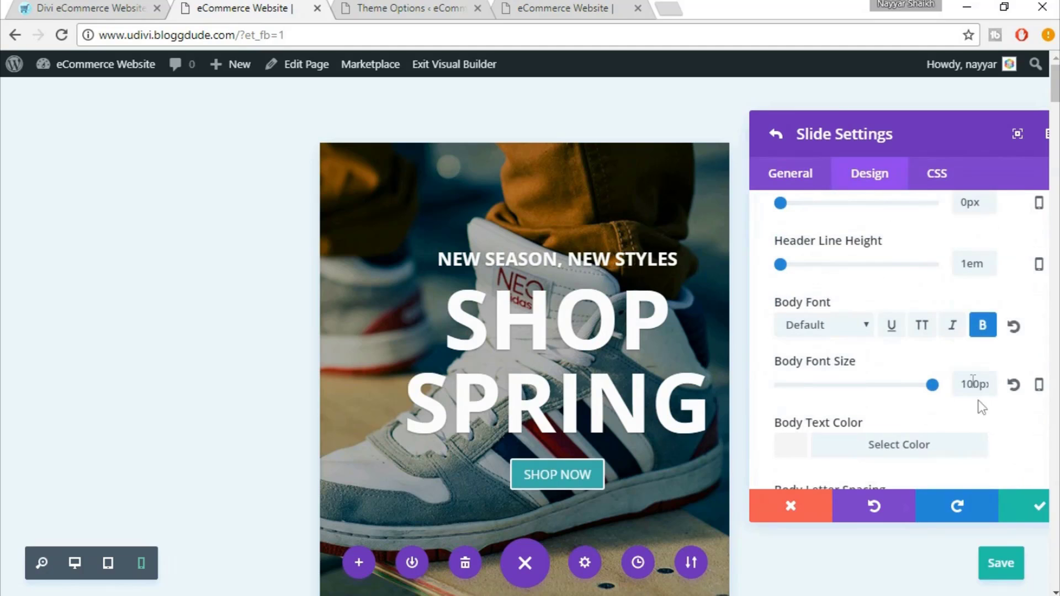
left_click(901, 389)
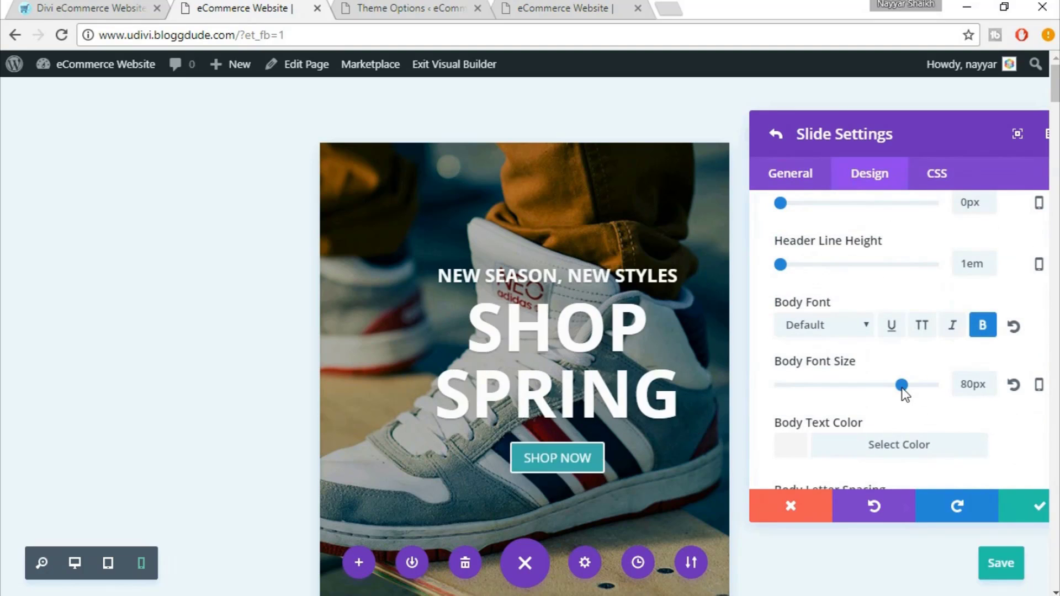
left_click(846, 386)
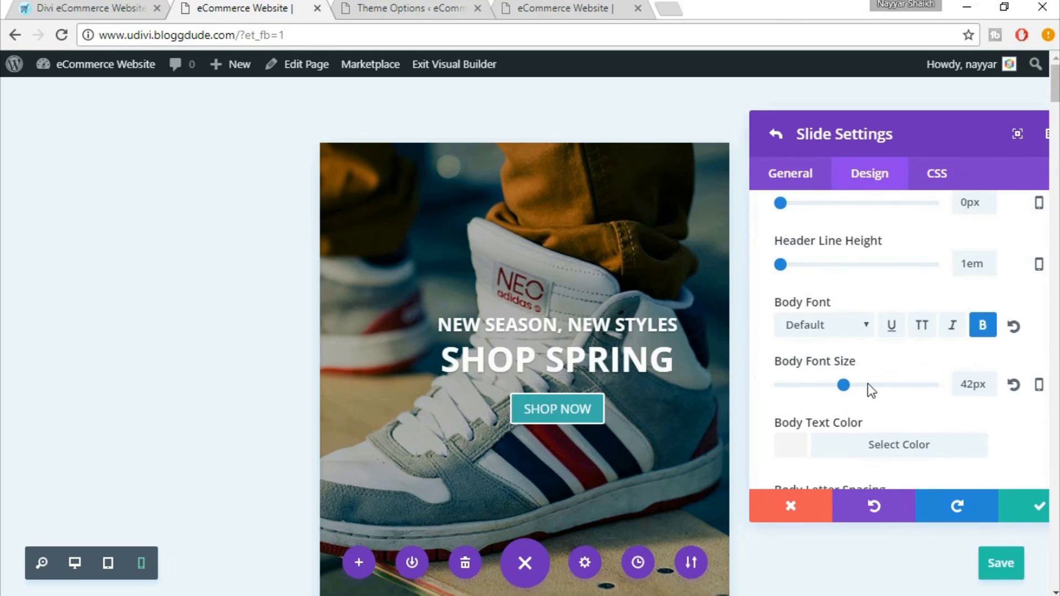
left_click(869, 387)
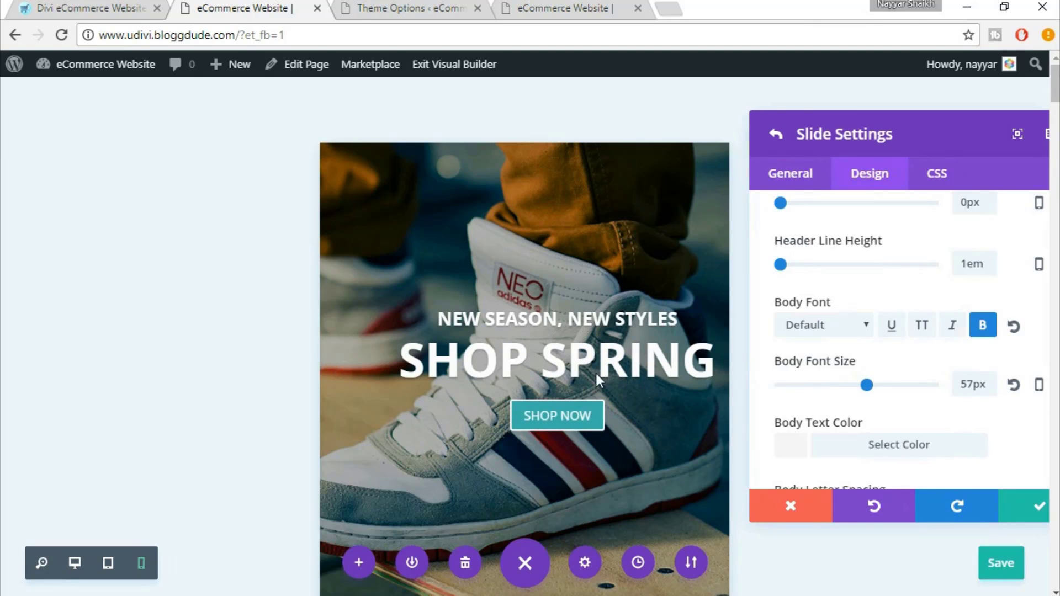
Scroll the homepage preview down to the Keep In Touch section
scroll(608, 381, "down", 6)
scroll(607, 386, "down", 12)
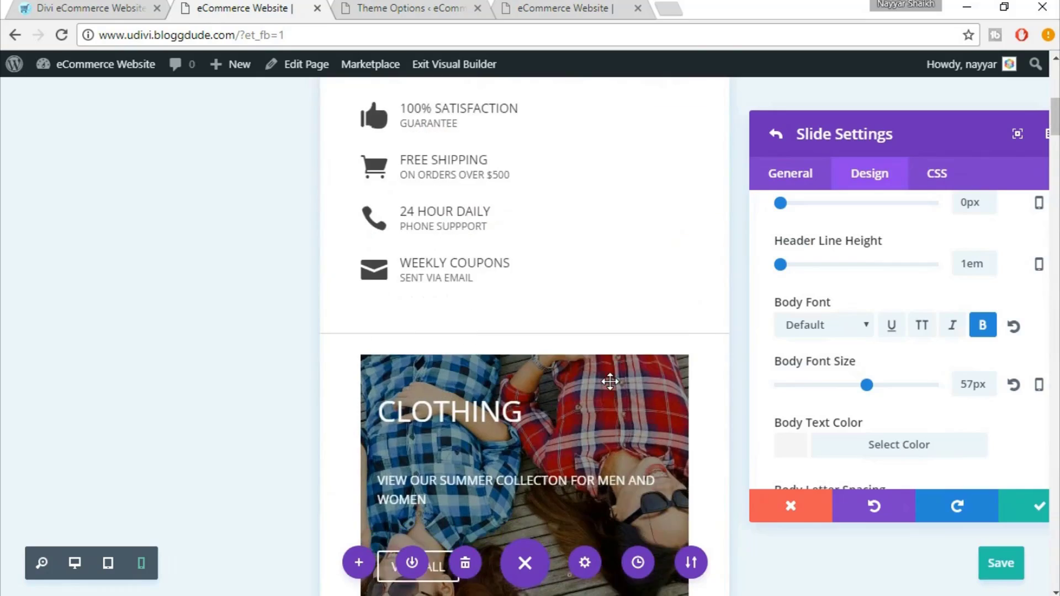
scroll(599, 394, "down", 13)
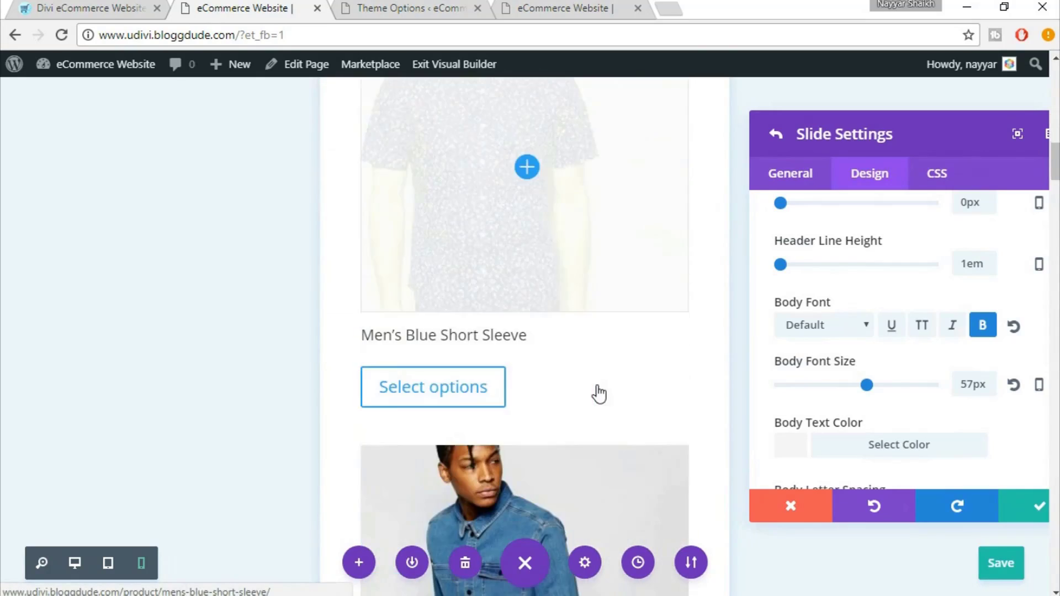
scroll(599, 394, "down", 16)
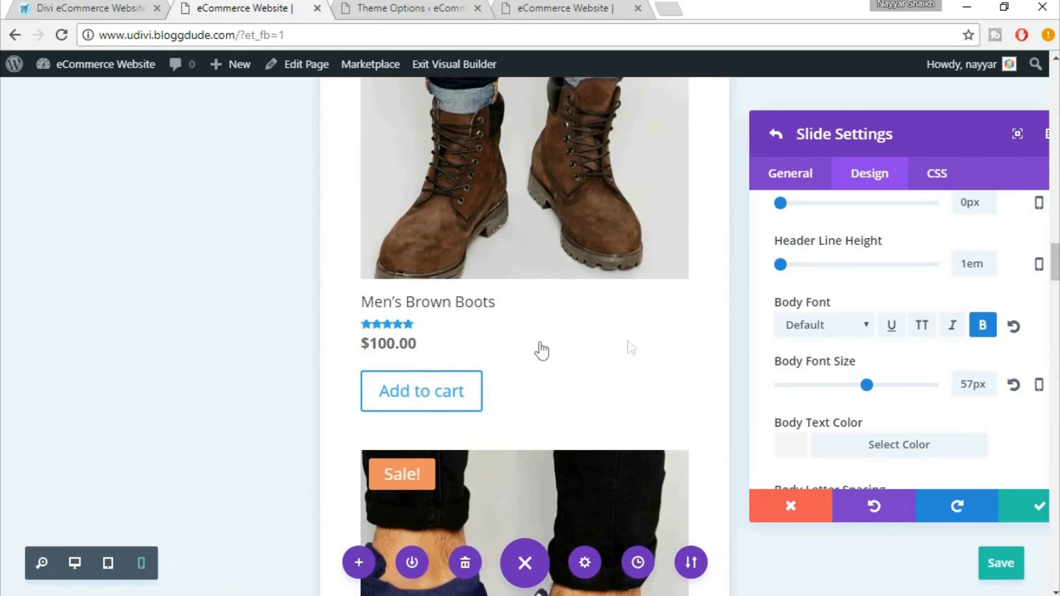
scroll(544, 356, "down", 5)
scroll(564, 375, "down", 15)
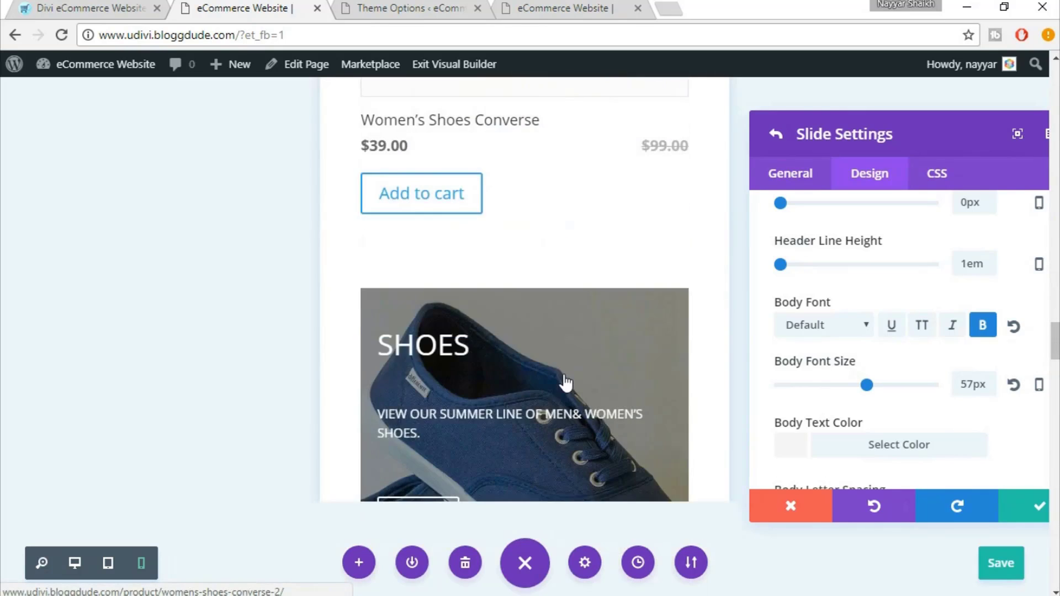
scroll(566, 383, "down", 17)
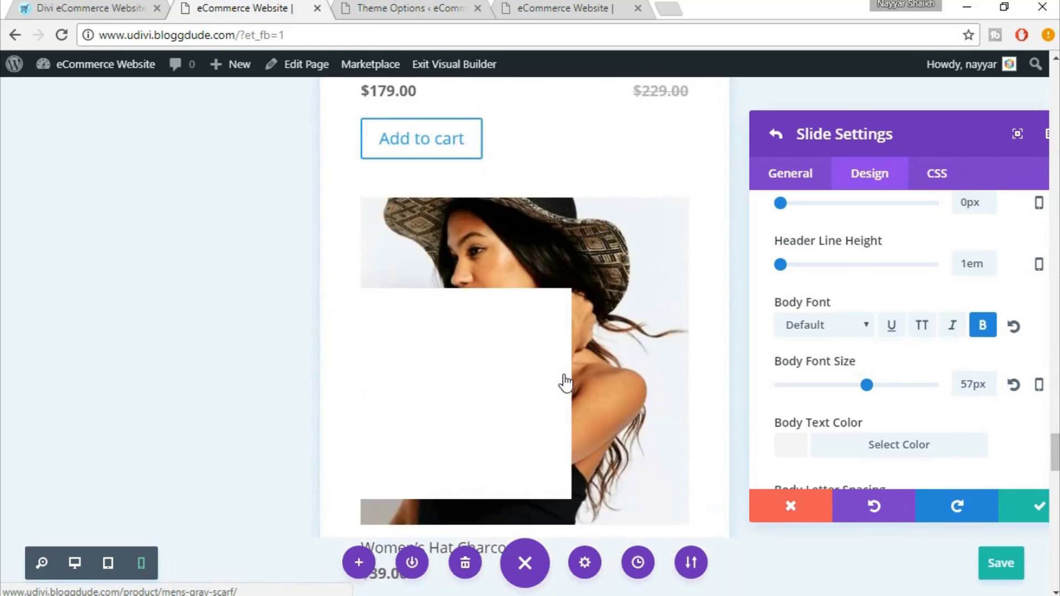
scroll(566, 383, "down", 12)
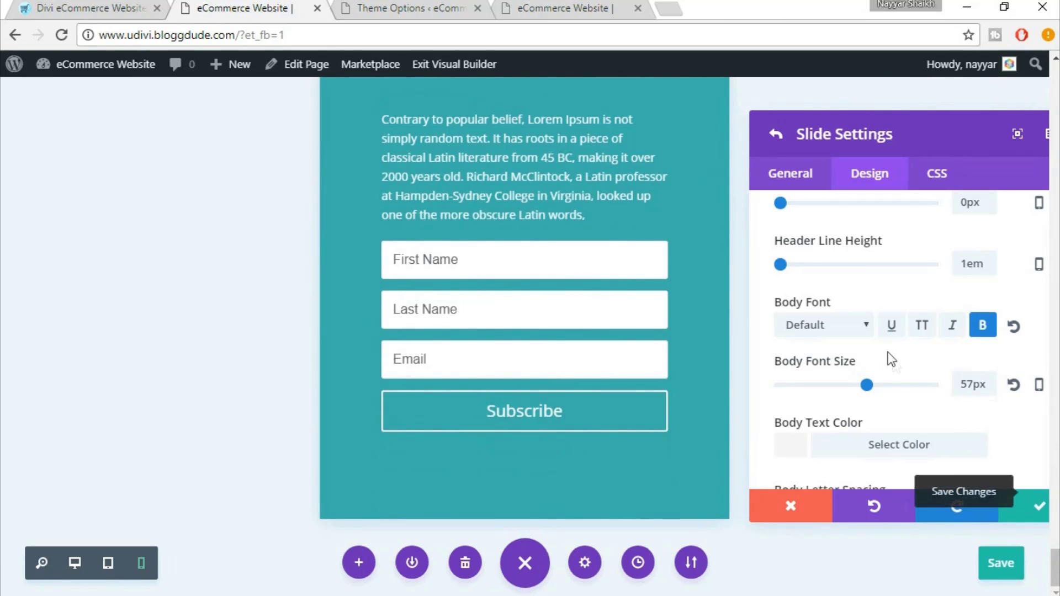
scroll(887, 354, "up", 8)
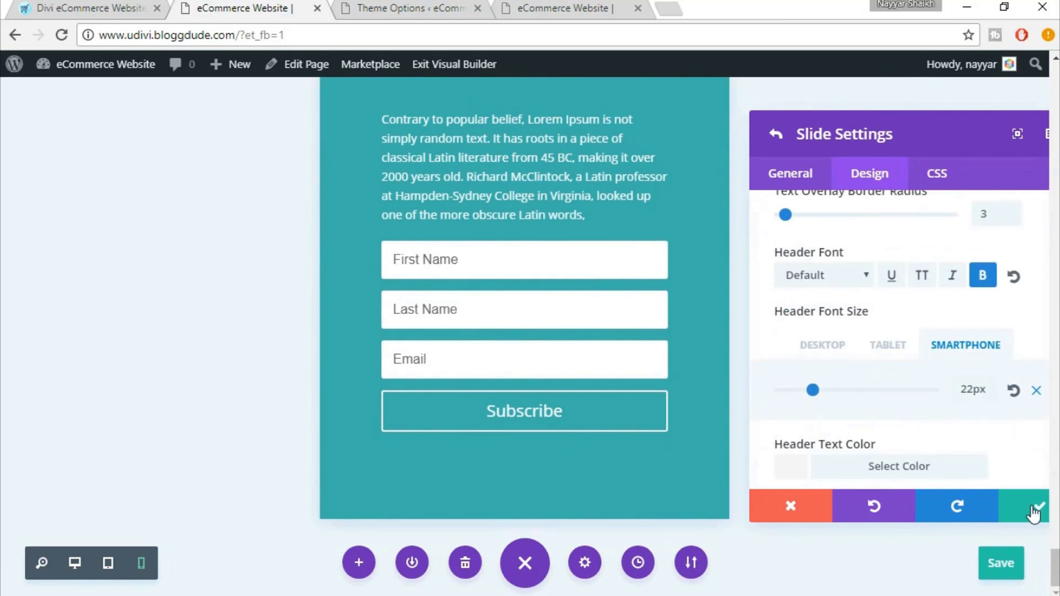
Save and close the Slide Settings, then the Fullwidth Slider Settings
left_click(1033, 511)
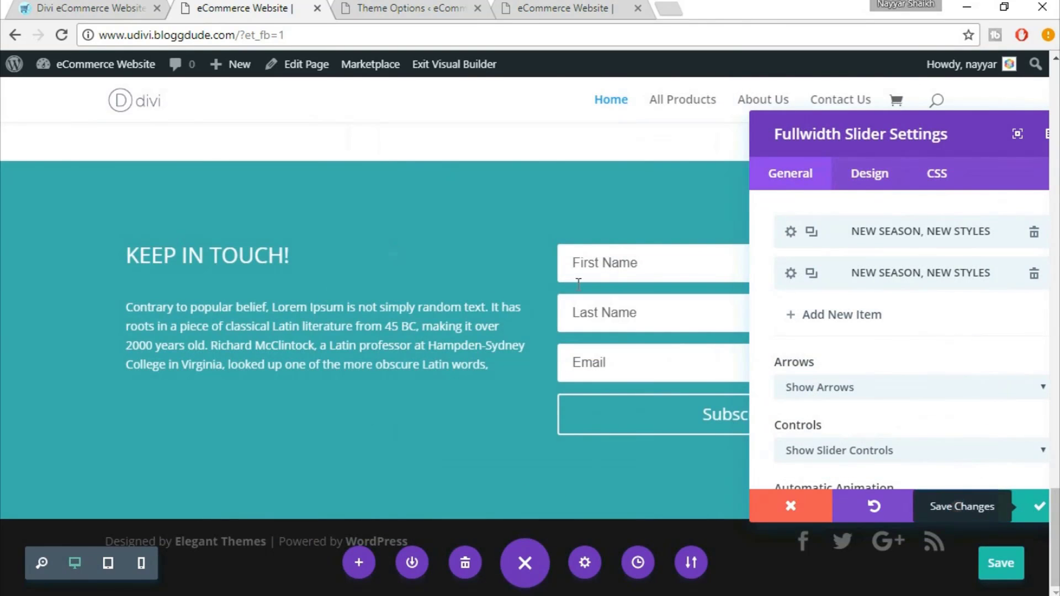
left_click_drag(897, 127, 796, 82)
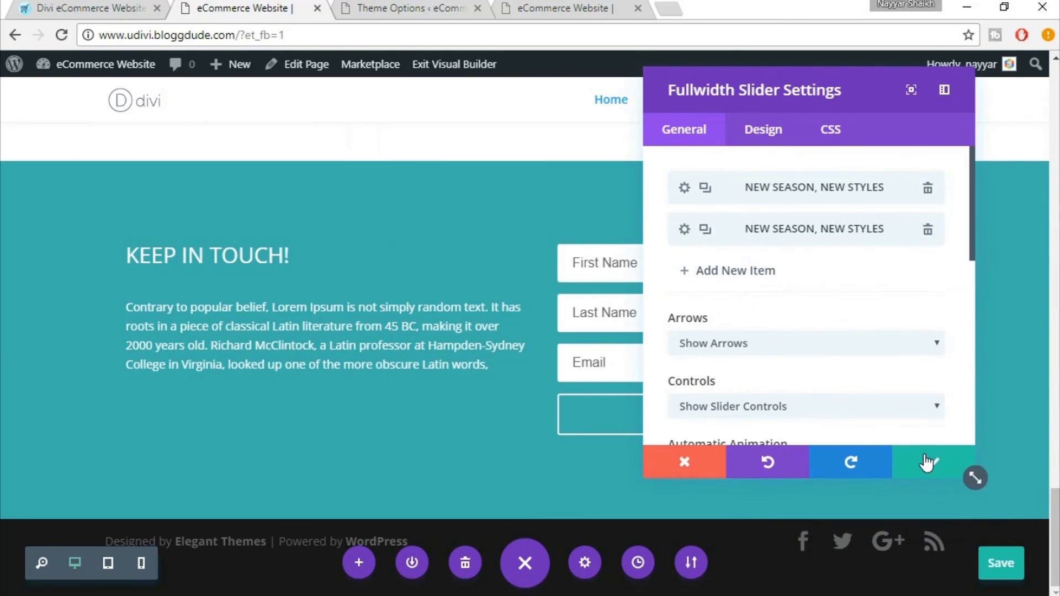
left_click(933, 460)
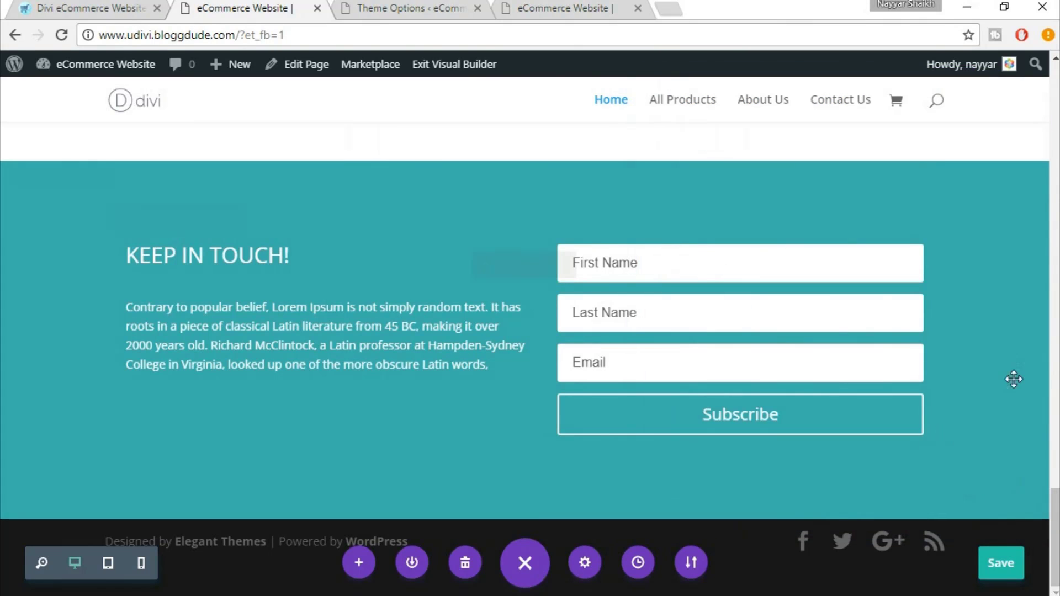
mouse_move(1018, 362)
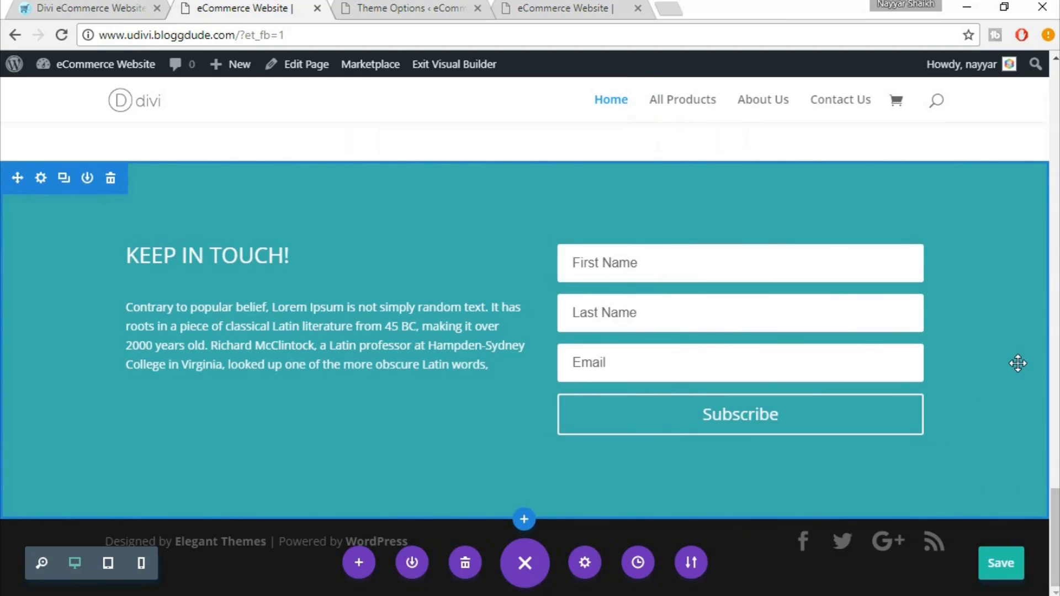
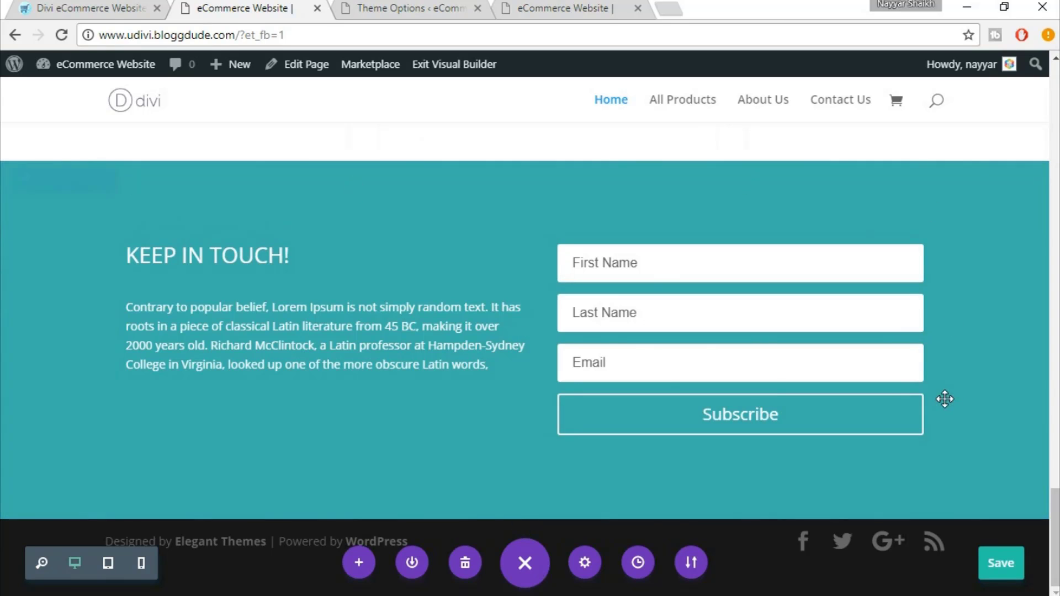
Save the Divi page edits and open the WordPress Dashboard in a new browser tab
left_click(1000, 575)
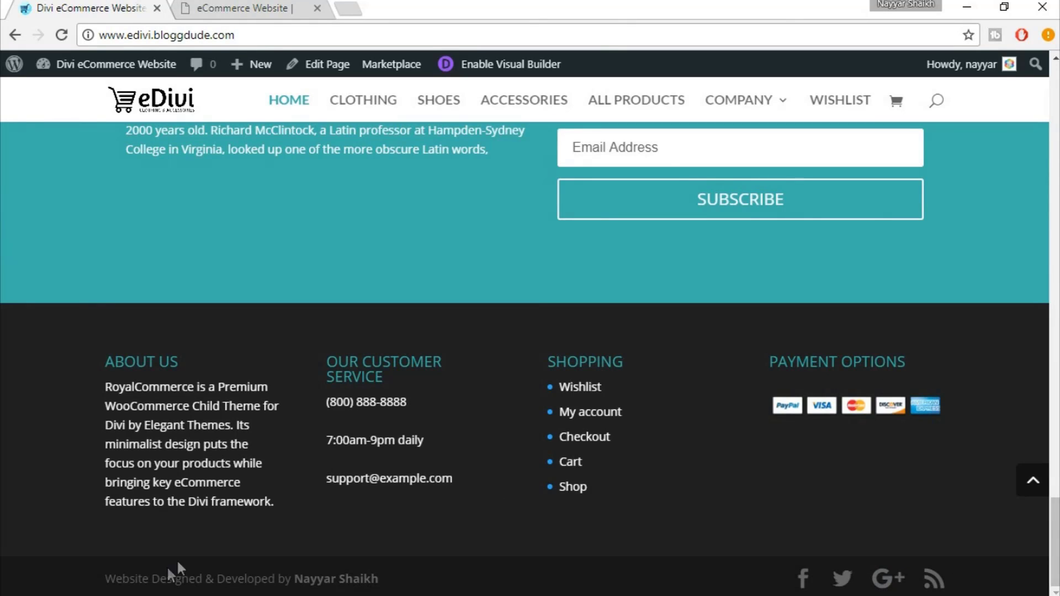
left_click(252, 5)
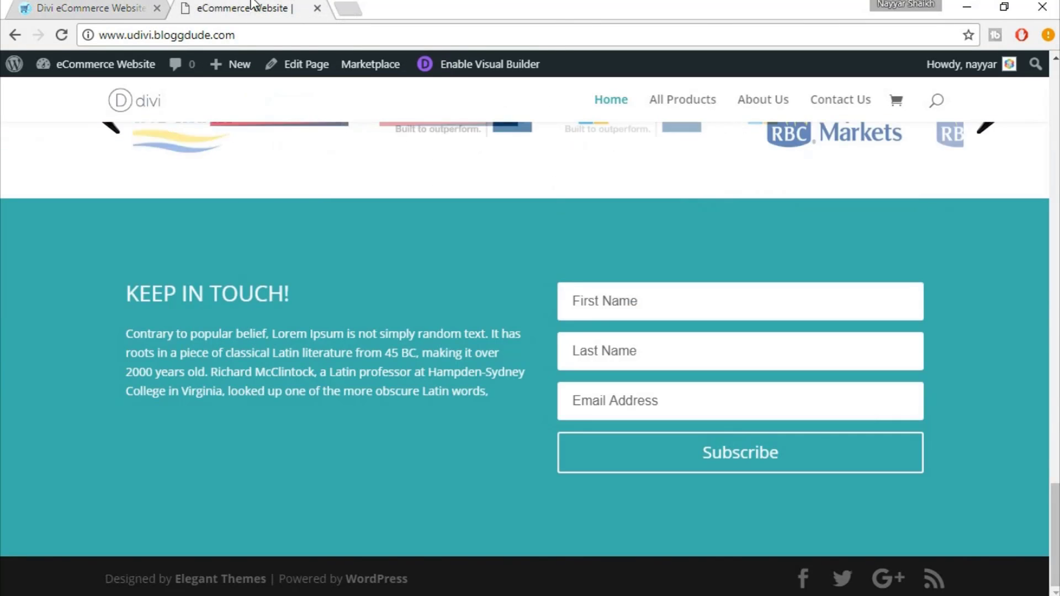
mouse_move(90, 78)
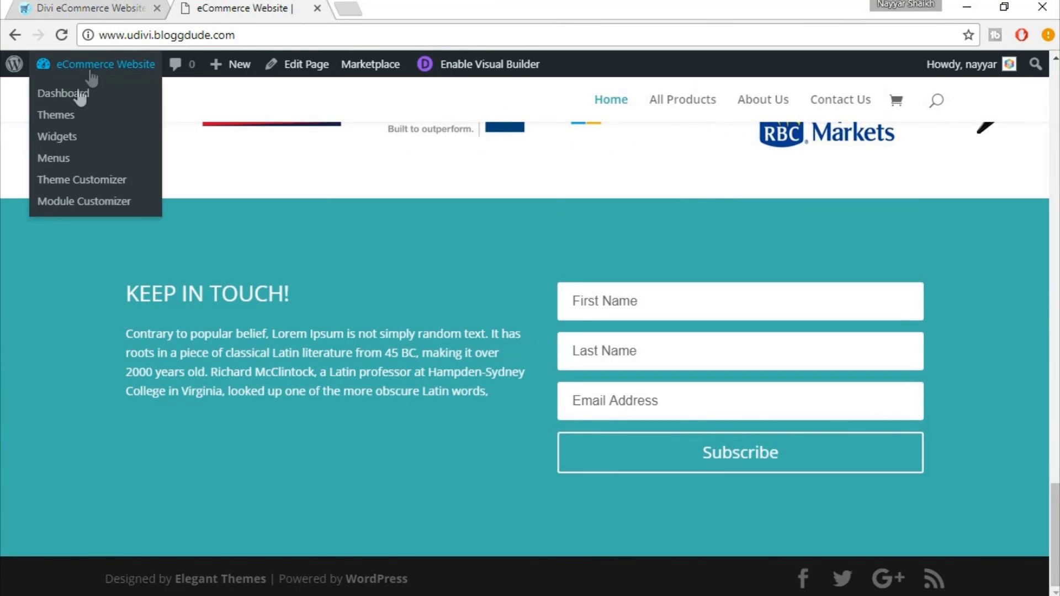
right_click(90, 99)
left_click(110, 102)
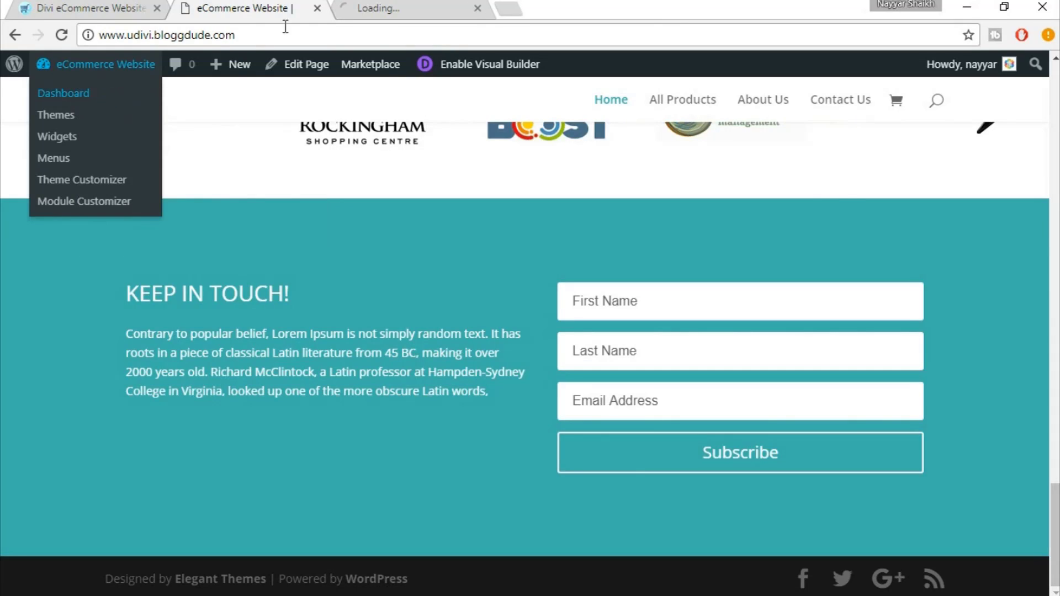
Go to Appearance > Menus in the dashboard tab, checking the reference and live footers along the way
left_click(38, 7)
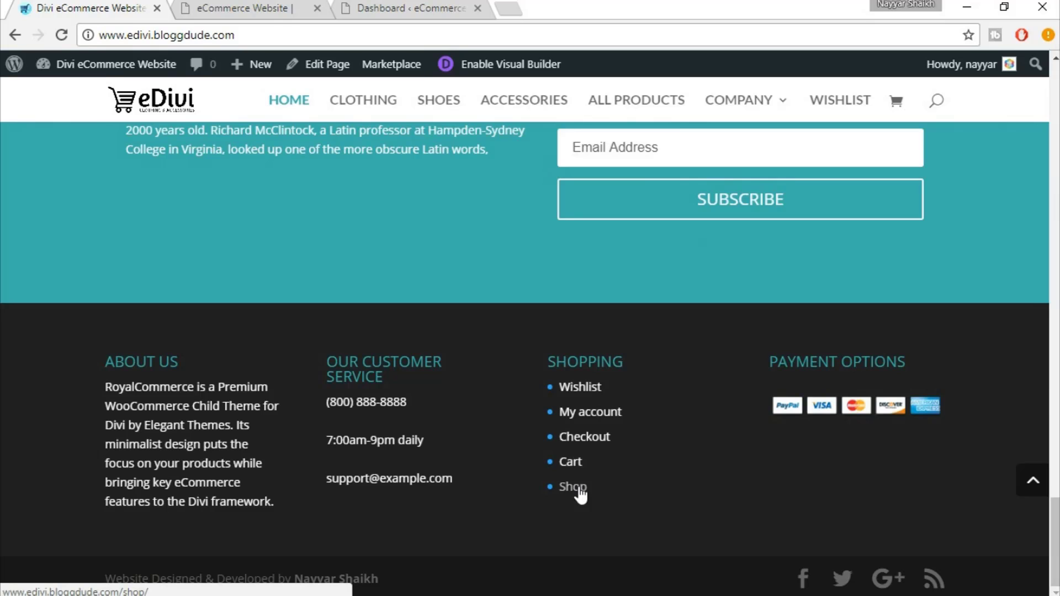
left_click(452, 7)
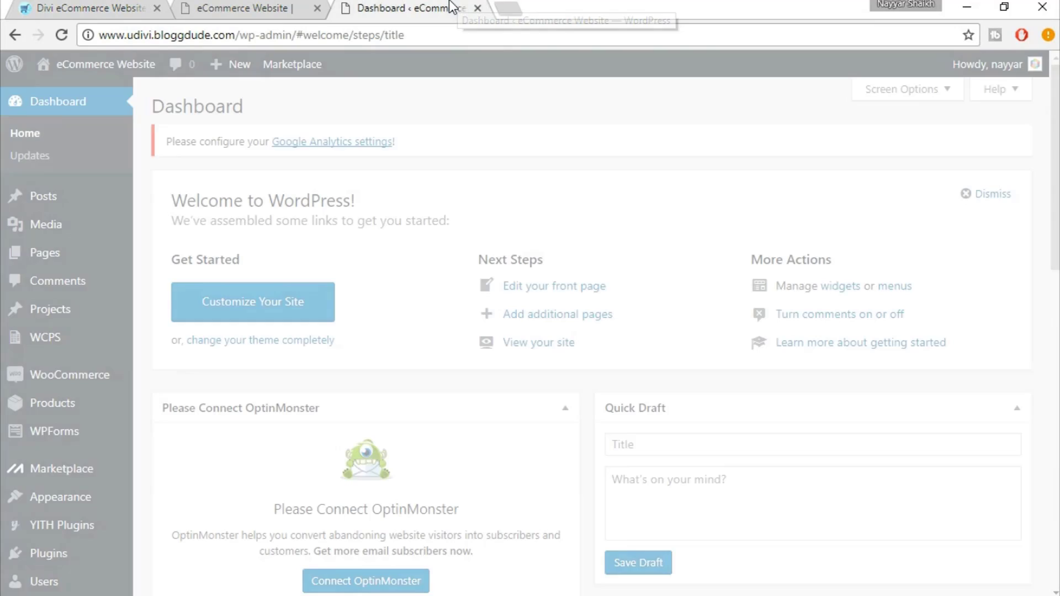
mouse_move(81, 436)
scroll(74, 425, "down", 3)
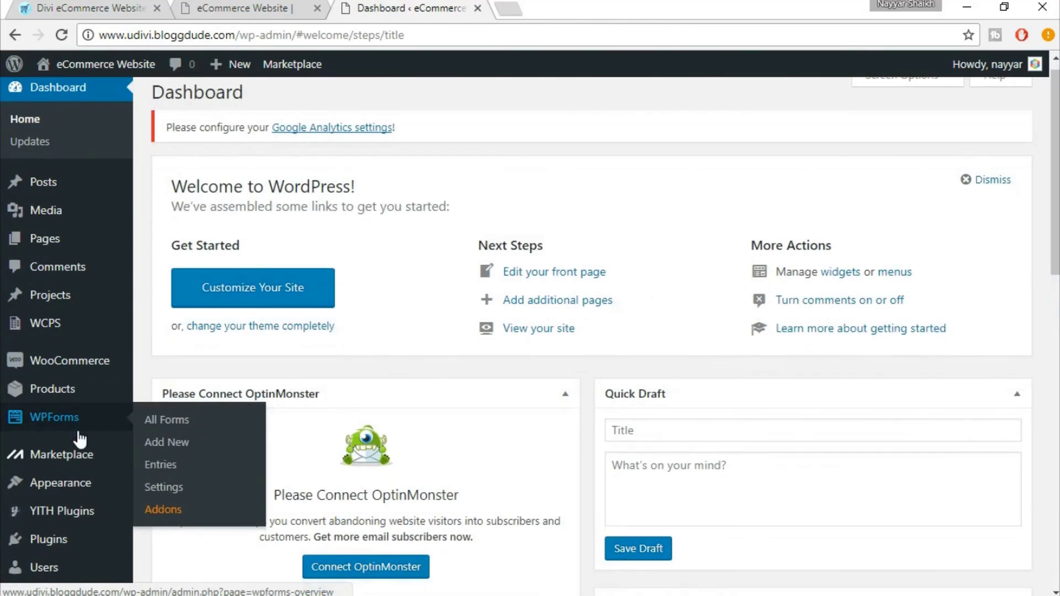
mouse_move(71, 331)
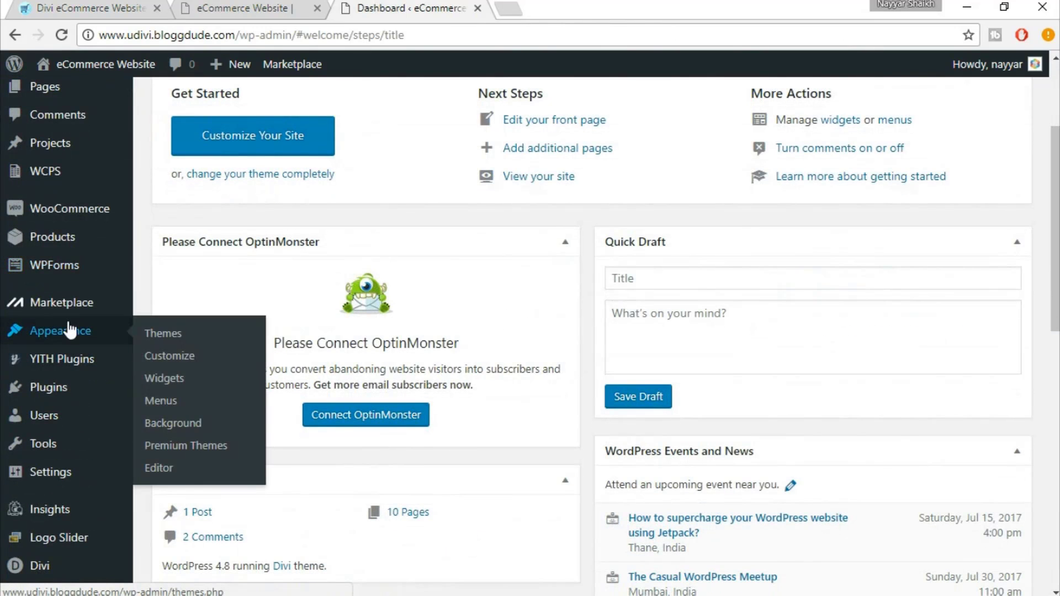
left_click(174, 401)
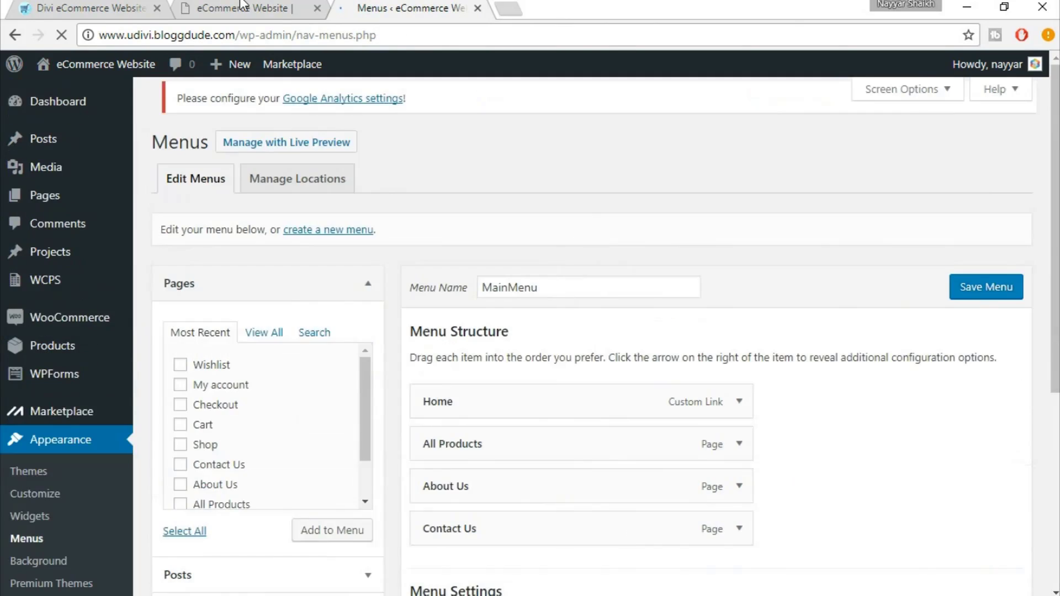
left_click(242, 6)
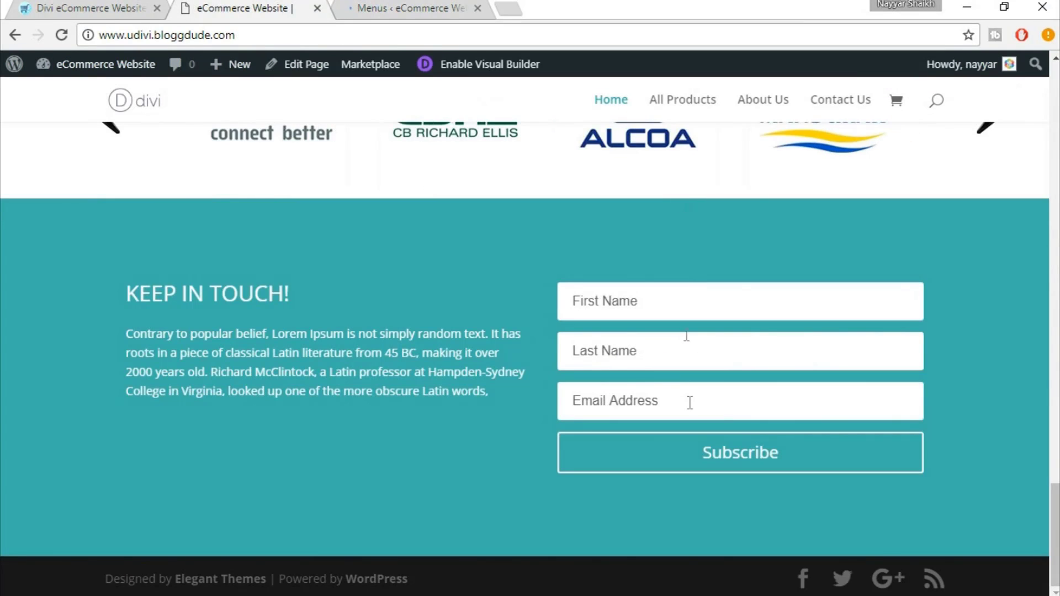
left_click(427, 7)
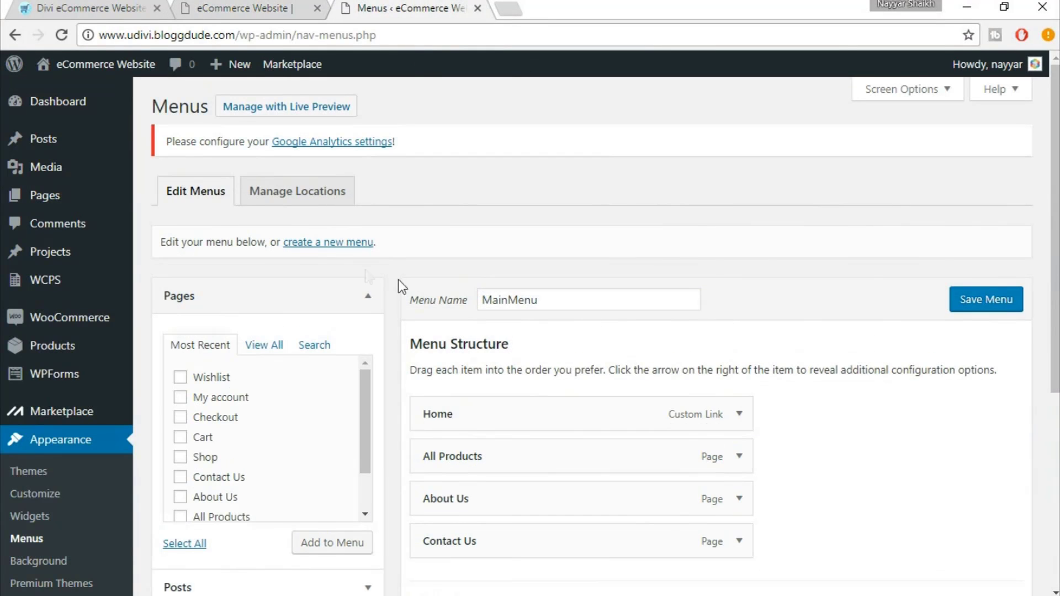
Create a new menu named FooterMenu
left_click(344, 243)
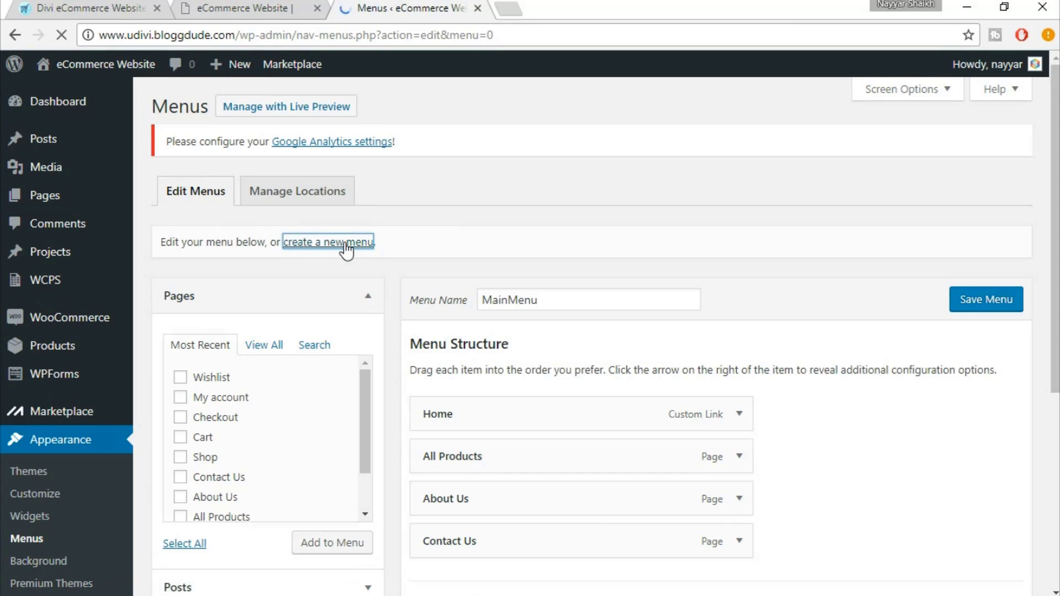
left_click(516, 295)
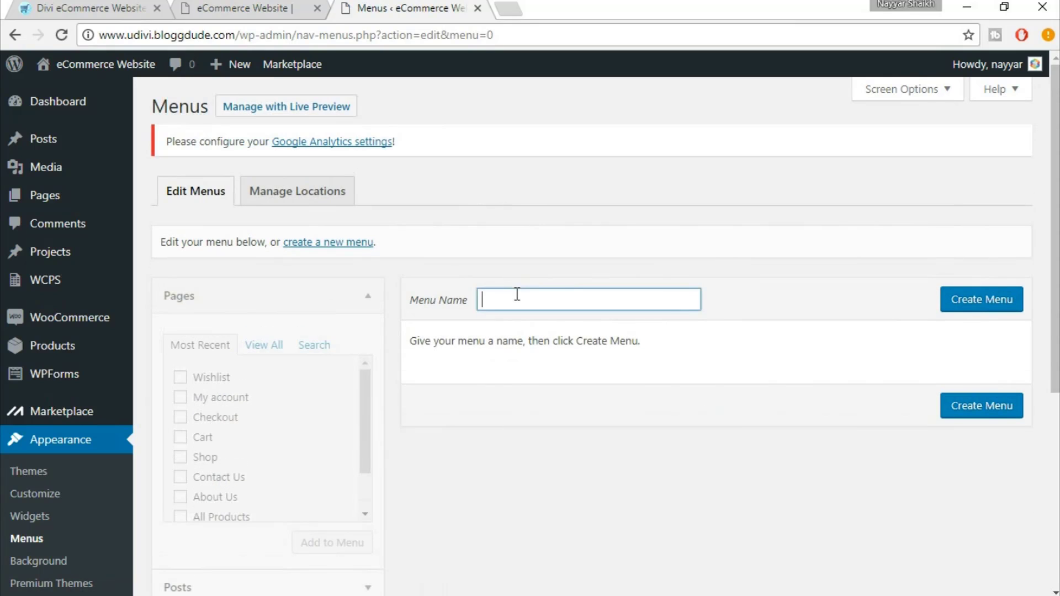
type("Foo")
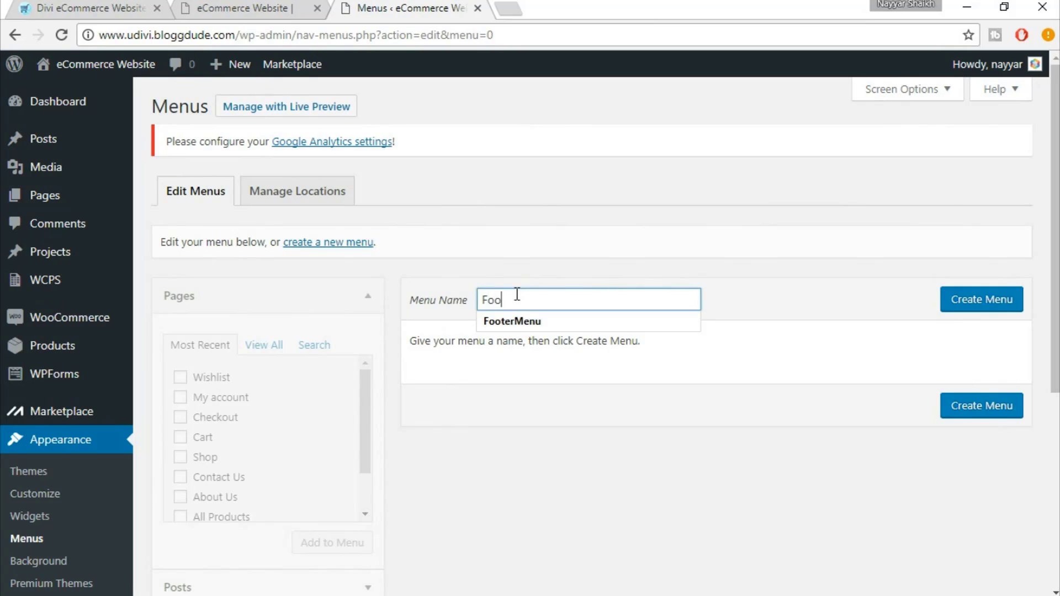
type("ter")
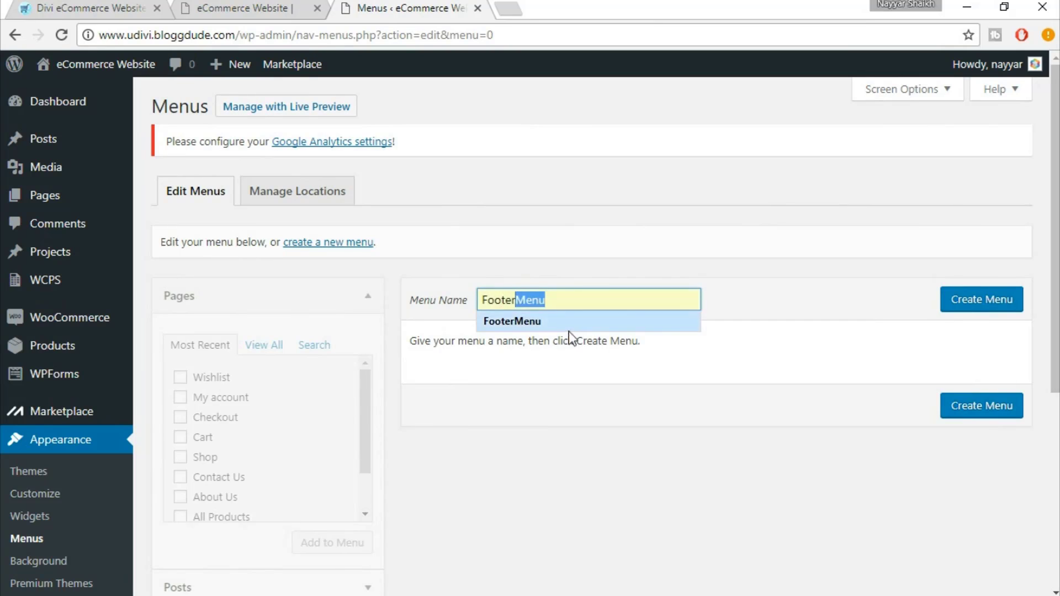
left_click(568, 327)
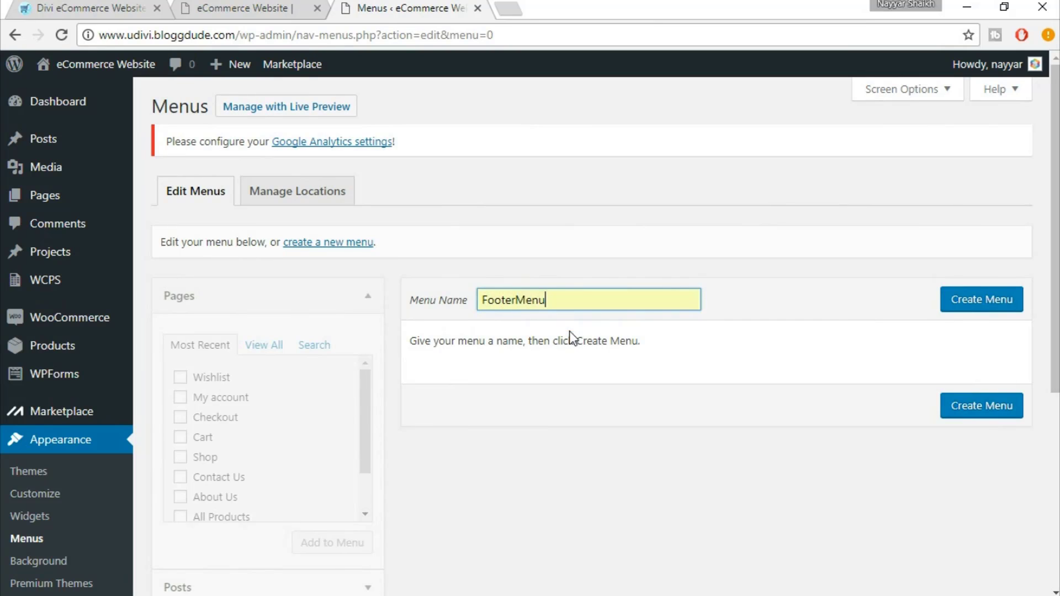
left_click(976, 307)
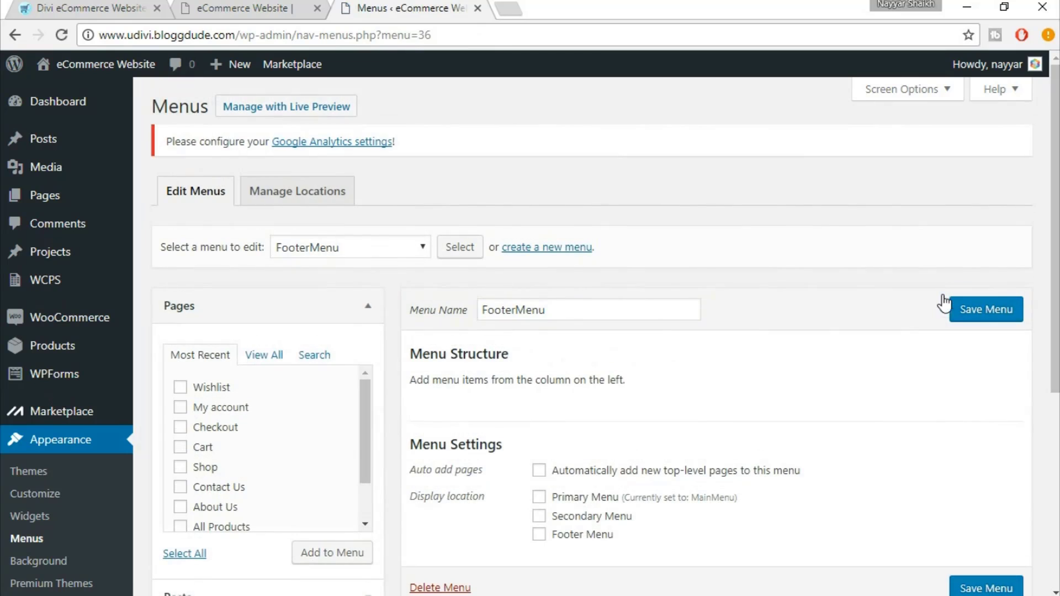
Add Wishlist, My account, Checkout, Cart and Shop to FooterMenu, save it, and view the site
scroll(248, 402, "down", 1)
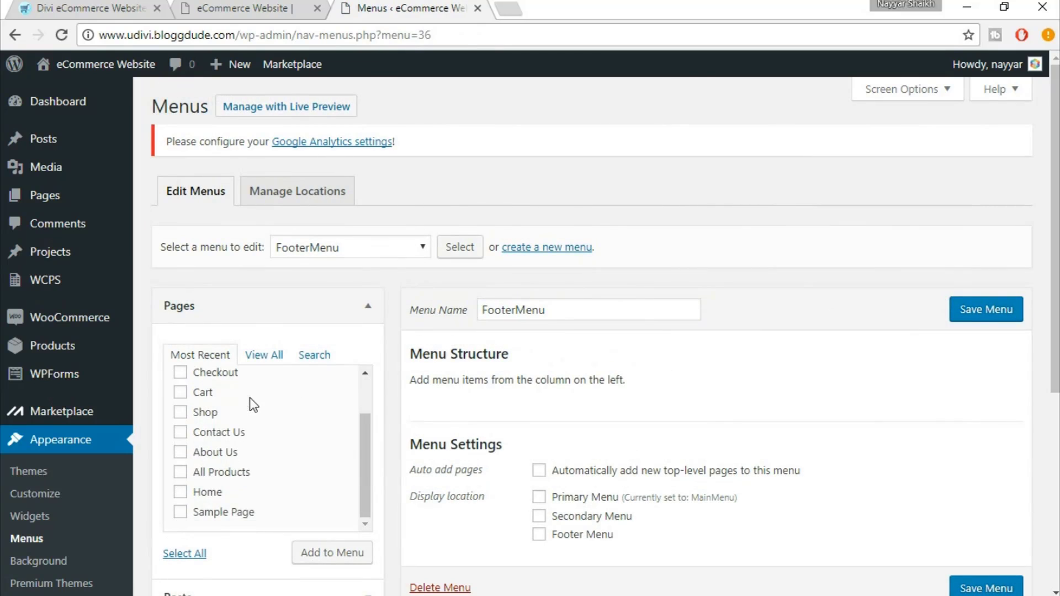
scroll(248, 403, "up", 1)
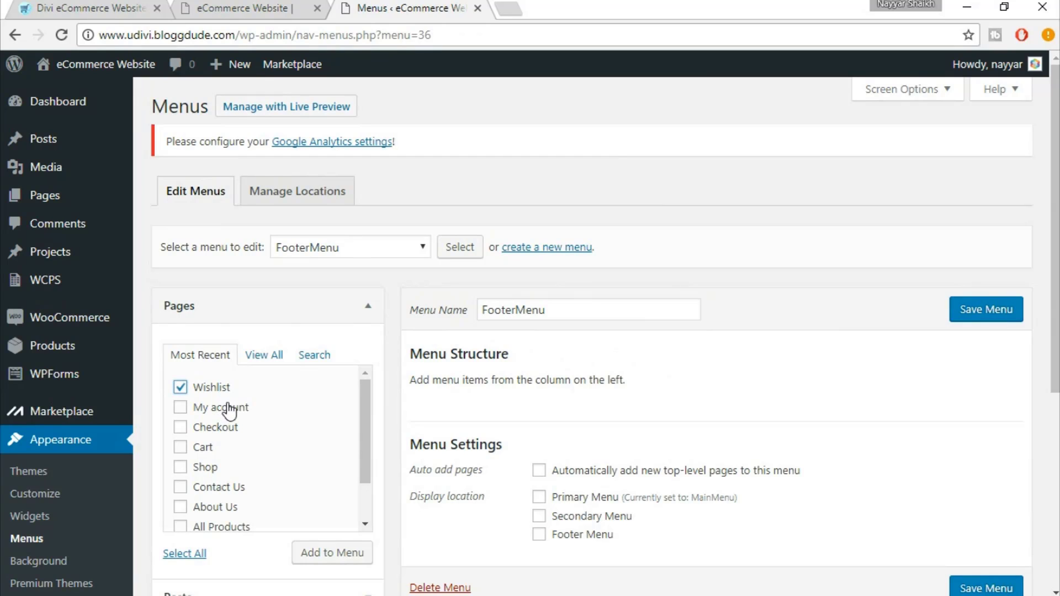
left_click(228, 409)
left_click(227, 428)
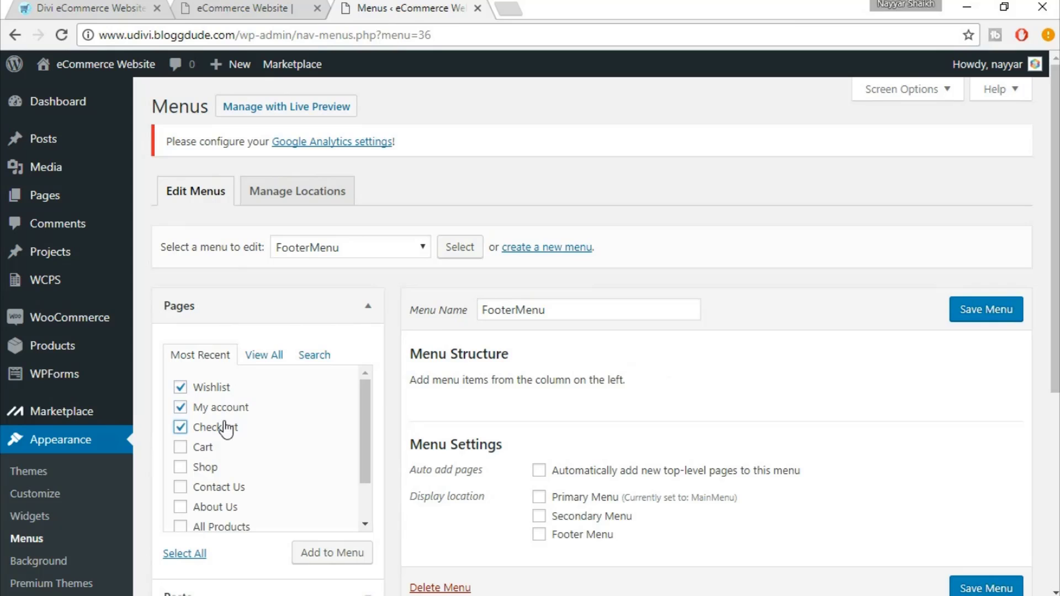
left_click(202, 450)
left_click(210, 468)
scroll(269, 483, "down", 4)
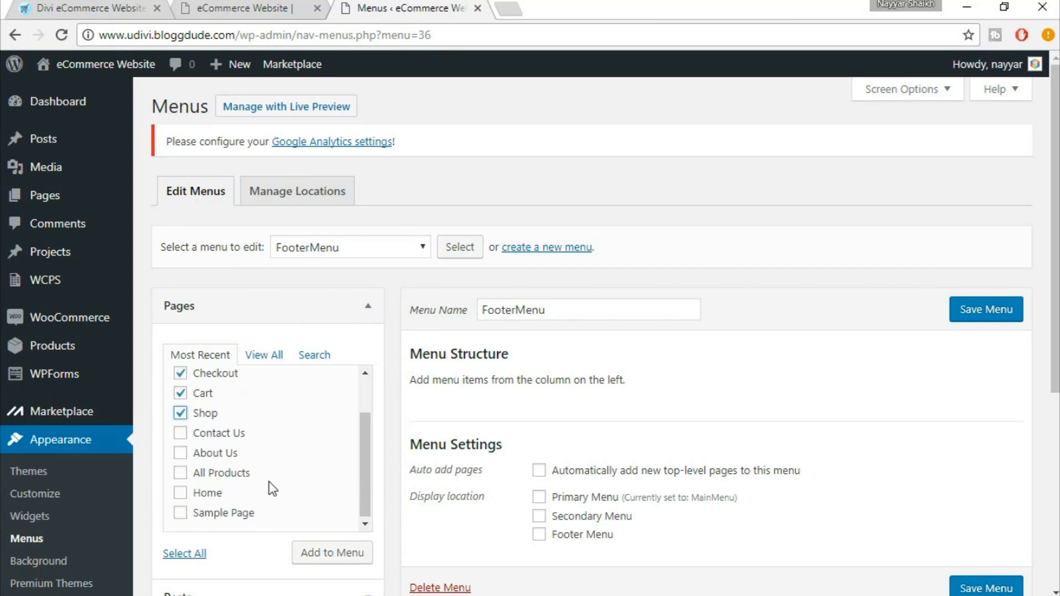
scroll(267, 461, "up", 4)
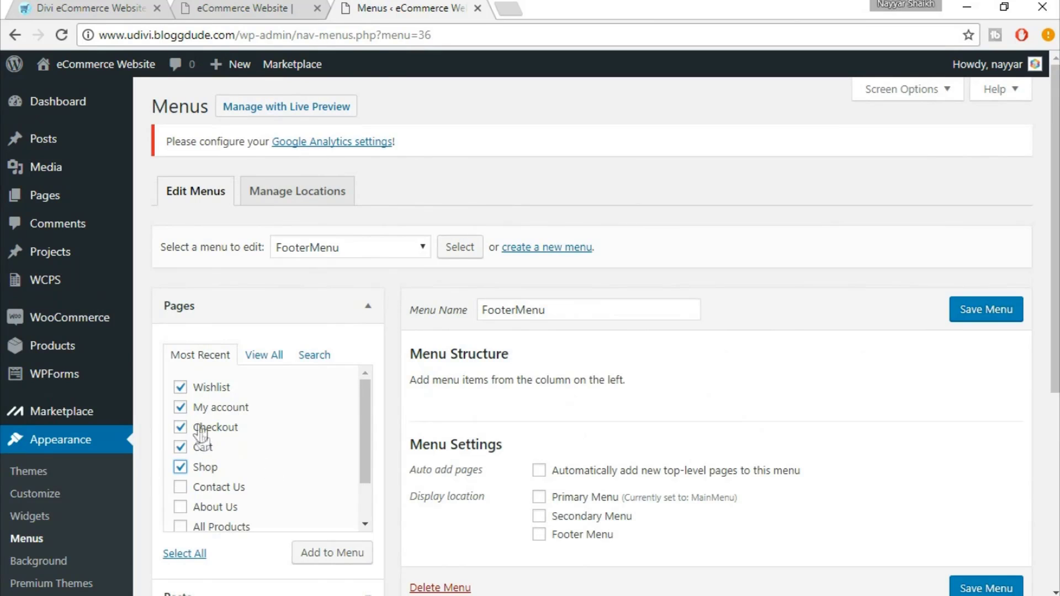
left_click(332, 552)
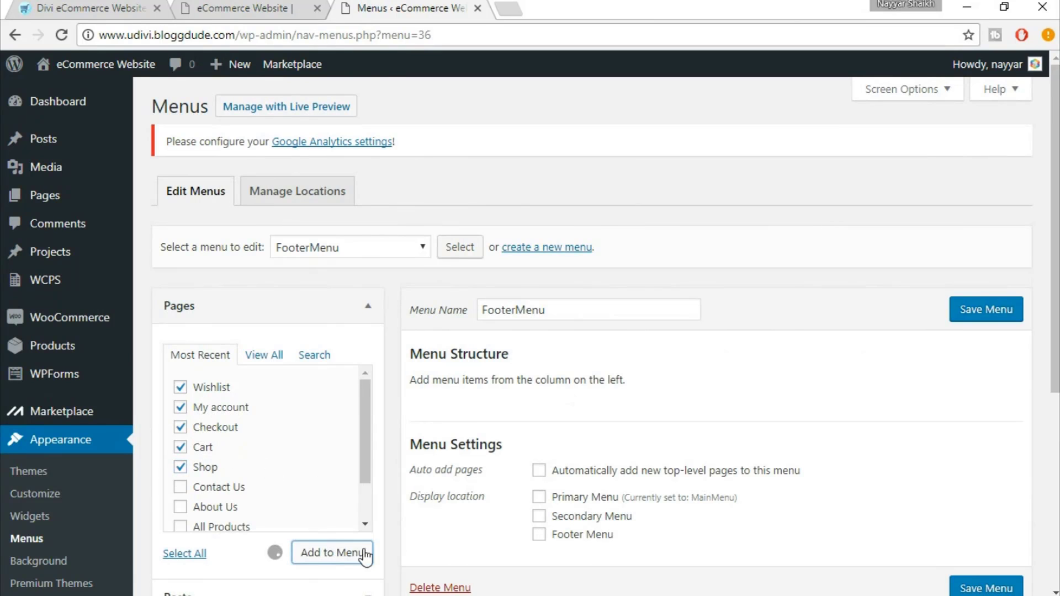
scroll(904, 429, "down", 1)
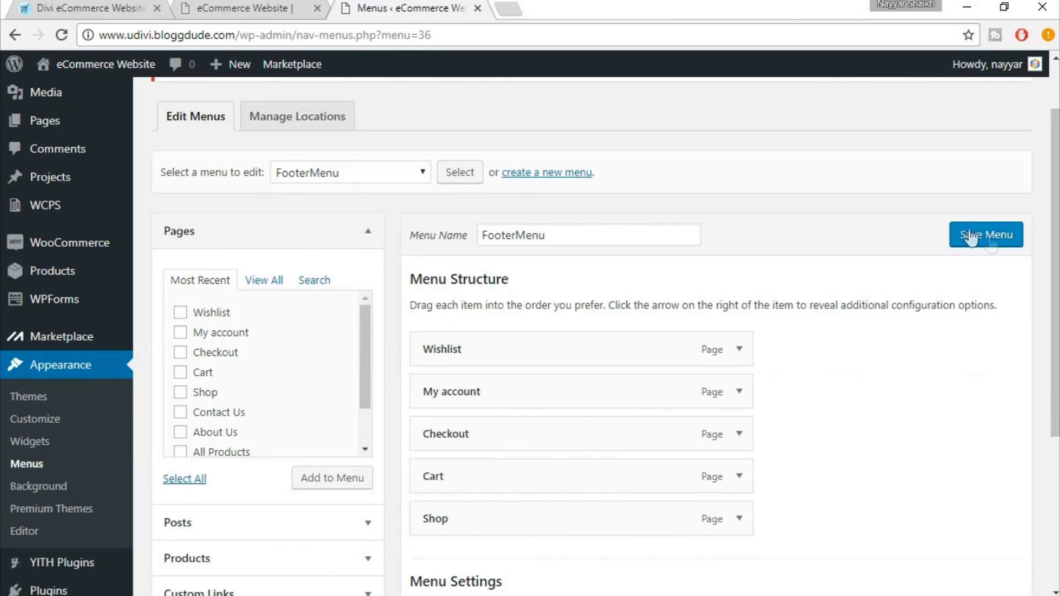
left_click(991, 237)
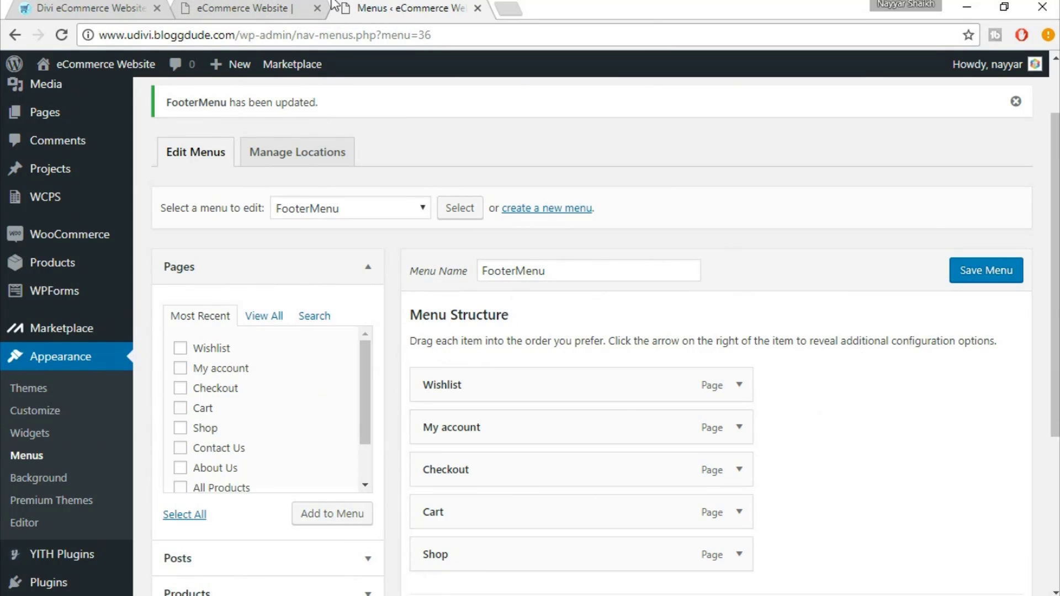
left_click(229, 6)
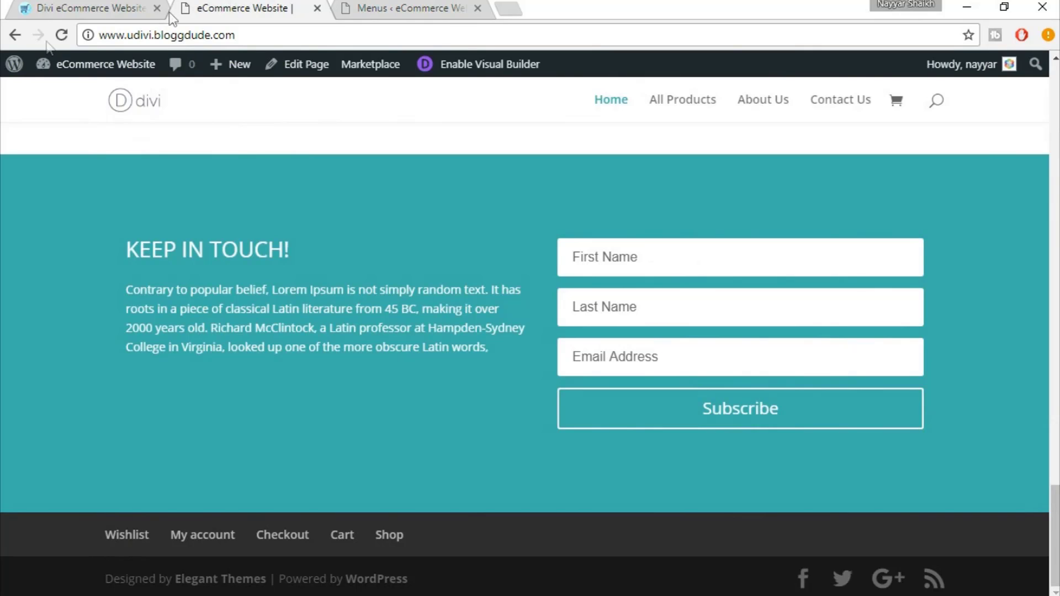
Compare against the eDivi reference footer, then go to Appearance > Widgets
left_click(75, 7)
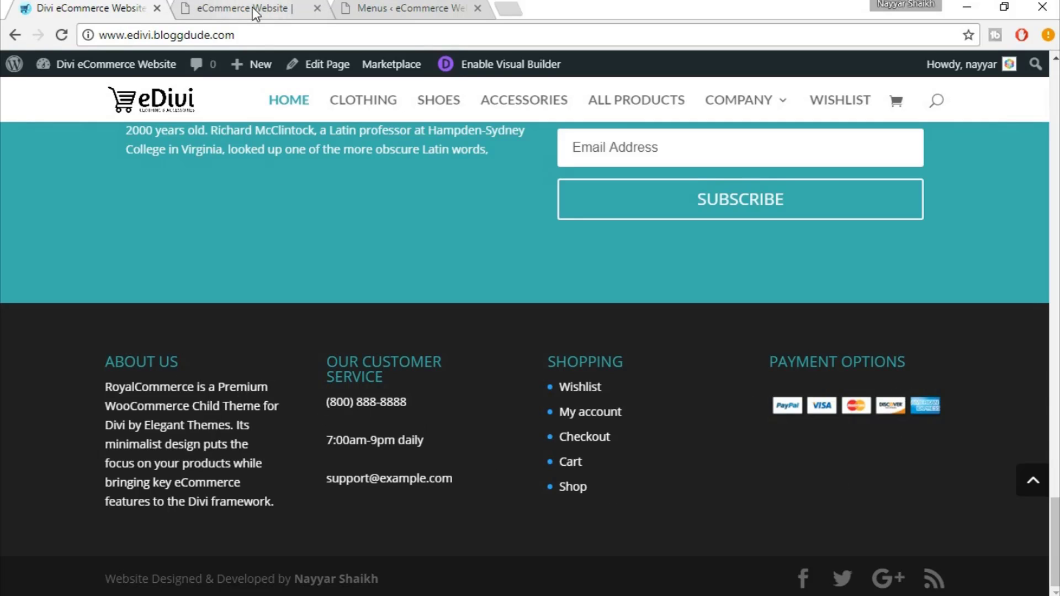
left_click(414, 8)
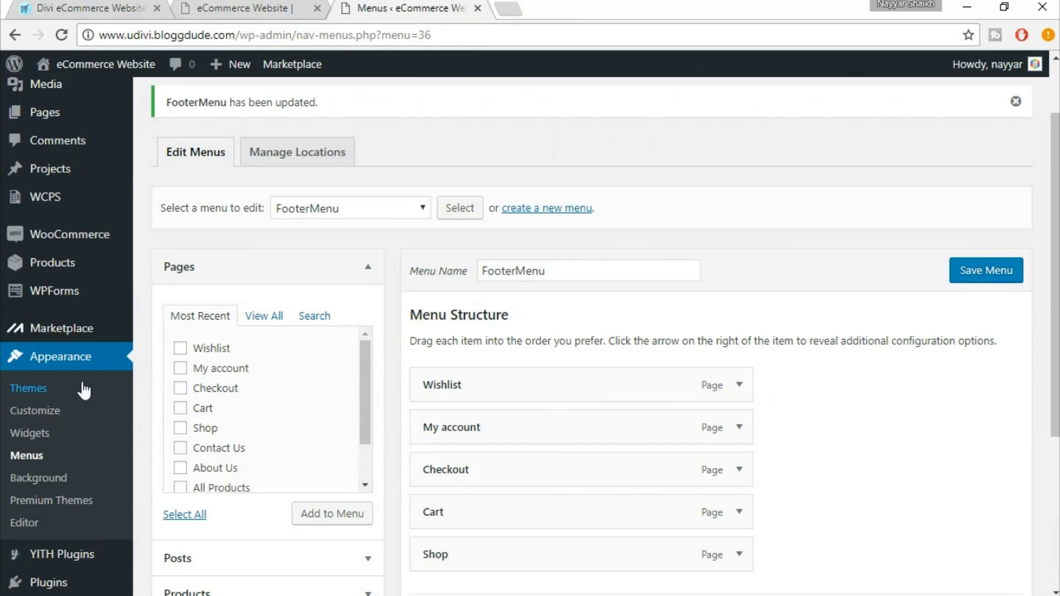
scroll(50, 353, "down", 3)
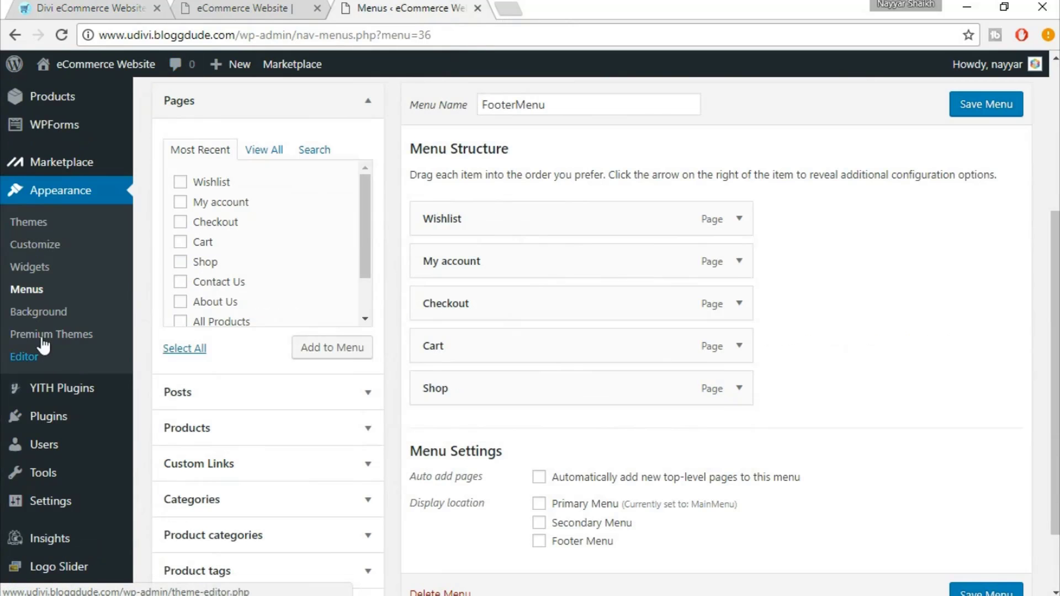
left_click(35, 267)
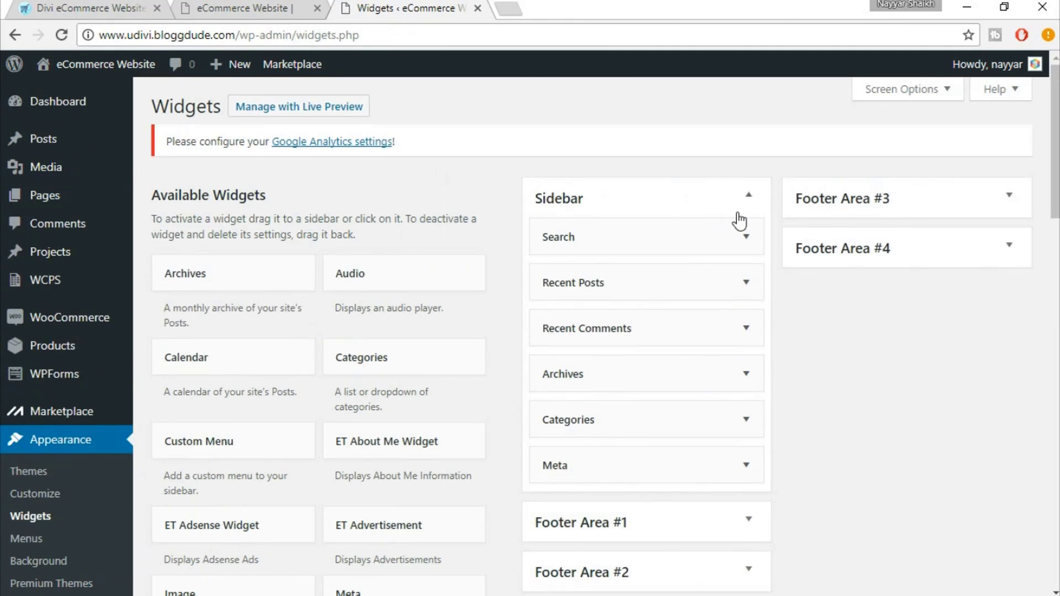
Expand Footer Area #1, recheck the reference footer, and scroll the Available Widgets list to Text
scroll(824, 377, "down", 4)
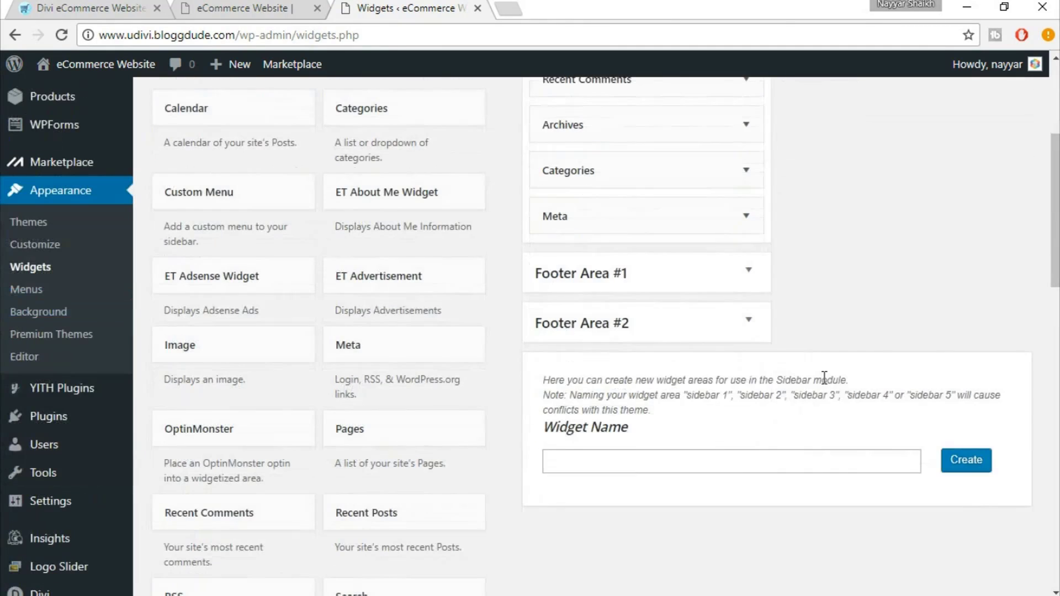
left_click(686, 284)
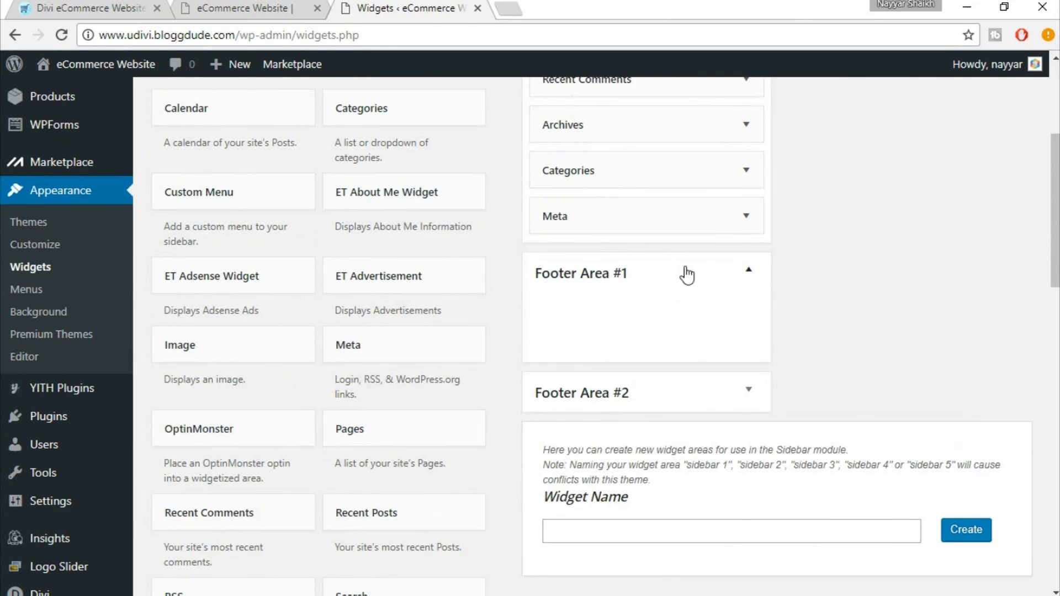
left_click(123, 5)
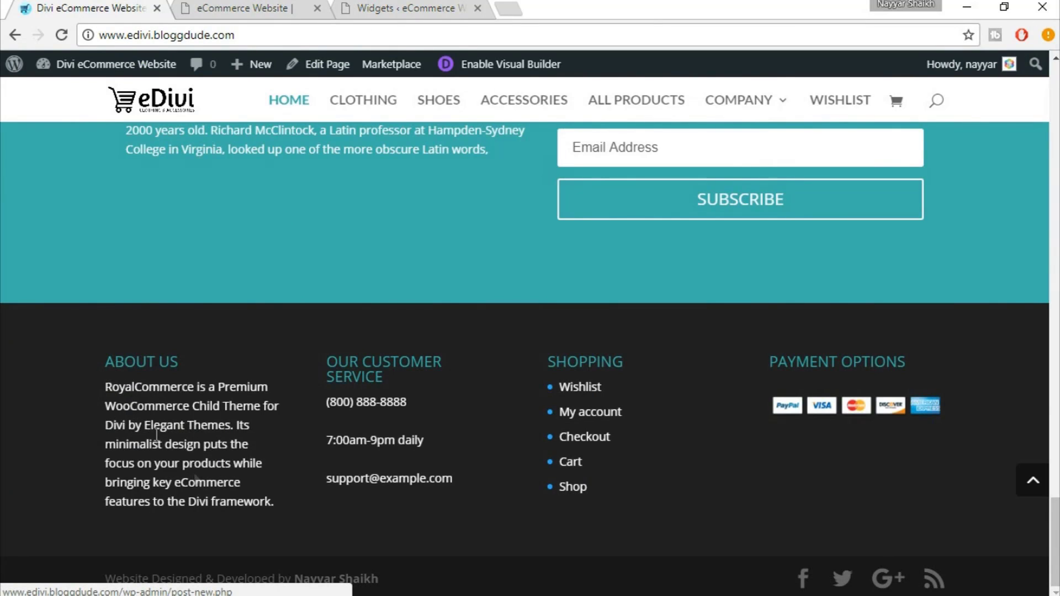
left_click(391, 8)
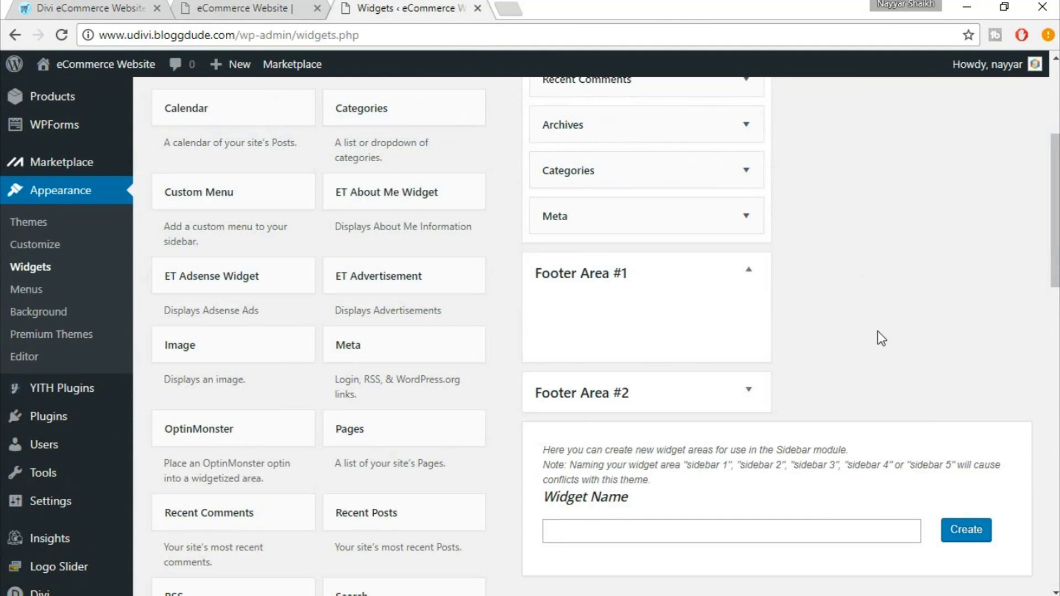
scroll(864, 352, "down", 6)
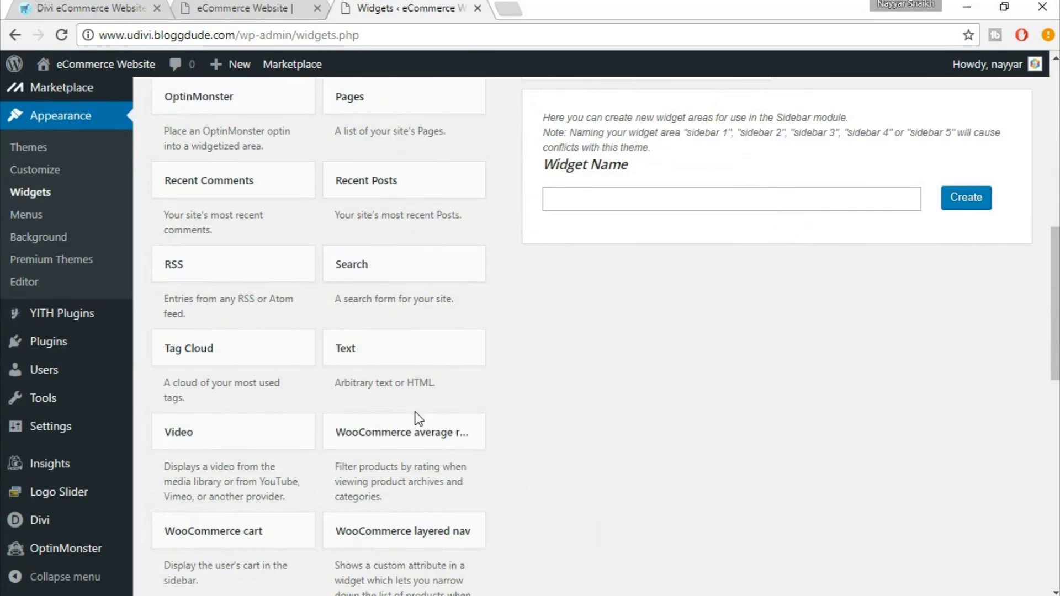
Add a Text widget to Footer Area #1 titled ABOUT US, copied from the live footer
left_click(437, 354)
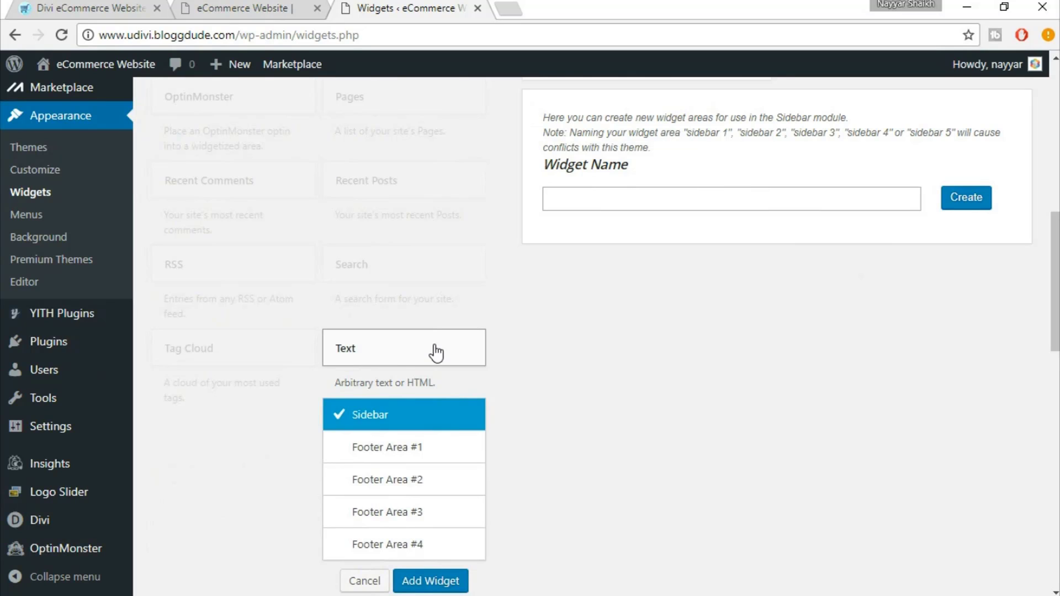
left_click(417, 457)
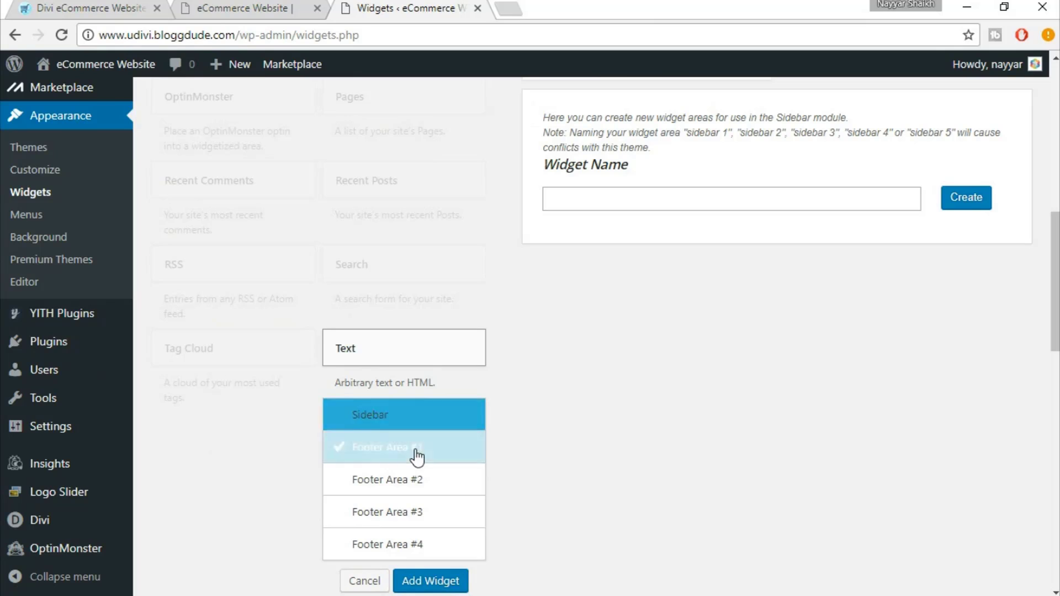
scroll(406, 369, "down", 1)
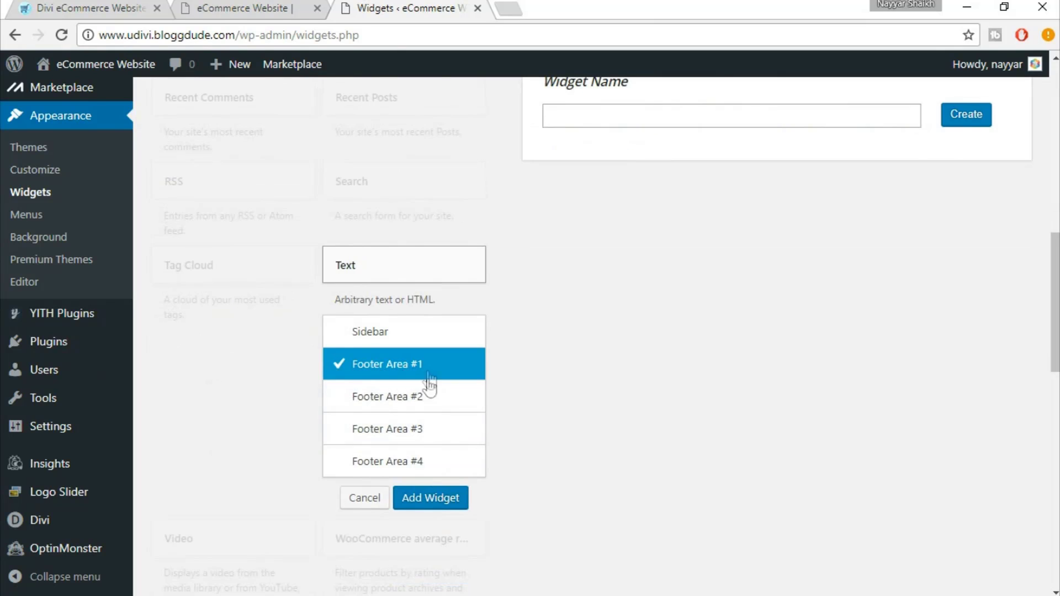
left_click(431, 500)
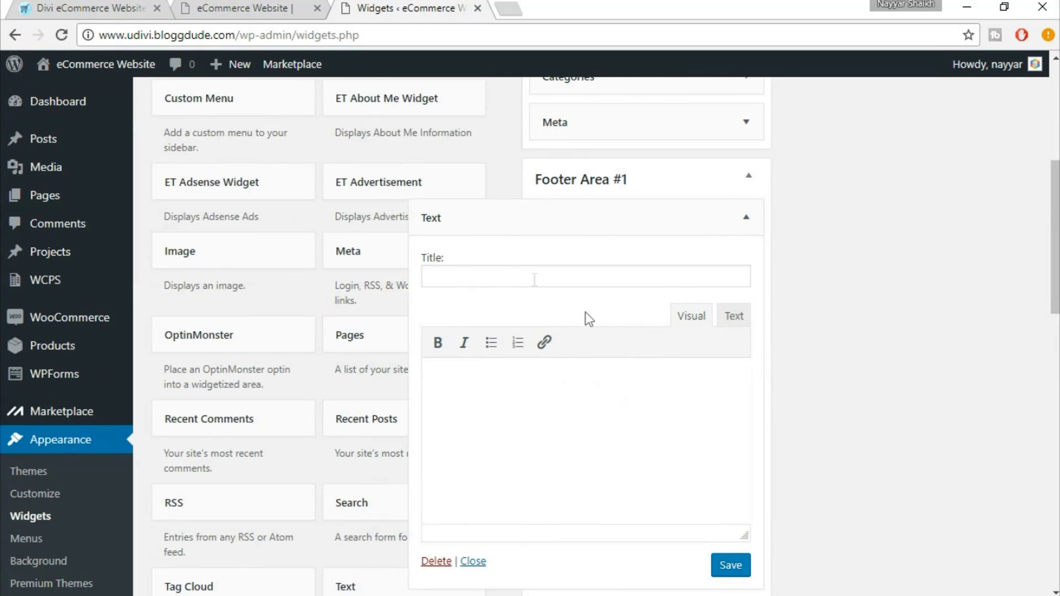
left_click(521, 270)
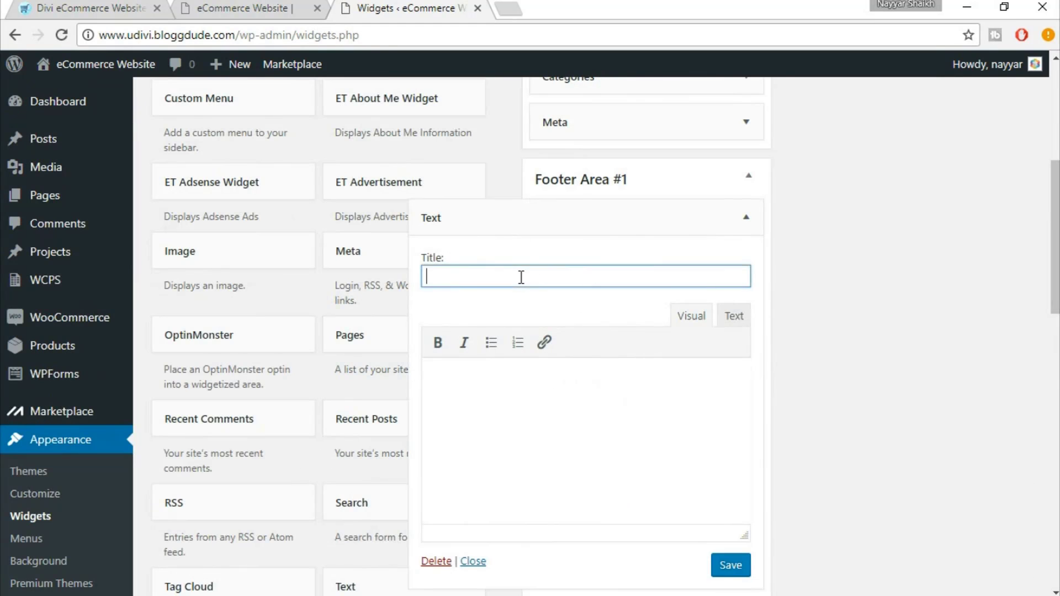
left_click(120, 6)
triple_click(153, 361)
key("ctrl+c")
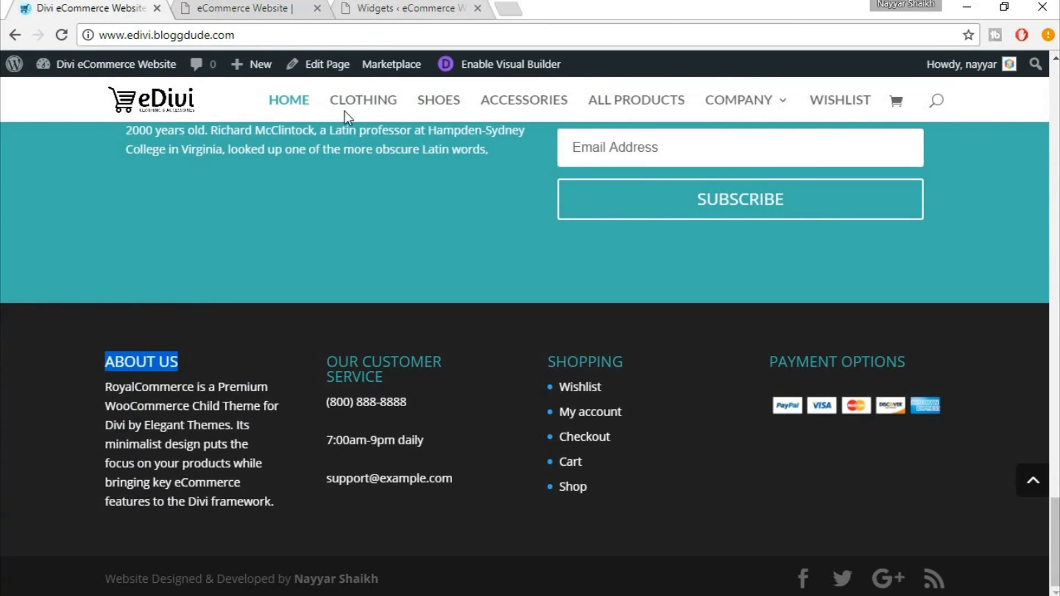
left_click(412, 8)
key("ctrl+v")
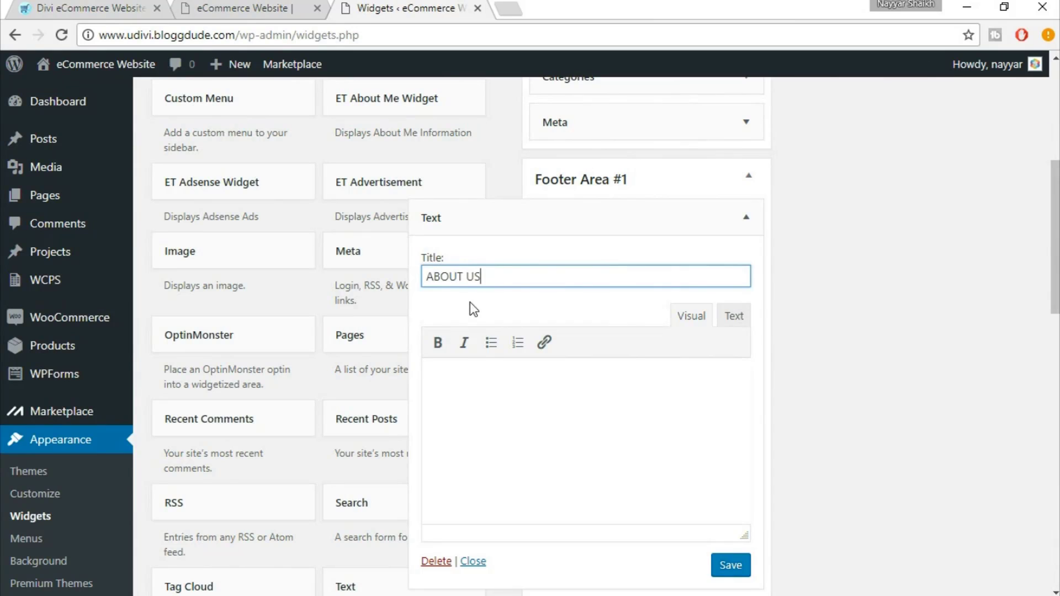
Paste the RoyalCommerce description paragraph into the widget's Text tab, save it, and collapse Footer Area #1
left_click(142, 7)
left_click_drag(275, 503, 106, 393)
key("ctrl+c")
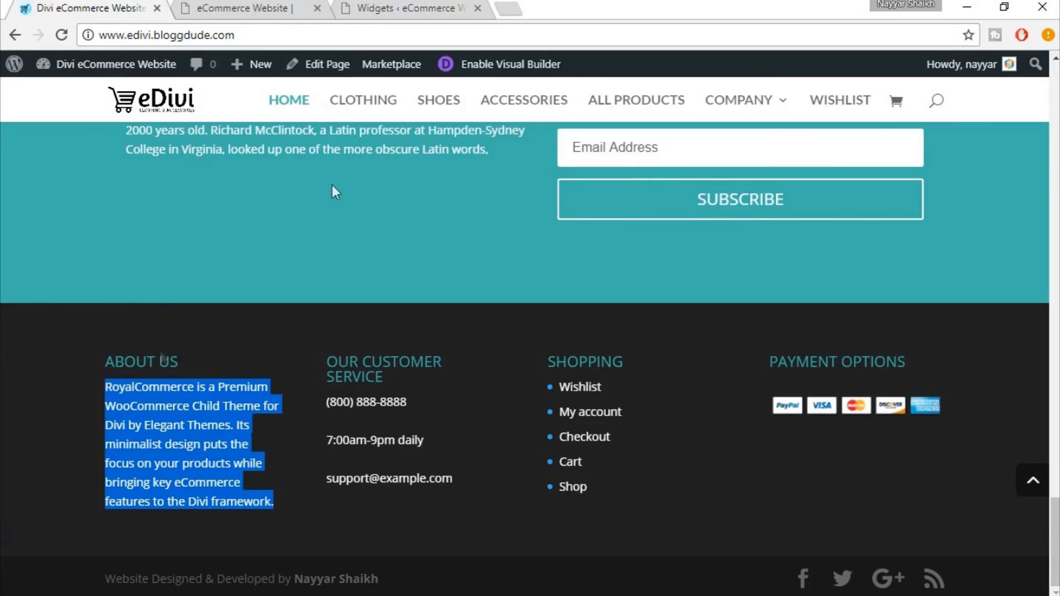
left_click(411, 7)
left_click(582, 443)
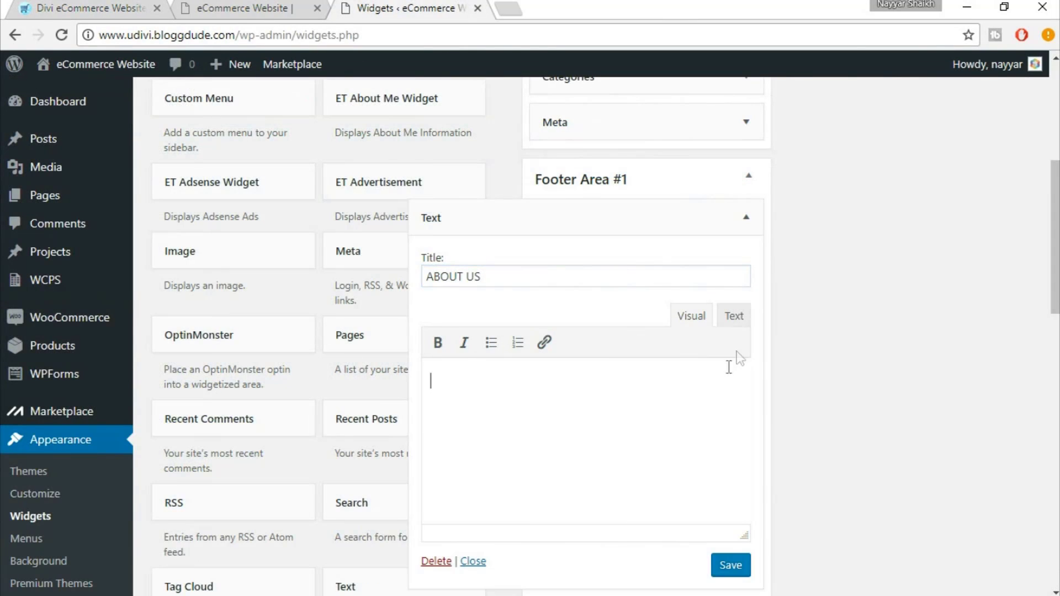
left_click(734, 316)
key("ctrl+v")
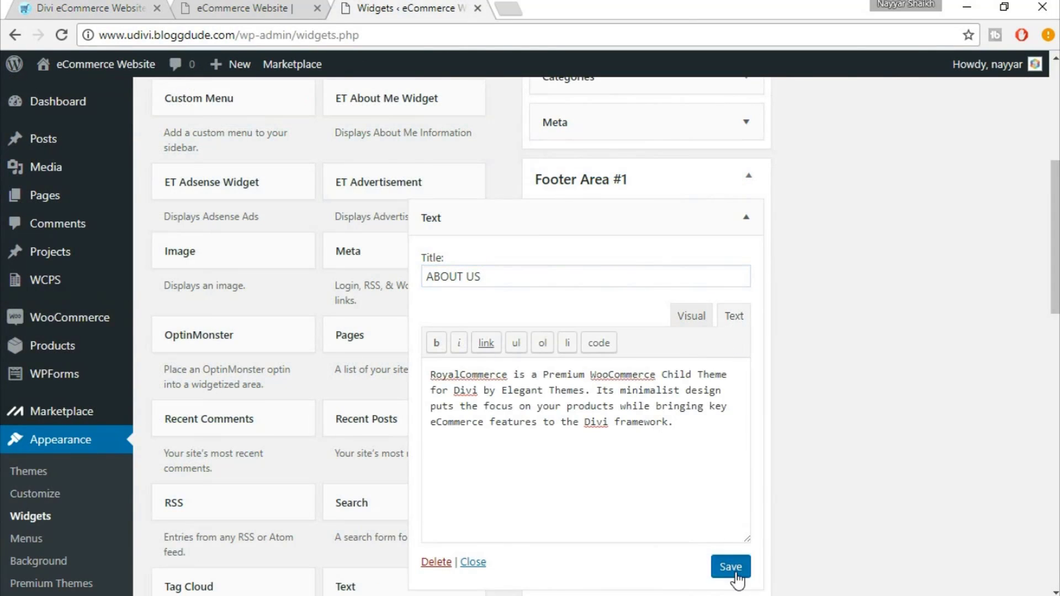
left_click(736, 577)
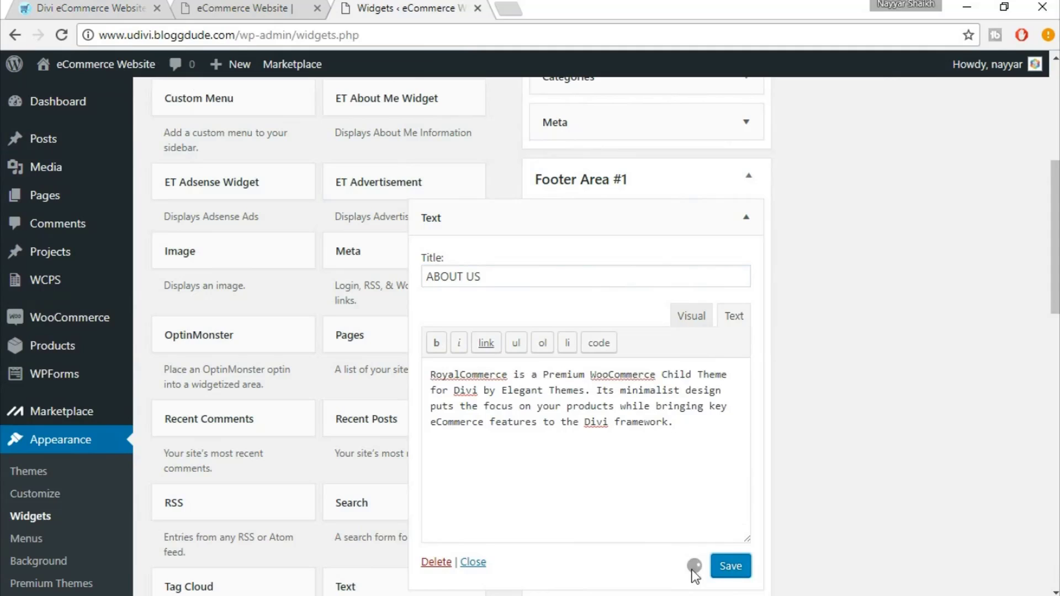
left_click(747, 219)
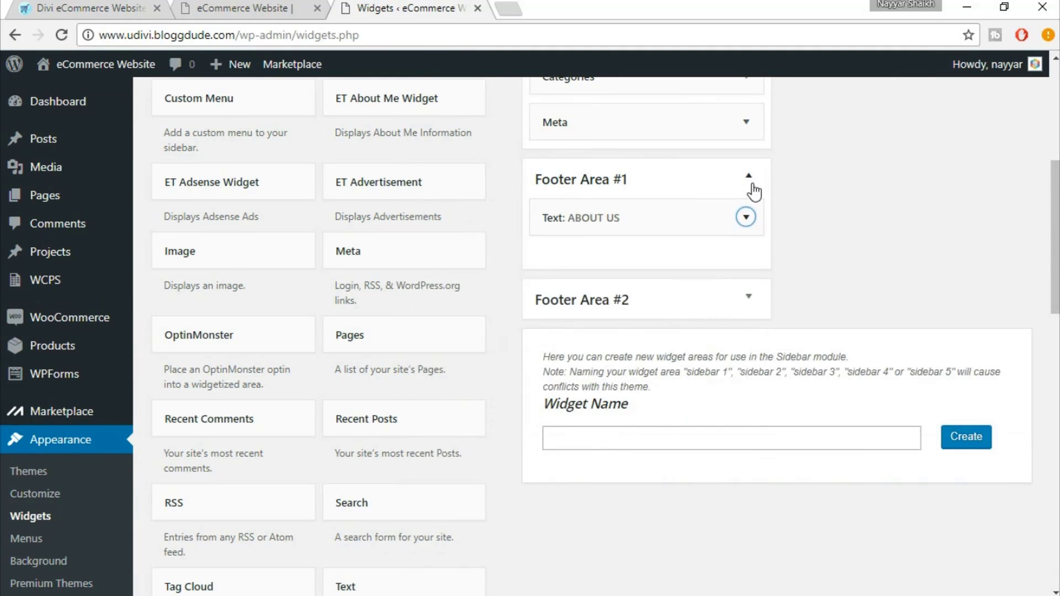
left_click(752, 189)
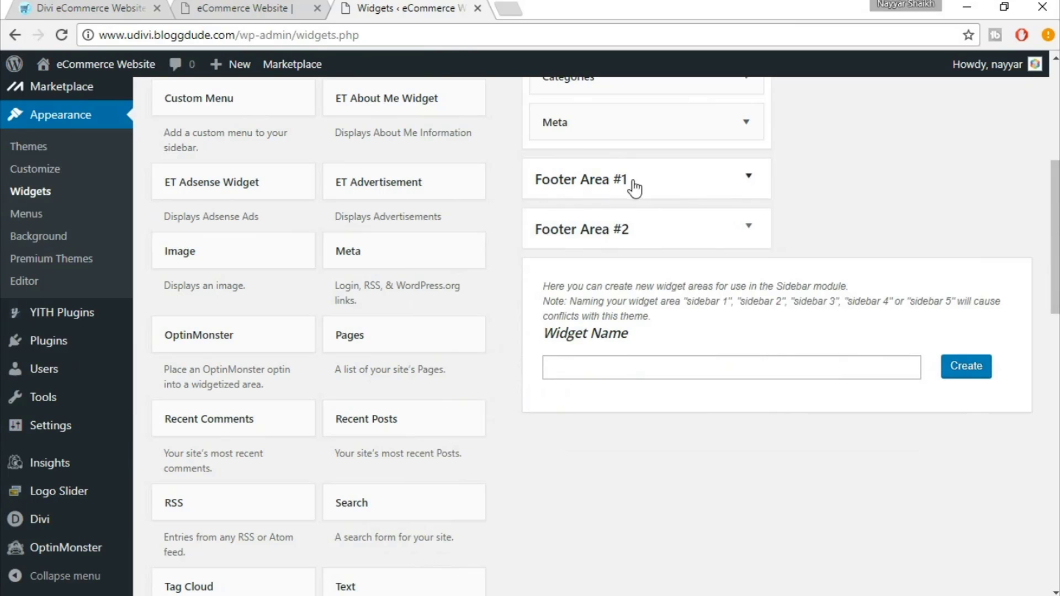
left_click(118, 8)
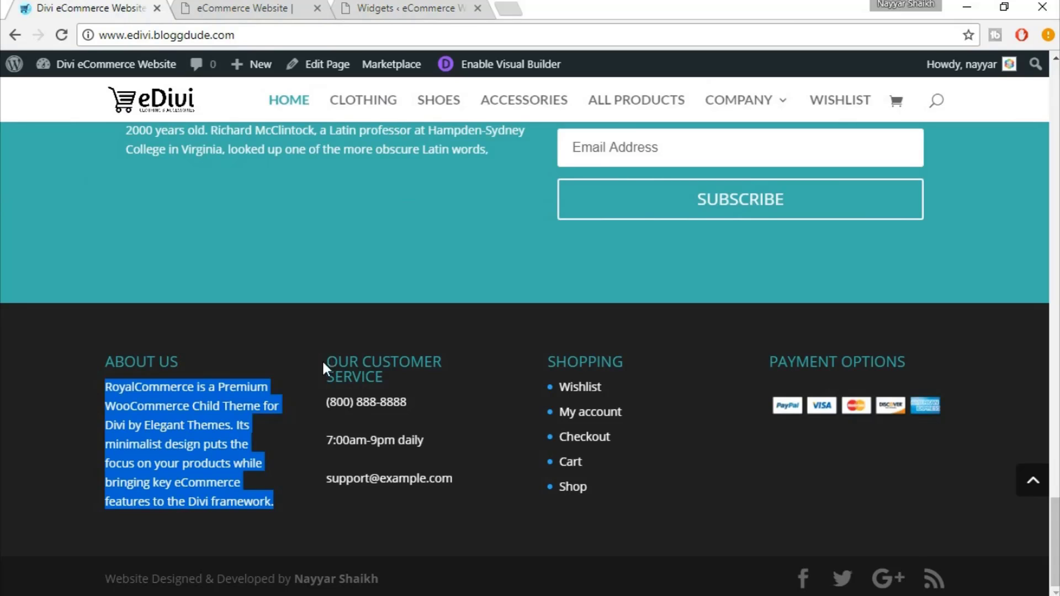
Add a Text widget to Footer Area #2 titled OUR CUSTOMER SERVICE, copied from the live footer
left_click_drag(323, 363, 424, 383)
key("ctrl+c")
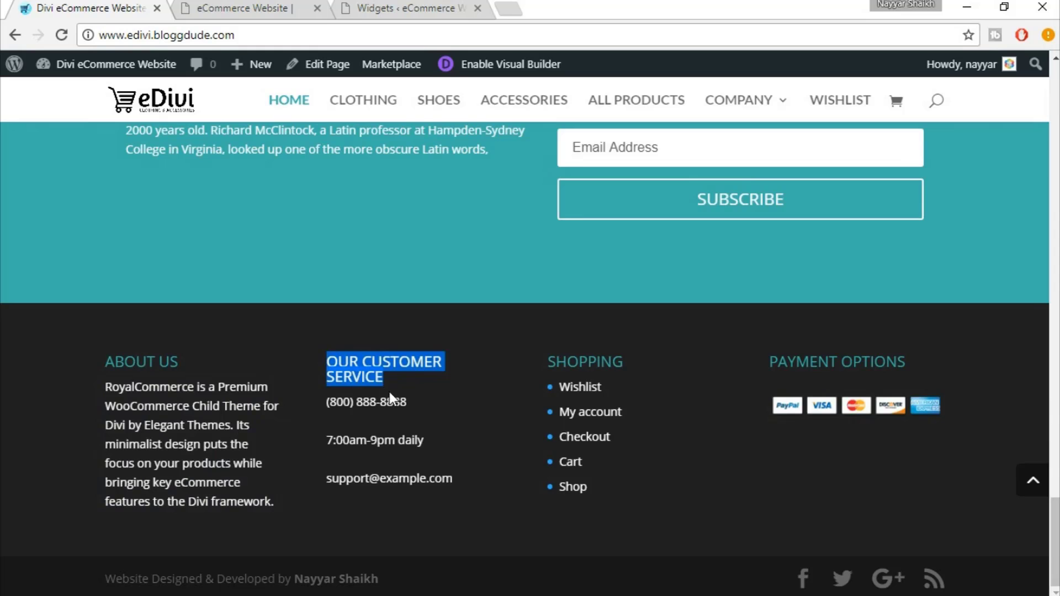
left_click(437, 8)
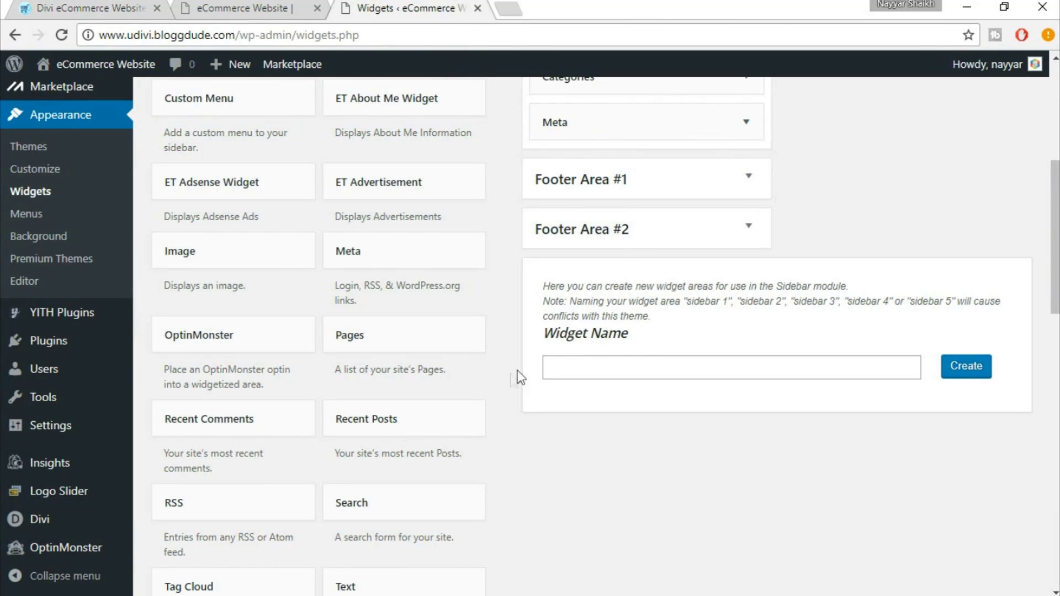
scroll(416, 546, "down", 2)
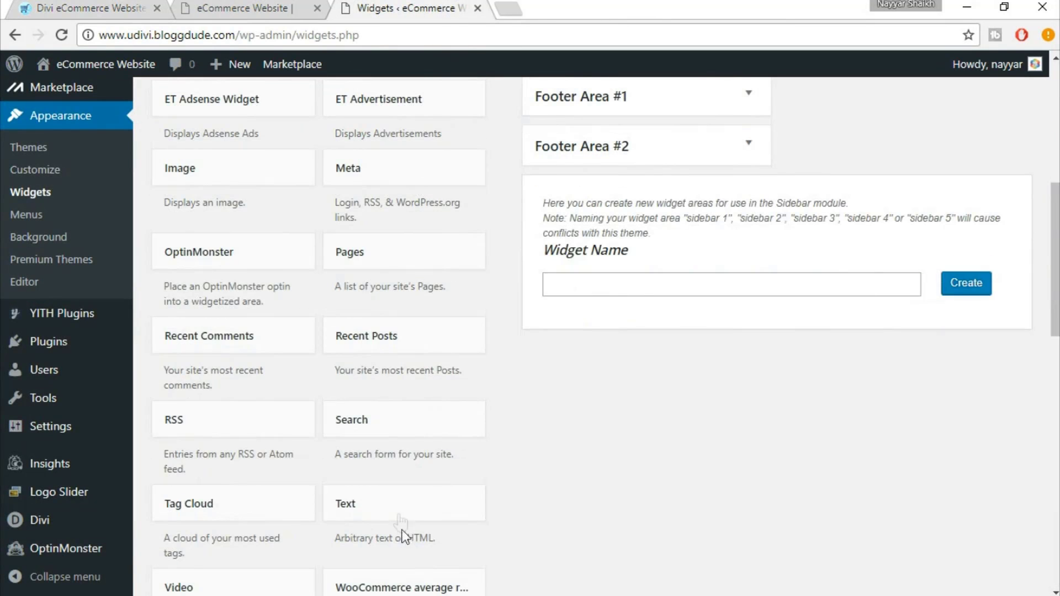
left_click(482, 502)
scroll(488, 532, "down", 3)
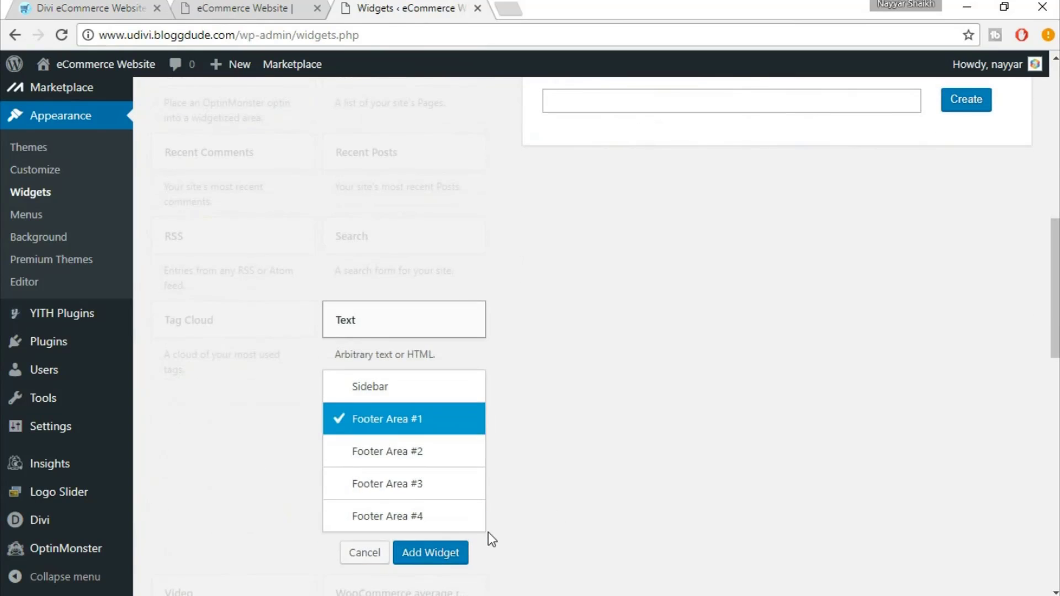
left_click(386, 453)
left_click(444, 564)
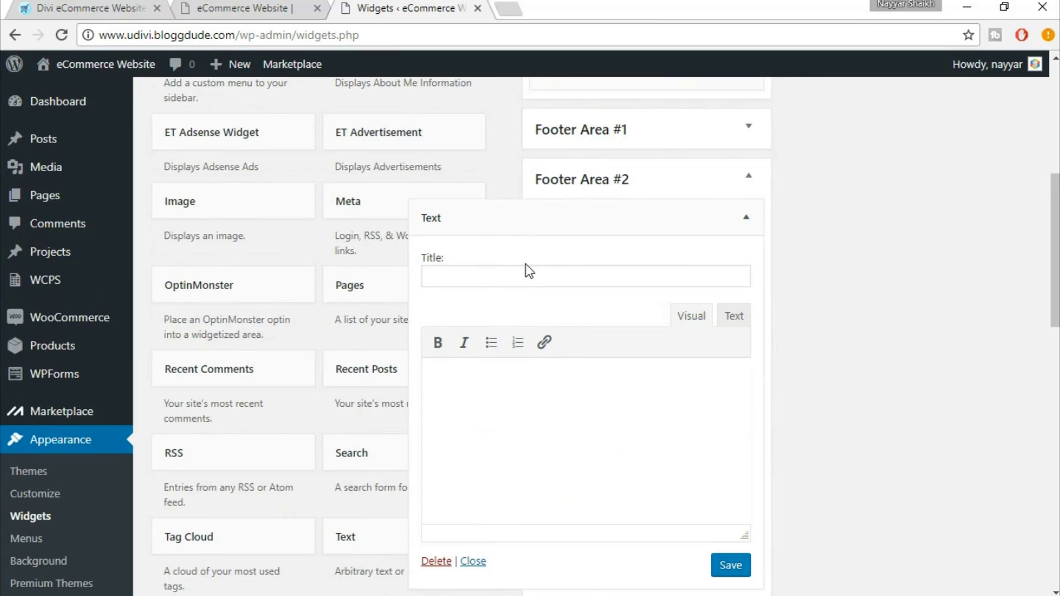
left_click(526, 276)
key("ctrl+v")
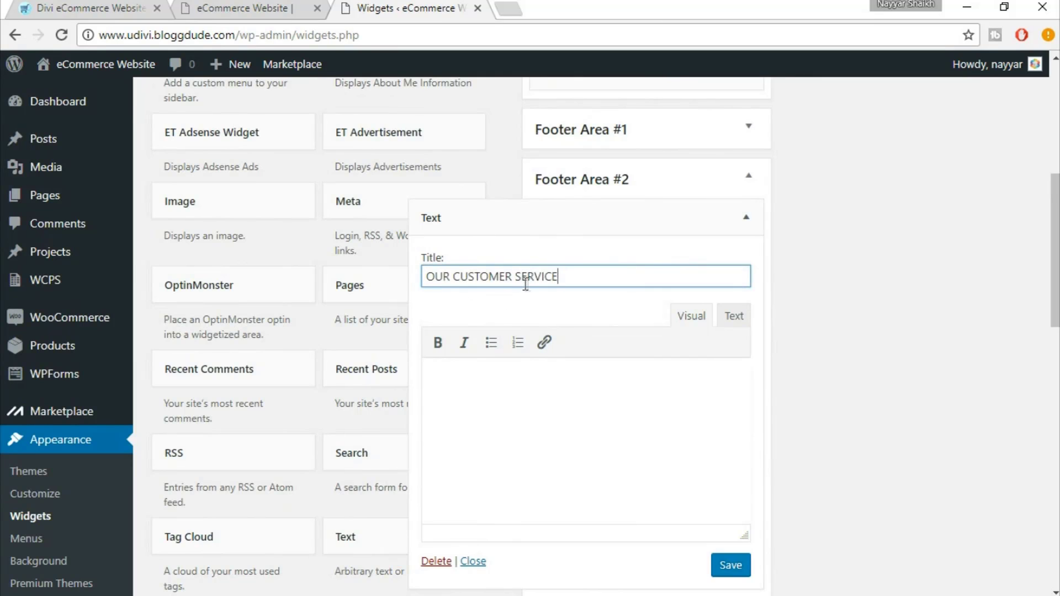
Paste the phone number, daily hours and support e-mail lines into the widget body and save it
left_click(62, 5)
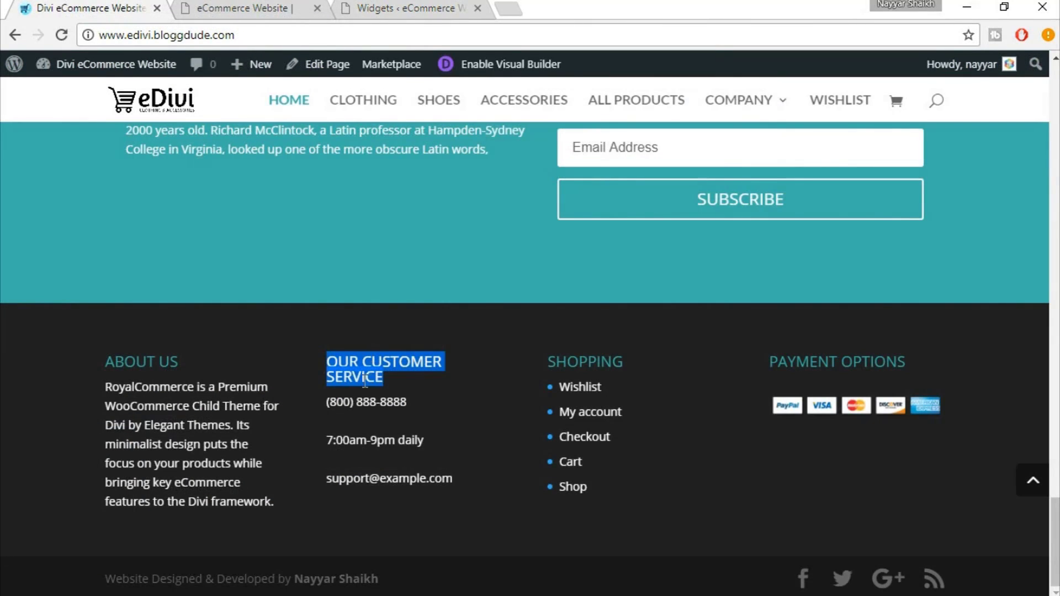
left_click(321, 408)
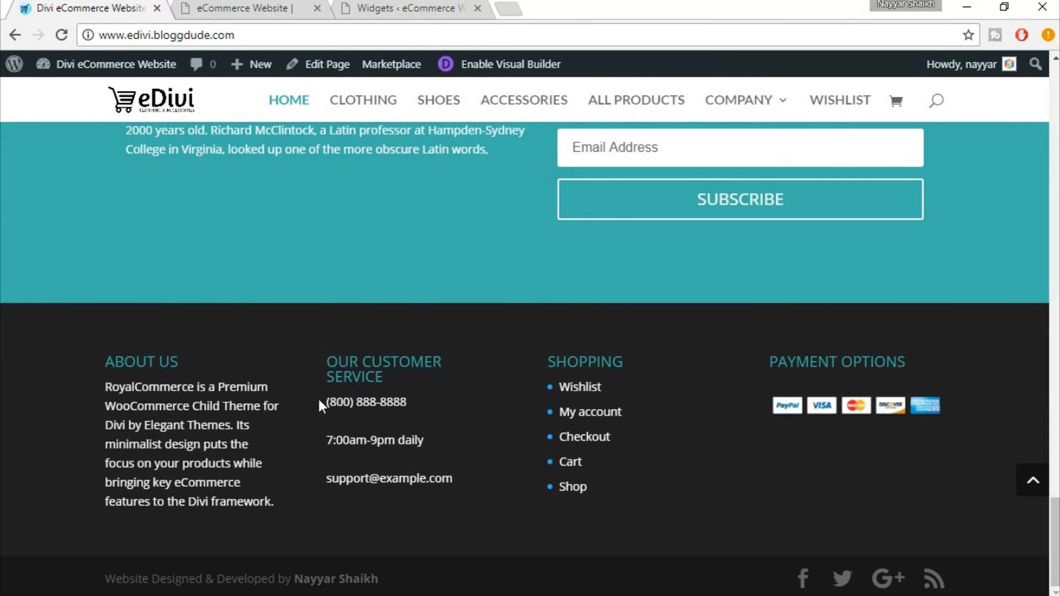
mouse_move(321, 402)
left_mouse_down()
mouse_move(422, 485)
mouse_move(330, 436)
mouse_move(330, 404)
left_mouse_up()
key("ctrl+c")
left_click(424, 486)
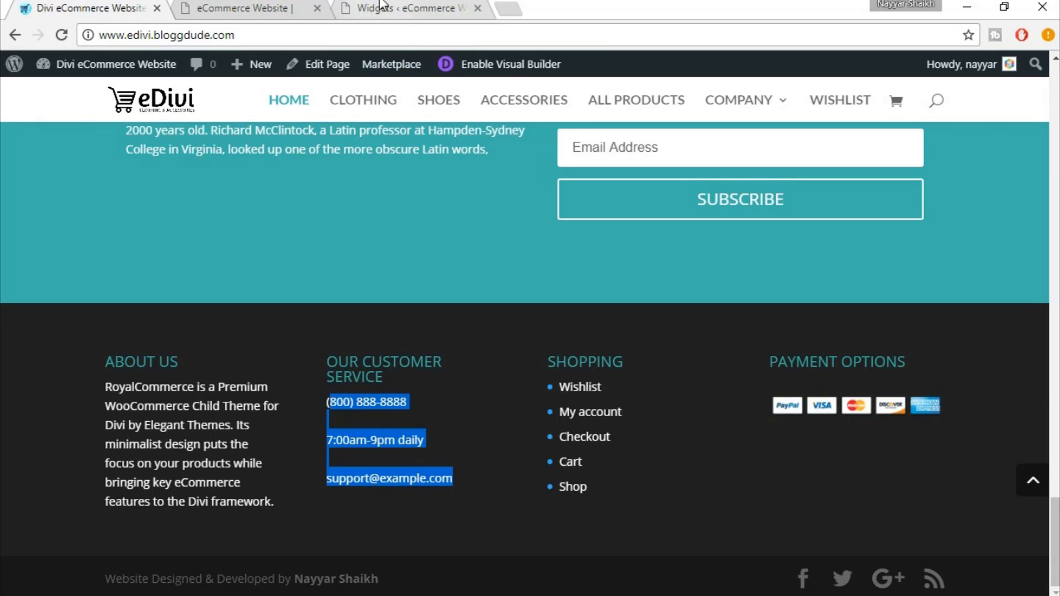
left_click(409, 8)
left_click(586, 423)
left_click(734, 316)
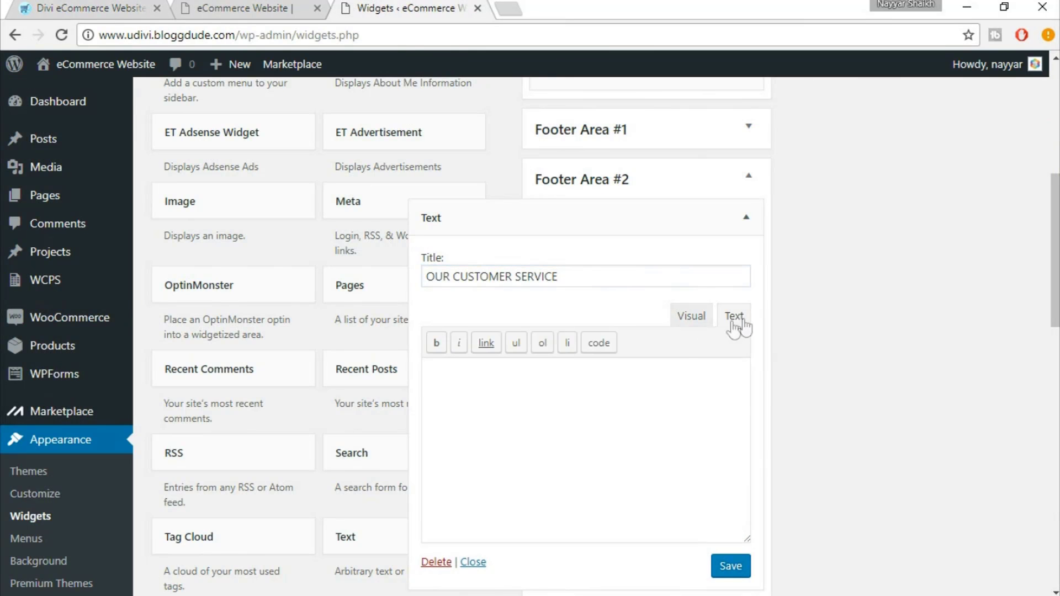
key("ctrl+v")
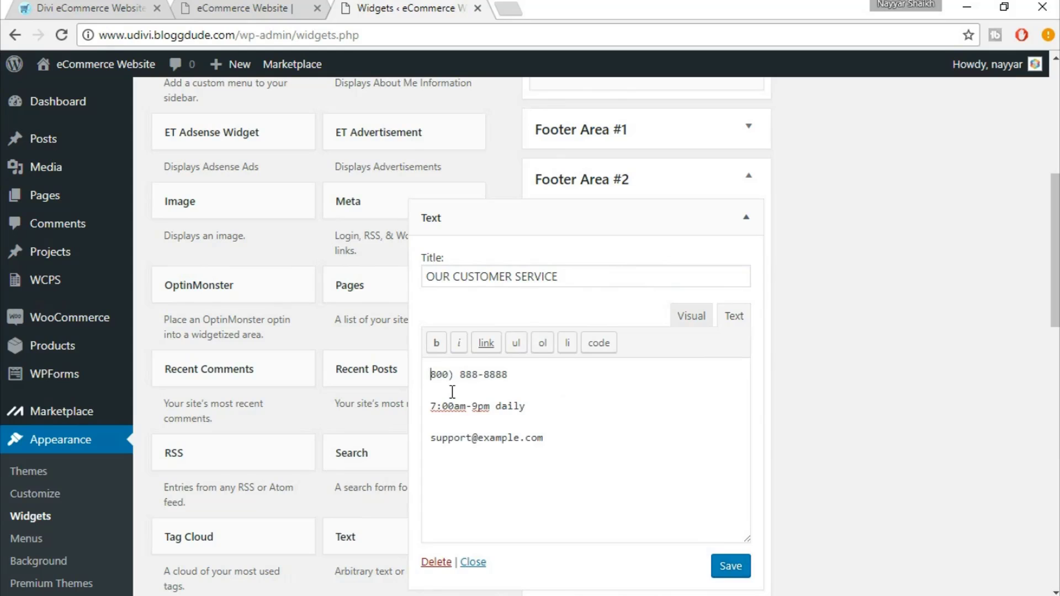
type("(")
left_click_drag(545, 442, 430, 440)
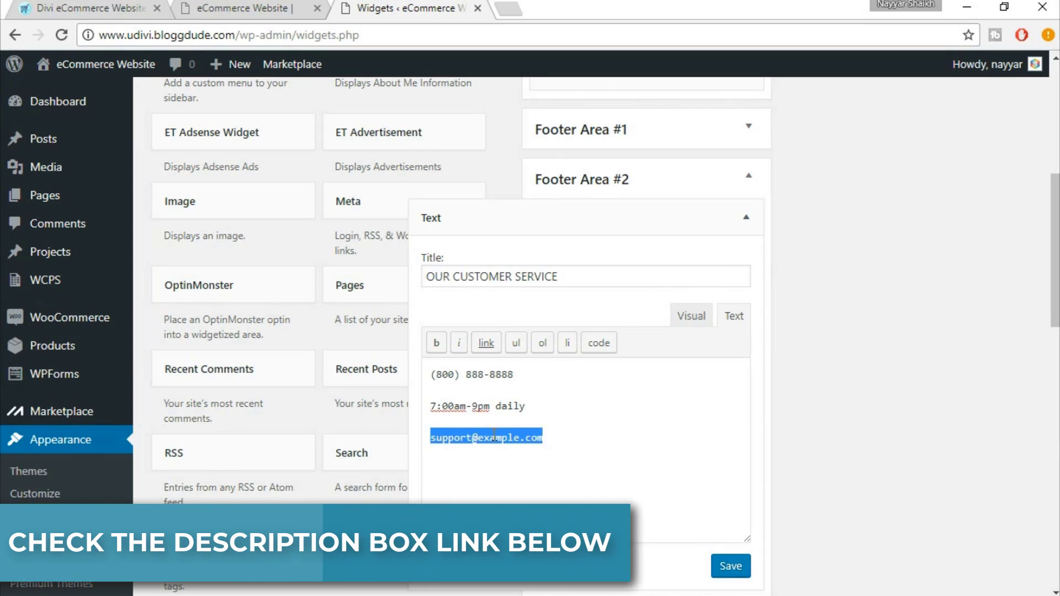
left_click(696, 318)
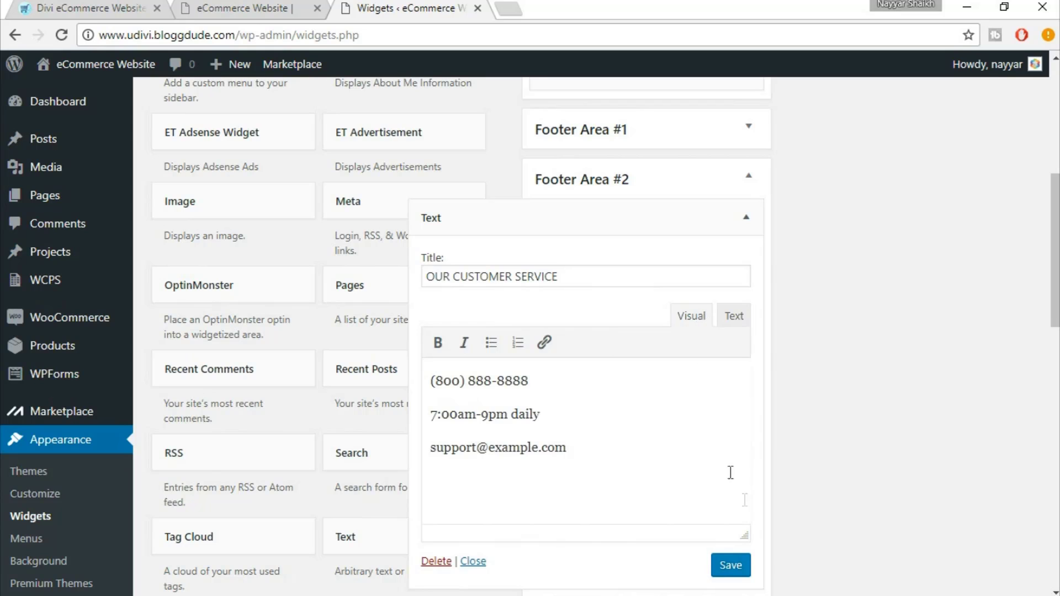
left_click(730, 565)
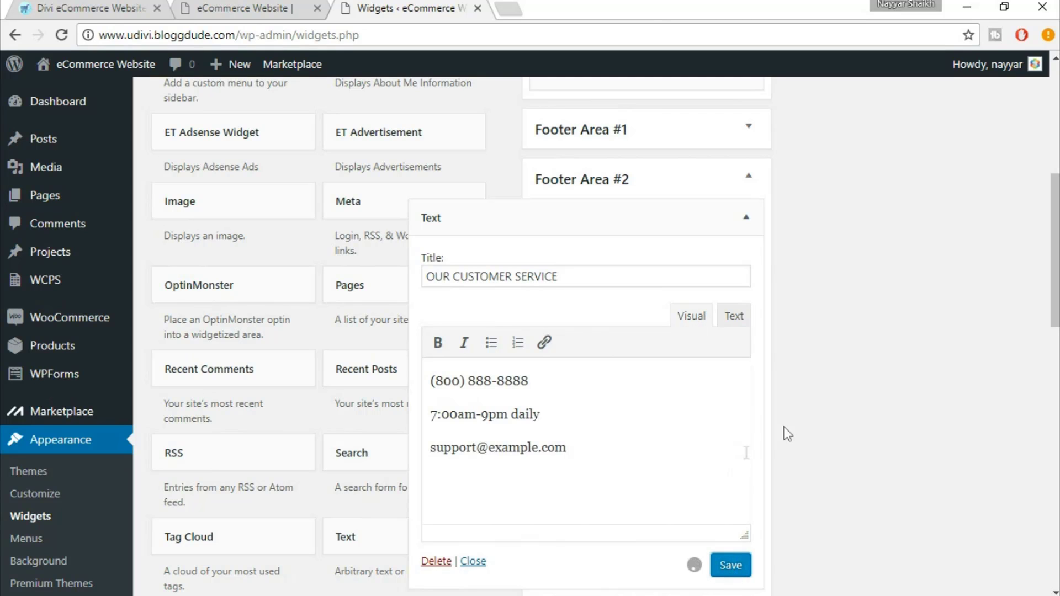
Copy the SHOPPING heading from the live site footer
left_click(109, 5)
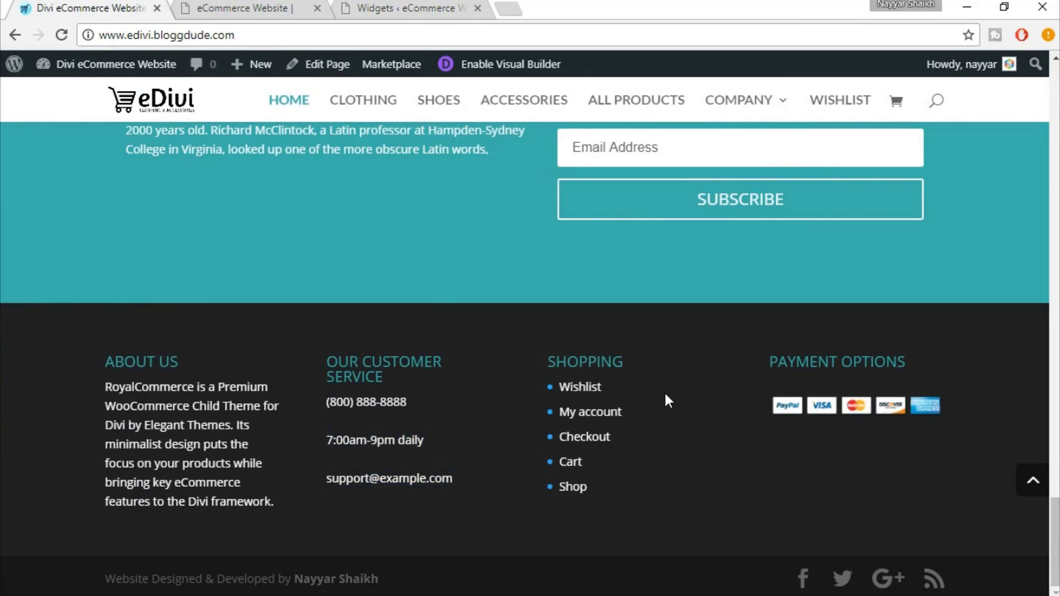
left_click_drag(548, 361, 626, 360)
left_click(640, 362)
left_click(627, 360)
double_click(624, 361)
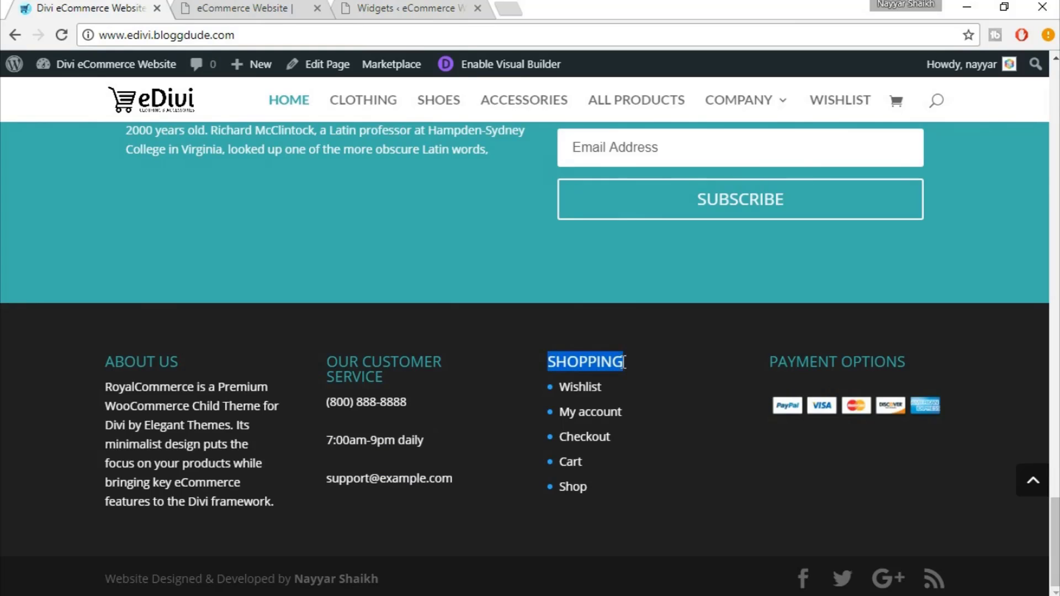
Collapse the OUR CUSTOMER SERVICE widget and add a Custom Menu widget to Footer Area #3
left_click(429, 6)
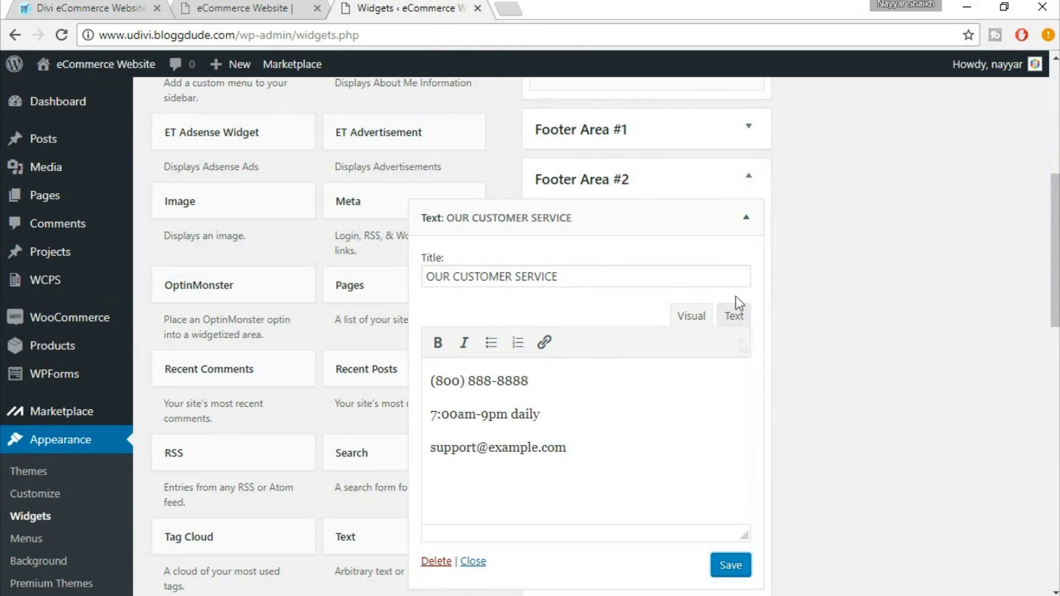
left_click(746, 216)
scroll(652, 375, "down", 8)
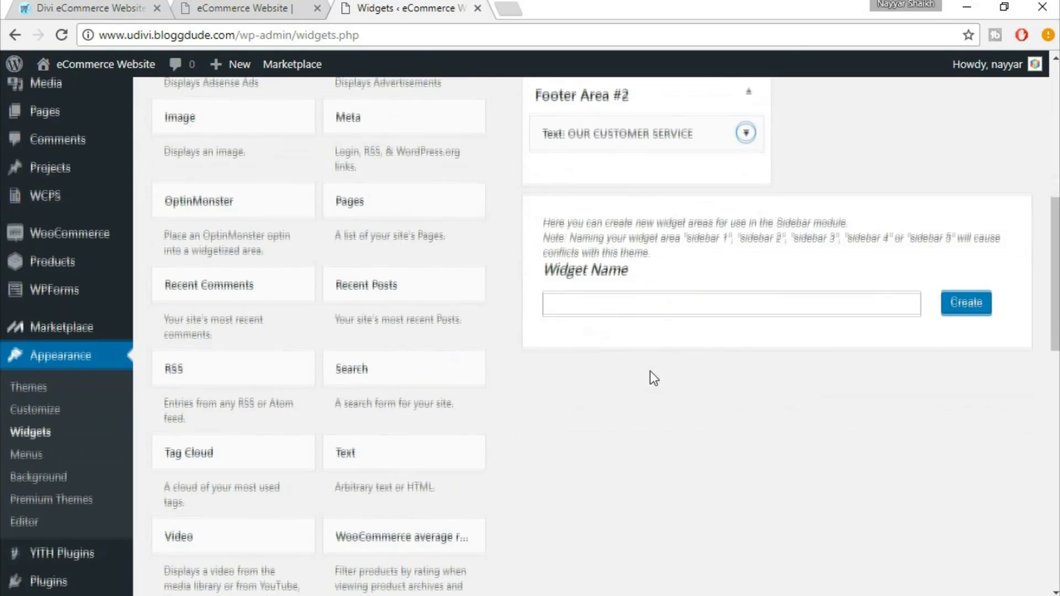
scroll(653, 379, "up", 10)
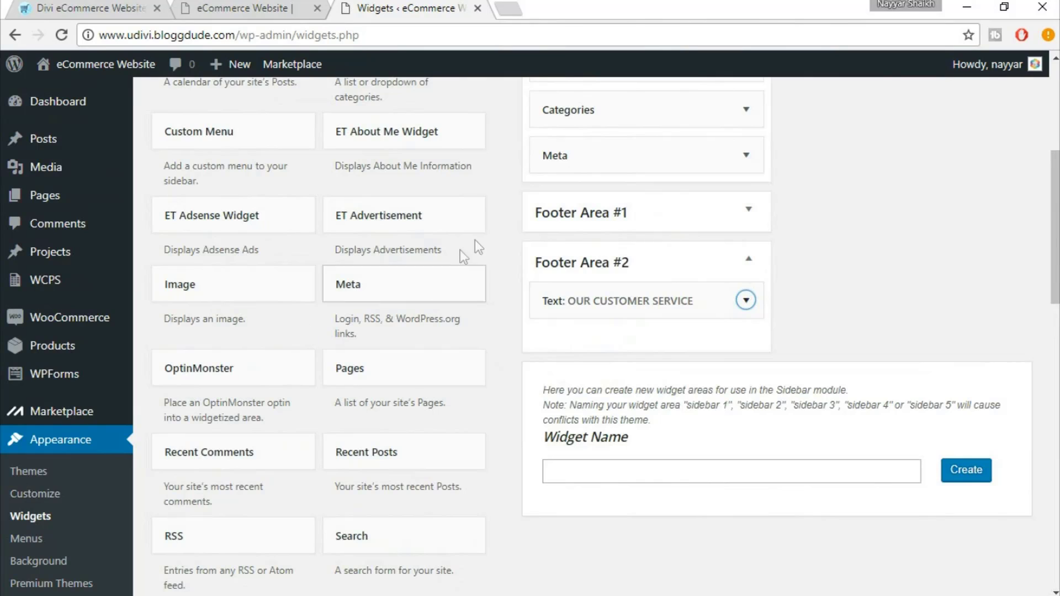
left_click(287, 136)
left_click(247, 311)
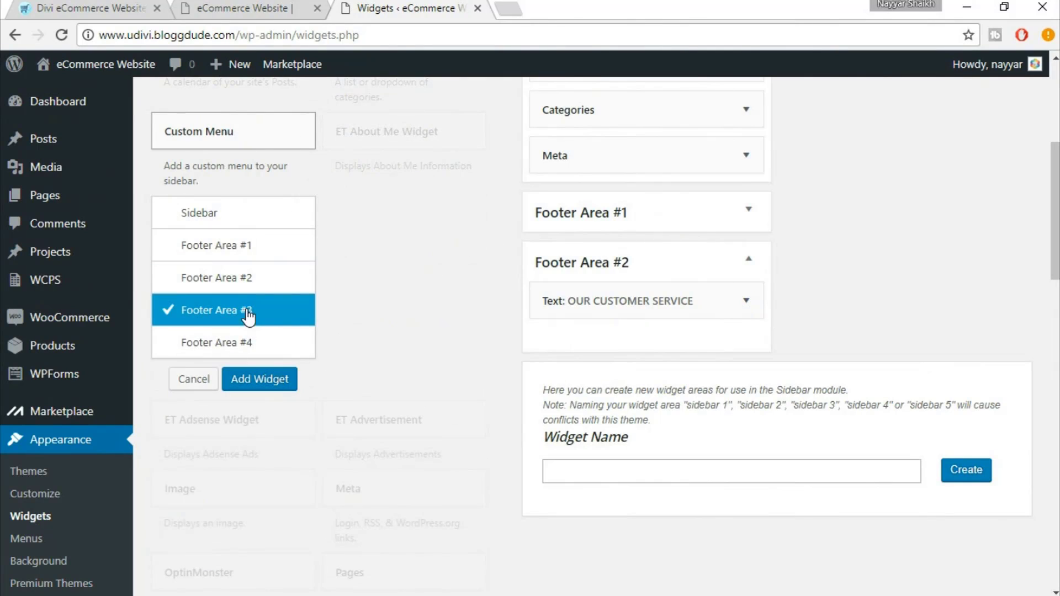
left_click(264, 387)
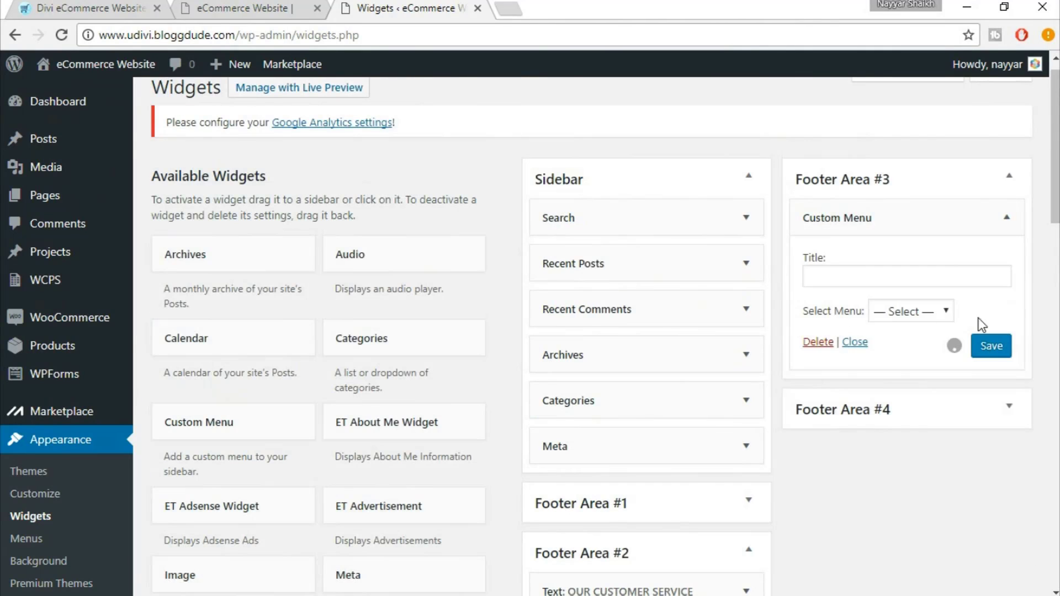
Title the widget SHOPPING, display FooterMenu, save it, then copy PAYMENT OPTIONS from the eDivi footer
type("SHOPPING")
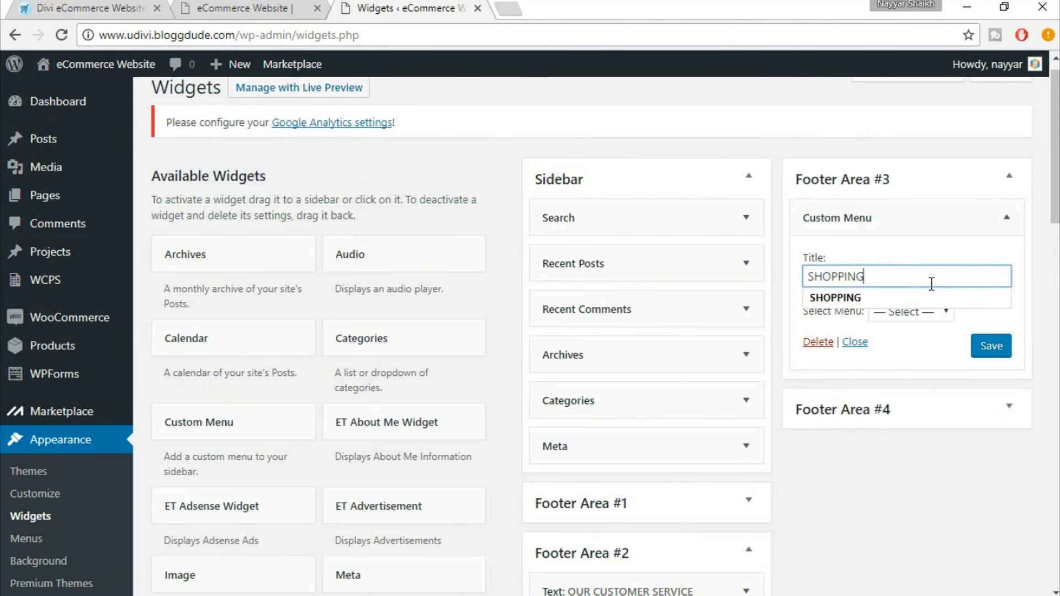
left_click(914, 311)
left_click(908, 350)
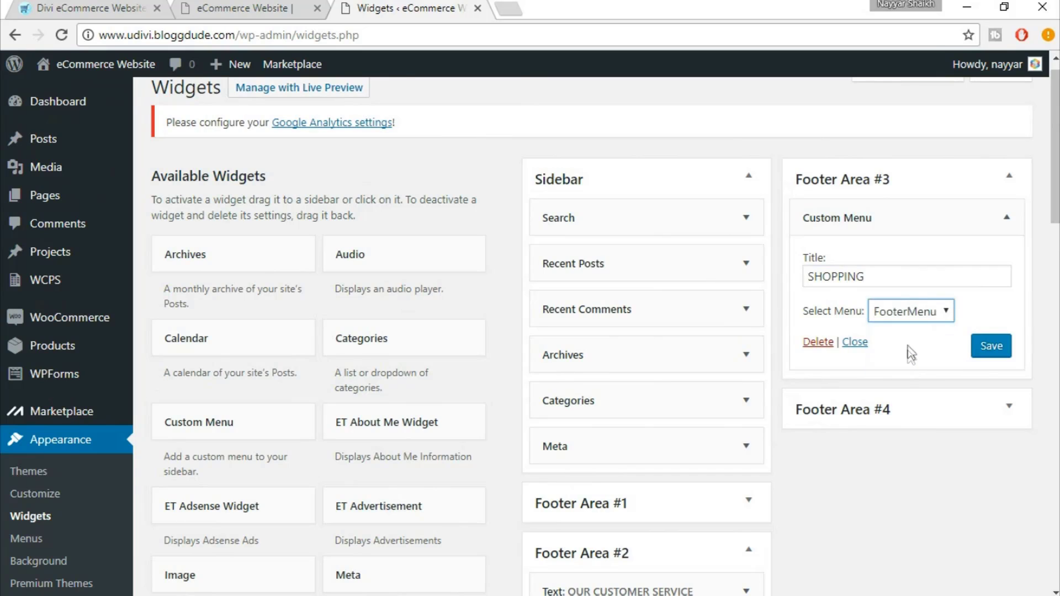
left_click(992, 348)
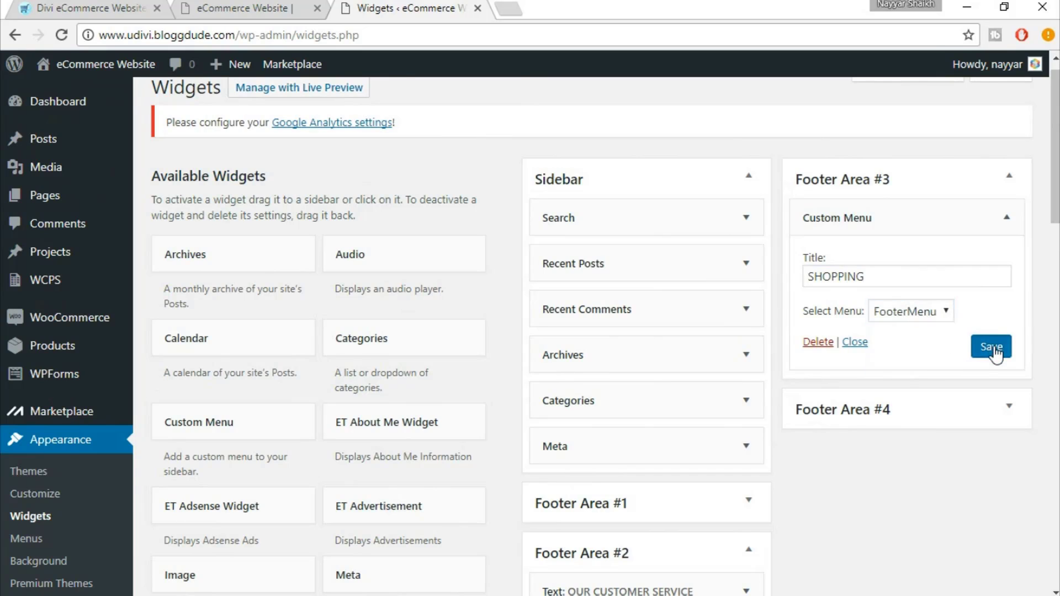
left_click(1007, 178)
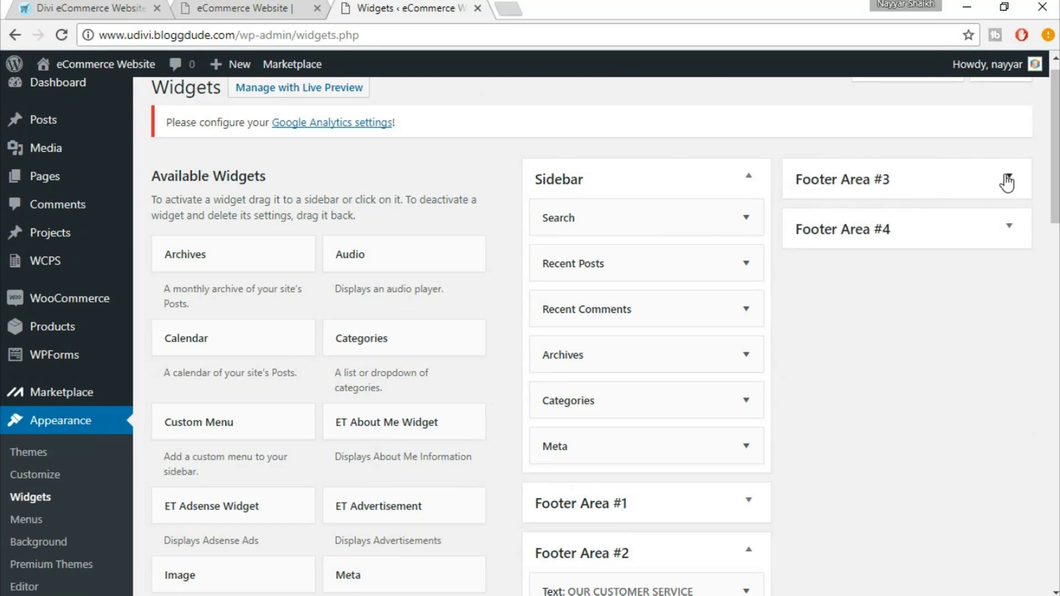
left_click(113, 6)
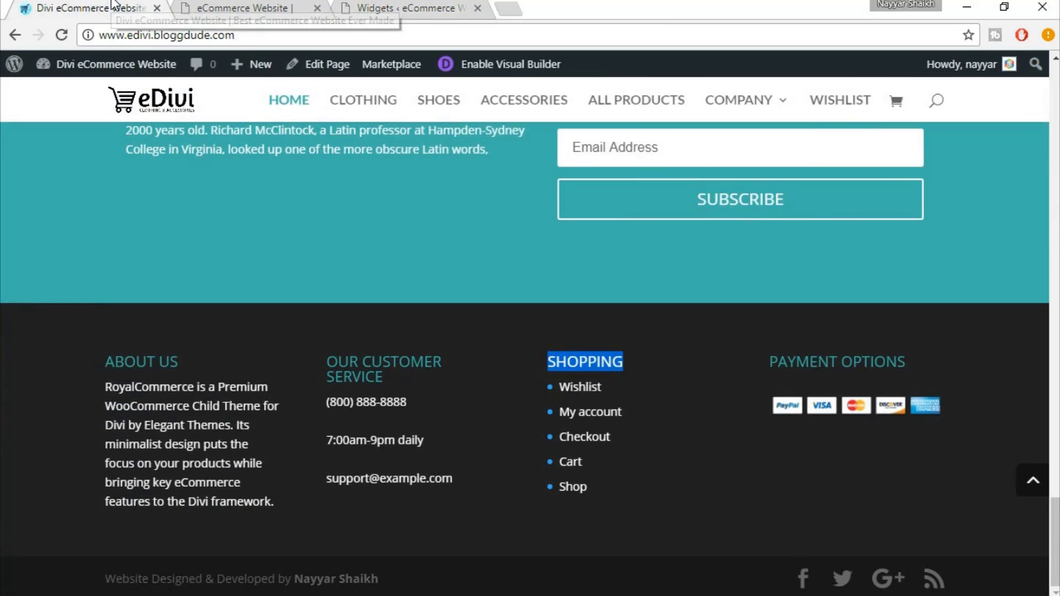
left_click_drag(774, 361, 929, 355)
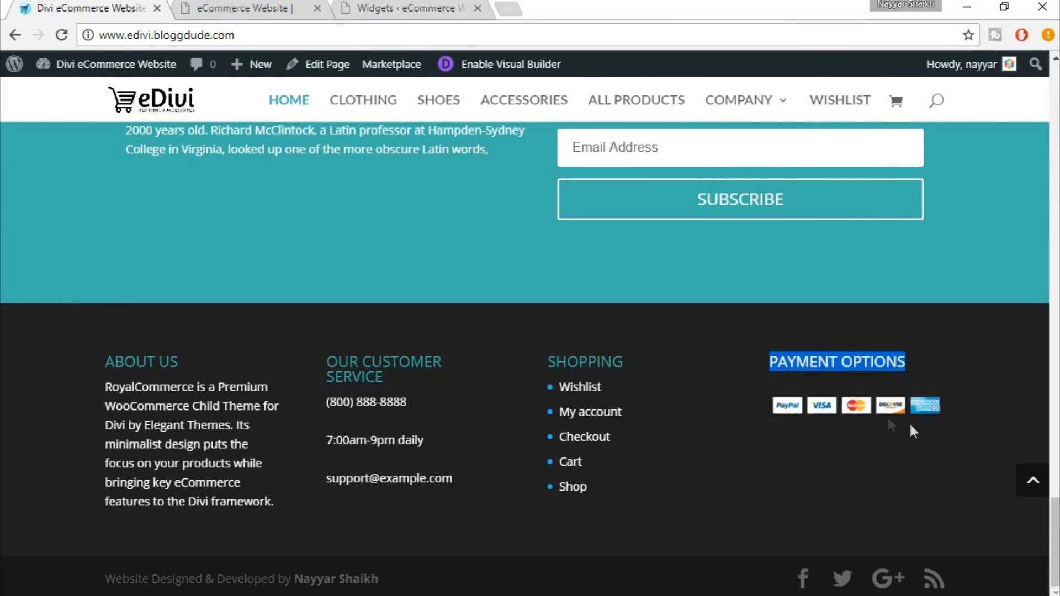
Add a PAYMENT OPTIONS Text widget to Footer Area #4
left_click(439, 8)
left_click(931, 246)
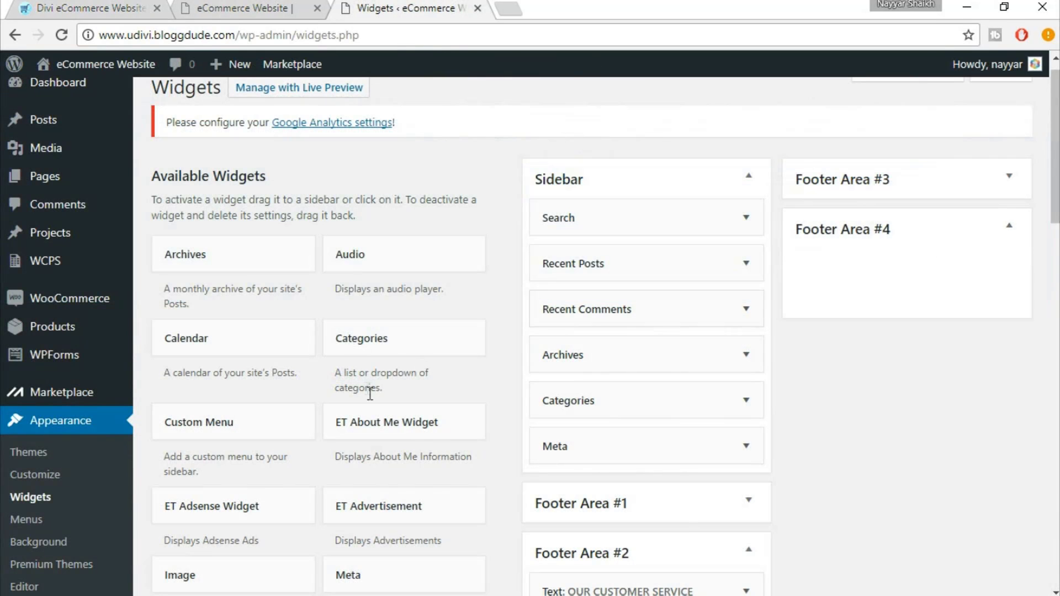
scroll(370, 393, "down", 8)
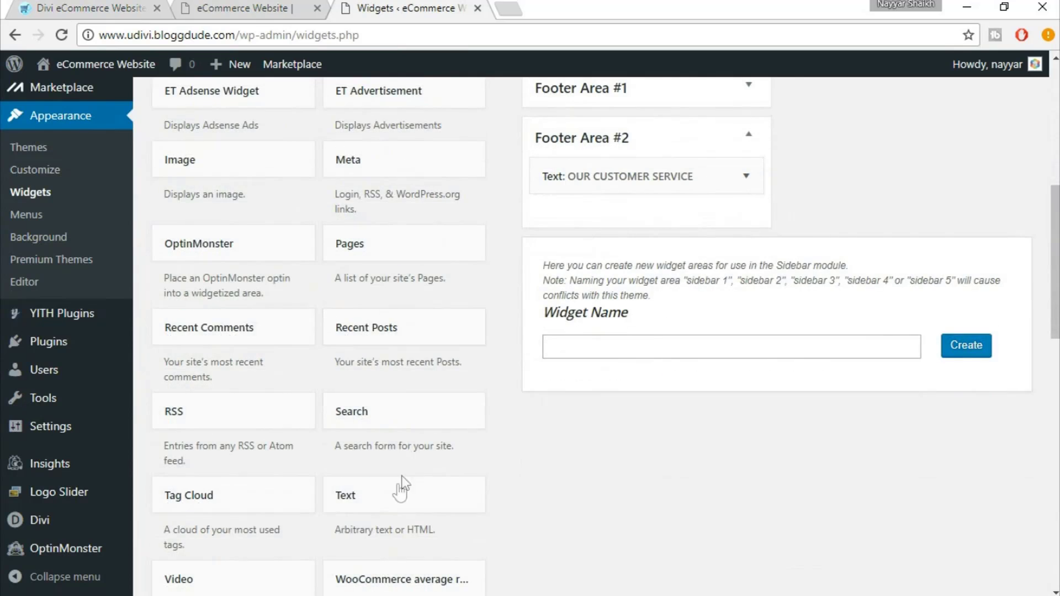
left_click(403, 495)
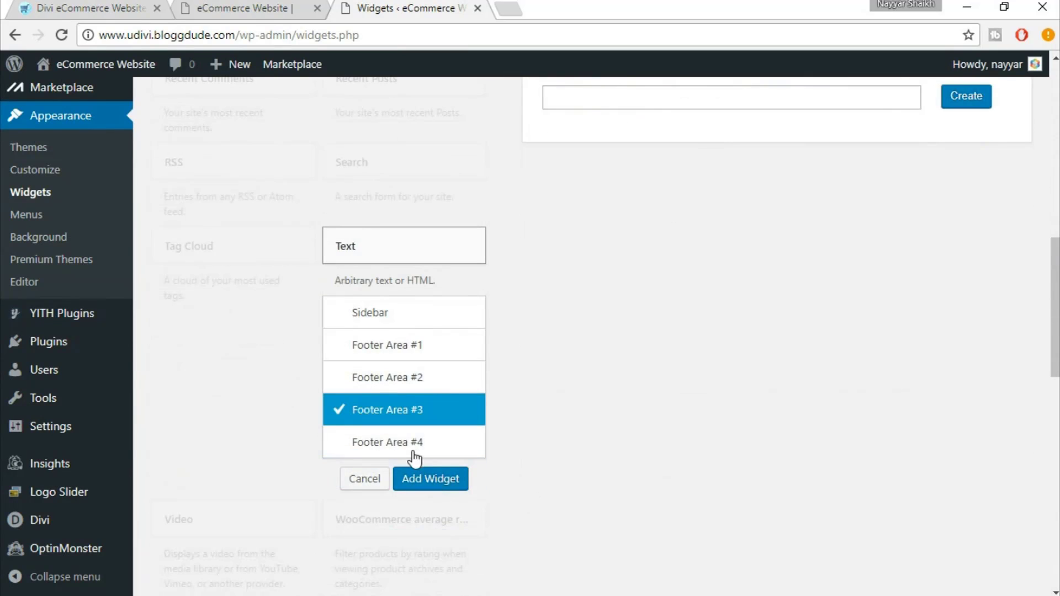
left_click(413, 450)
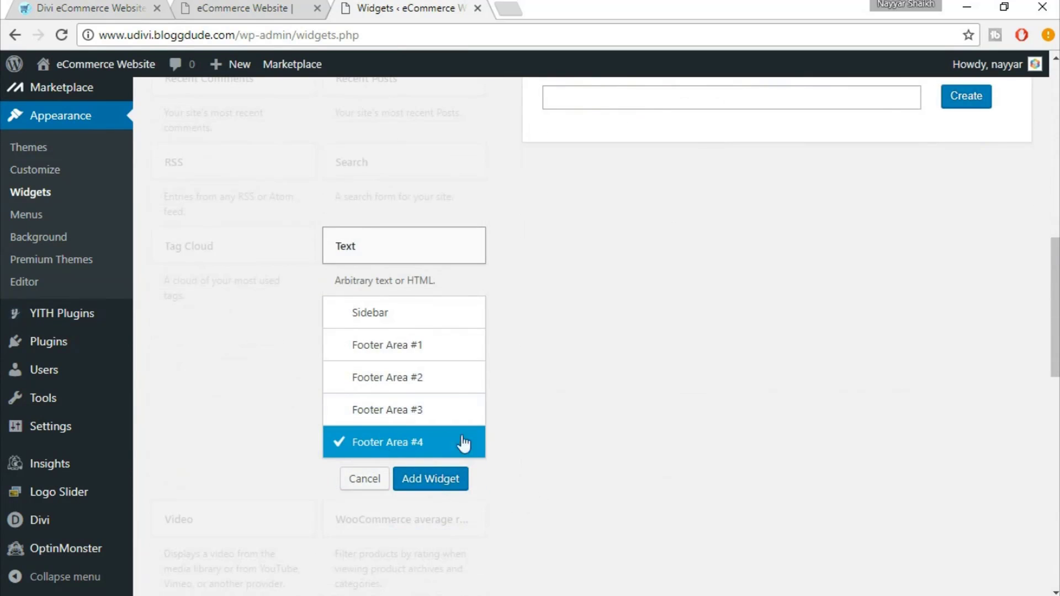
left_click(438, 488)
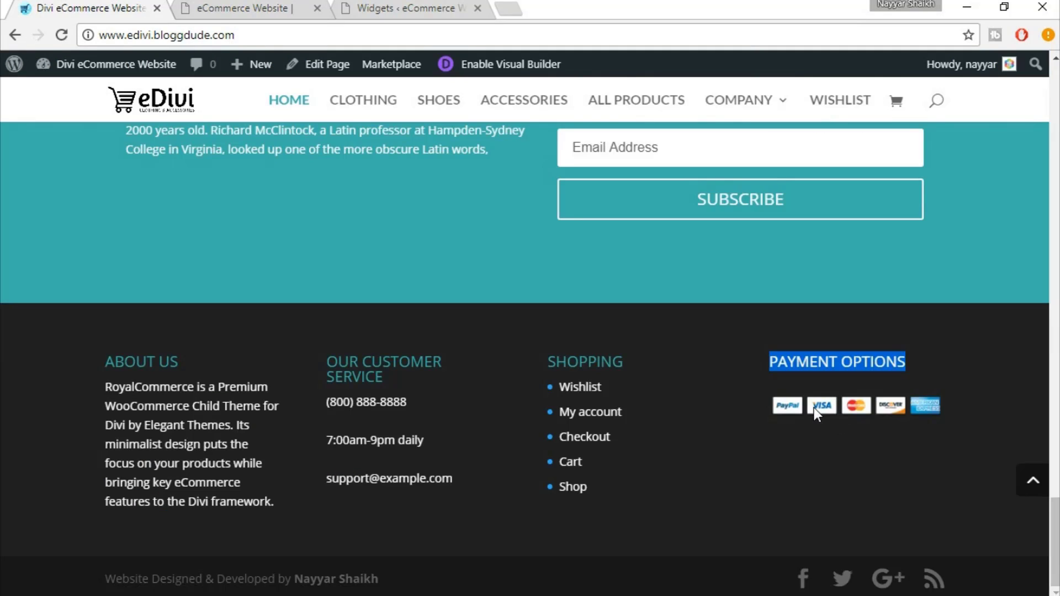
Paste the PayPal, VISA, MasterCard, Discover and American Express card images into the widget and save it
right_click(814, 407)
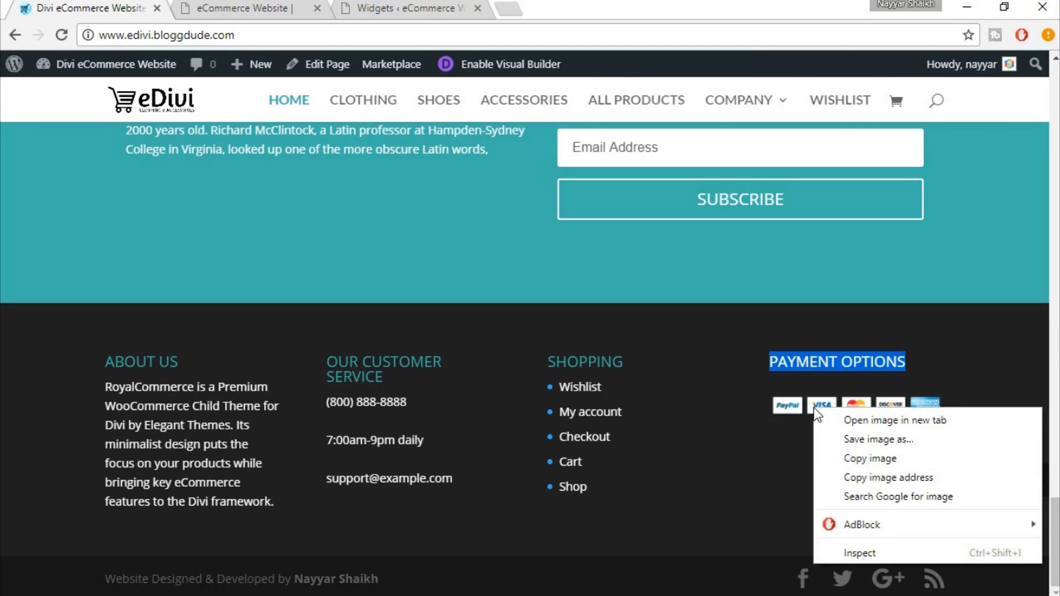
left_click(788, 418)
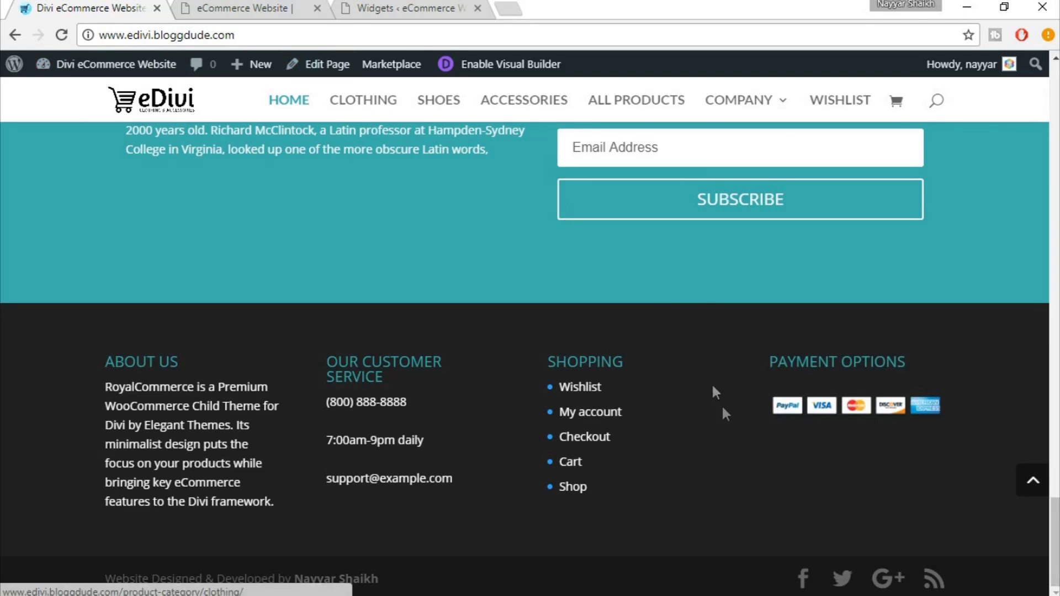
right_click(809, 404)
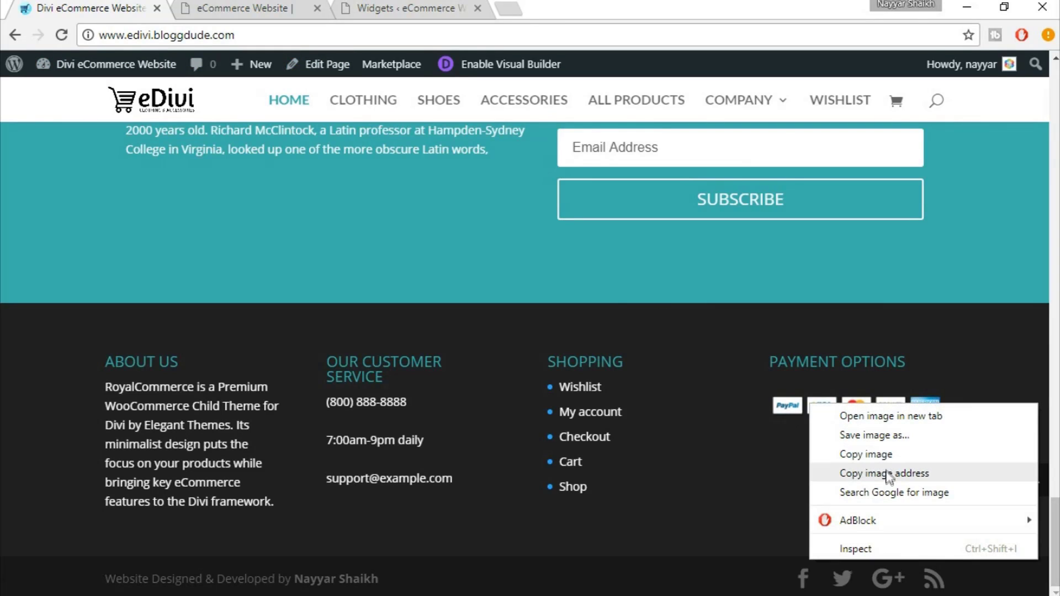
left_click(878, 455)
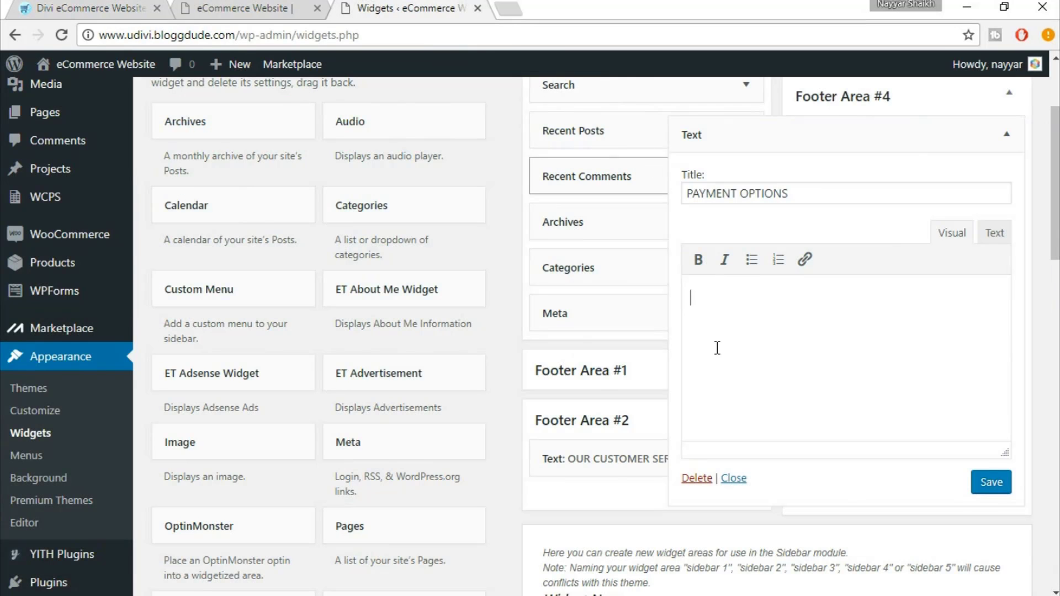
key("ctrl+v")
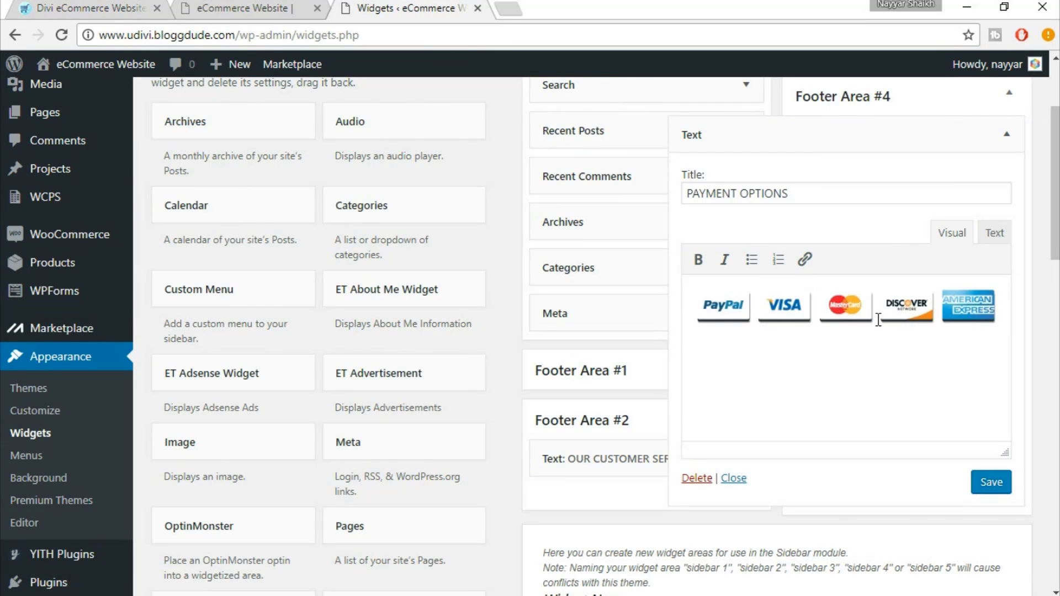
left_click(992, 486)
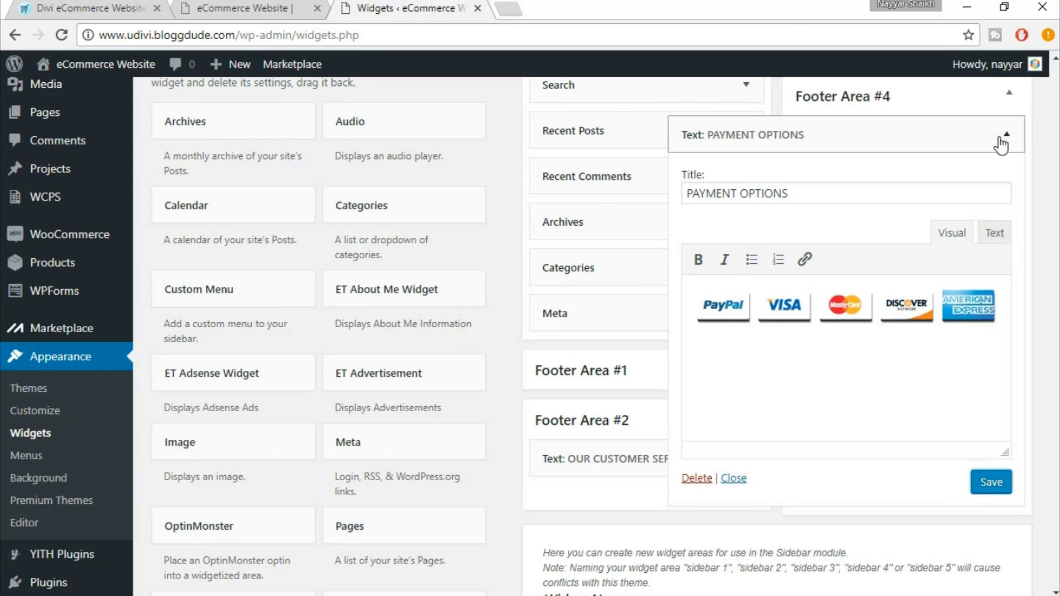
left_click(1002, 142)
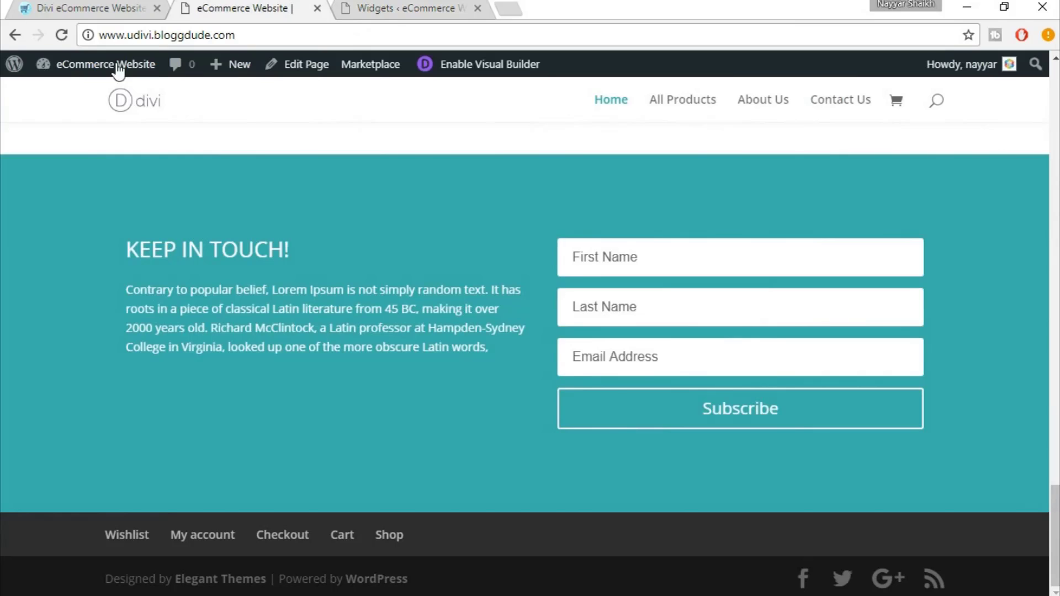
Reload the live site and compare its new footer columns with the eDivi reference footer
left_click(65, 38)
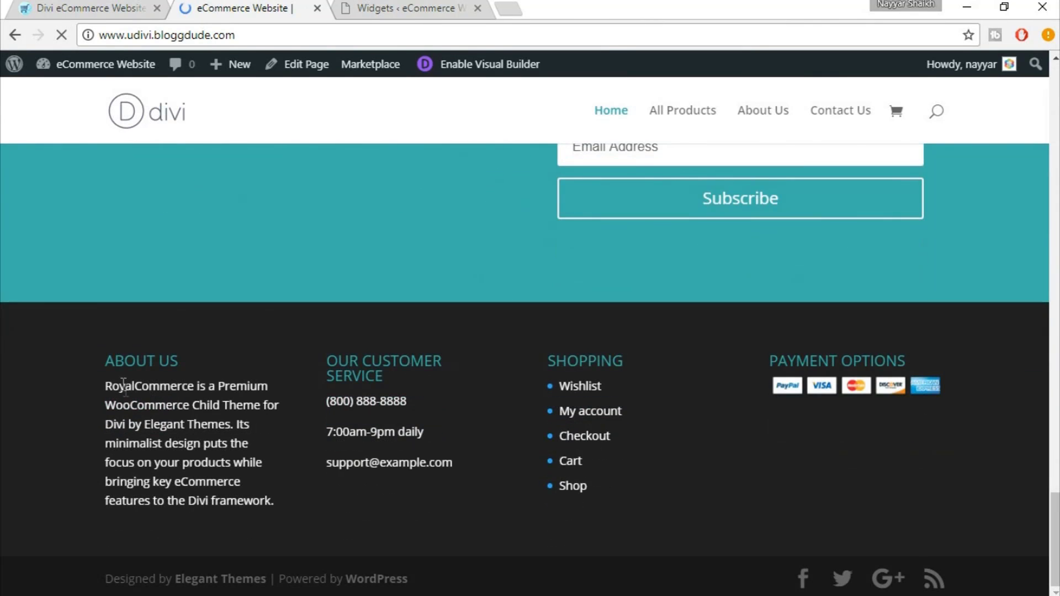
left_click_drag(109, 386, 244, 501)
left_click(340, 446)
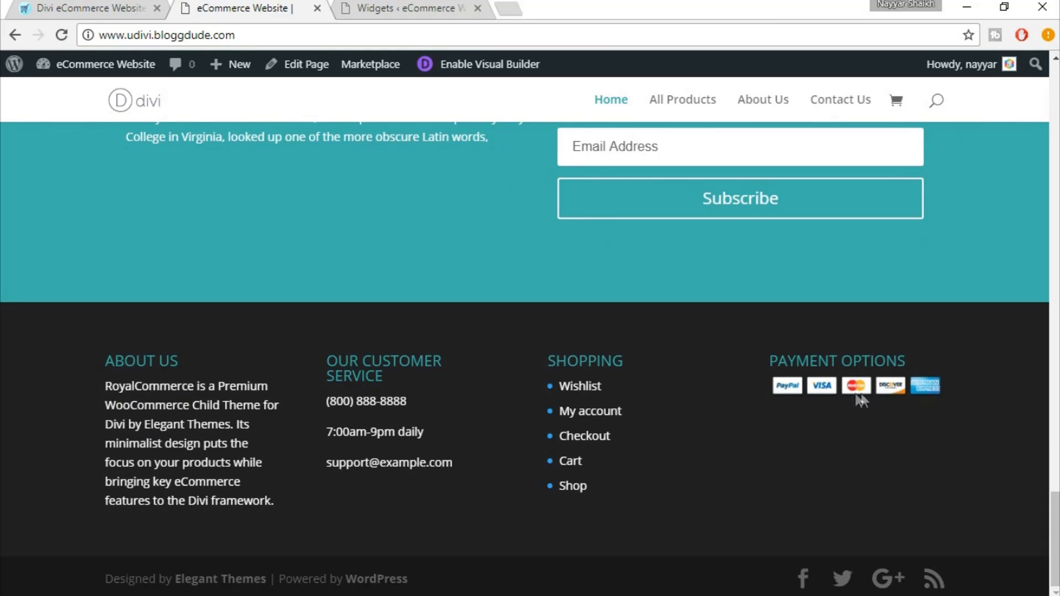
left_click(102, 4)
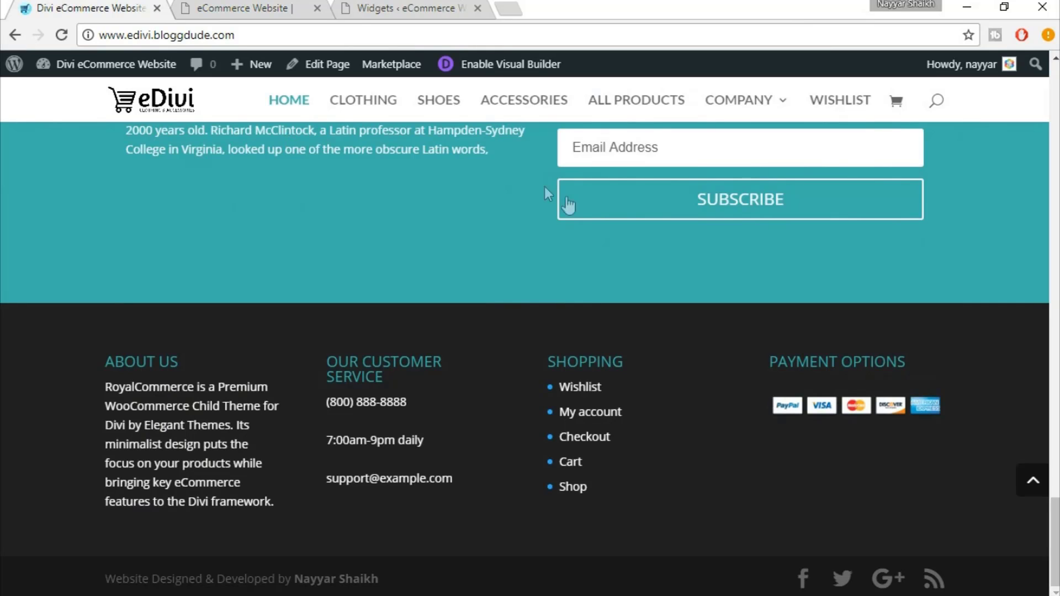
key("ctrl+Tab")
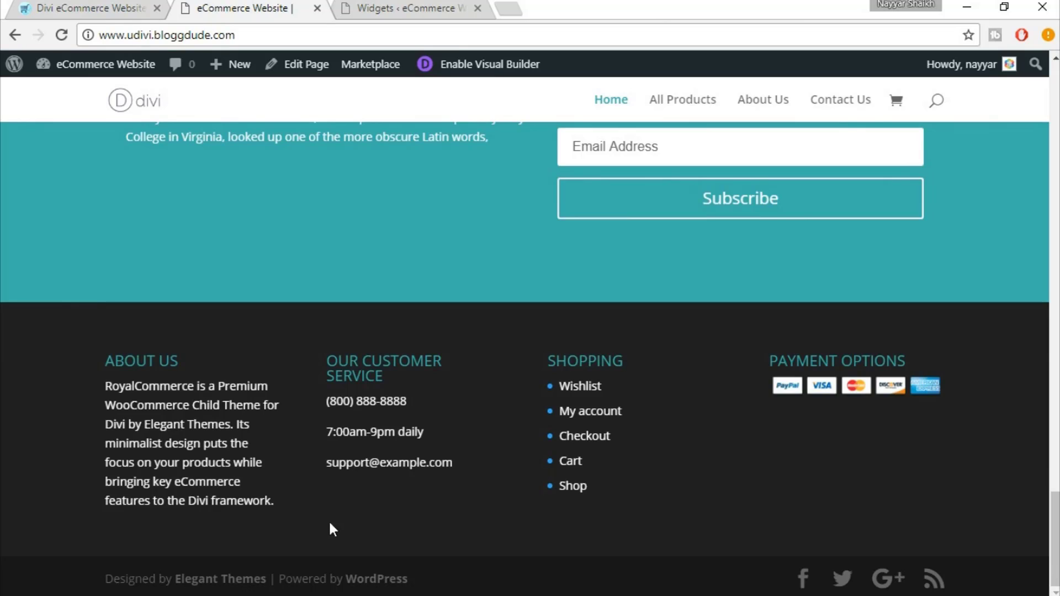
mouse_move(106, 73)
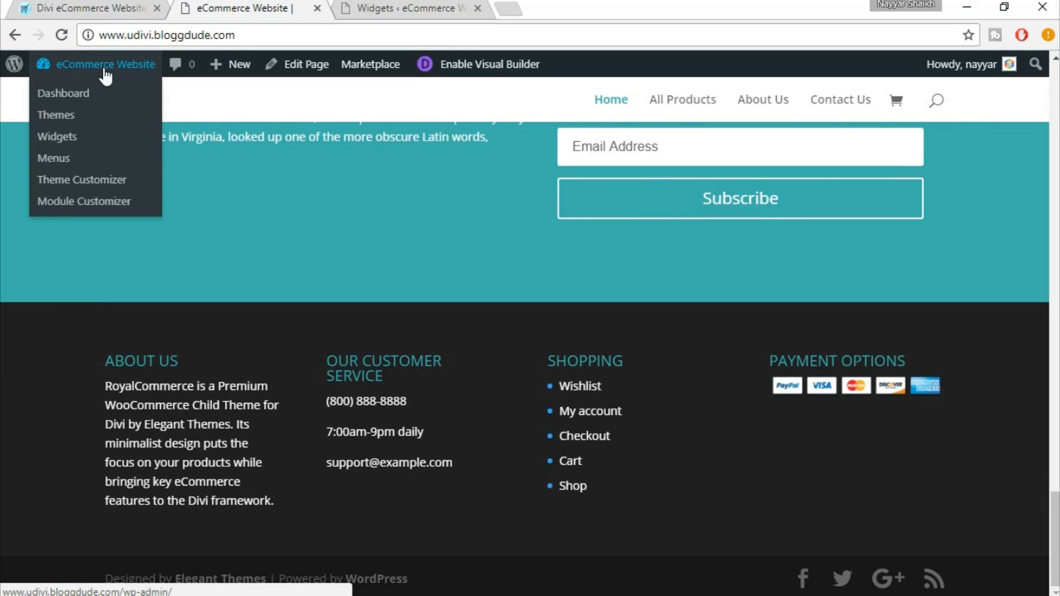
Open the Customizer's Footer section and look over the column layout settings
left_click(92, 187)
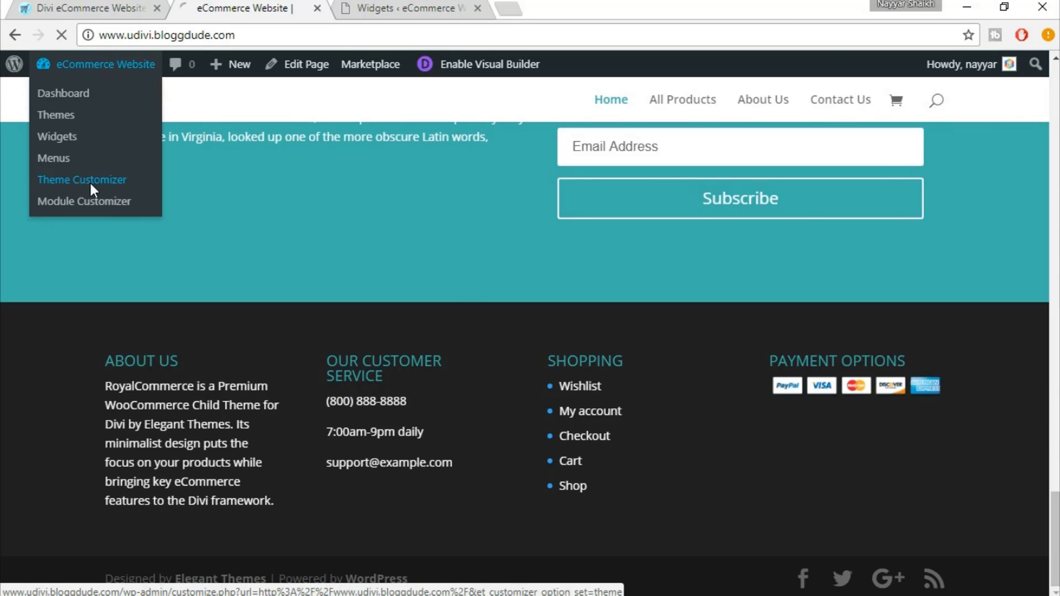
scroll(734, 394, "down", 10)
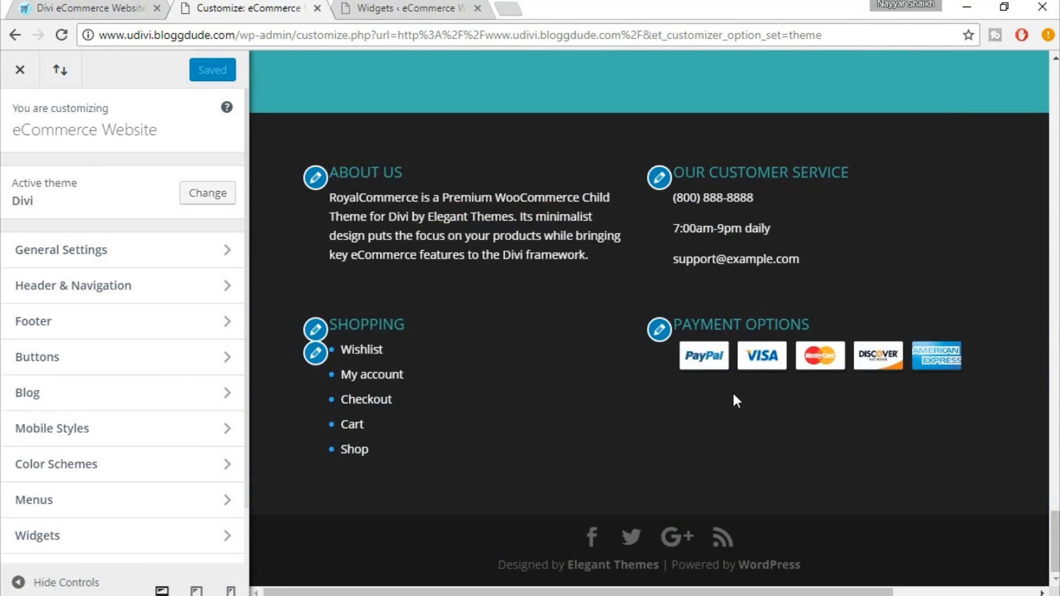
left_click(70, 333)
left_click(116, 201)
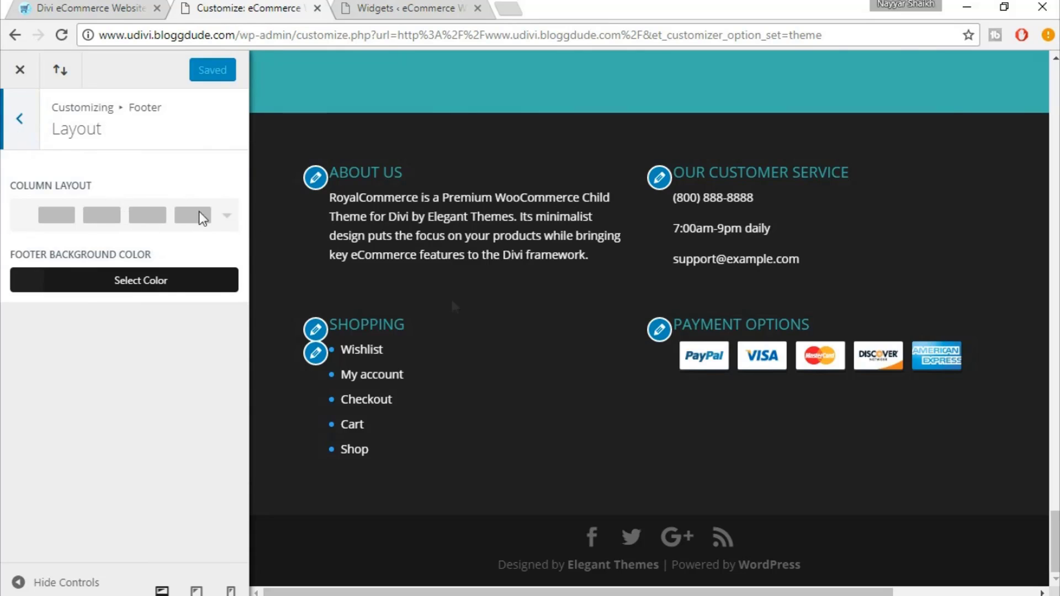
left_click(19, 125)
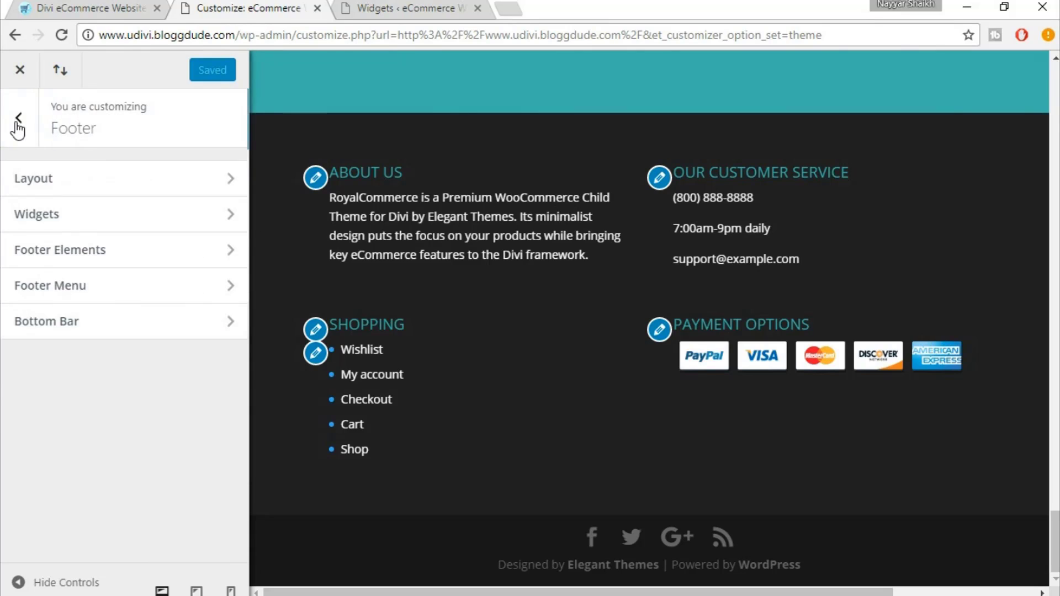
Review the footer widget styling options
left_click(110, 215)
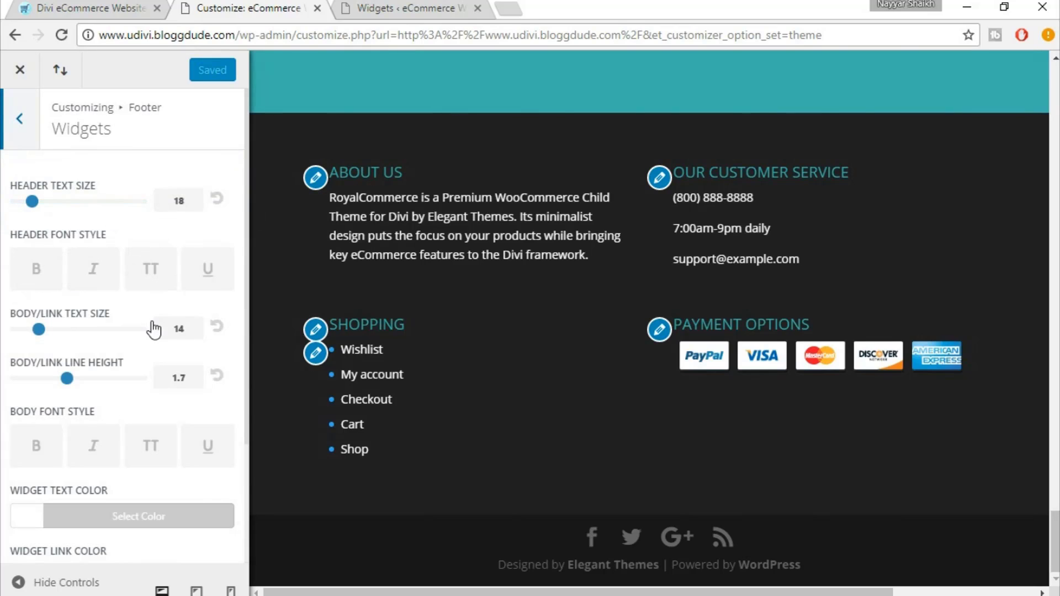
scroll(160, 364, "down", 3)
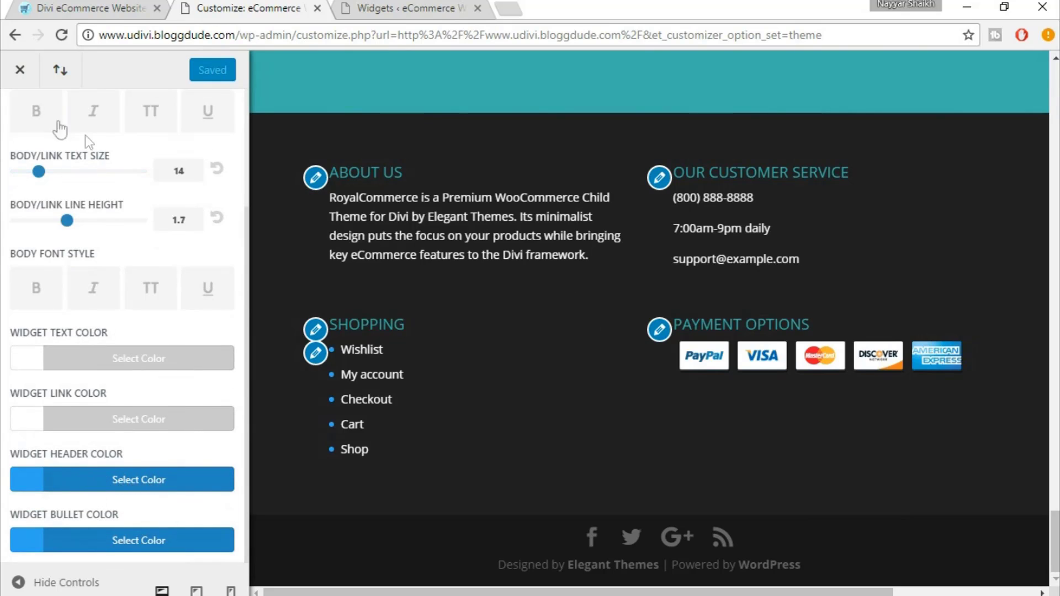
scroll(103, 196, "up", 2)
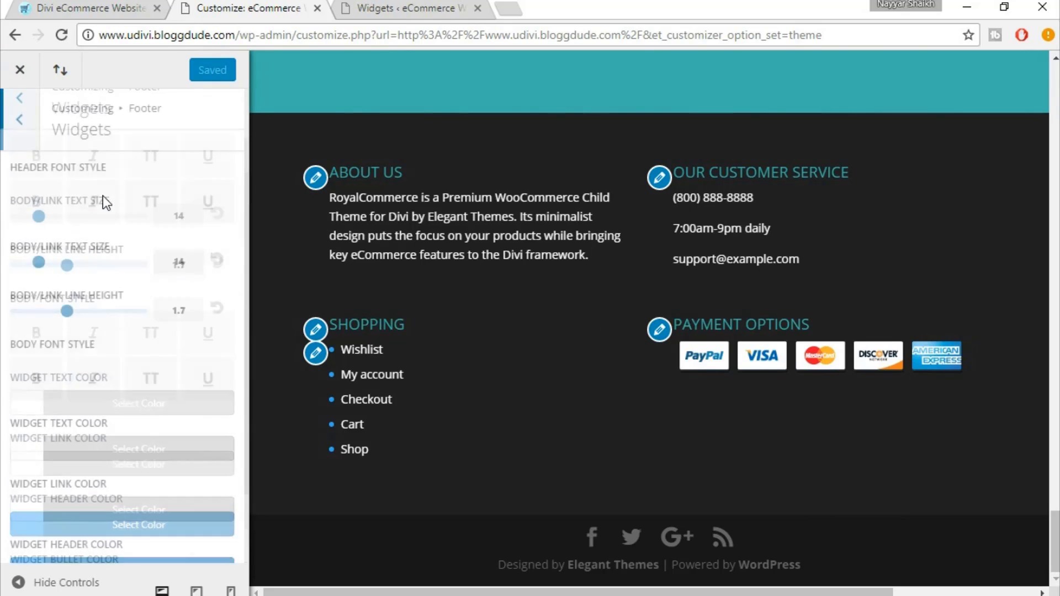
left_click(17, 120)
Toggle Show Social Icons off and back on, then review the Footer Menu styling
left_click(123, 258)
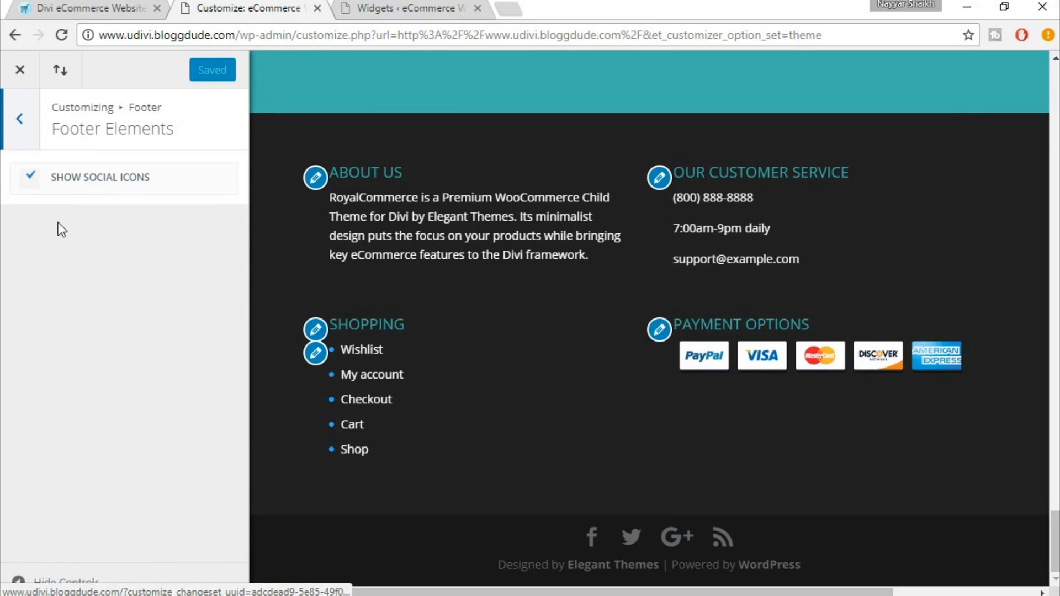
left_click(62, 179)
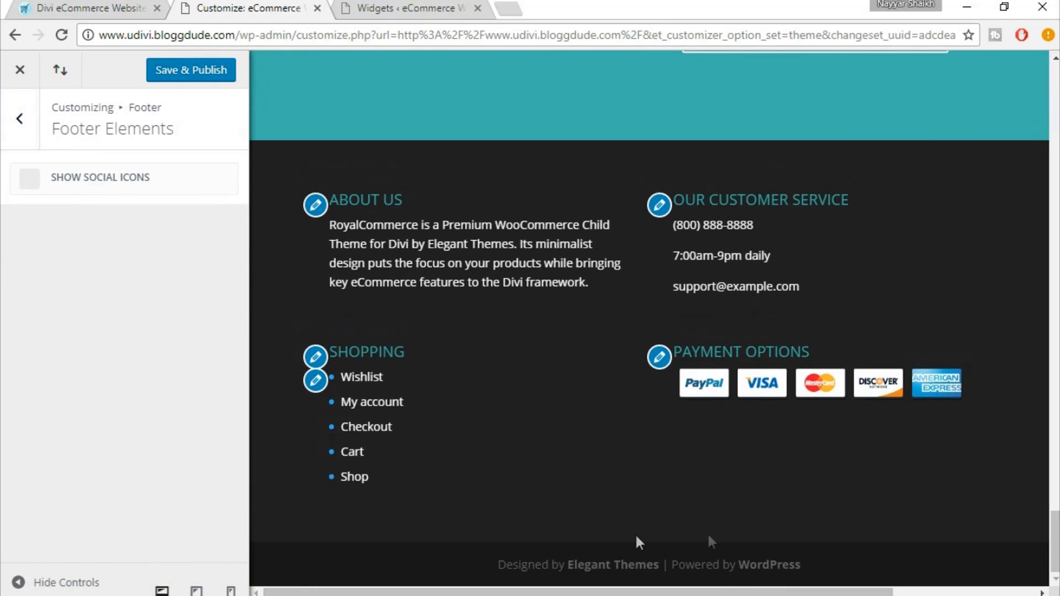
left_click(81, 189)
left_click(29, 128)
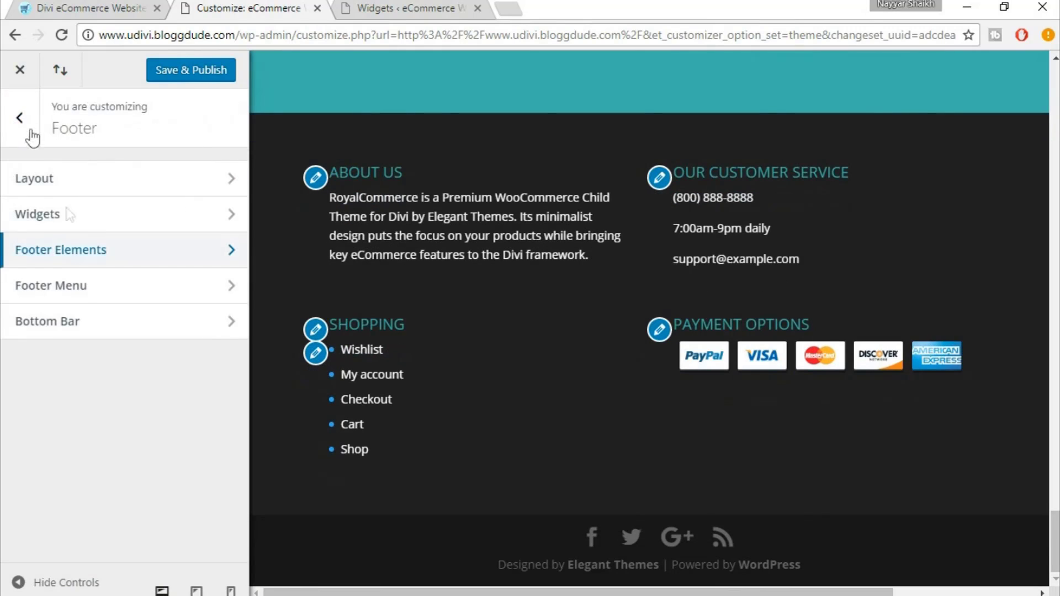
left_click(85, 286)
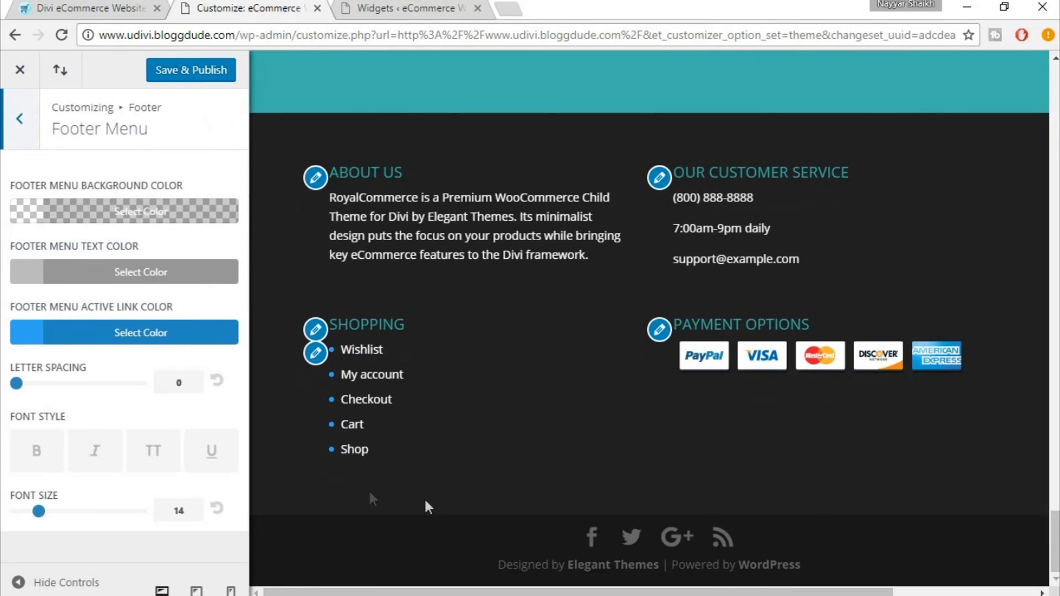
left_click(19, 120)
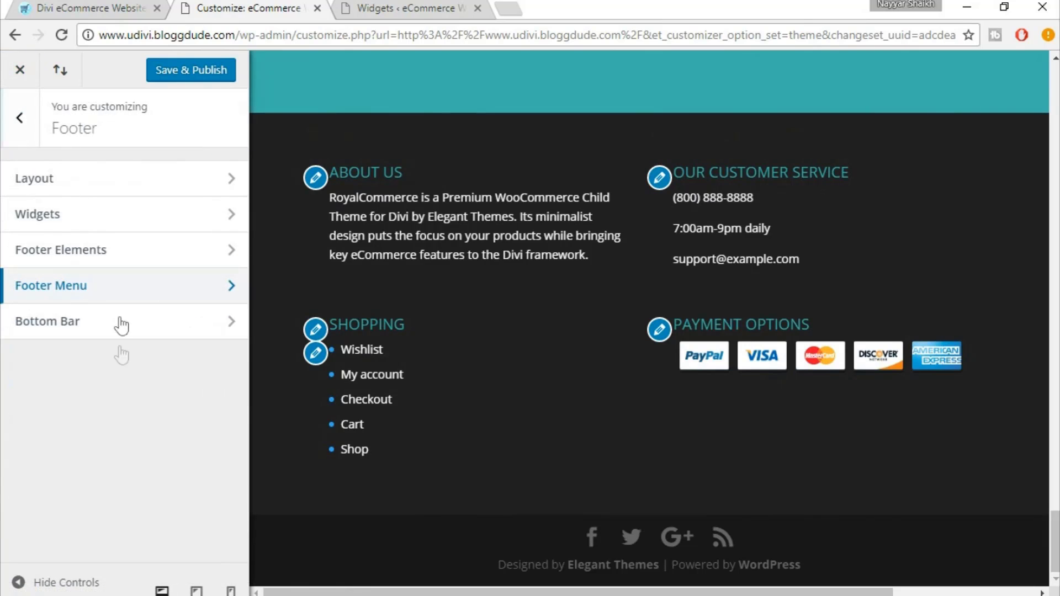
Open Bottom Bar and place the cursor in the empty Edit Footer Credits box
left_click(100, 334)
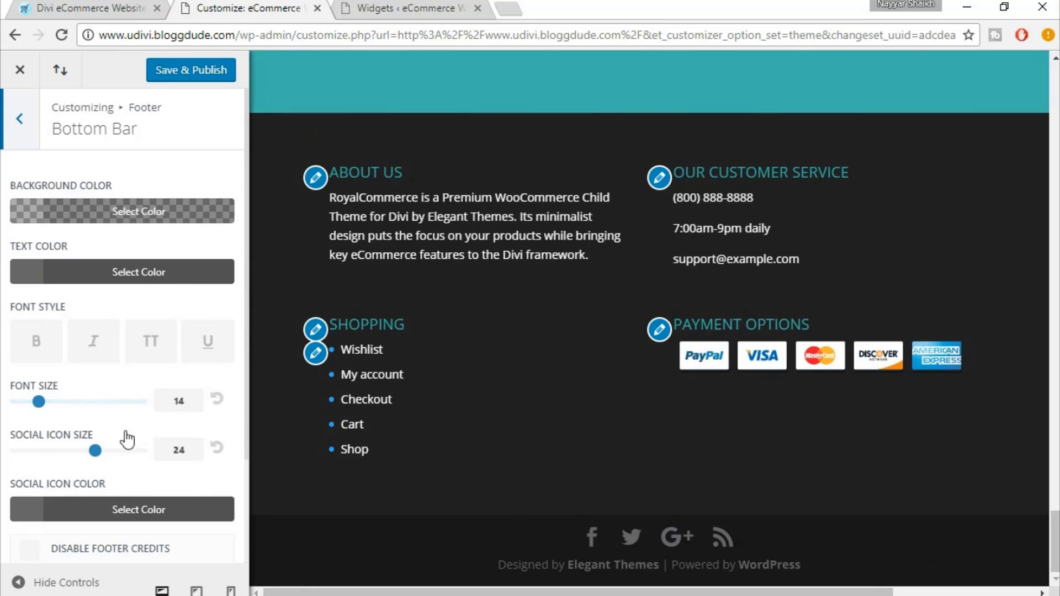
scroll(224, 475, "down", 2)
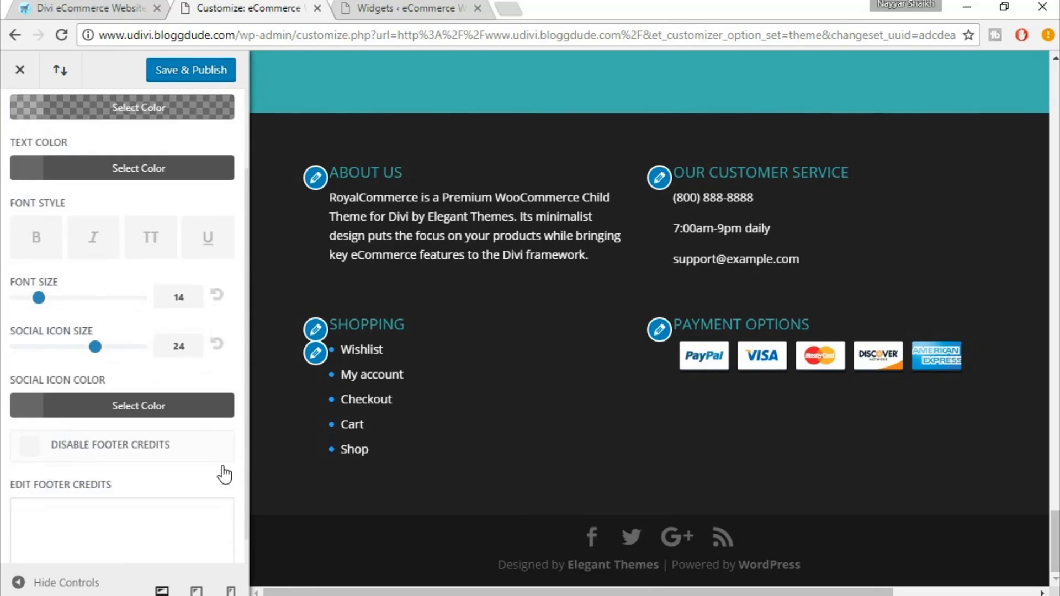
scroll(223, 475, "down", 1)
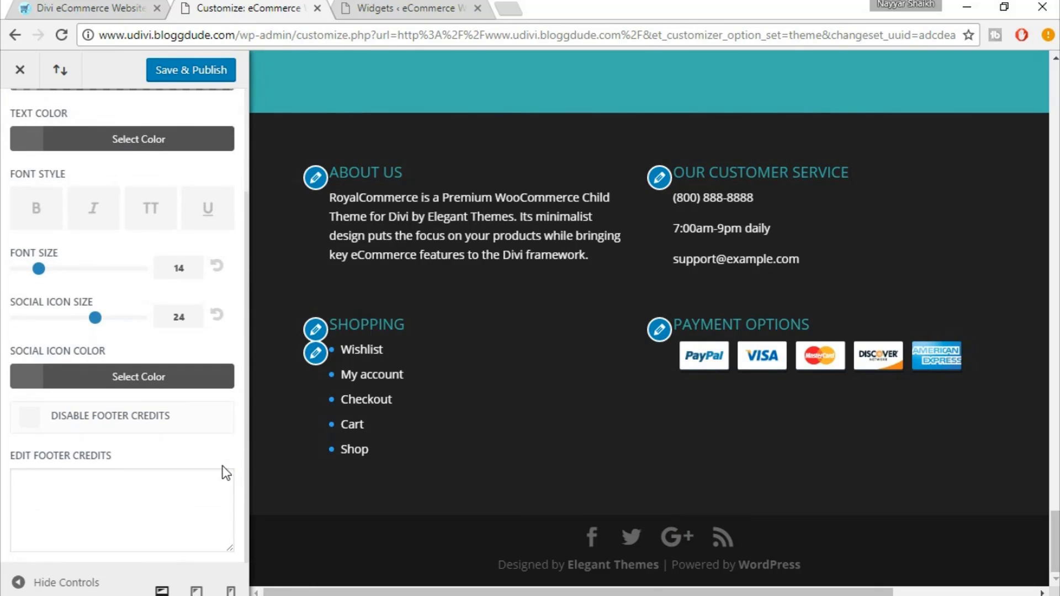
left_click(163, 495)
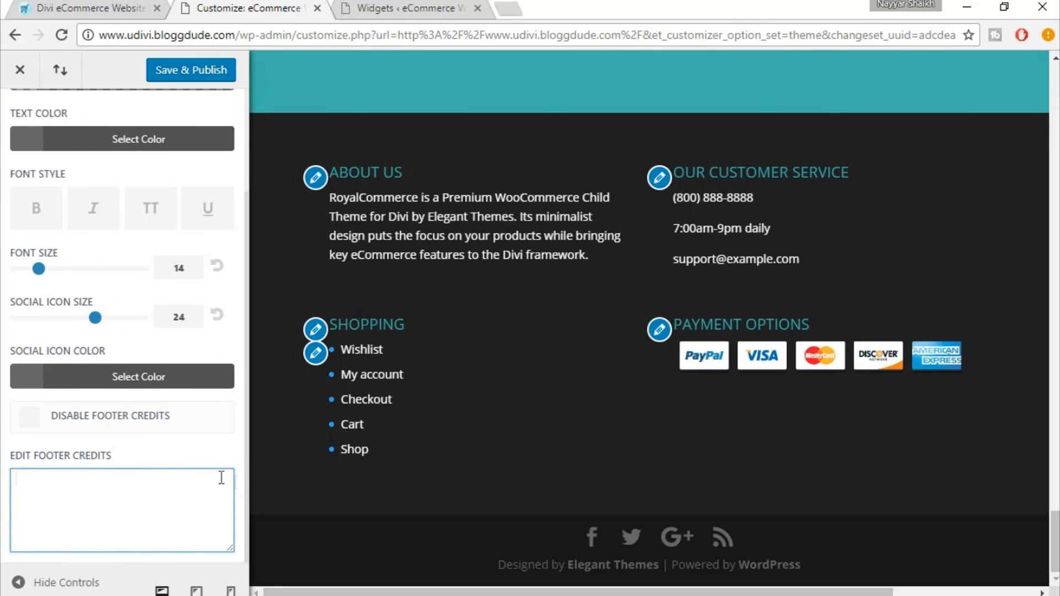
In Notepad, complete the 'Footer Area Code' comment and select the 'Website Designed & Developed by' line
key("alt+Tab")
type("rea ")
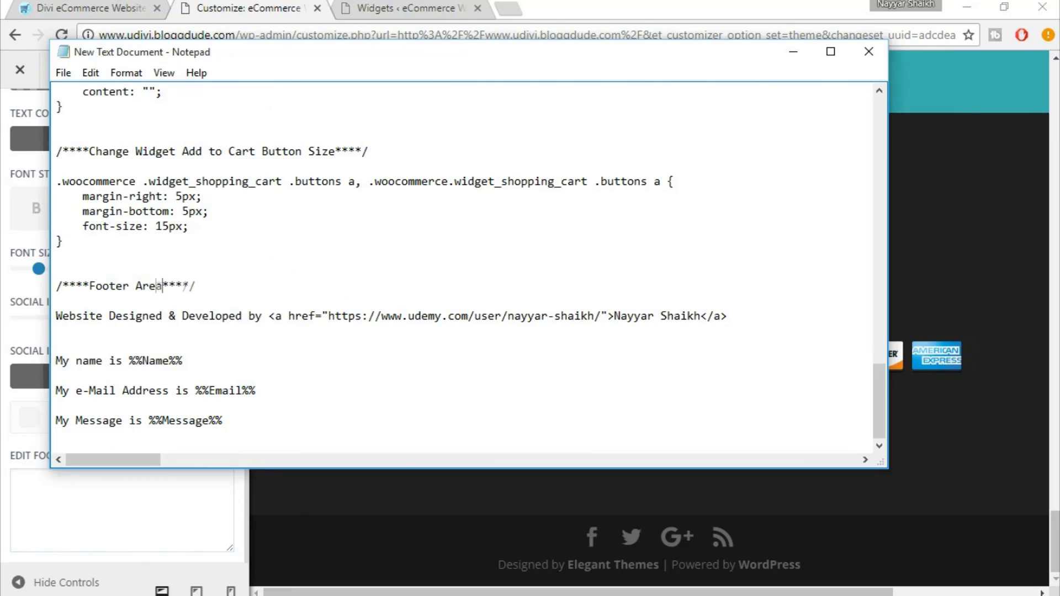
type("Code")
left_click_drag(88, 291, 190, 288)
left_click(191, 288)
left_click_drag(58, 316, 771, 326)
key("ctrl+c")
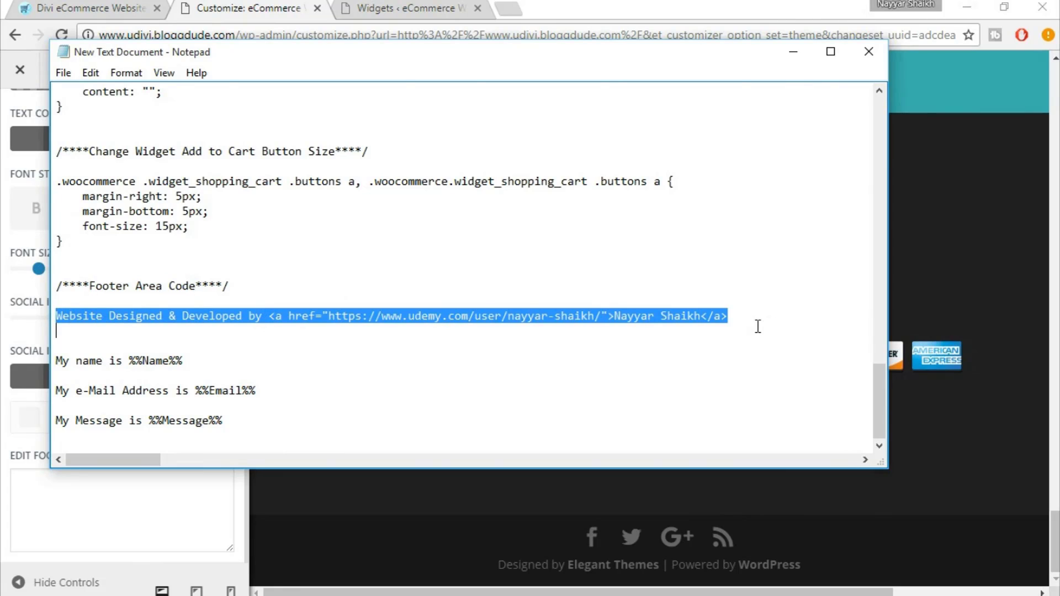
Paste the 'Website Designed & Developed by' credit, undo a trial name edit, and publish
left_click(138, 511)
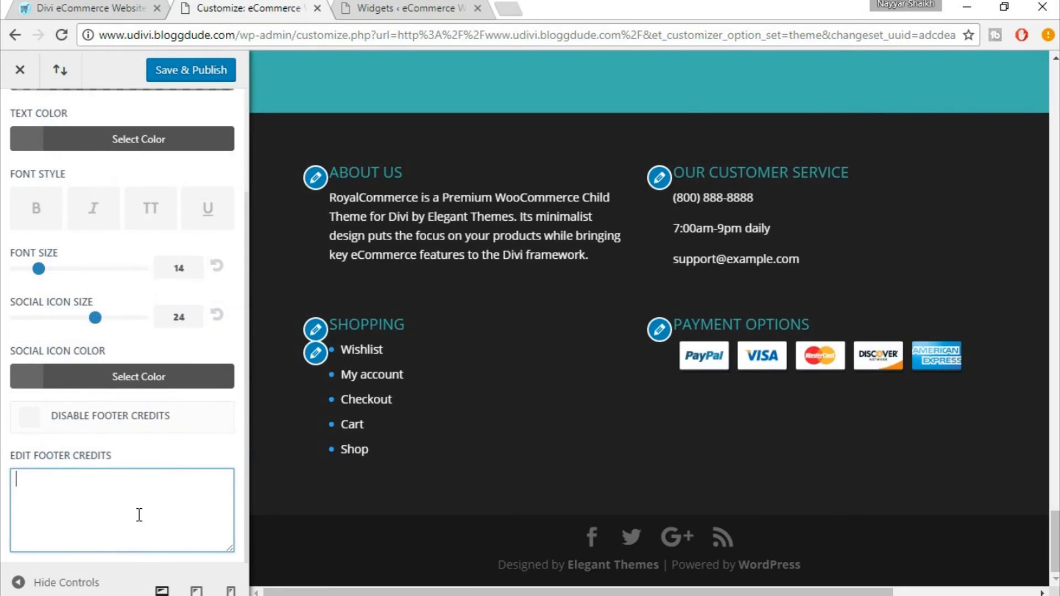
key("ctrl+v")
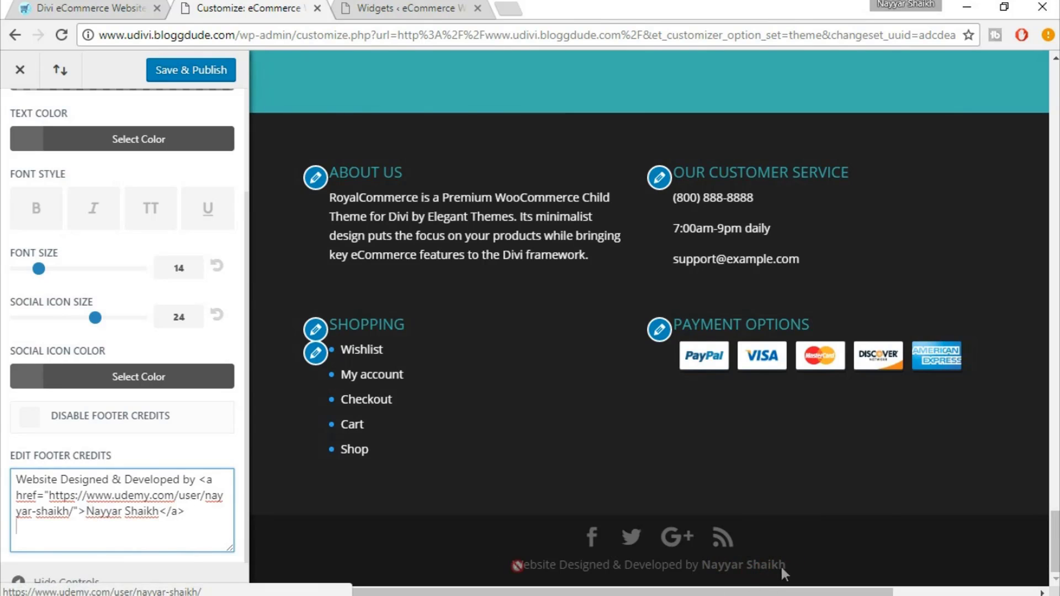
left_click_drag(86, 511, 161, 511)
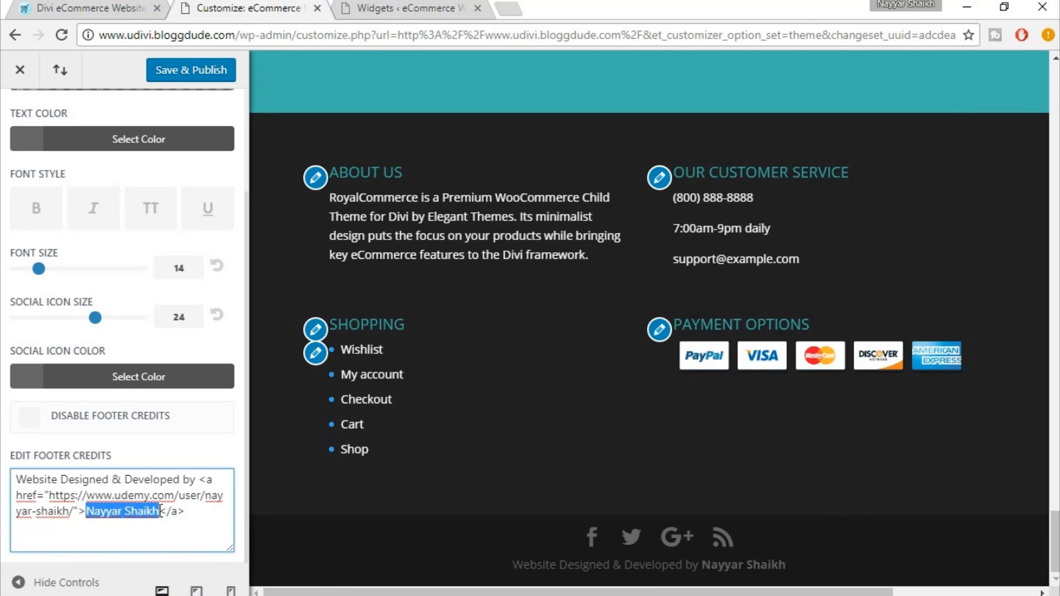
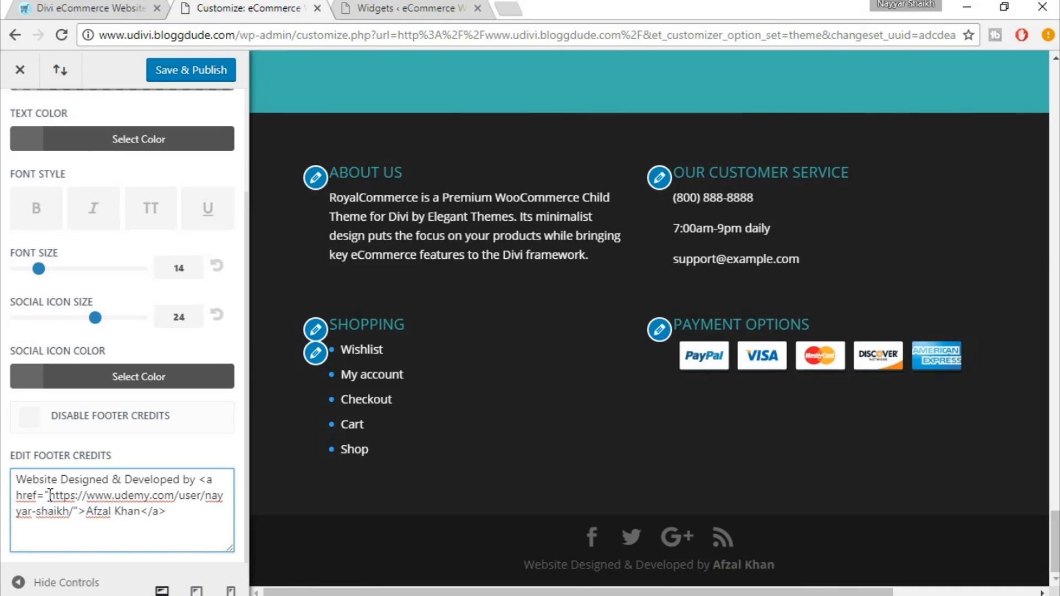
left_click_drag(64, 502, 71, 515)
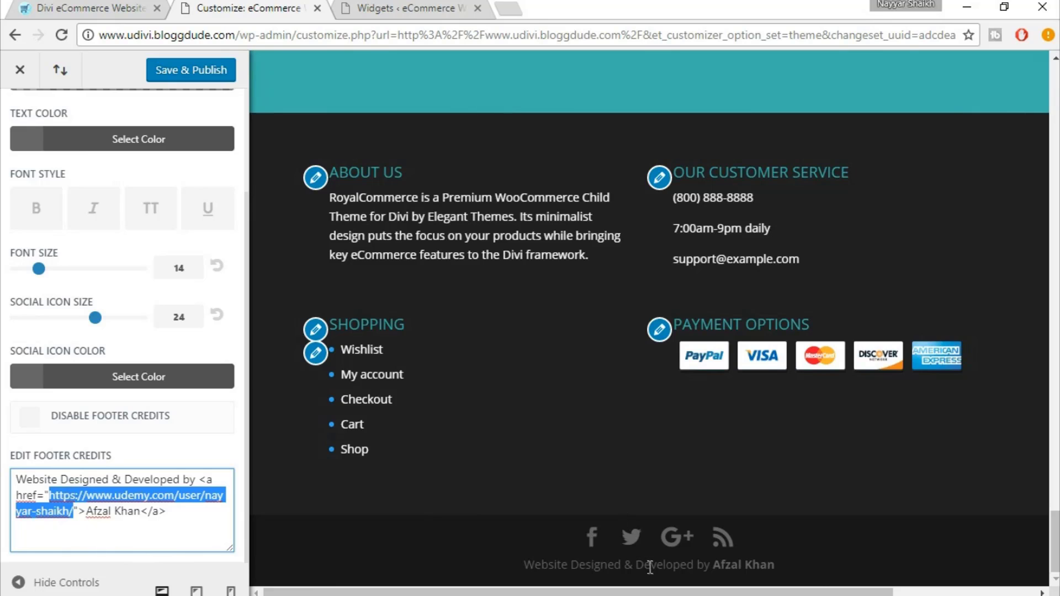
left_click(160, 522)
key("ctrl+z")
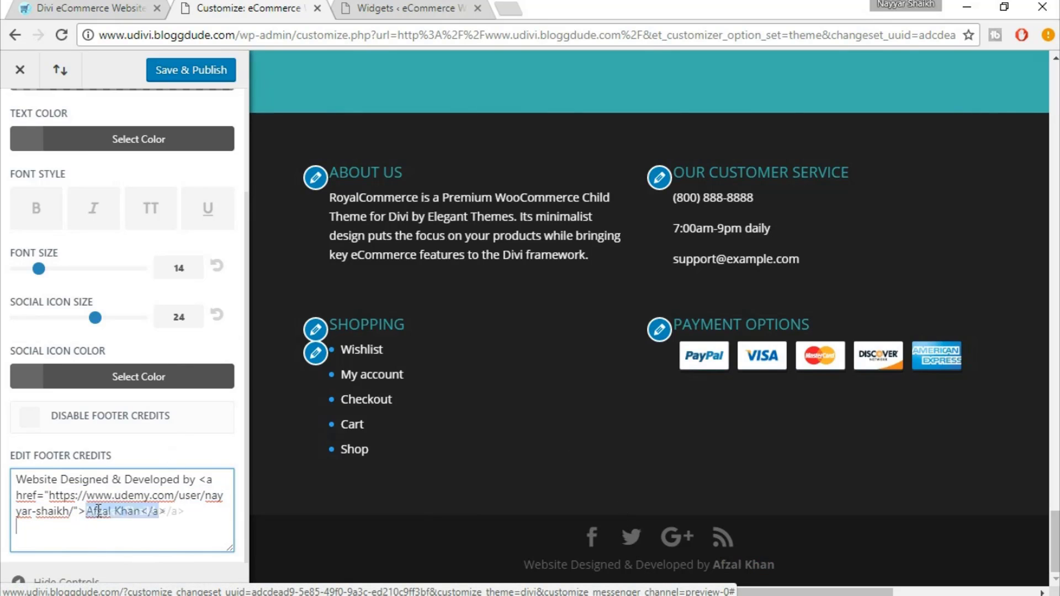
left_click(199, 70)
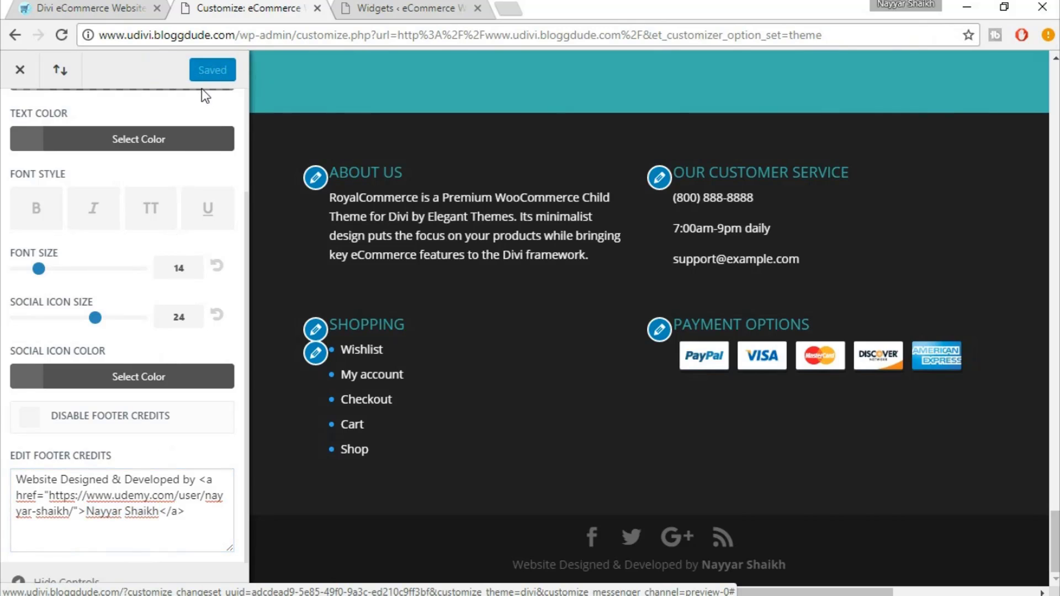
Close the Customizer and check the new credits and Facebook icon in the live footer
left_click(22, 74)
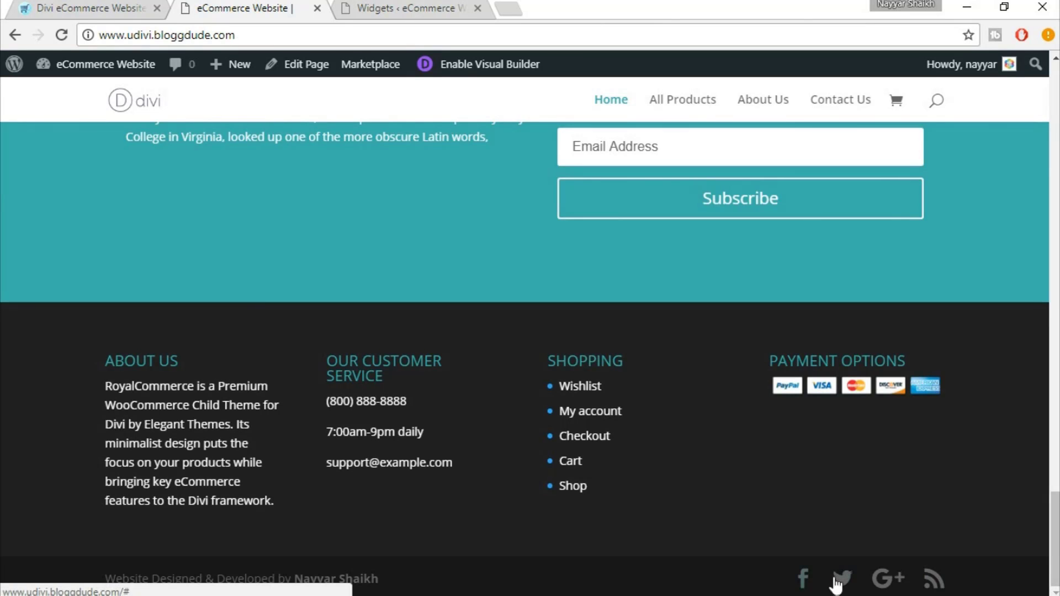
left_click(802, 581)
scroll(846, 585, "down", 15)
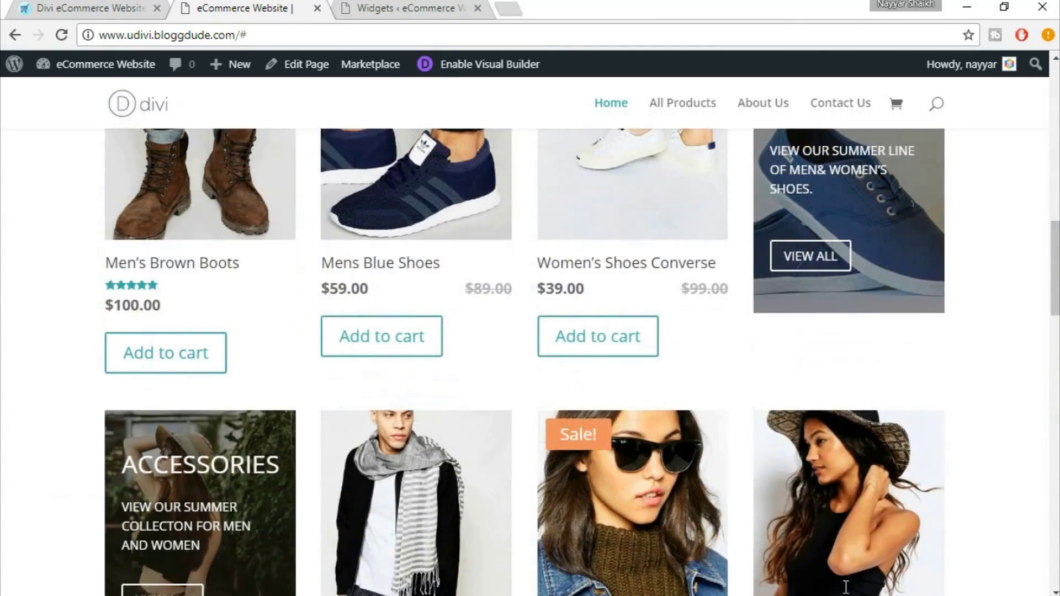
scroll(845, 586, "down", 10)
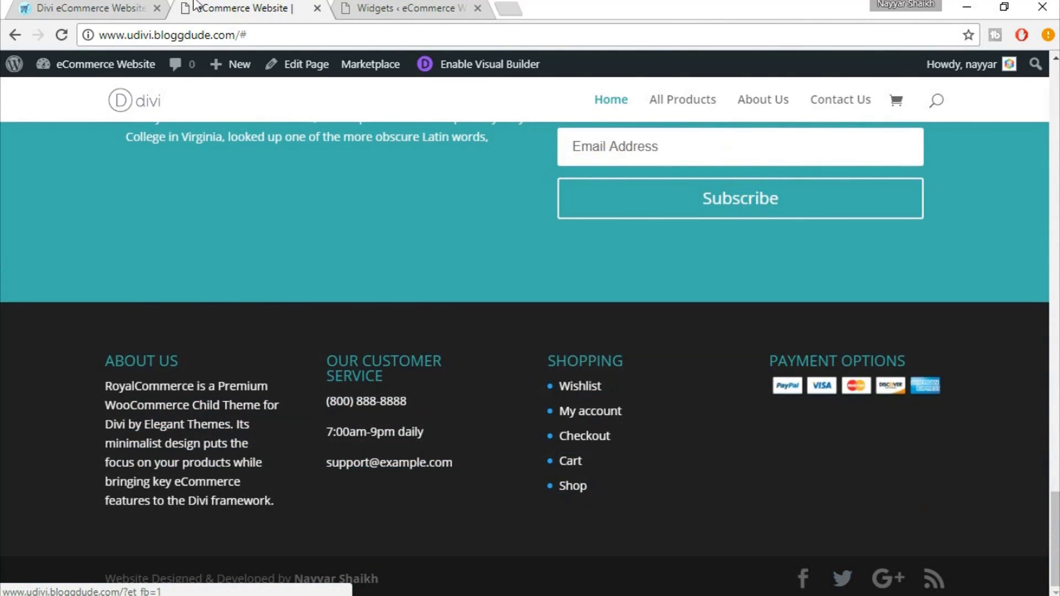
Switch to the WordPress admin and open the Divi Theme Options page
left_click(418, 4)
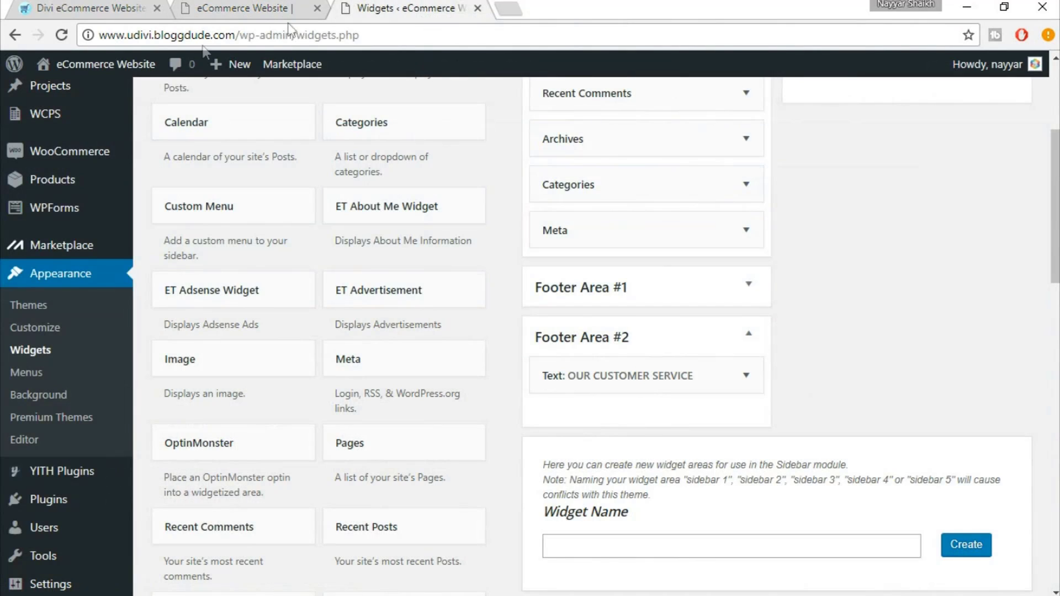
scroll(69, 353, "down", 1)
scroll(69, 353, "down", 8)
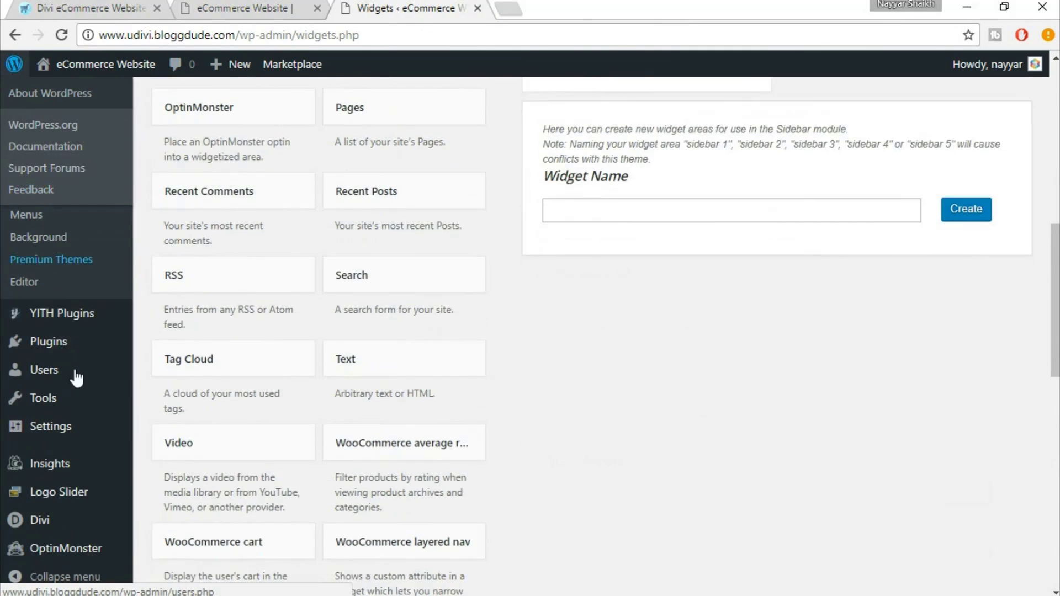
mouse_move(50, 531)
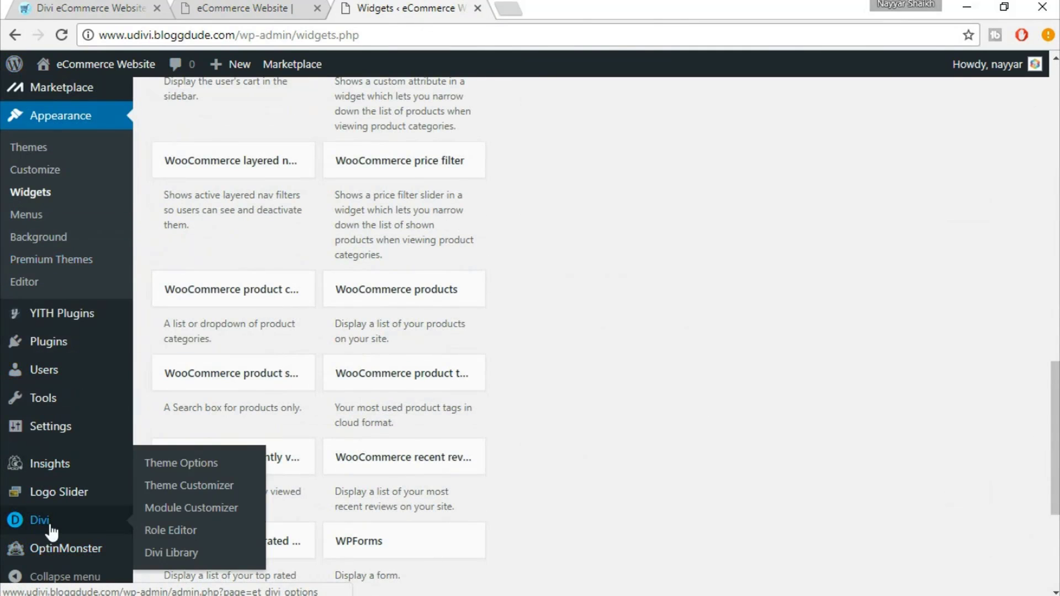
left_click(47, 529)
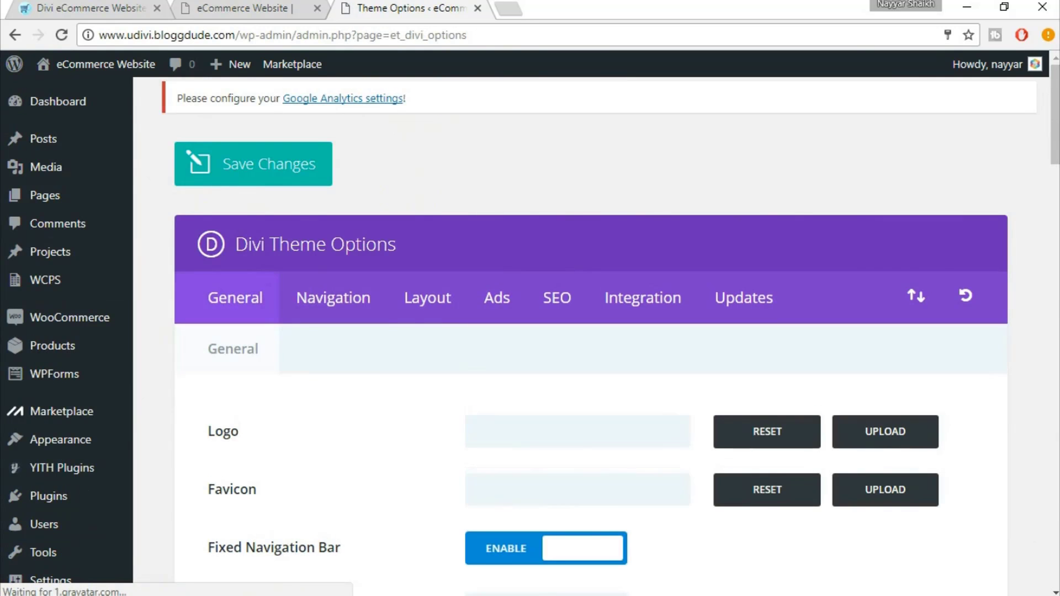
Select the Facebook, Twitter and Google+ profile URL placeholders and save the theme options
scroll(591, 331, "down", 7)
scroll(591, 331, "down", 20)
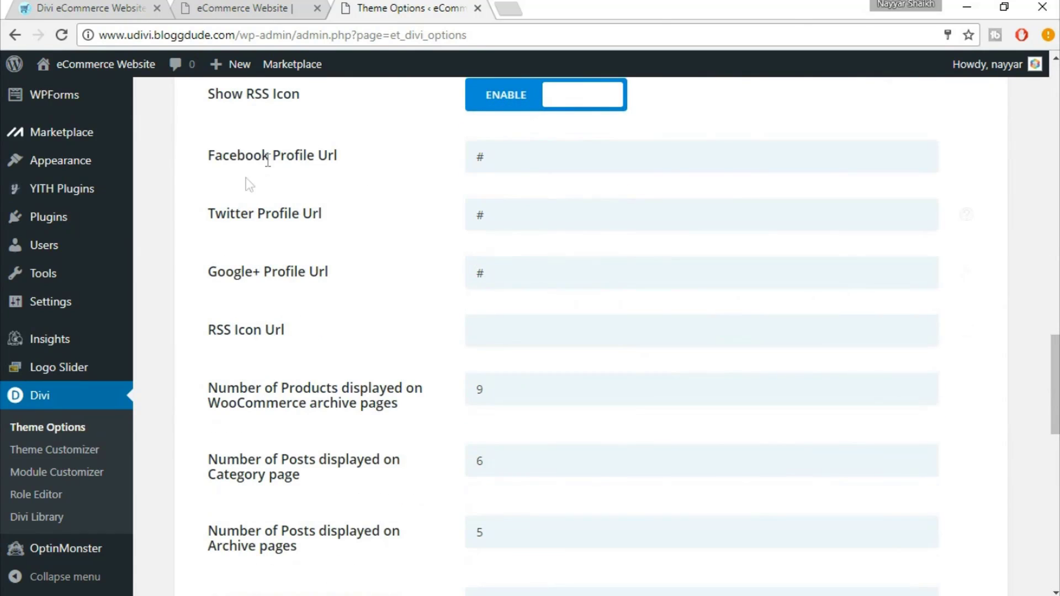
double_click(515, 156)
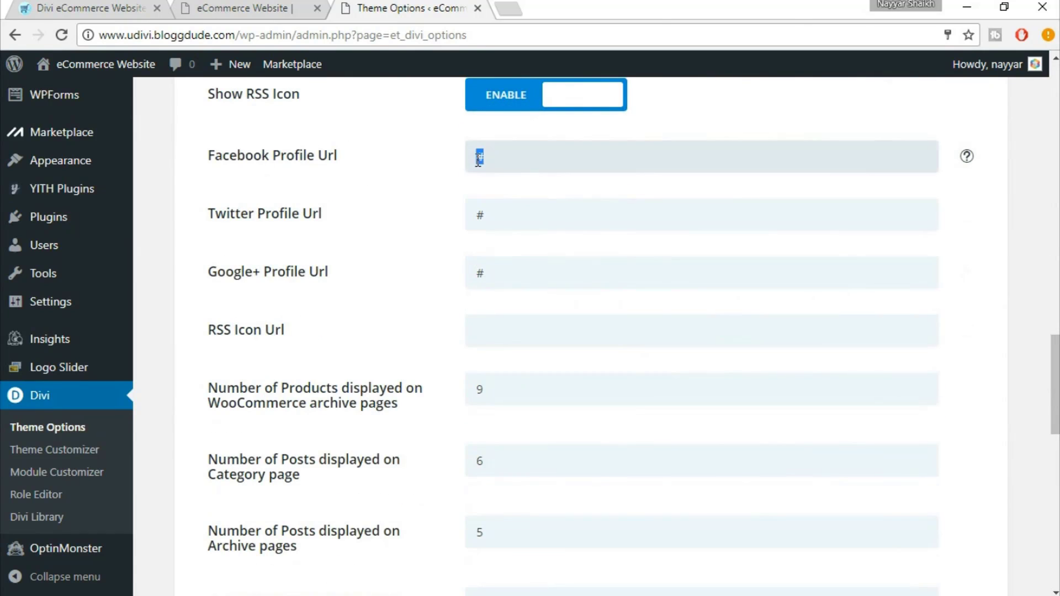
double_click(473, 215)
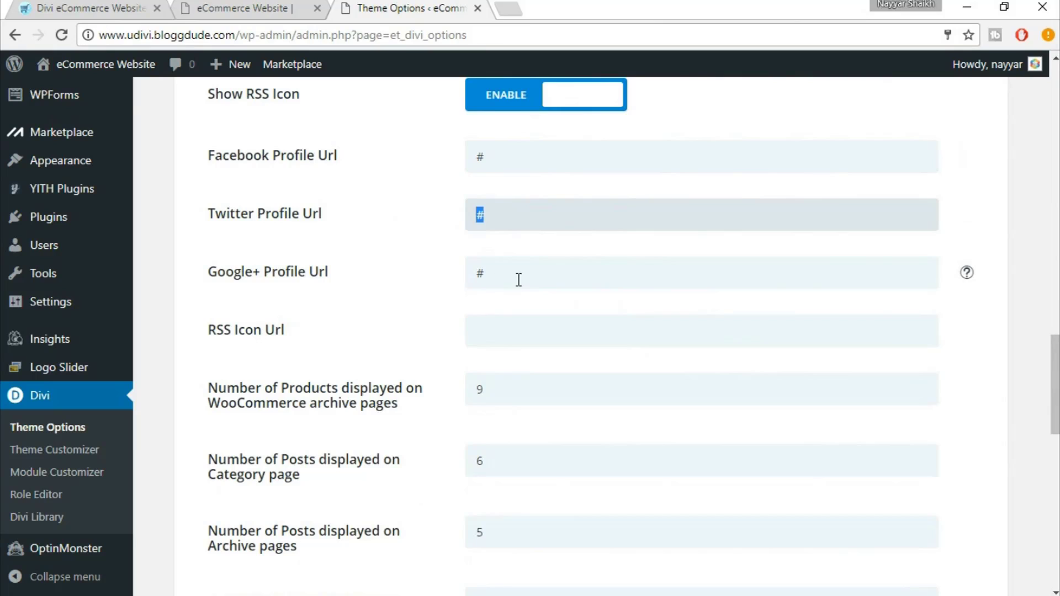
double_click(473, 275)
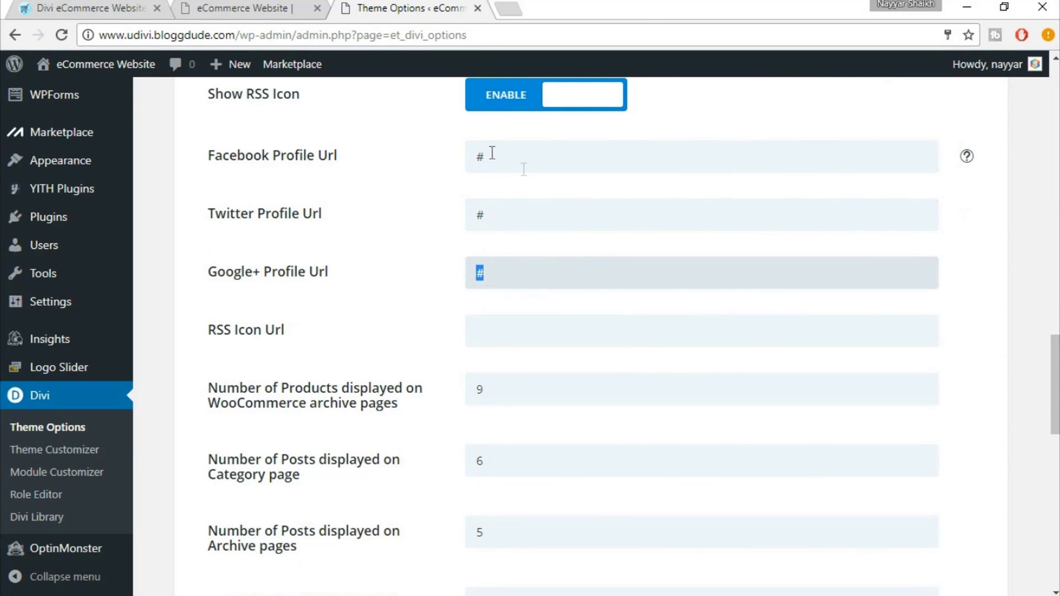
scroll(577, 307, "down", 15)
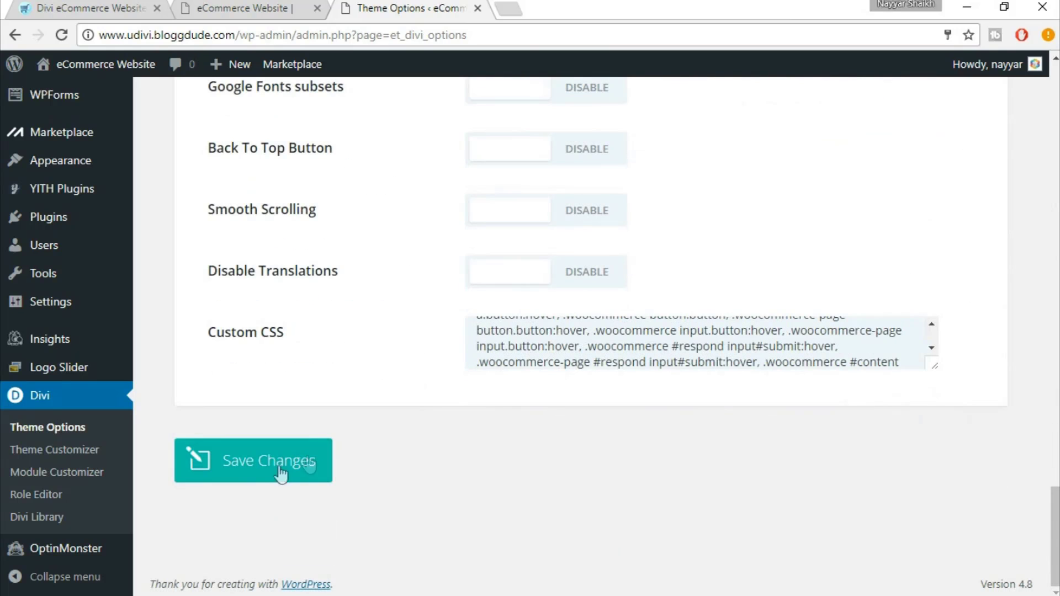
left_click(280, 473)
left_click(265, 6)
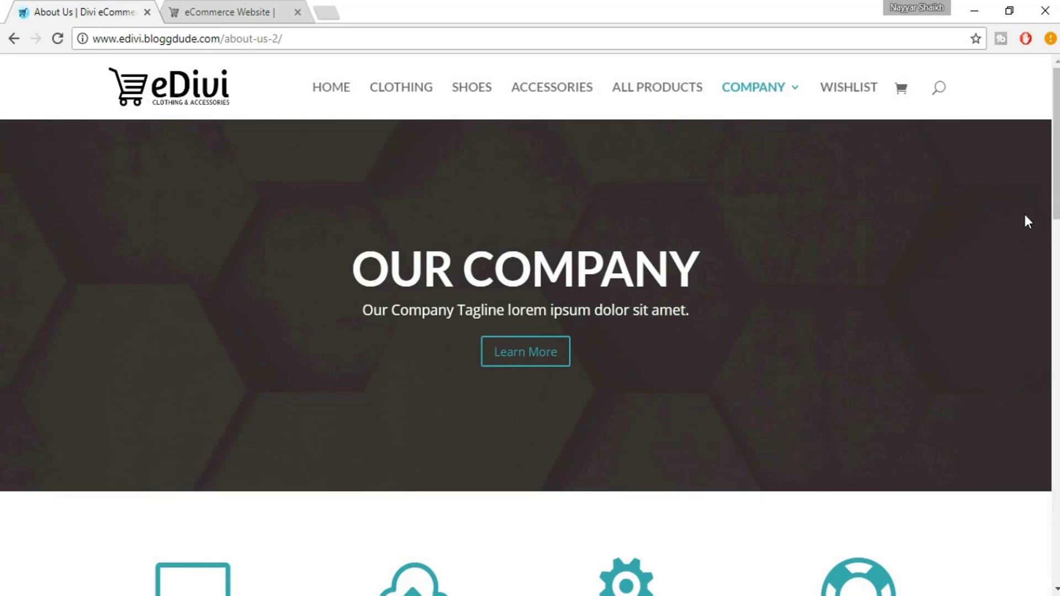
Scroll the eDivi reference, then open uDivi's About Us page in the Visual Builder
mouse_move(1056, 177)
left_mouse_down()
mouse_move(1056, 188)
mouse_move(1057, 177)
left_mouse_up()
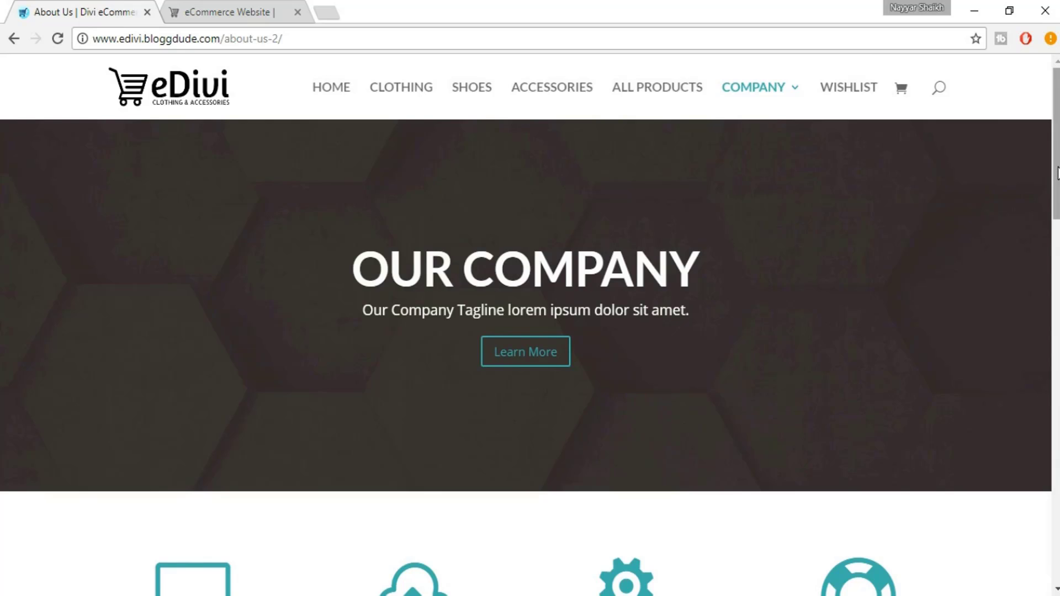
left_click_drag(1055, 161, 1055, 255)
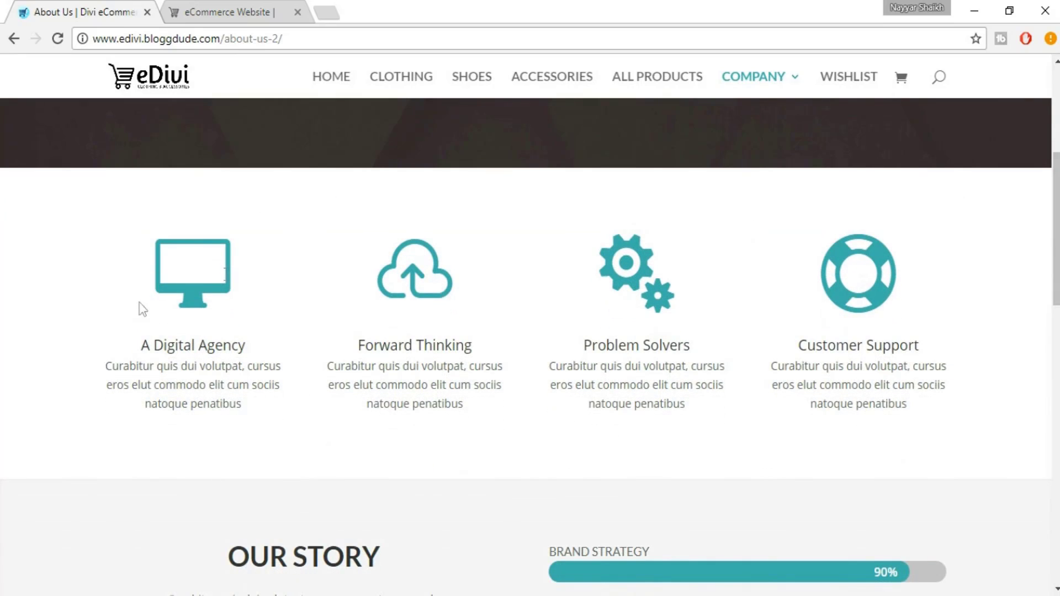
scroll(948, 309, "up", 5)
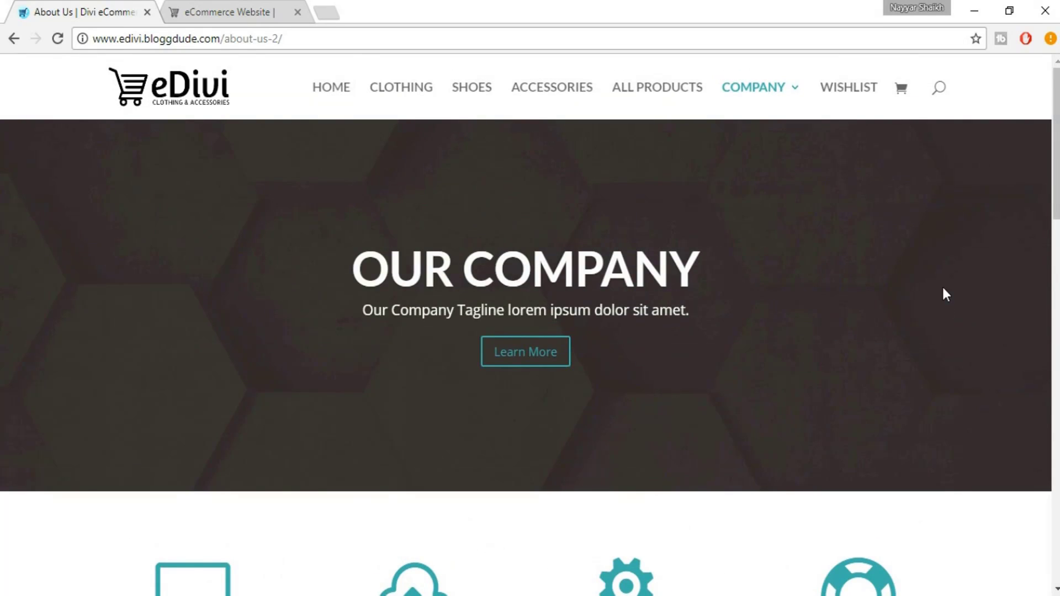
left_click(232, 12)
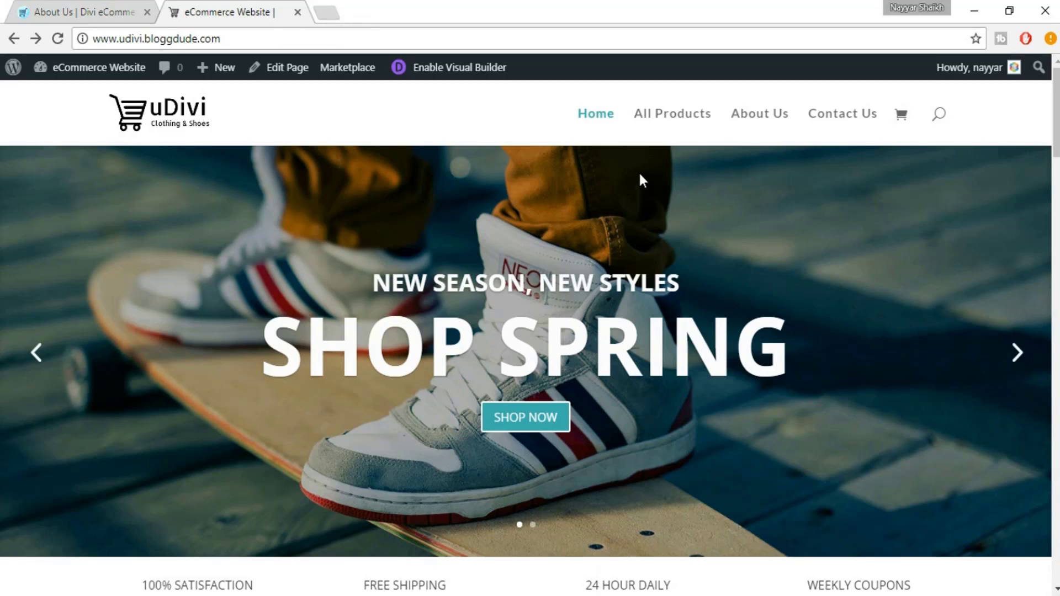
left_click(761, 121)
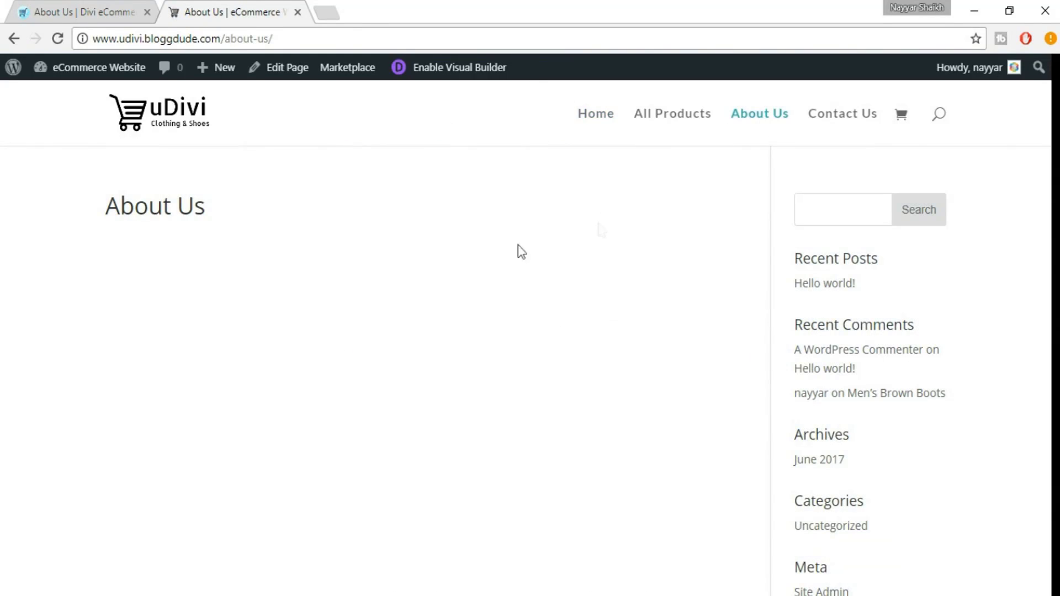
left_click(465, 78)
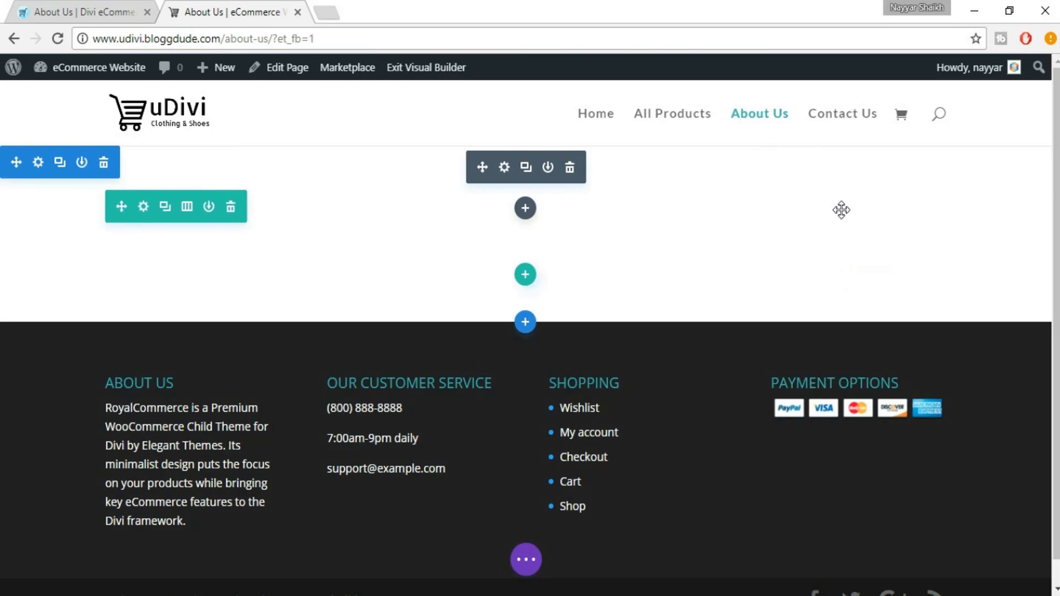
Add a fullwidth section with a Fullwidth Slider and a new slide, then select the eDivi tagline
left_click(526, 323)
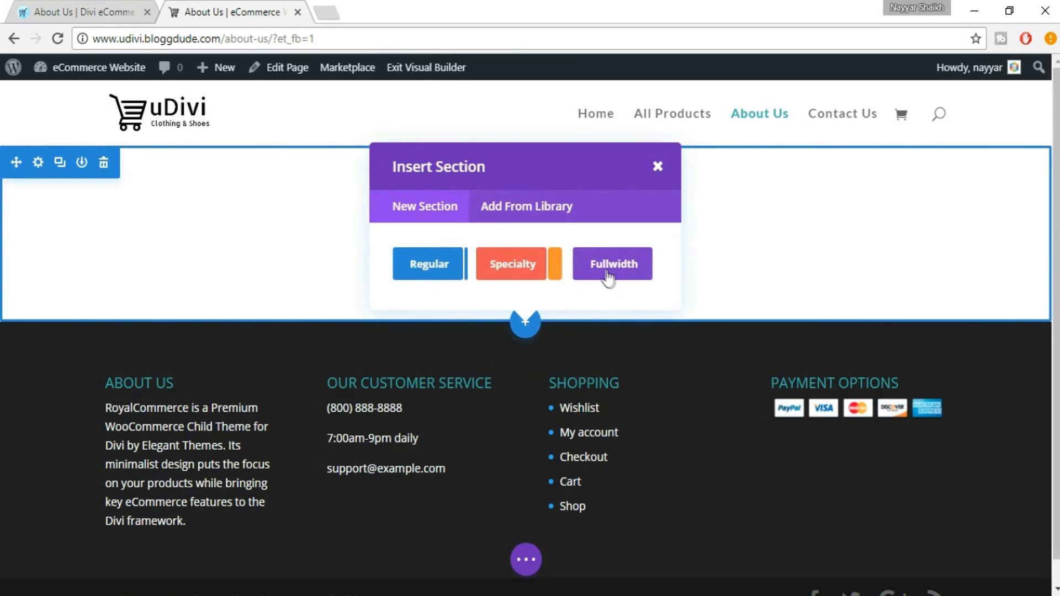
left_click(607, 276)
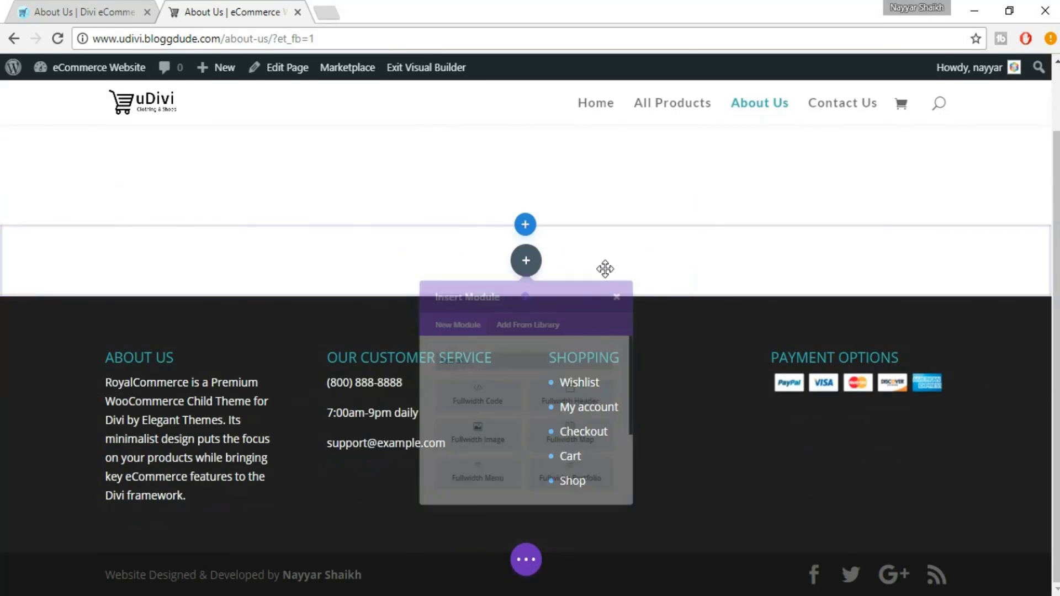
scroll(598, 529, "down", 3)
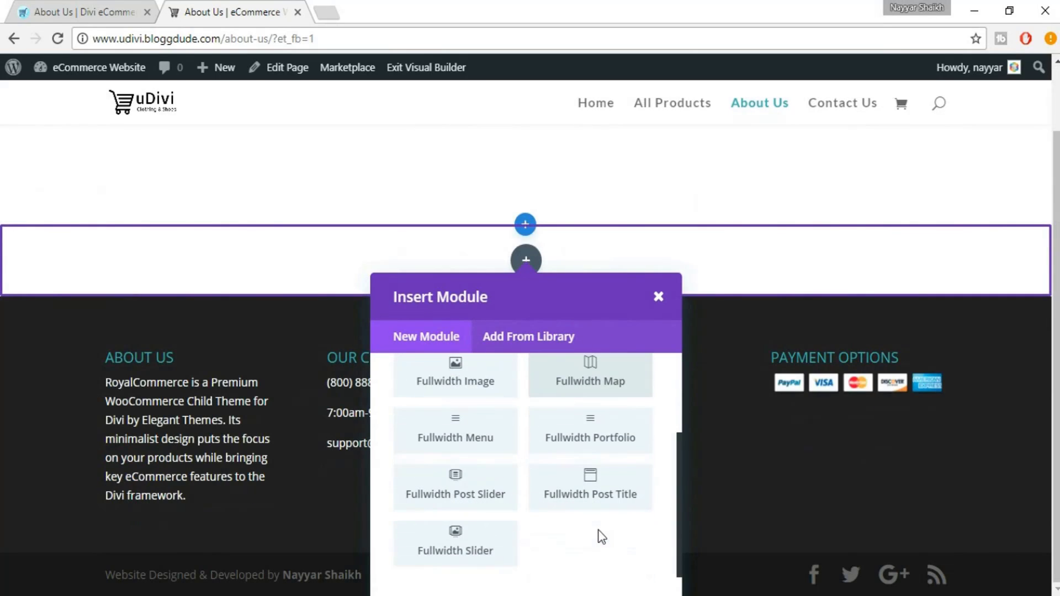
left_click(465, 551)
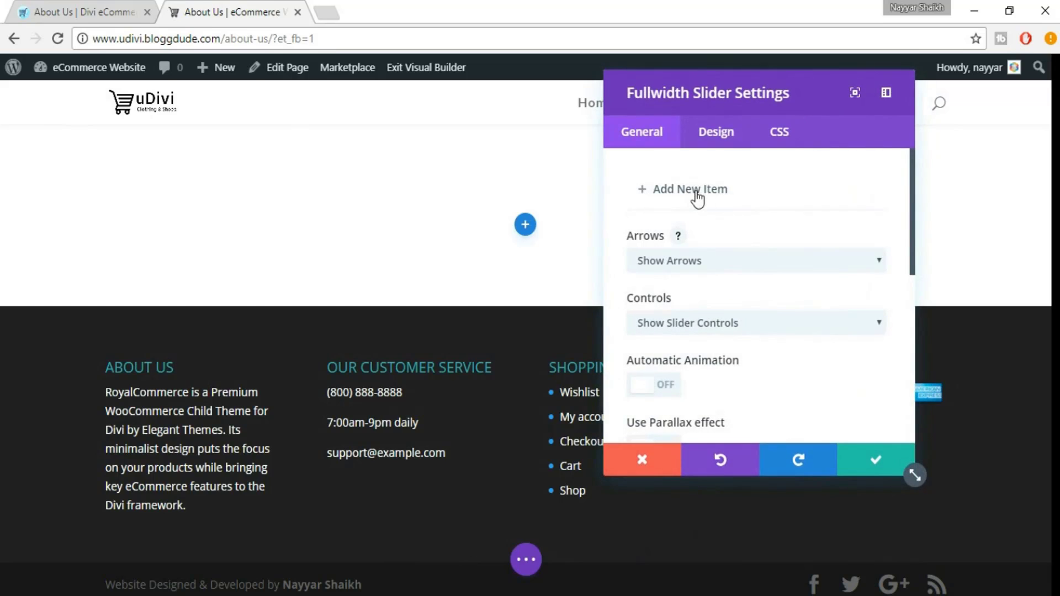
left_click(673, 193)
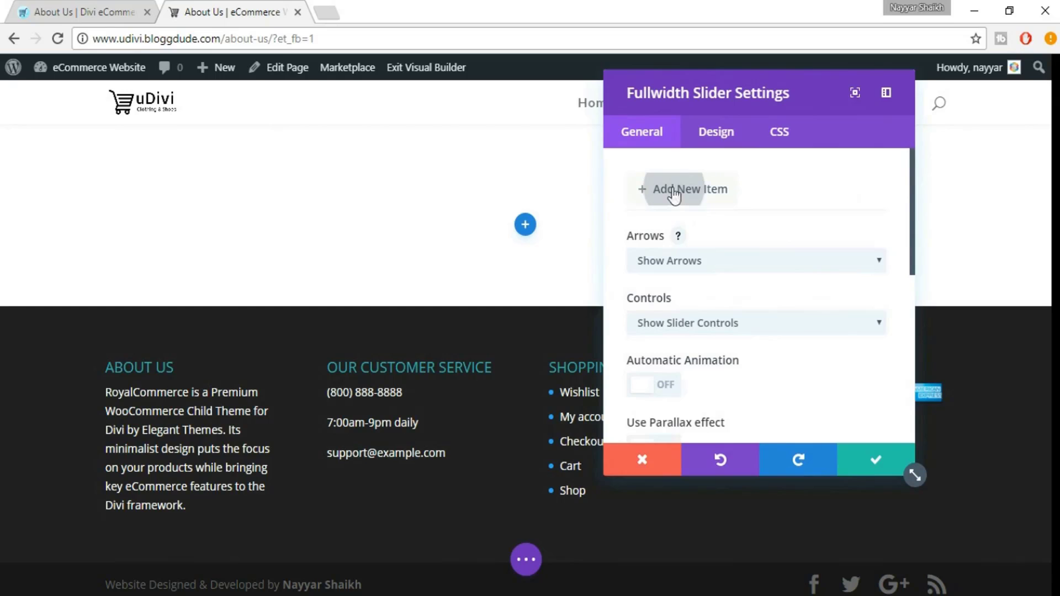
left_click(132, 4)
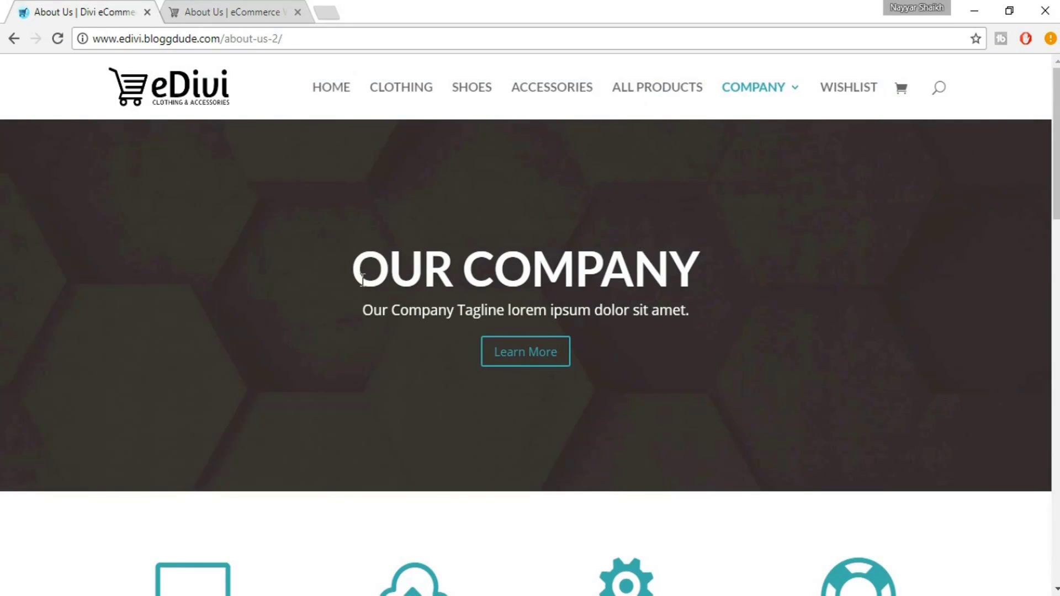
left_click_drag(367, 306, 698, 314)
key("ctrl+c")
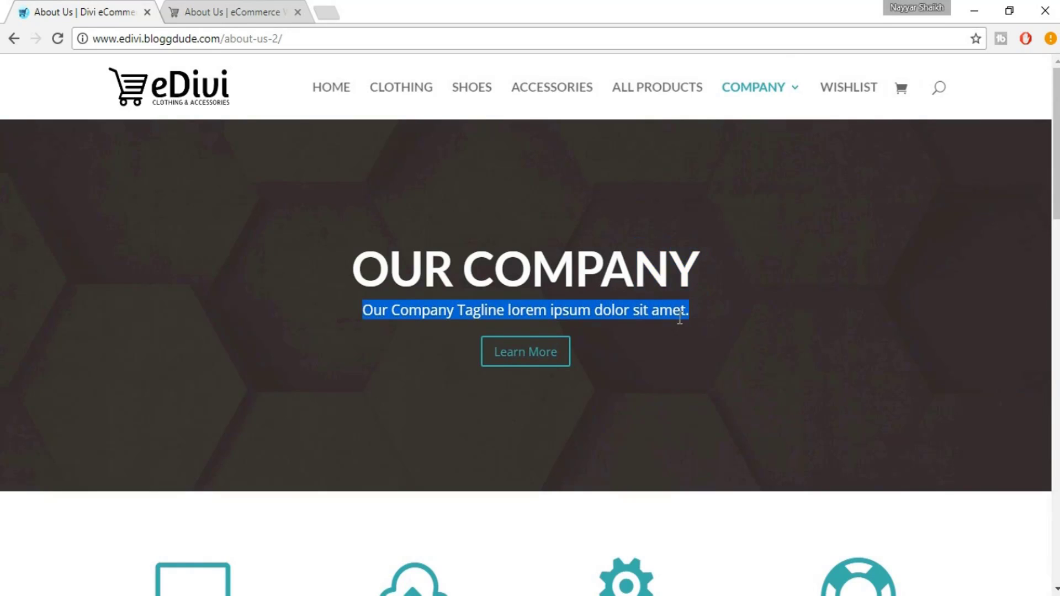
Give the slide the heading 'our company' and paste the reference tagline into its content
left_click(232, 11)
left_click(658, 205)
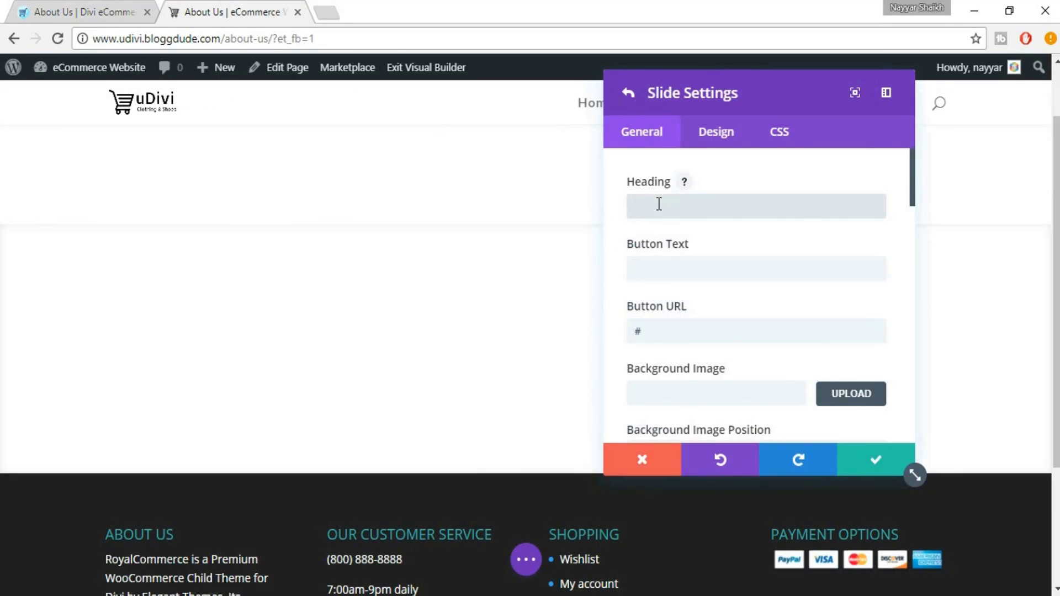
type("our c")
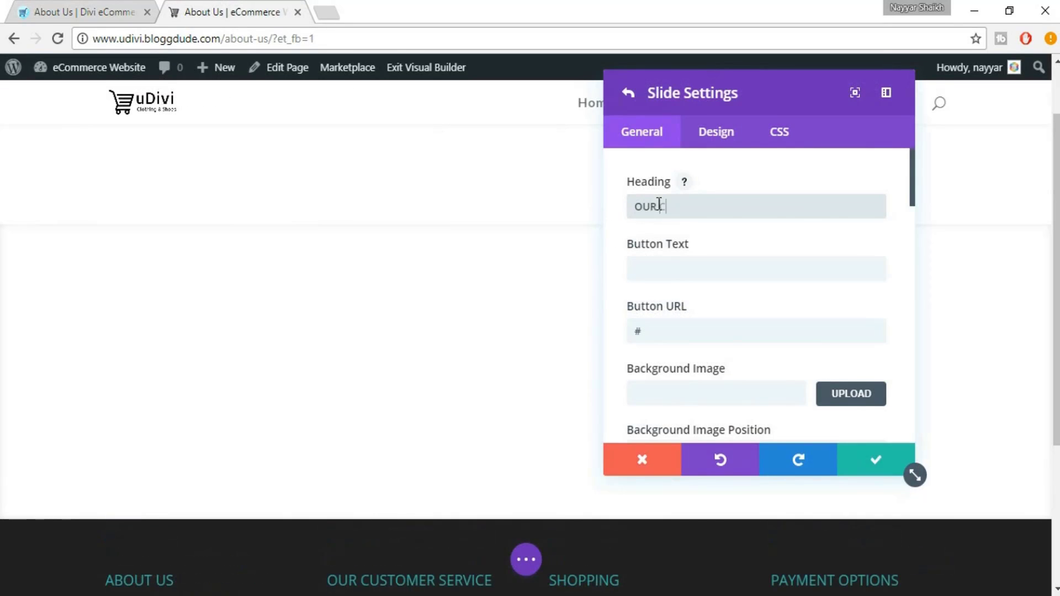
type("ompany")
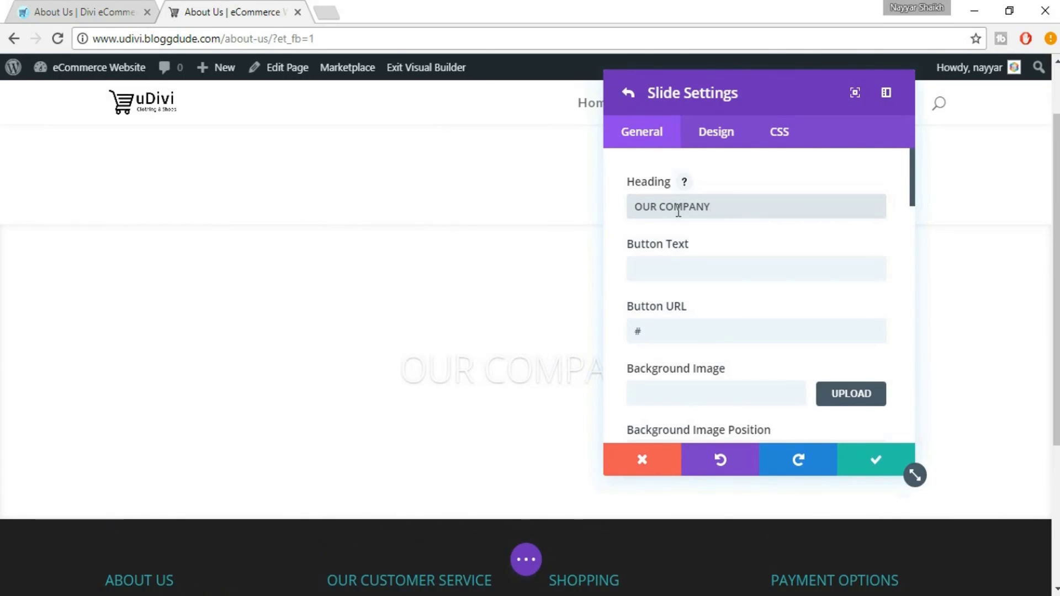
key("Tab")
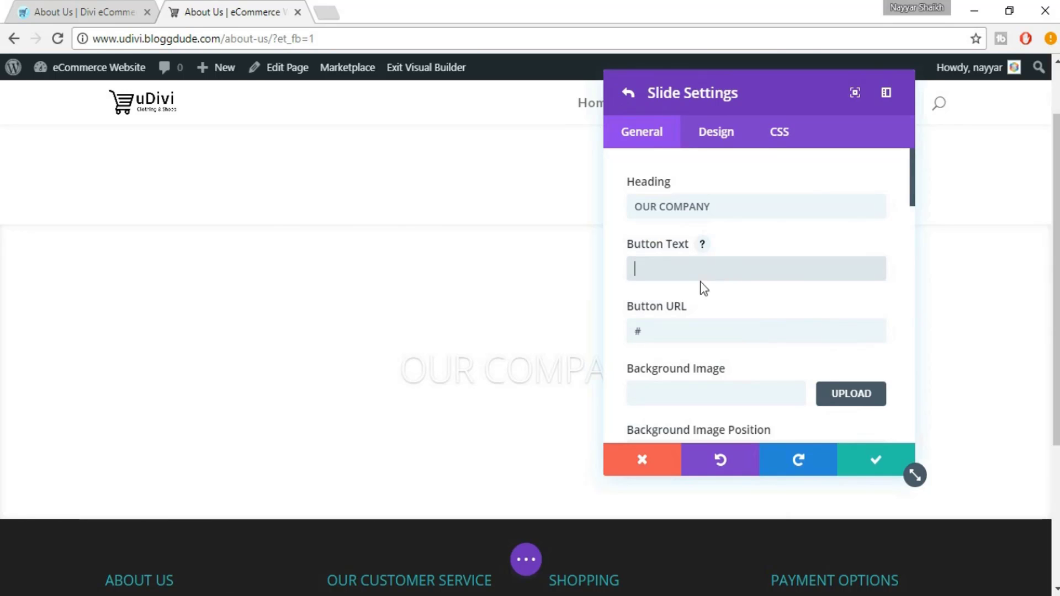
scroll(764, 287, "down", 5)
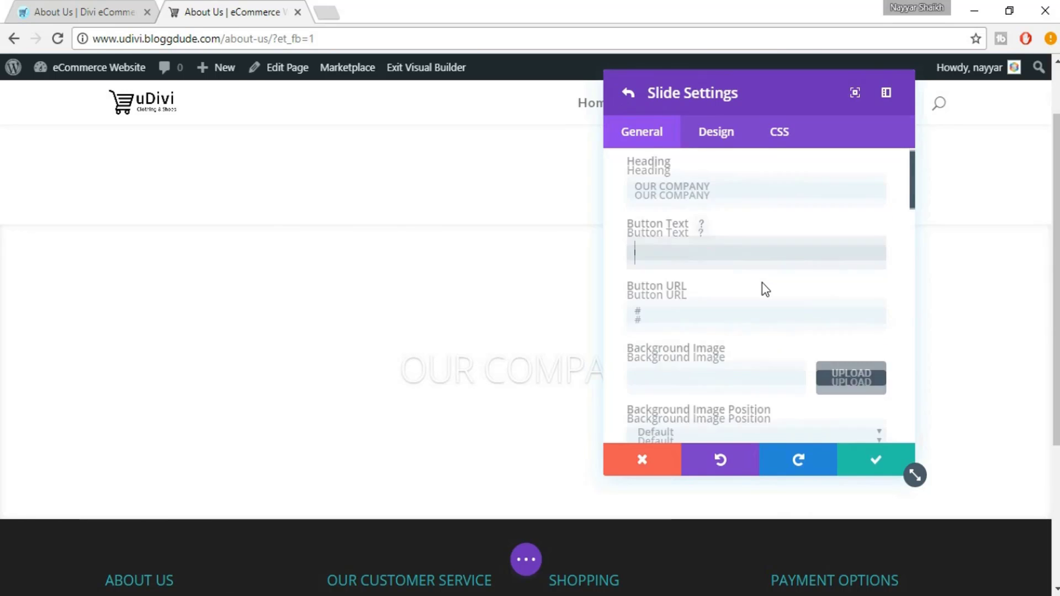
scroll(835, 320, "down", 12)
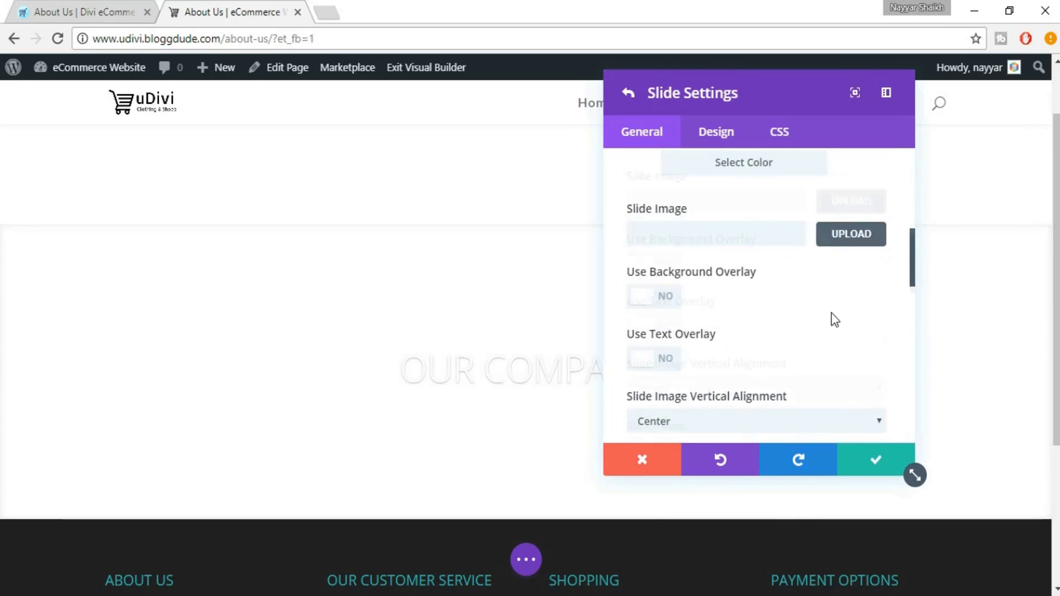
scroll(820, 331, "down", 4)
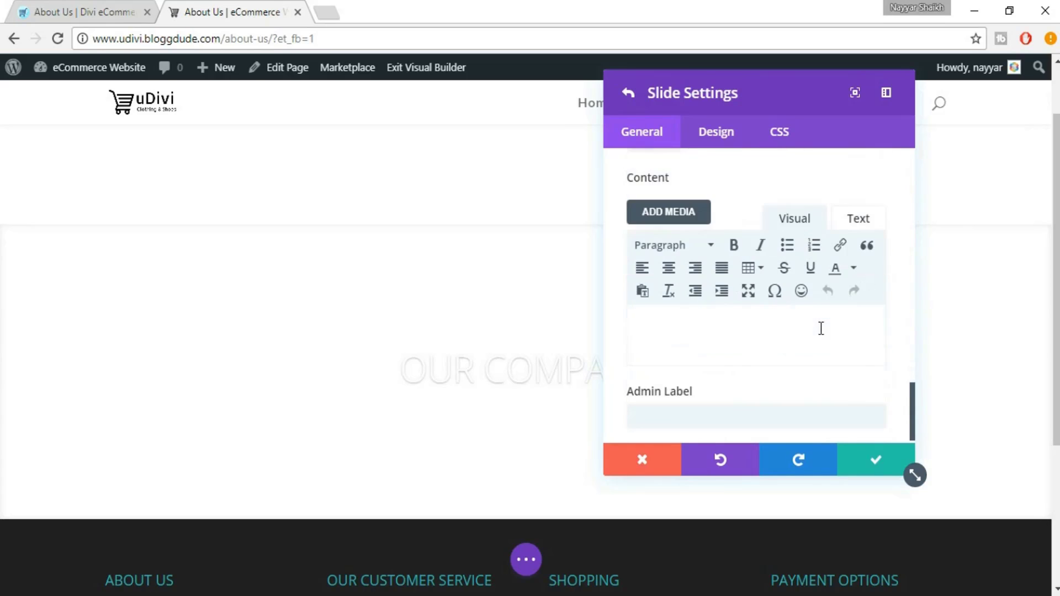
left_click(758, 317)
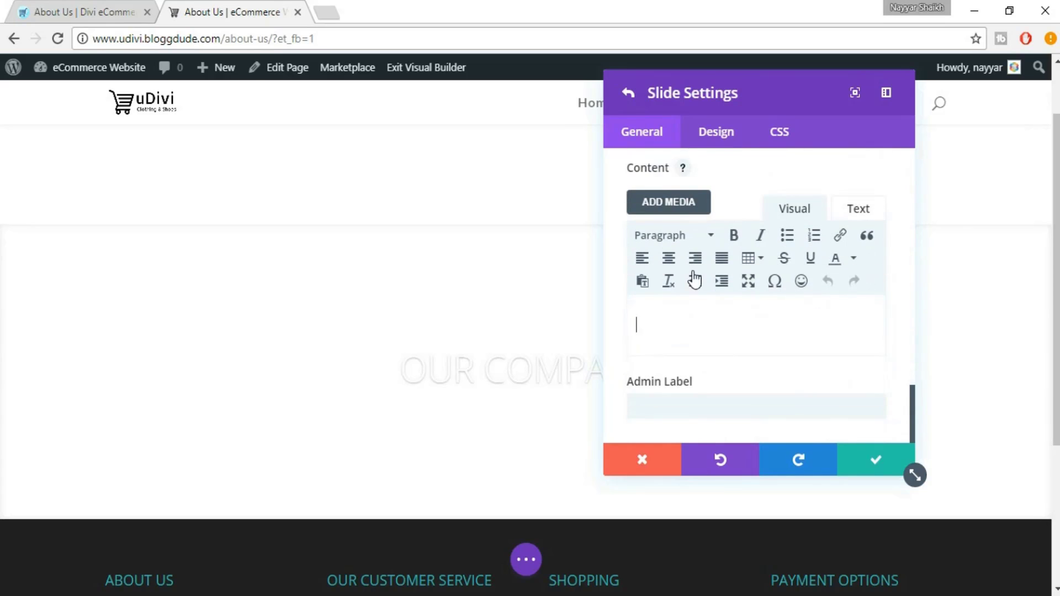
key("ctrl+v")
Set the slide's button text to 'Learn More' and save the slide
left_click(100, 7)
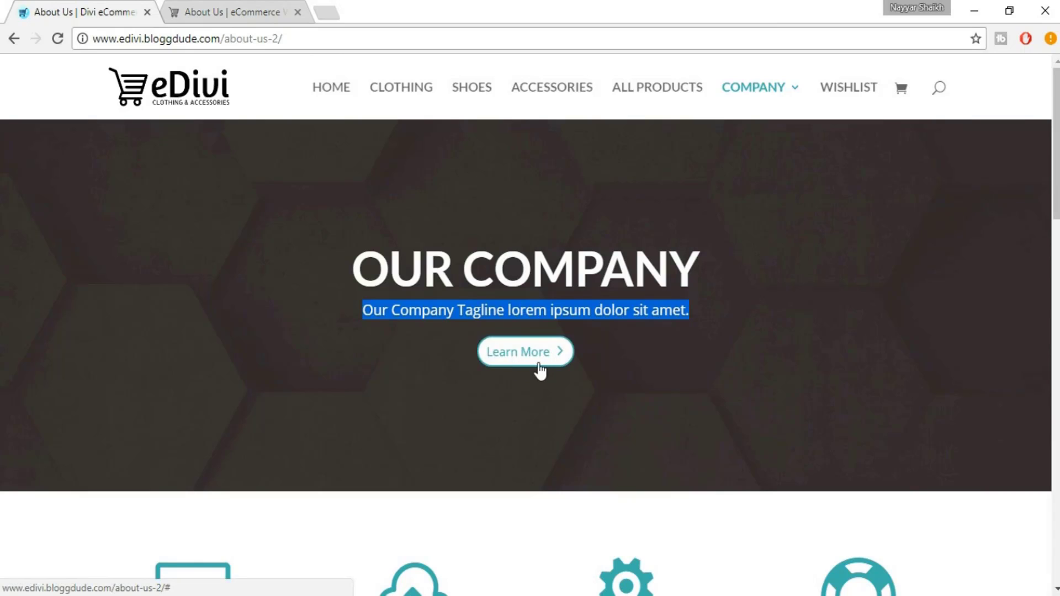
left_click(218, 8)
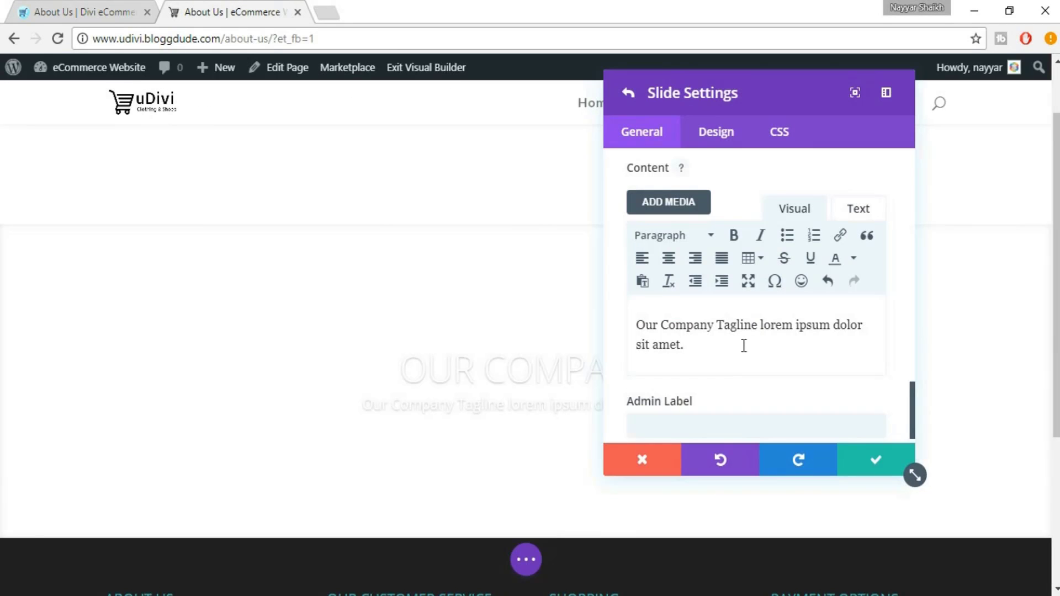
scroll(881, 332, "up", 15)
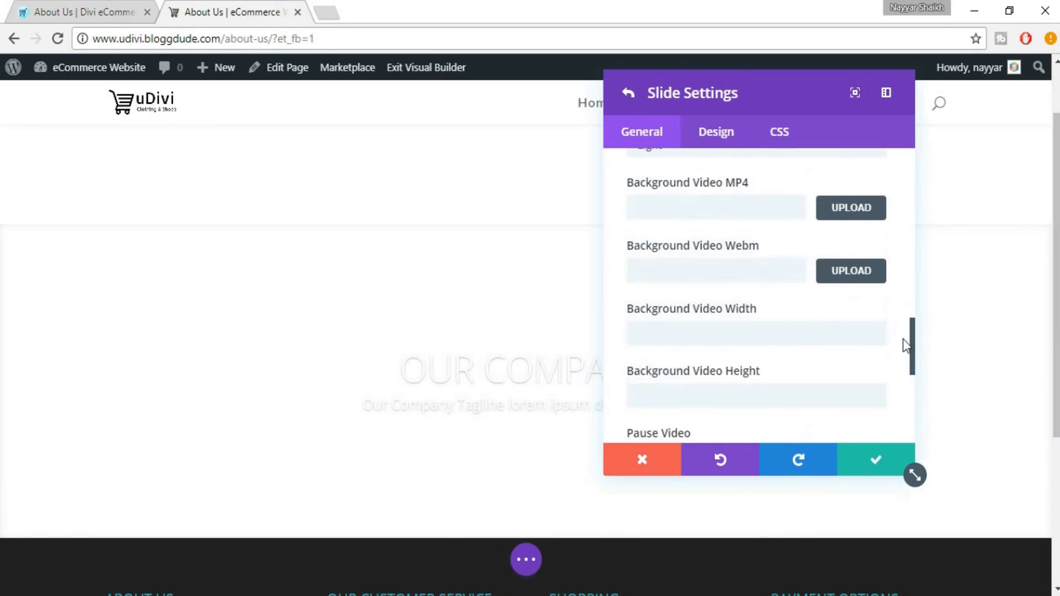
left_click(696, 279)
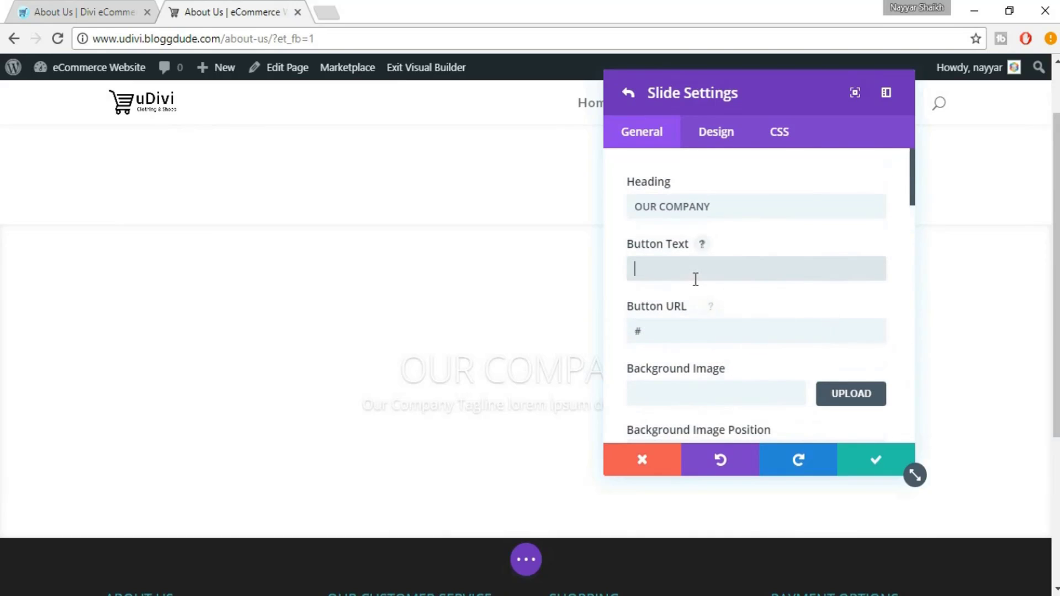
type("IR")
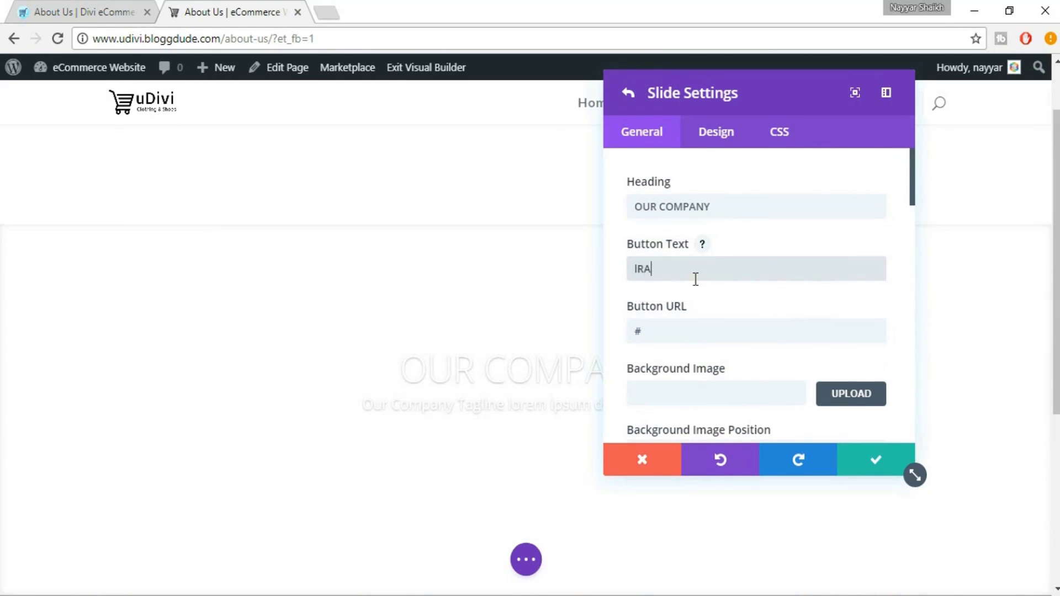
type("A")
key("BackSpace")
key("BackSpace")
key("BackSpace")
type("L")
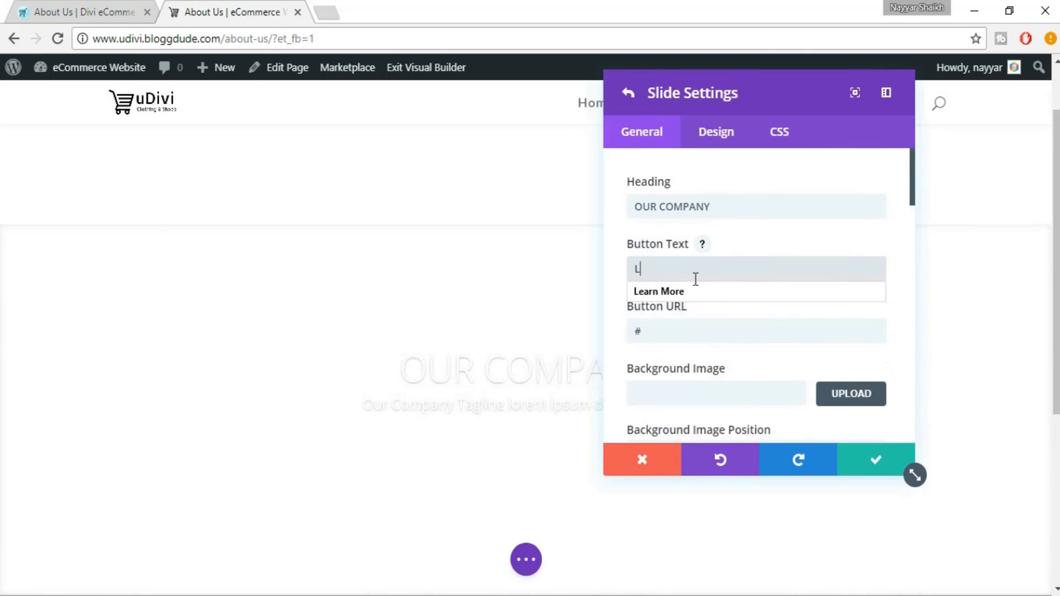
key("Down")
left_click(697, 291)
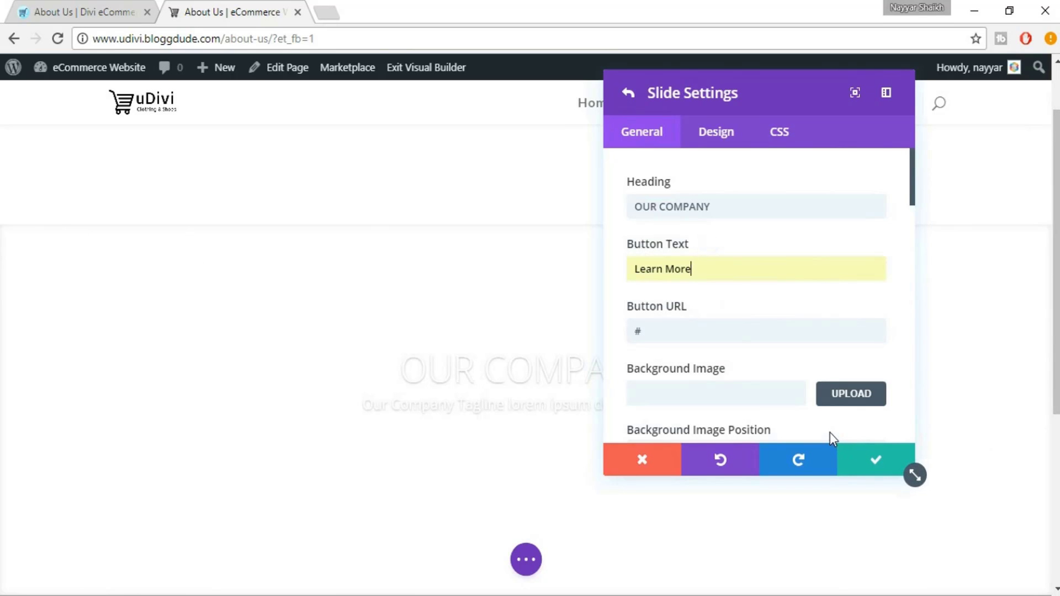
left_click(867, 475)
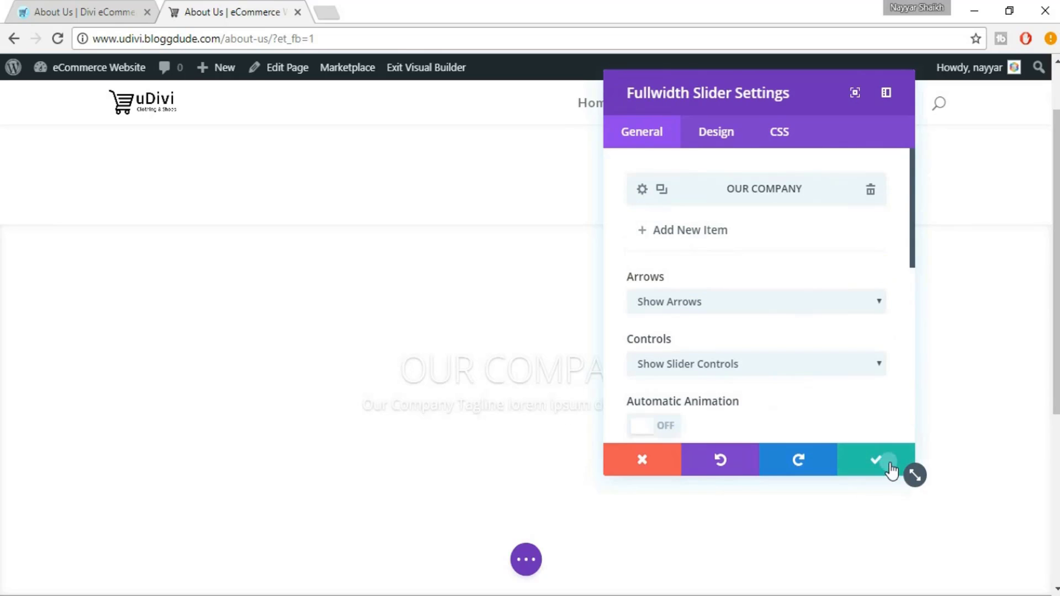
Set the OUR COMPANY slide's background image to hex-bg-black and compare with the eDivi reference
left_click(886, 465)
mouse_move(549, 312)
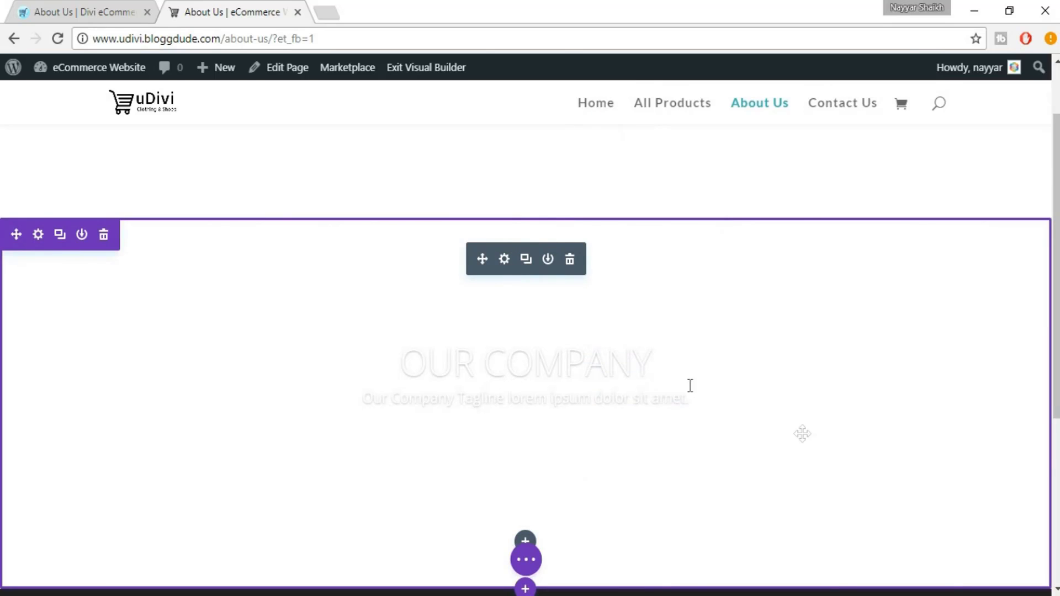
left_click(504, 259)
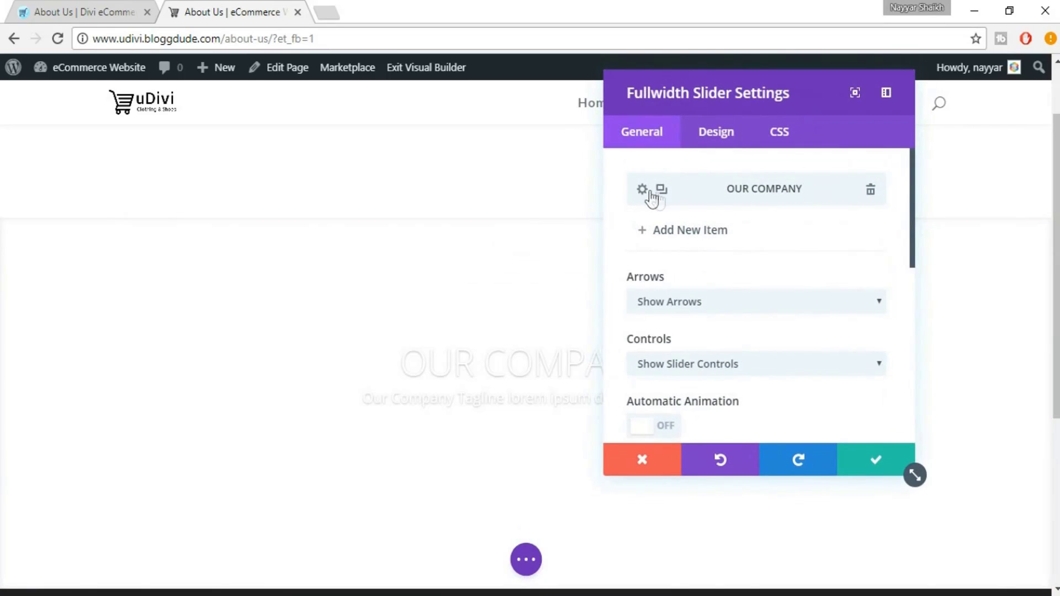
left_click(642, 191)
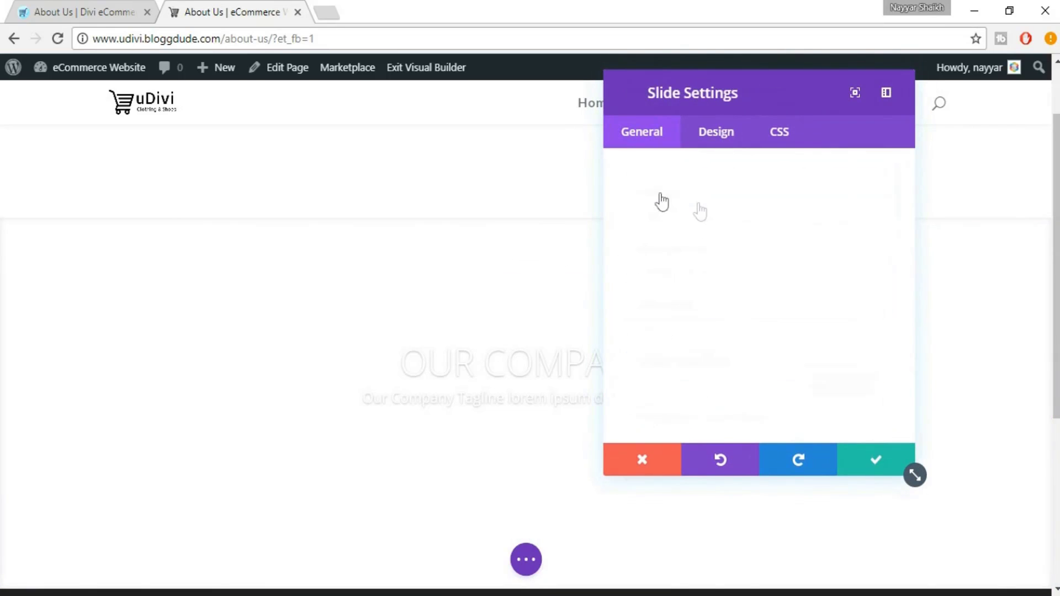
scroll(850, 342, "down", 3)
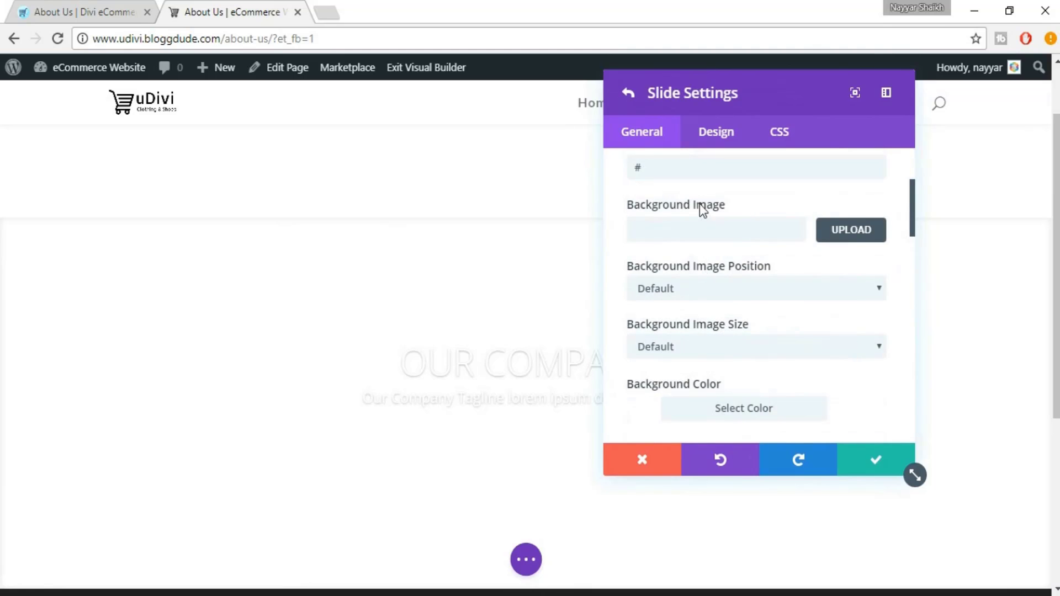
left_click(843, 231)
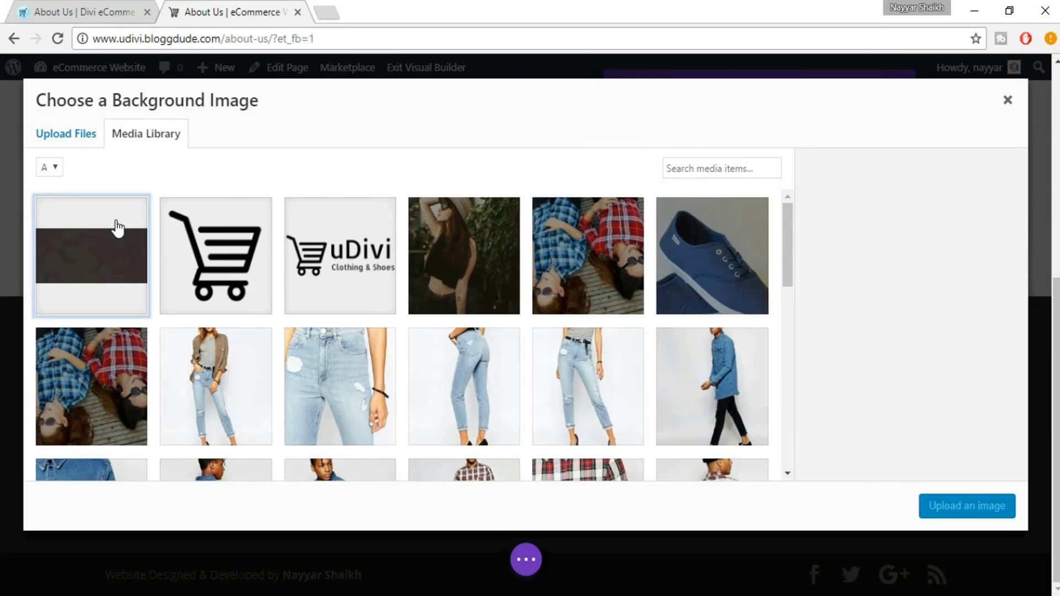
left_click(126, 243)
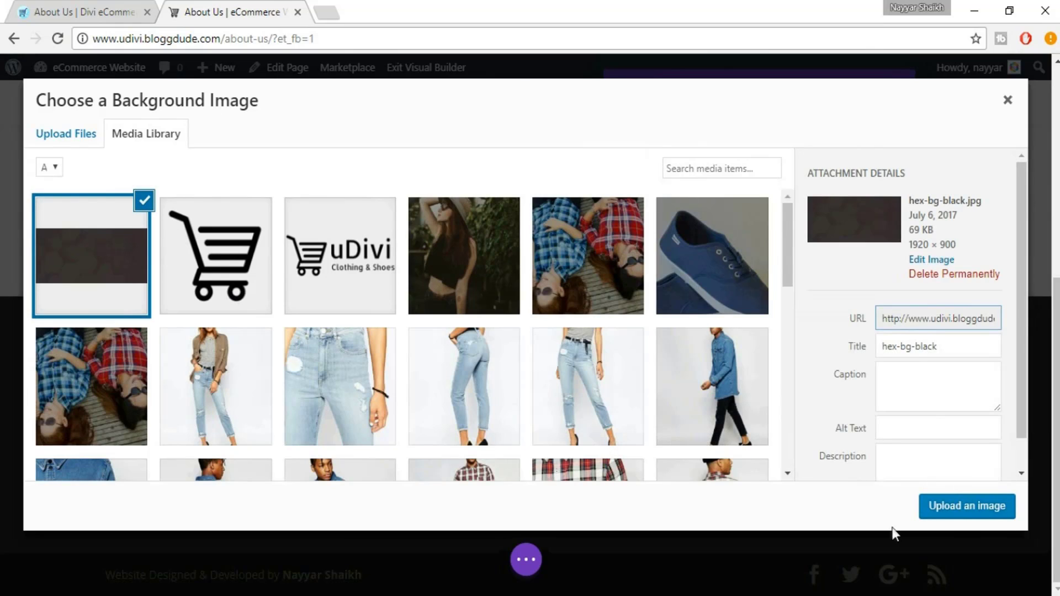
left_click(973, 518)
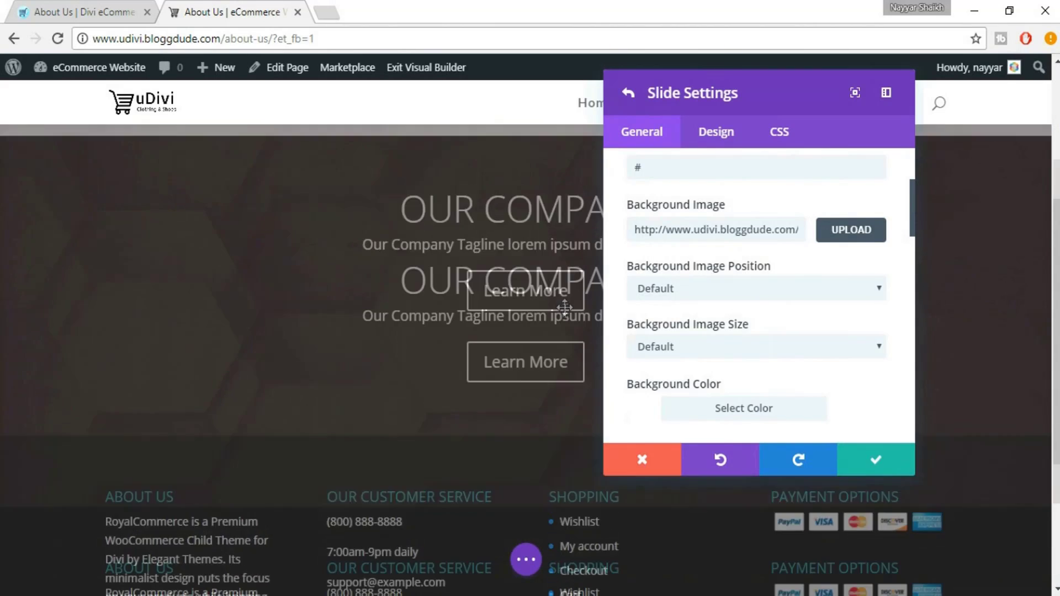
left_click_drag(738, 95, 845, 119)
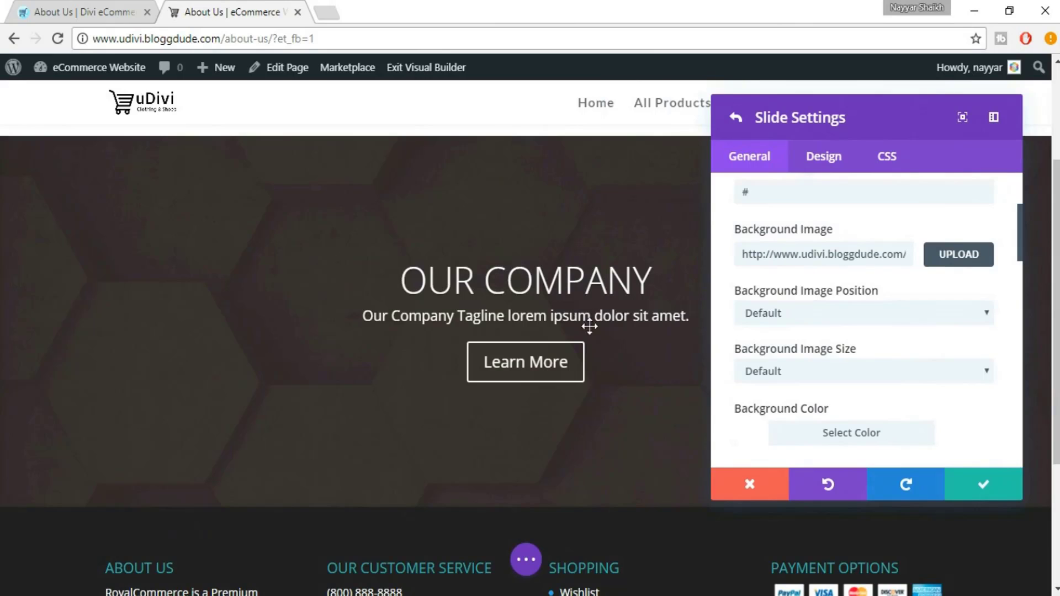
left_click(110, 6)
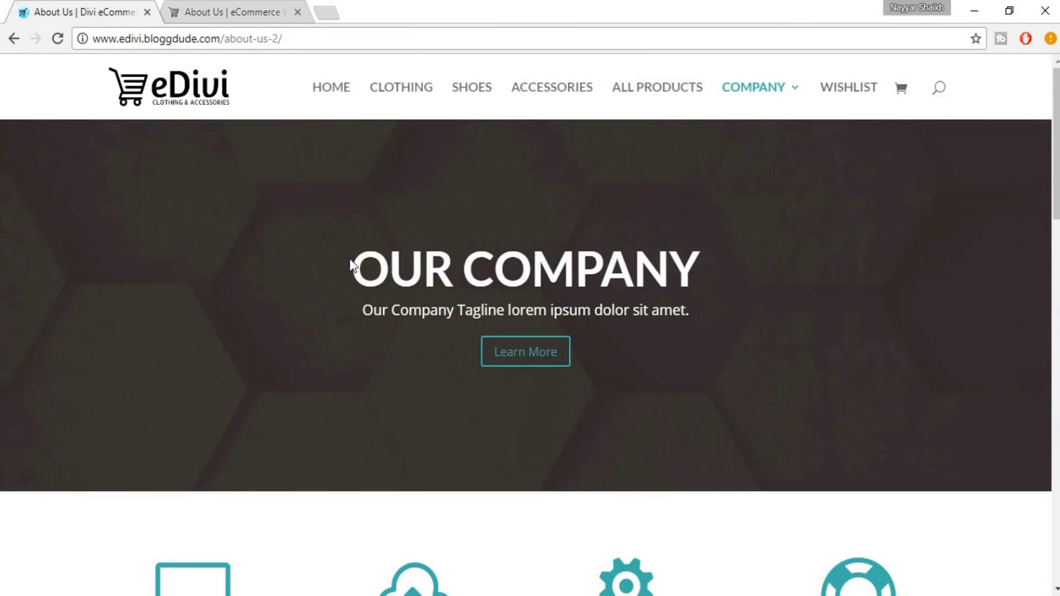
Make the OUR COMPANY slide heading 68px and bold in the slide's Design settings
left_click(255, 6)
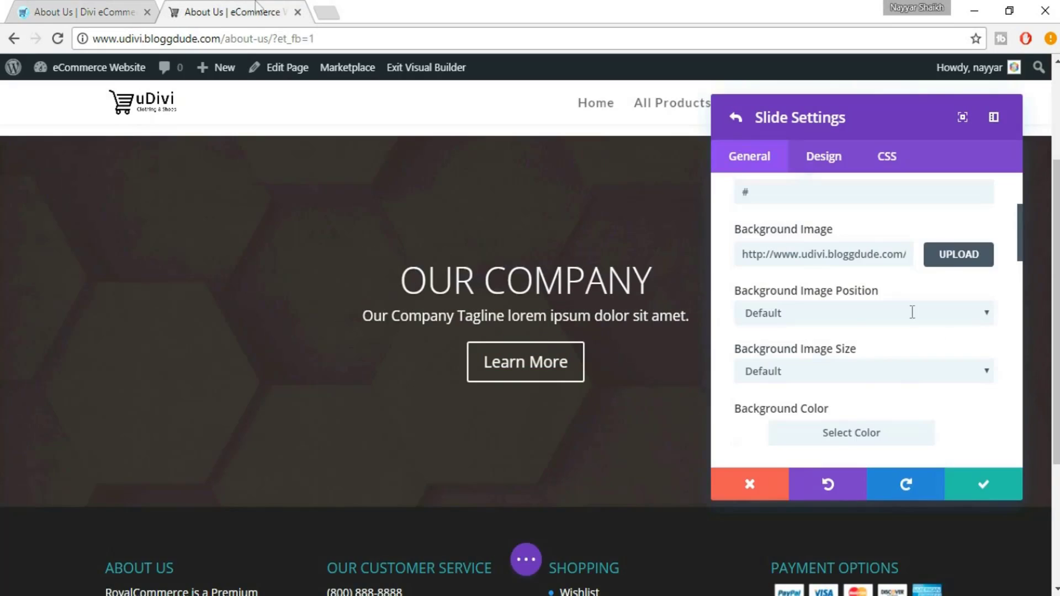
left_click(842, 165)
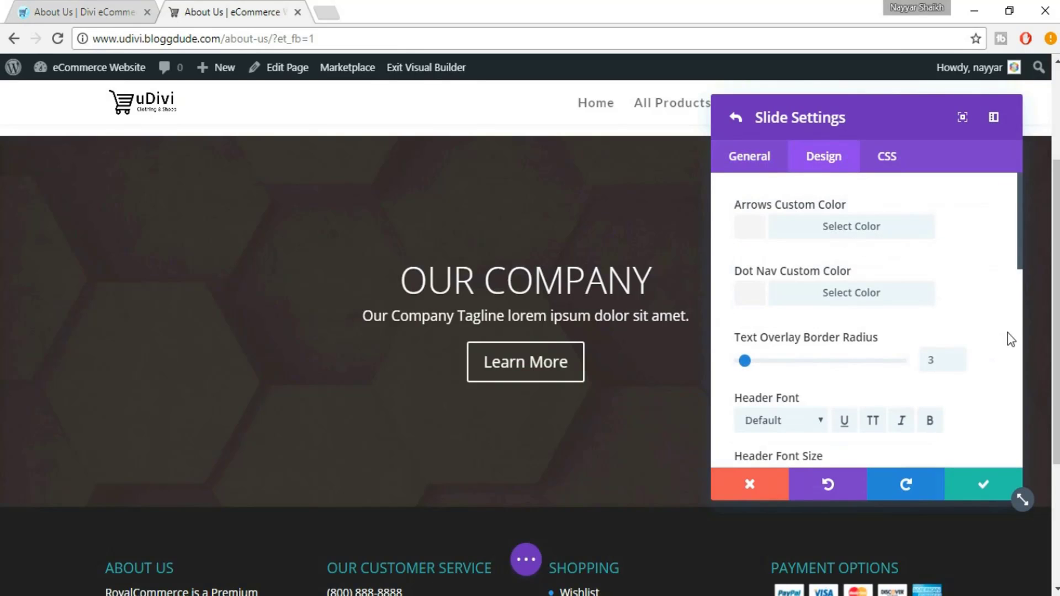
left_click_drag(1022, 243, 1017, 294)
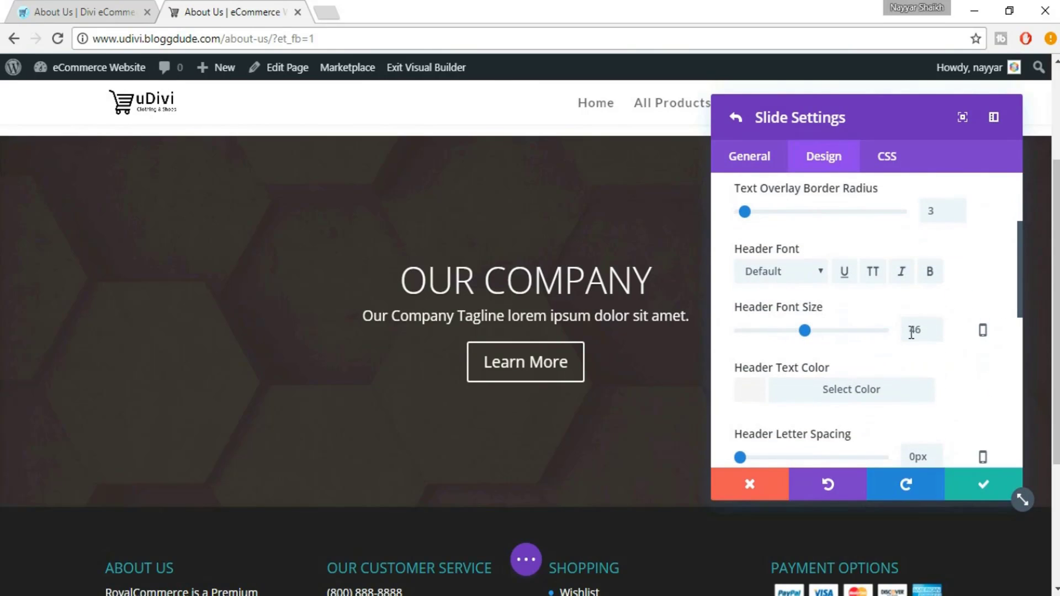
left_click(804, 331)
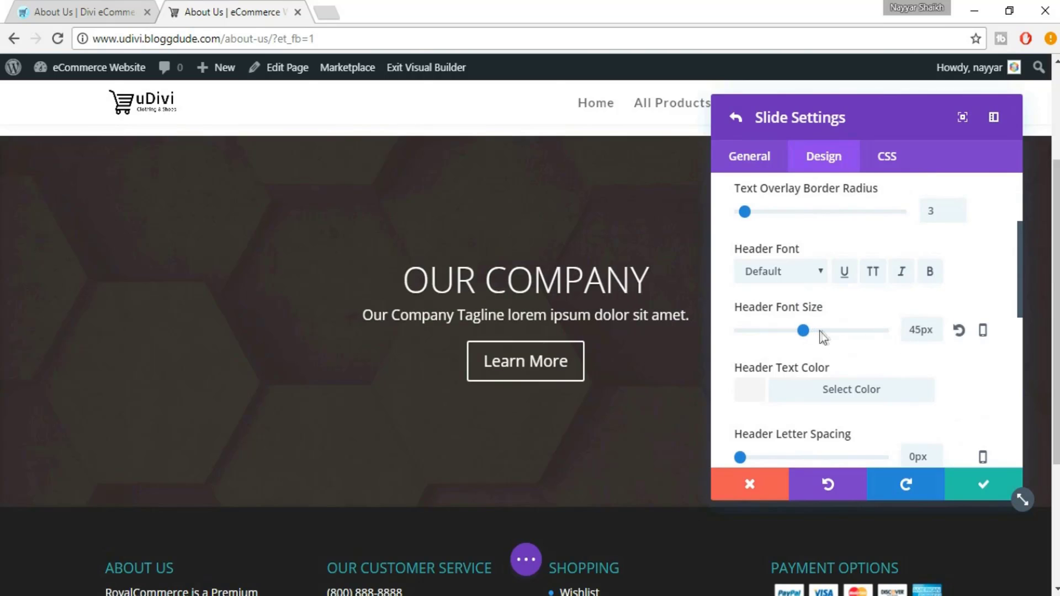
left_click_drag(830, 335, 840, 334)
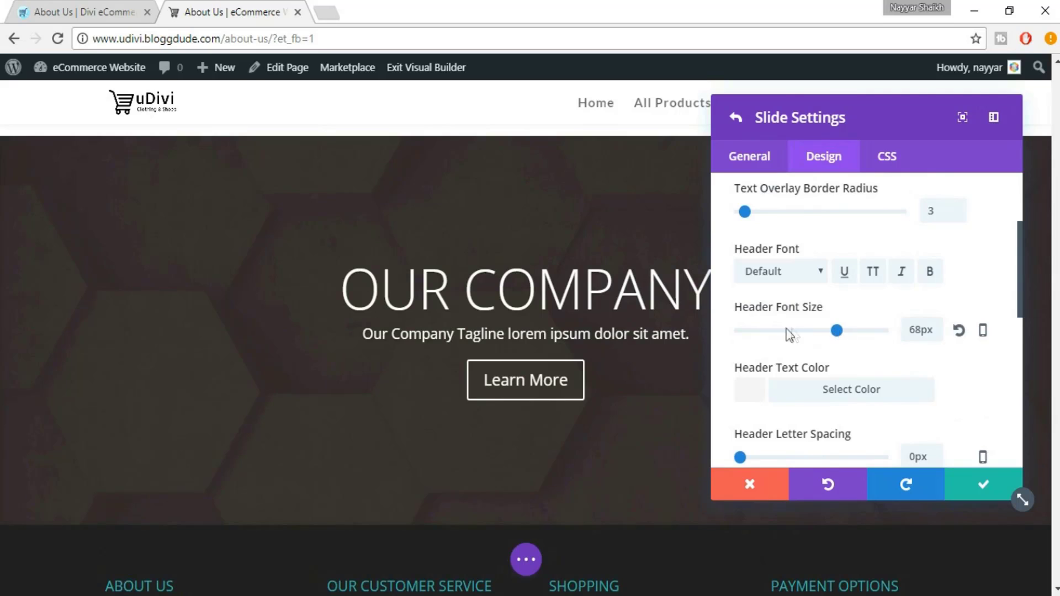
left_click(931, 275)
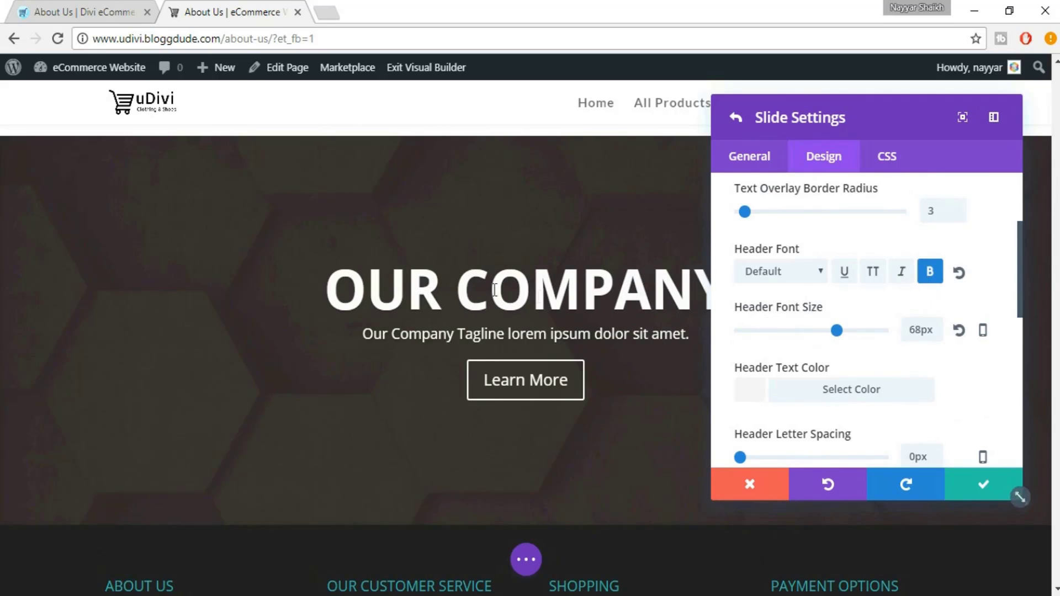
Check the heading against the eDivi reference, then set the tagline body text to 21px
left_click(75, 11)
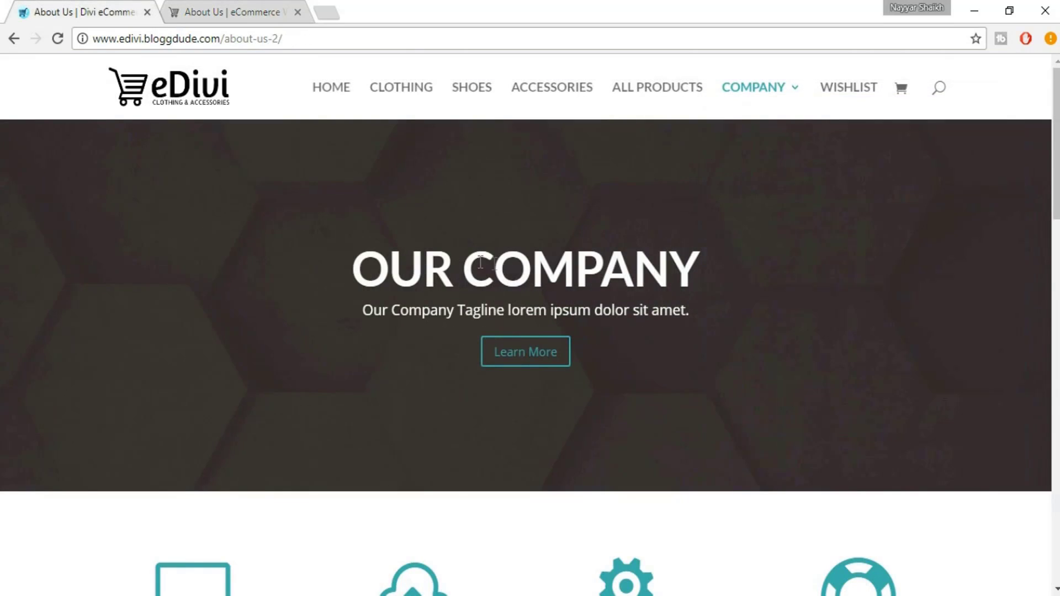
left_click(272, 8)
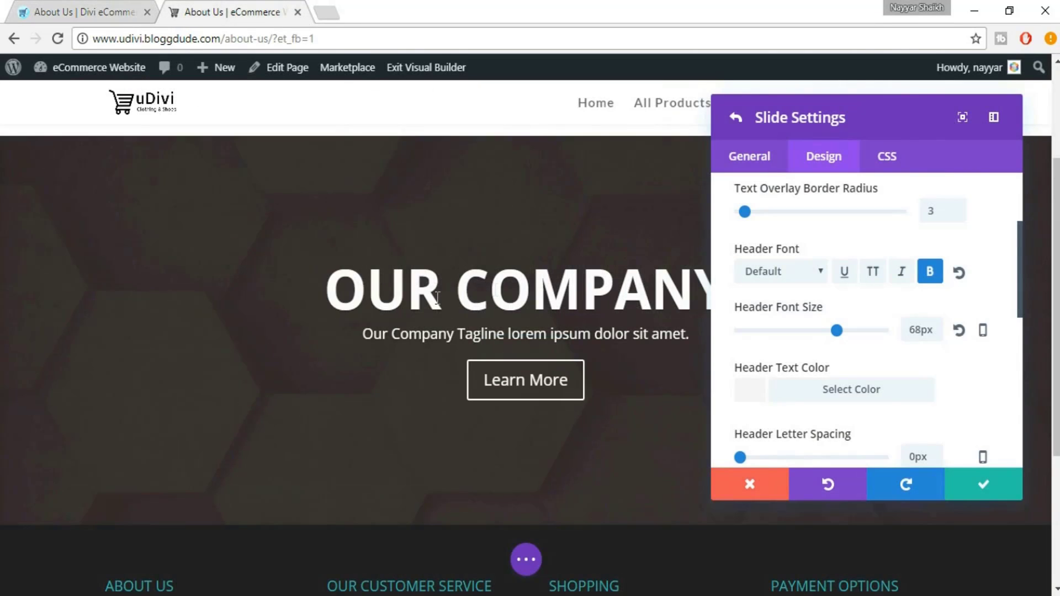
scroll(990, 375, "down", 5)
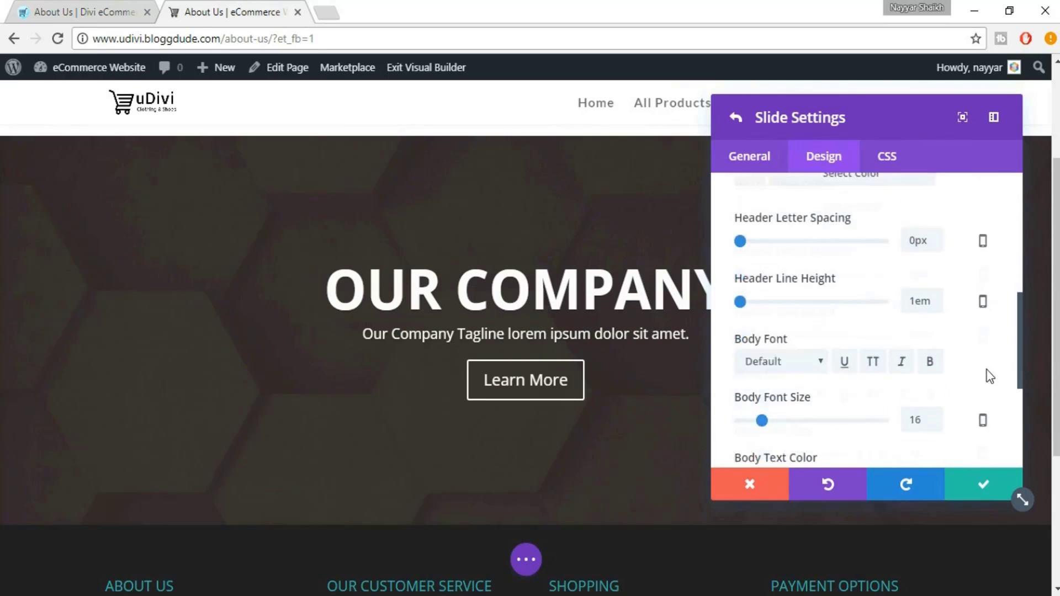
scroll(849, 352, "down", 2)
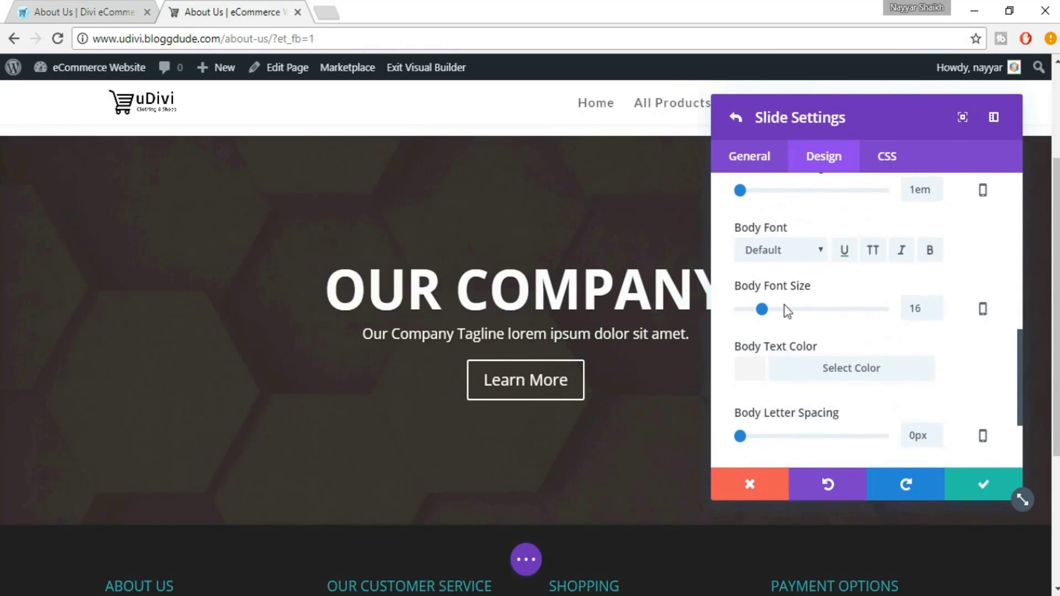
left_click_drag(766, 311, 770, 312)
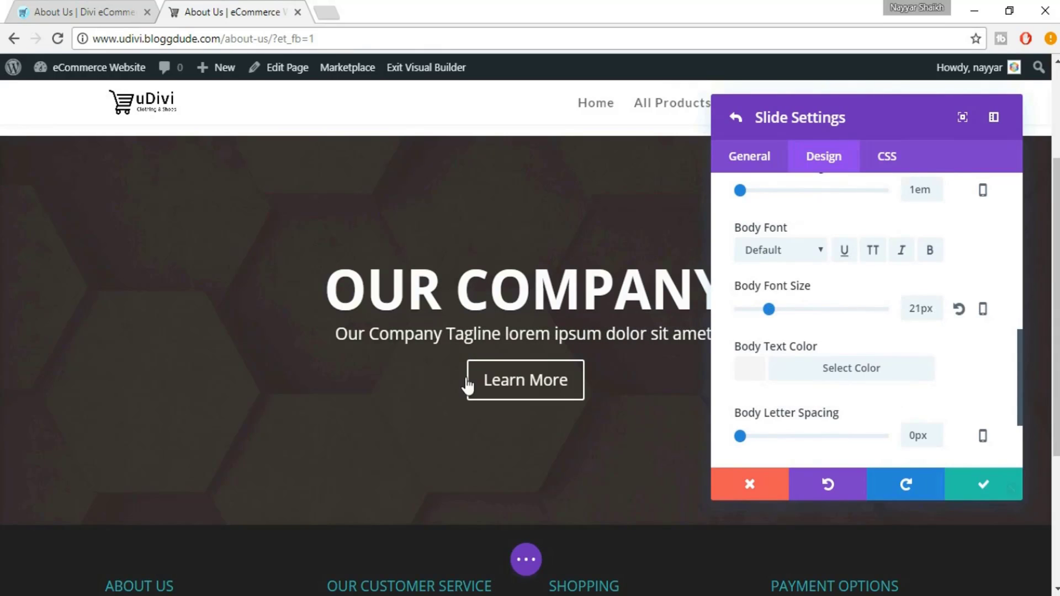
scroll(983, 393, "down", 2)
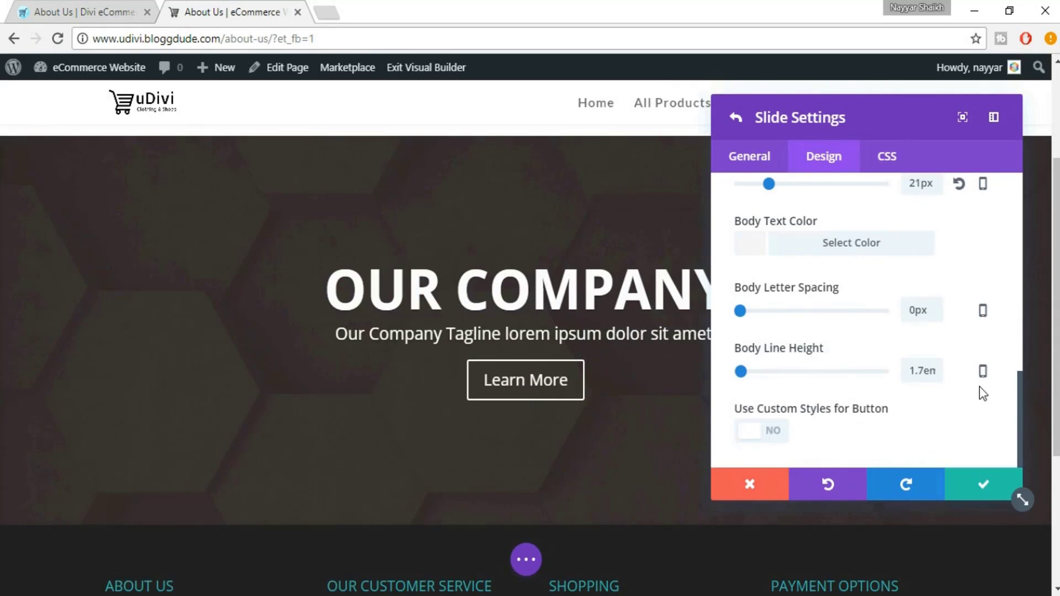
Enable custom styles for the Learn More button, adjust its text size, and compare with eDivi
left_click(773, 430)
scroll(911, 415, "down", 5)
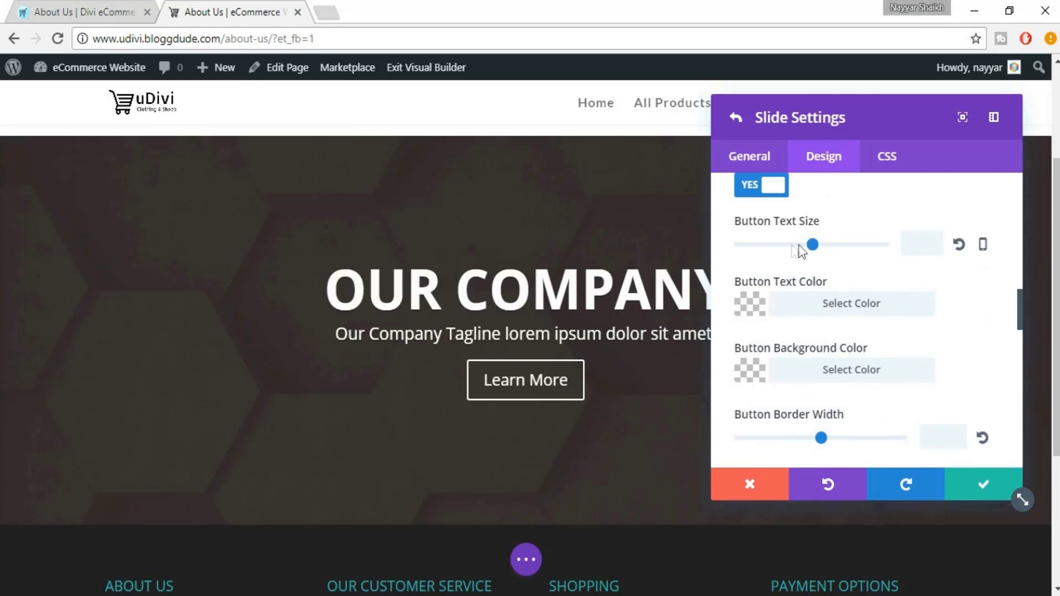
left_click_drag(816, 249, 761, 252)
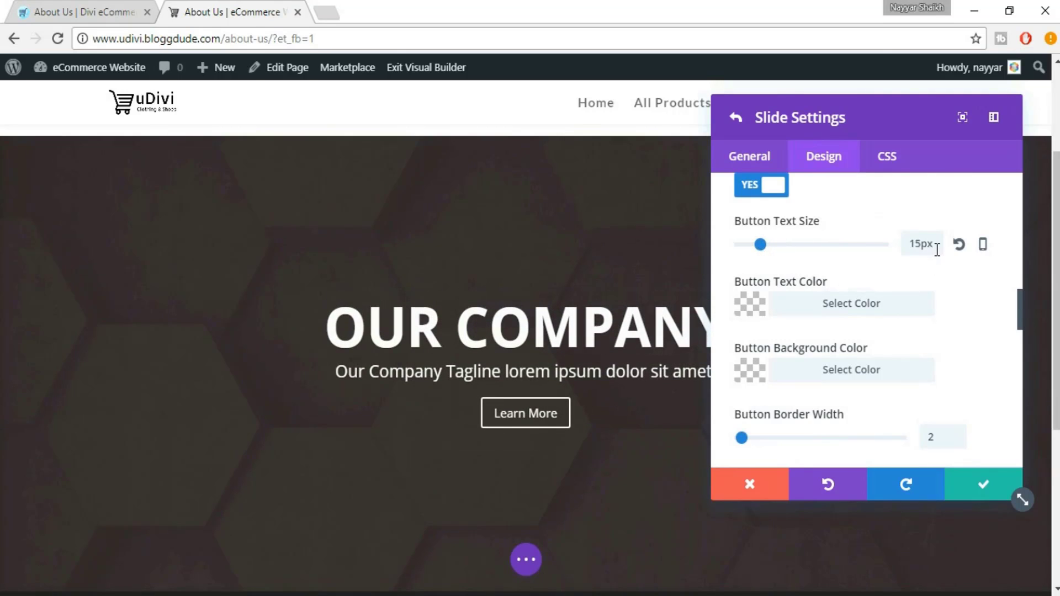
scroll(961, 323, "down", 5)
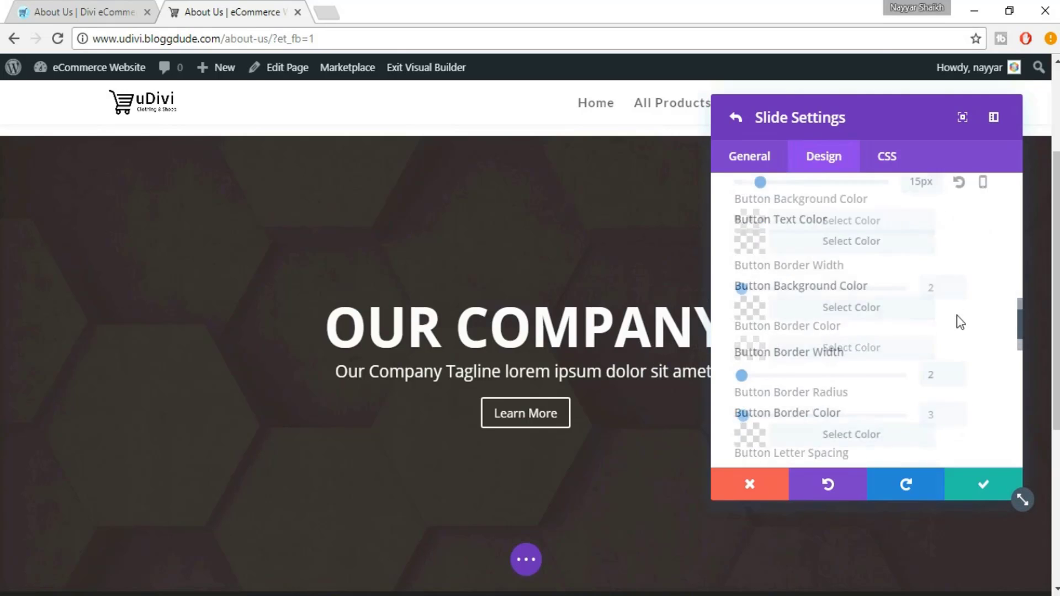
scroll(963, 381, "down", 10)
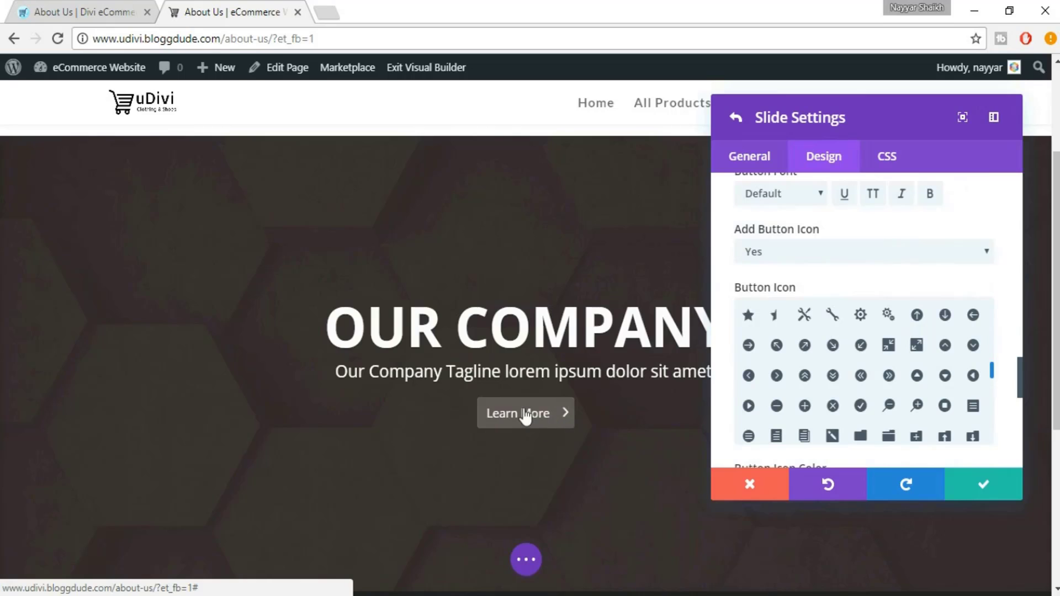
scroll(1008, 350, "down", 3)
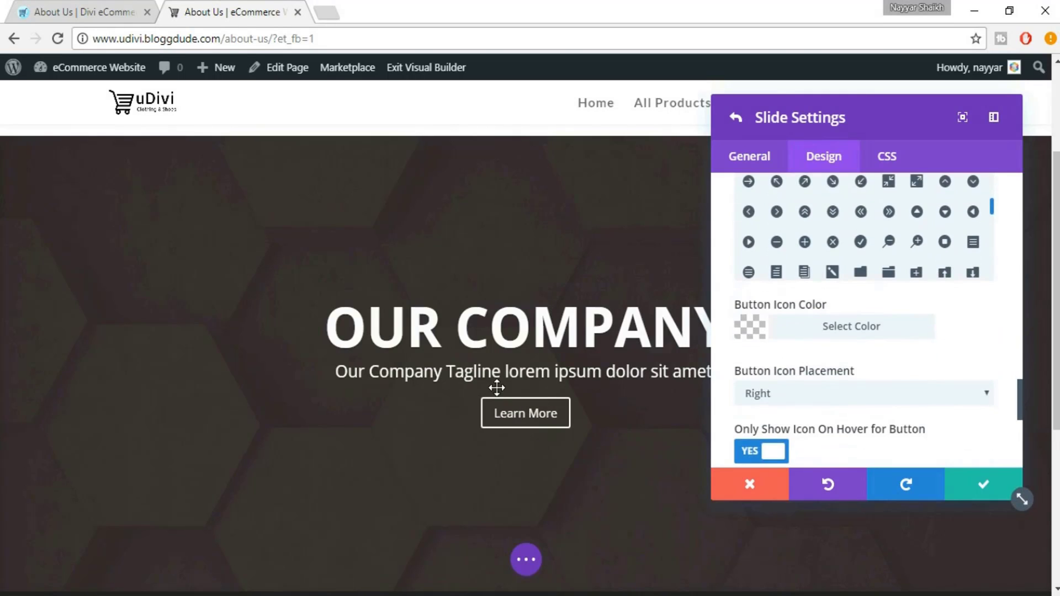
scroll(980, 345, "down", 6)
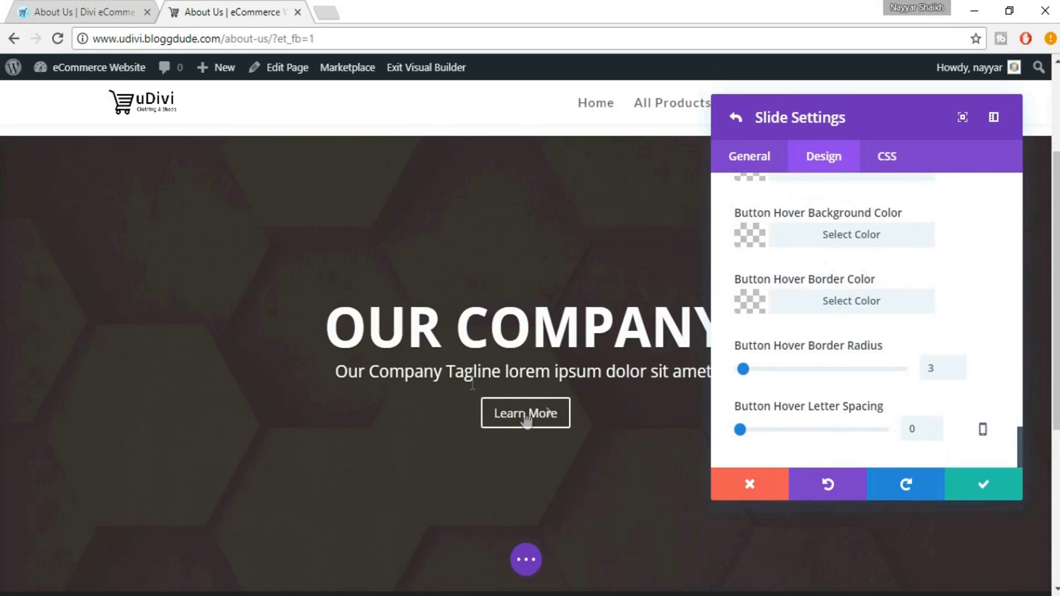
left_click(98, 7)
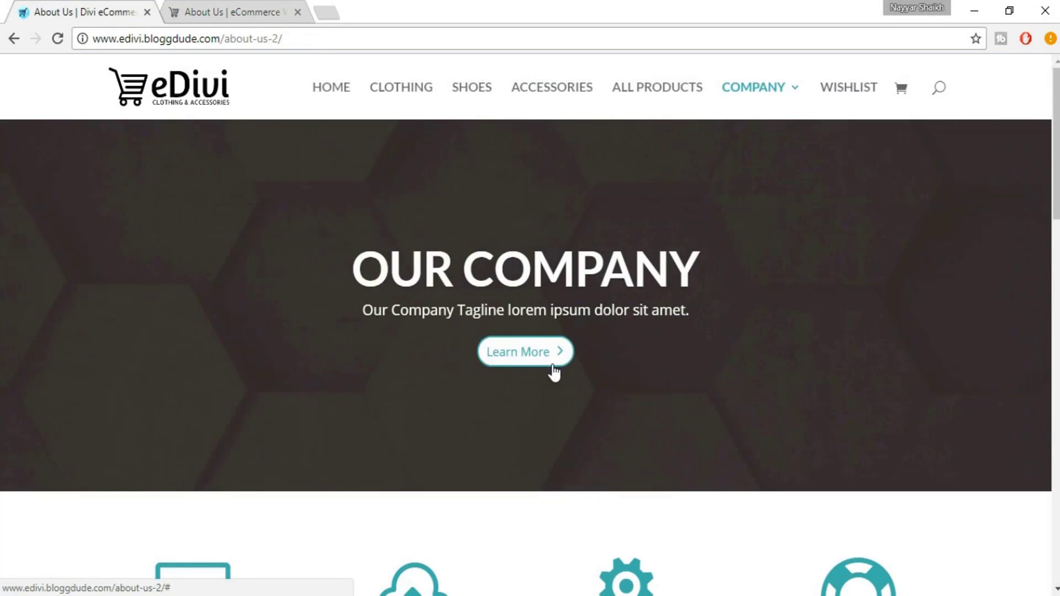
left_click(291, 11)
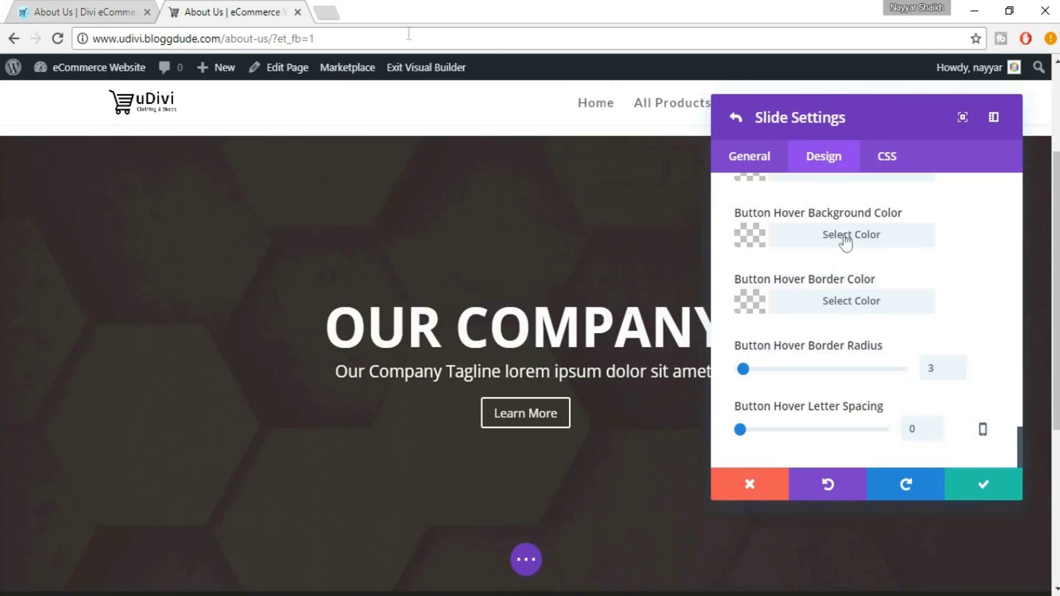
Set the button text colour to fully opaque teal #03afaa and save the slide
scroll(966, 329, "up", 3)
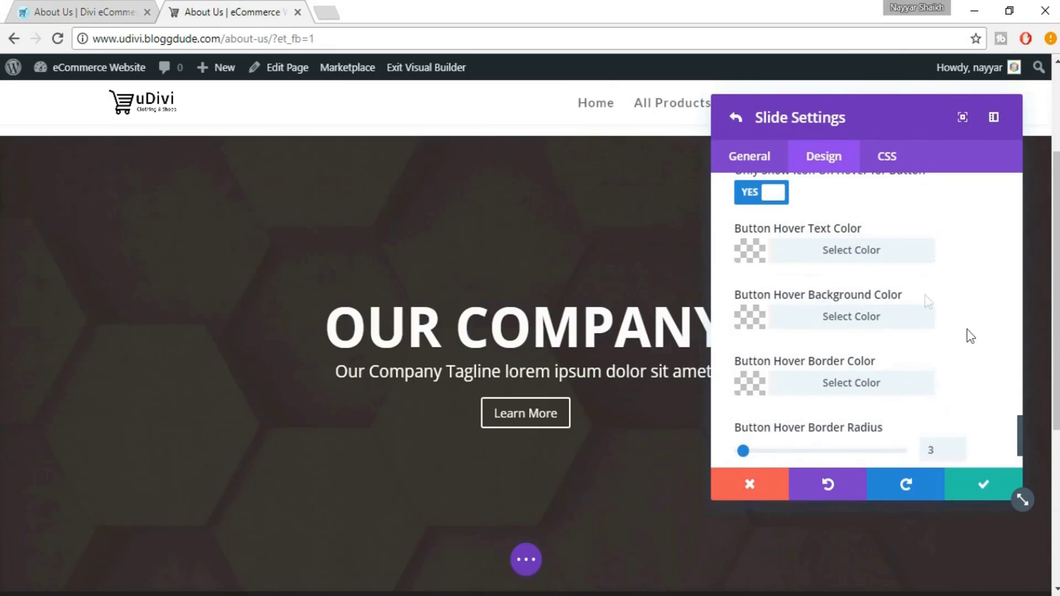
scroll(922, 295, "up", 3)
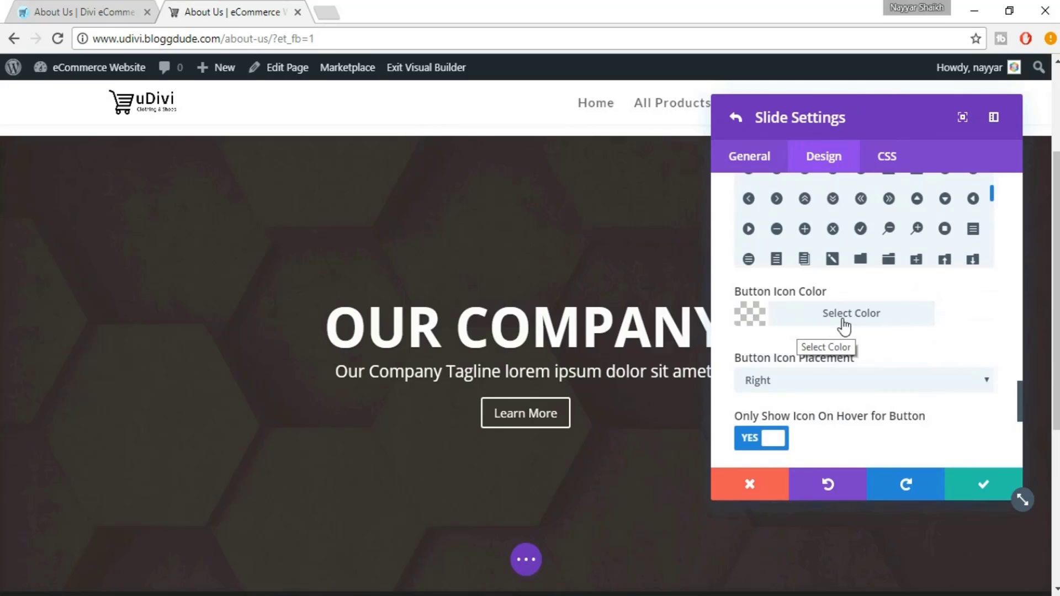
scroll(939, 337, "up", 6)
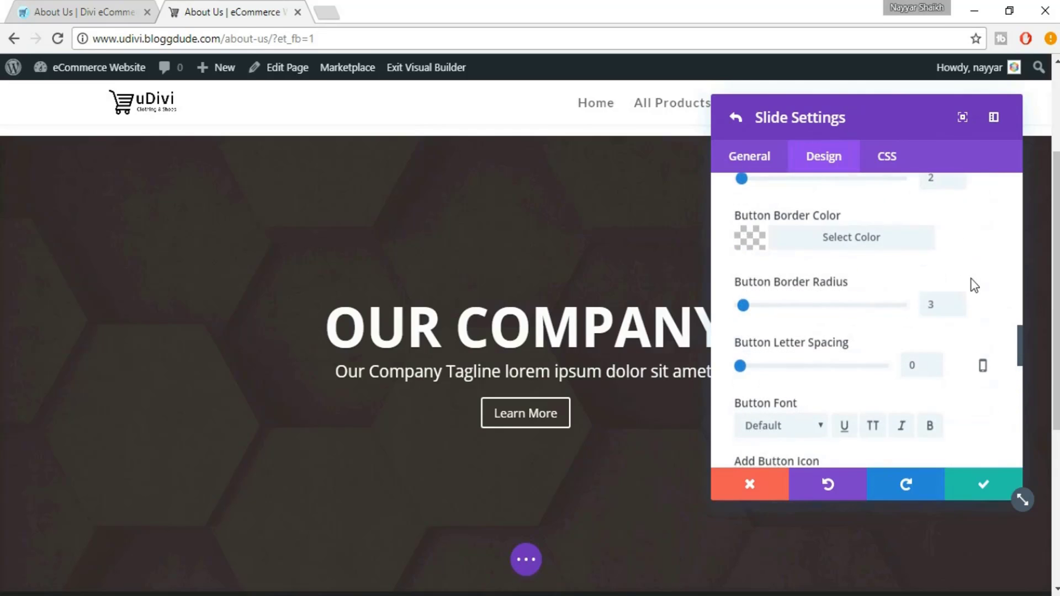
scroll(932, 279, "up", 2)
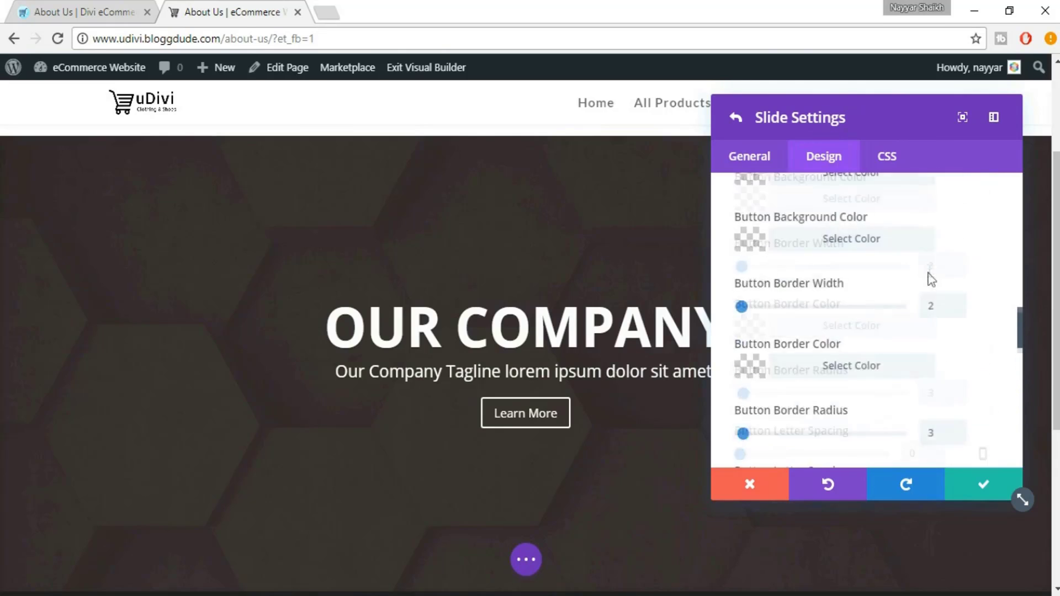
left_click(84, 11)
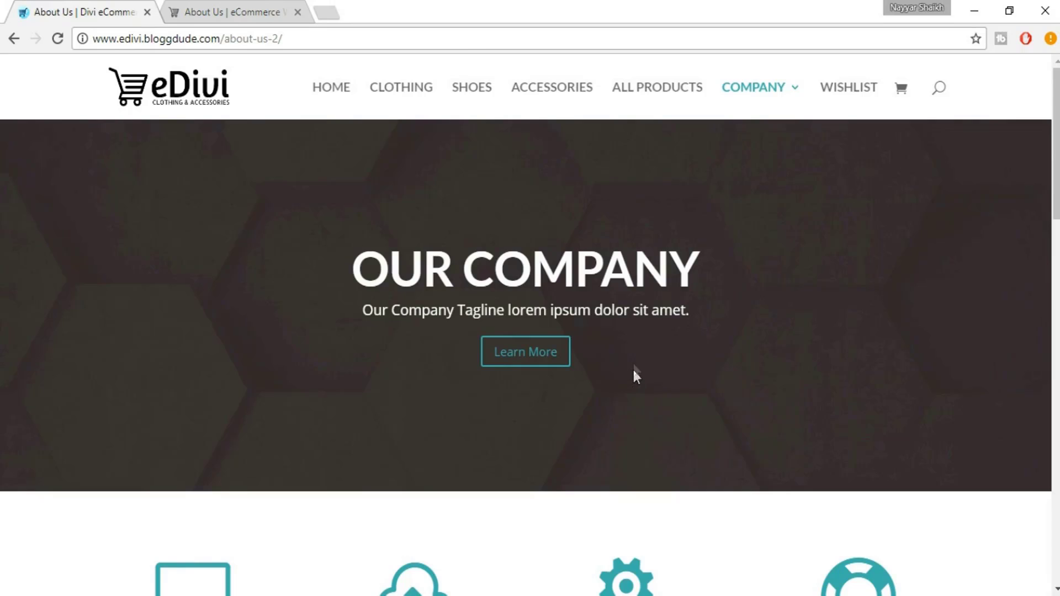
left_click(238, 5)
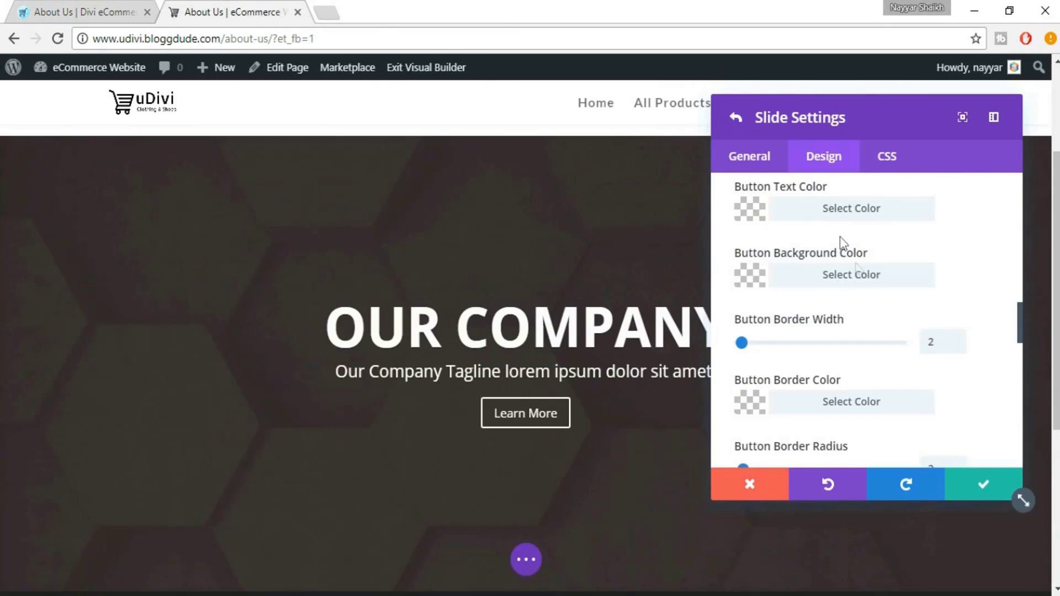
left_click(857, 214)
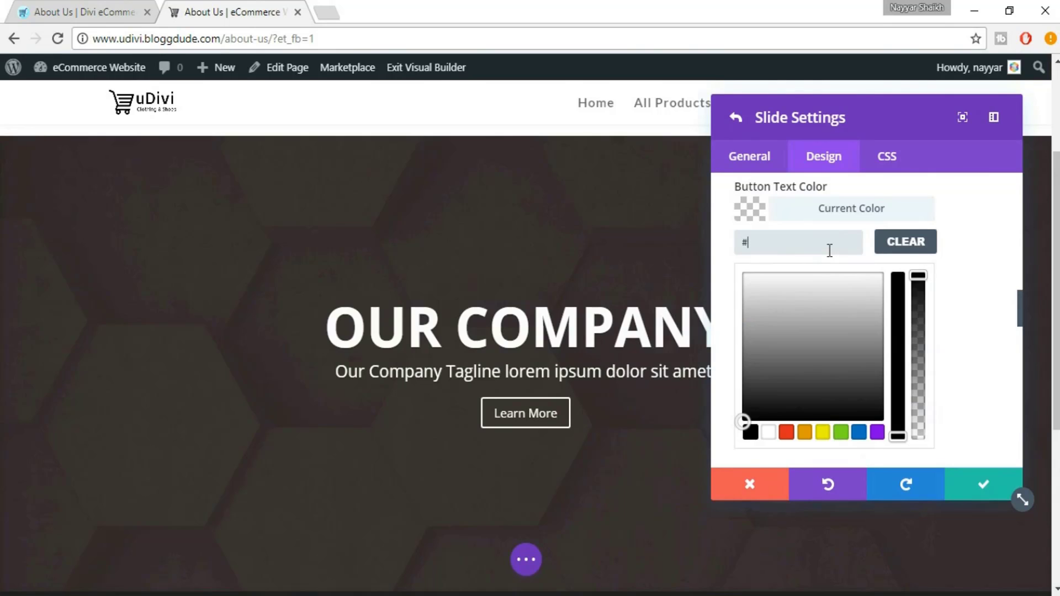
type("4fb0ac")
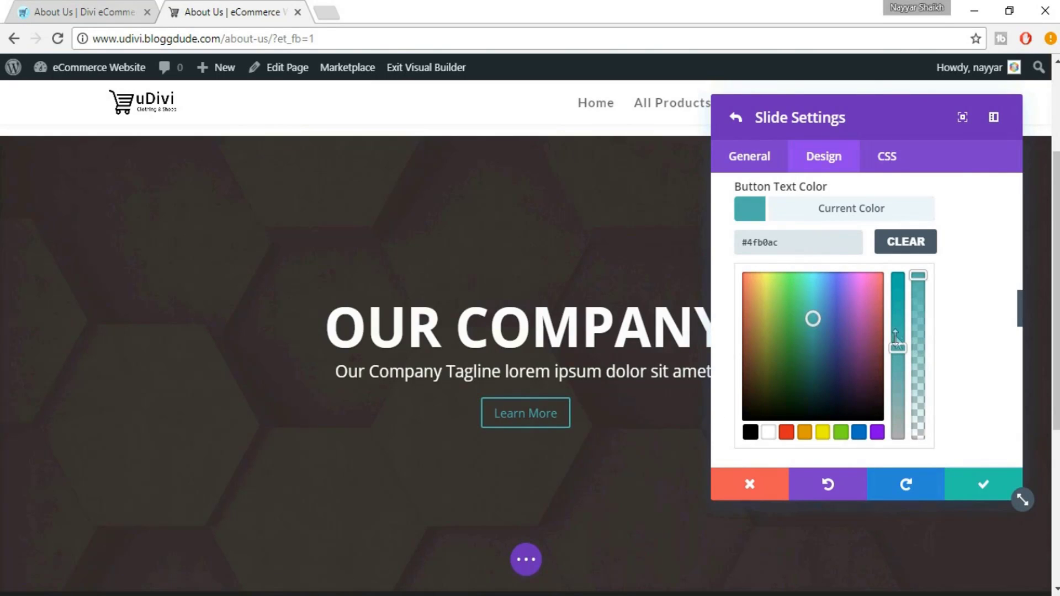
left_click_drag(897, 318, 919, 338)
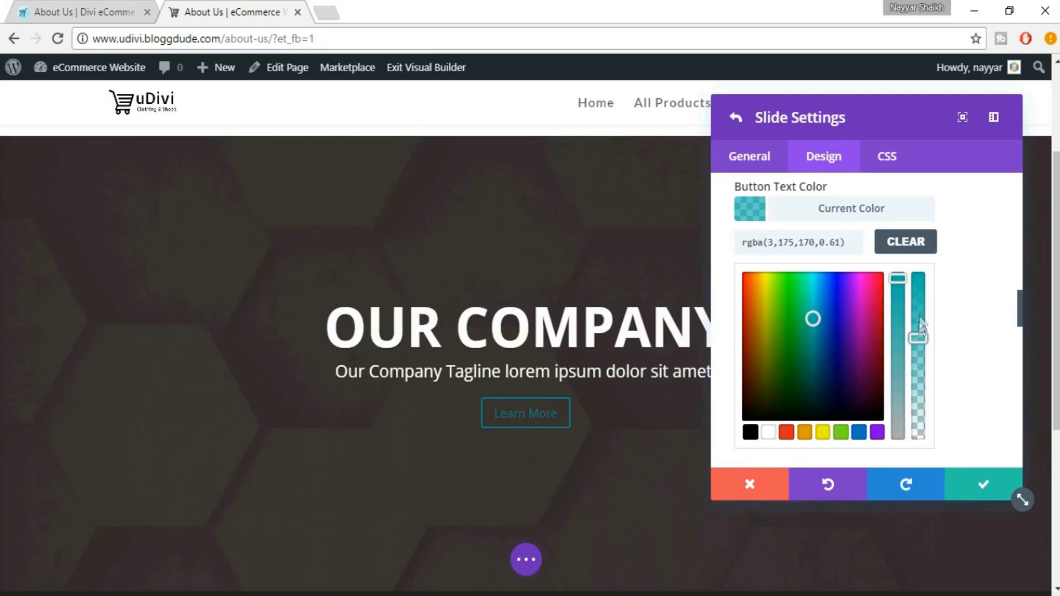
left_click(921, 276)
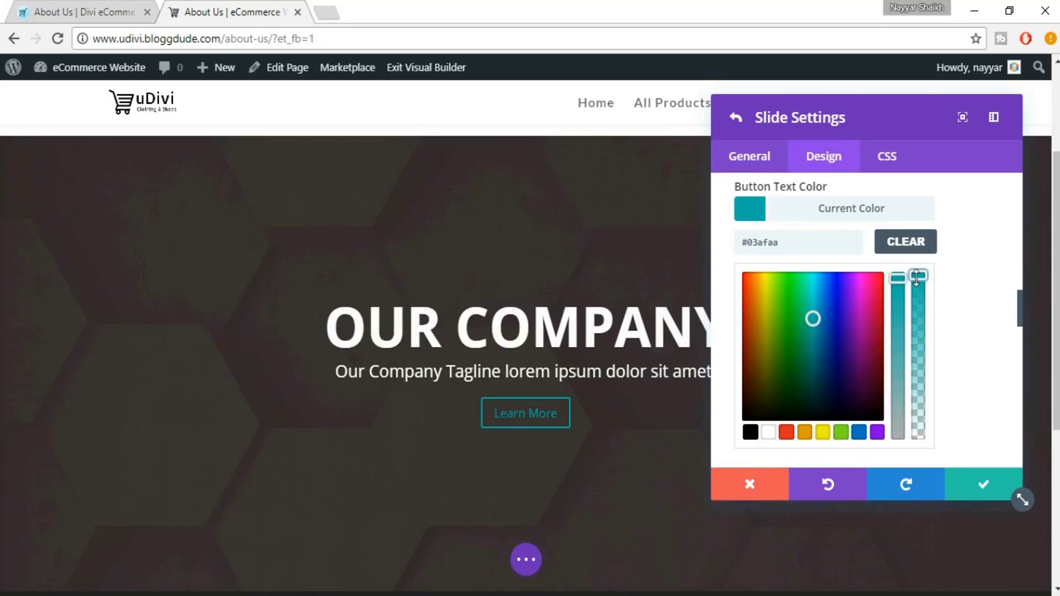
left_click(985, 488)
Close the slide settings and delete the empty white section above the OUR COMPANY slider
left_click(985, 489)
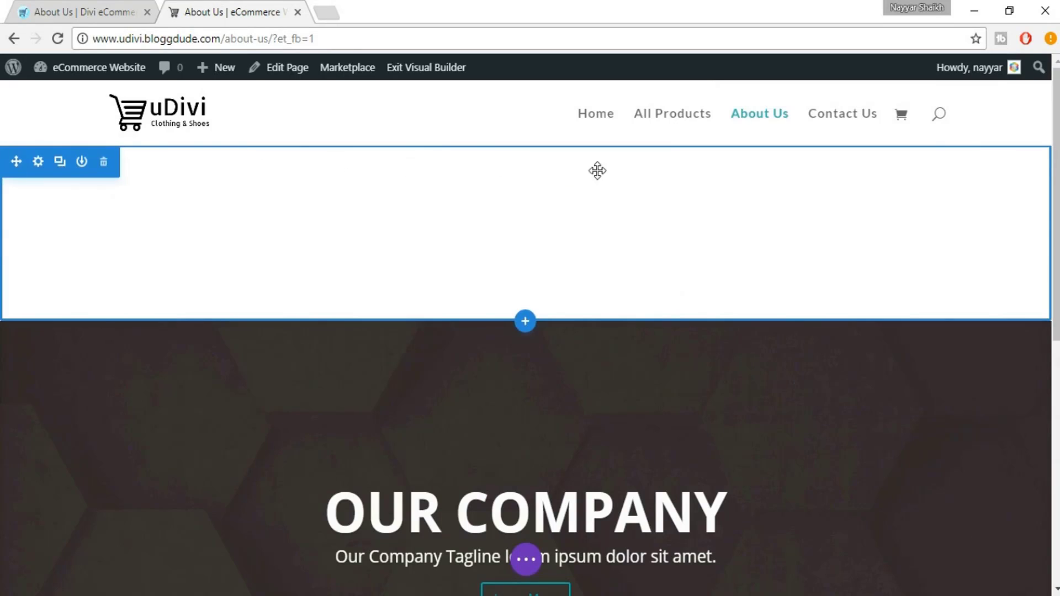
left_click(104, 165)
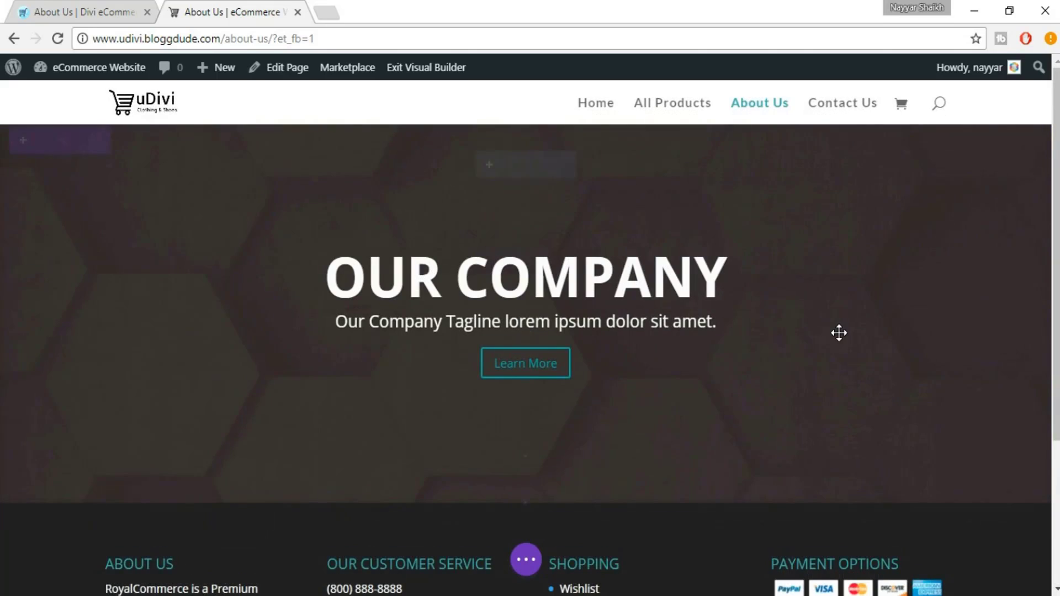
left_click(502, 187)
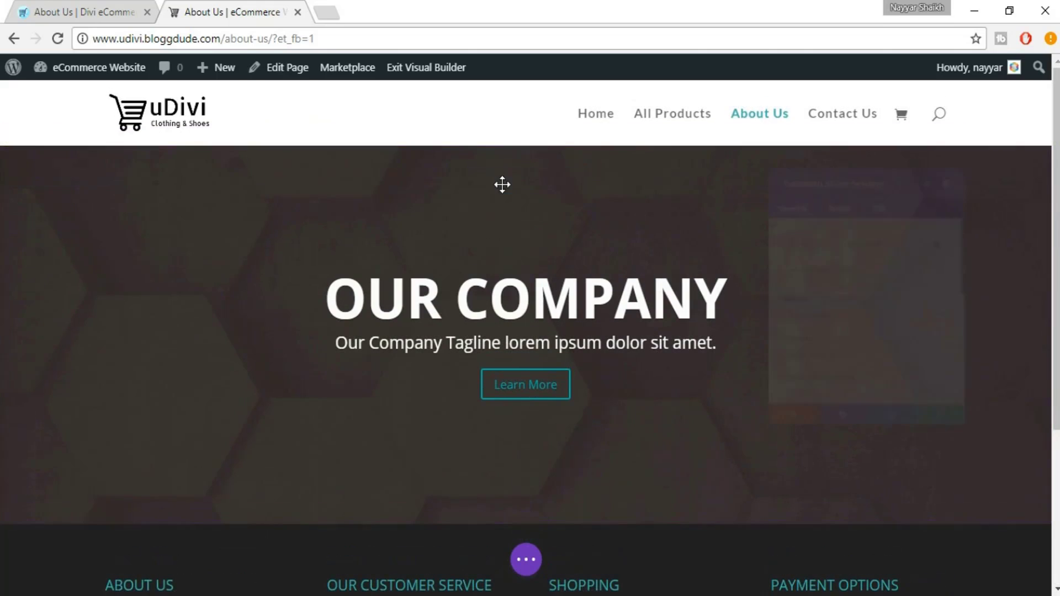
Switch the slider's Use Parallax Effect to Yes and save the slider settings
scroll(871, 295, "down", 5)
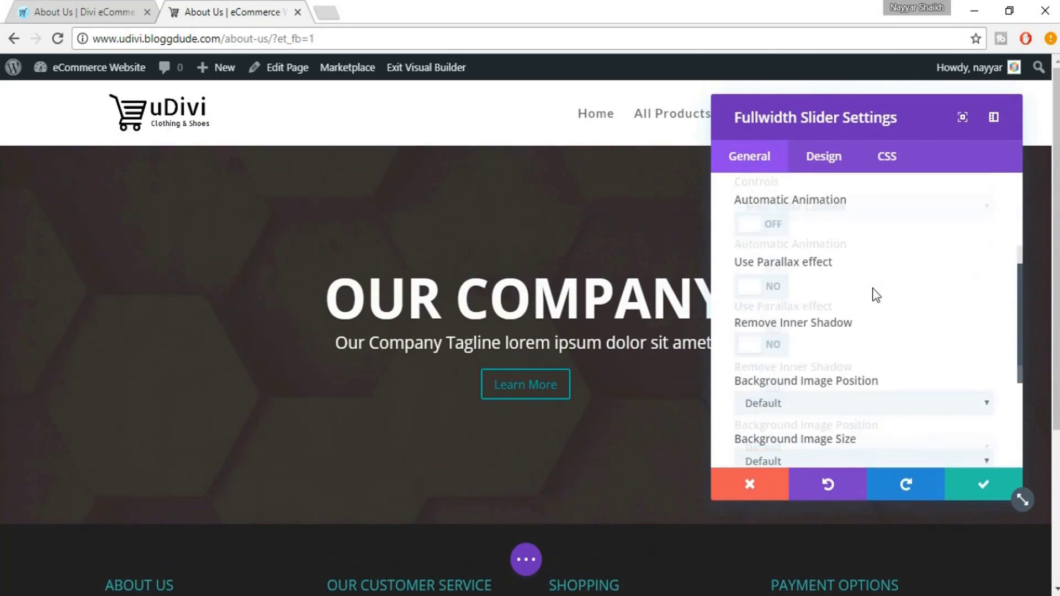
left_click(783, 276)
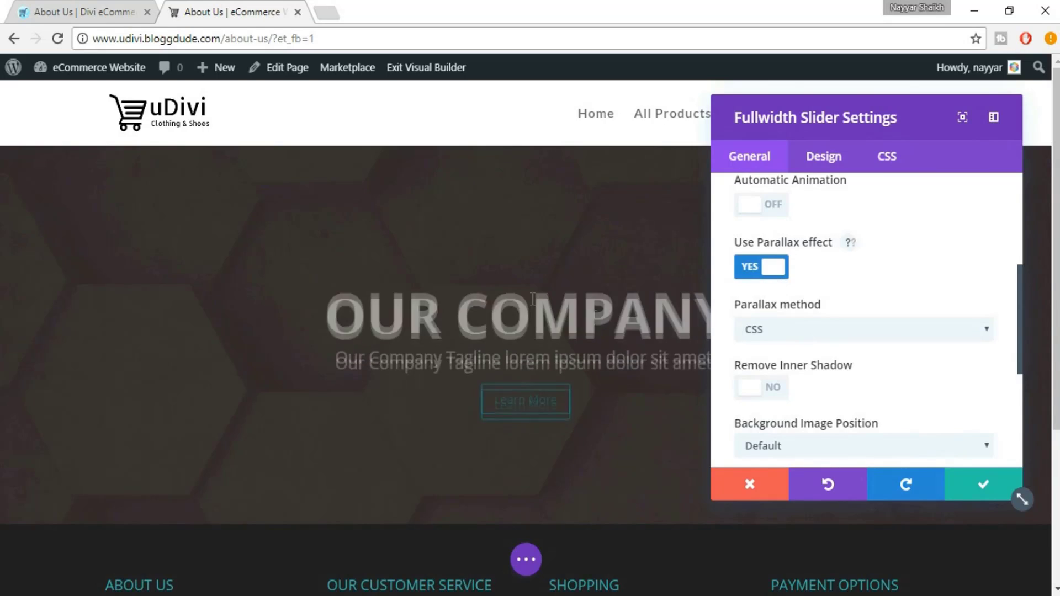
scroll(535, 284, "down", 3)
scroll(535, 284, "up", 3)
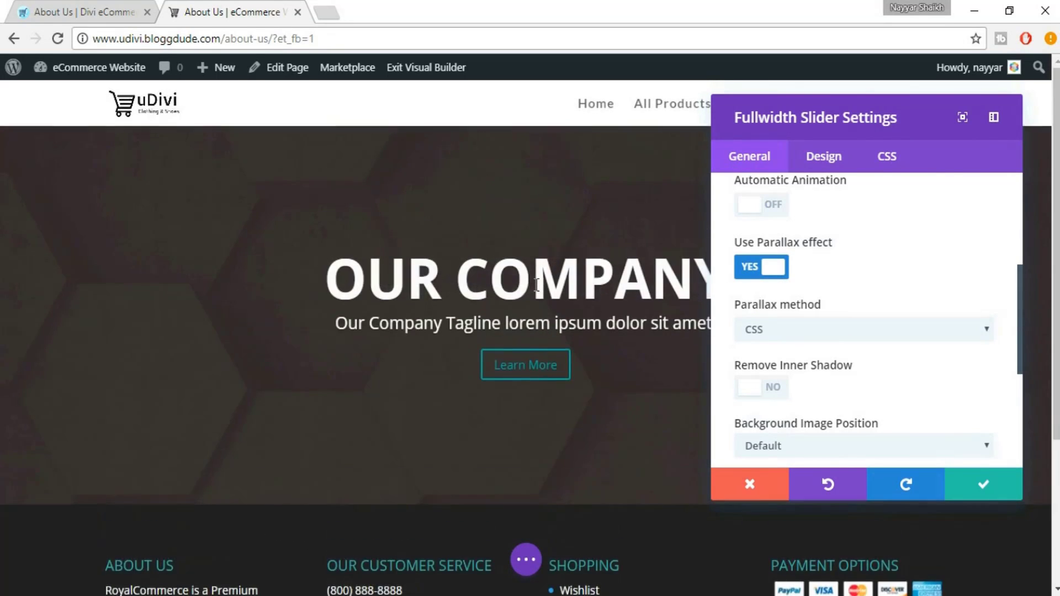
scroll(535, 284, "down", 4)
scroll(535, 284, "up", 4)
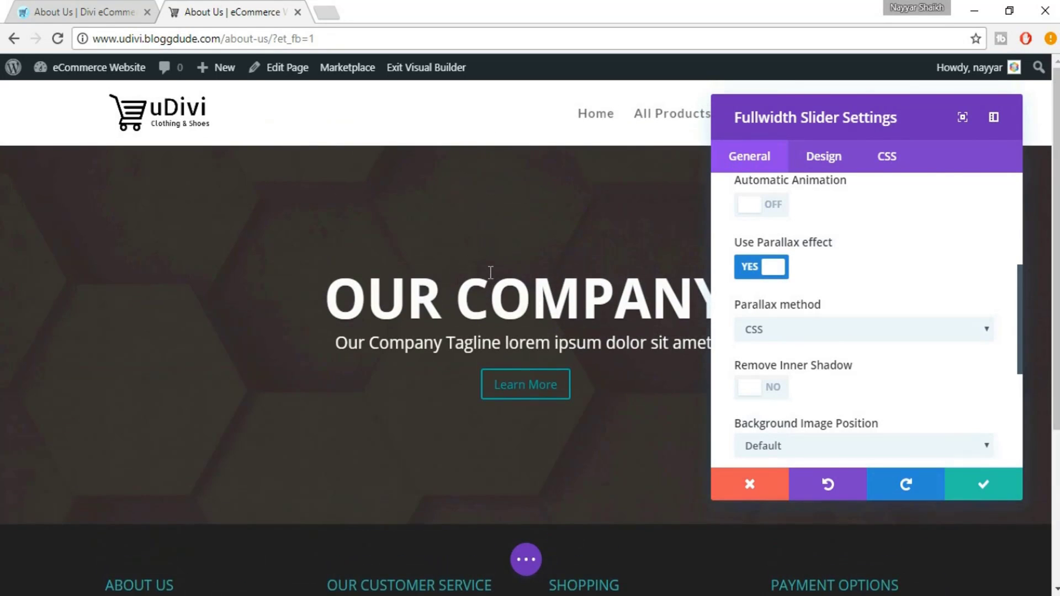
left_click(975, 495)
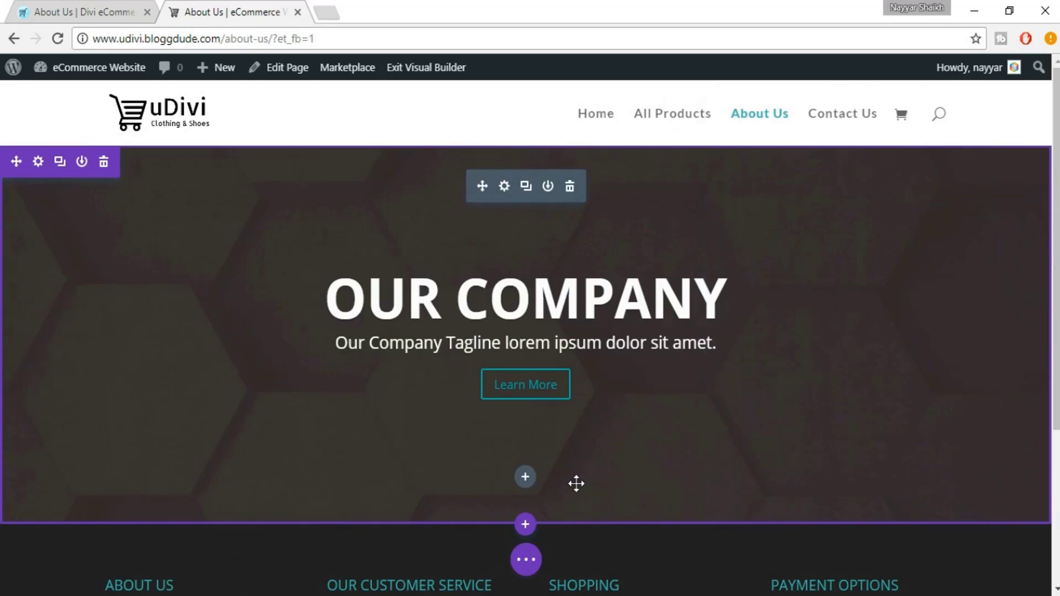
Add a regular section below the OUR COMPANY slider and give it a four-column row
left_click(28, 12)
scroll(569, 265, "down", 3)
scroll(569, 268, "down", 2)
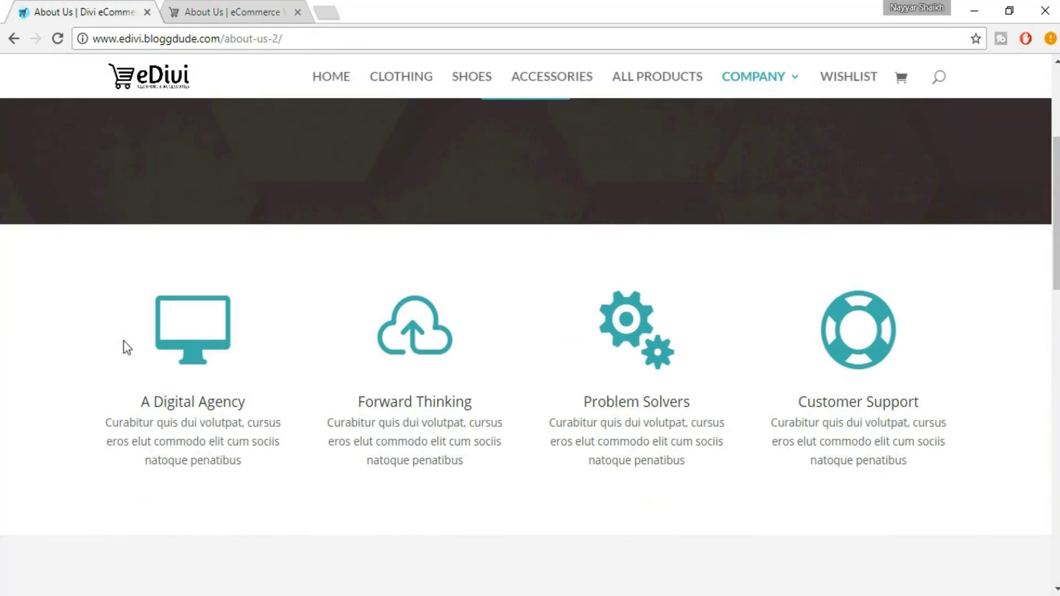
scroll(255, 382, "down", 2)
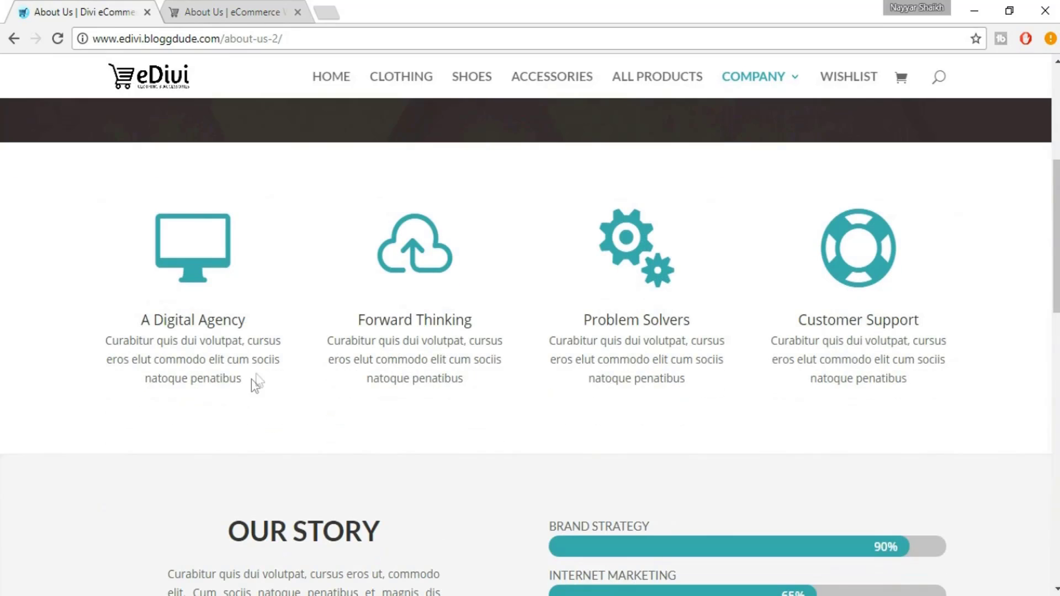
left_click(174, 3)
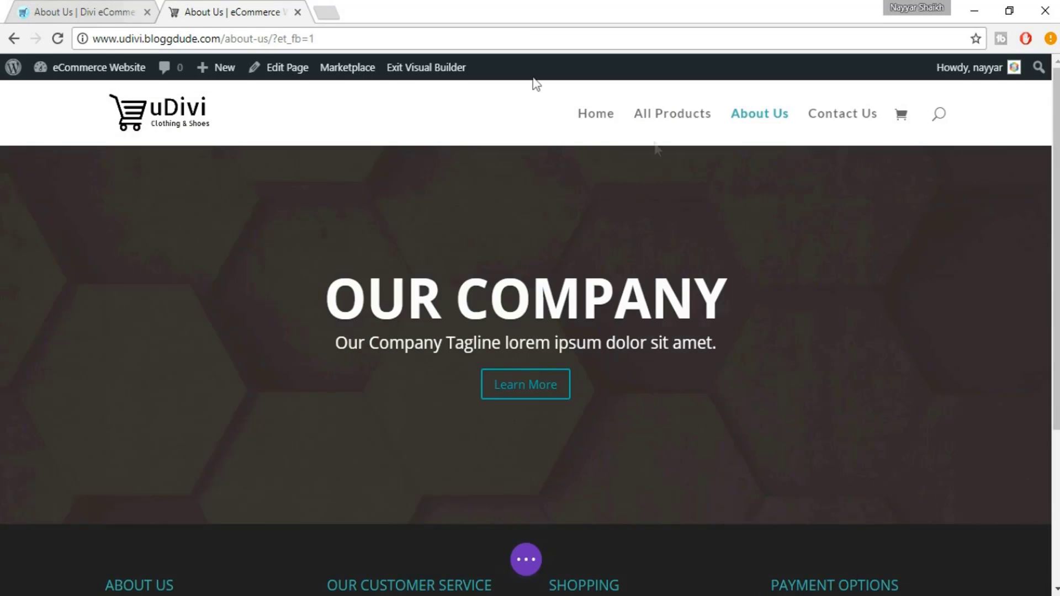
scroll(674, 232, "down", 2)
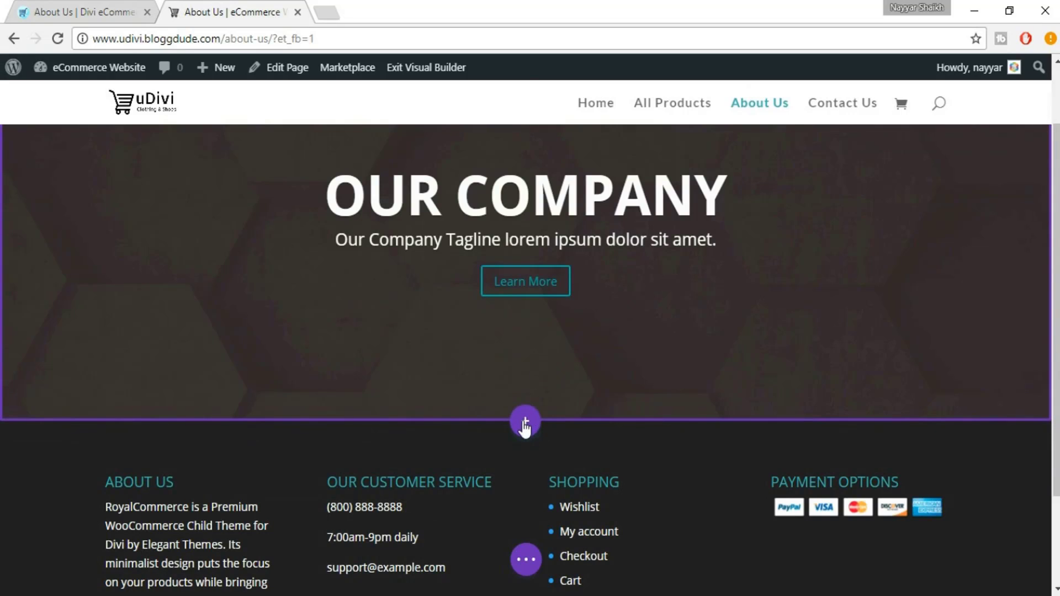
left_click(525, 423)
left_click(427, 367)
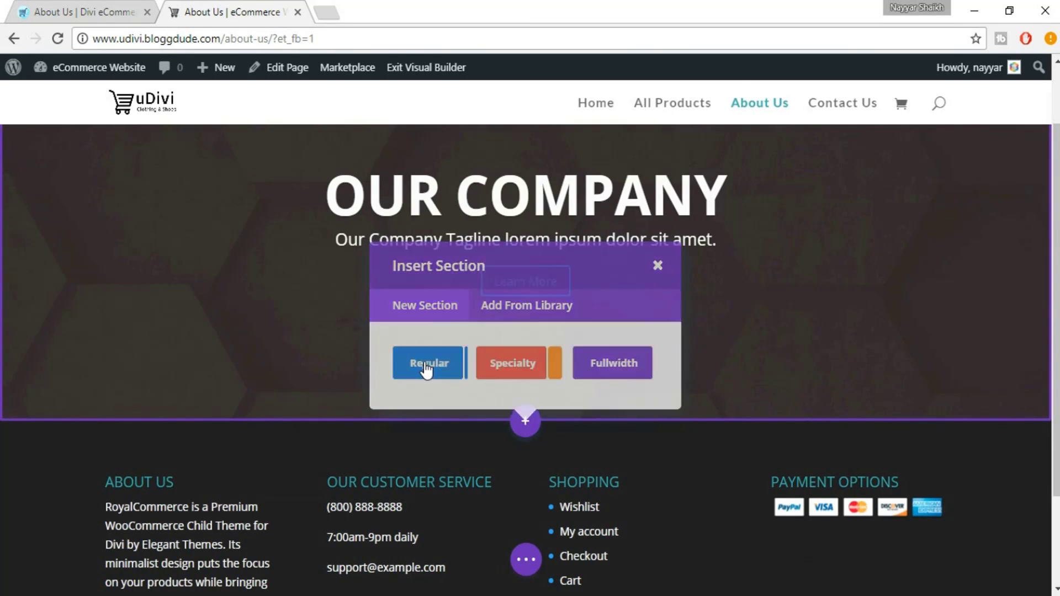
left_click(30, 12)
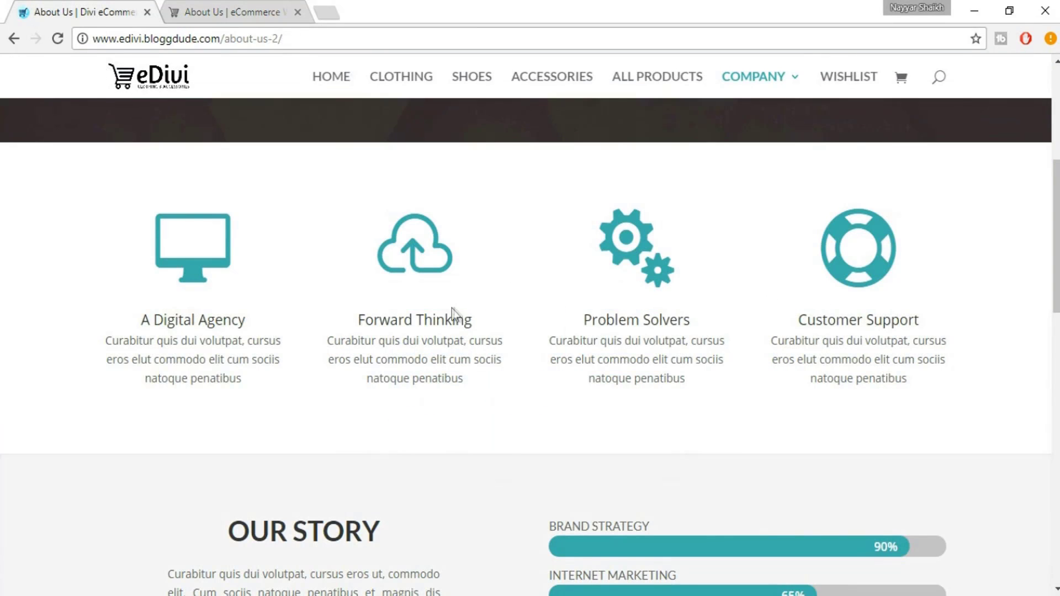
left_click(248, 8)
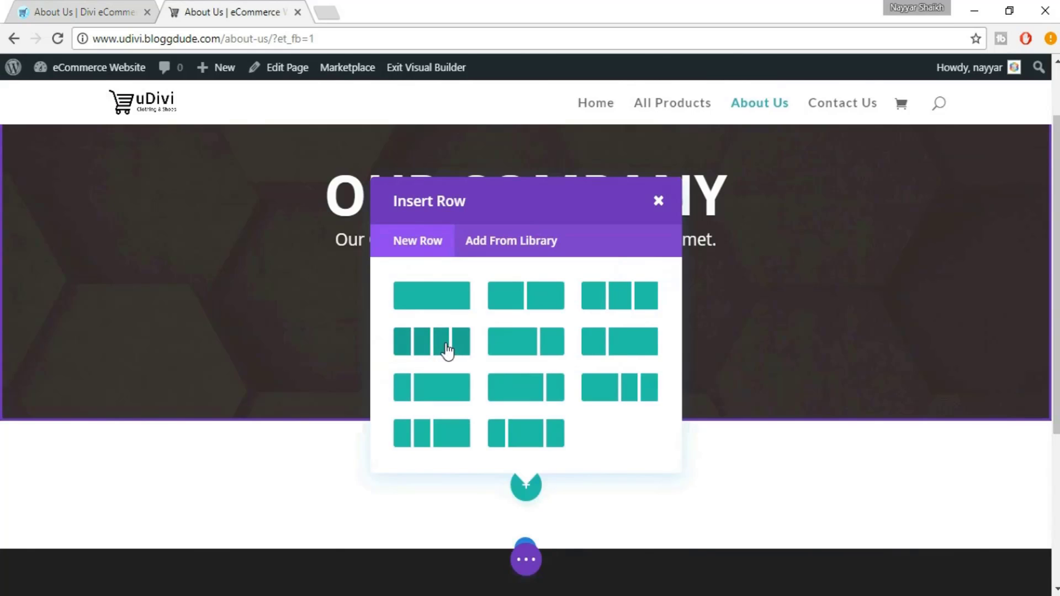
left_click(442, 348)
scroll(654, 375, "down", 3)
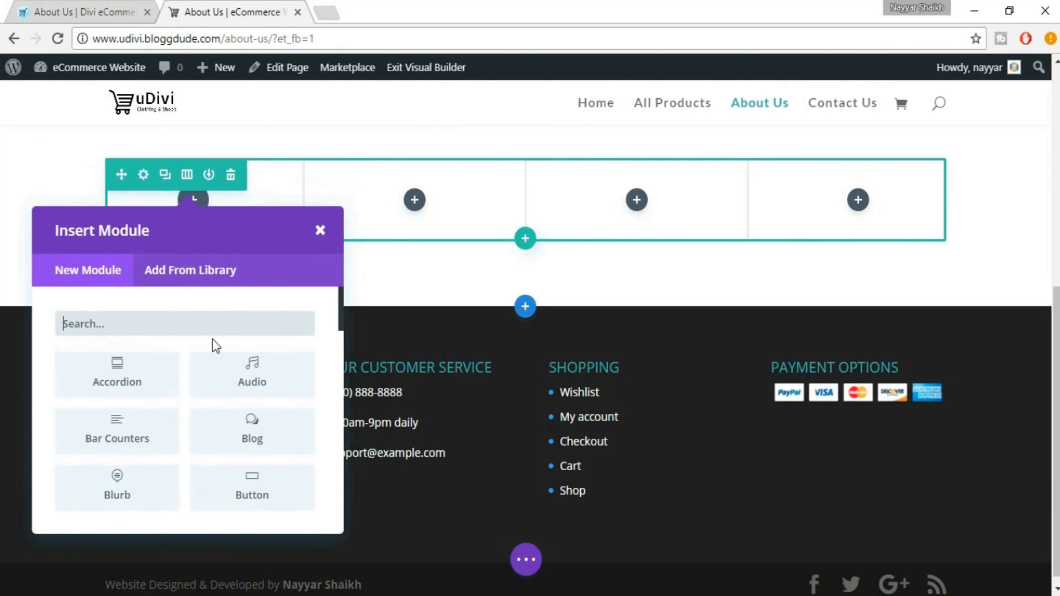
Add a Blurb module to the first column and paste 'A Digital Agency' from eDivi as its title
type("blurb")
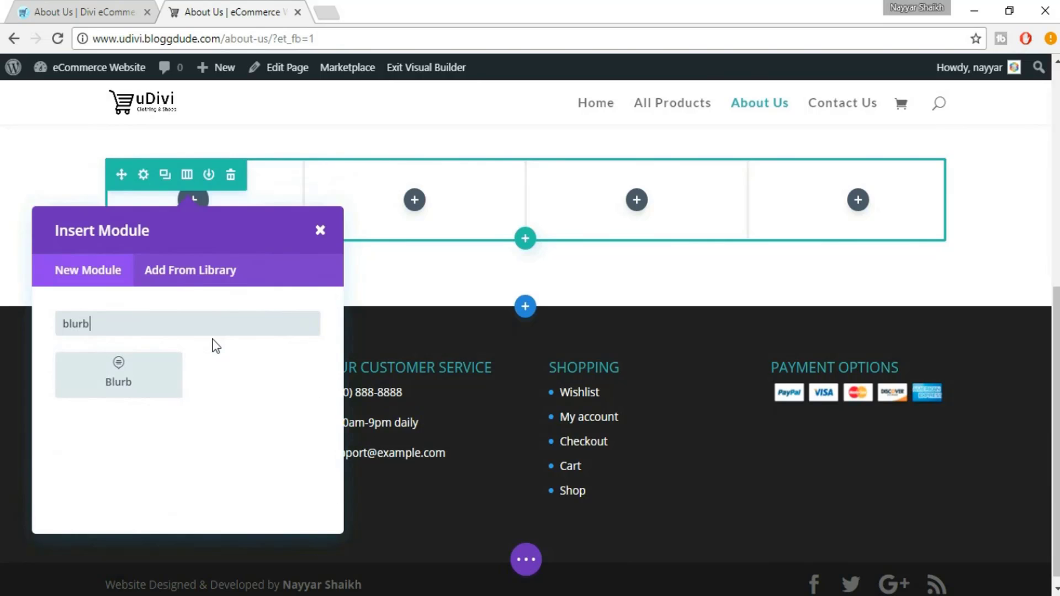
left_click(144, 404)
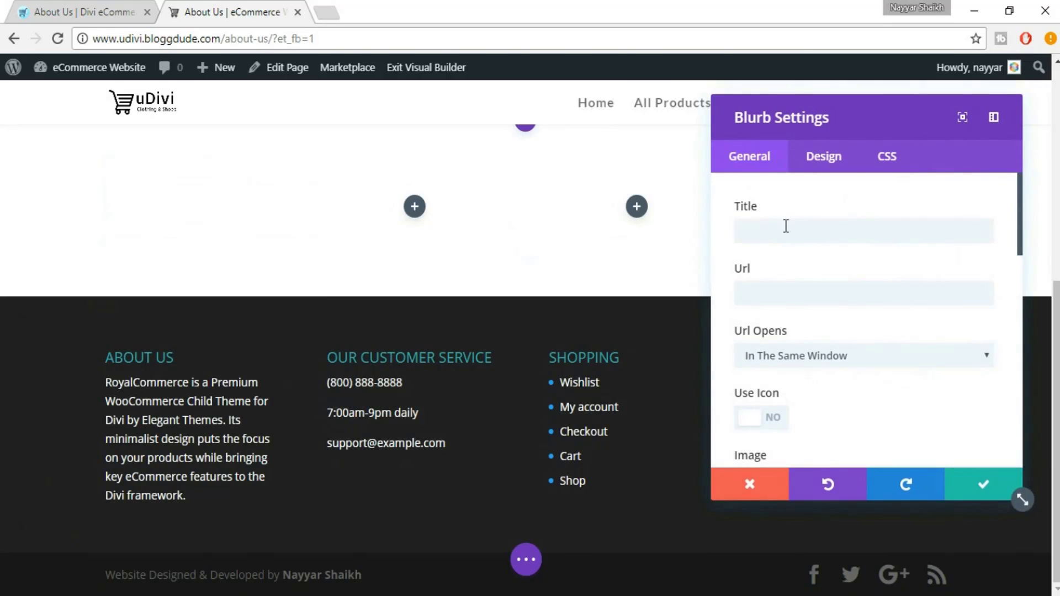
left_click(124, 8)
left_click_drag(141, 322, 242, 320)
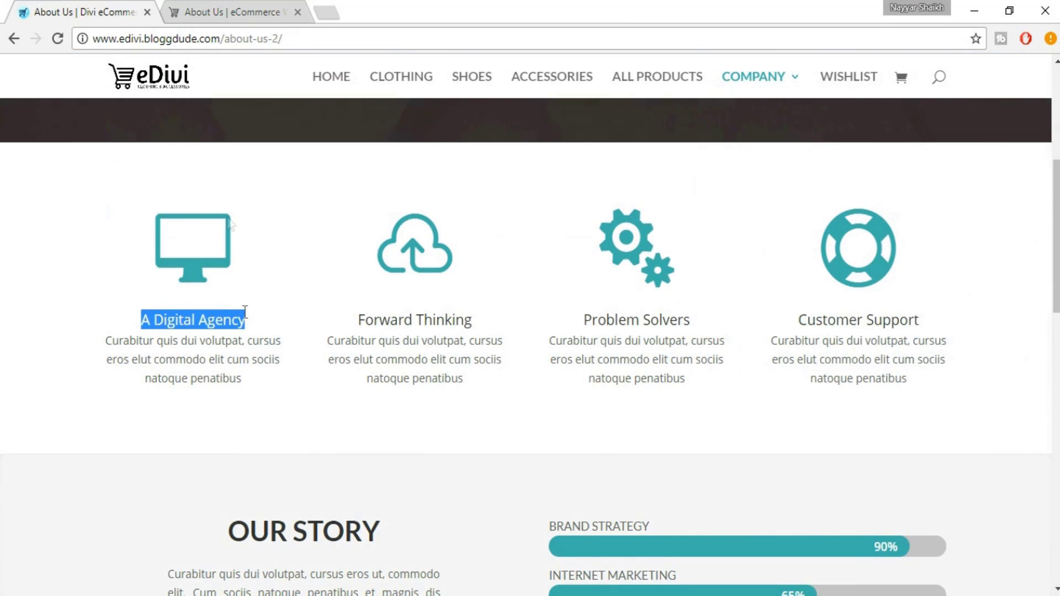
left_click(208, 7)
left_click(811, 230)
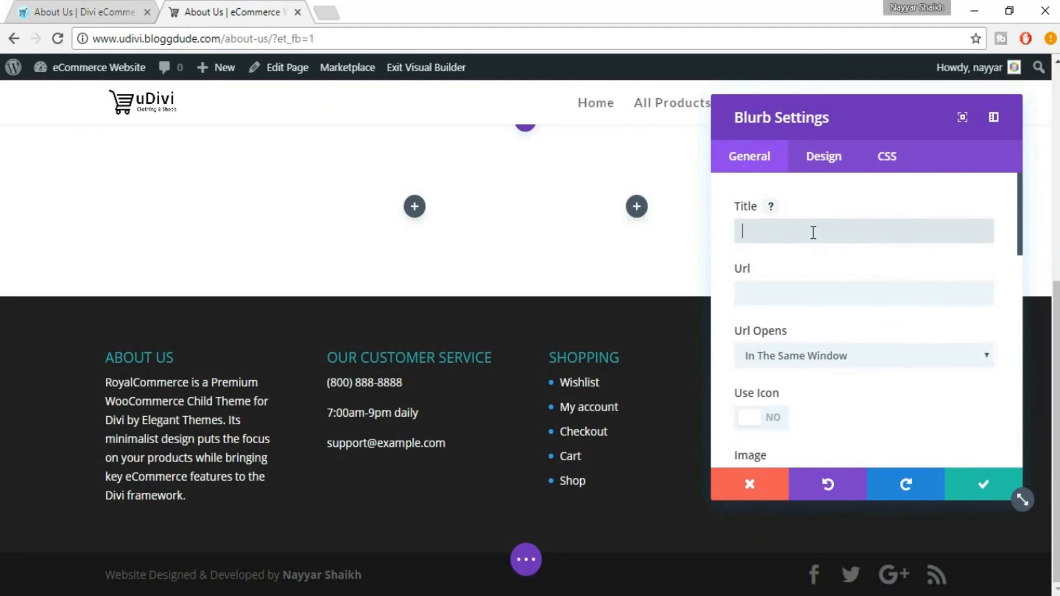
type("A Digital Agency")
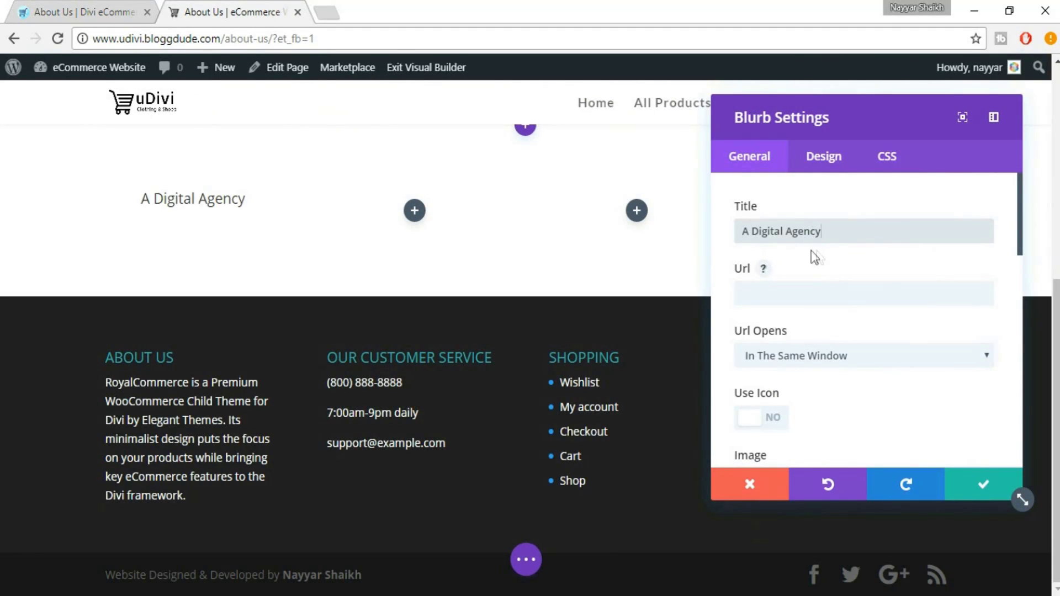
Scroll the blurb settings down past Url Opens to the Use Icon and Image options
left_click(49, 11)
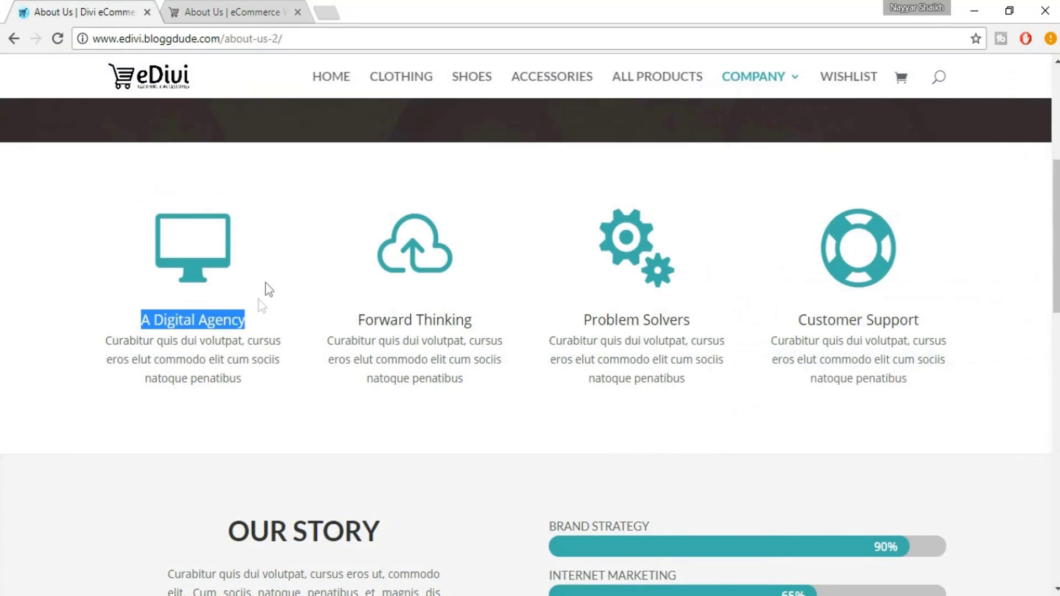
left_click(223, 317)
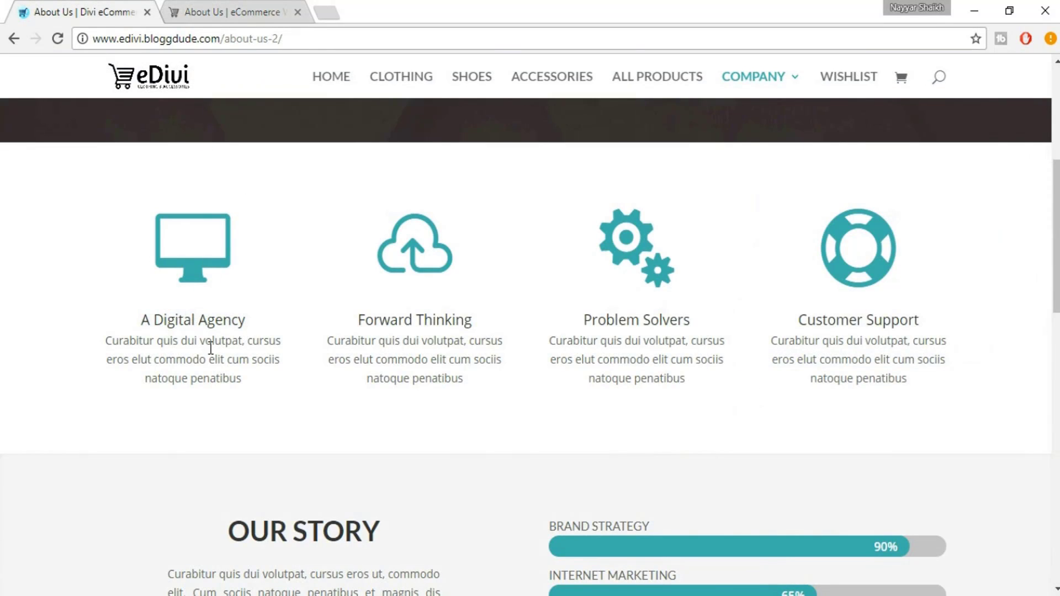
left_click(233, 1)
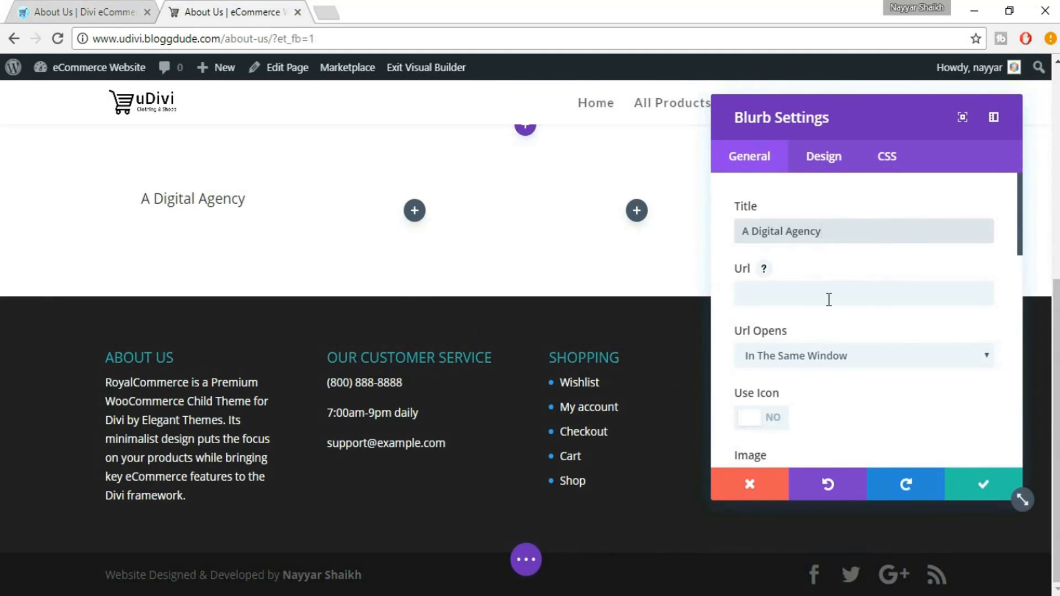
left_click(766, 299)
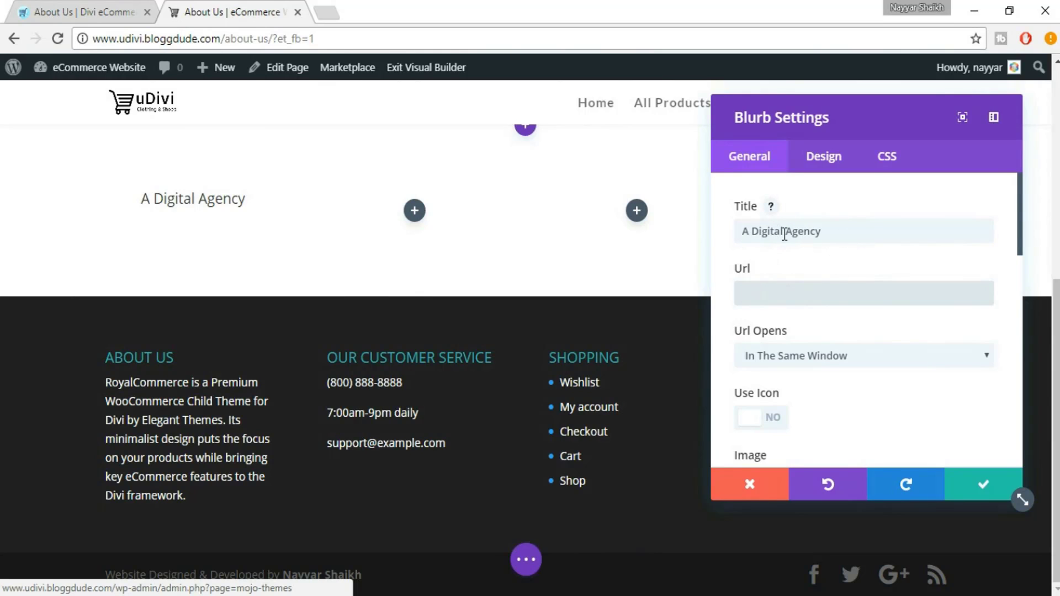
scroll(933, 406, "down", 2)
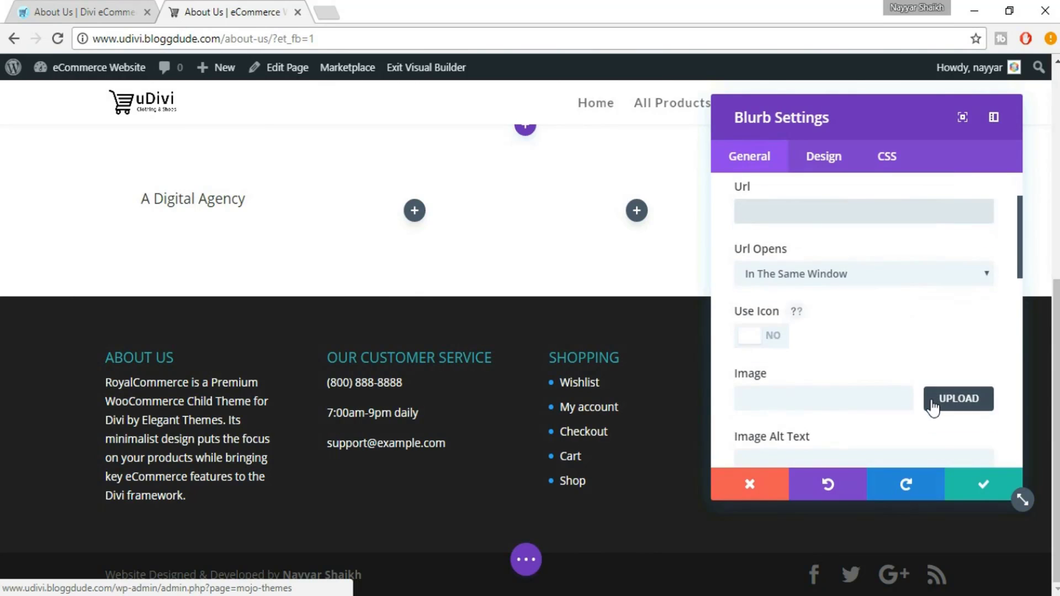
scroll(900, 381, "down", 2)
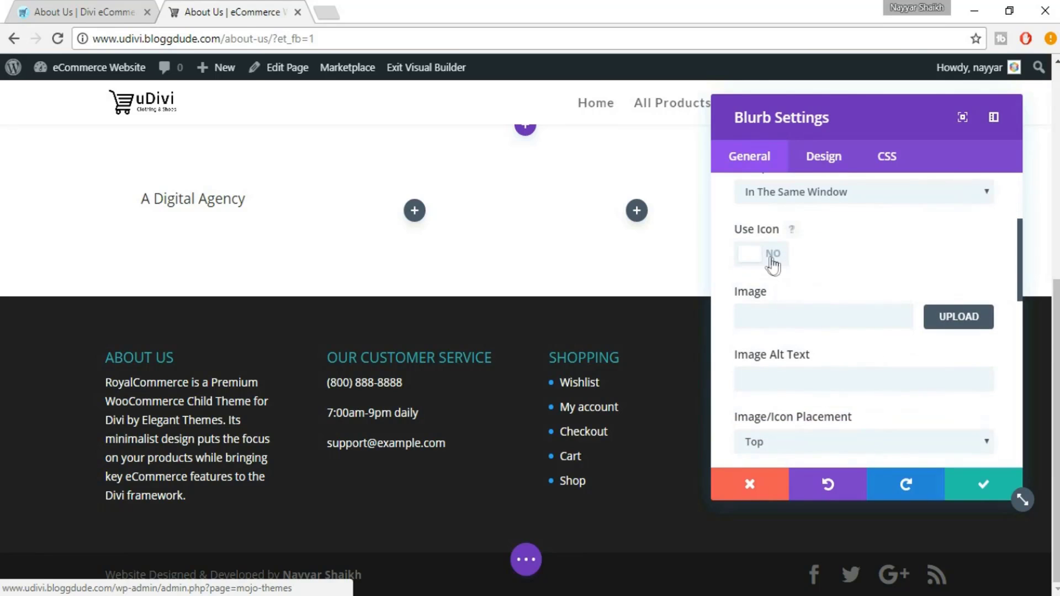
Turn on Use Icon and choose the monitor icon to match the eDivi reference
left_click(773, 256)
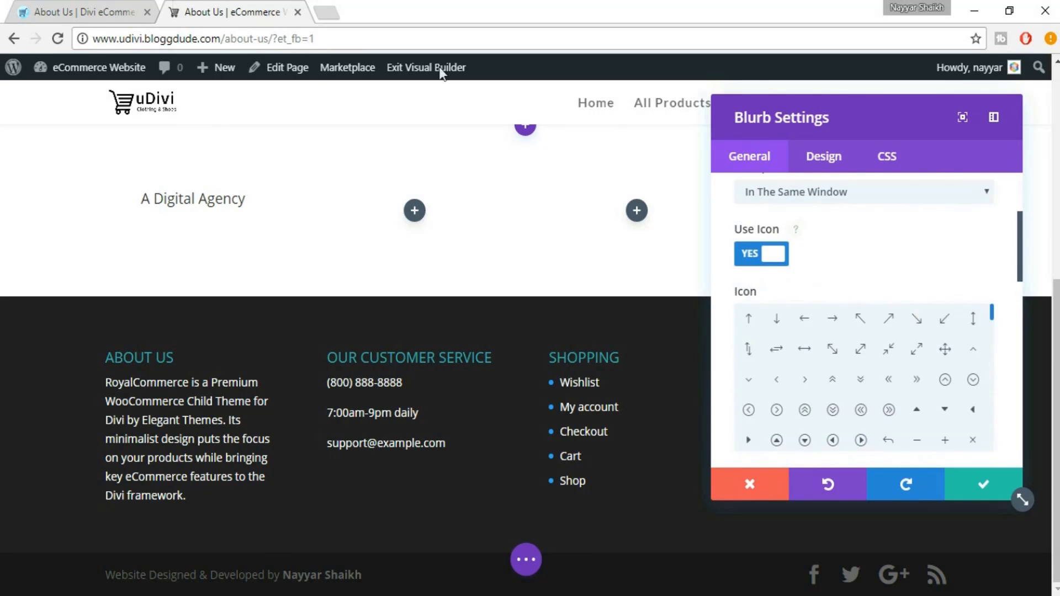
left_click(126, 4)
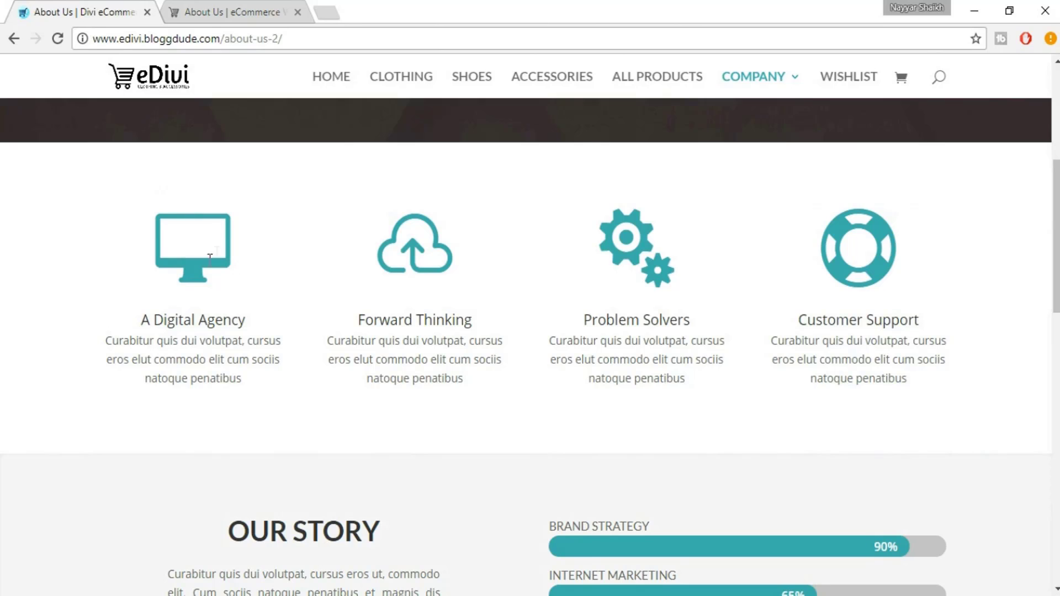
left_click(215, 3)
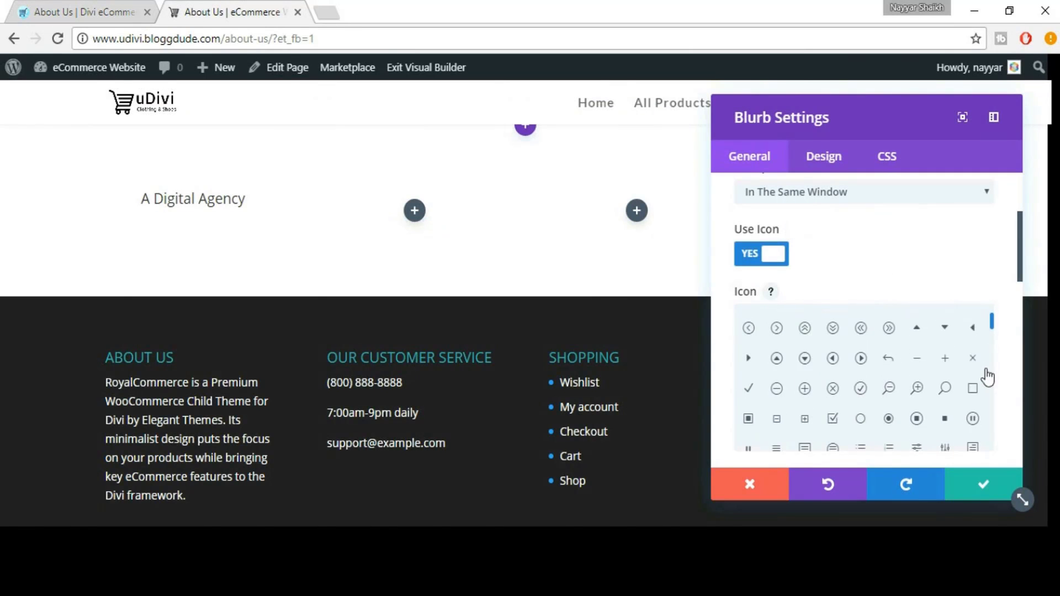
scroll(988, 381, "down", 5)
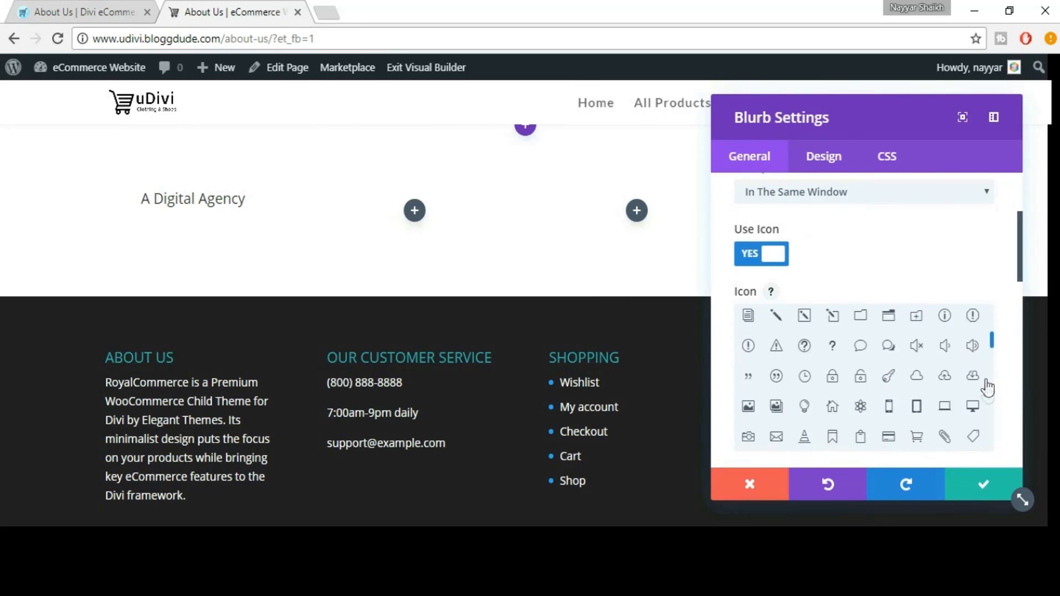
left_click(944, 410)
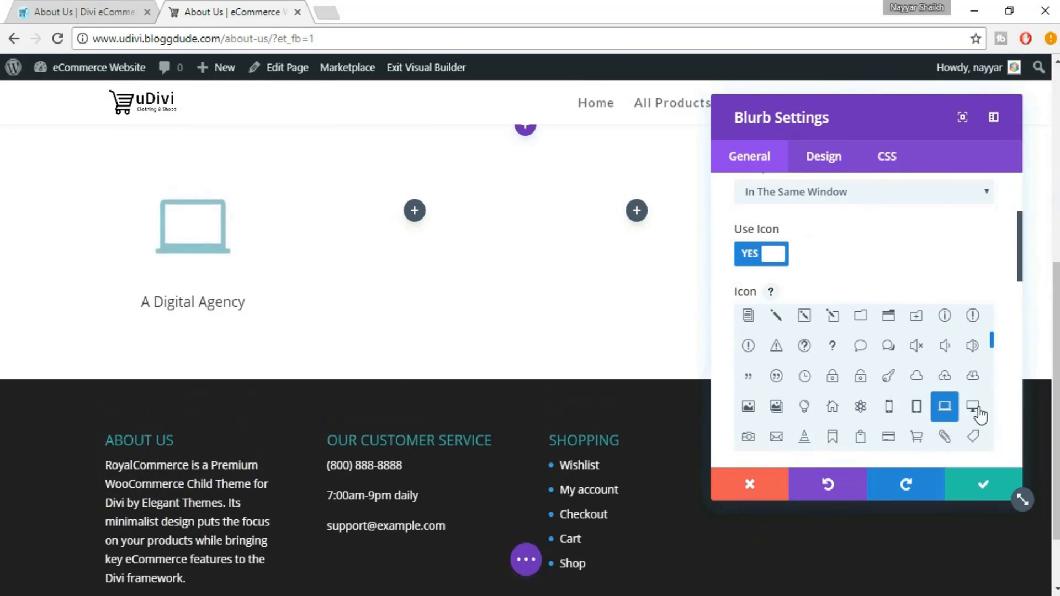
left_click(973, 407)
left_click(66, 11)
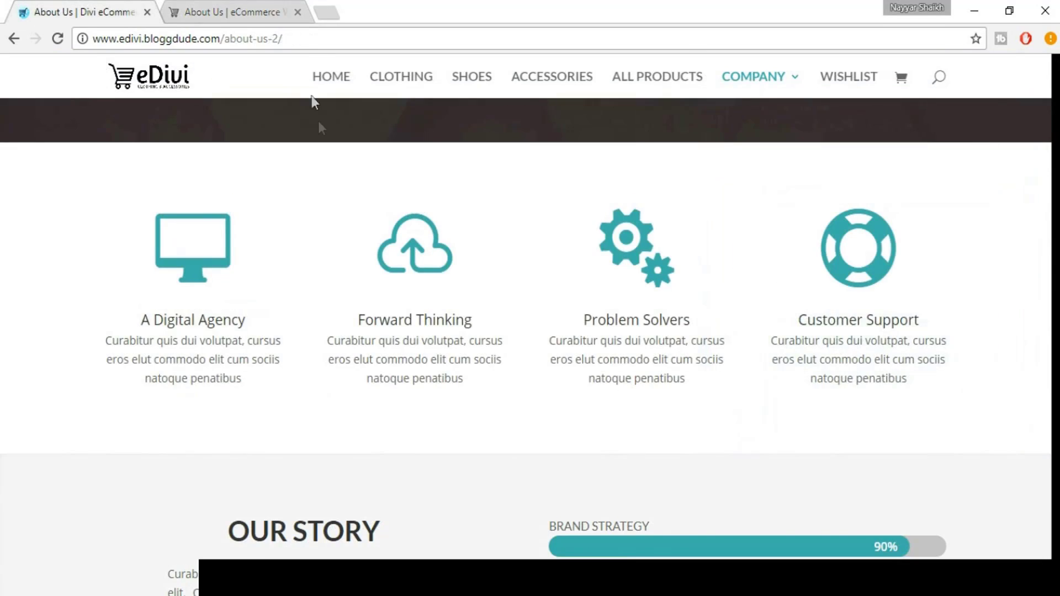
left_click(279, 11)
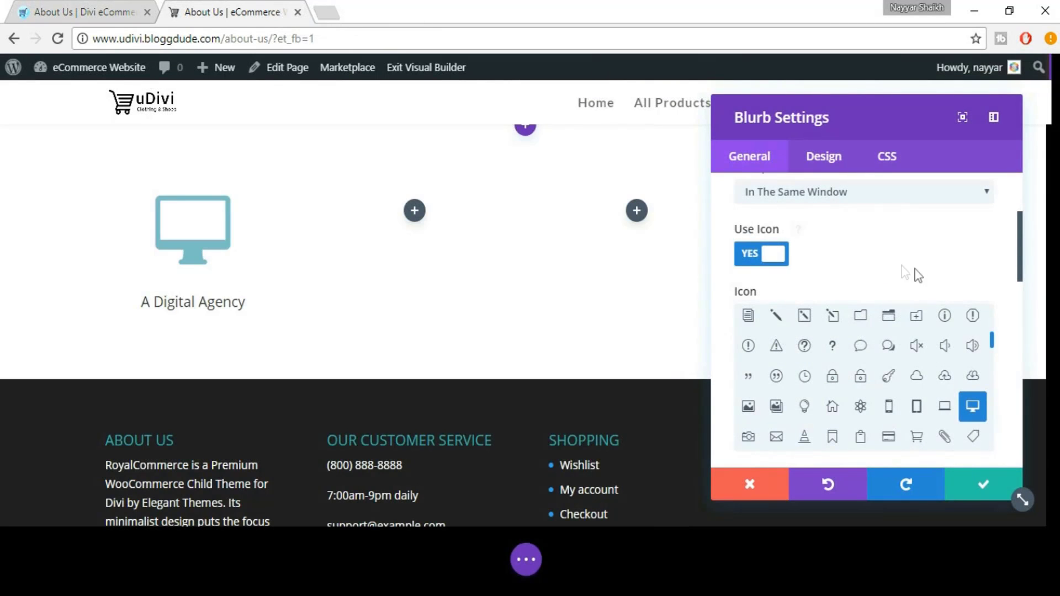
Set the blurb's icon colour to #2fb0ac
scroll(1004, 353, "down", 5)
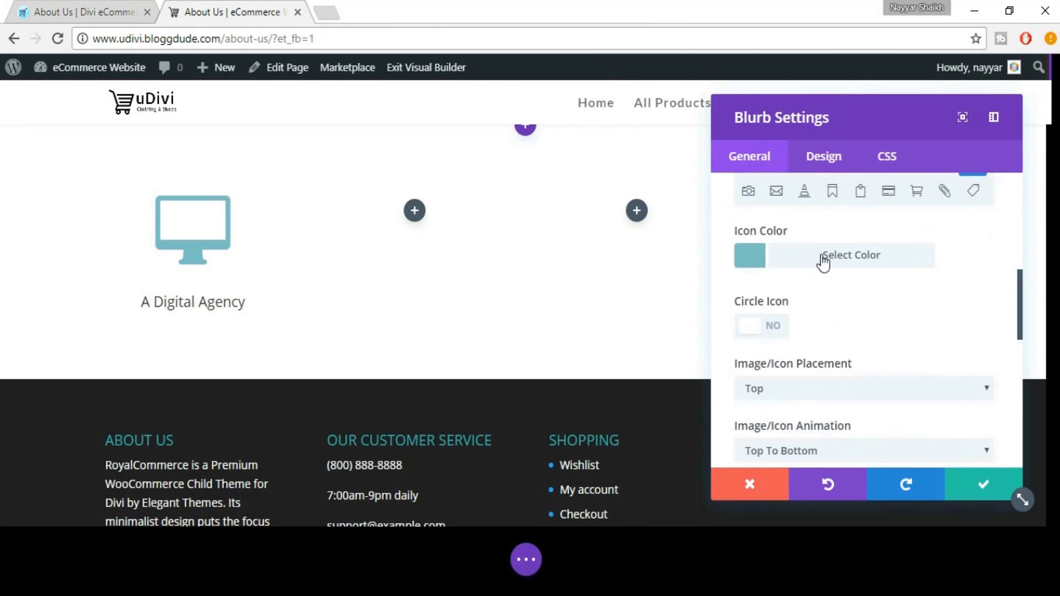
left_click(823, 258)
left_click_drag(796, 294, 751, 293)
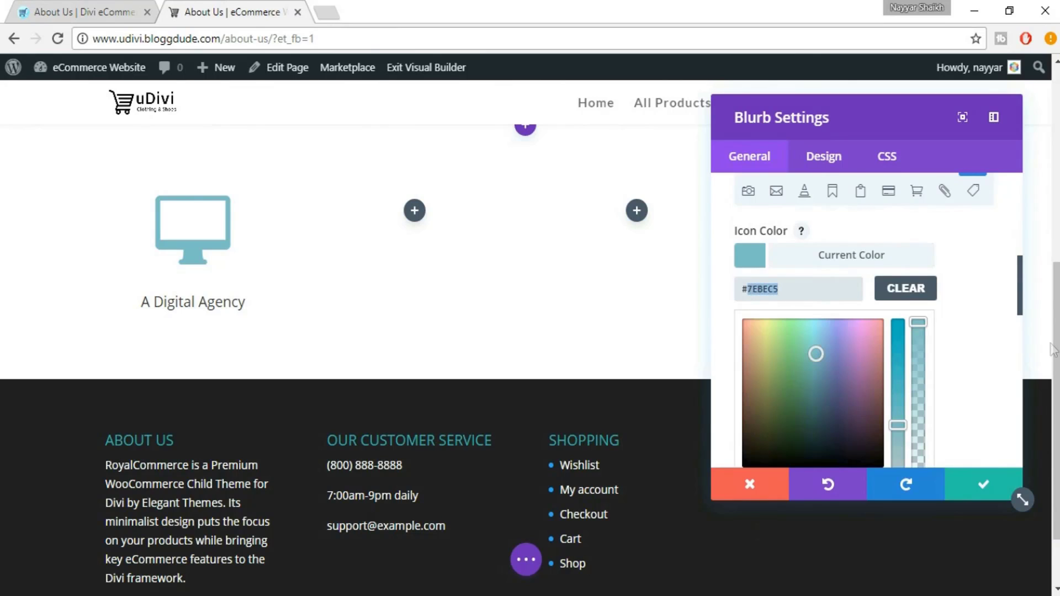
type("2fb0ac")
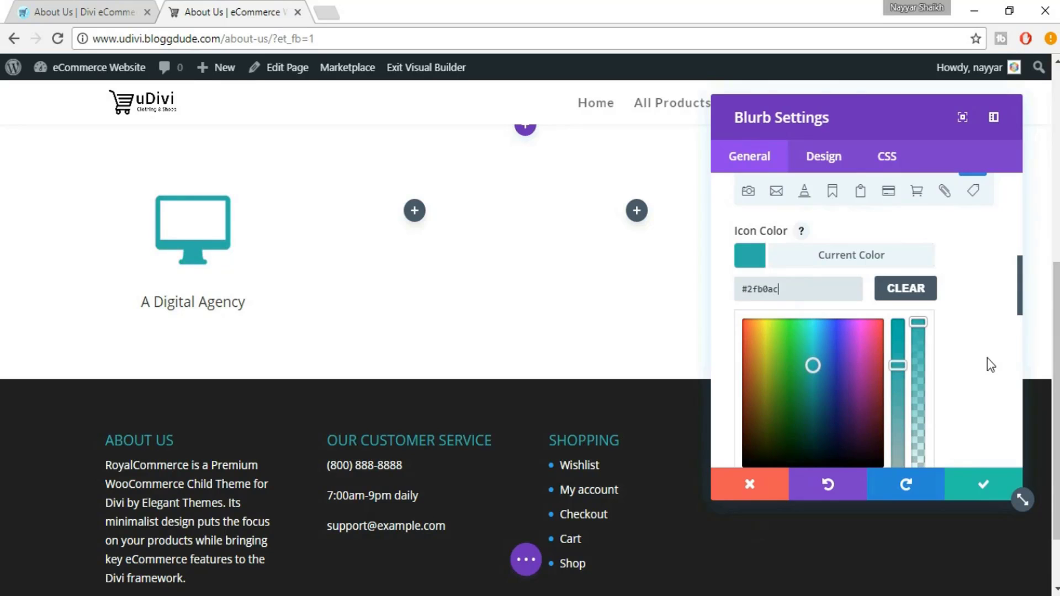
scroll(976, 338, "down", 3)
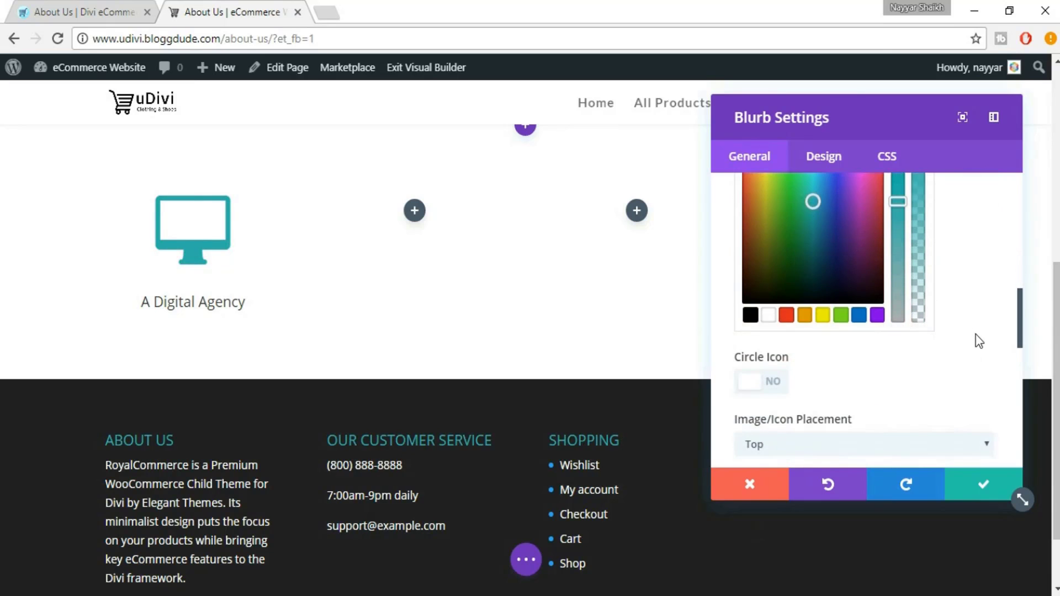
scroll(976, 334, "down", 1)
left_click(130, 7)
left_click(281, 6)
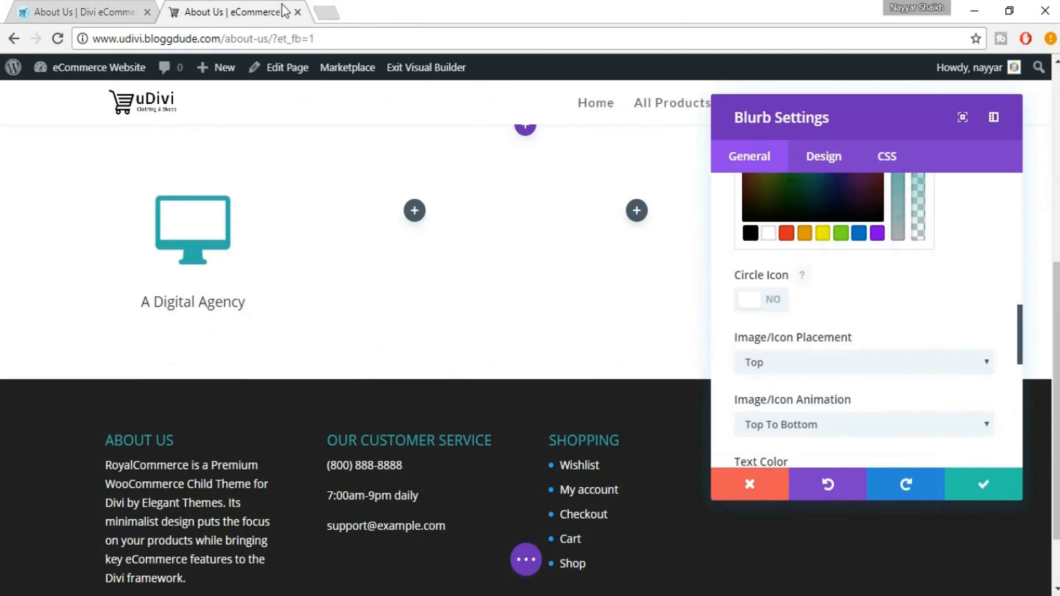
scroll(371, 274, "down", 2)
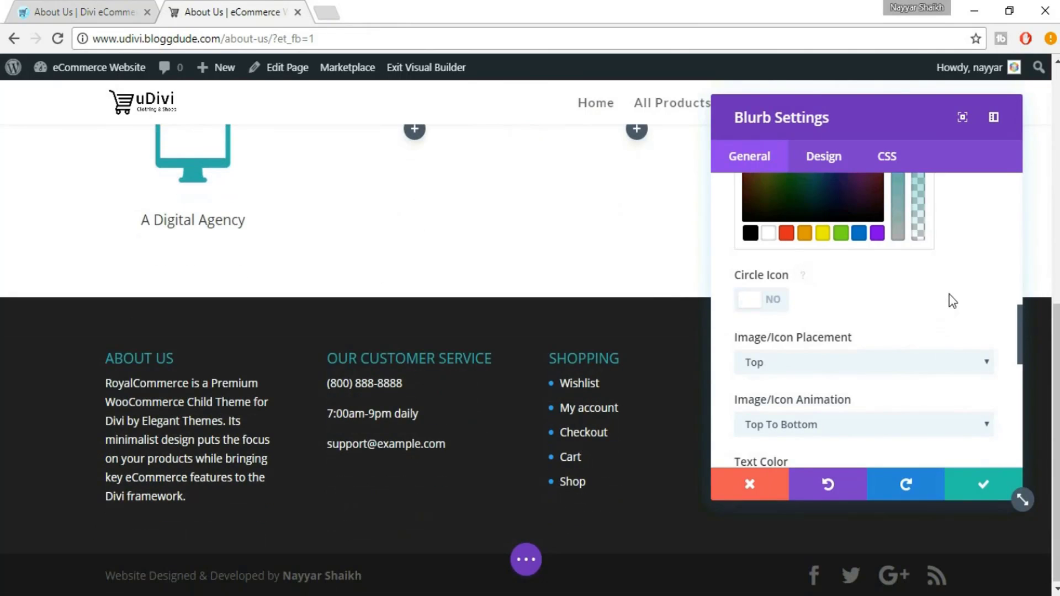
scroll(951, 301, "down", 3)
scroll(452, 253, "up", 2)
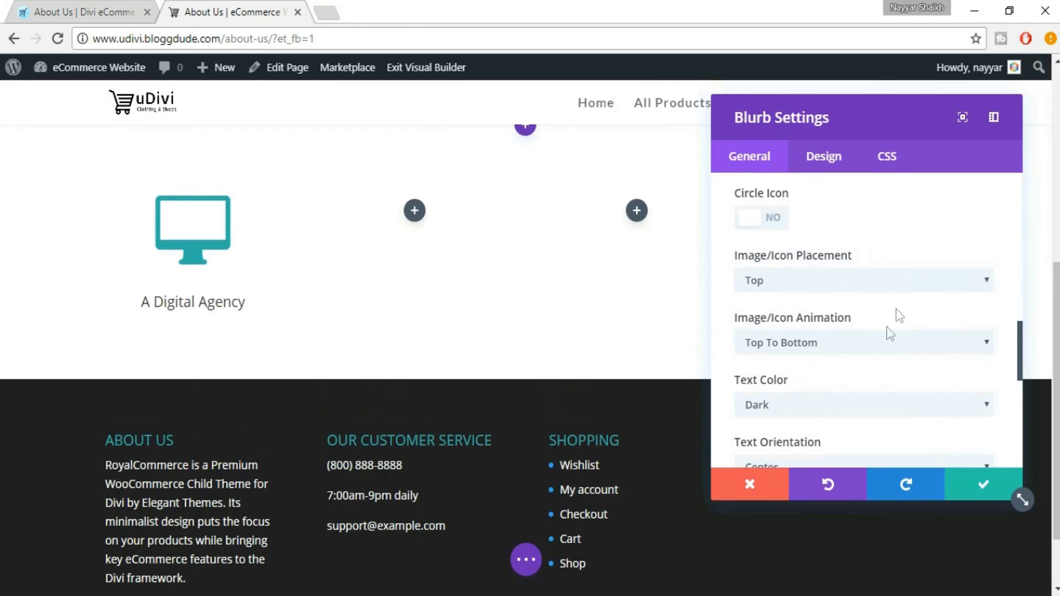
scroll(895, 315, "down", 2)
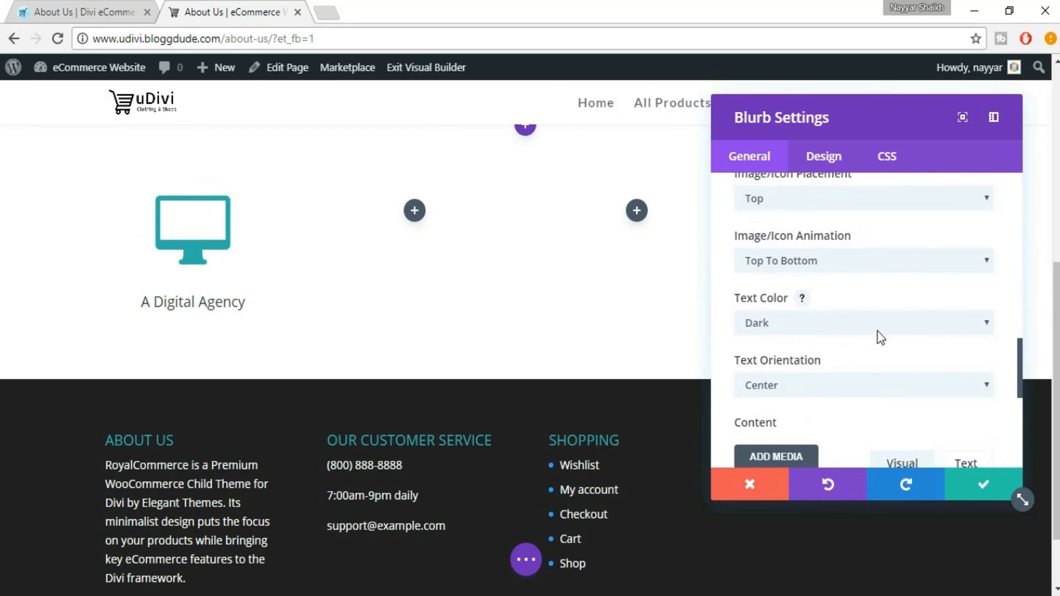
scroll(881, 338, "down", 2)
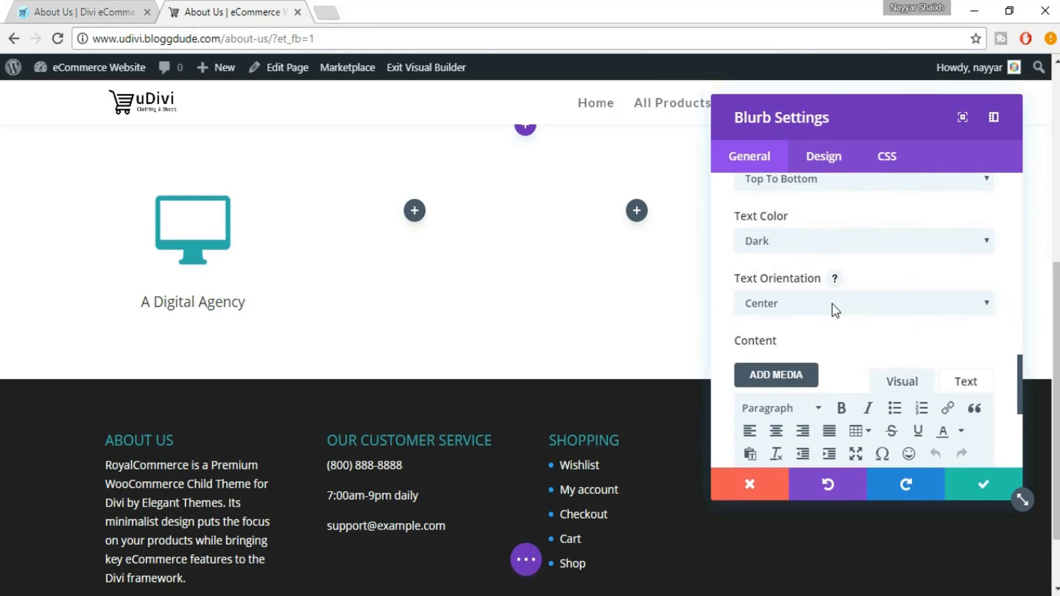
Paste the reference's Curabitur description into the blurb content and save the blurb
key("ctrl+shift+Tab")
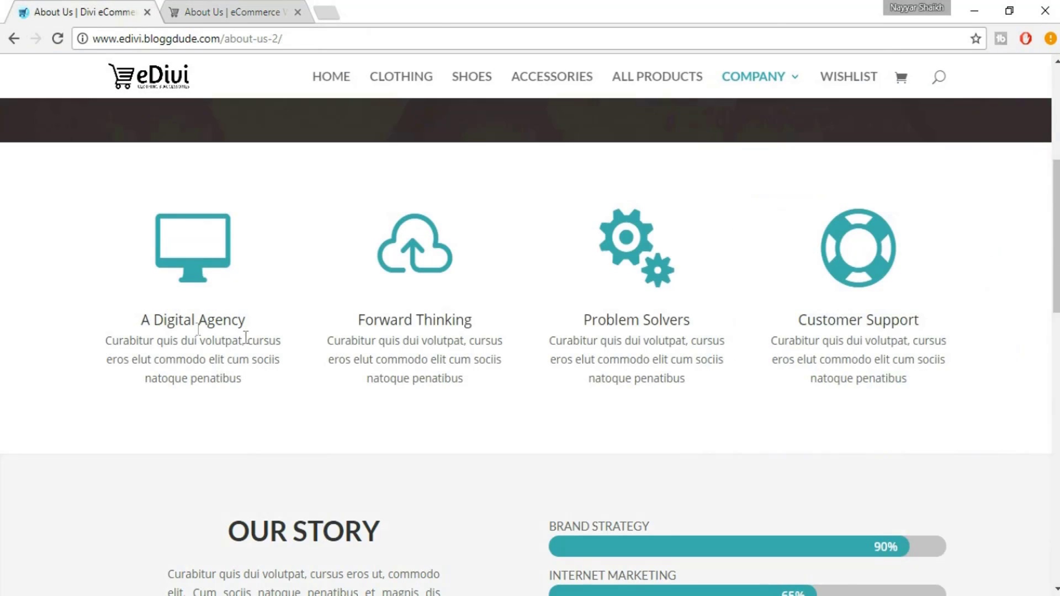
left_click_drag(110, 337, 270, 389)
key("ctrl+c")
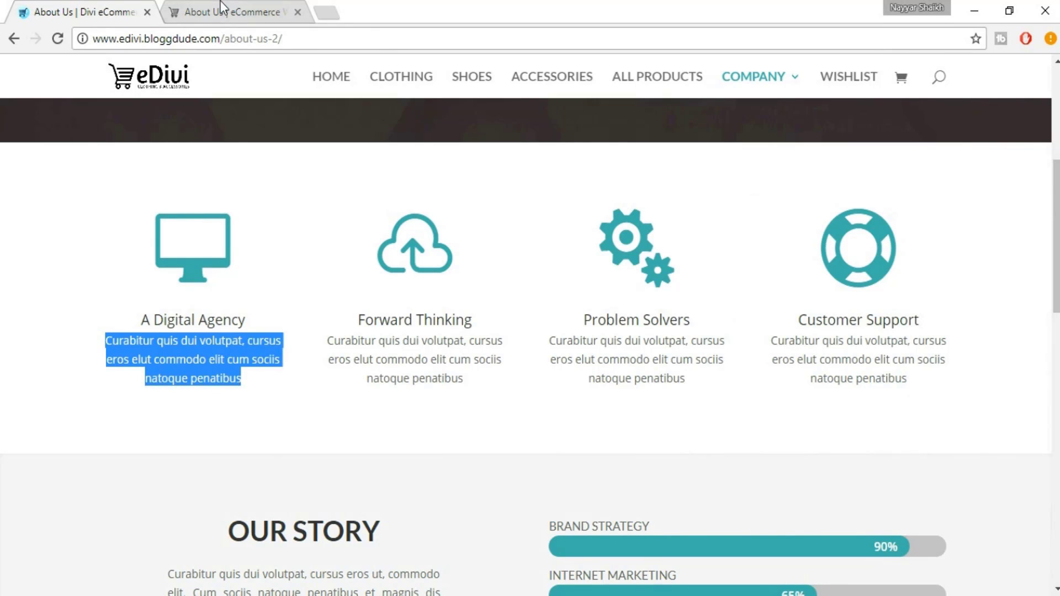
left_click(242, 1)
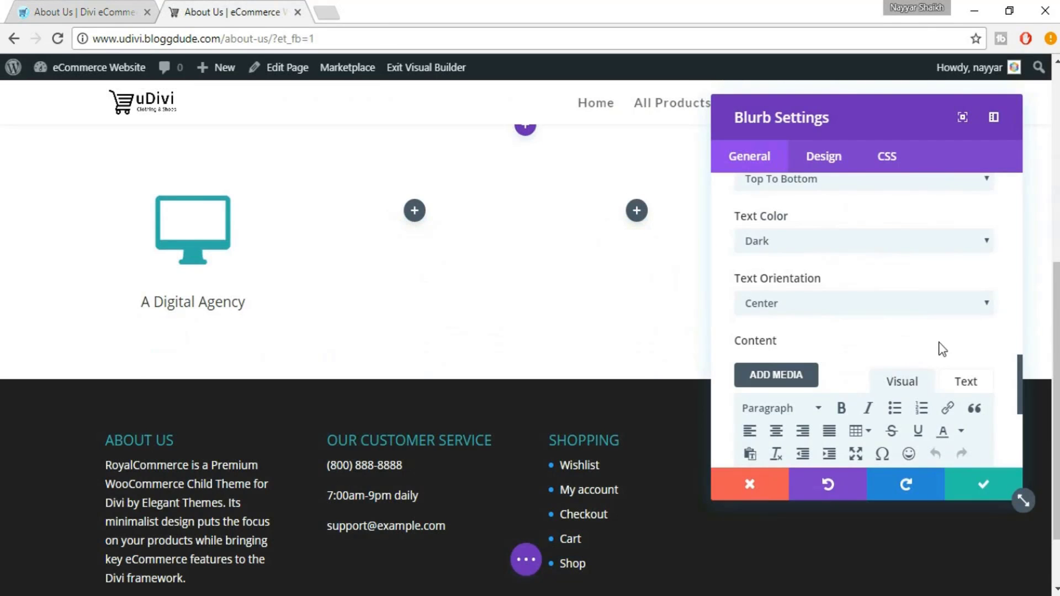
scroll(881, 387, "down", 3)
key("ctrl+v")
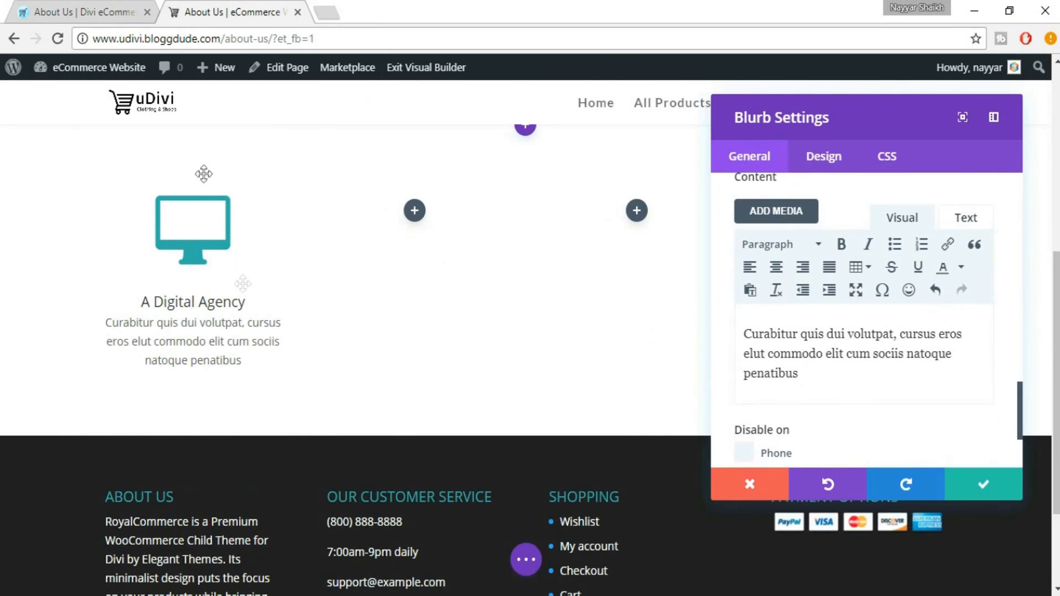
left_click(117, 8)
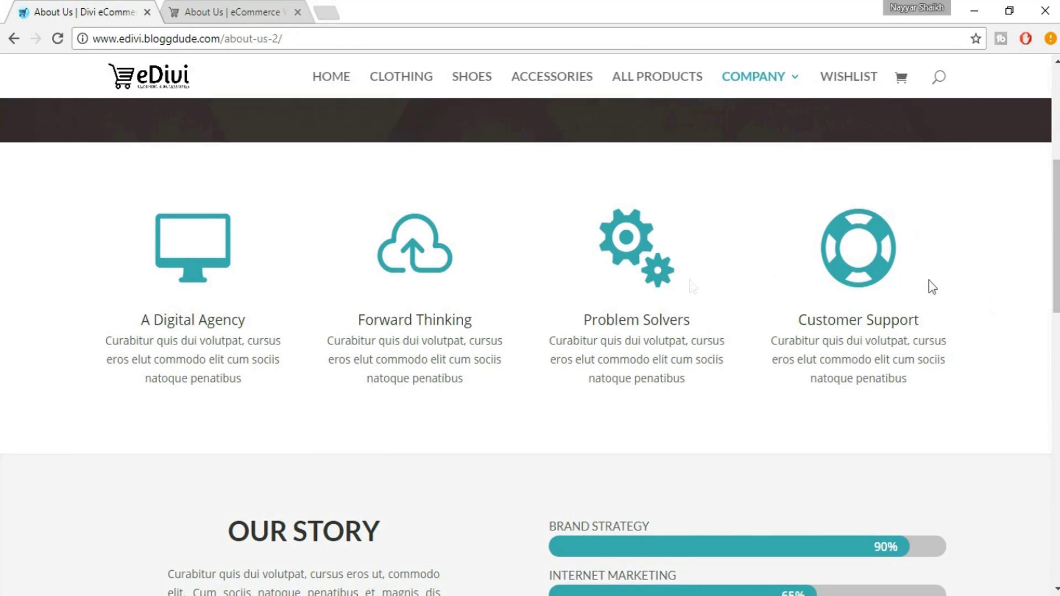
left_click(212, 7)
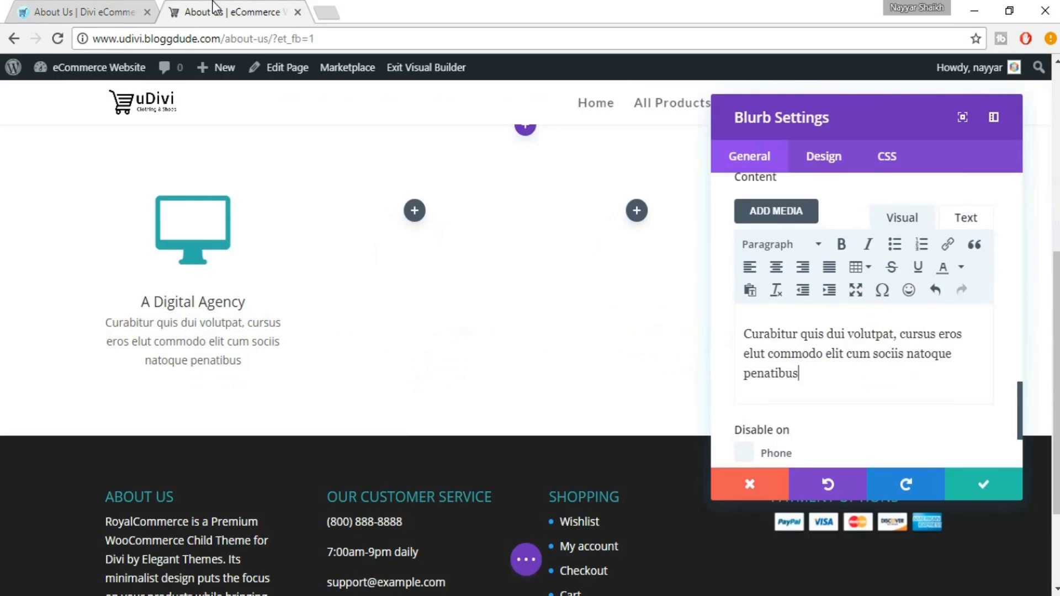
left_click(984, 485)
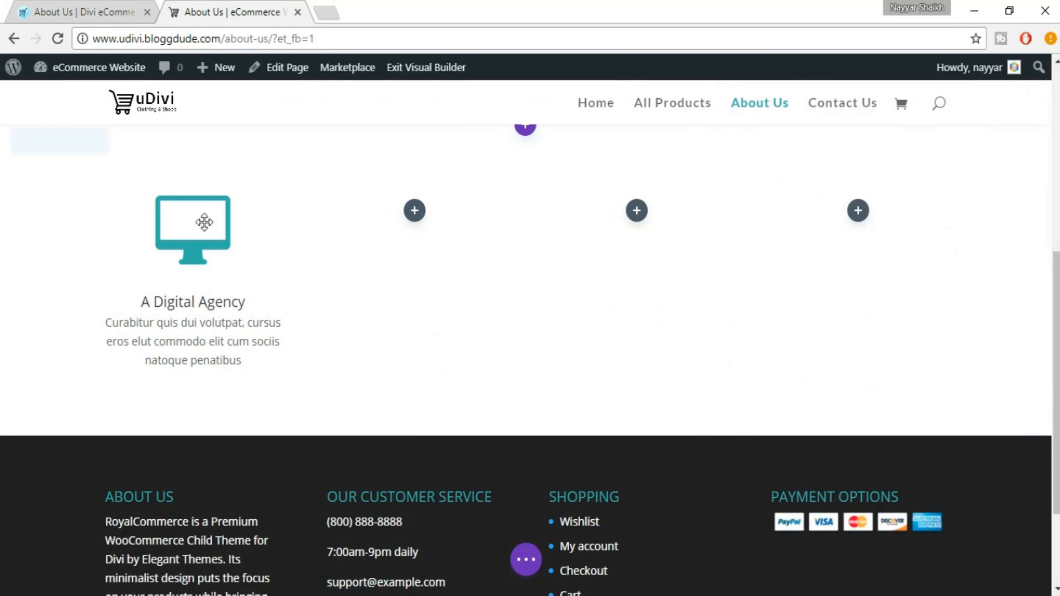
Duplicate the A Digital Agency blurb into the second column
scroll(230, 266, "up", 3)
scroll(245, 296, "down", 1)
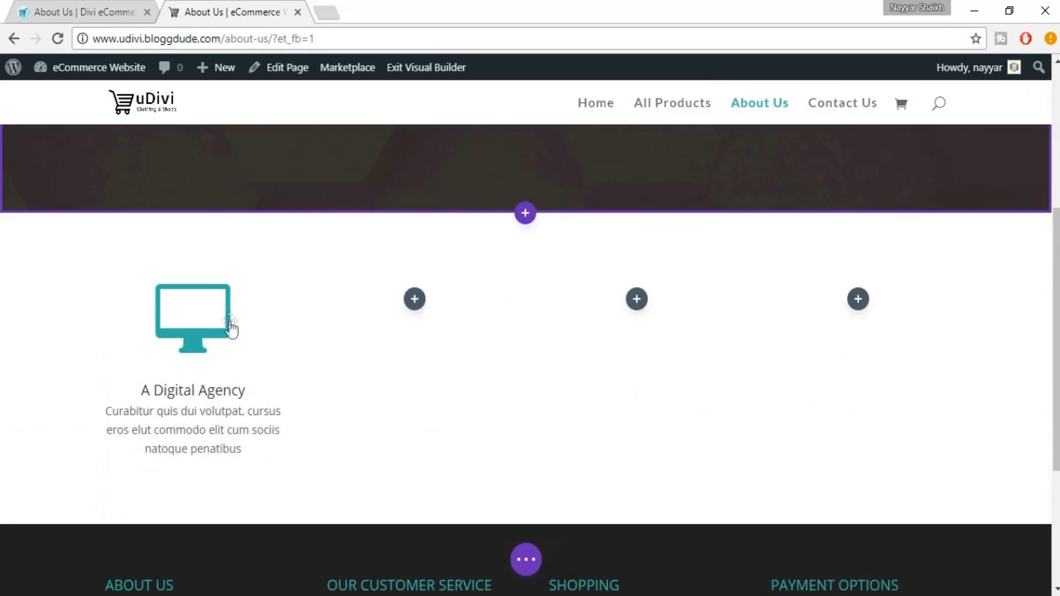
left_click(193, 321)
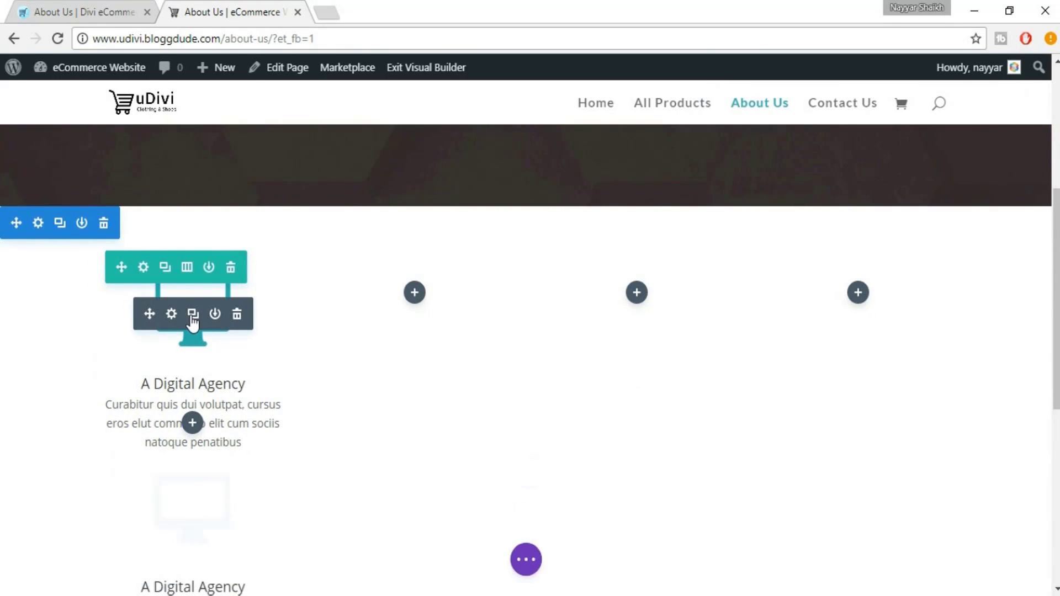
left_click_drag(150, 313, 406, 319)
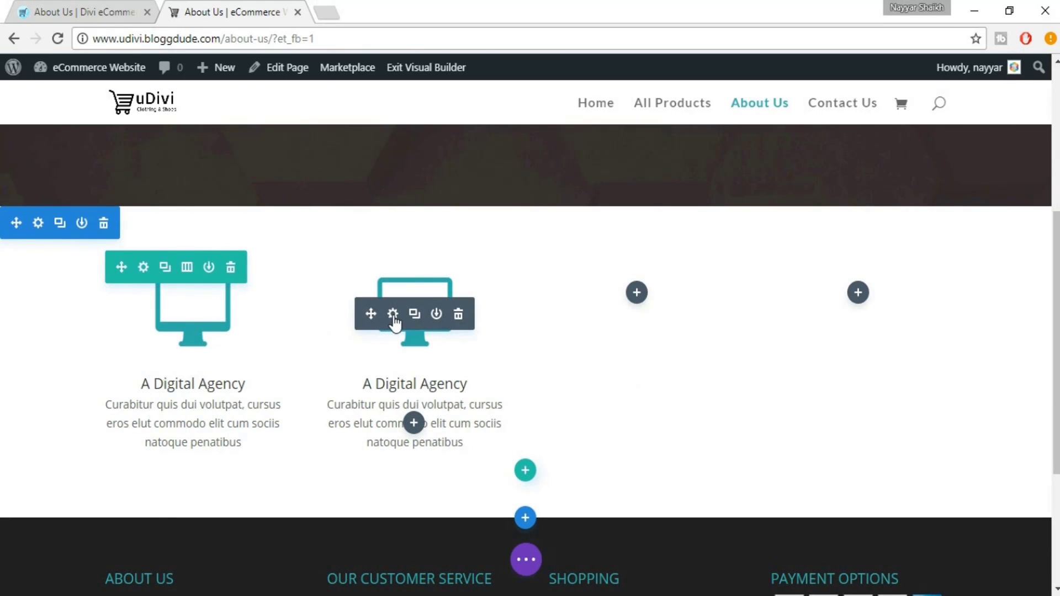
left_click(393, 315)
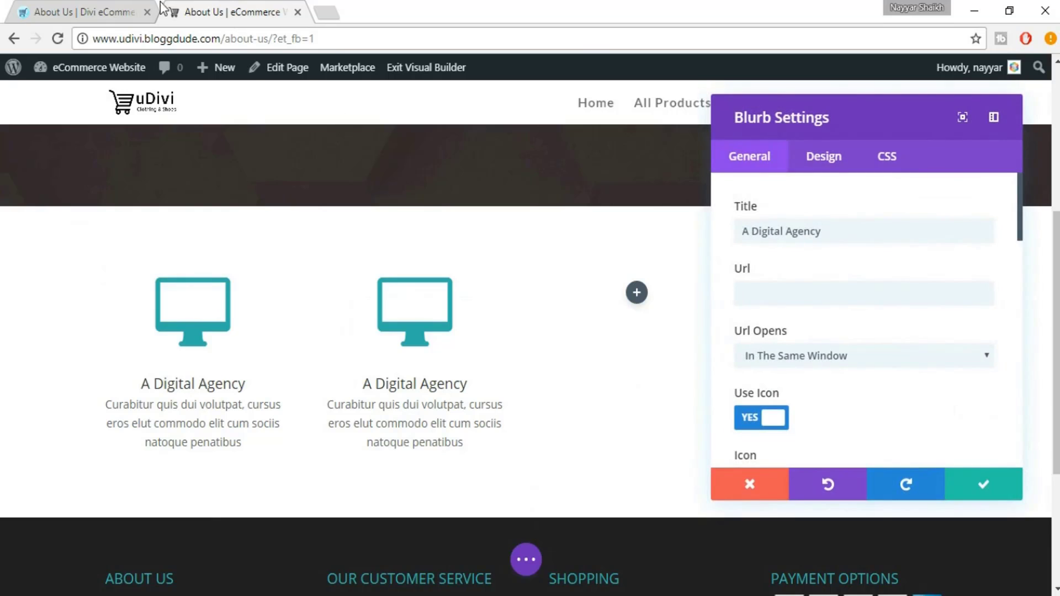
Retitle the second blurb 'Forward Thinking', give it the cloud-upload icon, and save
left_click(92, 5)
left_click_drag(339, 317, 479, 317)
key("ctrl+c")
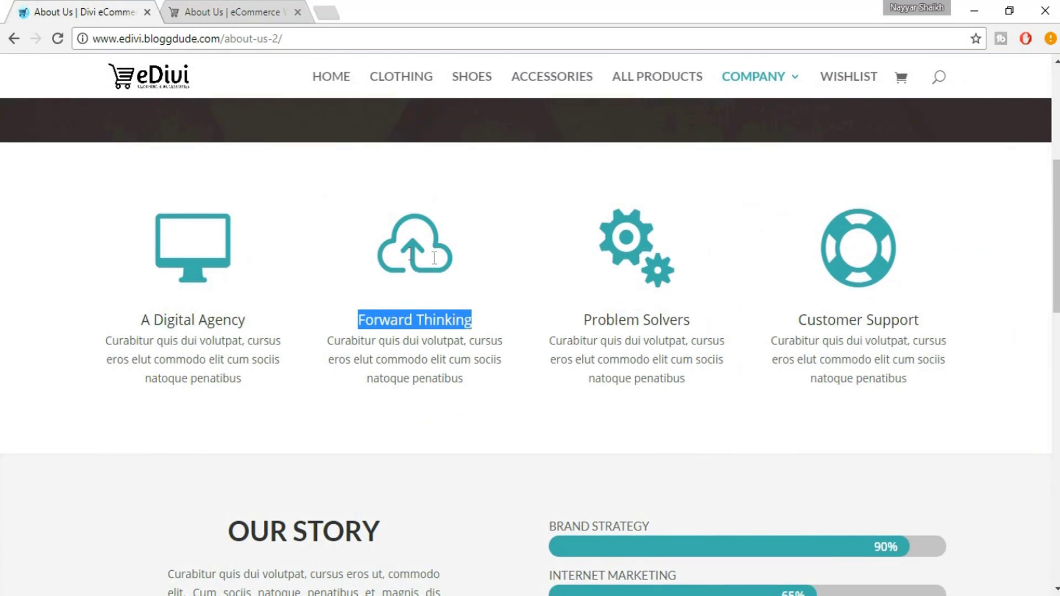
left_click(196, 7)
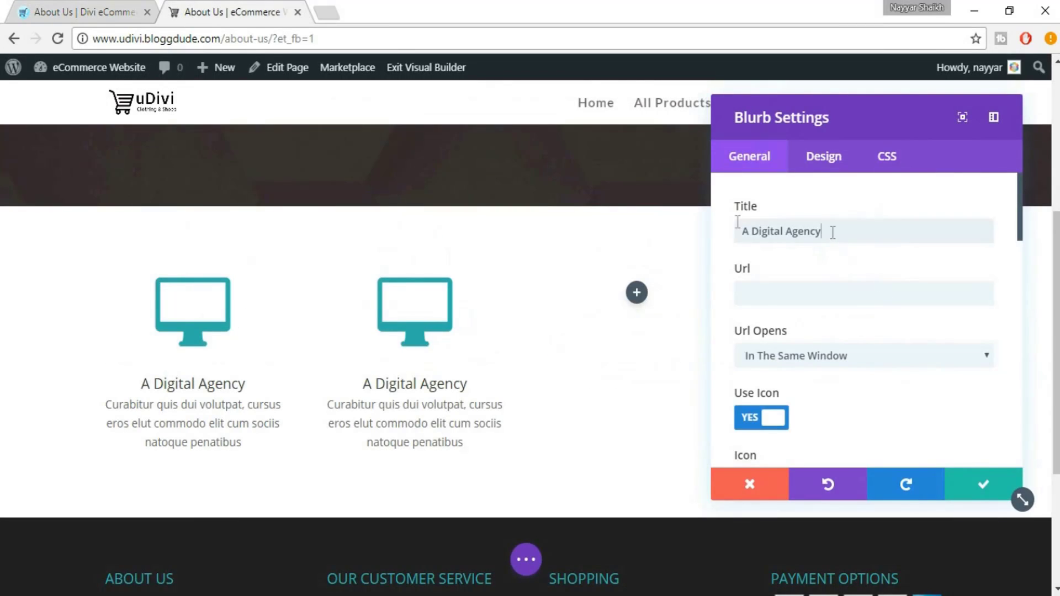
left_click_drag(833, 232, 719, 225)
key("ctrl+v")
scroll(922, 334, "down", 5)
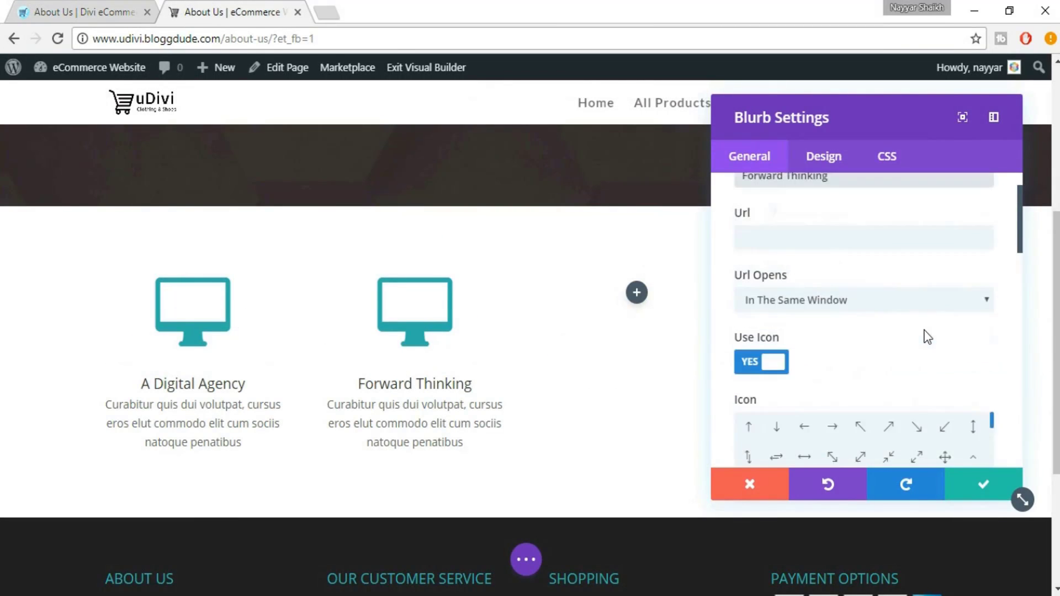
scroll(976, 320, "down", 8)
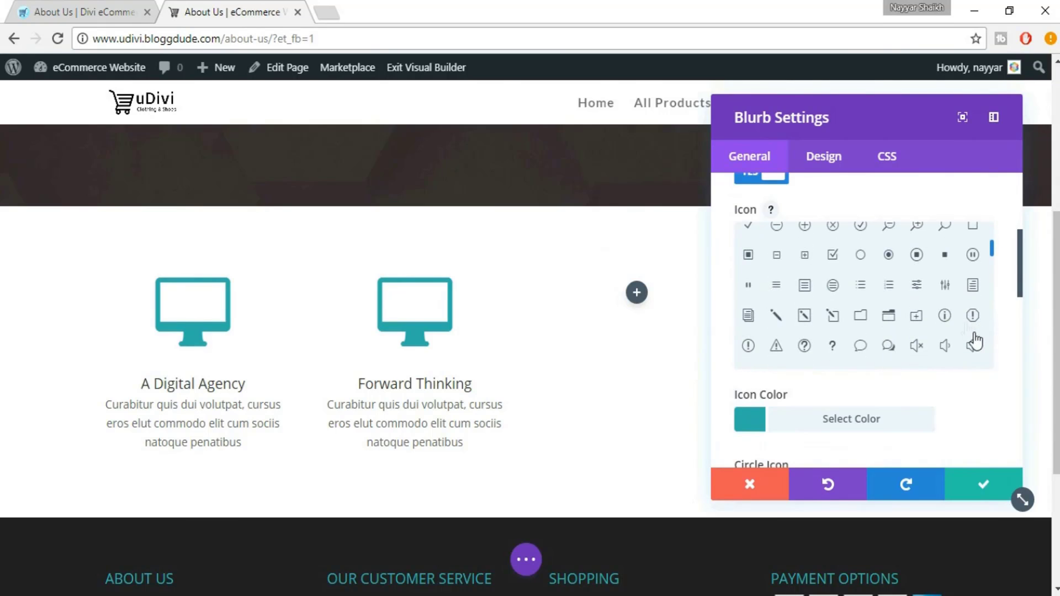
scroll(941, 283, "down", 3)
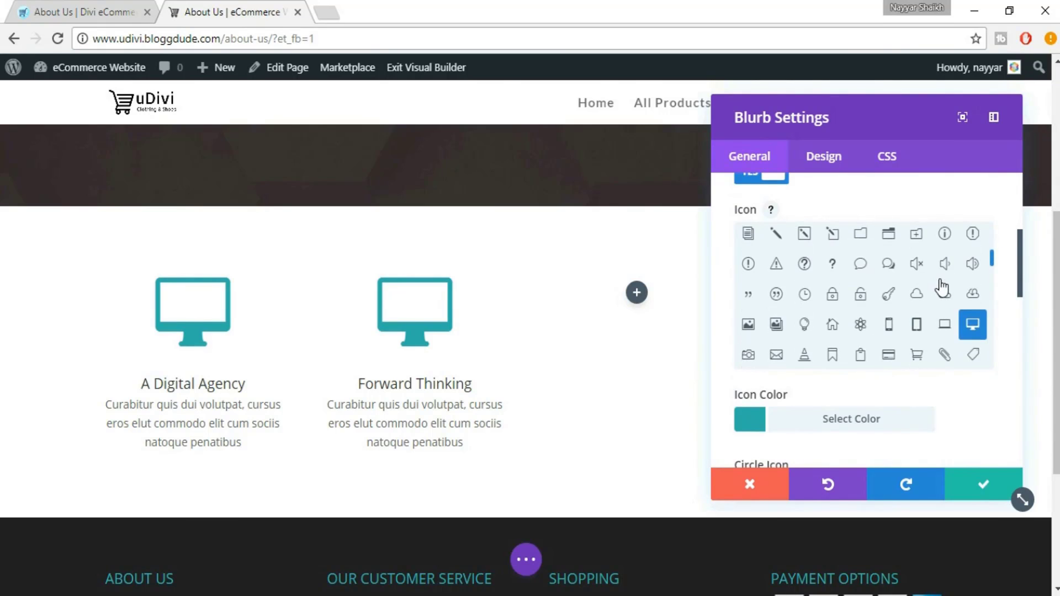
left_click(944, 297)
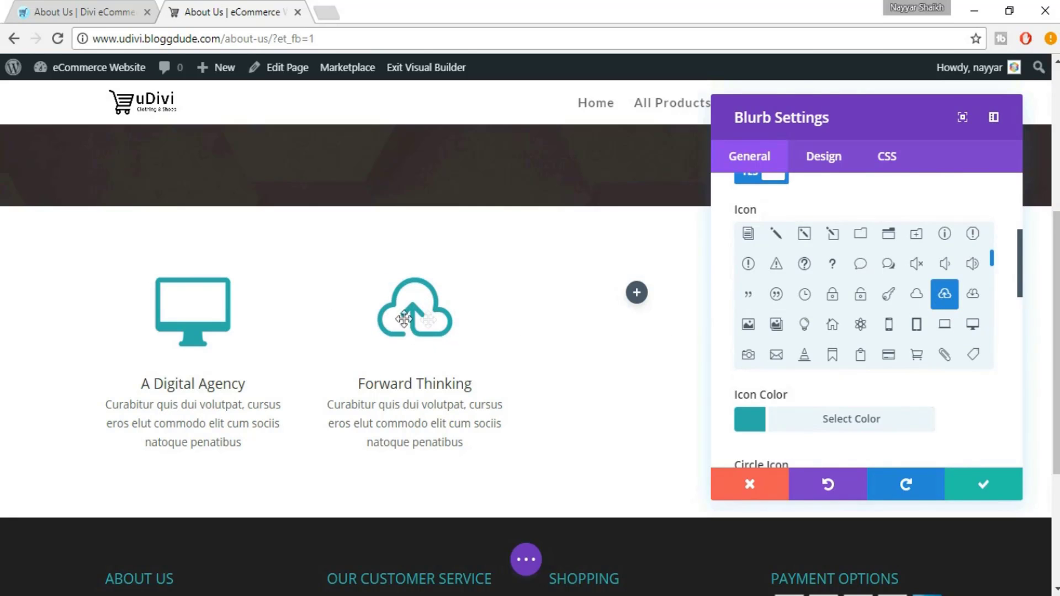
left_click(984, 486)
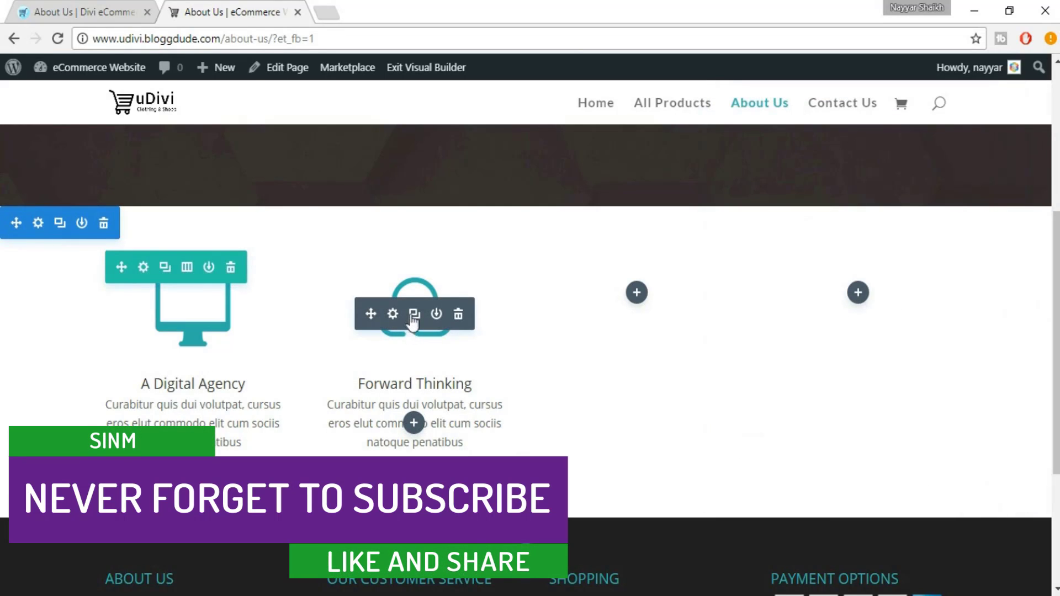
Duplicate the Forward Thinking blurb into the third column and retitle it 'Problem Solvers'
left_click(414, 315)
left_click_drag(612, 323, 655, 329)
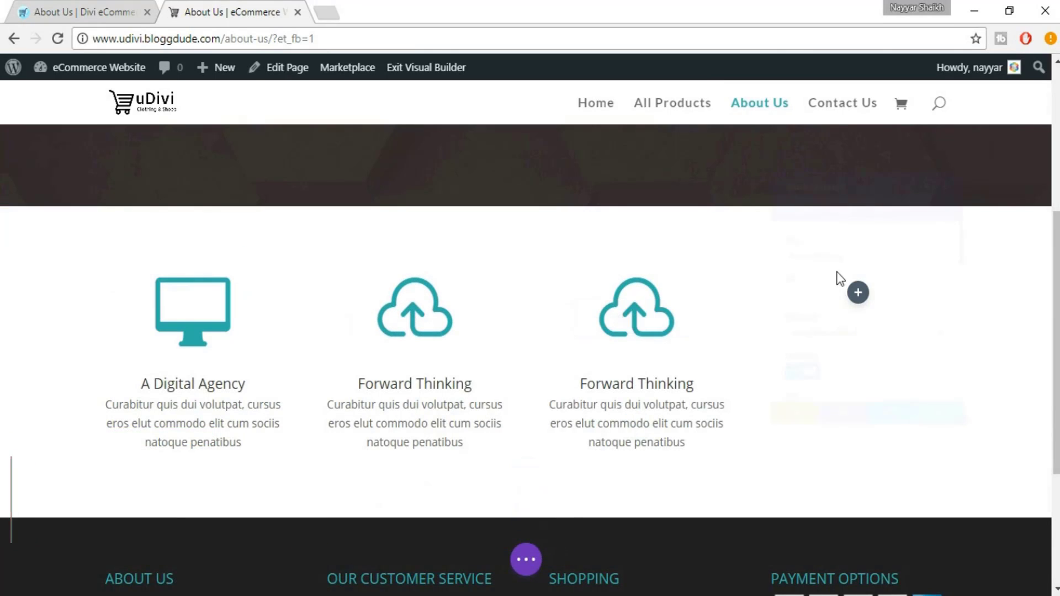
left_click(72, 12)
triple_click(625, 320)
key("ctrl+c")
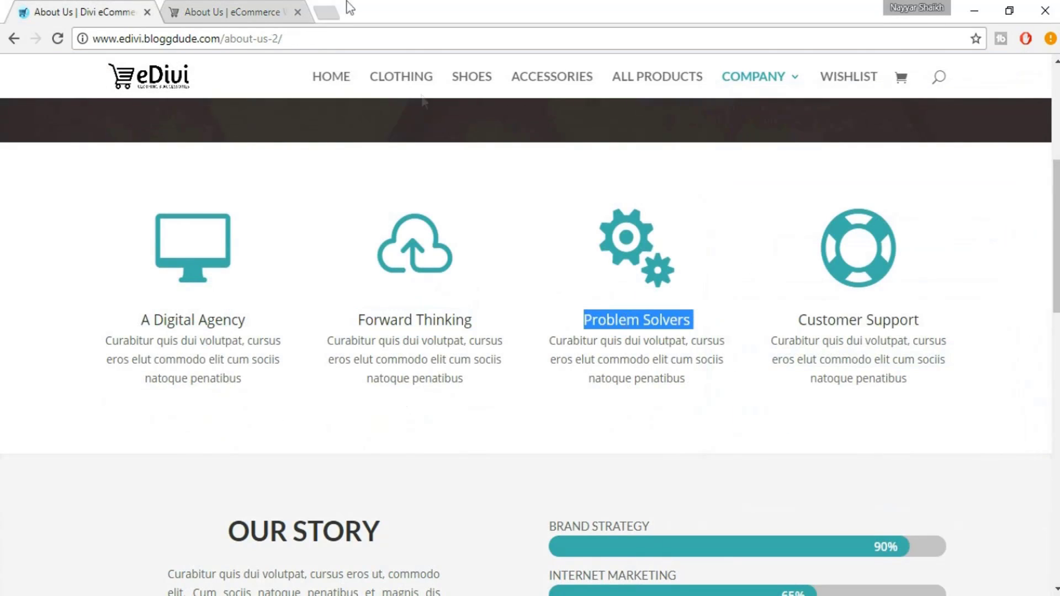
left_click(233, 1)
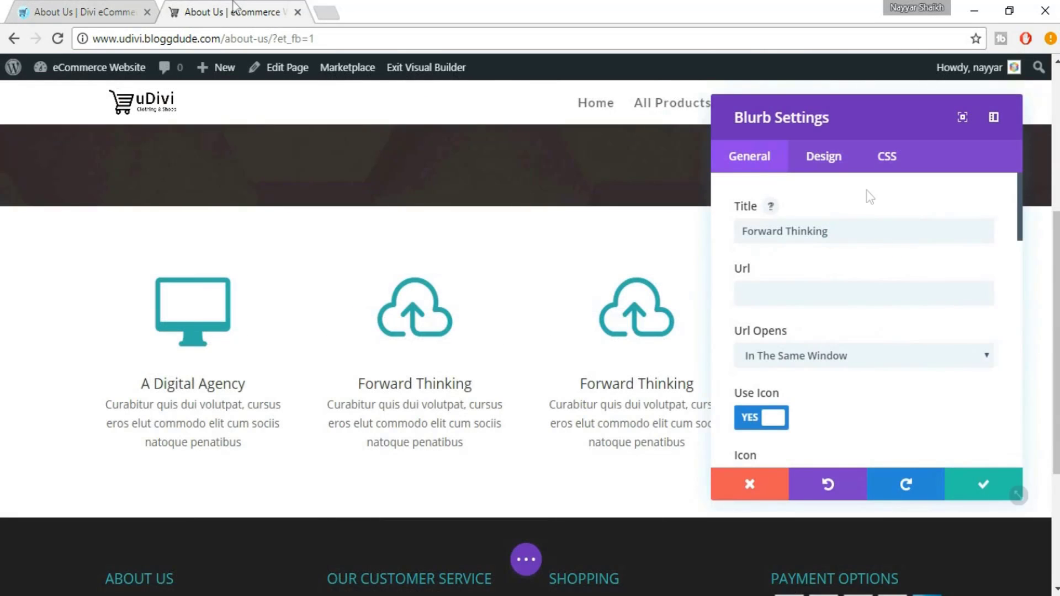
double_click(852, 225)
key("ctrl+v")
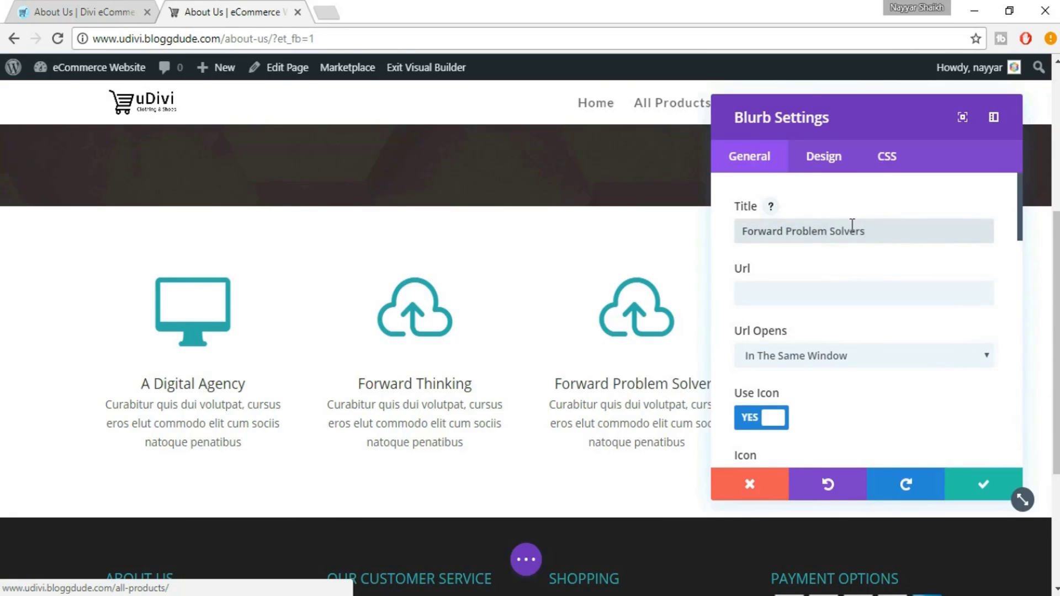
triple_click(852, 225)
key("ctrl+v")
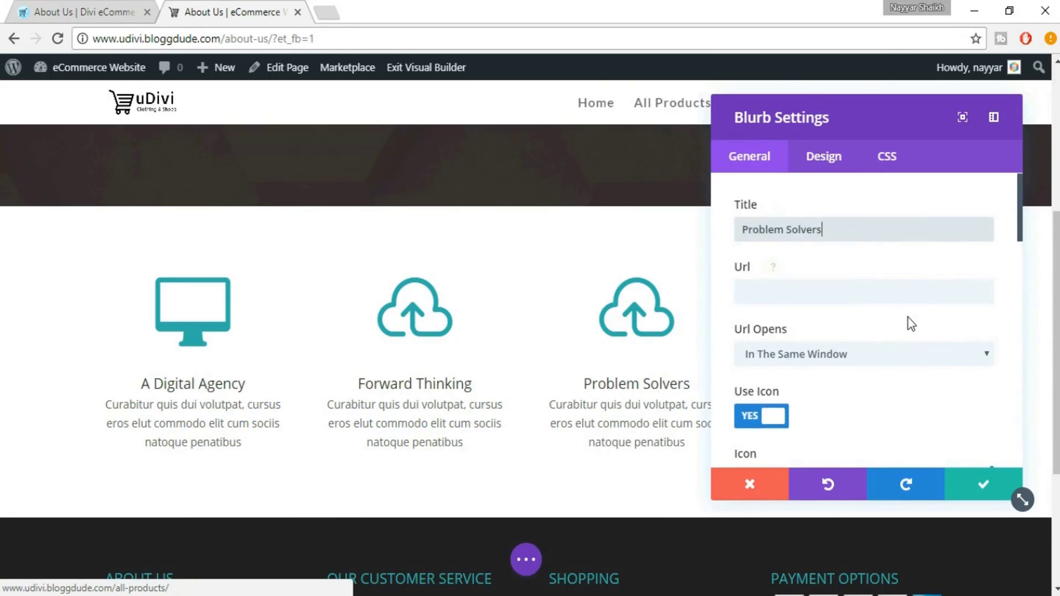
Give the Problem Solvers blurb the atom icon shown on eDivi and save it
scroll(911, 326, "down", 5)
left_click(92, 7)
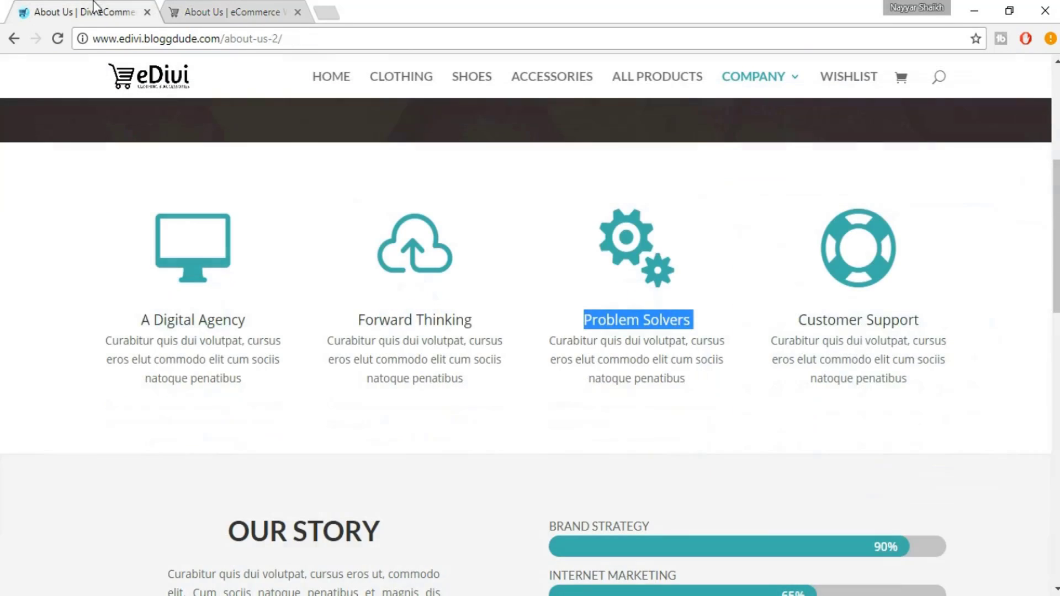
left_click(262, 7)
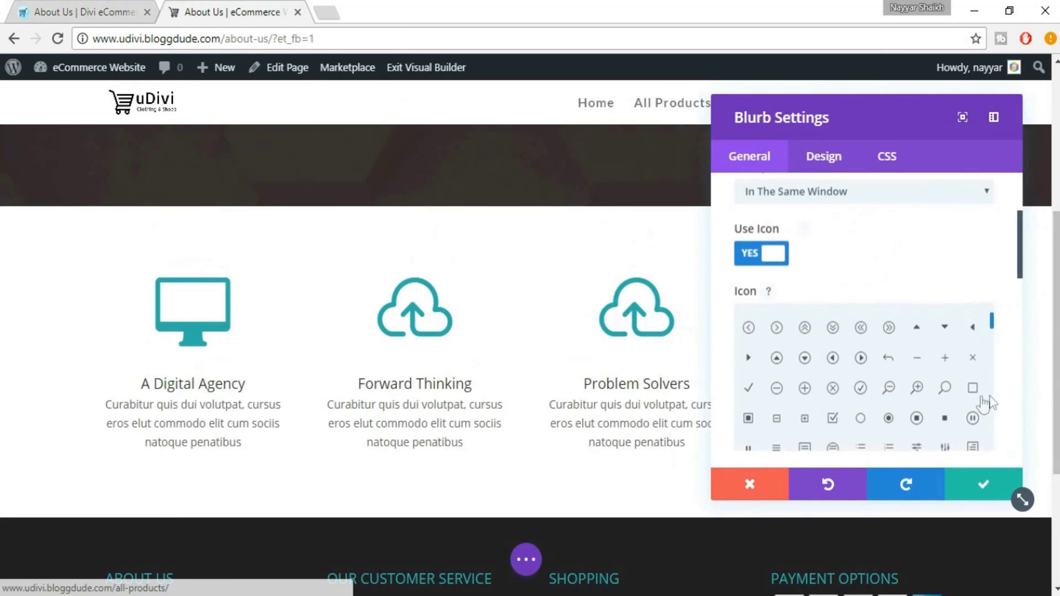
scroll(983, 397, "down", 4)
scroll(933, 248, "down", 3)
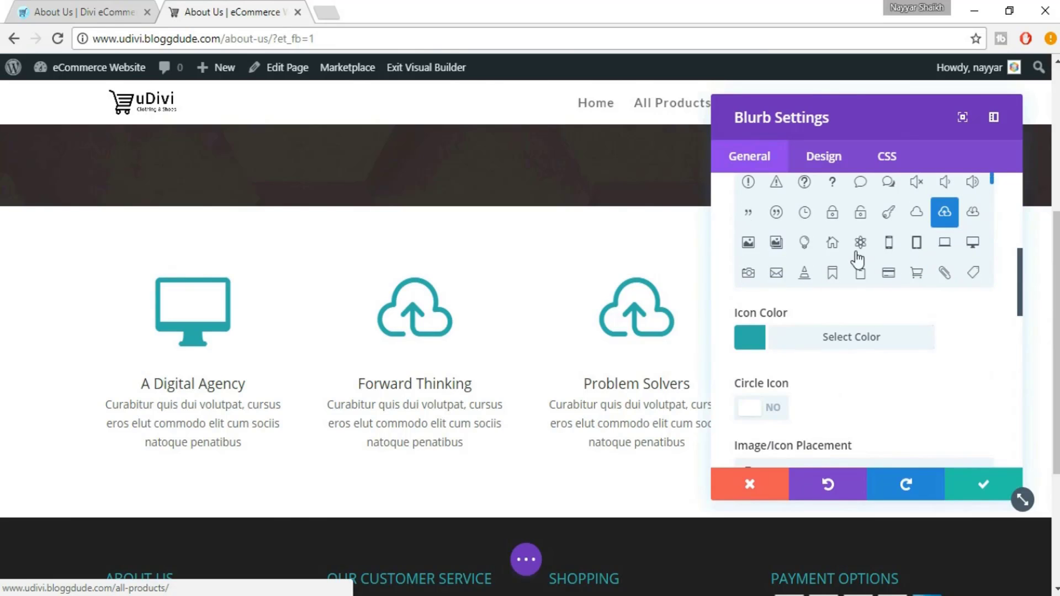
scroll(1005, 230, "up", 2)
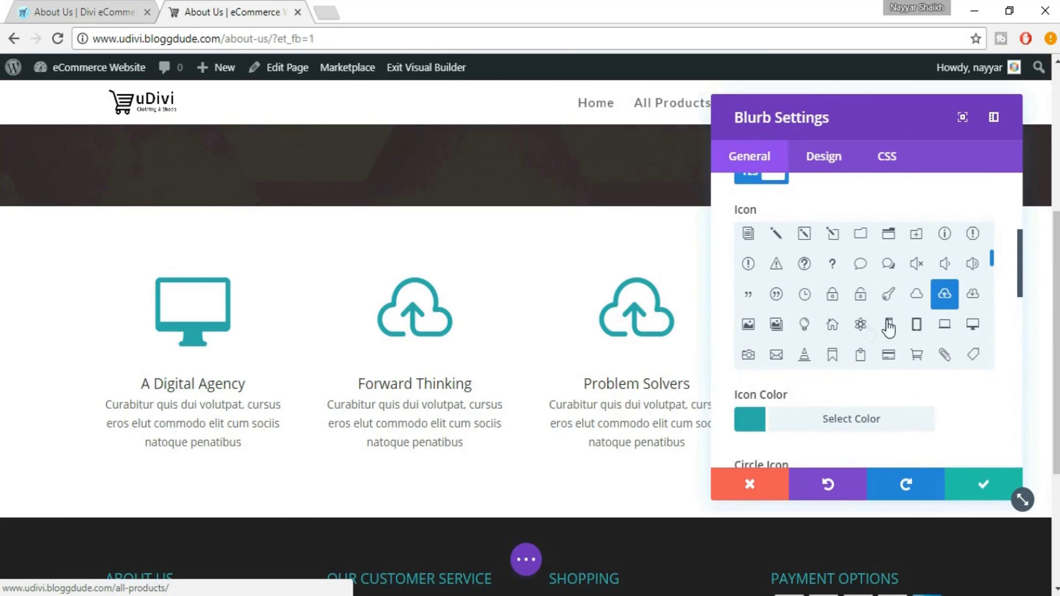
left_click(865, 331)
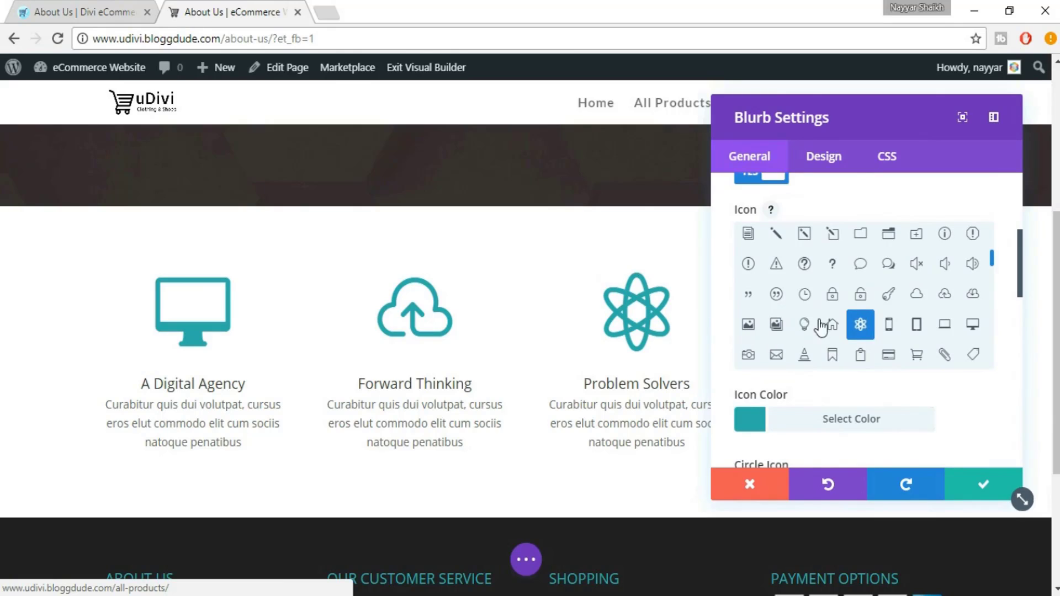
left_click(979, 488)
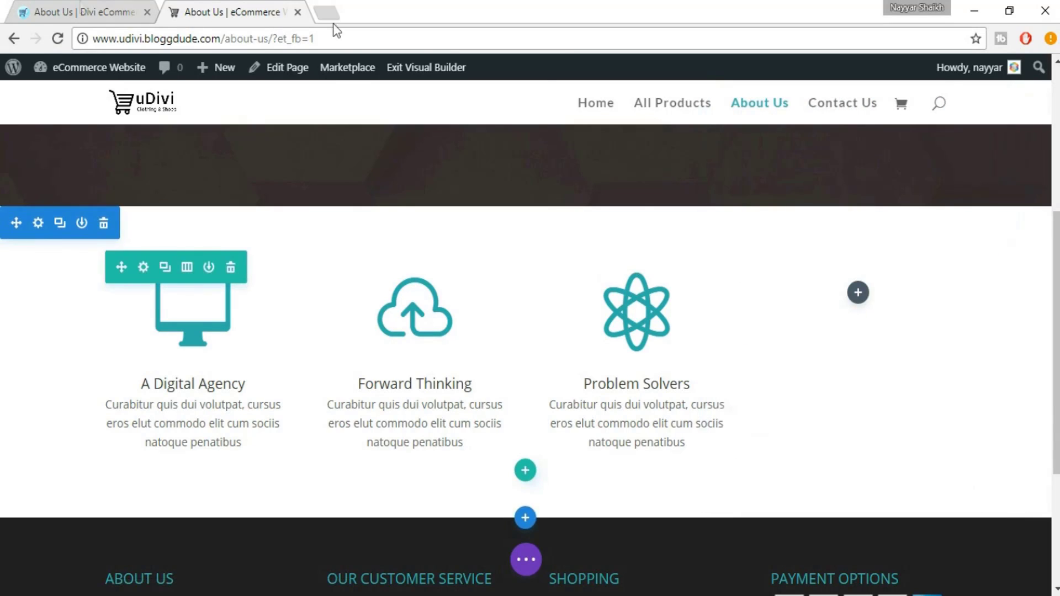
Select the Customer Support heading on the eDivi reference page for copying
left_click(2, 2)
left_click(81, 1)
left_click(810, 321)
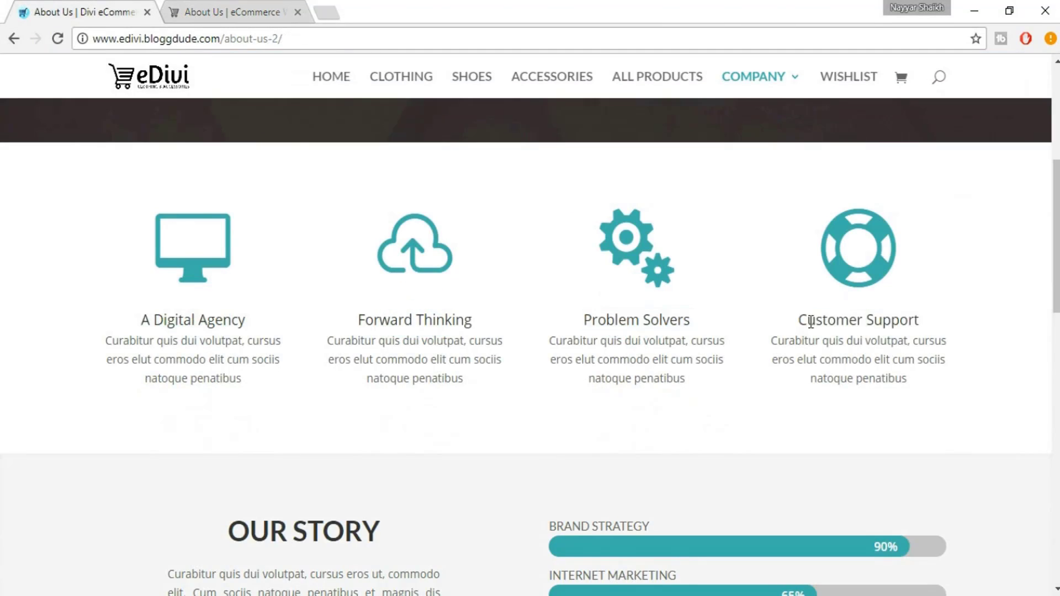
triple_click(811, 322)
Duplicate the Problem Solvers blurb and move the copy into the empty fourth column
left_click(266, 5)
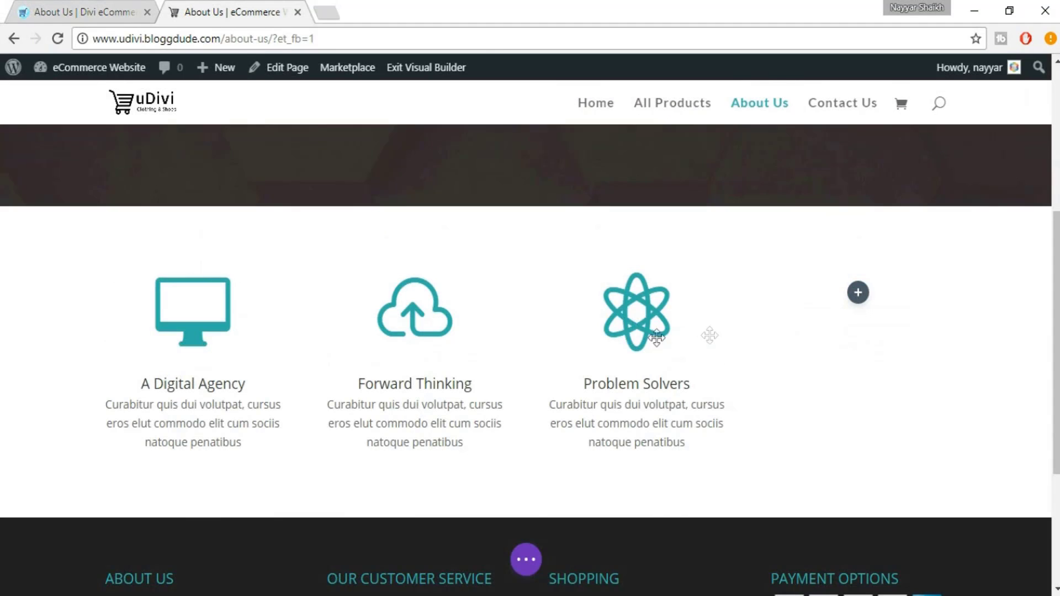
left_click(636, 317)
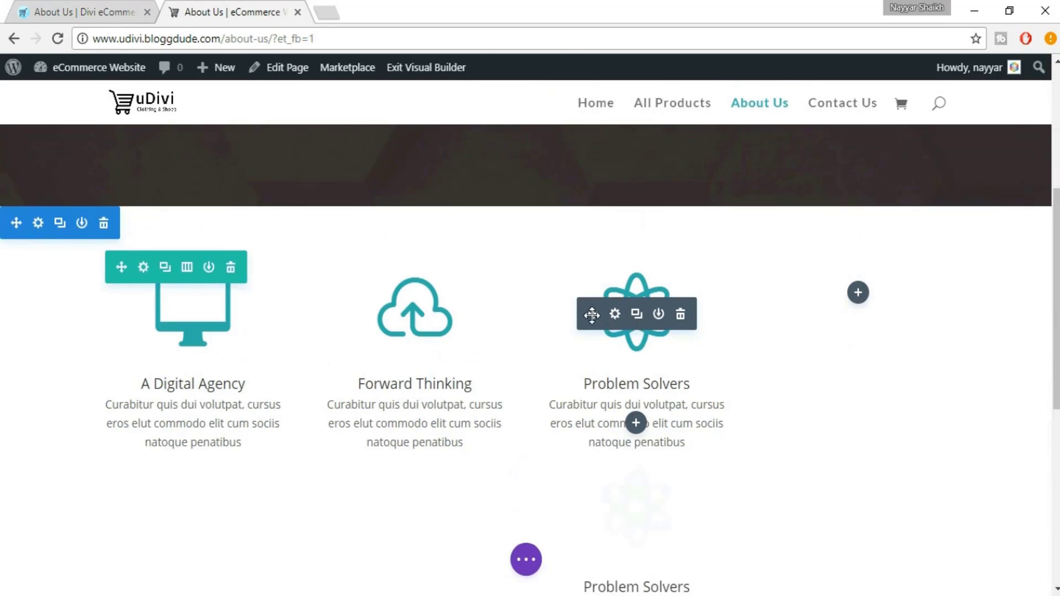
left_click_drag(593, 315, 863, 406)
Retitle the fourth blurb to 'Customer Support'
mouse_move(840, 315)
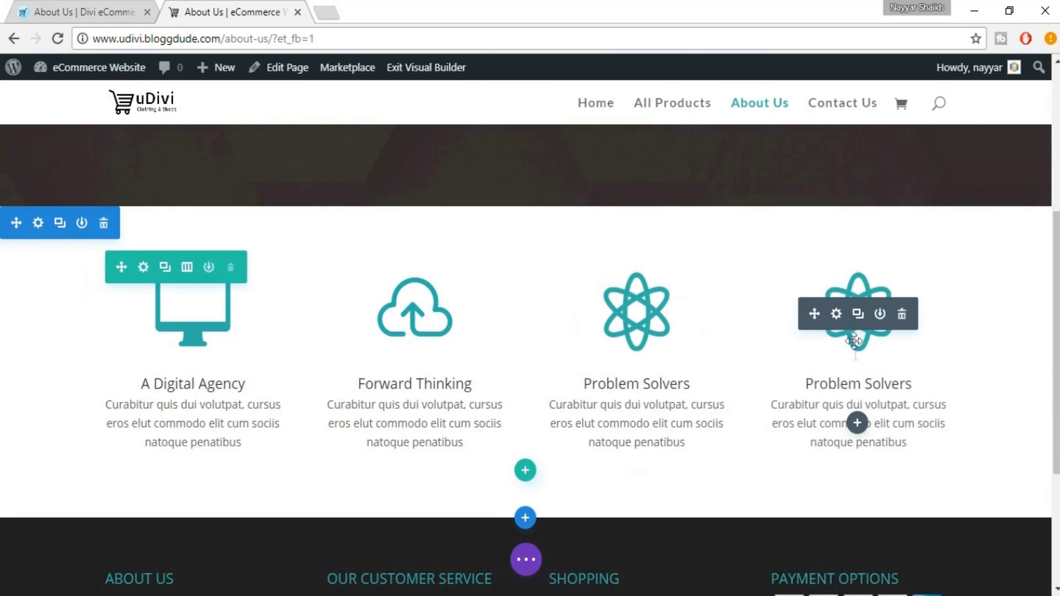
left_click(835, 315)
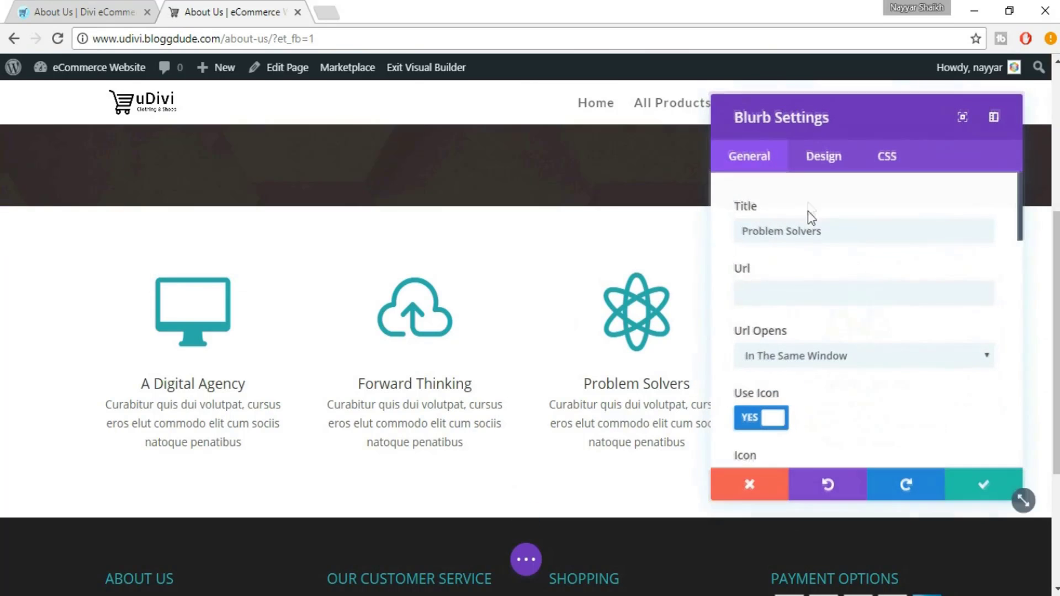
left_click_drag(866, 236, 727, 234)
type("Customer Support")
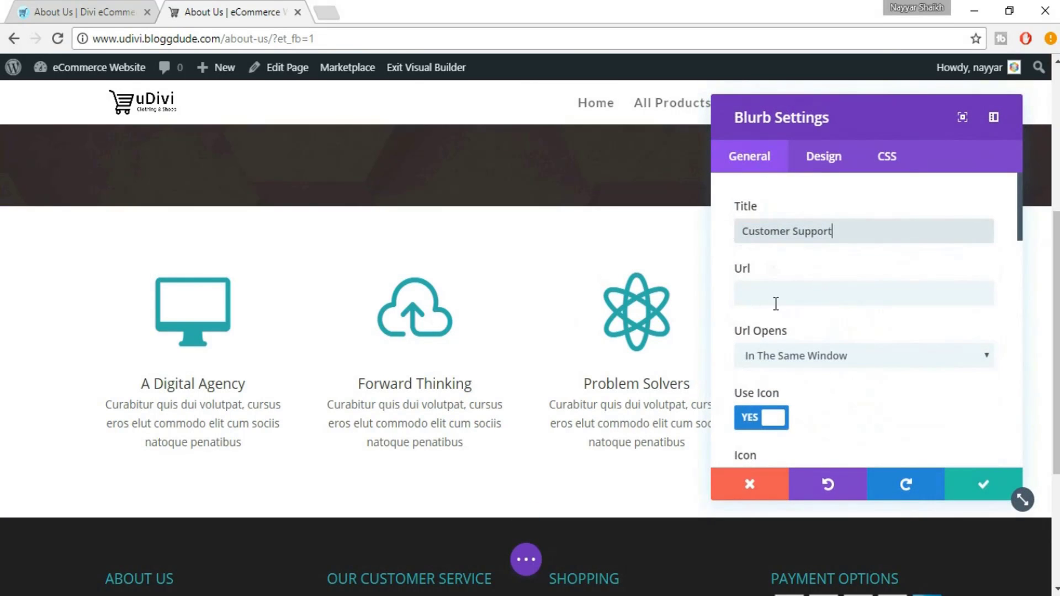
Give the Customer Support blurb a lifebuoy icon
left_click_drag(835, 111, 411, 112)
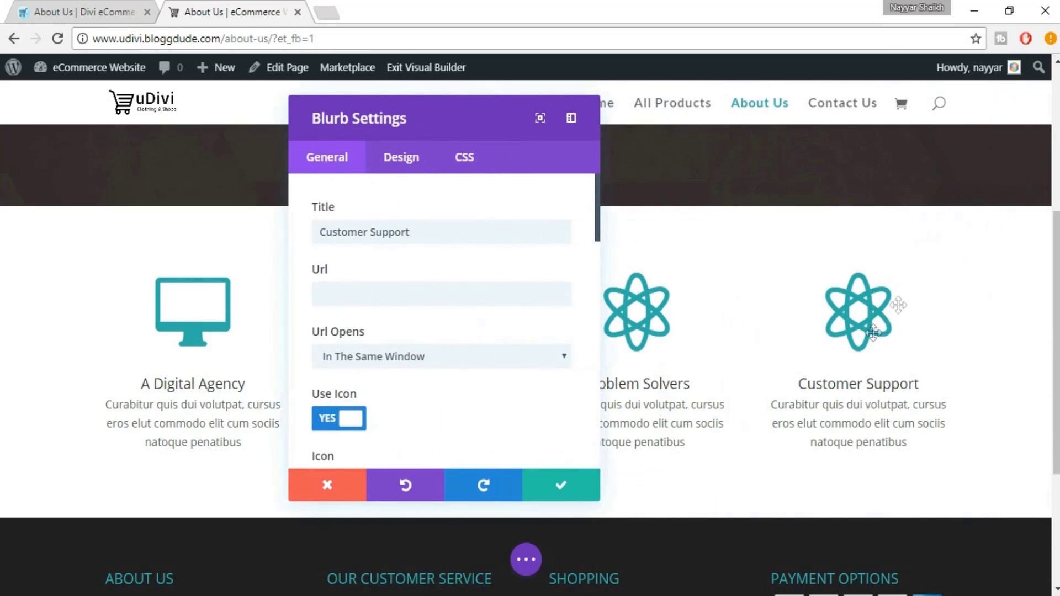
scroll(544, 339, "down", 3)
scroll(568, 339, "down", 2)
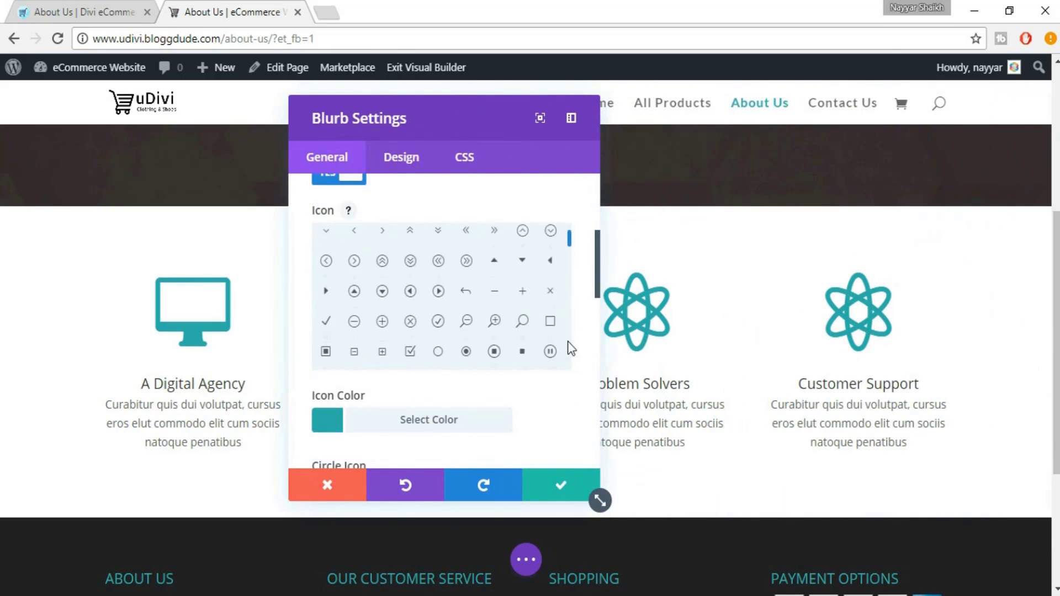
scroll(568, 341, "up", 2)
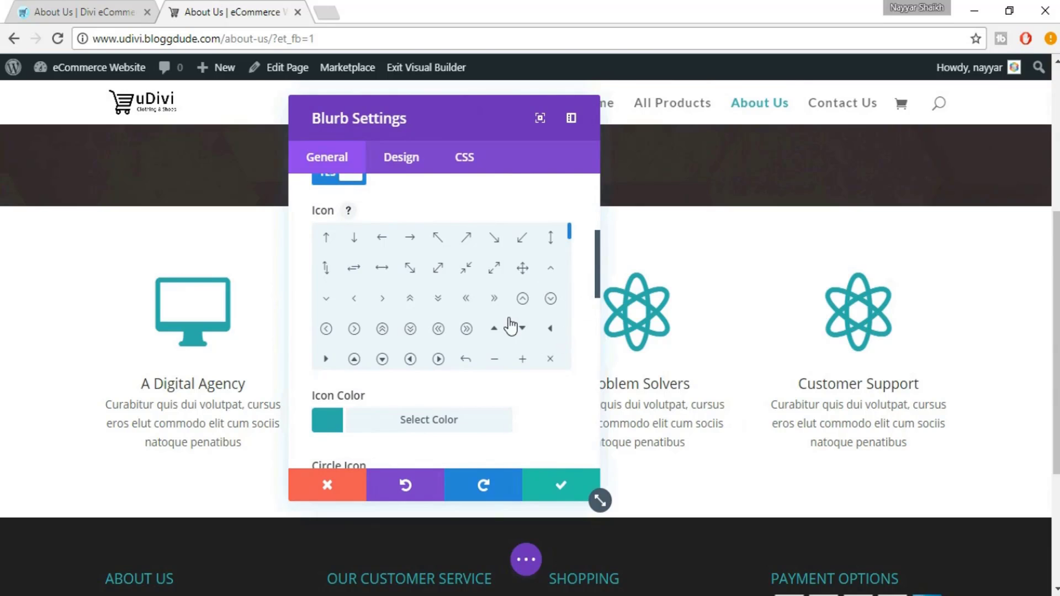
scroll(511, 318, "down", 5)
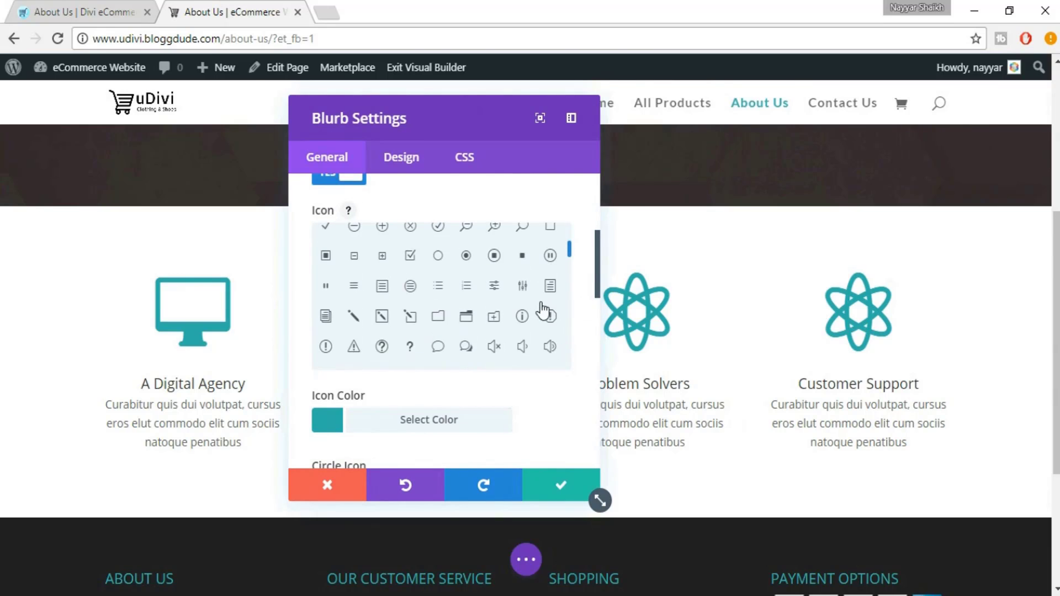
scroll(533, 308, "down", 3)
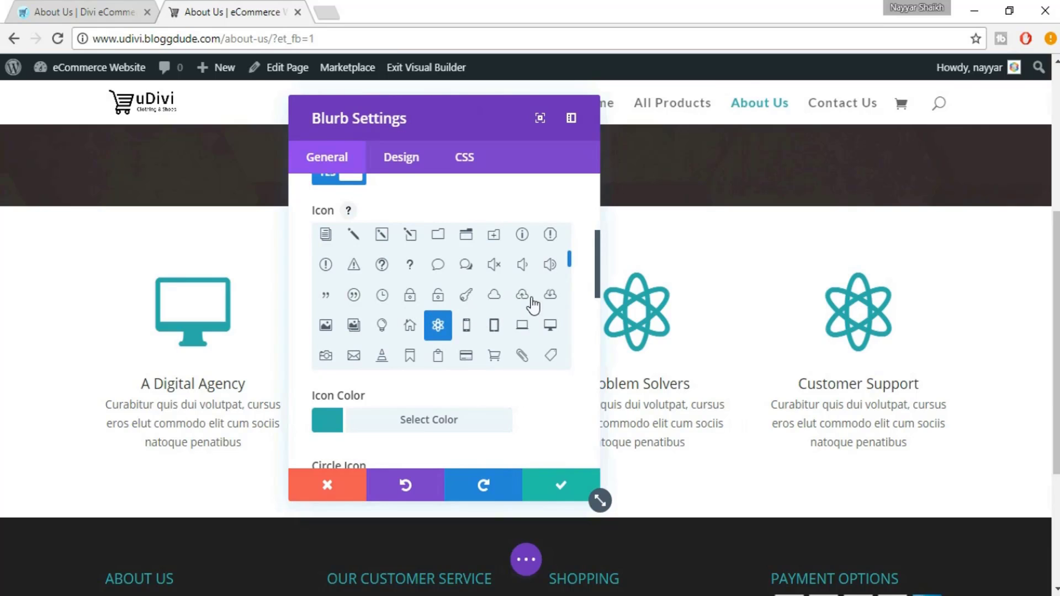
scroll(531, 322, "down", 1)
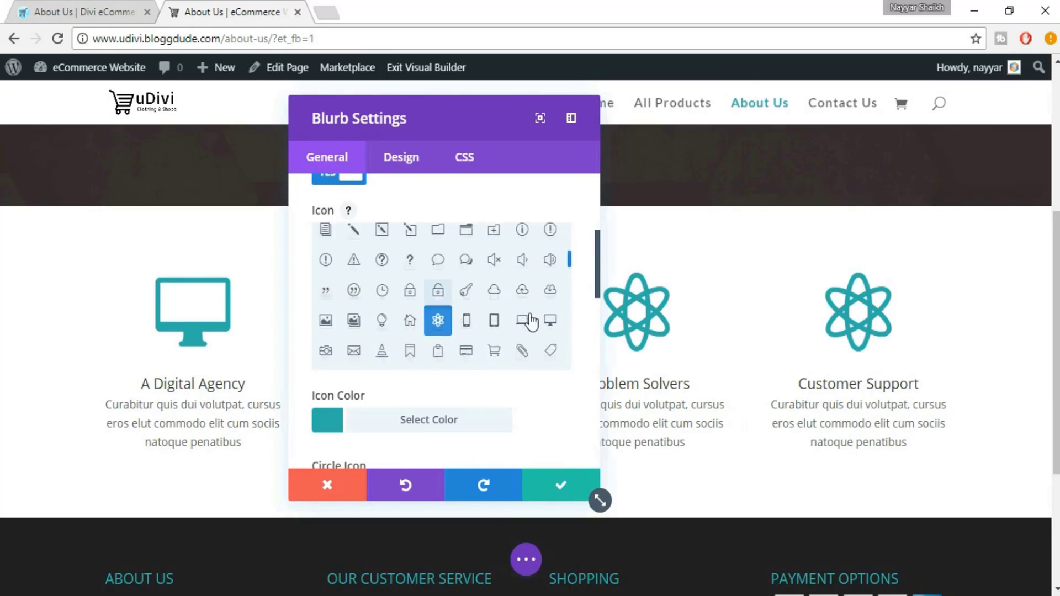
scroll(530, 322, "down", 3)
left_click(521, 335)
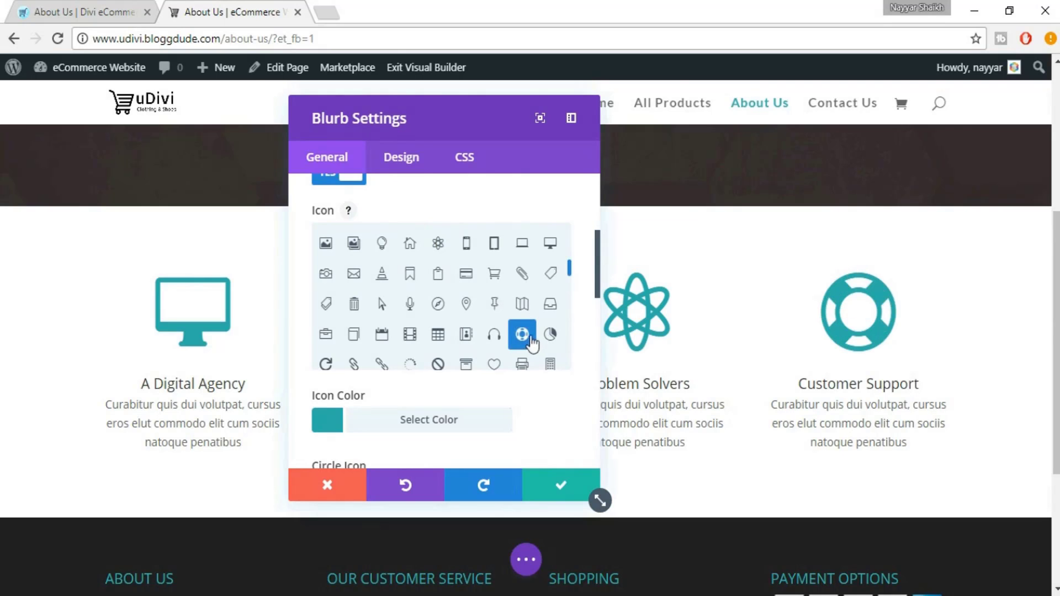
Save the Customer Support blurb settings and check the completed four-blurb row
left_click(561, 486)
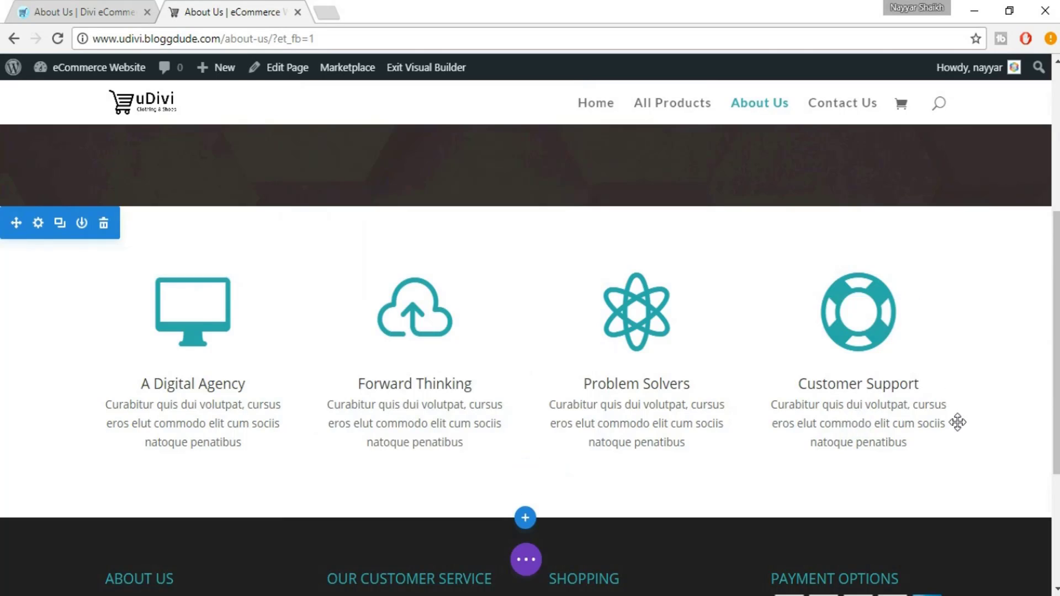
scroll(958, 421, "up", 3)
scroll(958, 422, "up", 1)
scroll(958, 423, "down", 4)
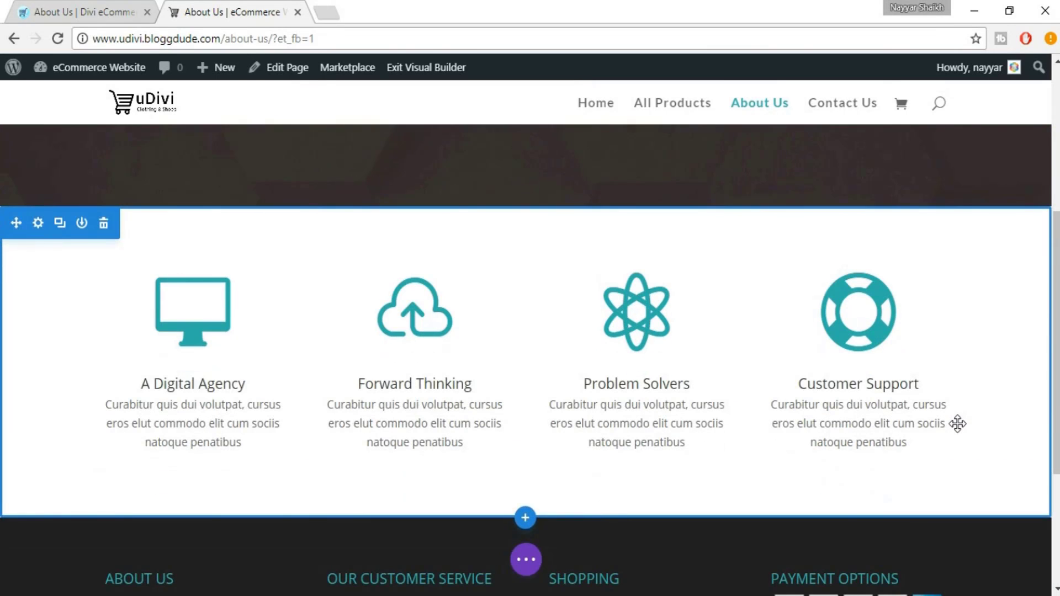
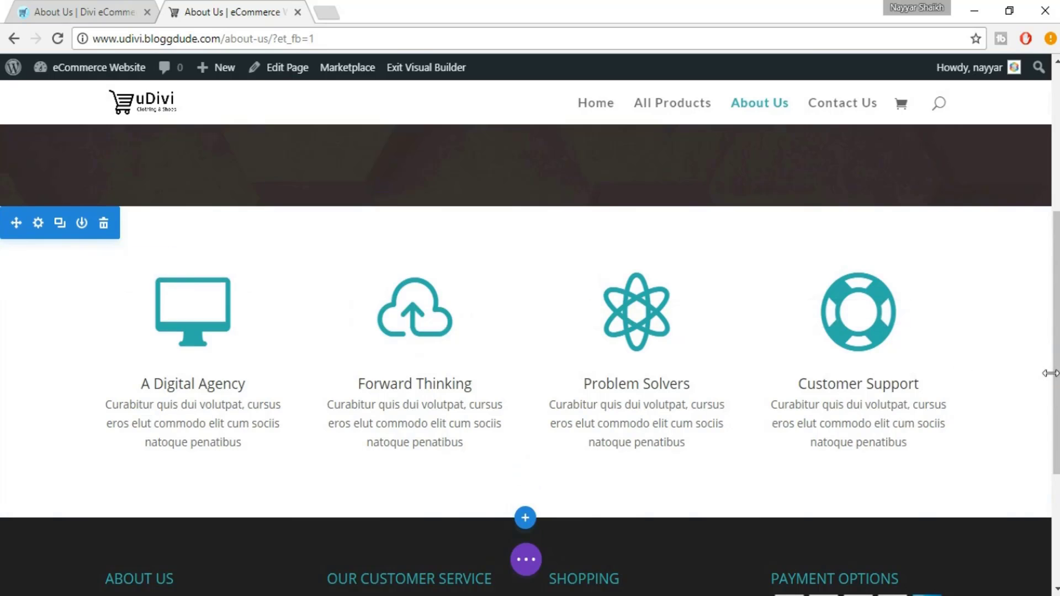
Shrink the blurb section's top padding to 14px and remove its bottom padding
scroll(752, 291, "up", 1)
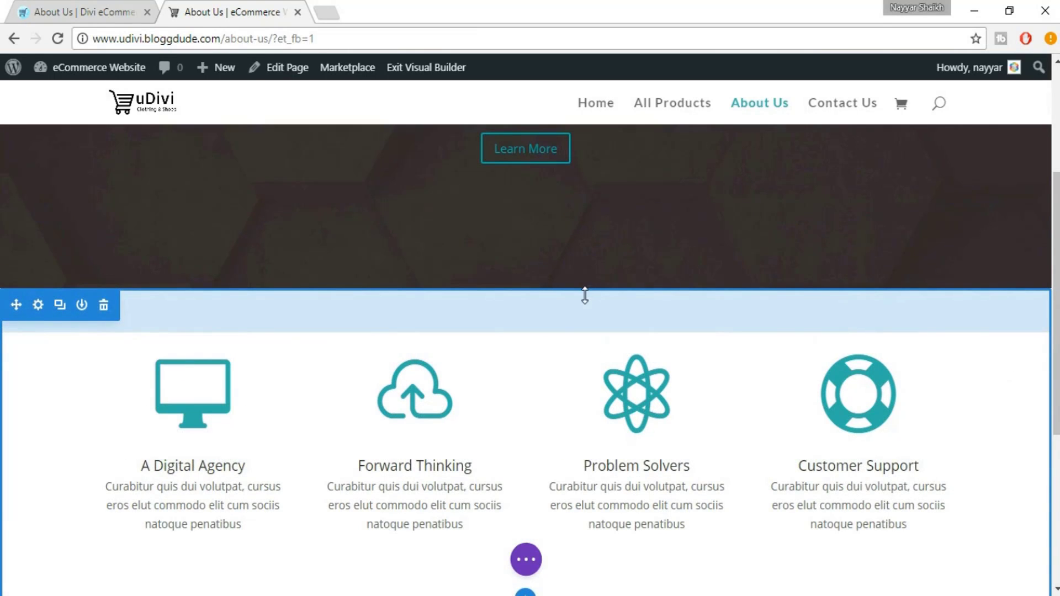
left_click_drag(584, 289, 587, 251)
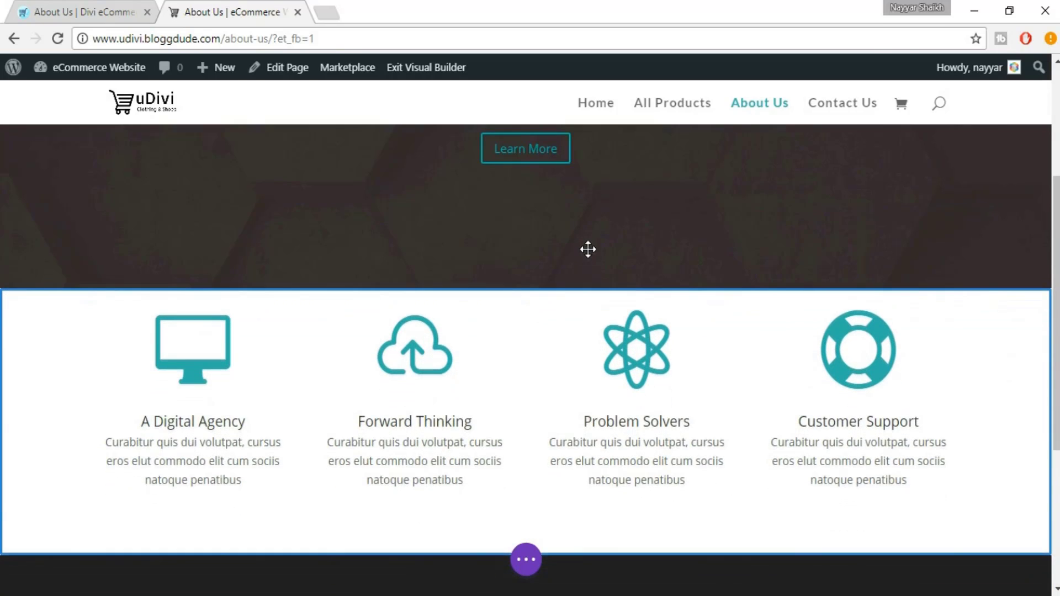
scroll(706, 302, "up", 5)
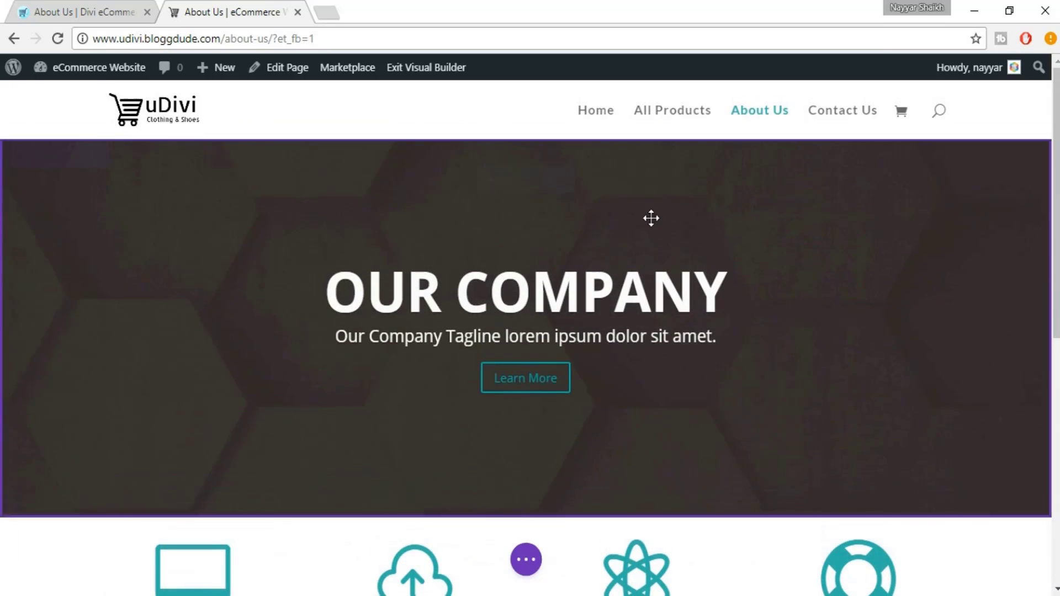
scroll(622, 392, "down", 6)
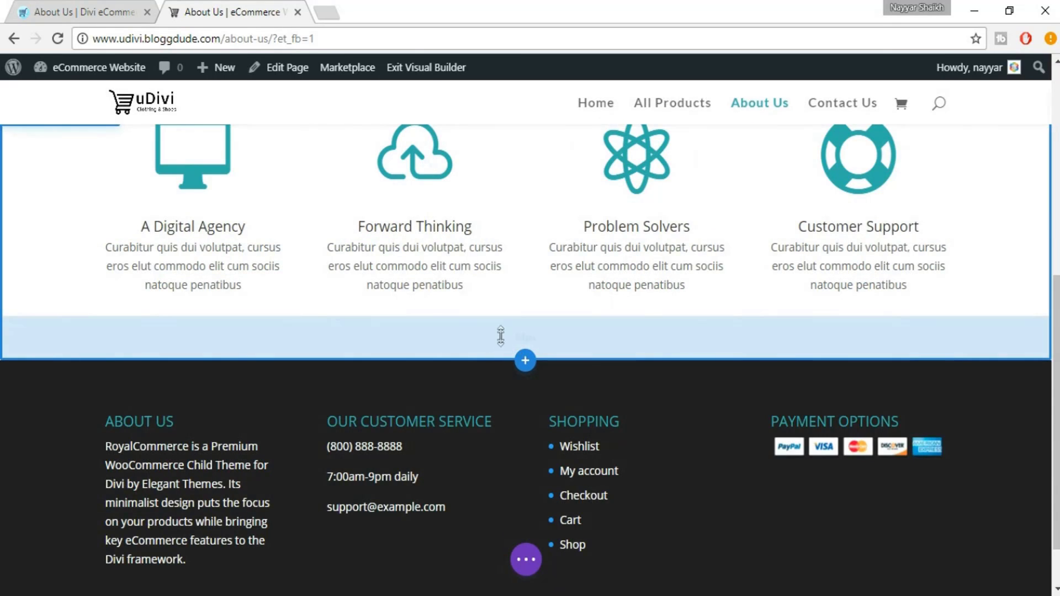
left_click_drag(501, 336, 500, 302)
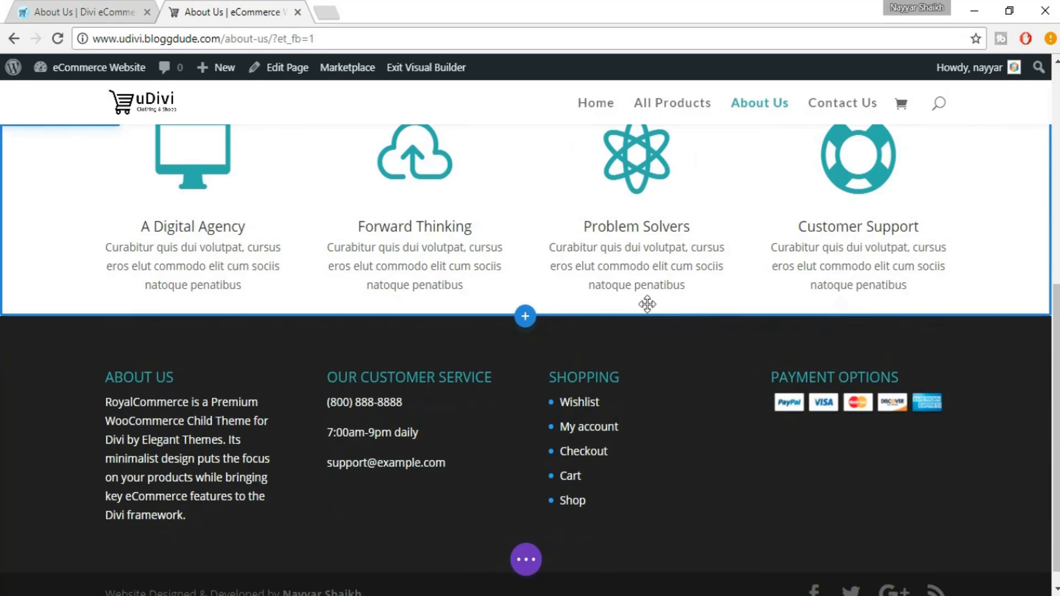
scroll(886, 329, "up", 3)
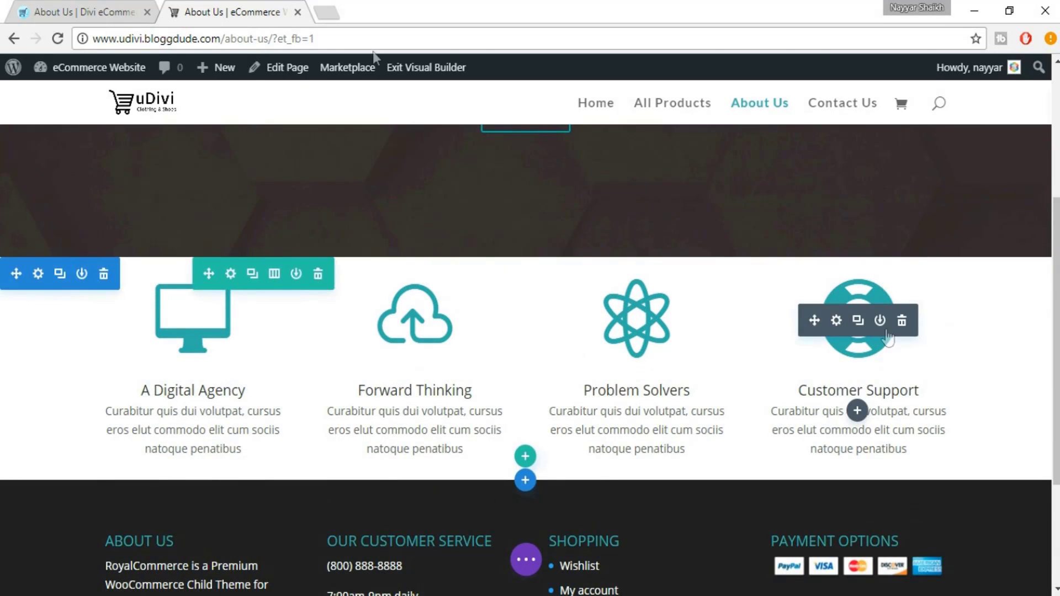
scroll(911, 374, "up", 3)
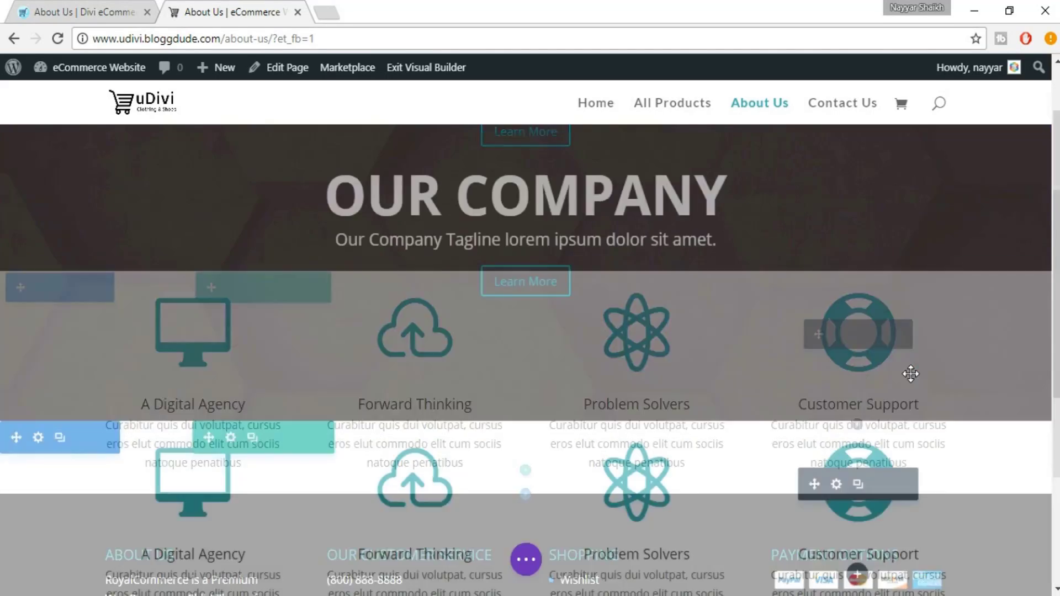
Save the About Us page and compare it with the eDivi reference page
left_click(526, 559)
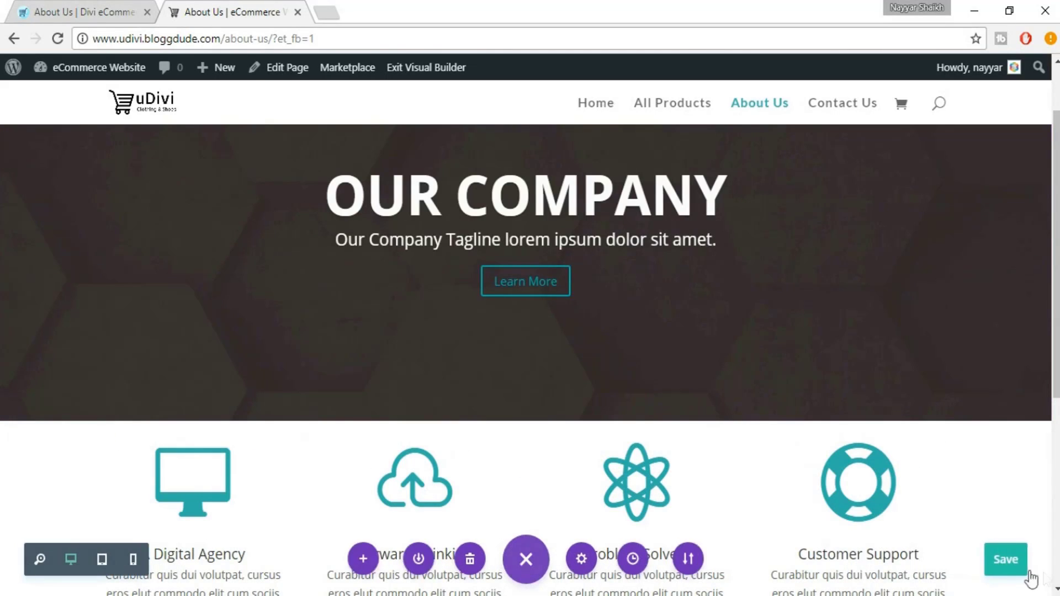
left_click(1008, 564)
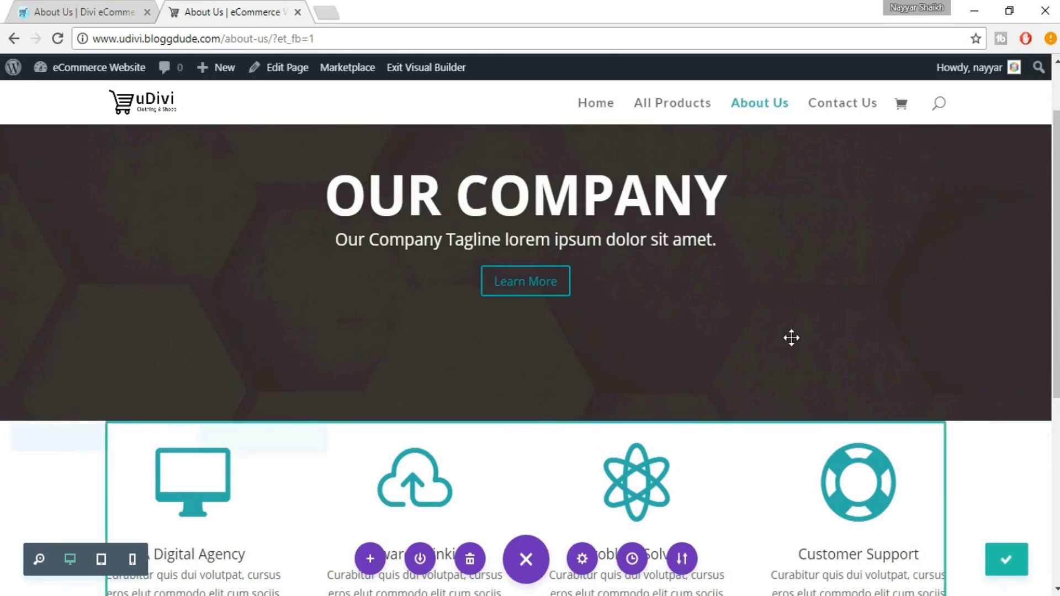
key("ctrl+Tab")
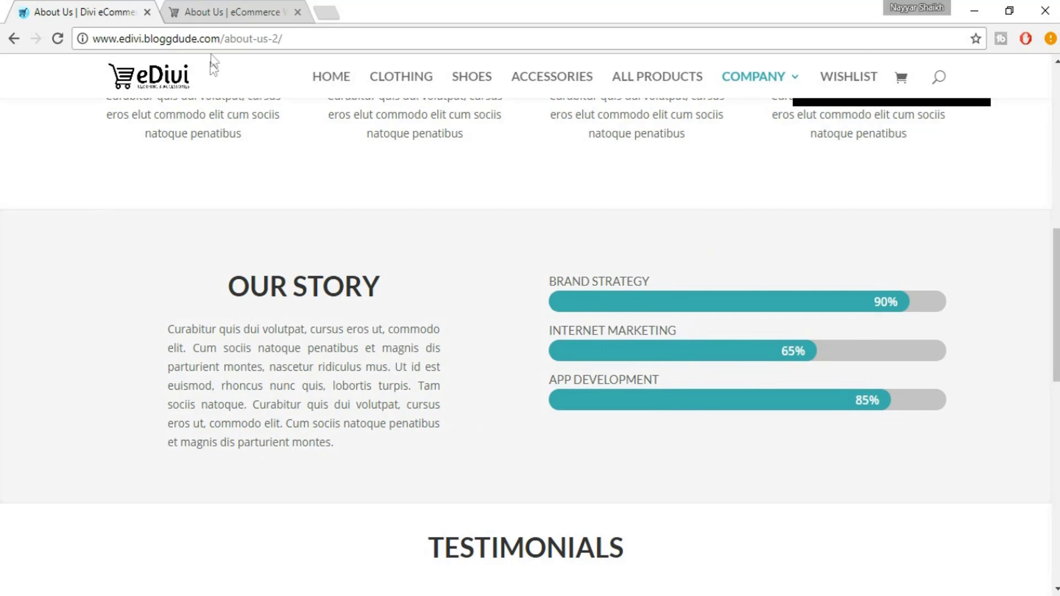
left_click(232, 7)
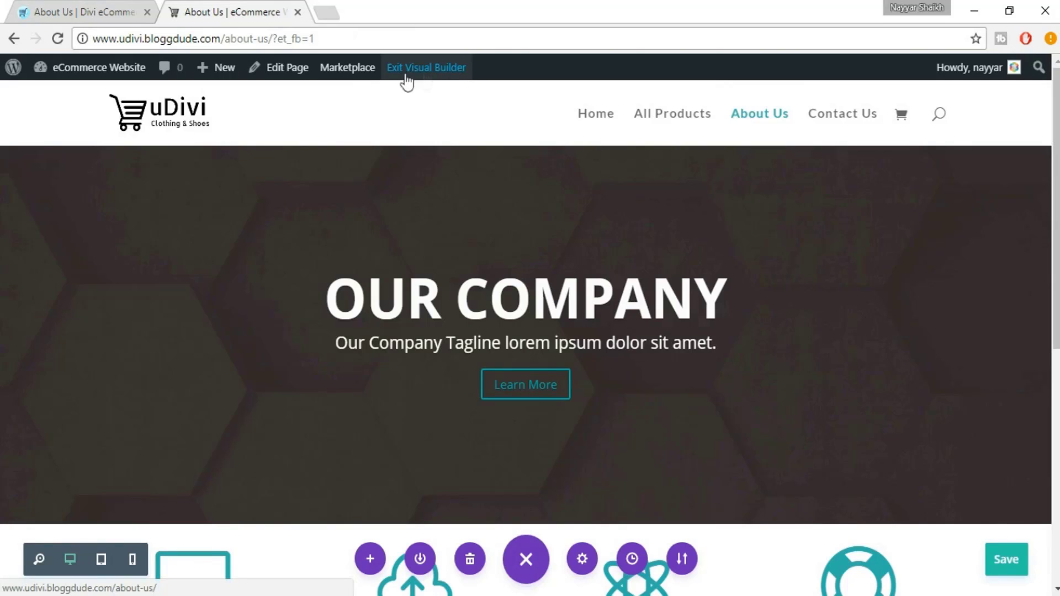
scroll(679, 277, "down", 6)
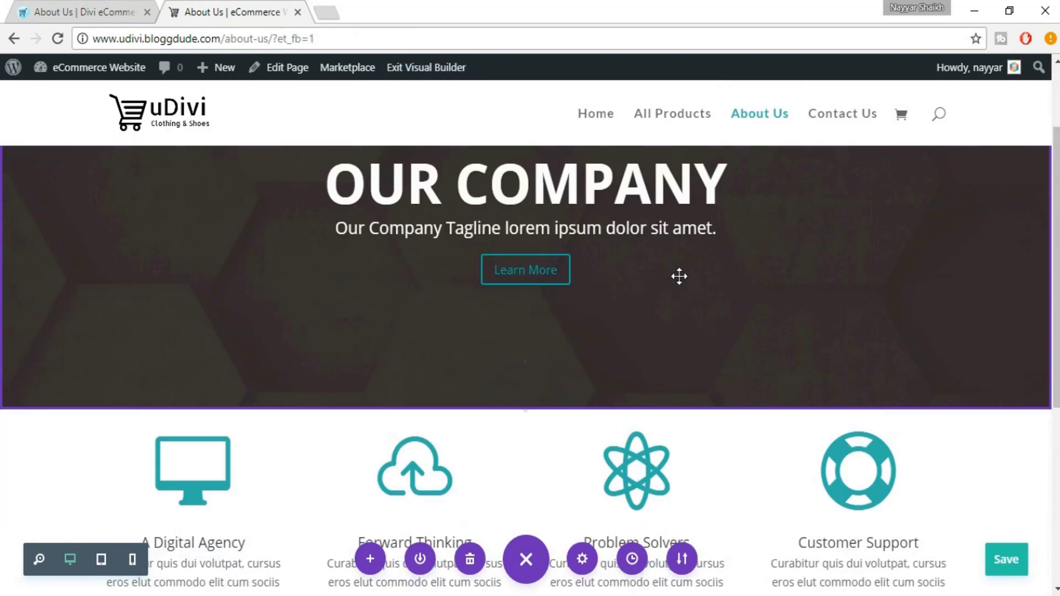
scroll(681, 276, "down", 2)
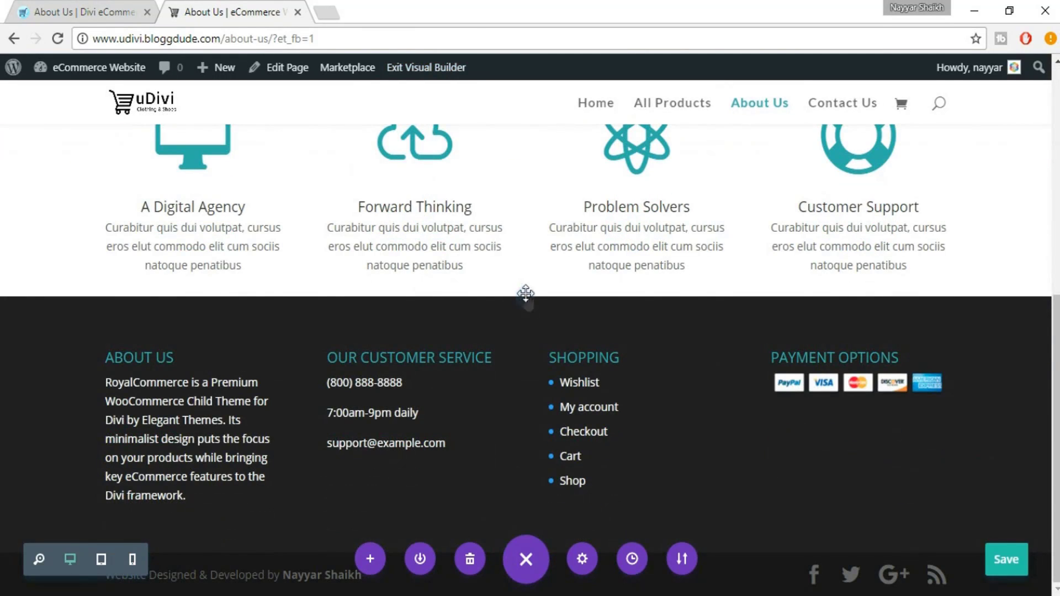
Insert a regular two-column section above the footer with a Call To Action module in the left column
left_click(526, 299)
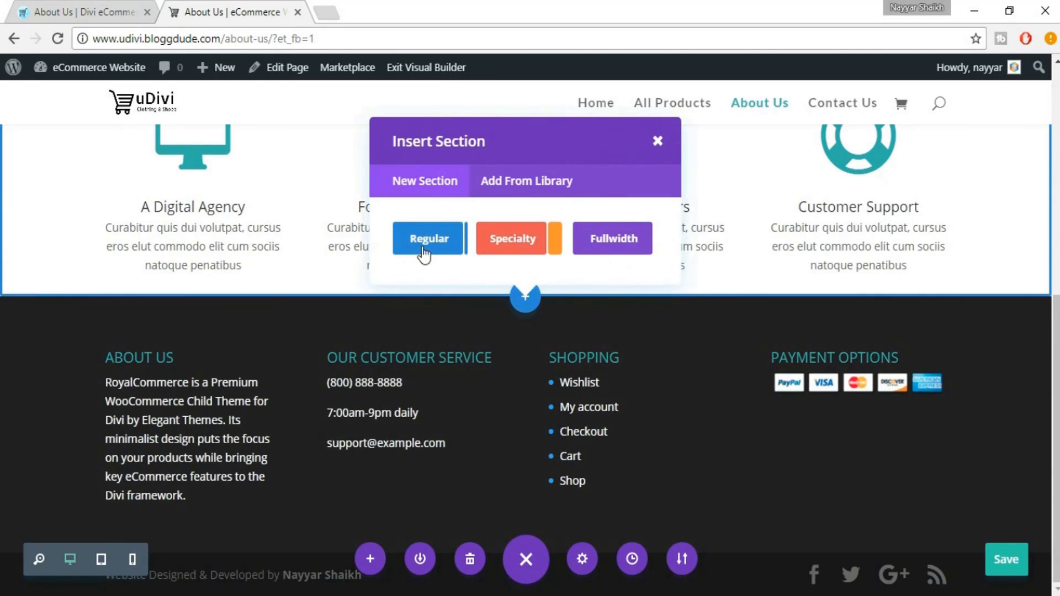
left_click(429, 248)
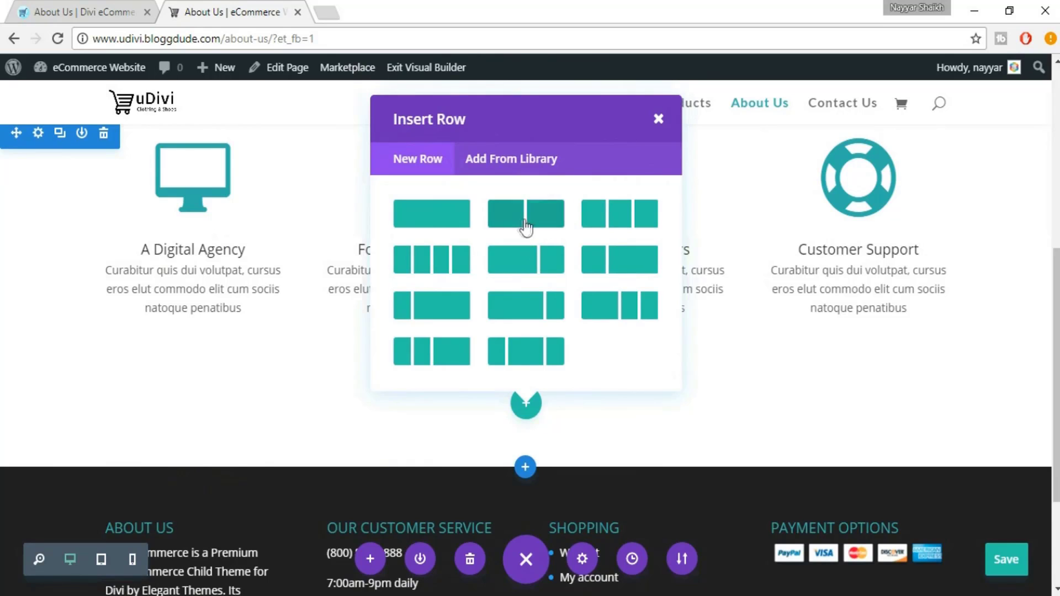
left_click(521, 223)
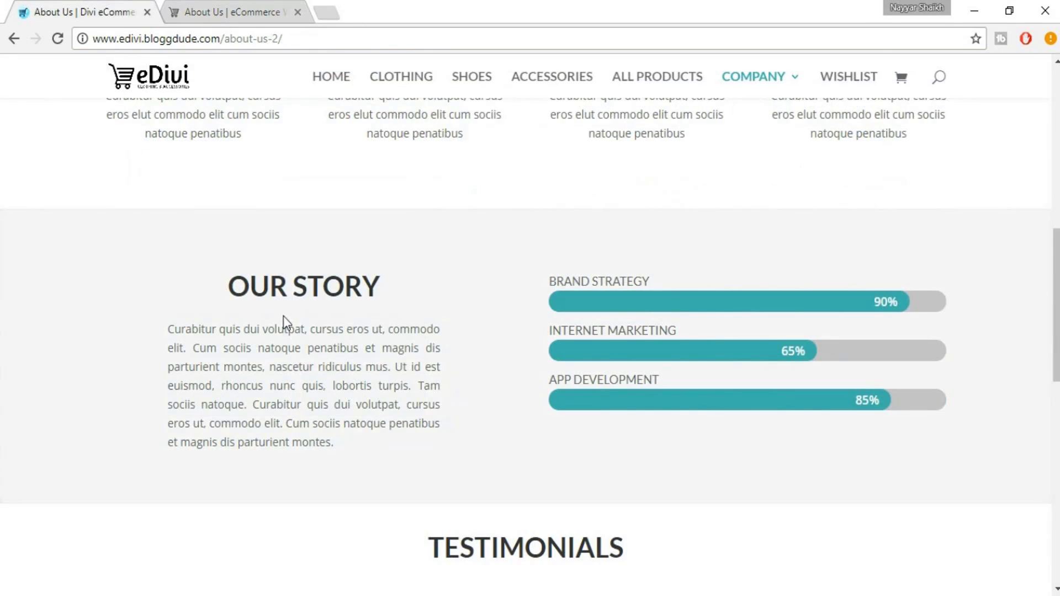
left_click(217, 12)
type("call")
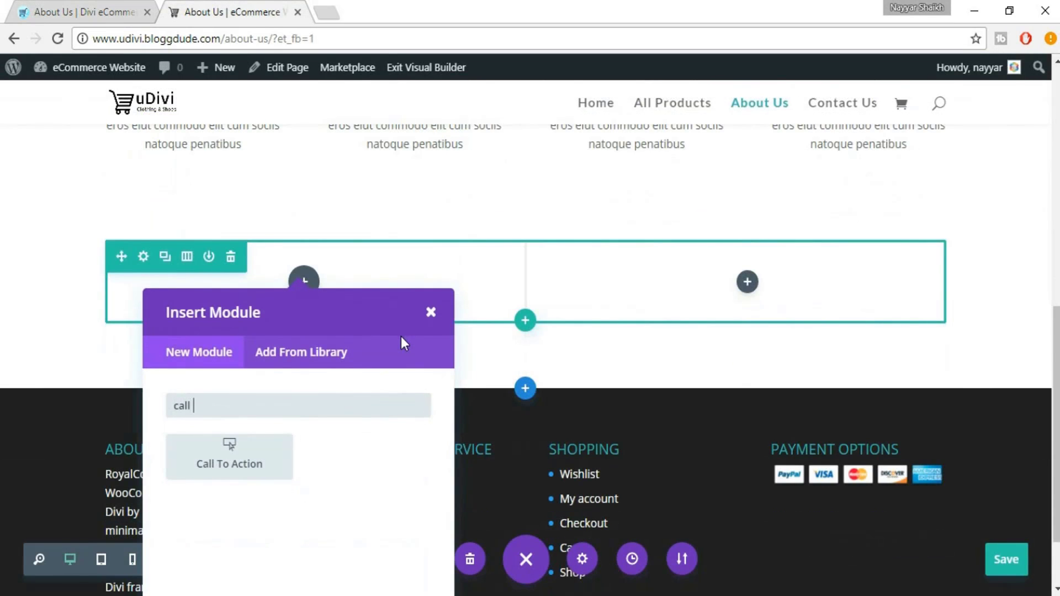
left_click(243, 459)
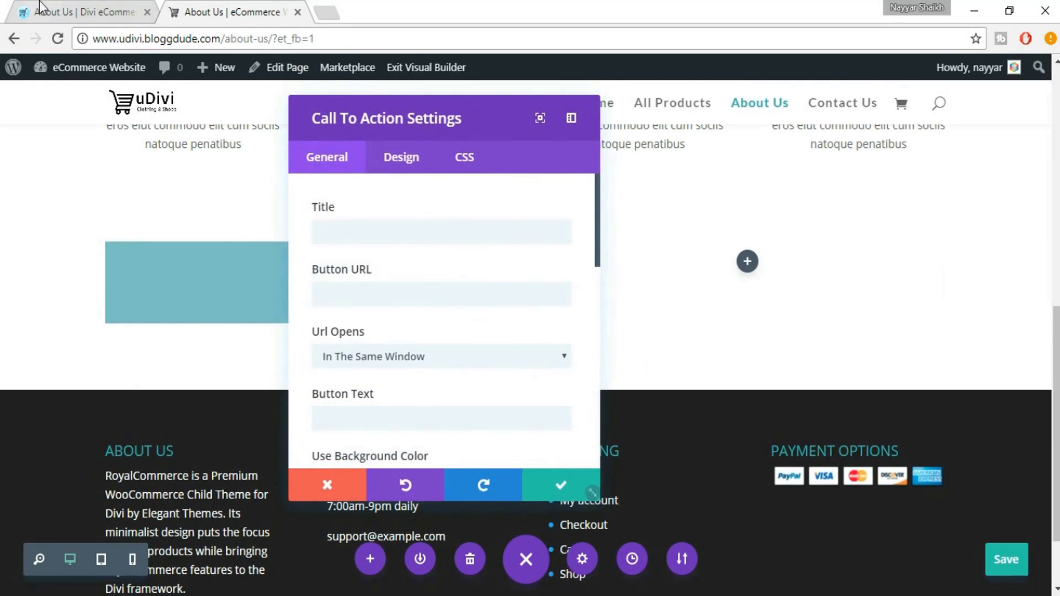
Enter OUR STORY as the Call To Action module's title
left_click(40, 7)
left_click(223, 7)
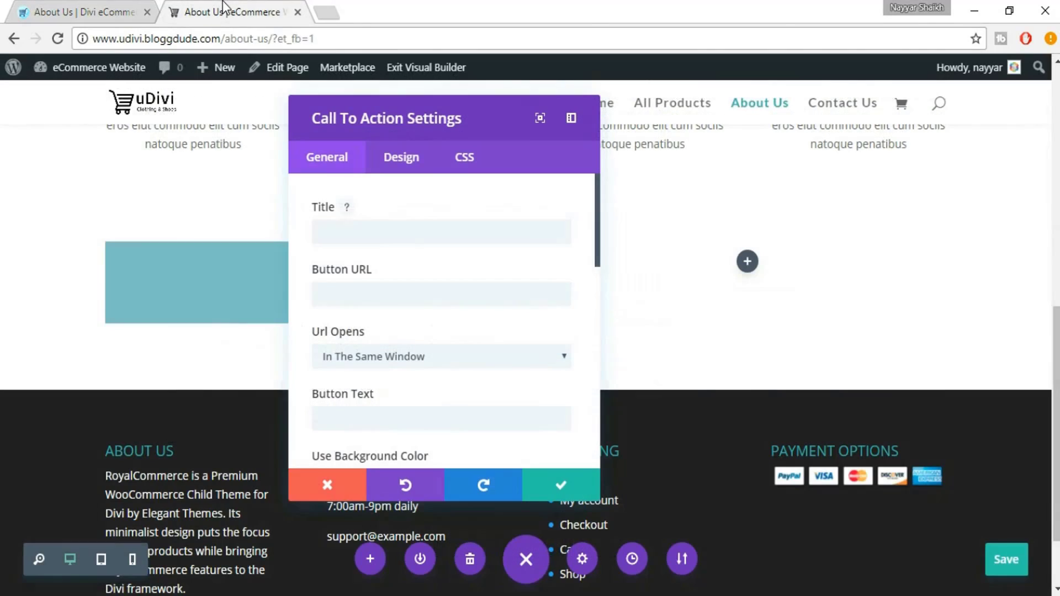
left_click(434, 229)
type("OUR S")
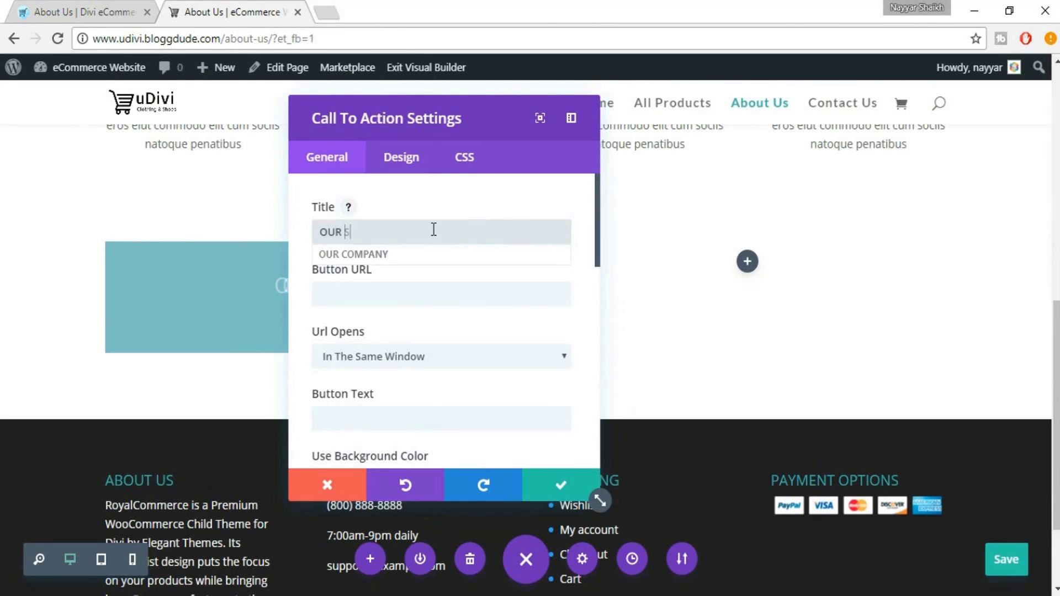
type("TORY")
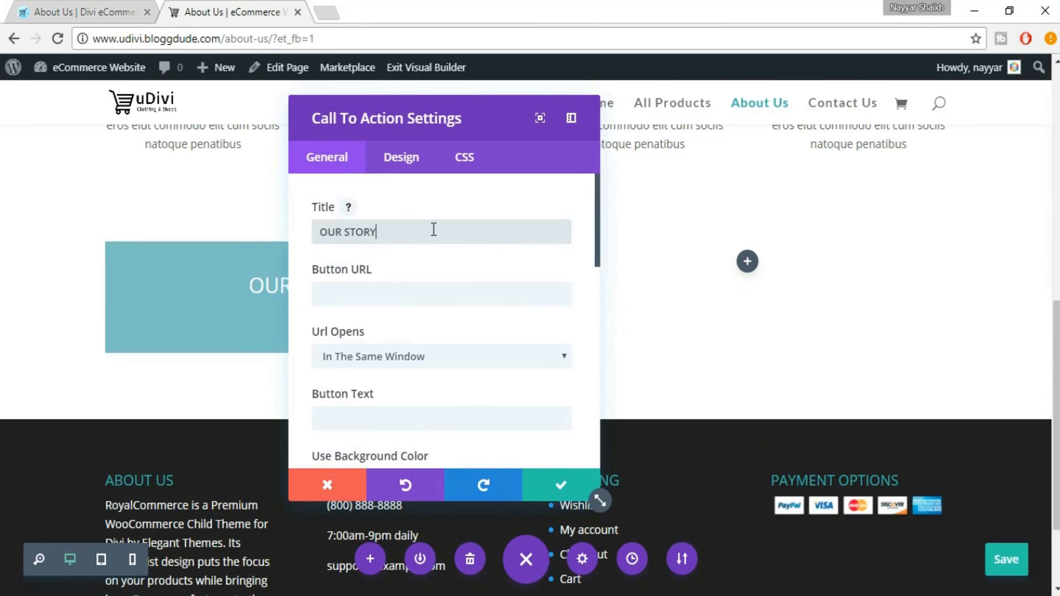
left_click_drag(474, 124, 708, 124)
Copy the Our Story paragraph from the eDivi reference page into the module's body content
left_click(40, 6)
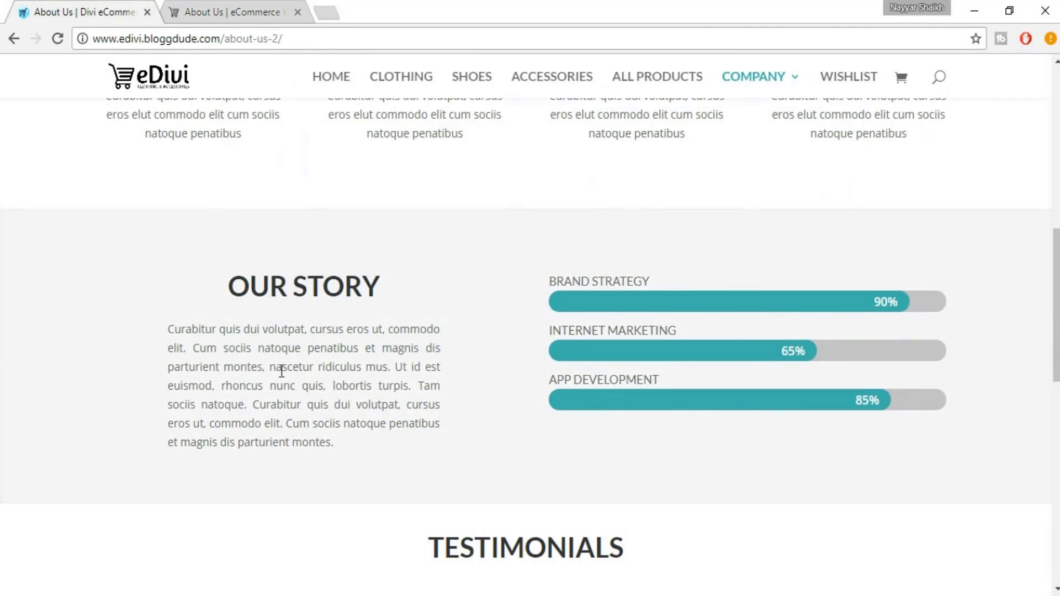
left_click_drag(166, 329, 363, 448)
key("ctrl+c")
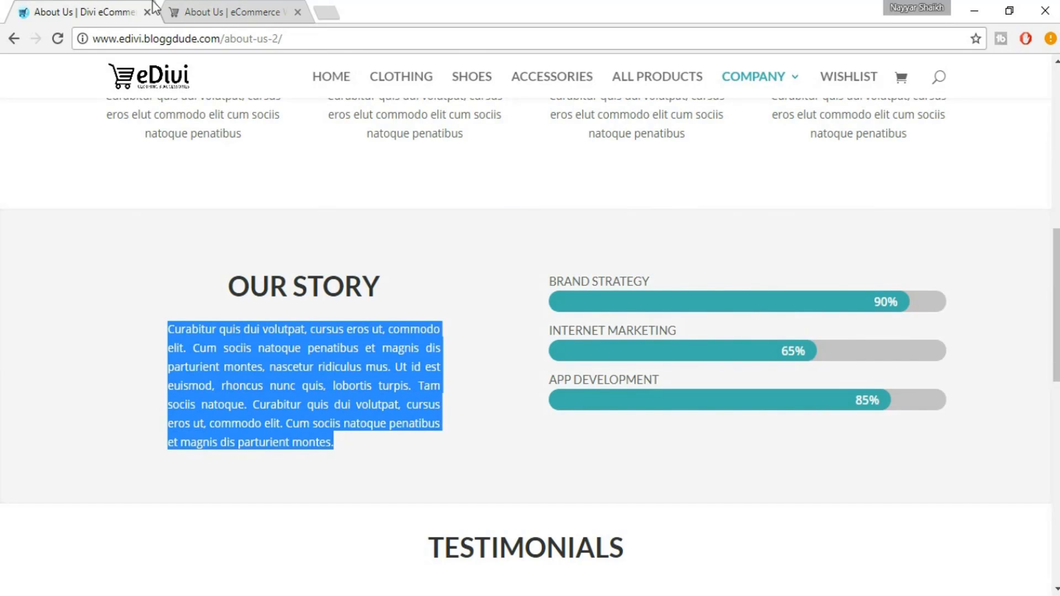
left_click(198, 6)
scroll(671, 354, "down", 10)
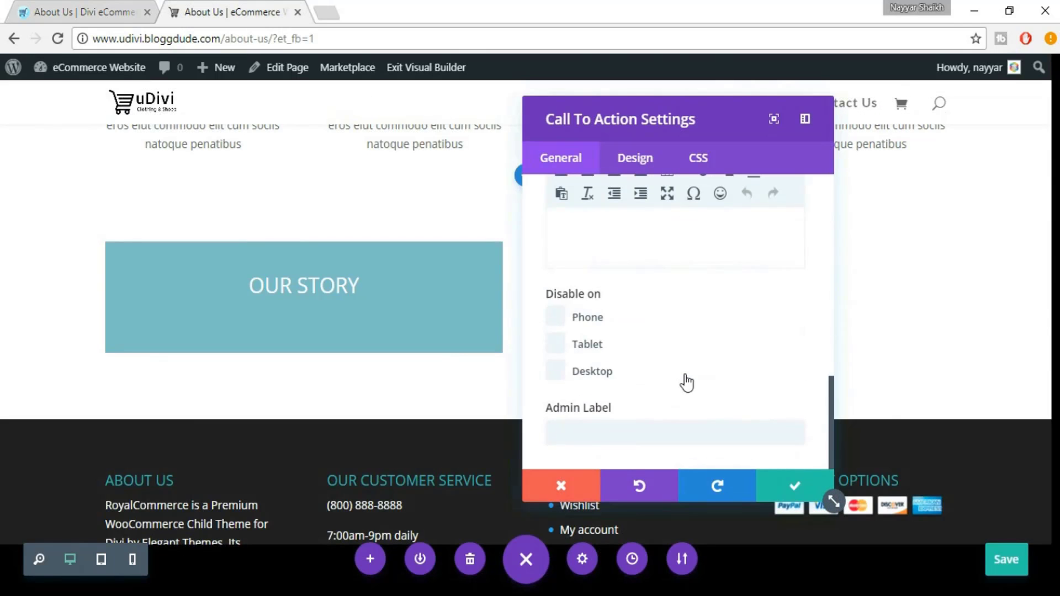
left_click(644, 247)
key("ctrl+v")
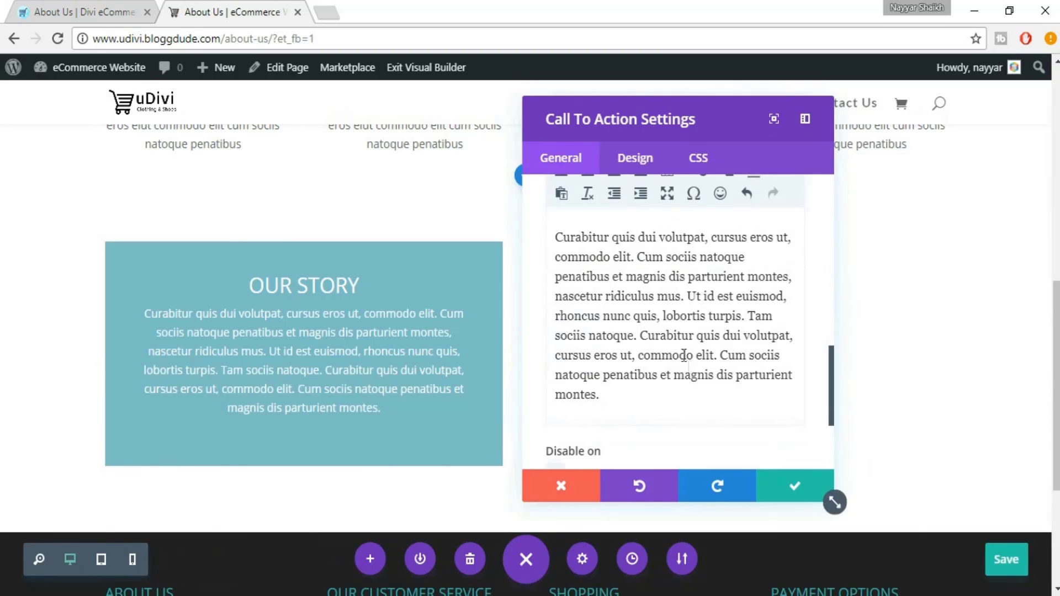
left_click(86, 10)
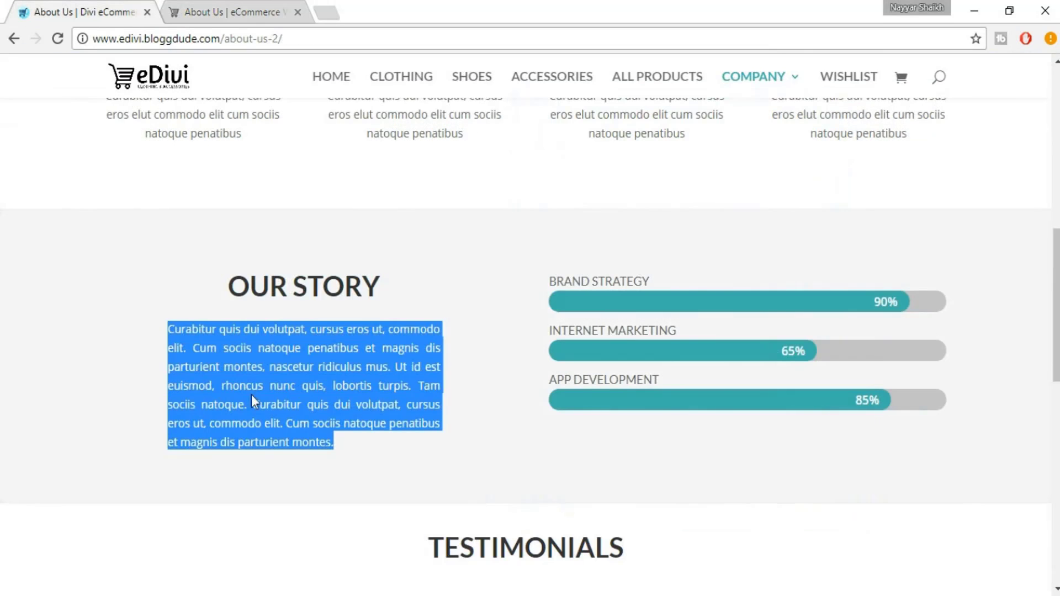
left_click(210, 383)
left_click_drag(169, 327, 332, 442)
left_click(346, 446)
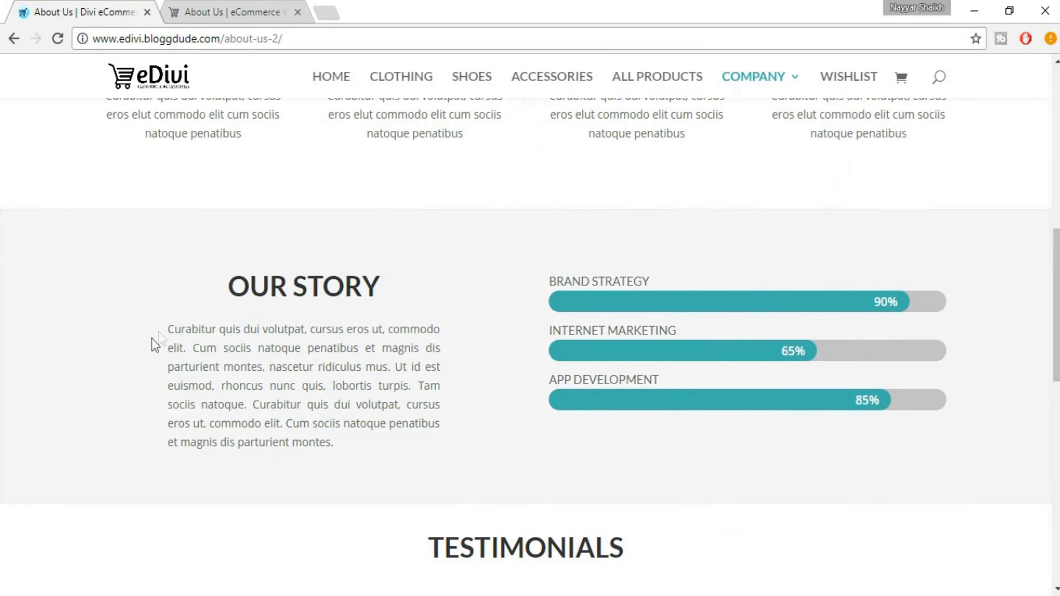
left_click(171, 10)
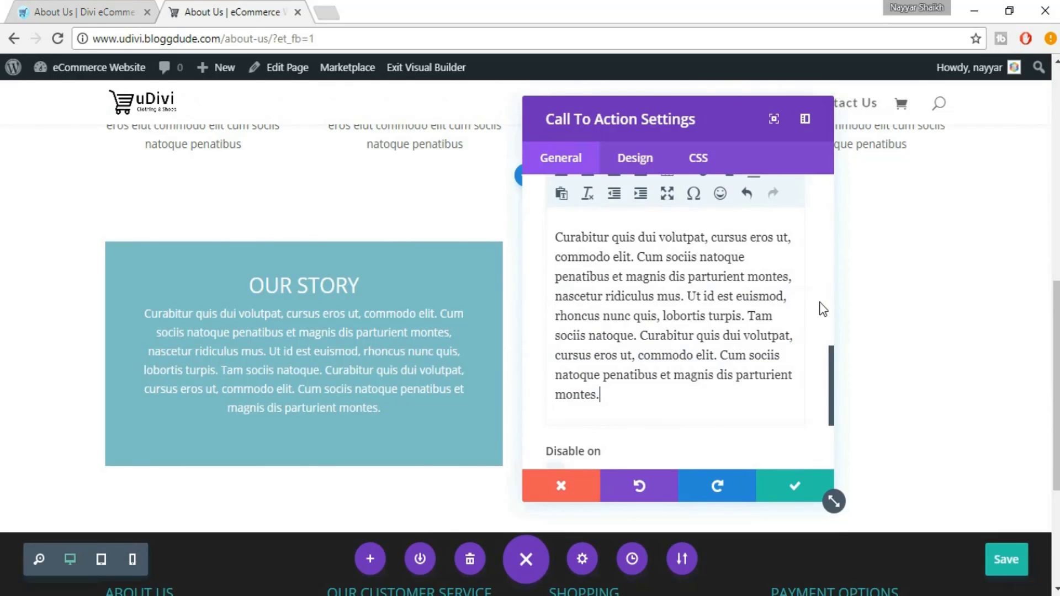
scroll(795, 337, "up", 3)
Justify the Our Story body paragraph
scroll(793, 334, "down", 2)
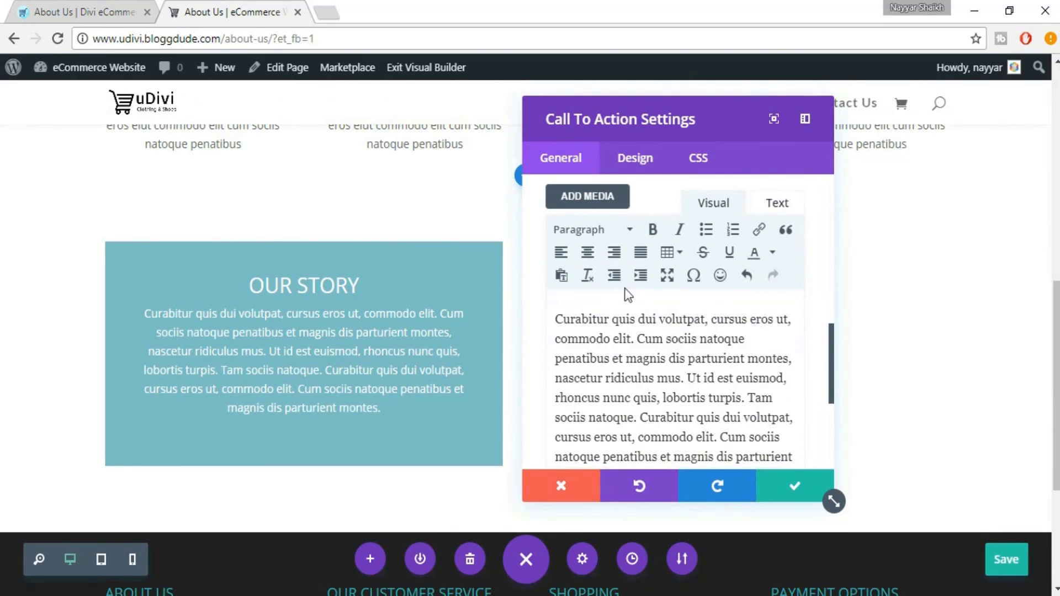
key("ctrl+a")
left_click(641, 254)
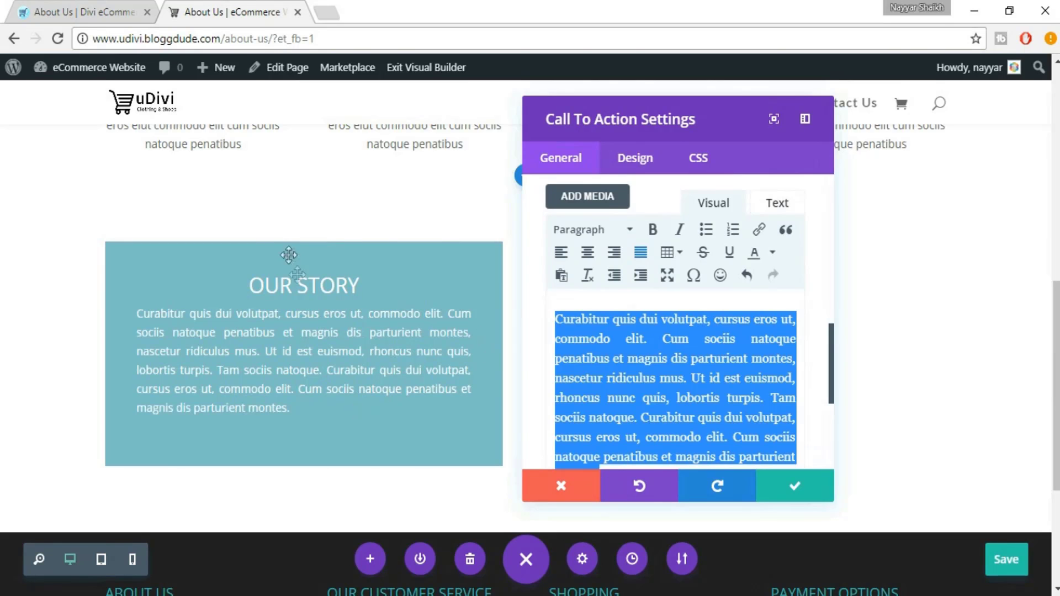
left_click(101, 6)
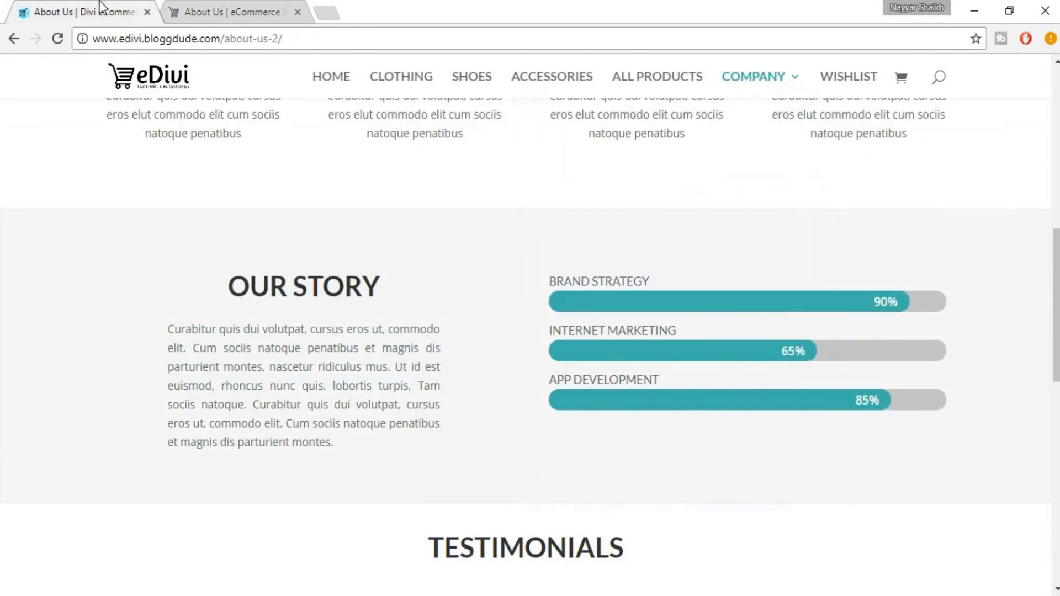
left_click(184, 7)
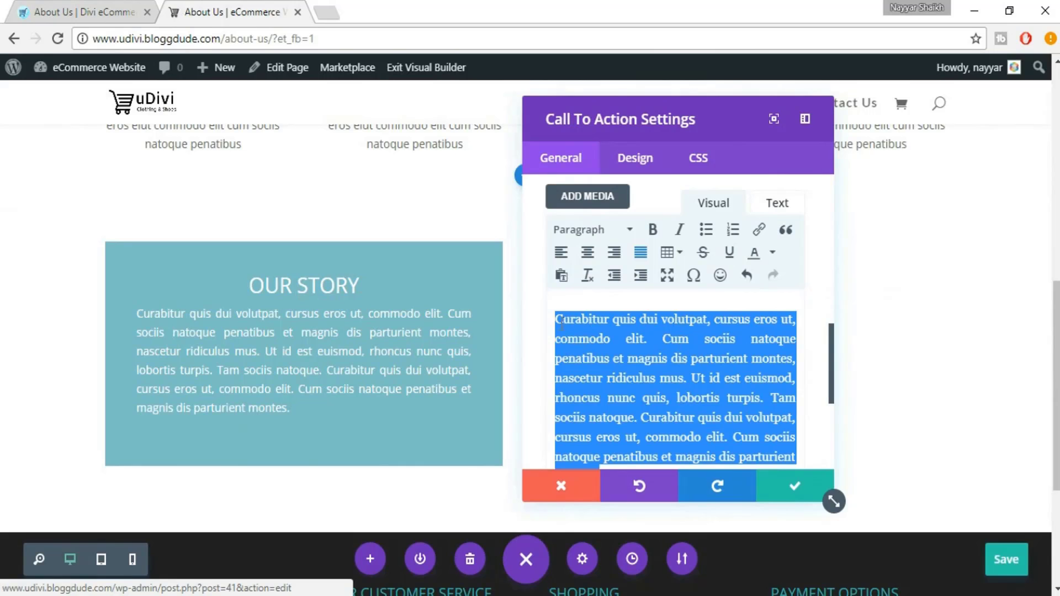
left_click(128, 3)
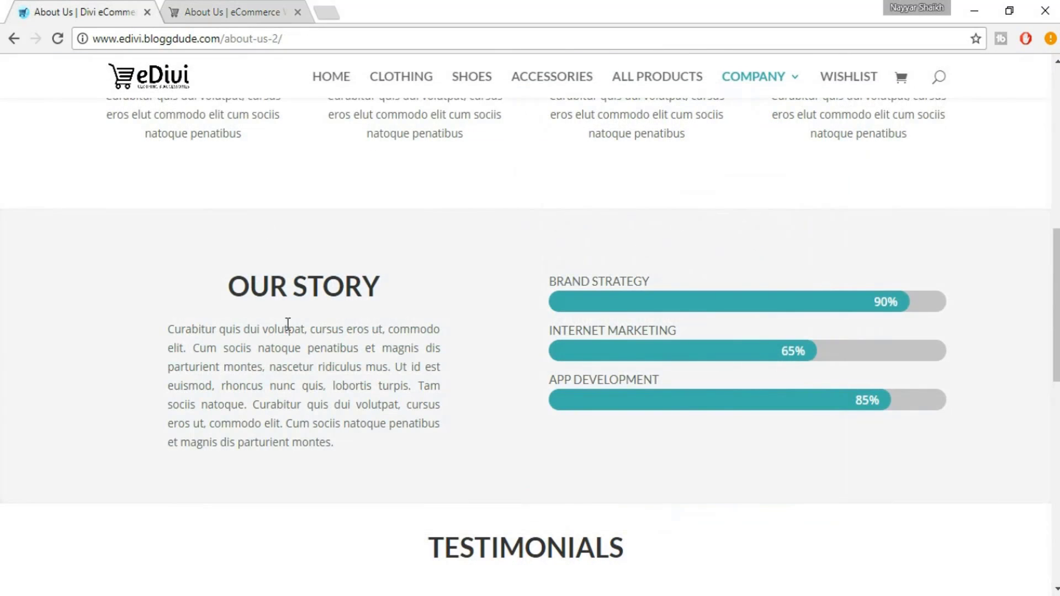
left_click(264, 1)
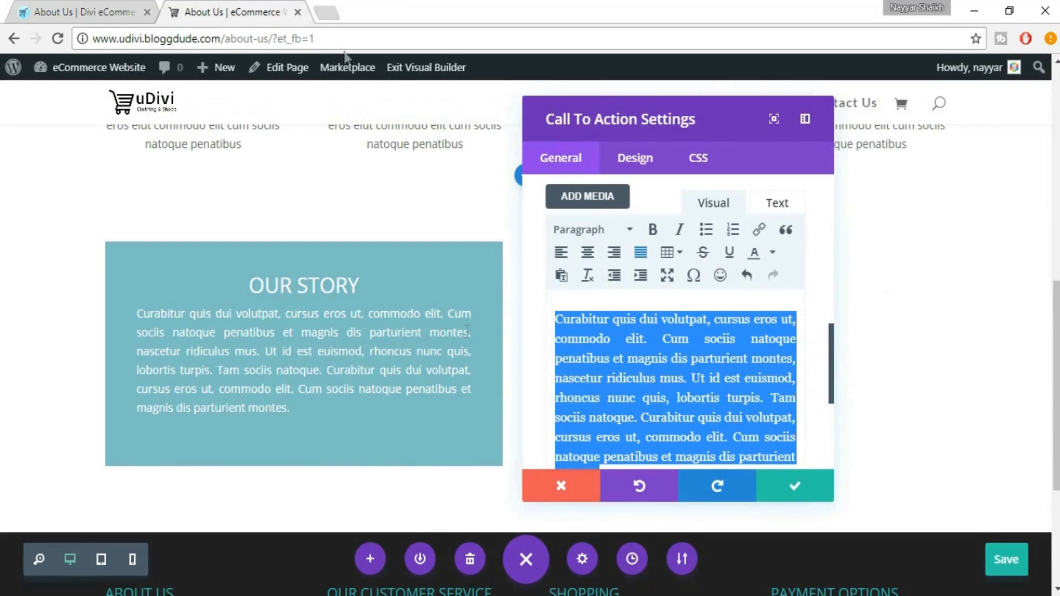
Add two empty lines above the Our Story paragraph
left_click(553, 322)
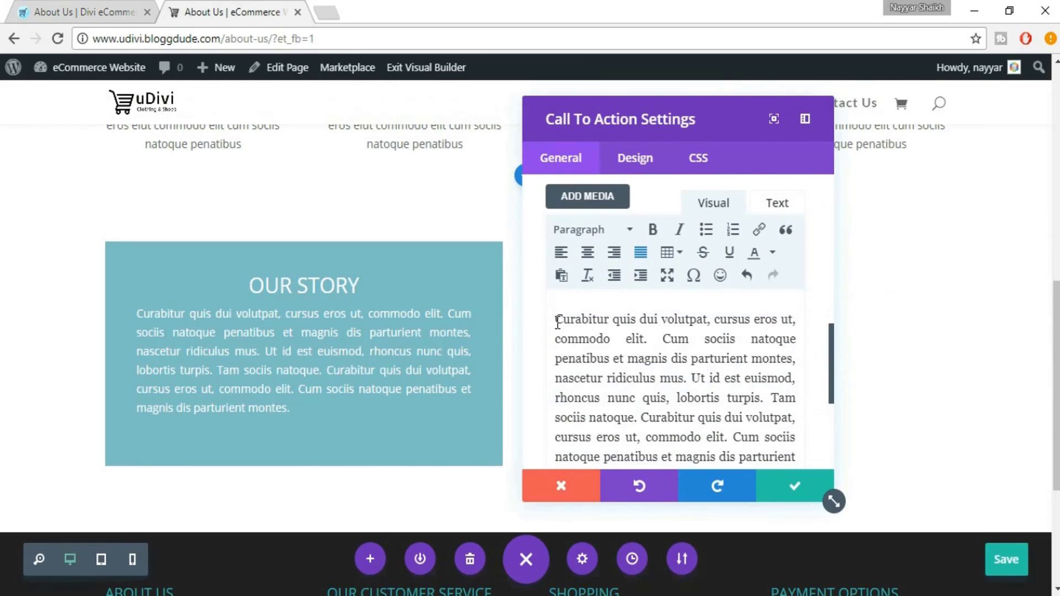
key("Return")
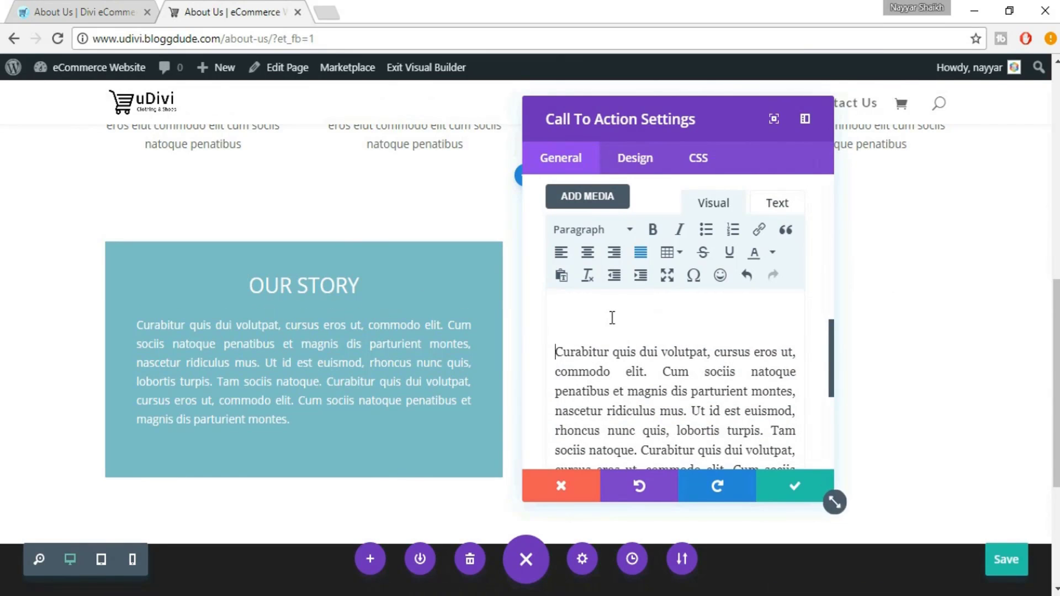
key("Return")
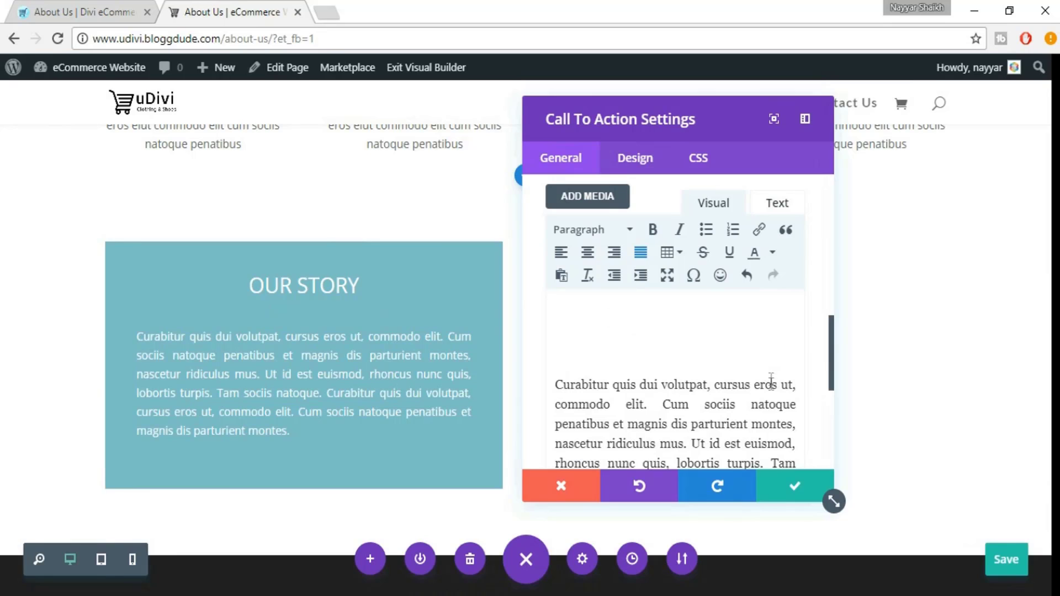
left_click(100, 1)
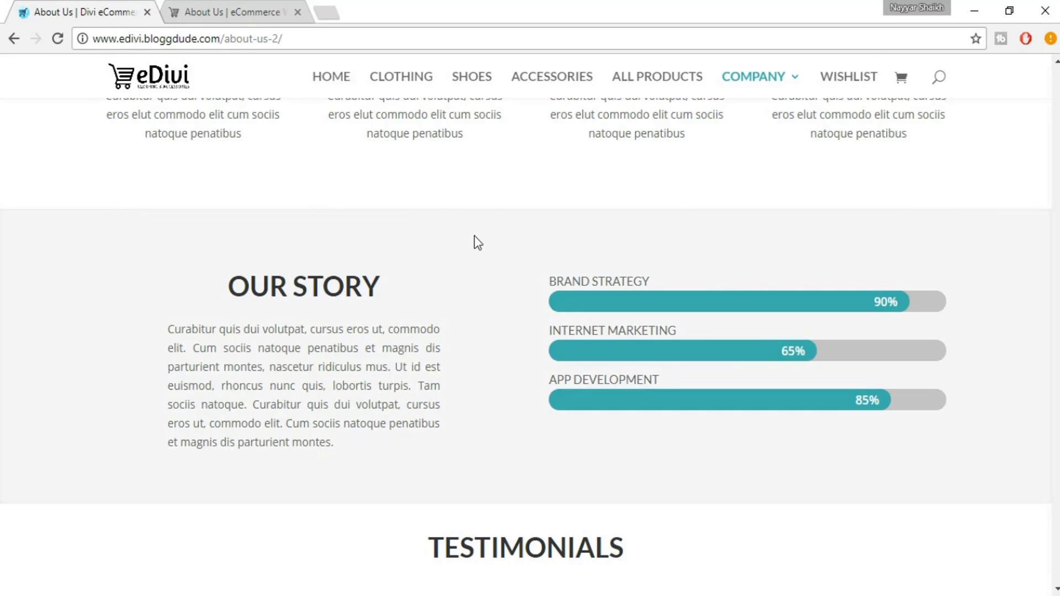
left_click(234, 4)
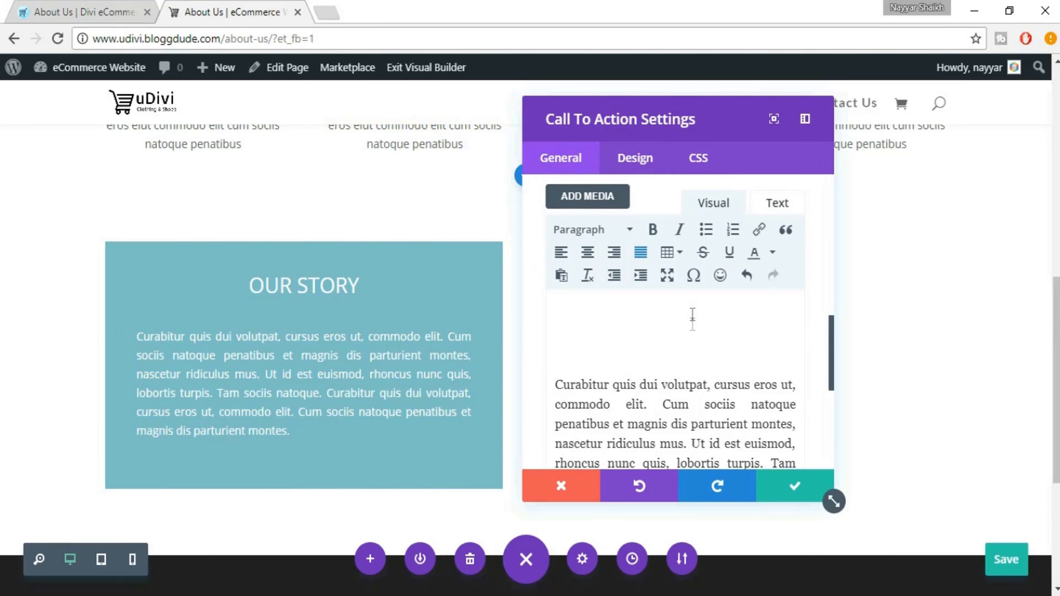
Turn off the Our Story box's background colour and save the module settings
scroll(819, 240, "up", 5)
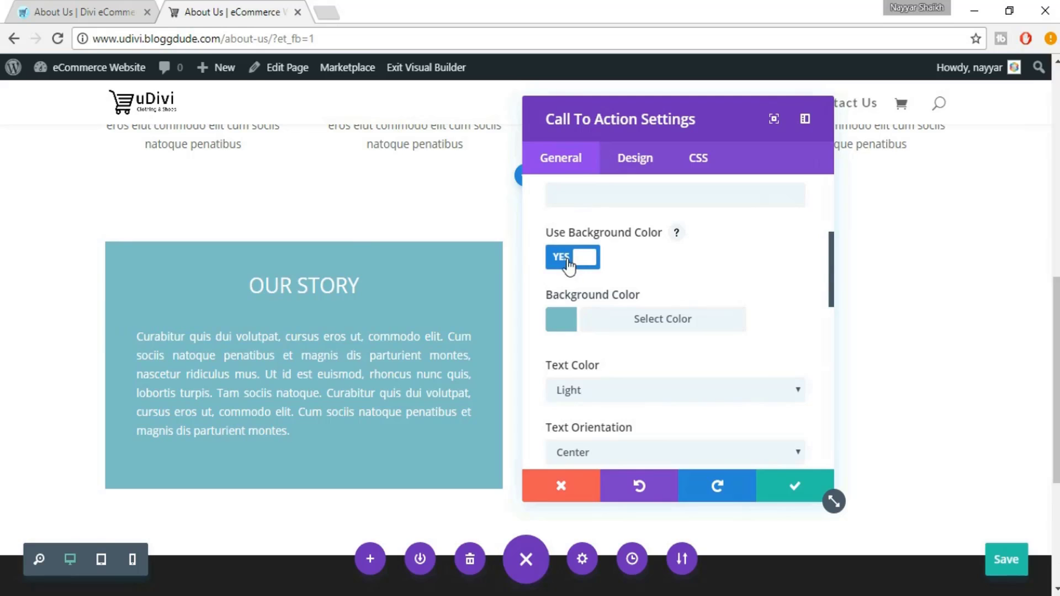
left_click(571, 264)
left_click(796, 488)
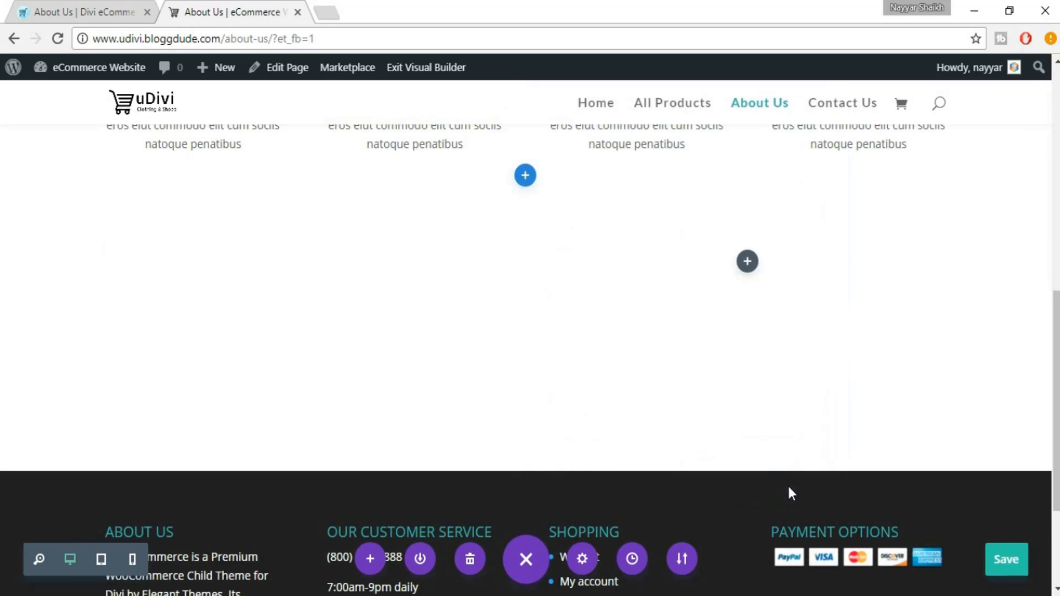
scroll(478, 304, "up", 2)
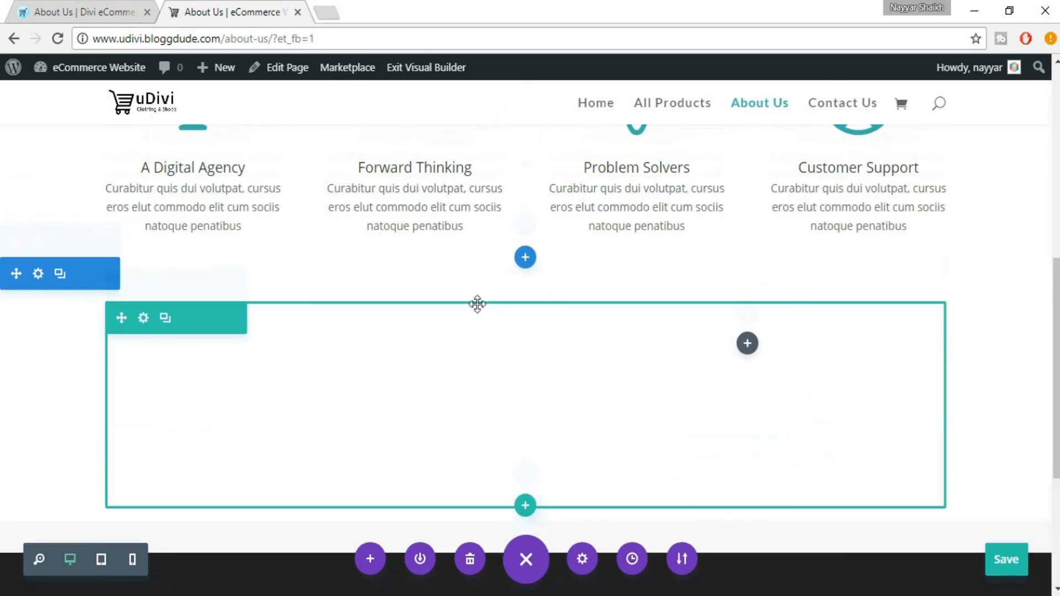
Set the Our Story section's background colour to light grey #F7F7F7
left_click(38, 274)
scroll(795, 309, "down", 2)
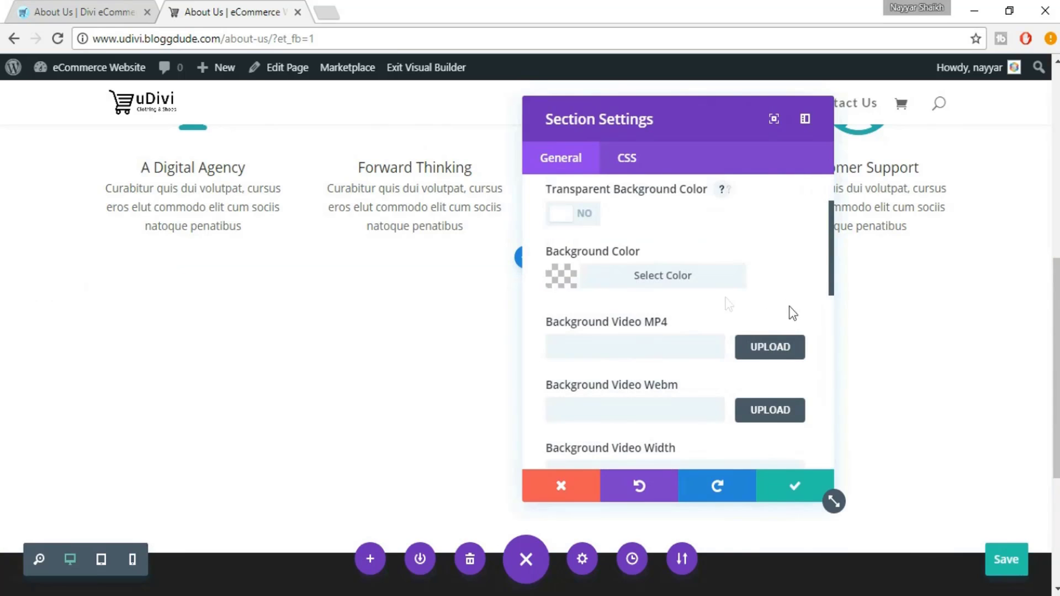
left_click(631, 278)
scroll(787, 302, "down", 2)
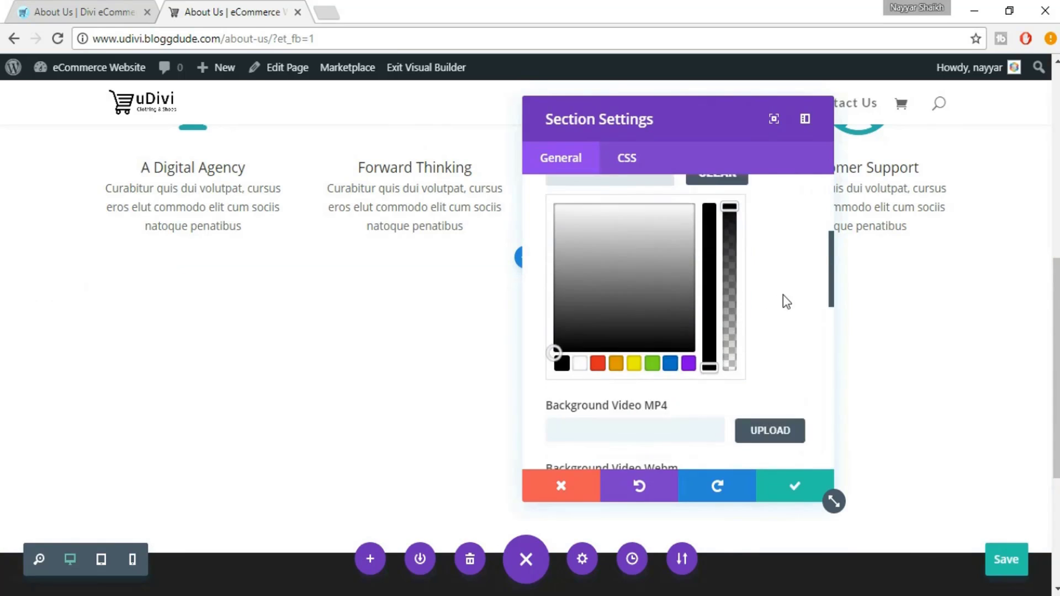
scroll(787, 302, "up", 2)
left_click(584, 300)
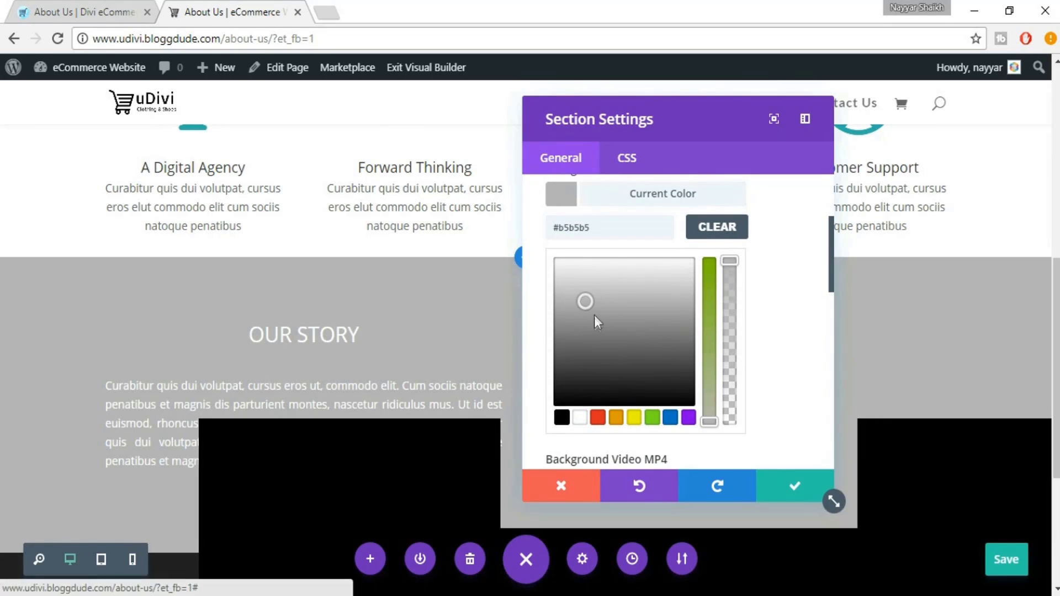
left_click(592, 324)
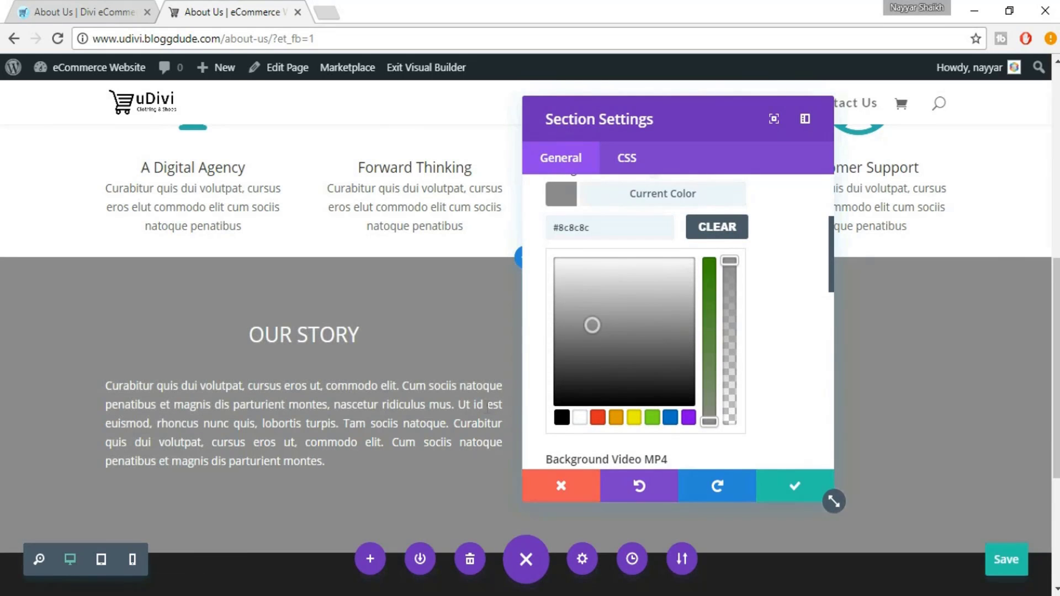
left_click(635, 296)
left_click(584, 283)
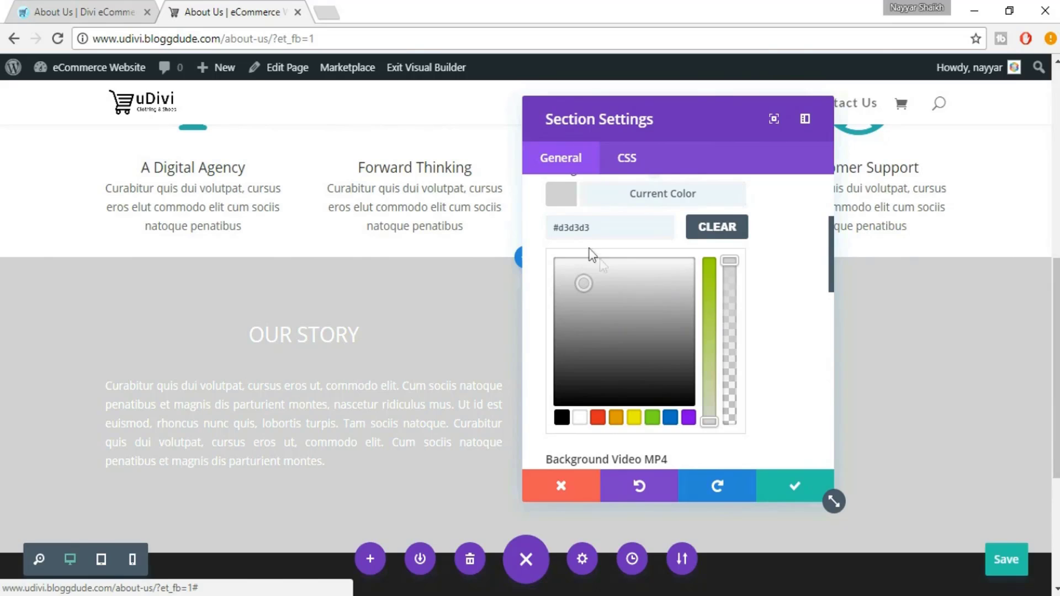
left_click_drag(591, 227, 556, 226)
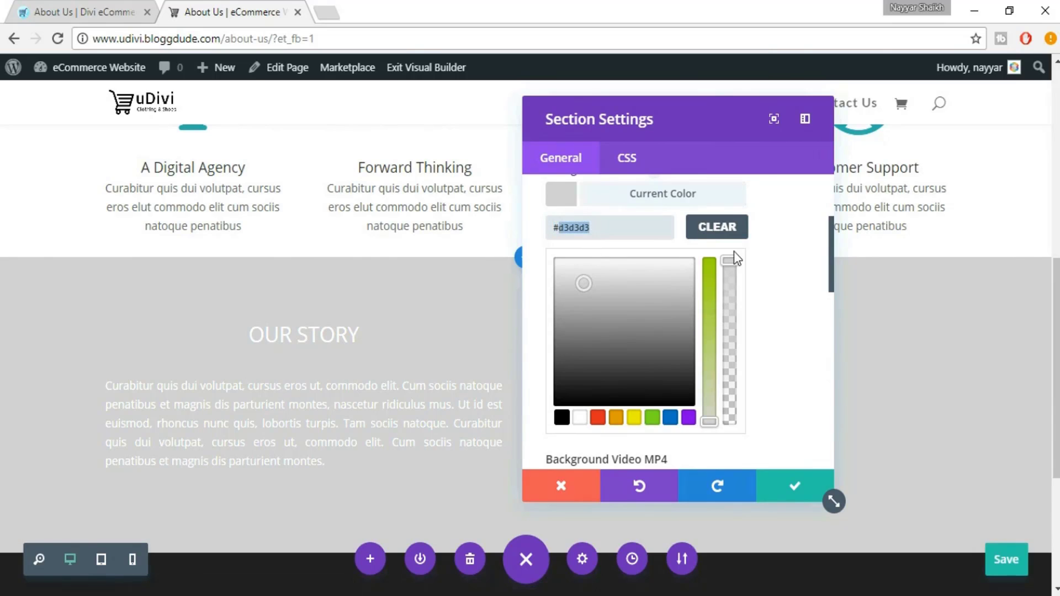
type("F7F7F")
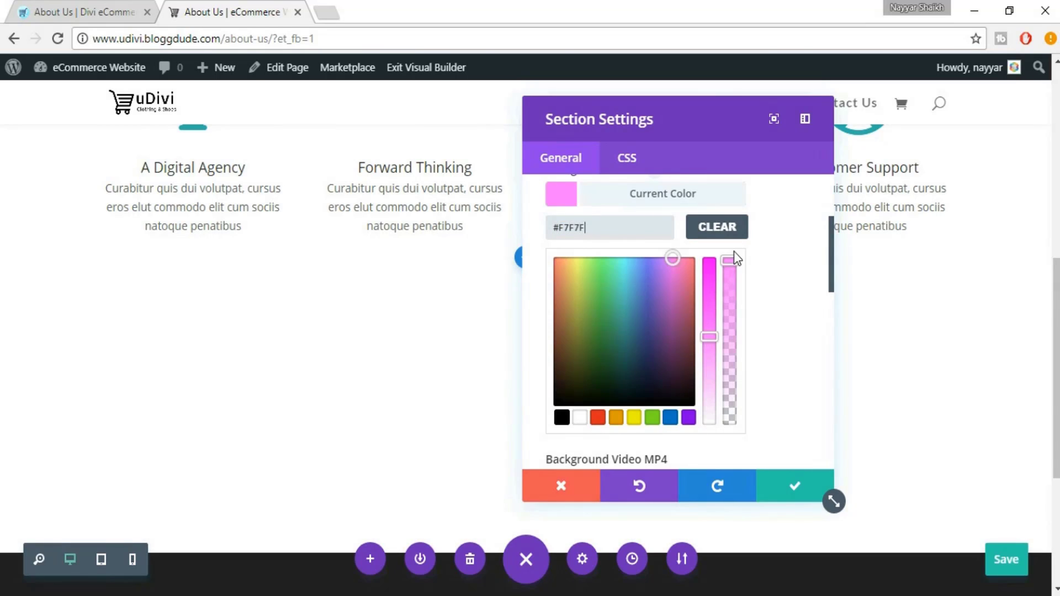
type("7F")
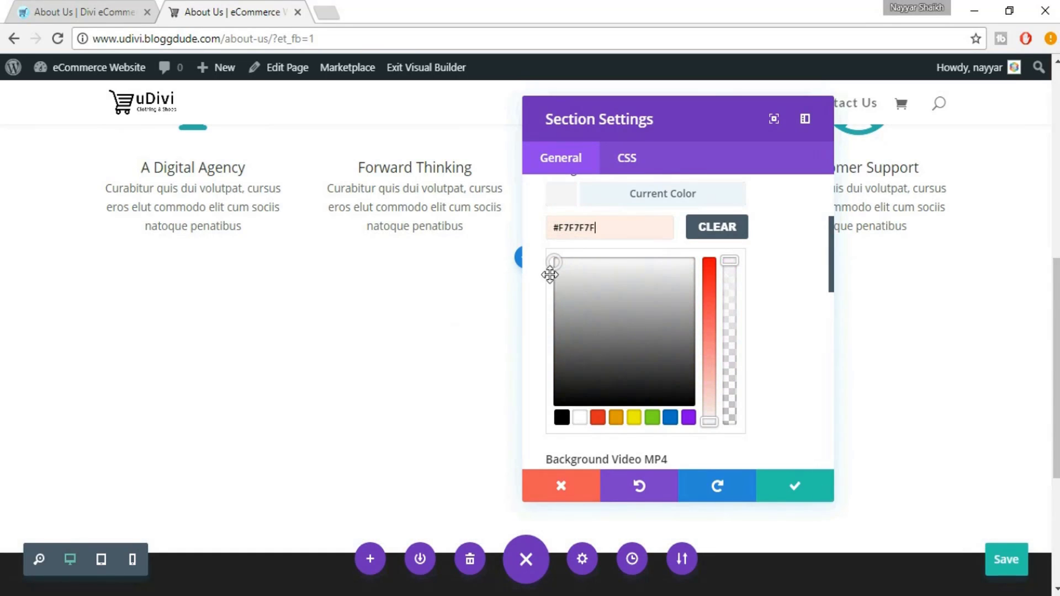
key("BackSpace")
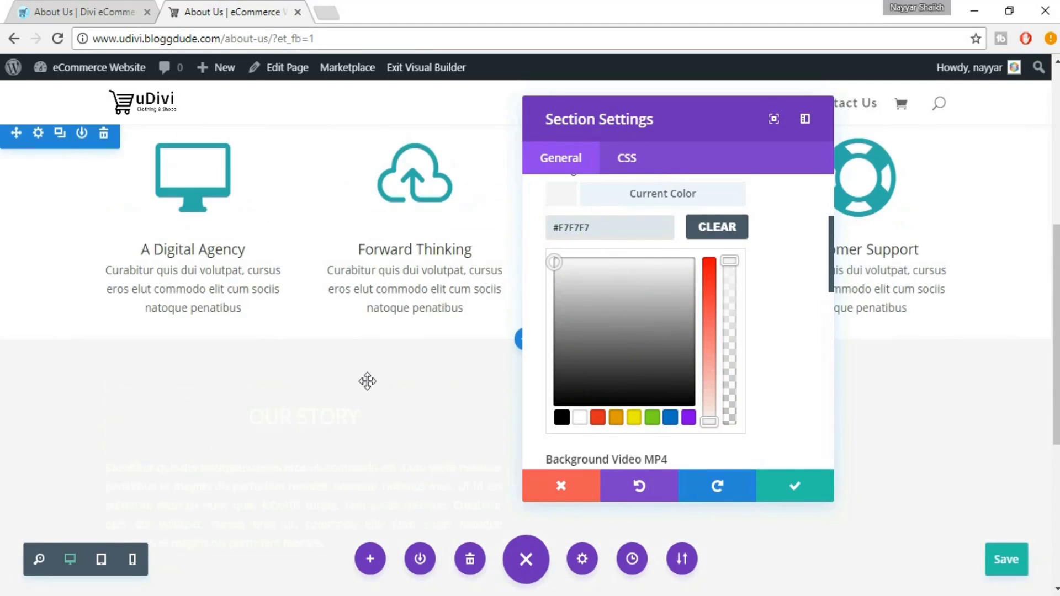
scroll(368, 381, "down", 5)
scroll(367, 382, "up", 5)
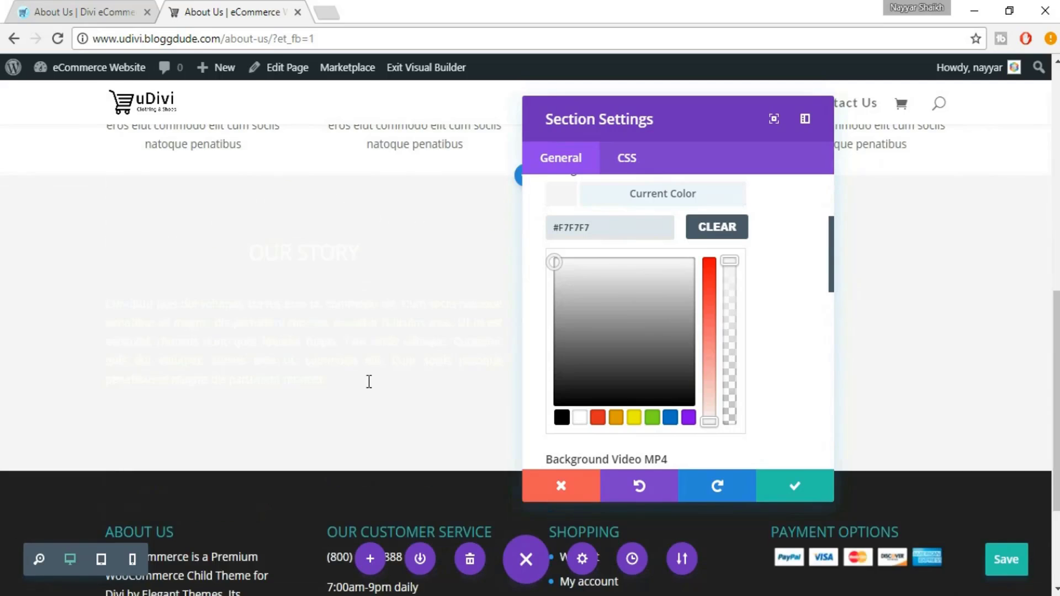
Turn on the section's inner shadow and save its settings
left_click(83, 12)
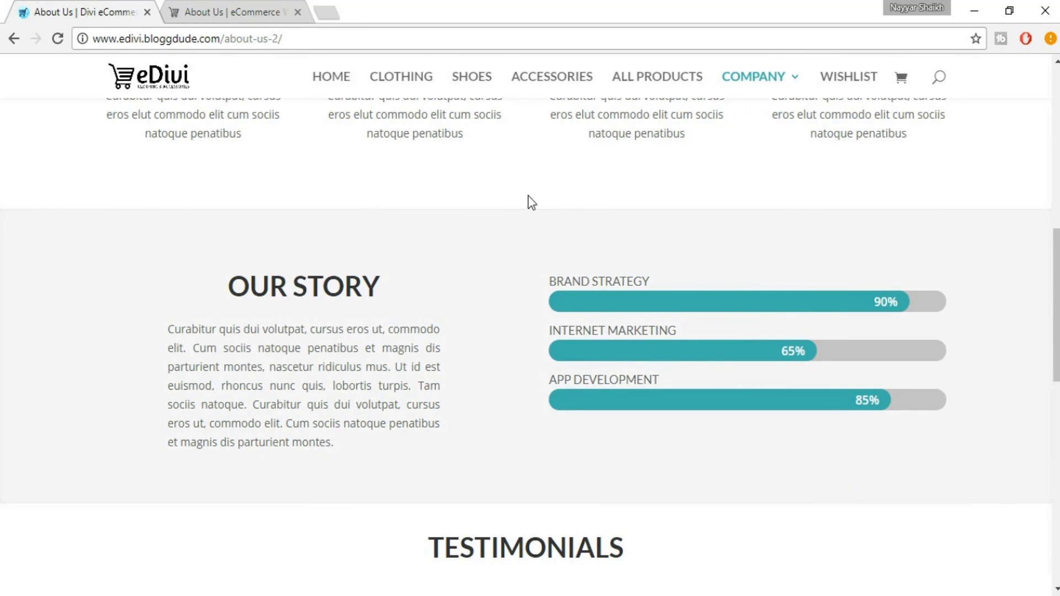
left_click(232, 12)
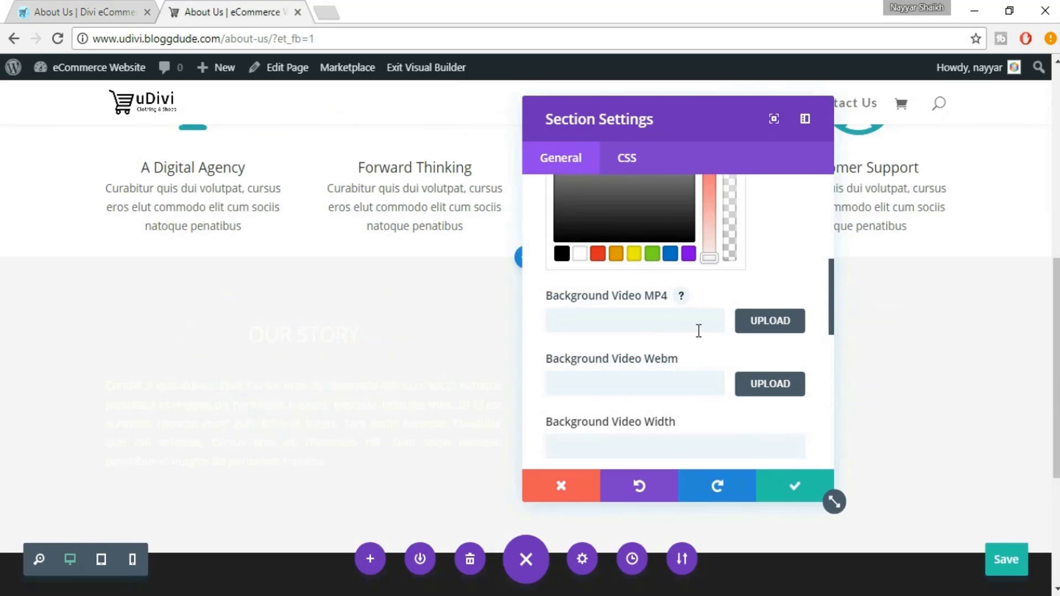
scroll(697, 328, "down", 4)
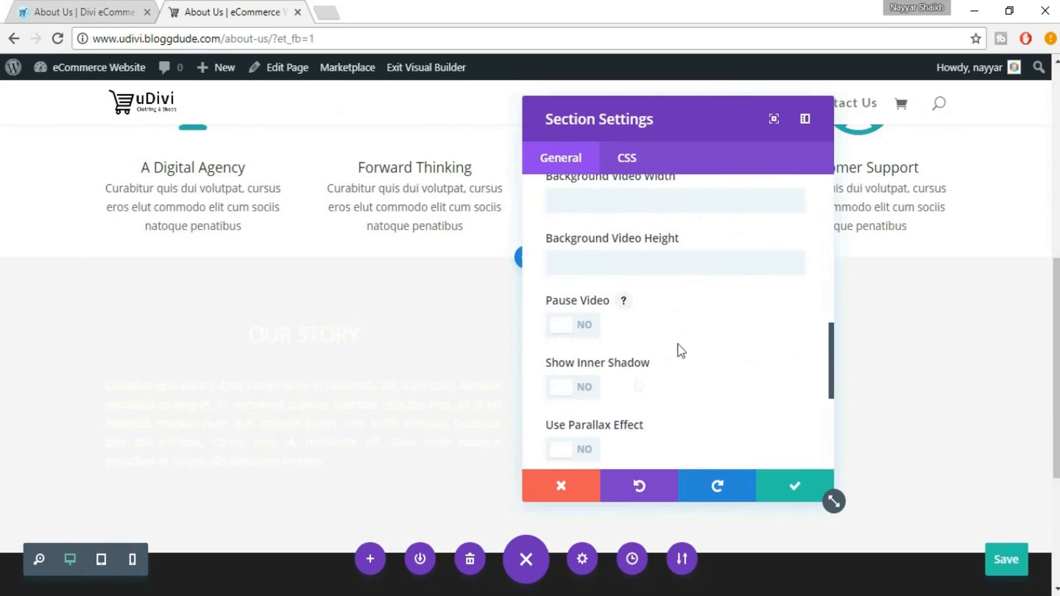
left_click(587, 387)
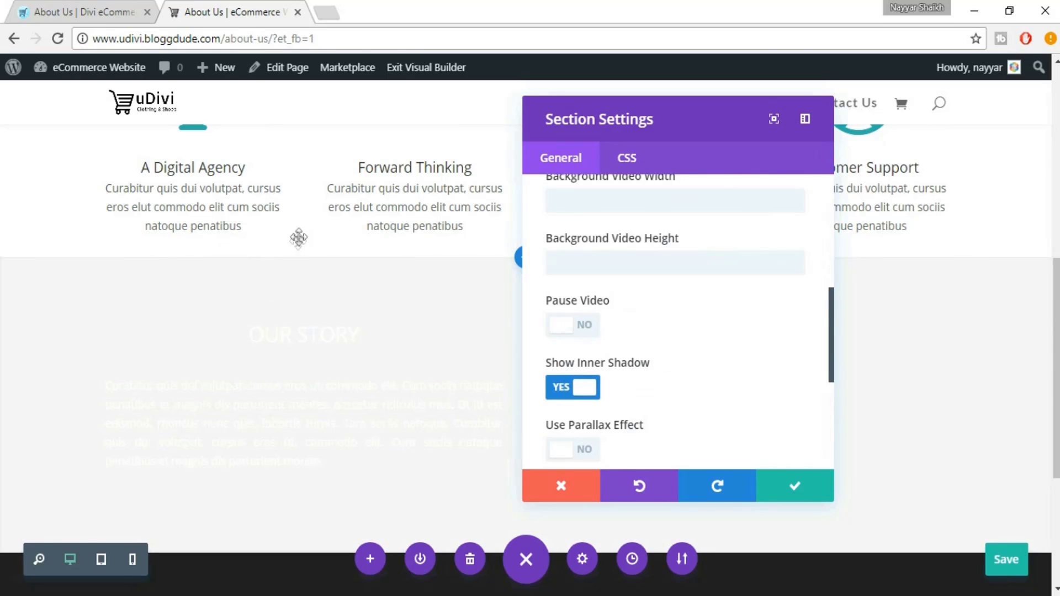
left_click(790, 496)
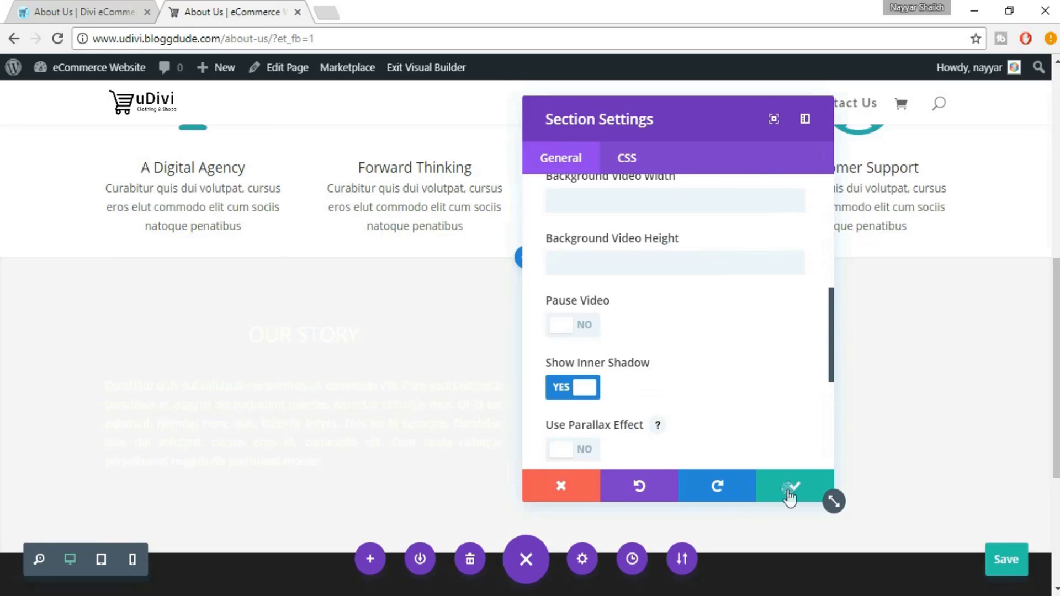
scroll(414, 294, "down", 3)
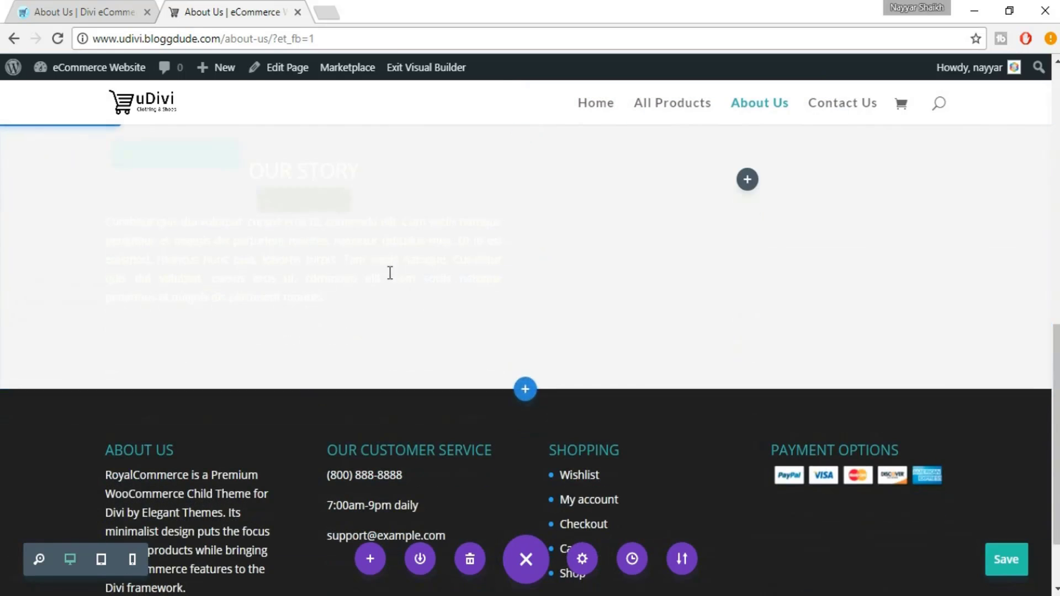
Set the OUR STORY module's text colour to Dark, save, and compare with the eDivi page
scroll(390, 273, "up", 2)
mouse_move(376, 279)
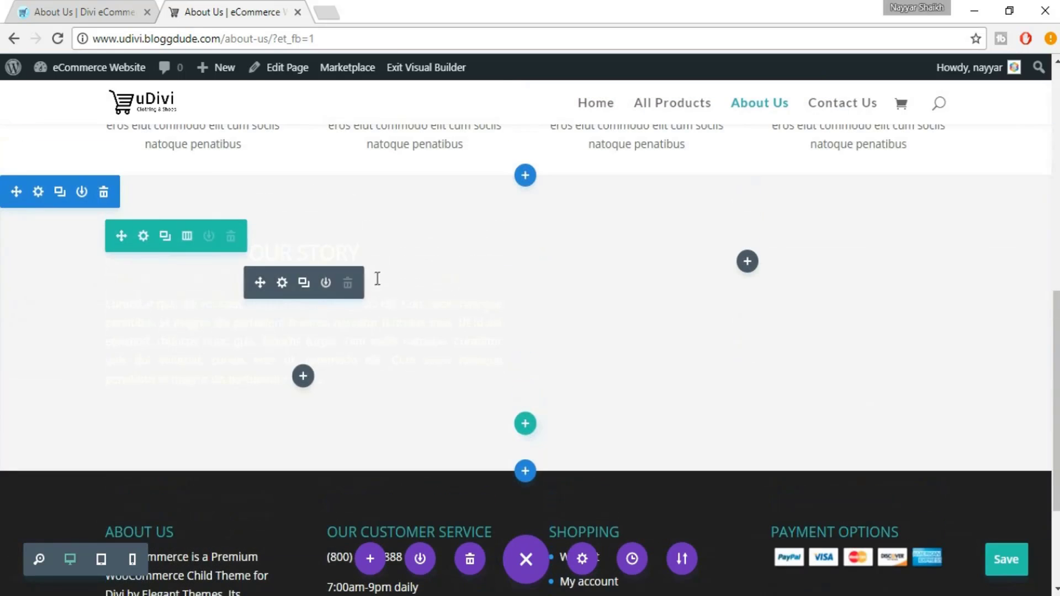
left_click(282, 283)
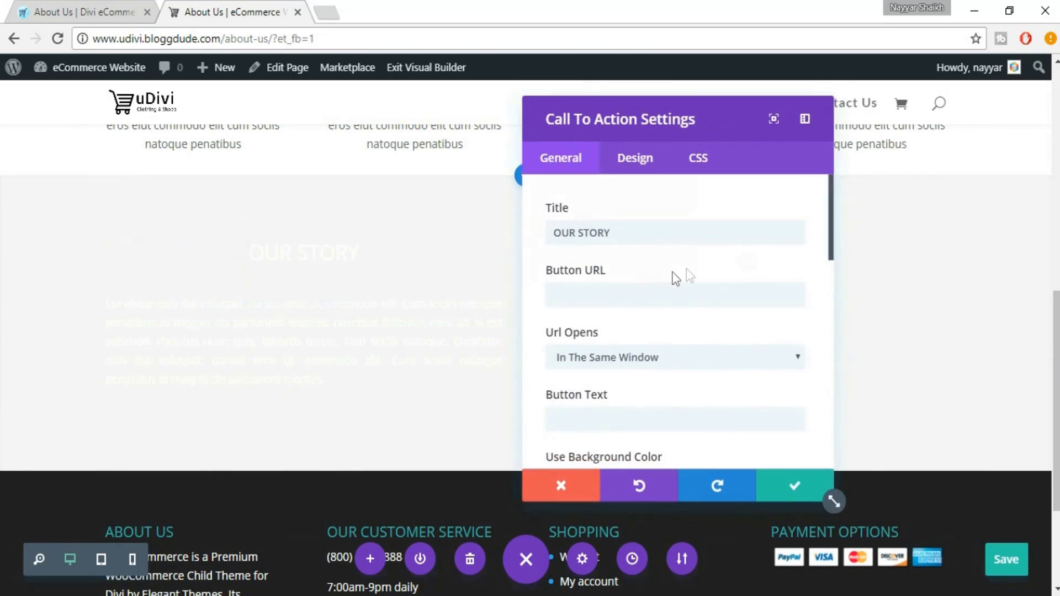
scroll(765, 316, "down", 6)
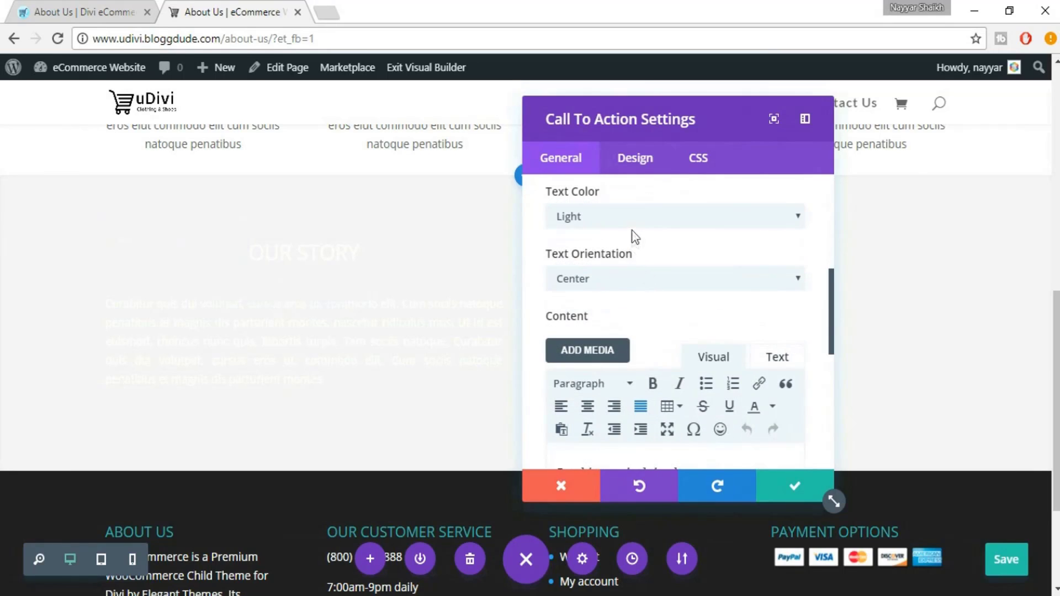
left_click(607, 218)
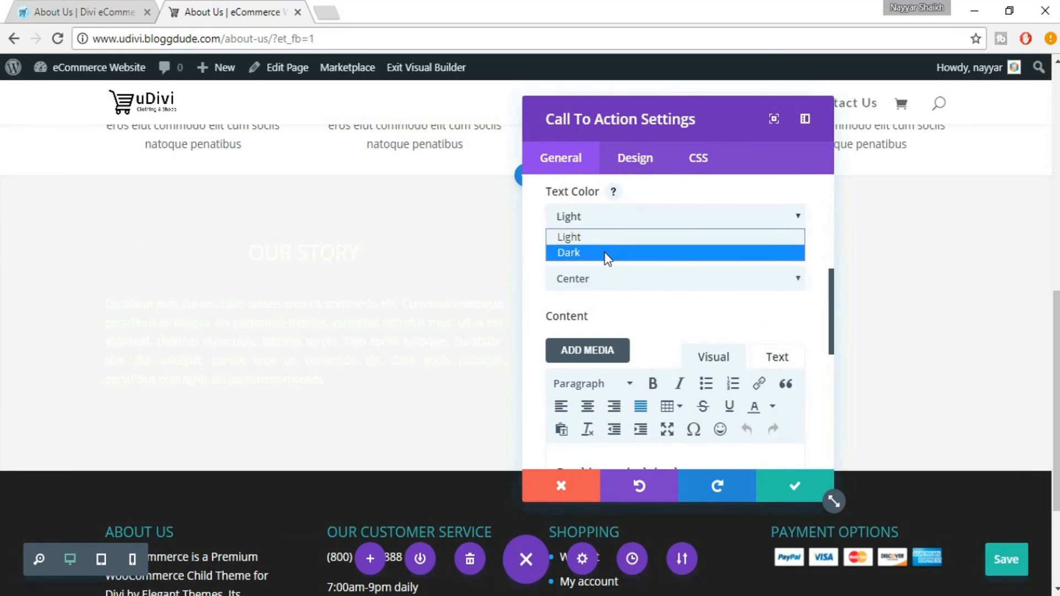
left_click(608, 253)
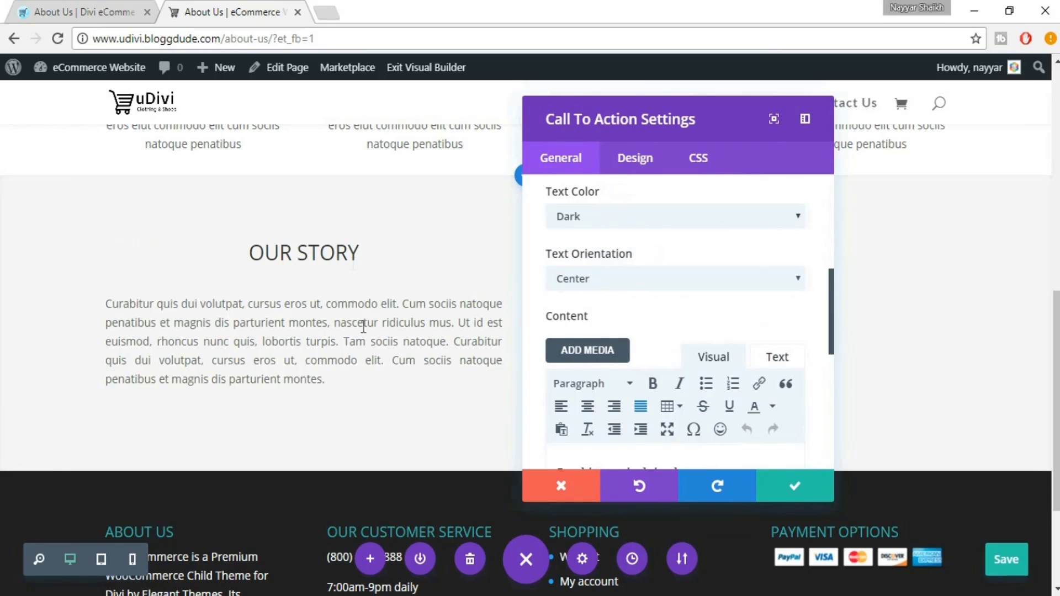
left_click(787, 486)
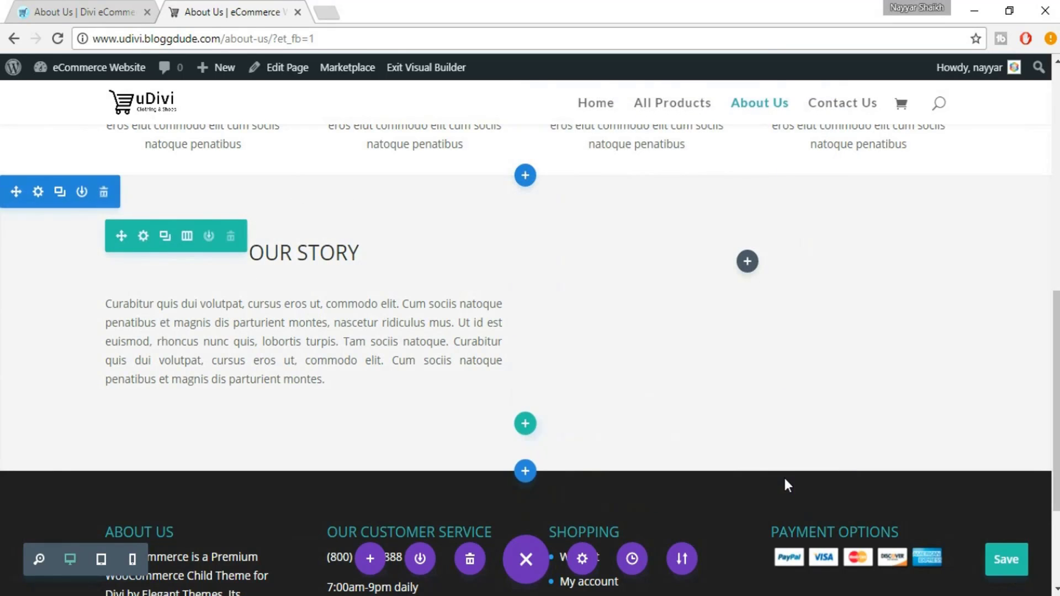
left_click(89, 5)
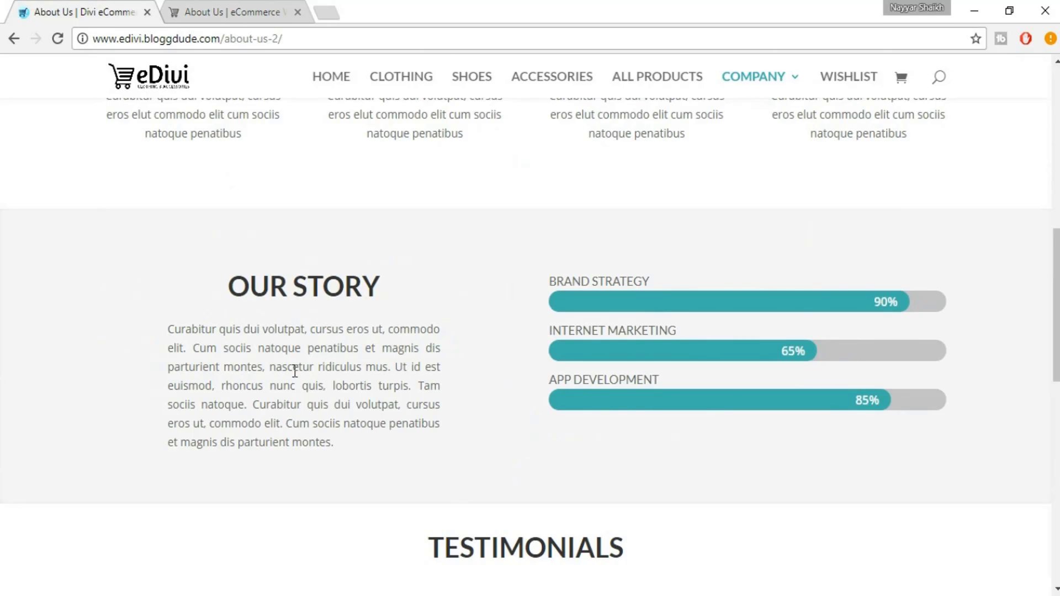
left_click(235, 6)
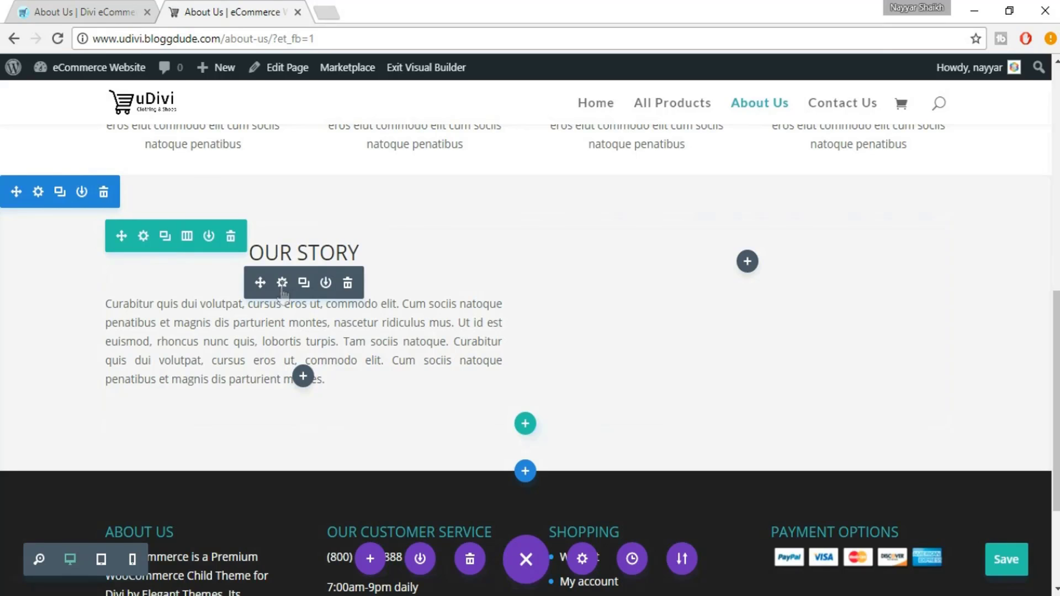
Give the OUR STORY module 80px right and left custom padding
left_click(282, 283)
left_click(637, 159)
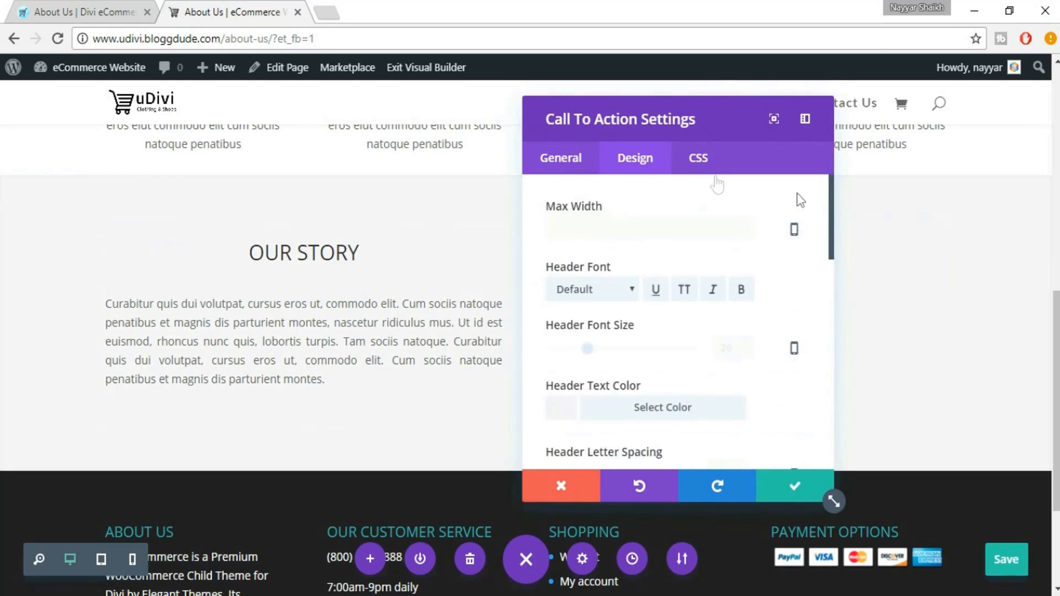
left_click_drag(831, 213, 820, 414)
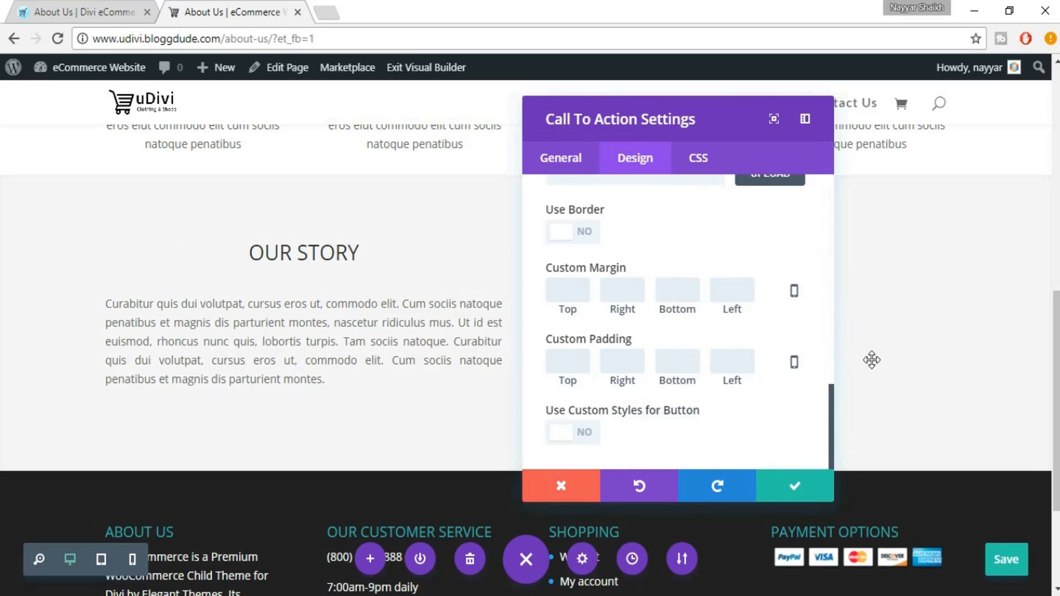
type("80")
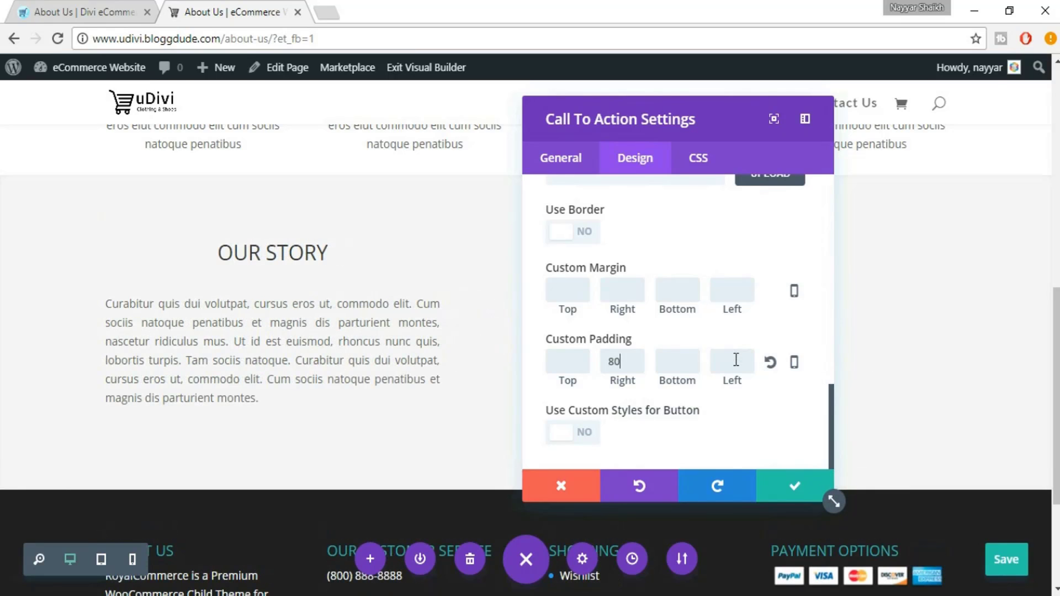
type("80")
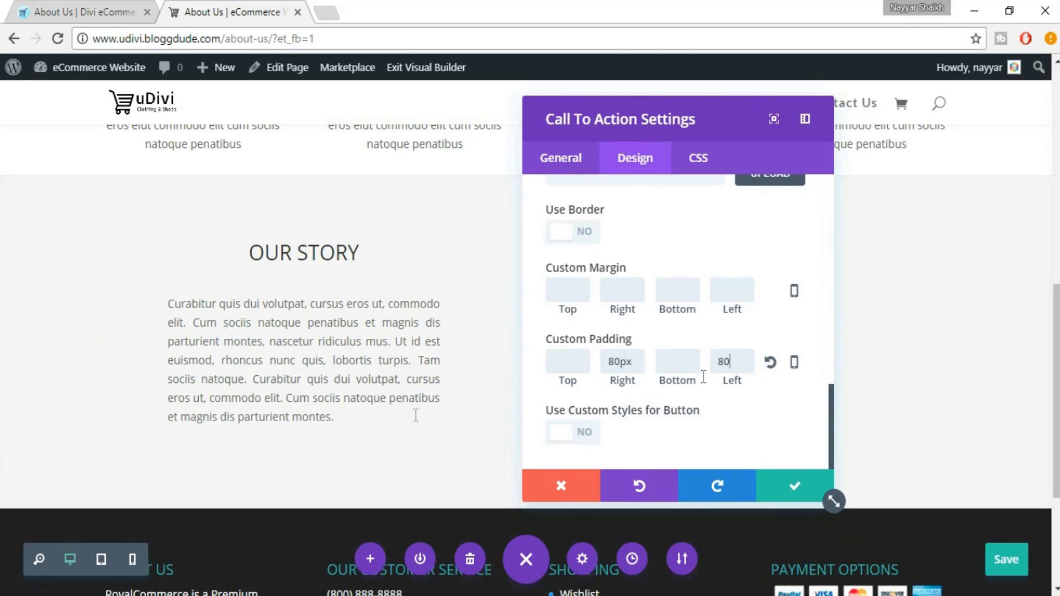
left_click(72, 8)
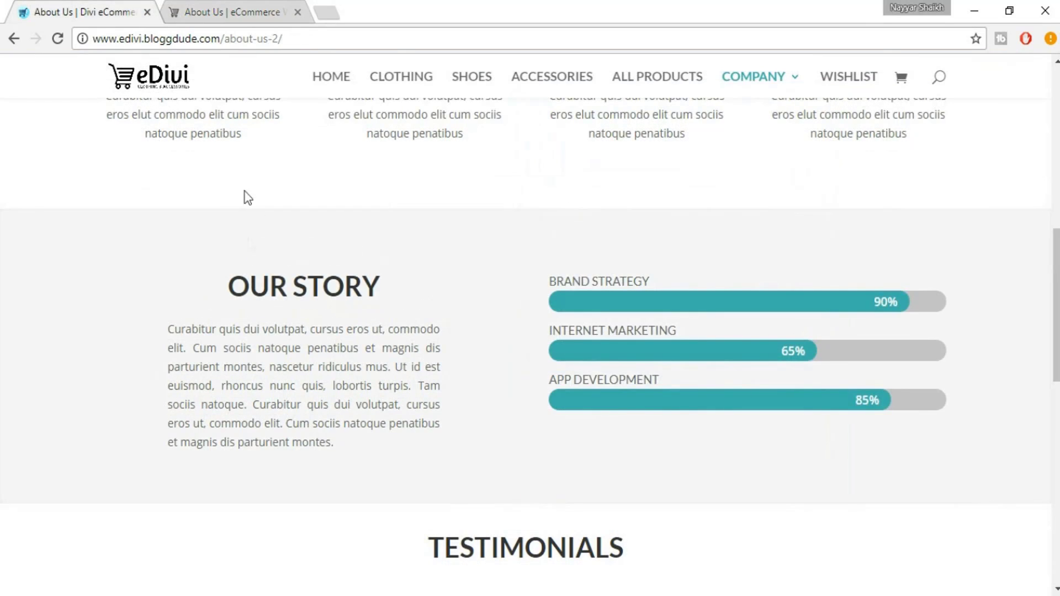
left_click(244, 10)
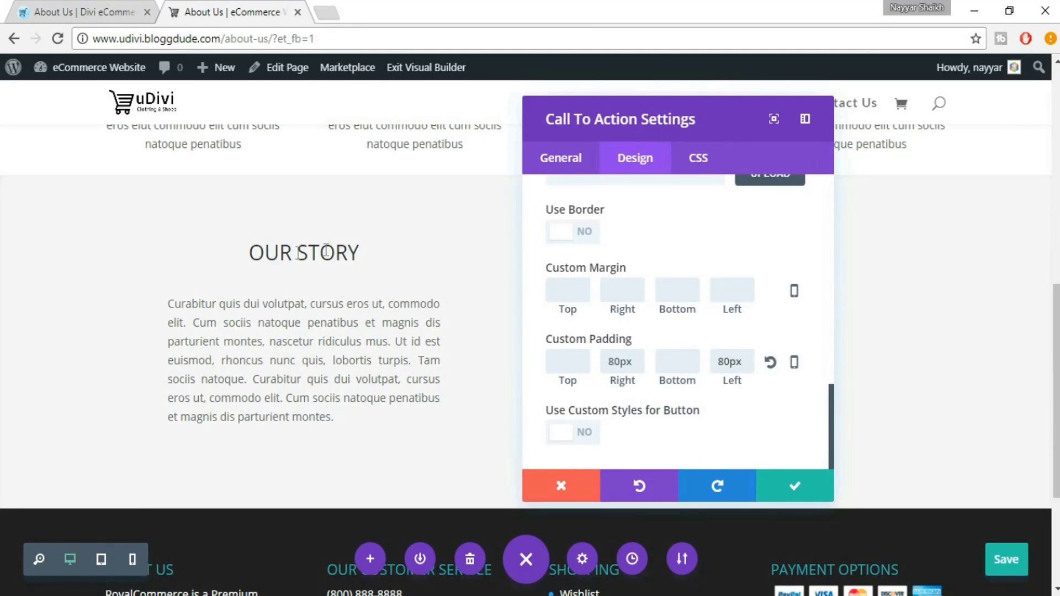
Make the OUR STORY heading 35px and bold, then save the module settings
scroll(707, 293, "up", 10)
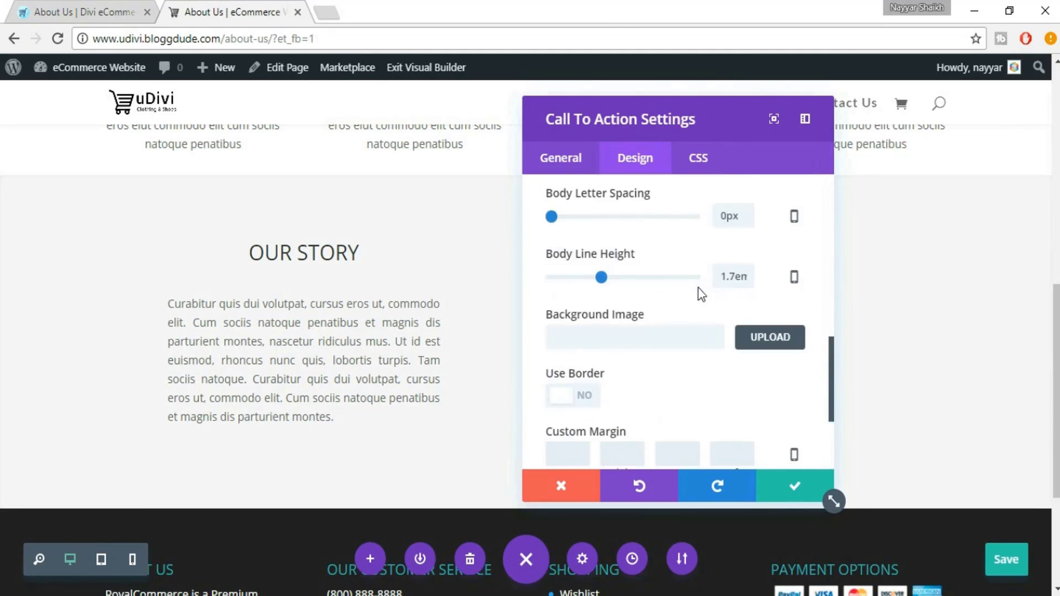
scroll(716, 297, "up", 3)
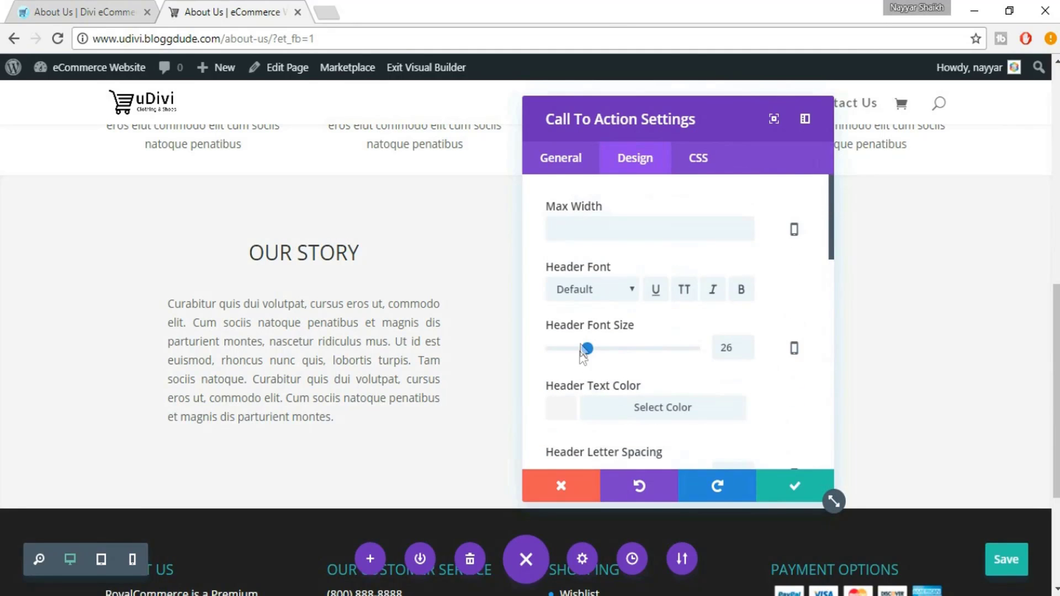
left_click_drag(737, 354, 692, 346)
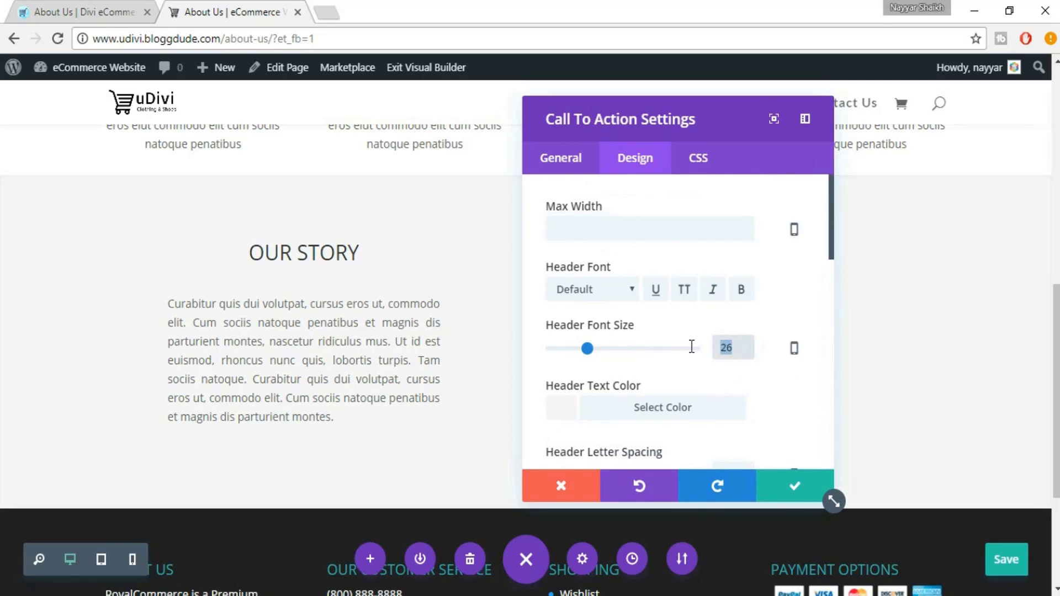
type("35px")
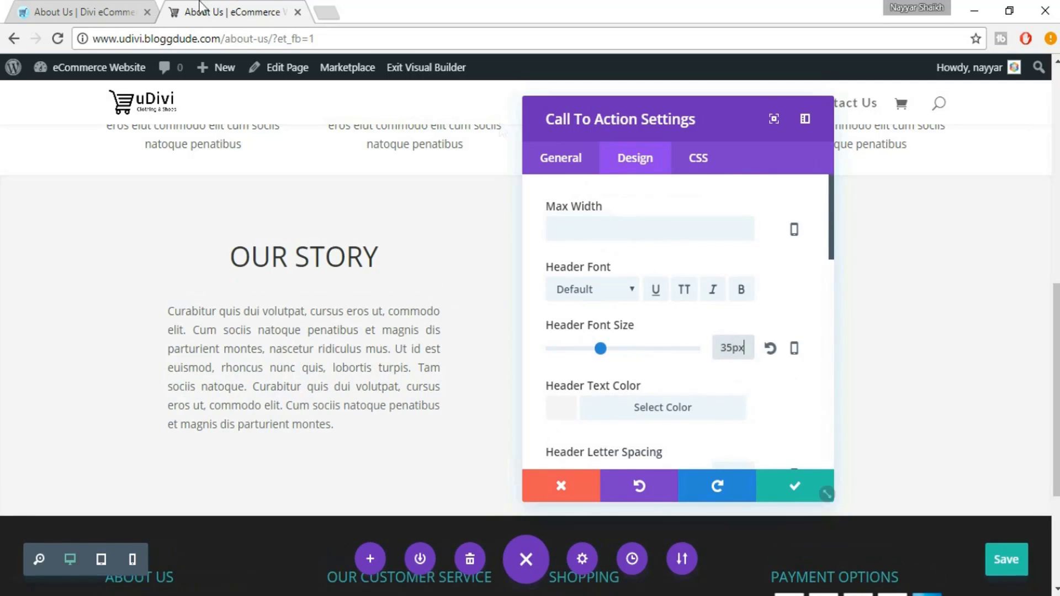
left_click(741, 288)
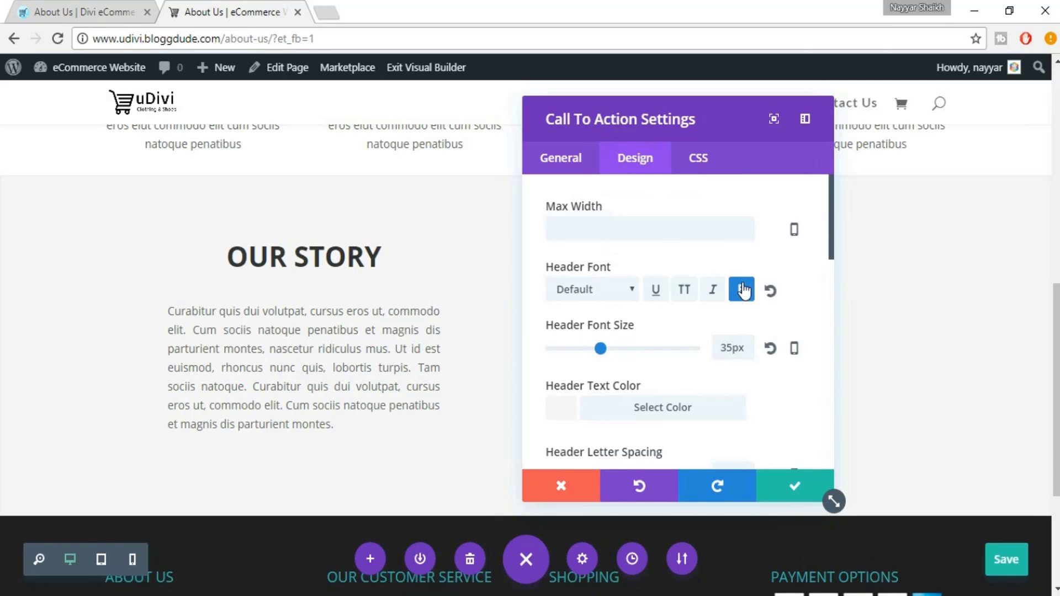
left_click(54, 2)
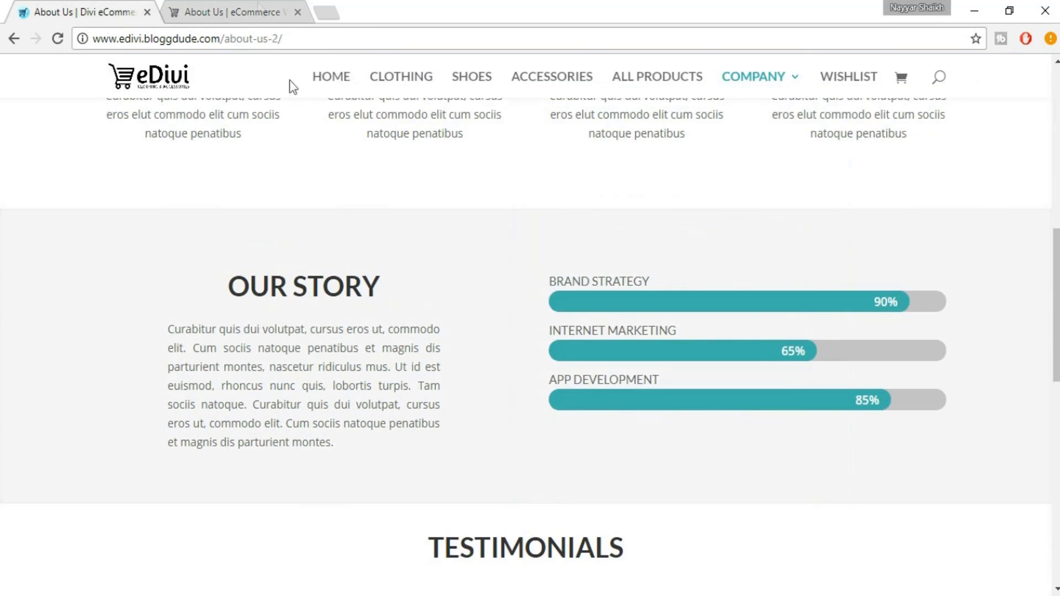
left_click(285, 5)
left_click(796, 485)
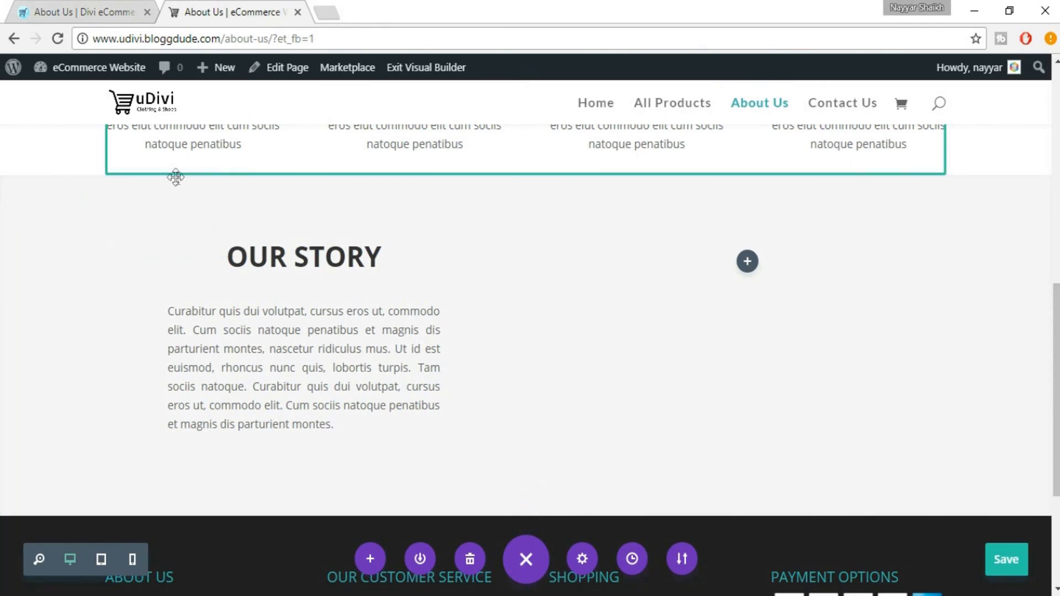
key("ctrl+shift+Tab")
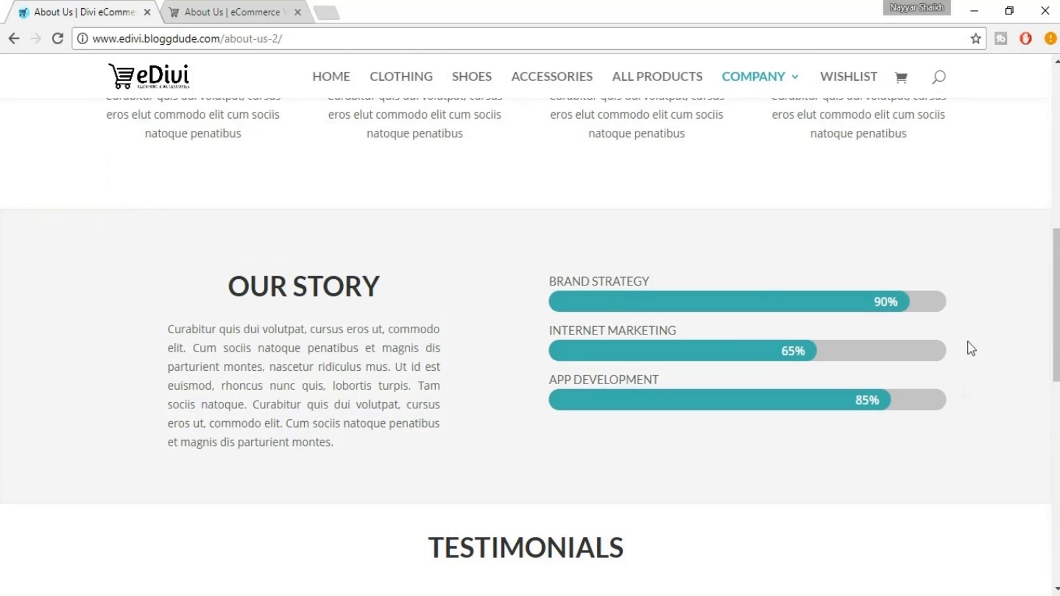
left_click(227, 4)
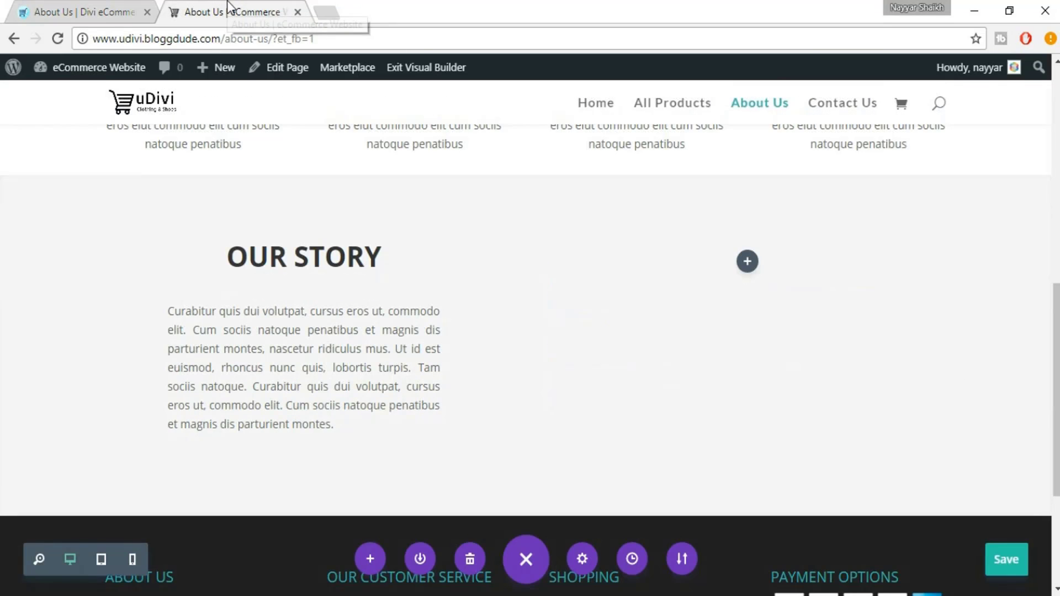
left_click(749, 263)
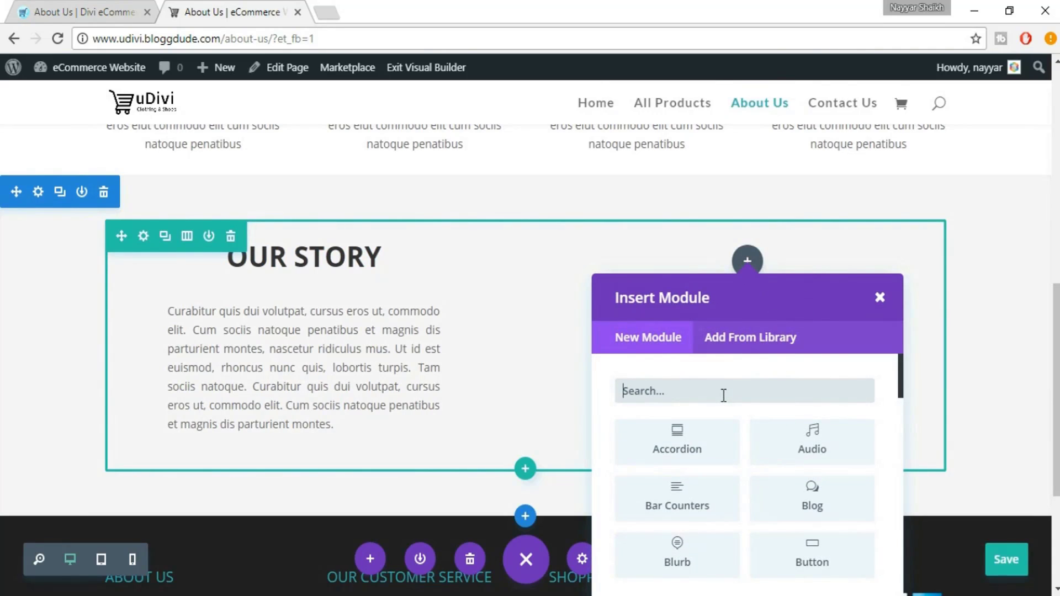
Add a Bar Counters module to the right column with one new bar item
type("BA")
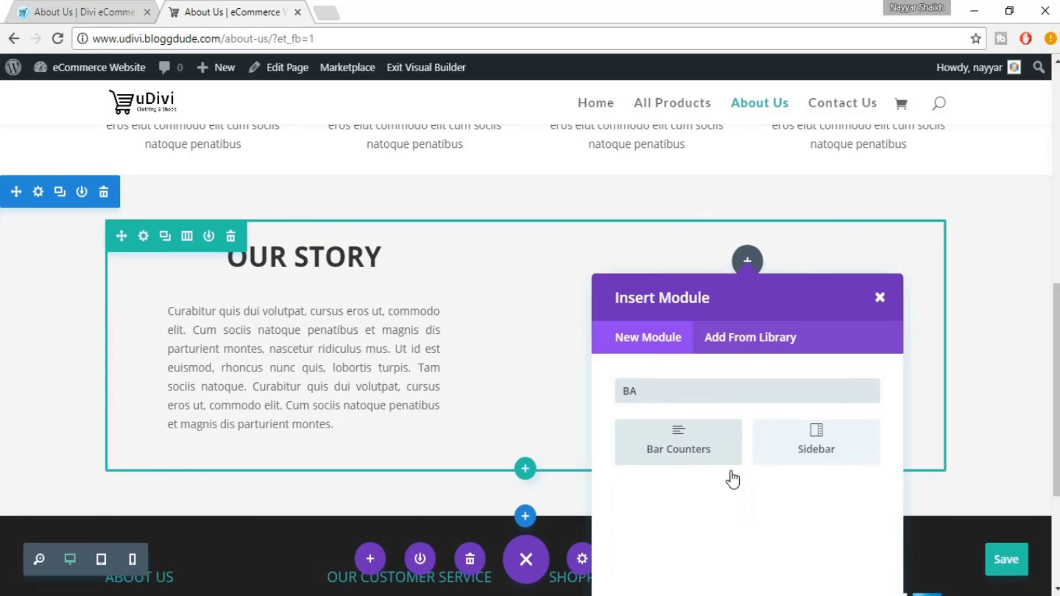
left_click(698, 448)
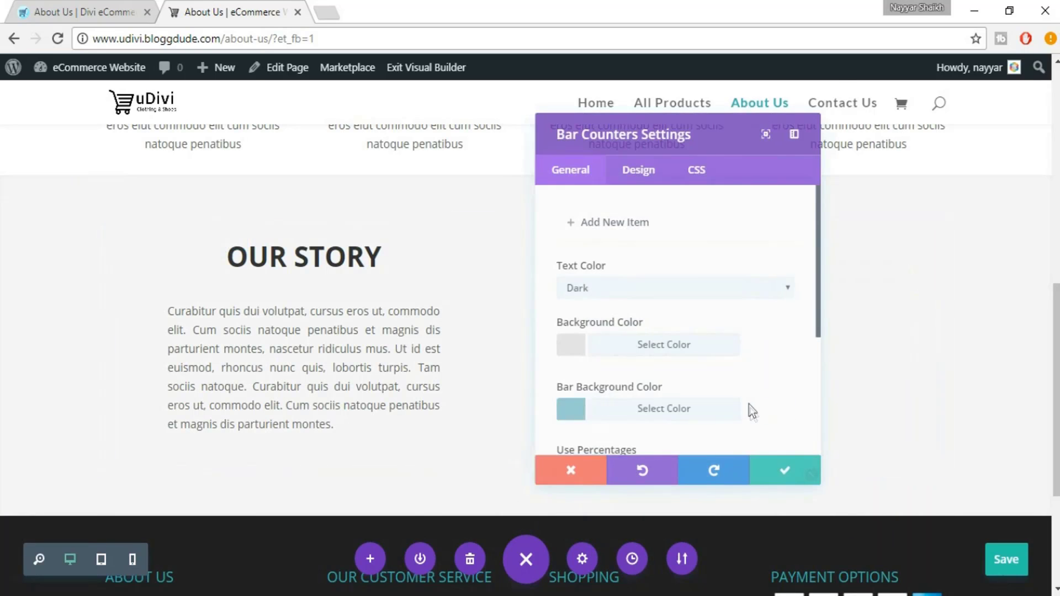
left_click(619, 229)
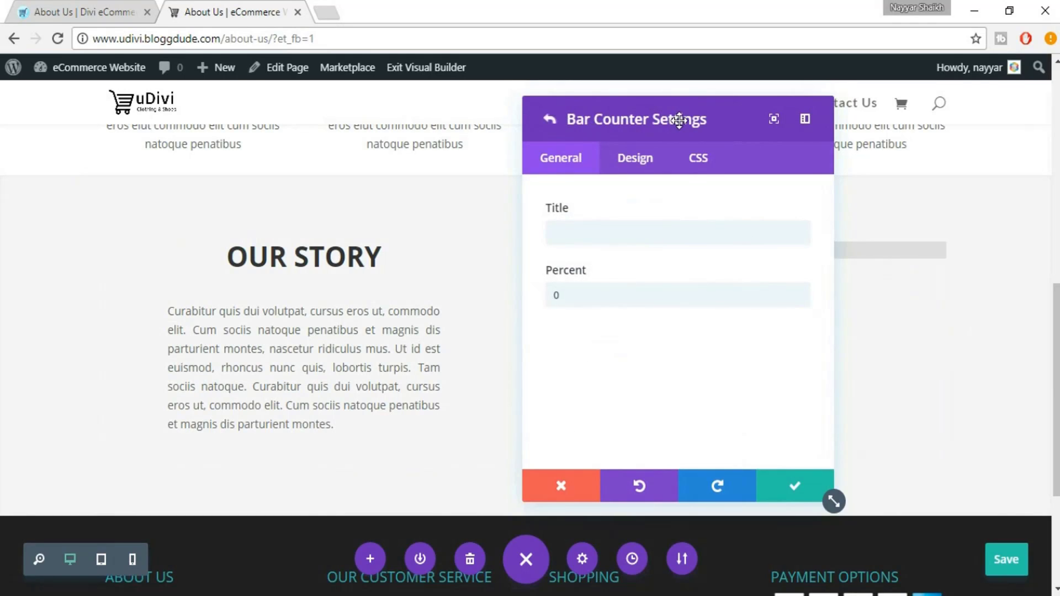
left_click_drag(679, 120, 302, 106)
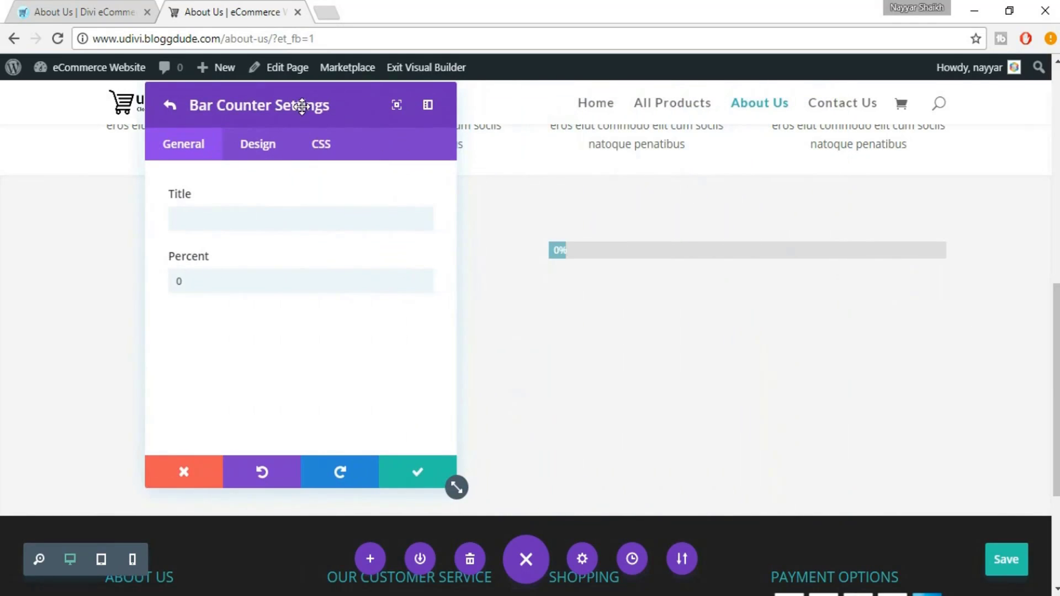
Title the first bar BRAND STRATEGY from the eDivi page and set it to 90%
left_click(82, 12)
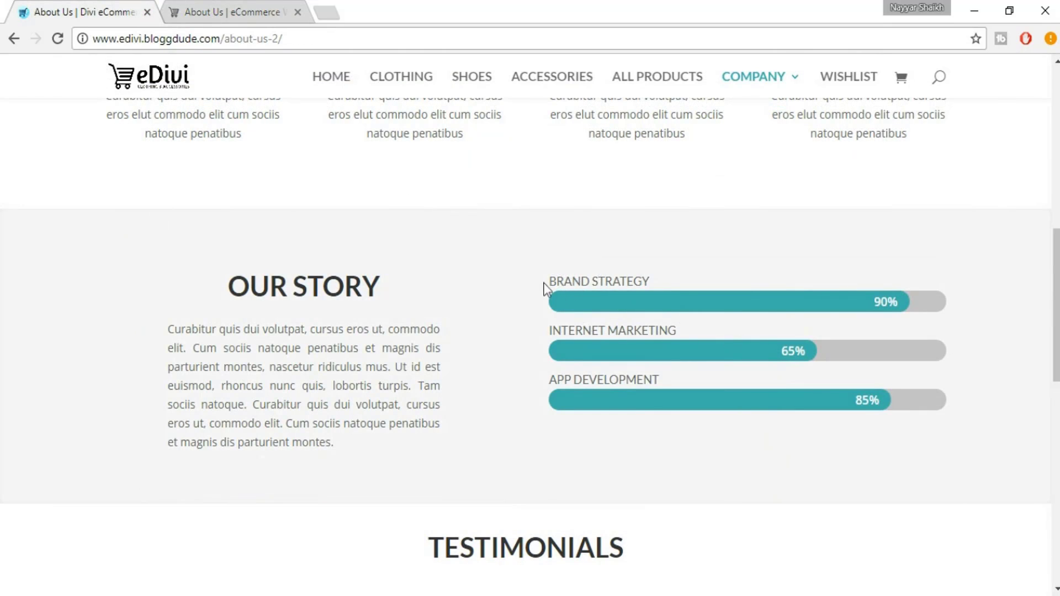
left_click_drag(544, 283, 656, 274)
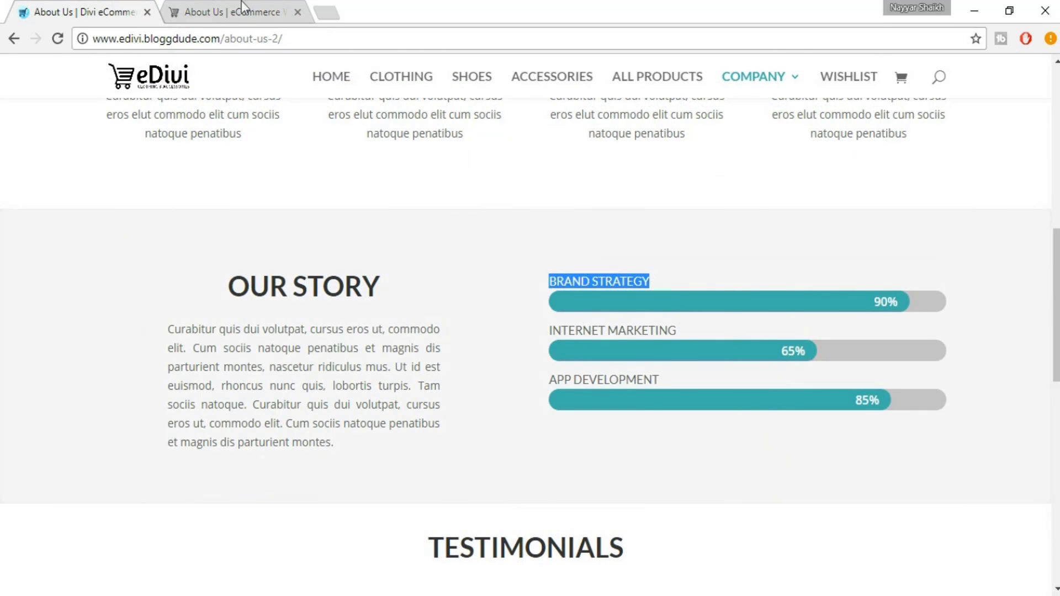
left_click(232, 12)
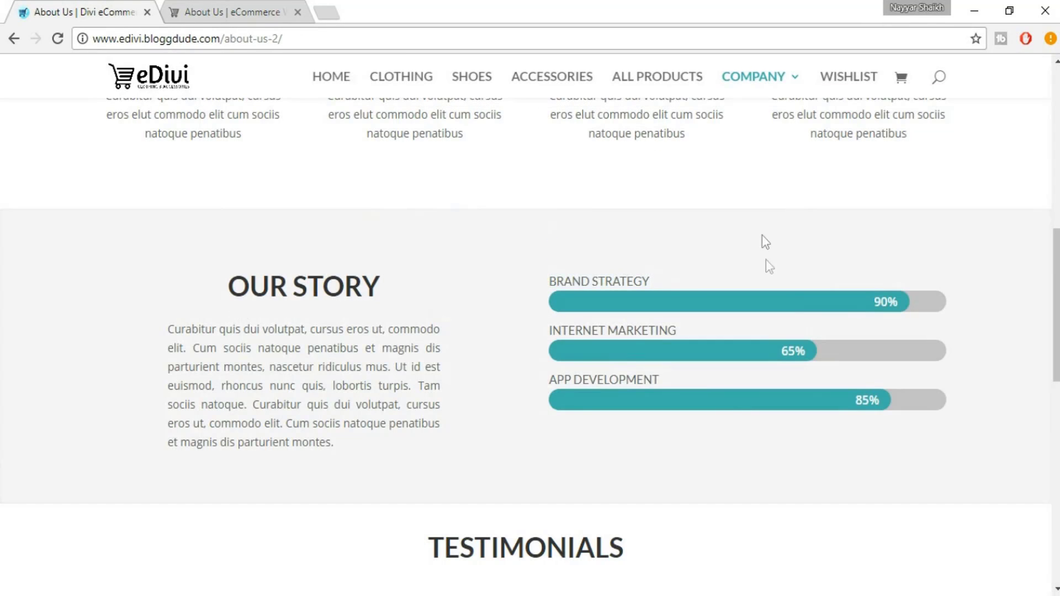
left_click(276, 4)
left_click_drag(222, 276, 163, 279)
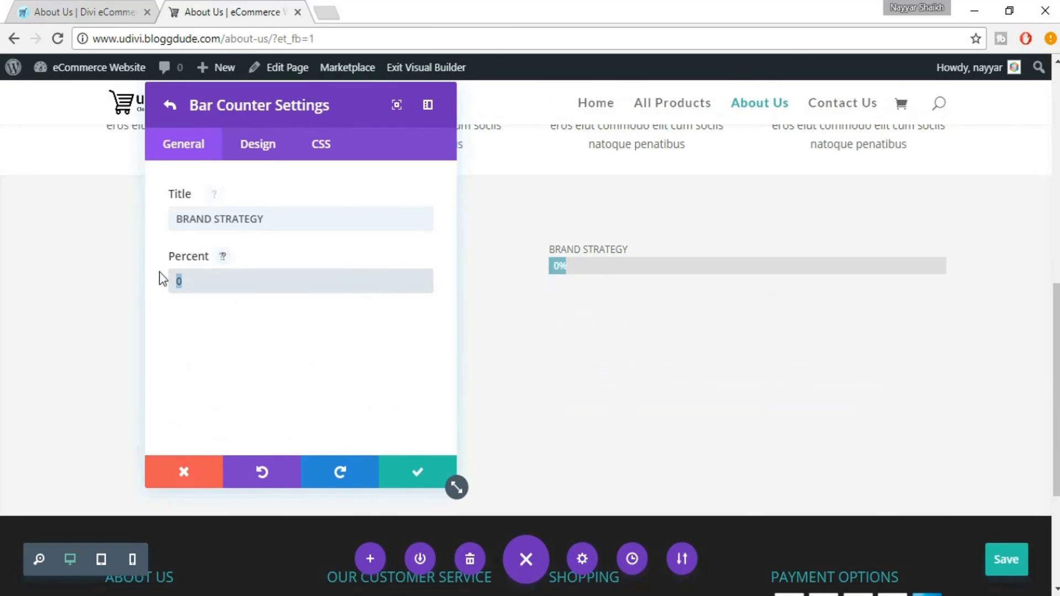
type("90")
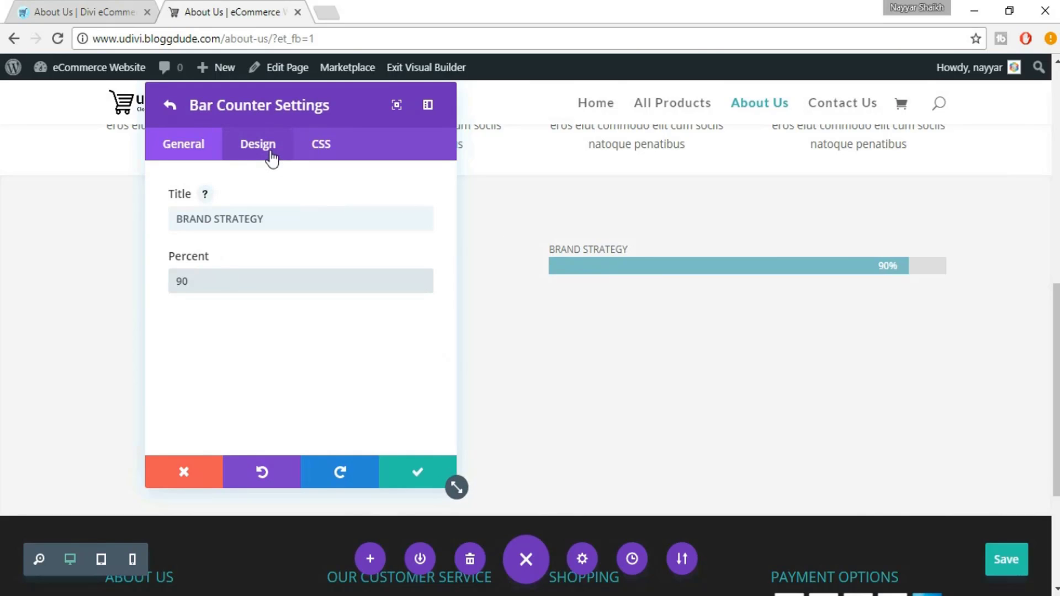
left_click(270, 154)
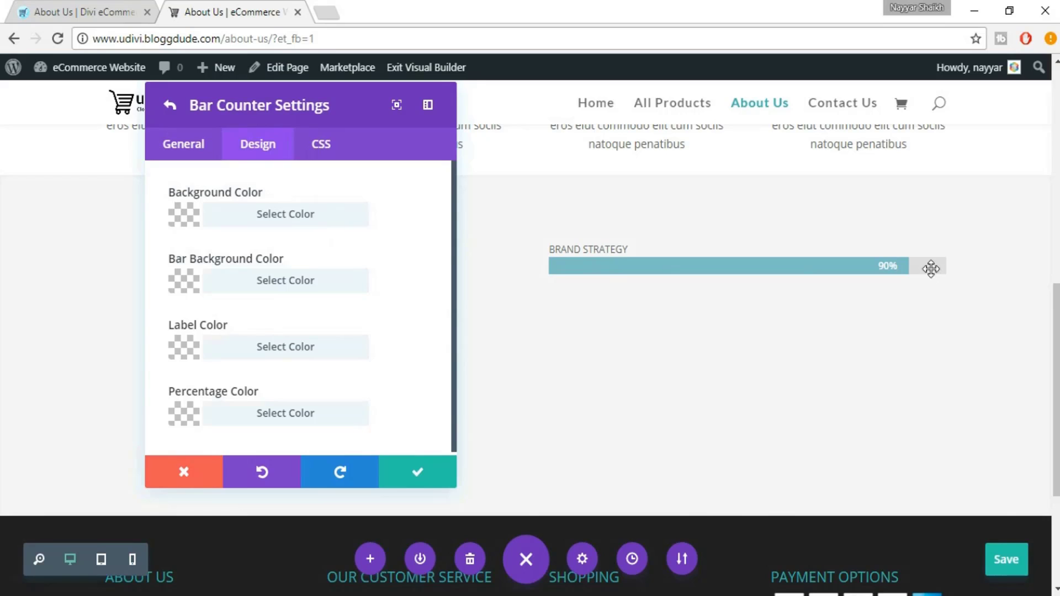
Set the bar's unfilled track colour to light grey #bcbcbc
left_click(139, 8)
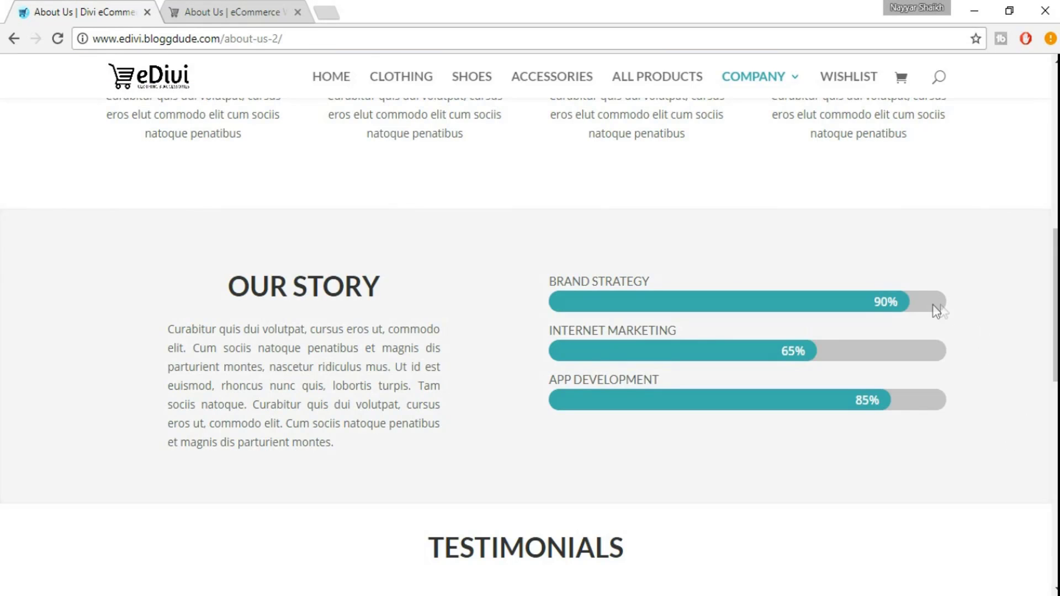
left_click(259, 3)
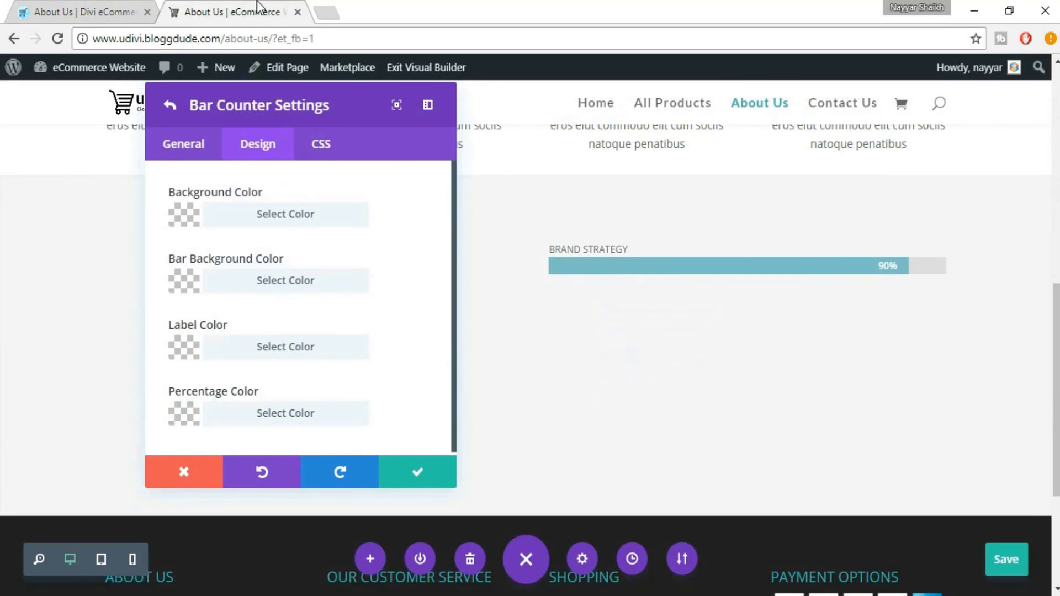
left_click(300, 224)
left_click(243, 330)
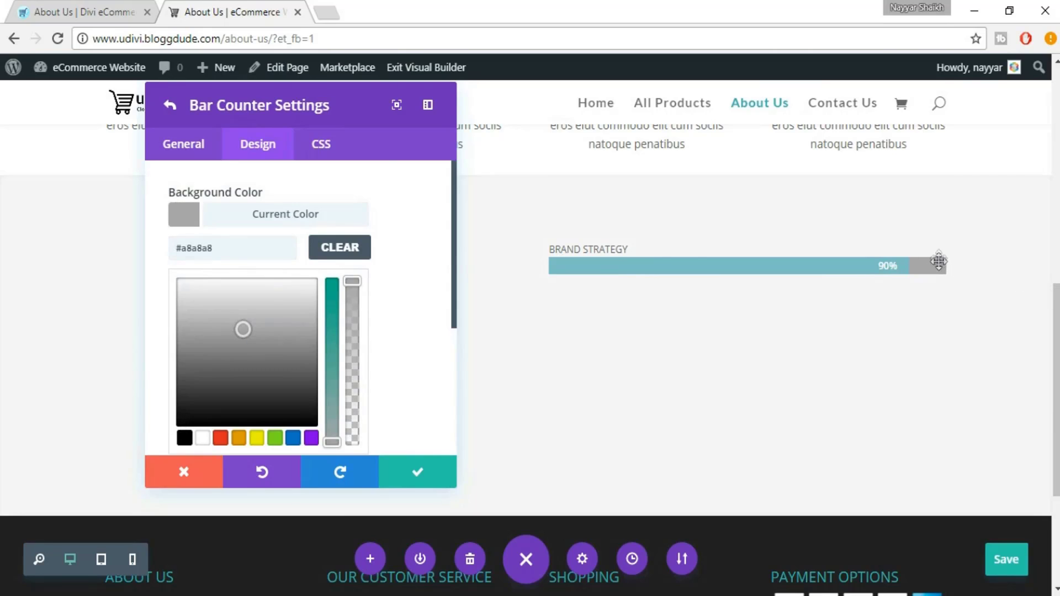
left_click(234, 315)
left_click(225, 328)
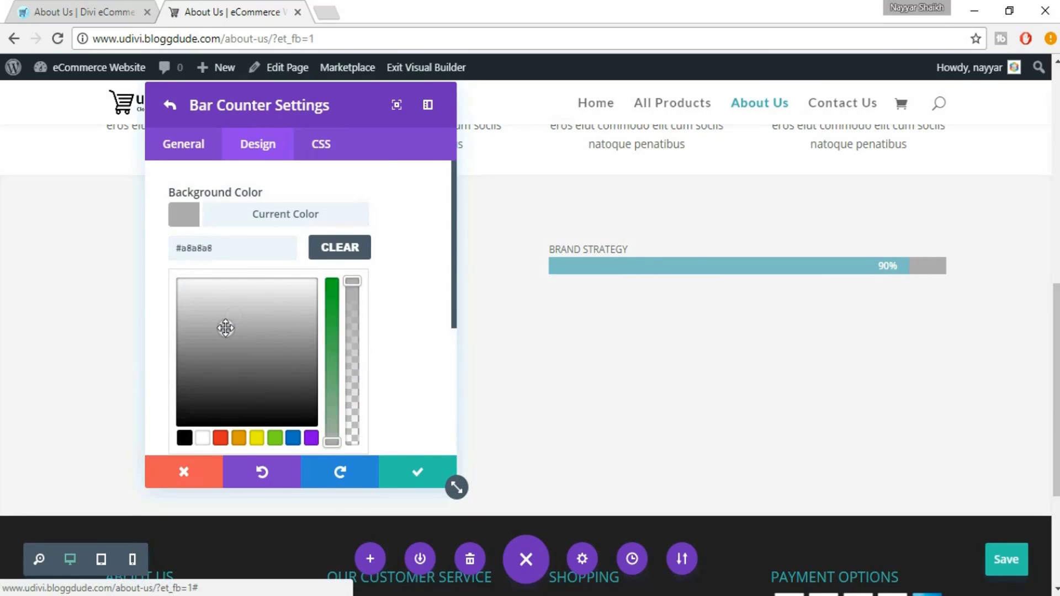
left_click(218, 317)
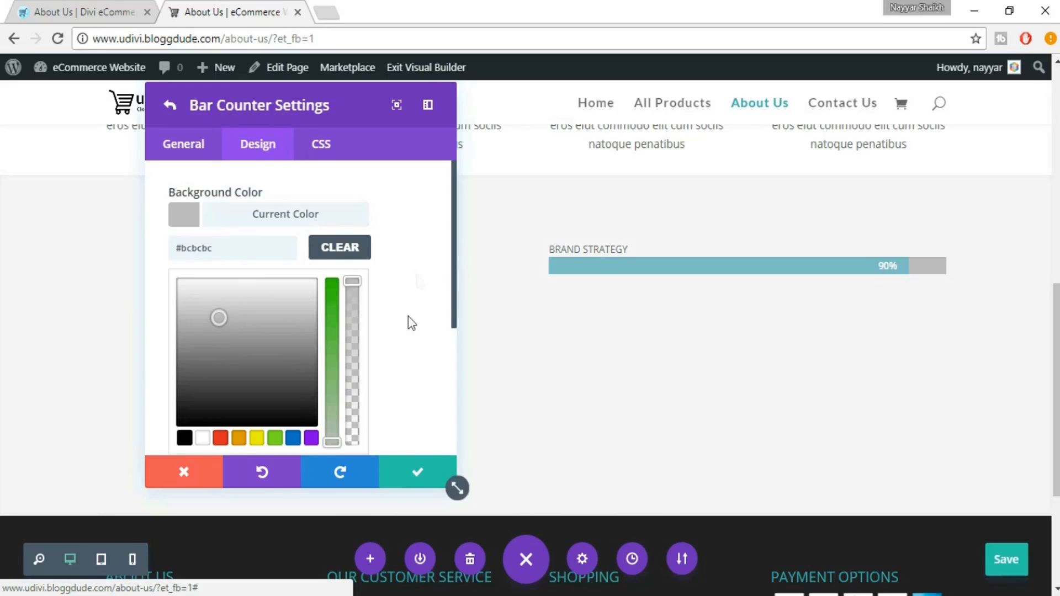
left_click(309, 219)
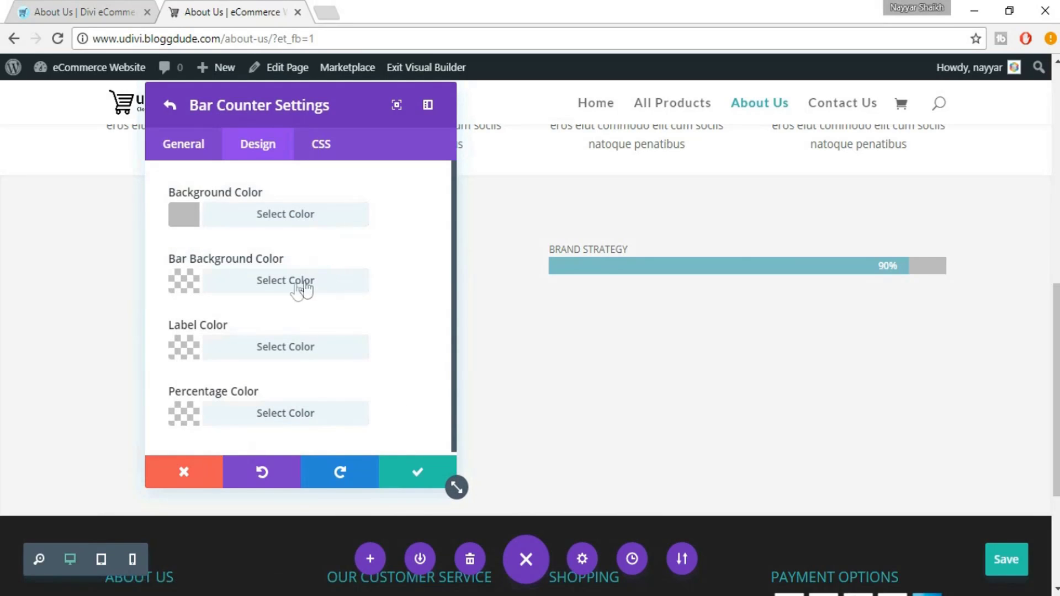
Set the bar's fill colour to teal #3FB0AC
left_click(273, 284)
scroll(409, 285, "down", 2)
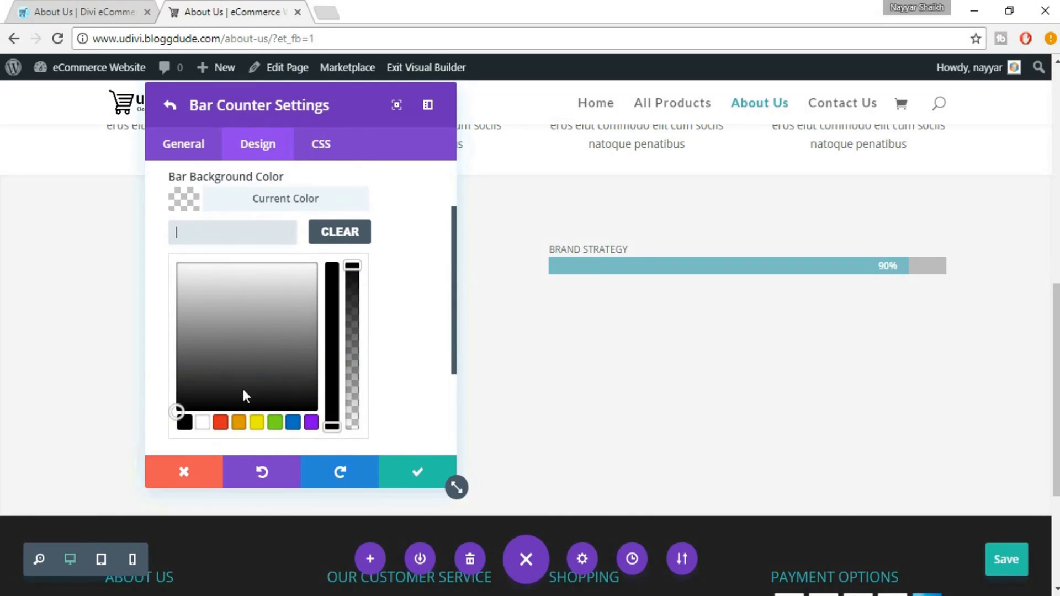
left_click(220, 423)
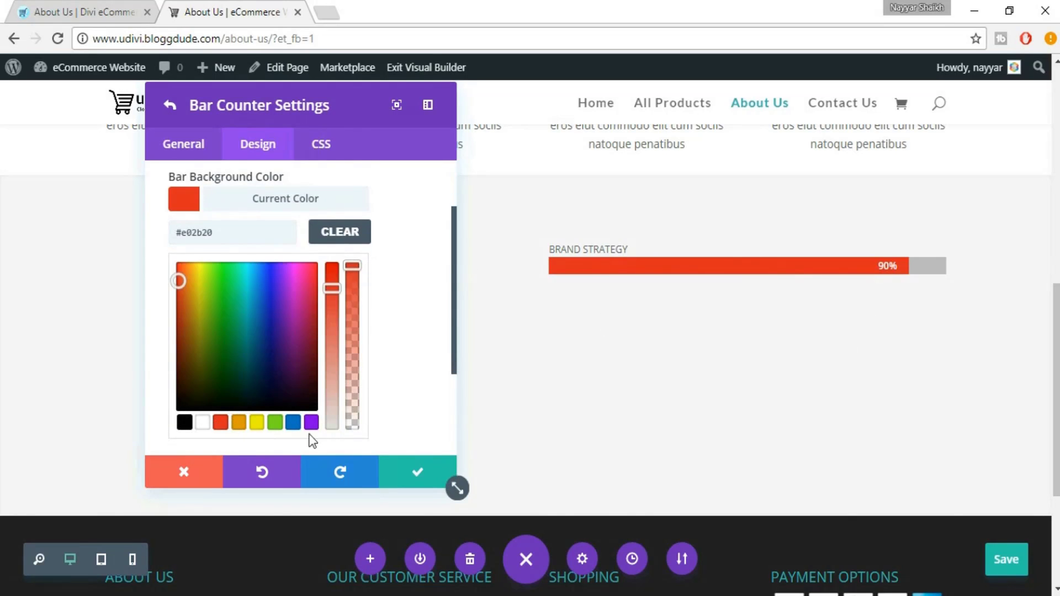
left_click(293, 423)
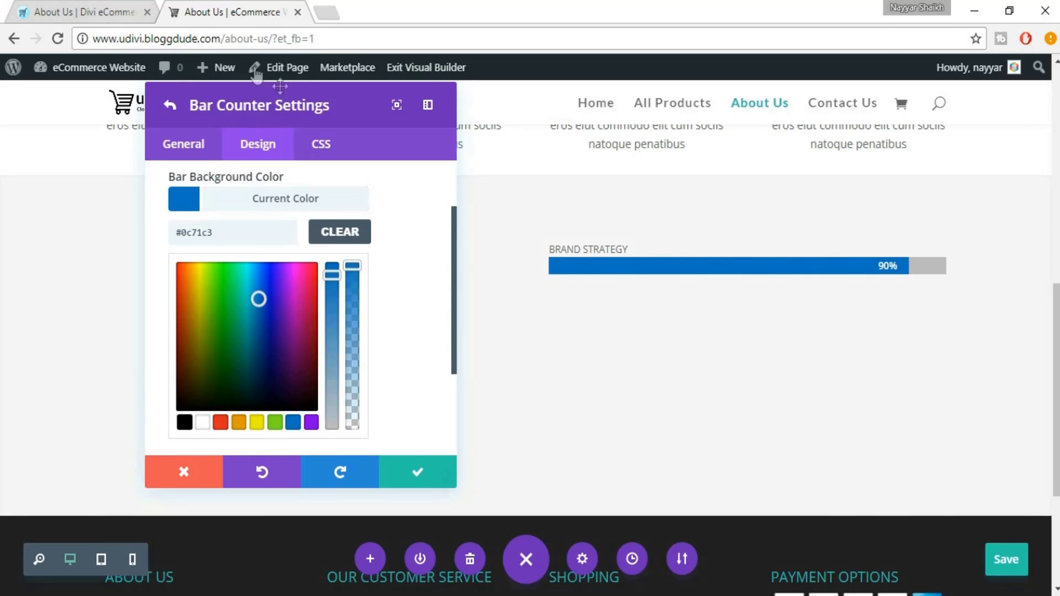
left_click_drag(216, 235, 187, 235)
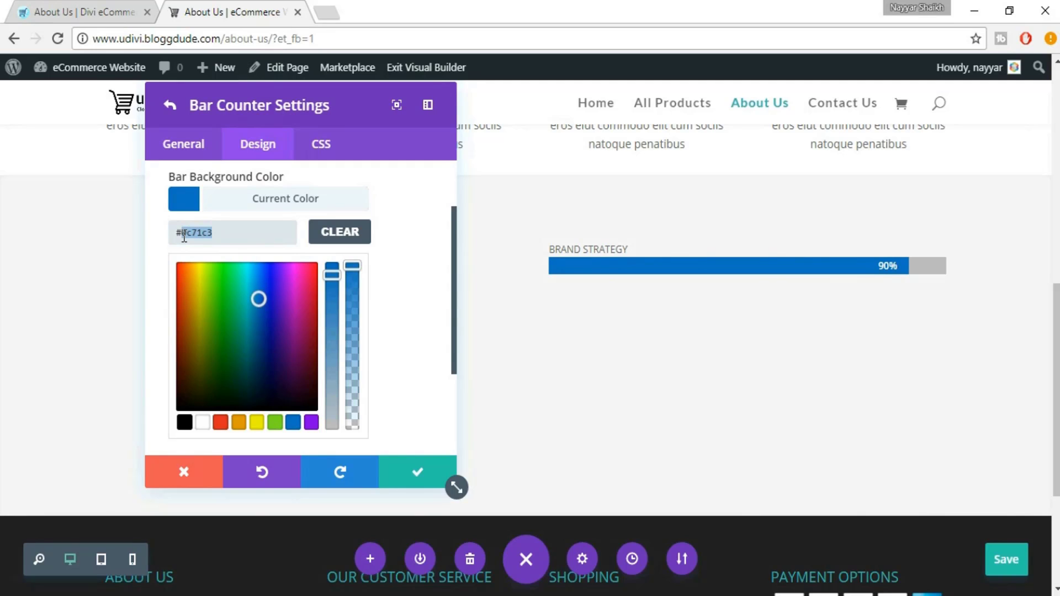
type("3FB")
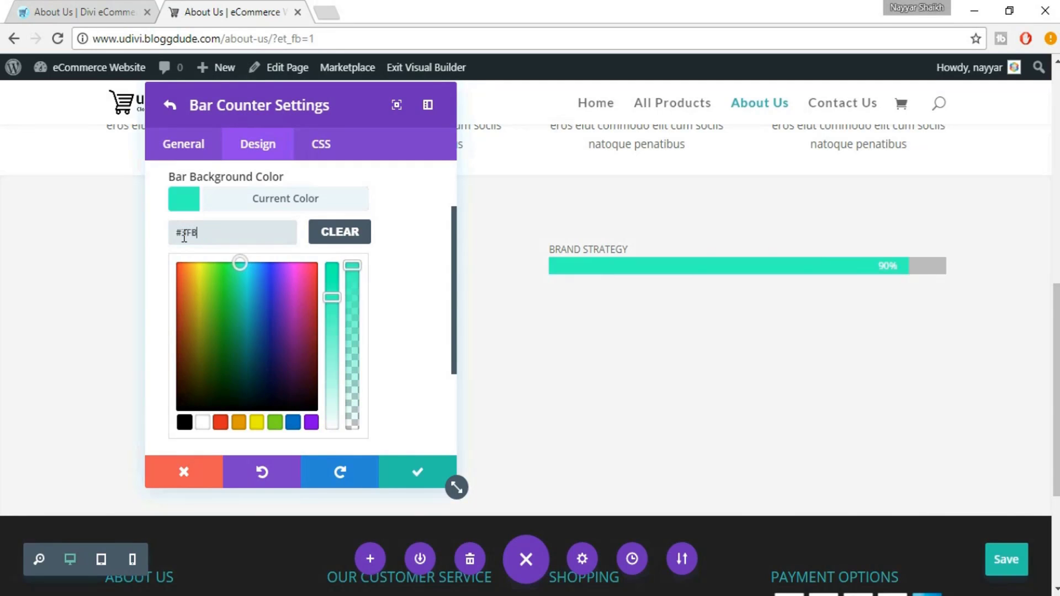
type("0AC")
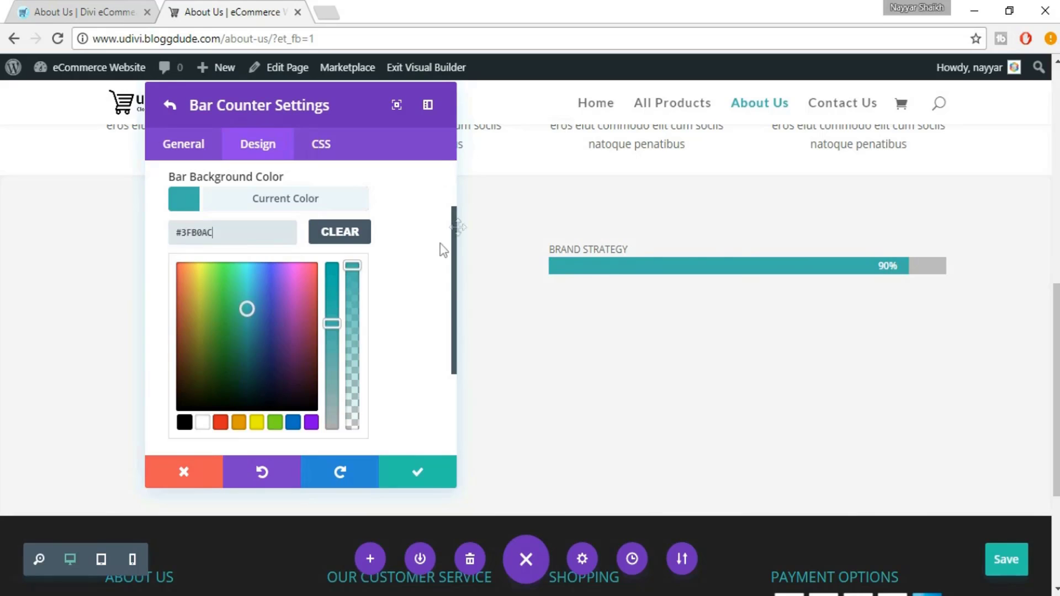
left_click(325, 200)
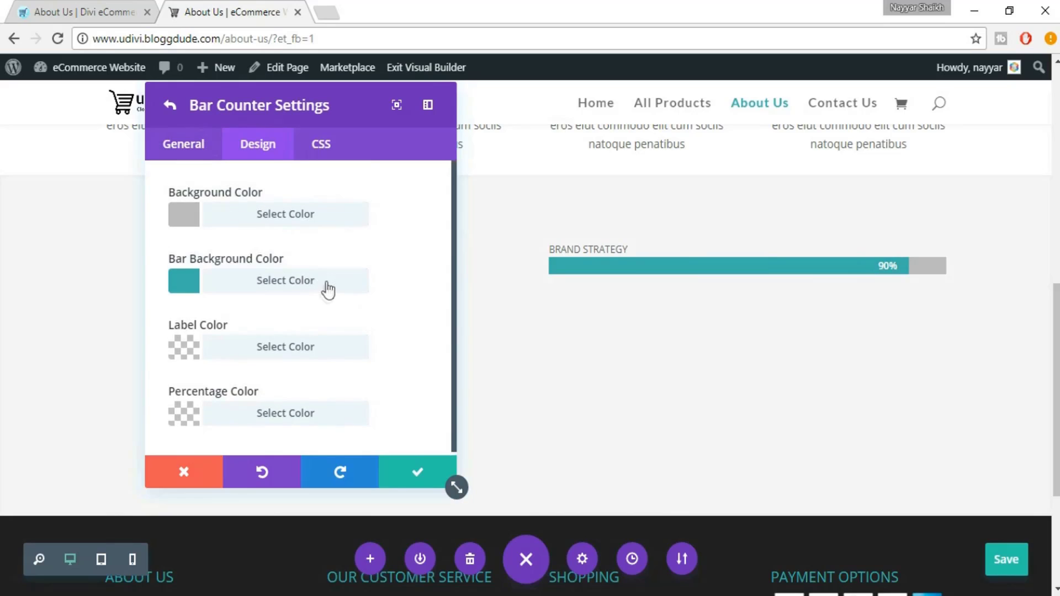
left_click(181, 144)
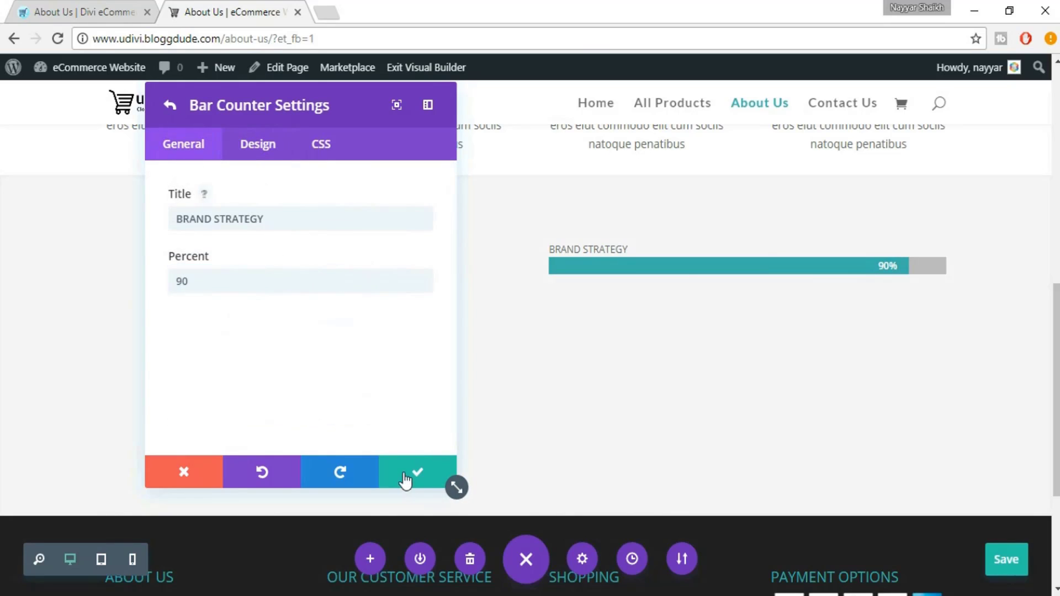
Save the Brand Strategy item and round the bar counters' corners to 17px
left_click(405, 480)
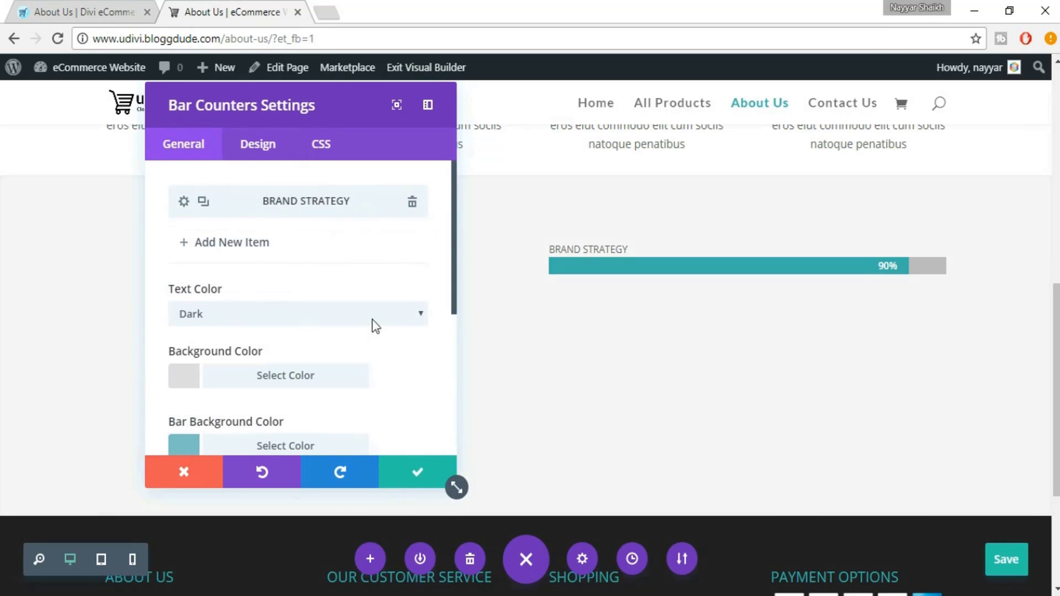
scroll(373, 315, "down", 5)
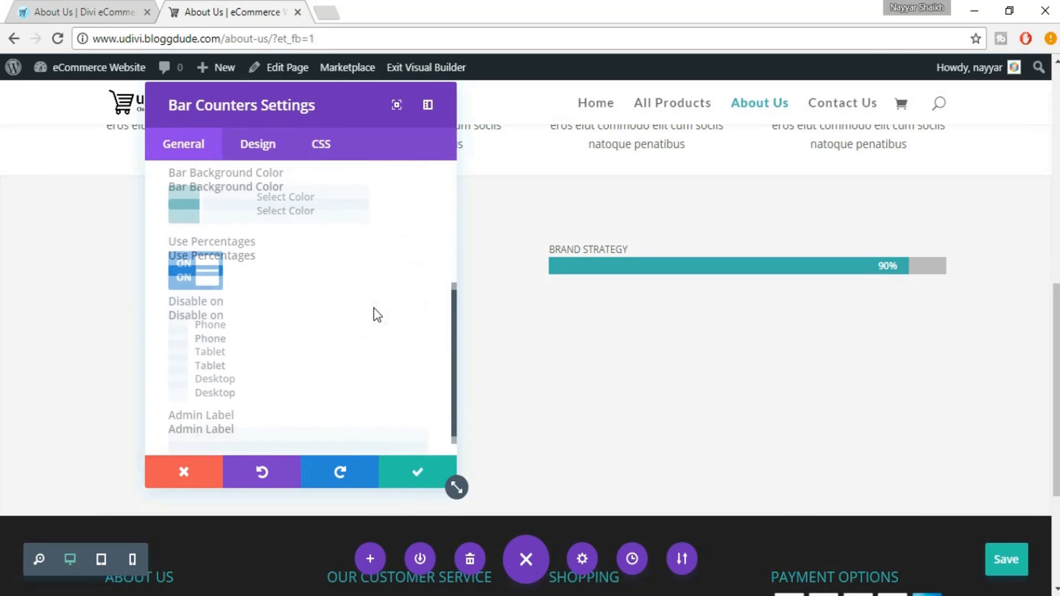
scroll(364, 298, "up", 5)
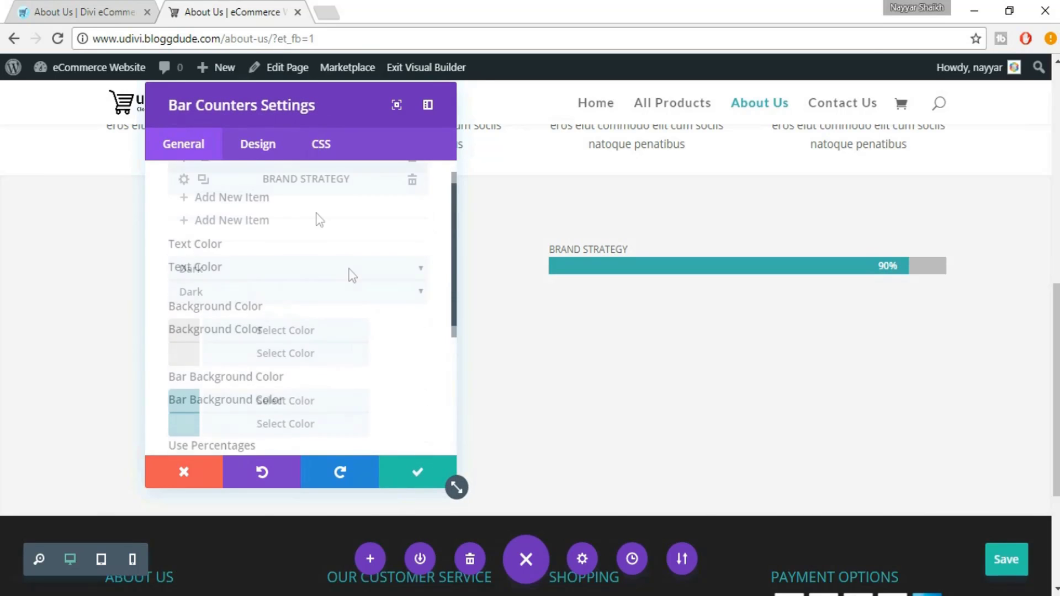
left_click(258, 160)
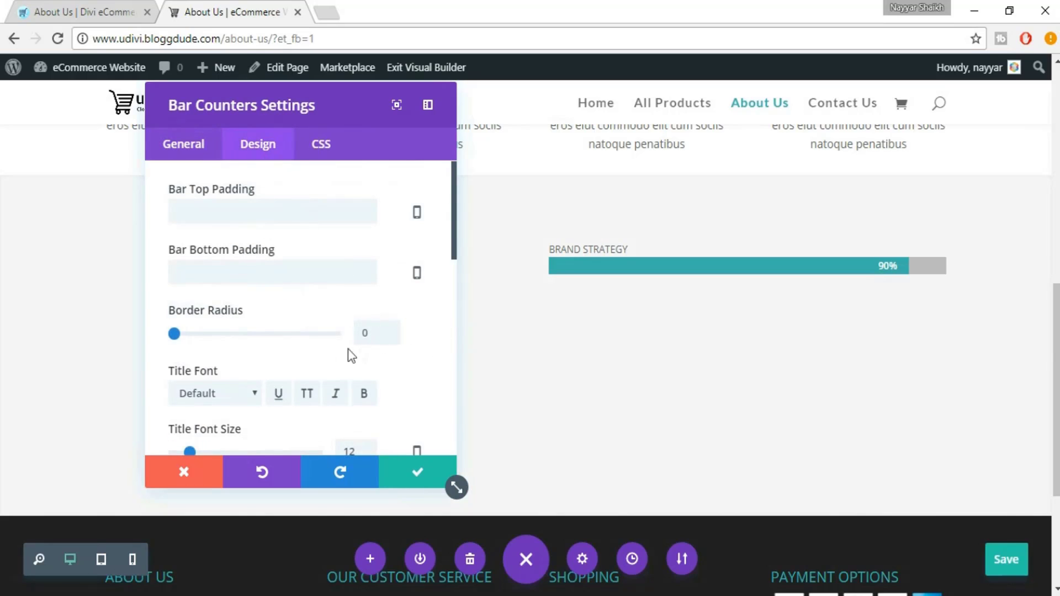
left_click_drag(174, 333, 241, 334)
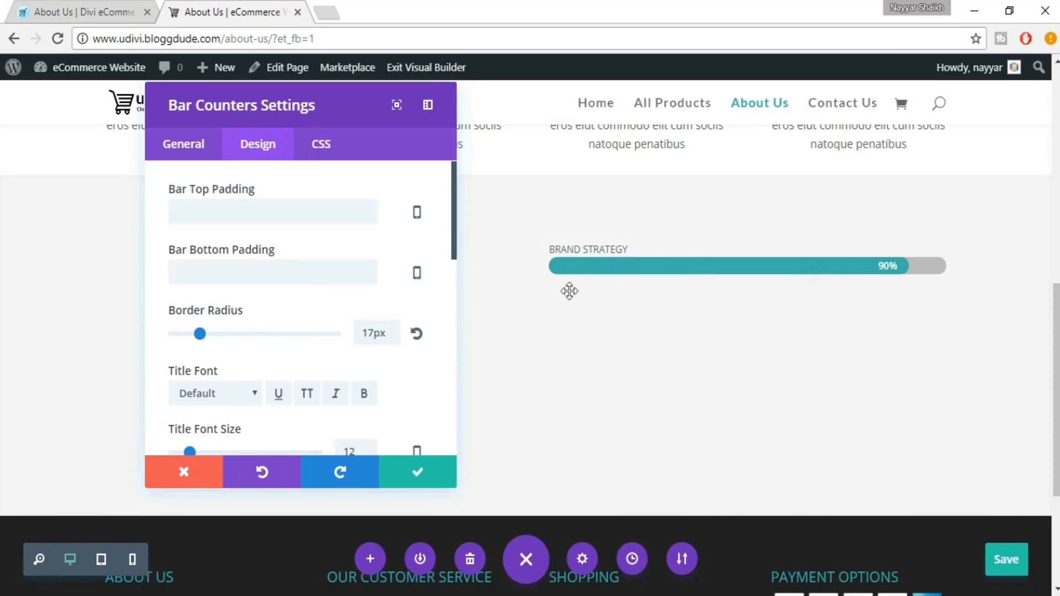
Set the bar title font size to 20px
scroll(393, 376, "down", 3)
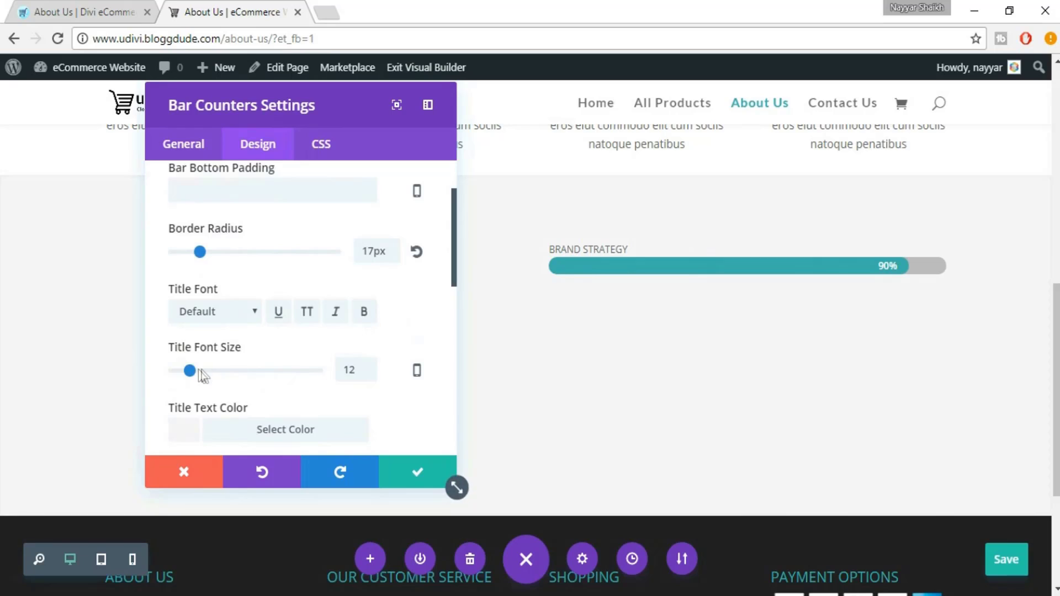
left_click_drag(202, 373, 210, 371)
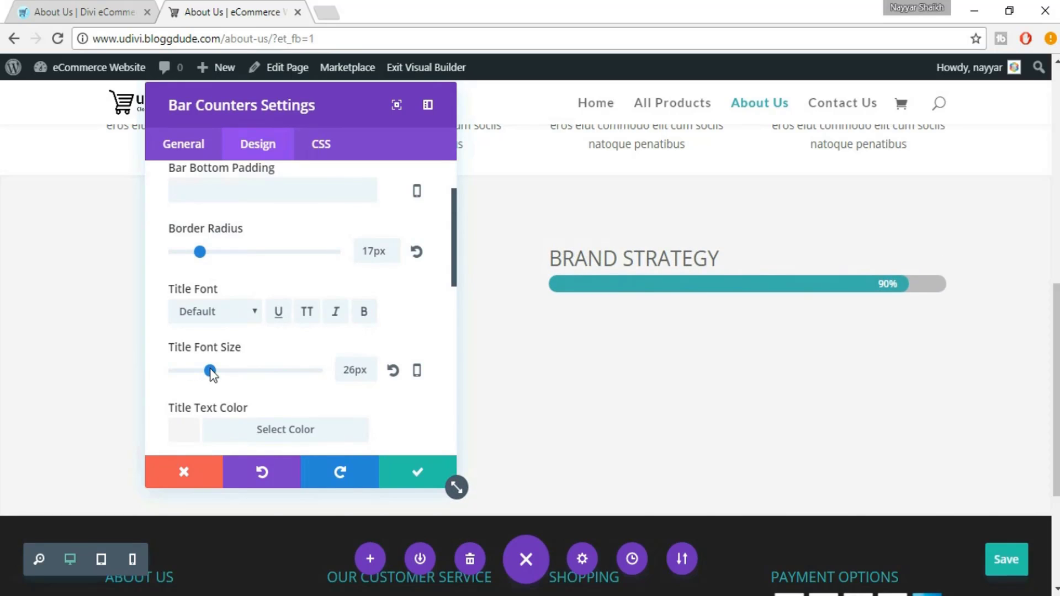
double_click(359, 368)
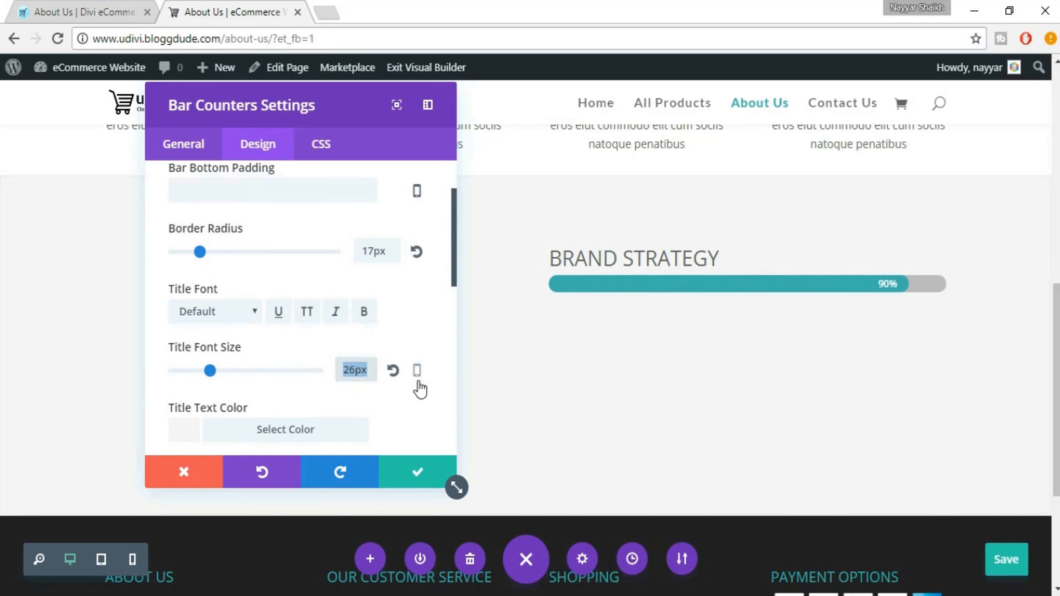
type("20")
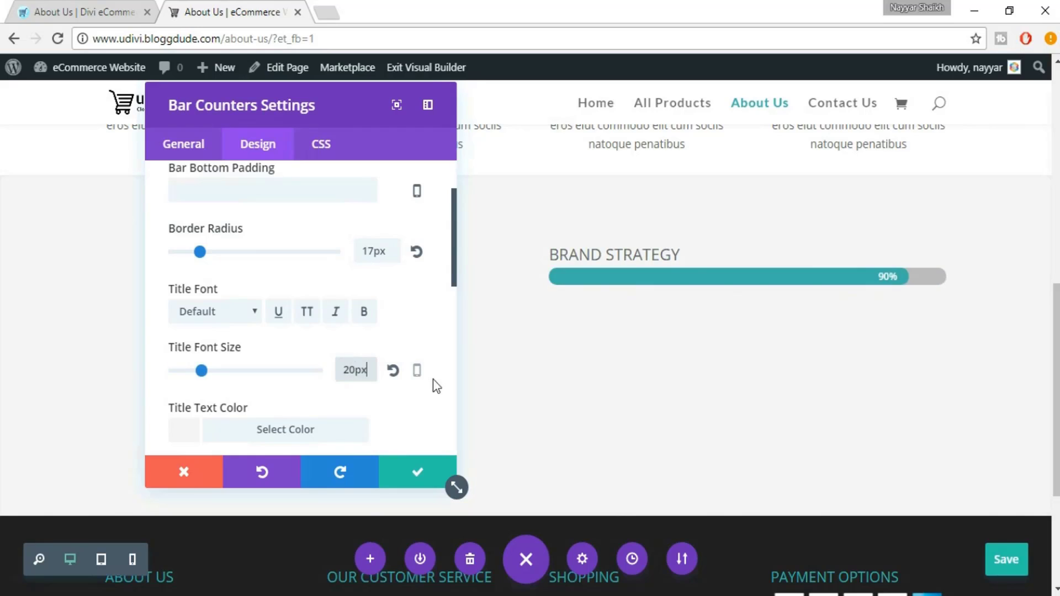
double_click(360, 371)
type("22")
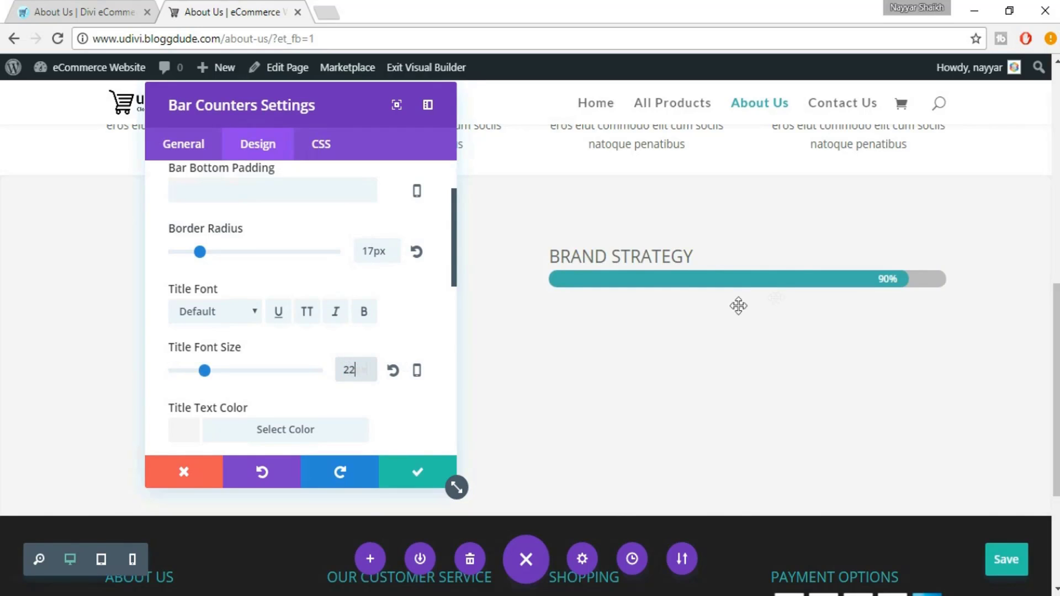
left_click(347, 375)
double_click(347, 376)
type("18")
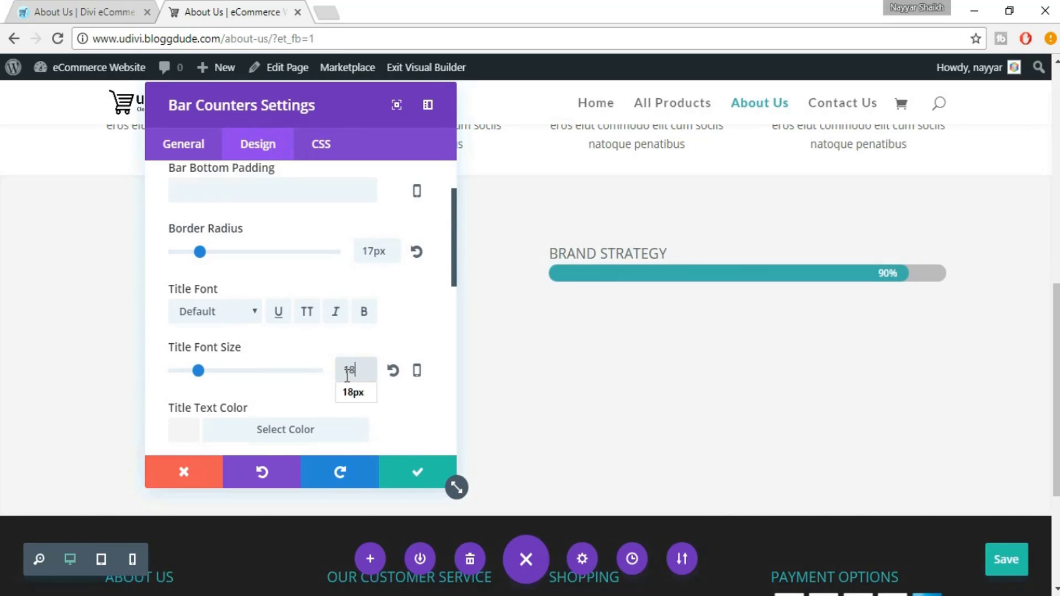
double_click(349, 372)
type("20")
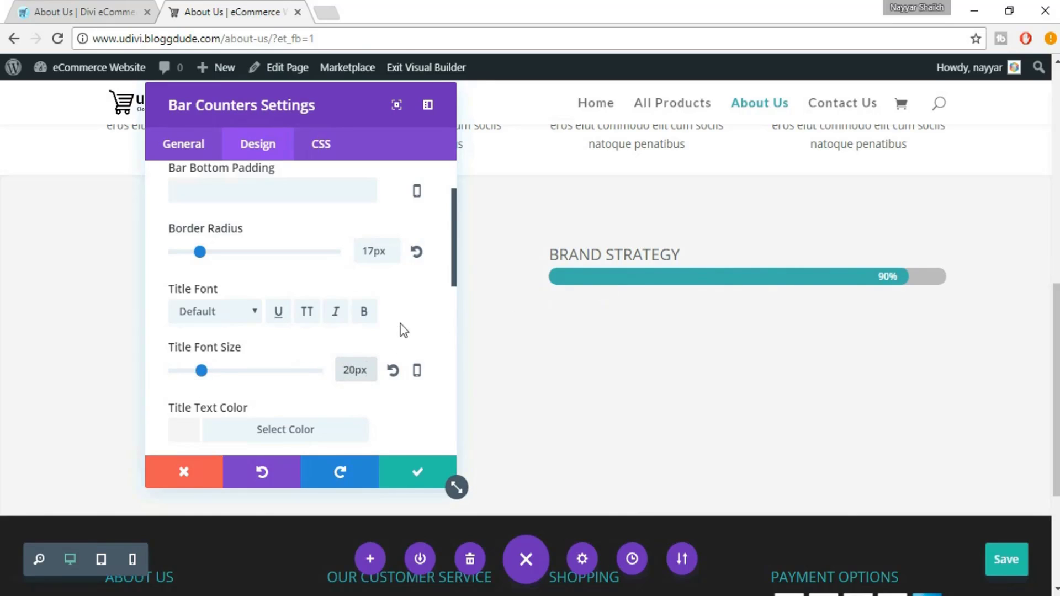
Set the percentage font size to 15px and save the bar counters settings
scroll(403, 334, "down", 3)
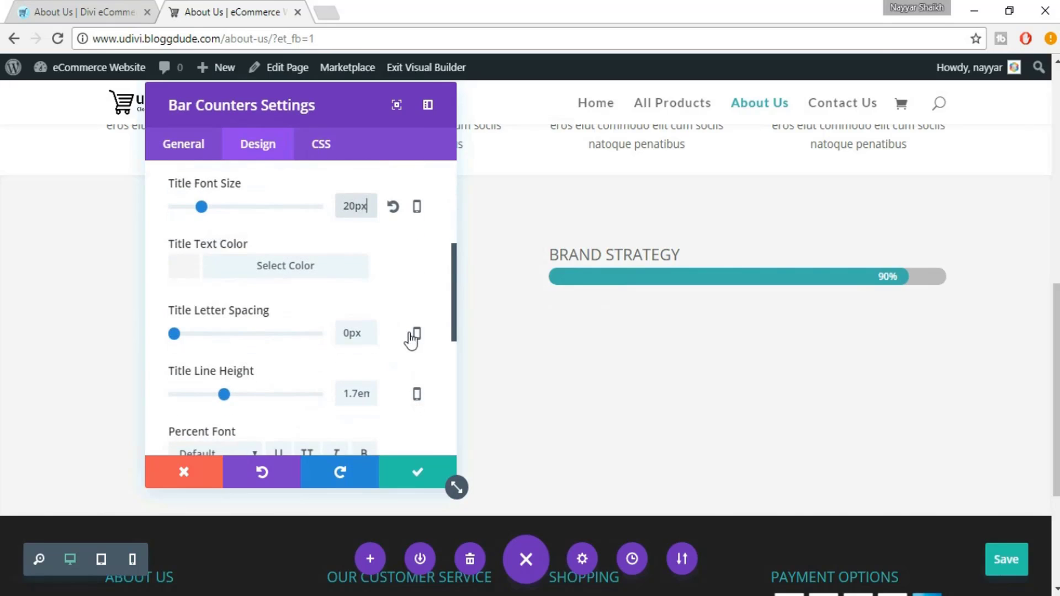
scroll(412, 339, "down", 3)
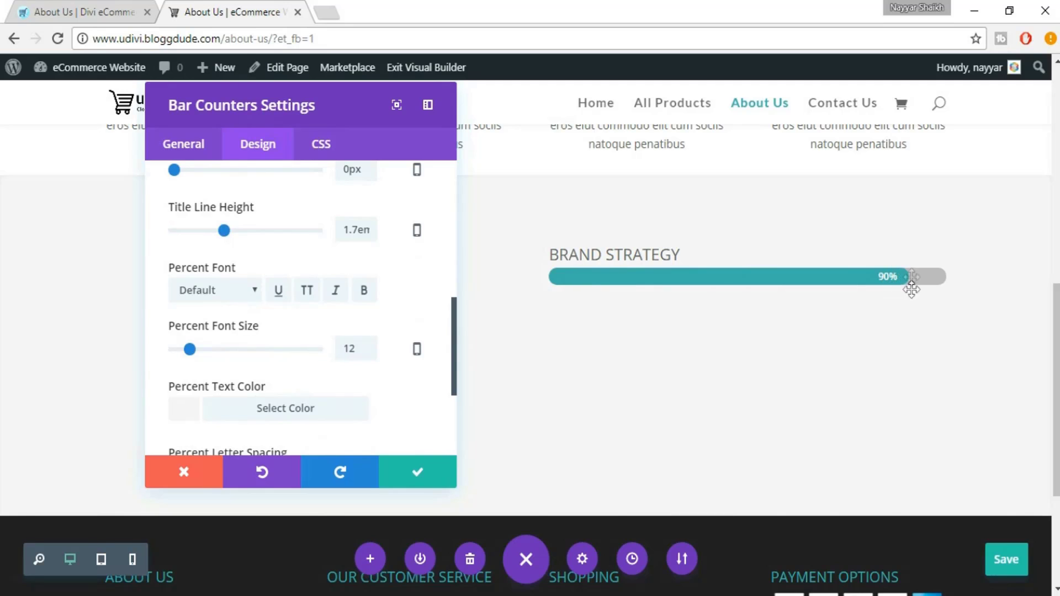
double_click(351, 349)
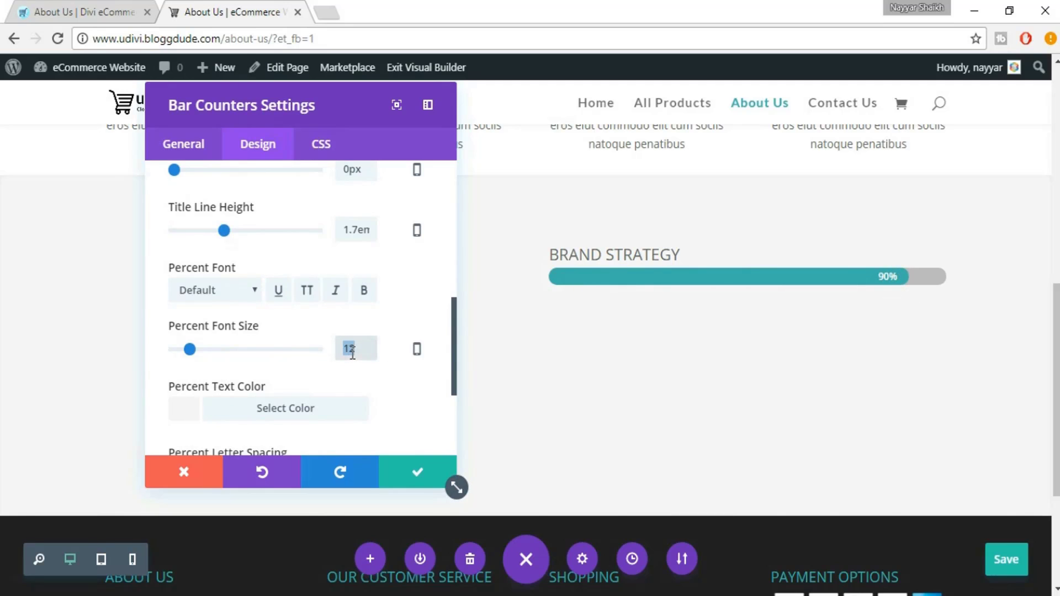
type("15")
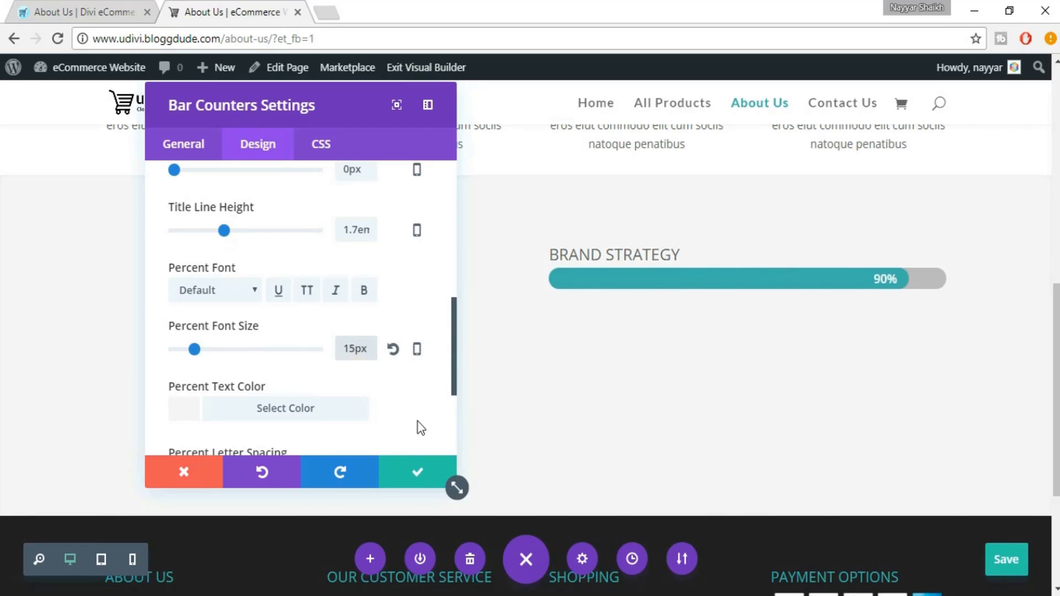
left_click(418, 476)
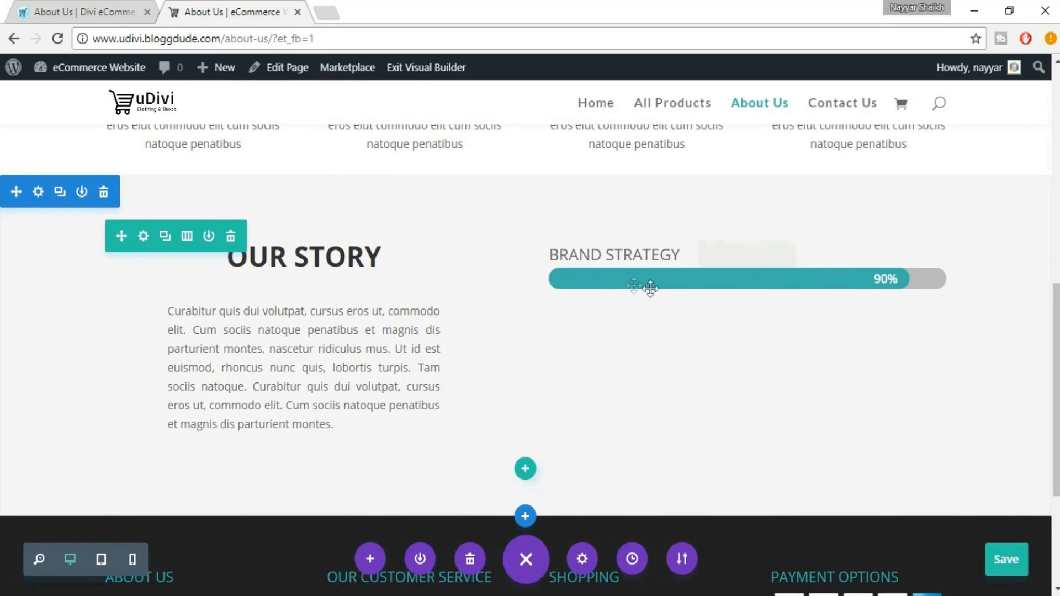
Duplicate the Brand Strategy bar twice in the bar counters module
mouse_move(630, 287)
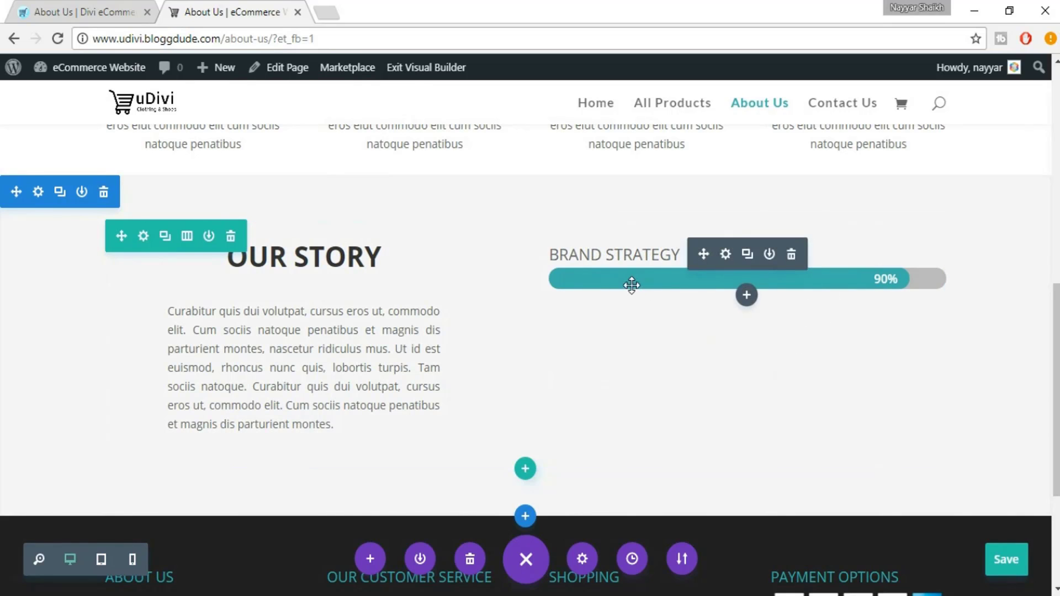
left_click(725, 254)
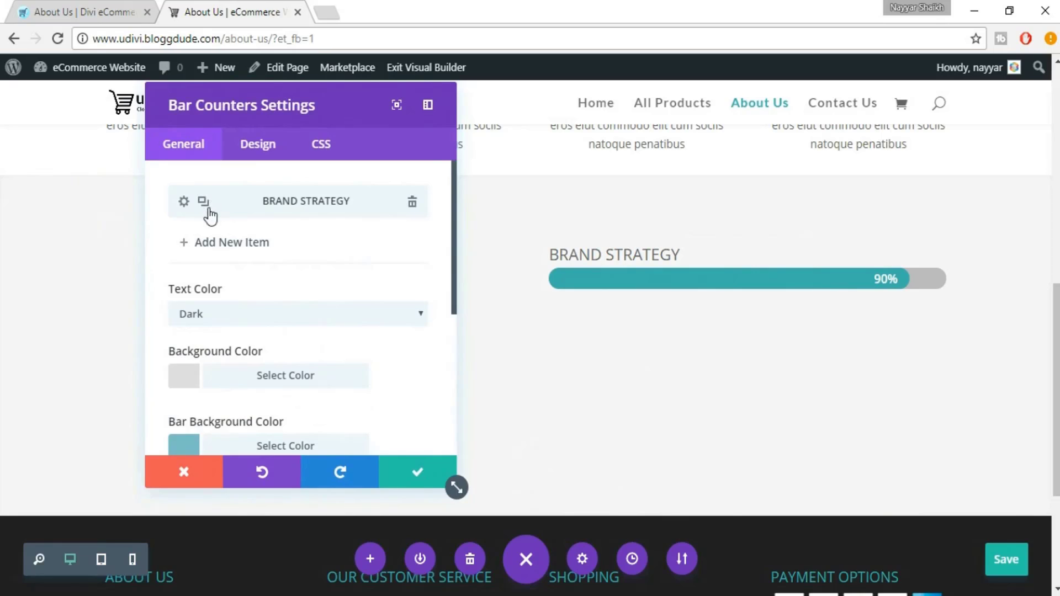
left_click(204, 207)
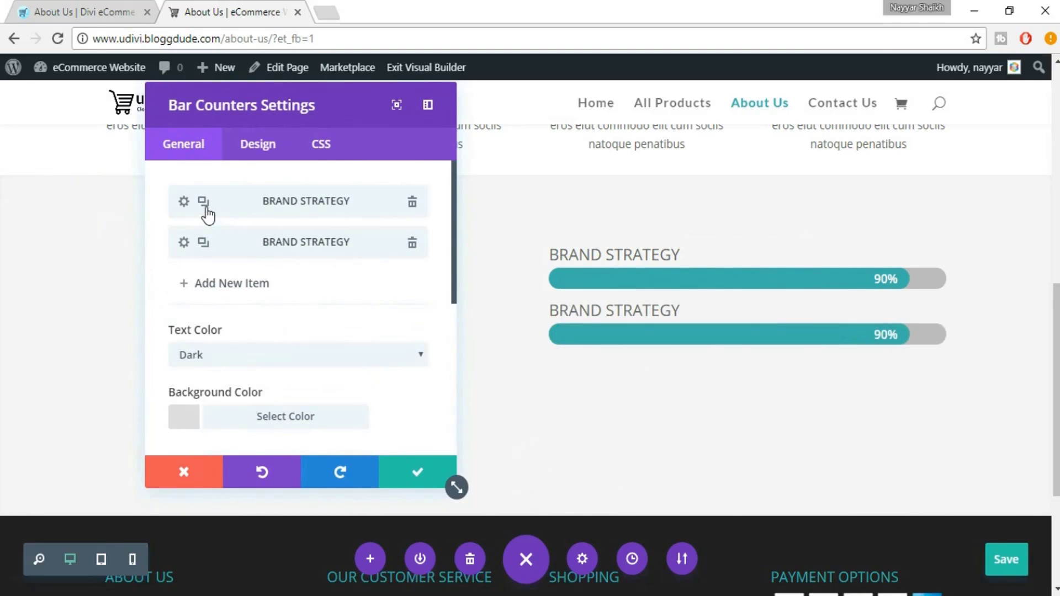
left_click(204, 209)
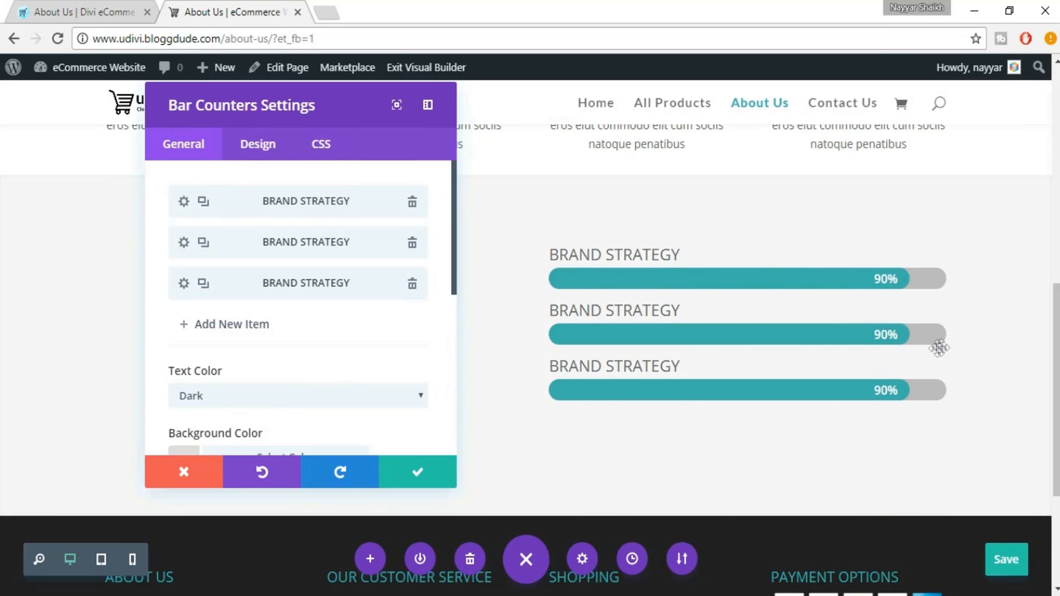
Retitle the second bar INTERNET MARKETING at 65%, copying the label from the reference page
left_click(185, 243)
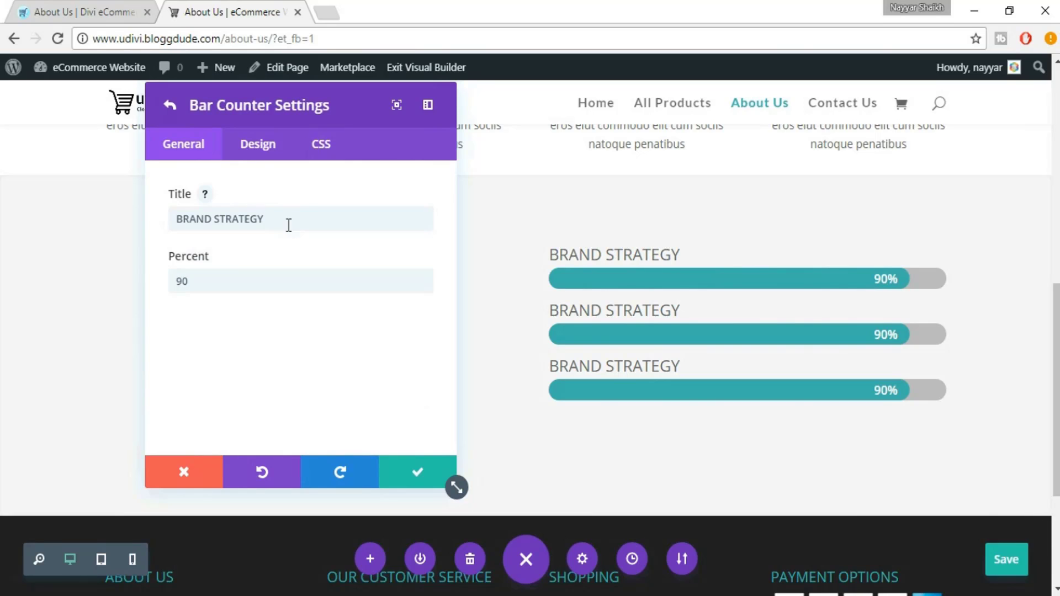
left_click(90, 5)
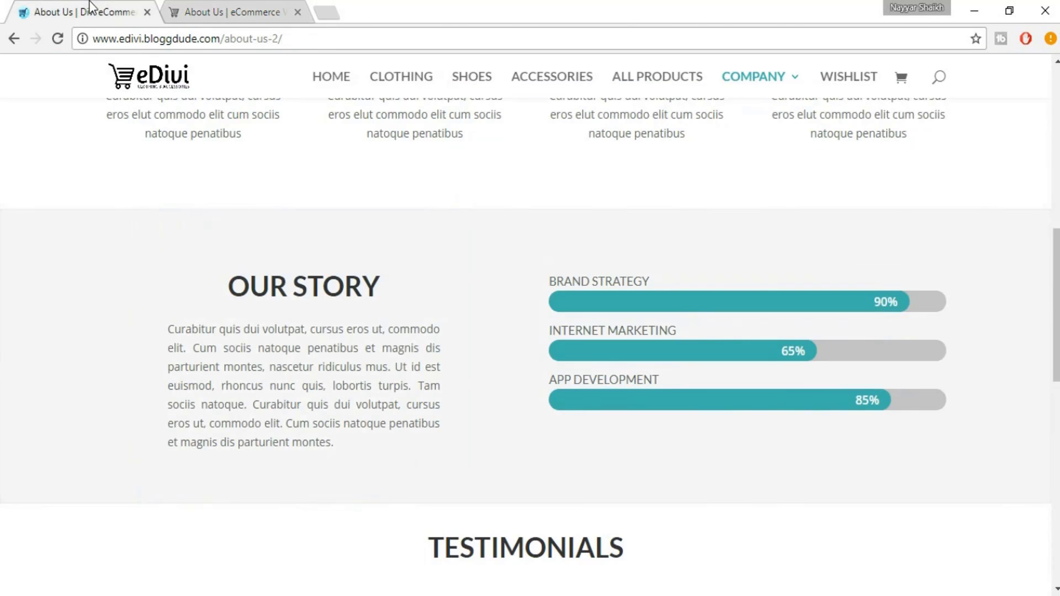
left_click_drag(684, 331, 545, 323)
key("ctrl+c")
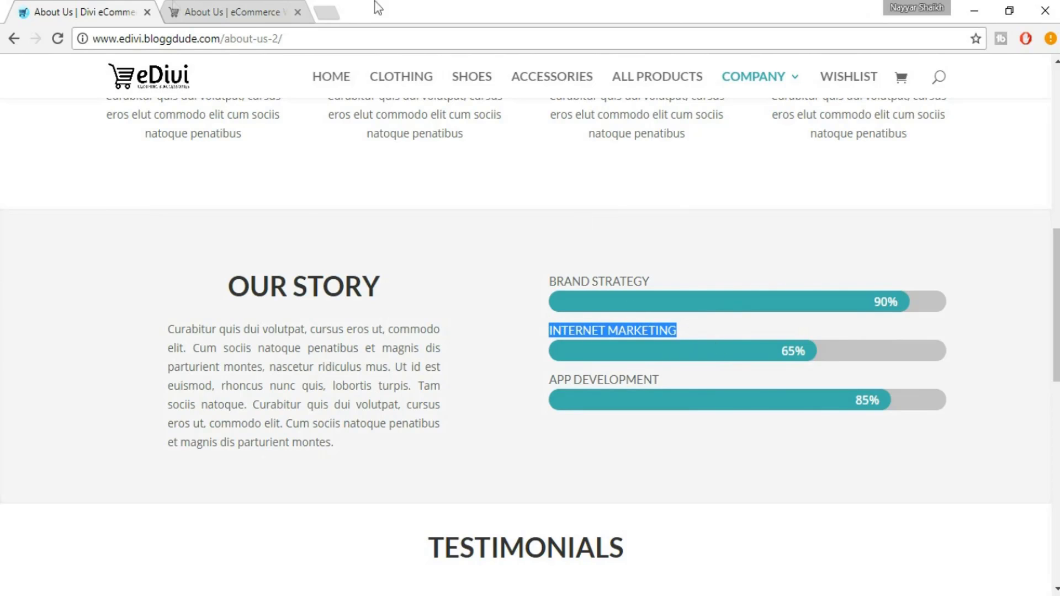
left_click(204, 8)
left_click_drag(287, 223, 177, 237)
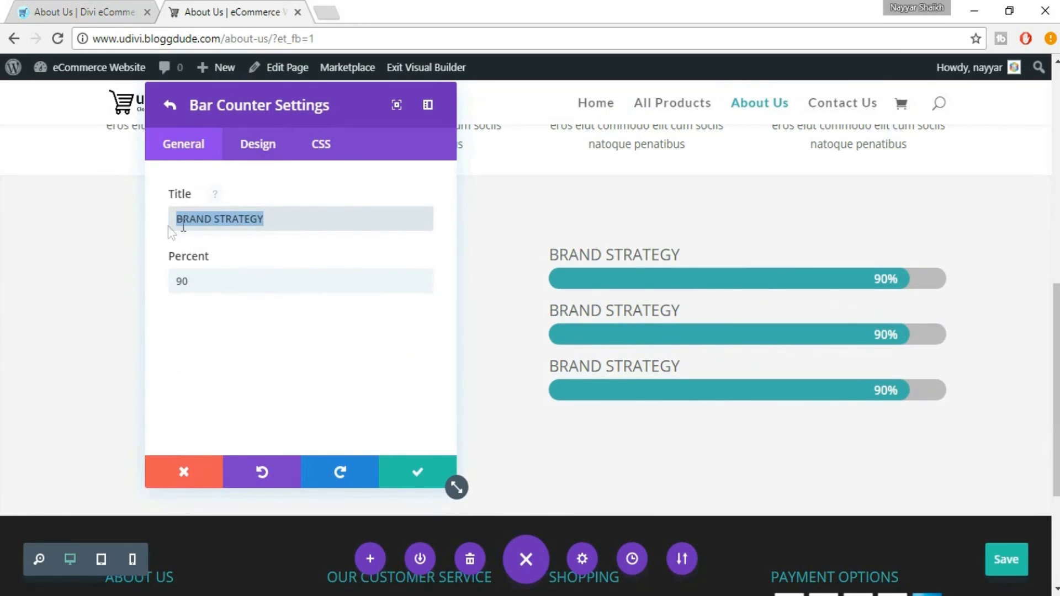
key("ctrl+v")
left_click_drag(220, 287, 172, 288)
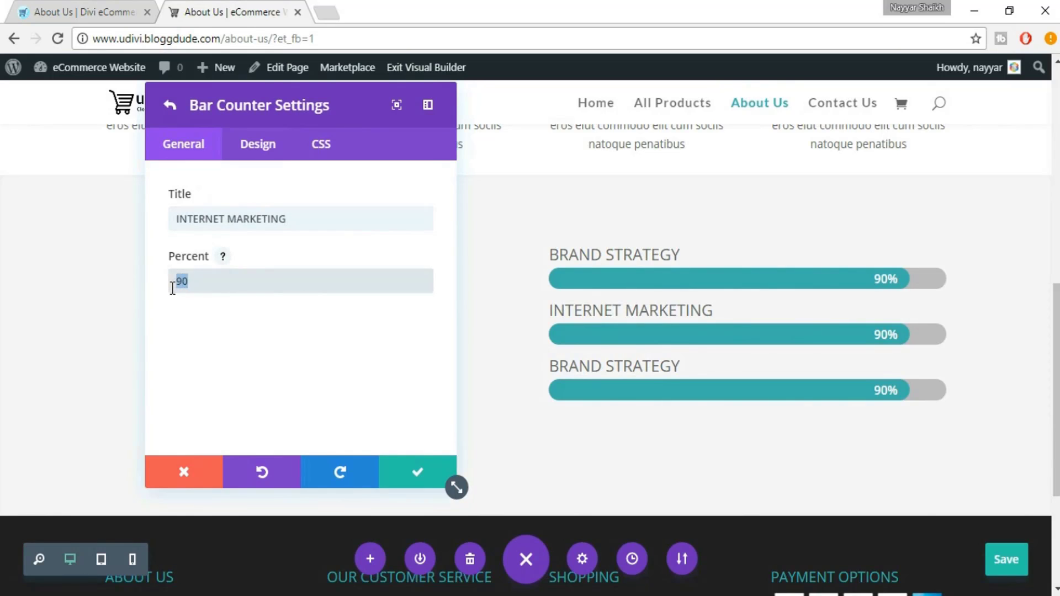
type("65")
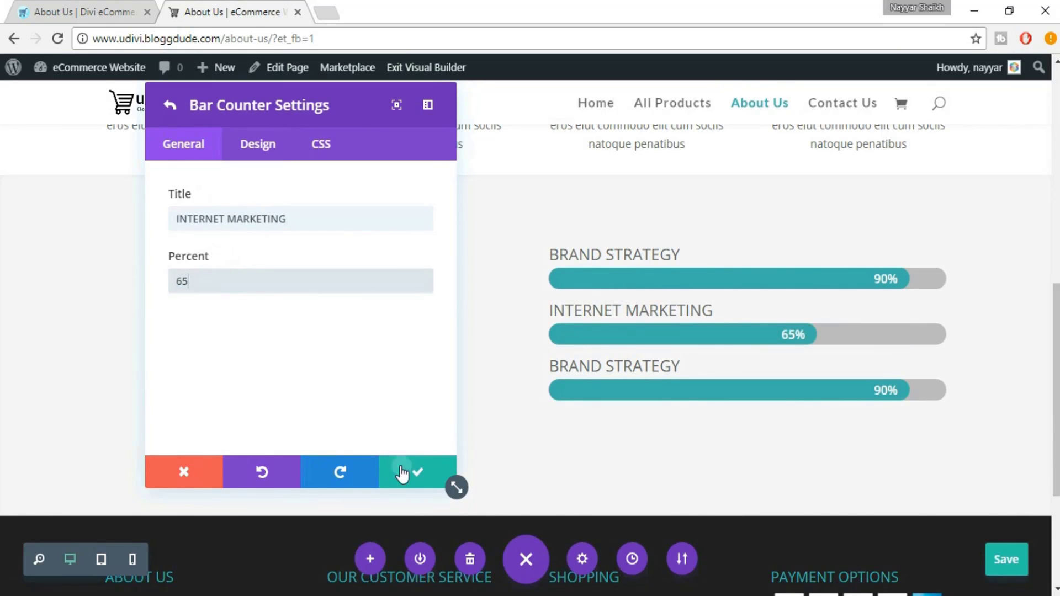
left_click(412, 472)
Retitle the third bar APP DEVELOPMENT at 85%, copying the label from the reference page
left_click(66, 10)
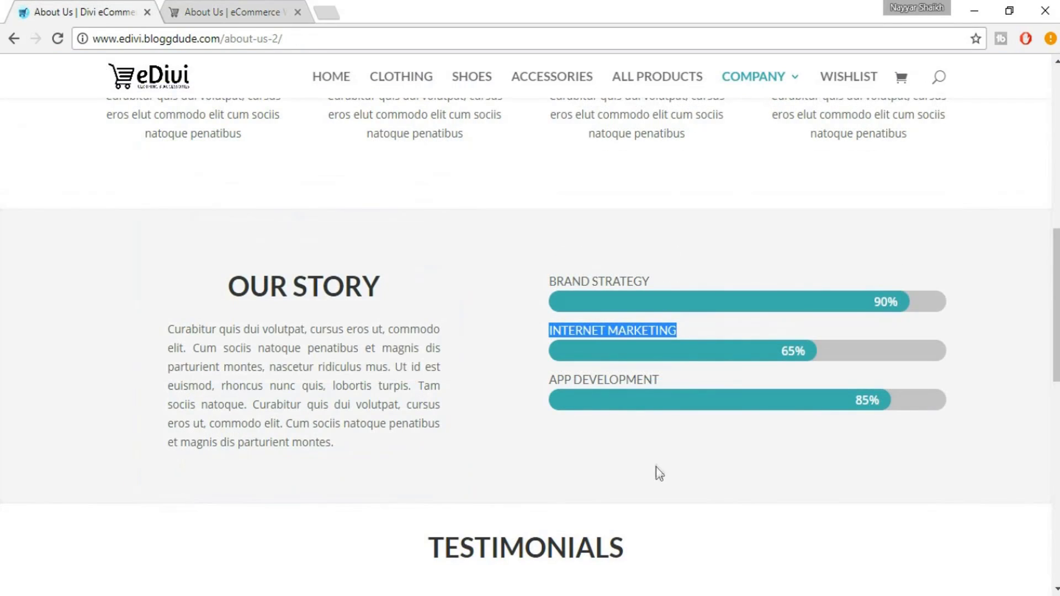
left_click_drag(550, 382, 678, 383)
key("ctrl+c")
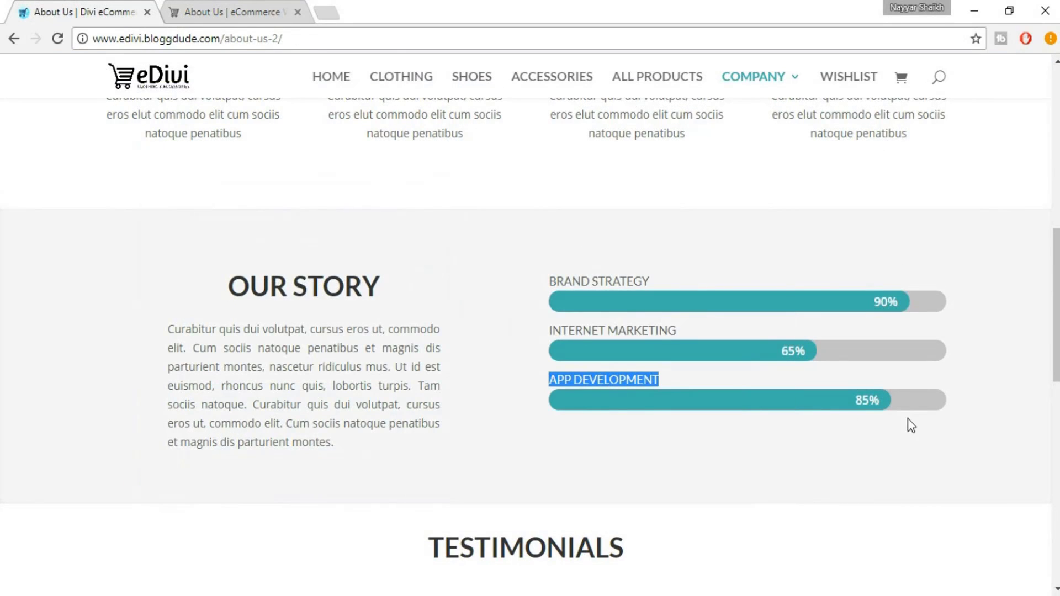
left_click(213, 2)
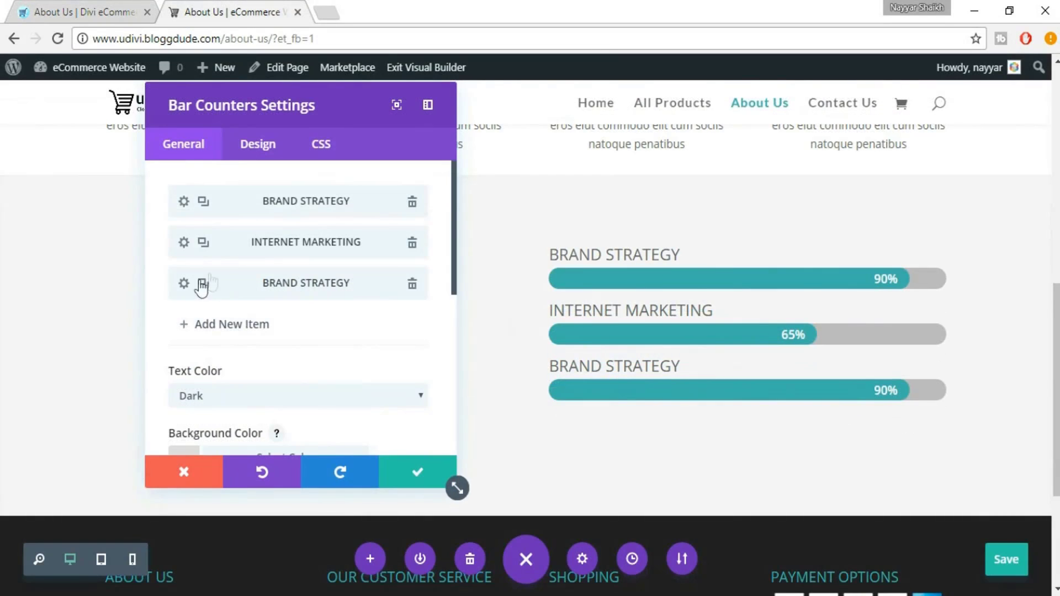
left_click(185, 282)
left_click_drag(284, 223, 164, 219)
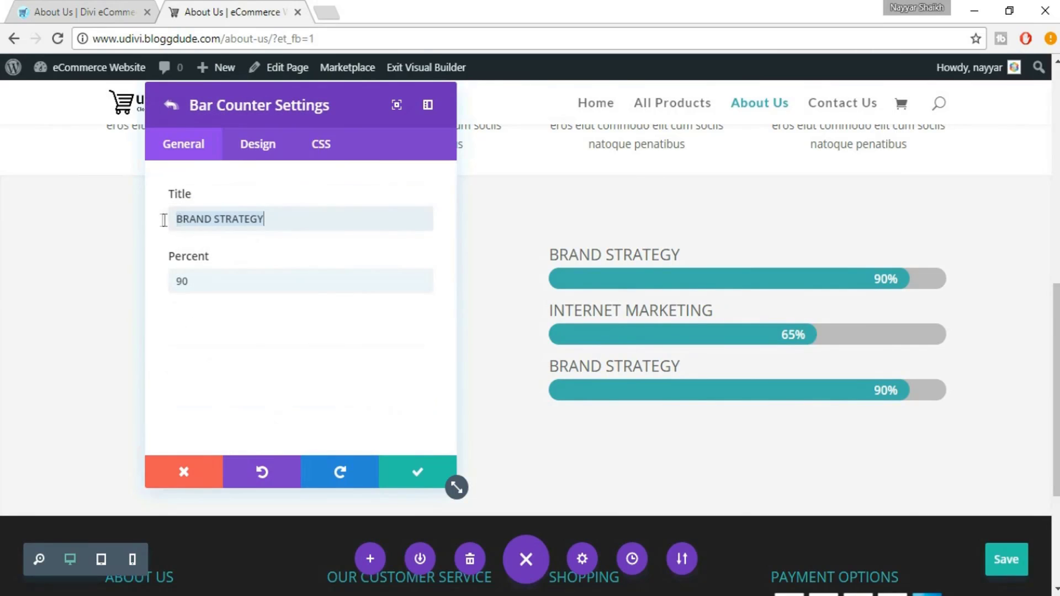
key("ctrl+v")
left_click_drag(238, 280, 159, 282)
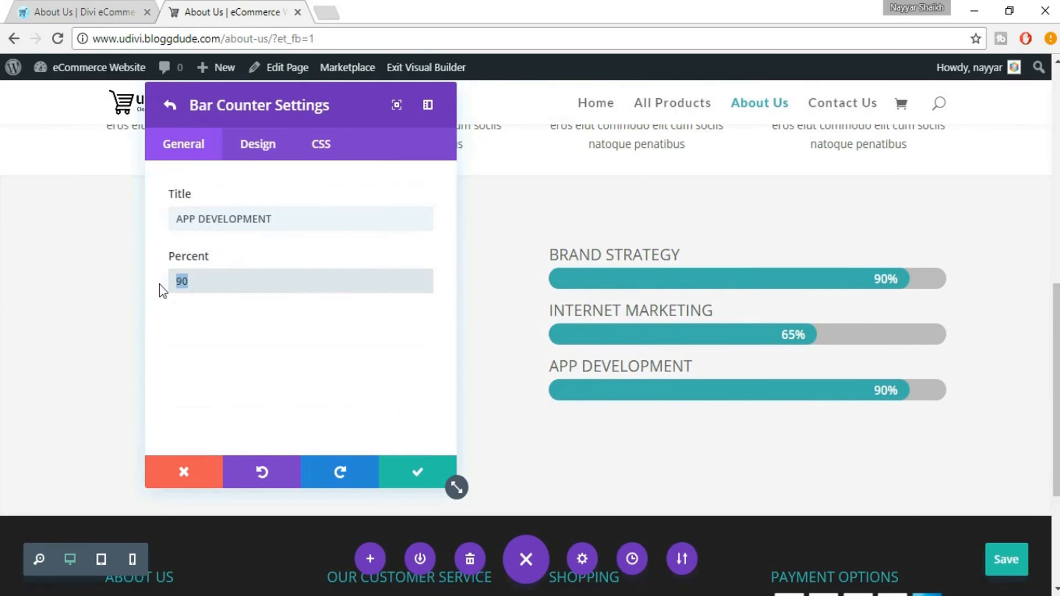
type("85")
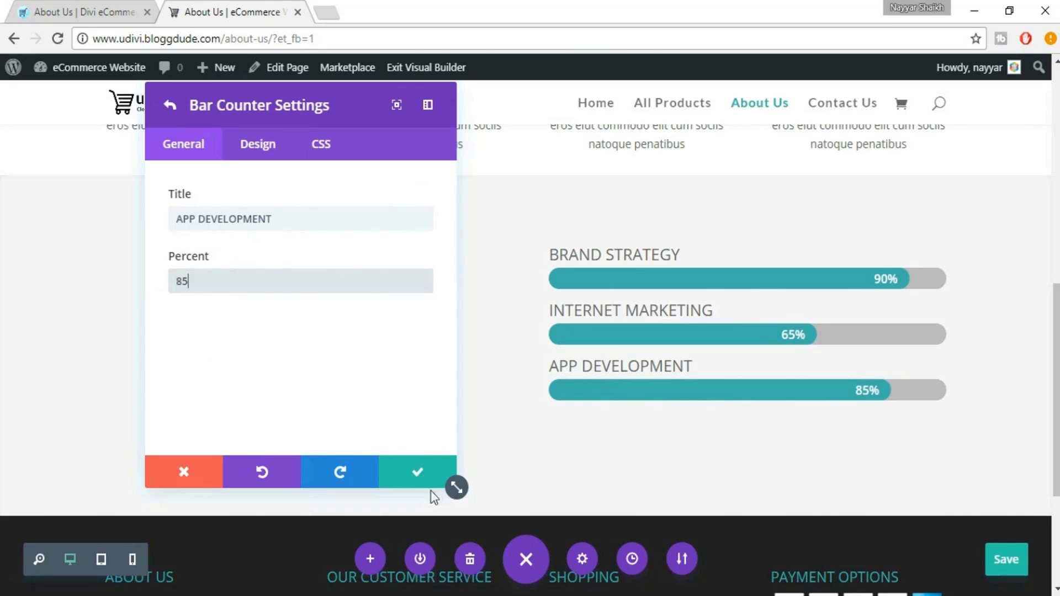
left_click(407, 472)
Close the skill bar settings and add a regular section below Our Story
left_click(408, 473)
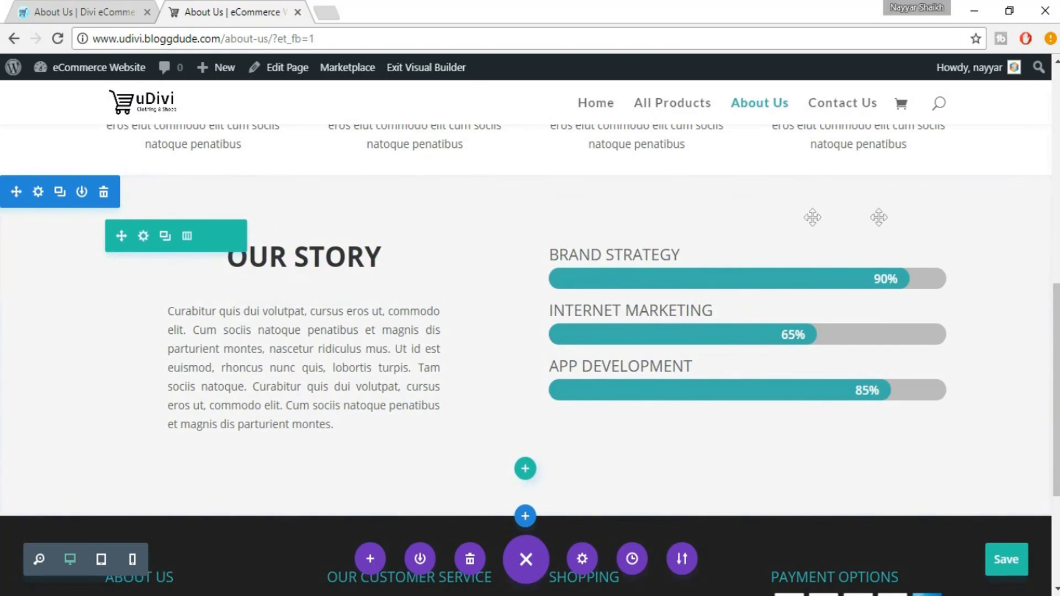
left_click(91, 12)
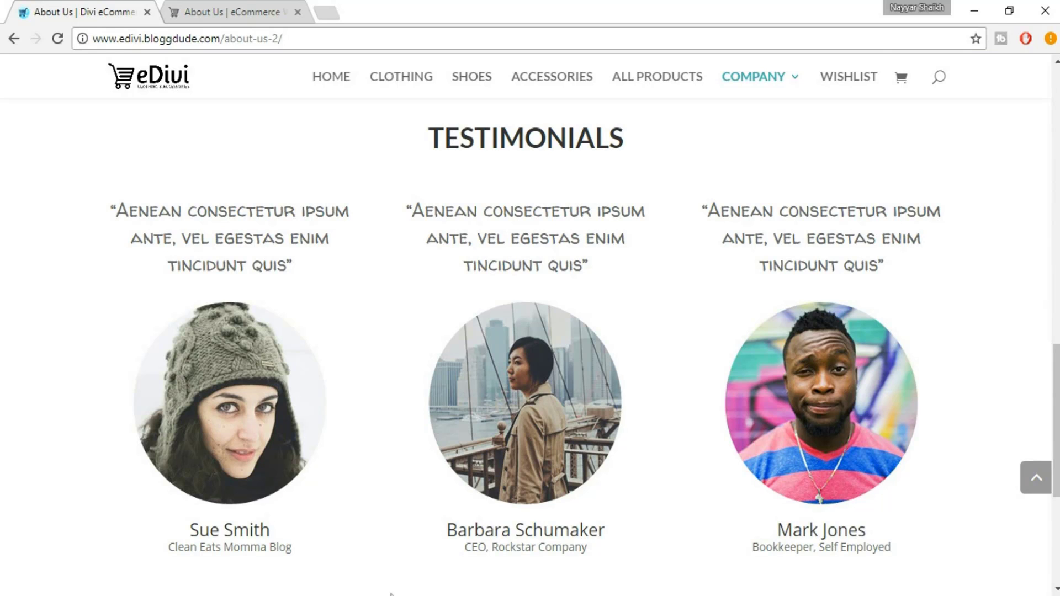
left_click(244, 8)
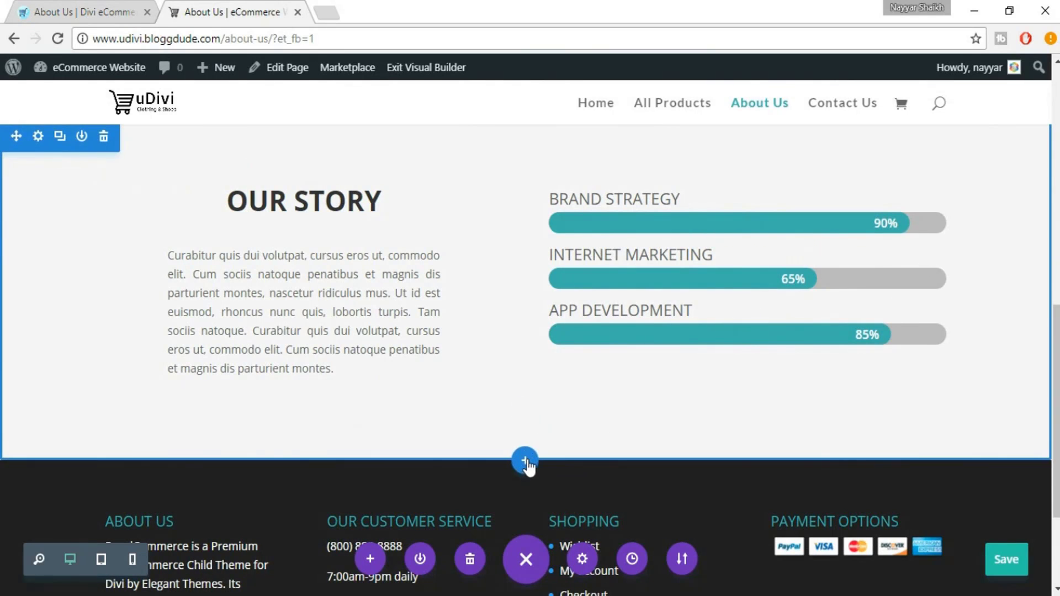
left_click(525, 462)
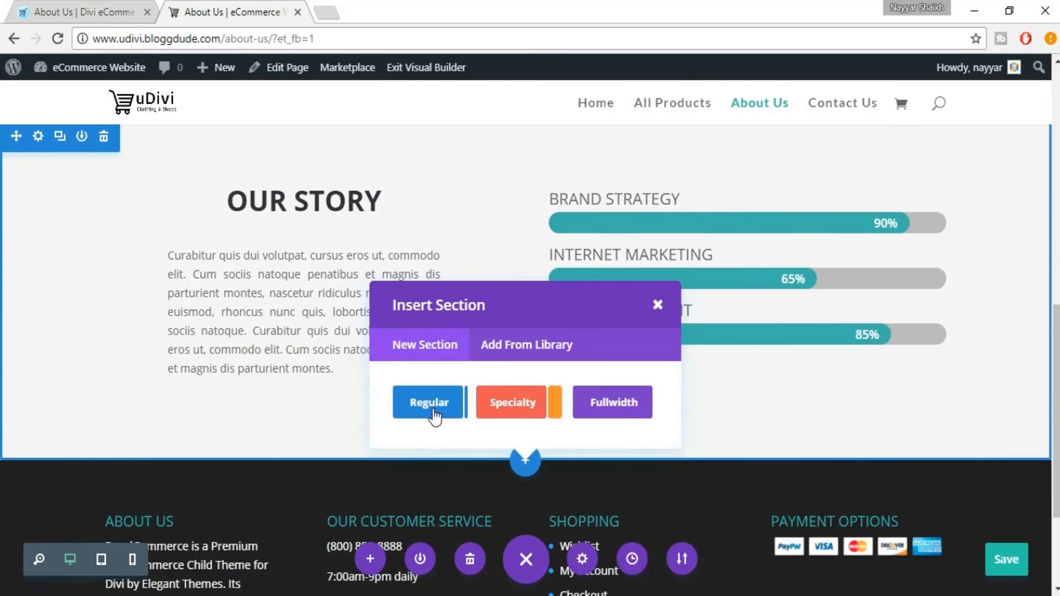
left_click(435, 418)
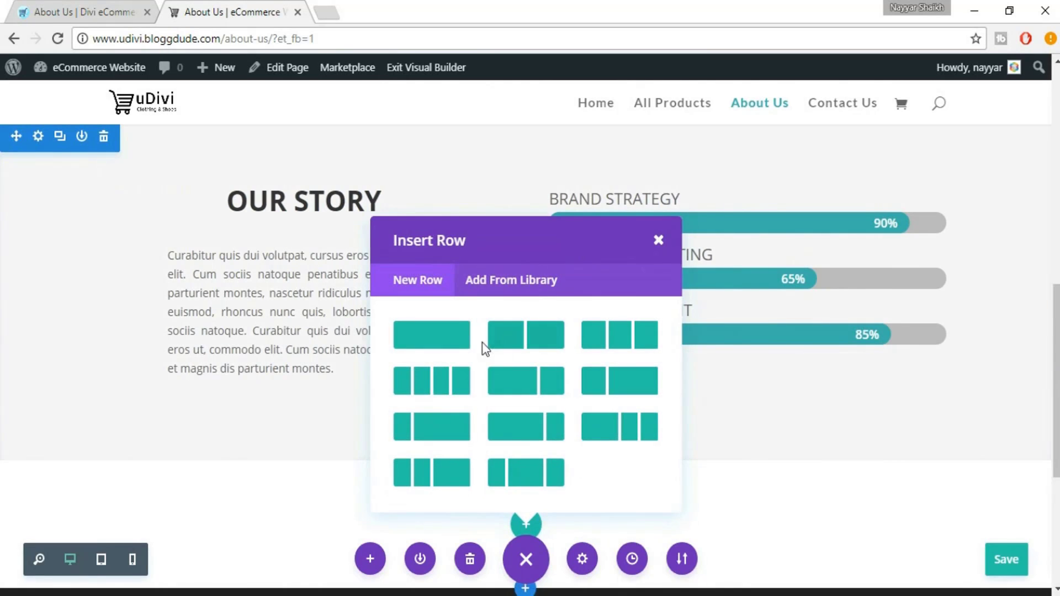
Check the TESTIMONIALS heading on the reference page before returning to the builder
left_click(83, 10)
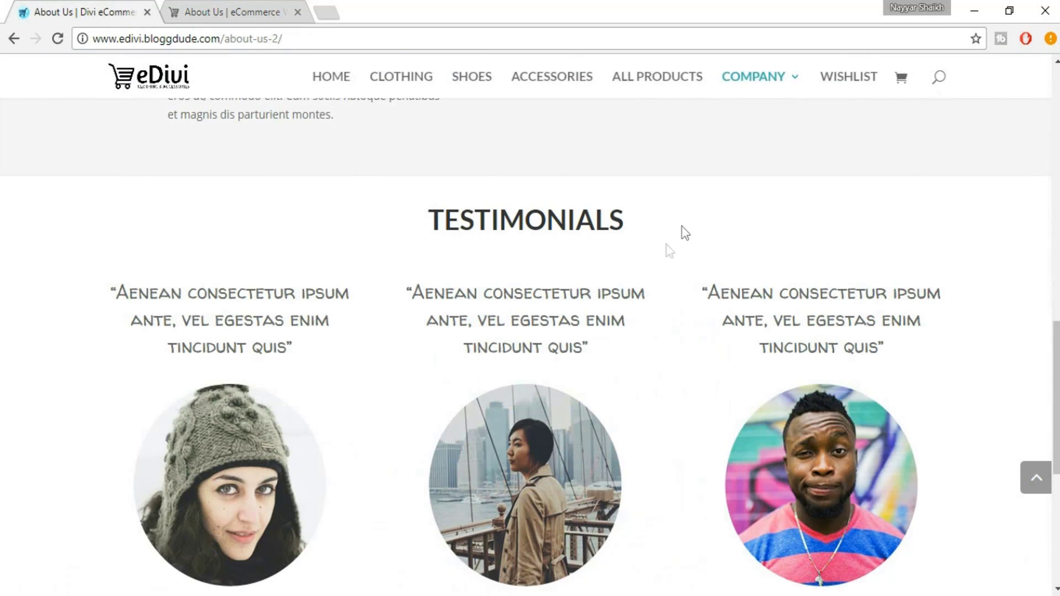
scroll(581, 245, "down", 5)
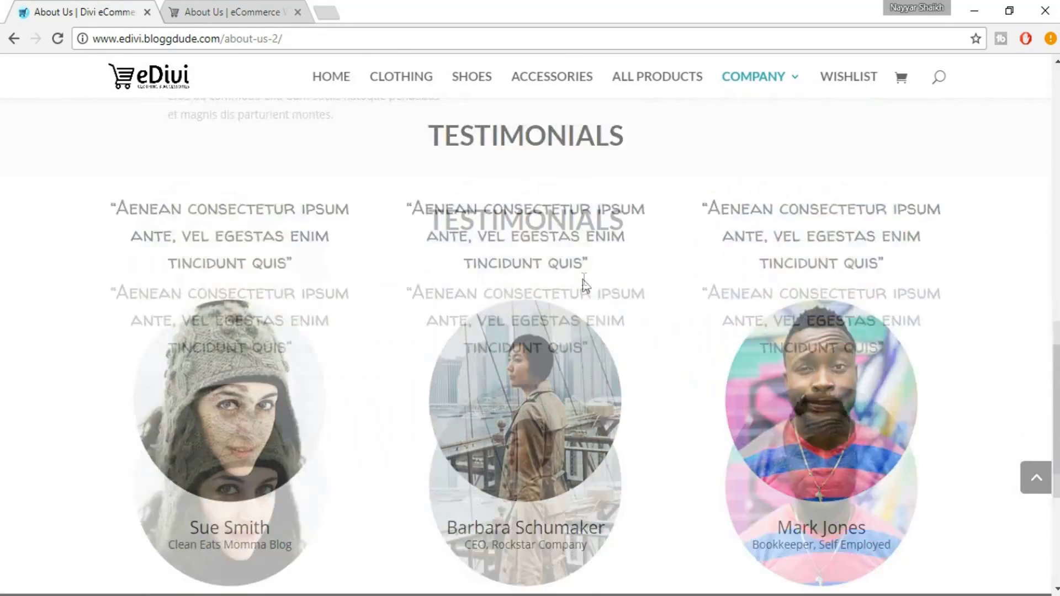
left_click_drag(392, 232, 677, 227)
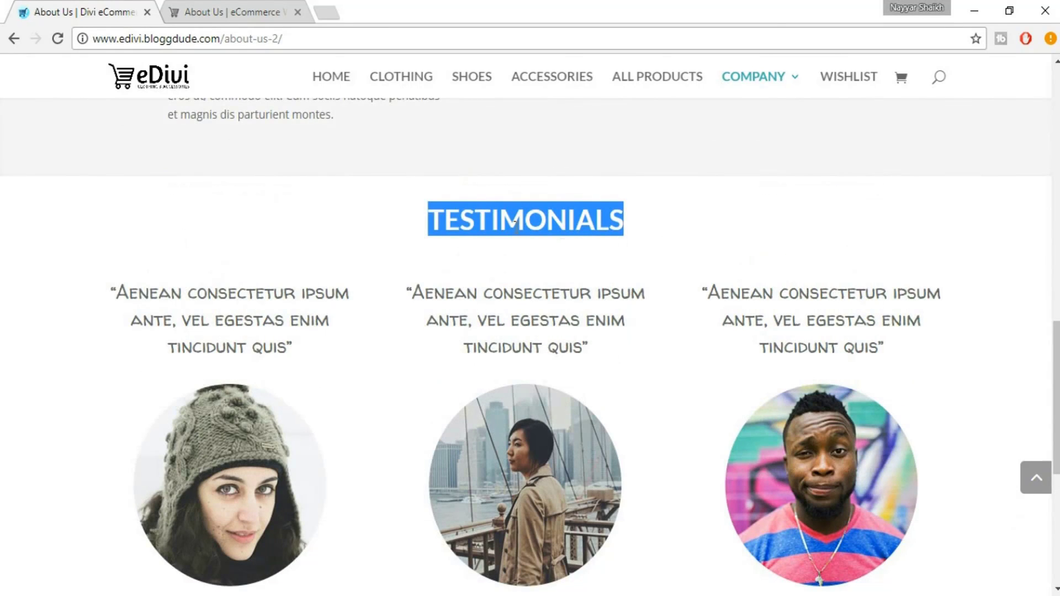
left_click(474, 219)
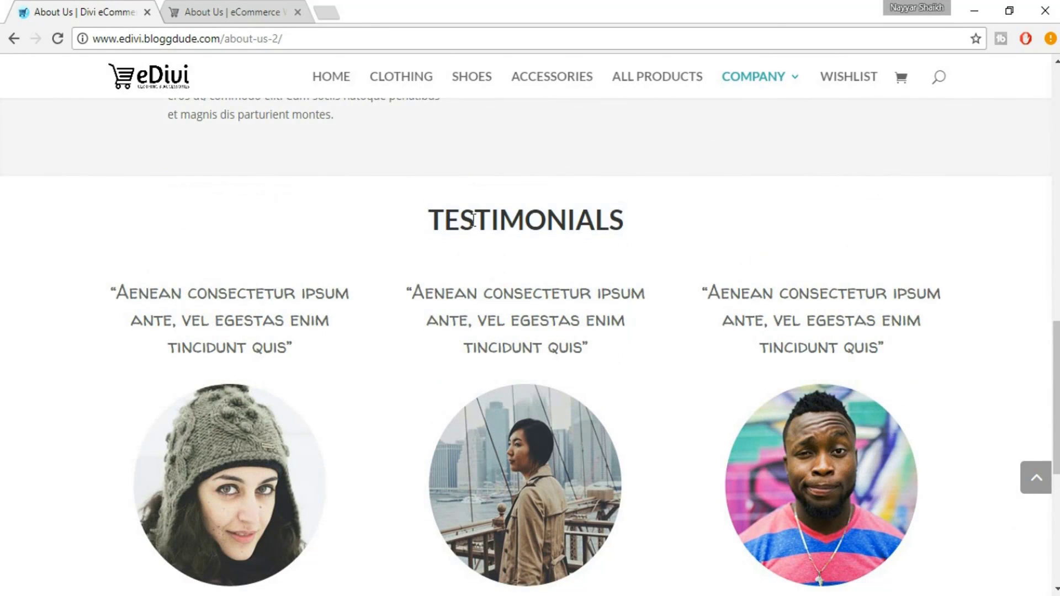
left_click(255, 7)
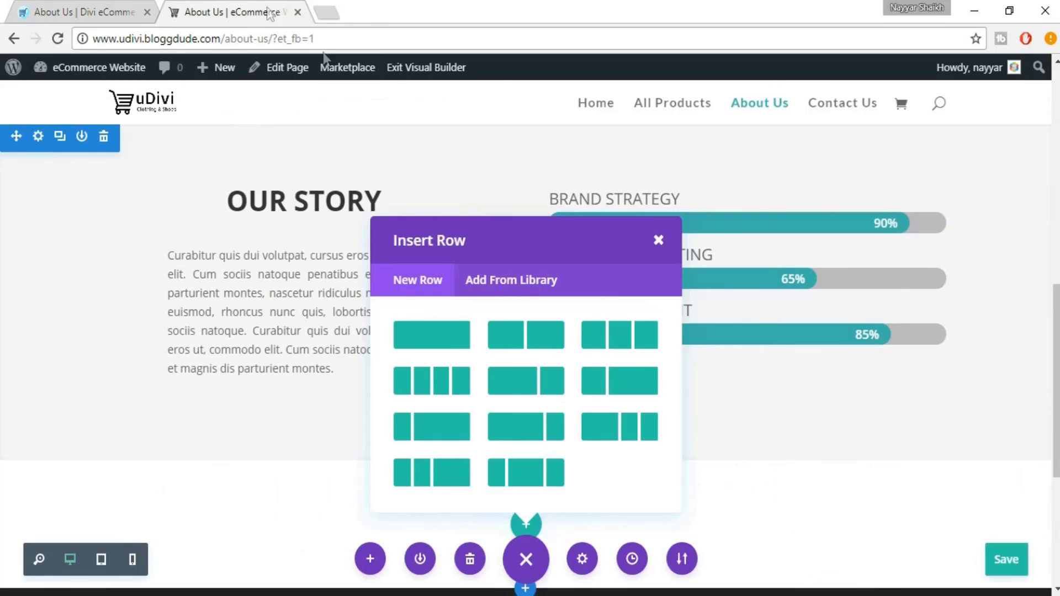
Add a single-column row with a Text module and enter TESTIMONIALS as its content
left_click(443, 347)
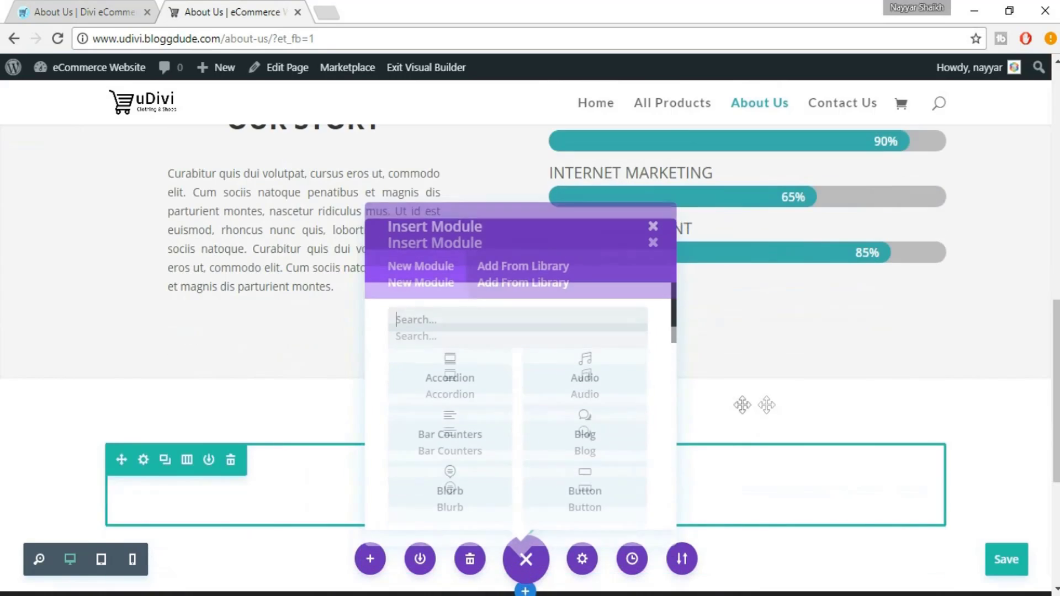
type("text")
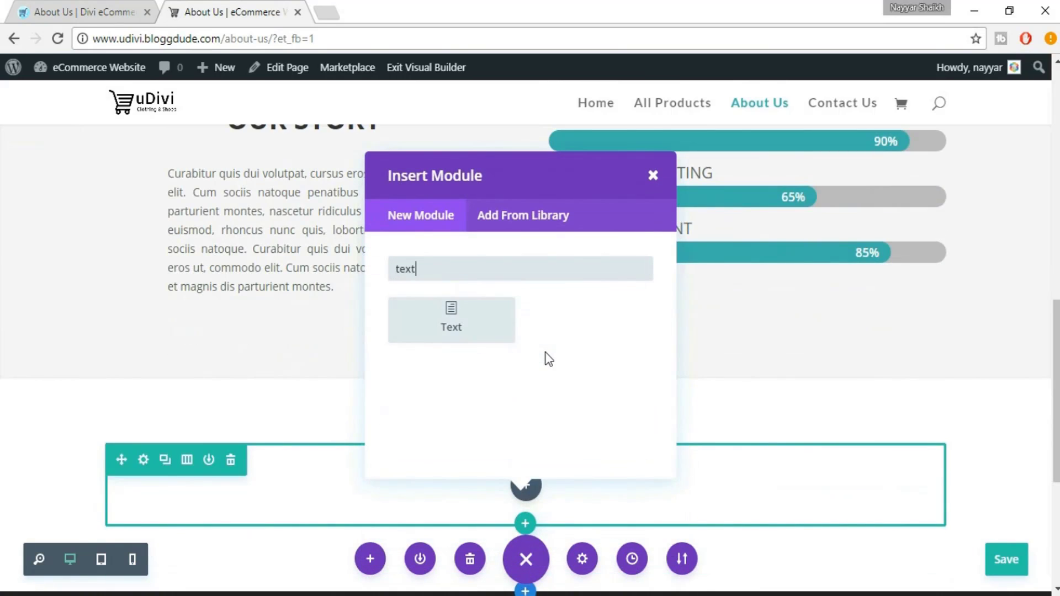
left_click(449, 334)
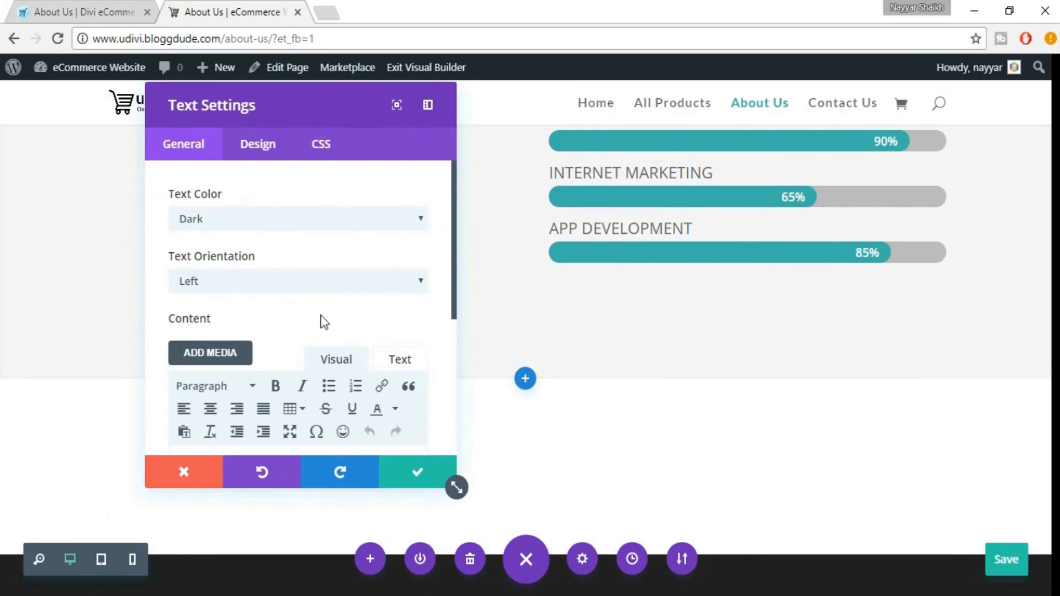
scroll(325, 322, "down", 5)
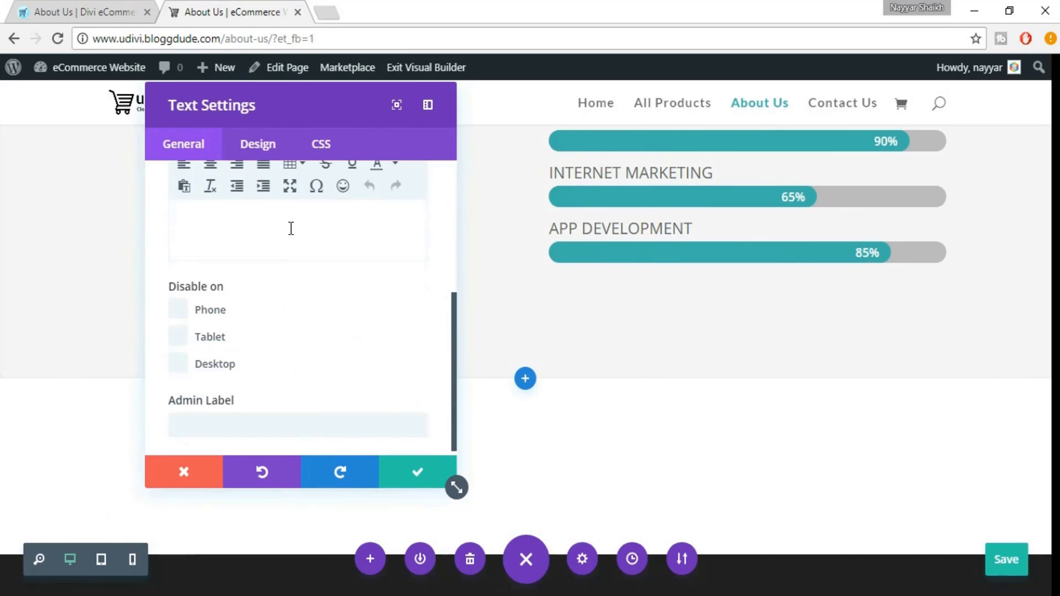
type("TESTIMONIALS")
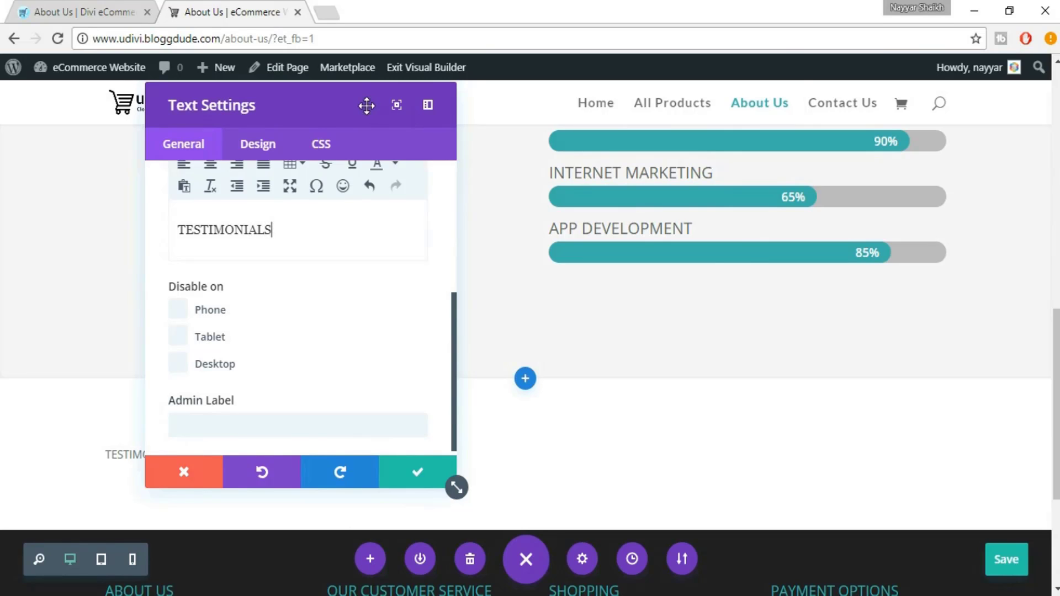
left_click_drag(366, 105, 882, 119)
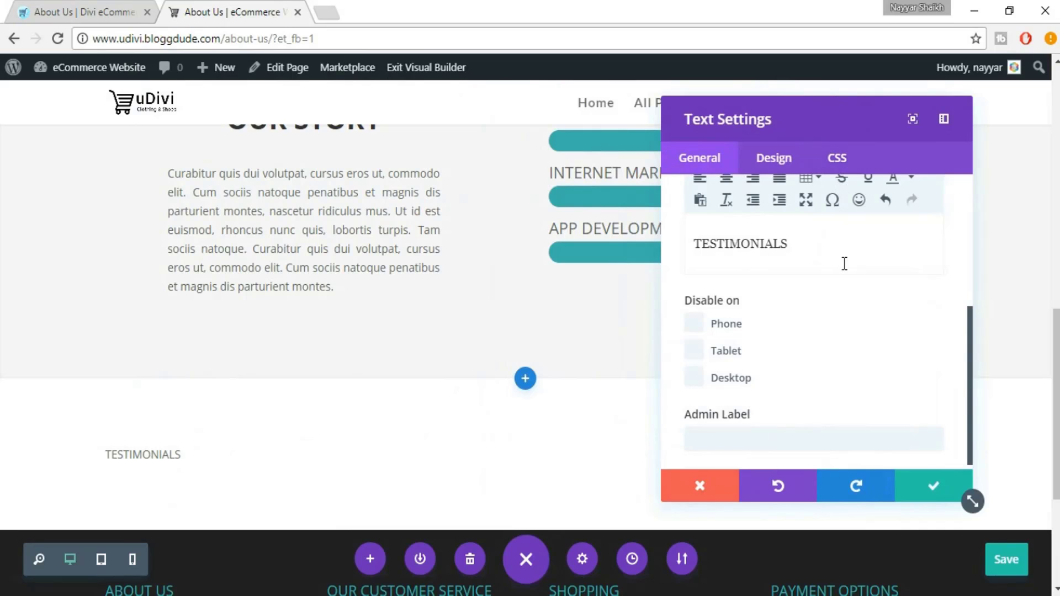
Centre the TESTIMONIALS text and set its font size to 36px
left_click(726, 179)
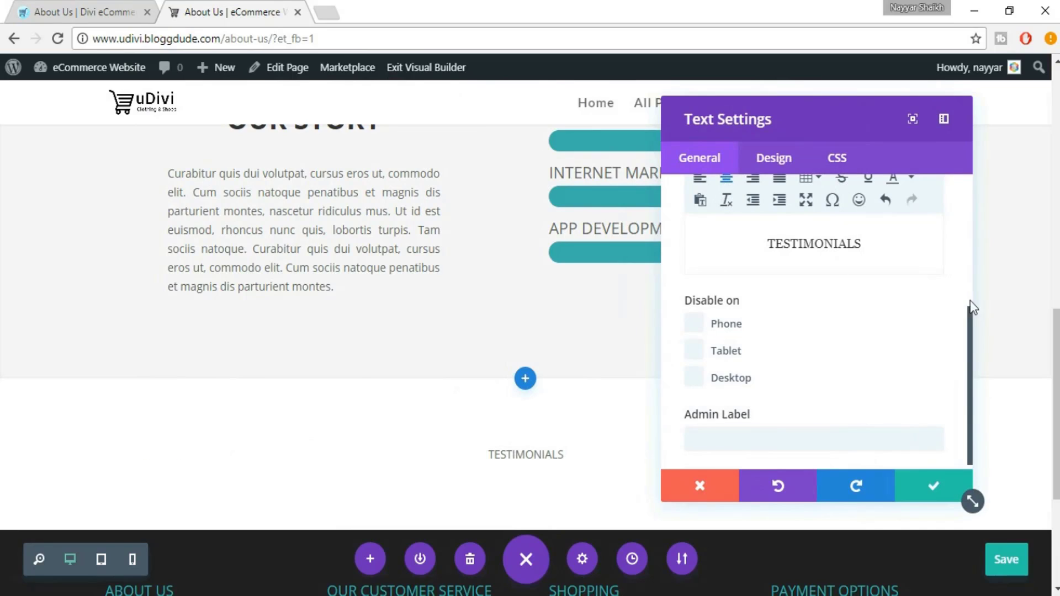
left_click_drag(970, 301, 971, 292)
scroll(965, 229, "up", 5)
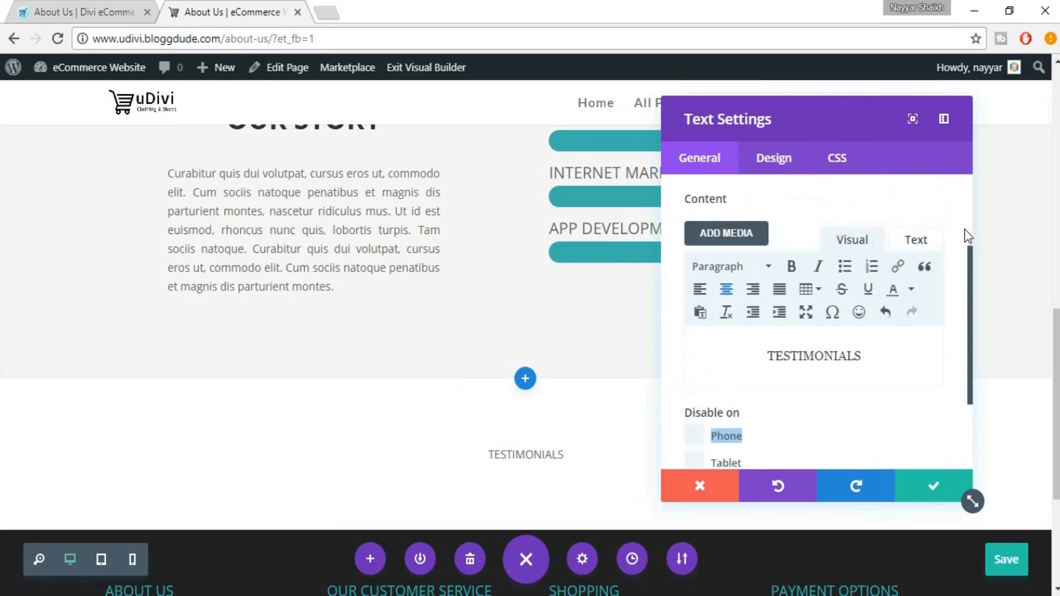
left_click(774, 159)
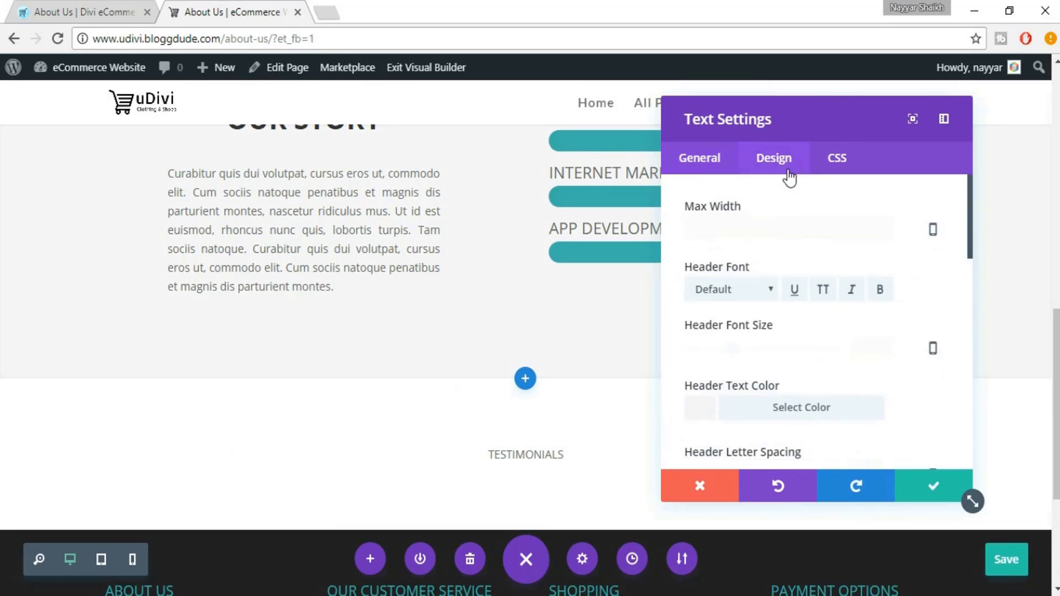
left_click(759, 350)
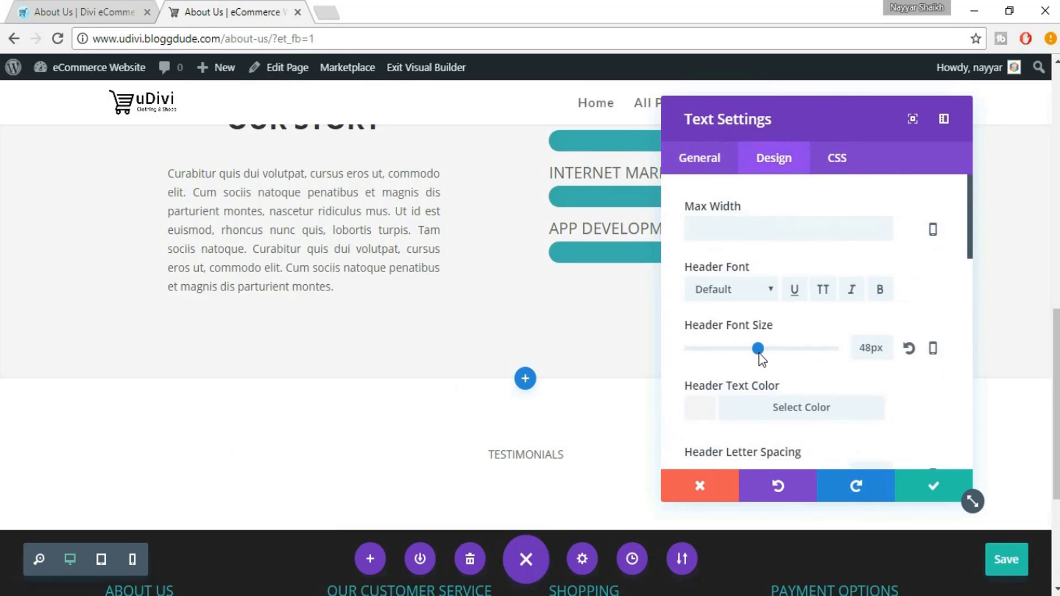
scroll(846, 352, "down", 4)
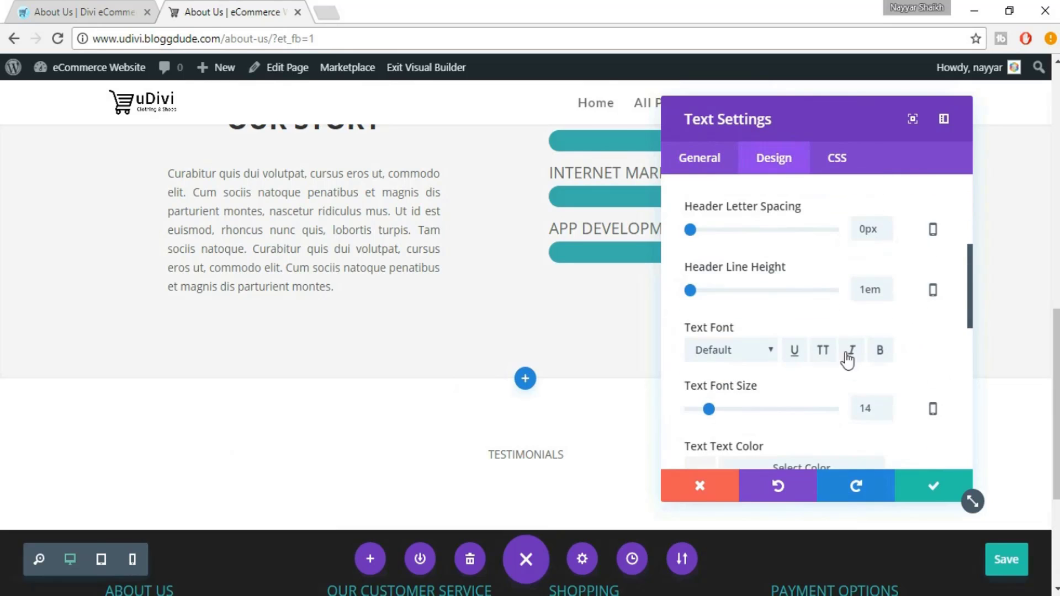
scroll(841, 352, "down", 1)
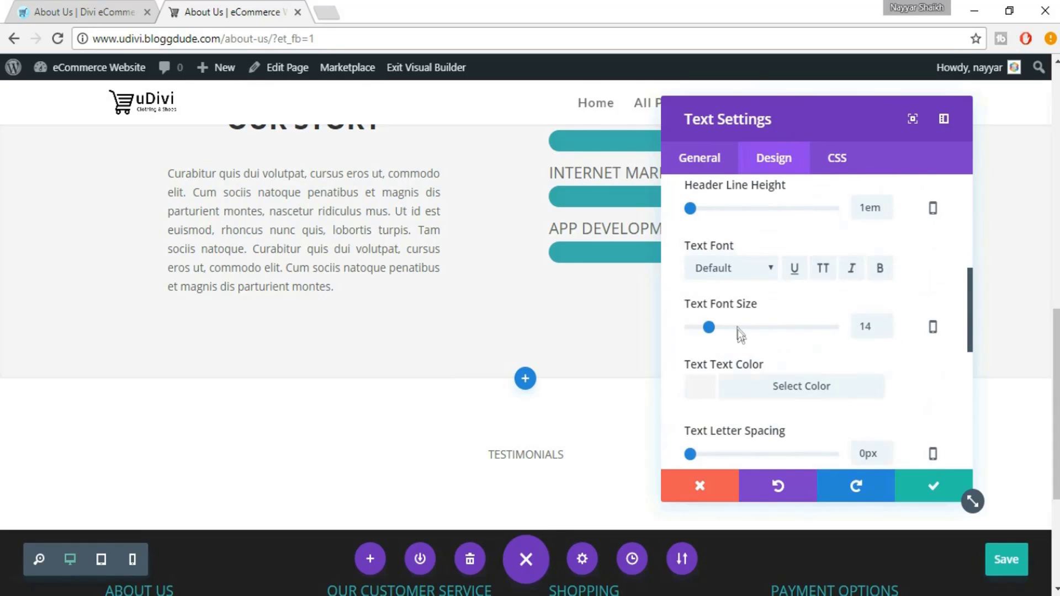
left_click(738, 327)
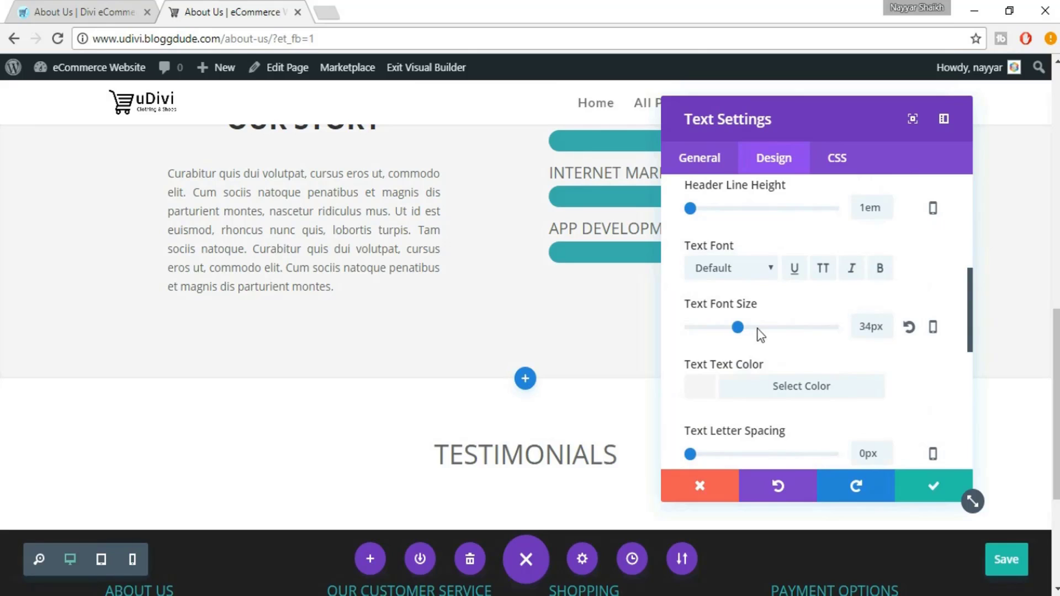
left_click(757, 328)
double_click(862, 327)
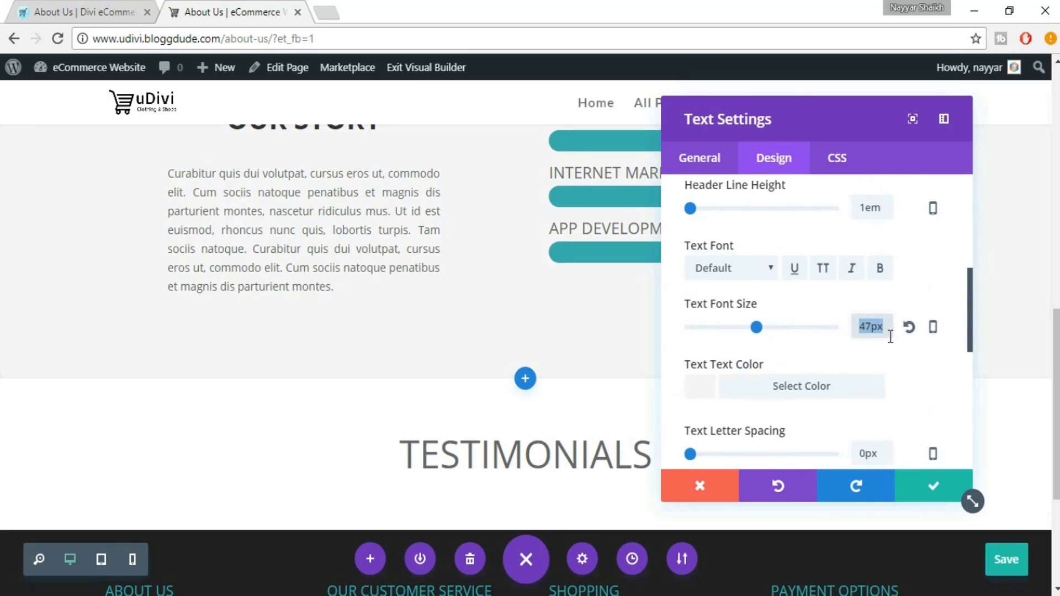
type("36px")
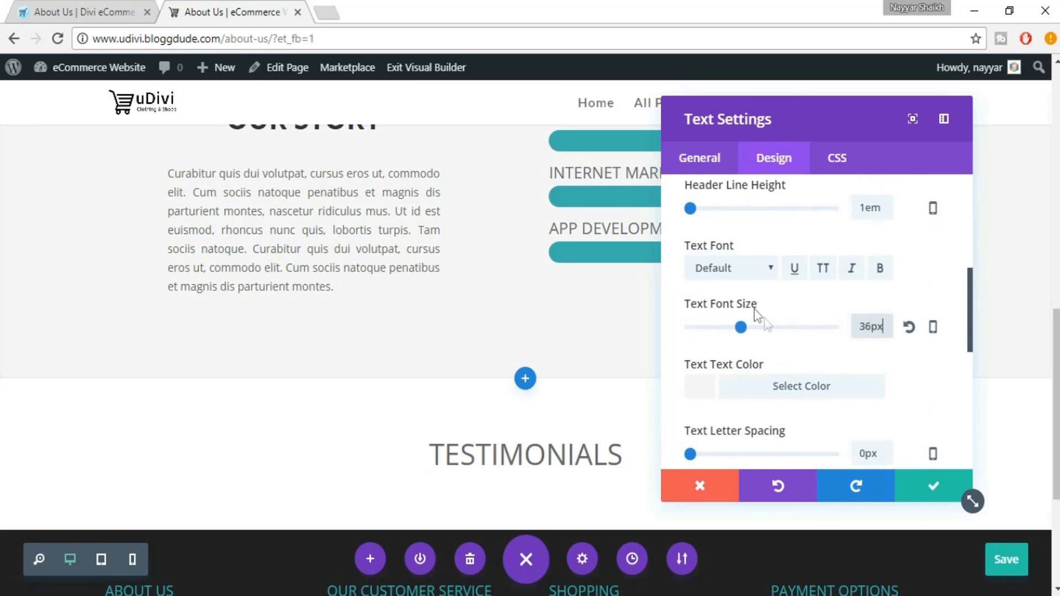
Set the text font to bold Lato and apply the Text module settings
left_click(731, 269)
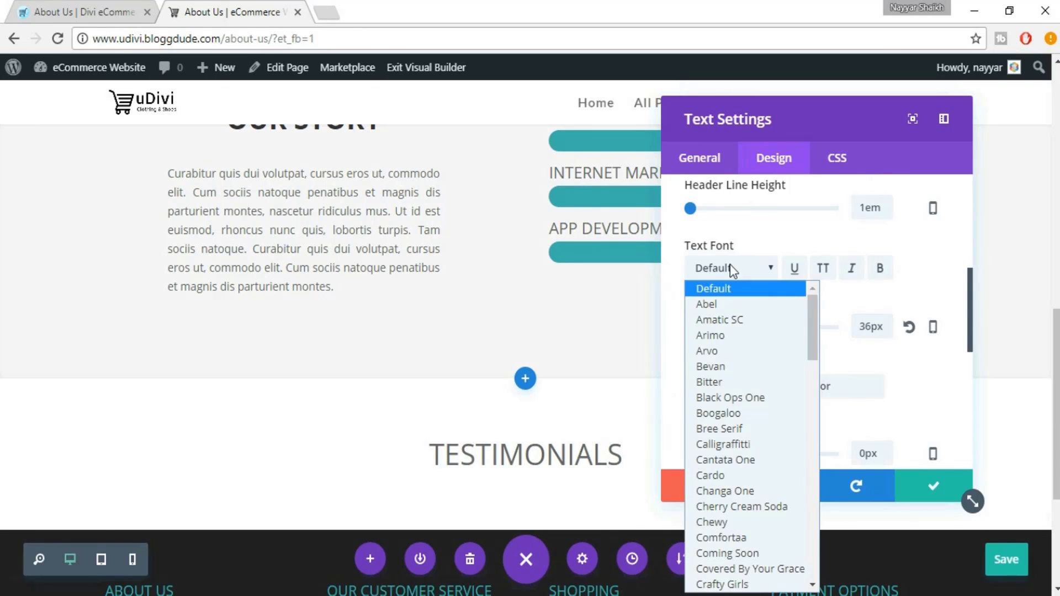
type("lato")
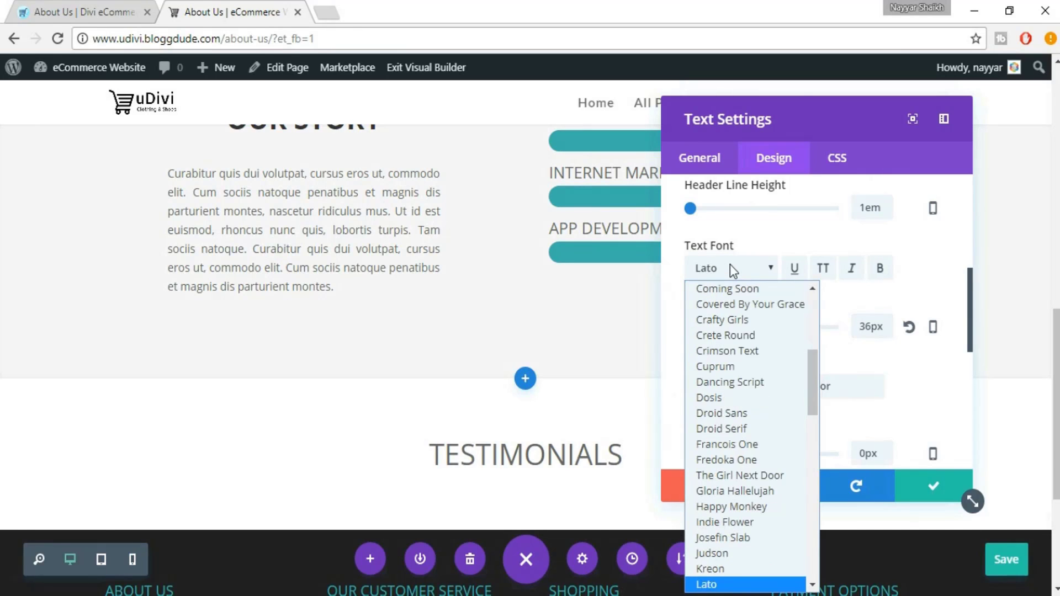
key("Return")
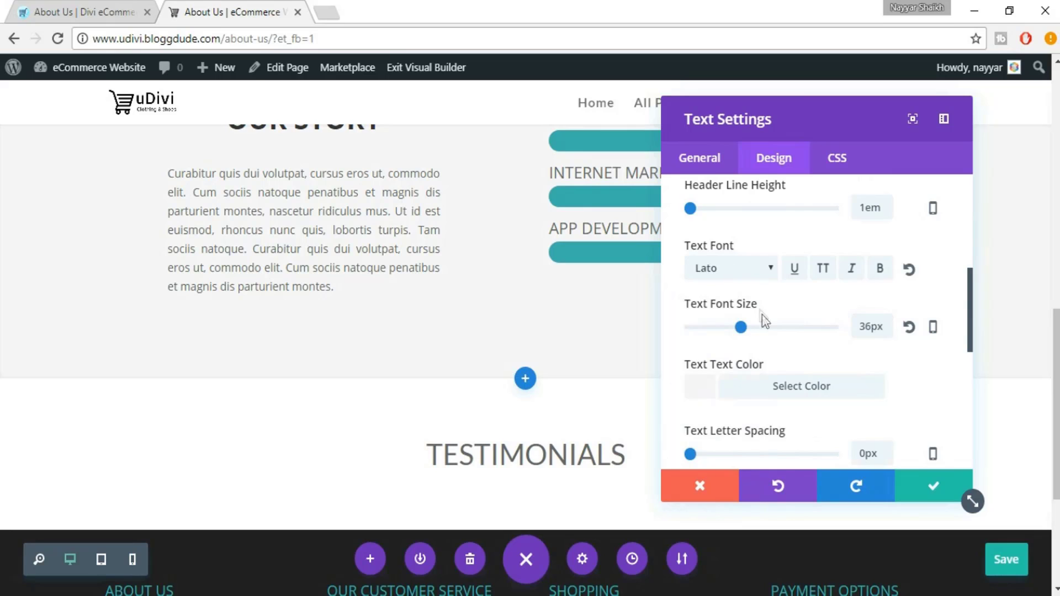
left_click(880, 268)
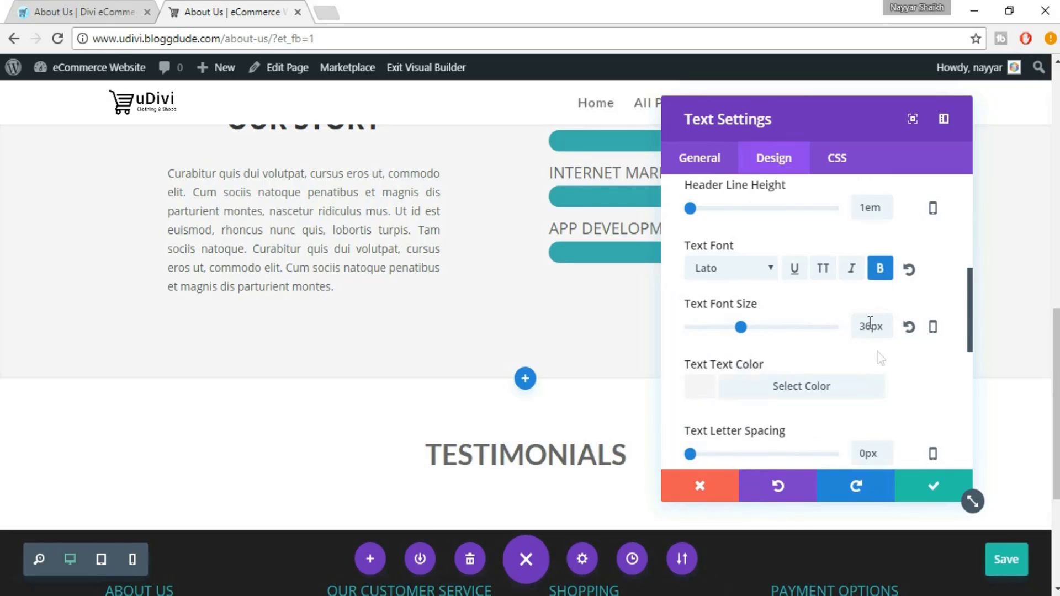
scroll(880, 370, "down", 2)
scroll(436, 425, "down", 2)
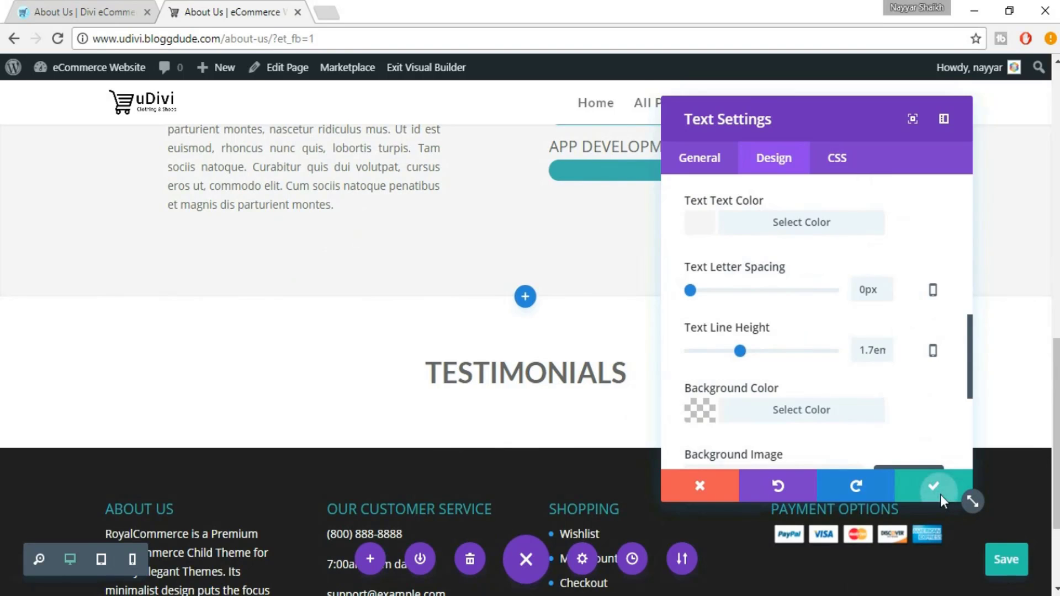
left_click(939, 494)
Insert a regular section with a three-column row below the TESTIMONIALS heading
left_click(86, 1)
scroll(499, 260, "down", 2)
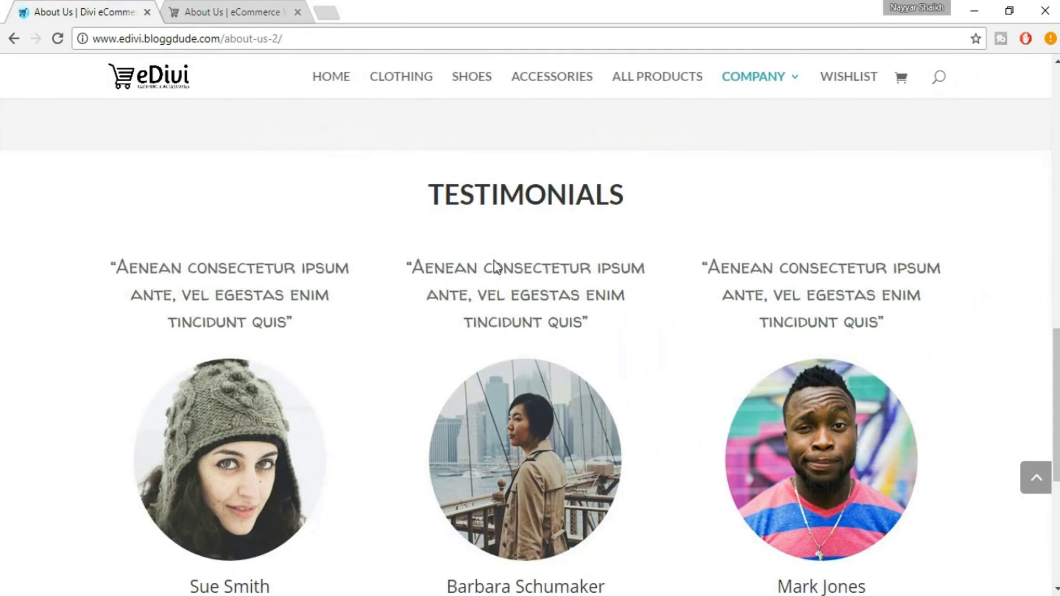
scroll(862, 307, "down", 3)
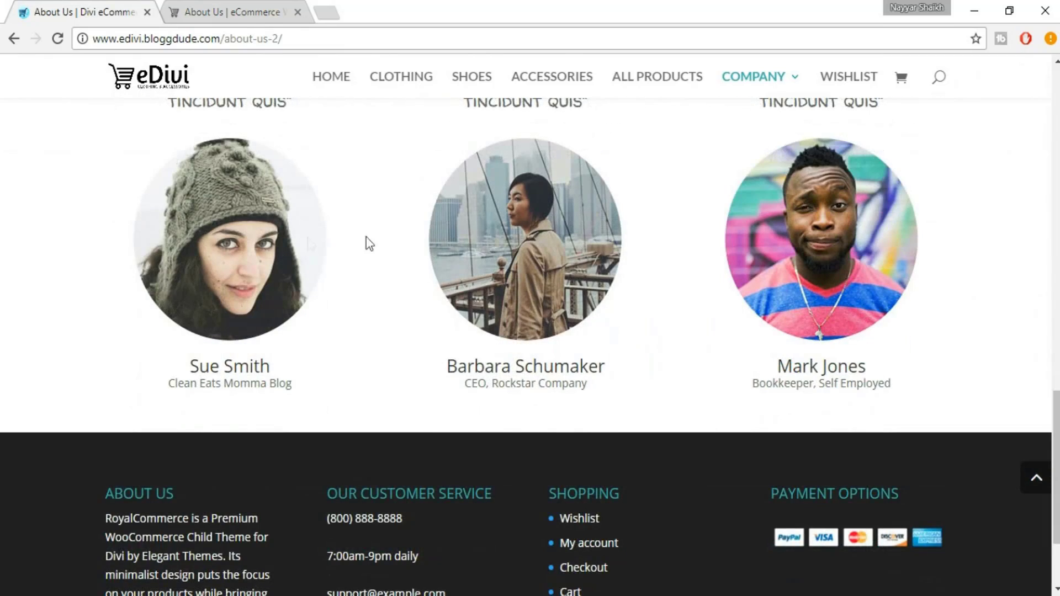
scroll(409, 291, "up", 3)
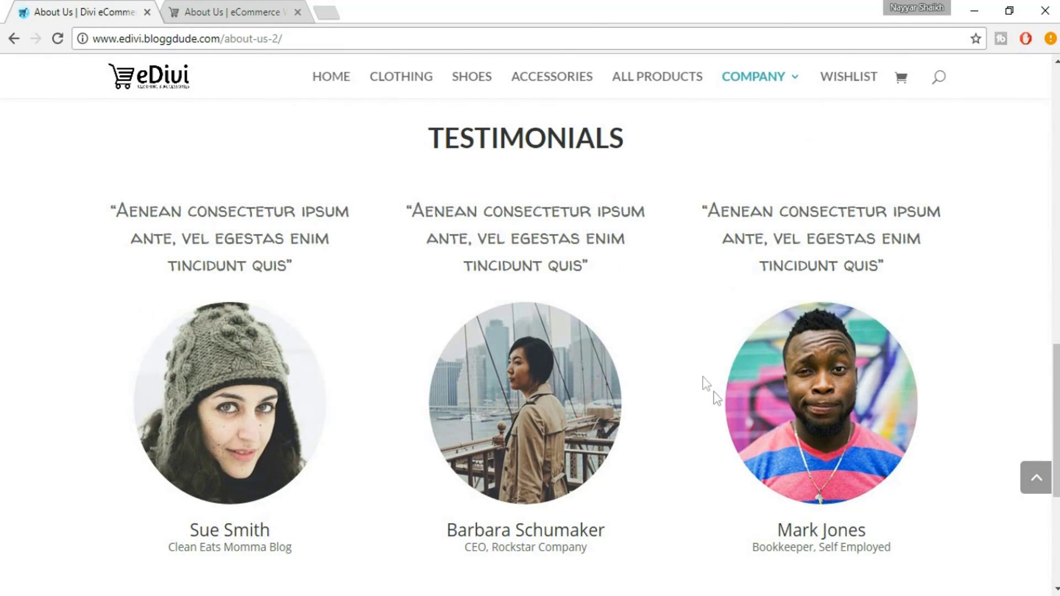
left_click(265, 12)
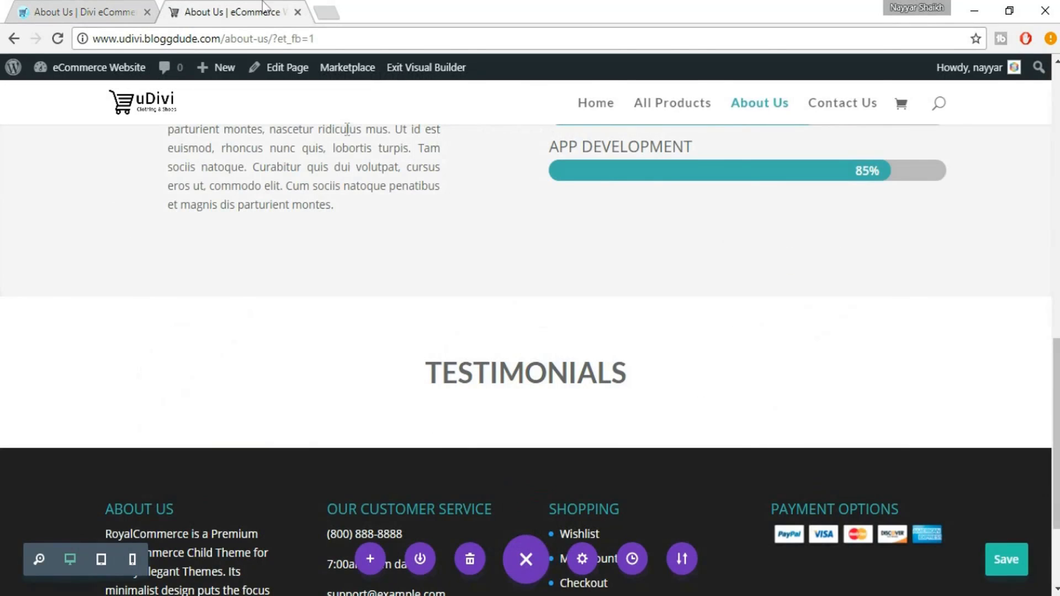
left_click(527, 450)
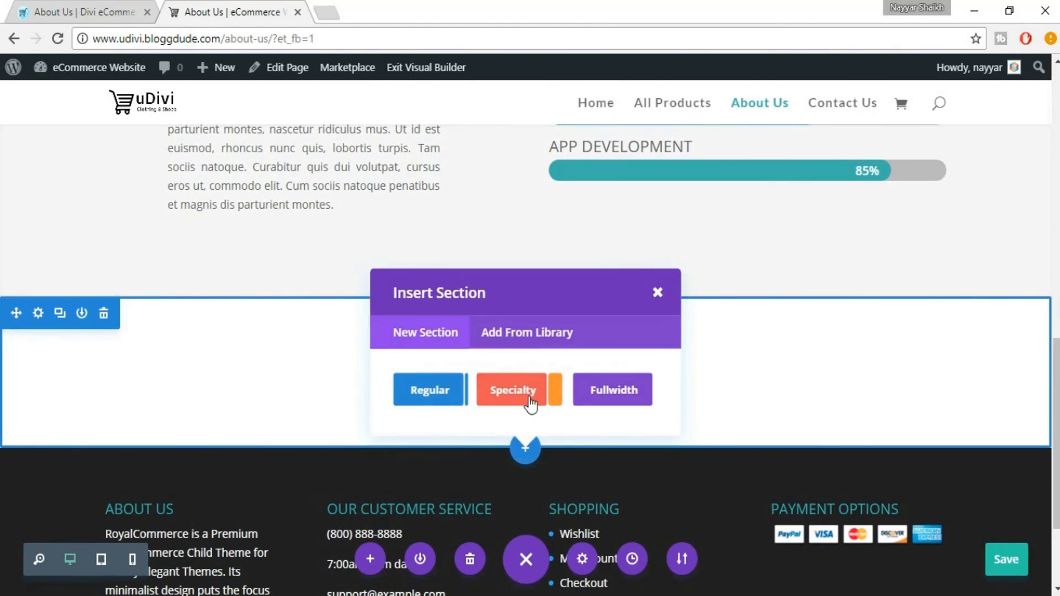
left_click(443, 395)
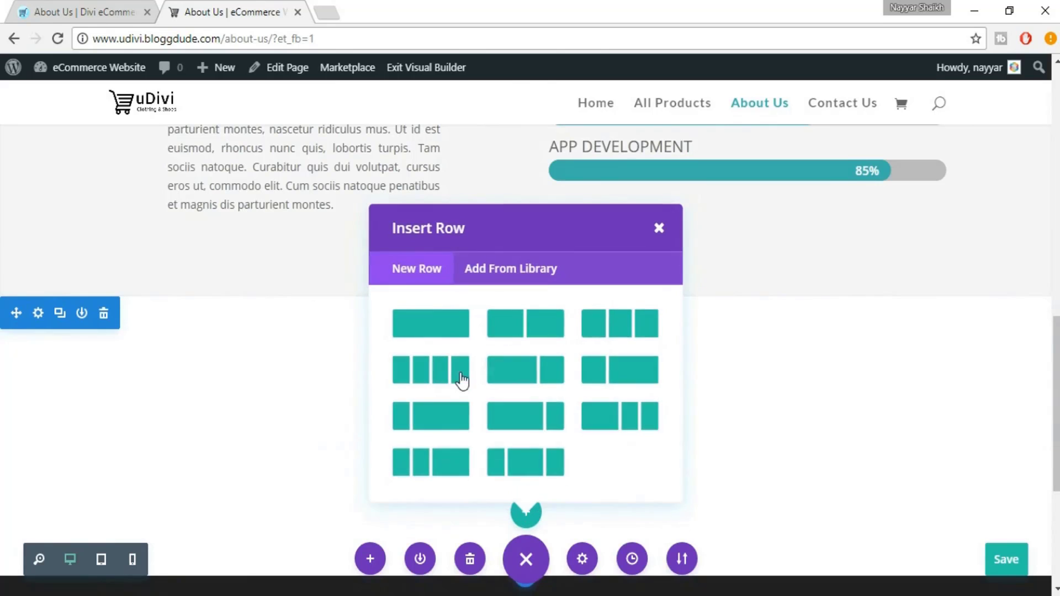
left_click(636, 329)
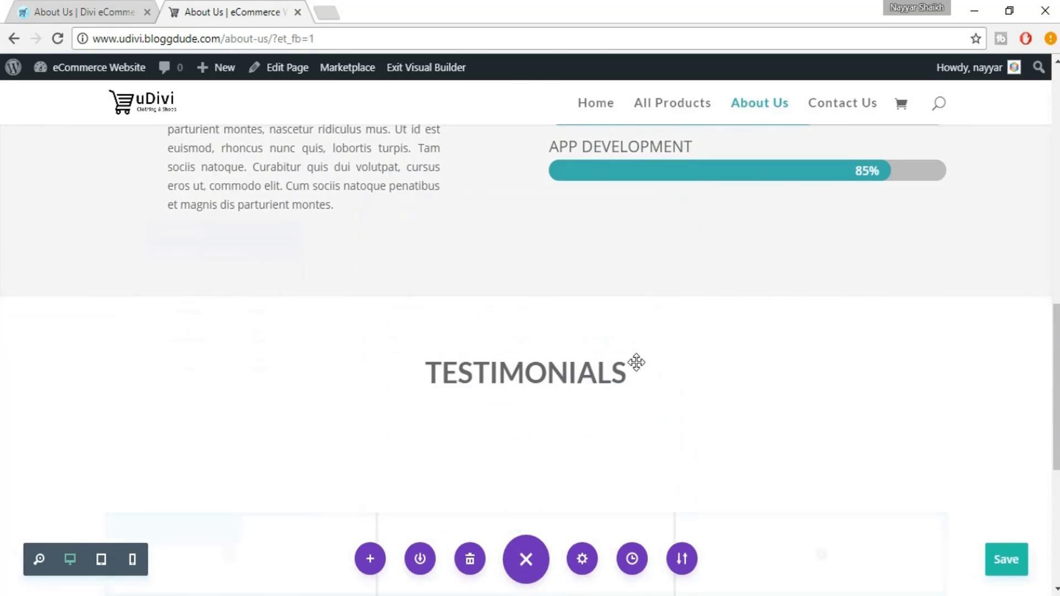
left_click(126, 11)
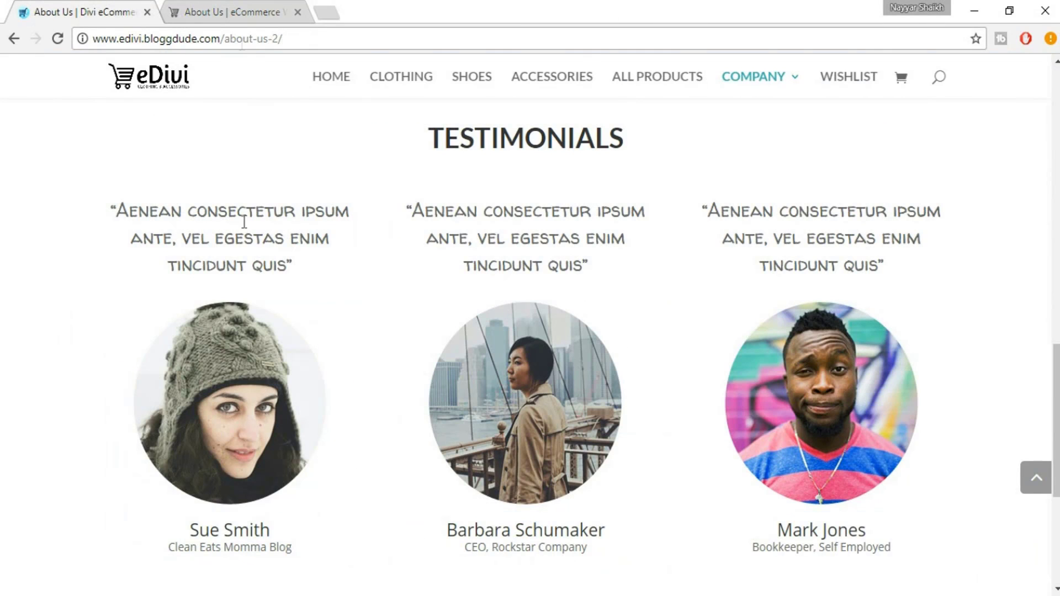
Add a Text module to the first column and paste the reference site's first testimonial quote
left_click(210, 7)
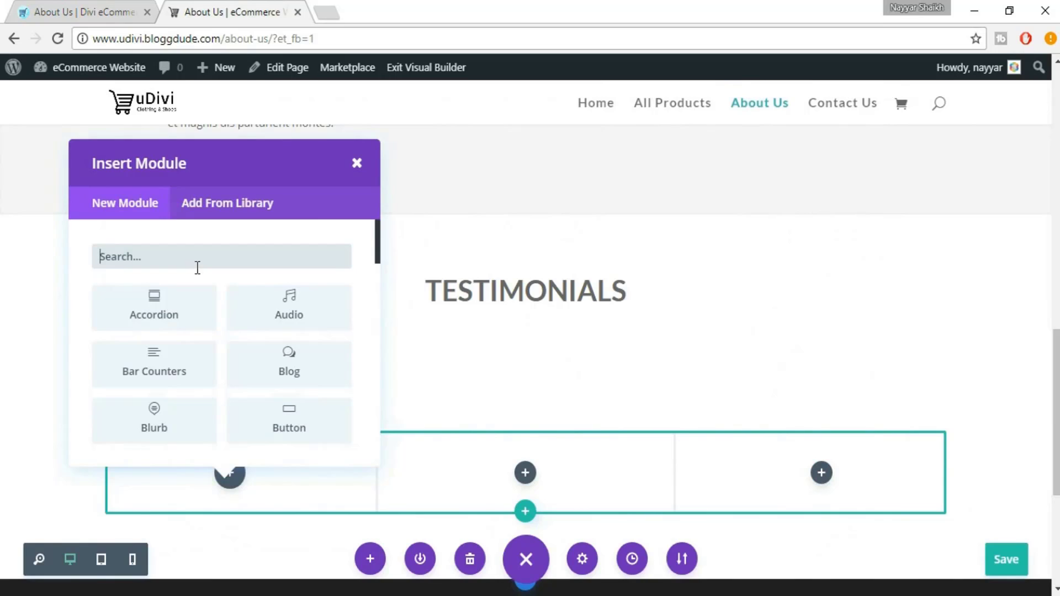
type("TEXT")
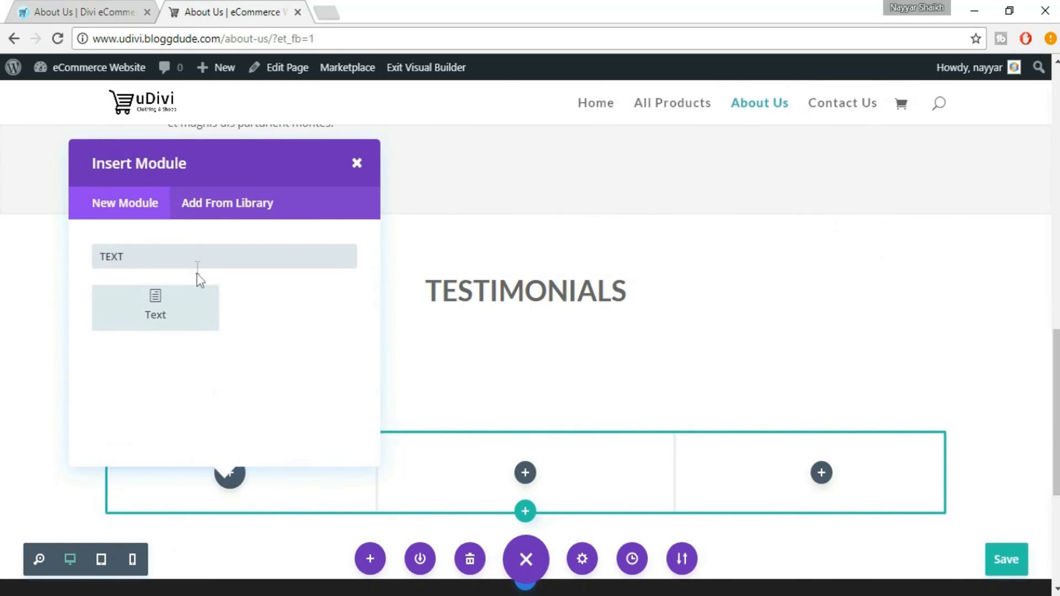
left_click(184, 298)
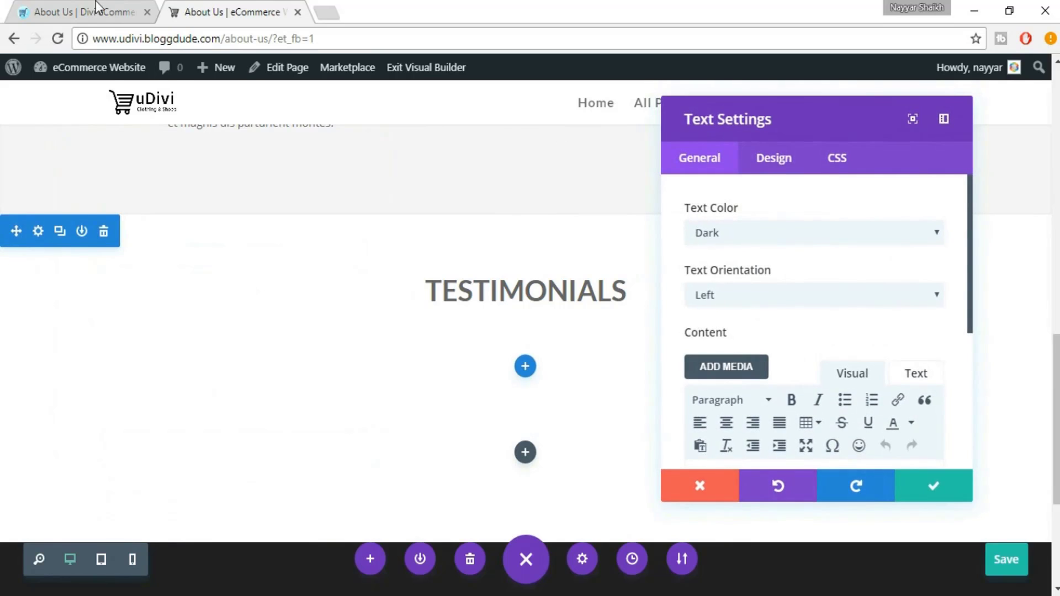
left_click(94, 8)
left_click_drag(110, 218, 299, 271)
key("ctrl+c")
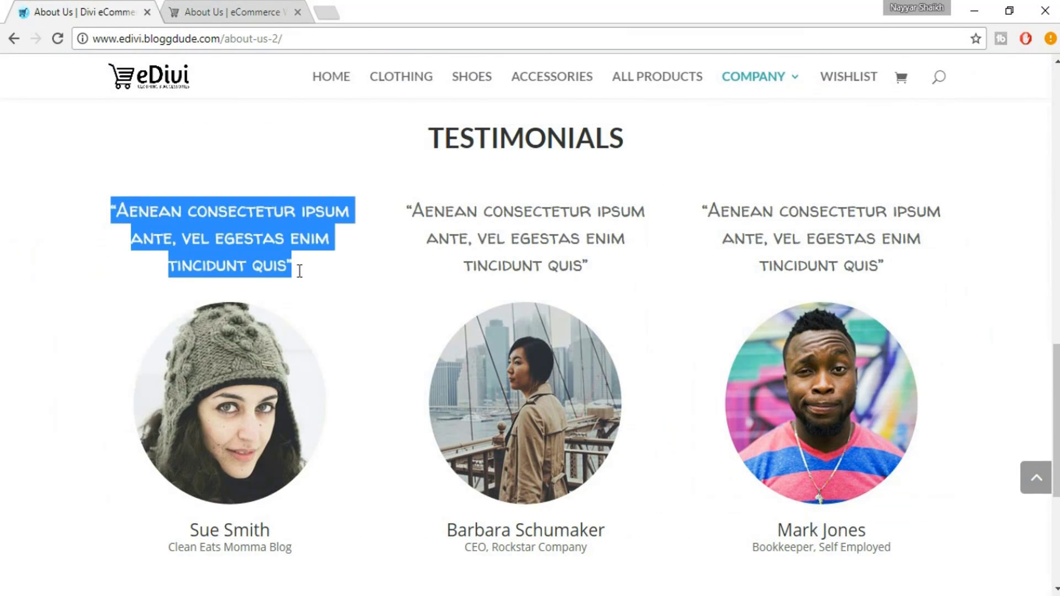
left_click(231, 10)
scroll(828, 397, "down", 6)
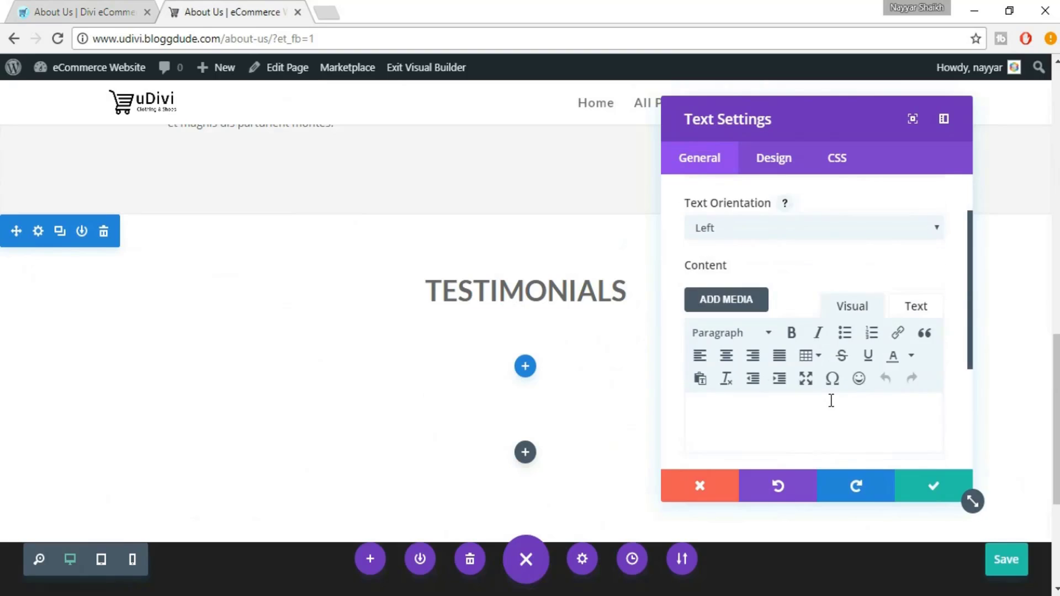
key("ctrl+v")
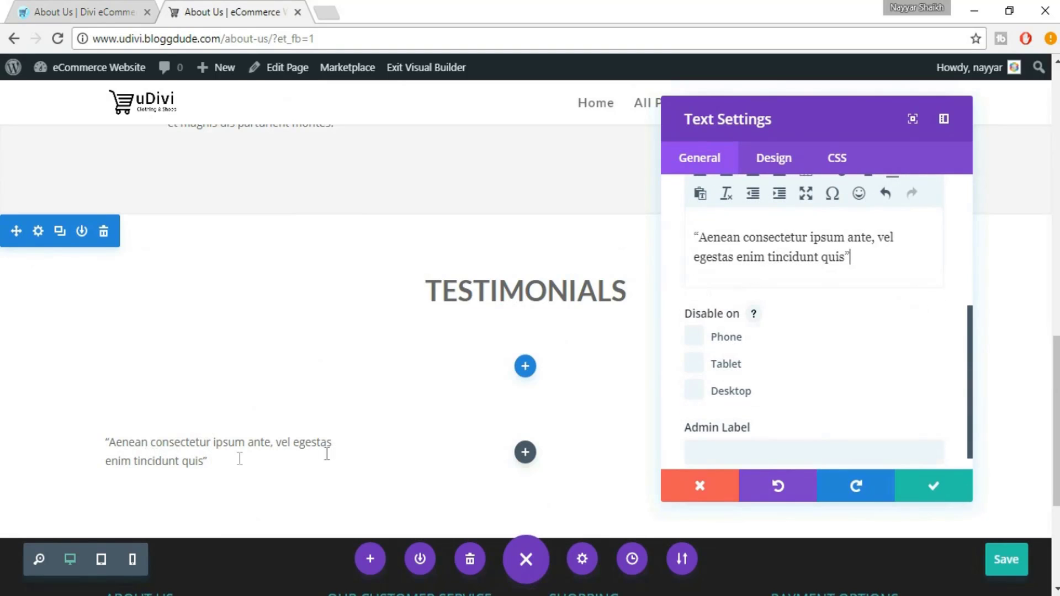
scroll(852, 395, "up", 5)
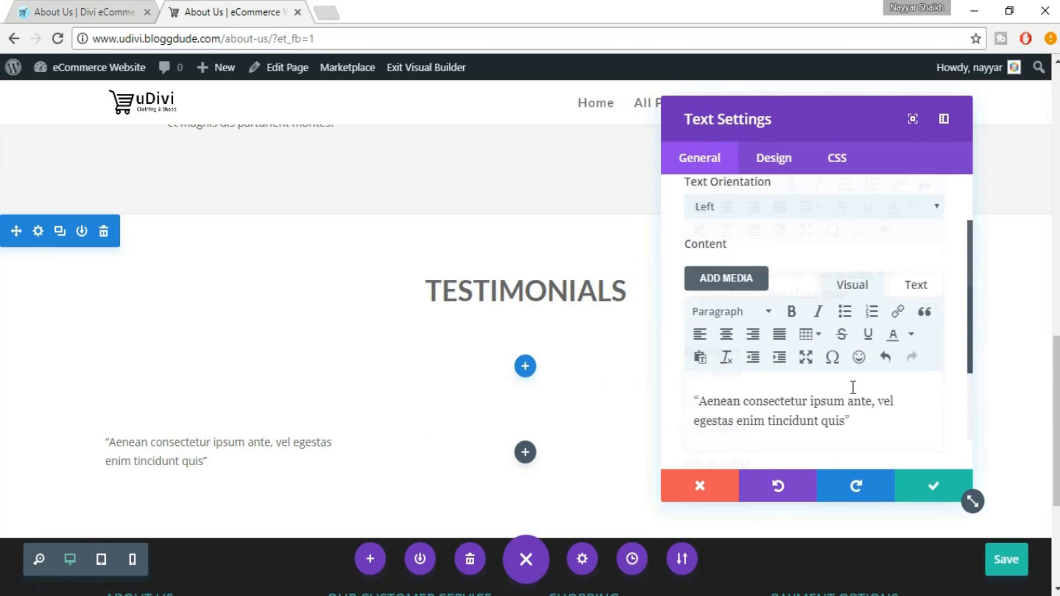
Set the quote's text font to Walter Turncoat
left_click(769, 158)
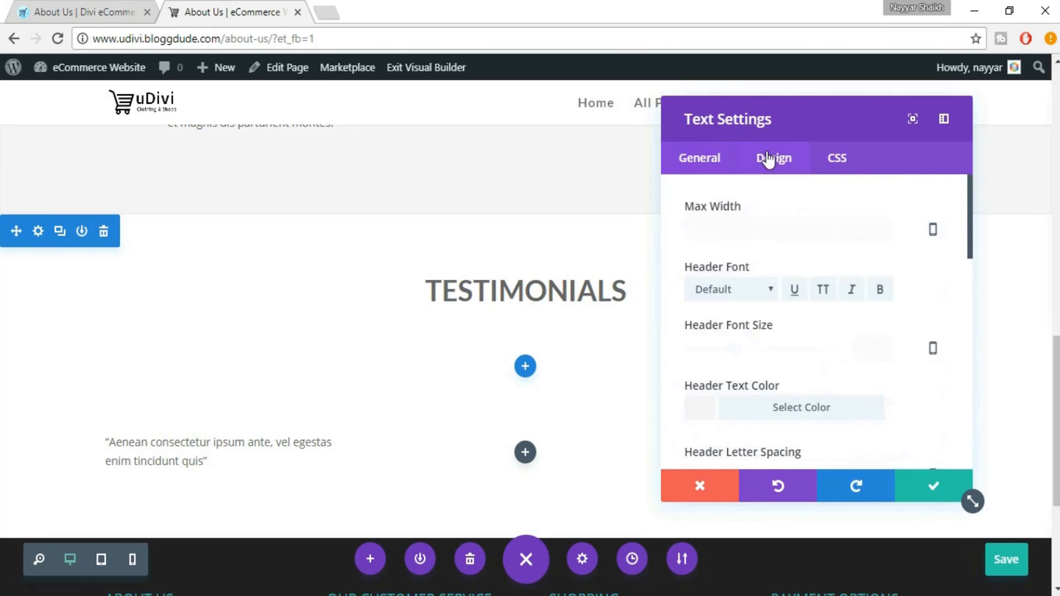
scroll(925, 319, "down", 5)
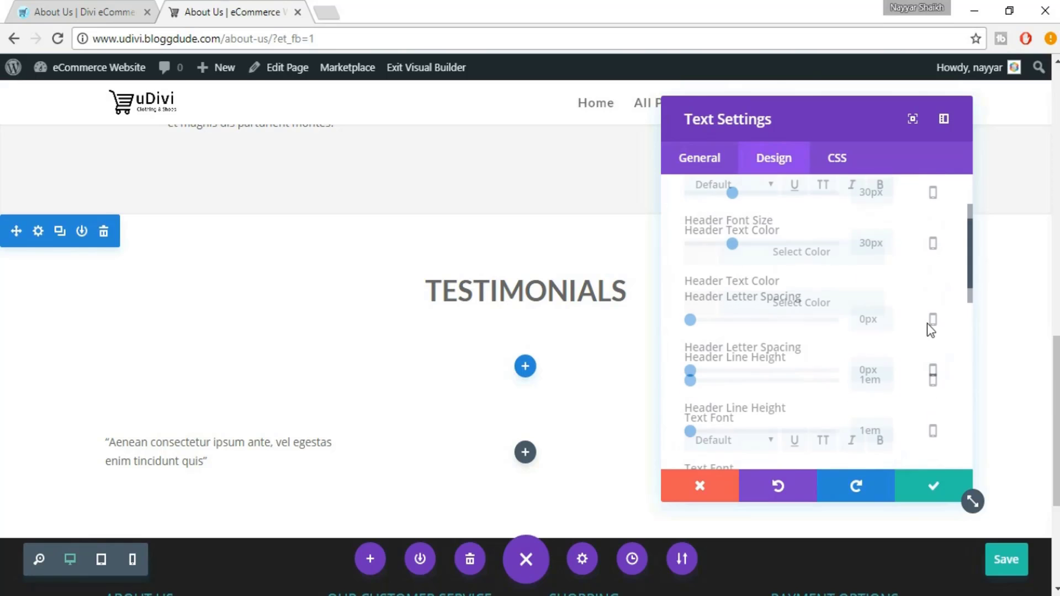
scroll(930, 332, "down", 2)
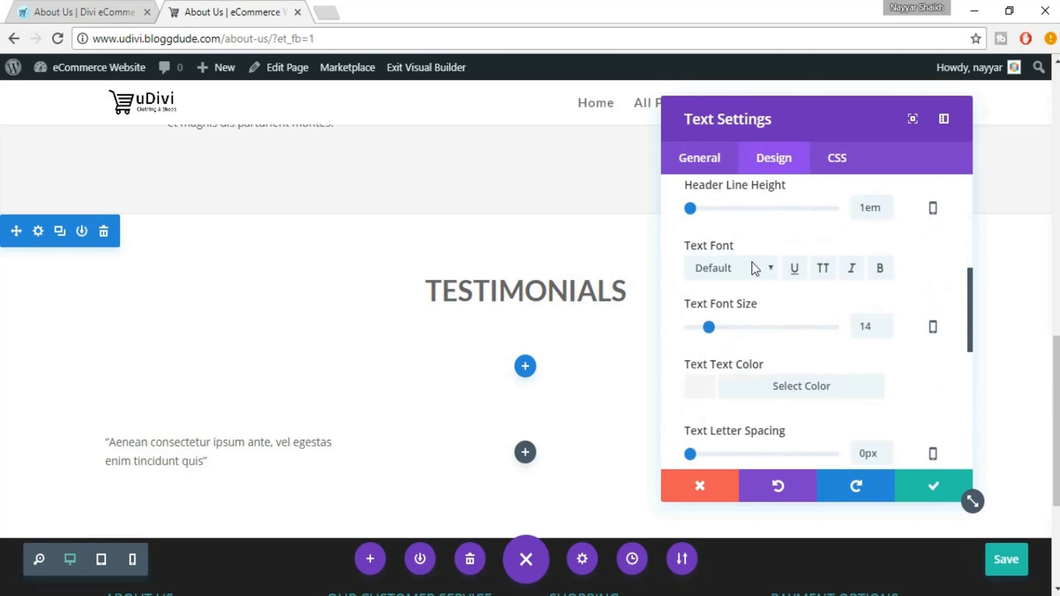
left_click(754, 269)
key("w")
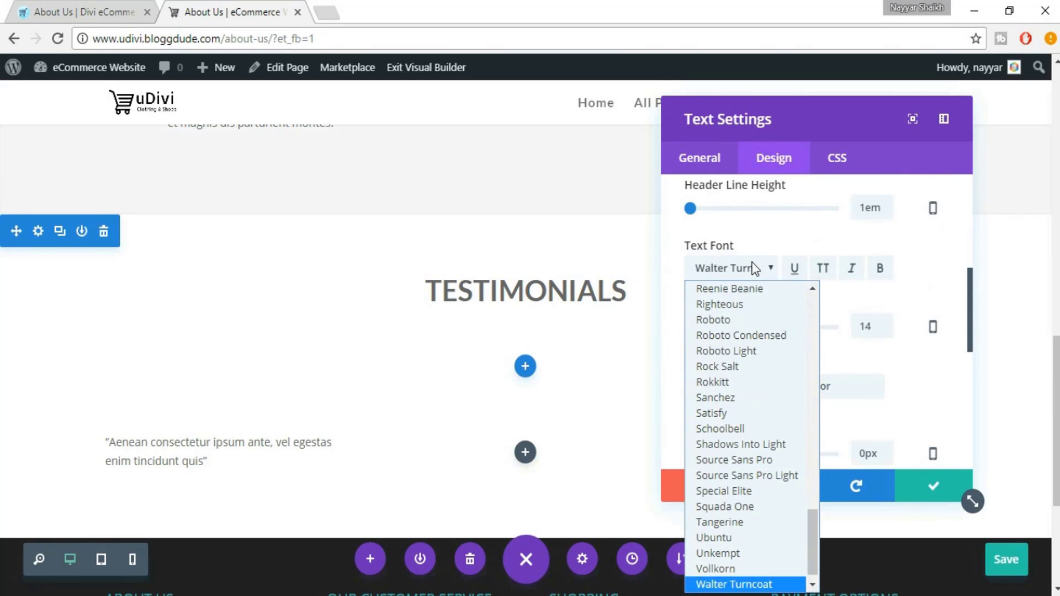
left_click(767, 585)
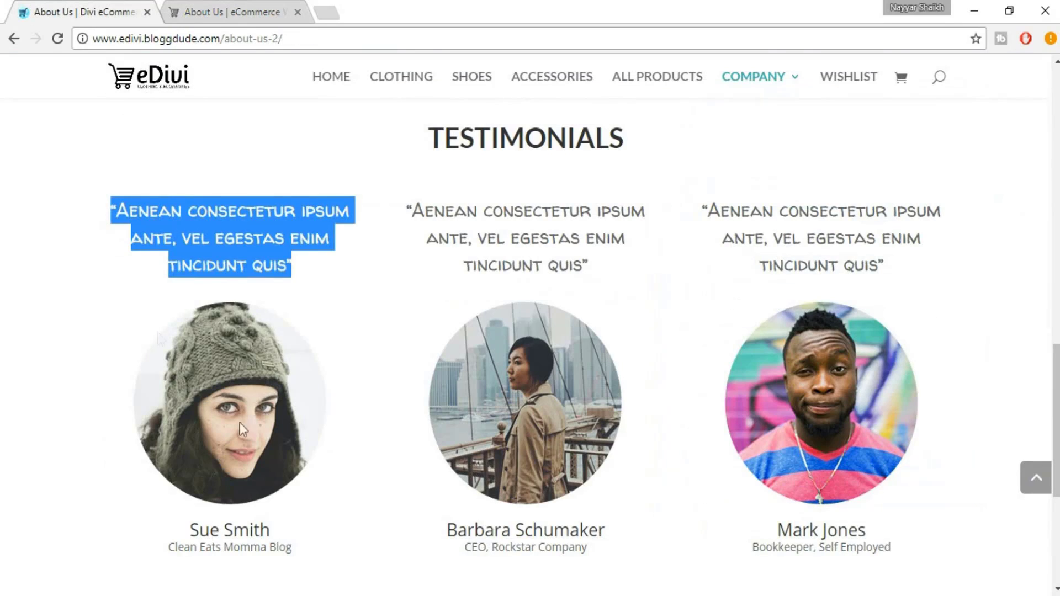
left_click(218, 270)
left_click(252, 9)
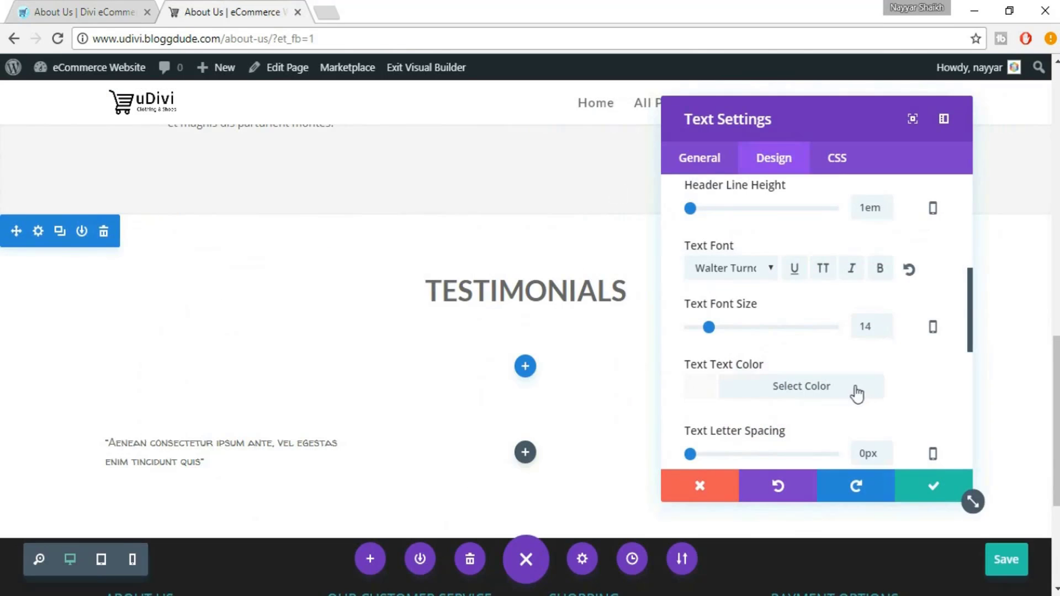
Give the quote a 24px font size and 1.4em line height
left_click(730, 326)
left_click(735, 326)
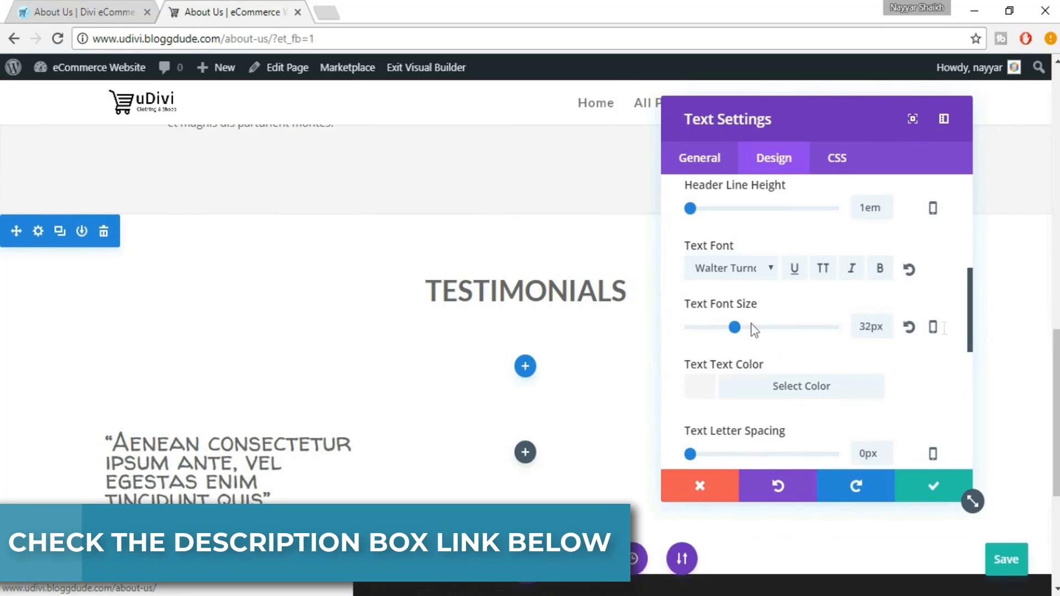
double_click(867, 327)
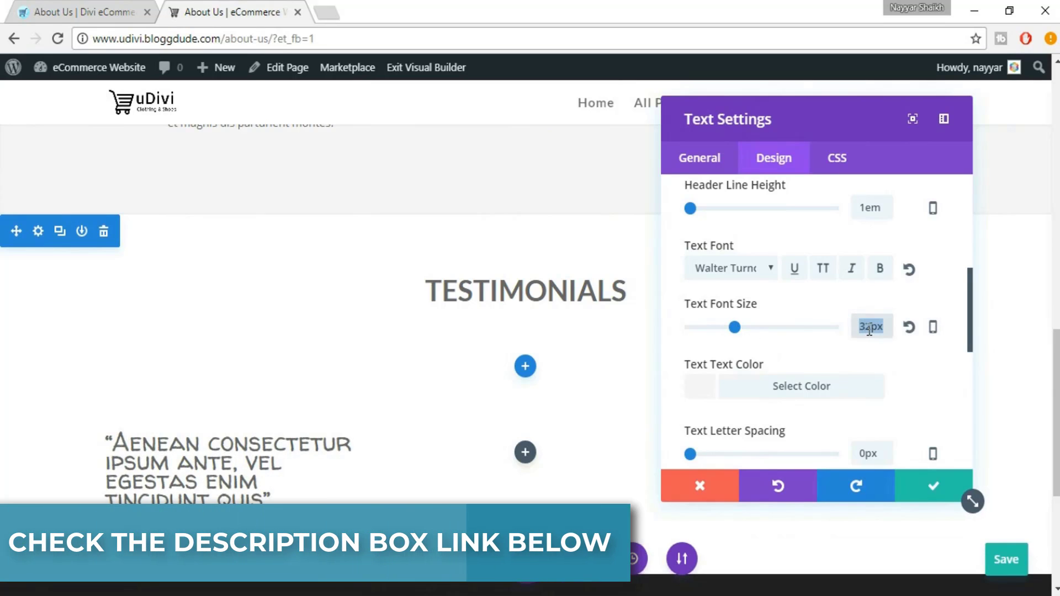
type("24")
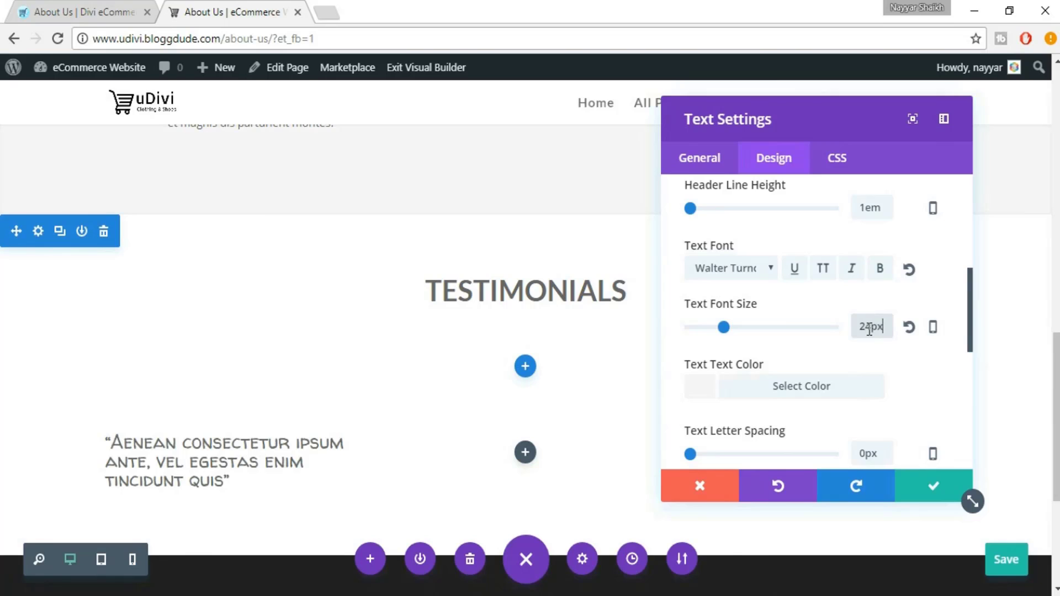
scroll(850, 377, "down", 2)
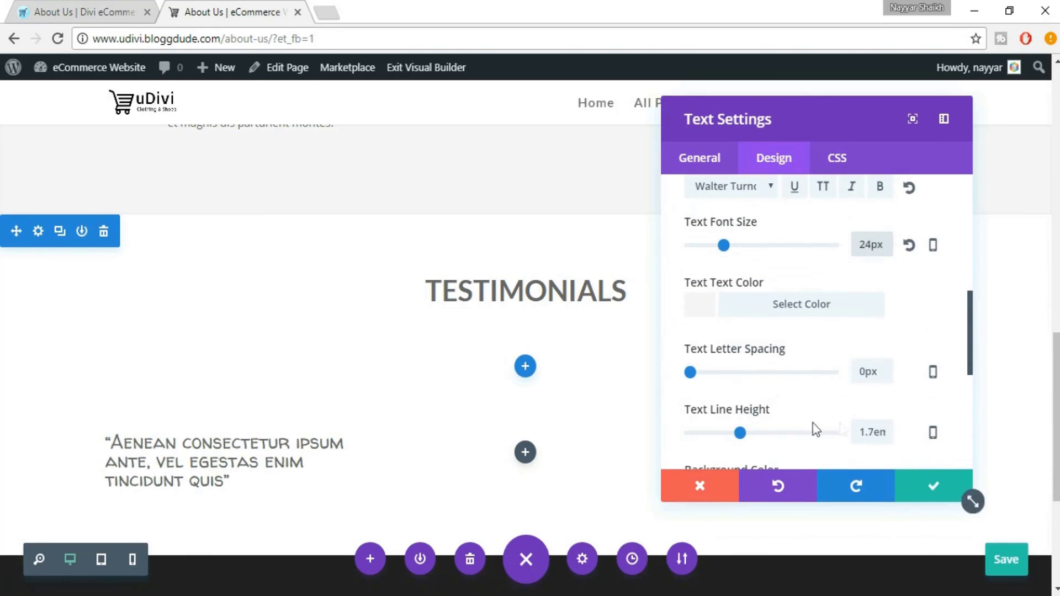
left_click(741, 434)
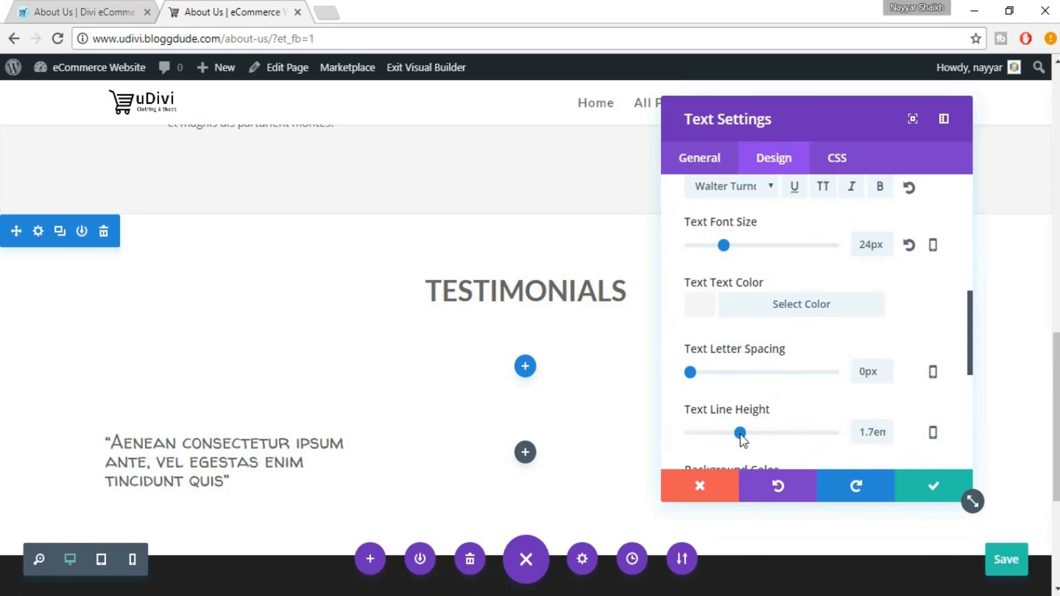
left_click_drag(743, 434, 741, 435)
left_click(719, 433)
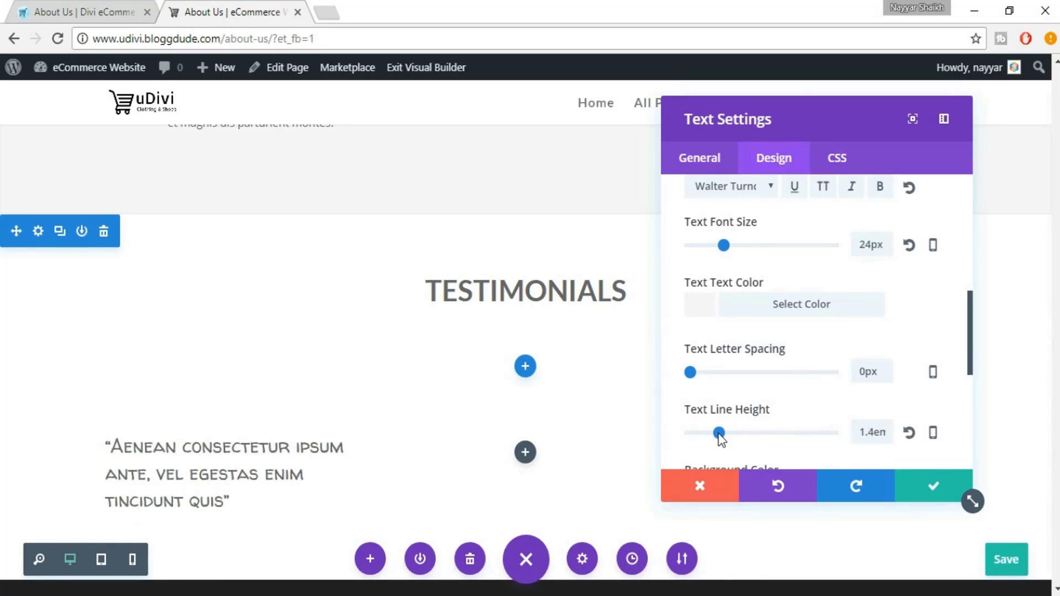
scroll(324, 429, "down", 2)
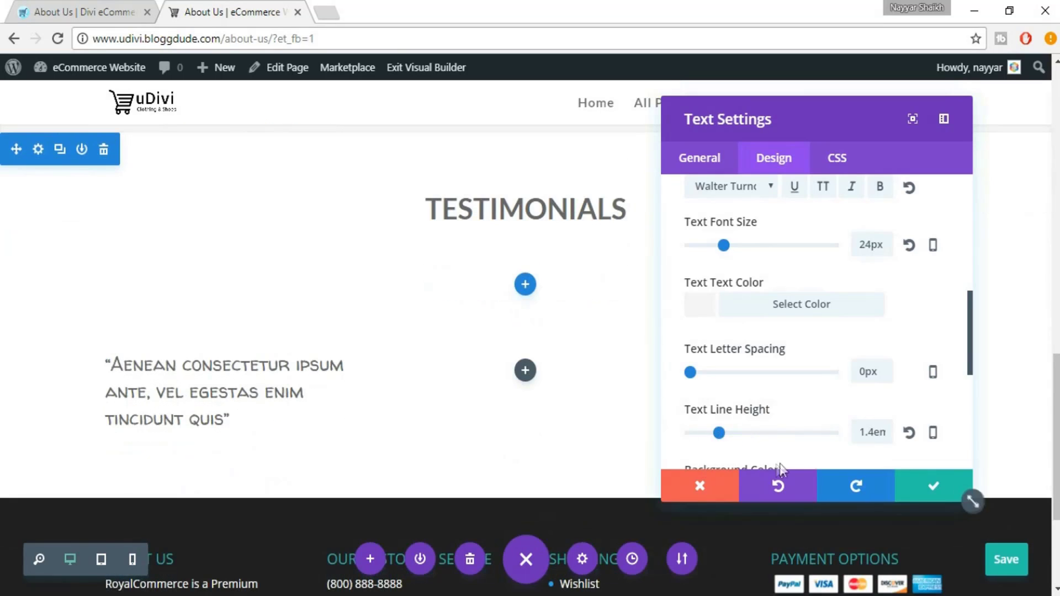
scroll(930, 331, "up", 2)
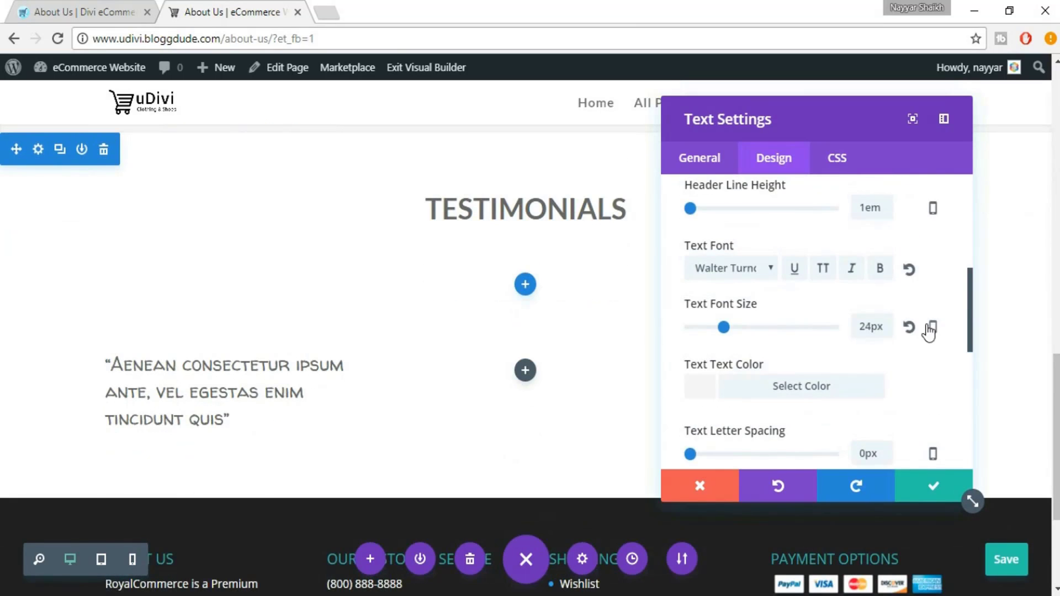
scroll(936, 326, "down", 6)
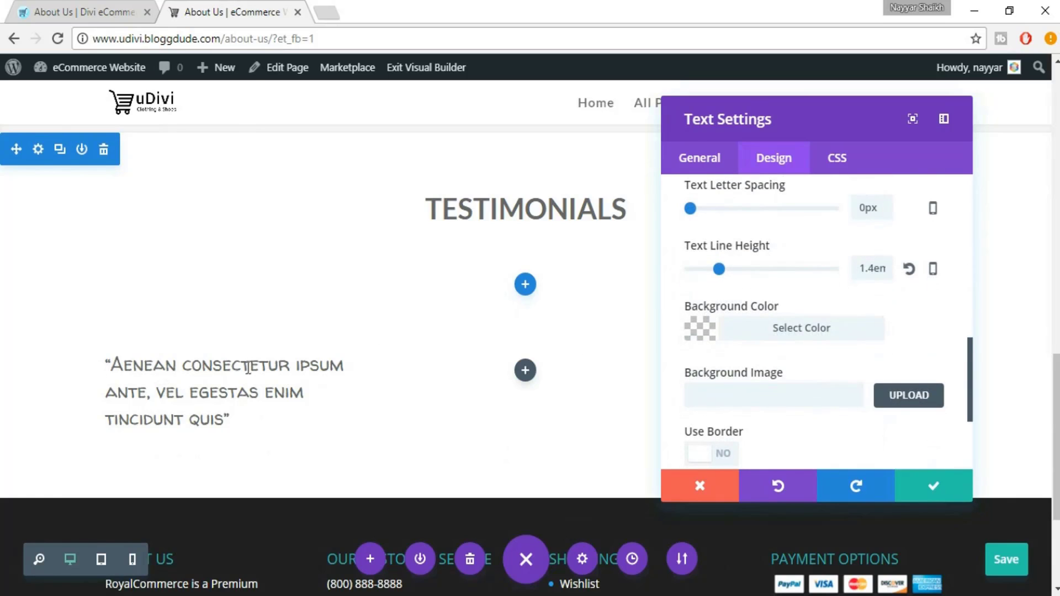
Centre the quote text, compare with the reference page, and save the settings
left_click(701, 158)
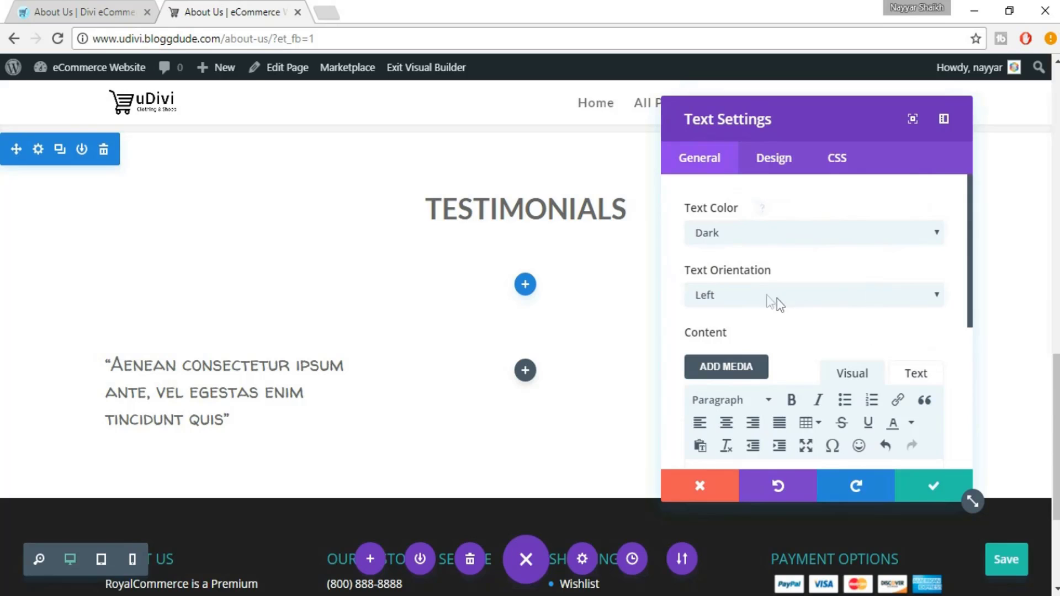
left_click(755, 294)
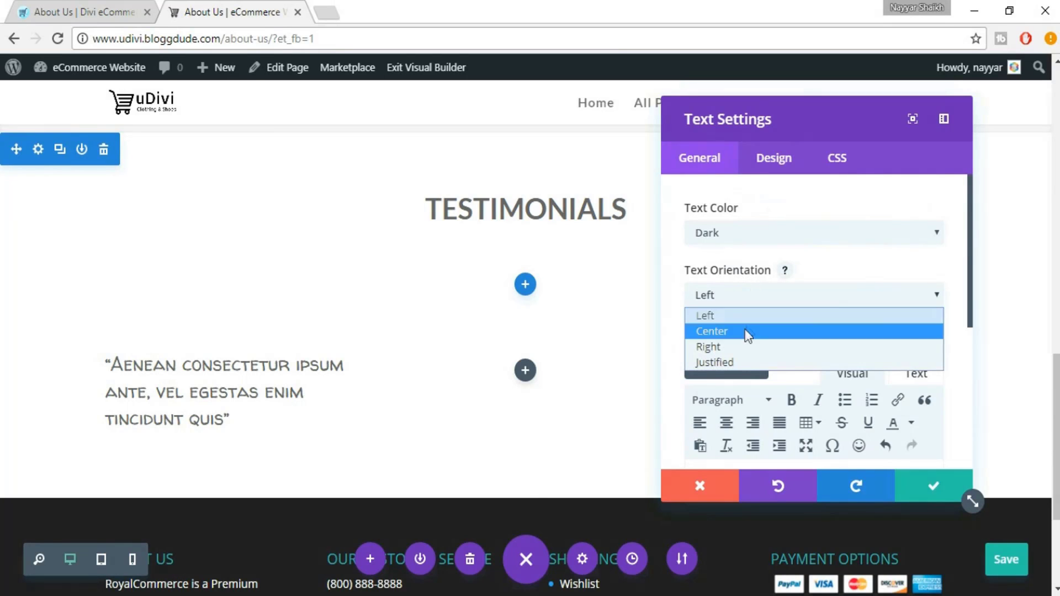
left_click(746, 331)
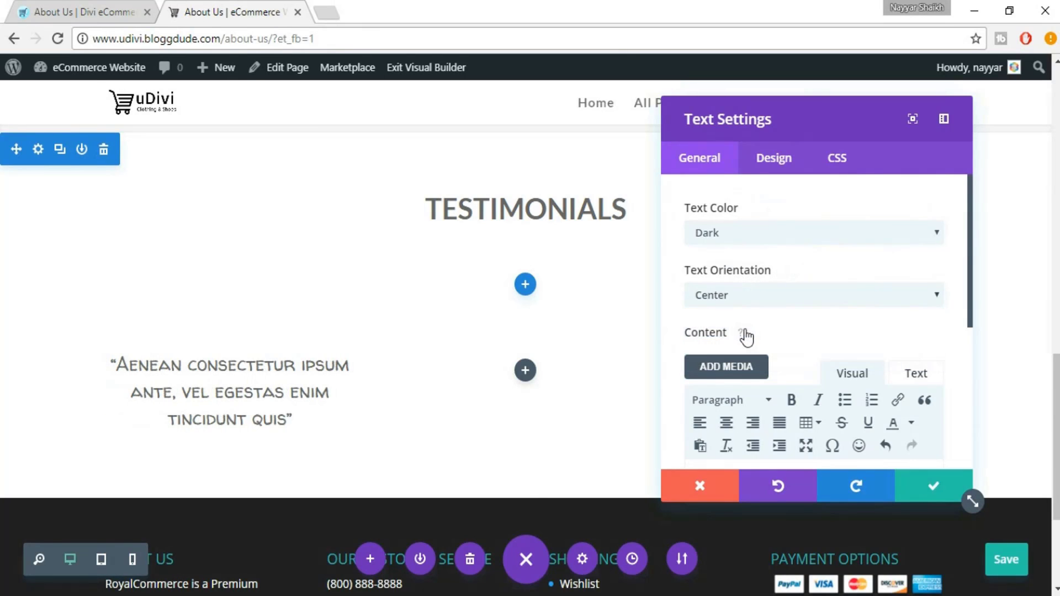
left_click(66, 10)
left_click(224, 1)
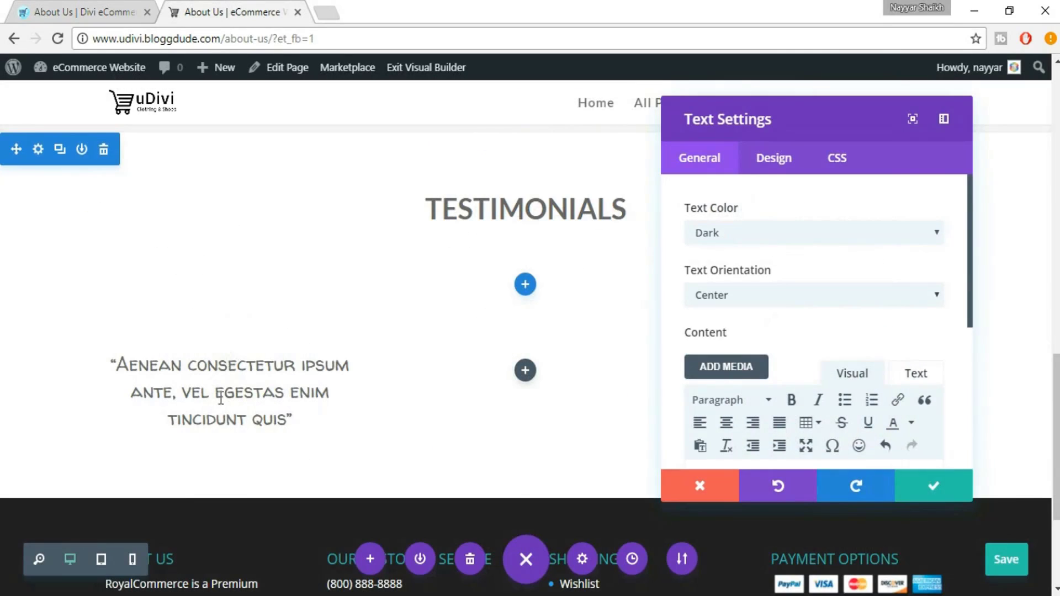
left_click(69, 9)
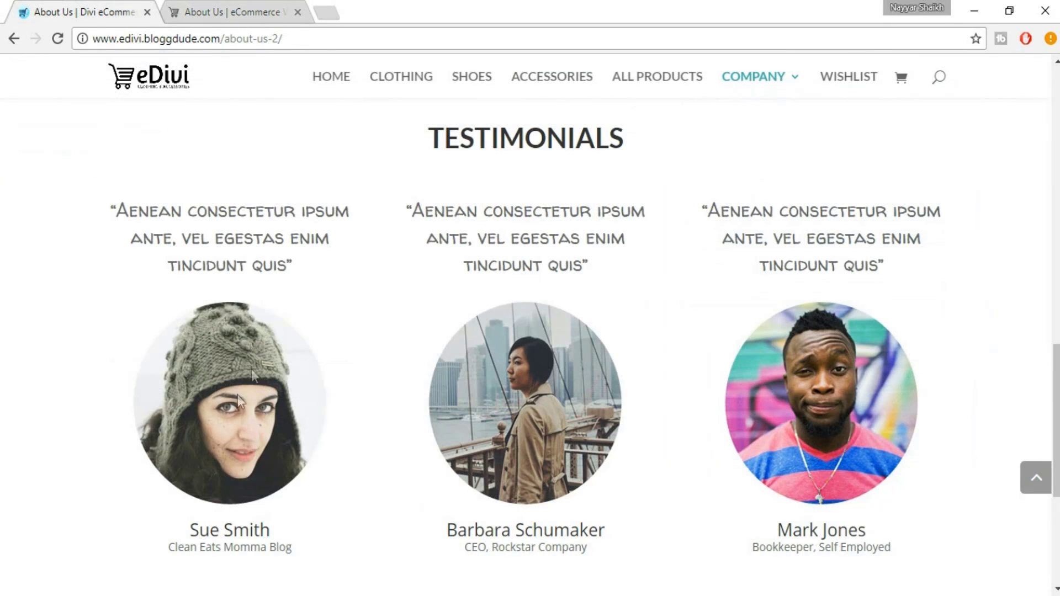
left_click(260, 1)
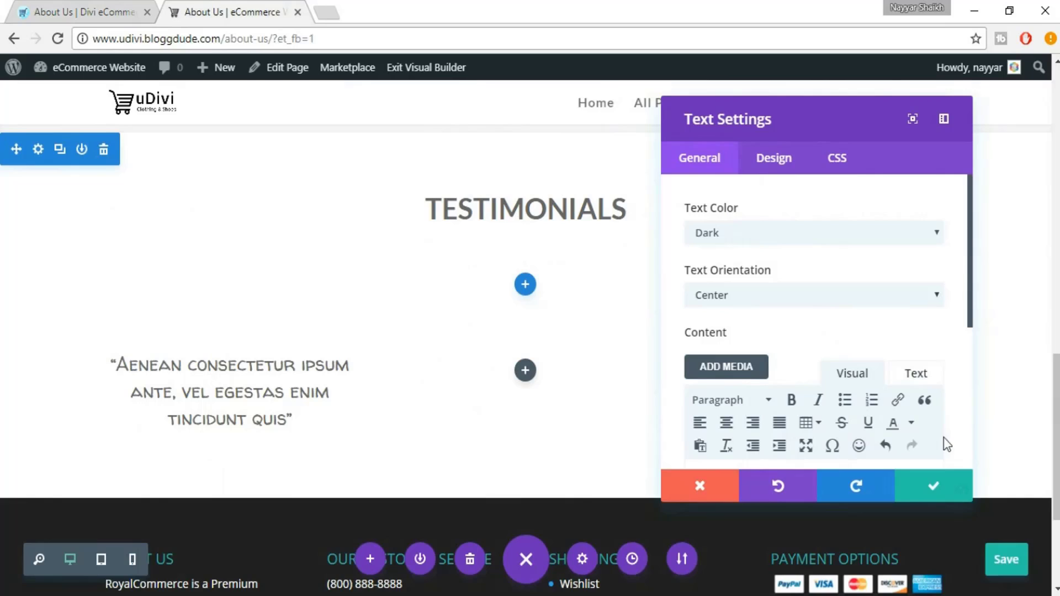
left_click(935, 490)
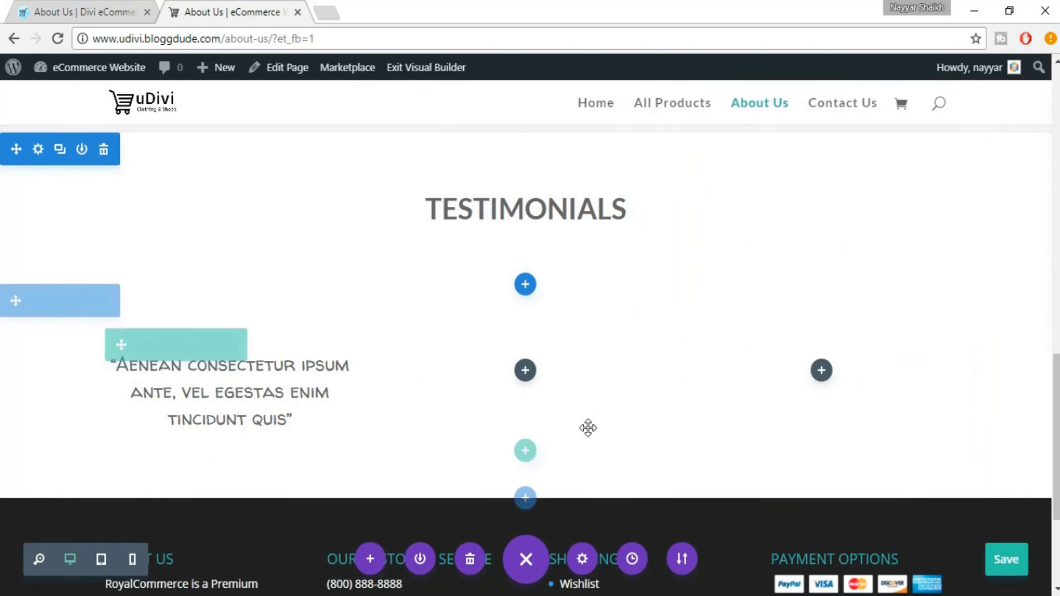
scroll(587, 429, "down", 3)
mouse_move(203, 236)
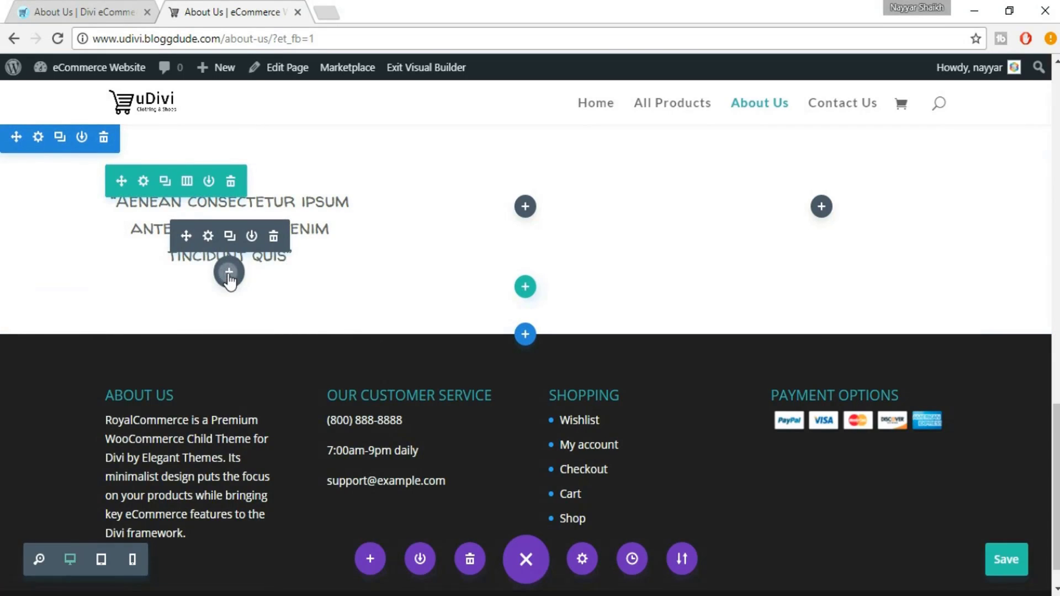
Insert an Image module beneath the first testimonial quote
left_click(229, 273)
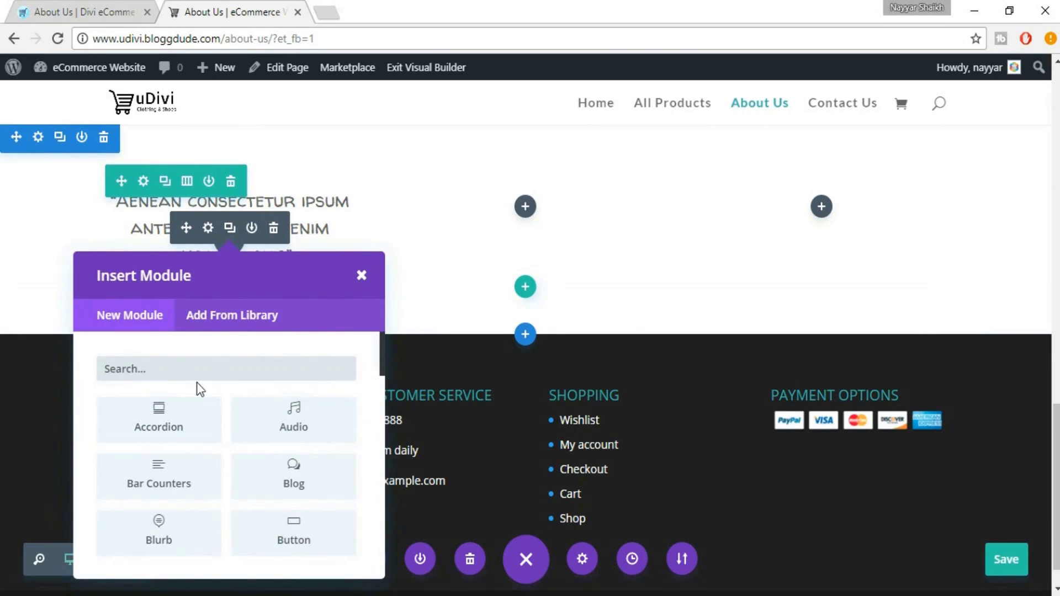
type("IMA")
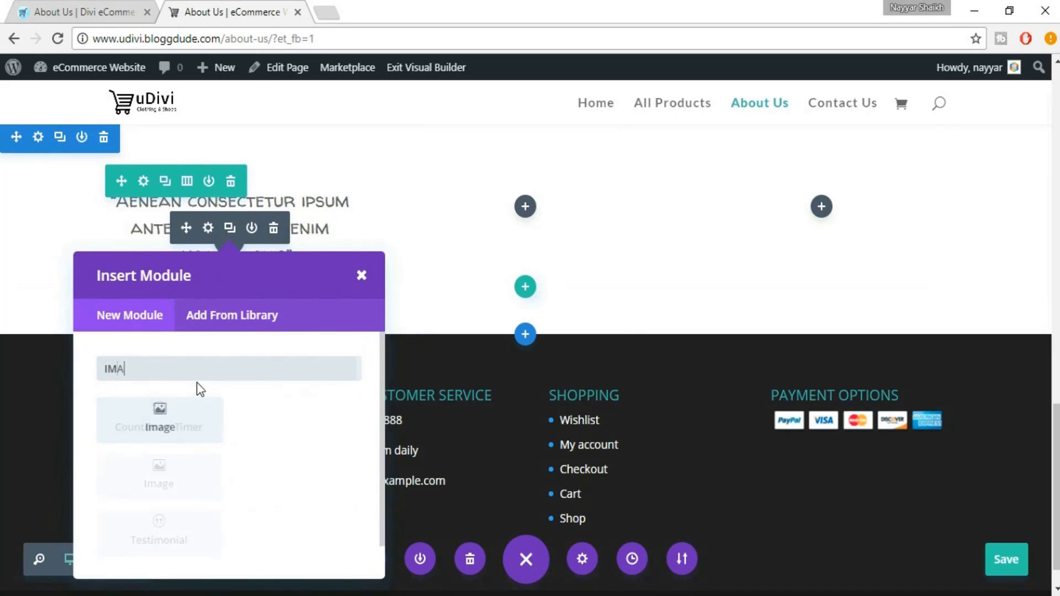
left_click(175, 428)
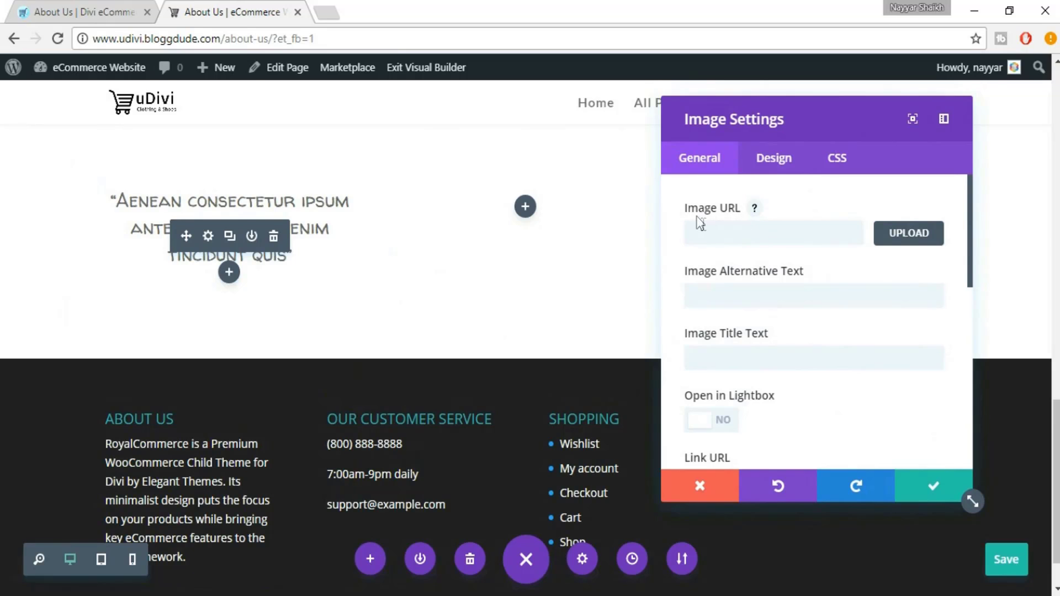
Upload the portrait 248x247-unsplash-barbara-a.jpg into the image module and save it
left_click(711, 234)
left_click(897, 238)
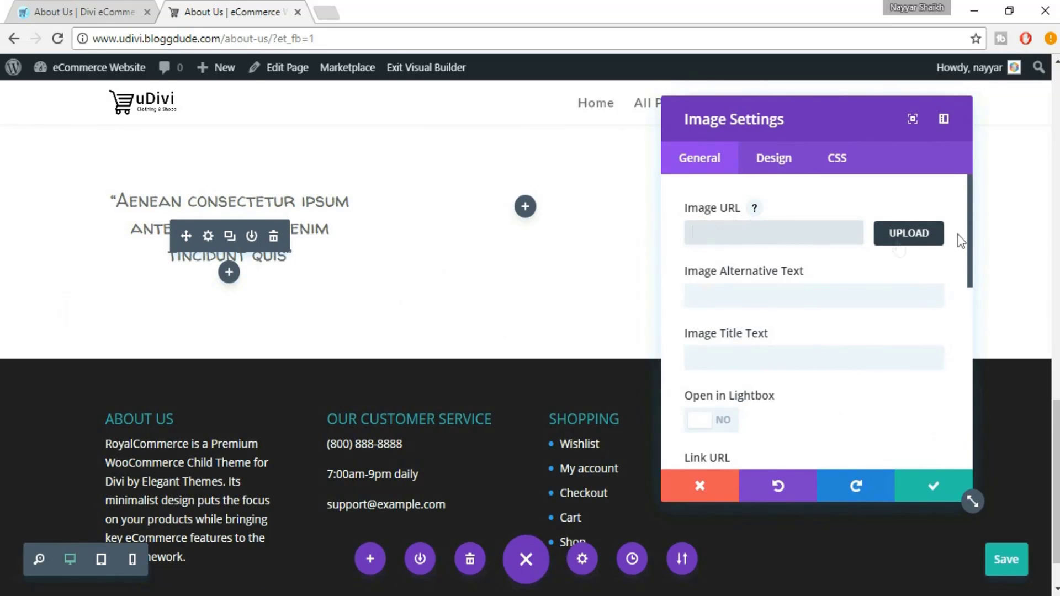
left_click(909, 239)
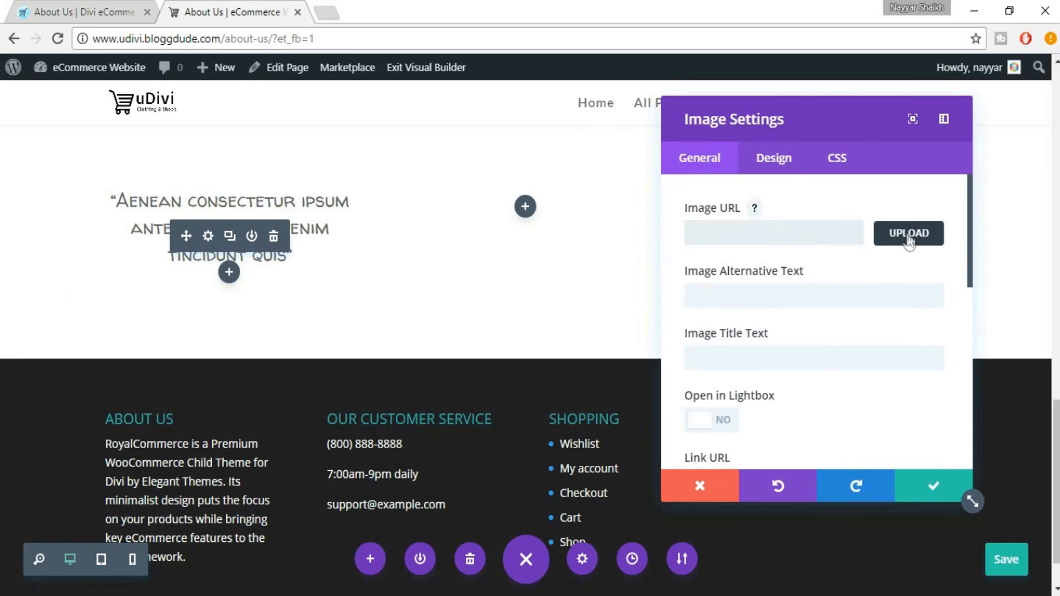
left_click(56, 142)
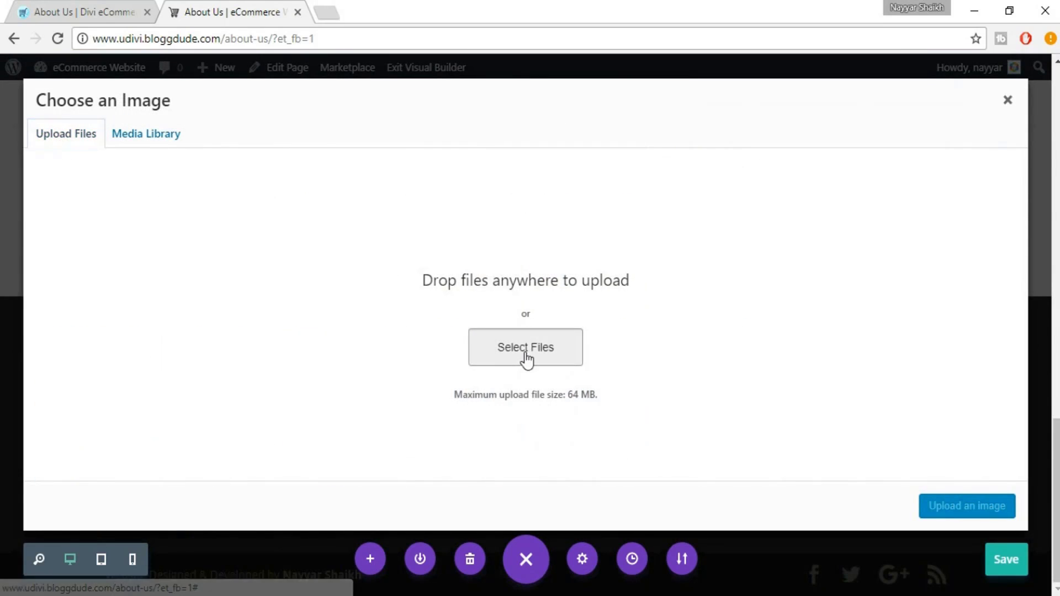
left_click(525, 357)
left_click(164, 127)
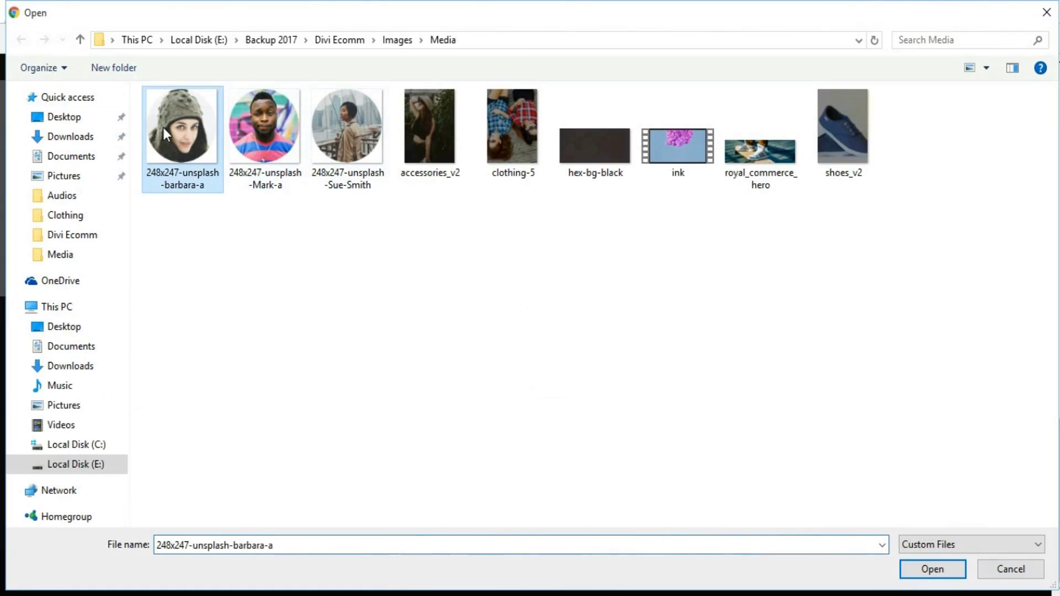
left_click(918, 576)
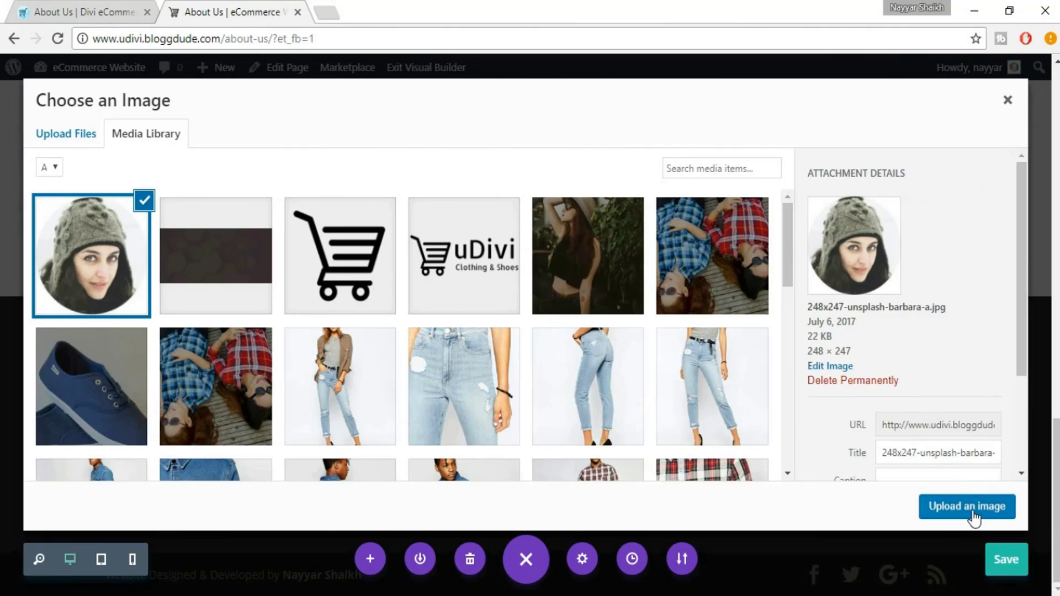
left_click(956, 505)
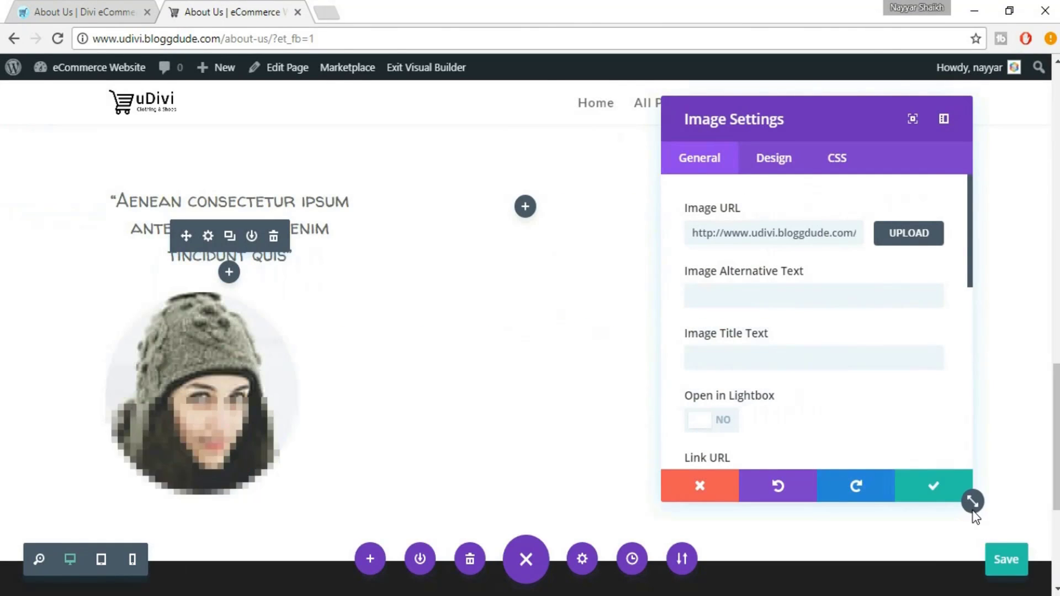
left_click(933, 493)
Add a Call To Action module beneath the portrait photo
left_click(99, 11)
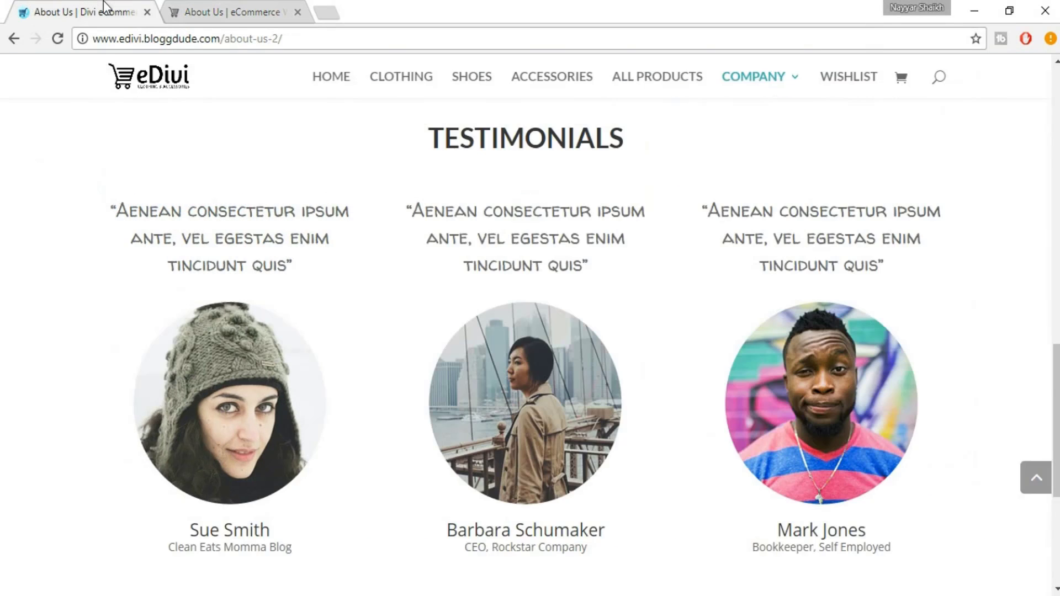
scroll(328, 324, "down", 3)
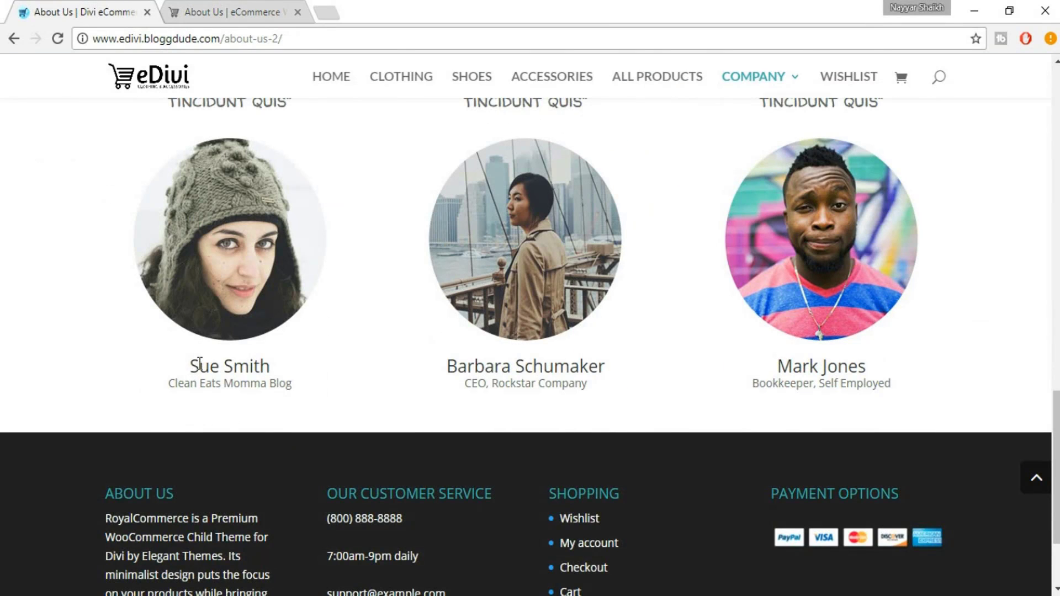
left_click(240, 1)
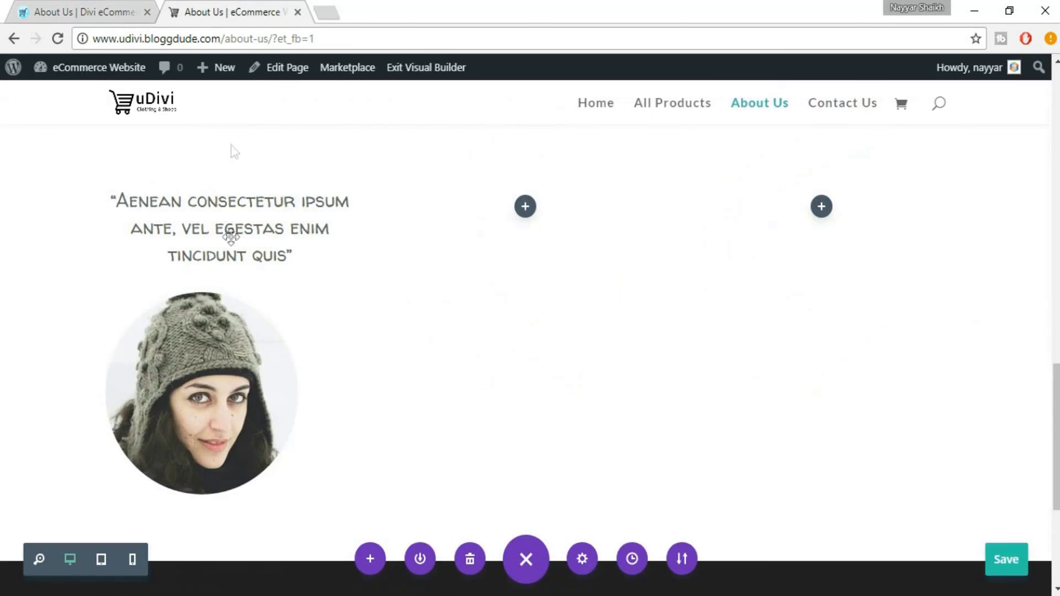
scroll(218, 340, "down", 3)
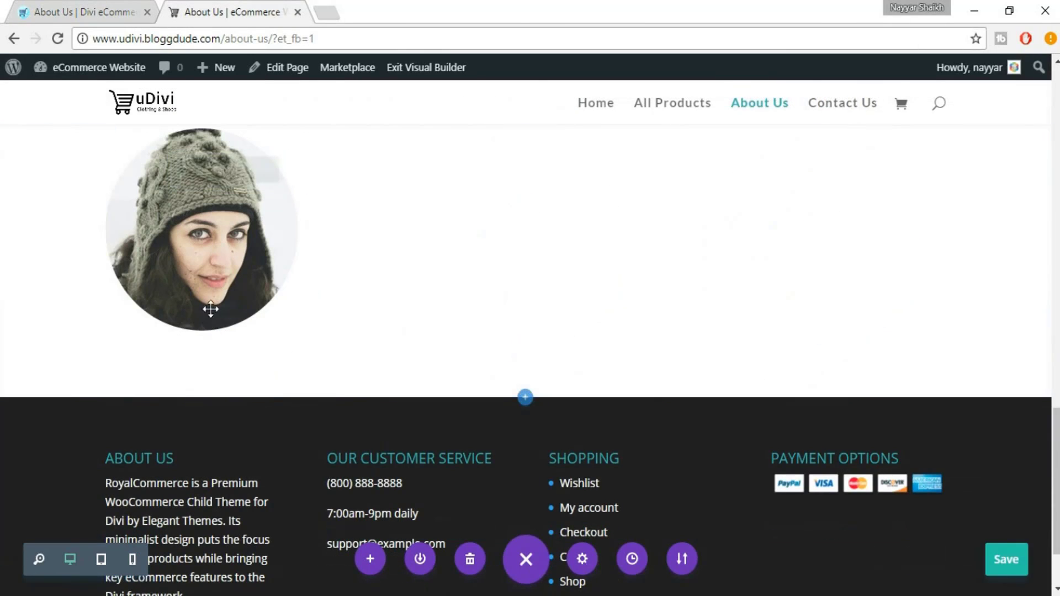
mouse_move(228, 303)
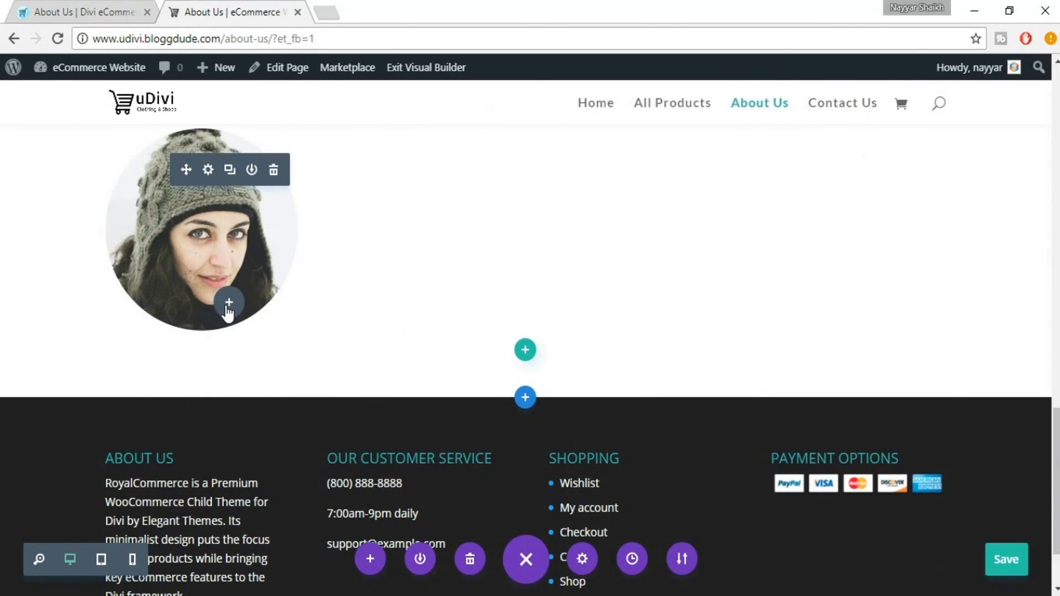
left_click(228, 303)
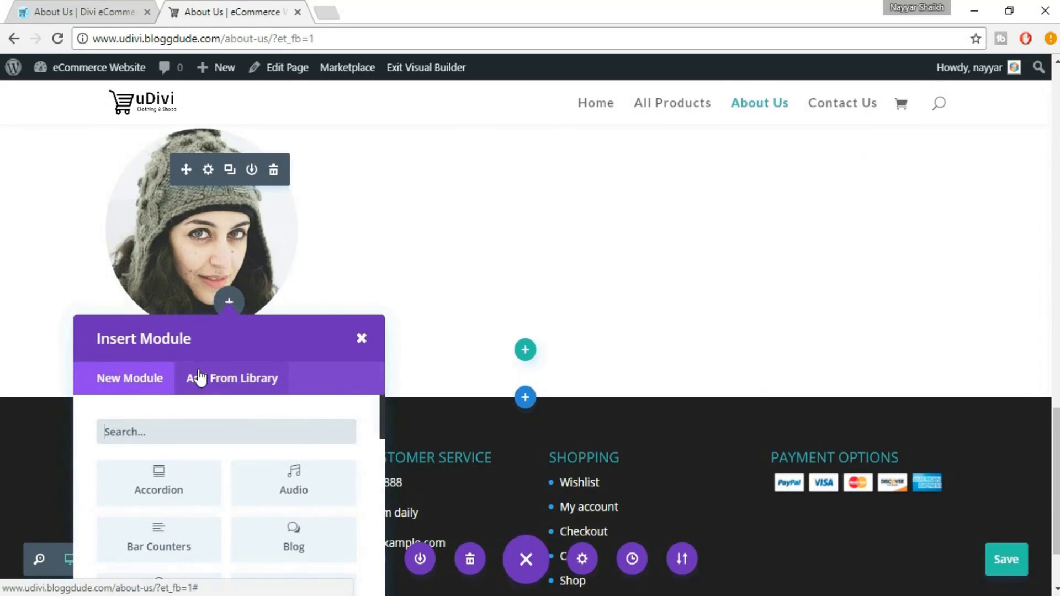
type("CALL")
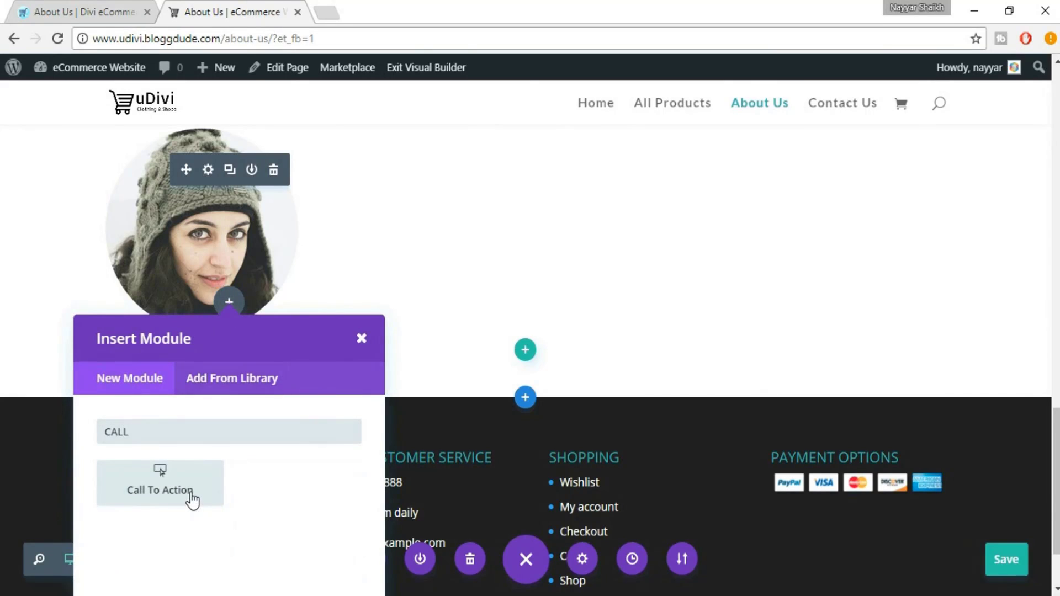
left_click(192, 497)
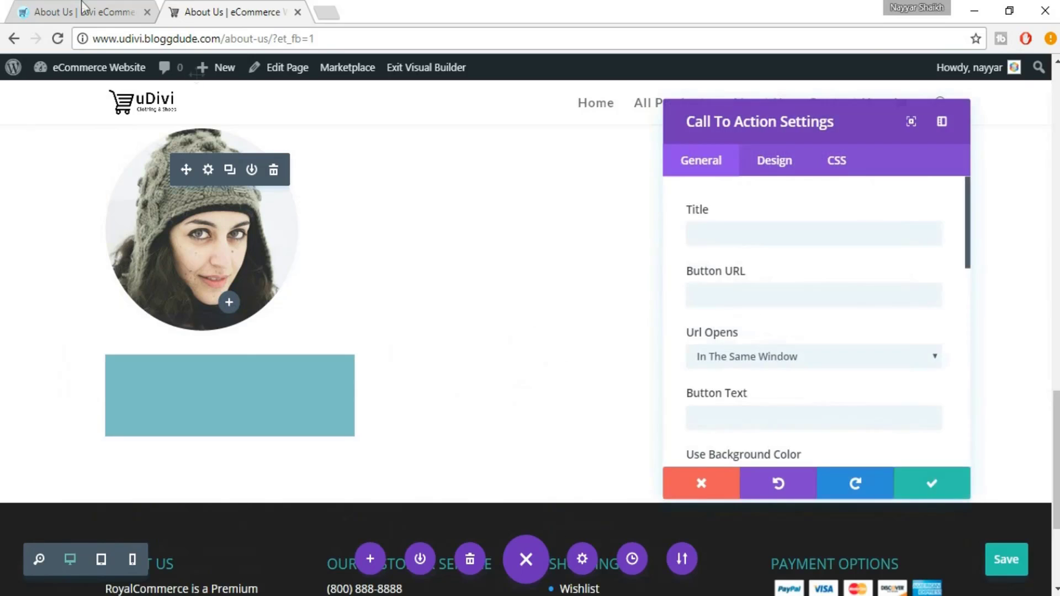
Copy the reviewer's name from the reference page into the module title
left_click(61, 1)
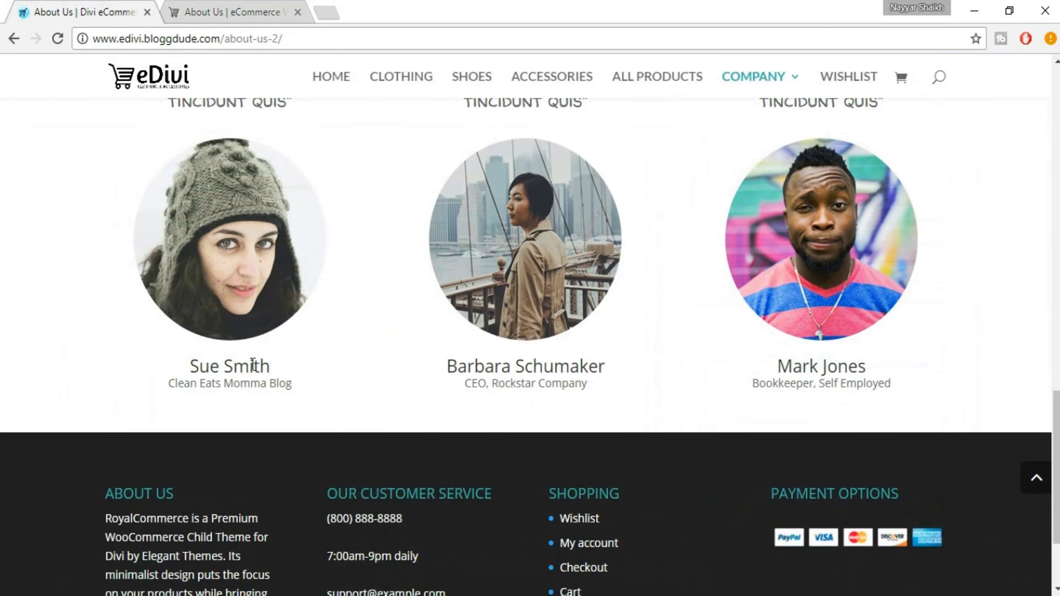
left_click_drag(189, 366, 273, 367)
key("ctrl+c")
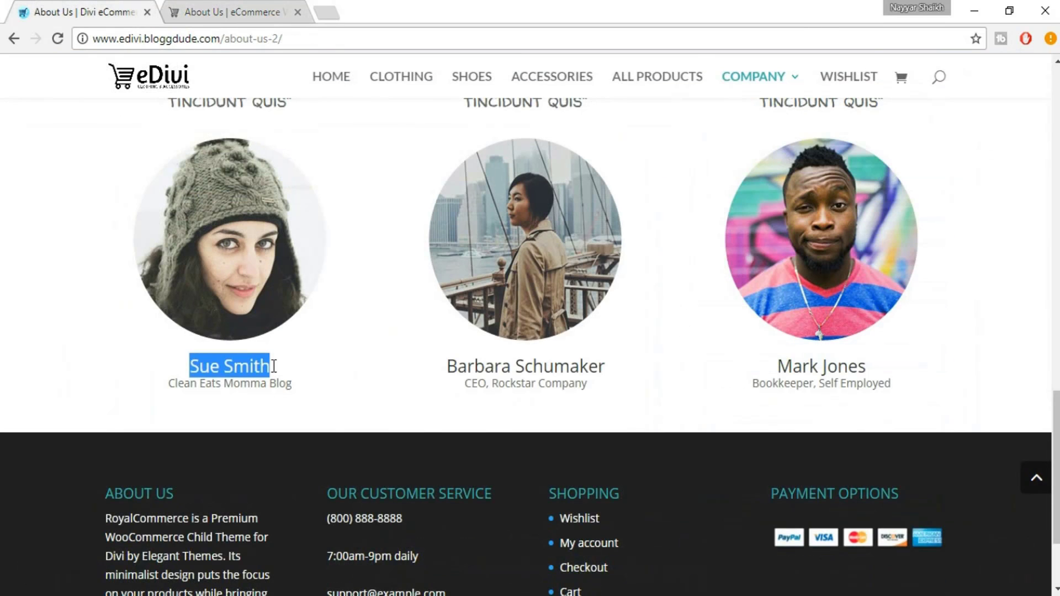
left_click(192, 1)
left_click(746, 231)
key("ctrl+v")
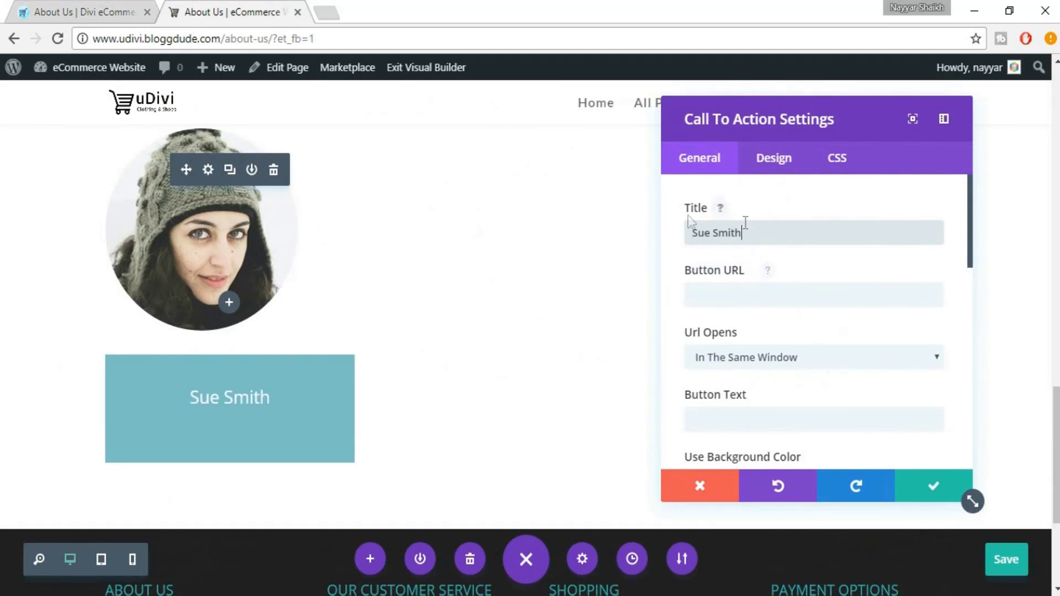
Copy the Clean Eats Momma Blog subtitle into the module content
left_click(69, 10)
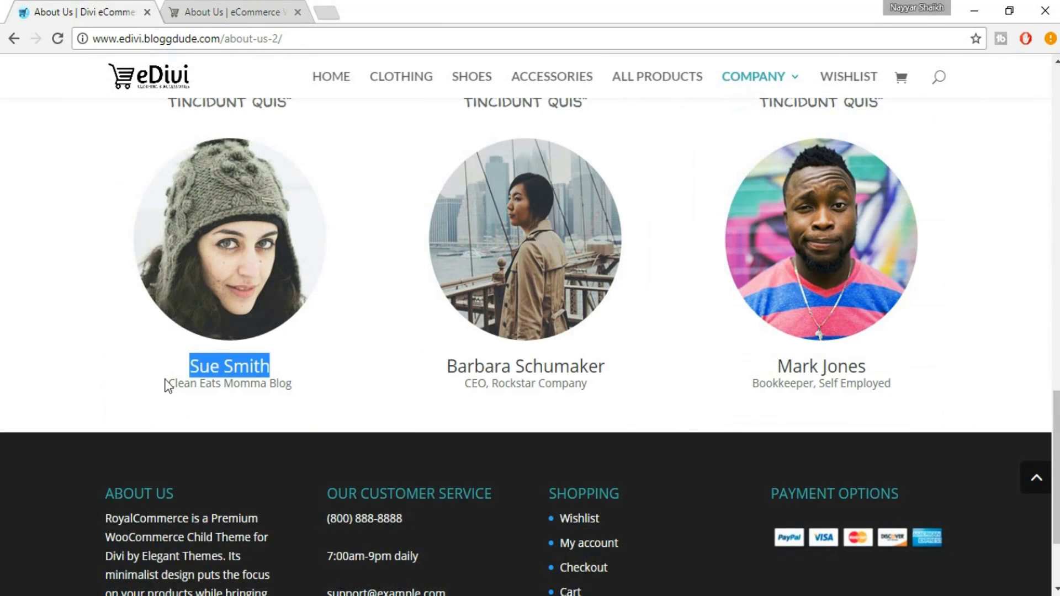
left_click_drag(165, 380, 280, 396)
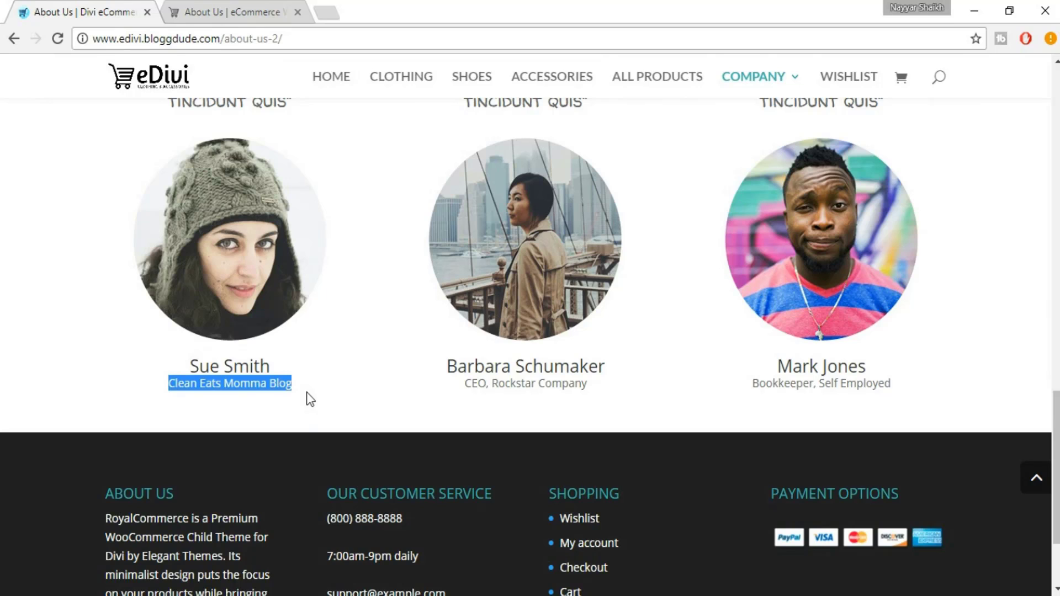
left_click(247, 1)
scroll(754, 353, "down", 5)
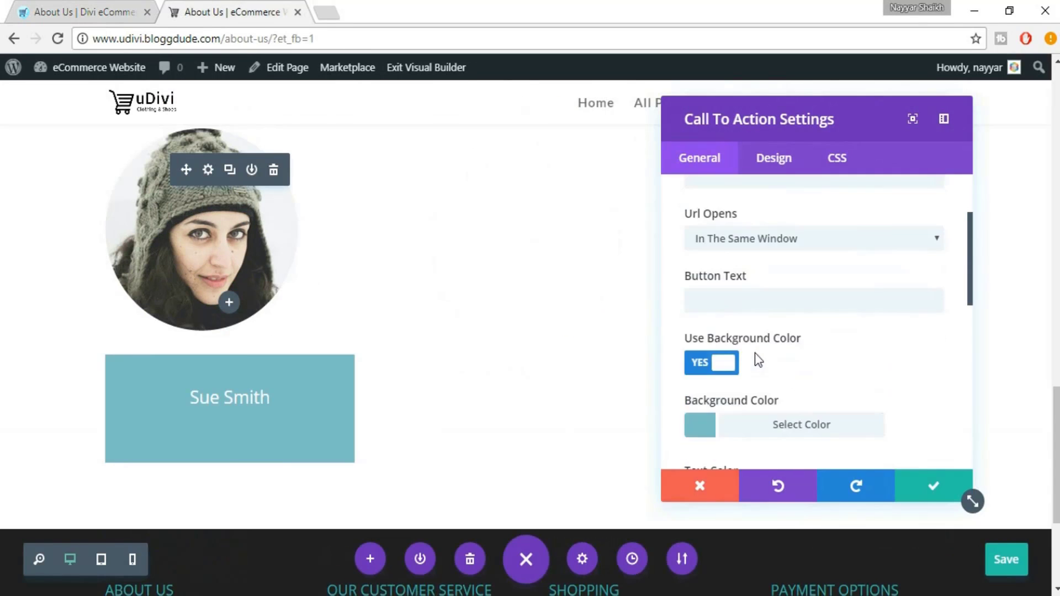
scroll(761, 367, "down", 1)
type("Clean Eats Momma Blog")
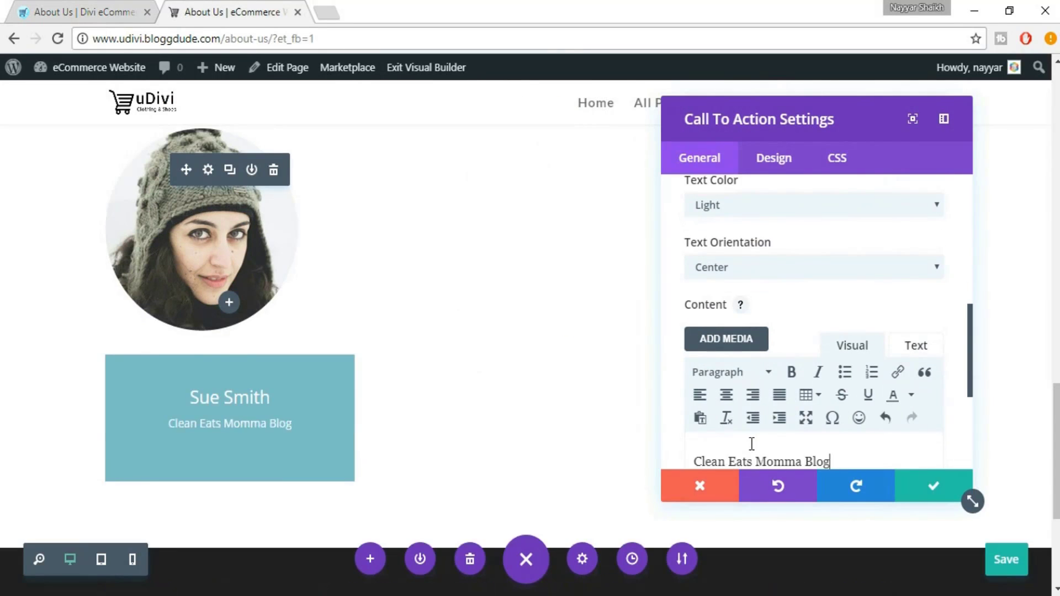
Set Text Color to Dark, turn off Use Background Color, and save the module
scroll(805, 380, "up", 2)
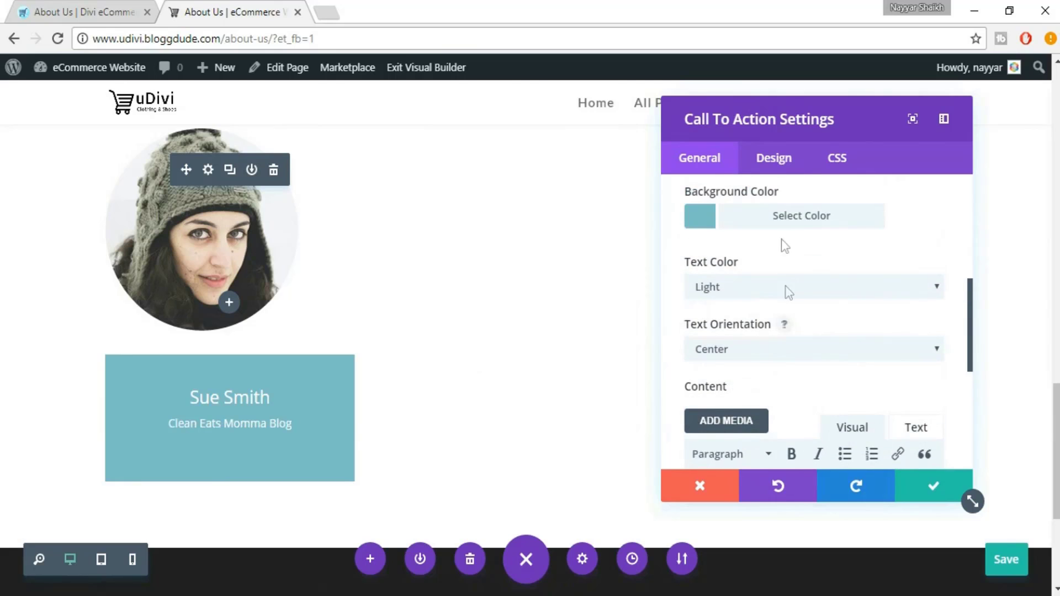
scroll(830, 244, "up", 2)
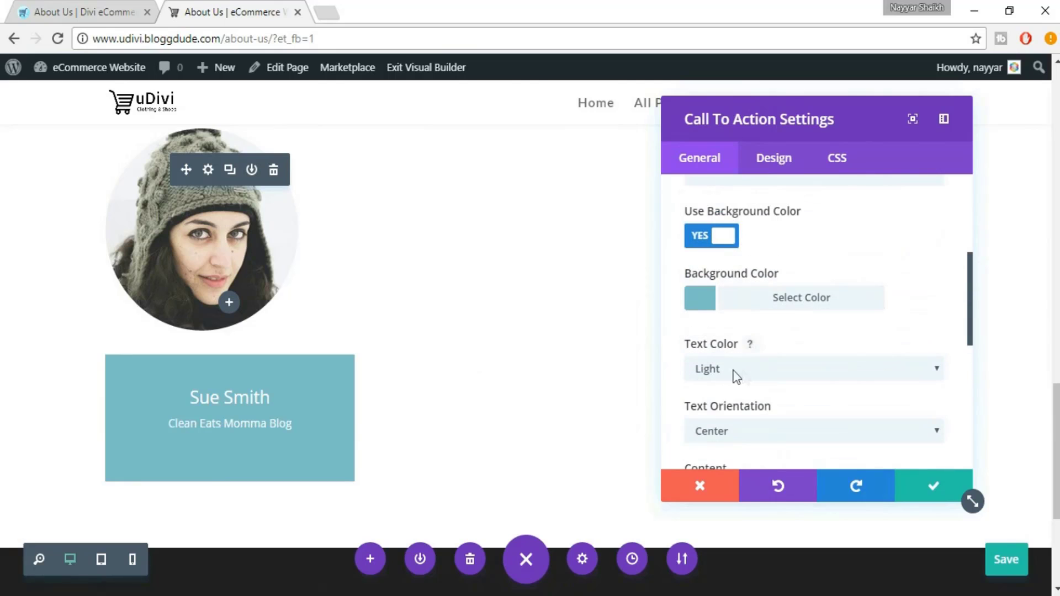
left_click(738, 378)
left_click(737, 400)
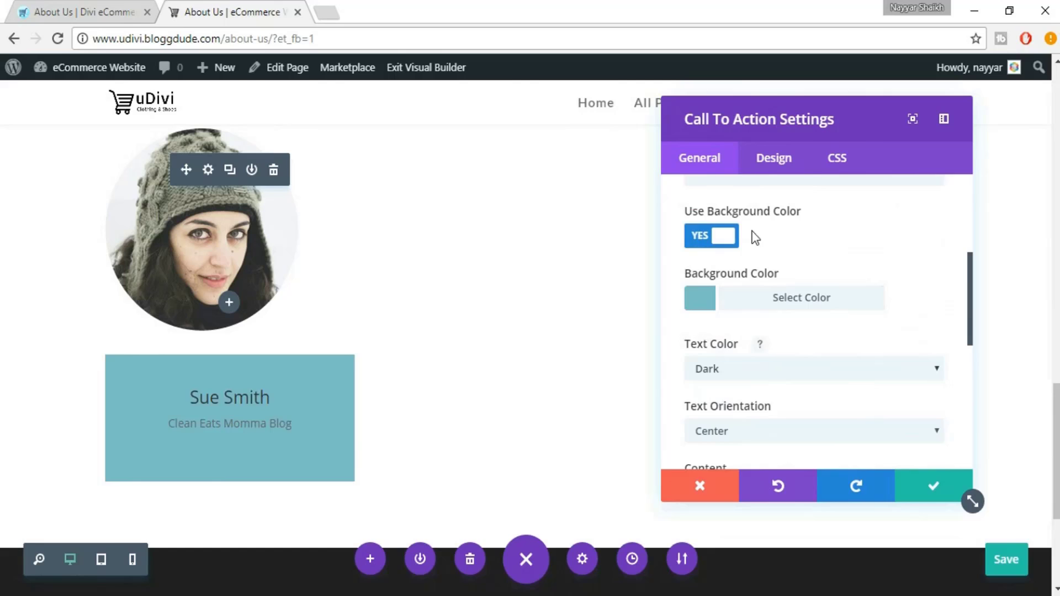
left_click(725, 239)
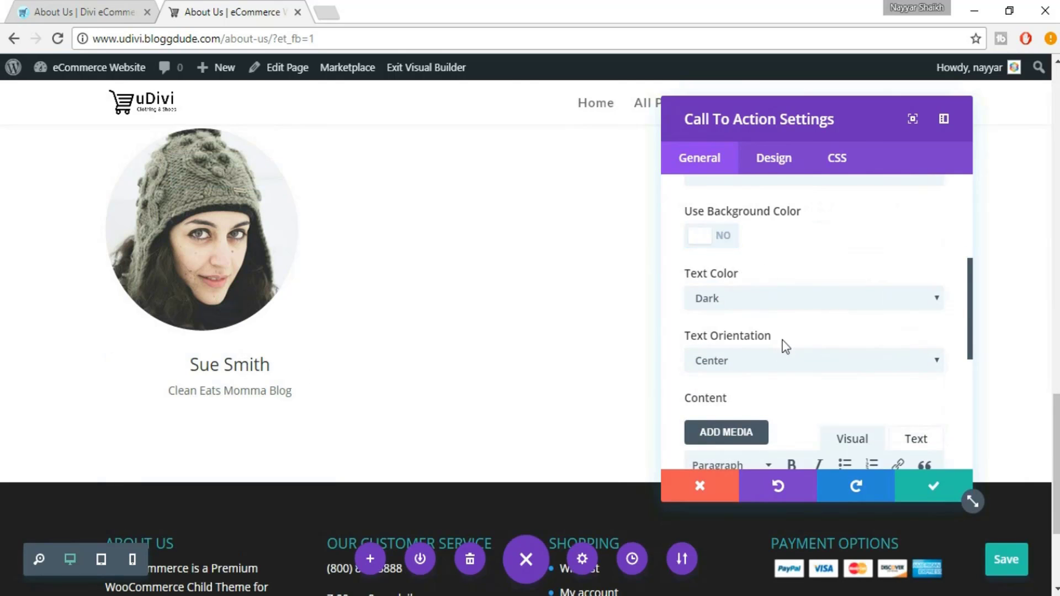
scroll(464, 334, "up", 2)
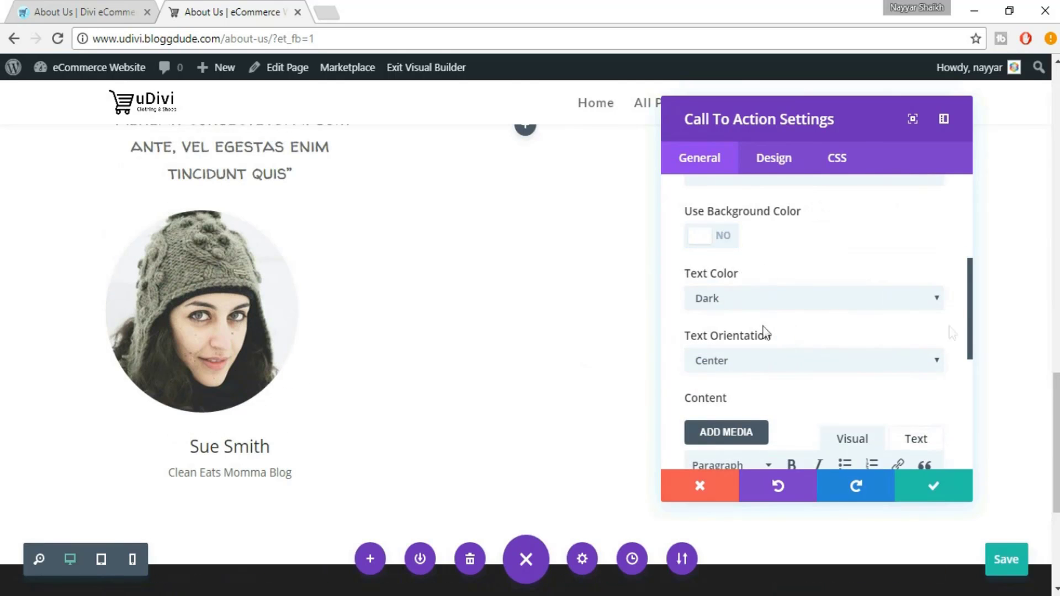
scroll(934, 334, "down", 5)
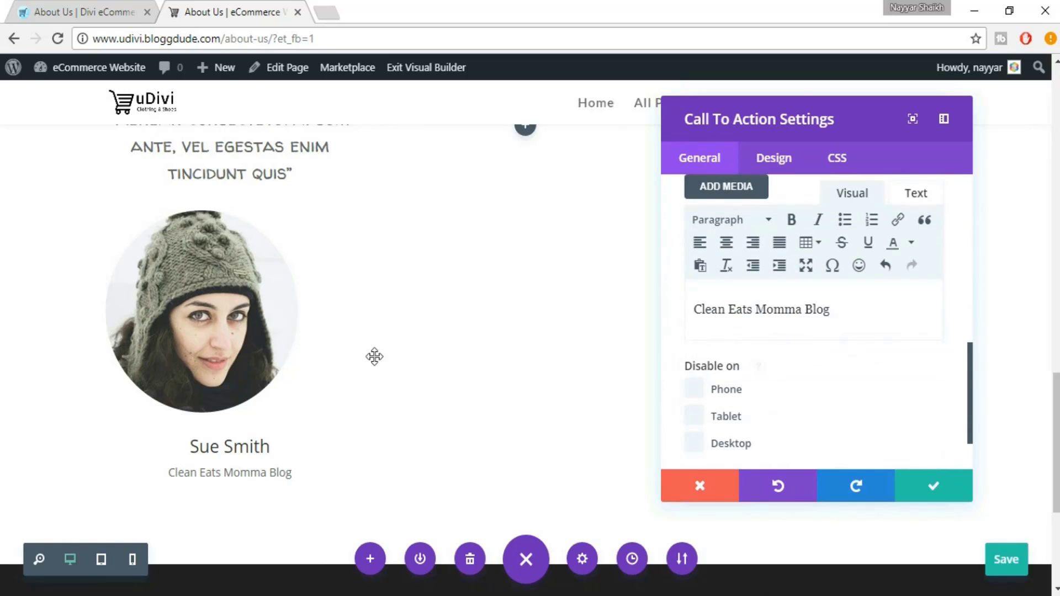
scroll(374, 356, "up", 2)
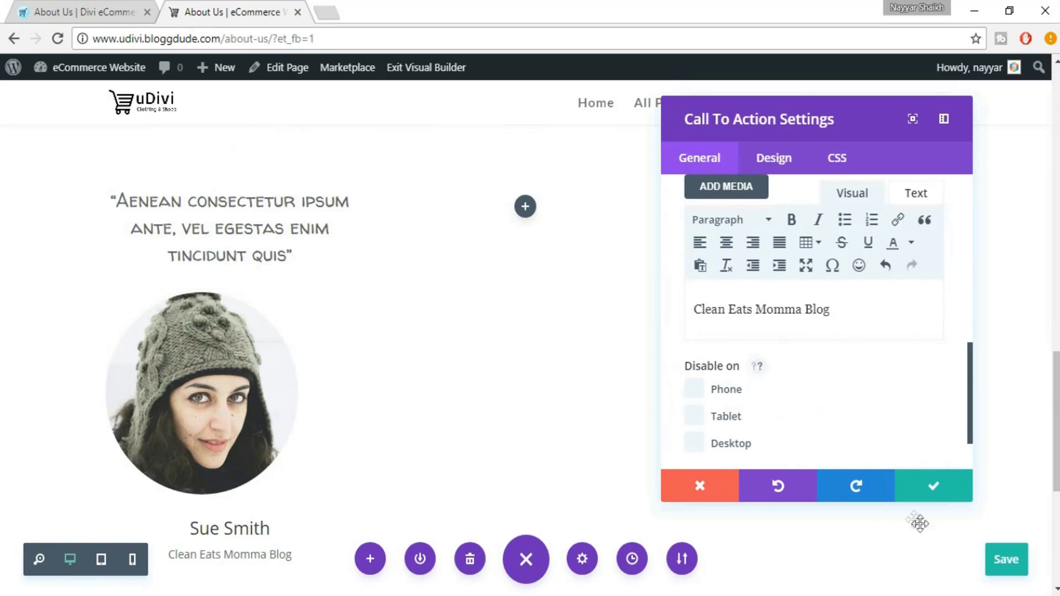
left_click(934, 488)
Set the portrait image module's Image Alignment to Center and save it
scroll(322, 422, "down", 1)
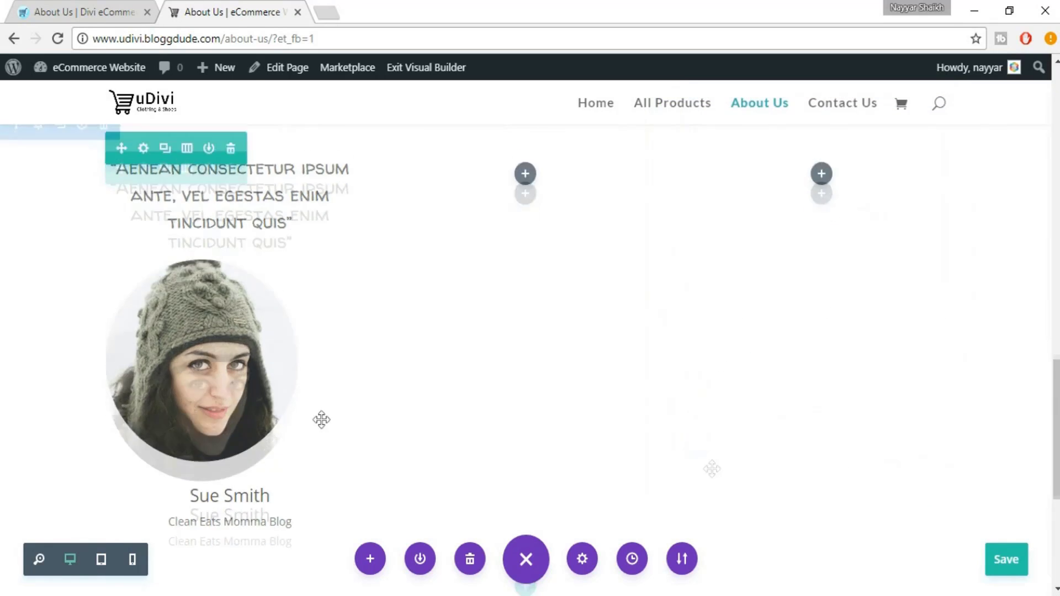
mouse_move(196, 281)
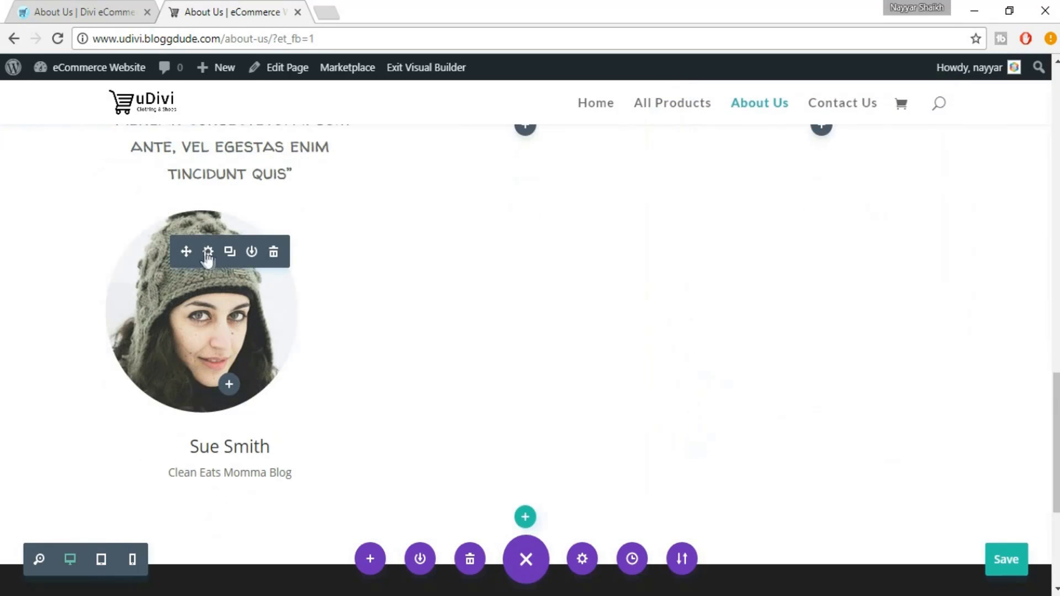
left_click(208, 253)
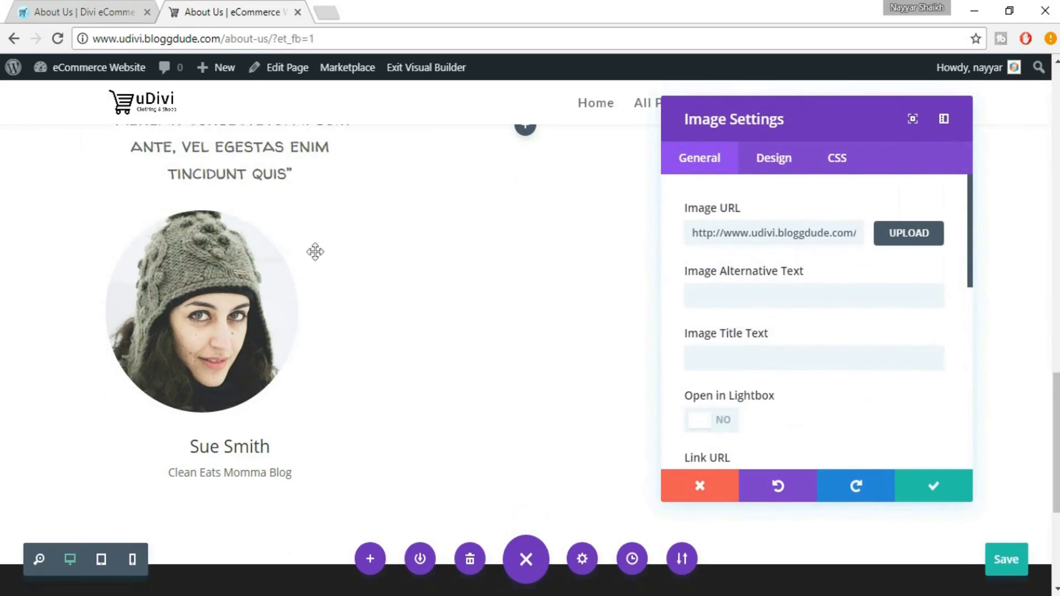
scroll(899, 319, "down", 3)
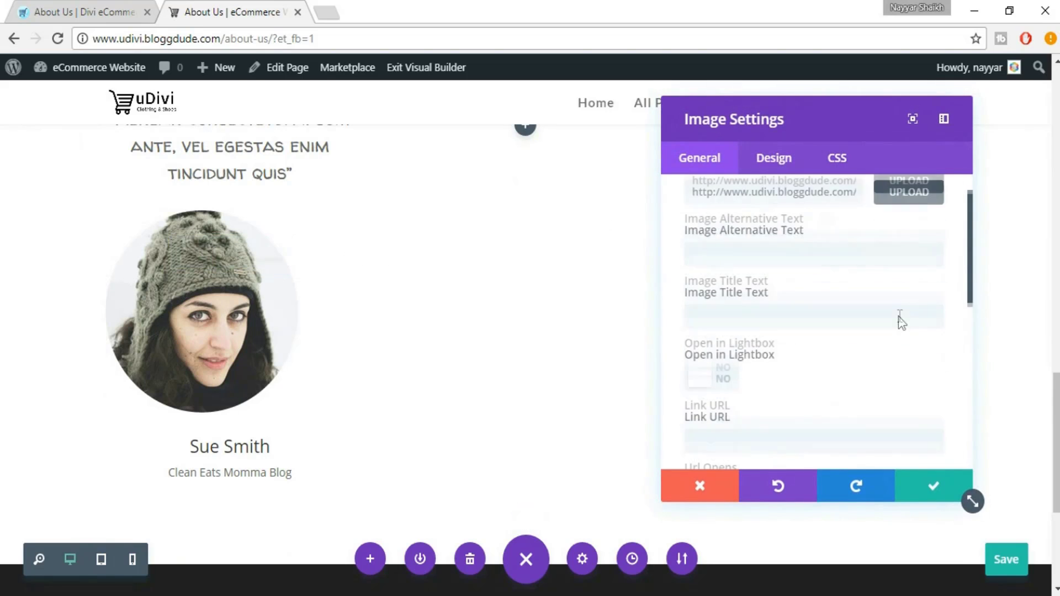
scroll(899, 316, "down", 4)
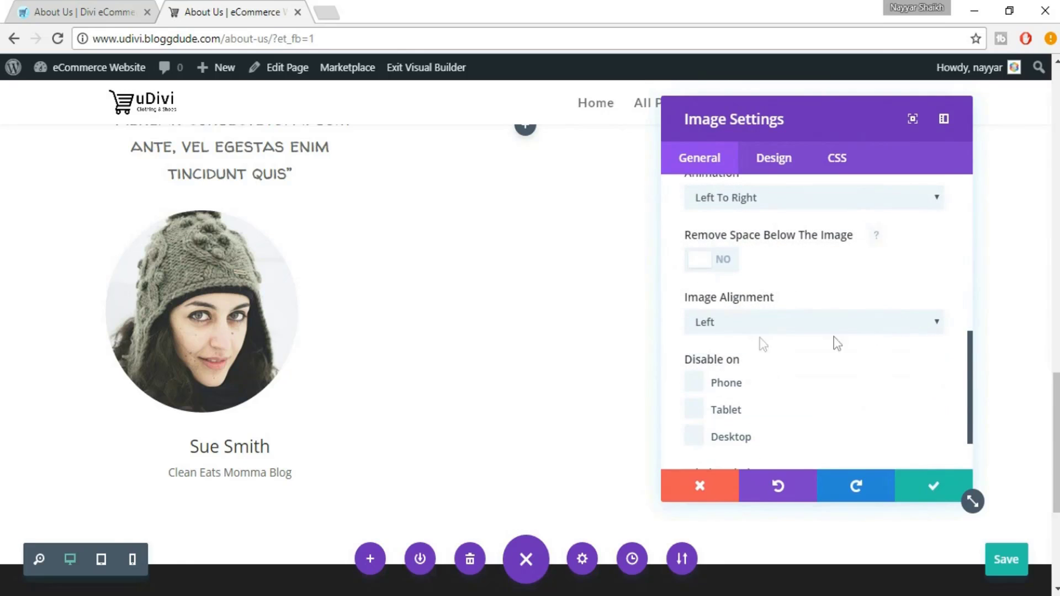
left_click(744, 326)
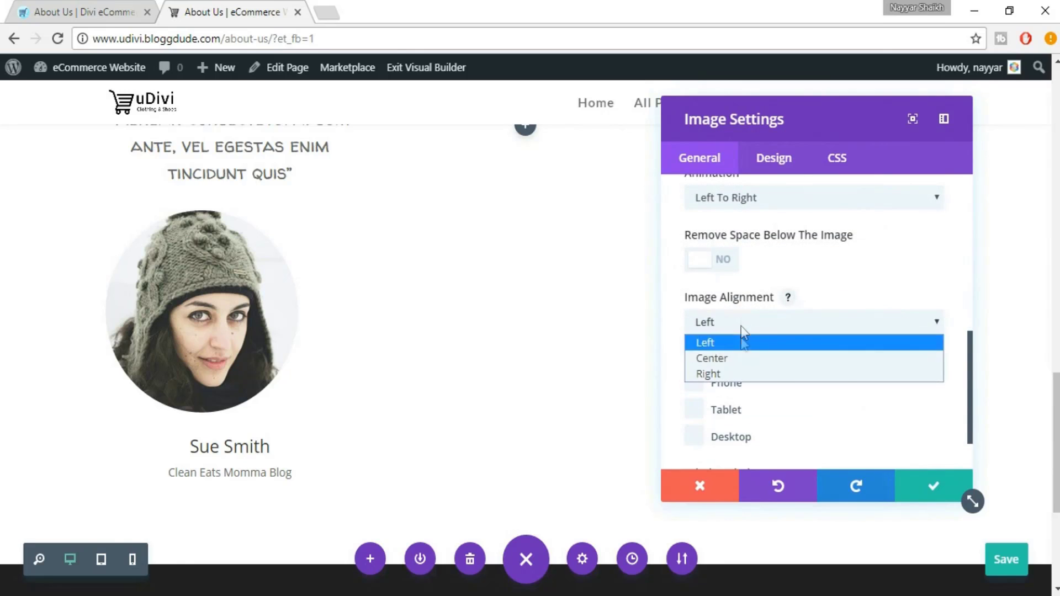
left_click(735, 359)
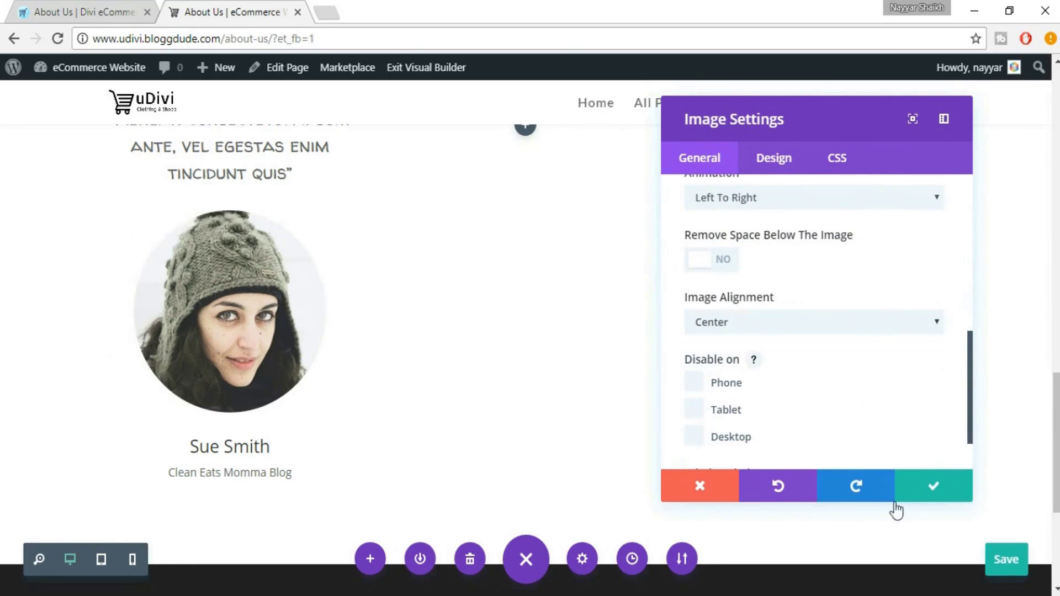
left_click(935, 493)
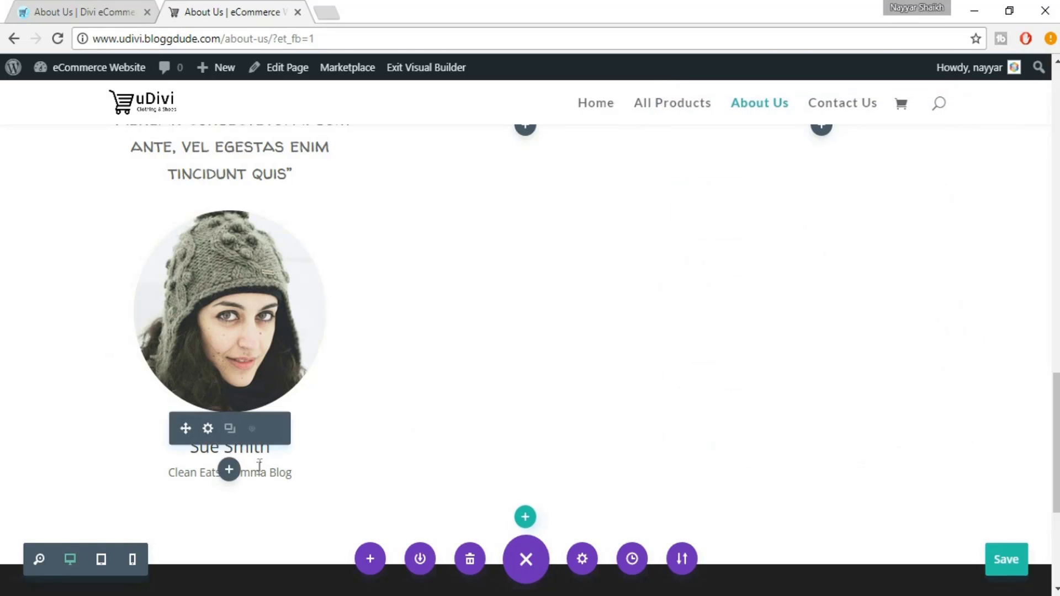
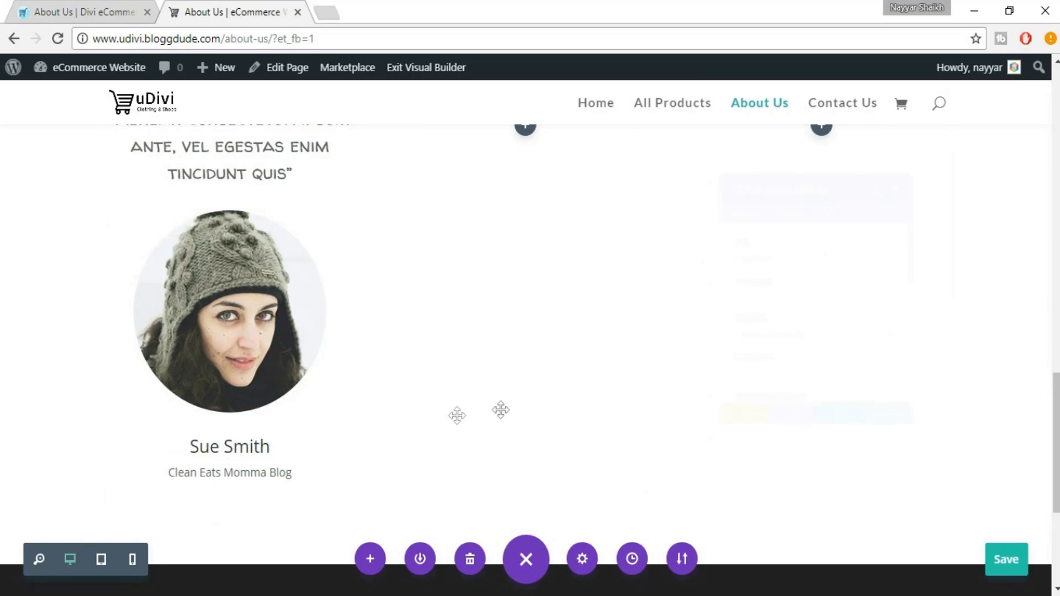
Reduce the quote module's Body Line Height to 1em in its Design settings
left_click(786, 164)
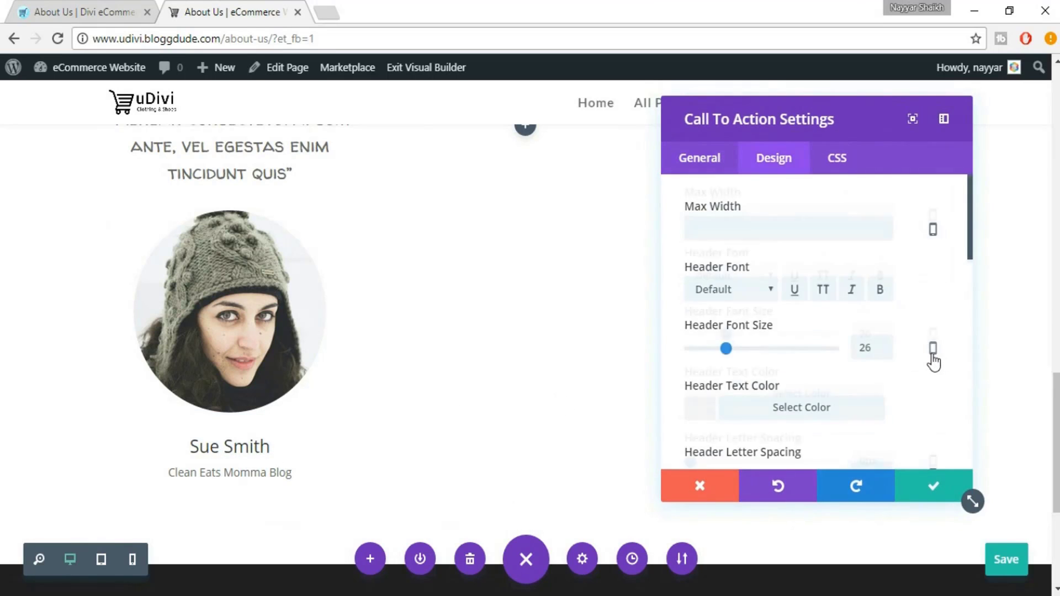
scroll(933, 362, "down", 4)
scroll(935, 360, "down", 5)
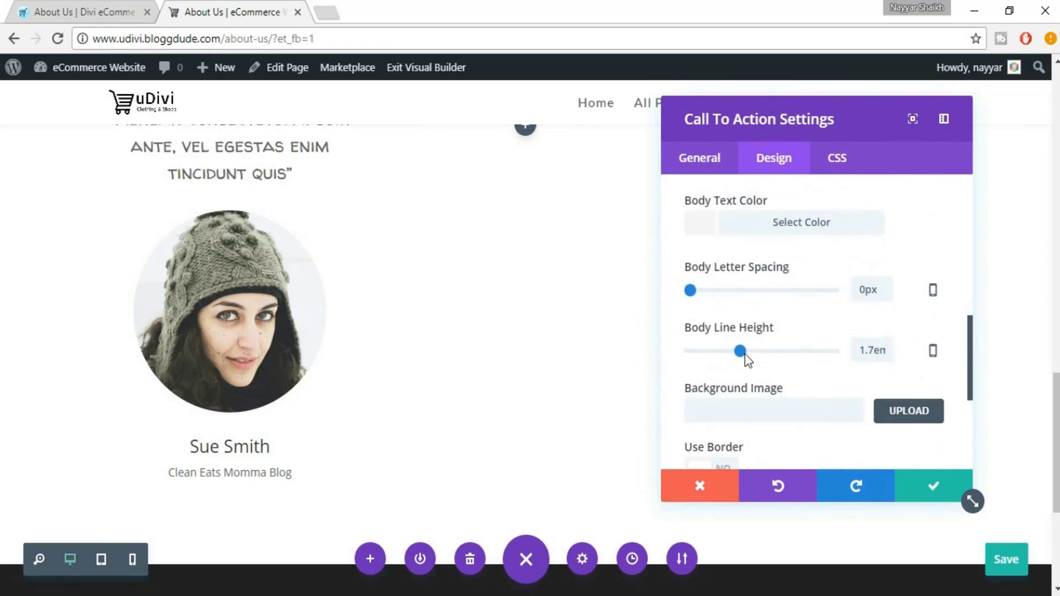
left_click_drag(723, 353, 681, 355)
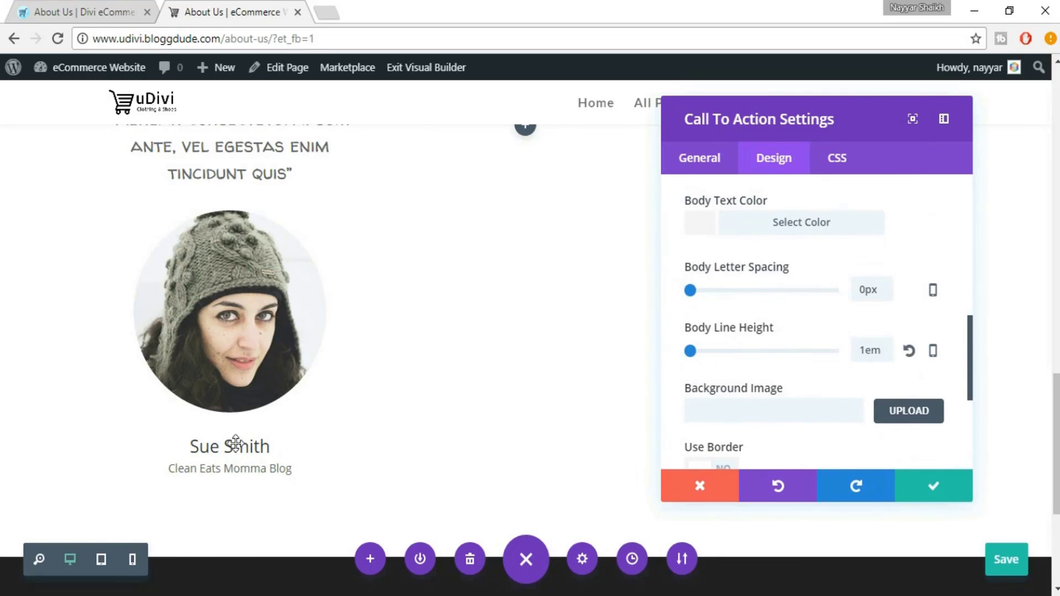
scroll(930, 350, "up", 2)
scroll(930, 360, "down", 4)
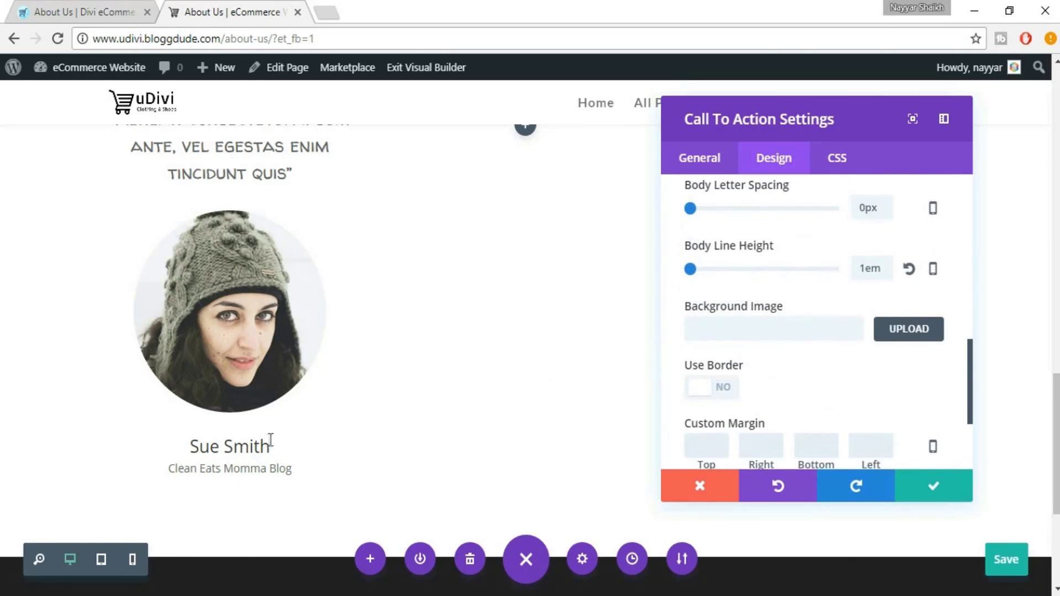
Compare the quote against the reference eDivi About page, then save the module
left_click(117, 5)
left_click(286, 391)
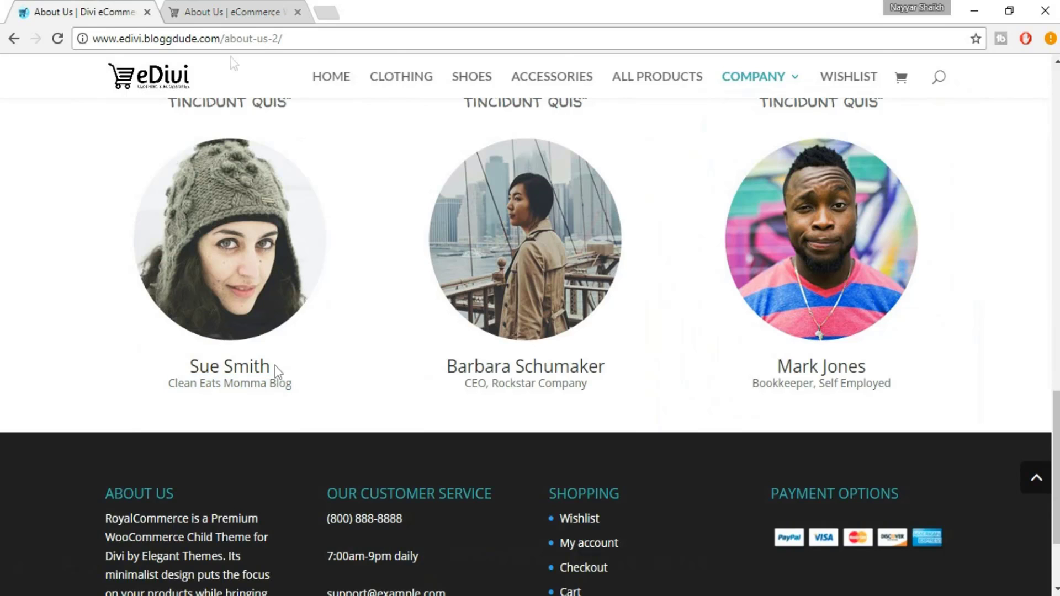
left_click(223, 3)
scroll(940, 386, "up", 5)
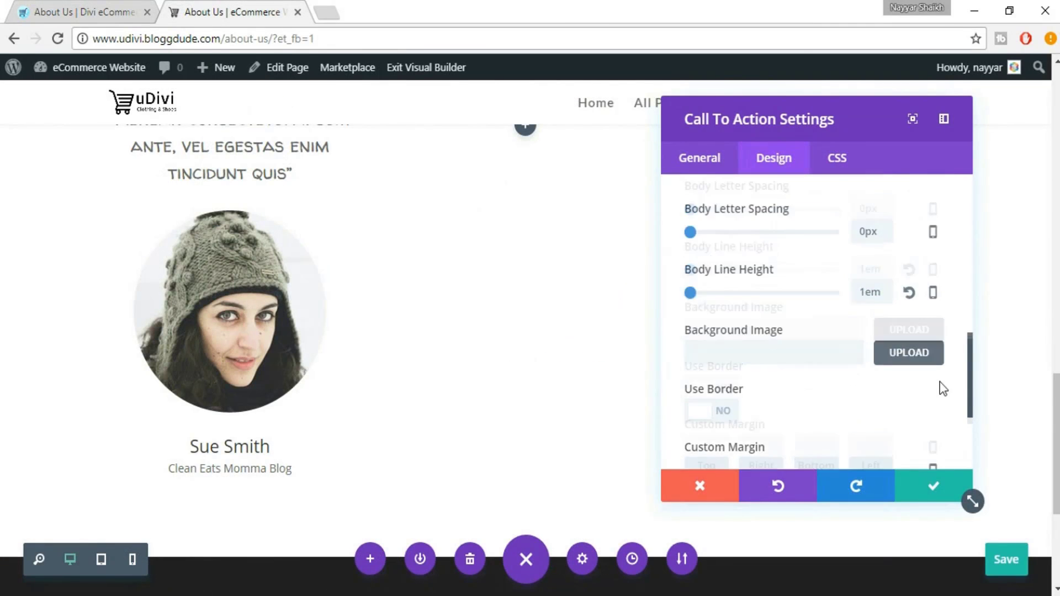
scroll(924, 348, "up", 3)
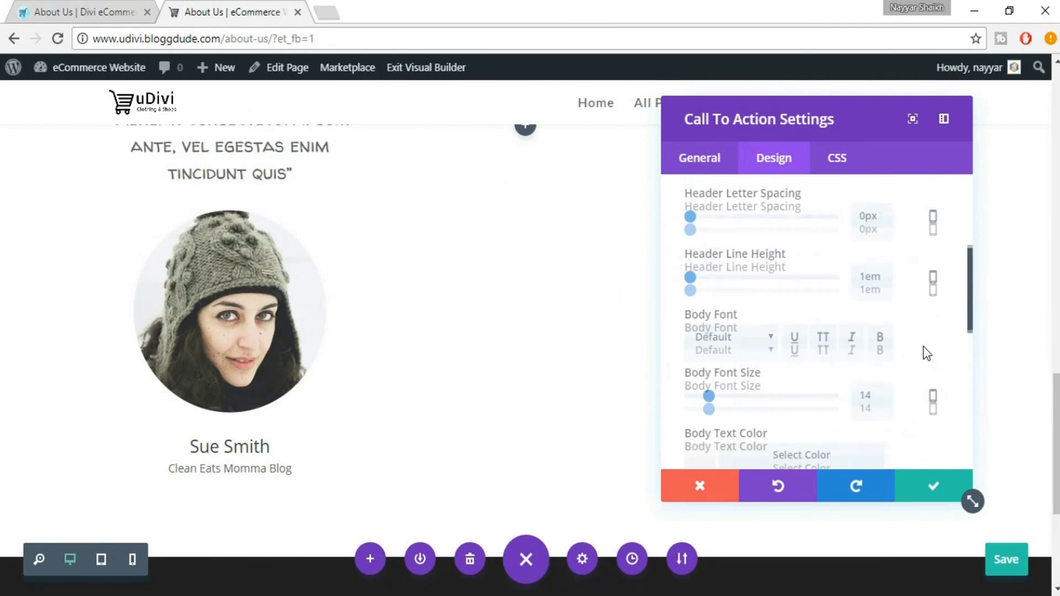
scroll(257, 305, "up", 2)
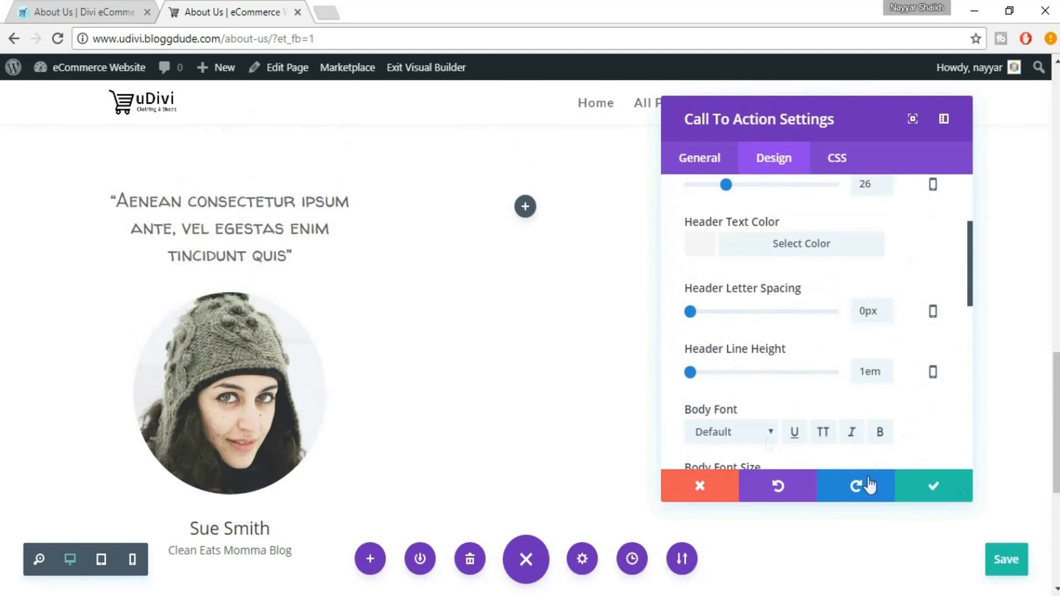
left_click(926, 490)
scroll(924, 508, "up", 3)
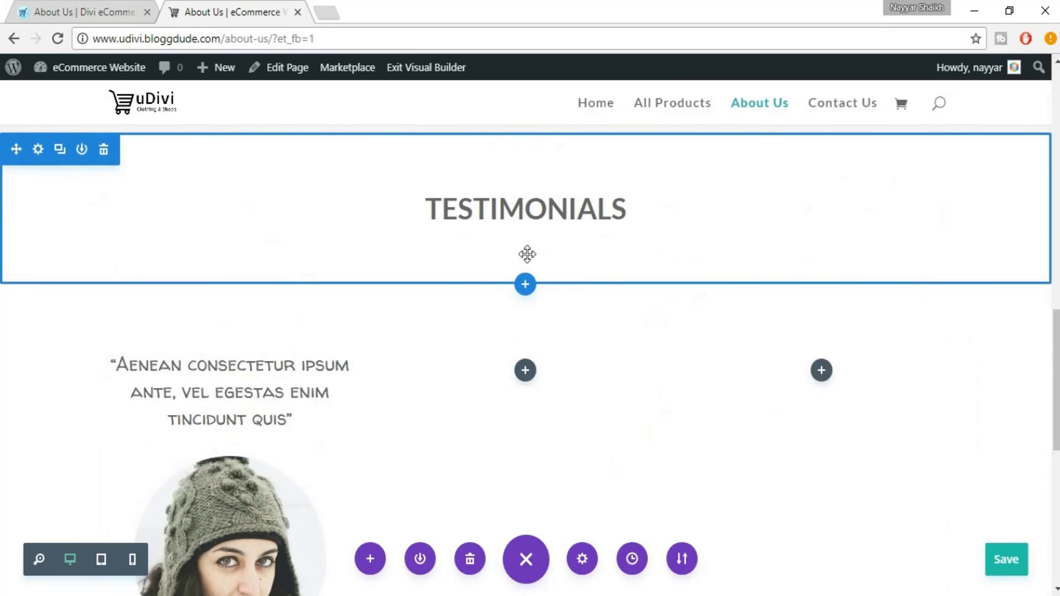
Shrink the section and row padding so the testimonials sit just below the TESTIMONIALS heading
left_click_drag(485, 228, 486, 216)
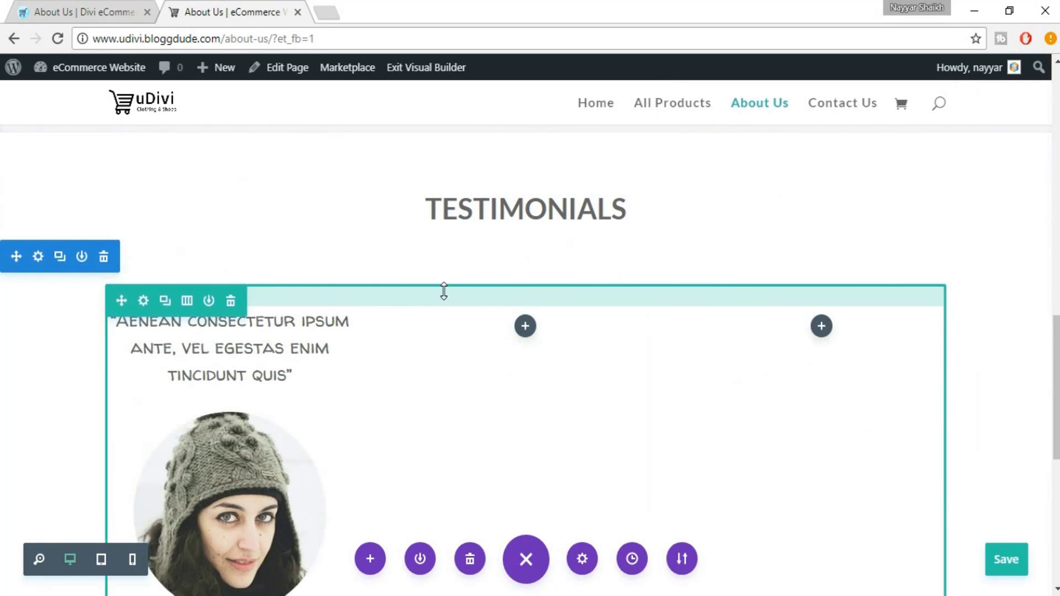
left_click_drag(451, 274, 459, 246)
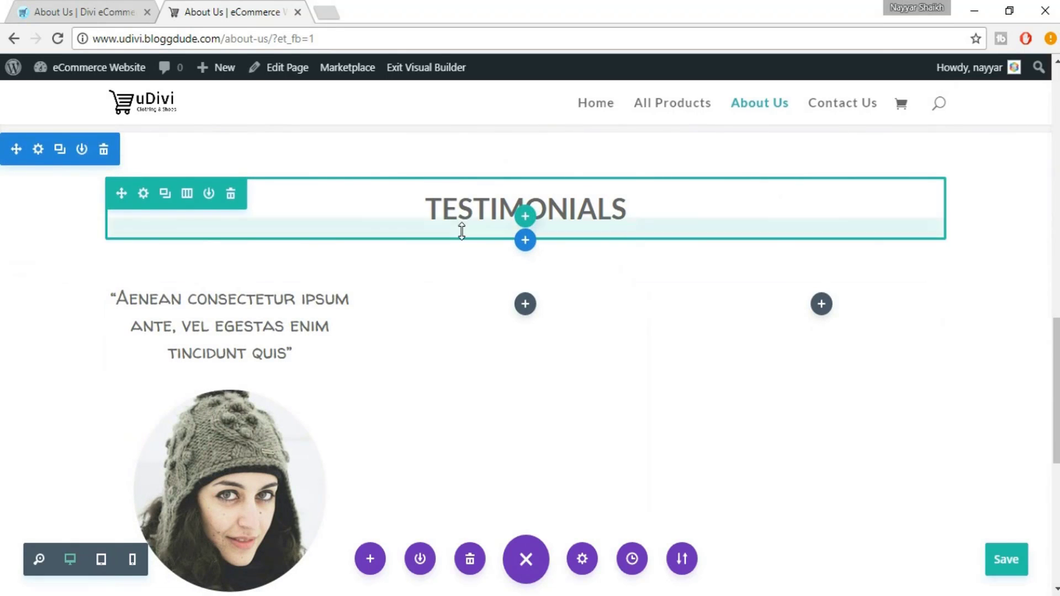
left_click_drag(466, 182, 473, 163)
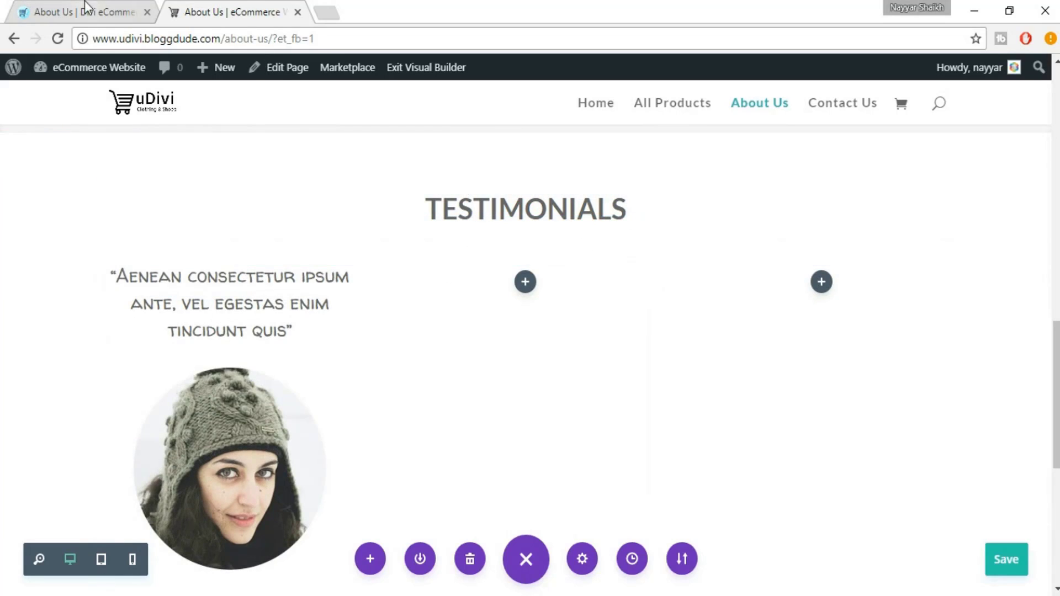
scroll(597, 339, "down", 2)
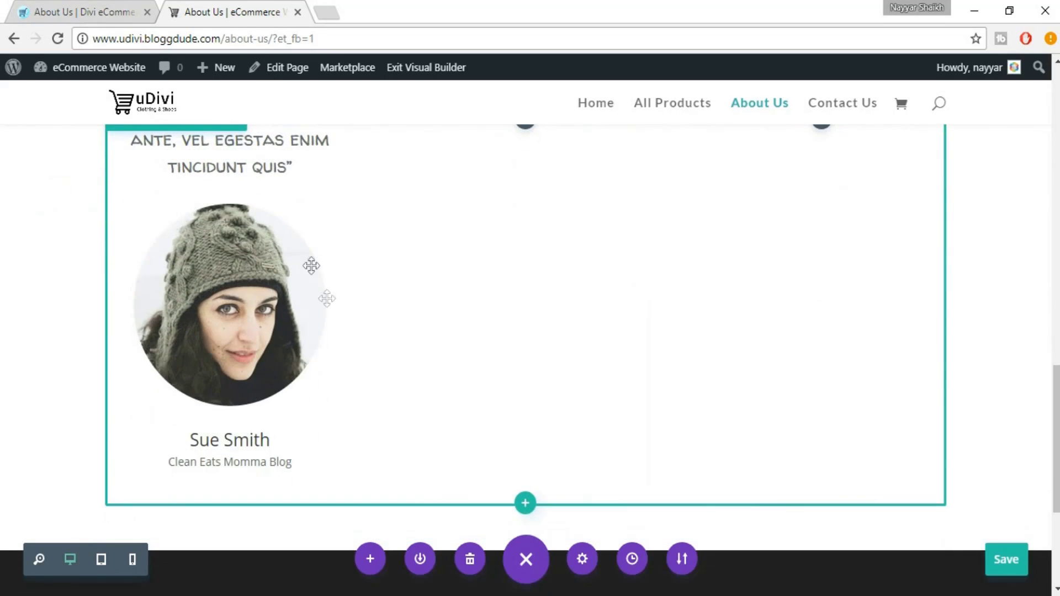
scroll(317, 308, "up", 1)
scroll(280, 239, "up", 1)
scroll(280, 242, "down", 2)
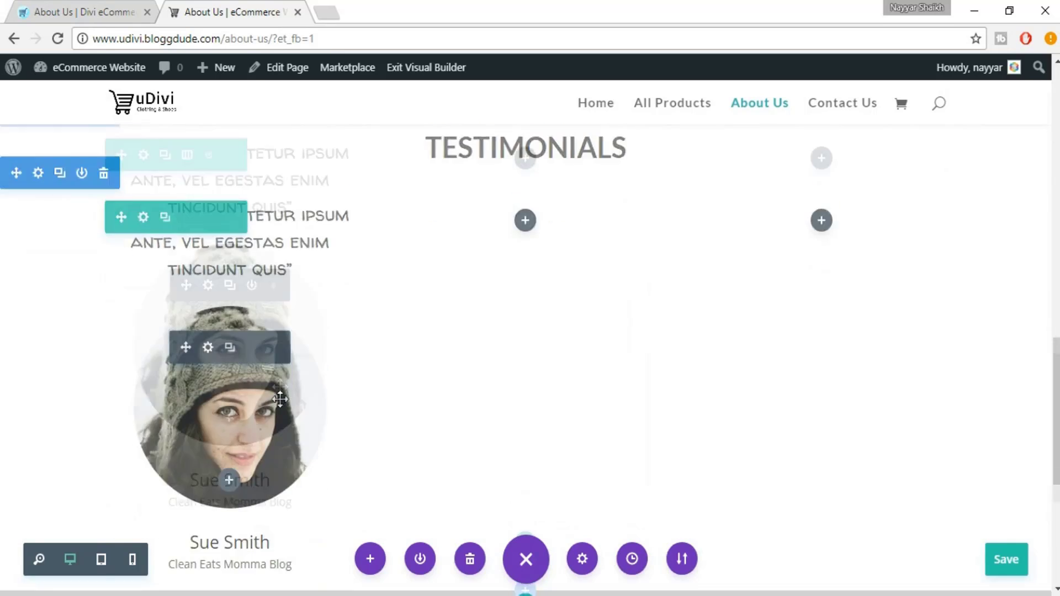
scroll(433, 308, "up", 2)
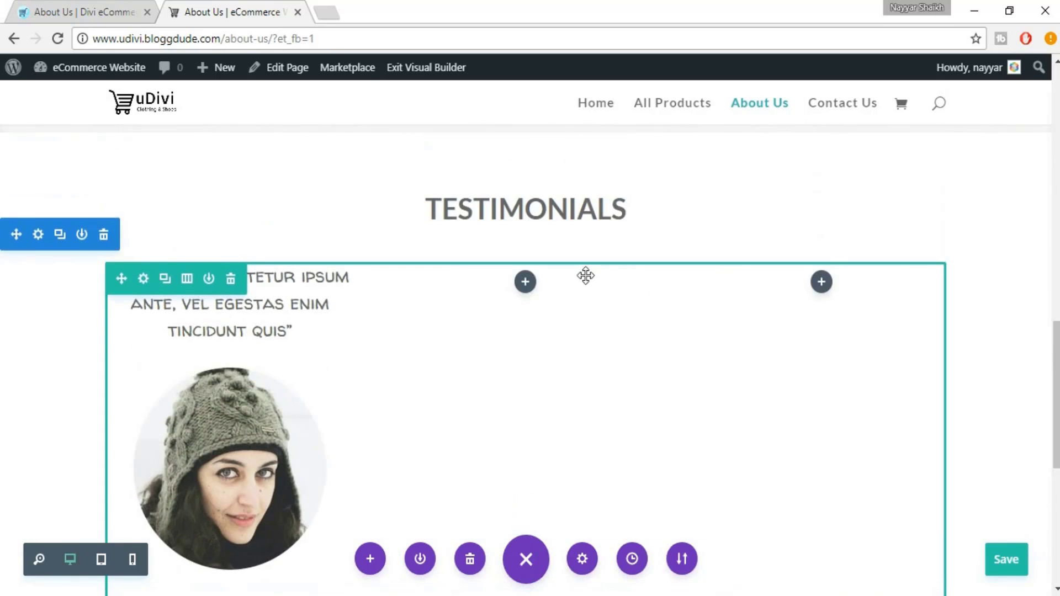
scroll(299, 348, "down", 1)
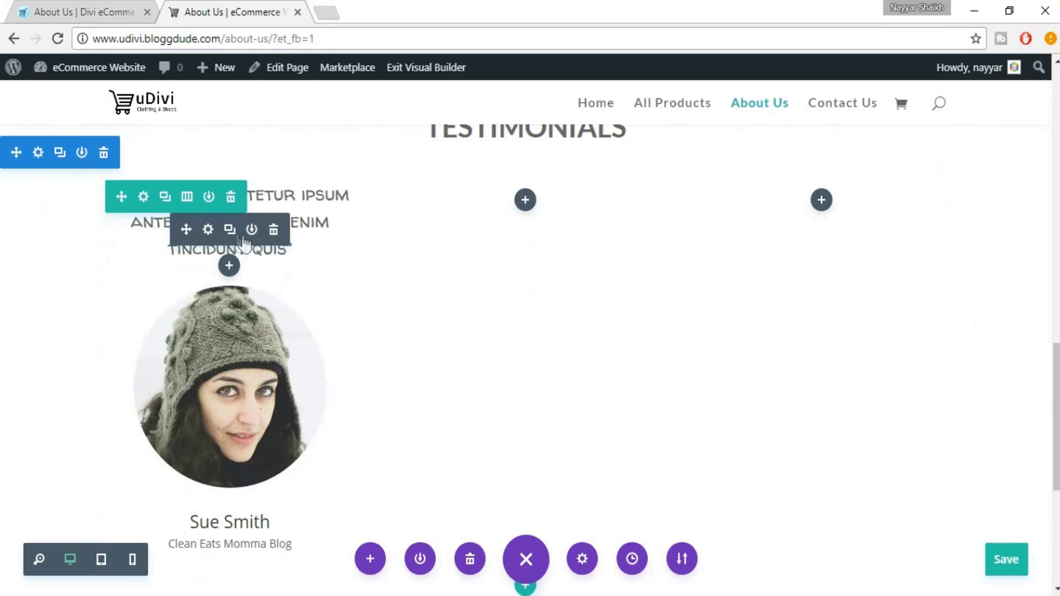
Duplicate the Sue Smith quote, portrait and name into the second column
left_click(228, 230)
left_click_drag(193, 229, 526, 224)
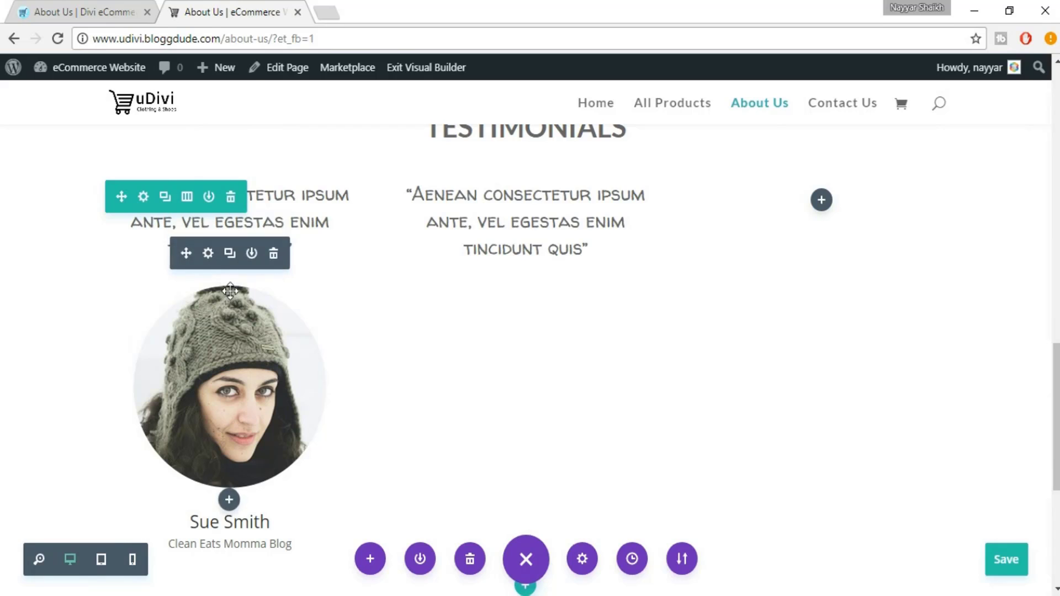
left_click(229, 254)
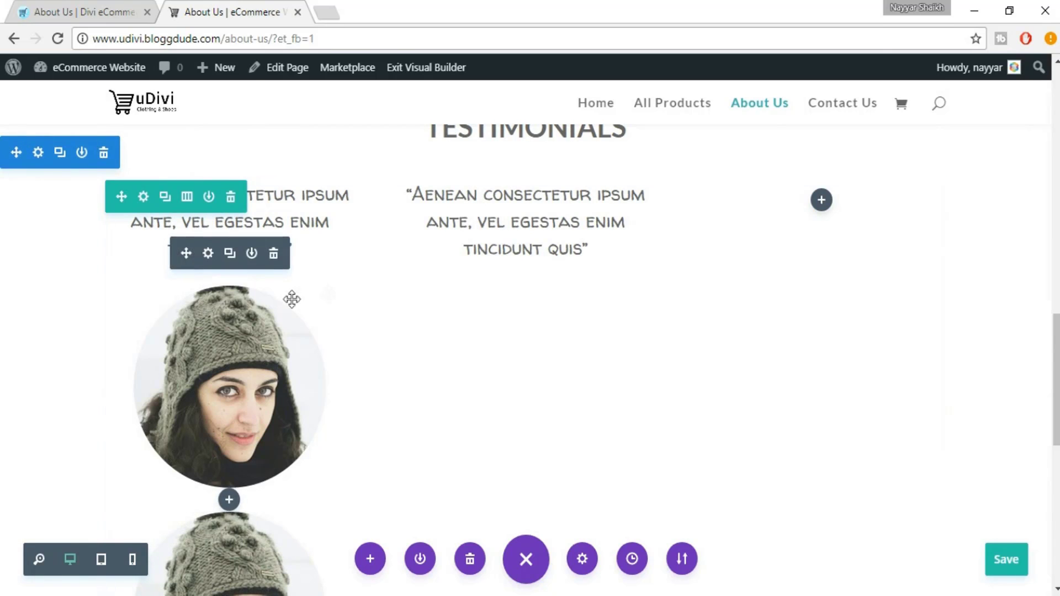
left_click_drag(292, 299, 550, 289)
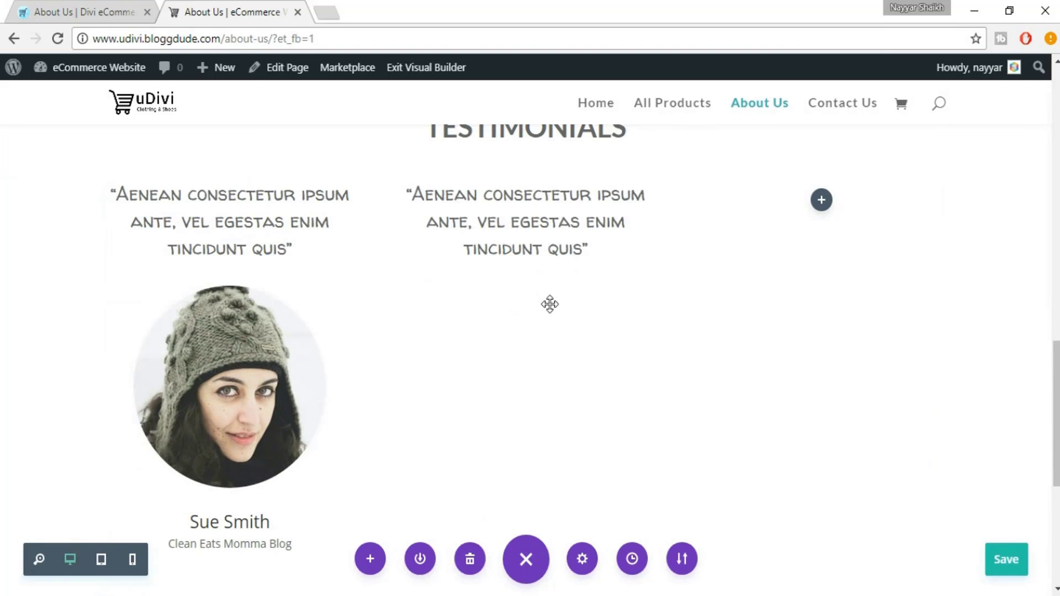
scroll(550, 305, "down", 2)
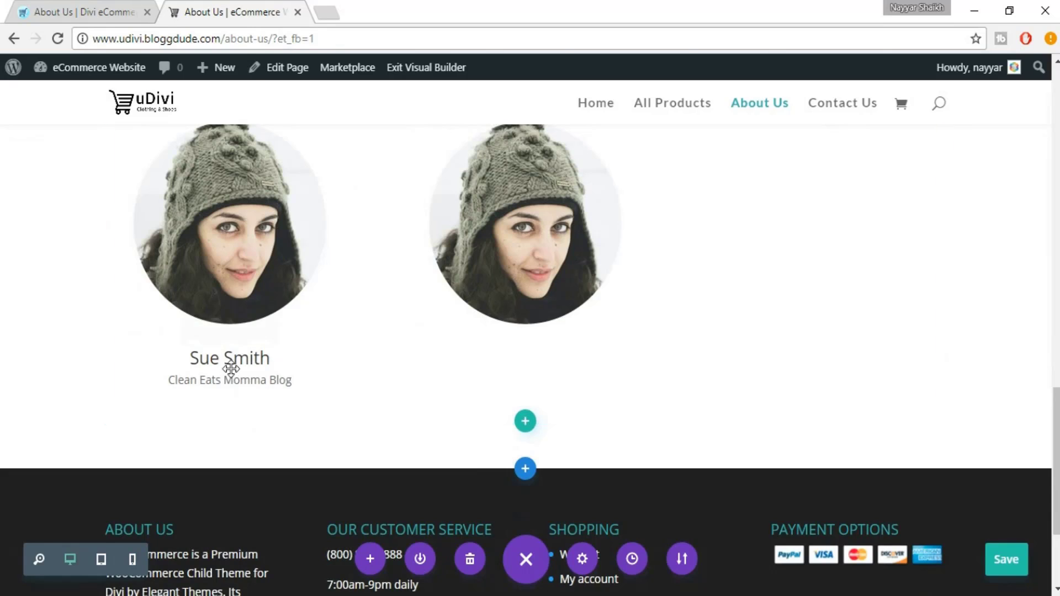
mouse_move(232, 381)
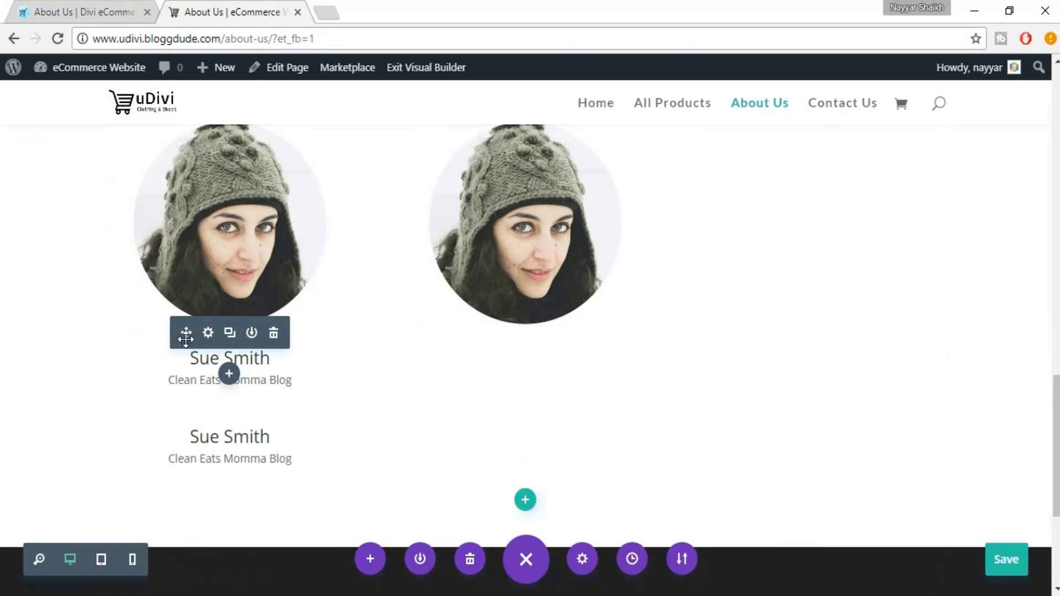
left_click_drag(187, 336, 525, 367)
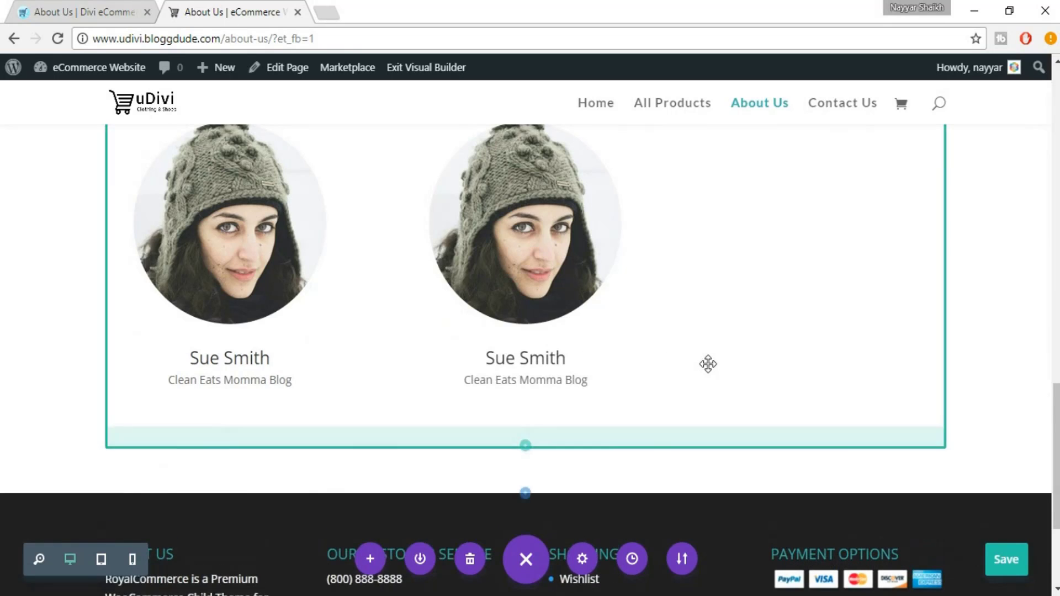
Duplicate the quote, portrait and name again into the third column
scroll(705, 364, "up", 5)
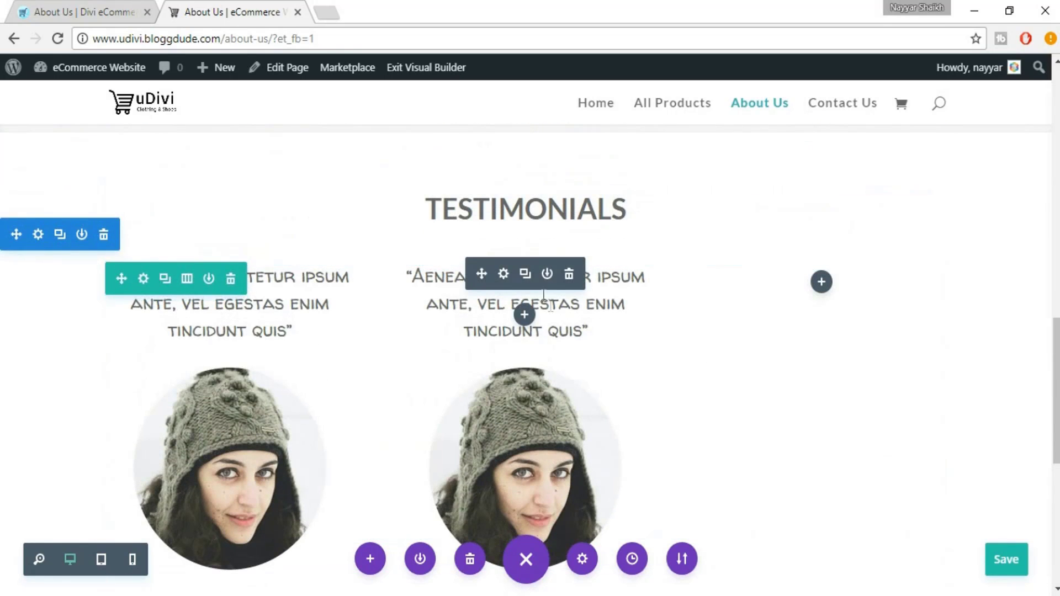
left_click(523, 276)
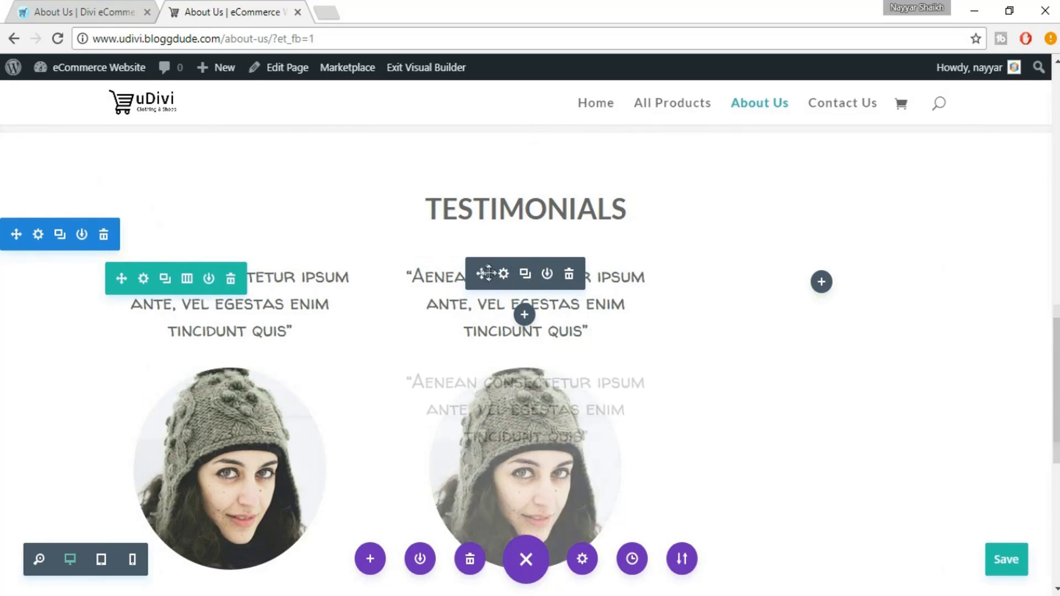
left_click_drag(819, 284, 821, 285)
scroll(542, 355, "down", 1)
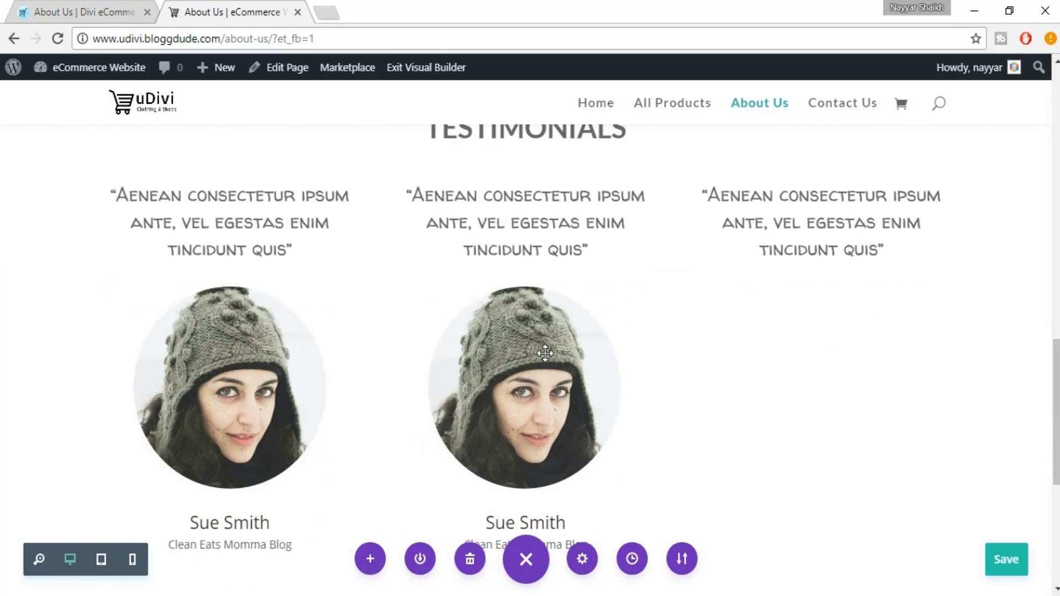
mouse_move(540, 333)
left_click_drag(488, 327, 828, 285)
scroll(771, 334, "down", 2)
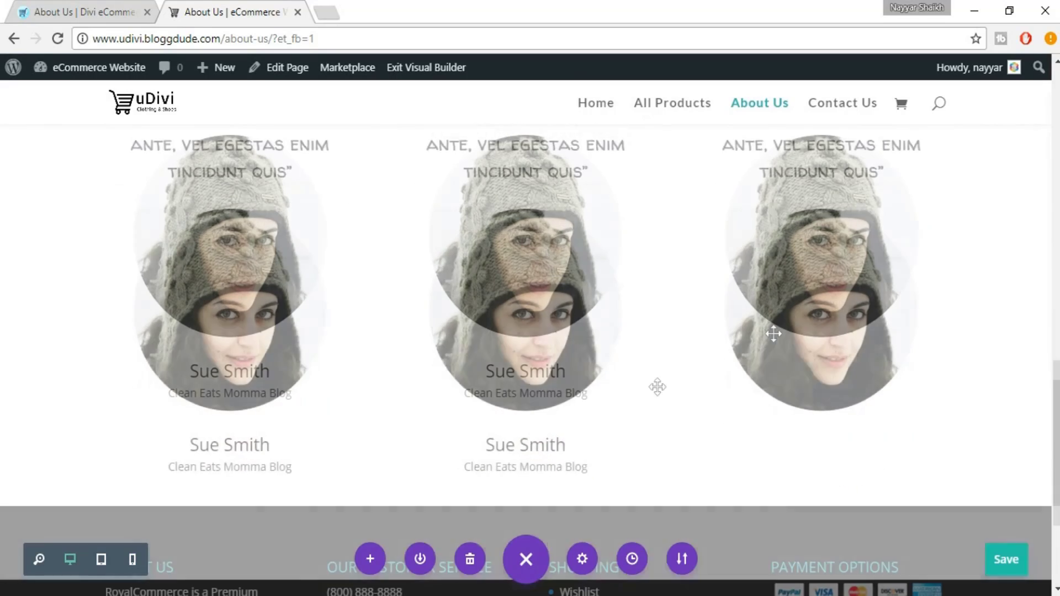
mouse_move(532, 388)
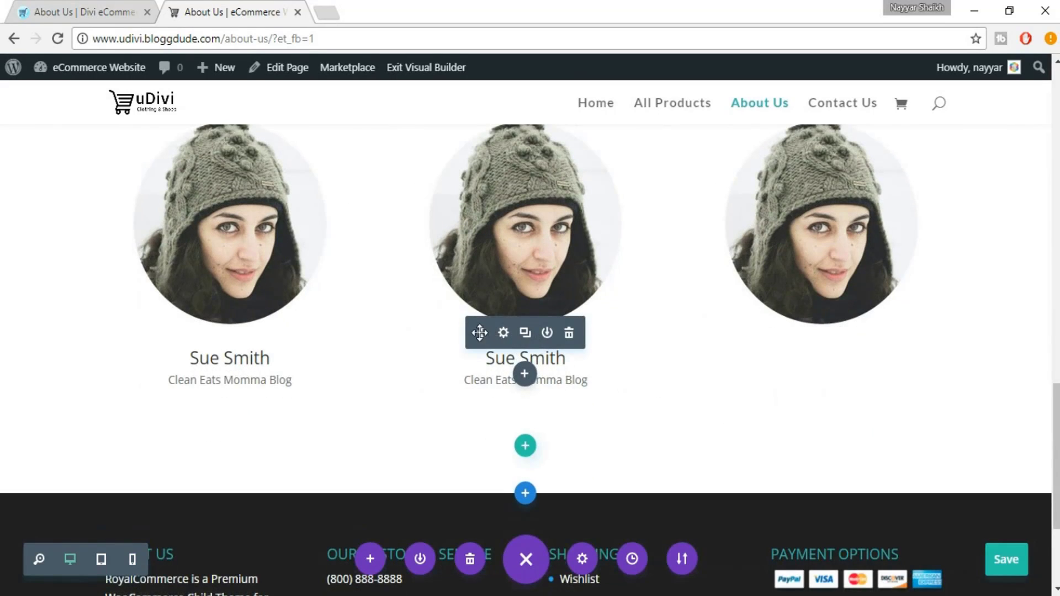
left_click_drag(480, 332, 482, 335)
left_click_drag(825, 304, 824, 345)
scroll(459, 315, "up", 2)
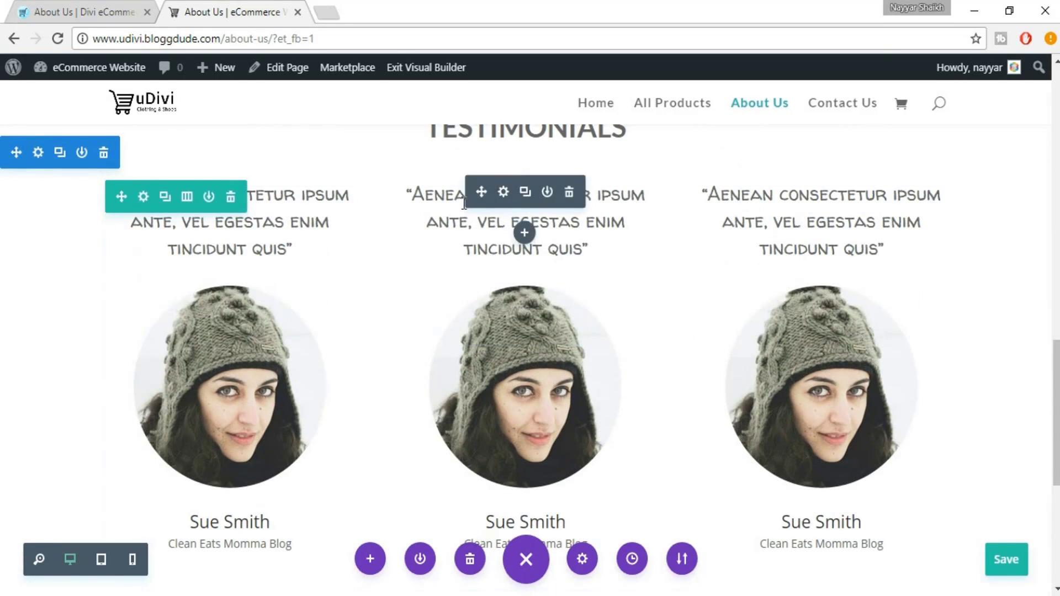
scroll(555, 337, "down", 4)
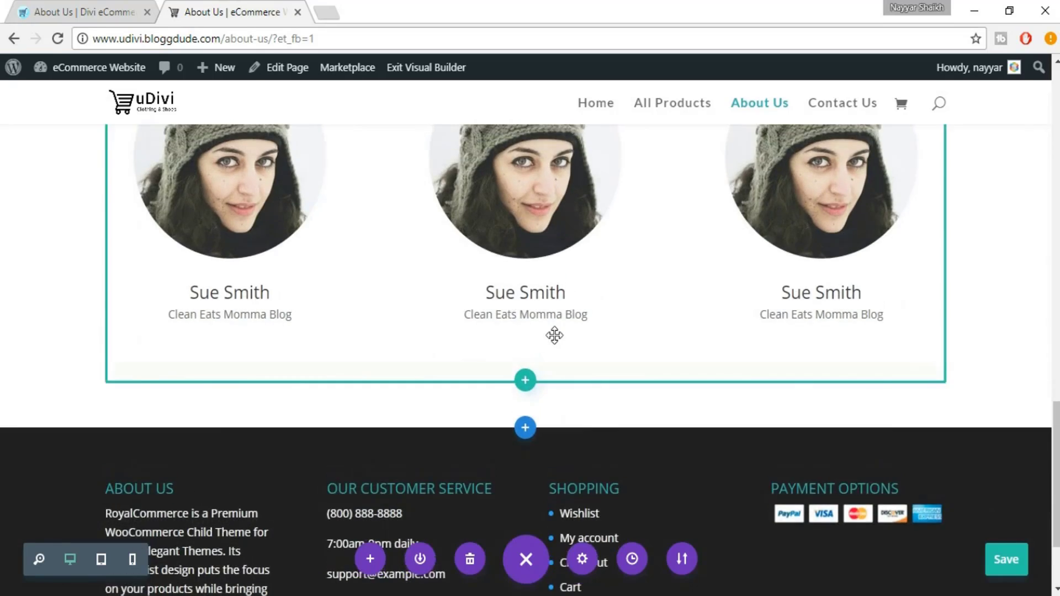
scroll(555, 337, "up", 6)
scroll(556, 337, "down", 1)
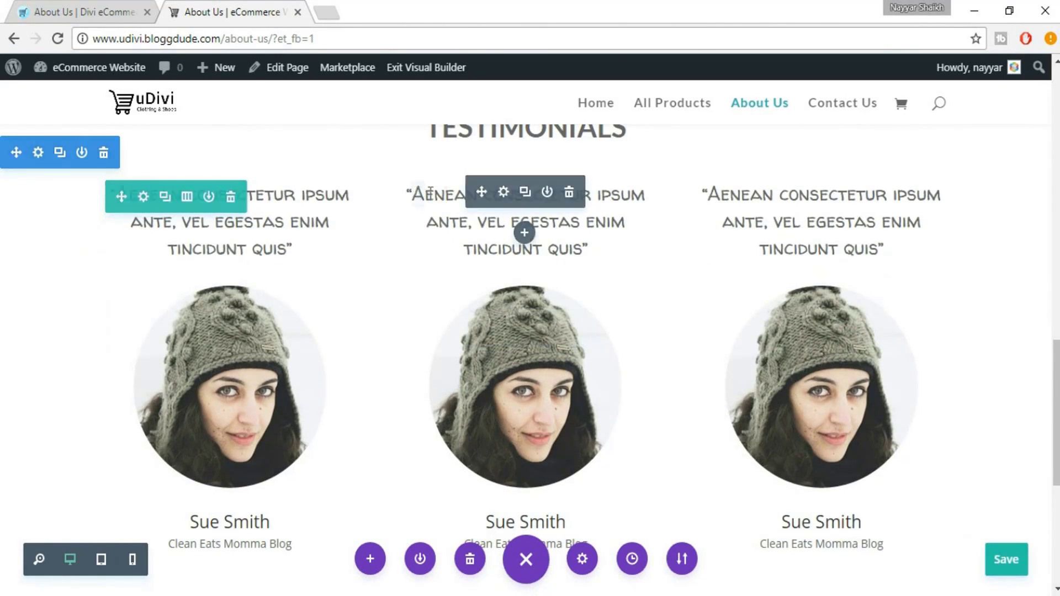
Replace the middle quote's first word with the site owner's first name
double_click(418, 193)
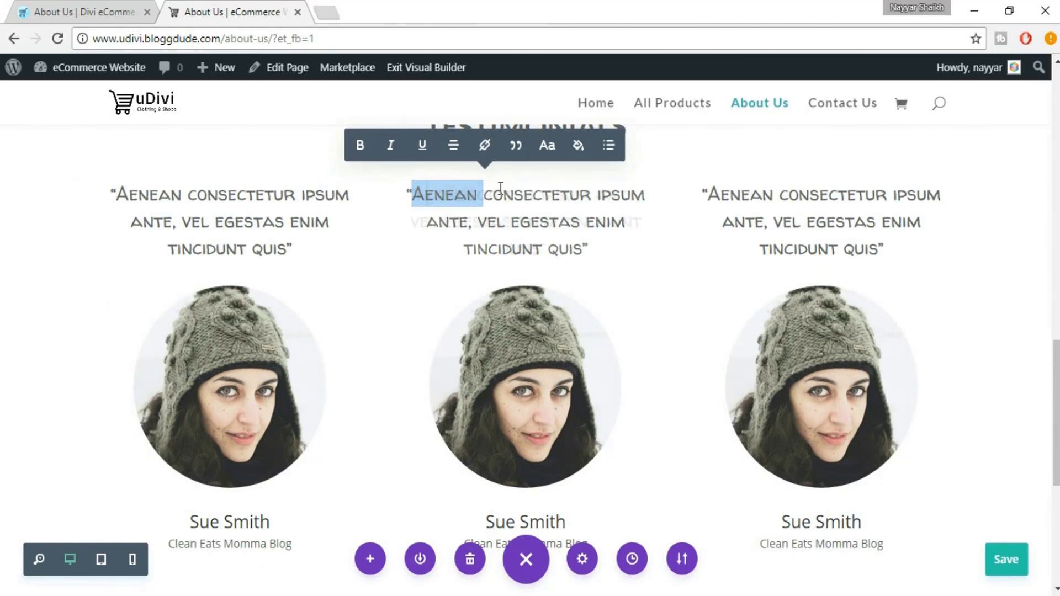
type("nAYYAR")
key("BackSpace")
key("BackSpace")
key("BackSpace")
key("BackSpace")
key("BackSpace")
key("BackSpace")
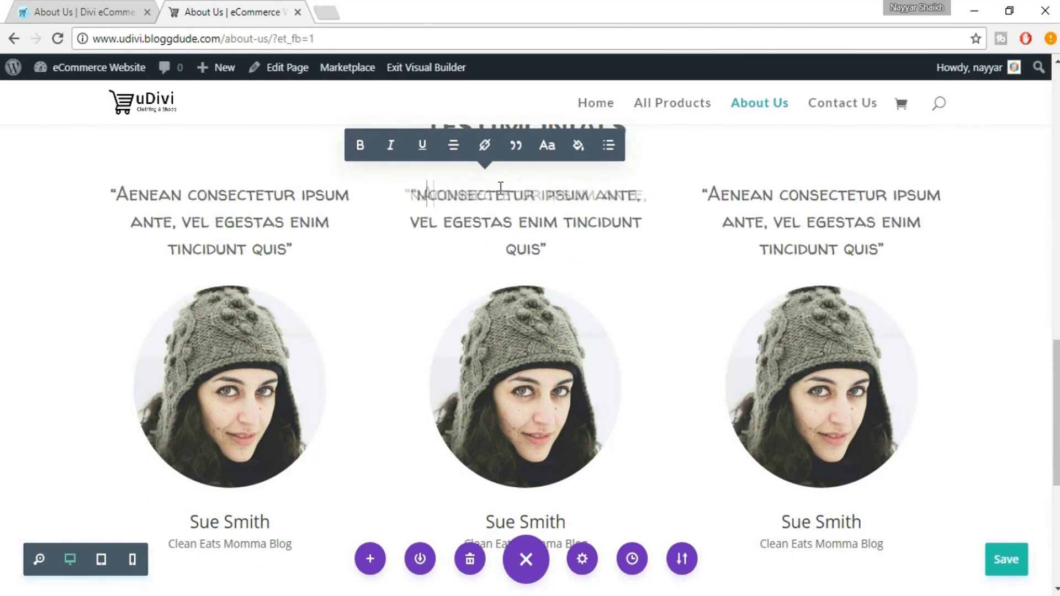
type("Nayyar")
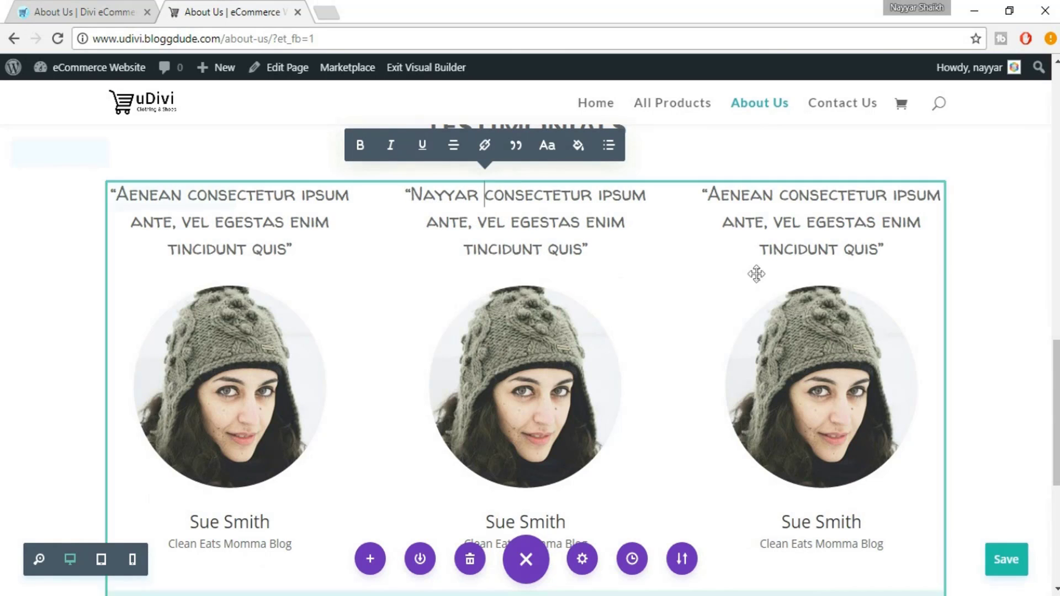
Set the middle testimonial's caption title to the site owner's full name and save
left_click_drag(755, 272, 527, 437)
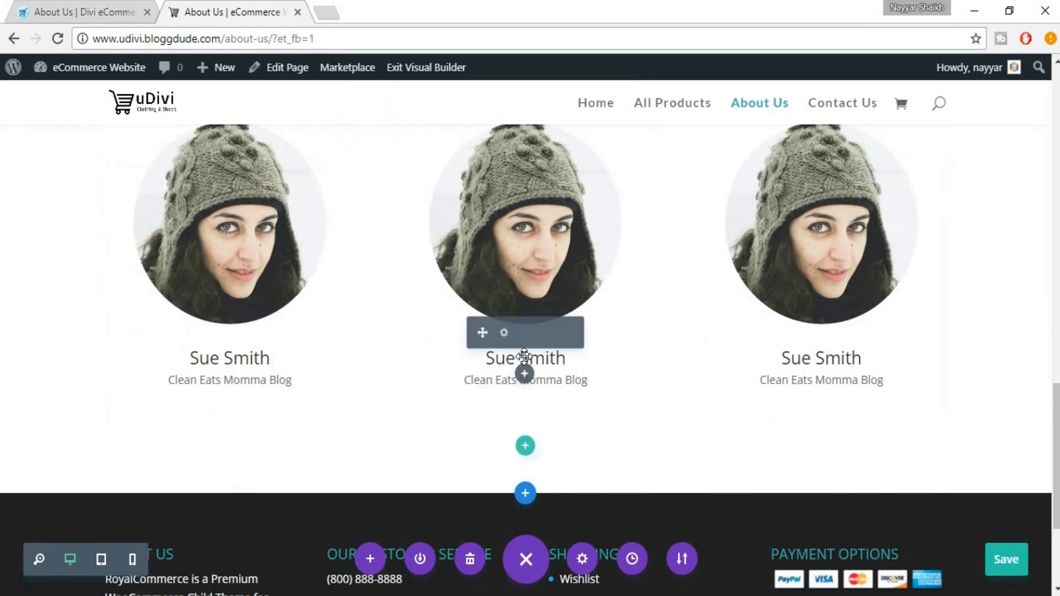
double_click(545, 357)
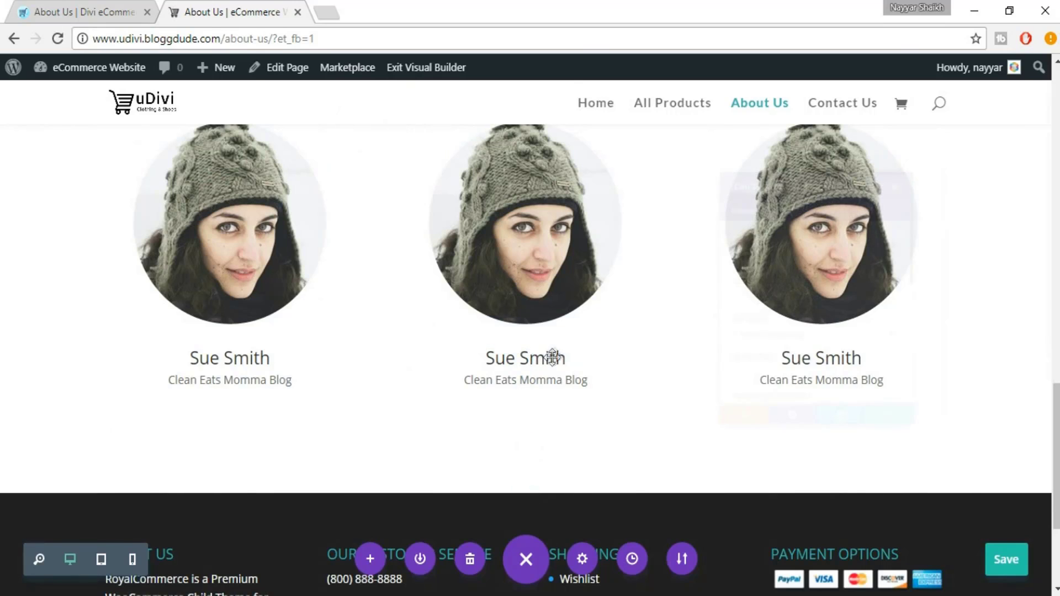
left_click_drag(760, 231, 655, 232)
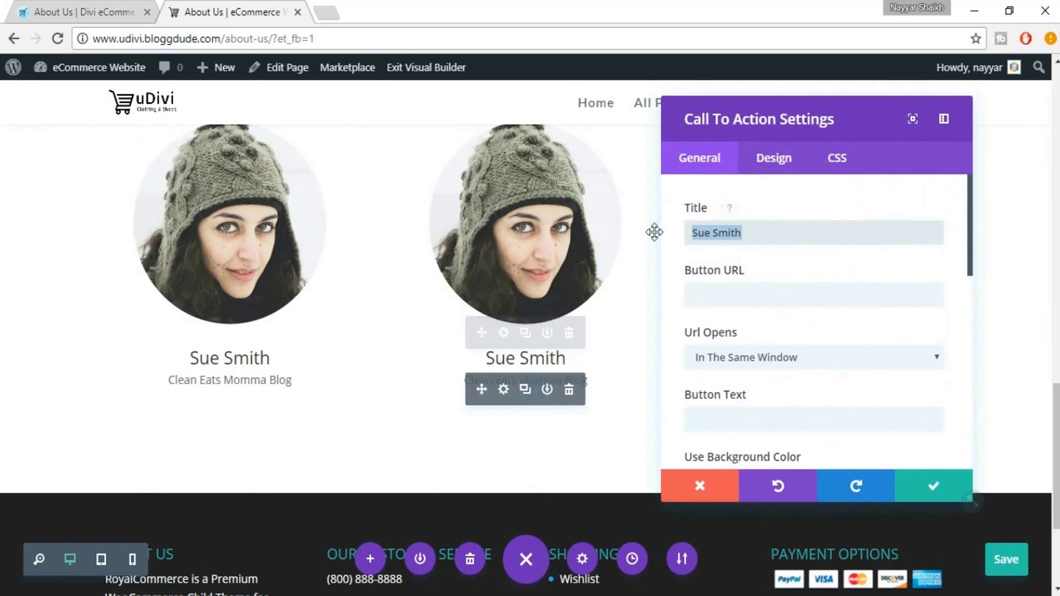
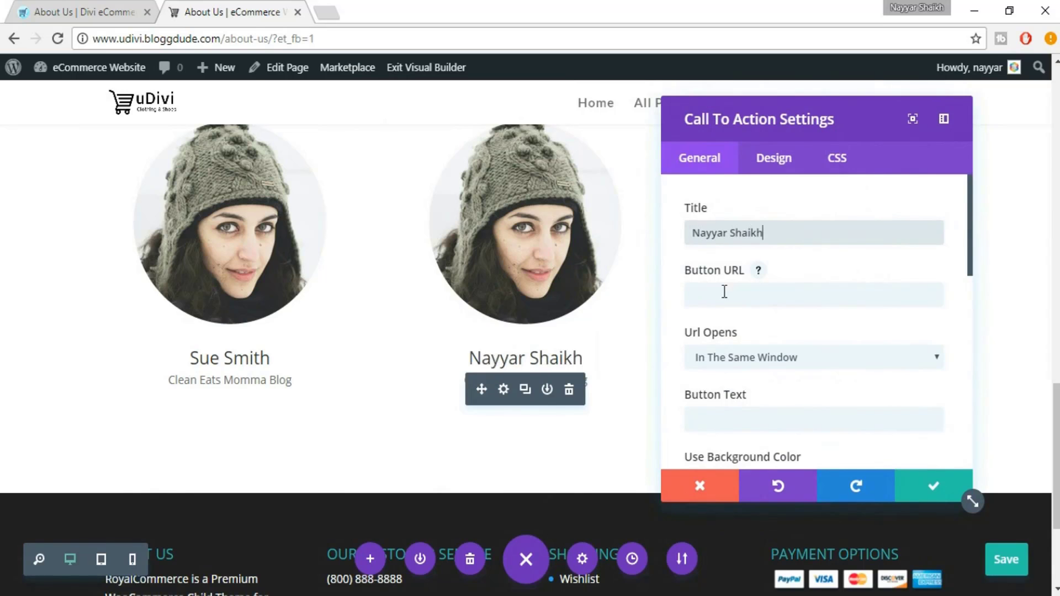
left_click(916, 491)
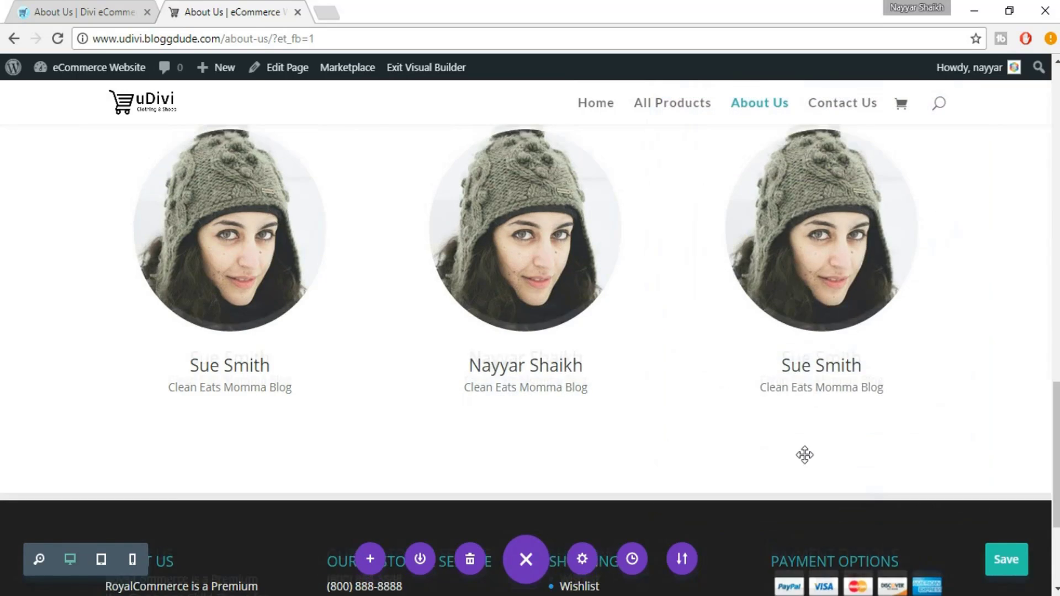
scroll(536, 300, "up", 2)
Upload the striped-shirt man's portrait into the middle Image module and save it
mouse_move(524, 271)
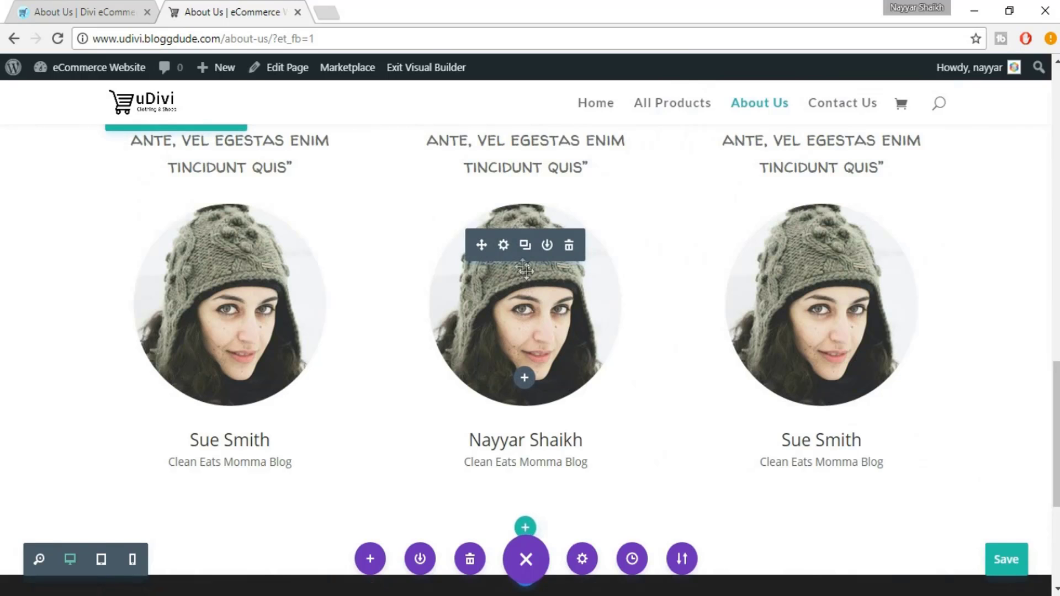
left_click(503, 246)
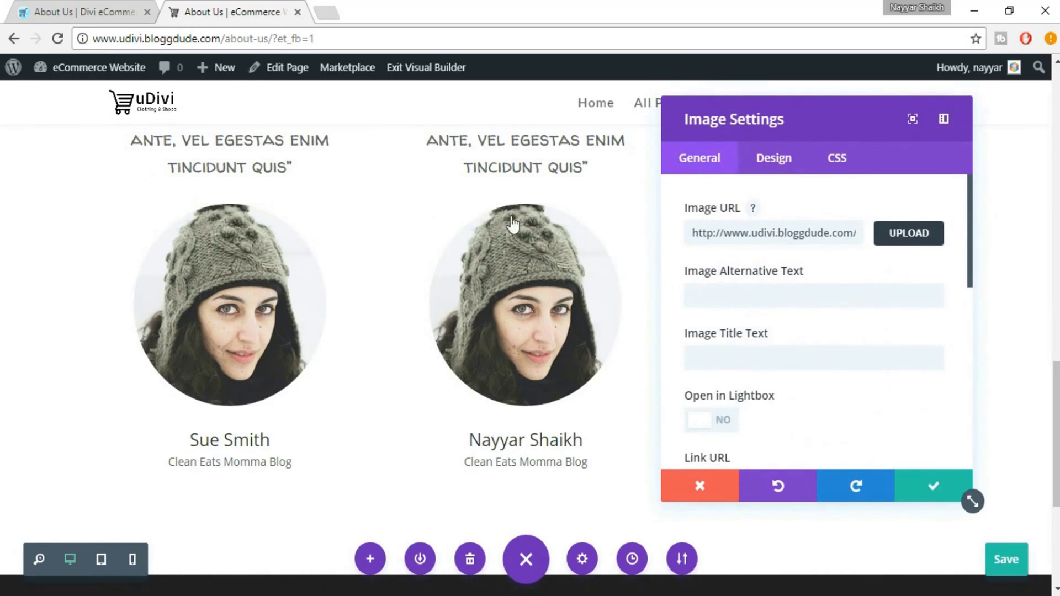
left_click(909, 233)
left_click(65, 133)
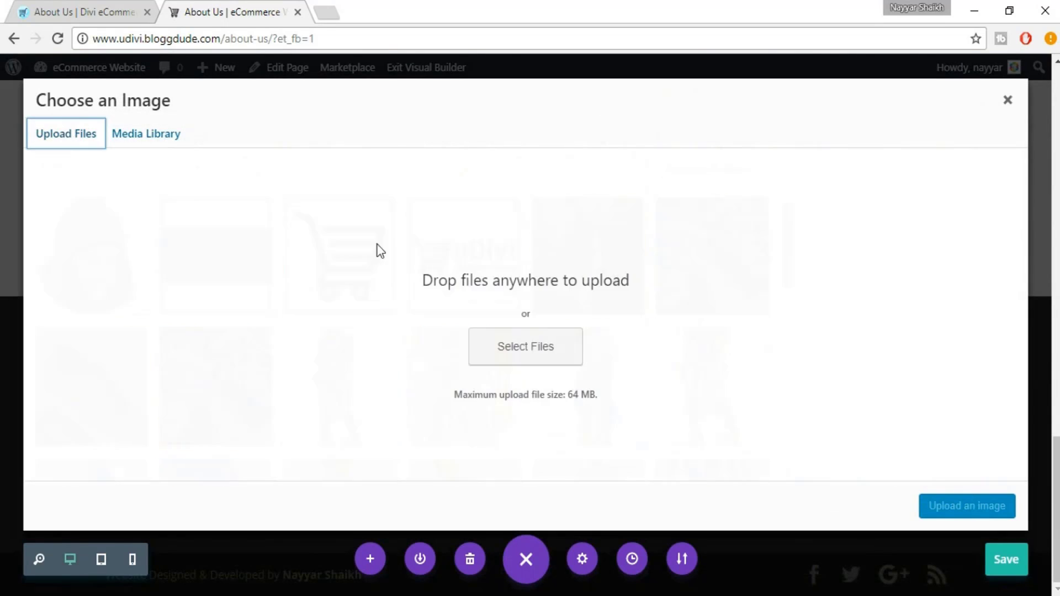
left_click(556, 347)
left_click(265, 132)
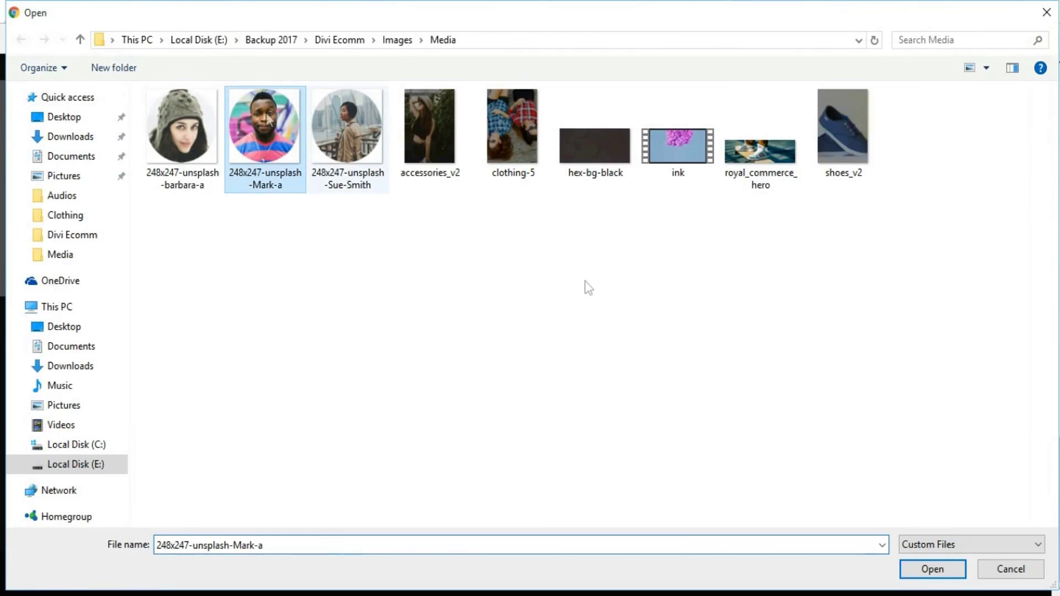
left_click(924, 577)
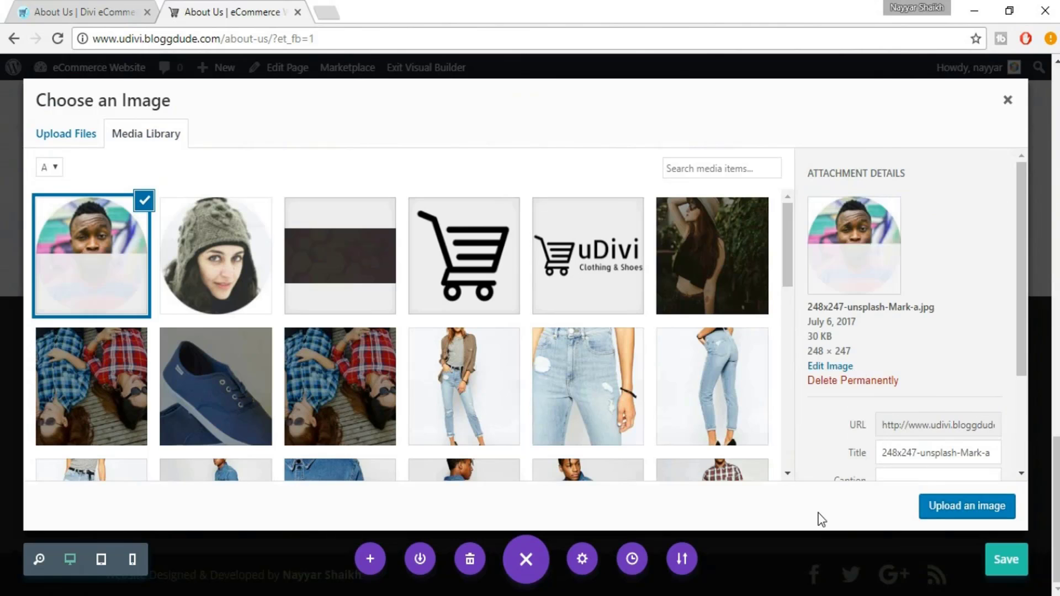
left_click(935, 506)
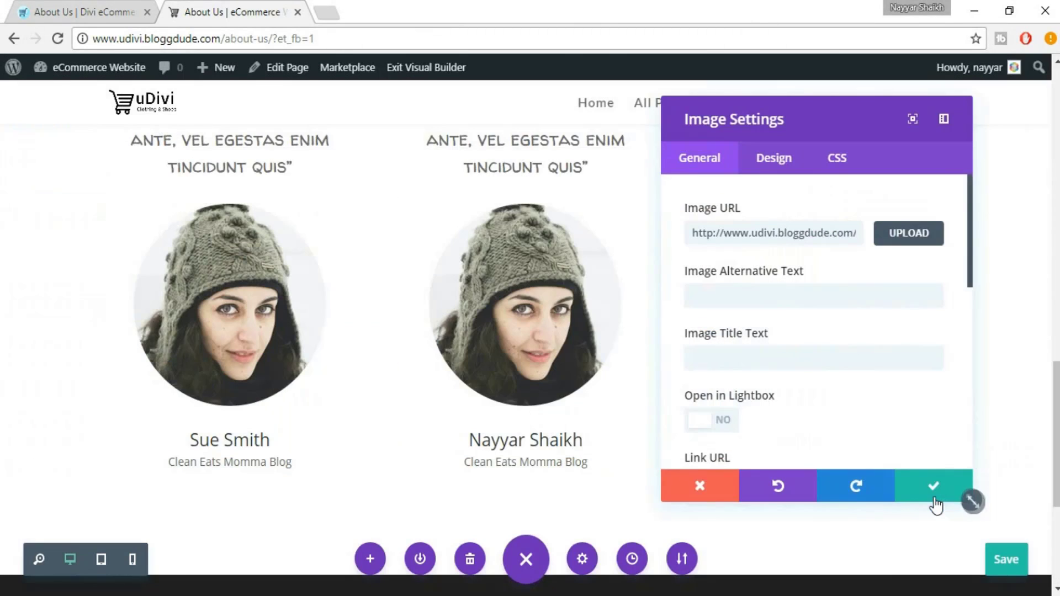
left_click(912, 497)
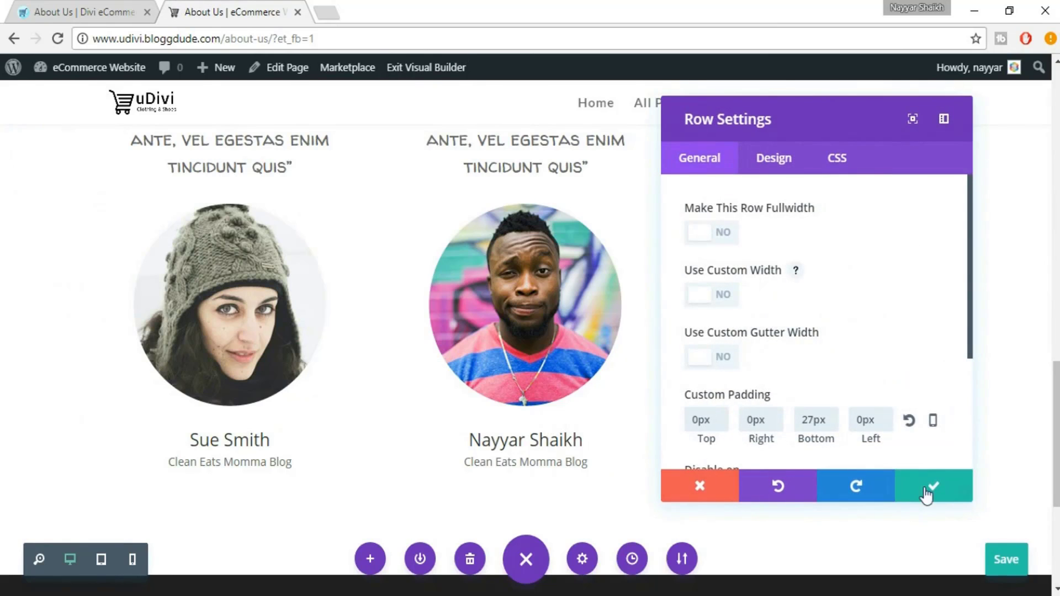
left_click(934, 486)
Upload the photo of the woman on the bridge into the right portrait and save it
mouse_move(803, 244)
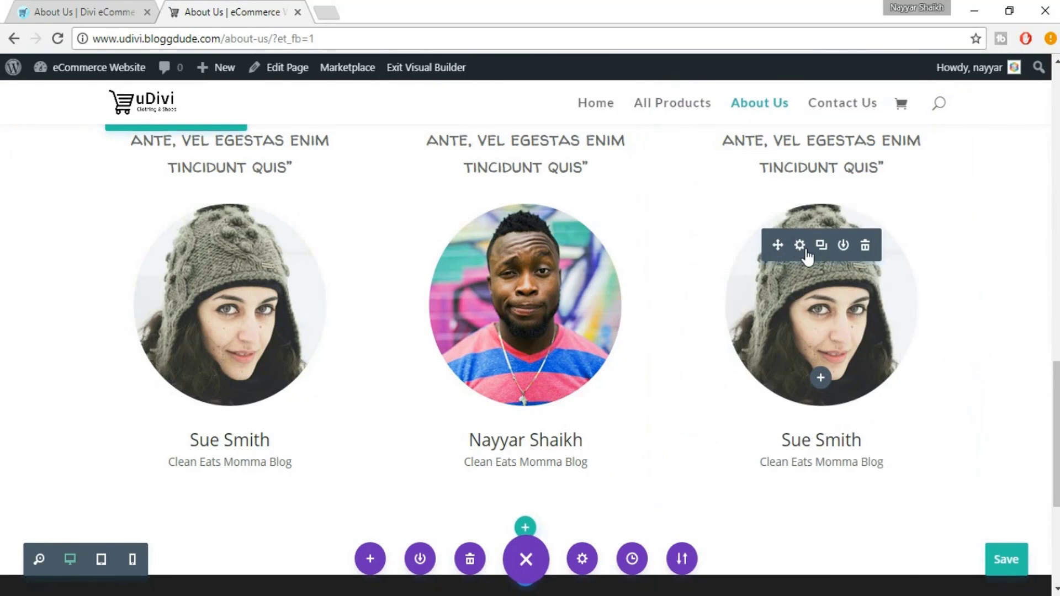
left_click(805, 251)
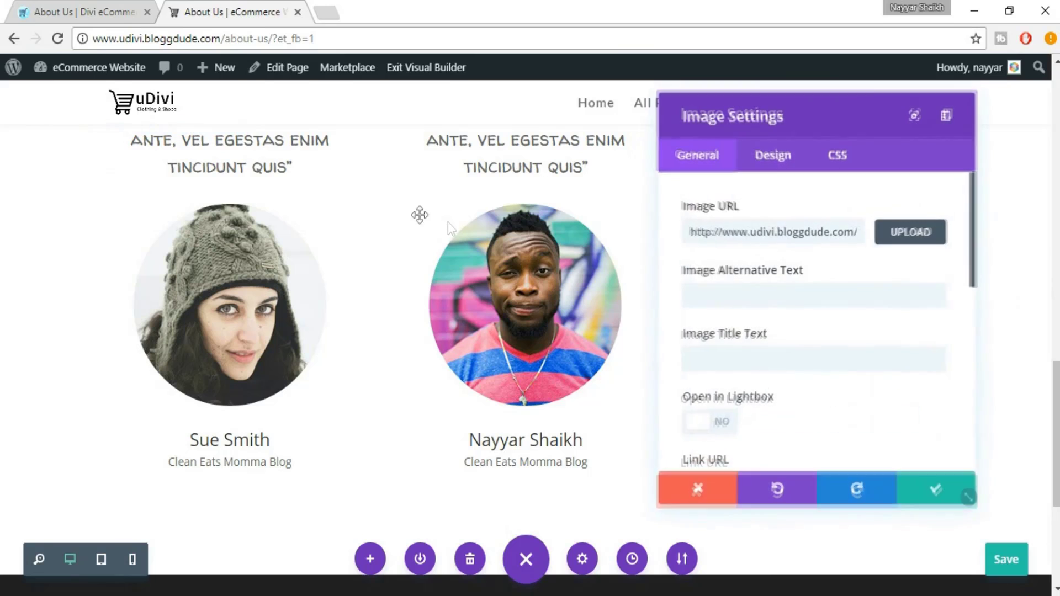
left_click(895, 244)
left_click(72, 126)
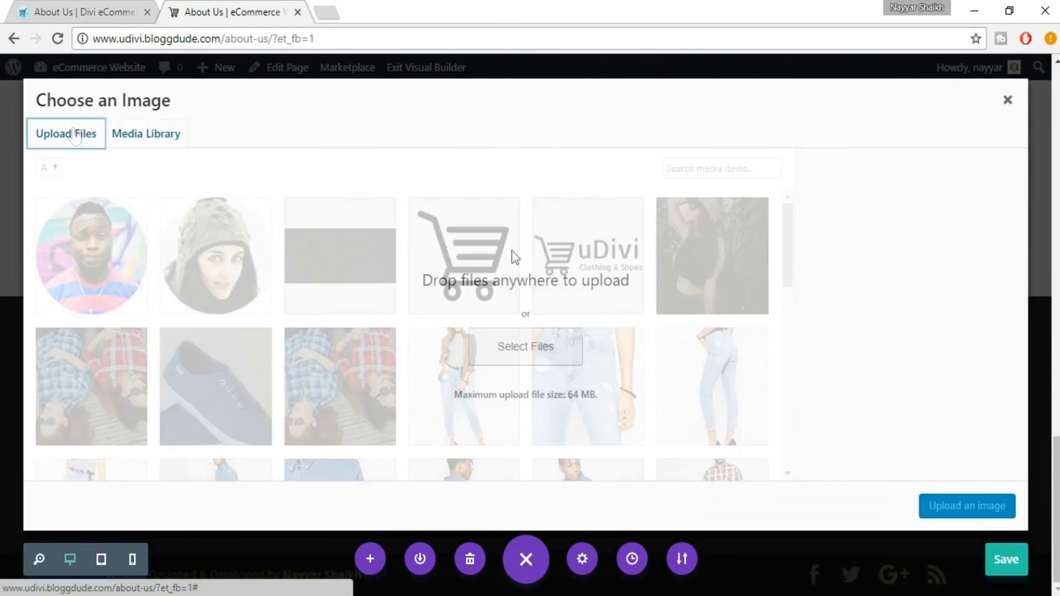
left_click(541, 343)
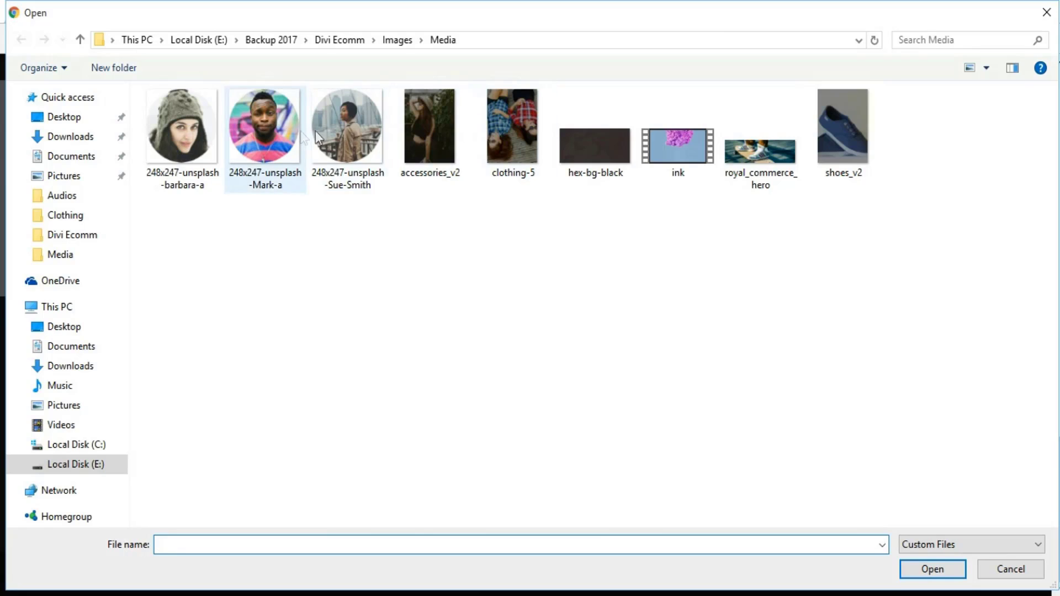
left_click(345, 130)
left_click(931, 576)
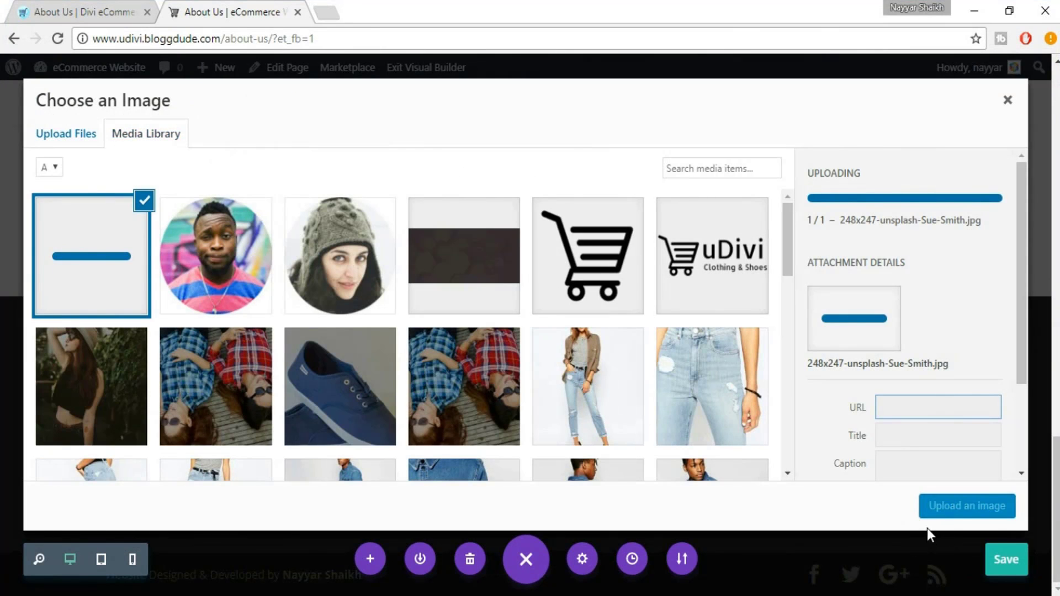
left_click(941, 509)
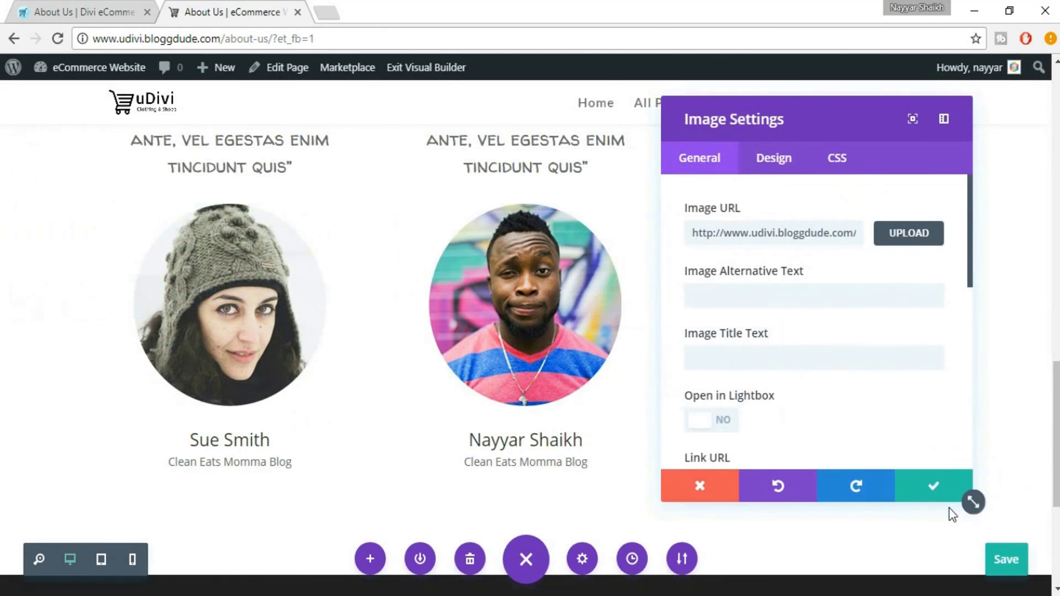
left_click(936, 485)
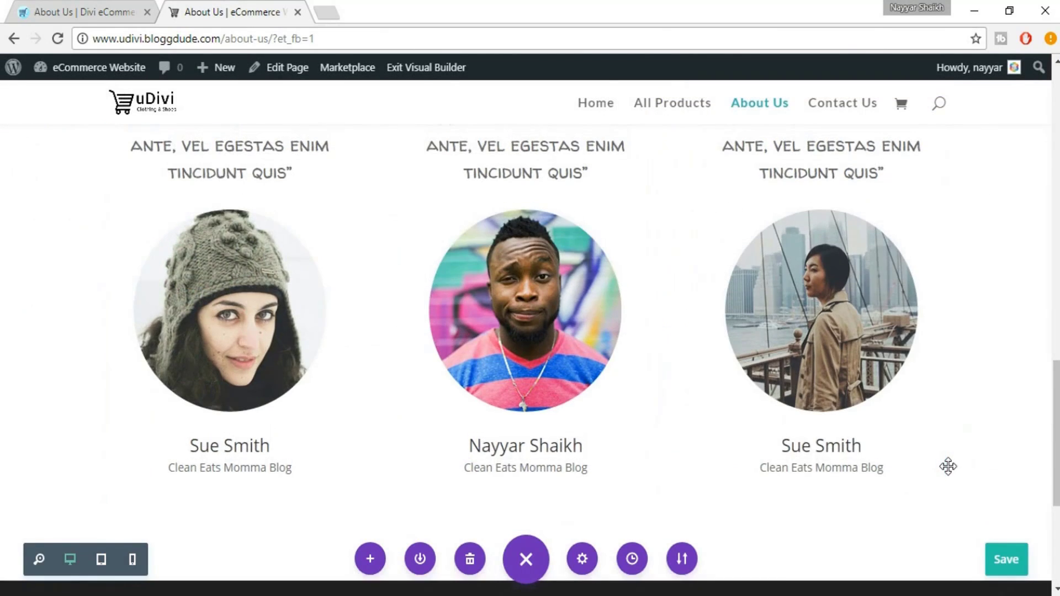
Remove the bottom padding under the testimonials section and save the About Us page
scroll(948, 466, "up", 5)
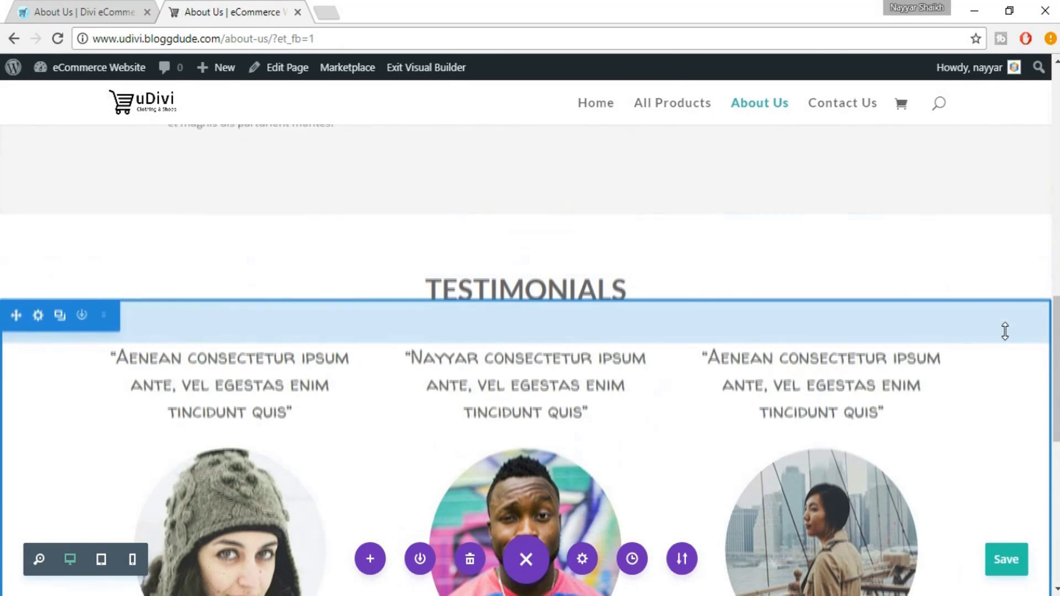
scroll(1005, 331, "down", 7)
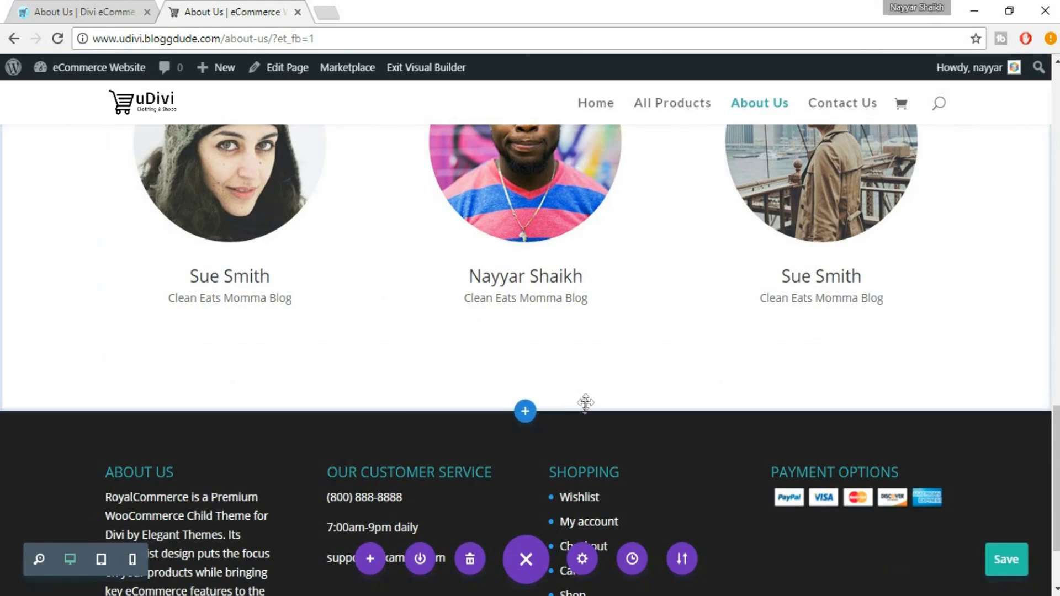
left_click_drag(585, 372, 589, 333)
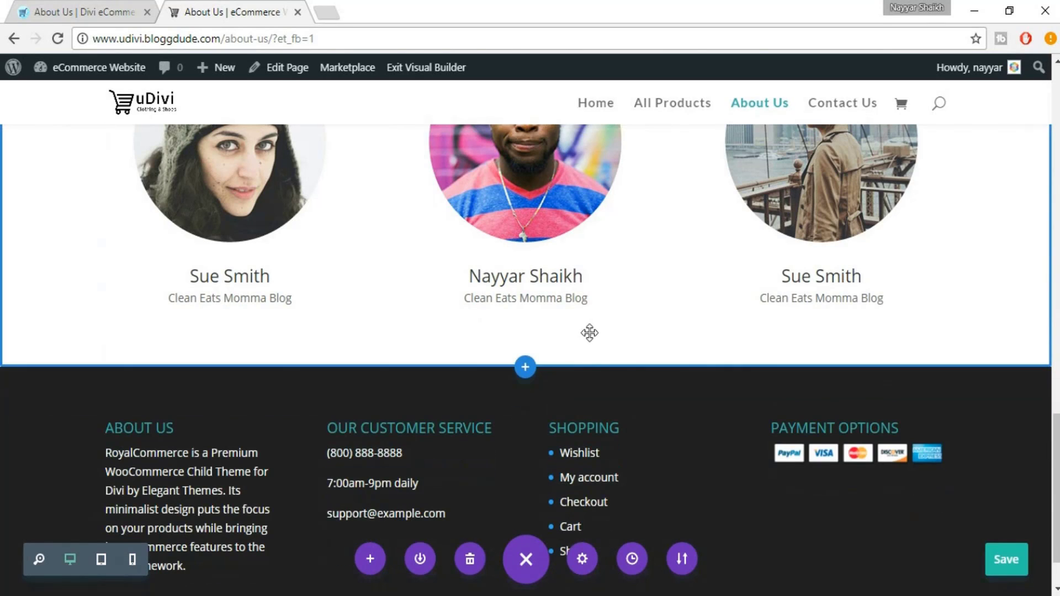
left_click(51, 9)
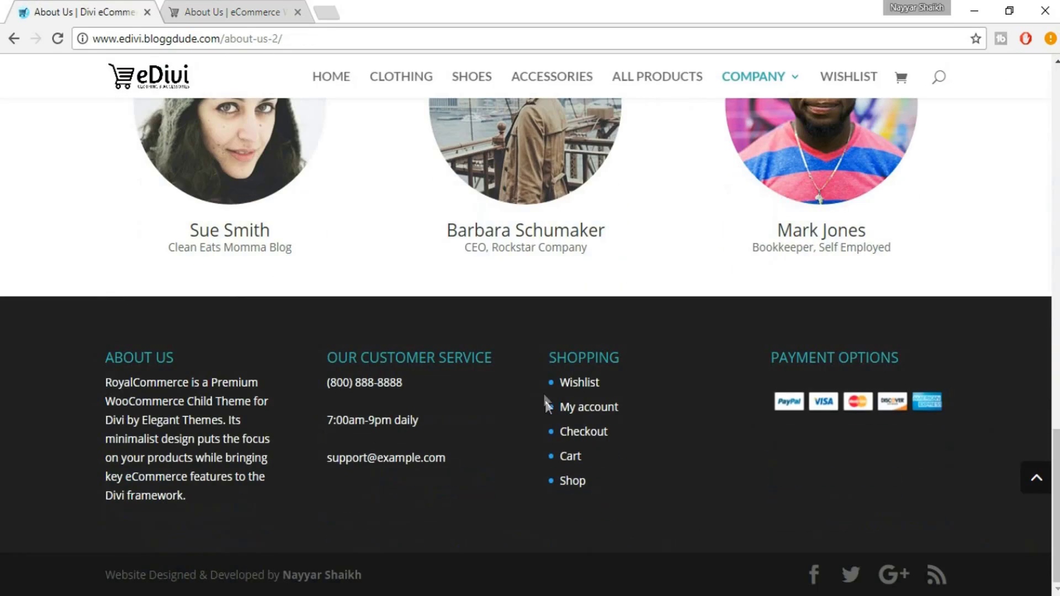
scroll(546, 403, "up", 15)
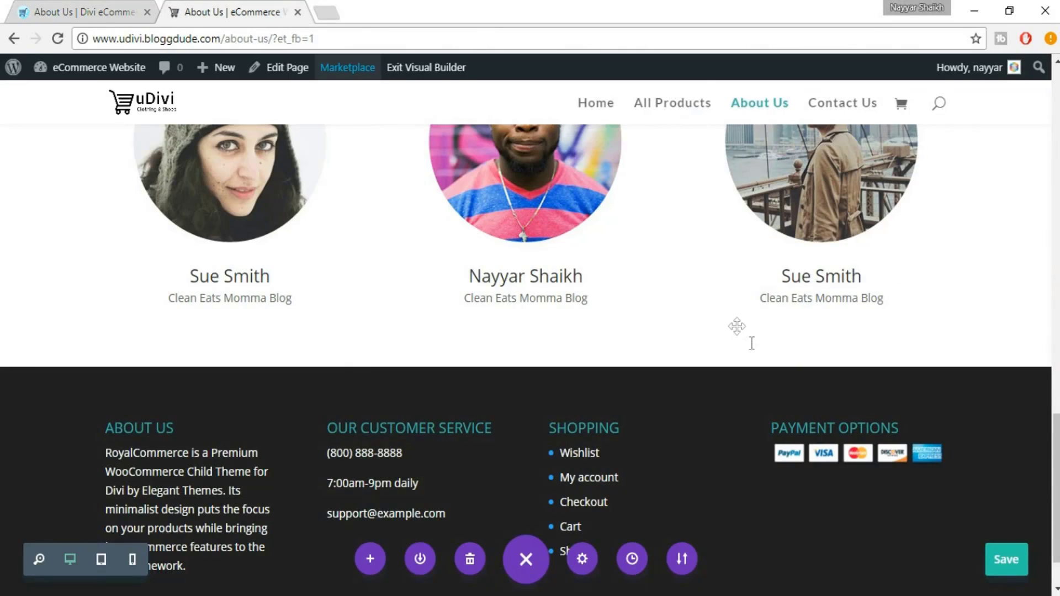
scroll(752, 355, "up", 10)
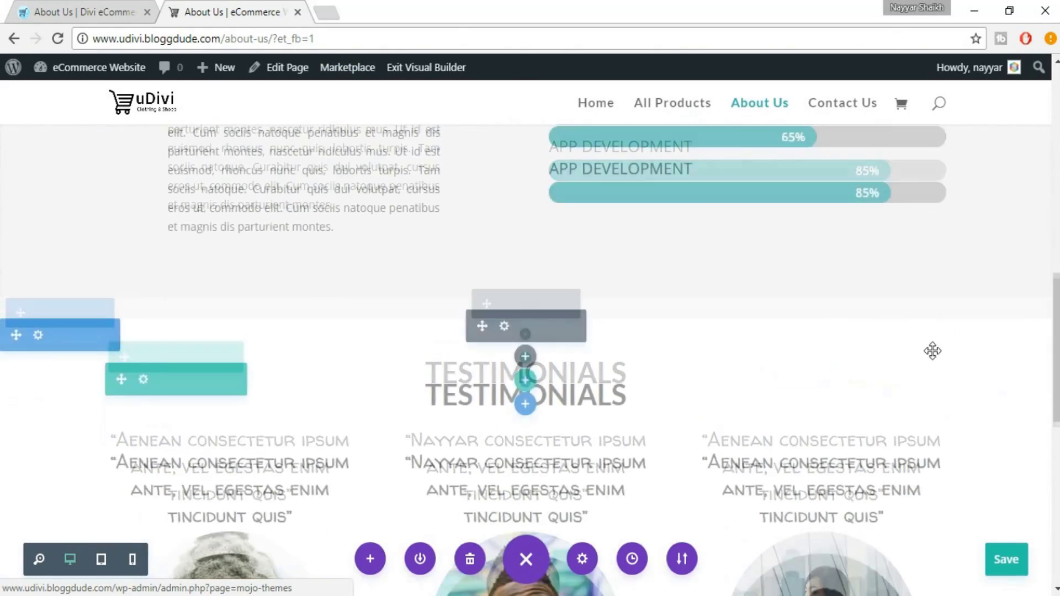
scroll(952, 381, "up", 8)
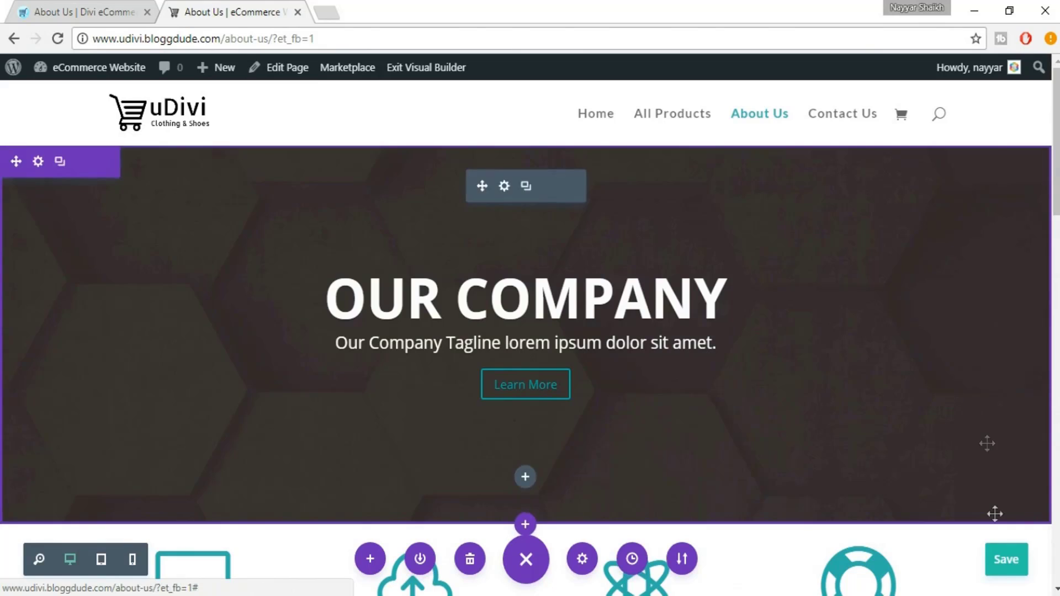
left_click(1007, 560)
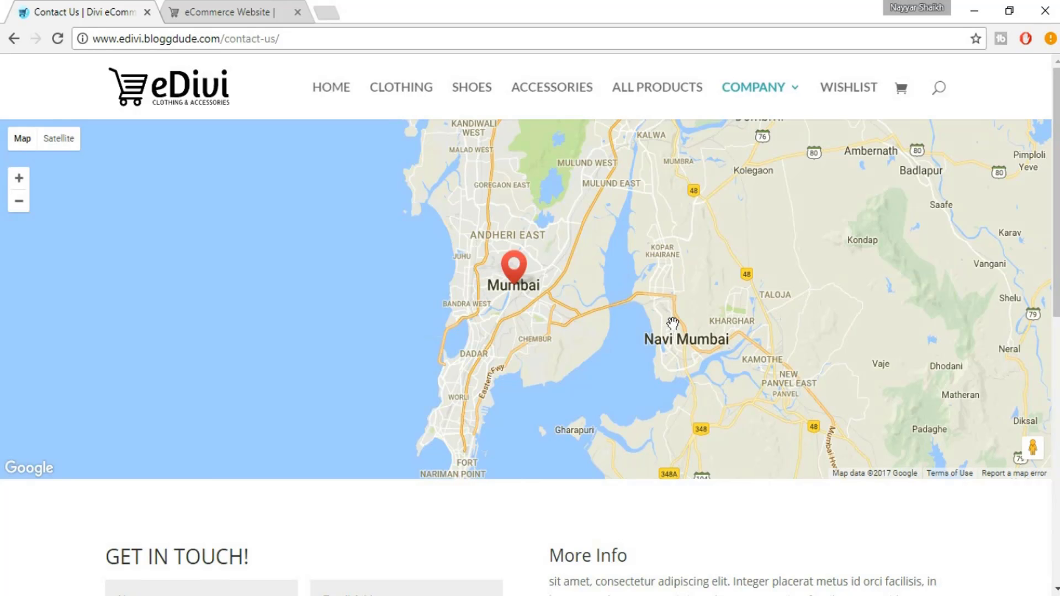
Scroll over the eDivi Contact Us page's map and contact form to review them
scroll(699, 343, "down", 8)
scroll(700, 359, "up", 8)
Load console.developers.google.com in a new browser tab
left_click(333, 10)
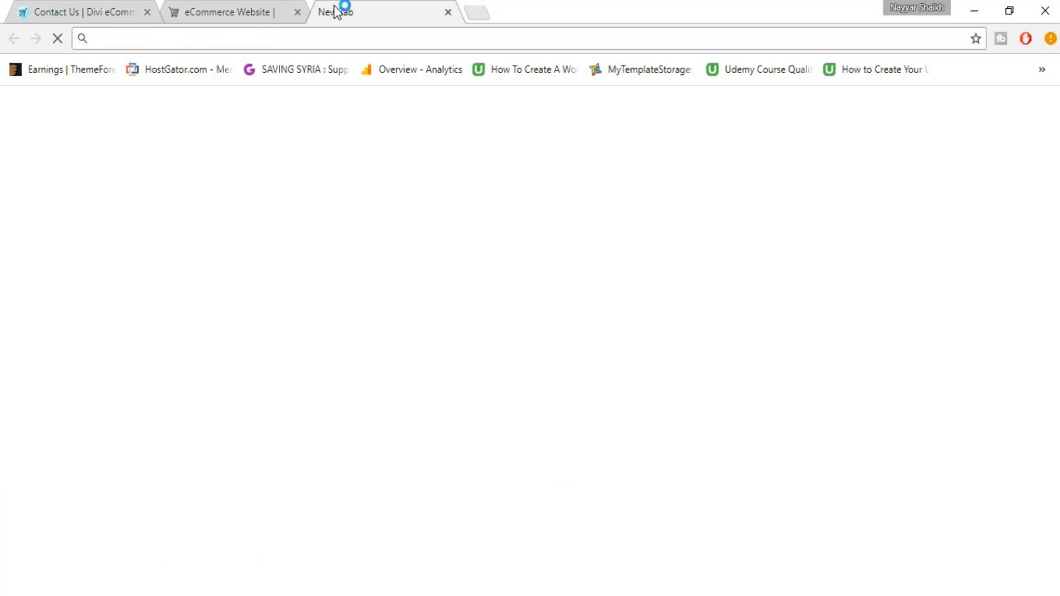
type("console.developers.google.com")
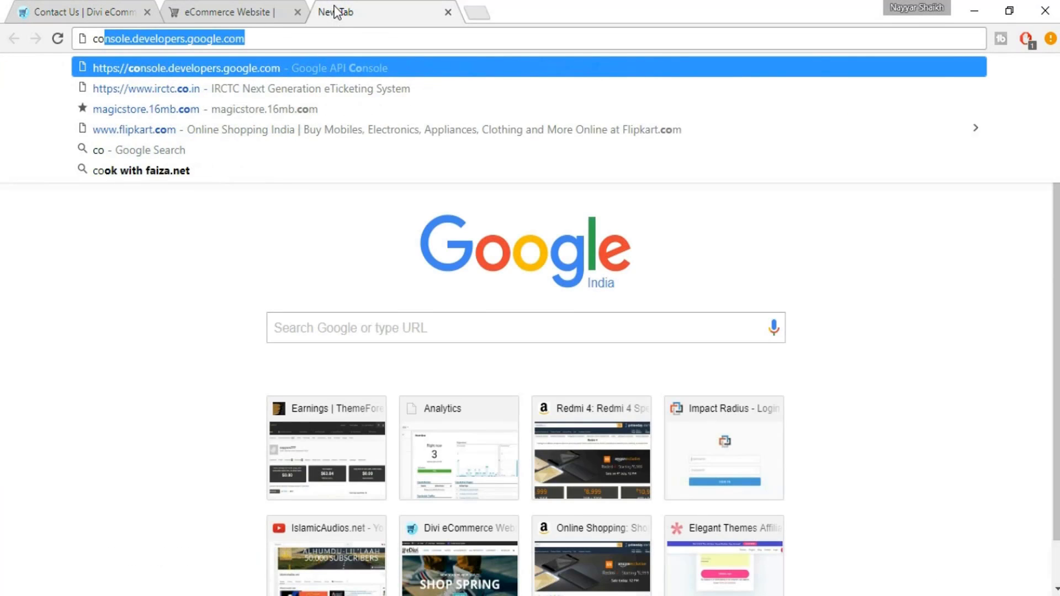
key("Return")
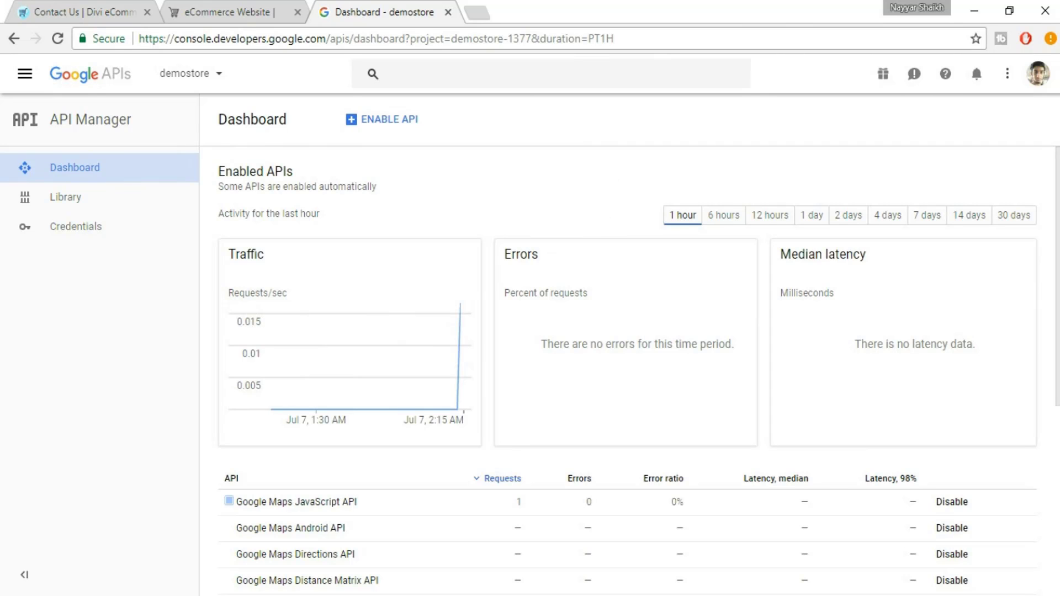
Switch the console to another Google account and go to its Credentials page
left_click(1037, 77)
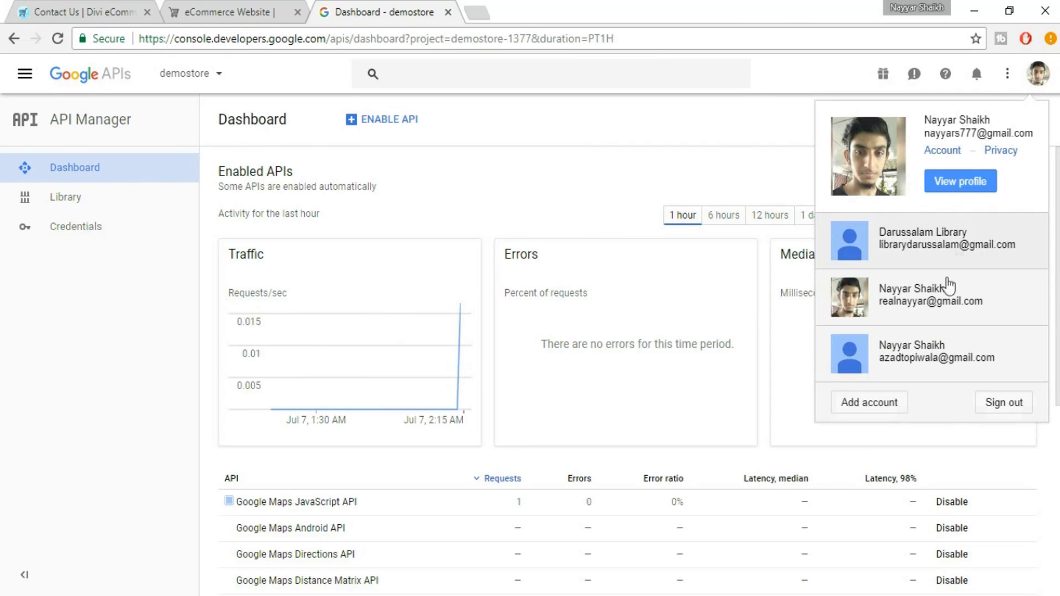
left_click(940, 351)
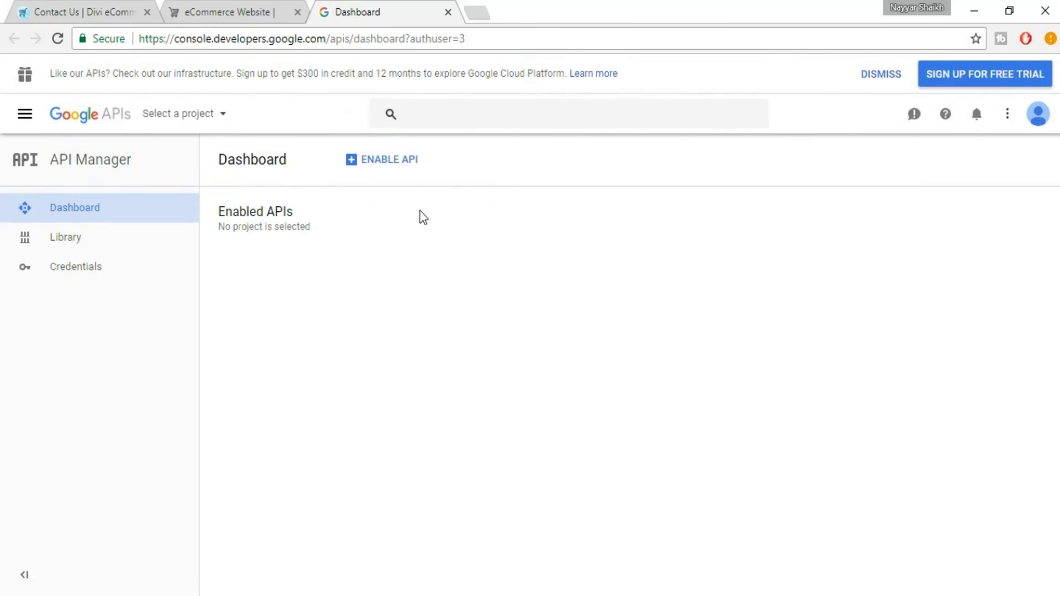
left_click(91, 272)
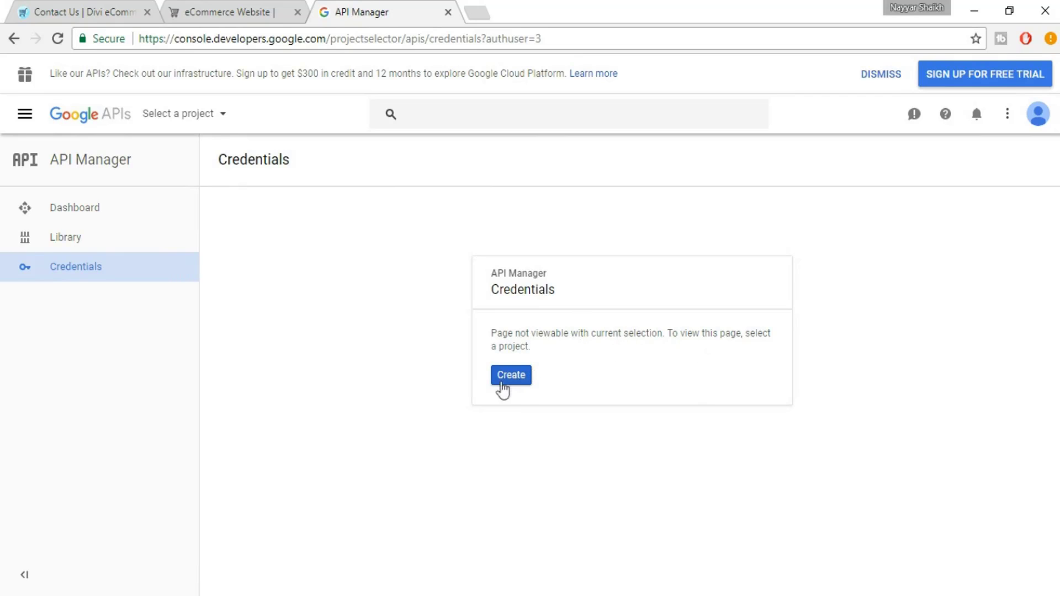
Create a Google API Console project called uDivi, declining email updates and accepting the terms of service
left_click(520, 385)
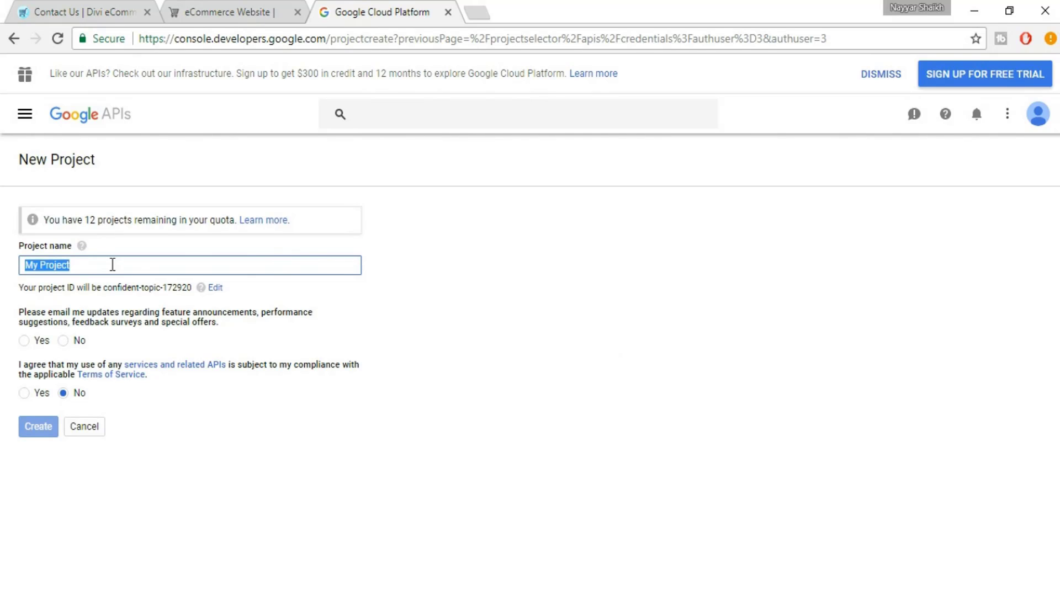
type("uDivi")
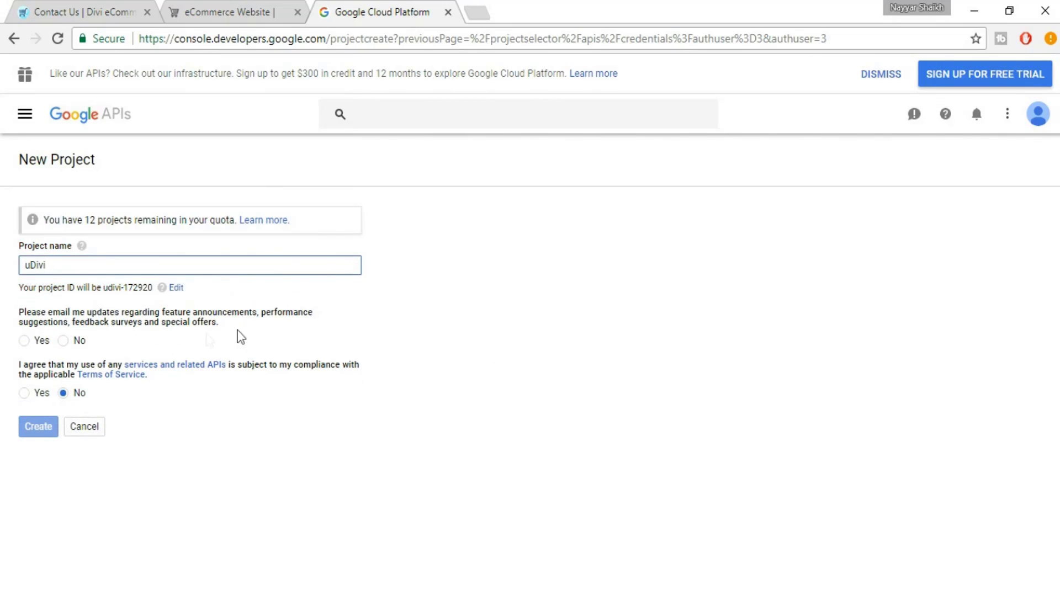
left_click(83, 343)
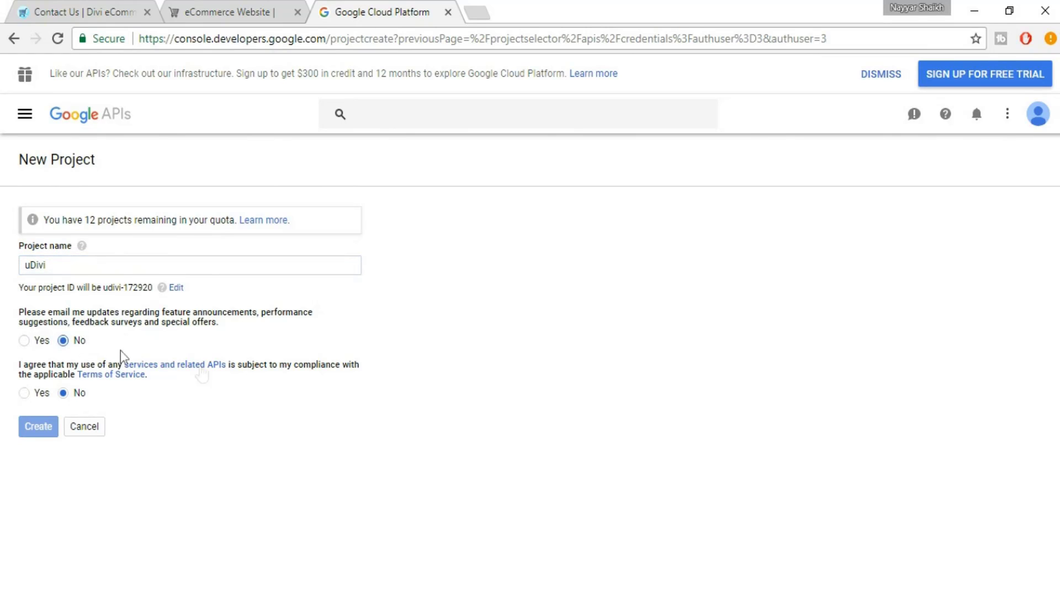
left_click(41, 393)
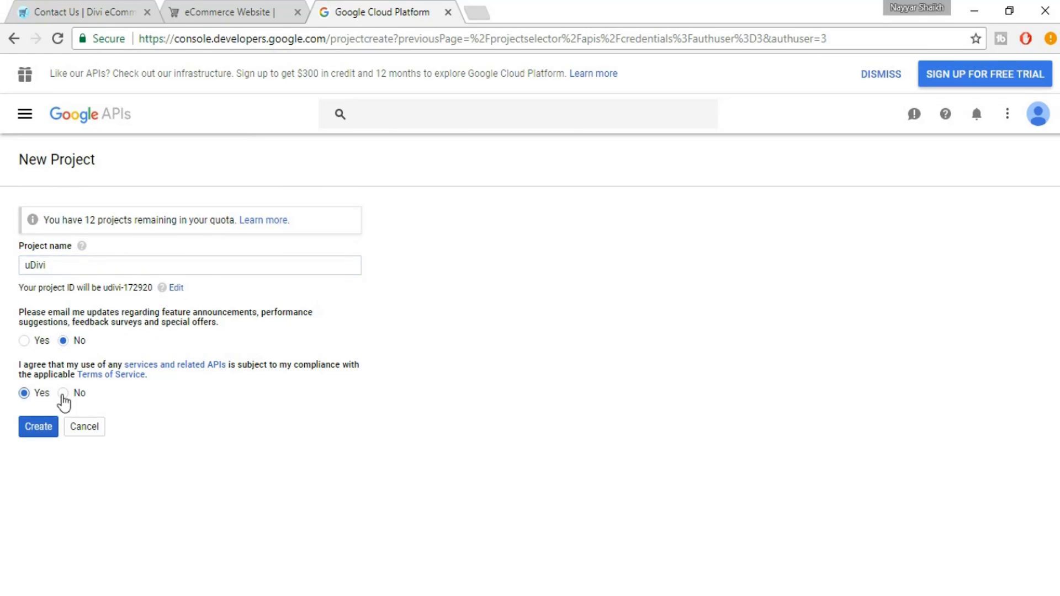
left_click(39, 429)
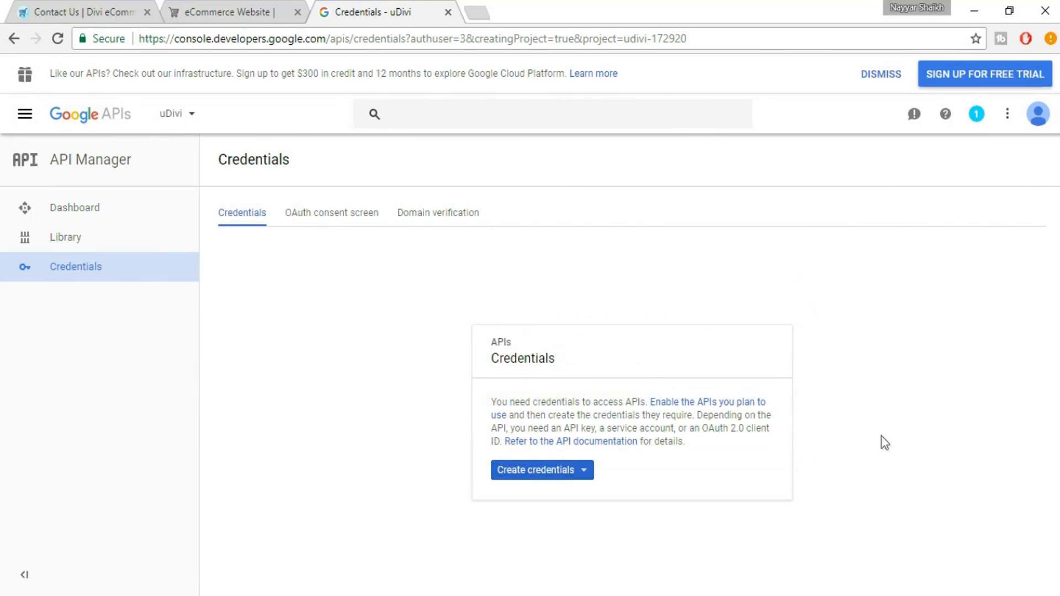
Generate API key 1 for the uDivi project and dismiss the key-created dialog
left_click(585, 472)
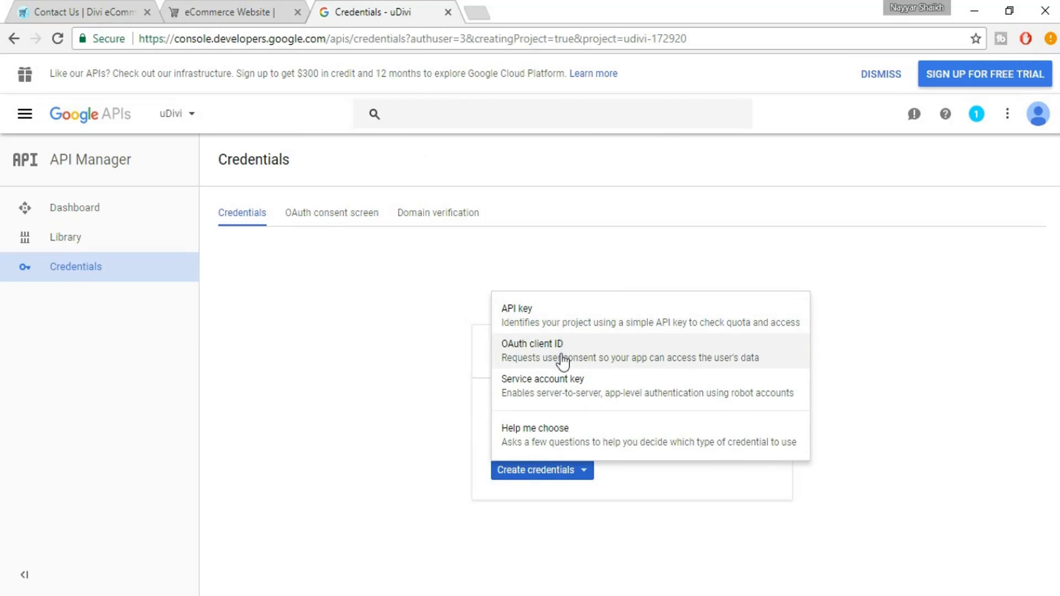
left_click(538, 330)
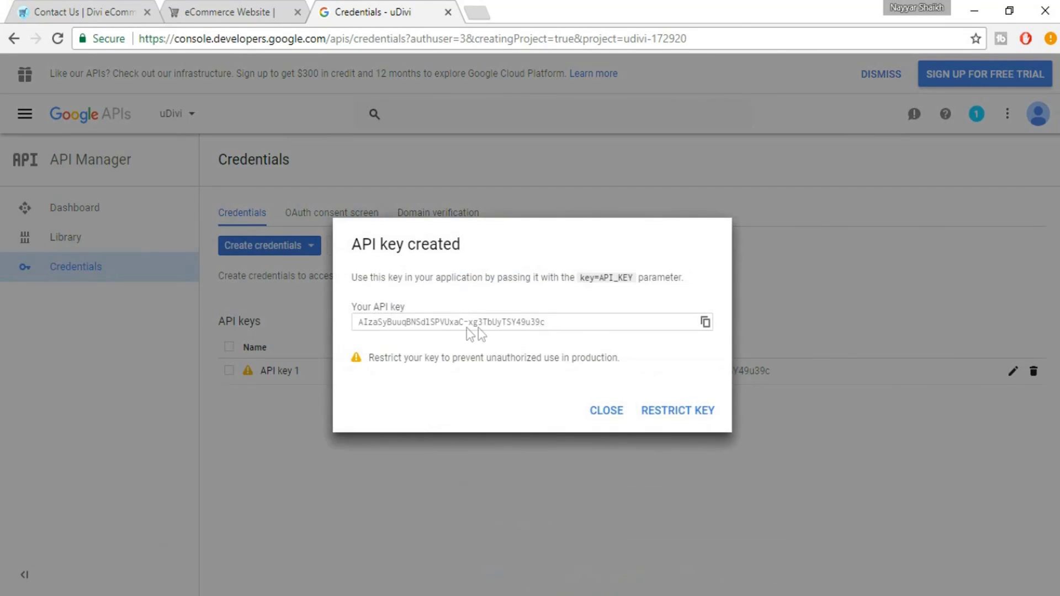
left_click(607, 411)
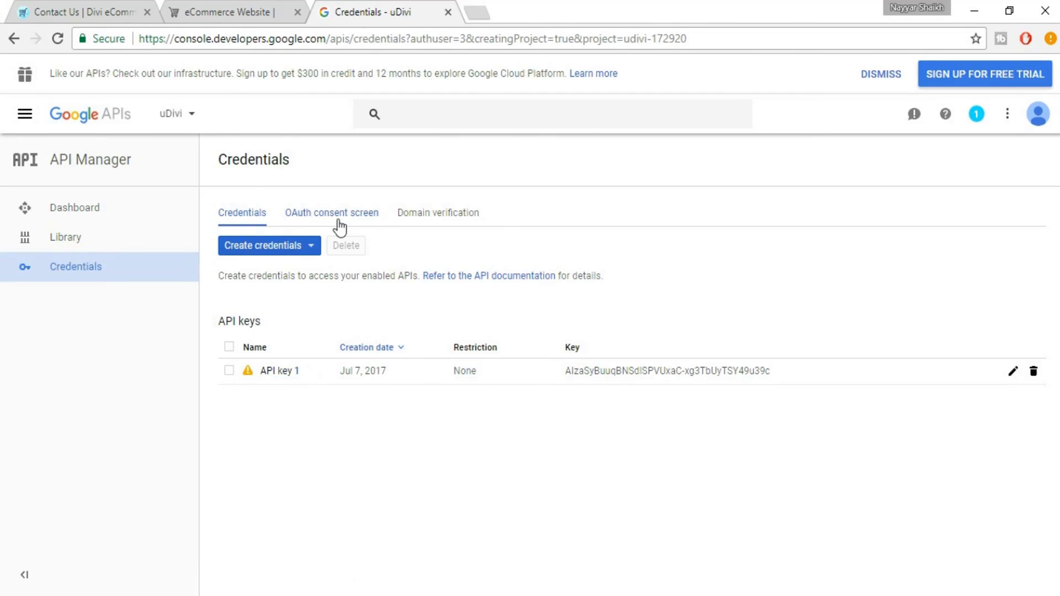
left_click(445, 228)
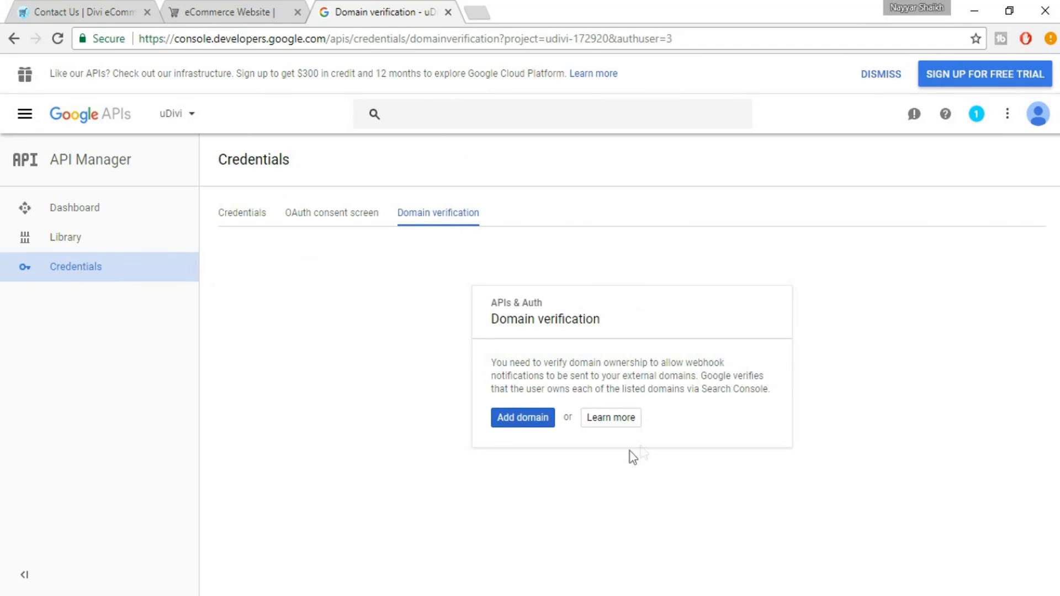
left_click(526, 429)
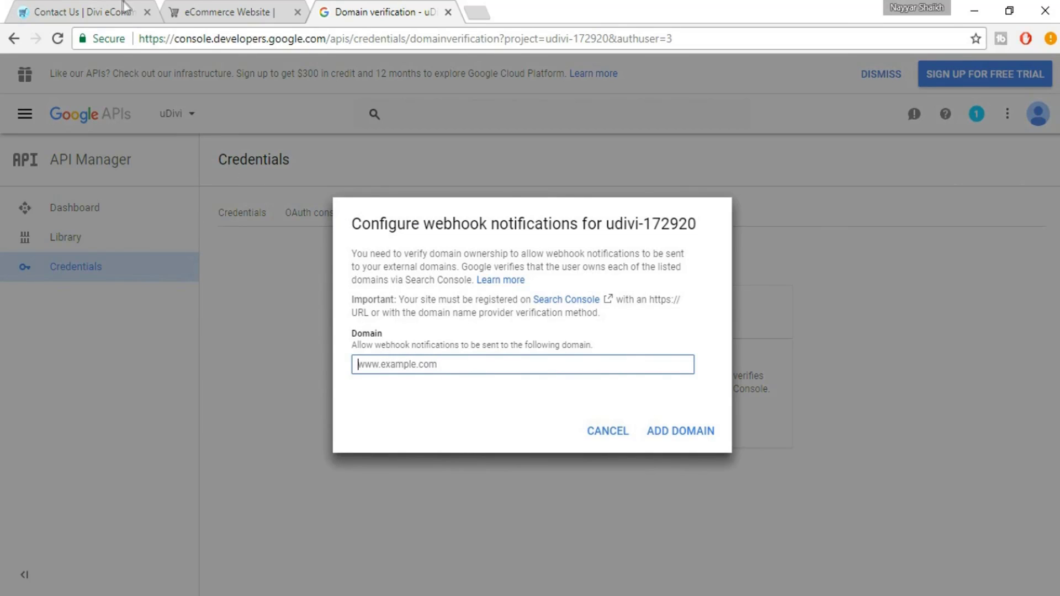
left_click(220, 11)
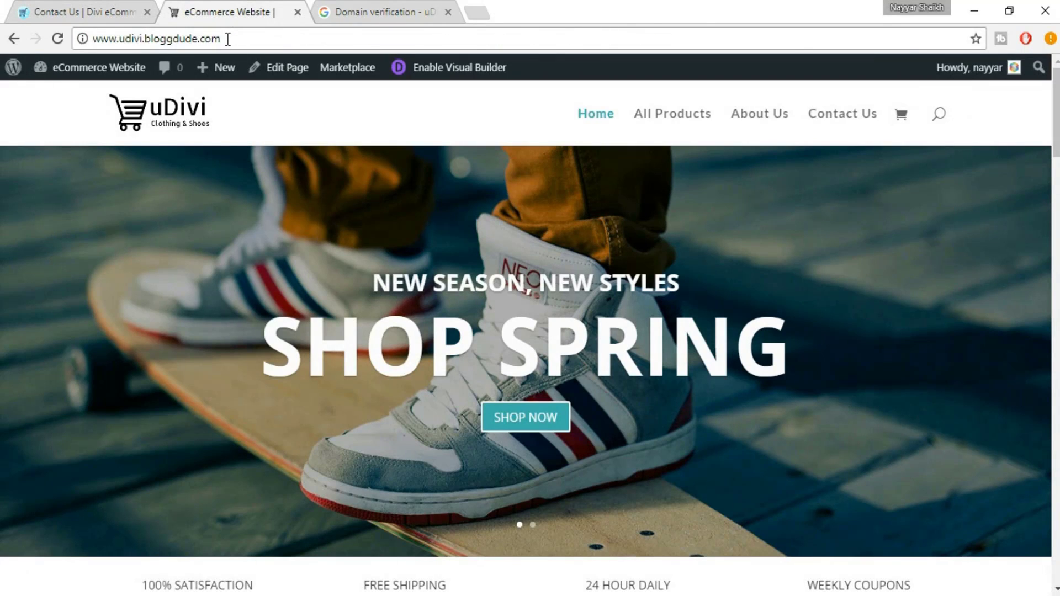
left_click(228, 38)
key("ctrl+c")
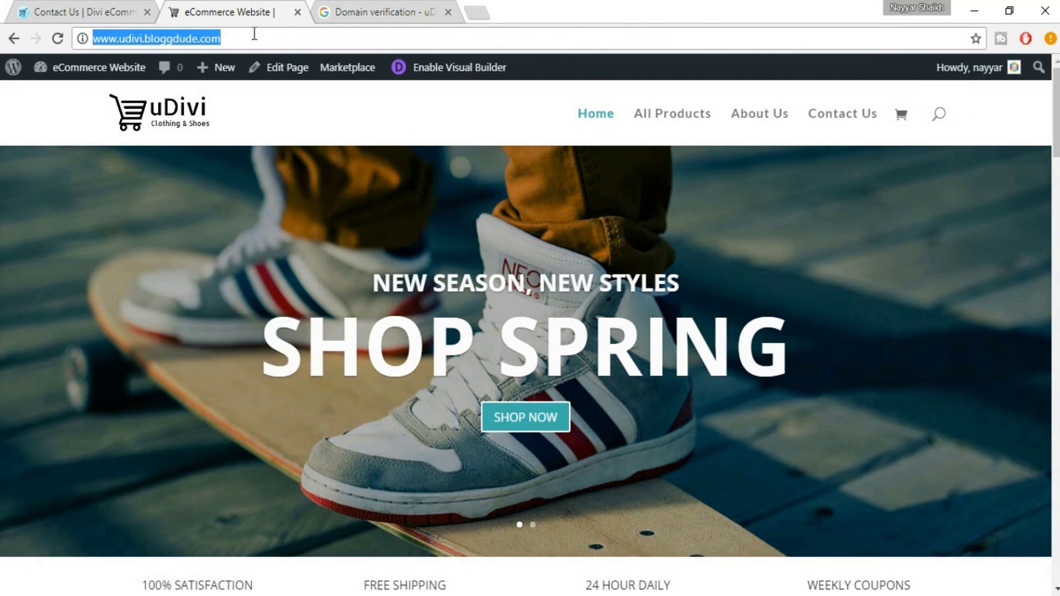
left_click(375, 12)
key("ctrl+v")
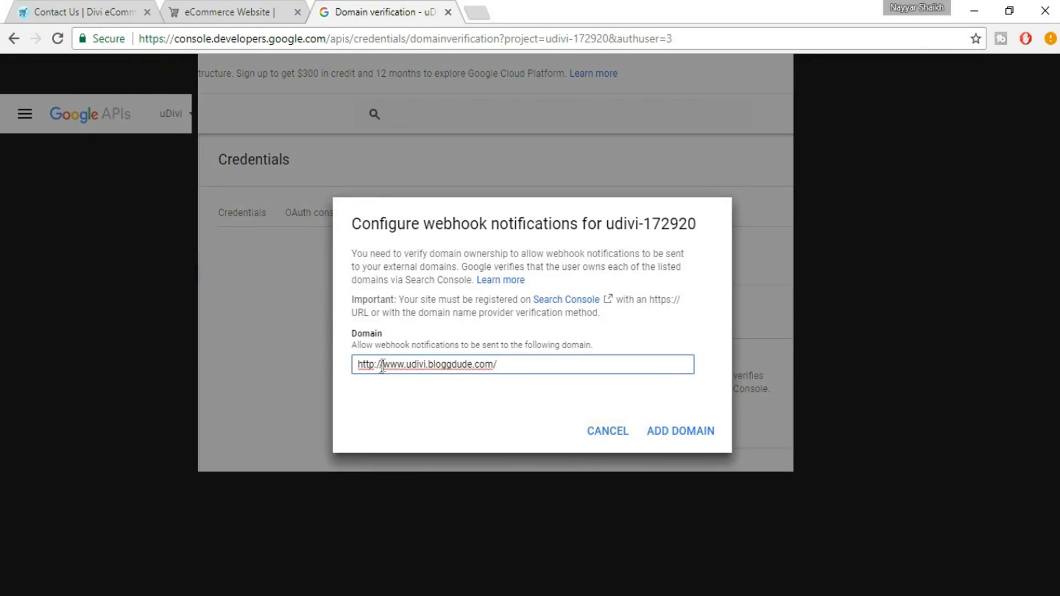
left_click_drag(382, 365, 293, 360)
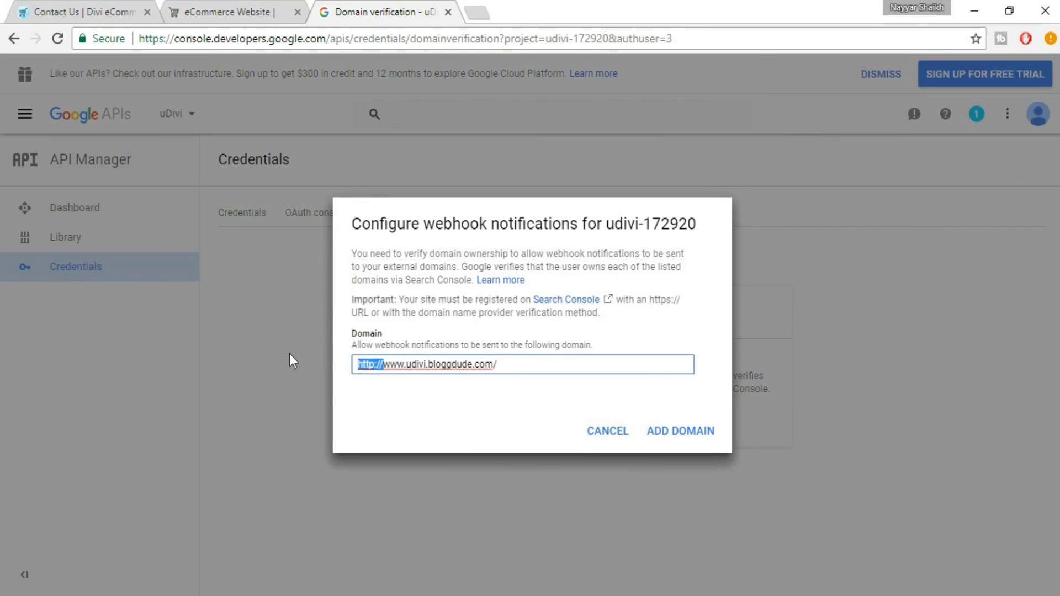
key("BackSpace")
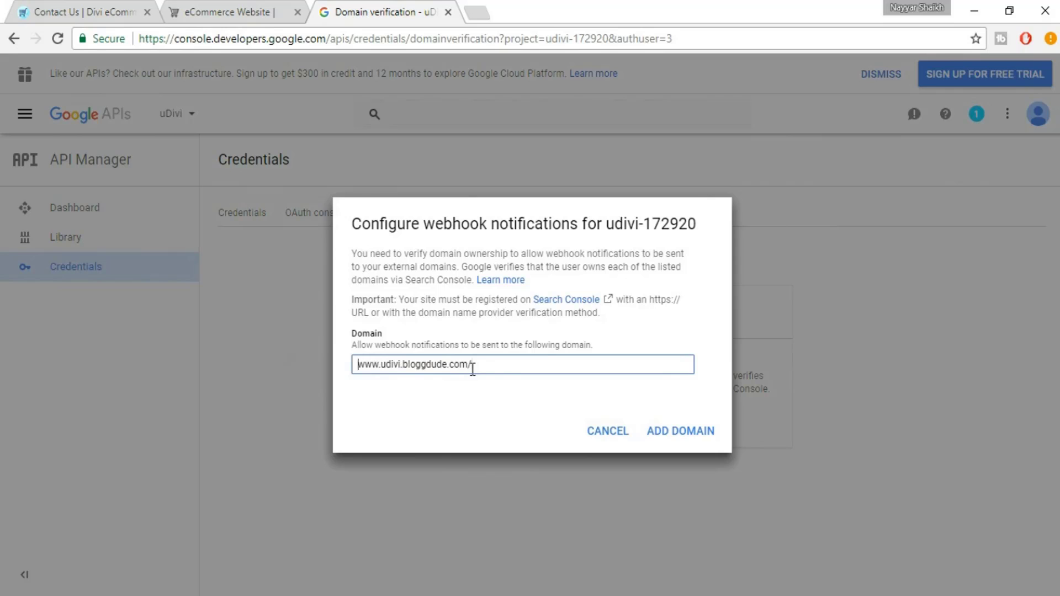
left_click(685, 439)
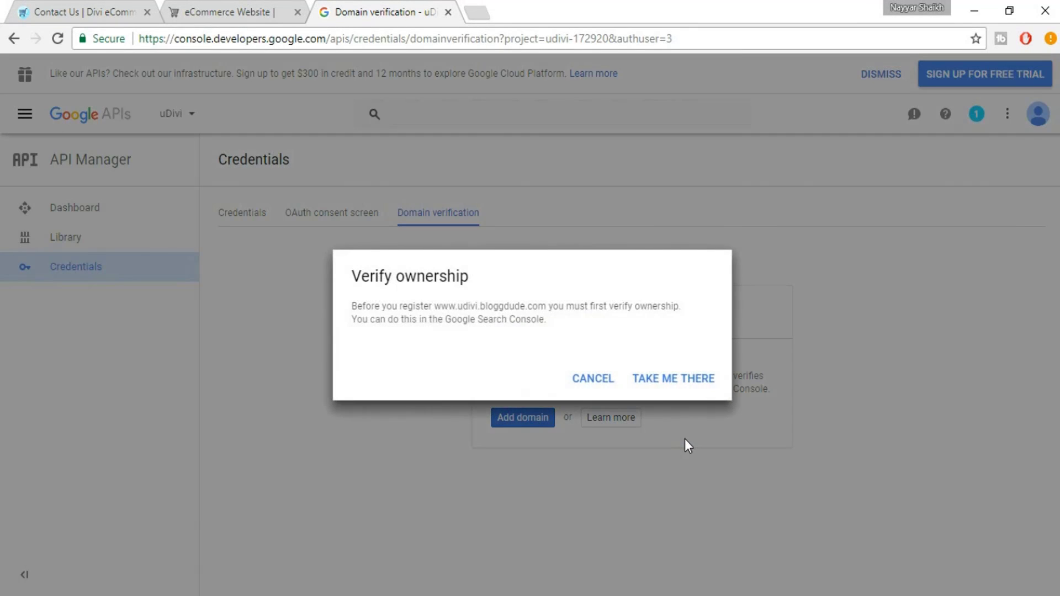
In Search Console, pick Other as the domain name provider, then defer verification with Not now
left_click(670, 386)
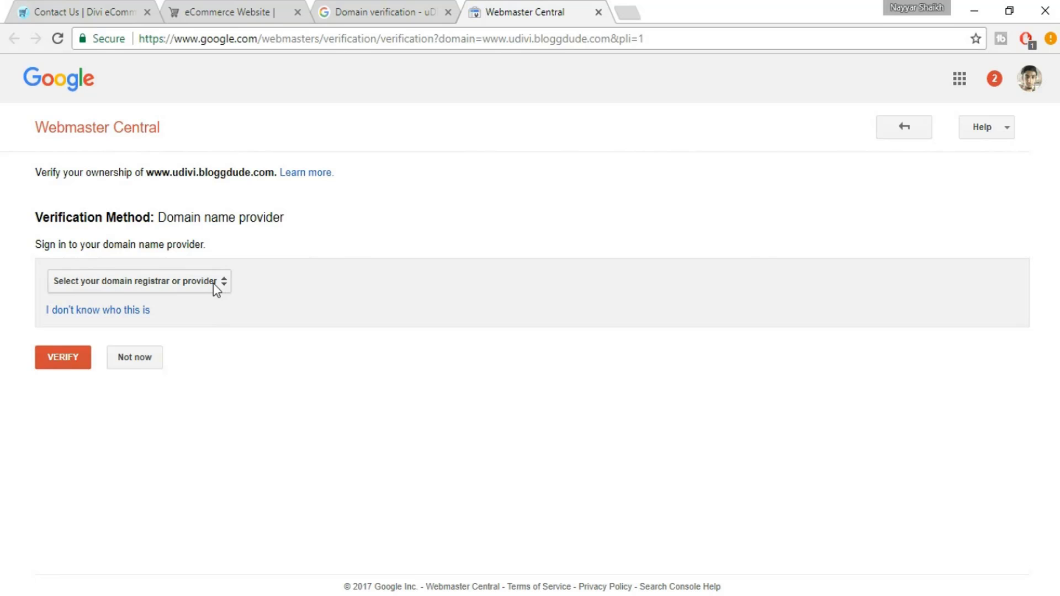
left_click(216, 288)
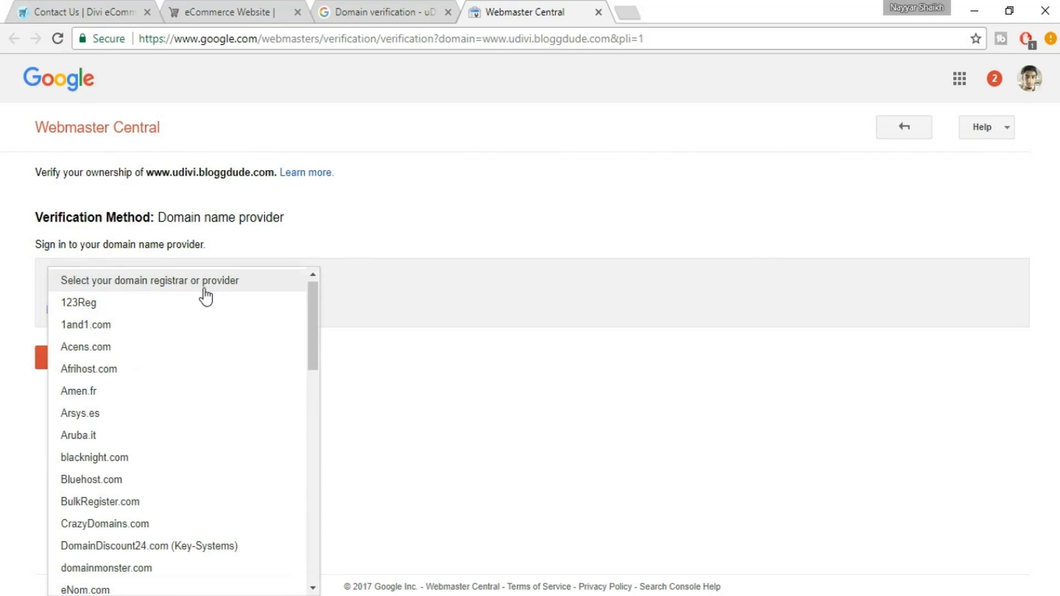
scroll(194, 486, "down", 5)
scroll(199, 514, "down", 2)
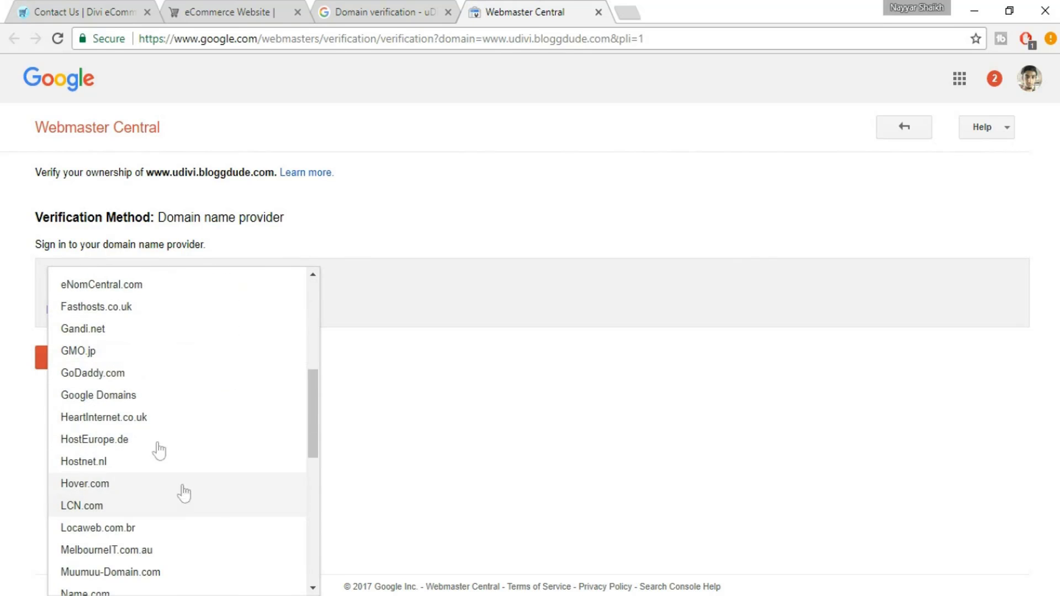
scroll(182, 390, "down", 6)
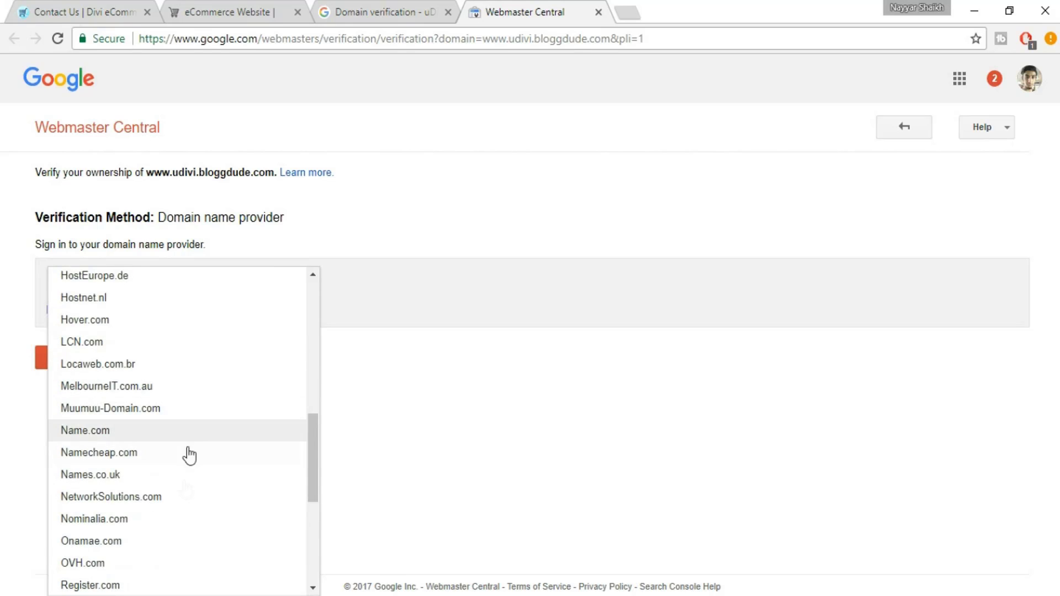
scroll(183, 499, "up", 8)
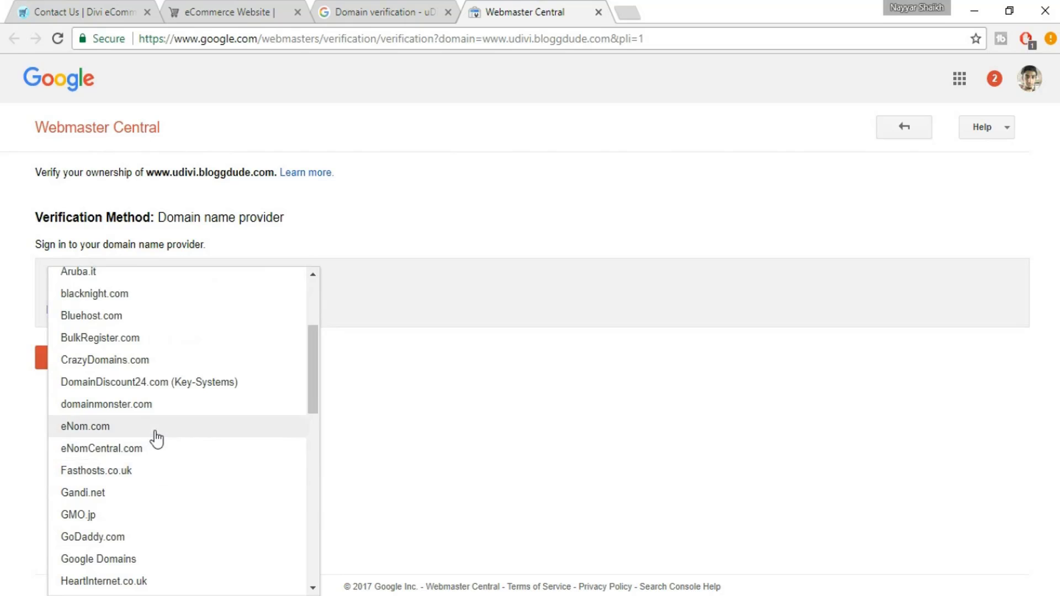
scroll(154, 437, "down", 3)
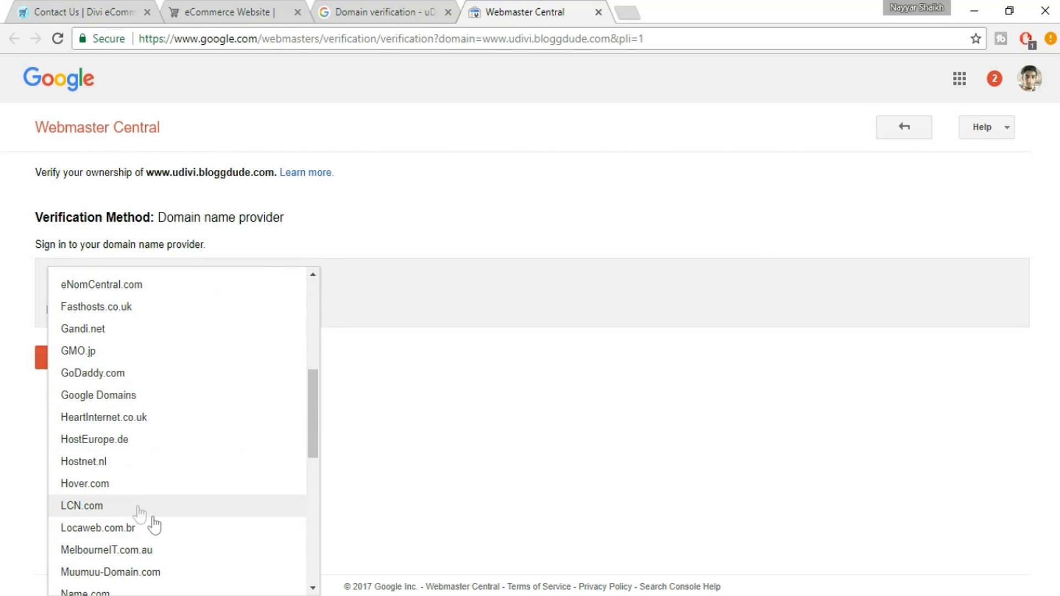
scroll(157, 526, "down", 7)
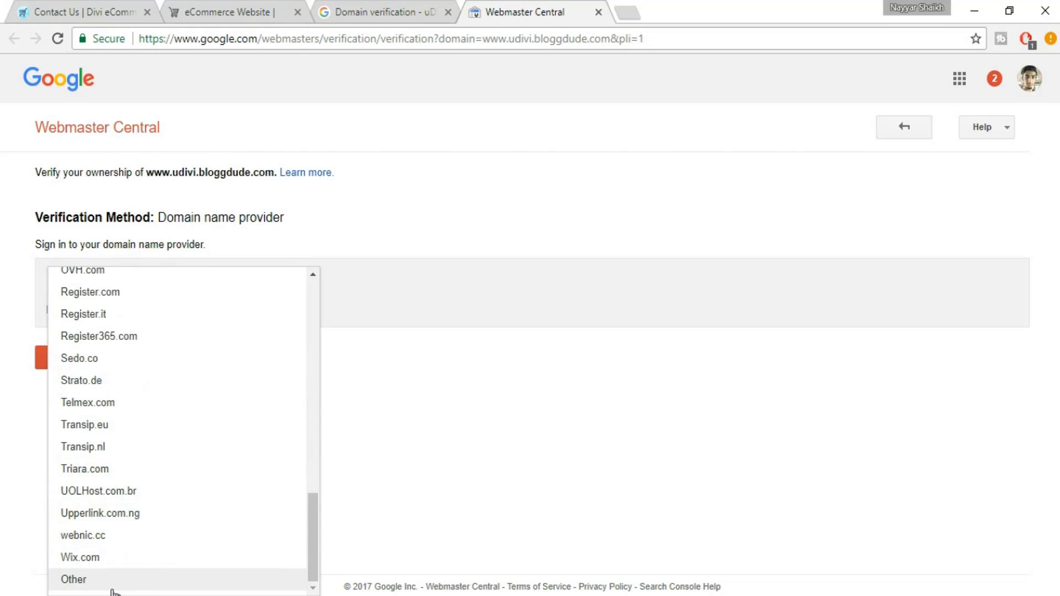
left_click(111, 589)
scroll(314, 376, "down", 1)
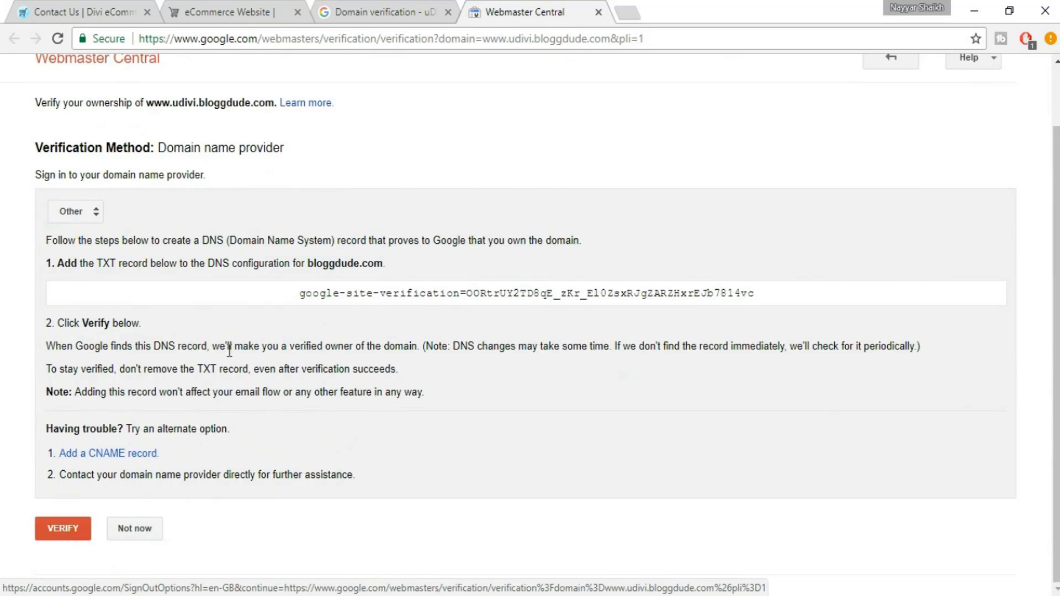
left_click(141, 529)
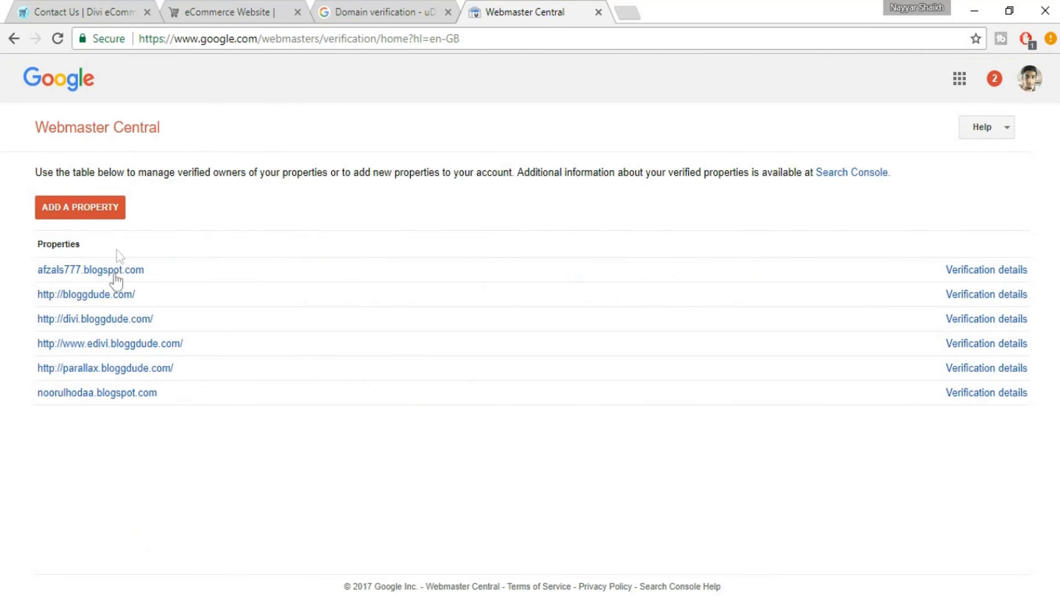
left_click(117, 272)
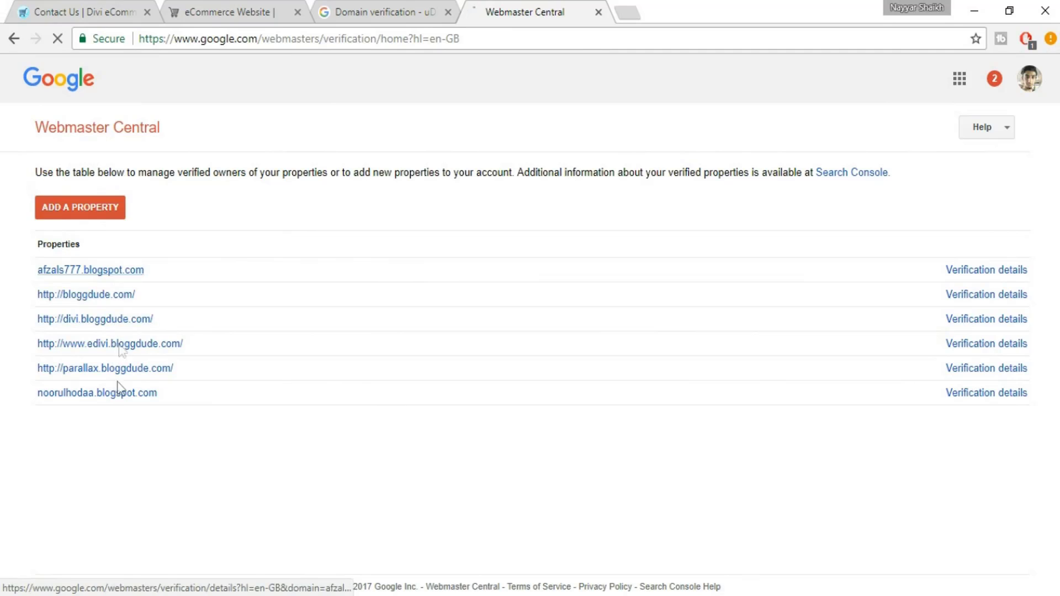
left_click(91, 213)
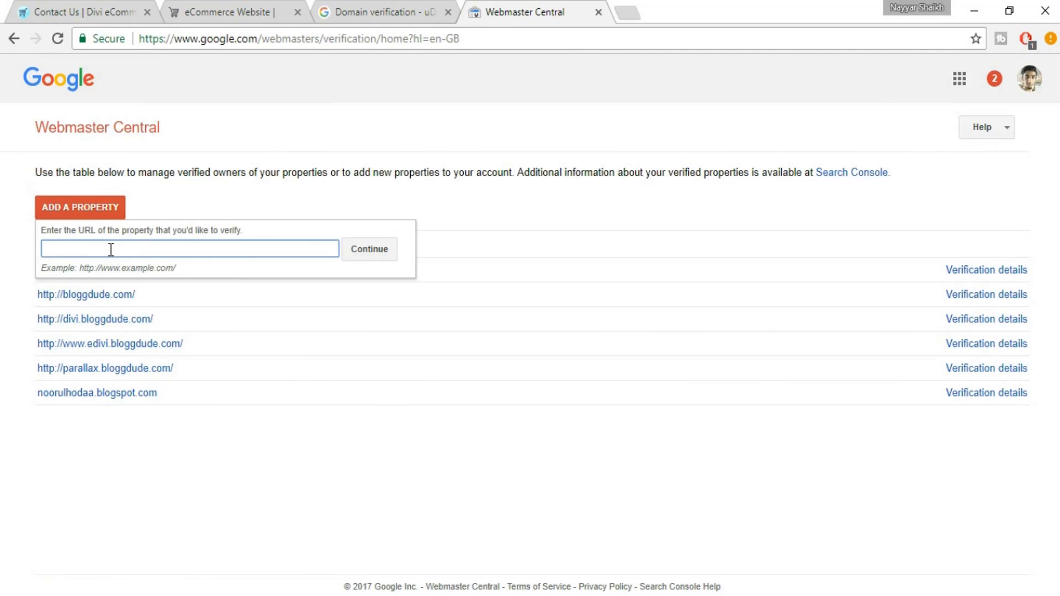
type("http://www.udivi.bloggdude.com/")
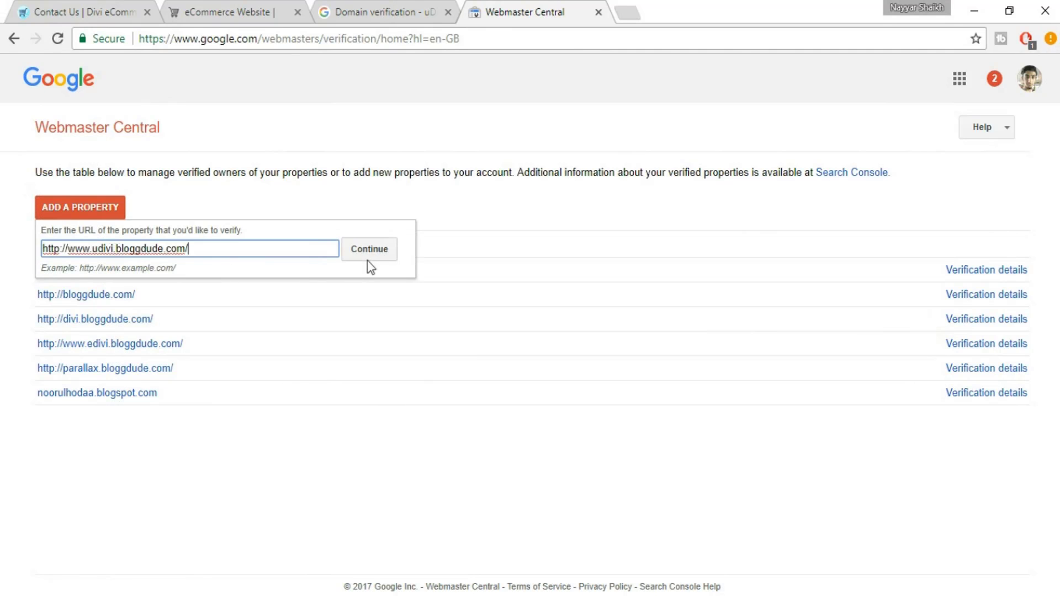
left_click(379, 253)
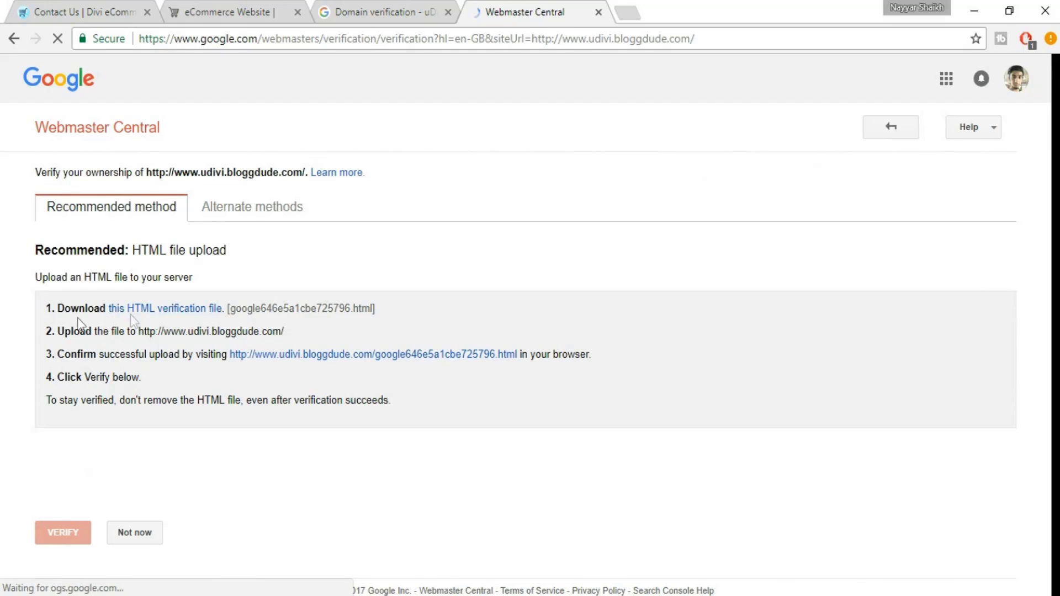
Download the property's HTML verification file and open a new browser tab
left_click(182, 310)
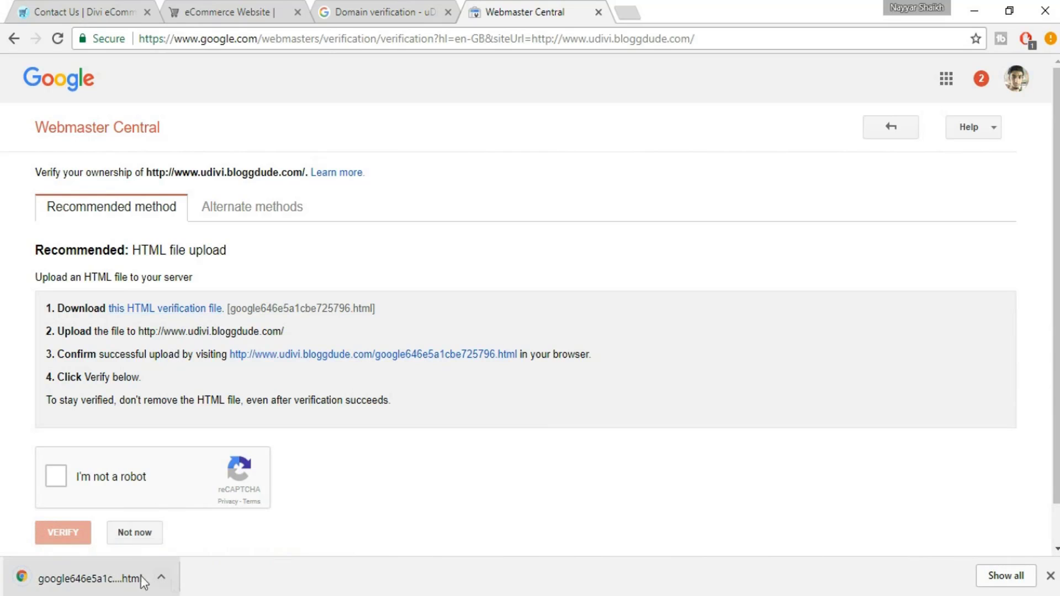
left_click(1050, 577)
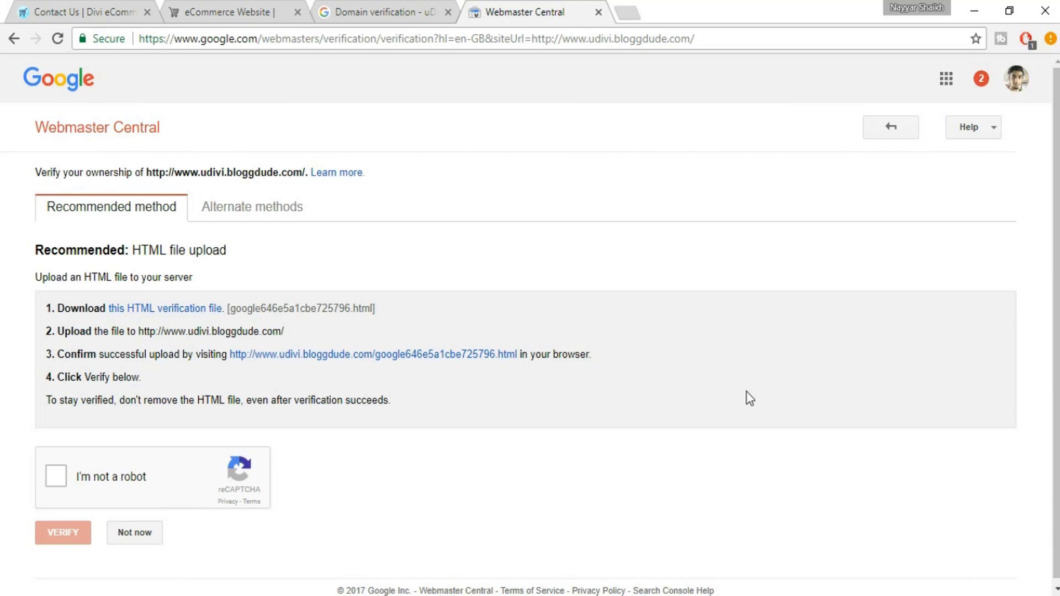
left_click(628, 11)
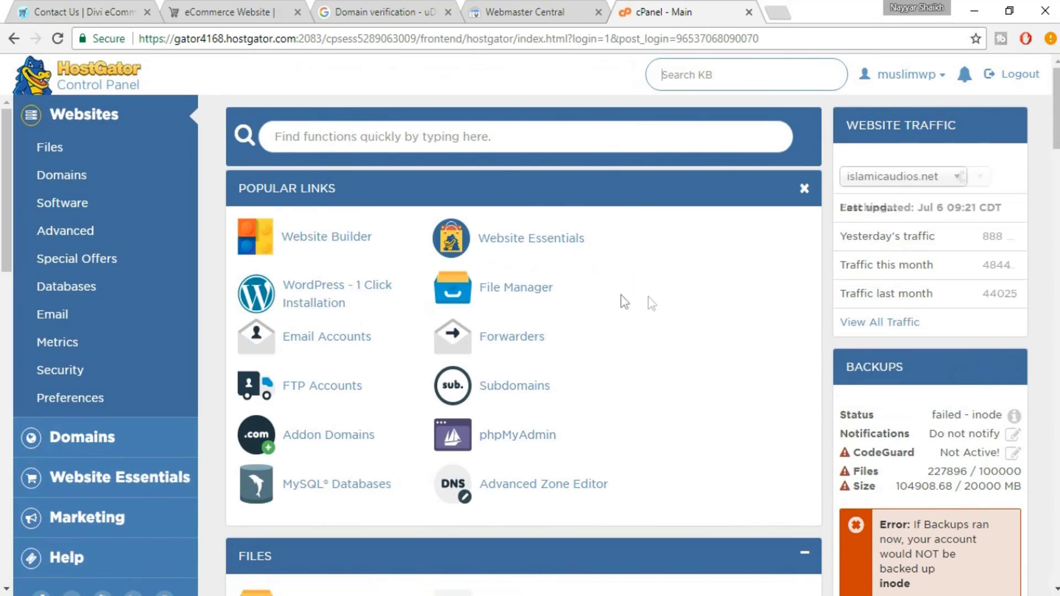
In cPanel File Manager, go to the udivi.bloggdude.com folder and open its Upload page
left_click(525, 297)
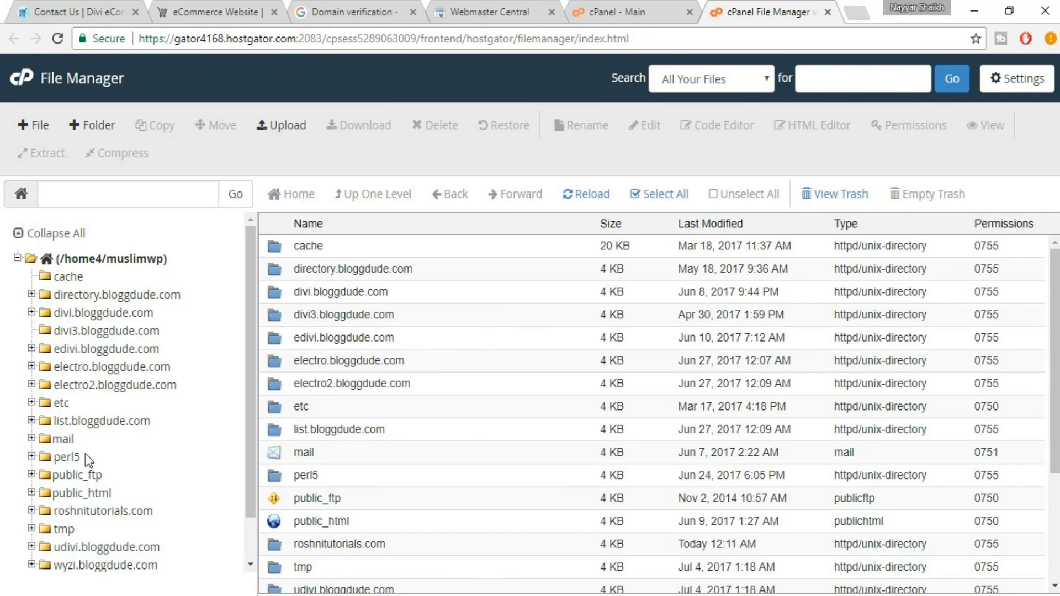
scroll(87, 458, "down", 1)
scroll(116, 514, "up", 1)
scroll(163, 318, "down", 1)
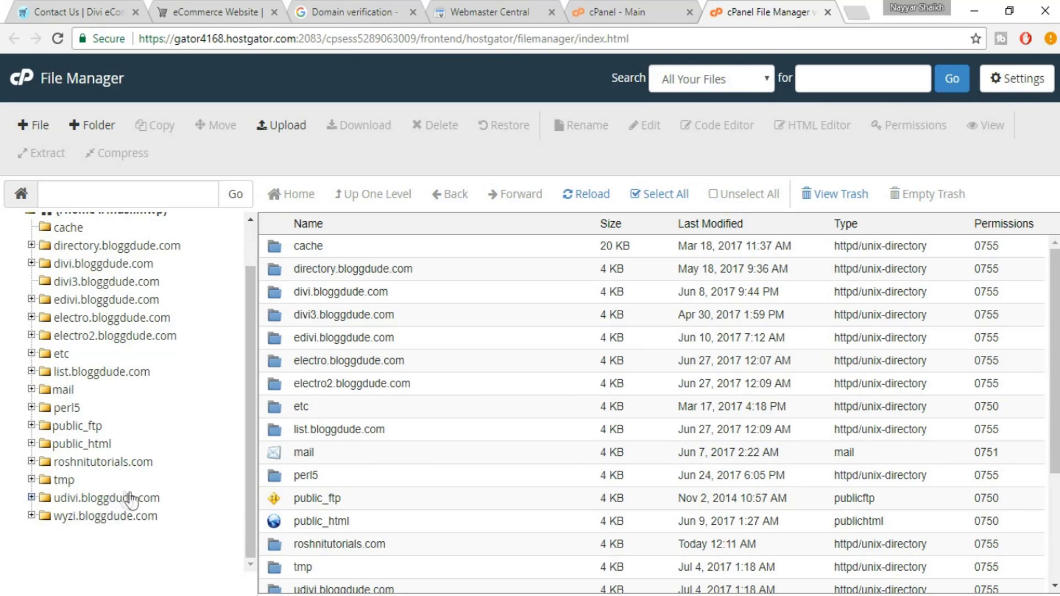
left_click(31, 444)
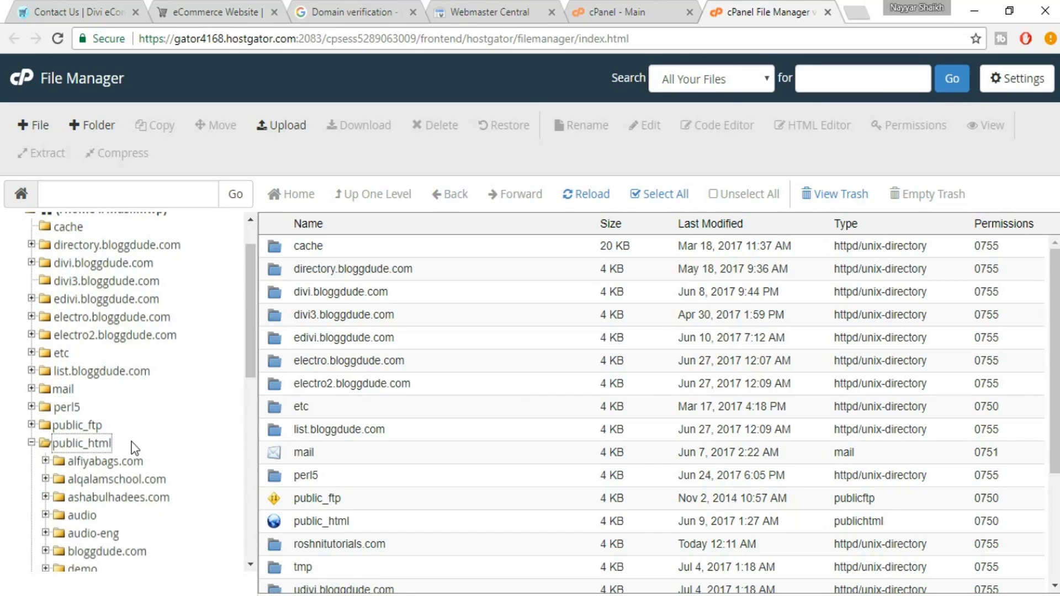
scroll(105, 505, "down", 3)
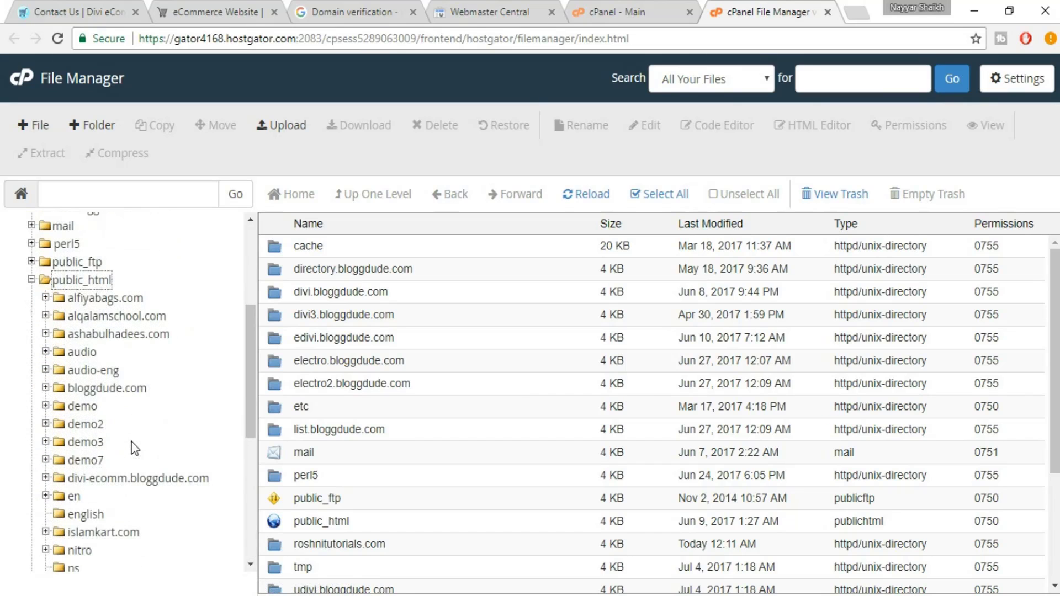
left_click(32, 279)
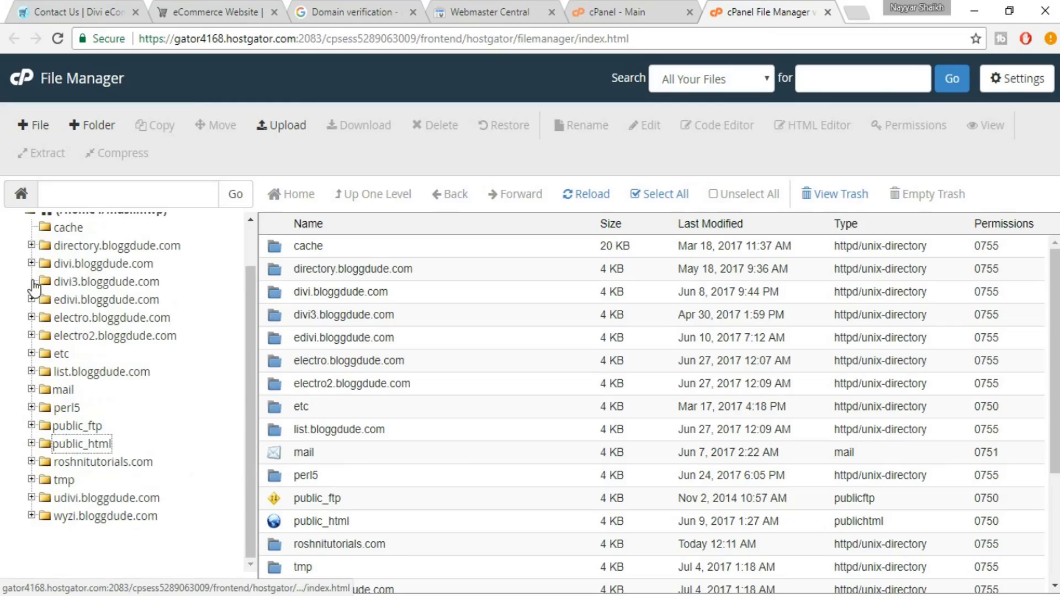
left_click(95, 499)
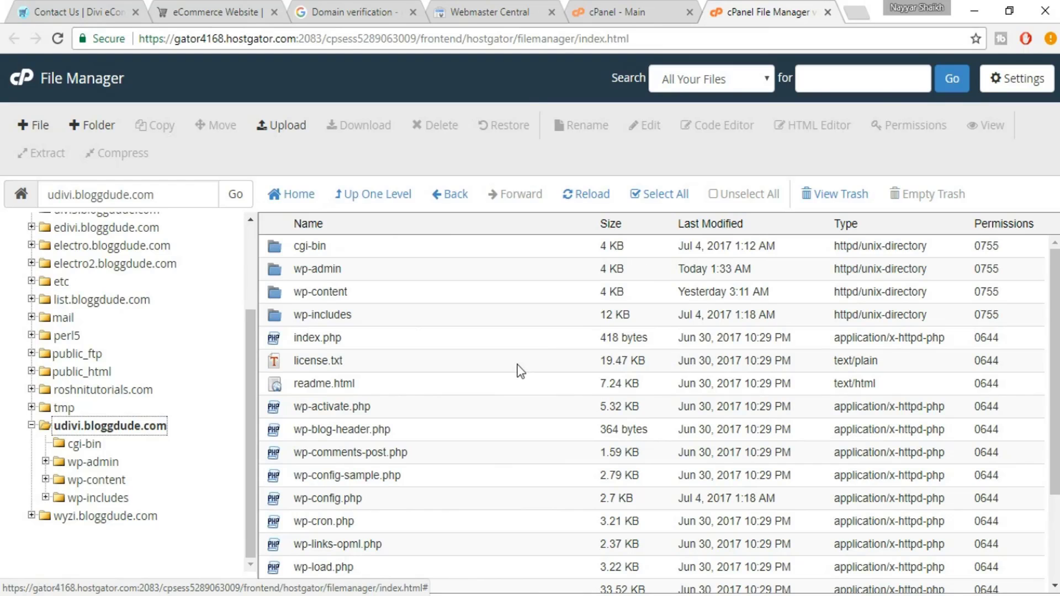
left_click(291, 134)
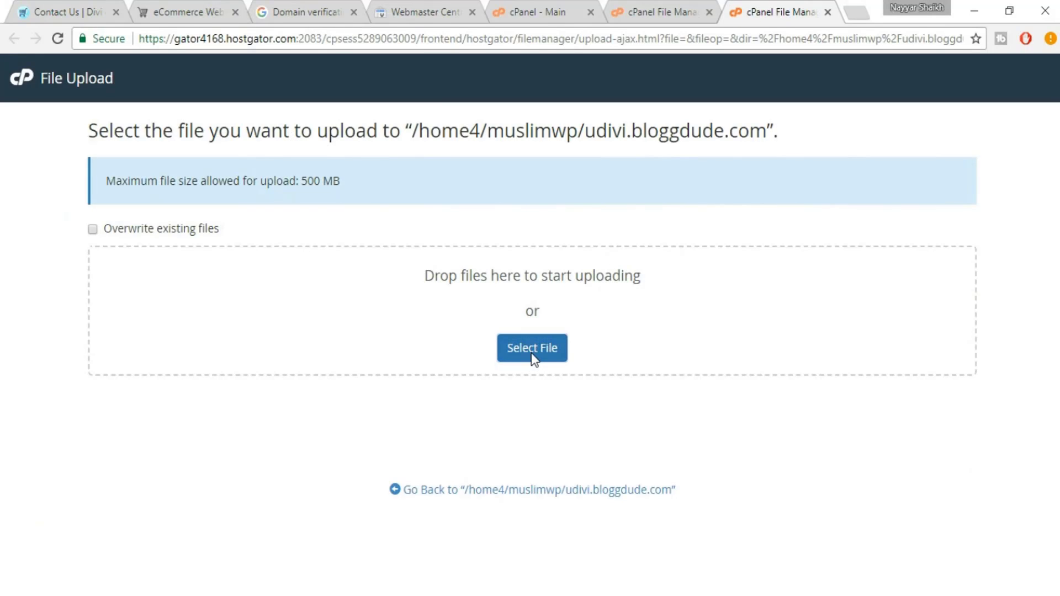
Upload google646e5a1cbe725796.html from the Downloads folder
left_click(532, 356)
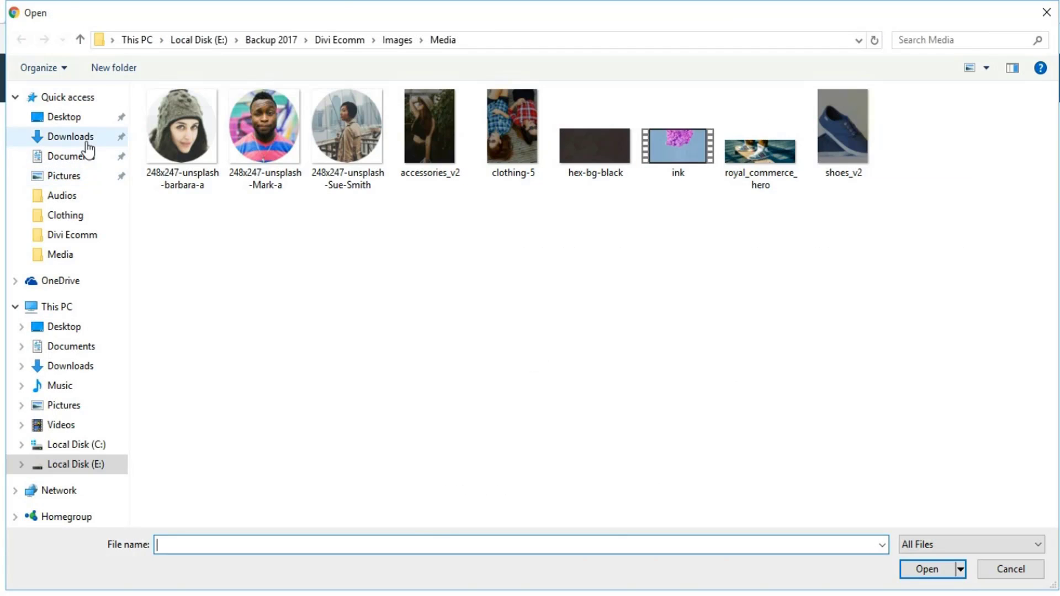
left_click(87, 144)
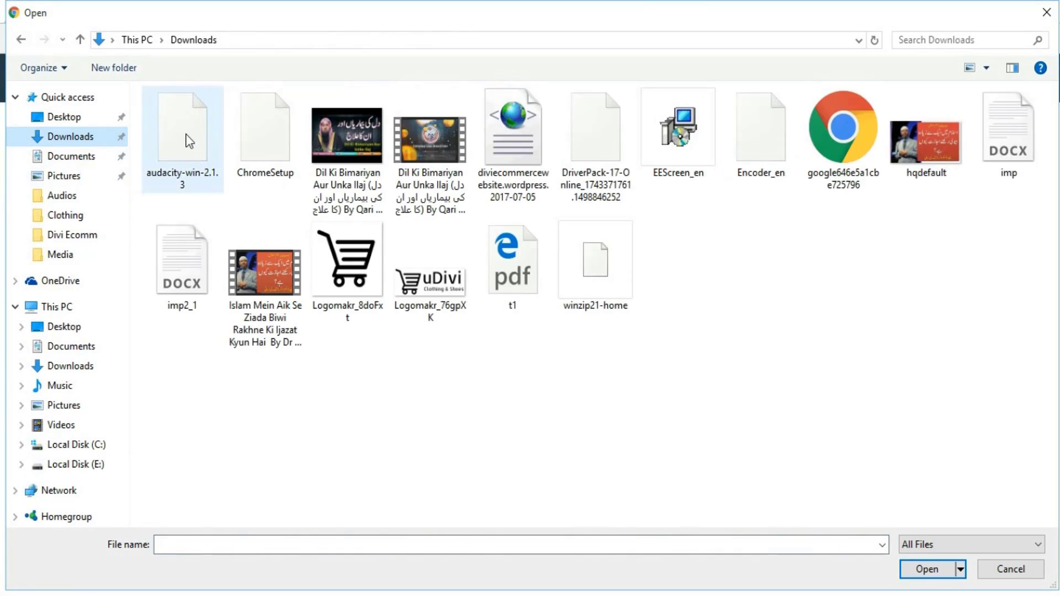
left_click(837, 187)
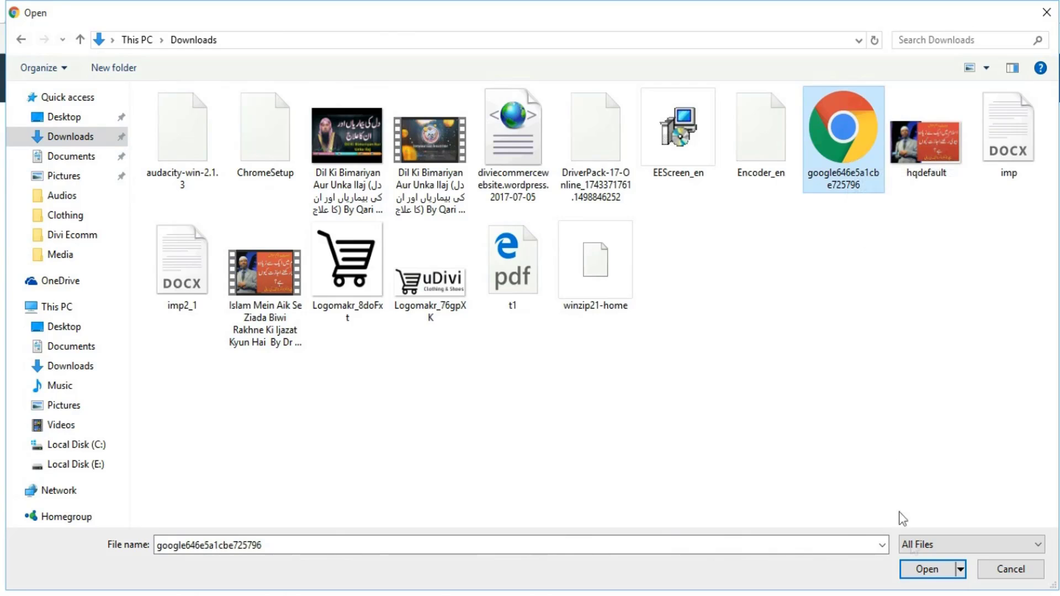
left_click(927, 569)
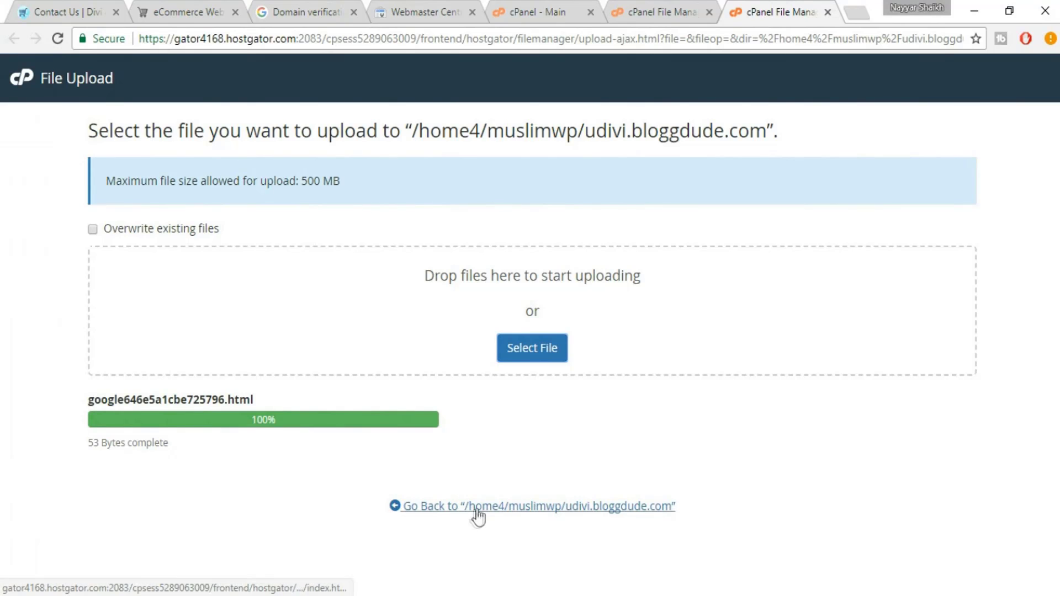
Return to the udivi.bloggdude.com listing, reload it, and select the uploaded verification file
left_click(585, 509)
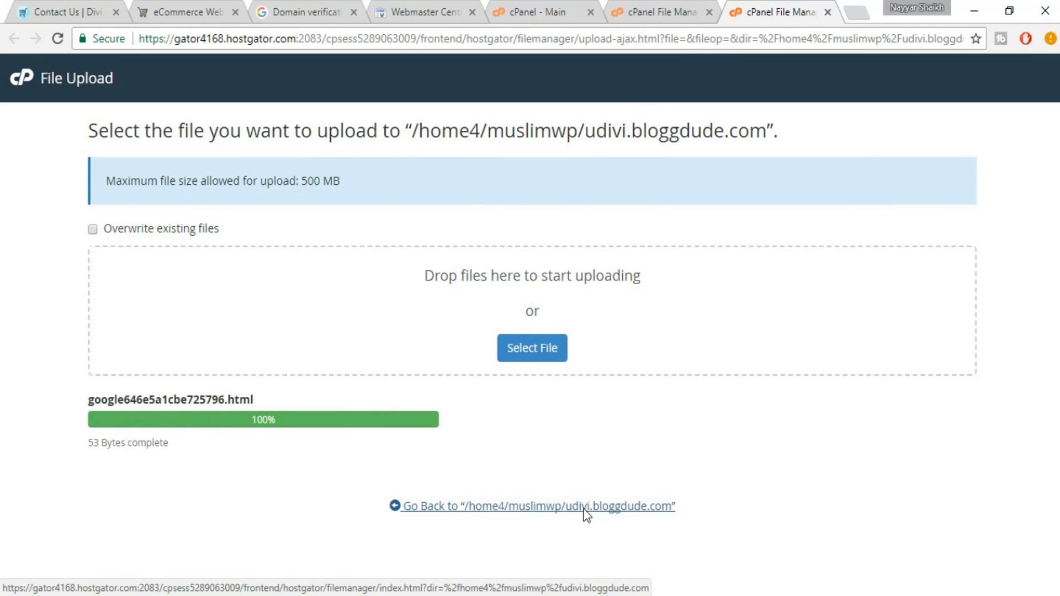
left_click(584, 507)
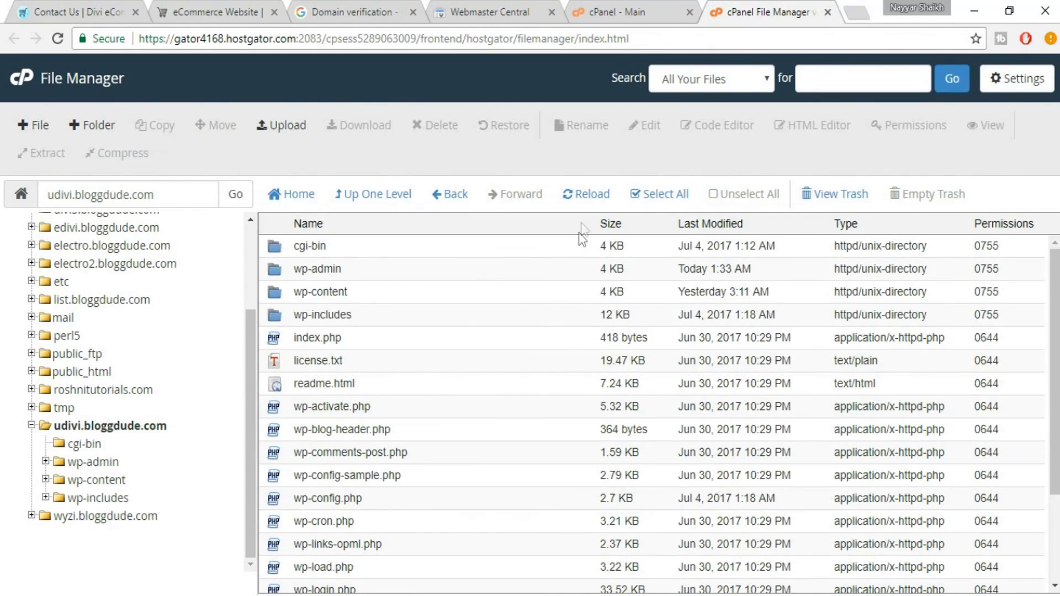
scroll(585, 238, "down", 3)
left_click(597, 197)
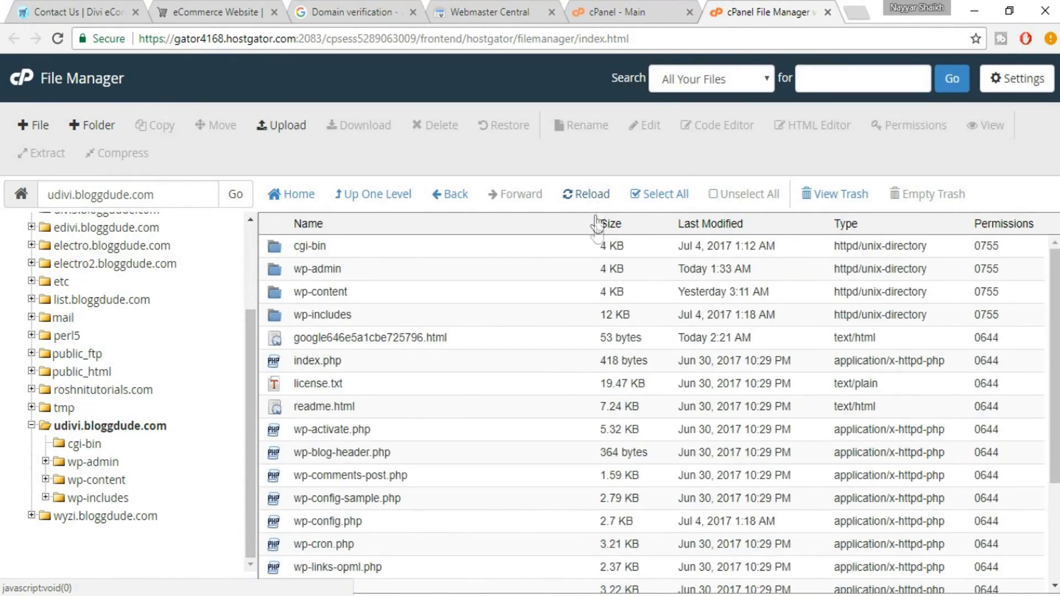
scroll(558, 390, "down", 3)
scroll(476, 461, "up", 3)
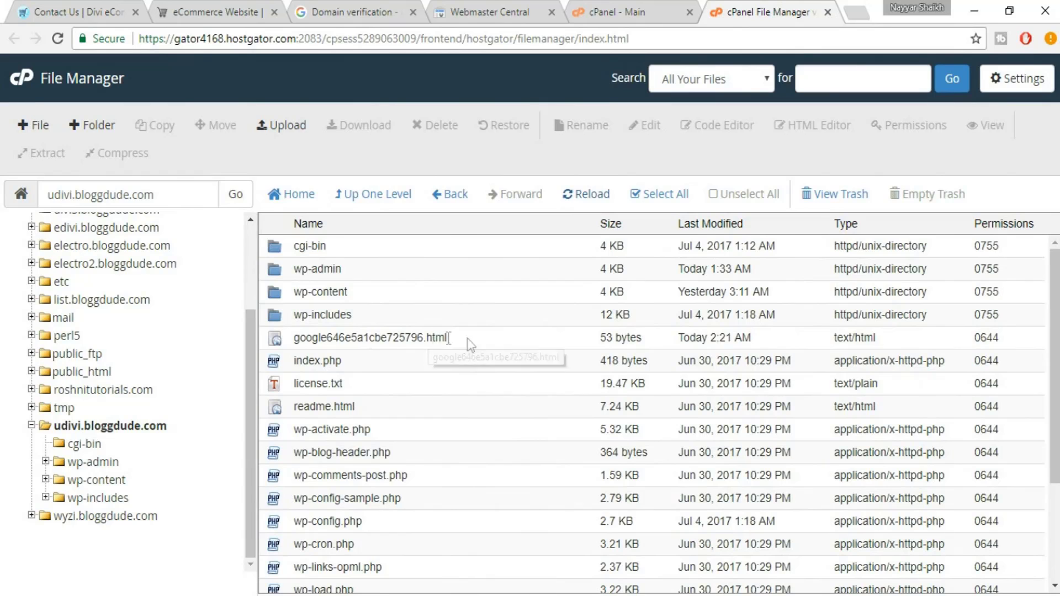
left_click(448, 338)
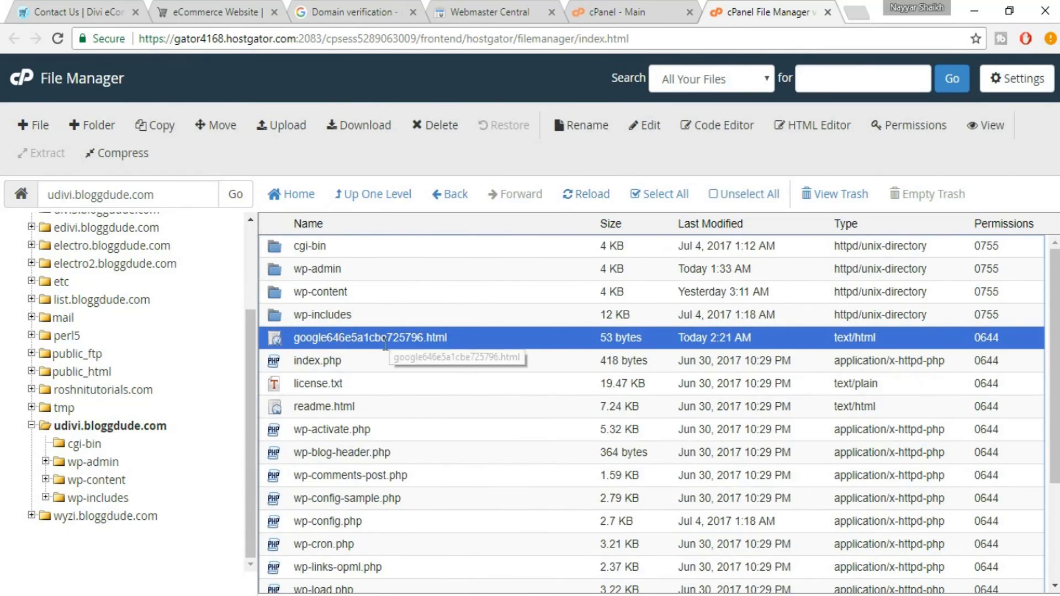
left_click(482, 7)
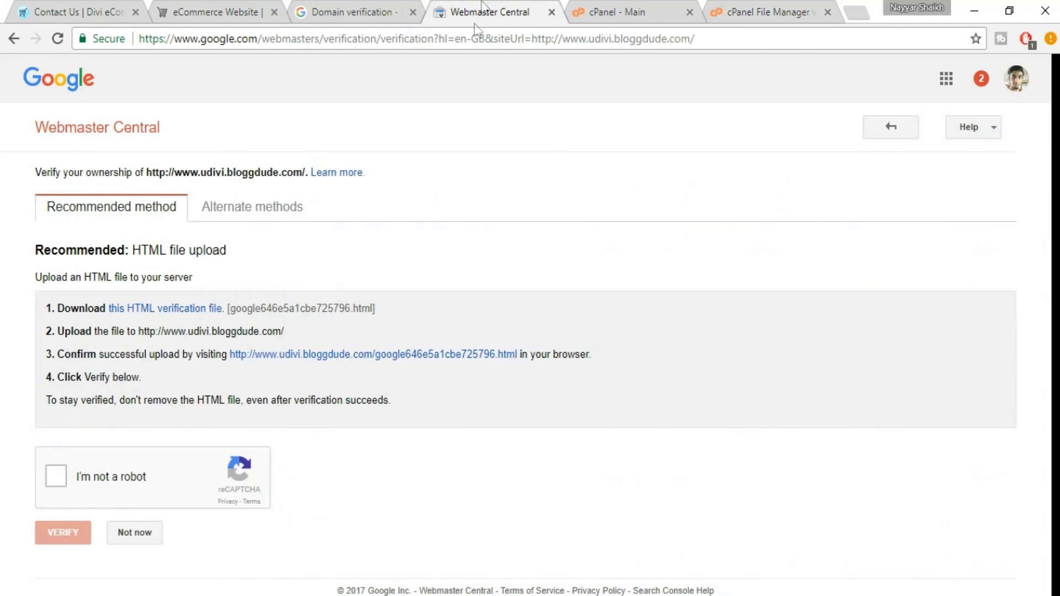
left_click(49, 478)
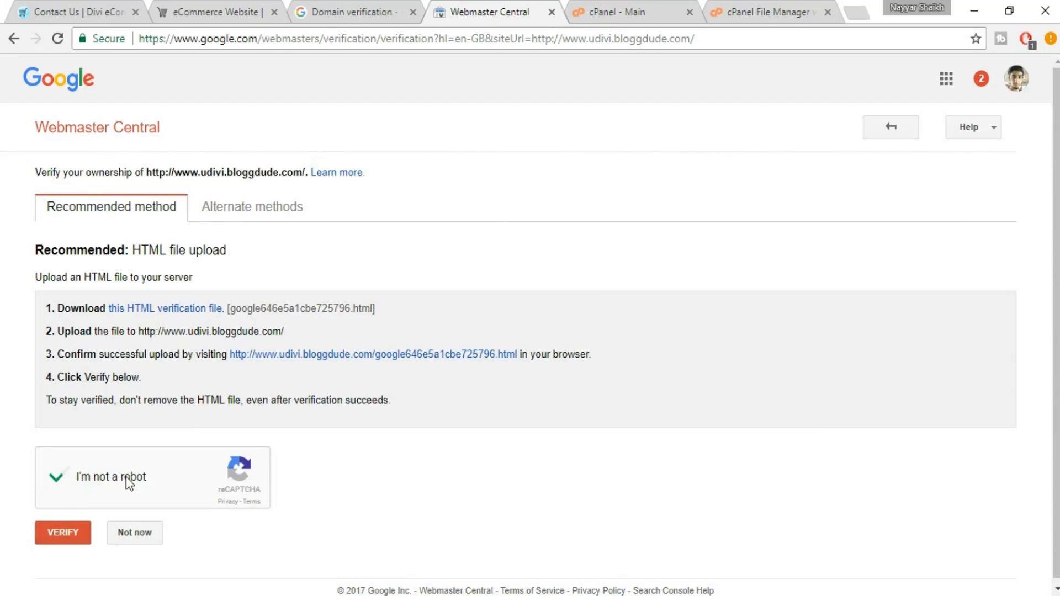
left_click(62, 535)
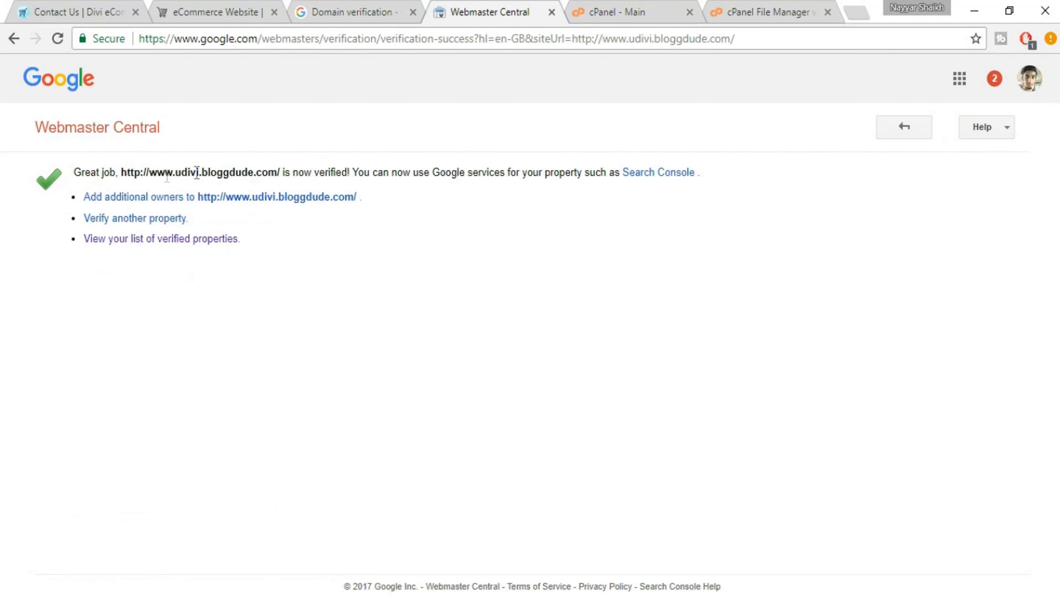
left_click(356, 4)
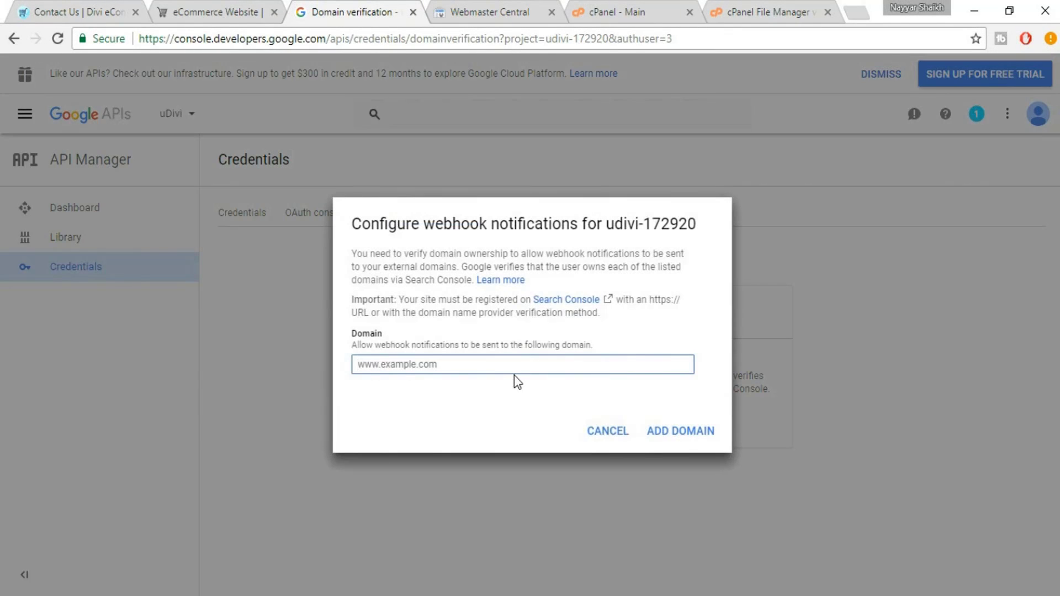
Add the udivi site address as an allowed domain in the demostore project's Domain verification
type("http://www.udivi.bloggdude.com/")
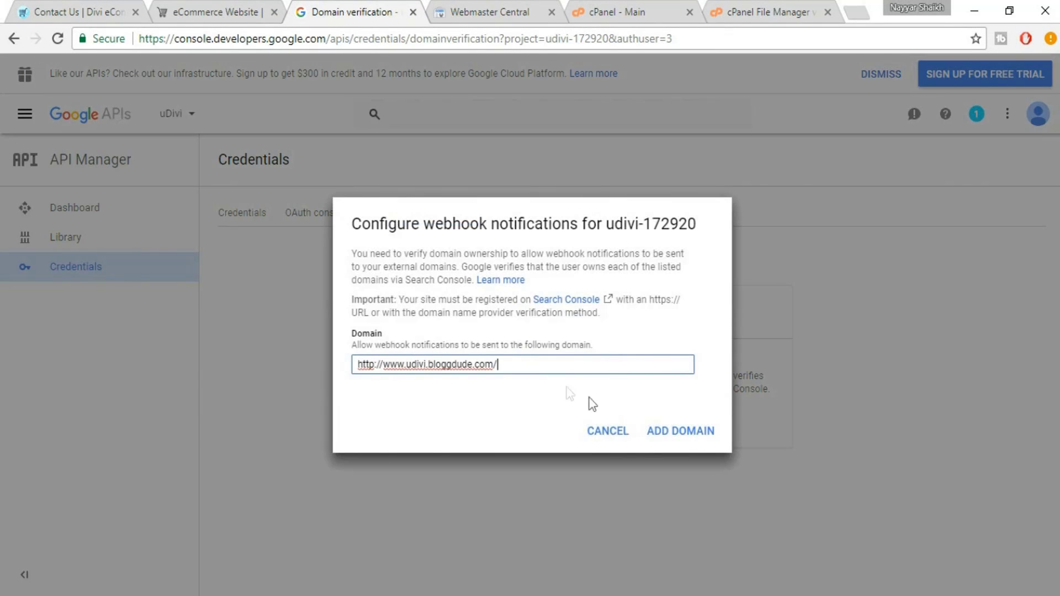
left_click(681, 432)
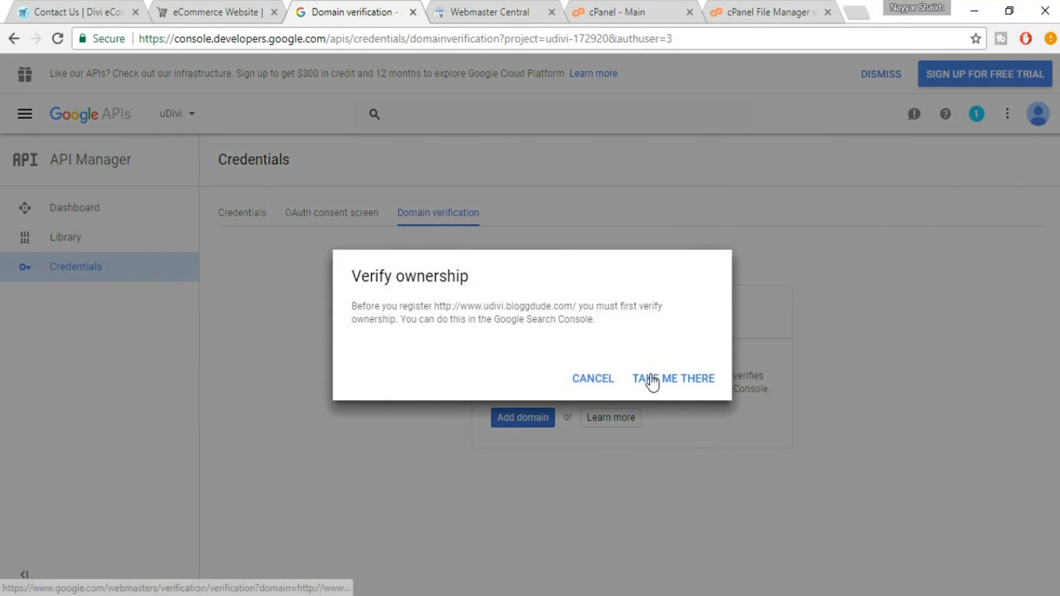
left_click(597, 379)
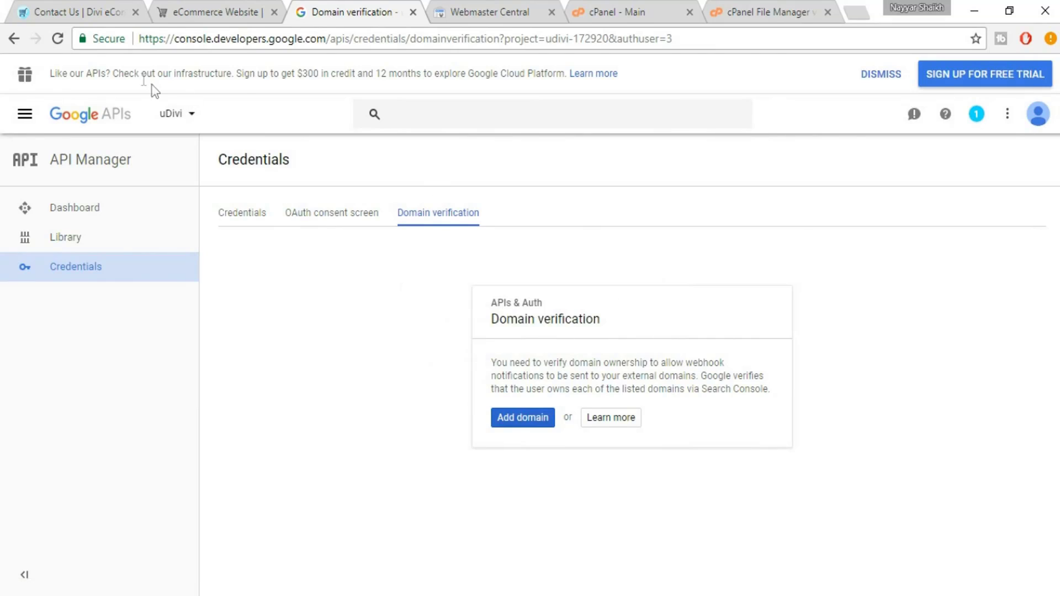
left_click(63, 40)
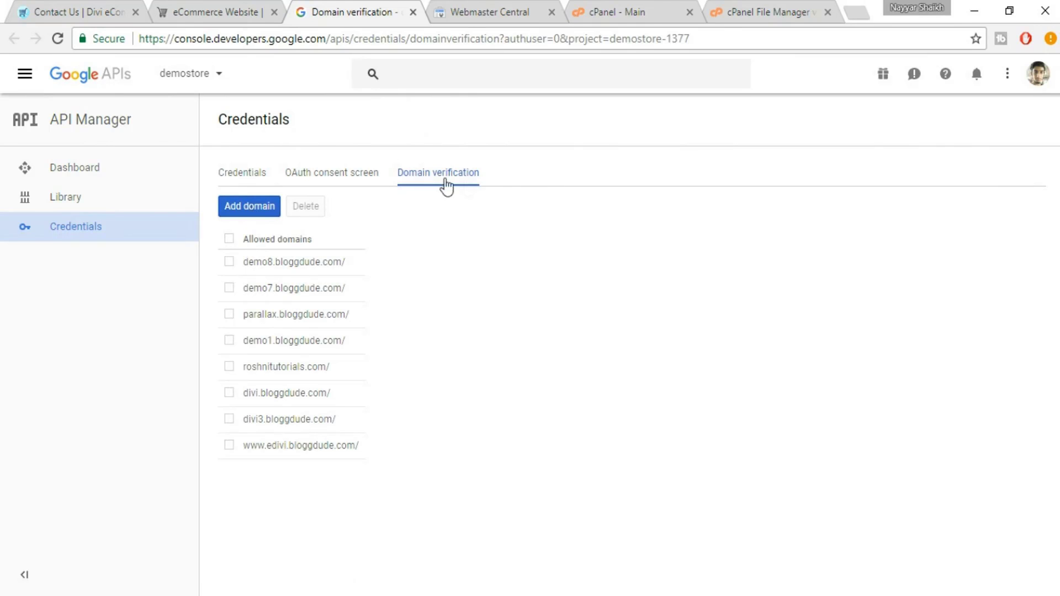
left_click(267, 211)
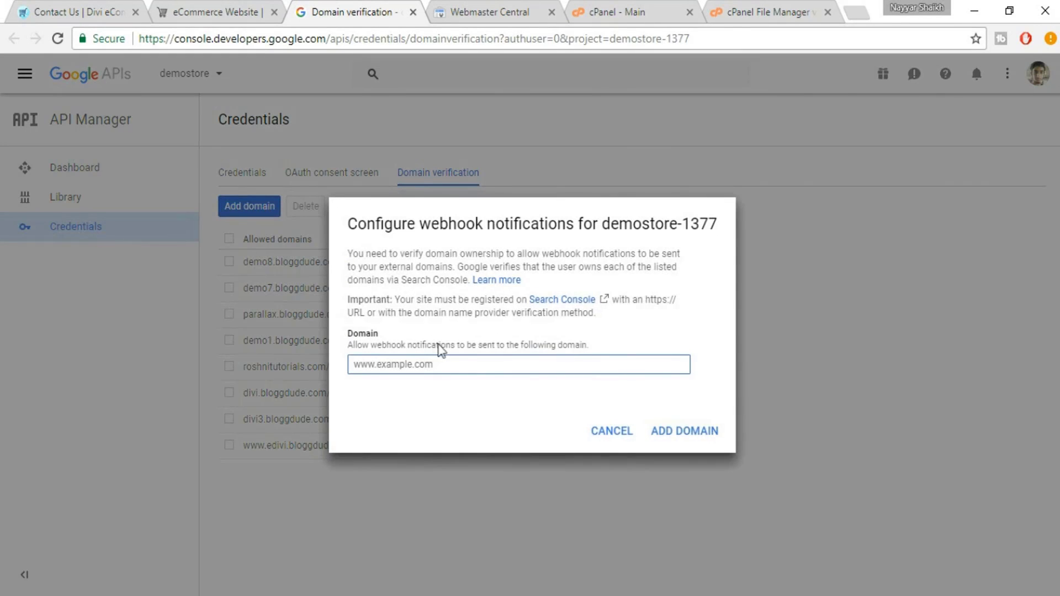
type("http://www.udivi.bloggdude.com/")
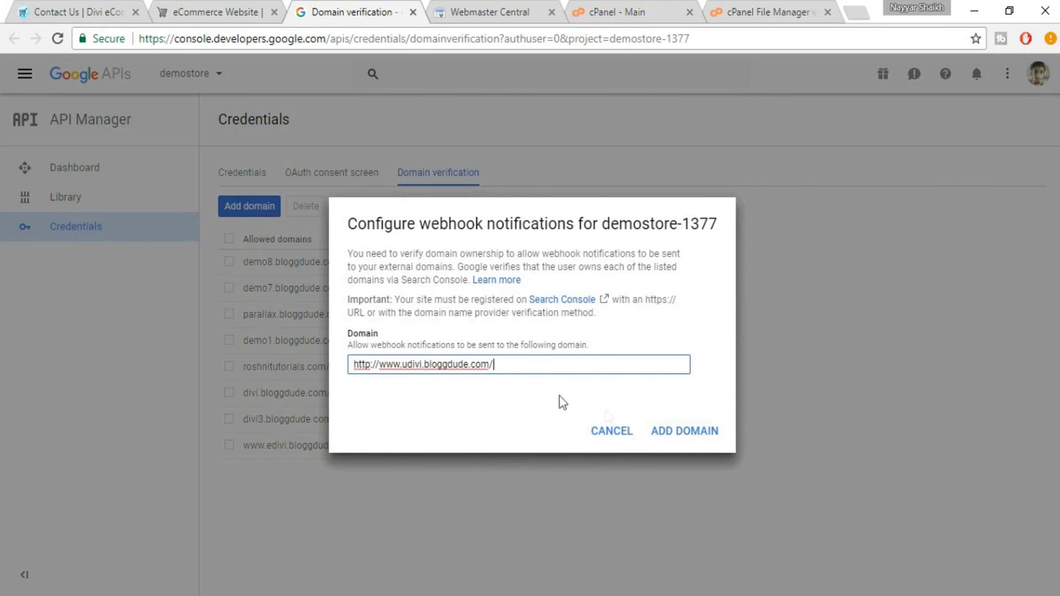
left_click(687, 440)
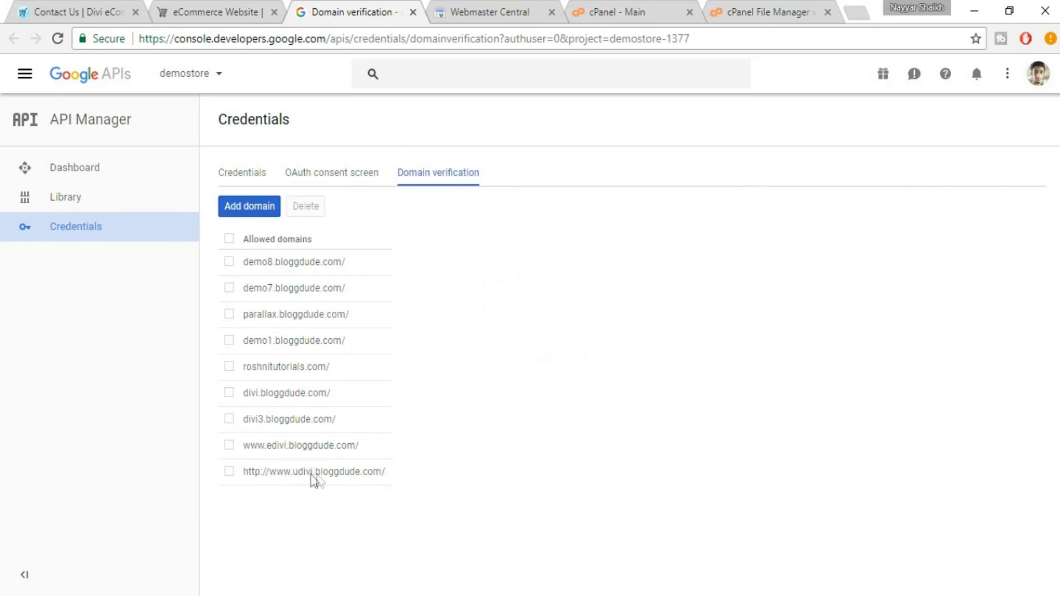
Copy the API key 2 value from the demostore Credentials page
left_click_drag(395, 470, 254, 464)
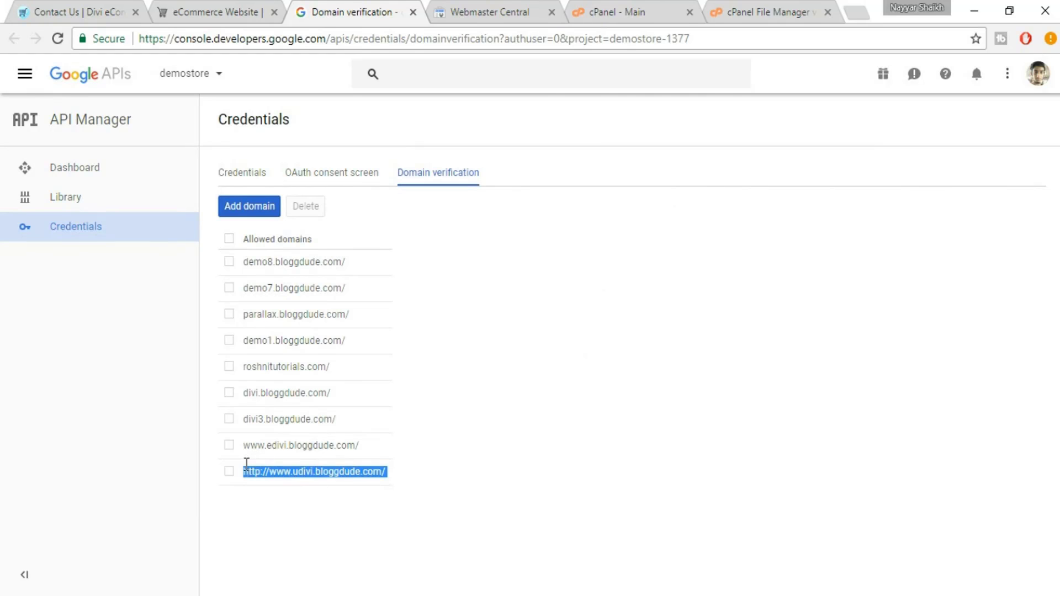
left_click(242, 173)
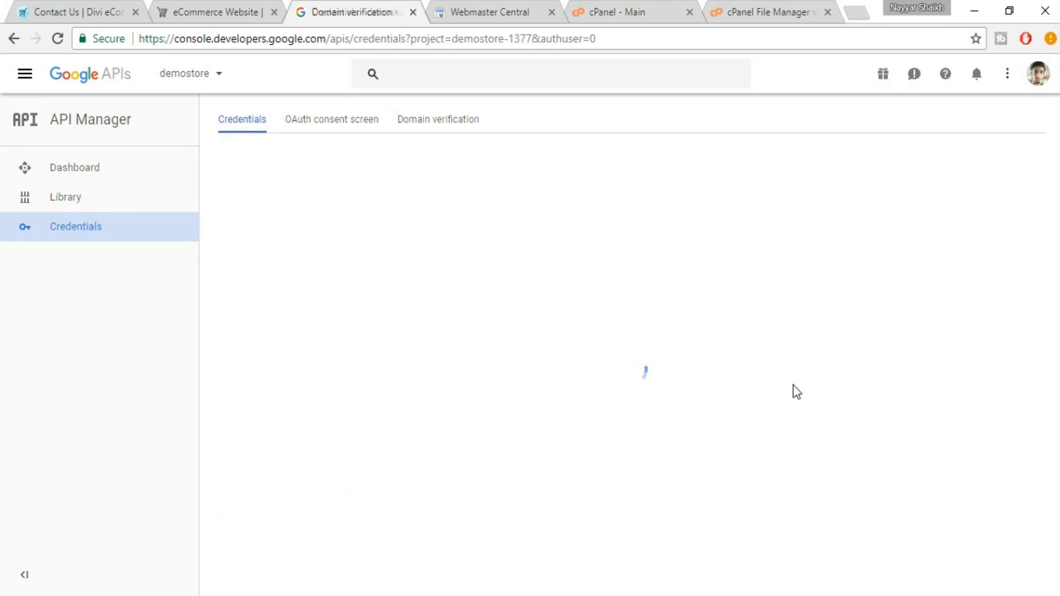
left_click(588, 436)
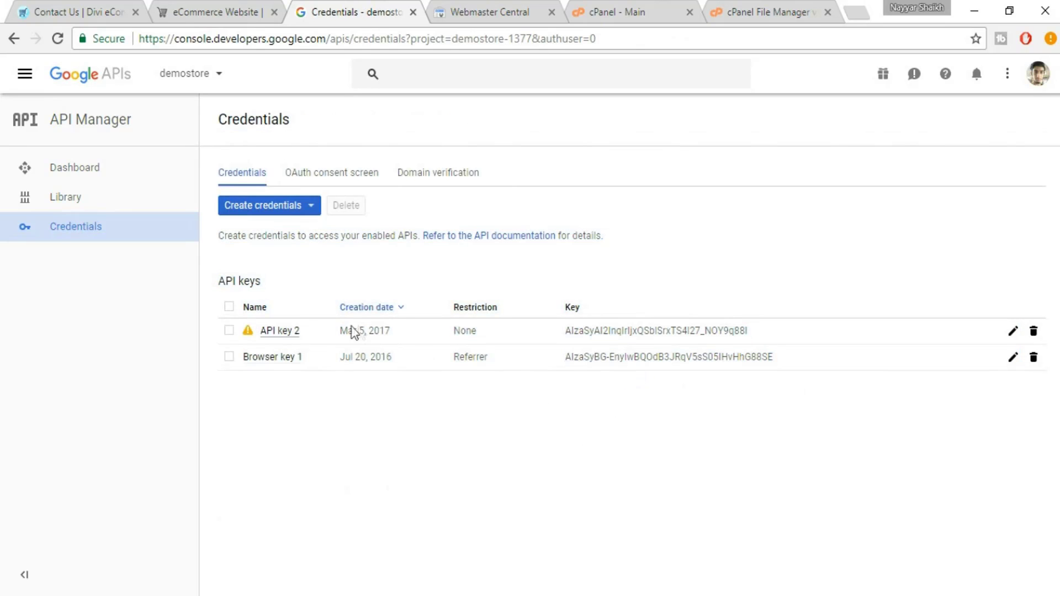
left_click_drag(746, 335, 577, 333)
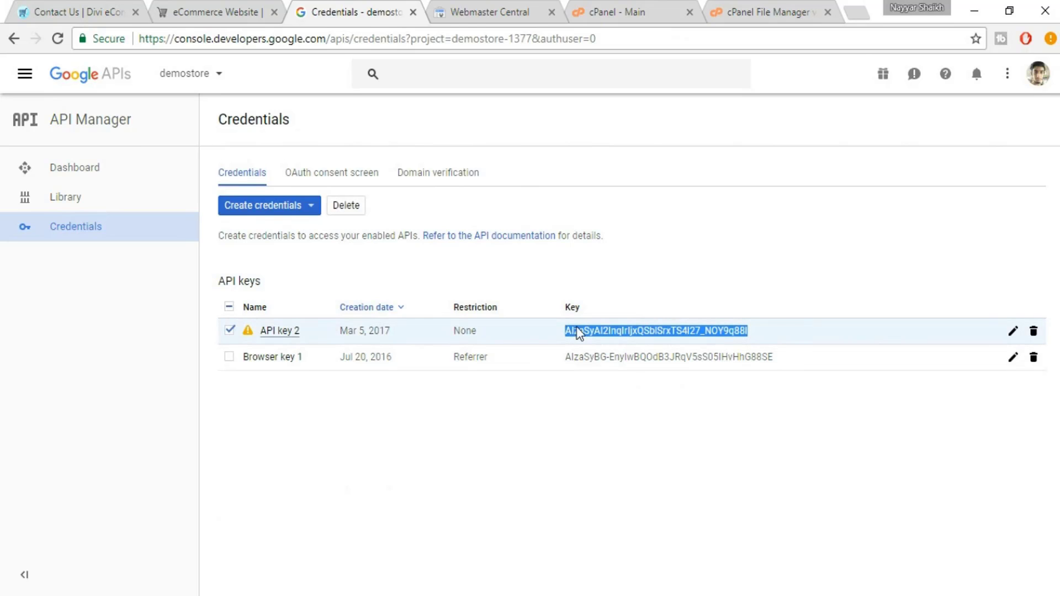
left_click(189, 8)
Open the WordPress dashboard in a new tab and go to Divi Theme Options
mouse_move(106, 78)
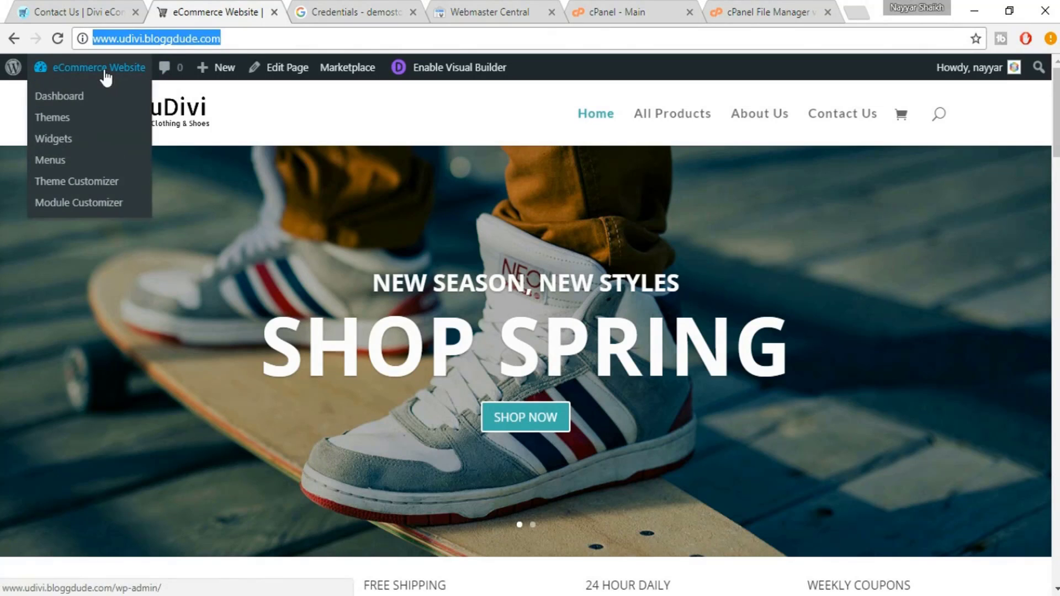
right_click(85, 96)
left_click(105, 106)
left_click(293, 9)
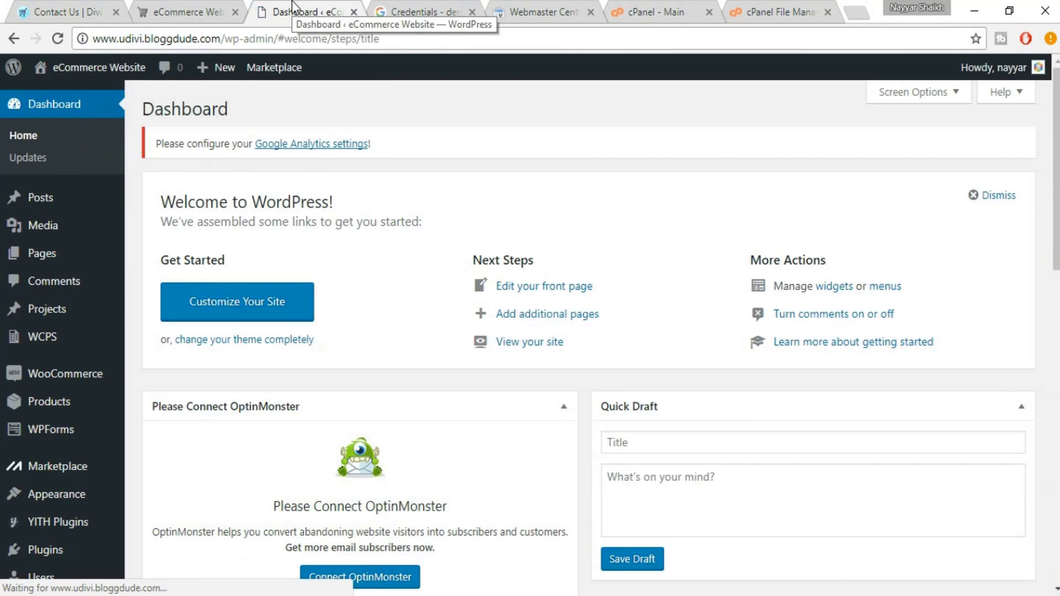
scroll(99, 499, "down", 8)
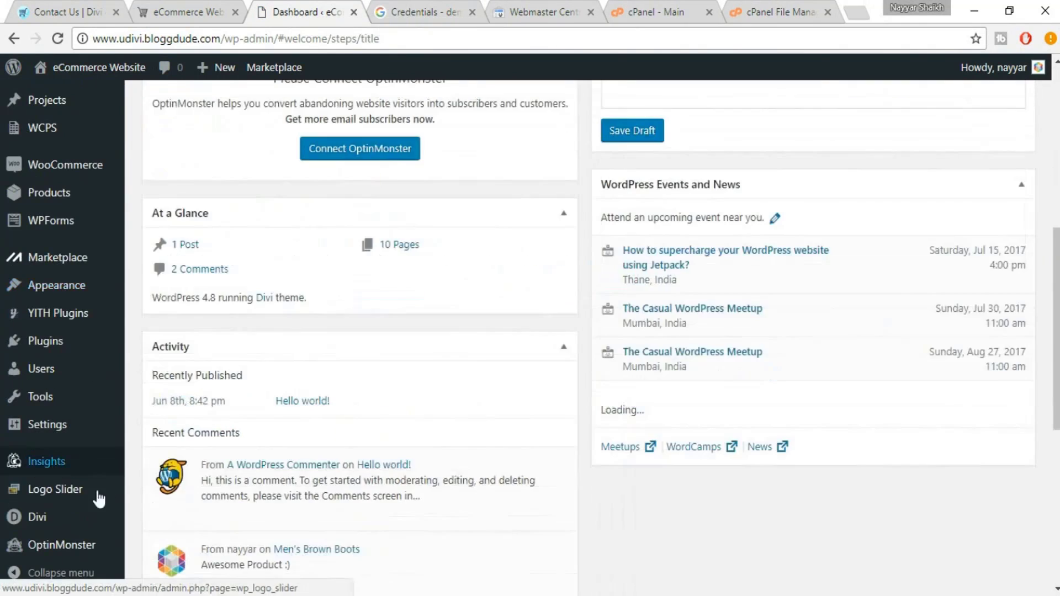
scroll(99, 500, "down", 1)
left_click(42, 516)
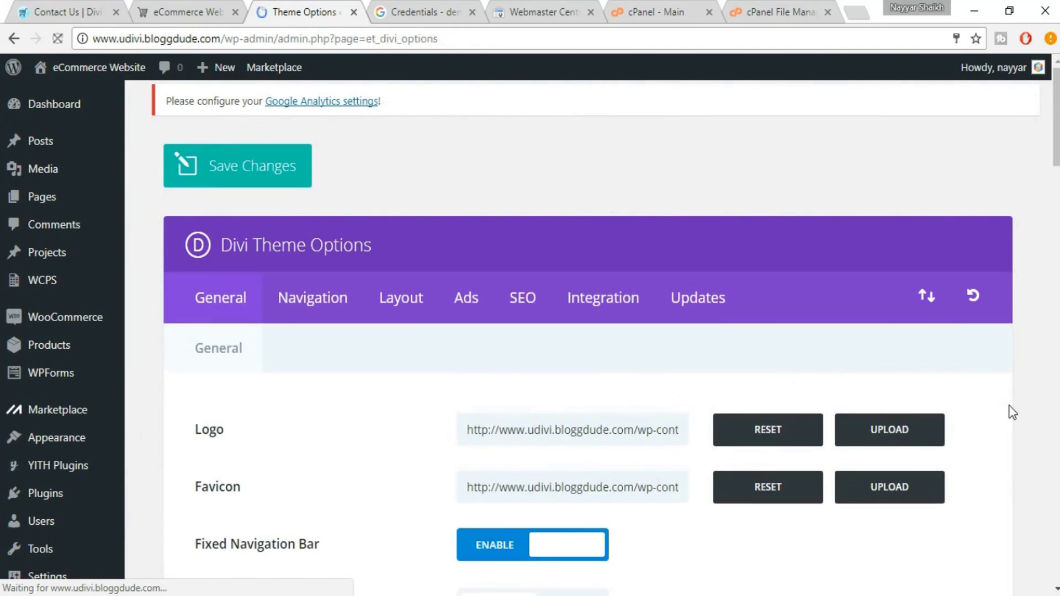
Paste the copied key into the Google API Key field and save the theme options
scroll(1013, 413, "down", 7)
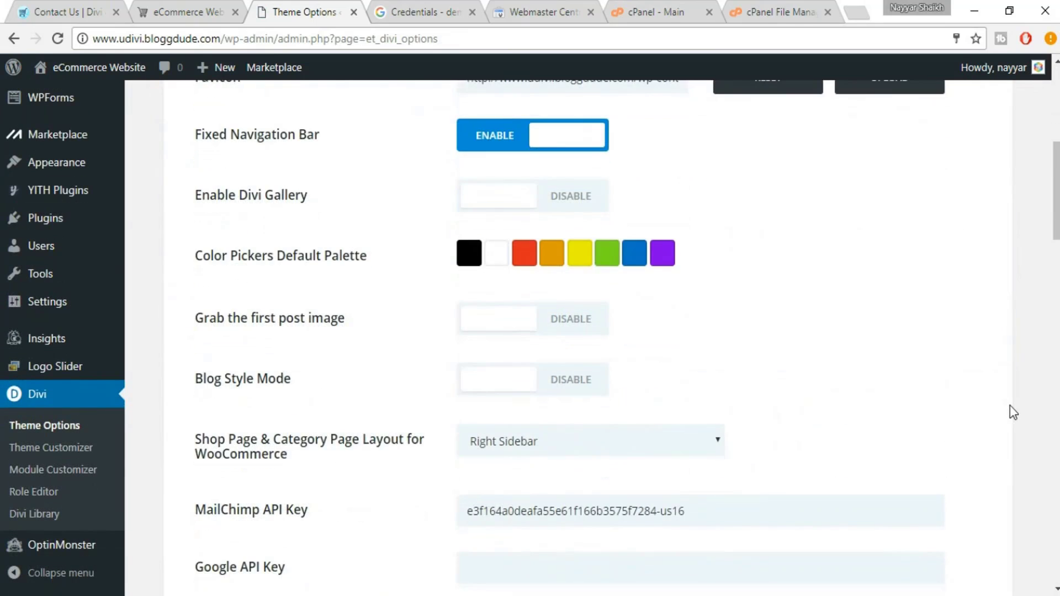
scroll(1010, 417, "down", 3)
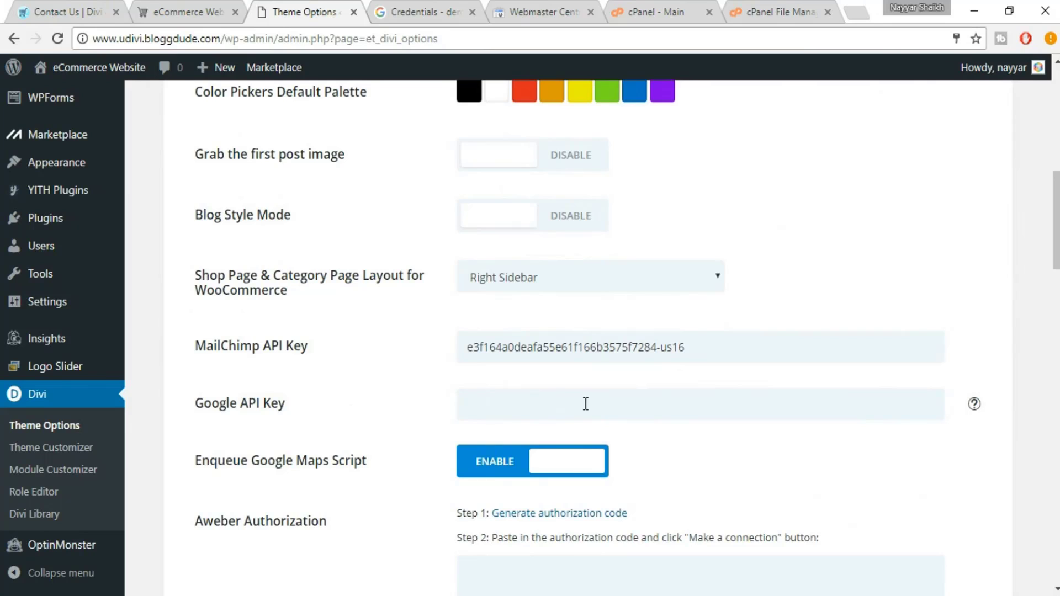
left_click(586, 404)
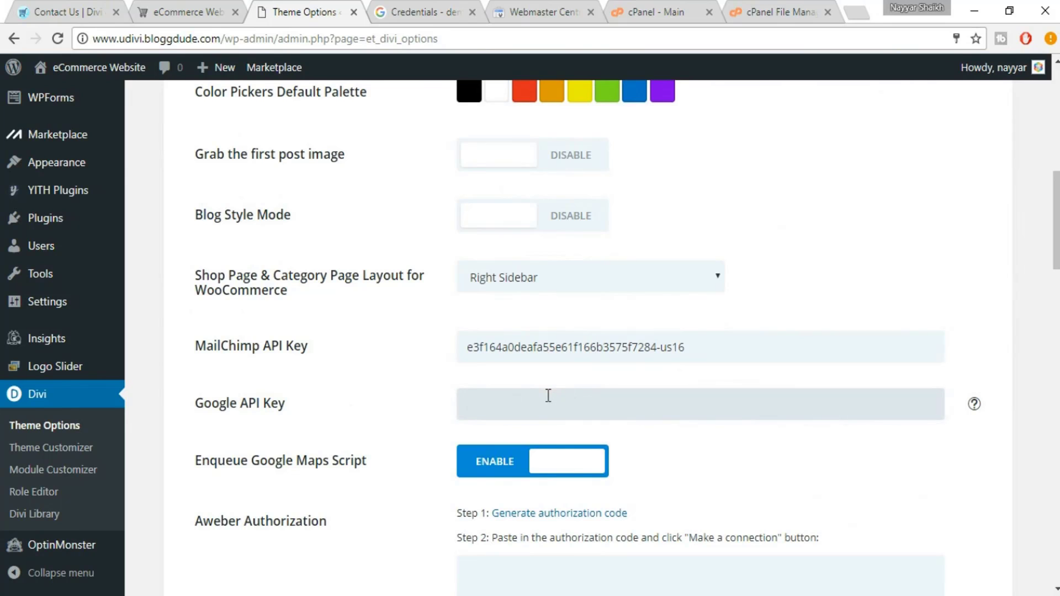
key("ctrl+v")
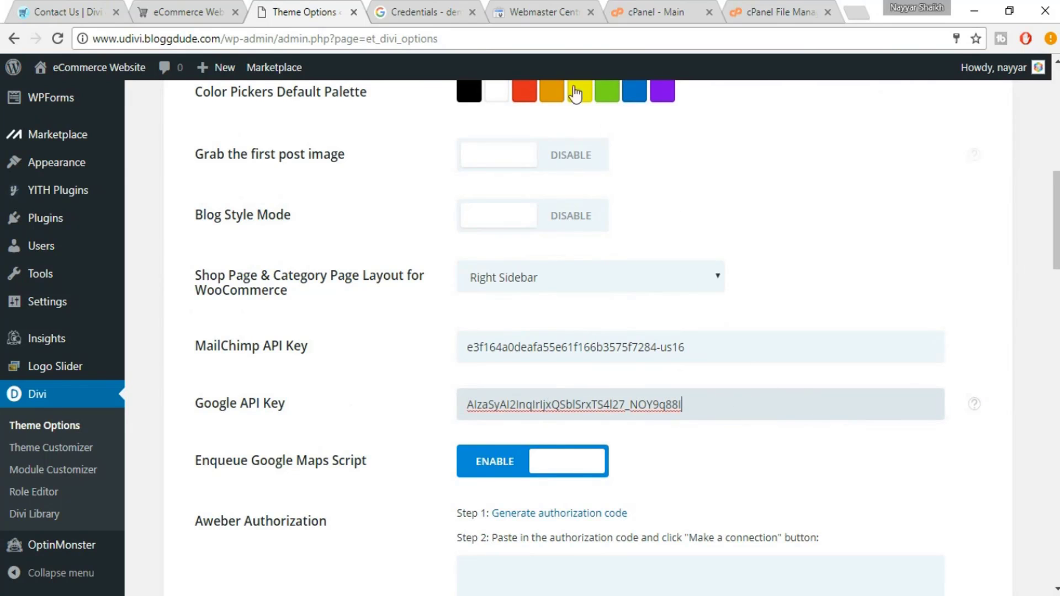
left_click(431, 13)
left_click(304, 12)
scroll(762, 436, "down", 20)
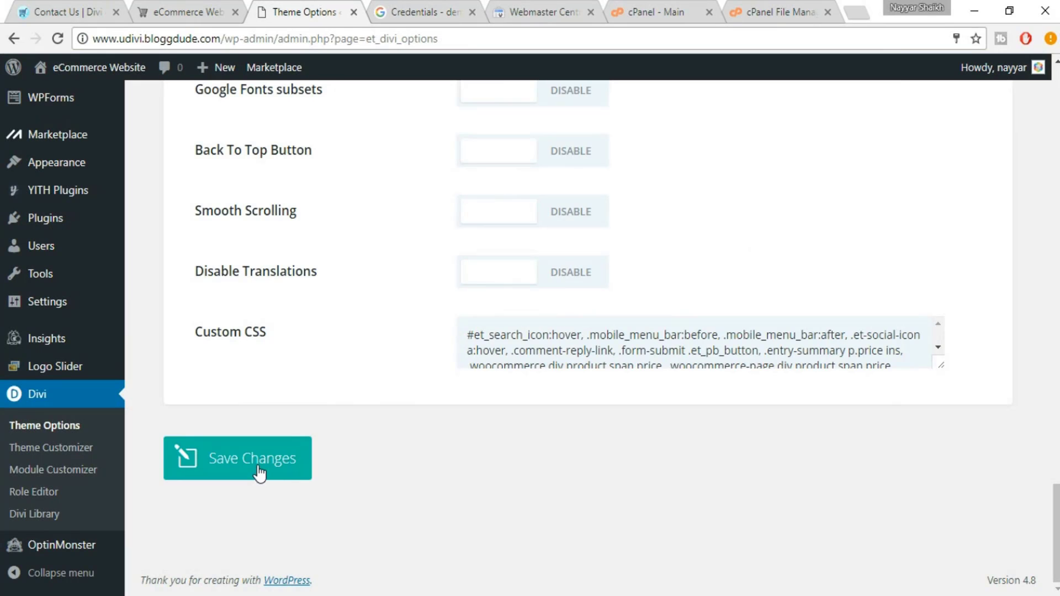
left_click(258, 472)
Open the uDivi Contact Us page in the Visual Builder and insert a fullwidth section
left_click(218, 1)
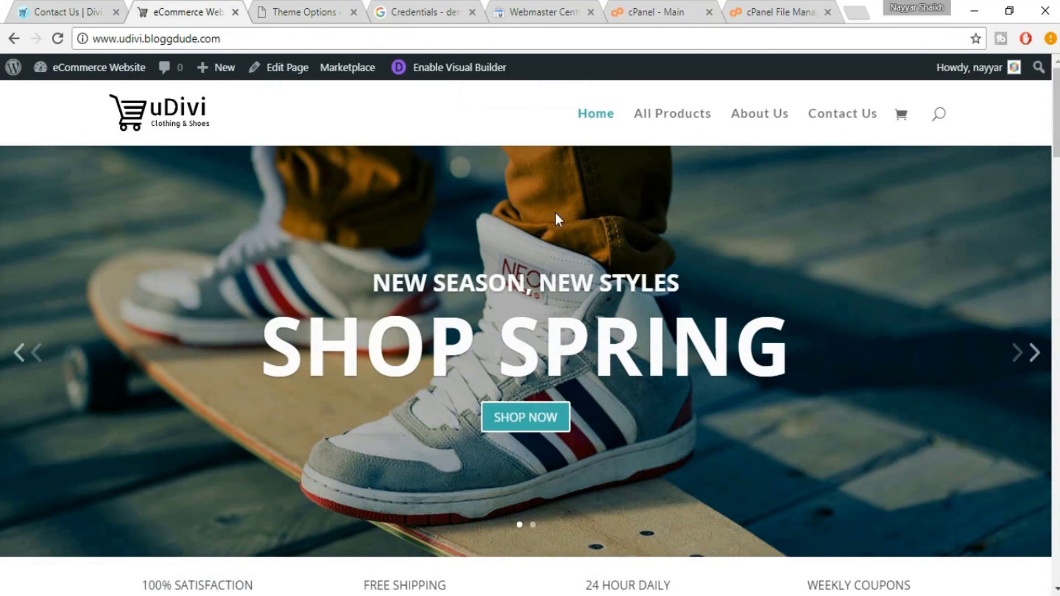
left_click(854, 120)
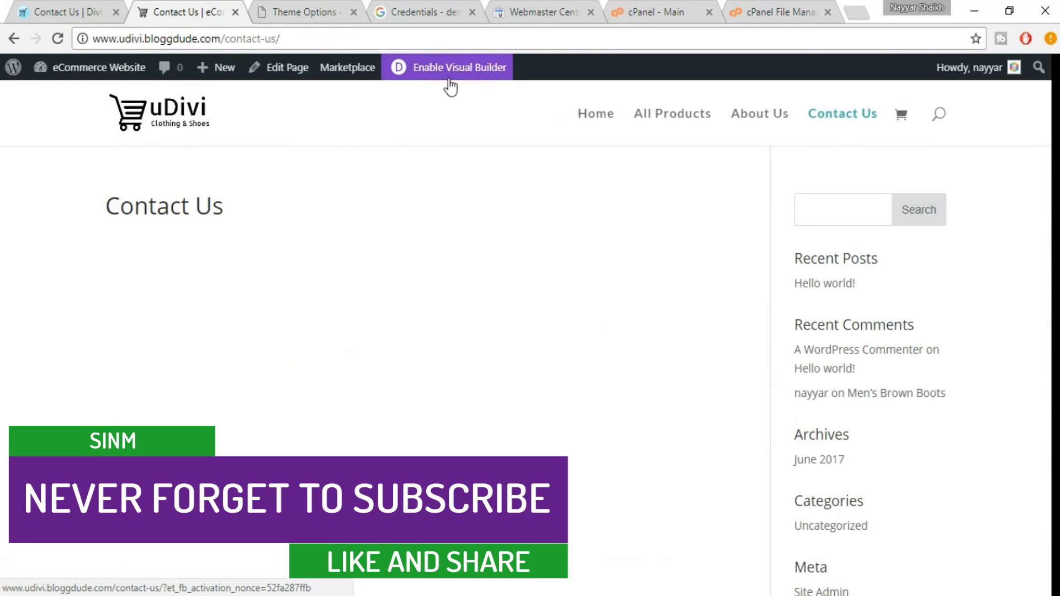
left_click(467, 77)
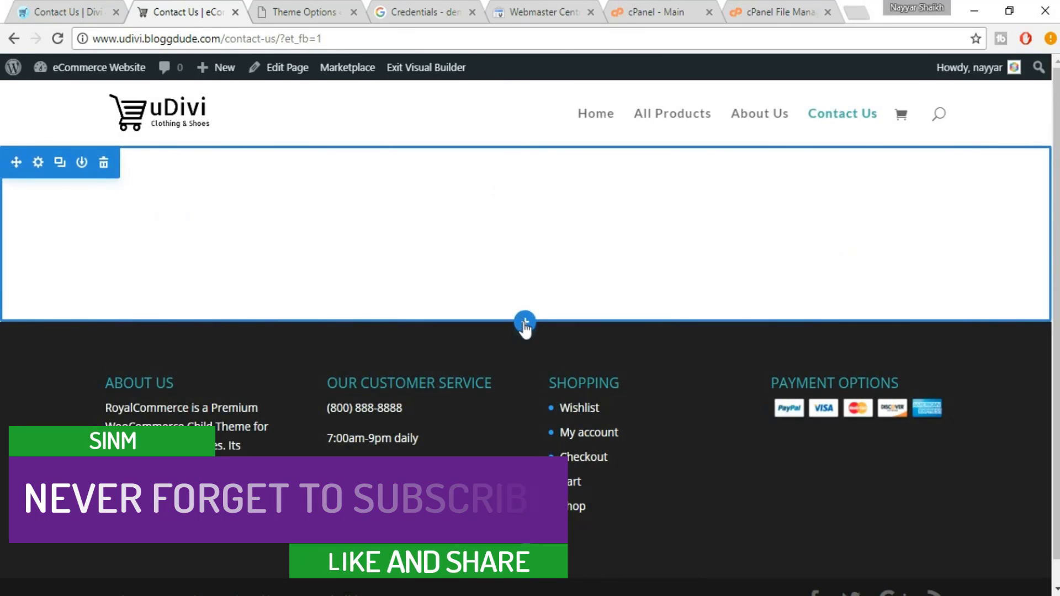
left_click(526, 324)
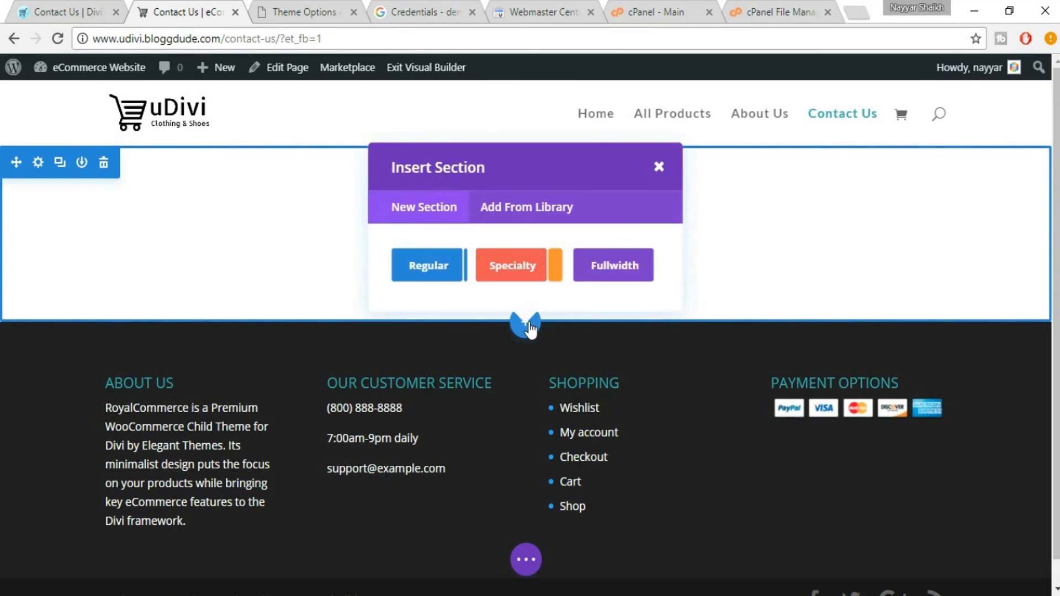
left_click(619, 276)
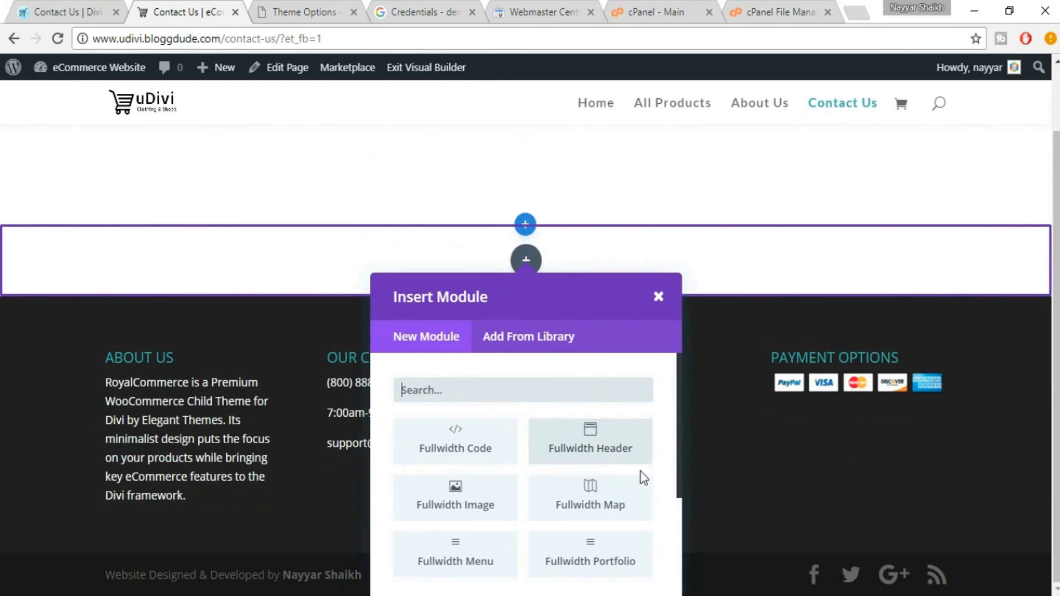
scroll(641, 490, "down", 2)
Add a Fullwidth Map module with a pin titled BloggDude Inc. at Mumbai, Maharashtra, India
left_click(598, 388)
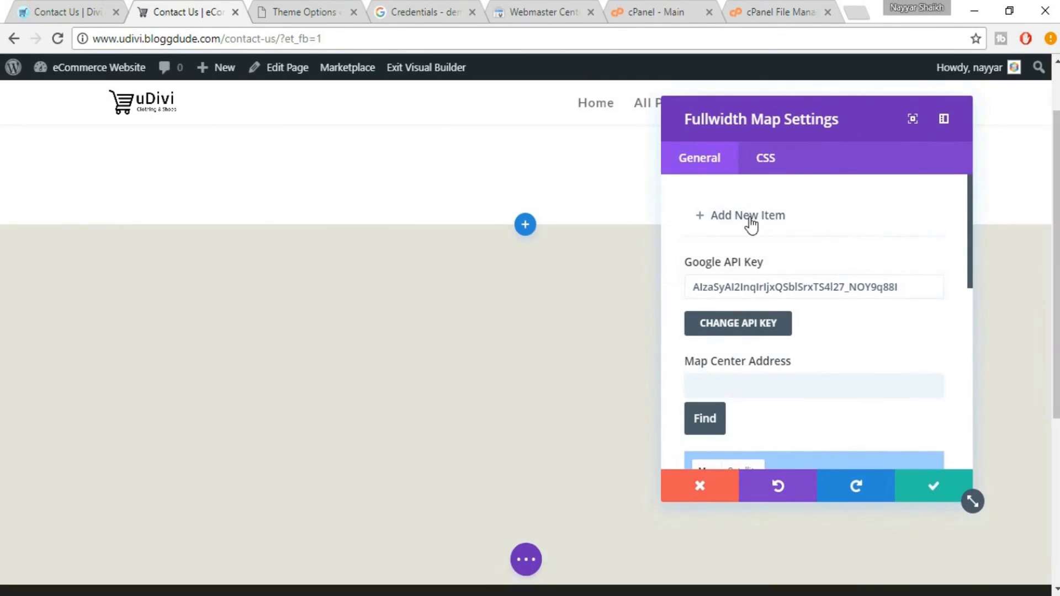
left_click(752, 221)
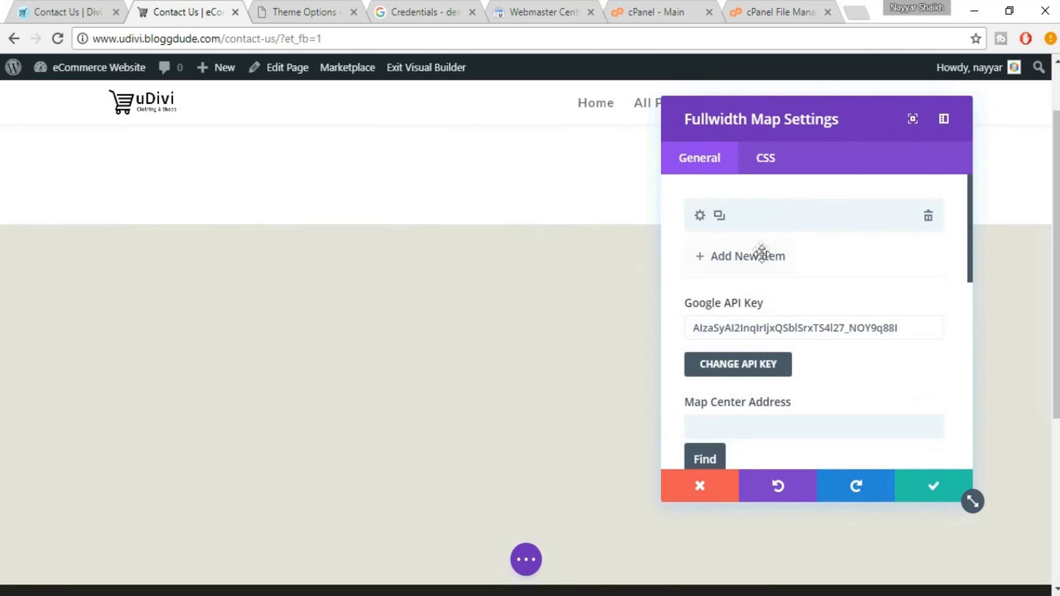
left_click(748, 232)
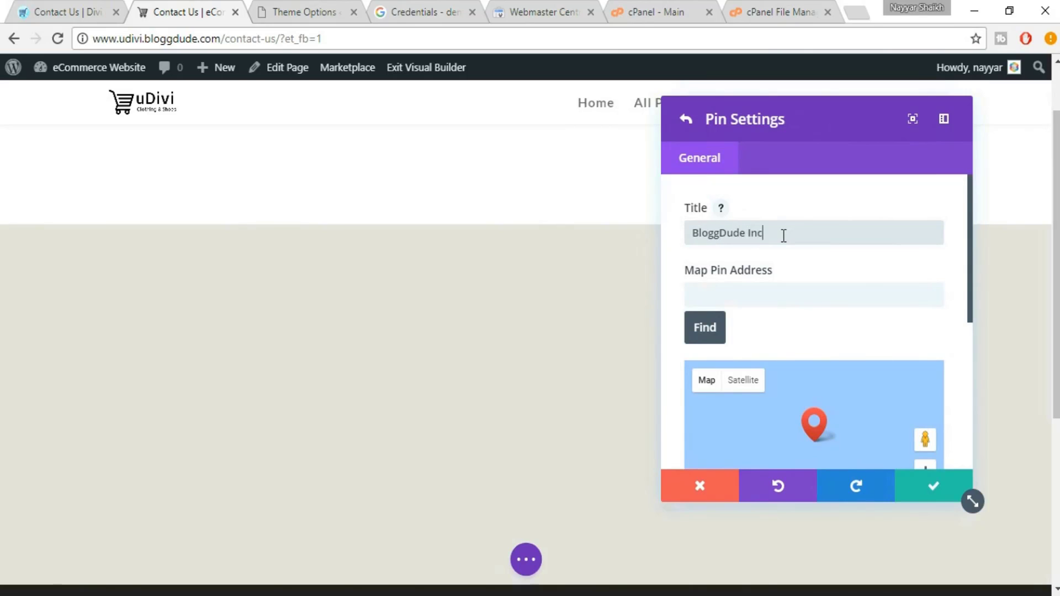
left_click(783, 287)
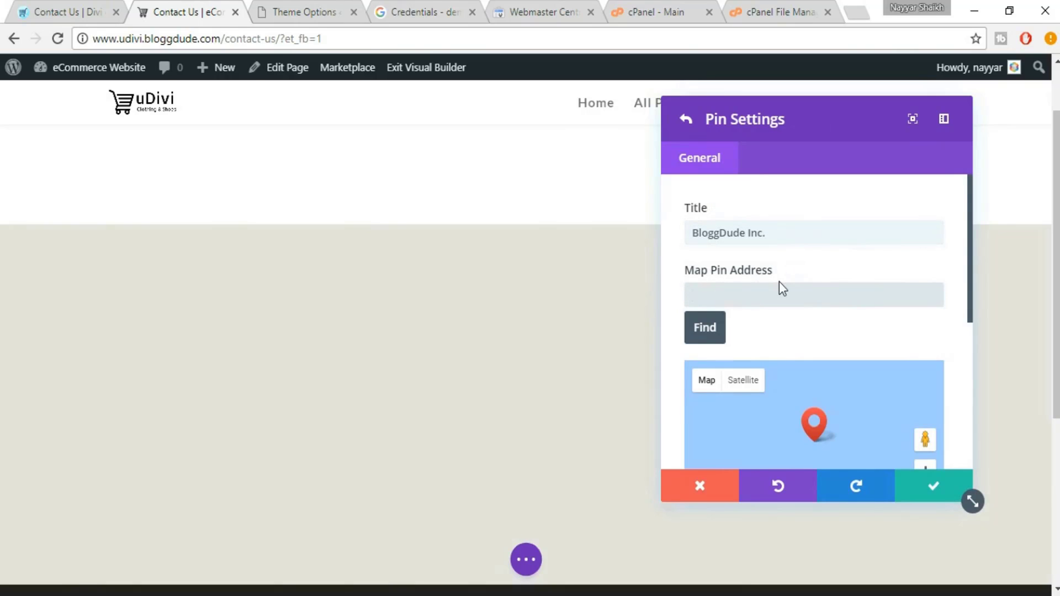
type("Mumbai")
left_click(705, 332)
scroll(956, 322, "down", 3)
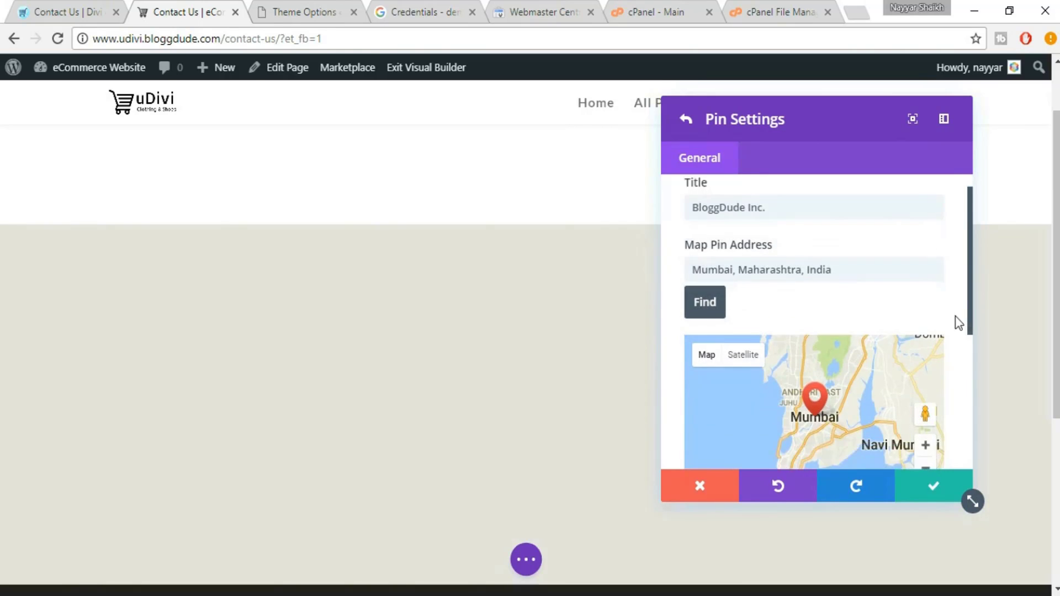
scroll(916, 399, "down", 2)
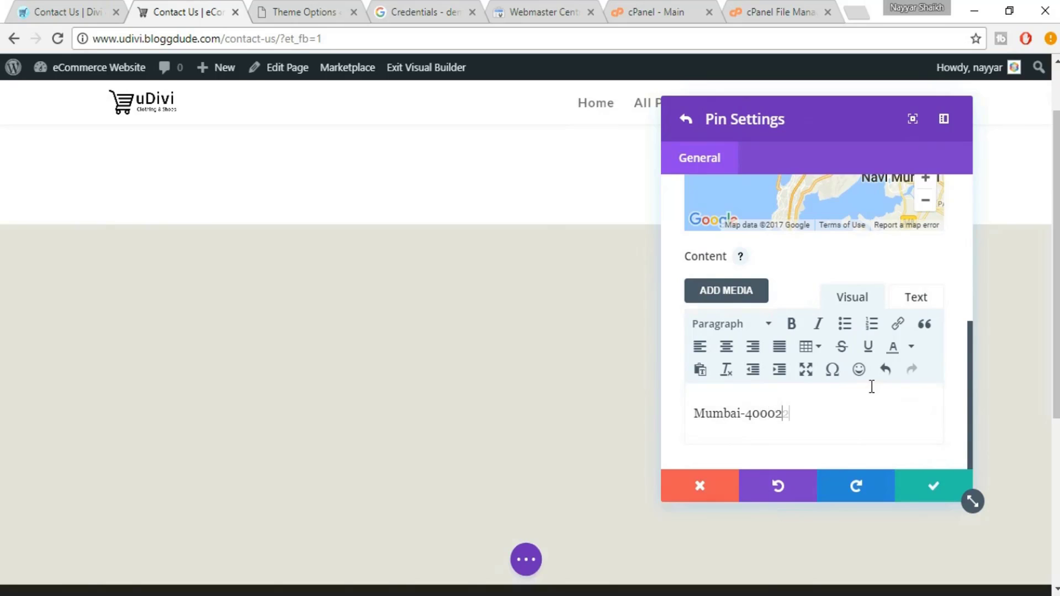
scroll(835, 343, "up", 5)
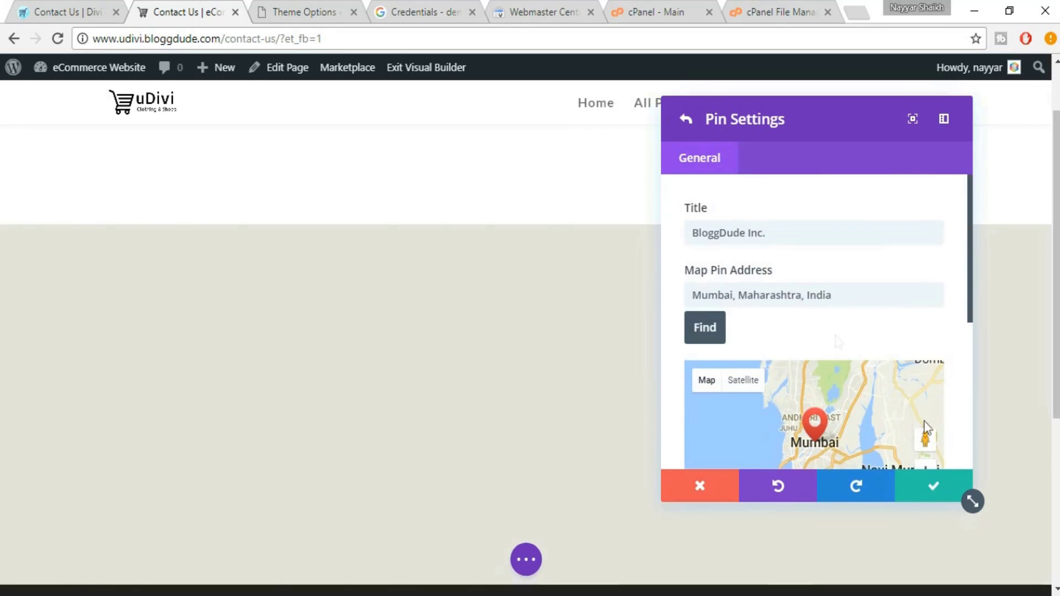
left_click(934, 499)
Set the map's centre address to Mumbai, Maharashtra, India and locate it
scroll(890, 346, "down", 3)
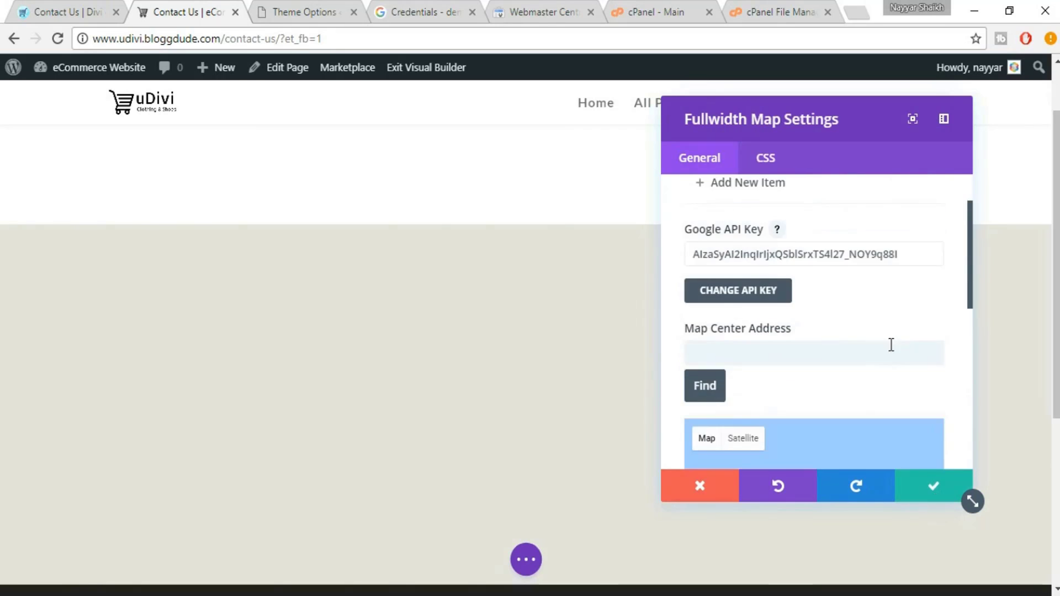
left_click(753, 261)
type("Mumbai")
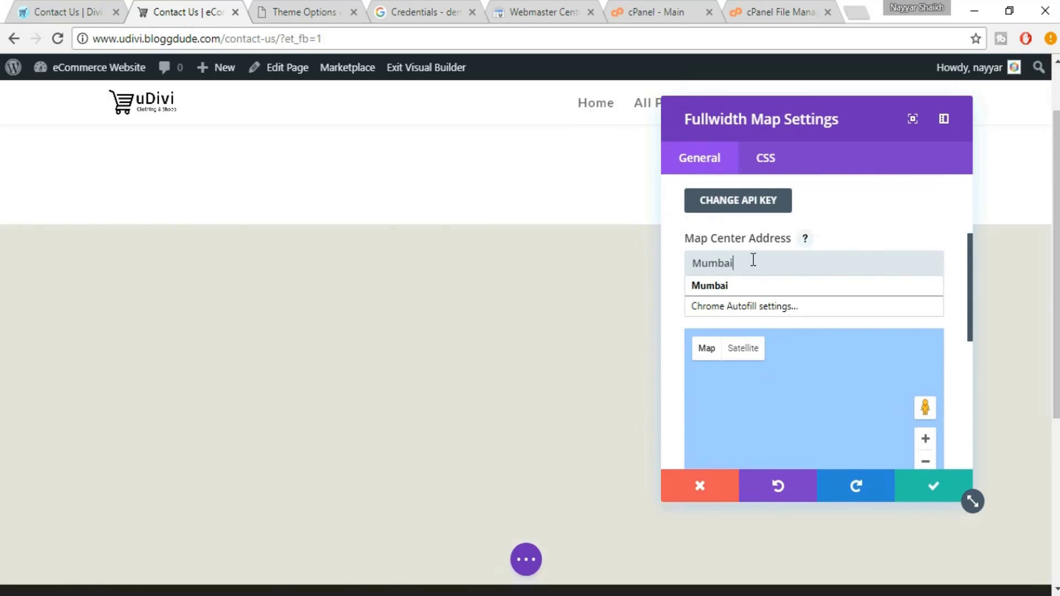
left_click(741, 287)
left_click(690, 302)
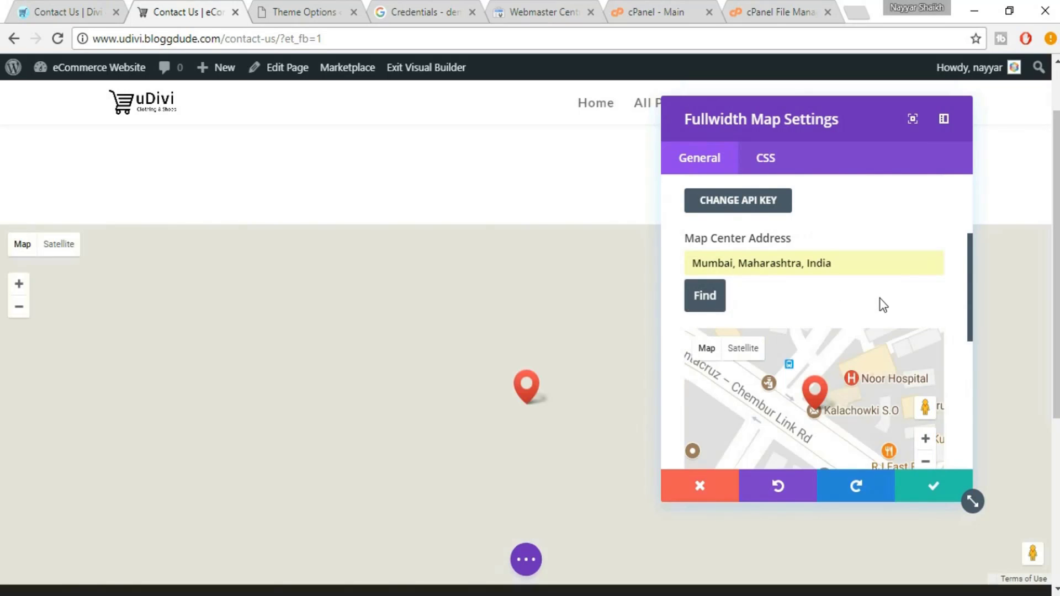
Turn off mouse-wheel zoom and save the map settings
scroll(880, 303, "down", 1)
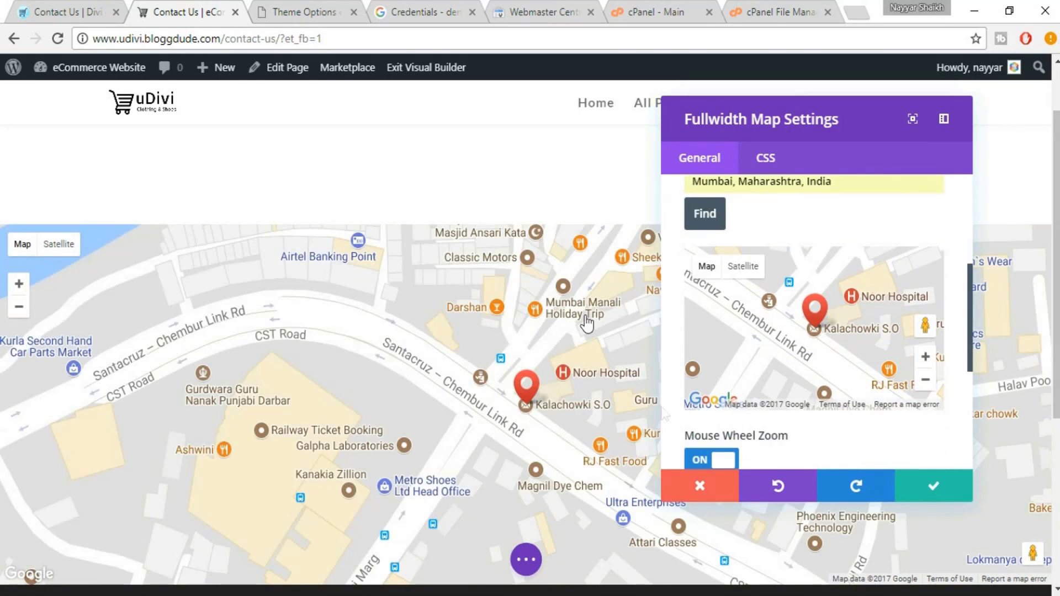
scroll(886, 435, "down", 4)
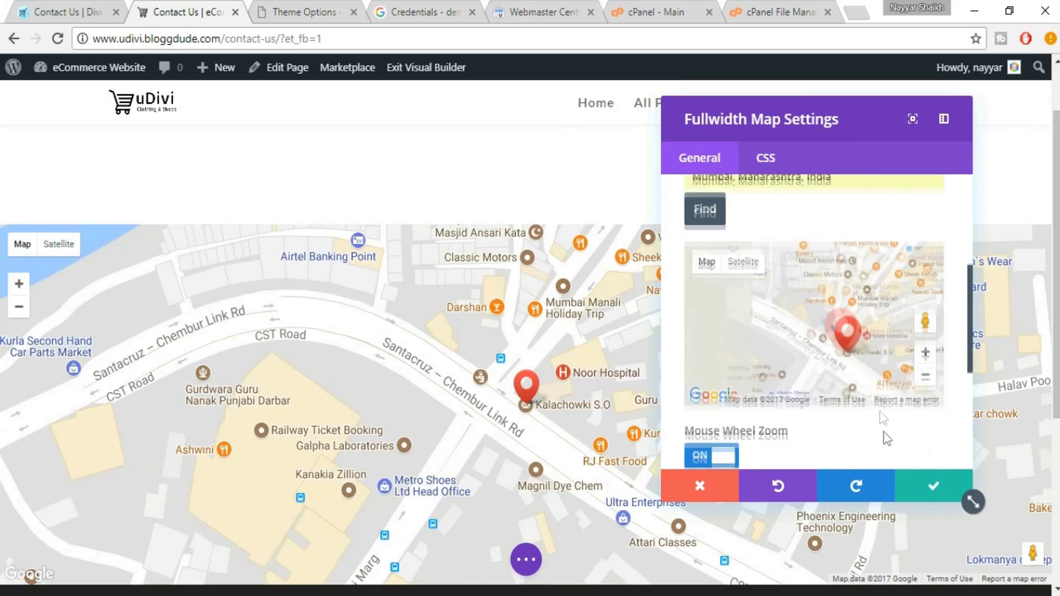
scroll(884, 409, "down", 2)
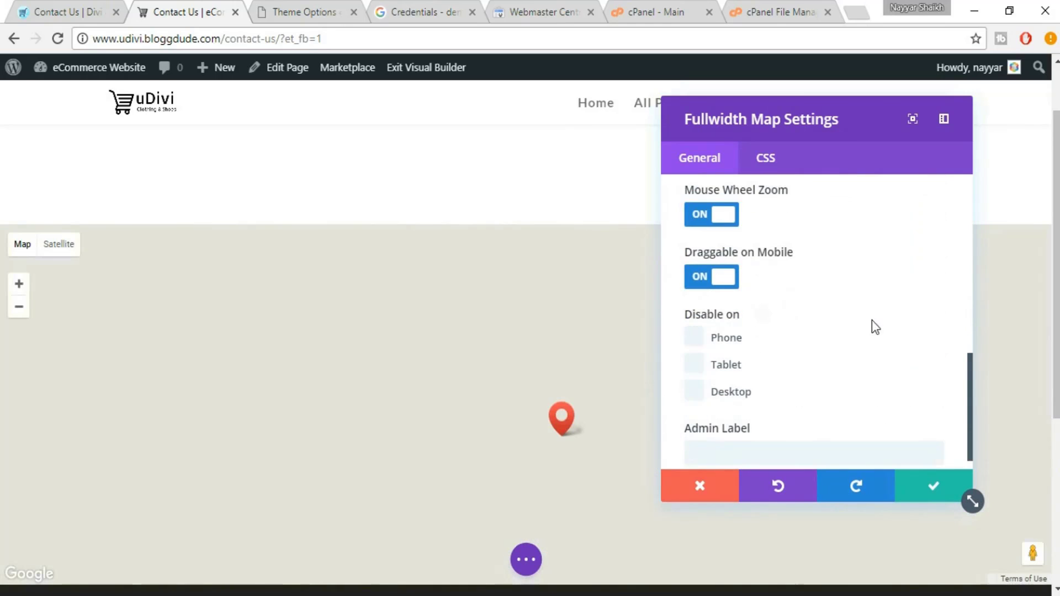
scroll(864, 318, "up", 2)
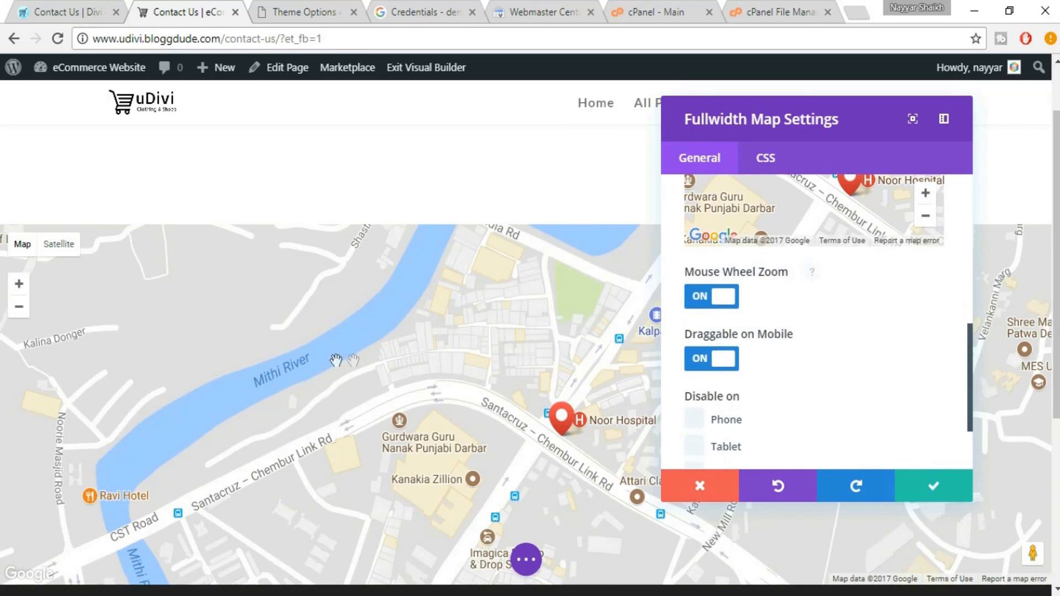
scroll(355, 360, "down", 1)
scroll(354, 360, "down", 1)
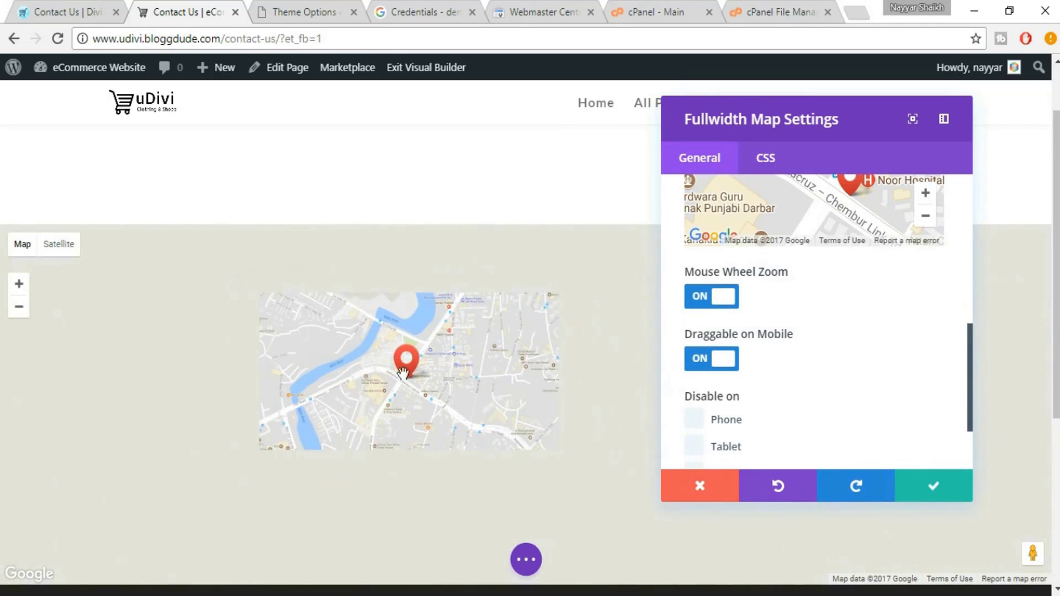
scroll(404, 370, "up", 1)
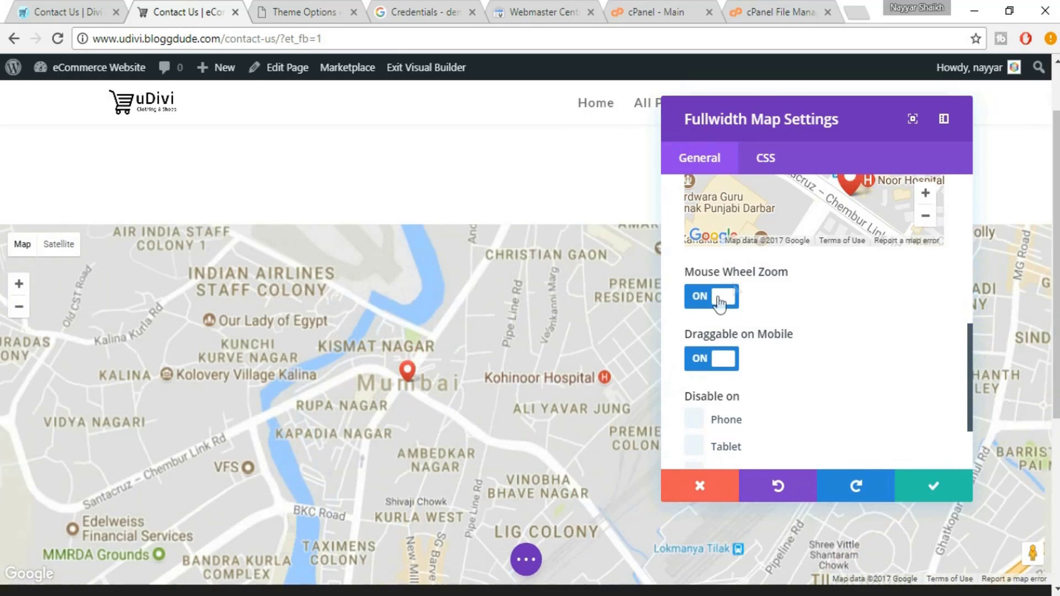
left_click(715, 304)
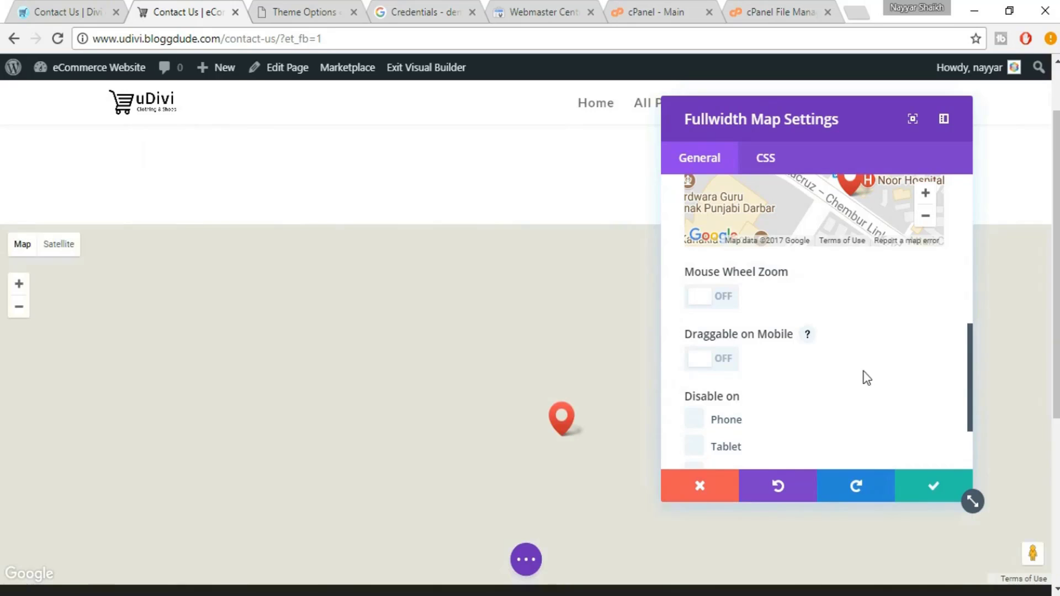
scroll(948, 368, "up", 2)
scroll(950, 368, "down", 5)
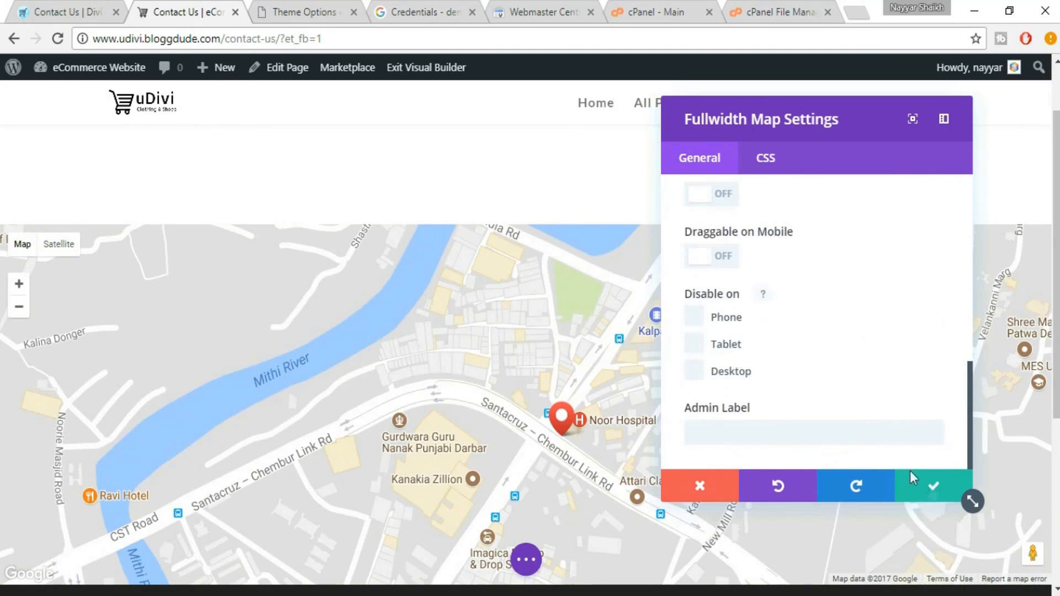
left_click(933, 491)
scroll(494, 208, "up", 2)
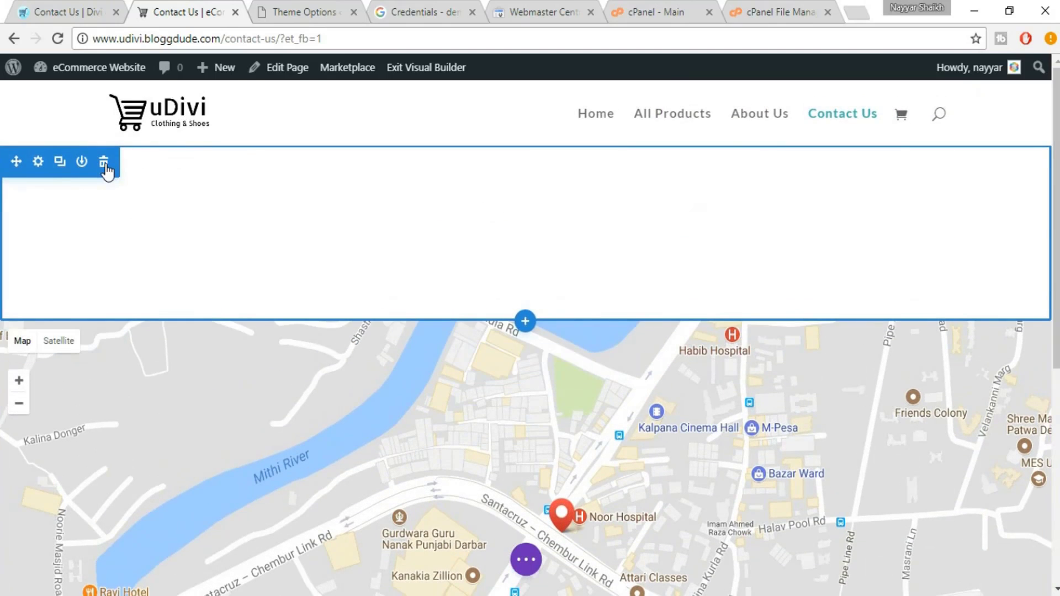
Delete the empty section above the map, then return to the uDivi builder
left_click(104, 165)
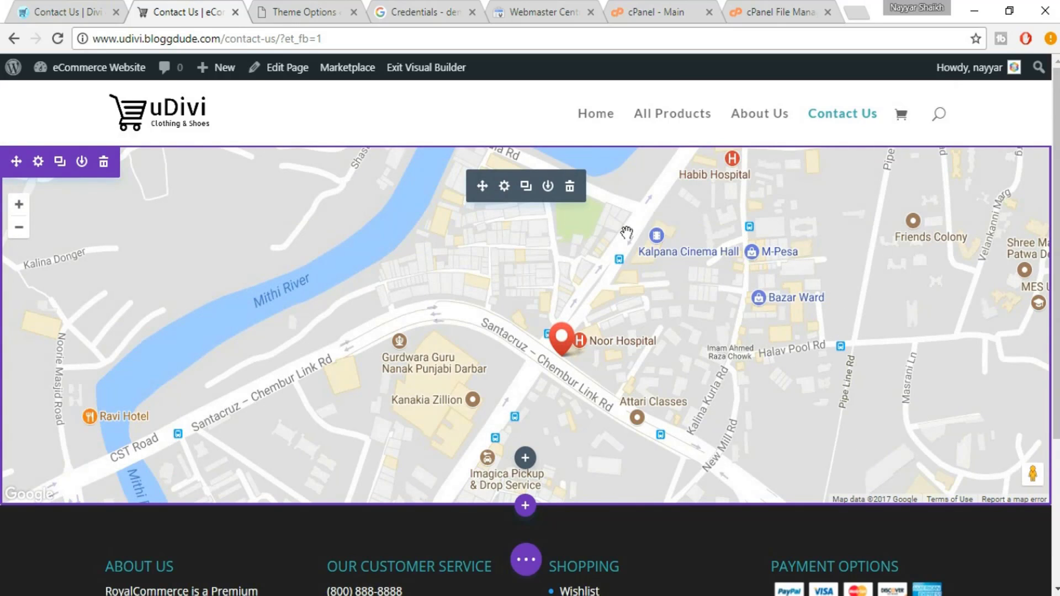
scroll(626, 233, "down", 2)
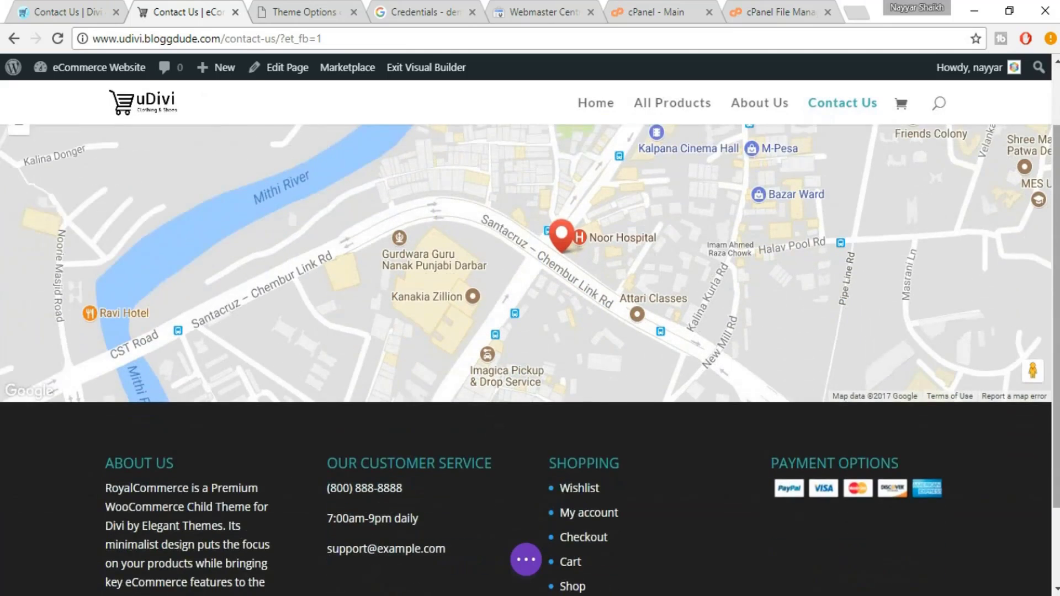
left_click_drag(1056, 373, 1056, 311)
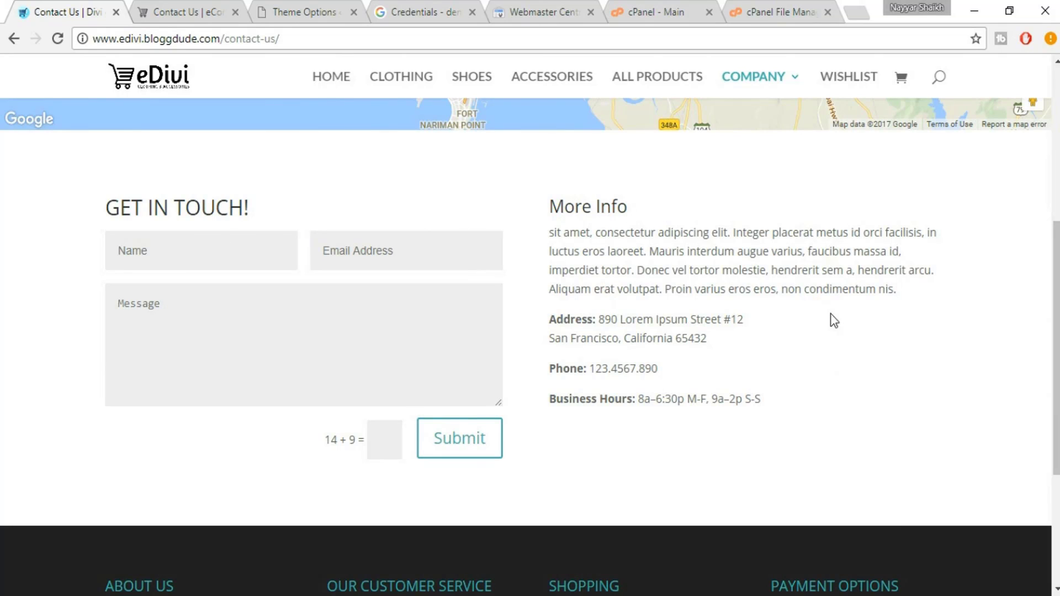
left_click(221, 11)
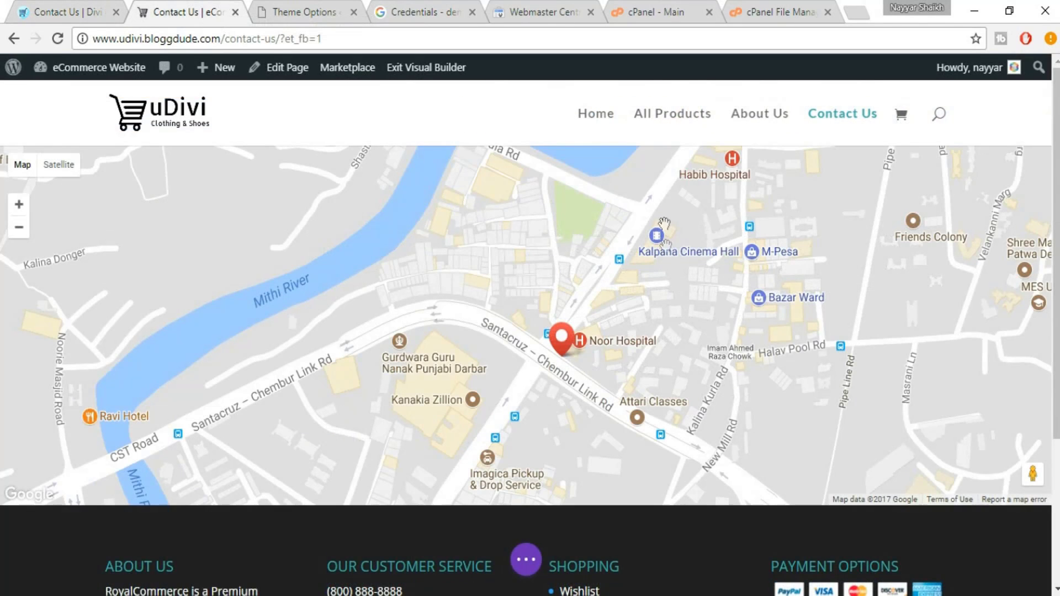
scroll(528, 186, "down", 3)
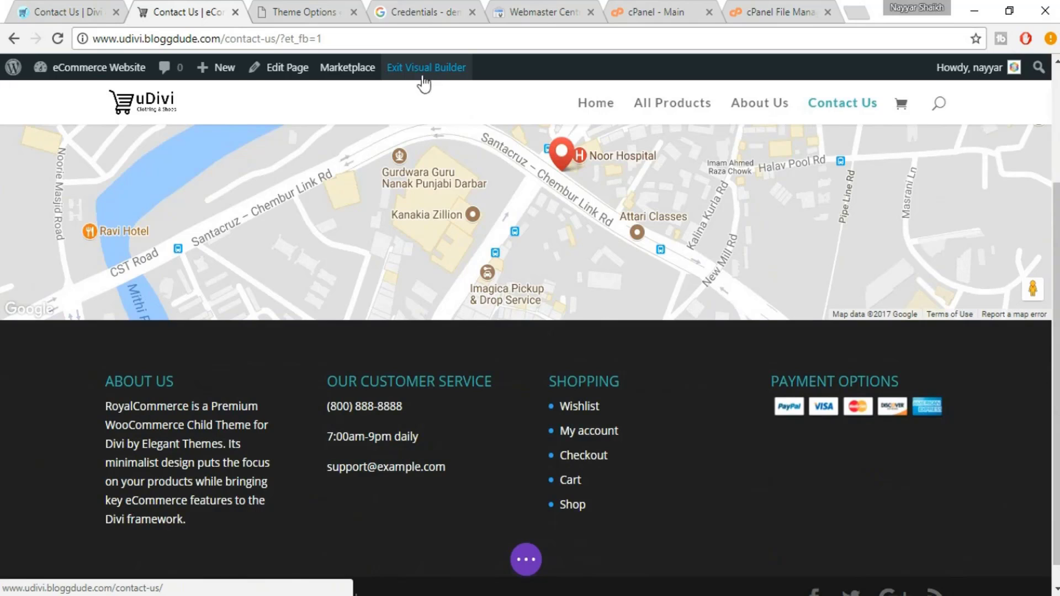
Insert a regular two-column section below the map with a Contact Form in the left column
left_click(526, 321)
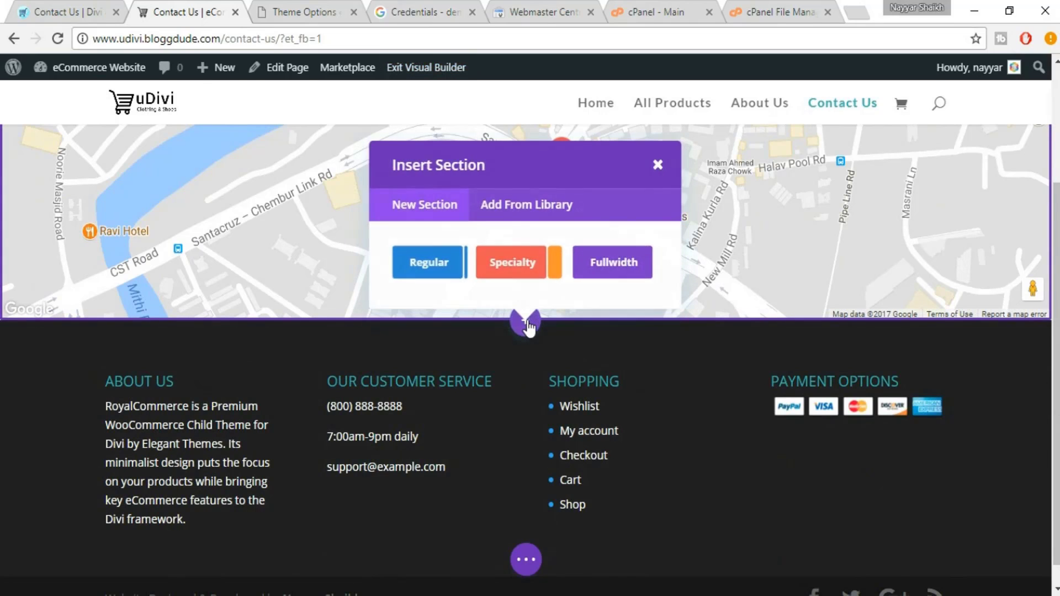
left_click(433, 268)
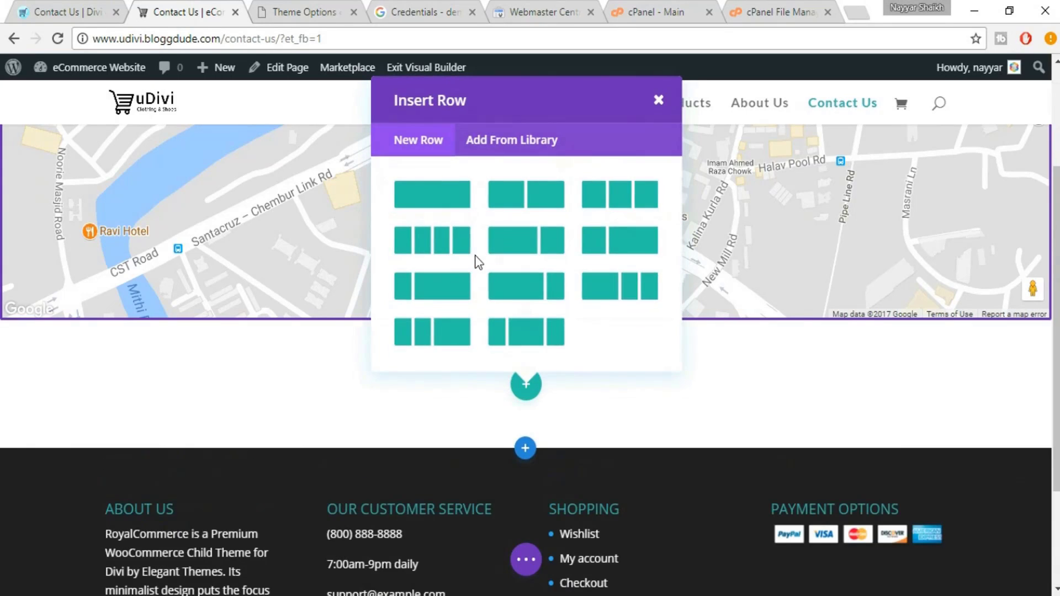
left_click(513, 207)
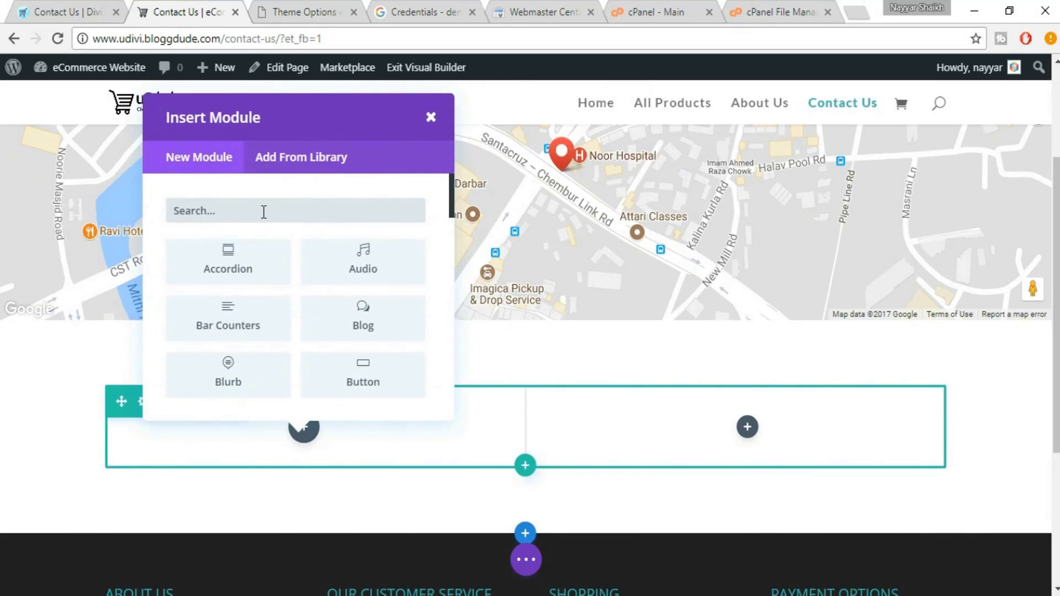
type("con")
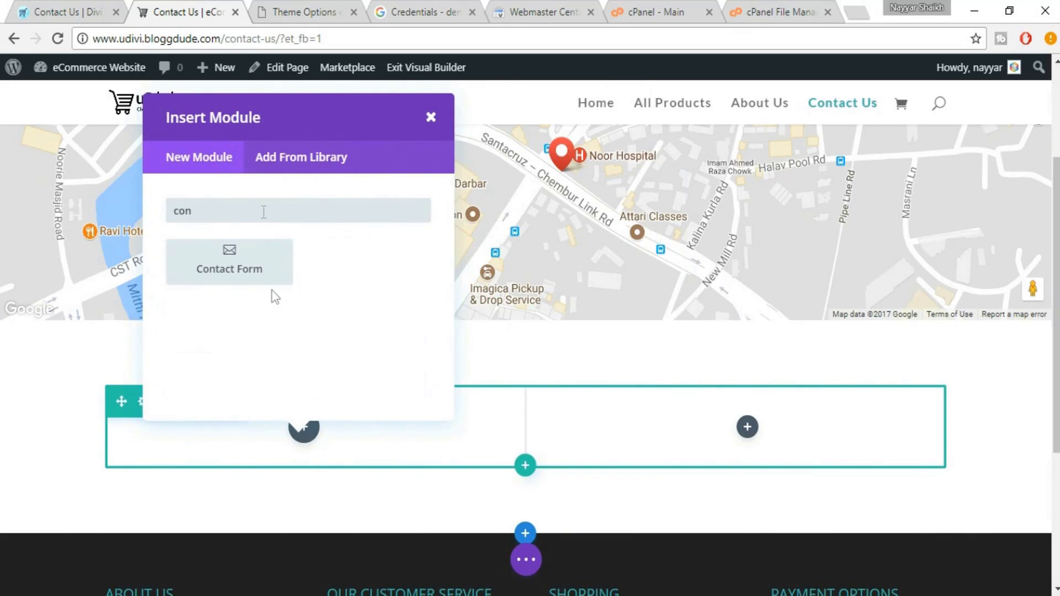
left_click(246, 276)
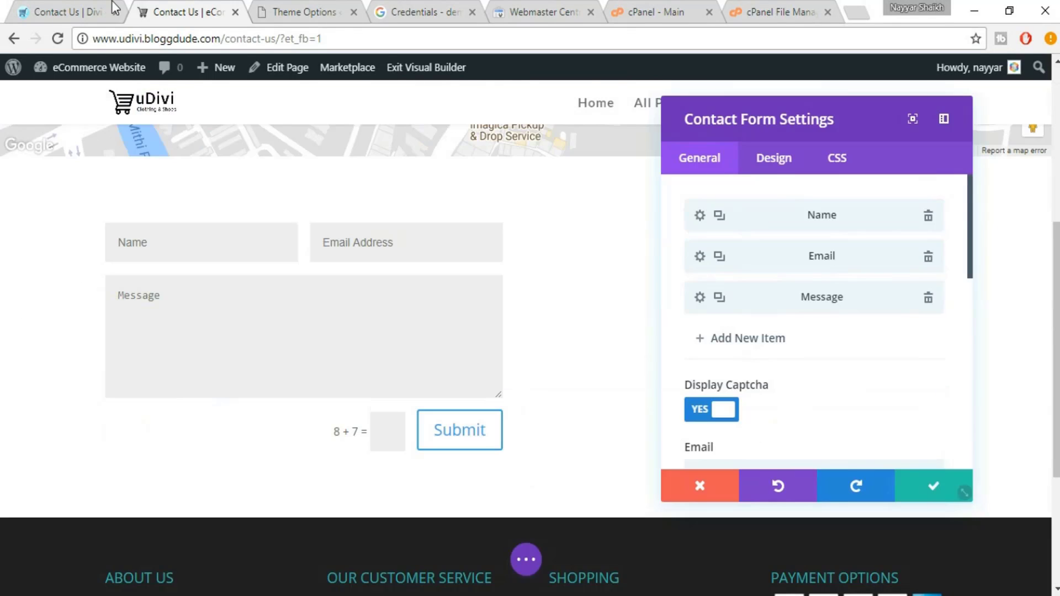
left_click(74, 9)
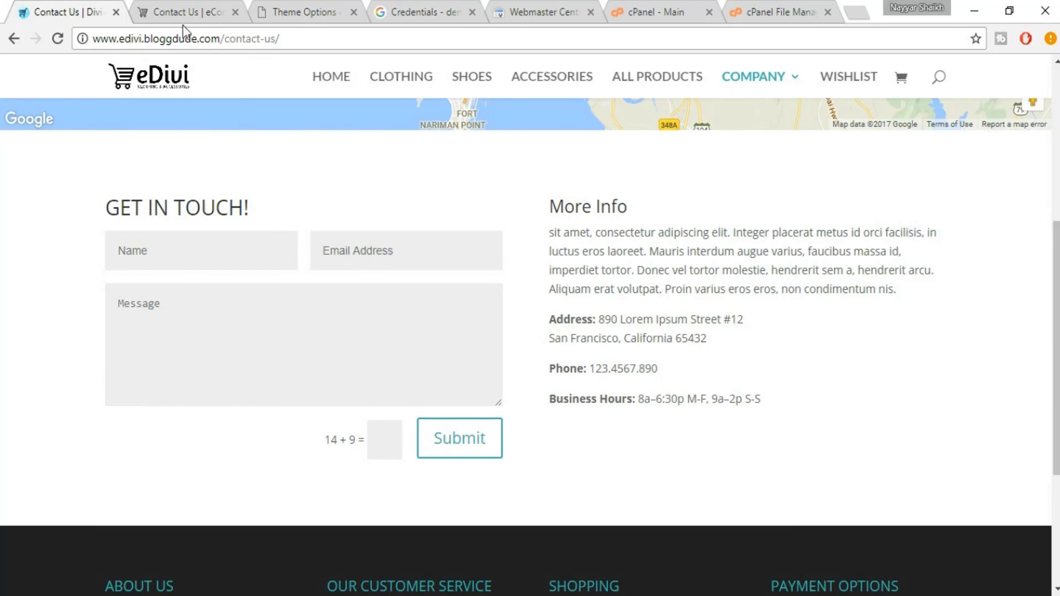
Enter the recipient e-mail address in the contact form settings
left_click(165, 10)
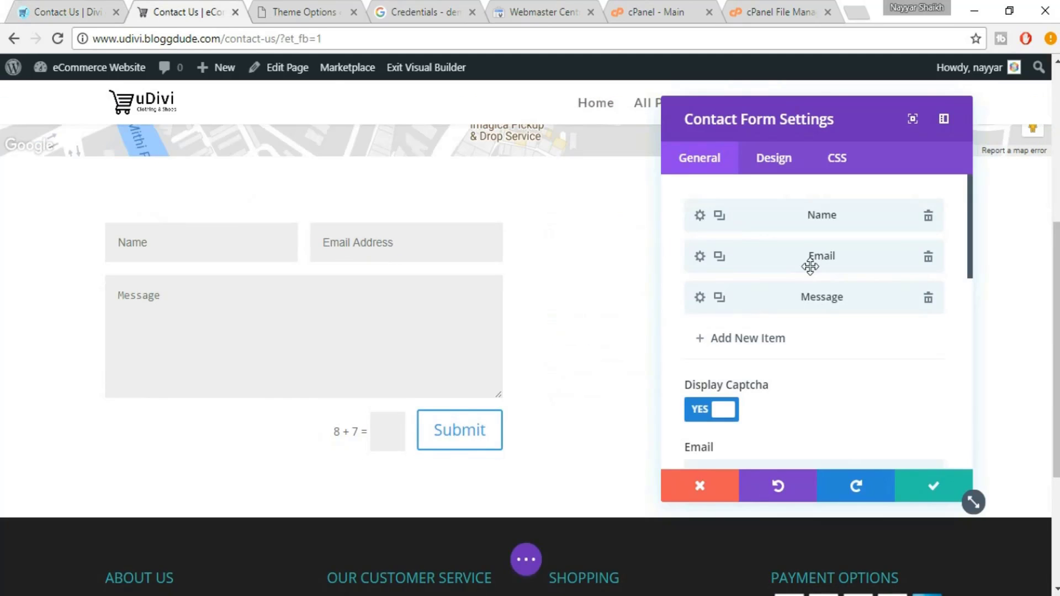
scroll(844, 407, "down", 3)
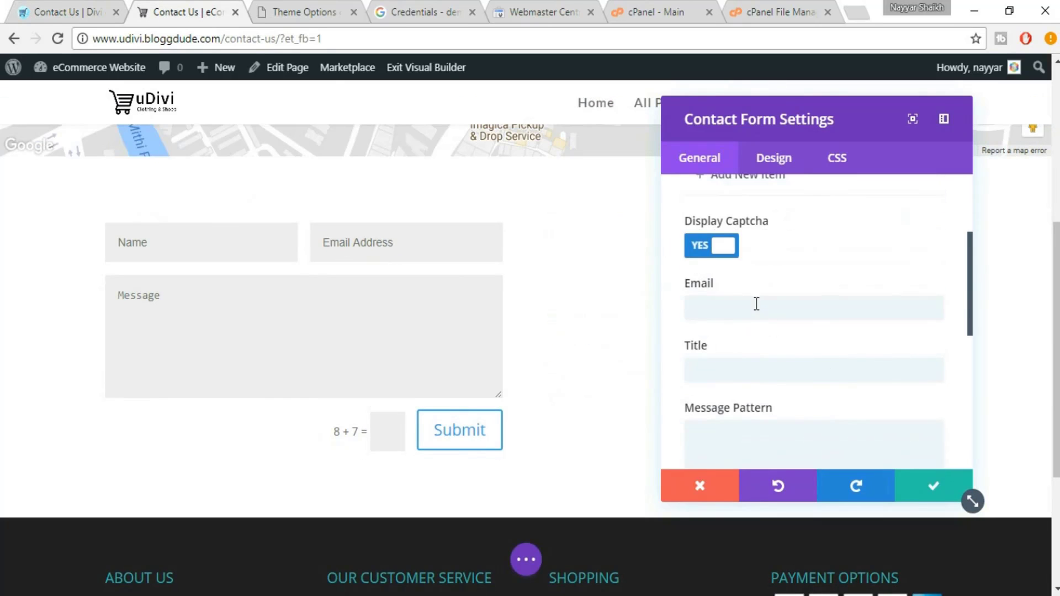
left_click(759, 307)
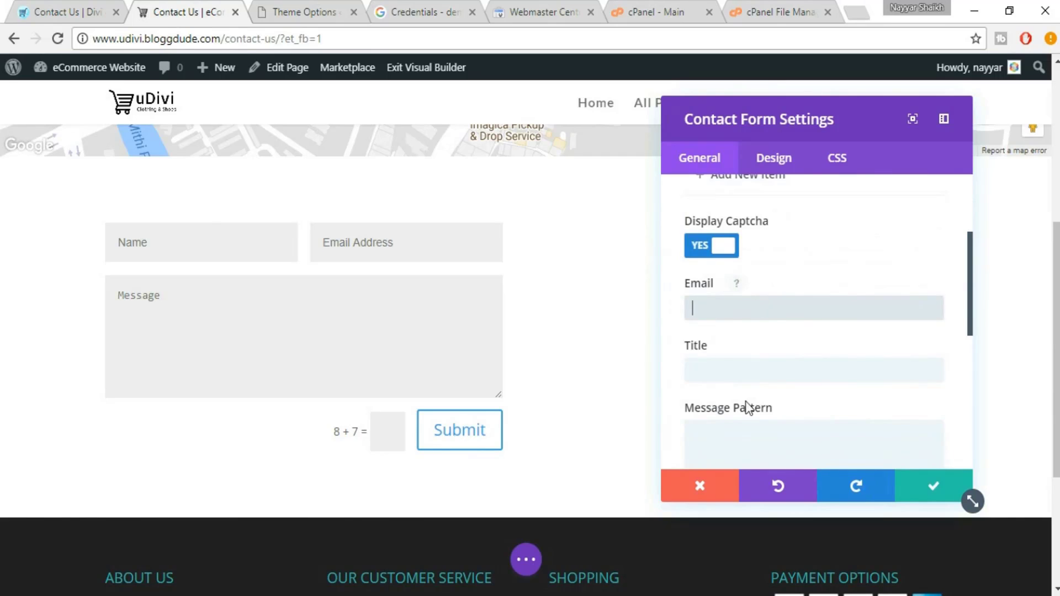
left_click(719, 318)
type("re")
left_click(725, 332)
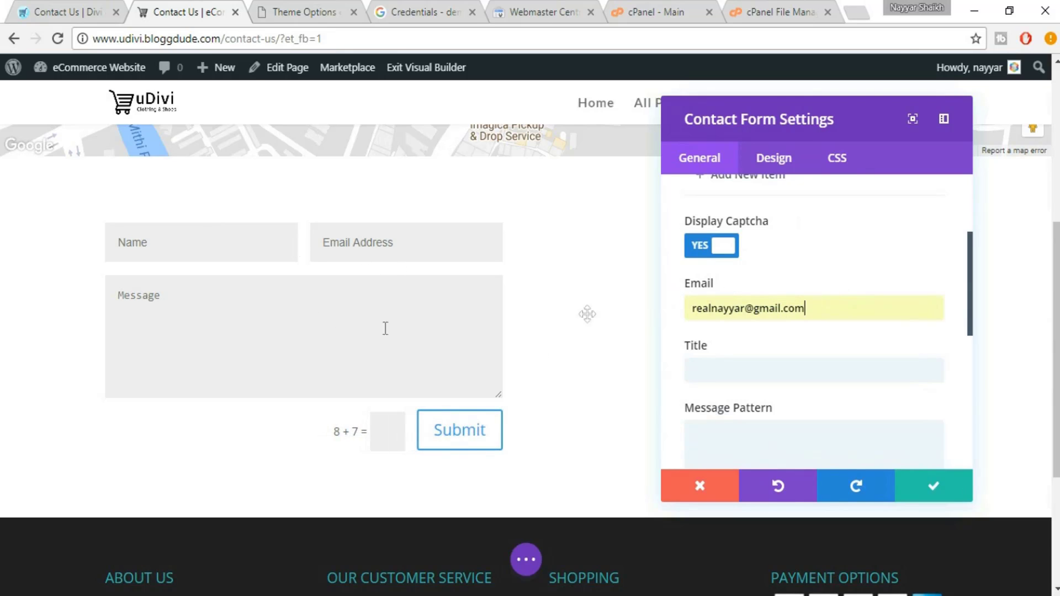
left_click_drag(828, 302, 661, 300)
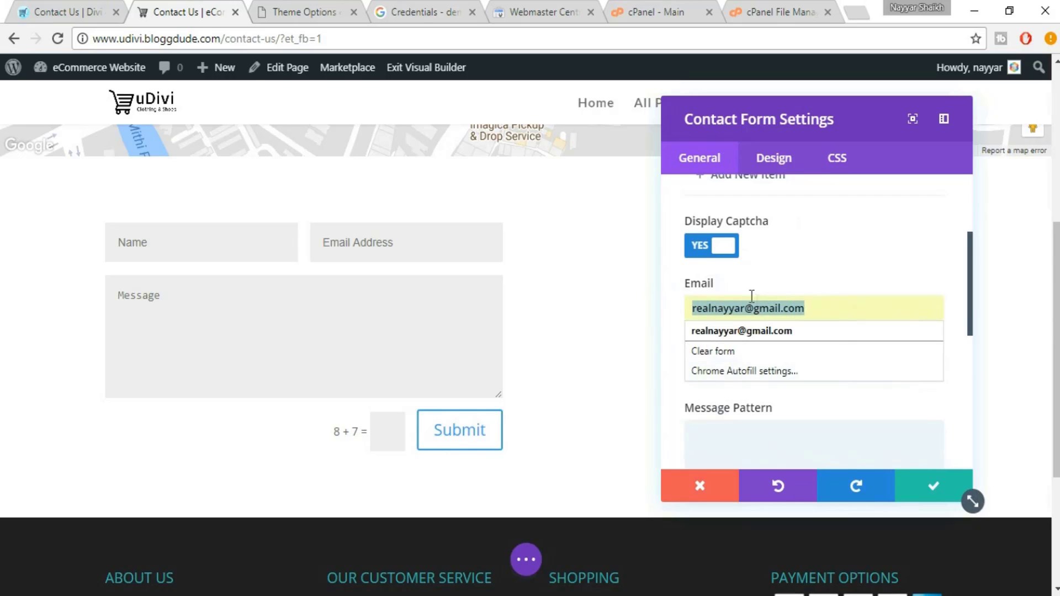
left_click(829, 314)
Copy GET IN TOUCH! from the eDivi page and paste it as the form title
left_click(770, 366)
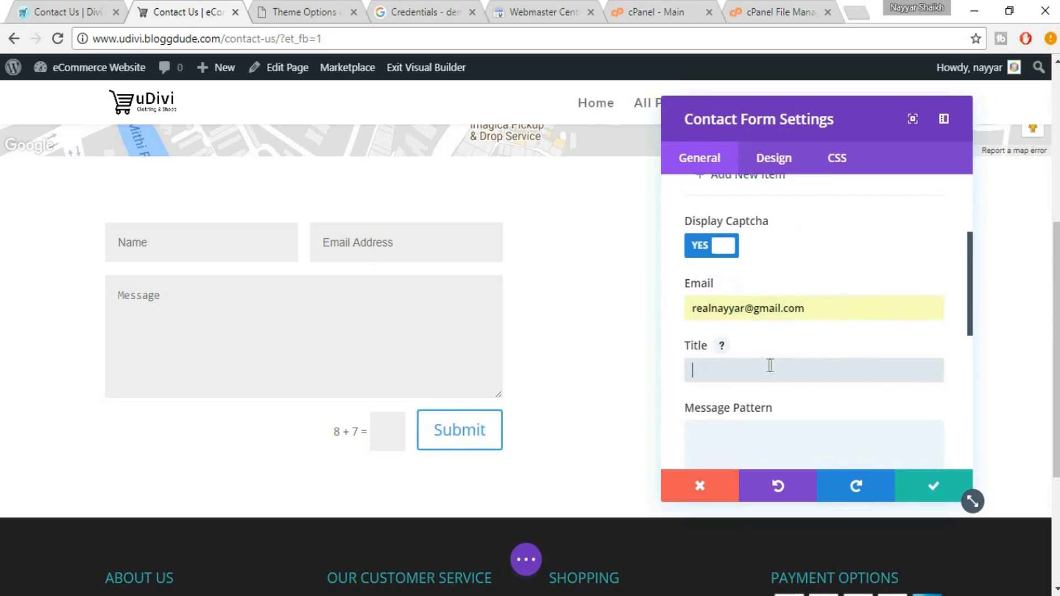
left_click(88, 10)
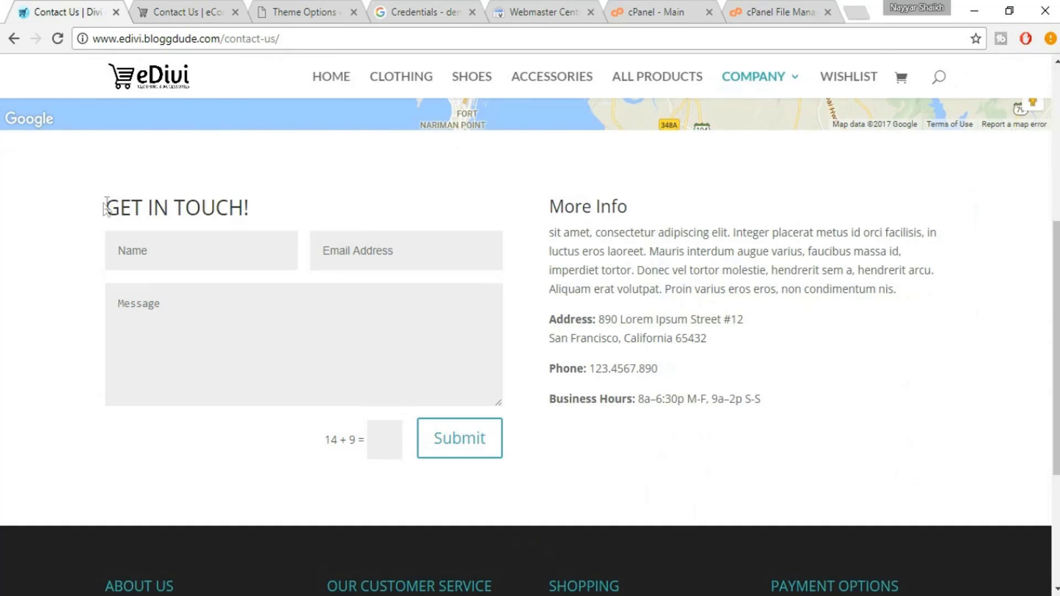
left_click_drag(107, 205, 281, 204)
key("ctrl+c")
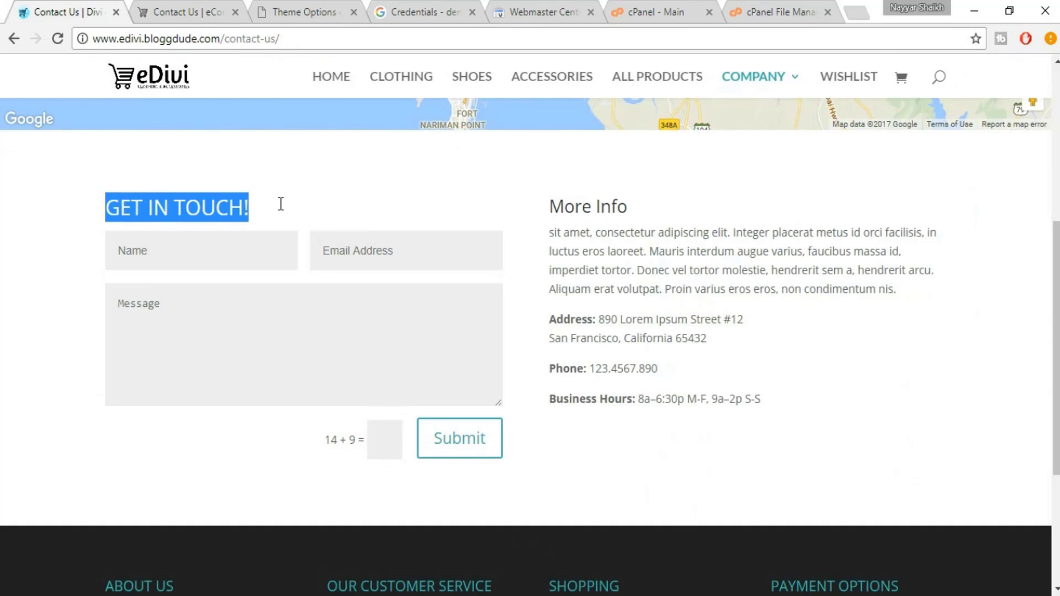
left_click(232, 8)
key("ctrl+v")
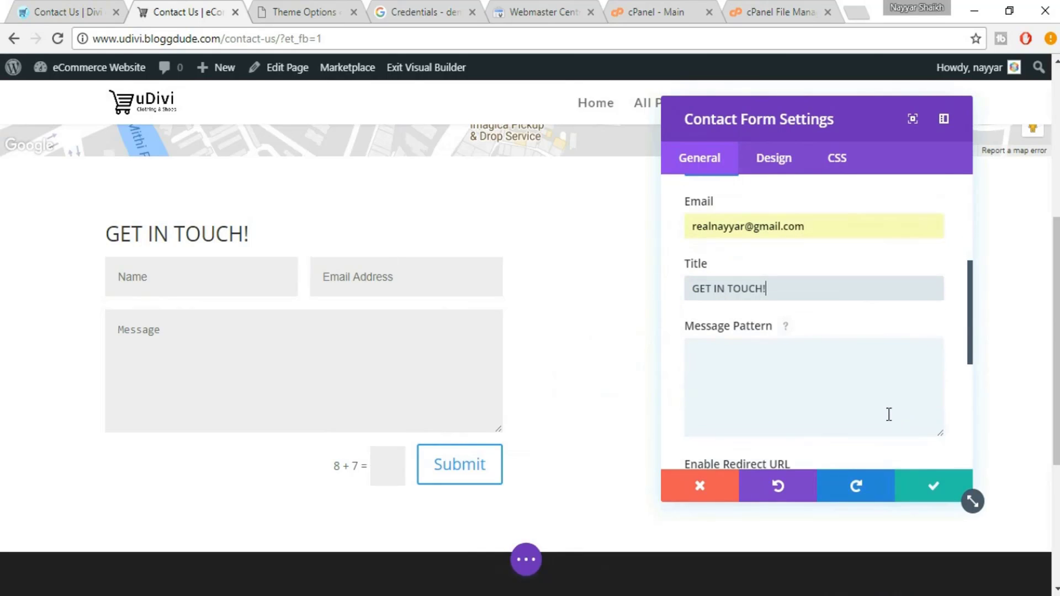
scroll(886, 414, "down", 2)
left_click(768, 370)
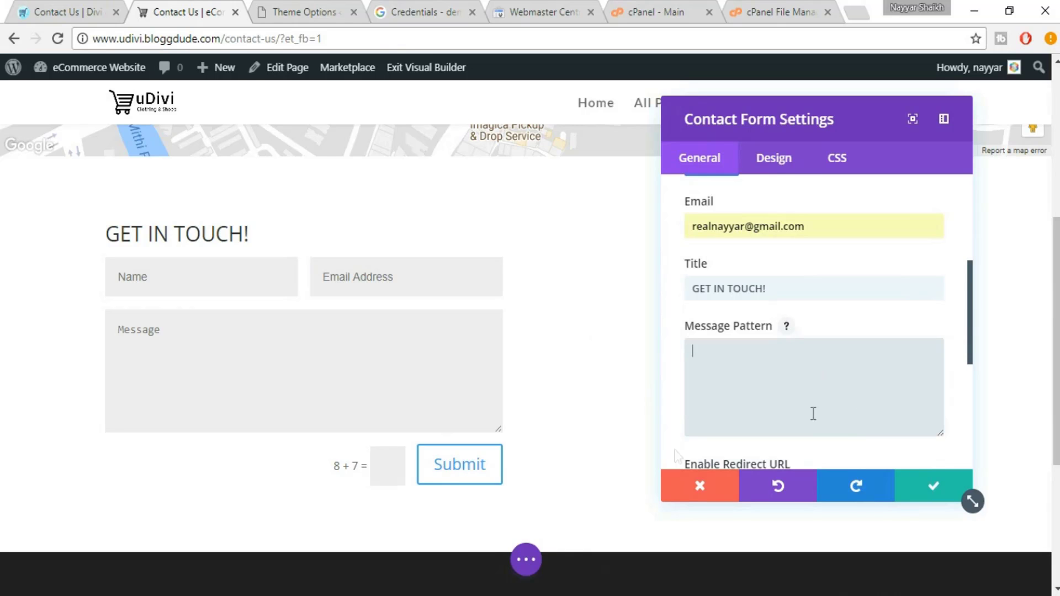
Copy the three 'My name is… / e-Mail… / Message…' lines from Notepad into the Message Pattern
key("alt+Tab")
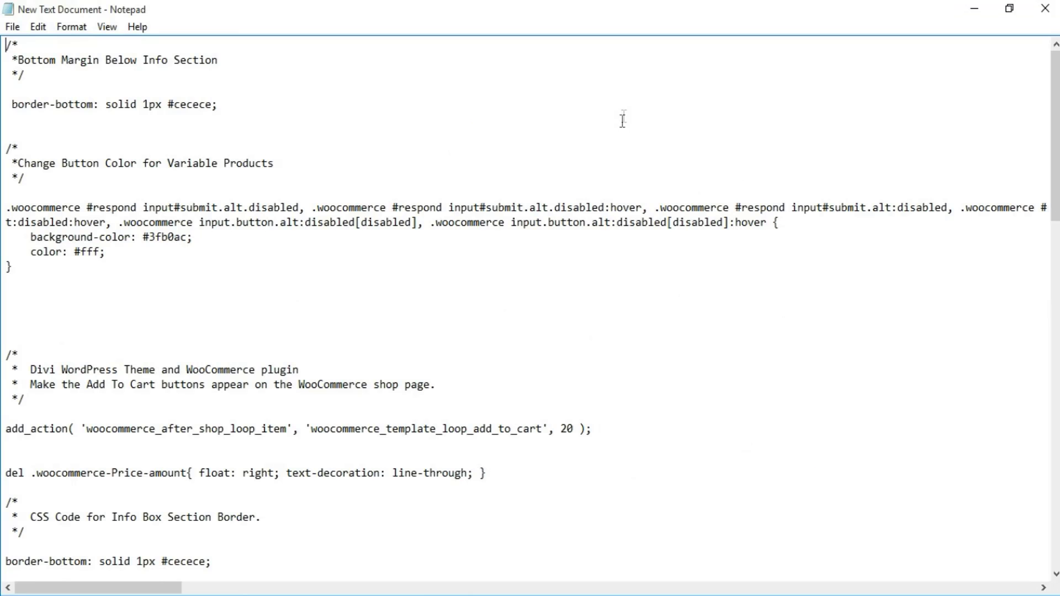
scroll(554, 333, "down", 20)
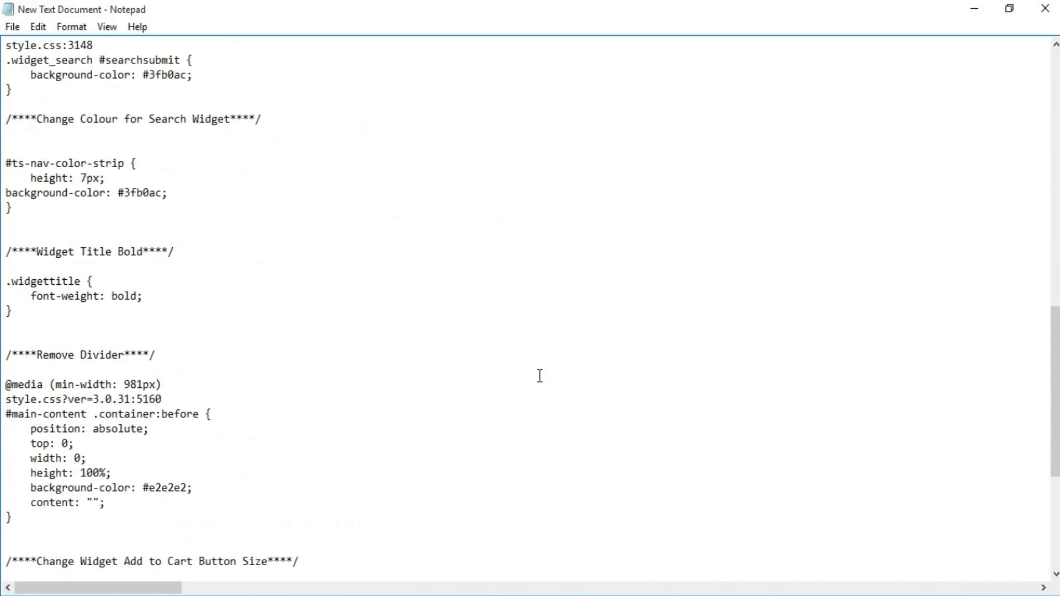
scroll(540, 376, "down", 1)
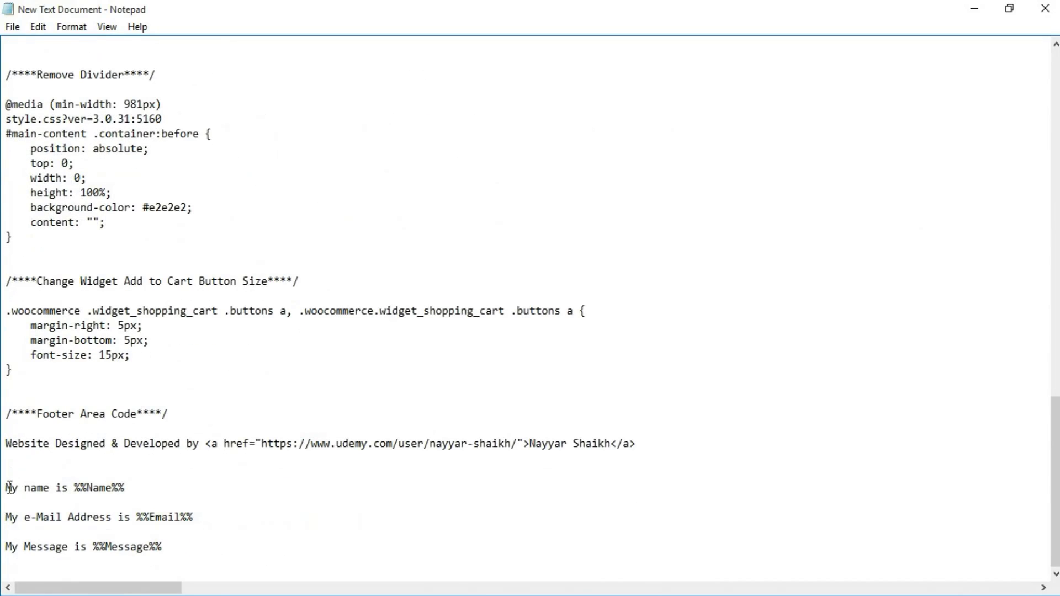
left_click_drag(8, 487, 188, 543)
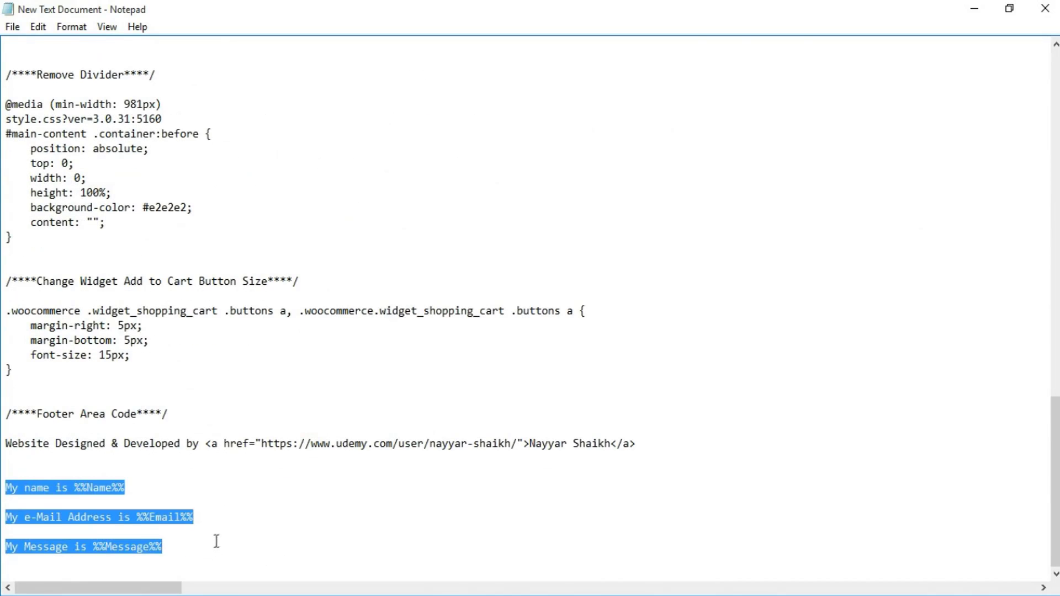
key("ctrl+c")
key("alt+Tab")
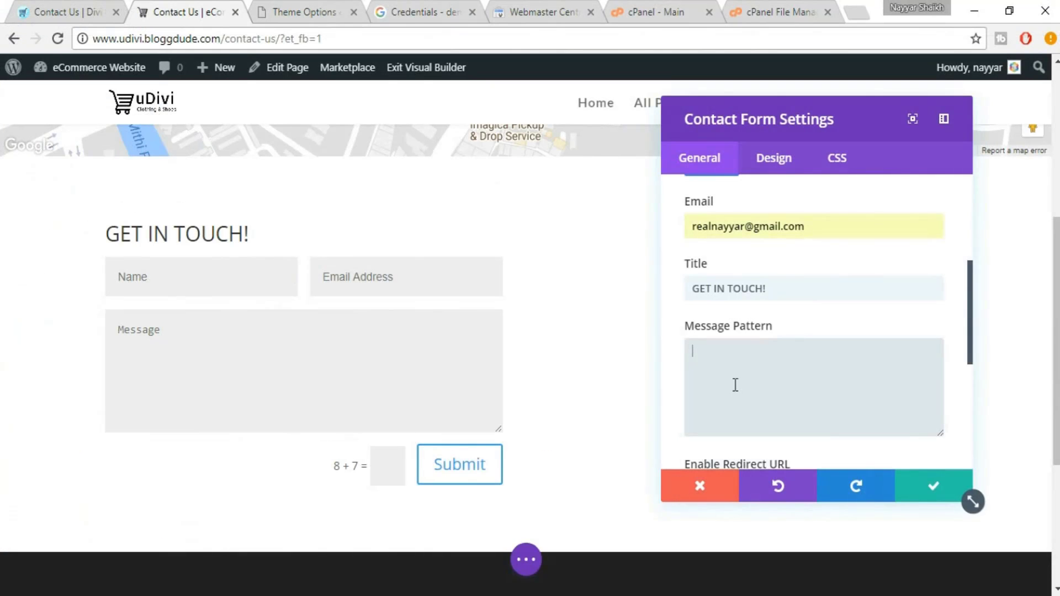
key("ctrl+v")
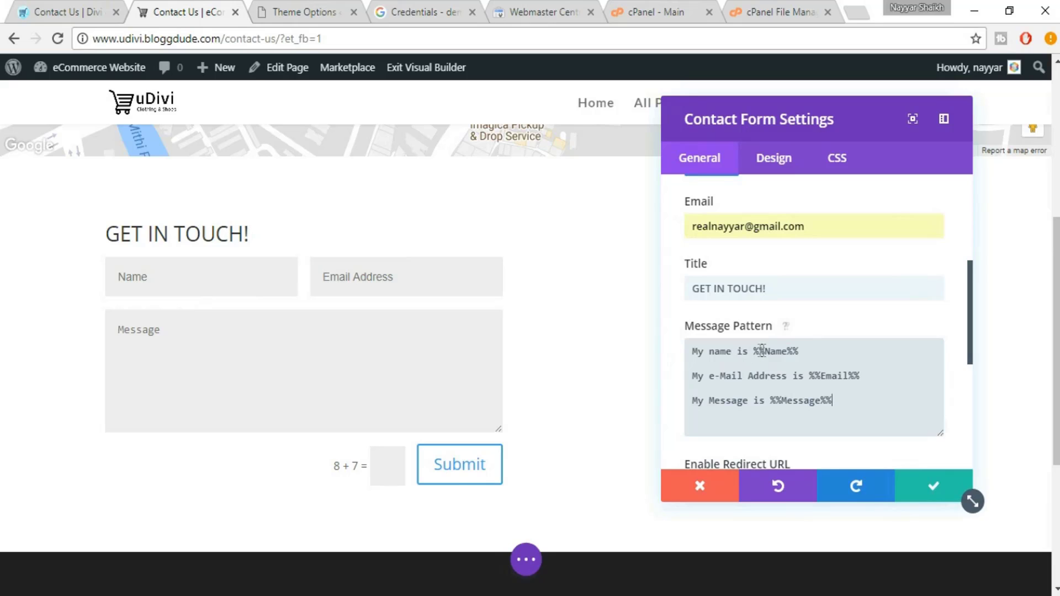
Check the %%Name%%, %%Email%% and %%Message%% placeholders in the Message Pattern
left_click_drag(751, 351, 808, 357)
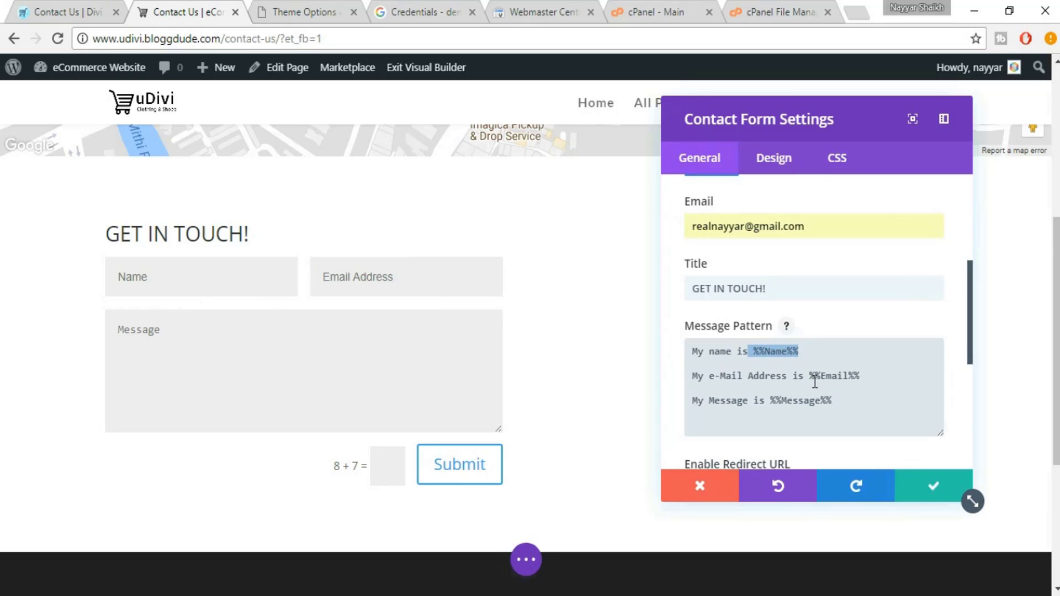
left_click_drag(804, 378, 862, 377)
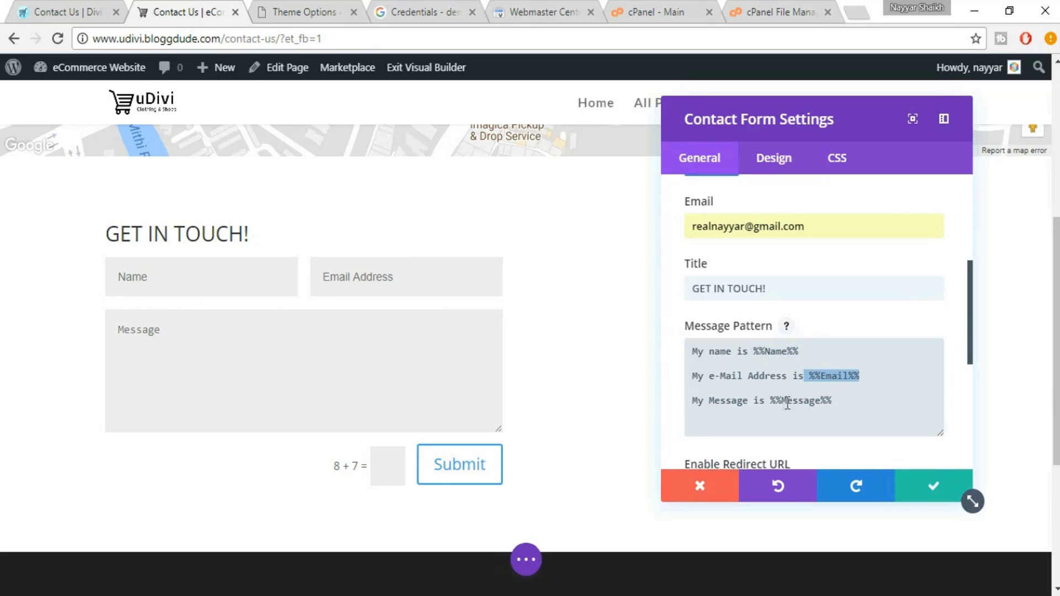
left_click_drag(772, 402, 832, 402)
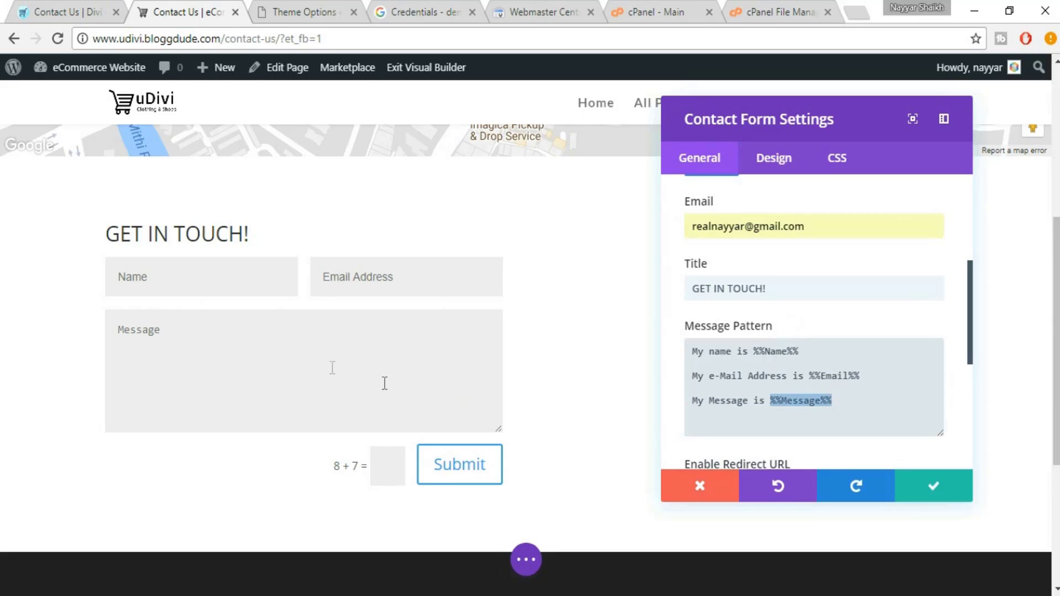
left_click(871, 406)
scroll(825, 340, "down", 2)
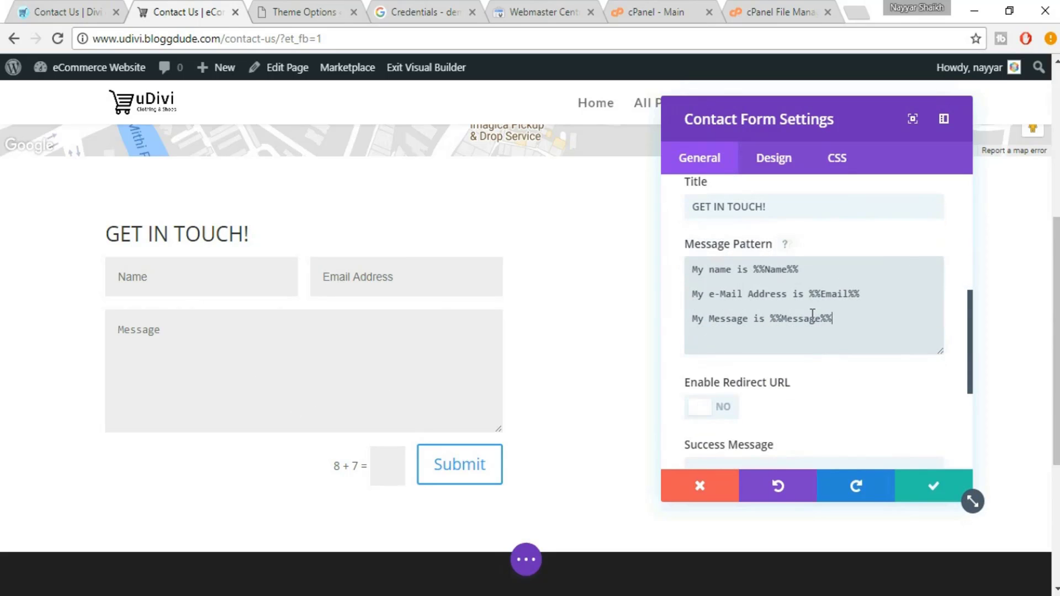
scroll(810, 323, "up", 2)
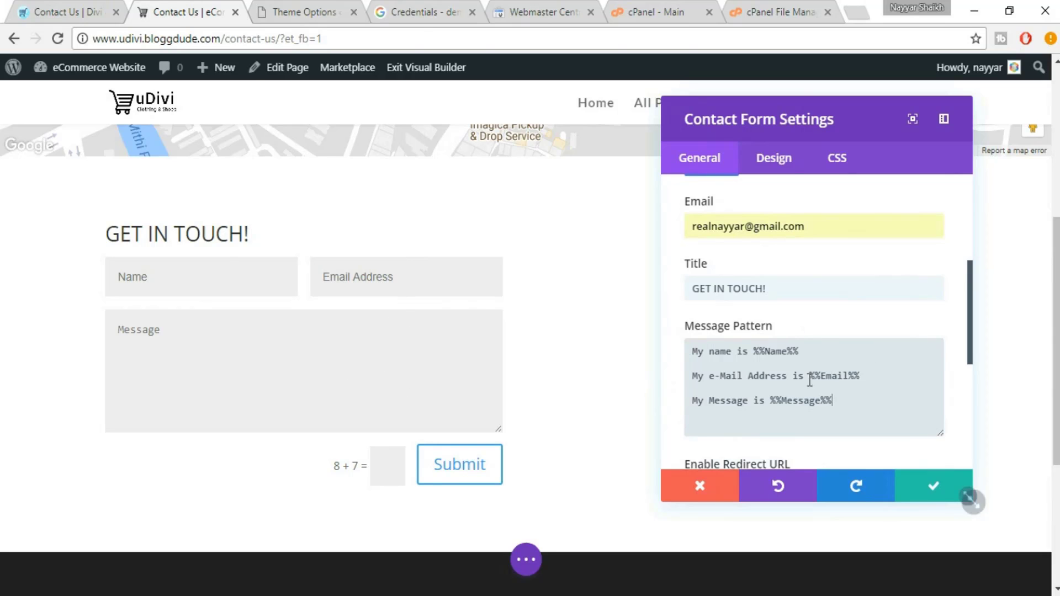
scroll(817, 381, "down", 5)
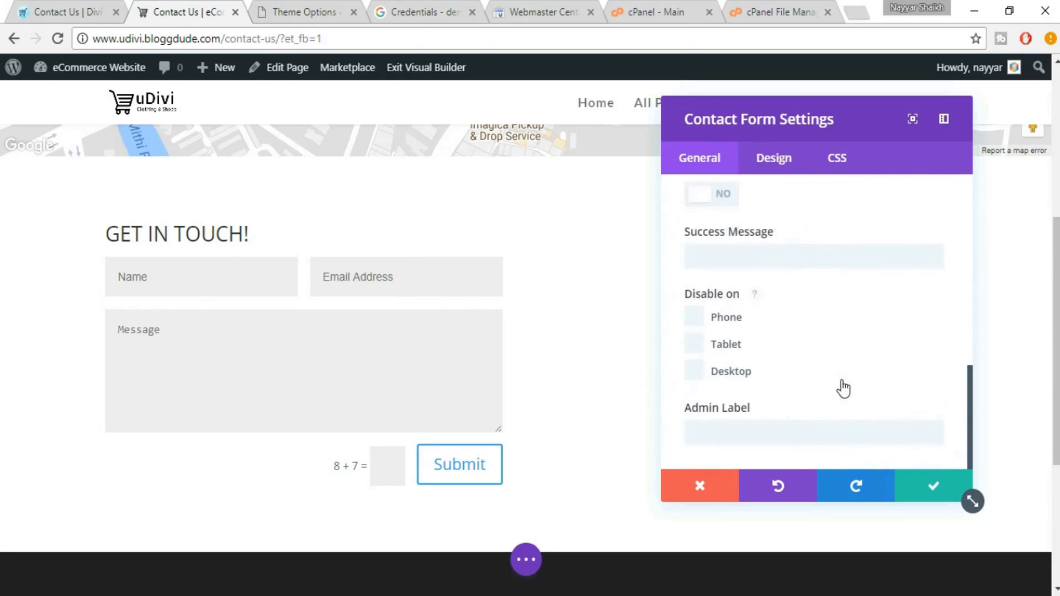
scroll(843, 381, "up", 2)
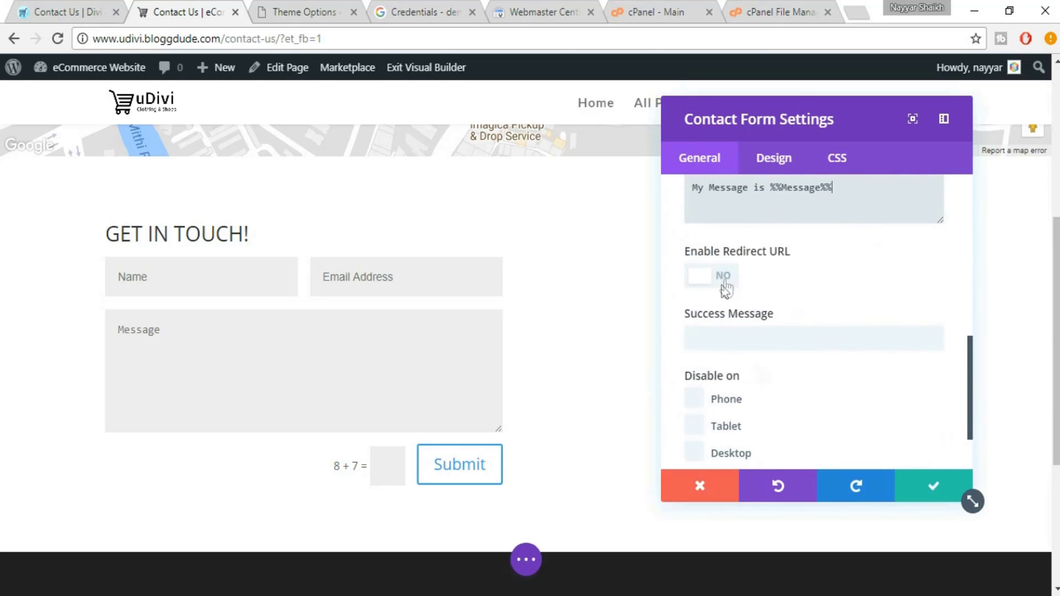
Switch Enable Redirect URL on and back off
left_click(731, 283)
left_click(729, 279)
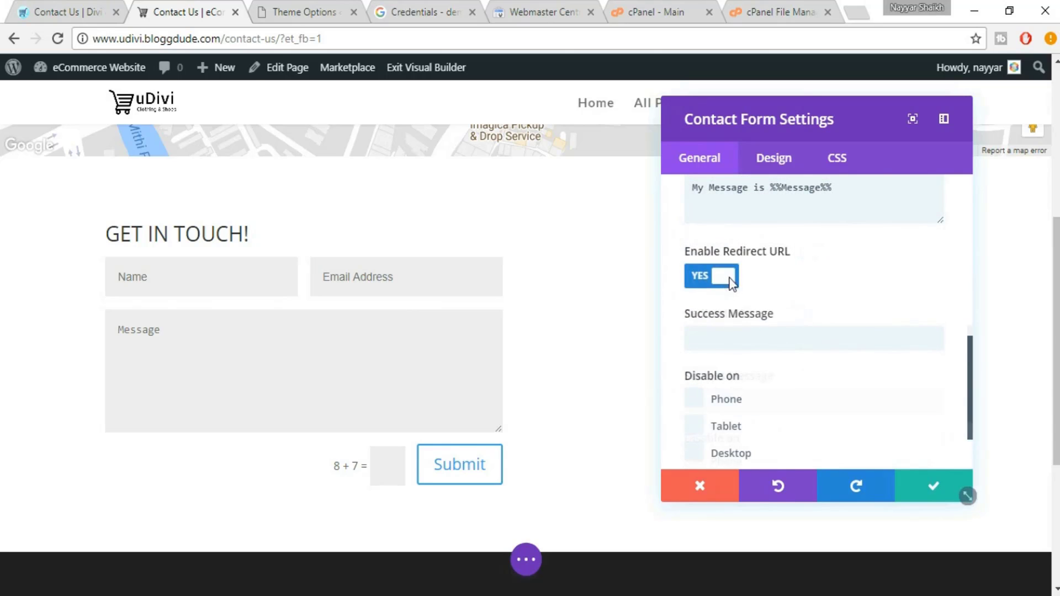
scroll(884, 320, "down", 2)
scroll(899, 354, "up", 6)
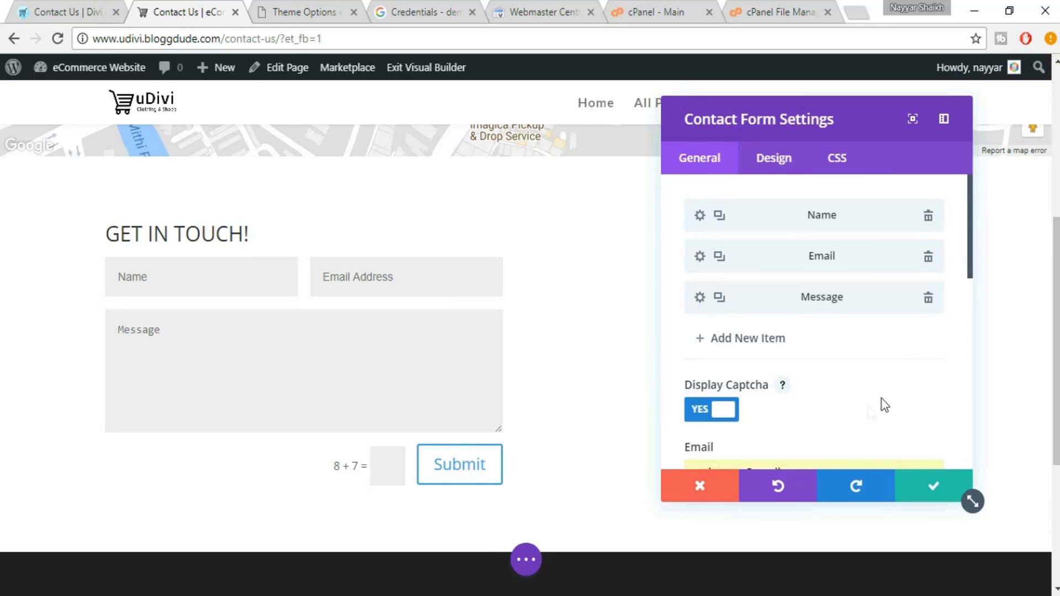
Toggle Display Captcha off and back on, and review the Name field settings
left_click(721, 419)
left_click(730, 419)
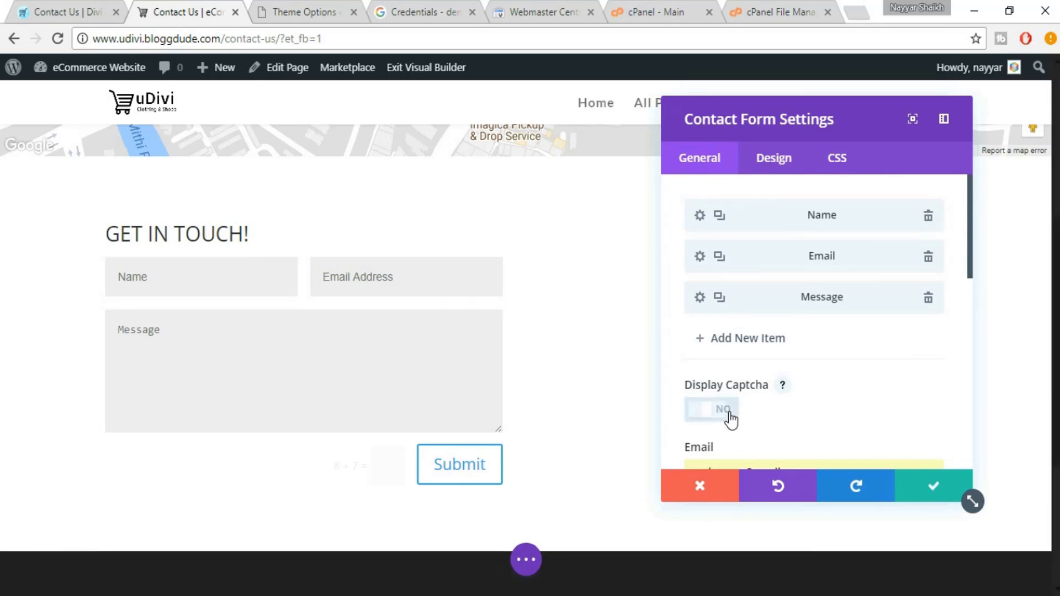
left_click(700, 215)
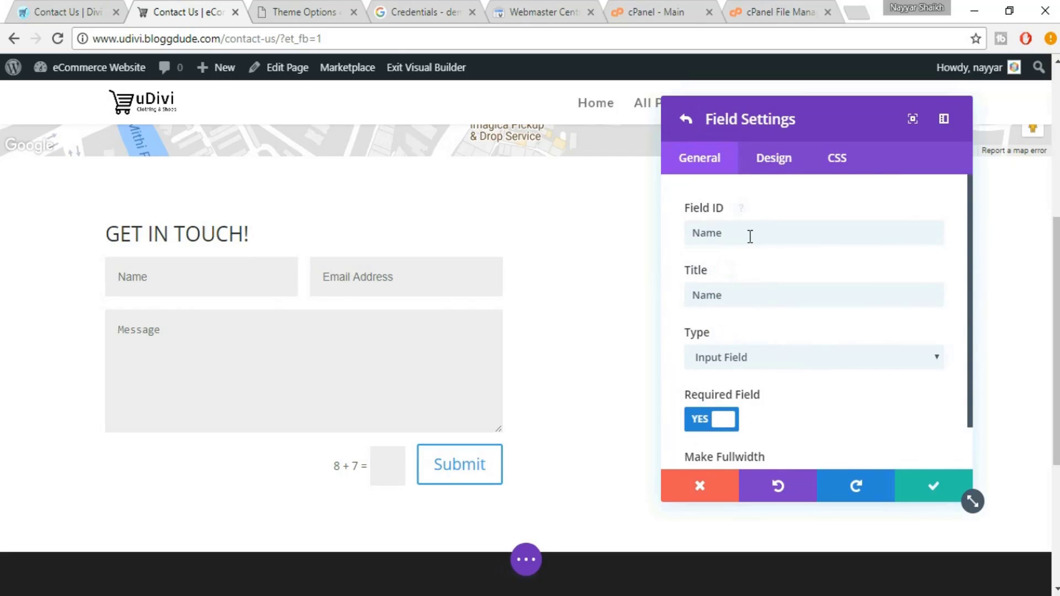
scroll(795, 369, "down", 1)
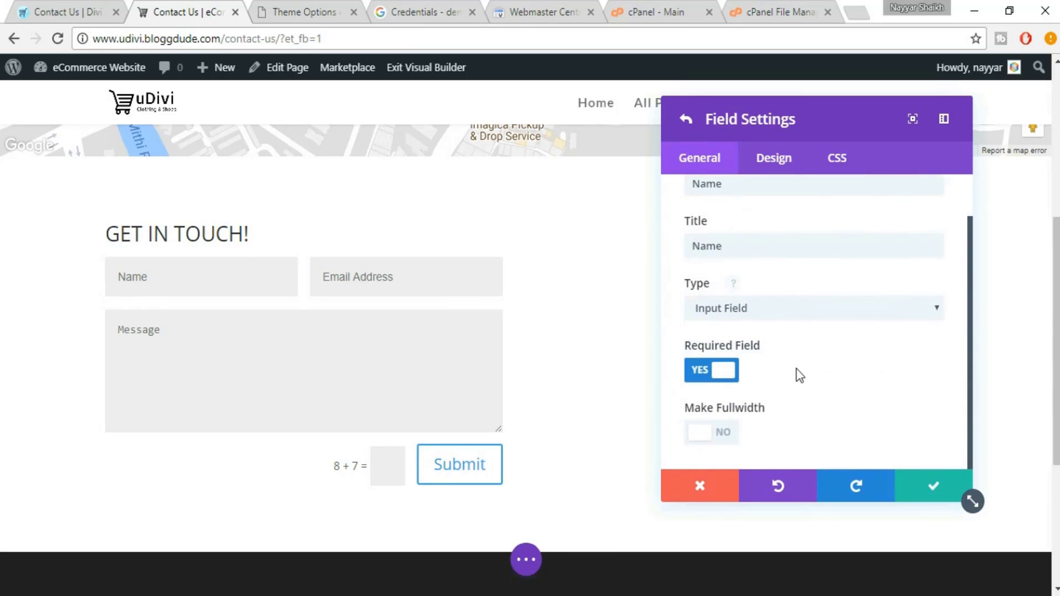
scroll(797, 377, "up", 1)
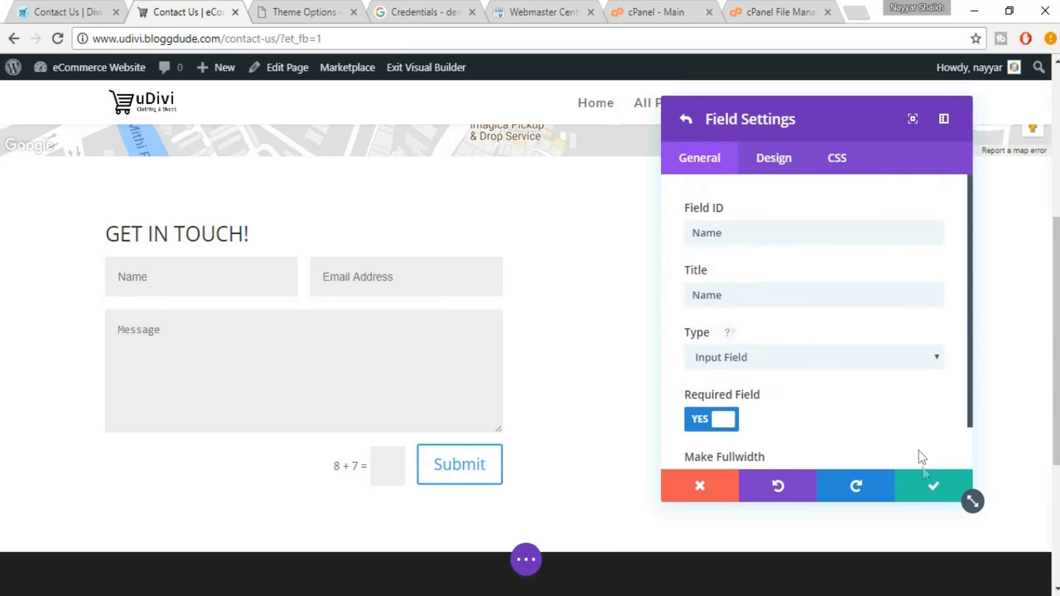
left_click(934, 491)
scroll(890, 407, "down", 5)
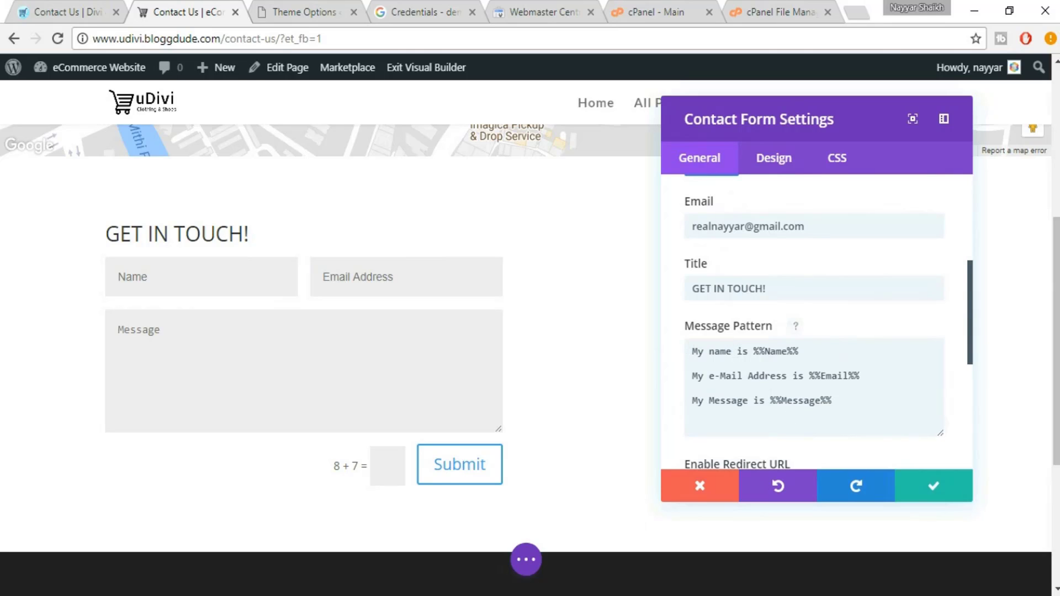
Reselect the template lines in Notepad, then save and close the contact form settings
key("alt+Tab")
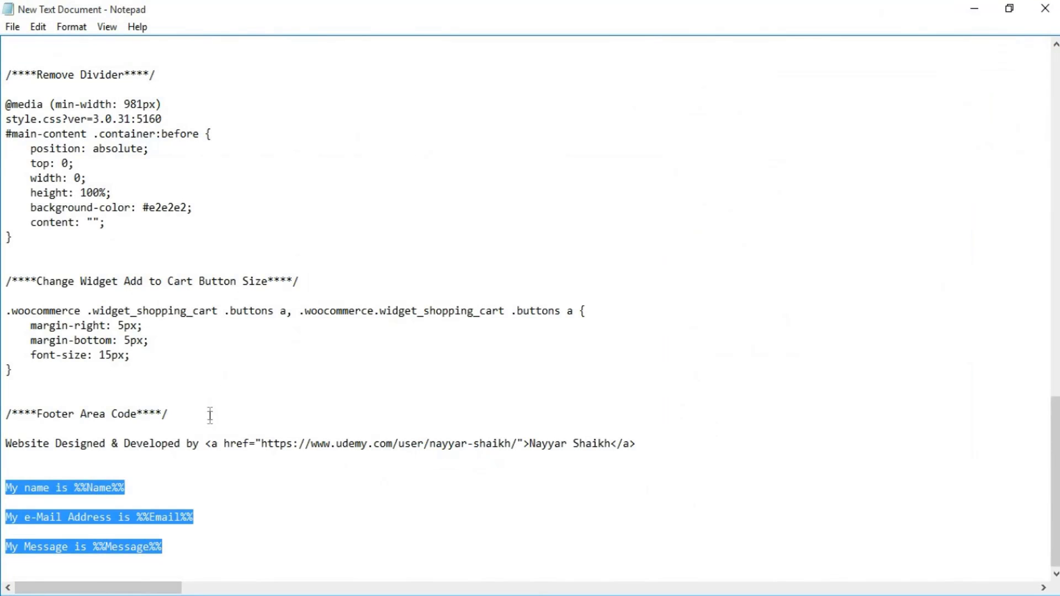
left_click(207, 533)
left_click_drag(138, 557, 11, 468)
key("alt+Tab")
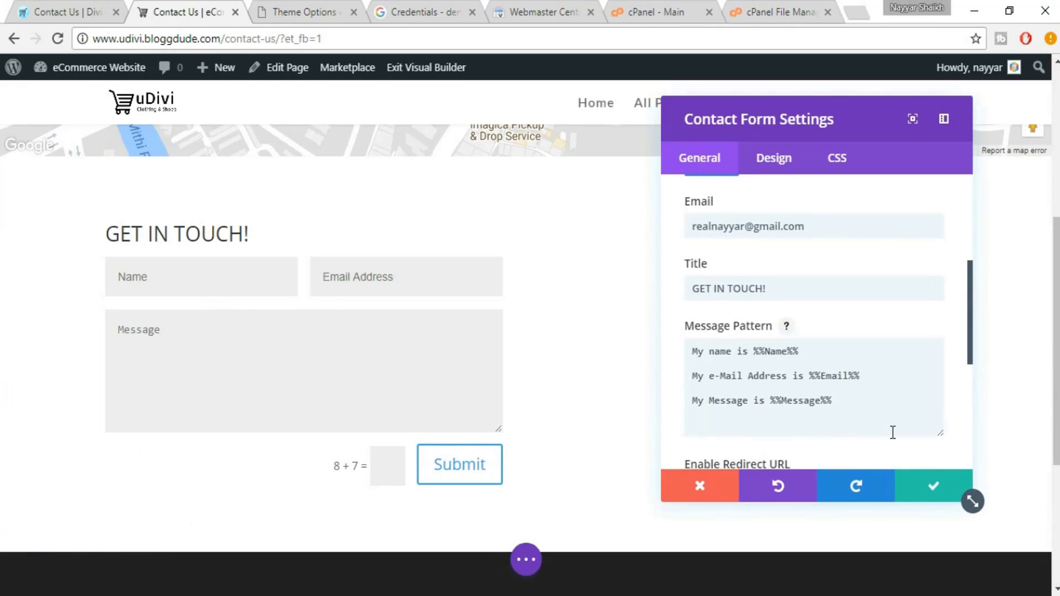
left_click(944, 487)
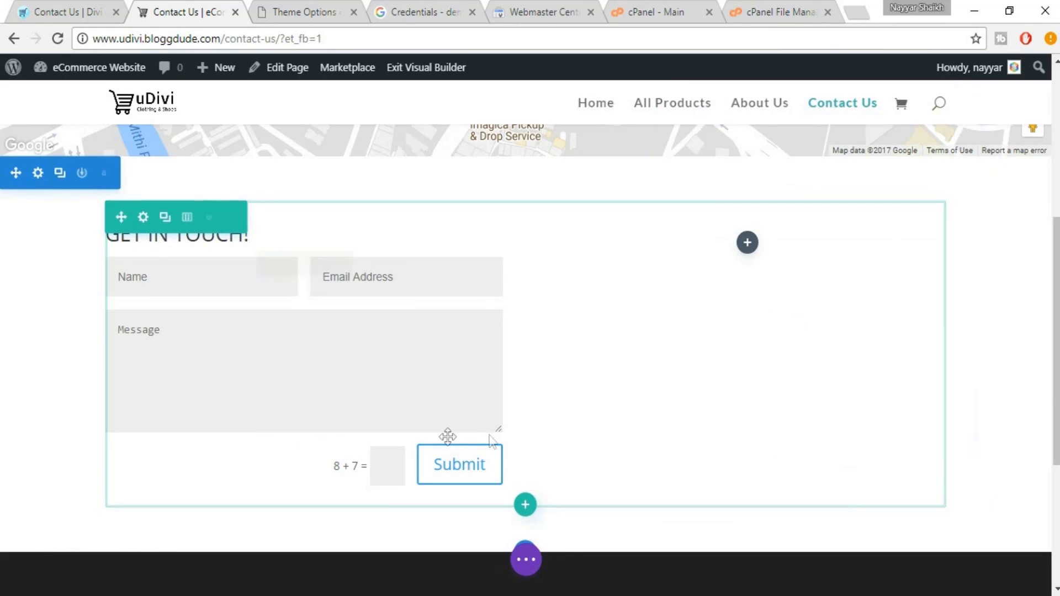
Select the More Info text block on the eDivi reference page
left_click(44, 4)
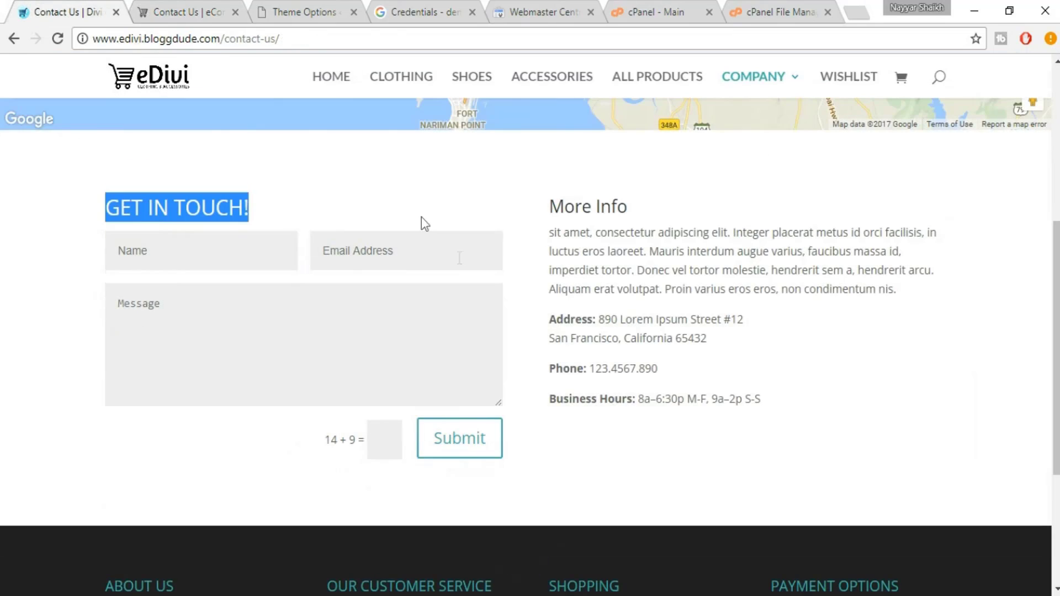
left_click_drag(551, 198, 815, 408)
left_click(814, 409)
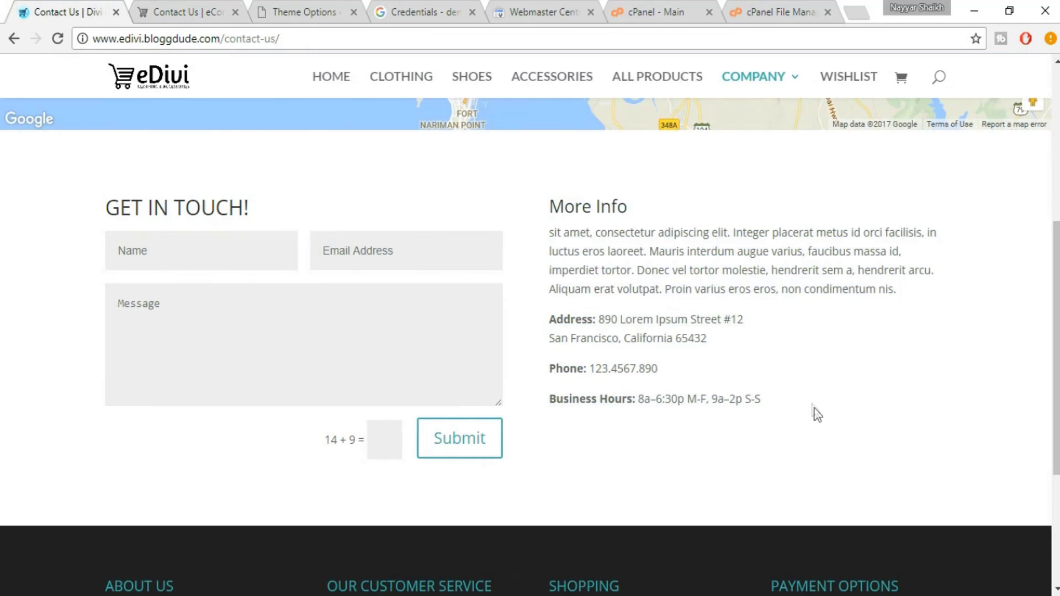
left_click(188, 11)
Add a Text module beside the contact form and paste the More Info contact details
left_click(747, 243)
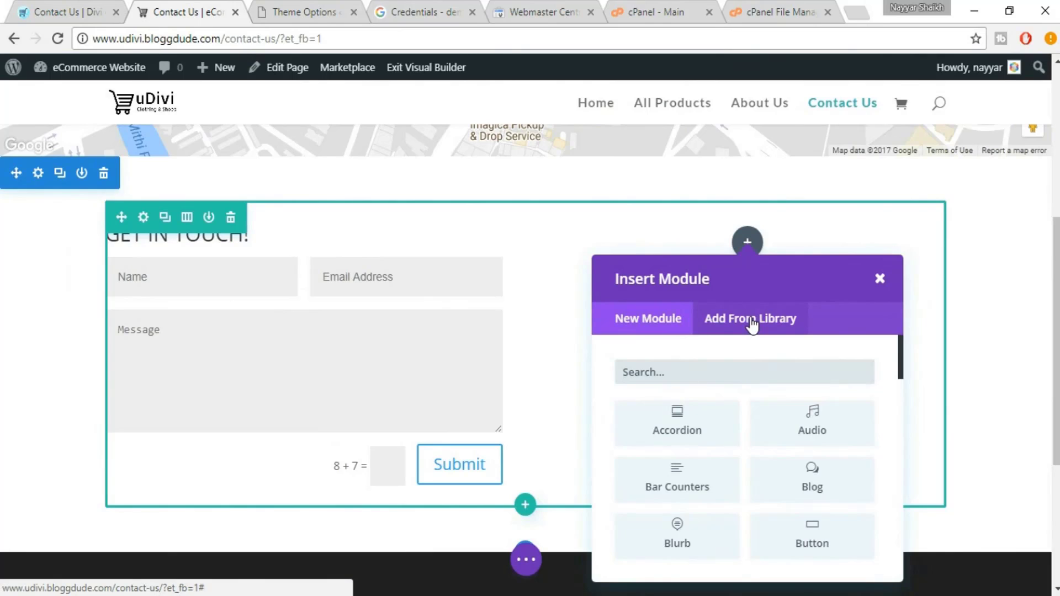
type("tex")
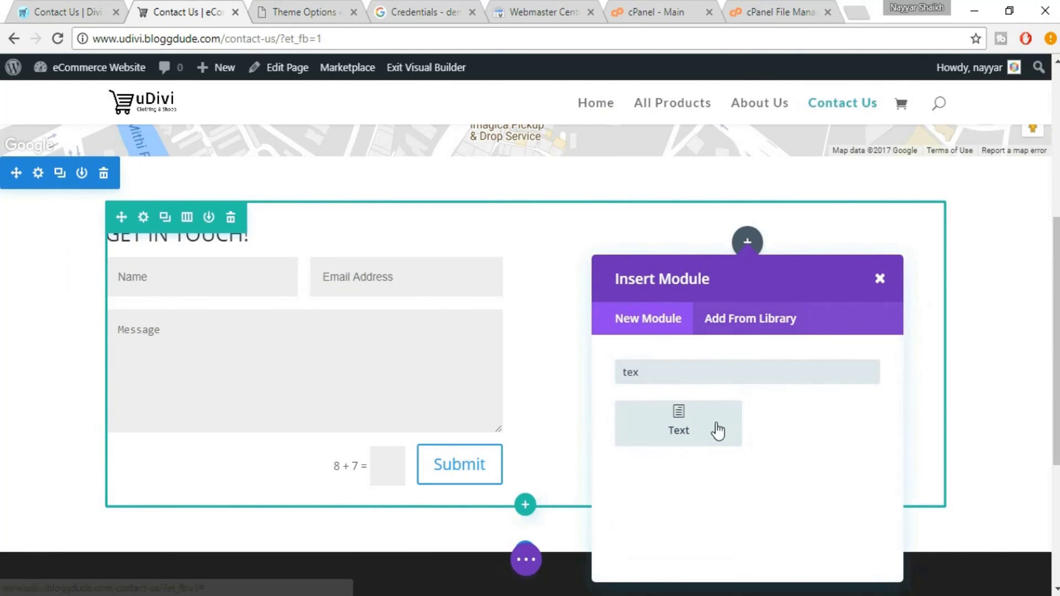
left_click(718, 431)
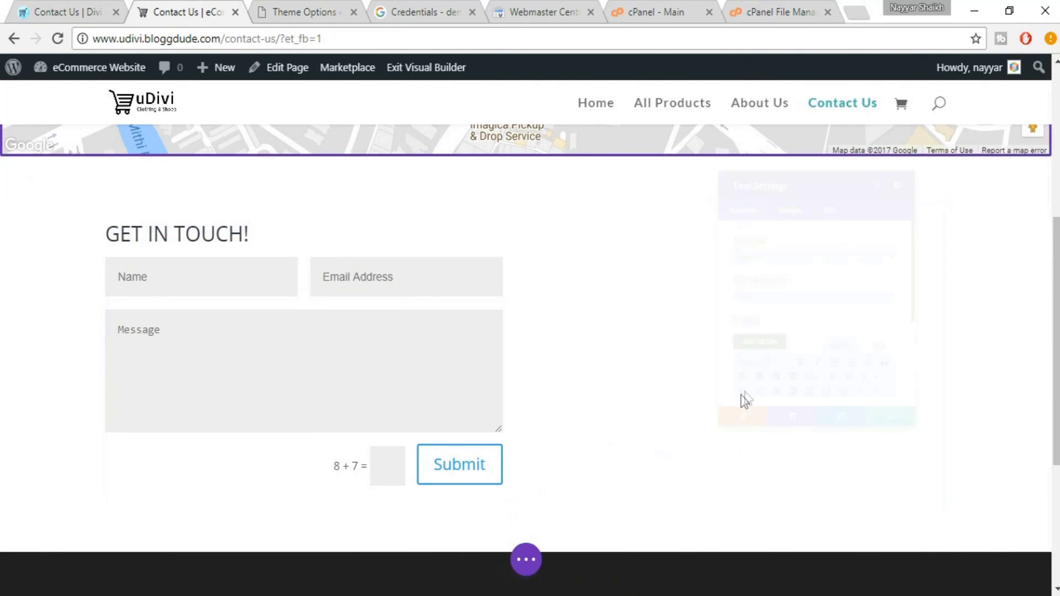
scroll(856, 332, "down", 5)
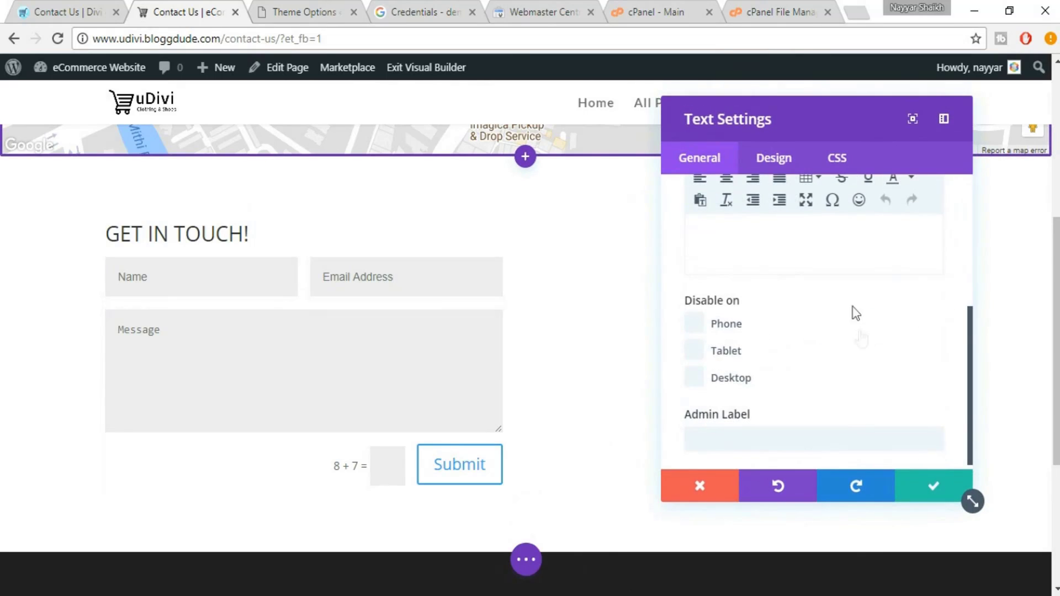
key("ctrl+v")
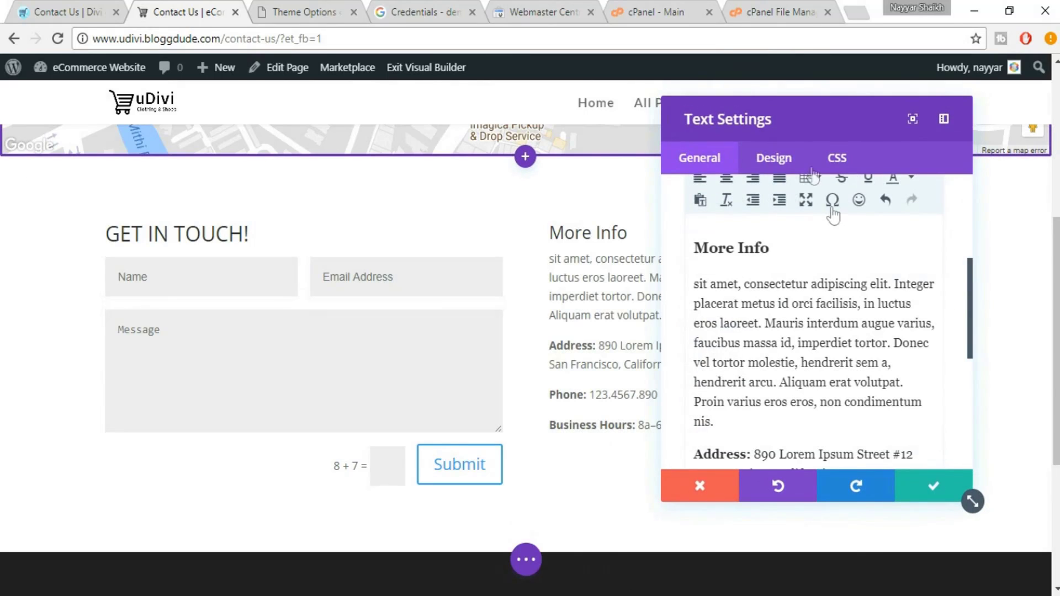
left_click_drag(582, 120, 218, 116)
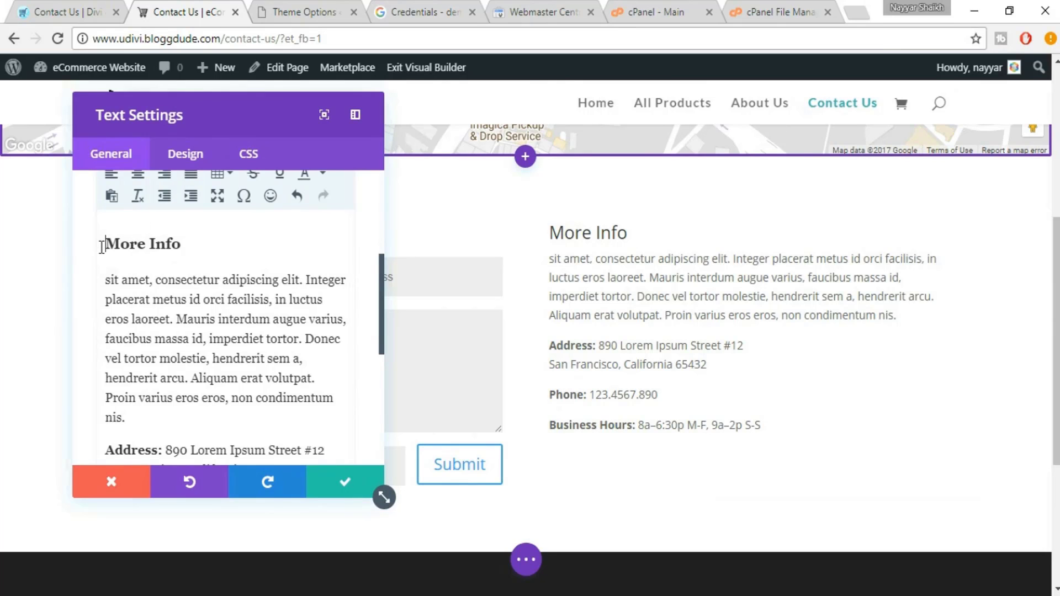
key("Return")
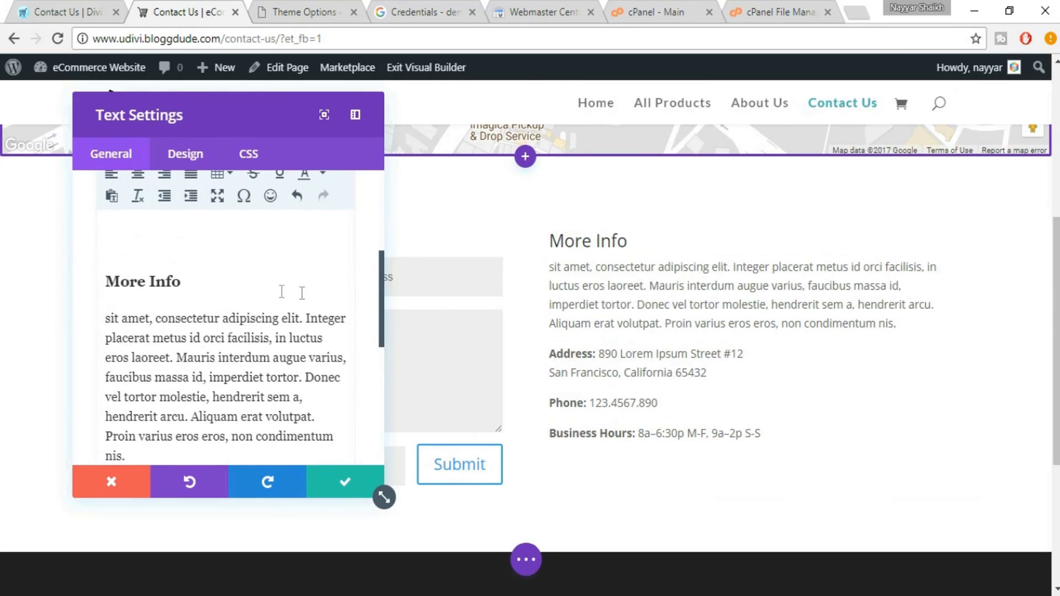
Format the More Info heading as Heading 3 after trying Heading 2 and Heading 1
scroll(380, 271, "up", 2)
left_click_drag(155, 363, 184, 362)
key("ctrl+z")
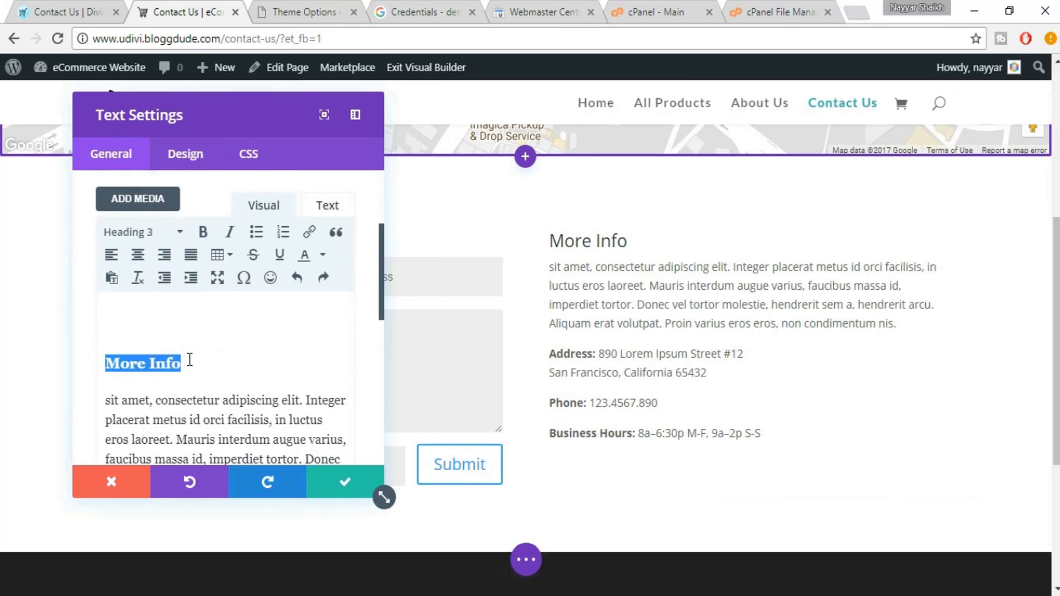
left_click(148, 237)
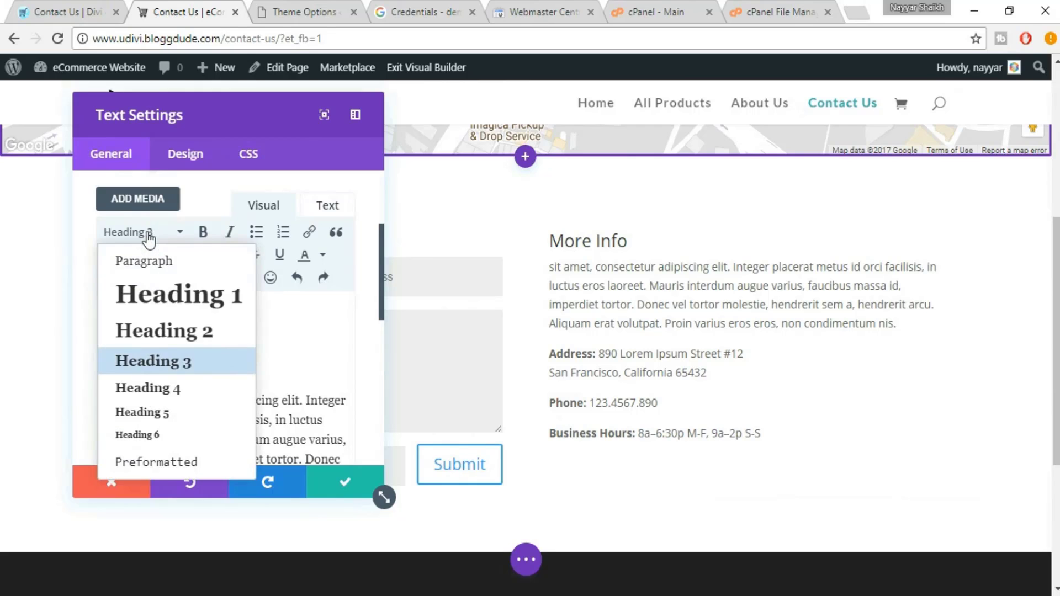
left_click(193, 341)
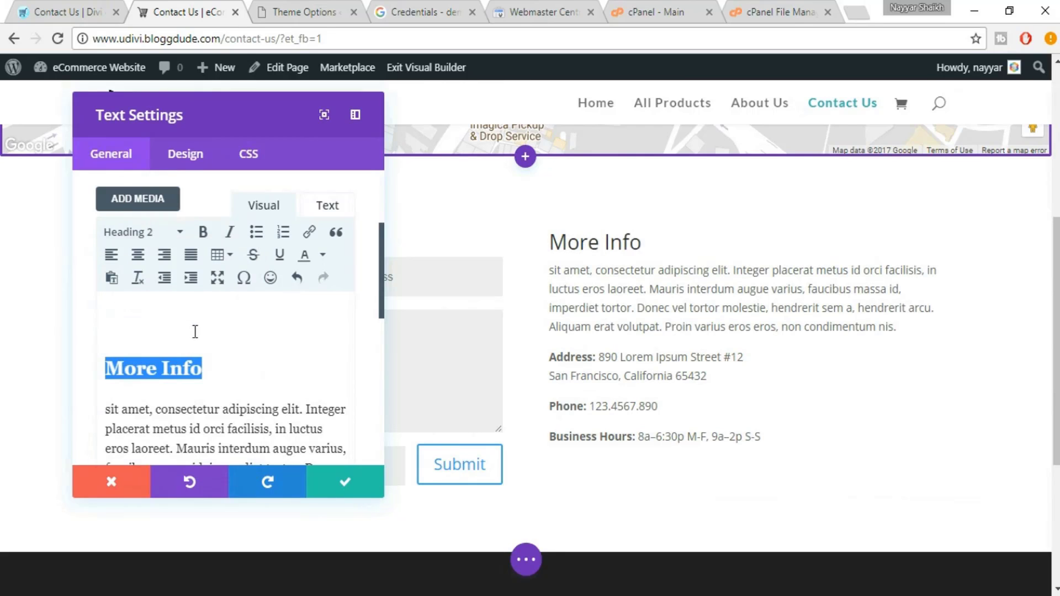
left_click(167, 239)
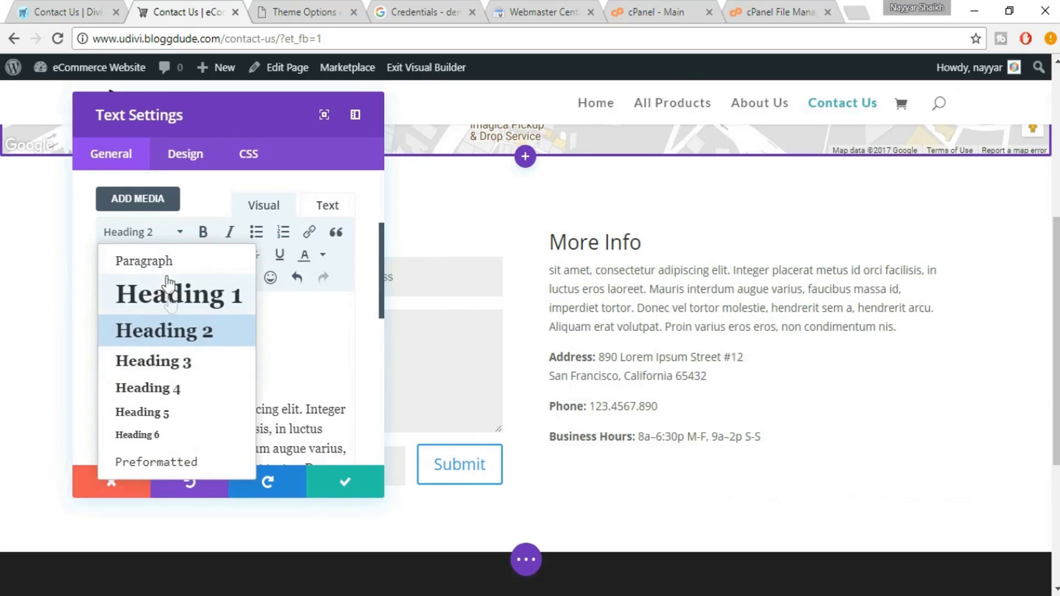
left_click(166, 296)
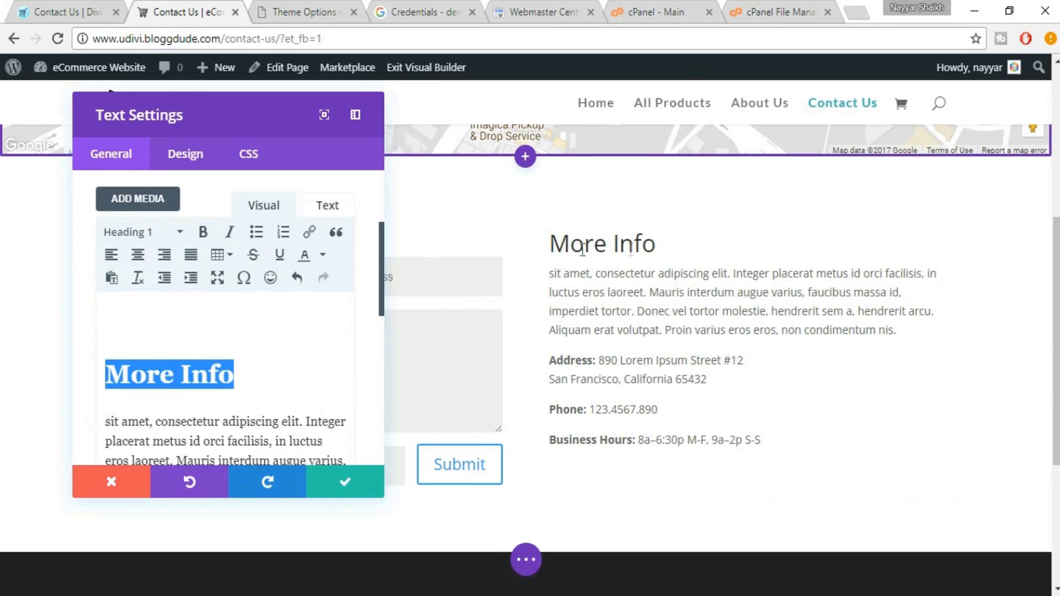
left_click(142, 231)
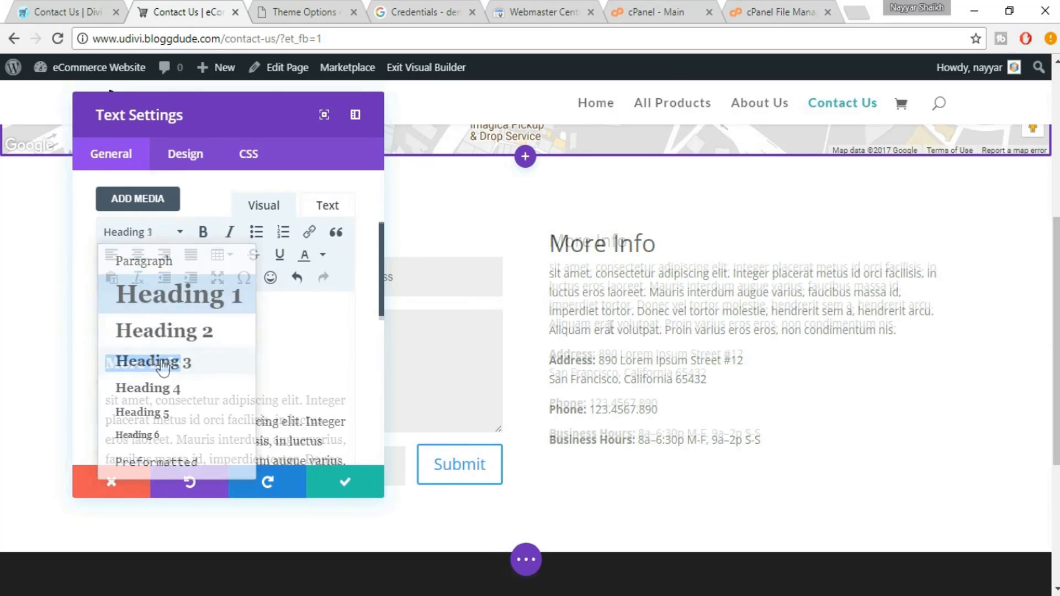
left_click(153, 363)
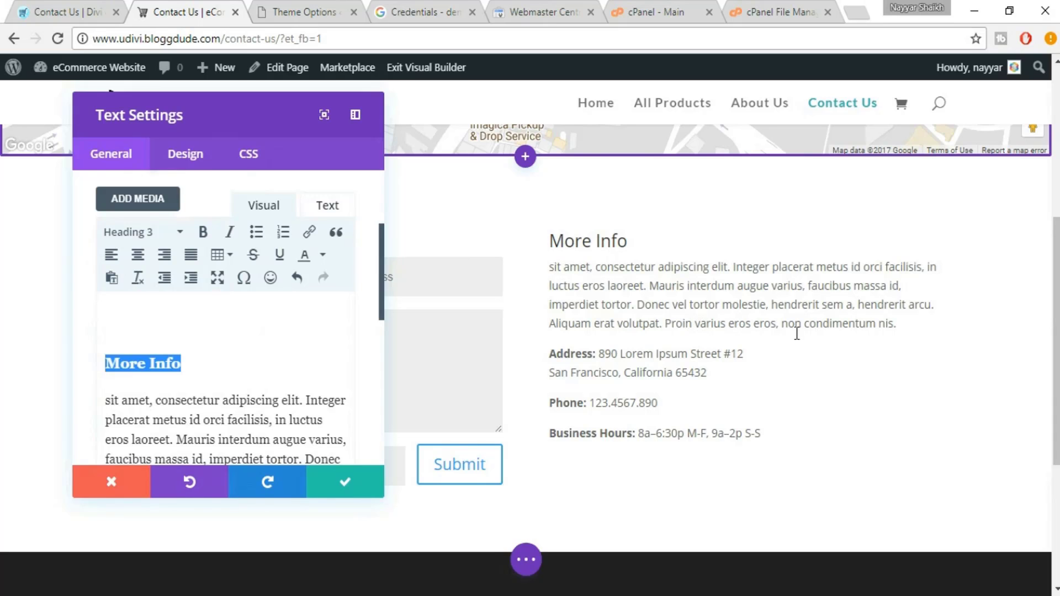
scroll(271, 355, "down", 3)
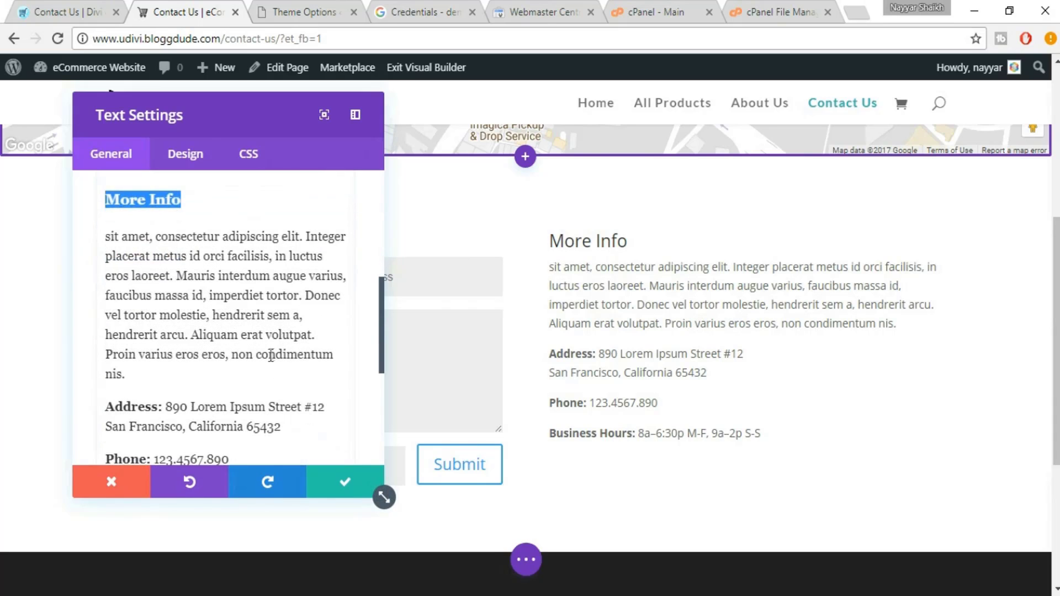
Check the address, phone and business hours values, then close the text module settings
left_click_drag(168, 407, 112, 401)
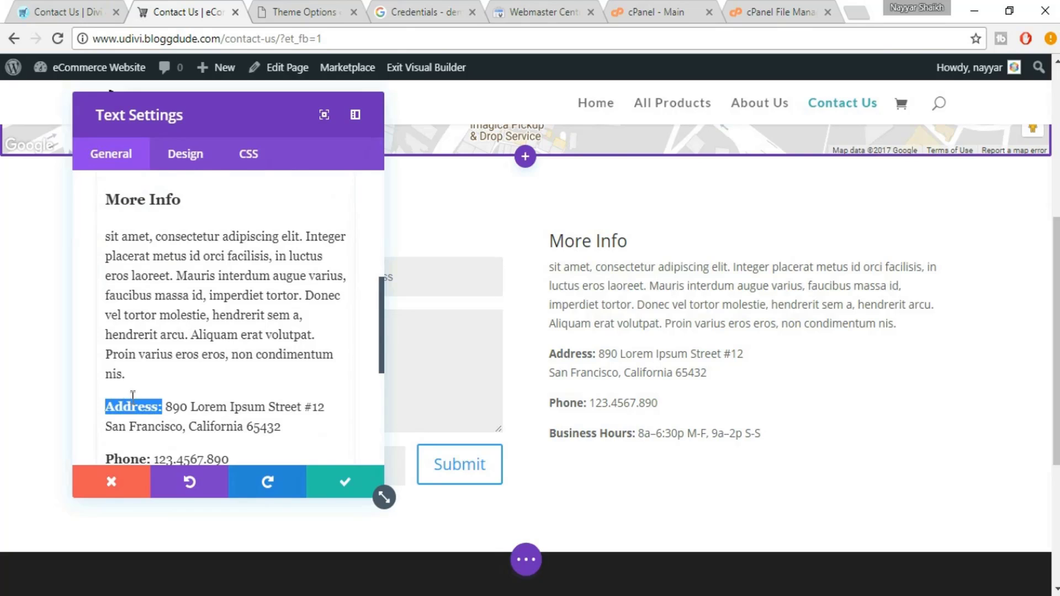
scroll(211, 412, "down", 2)
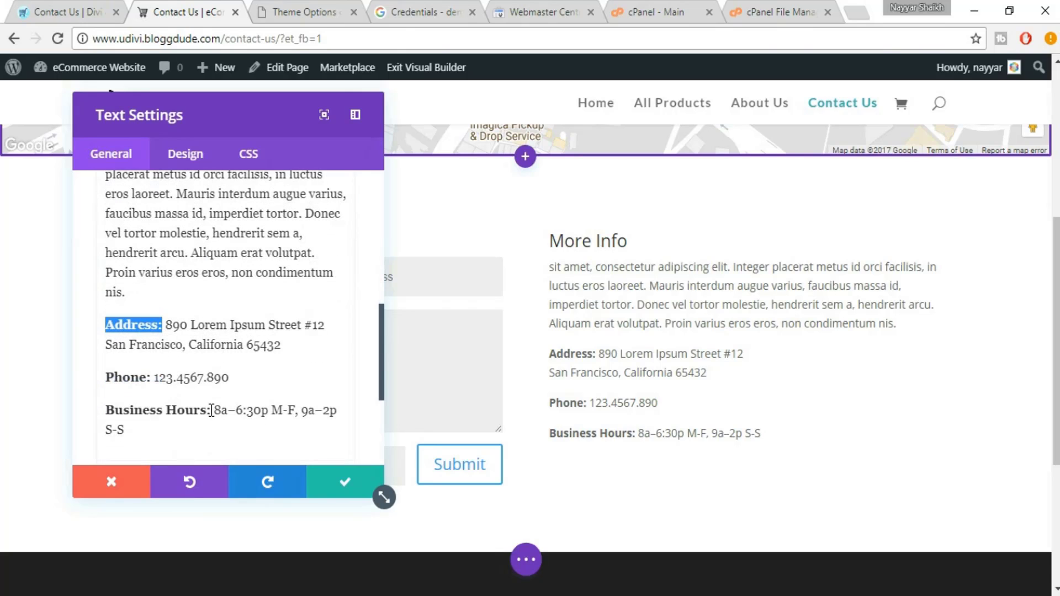
left_click_drag(153, 383, 236, 378)
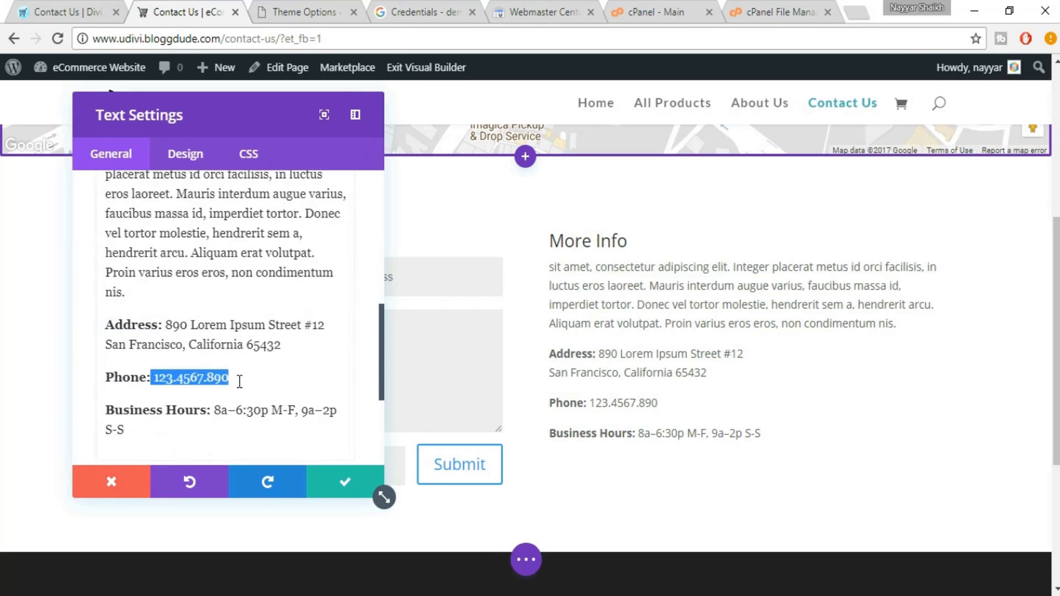
left_click(212, 391)
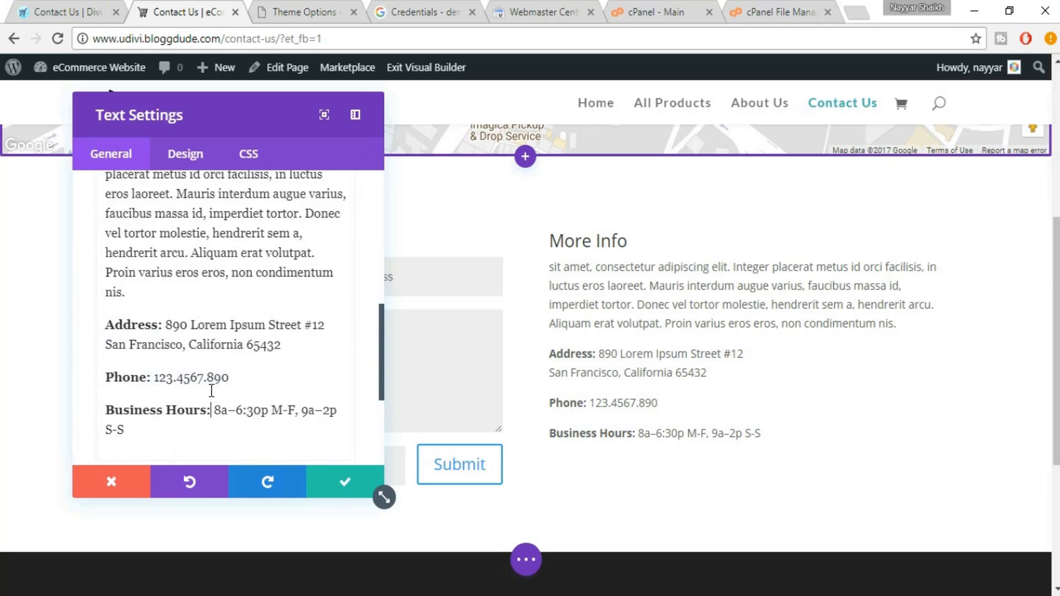
left_click_drag(219, 404, 280, 425)
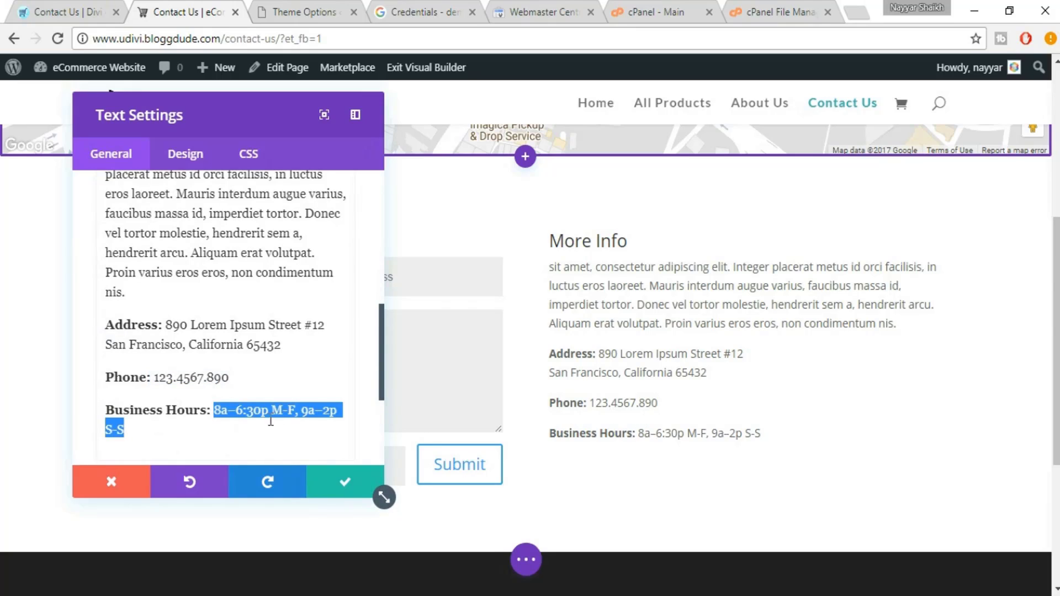
left_click_drag(165, 326, 288, 351)
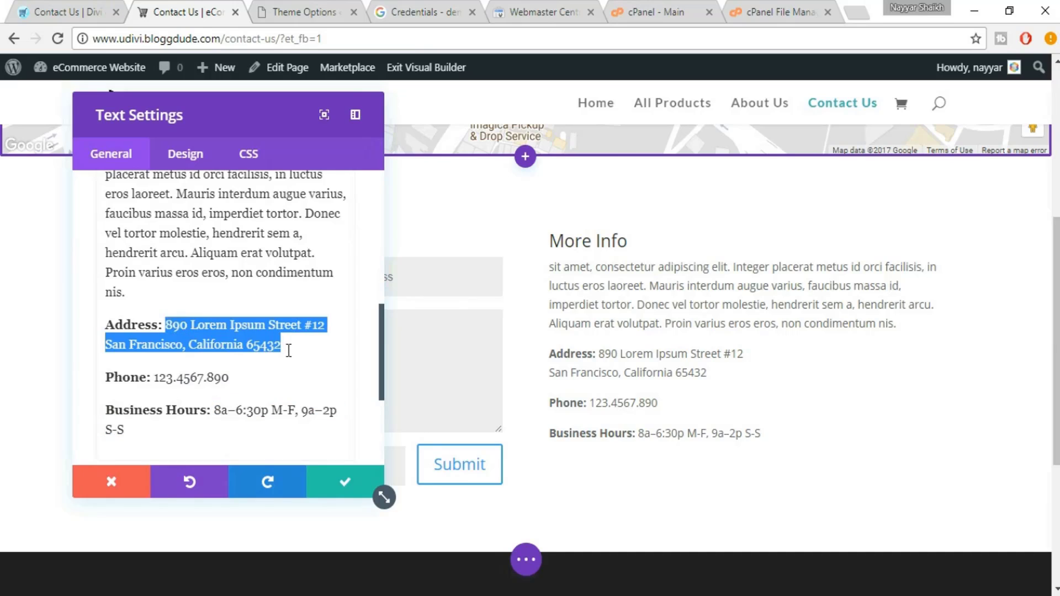
left_click(331, 479)
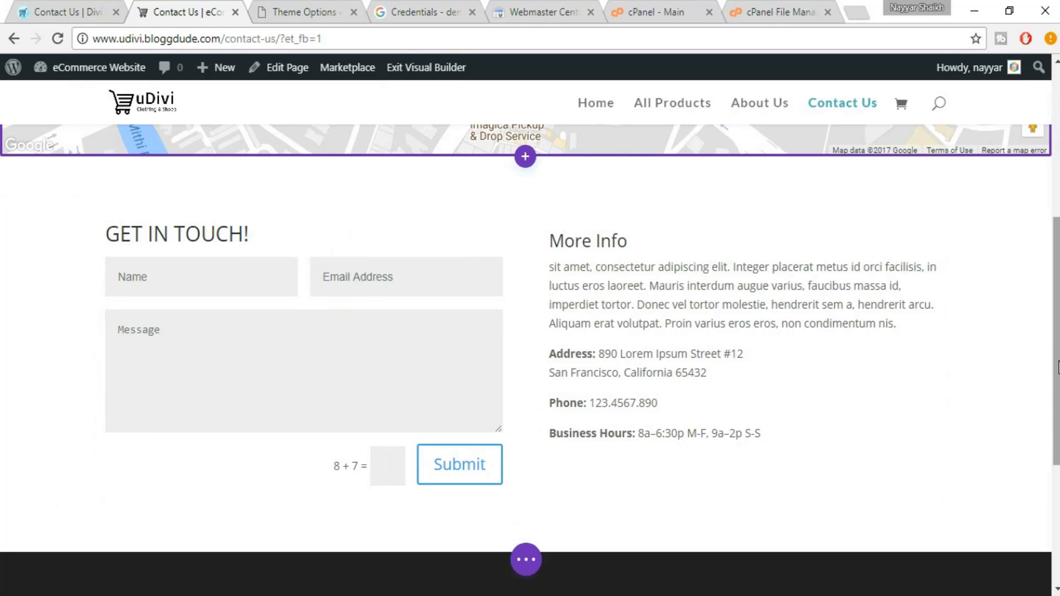
Save the Contact Us page from the page-level options bar
scroll(1059, 367, "up", 7)
scroll(1058, 367, "down", 12)
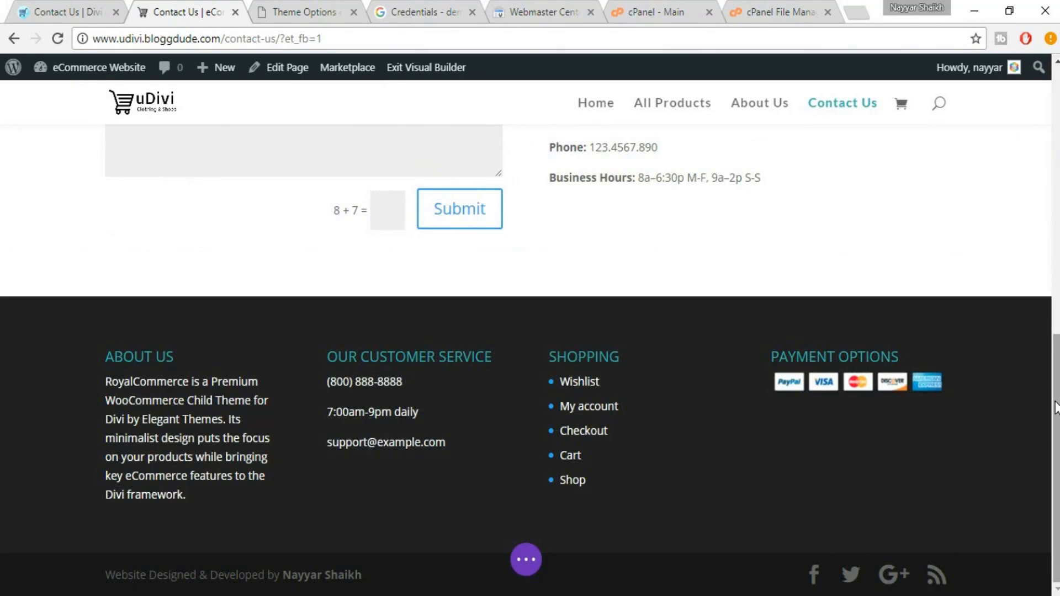
scroll(1056, 409, "up", 10)
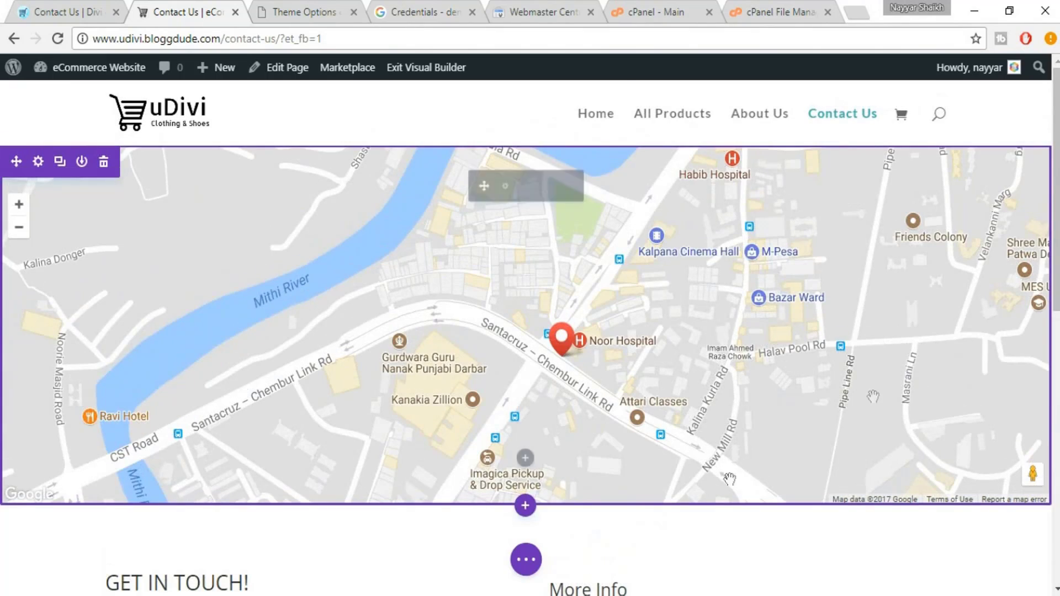
left_click(526, 559)
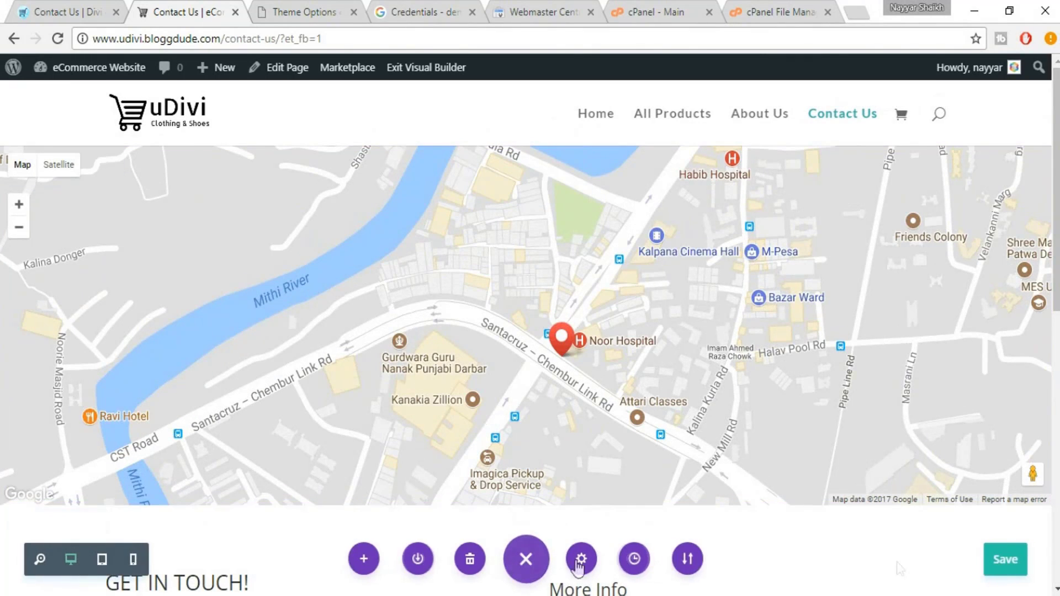
left_click(1005, 561)
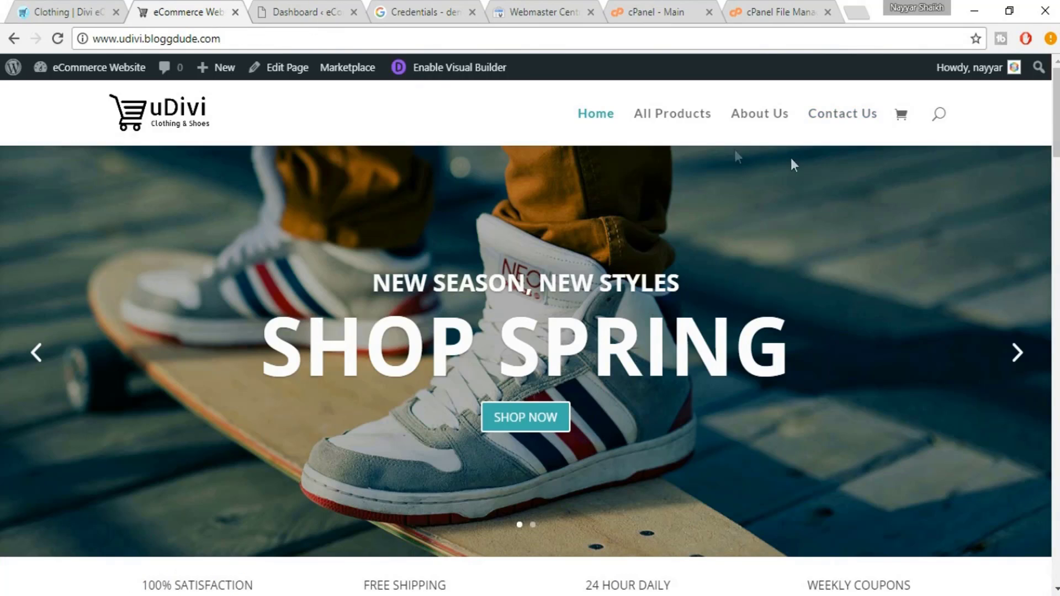
Look over the eDivi Clothing page, then go back to the uDivi home page
left_click(67, 8)
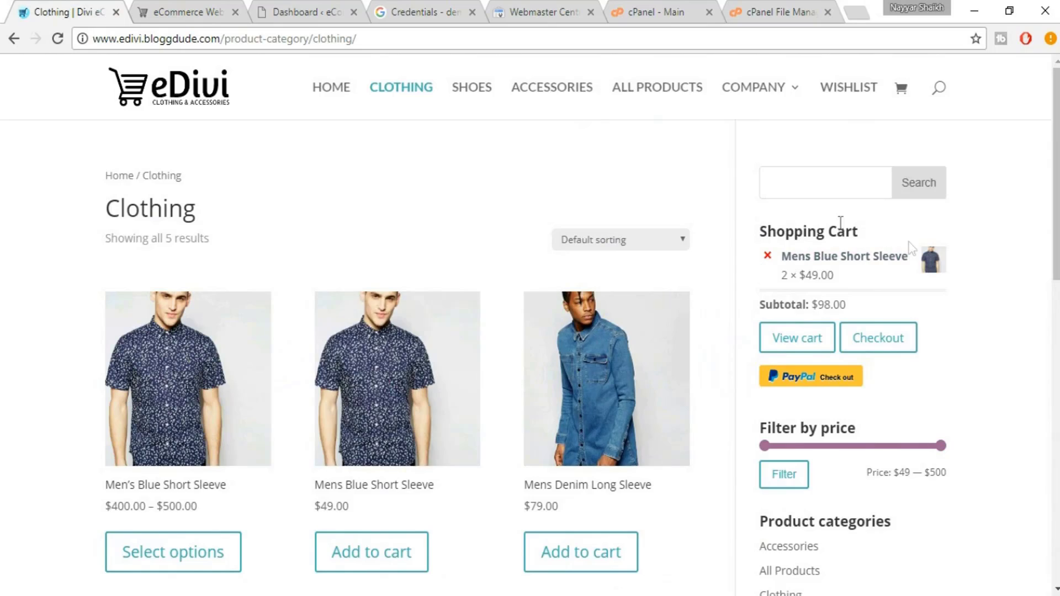
scroll(931, 287, "down", 1)
scroll(933, 309, "down", 5)
scroll(942, 342, "up", 6)
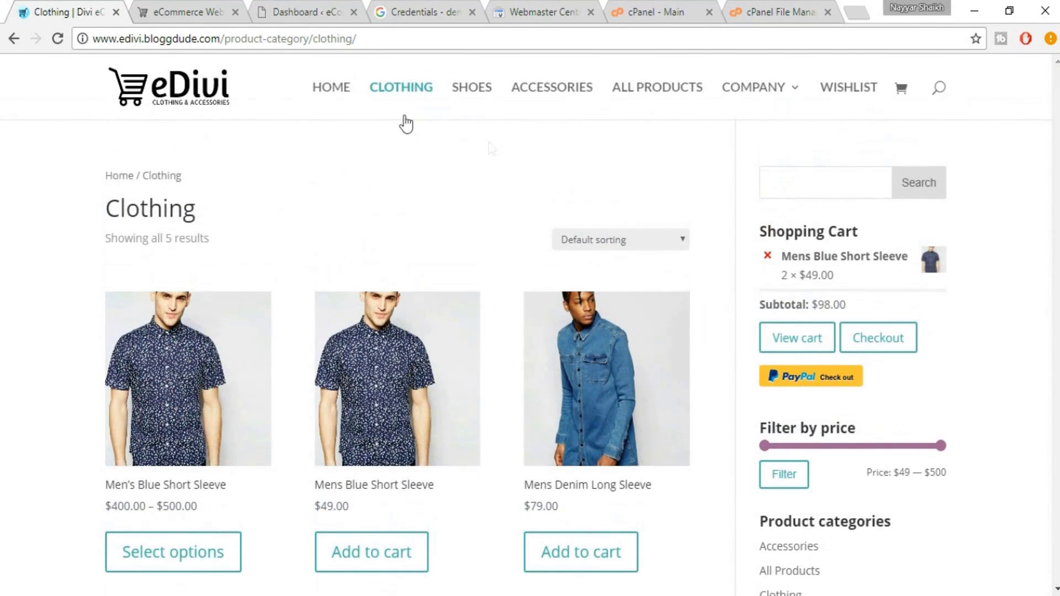
left_click(194, 5)
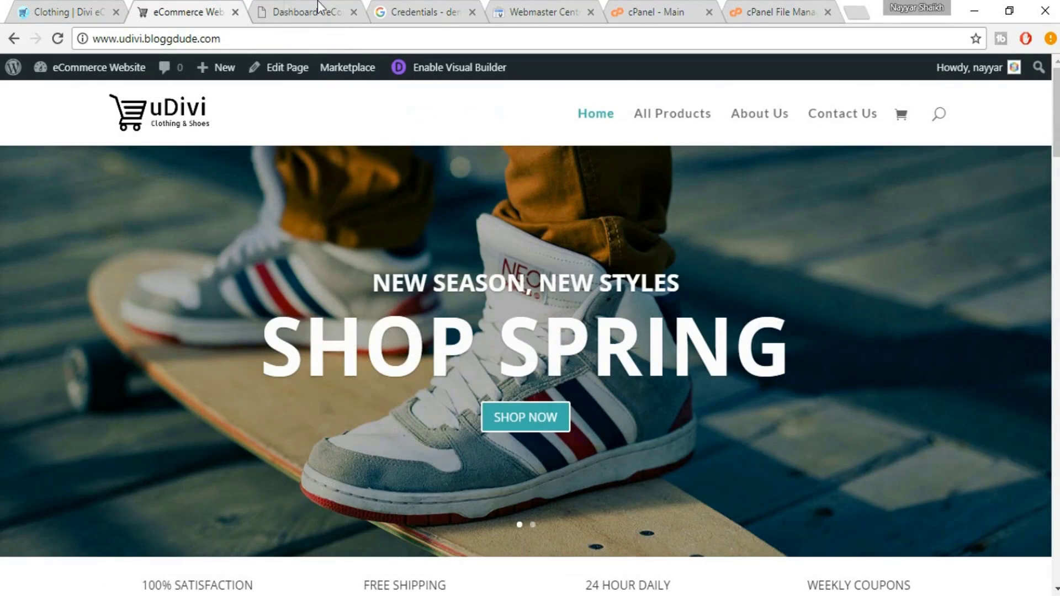
Go to Appearance > Menus in the WordPress admin
left_click(317, 1)
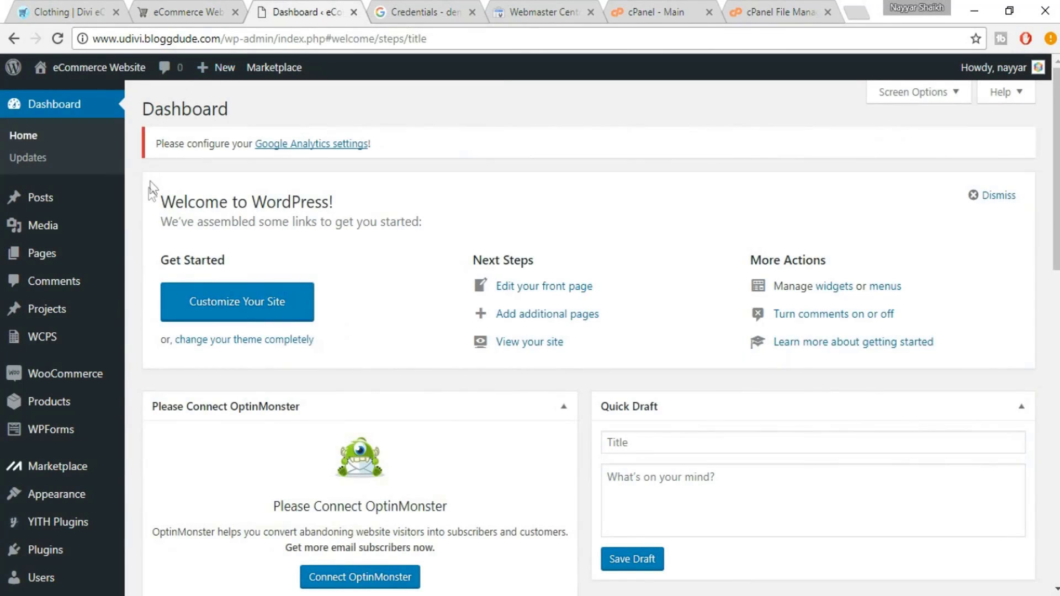
scroll(45, 309, "down", 4)
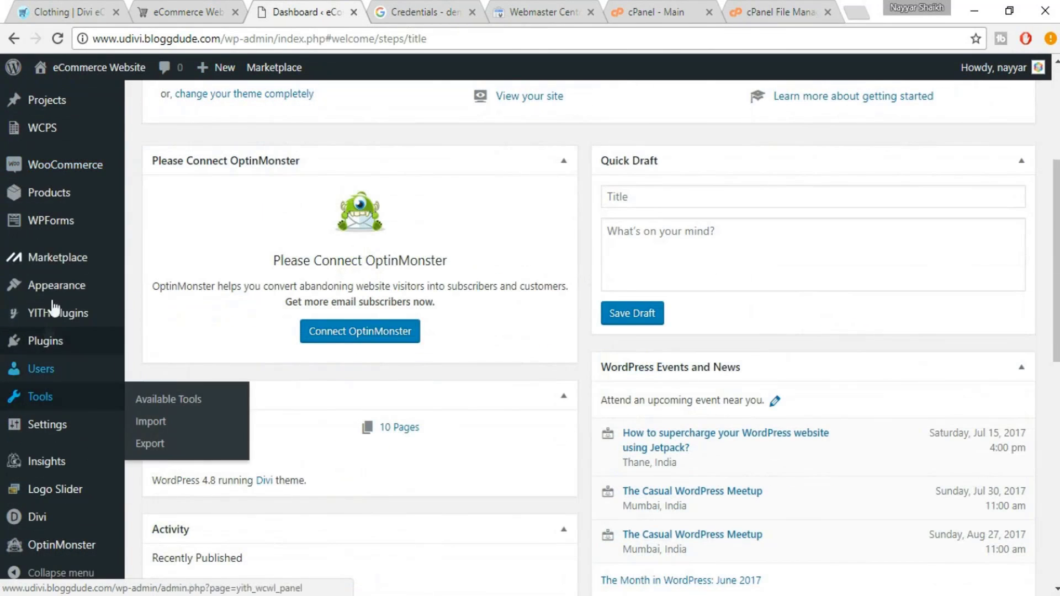
mouse_move(65, 298)
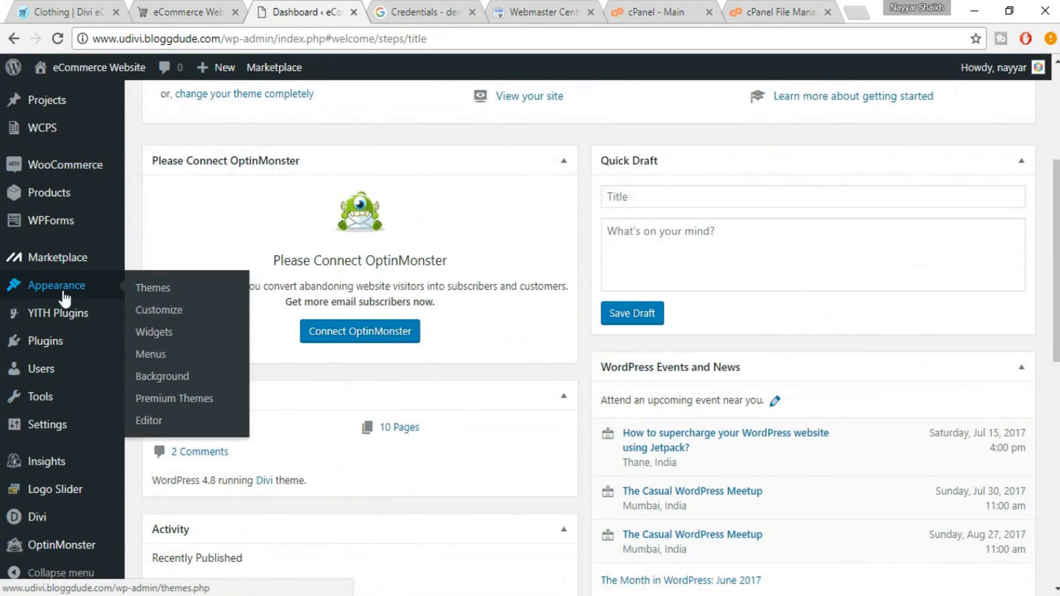
left_click(154, 355)
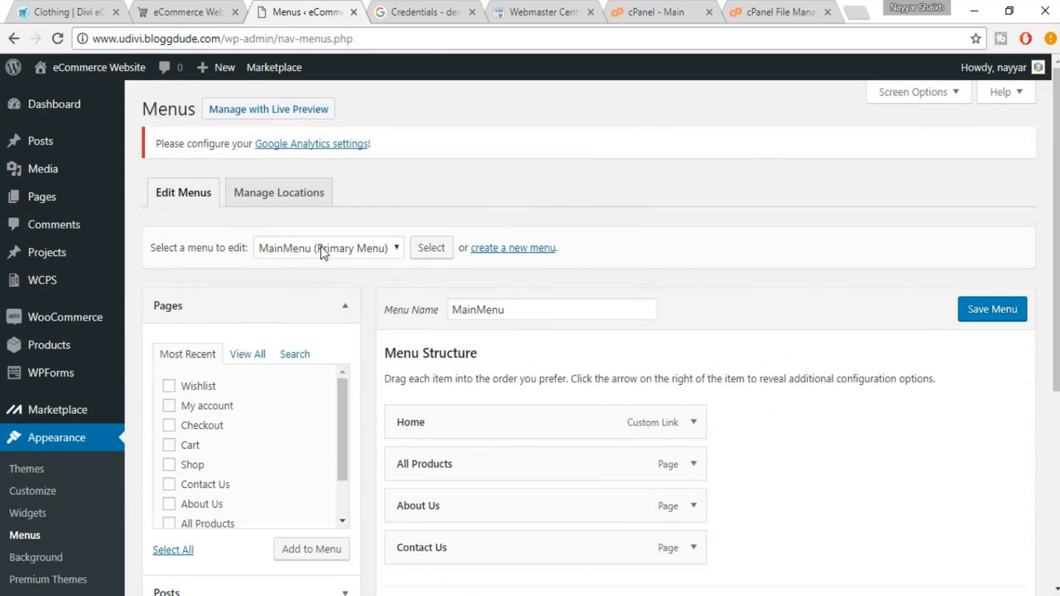
Select MainMenu (Primary Menu) for editing and check it against the uDivi home page
left_click(327, 248)
left_click(358, 250)
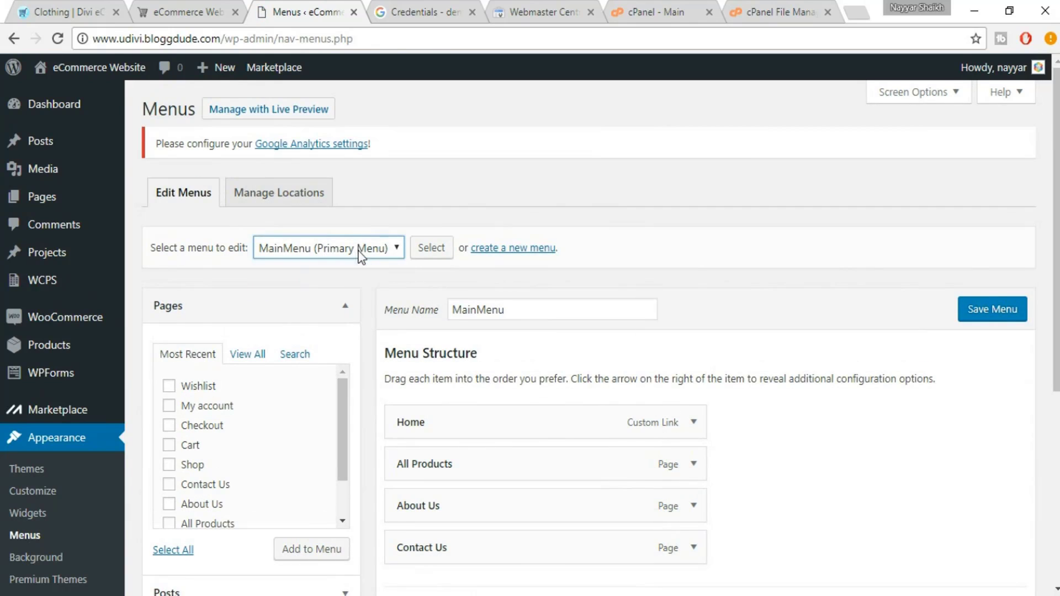
left_click(353, 251)
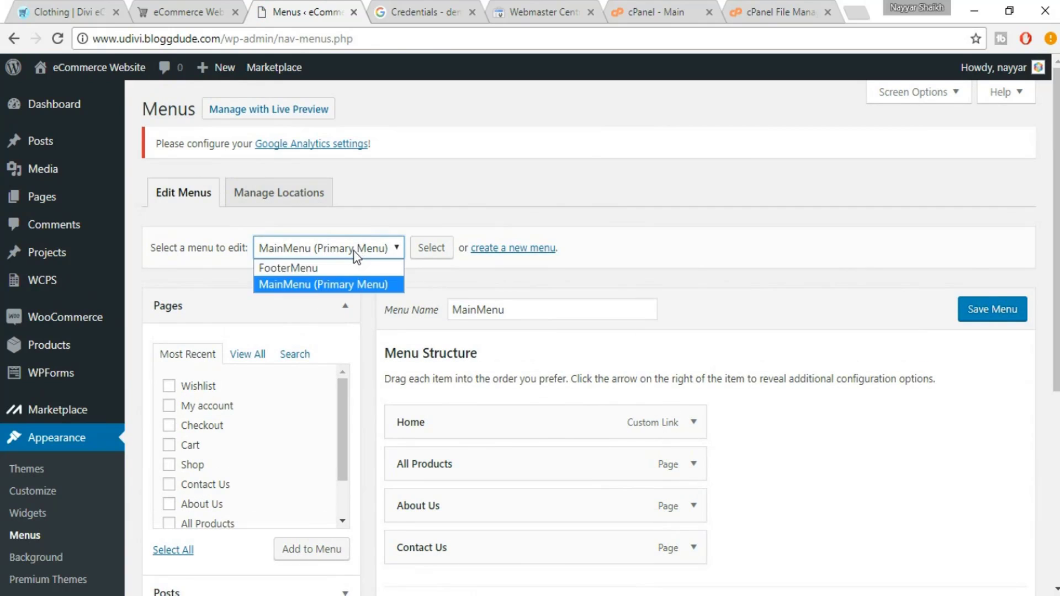
left_click(331, 284)
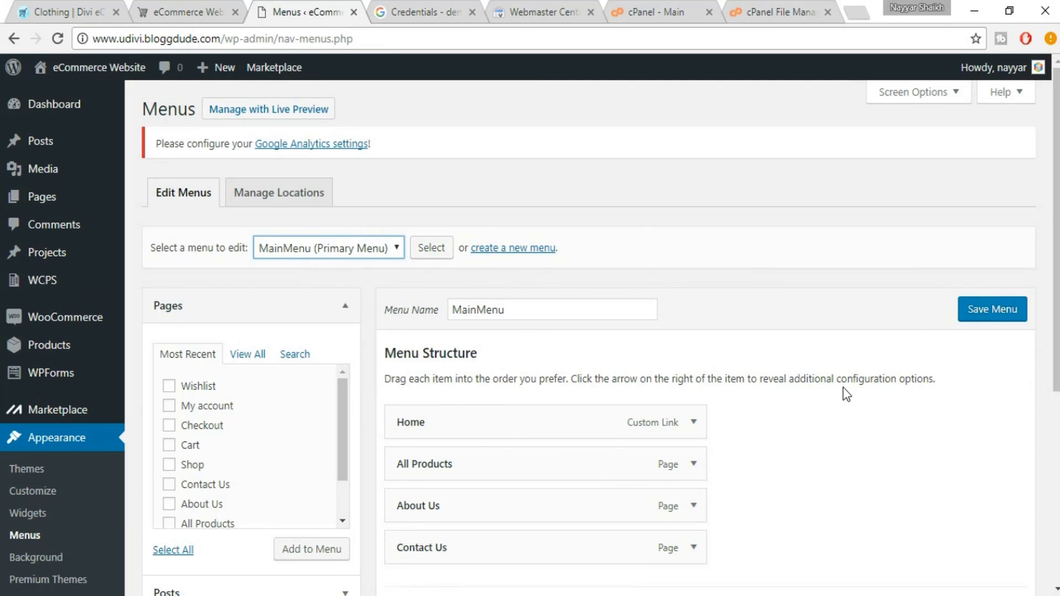
scroll(839, 390, "down", 4)
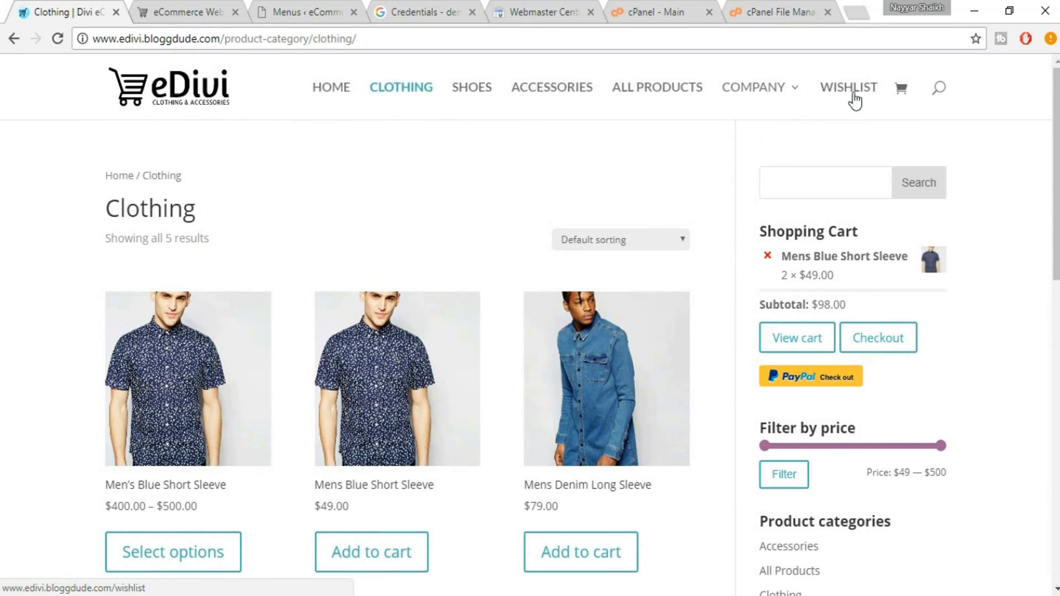
left_click(196, 13)
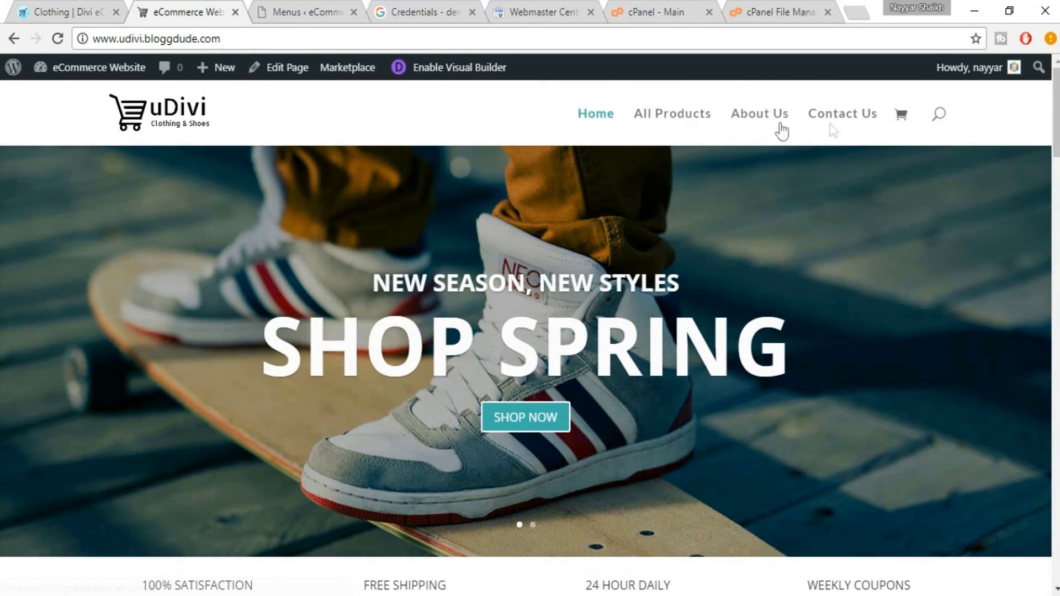
left_click(316, 4)
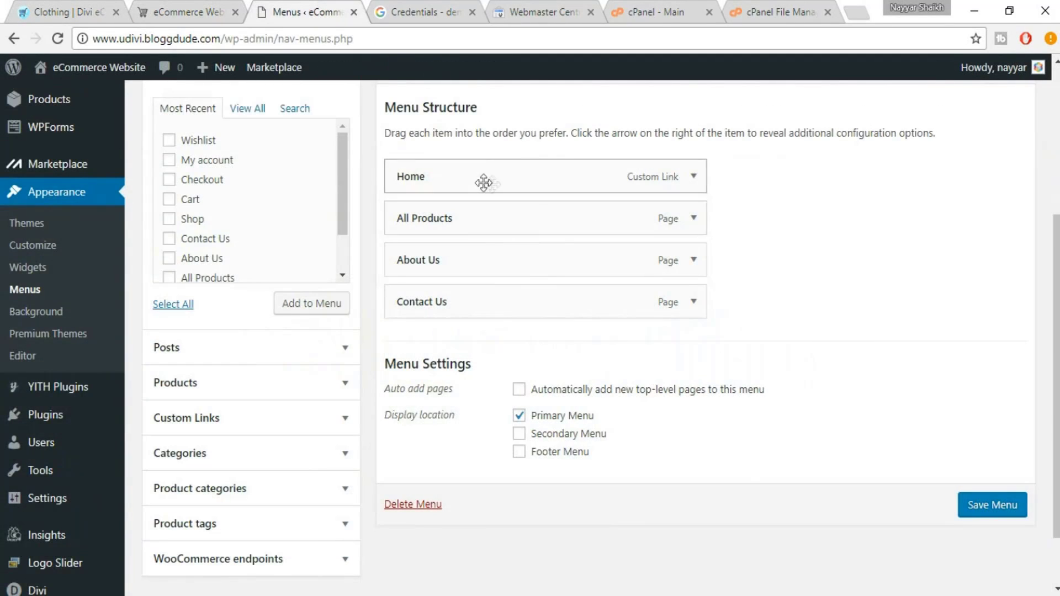
Relabel the Home item to HOME and remove All Products from the menu
left_click(695, 177)
double_click(449, 273)
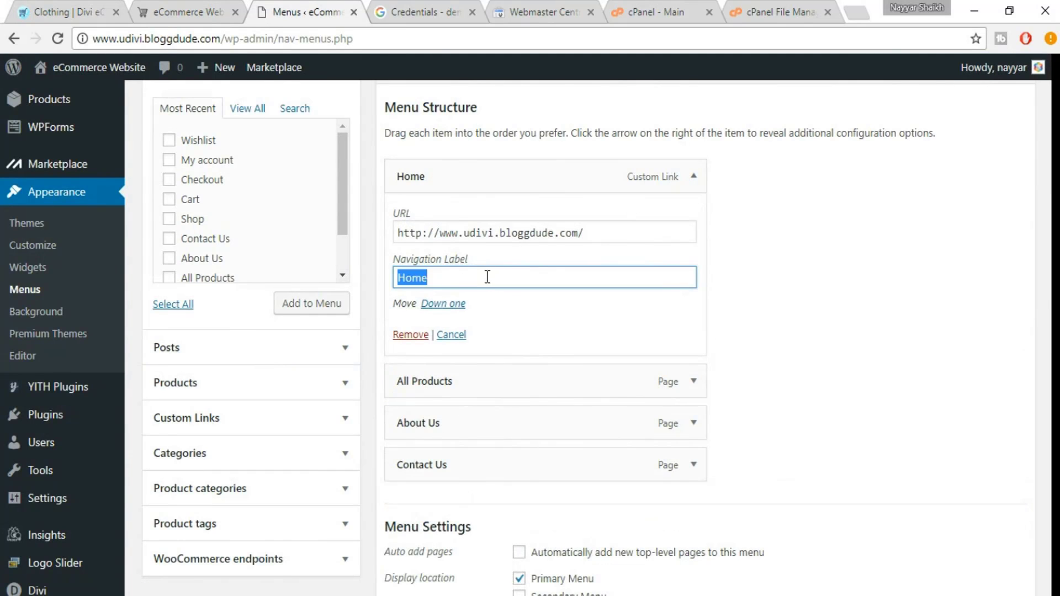
type("HOME")
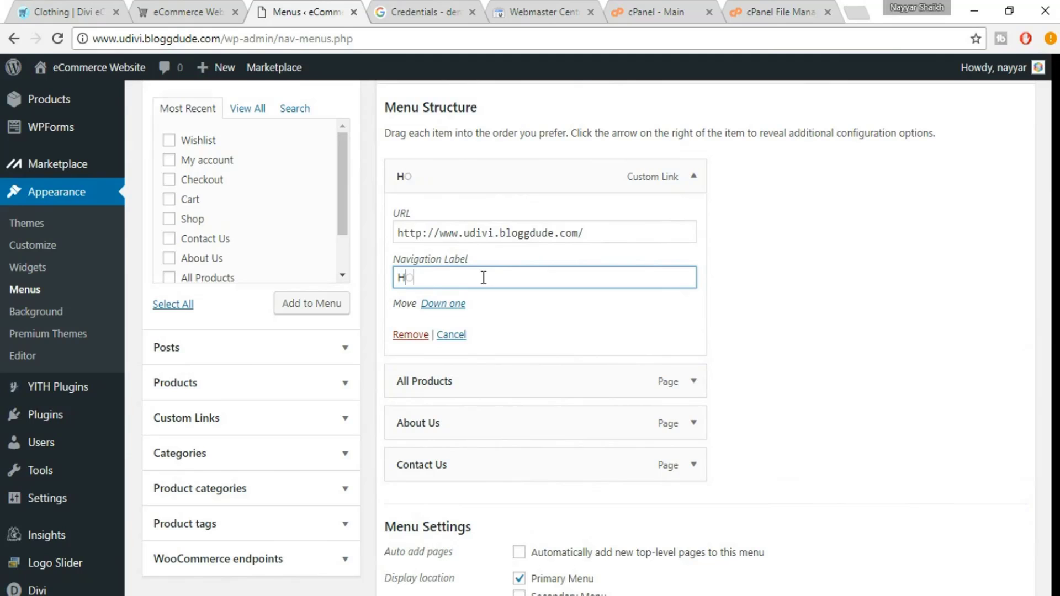
left_click(690, 184)
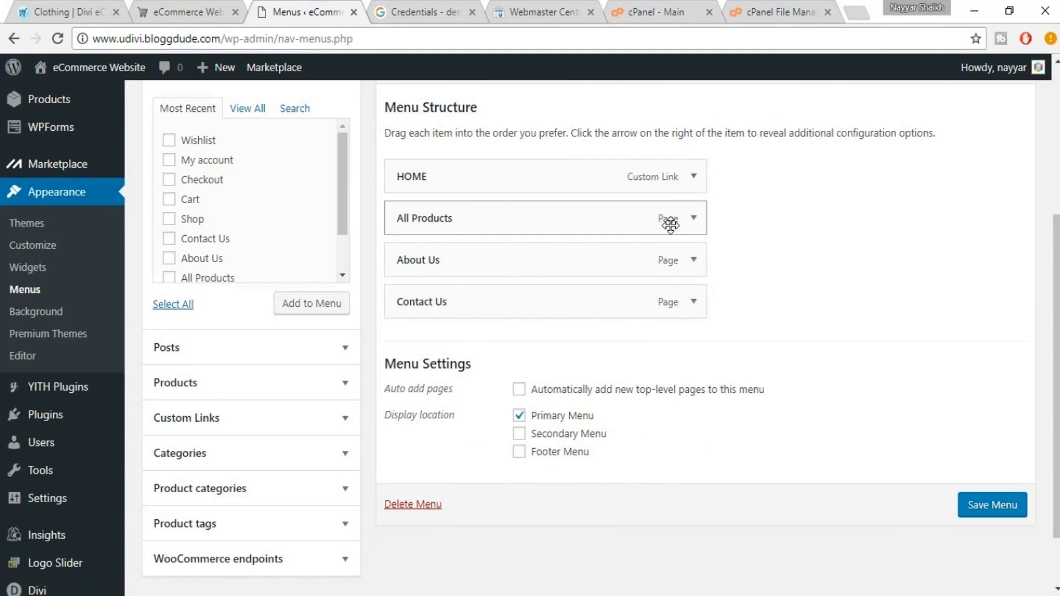
left_click(693, 220)
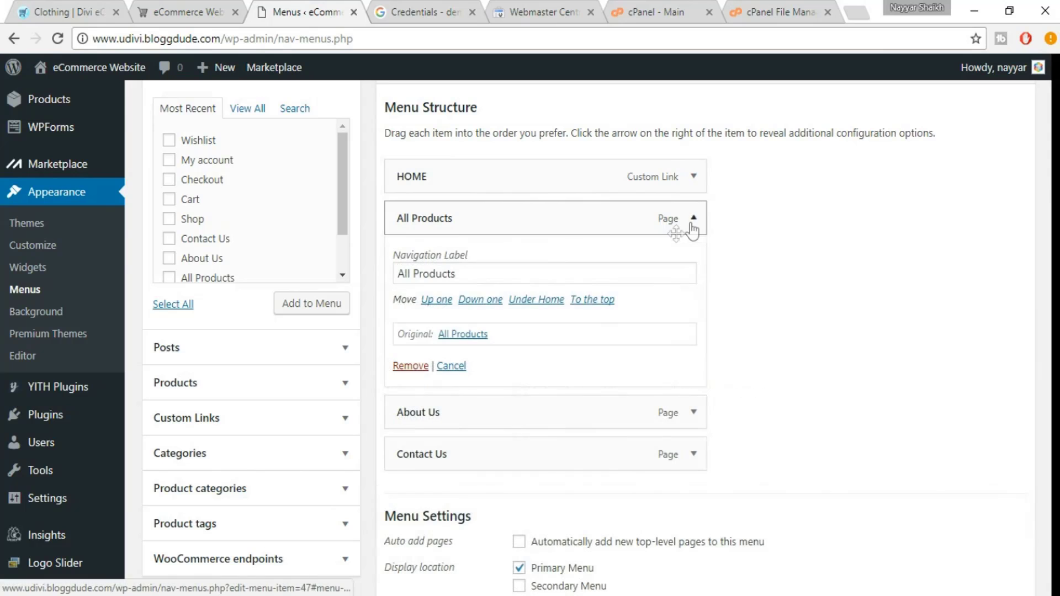
left_click(409, 366)
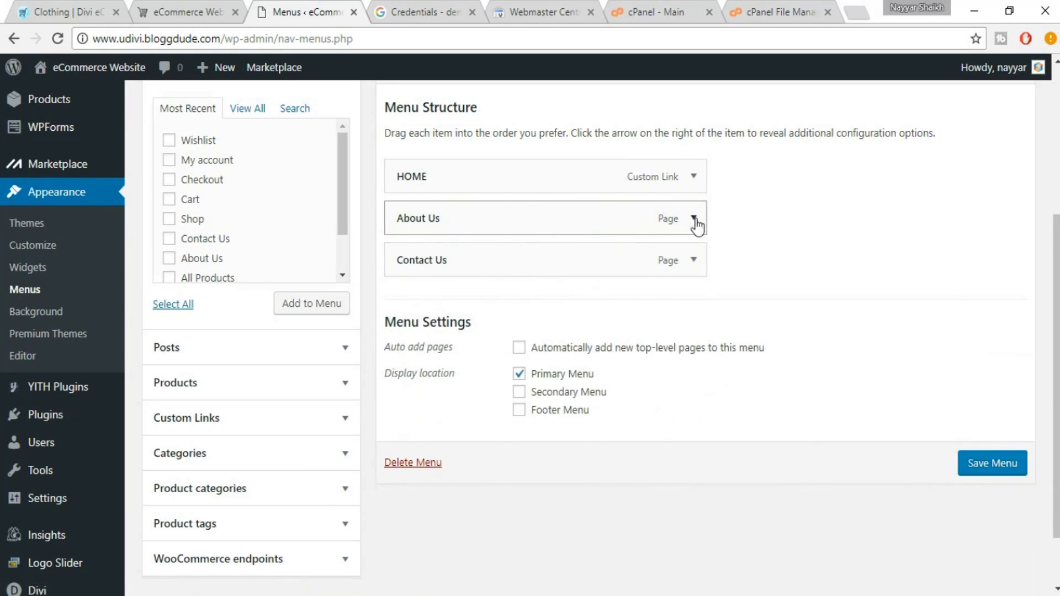
Relabel About Us to ABOUT US and Contact Us to CONTACT US
left_click(687, 221)
triple_click(485, 274)
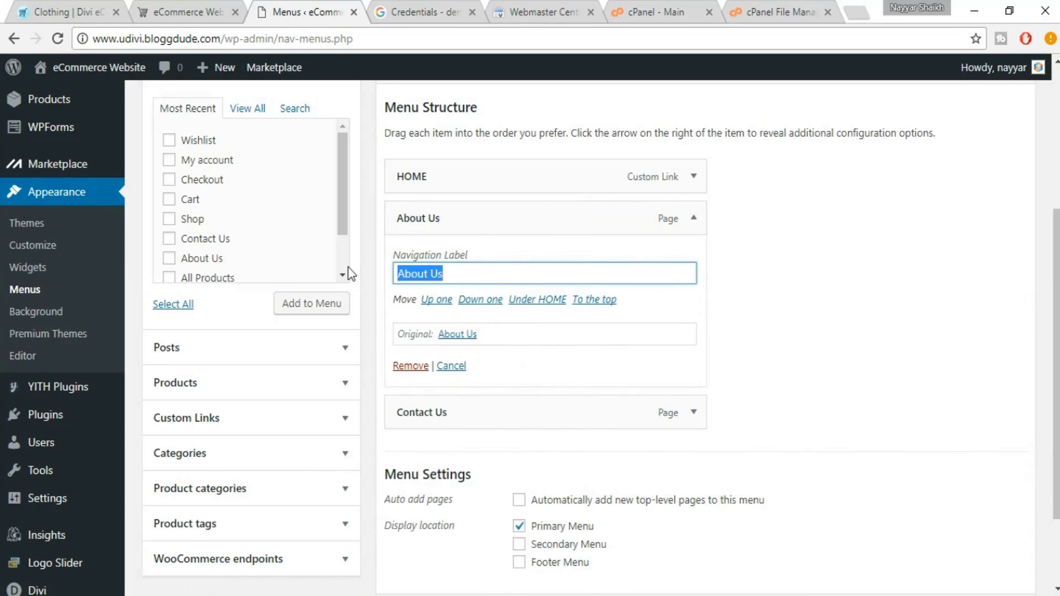
type("ABOUT US")
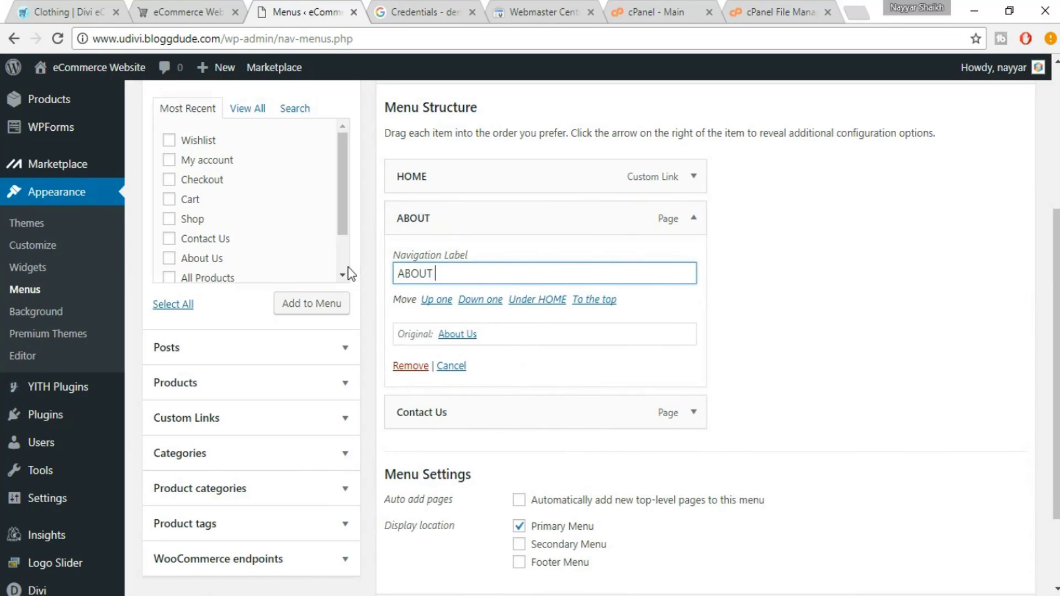
left_click(694, 218)
left_click(694, 261)
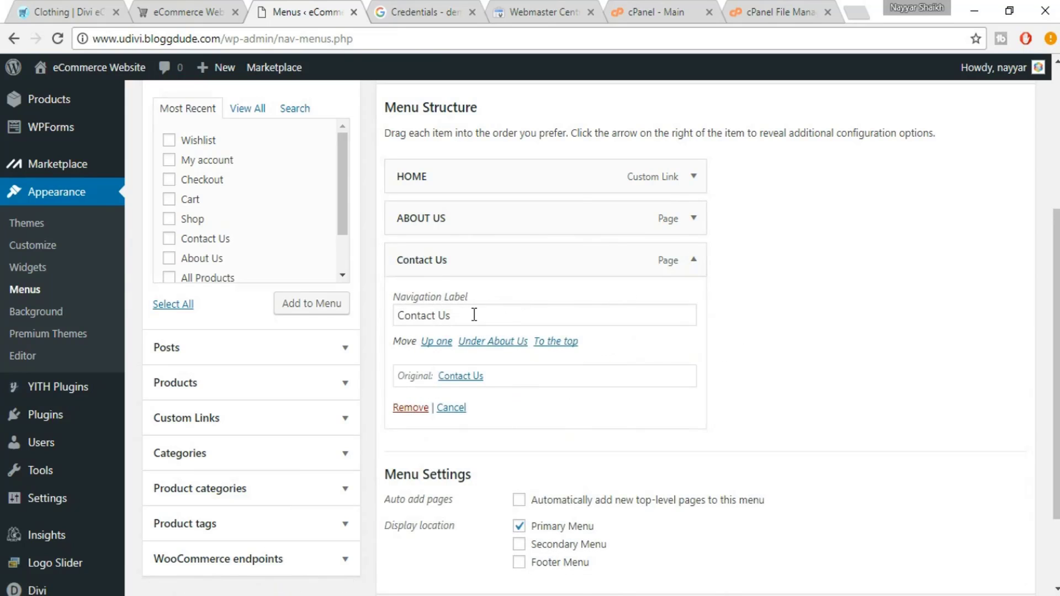
left_click_drag(473, 313, 366, 302)
type("CONTACT US")
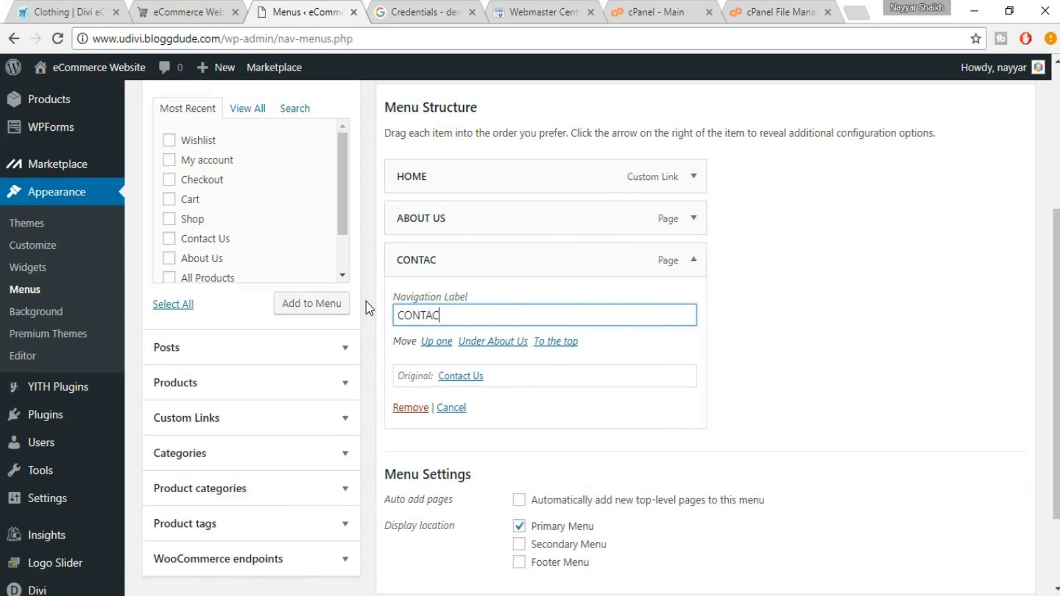
left_click(706, 257)
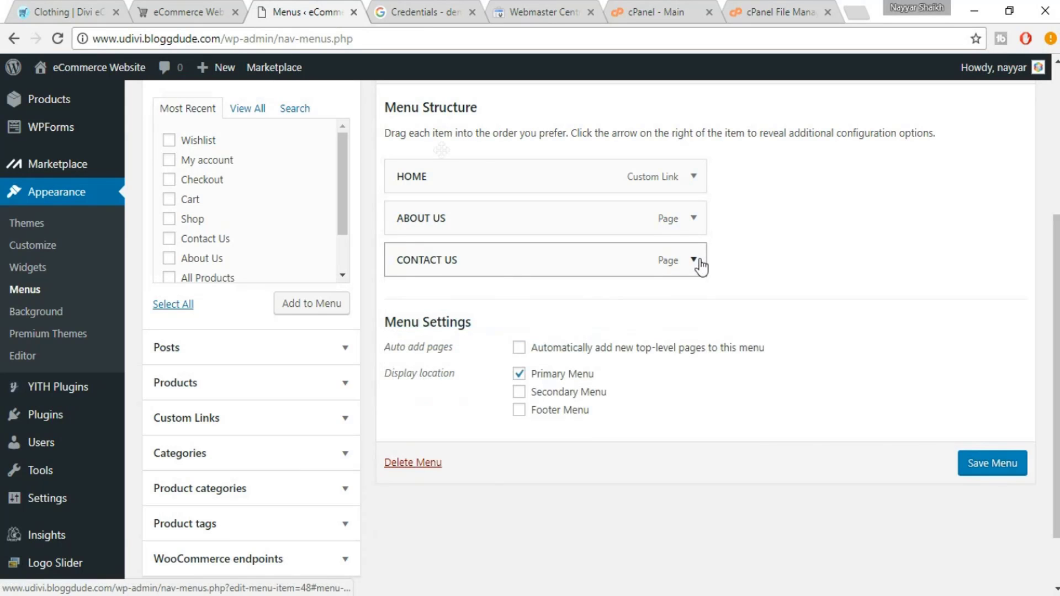
Compare the uDivi and eDivi Clothing pages, then collapse the Pages section in the Menus editor
left_click(169, 4)
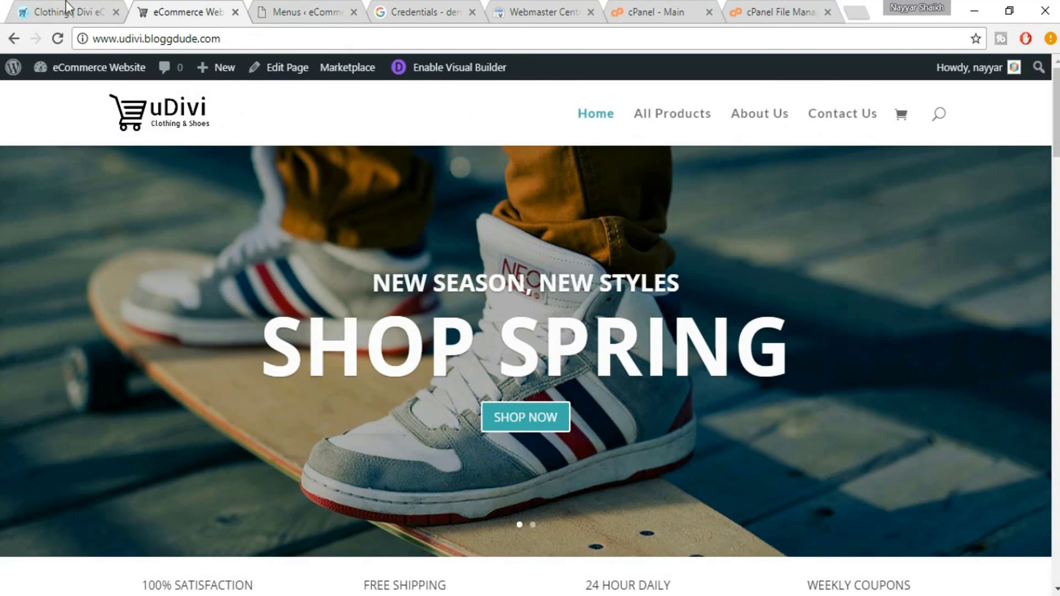
left_click(65, 4)
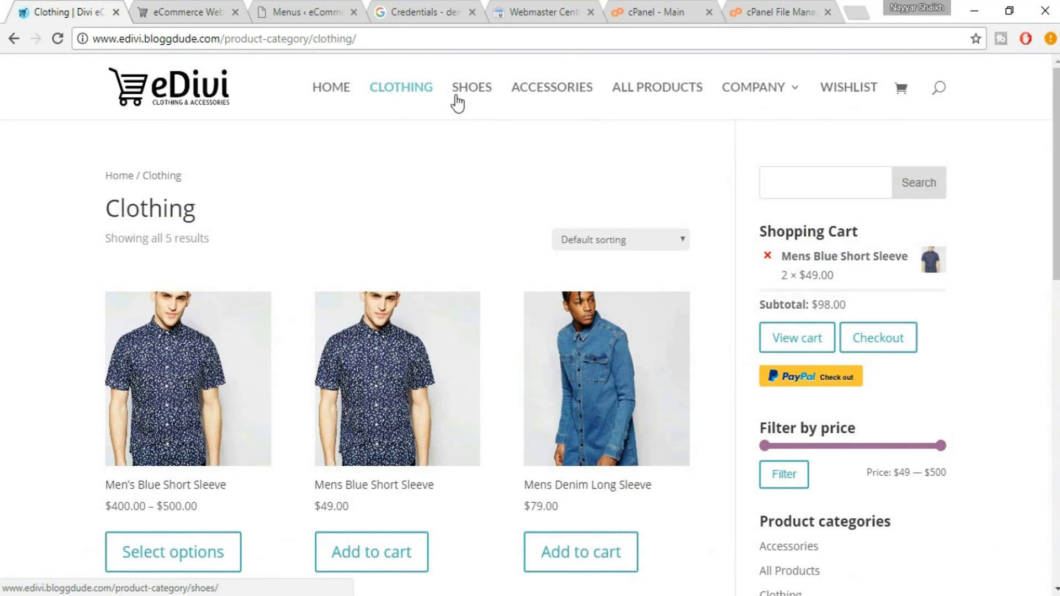
left_click(208, 2)
left_click(302, 1)
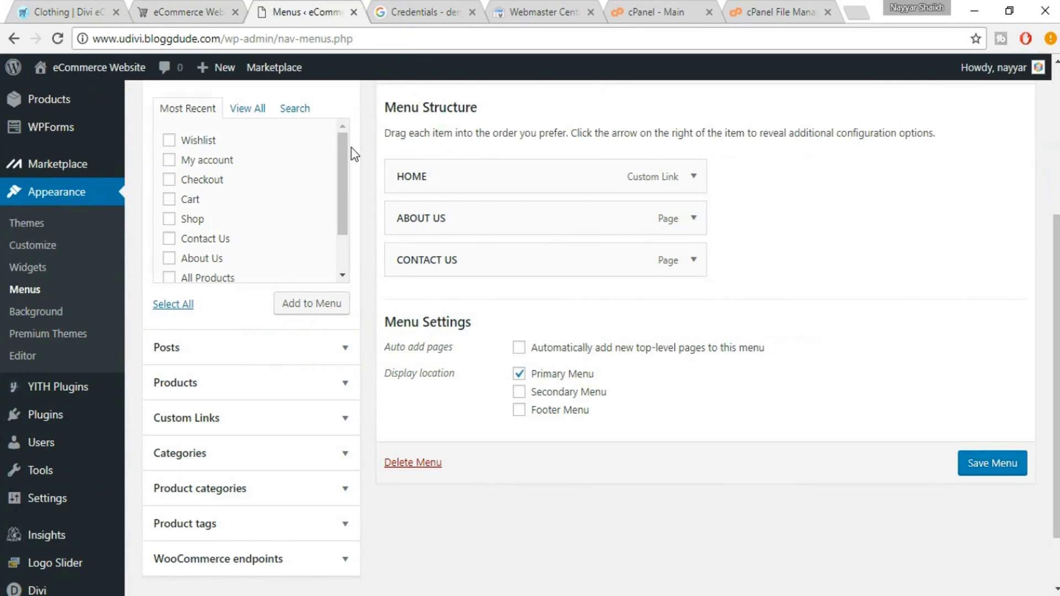
scroll(353, 154, "up", 3)
left_click(344, 226)
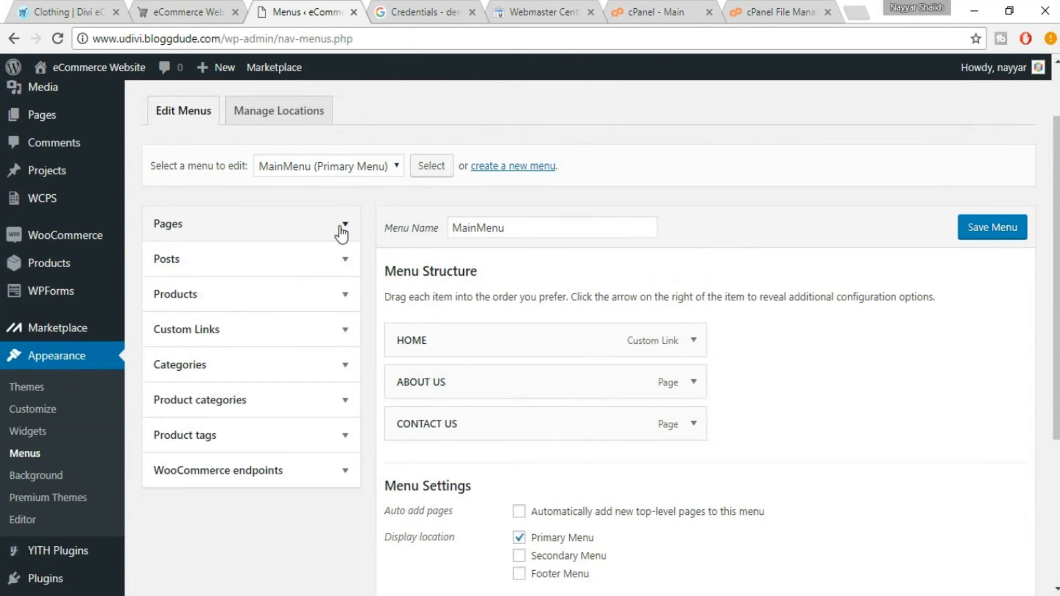
Open Products > Categories in a new browser tab and switch to it
mouse_move(78, 273)
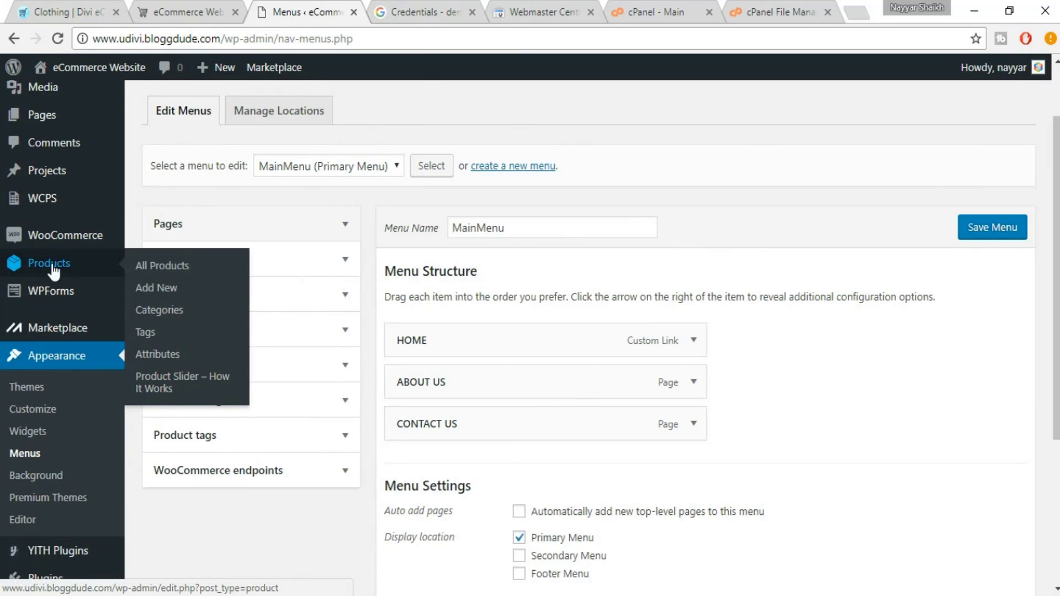
right_click(155, 316)
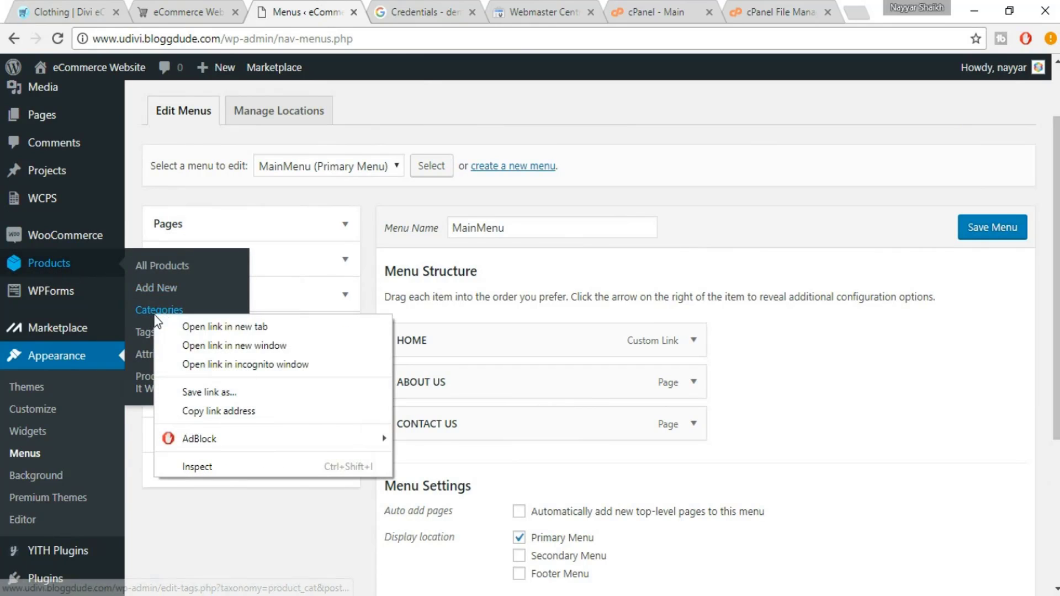
left_click(210, 327)
left_click(408, 6)
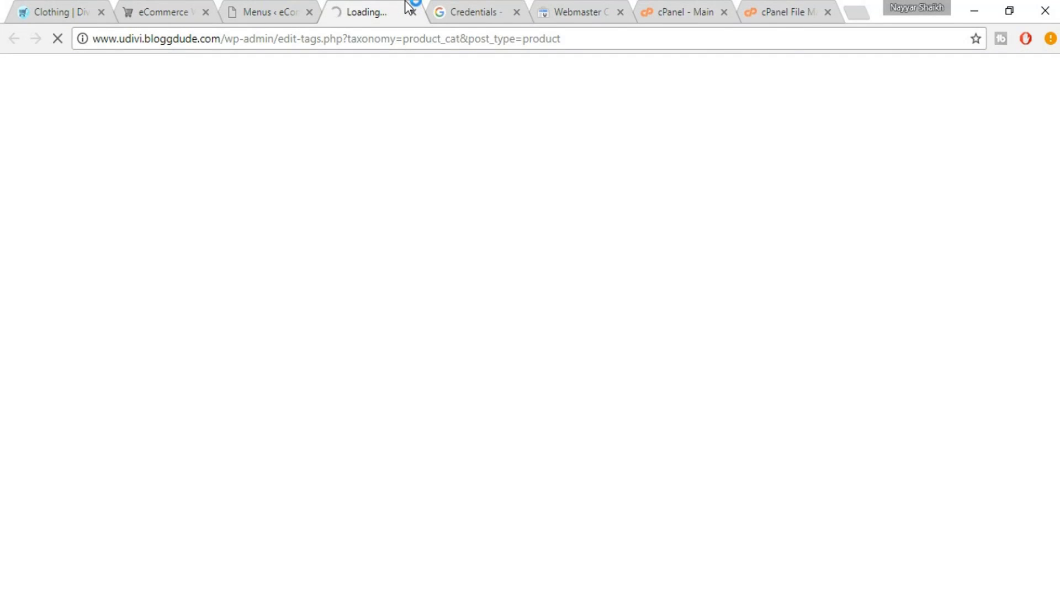
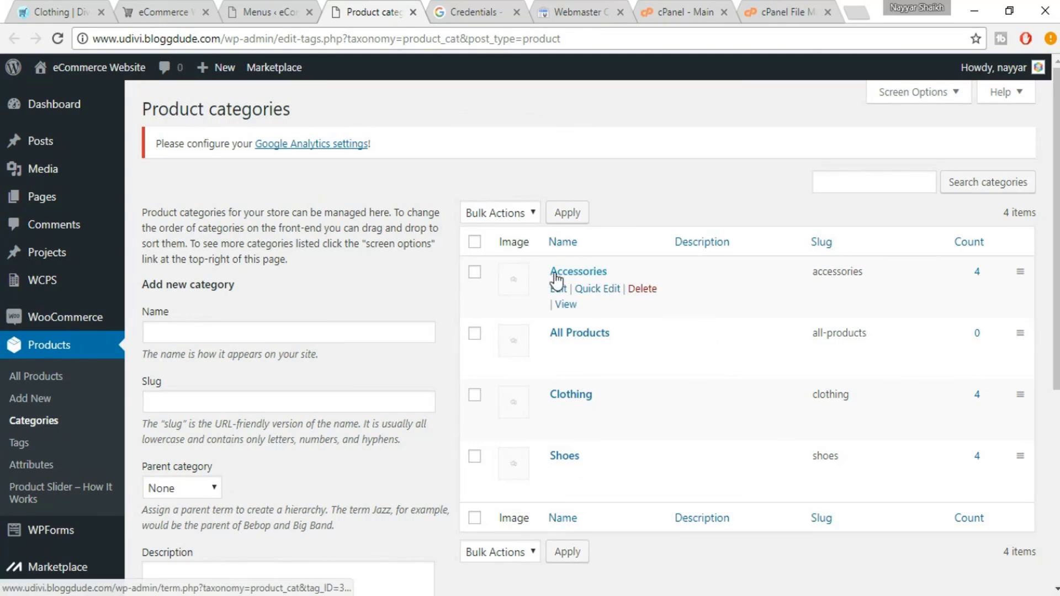
Copy the Accessories category page's View link address
right_click(566, 312)
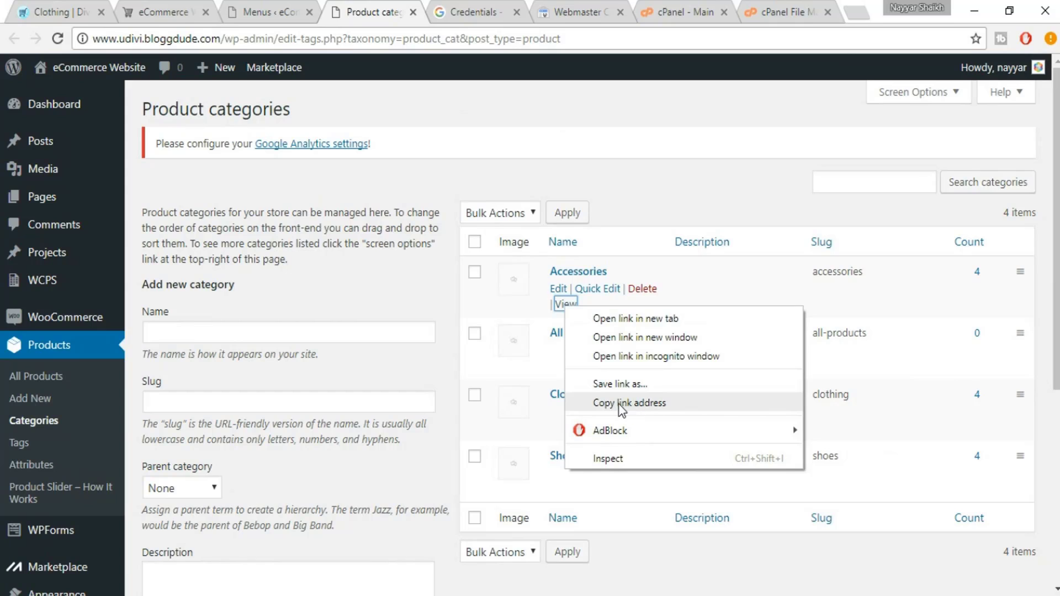
left_click(662, 404)
right_click(568, 304)
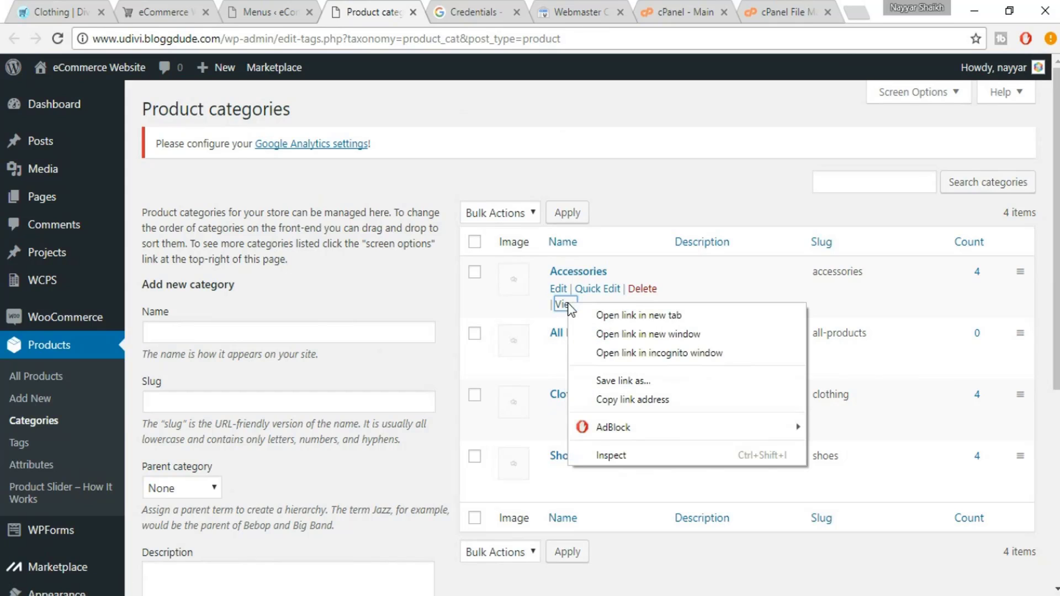
left_click(633, 399)
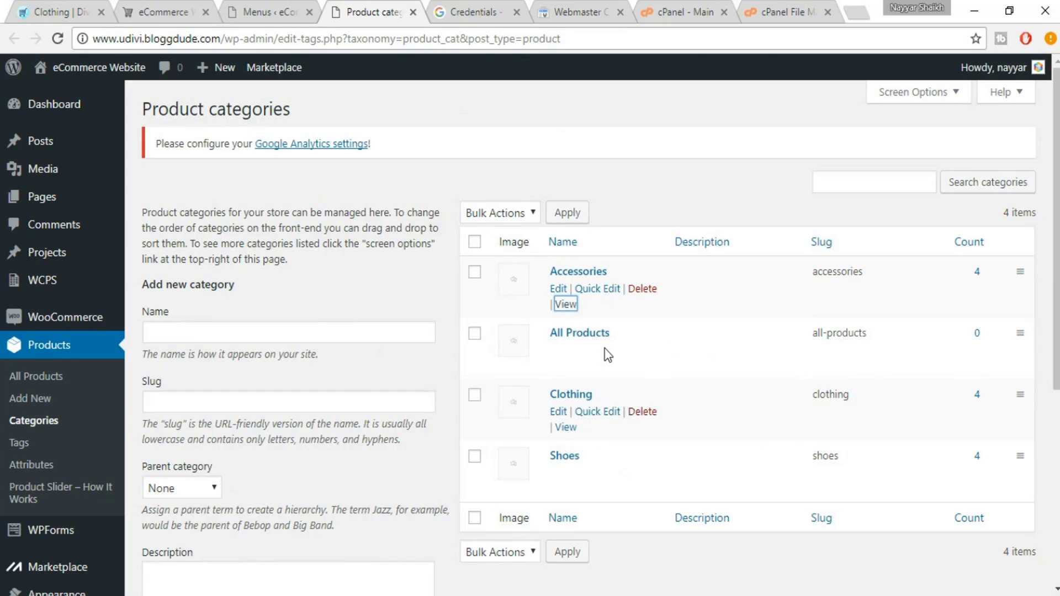
Add that address to MainMenu as an ACCESSORIES custom link, placed right after HOME
left_click(270, 12)
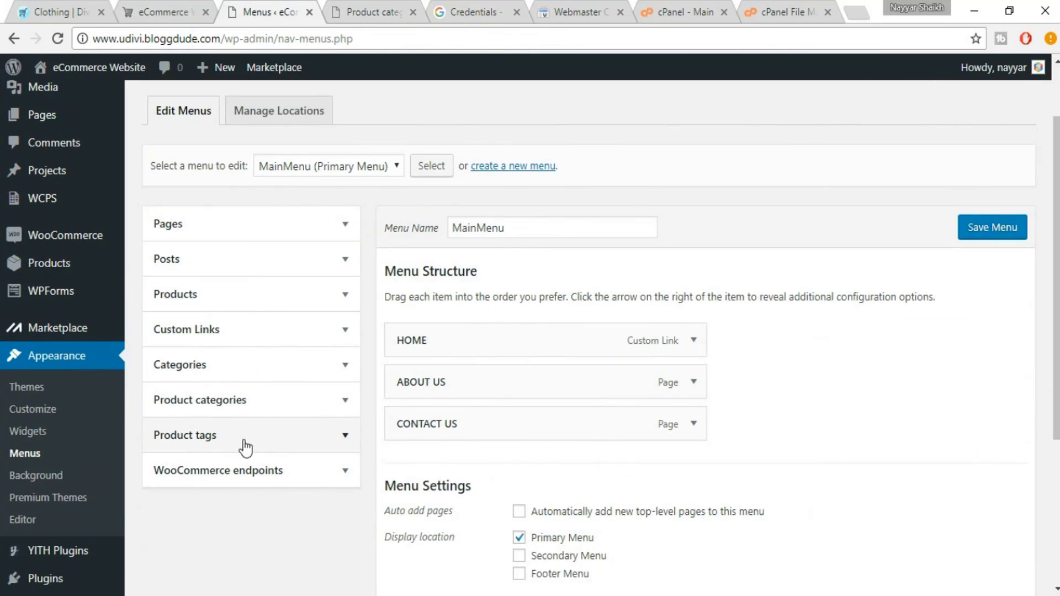
left_click(234, 341)
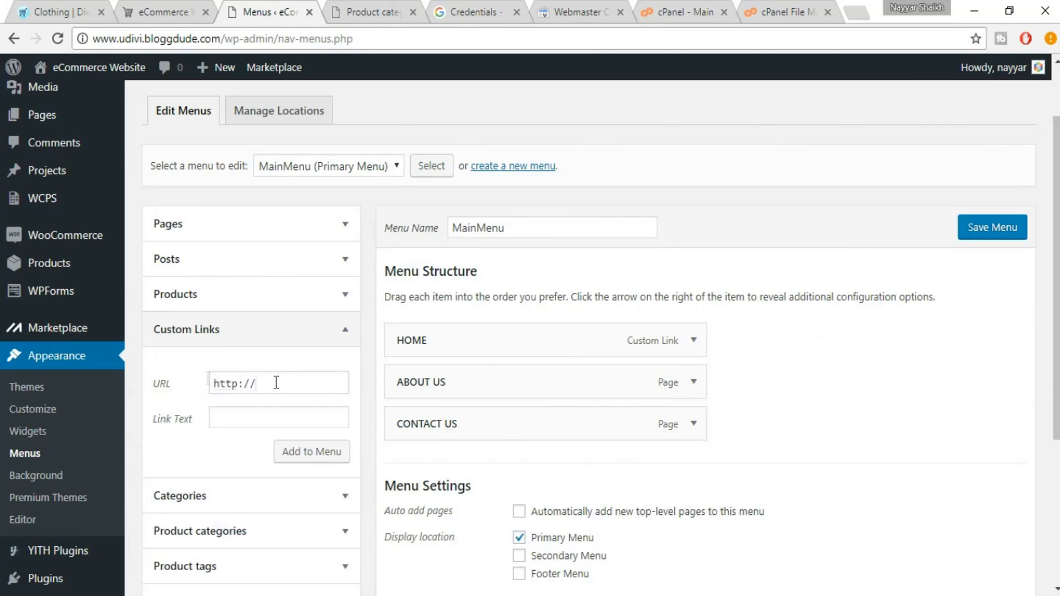
left_click_drag(276, 383, 167, 379)
key("ctrl+v")
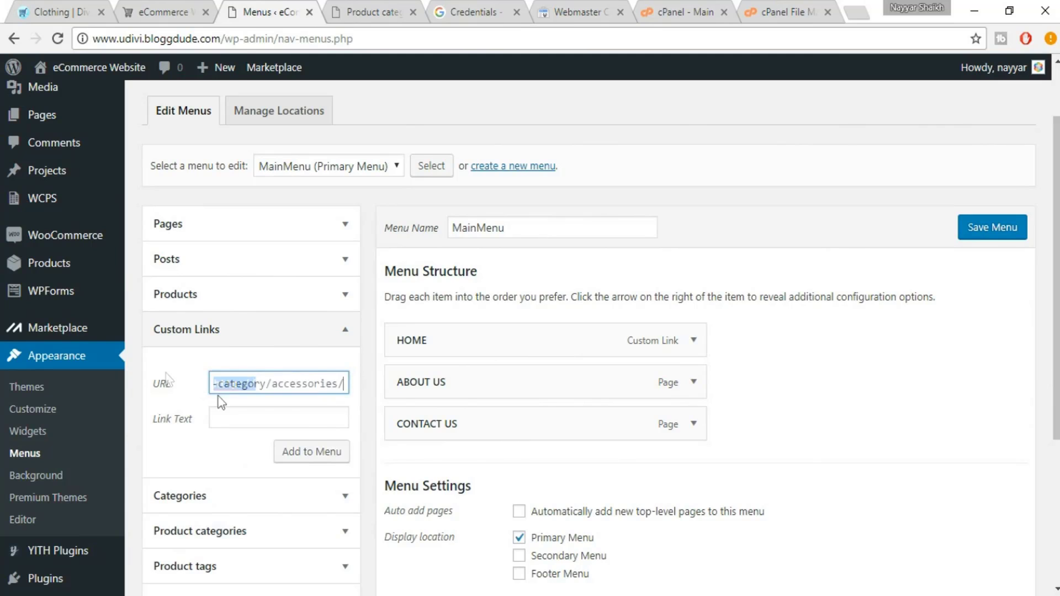
left_click(290, 419)
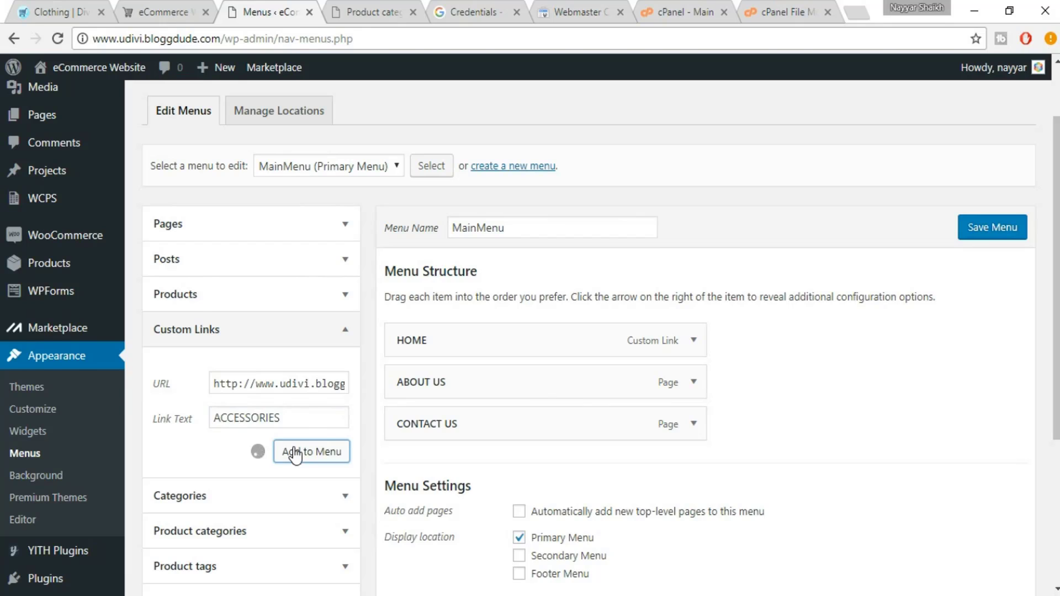
left_click_drag(438, 443, 466, 386)
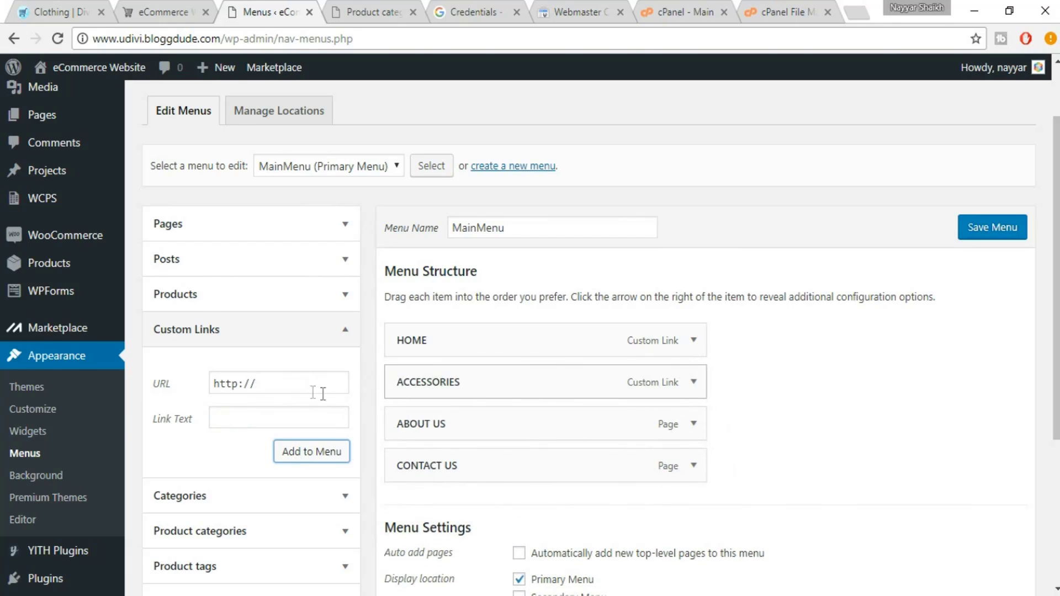
left_click(372, 12)
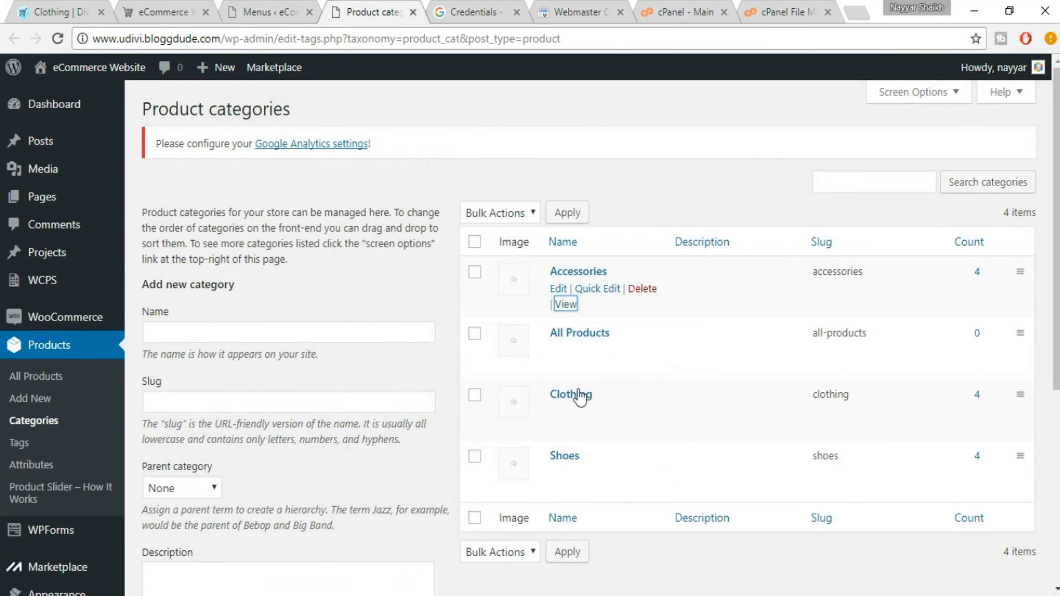
Add the Clothing category address as a custom link labelled SHOES, right after ACCESSORIES
right_click(568, 428)
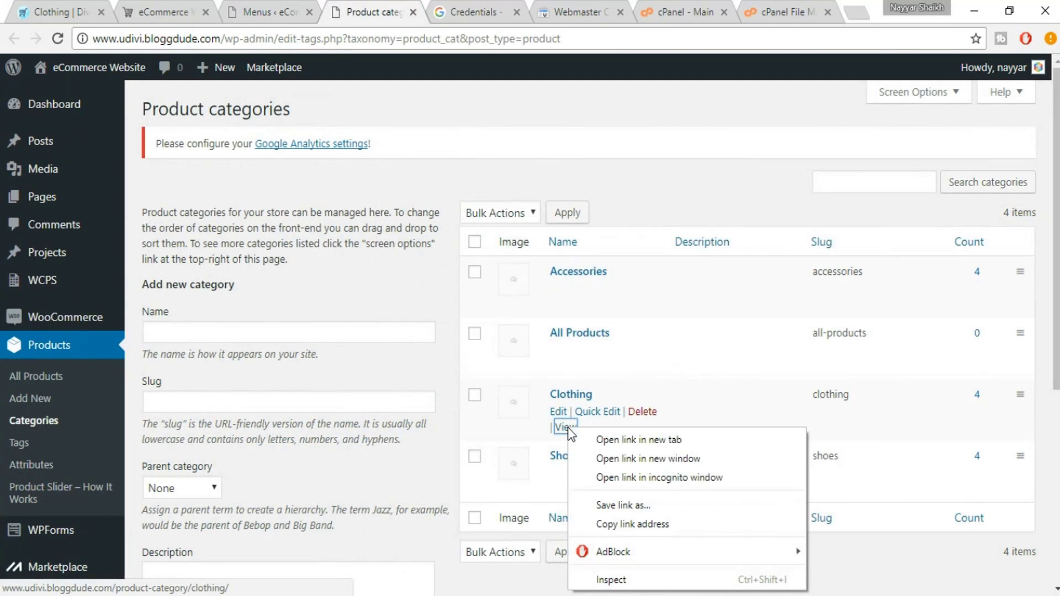
left_click(618, 525)
left_click(260, 12)
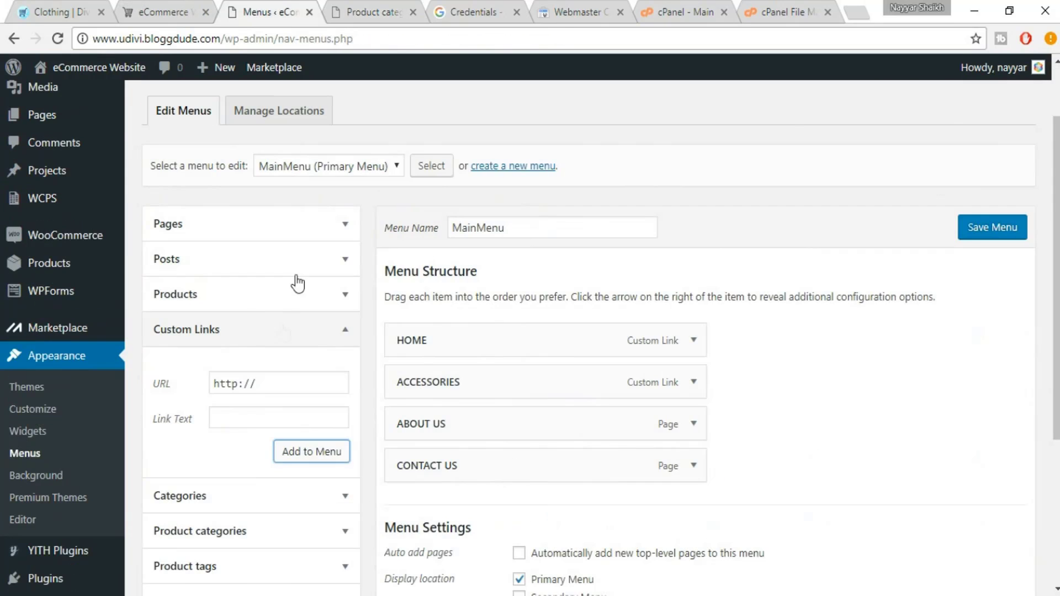
triple_click(296, 385)
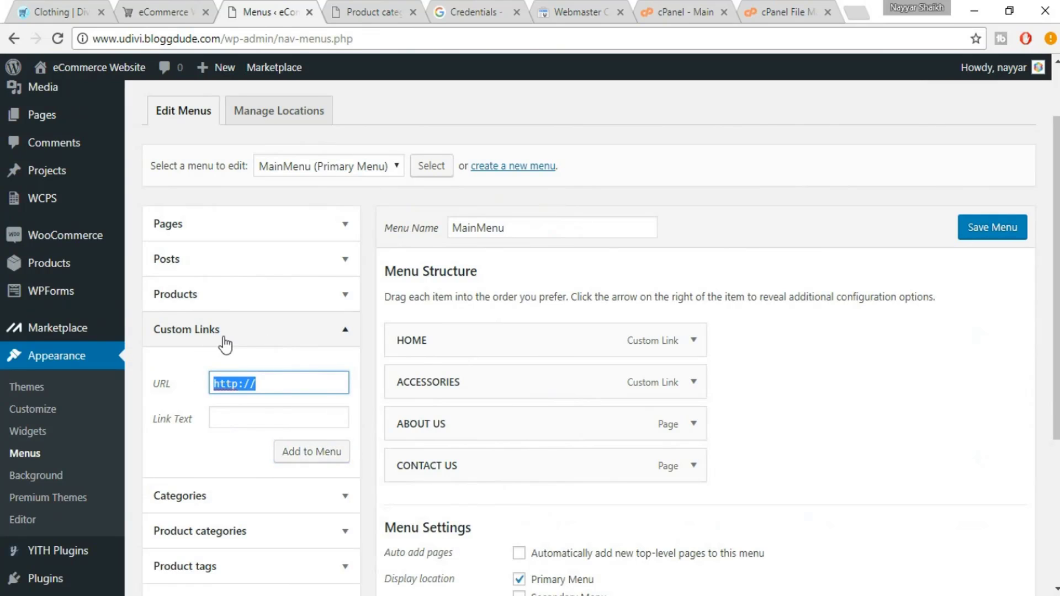
key("ctrl+v")
left_click(257, 423)
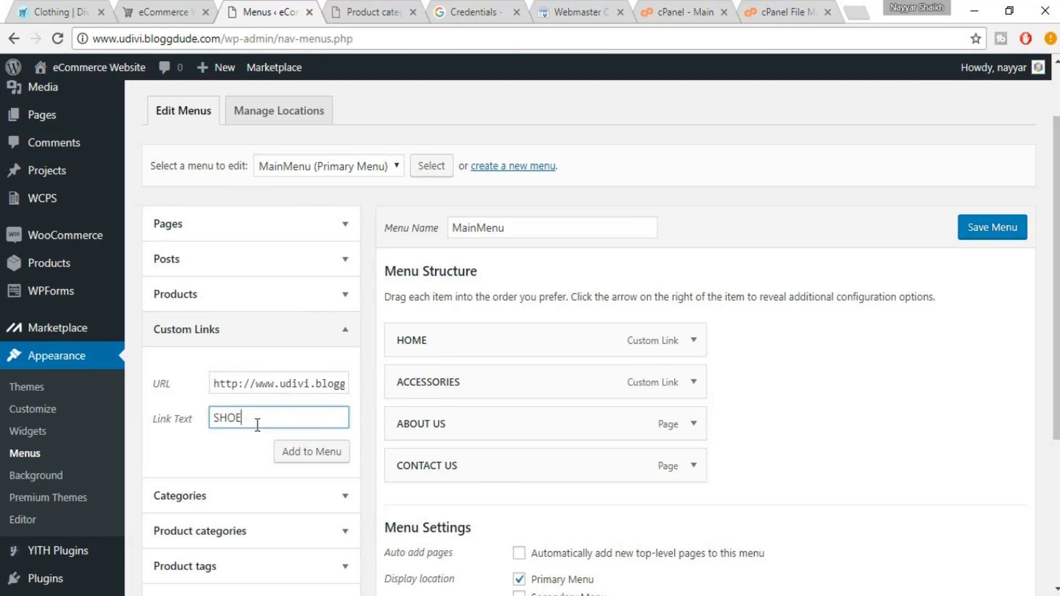
type("SHOES")
left_click(301, 463)
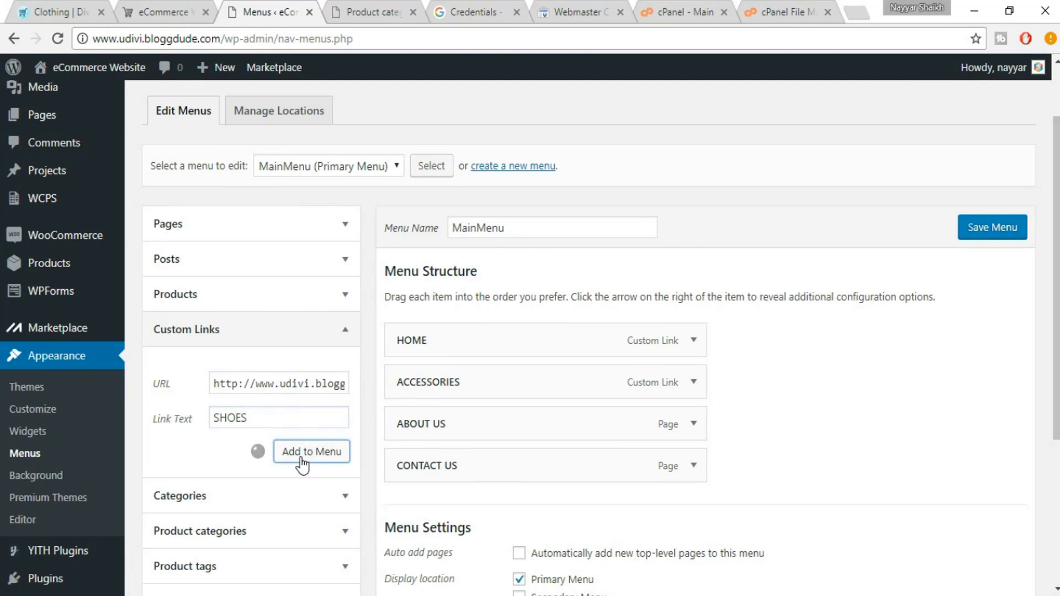
left_click_drag(421, 507, 417, 430)
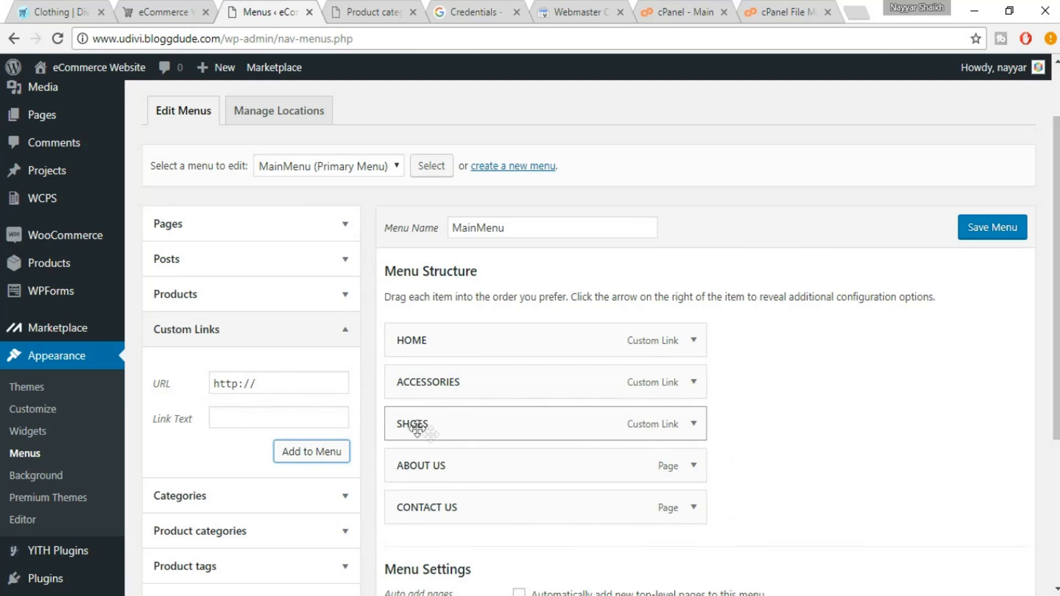
left_click(375, 11)
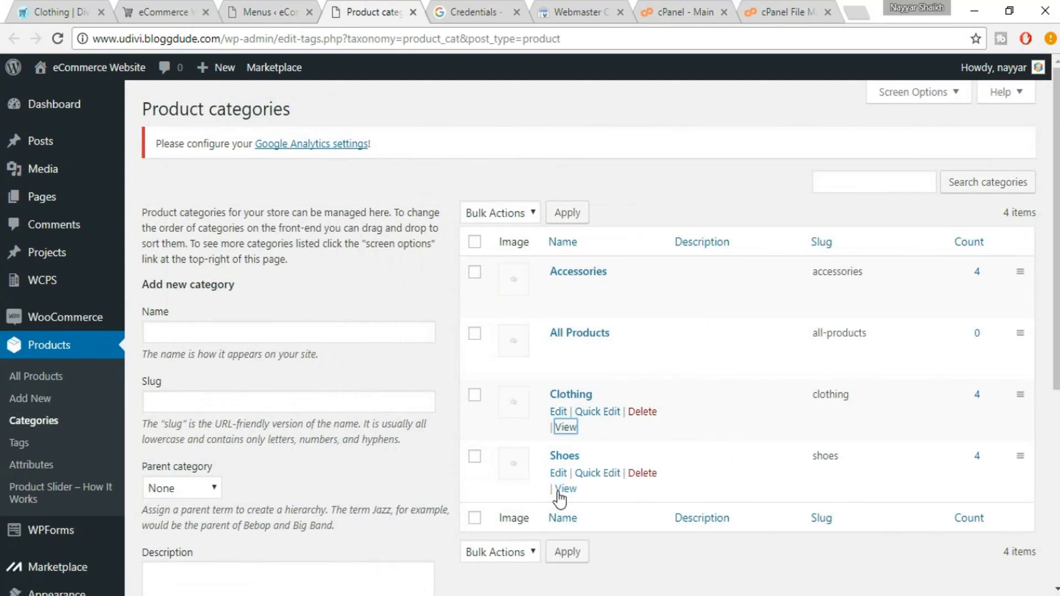
Add the Shoes category address as a second SHOES custom link below the first
right_click(564, 488)
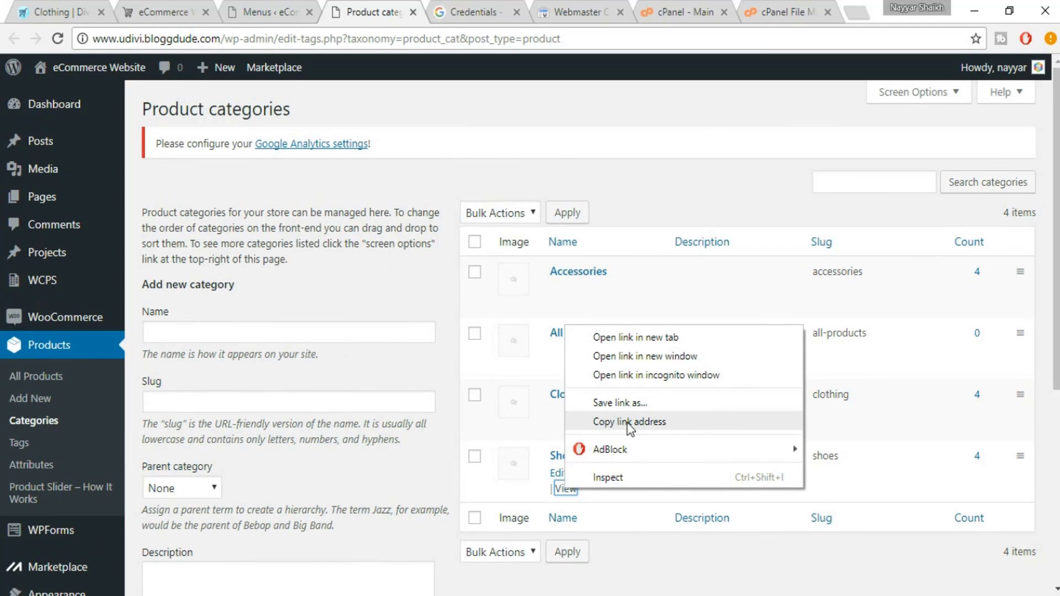
left_click(629, 422)
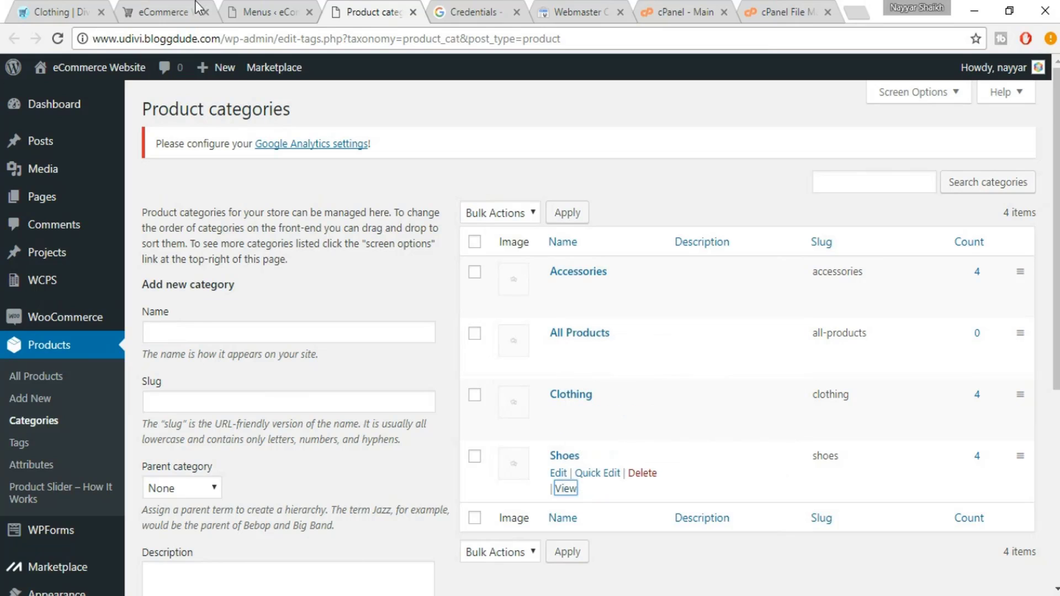
left_click(260, 1)
left_click_drag(279, 387, 180, 388)
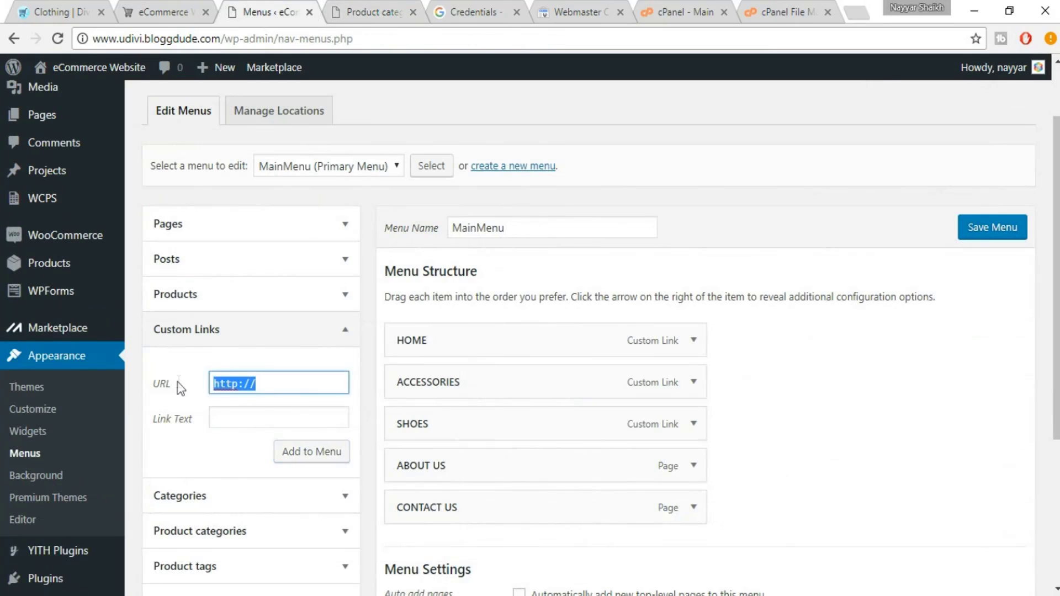
key("ctrl+v")
left_click(264, 423)
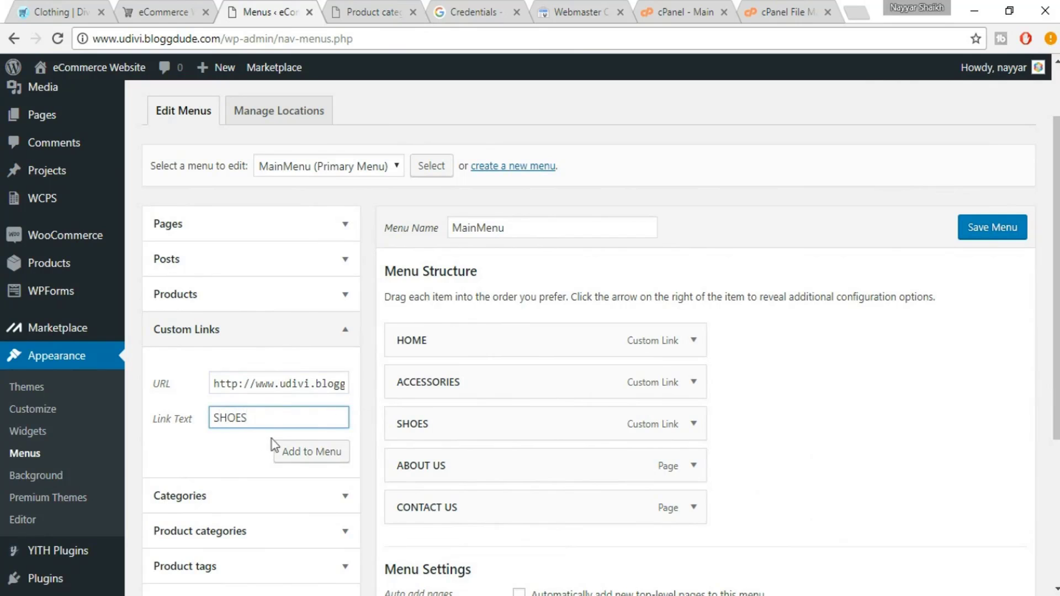
left_click(292, 451)
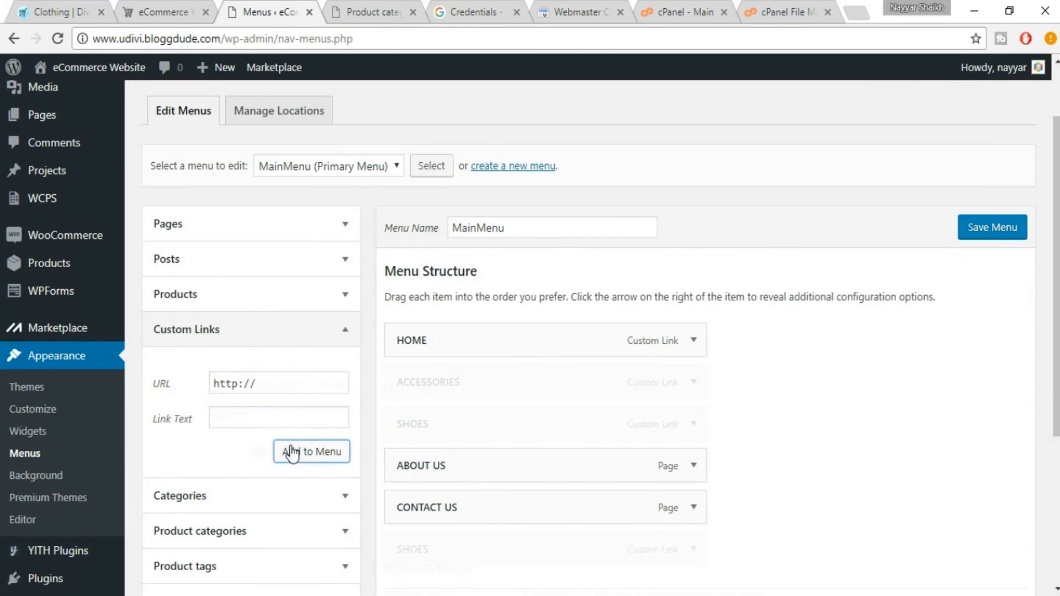
left_click_drag(456, 547, 466, 430)
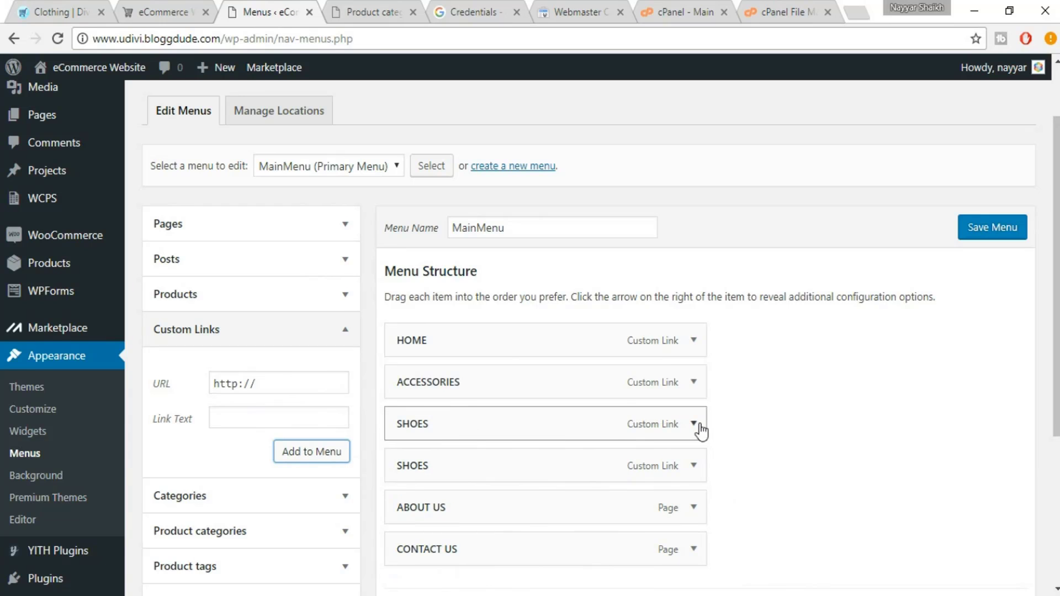
Relabel the first SHOES item to CLOTHING, then view the eDivi Clothing page
left_click(697, 425)
scroll(759, 433, "down", 1)
double_click(465, 442)
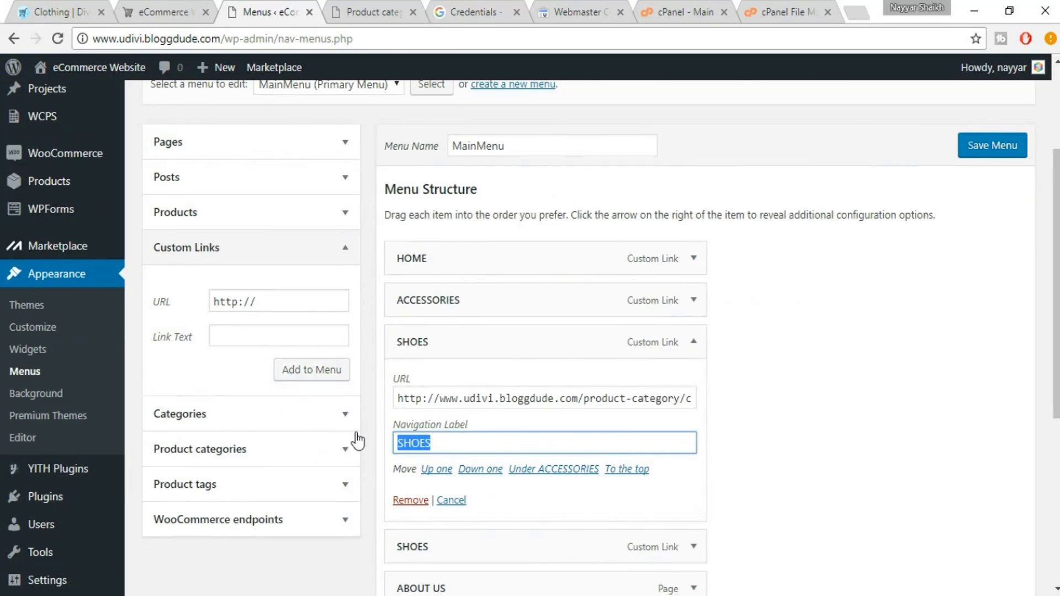
type("C")
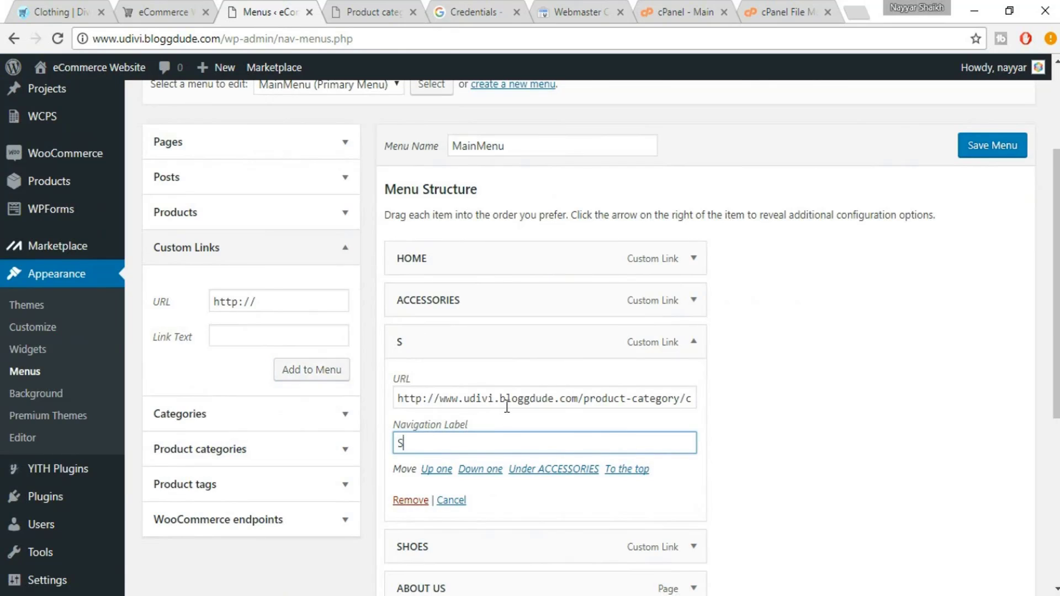
key("BackSpace")
type("CLOTHING")
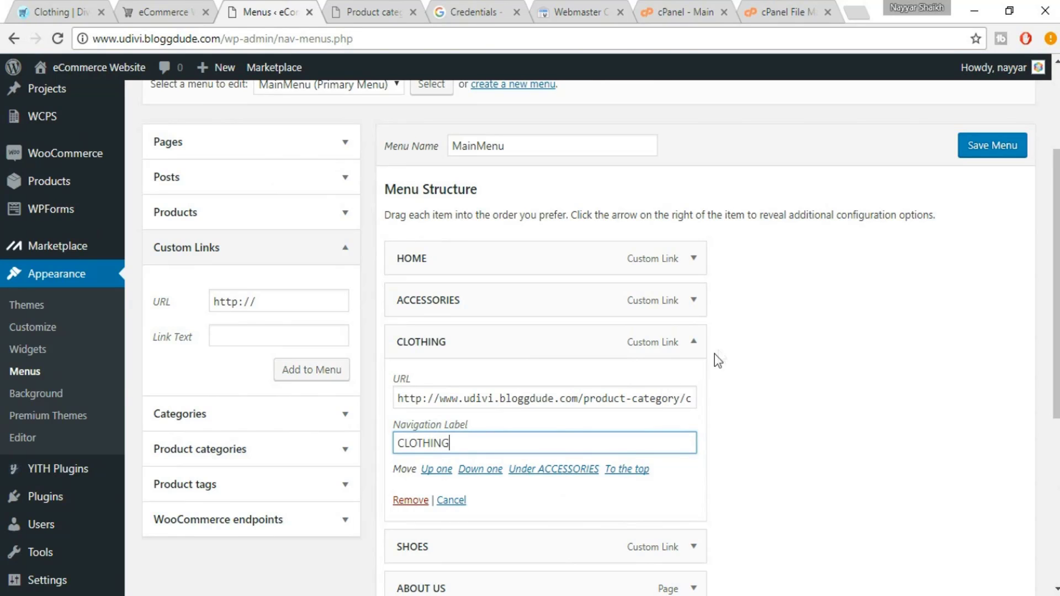
left_click(697, 346)
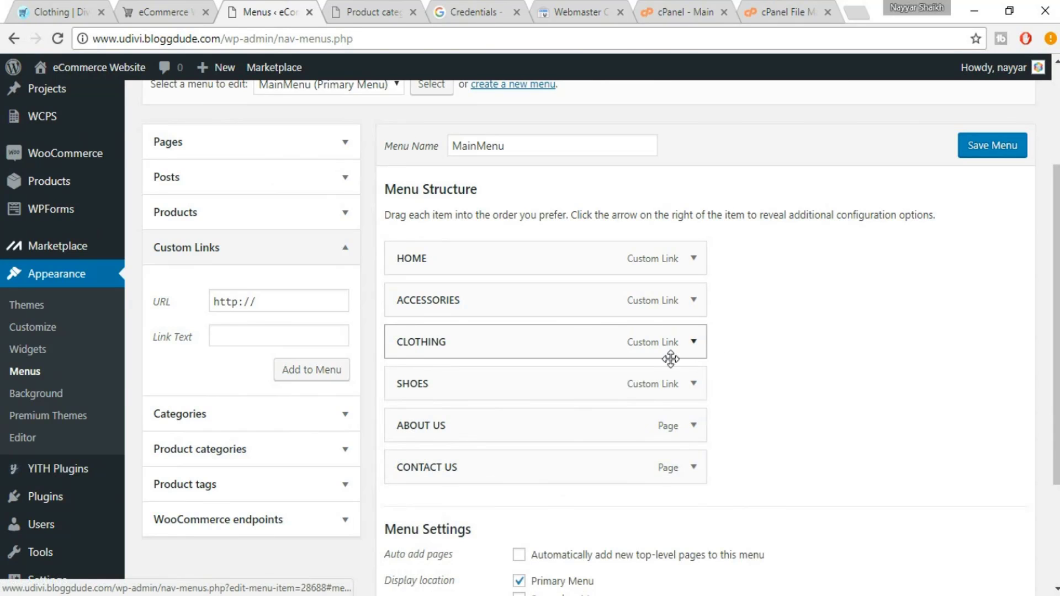
left_click(166, 5)
left_click(35, 7)
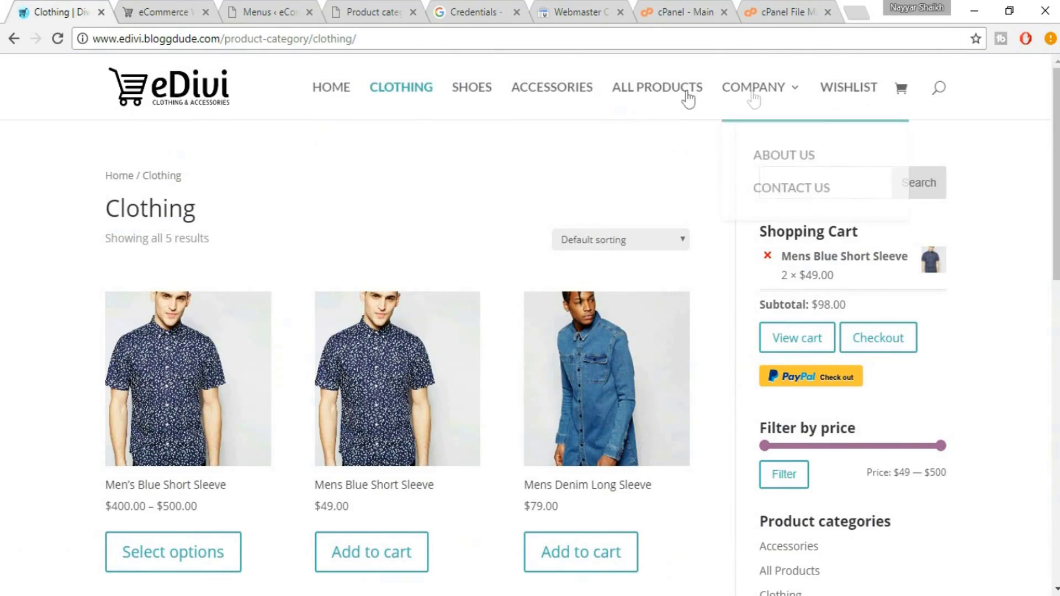
Set a new custom link URL to the storefront address followed by 'shop'
left_click(177, 7)
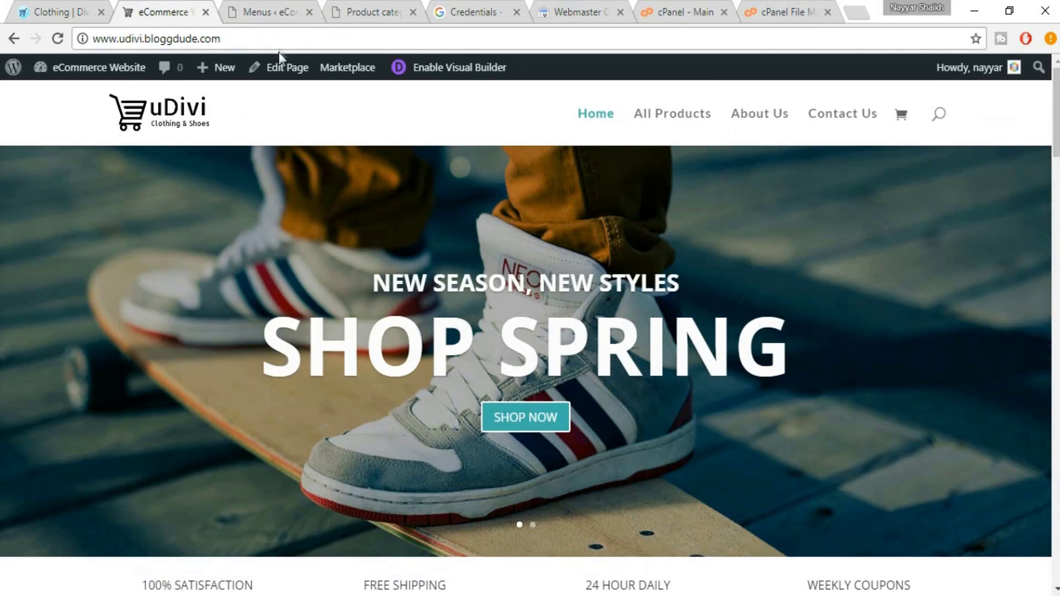
left_click(250, 7)
left_click_drag(270, 301, 209, 292)
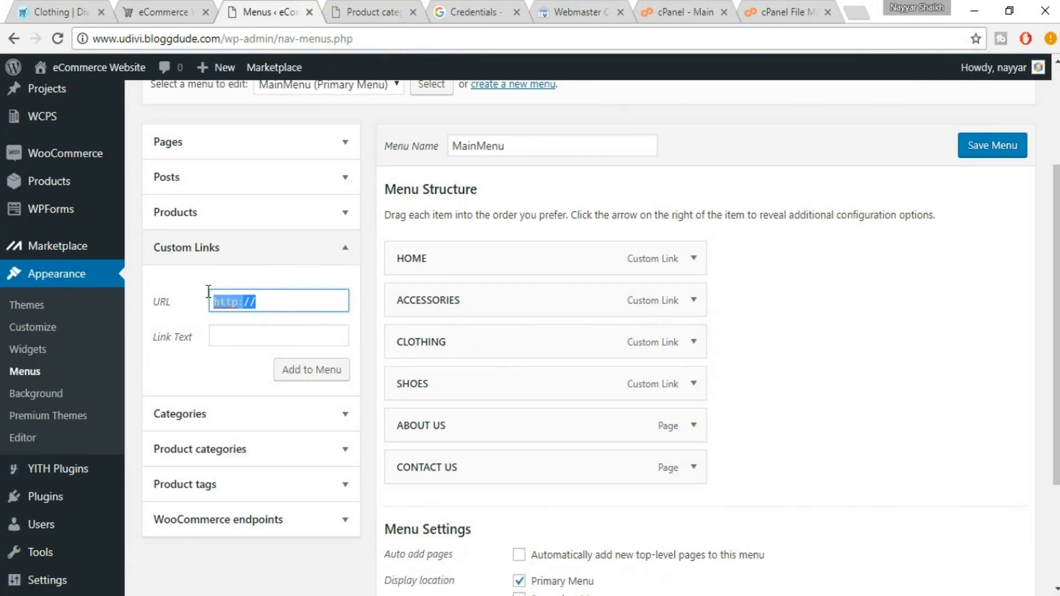
left_click(177, 8)
left_click(218, 39)
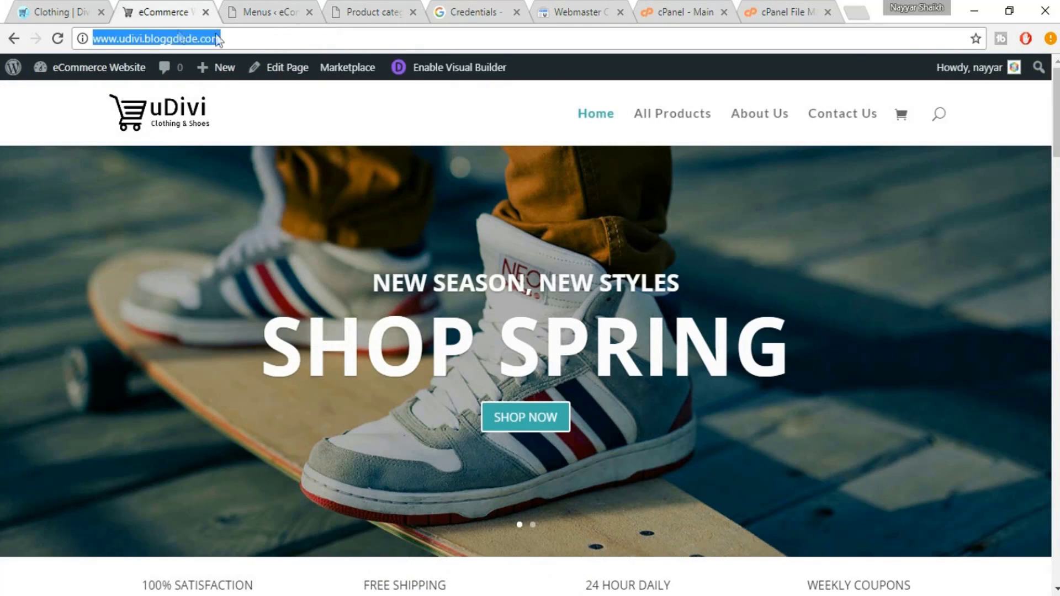
key("ctrl+c")
left_click(280, 7)
key("ctrl+v")
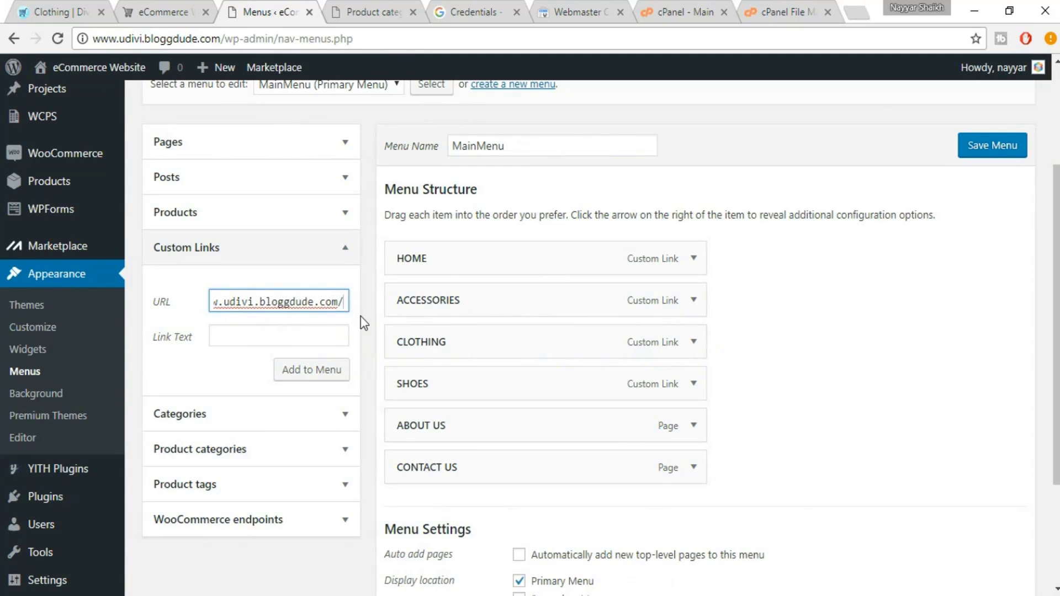
type("SHOP")
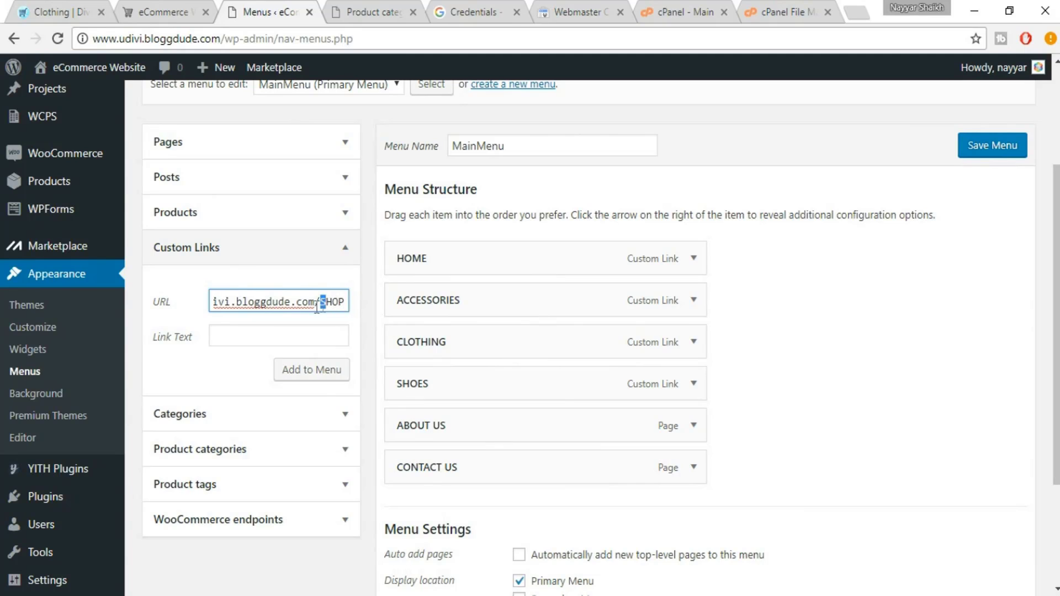
left_click_drag(321, 302, 421, 299)
type("shop")
Add it as ALL PRODUCTS and place it right after SHOES in MainMenu
left_click(302, 332)
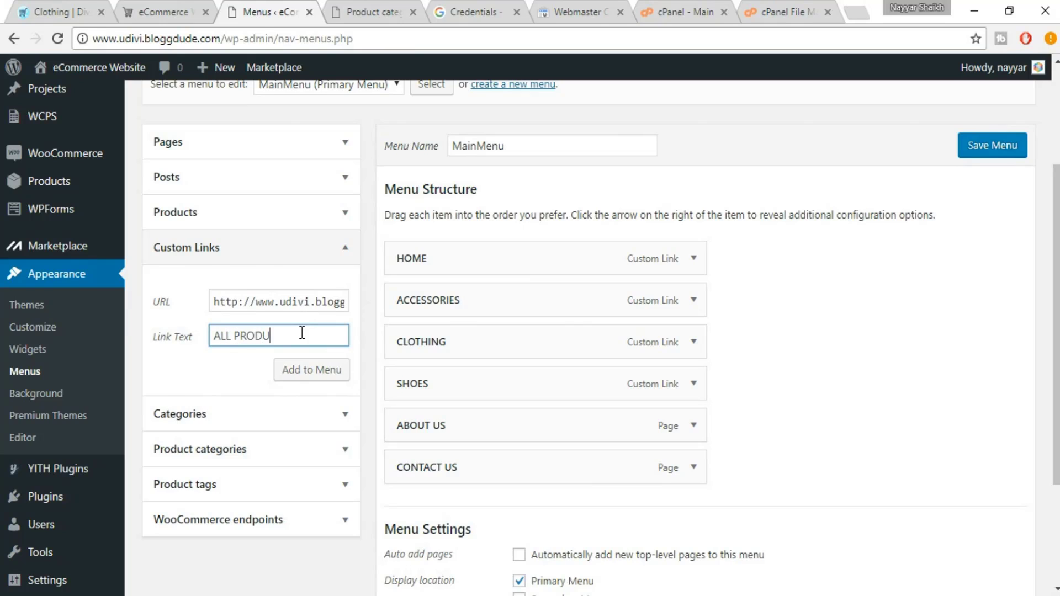
left_click(326, 370)
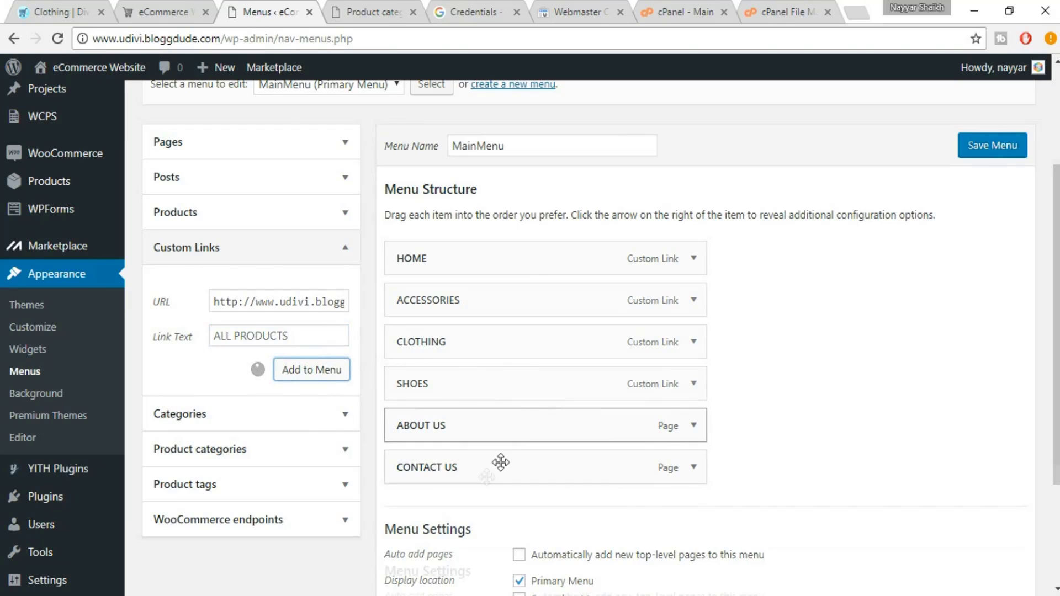
left_click_drag(444, 472, 458, 440)
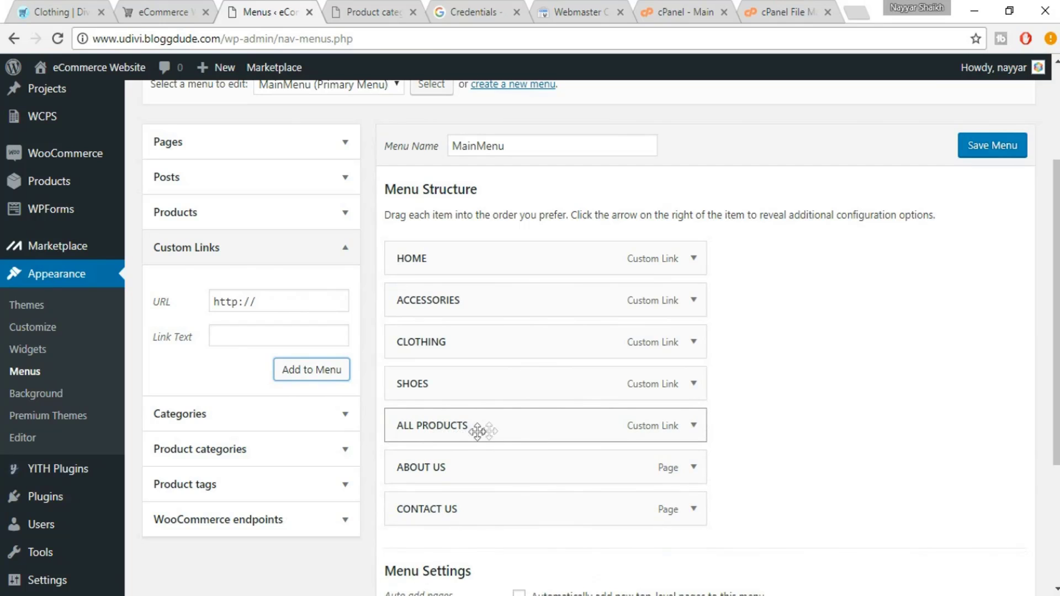
left_click(693, 425)
scroll(635, 431, "down", 3)
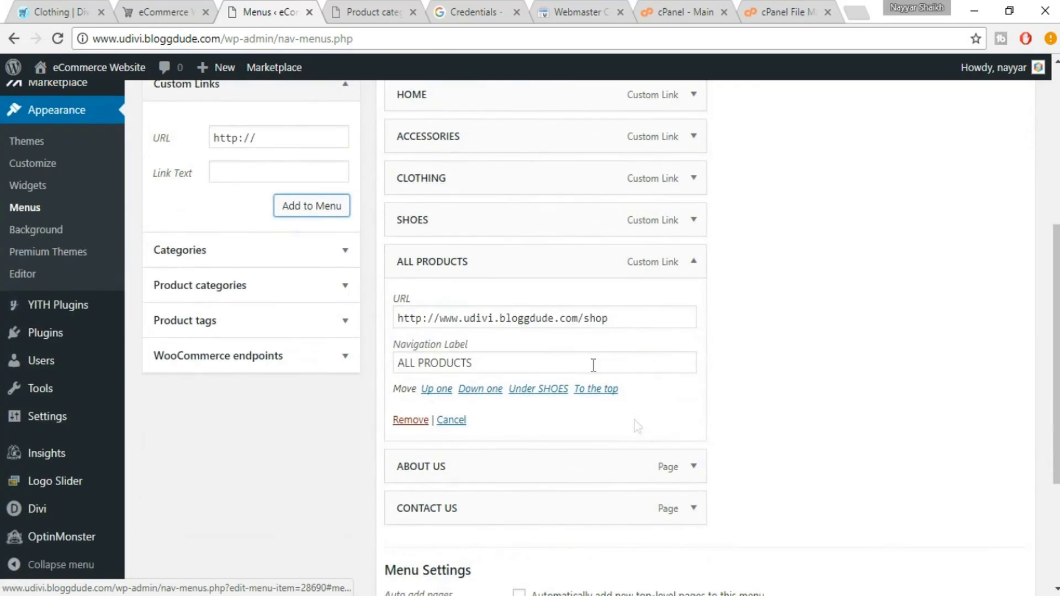
left_click(694, 262)
Check the eDivi Clothing page, then enter the site address plus 'wishlist/' as a new link URL
left_click(182, 10)
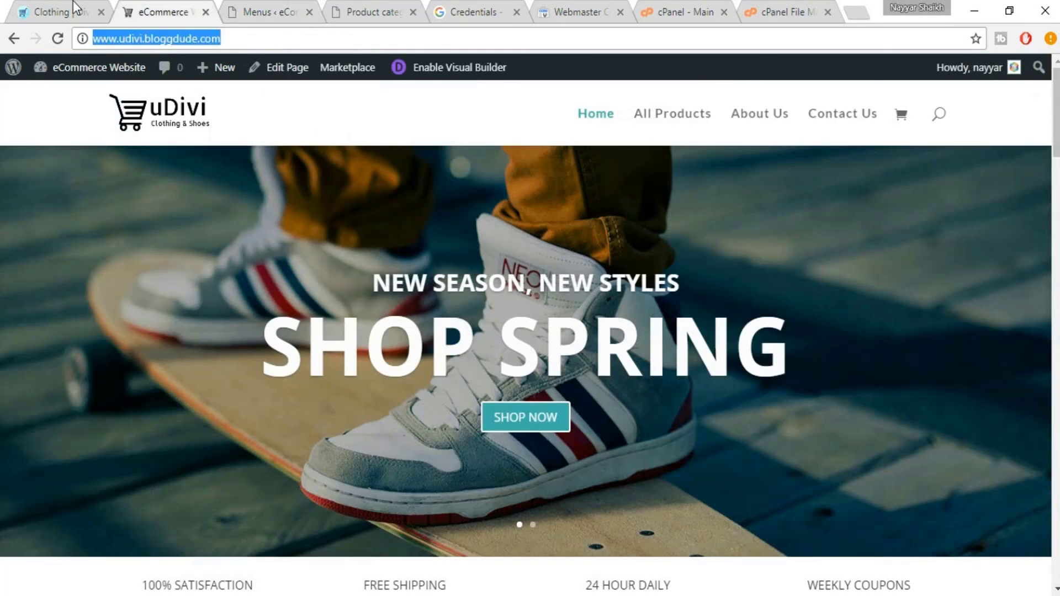
left_click(72, 8)
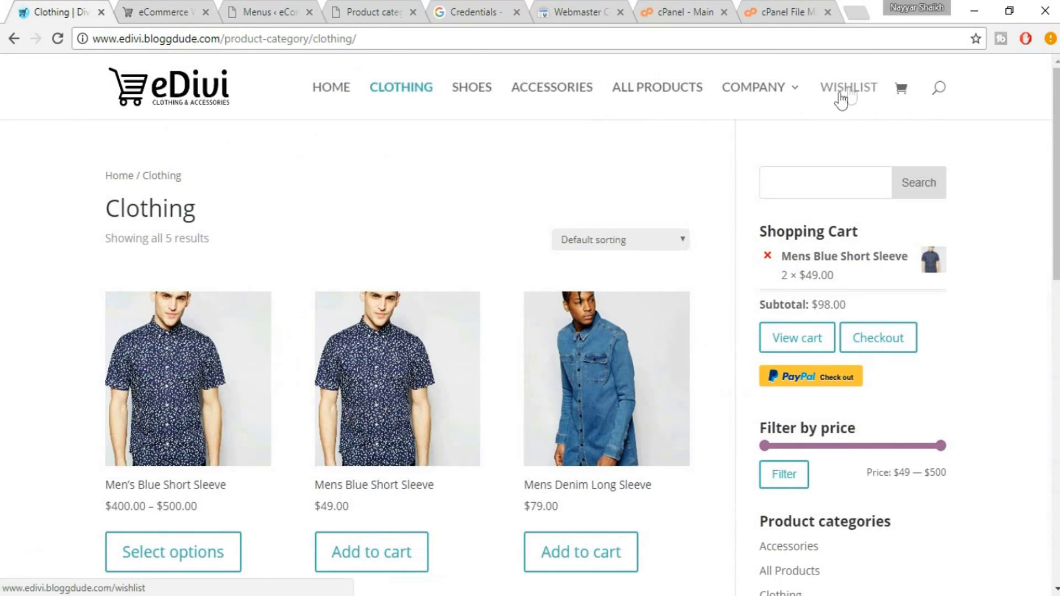
left_click(265, 6)
left_click_drag(272, 142, 181, 127)
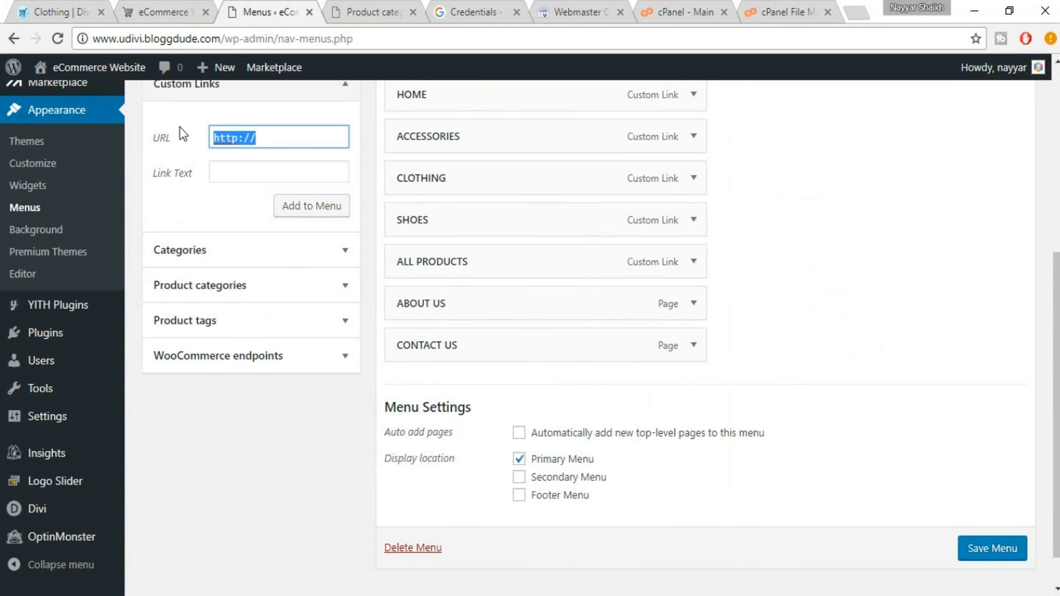
key("ctrl+v")
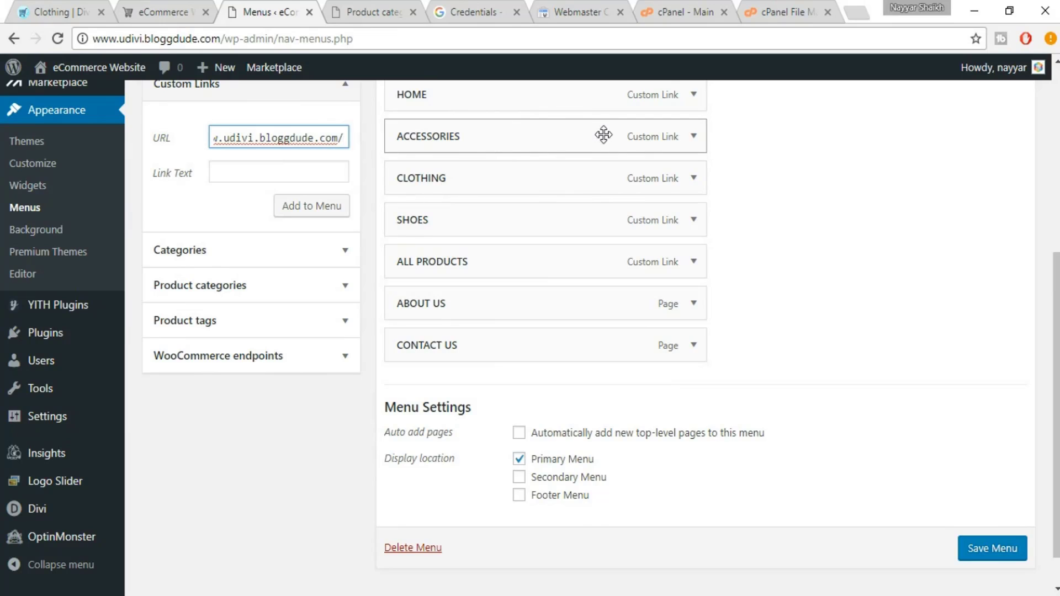
type("wishlist")
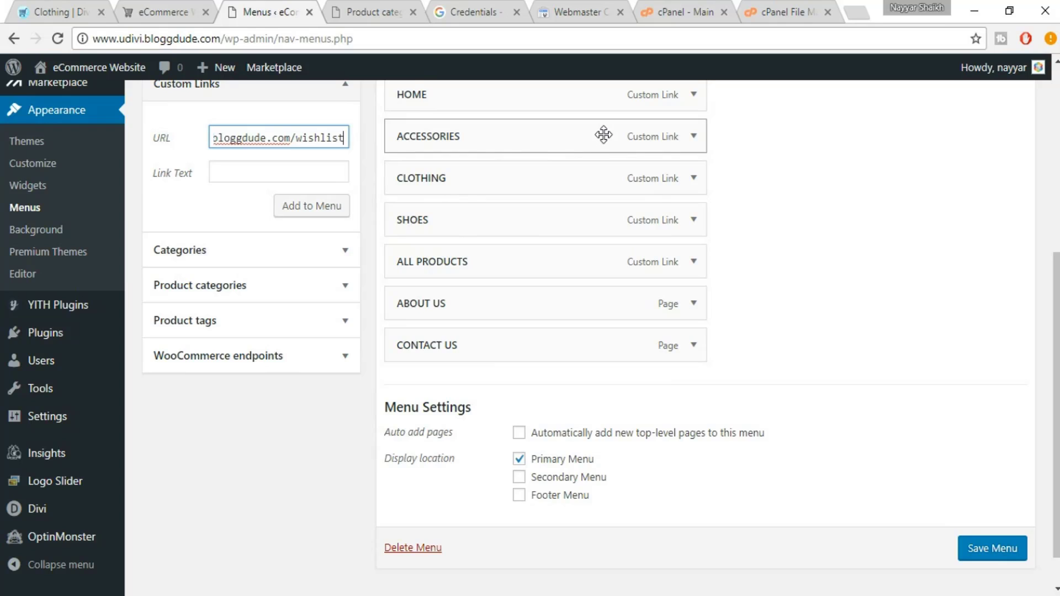
type("/")
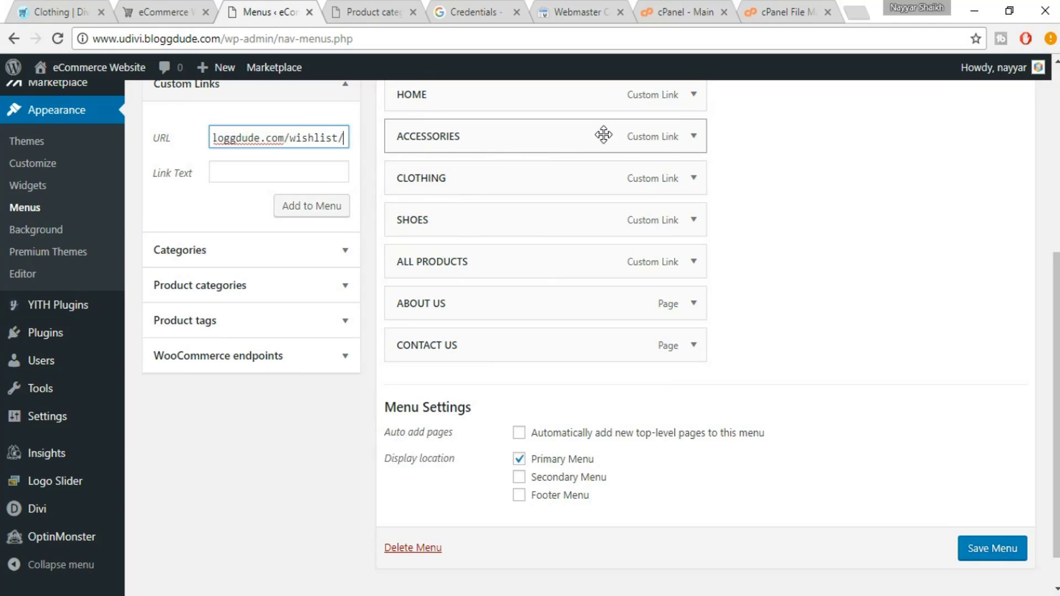
Label the wishlist link WISHLIST and add it to the end of MainMenu after CONTACT US
left_click(316, 168)
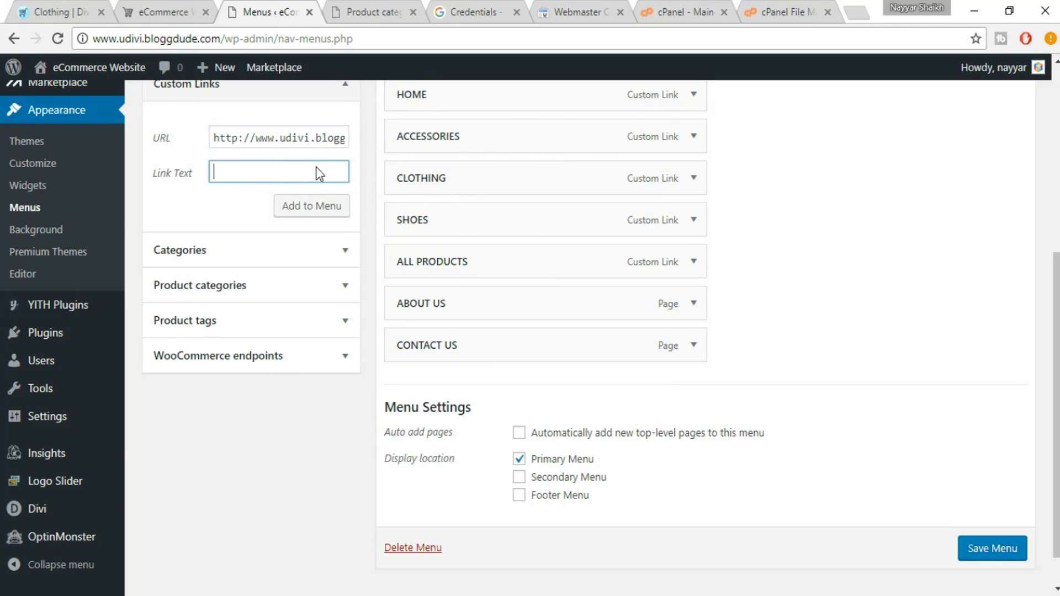
type("WISHLIST")
left_click(312, 207)
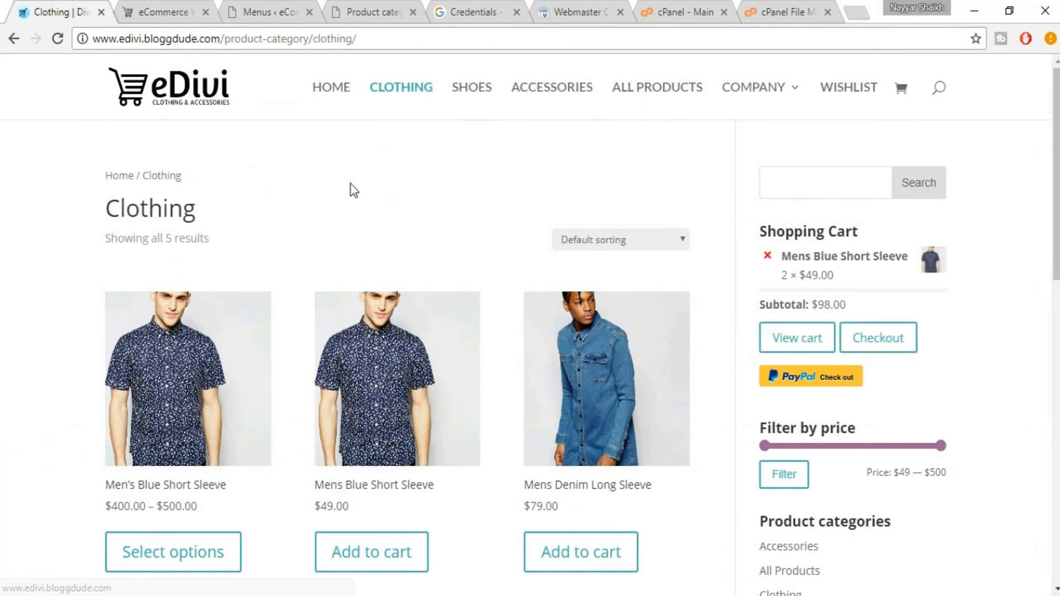
mouse_move(793, 105)
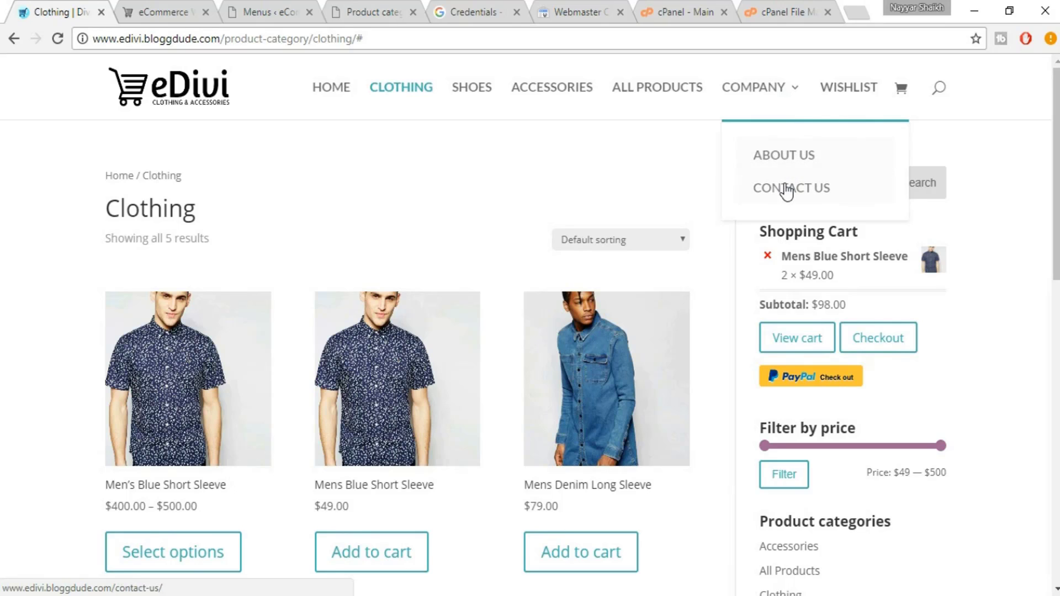
left_click(263, 8)
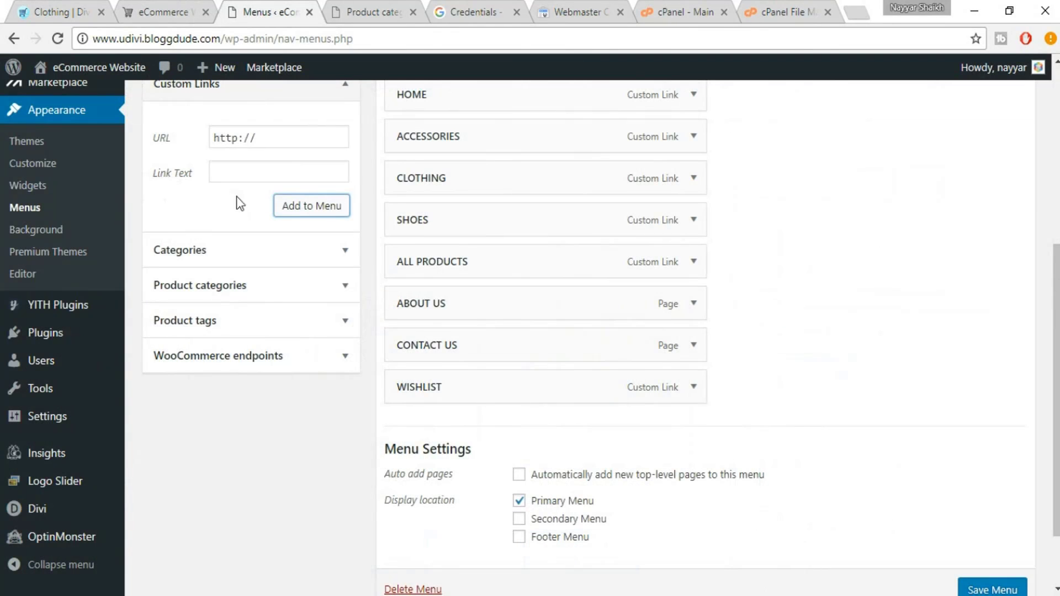
Add a COMPANY custom link with URL # and move it right after ALL PRODUCTS
scroll(243, 198, "up", 2)
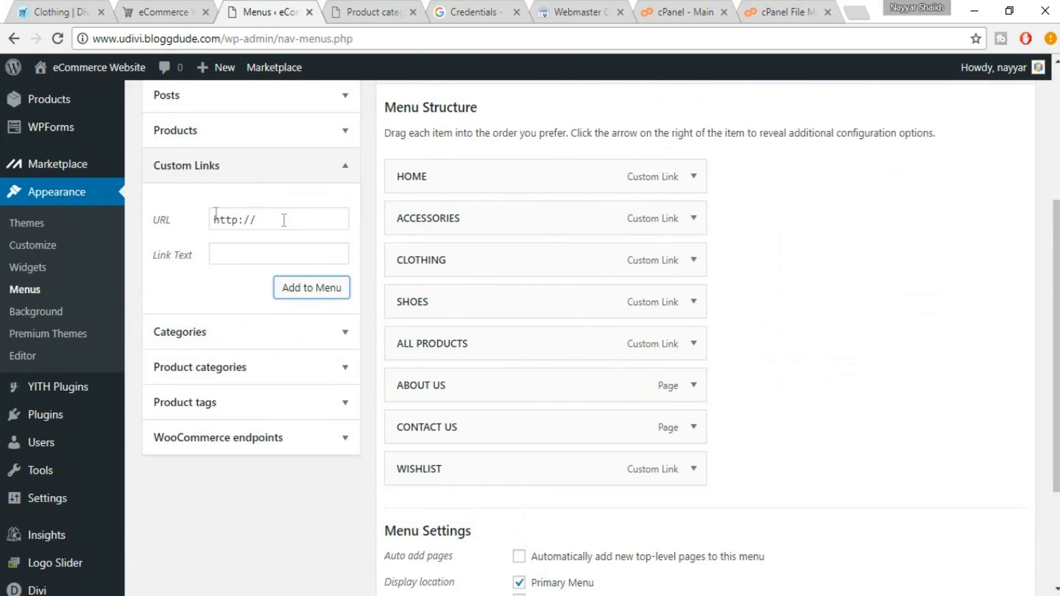
left_click_drag(285, 221, 151, 222)
type("#")
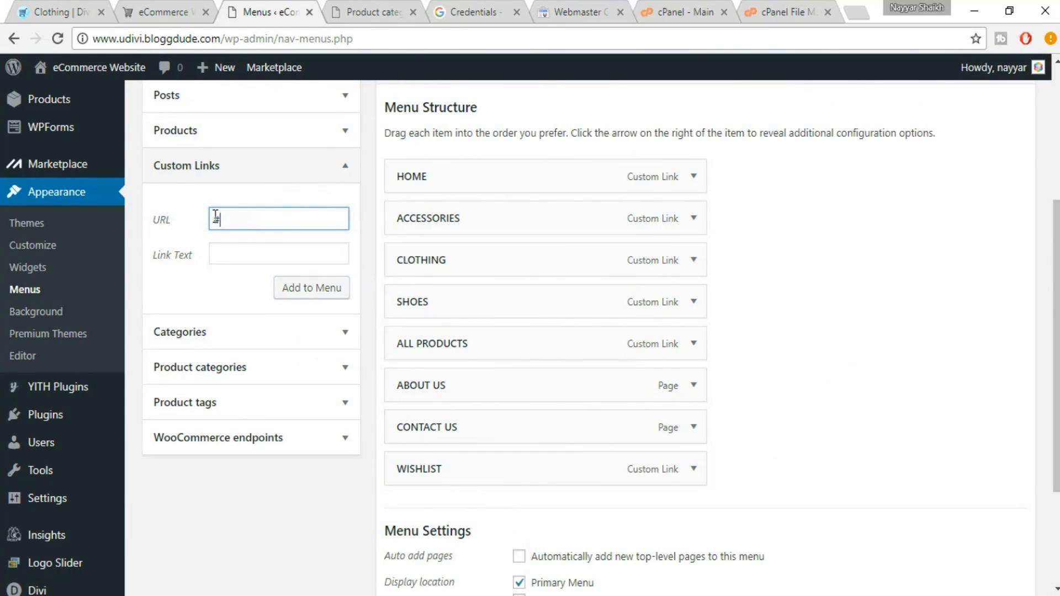
left_click(224, 251)
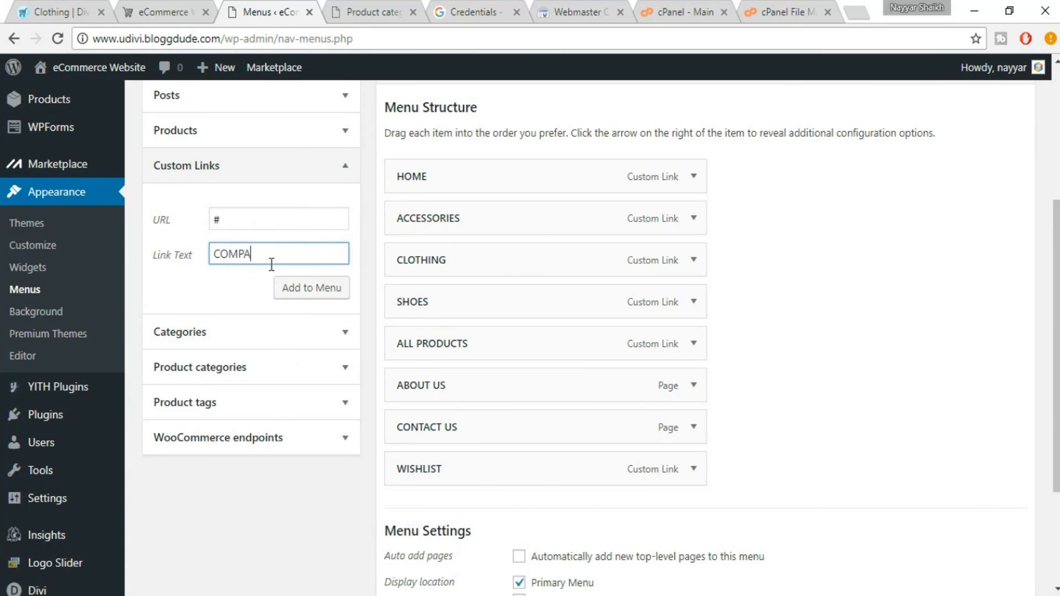
left_click(312, 300)
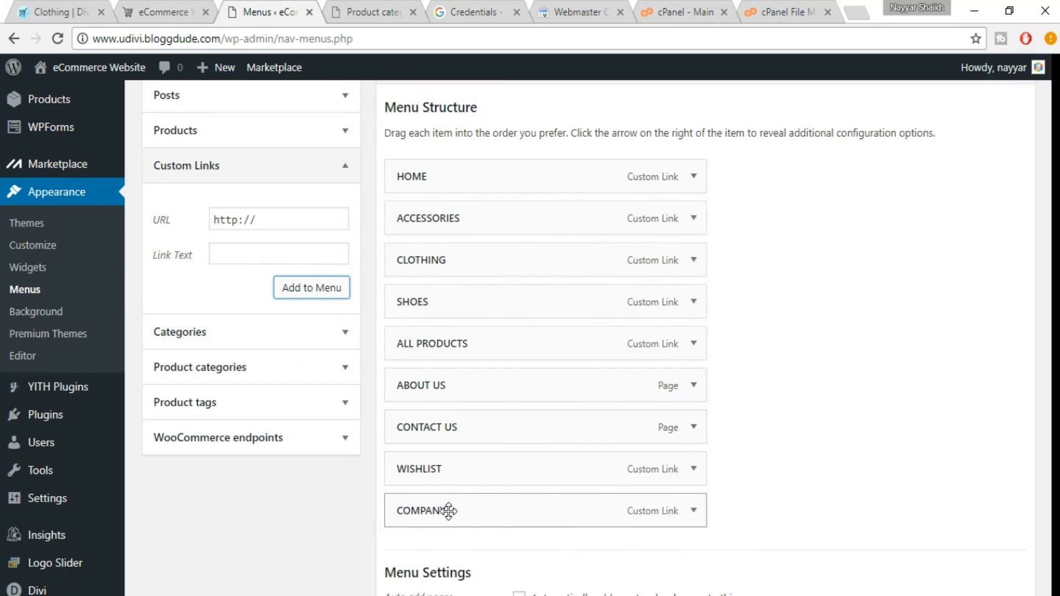
left_click_drag(449, 511, 425, 381)
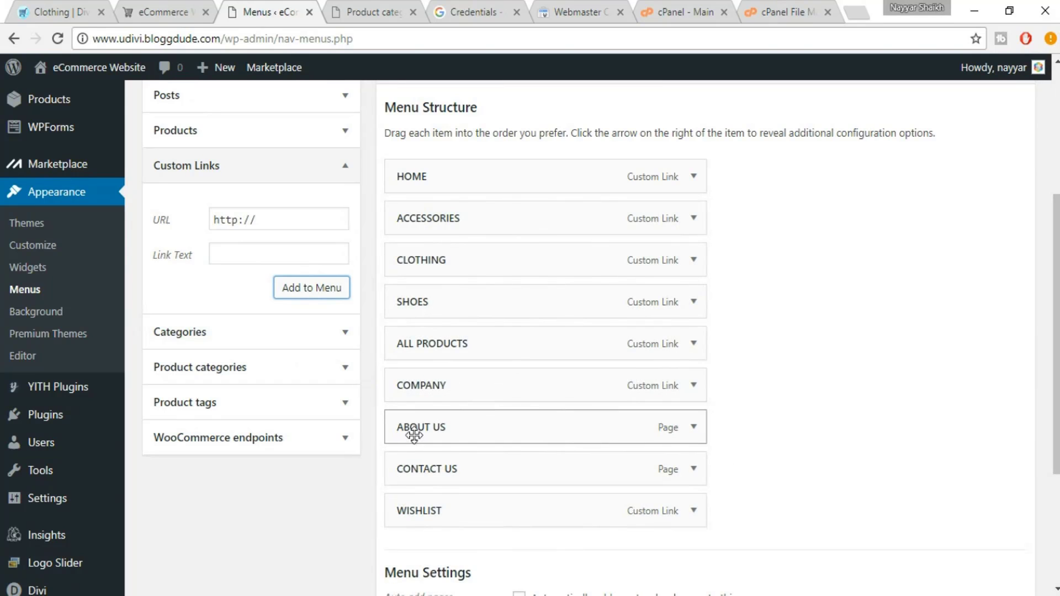
Nest ABOUT US and CONTACT US under COMPANY and save MainMenu
left_click_drag(414, 435, 458, 470)
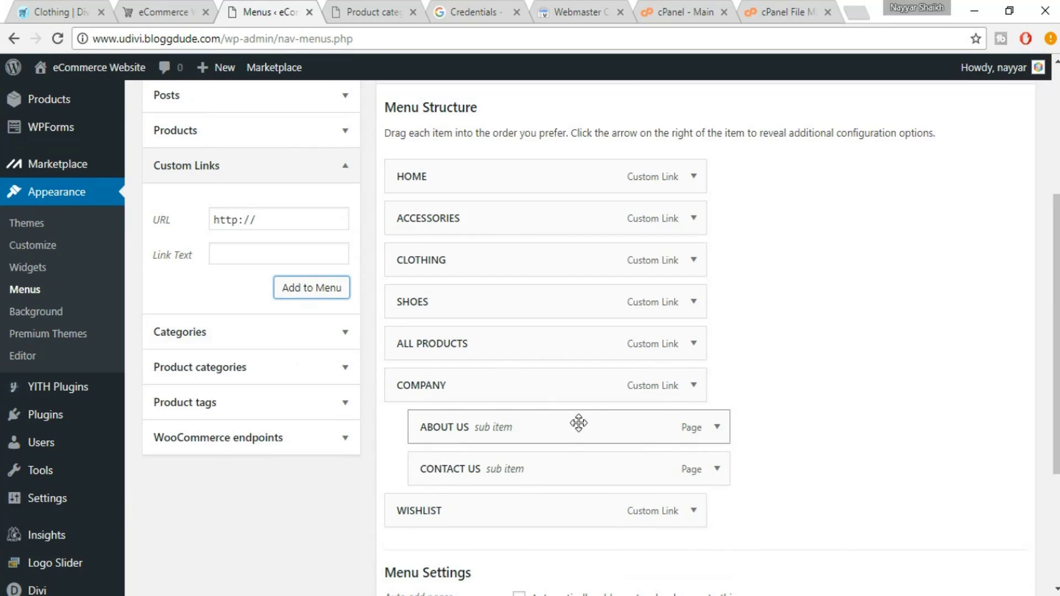
scroll(577, 424, "up", 2)
scroll(579, 424, "down", 5)
left_click(981, 518)
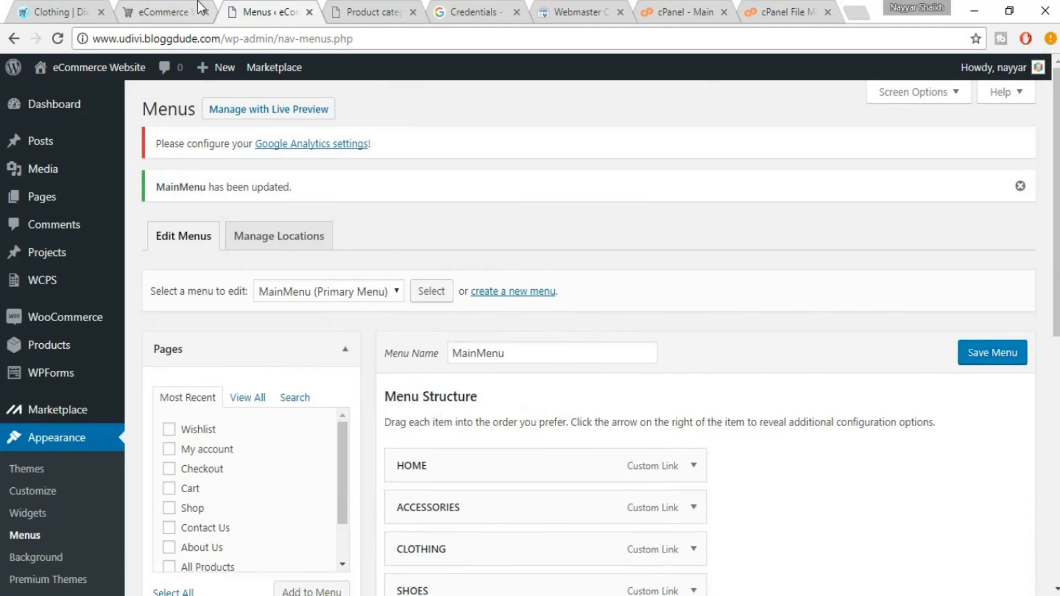
Reload the uDivi storefront to see the new menu and compare it with eDivi's Clothing page
left_click(187, 7)
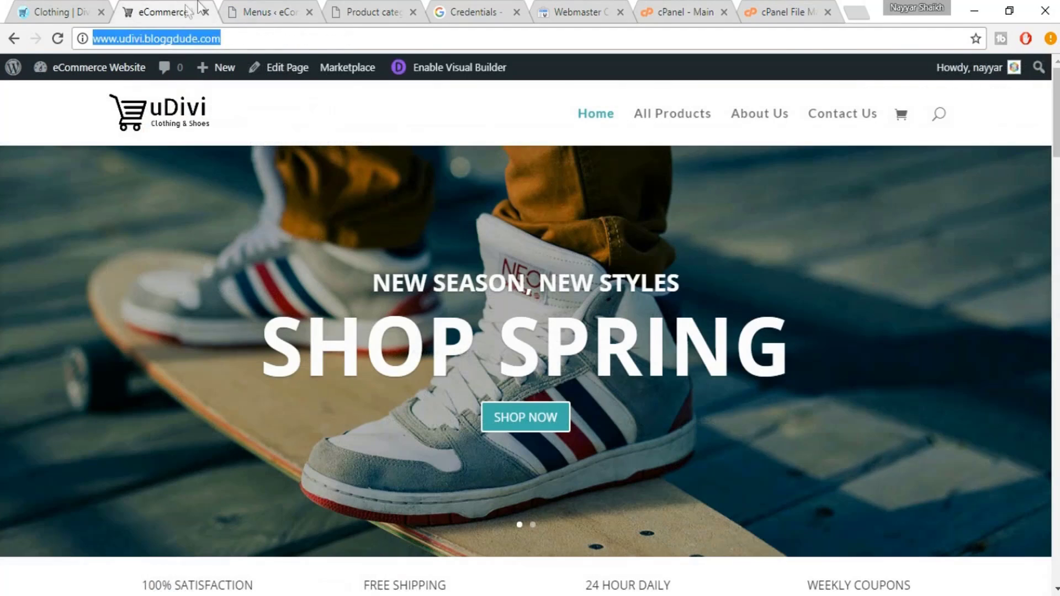
left_click(54, 38)
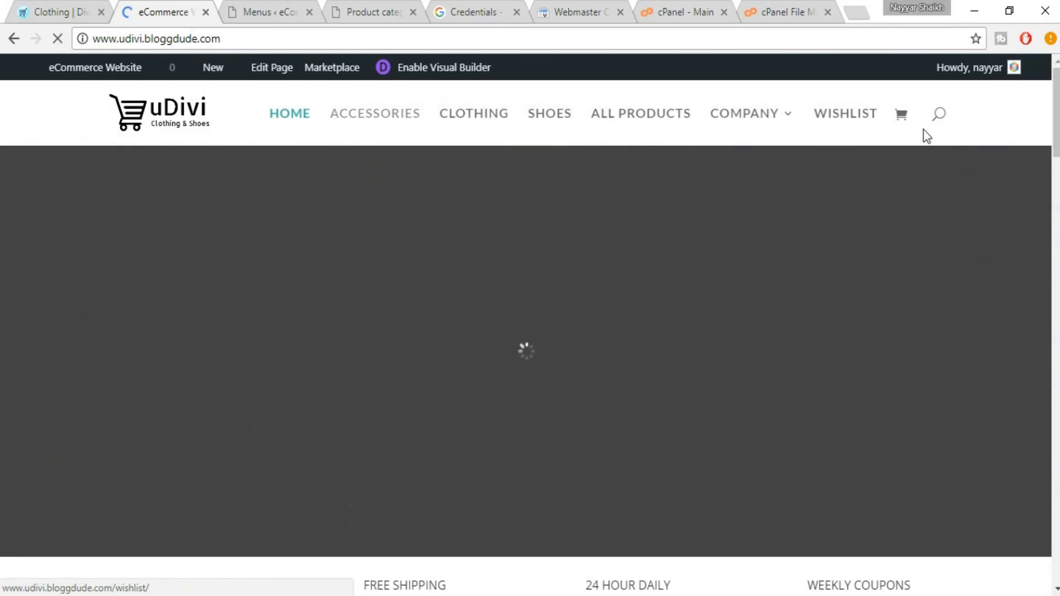
left_click(50, 11)
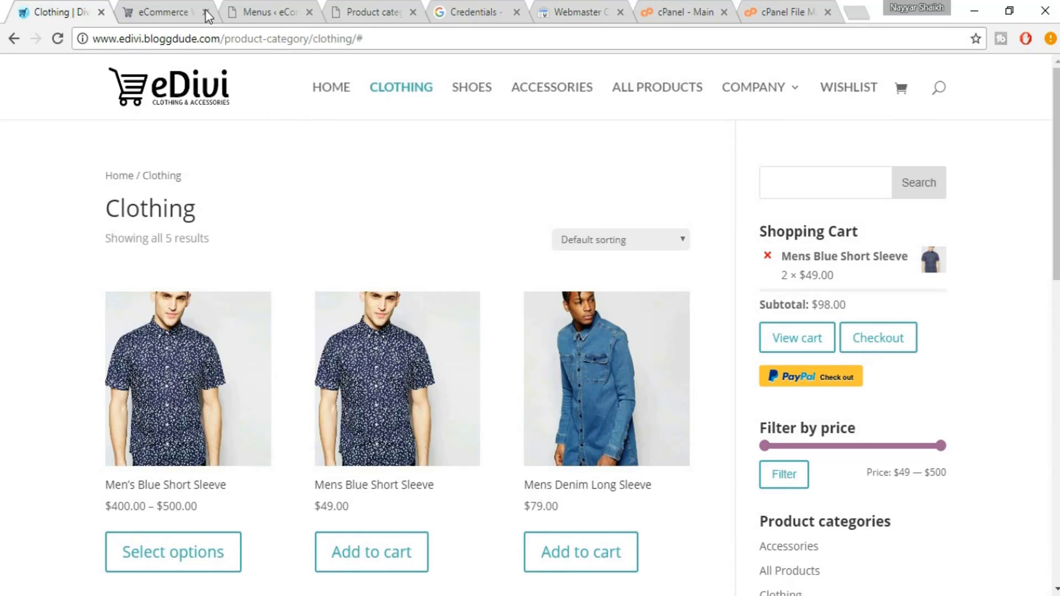
left_click(166, 11)
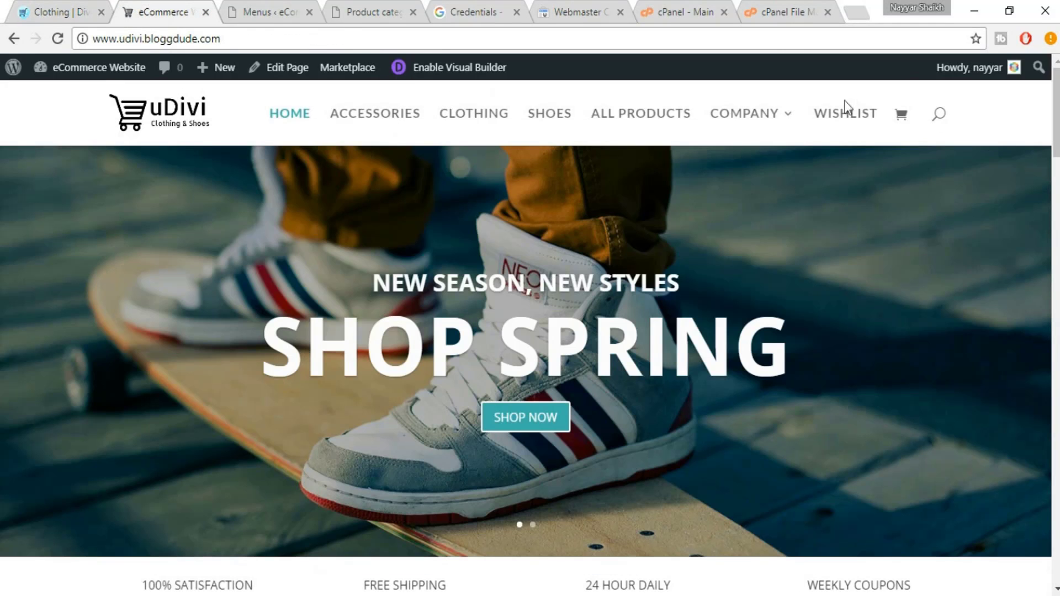
mouse_move(783, 126)
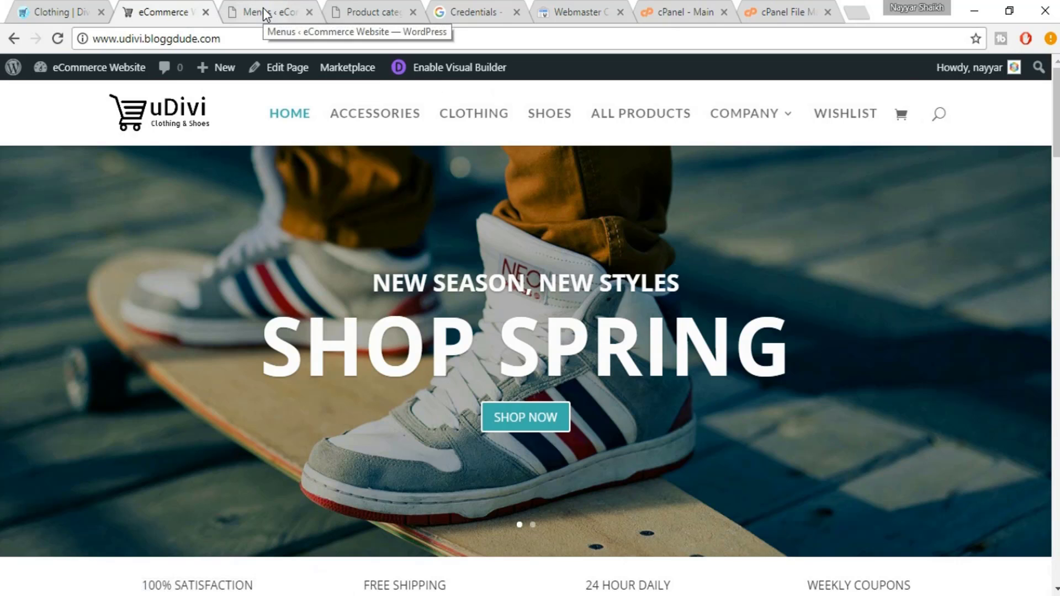
left_click(33, 11)
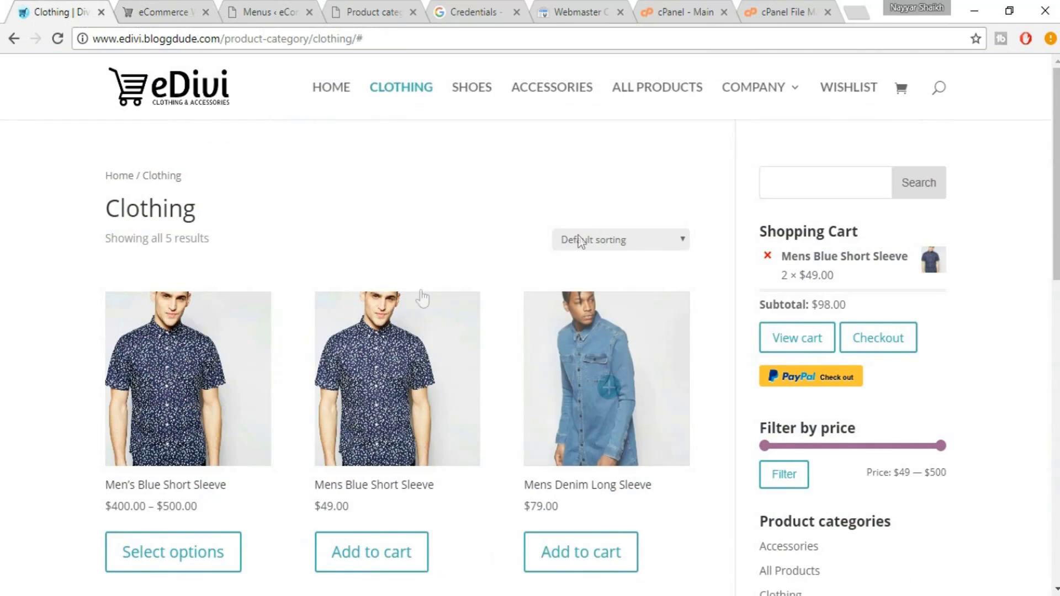
scroll(871, 381, "down", 12)
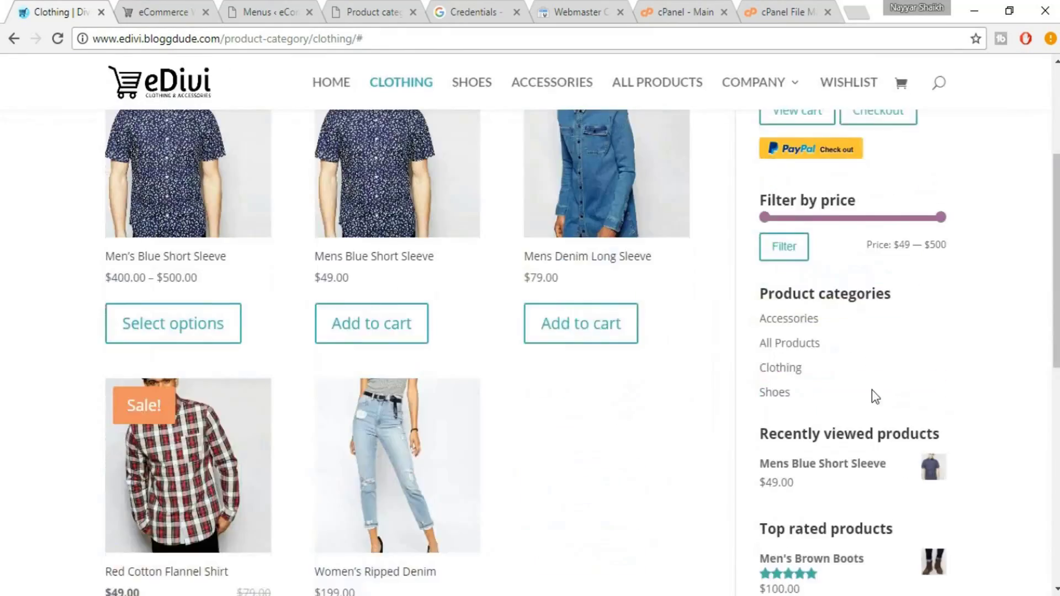
scroll(880, 433, "up", 12)
Open the uDivi Accessories page and compare its sidebar against eDivi's Clothing sidebar
left_click(179, 7)
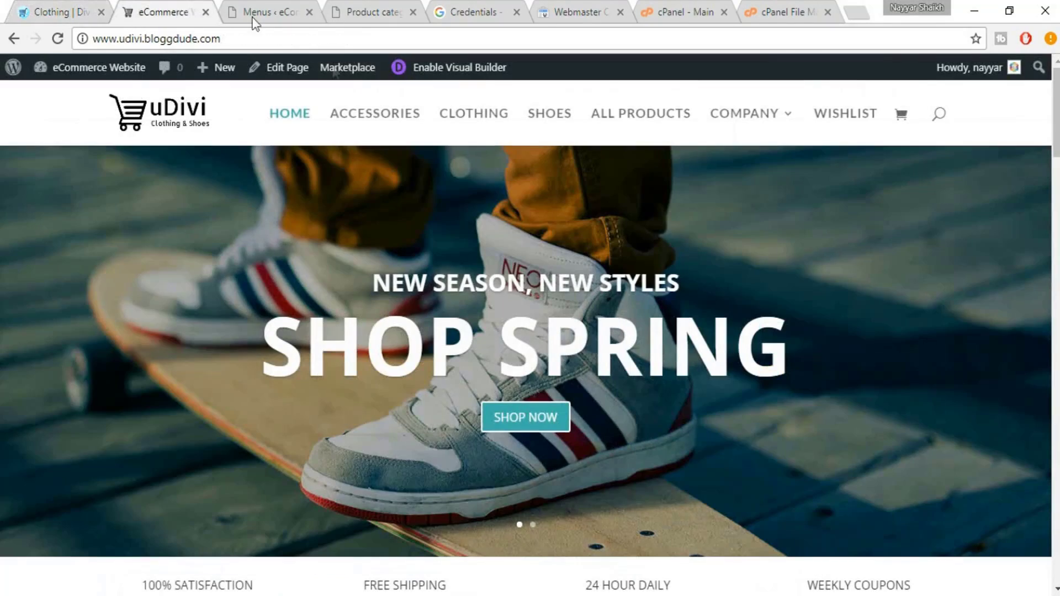
left_click(372, 112)
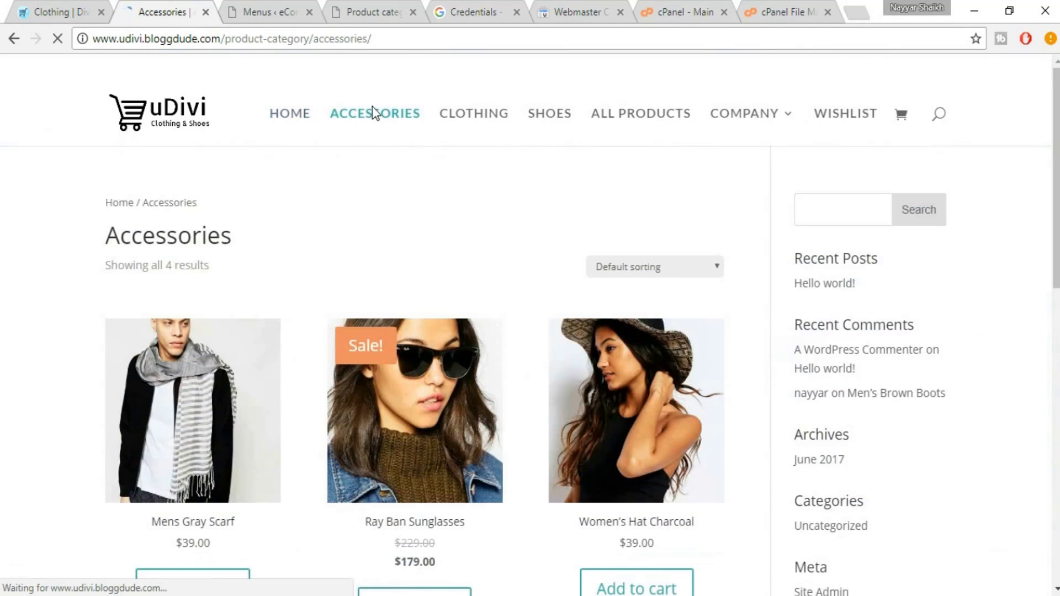
left_click(62, 11)
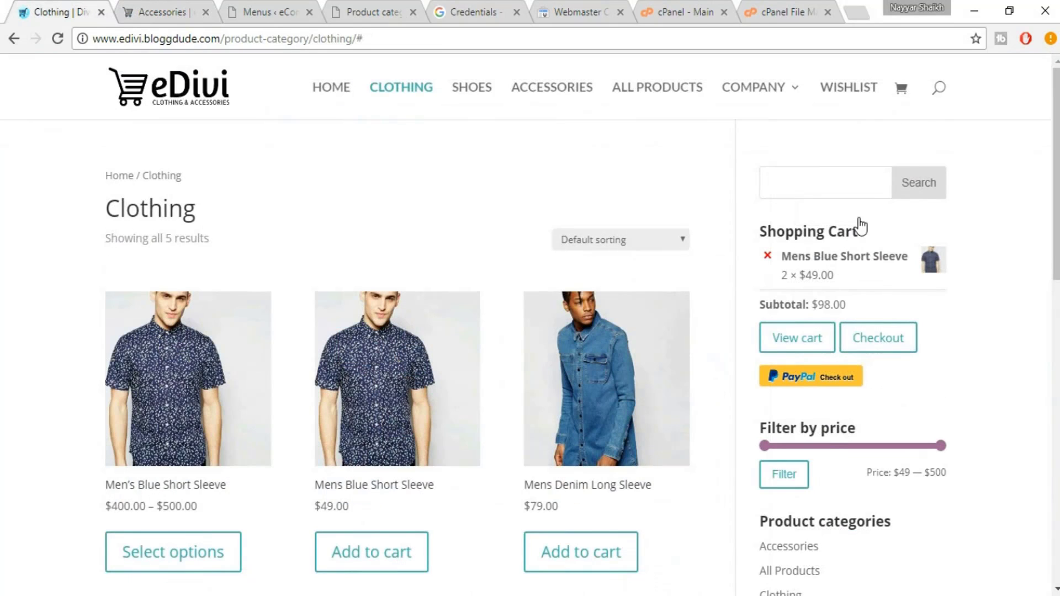
left_click(140, 6)
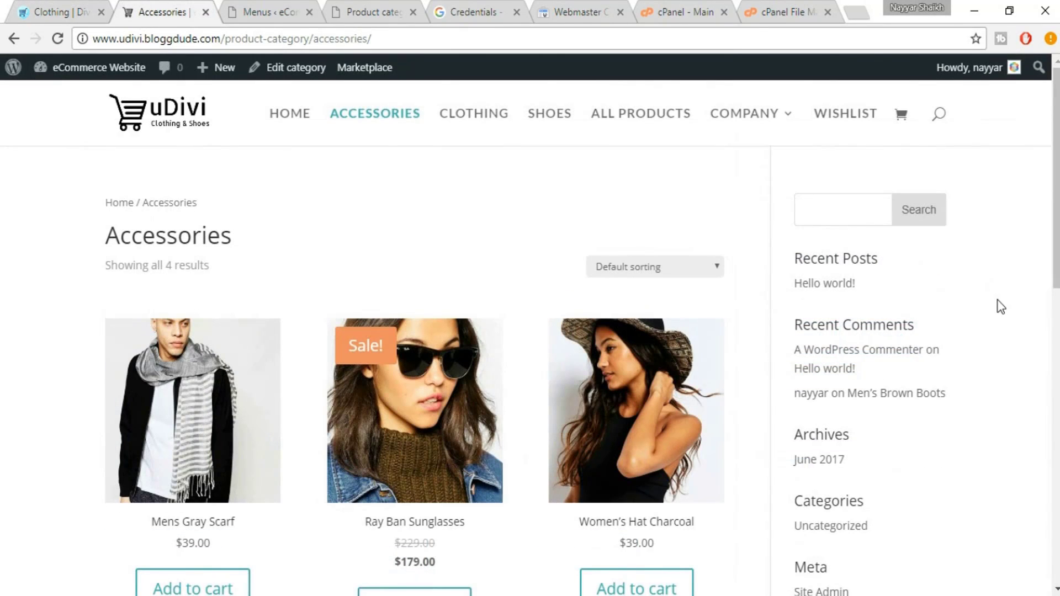
left_click(75, 10)
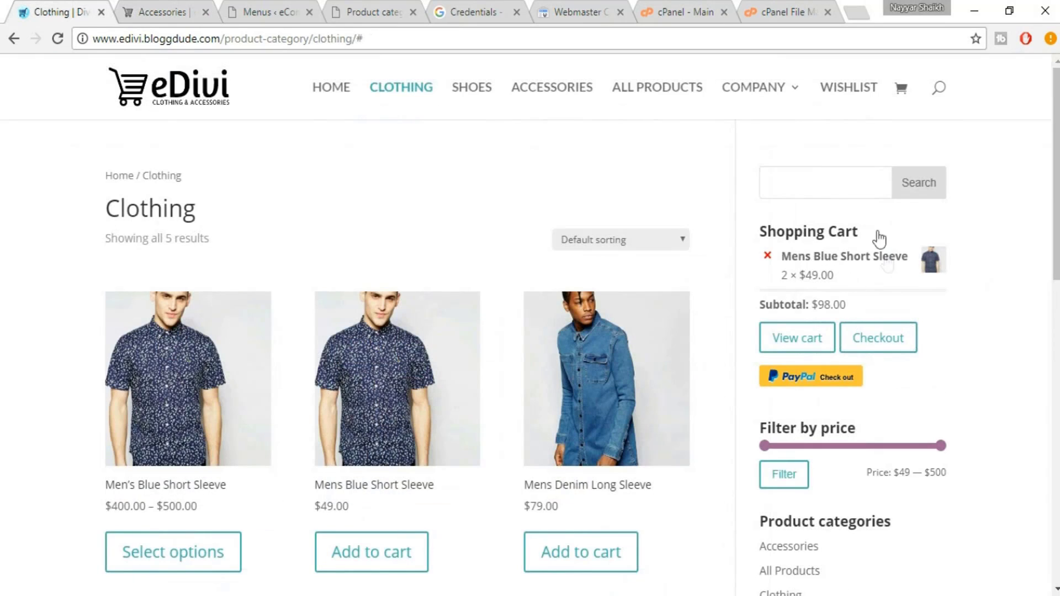
left_click(159, 7)
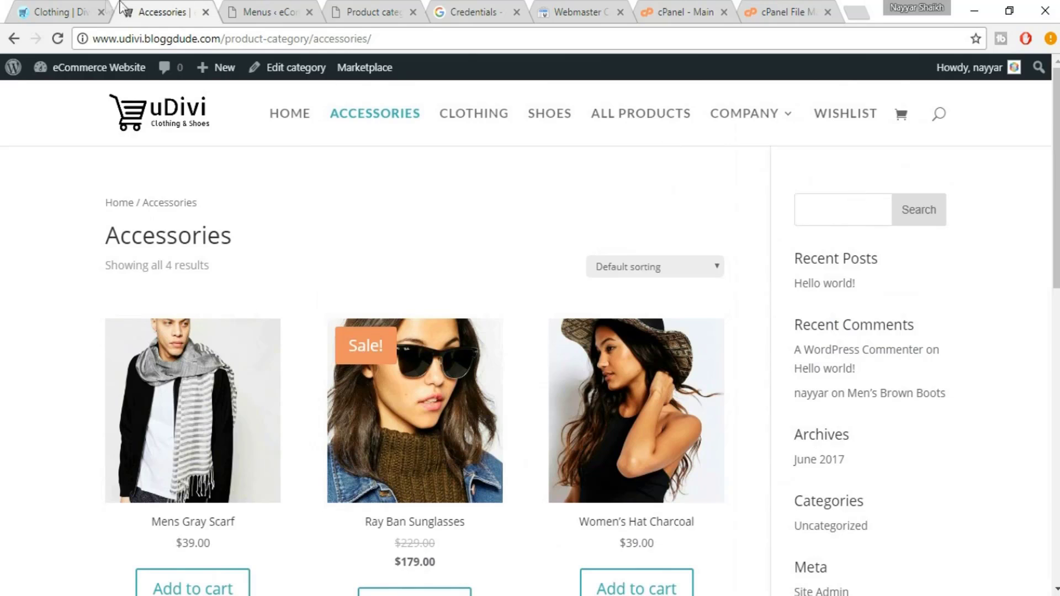
left_click(78, 11)
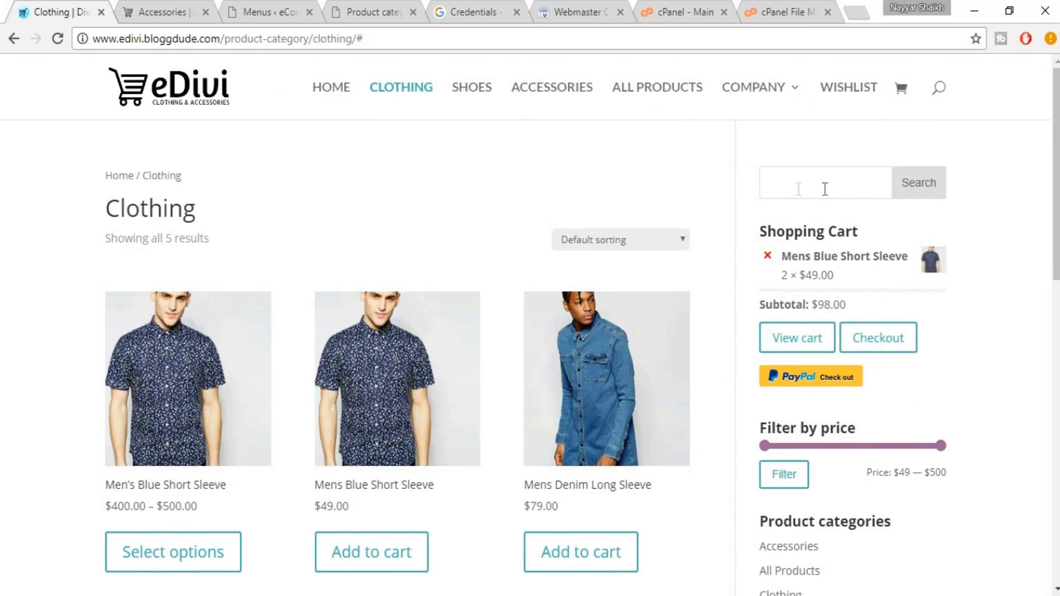
left_click(187, 8)
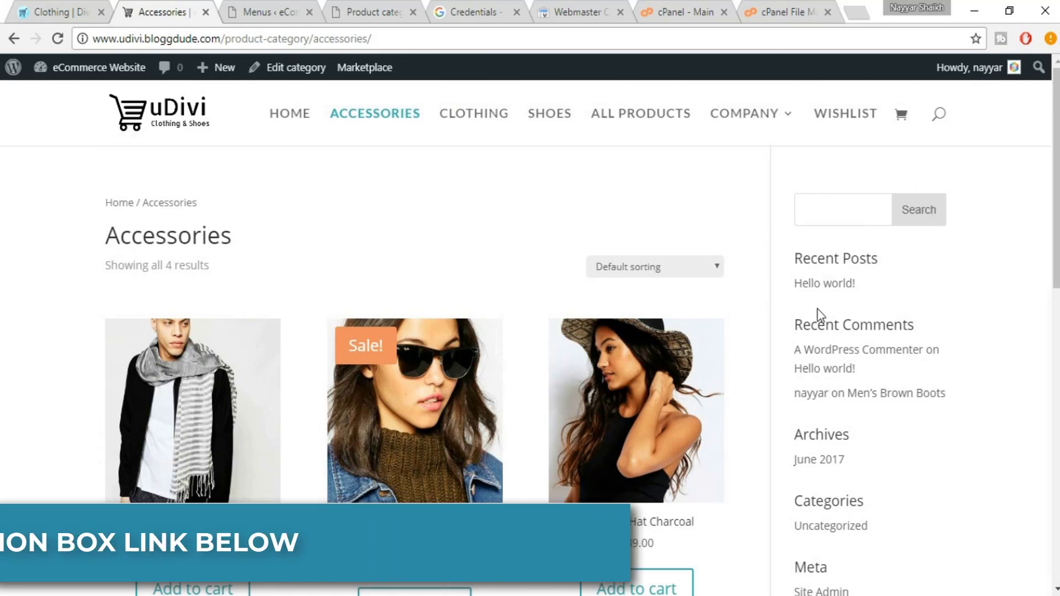
scroll(846, 487, "down", 1)
scroll(849, 508, "up", 1)
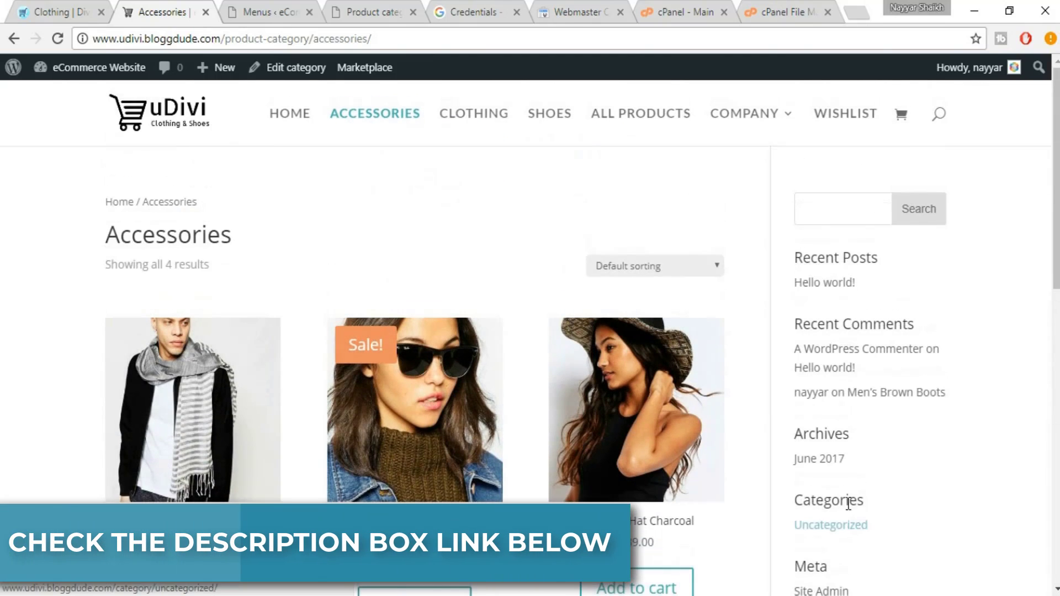
left_click(237, 12)
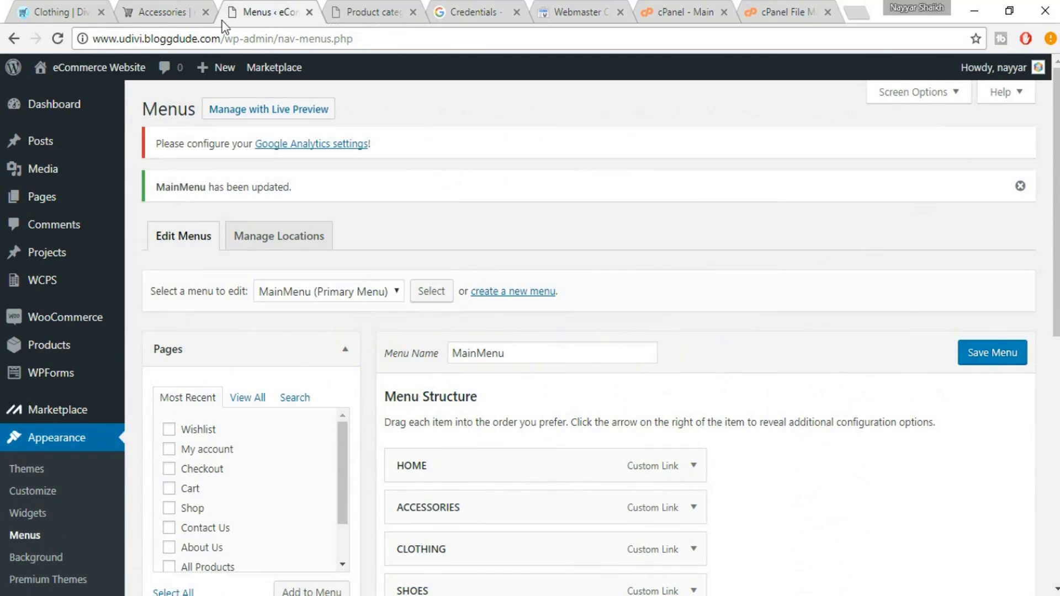
Delete the Recent Posts, Recent Comments and Archives widgets from the Sidebar
scroll(56, 386, "down", 4)
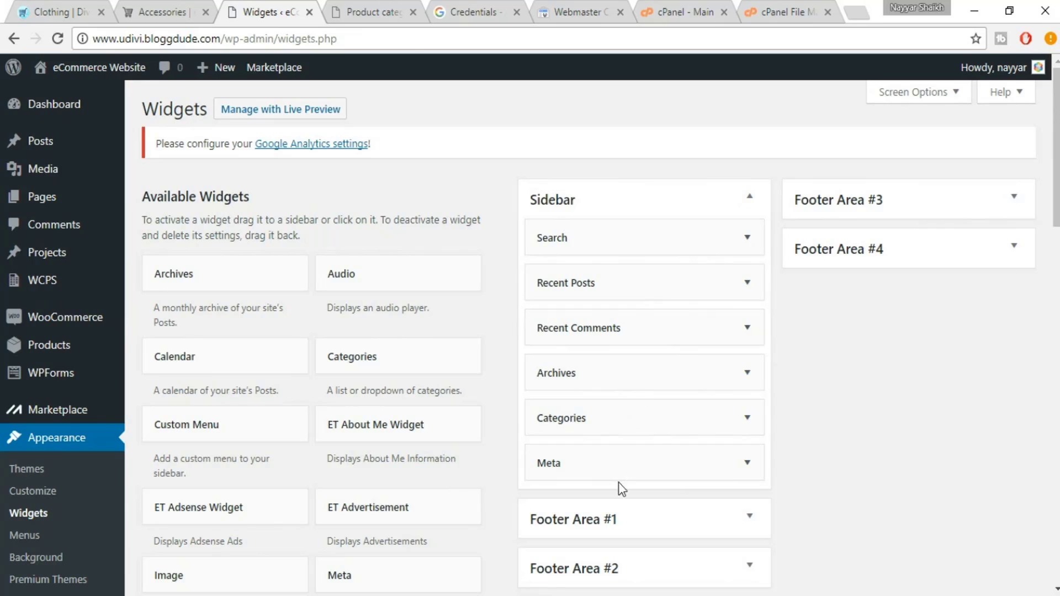
left_click(709, 274)
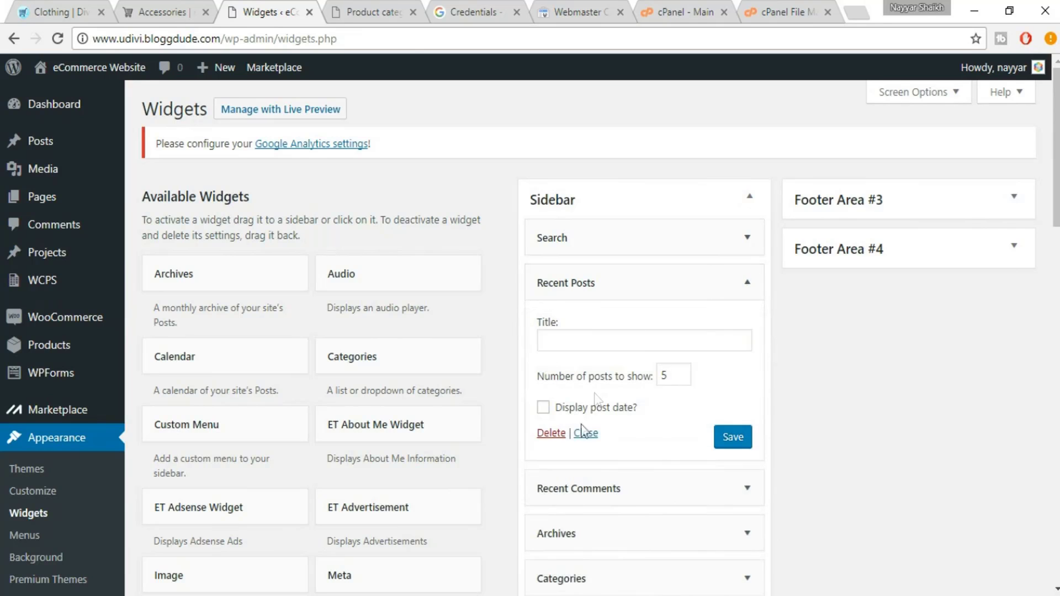
left_click(552, 434)
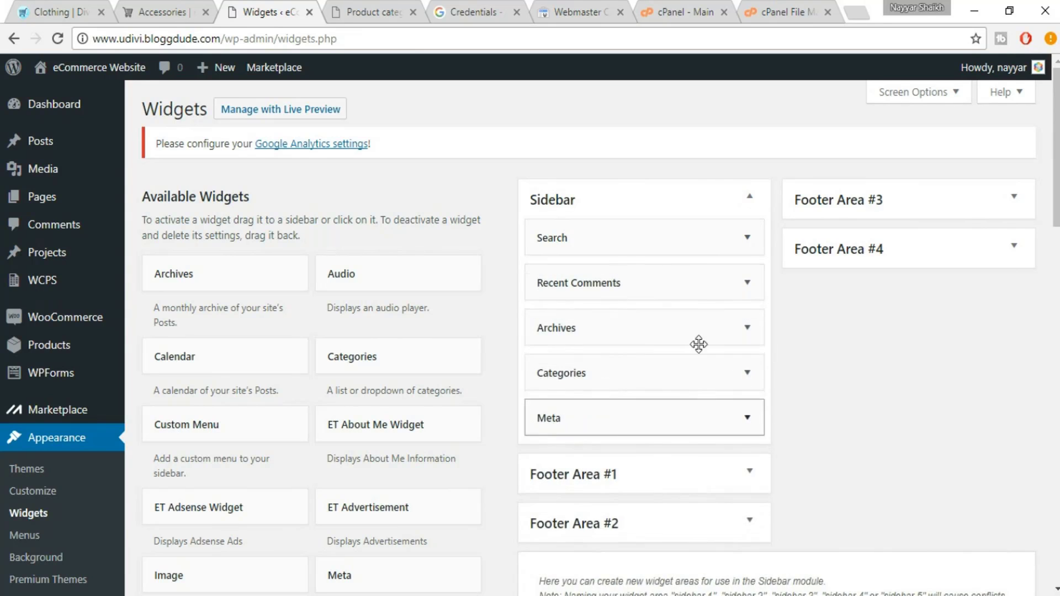
left_click(748, 286)
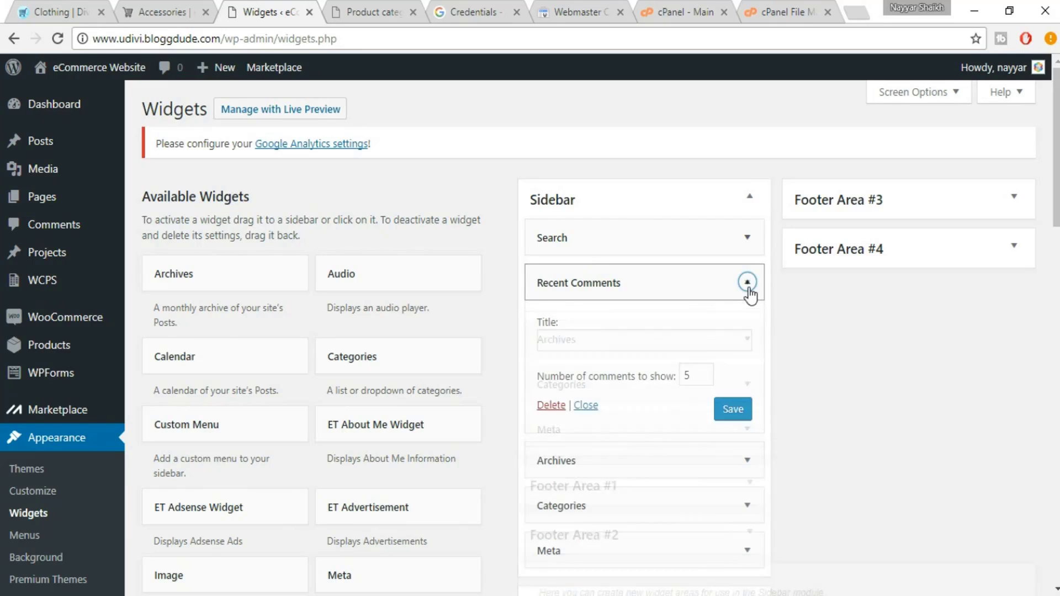
left_click(542, 408)
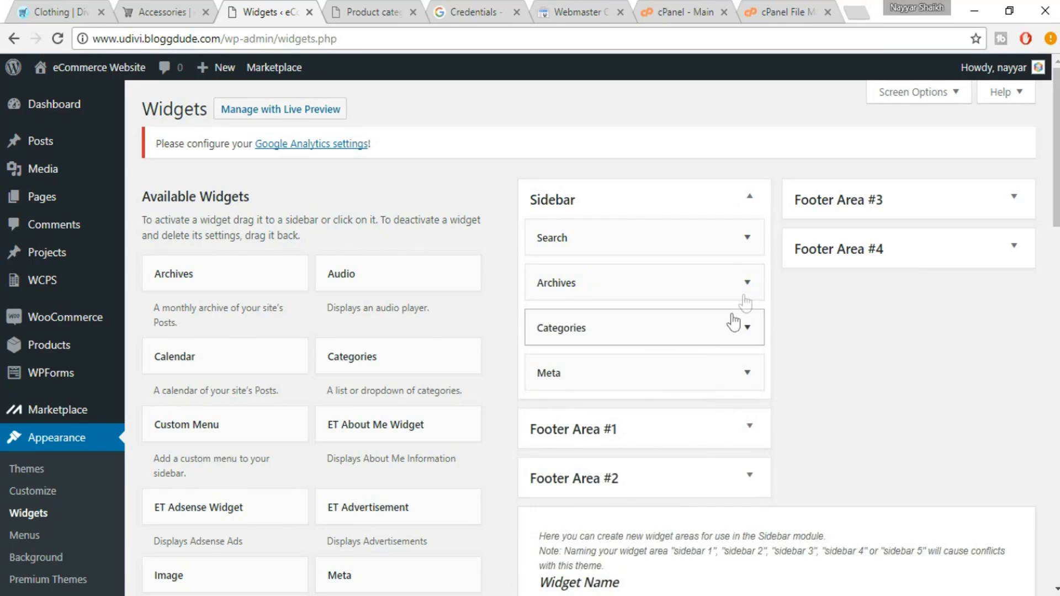
left_click(747, 282)
left_click(552, 419)
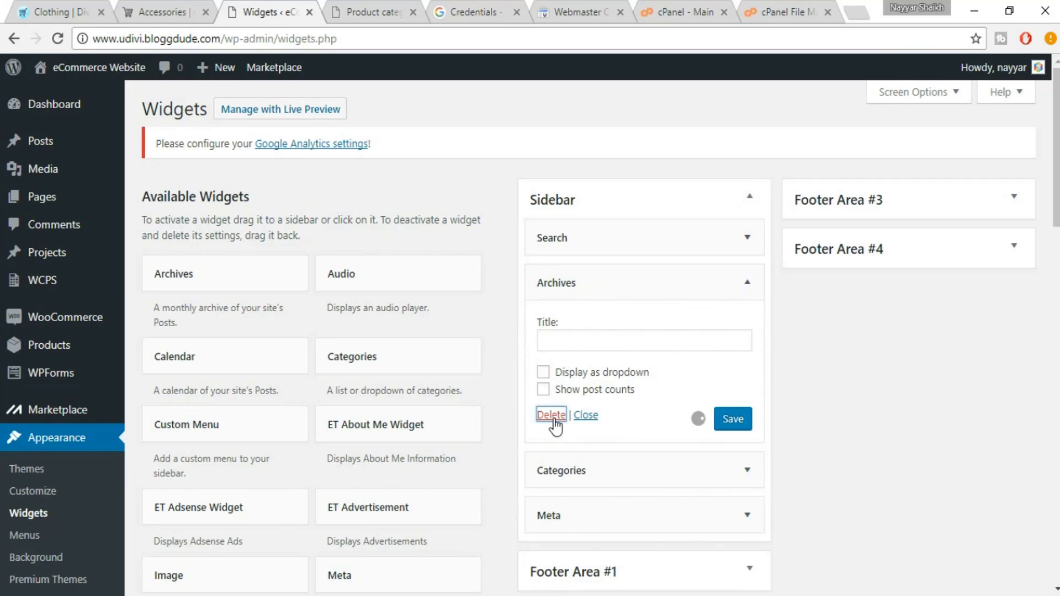
Delete the Categories and Meta widgets, checking the eDivi Clothing sidebar for reference
left_click(748, 282)
left_click(550, 434)
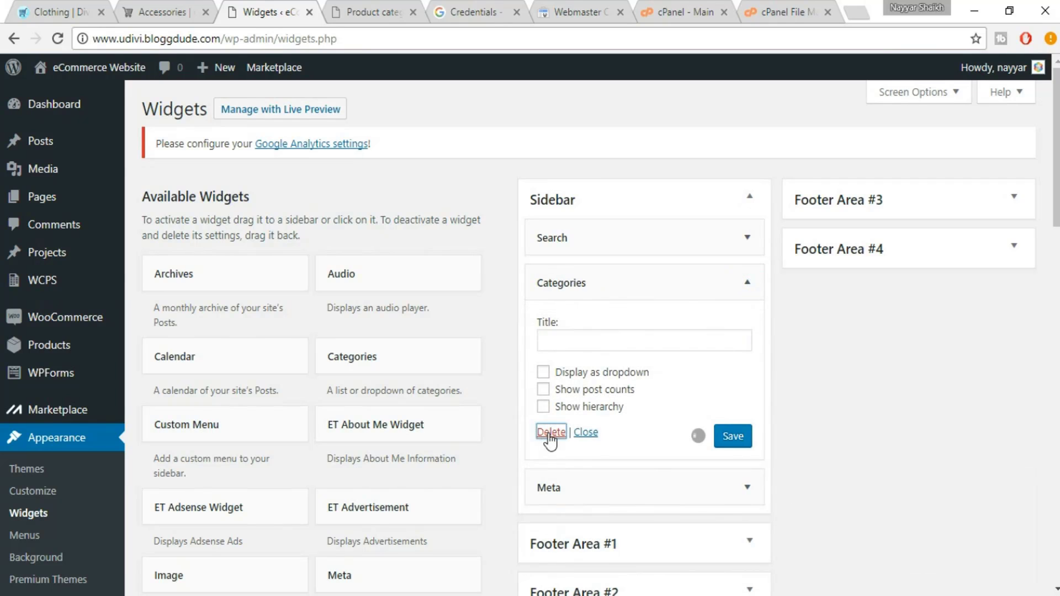
left_click(747, 282)
left_click(550, 371)
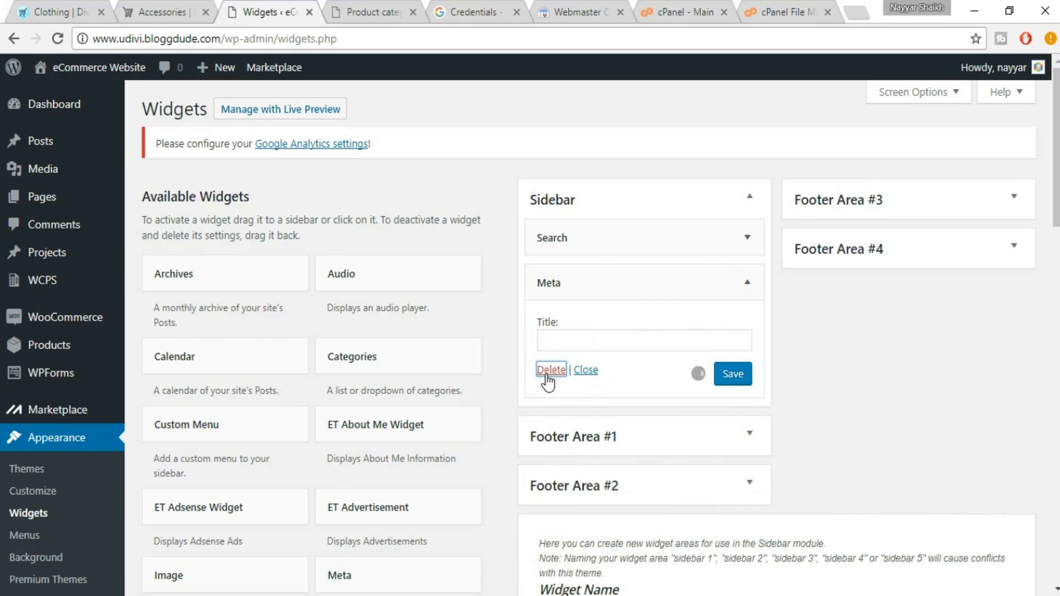
left_click(33, 8)
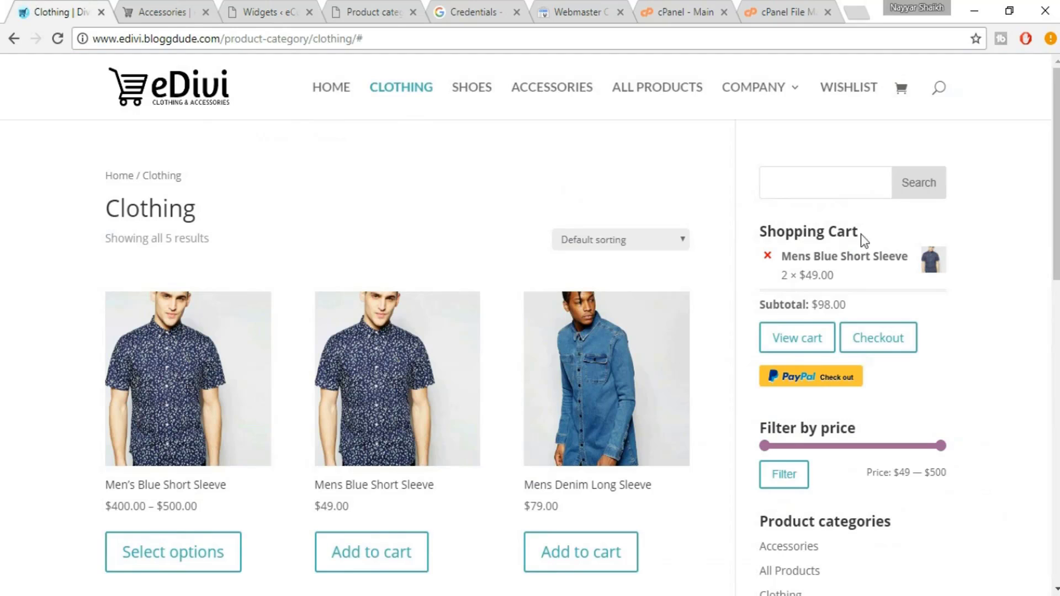
left_click(259, 12)
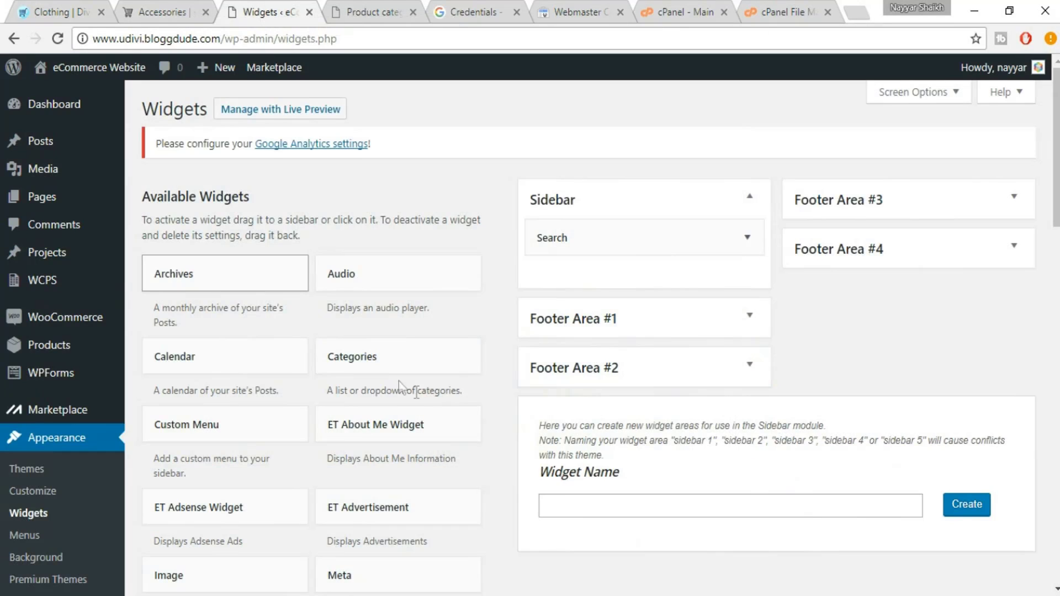
scroll(526, 398, "down", 6)
scroll(547, 398, "down", 1)
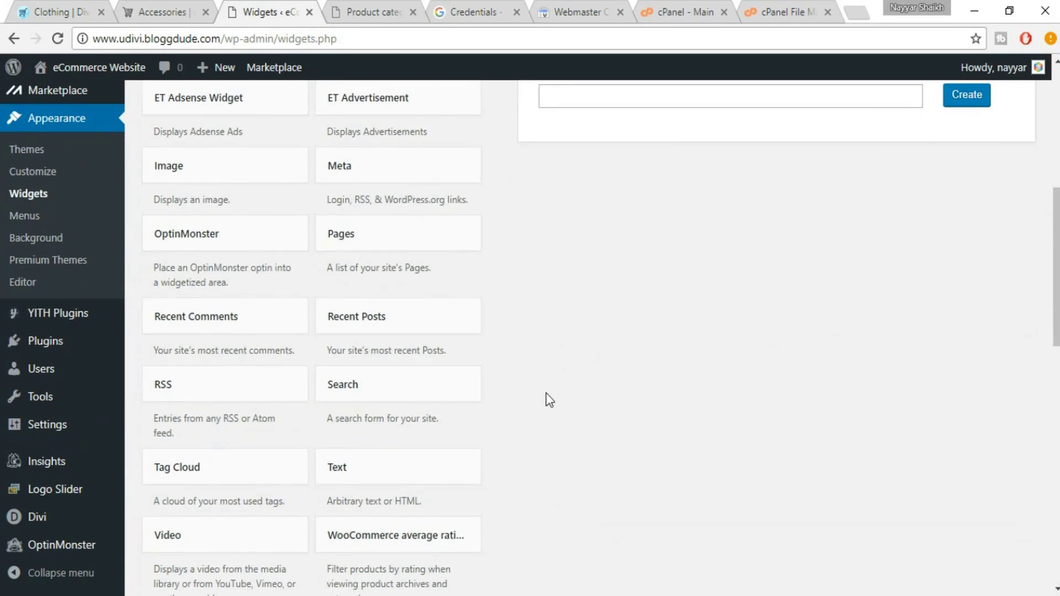
scroll(549, 399, "down", 8)
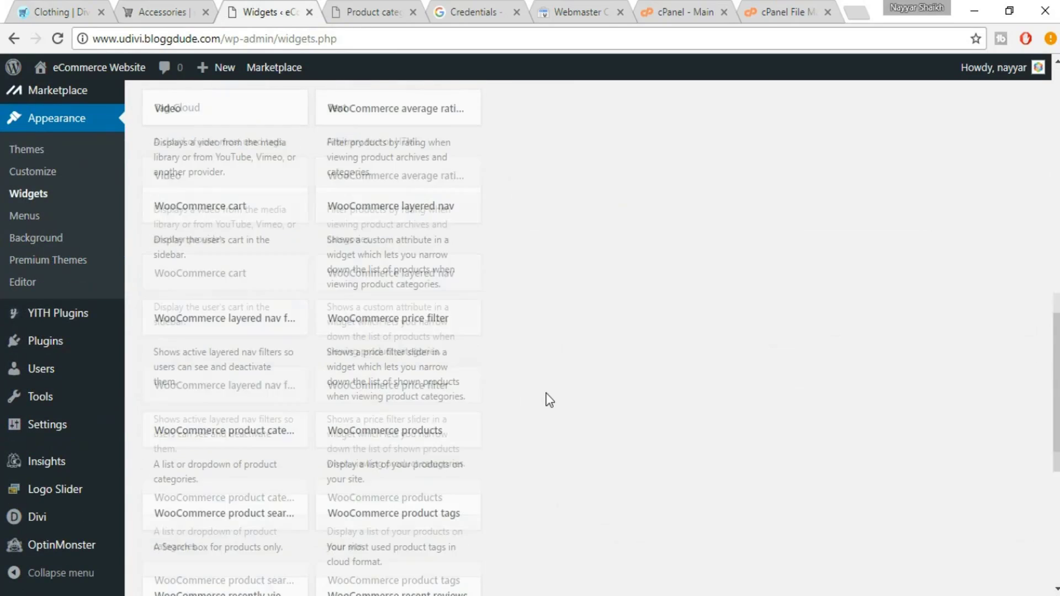
Add the WooCommerce cart widget to the Sidebar
scroll(549, 400, "down", 4)
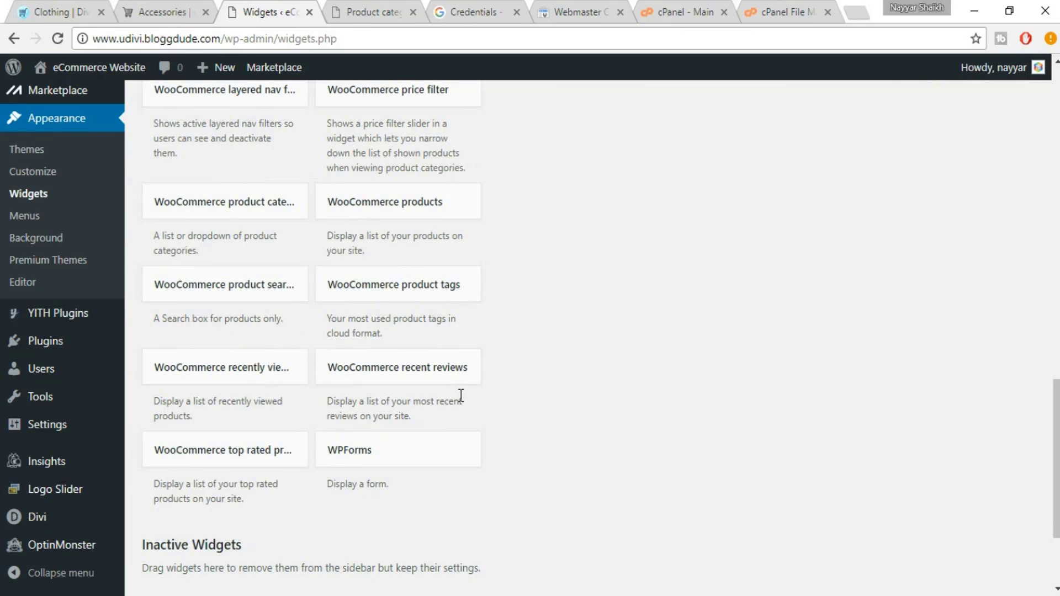
scroll(460, 395, "up", 5)
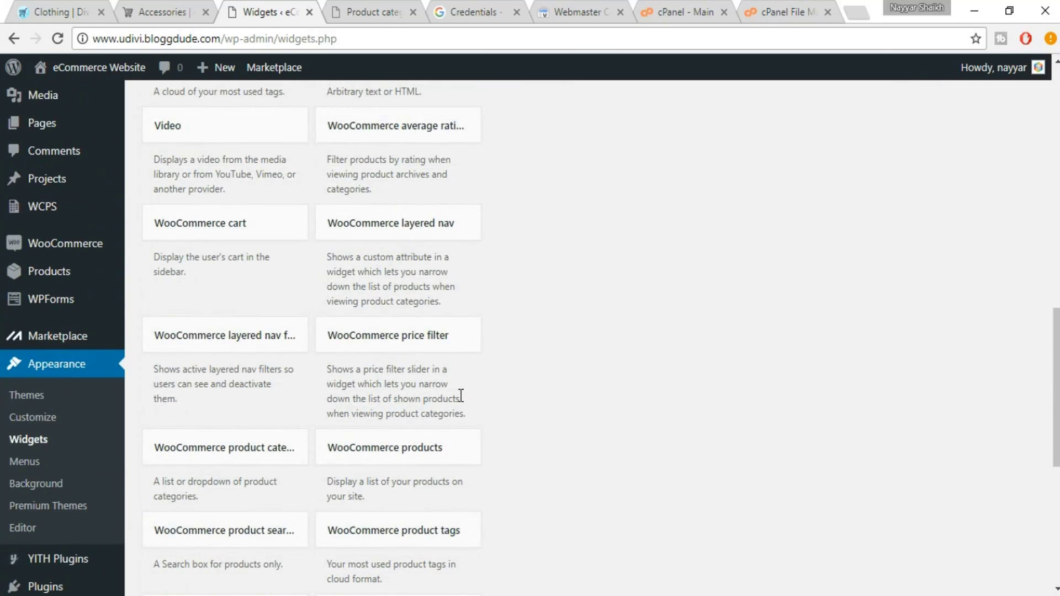
left_click(236, 239)
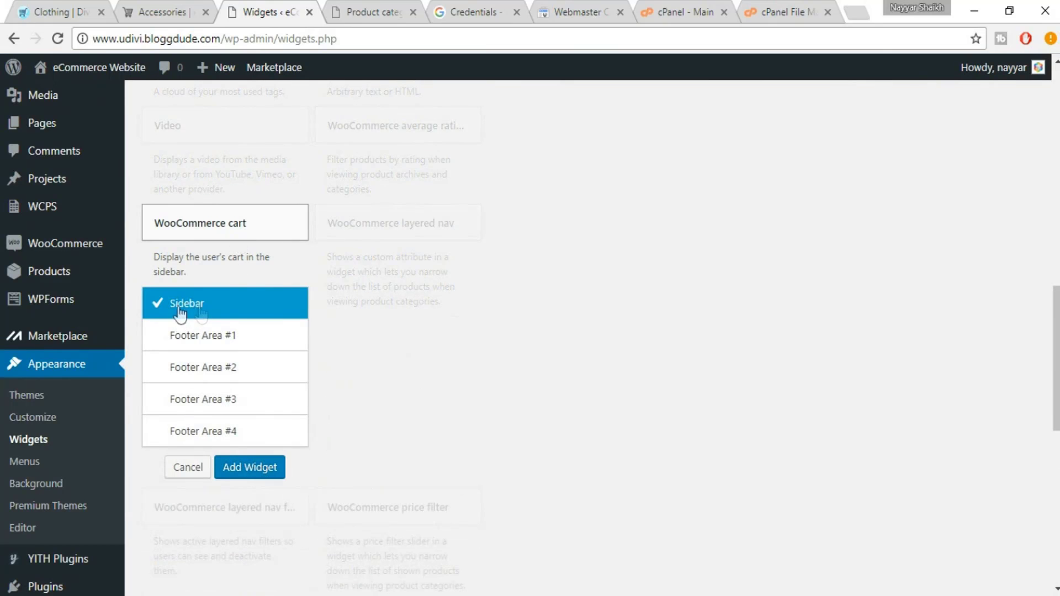
left_click(260, 471)
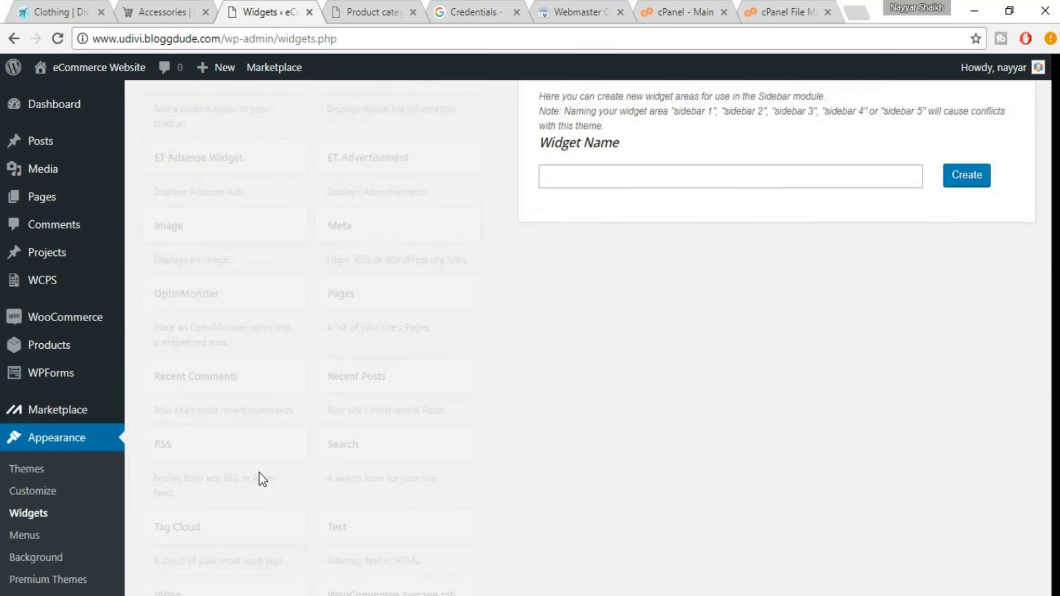
Title the cart widget 'Shopping Cart', save it, and view eDivi's Clothing page
left_click_drag(633, 324, 497, 318)
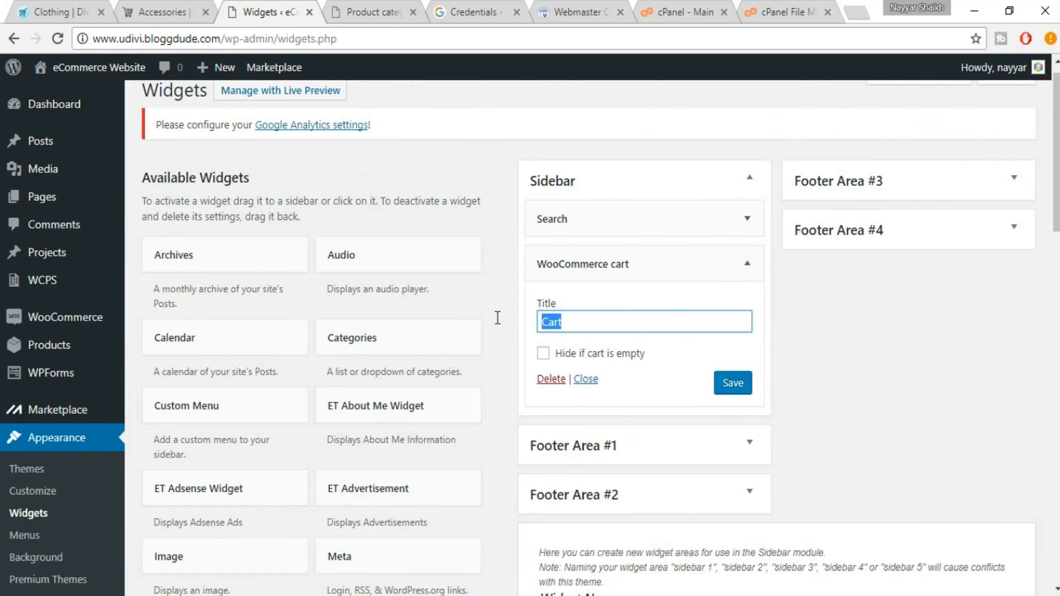
type("SH")
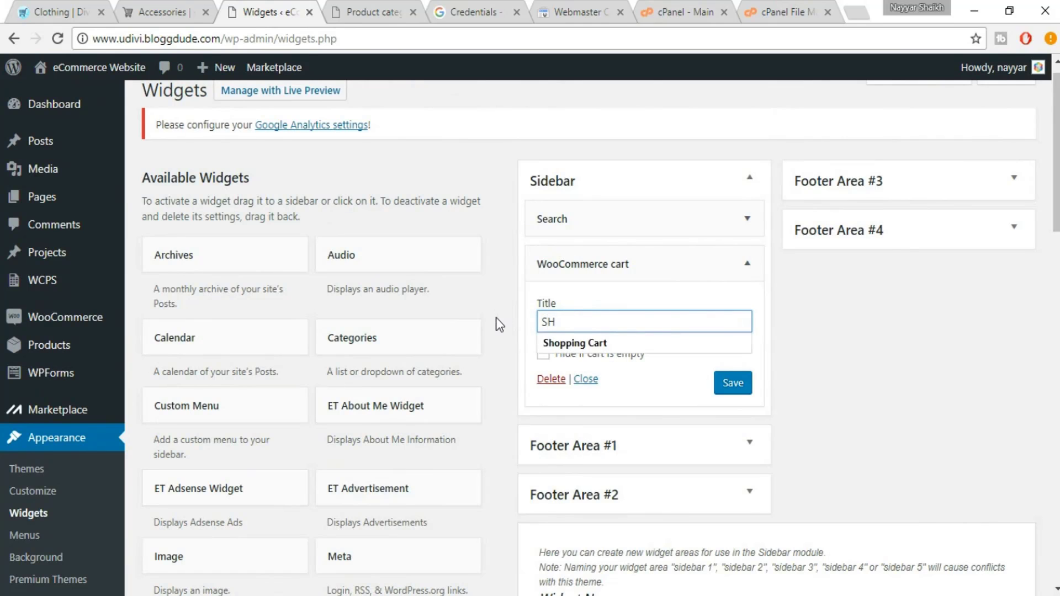
left_click(590, 343)
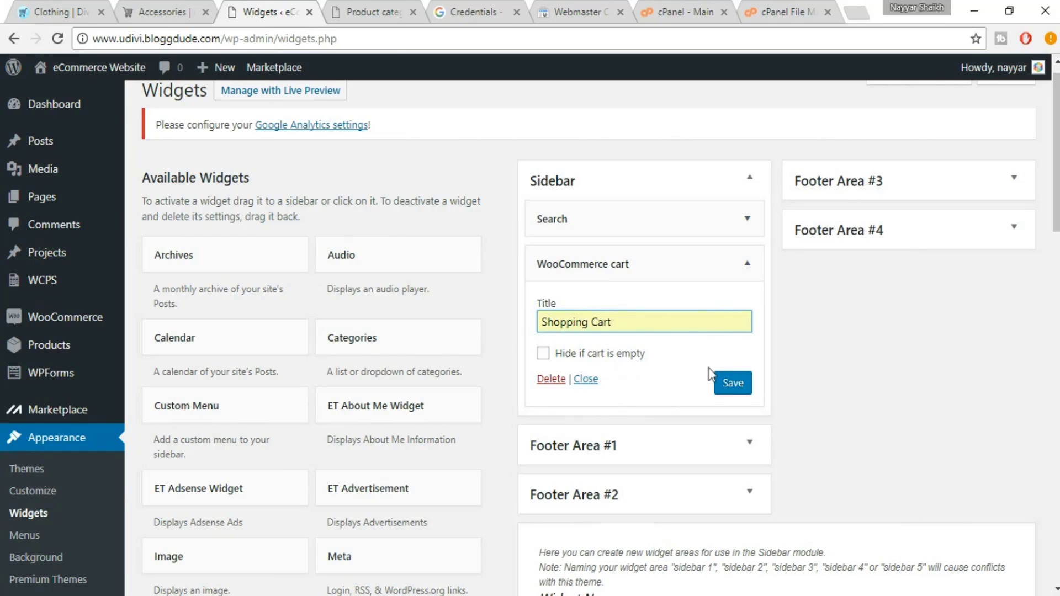
left_click(734, 384)
left_click(748, 266)
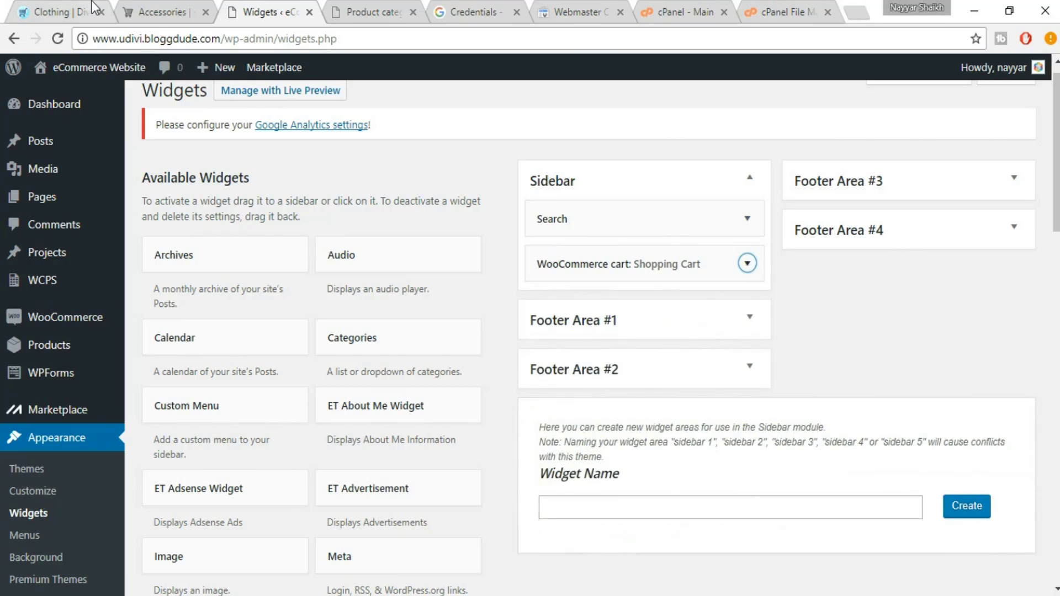
left_click(78, 12)
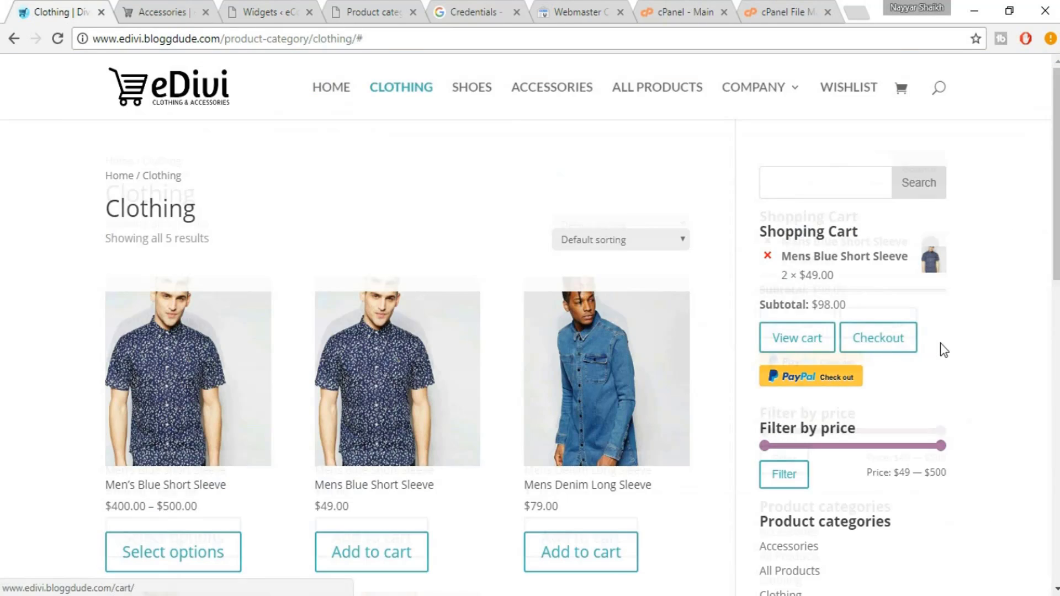
Add and save a WooCommerce 'Filter by price' widget below Shopping Cart, comparing with eDivi
scroll(940, 343, "down", 2)
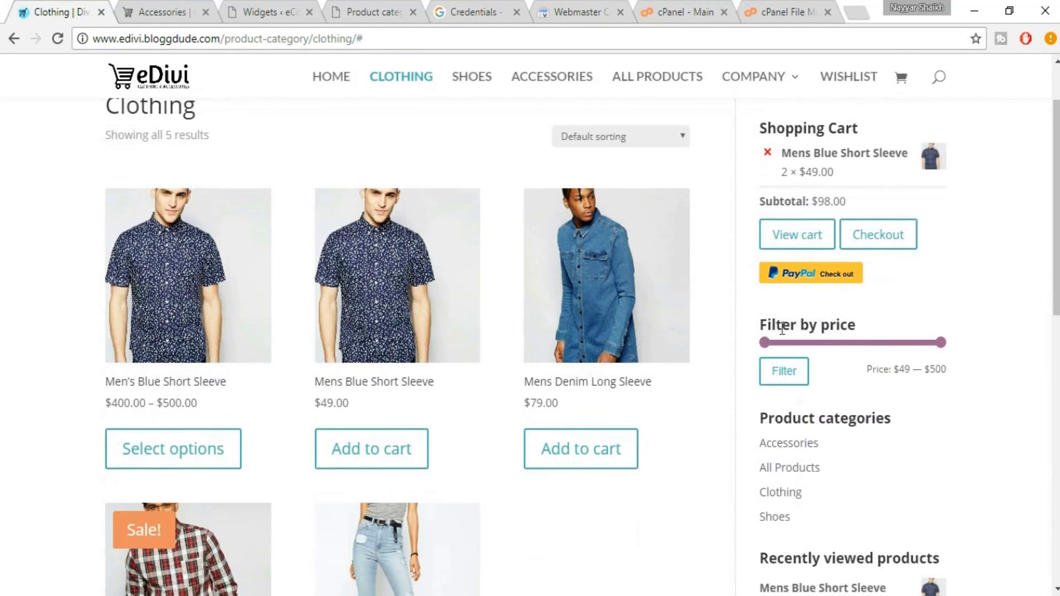
left_click(261, 1)
scroll(436, 364, "down", 1)
scroll(504, 403, "down", 10)
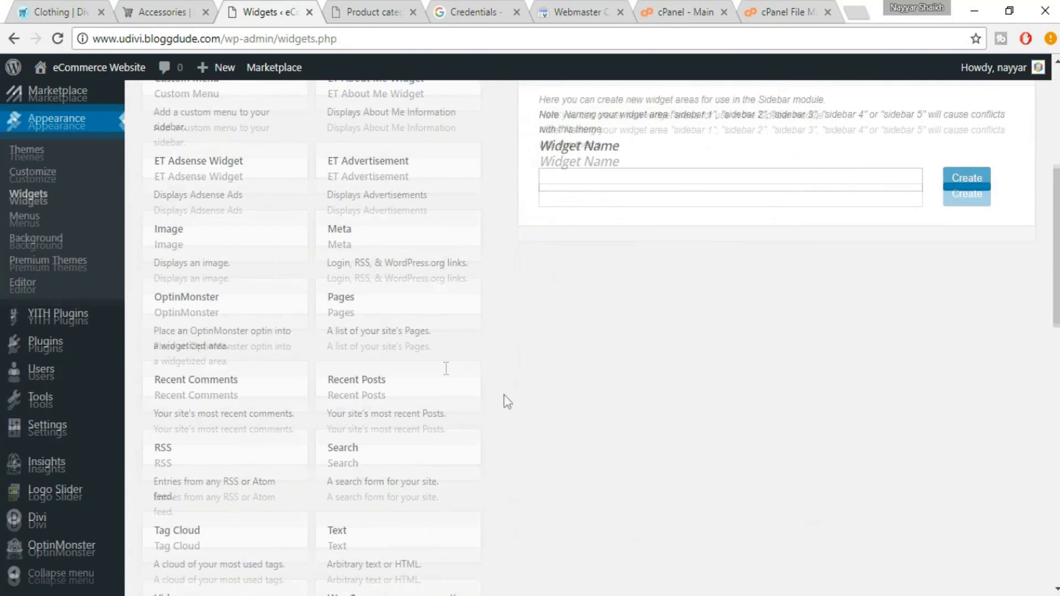
scroll(627, 399, "down", 5)
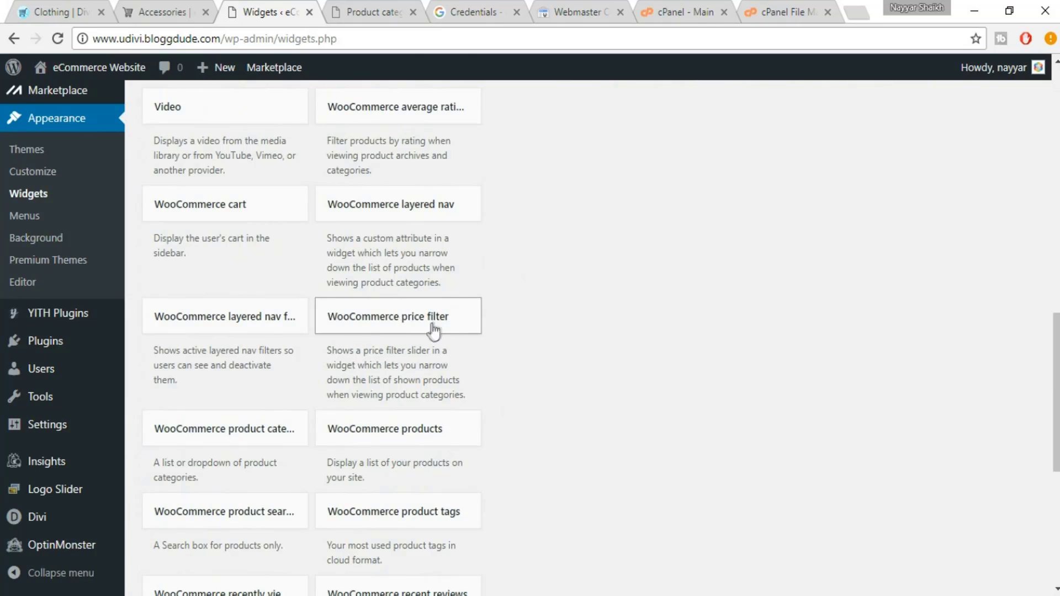
left_click(464, 327)
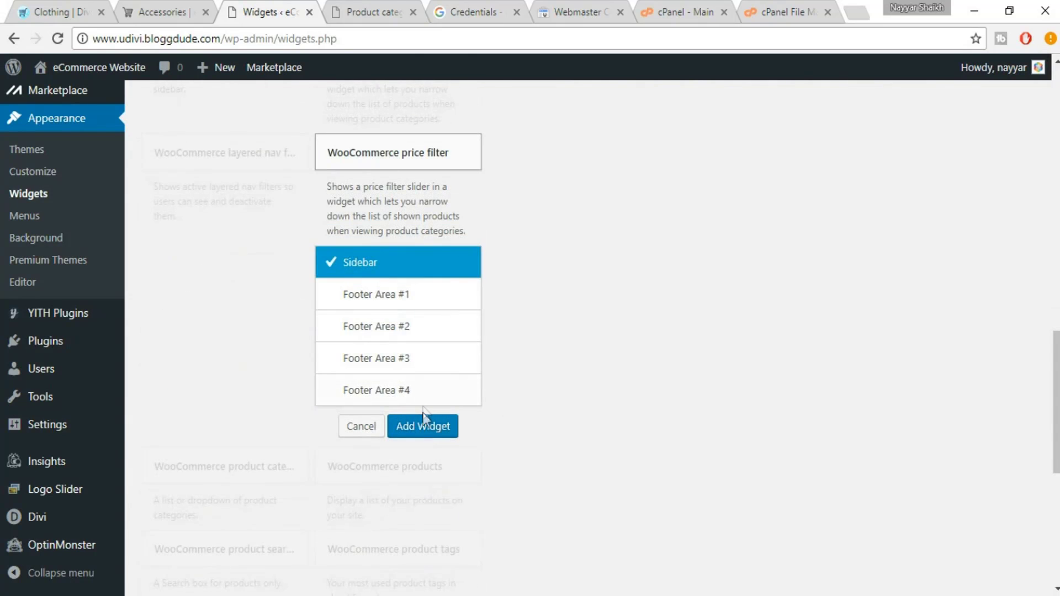
left_click(424, 427)
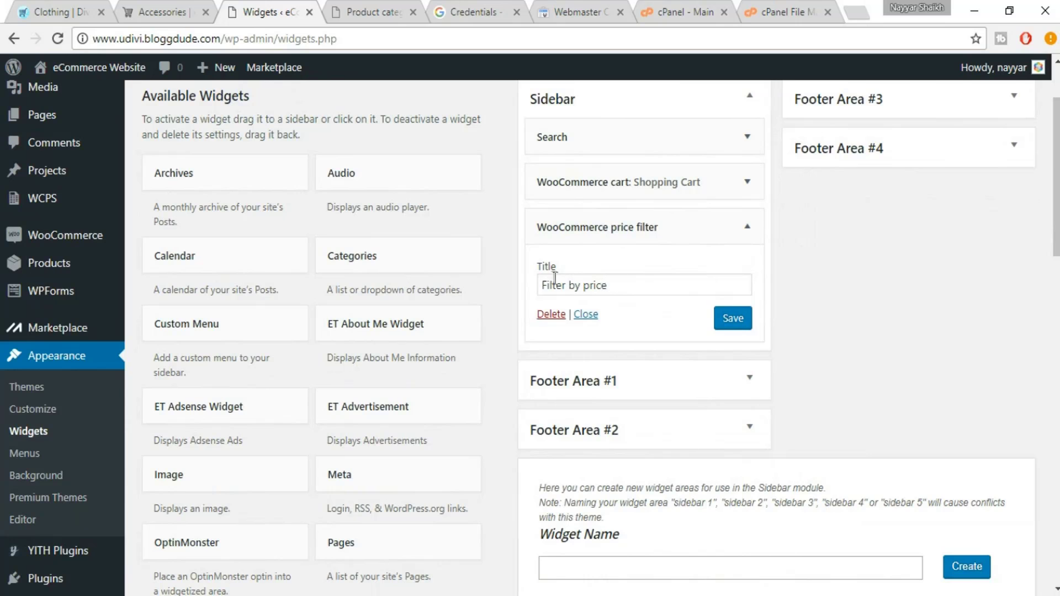
left_click(733, 323)
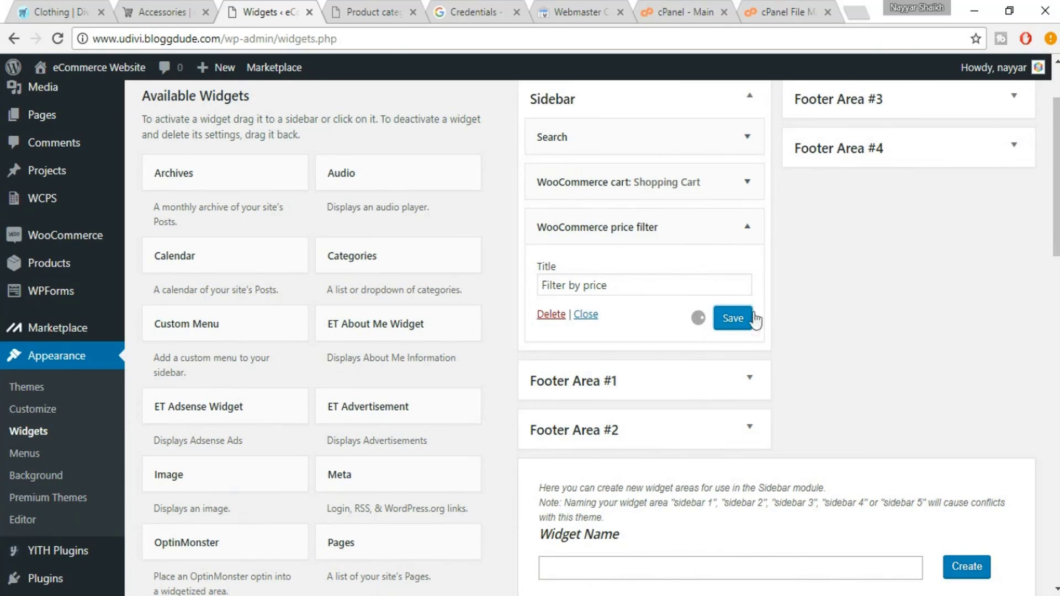
left_click(747, 226)
left_click(62, 9)
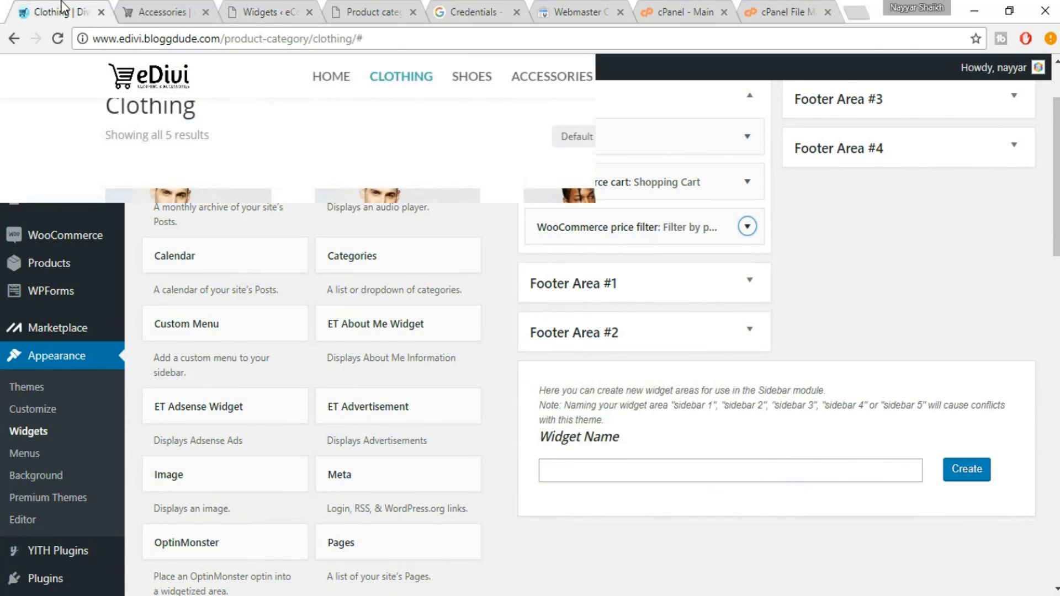
scroll(922, 346, "down", 3)
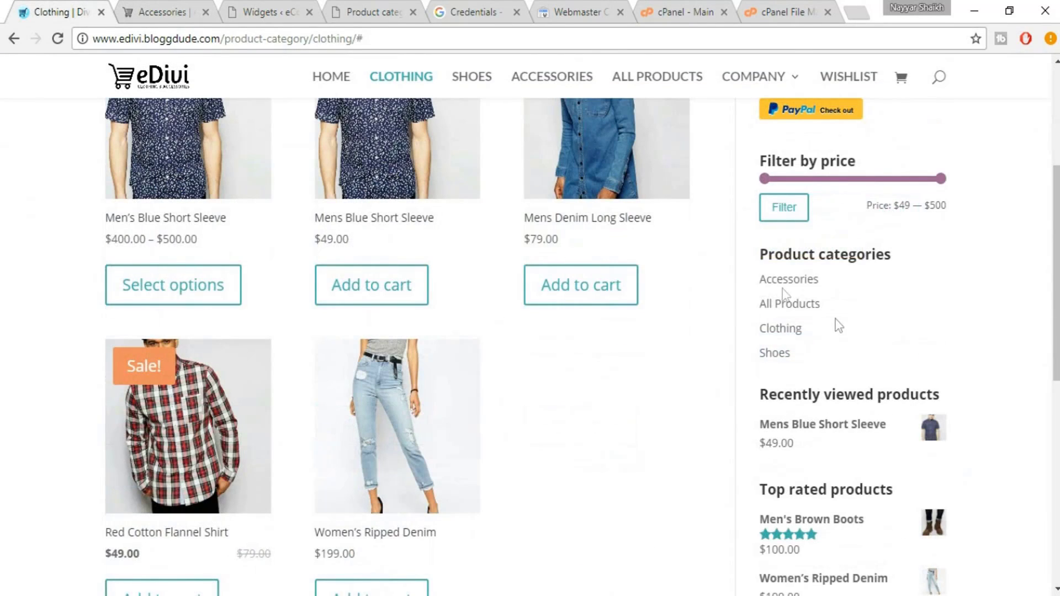
left_click(247, 2)
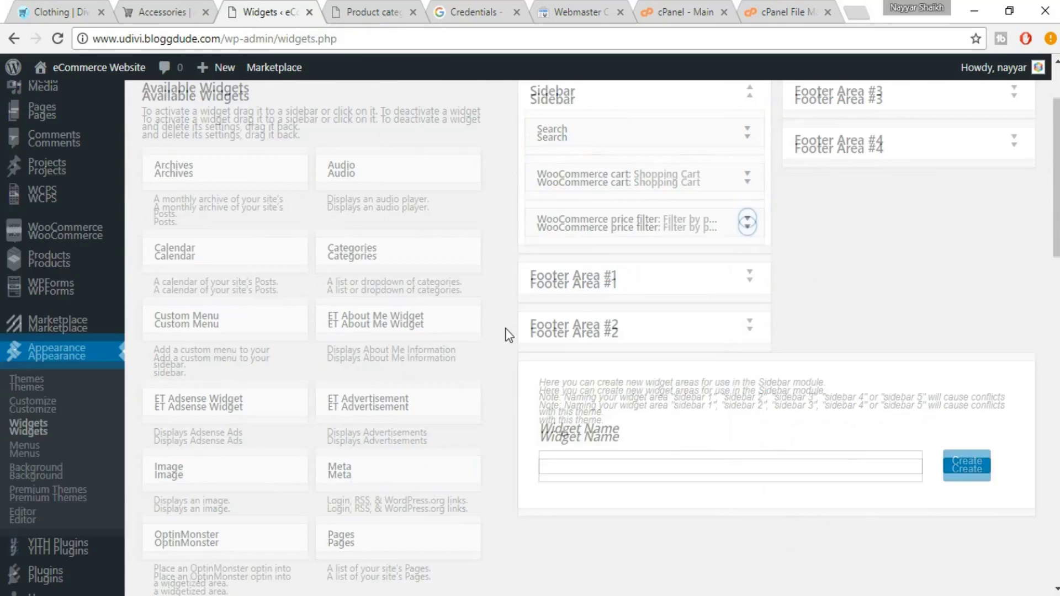
Add a WooCommerce Product categories widget to the Sidebar, keeping Order by Name
scroll(514, 322, "down", 10)
scroll(505, 328, "down", 3)
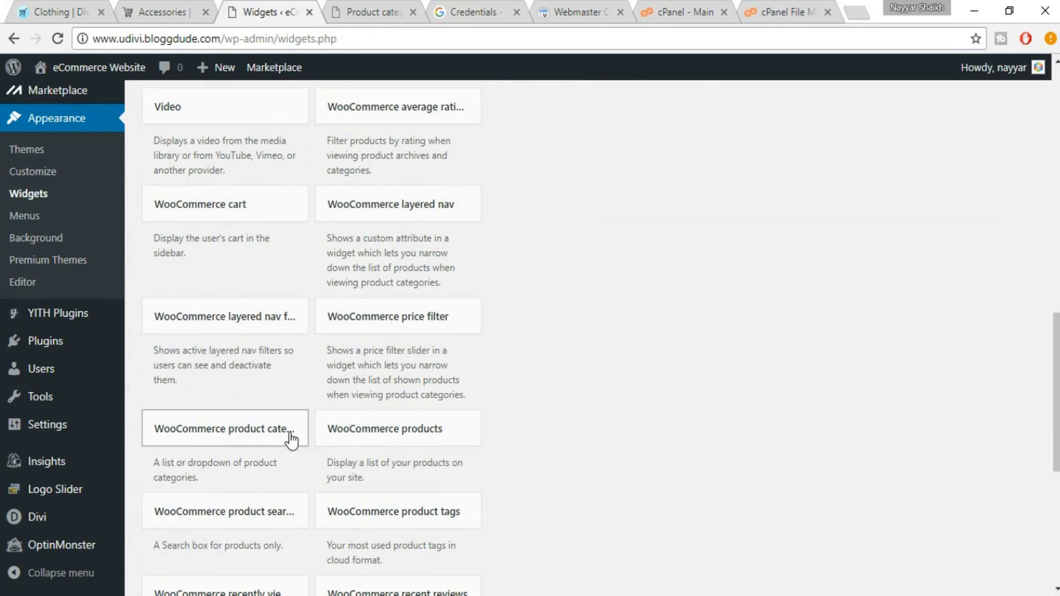
left_click(291, 441)
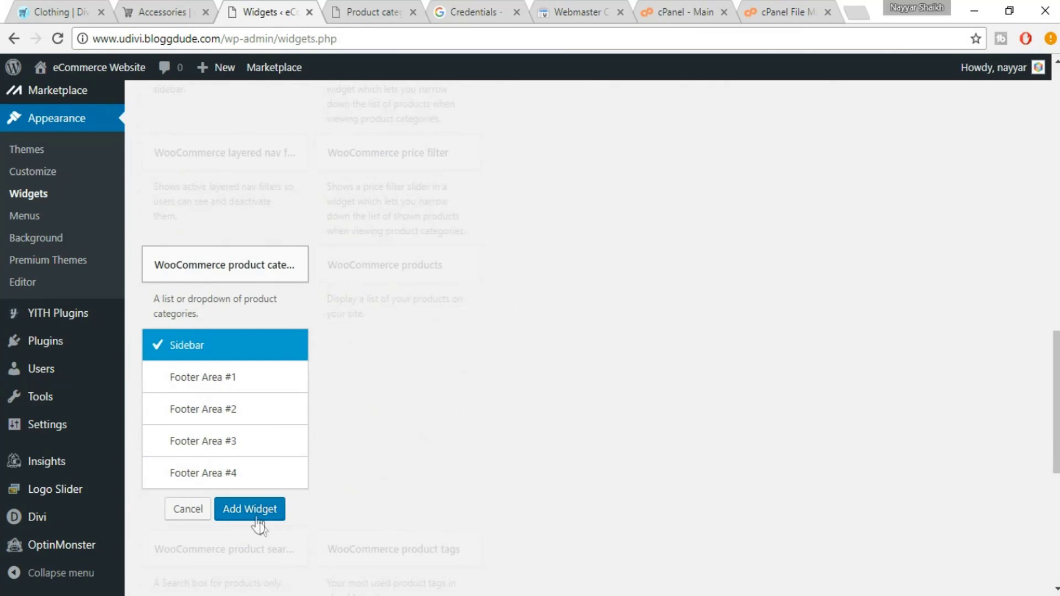
left_click(256, 509)
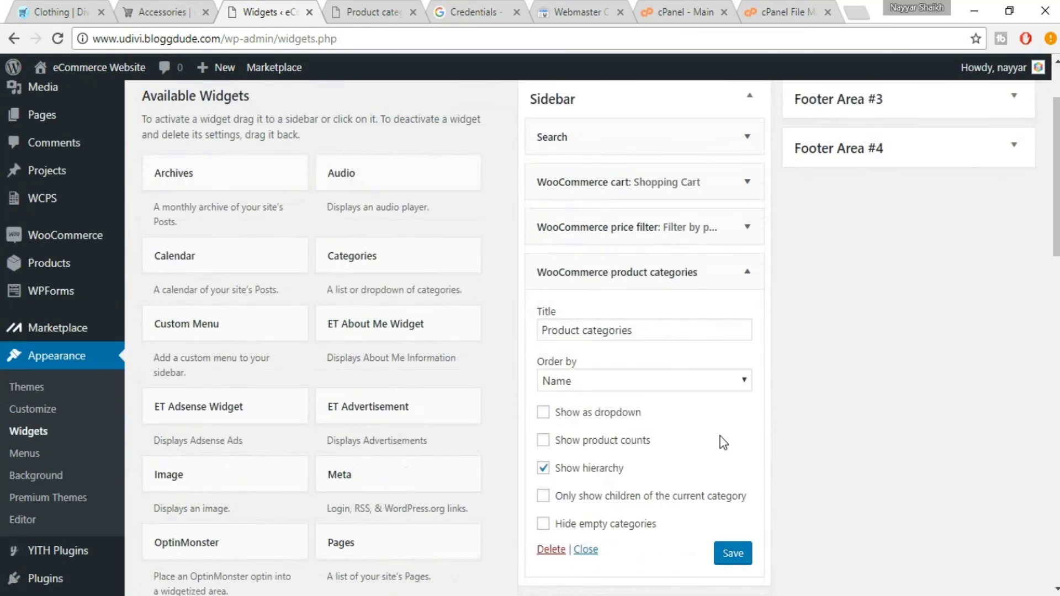
left_click(604, 381)
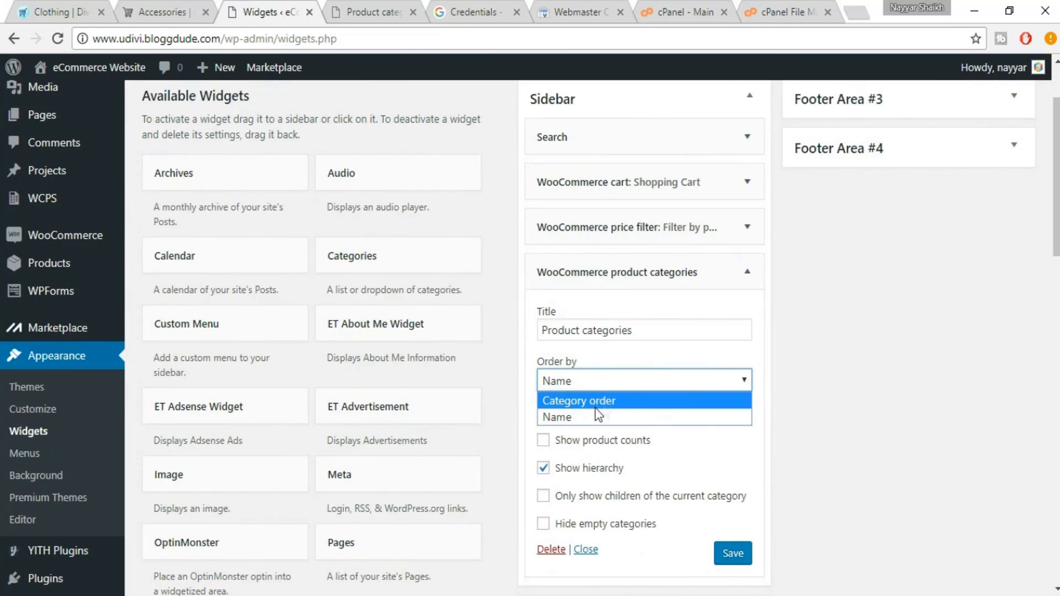
left_click(843, 352)
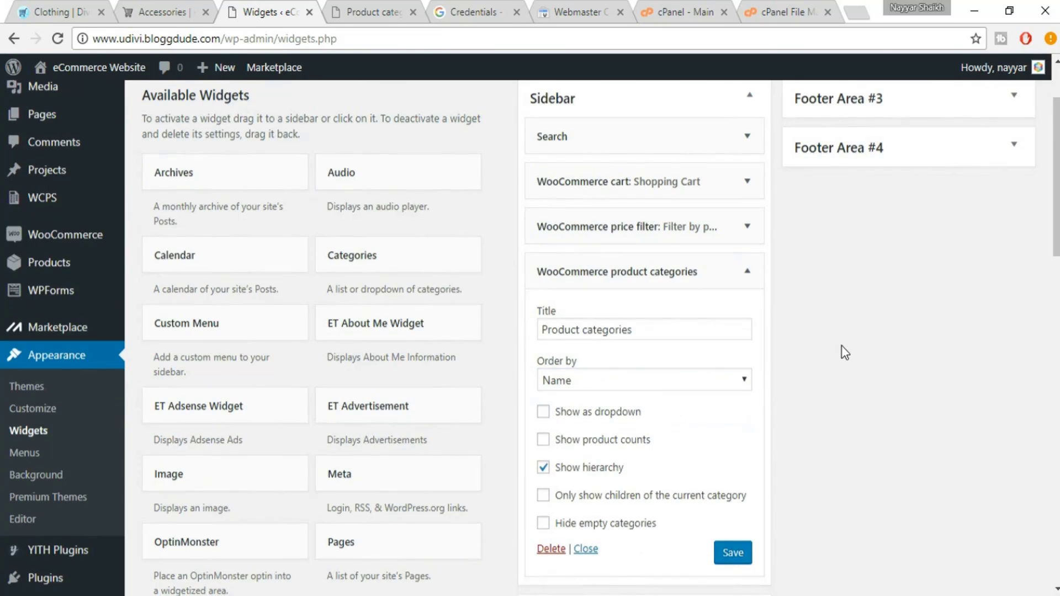
Save and collapse the Product categories widget, then compare with the eDivi Clothing page
scroll(801, 320, "down", 3)
left_click(744, 392)
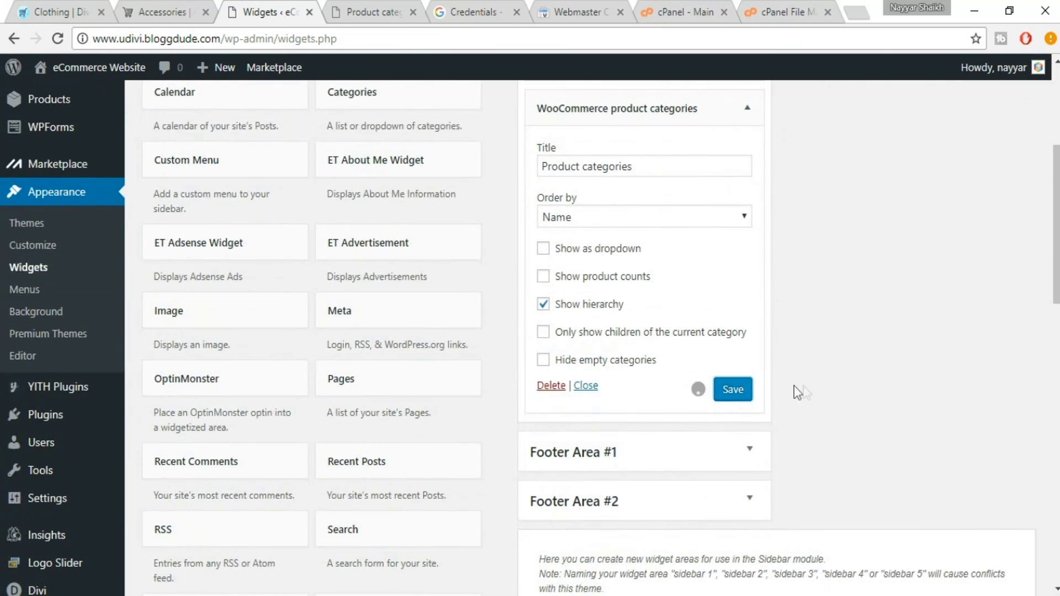
scroll(820, 386, "up", 2)
left_click(746, 205)
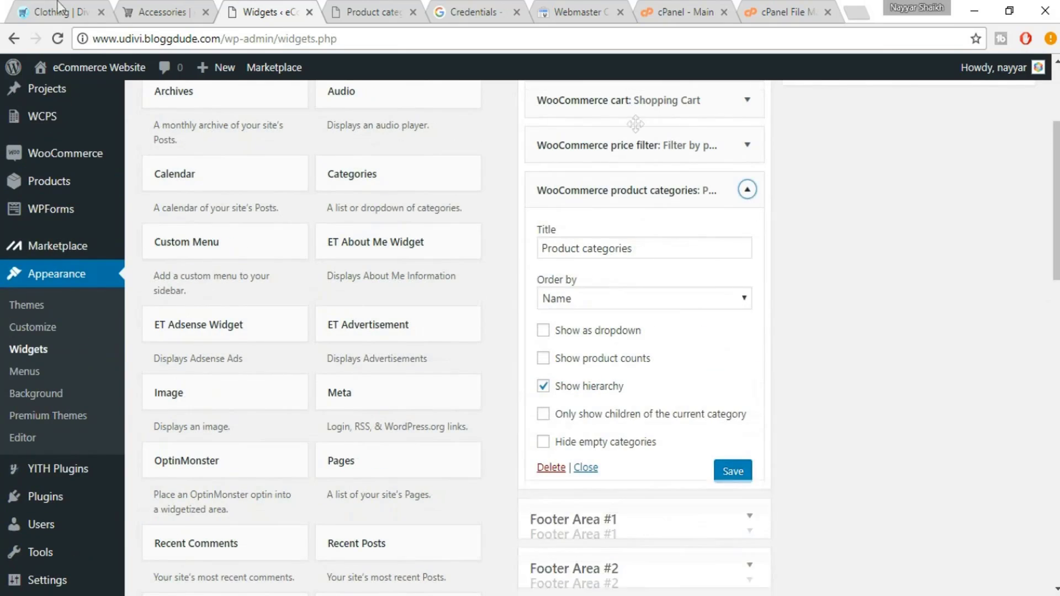
left_click(89, 7)
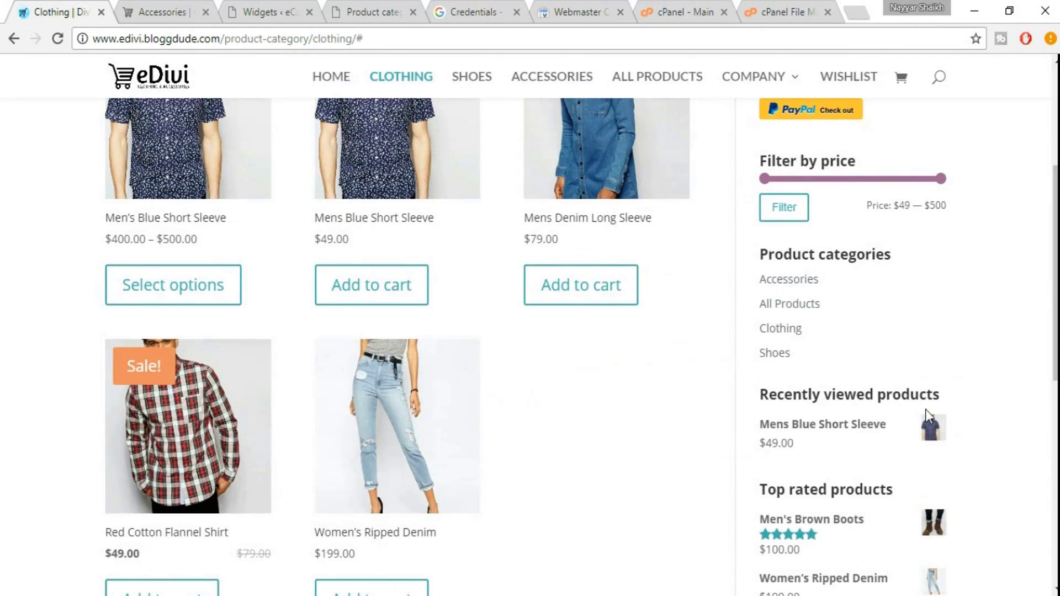
scroll(925, 409, "down", 4)
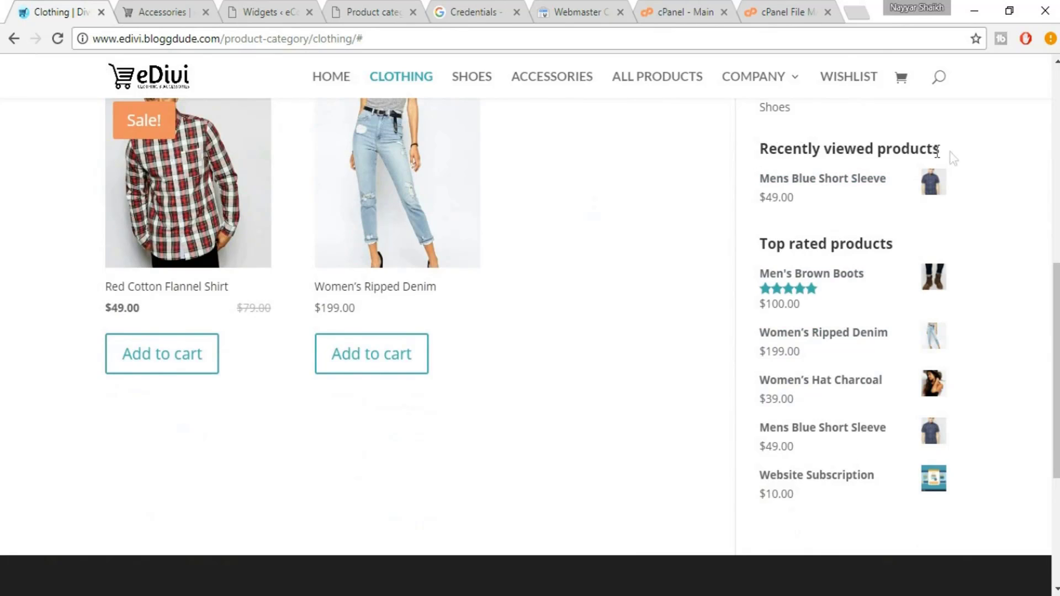
Add a Recently viewed products widget to the Sidebar showing 5 products and save it
left_click(255, 7)
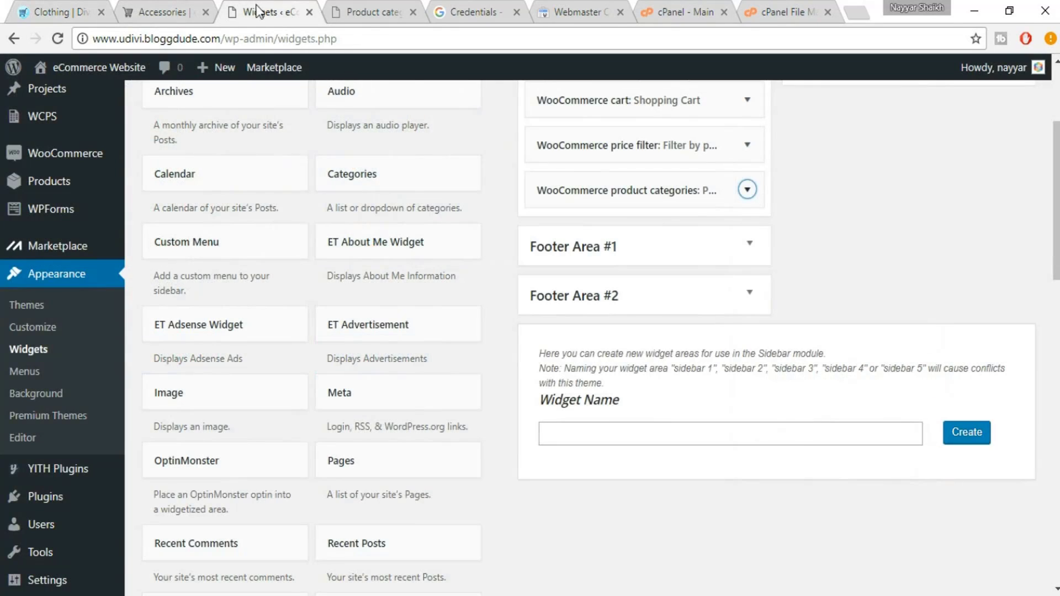
scroll(485, 498, "down", 10)
scroll(485, 498, "down", 3)
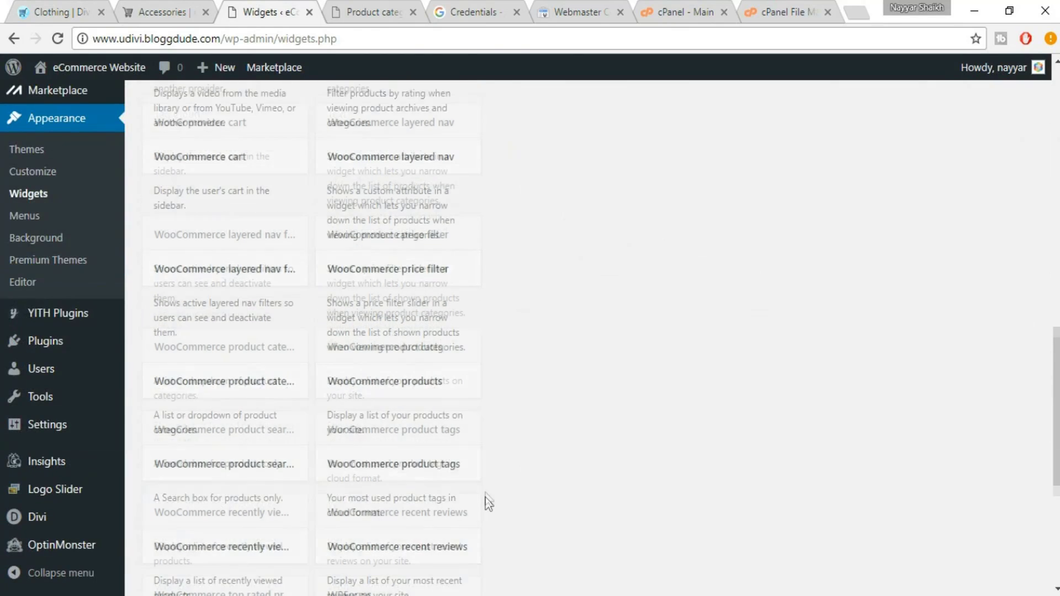
scroll(433, 360, "down", 3)
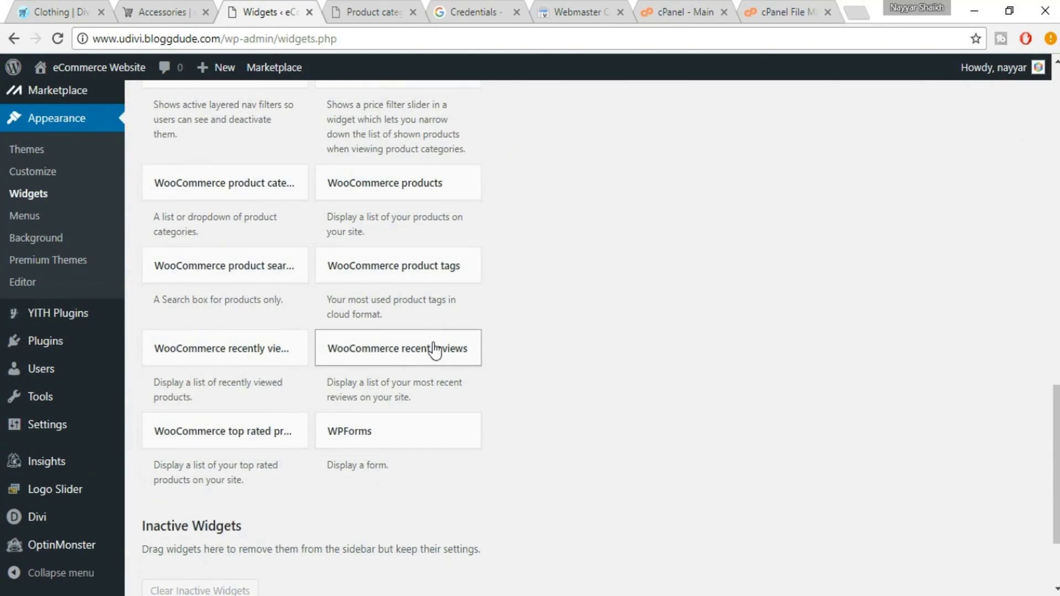
left_click(447, 360)
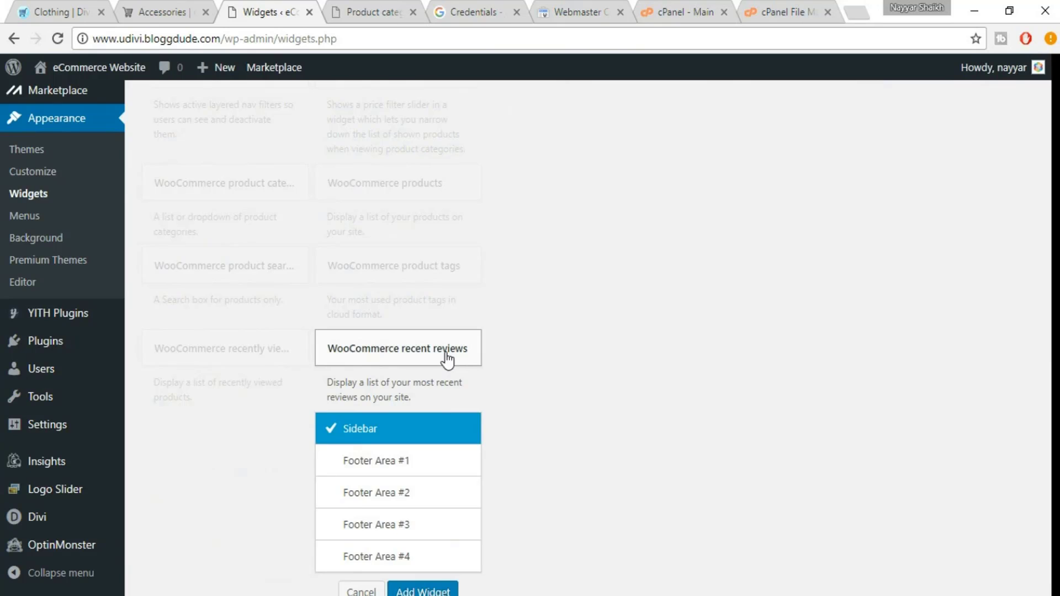
left_click(447, 359)
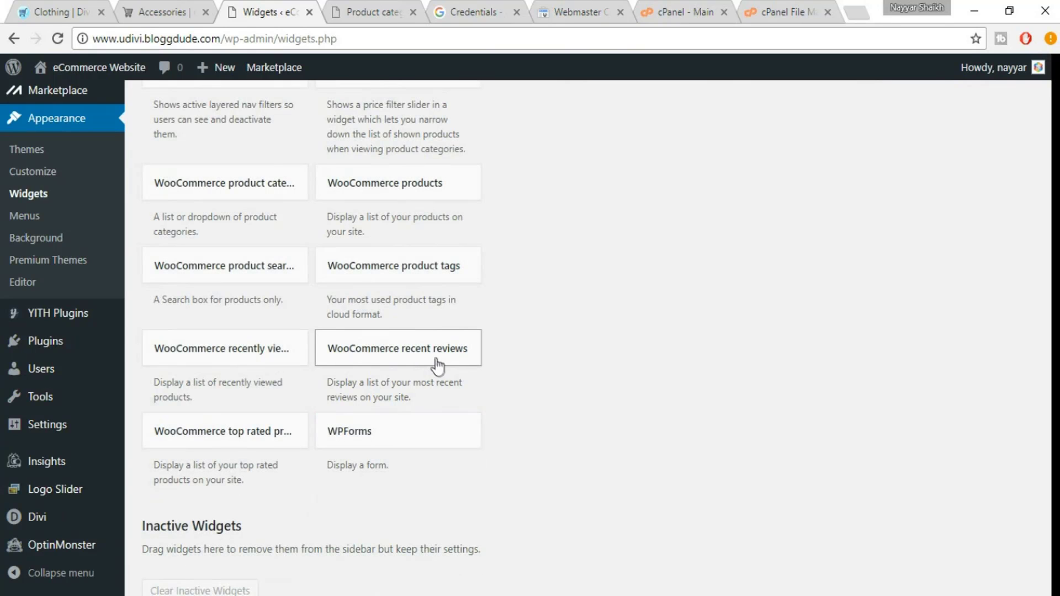
left_click(256, 369)
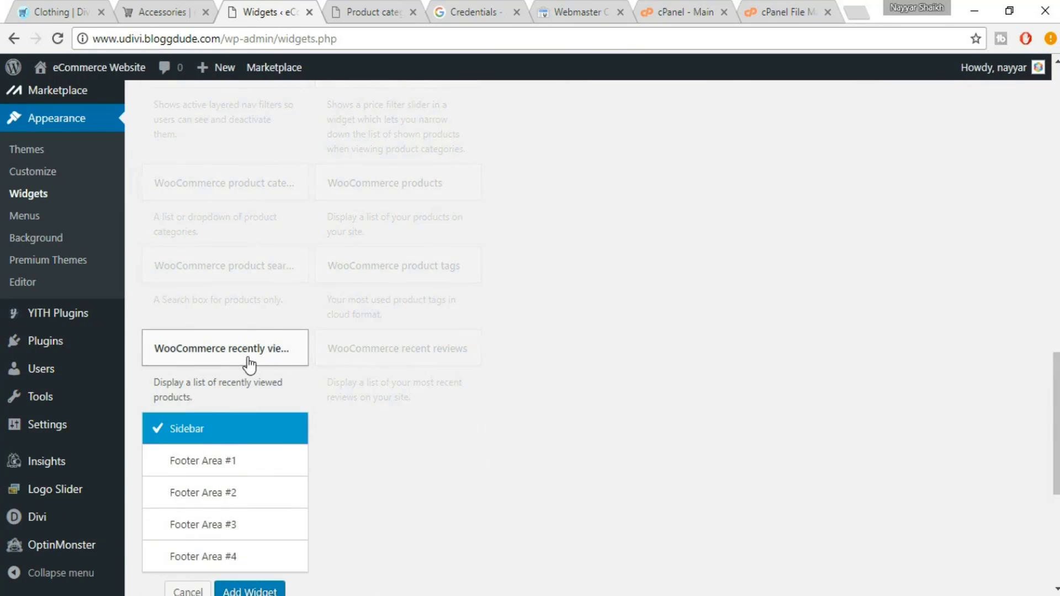
scroll(243, 364, "down", 1)
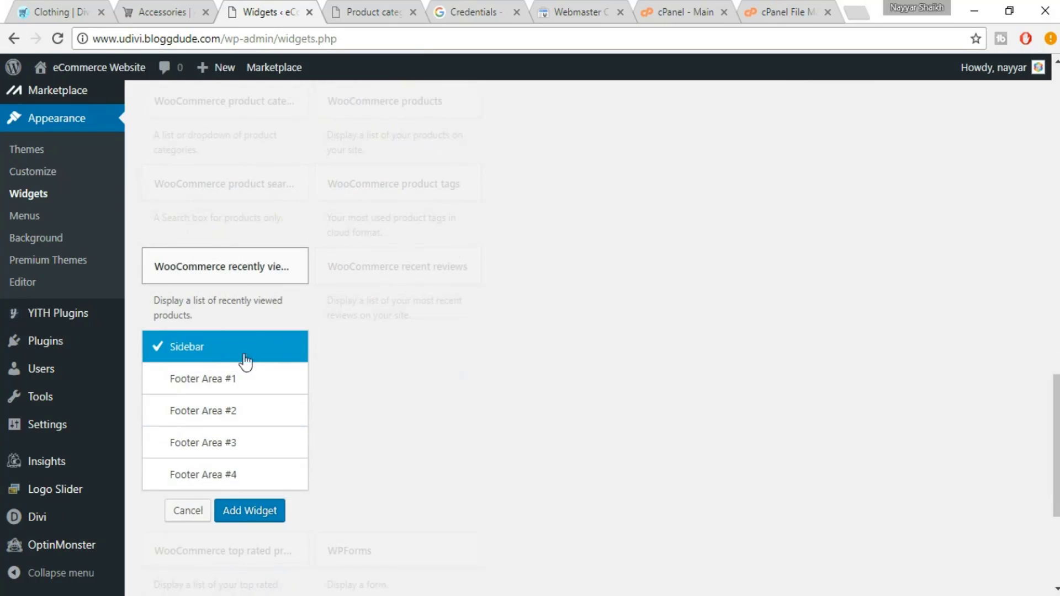
left_click(267, 519)
scroll(735, 405, "down", 4)
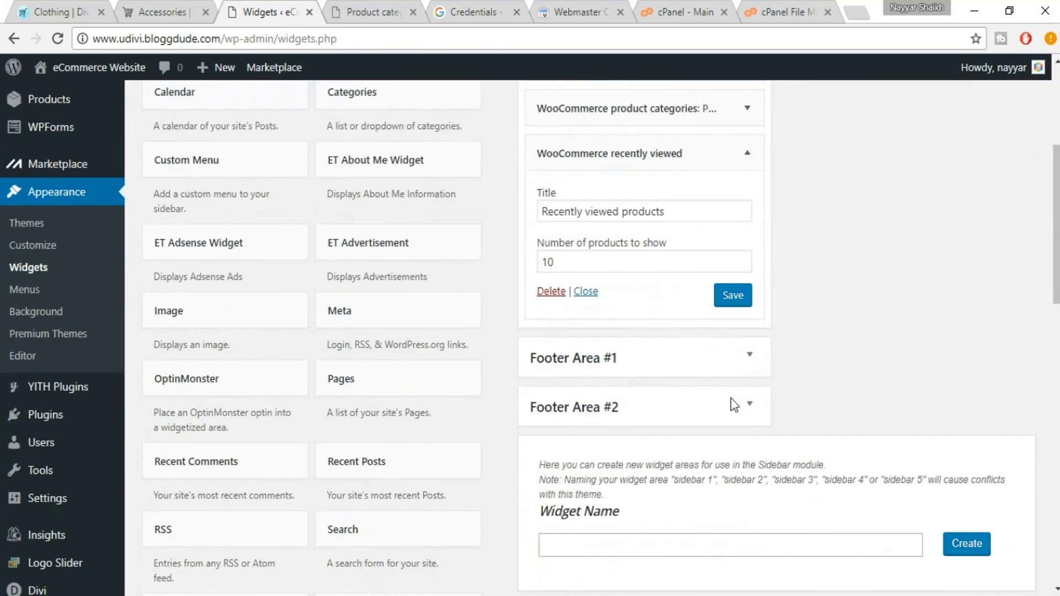
left_click_drag(617, 263, 522, 259)
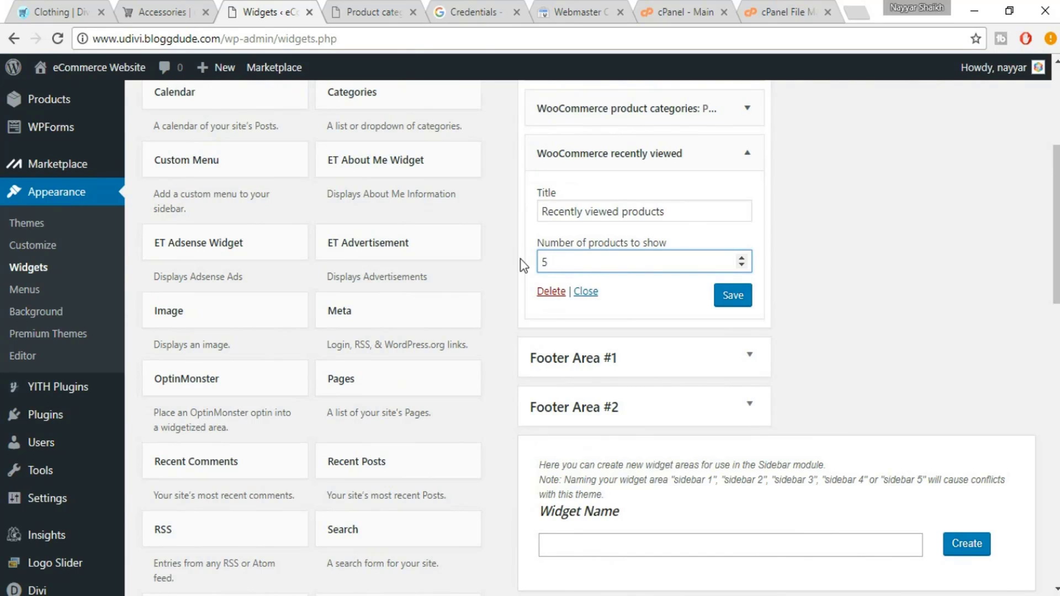
left_click(735, 314)
Add a Top rated products widget to the Sidebar, save it, and collapse both new widgets
left_click(78, 12)
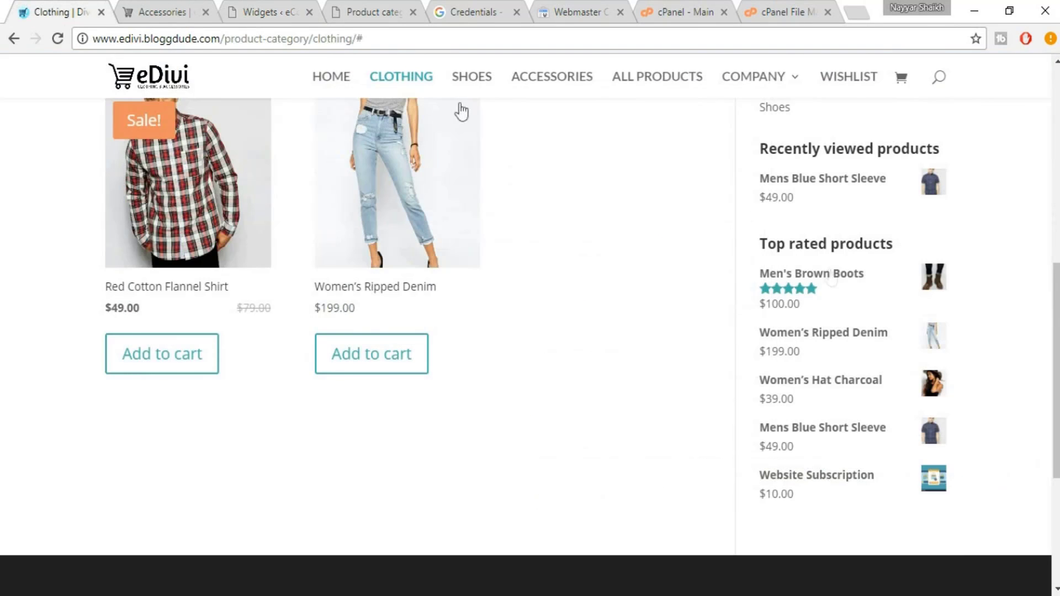
left_click(239, 10)
scroll(357, 337, "down", 9)
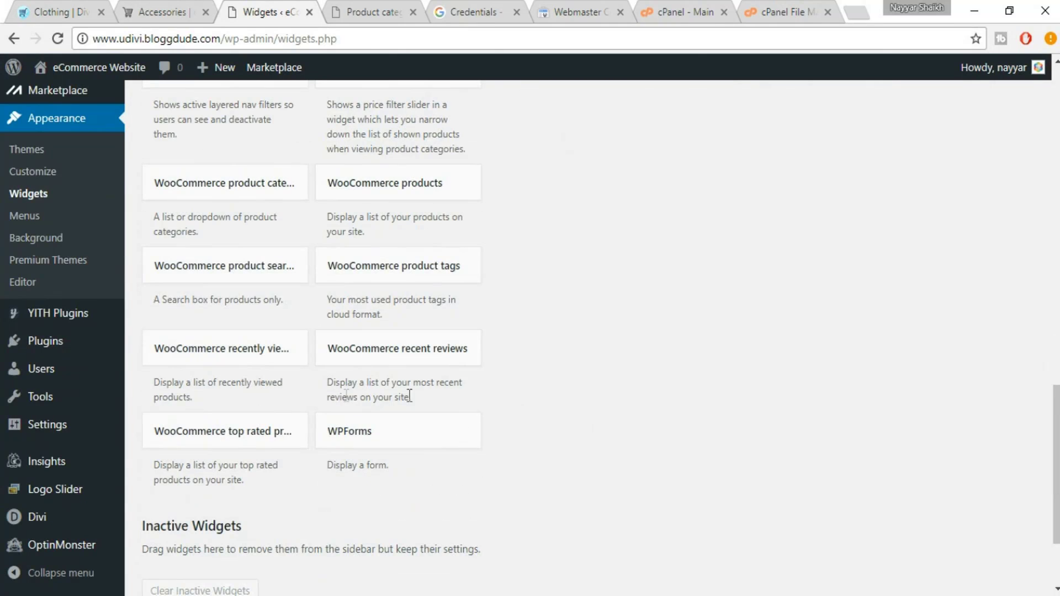
left_click(272, 439)
left_click(253, 514)
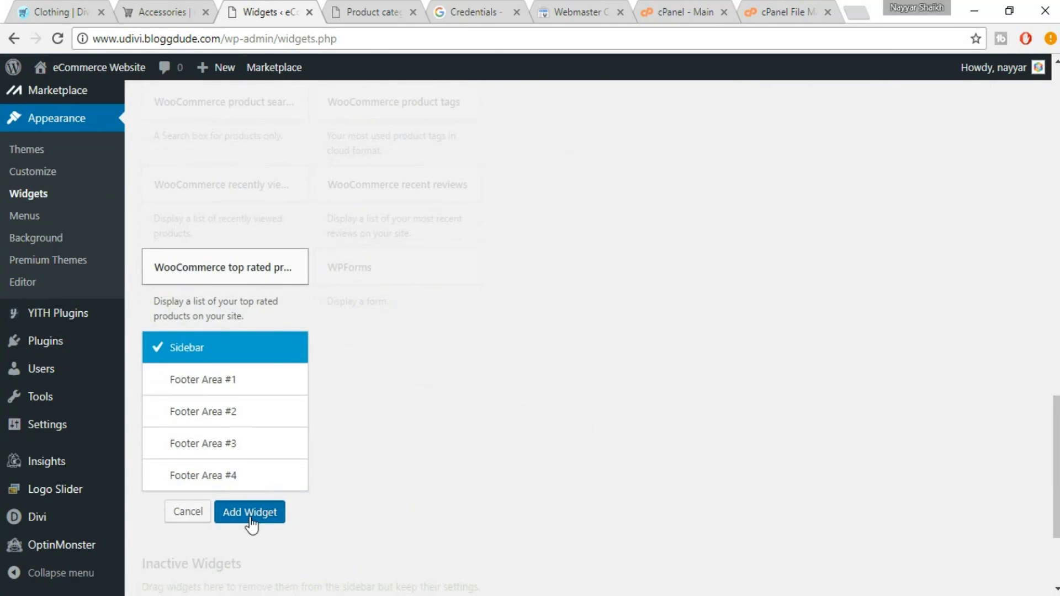
scroll(773, 434, "down", 5)
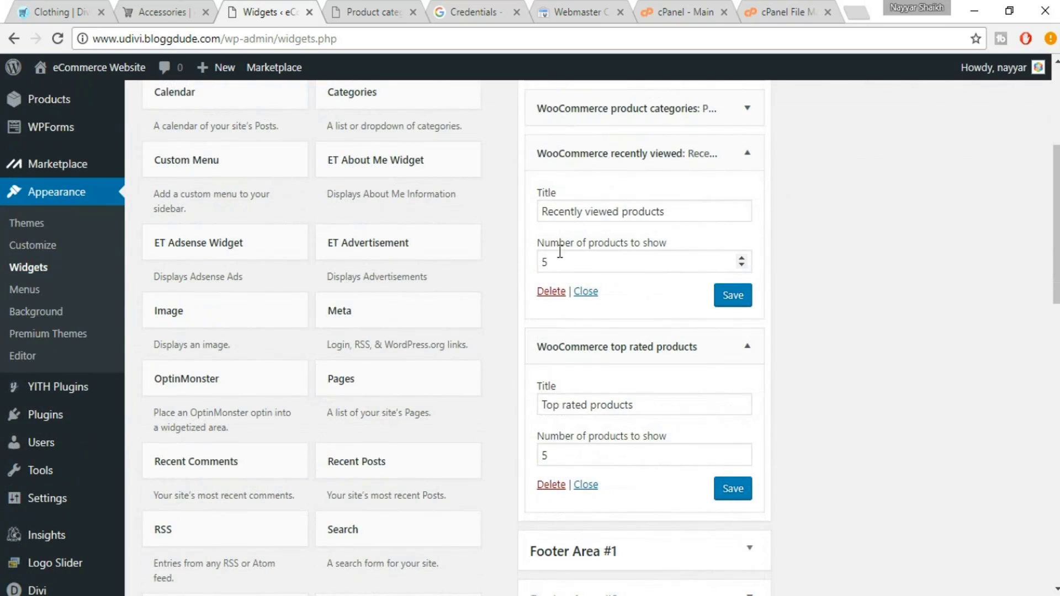
left_click(746, 153)
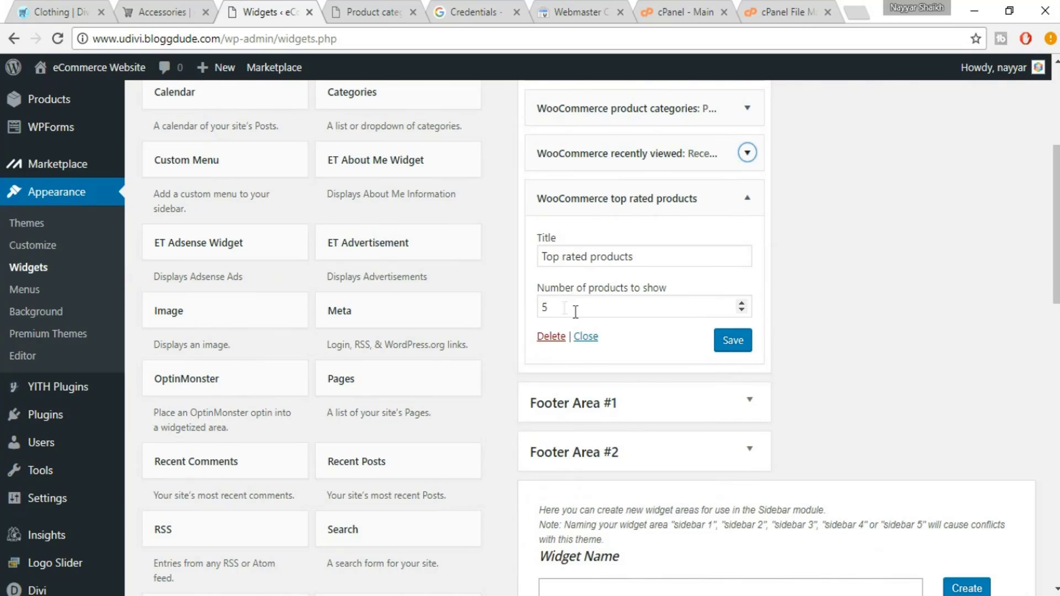
left_click(733, 340)
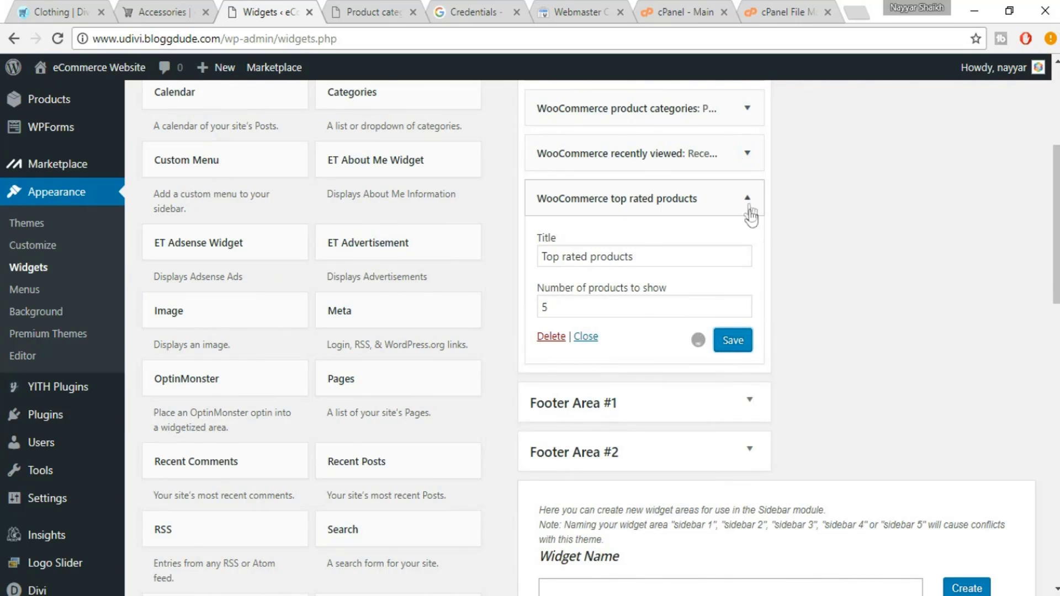
left_click(747, 198)
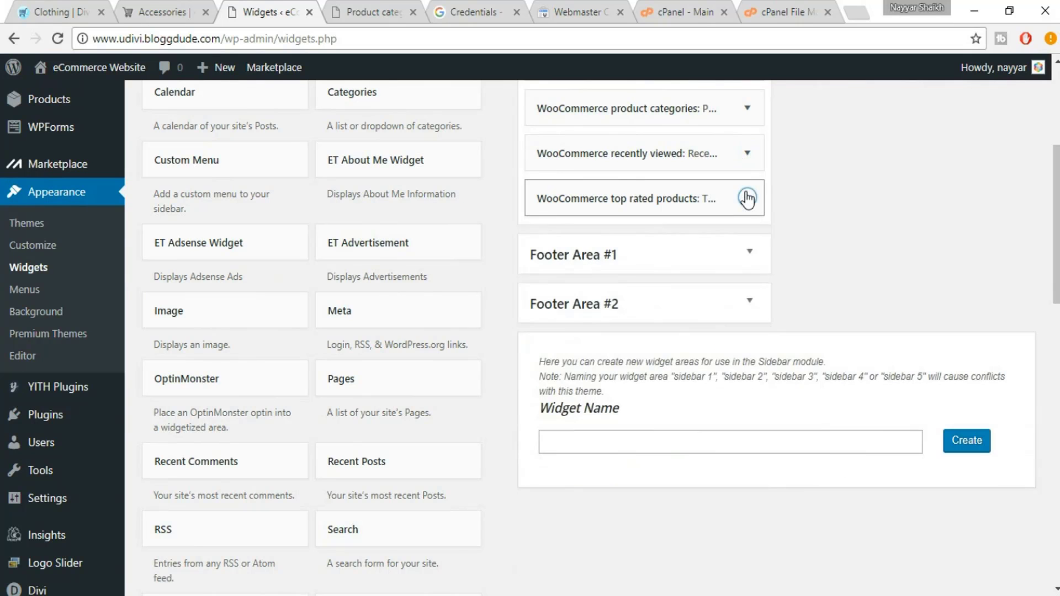
left_click(153, 13)
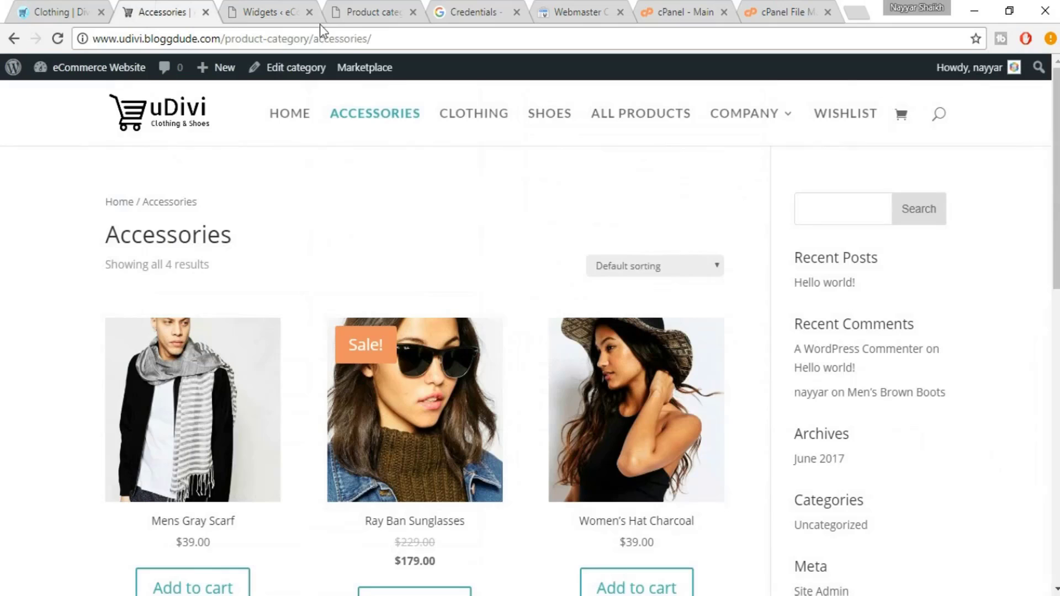
Reload the uDivi Accessories page and compare its new sidebar widgets with eDivi's Clothing page
left_click(58, 38)
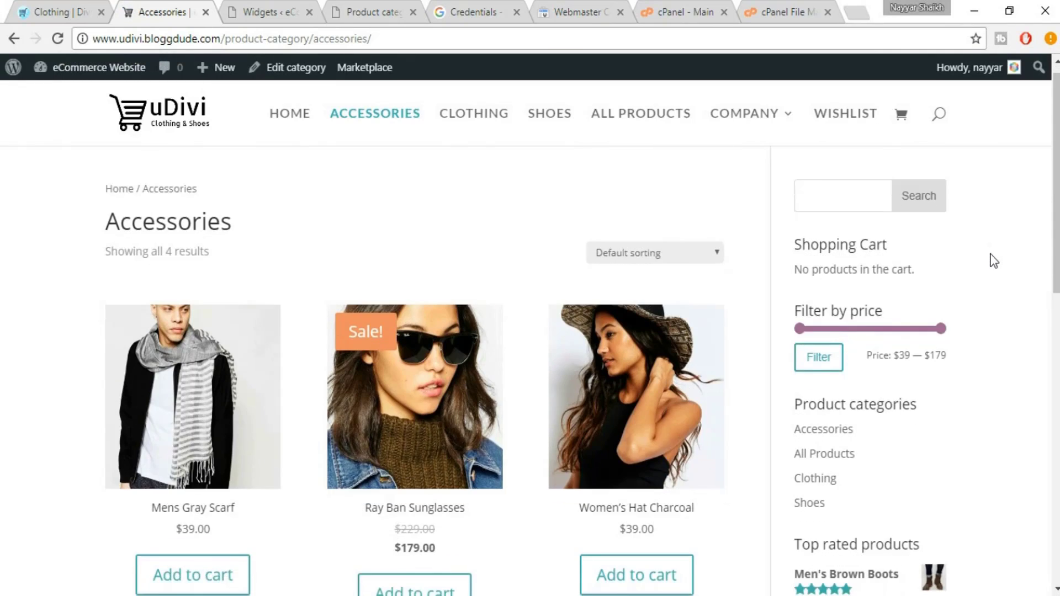
scroll(991, 254, "down", 2)
scroll(928, 253, "up", 3)
scroll(1043, 286, "down", 3)
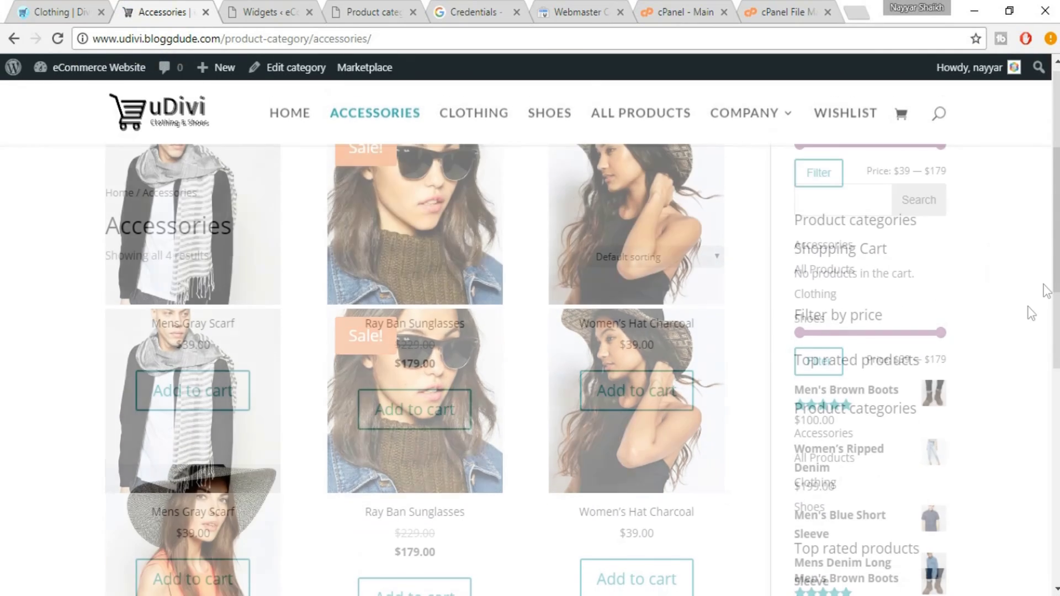
scroll(942, 331, "down", 2)
scroll(942, 371, "down", 3)
left_click(40, 6)
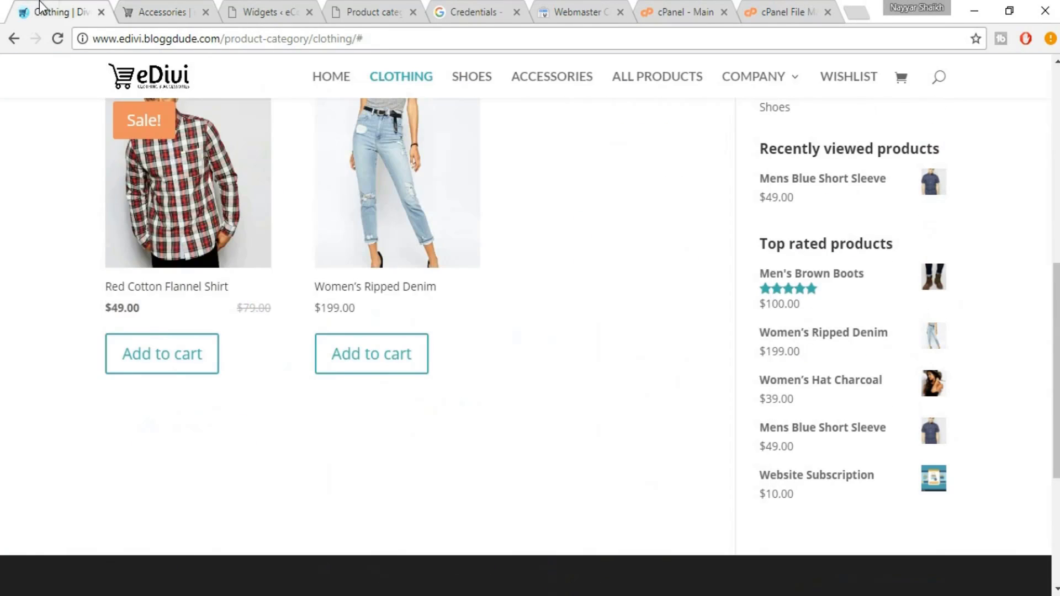
scroll(878, 267, "up", 5)
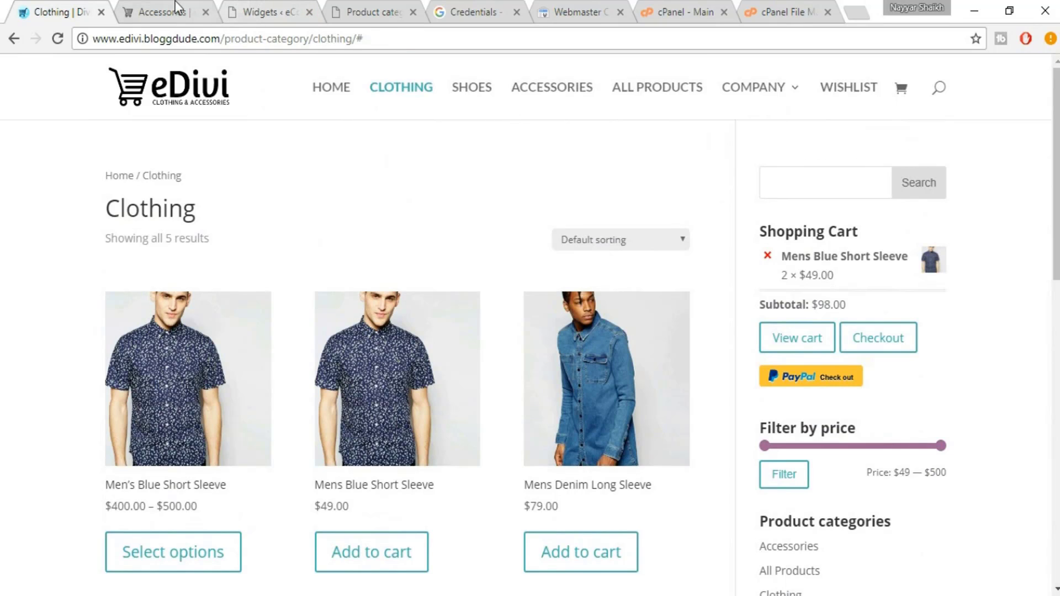
left_click(160, 11)
scroll(311, 199, "up", 10)
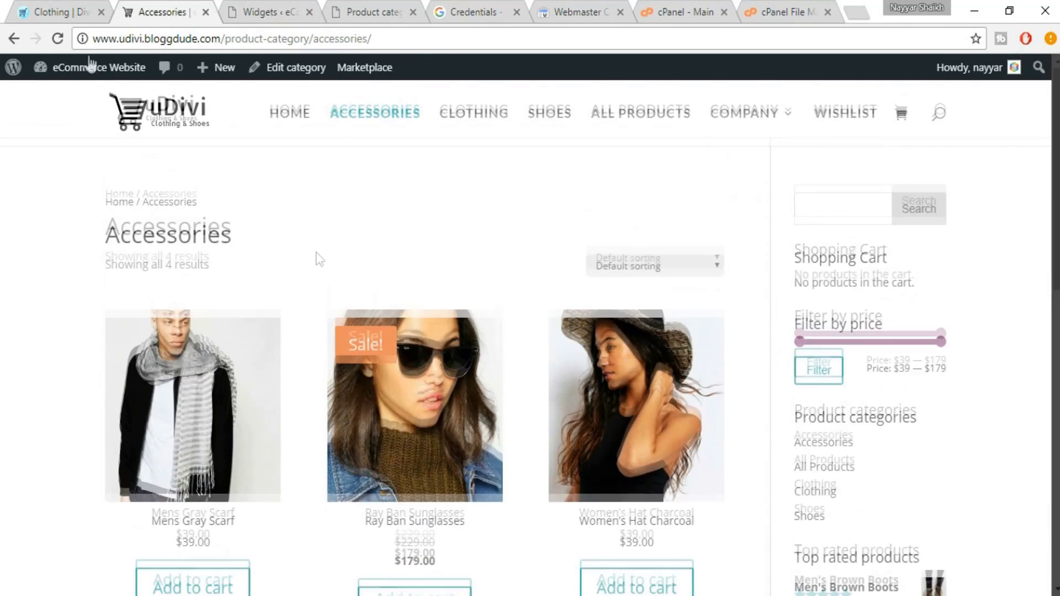
mouse_move(70, 86)
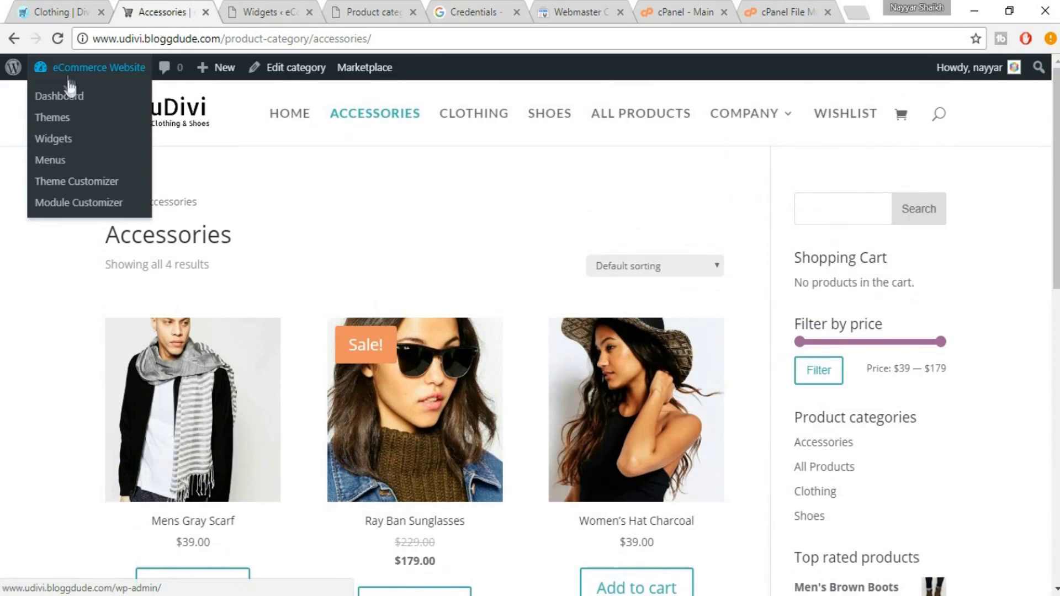
Change the Divi Layout Settings sidebar width from 21 to 25, preview it, and publish
left_click(87, 181)
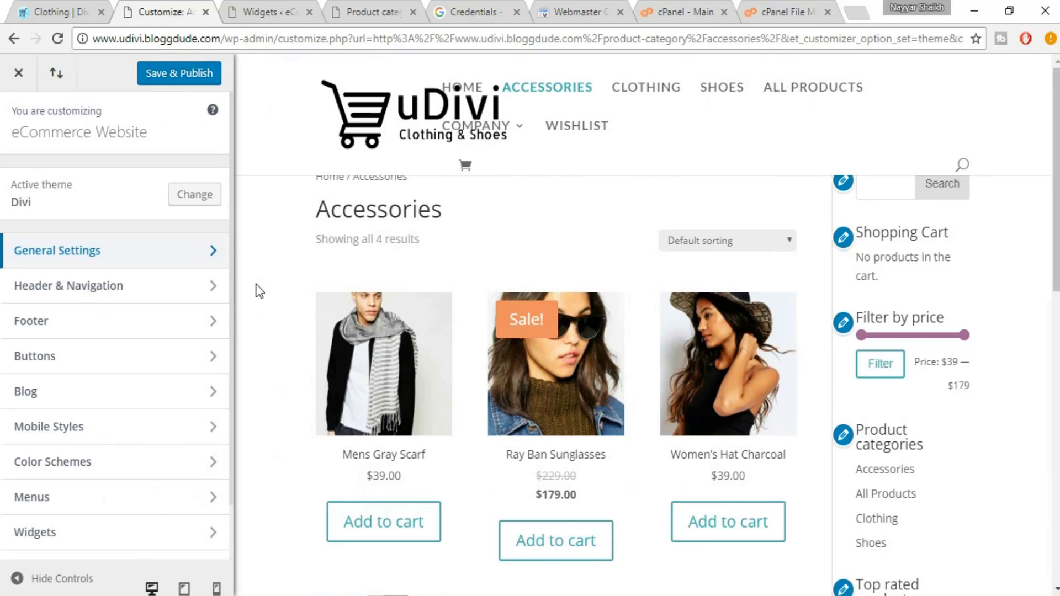
left_click(126, 257)
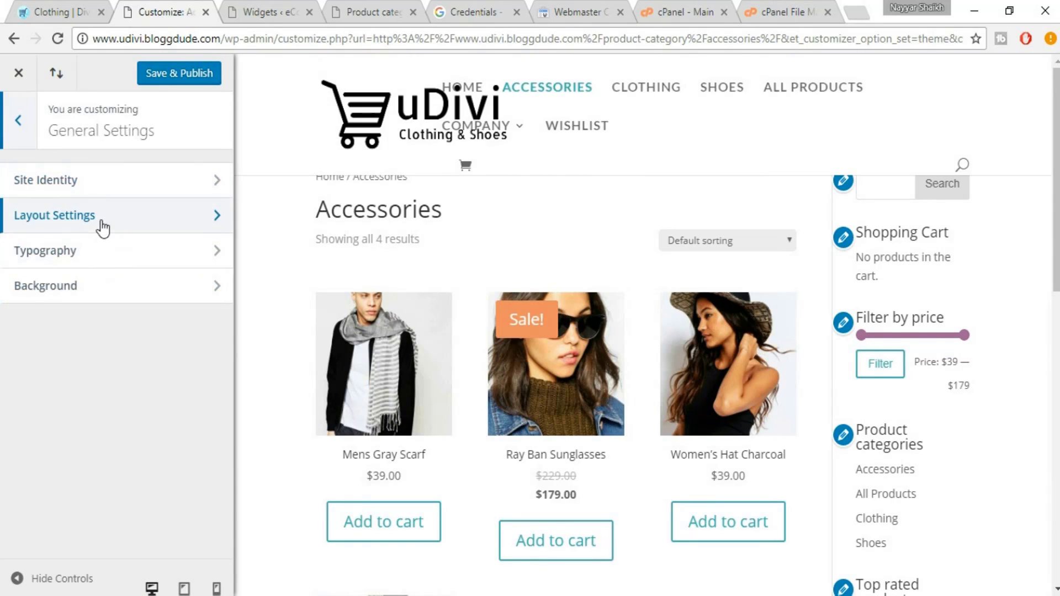
left_click(101, 221)
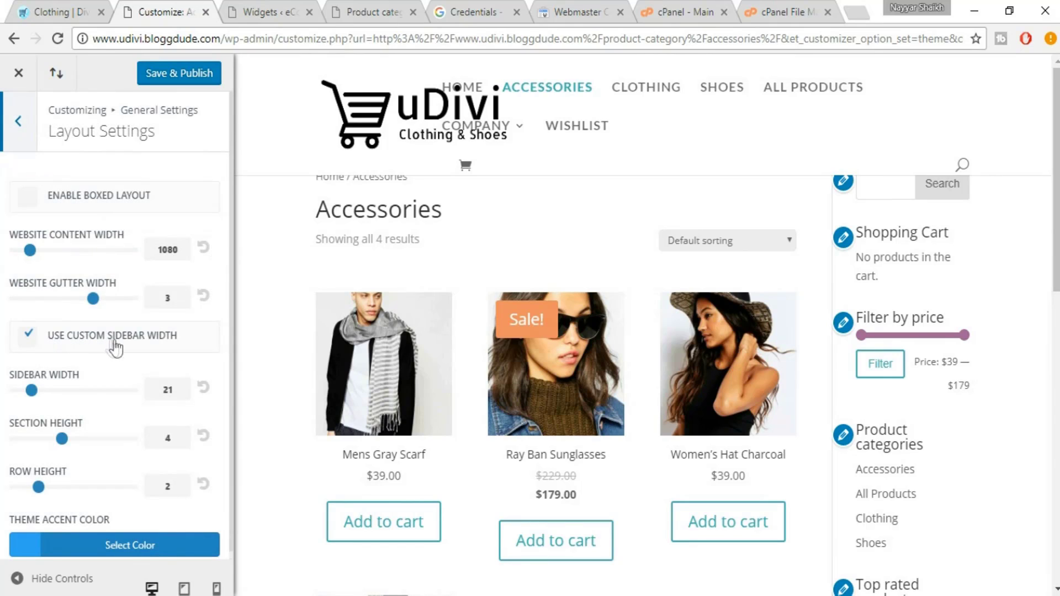
left_click_drag(181, 392, 137, 387)
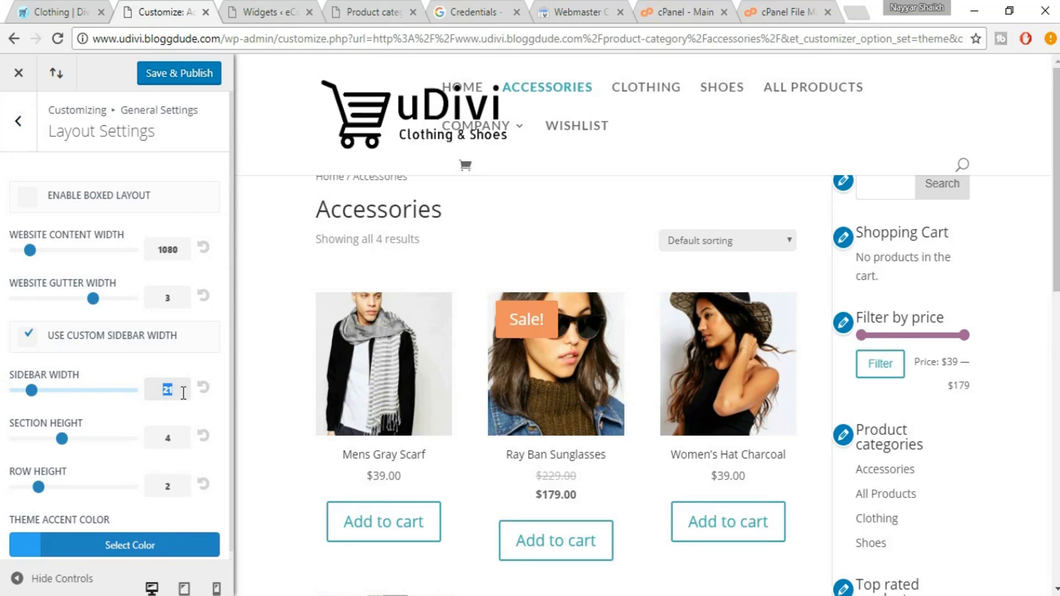
type("25")
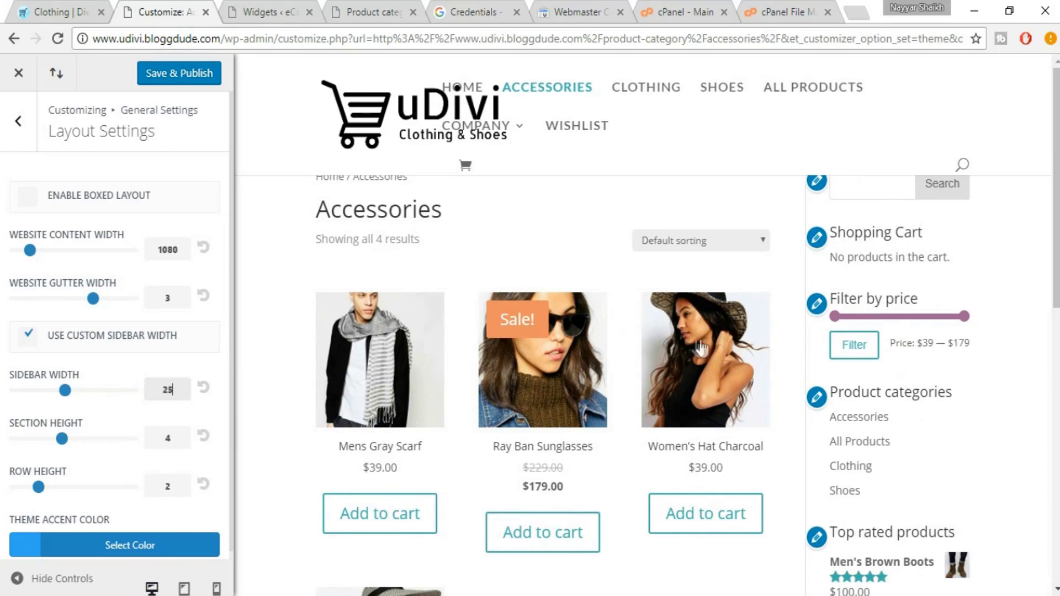
left_click(58, 585)
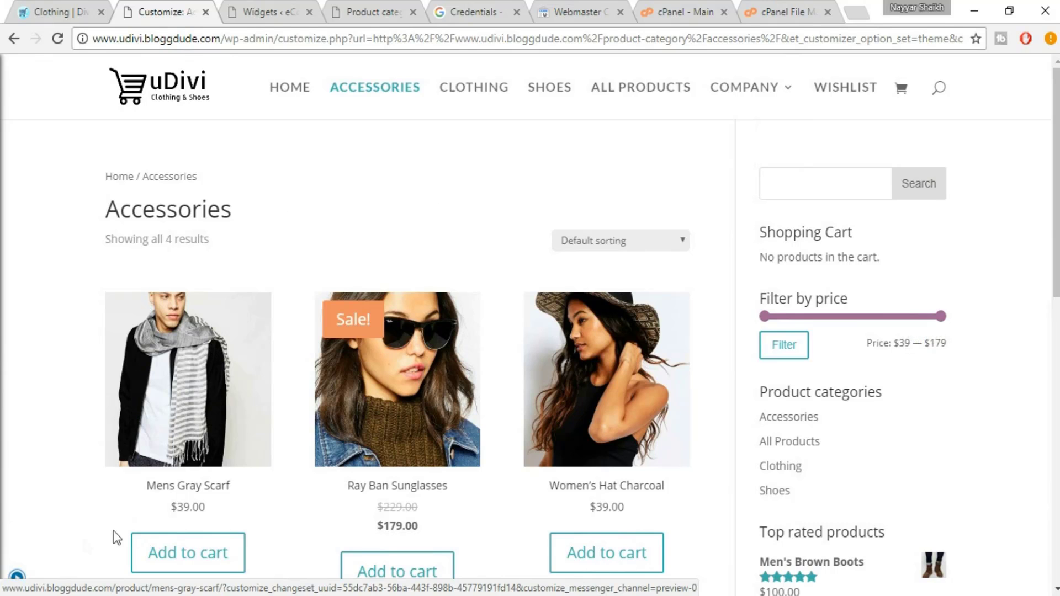
scroll(861, 350, "down", 4)
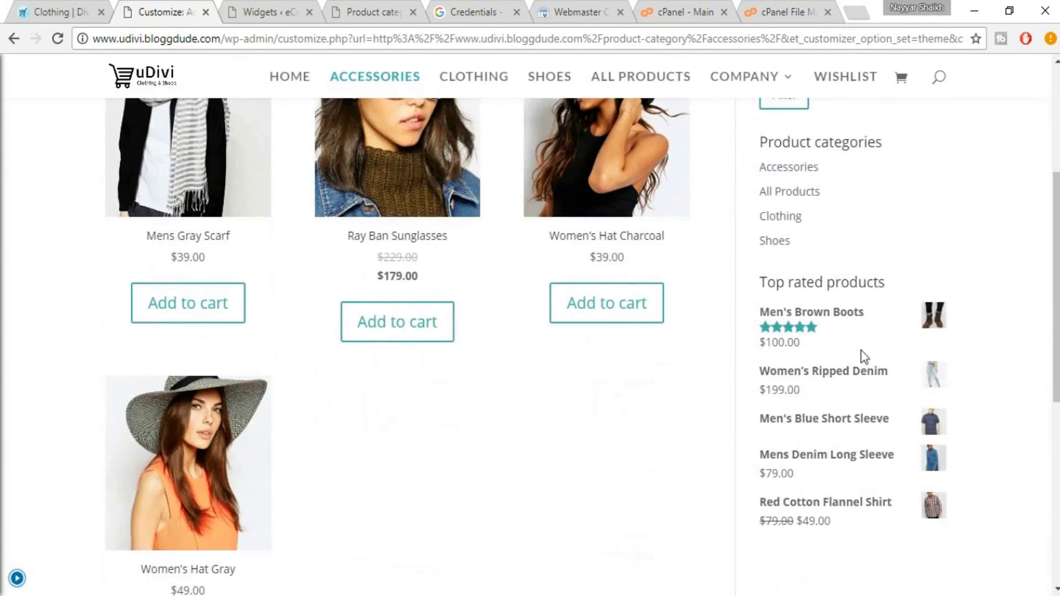
scroll(860, 350, "up", 4)
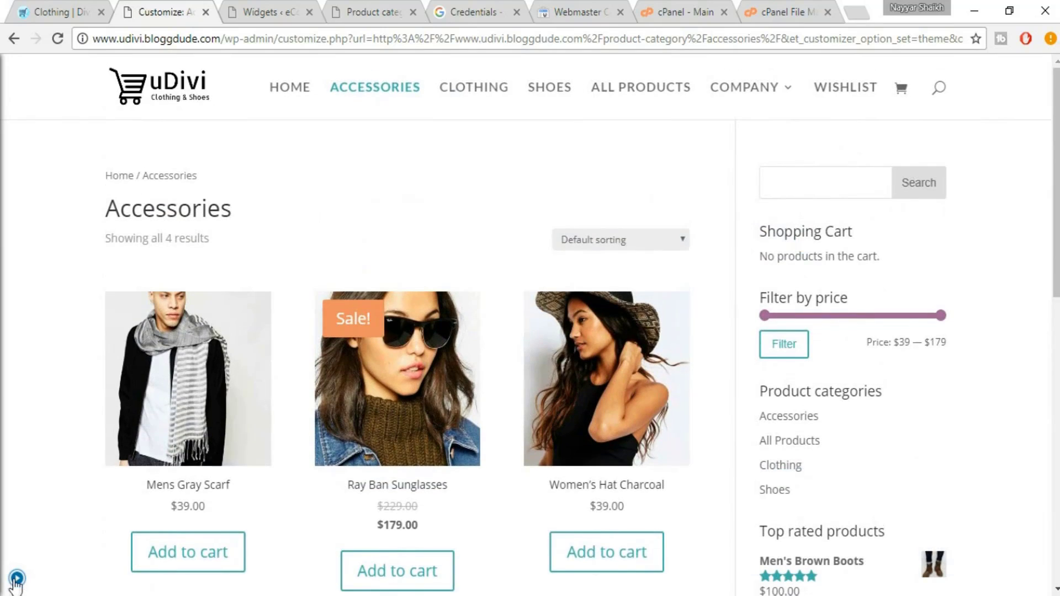
left_click(16, 579)
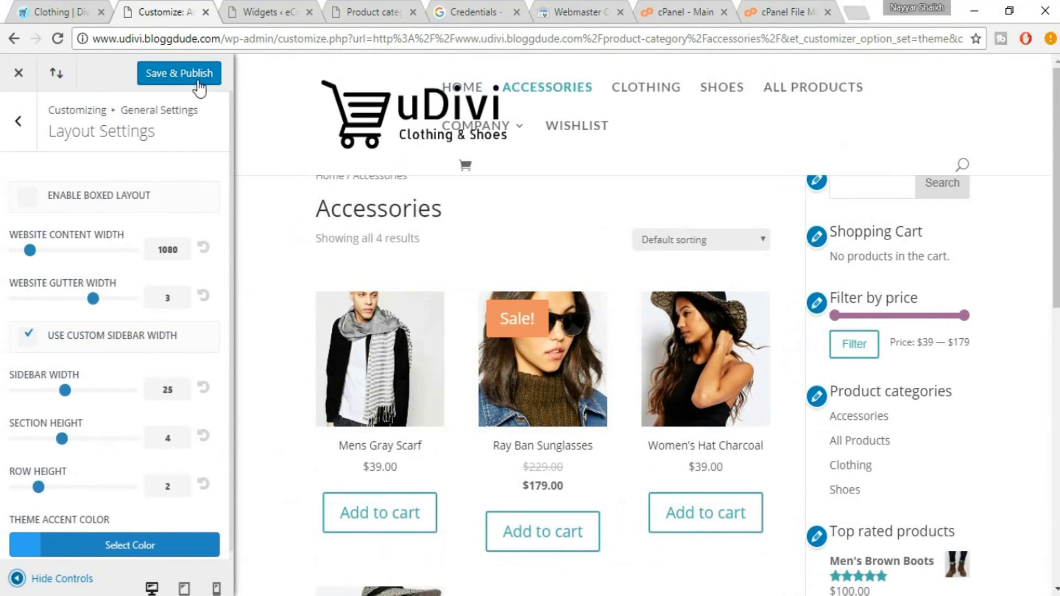
left_click(178, 78)
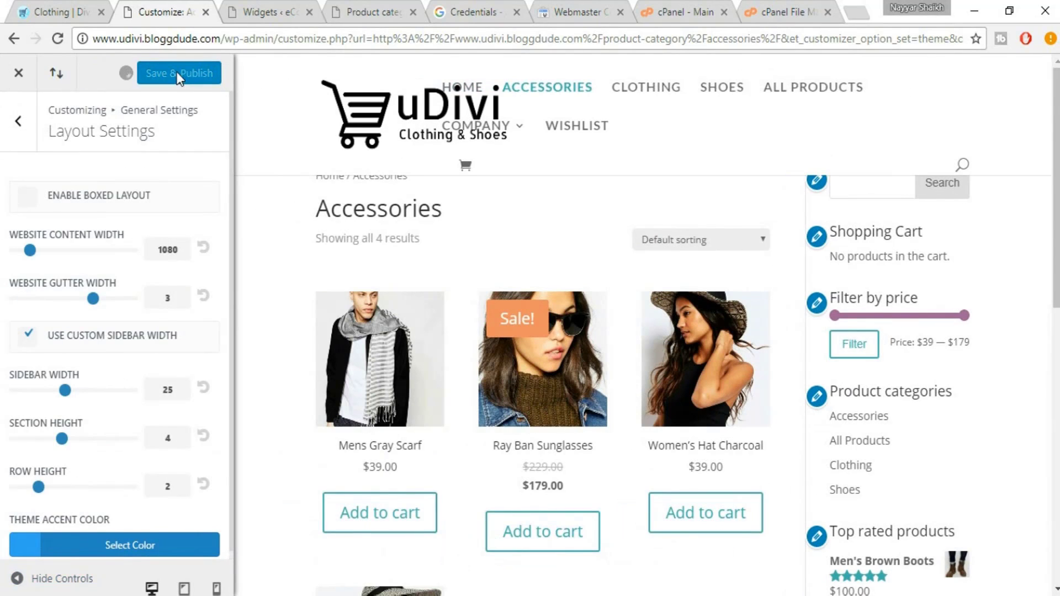
left_click(17, 81)
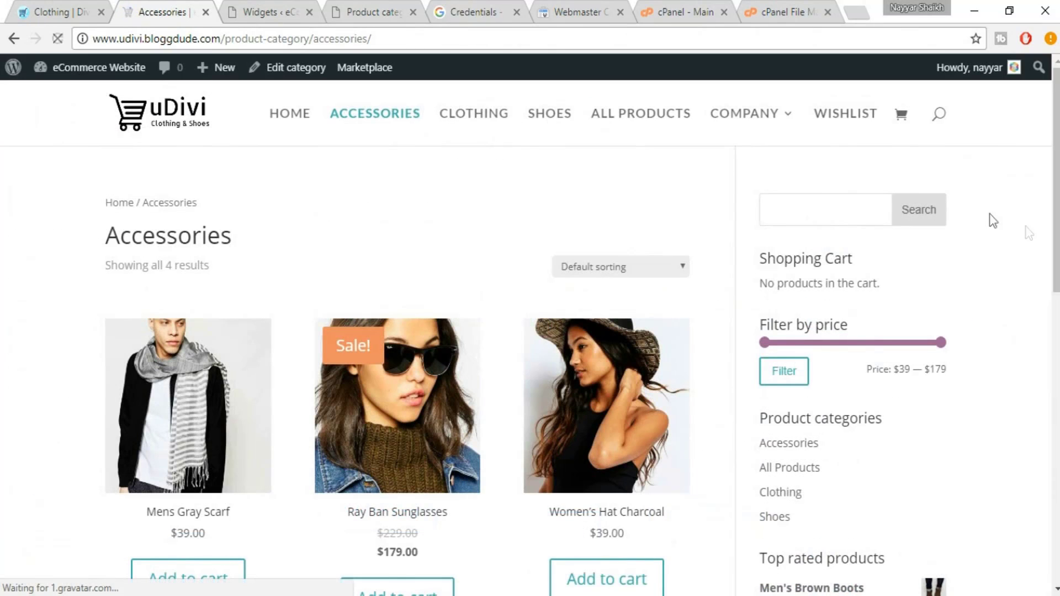
Compare the Product categories and Shopping Cart widget titles between uDivi and eDivi
scroll(996, 352, "down", 3)
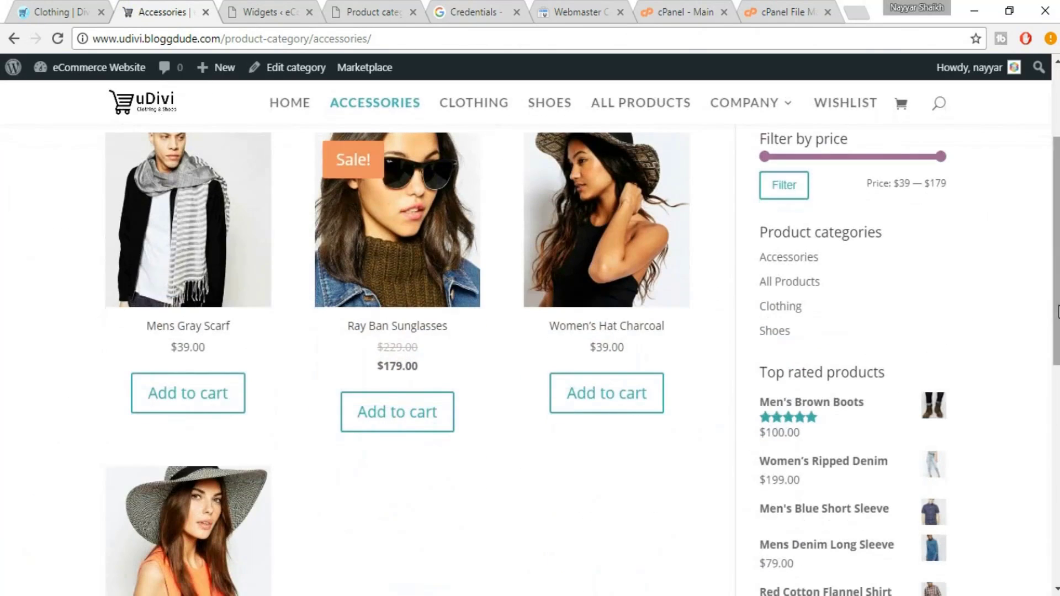
left_click_drag(900, 234, 761, 232)
left_click(768, 234)
left_click(890, 240)
left_click(764, 231)
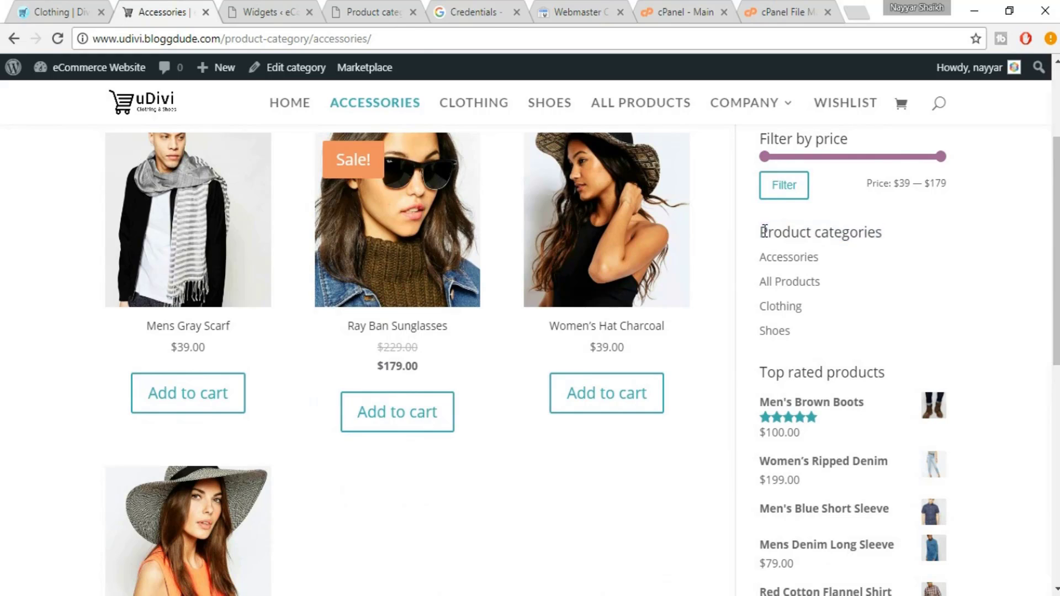
left_click(105, 6)
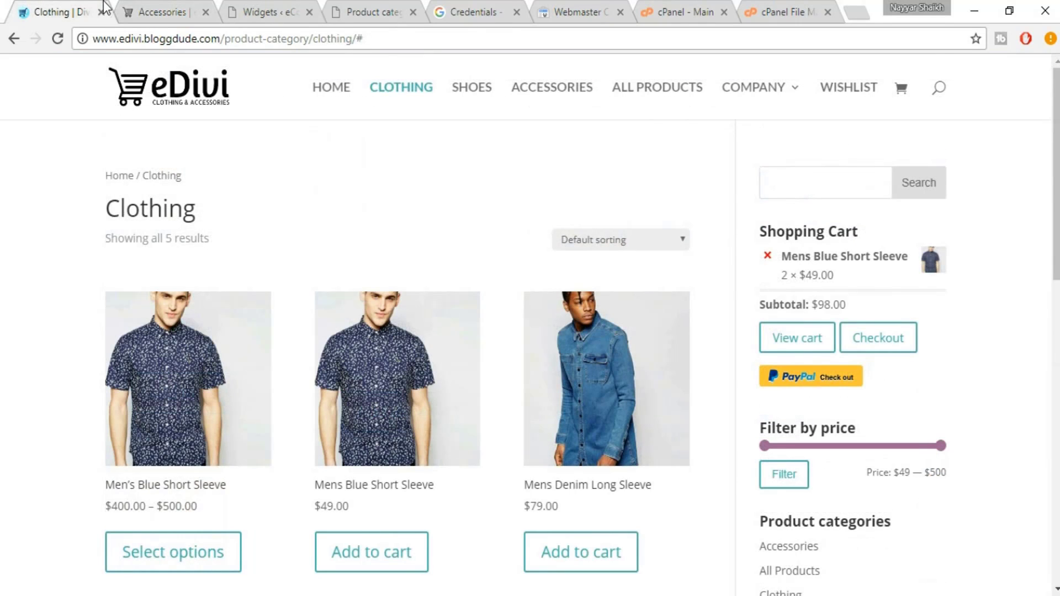
left_click_drag(761, 226, 870, 229)
left_click(870, 230)
Go to Divi Theme Options from the Widgets admin page
left_click(258, 5)
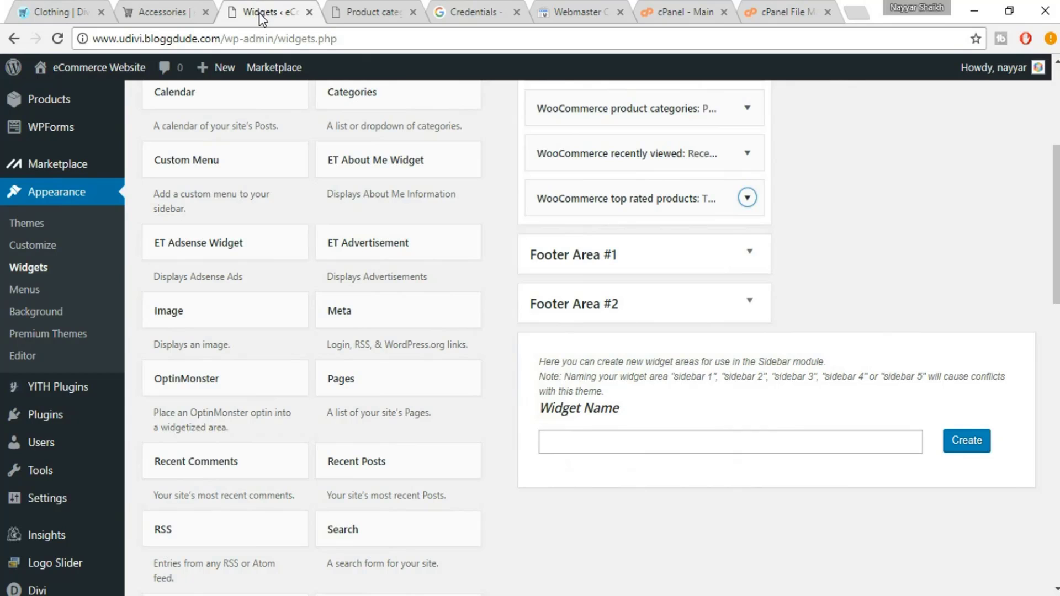
scroll(318, 162, "down", 9)
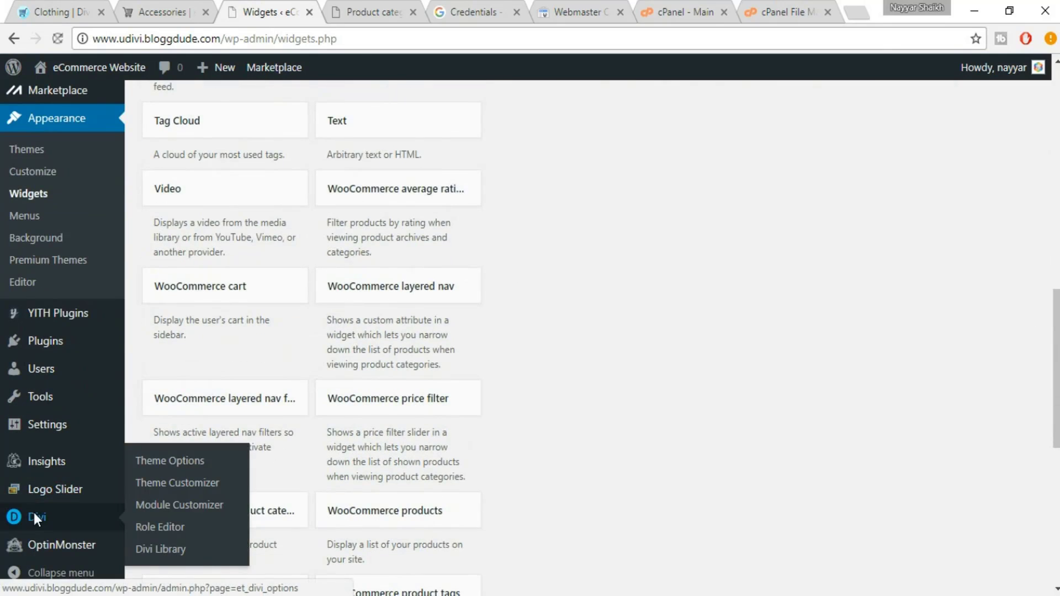
left_click(34, 518)
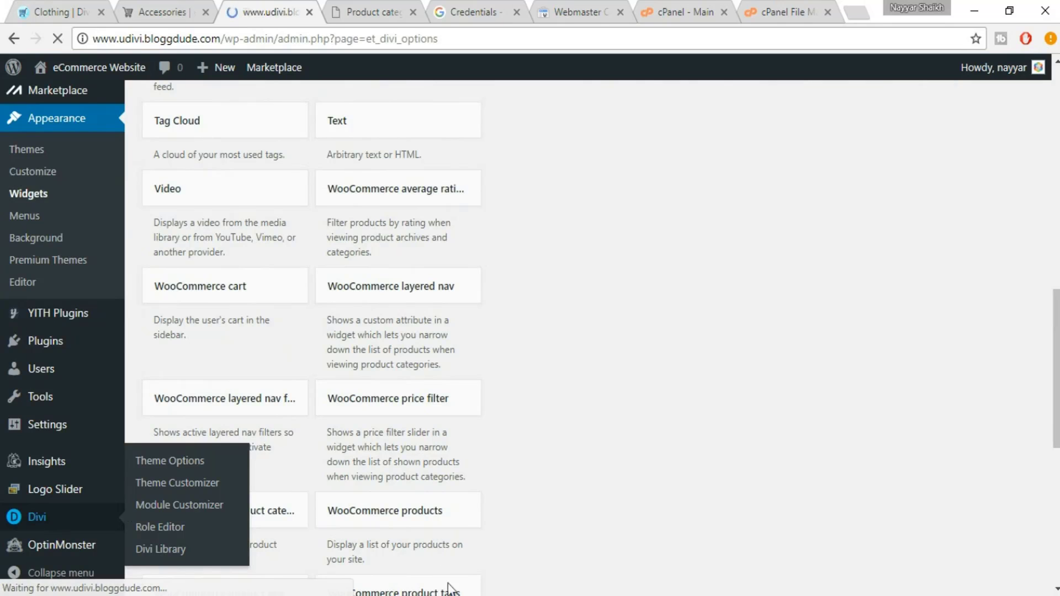
Copy the .widgettitle bold CSS rule from the Notepad notes and return to Theme Options
mouse_move(439, 595)
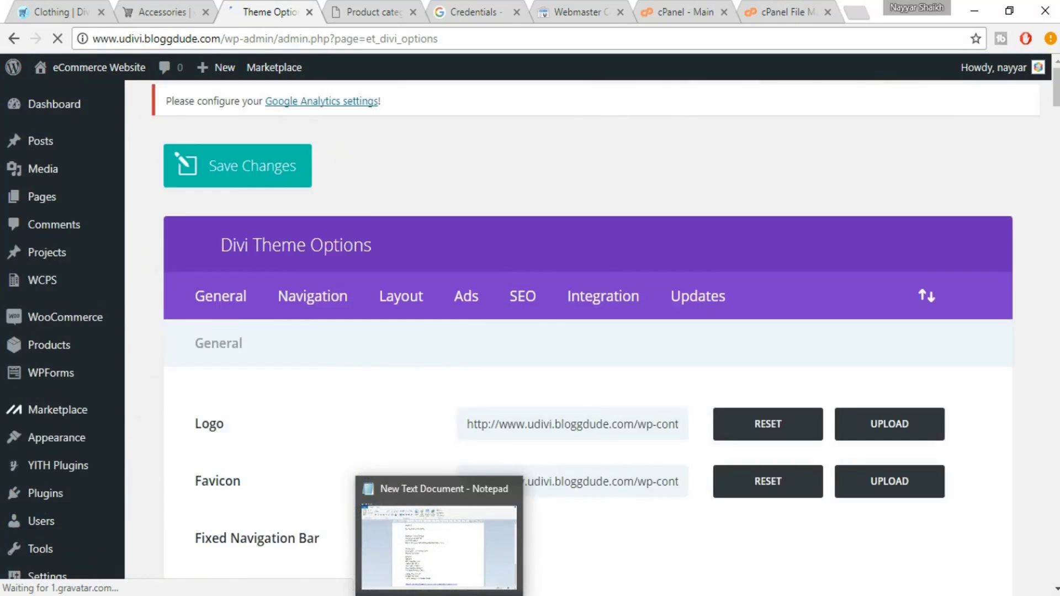
left_click(479, 595)
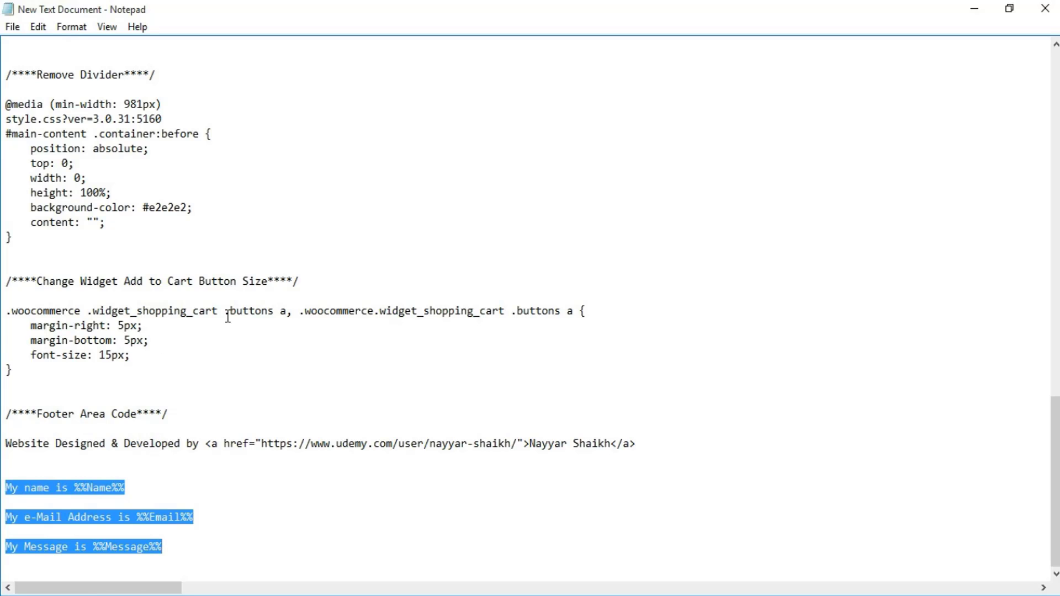
scroll(228, 316, "up", 3)
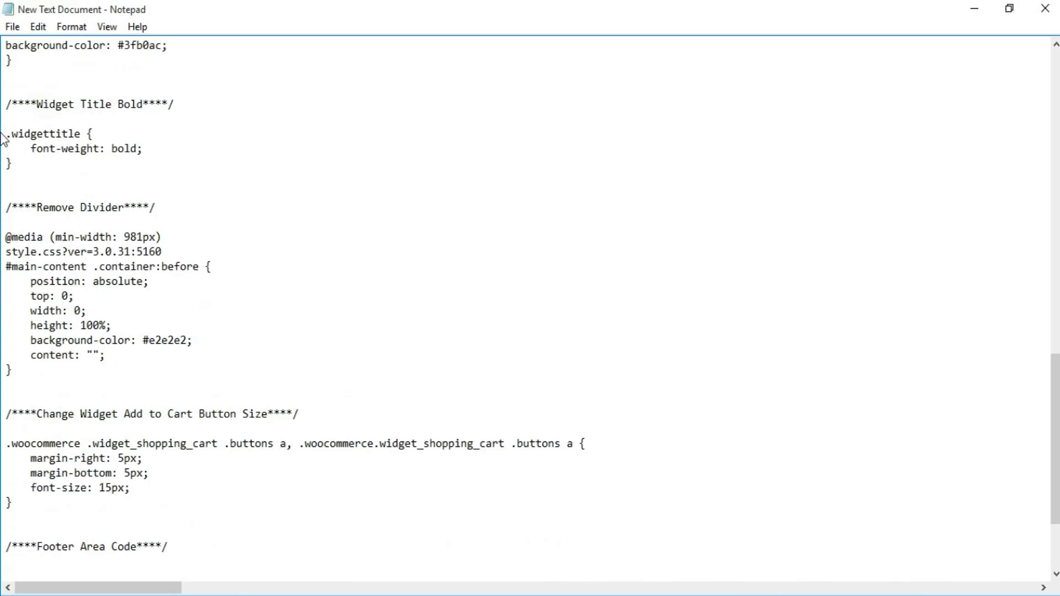
left_click_drag(21, 165, 3, 130)
key("ctrl+c")
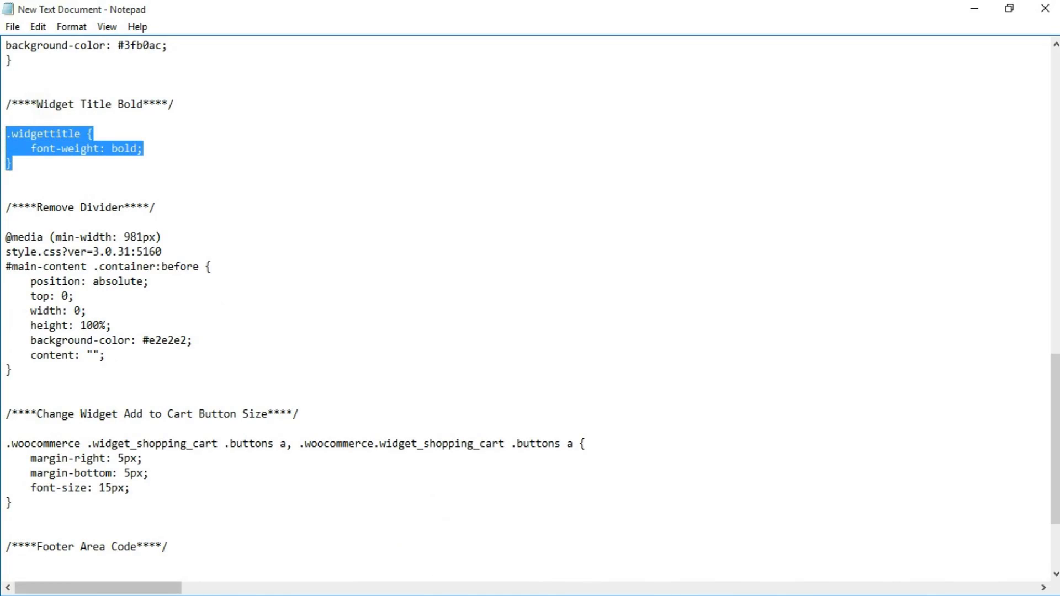
left_click(150, 595)
scroll(827, 478, "down", 20)
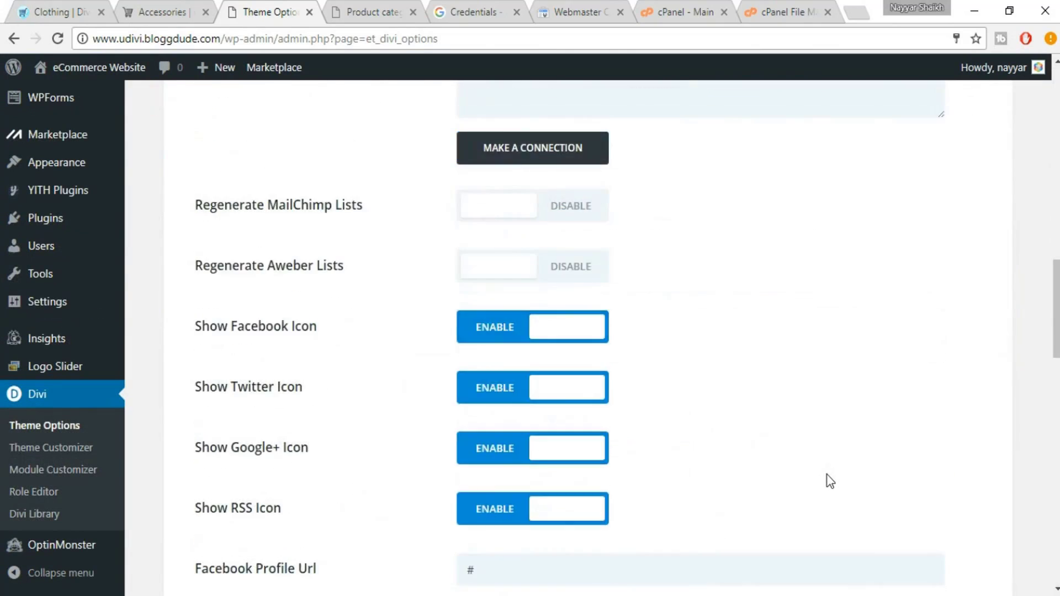
Paste the .widgettitle bold rule at the end of Custom CSS and save the theme options
scroll(840, 472, "down", 7)
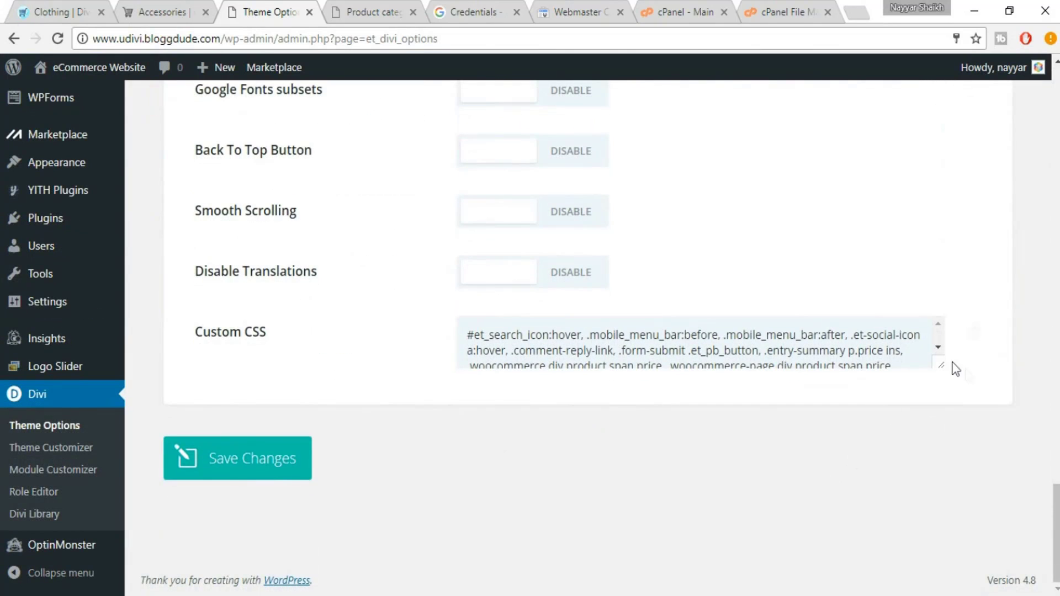
left_click_drag(941, 365, 940, 471)
scroll(871, 443, "down", 9)
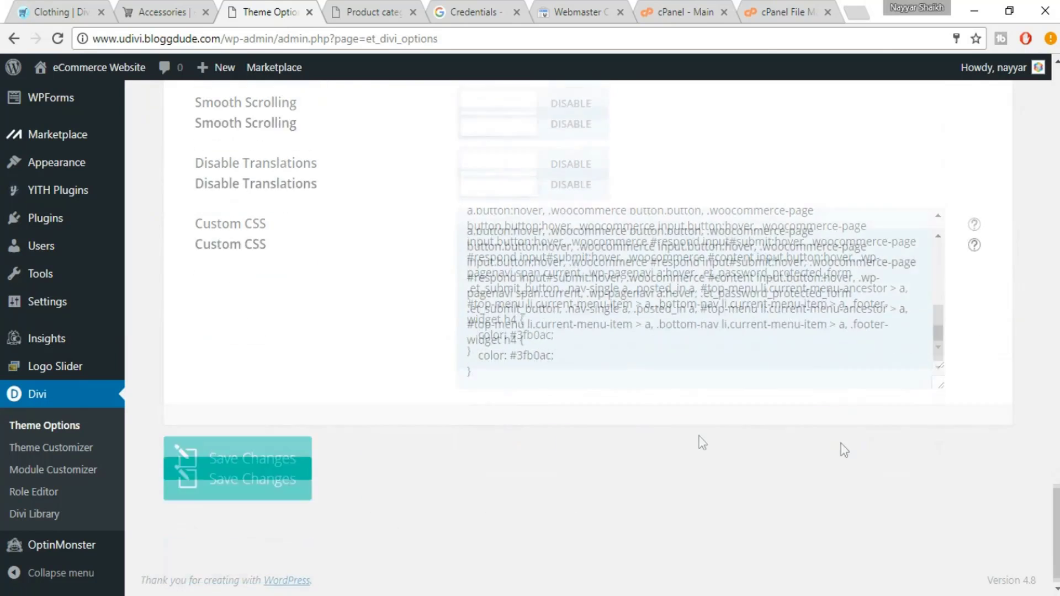
left_click(504, 361)
key("Return")
key("Return")
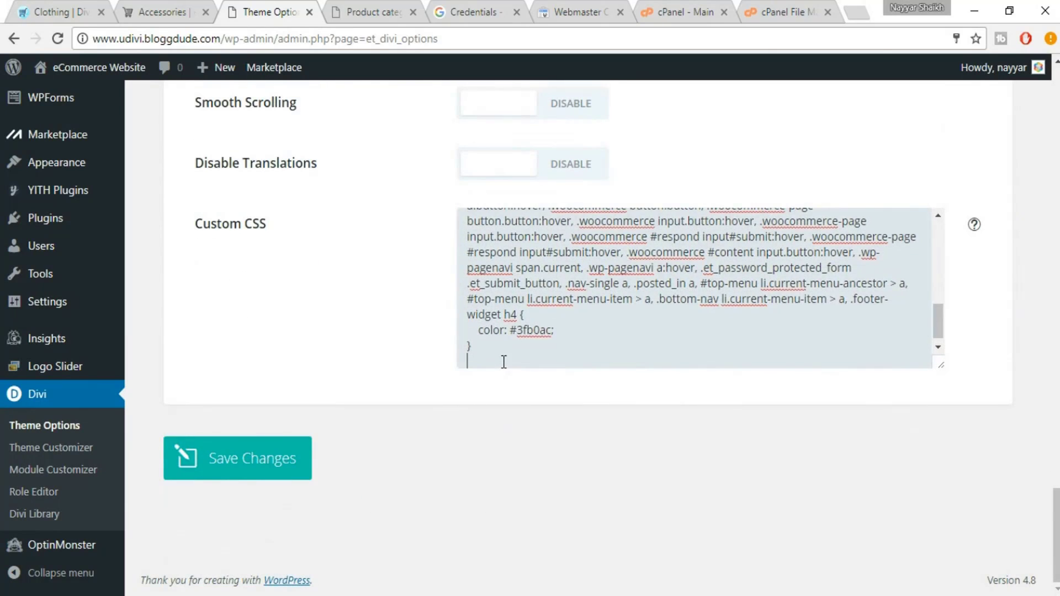
key("ctrl+v")
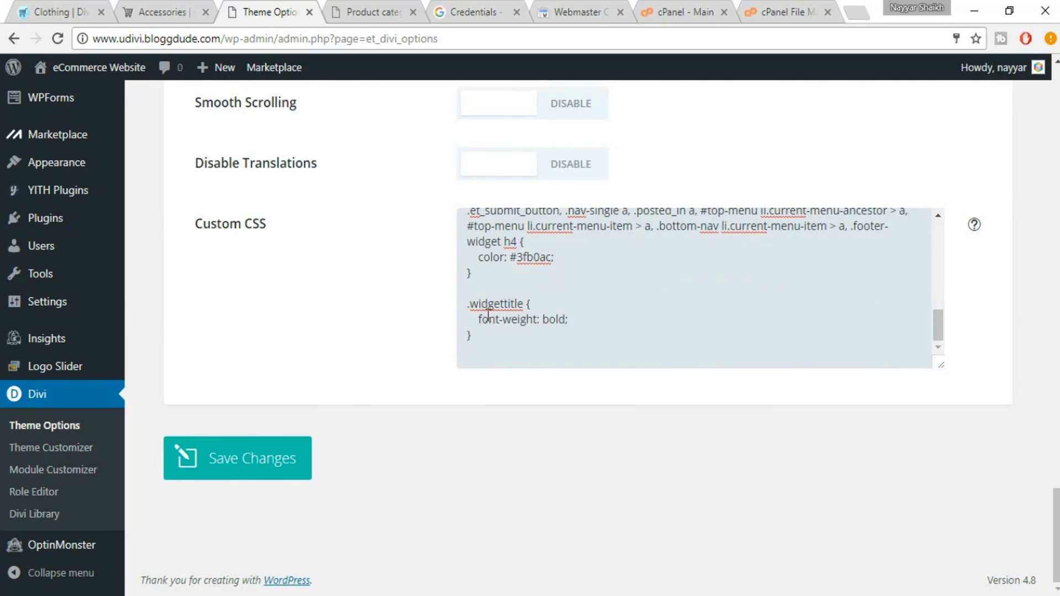
left_click(290, 473)
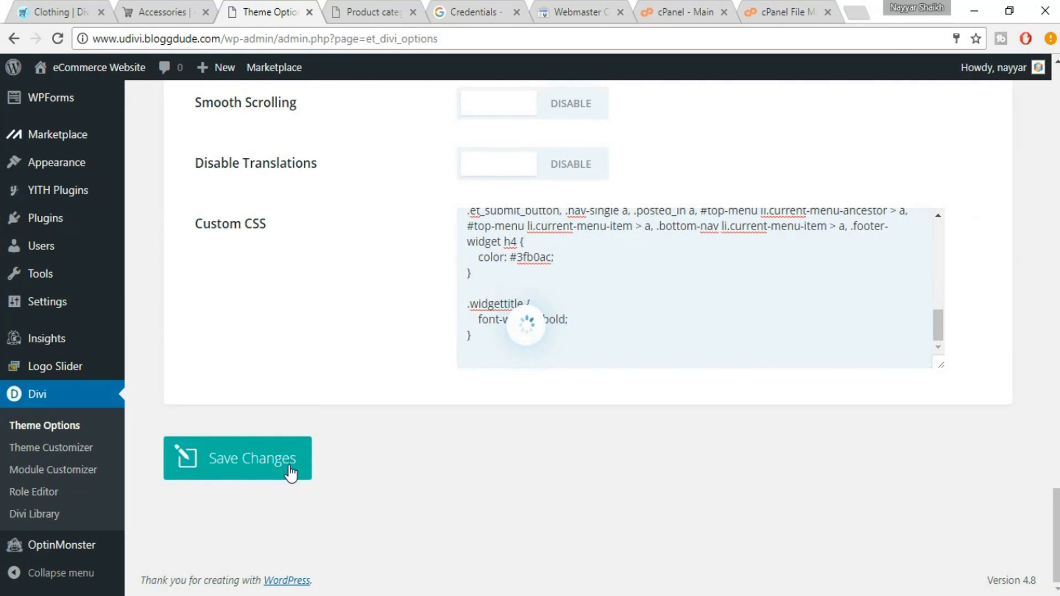
Reload the Accessories page and check that the Shopping Cart heading is now bold
left_click(184, 7)
scroll(64, 191, "up", 4)
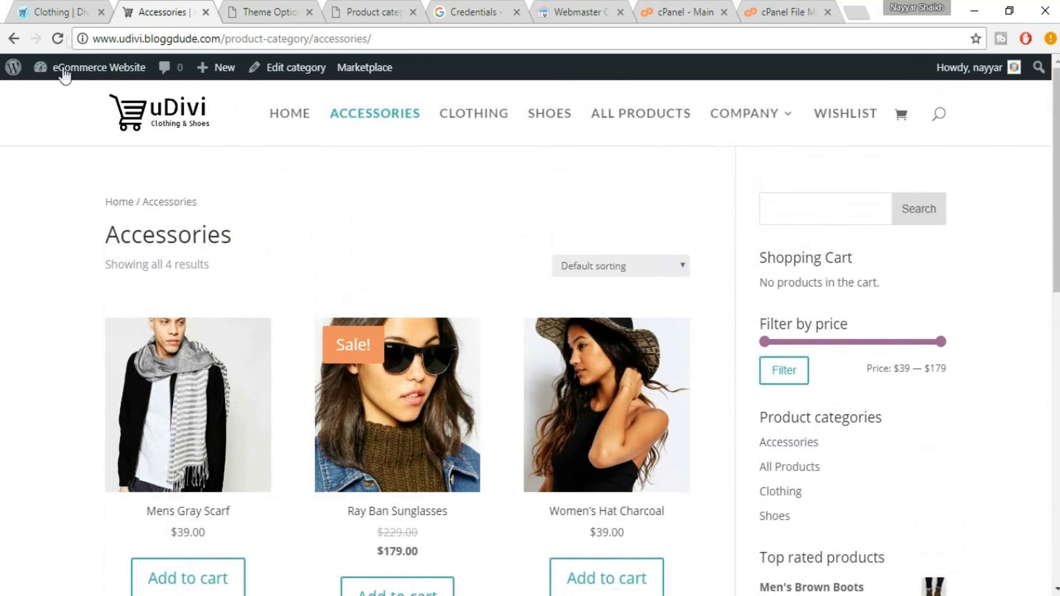
left_click(65, 37)
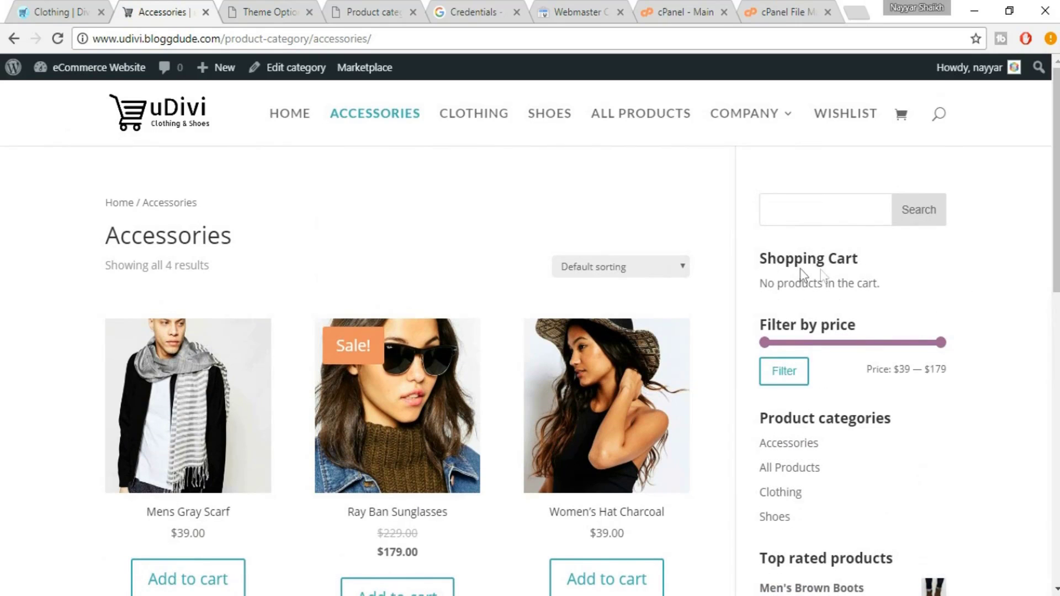
left_click_drag(767, 259, 867, 265)
left_click(867, 266)
scroll(1013, 332, "down", 8)
scroll(1014, 334, "up", 8)
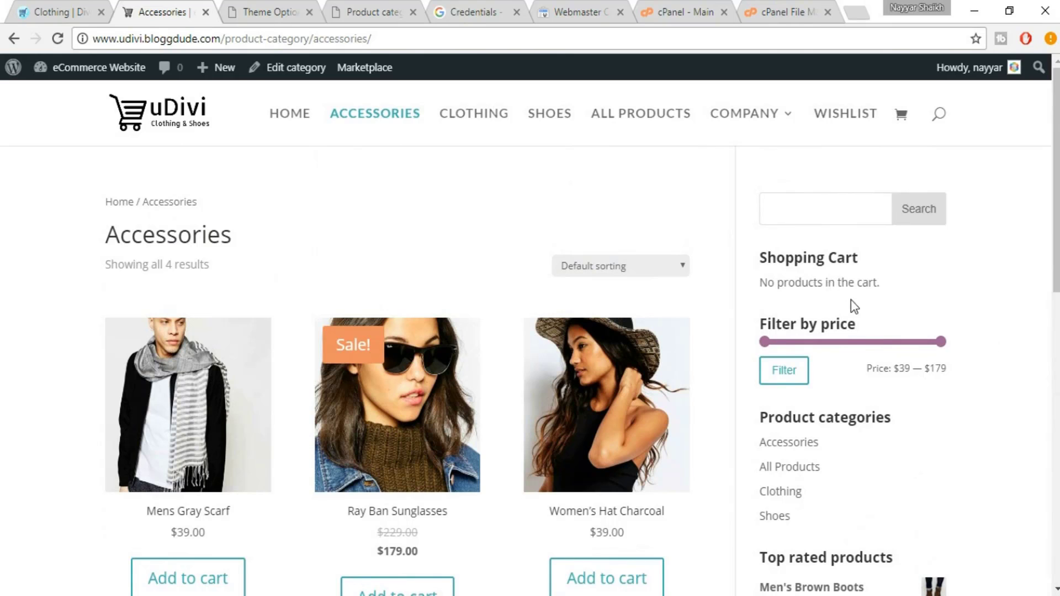
scroll(868, 273, "down", 2)
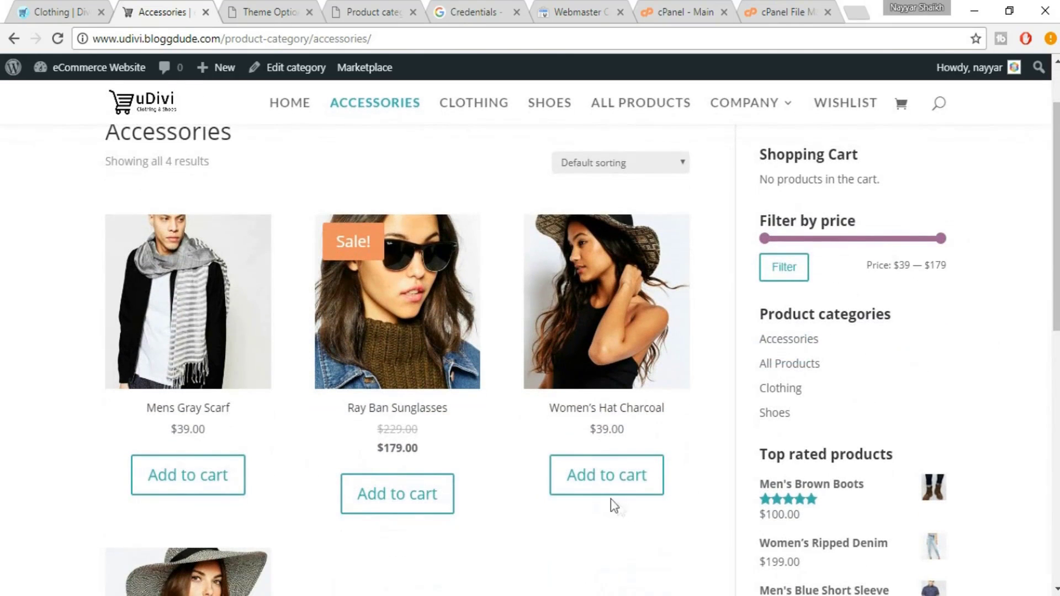
Add Women's Hat Charcoal to the cart and compare the cart widget with eDivi's
left_click(609, 487)
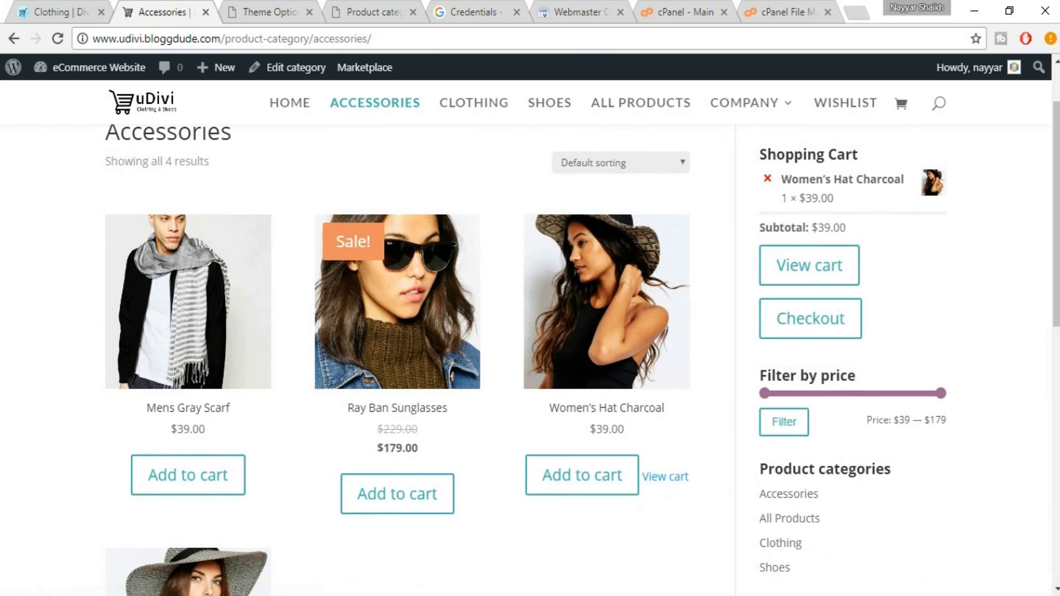
scroll(1057, 425, "up", 2)
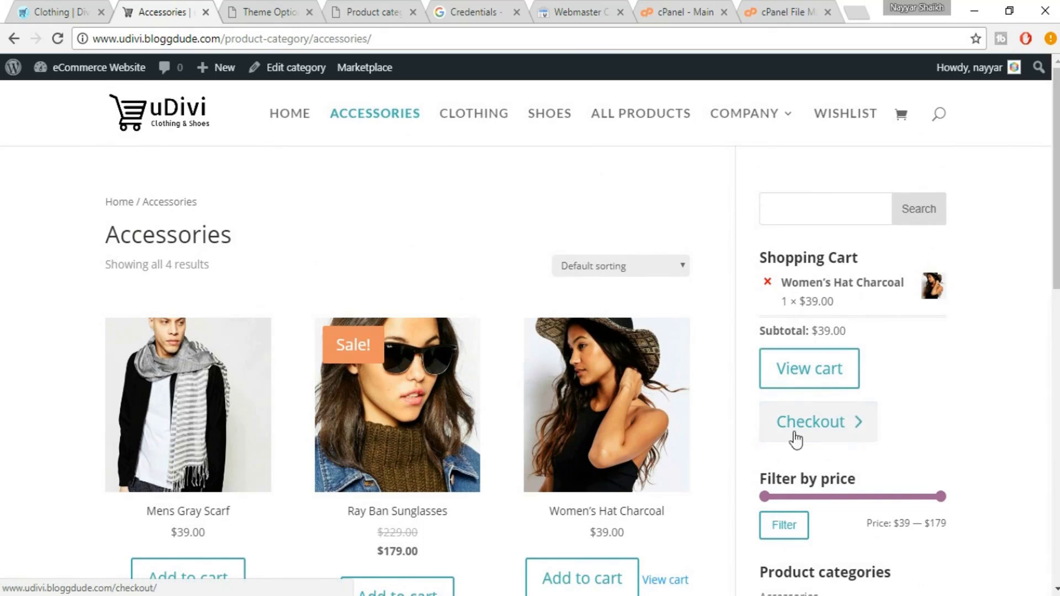
key("ctrl+shift+Tab")
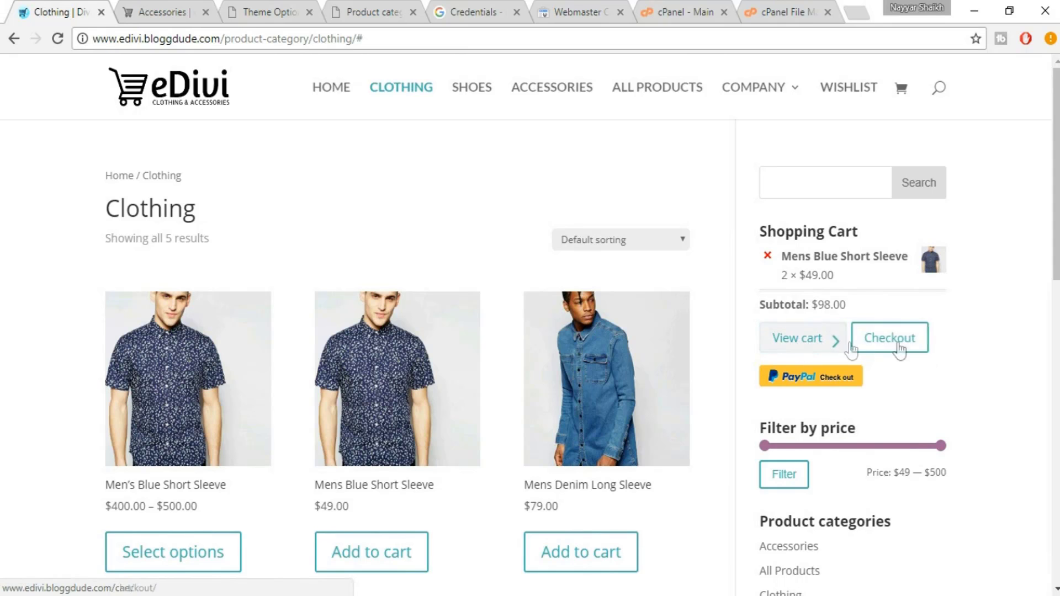
key("ctrl+Tab")
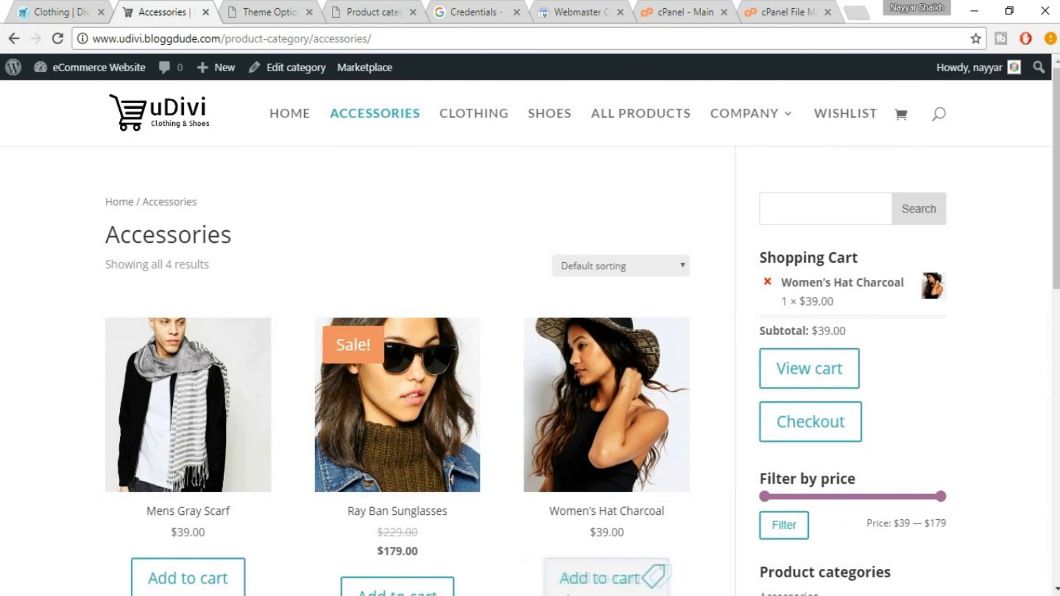
key("alt+Tab")
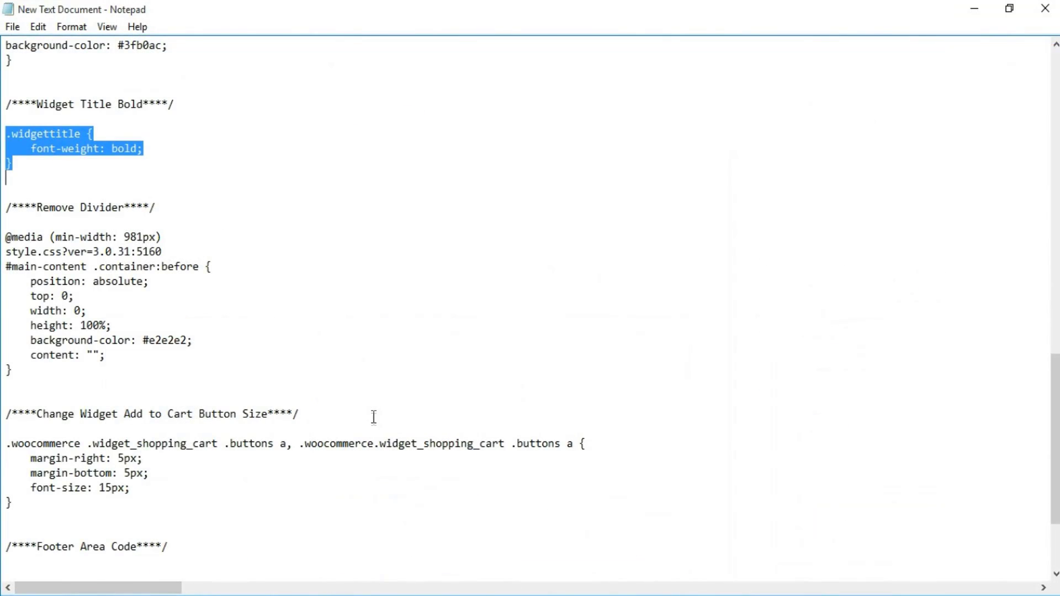
Paste the cart widget button rule (15px font, 5px margins) into Divi Custom CSS and save
scroll(374, 417, "down", 3)
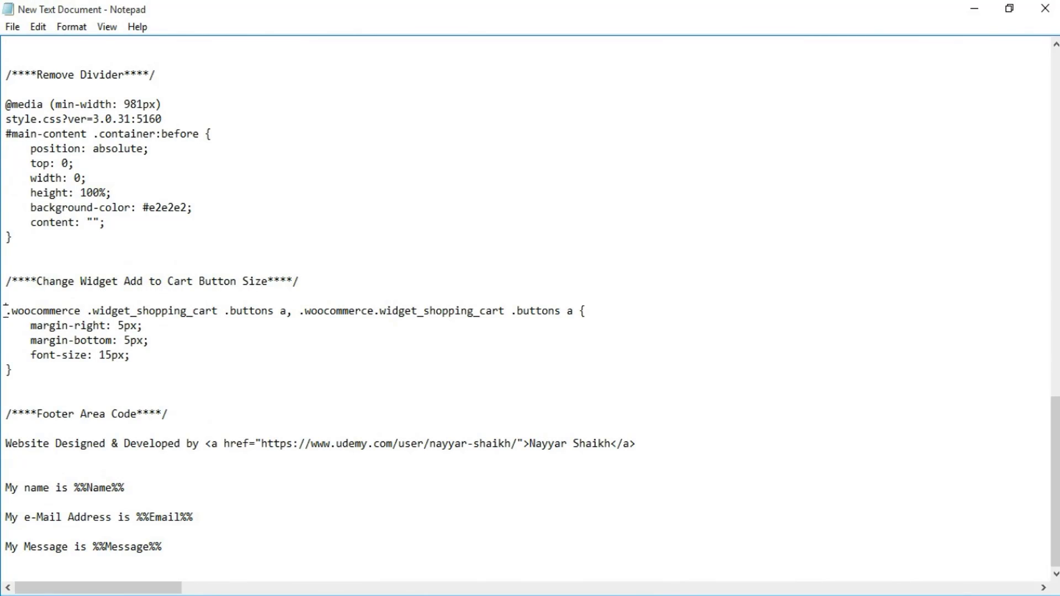
left_click_drag(6, 309, 33, 373)
key("ctrl+c")
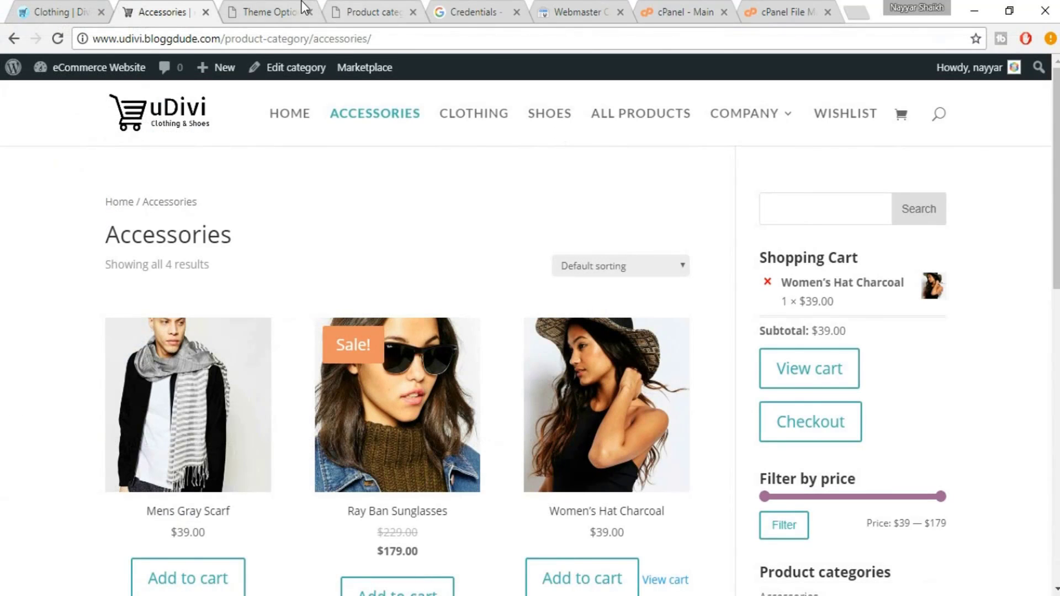
left_click(303, 9)
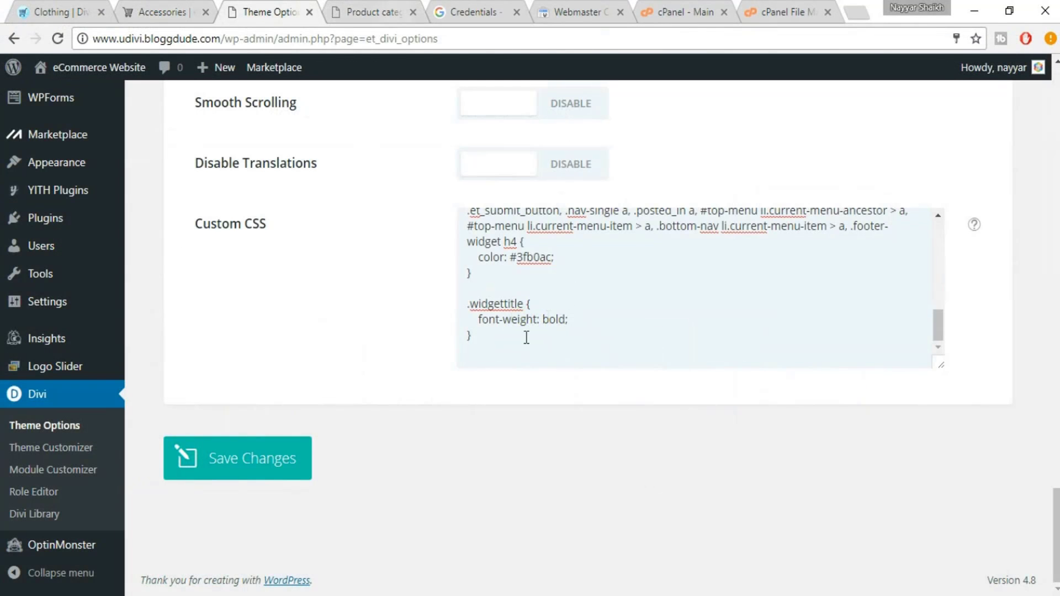
left_click(521, 343)
key("ctrl+v")
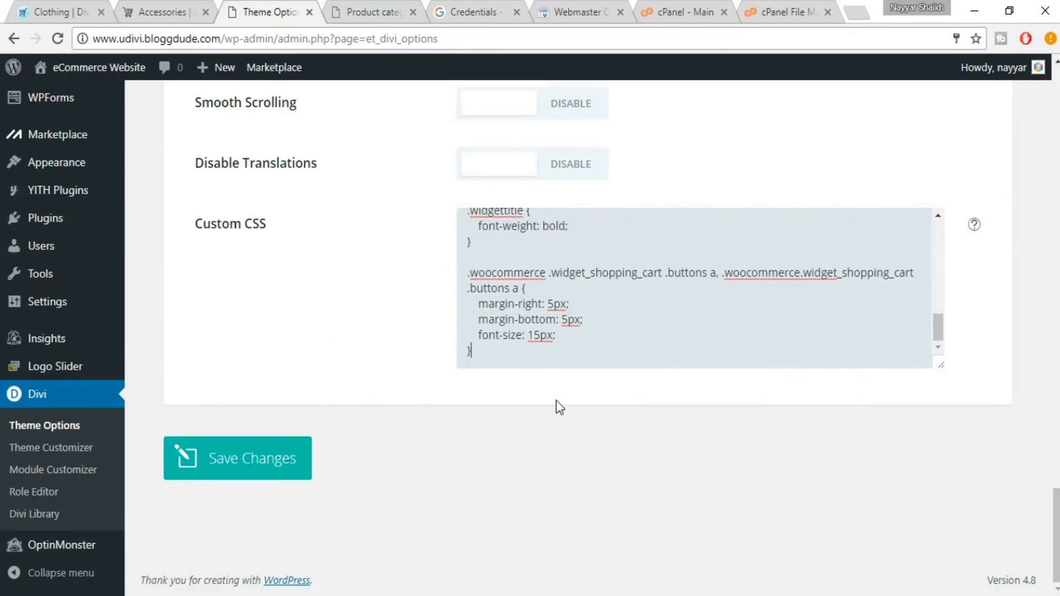
left_click(251, 469)
left_click(154, 7)
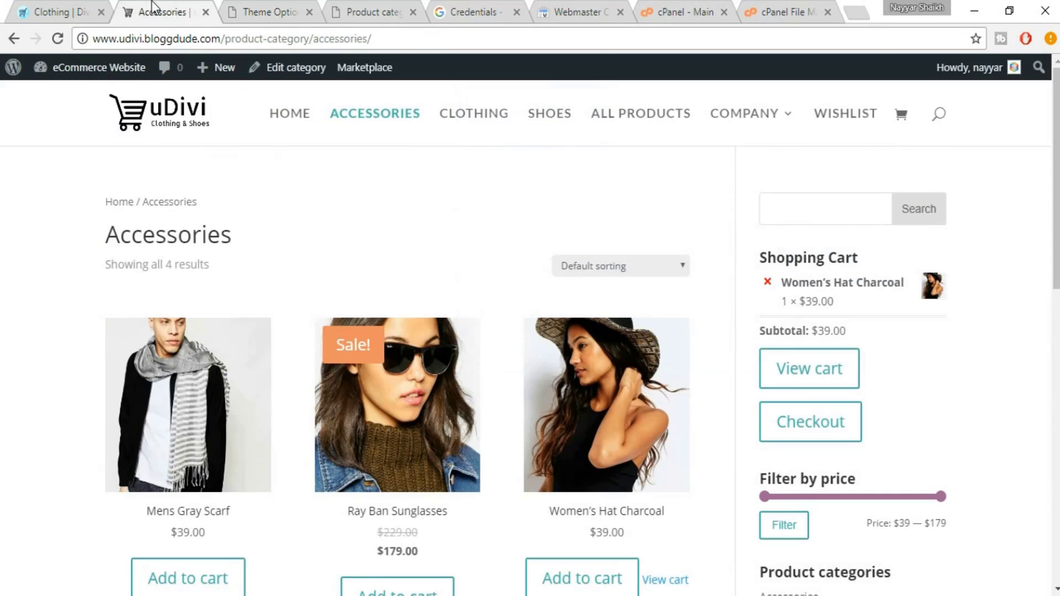
Reload Accessories to see the restyled cart buttons, then browse the Wishlist page
left_click(57, 42)
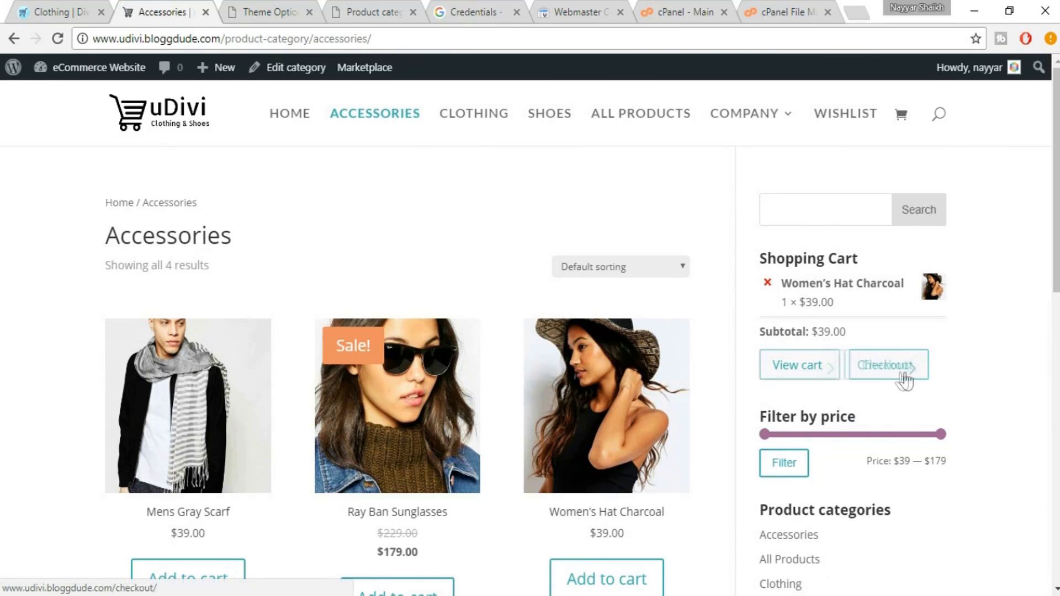
scroll(873, 383, "down", 3)
scroll(873, 383, "down", 5)
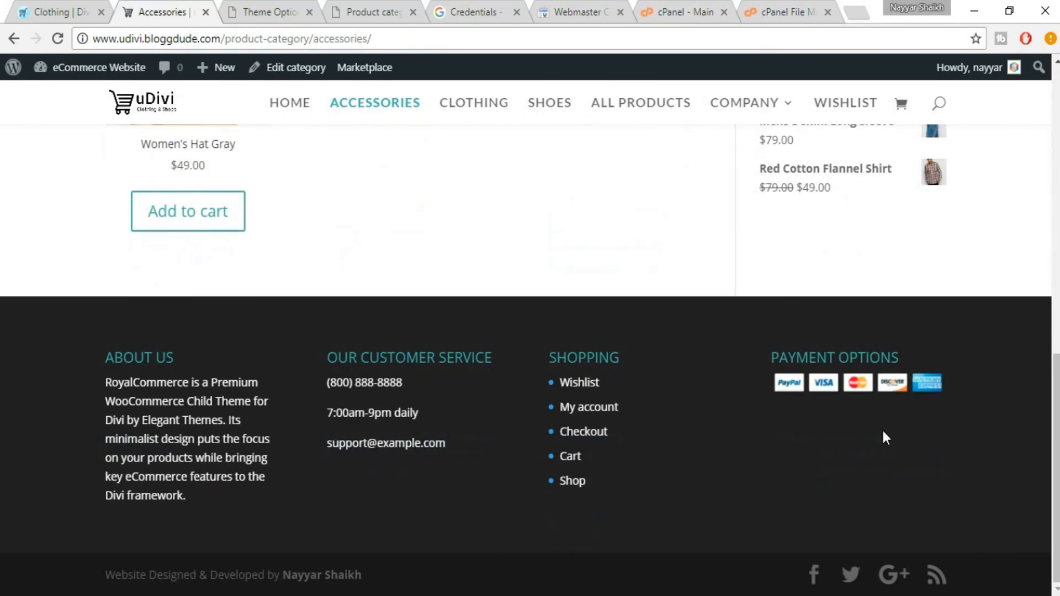
scroll(883, 431, "up", 5)
scroll(884, 431, "up", 4)
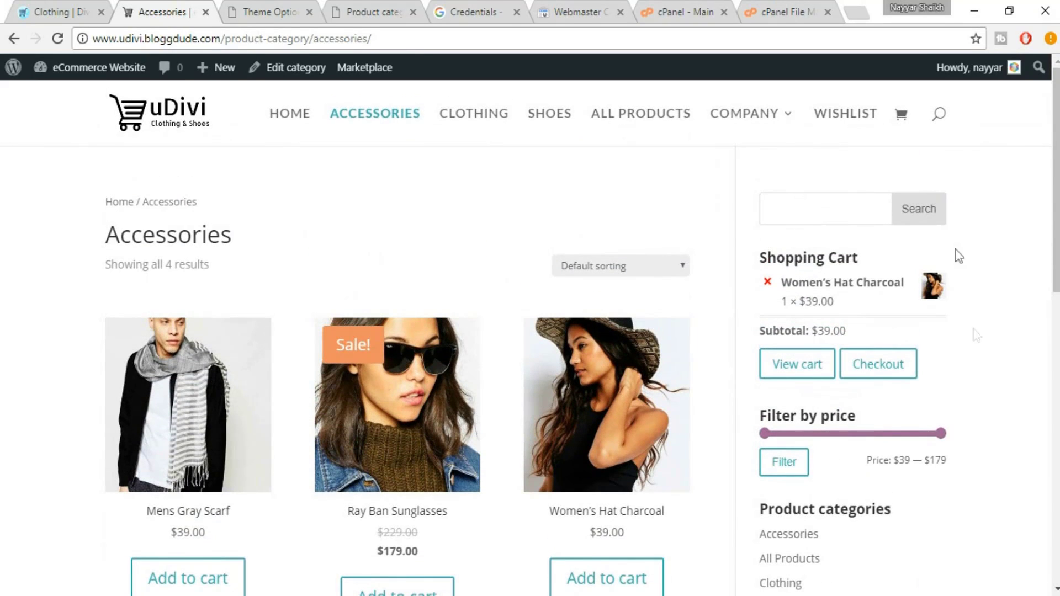
left_click(844, 119)
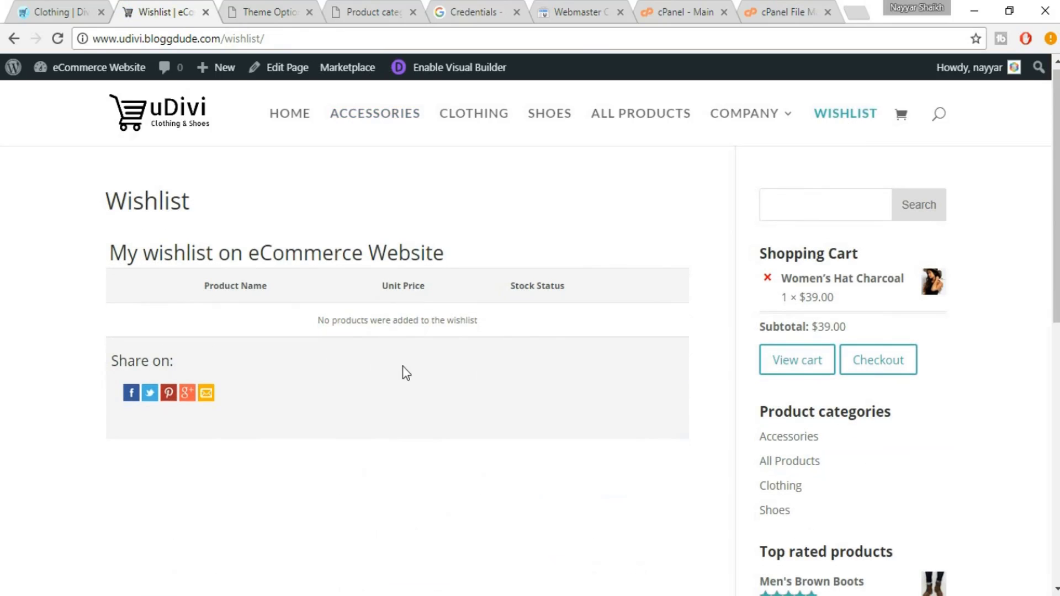
scroll(407, 374, "down", 3)
scroll(440, 425, "up", 3)
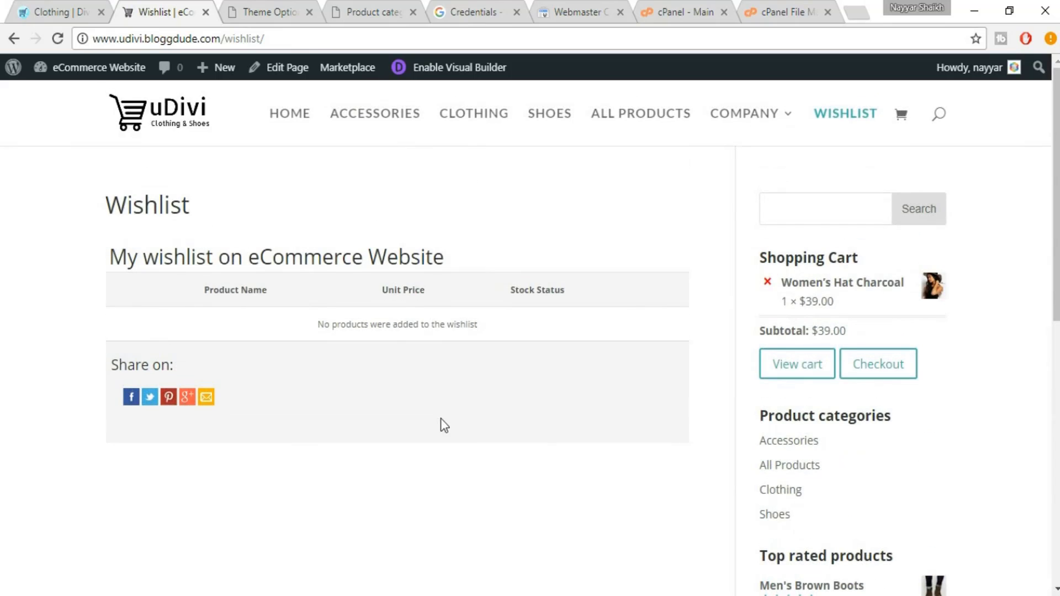
scroll(867, 215, "down", 8)
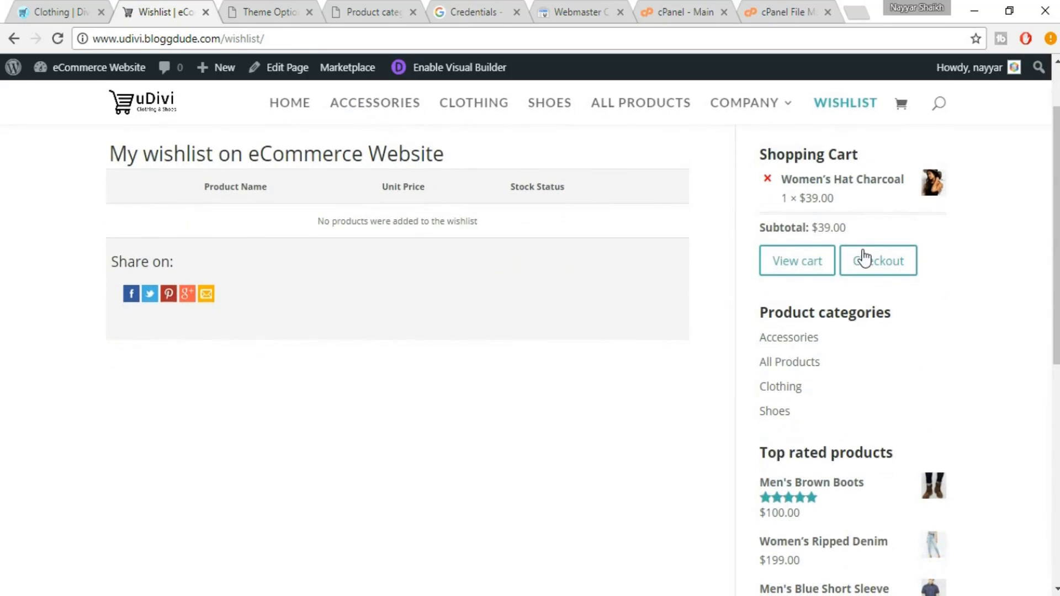
scroll(867, 329, "up", 8)
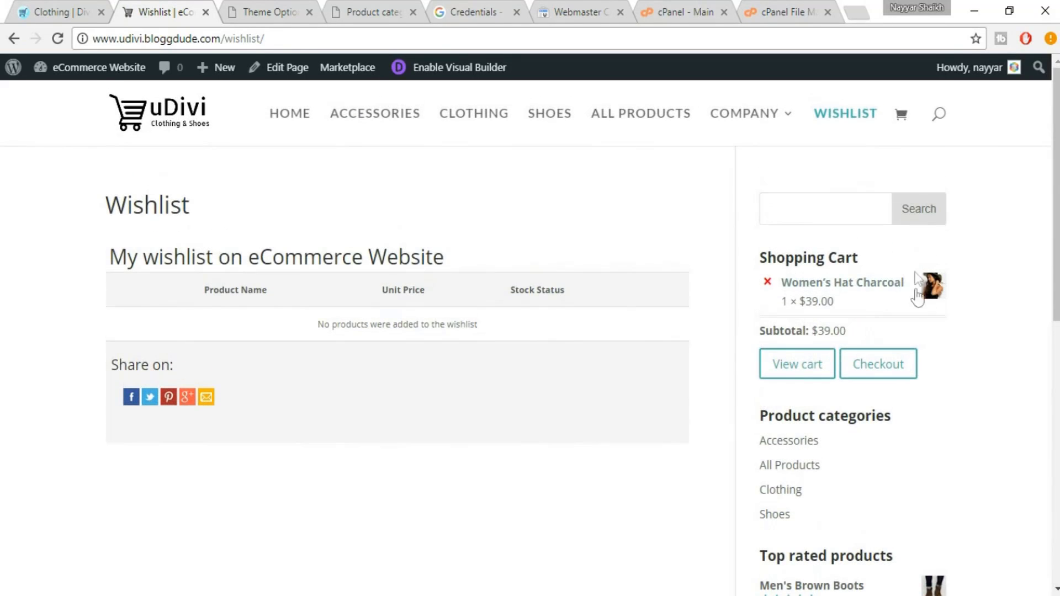
View the Cart page listing Women's Hat Charcoal at $39.00 with a $50.84 total
left_click(904, 118)
scroll(525, 391, "down", 5)
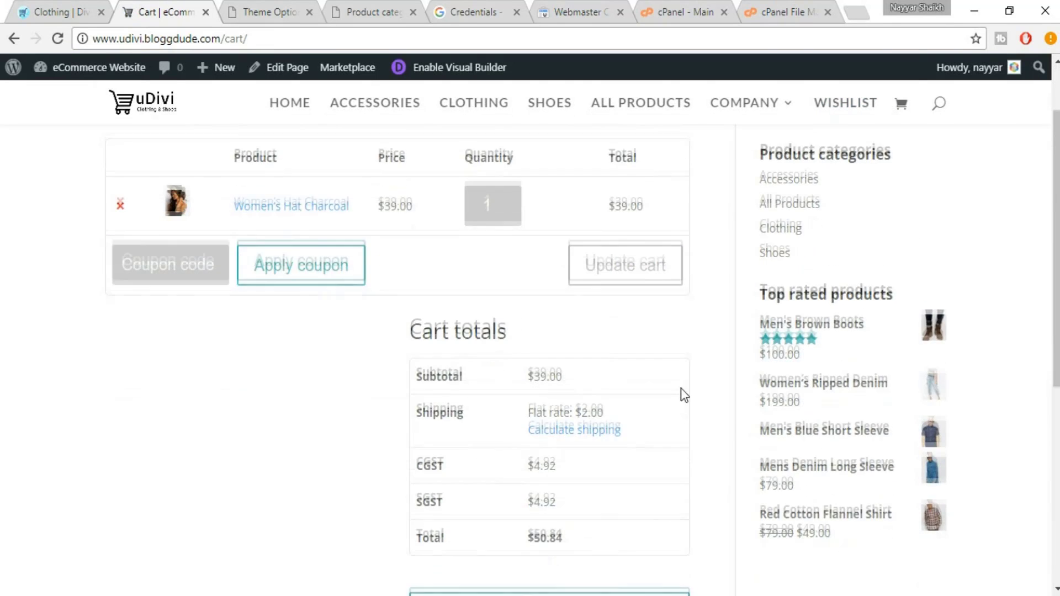
scroll(731, 414, "up", 5)
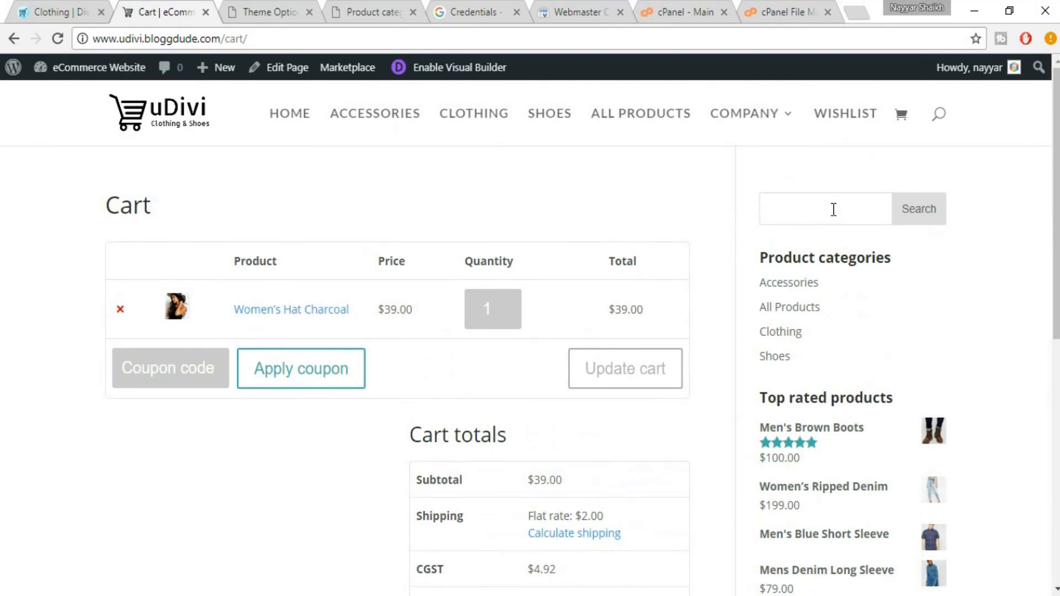
scroll(874, 279, "down", 2)
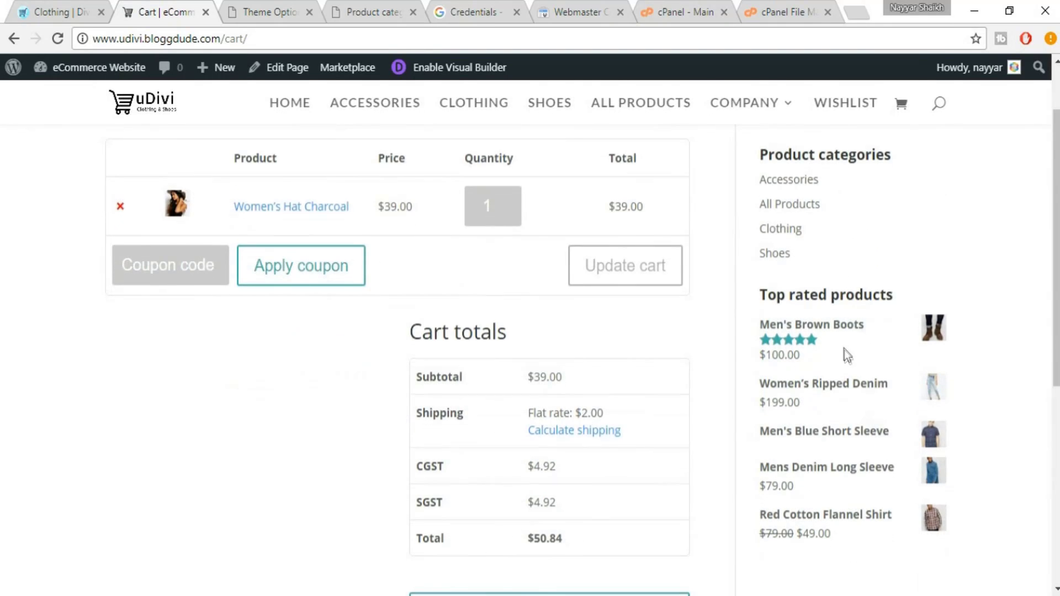
scroll(845, 356, "up", 2)
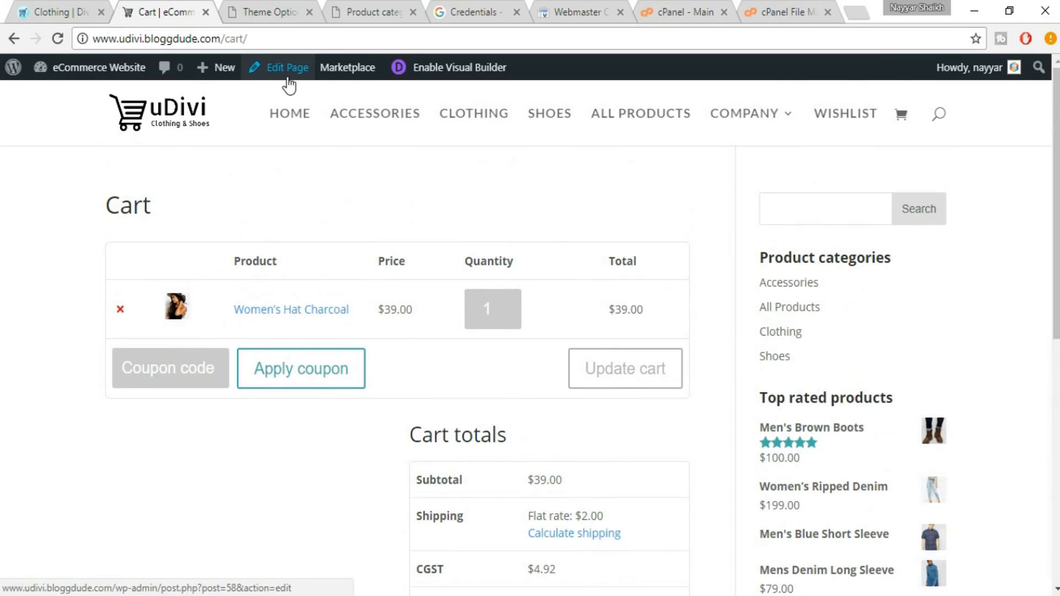
Set the Cart page's Divi Page Layout to Full Width, update it, and view it live
left_click(288, 79)
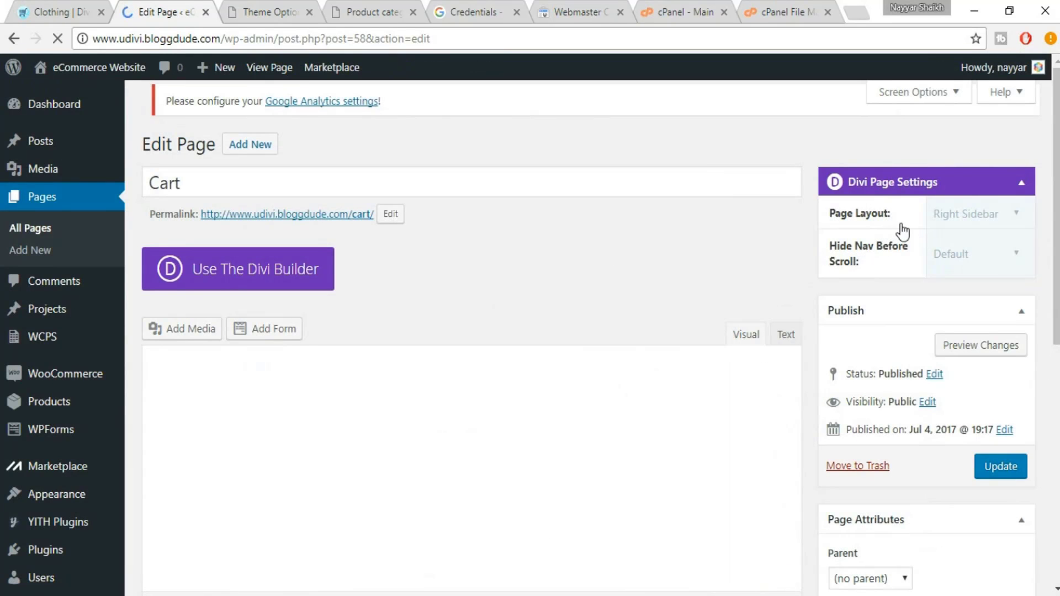
left_click(966, 217)
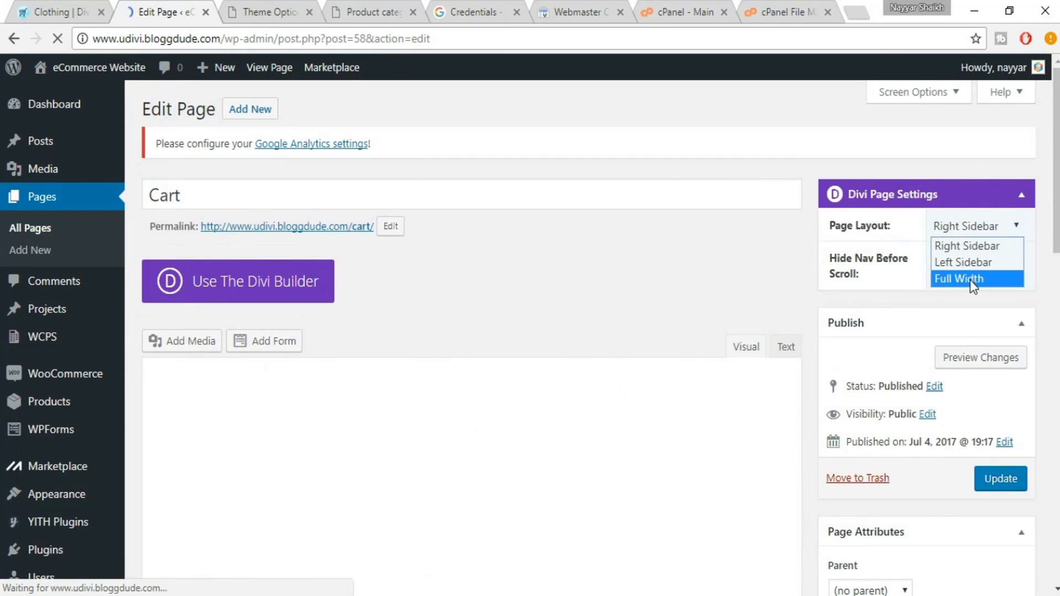
left_click(978, 280)
left_click(1001, 479)
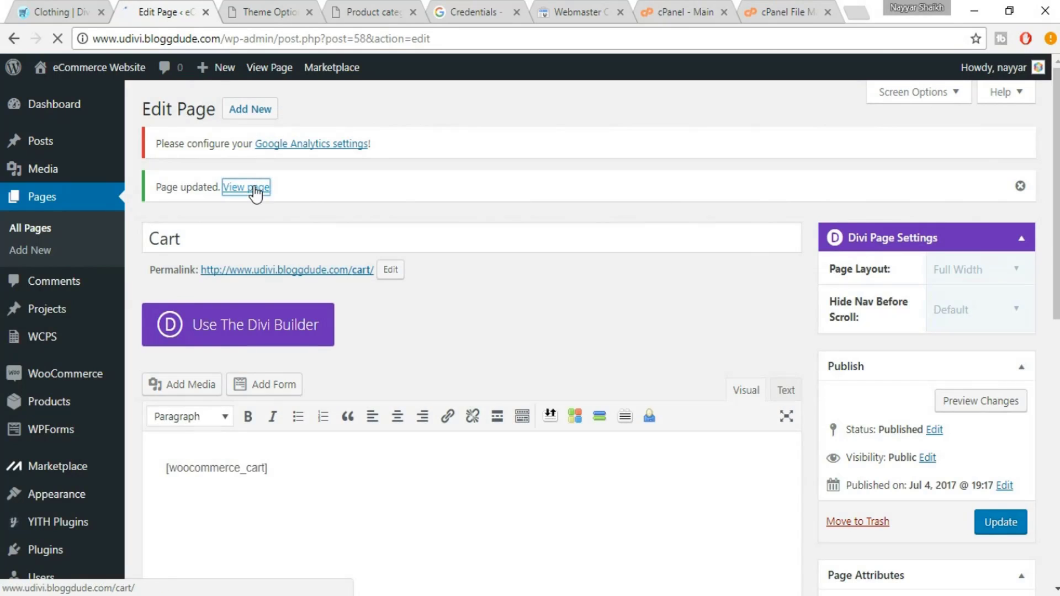
left_click(254, 188)
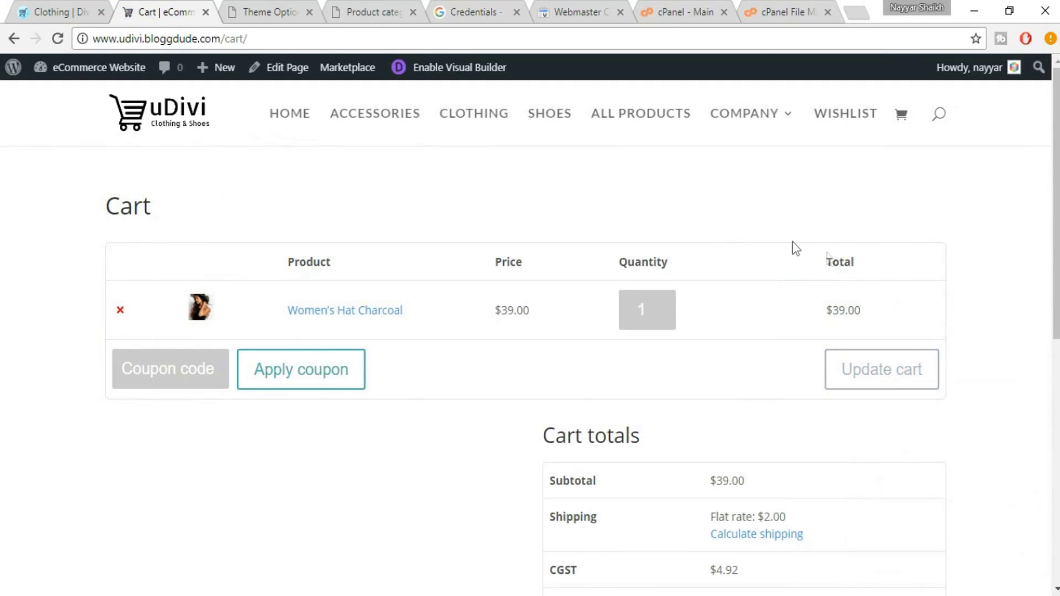
Scroll through the full-width Cart page, then go back to the uDivi homepage via the logo
scroll(1017, 282, "down", 6)
scroll(1022, 300, "up", 6)
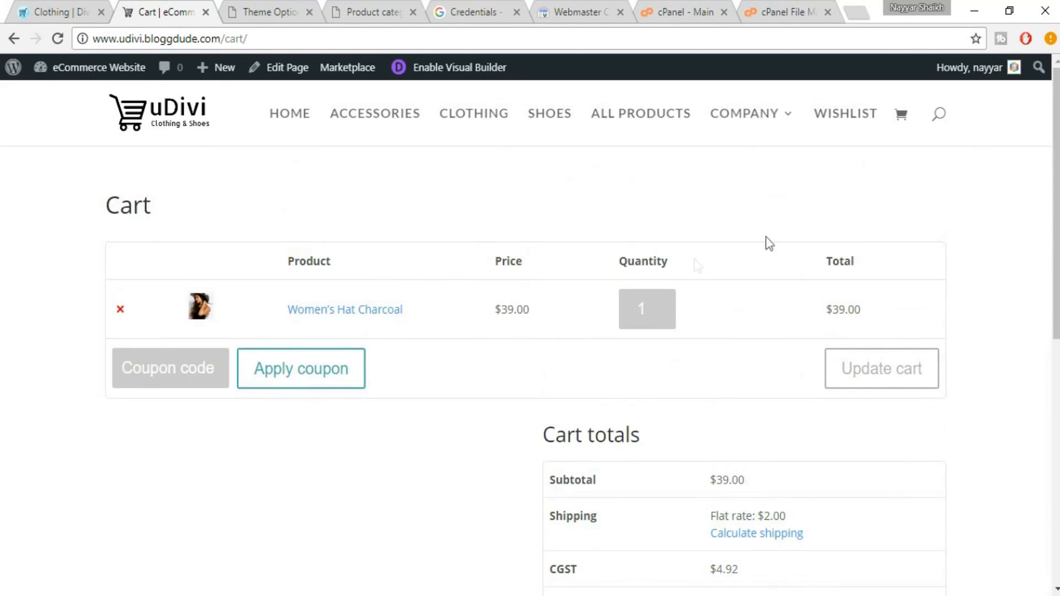
scroll(997, 276, "down", 6)
scroll(1001, 325, "up", 6)
scroll(815, 451, "down", 4)
scroll(815, 456, "up", 4)
scroll(921, 276, "down", 6)
scroll(918, 320, "up", 5)
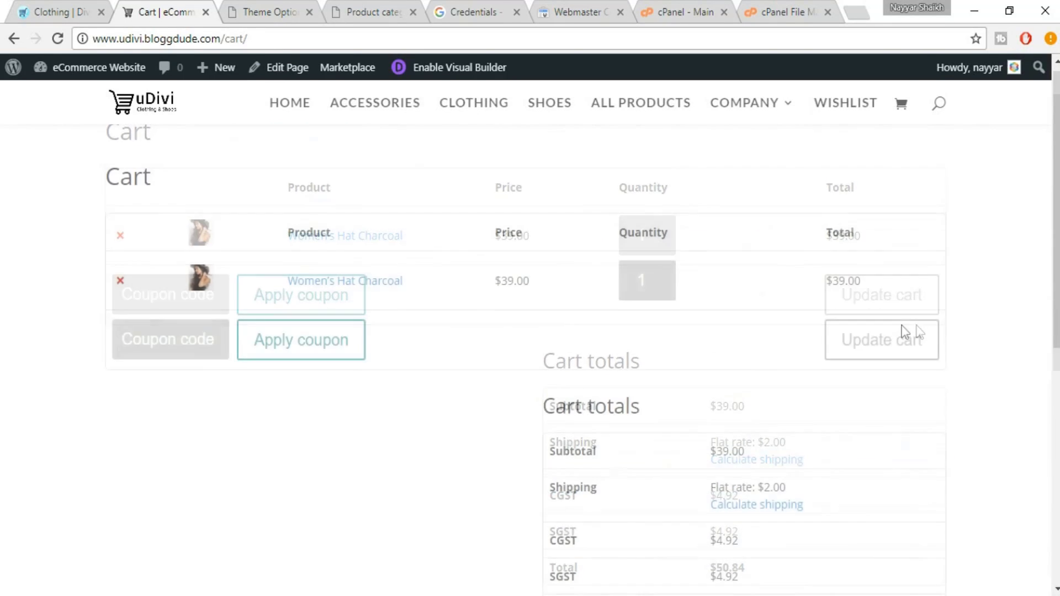
left_click(157, 110)
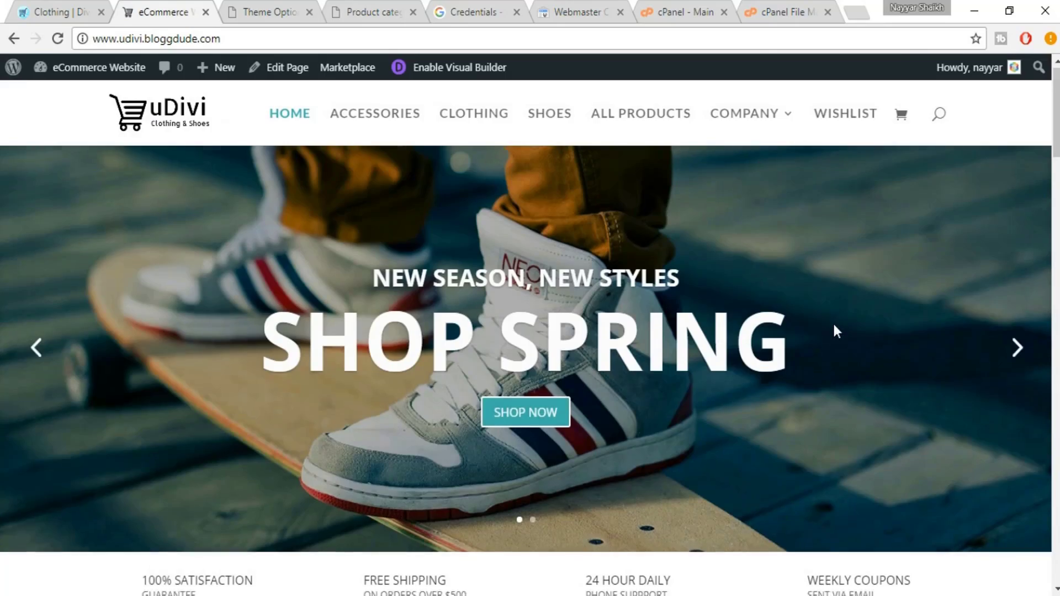
scroll(833, 322, "down", 7)
scroll(834, 323, "down", 9)
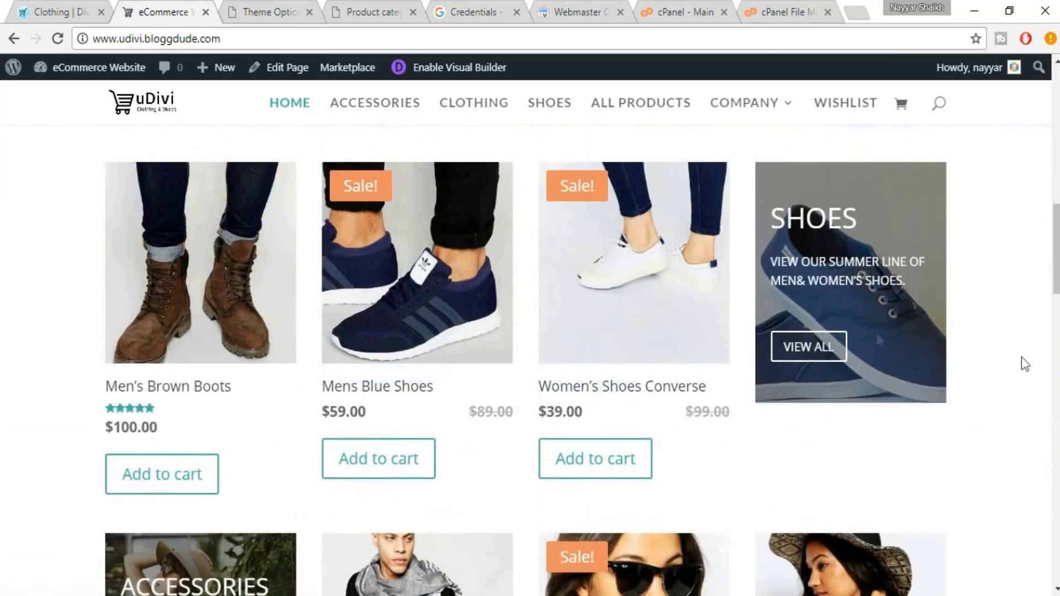
scroll(1026, 365, "down", 10)
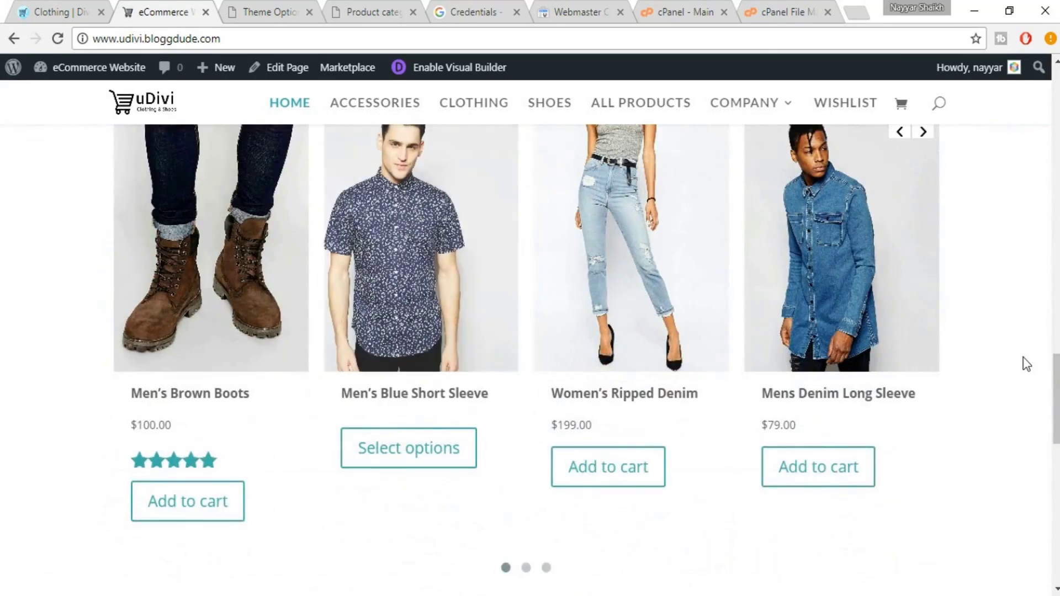
scroll(1026, 364, "down", 15)
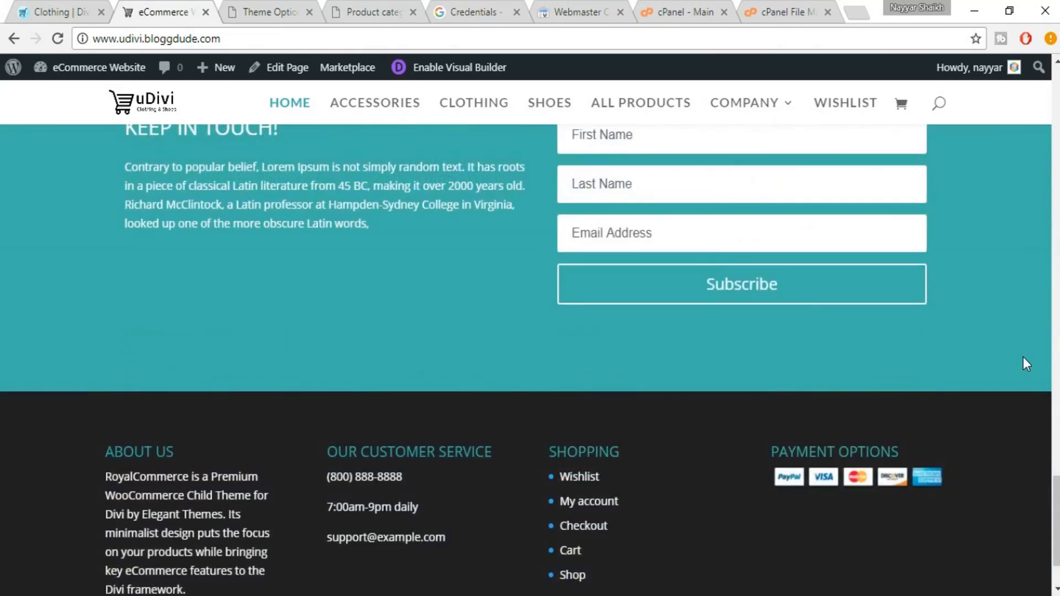
left_click_drag(1056, 519, 1056, 83)
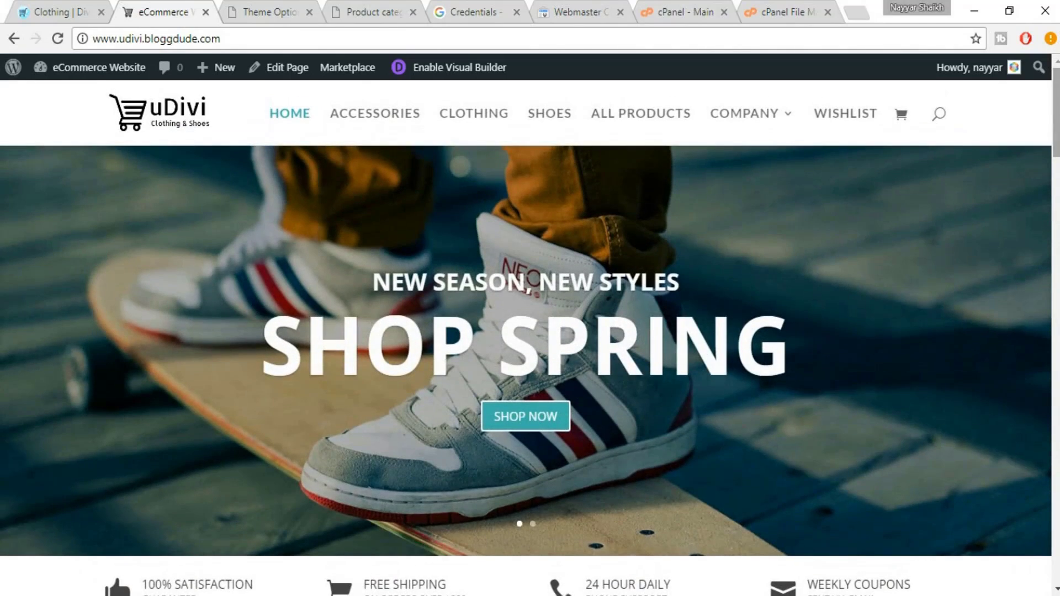
scroll(1057, 290, "down", 5)
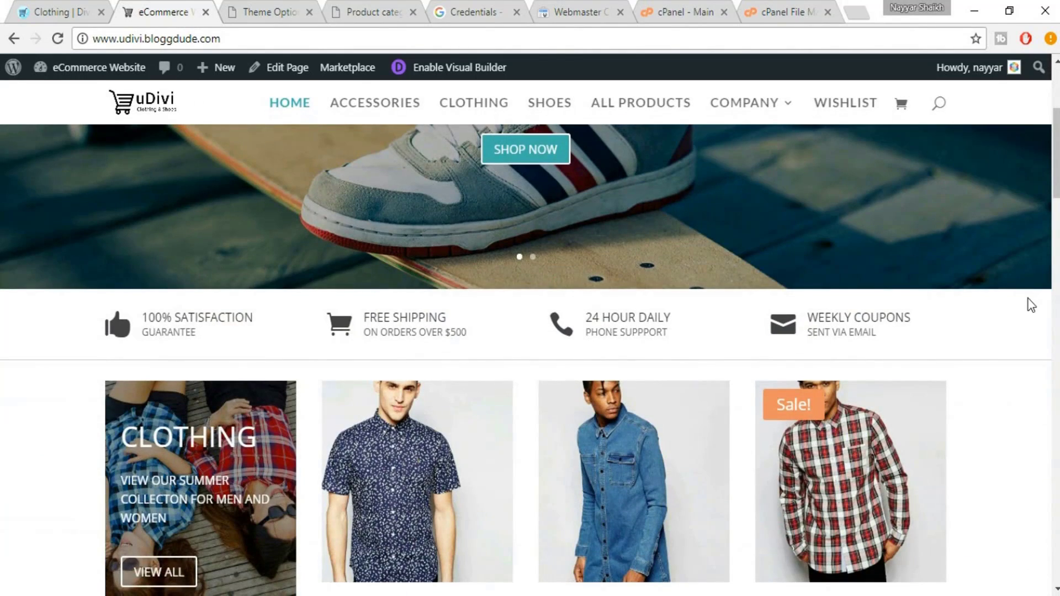
scroll(1031, 305, "down", 4)
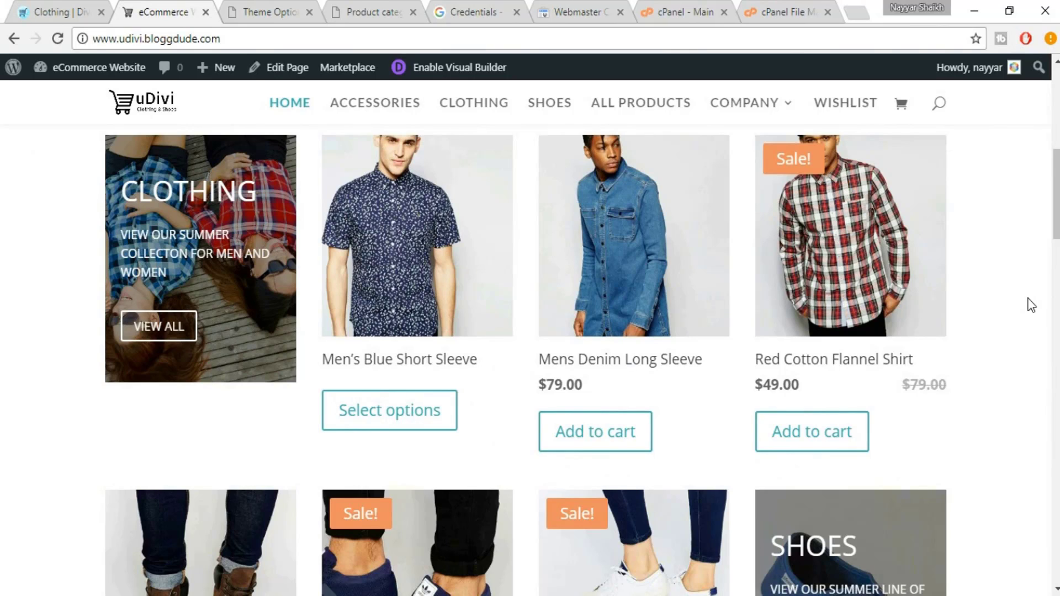
scroll(1030, 305, "down", 4)
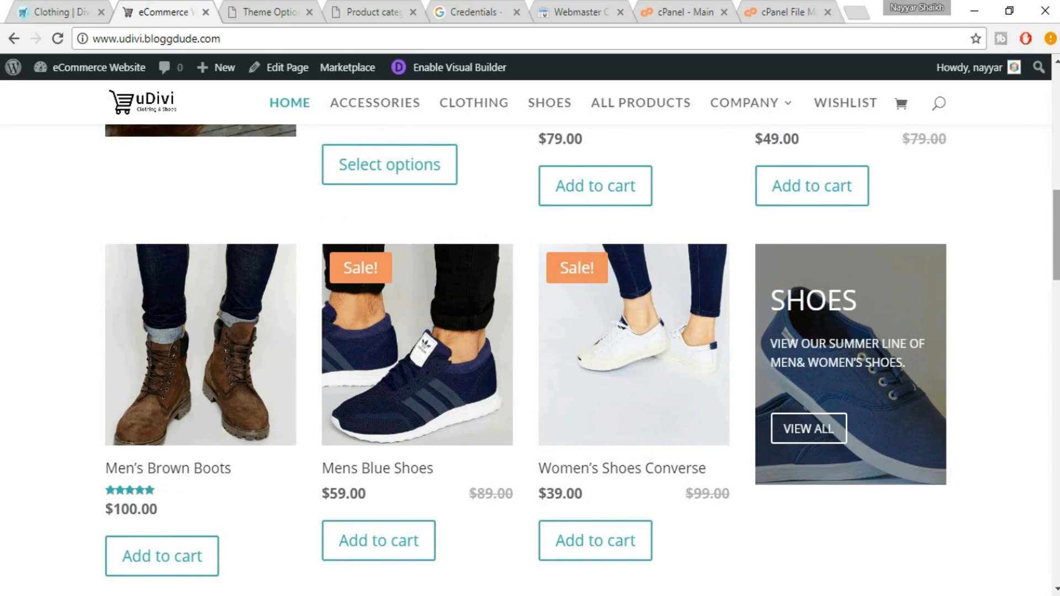
left_click_drag(1057, 257, 1057, 133)
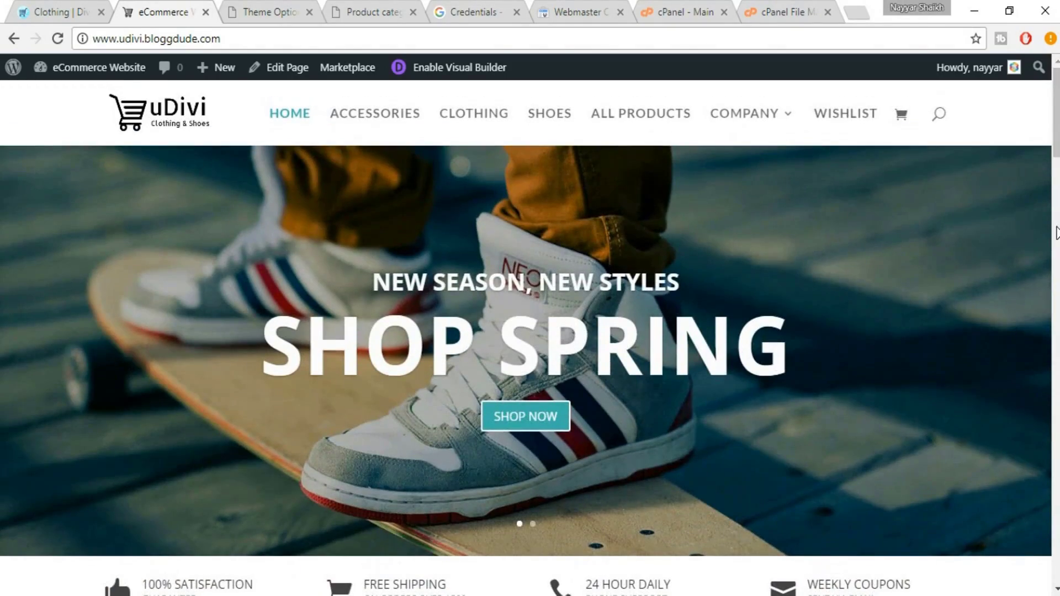
scroll(1056, 232, "down", 6)
scroll(1056, 232, "up", 4)
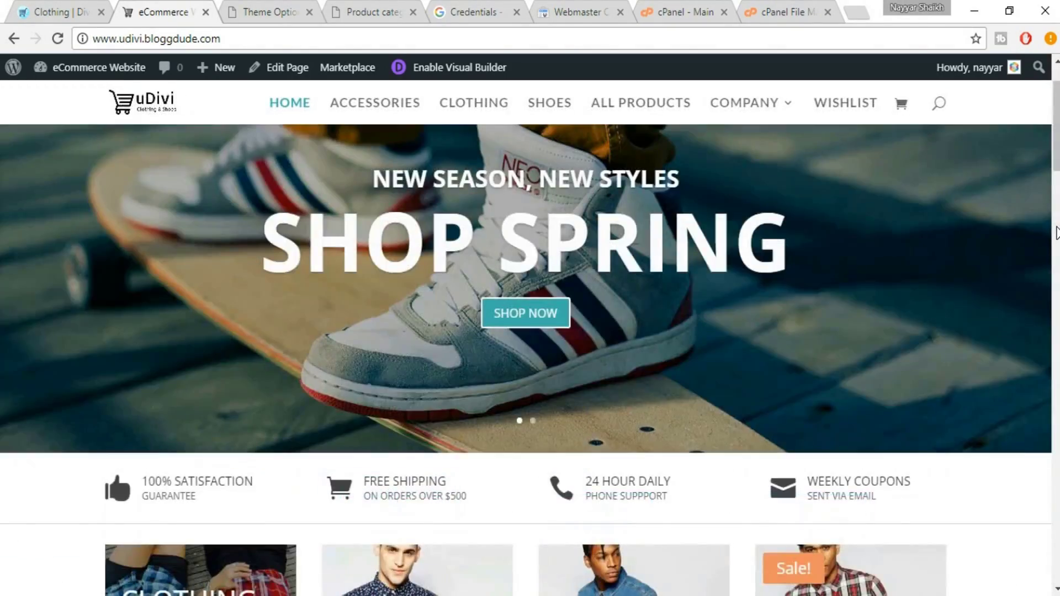
scroll(1056, 232, "up", 2)
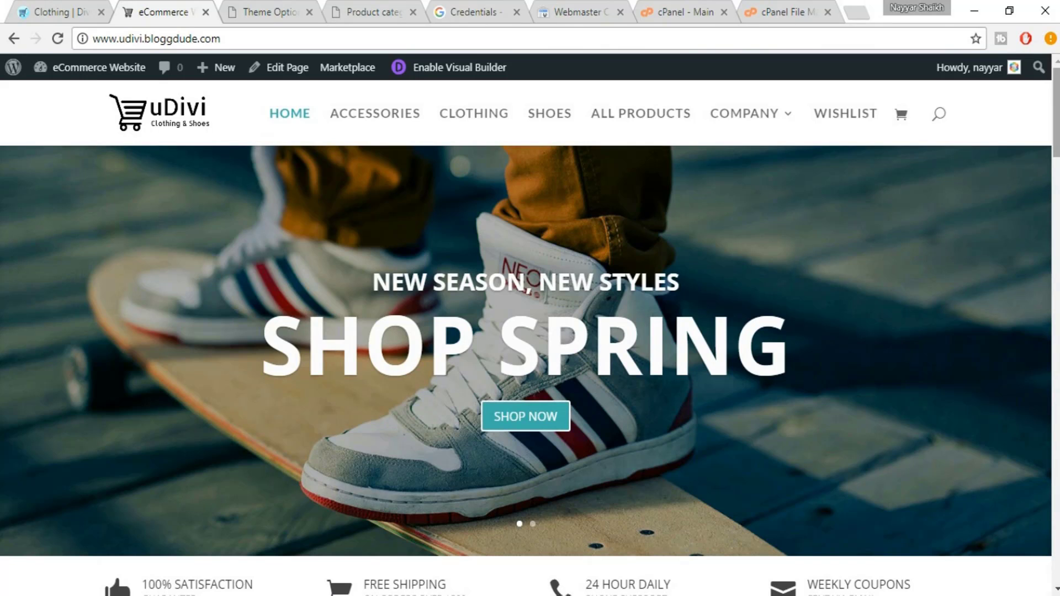